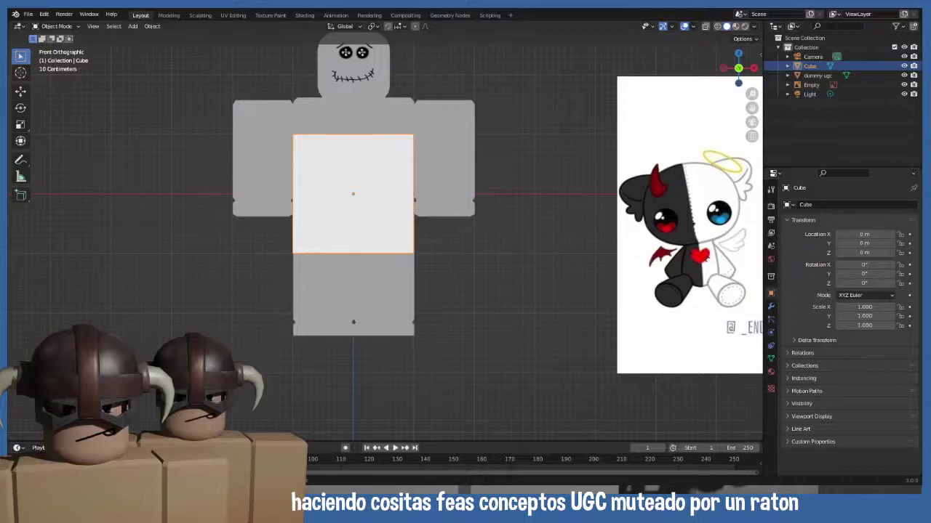
# - In front view, move the bear reference image beside the dummy, to about X 5.17 m and Z 1.26 m
pyautogui.scroll(-3, 303, 225)
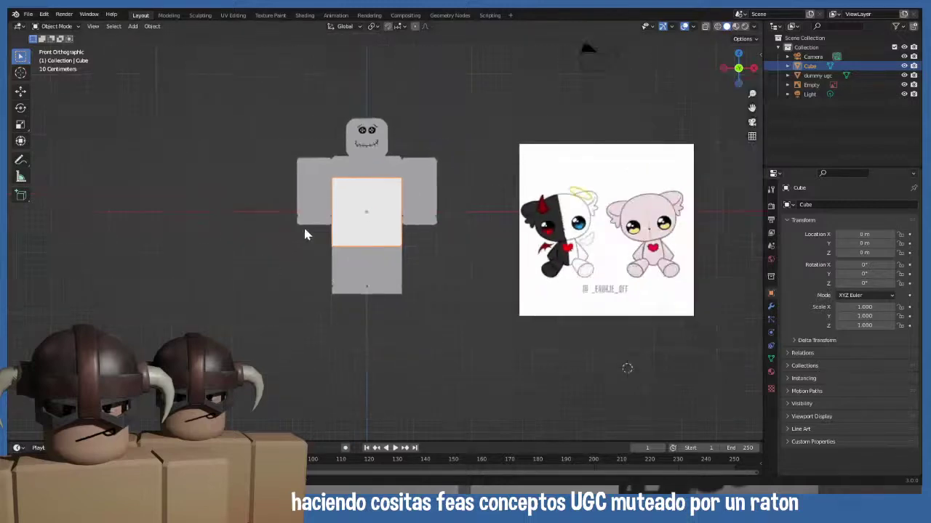
pyautogui.keyDown('shift'); pyautogui.moveTo(324, 244); pyautogui.dragTo(283, 294, button='middle'); pyautogui.keyUp('shift')
pyautogui.click(352, 269)
pyautogui.click(325, 257)
pyautogui.press('KP_1')
pyautogui.click(511, 267)
pyautogui.press('g')
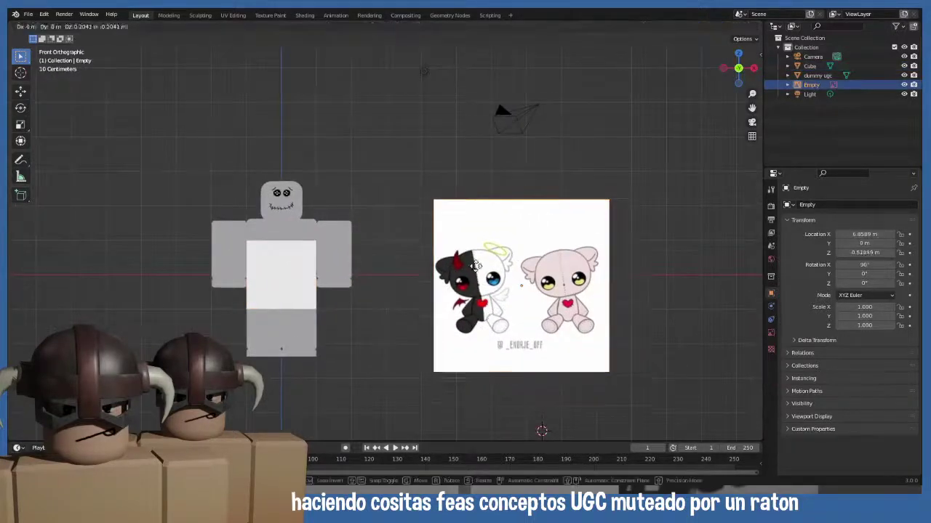
pyautogui.click(425, 260)
pyautogui.click(397, 316)
pyautogui.keyDown('shift'); pyautogui.moveTo(395, 315); pyautogui.dragTo(415, 317, button='middle'); pyautogui.keyUp('shift')
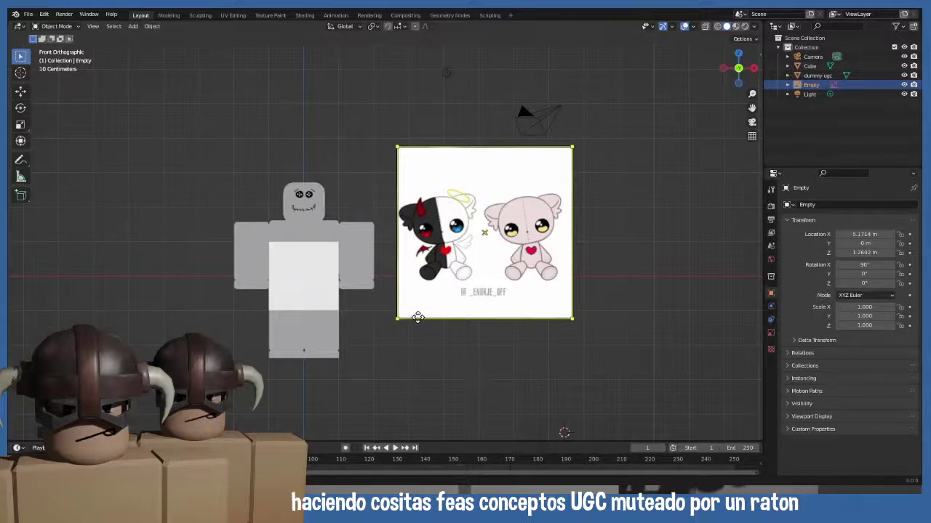
# - Examine the two bear designs in the reference image up close and next to the dummy
pyautogui.scroll(1, 417, 317)
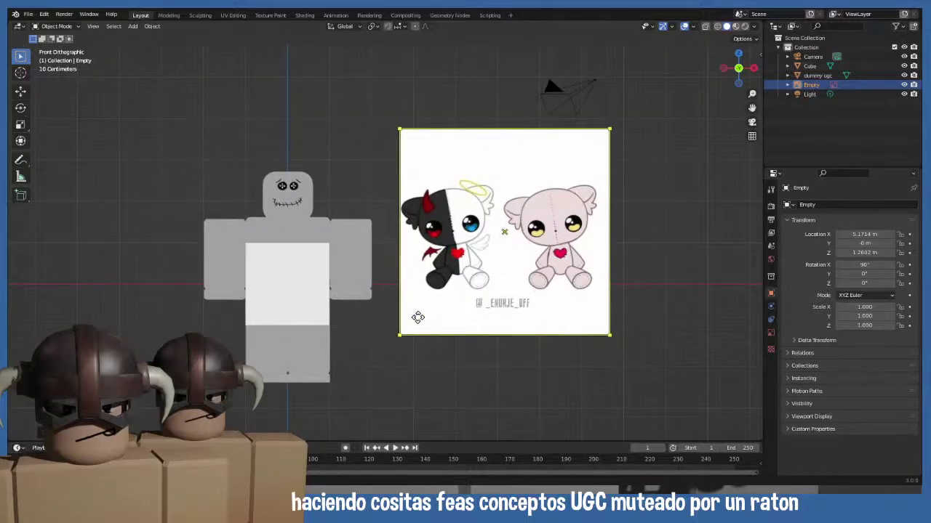
pyautogui.scroll(3, 418, 317)
pyautogui.scroll(-3, 411, 314)
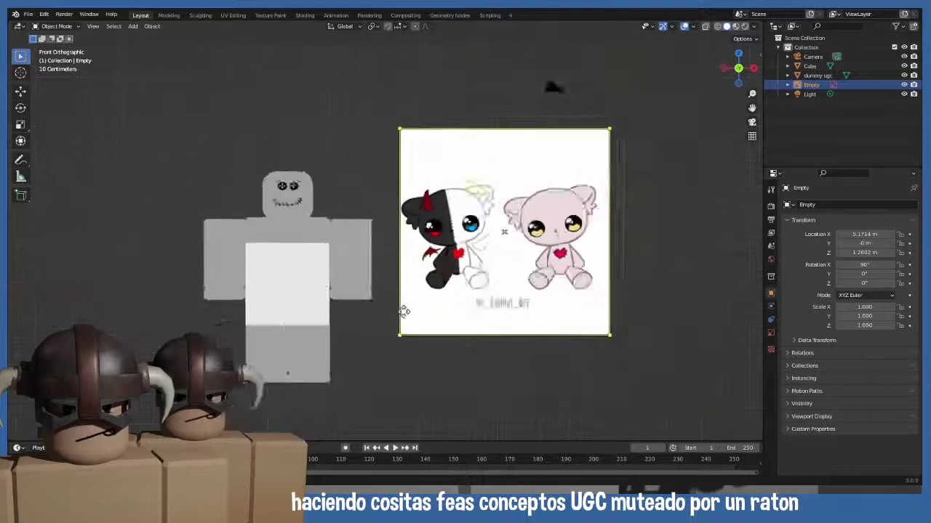
pyautogui.scroll(-3, 403, 311)
pyautogui.scroll(6, 403, 308)
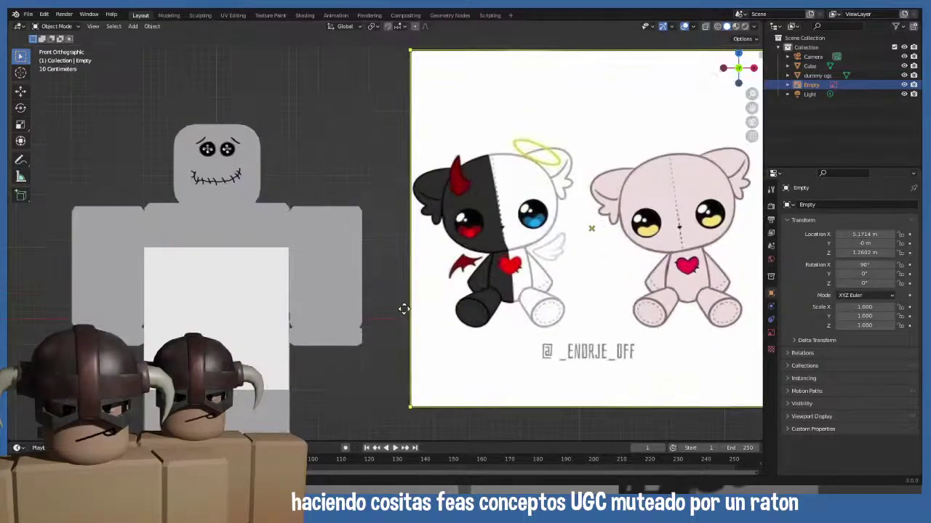
pyautogui.scroll(-3, 404, 309)
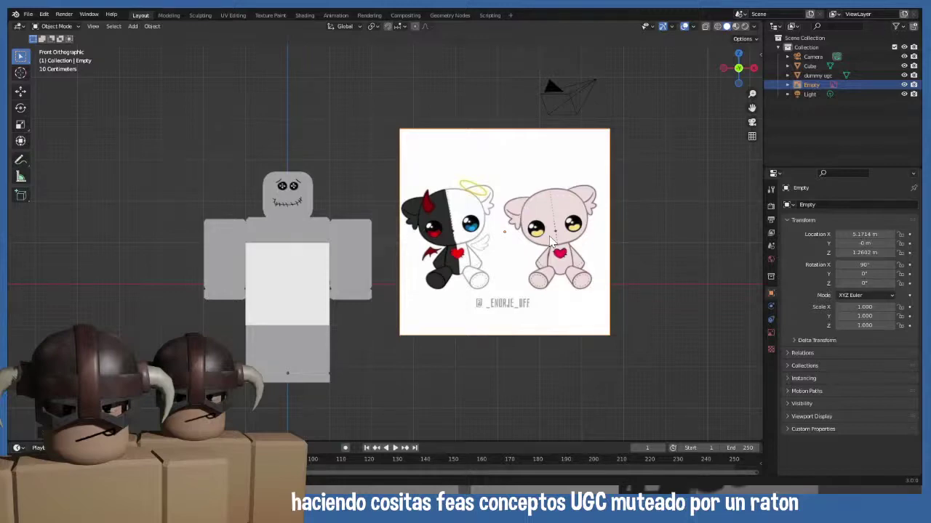
pyautogui.scroll(5, 479, 253)
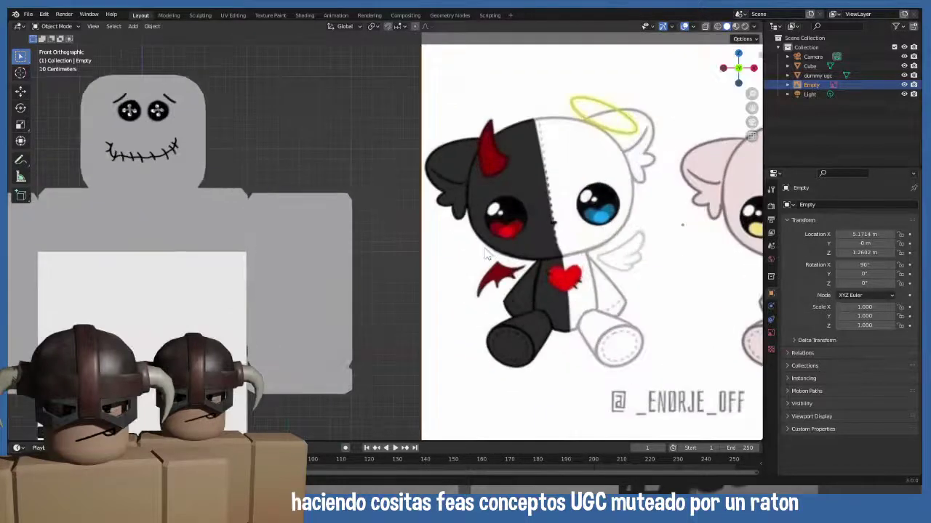
pyautogui.scroll(-6, 485, 254)
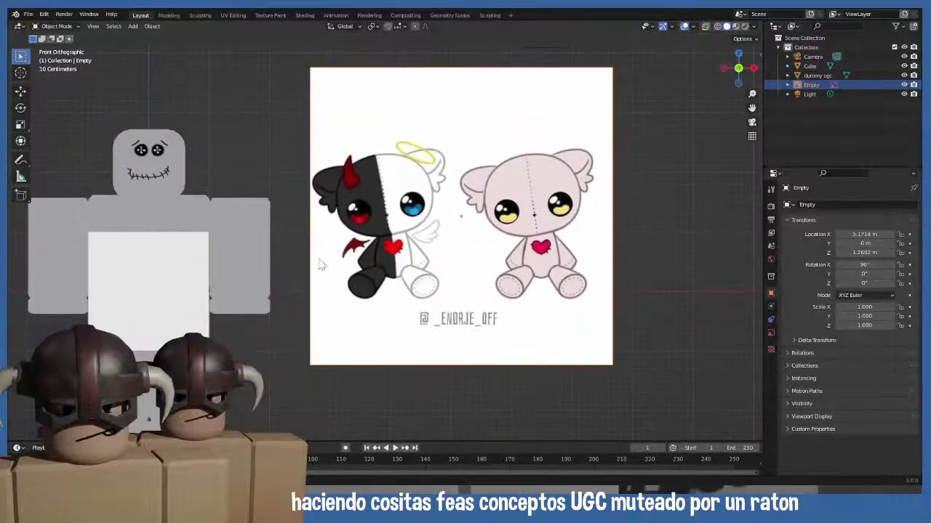
pyautogui.keyDown('shift'); pyautogui.moveTo(319, 264); pyautogui.dragTo(332, 255, button='middle'); pyautogui.keyUp('shift')
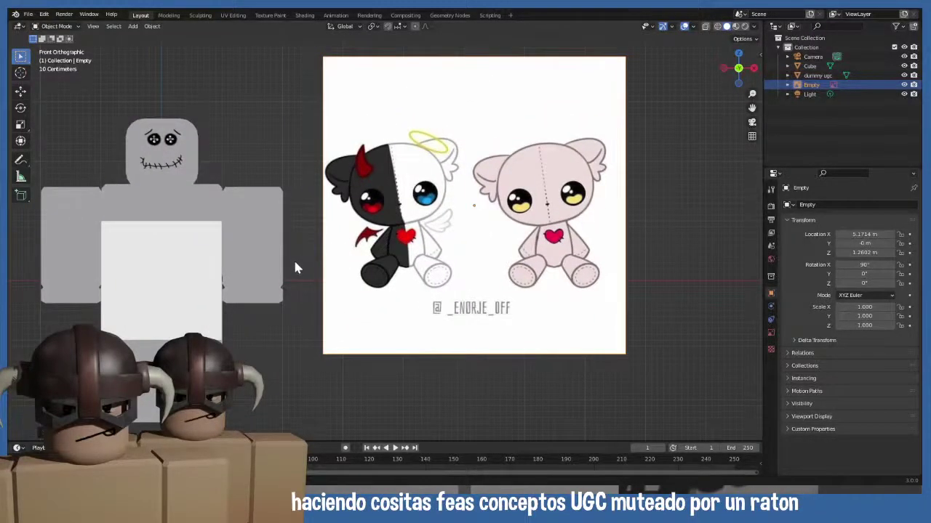
# - Delete the cube that covers the dummy's torso
pyautogui.scroll(-1, 295, 268)
pyautogui.click(227, 274)
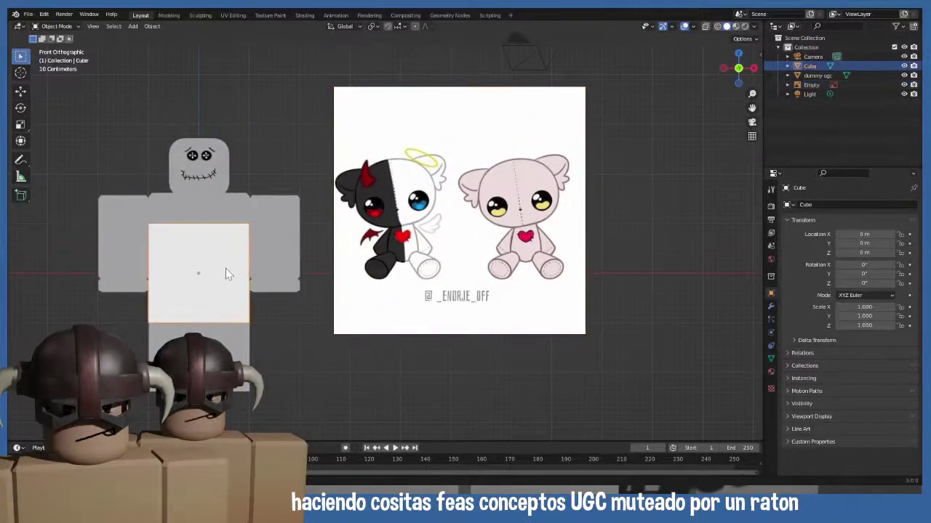
pyautogui.keyDown('shift'); pyautogui.moveTo(227, 274); pyautogui.dragTo(225, 283, button='middle'); pyautogui.keyUp('shift')
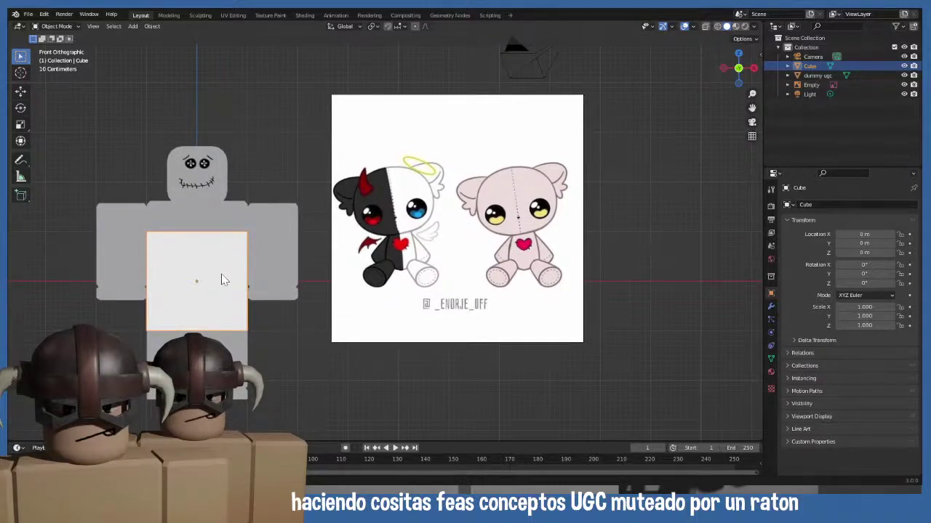
pyautogui.press('x')
pyautogui.click(222, 275)
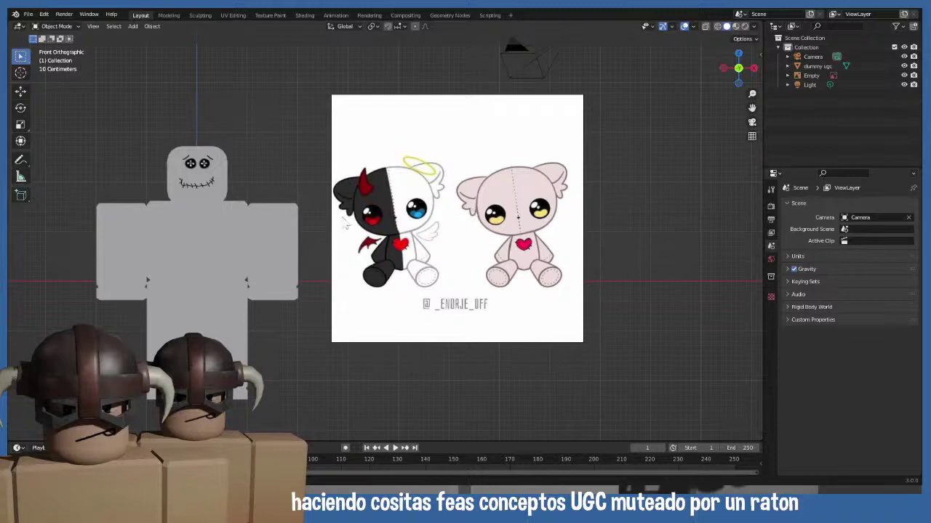
# - Place the 3D cursor at the world origin, in the middle of the dummy
pyautogui.hotkey('shift', 'a')
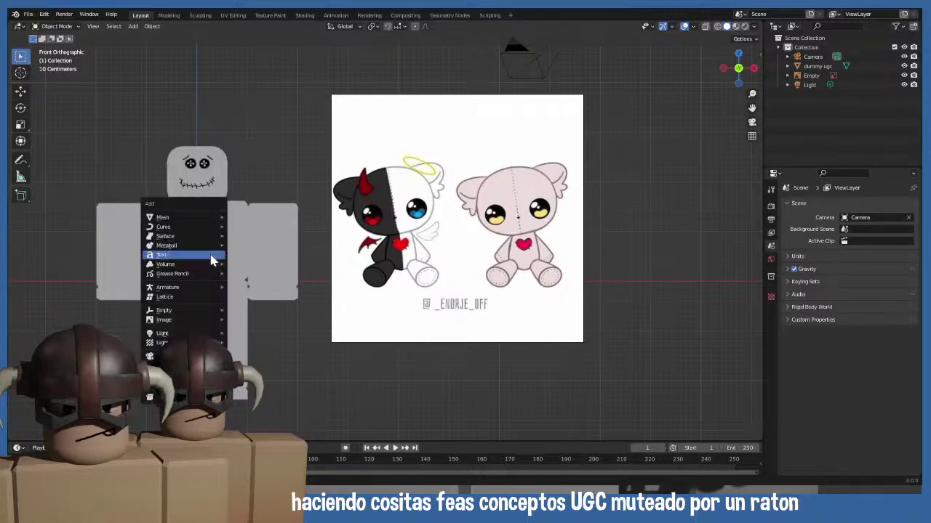
pyautogui.keyDown('shift'); pyautogui.moveTo(267, 312); pyautogui.dragTo(285, 320, button='middle'); pyautogui.keyUp('shift')
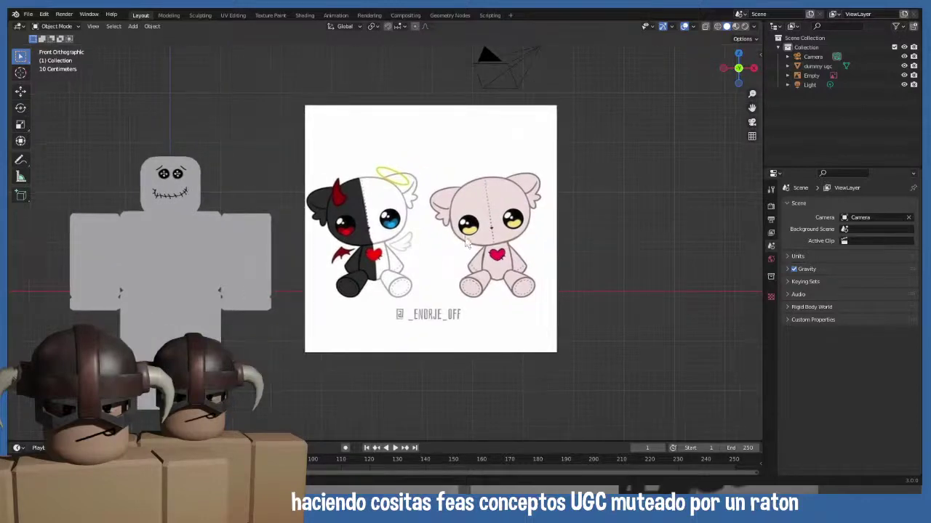
pyautogui.keyDown('shift'); pyautogui.moveTo(254, 307); pyautogui.dragTo(317, 297, button='middle'); pyautogui.keyUp('shift')
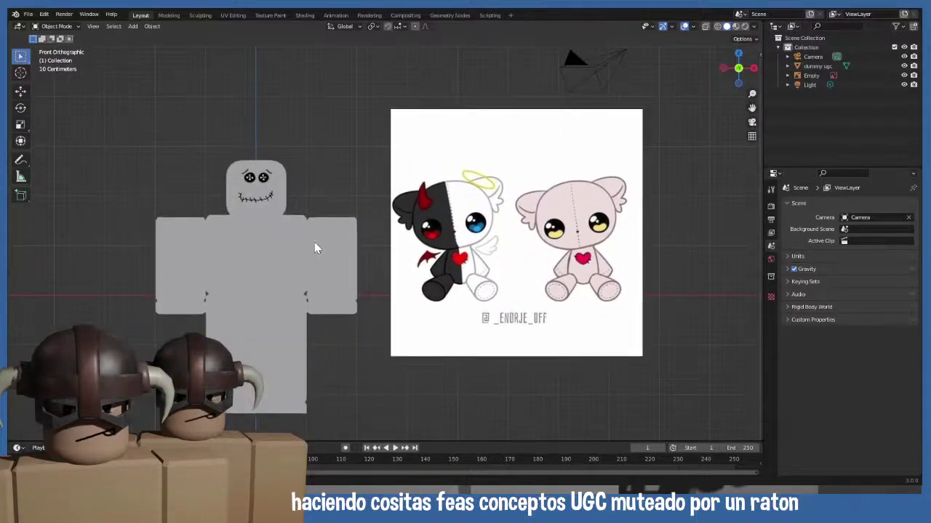
pyautogui.moveTo(305, 277); pyautogui.dragTo(288, 264, button='middle')
pyautogui.press('KP_1')
pyautogui.keyDown('shift'); pyautogui.moveTo(270, 234); pyautogui.dragTo(263, 320, button='middle'); pyautogui.keyUp('shift')
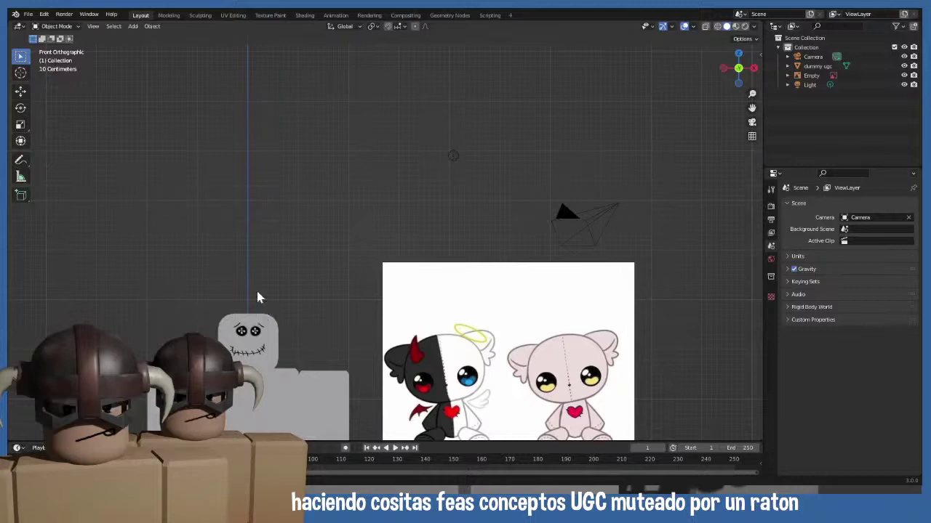
pyautogui.keyDown('shift'); pyautogui.rightClick(245, 150); pyautogui.keyUp('shift')
pyautogui.scroll(-5, 258, 165)
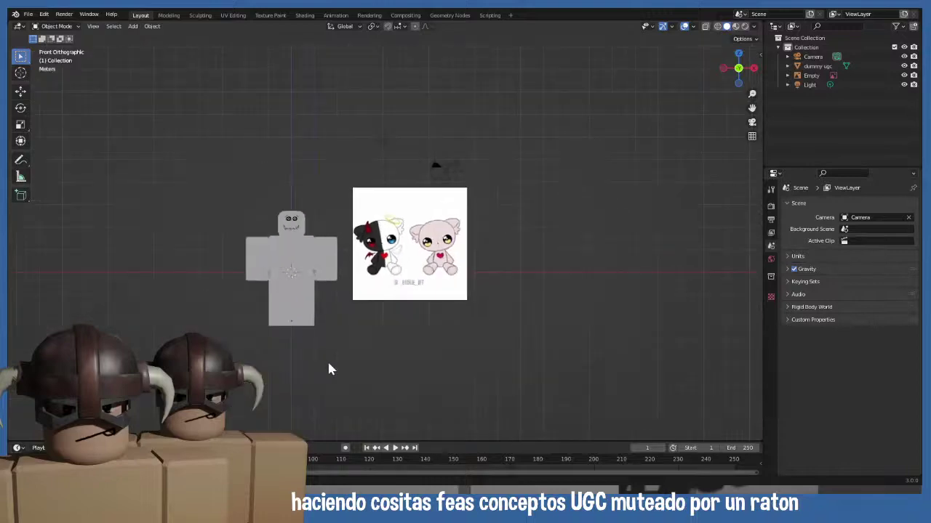
pyautogui.scroll(5, 325, 270)
pyautogui.keyDown('shift'); pyautogui.moveTo(284, 232); pyautogui.dragTo(300, 174, button='middle'); pyautogui.keyUp('shift')
# - Add a Bezier curve and raise it along Z to about 3.9 m, above the dummy's head
pyautogui.hotkey('shift', 'a')
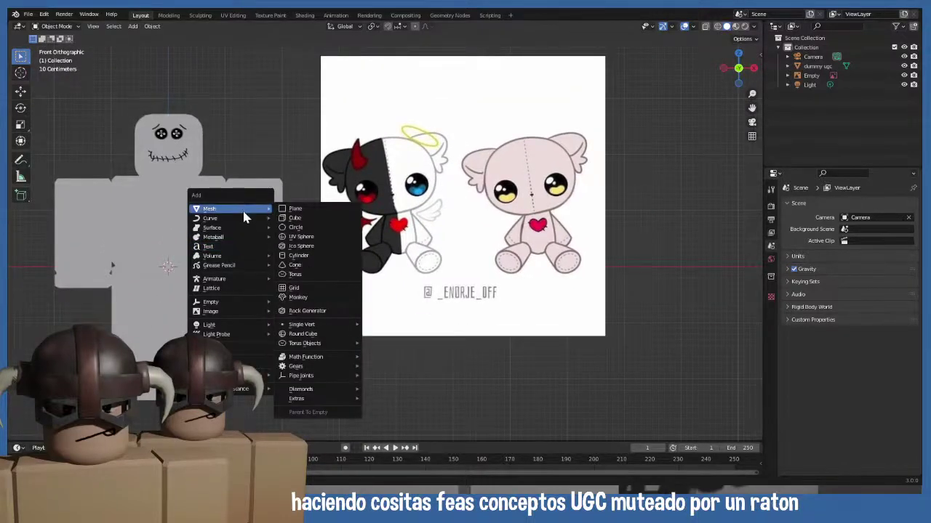
pyautogui.moveTo(250, 218)
pyautogui.click(294, 218)
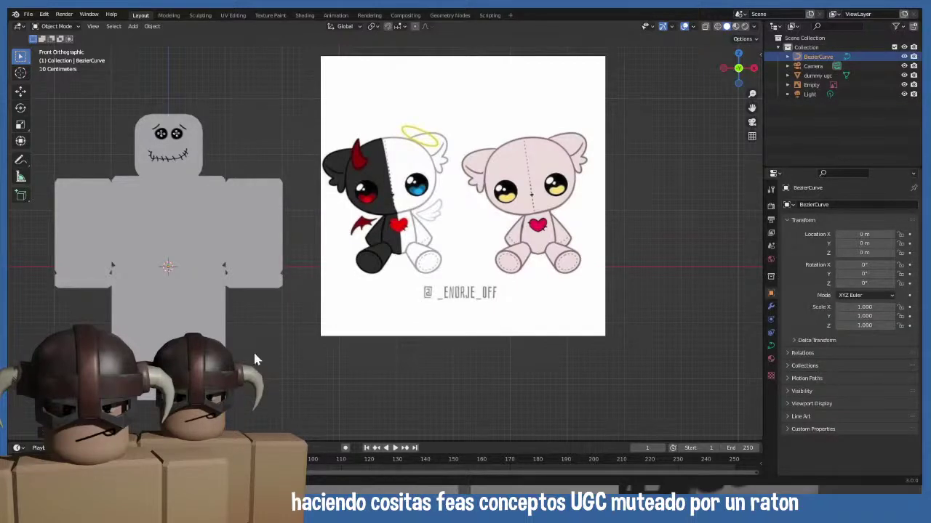
pyautogui.press('g')
pyautogui.press('z')
pyautogui.click(236, 123)
# - Rotate the Bezier curve 90° about the X axis so it stands upright in front view
pyautogui.keyDown('shift'); pyautogui.moveTo(235, 124); pyautogui.dragTo(235, 312, button='middle'); pyautogui.keyUp('shift')
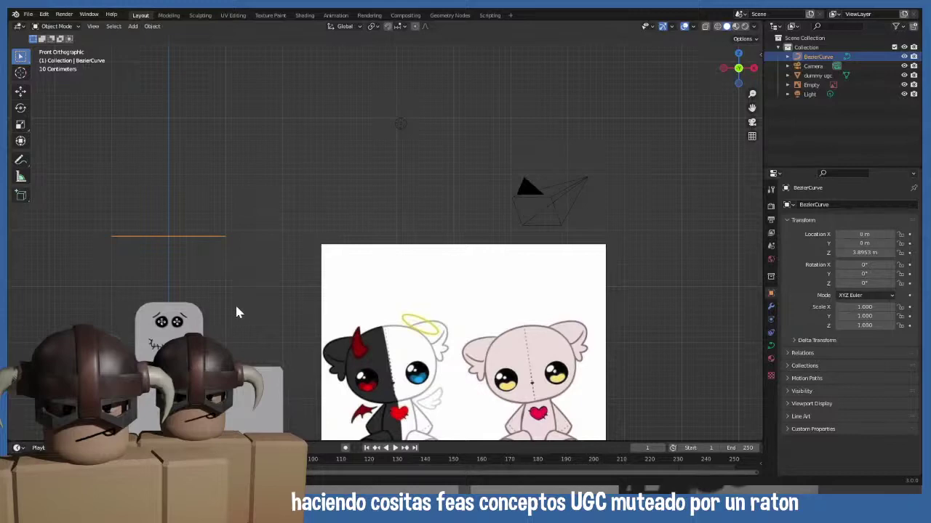
pyautogui.write('rx90')
pyautogui.press('Return')
pyautogui.keyDown('shift'); pyautogui.moveTo(191, 286); pyautogui.dragTo(293, 297, button='middle'); pyautogui.keyUp('shift')
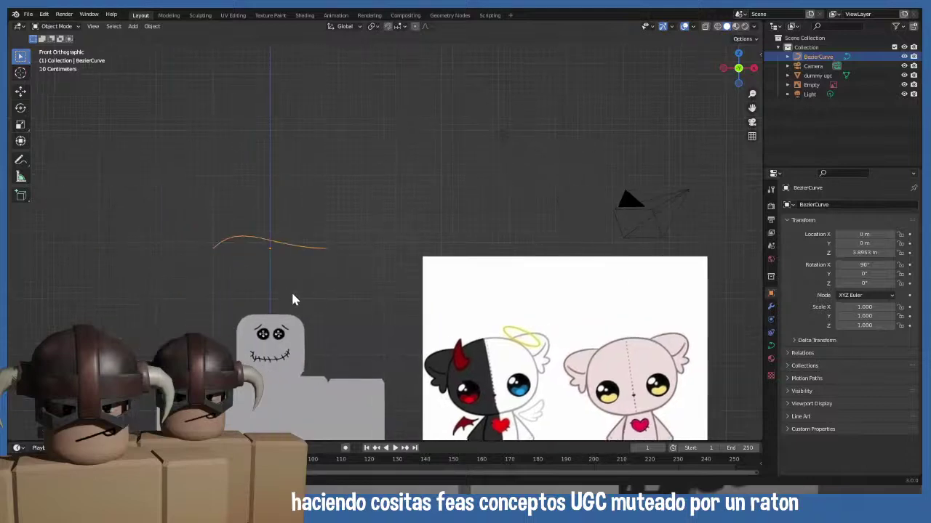
# - Move the curve's right end point about 1 m inward and 1.9 m up onto the vertical centre axis, then select the left end point
pyautogui.press('Tab')
pyautogui.click(326, 248)
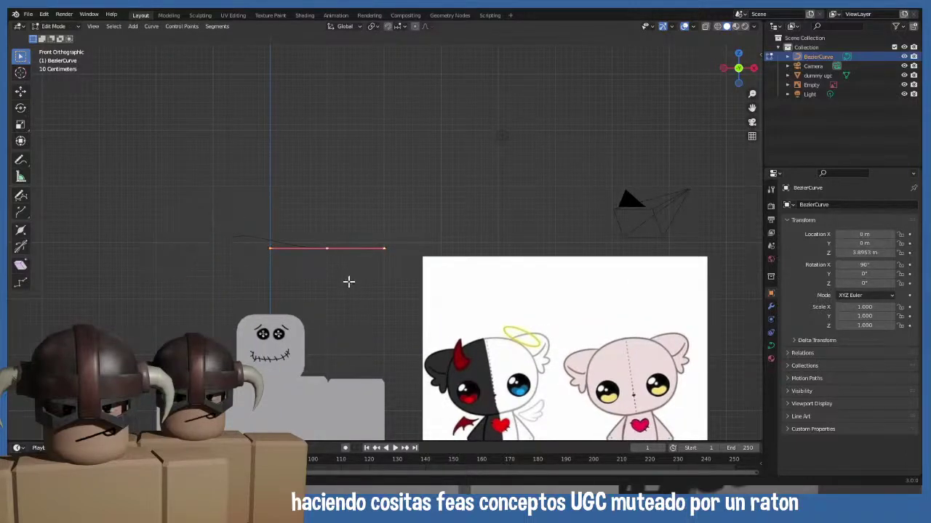
pyautogui.press('g')
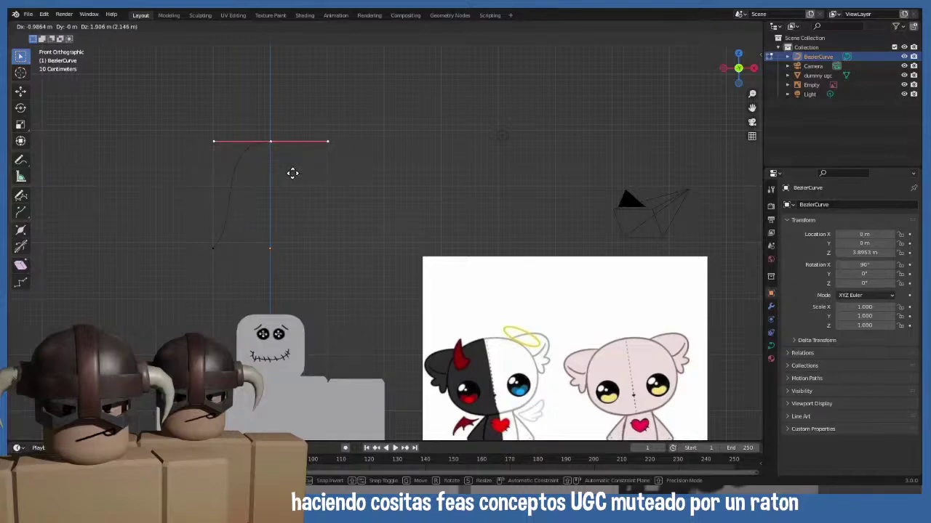
pyautogui.click(293, 173)
pyautogui.click(212, 248)
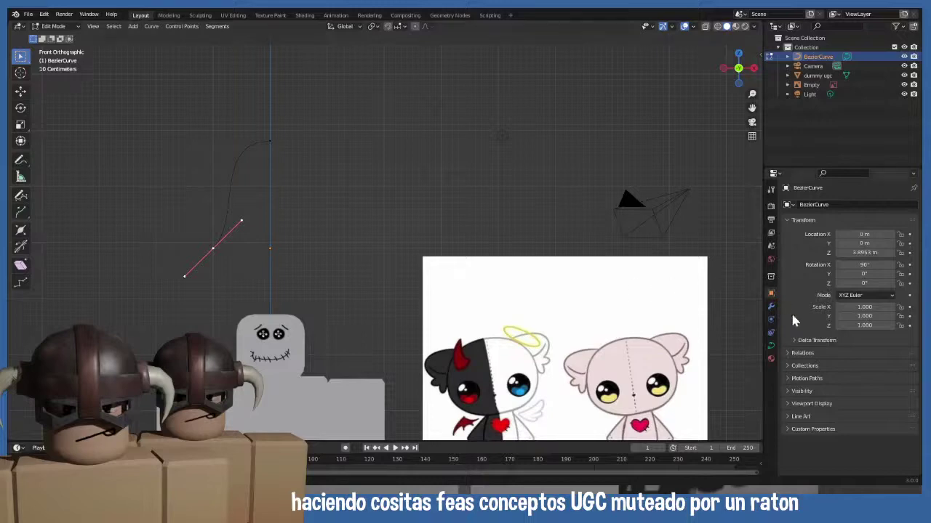
pyautogui.click(771, 346)
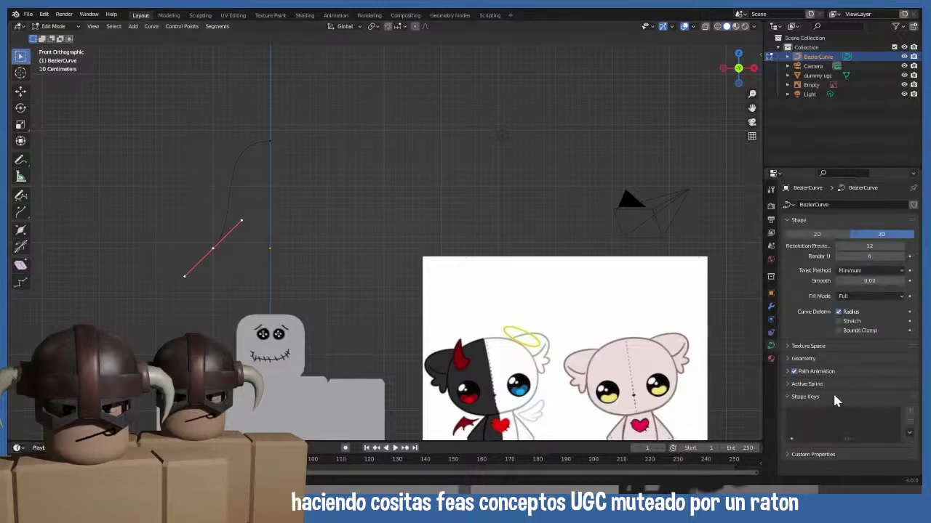
pyautogui.click(788, 358)
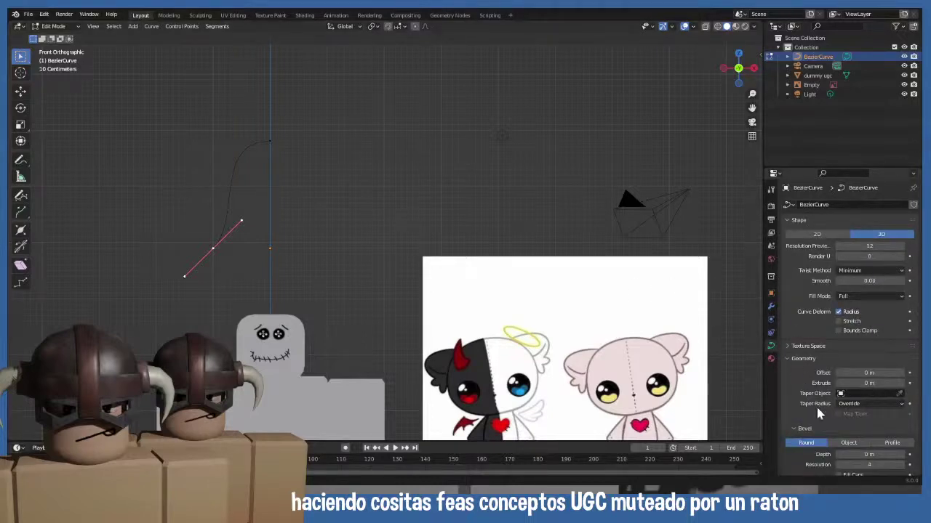
pyautogui.scroll(-3, 815, 405)
pyautogui.click(804, 354)
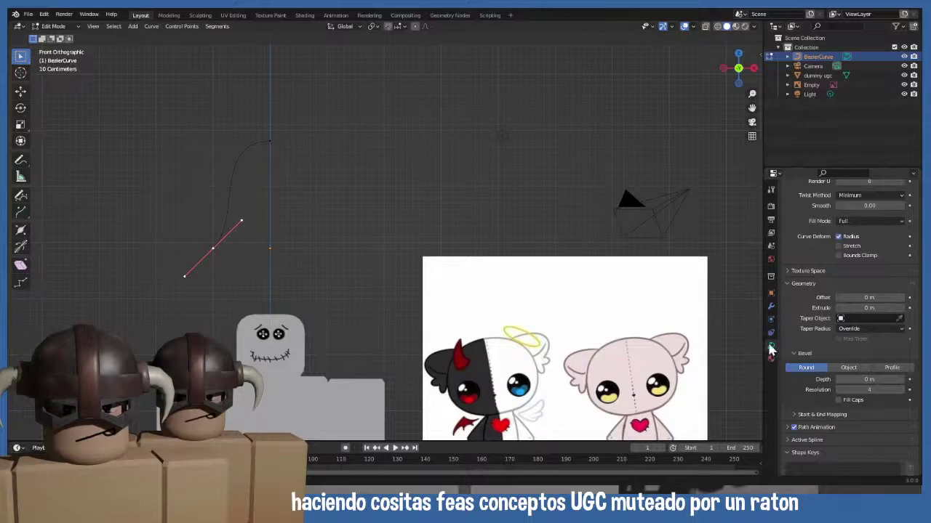
# - Add a Screw modifier to the Bezier curve and set its axis to Y
pyautogui.click(772, 308)
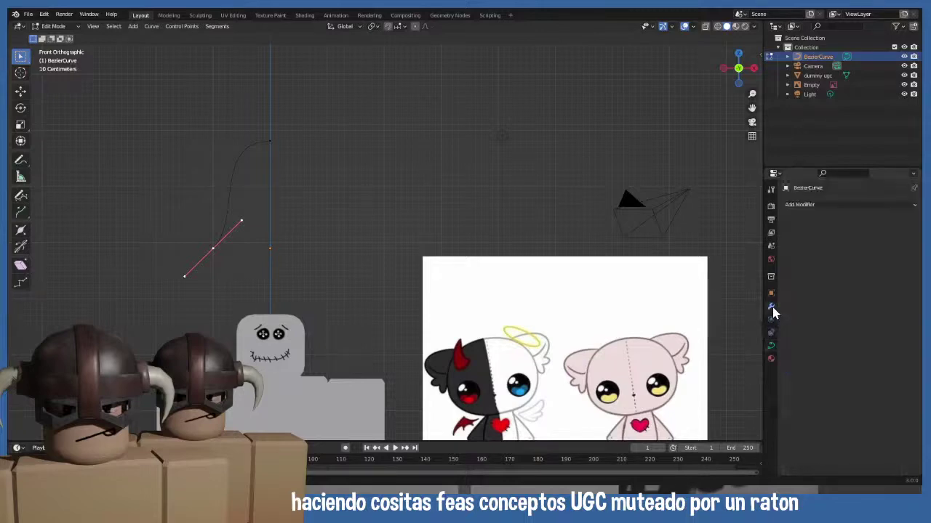
pyautogui.click(828, 204)
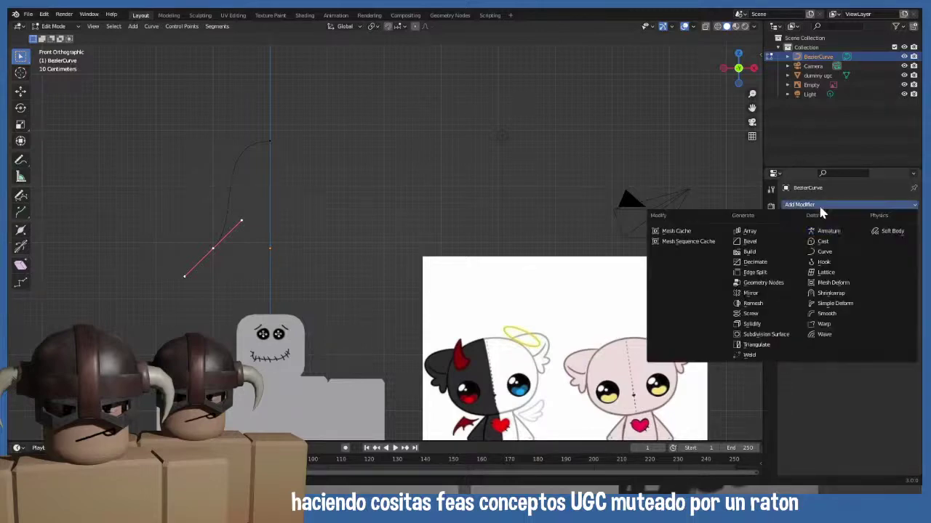
pyautogui.click(759, 316)
pyautogui.click(869, 272)
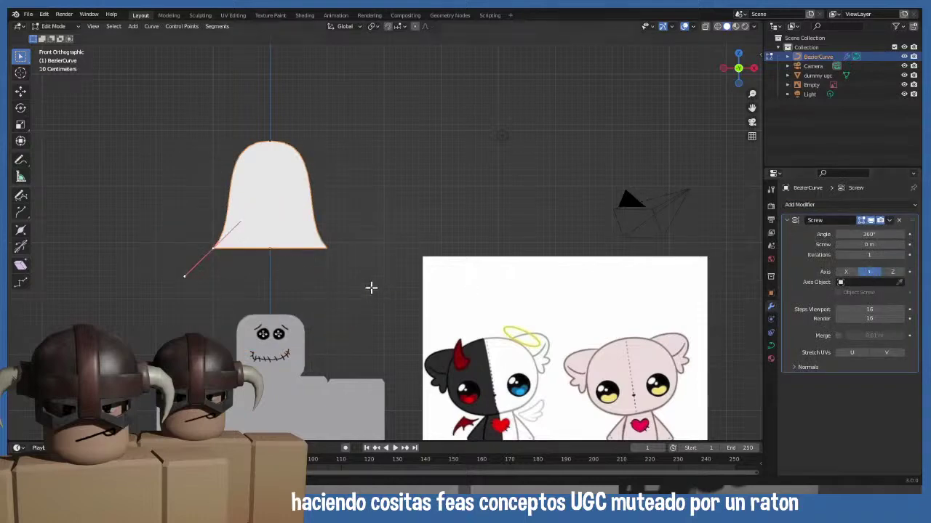
# - Scale the left end point's handles to about 0.52 and move the point up and outward, making the revolved shape a wider, shallower dome
pyautogui.keyDown('shift'); pyautogui.moveTo(208, 243); pyautogui.dragTo(266, 253, button='middle'); pyautogui.keyUp('shift')
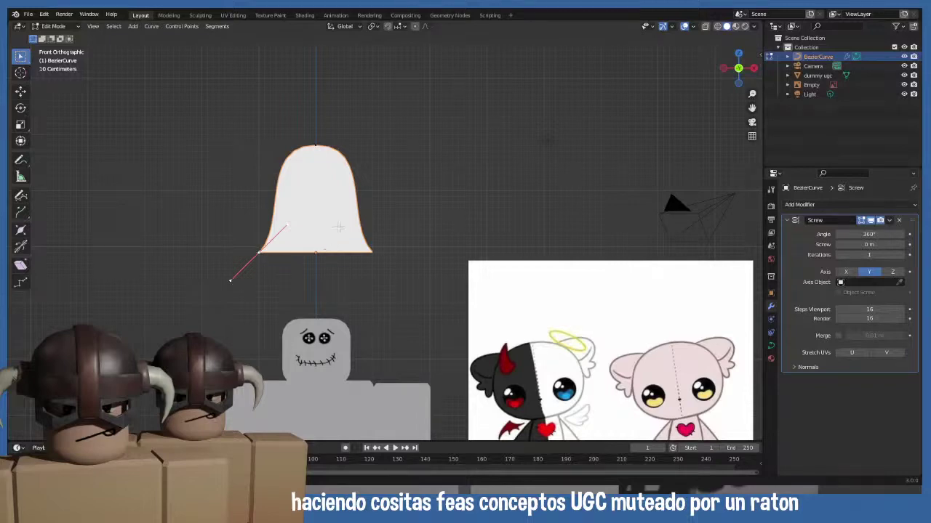
pyautogui.press('s')
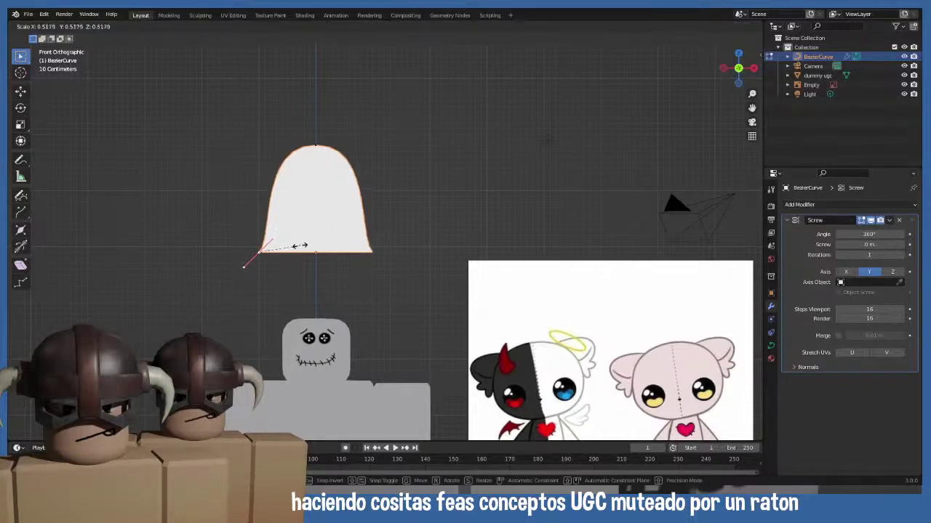
pyautogui.click(298, 247)
pyautogui.press('g')
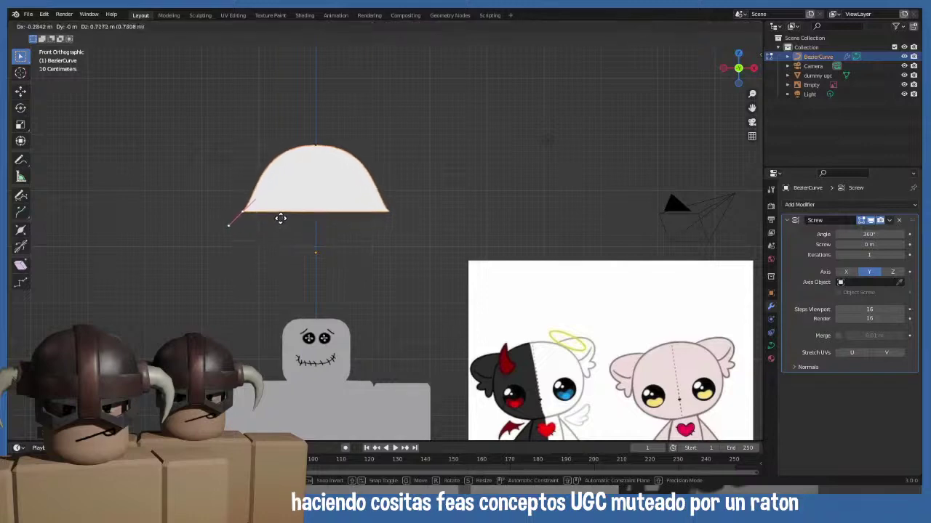
pyautogui.click(276, 211)
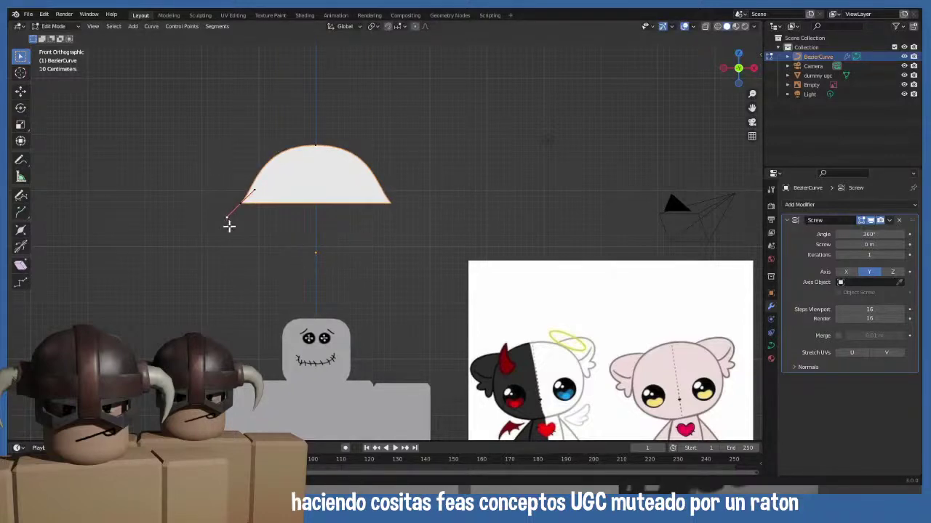
# - Rotate the left end point's handles to nearly vertical and extrude a new curve point about 1.1 m below it
pyautogui.press('r')
pyautogui.click(241, 232)
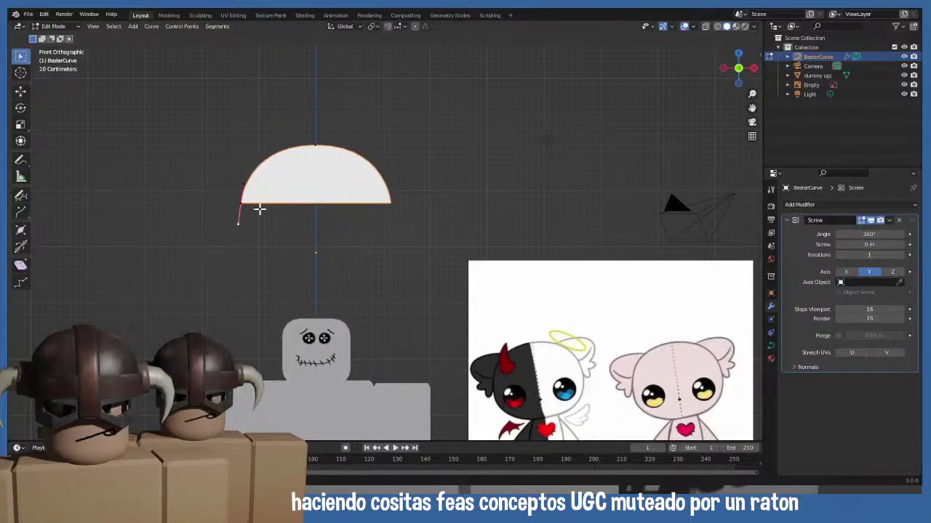
pyautogui.press('g')
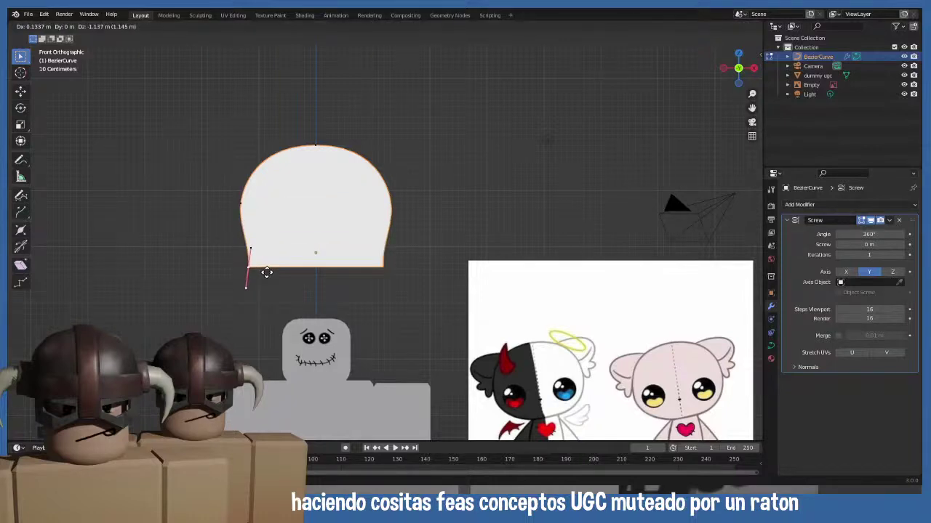
pyautogui.click(263, 273)
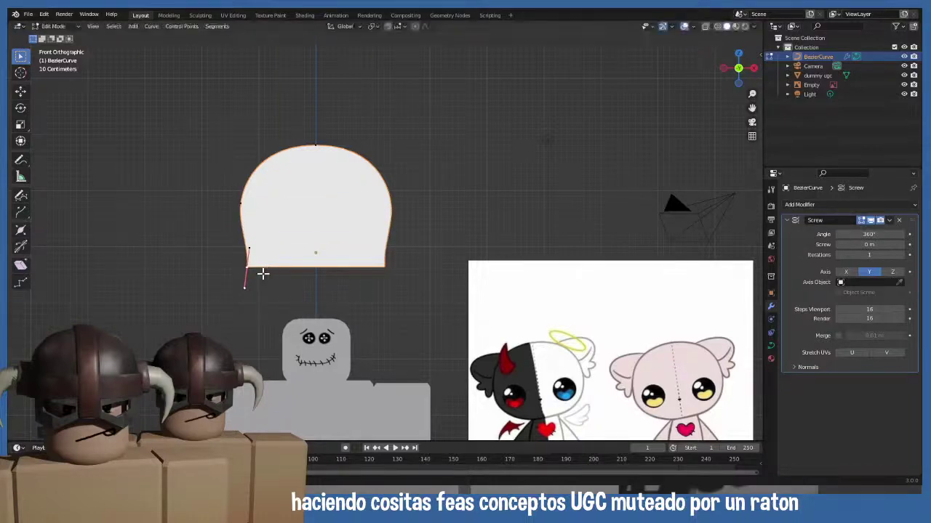
# - Shift the new lower point inward and slightly up, then swing its lower handle towards the centre to round the bottom corner
pyautogui.press('g')
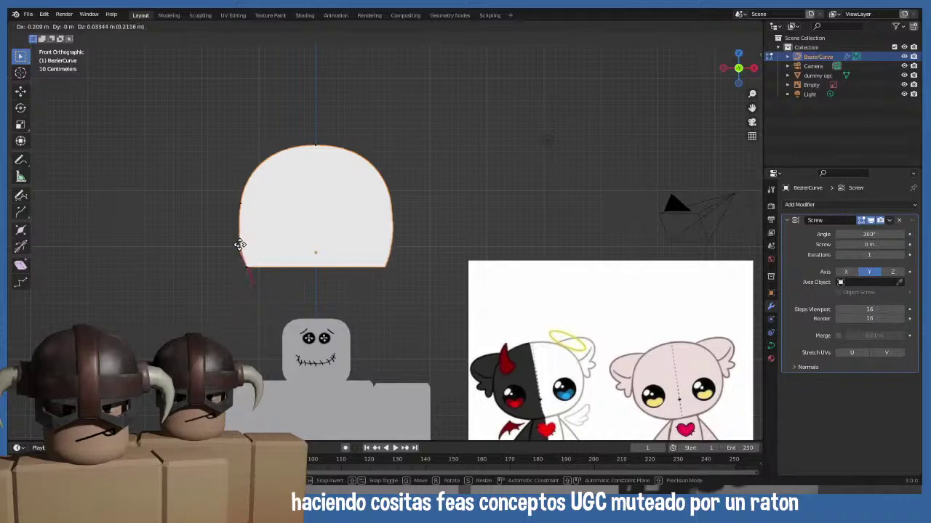
pyautogui.click(239, 246)
pyautogui.press('g')
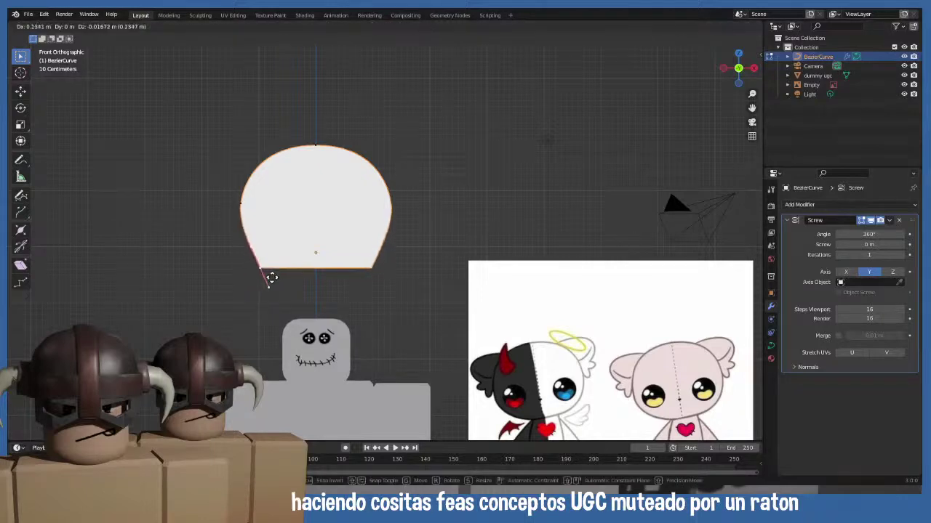
pyautogui.click(272, 268)
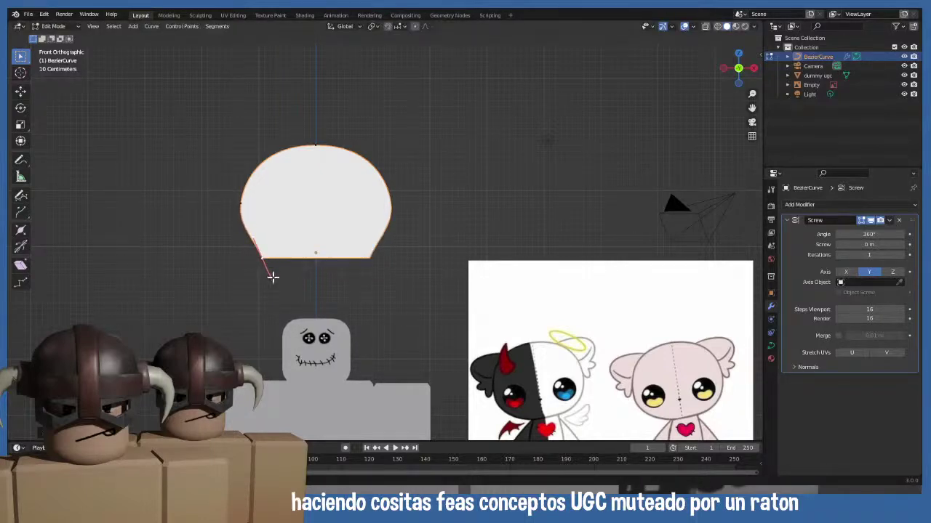
pyautogui.press('g')
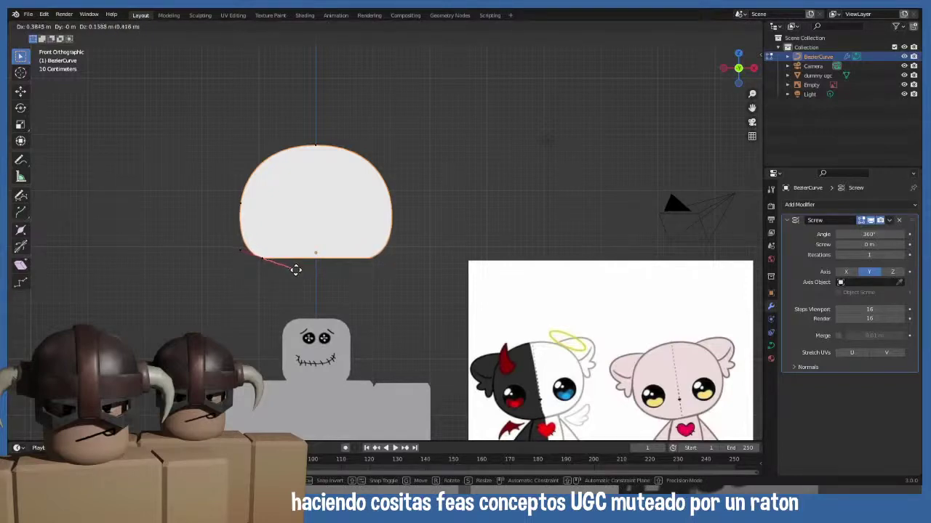
pyautogui.click(293, 268)
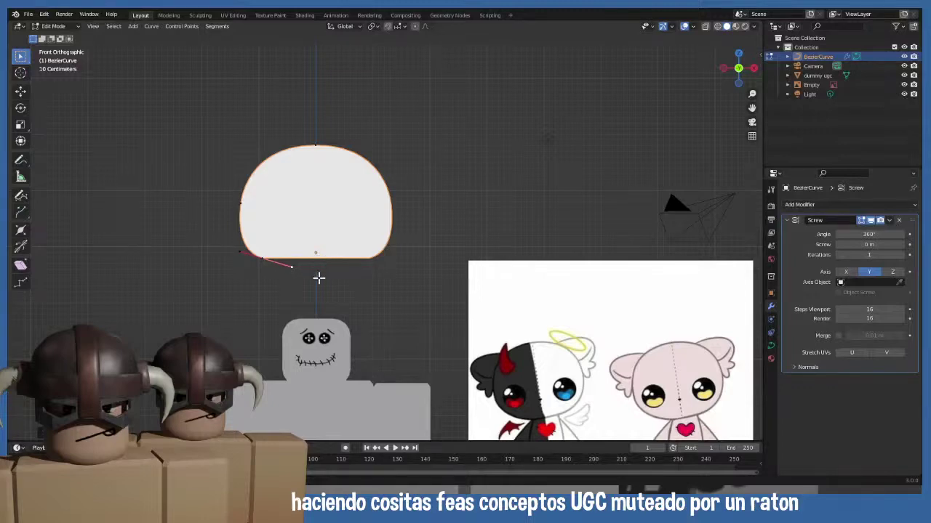
# - Extrude another point onto the vertical centre axis to close the underside, and rotate its handles about 17° until they are horizontal
pyautogui.press('g')
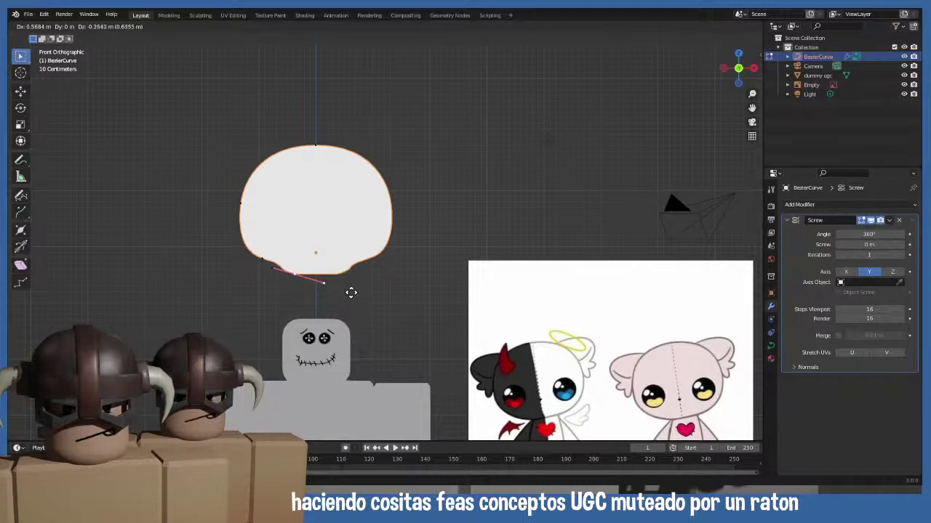
pyautogui.click(344, 290)
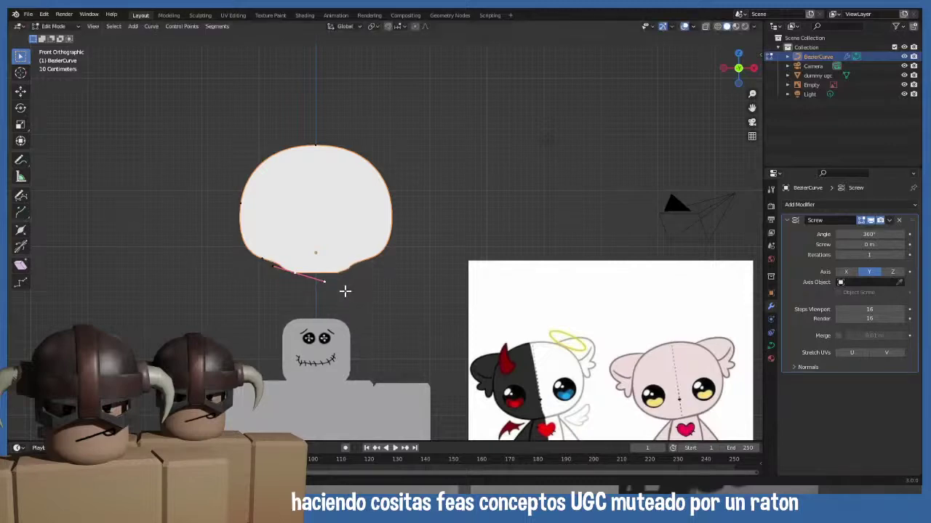
pyautogui.scroll(4, 344, 291)
pyautogui.press('g')
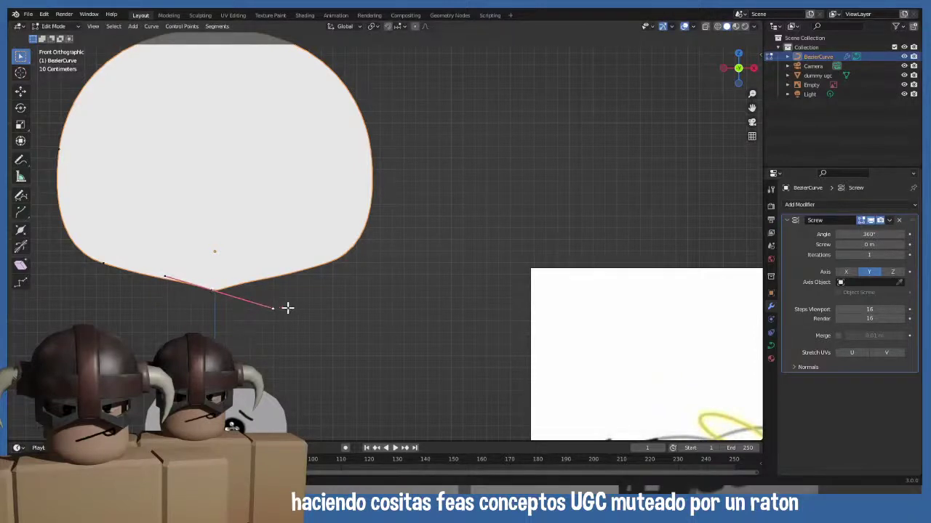
pyautogui.press('r')
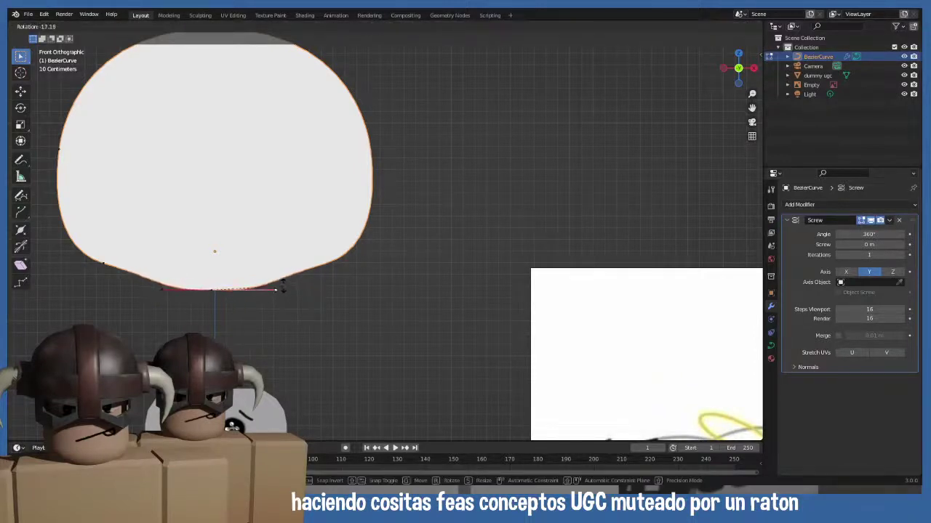
pyautogui.click(270, 293)
pyautogui.press('g')
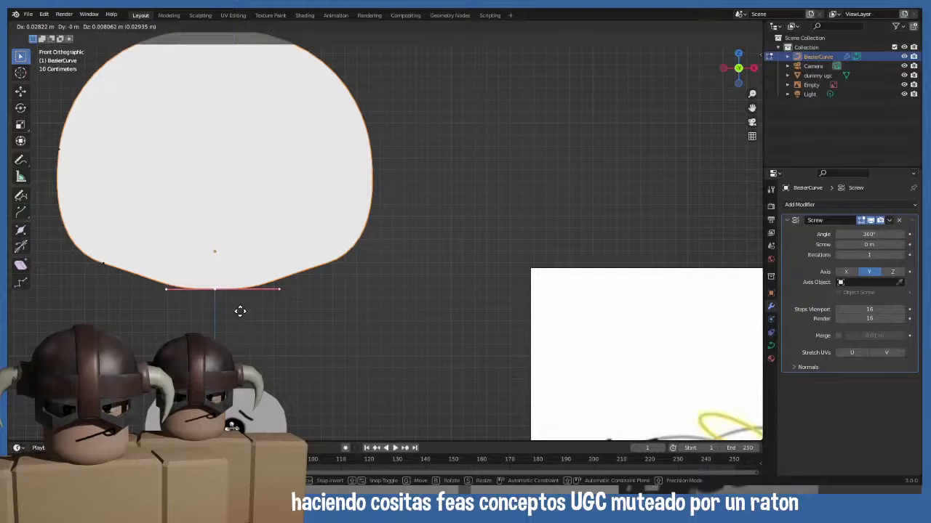
pyautogui.click(240, 311)
# - Move the lower-left corner point's inner handle slightly down to make the underside bulge more smoothly
pyautogui.moveTo(270, 332)
pyautogui.keyDown('shift'); pyautogui.mouseDown(button='middle')
pyautogui.moveTo(266, 324)
pyautogui.moveTo(287, 329)
pyautogui.mouseUp(button='middle'); pyautogui.keyUp('shift')
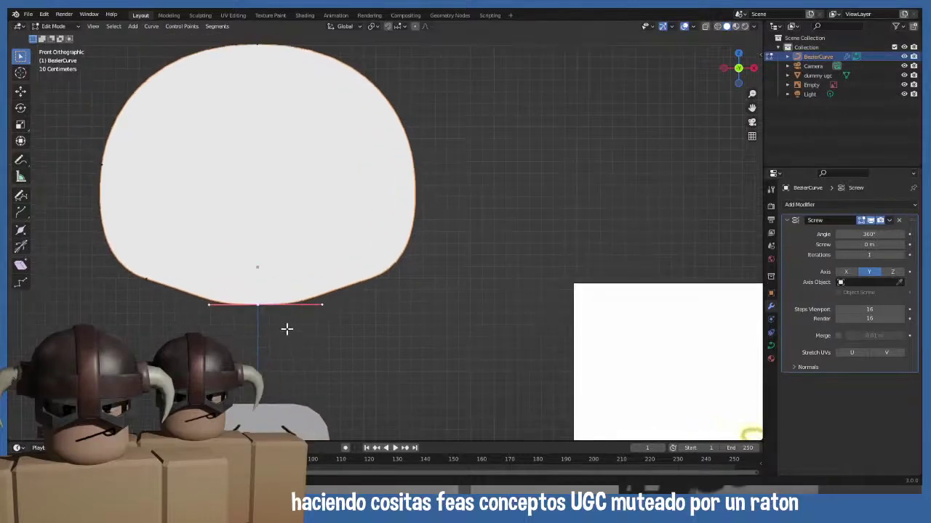
pyautogui.scroll(-2, 287, 329)
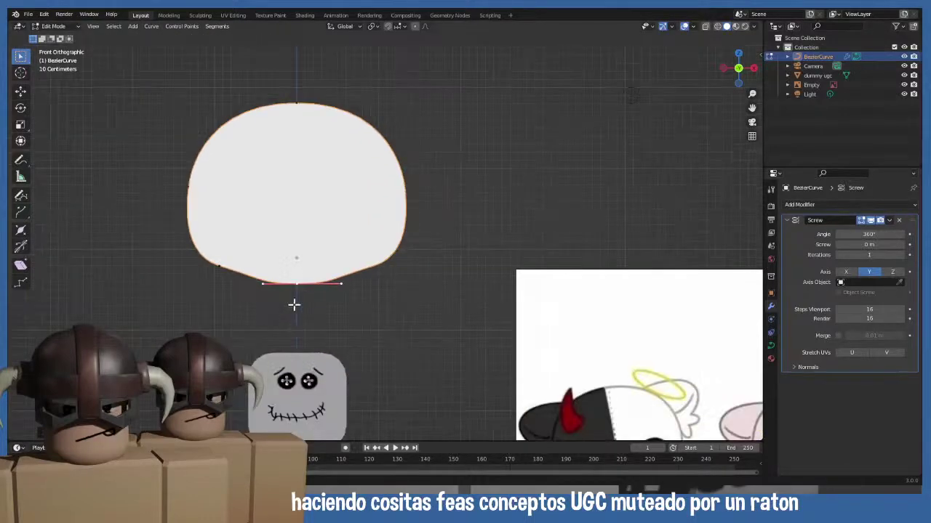
pyautogui.click(216, 271)
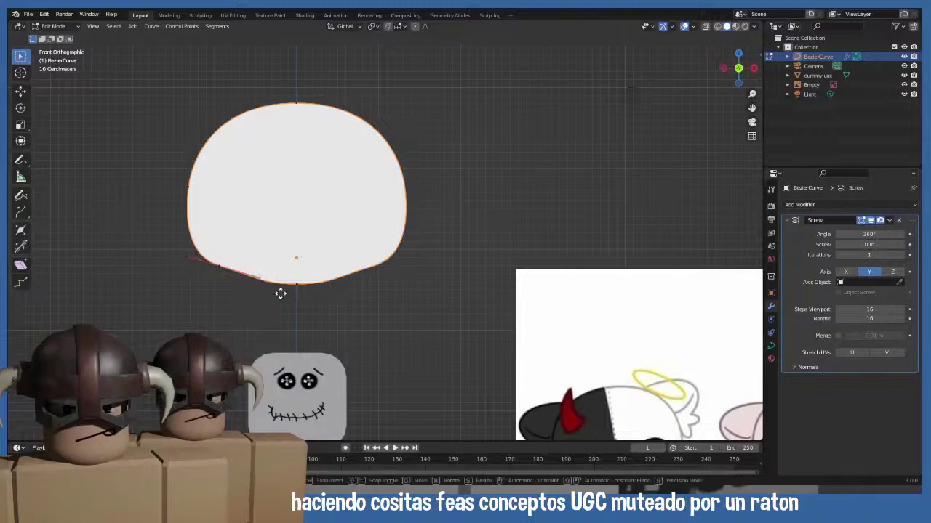
pyautogui.press('s')
pyautogui.click(281, 293)
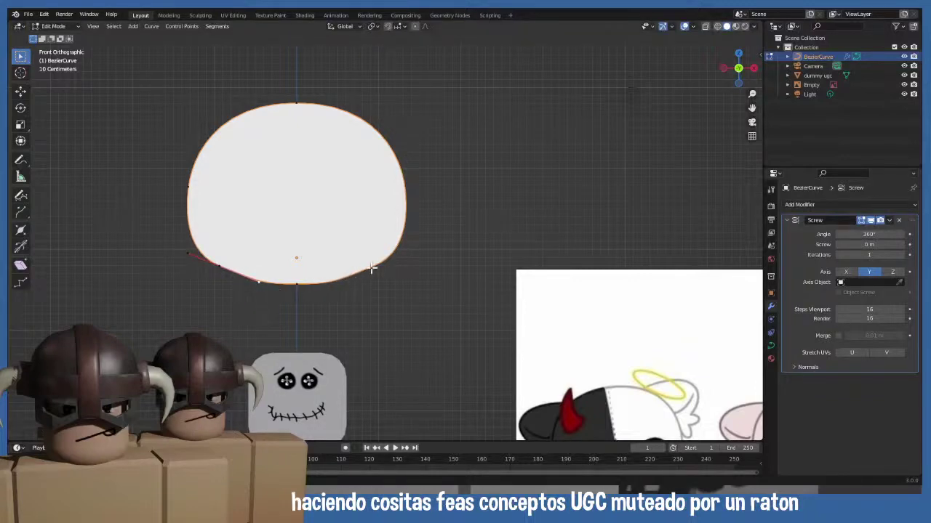
# - Scale the lower-left corner point's handles down and back up until the corner curves softly into the side
pyautogui.click(189, 188)
pyautogui.click(220, 268)
pyautogui.press('s')
pyautogui.click(294, 298)
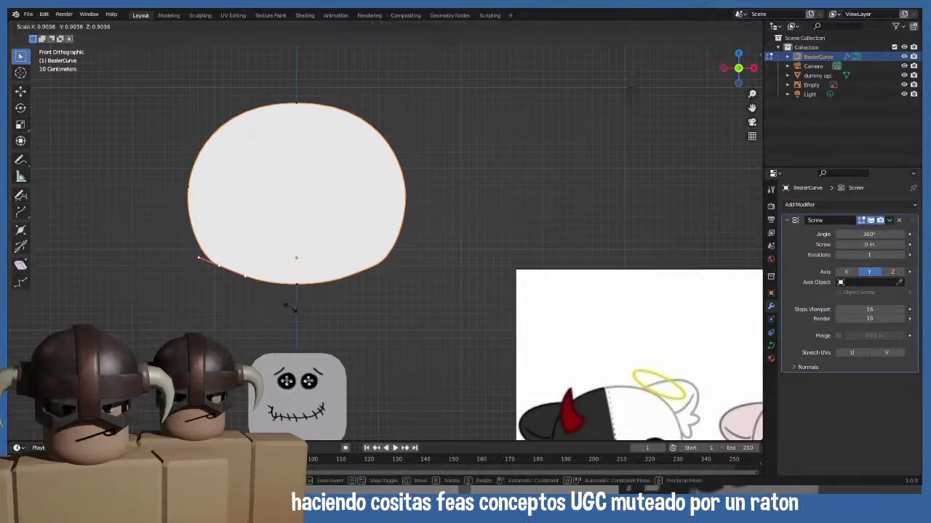
pyautogui.press('s')
pyautogui.click(259, 295)
pyautogui.press('Tab')
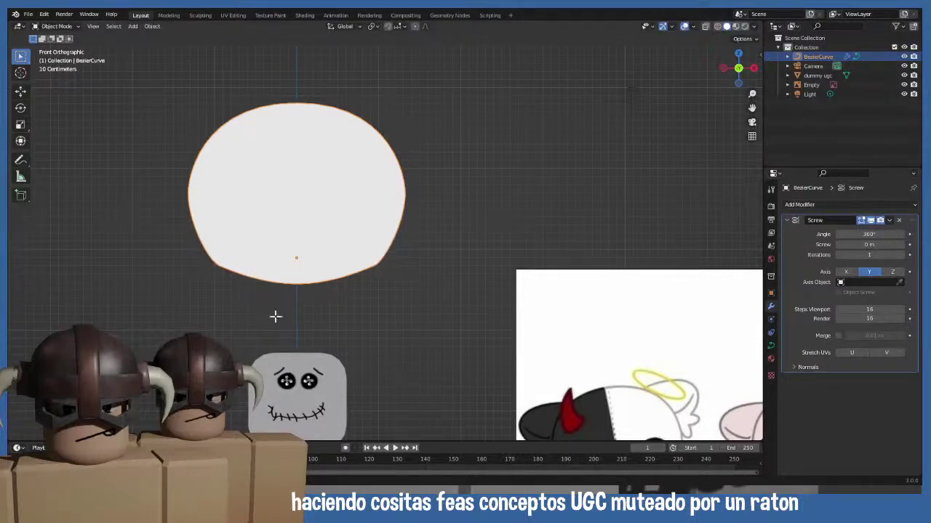
pyautogui.press('Tab')
pyautogui.press('s')
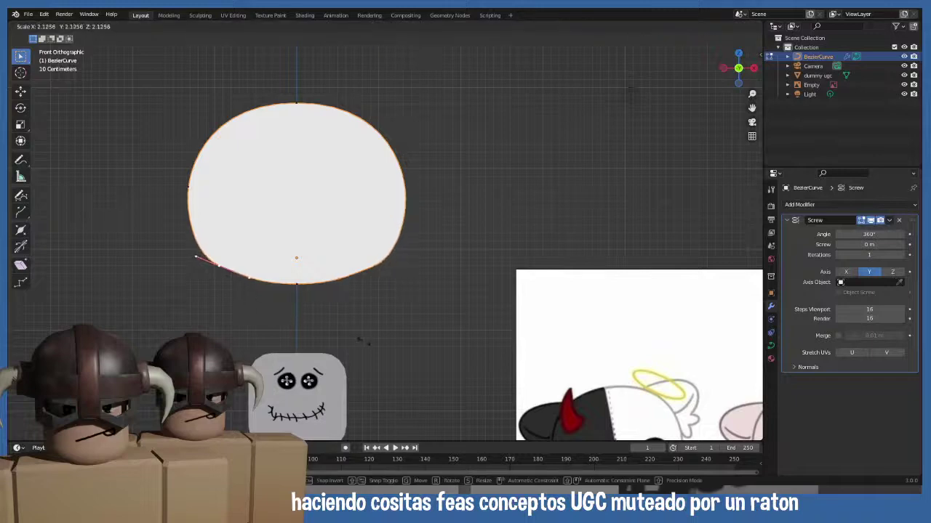
pyautogui.click(395, 346)
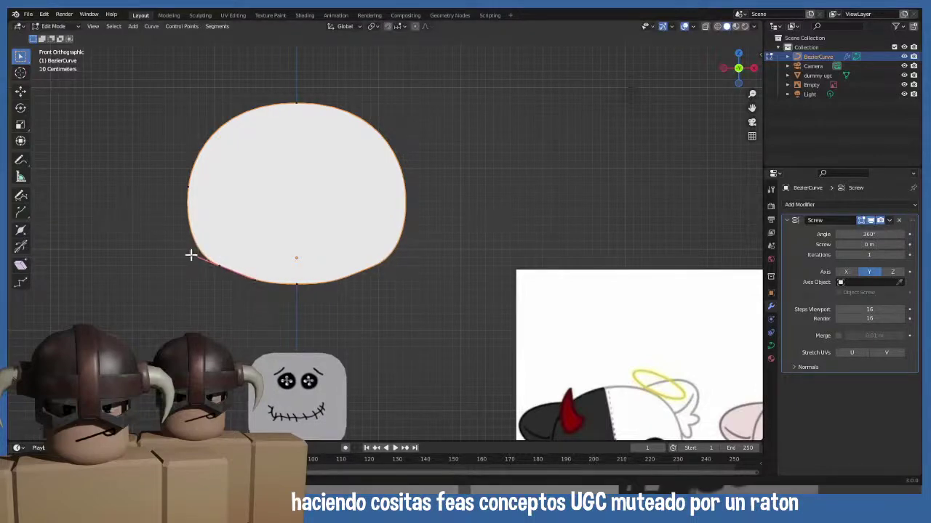
# - Raise the lower-left corner point's outer handle about 0.06 m to even out the corner, then return to Object Mode and deselect the curve
pyautogui.press('g')
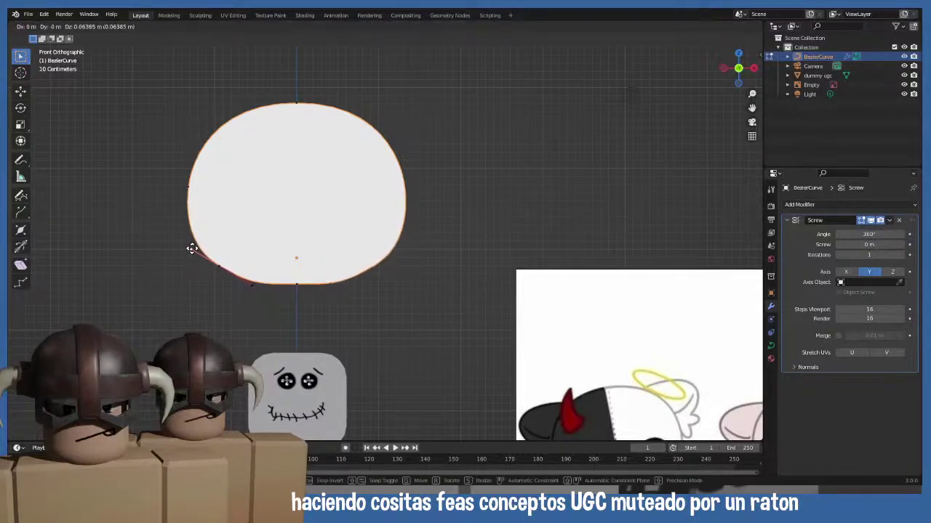
pyautogui.click(191, 248)
pyautogui.press('Tab')
pyautogui.click(182, 328)
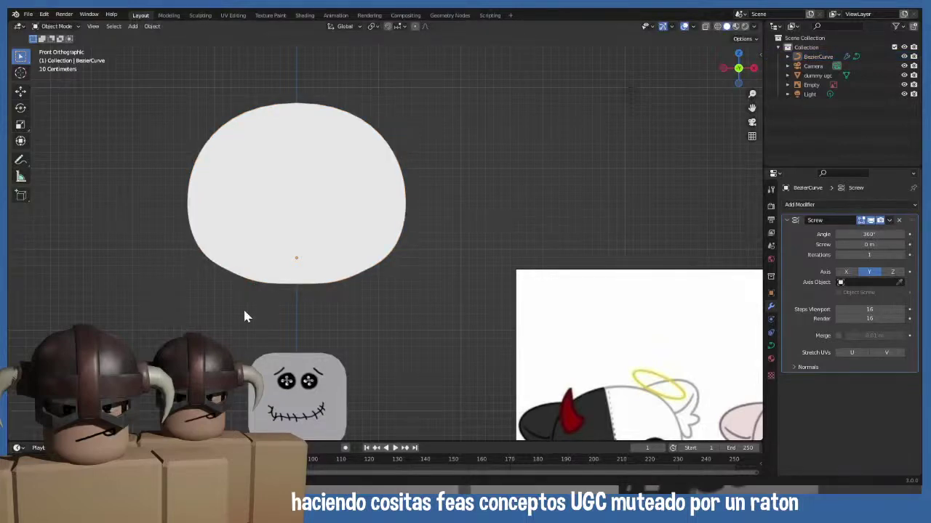
# - Select the revolved curve and move it about 1 m up along the Z axis, above the dummy's head
pyautogui.scroll(-3, 291, 274)
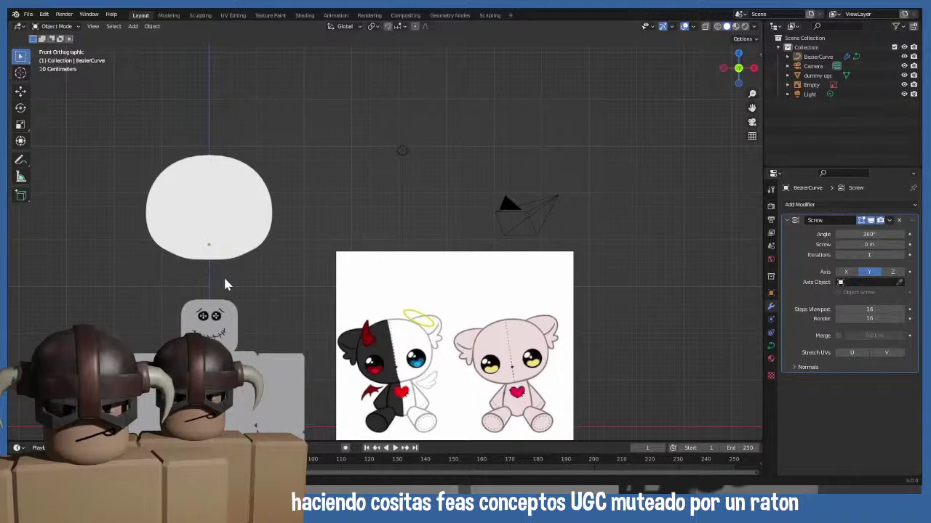
pyautogui.click(209, 244)
pyautogui.moveTo(229, 259); pyautogui.dragTo(275, 349, button='middle')
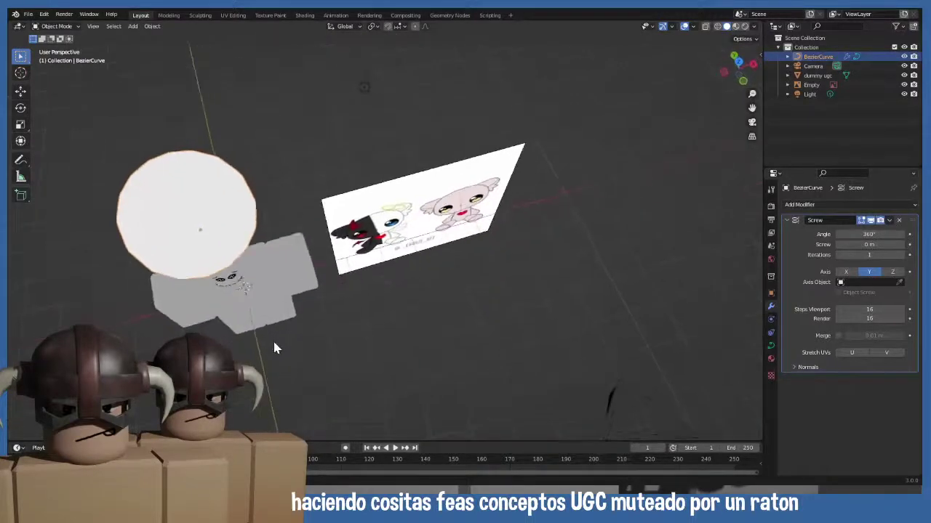
pyautogui.press('KP_1')
pyautogui.scroll(1, 259, 278)
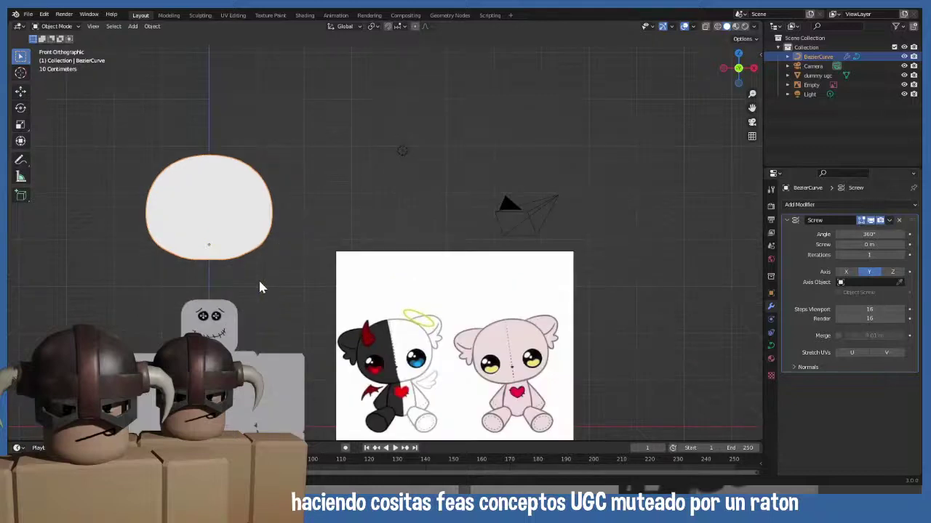
pyautogui.keyDown('shift'); pyautogui.moveTo(260, 284); pyautogui.dragTo(361, 289, button='middle'); pyautogui.keyUp('shift')
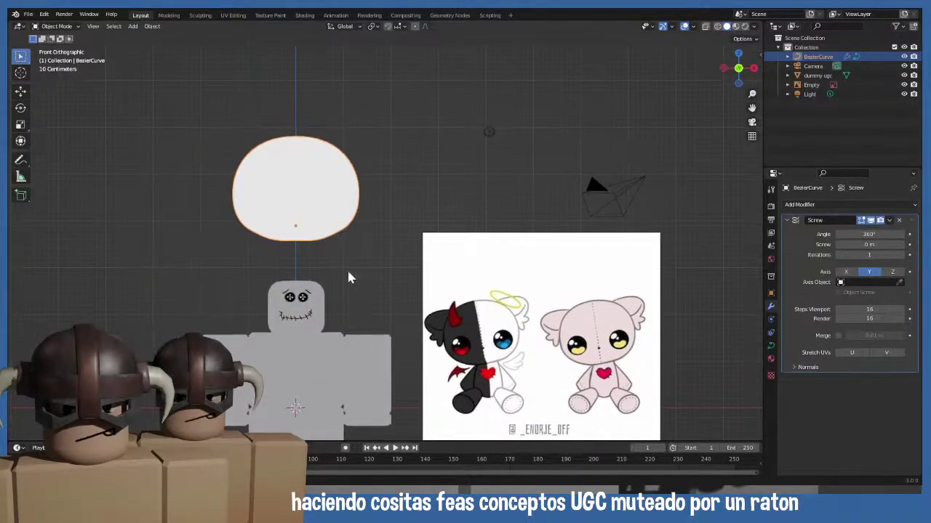
pyautogui.press('g')
pyautogui.press('z')
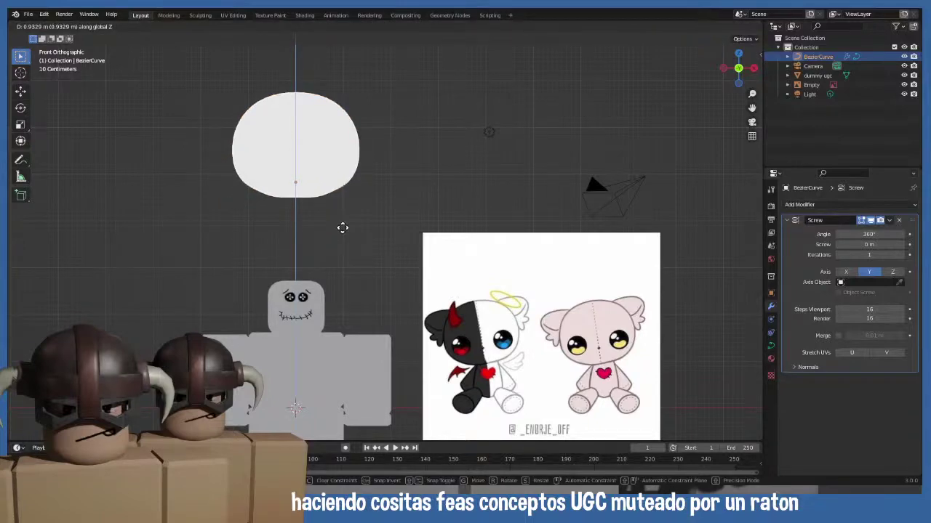
pyautogui.click(338, 221)
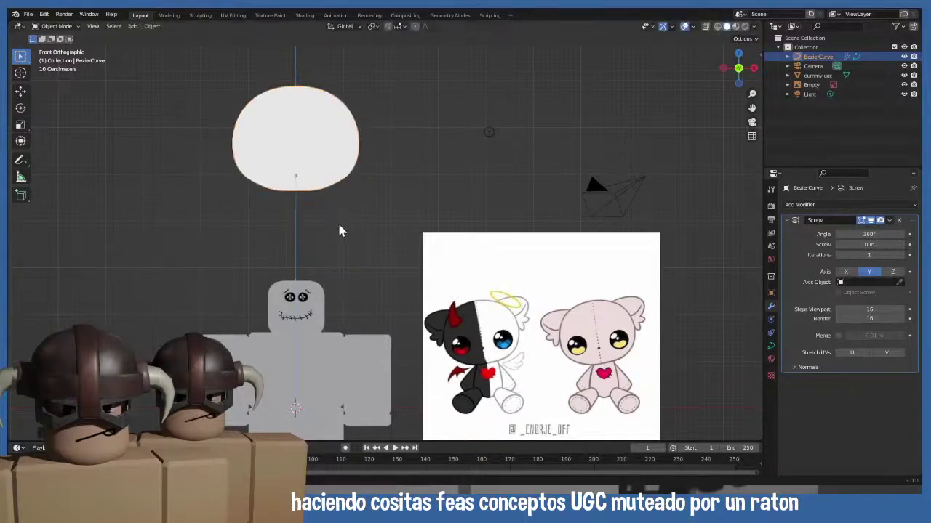
# - Duplicate the revolved curve and move the copy about 2.2 m down along the Z axis, directly beneath the original
pyautogui.keyDown('shift'); pyautogui.moveTo(339, 221); pyautogui.dragTo(271, 254, button='middle'); pyautogui.keyUp('shift')
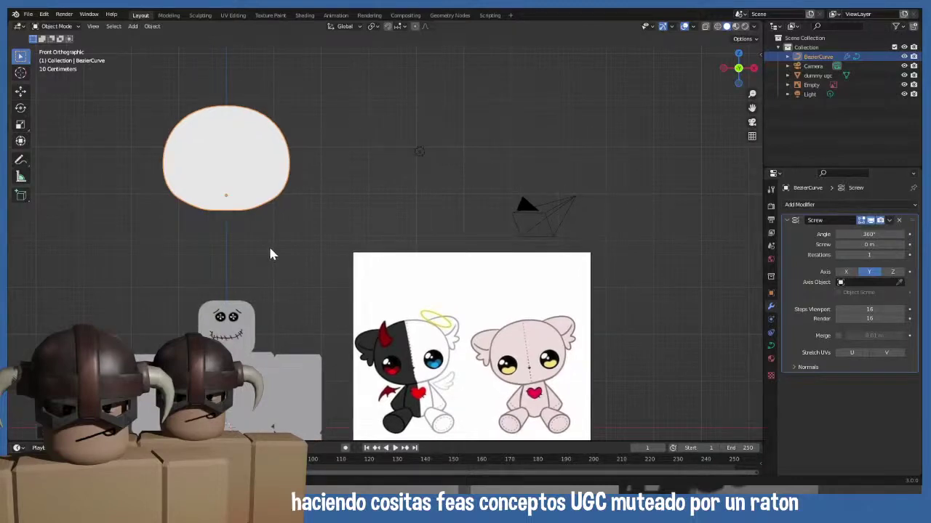
pyautogui.press('Tab')
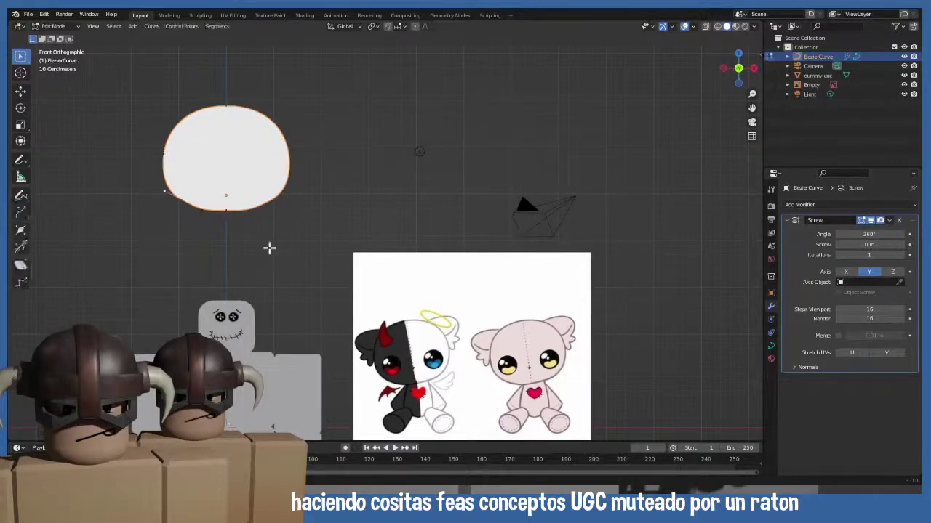
pyautogui.keyDown('shift'); pyautogui.moveTo(283, 286); pyautogui.dragTo(288, 237, button='middle'); pyautogui.keyUp('shift')
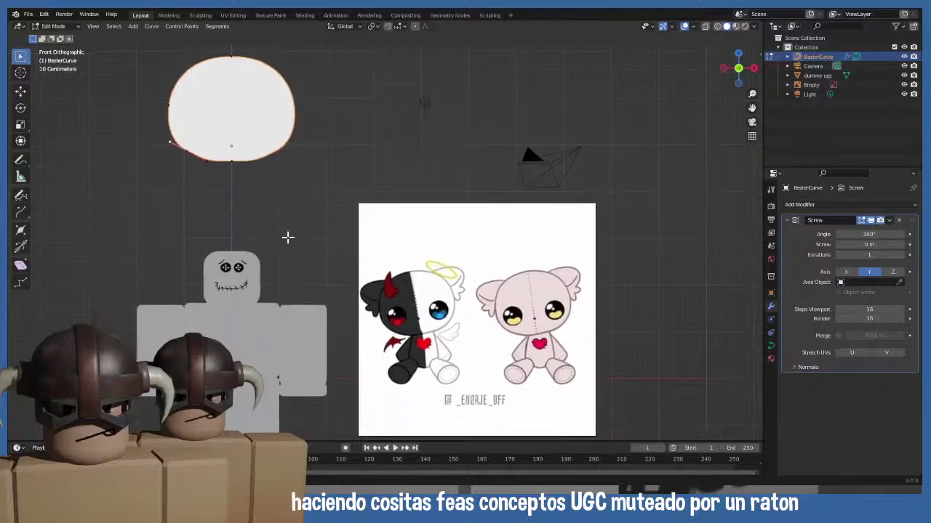
pyautogui.press('Tab')
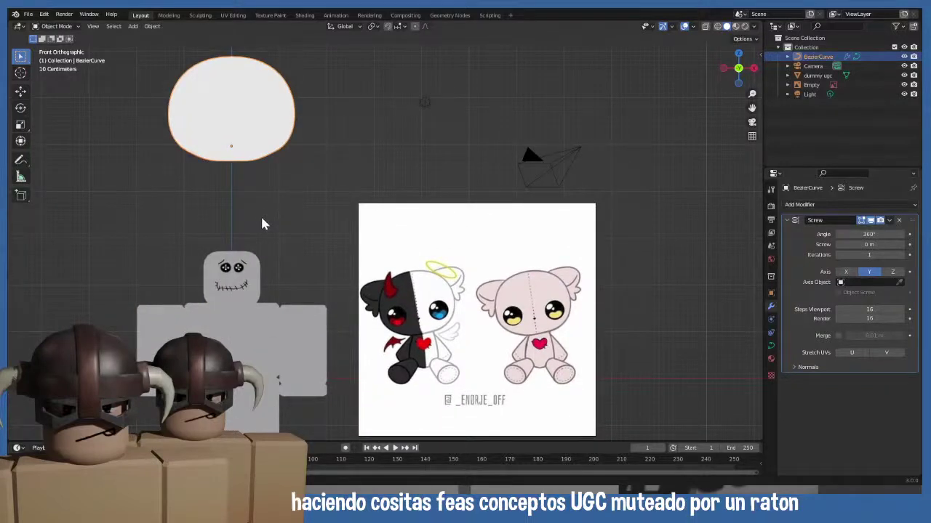
pyautogui.hotkey('shift', 'd')
pyautogui.press('z')
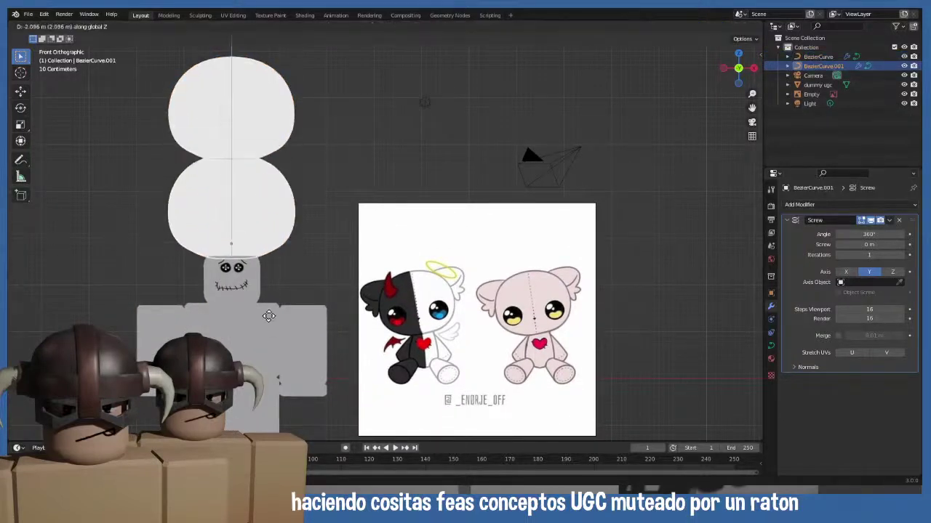
pyautogui.click(269, 321)
pyautogui.keyDown('shift'); pyautogui.moveTo(261, 264); pyautogui.dragTo(263, 301, button='middle'); pyautogui.keyUp('shift')
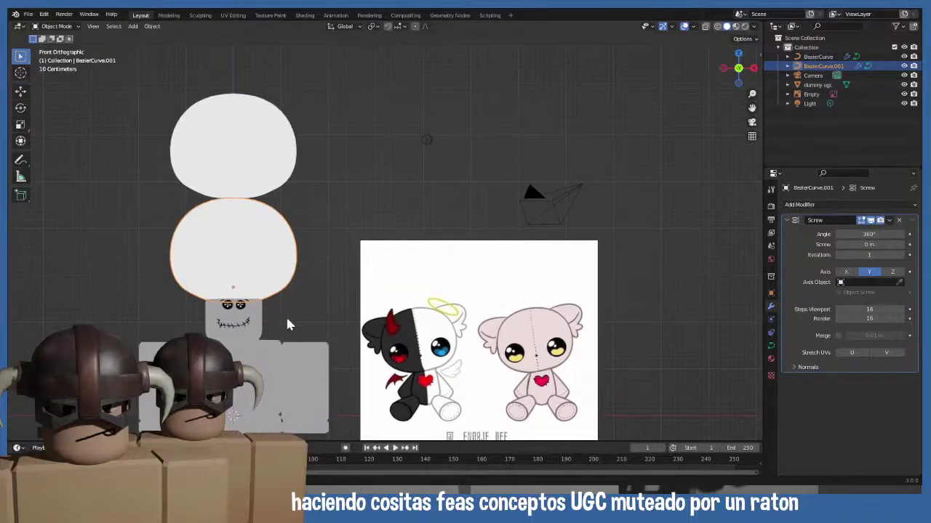
# - Edit the lower copy's curve and move its left side and lower points inward to form a narrower body
pyautogui.press('Tab')
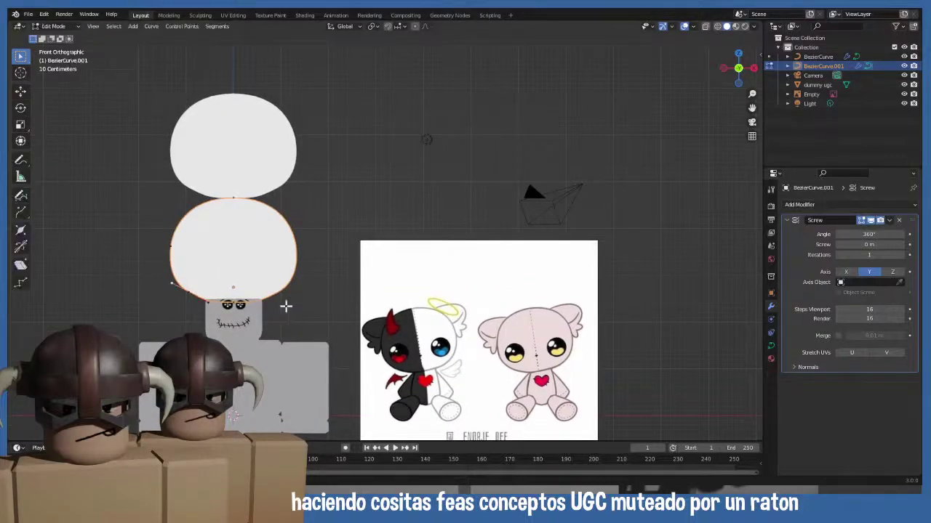
pyautogui.click(168, 247)
pyautogui.press('g')
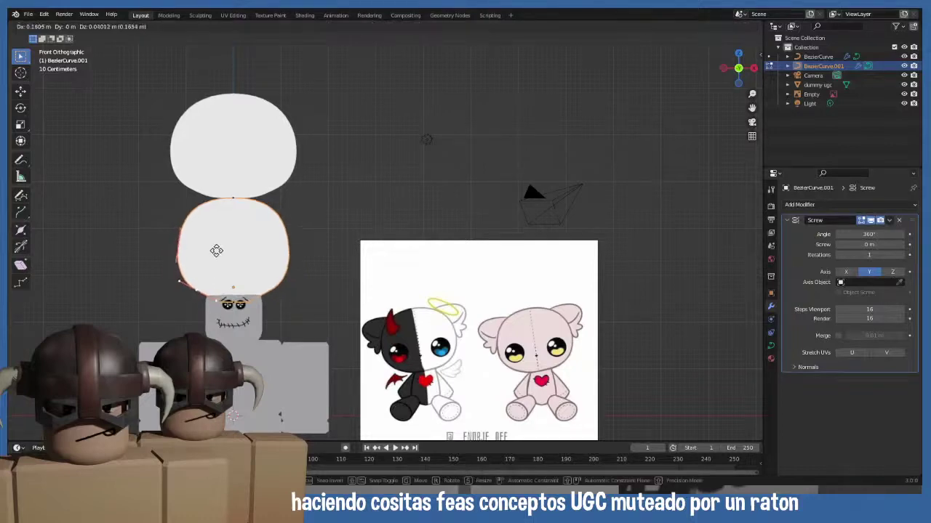
pyautogui.click(230, 247)
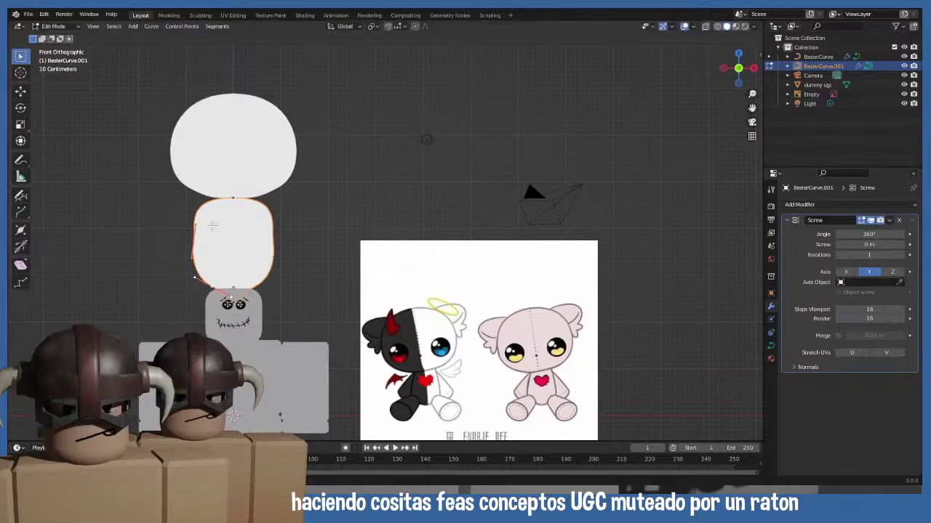
# - Scale the body curve's top point handles to about 0.65 and move the left side point about 0.16 m inward and up
pyautogui.click(231, 199)
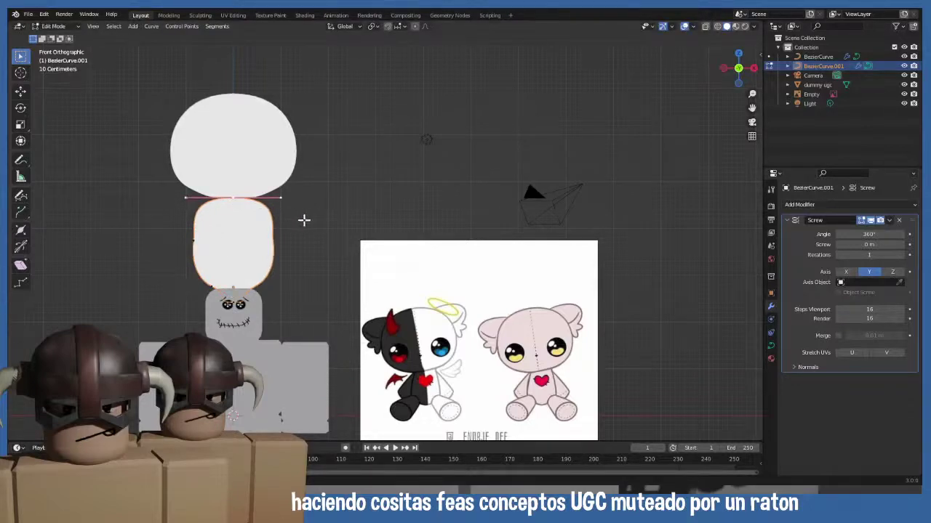
pyautogui.press('s')
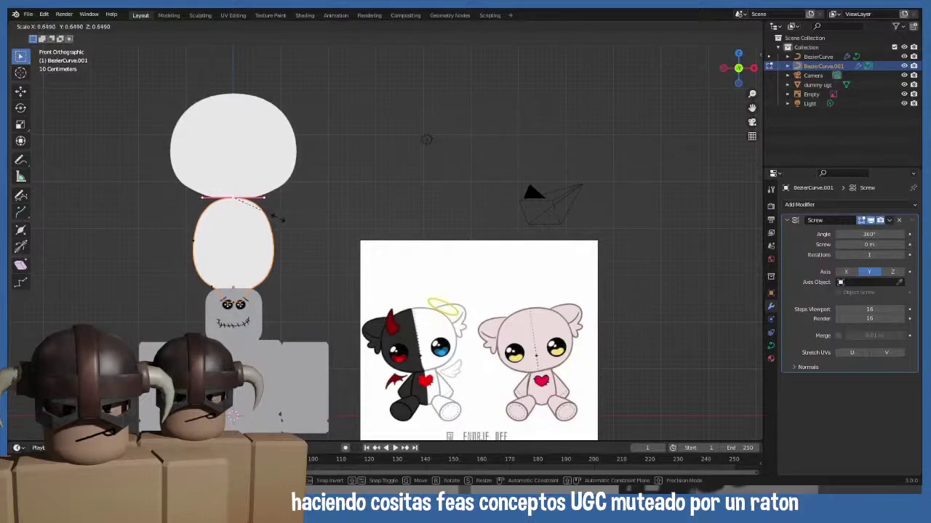
pyautogui.click(280, 218)
pyautogui.click(197, 245)
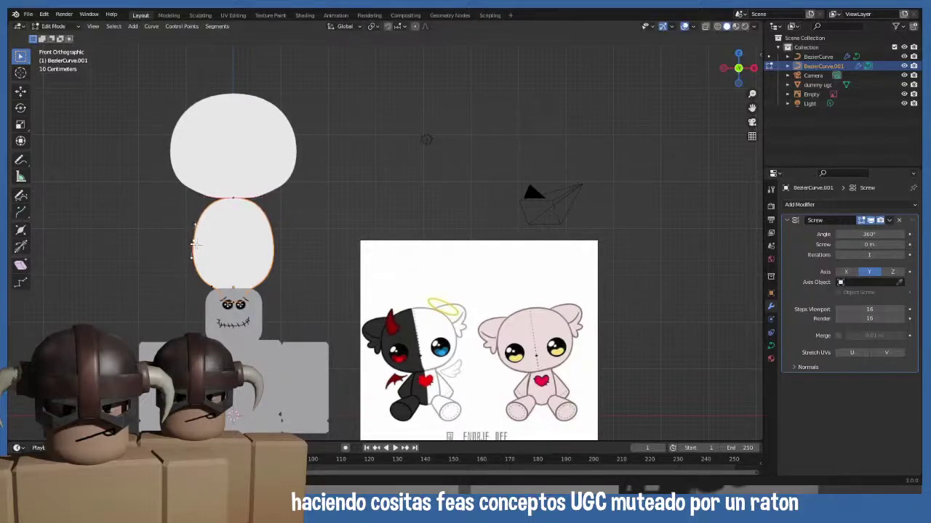
pyautogui.press('g')
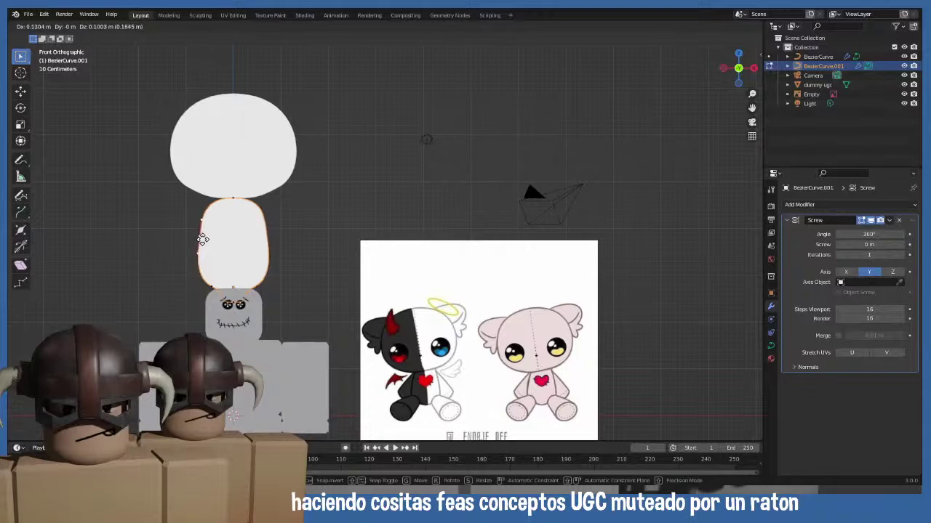
pyautogui.click(203, 240)
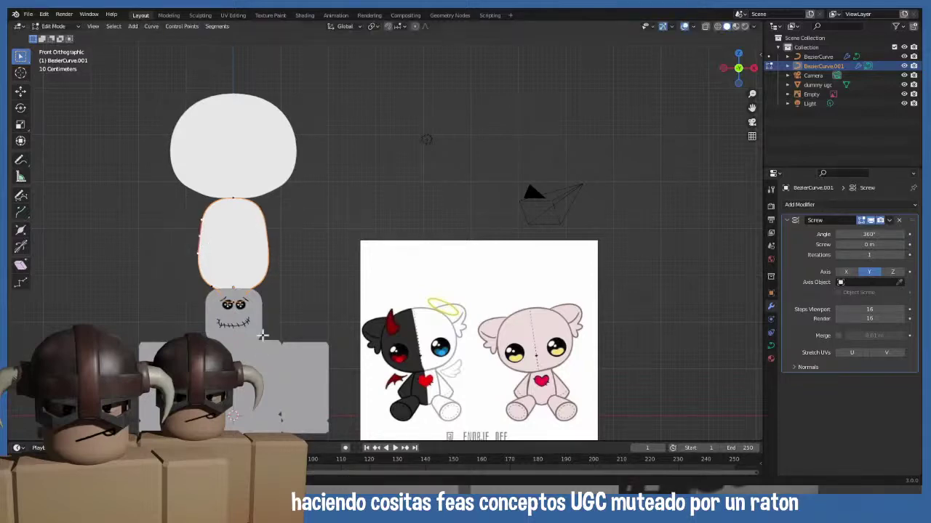
# - Return to Object Mode and move the dummy down along the Z axis, clear of the body shape
pyautogui.press('Tab')
pyautogui.scroll(-4, 260, 353)
pyautogui.click(308, 308)
pyautogui.press('g')
pyautogui.press('z')
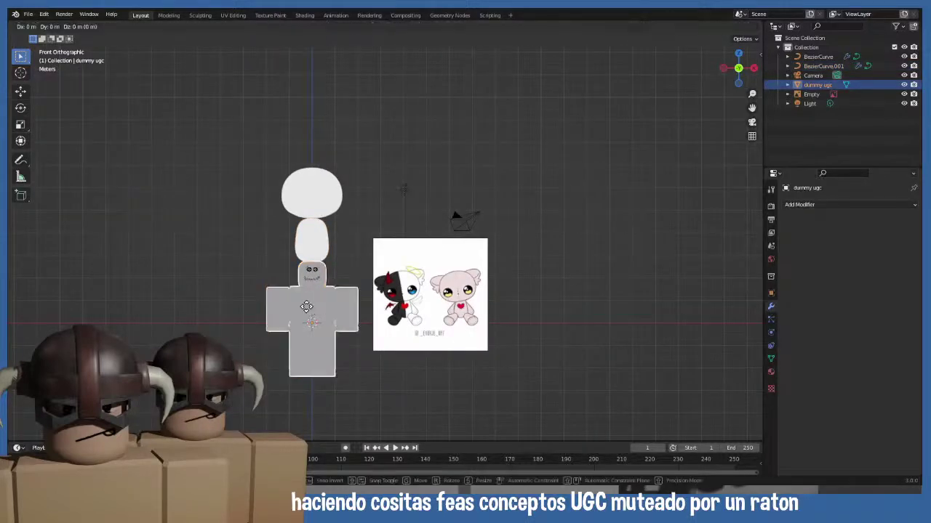
pyautogui.click(316, 377)
# - Open the body curve in Edit Mode and try raising its bottom centre point along the Z axis
pyautogui.scroll(5, 308, 273)
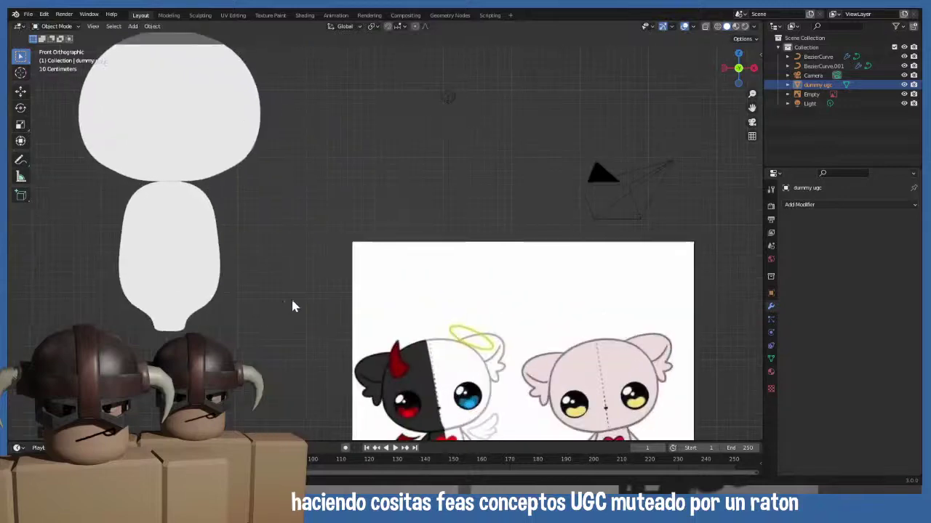
pyautogui.click(223, 266)
pyautogui.press('Tab')
pyautogui.scroll(3, 212, 333)
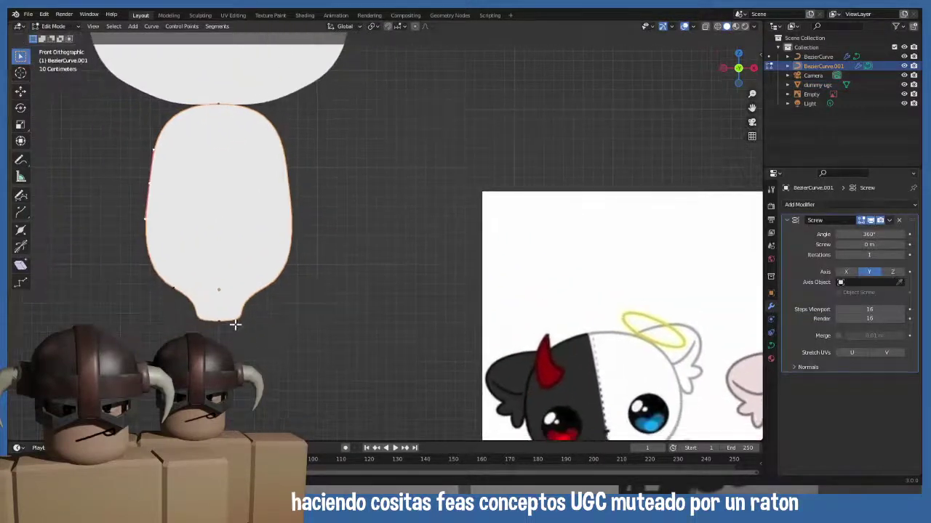
pyautogui.click(220, 321)
pyautogui.press('g')
pyautogui.press('z')
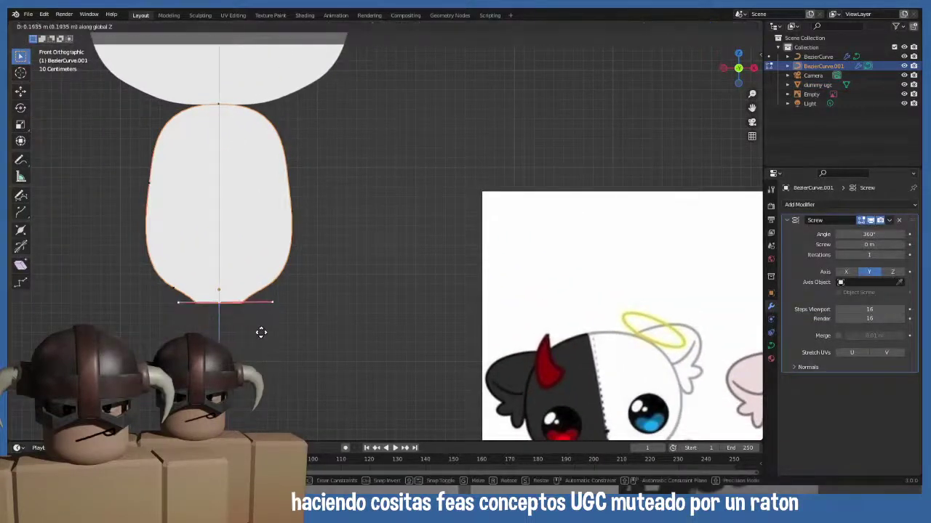
pyautogui.click(260, 352)
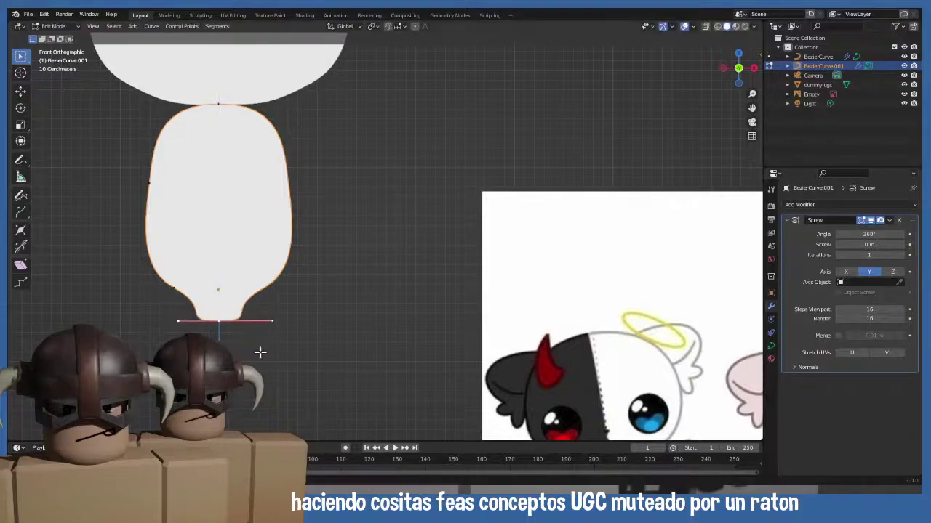
# - Scale the body's bottom centre point handles down until the underside narrows to a small tip
pyautogui.click(174, 321)
pyautogui.click(230, 322)
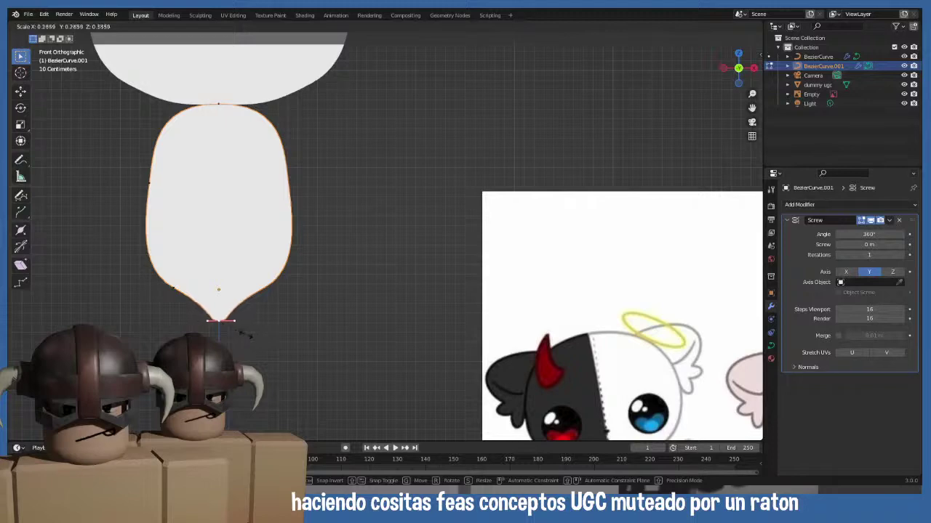
pyautogui.click(224, 335)
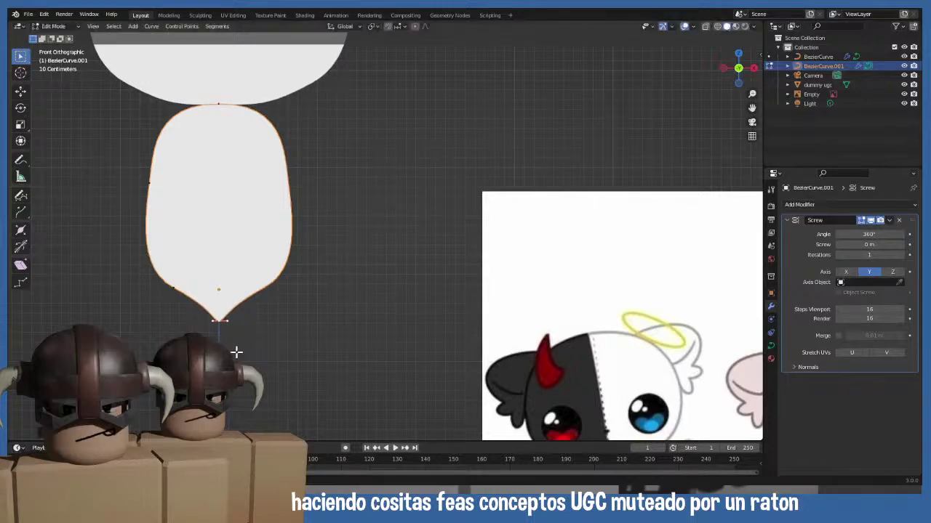
# - Raise the body's bottom tip about 0.14 m along the Z axis, then return to Object Mode and deselect the curve
pyautogui.press('g')
pyautogui.press('z')
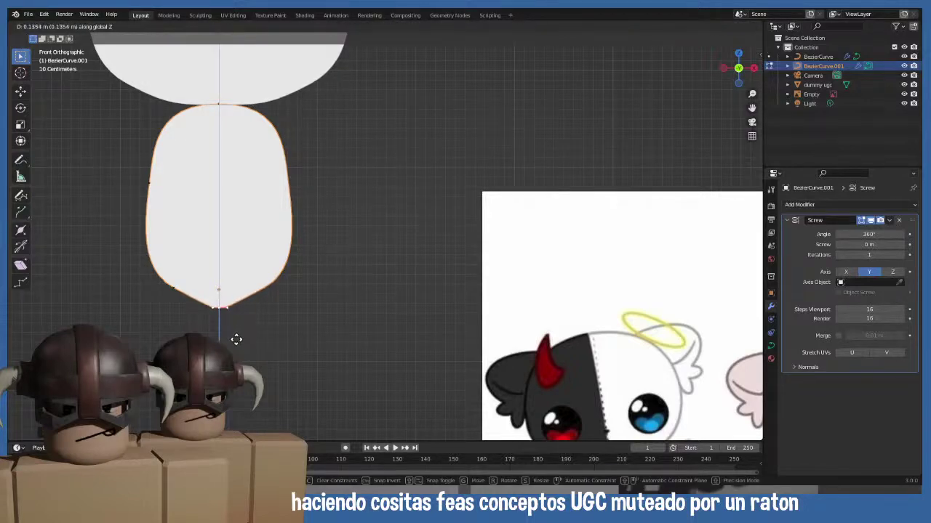
pyautogui.click(235, 338)
pyautogui.press('Tab')
pyautogui.scroll(-5, 235, 339)
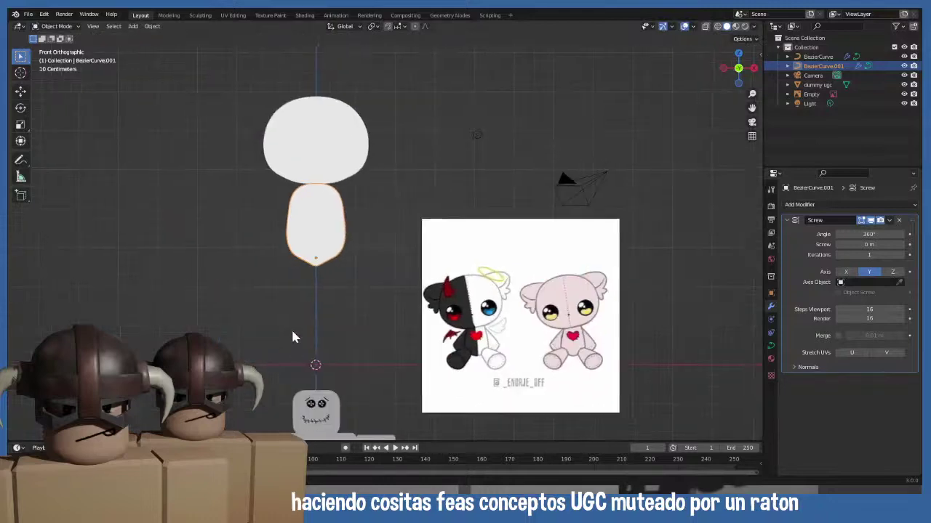
pyautogui.moveTo(291, 328)
pyautogui.keyDown('shift'); pyautogui.mouseDown(button='middle')
pyautogui.moveTo(273, 327)
pyautogui.moveTo(293, 334)
pyautogui.mouseUp(button='middle'); pyautogui.keyUp('shift')
pyautogui.click(295, 314)
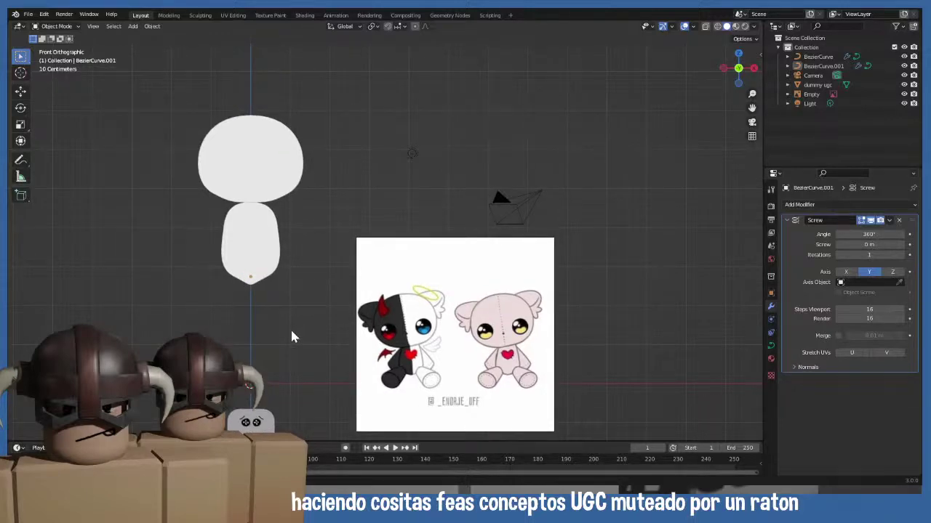
pyautogui.click(249, 182)
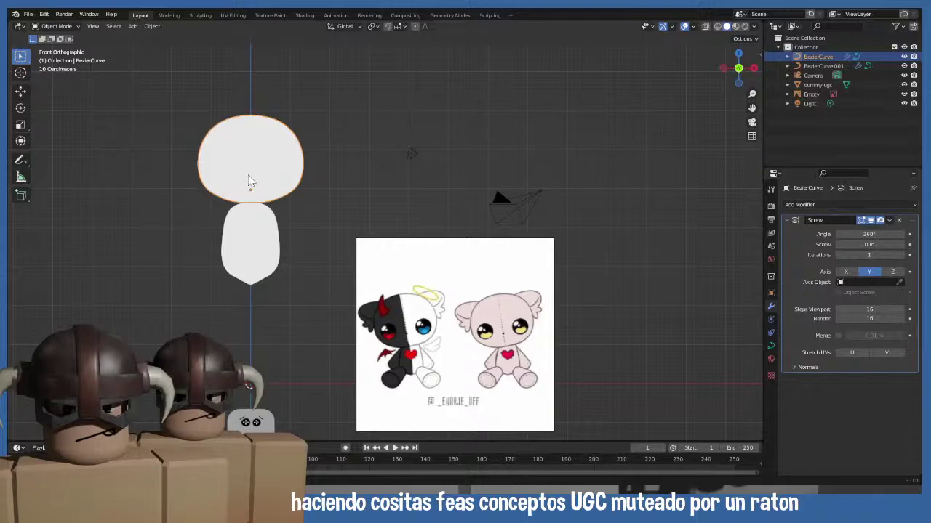
pyautogui.scroll(2, 260, 188)
pyautogui.keyDown('shift'); pyautogui.moveTo(259, 190); pyautogui.dragTo(222, 244, button='middle'); pyautogui.keyUp('shift')
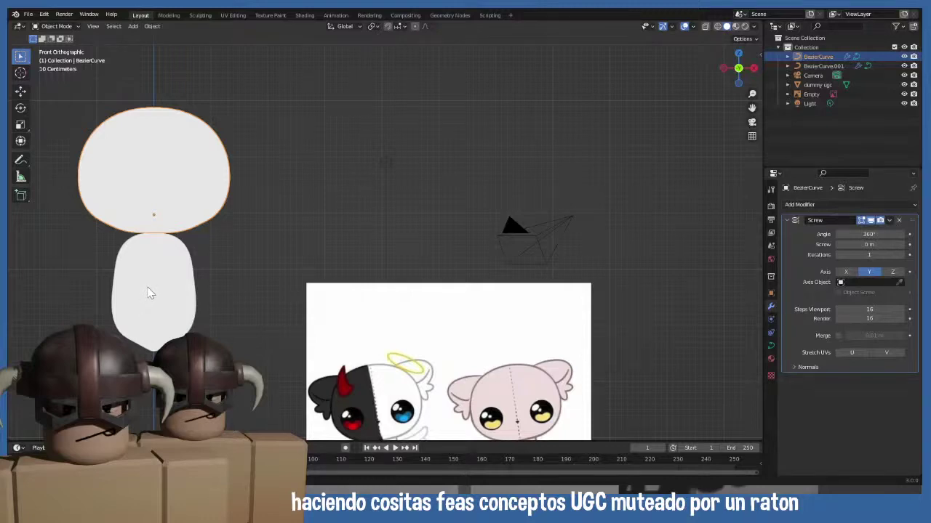
# - Reopen the body curve in Edit Mode and raise its bottom tip about 0.06 m along the Z axis to flatten it
pyautogui.scroll(3, 165, 309)
pyautogui.keyDown('shift'); pyautogui.moveTo(165, 309); pyautogui.dragTo(338, 253, button='middle'); pyautogui.keyUp('shift')
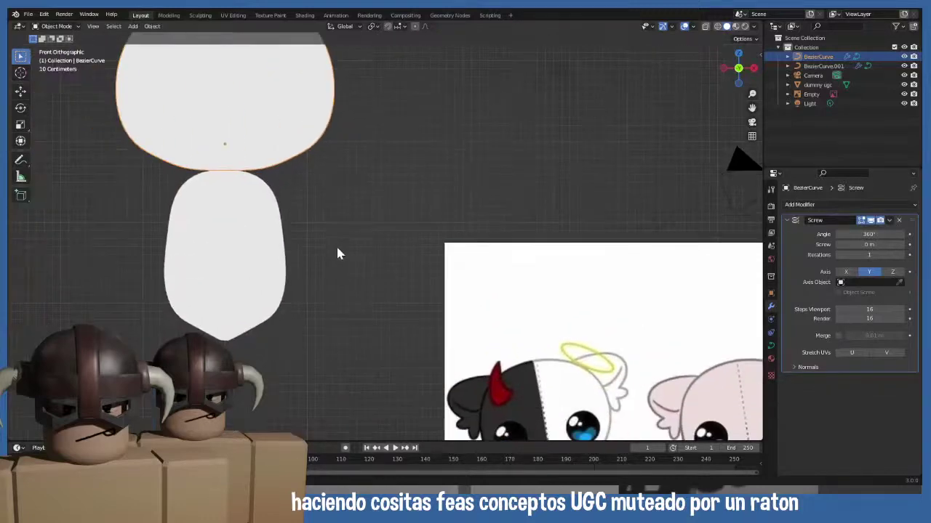
pyautogui.click(234, 335)
pyautogui.press('Tab')
pyautogui.scroll(2, 239, 355)
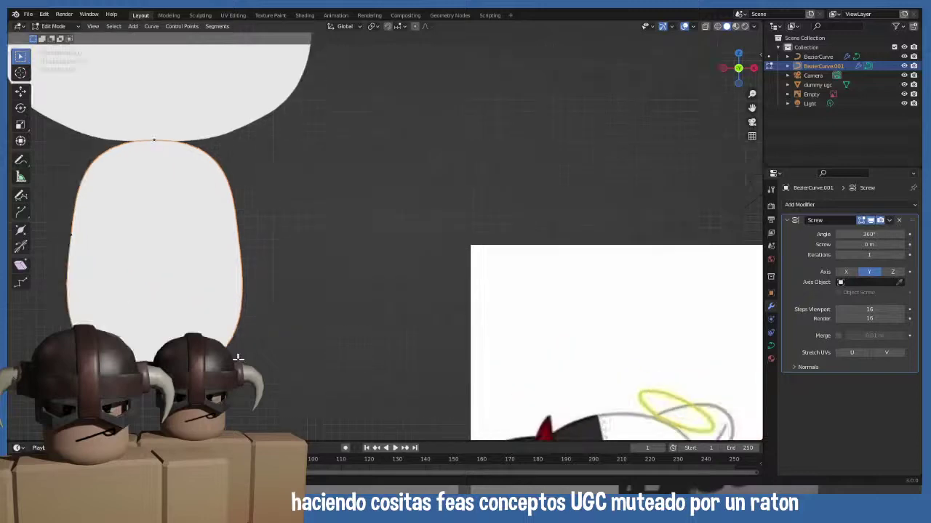
pyautogui.press('KP_1')
pyautogui.press('g')
pyautogui.press('z')
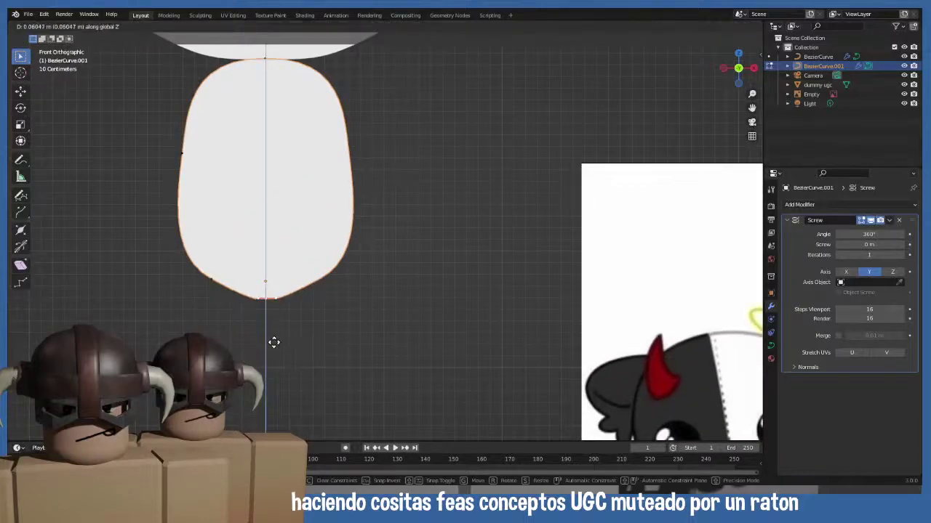
pyautogui.click(269, 343)
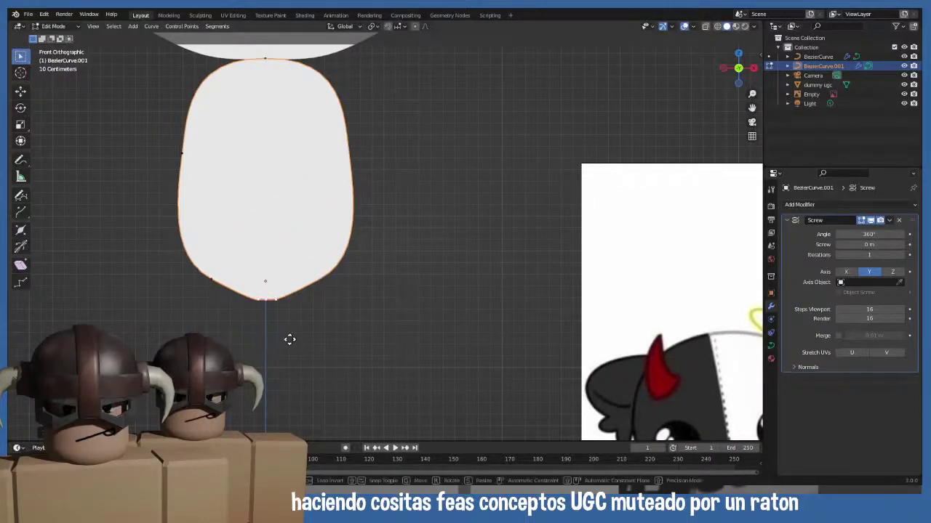
# - Nudge the body's bottom point about 0.01 m toward the central axis, then return to Object Mode
pyautogui.press('g')
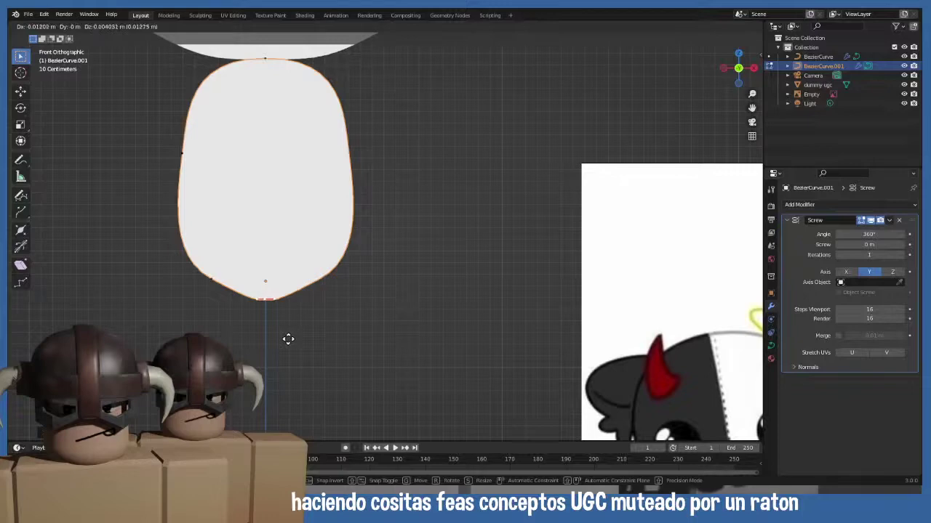
pyautogui.click(287, 339)
pyautogui.press('Tab')
pyautogui.scroll(-5, 294, 354)
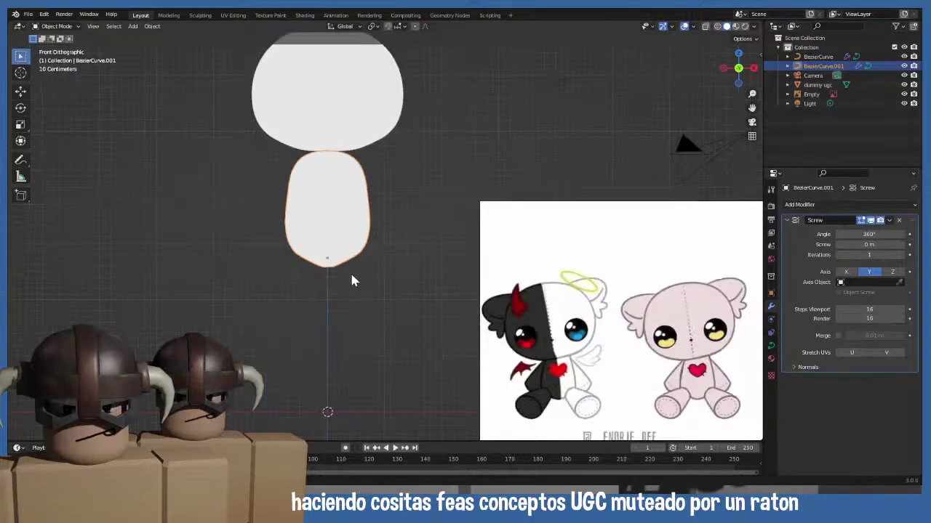
pyautogui.keyDown('shift'); pyautogui.moveTo(220, 324); pyautogui.dragTo(249, 325, button='middle'); pyautogui.keyUp('shift')
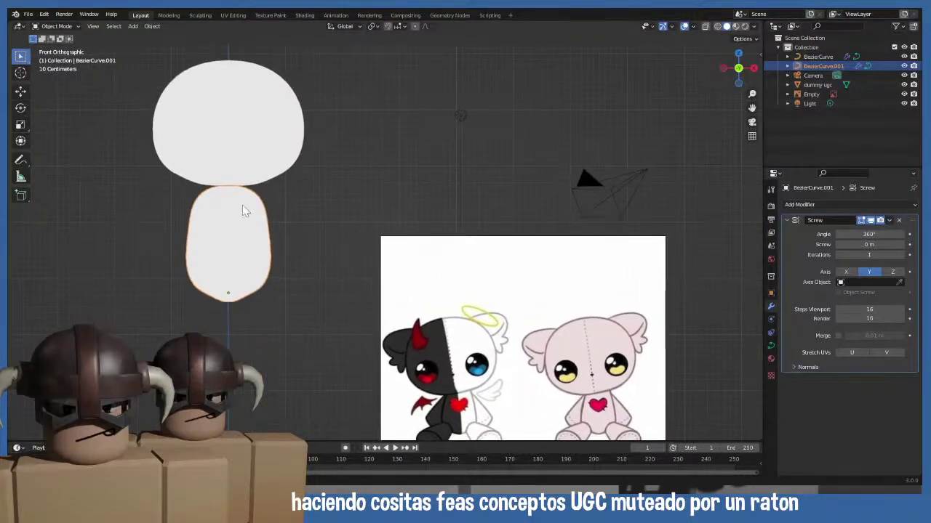
pyautogui.click(221, 122)
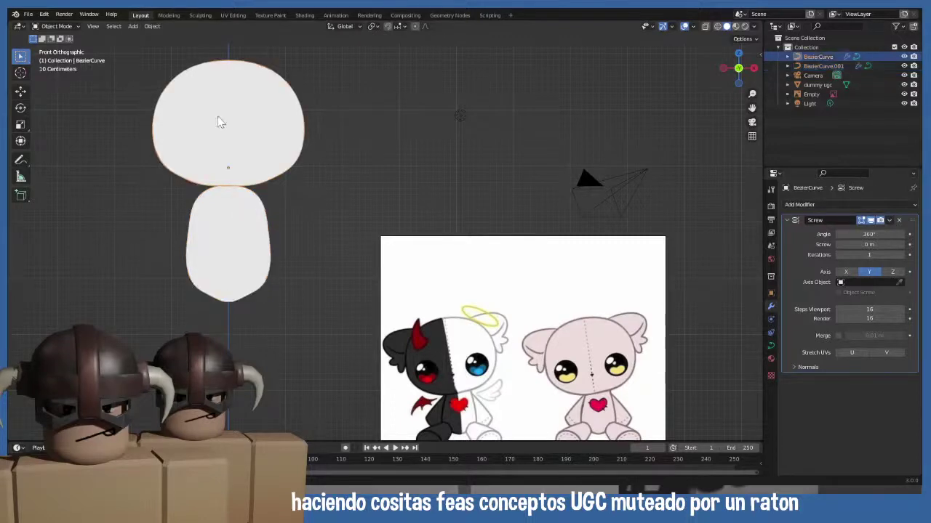
pyautogui.scroll(-3, 264, 222)
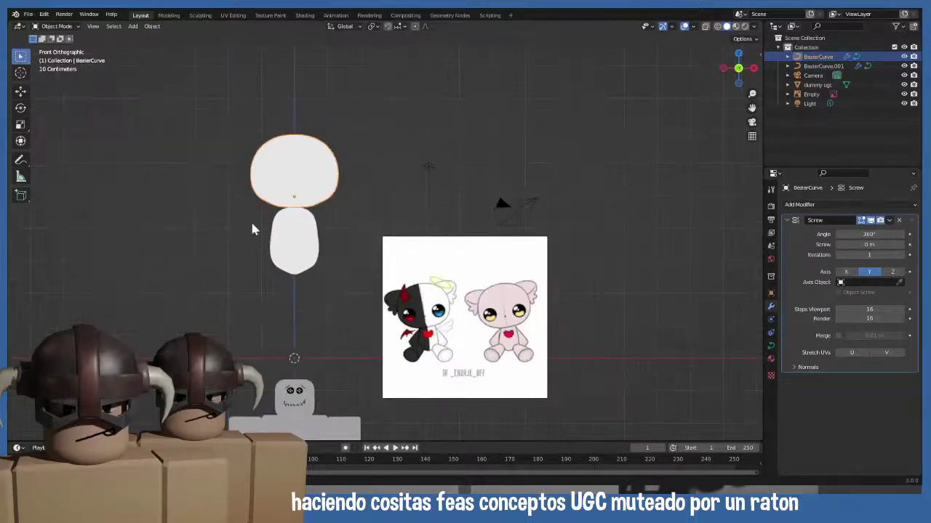
pyautogui.click(287, 238)
pyautogui.scroll(2, 336, 246)
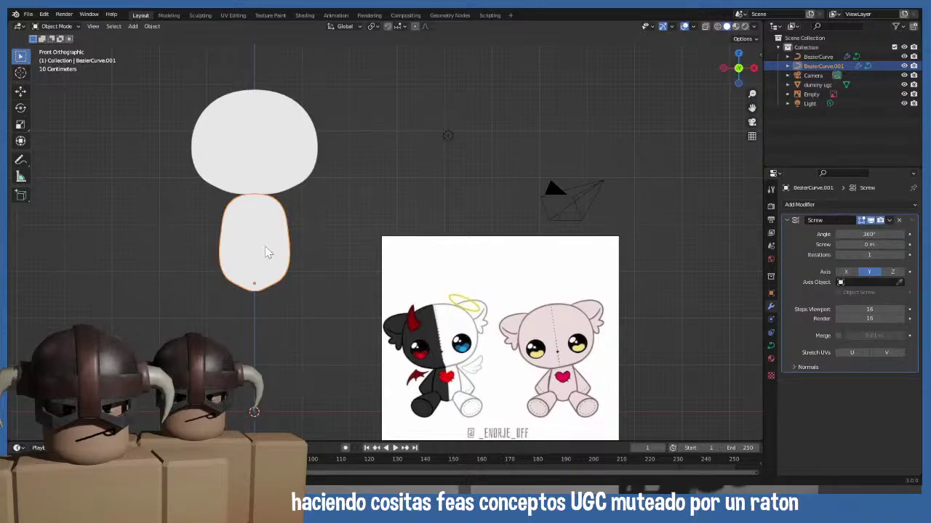
pyautogui.keyDown('shift'); pyautogui.moveTo(305, 274); pyautogui.dragTo(262, 279, button='middle'); pyautogui.keyUp('shift')
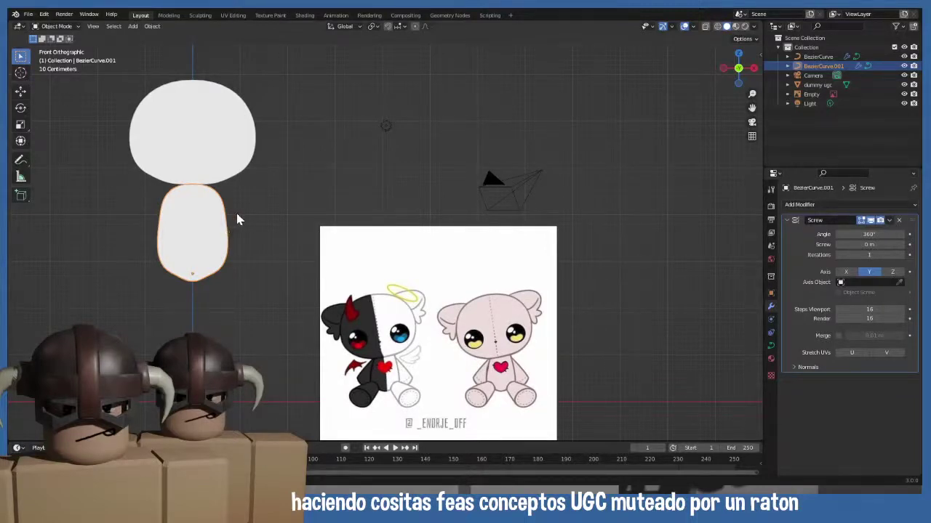
# - Add a cylinder mesh at the 3D cursor and set its vertex count to 12
pyautogui.hotkey('shift', 'a')
pyautogui.moveTo(234, 217)
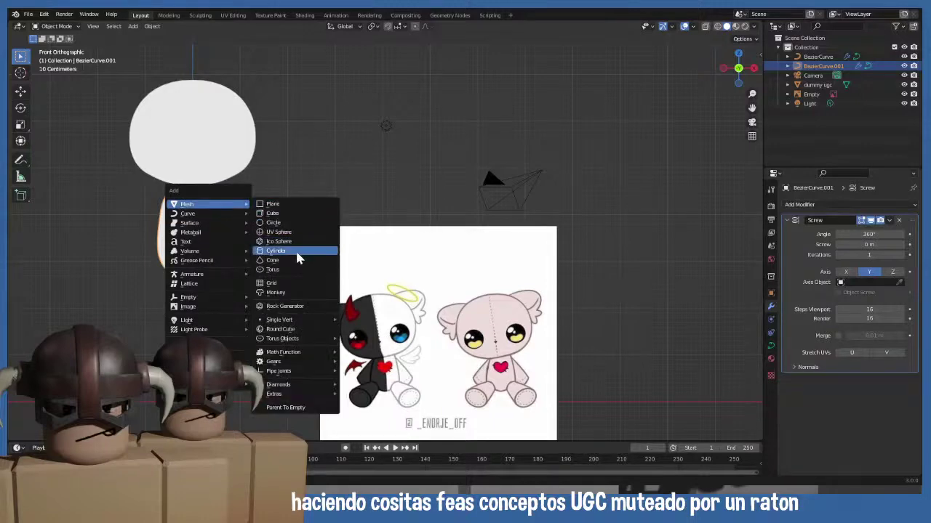
pyautogui.click(296, 258)
pyautogui.scroll(-3, 278, 285)
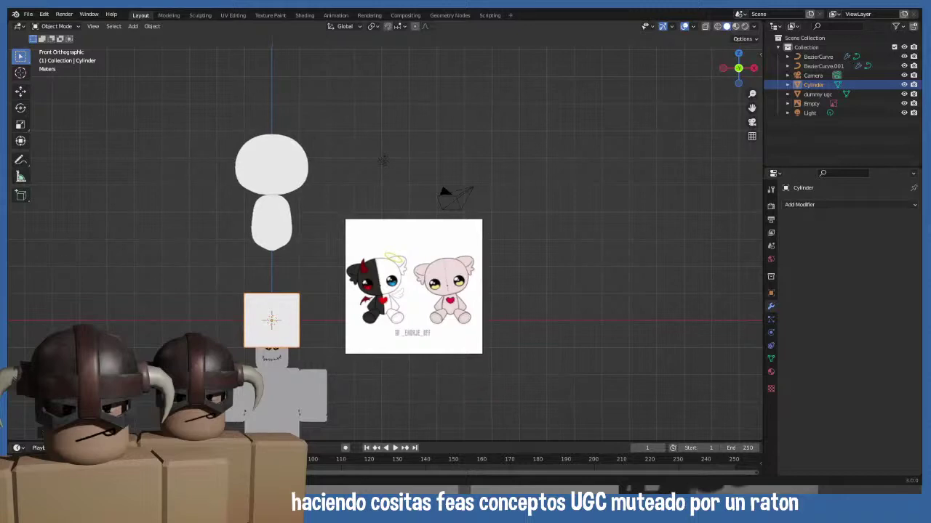
pyautogui.doubleClick(133, 319)
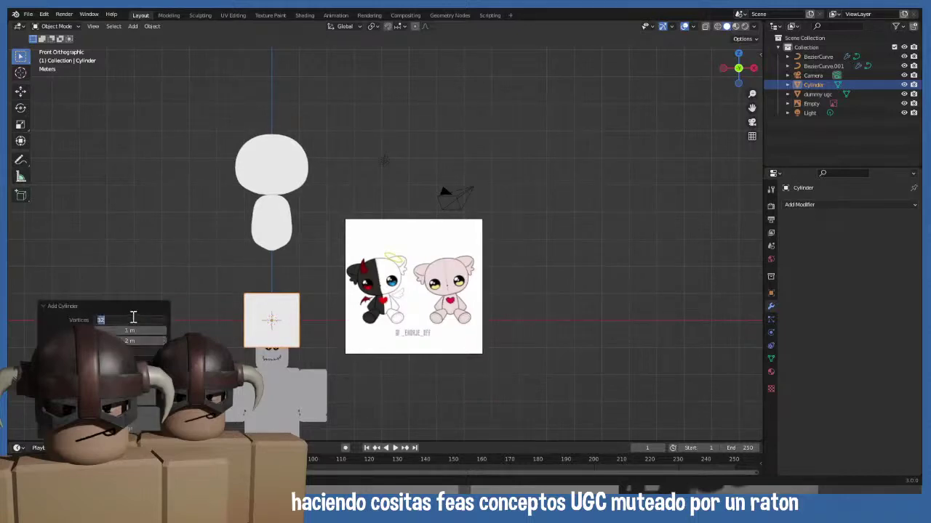
pyautogui.write('12')
pyautogui.press('Return')
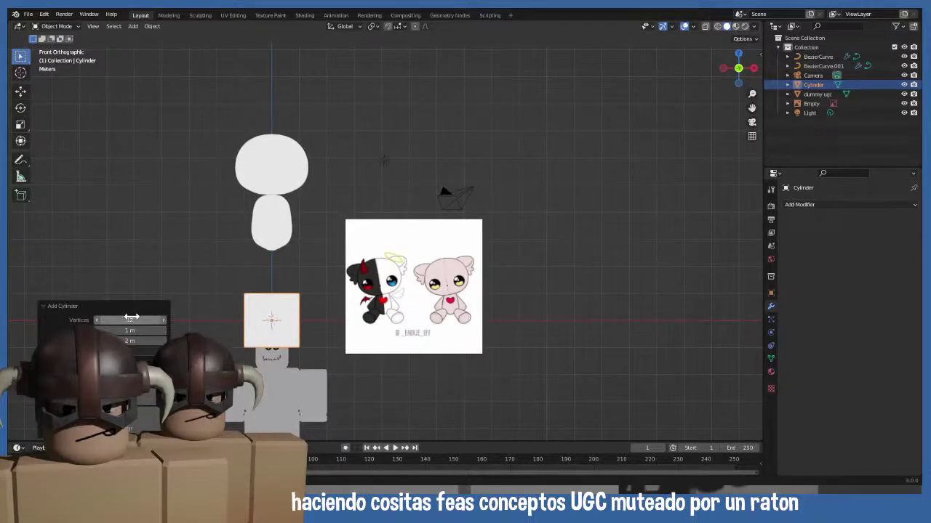
# - Move the cylinder about 2.06 m along X and 3.87 m along Z so it sits beside the body
pyautogui.scroll(-1, 282, 333)
pyautogui.moveTo(289, 320); pyautogui.dragTo(336, 235)
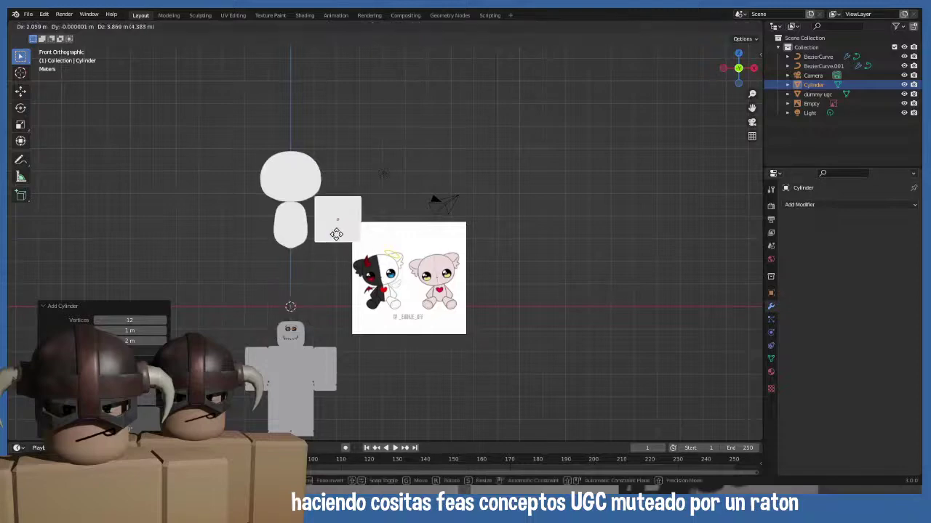
pyautogui.scroll(5, 331, 232)
pyautogui.keyDown('shift'); pyautogui.moveTo(328, 190); pyautogui.dragTo(315, 307, button='middle'); pyautogui.keyUp('shift')
pyautogui.press('s')
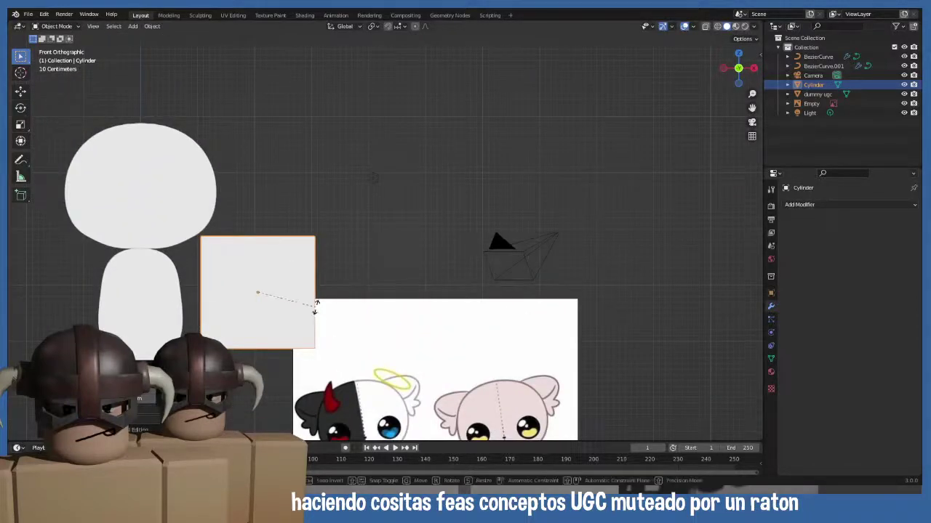
pyautogui.click(317, 311)
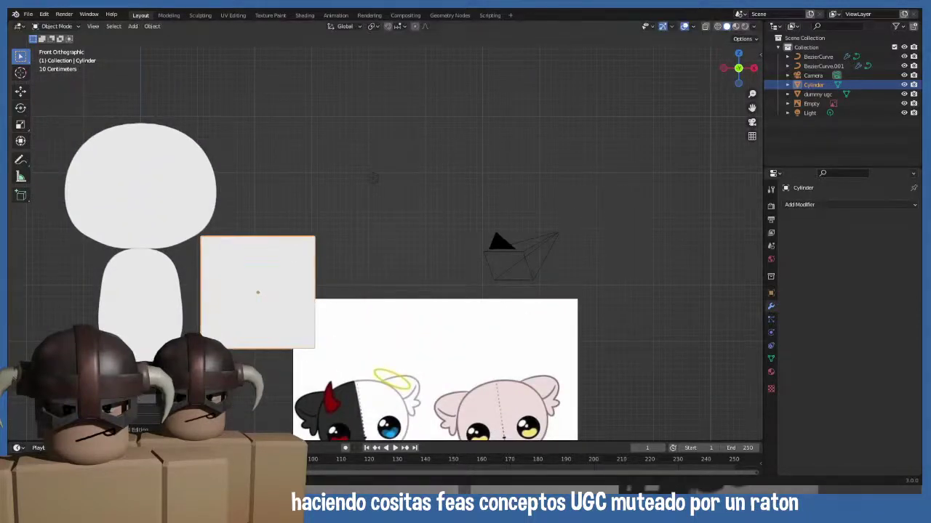
# - Scale the whole cylinder mesh down in Edit Mode to about a quarter of its size
pyautogui.press('Tab')
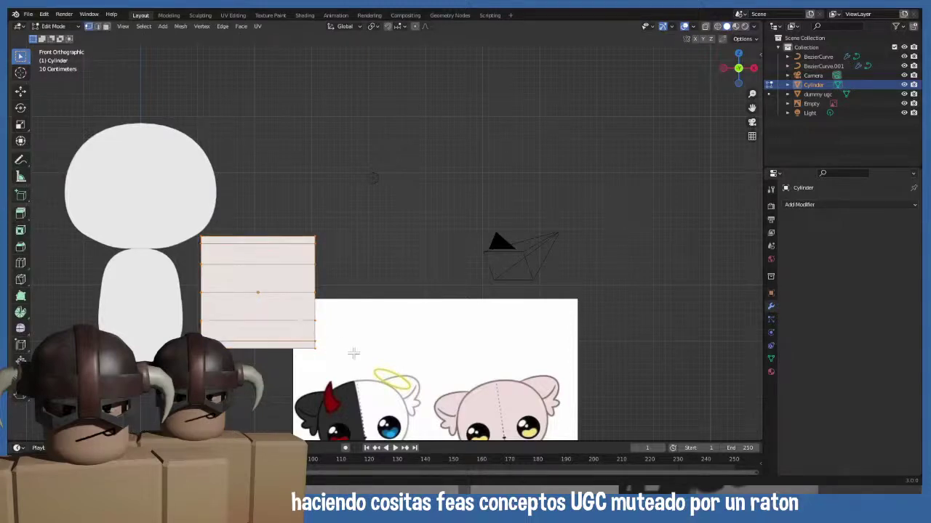
pyautogui.press('s')
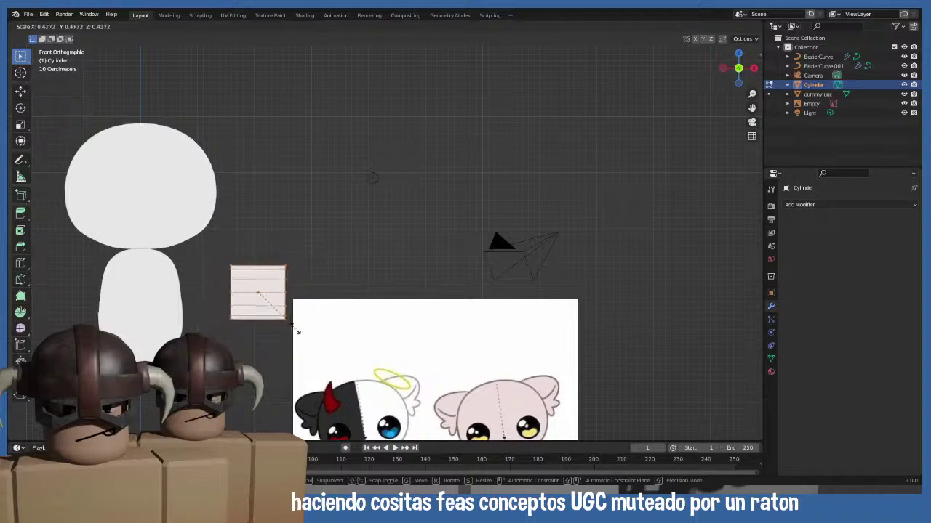
pyautogui.click(277, 318)
pyautogui.keyDown('shift'); pyautogui.moveTo(287, 327); pyautogui.dragTo(256, 263, button='middle'); pyautogui.keyUp('shift')
pyautogui.press('s')
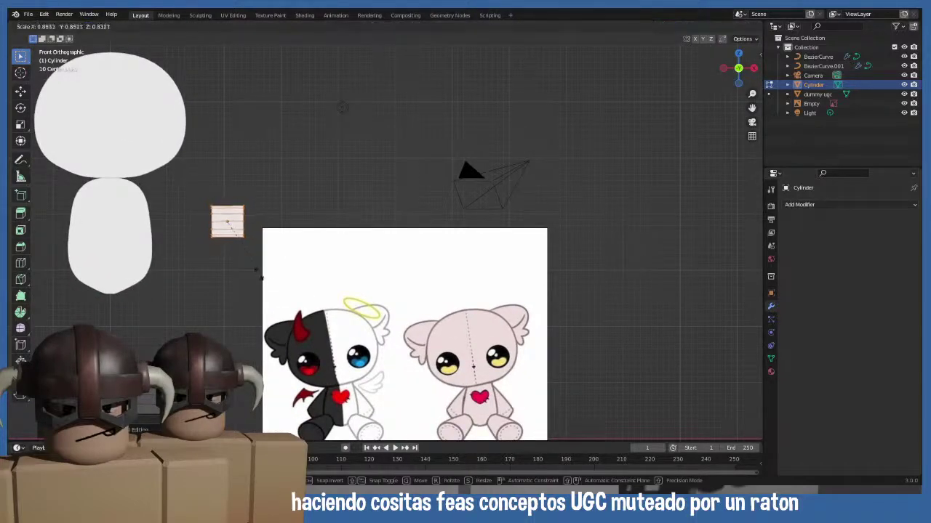
pyautogui.click(249, 269)
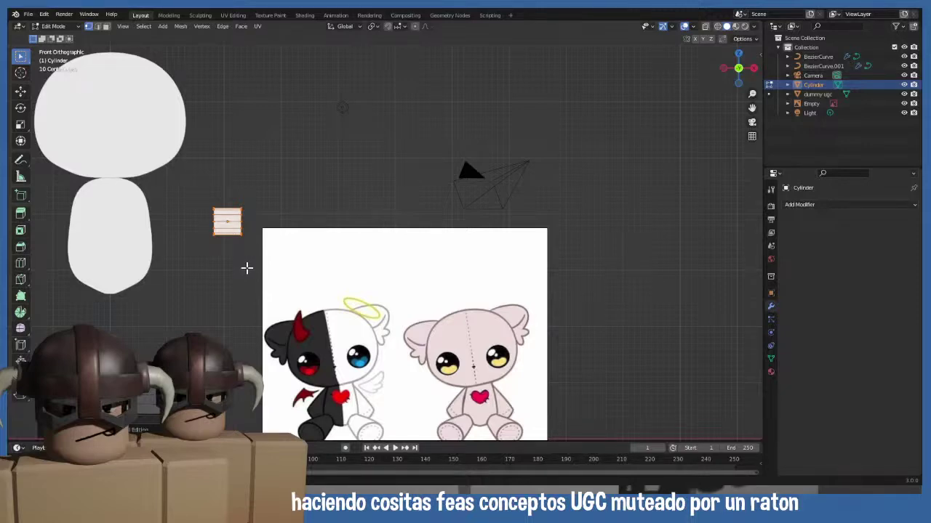
# - Delete the cylinder in Object Mode and select the body curve
pyautogui.press('Tab')
pyautogui.press('Delete')
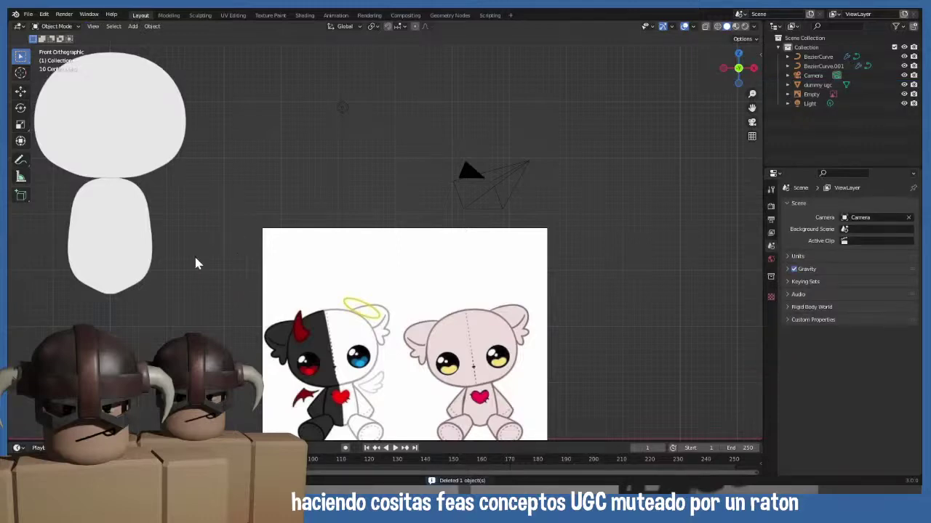
pyautogui.keyDown('ctrl'); pyautogui.hscroll(-3, 194, 263); pyautogui.keyUp('ctrl')
pyautogui.click(138, 243)
pyautogui.keyDown('ctrl'); pyautogui.hscroll(-2, 193, 249); pyautogui.keyUp('ctrl')
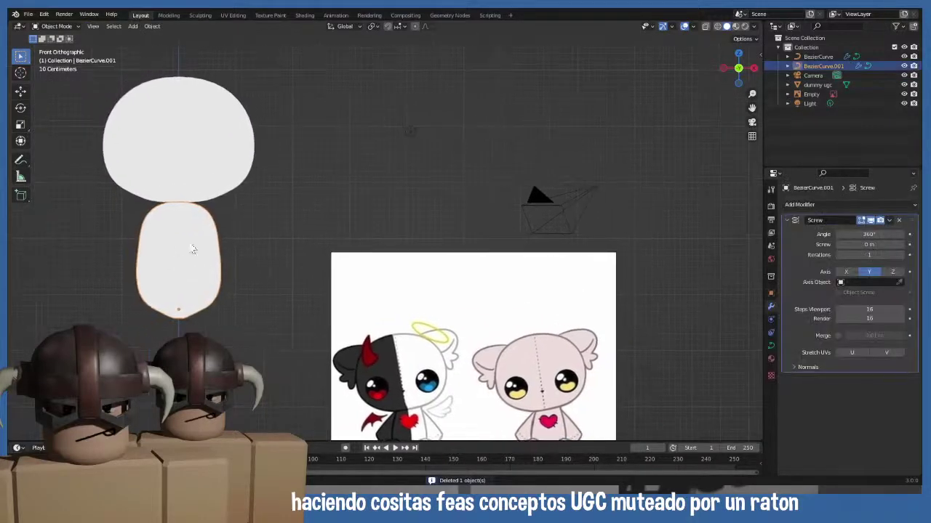
pyautogui.click(236, 216)
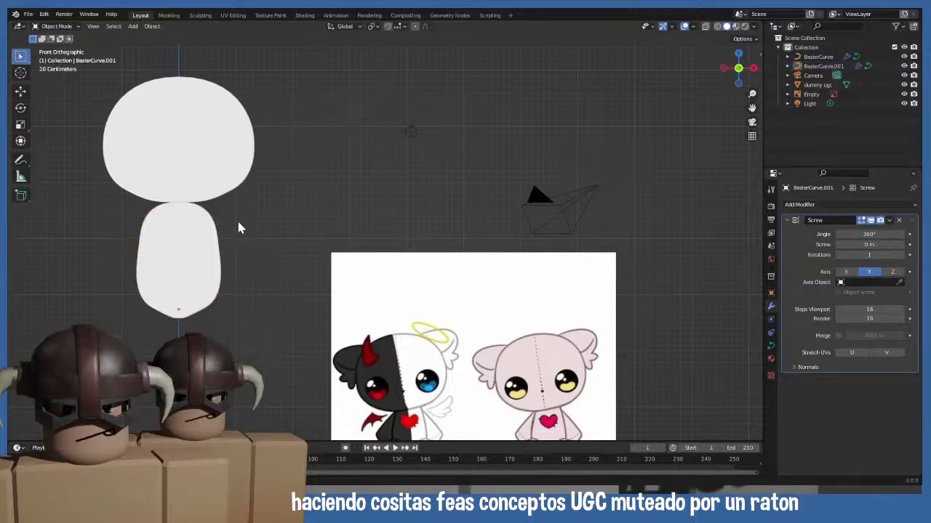
pyautogui.click(166, 254)
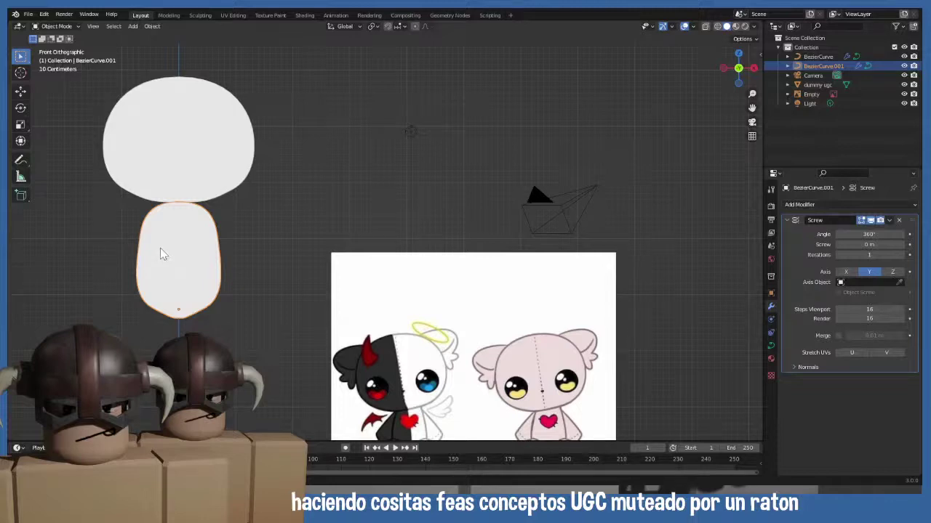
pyautogui.keyDown('shift'); pyautogui.moveTo(174, 262); pyautogui.dragTo(170, 264, button='middle'); pyautogui.keyUp('shift')
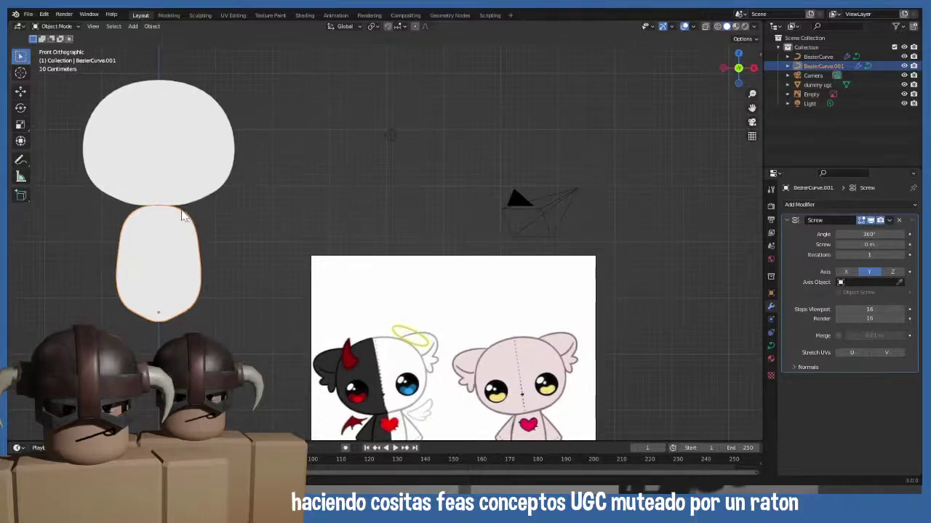
# - Add a Bezier curve at the 3D cursor, rotate it about the X axis into the front plane, and move it beside the body
pyautogui.hotkey('shift', 'a')
pyautogui.moveTo(209, 245)
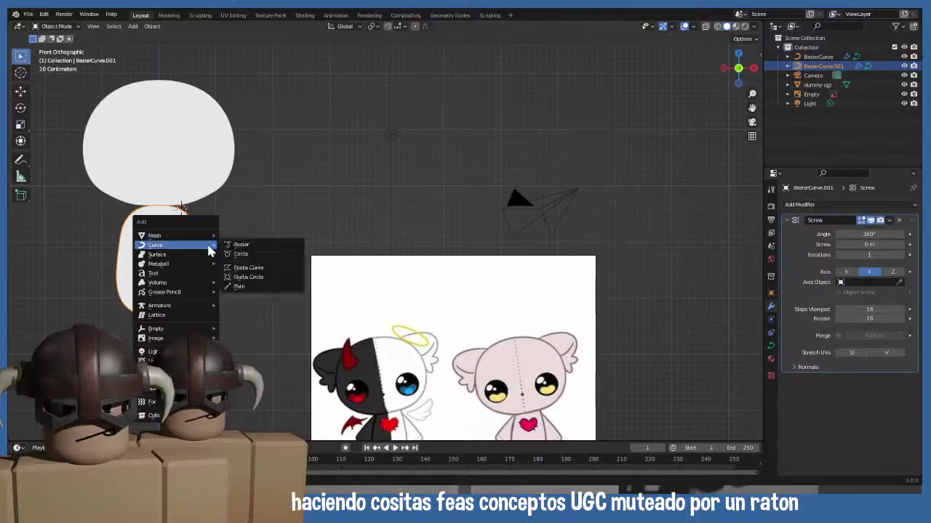
pyautogui.click(238, 246)
pyautogui.press('s')
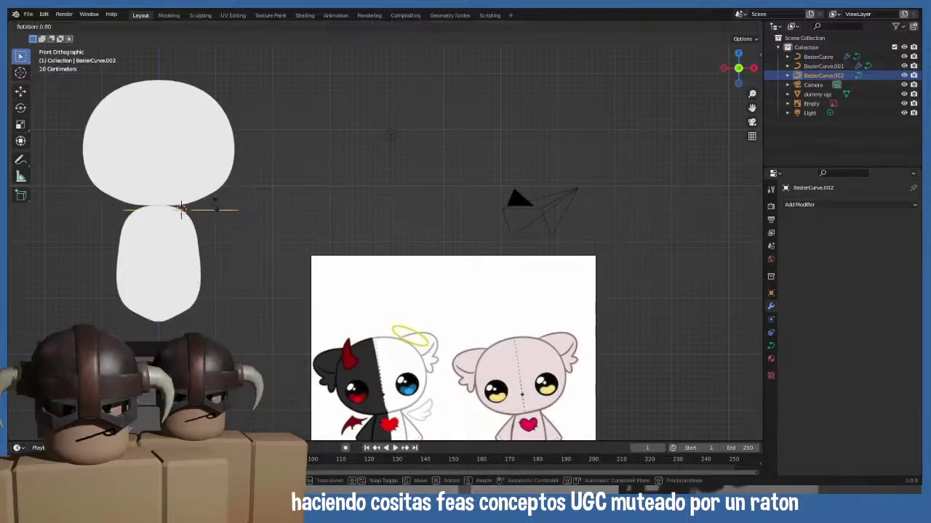
pyautogui.press('x')
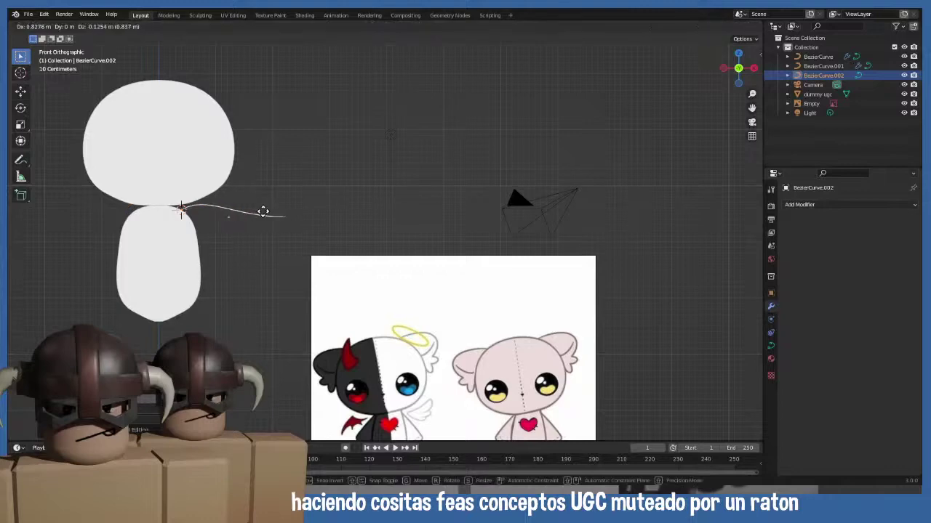
pyautogui.click(266, 216)
# - Scale the new Bezier curve down to about half its size in Object Mode
pyautogui.press('Tab')
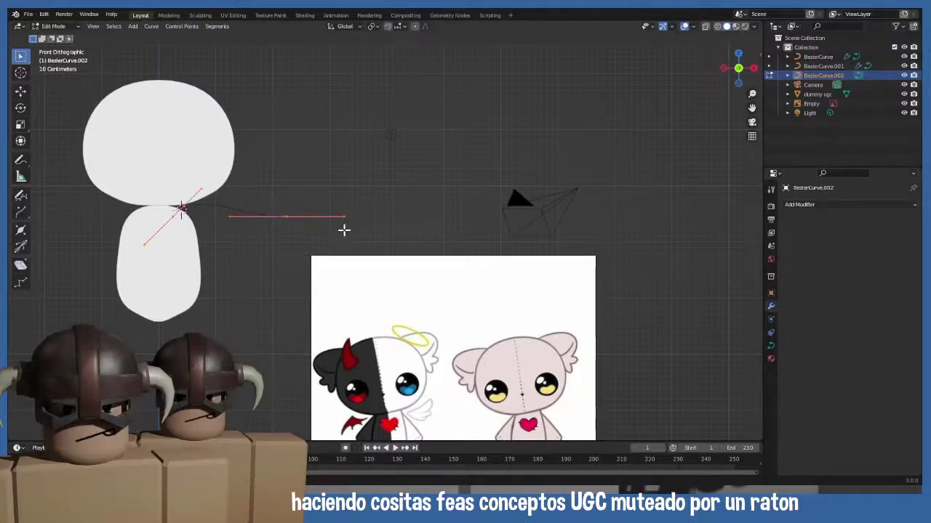
pyautogui.press('Tab')
pyautogui.press('s')
pyautogui.click(309, 230)
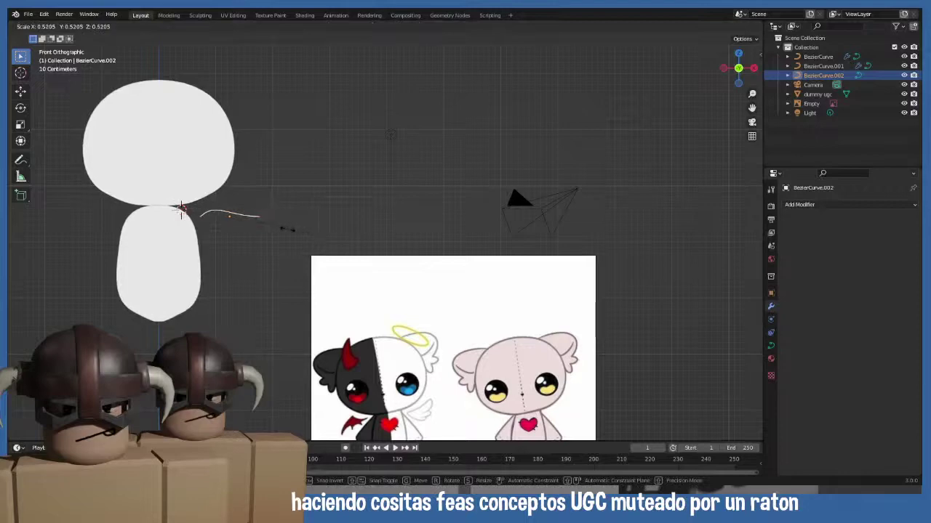
pyautogui.keyDown('shift'); pyautogui.moveTo(391, 306); pyautogui.dragTo(380, 282, button='middle'); pyautogui.keyUp('shift')
pyautogui.scroll(3, 230, 238)
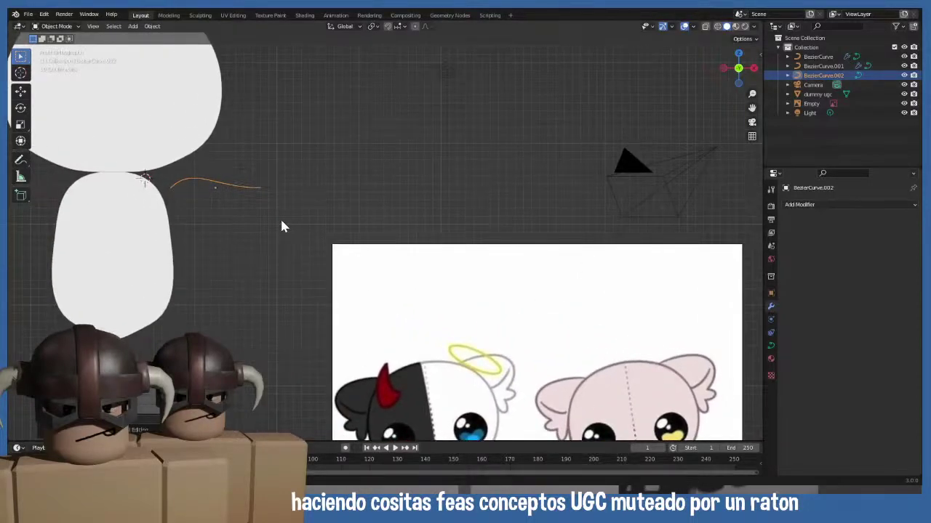
# - In Edit Mode, move the new curve's outer endpoint down beside the body and rotate its handles to slope downward
pyautogui.press('Tab')
pyautogui.press('a')
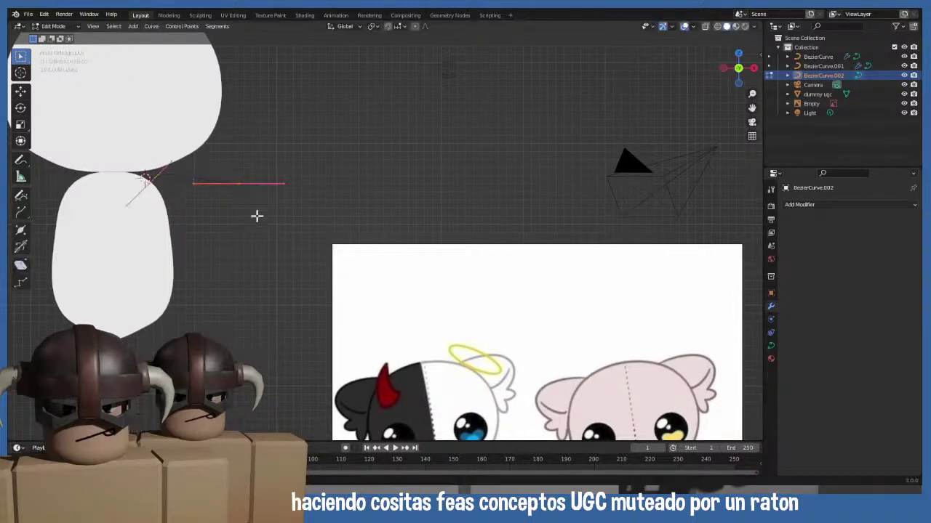
pyautogui.moveTo(237, 184); pyautogui.dragTo(236, 291)
pyautogui.press('r')
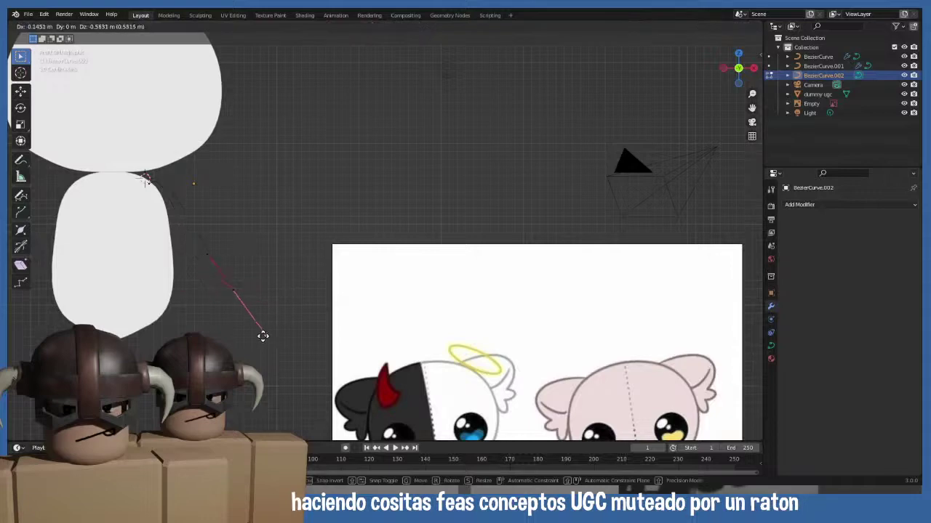
pyautogui.click(258, 336)
# - Turn the shoulder point's handles nearly horizontal and shift the lower endpoint slightly inward to arc the arm curve
pyautogui.click(165, 166)
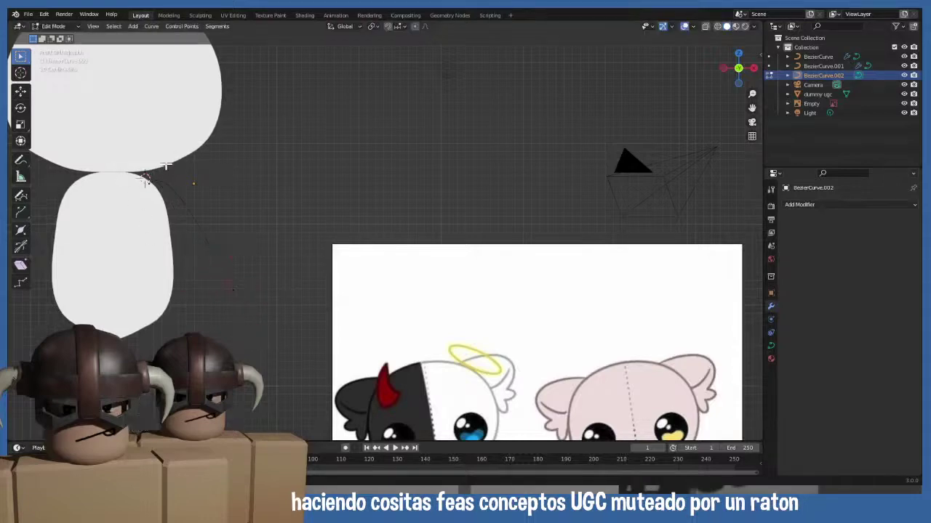
pyautogui.click(147, 178)
pyautogui.click(171, 163)
pyautogui.press('g')
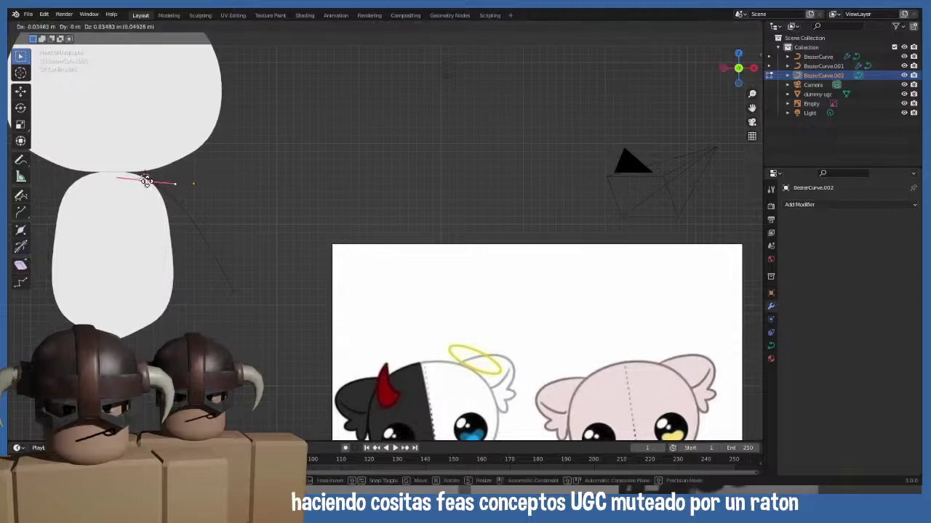
pyautogui.click(144, 179)
pyautogui.moveTo(224, 296); pyautogui.dragTo(198, 248)
pyautogui.press('Tab')
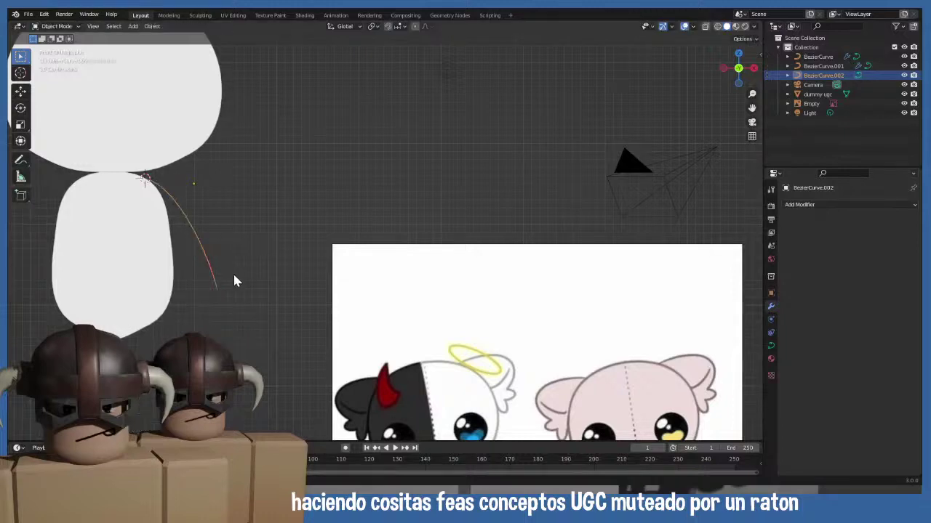
# - Undo the last arm curve edits, reposition the shoulder point slightly lower and return to Object Mode
pyautogui.hotkey('ctrl', 'z')
pyautogui.hotkey('ctrl', 'z')
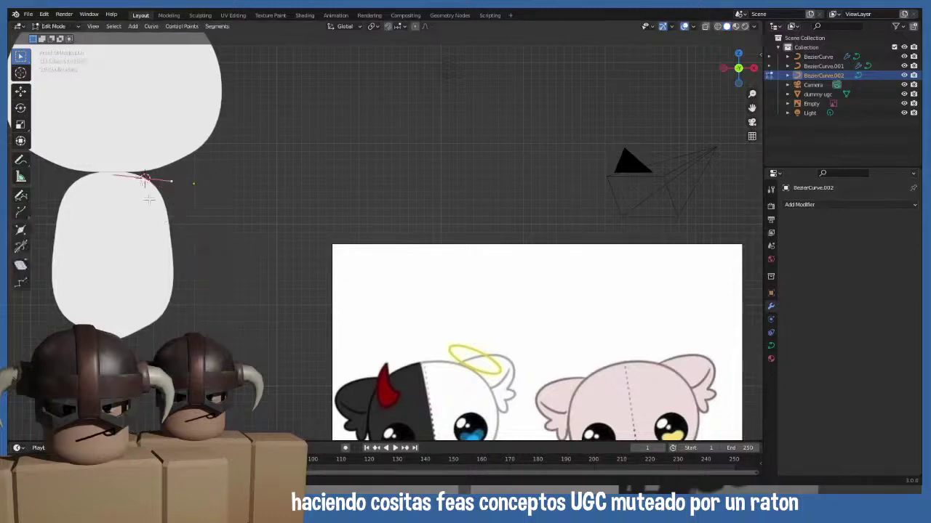
pyautogui.hotkey('ctrl', 'shift', 'z')
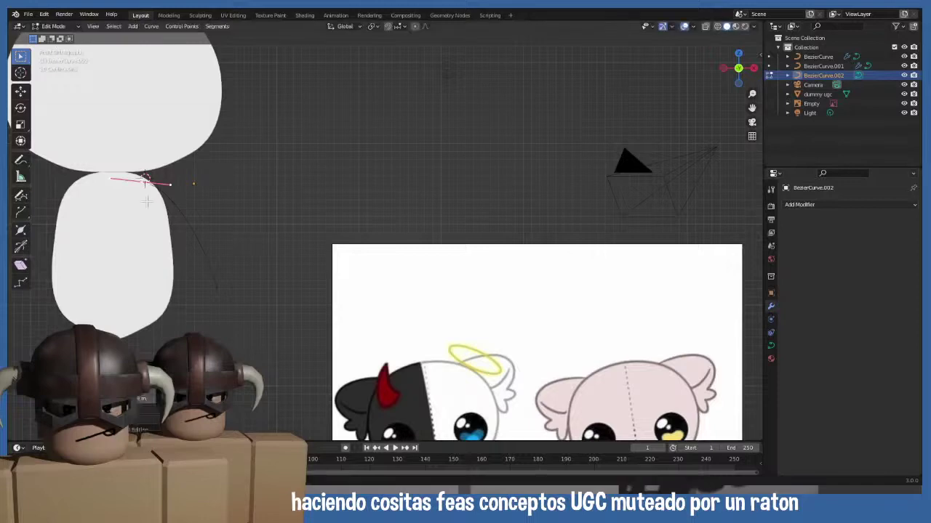
pyautogui.press('Tab')
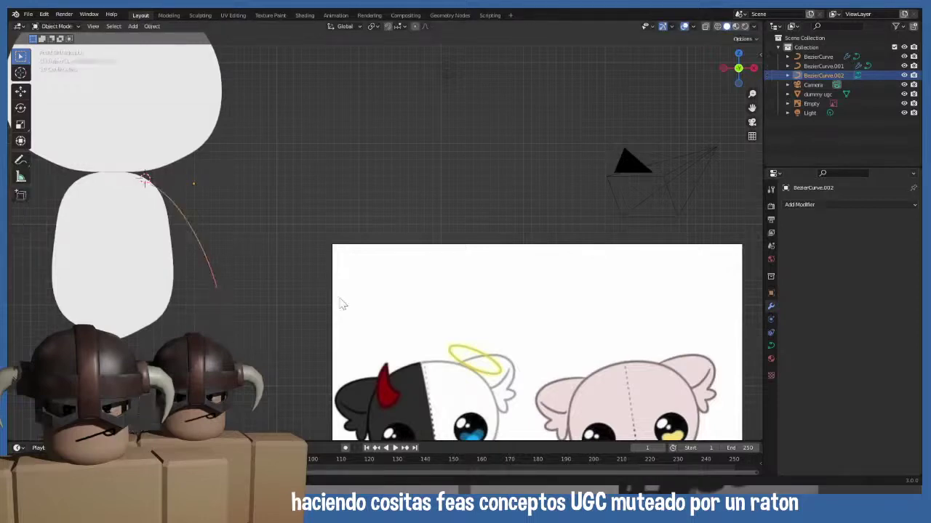
# - Select only the arm curve and set its preview resolution to 8 in the curve data properties
pyautogui.hotkey('alt', 'a')
pyautogui.click(215, 281)
pyautogui.click(771, 347)
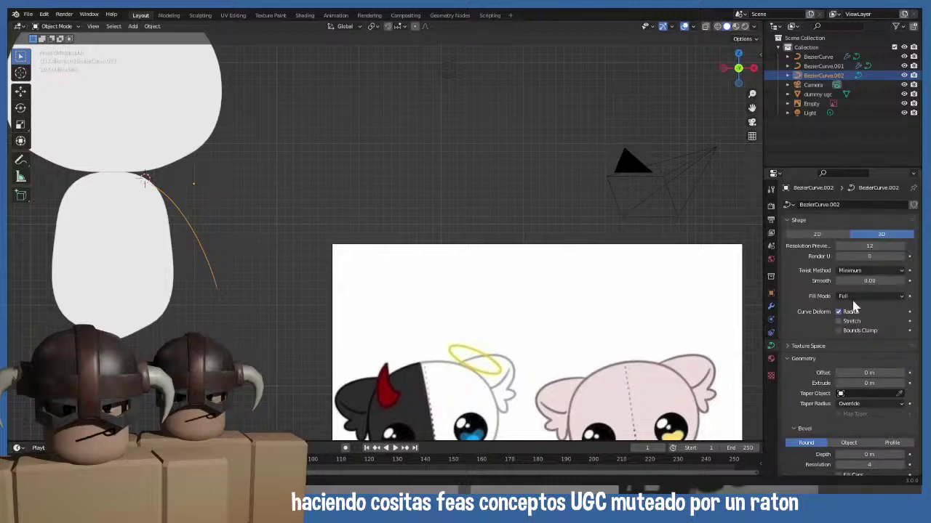
pyautogui.click(852, 247)
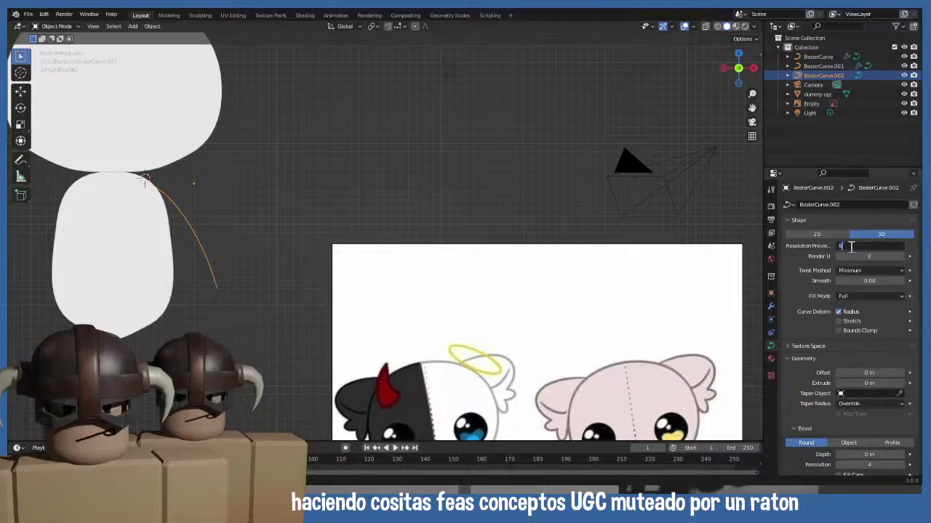
pyautogui.write('8')
pyautogui.press('Return')
# - Give the arm curve a round bevel with a depth of 0.66 m and a resolution of 1
pyautogui.scroll(-3, 848, 333)
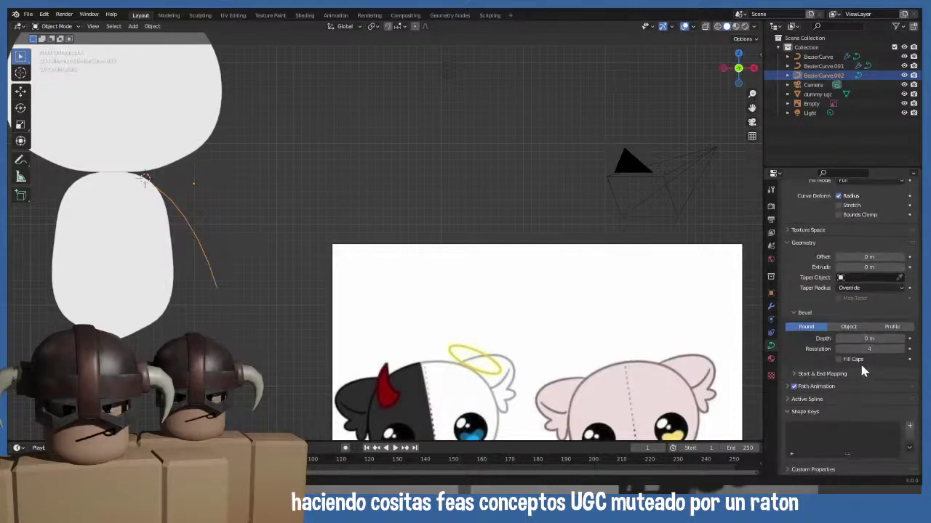
pyautogui.click(870, 339)
pyautogui.click(868, 349)
pyautogui.press('Return')
pyautogui.click(869, 349)
pyautogui.moveTo(869, 339); pyautogui.dragTo(918, 338)
# - Shrink the radius at the arm curve's shoulder point to a factor of about 0.07 so the arm tapers
pyautogui.press('Tab')
pyautogui.click(142, 179)
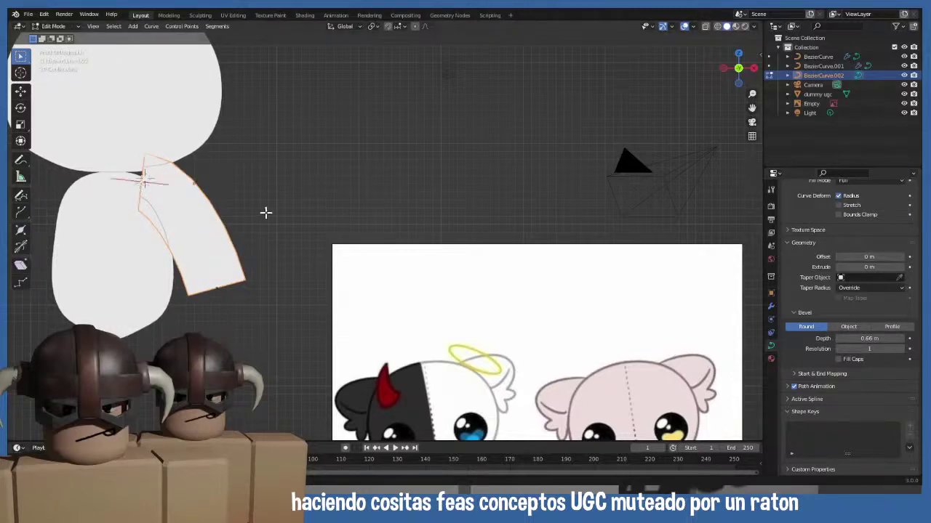
pyautogui.hotkey('alt', 's')
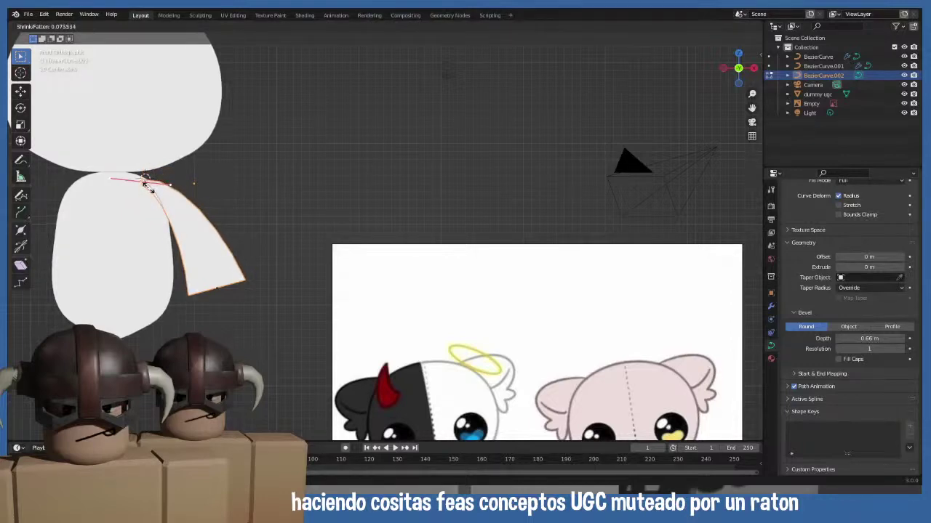
pyautogui.click(149, 187)
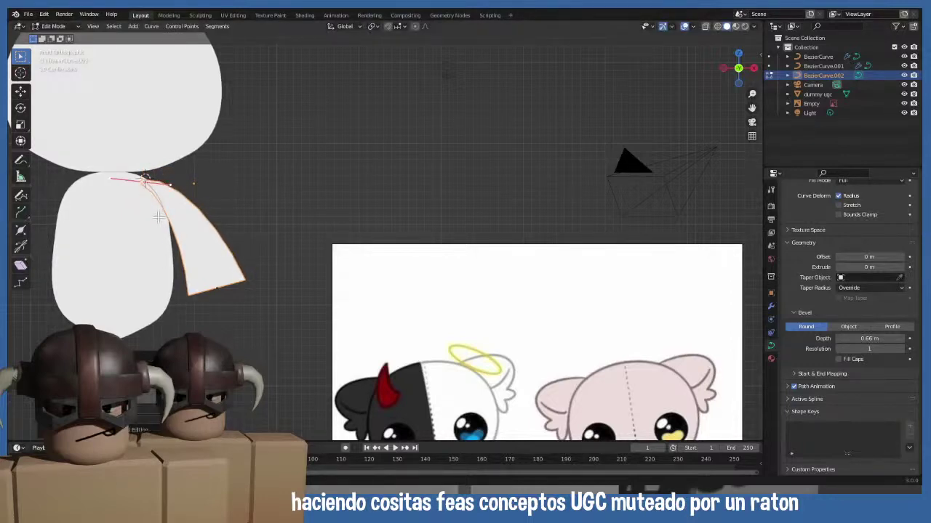
# - Reposition the arm curve's shoulder point at the upper edge of the body and tilt its outer handle slightly upward
pyautogui.scroll(2, 159, 217)
pyautogui.keyDown('shift'); pyautogui.moveTo(160, 212); pyautogui.dragTo(301, 264, button='middle'); pyautogui.keyUp('shift')
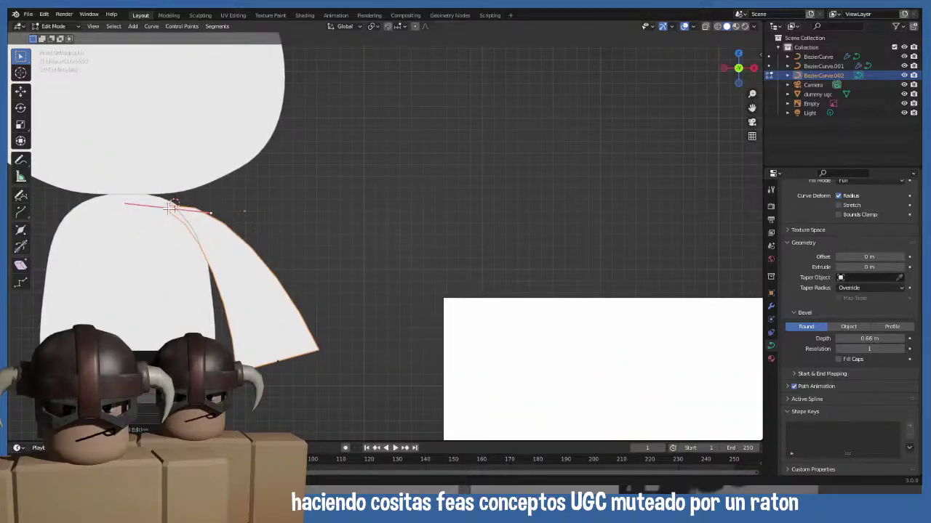
pyautogui.press('g')
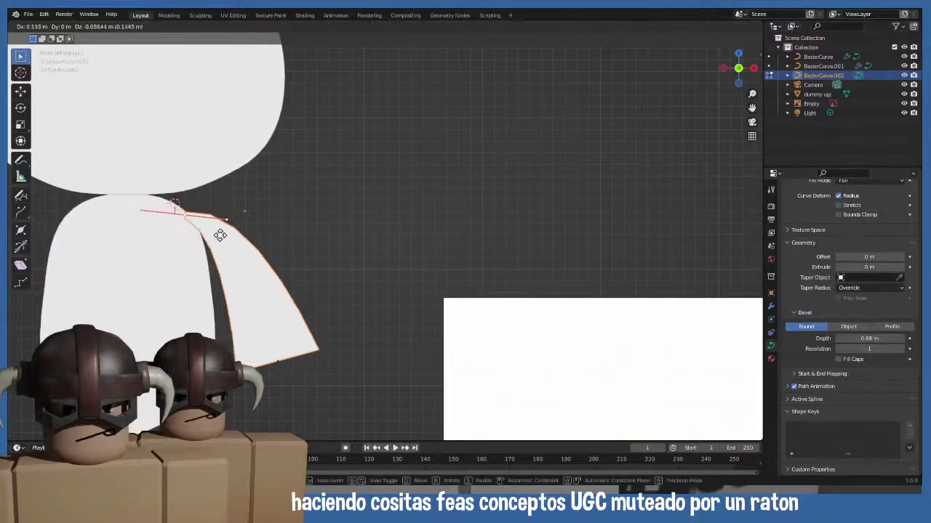
pyautogui.click(224, 217)
pyautogui.press('g')
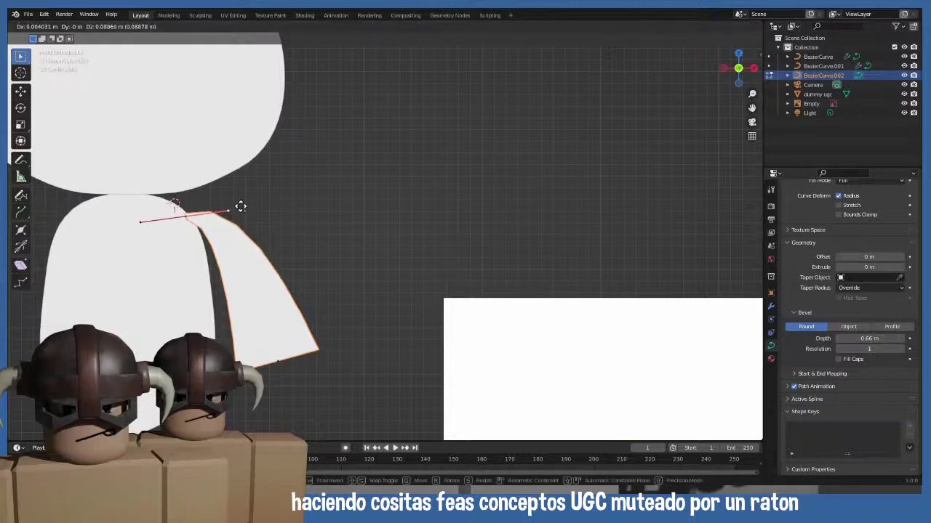
pyautogui.click(239, 207)
pyautogui.press('g')
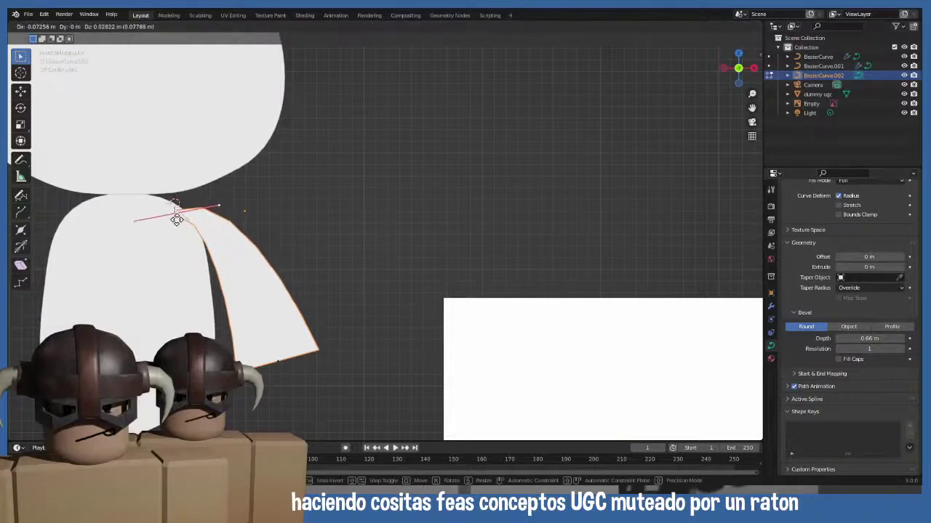
pyautogui.click(177, 219)
# - Move the arm curve's hand-end point slightly up and outward, and return to Object Mode
pyautogui.scroll(-2, 257, 323)
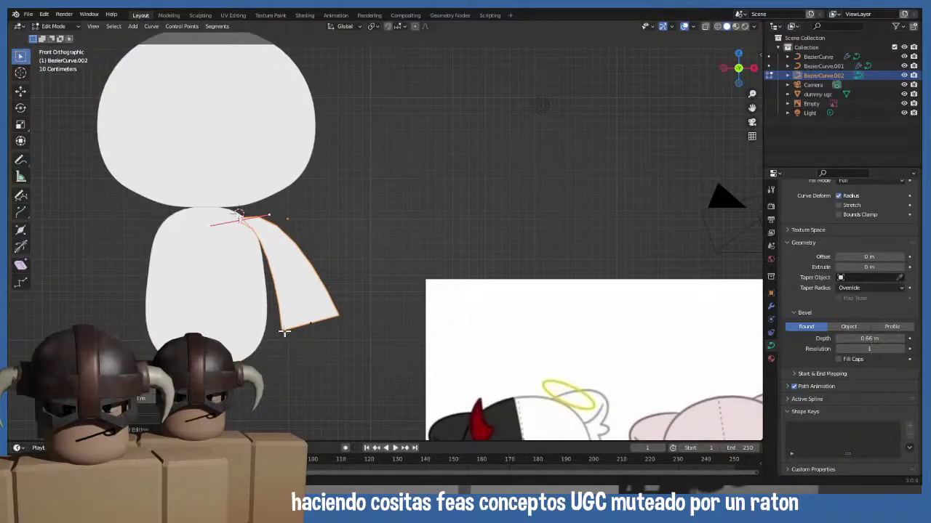
pyautogui.click(284, 332)
pyautogui.press('g')
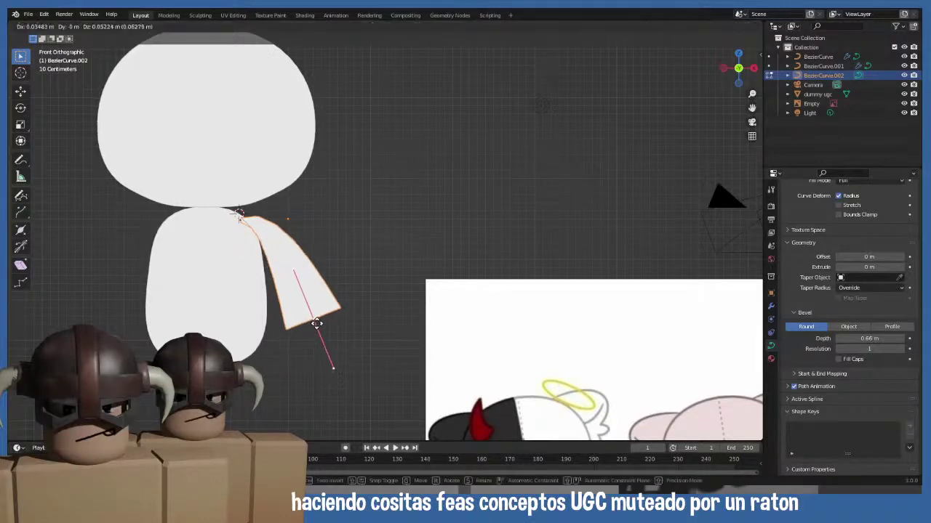
pyautogui.click(318, 320)
pyautogui.press('Tab')
pyautogui.scroll(-3, 296, 373)
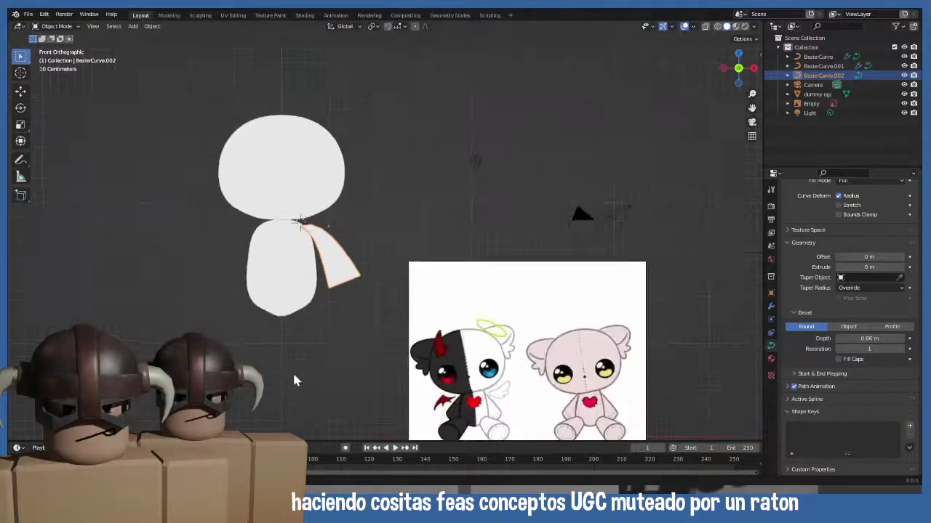
# - Set the solid viewport lighting to MatCap and inspect the open end of the arm in Object Mode
pyautogui.press('Tab')
pyautogui.keyDown('shift'); pyautogui.moveTo(301, 357); pyautogui.dragTo(272, 357, button='middle'); pyautogui.keyUp('shift')
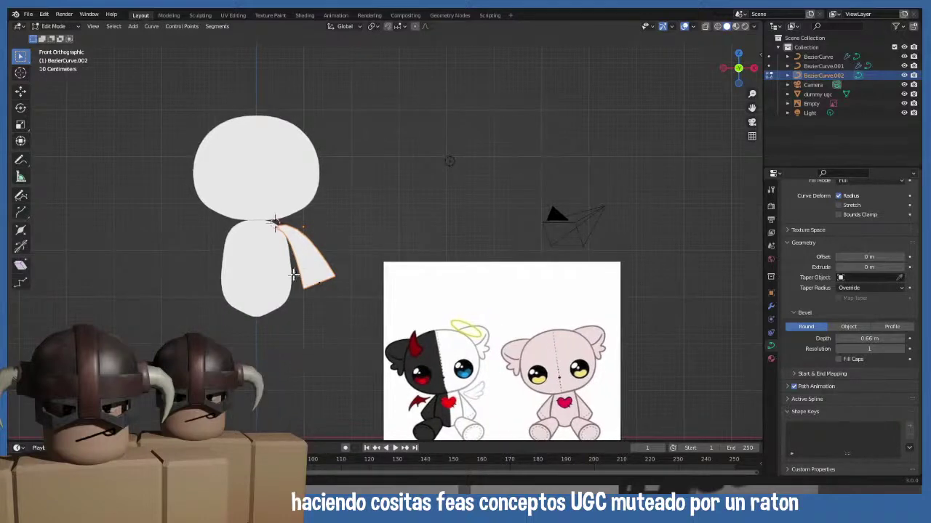
pyautogui.moveTo(298, 269); pyautogui.dragTo(336, 219, button='middle')
pyautogui.press('Tab')
pyautogui.scroll(4, 342, 283)
pyautogui.scroll(-1, 344, 285)
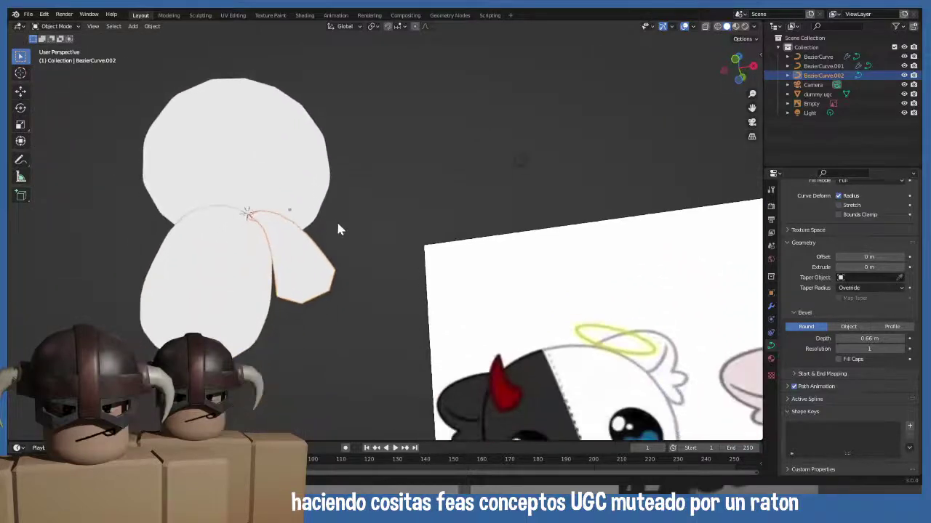
pyautogui.click(755, 29)
pyautogui.click(745, 71)
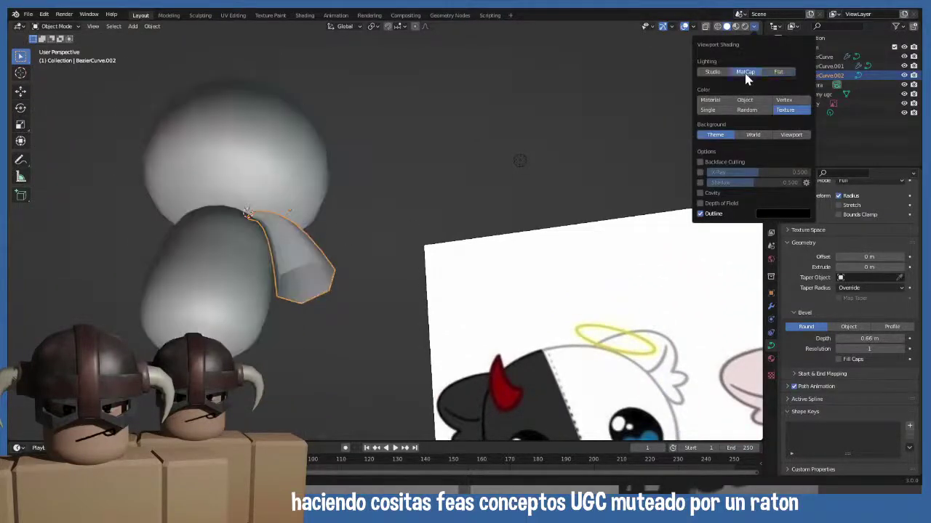
pyautogui.moveTo(328, 265); pyautogui.dragTo(301, 276, button='middle')
# - Set the arm curve's bevel resolution to 3 for a rounder cross-section
pyautogui.press('Tab')
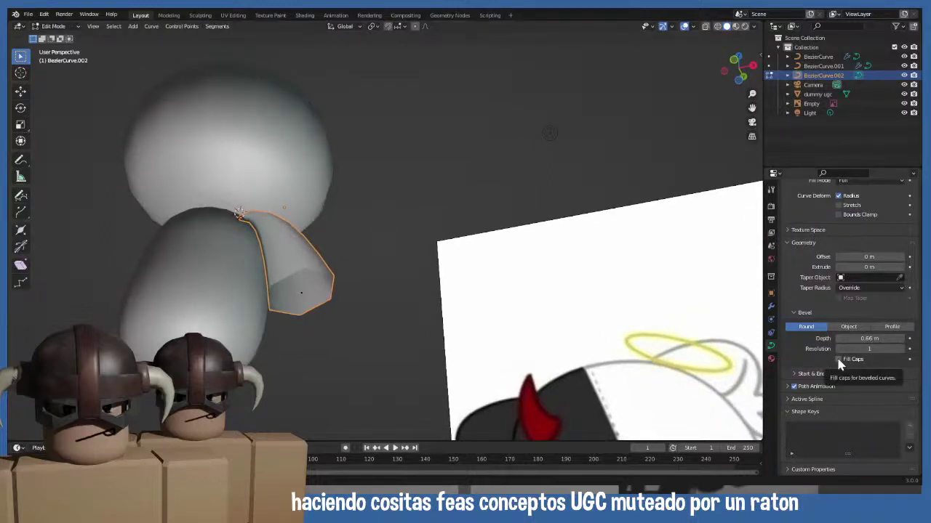
pyautogui.moveTo(276, 356); pyautogui.dragTo(281, 357, button='middle')
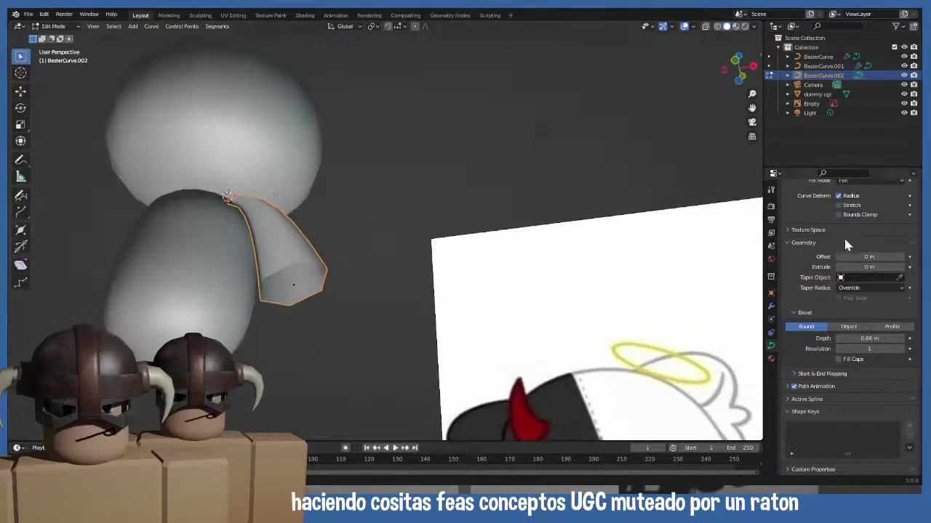
pyautogui.scroll(5, 849, 225)
pyautogui.scroll(-5, 902, 385)
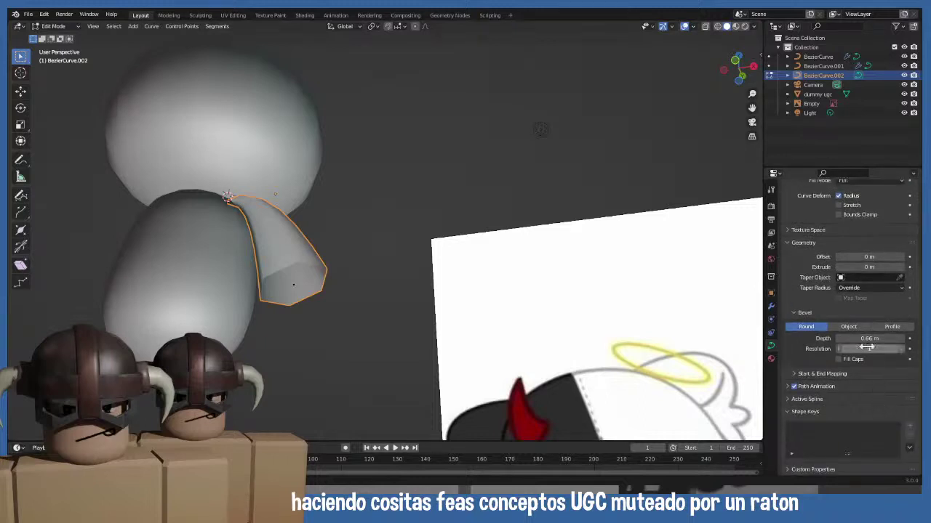
pyautogui.moveTo(867, 348); pyautogui.dragTo(887, 348)
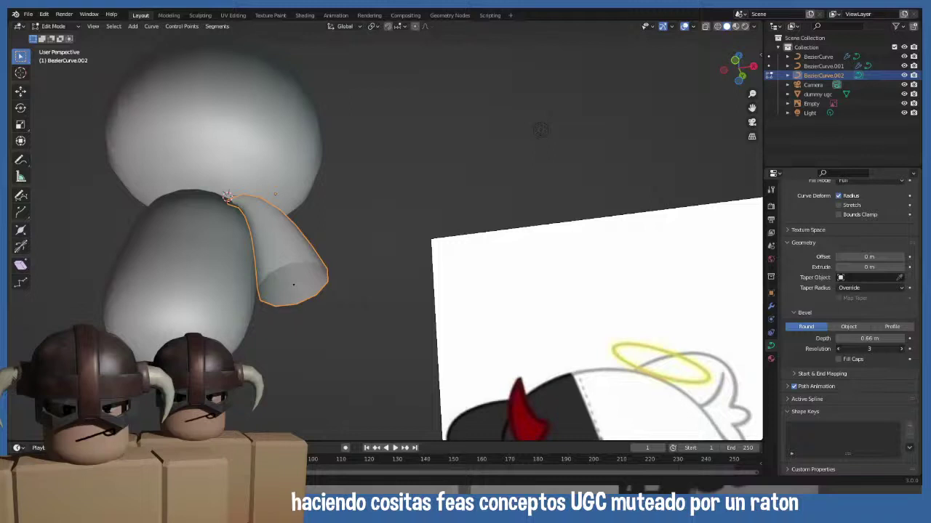
pyautogui.moveTo(426, 349); pyautogui.dragTo(272, 368, button='middle')
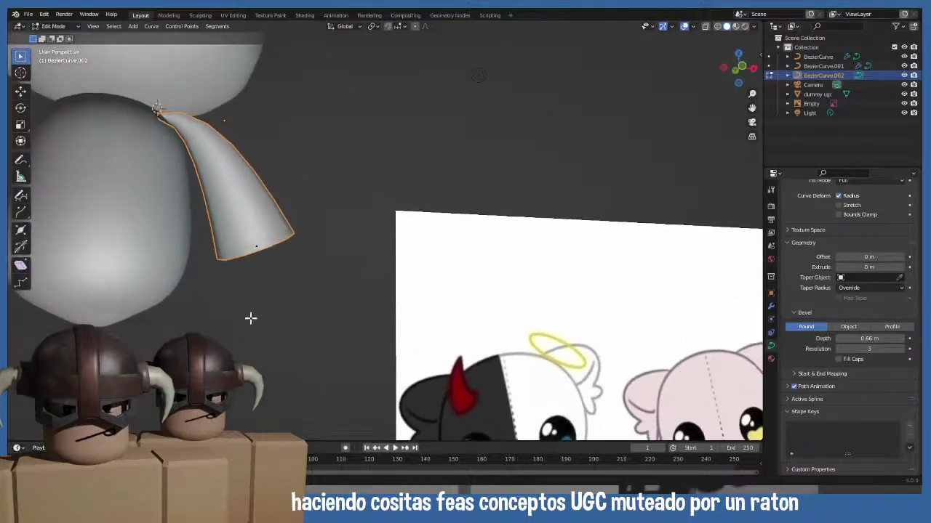
# - Return to Object Mode in front orthographic view and set the arm curve's preview resolution to 3
pyautogui.press('KP_5')
pyautogui.press('Tab')
pyautogui.press('KP_1')
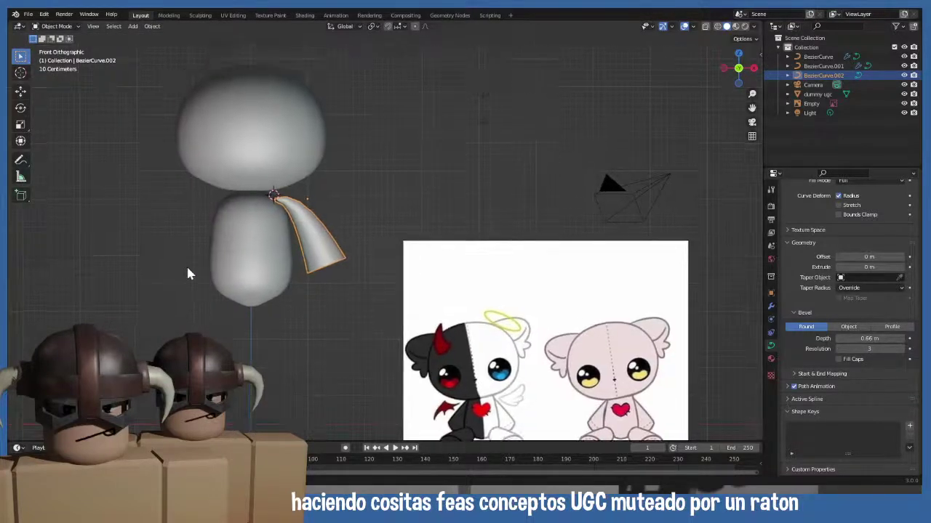
pyautogui.scroll(5, 807, 304)
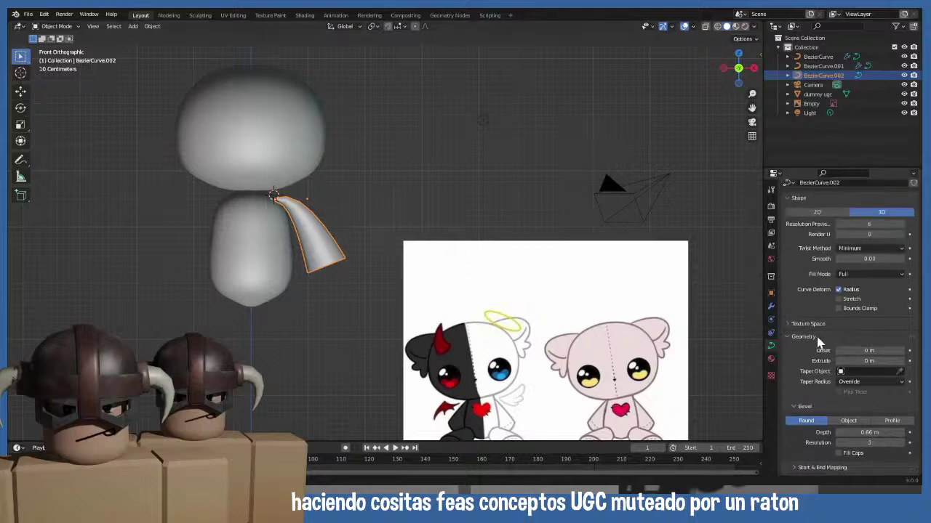
pyautogui.click(858, 245)
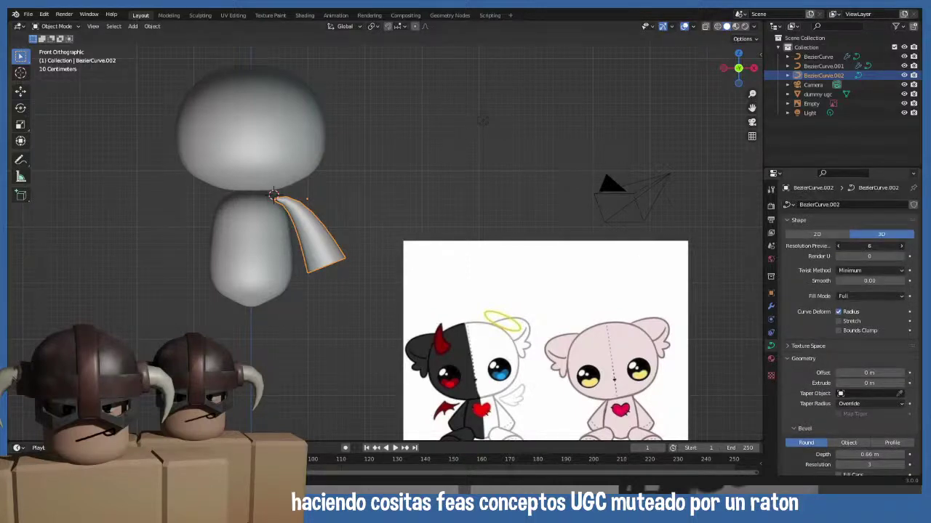
pyautogui.write('2')
pyautogui.press('Return')
pyautogui.click(859, 246)
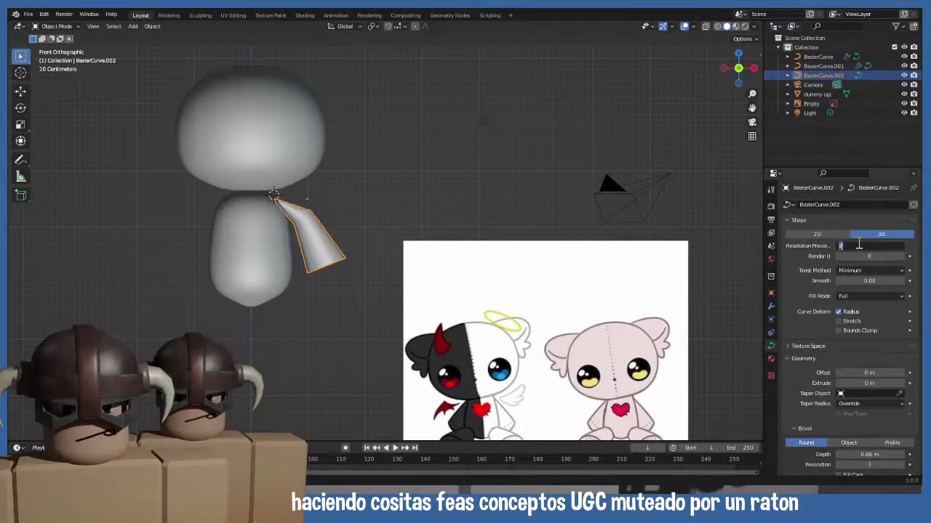
pyautogui.press('Return')
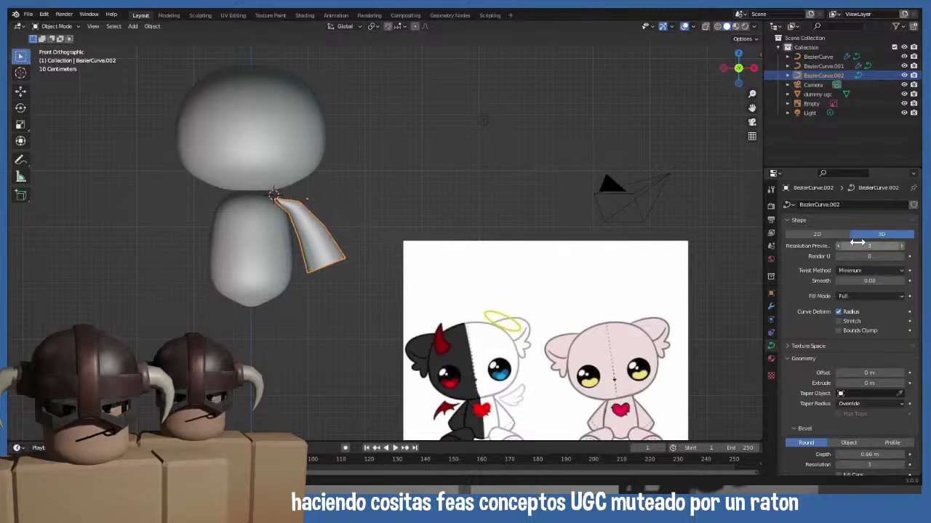
# - Nudge the arm curve's shoulder point slightly toward the body and return to Object Mode
pyautogui.click(259, 324)
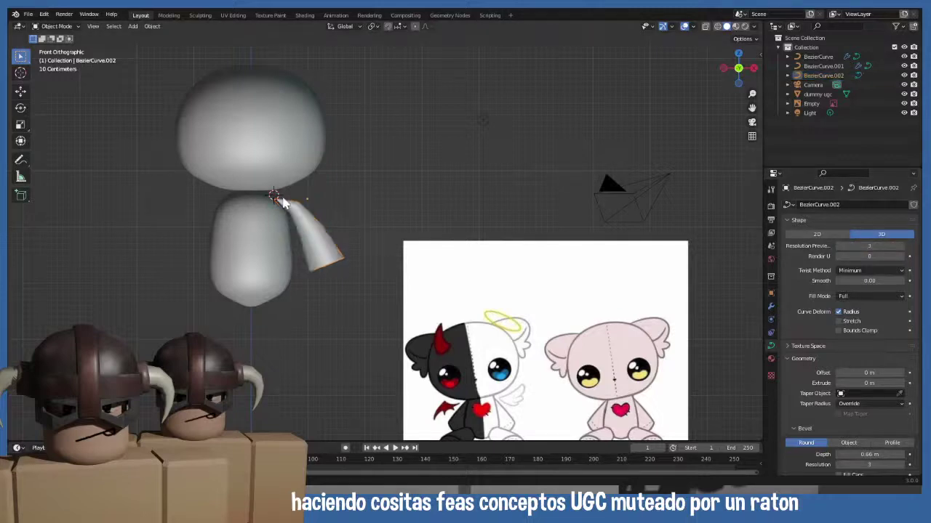
pyautogui.scroll(6, 283, 203)
pyautogui.click(264, 248)
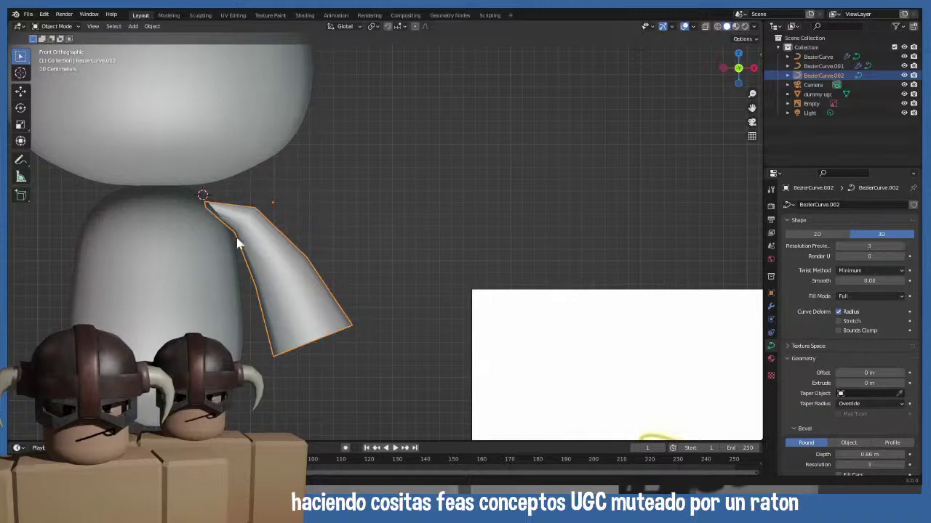
pyautogui.press('Tab')
pyautogui.click(205, 206)
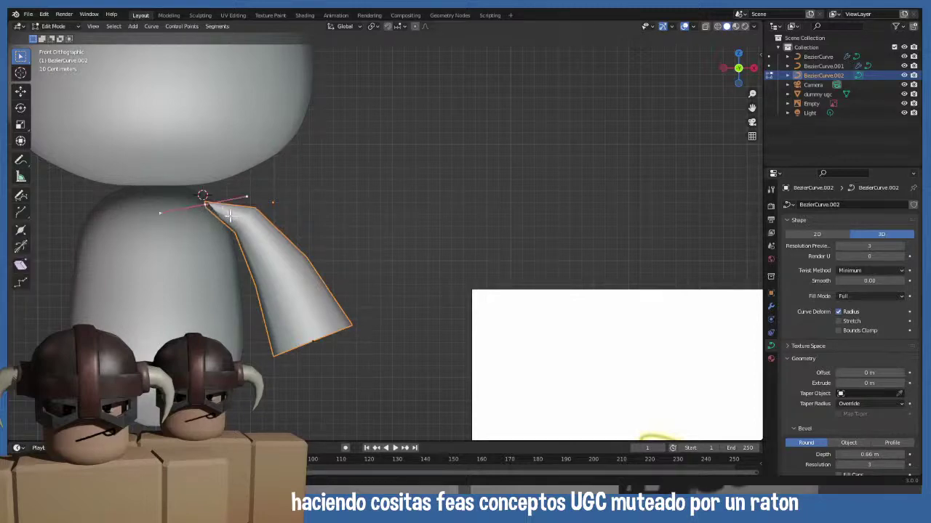
pyautogui.press('Tab')
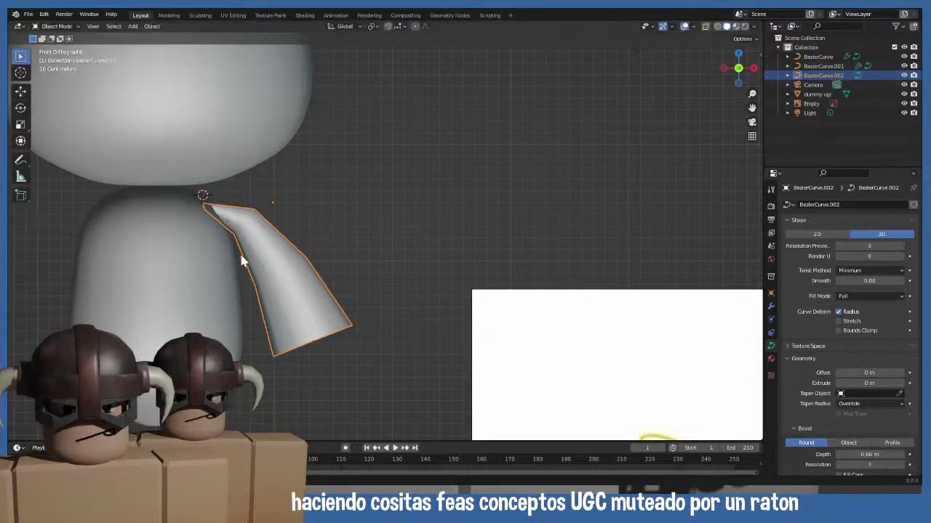
pyautogui.scroll(-1, 297, 413)
pyautogui.keyDown('shift'); pyautogui.moveTo(291, 378); pyautogui.dragTo(369, 329, button='middle'); pyautogui.keyUp('shift')
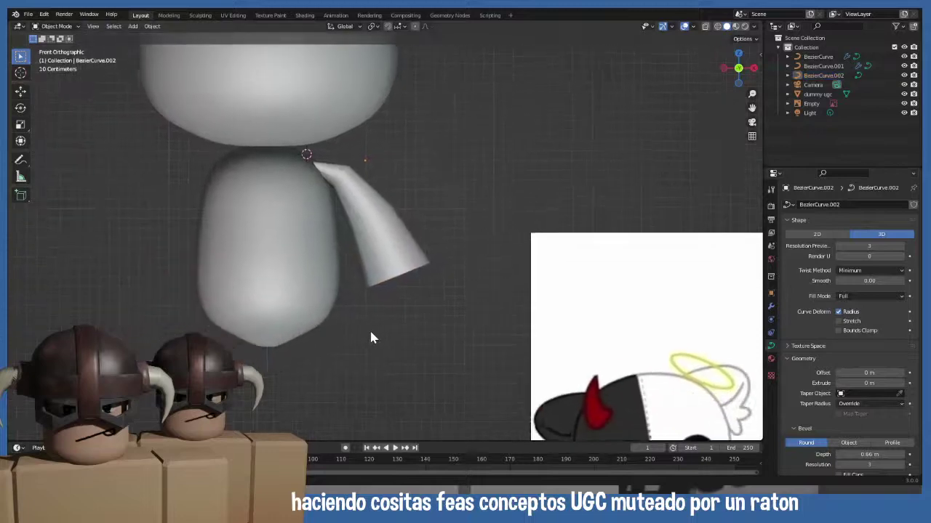
# - Add a Mirror modifier on the X axis to the arm curve, using the body curve as the mirror object
pyautogui.click(771, 306)
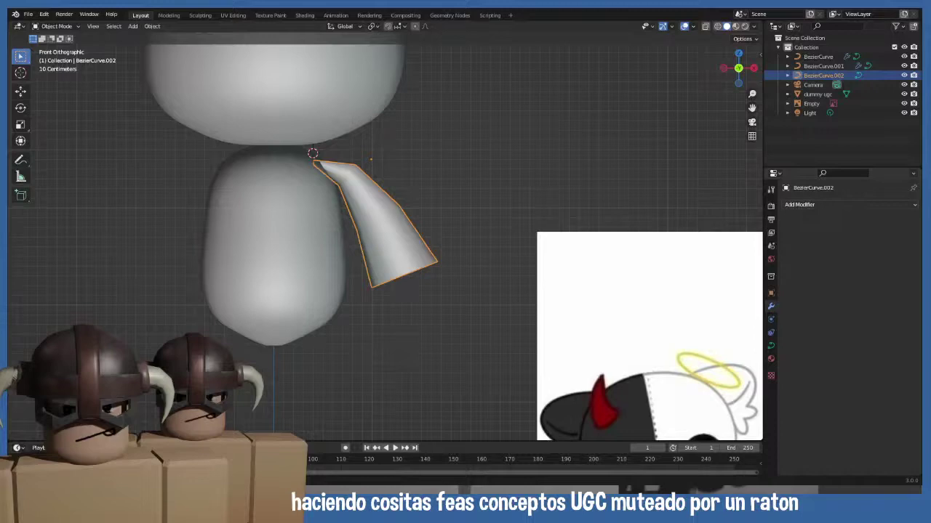
pyautogui.click(833, 204)
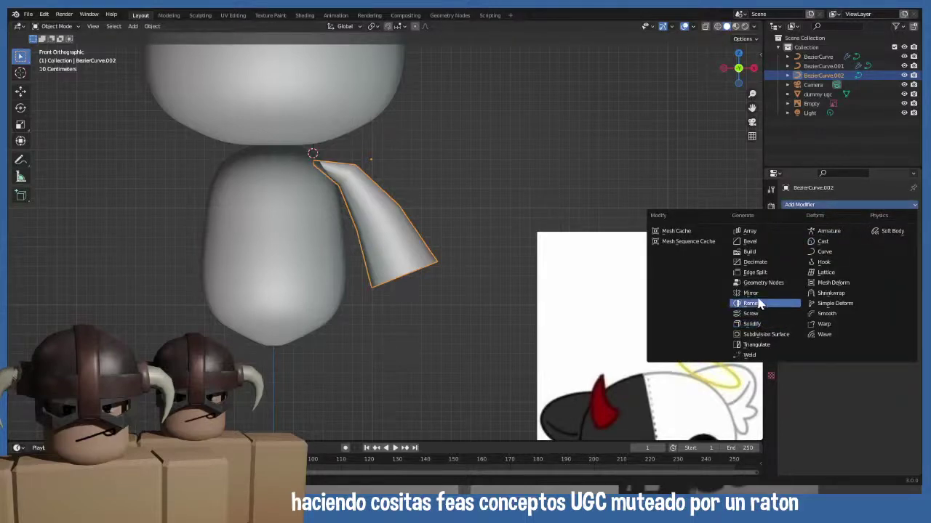
pyautogui.click(759, 293)
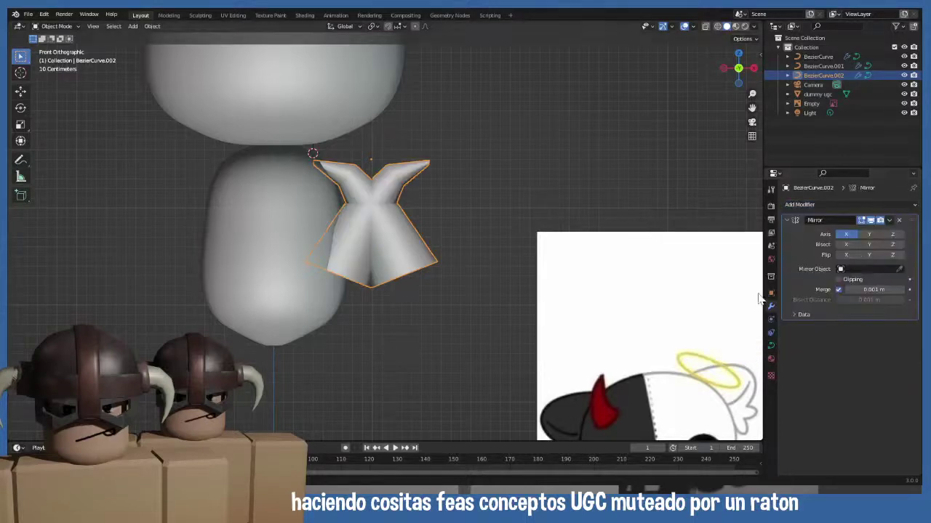
pyautogui.click(255, 234)
pyautogui.click(324, 396)
pyautogui.scroll(-4, 332, 369)
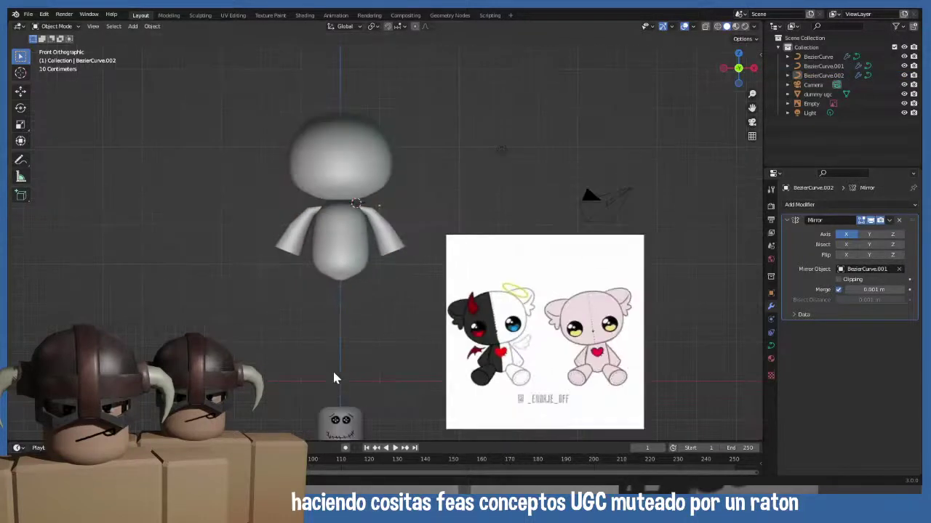
# - Lower the outer handle of the arm curve's shoulder point so the arms slope down from the body, and return to Object Mode
pyautogui.scroll(4, 336, 290)
pyautogui.click(368, 192)
pyautogui.press('Tab')
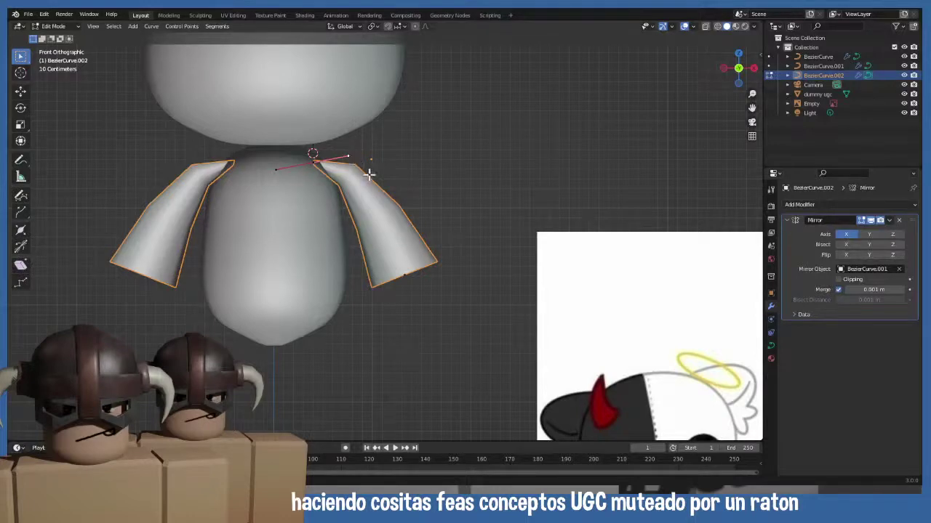
pyautogui.press('g')
pyautogui.click(369, 193)
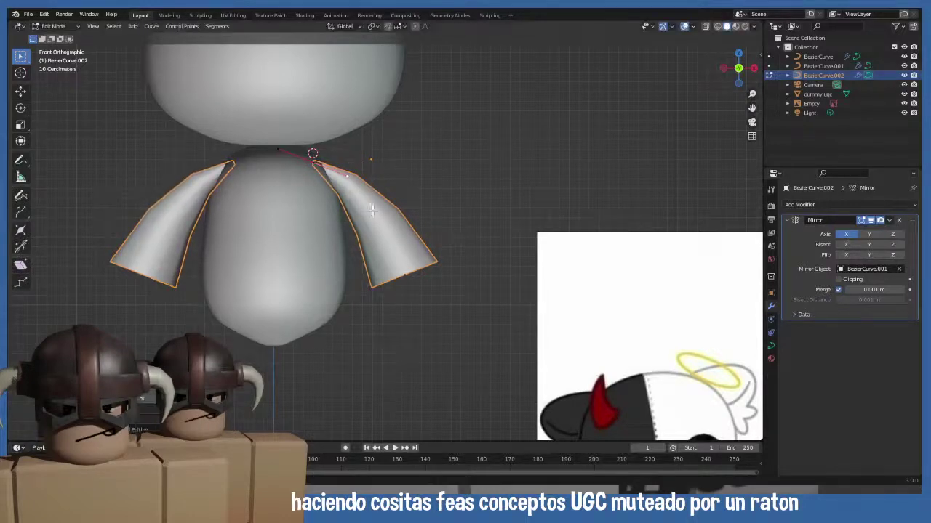
pyautogui.press('Tab')
pyautogui.click(419, 357)
pyautogui.keyDown('shift'); pyautogui.moveTo(419, 358); pyautogui.dragTo(390, 329, button='middle'); pyautogui.keyUp('shift')
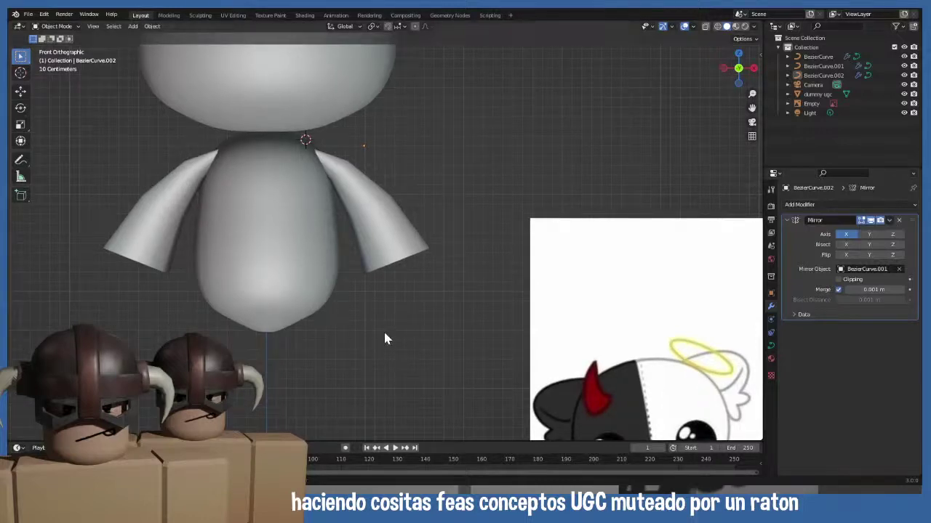
# - Select the mirrored arm curve
pyautogui.click(373, 245)
pyautogui.scroll(-3, 386, 293)
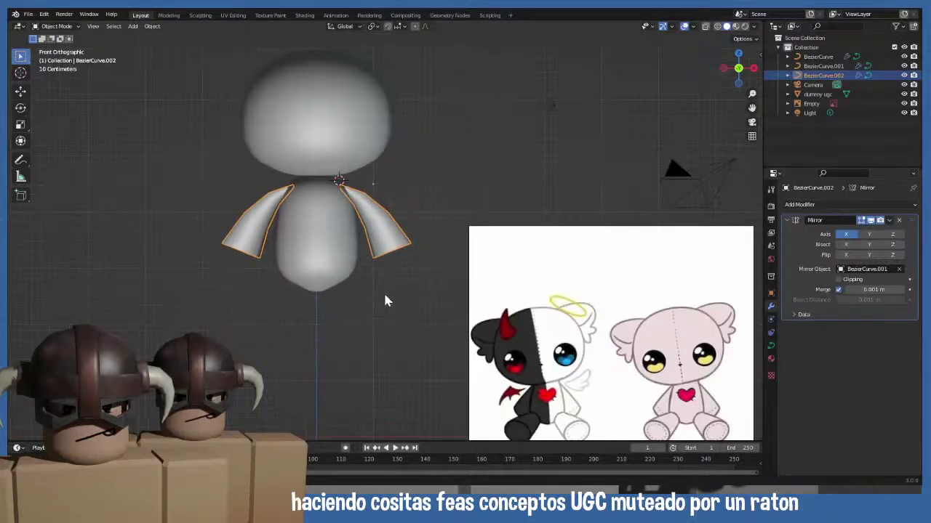
pyautogui.keyDown('shift'); pyautogui.moveTo(383, 290); pyautogui.dragTo(371, 322, button='middle'); pyautogui.keyUp('shift')
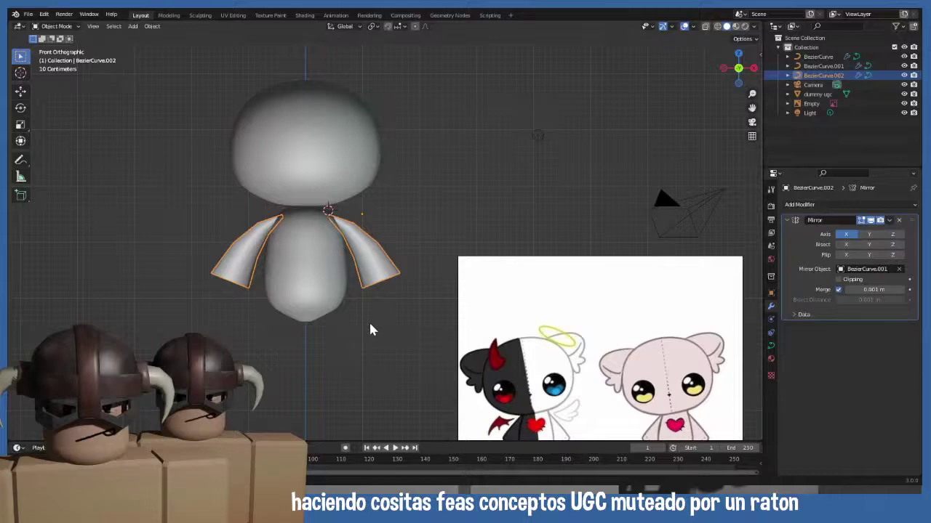
pyautogui.scroll(3, 344, 310)
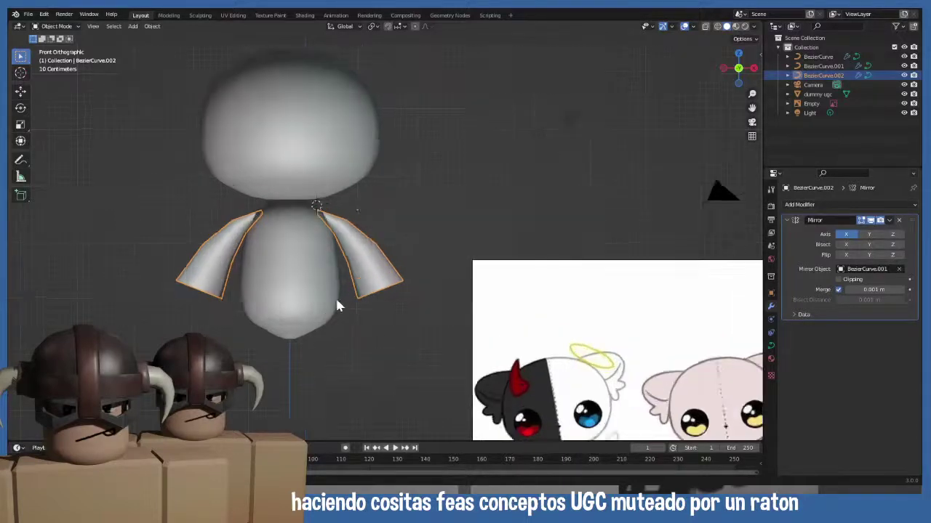
# - Delete the body curve's bottommost control point and pull the inner handle of the remaining lower end point slightly downward
pyautogui.click(363, 362)
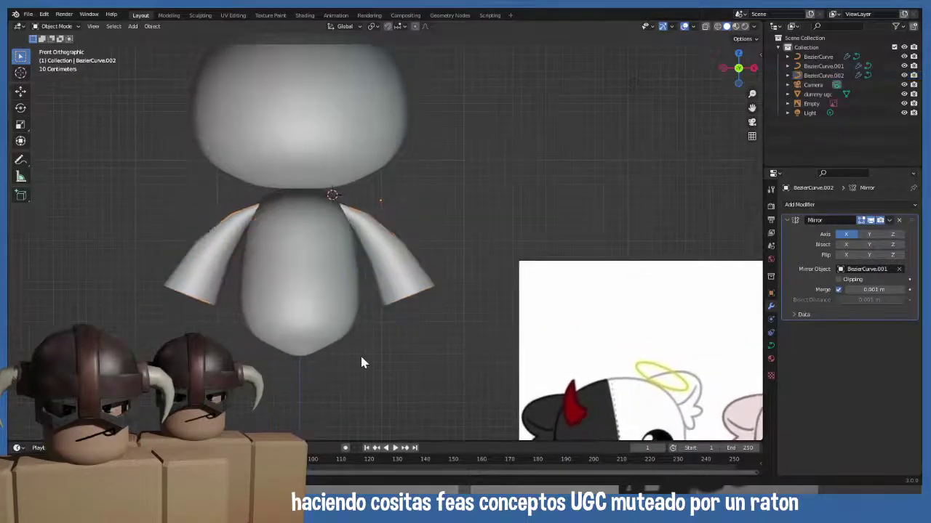
pyautogui.scroll(-5, 369, 329)
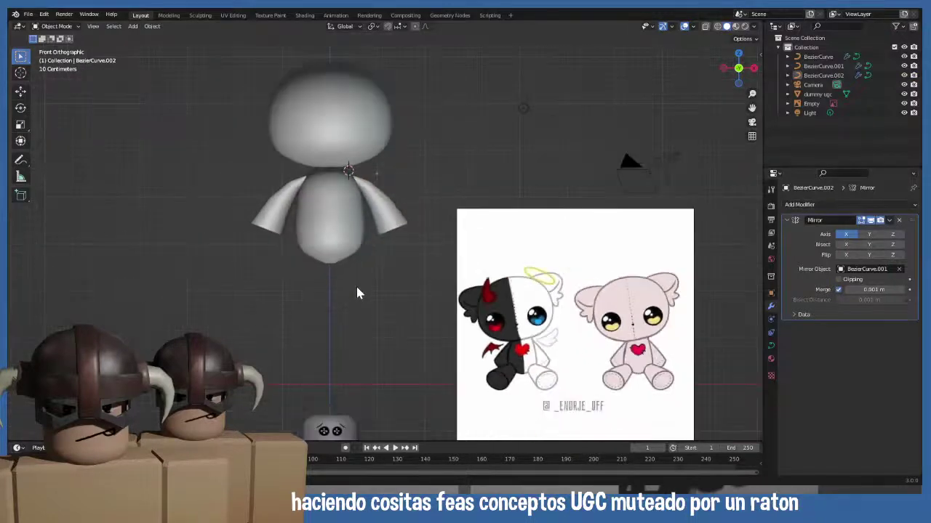
pyautogui.click(294, 232)
pyautogui.press('Tab')
pyautogui.scroll(4, 328, 284)
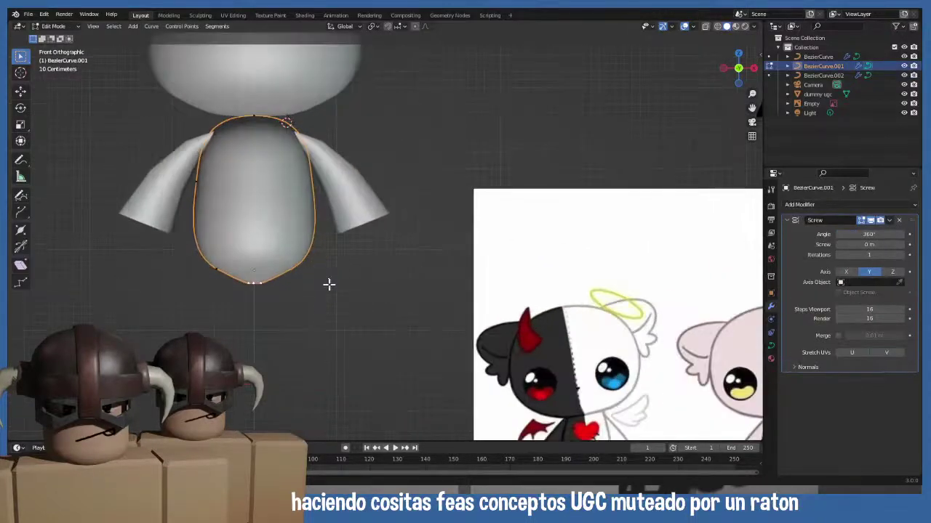
pyautogui.moveTo(307, 295); pyautogui.dragTo(301, 227, button='middle')
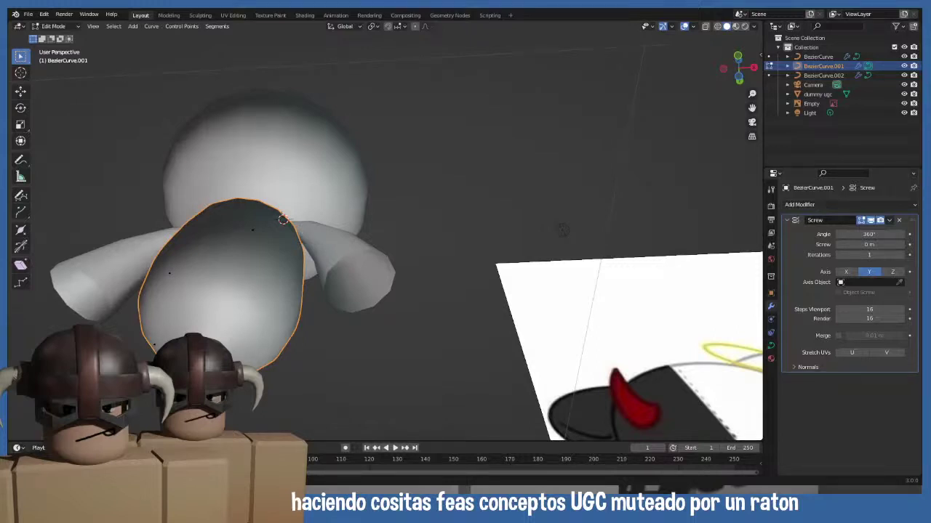
pyautogui.press('KP_1')
pyautogui.scroll(2, 264, 61)
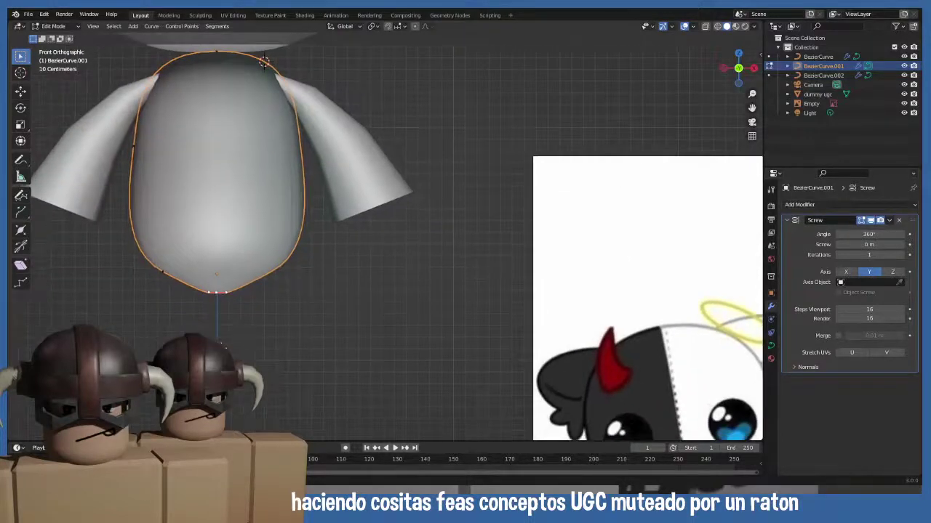
pyautogui.press('x')
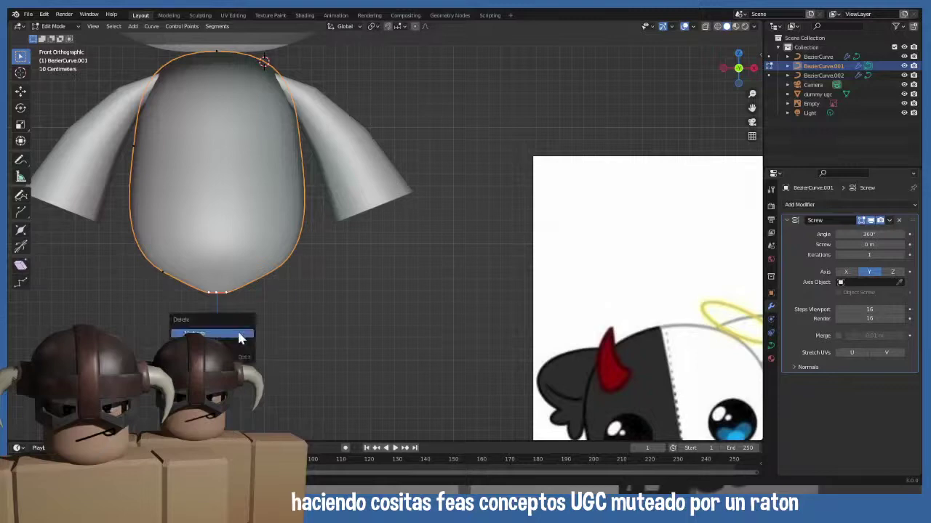
pyautogui.click(238, 333)
pyautogui.click(159, 273)
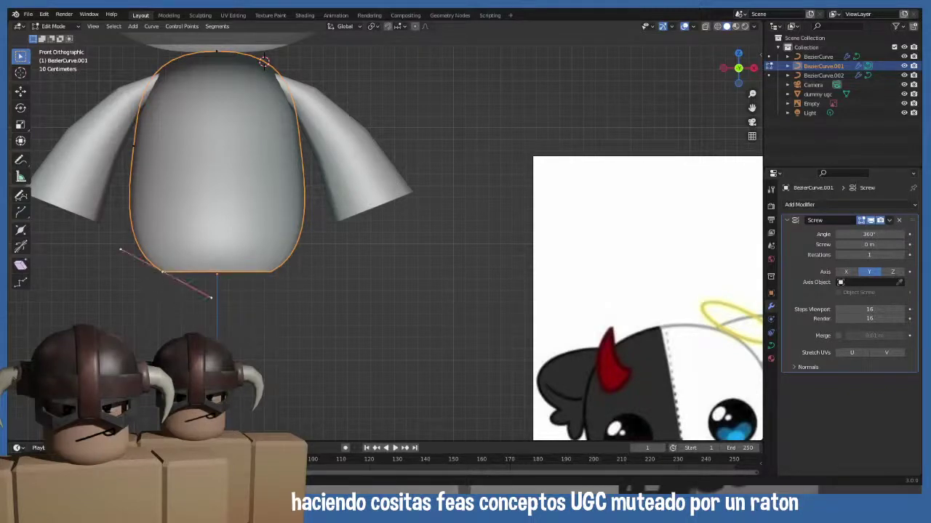
pyautogui.moveTo(210, 297); pyautogui.dragTo(214, 305)
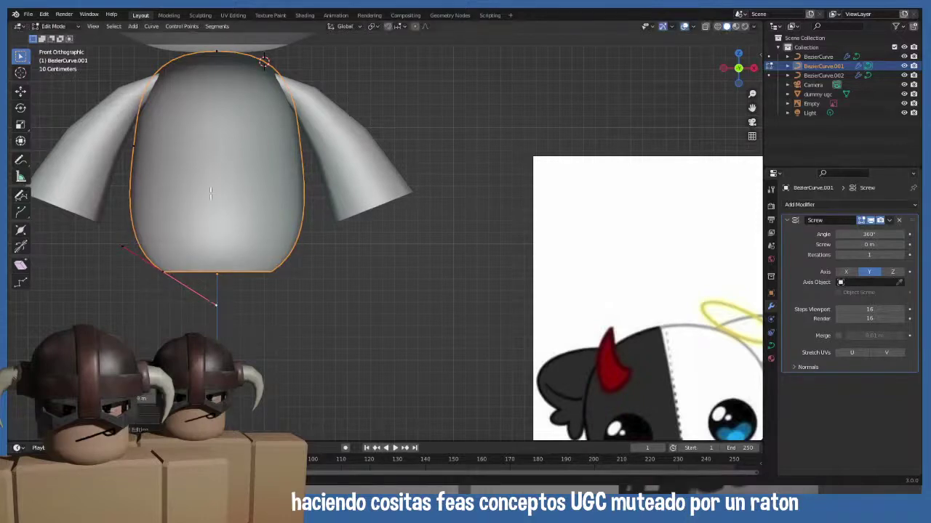
# - Shorten the outer handle of the body curve's top point to narrow the shoulders, and return to Object Mode
pyautogui.click(218, 90)
pyautogui.keyDown('shift'); pyautogui.scroll(5, 167, 189); pyautogui.keyUp('shift')
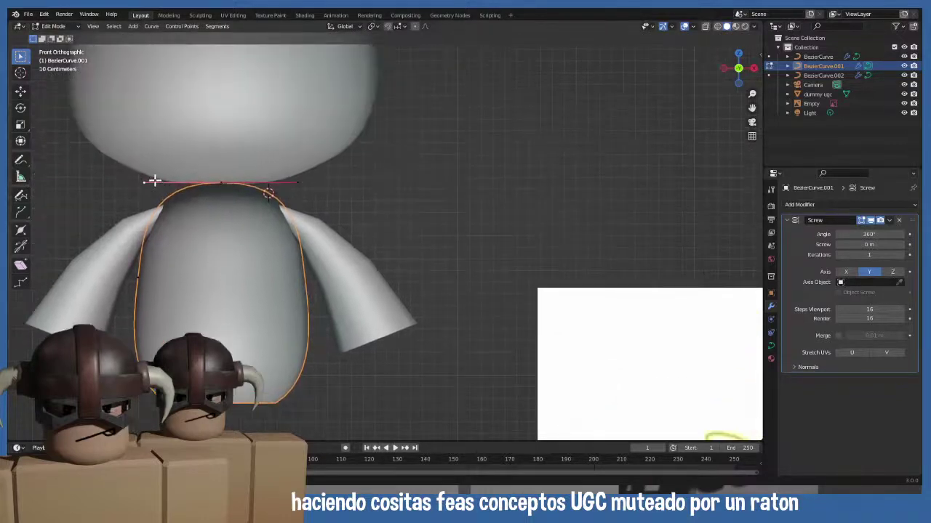
pyautogui.moveTo(154, 181); pyautogui.dragTo(181, 180)
pyautogui.press('Tab')
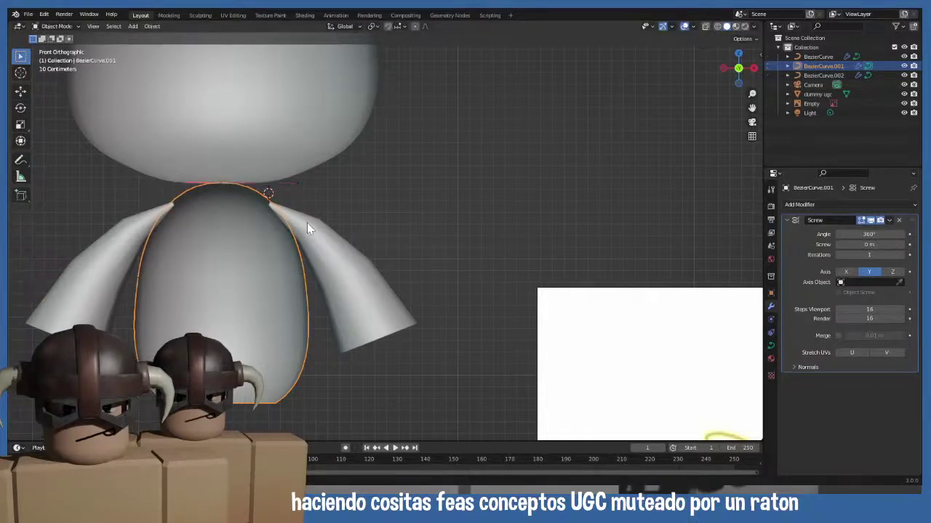
# - Examine the arms' attachment to the narrowed shoulders and compare the bear's proportions with the reference image
pyautogui.click(299, 226)
pyautogui.press('Tab')
pyautogui.click(269, 204)
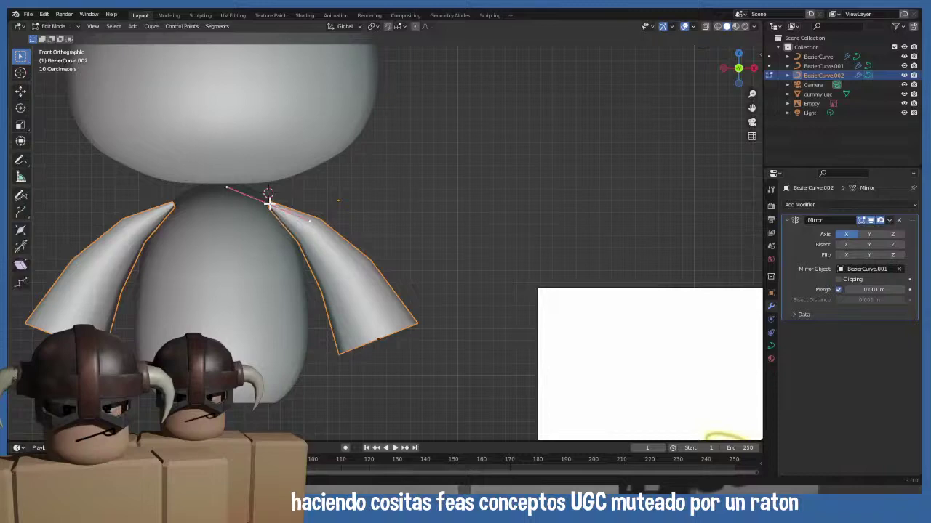
pyautogui.press('Tab')
pyautogui.scroll(-3, 363, 282)
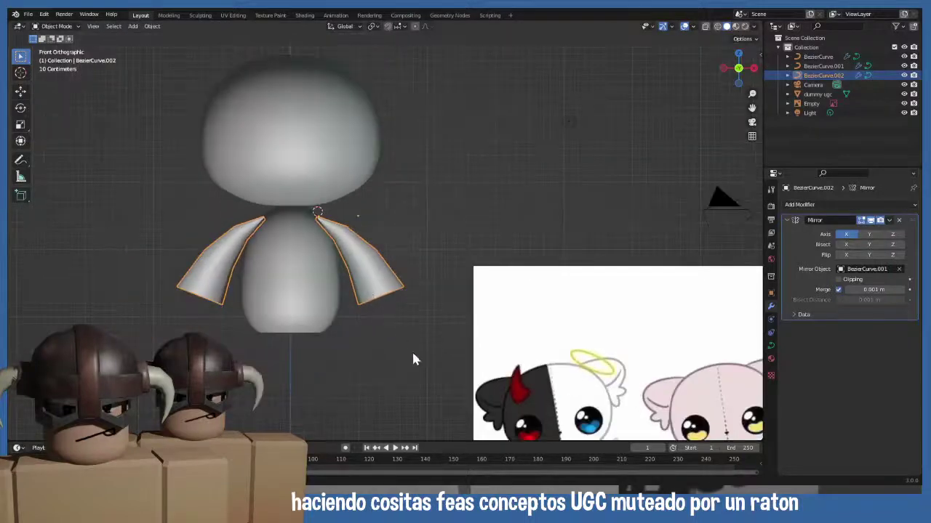
pyautogui.click(412, 356)
pyautogui.scroll(-3, 386, 347)
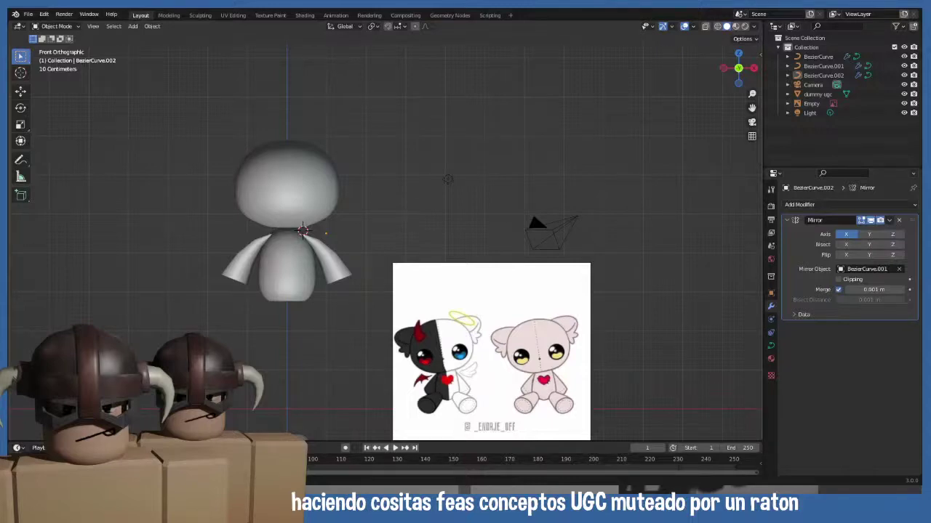
pyautogui.scroll(4, 323, 338)
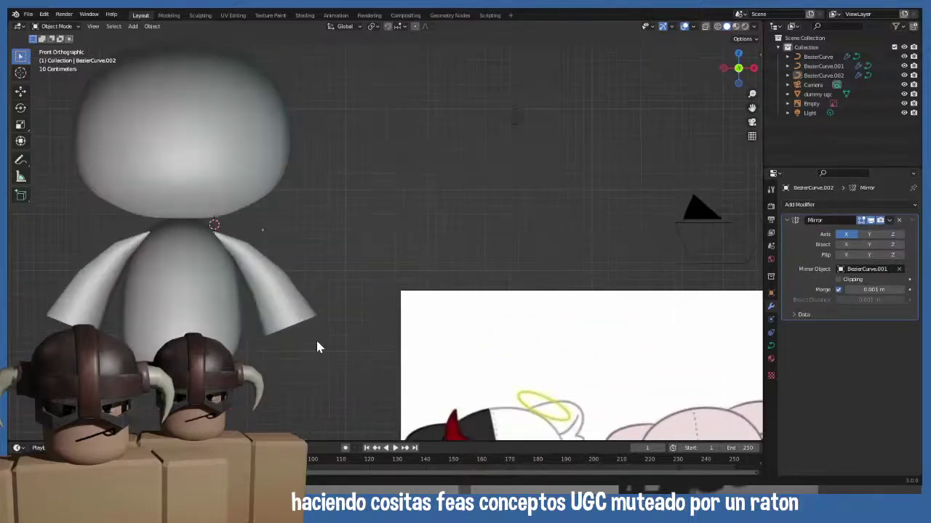
pyautogui.scroll(-2, 336, 295)
pyautogui.scroll(2, 289, 274)
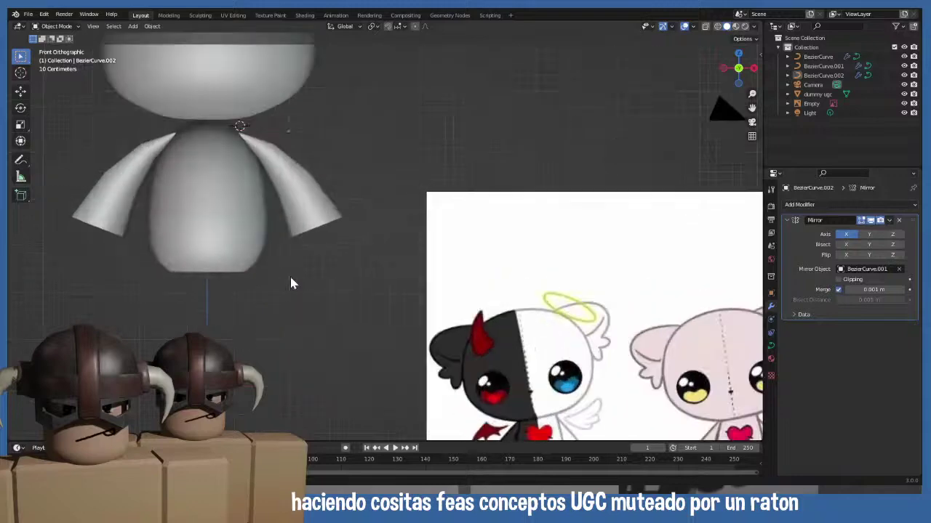
pyautogui.scroll(-2, 290, 283)
# - Lengthen the arms by moving the arm curve's end point about 0.28 m down and slightly outward, returning to Object Mode
pyautogui.click(343, 234)
pyautogui.press('Tab')
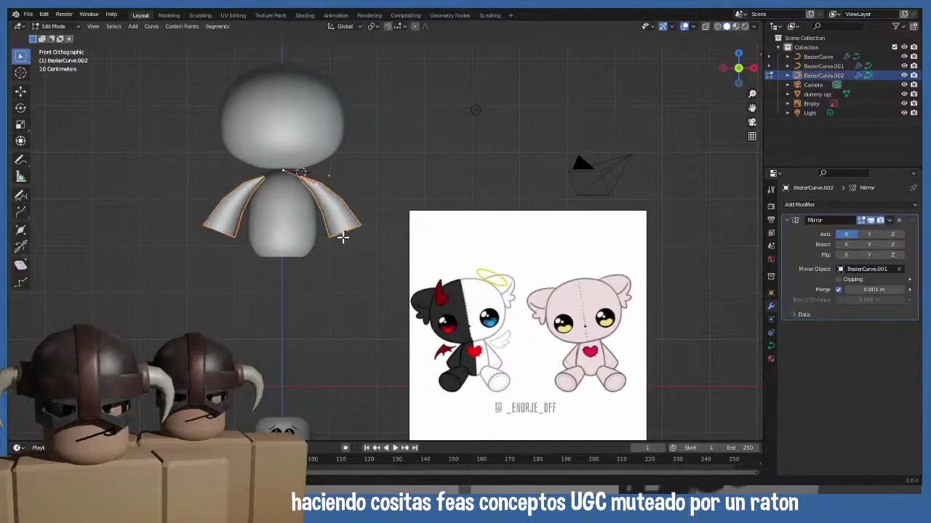
pyautogui.press('g')
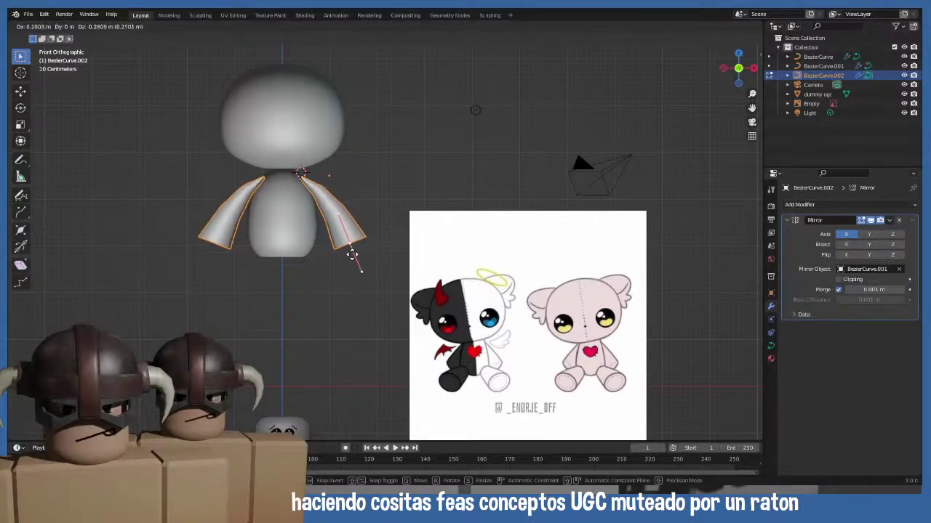
pyautogui.click(351, 254)
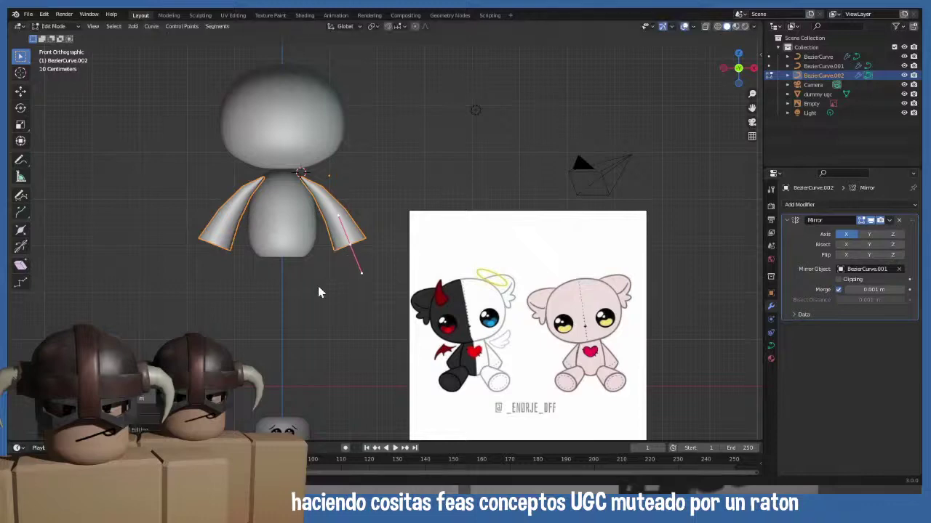
pyautogui.press('Tab')
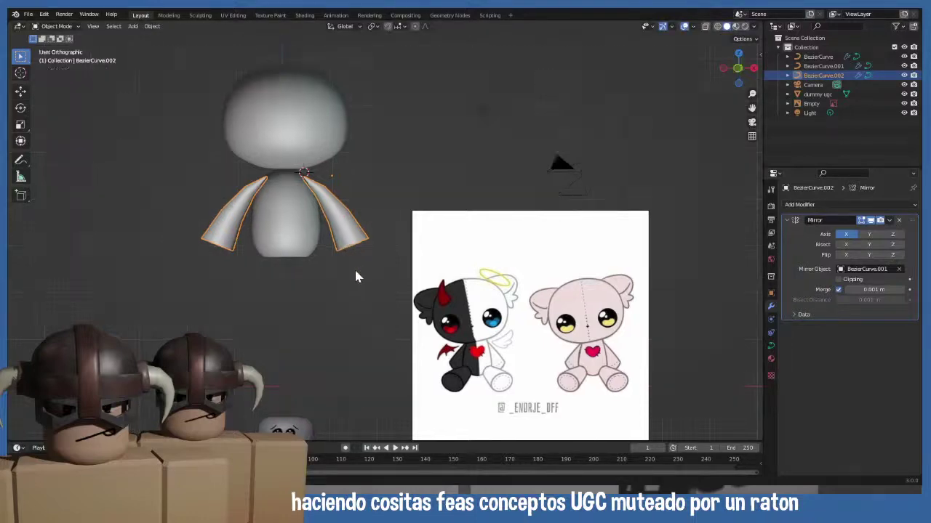
# - Duplicate the arm curve in the right side view and place the copy directly beneath the body as legs
pyautogui.press('KP_3')
pyautogui.hotkey('shift', 'd')
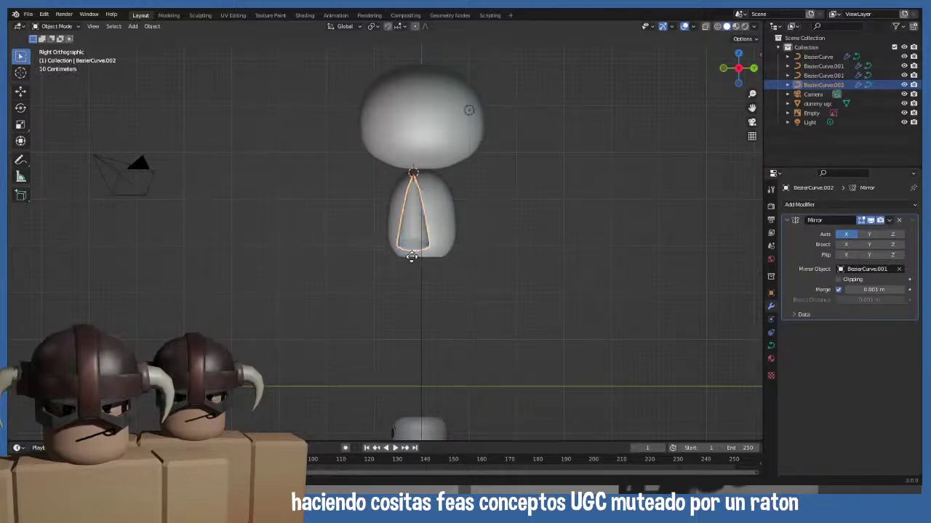
pyautogui.click(421, 332)
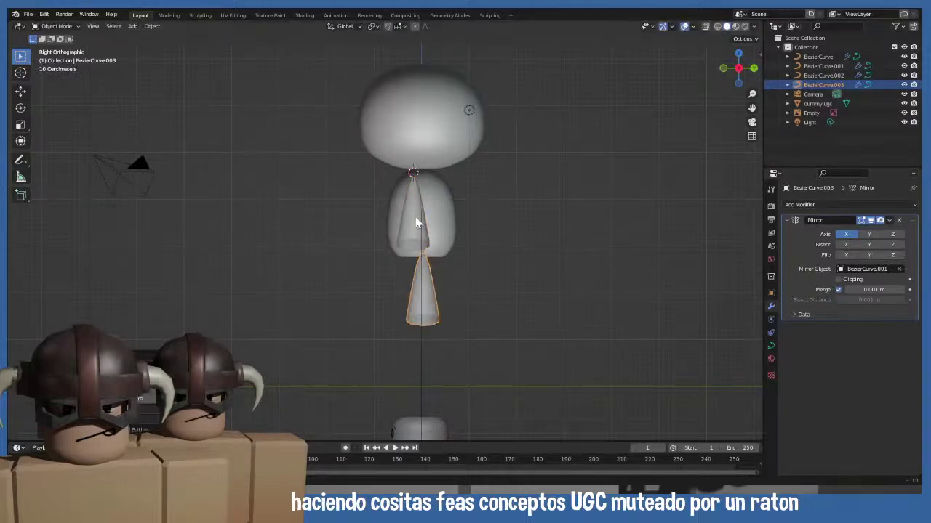
# - Move the original arm curve about 0.17 m along the Y axis to center the arms on the body's side profile
pyautogui.click(418, 218)
pyautogui.press('g')
pyautogui.press('y')
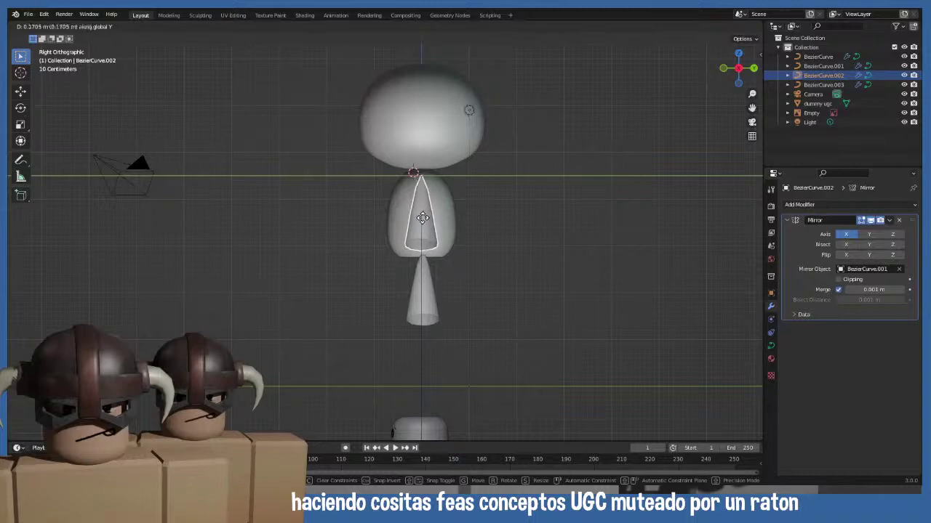
pyautogui.click(421, 217)
# - Fatten the leg curve's hip point in Edit Mode so the upper legs are nearly as thick as their ends
pyautogui.press('KP_1')
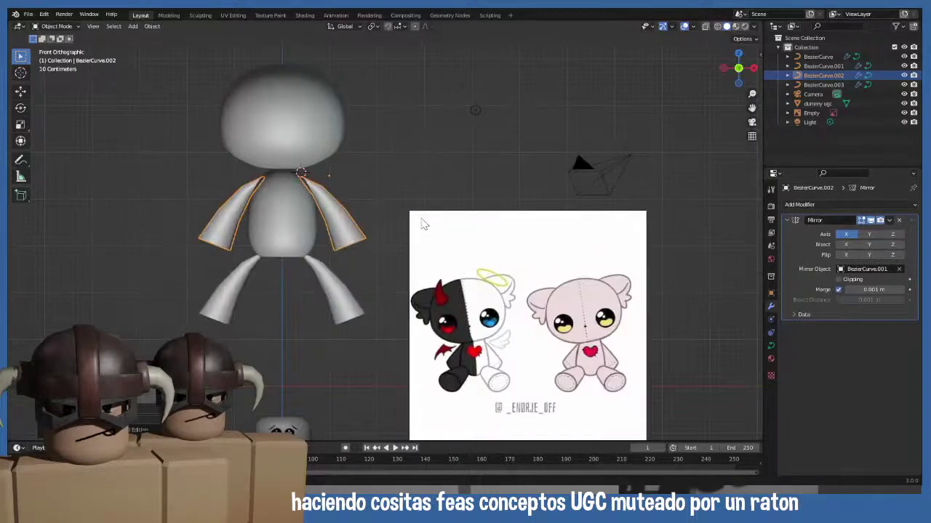
pyautogui.click(352, 301)
pyautogui.press('Tab')
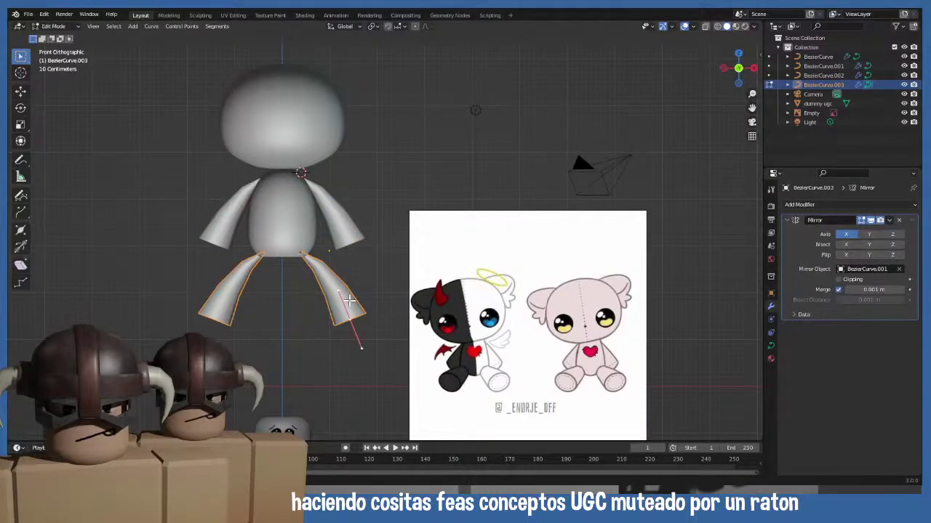
pyautogui.click(301, 251)
pyautogui.hotkey('alt', 's')
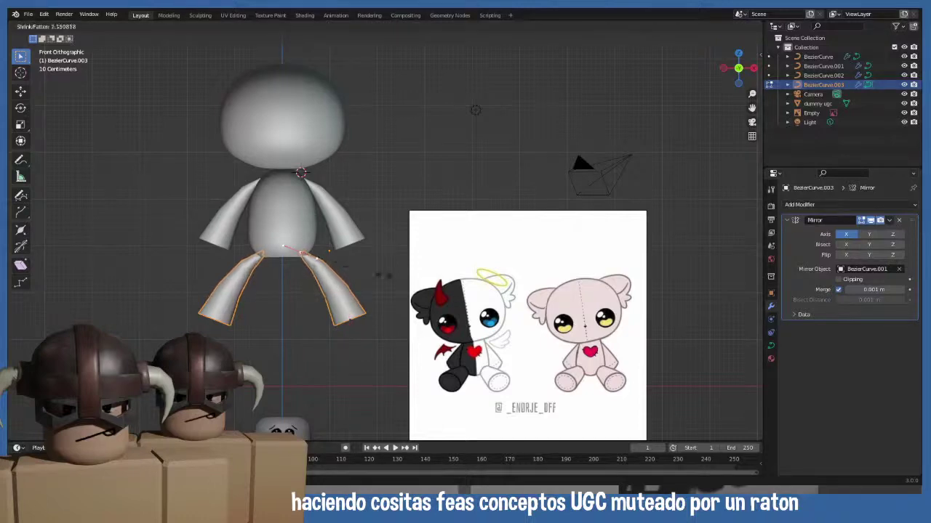
pyautogui.click(353, 270)
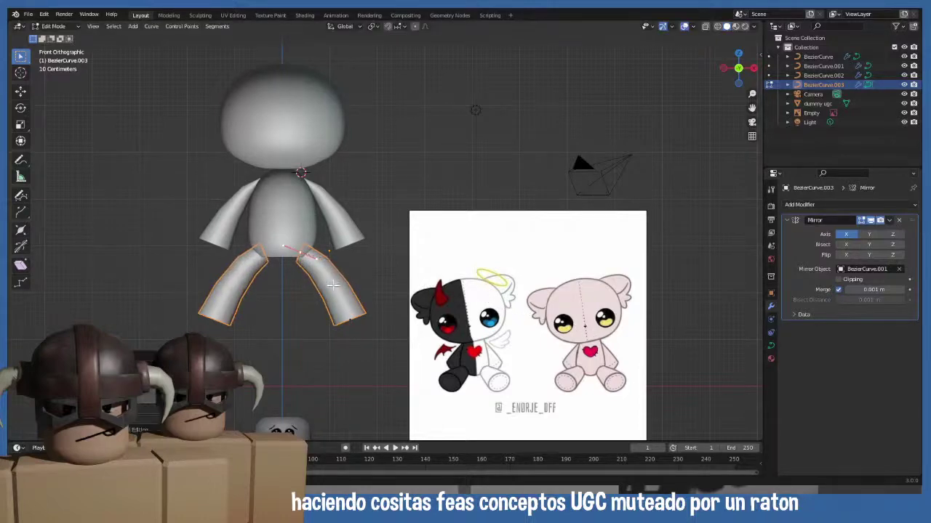
# - Raise the leg curve's hip point by about 0.12 m and rotate its handles to a steeper slope
pyautogui.scroll(2, 324, 294)
pyautogui.hotkey('alt', 's')
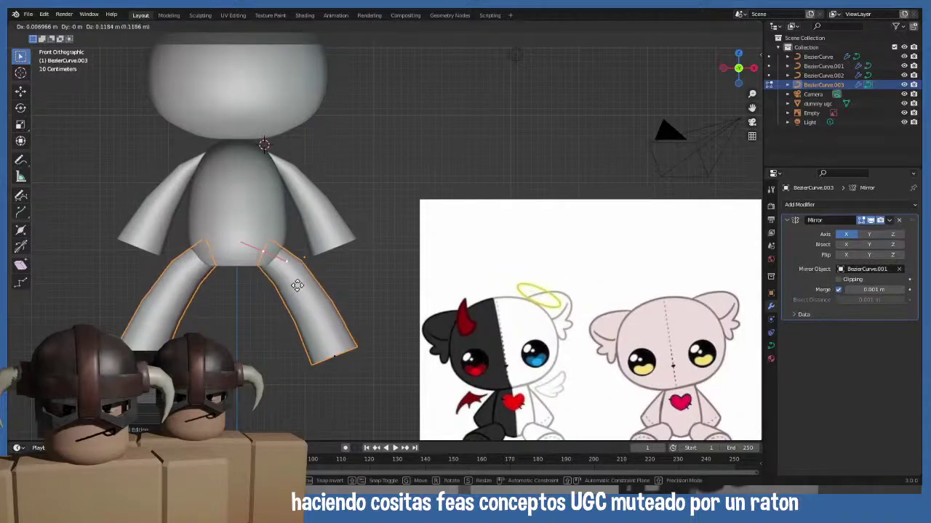
pyautogui.click(293, 290)
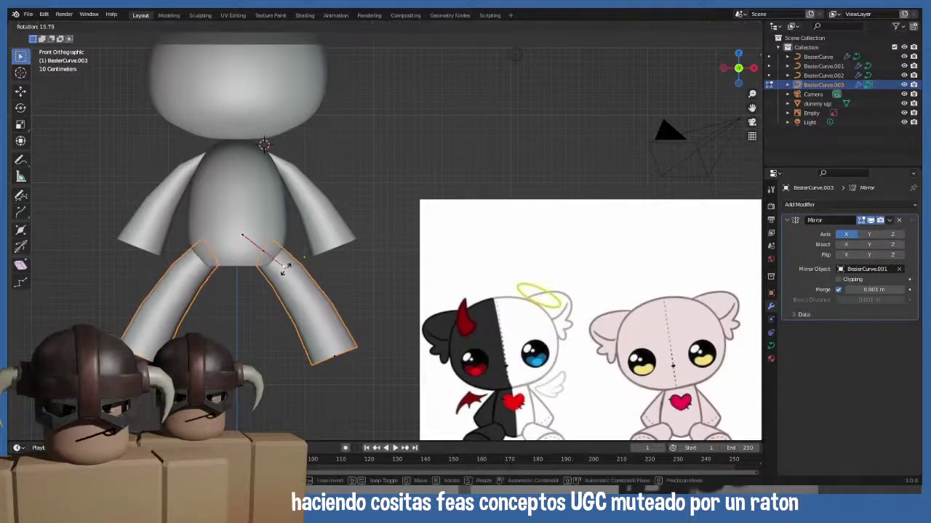
# - Rotate the whole leg curve 90° in the right side view and move it so the legs extend forward from the body's base
pyautogui.press('KP_3')
pyautogui.press('ctrl+KP_6')
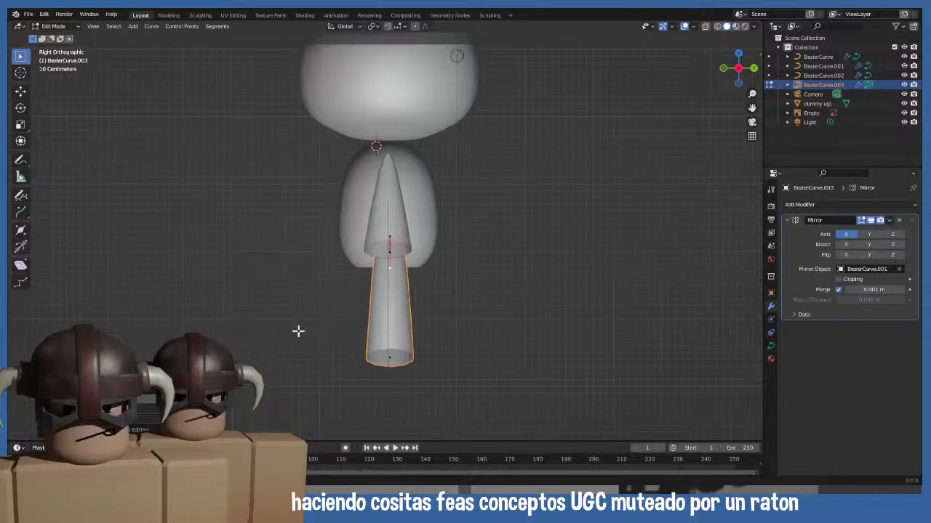
pyautogui.click(390, 358)
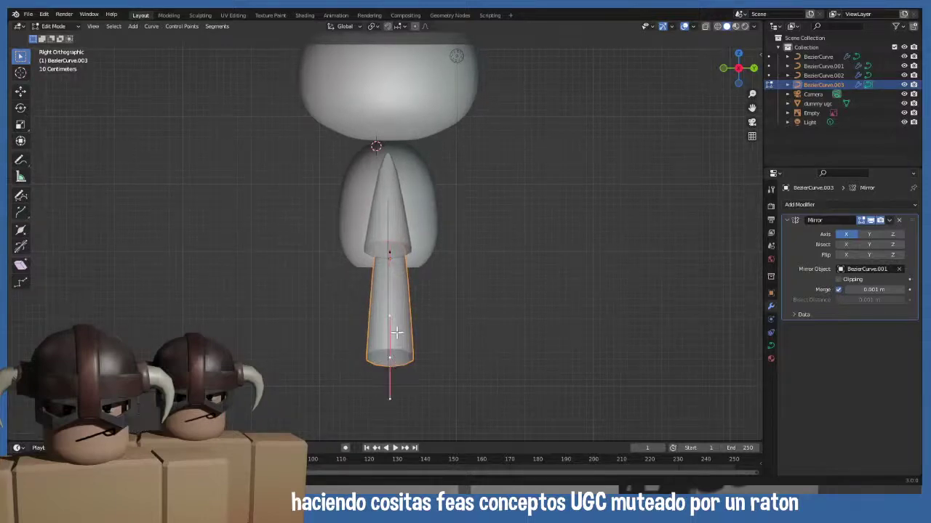
pyautogui.press('r')
pyautogui.press('9')
pyautogui.press('0')
pyautogui.press('Return')
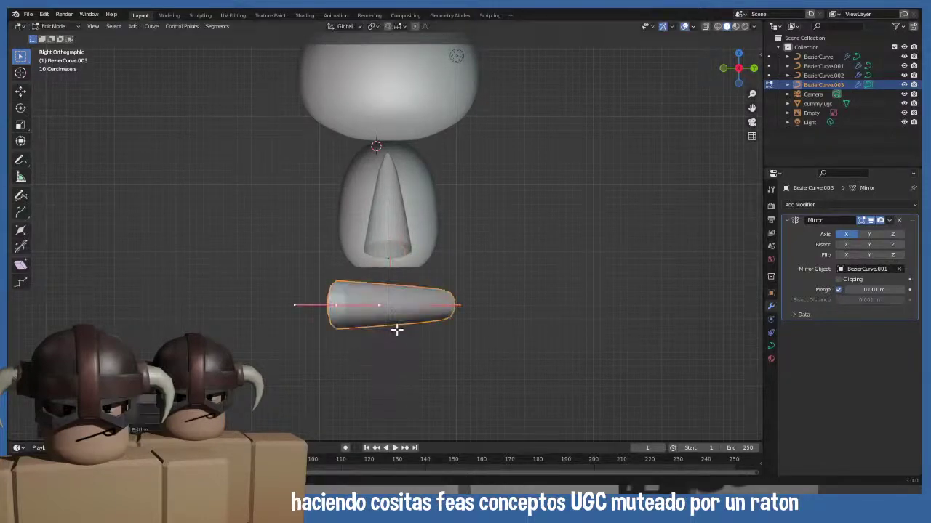
pyautogui.press('g')
pyautogui.click(342, 288)
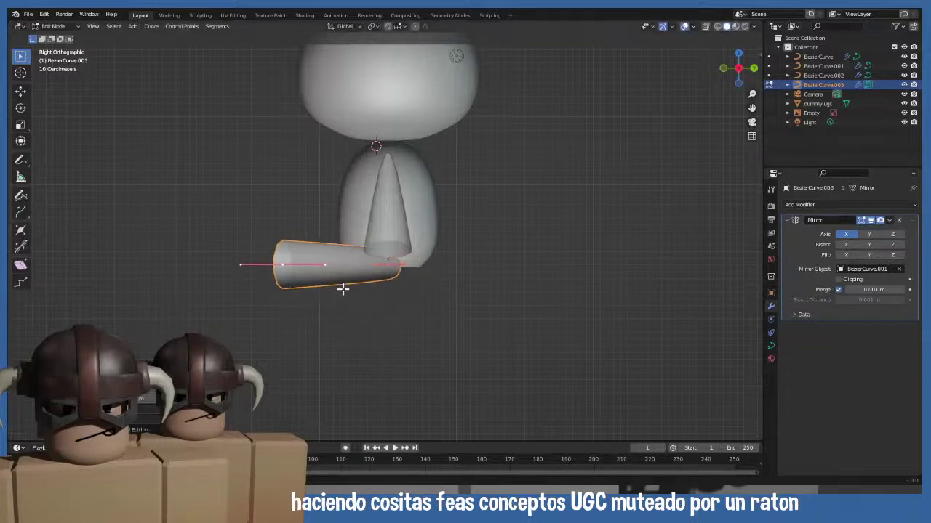
# - Raise the leg curve's hip point along Z in the back view so the upper legs meet the body's base
pyautogui.press('KP_1')
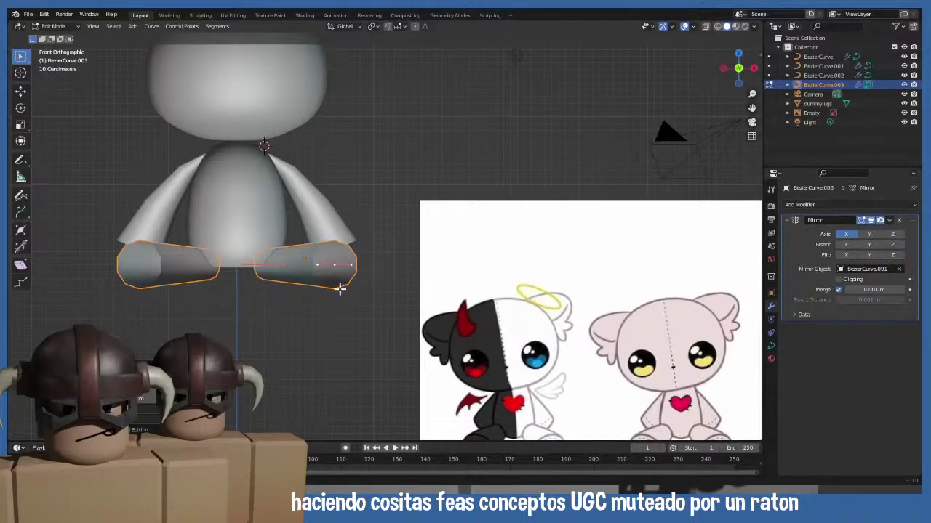
pyautogui.moveTo(336, 290); pyautogui.dragTo(368, 305, button='middle')
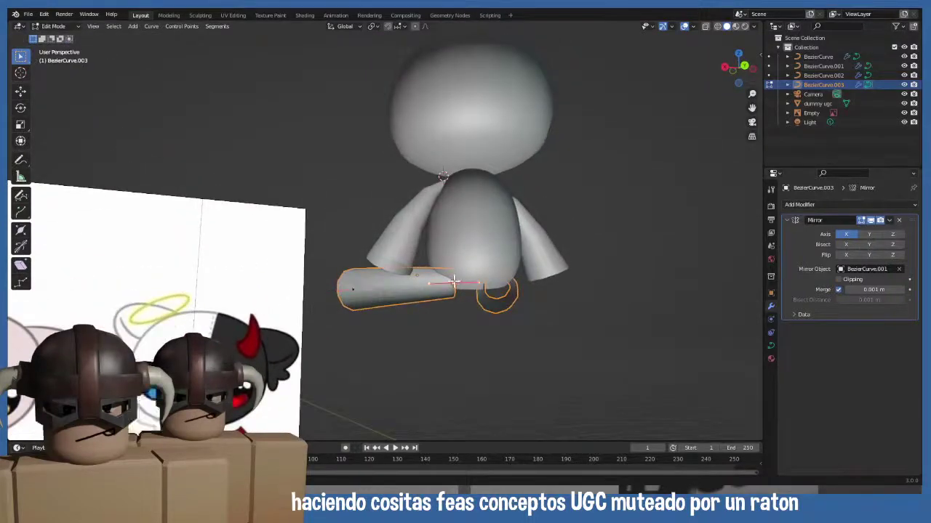
pyautogui.press('ctrl+KP_1')
pyautogui.keyDown('shift'); pyautogui.moveTo(452, 280); pyautogui.dragTo(366, 326, button='middle'); pyautogui.keyUp('shift')
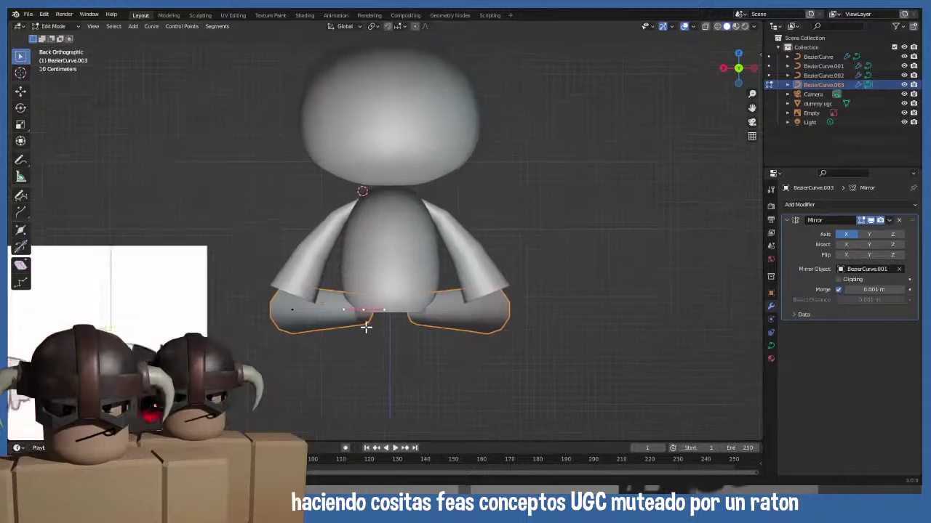
pyautogui.scroll(4, 366, 327)
pyautogui.press('g')
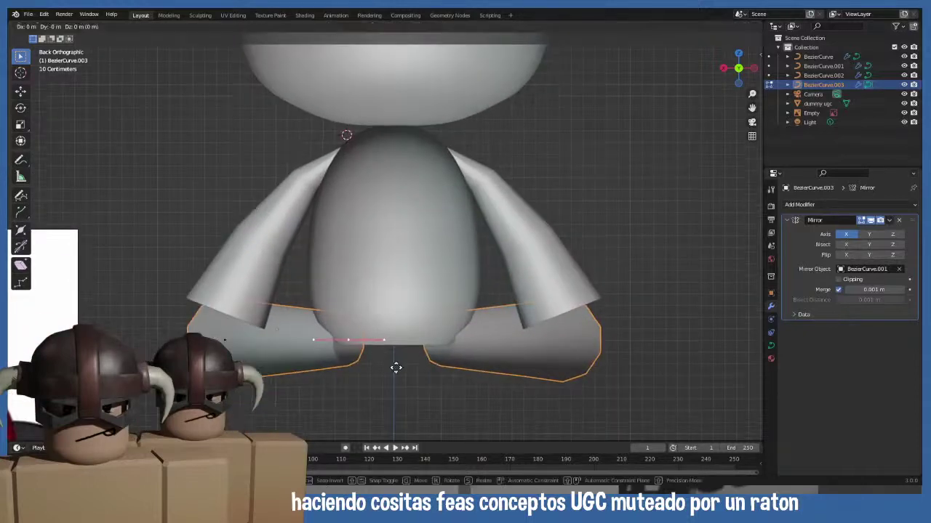
pyautogui.press('z')
pyautogui.click(392, 348)
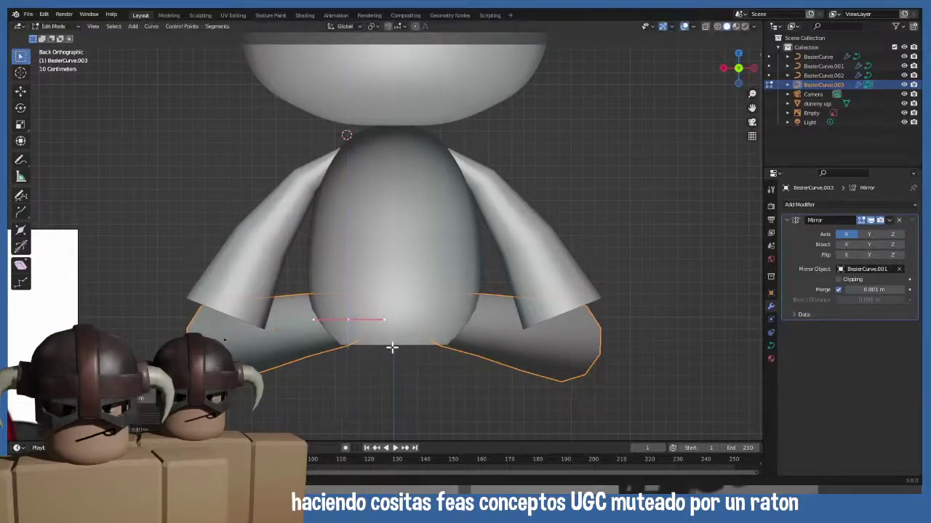
pyautogui.press('KP_1')
pyautogui.press('Tab')
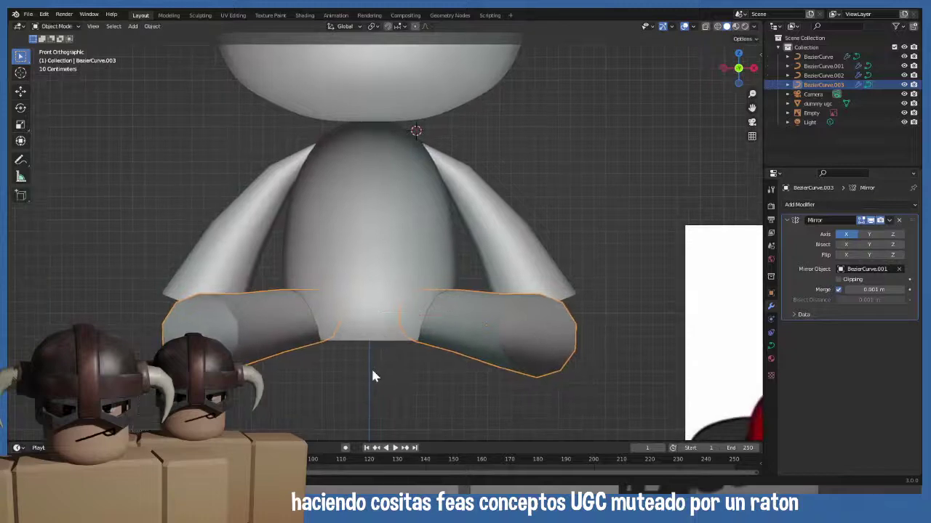
pyautogui.click(371, 367)
pyautogui.scroll(-3, 374, 372)
pyautogui.keyDown('shift'); pyautogui.scroll(2, 377, 344); pyautogui.keyUp('shift')
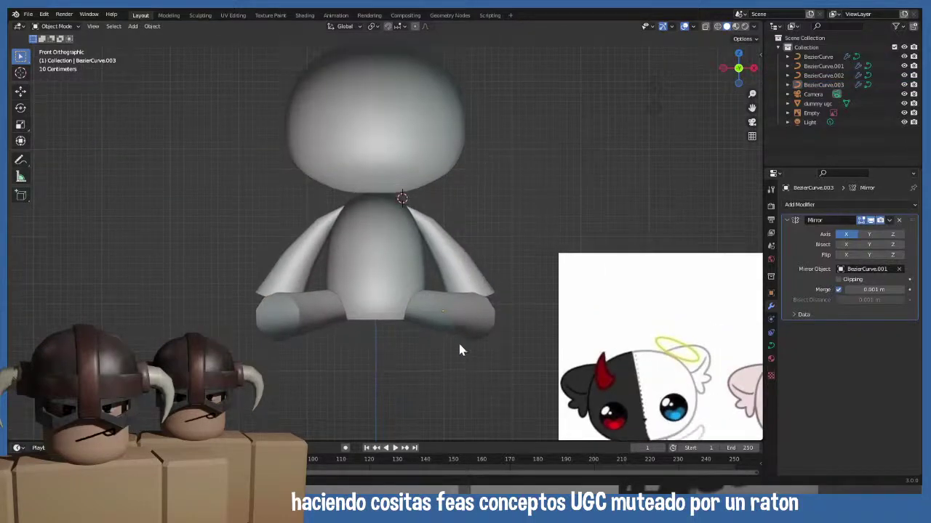
# - Fatten the leg curve's foot end by about 1.5 and move that point slightly inward in the top view
pyautogui.press('Tab')
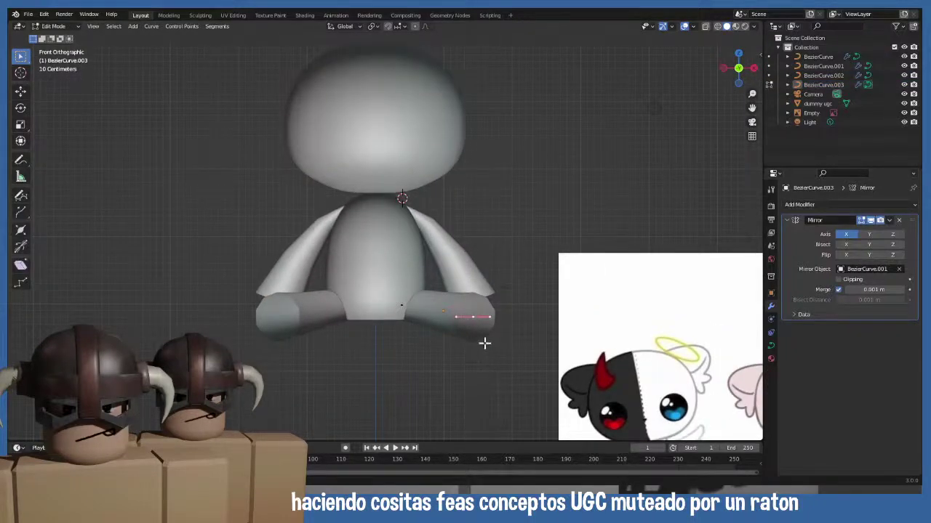
pyautogui.hotkey('alt', 's')
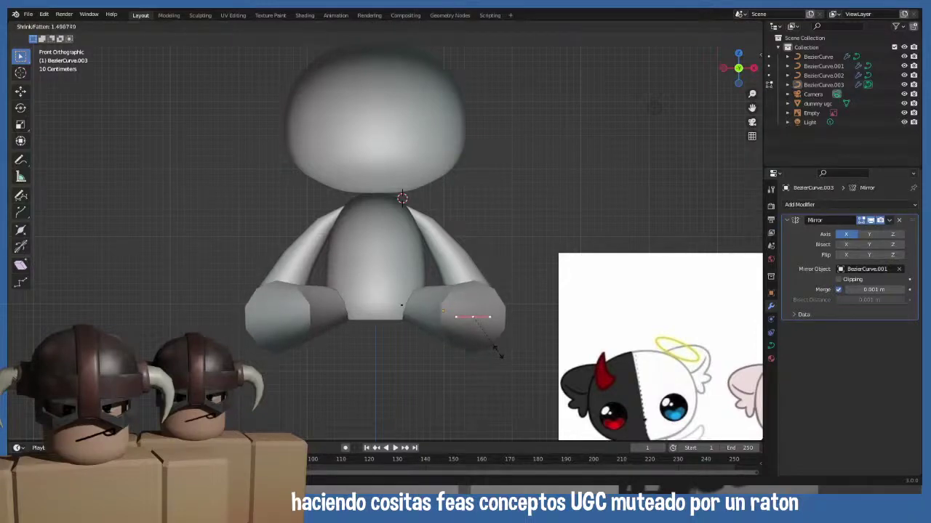
pyautogui.click(497, 353)
pyautogui.press('KP_7')
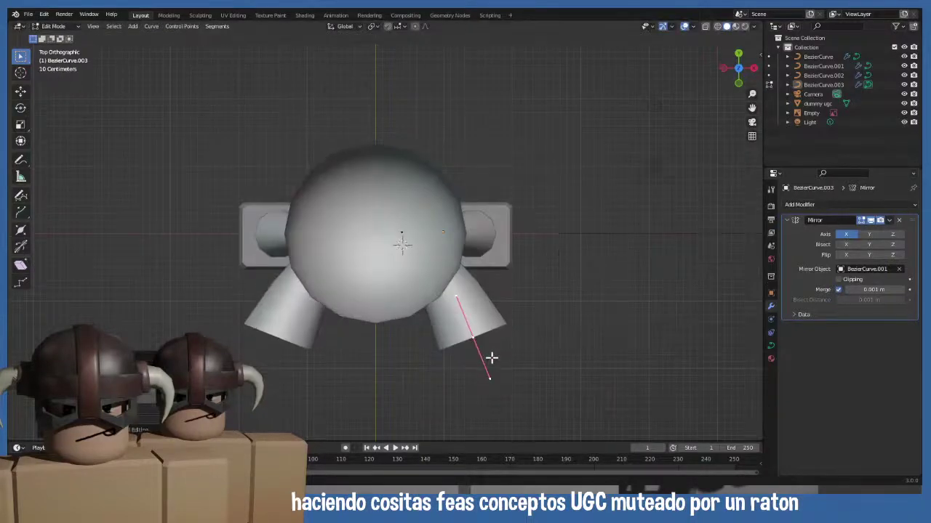
pyautogui.press('g')
pyautogui.click(474, 365)
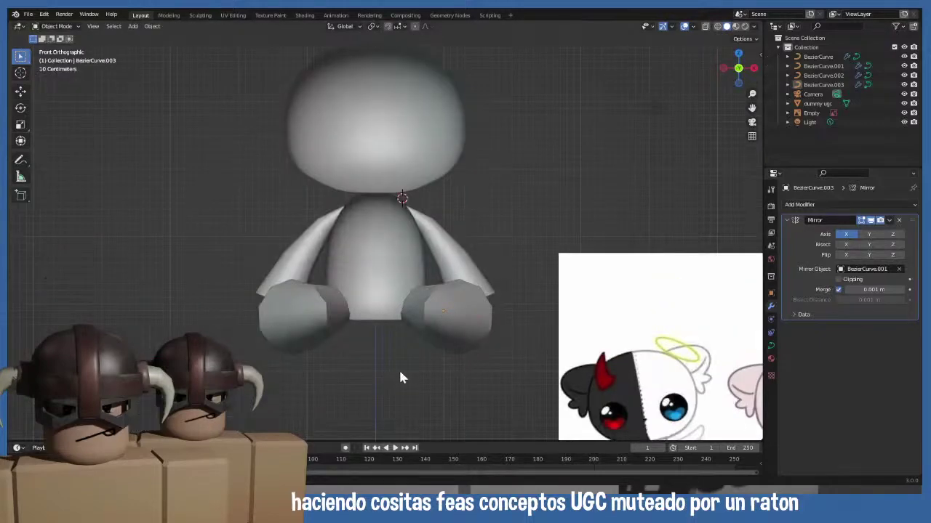
pyautogui.moveTo(398, 368); pyautogui.dragTo(353, 376, button='middle')
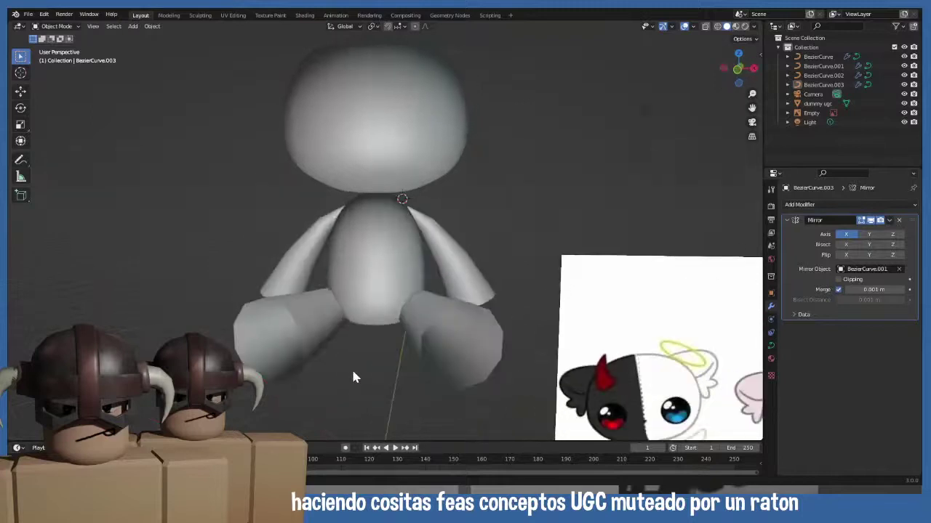
pyautogui.press('KP_1')
# - Move the bear reference image up beside the modeled bear, to about X 4.71 m and Z 4.55 m
pyautogui.scroll(-4, 348, 356)
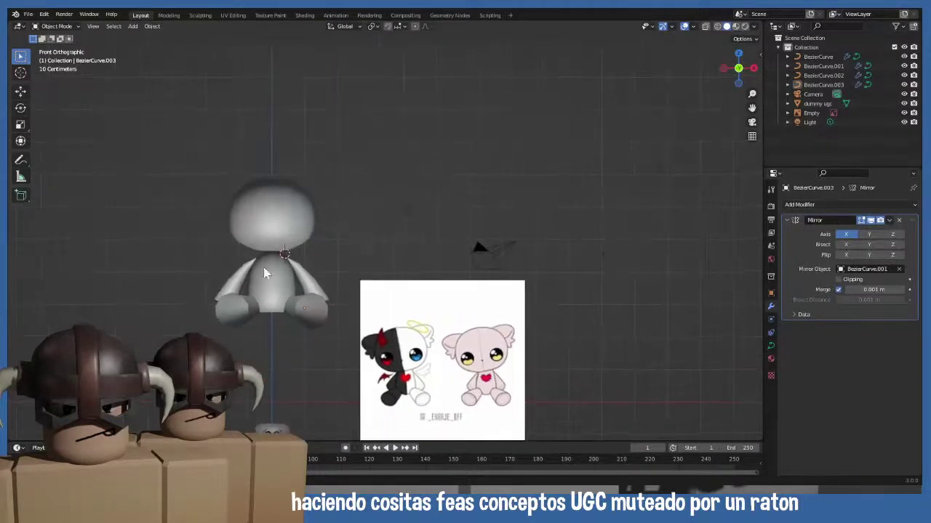
pyautogui.scroll(4, 265, 273)
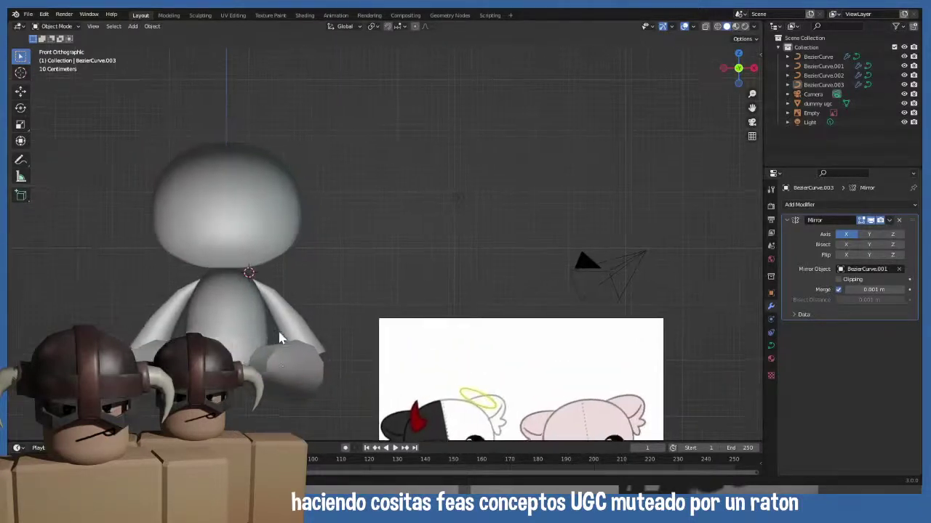
pyautogui.keyDown('shift'); pyautogui.moveTo(279, 337); pyautogui.dragTo(294, 339, button='middle'); pyautogui.keyUp('shift')
pyautogui.keyDown('shift'); pyautogui.moveTo(331, 268); pyautogui.dragTo(272, 230, button='middle'); pyautogui.keyUp('shift')
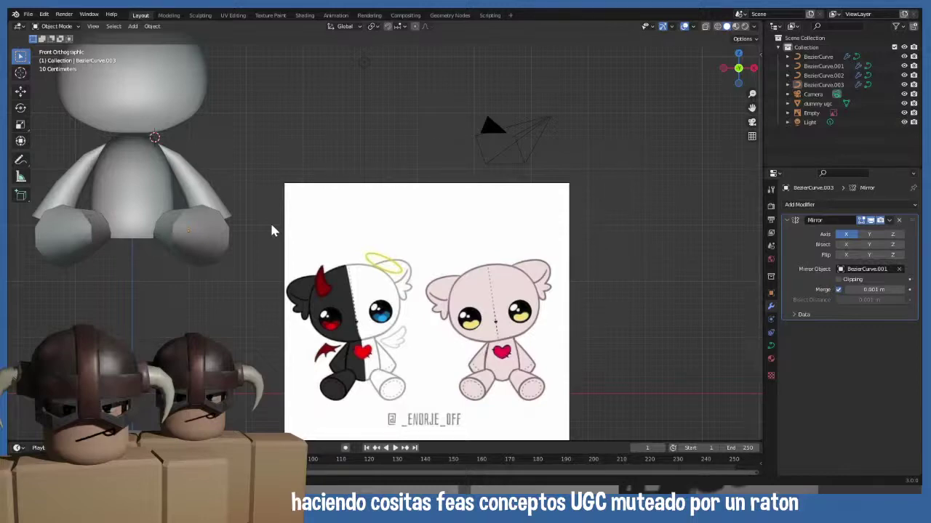
pyautogui.keyDown('shift'); pyautogui.moveTo(272, 227); pyautogui.dragTo(264, 295, button='middle'); pyautogui.keyUp('shift')
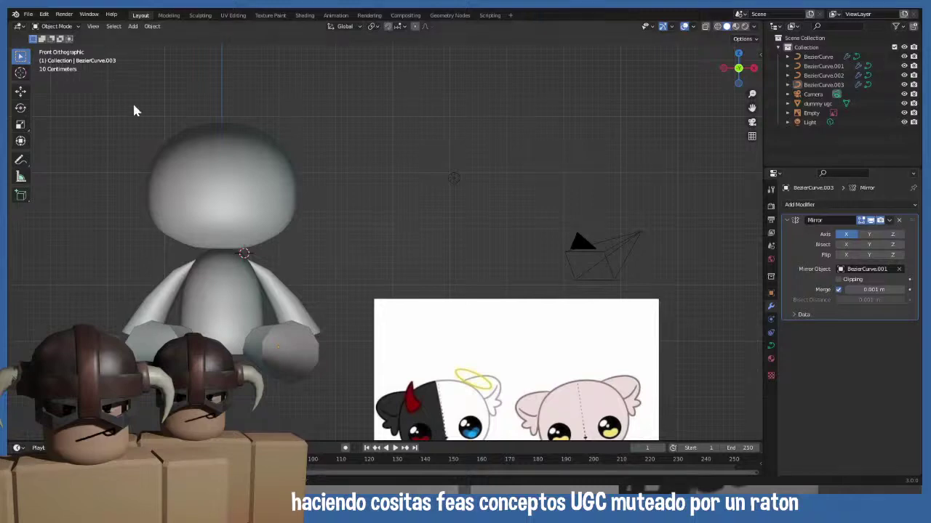
pyautogui.scroll(-3, 348, 227)
pyautogui.click(432, 294)
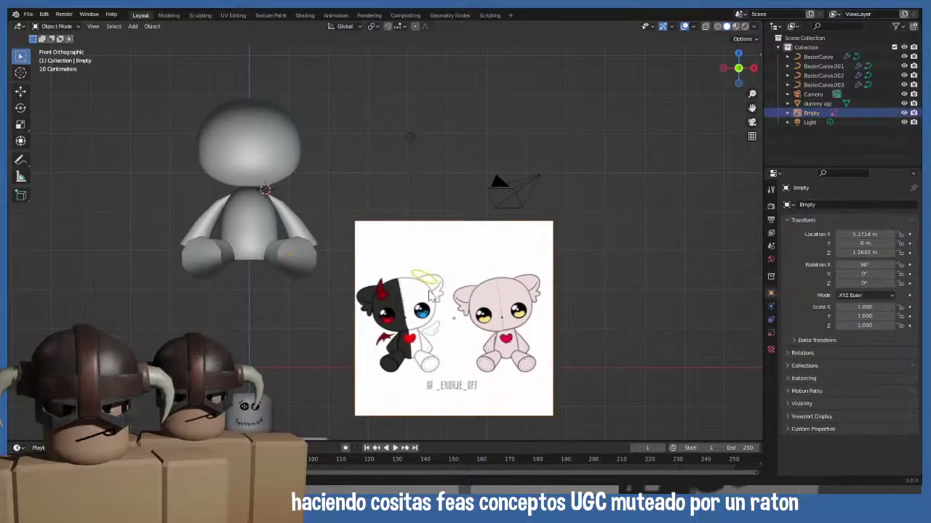
pyautogui.press('g')
pyautogui.click(410, 161)
pyautogui.keyDown('shift'); pyautogui.moveTo(378, 191); pyautogui.dragTo(402, 247, button='middle'); pyautogui.keyUp('shift')
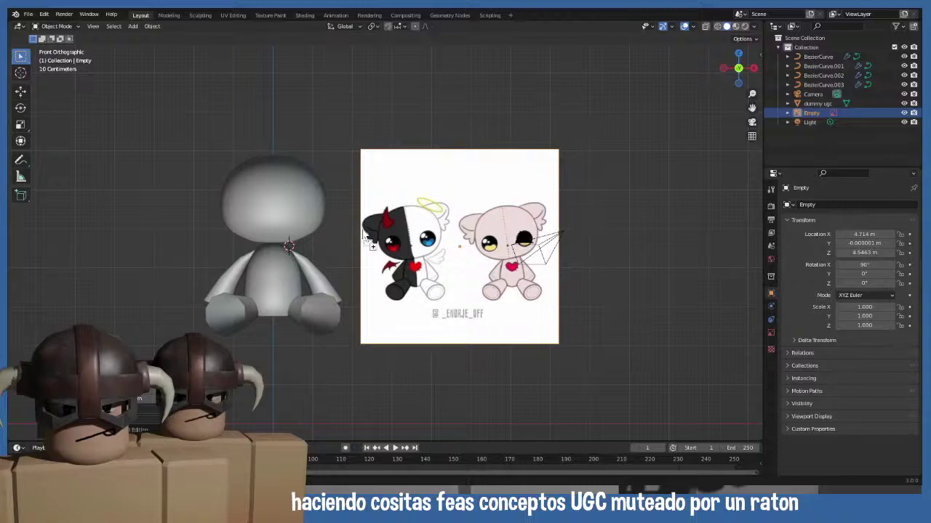
# - Add the dog ears and snout image as a reference, try it behind the head, and place it up beside the head
pyautogui.moveTo(104, 176); pyautogui.dragTo(112, 184)
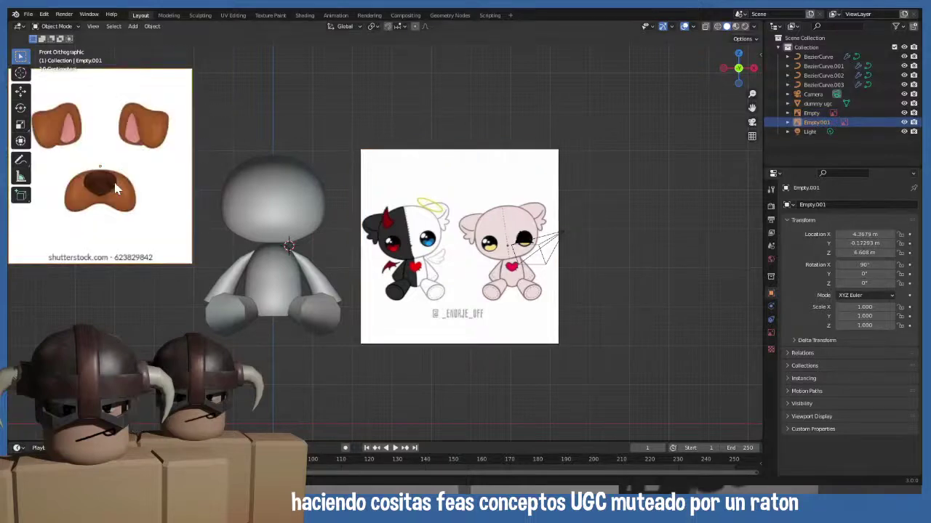
pyautogui.press('g')
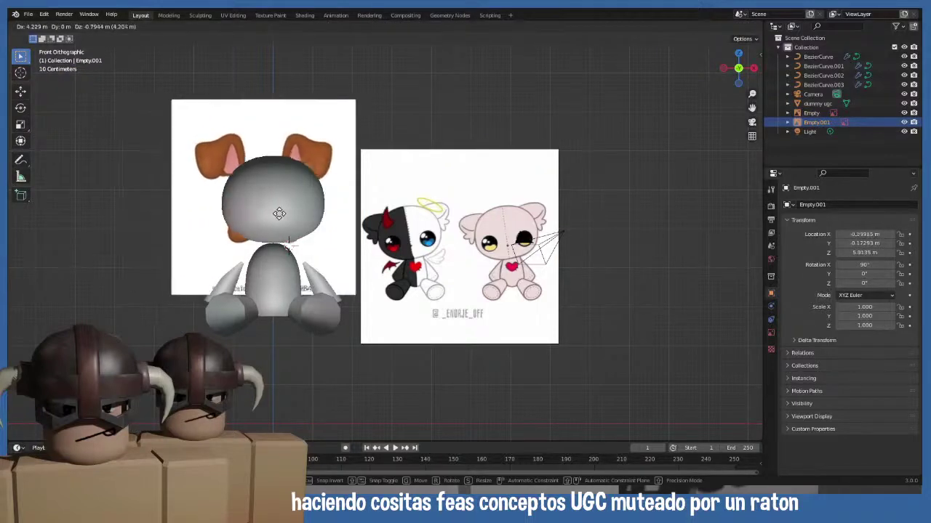
pyautogui.moveTo(284, 213)
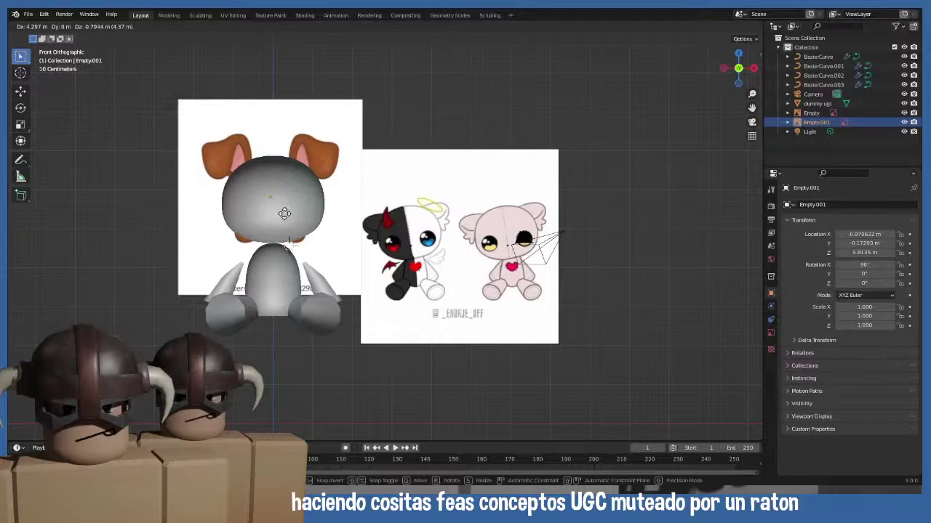
pyautogui.click(284, 213)
pyautogui.scroll(3, 322, 262)
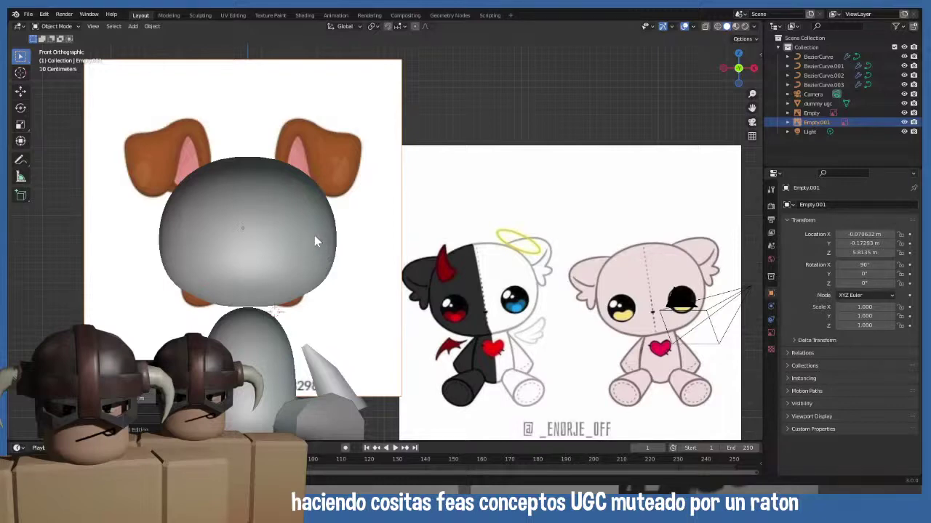
pyautogui.scroll(-2, 315, 242)
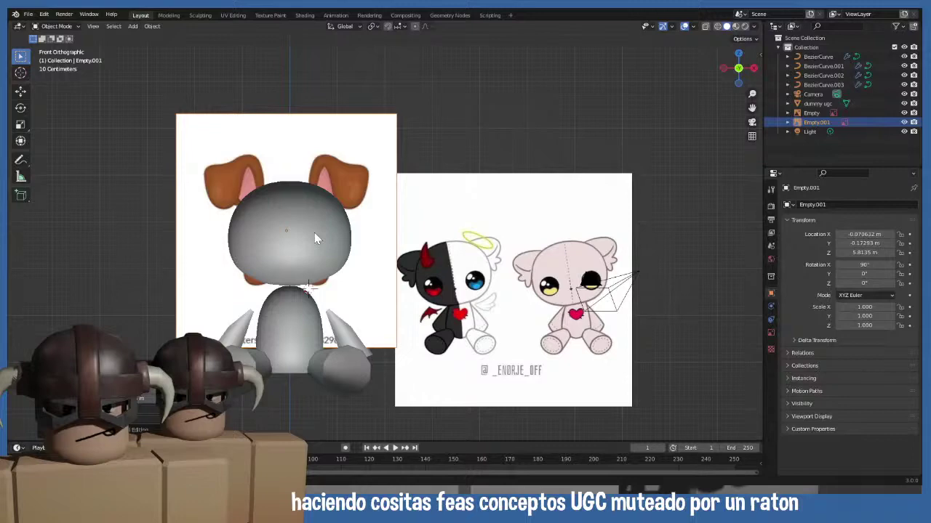
pyautogui.press('g')
pyautogui.click(203, 175)
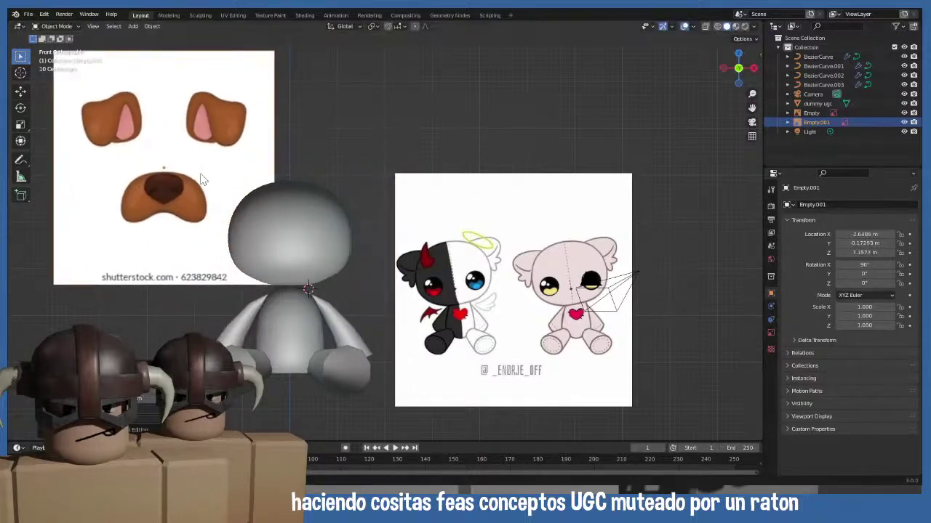
pyautogui.keyDown('shift'); pyautogui.moveTo(236, 201); pyautogui.dragTo(230, 221, button='middle'); pyautogui.keyUp('shift')
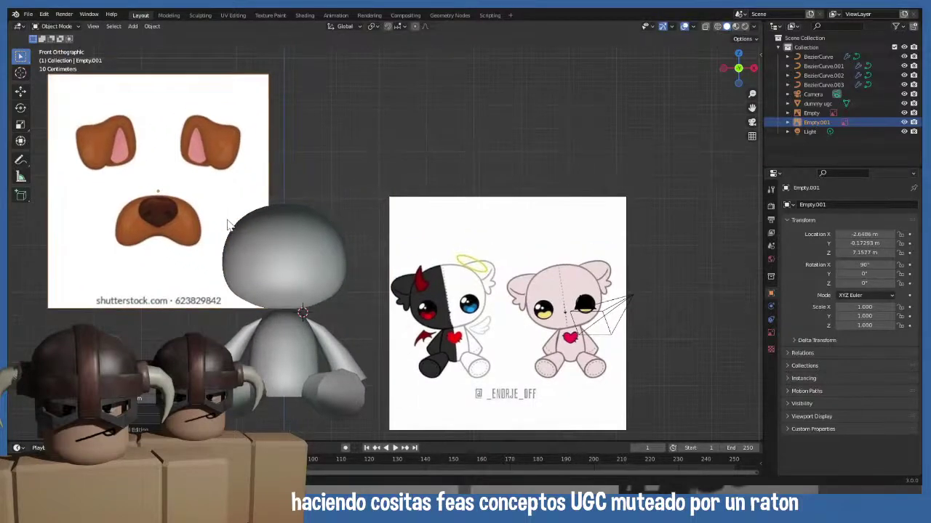
pyautogui.click(256, 243)
pyautogui.press('g')
pyautogui.press('Escape')
# - Place the 3D cursor just above the head, add a mesh plane there and give it a Subdivision Surface modifier
pyautogui.click(297, 159)
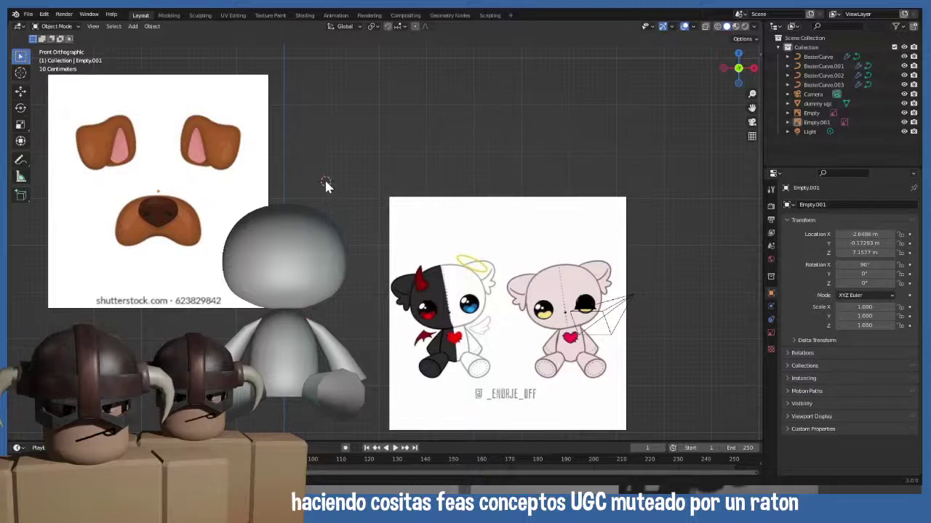
pyautogui.hotkey('shift', 'a')
pyautogui.moveTo(317, 179)
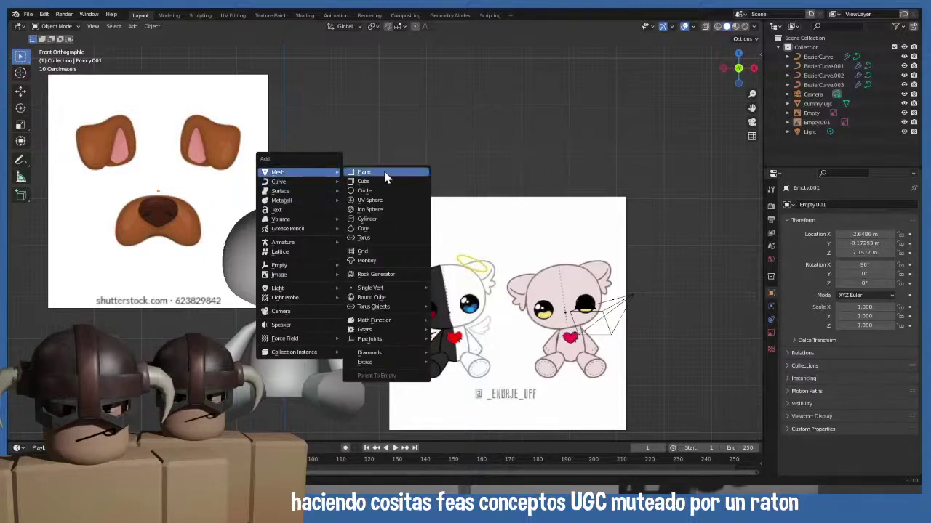
pyautogui.click(384, 177)
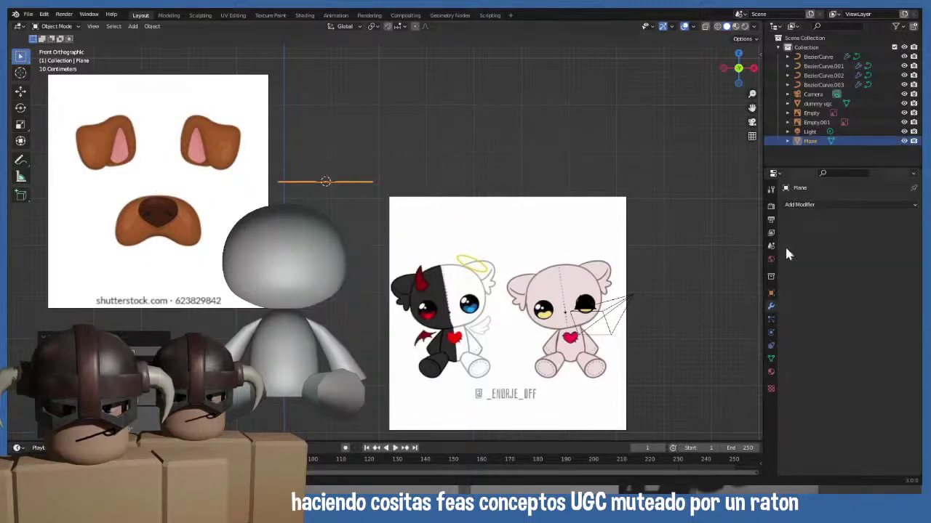
pyautogui.click(805, 205)
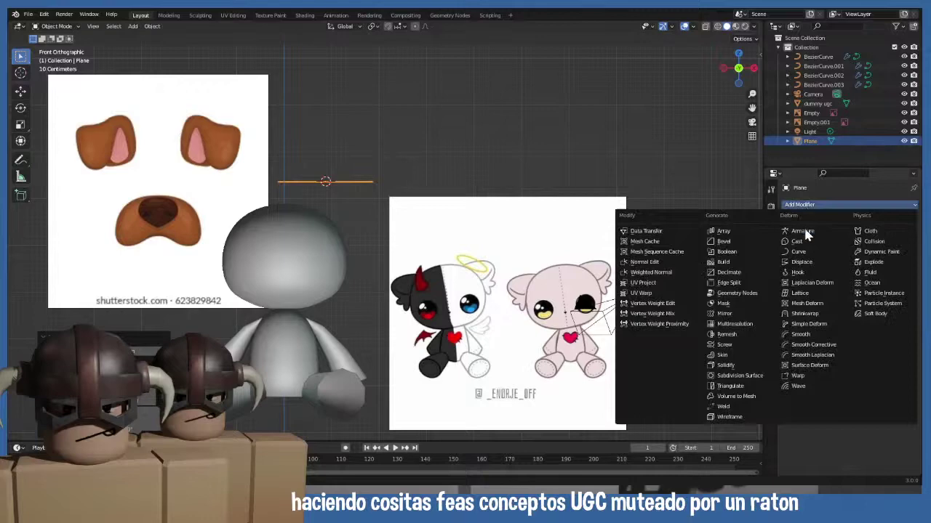
pyautogui.click(733, 376)
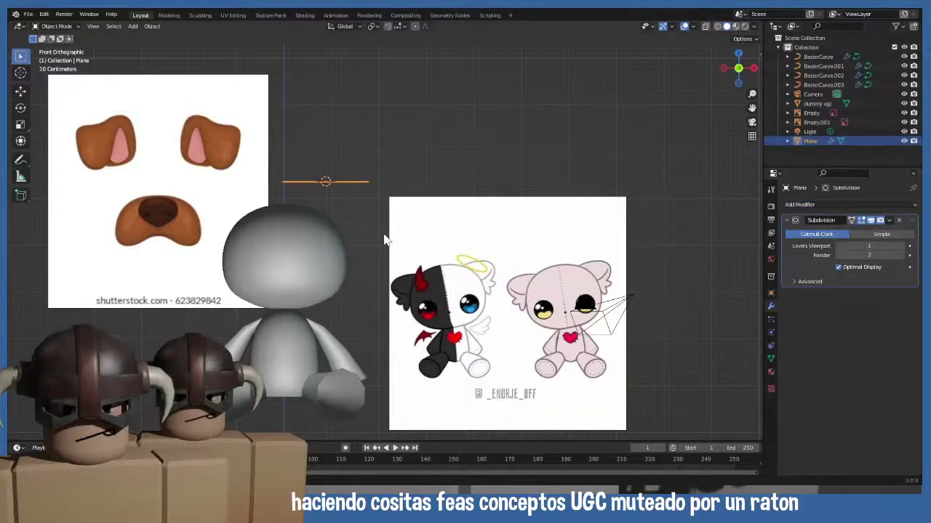
# - Rotate the plane 90° upright in the right side view and move it to the head's center depth, slightly higher
pyautogui.press('KP_3')
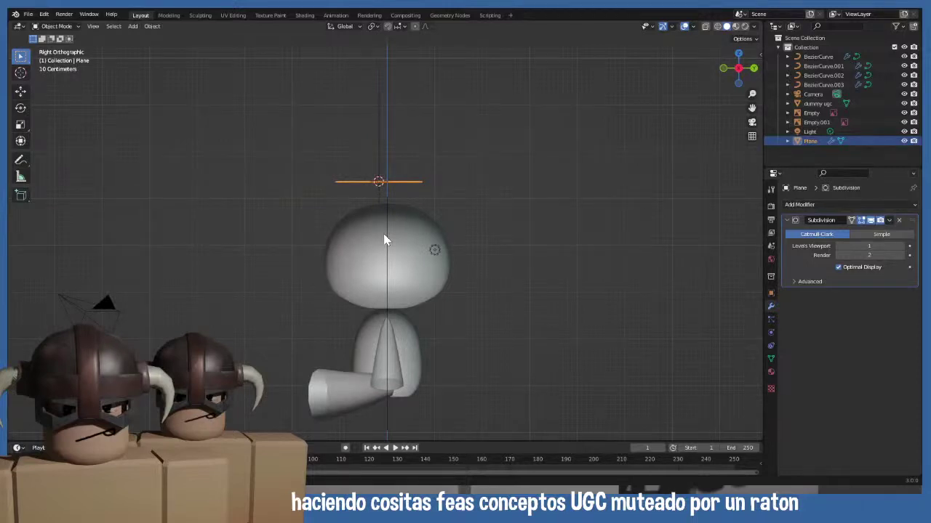
pyautogui.write('r90')
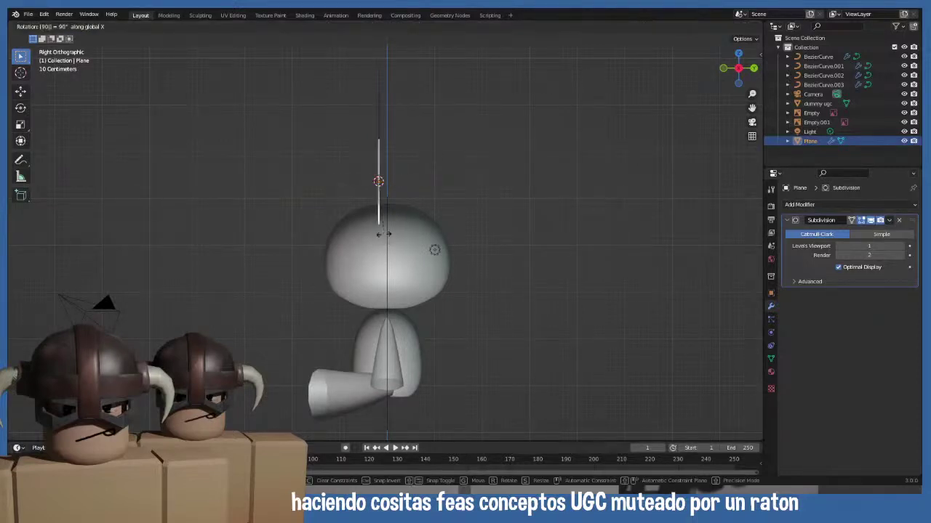
pyautogui.press('Return')
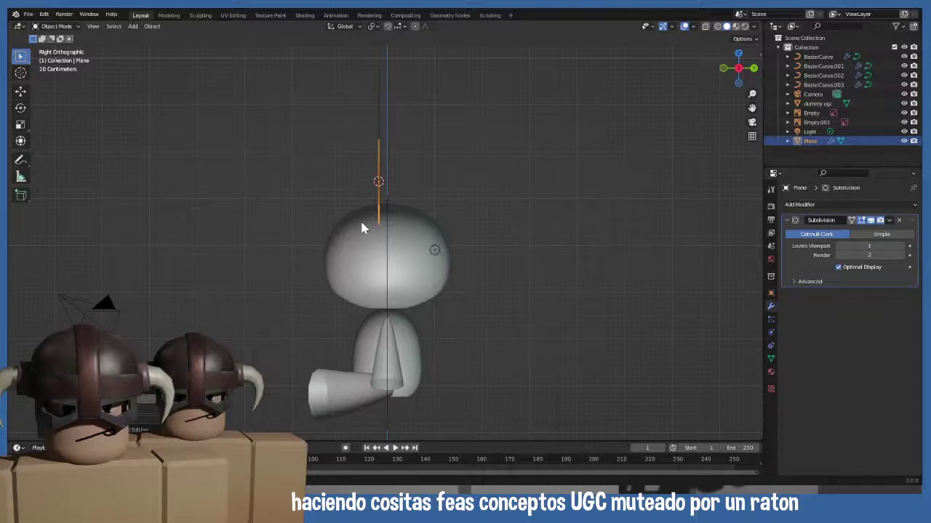
pyautogui.press('g')
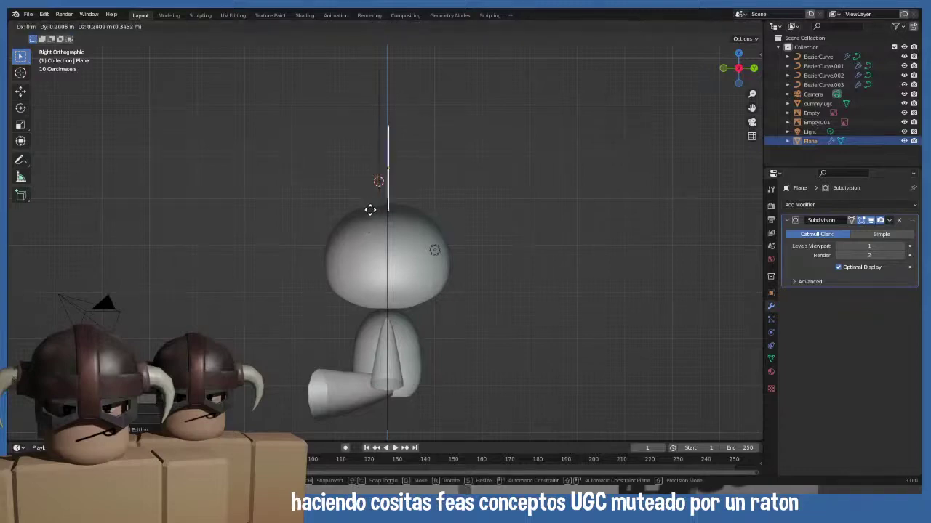
pyautogui.click(368, 215)
pyautogui.press('KP_1')
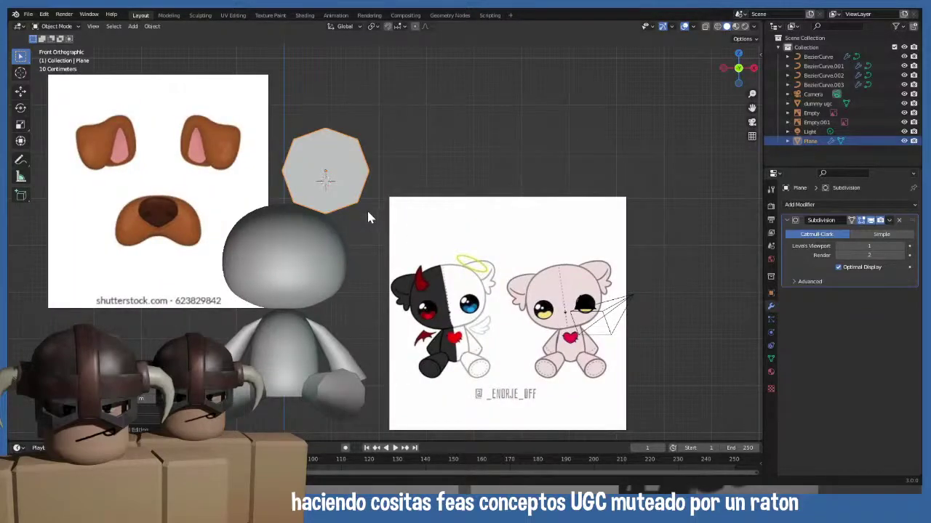
# - Scale the ear plane's mesh down slightly and move it down and inward against the top of the head in the front view
pyautogui.press('Tab')
pyautogui.press('s')
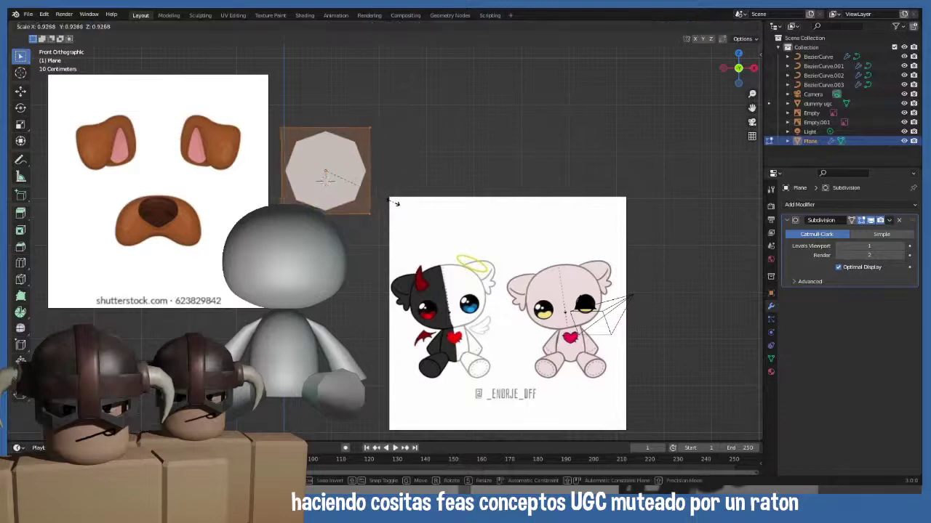
pyautogui.click(374, 195)
pyautogui.press('g')
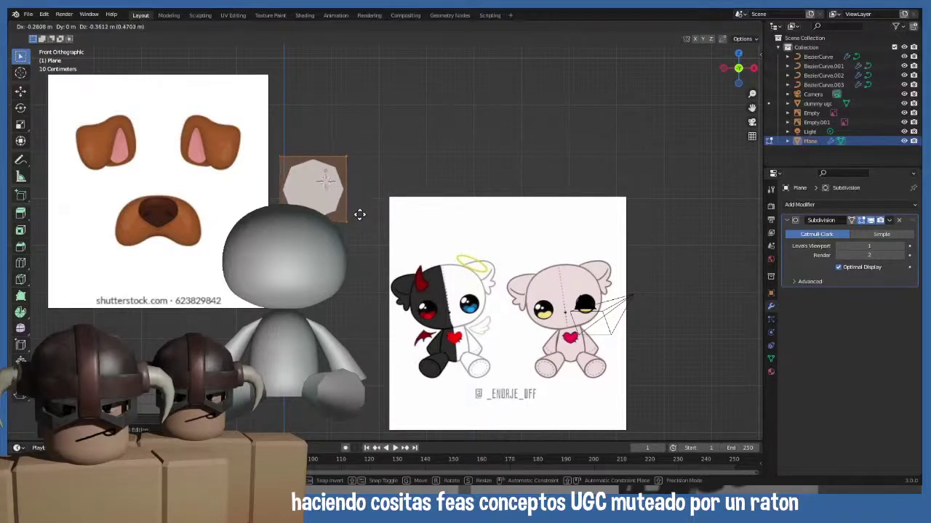
pyautogui.click(364, 216)
pyautogui.scroll(3, 364, 216)
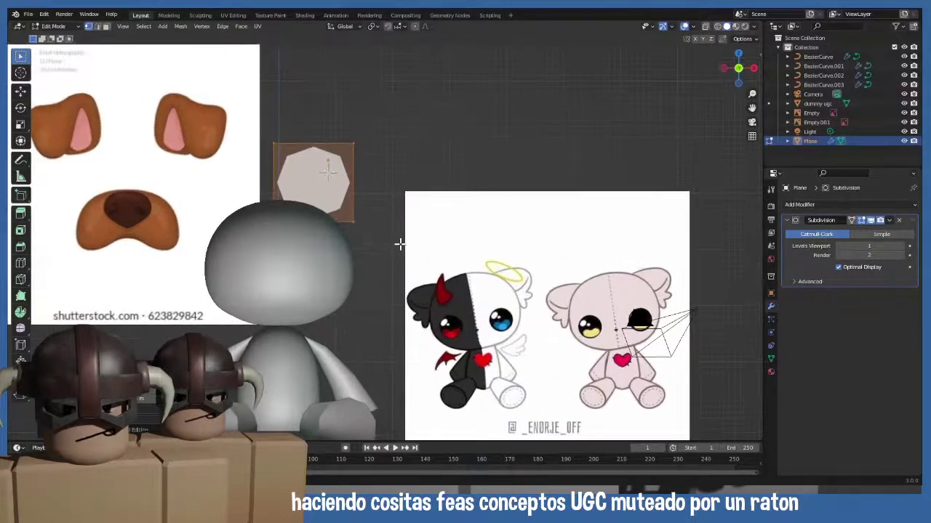
pyautogui.keyDown('shift'); pyautogui.moveTo(369, 214); pyautogui.dragTo(387, 233, button='middle'); pyautogui.keyUp('shift')
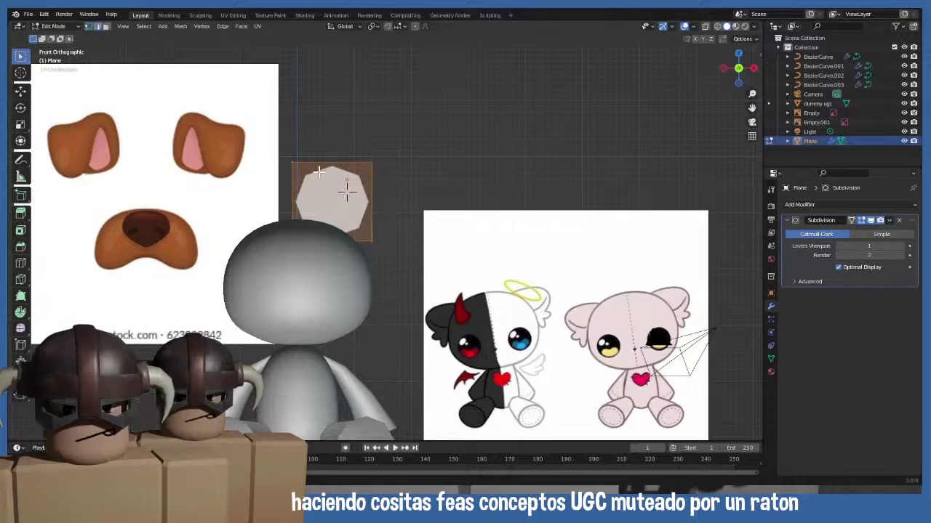
# - Select the plane's top edge and activate the Spin tool with its axis set to X in the right side view
pyautogui.moveTo(319, 172); pyautogui.dragTo(321, 165)
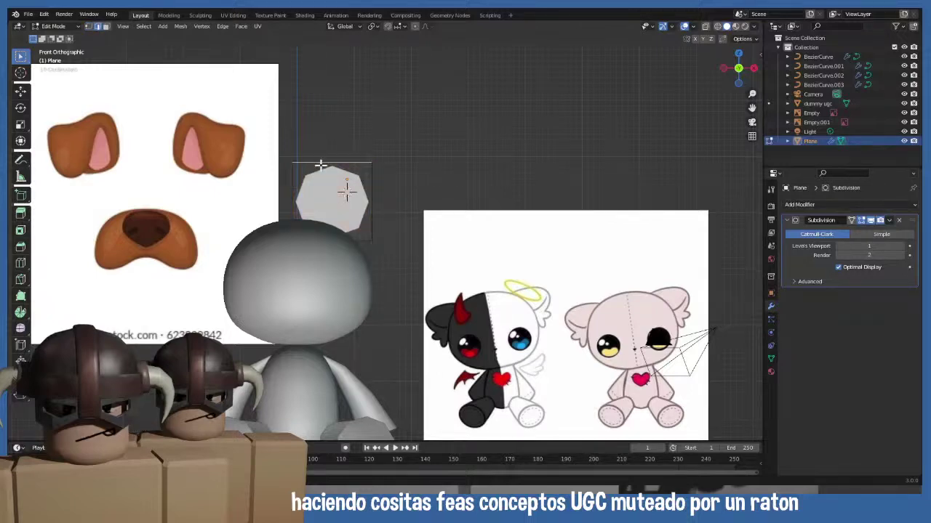
pyautogui.press('KP_3')
pyautogui.moveTo(322, 164); pyautogui.dragTo(312, 183, button='middle')
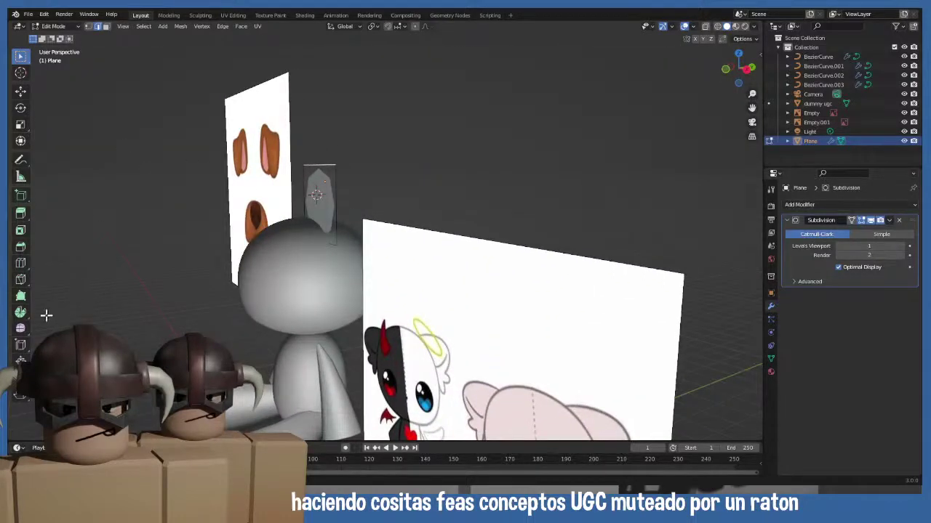
pyautogui.click(21, 312)
pyautogui.moveTo(192, 293); pyautogui.dragTo(177, 269, button='middle')
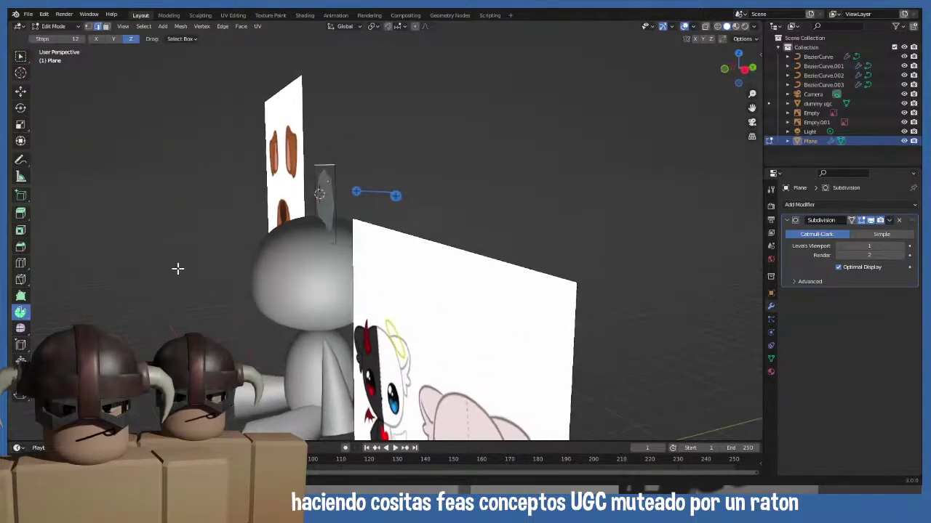
pyautogui.press('KP_3')
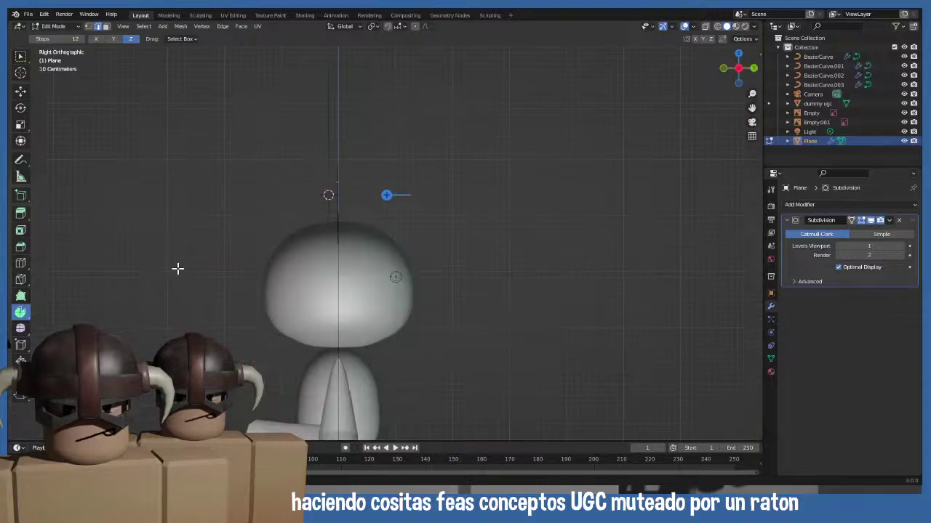
pyautogui.click(114, 38)
pyautogui.click(95, 39)
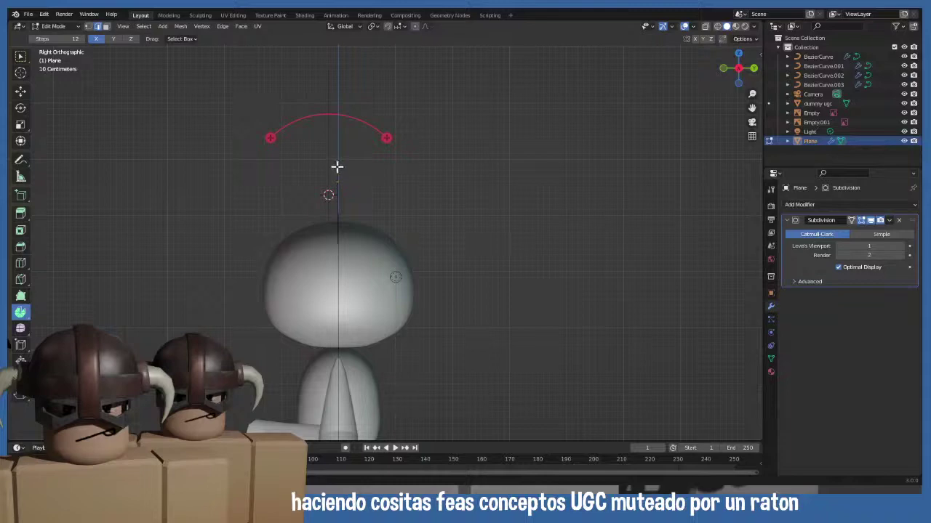
# - Try spinning the top edge around a 3D cursor placed right beside it, and undo the spin
pyautogui.moveTo(268, 139); pyautogui.dragTo(264, 198)
pyautogui.hotkey('ctrl', 'z')
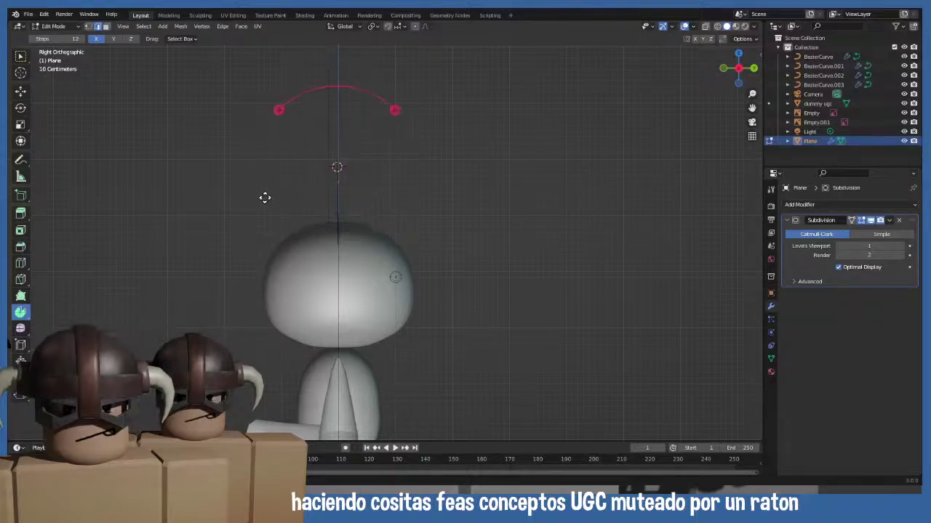
pyautogui.moveTo(264, 198); pyautogui.dragTo(307, 219, button='middle')
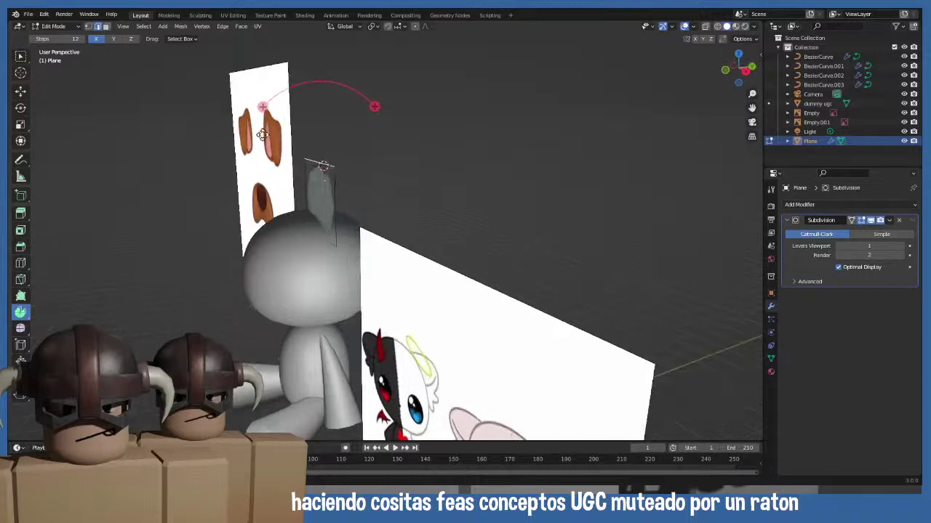
pyautogui.press('KP_3')
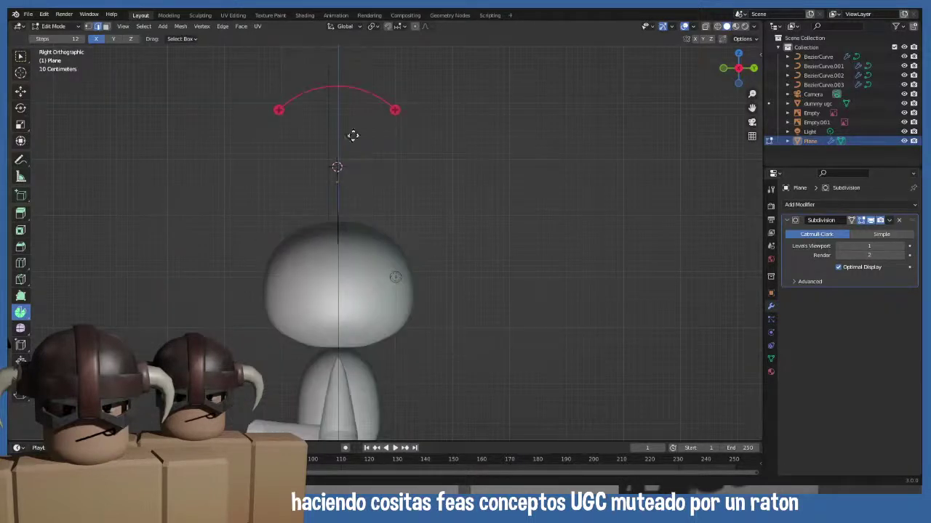
# - Try spinning the top edge in 12 steps around 3D cursor positions farther in front of the plane
pyautogui.keyDown('shift'); pyautogui.rightClick(239, 130); pyautogui.keyUp('shift')
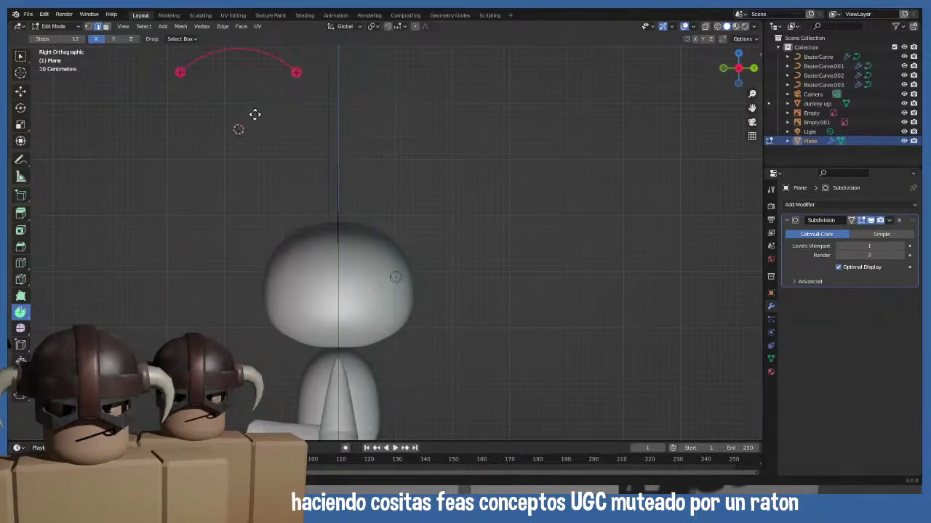
pyautogui.keyDown('shift'); pyautogui.rightClick(232, 176); pyautogui.keyUp('shift')
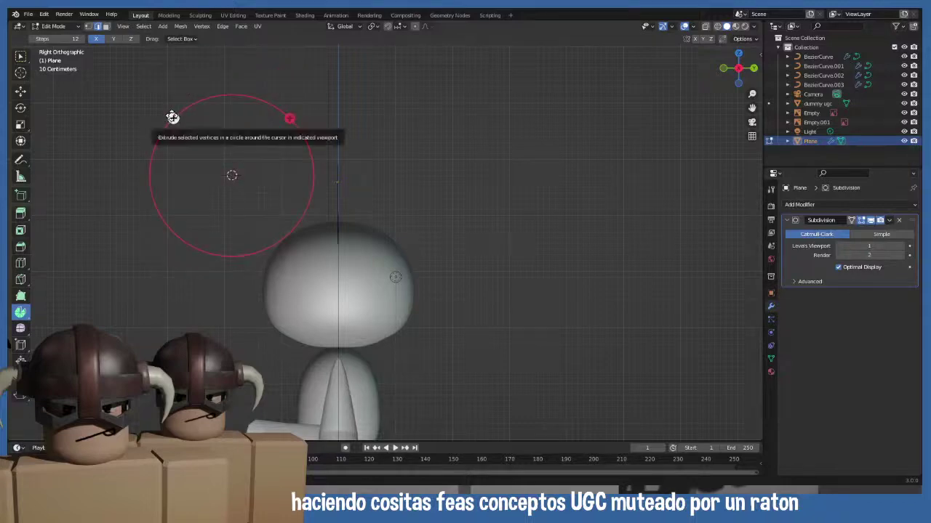
pyautogui.moveTo(173, 117); pyautogui.dragTo(157, 173)
pyautogui.moveTo(270, 191); pyautogui.dragTo(298, 207, button='middle')
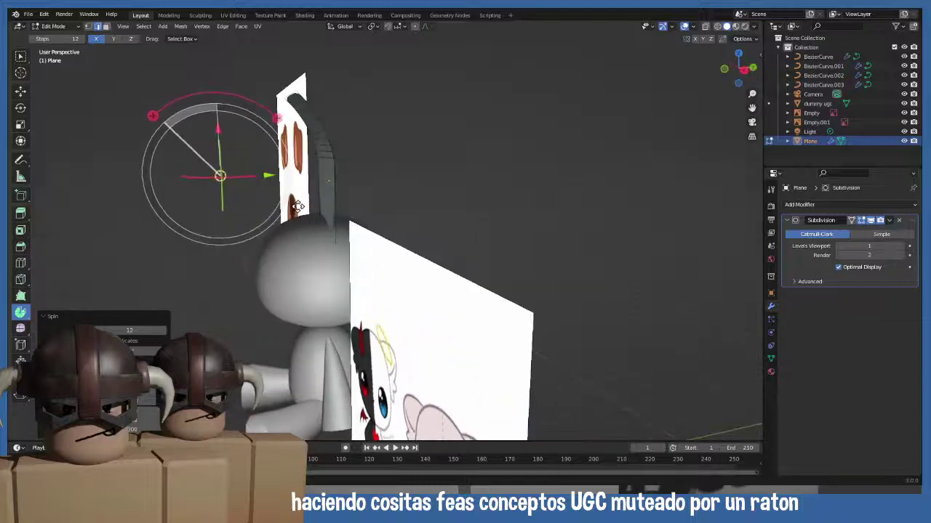
pyautogui.press('KP_3')
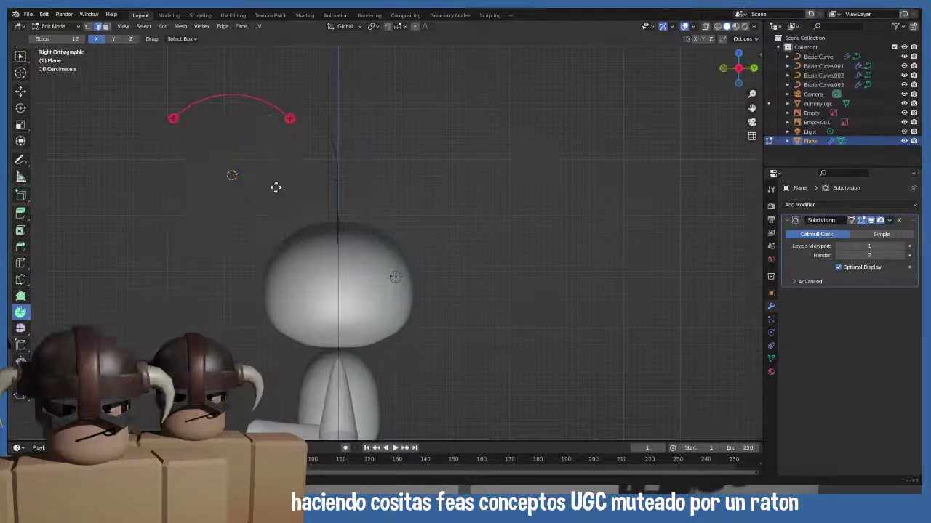
pyautogui.moveTo(228, 178); pyautogui.dragTo(228, 201)
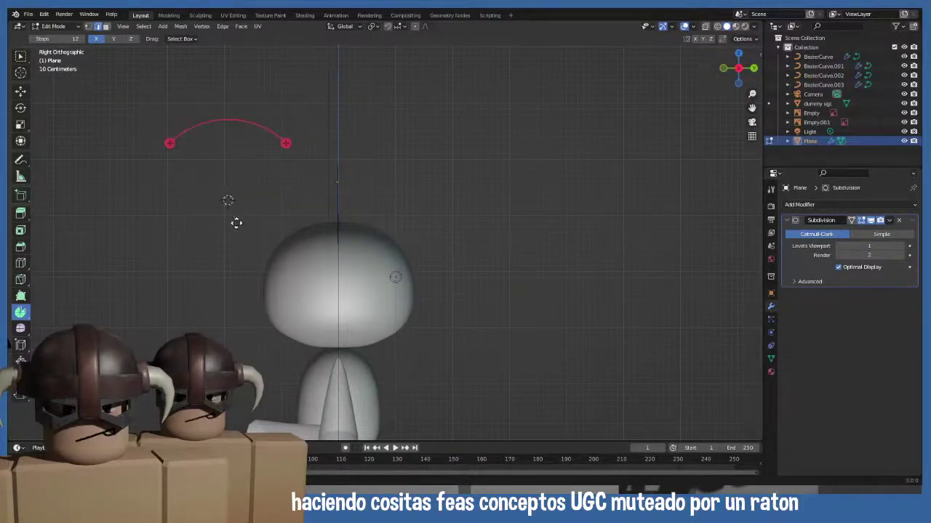
pyautogui.moveTo(172, 145); pyautogui.dragTo(180, 195)
pyautogui.moveTo(270, 224); pyautogui.dragTo(107, 74, button='middle')
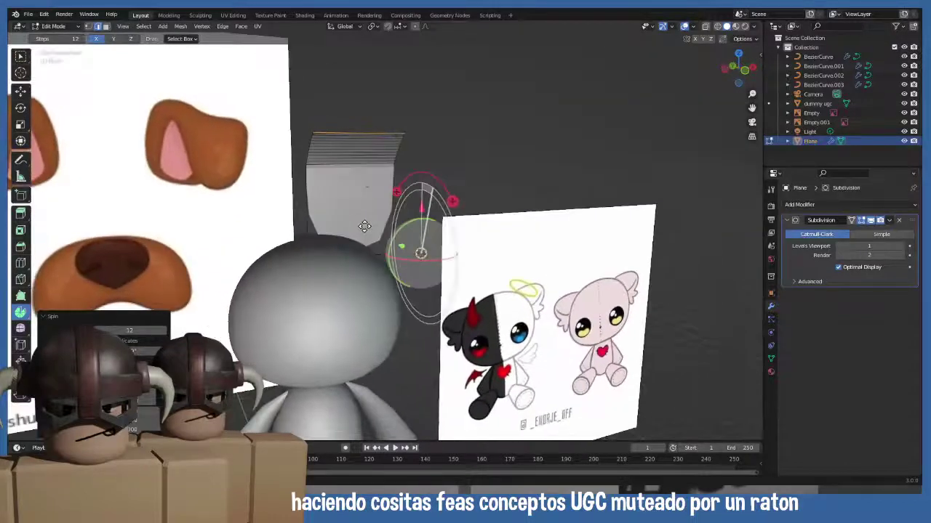
# - Set the Spin steps to 6, lower the 3D cursor in front of the head, and spin the top edge forward into a short bend
pyautogui.click(72, 40)
pyautogui.press('Return')
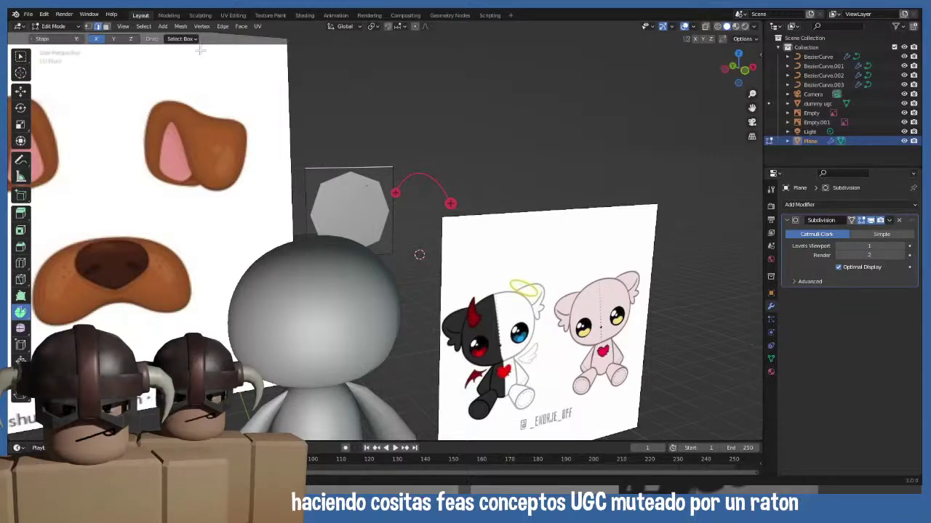
pyautogui.moveTo(146, 90); pyautogui.dragTo(245, 183, button='middle')
pyautogui.press('KP_3')
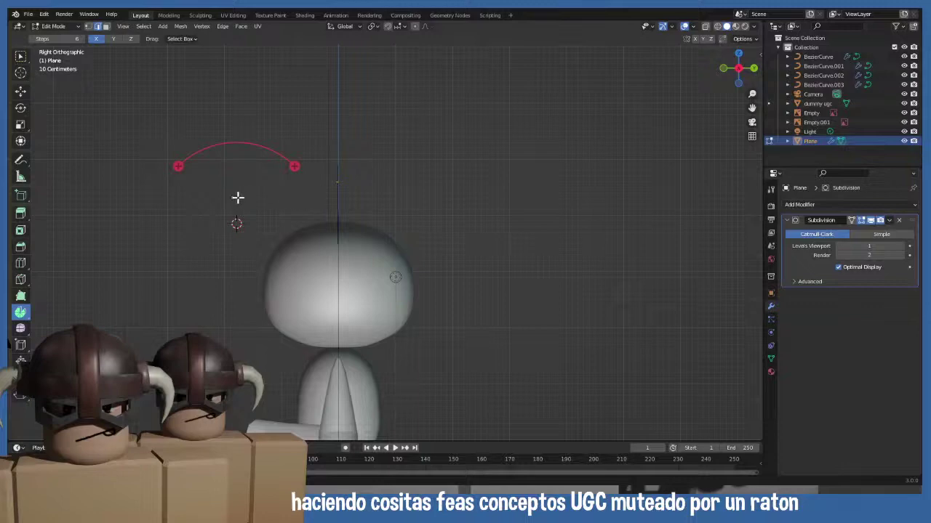
pyautogui.press('g')
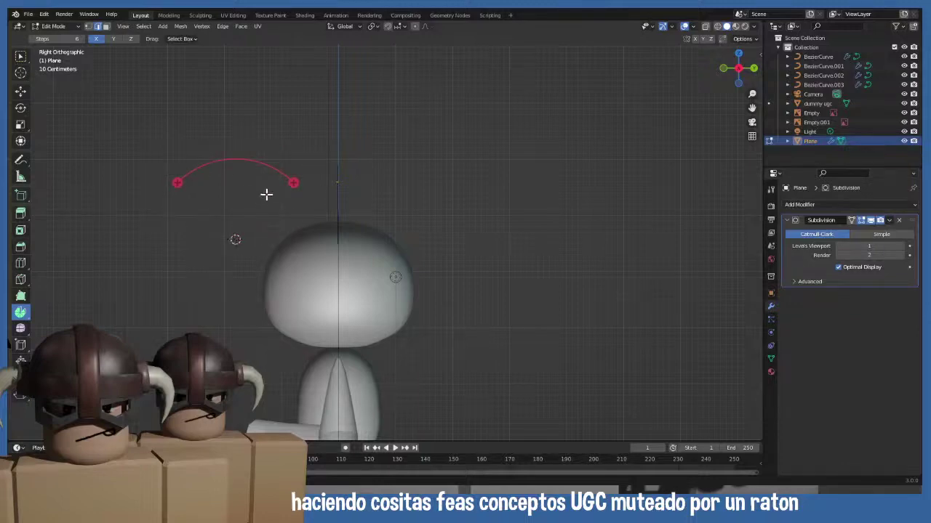
pyautogui.moveTo(293, 181); pyautogui.dragTo(339, 218)
pyautogui.moveTo(339, 218); pyautogui.dragTo(387, 230, button='middle')
pyautogui.press('KP_3')
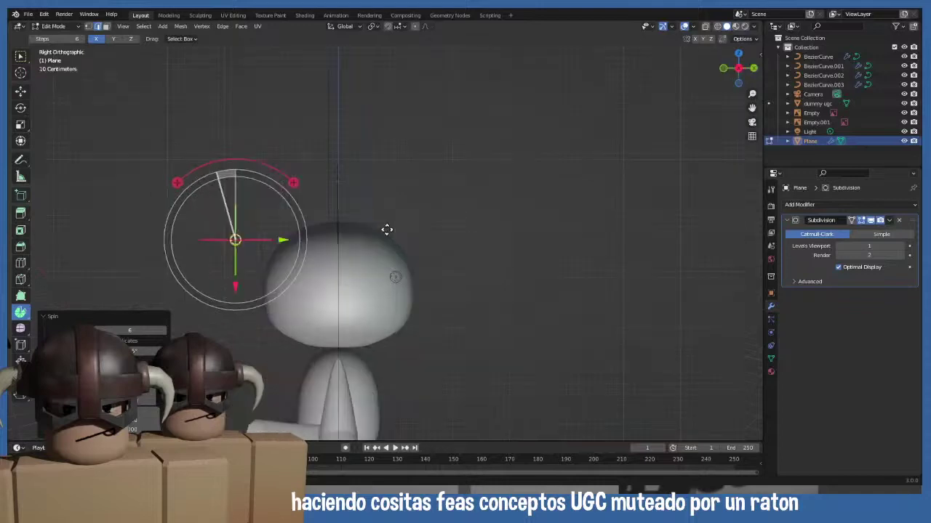
# - Extrude the end edge of the bend forward and downward in the right side view to form the folded ear flap
pyautogui.click(20, 56)
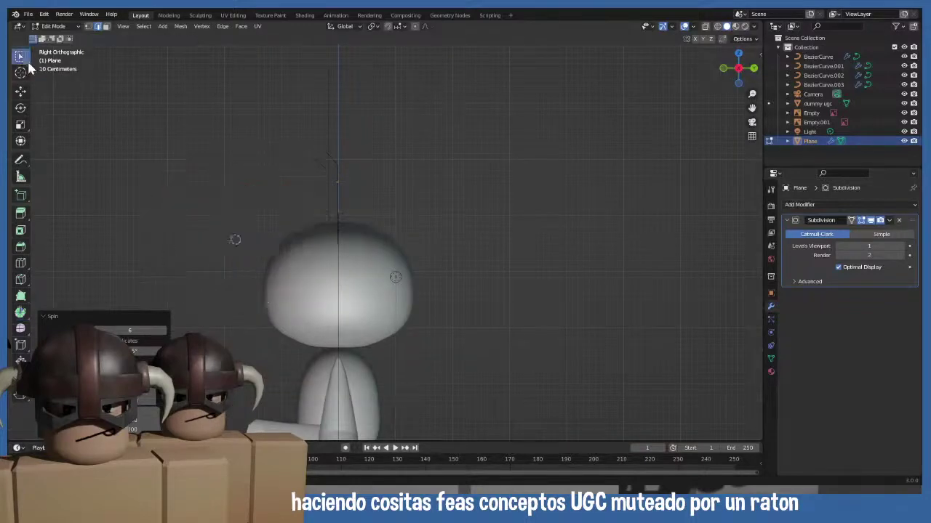
pyautogui.moveTo(267, 194); pyautogui.dragTo(295, 198, button='middle')
pyautogui.press('KP_3')
pyautogui.press('g')
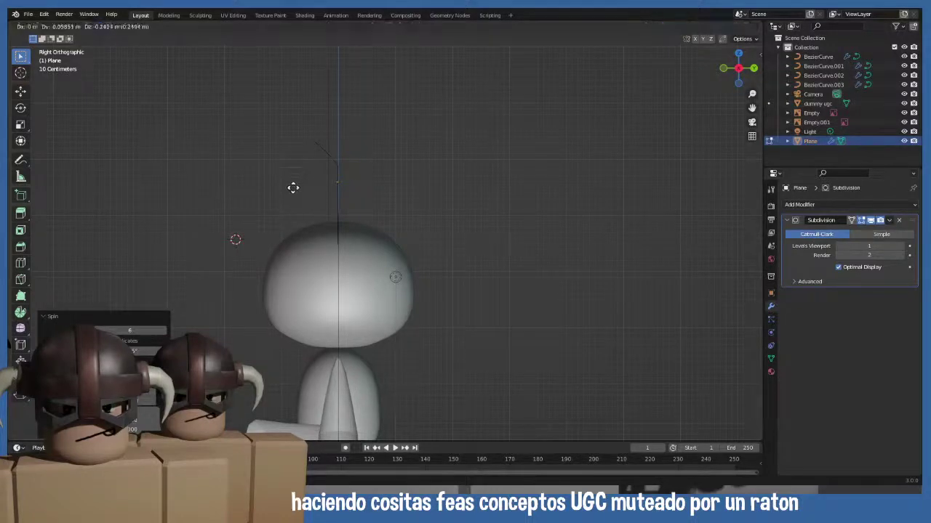
pyautogui.click(267, 224)
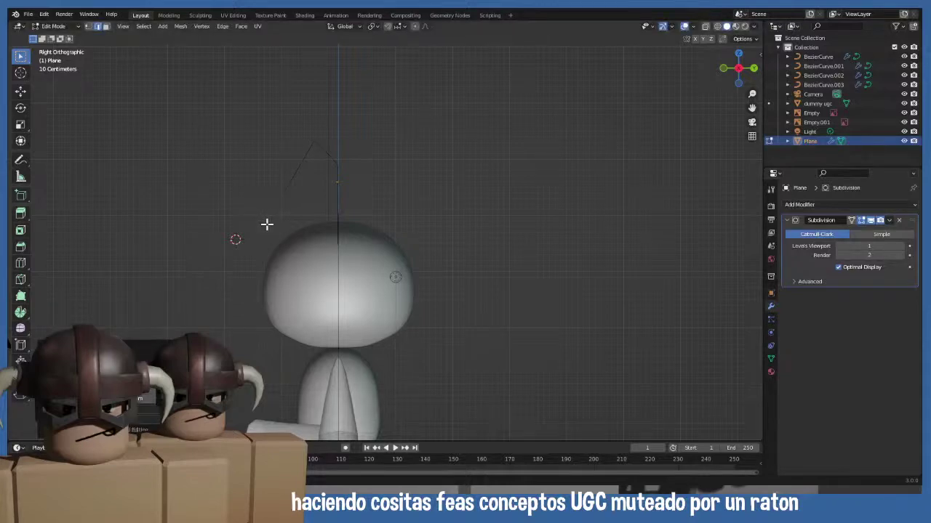
pyautogui.moveTo(267, 224); pyautogui.dragTo(382, 279, button='middle')
# - Try tilting the whole ear mesh outward in the front view, and undo the rotation
pyautogui.press('KP_1')
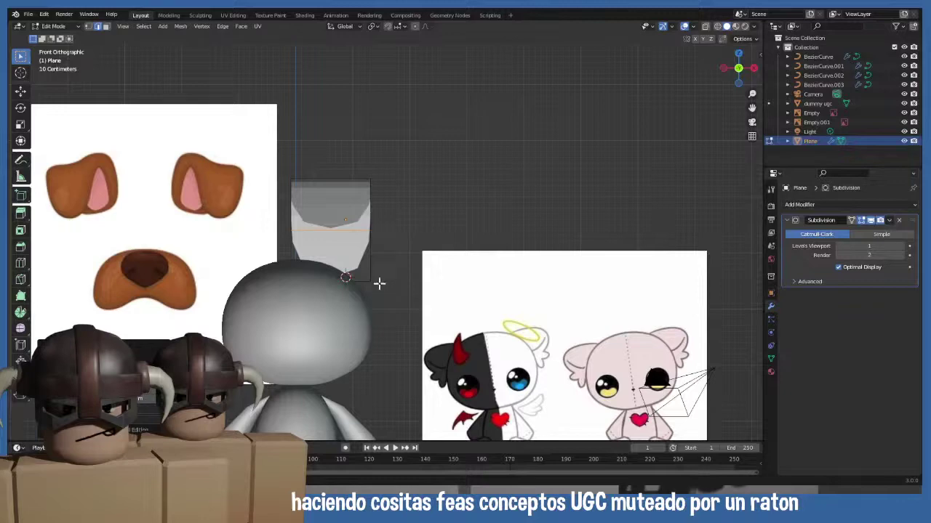
pyautogui.press('a')
pyautogui.press('r')
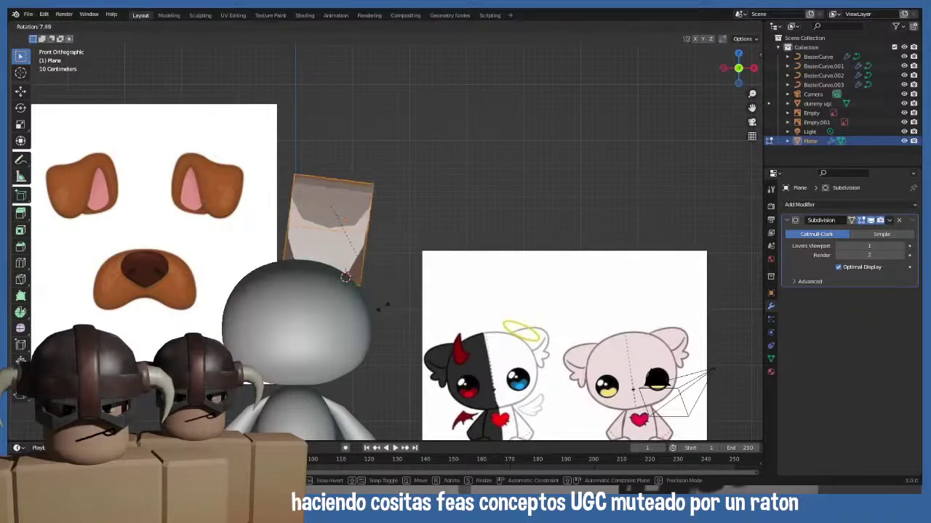
pyautogui.click(389, 258)
pyautogui.press('r')
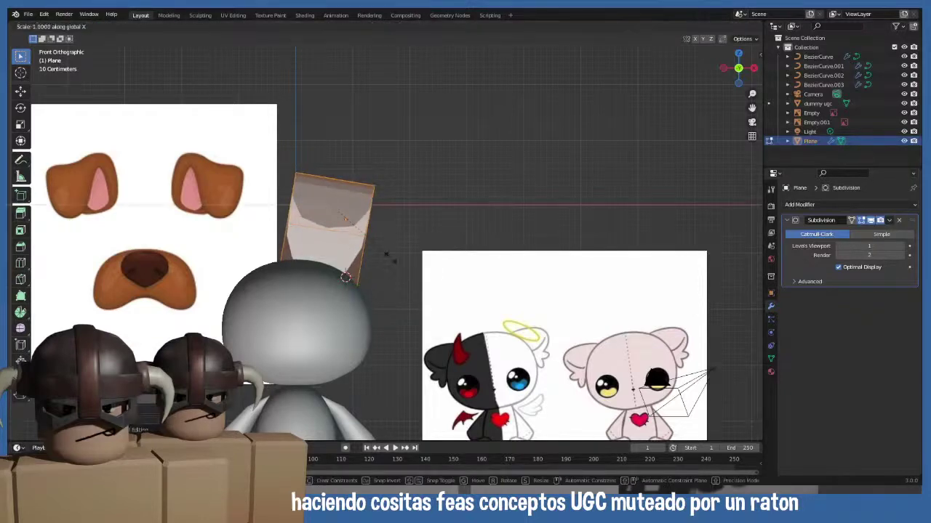
pyautogui.rightClick(375, 252)
pyautogui.hotkey('ctrl', 'z')
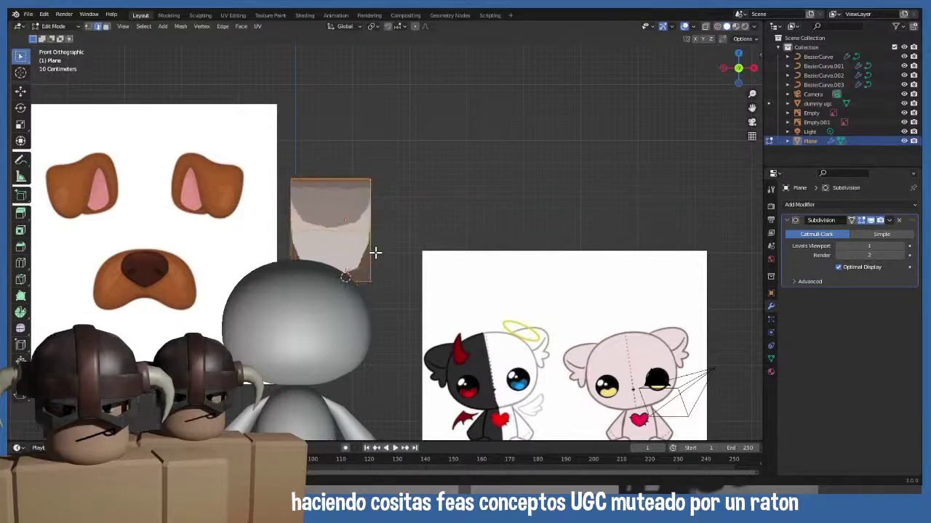
# - Narrow the whole ear mesh along X, tilt it outward in the front view, and position it on the head's upper side
pyautogui.press('r')
pyautogui.rightClick(387, 242)
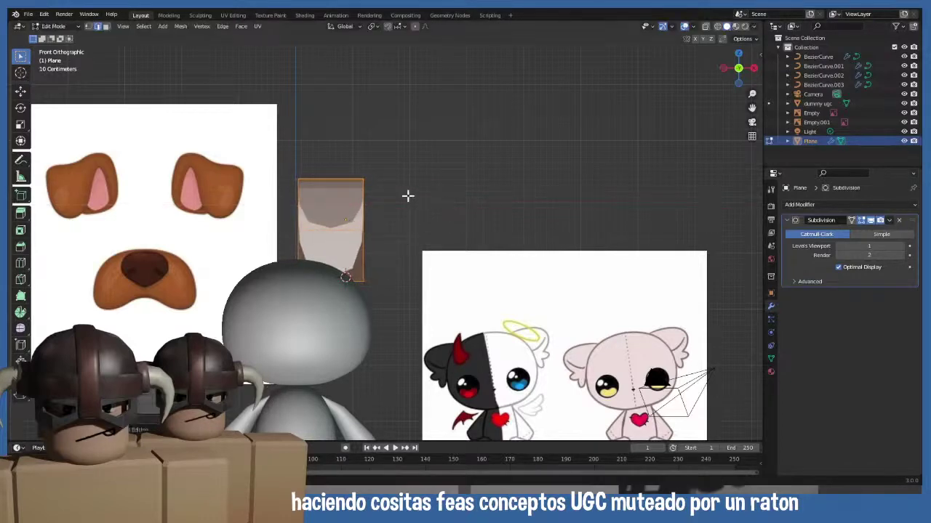
pyautogui.hotkey('ctrl', 'shift', 'z')
pyautogui.press('g')
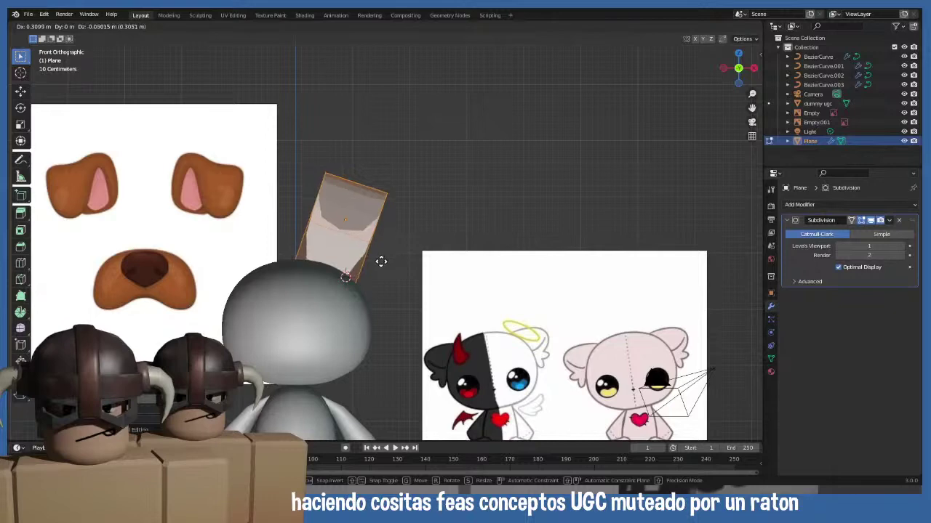
pyautogui.click(378, 264)
# - Move the dog ears reference image behind the head so its ears sit at the ear mesh, and reopen the mesh for editing
pyautogui.press('Tab')
pyautogui.click(188, 266)
pyautogui.press('g')
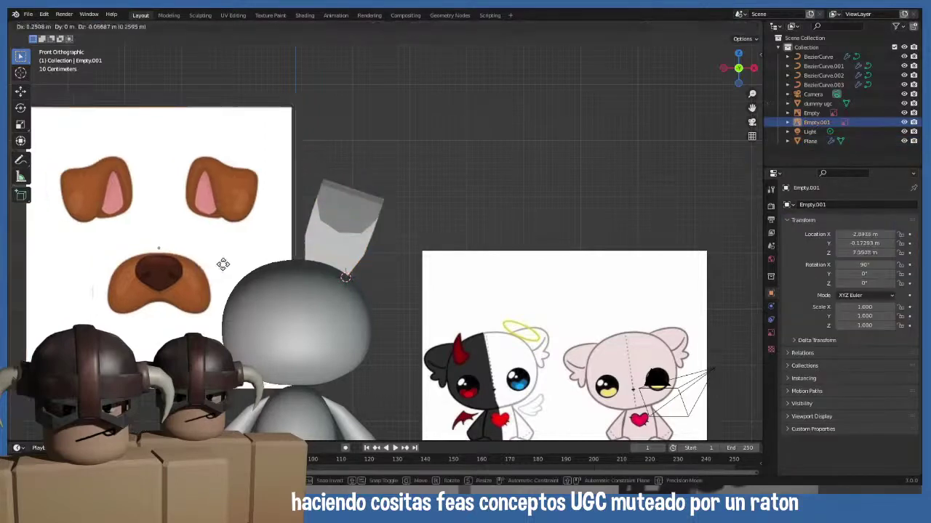
pyautogui.click(326, 314)
pyautogui.click(350, 213)
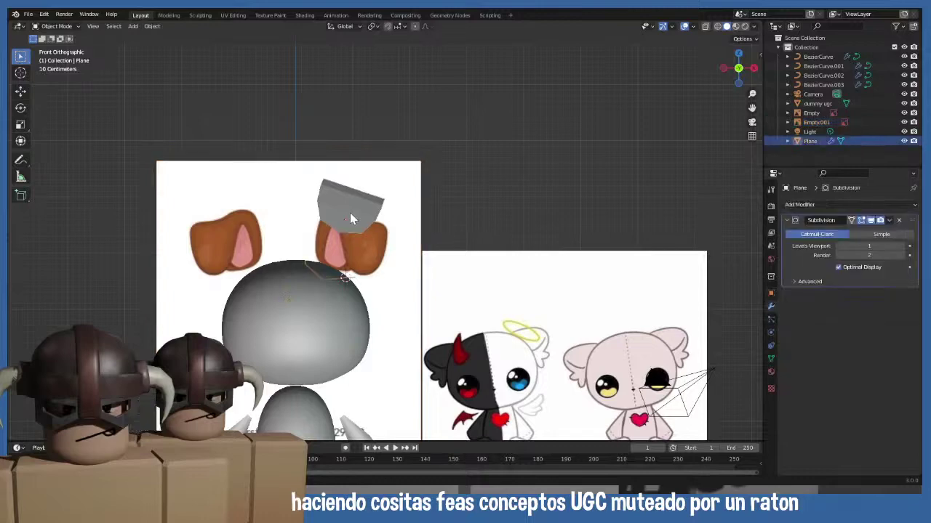
pyautogui.press('Tab')
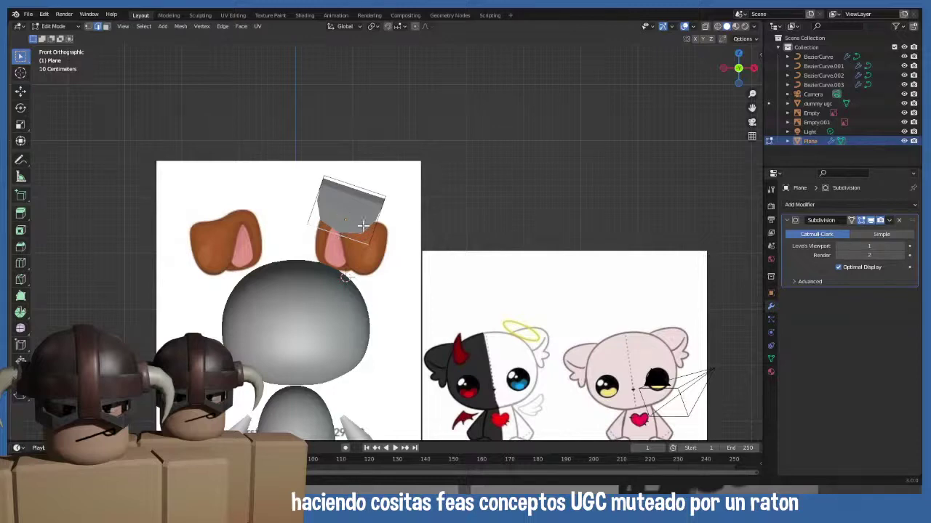
pyautogui.moveTo(397, 245); pyautogui.dragTo(308, 243, button='middle')
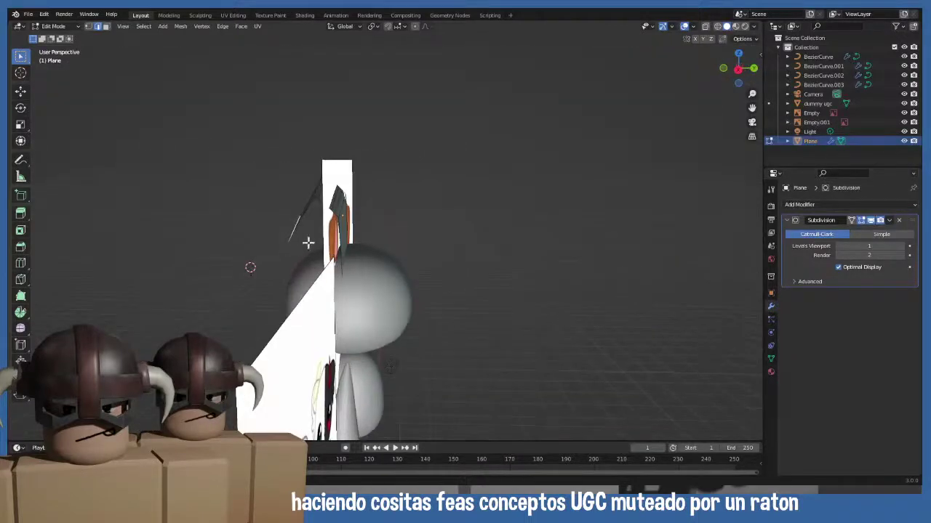
# - Select the edges of the ear's bend and flap end, and move them forward and down in the right side view with proportional editing
pyautogui.moveTo(305, 189); pyautogui.dragTo(384, 213, button='middle')
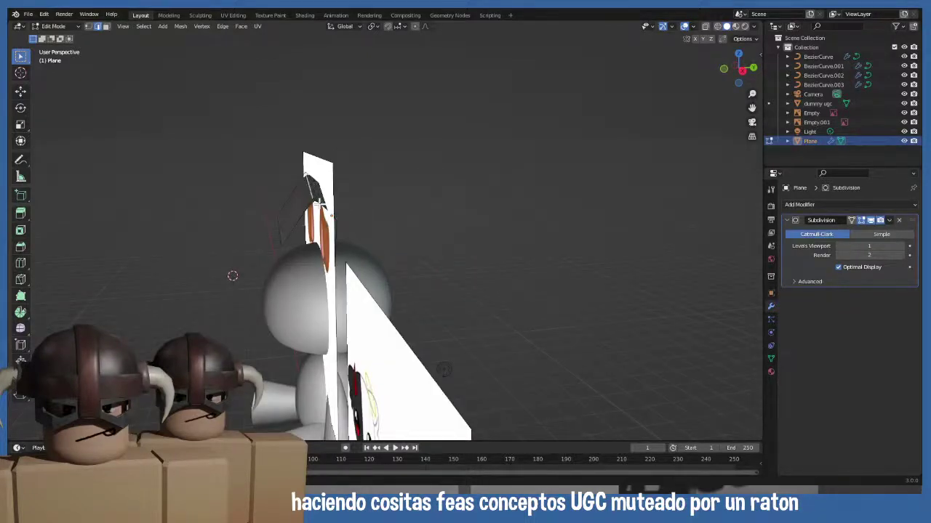
pyautogui.moveTo(318, 203); pyautogui.dragTo(285, 201, button='middle')
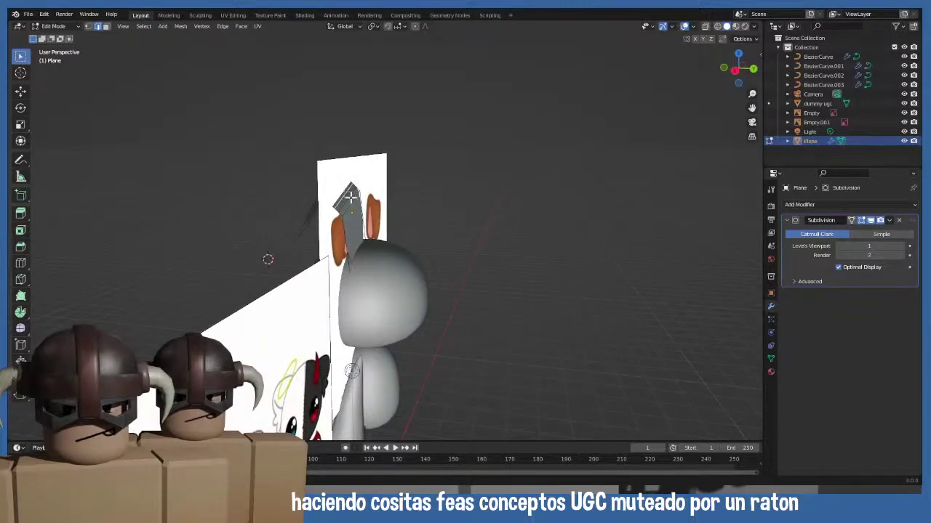
pyautogui.moveTo(351, 195); pyautogui.dragTo(368, 252, button='middle')
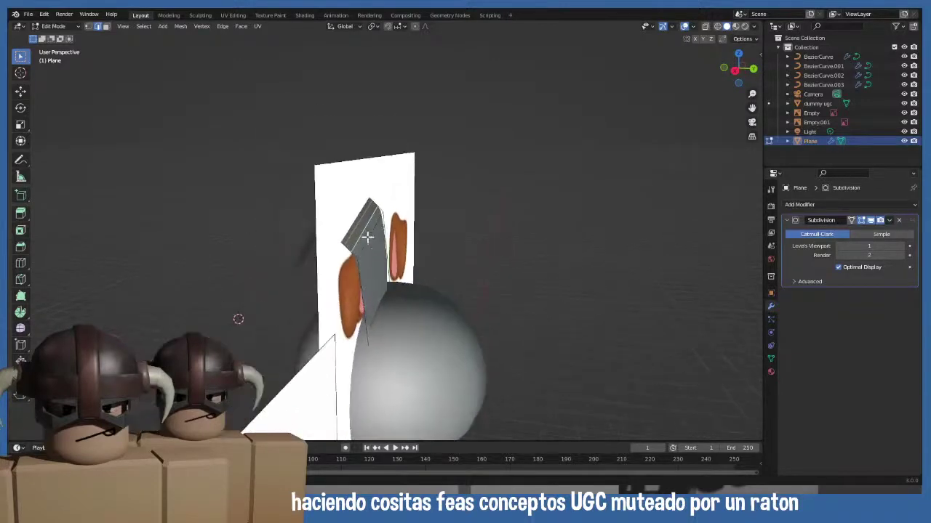
pyautogui.moveTo(351, 222)
pyautogui.mouseDown(button='middle')
pyautogui.moveTo(371, 228)
pyautogui.moveTo(337, 227)
pyautogui.mouseUp(button='middle')
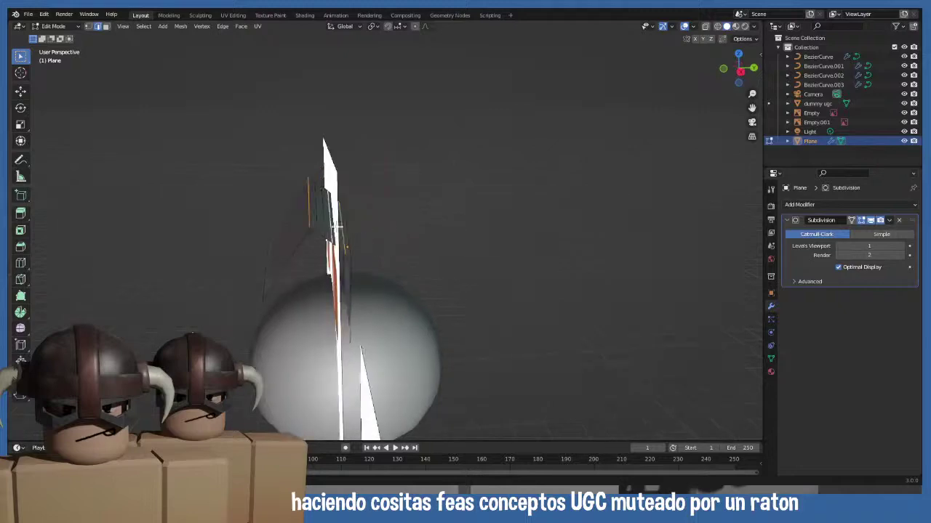
pyautogui.keyDown('shift'); pyautogui.click(316, 215); pyautogui.keyUp('shift')
pyautogui.press('KP_3')
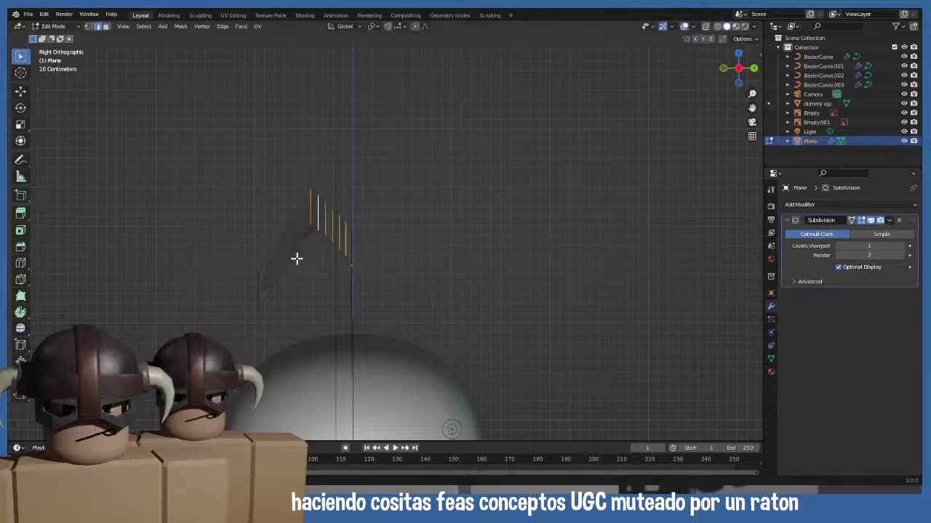
pyautogui.click(414, 26)
pyautogui.press('g')
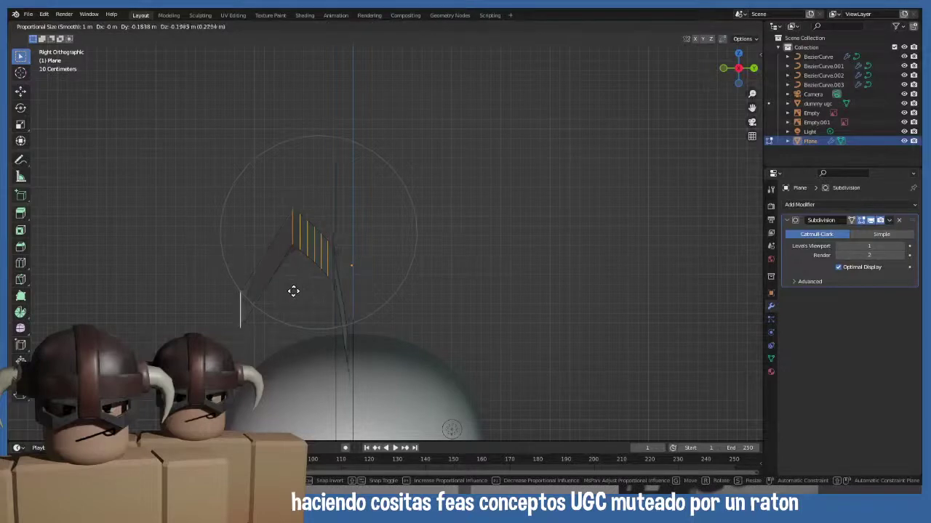
pyautogui.click(294, 298)
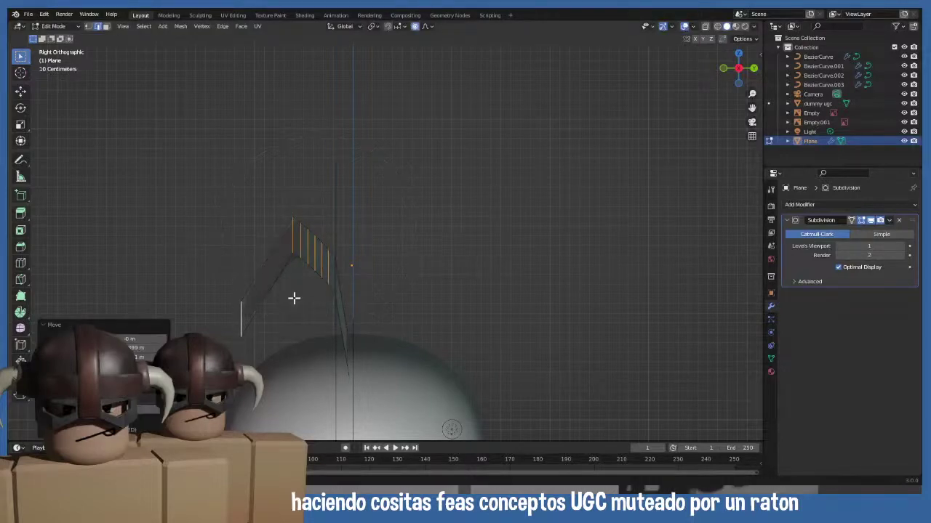
# - Shift the selected fold edges outward and down in the front view with proportional editing to match the reference ear
pyautogui.press('KP_1')
pyautogui.scroll(-2, 309, 306)
pyautogui.press('g')
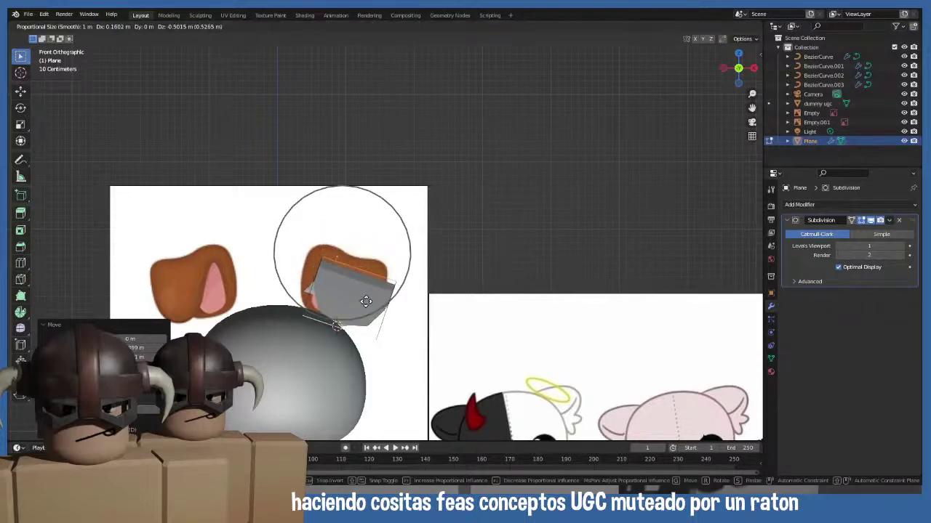
pyautogui.click(364, 284)
# - Move the dog ears reference image off the head to beside it, at about X -3.06 m and Z 6.70 m
pyautogui.moveTo(363, 284); pyautogui.dragTo(302, 300, button='middle')
pyautogui.click(354, 217)
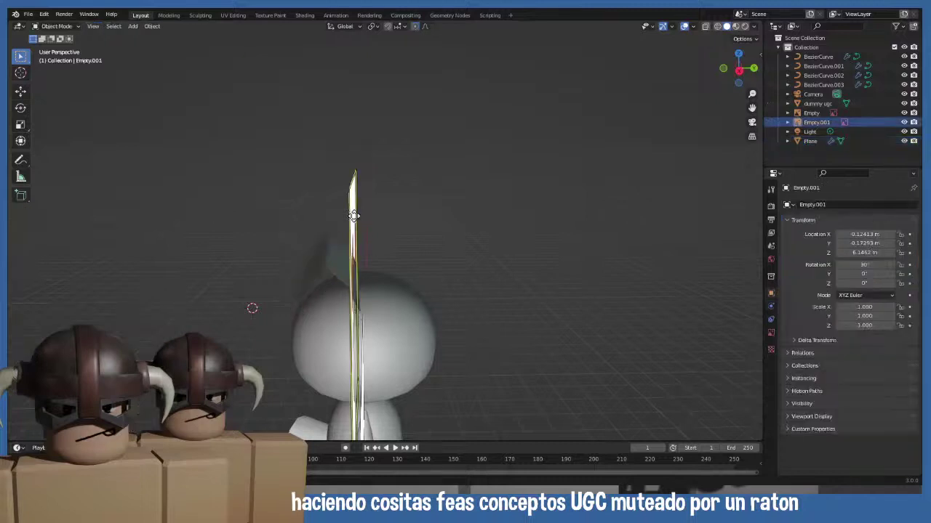
pyautogui.press('KP_1')
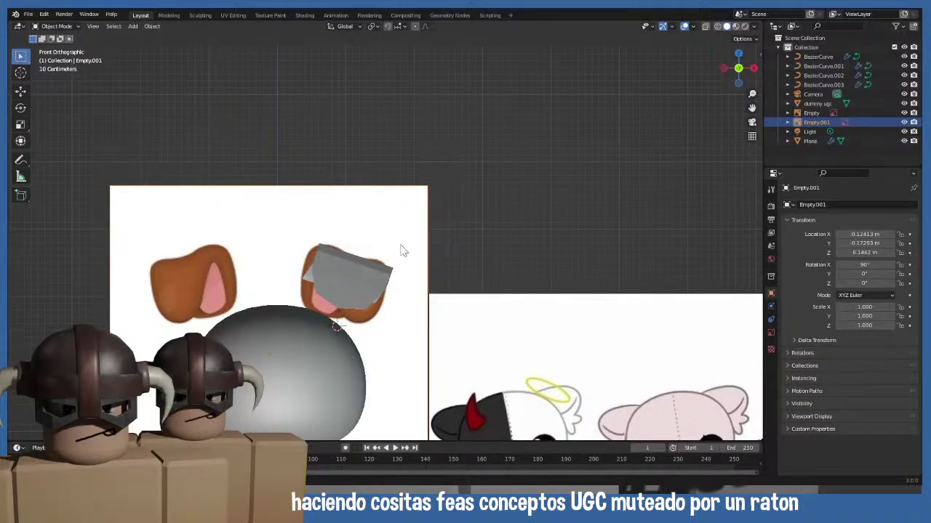
pyautogui.press('g')
pyautogui.click(200, 206)
pyautogui.keyDown('shift'); pyautogui.moveTo(199, 206); pyautogui.dragTo(199, 153, button='middle'); pyautogui.keyUp('shift')
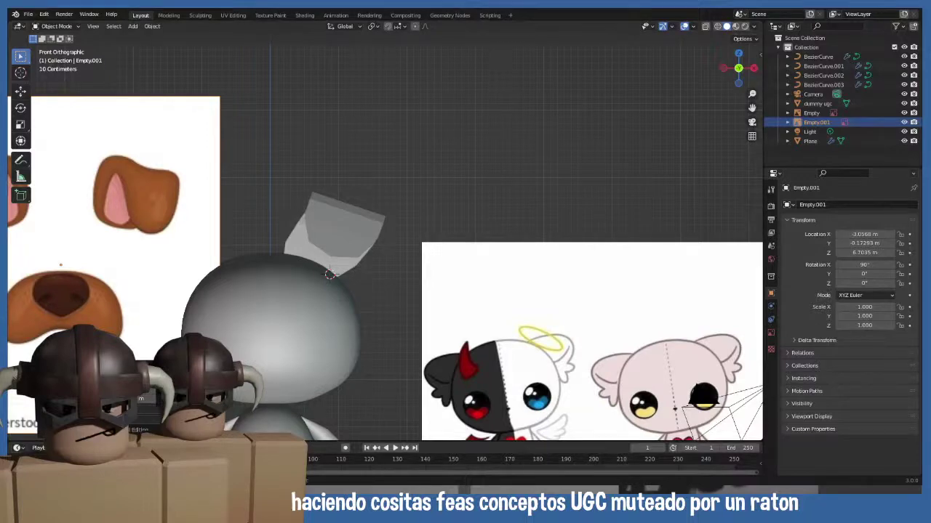
pyautogui.keyDown('shift'); pyautogui.moveTo(290, 324); pyautogui.dragTo(307, 338, button='middle'); pyautogui.keyUp('shift')
# - Reopen the ear mesh in edge select mode and shift the flap's end edge outward in the front view with proportional editing
pyautogui.click(313, 273)
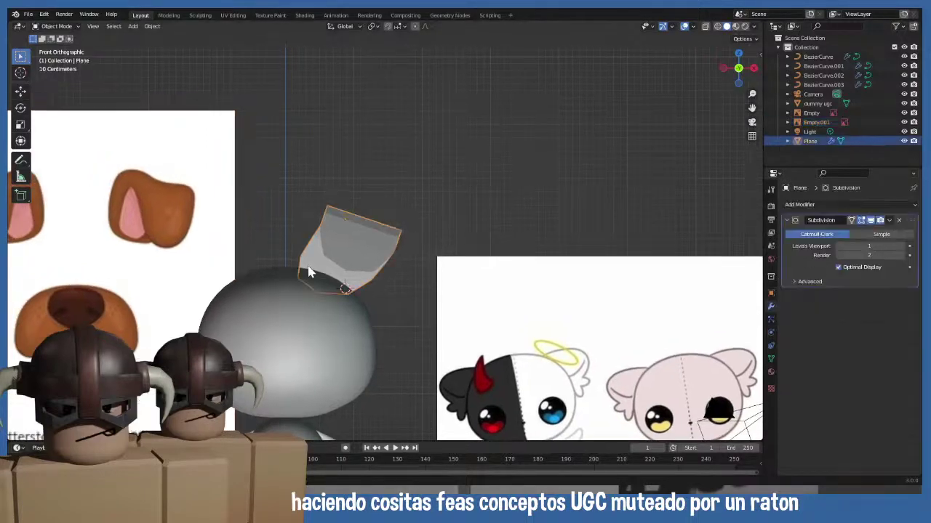
pyautogui.press('Tab')
pyautogui.press('2')
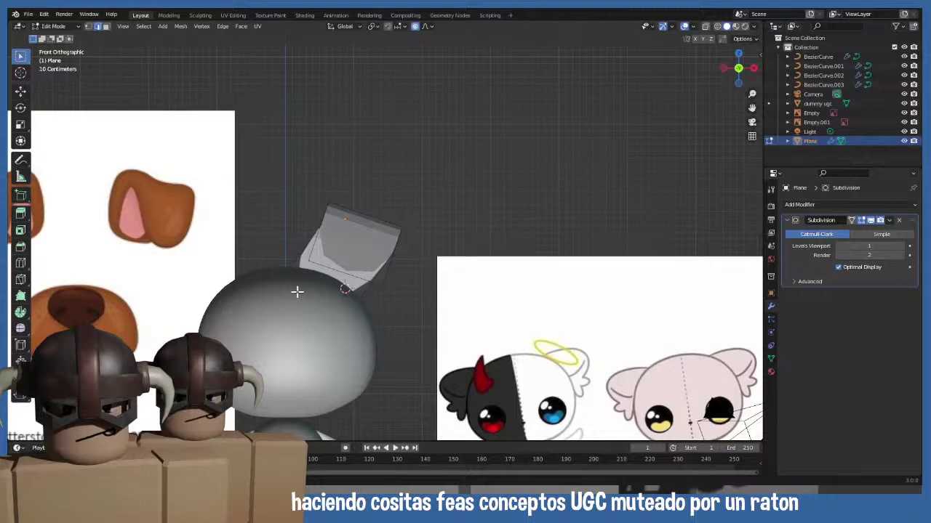
pyautogui.press('g')
pyautogui.click(308, 300)
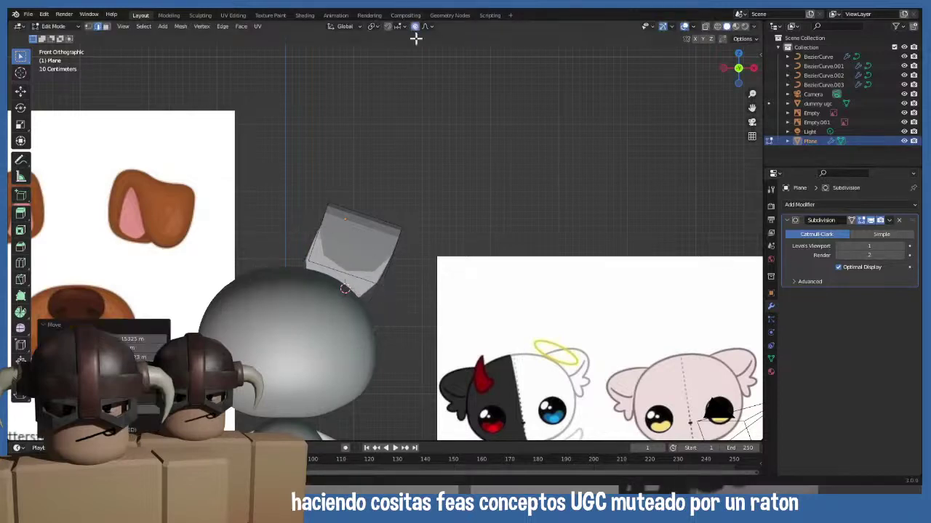
# - Scale down the flap's end edge twice with proportional editing to taper the ear flap
pyautogui.press('s')
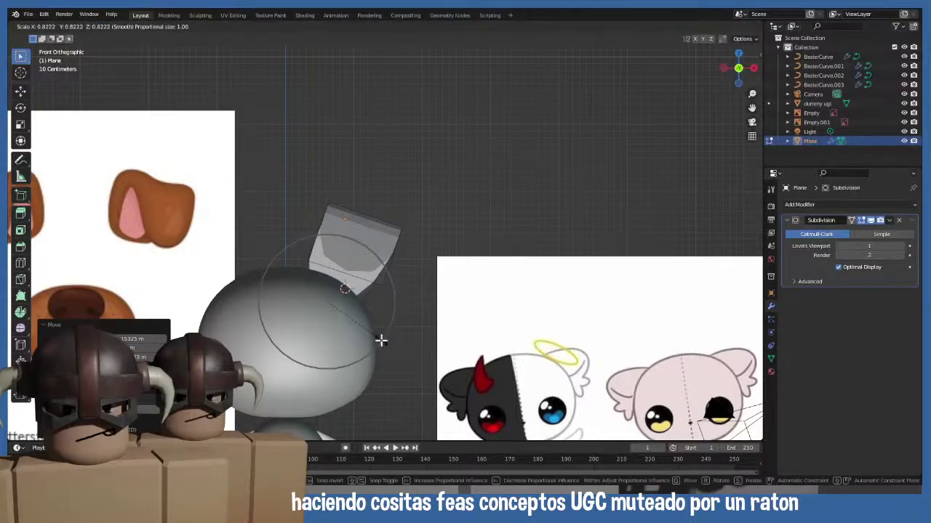
pyautogui.click(381, 341)
pyautogui.moveTo(380, 285)
pyautogui.mouseDown(button='middle')
pyautogui.moveTo(257, 286)
pyautogui.moveTo(365, 281)
pyautogui.mouseUp(button='middle')
pyautogui.press('s')
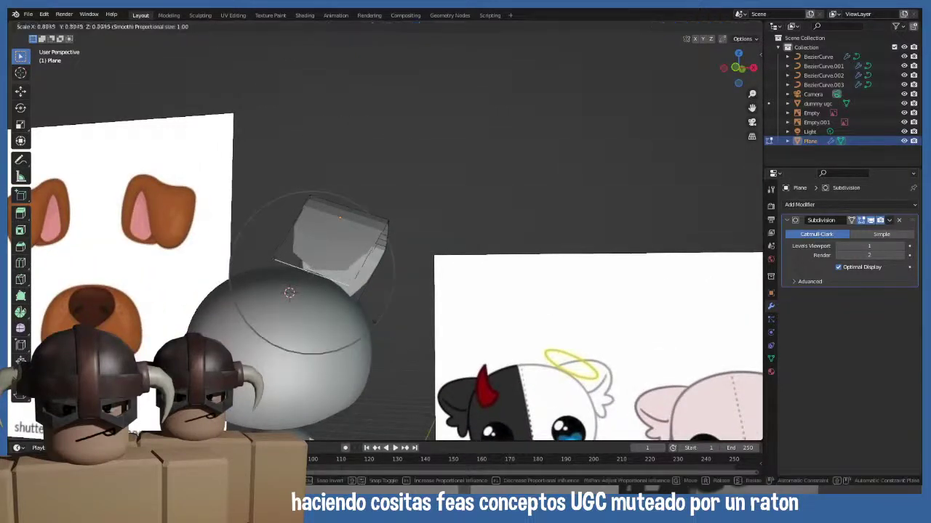
pyautogui.click(363, 317)
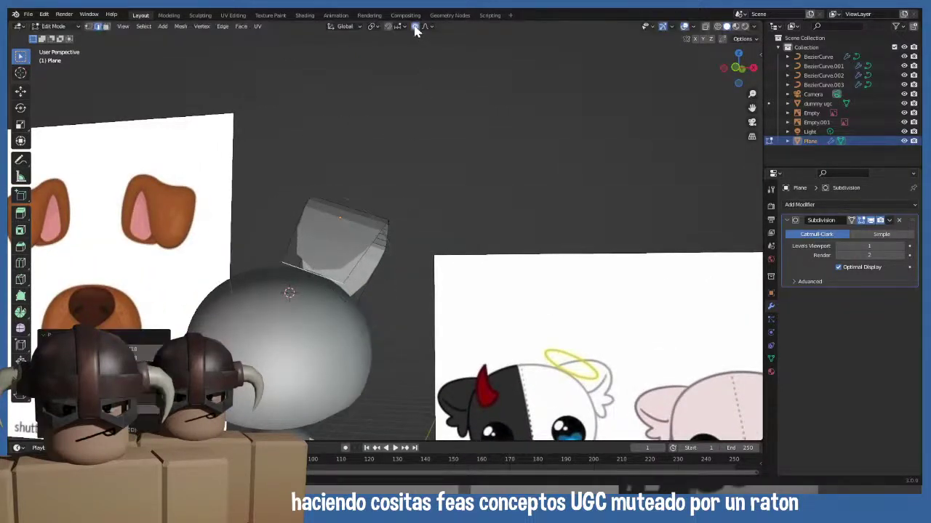
# - Round the ear's bend in the right side view by moving its edges back and up, reducing the proportional size to about 0.47 m
pyautogui.moveTo(415, 223); pyautogui.dragTo(337, 209, button='middle')
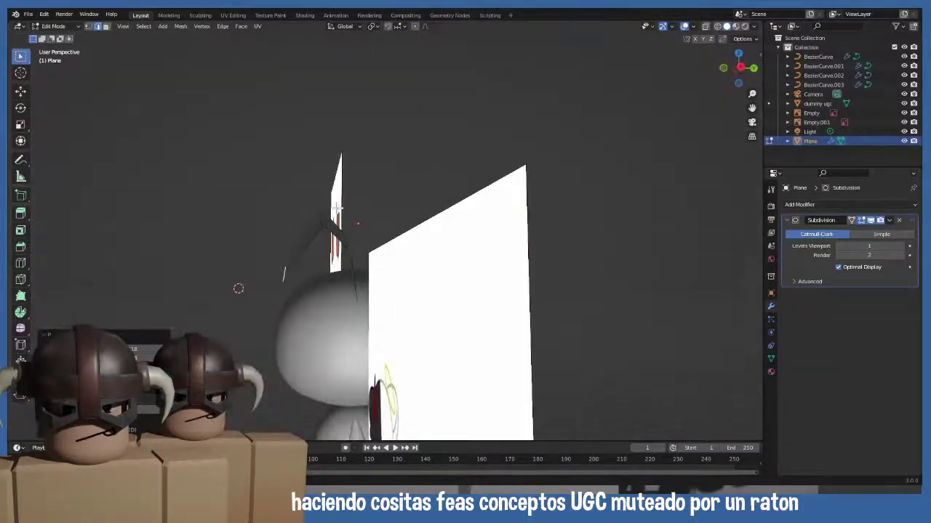
pyautogui.press('KP_3')
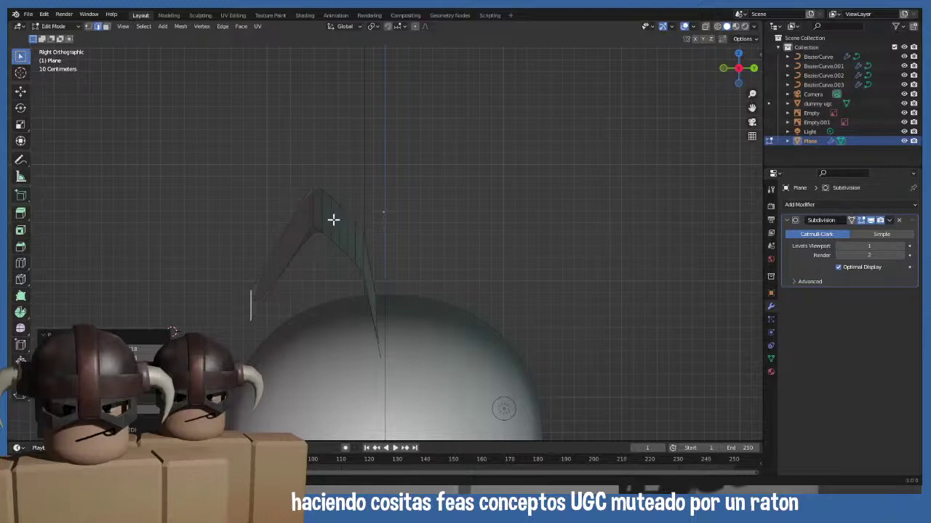
pyautogui.click(340, 231)
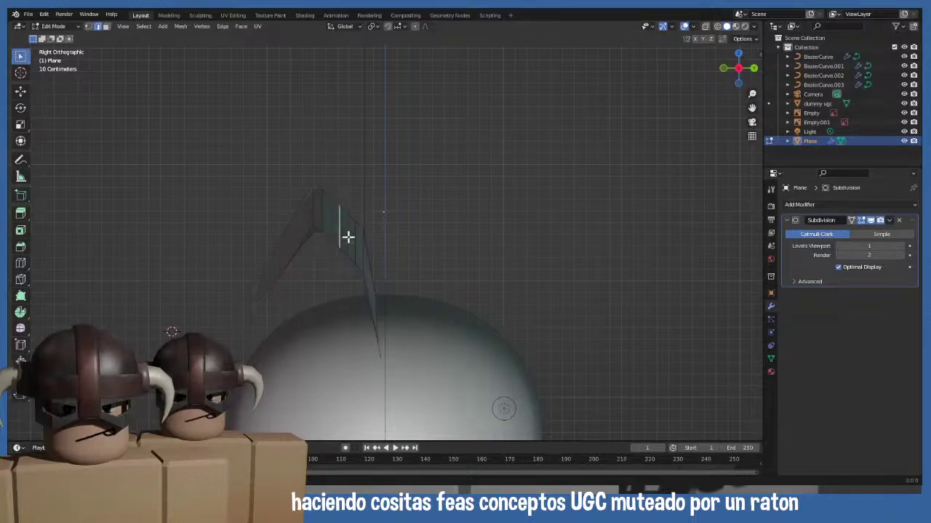
pyautogui.click(356, 243)
pyautogui.press('g')
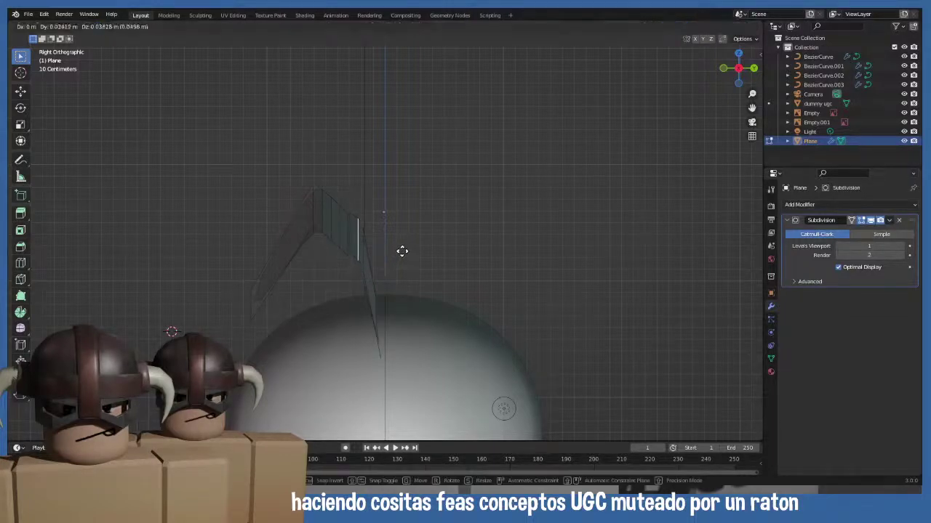
pyautogui.click(400, 251)
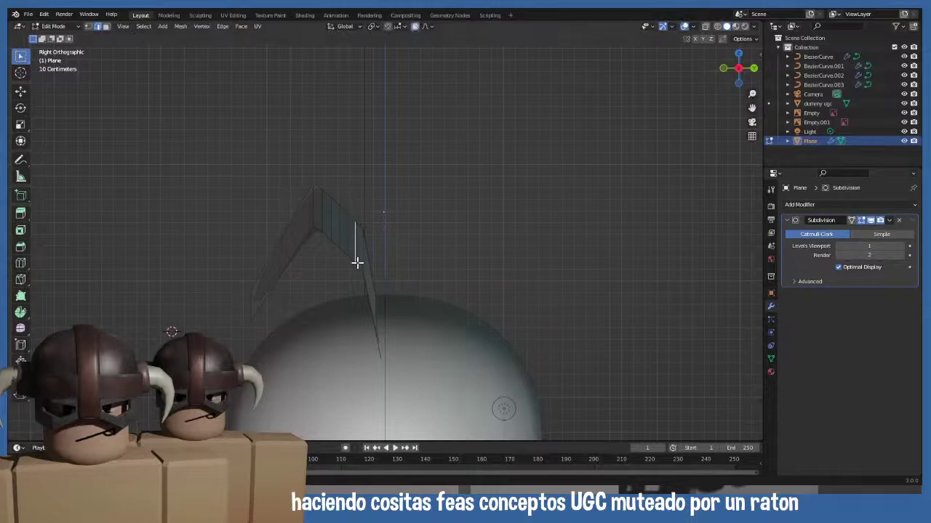
pyautogui.press('g')
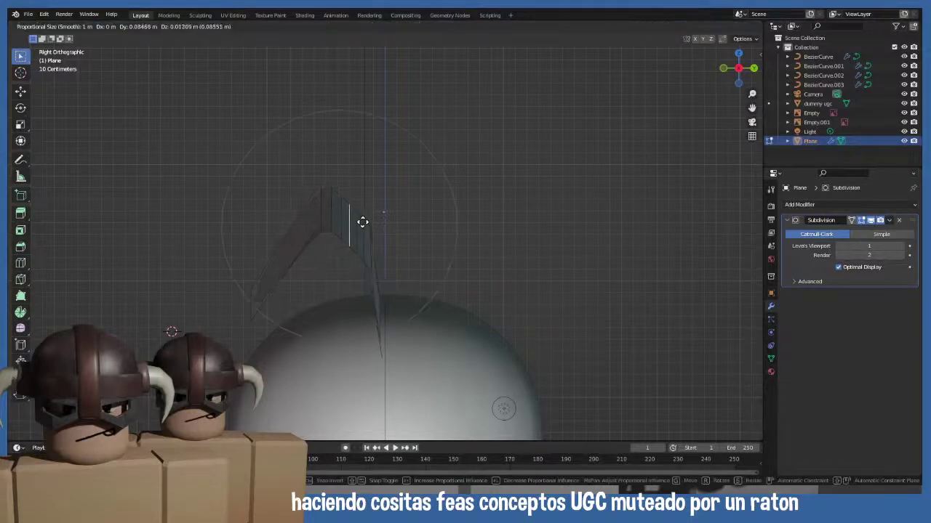
pyautogui.click(362, 219)
pyautogui.press('g')
pyautogui.scroll(-15, 362, 221)
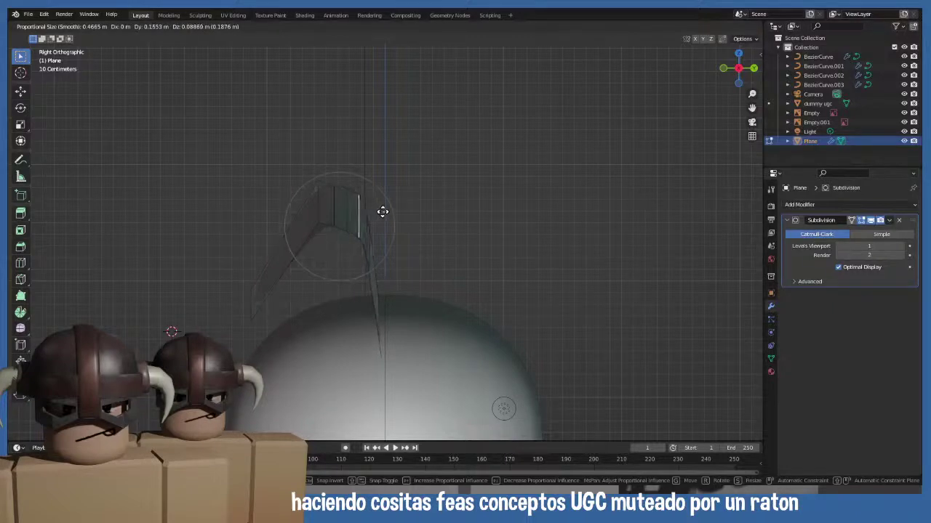
pyautogui.click(386, 213)
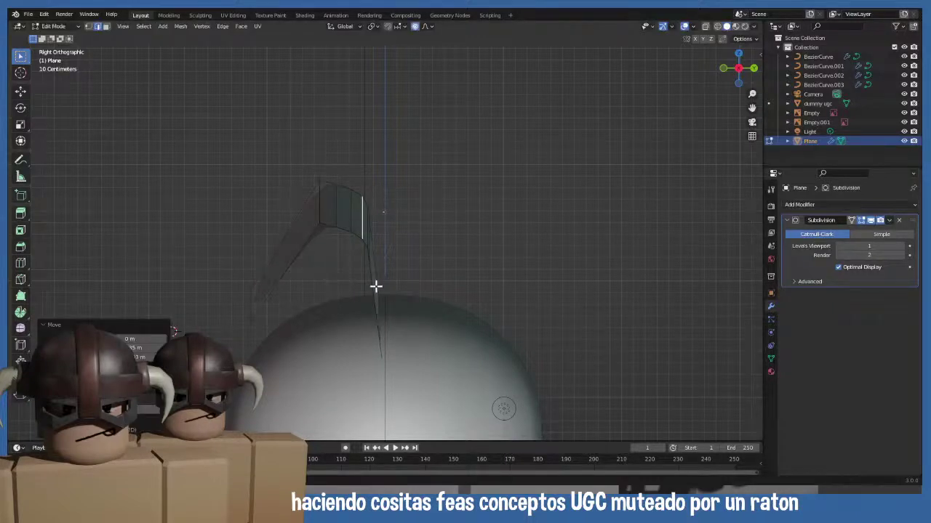
# - Dissolve the surplus edges running across the ear's bend
pyautogui.moveTo(375, 286); pyautogui.dragTo(386, 307, button='middle')
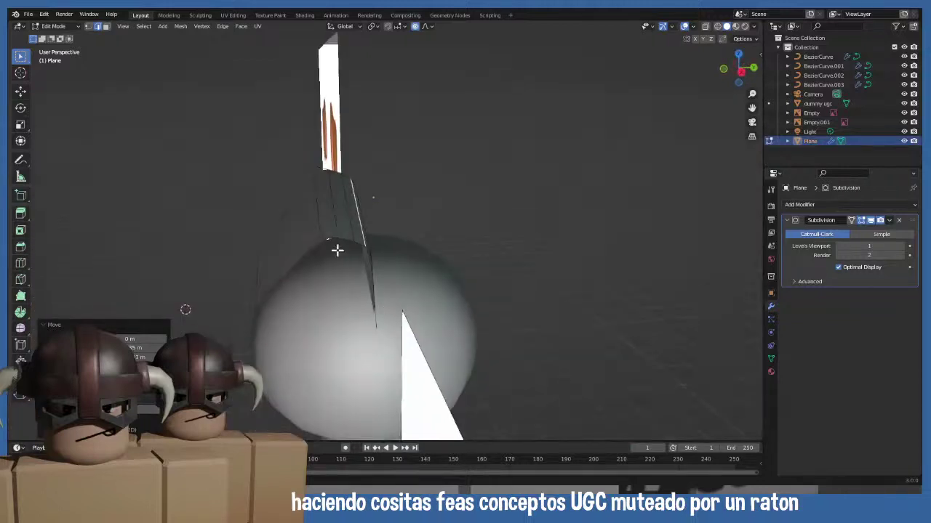
pyautogui.moveTo(337, 250); pyautogui.dragTo(305, 251, button='middle')
pyautogui.moveTo(372, 216); pyautogui.dragTo(323, 214, button='middle')
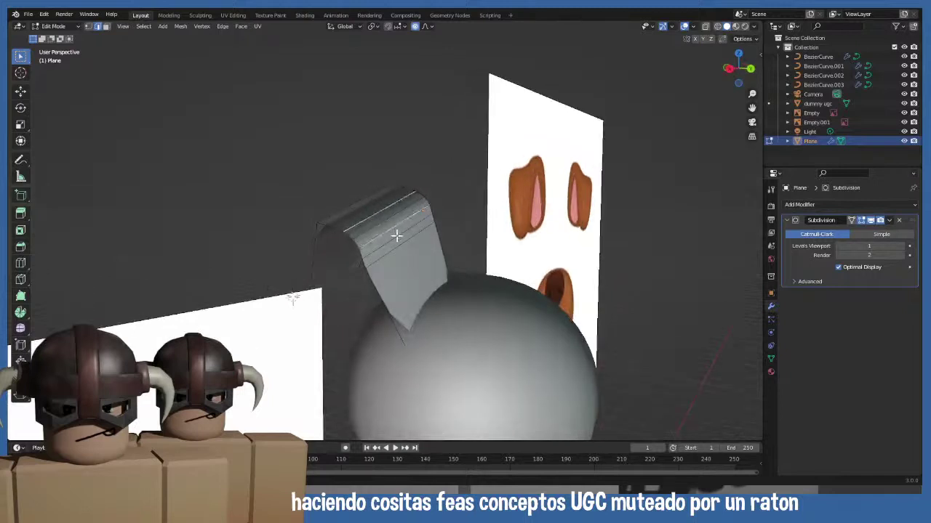
pyautogui.press('x')
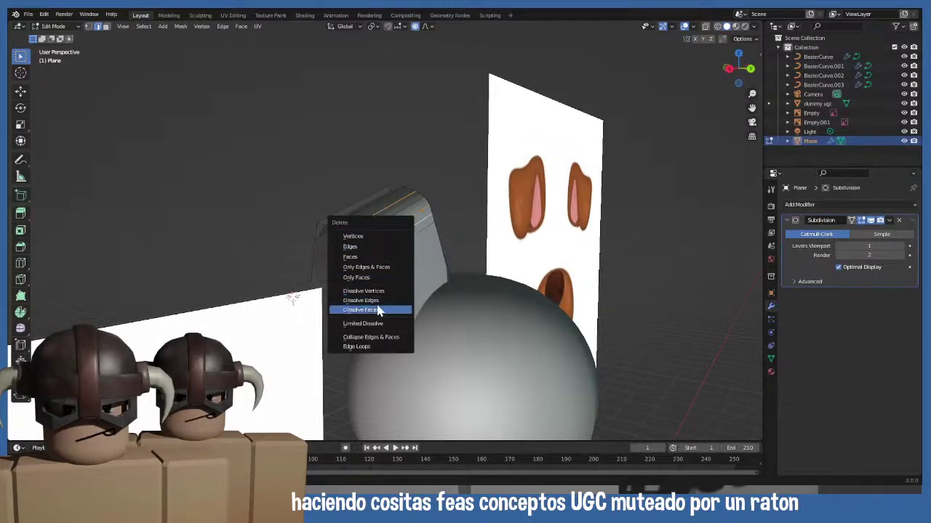
pyautogui.click(374, 300)
pyautogui.moveTo(368, 264)
pyautogui.mouseDown(button='middle')
pyautogui.moveTo(415, 272)
pyautogui.moveTo(434, 291)
pyautogui.moveTo(374, 252)
pyautogui.mouseUp(button='middle')
pyautogui.press('x')
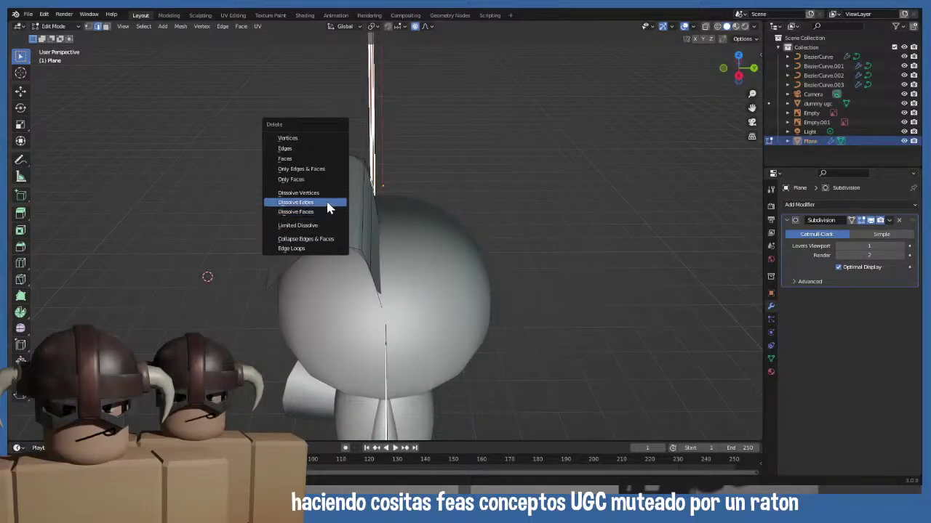
pyautogui.click(327, 205)
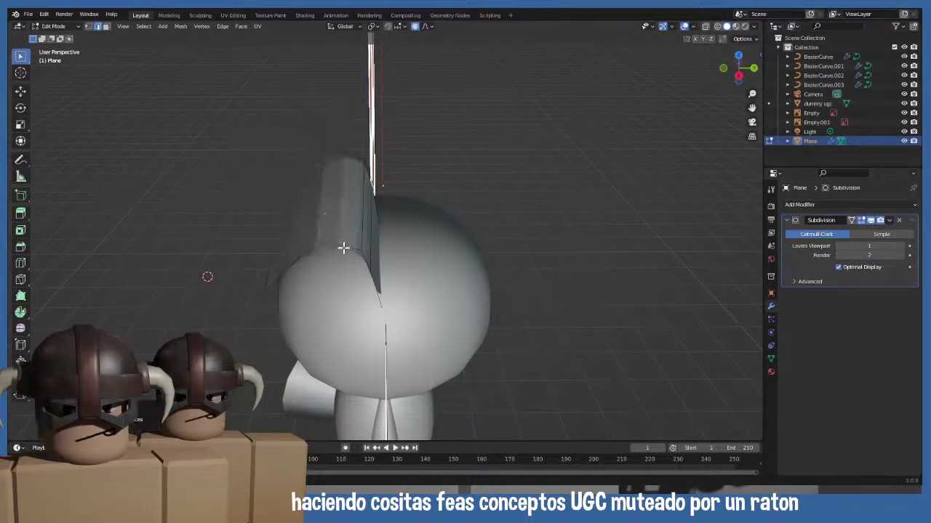
# - Move the flap's end edge downward in the front view with proportional editing
pyautogui.moveTo(342, 247); pyautogui.dragTo(363, 179, button='middle')
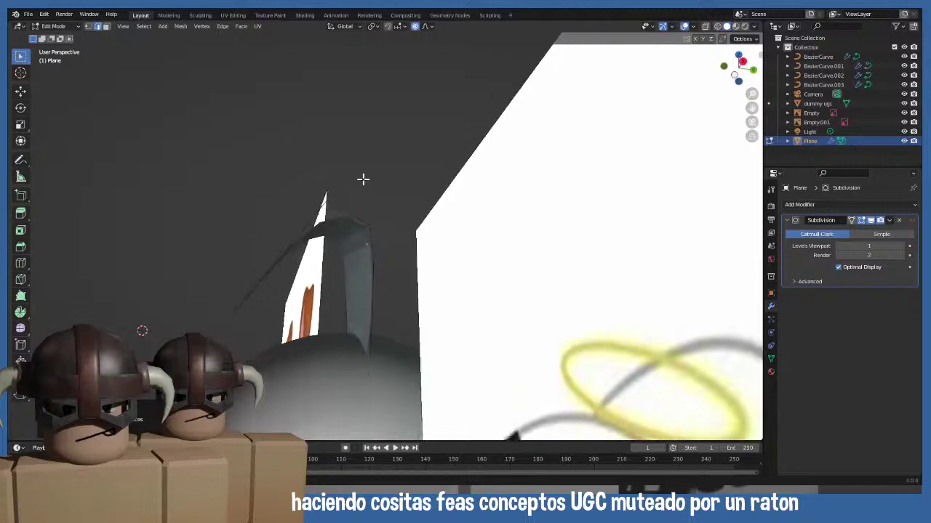
pyautogui.press('KP_1')
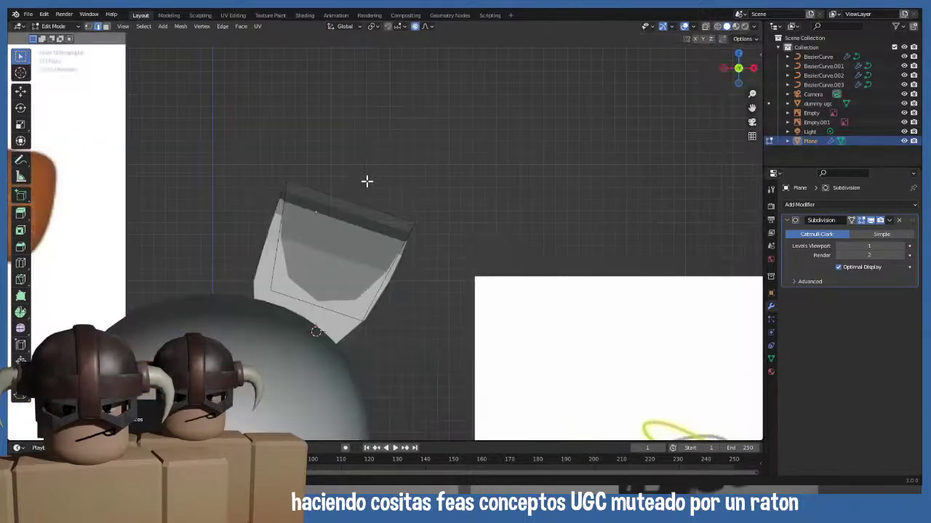
pyautogui.scroll(-3, 368, 190)
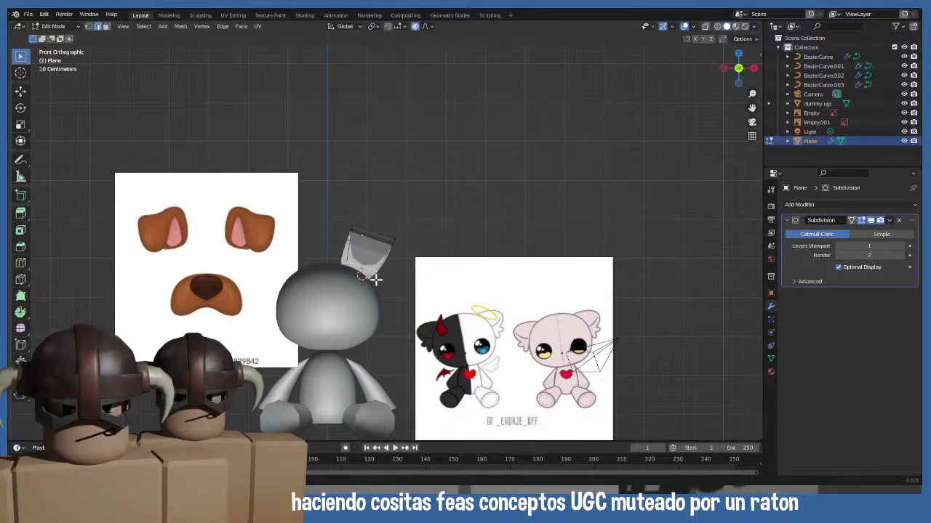
pyautogui.press('g')
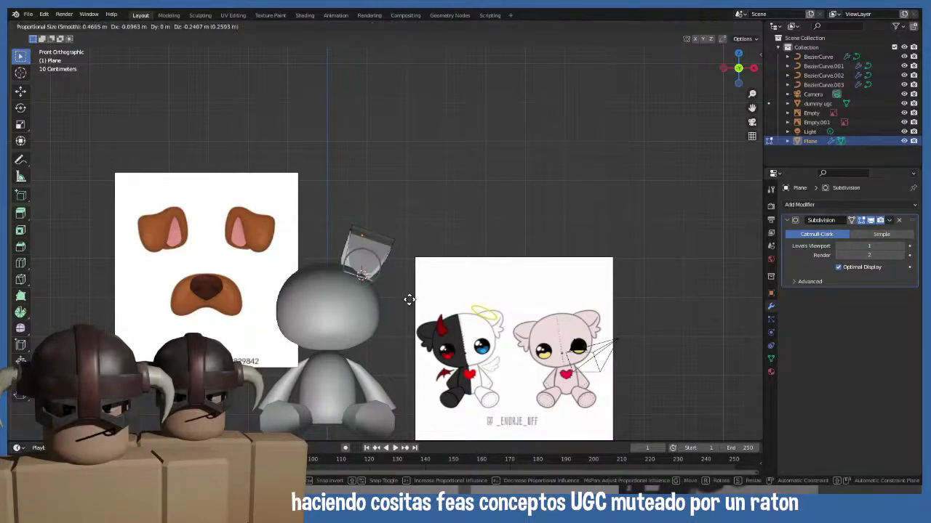
pyautogui.click(414, 293)
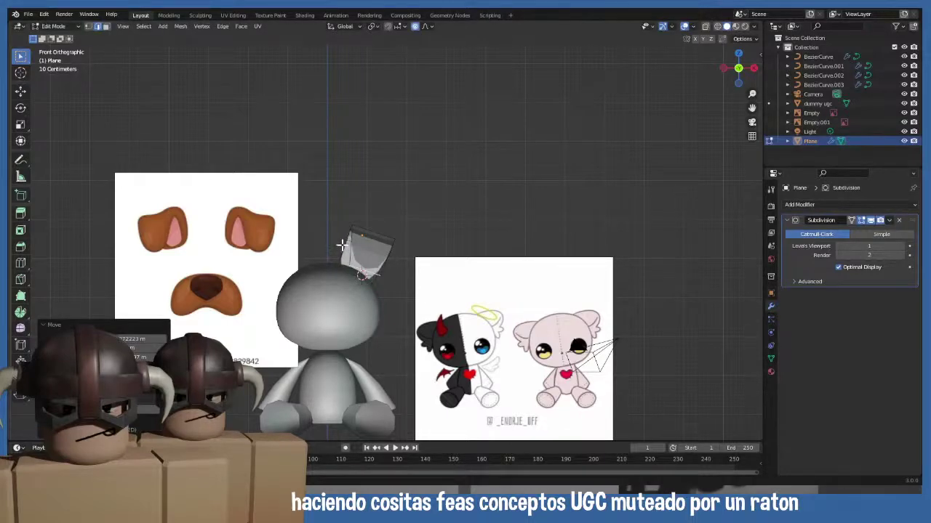
pyautogui.moveTo(343, 245); pyautogui.dragTo(377, 254, button='middle')
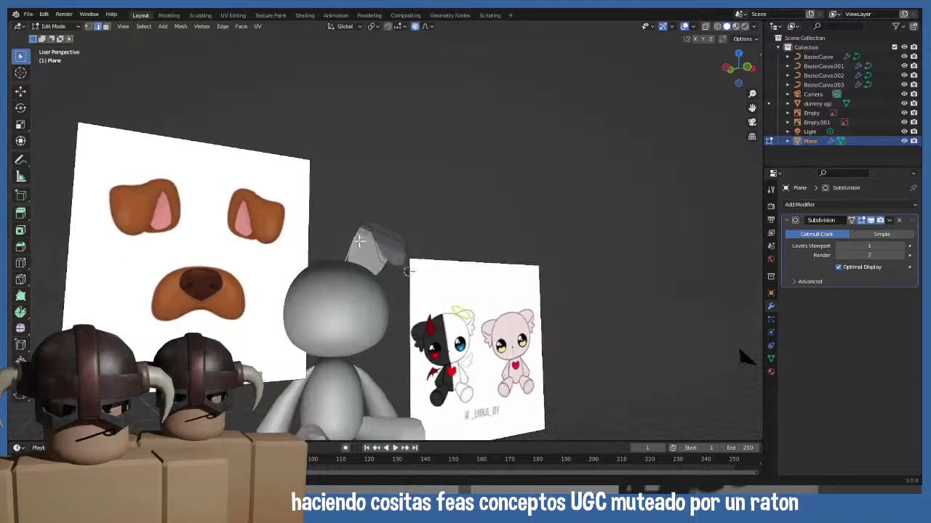
pyautogui.press('g')
pyautogui.press('Escape')
pyautogui.press('s')
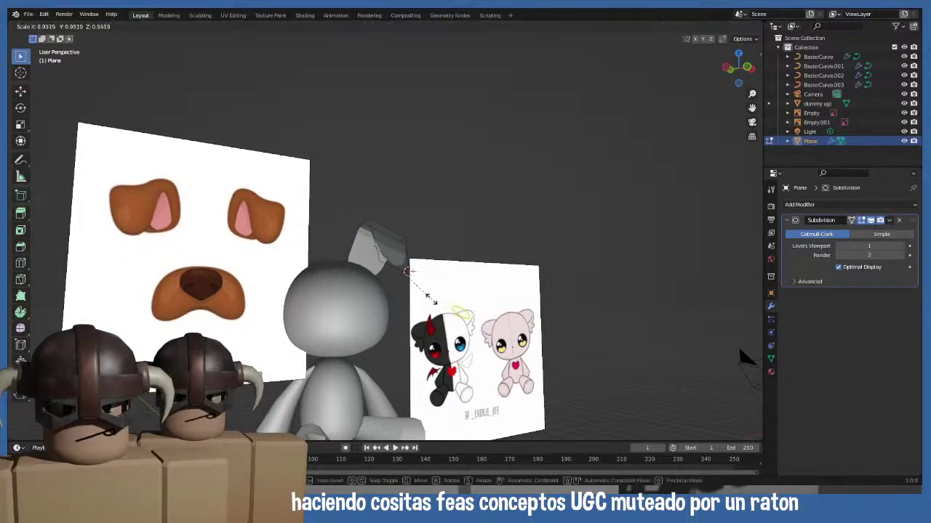
pyautogui.press('Escape')
pyautogui.moveTo(429, 298); pyautogui.dragTo(411, 305, button='middle')
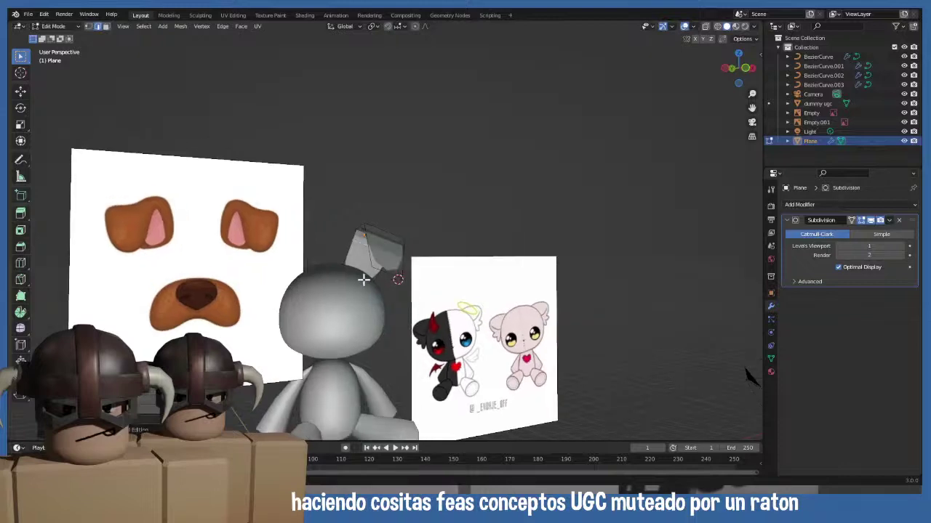
pyautogui.press('s')
pyautogui.press('Escape')
# - Cut an edge loop lengthwise through the middle of the ear and lower its segment at the fold along Z
pyautogui.moveTo(401, 302); pyautogui.dragTo(347, 282, button='middle')
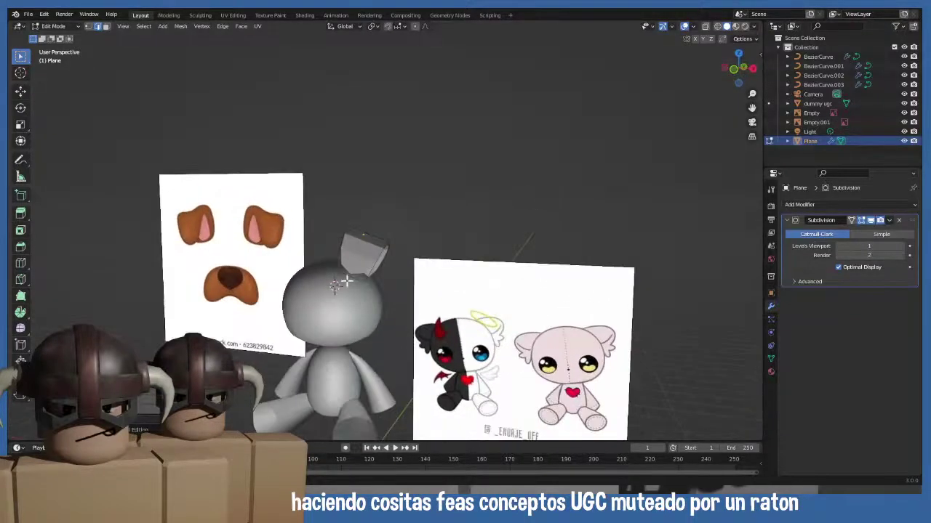
pyautogui.scroll(2, 347, 282)
pyautogui.click(342, 235)
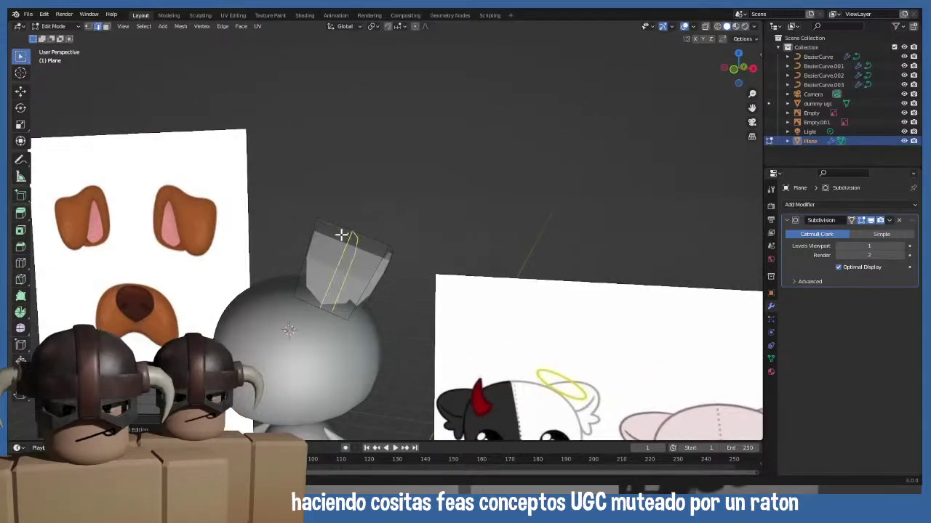
pyautogui.moveTo(343, 235)
pyautogui.mouseDown(button='middle')
pyautogui.moveTo(344, 244)
pyautogui.moveTo(322, 244)
pyautogui.moveTo(350, 230)
pyautogui.mouseUp(button='middle')
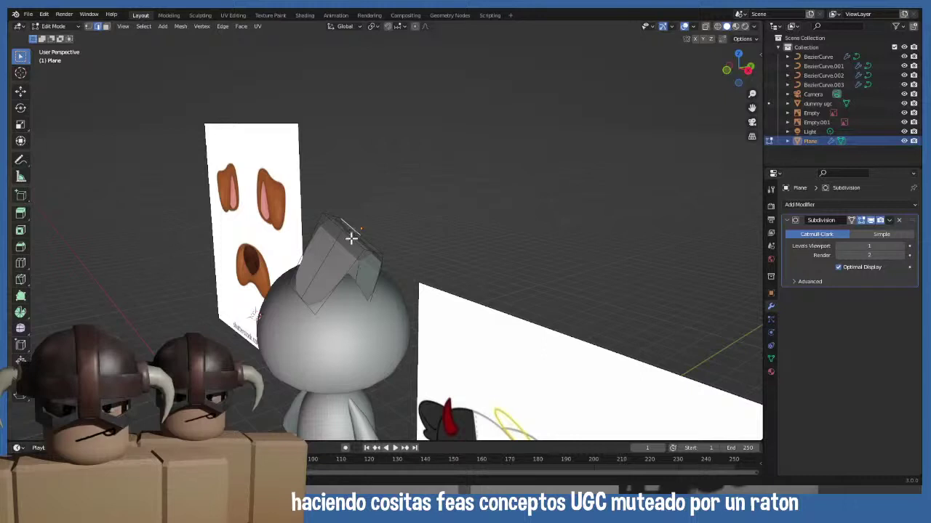
pyautogui.moveTo(349, 234); pyautogui.dragTo(353, 276, button='middle')
pyautogui.press('g')
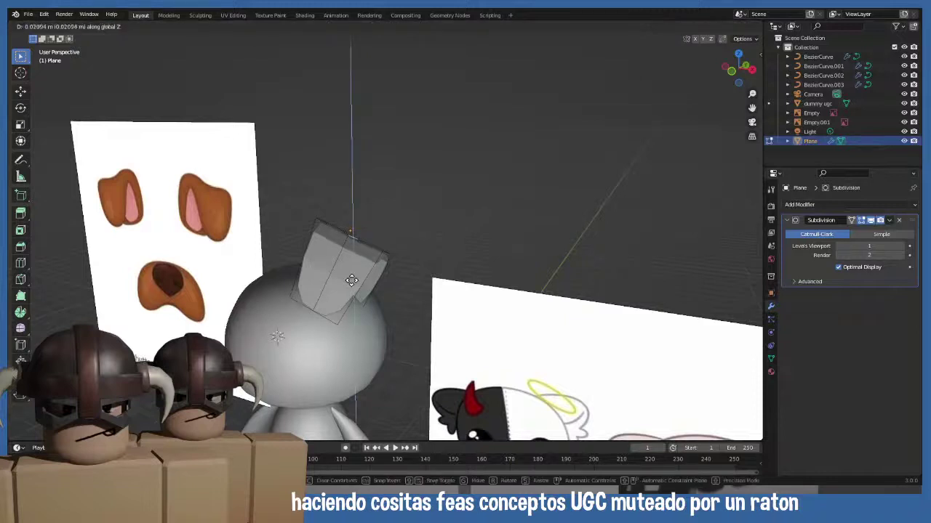
pyautogui.press('Escape')
pyautogui.moveTo(348, 286); pyautogui.dragTo(409, 302, button='middle')
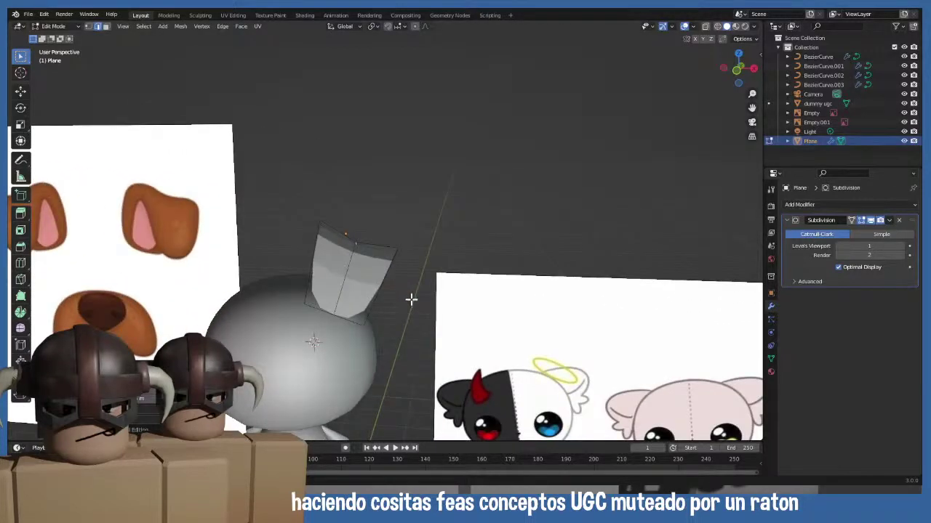
# - Add a Solidify modifier to the ear in Object Mode and set its thickness to 0.11 m
pyautogui.press('Tab')
pyautogui.press('KP_1')
pyautogui.click(382, 235)
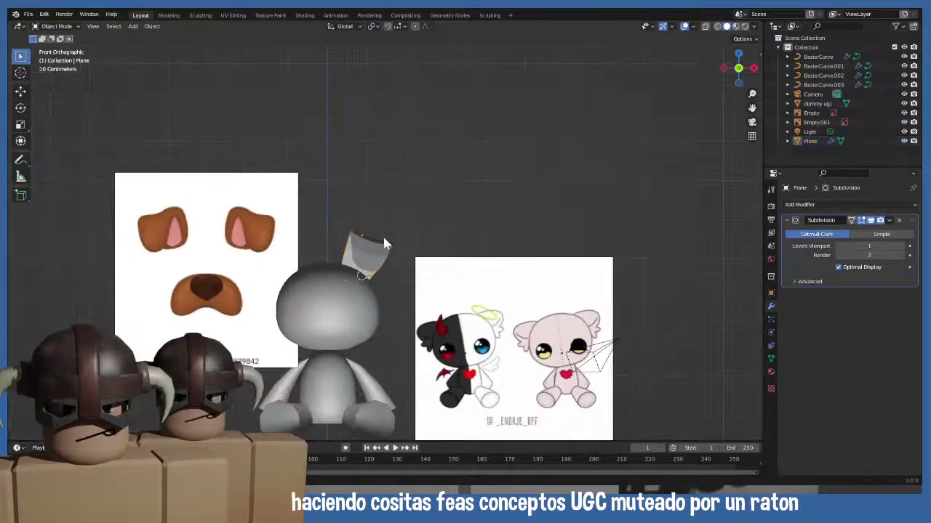
pyautogui.click(383, 260)
pyautogui.click(824, 205)
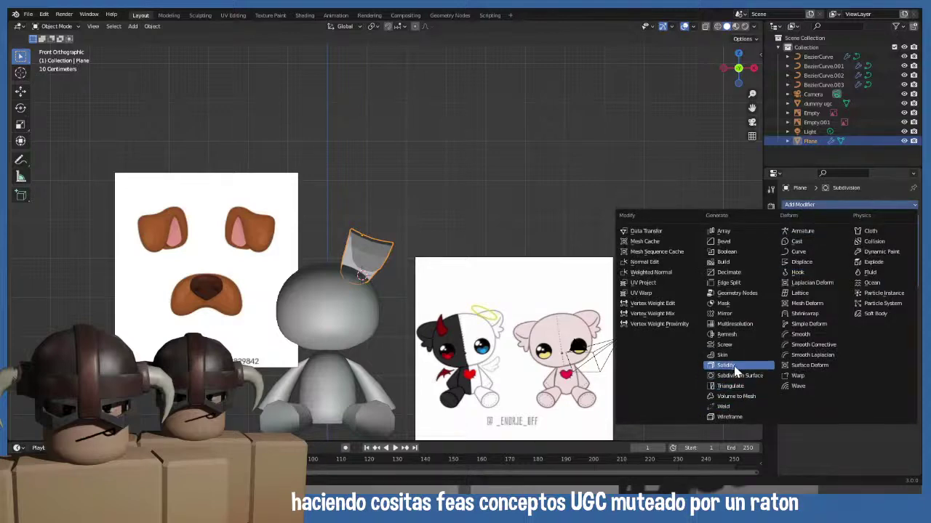
pyautogui.click(733, 366)
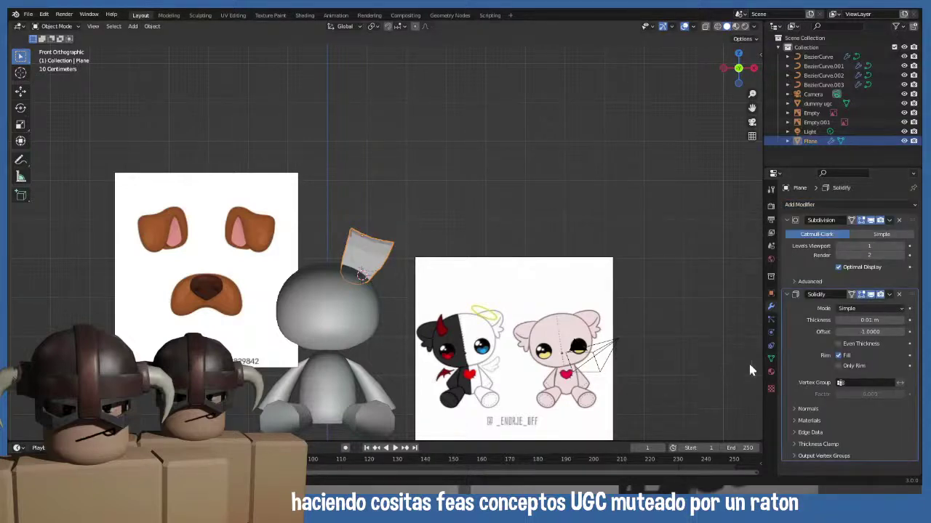
pyautogui.moveTo(869, 320); pyautogui.dragTo(894, 320)
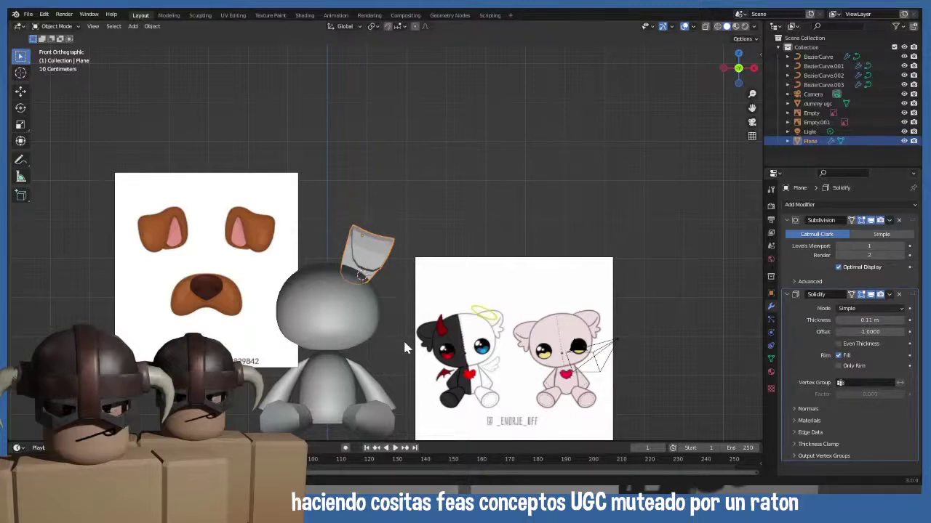
pyautogui.moveTo(405, 347); pyautogui.dragTo(284, 354, button='middle')
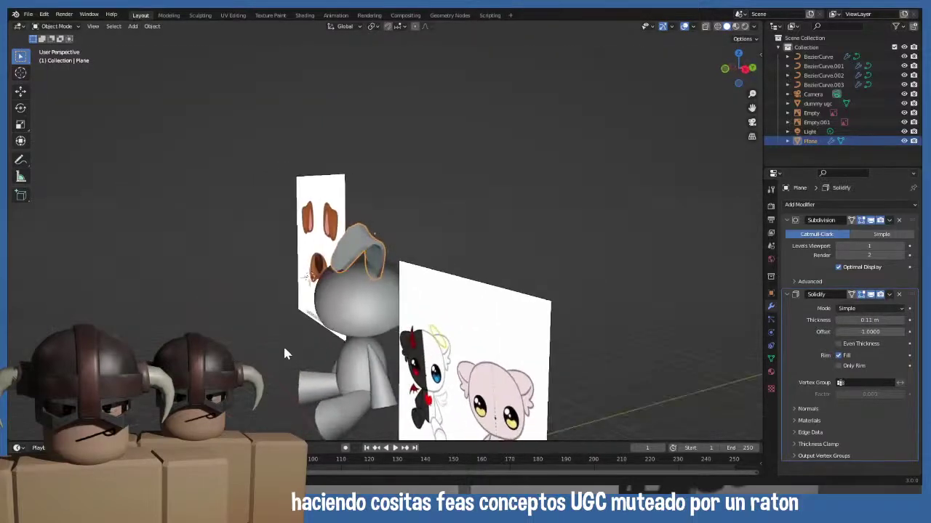
pyautogui.scroll(5, 327, 335)
pyautogui.moveTo(371, 317); pyautogui.dragTo(349, 342, button='middle')
pyautogui.scroll(-5, 449, 342)
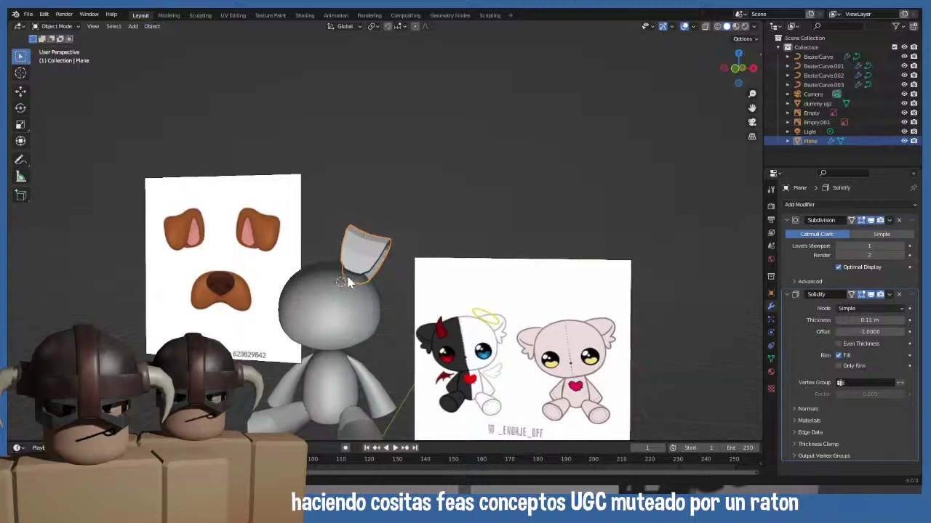
# - Try to shade the ear smooth
pyautogui.press('KP_1')
pyautogui.scroll(-2, 356, 250)
pyautogui.scroll(3, 356, 251)
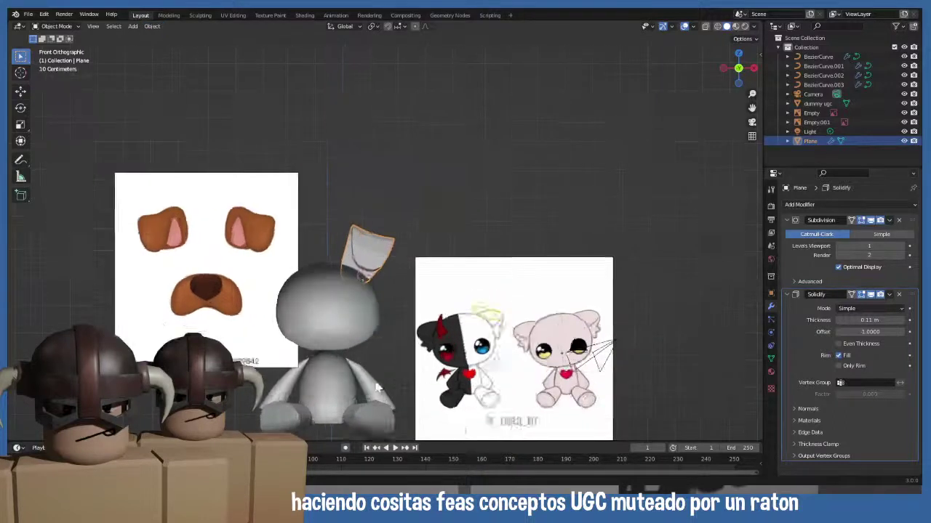
pyautogui.click(157, 29)
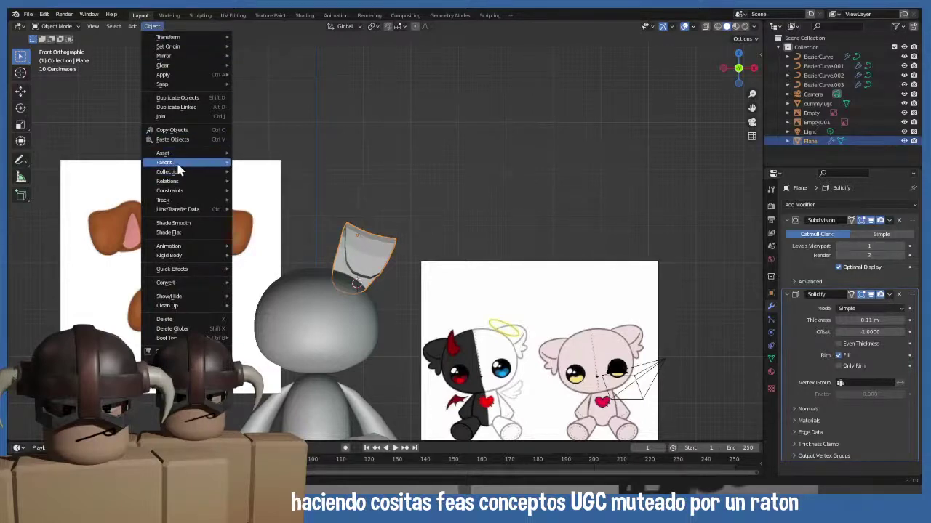
pyautogui.moveTo(177, 167)
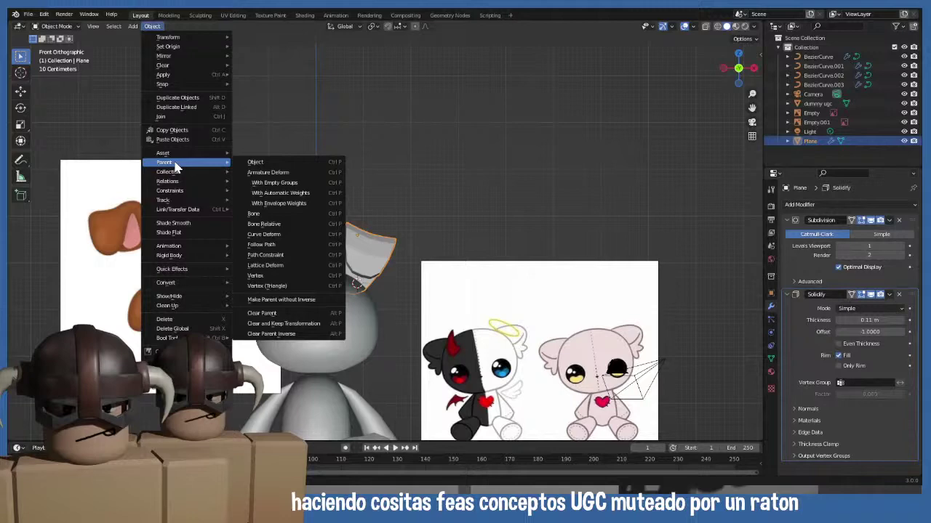
pyautogui.moveTo(227, 318)
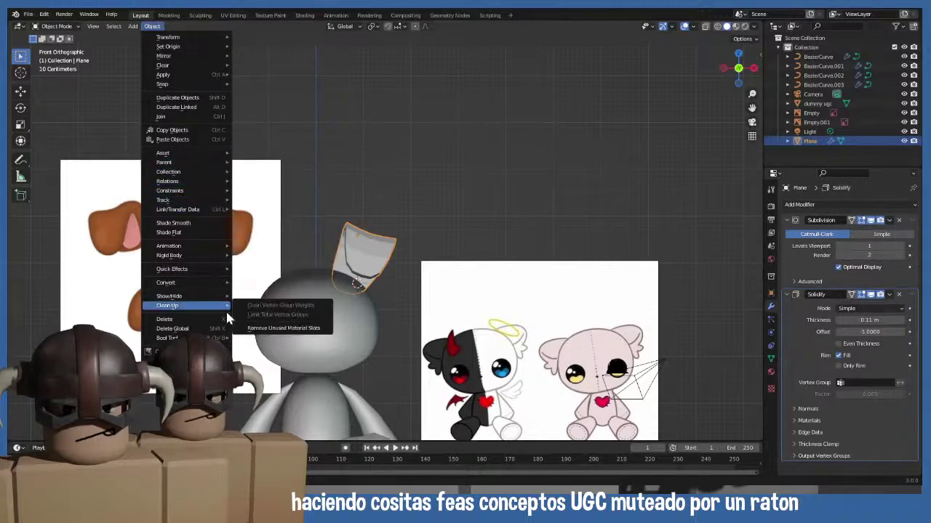
pyautogui.click(178, 223)
pyautogui.click(465, 185)
# - Add a Bevel modifier to the ear and set its amount to 0.009 m
pyautogui.click(836, 204)
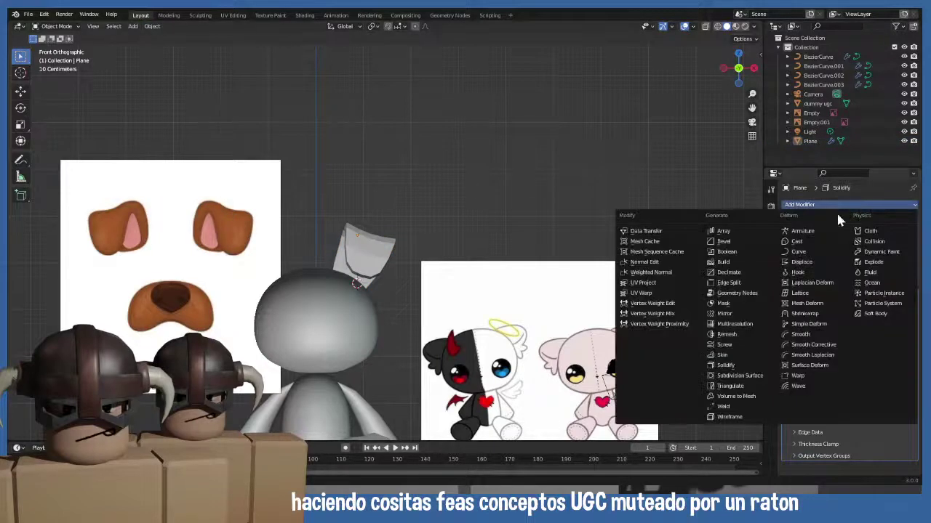
pyautogui.click(731, 243)
pyautogui.scroll(-5, 876, 394)
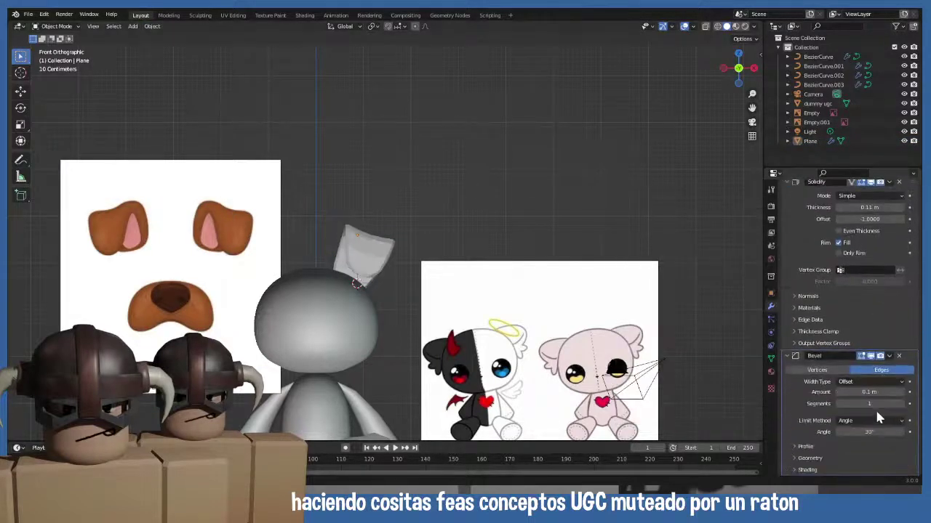
pyautogui.scroll(2, 401, 322)
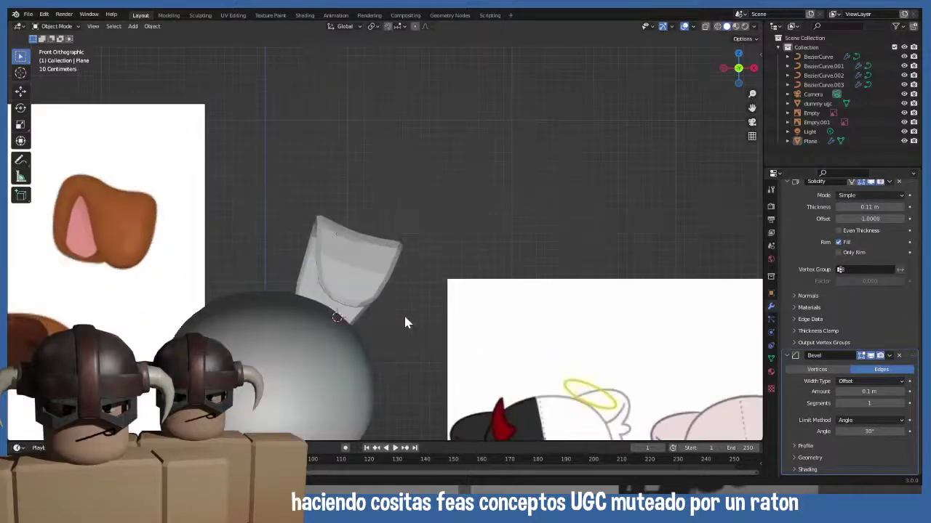
pyautogui.scroll(-2, 403, 322)
pyautogui.scroll(2, 404, 322)
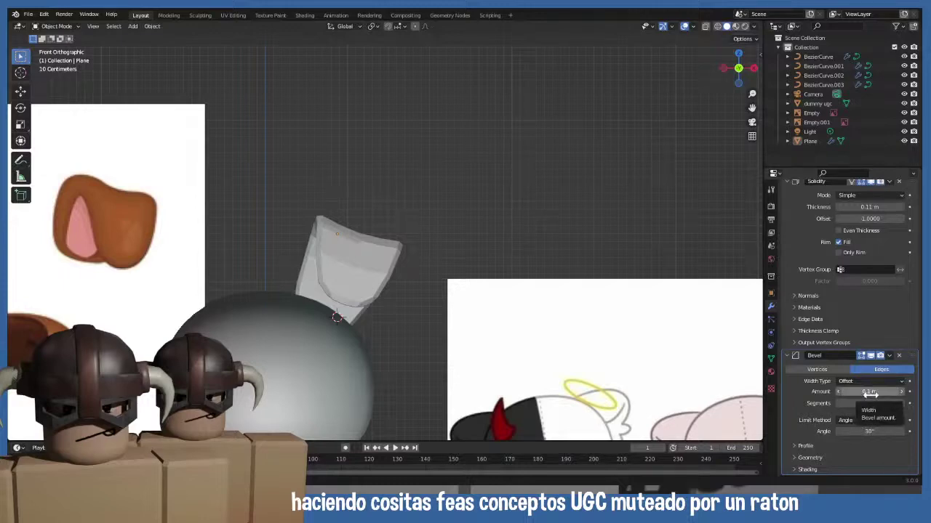
pyautogui.moveTo(870, 393); pyautogui.dragTo(831, 394)
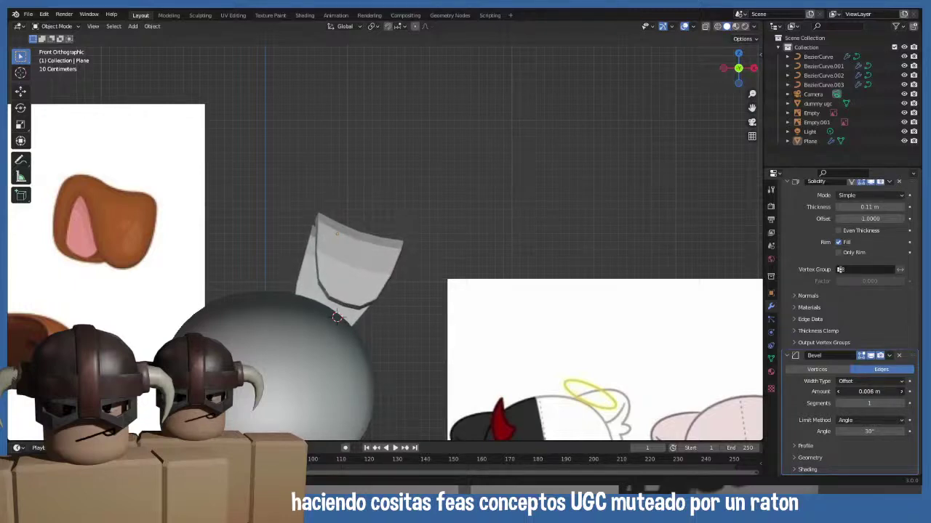
pyautogui.moveTo(831, 394); pyautogui.dragTo(834, 393)
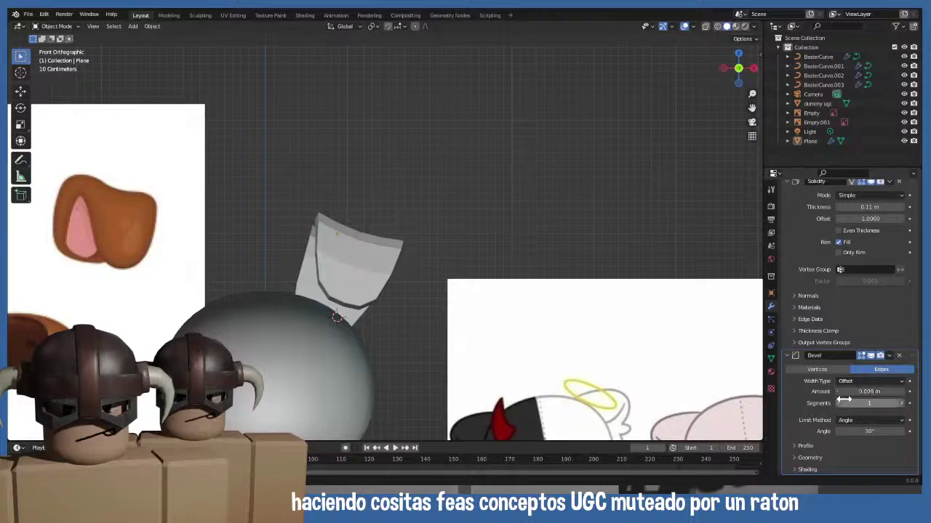
pyautogui.click(771, 359)
pyautogui.click(794, 387)
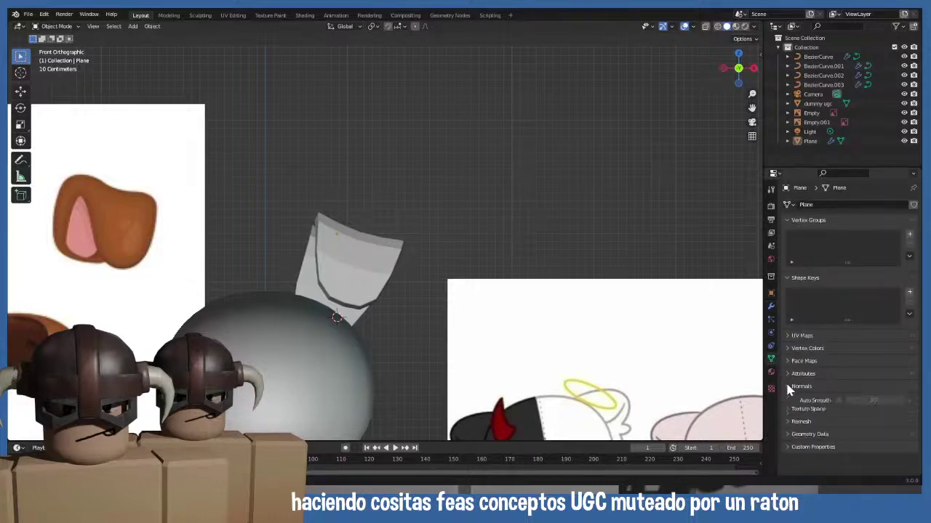
pyautogui.click(838, 401)
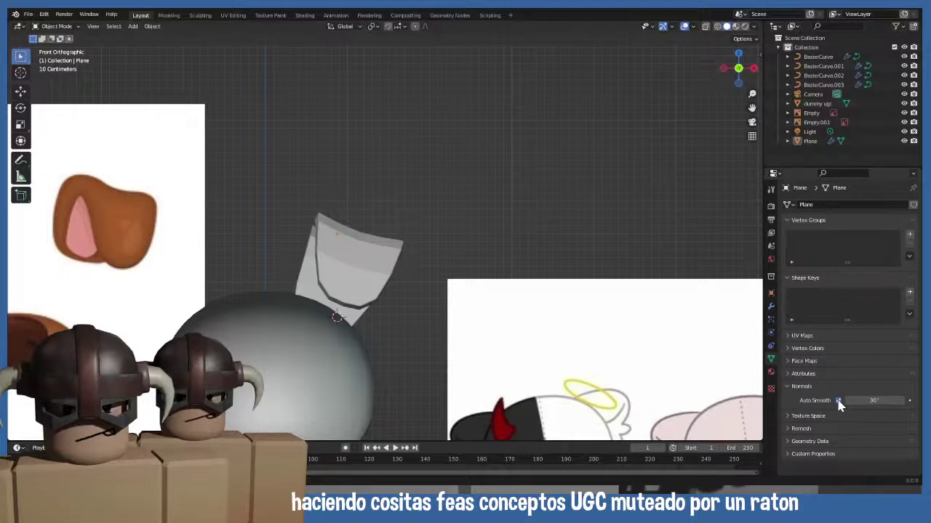
pyautogui.click(838, 401)
# - Select the ear on the bear's head and apply Shade Smooth to it
pyautogui.click(152, 26)
pyautogui.moveTo(208, 193)
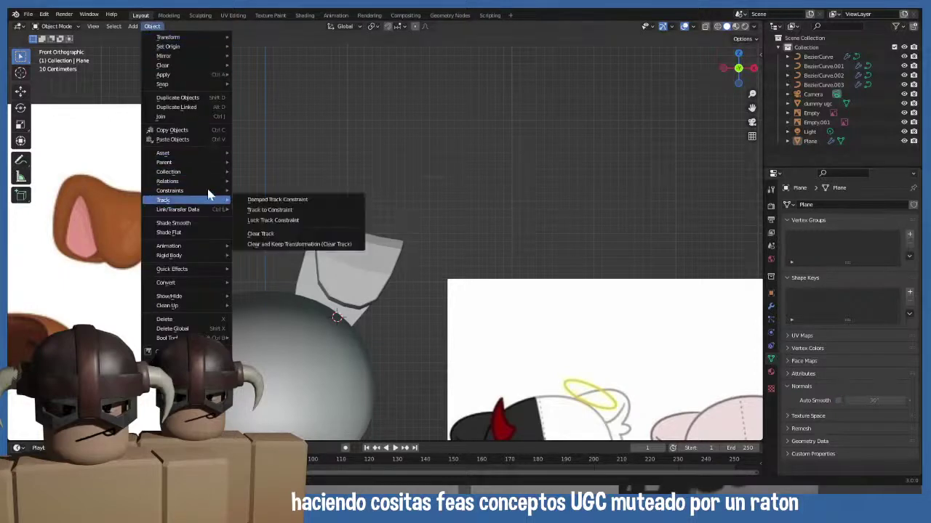
pyautogui.click(214, 223)
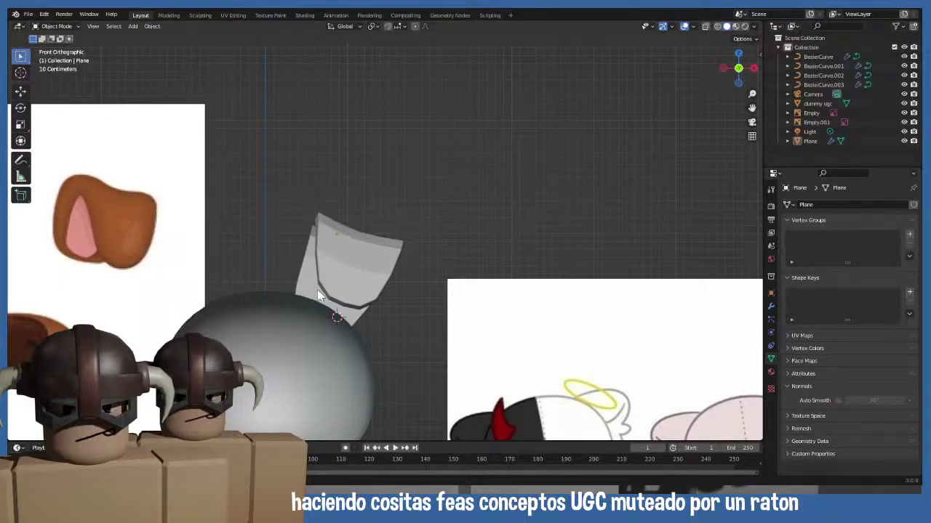
pyautogui.click(335, 245)
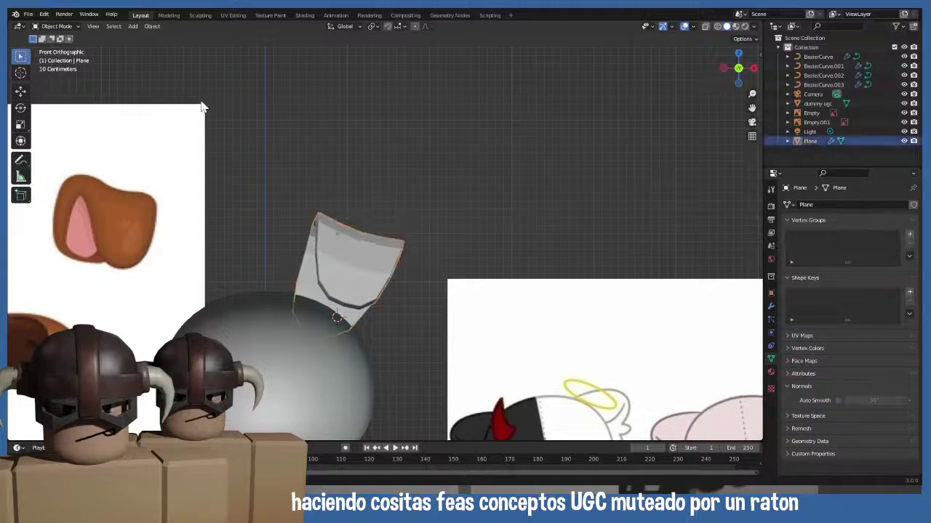
pyautogui.click(152, 26)
pyautogui.click(202, 225)
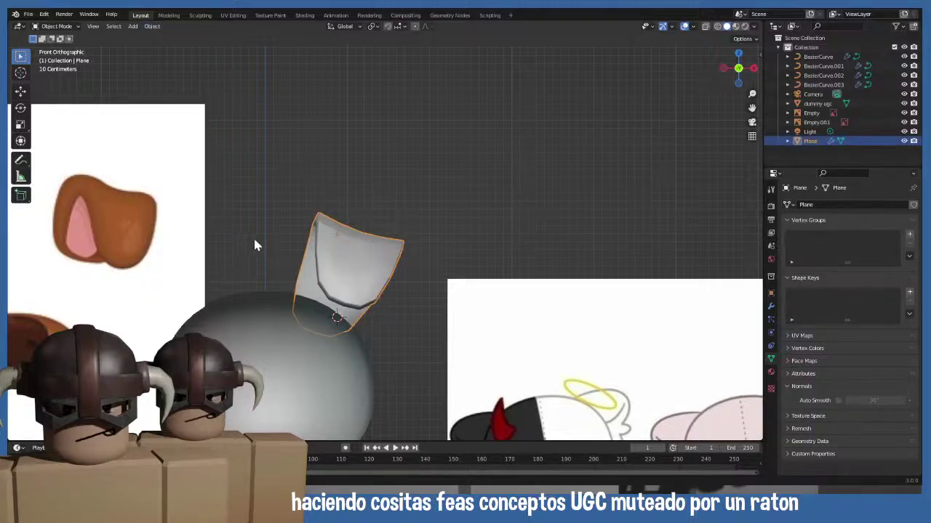
# - Shift the lengthwise edge on the inside of the ear's rear part slightly along the Y axis
pyautogui.moveTo(482, 309); pyautogui.dragTo(363, 271, button='middle')
pyautogui.press('Tab')
pyautogui.moveTo(427, 260); pyautogui.dragTo(338, 293, button='middle')
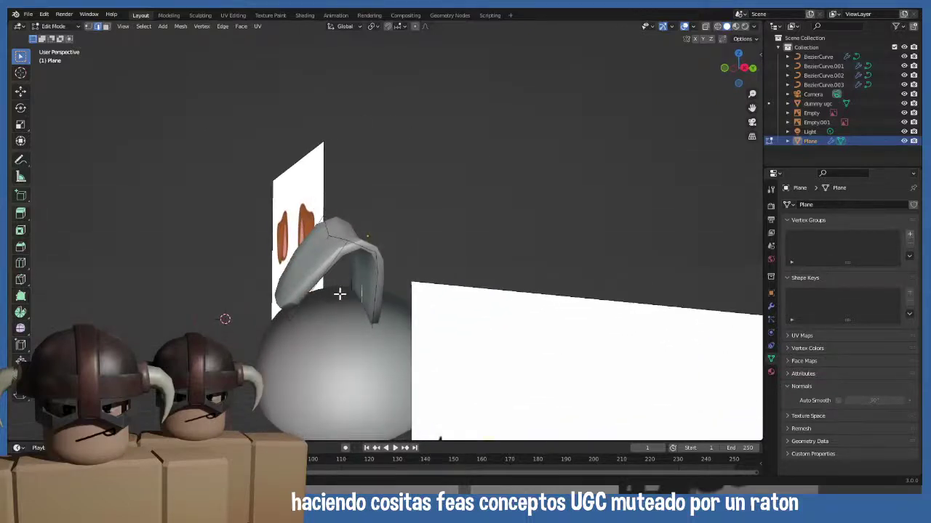
pyautogui.press('g')
pyautogui.press('y')
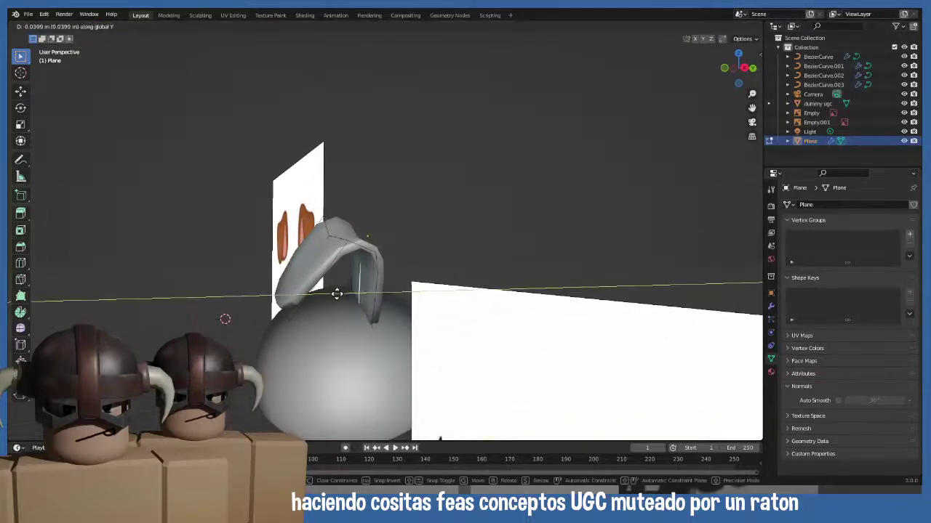
pyautogui.click(340, 298)
pyautogui.press('Tab')
pyautogui.moveTo(343, 302); pyautogui.dragTo(304, 304, button='middle')
pyautogui.press('KP_1')
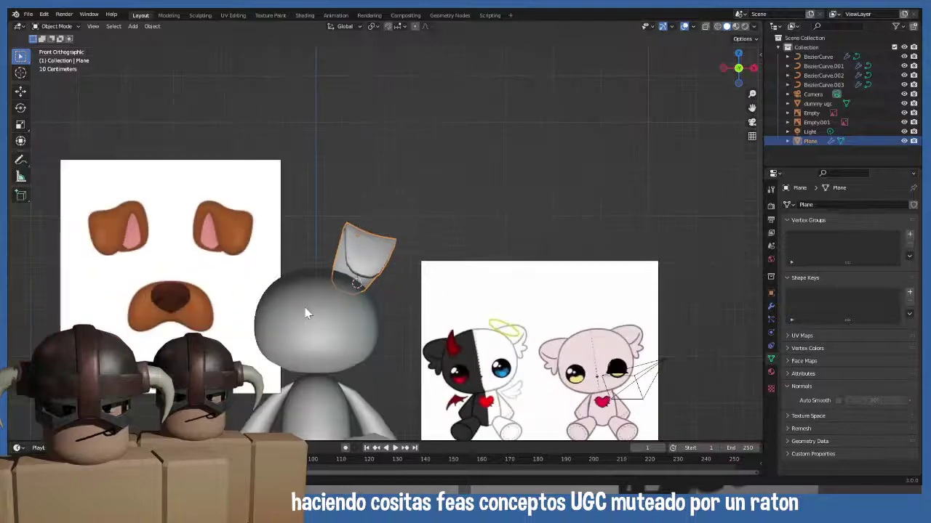
pyautogui.scroll(2, 364, 284)
pyautogui.press('Tab')
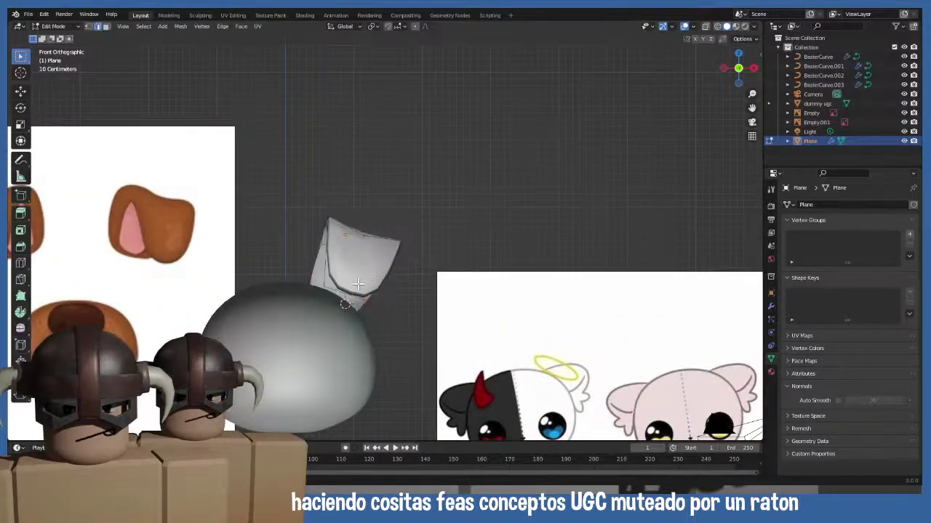
pyautogui.moveTo(358, 283); pyautogui.dragTo(307, 290, button='middle')
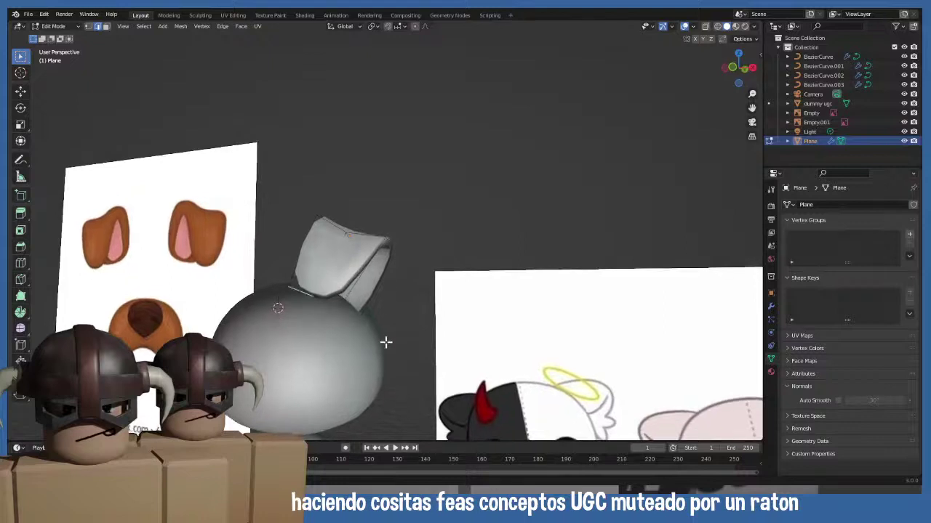
# - Scale the selected edges at the ear's base down to about 0.66
pyautogui.press('s')
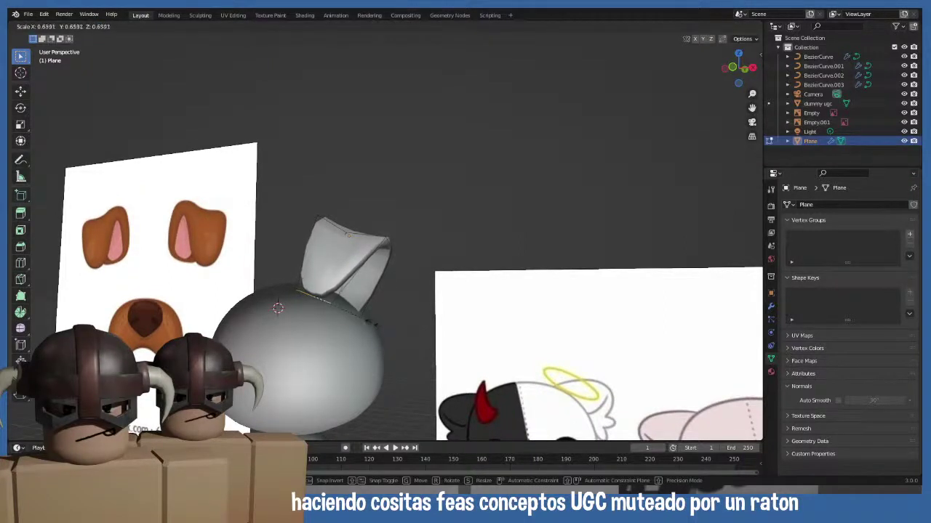
pyautogui.click(368, 320)
pyautogui.press('Tab')
pyautogui.press('KP_1')
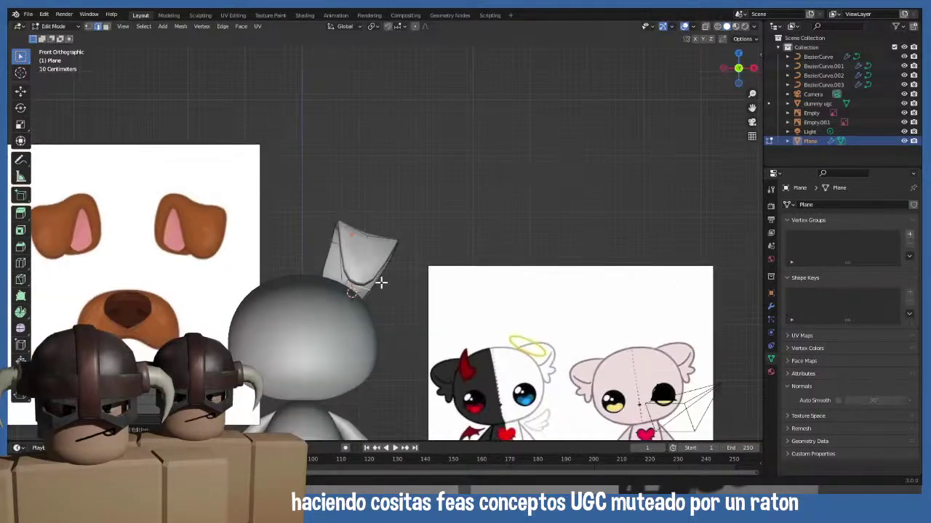
pyautogui.moveTo(380, 276); pyautogui.dragTo(406, 291, button='middle')
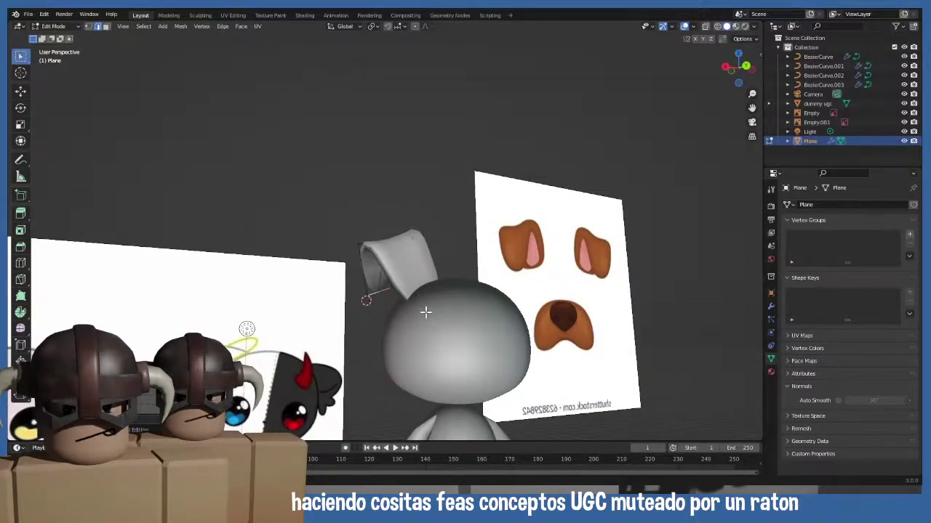
pyautogui.press('s')
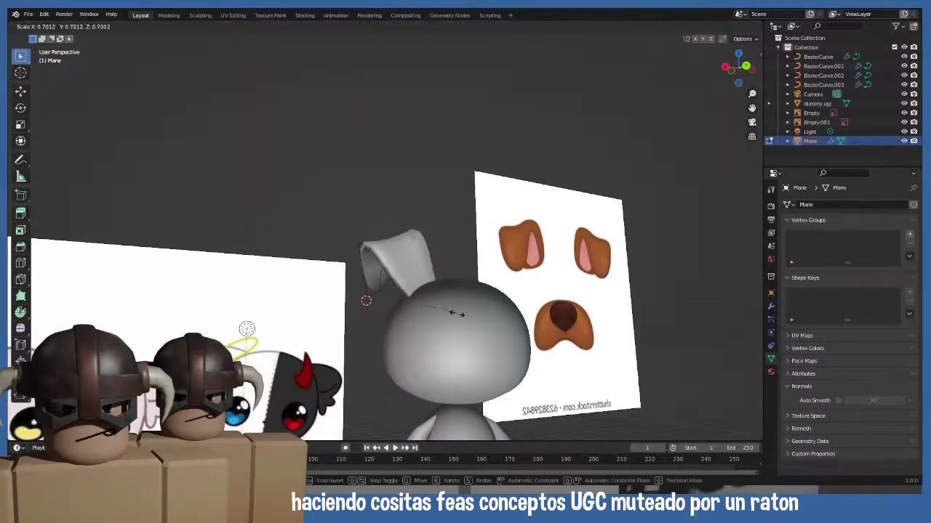
pyautogui.rightClick(458, 314)
# - Narrow the rear part of the ear by scaling down the selected edges on its inner side
pyautogui.moveTo(458, 314); pyautogui.dragTo(410, 266, button='middle')
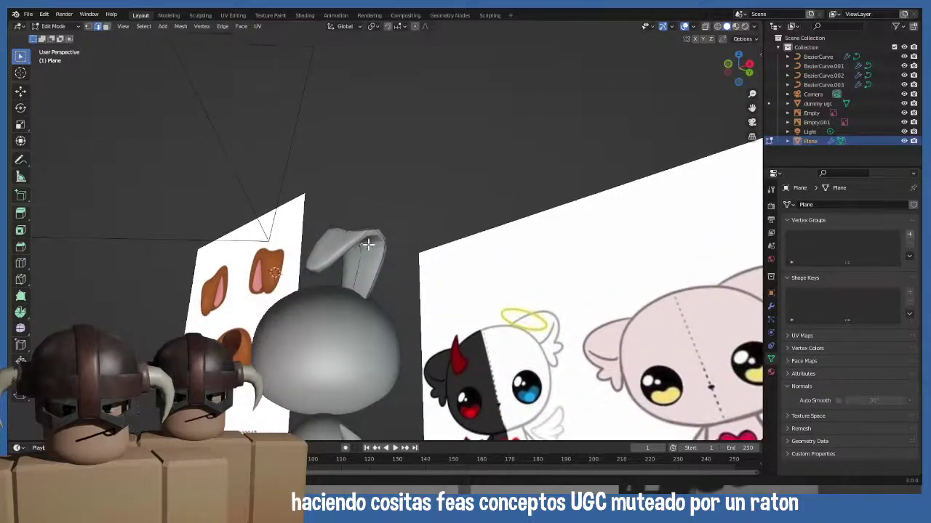
pyautogui.press('s')
pyautogui.click(389, 282)
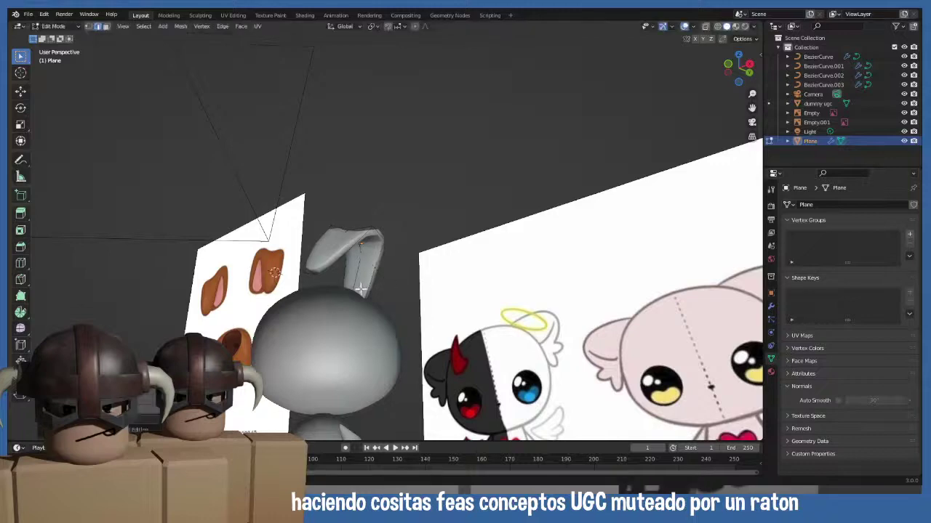
pyautogui.press('KP_1')
pyautogui.press('Tab')
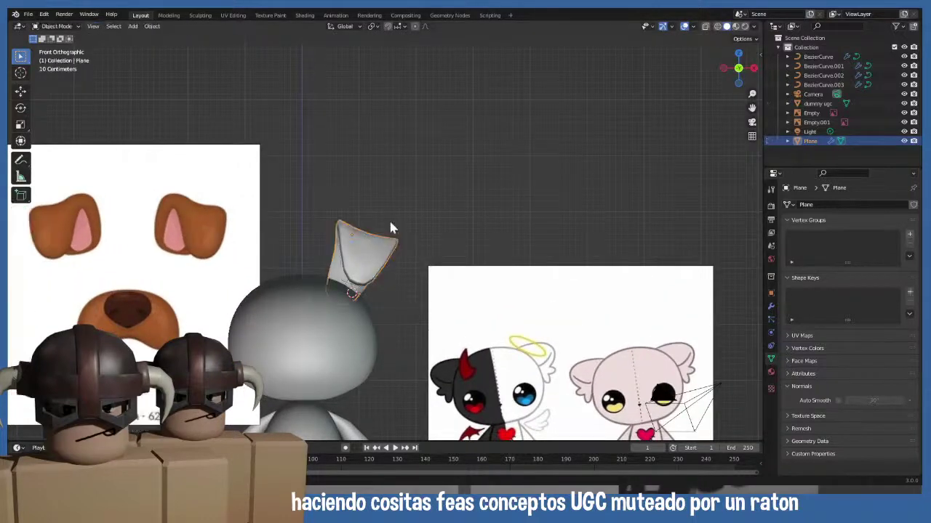
pyautogui.press('Tab')
# - Scale the edges along the ear's top fold to about 0.72 and finish editing the ear
pyautogui.moveTo(339, 235); pyautogui.dragTo(436, 256, button='middle')
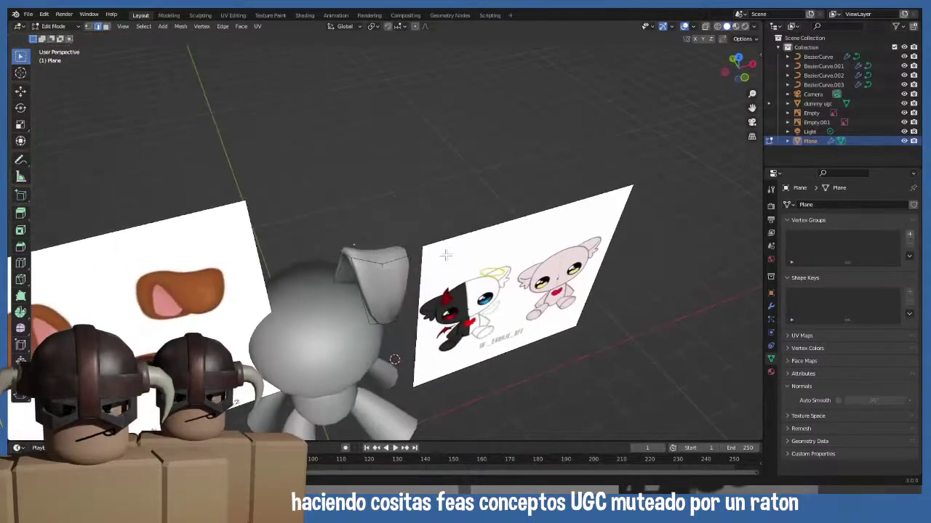
pyautogui.press('s')
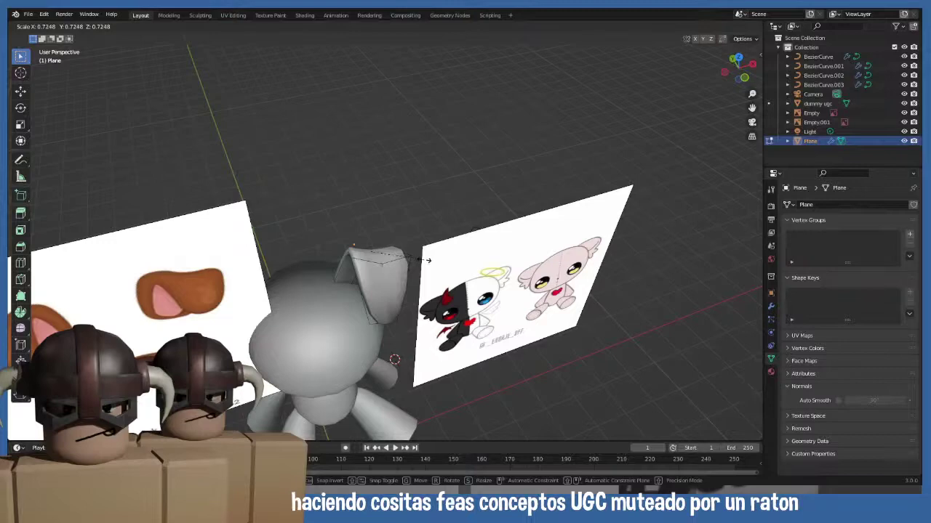
pyautogui.click(430, 256)
pyautogui.moveTo(430, 259); pyautogui.dragTo(306, 298, button='middle')
pyautogui.press('KP_1')
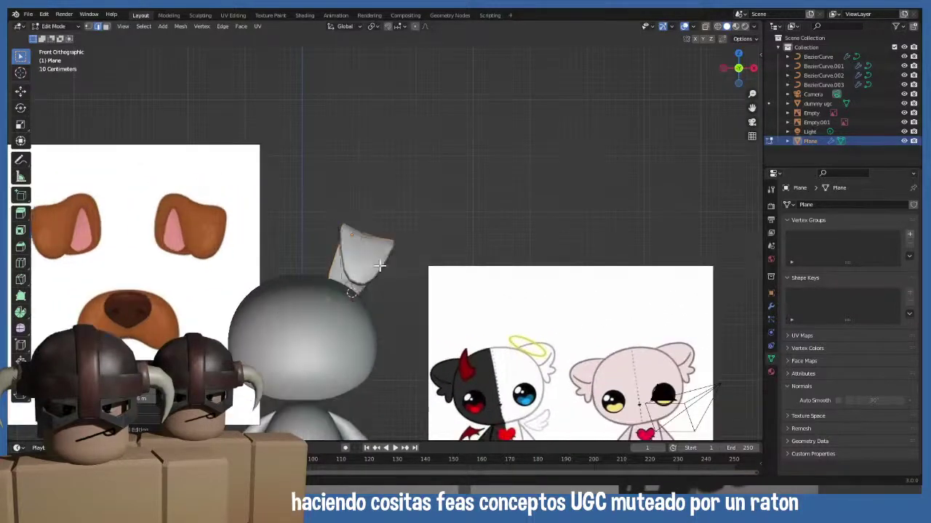
pyautogui.press('Tab')
pyautogui.click(374, 204)
pyautogui.keyDown('shift'); pyautogui.moveTo(357, 336); pyautogui.dragTo(363, 274, button='middle'); pyautogui.keyUp('shift')
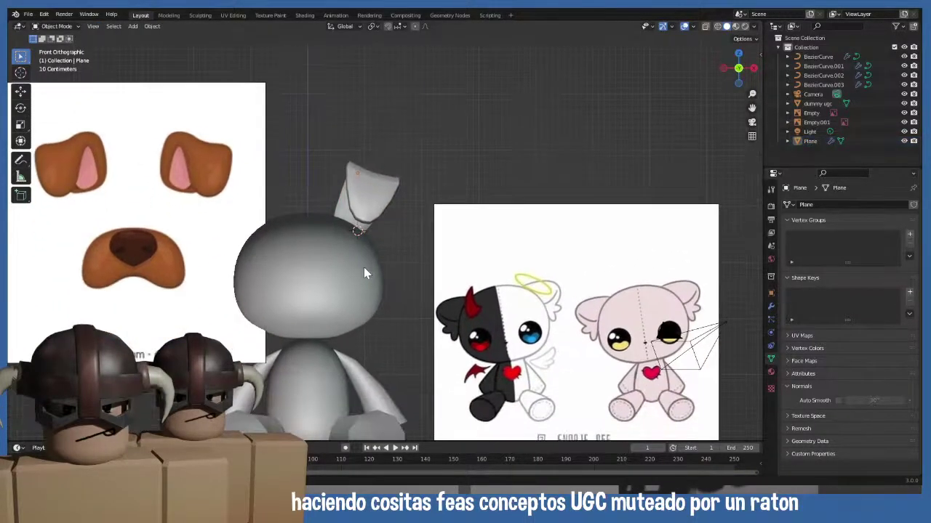
pyautogui.press('Tab')
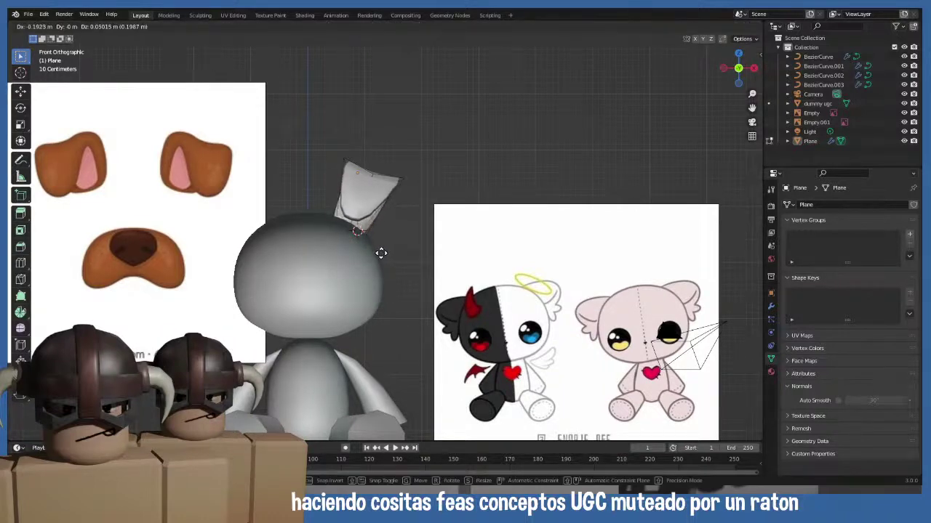
pyautogui.press('Tab')
# - Add a Mirror modifier on the X axis to the ear, using the bear's head as the mirror object
pyautogui.scroll(-3, 388, 325)
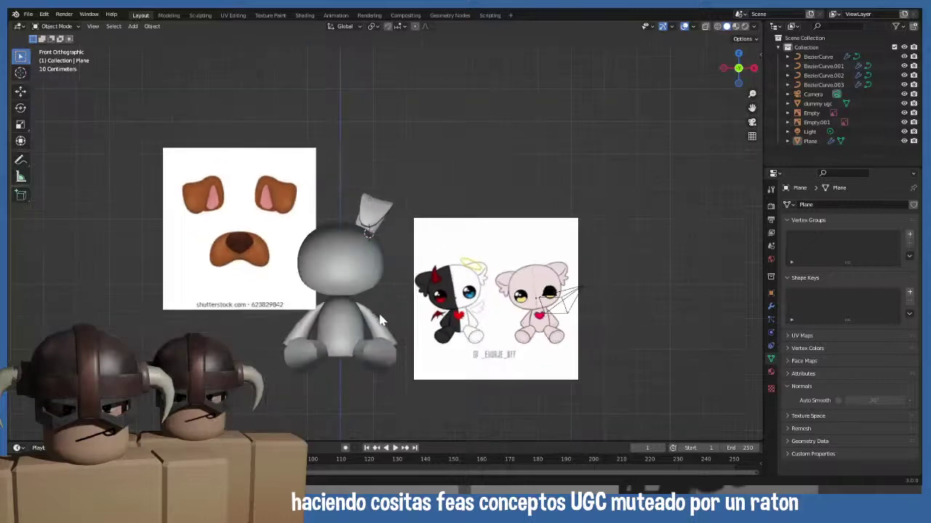
pyautogui.scroll(2, 372, 309)
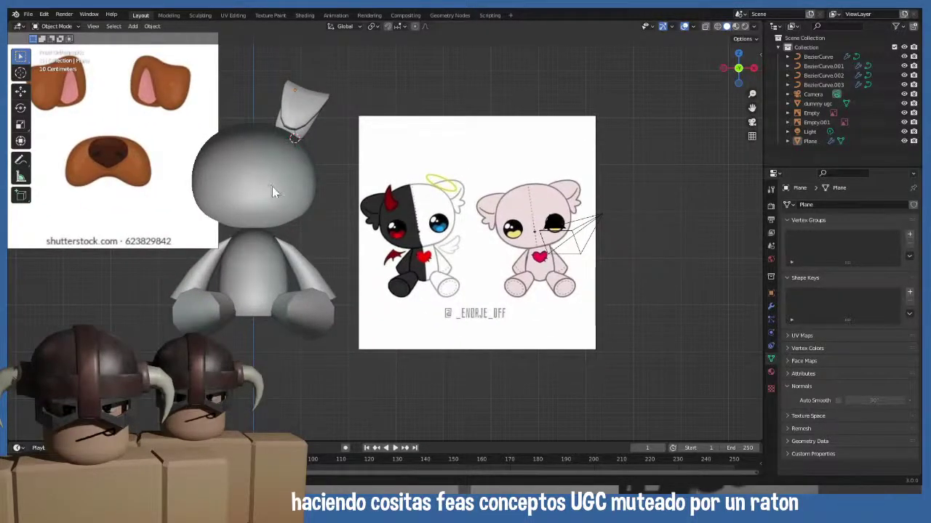
pyautogui.click(319, 92)
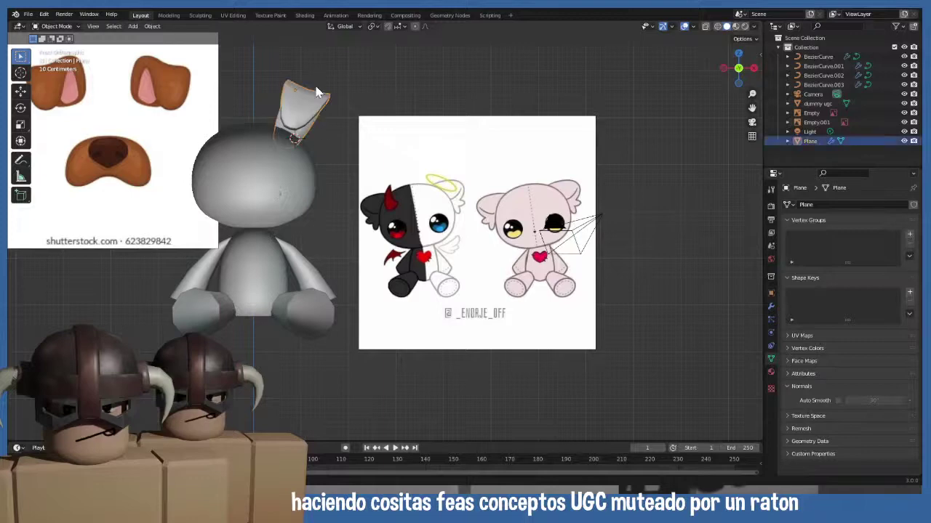
pyautogui.click(771, 306)
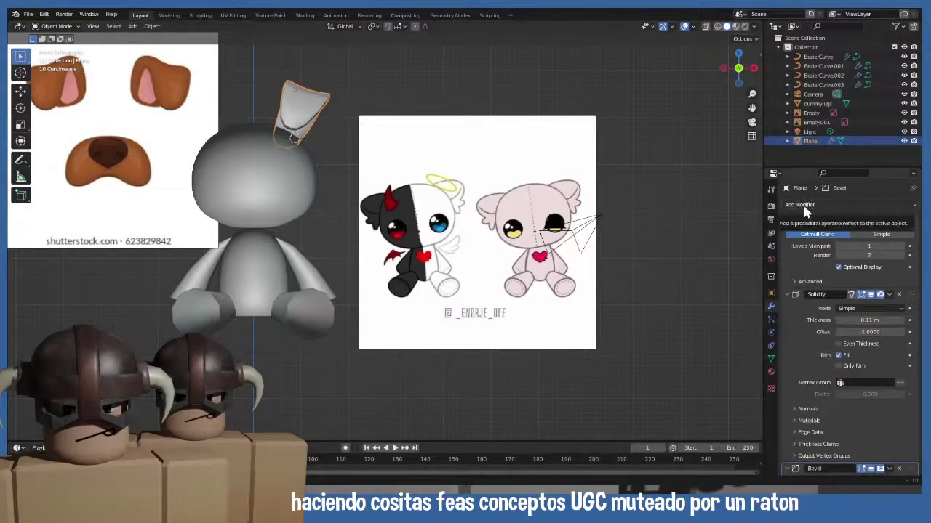
pyautogui.click(803, 206)
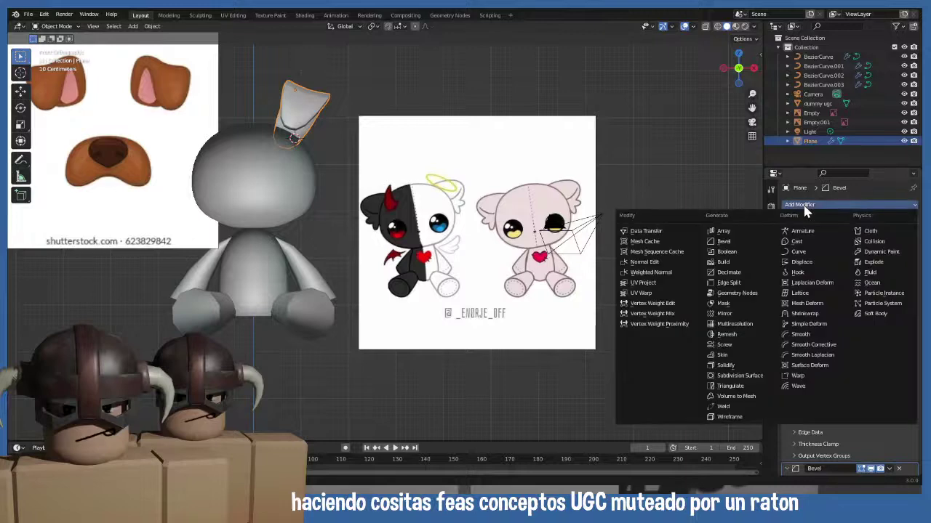
pyautogui.click(725, 314)
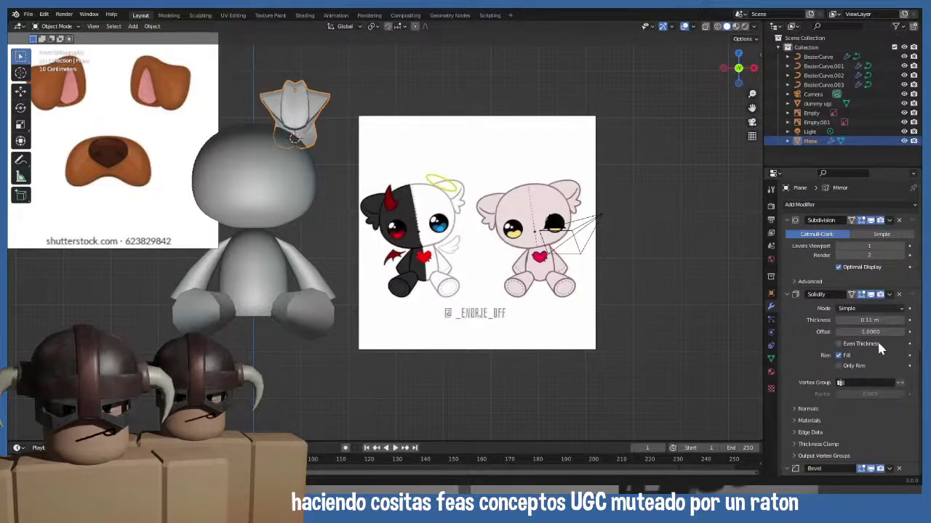
pyautogui.scroll(-7, 893, 396)
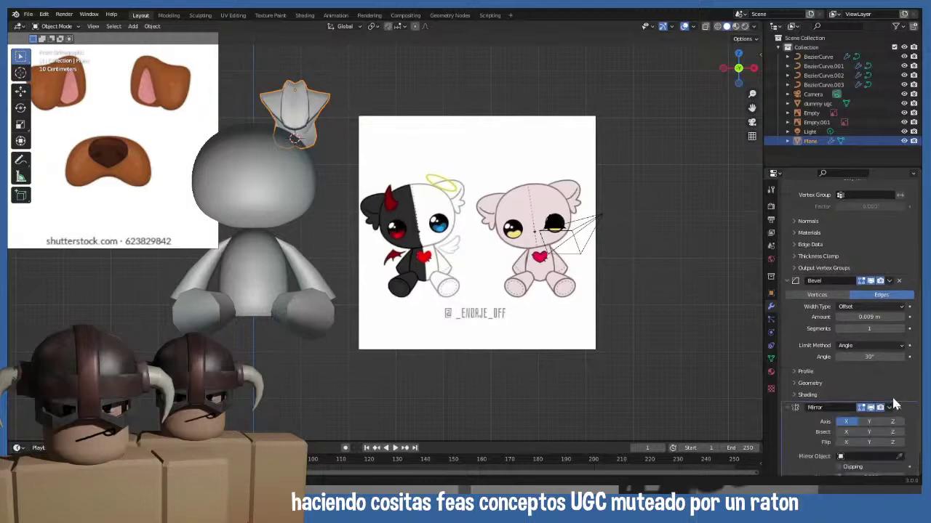
pyautogui.click(899, 424)
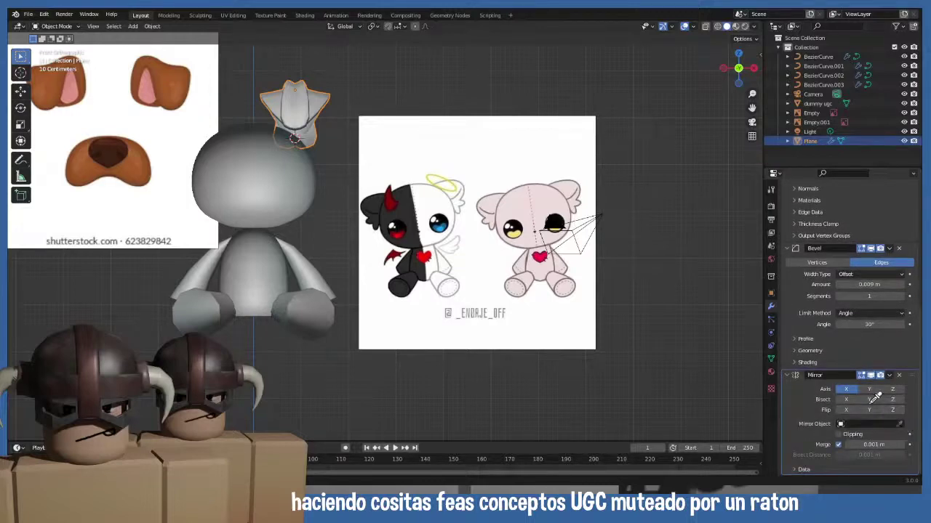
pyautogui.click(289, 187)
pyautogui.click(348, 103)
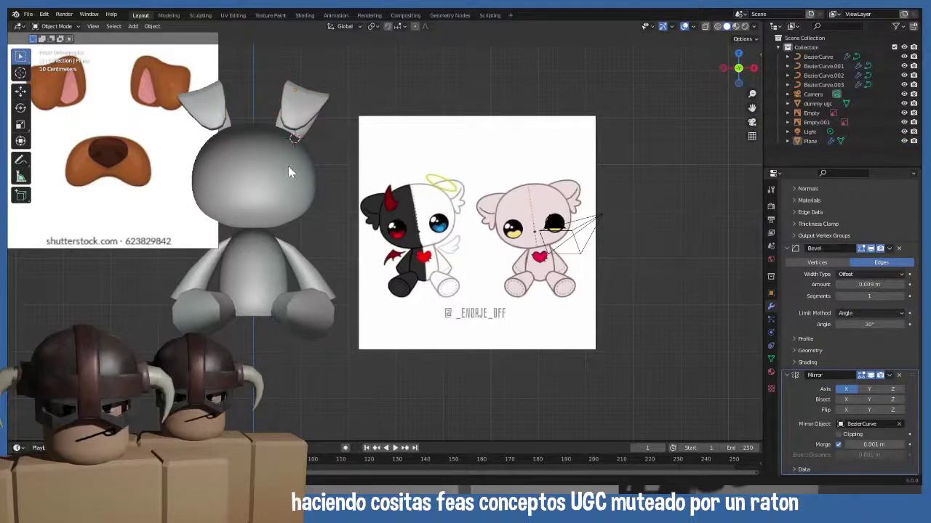
# - Move the dog ears reference image up and away from the bear so it does not overlap the mirrored ear
pyautogui.keyDown('shift'); pyautogui.moveTo(288, 166); pyautogui.dragTo(506, 217, button='middle'); pyautogui.keyUp('shift')
pyautogui.click(296, 195)
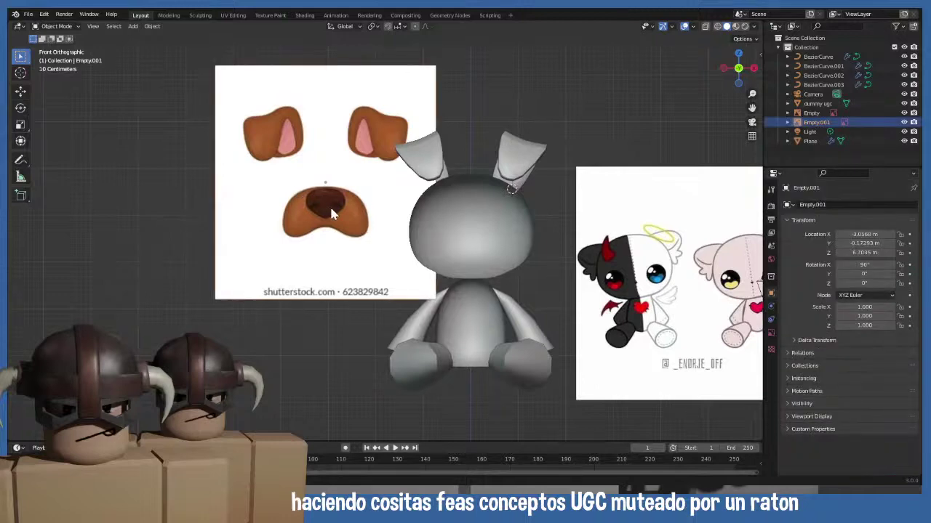
pyautogui.press('g')
pyautogui.click(237, 170)
pyautogui.keyDown('shift'); pyautogui.moveTo(386, 249); pyautogui.dragTo(308, 253, button='middle'); pyautogui.keyUp('shift')
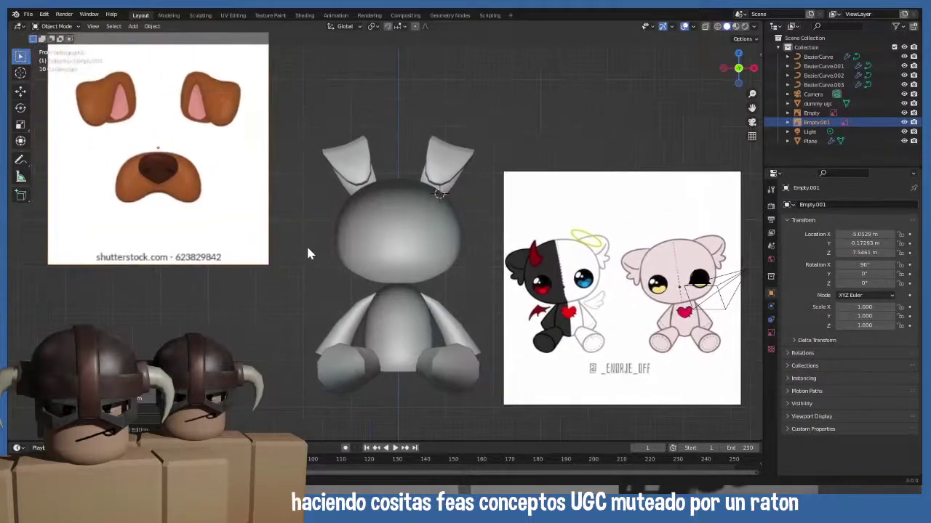
# - Edit the ear's mesh with the Solidify modifier's viewport display switched off
pyautogui.click(426, 167)
pyautogui.press('Tab')
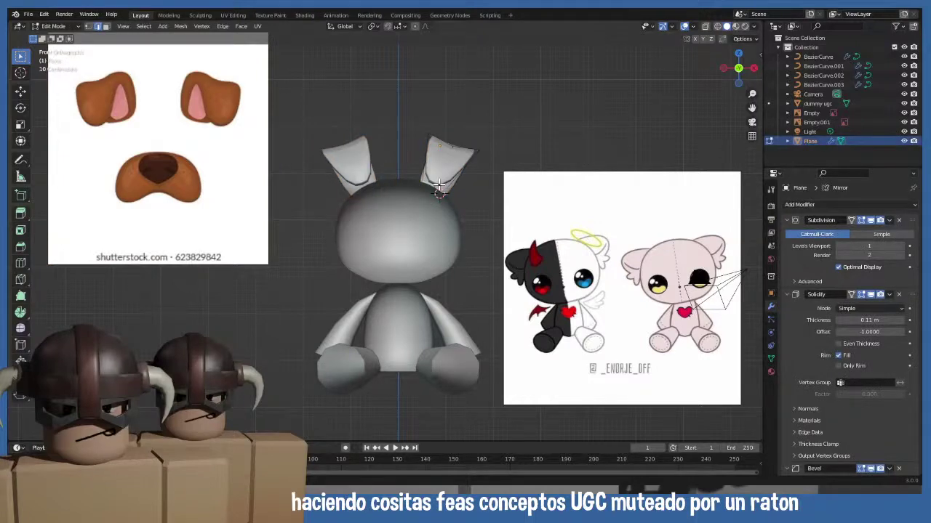
pyautogui.moveTo(445, 194); pyautogui.dragTo(415, 231, button='middle')
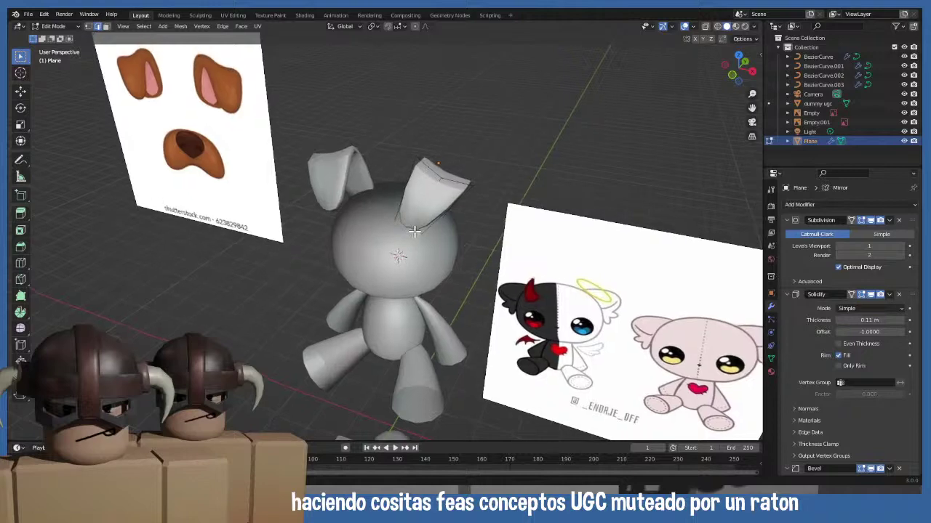
pyautogui.click(870, 295)
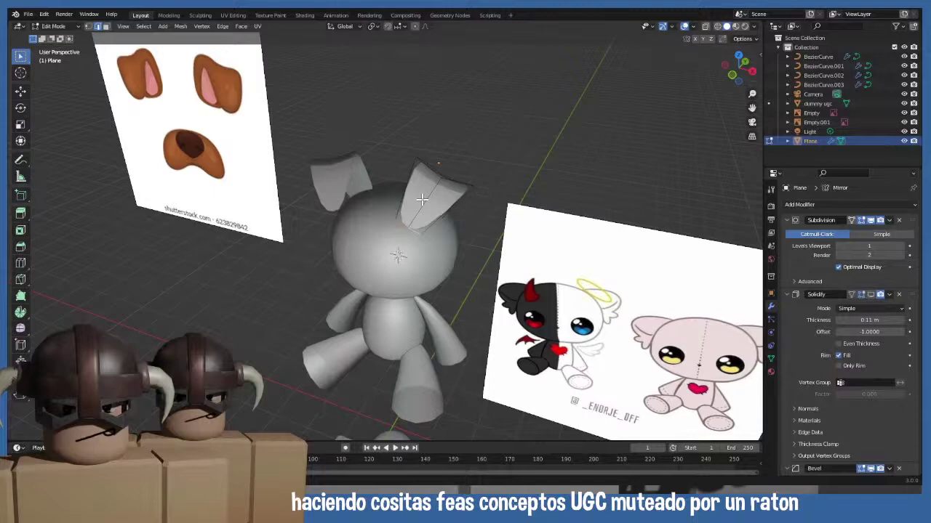
# - Move the crosswise edge in the middle of the ear's front flap outward and rotate it clockwise in the top view
pyautogui.click(419, 199)
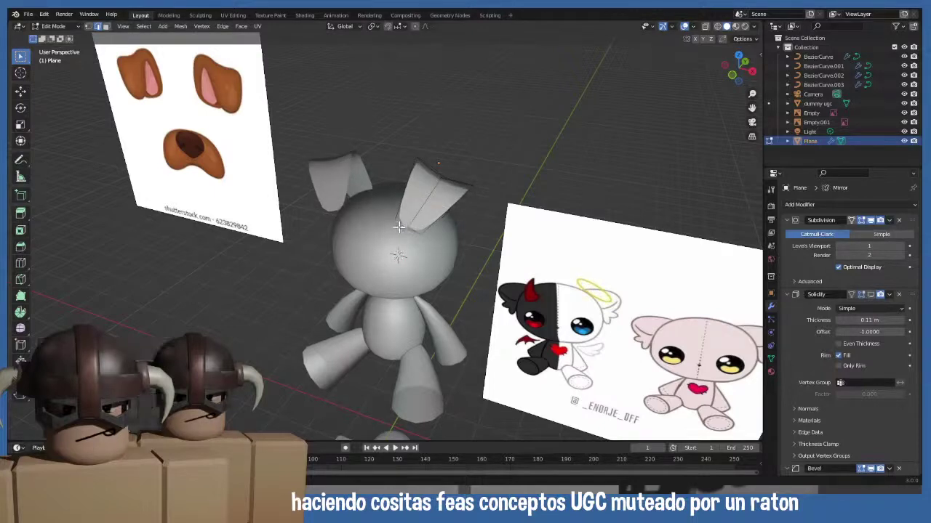
pyautogui.press('KP_7')
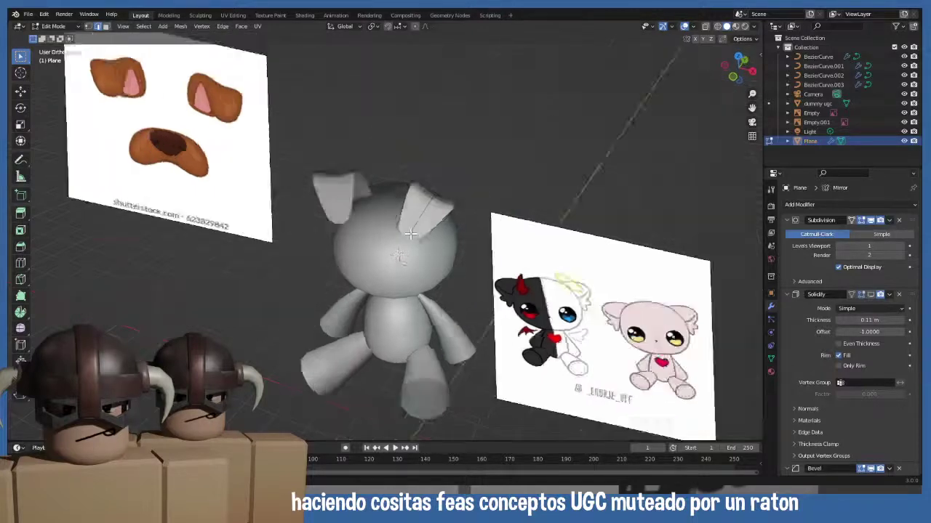
pyautogui.press('g')
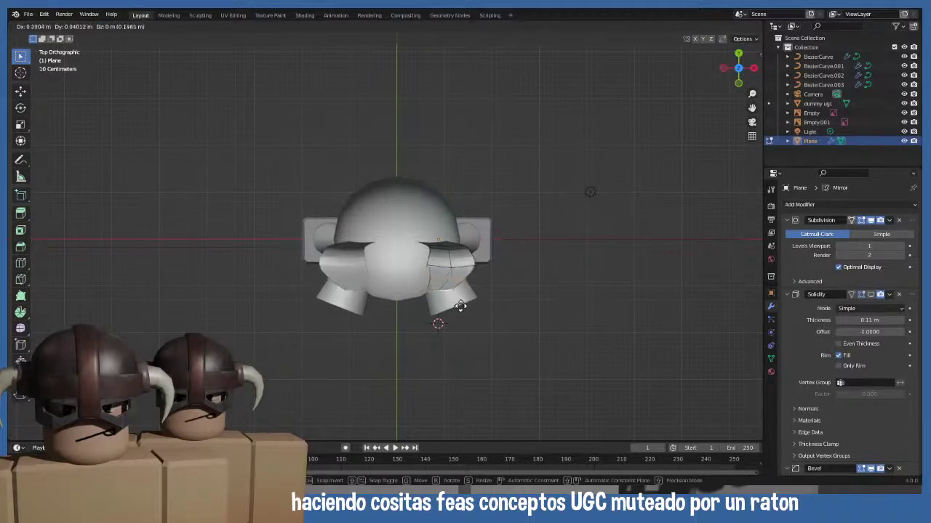
pyautogui.click(466, 301)
pyautogui.press('g')
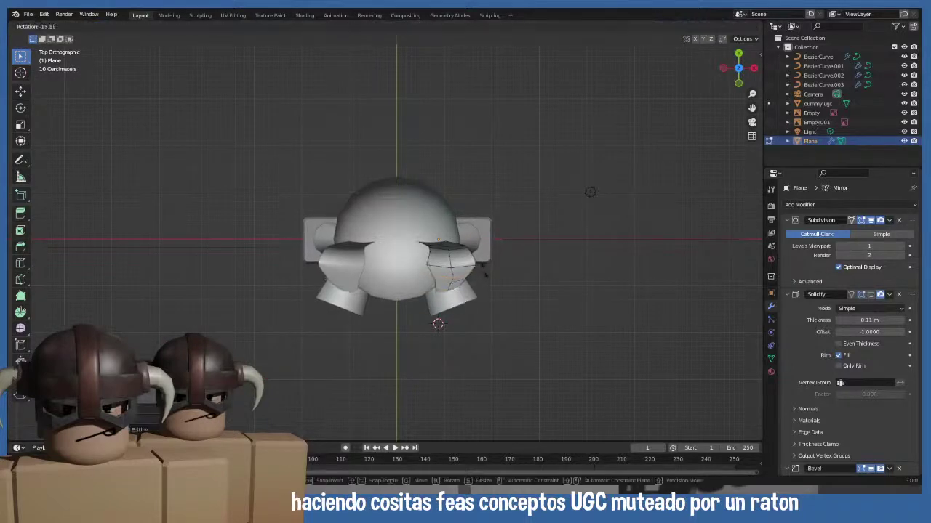
pyautogui.click(479, 267)
# - Rotate the front flap's crosswise edge further clockwise, then move it about 0.11 m along X and -0.04 m along Y
pyautogui.press('KP_1')
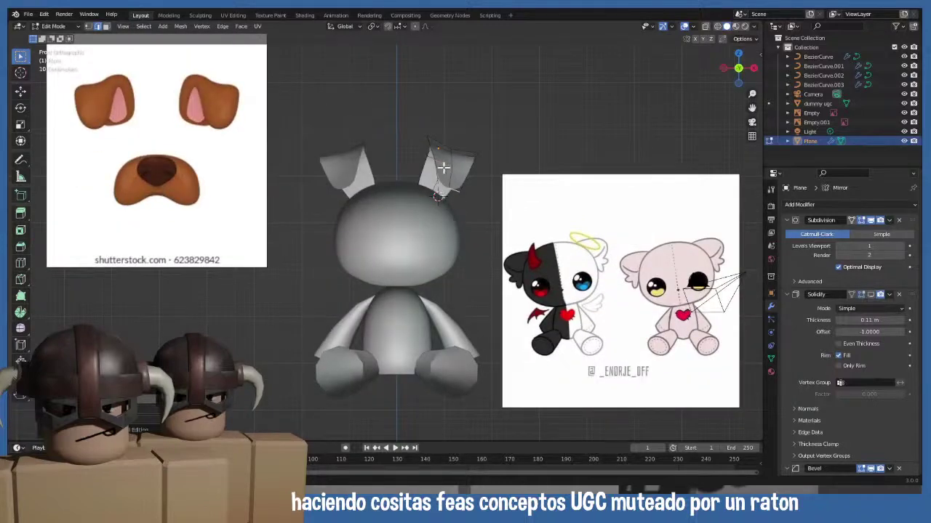
pyautogui.moveTo(459, 170); pyautogui.dragTo(454, 297, button='middle')
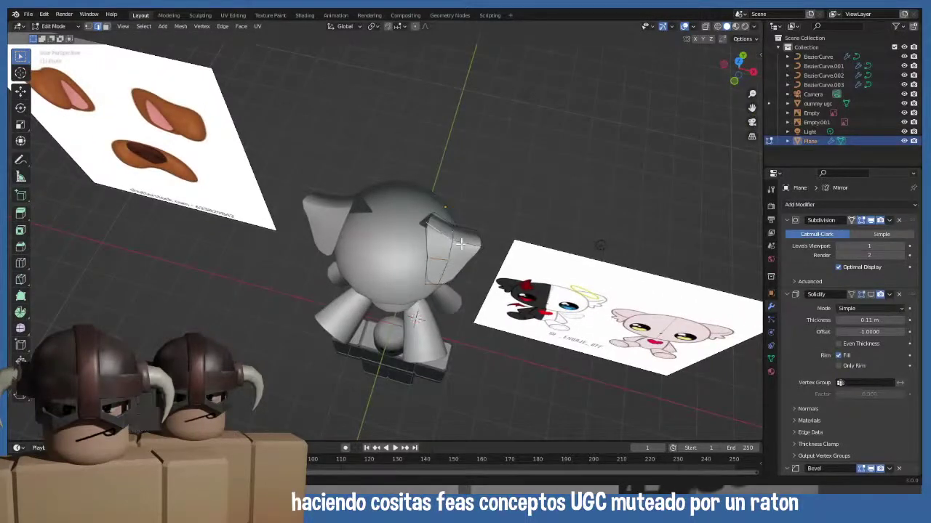
pyautogui.press('KP_7')
pyautogui.press('r')
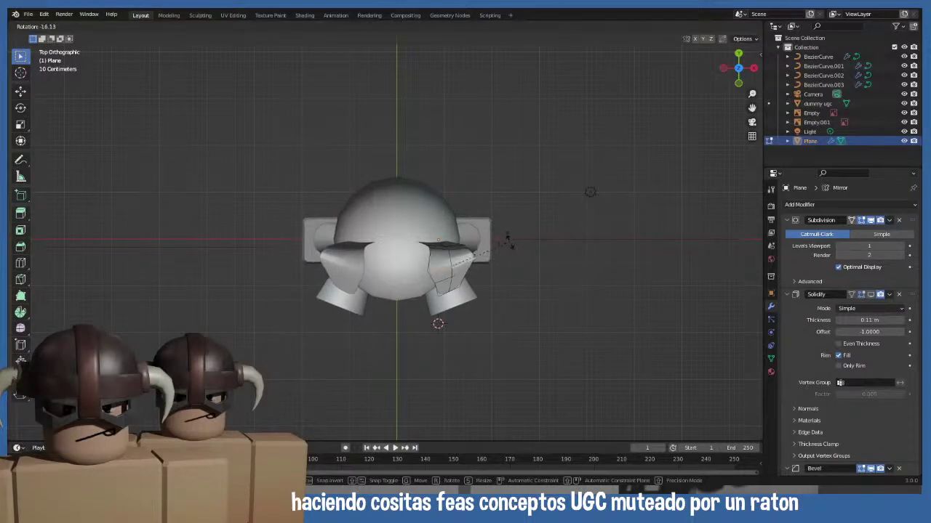
pyautogui.click(498, 263)
pyautogui.press('g')
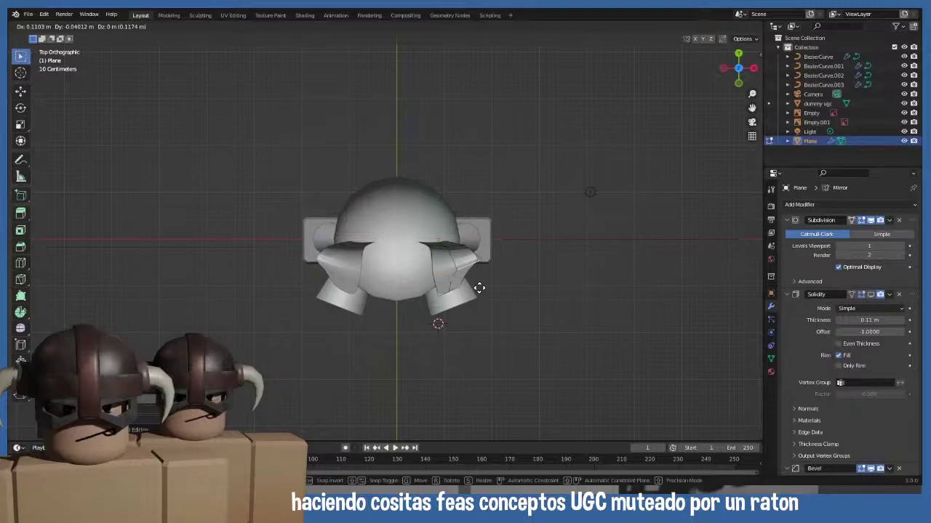
pyautogui.click(480, 288)
pyautogui.press('Tab')
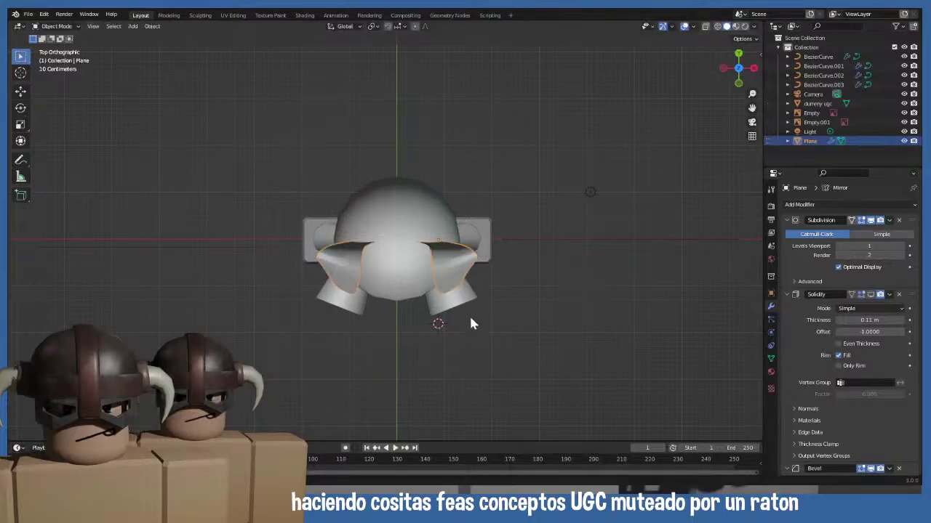
# - Examine the mirrored ears in perspective and front views, and compare the bear's head with the muzzle on the dog ears reference
pyautogui.moveTo(470, 324); pyautogui.dragTo(451, 223, button='middle')
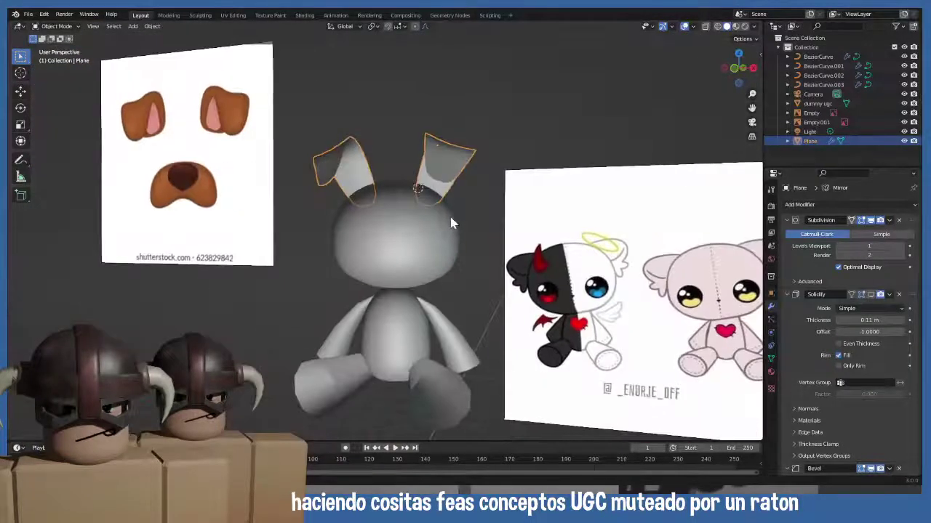
pyautogui.moveTo(521, 268); pyautogui.dragTo(469, 256, button='middle')
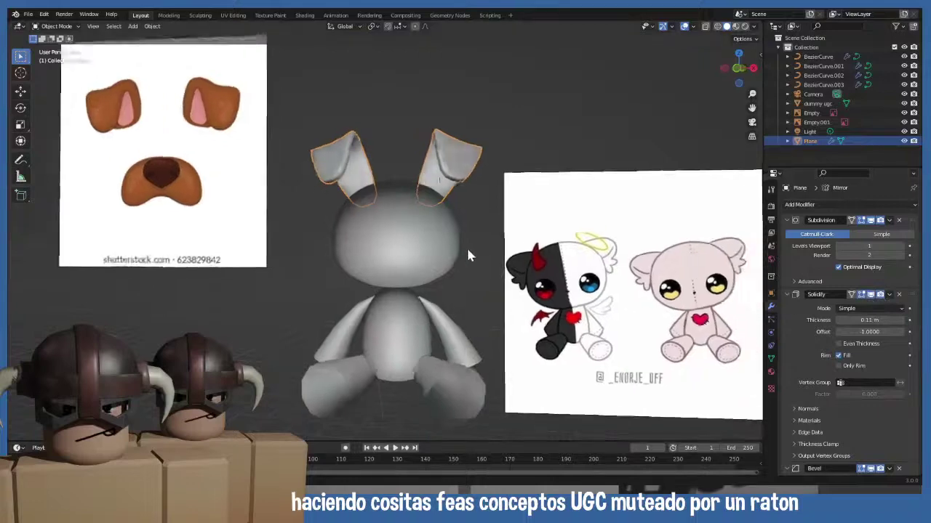
pyautogui.press('KP_1')
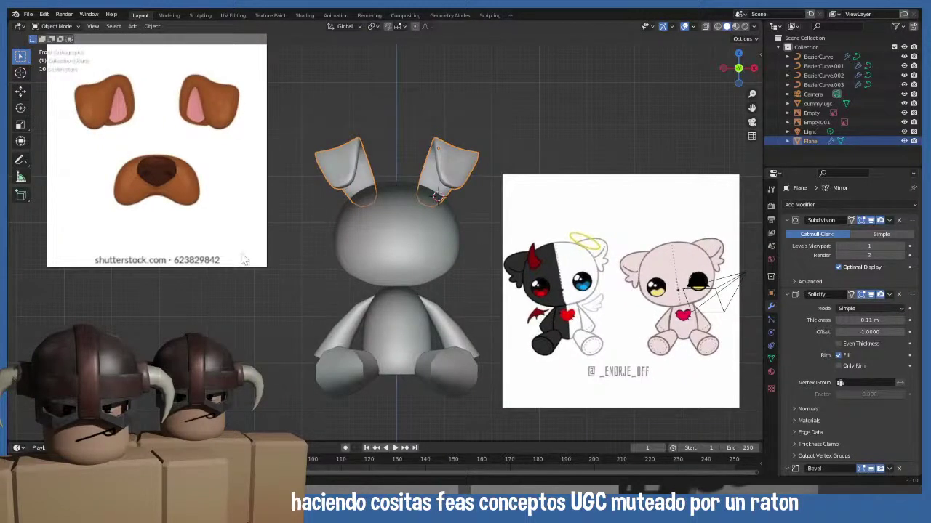
pyautogui.click(255, 311)
pyautogui.keyDown('shift'); pyautogui.moveTo(255, 311); pyautogui.dragTo(215, 290, button='middle'); pyautogui.keyUp('shift')
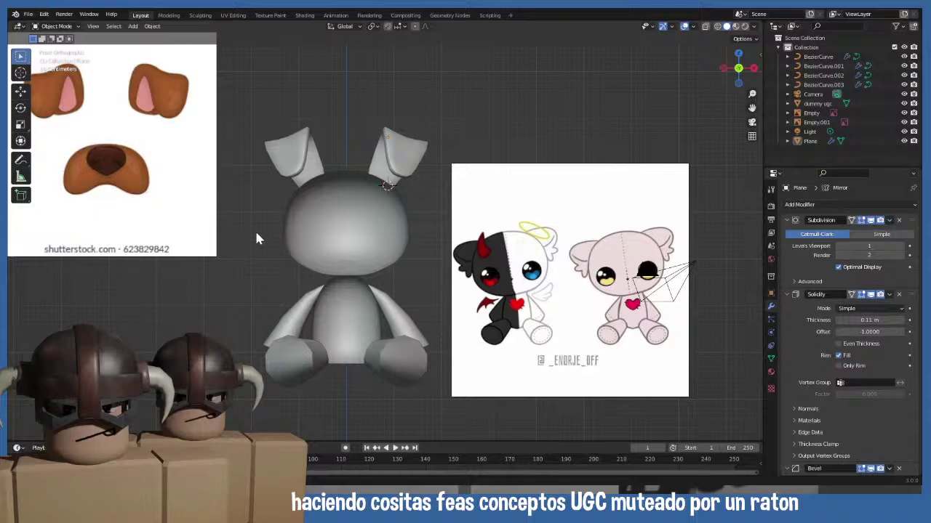
pyautogui.click(374, 242)
pyautogui.scroll(3, 177, 275)
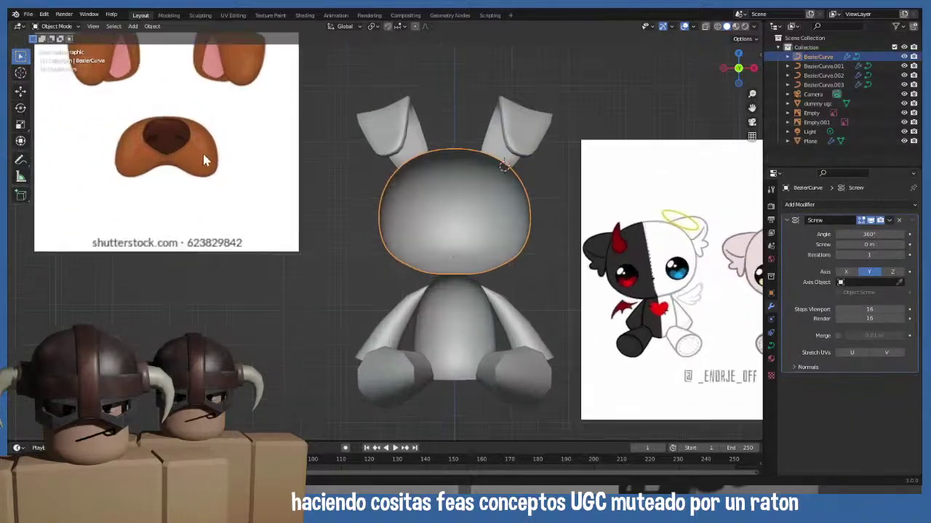
pyautogui.scroll(6, 204, 160)
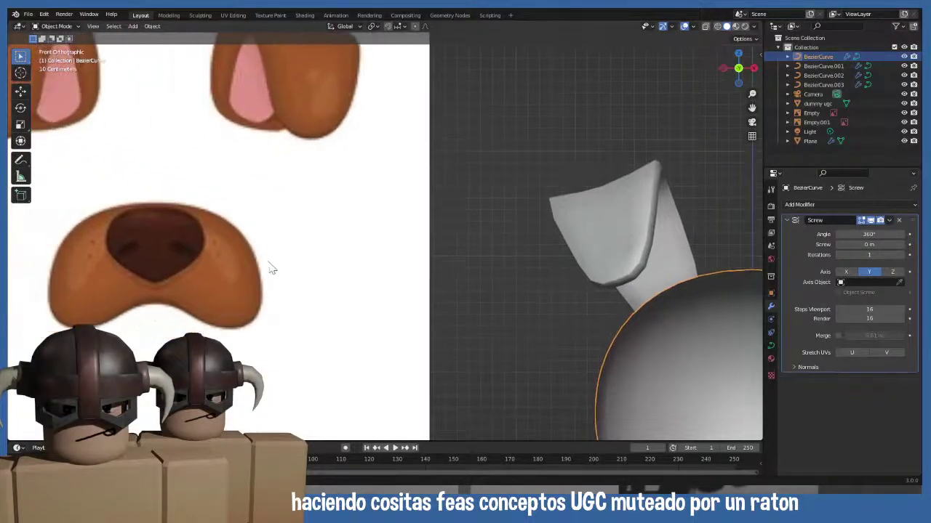
pyautogui.keyDown('shift'); pyautogui.moveTo(269, 268); pyautogui.dragTo(71, 169, button='middle'); pyautogui.keyUp('shift')
pyautogui.keyDown('shift'); pyautogui.moveTo(373, 285); pyautogui.dragTo(196, 192, button='middle'); pyautogui.keyUp('shift')
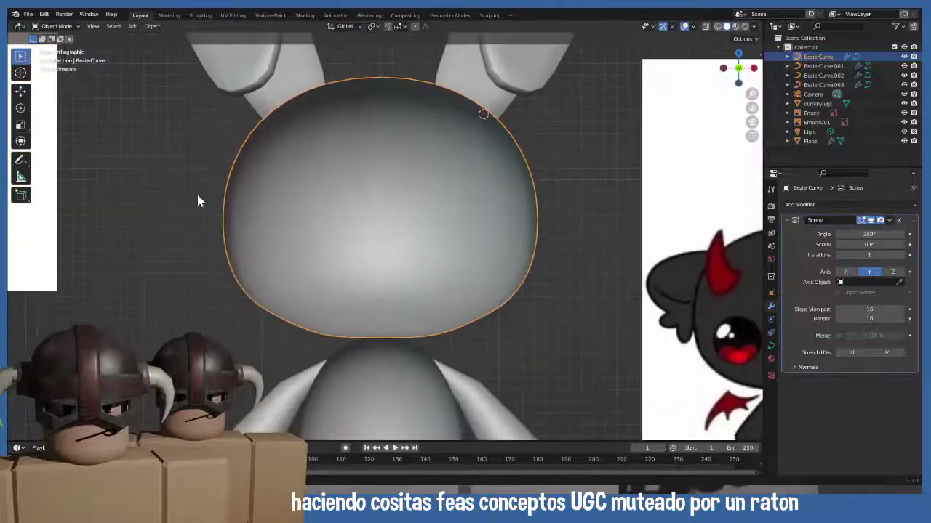
pyautogui.scroll(-5, 334, 236)
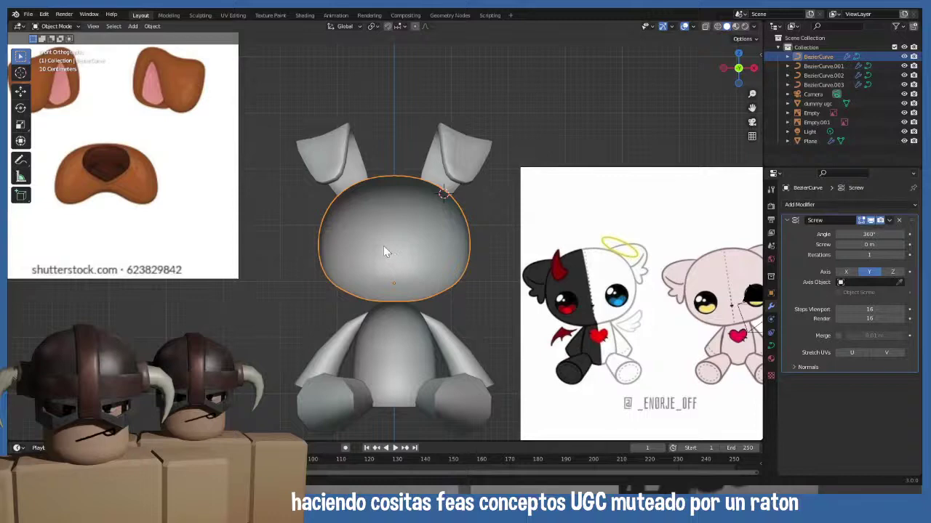
# - Reset the 3D cursor to the world origin and add a mesh circle there
pyautogui.hotkey('shift', 'a')
pyautogui.scroll(-5, 248, 320)
pyautogui.scroll(9, 374, 214)
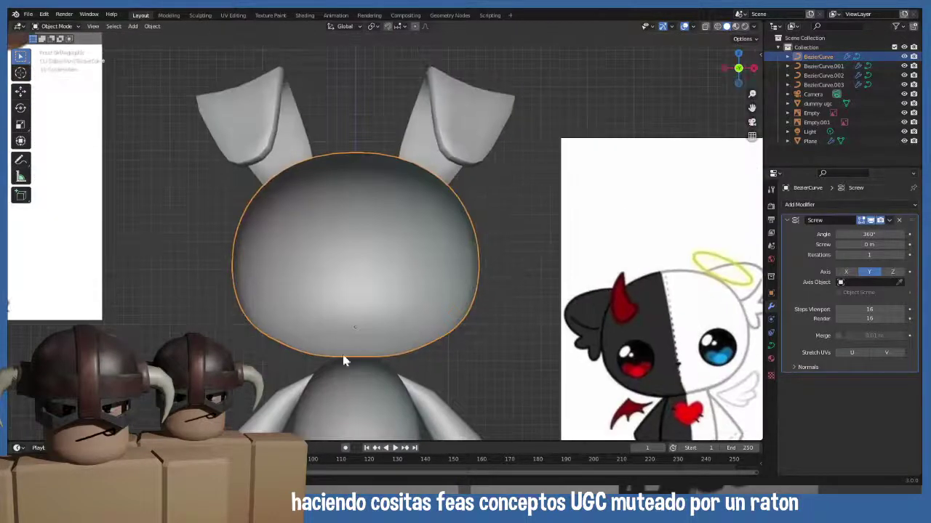
pyautogui.scroll(-6, 369, 320)
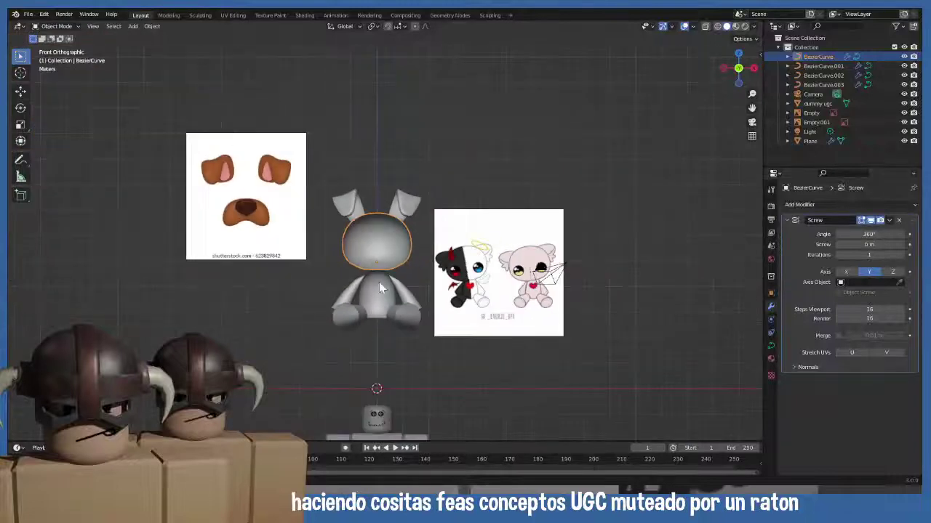
pyautogui.hotkey('shift', 'a')
pyautogui.moveTo(379, 260)
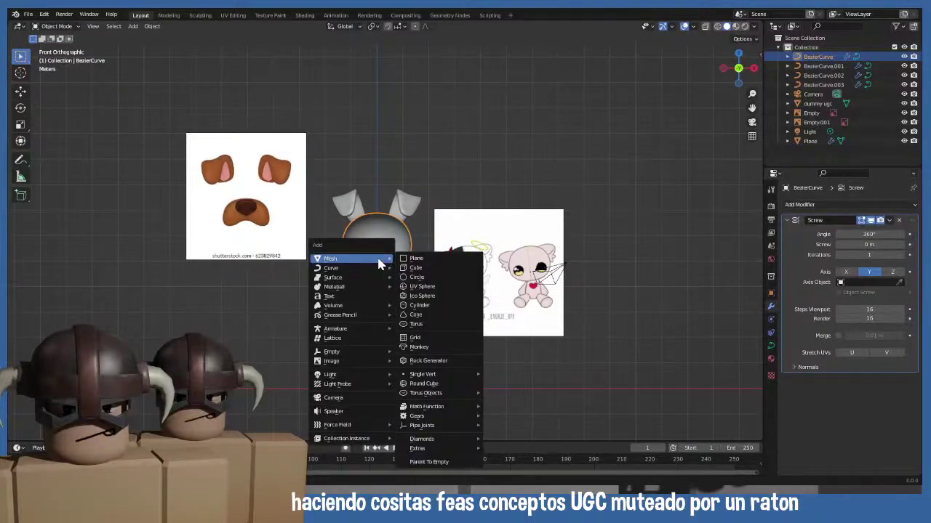
pyautogui.click(424, 279)
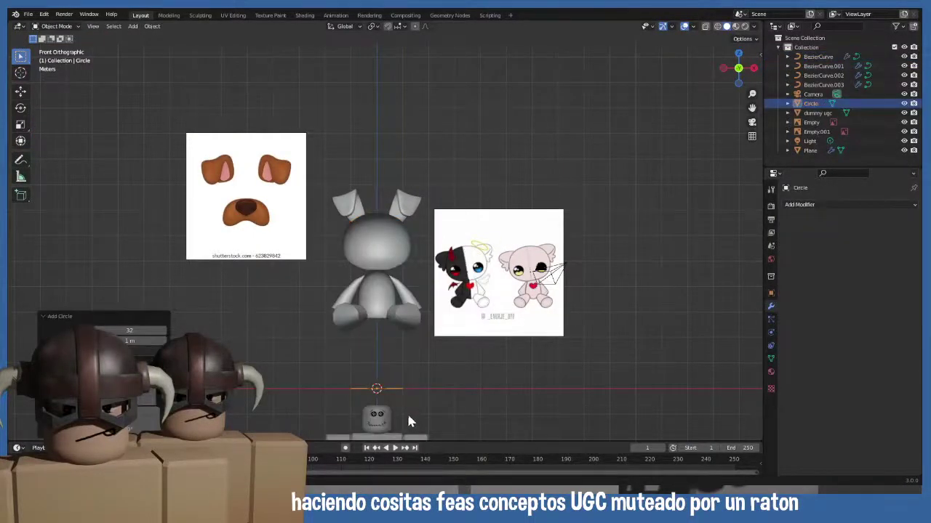
# - Raise the circle along Z to the middle of the bear's head, and move it along Y toward the front of the face
pyautogui.press('g')
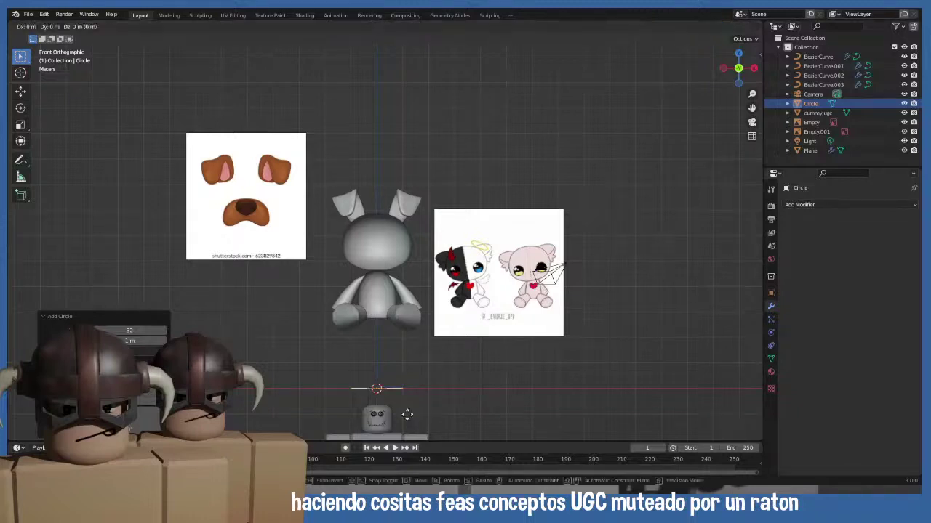
pyautogui.press('z')
pyautogui.click(391, 270)
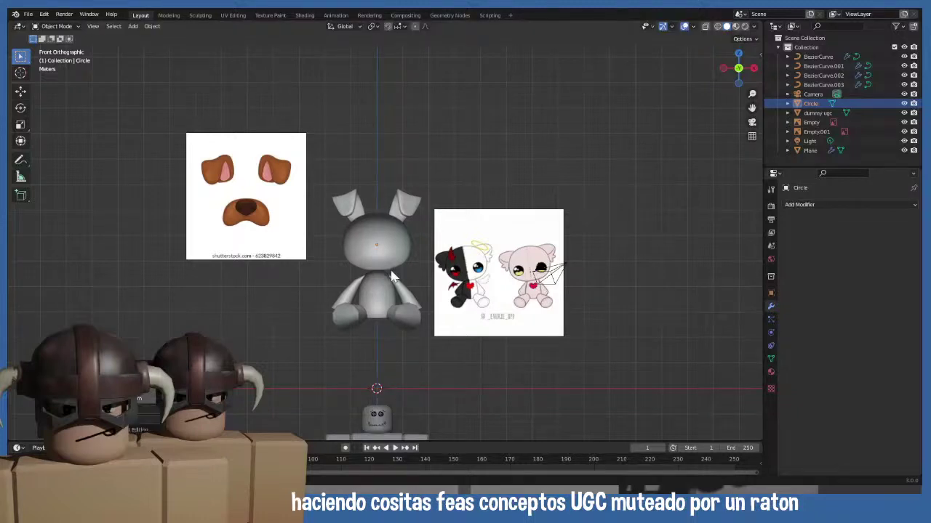
pyautogui.press('KP_3')
pyautogui.press('g')
pyautogui.press('y')
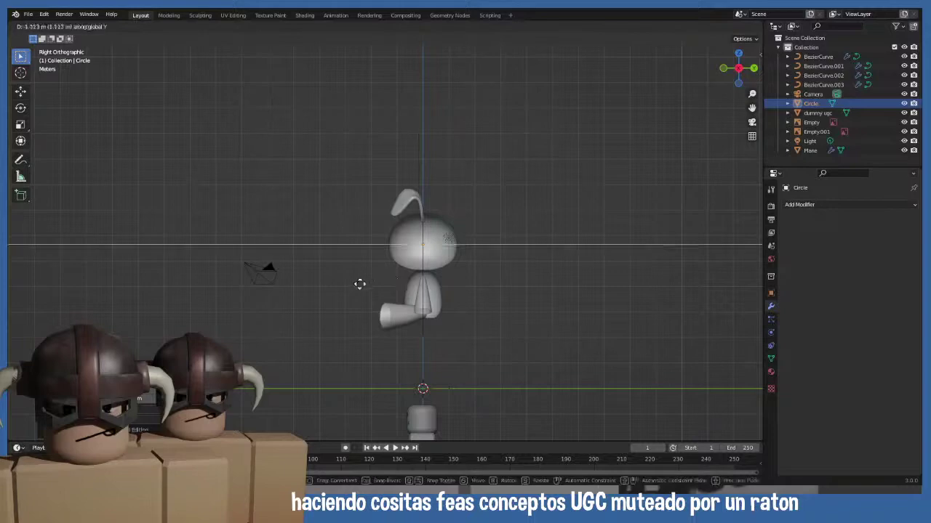
# - Finish placing the circle and delete it from the scene
pyautogui.click(339, 293)
pyautogui.press('KP_1')
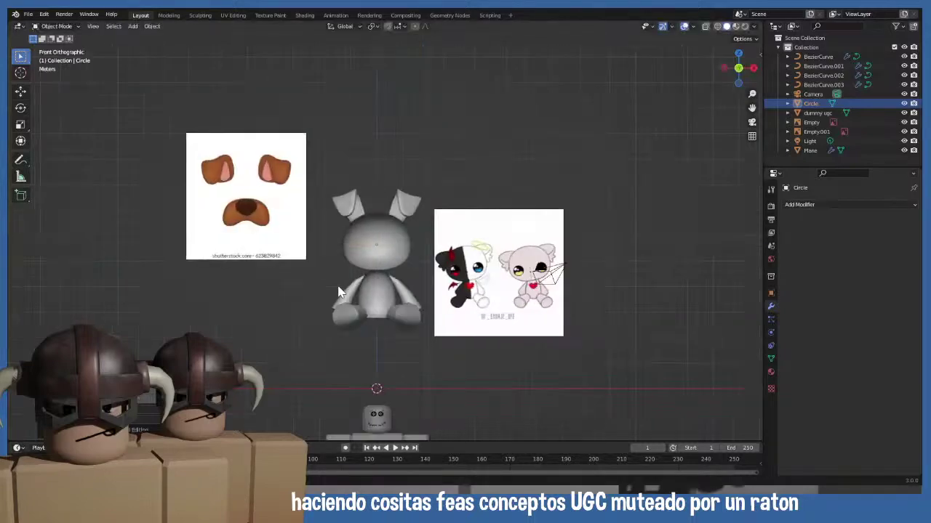
pyautogui.scroll(4, 342, 292)
pyautogui.moveTo(344, 293); pyautogui.dragTo(309, 378, button='middle')
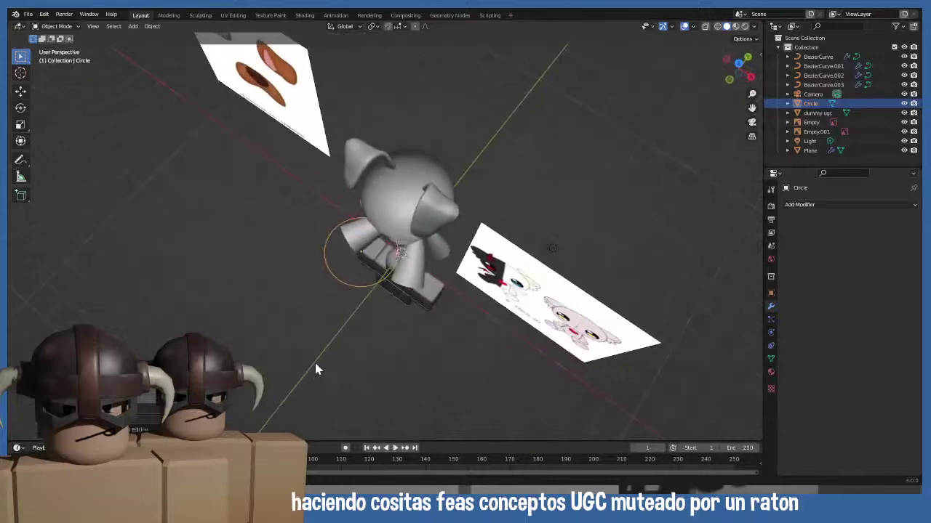
pyautogui.press('Delete')
pyautogui.press('KP_1')
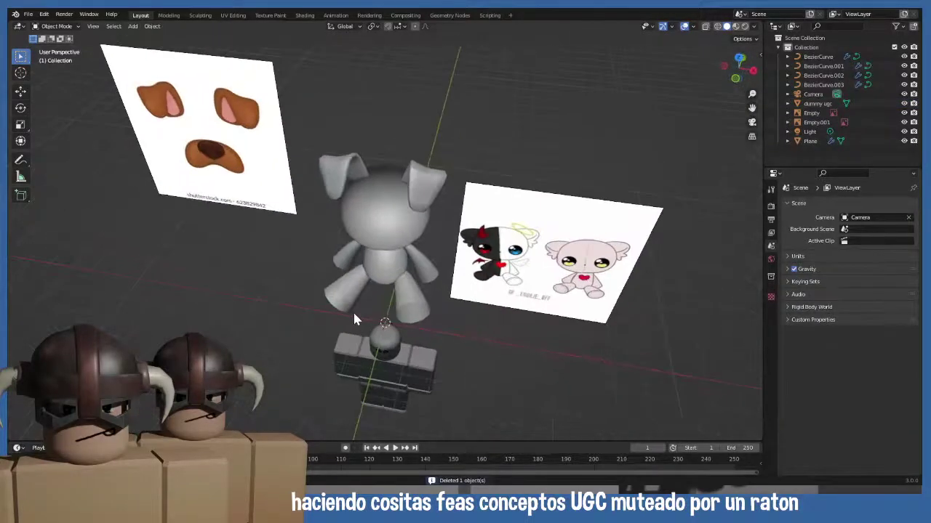
# - Add a mesh plane and rotate it 90° about the X axis
pyautogui.moveTo(352, 310); pyautogui.dragTo(354, 320, button='middle')
pyautogui.press('KP_1')
pyautogui.scroll(4, 353, 313)
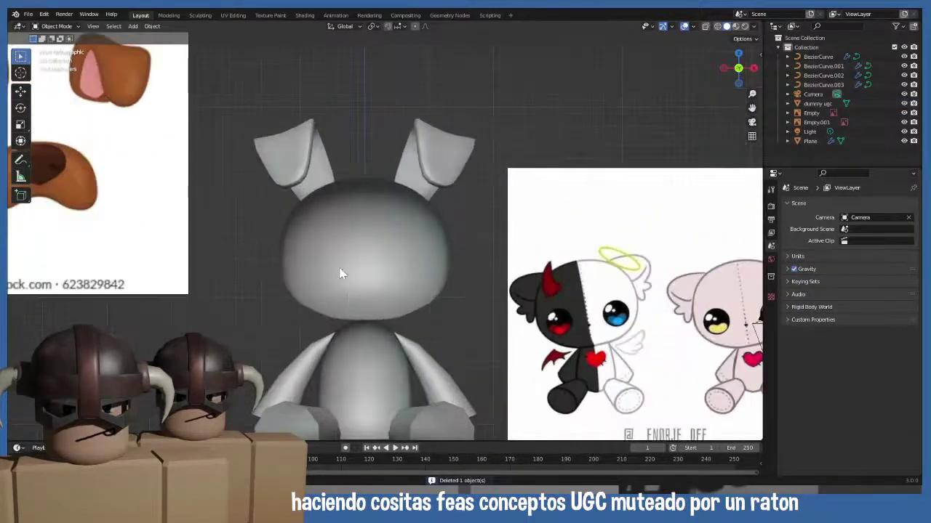
pyautogui.hotkey('shift', 'a')
pyautogui.moveTo(353, 272)
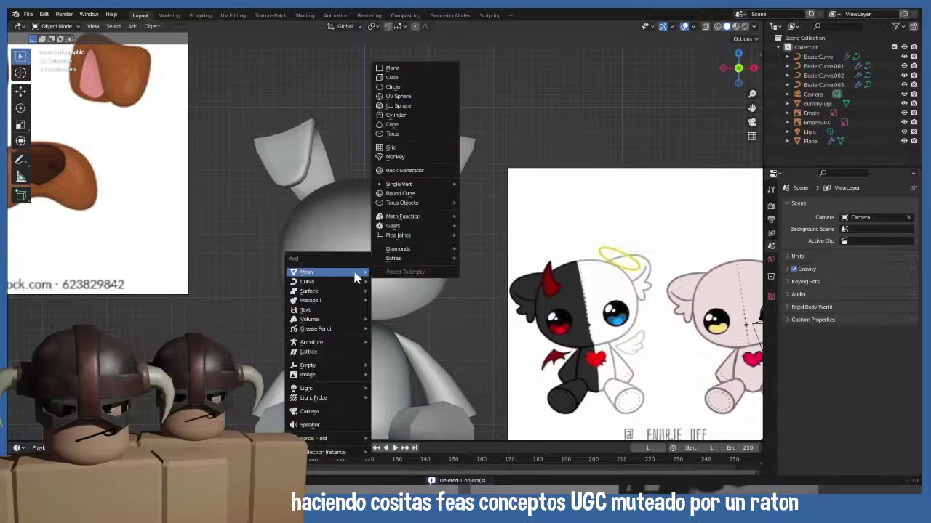
pyautogui.click(395, 70)
pyautogui.scroll(-4, 393, 291)
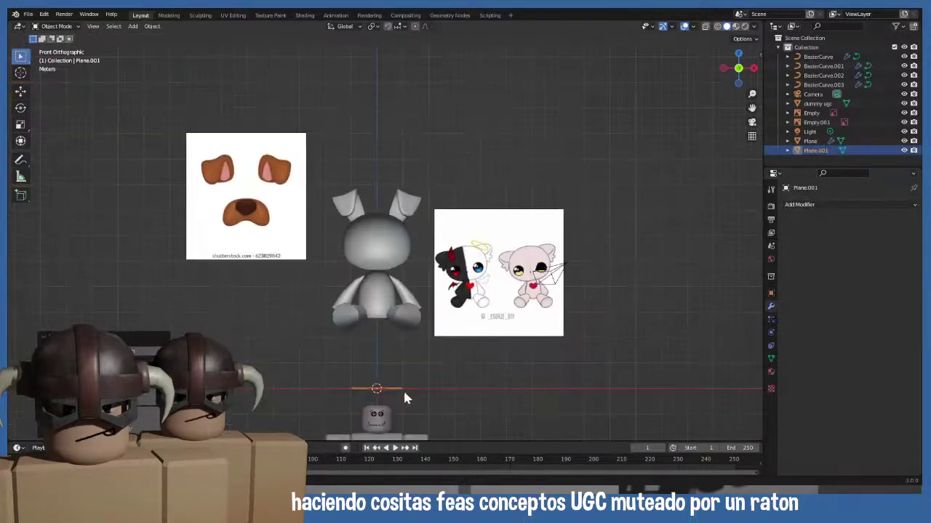
pyautogui.write('rx')
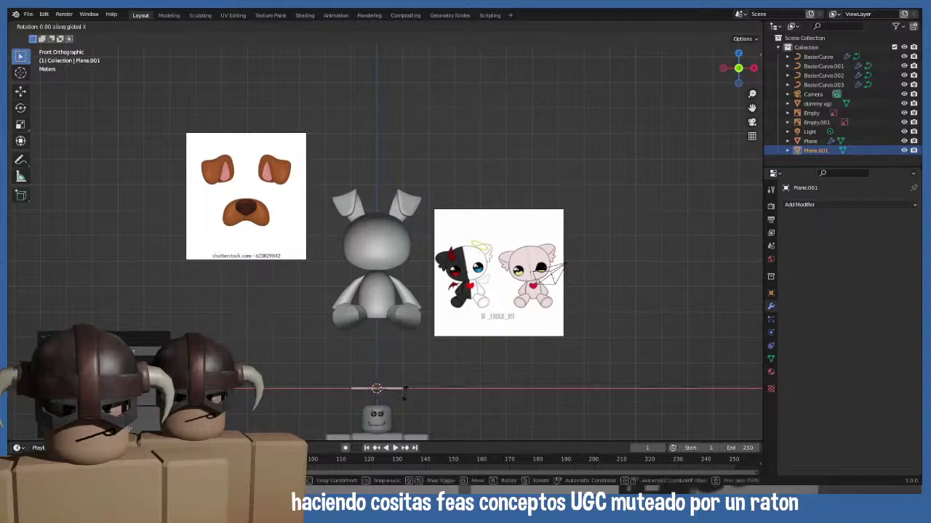
pyautogui.write('90')
pyautogui.press('Return')
# - Scale the plane to about 0.39 and raise it along Z to the middle of the character's head
pyautogui.press('s')
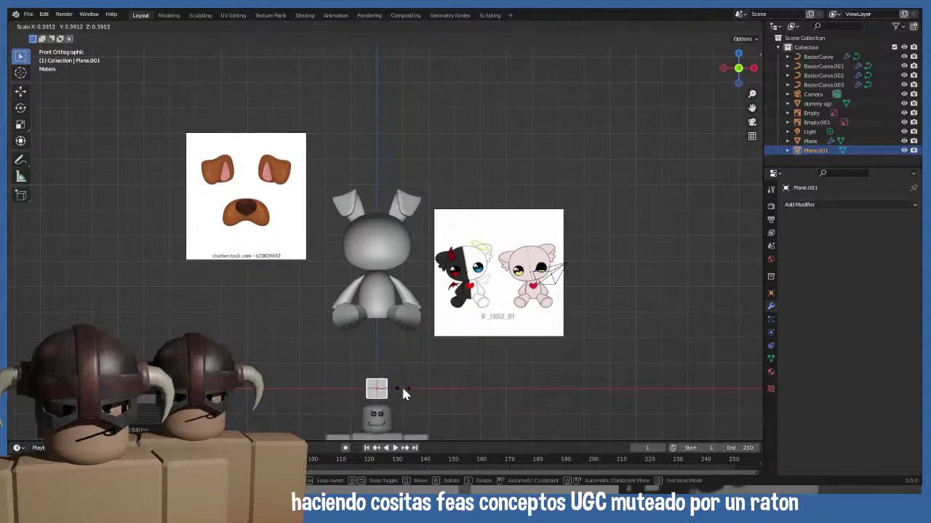
pyautogui.click(402, 390)
pyautogui.press('g')
pyautogui.press('z')
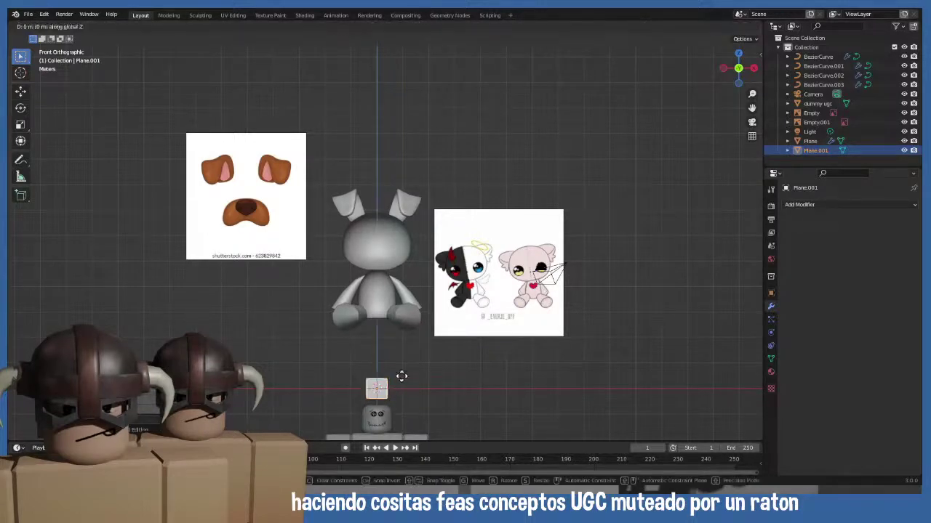
pyautogui.click(404, 245)
# - Move the plane about 1.7 m along Y in front of the face and scale it to about 0.65
pyautogui.press('KP_3')
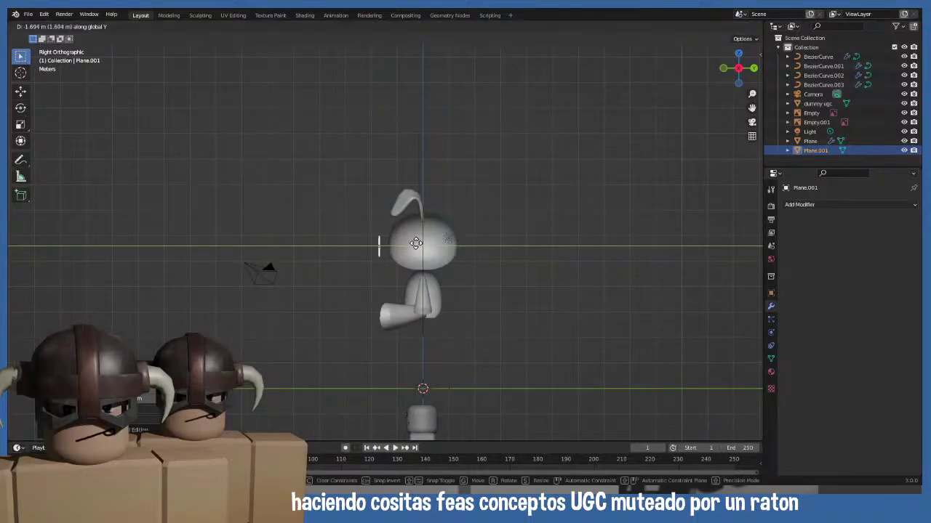
pyautogui.moveTo(418, 243); pyautogui.dragTo(419, 245, button='middle')
pyautogui.press('KP_1')
pyautogui.scroll(5, 419, 240)
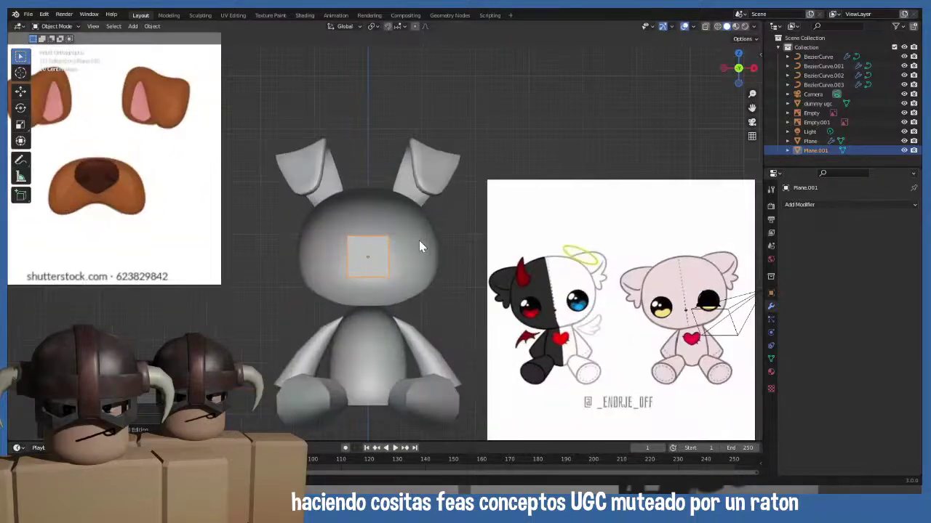
pyautogui.press('s')
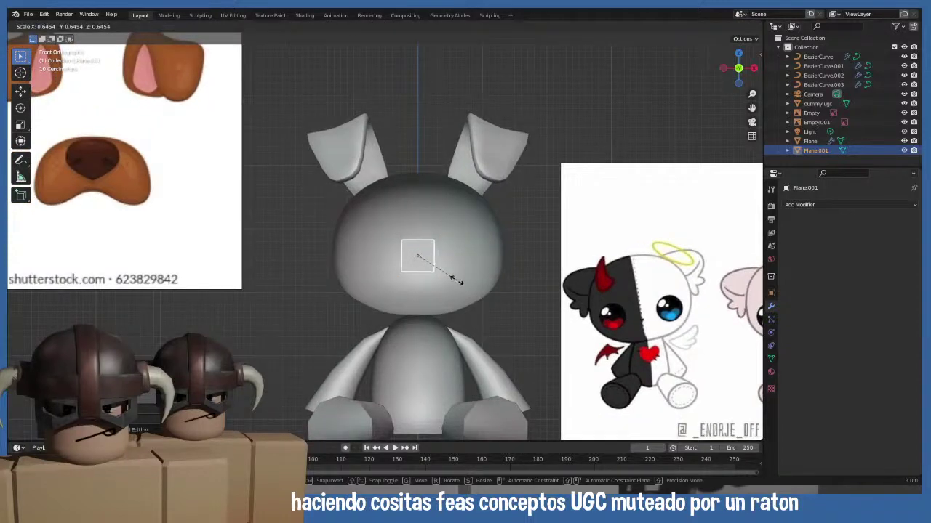
pyautogui.click(458, 282)
# - Add a Subdivision Surface modifier to the plane and set its viewport level to 2
pyautogui.click(808, 209)
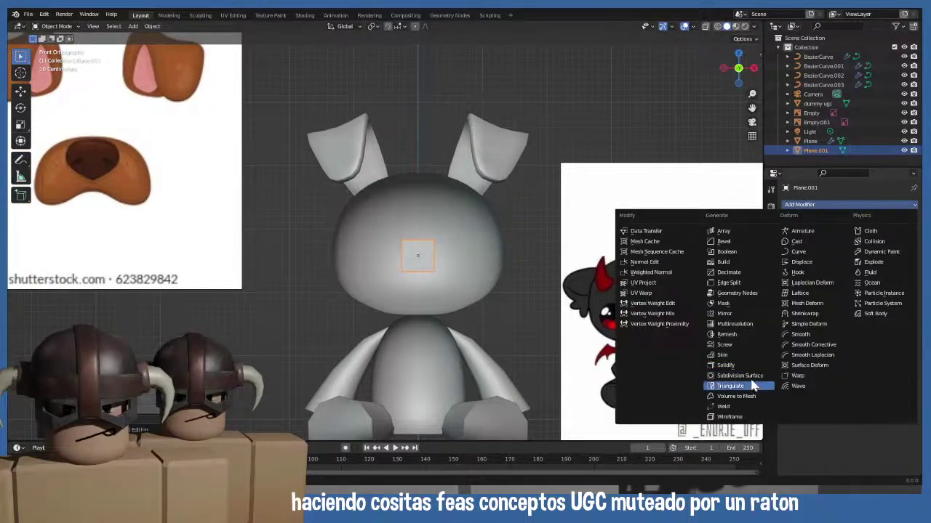
pyautogui.click(752, 385)
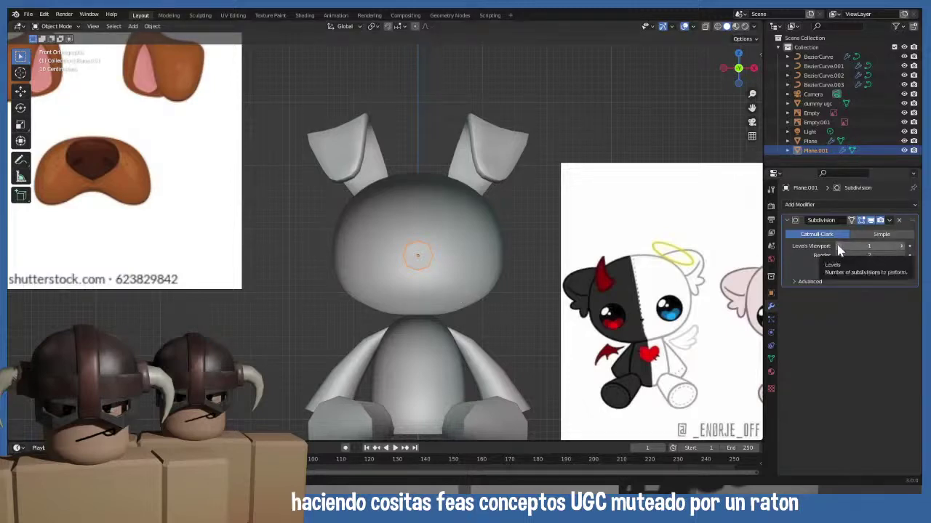
pyautogui.press('Tab')
pyautogui.scroll(3, 426, 272)
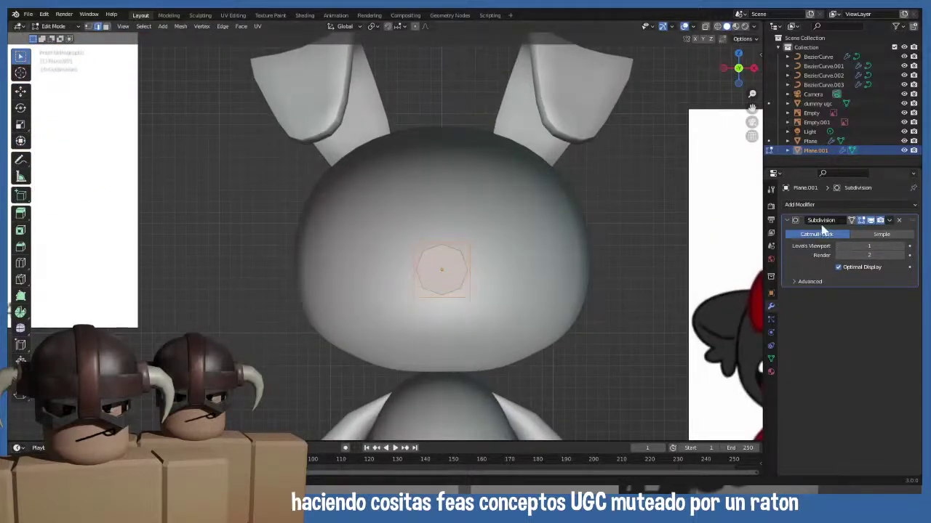
pyautogui.click(902, 247)
# - Add a horizontal edge loop near the plane's upper edge and scale the lower edge narrower
pyautogui.press('g')
pyautogui.press('g')
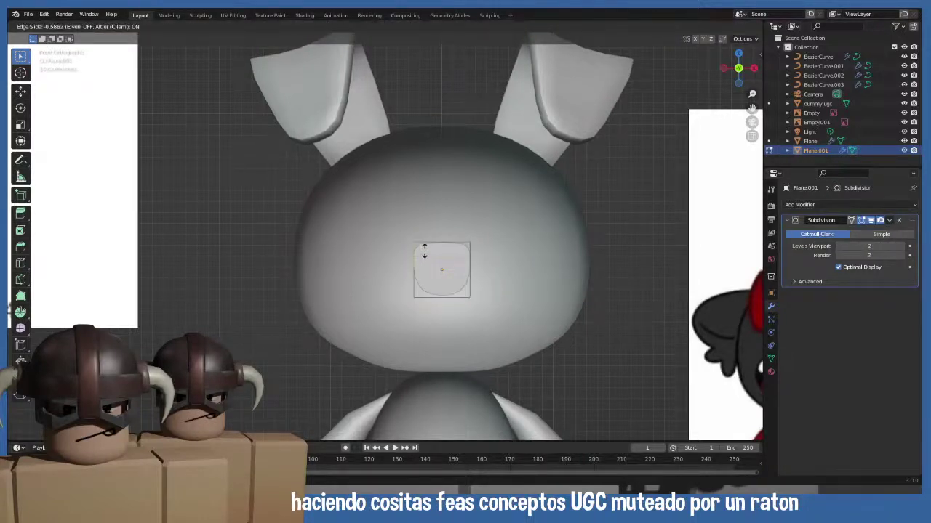
pyautogui.click(425, 250)
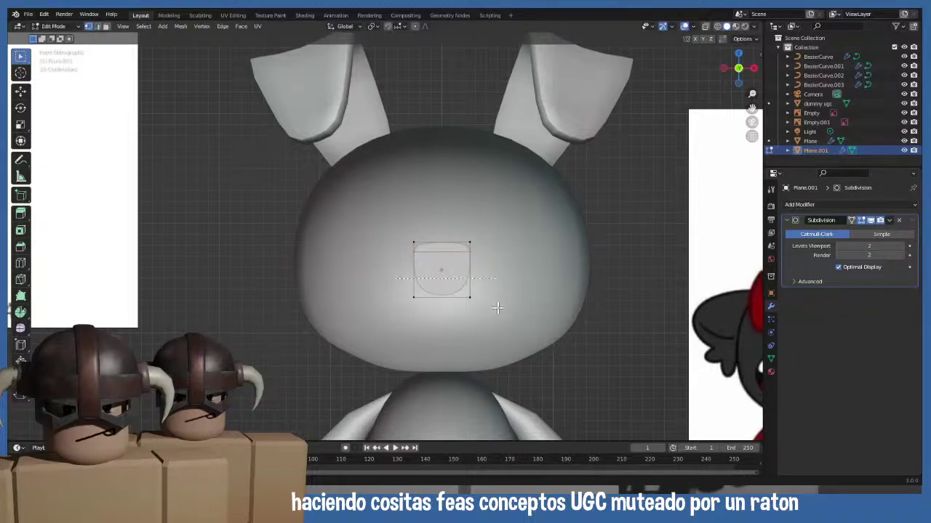
pyautogui.moveTo(497, 309); pyautogui.dragTo(494, 306)
pyautogui.press('s')
pyautogui.click(477, 300)
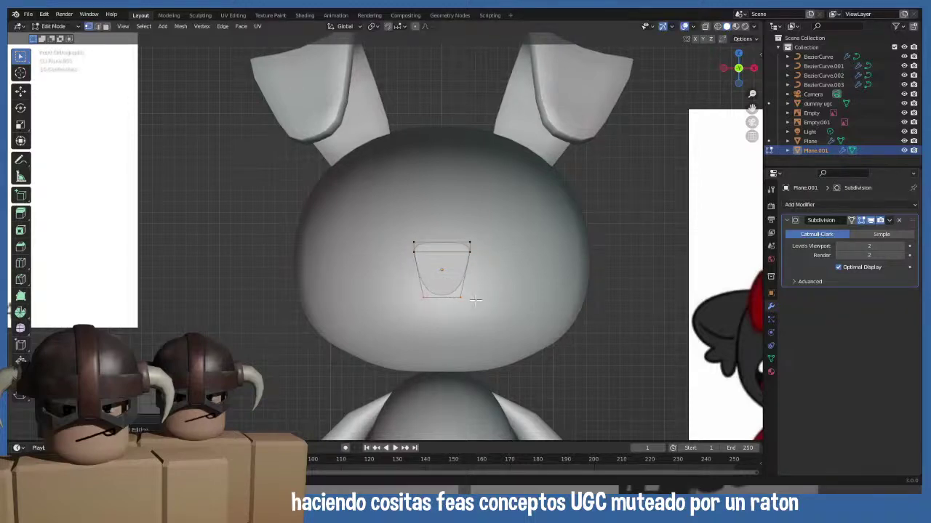
# - Extrude all the plane's faces forward by about 0.42 m to give the nose thickness
pyautogui.press('a')
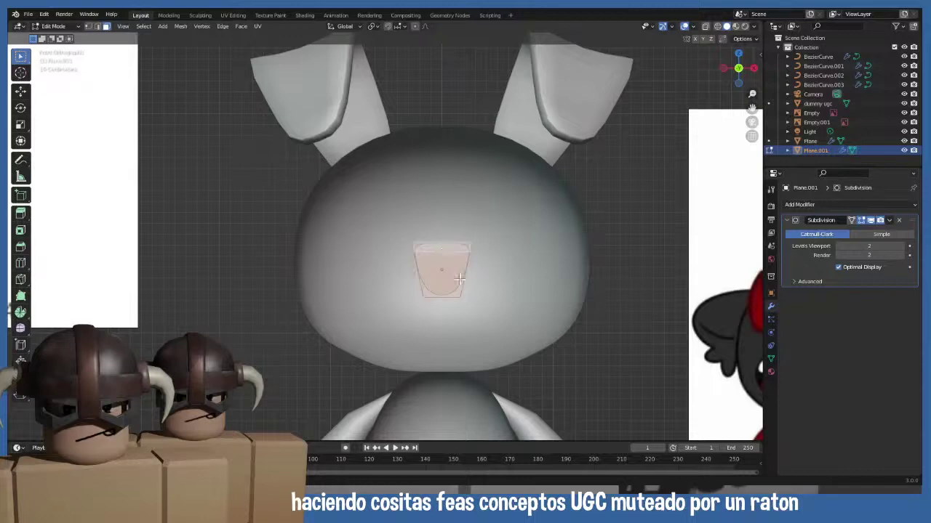
pyautogui.moveTo(445, 253); pyautogui.dragTo(380, 295, button='middle')
pyautogui.press('e')
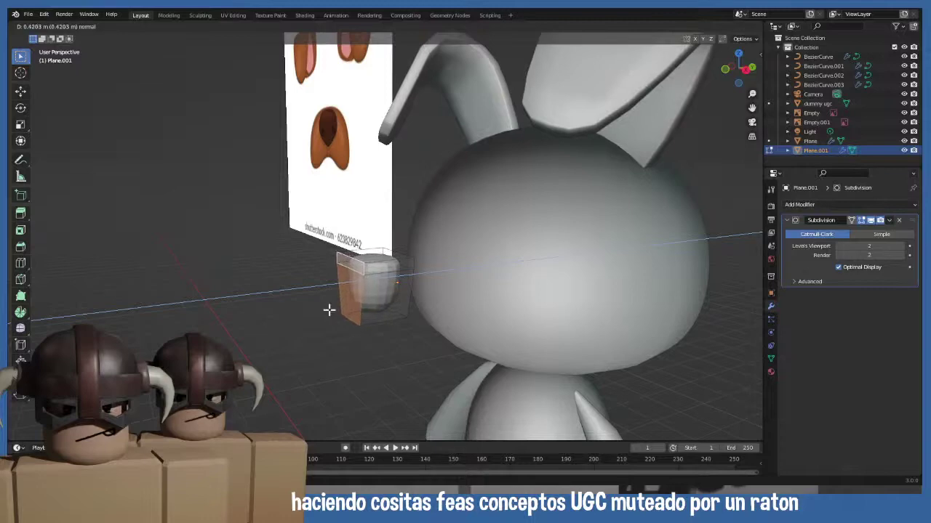
pyautogui.click(329, 310)
# - Scale the nose's bottom face to about 0.25 and raise it along Z to form a shorter triangle
pyautogui.moveTo(328, 310); pyautogui.dragTo(439, 295, button='middle')
pyautogui.hotkey('alt', 'a')
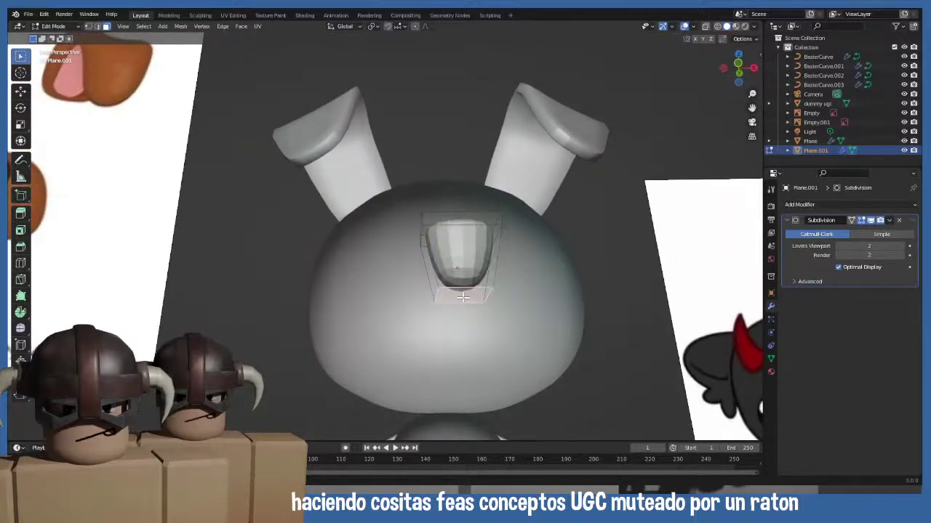
pyautogui.press('KP_1')
pyautogui.press('s')
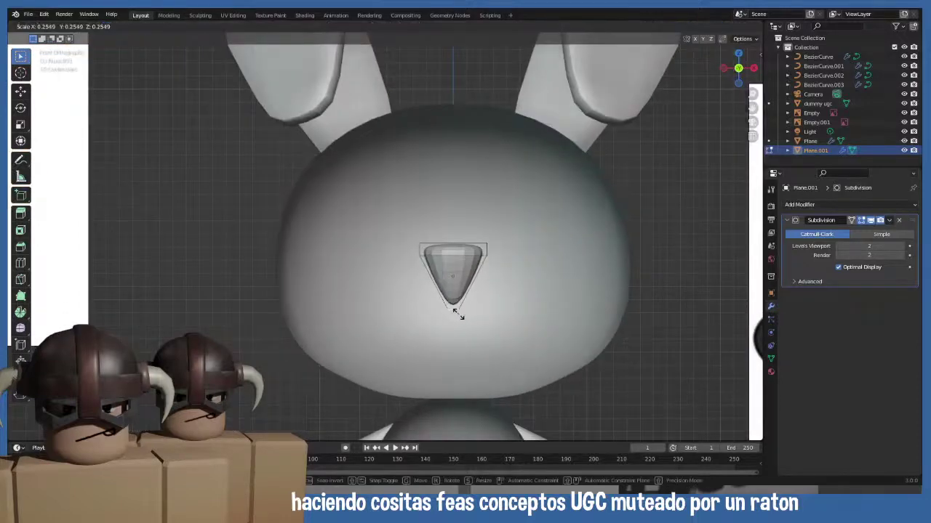
pyautogui.click(456, 313)
pyautogui.press('g')
pyautogui.press('z')
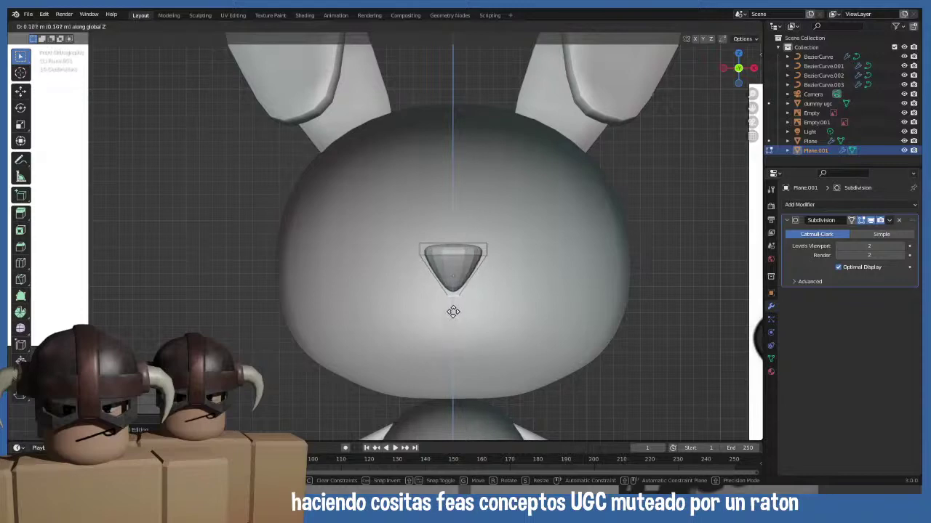
pyautogui.click(453, 304)
# - Move the sloped rear face of the nose about 0.04 m along its normal towards the head
pyautogui.moveTo(453, 303); pyautogui.dragTo(339, 276, button='middle')
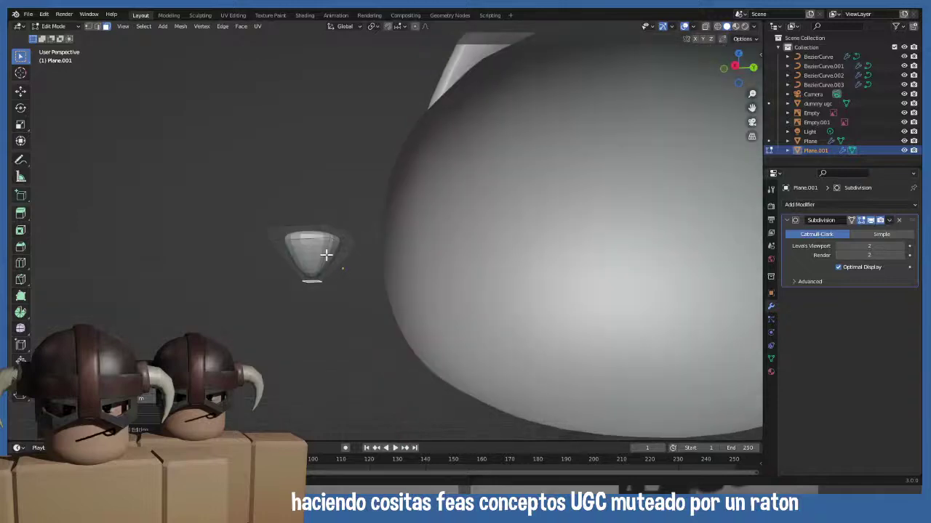
pyautogui.click(331, 252)
pyautogui.moveTo(340, 241); pyautogui.dragTo(377, 255, button='middle')
pyautogui.press('KP_3')
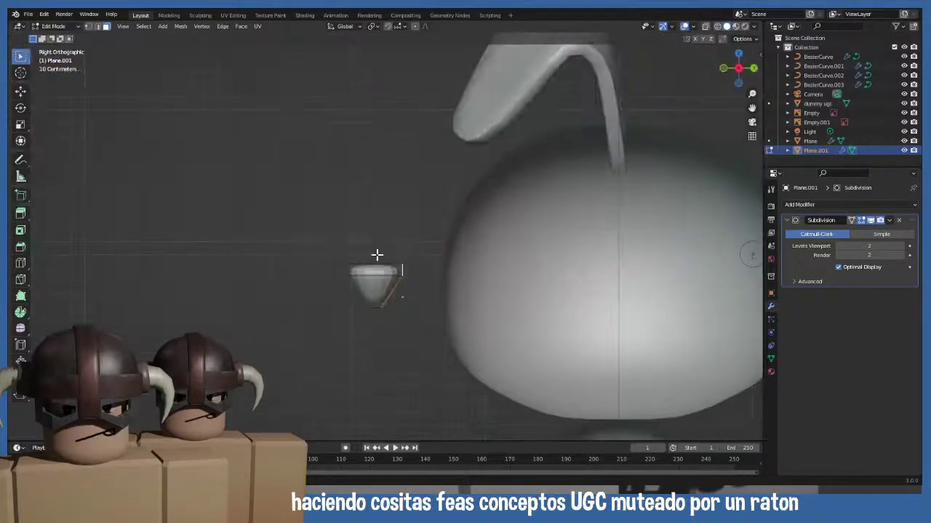
pyautogui.press('g')
pyautogui.press('z')
pyautogui.press('z')
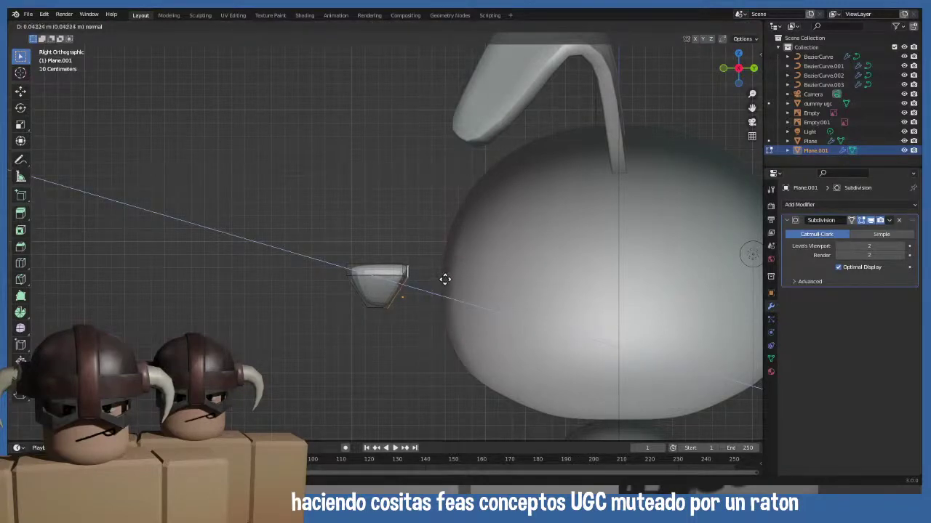
pyautogui.click(445, 279)
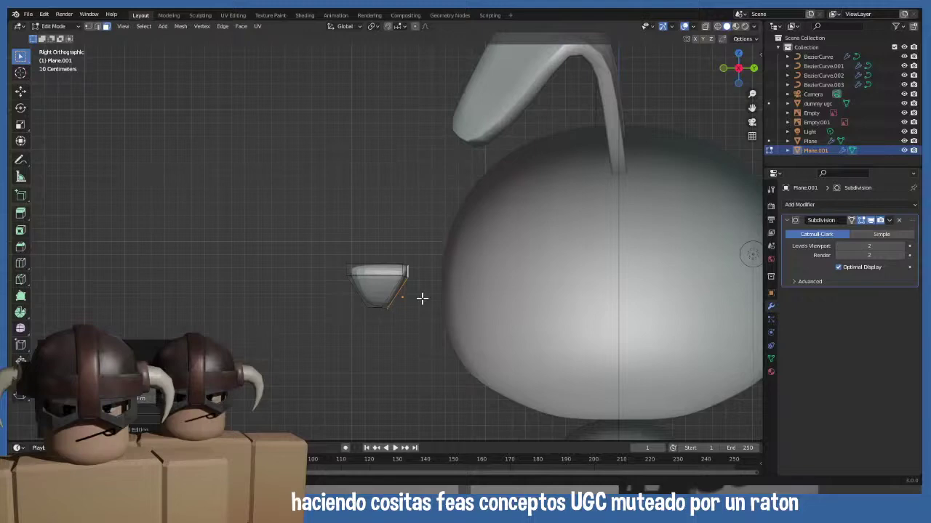
# - Move the entire nose mesh along Y against the front of the head and leave Edit Mode
pyautogui.press('a')
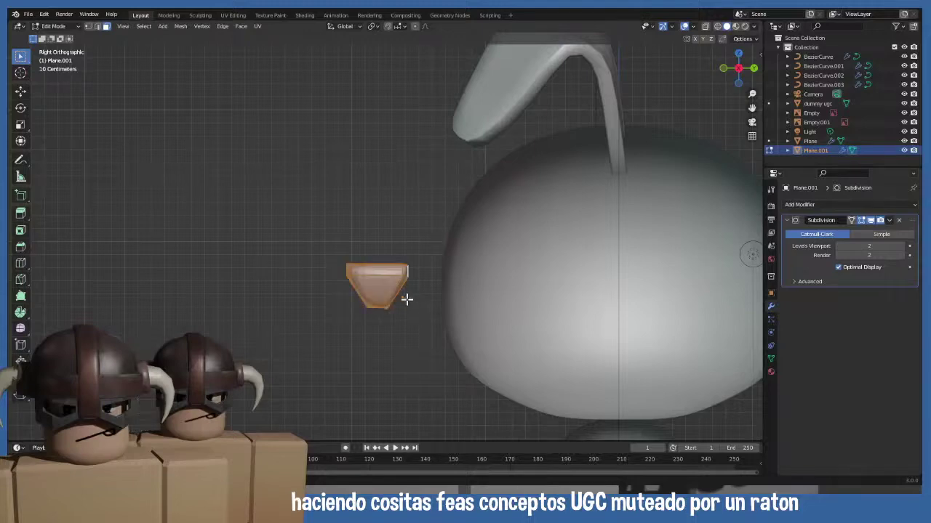
pyautogui.press('g')
pyautogui.press('y')
pyautogui.click(461, 296)
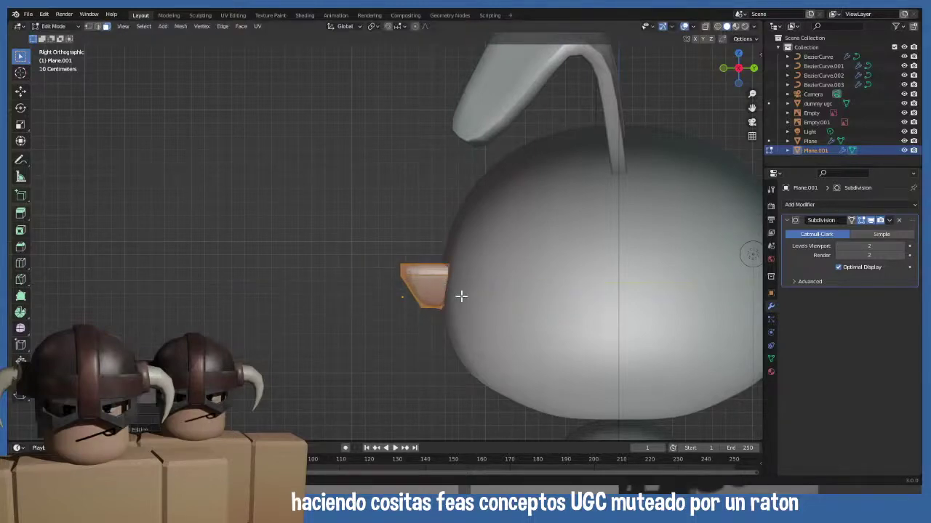
pyautogui.press('KP_1')
pyautogui.press('Tab')
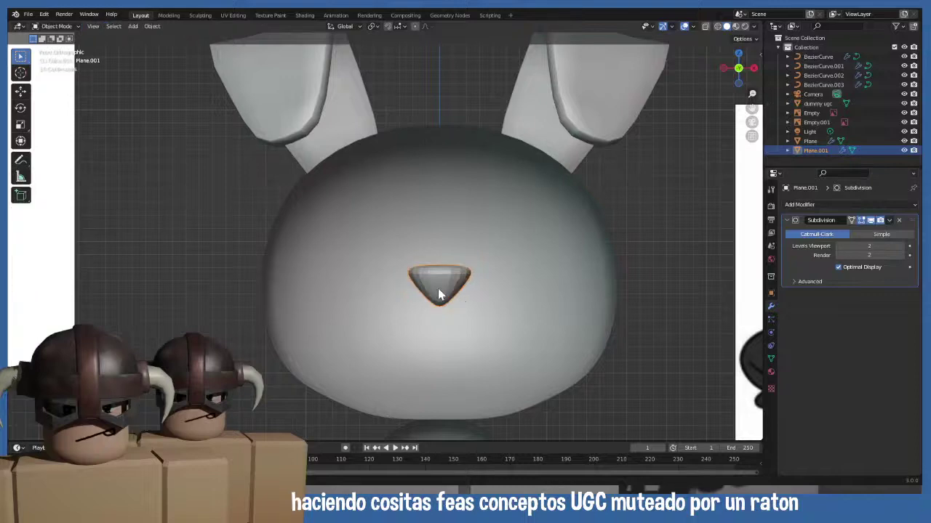
# - Add two vertical edge loops through the nose and spread them apart along X by a factor of about 2.17
pyautogui.scroll(-3, 436, 299)
pyautogui.scroll(3, 473, 312)
pyautogui.press('Tab')
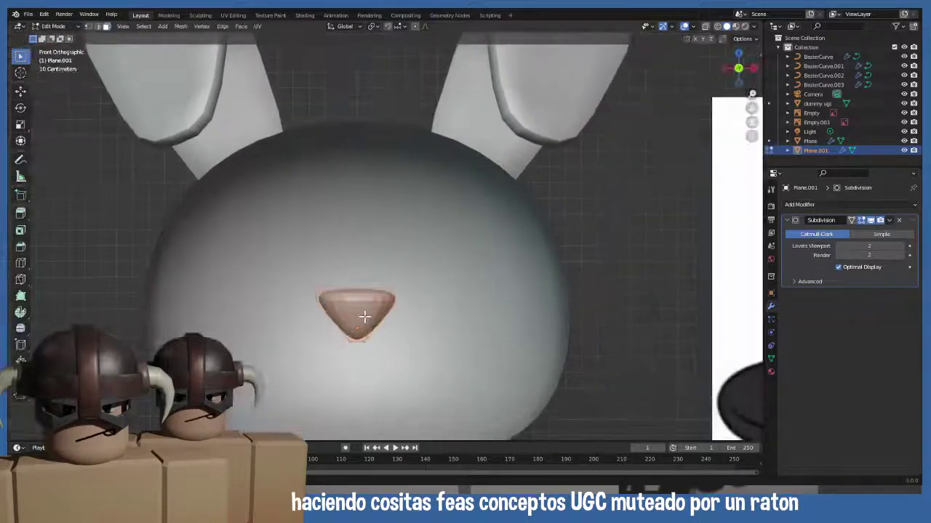
pyautogui.scroll(2, 363, 315)
pyautogui.keyDown('shift'); pyautogui.moveTo(395, 341); pyautogui.dragTo(374, 294, button='middle'); pyautogui.keyUp('shift')
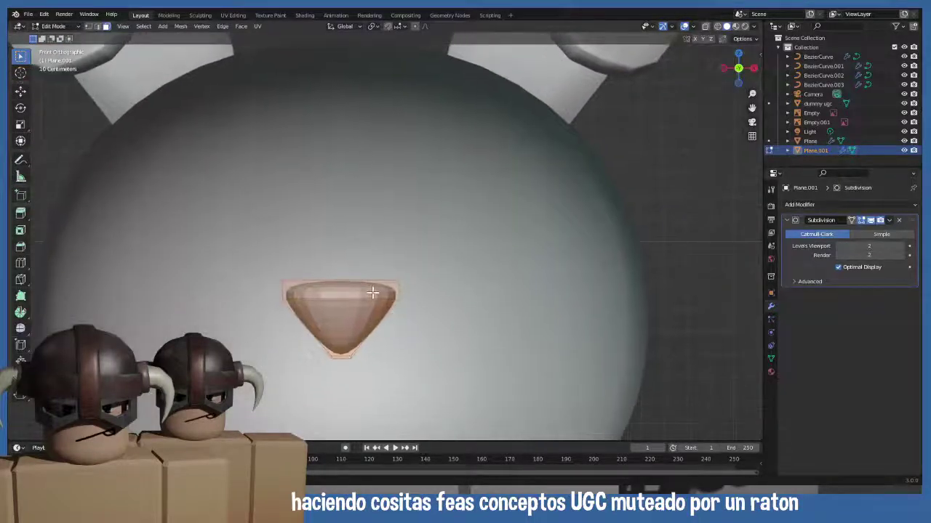
pyautogui.scroll(1, 372, 292)
pyautogui.click(373, 292)
pyautogui.rightClick(373, 298)
pyautogui.press('s')
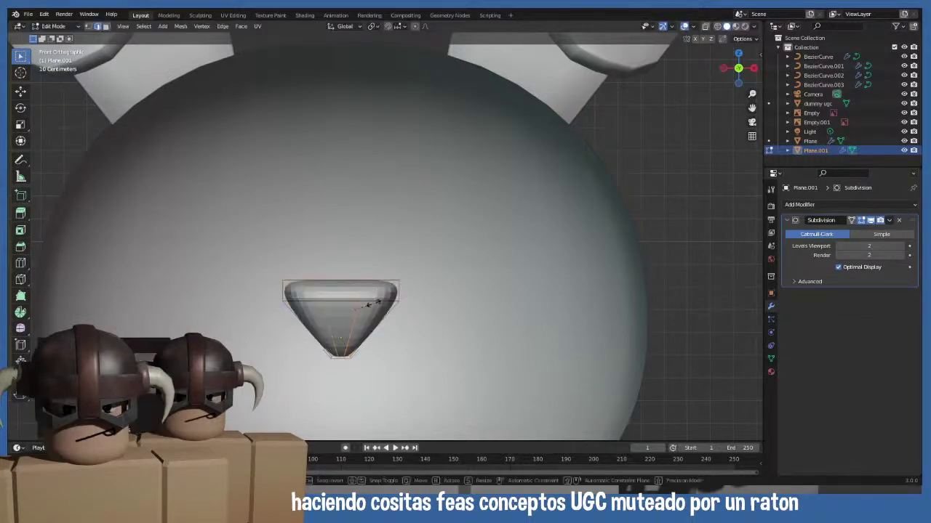
pyautogui.press('x')
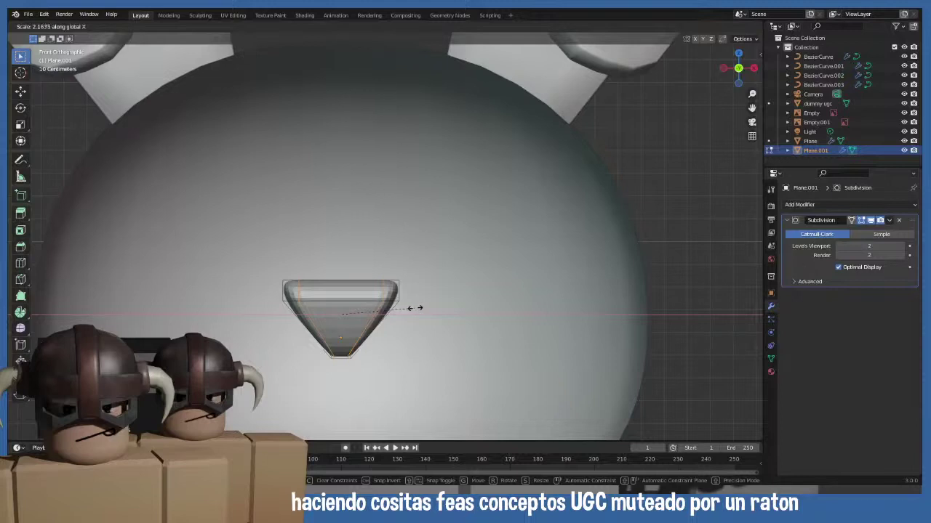
pyautogui.click(413, 309)
pyautogui.moveTo(393, 290); pyautogui.dragTo(371, 301, button='middle')
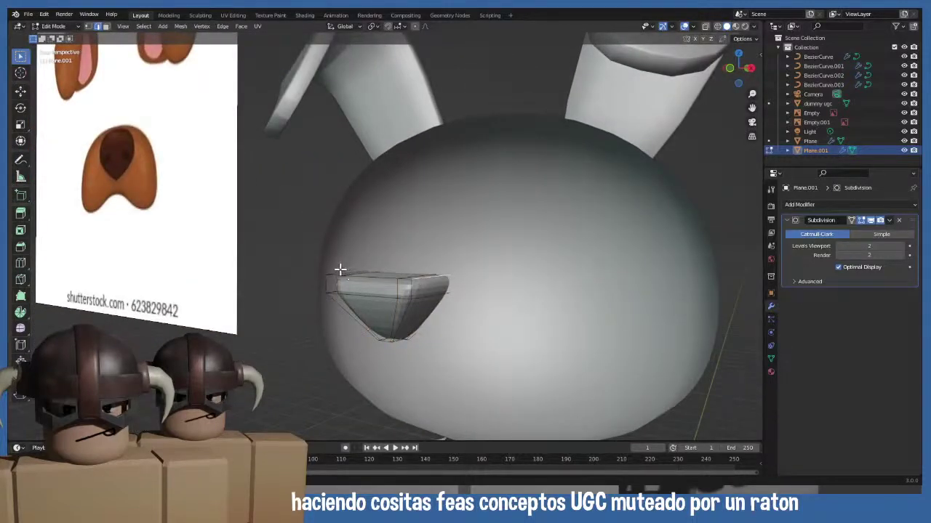
# - Lower the selected horizontal edges at the nose's outer sides along Z so its upper corners slope down
pyautogui.moveTo(451, 329); pyautogui.dragTo(430, 305, button='middle')
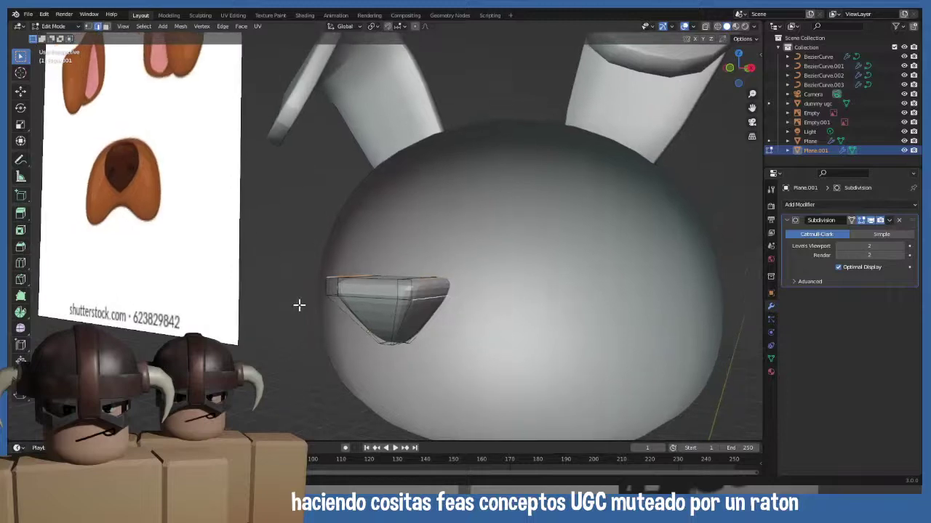
pyautogui.moveTo(334, 295); pyautogui.dragTo(353, 347, button='middle')
pyautogui.press('g')
pyautogui.press('z')
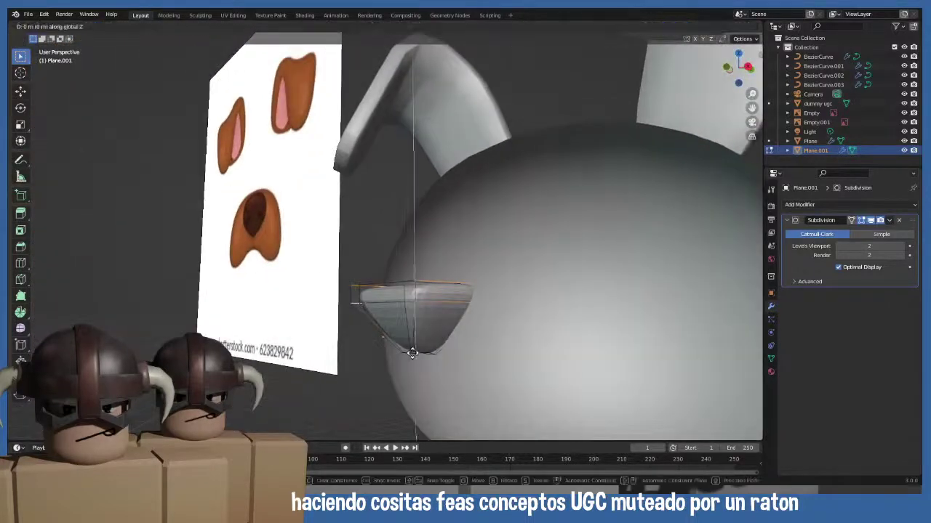
pyautogui.click(410, 370)
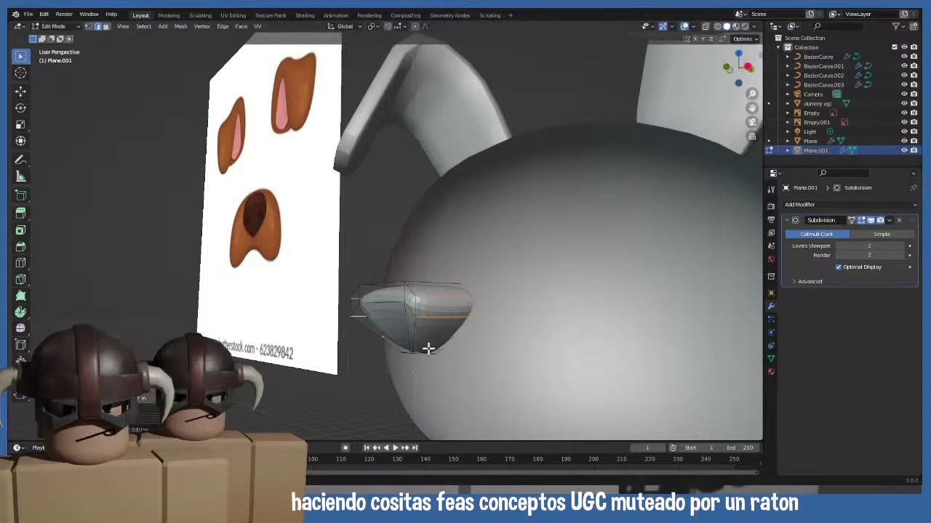
pyautogui.press('KP_1')
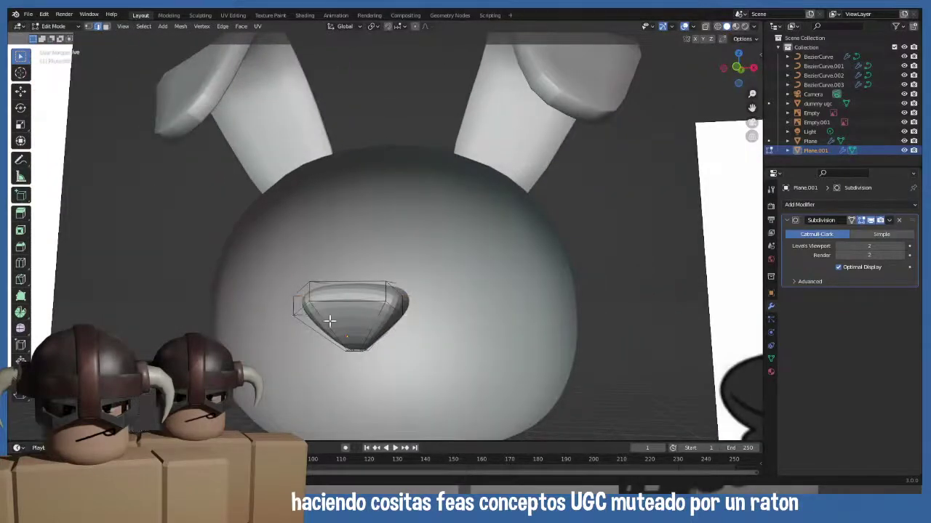
# - Try to lower the edge at the nose's lower side corner along Z and slide it along the mesh
pyautogui.moveTo(283, 322); pyautogui.dragTo(345, 312, button='middle')
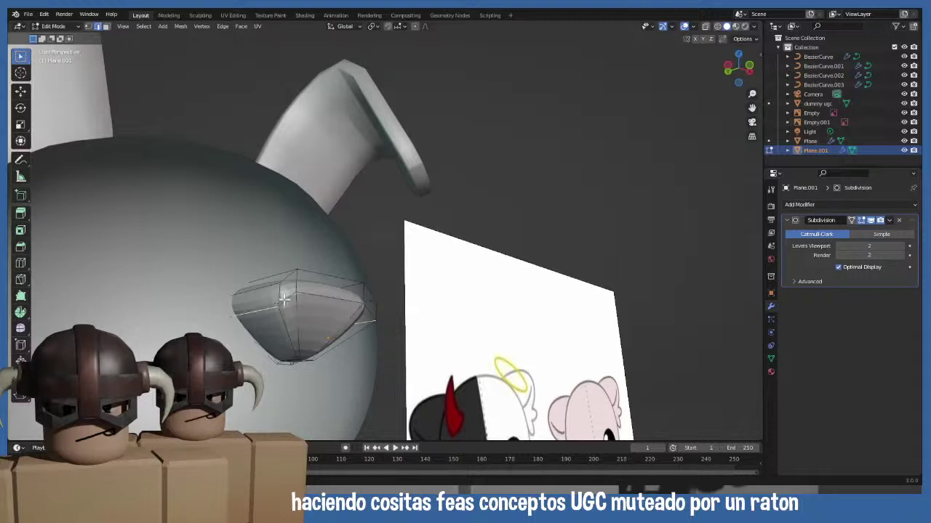
pyautogui.moveTo(286, 298)
pyautogui.mouseDown(button='middle')
pyautogui.moveTo(305, 322)
pyautogui.moveTo(282, 302)
pyautogui.mouseUp(button='middle')
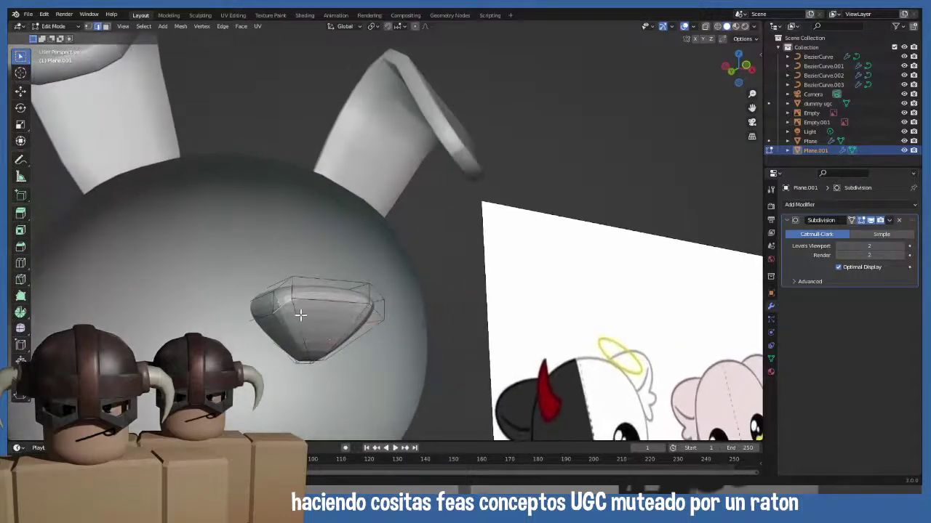
pyautogui.press('g')
pyautogui.press('z')
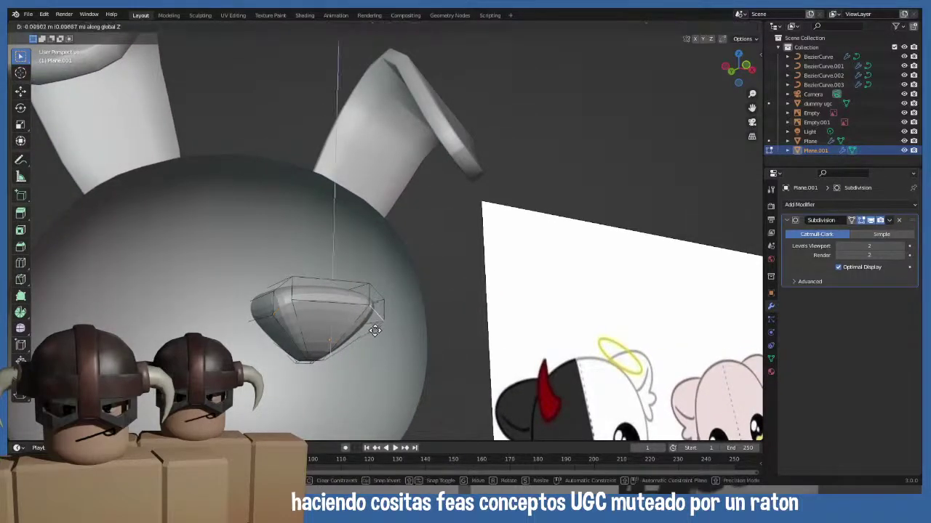
pyautogui.click(368, 329)
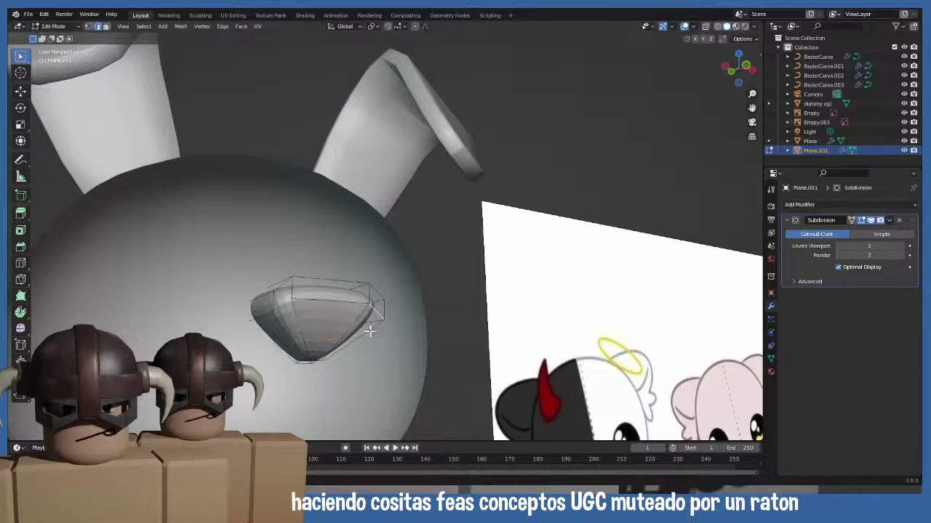
pyautogui.press('g')
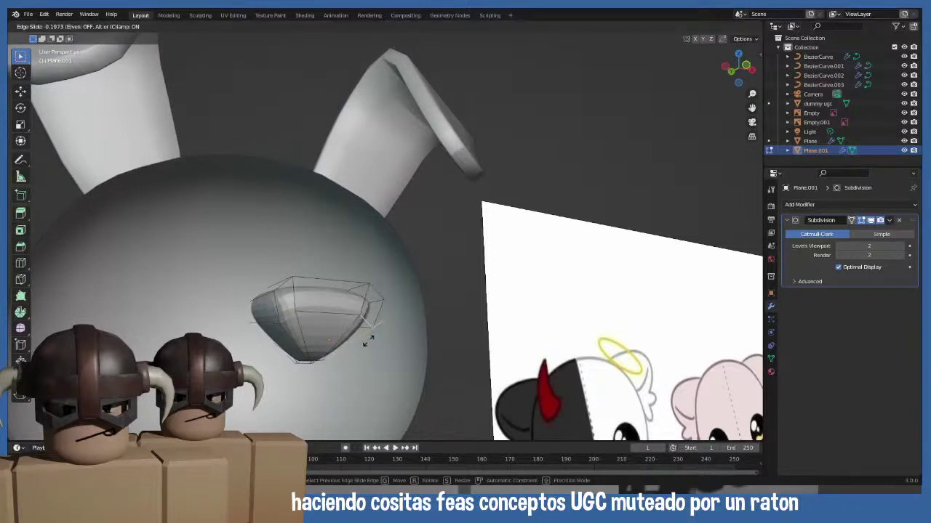
pyautogui.click(364, 332)
pyautogui.rightClick(303, 311)
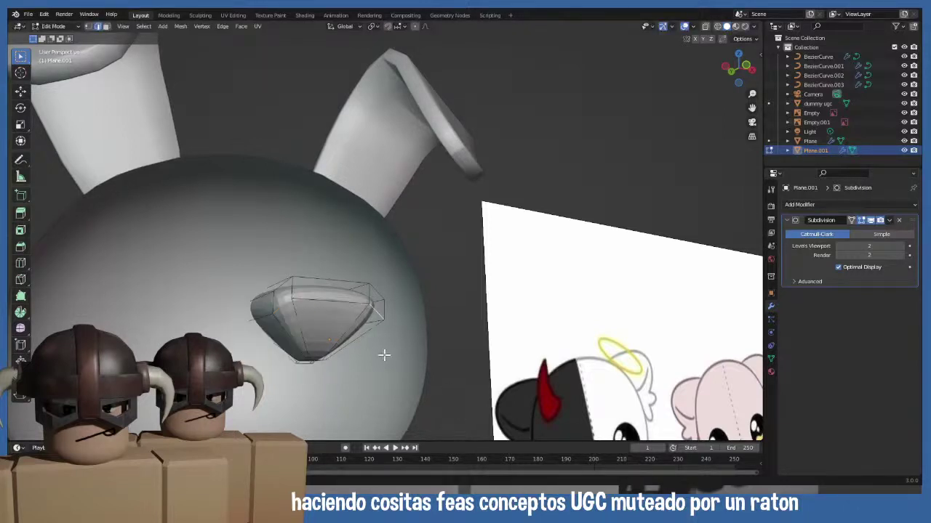
# - Select the front face's lower side-corner vertices and slide them down along the nose by a factor of about 0.15
pyautogui.press('1')
pyautogui.press('g')
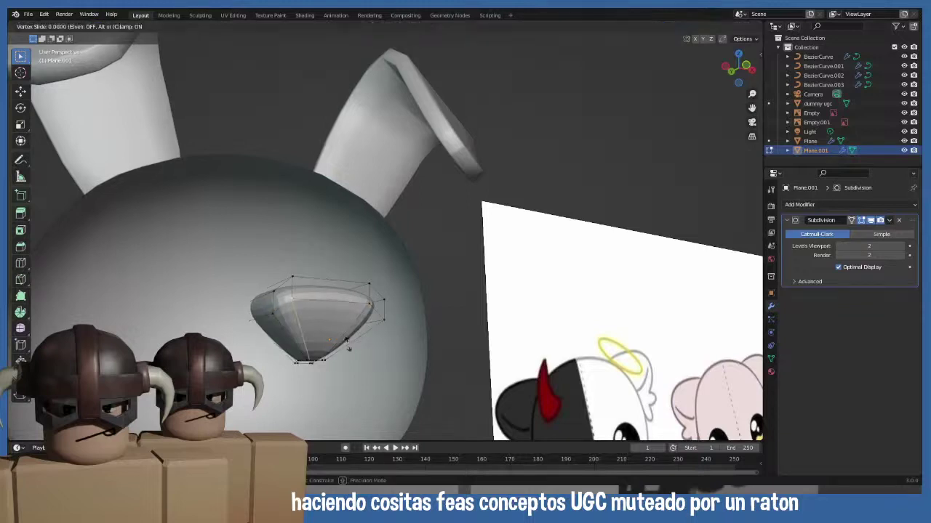
pyautogui.click(366, 322)
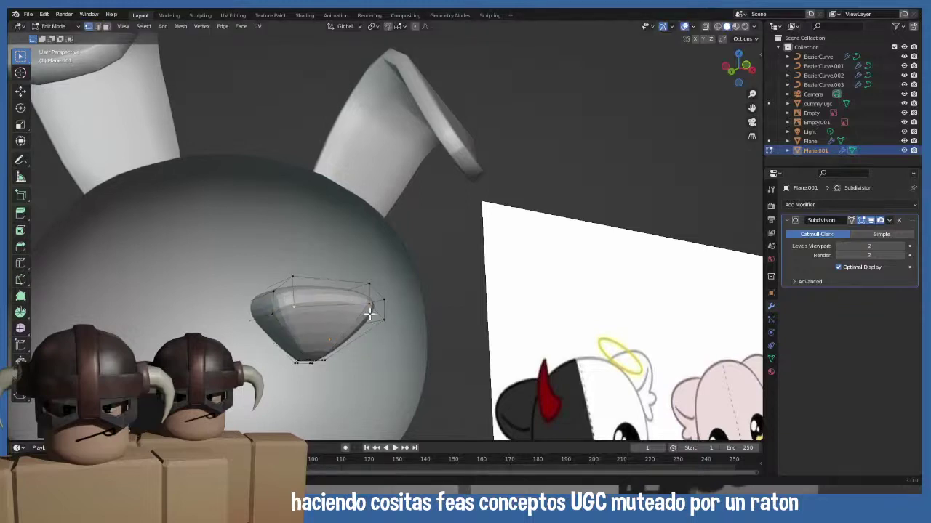
pyautogui.press('g')
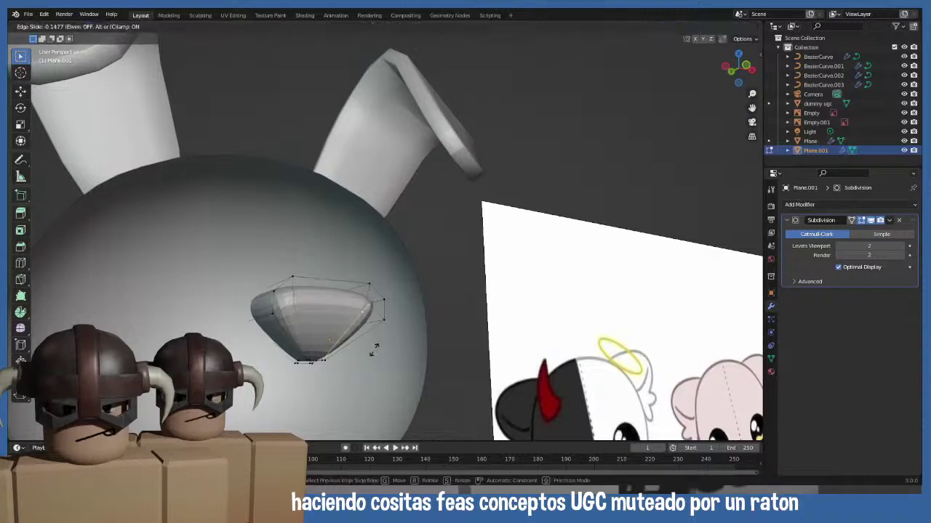
pyautogui.click(375, 351)
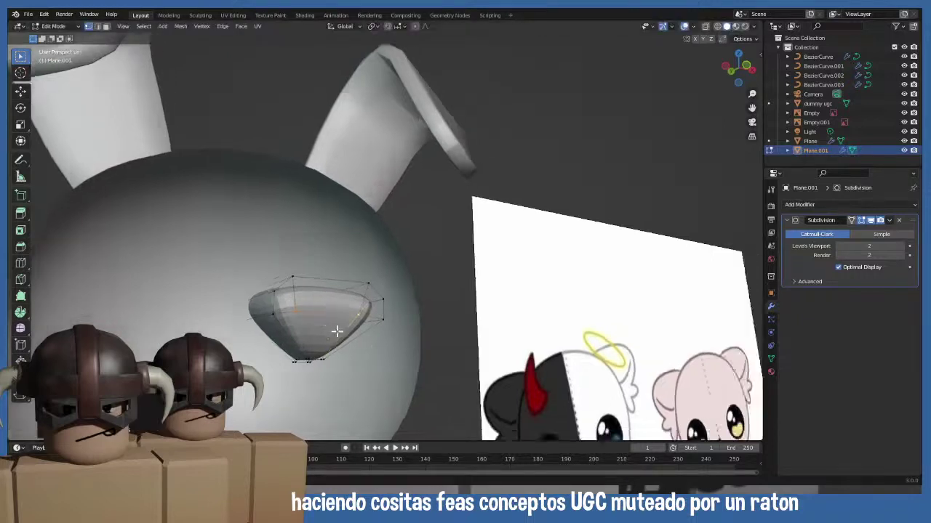
pyautogui.moveTo(337, 328)
pyautogui.mouseDown(button='middle')
pyautogui.moveTo(363, 309)
pyautogui.moveTo(372, 340)
pyautogui.moveTo(397, 336)
pyautogui.moveTo(378, 331)
pyautogui.moveTo(408, 313)
pyautogui.moveTo(345, 341)
pyautogui.mouseUp(button='middle')
pyautogui.press('g')
pyautogui.press('y')
pyautogui.rightClick(375, 338)
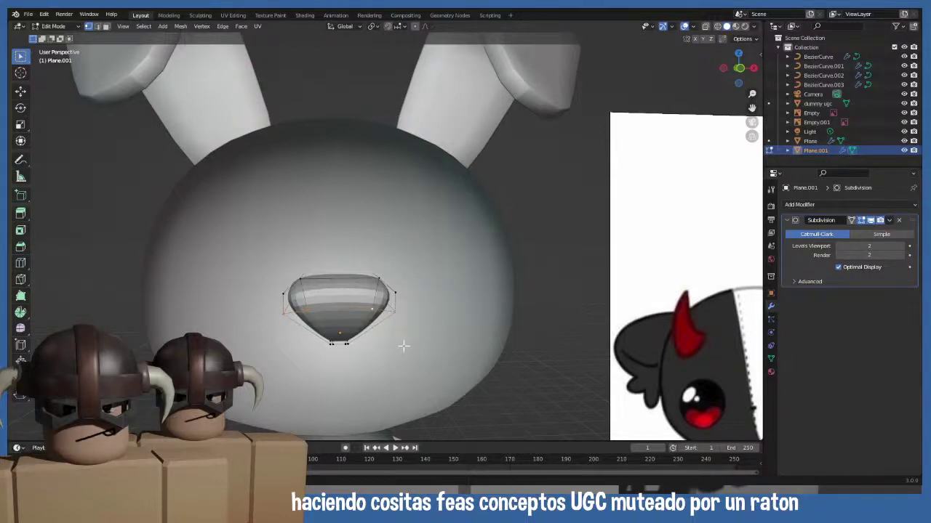
# - Examine the nose's shape on the head from the side, below and front, ending in Object Mode
pyautogui.press('Tab')
pyautogui.moveTo(401, 354); pyautogui.dragTo(445, 355, button='middle')
pyautogui.moveTo(367, 334); pyautogui.dragTo(316, 371, button='middle')
pyautogui.press('Tab')
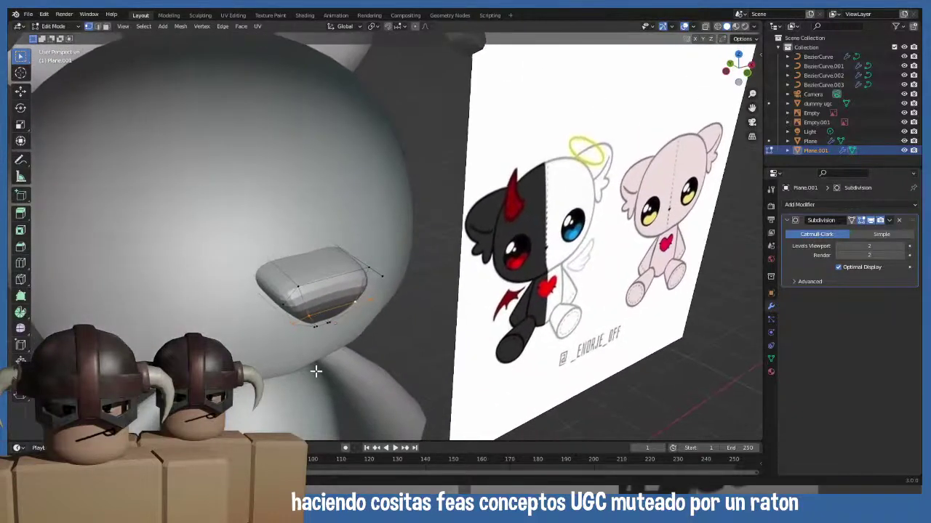
pyautogui.moveTo(327, 324); pyautogui.dragTo(309, 305, button='middle')
pyautogui.press('KP_1')
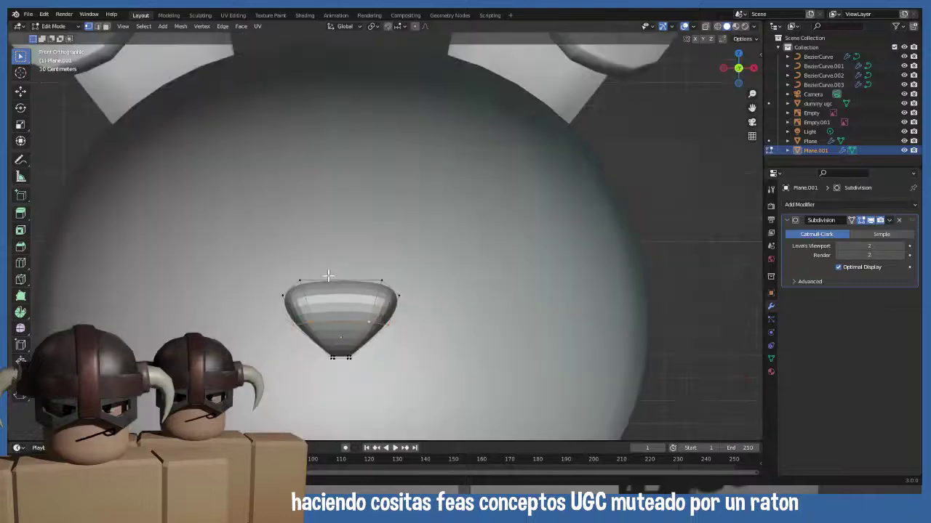
pyautogui.press('Tab')
pyautogui.scroll(-2, 329, 282)
pyautogui.scroll(-4, 370, 275)
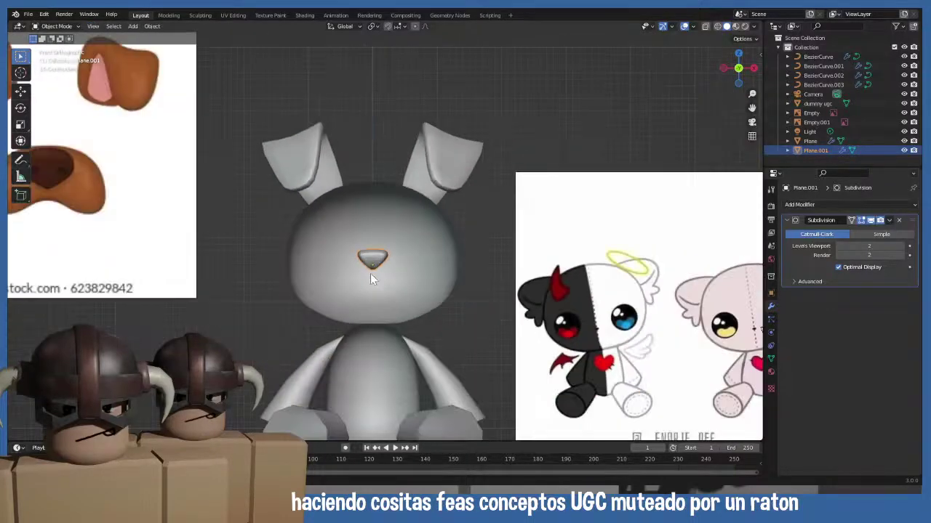
pyautogui.scroll(6, 364, 283)
# - Scale the whole nose object up uniformly to about 1.5 times its size
pyautogui.click(383, 305)
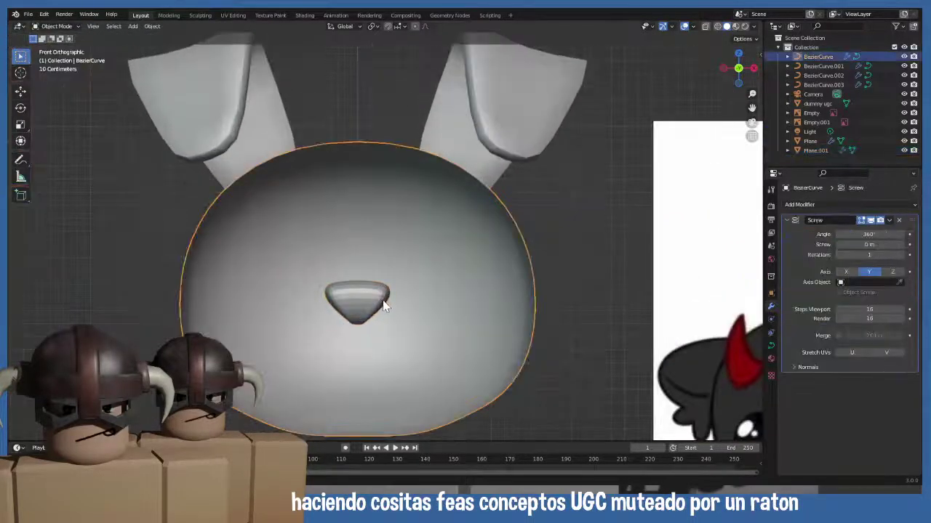
pyautogui.hotkey('ctrl', 'z')
pyautogui.press('s')
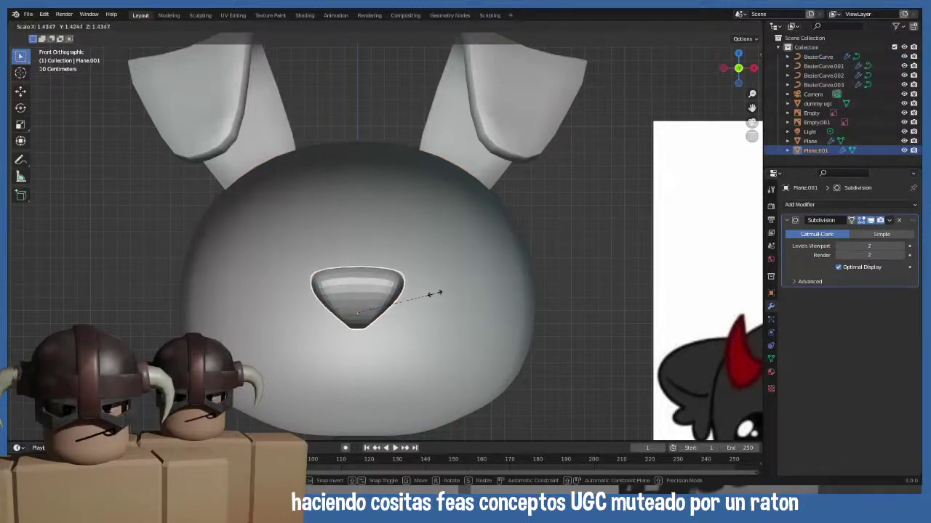
pyautogui.click(440, 293)
# - Move the nose about 0.05 m along negative Y so it protrudes further from the head
pyautogui.moveTo(441, 293); pyautogui.dragTo(329, 301, button='middle')
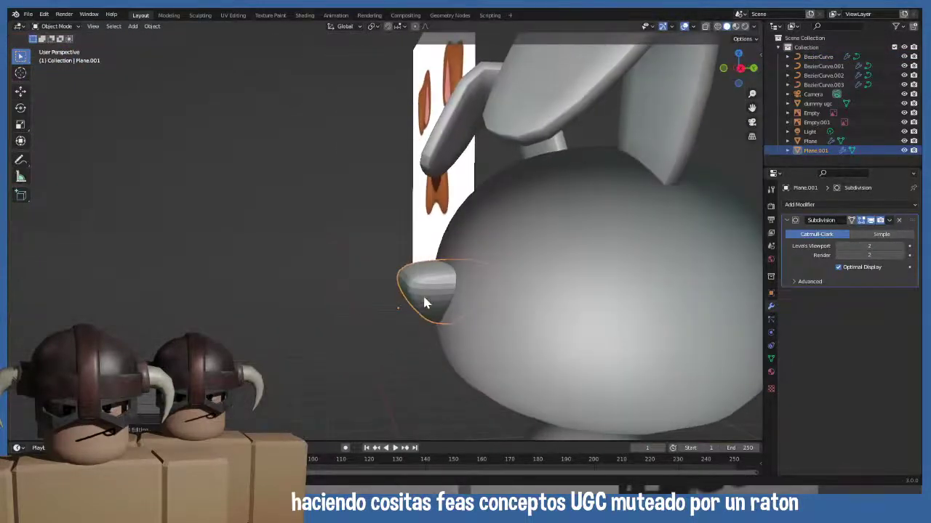
pyautogui.moveTo(426, 306); pyautogui.dragTo(465, 275, button='middle')
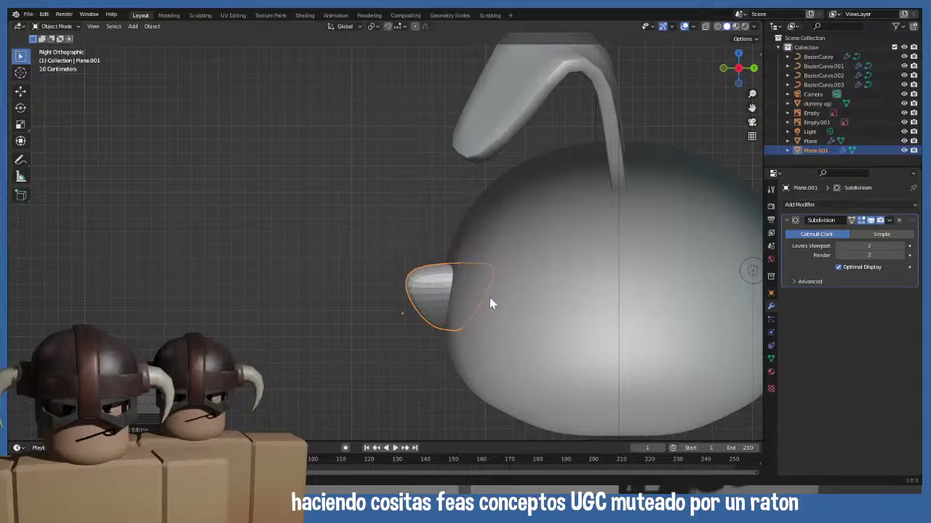
pyautogui.press('g')
pyautogui.press('y')
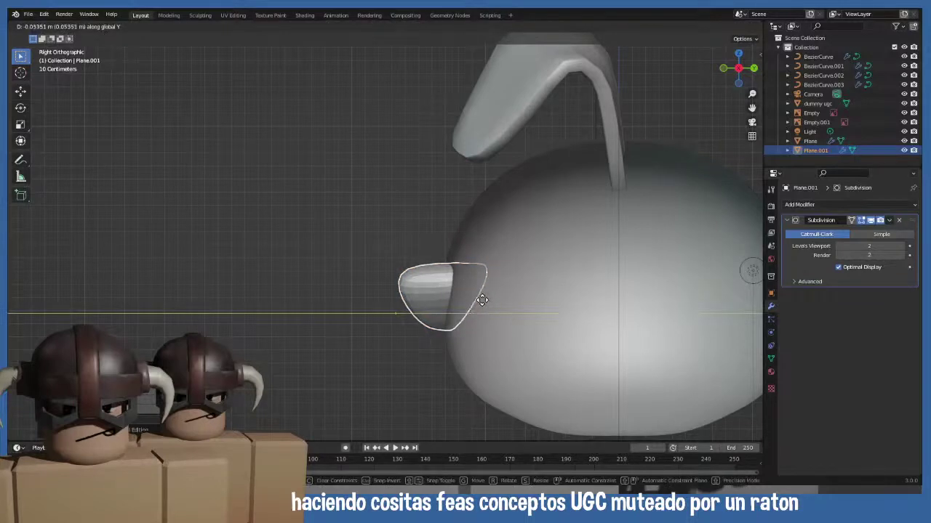
pyautogui.click(482, 300)
# - Apply smooth shading to the nose and keep it selected in the front view
pyautogui.press('KP_1')
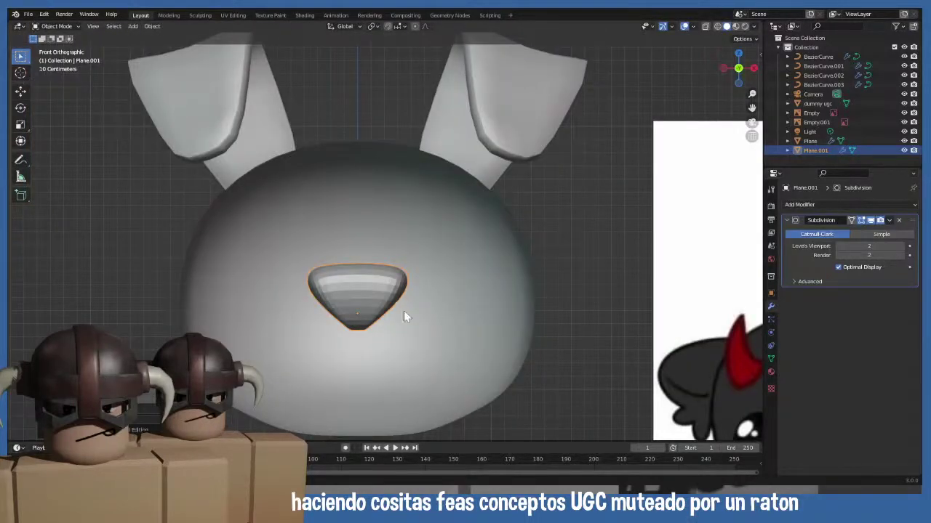
pyautogui.click(156, 27)
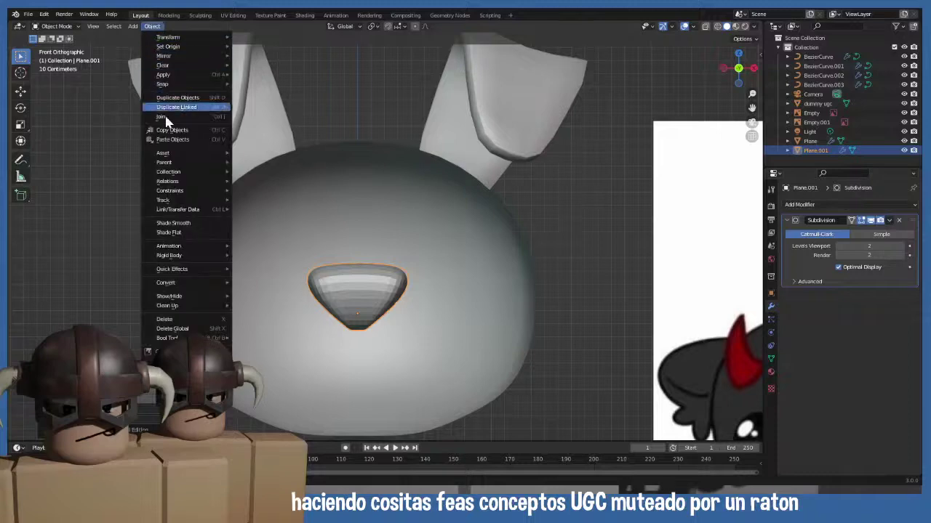
pyautogui.click(213, 224)
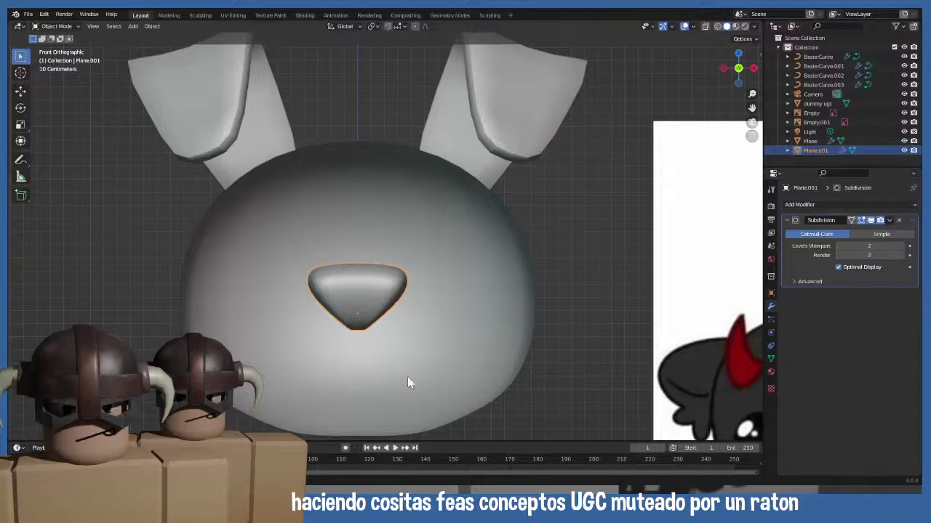
pyautogui.click(120, 268)
pyautogui.click(381, 284)
# - Compare the character's face with the dog-snout and plush bear reference images, and select the head
pyautogui.scroll(-5, 383, 287)
pyautogui.scroll(-2, 382, 288)
pyautogui.keyDown('shift'); pyautogui.moveTo(382, 288); pyautogui.dragTo(360, 306, button='middle'); pyautogui.keyUp('shift')
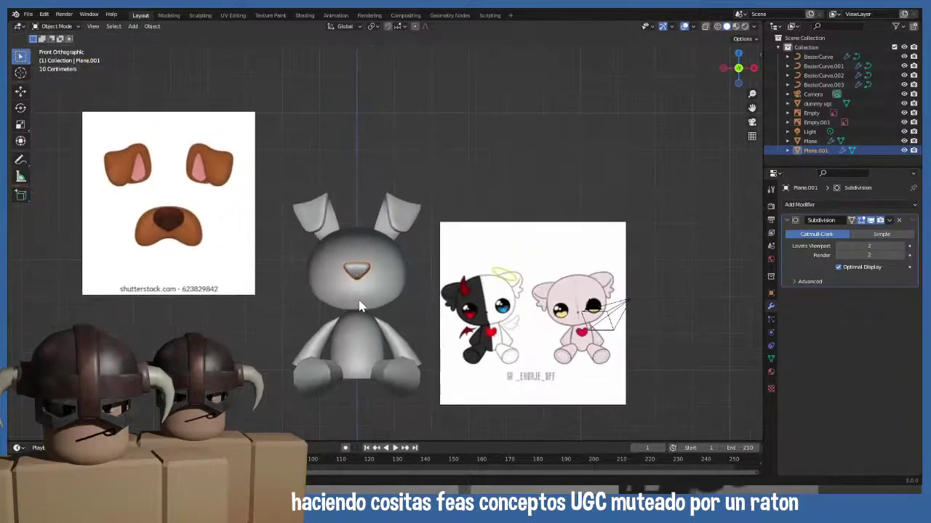
pyautogui.scroll(3, 361, 299)
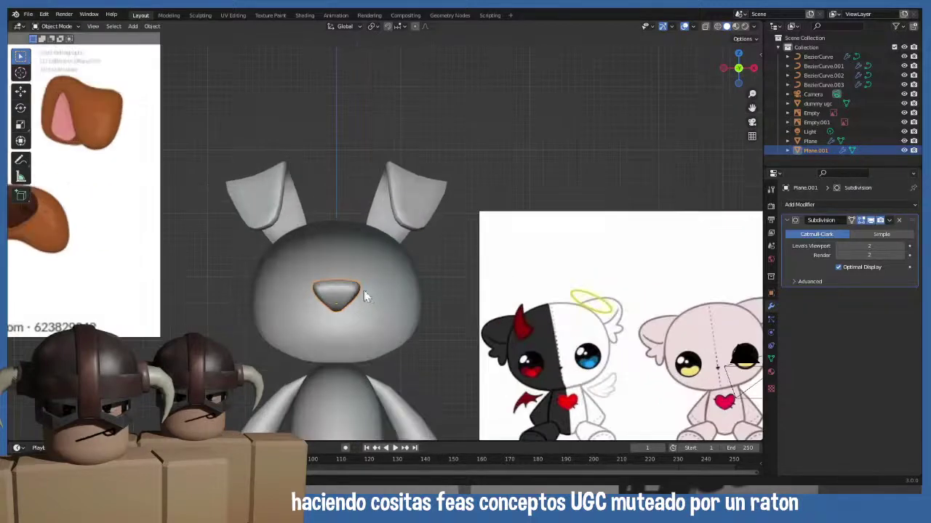
pyautogui.keyDown('shift'); pyautogui.moveTo(120, 280); pyautogui.dragTo(201, 276, button='middle'); pyautogui.keyUp('shift')
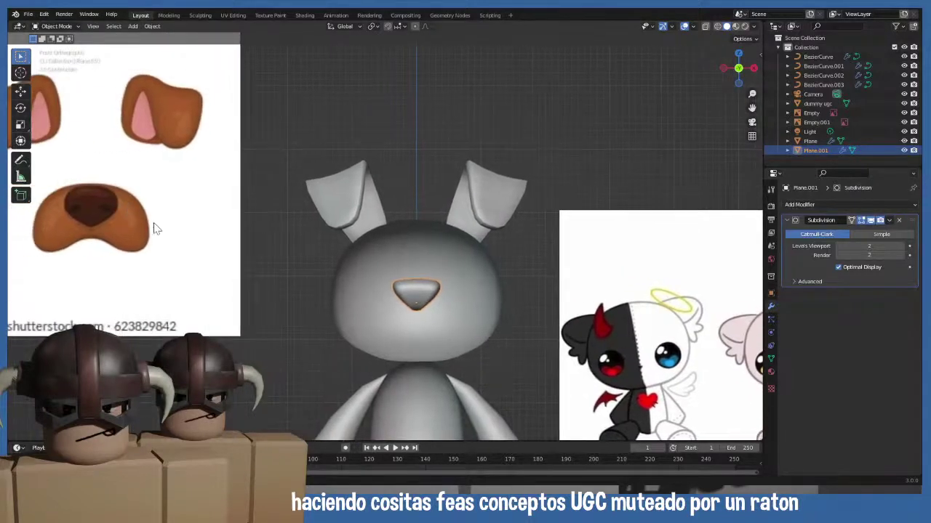
pyautogui.keyDown('shift'); pyautogui.moveTo(348, 328); pyautogui.dragTo(312, 316, button='middle'); pyautogui.keyUp('shift')
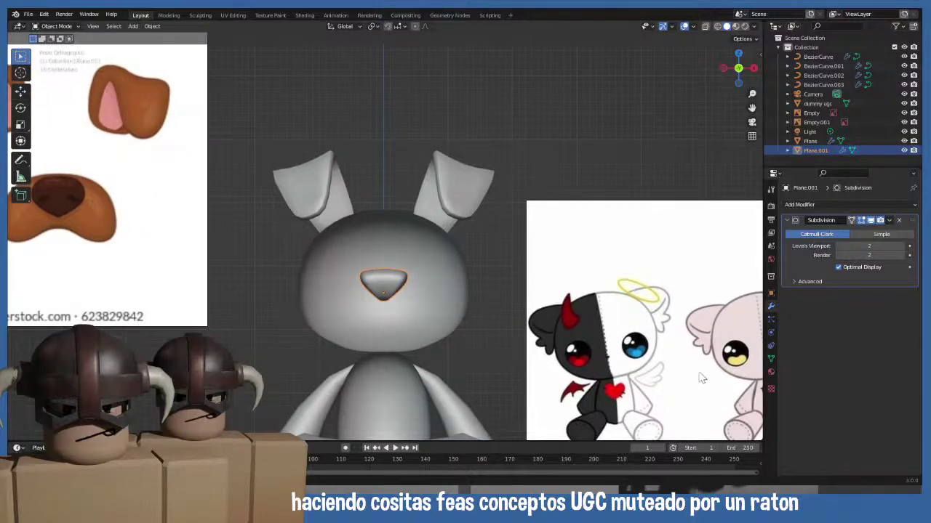
pyautogui.scroll(-2, 702, 379)
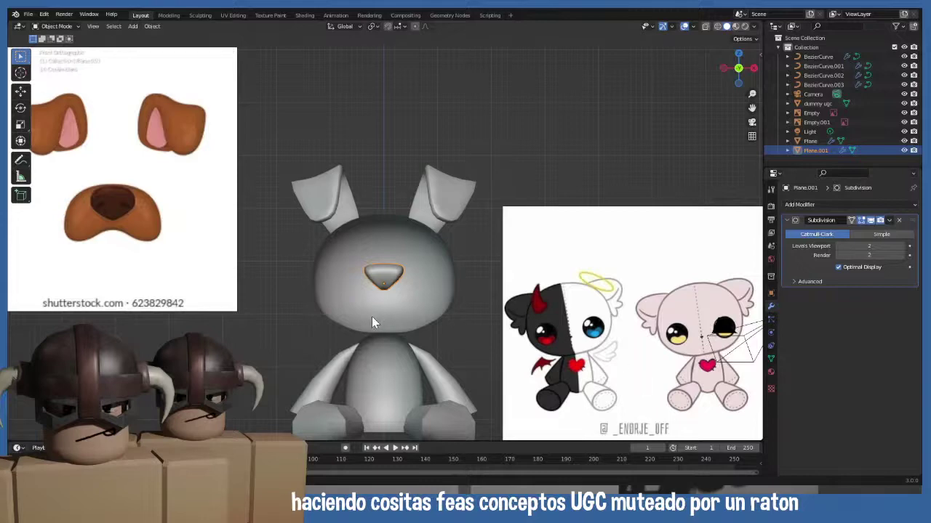
pyautogui.scroll(3, 371, 320)
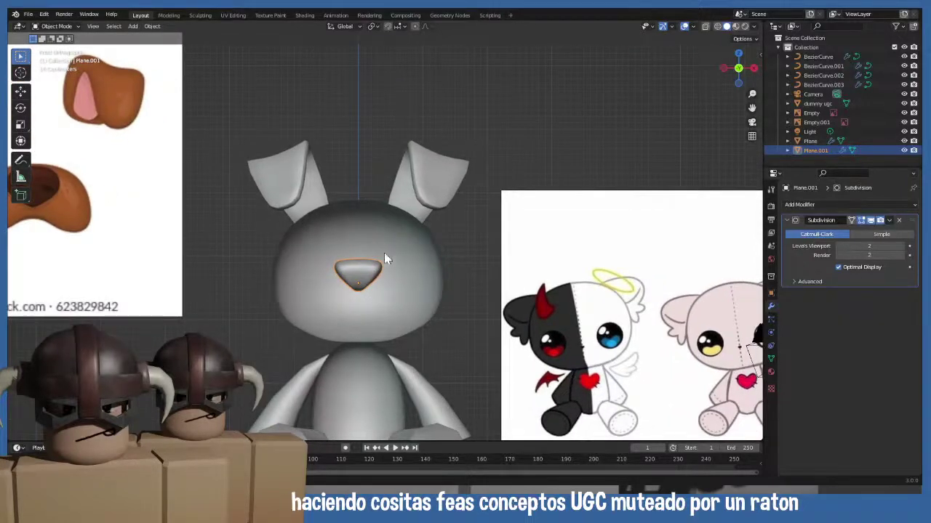
pyautogui.click(389, 234)
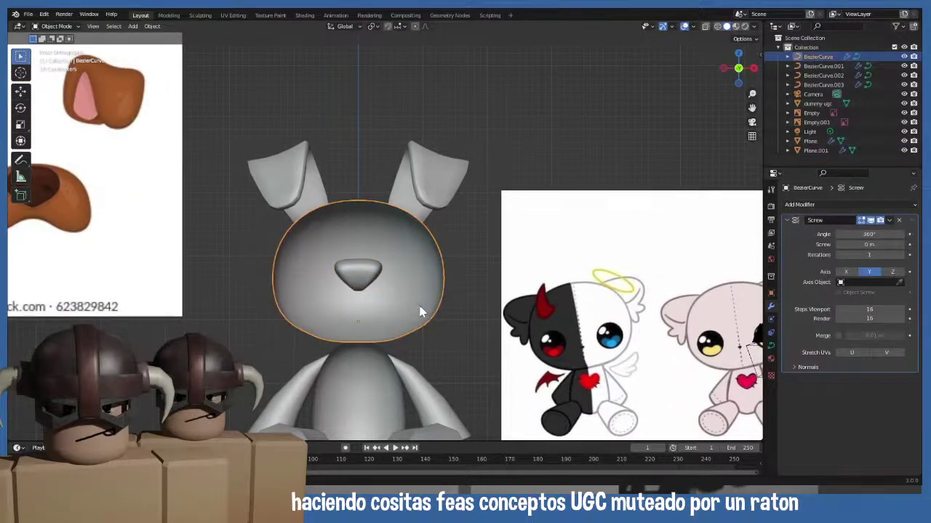
pyautogui.scroll(1, 405, 290)
pyautogui.scroll(-5, 405, 290)
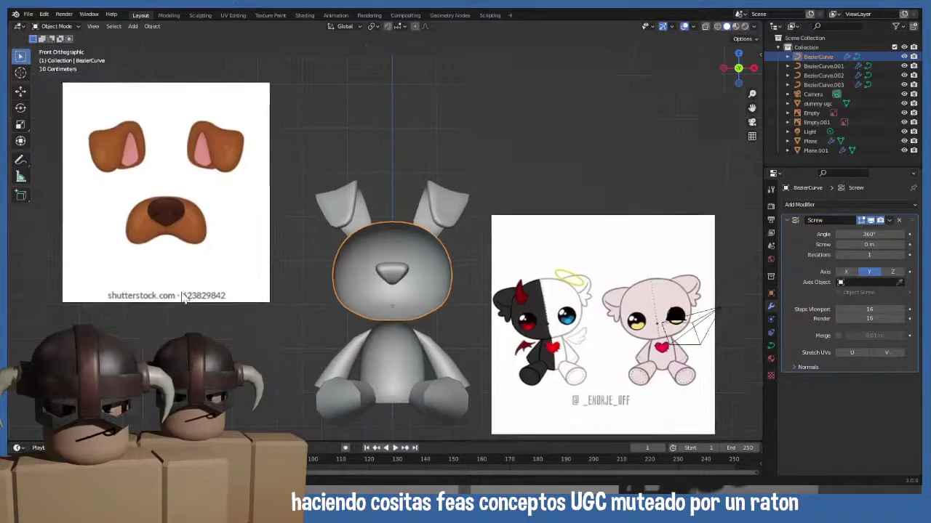
pyautogui.scroll(2, 310, 321)
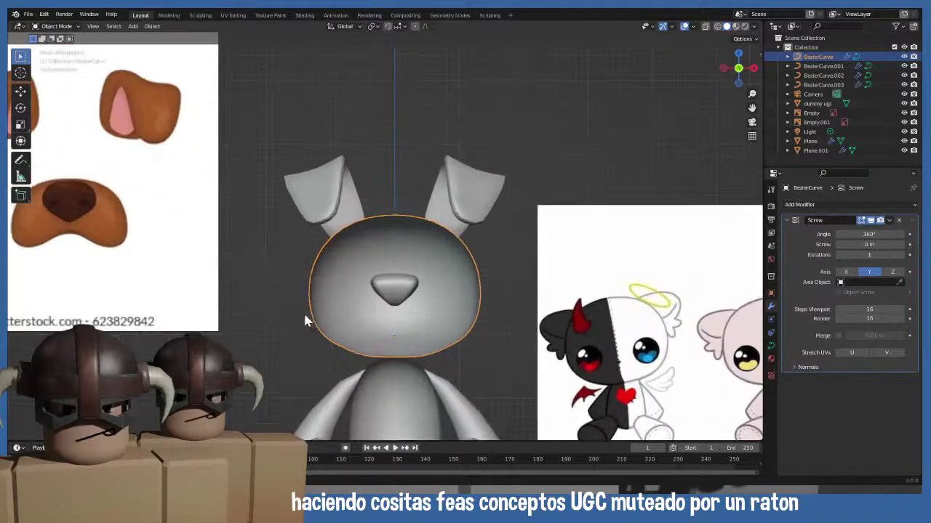
# - Add a mesh plane and move it over the snout in the dog-snout reference image
pyautogui.keyDown('shift'); pyautogui.moveTo(304, 311); pyautogui.dragTo(320, 303, button='middle'); pyautogui.keyUp('shift')
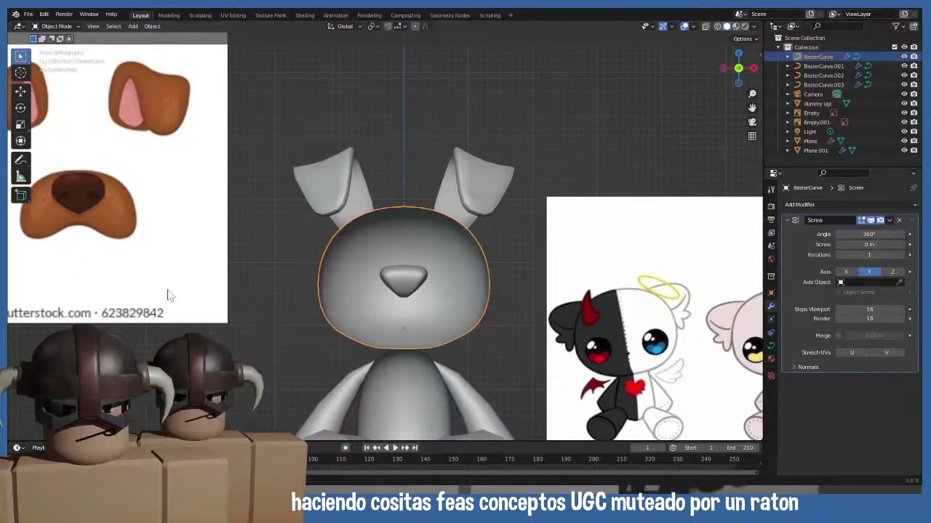
pyautogui.keyDown('shift'); pyautogui.moveTo(168, 296); pyautogui.dragTo(318, 322, button='middle'); pyautogui.keyUp('shift')
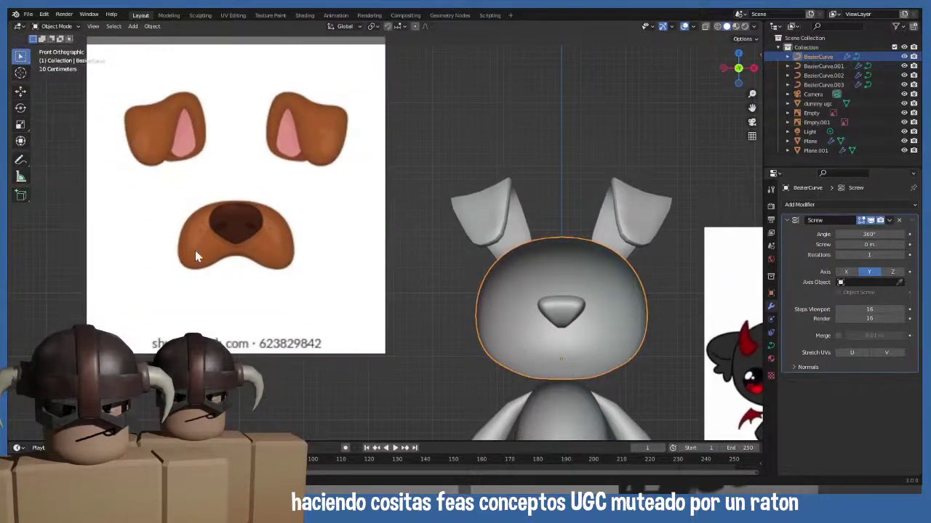
pyautogui.hotkey('shift', 'a')
pyautogui.moveTo(228, 236)
pyautogui.click(281, 235)
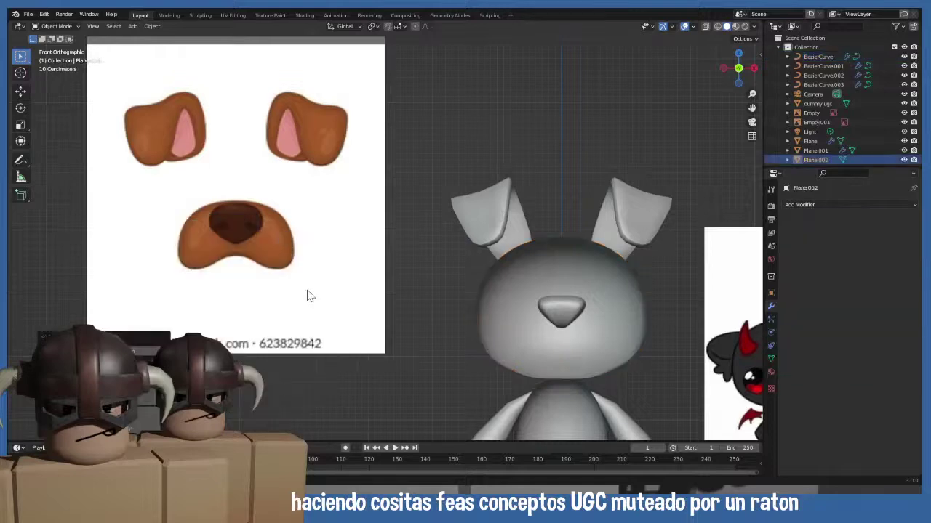
pyautogui.scroll(-3, 307, 296)
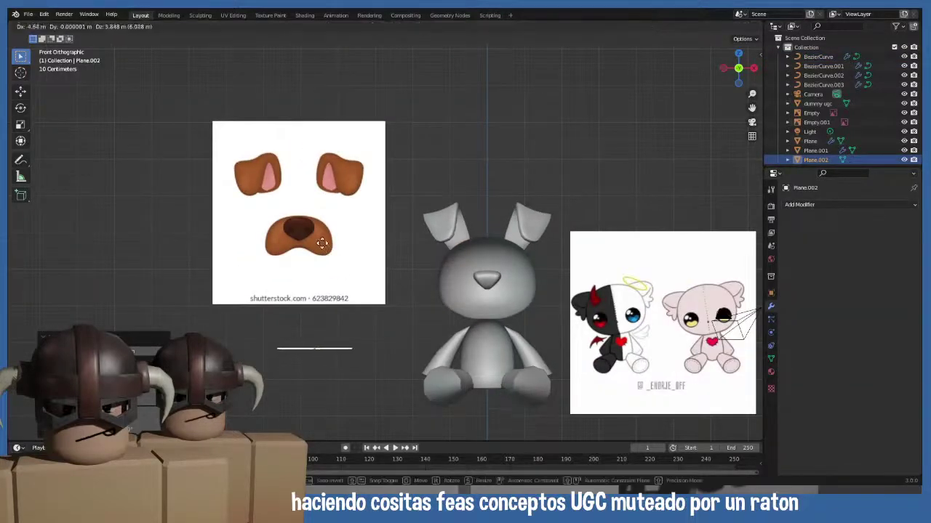
# - Rotate the plane 90° about the global X axis and bring it in front of the dog-snout reference image
pyautogui.press('r')
pyautogui.press('x')
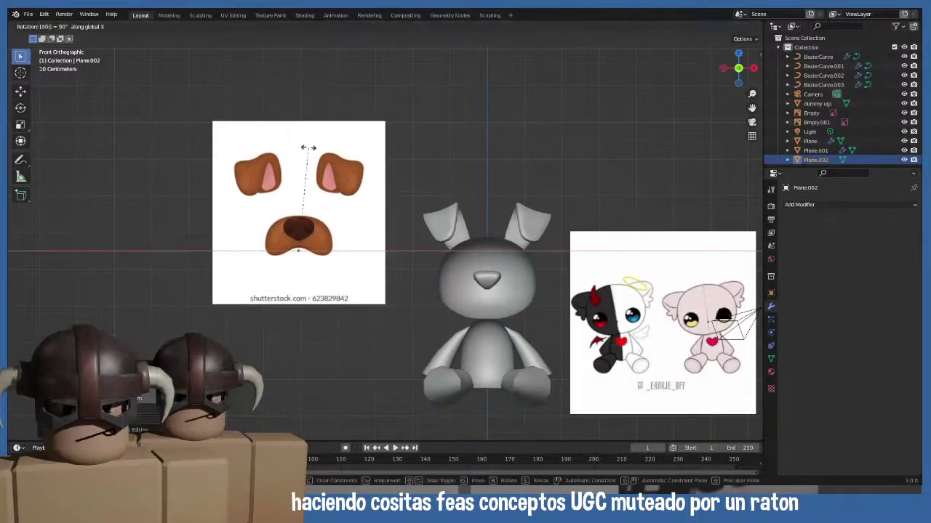
pyautogui.press('Escape')
pyautogui.moveTo(311, 150); pyautogui.dragTo(337, 270, button='middle')
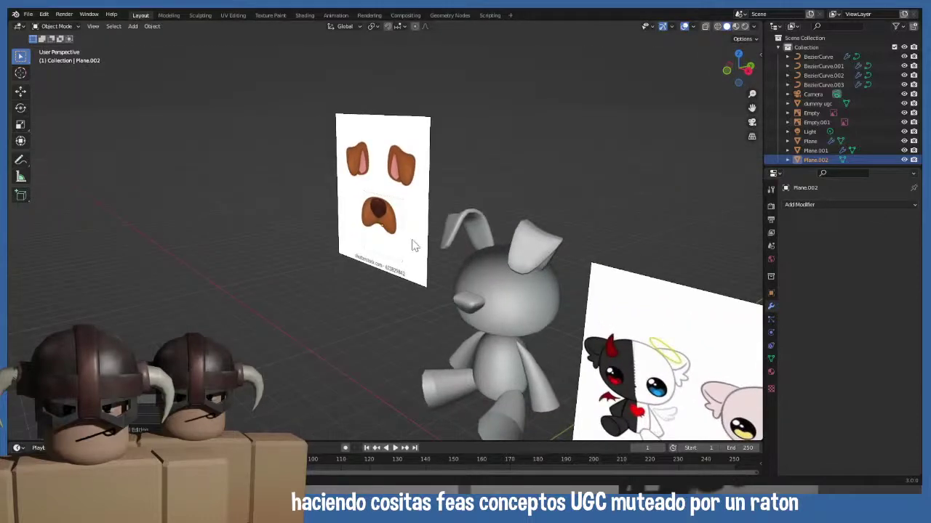
pyautogui.moveTo(411, 245); pyautogui.dragTo(367, 254, button='middle')
pyautogui.press('KP_1')
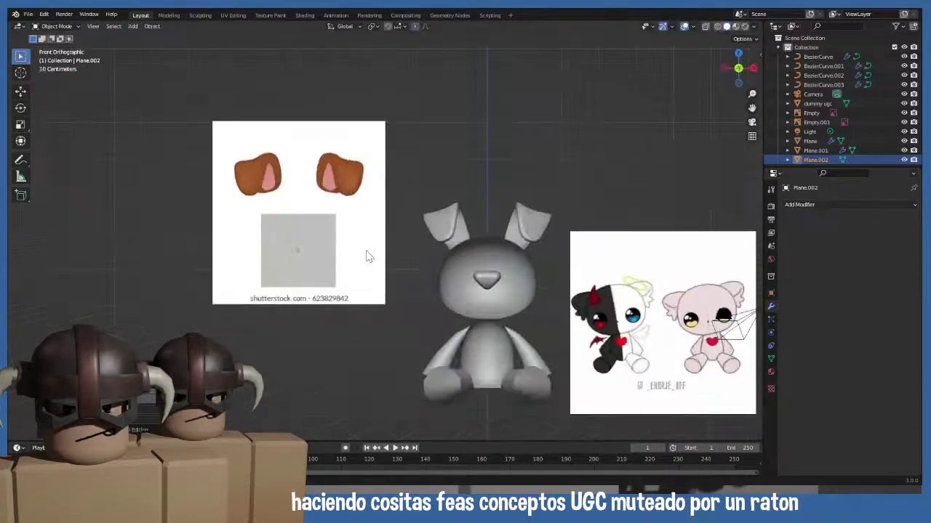
pyautogui.scroll(2, 367, 256)
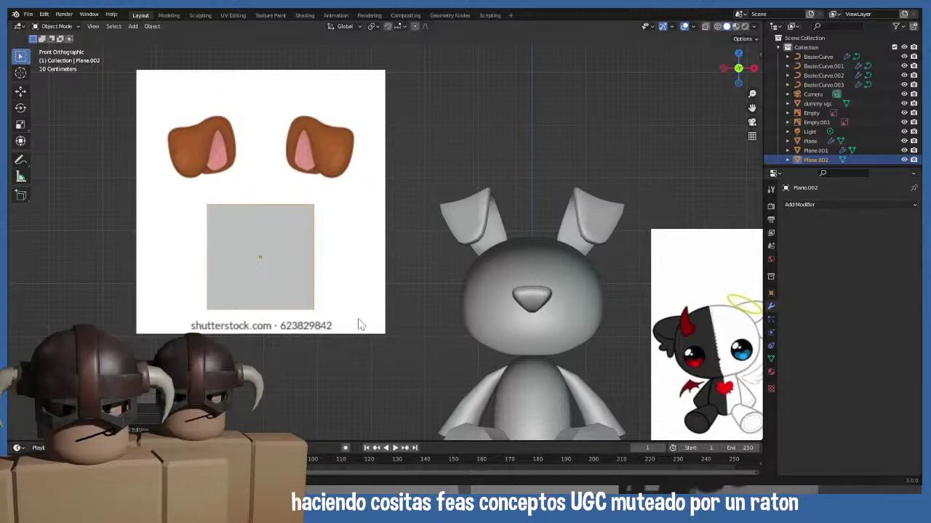
# - Add a Subdivision Surface modifier to the new plane over the dog-snout reference
pyautogui.click(815, 205)
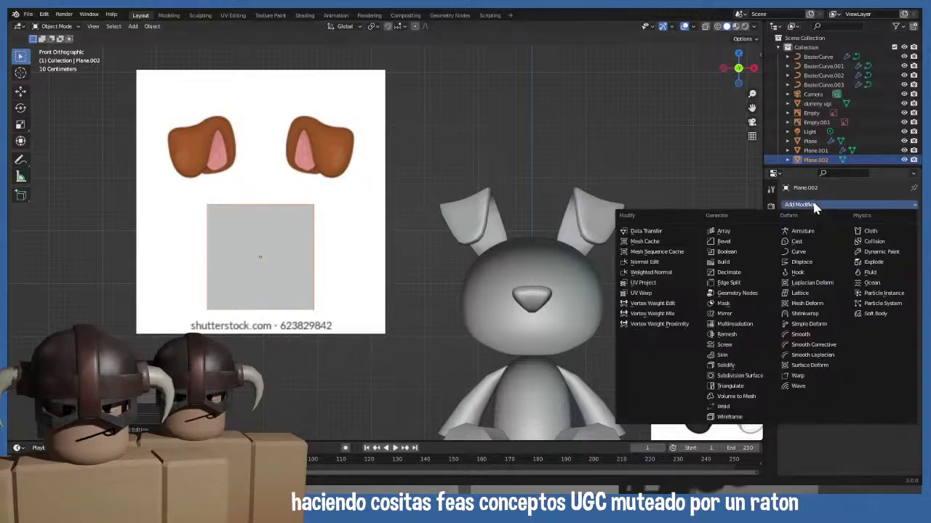
pyautogui.click(760, 378)
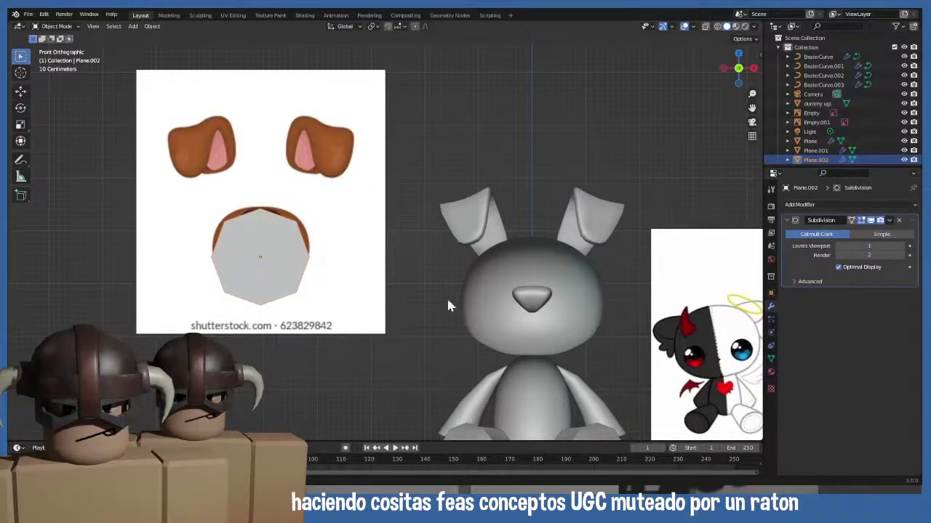
pyautogui.keyDown('shift'); pyautogui.moveTo(466, 301); pyautogui.dragTo(380, 227, button='middle'); pyautogui.keyUp('shift')
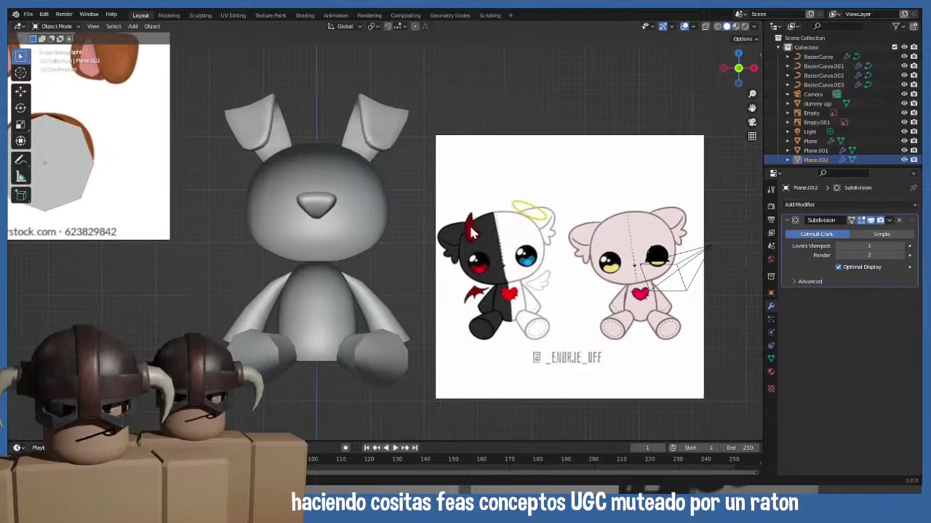
pyautogui.keyDown('shift'); pyautogui.moveTo(191, 229); pyautogui.dragTo(408, 295, button='middle'); pyautogui.keyUp('shift')
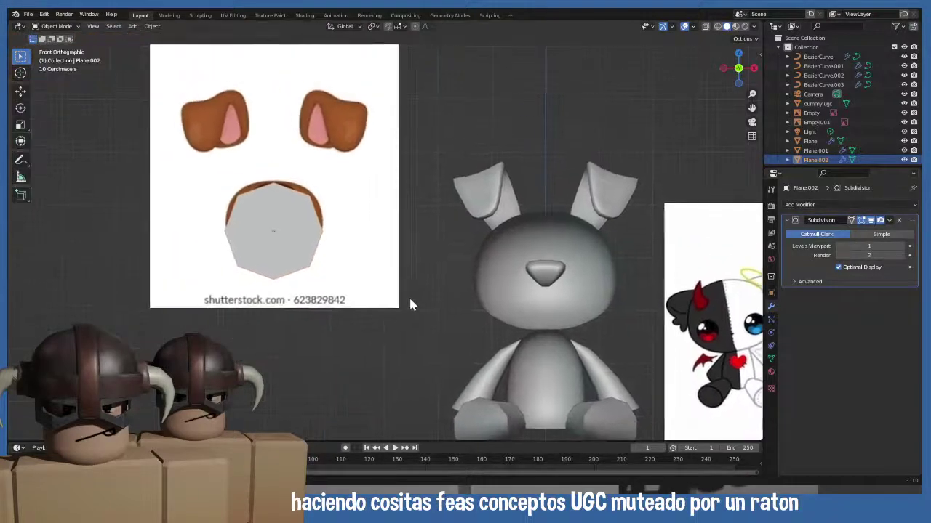
# - Scale the subdivided plane down to about 0.7 times and move it up along global Z onto the reference snout
pyautogui.press('s')
pyautogui.click(347, 275)
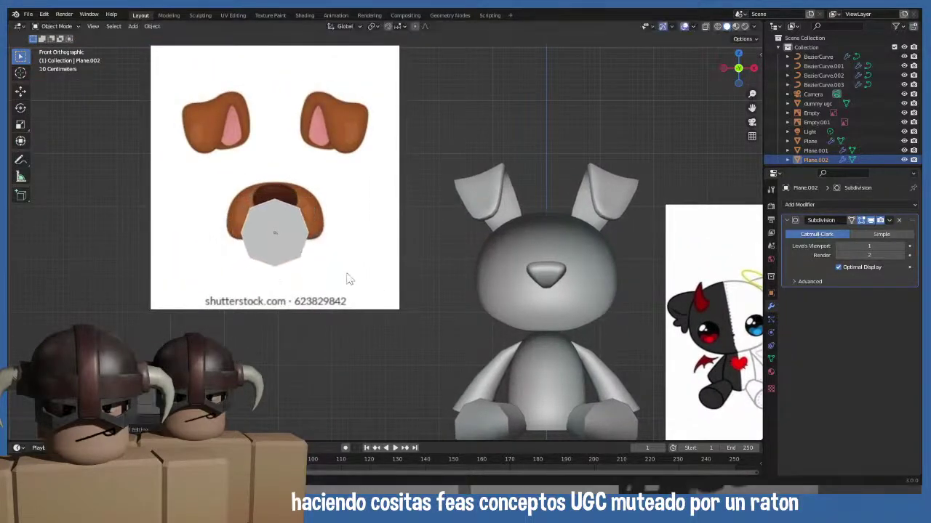
pyautogui.keyDown('shift'); pyautogui.moveTo(347, 277); pyautogui.dragTo(333, 308, button='middle'); pyautogui.keyUp('shift')
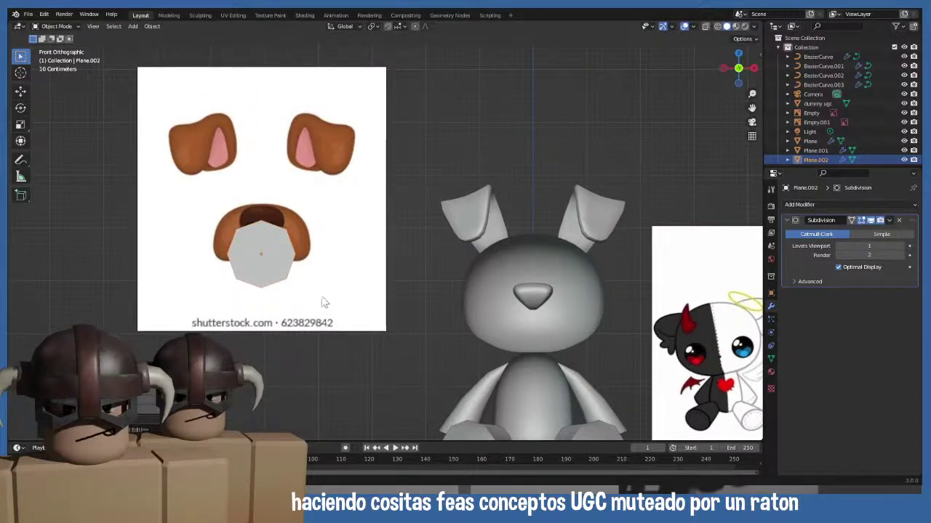
pyautogui.press('Tab')
pyautogui.press('g')
pyautogui.press('y')
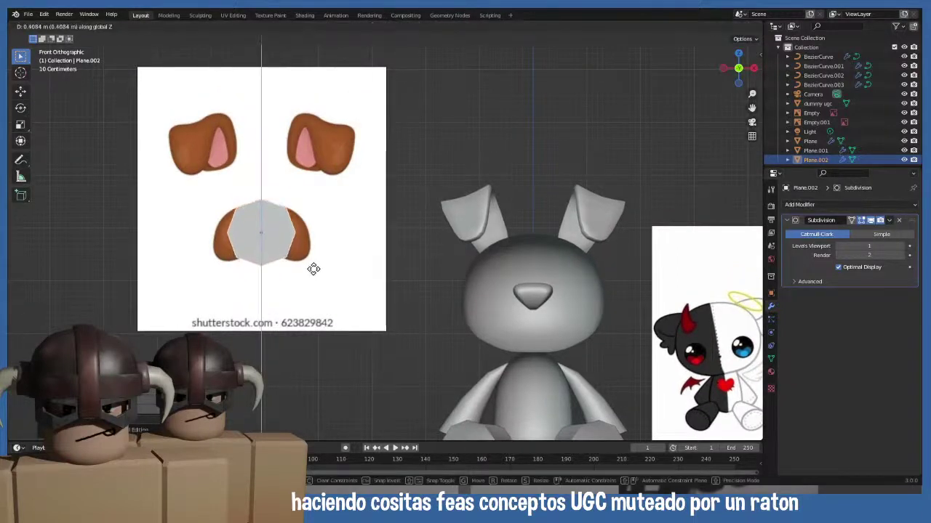
pyautogui.click(313, 269)
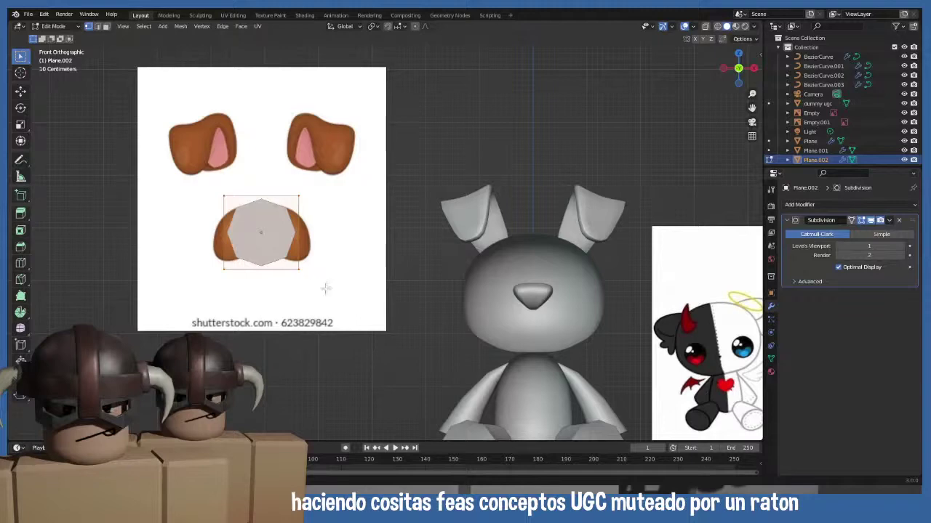
# - In Edit Mode, shrink the face to about 0.63 times, stretch it slightly along Z and centre it on the reference snout
pyautogui.press('s')
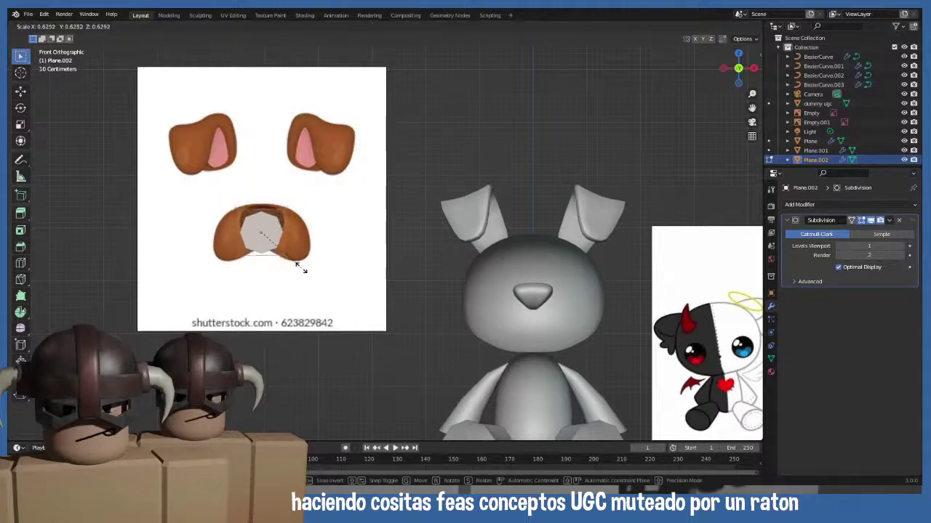
pyautogui.click(301, 267)
pyautogui.press('g')
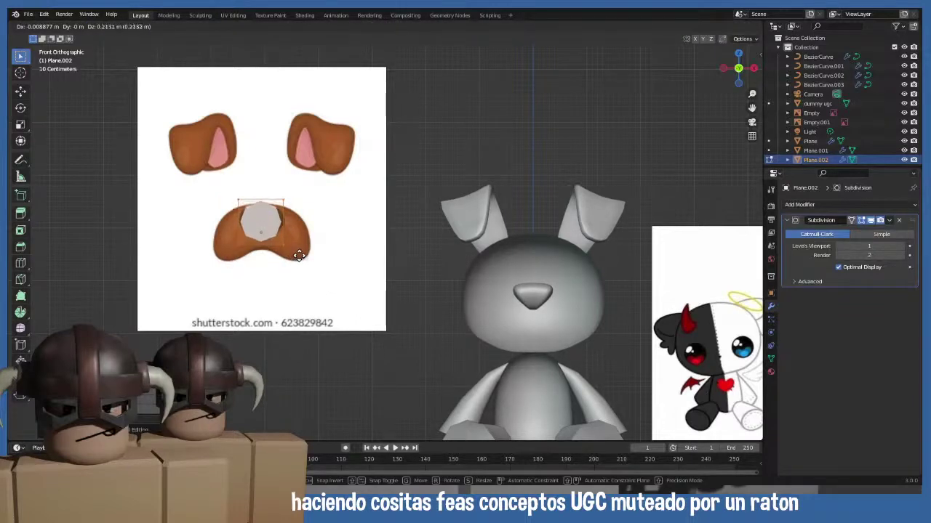
pyautogui.click(301, 258)
pyautogui.press('s')
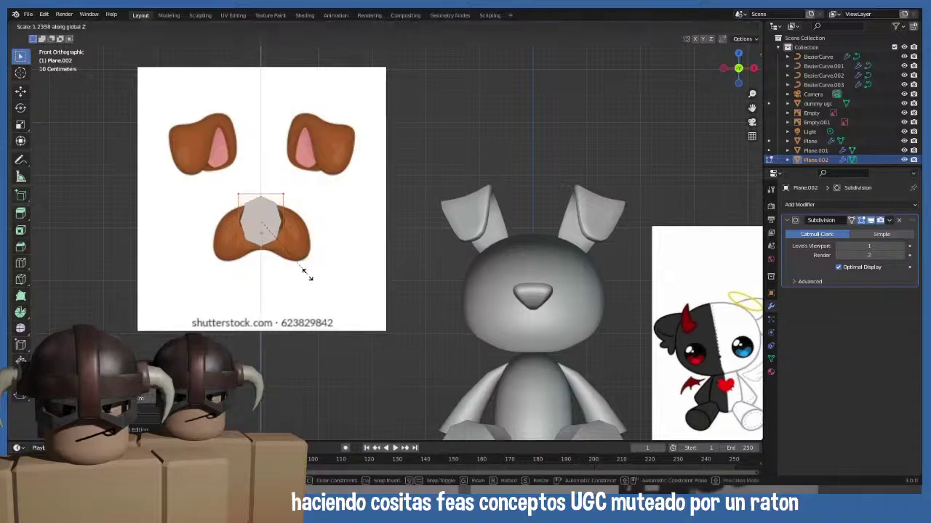
pyautogui.click(307, 267)
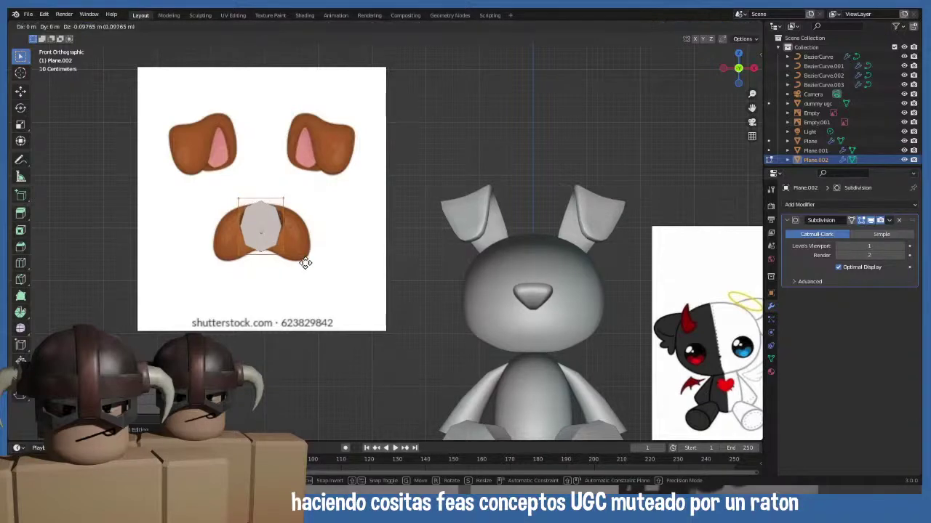
pyautogui.press('g')
pyautogui.click(305, 264)
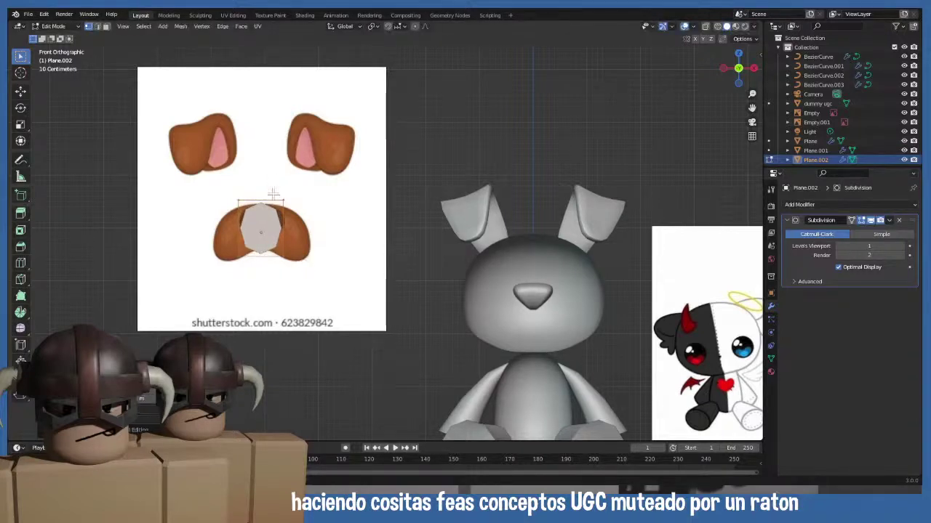
# - Extrude the face's right edge outward and down over the snout's right lobe, then shorten the new edge to fit the outline
pyautogui.press('g')
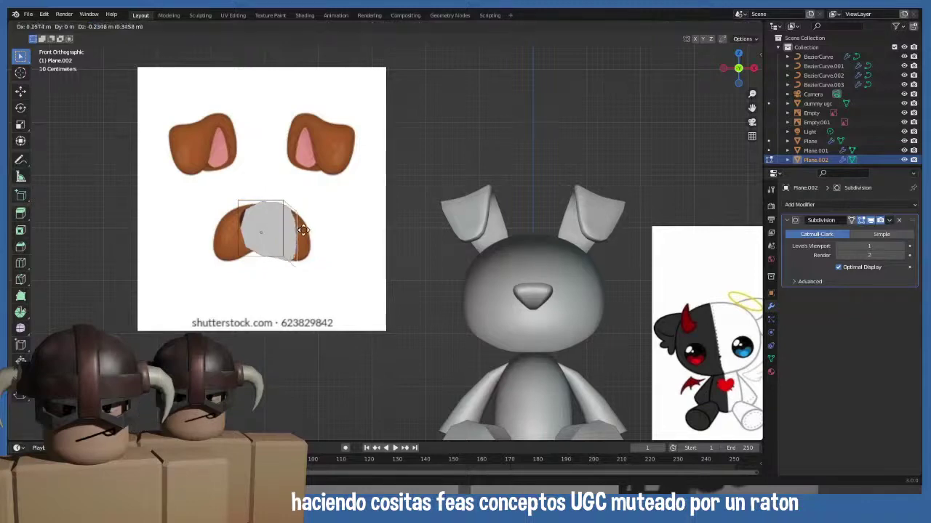
pyautogui.click(315, 235)
pyautogui.press('s')
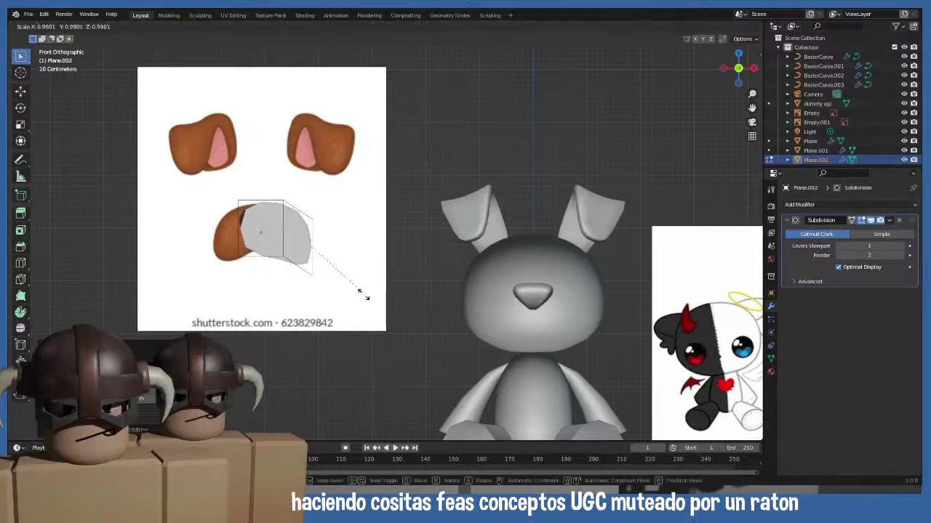
pyautogui.click(349, 264)
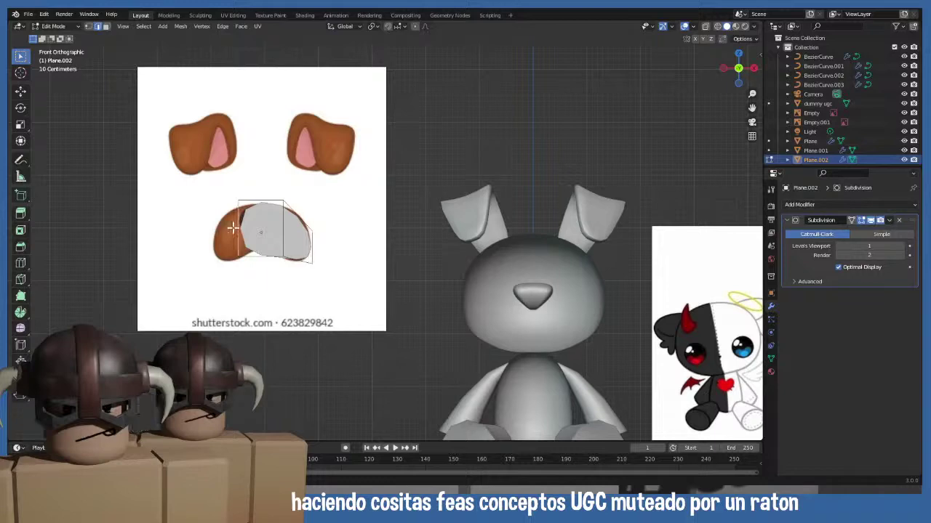
# - Extrude the left edge over the snout's left lobe, then rotate and move the new edge to match the outline
pyautogui.press('r')
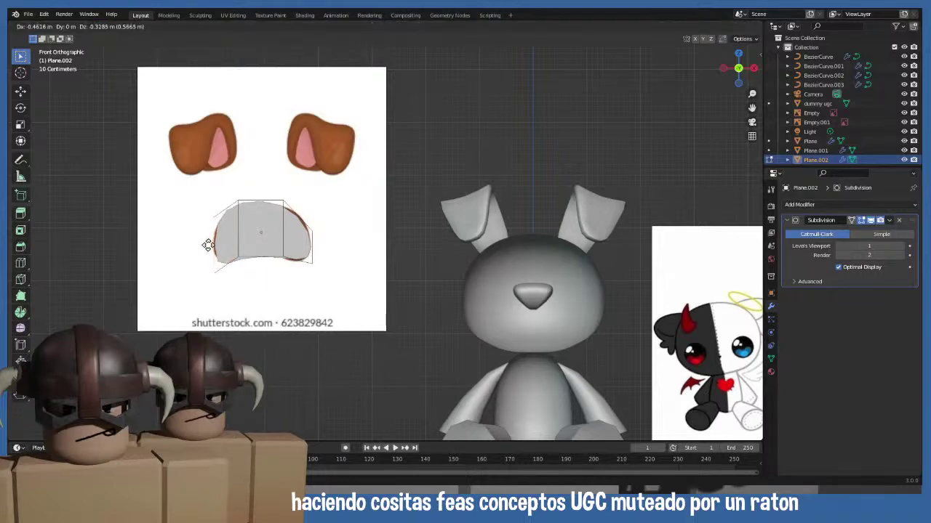
pyautogui.click(251, 291)
pyautogui.click(218, 266)
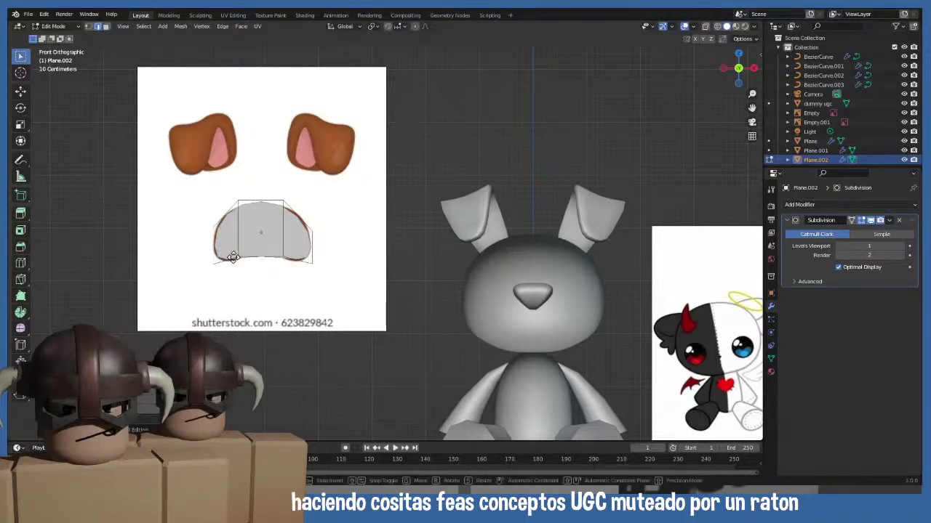
pyautogui.press('g')
pyautogui.click(230, 259)
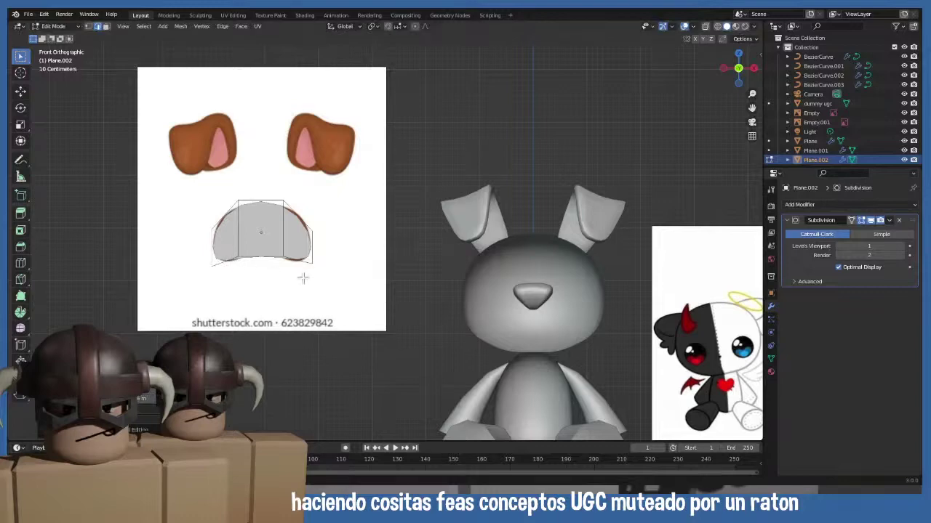
# - Extrude the snout faces about 0.6 m back toward the reference image and scale the extruded faces up to about 1.3 times
pyautogui.moveTo(302, 278); pyautogui.dragTo(293, 327, button='middle')
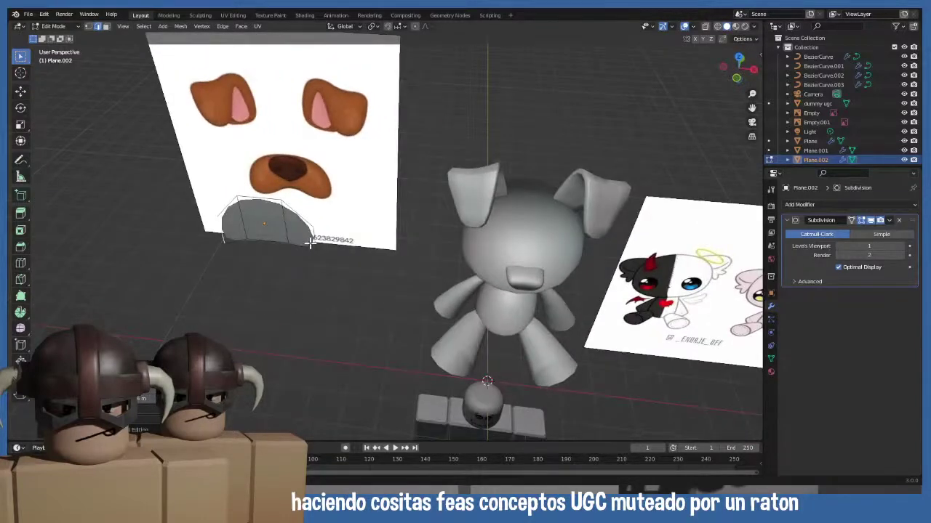
pyautogui.moveTo(322, 264); pyautogui.dragTo(385, 236, button='middle')
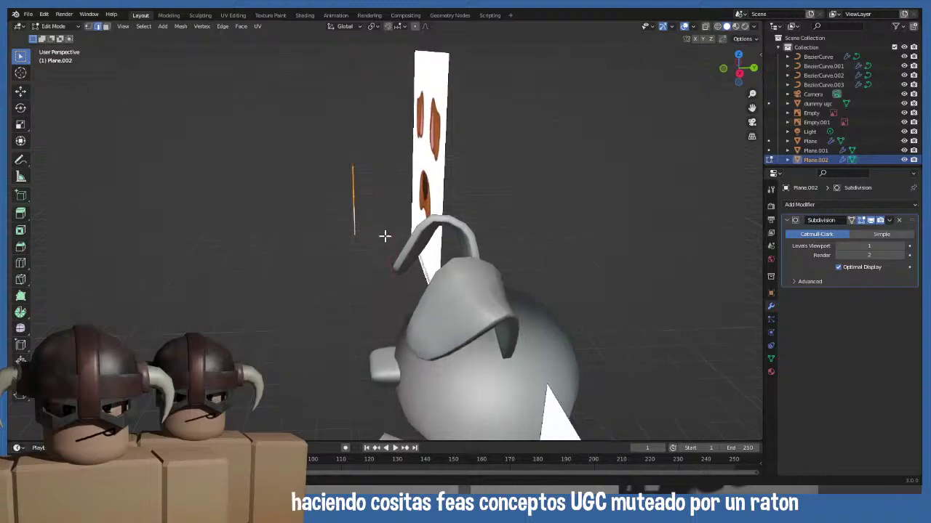
pyautogui.press('e')
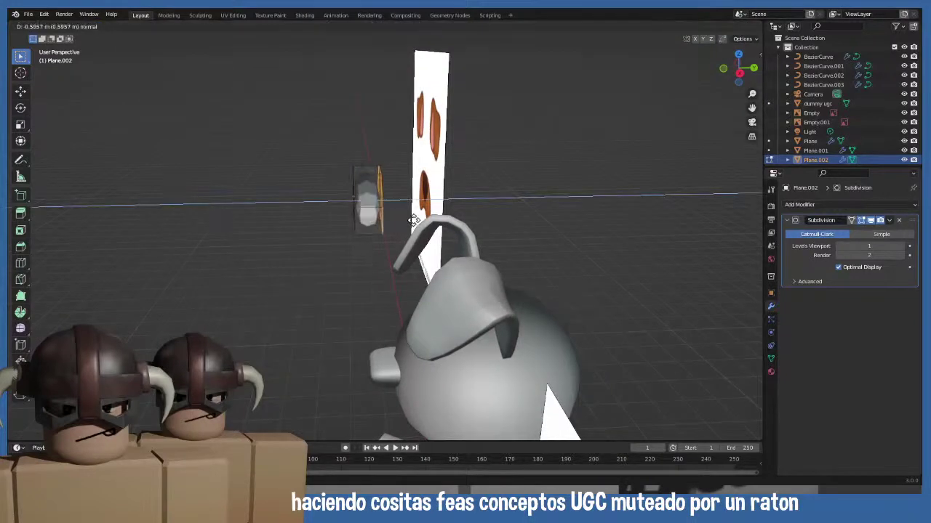
pyautogui.click(413, 220)
pyautogui.press('KP_1')
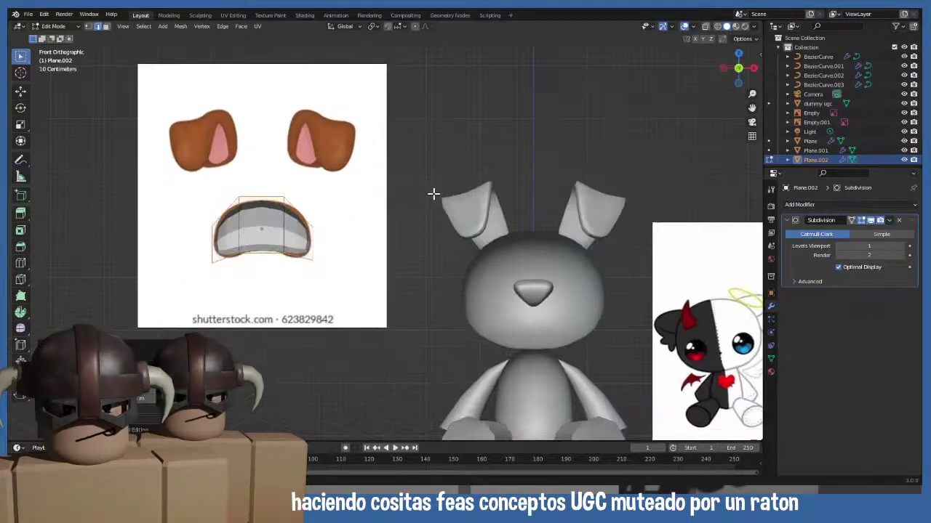
pyautogui.press('s')
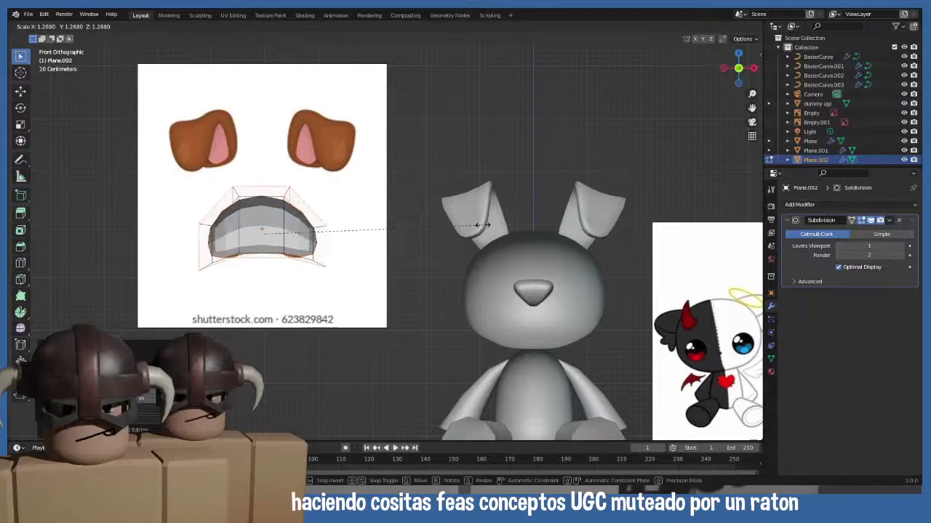
pyautogui.click(504, 235)
# - Move the outer side edges at the snout's open back about 0.4 m further back along Y
pyautogui.moveTo(504, 235); pyautogui.dragTo(346, 308, button='middle')
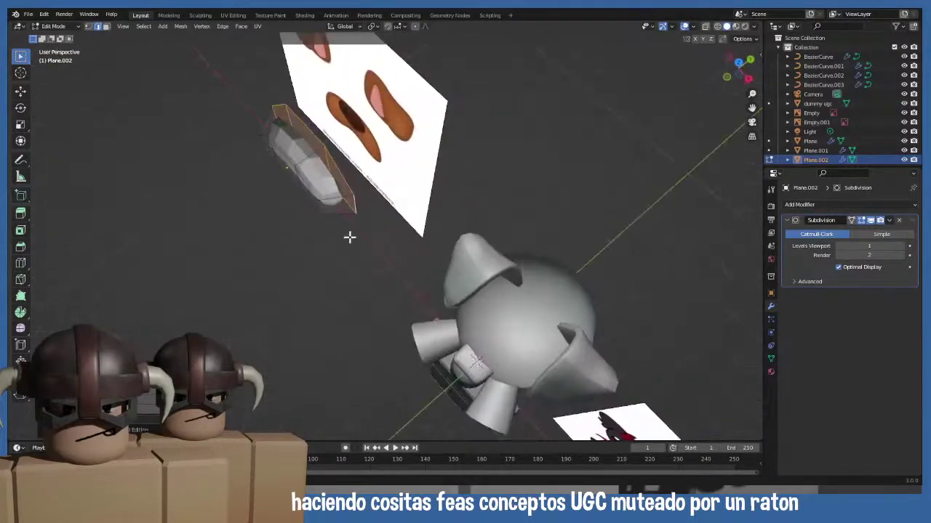
pyautogui.click(272, 121)
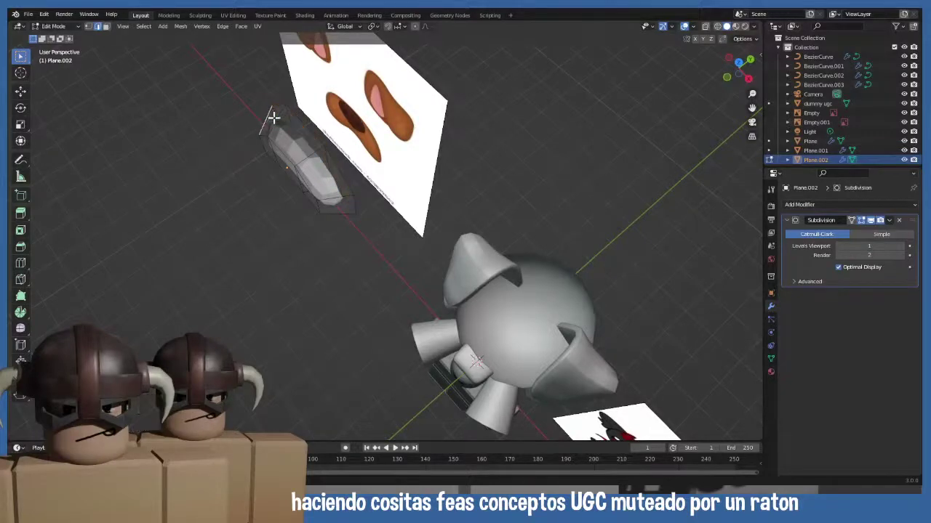
pyautogui.moveTo(266, 119); pyautogui.dragTo(306, 72, button='middle')
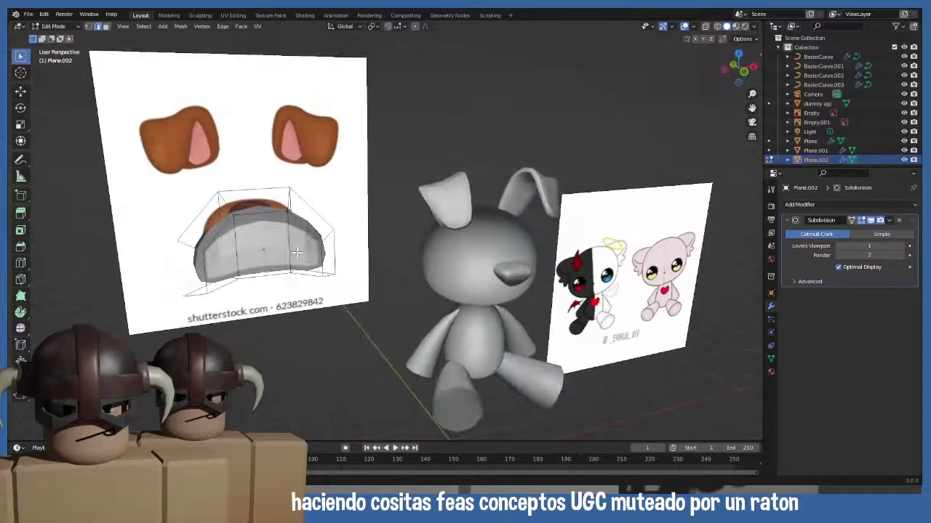
pyautogui.moveTo(183, 273); pyautogui.dragTo(446, 243, button='middle')
pyautogui.press('g')
pyautogui.press('y')
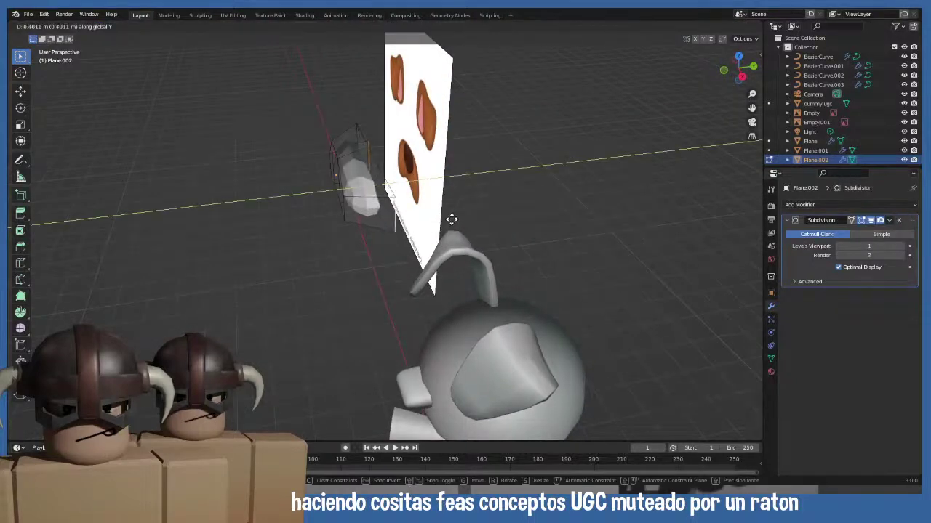
pyautogui.click(460, 212)
pyautogui.press('KP_1')
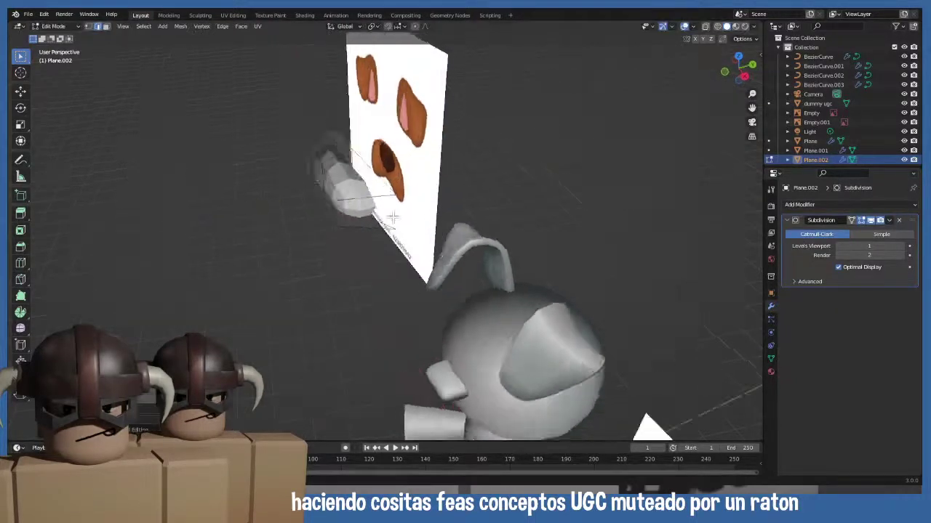
pyautogui.press('KP_1')
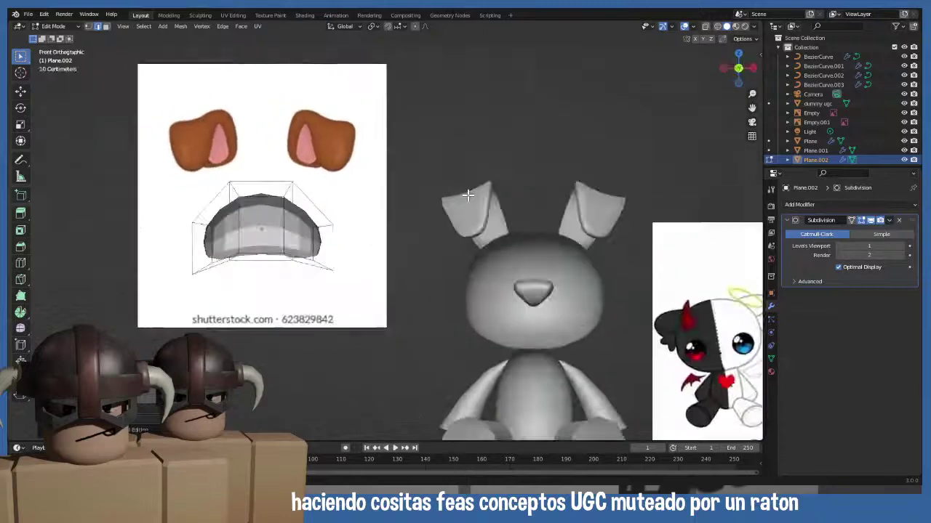
# - Return to Object Mode and apply smooth shading to the snout
pyautogui.press('Tab')
pyautogui.click(246, 226)
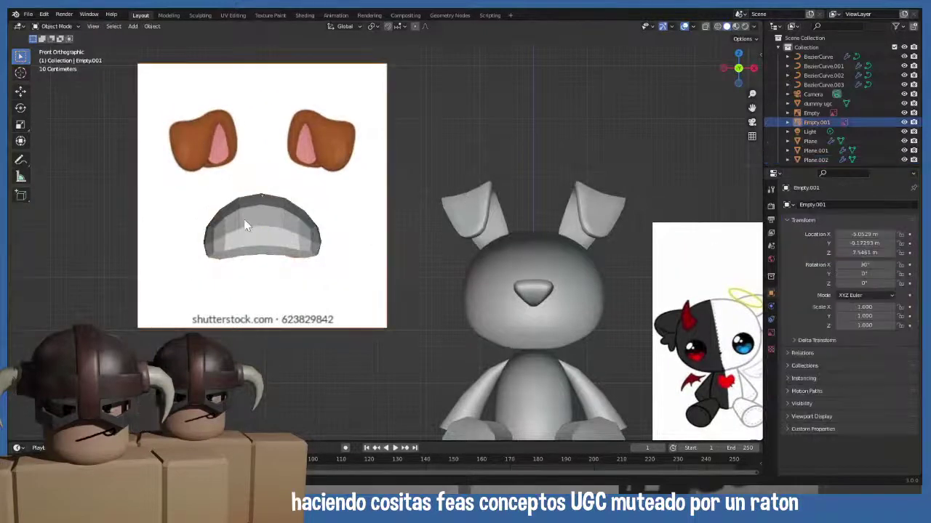
pyautogui.click(151, 27)
pyautogui.click(276, 242)
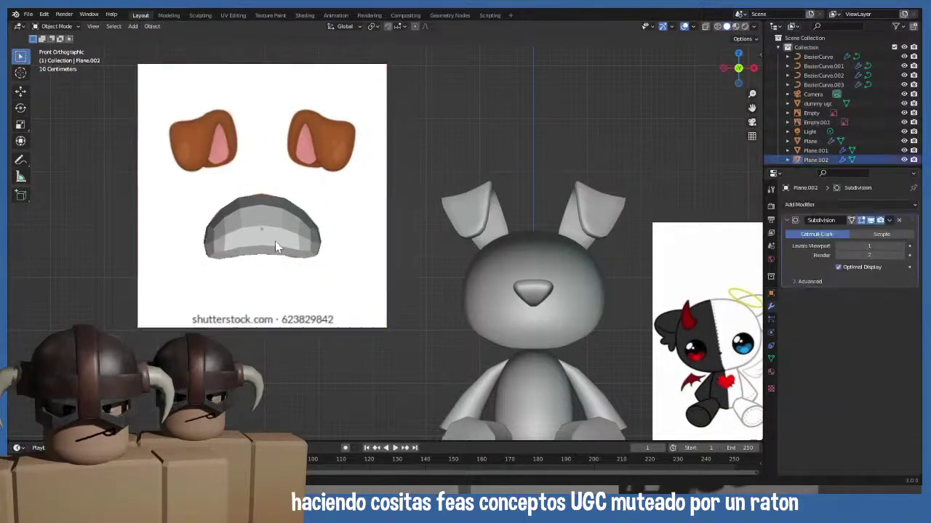
pyautogui.click(151, 26)
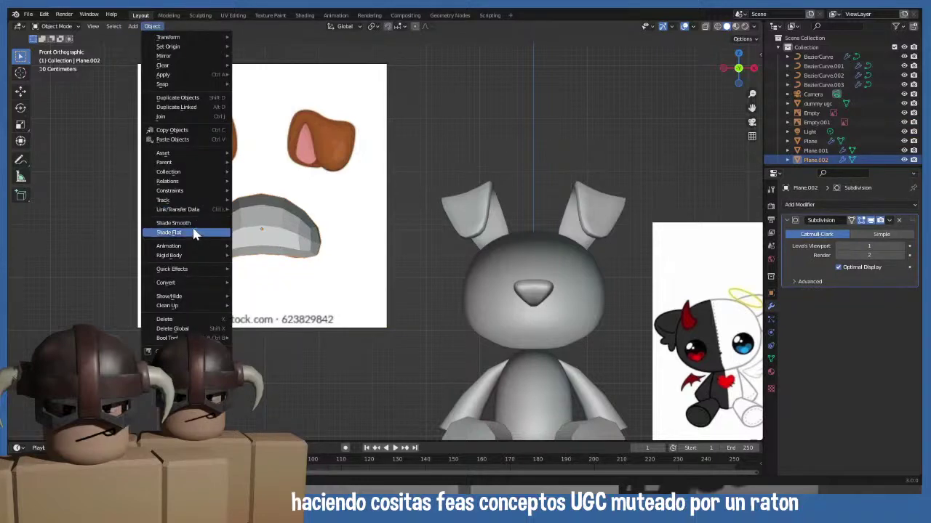
pyautogui.click(173, 223)
pyautogui.keyDown('shift'); pyautogui.moveTo(260, 268); pyautogui.dragTo(215, 249, button='middle'); pyautogui.keyUp('shift')
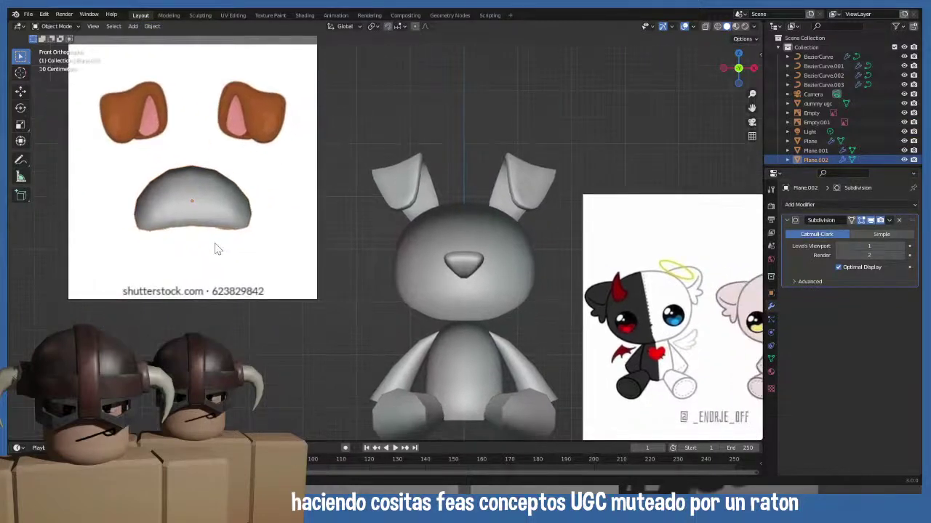
# - Move the snout onto the character's face over the nose and scale it down to about half size
pyautogui.press('g')
pyautogui.press('s')
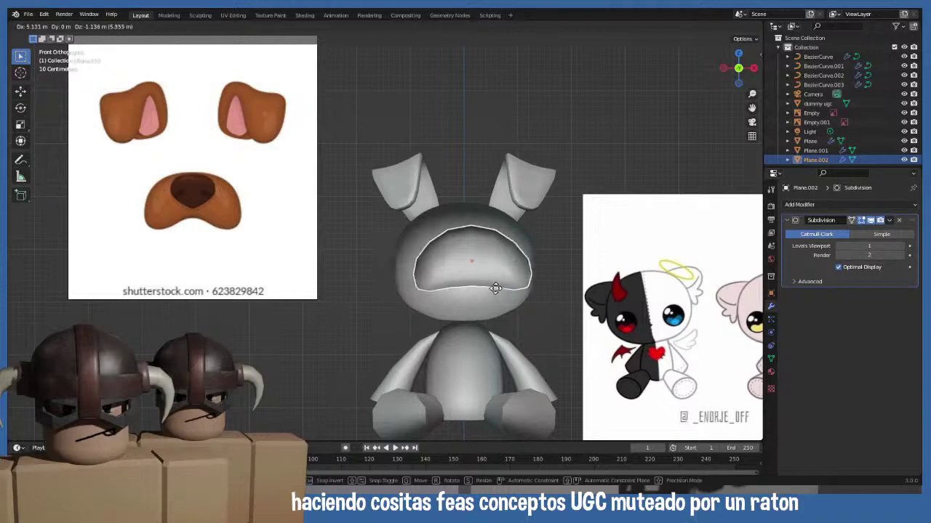
pyautogui.click(502, 288)
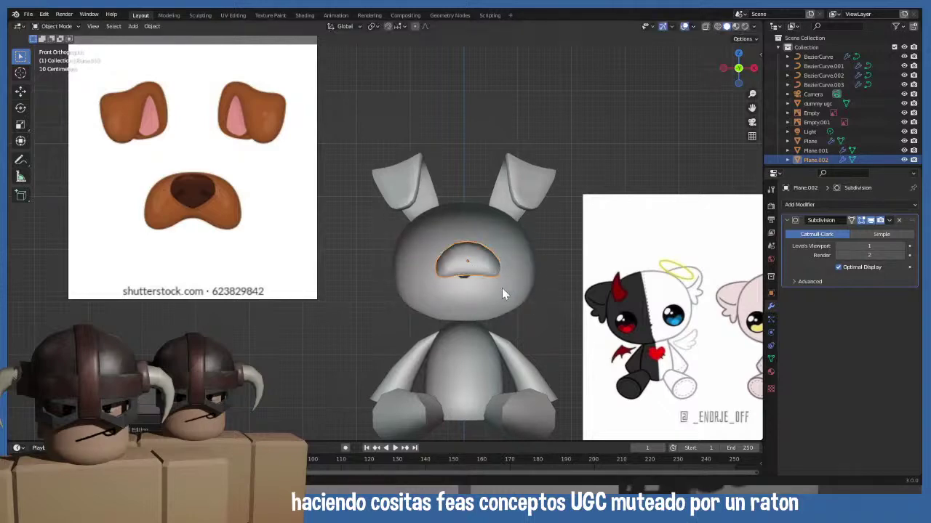
# - Try to seat the snout behind the nose by shifting it back and slightly down in side view
pyautogui.press('KP_3')
pyautogui.press('g')
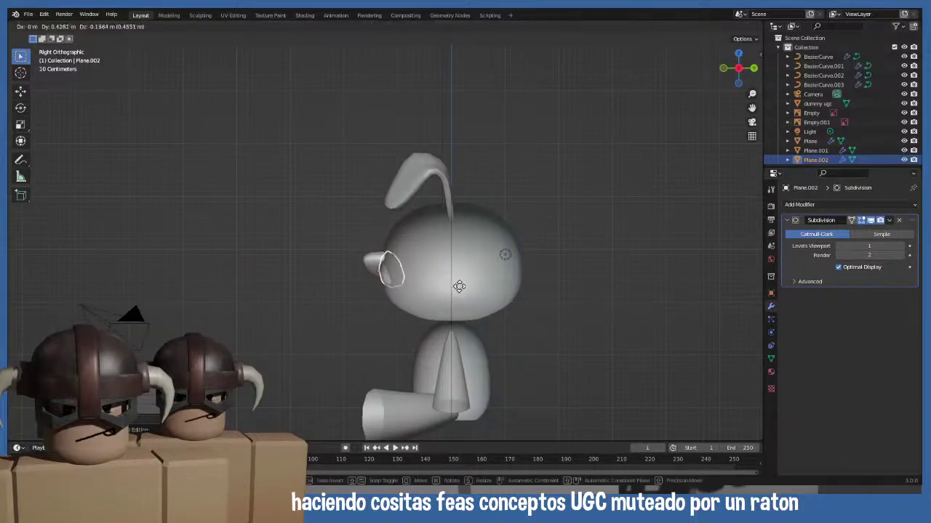
pyautogui.click(455, 287)
pyautogui.press('KP_1')
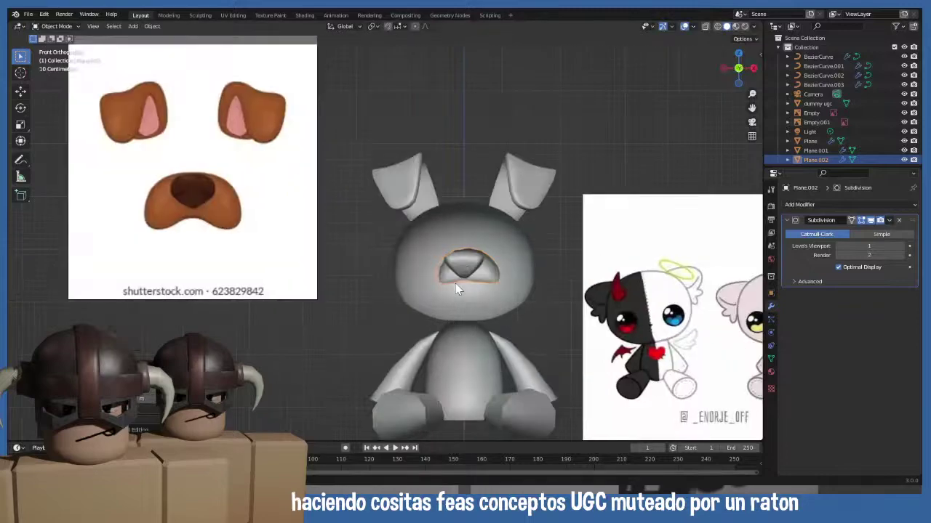
pyautogui.scroll(2, 489, 287)
pyautogui.keyDown('shift'); pyautogui.moveTo(489, 288); pyautogui.dragTo(329, 266, button='middle'); pyautogui.keyUp('shift')
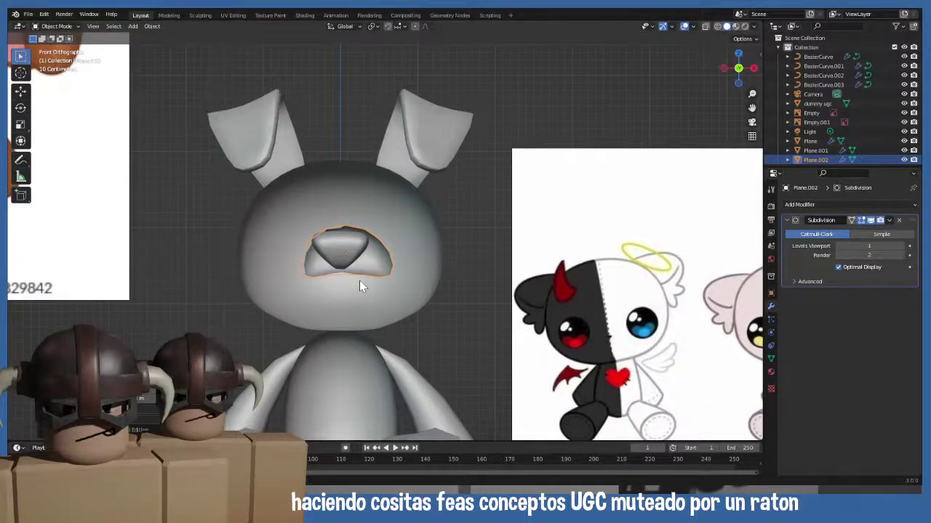
# - Reset the snout's location to the world origin and raise it along Z to the height of the nose
pyautogui.hotkey('ctrl', 'z')
pyautogui.scroll(-4, 359, 285)
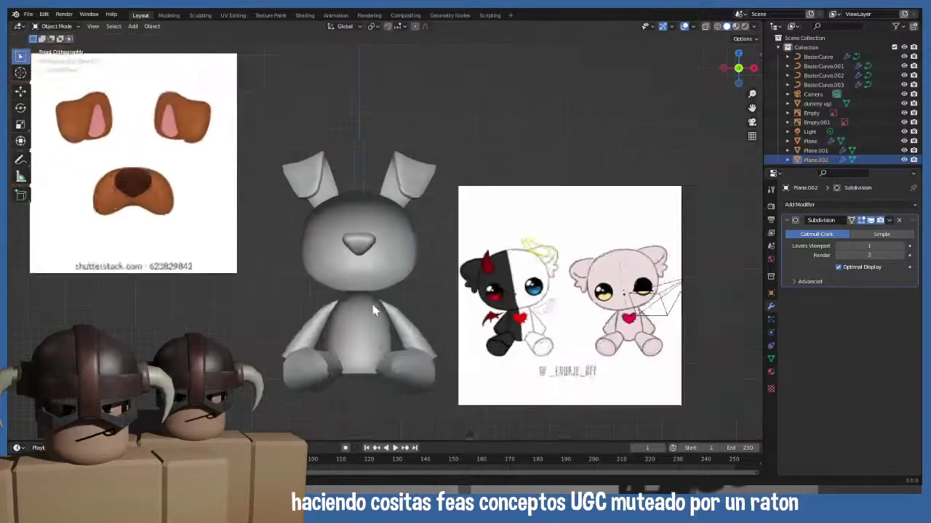
pyautogui.press('g')
pyautogui.press('z')
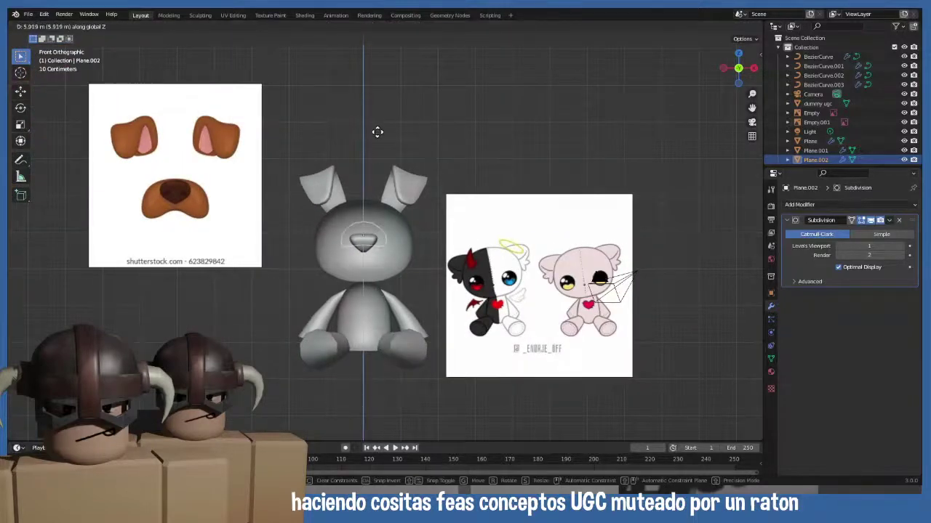
pyautogui.click(381, 238)
pyautogui.scroll(6, 381, 238)
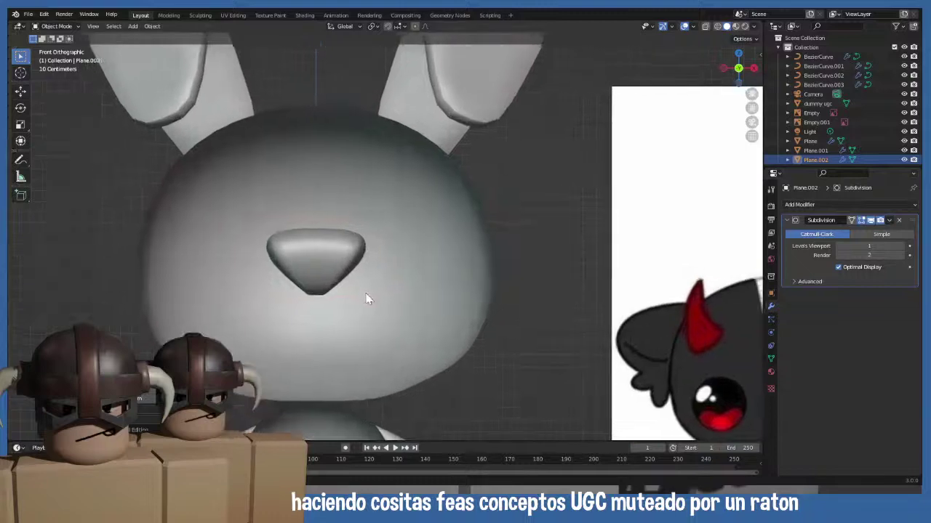
# - Move the snout about 1.5 m forward along Y so it protrudes from the face behind the nose
pyautogui.moveTo(369, 298); pyautogui.dragTo(340, 296, button='middle')
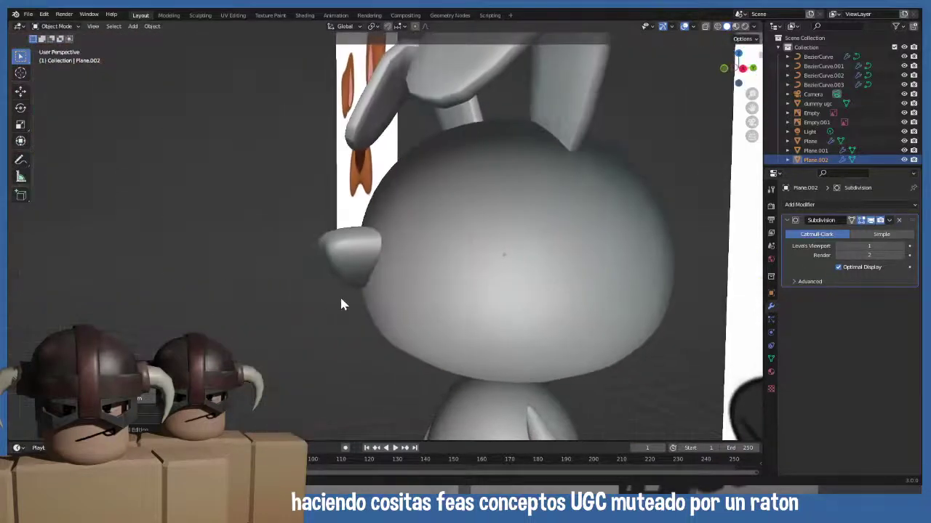
pyautogui.press('g')
pyautogui.press('y')
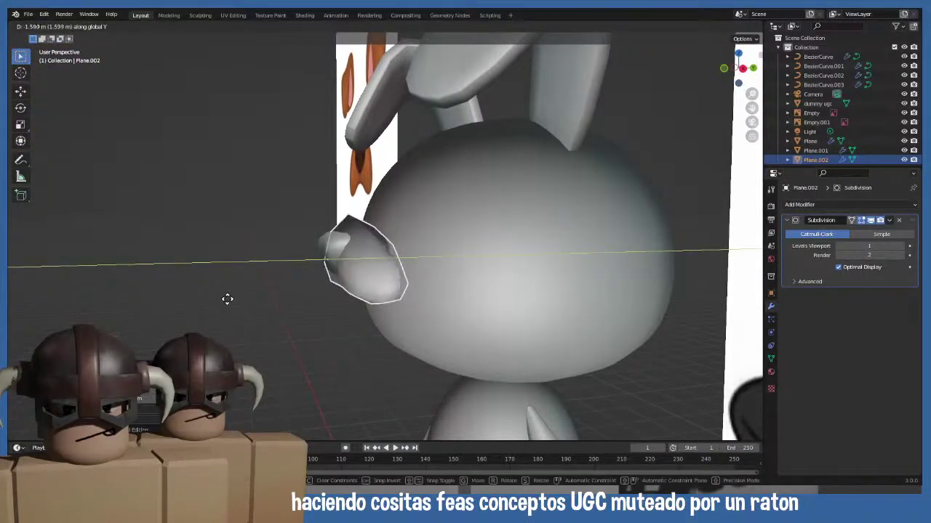
pyautogui.click(238, 300)
# - Shift the triangular nose slightly forward along Y, ahead of the snout
pyautogui.moveTo(237, 298); pyautogui.dragTo(334, 245, button='middle')
pyautogui.click(345, 271)
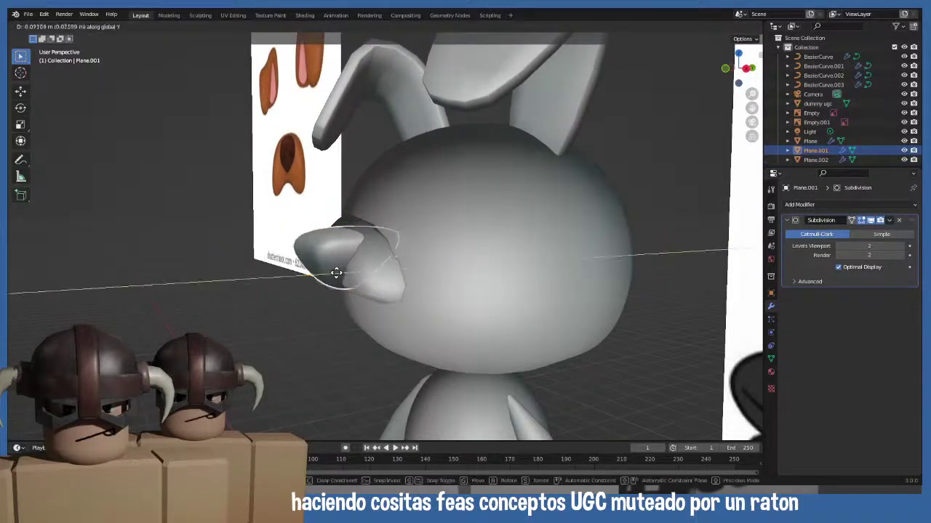
pyautogui.click(332, 278)
# - Reselect the snout and nudge it slightly further forward along Y
pyautogui.click(368, 285)
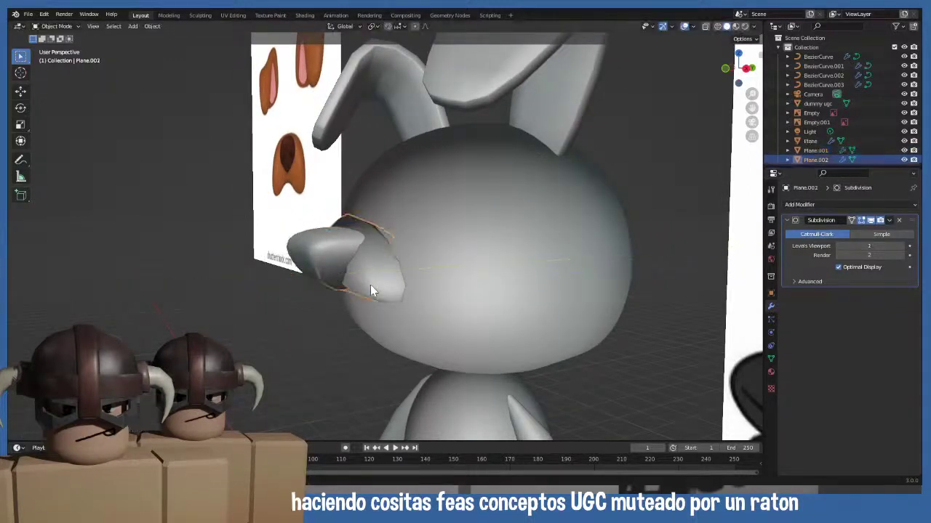
pyautogui.press('KP_1')
pyautogui.scroll(3, 371, 286)
pyautogui.click(380, 292)
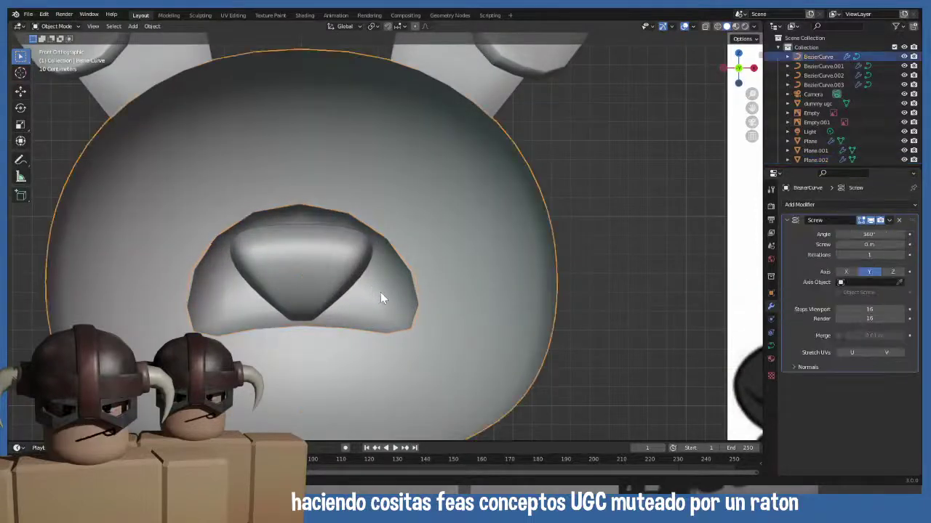
pyautogui.click(379, 295)
pyautogui.moveTo(379, 294); pyautogui.dragTo(421, 295, button='middle')
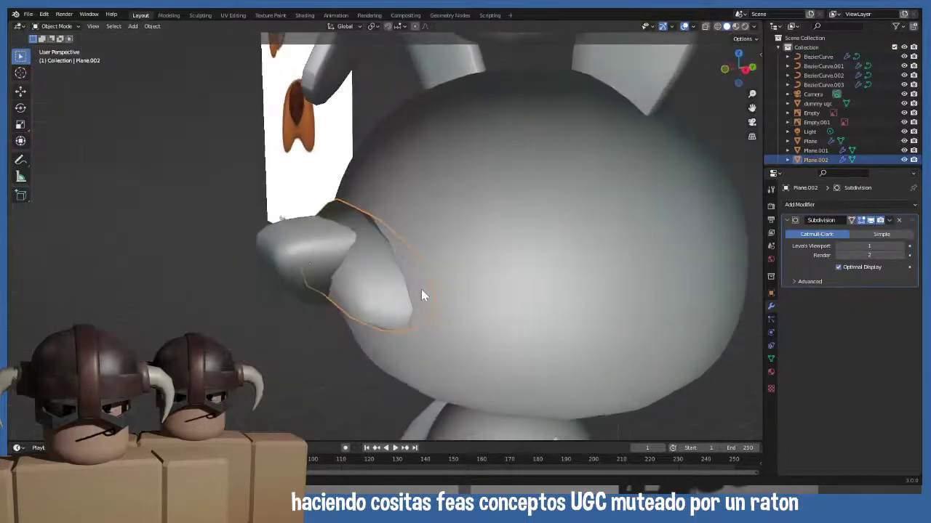
pyautogui.press('g')
pyautogui.press('y')
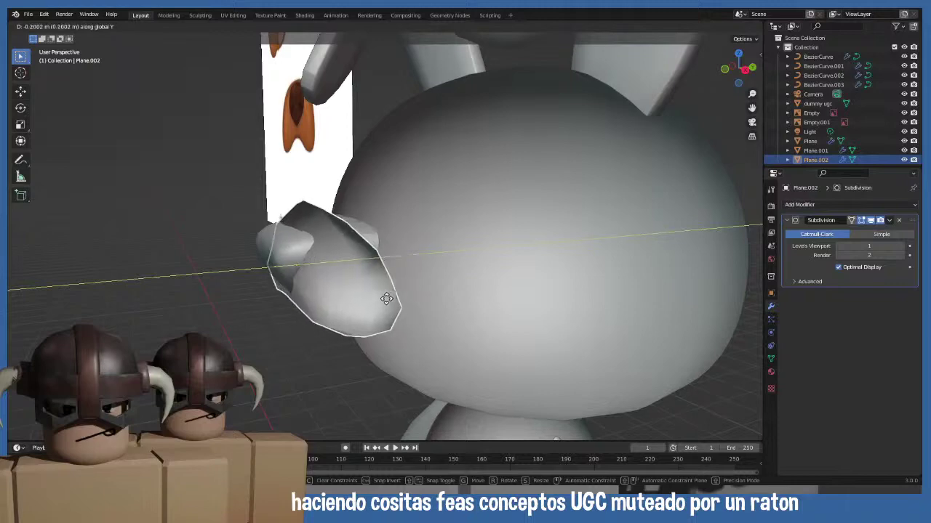
pyautogui.click(405, 304)
# - Select the triangular nose and scale it down to about 0.94 times
pyautogui.moveTo(406, 304); pyautogui.dragTo(426, 201, button='middle')
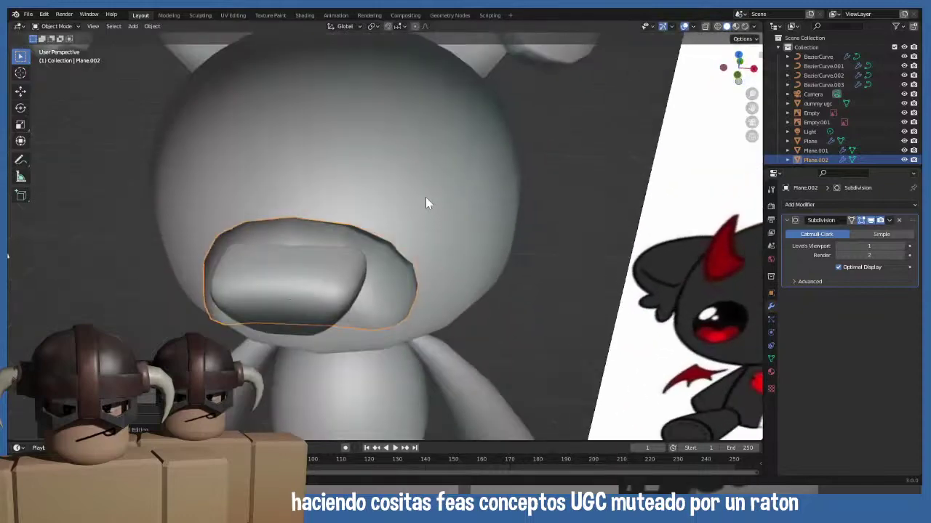
pyautogui.scroll(3, 427, 201)
pyautogui.press('KP_1')
pyautogui.scroll(-2, 354, 267)
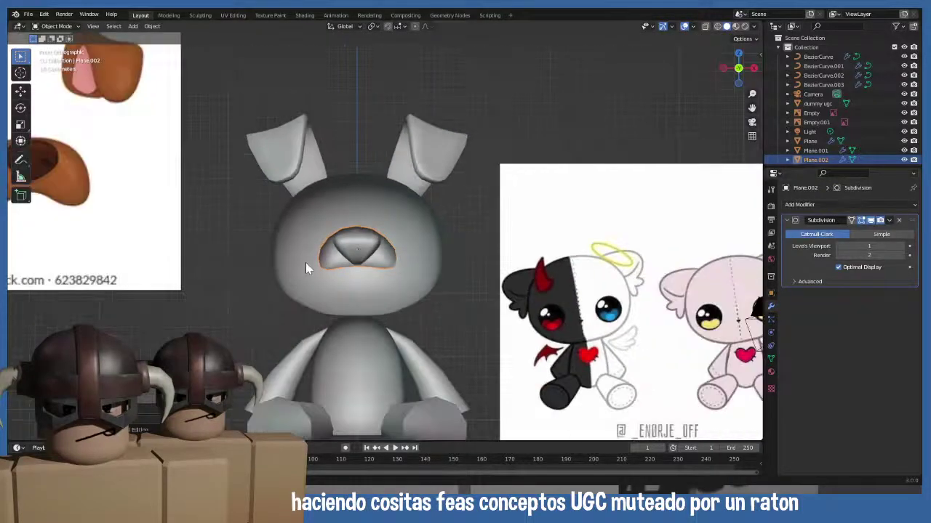
pyautogui.keyDown('shift'); pyautogui.moveTo(306, 262); pyautogui.dragTo(364, 292, button='middle'); pyautogui.keyUp('shift')
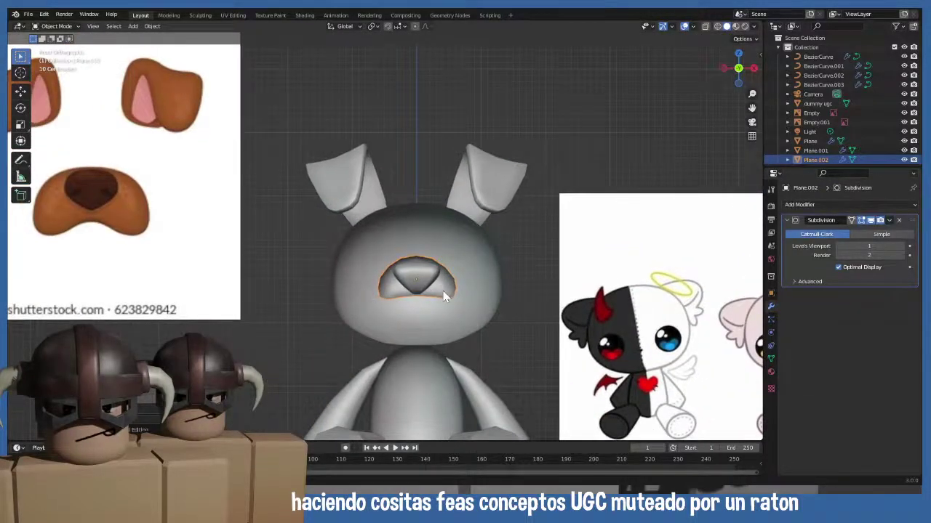
pyautogui.click(444, 288)
pyautogui.click(449, 284)
pyautogui.click(421, 284)
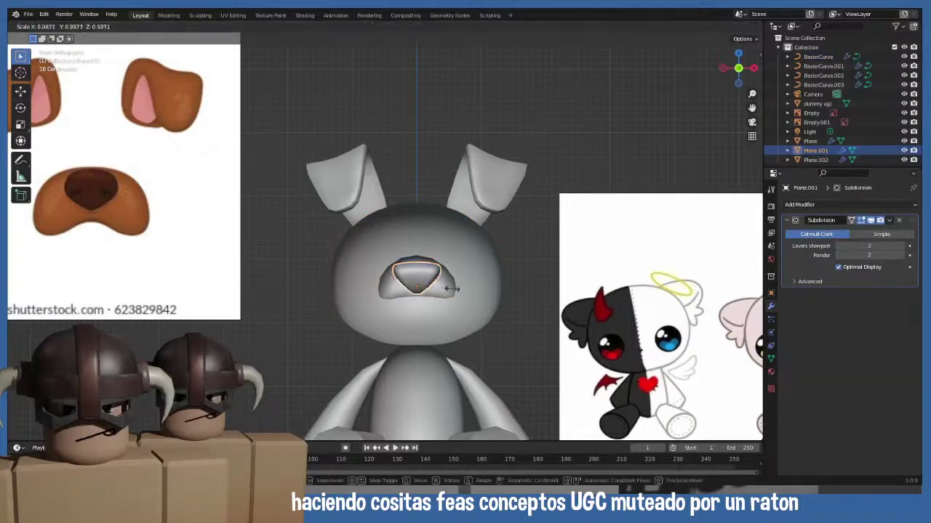
# - Raise the nose about 0.1 m along Z to sit near the snout's upper edge
pyautogui.moveTo(450, 294); pyautogui.dragTo(367, 304, button='middle')
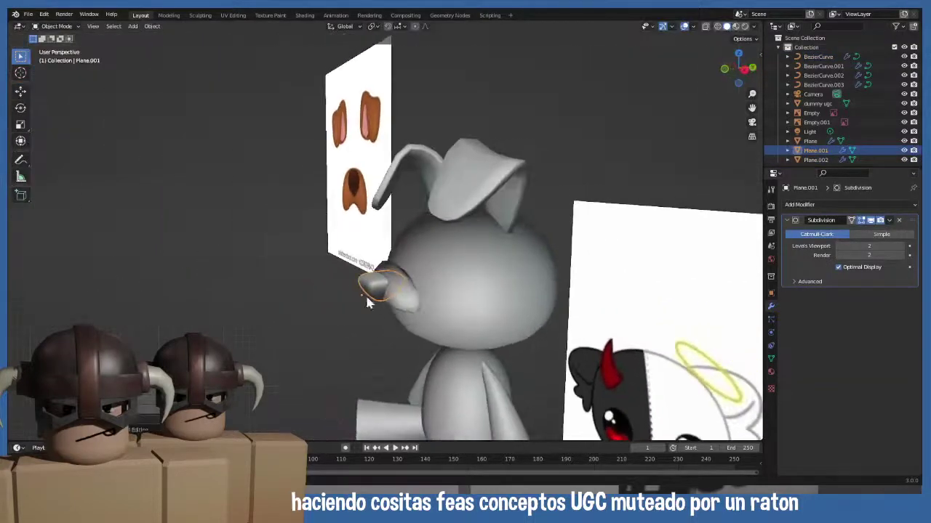
pyautogui.press('g')
pyautogui.press('z')
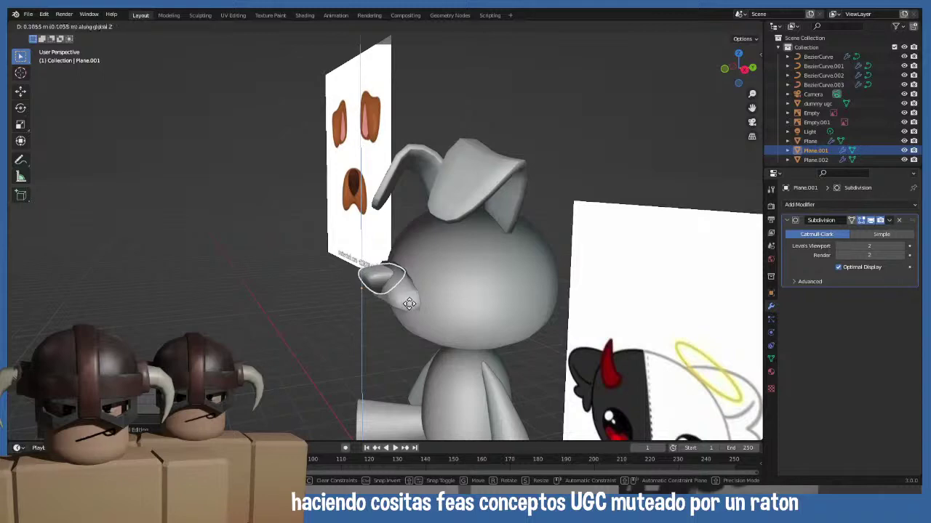
pyautogui.click(410, 303)
pyautogui.moveTo(409, 304); pyautogui.dragTo(446, 292, button='middle')
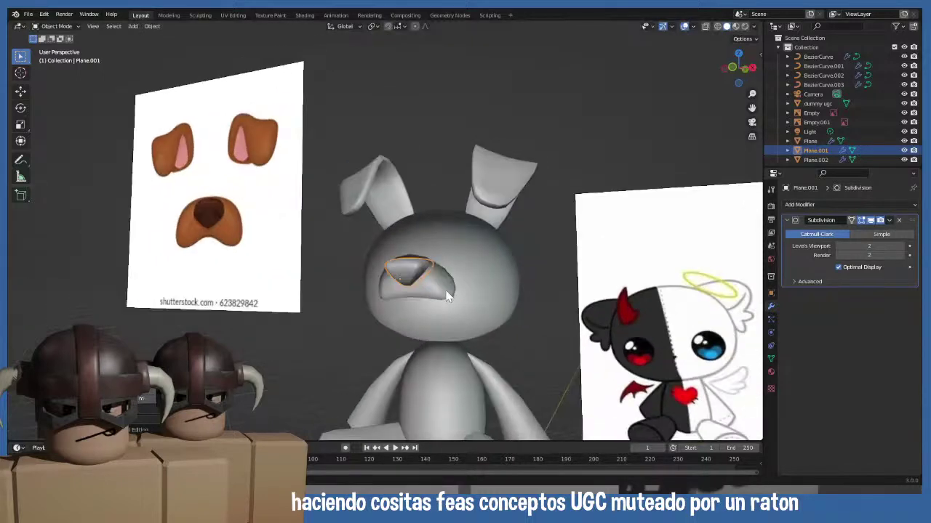
# - Enter Edit Mode on the snout and add a vertical loop cut down its centre
pyautogui.press('KP_1')
pyautogui.click(442, 291)
pyautogui.press('Tab')
pyautogui.scroll(3, 442, 291)
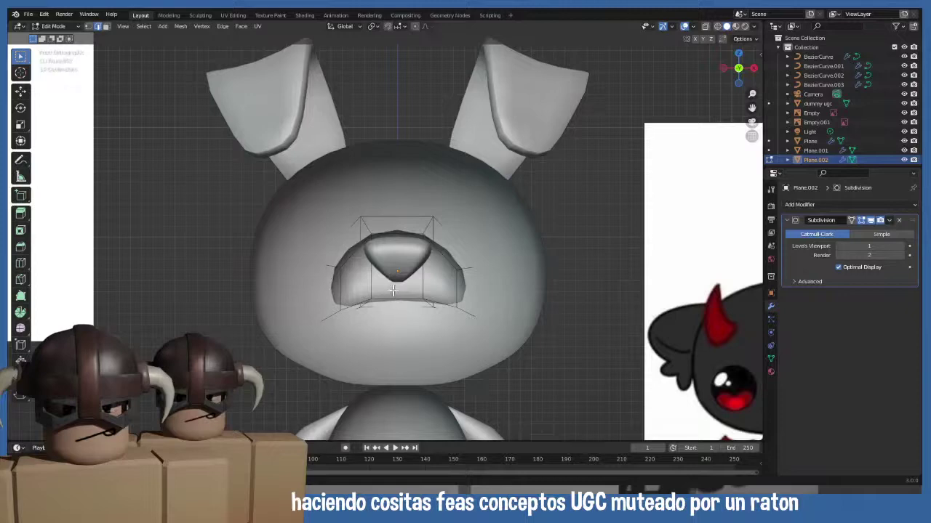
pyautogui.keyDown('alt'); pyautogui.click(393, 290); pyautogui.keyUp('alt')
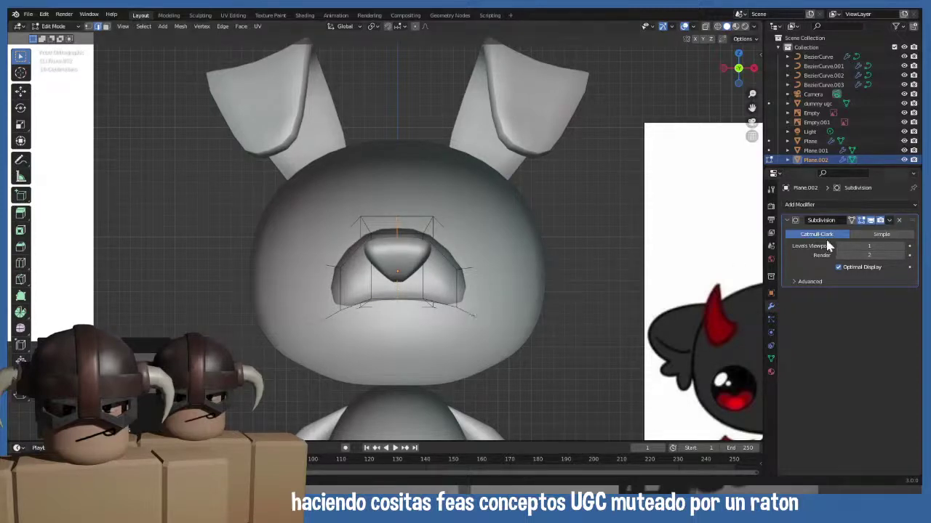
# - Hide the snout's Subdivision preview in the viewport and slide its side edge loop back toward the head
pyautogui.click(862, 221)
pyautogui.moveTo(454, 313); pyautogui.dragTo(420, 283, button='middle')
pyautogui.keyDown('alt'); pyautogui.click(419, 280); pyautogui.keyUp('alt')
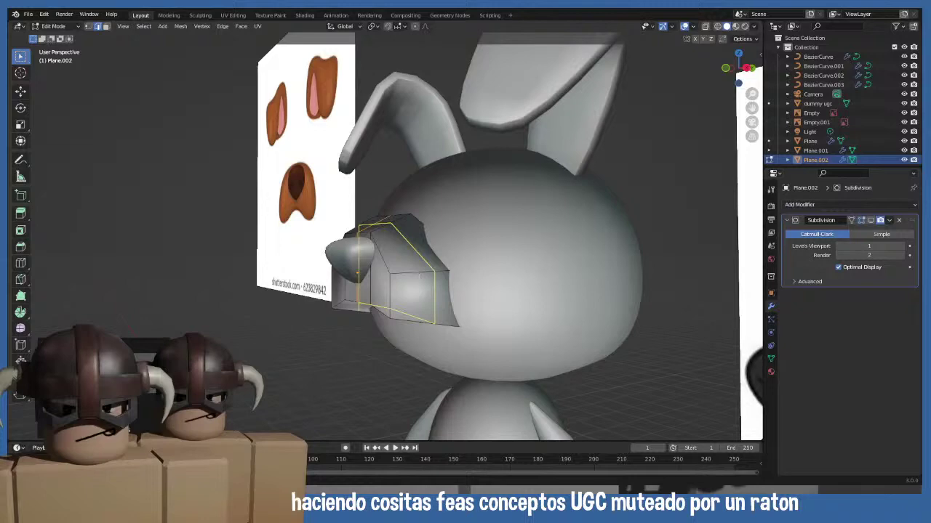
pyautogui.press('g')
pyautogui.press('g')
pyautogui.click(443, 264)
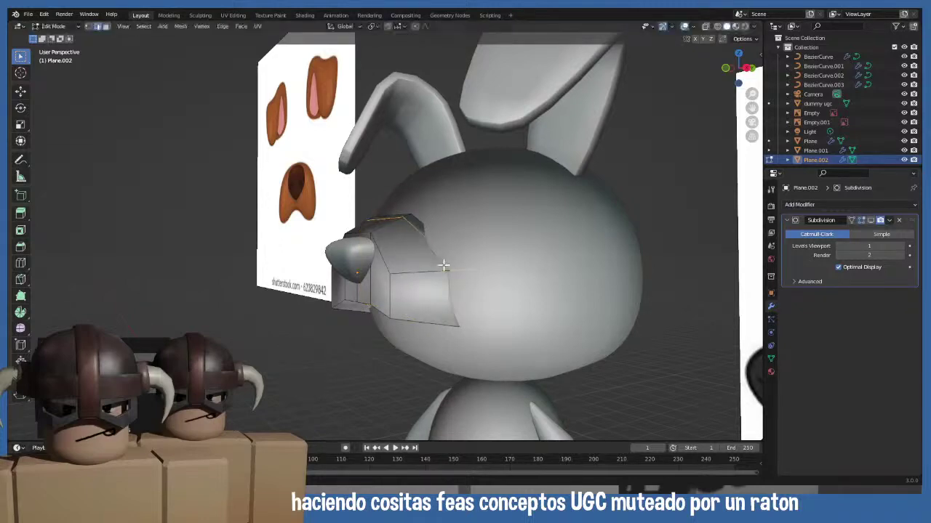
# - Select the snout's lower inner edge vertices and move them about 0.11 m down along Z
pyautogui.moveTo(430, 289)
pyautogui.mouseDown(button='middle')
pyautogui.moveTo(418, 306)
pyautogui.moveTo(444, 290)
pyautogui.moveTo(425, 266)
pyautogui.moveTo(415, 289)
pyautogui.moveTo(429, 292)
pyautogui.mouseUp(button='middle')
pyautogui.keyDown('alt'); pyautogui.click(426, 267); pyautogui.keyUp('alt')
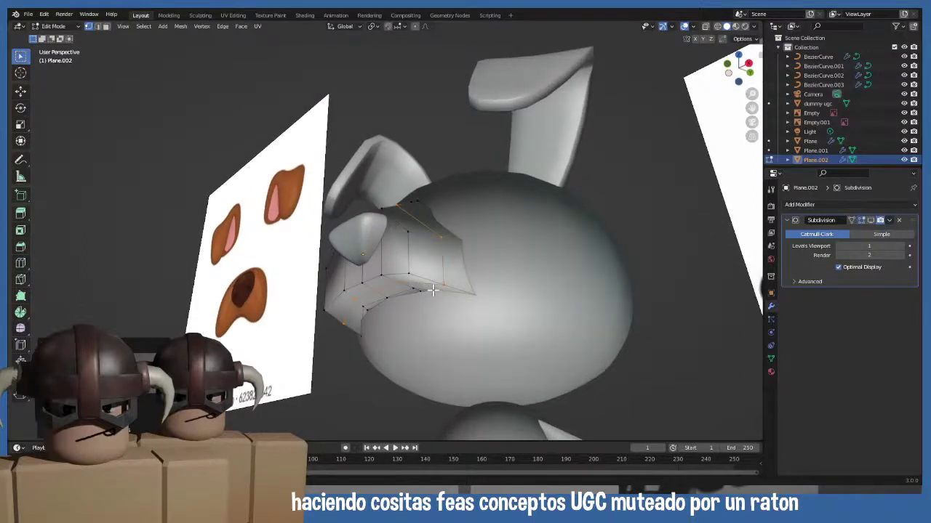
pyautogui.hotkey('alt', 'a')
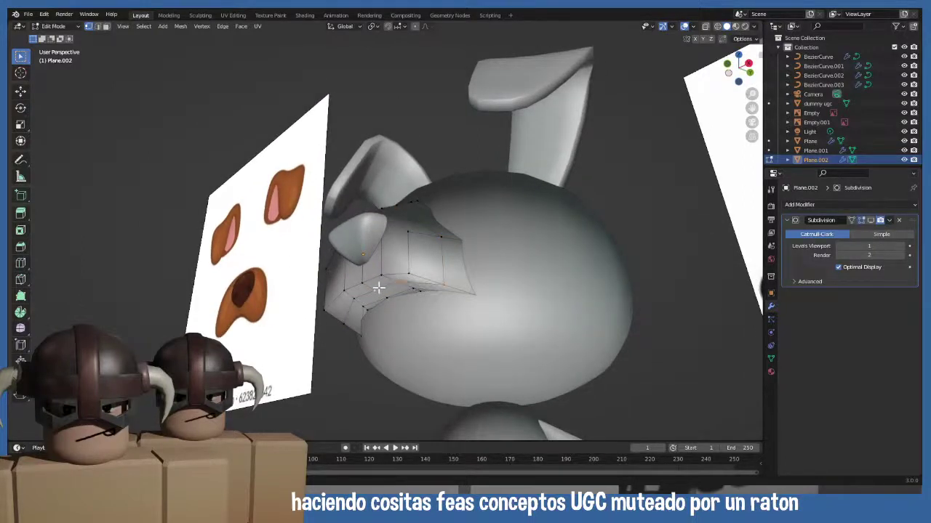
pyautogui.moveTo(402, 335); pyautogui.dragTo(383, 348, button='middle')
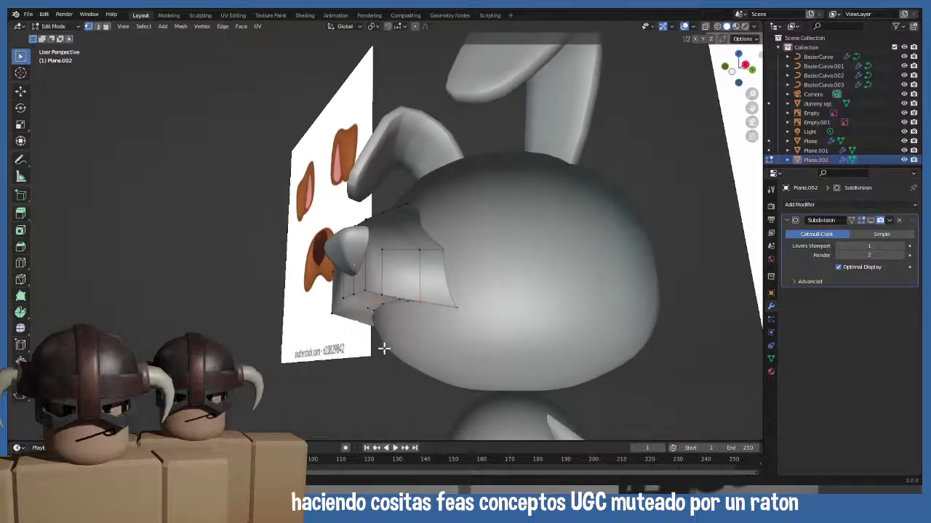
pyautogui.press('g')
pyautogui.press('z')
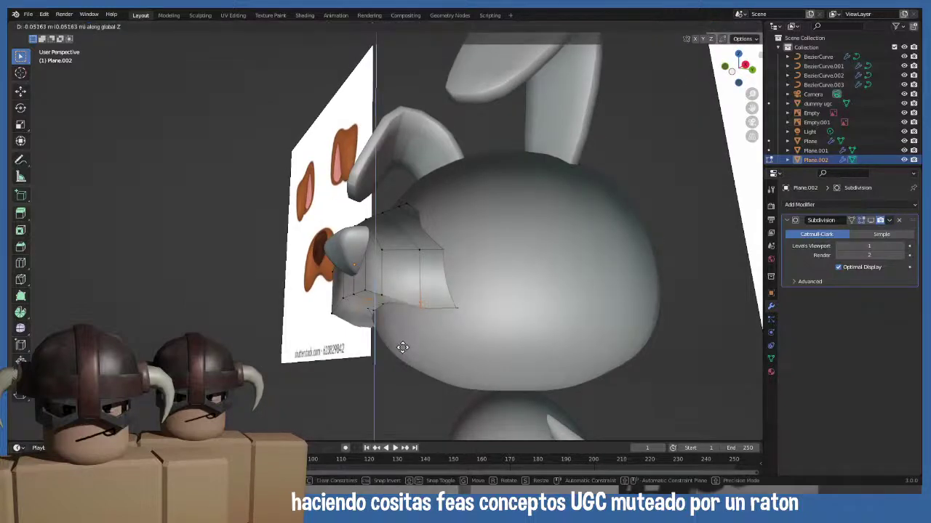
pyautogui.click(402, 351)
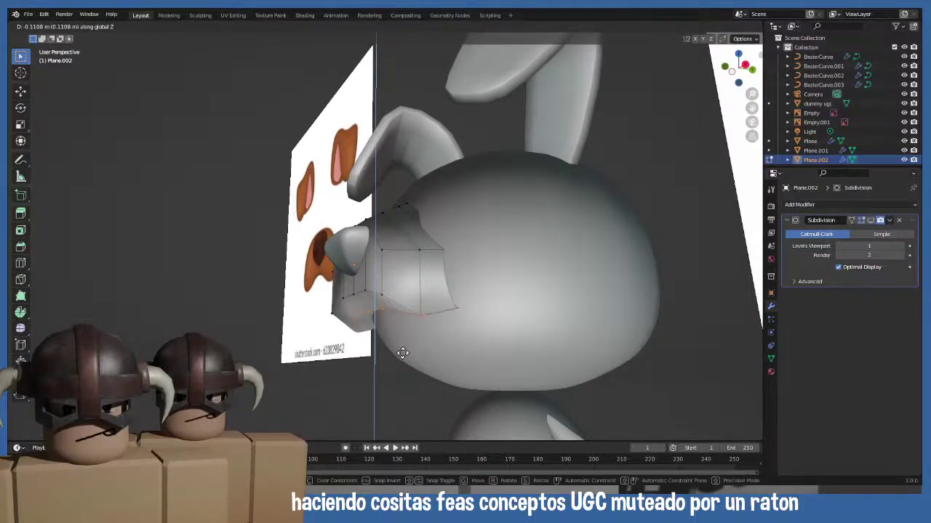
# - Turn the snout's Subdivision preview back on in the viewport and return to Edit Mode in a front view
pyautogui.press('Tab')
pyautogui.moveTo(404, 351); pyautogui.dragTo(418, 373, button='middle')
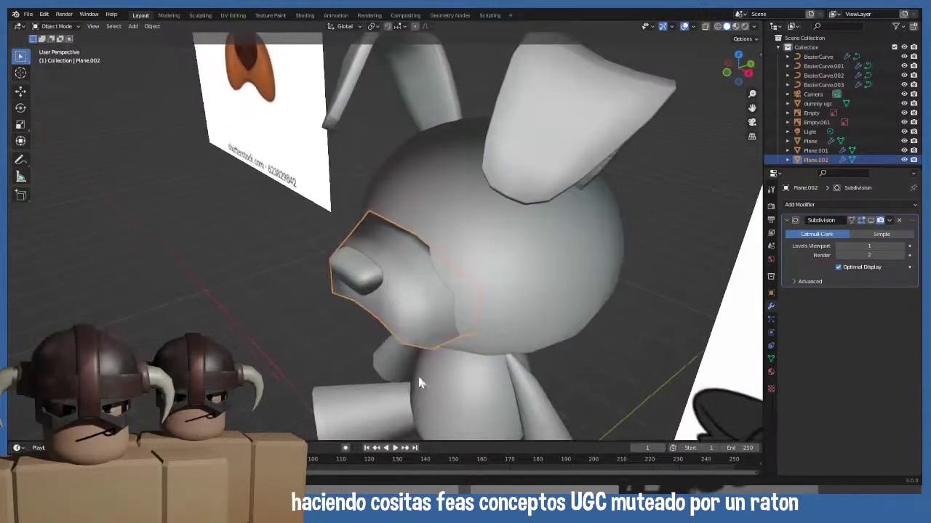
pyautogui.click(871, 221)
pyautogui.moveTo(437, 305); pyautogui.dragTo(416, 288, button='middle')
pyautogui.press('Tab')
pyautogui.scroll(-3, 197, 287)
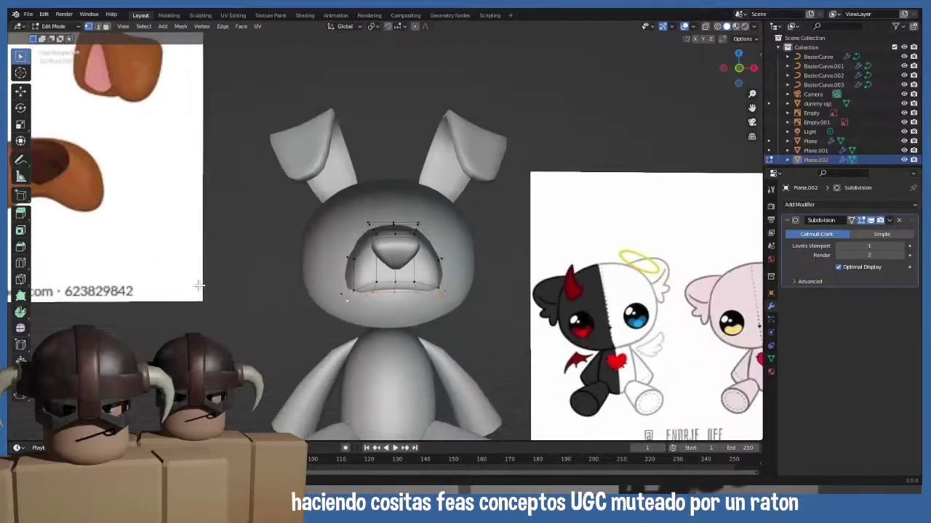
pyautogui.scroll(5, 308, 318)
pyautogui.scroll(-3, 373, 332)
pyautogui.moveTo(373, 332); pyautogui.dragTo(389, 338, button='middle')
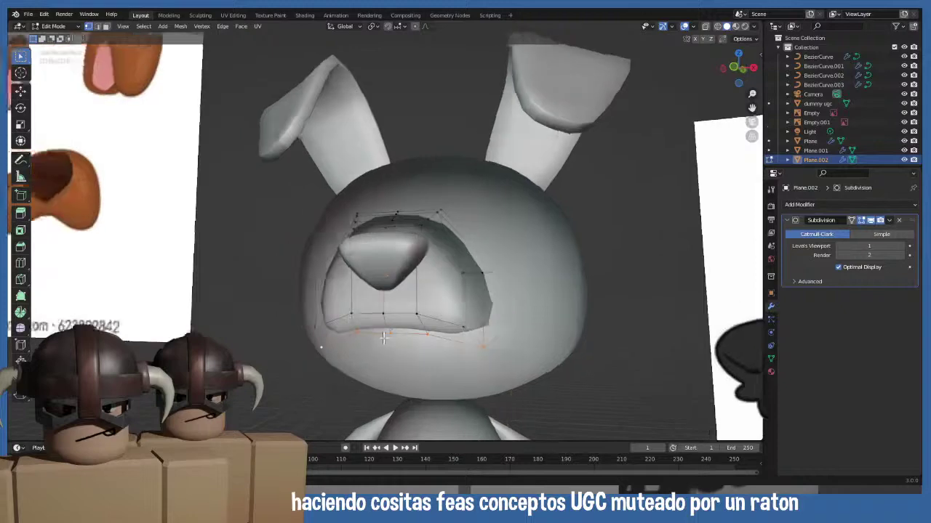
pyautogui.scroll(3, 402, 343)
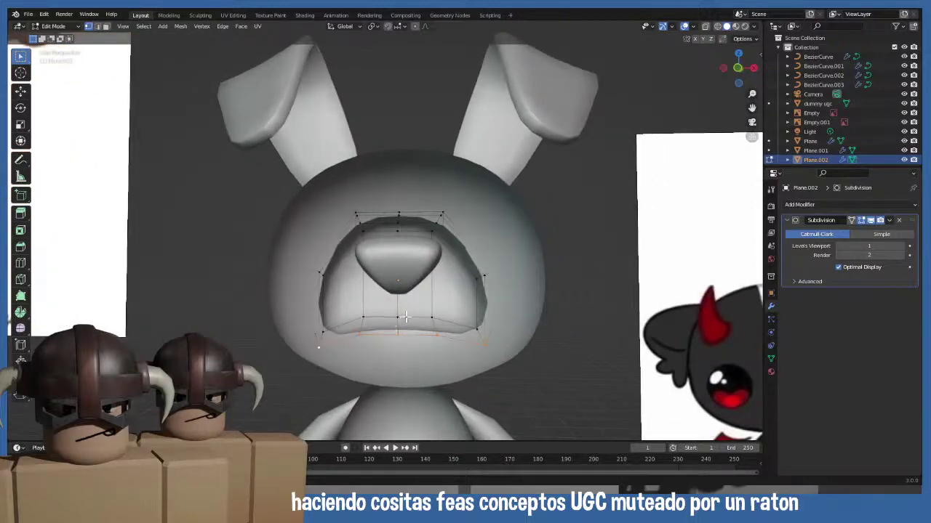
# - Select the snout's vertical centre edge loop and bevel it 0.0412 m wide with one segment
pyautogui.rightClick(394, 318)
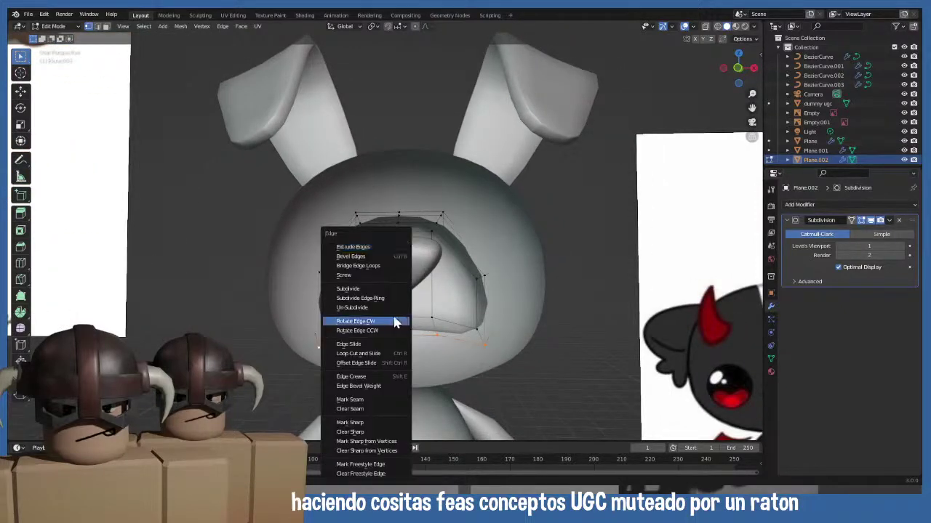
pyautogui.click(395, 322)
pyautogui.press('2')
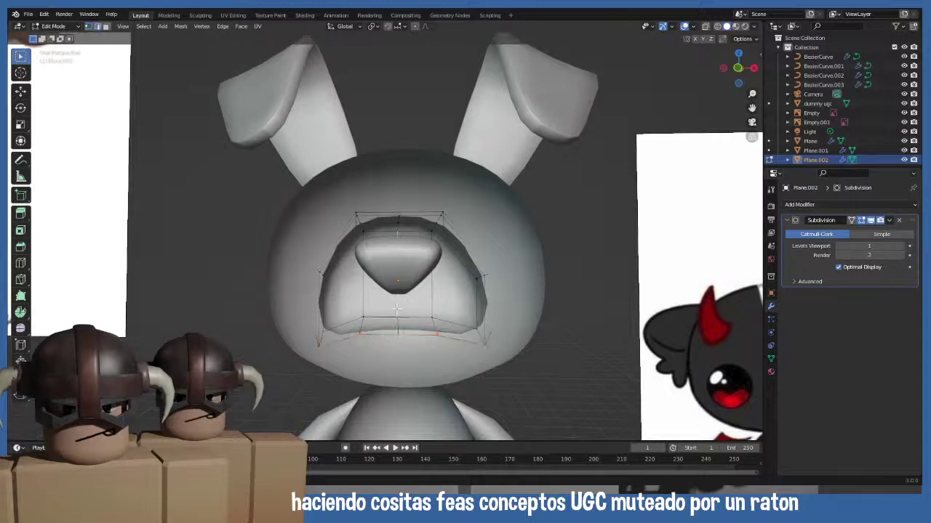
pyautogui.keyDown('alt'); pyautogui.click(397, 309); pyautogui.keyUp('alt')
pyautogui.press('k')
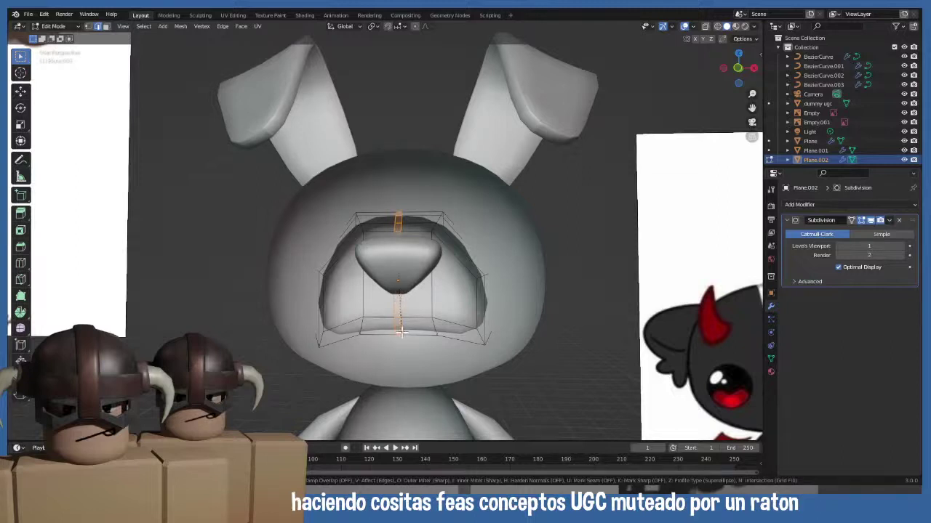
pyautogui.click(400, 331)
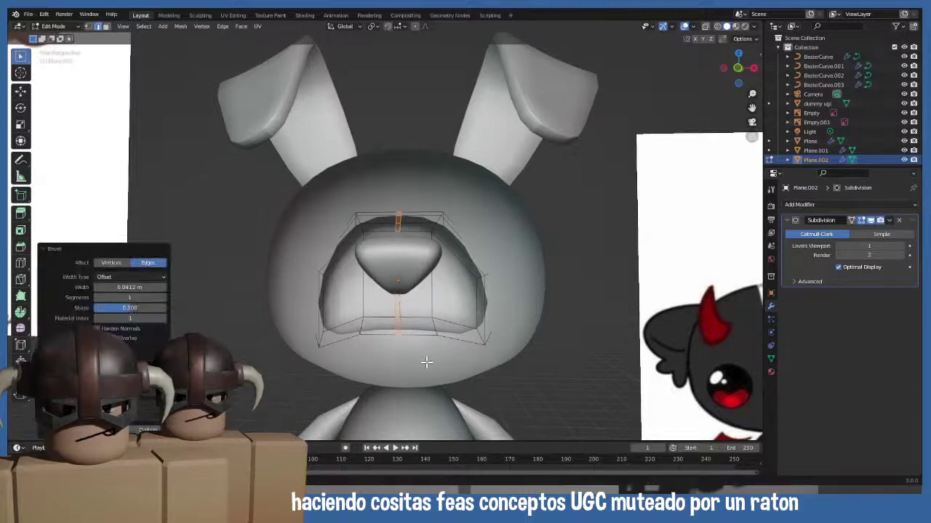
pyautogui.press('s')
pyautogui.rightClick(418, 350)
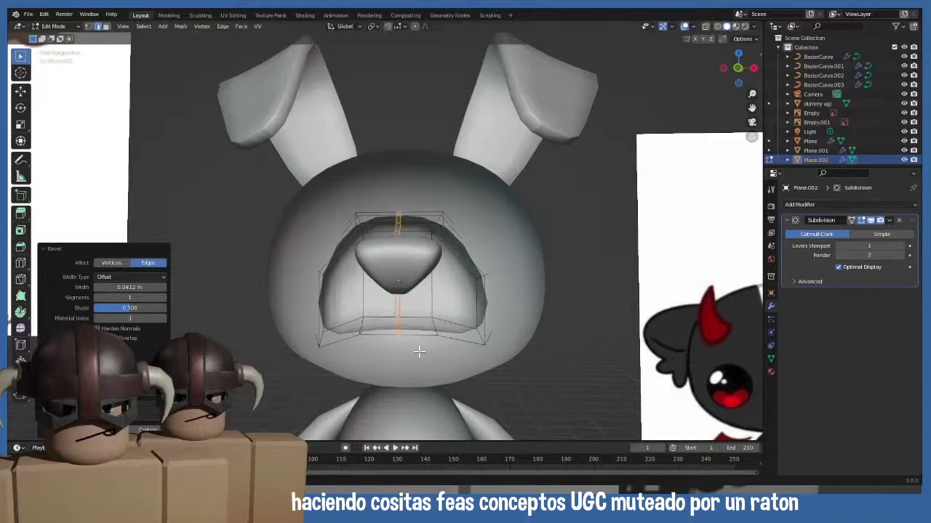
# - Select the narrow centre face on the snout's underside and raise it about 0.08 m
pyautogui.moveTo(398, 332); pyautogui.dragTo(391, 306, button='middle')
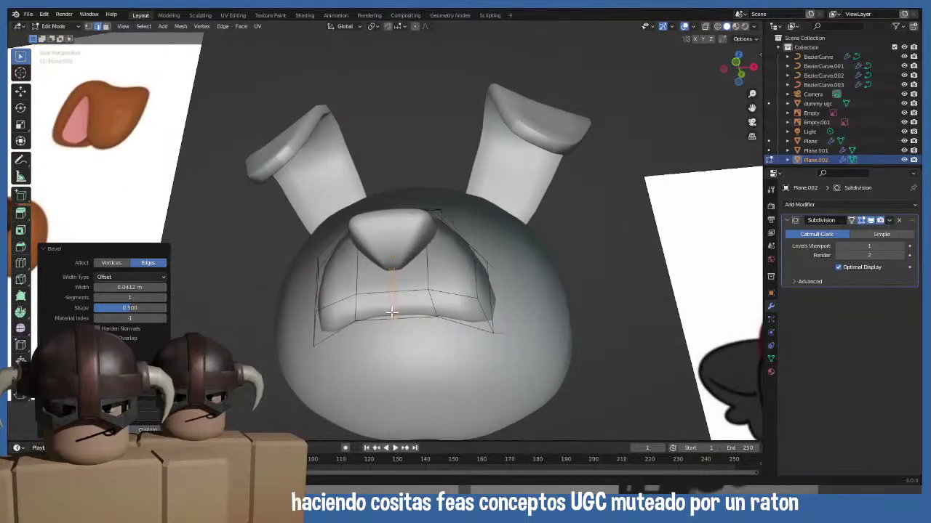
pyautogui.click(391, 312)
pyautogui.press('1')
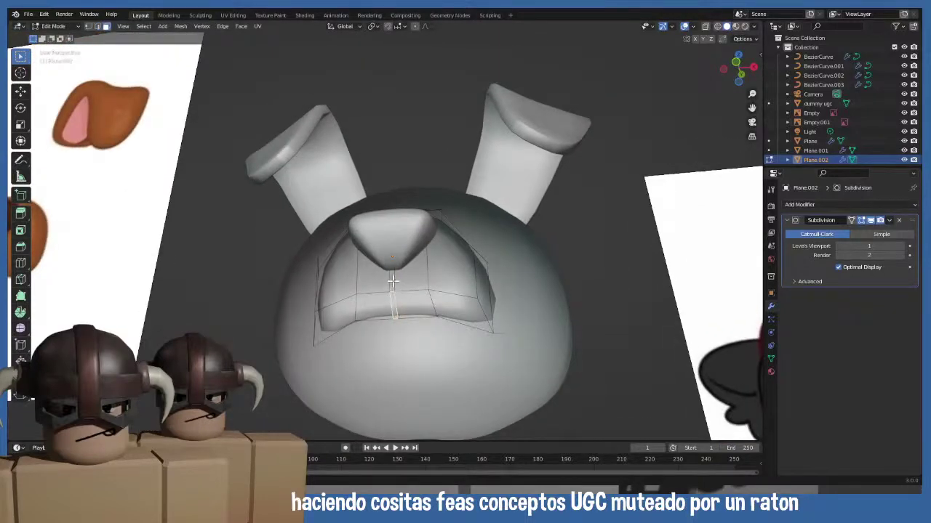
pyautogui.moveTo(393, 281); pyautogui.dragTo(375, 344, button='middle')
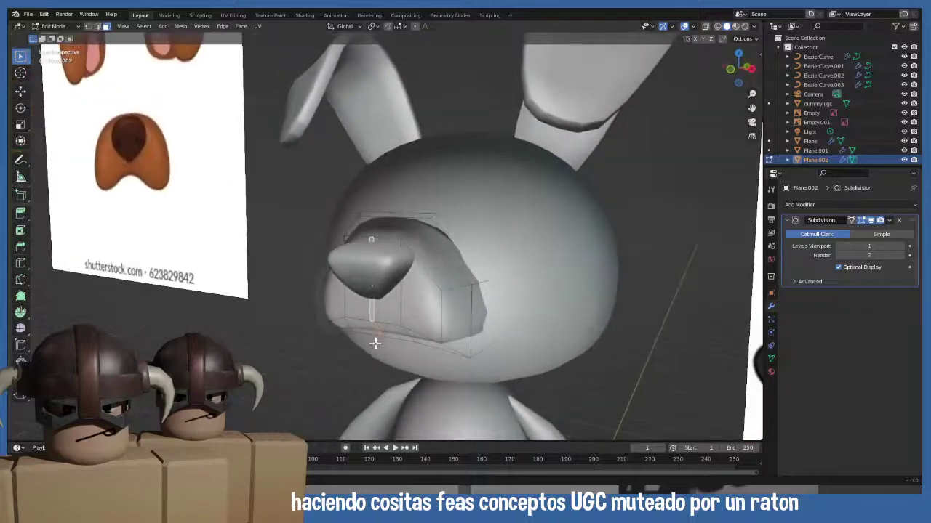
pyautogui.click(376, 332)
pyautogui.click(375, 329)
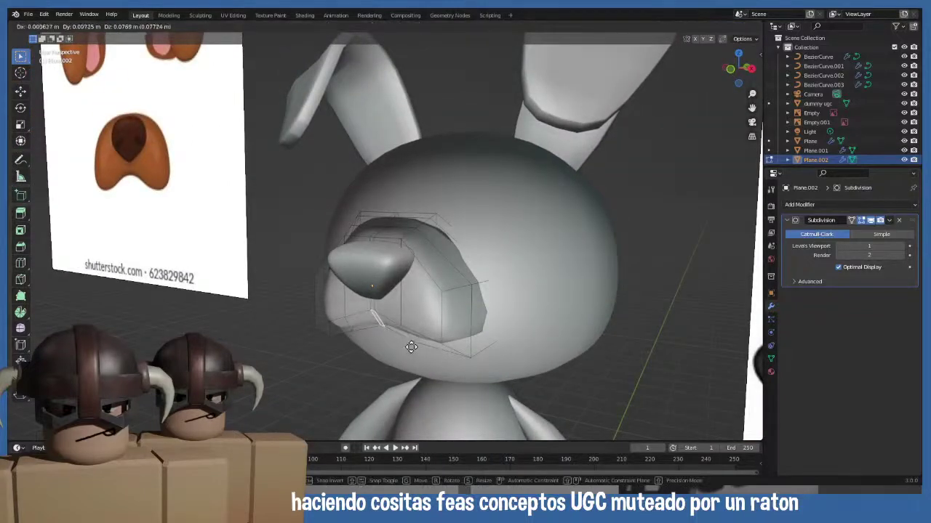
# - Tilt the underside's narrow centre face slightly in the right side view and leave Edit Mode in front view
pyautogui.scroll(1, 401, 338)
pyautogui.moveTo(398, 337); pyautogui.dragTo(369, 311, button='middle')
pyautogui.press('KP_3')
pyautogui.press('Tab')
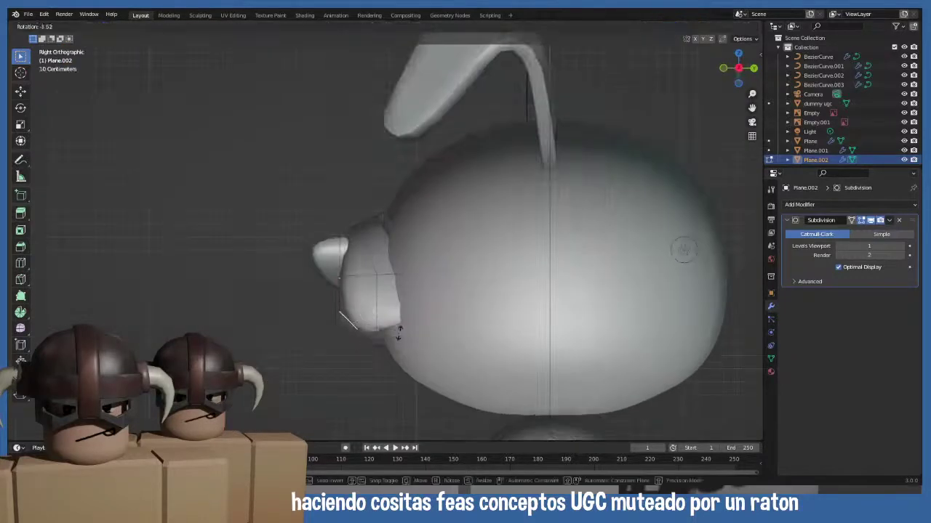
pyautogui.press('Tab')
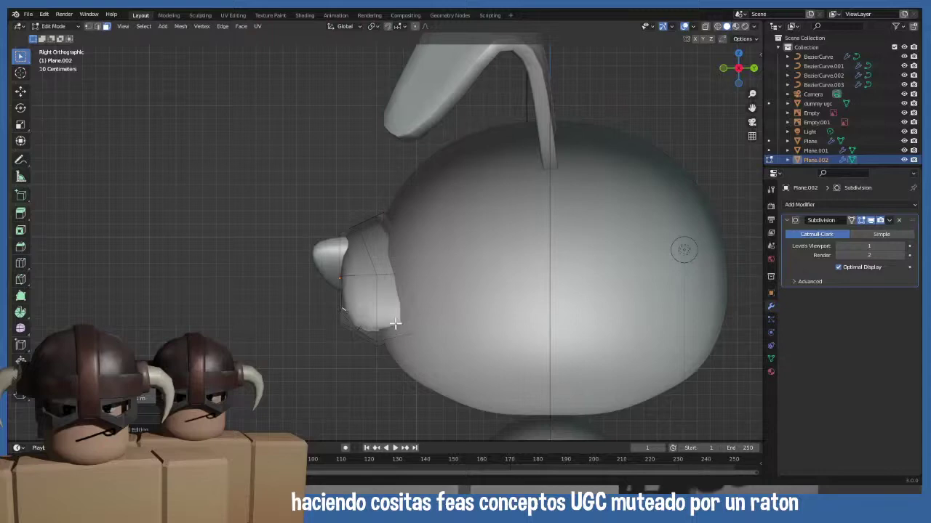
pyautogui.press('KP_1')
pyautogui.press('Tab')
pyautogui.press('Tab')
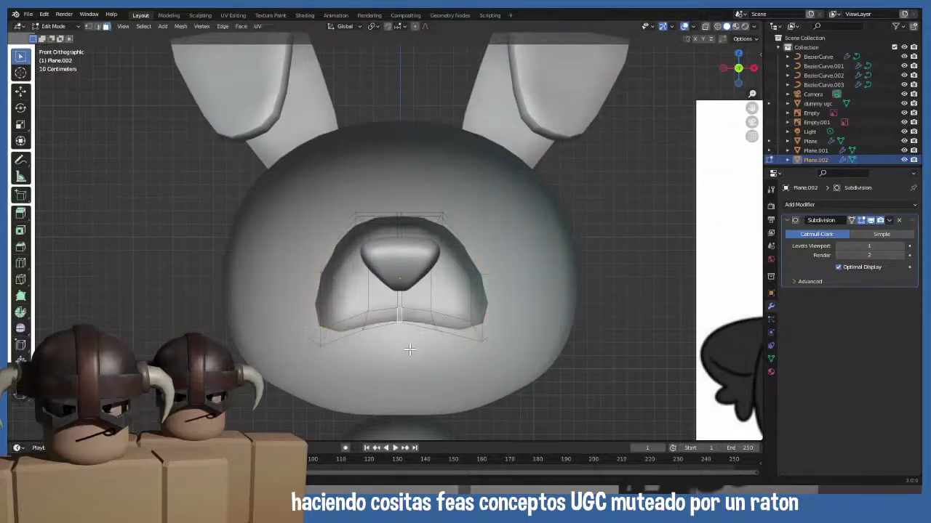
pyautogui.press('Tab')
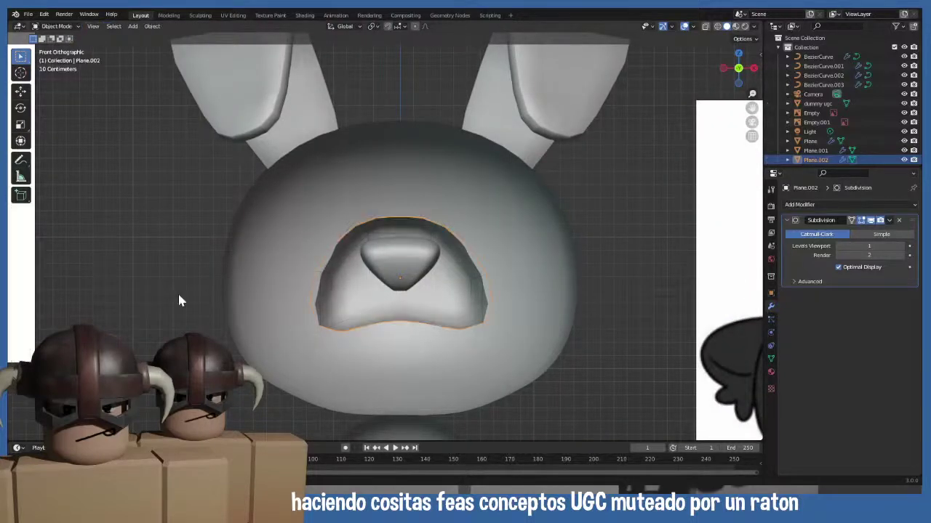
# - Re-enter Edit Mode on the snout and slide its side edge loop further back toward the head
pyautogui.click(176, 290)
pyautogui.moveTo(177, 291); pyautogui.dragTo(211, 312, button='middle')
pyautogui.scroll(-2, 309, 321)
pyautogui.moveTo(309, 327); pyautogui.dragTo(418, 283, button='middle')
pyautogui.press('Tab')
pyautogui.scroll(1, 333, 288)
pyautogui.scroll(-1, 327, 287)
pyautogui.scroll(1, 338, 290)
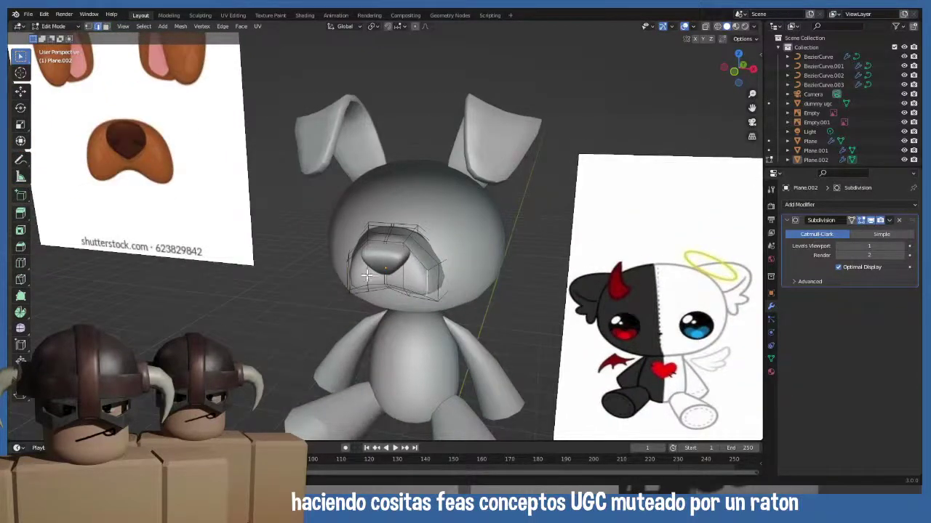
pyautogui.moveTo(411, 309); pyautogui.dragTo(366, 306, button='middle')
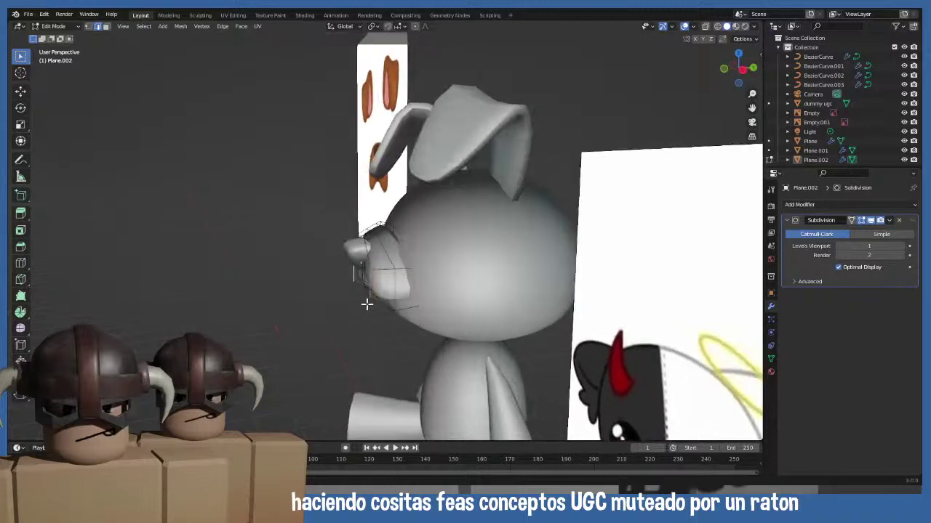
pyautogui.press('g')
pyautogui.press('g')
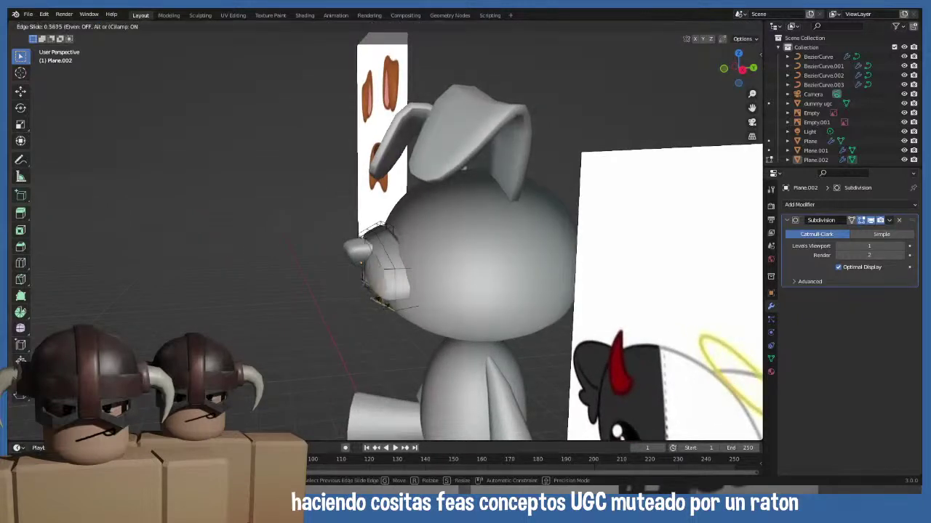
pyautogui.click(383, 301)
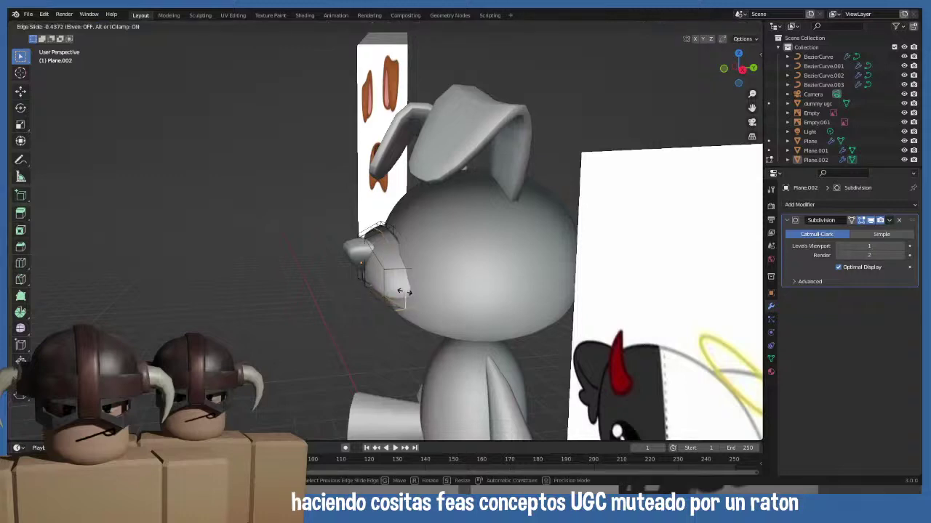
# - Leave Edit Mode, select the snout and nose together and lower them slightly on the head in front view
pyautogui.moveTo(396, 294); pyautogui.dragTo(339, 300, button='middle')
pyautogui.press('KP_1')
pyautogui.scroll(2, 412, 290)
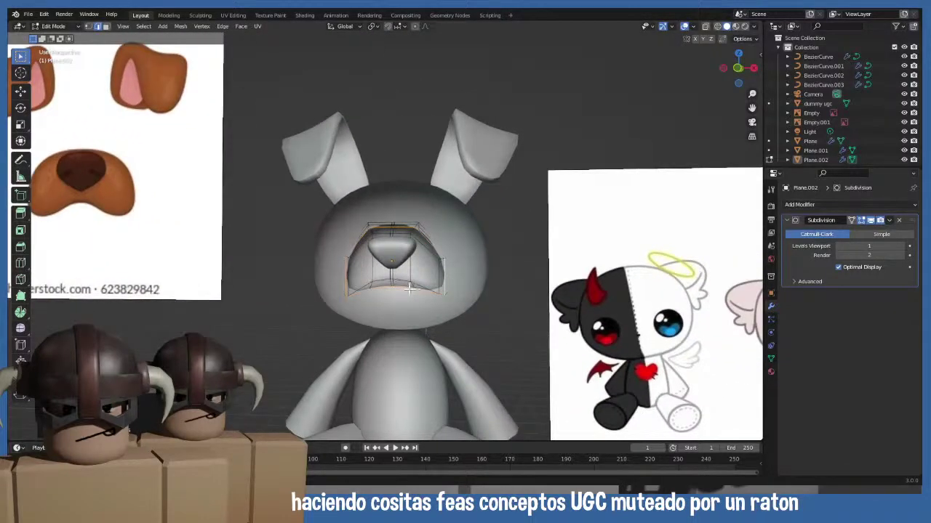
pyautogui.press('Tab')
pyautogui.scroll(1, 409, 290)
pyautogui.scroll(-4, 253, 306)
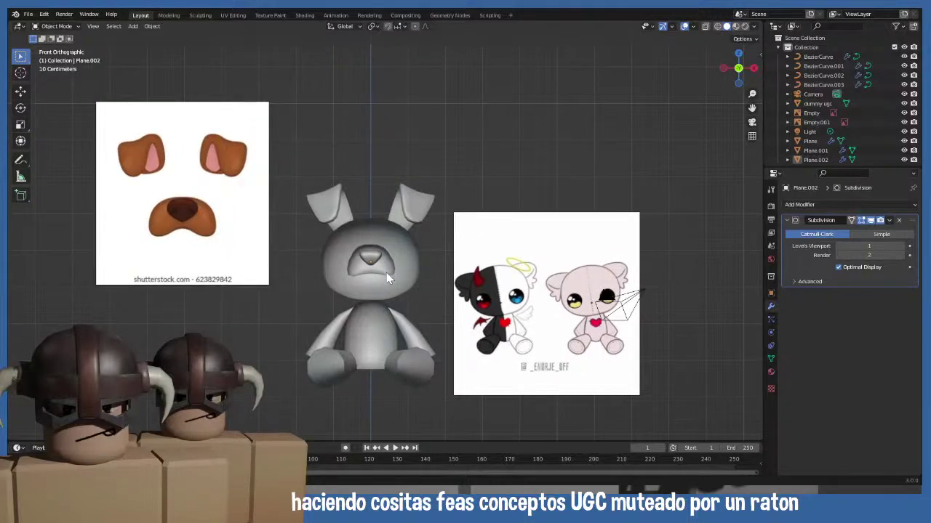
pyautogui.click(371, 265)
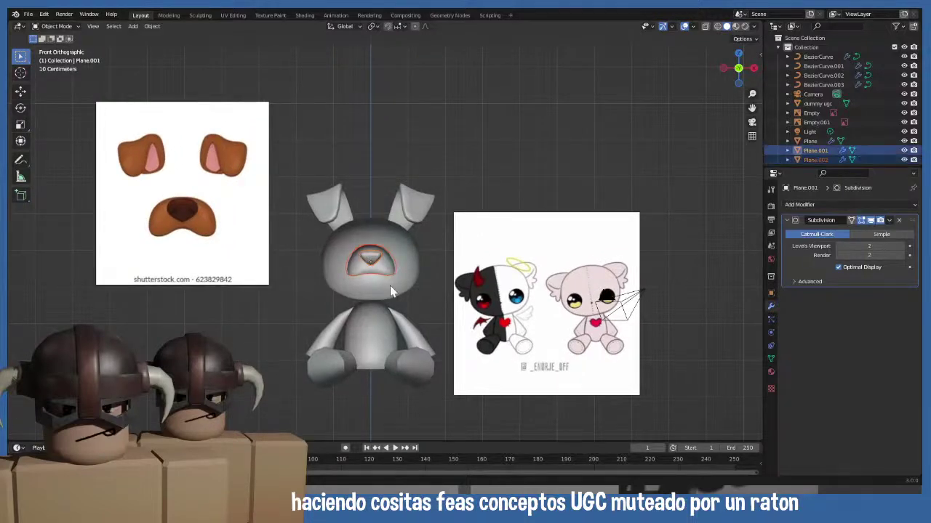
pyautogui.moveTo(410, 290); pyautogui.dragTo(378, 292, button='middle')
pyautogui.press('KP_1')
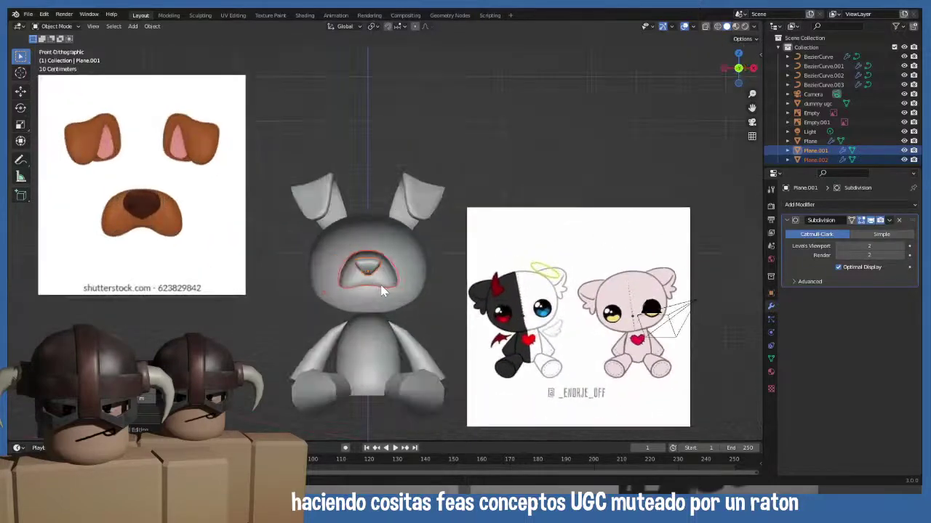
pyautogui.click(247, 330)
pyautogui.keyDown('shift'); pyautogui.moveTo(246, 331); pyautogui.dragTo(218, 321, button='middle'); pyautogui.keyUp('shift')
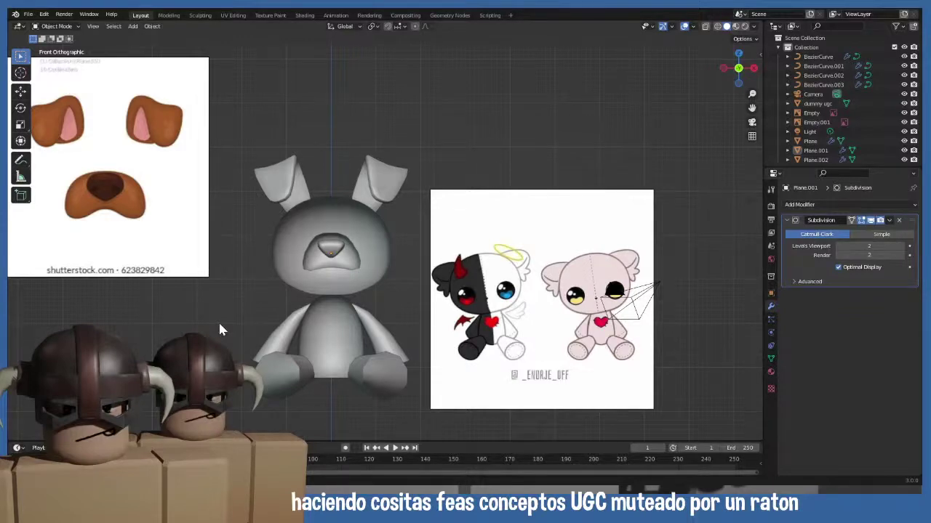
# - Select the snout and nose together and move them about 0.04 m forward from the head along Y
pyautogui.click(342, 263)
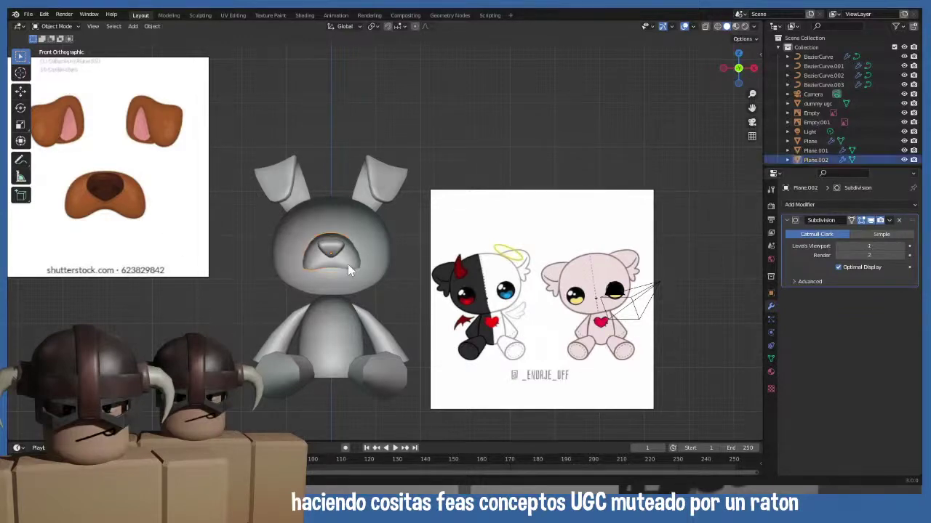
pyautogui.scroll(3, 378, 280)
pyautogui.moveTo(396, 289); pyautogui.dragTo(329, 328, button='middle')
pyautogui.press('Tab')
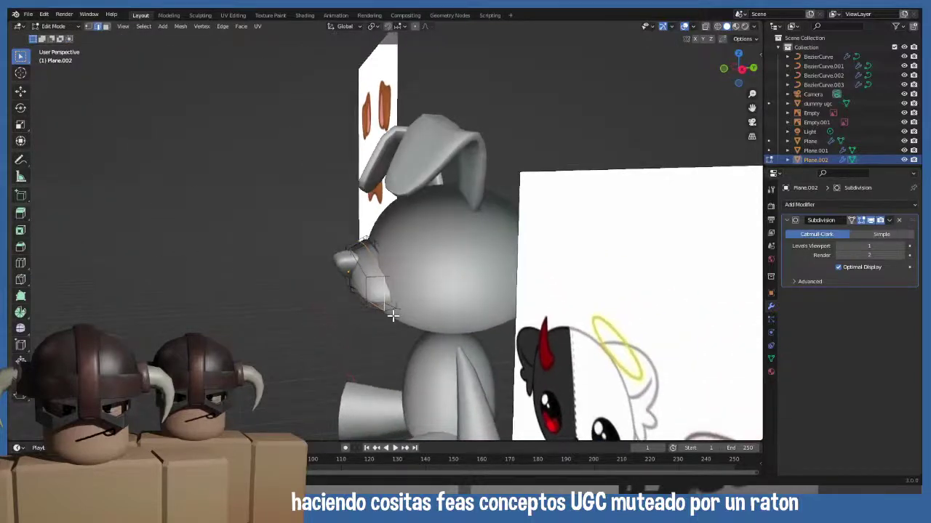
pyautogui.press('Tab')
pyautogui.keyDown('shift'); pyautogui.click(348, 267); pyautogui.keyUp('shift')
pyautogui.press('g')
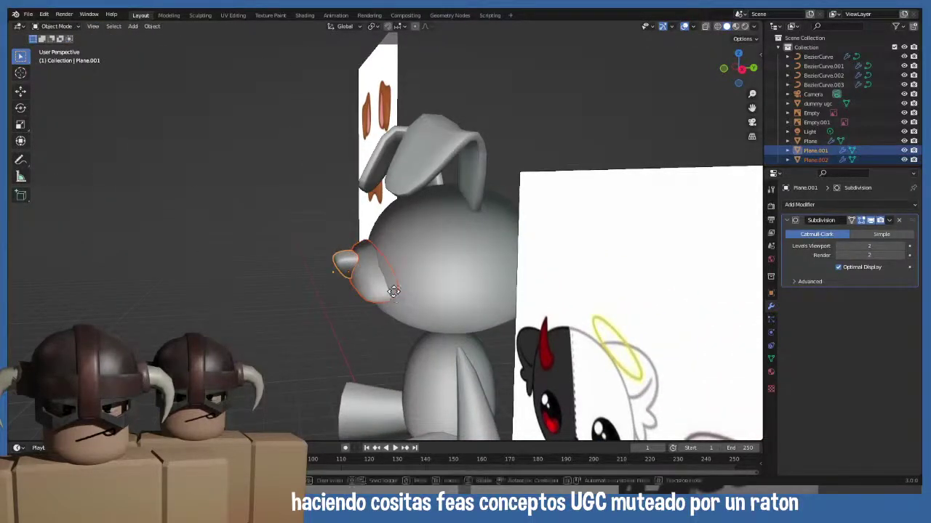
pyautogui.press('y')
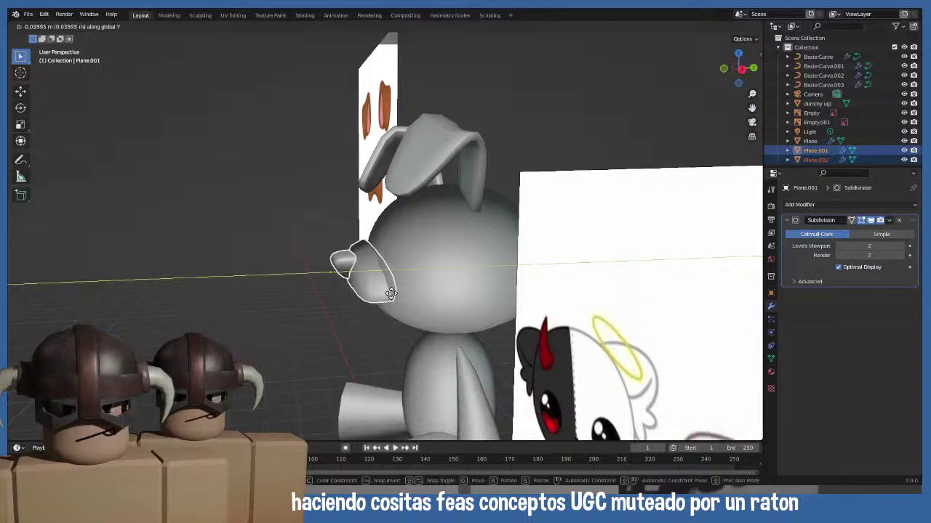
pyautogui.click(390, 293)
pyautogui.moveTo(391, 293); pyautogui.dragTo(351, 307, button='middle')
pyautogui.click(240, 264)
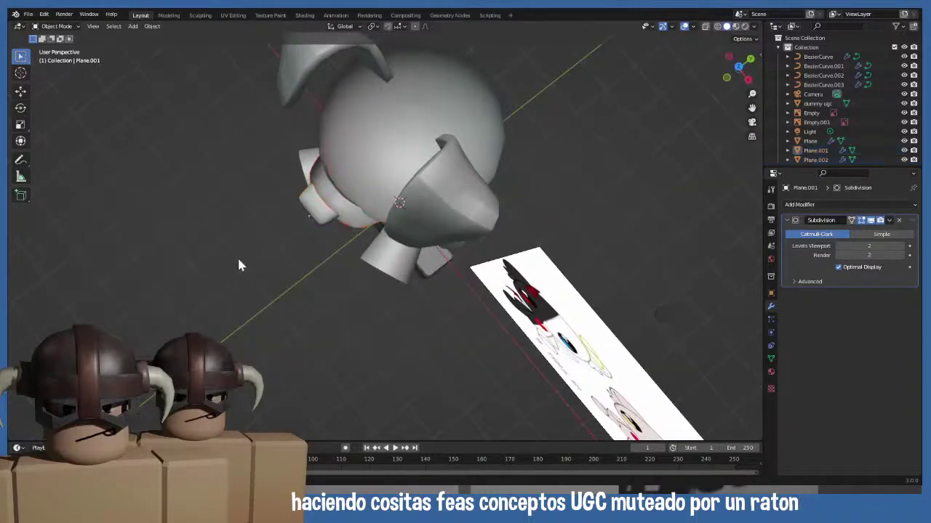
# - Enter Edit Mode on the snout, select its top rear edge against the head and turn on proportional editing
pyautogui.scroll(3, 349, 210)
pyautogui.moveTo(349, 210); pyautogui.dragTo(342, 339, button='middle')
pyautogui.click(374, 405)
pyautogui.press('Tab')
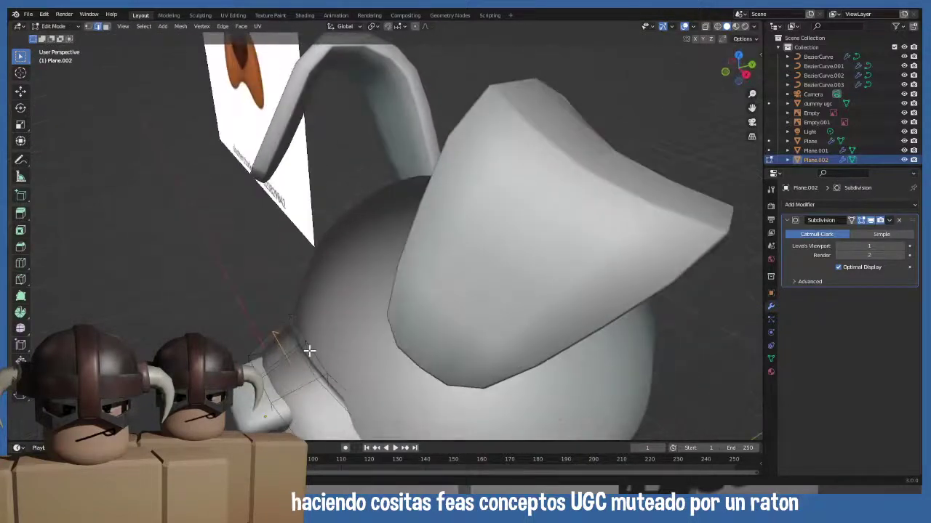
pyautogui.click(308, 351)
pyautogui.click(302, 336)
pyautogui.moveTo(313, 357); pyautogui.dragTo(392, 361, button='middle')
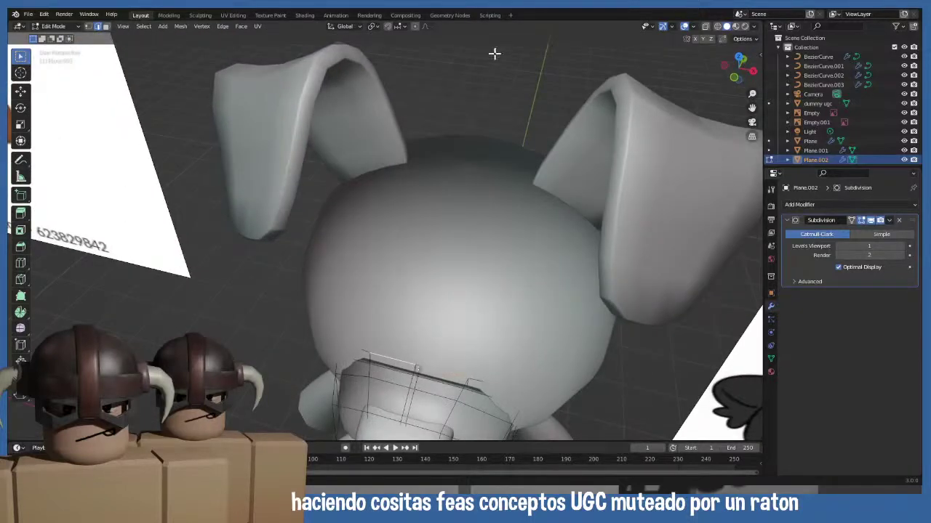
pyautogui.press('g')
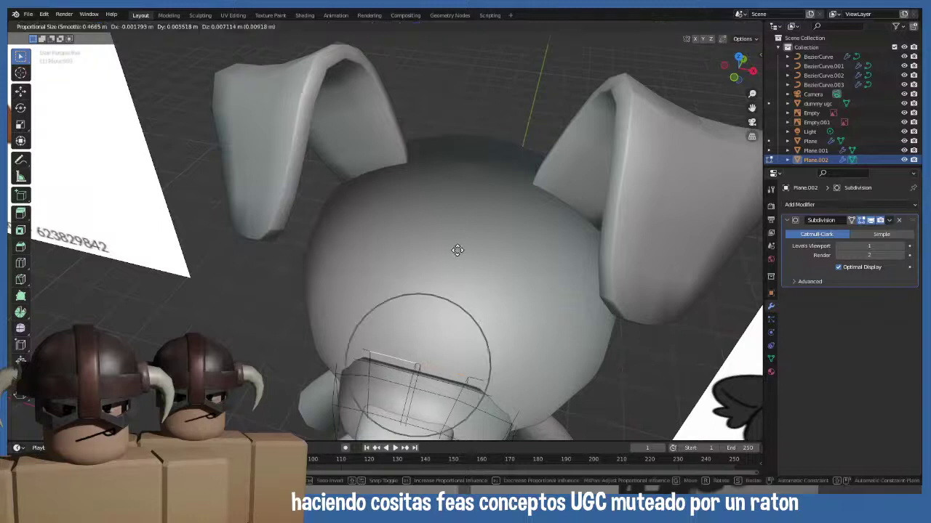
pyautogui.click(457, 248)
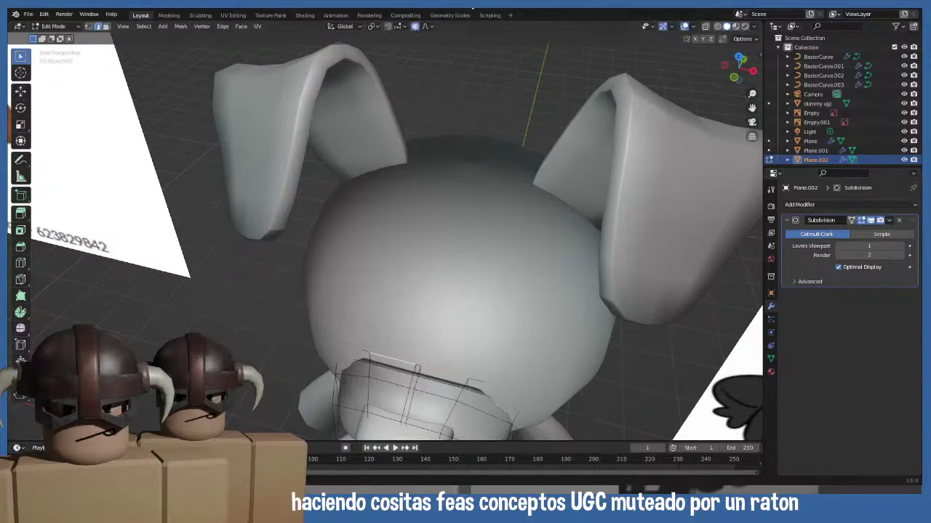
pyautogui.click(430, 27)
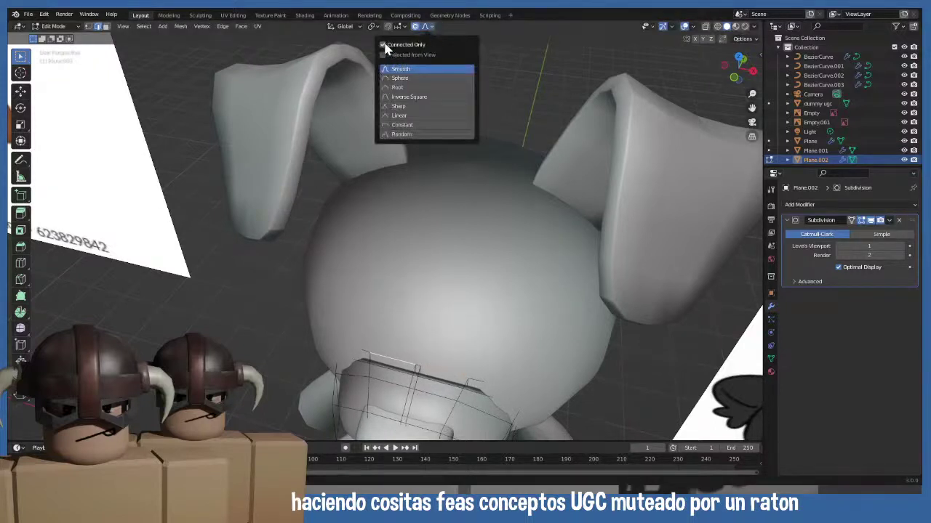
pyautogui.click(399, 87)
# - Move the snout's top rear edge about 0.12 m back along Y with proportional editing and return to Object Mode in front view
pyautogui.press('g')
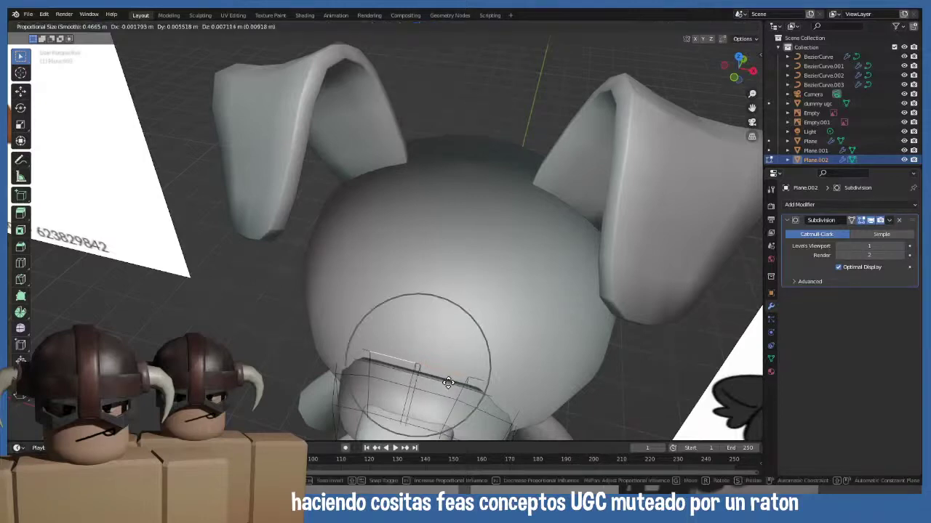
pyautogui.press('y')
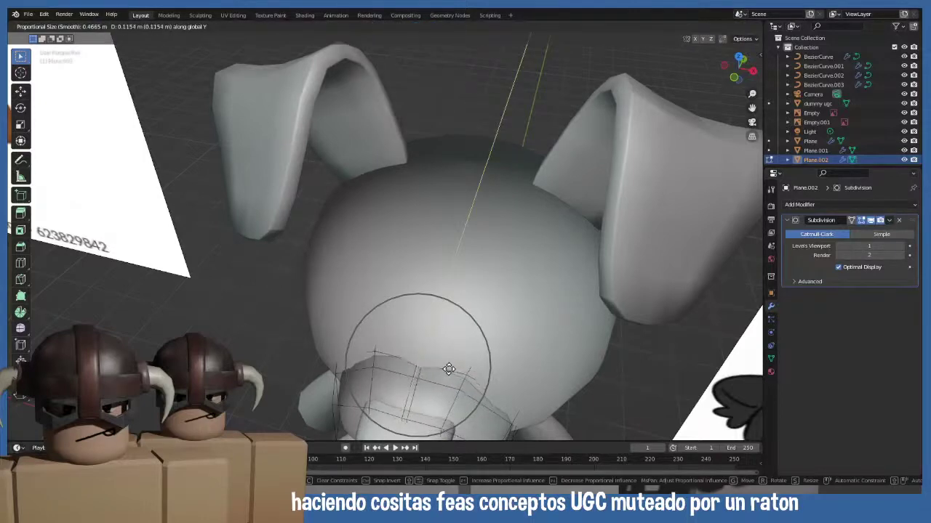
pyautogui.click(449, 370)
pyautogui.press('Tab')
pyautogui.moveTo(448, 367); pyautogui.dragTo(458, 331, button='middle')
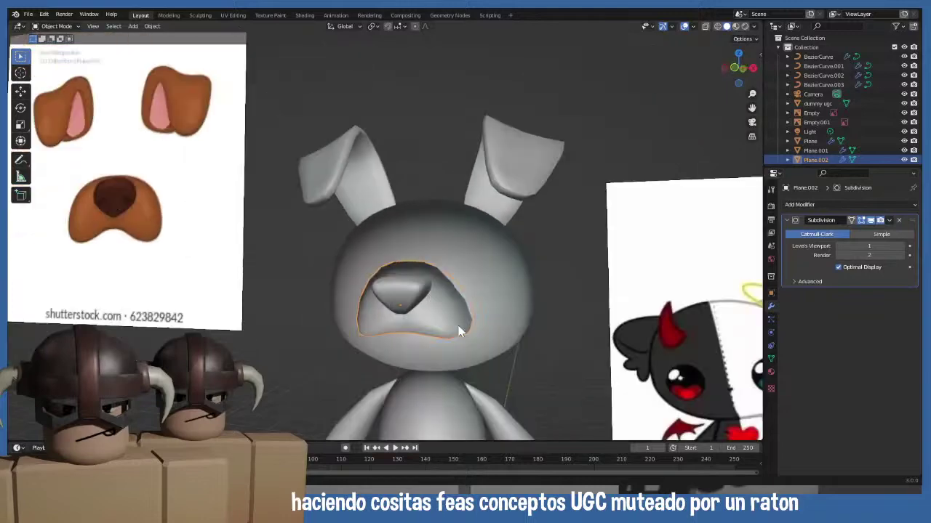
pyautogui.press('KP_5')
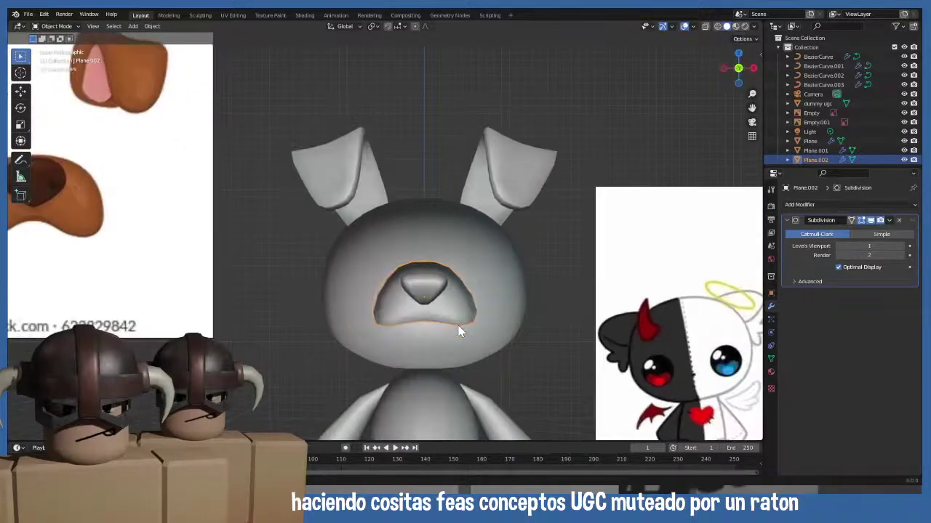
# - In vertex mode, slide the snout's lower outer corner vertices inward along their edges and leave Edit Mode
pyautogui.moveTo(458, 330); pyautogui.dragTo(376, 264, button='middle')
pyautogui.click(464, 287)
pyautogui.click(466, 296)
pyautogui.press('Tab')
pyautogui.scroll(2, 465, 281)
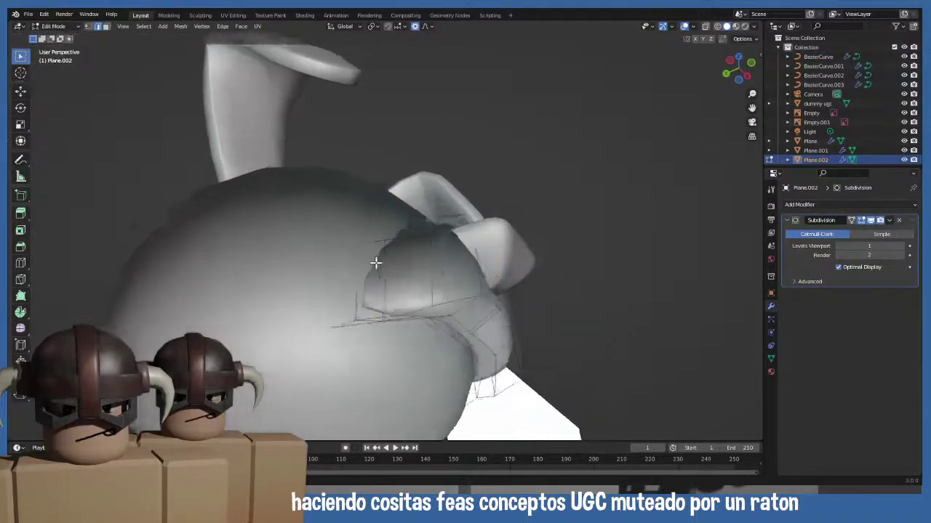
pyautogui.scroll(1, 387, 297)
pyautogui.press('1')
pyautogui.moveTo(438, 340); pyautogui.dragTo(331, 267, button='middle')
pyautogui.moveTo(383, 263); pyautogui.dragTo(493, 319, button='middle')
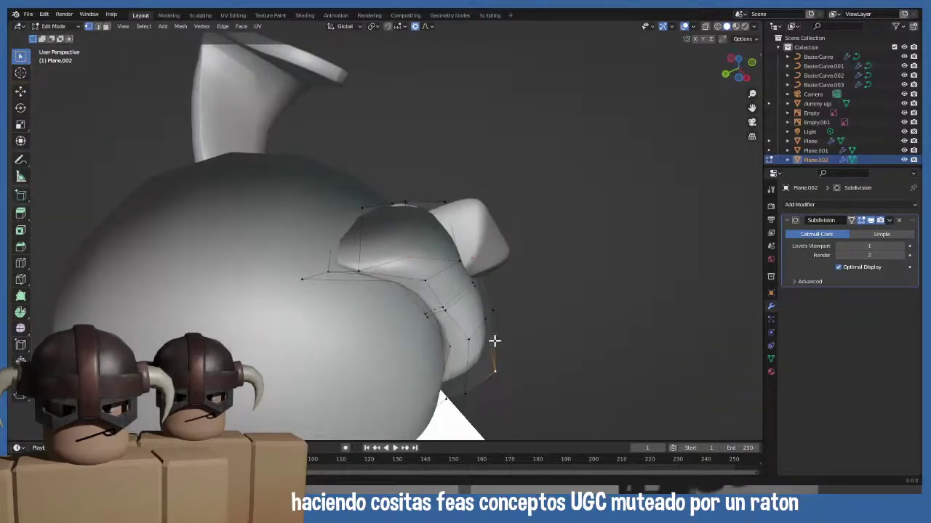
pyautogui.hotkey('shift', 'v')
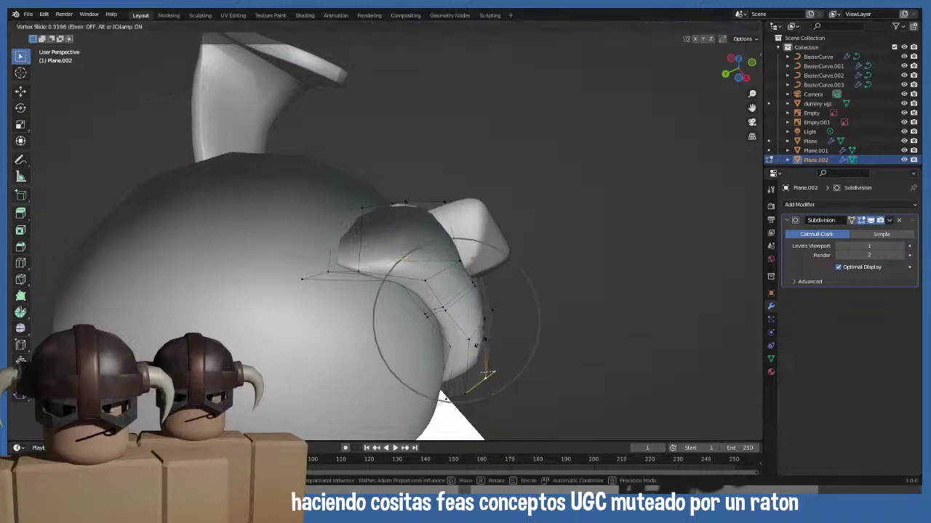
pyautogui.click(472, 346)
pyautogui.press('Tab')
# - Re-enter Edit Mode on the snout and add a centred loop cut across its lower sides
pyautogui.moveTo(475, 357); pyautogui.dragTo(334, 382, button='middle')
pyautogui.press('Tab')
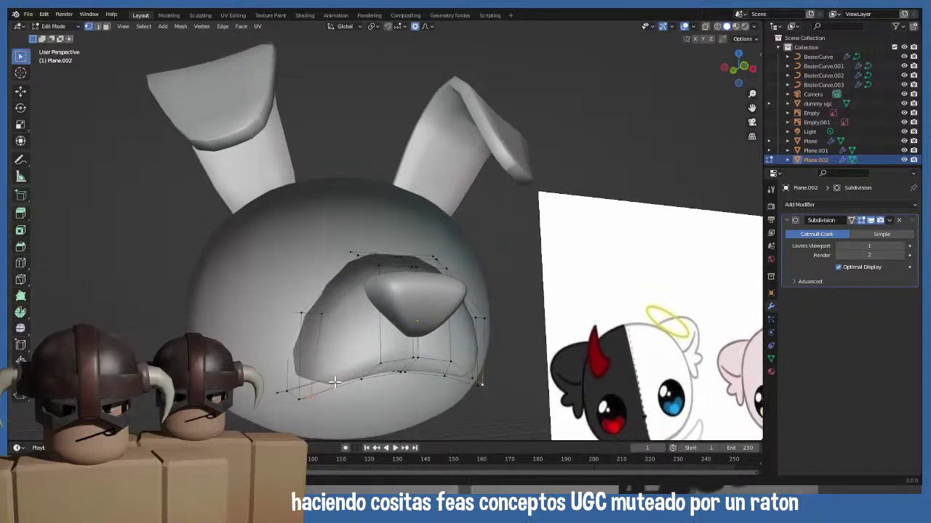
pyautogui.moveTo(298, 348)
pyautogui.mouseDown(button='middle')
pyautogui.moveTo(331, 355)
pyautogui.moveTo(302, 350)
pyautogui.mouseUp(button='middle')
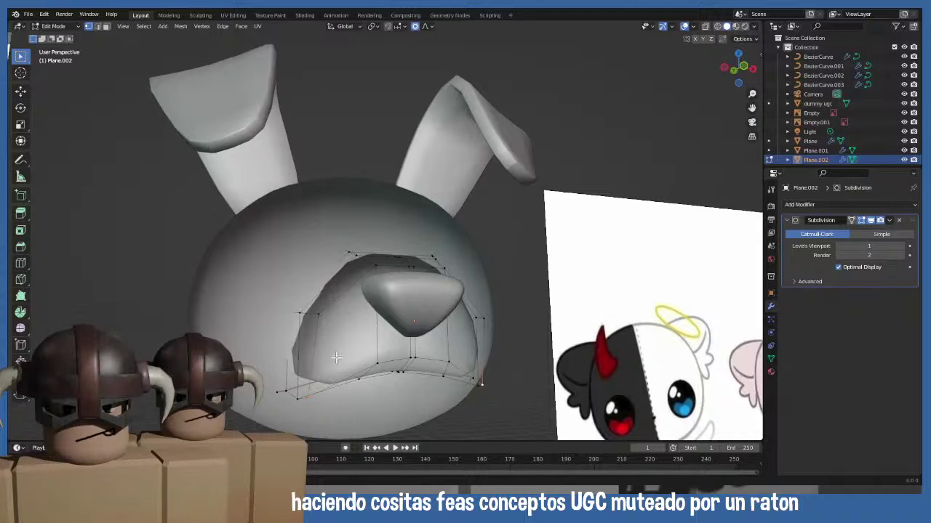
pyautogui.hotkey('ctrl', 'r')
pyautogui.click(304, 339)
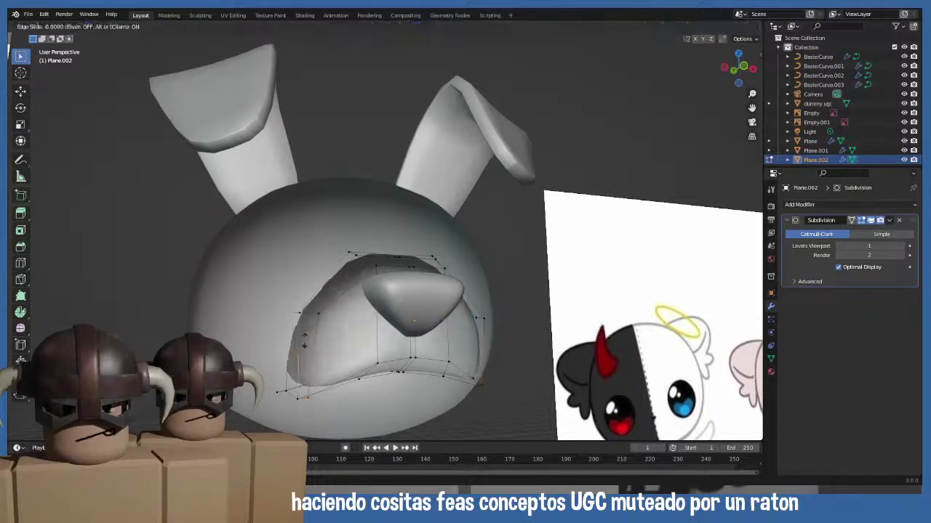
pyautogui.click(304, 340)
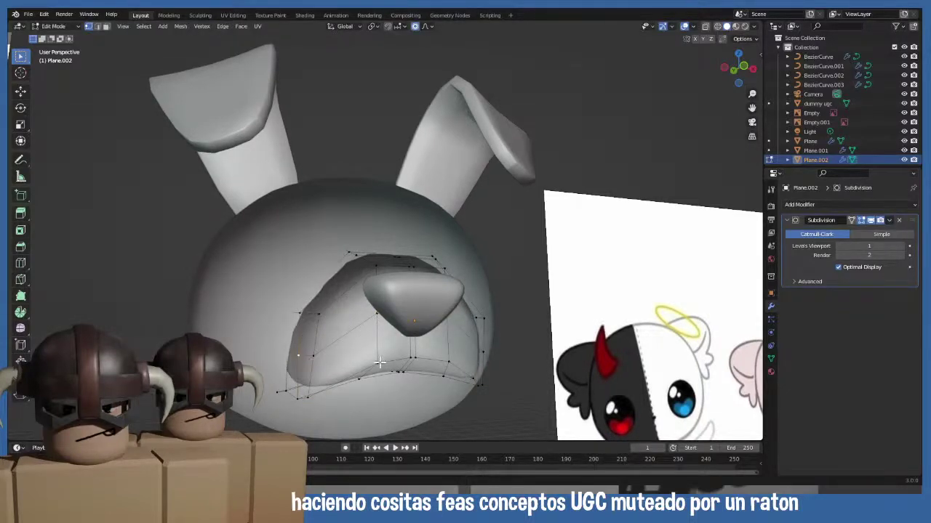
# - Turn off proportional editing, scale the outer side vertices by about 1.32 along X and leave Edit Mode in front view
pyautogui.moveTo(406, 361); pyautogui.dragTo(431, 354, button='middle')
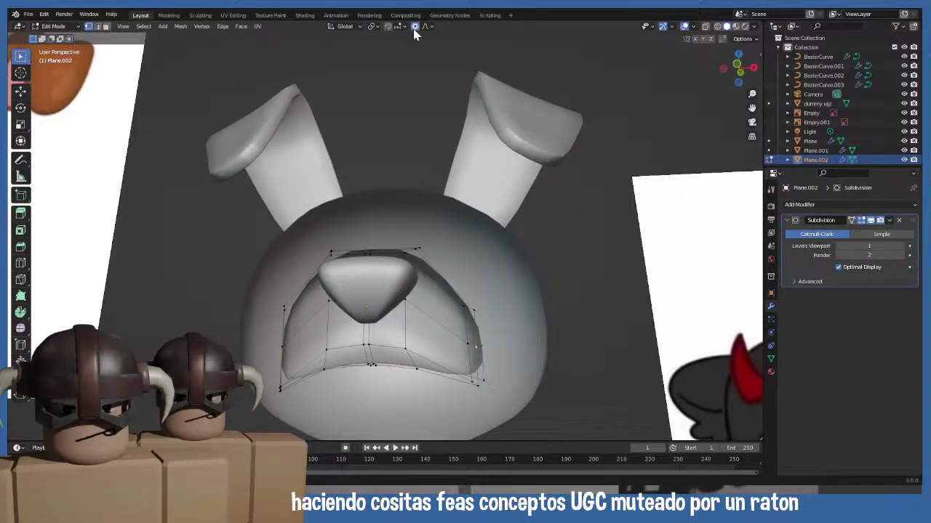
pyautogui.press('s')
pyautogui.press('x')
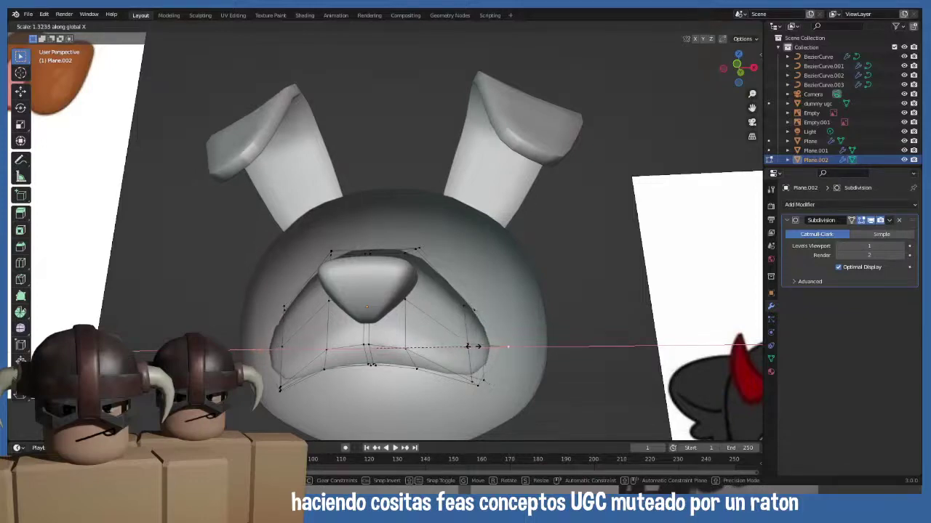
pyautogui.click(473, 346)
pyautogui.press('KP_1')
pyautogui.scroll(2, 469, 354)
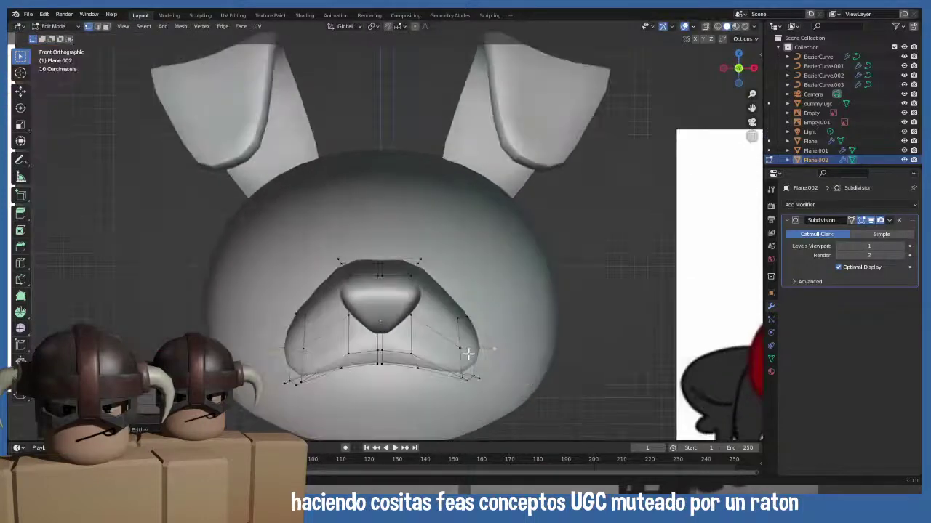
pyautogui.press('Tab')
pyautogui.scroll(-5, 378, 327)
pyautogui.click(292, 304)
pyautogui.scroll(-2, 292, 304)
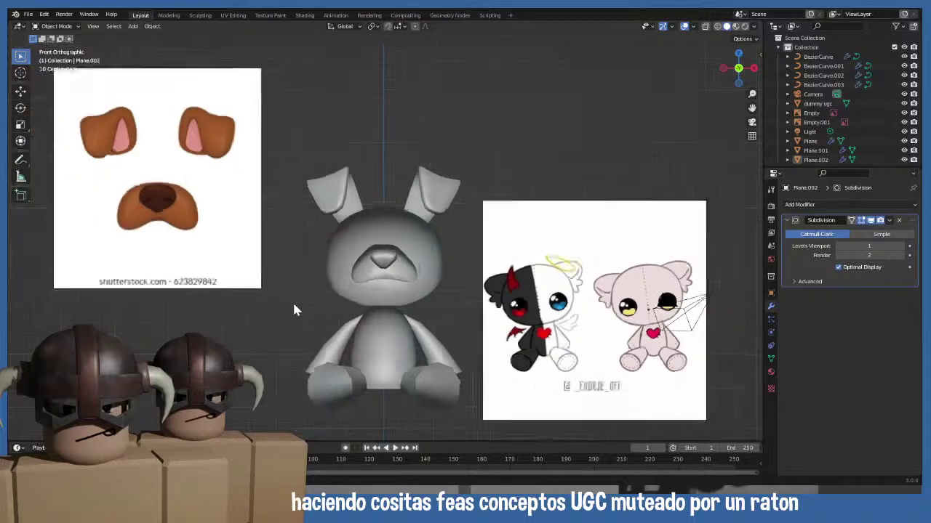
# - Lower the snout's bottom centre vertices about 0.04 m along Z with proportional editing on, then leave Edit Mode
pyautogui.press('Tab')
pyautogui.scroll(4, 386, 332)
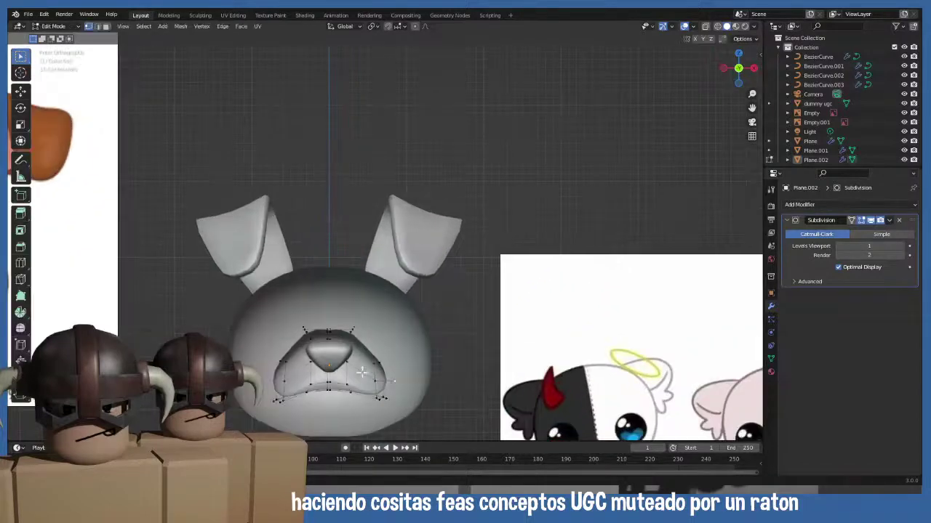
pyautogui.scroll(4, 365, 335)
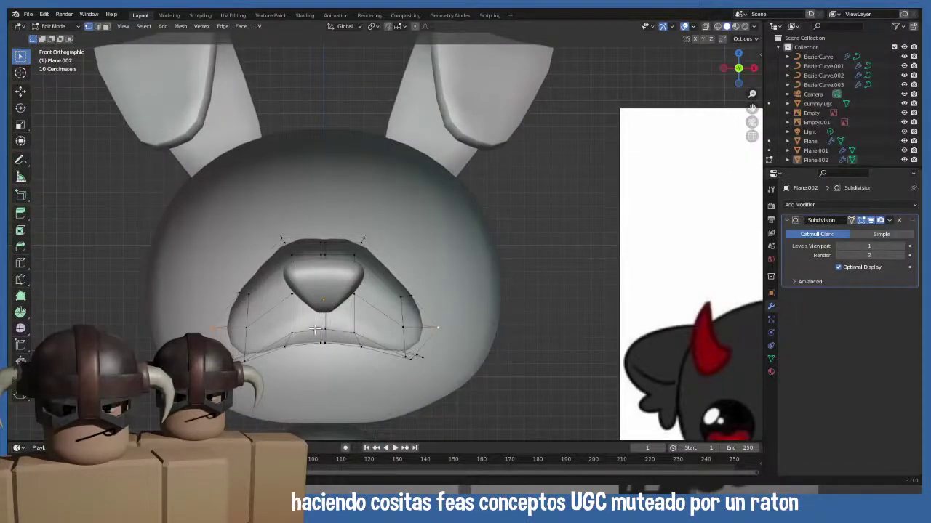
pyautogui.click(415, 27)
pyautogui.press('g')
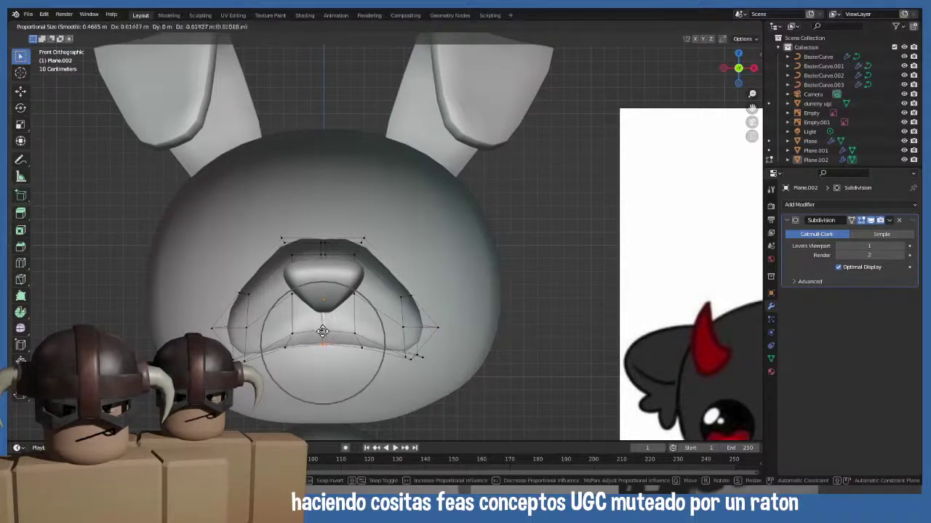
pyautogui.press('z')
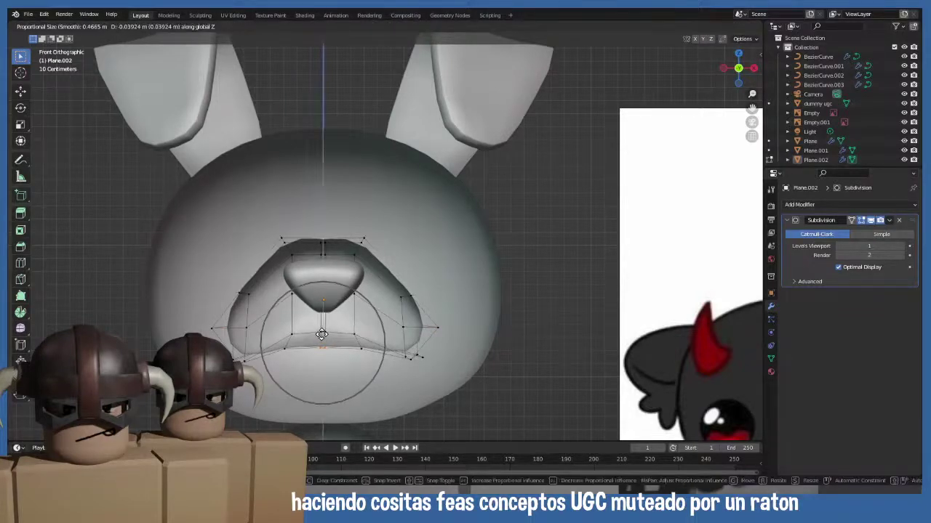
pyautogui.click(322, 333)
pyautogui.press('Tab')
pyautogui.scroll(-5, 237, 338)
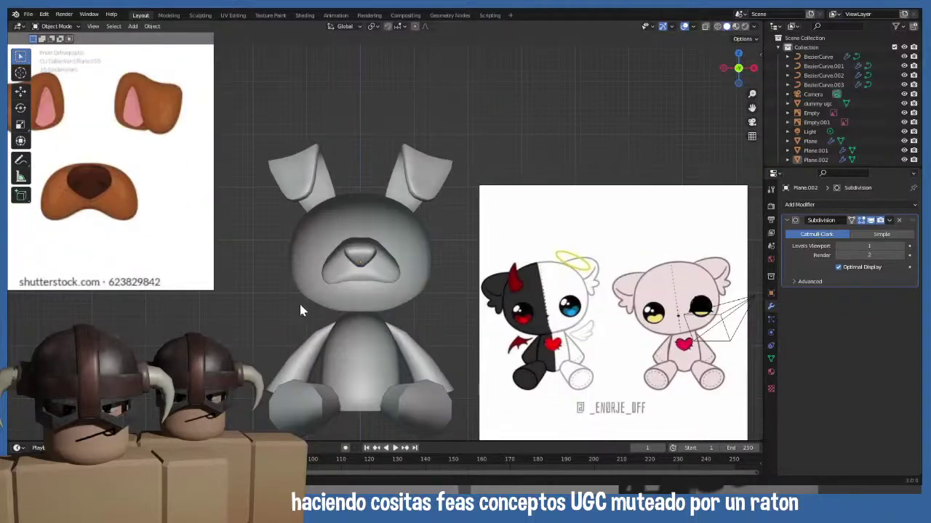
# - Re-enter Edit Mode, raise the snout's upper side vertices about 0.10 m along Z and return to Object Mode in front view
pyautogui.scroll(5, 319, 303)
pyautogui.press('Tab')
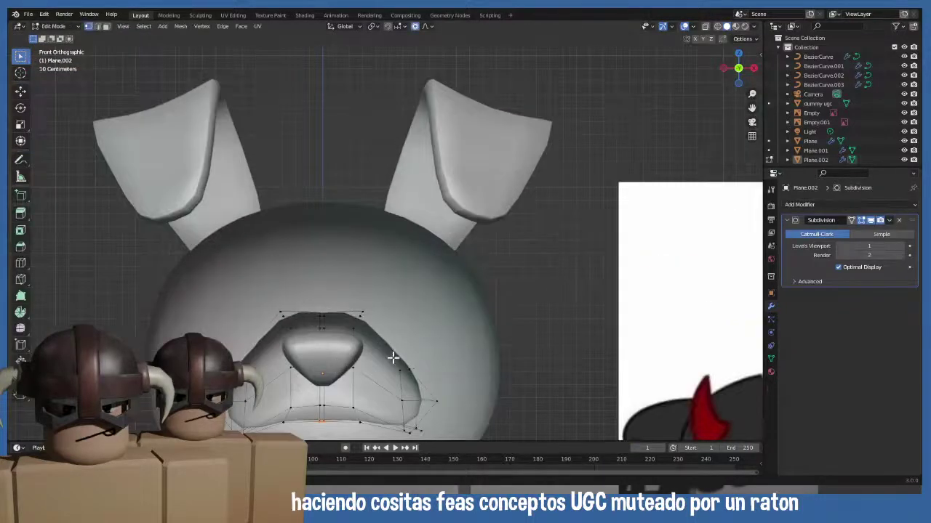
pyautogui.moveTo(393, 357); pyautogui.dragTo(401, 373)
pyautogui.moveTo(401, 370); pyautogui.dragTo(411, 368)
pyautogui.press('g')
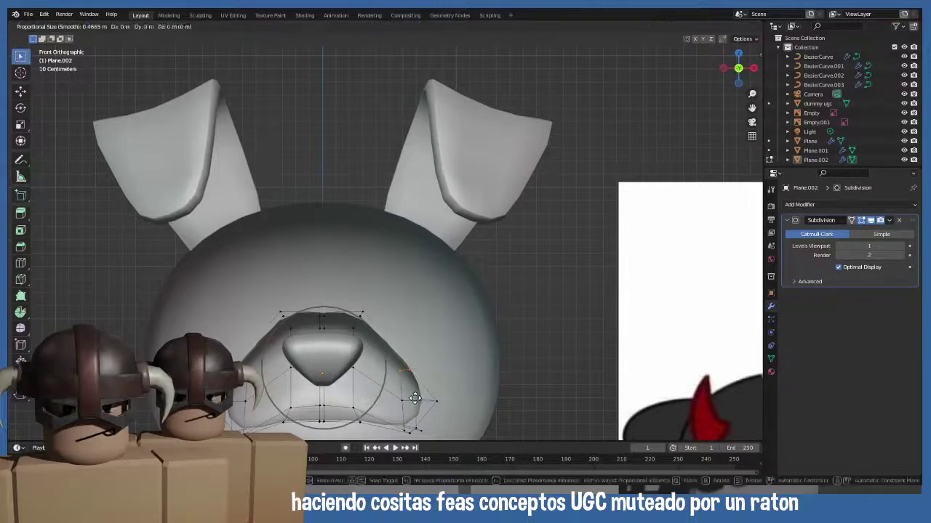
pyautogui.press('z')
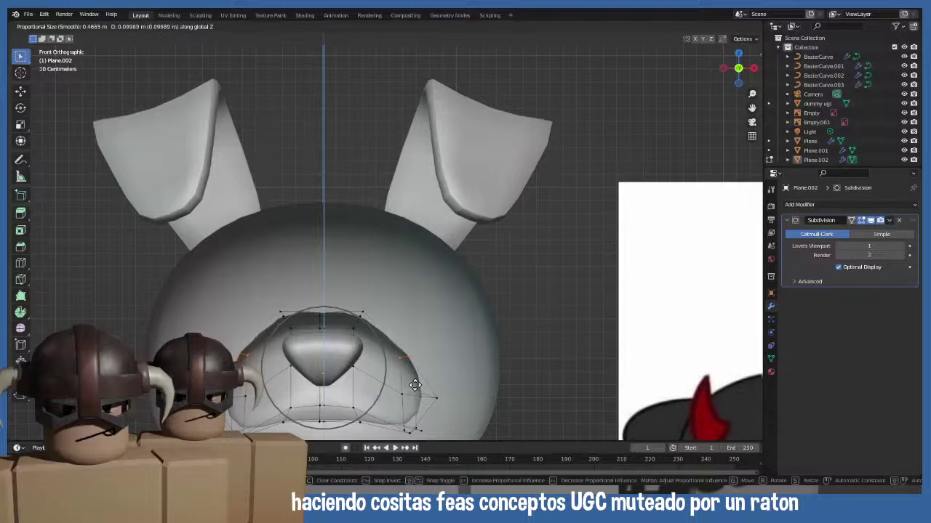
pyautogui.click(414, 384)
pyautogui.press('Tab')
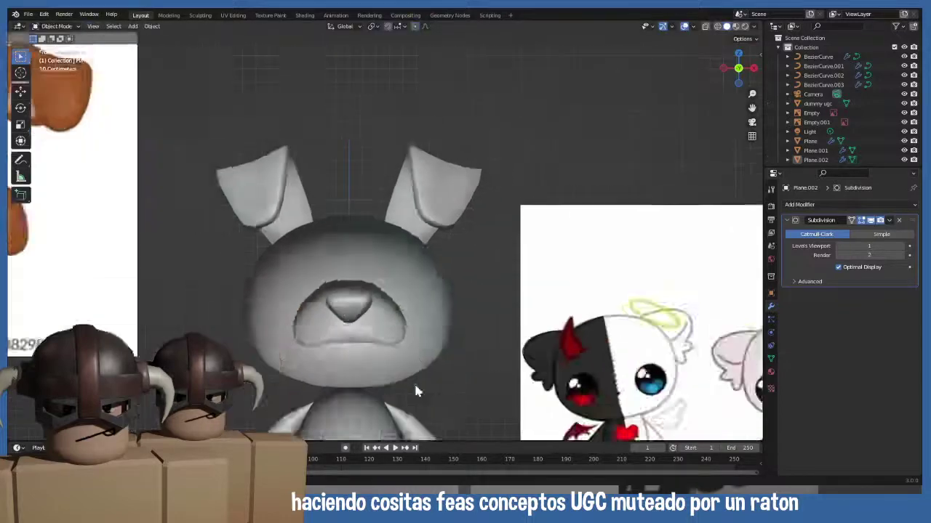
pyautogui.scroll(-5, 414, 385)
pyautogui.moveTo(388, 327); pyautogui.dragTo(327, 331, button='middle')
pyautogui.press('KP_1')
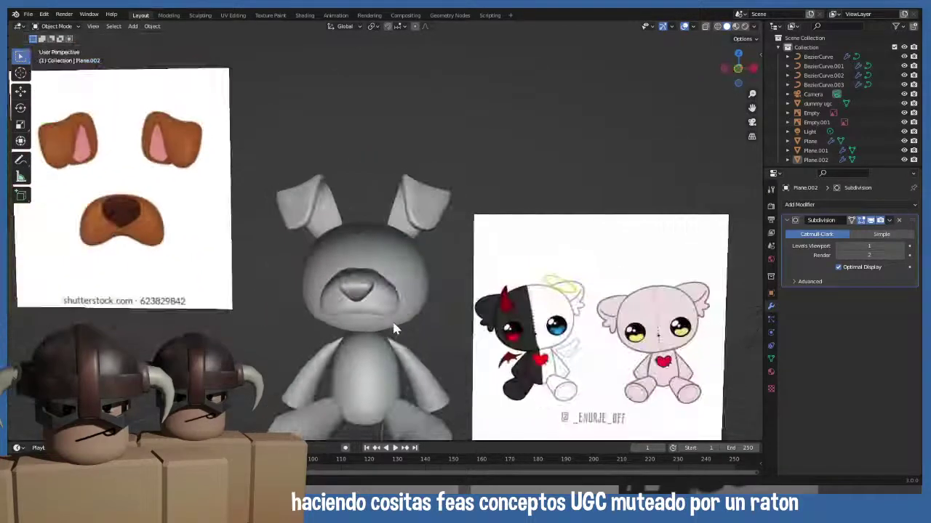
pyautogui.scroll(3, 394, 328)
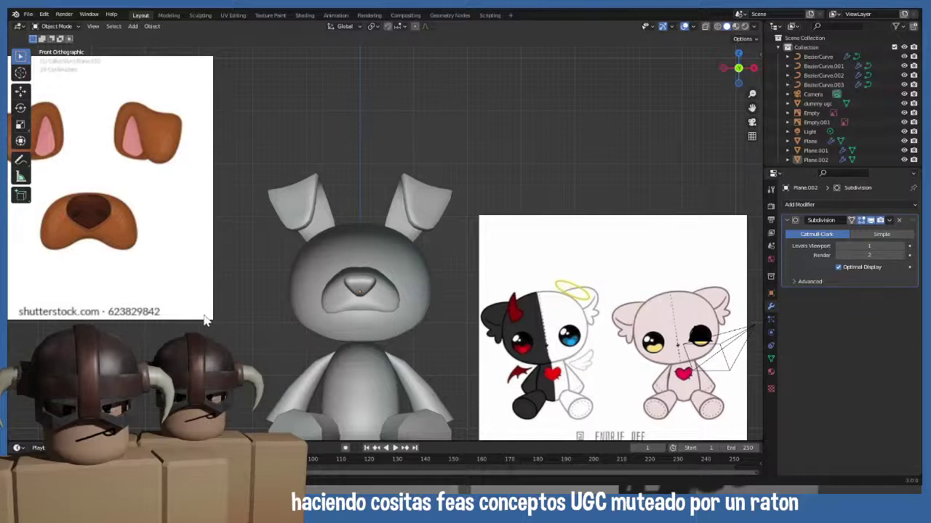
pyautogui.moveTo(293, 285); pyautogui.dragTo(408, 325, button='middle')
pyautogui.press('KP_1')
pyautogui.scroll(-3, 384, 307)
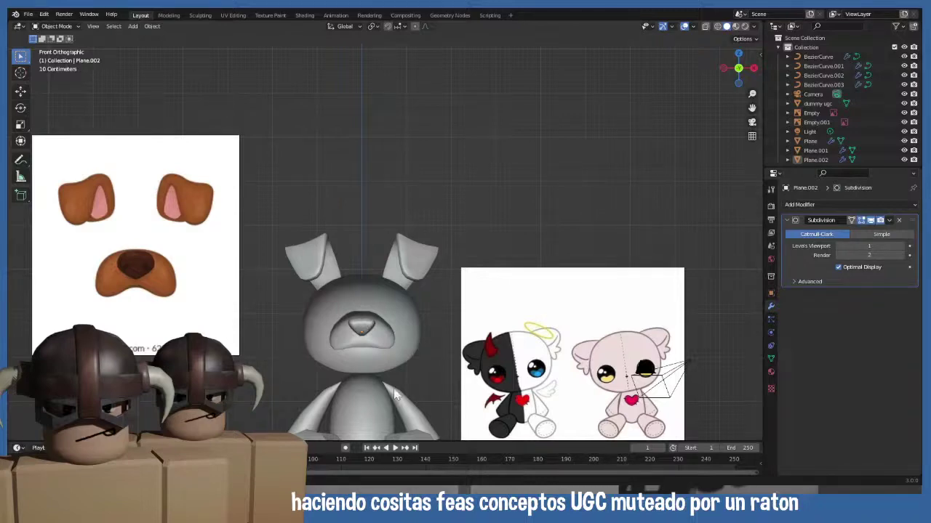
# - Add a mesh circle to the scene in Object Mode, in front view
pyautogui.scroll(4, 399, 374)
pyautogui.click(384, 291)
pyautogui.press('Tab')
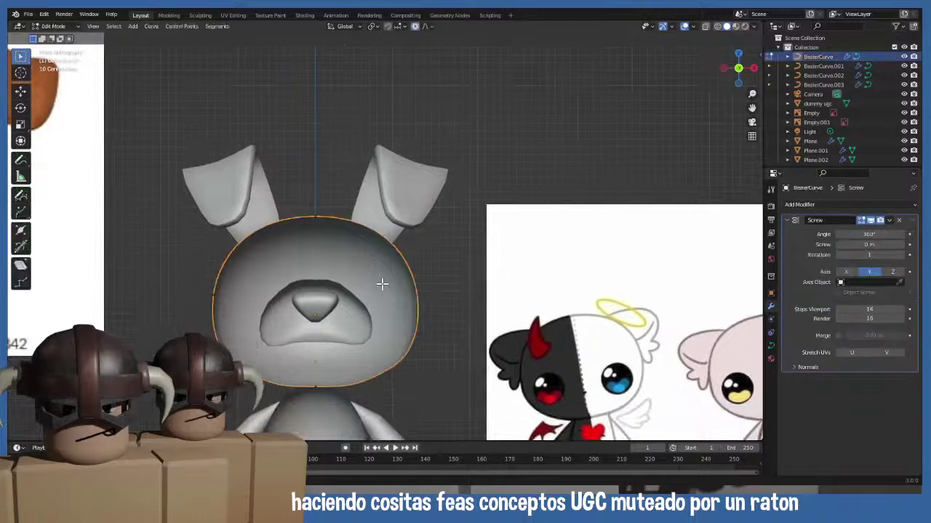
pyautogui.press('Tab')
pyautogui.hotkey('shift', 'a')
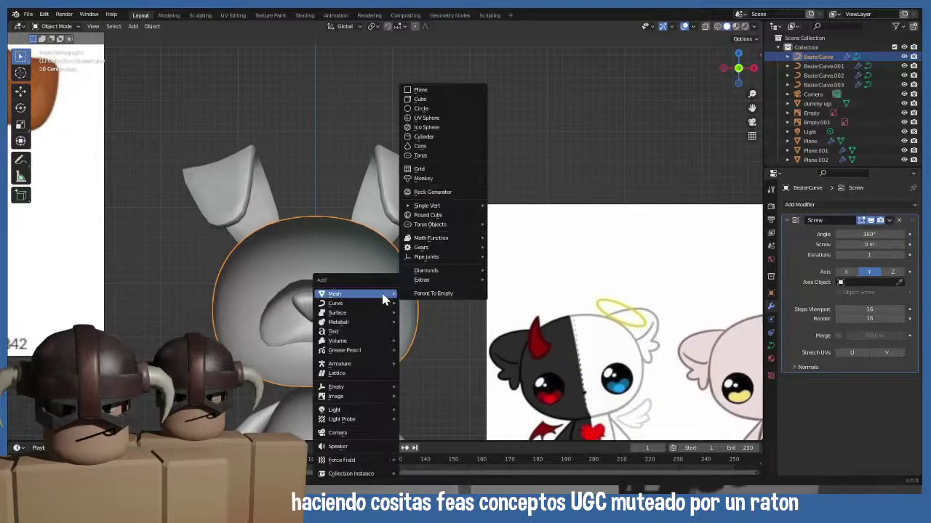
pyautogui.moveTo(380, 297)
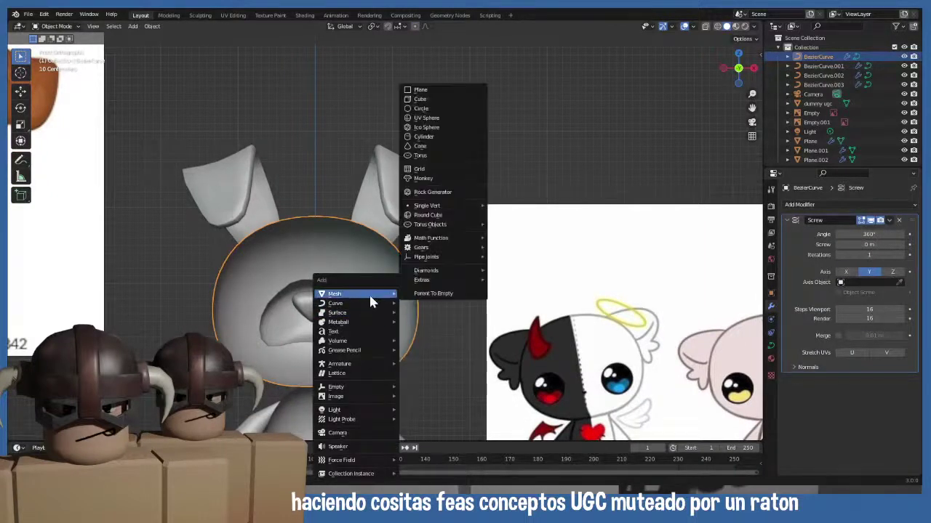
pyautogui.click(428, 108)
pyautogui.scroll(-4, 391, 330)
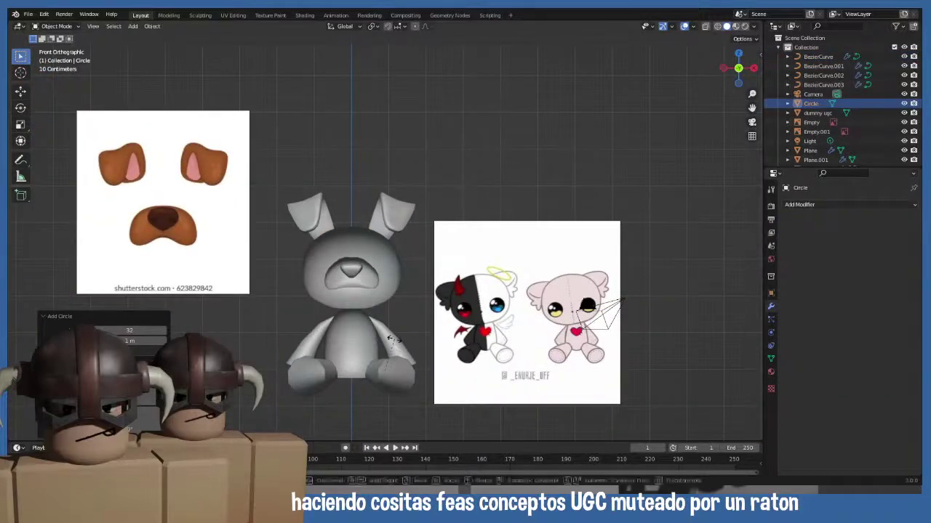
pyautogui.press('Tab')
pyautogui.press('Tab')
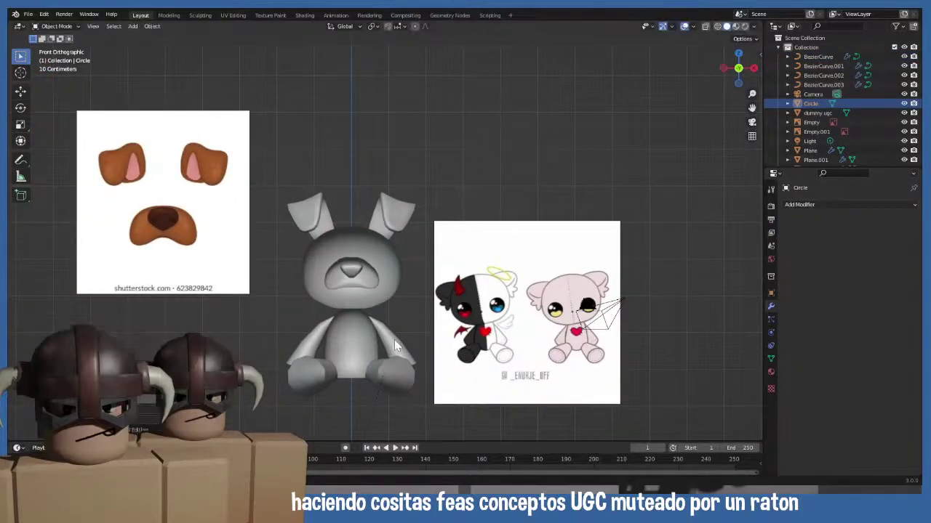
# - Raise the circle along Z to face height, then move it forward along Y until it sits in front of the snout
pyautogui.press('g')
pyautogui.press('z')
pyautogui.click(363, 124)
pyautogui.moveTo(364, 124); pyautogui.dragTo(403, 263, button='middle')
pyautogui.press('g')
pyautogui.press('y')
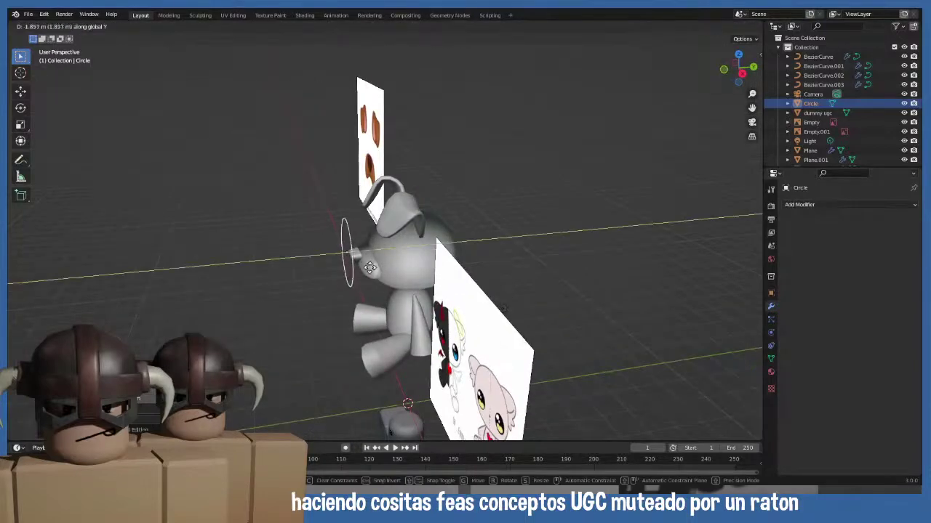
pyautogui.click(362, 259)
pyautogui.press('KP_1')
pyautogui.scroll(3, 368, 268)
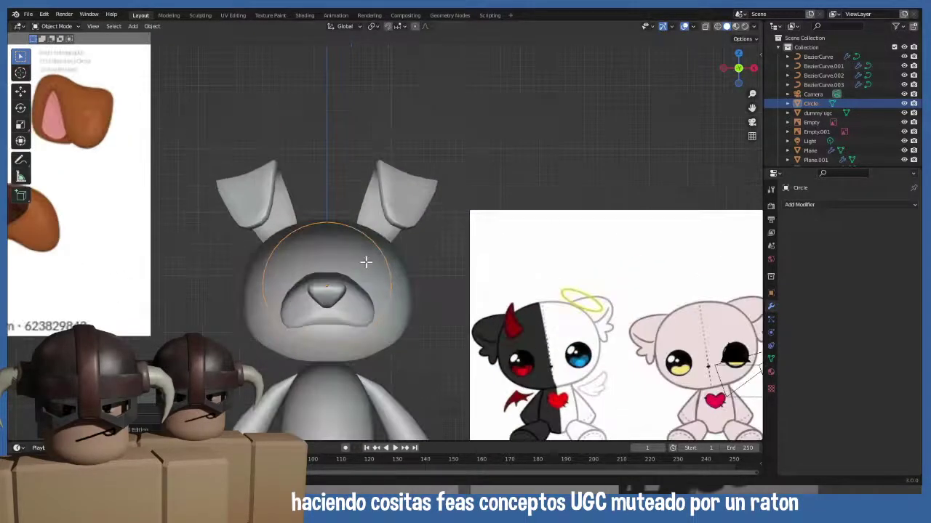
# - In Edit Mode, reduce the circle to eight vertices by repeatedly applying Checker Deselect and dissolving alternate vertices
pyautogui.press('Tab')
pyautogui.press('q')
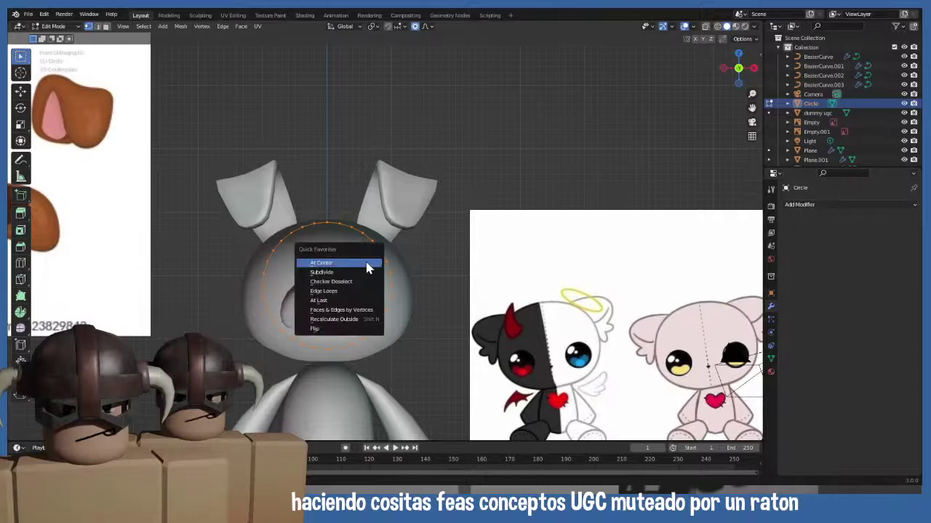
pyautogui.click(357, 282)
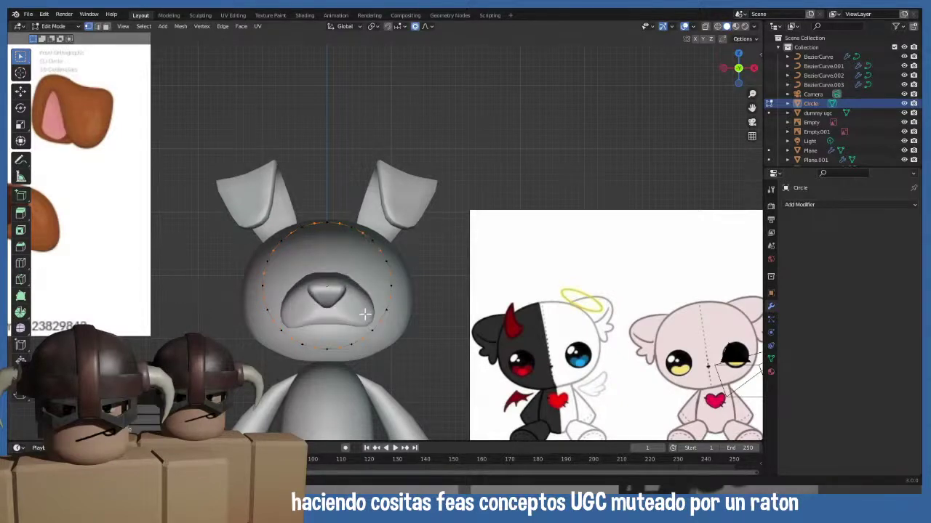
pyautogui.press('q')
pyautogui.click(355, 305)
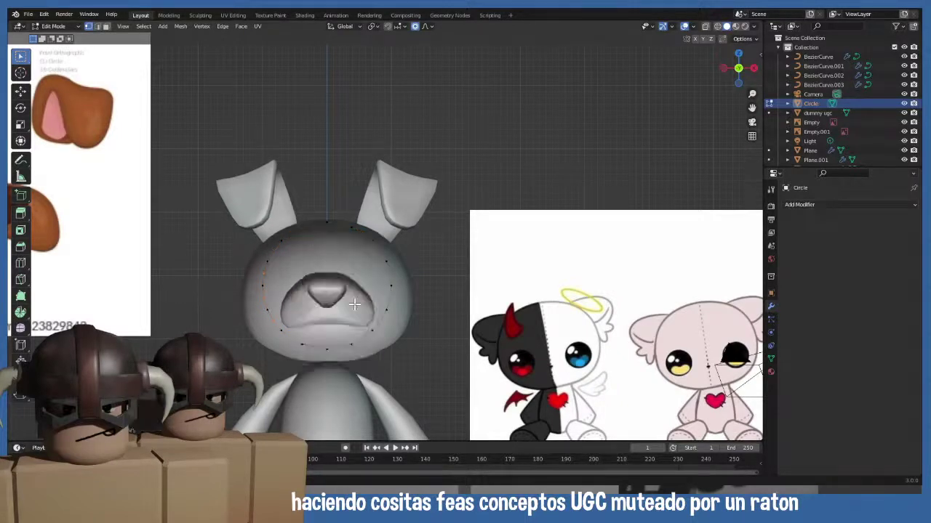
pyautogui.press('q')
pyautogui.click(352, 290)
pyautogui.press('q')
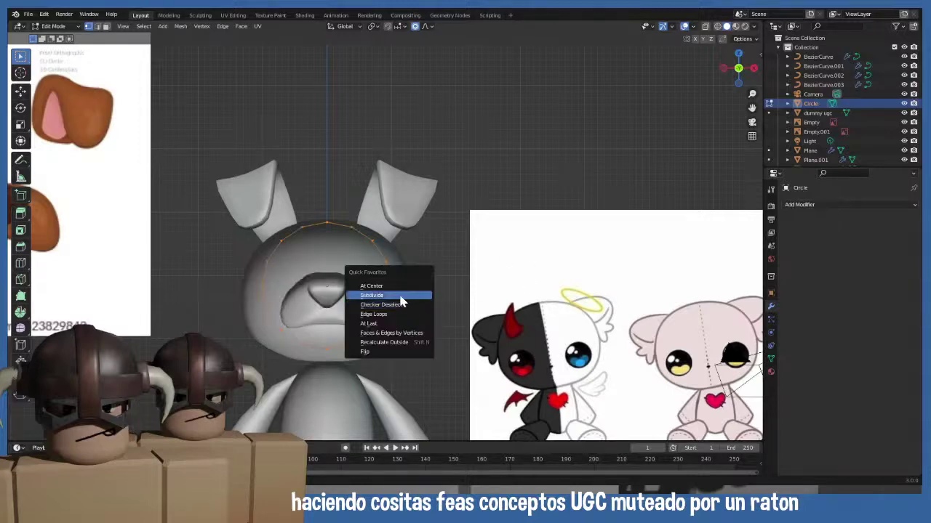
pyautogui.click(398, 301)
pyautogui.press('x')
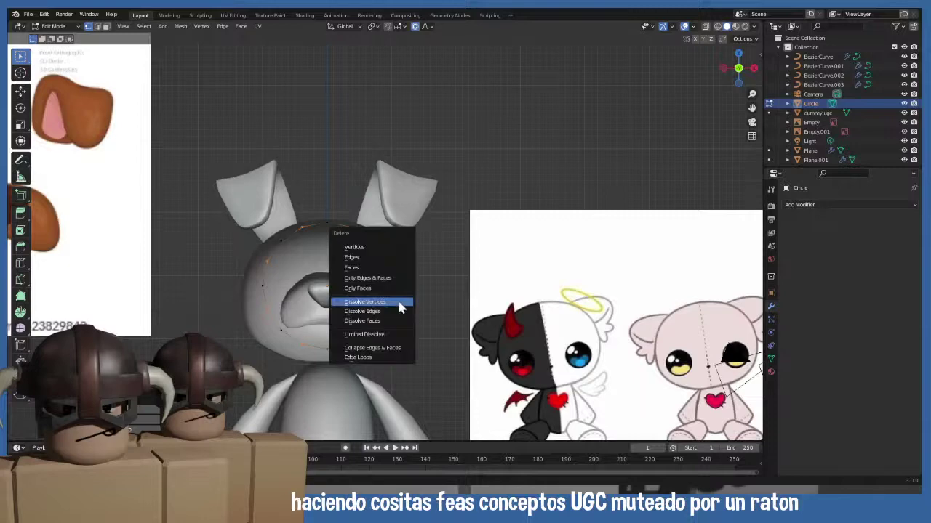
pyautogui.click(398, 304)
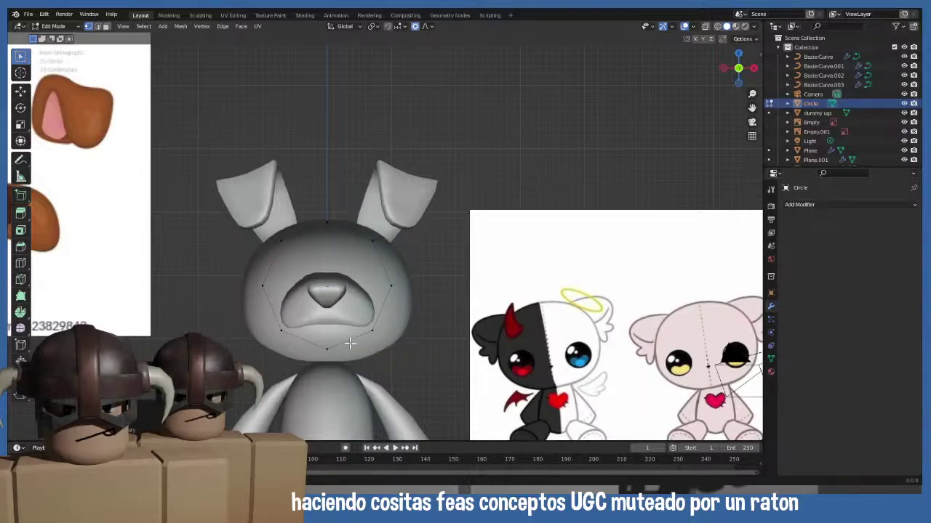
# - Turn off proportional editing, shrink the whole circle and move it to one eye position above and beside the nose
pyautogui.press('f')
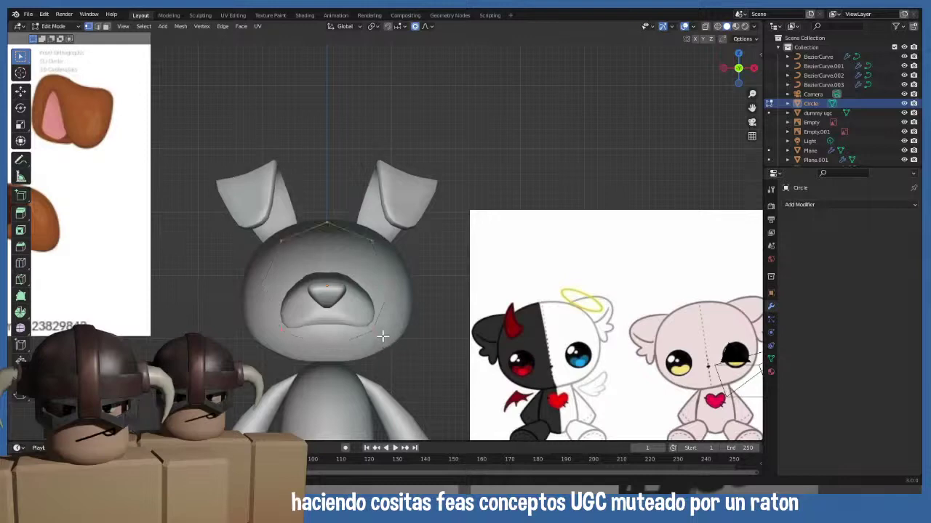
pyautogui.press('f')
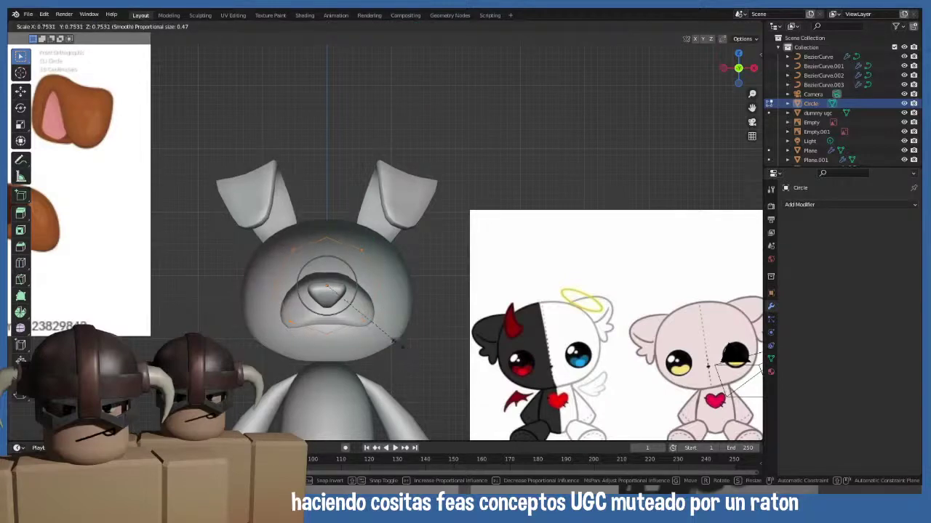
pyautogui.click(414, 27)
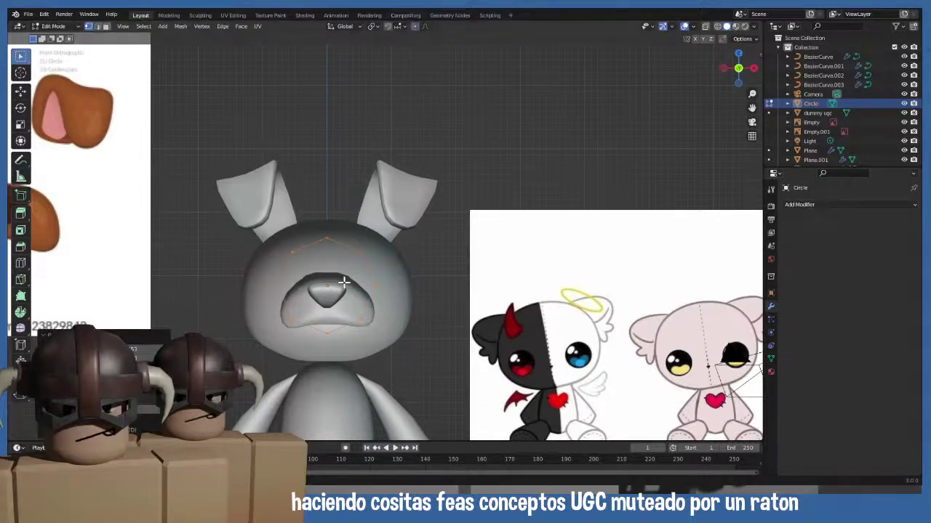
pyautogui.click(385, 270)
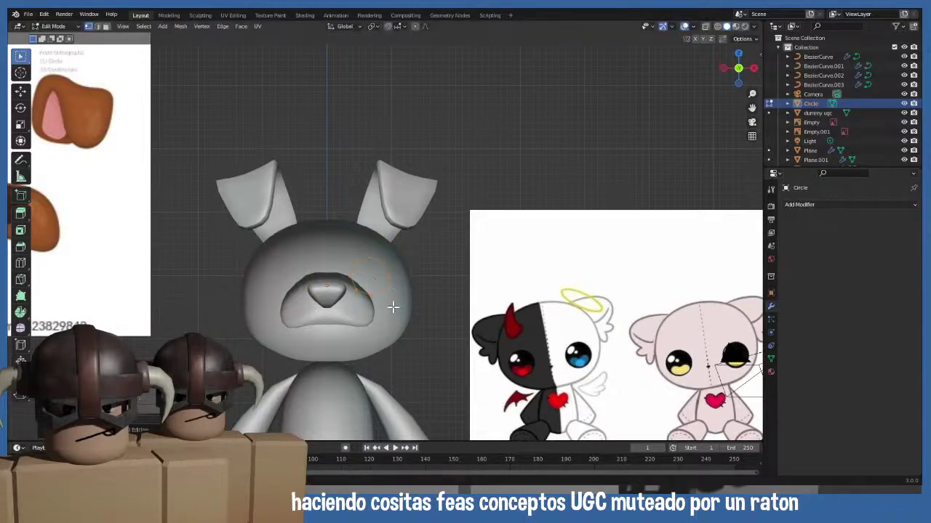
# - In right side view, move the circle back about 0.89 m along Y, close to the front of the head
pyautogui.moveTo(390, 294); pyautogui.dragTo(444, 250, button='middle')
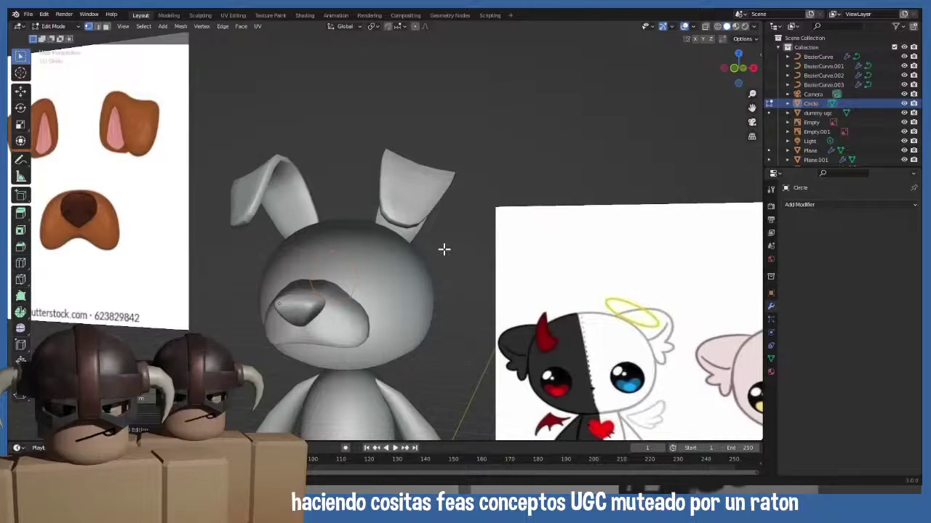
pyautogui.press('KP_3')
pyautogui.press('g')
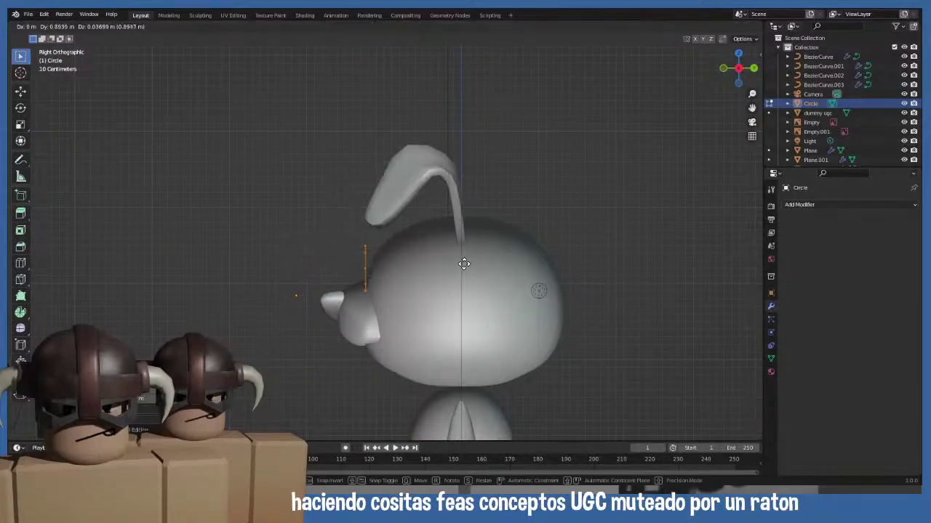
pyautogui.click(460, 247)
# - Return to front view and turn on snapping to Face with Project Individual Elements enabled
pyautogui.press('KP_1')
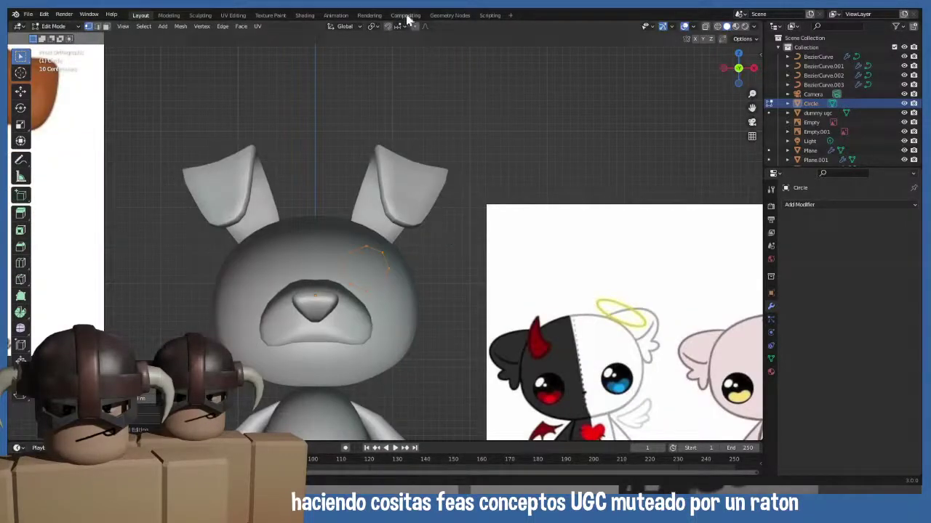
pyautogui.press('o')
pyautogui.click(387, 26)
pyautogui.click(397, 26)
pyautogui.click(378, 83)
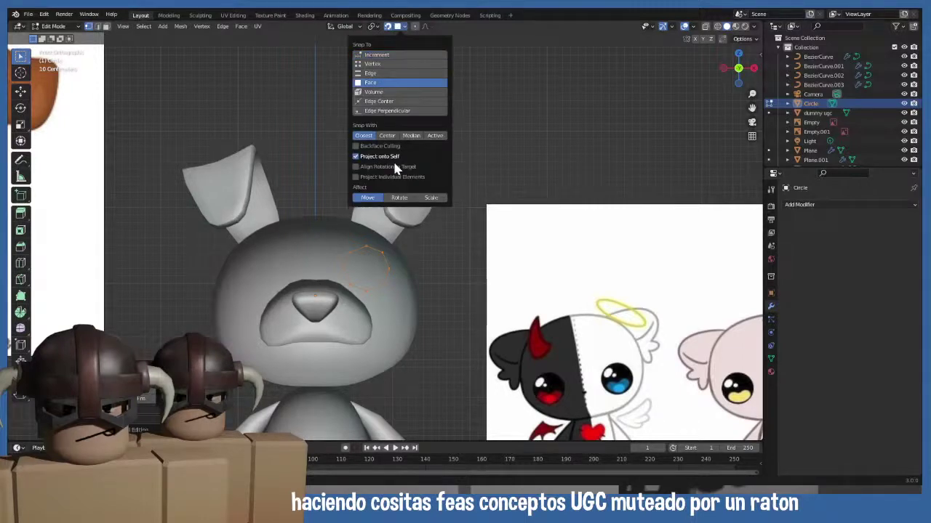
pyautogui.click(356, 178)
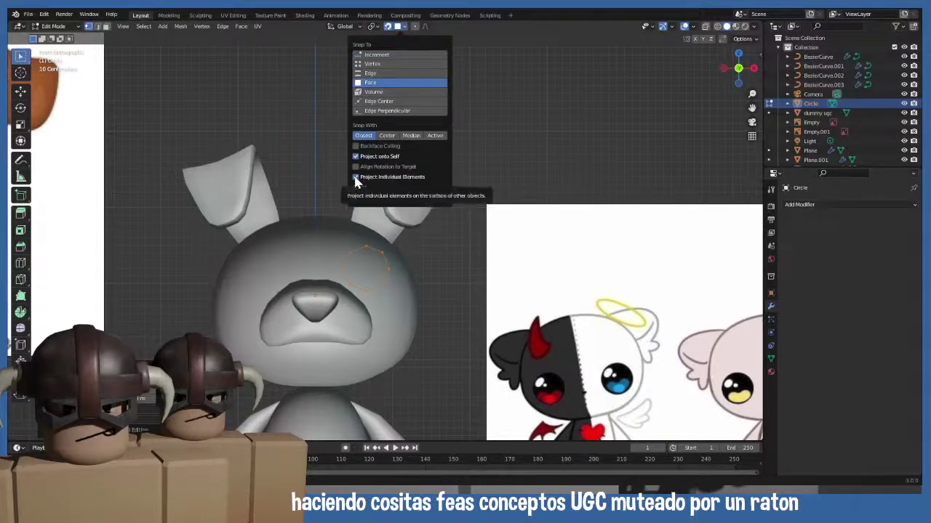
pyautogui.click(356, 178)
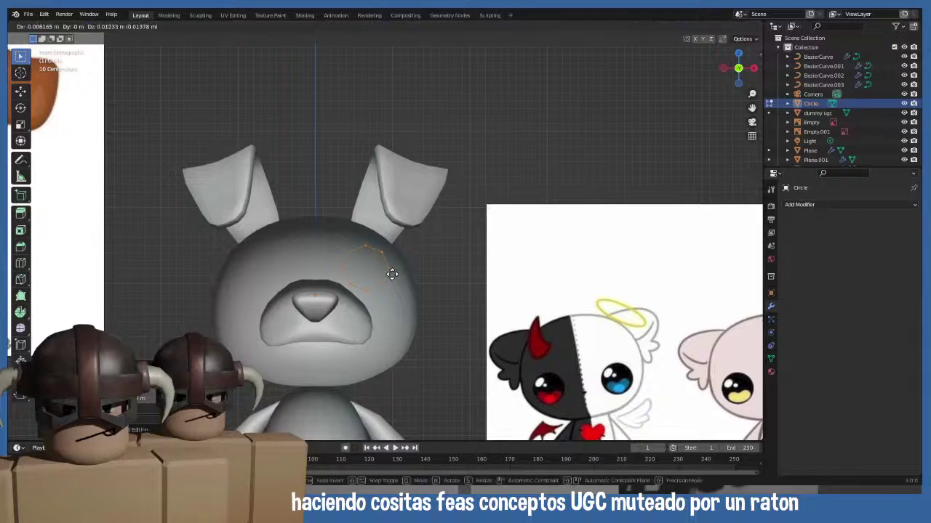
# - Move the circle so its vertices project onto the head's surface, and scale it by about 1.26 in front view
pyautogui.moveTo(395, 276); pyautogui.dragTo(373, 295, button='middle')
pyautogui.press('KP_1')
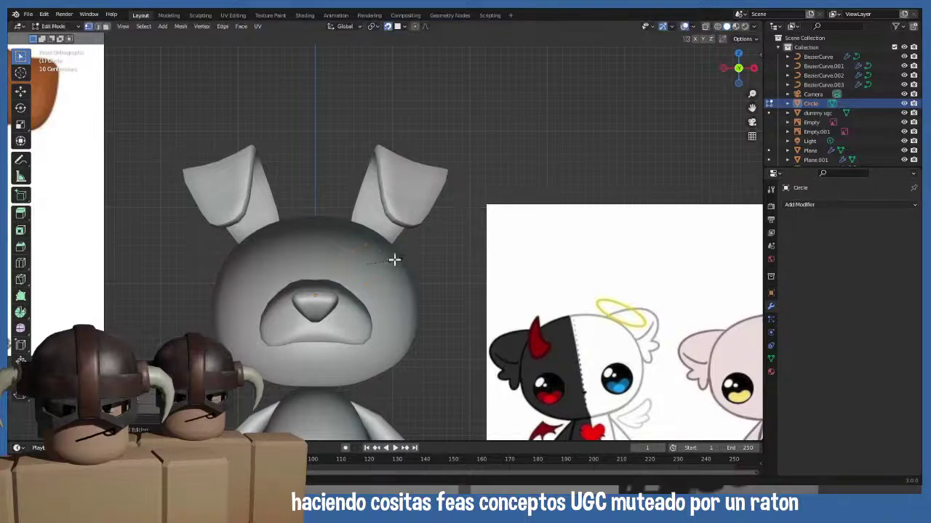
pyautogui.moveTo(395, 257); pyautogui.dragTo(416, 285, button='middle')
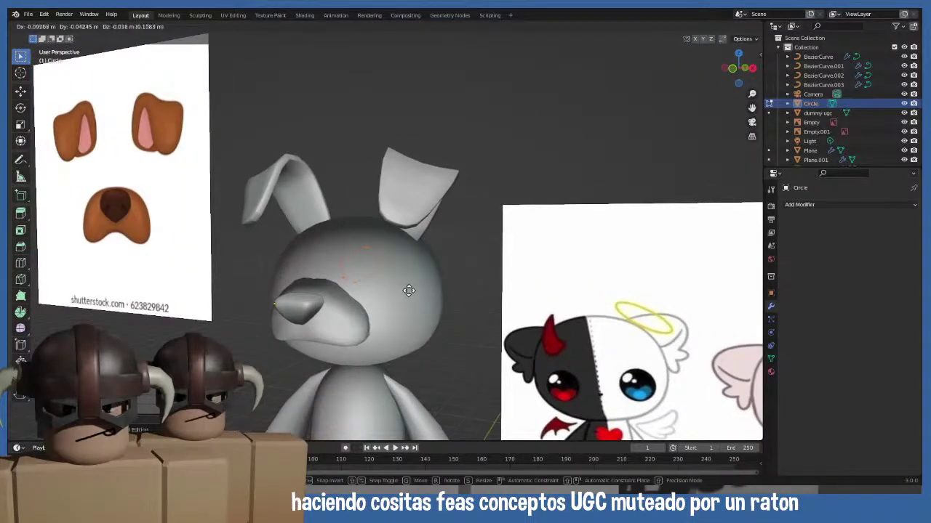
pyautogui.press('KP_1')
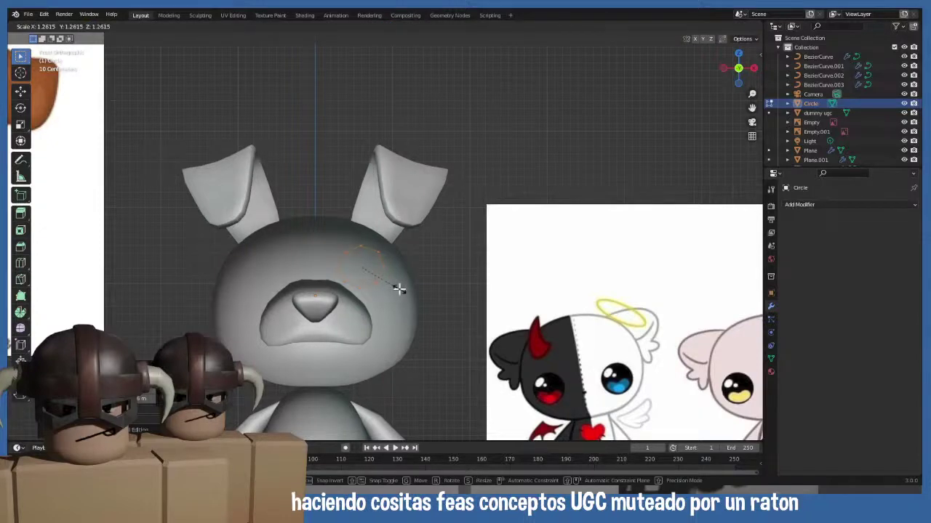
# - Reposition the eye circle's upper inner vertices on the head's surface to even the outline, turning proportional editing on
pyautogui.keyDown('shift'); pyautogui.moveTo(400, 287); pyautogui.dragTo(373, 336, button='middle'); pyautogui.keyUp('shift')
pyautogui.scroll(2, 373, 335)
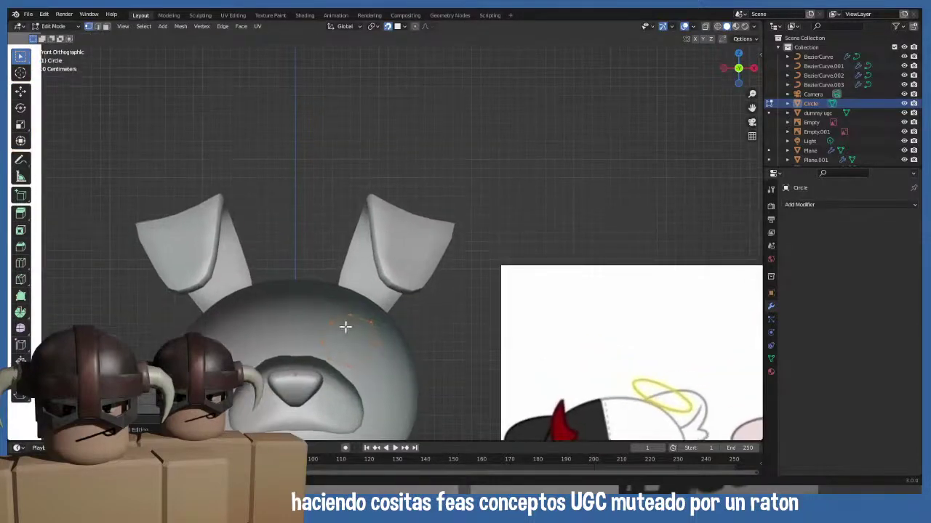
pyautogui.click(328, 339)
pyautogui.press('g')
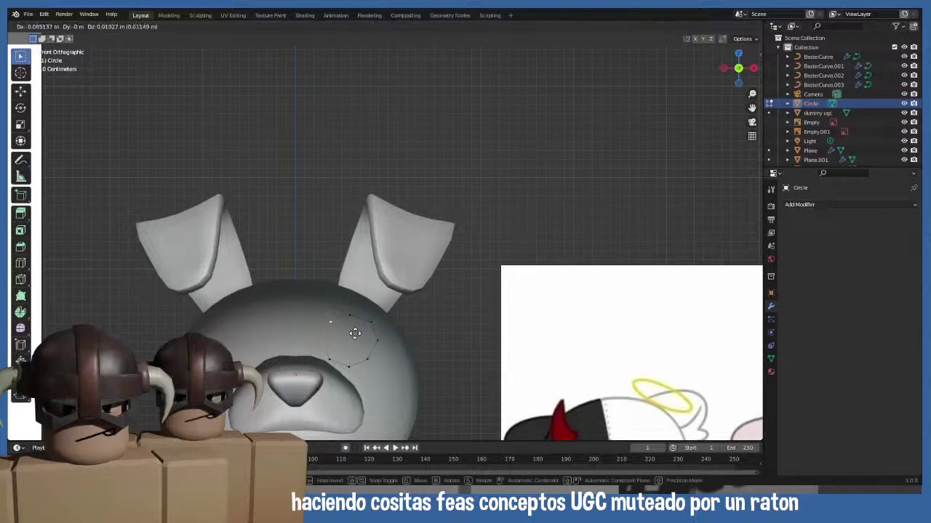
pyautogui.click(354, 331)
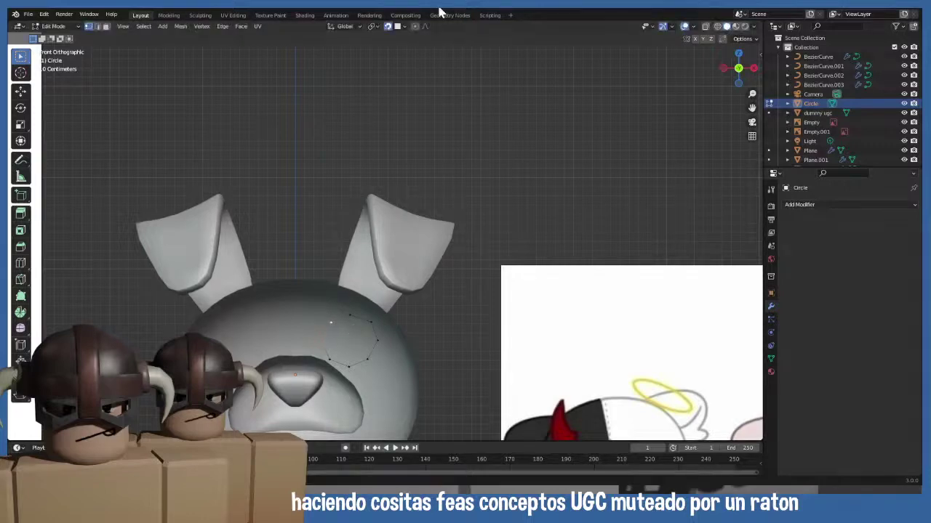
pyautogui.press('g')
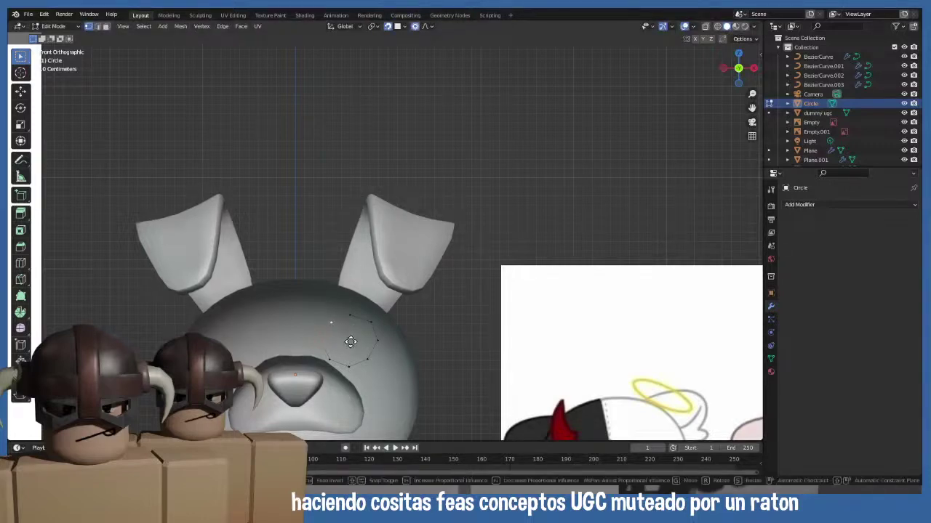
pyautogui.scroll(1, 351, 341)
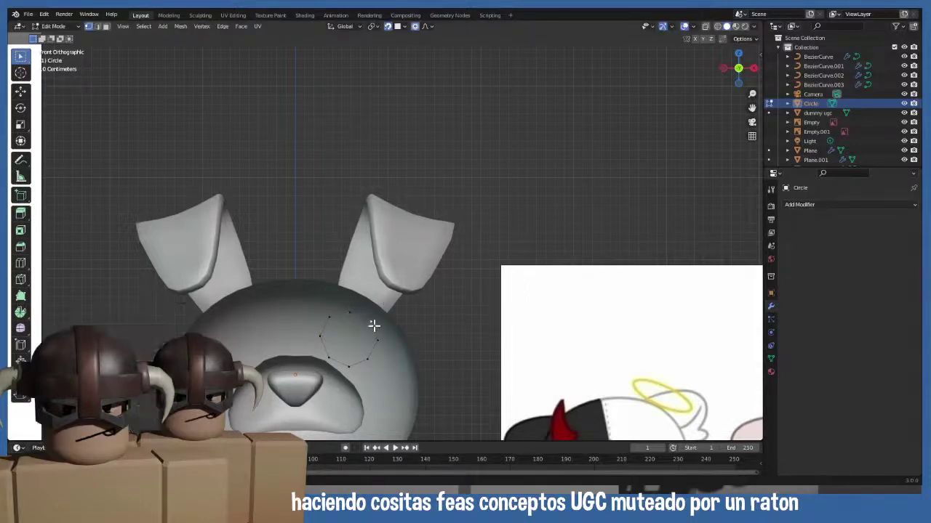
# - Reposition the eye circle's outer-side vertices on the head's surface, and check the outline in Object Mode
pyautogui.click(397, 339)
pyautogui.press('g')
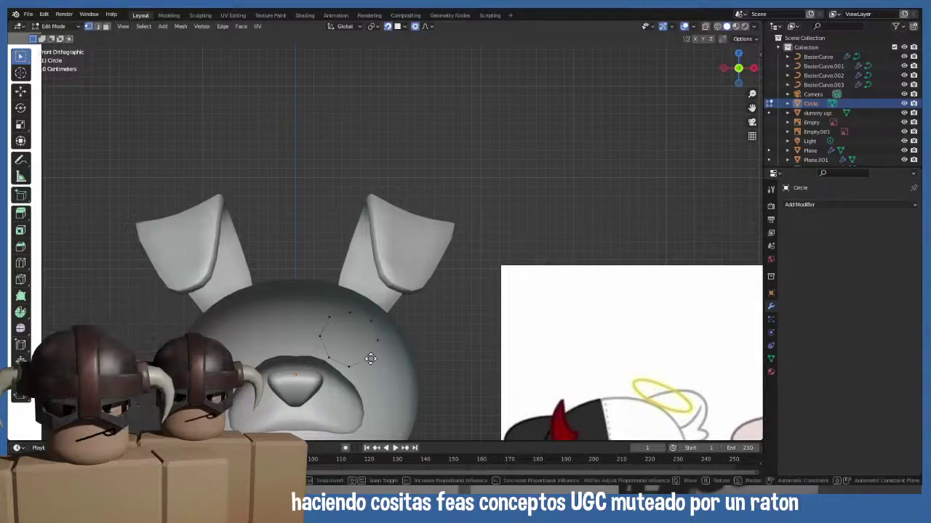
pyautogui.click(384, 340)
pyautogui.press('g')
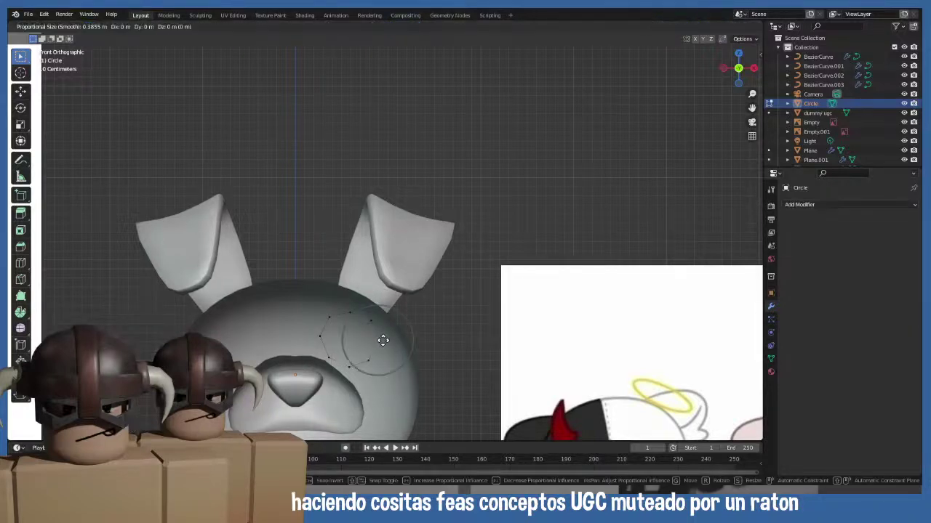
pyautogui.click(384, 340)
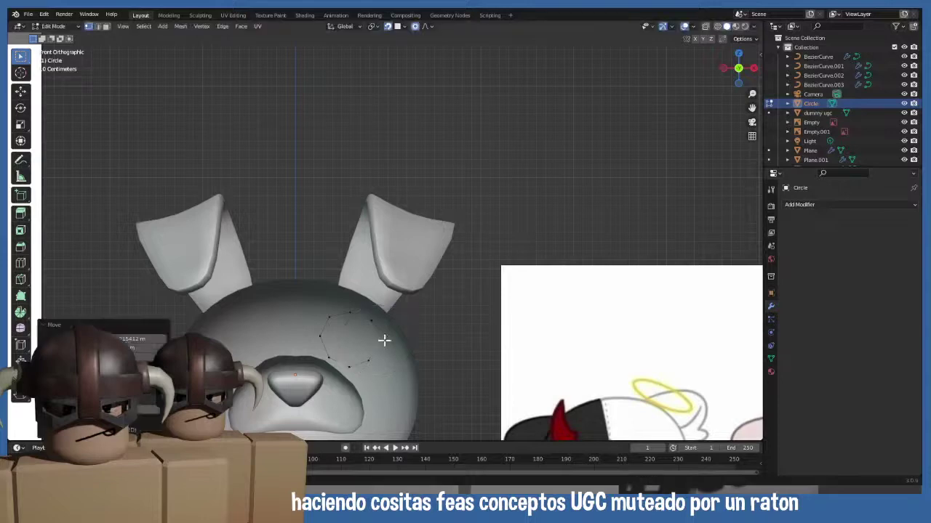
pyautogui.press('Tab')
pyautogui.scroll(-4, 380, 389)
pyautogui.moveTo(395, 373); pyautogui.dragTo(369, 410, button='middle')
pyautogui.press('KP_1')
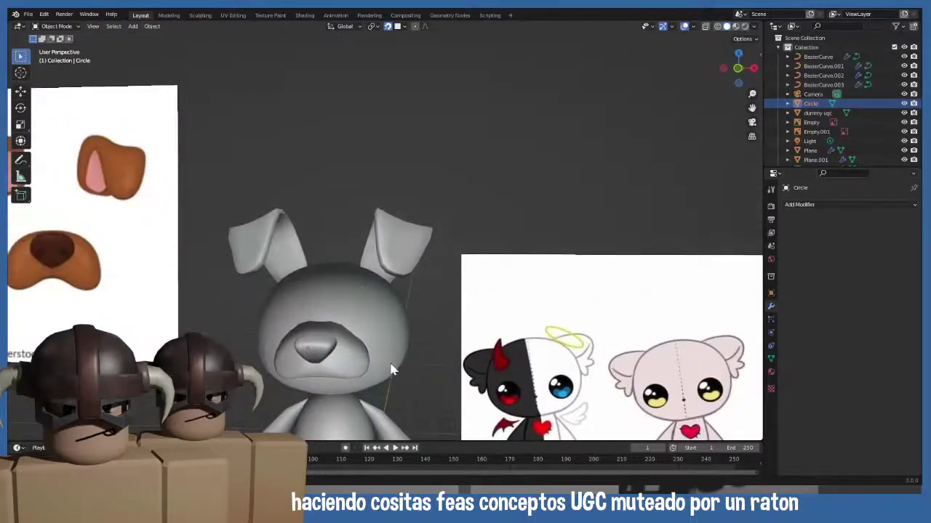
pyautogui.press('Tab')
pyautogui.scroll(4, 390, 364)
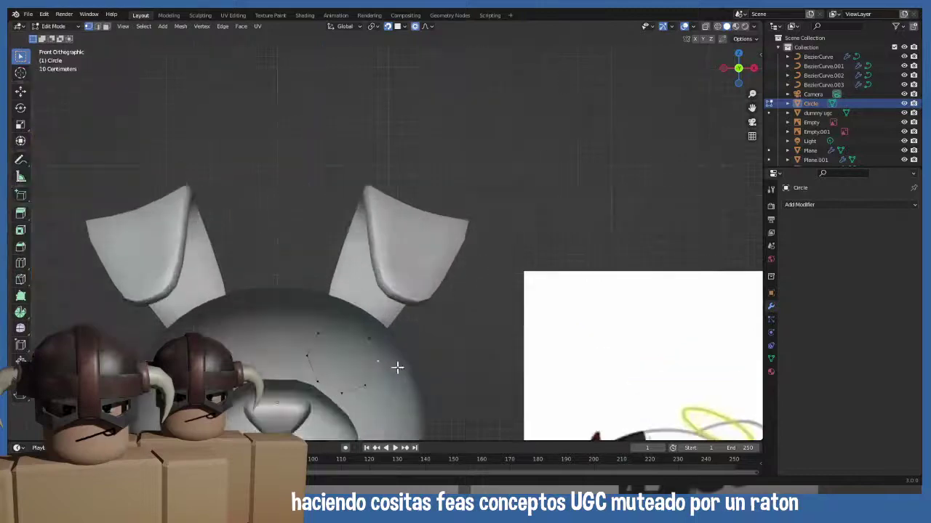
# - Select the whole eye outline, turn snapping off, and switch to right side view
pyautogui.scroll(-4, 379, 335)
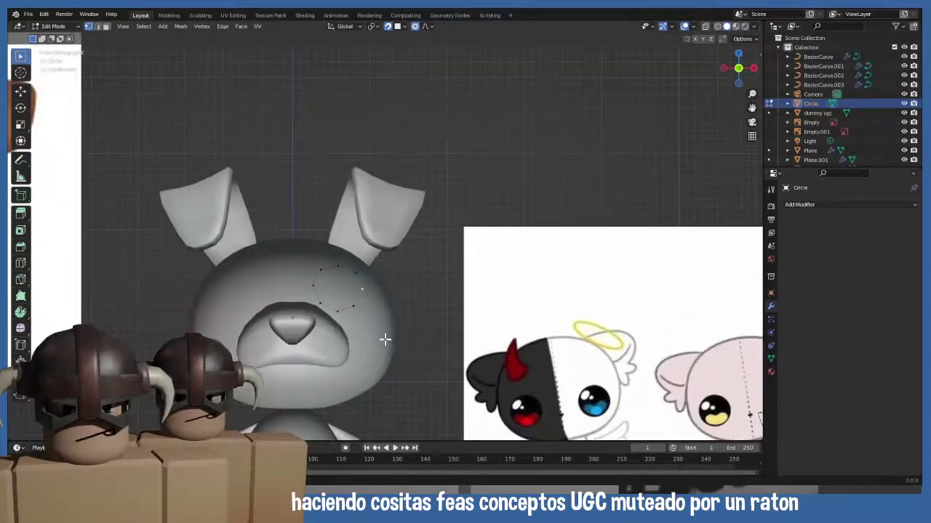
pyautogui.moveTo(385, 337); pyautogui.dragTo(372, 309, button='middle')
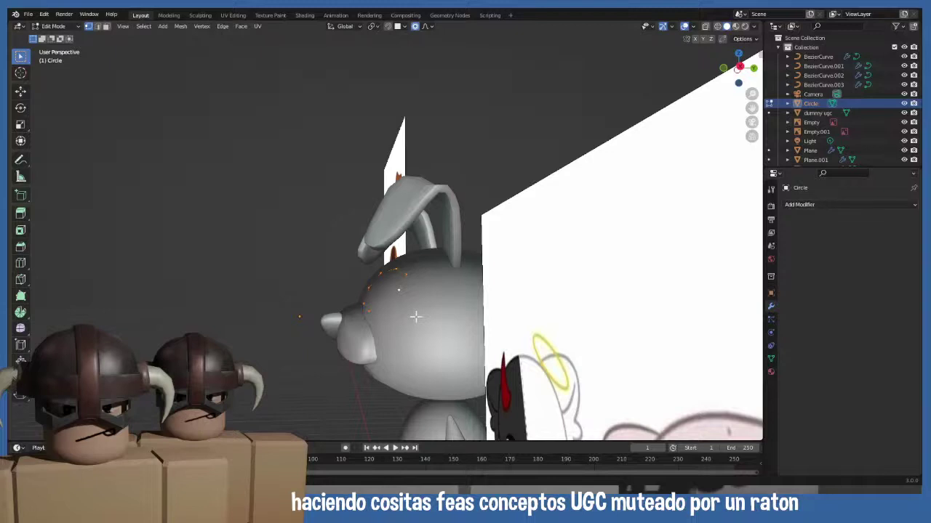
pyautogui.press('KP_3')
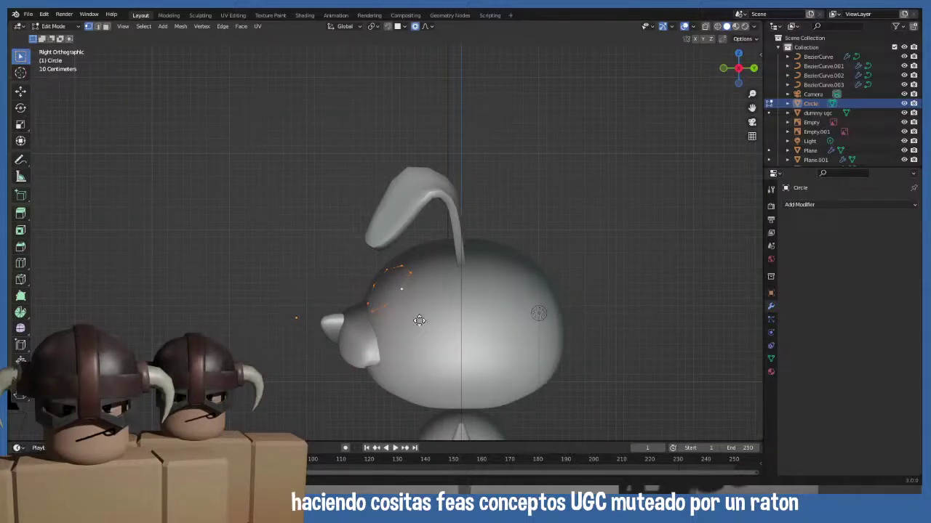
# - Try to extrude the eye outline outward from the head, first freely and again with the Local transform orientation
pyautogui.press('e')
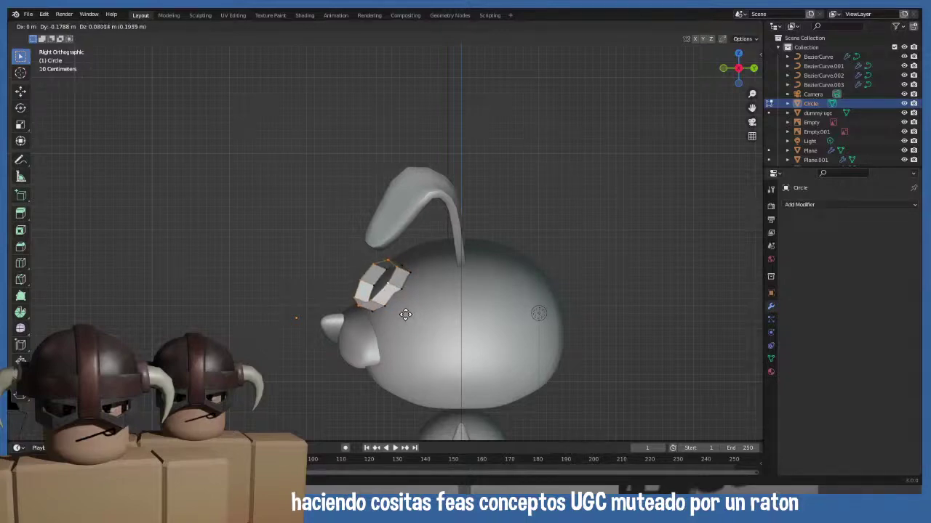
pyautogui.click(405, 314)
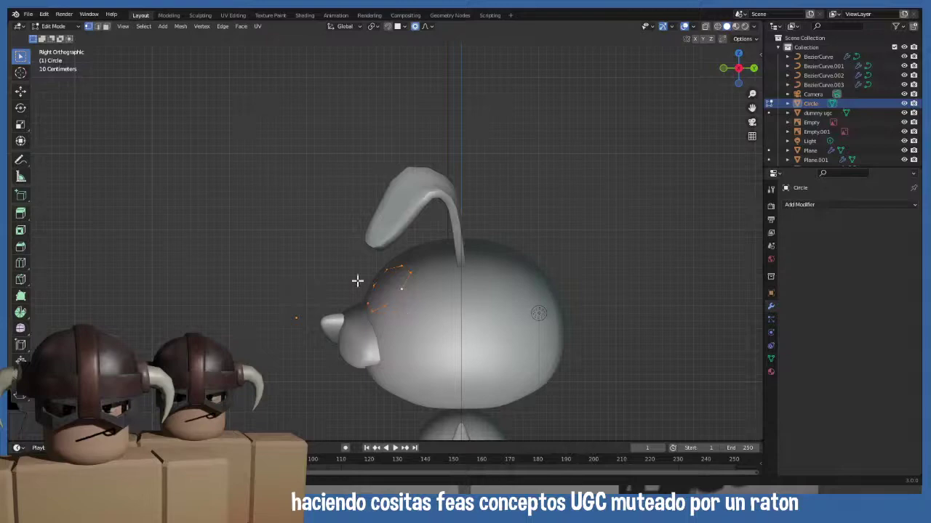
pyautogui.click(343, 26)
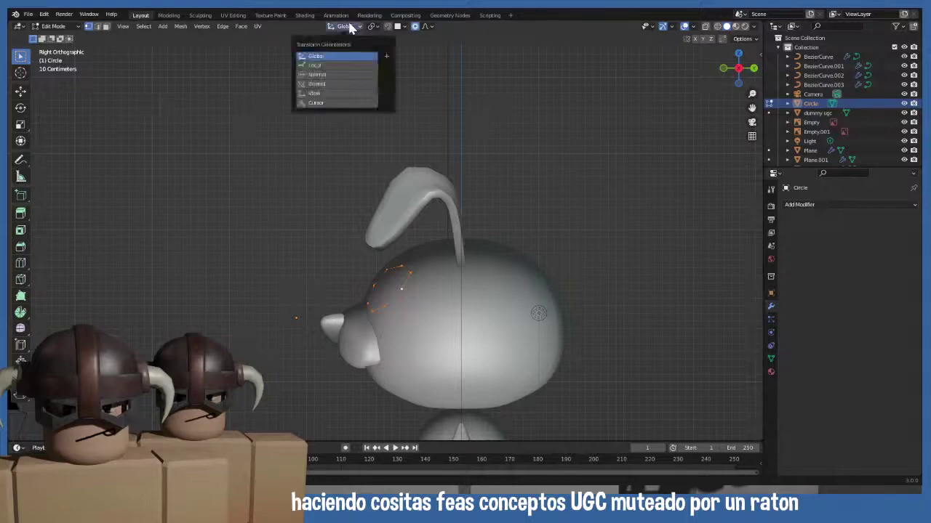
pyautogui.click(327, 66)
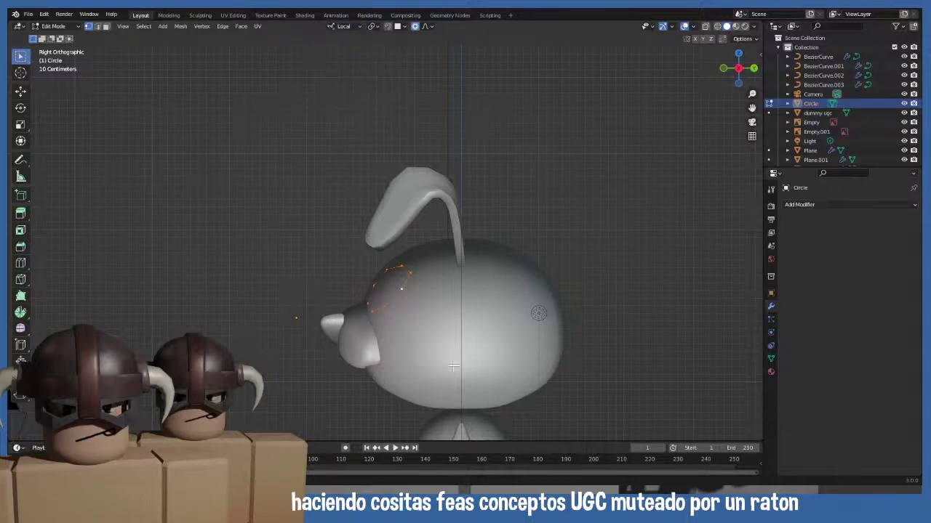
pyautogui.press('g')
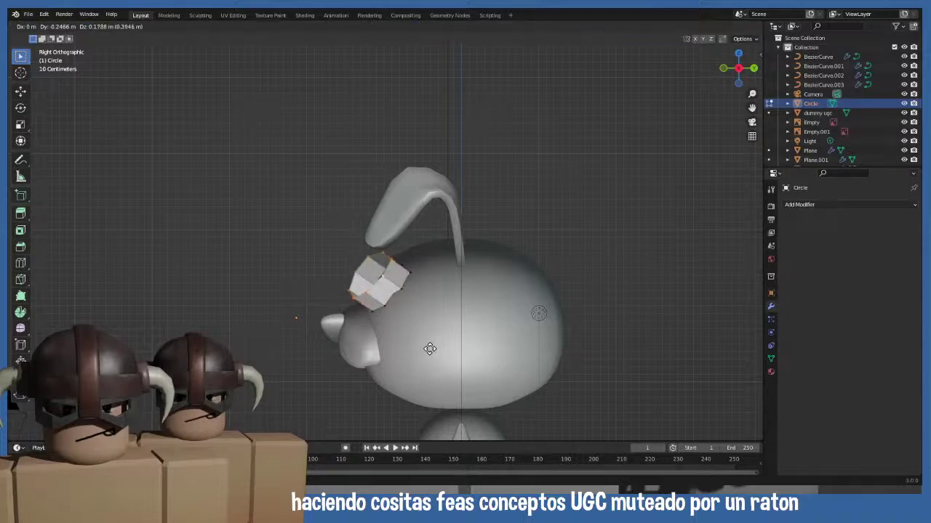
pyautogui.press('y')
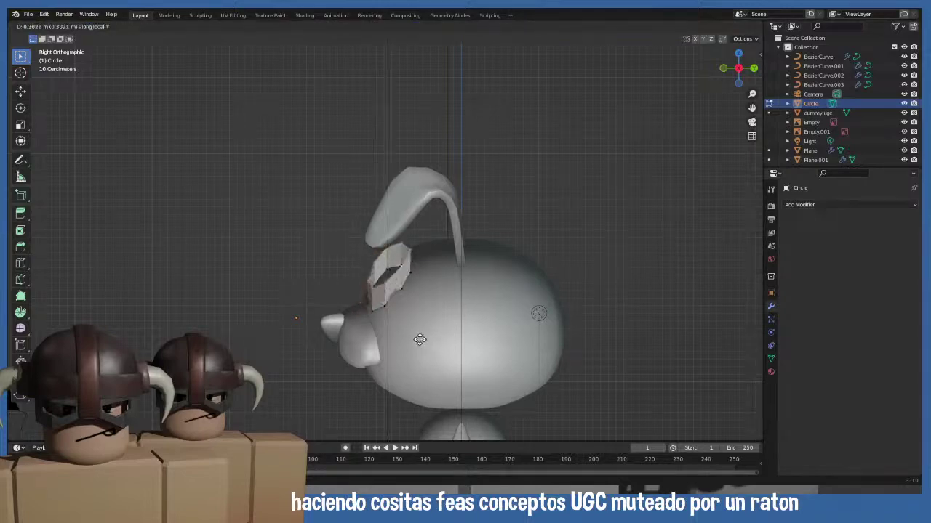
pyautogui.press('x')
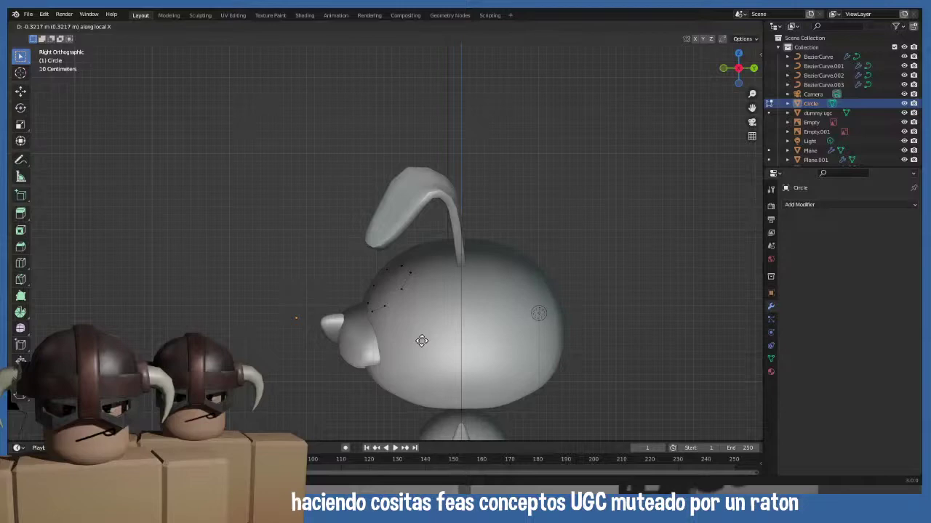
pyautogui.press('z')
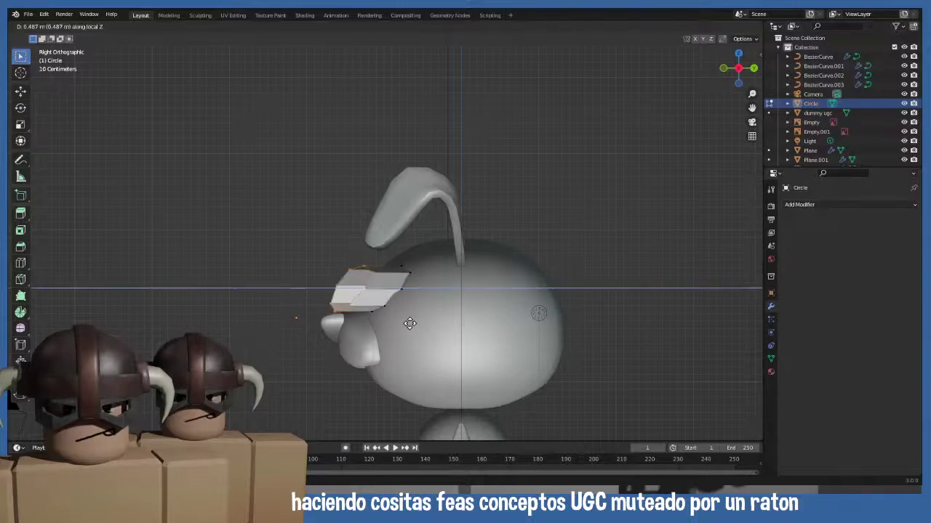
pyautogui.click(429, 334)
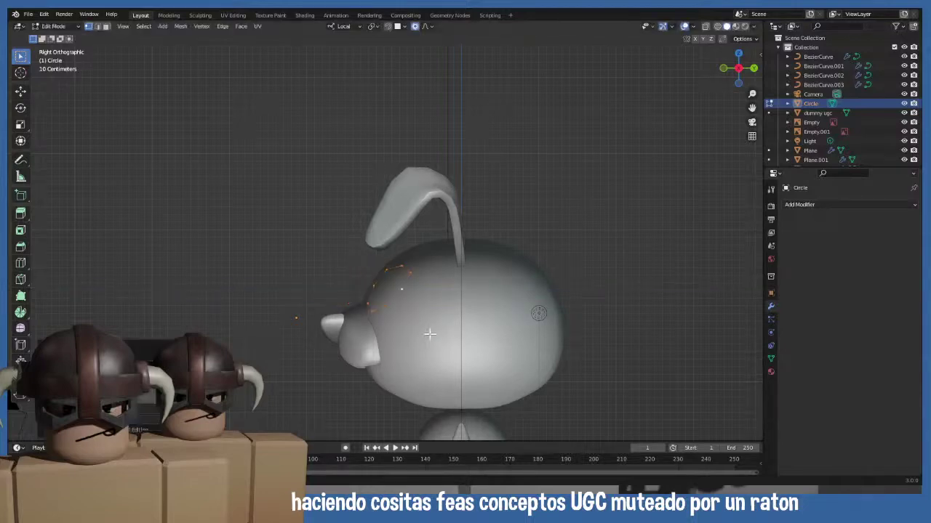
# - Set the transform orientation to Normal and extrude the eye outline about 0.08 m outward from the head
pyautogui.click(343, 26)
pyautogui.click(335, 74)
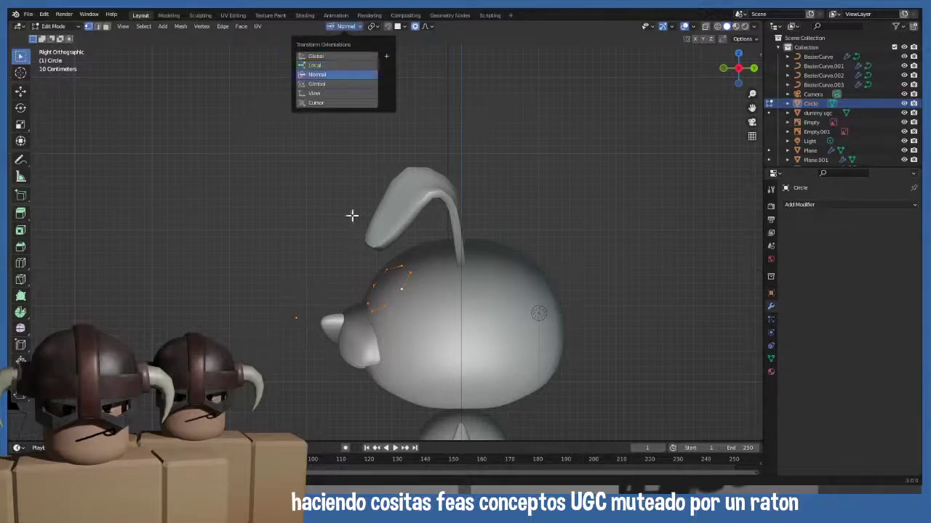
pyautogui.press('e')
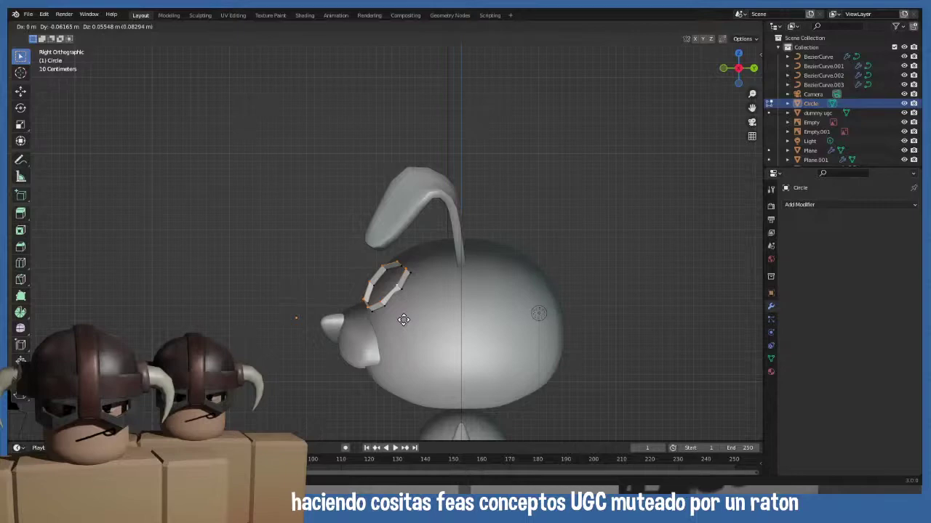
pyautogui.click(403, 320)
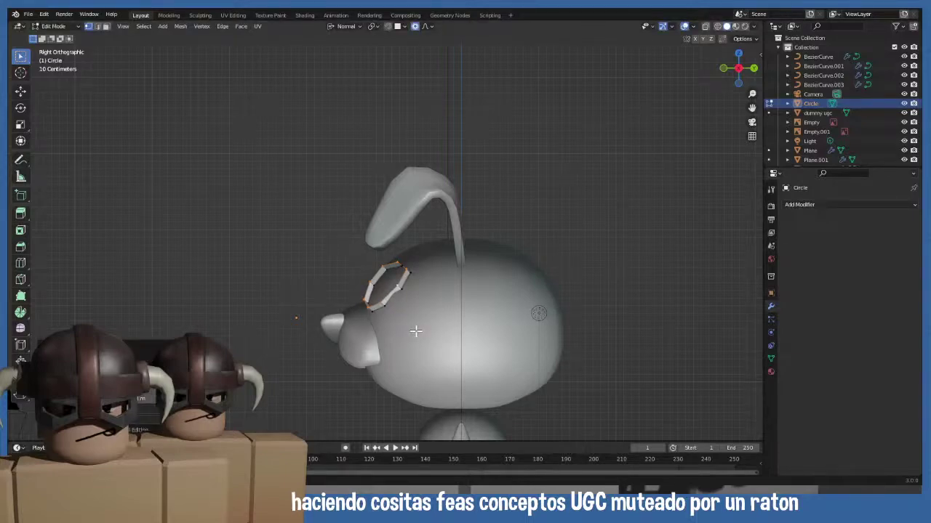
pyautogui.press('g')
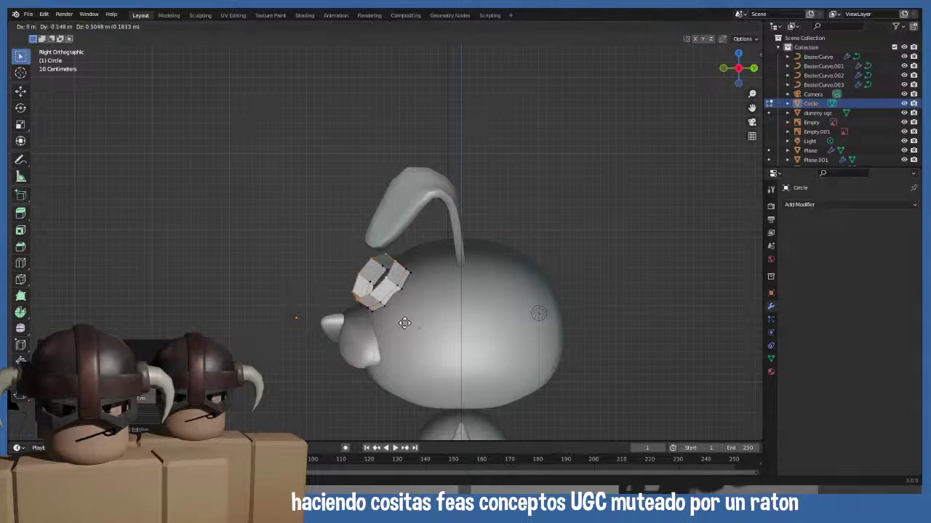
pyautogui.press('x')
pyautogui.press('x')
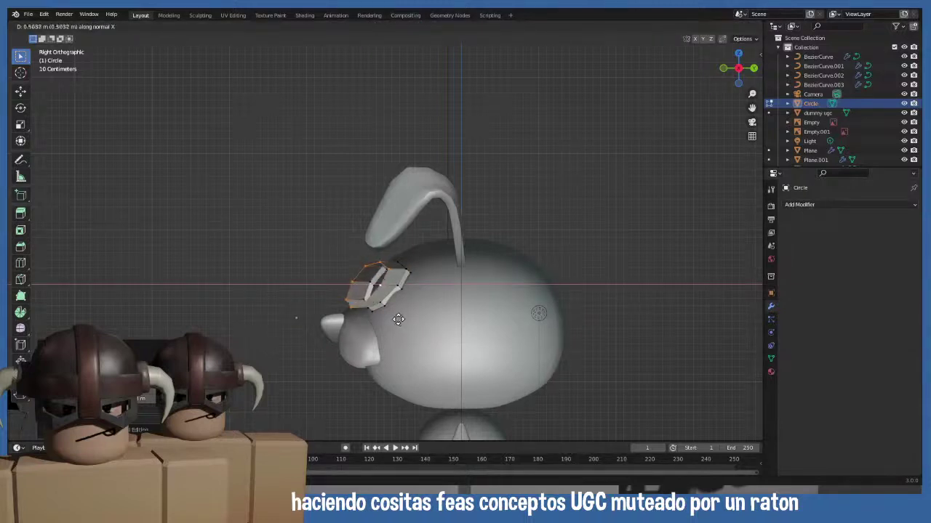
pyautogui.press('y')
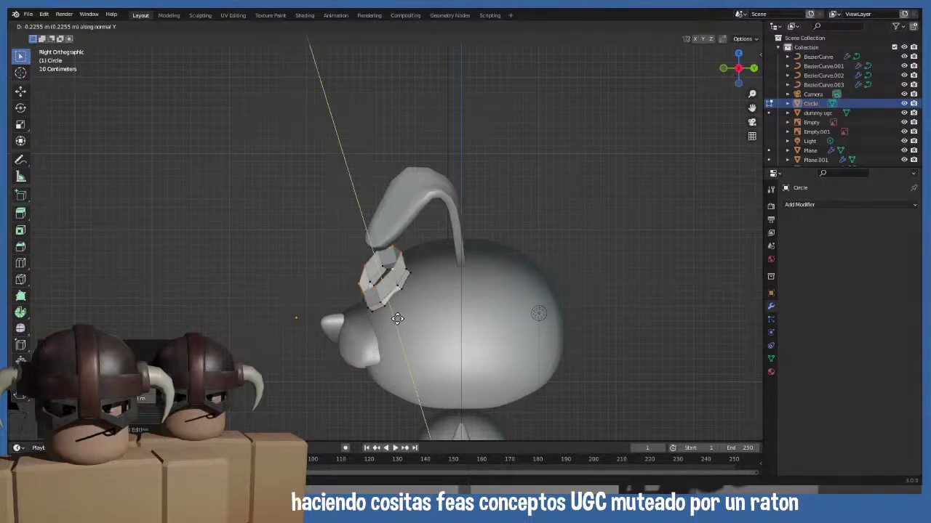
pyautogui.press('z')
pyautogui.press('Escape')
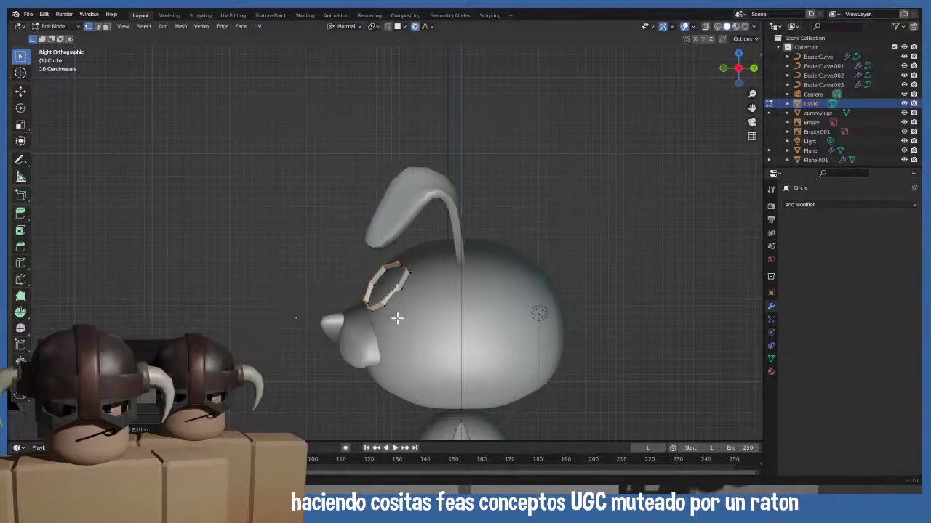
pyautogui.press('g')
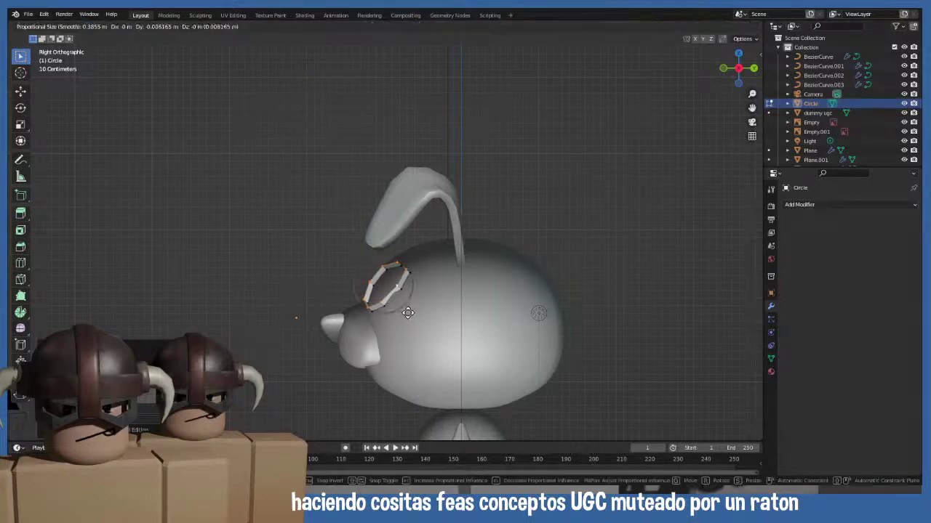
pyautogui.press('Escape')
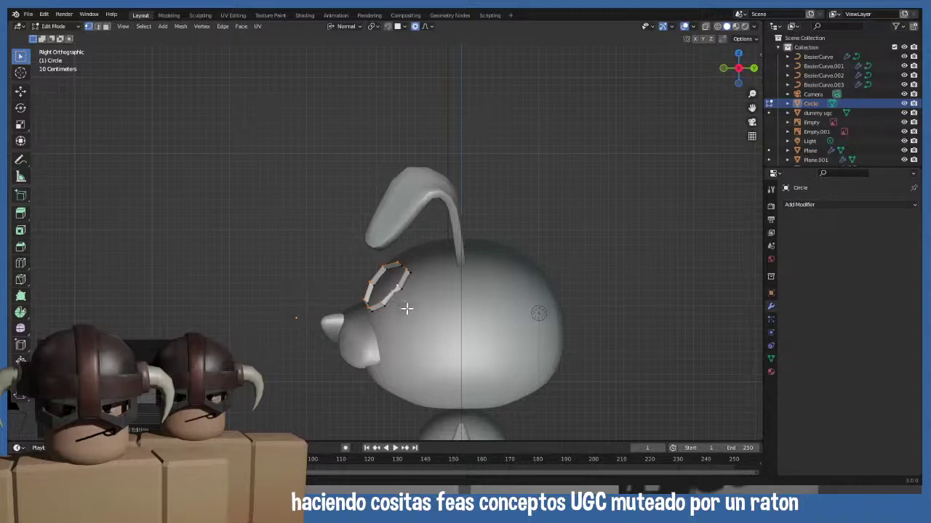
# - Extrude the eye's front edge loop outward again and scale the new loop to about 0.62
pyautogui.press('e')
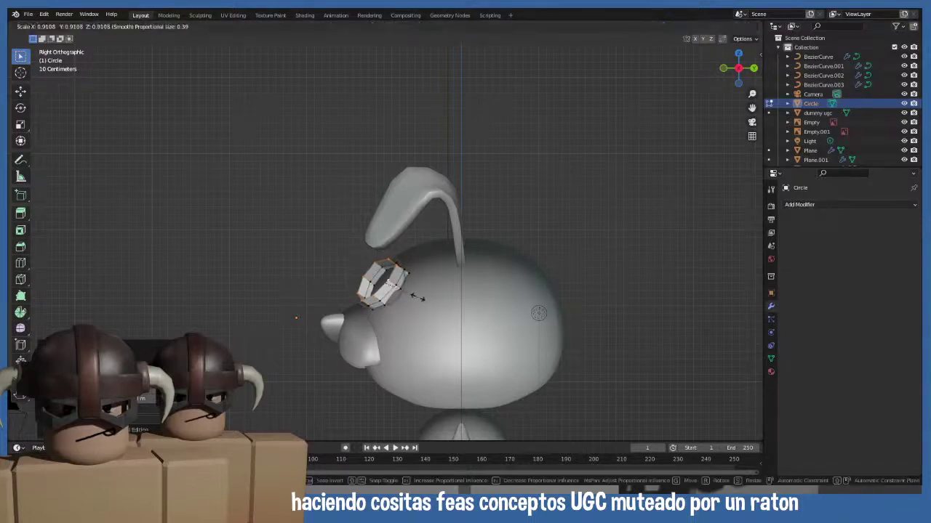
pyautogui.click(405, 285)
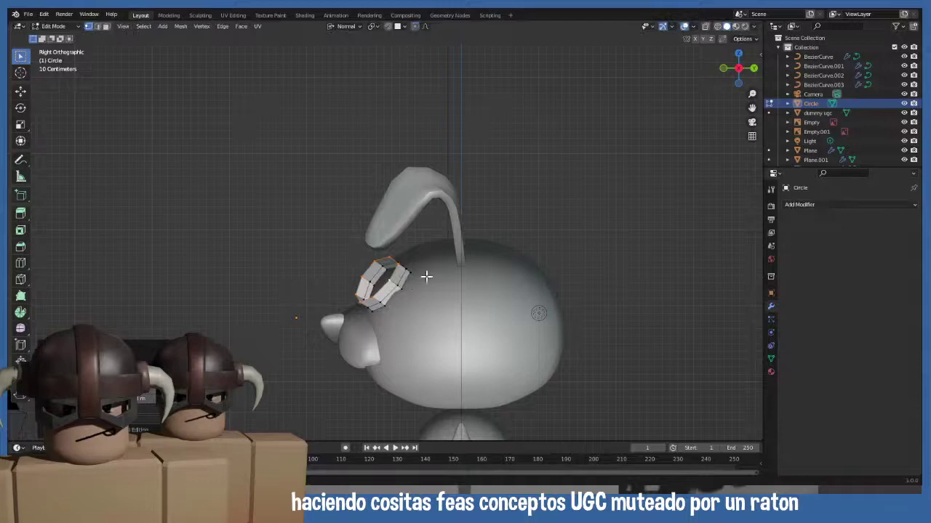
pyautogui.press('s')
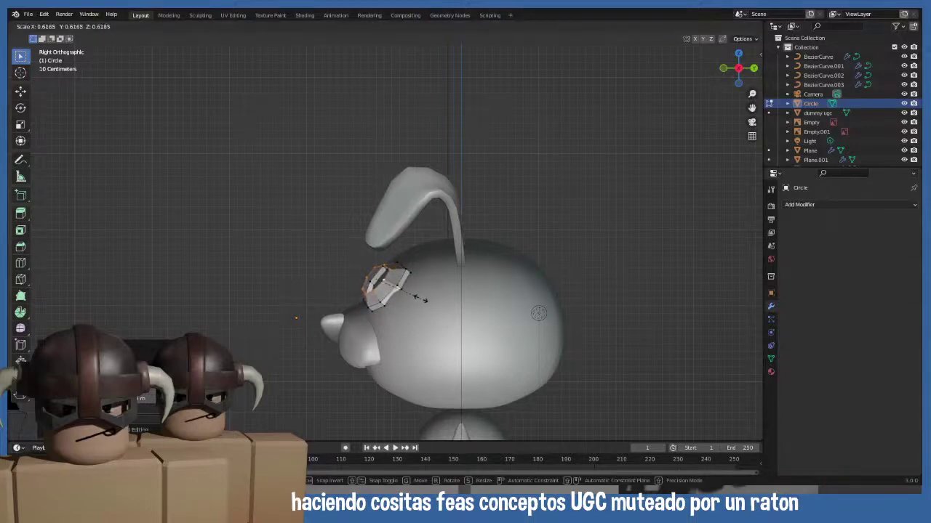
pyautogui.click(421, 298)
# - Edge-slide the new loop back by about 0.74 toward the rim and scale it to about 0.83
pyautogui.press('e')
pyautogui.press('g')
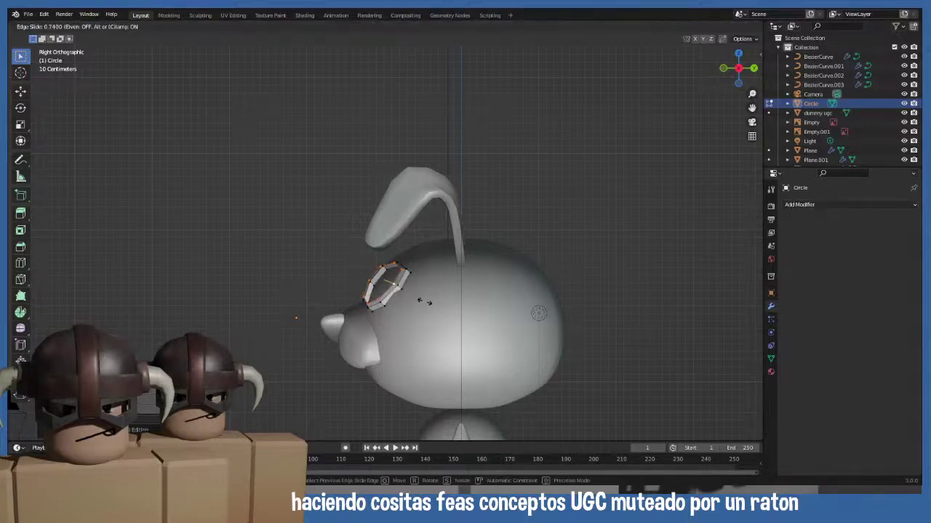
pyautogui.click(423, 301)
pyautogui.press('s')
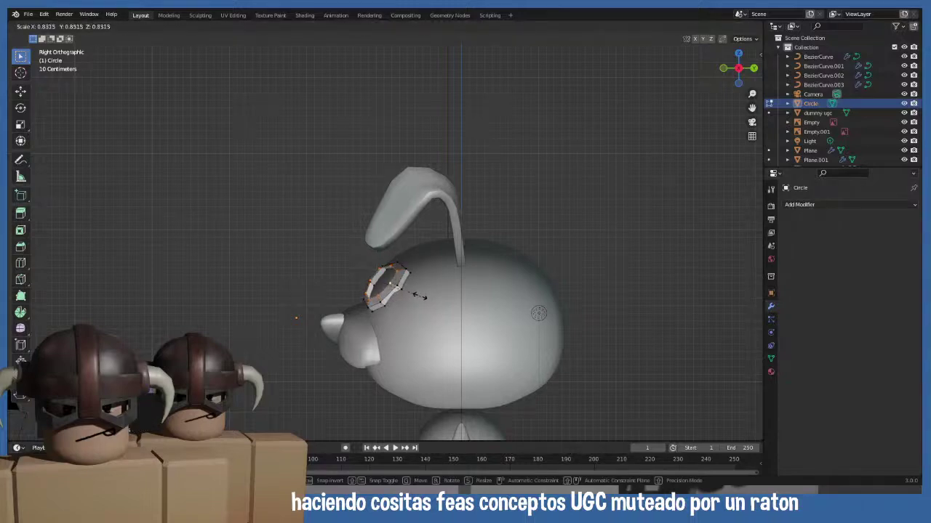
pyautogui.click(414, 294)
# - Close the eye's front opening with a face and shrink the innermost loops by scaling them to about 0.9 and 0.8
pyautogui.moveTo(414, 293); pyautogui.dragTo(436, 336, button='middle')
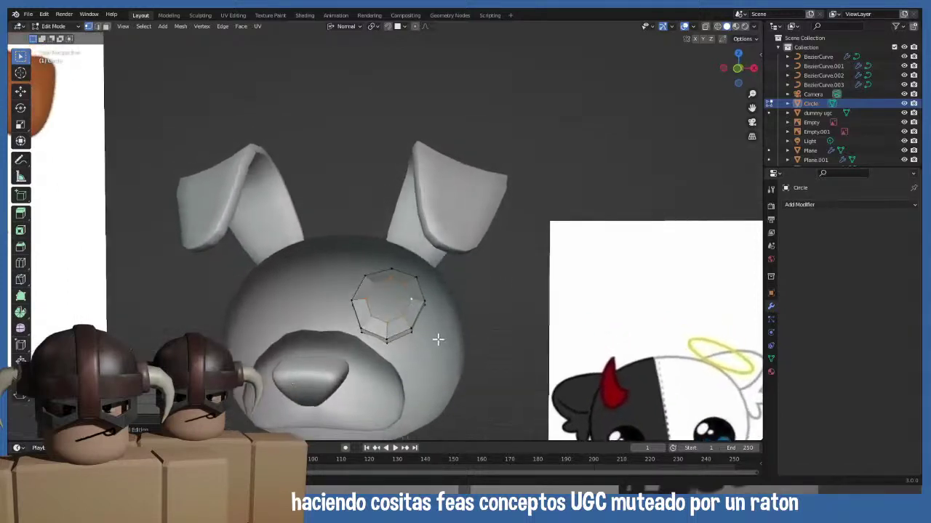
pyautogui.press('s')
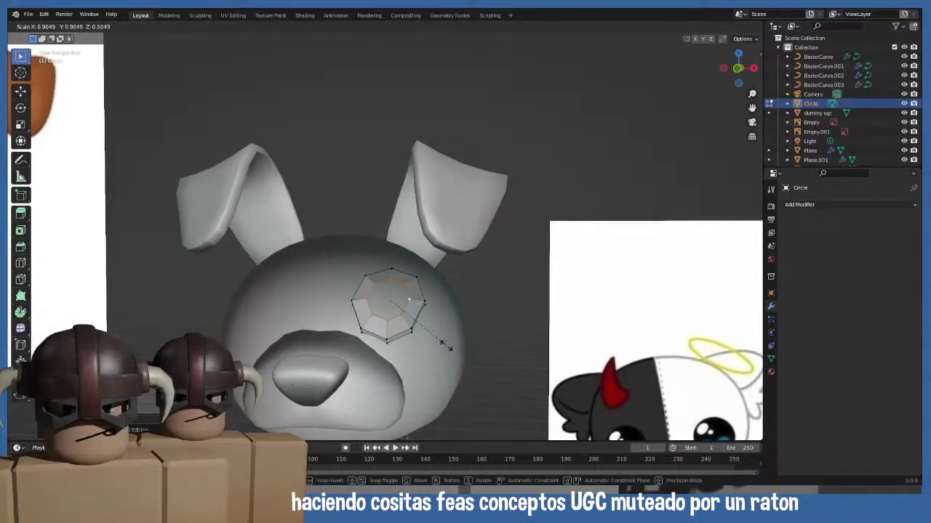
pyautogui.click(445, 347)
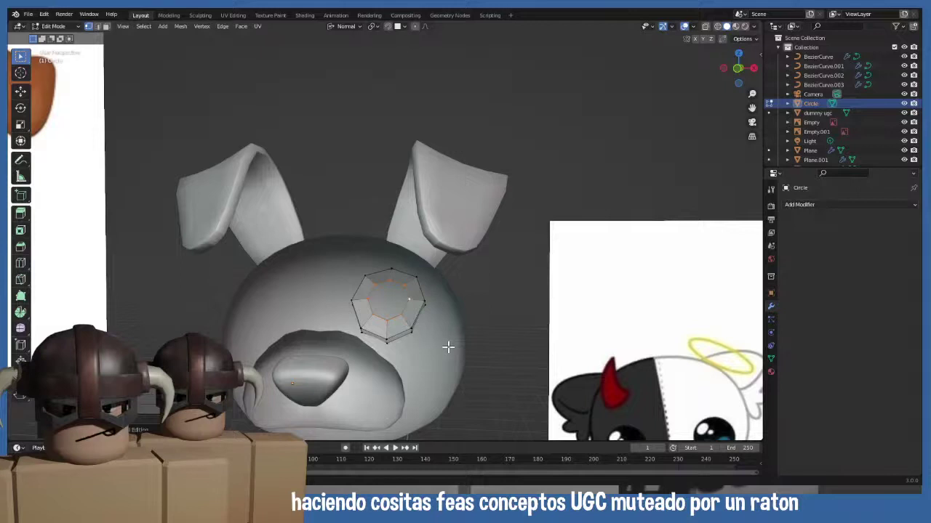
pyautogui.press('s')
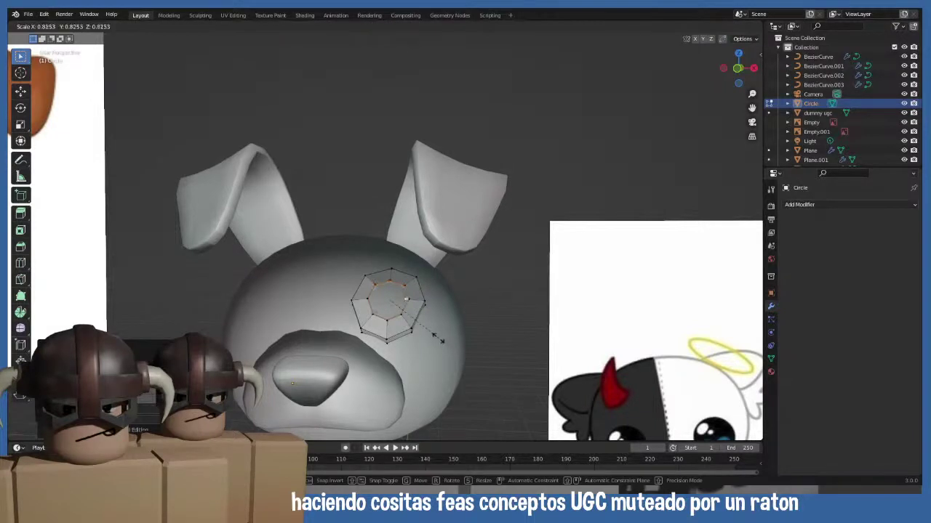
pyautogui.click(430, 332)
# - Move the eye's innermost face outward from the head to give the front a domed shape
pyautogui.moveTo(430, 333); pyautogui.dragTo(458, 336, button='middle')
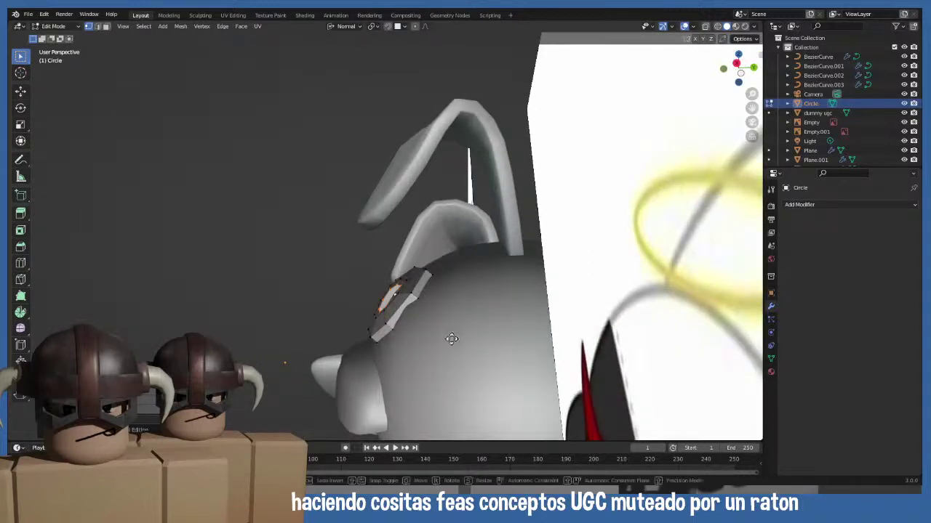
pyautogui.press('g')
pyautogui.click(449, 337)
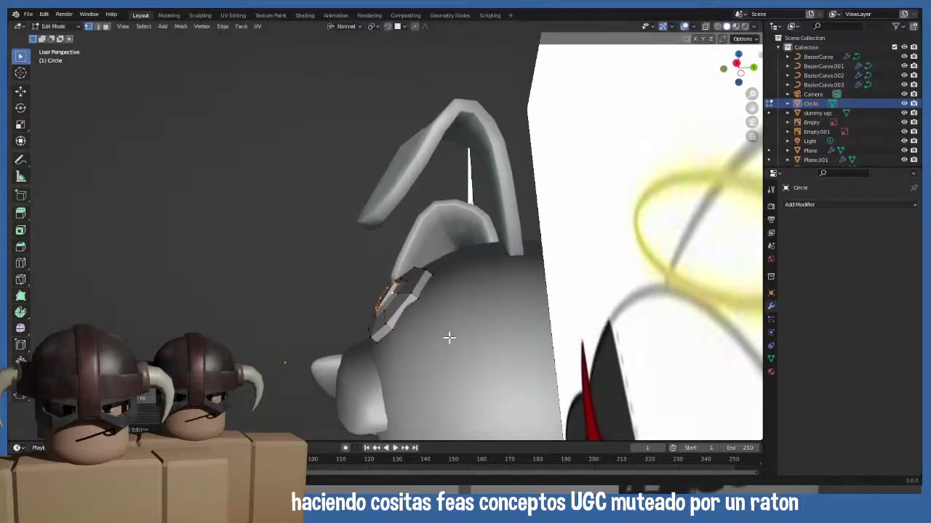
pyautogui.moveTo(446, 337); pyautogui.dragTo(270, 201, button='middle')
pyautogui.press('g')
pyautogui.click(454, 328)
# - Return to Object Mode and apply smooth shading to the eye
pyautogui.press('Tab')
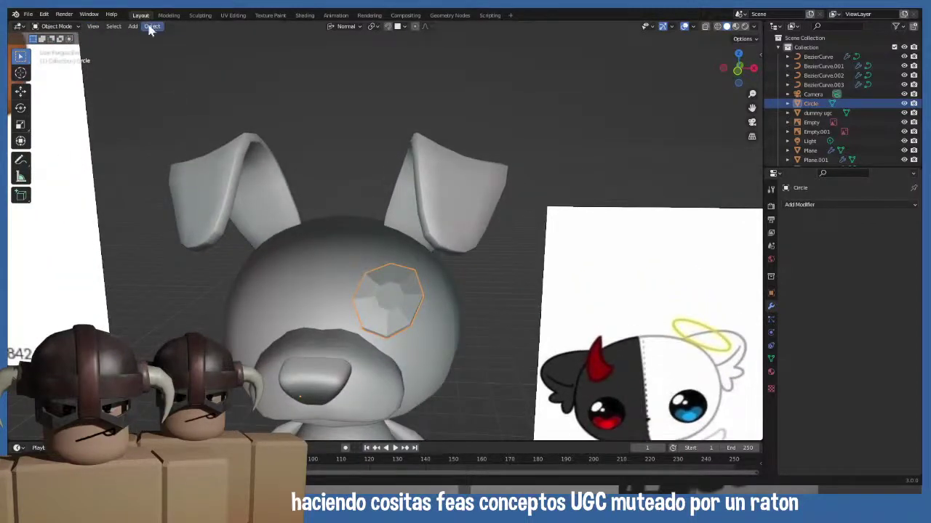
pyautogui.click(152, 25)
pyautogui.click(174, 223)
pyautogui.moveTo(384, 283); pyautogui.dragTo(406, 284, button='middle')
# - Edit the eye mesh in edge selection and bevel the edge loop around its front rim
pyautogui.press('Tab')
pyautogui.moveTo(409, 342); pyautogui.dragTo(405, 332, button='middle')
pyautogui.press('3')
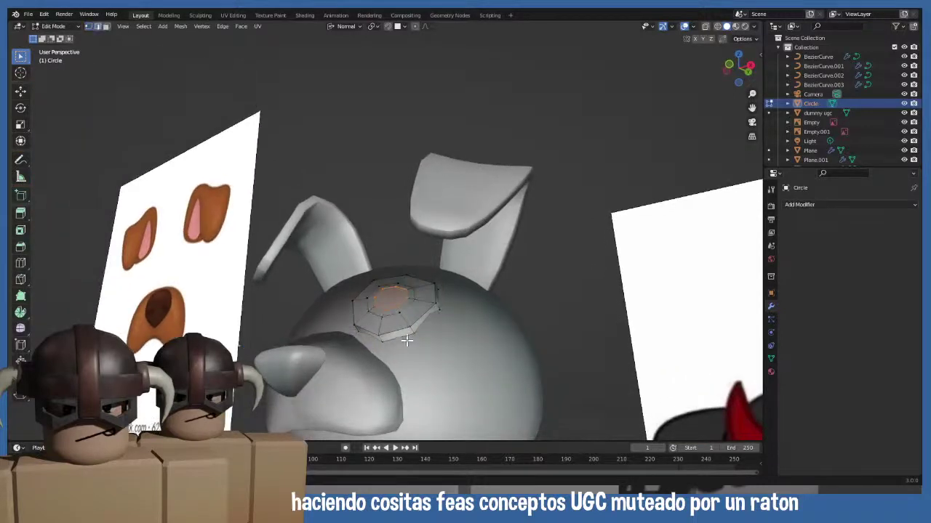
pyautogui.click(401, 329)
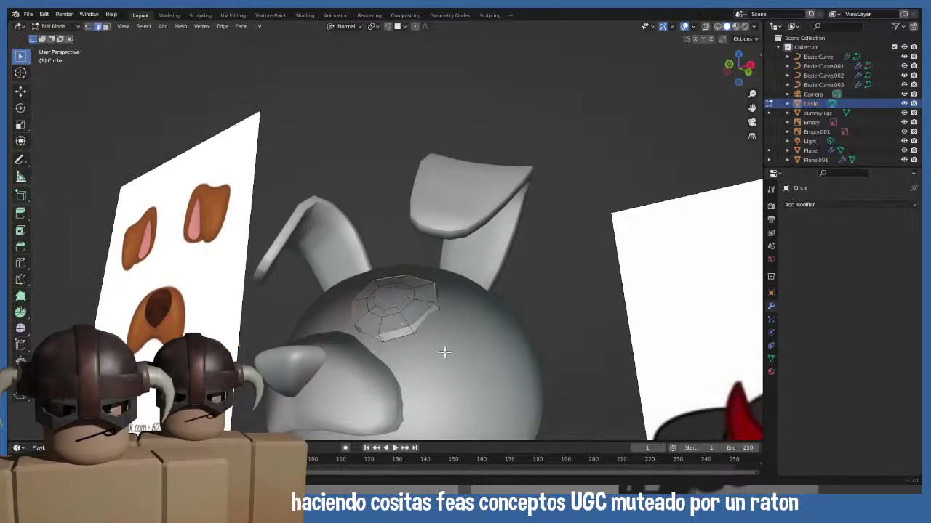
pyautogui.hotkey('ctrl', 'b')
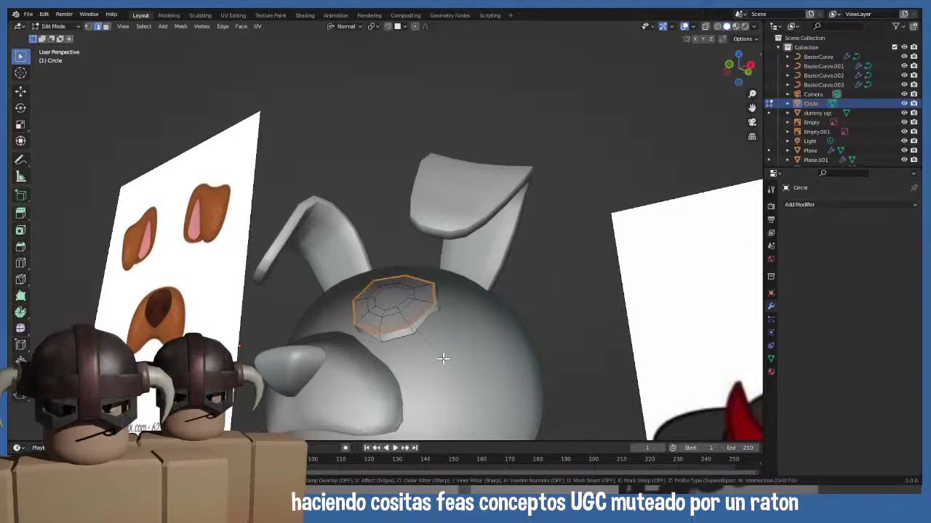
pyautogui.click(435, 356)
# - Move the front loop of the beveled rim outward and dissolve that loop
pyautogui.moveTo(430, 354)
pyautogui.mouseDown(button='middle')
pyautogui.moveTo(456, 327)
pyautogui.moveTo(370, 370)
pyautogui.moveTo(446, 370)
pyautogui.moveTo(425, 351)
pyautogui.mouseUp(button='middle')
pyautogui.scroll(2, 417, 332)
pyautogui.press('g')
pyautogui.click(429, 353)
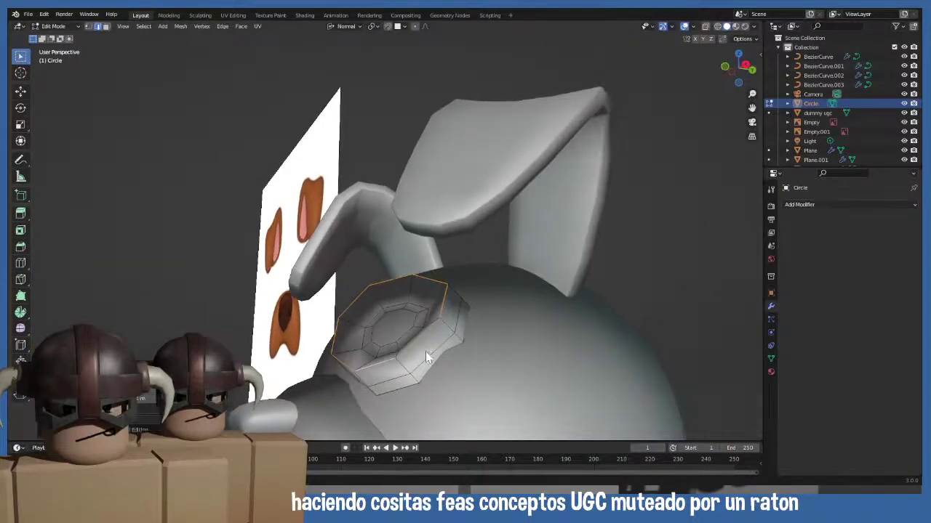
pyautogui.press('x')
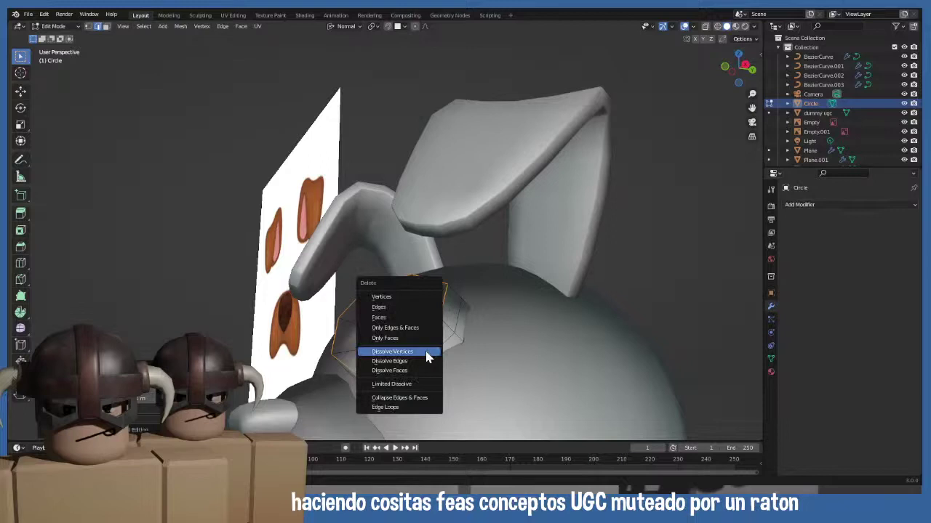
pyautogui.click(425, 358)
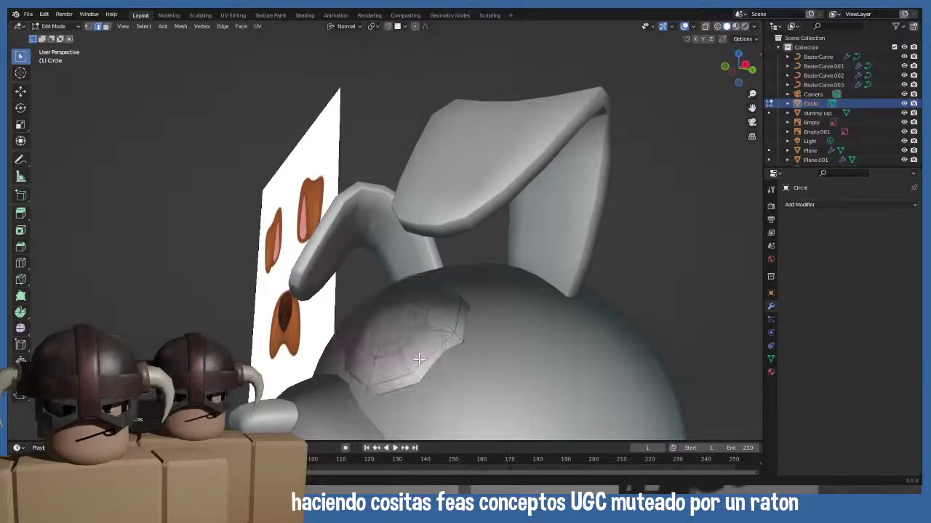
# - Select the eye's remaining outer rim edge loop and bevel it slightly
pyautogui.moveTo(426, 358); pyautogui.dragTo(428, 357, button='middle')
pyautogui.keyDown('alt'); pyautogui.click(428, 353); pyautogui.keyUp('alt')
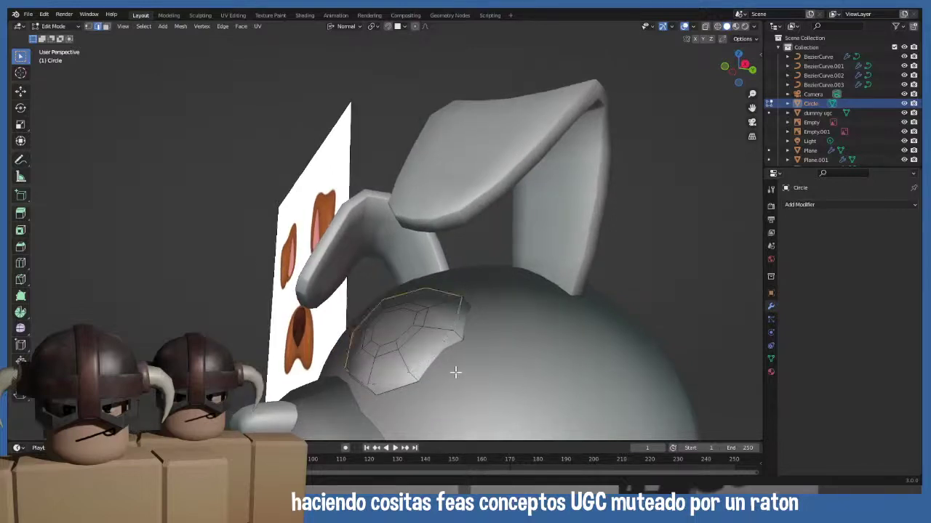
pyautogui.hotkey('ctrl', 'b')
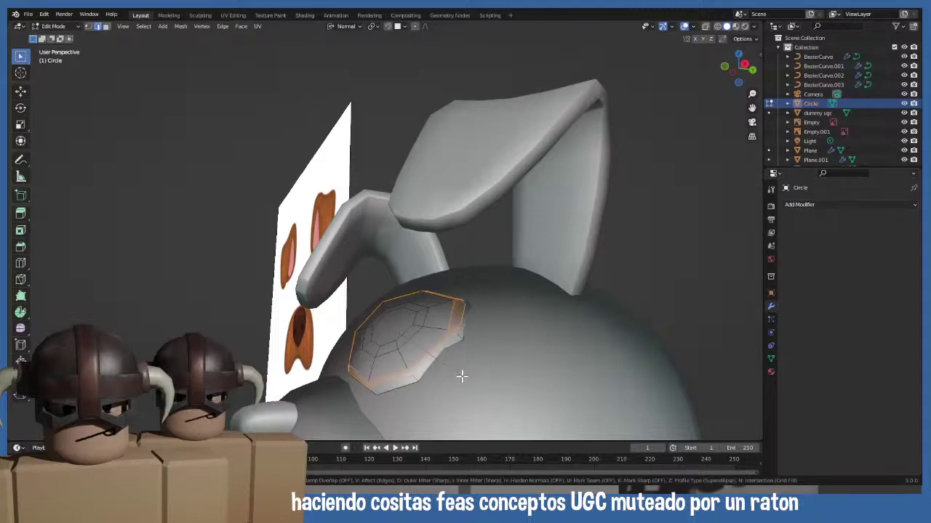
pyautogui.click(461, 375)
# - Move the eye's upper outer rim vertex about 0.04 m inward using proportional editing with a size of about 0.39 m
pyautogui.moveTo(448, 376); pyautogui.dragTo(484, 370, button='middle')
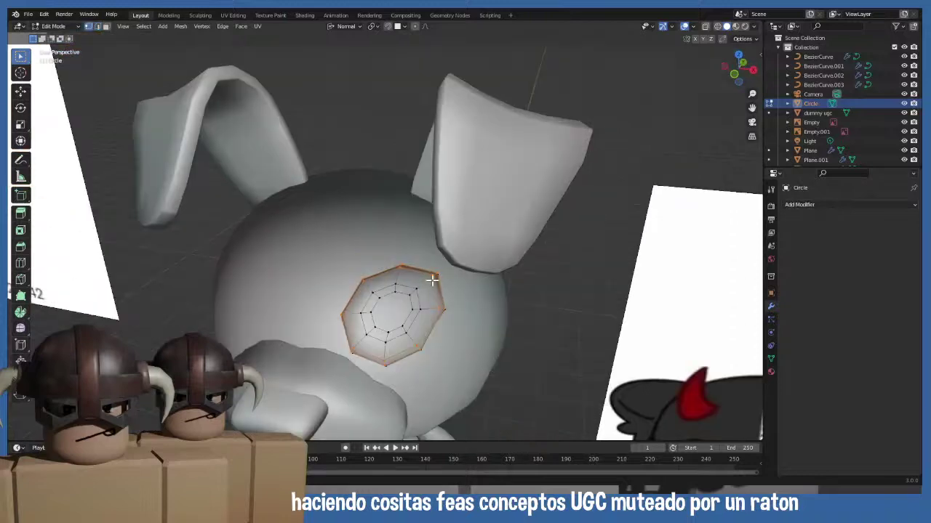
pyautogui.moveTo(453, 293); pyautogui.dragTo(305, 187, button='middle')
pyautogui.press('KP_7')
pyautogui.moveTo(440, 286); pyautogui.dragTo(459, 288, button='middle')
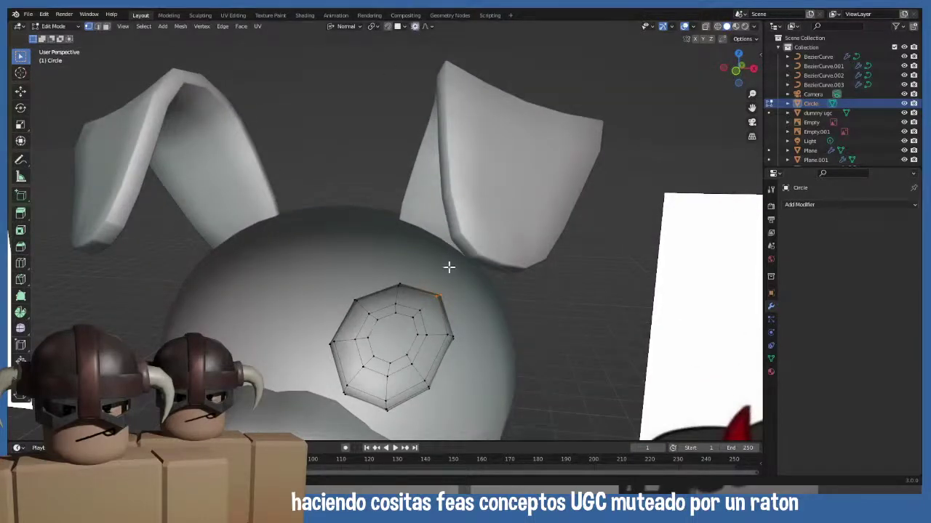
pyautogui.press('g')
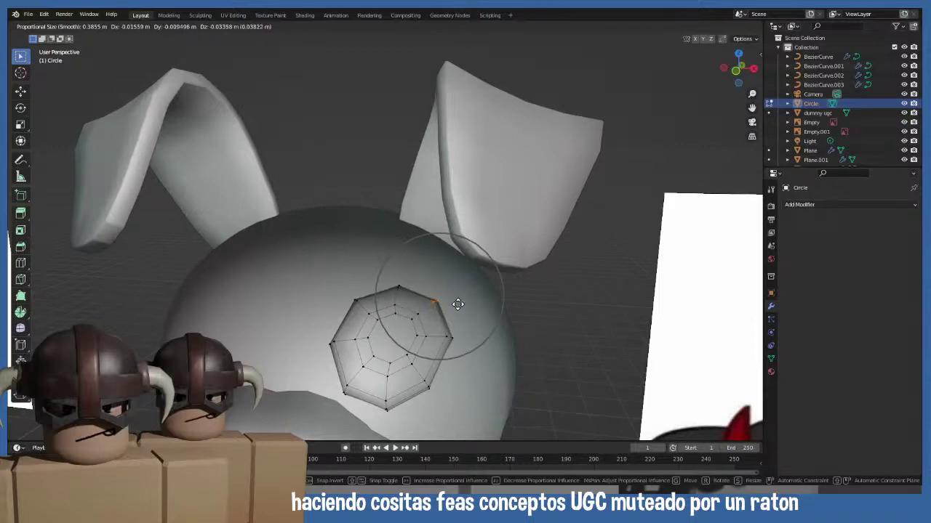
pyautogui.click(458, 304)
pyautogui.moveTo(457, 304); pyautogui.dragTo(363, 288, button='middle')
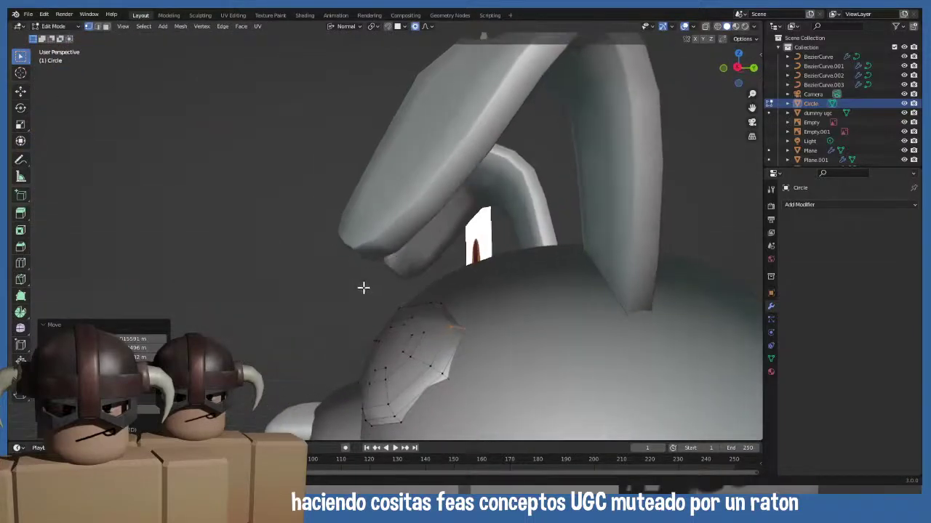
pyautogui.moveTo(401, 342); pyautogui.dragTo(429, 344, button='middle')
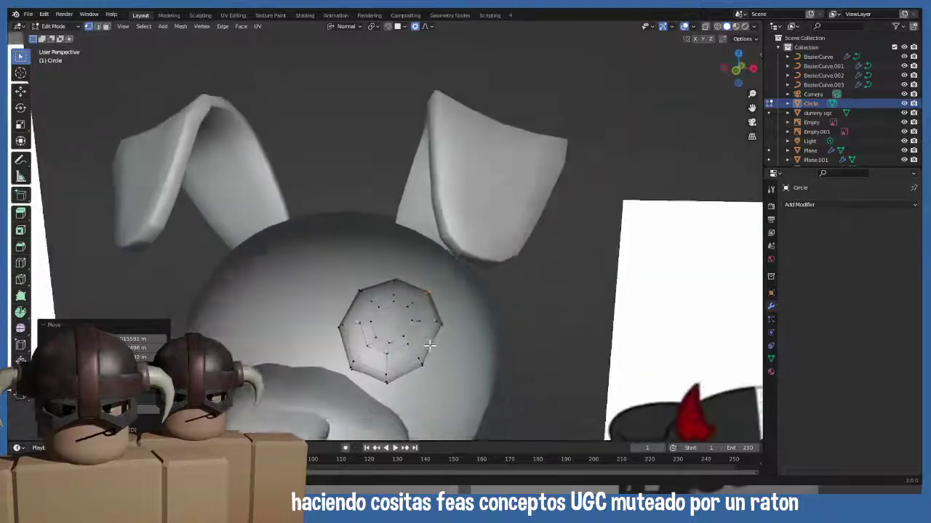
# - Add a Mirror modifier on the X axis to the eye in Object Mode, using the head curve as the mirror object
pyautogui.press('Tab')
pyautogui.scroll(-4, 430, 346)
pyautogui.press('KP_1')
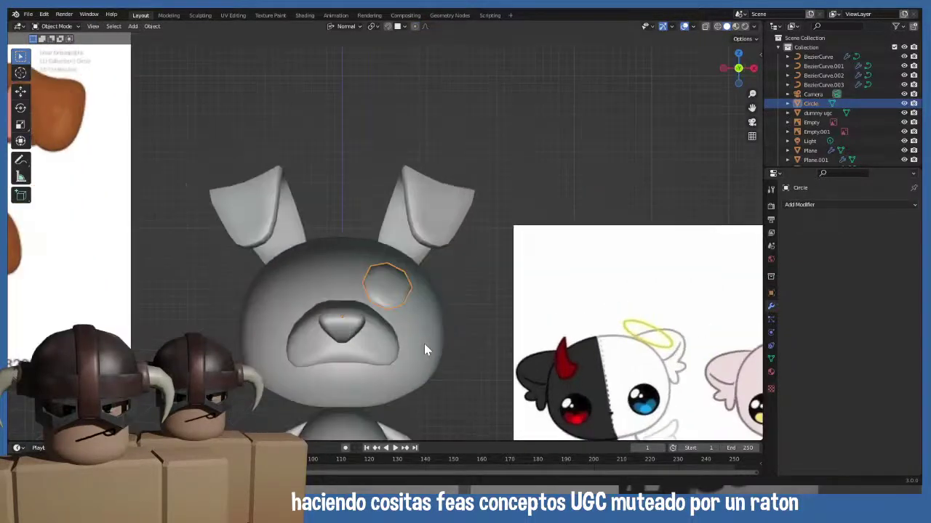
pyautogui.click(804, 206)
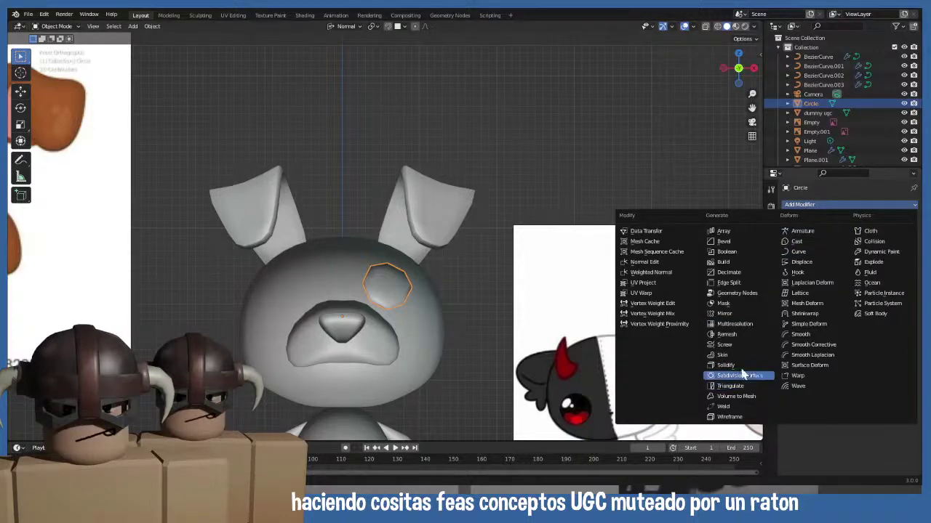
pyautogui.click(736, 315)
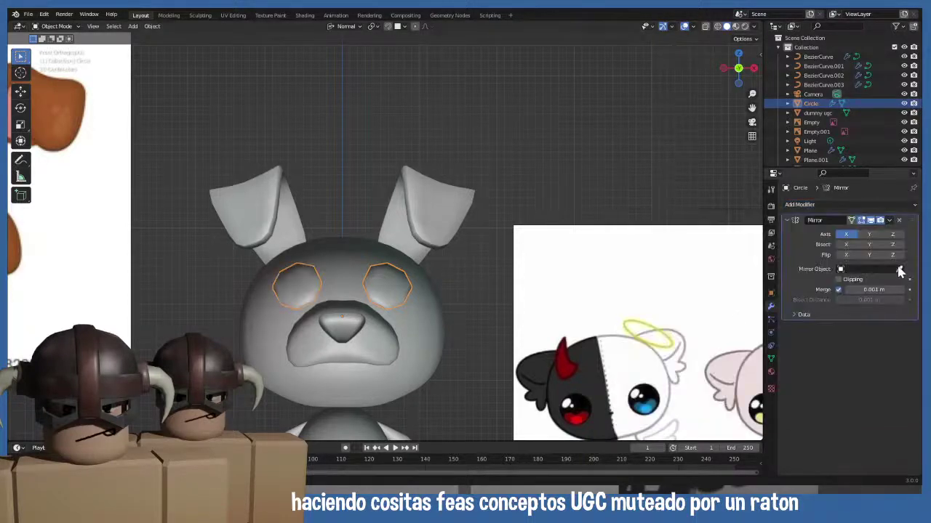
pyautogui.click(900, 271)
pyautogui.click(353, 274)
pyautogui.click(354, 127)
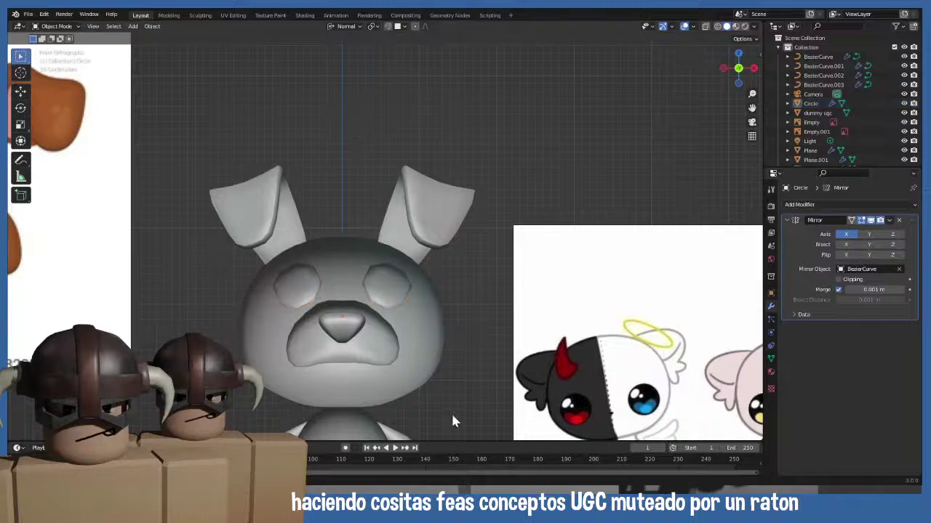
# - Select the head together with its ears, eyes, muzzle and nose in front view
pyautogui.scroll(-3, 436, 399)
pyautogui.scroll(4, 396, 407)
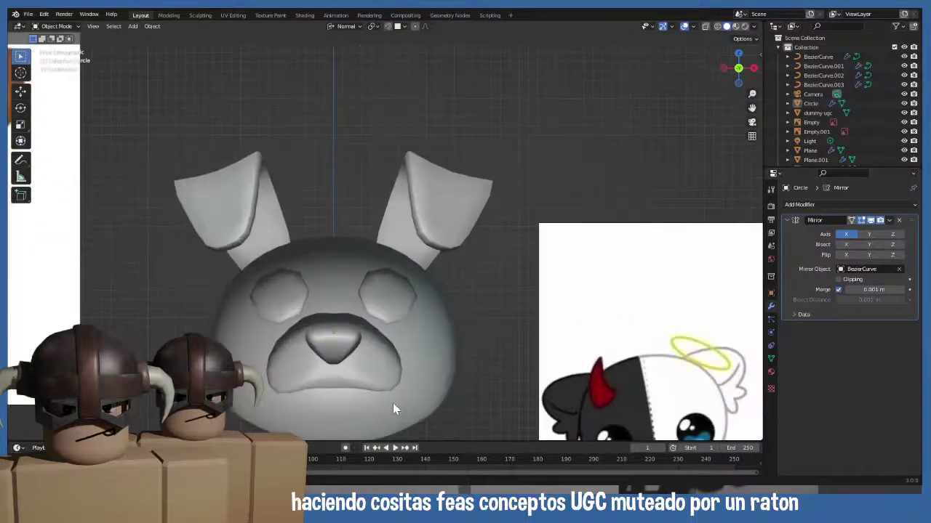
pyautogui.scroll(-3, 393, 409)
pyautogui.moveTo(403, 275); pyautogui.dragTo(380, 365, button='middle')
pyautogui.scroll(3, 388, 326)
pyautogui.press('KP_1')
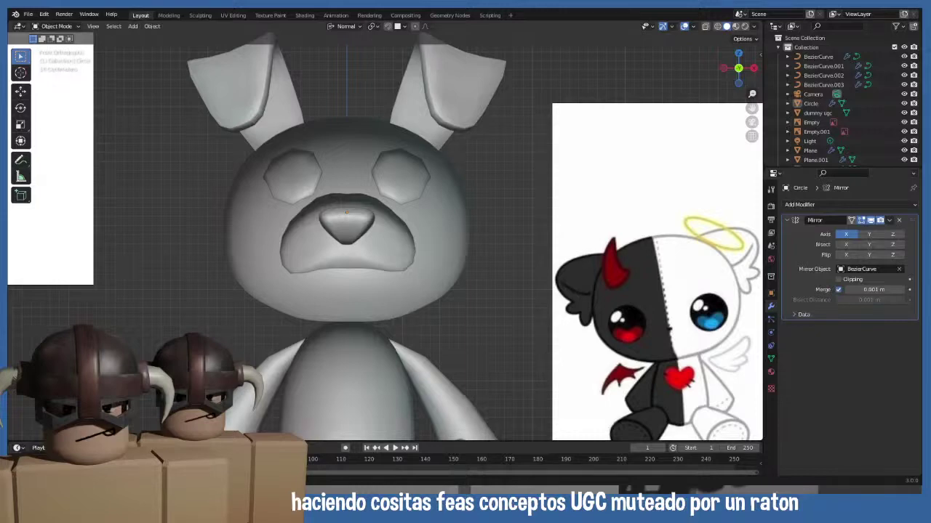
pyautogui.click(354, 316)
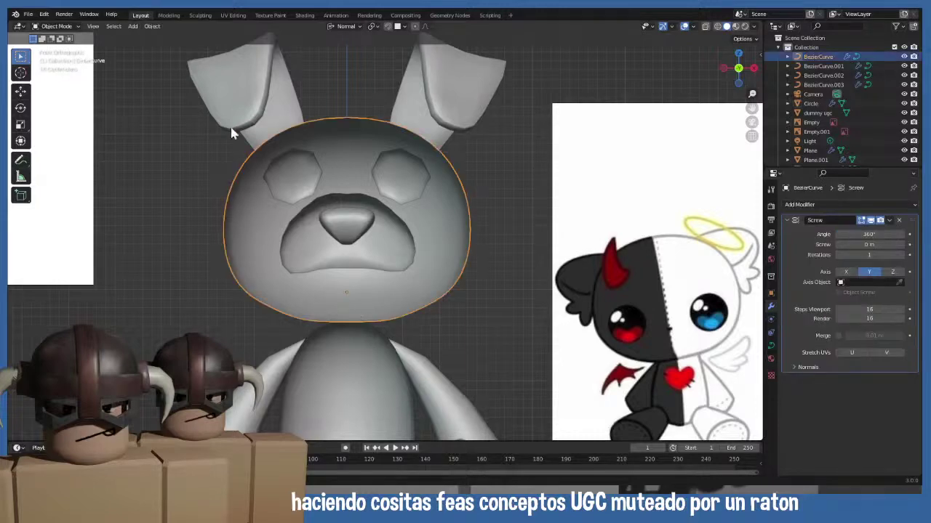
pyautogui.moveTo(176, 47); pyautogui.dragTo(490, 308)
pyautogui.press('g')
pyautogui.press('z')
pyautogui.press('z')
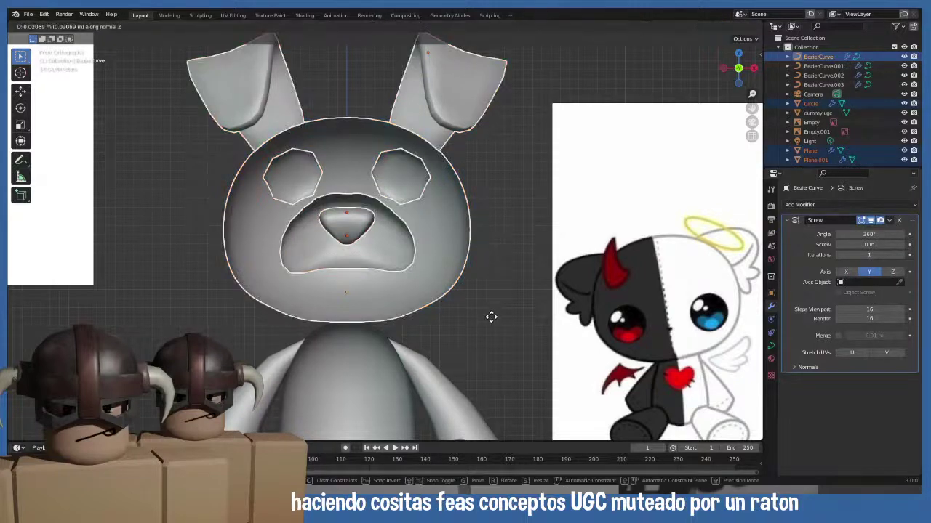
pyautogui.rightClick(485, 247)
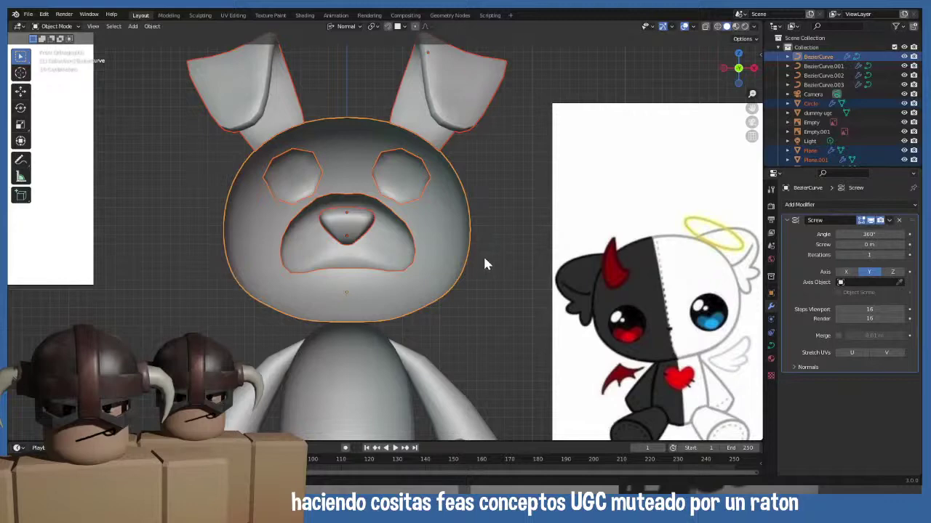
pyautogui.press('g')
pyautogui.rightClick(484, 257)
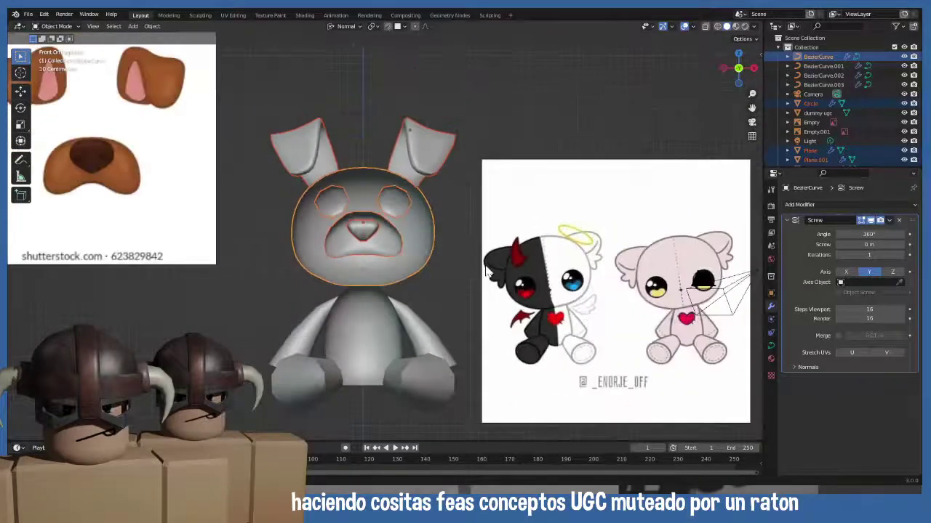
# - Set the transform orientation to Global and lower the selected head parts about 0.15 m along Z onto the body
pyautogui.click(346, 27)
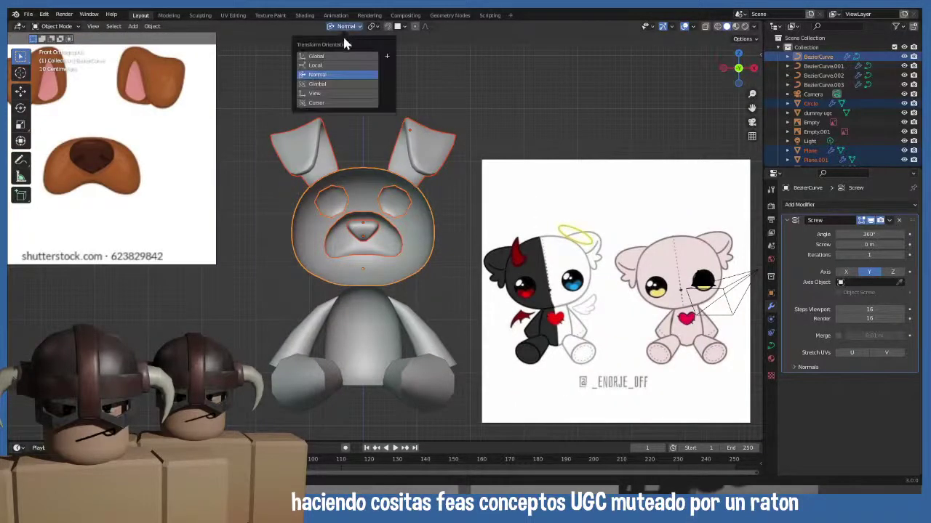
pyautogui.click(333, 57)
pyautogui.press('g')
pyautogui.press('z')
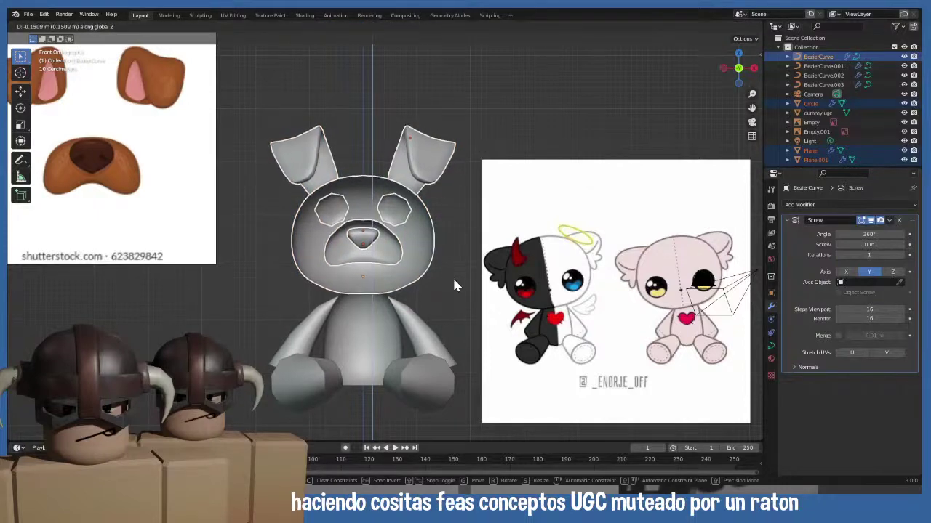
pyautogui.click(452, 276)
pyautogui.click(255, 326)
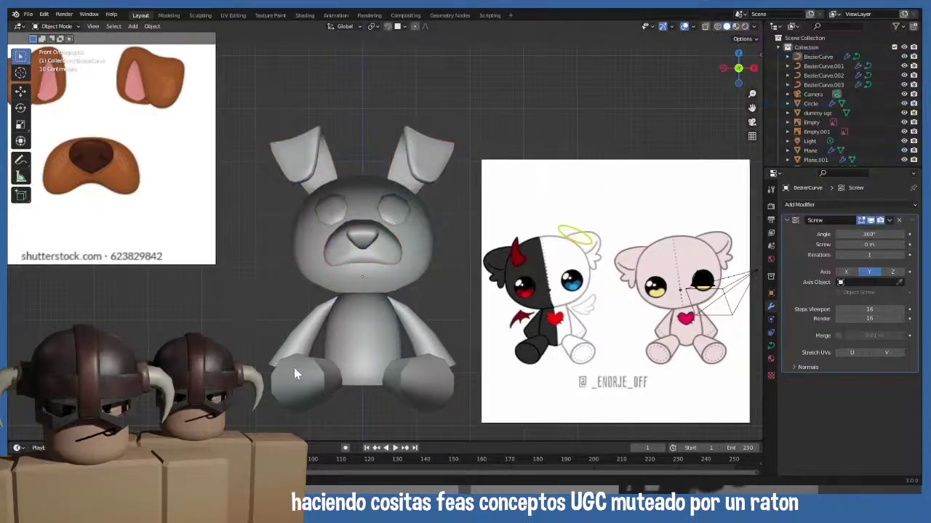
# - Select the plush's mirrored arms and save the plushie.blend file
pyautogui.keyDown('shift'); pyautogui.moveTo(290, 374); pyautogui.dragTo(290, 352, button='middle'); pyautogui.keyUp('shift')
pyautogui.moveTo(357, 357); pyautogui.dragTo(408, 298, button='middle')
pyautogui.click(409, 298)
pyautogui.scroll(2, 379, 325)
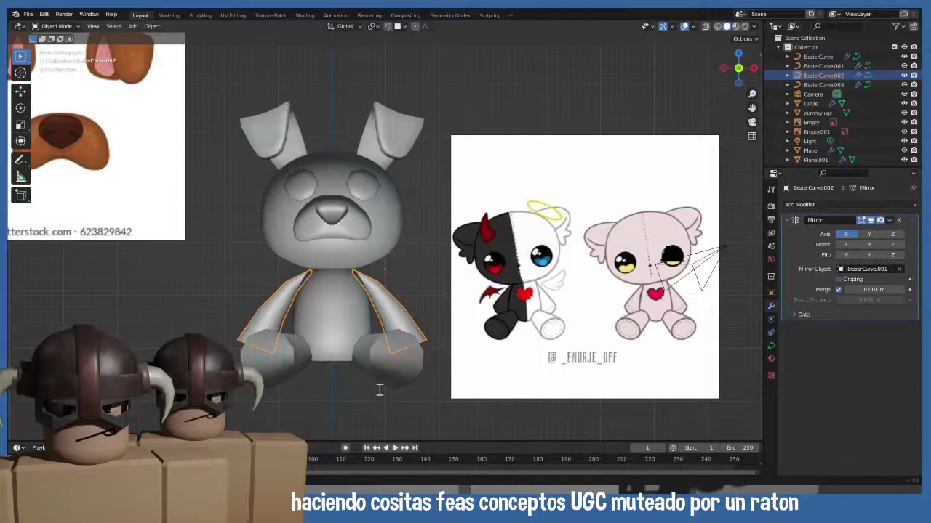
pyautogui.hotkey('ctrl', 's')
pyautogui.scroll(3, 360, 291)
pyautogui.scroll(-3, 369, 314)
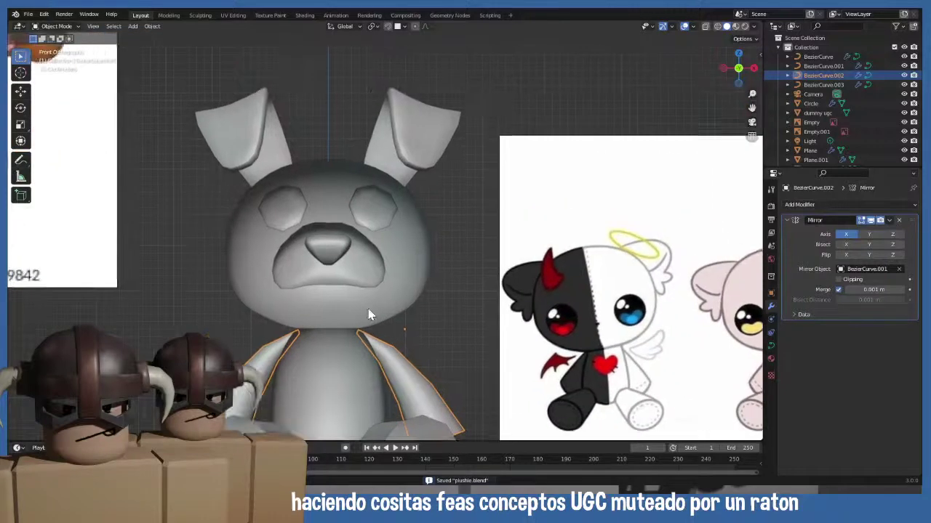
# - Duplicate all the plush's parts in place and move the copies into a new collection named backup
pyautogui.keyDown('shift'); pyautogui.moveTo(369, 315); pyautogui.dragTo(336, 312, button='middle'); pyautogui.keyUp('shift')
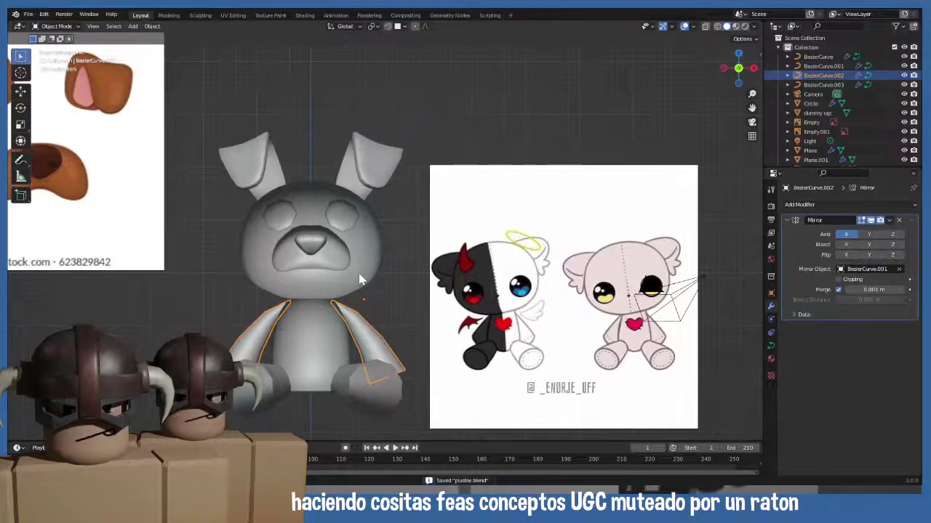
pyautogui.moveTo(206, 101); pyautogui.dragTo(395, 432)
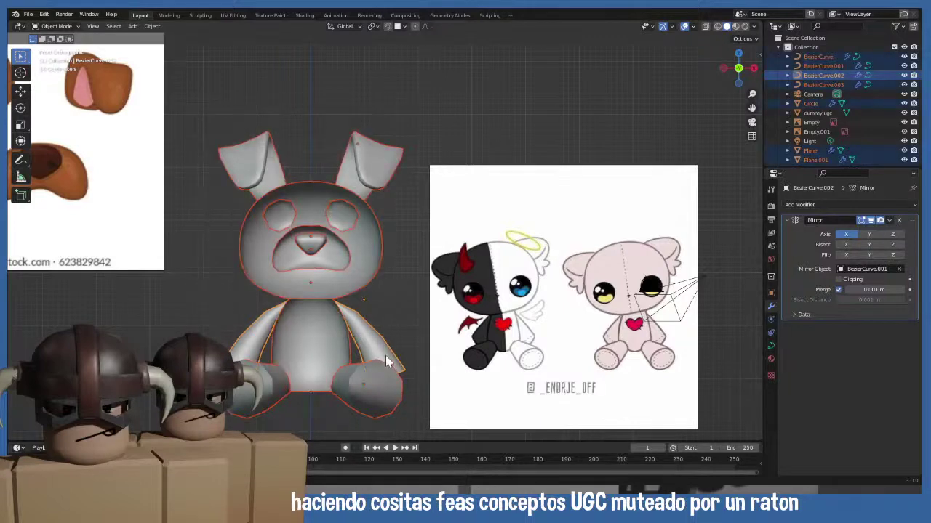
pyautogui.hotkey('shift', 'd')
pyautogui.rightClick(385, 355)
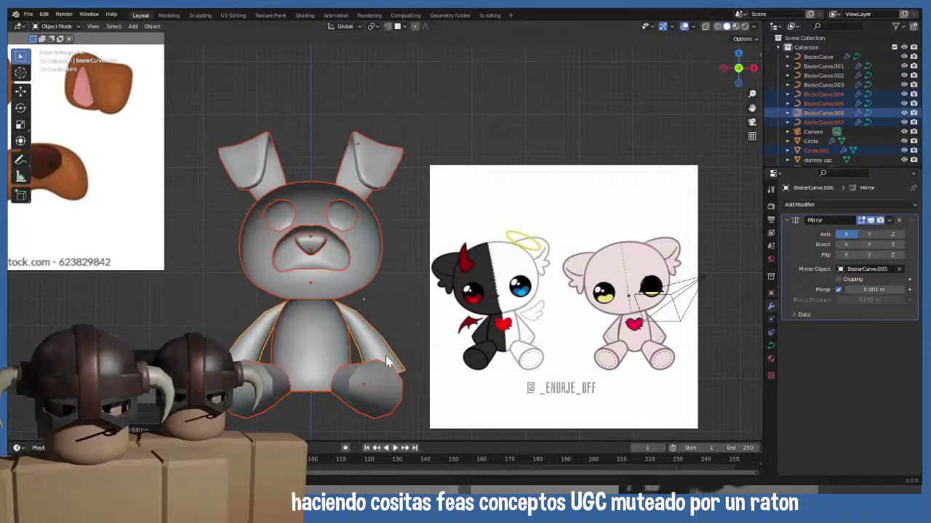
pyautogui.press('m')
pyautogui.click(373, 356)
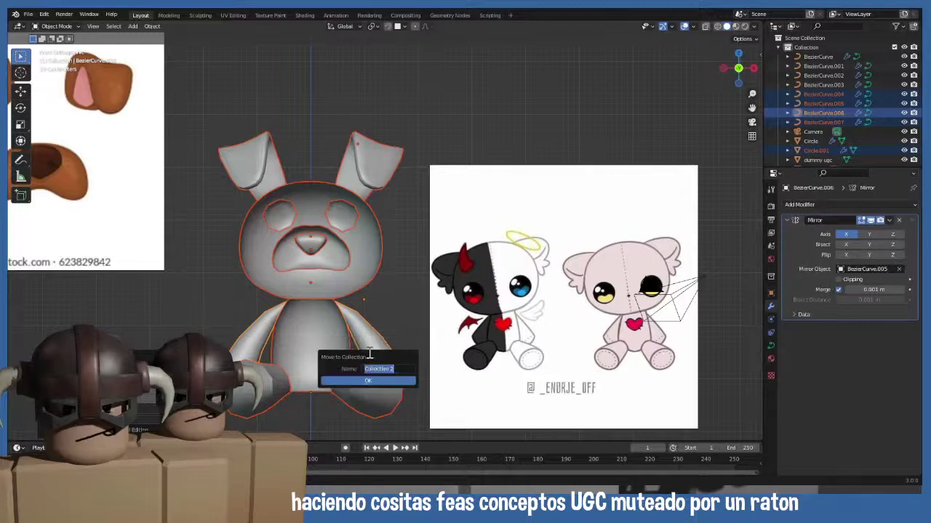
pyautogui.write('te')
pyautogui.write('ckup')
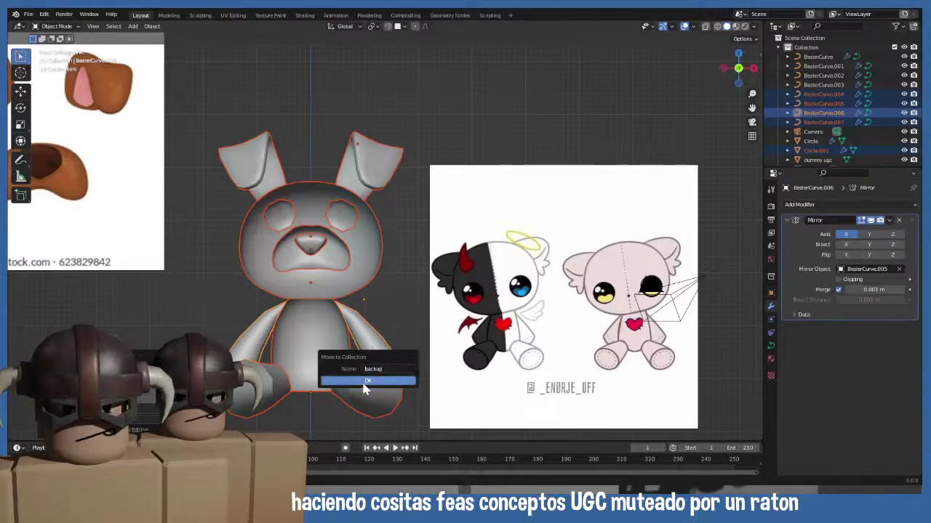
pyautogui.click(366, 381)
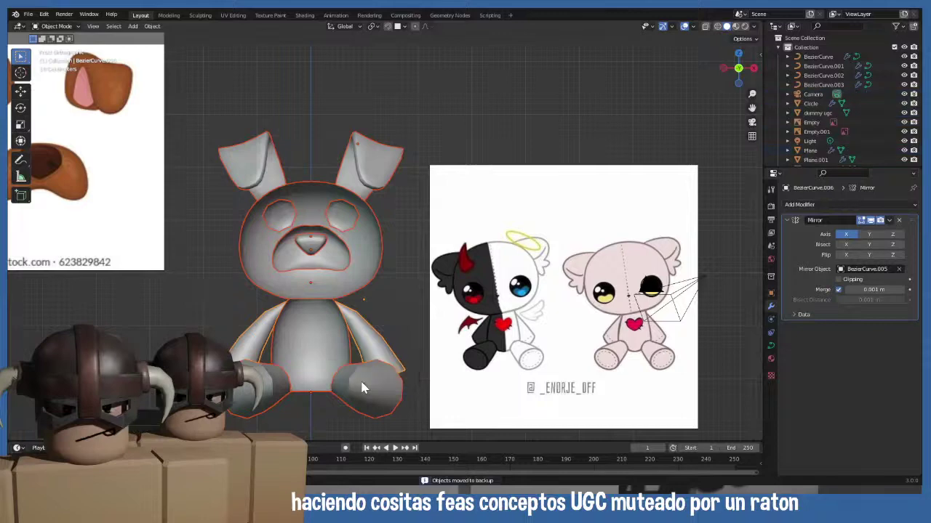
# - Collapse the main collection in the outliner and hide the backup collection
pyautogui.click(778, 47)
pyautogui.click(903, 57)
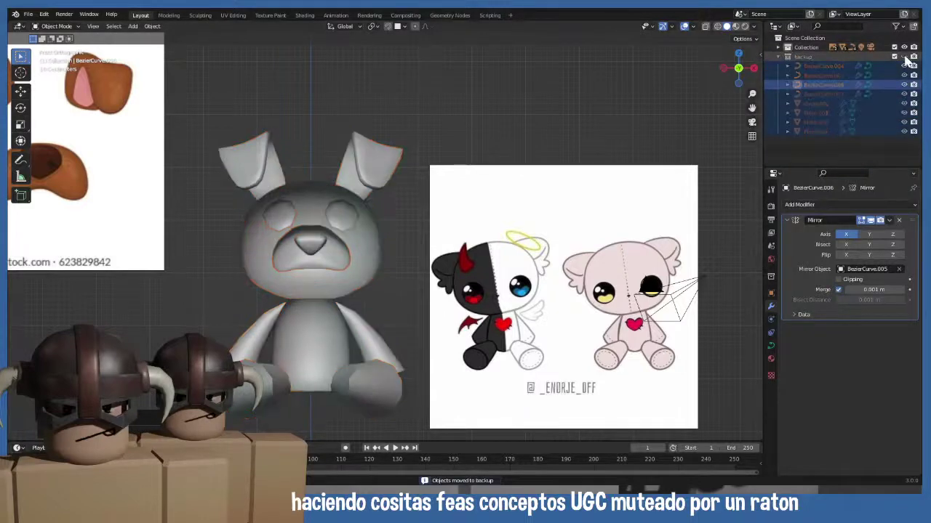
pyautogui.click(904, 57)
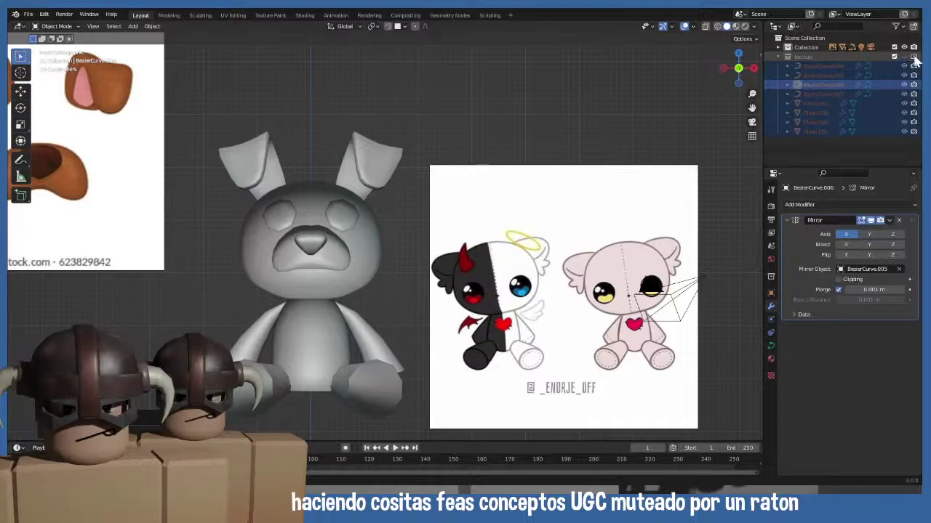
# - Select all the original plush parts with the ears as the active object and convert them to meshes
pyautogui.click(249, 165)
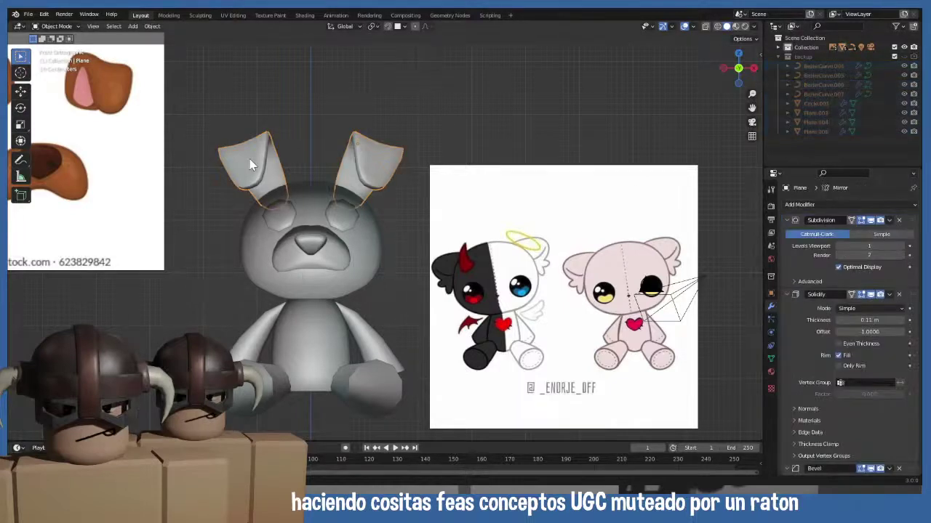
pyautogui.moveTo(197, 95); pyautogui.dragTo(389, 402)
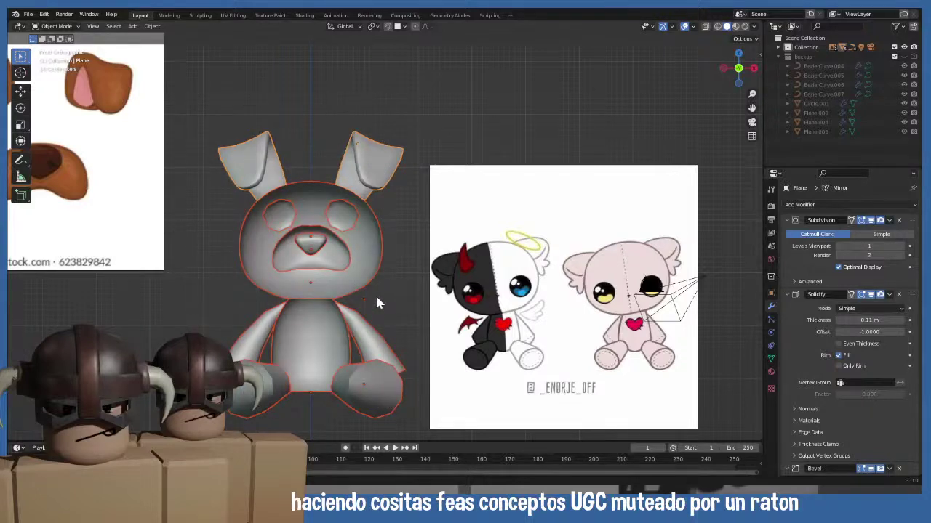
pyautogui.press('q')
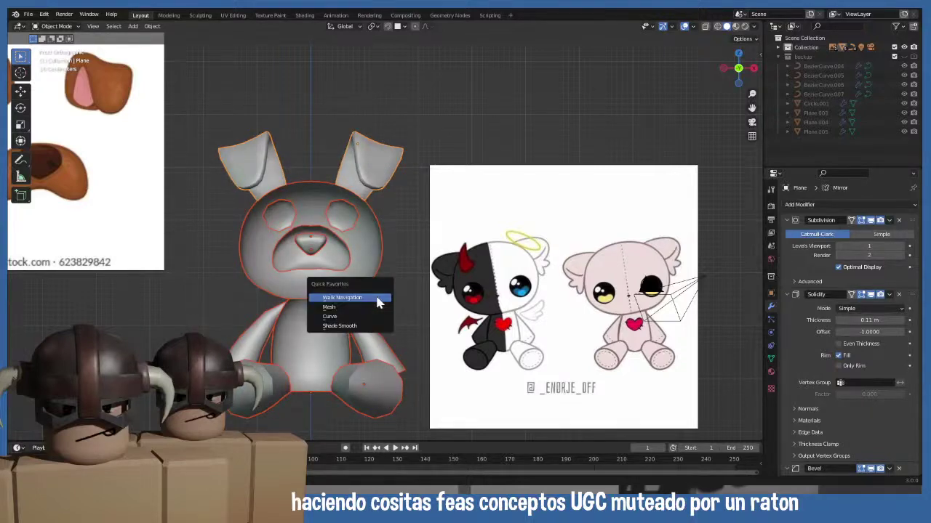
pyautogui.click(368, 308)
# - Open the arms mesh in Edit Mode and select the edge loop around the open end of the unreshaped right-hand arm
pyautogui.click(261, 341)
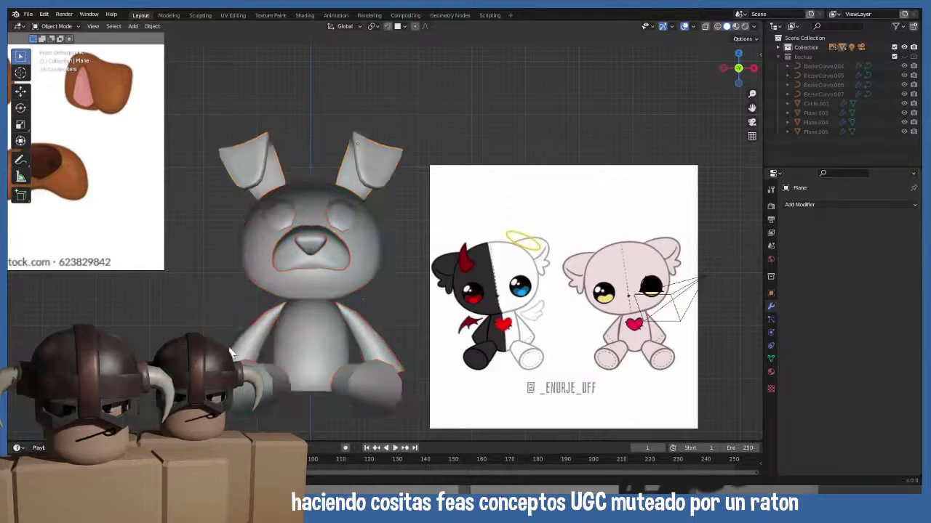
pyautogui.press('Tab')
pyautogui.scroll(1, 242, 391)
pyautogui.scroll(2, 229, 245)
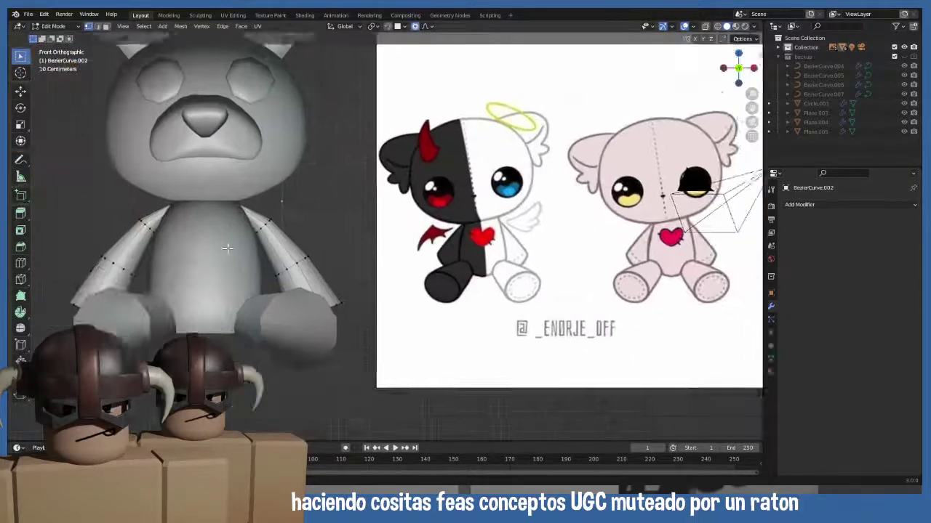
pyautogui.moveTo(263, 272); pyautogui.dragTo(245, 277, button='middle')
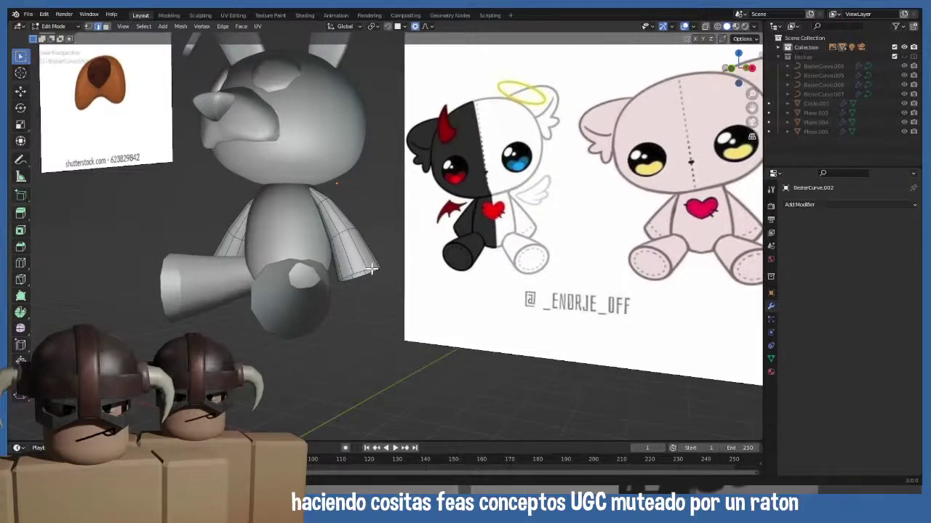
pyautogui.moveTo(341, 277); pyautogui.dragTo(344, 302, button='middle')
pyautogui.moveTo(358, 333); pyautogui.dragTo(366, 338, button='middle')
# - Try to extrude the arm's open end downward and adjust it with proportional editing
pyautogui.press('g')
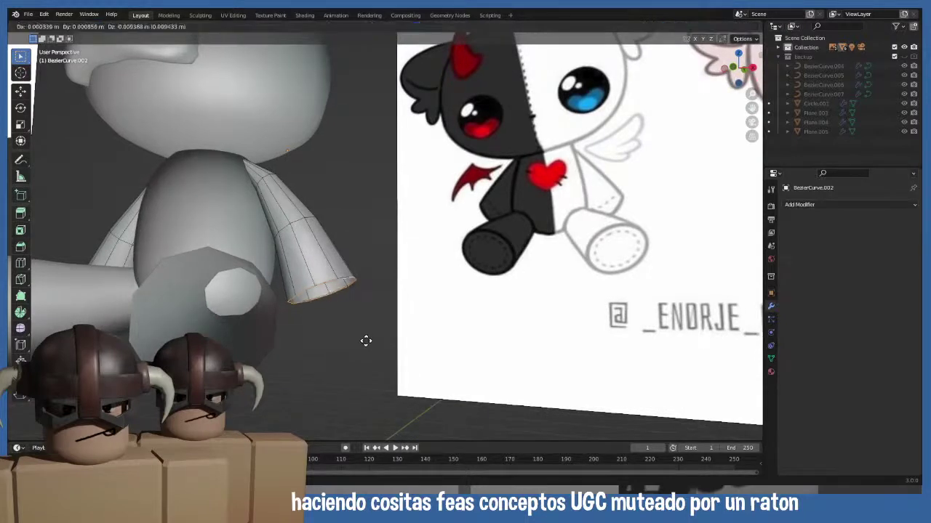
pyautogui.rightClick(373, 351)
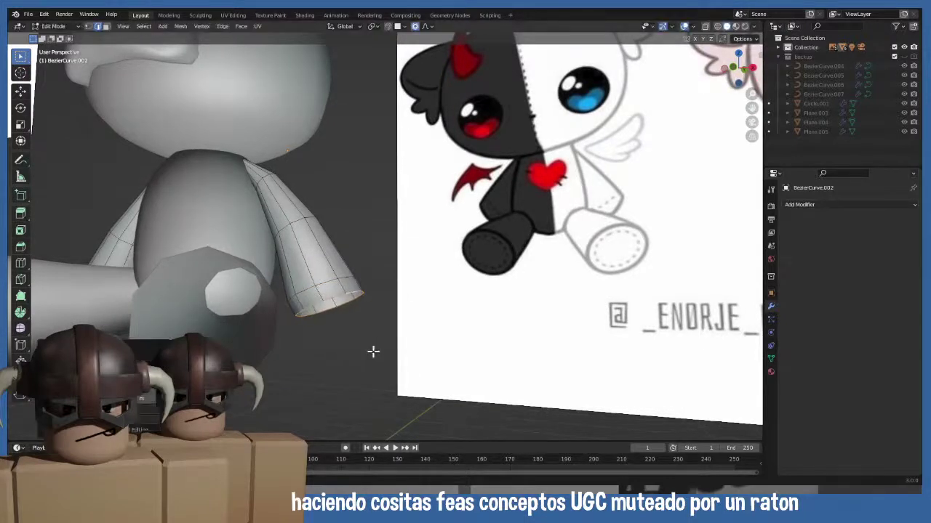
pyautogui.press('g')
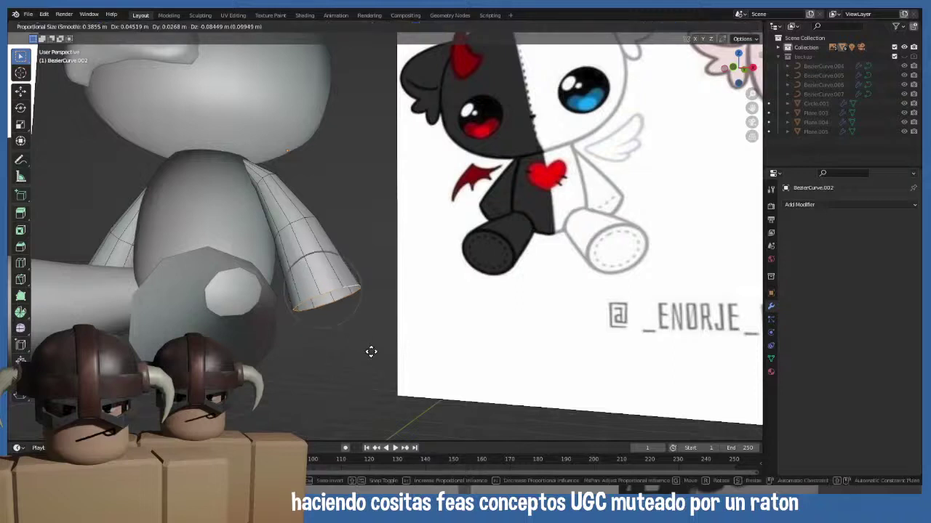
pyautogui.click(359, 336)
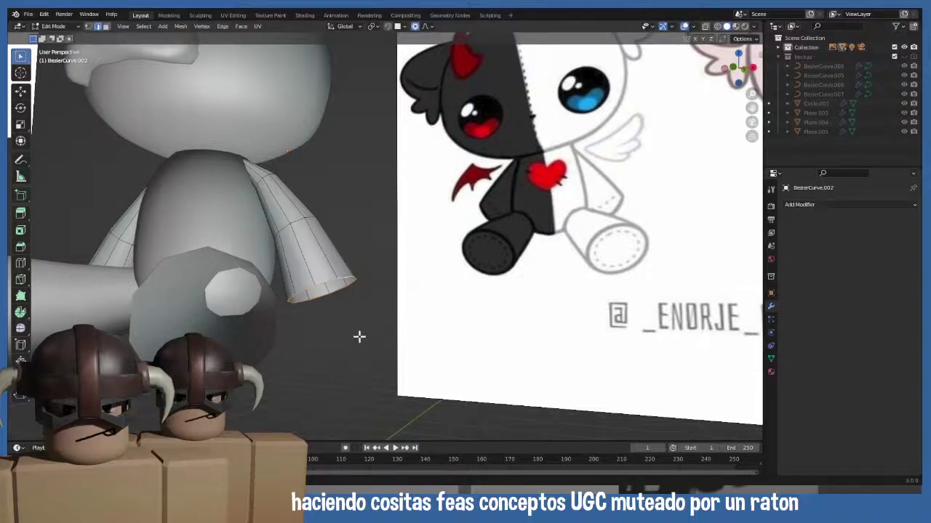
# - Extrude the arm's open end about 0.22 m along the arm and scale the new rim down
pyautogui.press('g')
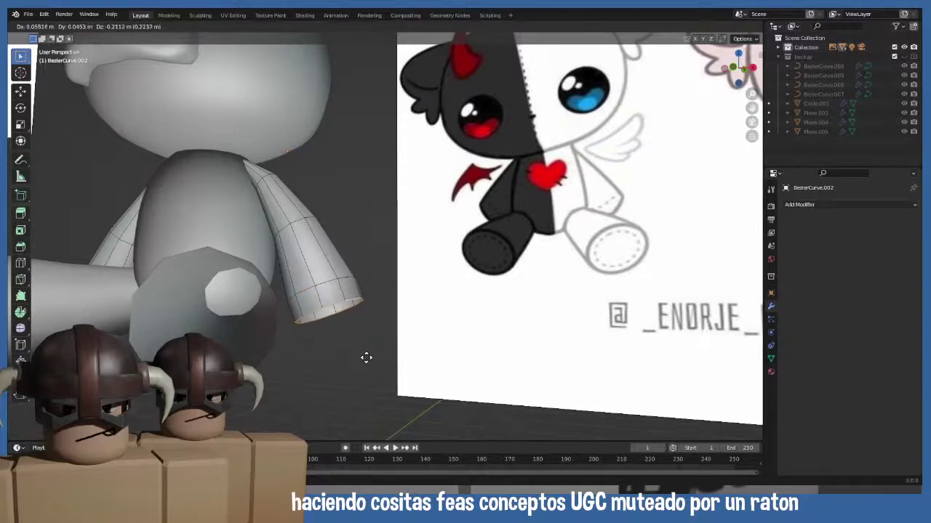
pyautogui.click(366, 357)
pyautogui.moveTo(366, 357); pyautogui.dragTo(389, 360, button='middle')
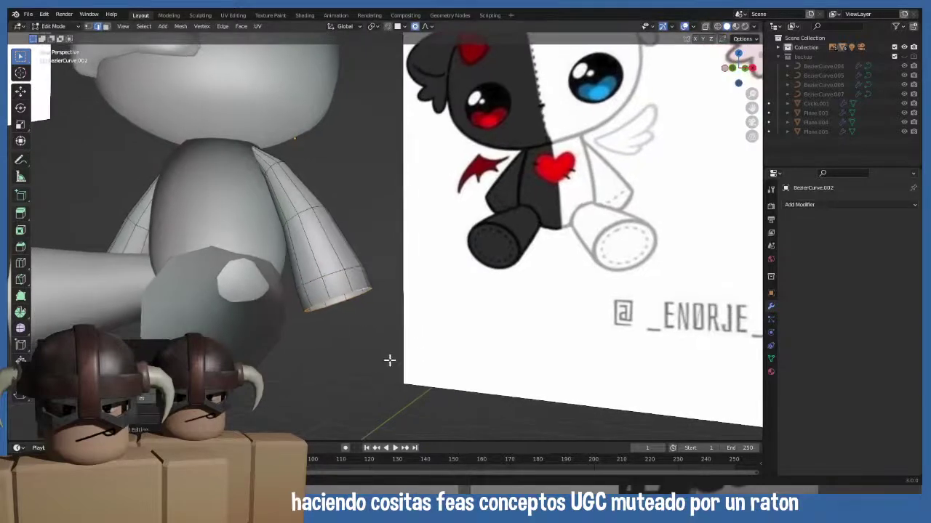
pyautogui.press('g')
pyautogui.rightClick(377, 346)
pyautogui.press('s')
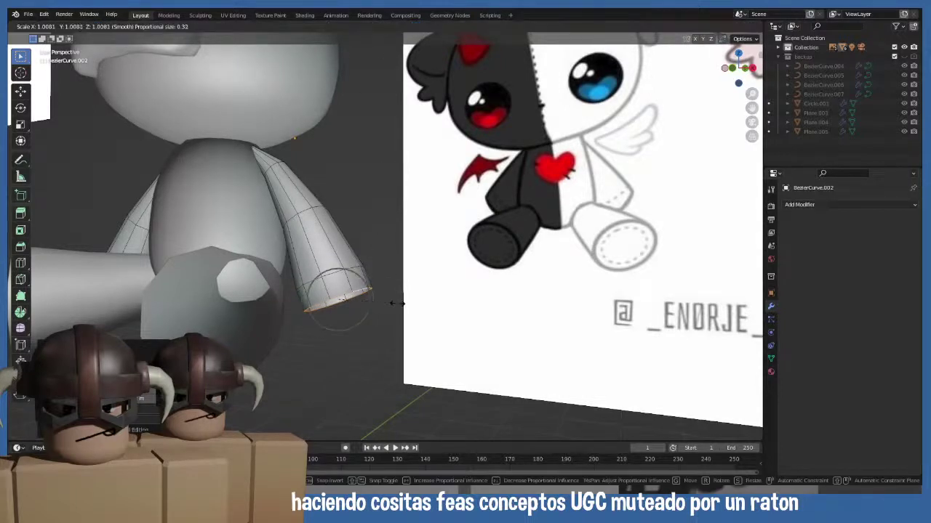
pyautogui.click(382, 298)
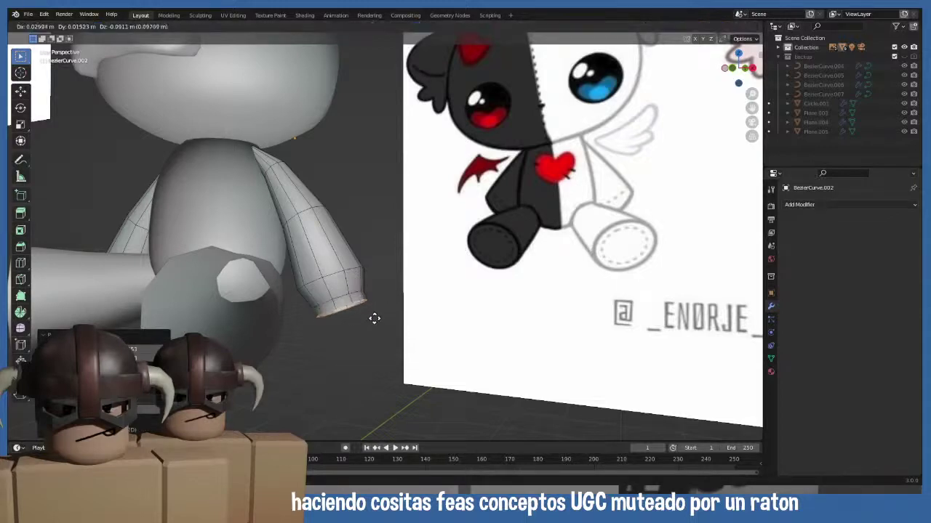
# - Extrude the arm's rim about 0.1 m further and scale it smaller to round off the hand
pyautogui.press('s')
pyautogui.click(367, 309)
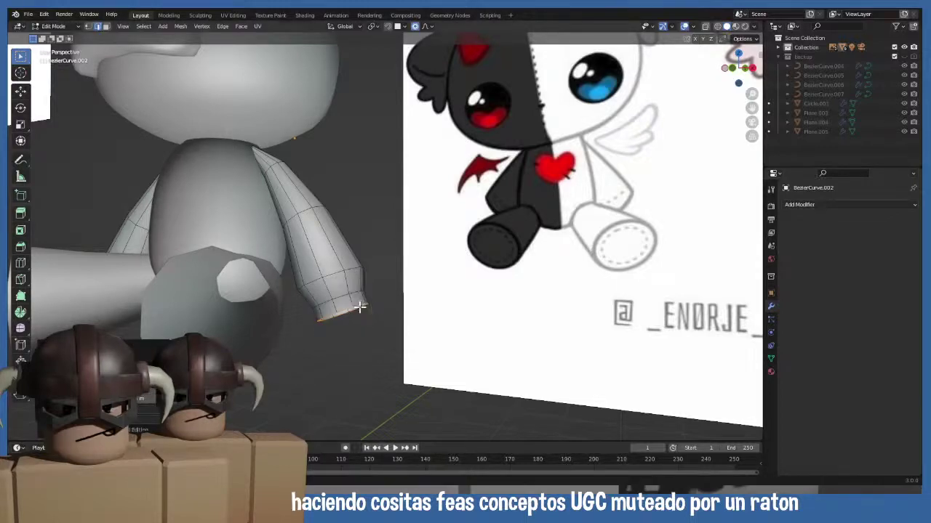
pyautogui.press('s')
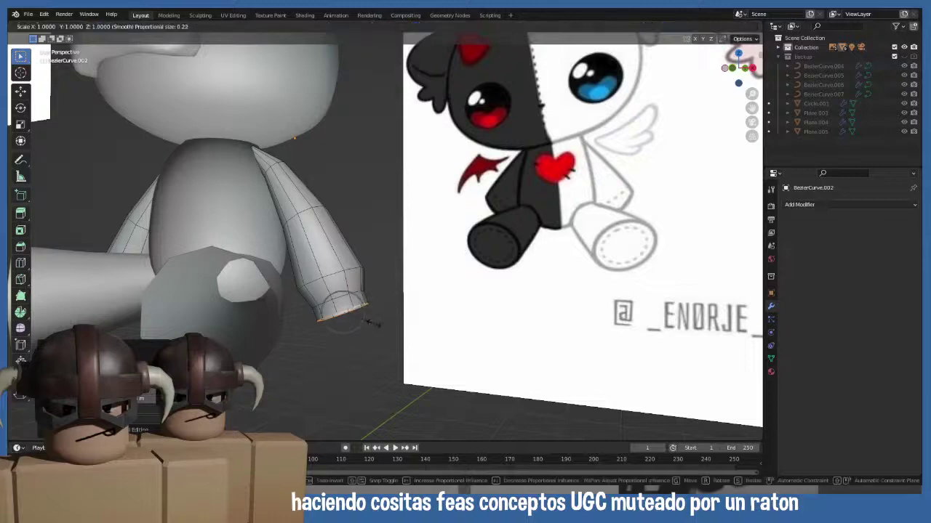
pyautogui.click(370, 320)
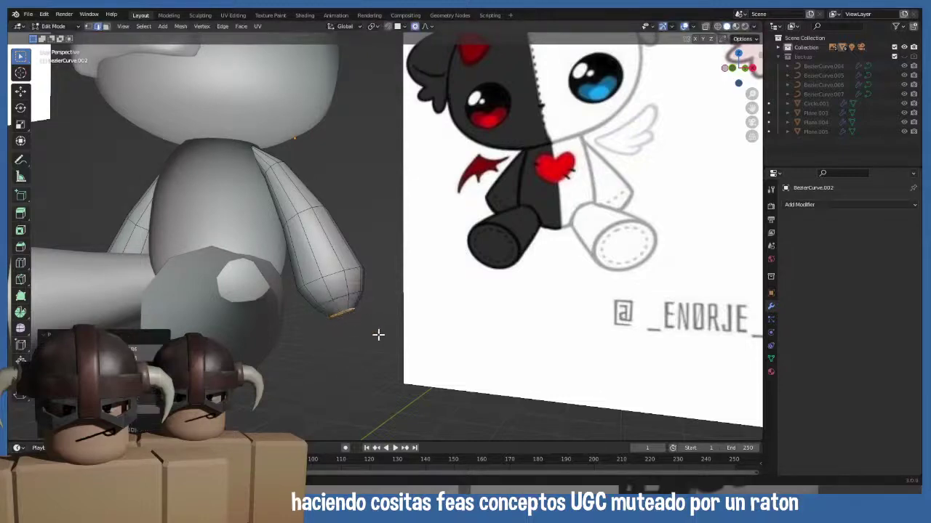
pyautogui.press('g')
pyautogui.press('g')
pyautogui.click(373, 327)
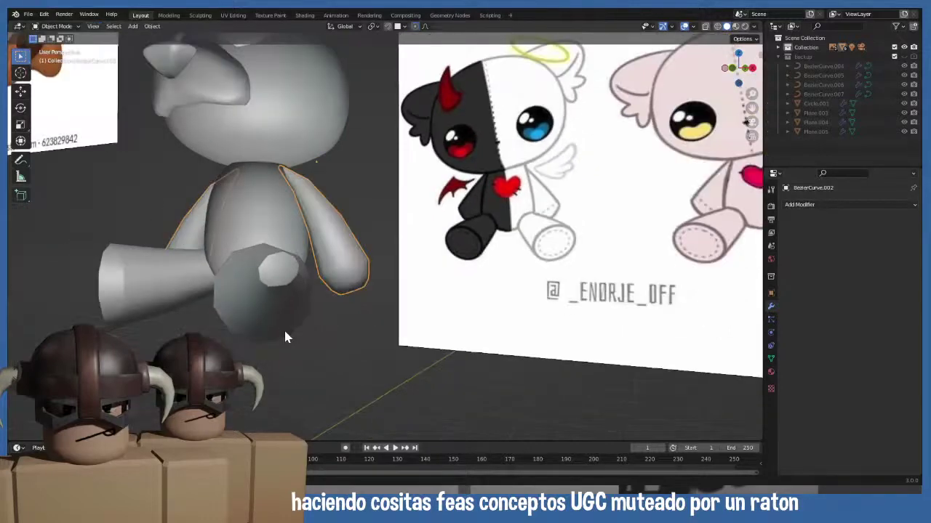
# - Turn off proportional editing and taper the small opening at the arm's tip by scaling its edge loop down
pyautogui.moveTo(283, 328); pyautogui.dragTo(261, 342, button='middle')
pyautogui.scroll(2, 315, 336)
pyautogui.press('Tab')
pyautogui.moveTo(381, 332); pyautogui.dragTo(372, 304, button='middle')
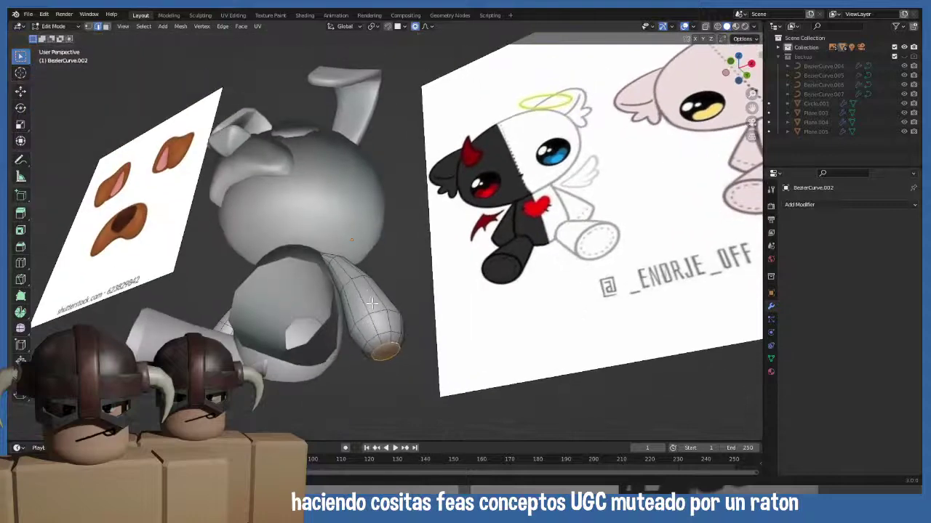
pyautogui.moveTo(389, 354); pyautogui.dragTo(401, 363, button='middle')
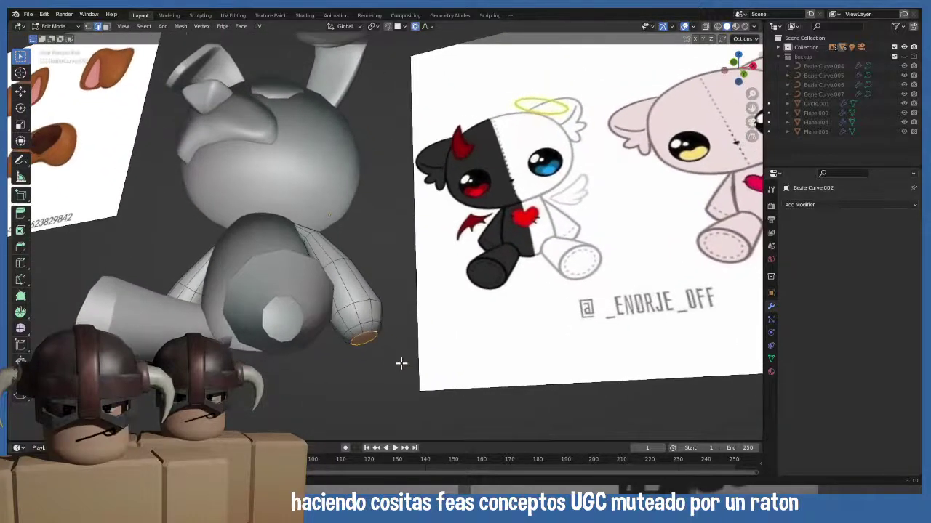
pyautogui.moveTo(359, 298); pyautogui.dragTo(362, 335, button='middle')
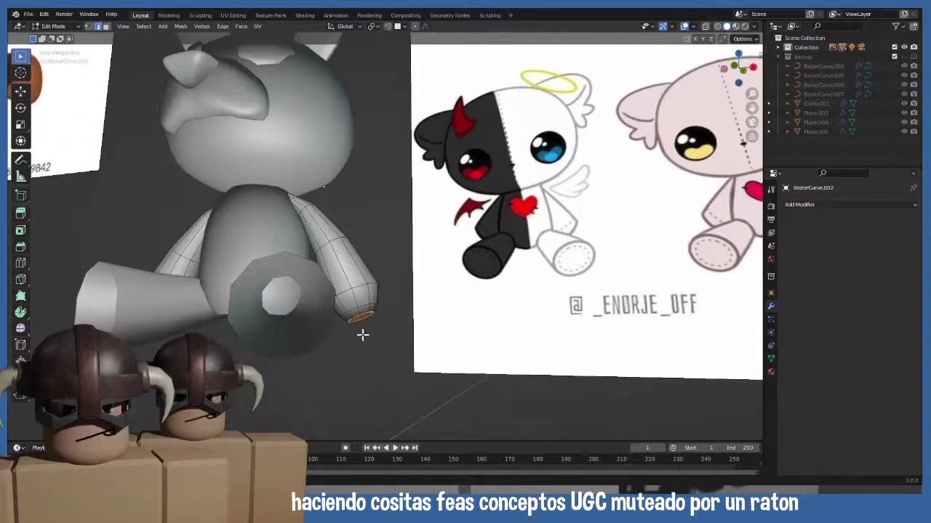
pyautogui.press('g')
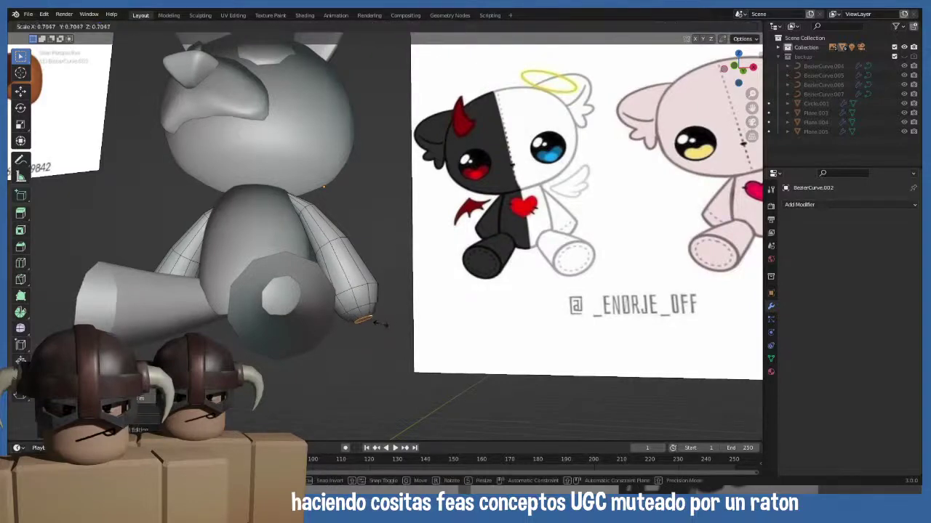
pyautogui.click(365, 340)
# - Delete the opposite, unreshaped arm from the arms mesh in front view and select the remaining arm in Object Mode
pyautogui.press('KP_1')
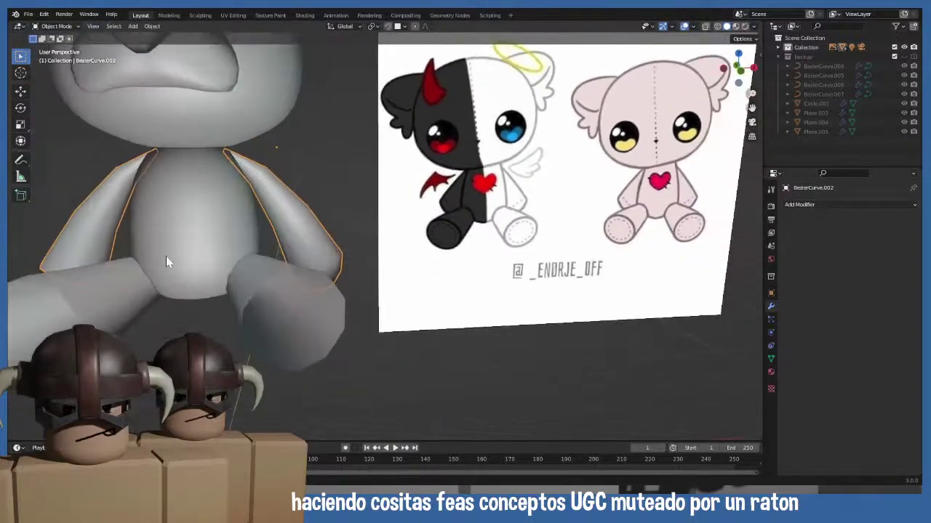
pyautogui.press('Tab')
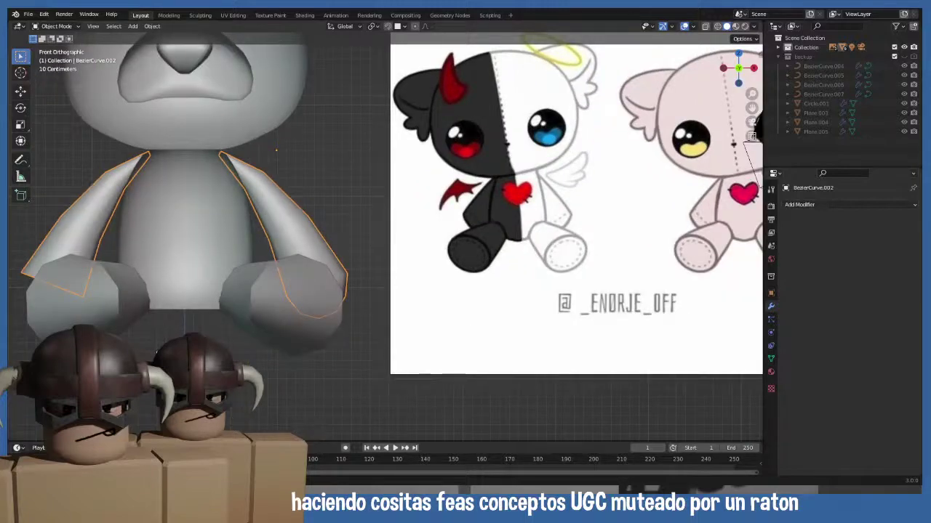
pyautogui.press('Tab')
pyautogui.scroll(2, 206, 231)
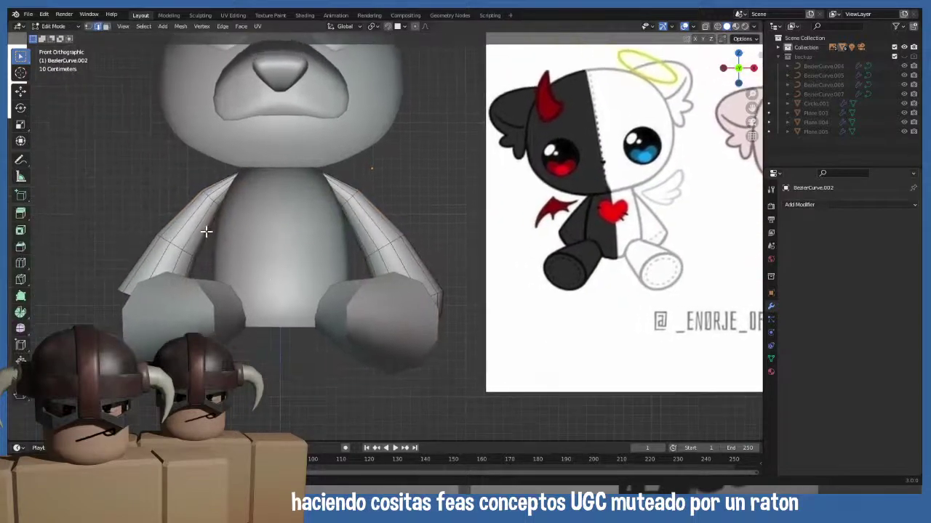
pyautogui.press('l')
pyautogui.press('x')
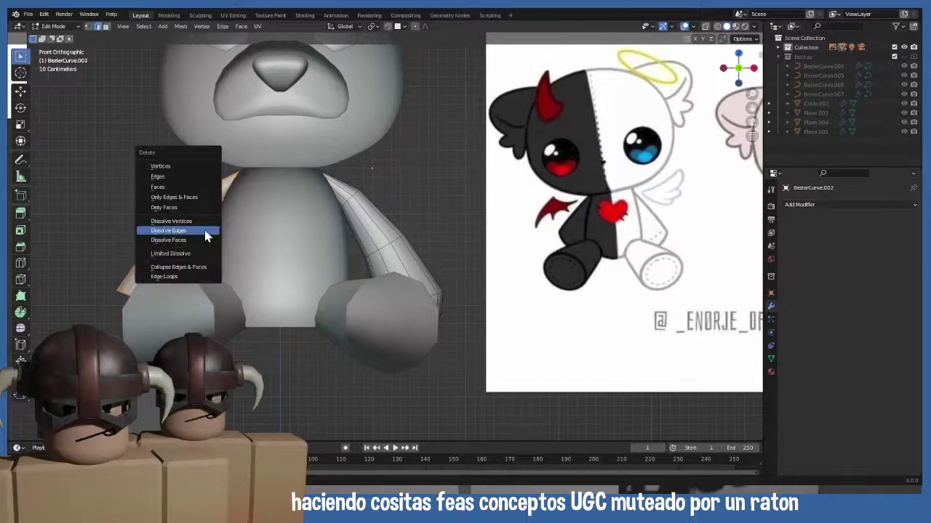
pyautogui.click(182, 179)
pyautogui.press('Tab')
pyautogui.click(361, 252)
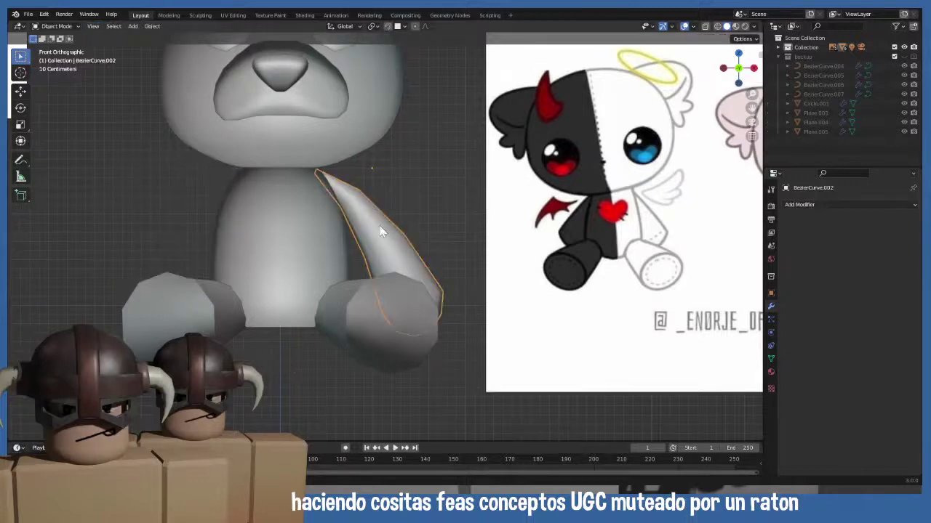
# - Add a Mirror modifier to the arm, using the head as mirror object, so the arm is repeated on the body's other side
pyautogui.click(803, 204)
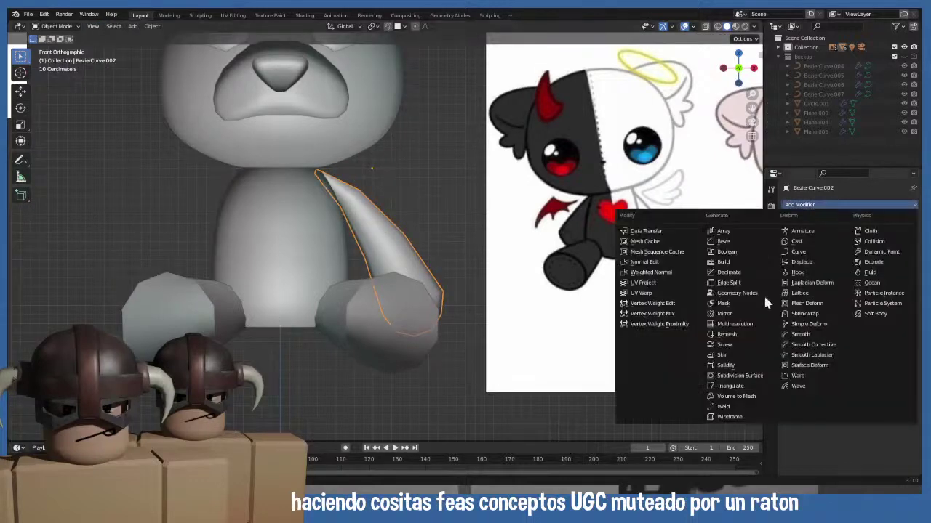
pyautogui.click(722, 313)
pyautogui.click(900, 269)
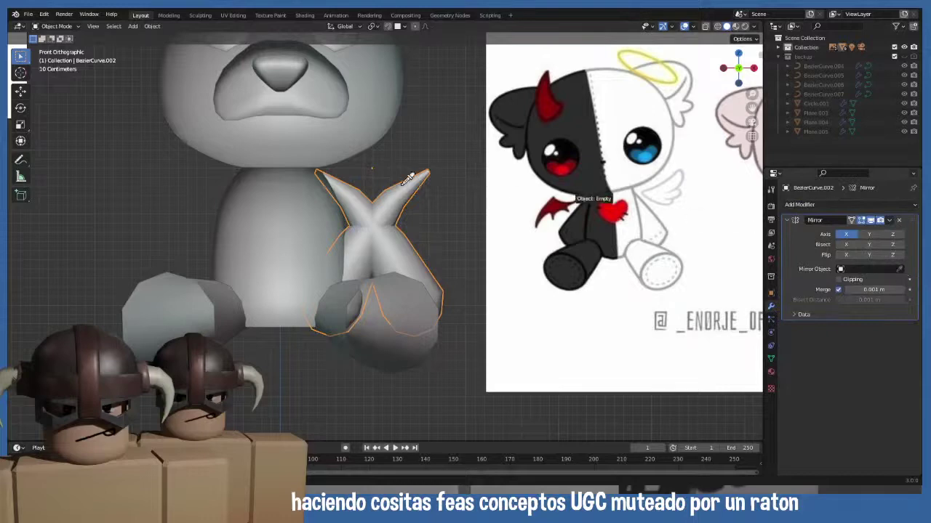
pyautogui.click(302, 144)
pyautogui.click(276, 371)
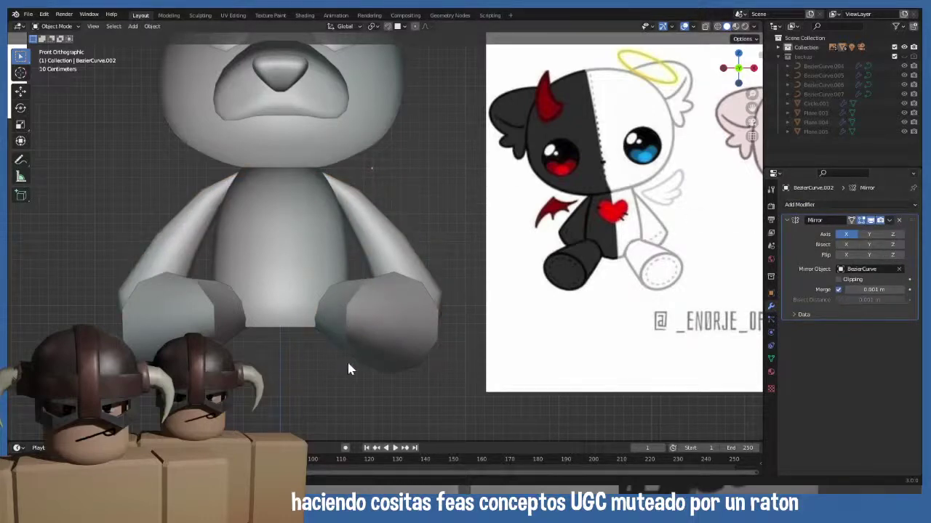
pyautogui.moveTo(348, 369); pyautogui.dragTo(544, 300, button='middle')
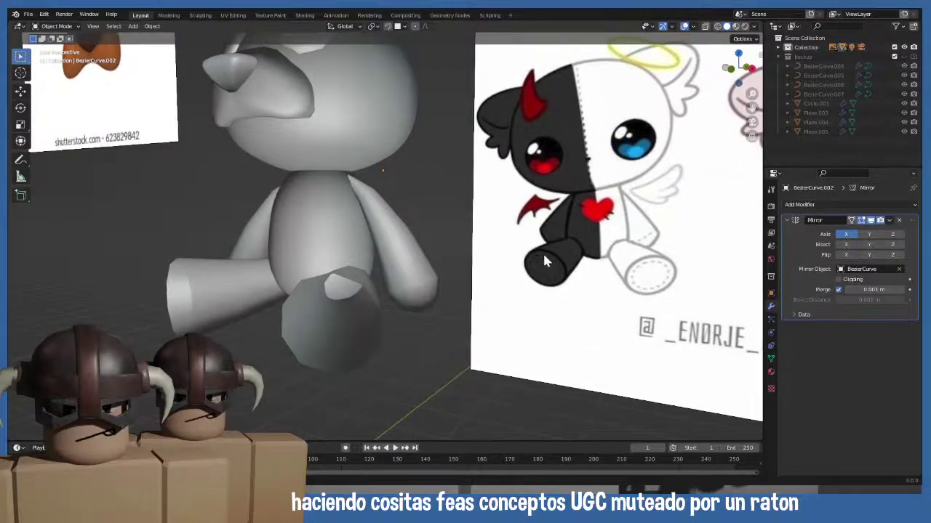
# - Edit the legs mesh and move the open rim edge loop at one leg's foot end to reshape the foot
pyautogui.click(378, 319)
pyautogui.press('Tab')
pyautogui.moveTo(377, 319); pyautogui.dragTo(357, 333, button='middle')
pyautogui.keyDown('alt'); pyautogui.click(364, 304); pyautogui.keyUp('alt')
pyautogui.press('g')
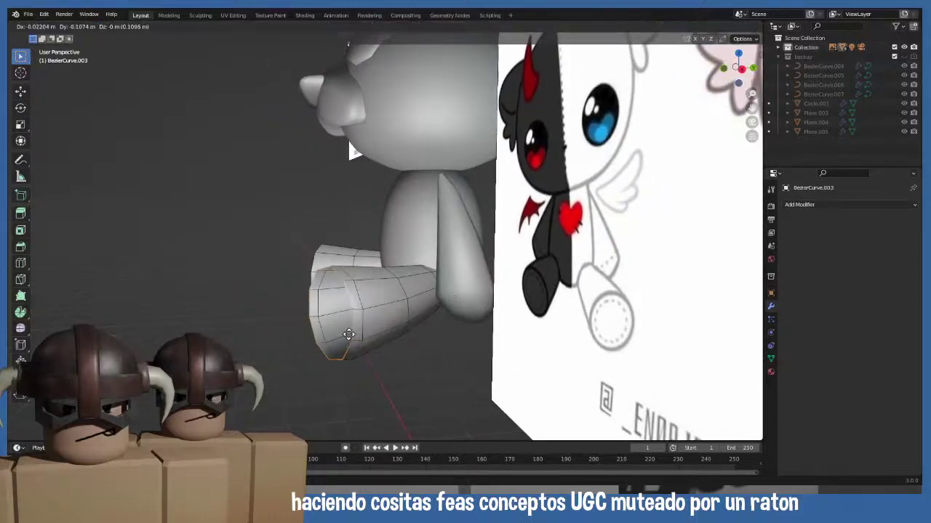
pyautogui.click(380, 354)
# - Reposition the foot's rim slightly, close its opening with a face and return to Object Mode
pyautogui.moveTo(376, 347); pyautogui.dragTo(435, 338, button='middle')
pyautogui.press('g')
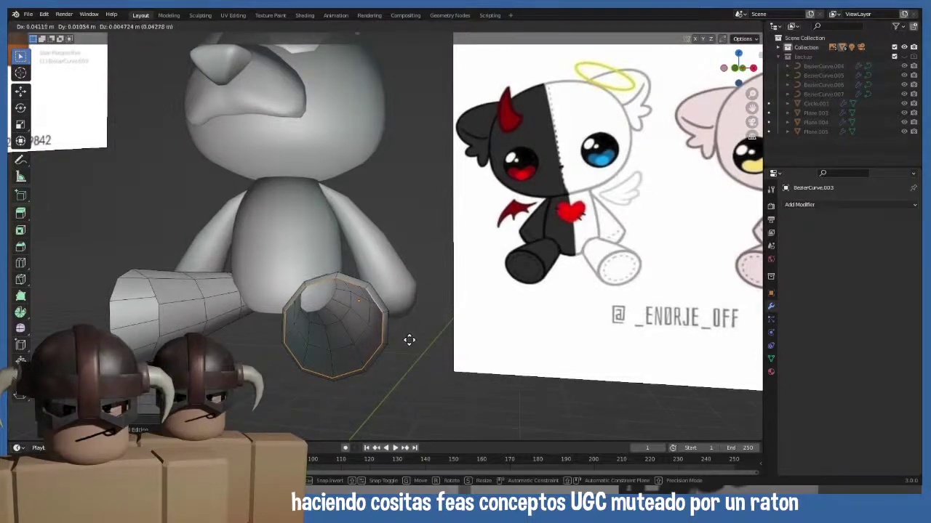
pyautogui.click(409, 339)
pyautogui.press('Tab')
pyautogui.moveTo(409, 347); pyautogui.dragTo(349, 357, button='middle')
# - Add a Bevel modifier to the legs and set its amount to 0.064 m to soften the foot's edge
pyautogui.keyDown('shift'); pyautogui.click(326, 351); pyautogui.keyUp('shift')
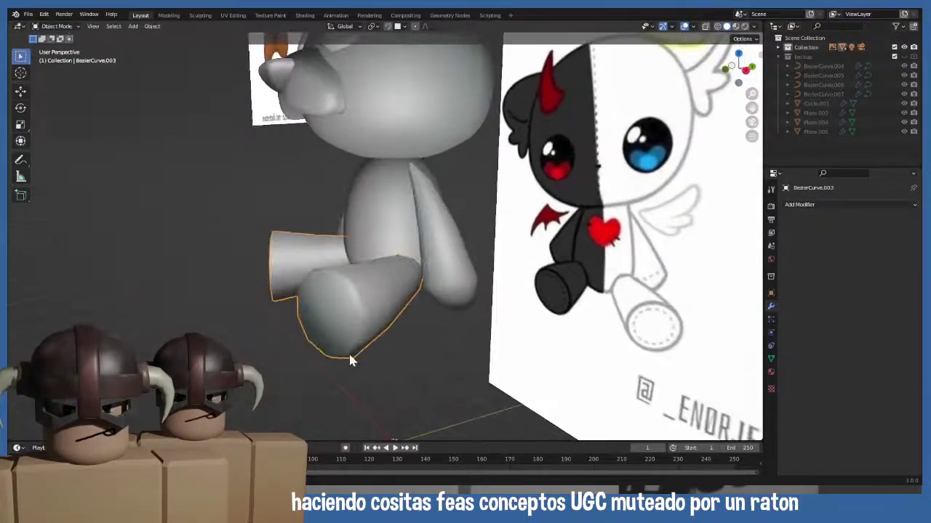
pyautogui.click(810, 206)
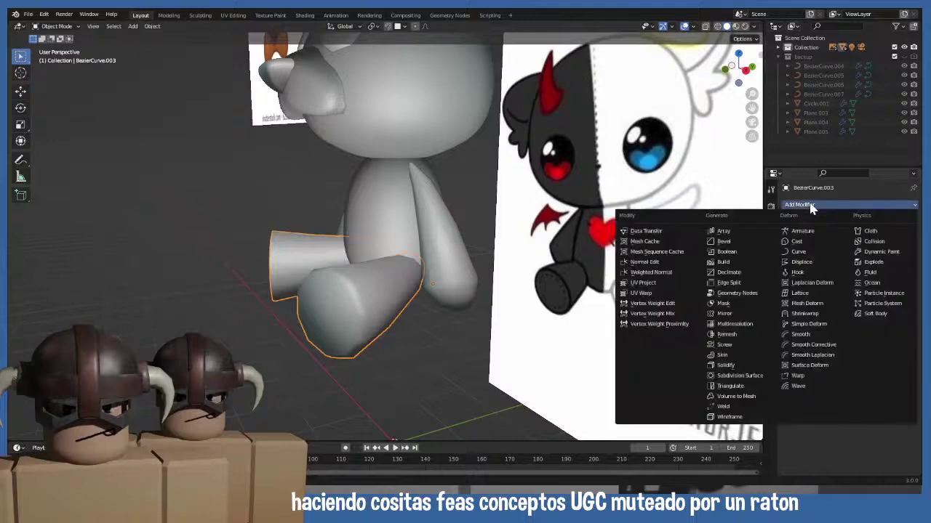
pyautogui.click(737, 244)
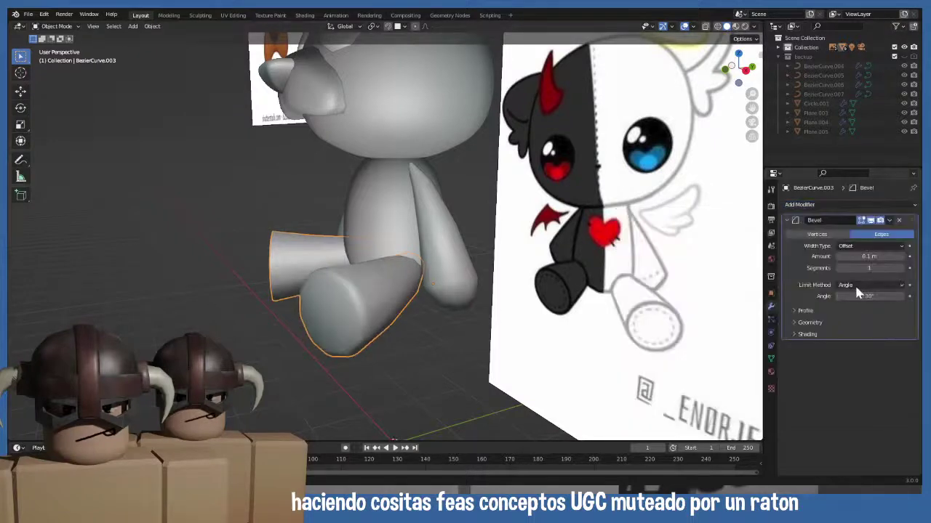
pyautogui.click(795, 324)
pyautogui.click(795, 324)
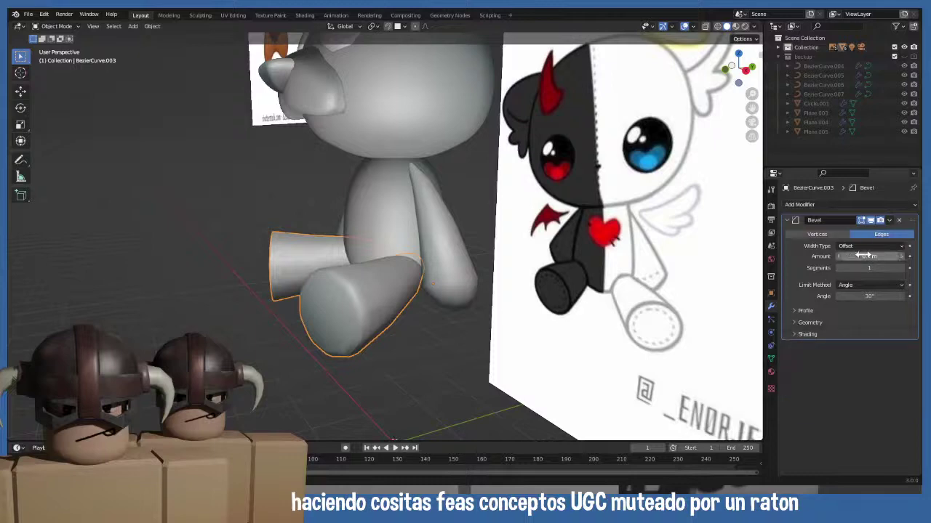
pyautogui.moveTo(867, 256)
pyautogui.mouseDown()
pyautogui.moveTo(887, 256)
pyautogui.moveTo(858, 256)
pyautogui.moveTo(881, 256)
pyautogui.mouseUp()
pyautogui.scroll(5, 331, 315)
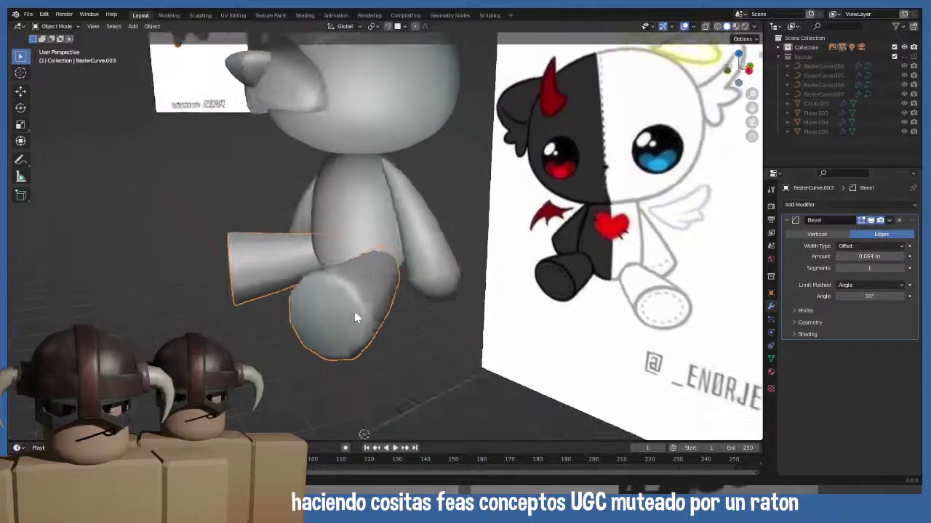
# - Check the foot's mesh in Edit Mode and raise the legs' bevel amount to 0.086 m in Object Mode
pyautogui.press('Tab')
pyautogui.scroll(-4, 391, 318)
pyautogui.scroll(3, 396, 316)
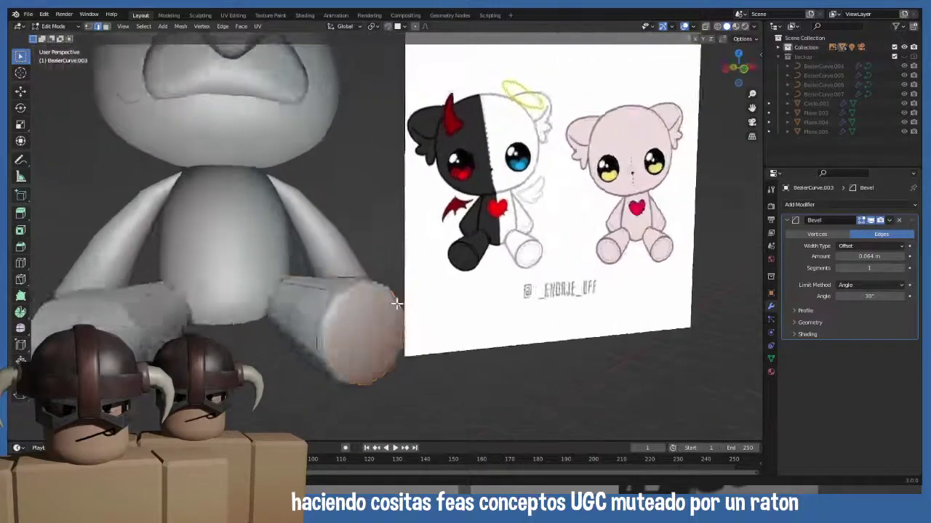
pyautogui.press('Tab')
pyautogui.moveTo(392, 320); pyautogui.dragTo(284, 313, button='middle')
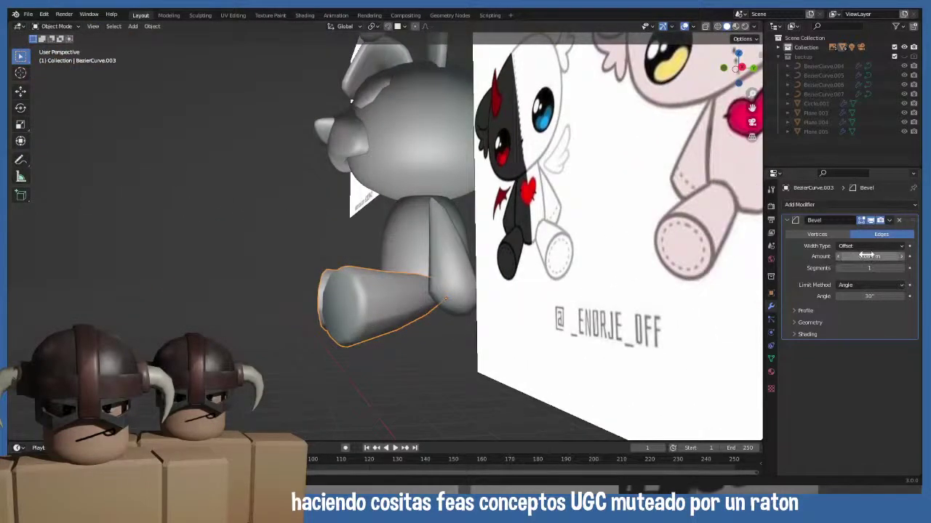
pyautogui.moveTo(867, 255); pyautogui.dragTo(877, 256)
# - Delete the opposite, unreshaped leg's vertices from the legs mesh and return to Object Mode in front view
pyautogui.moveTo(328, 343); pyautogui.dragTo(211, 269, button='middle')
pyautogui.press('KP_1')
pyautogui.press('Tab')
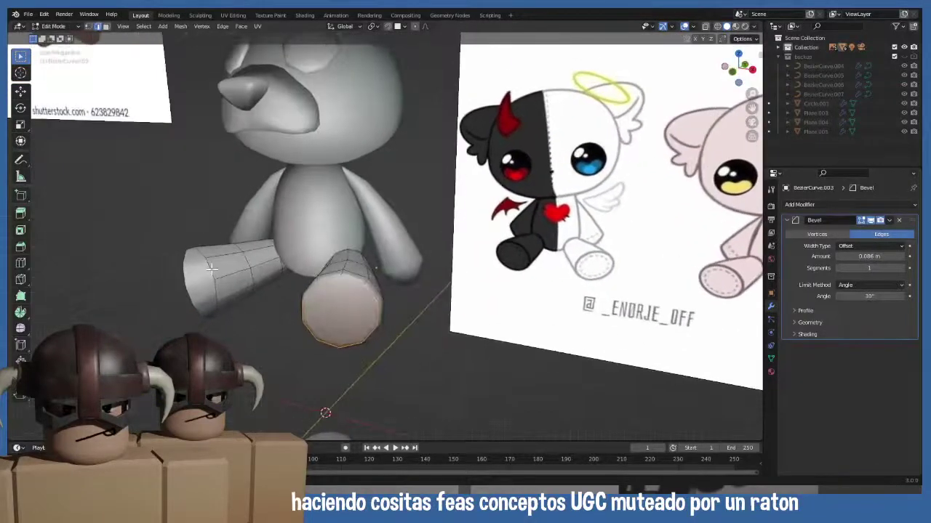
pyautogui.hotkey('alt', 'a')
pyautogui.press('l')
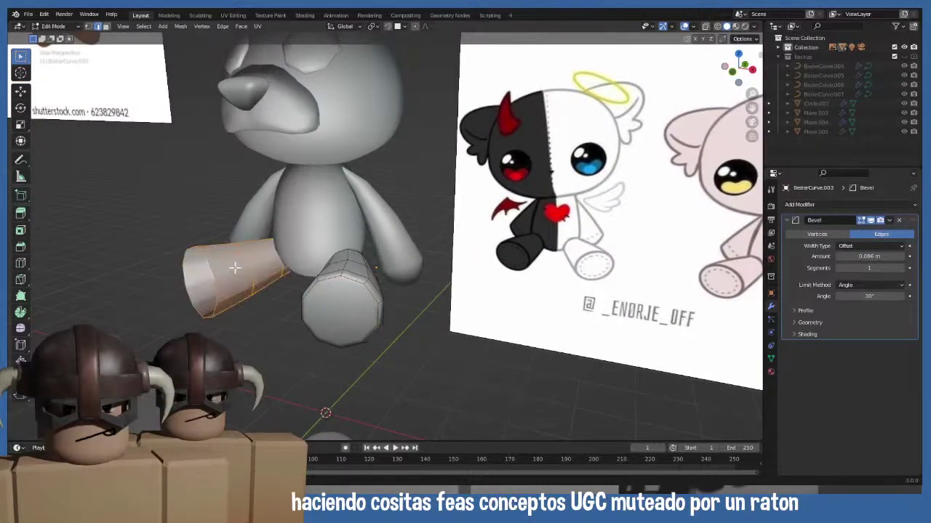
pyautogui.press('x')
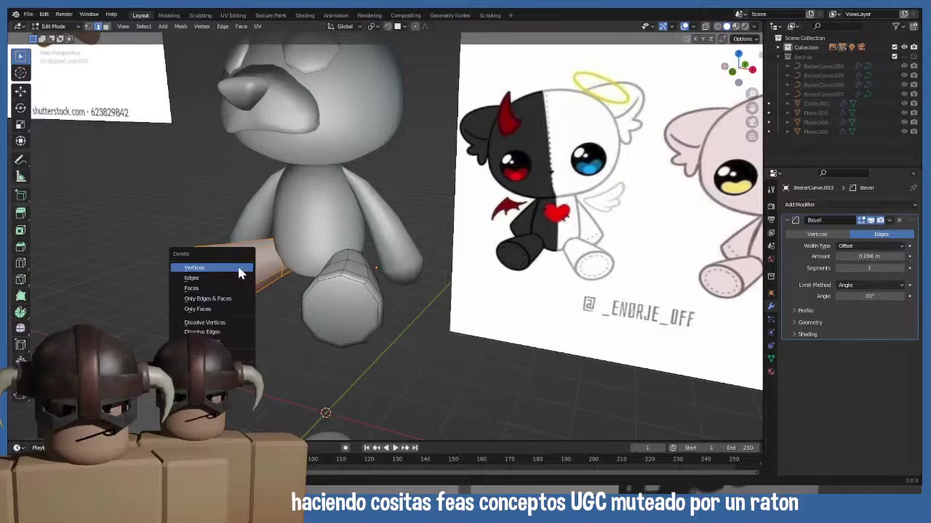
pyautogui.click(240, 273)
pyautogui.moveTo(250, 303); pyautogui.dragTo(250, 266, button='middle')
pyautogui.press('KP_1')
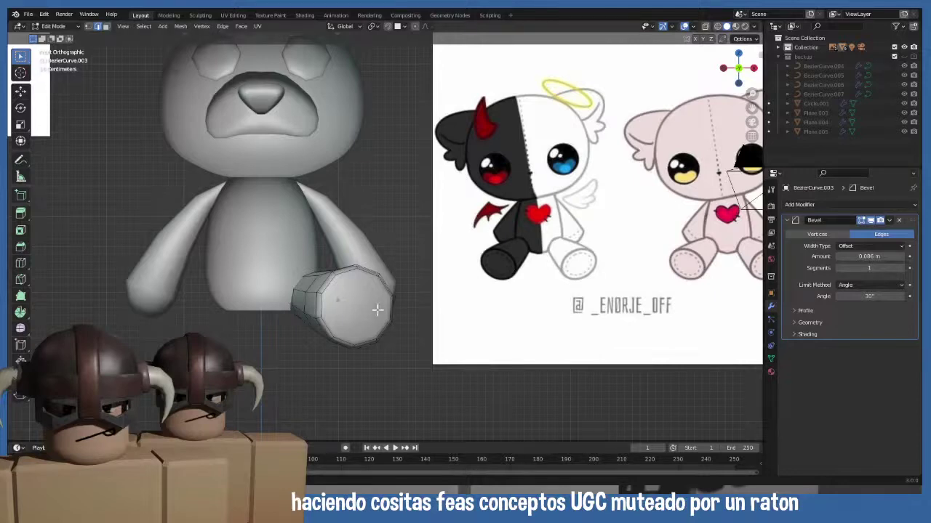
pyautogui.press('Tab')
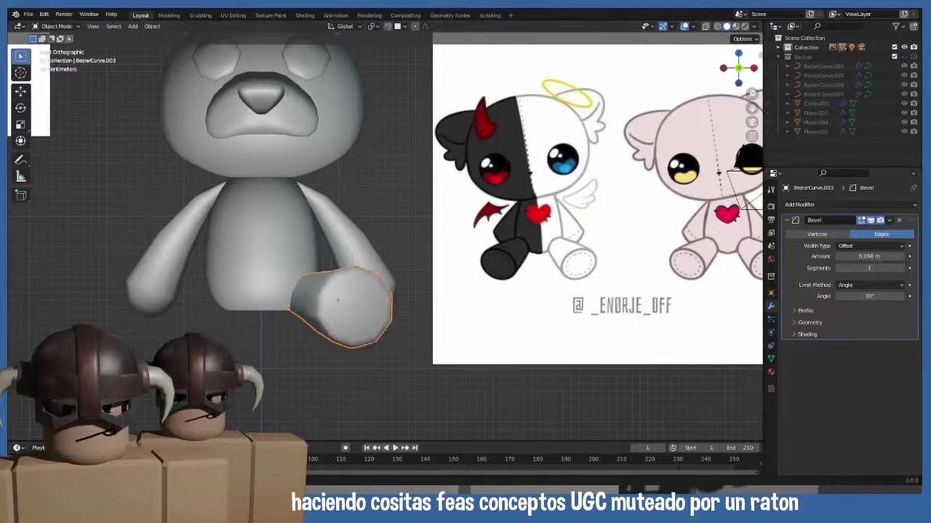
# - Add a Mirror modifier to the remaining leg with the body as its mirror object
pyautogui.click(829, 204)
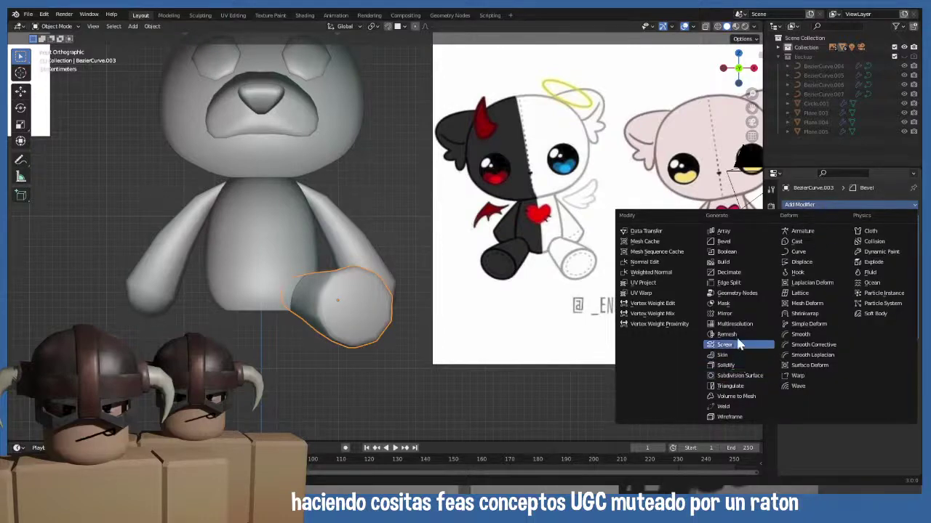
pyautogui.click(734, 314)
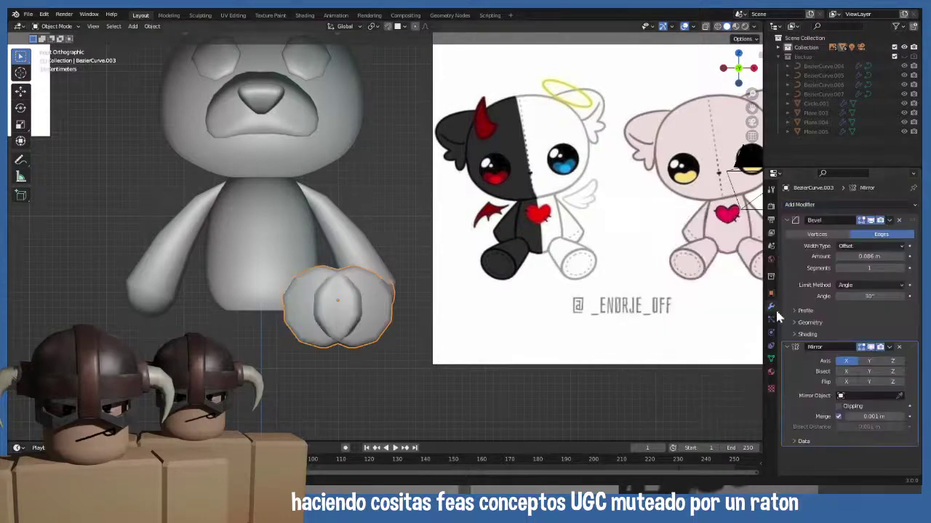
pyautogui.click(901, 401)
pyautogui.click(257, 251)
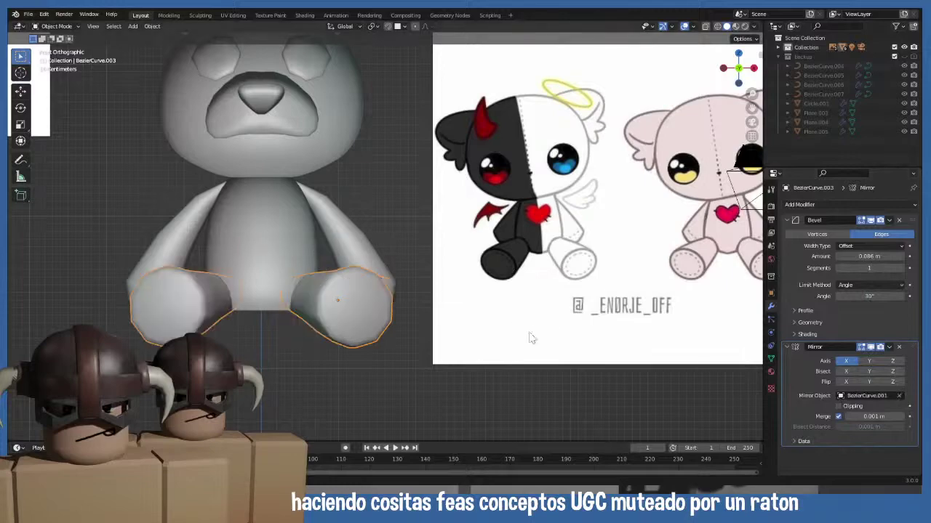
pyautogui.moveTo(271, 344)
pyautogui.mouseDown(button='middle')
pyautogui.moveTo(338, 376)
pyautogui.moveTo(256, 339)
pyautogui.mouseUp(button='middle')
pyautogui.press('KP_1')
# - Select all of the character's parts, enter Edit Mode on them together and select all their geometry
pyautogui.scroll(-3, 254, 335)
pyautogui.keyDown('shift'); pyautogui.moveTo(245, 292); pyautogui.dragTo(244, 305, button='middle'); pyautogui.keyUp('shift')
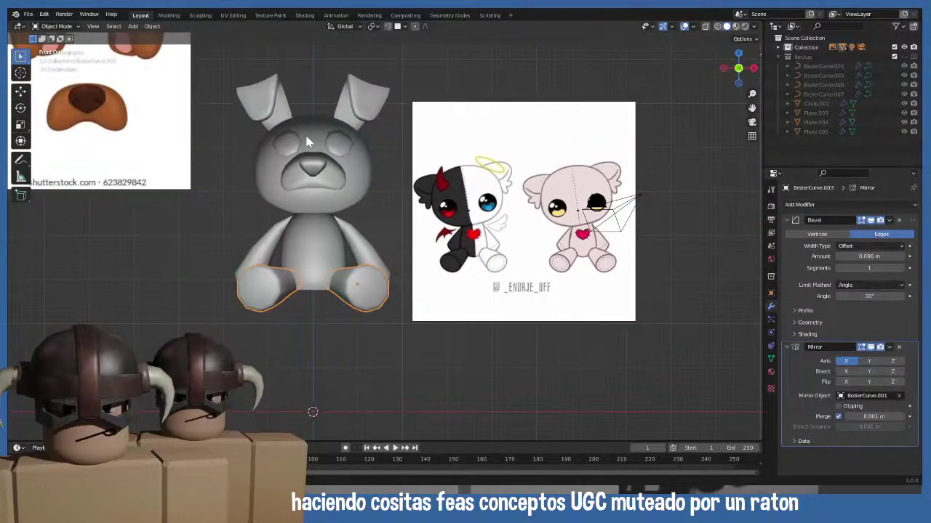
pyautogui.moveTo(224, 59); pyautogui.dragTo(389, 339)
pyautogui.press('Tab')
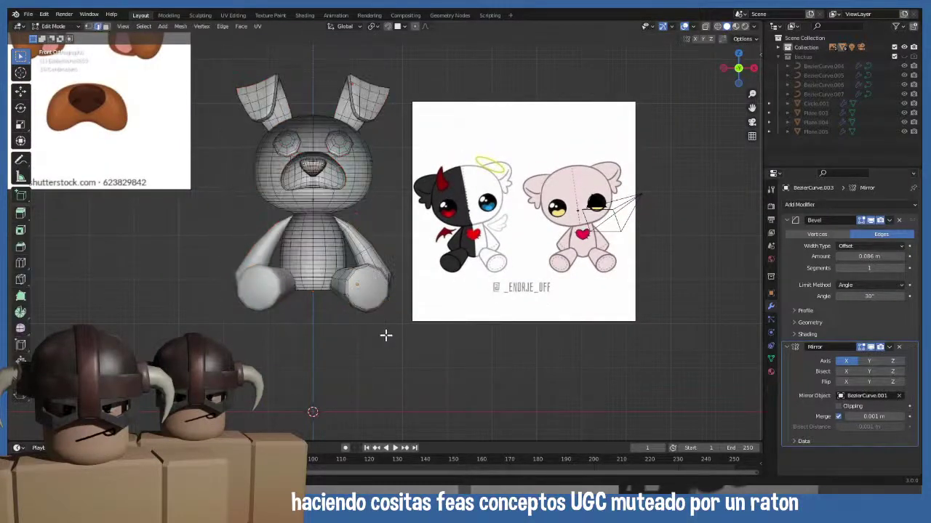
pyautogui.press('a')
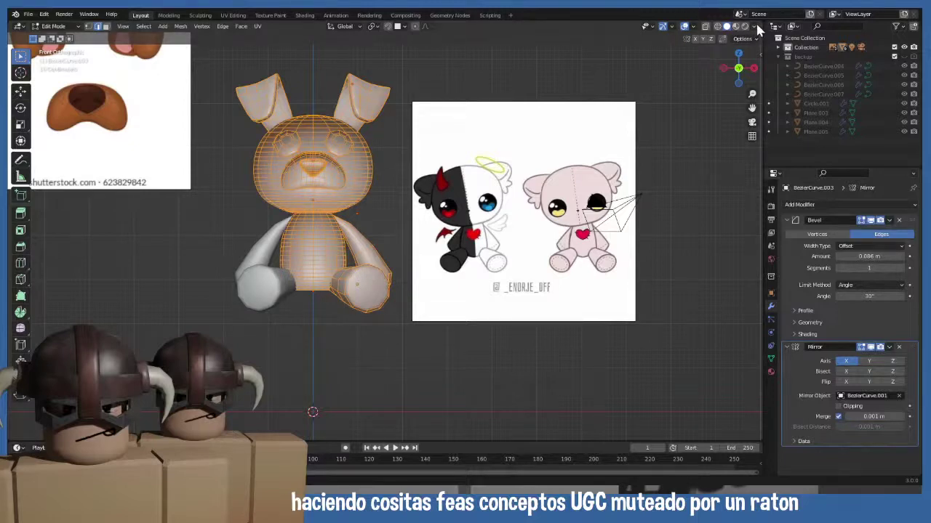
# - Enable the Statistics viewport overlay and return to Object Mode
pyautogui.click(756, 28)
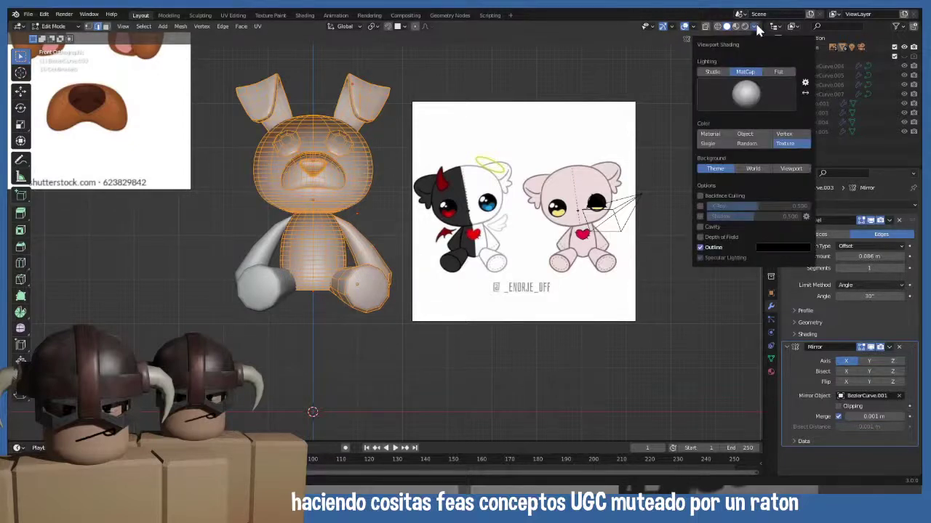
pyautogui.click(693, 27)
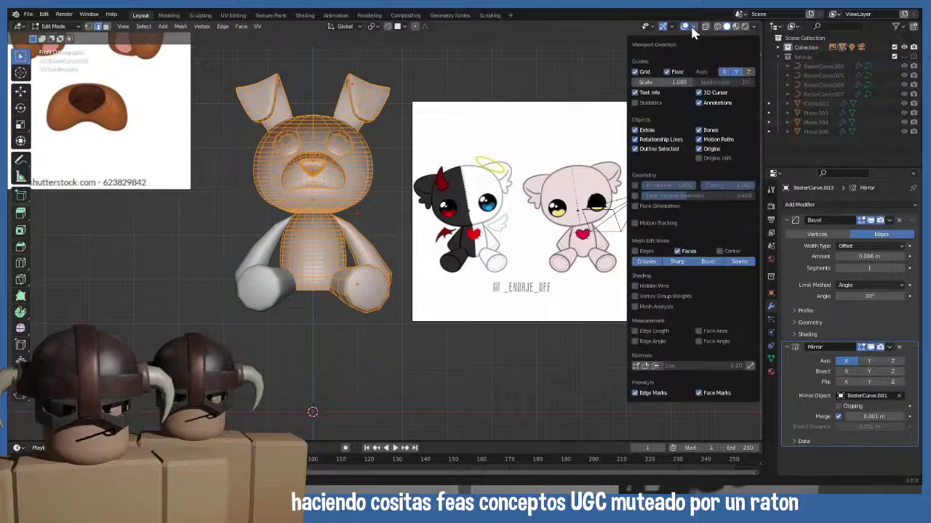
pyautogui.click(635, 103)
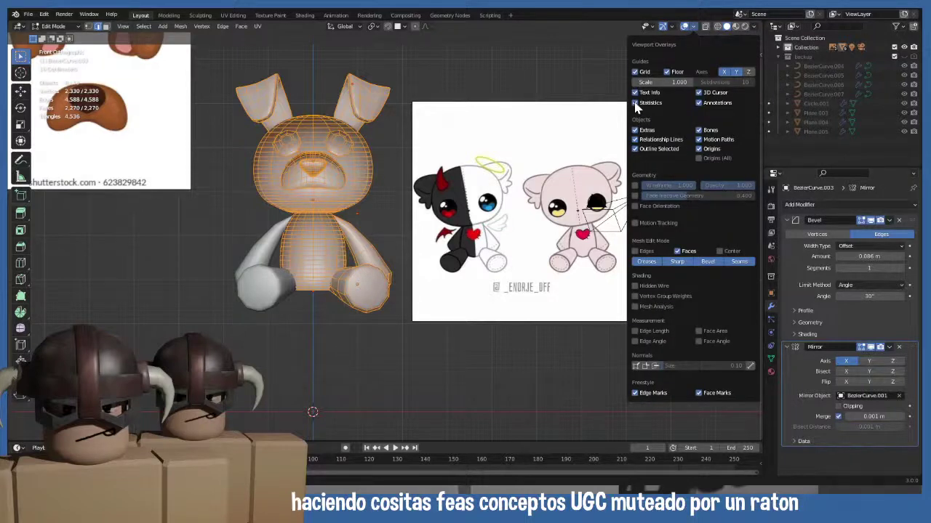
pyautogui.scroll(3, 322, 211)
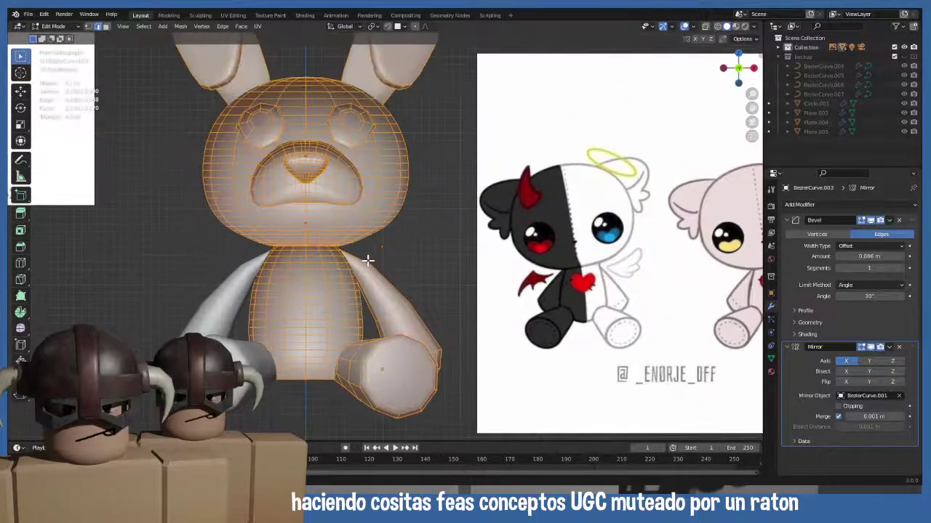
pyautogui.scroll(-2, 368, 260)
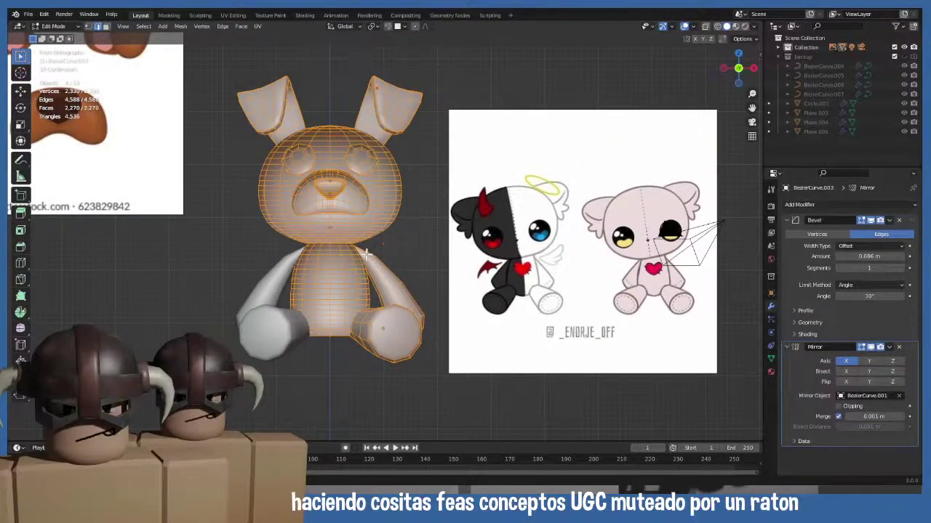
pyautogui.press('Tab')
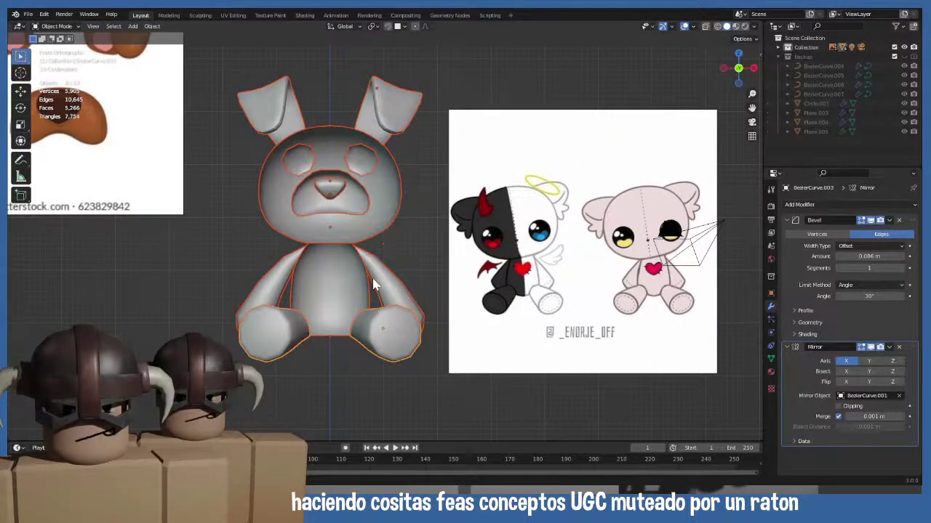
# - Select the head and the body together, with the body as the active object
pyautogui.click(347, 276)
pyautogui.click(371, 225)
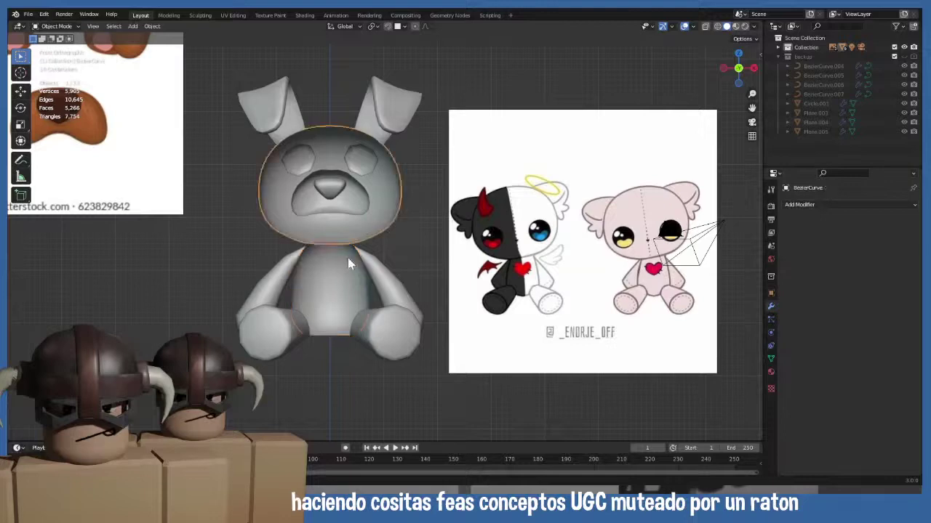
pyautogui.click(343, 276)
pyautogui.click(370, 234)
pyautogui.keyDown('shift'); pyautogui.click(335, 269); pyautogui.keyUp('shift')
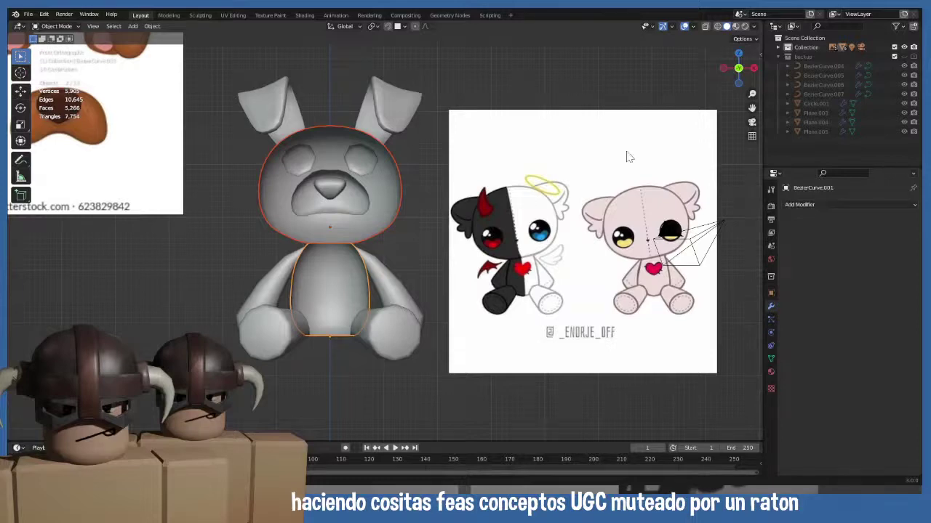
pyautogui.click(903, 47)
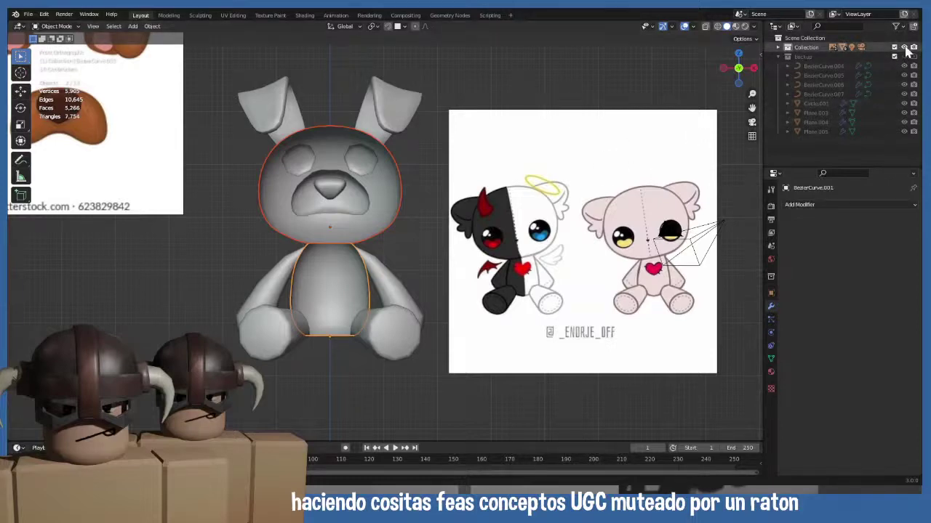
pyautogui.click(905, 56)
pyautogui.hotkey('ctrl', 'z')
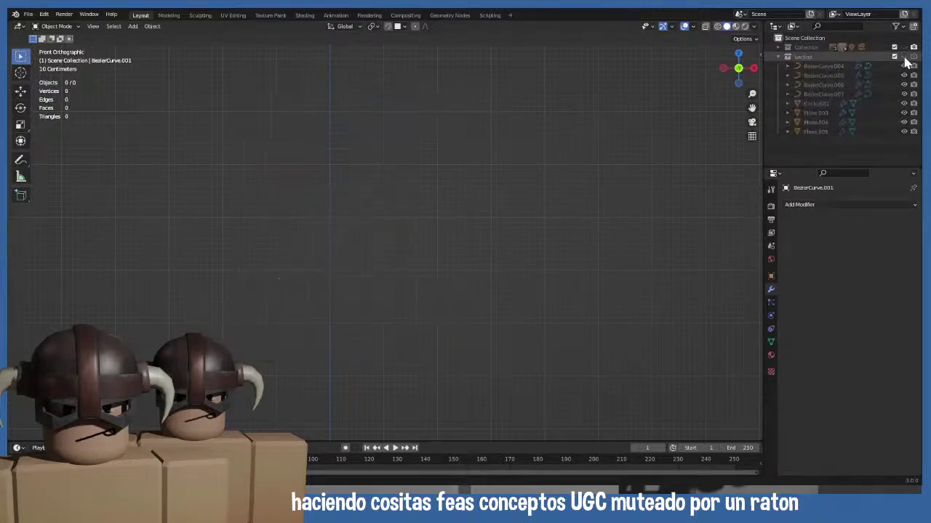
pyautogui.hotkey('ctrl', 'z')
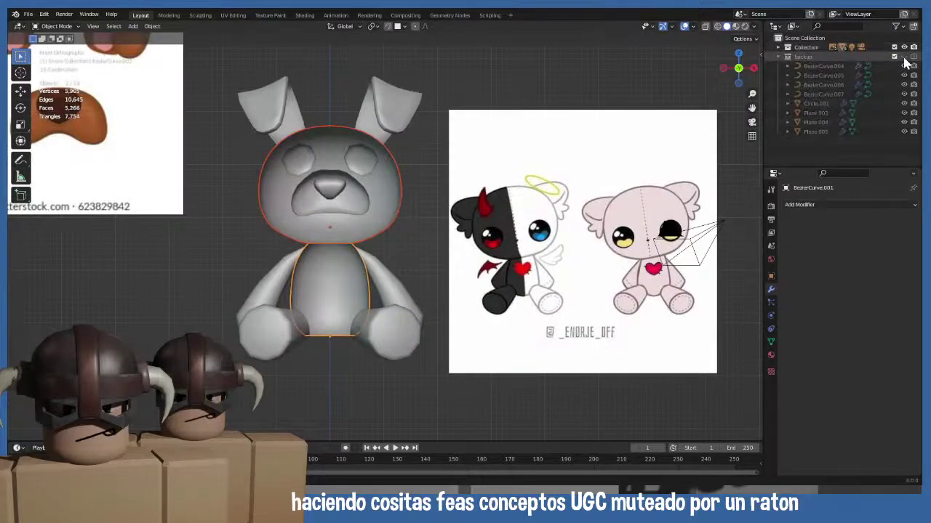
# - Show the backup collection, check its head and body curves by selecting them, and hide the collection again
pyautogui.click(904, 46)
pyautogui.click(905, 57)
pyautogui.click(903, 47)
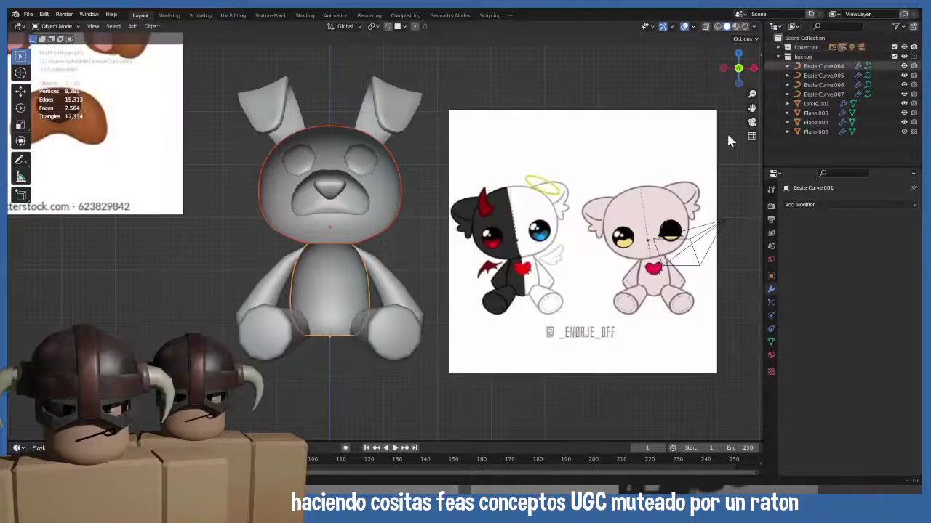
pyautogui.click(384, 219)
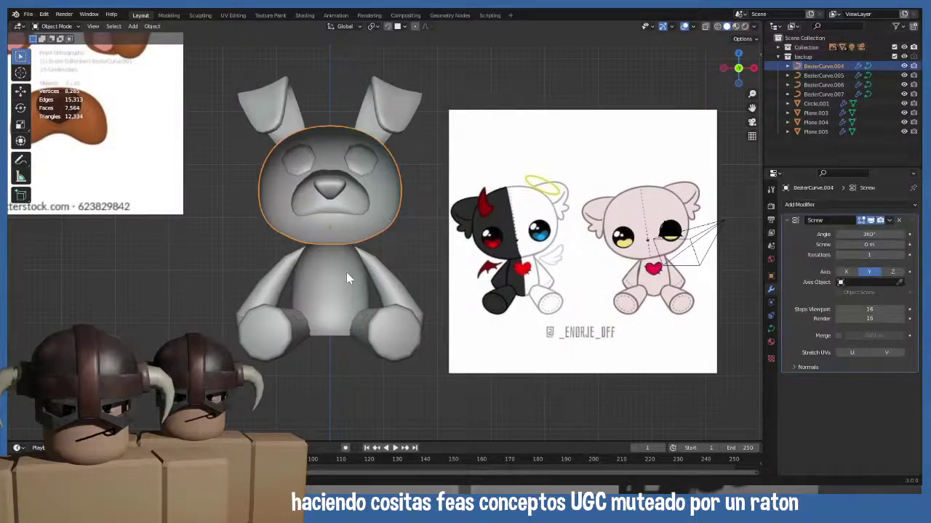
pyautogui.keyDown('shift'); pyautogui.click(347, 275); pyautogui.keyUp('shift')
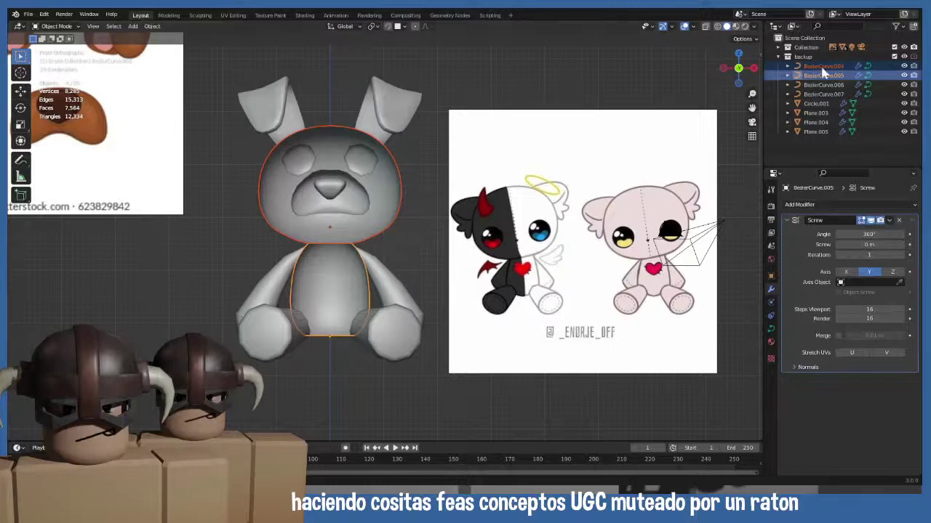
pyautogui.click(904, 57)
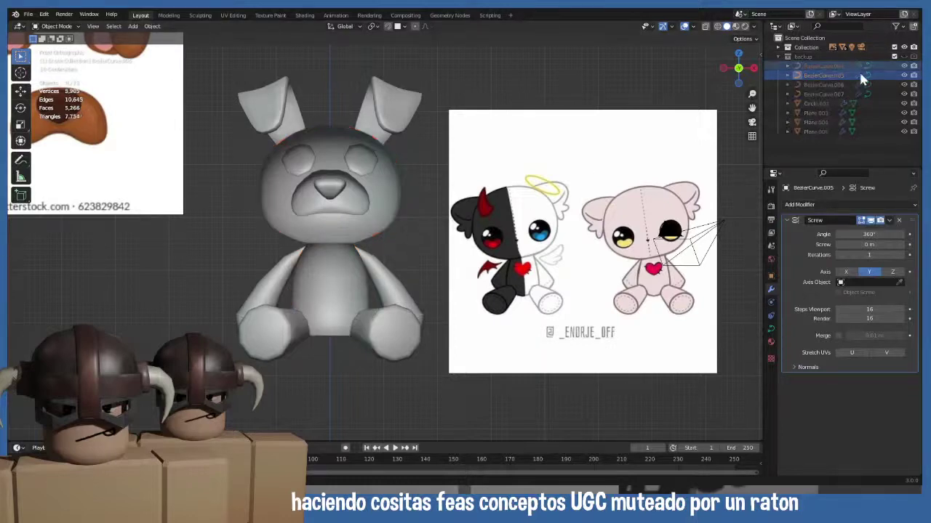
# - Delete the converted mesh head and body from the main collection
pyautogui.click(320, 246)
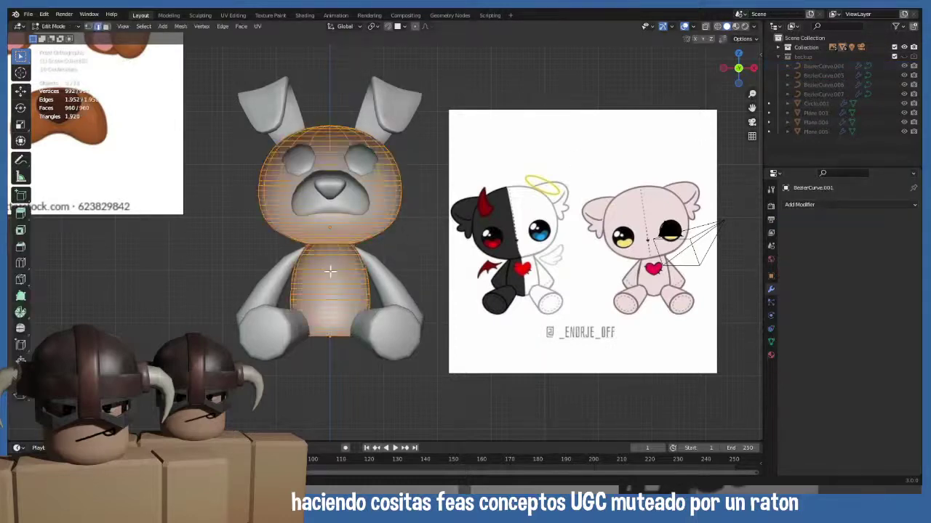
pyautogui.keyDown('shift'); pyautogui.click(330, 271); pyautogui.keyUp('shift')
pyautogui.press('x')
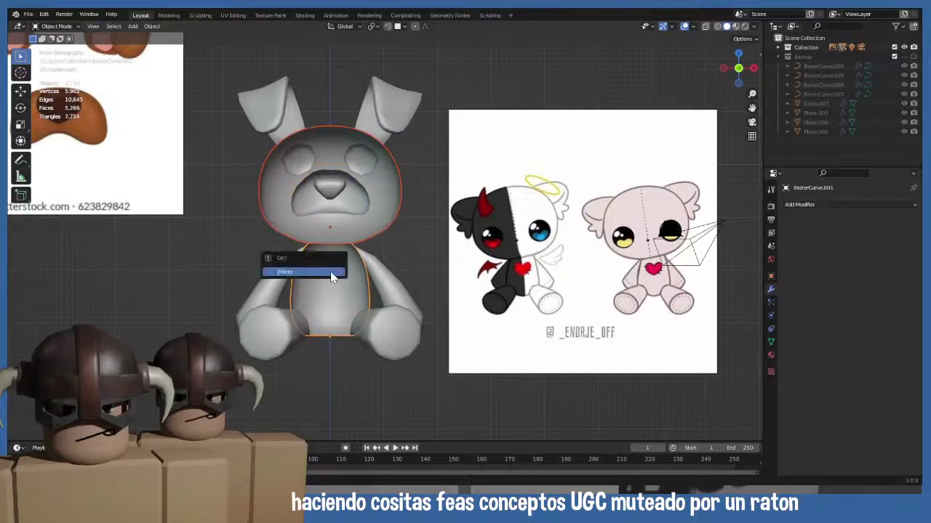
pyautogui.click(332, 277)
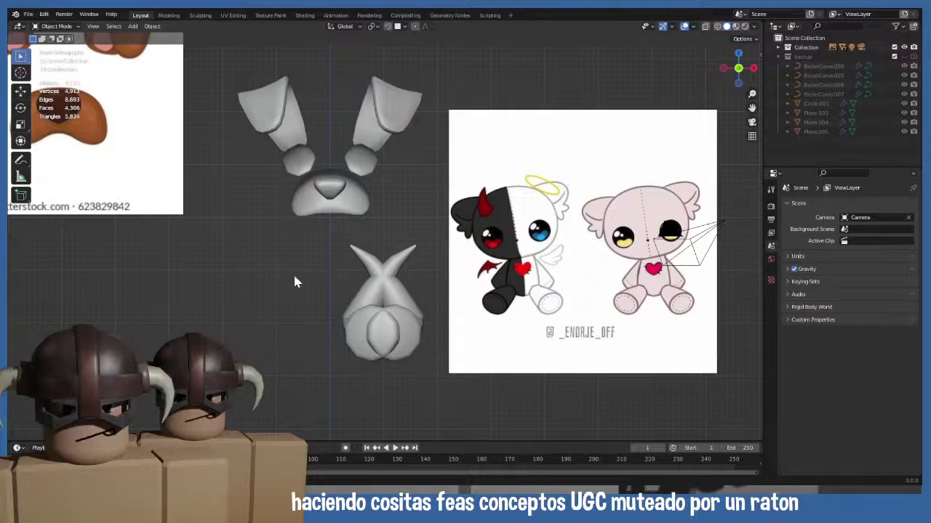
# - Show the backup collection and duplicate its head and body curves in place
pyautogui.click(798, 58)
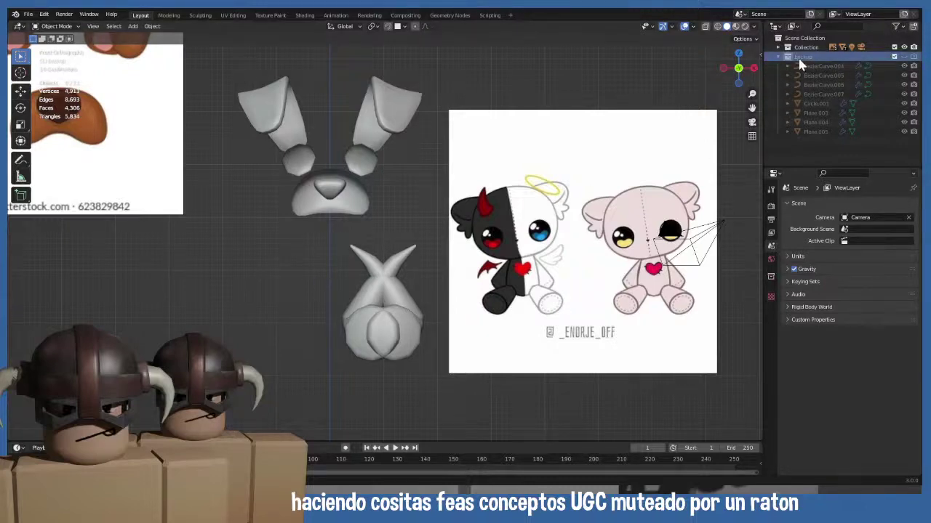
pyautogui.click(895, 57)
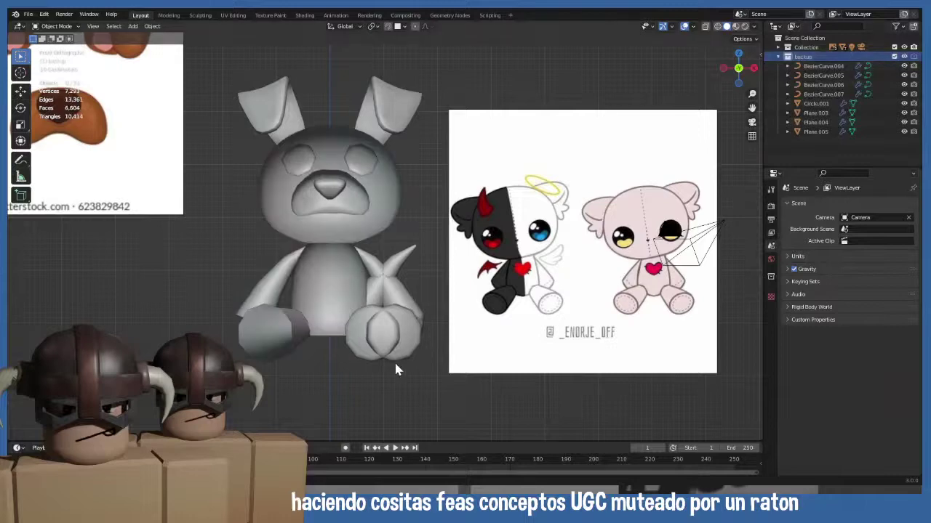
pyautogui.click(330, 278)
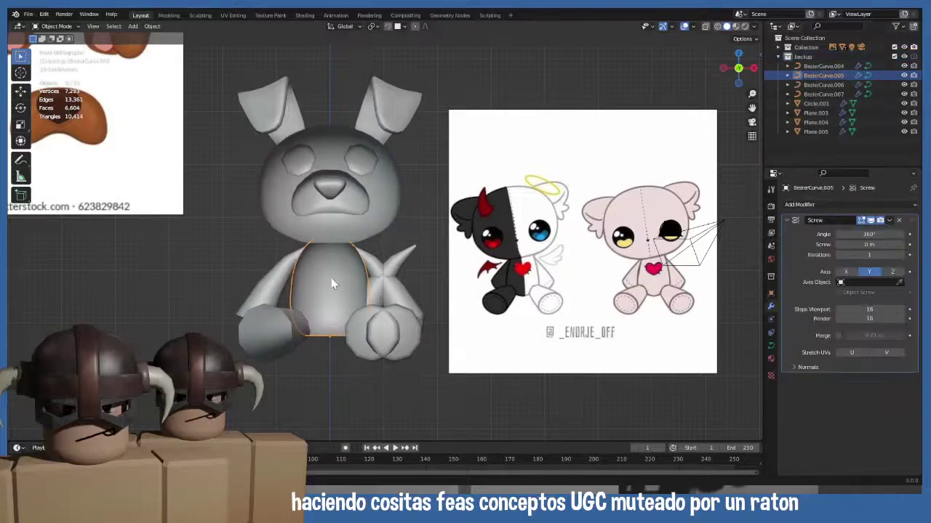
pyautogui.keyDown('shift'); pyautogui.click(339, 228); pyautogui.keyUp('shift')
pyautogui.hotkey('shift', 'd')
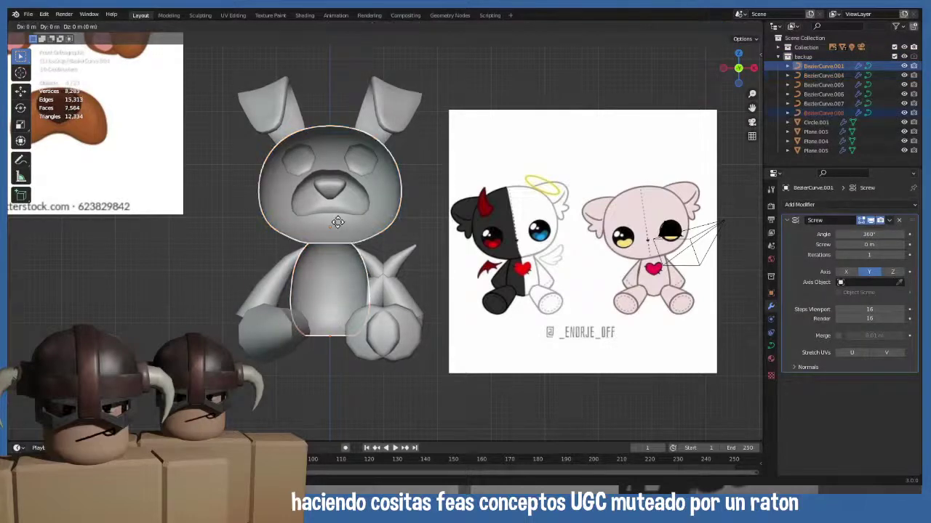
pyautogui.rightClick(339, 229)
# - Move the duplicated head and body curves into the main Collection and hide the backup collection
pyautogui.press('m')
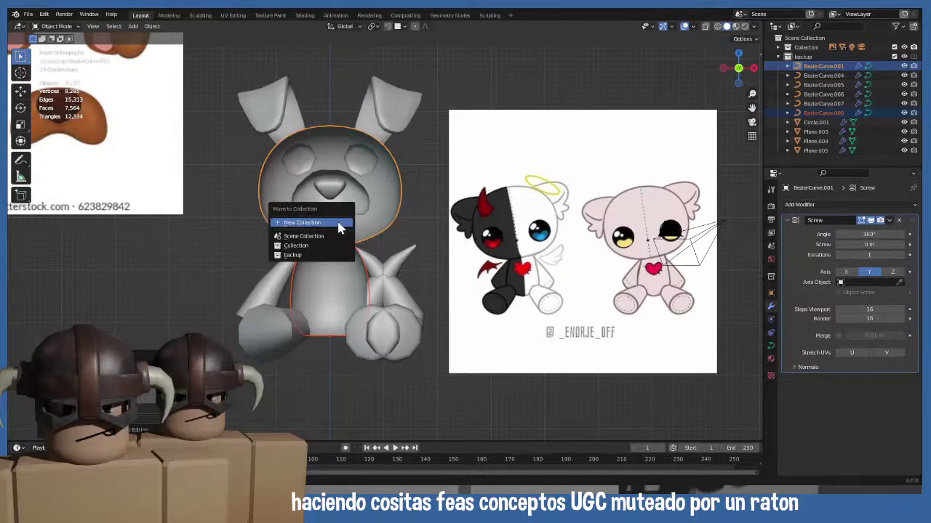
pyautogui.click(312, 246)
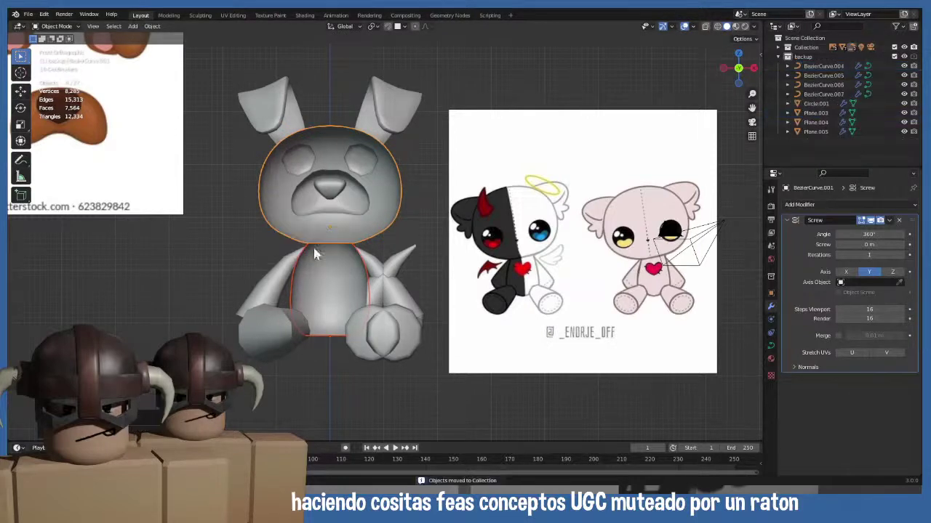
pyautogui.click(894, 56)
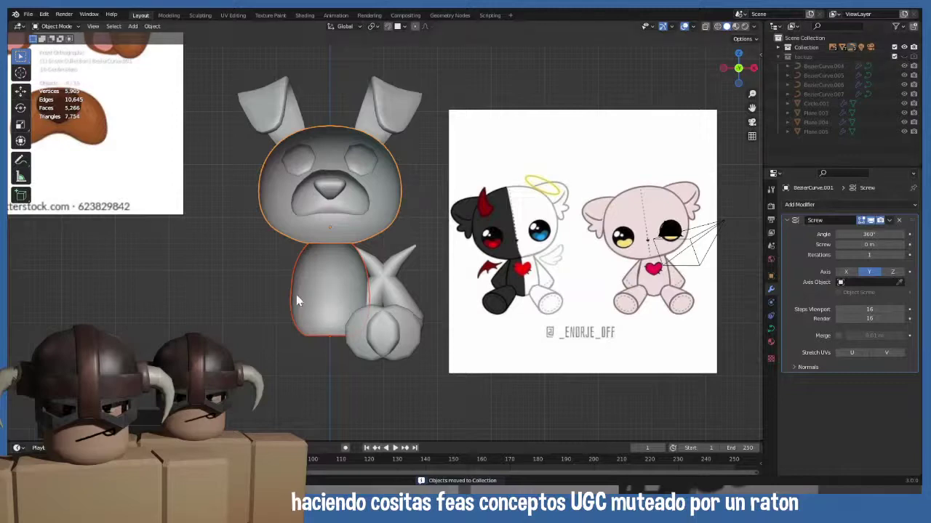
# - Set the new head as the mirror object of the arm's Mirror modifier
pyautogui.click(199, 321)
pyautogui.click(410, 262)
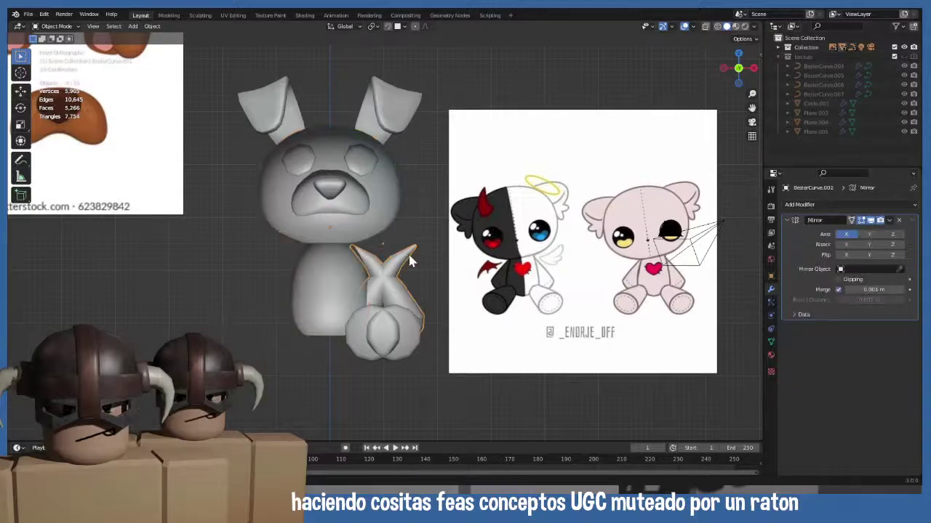
pyautogui.click(900, 269)
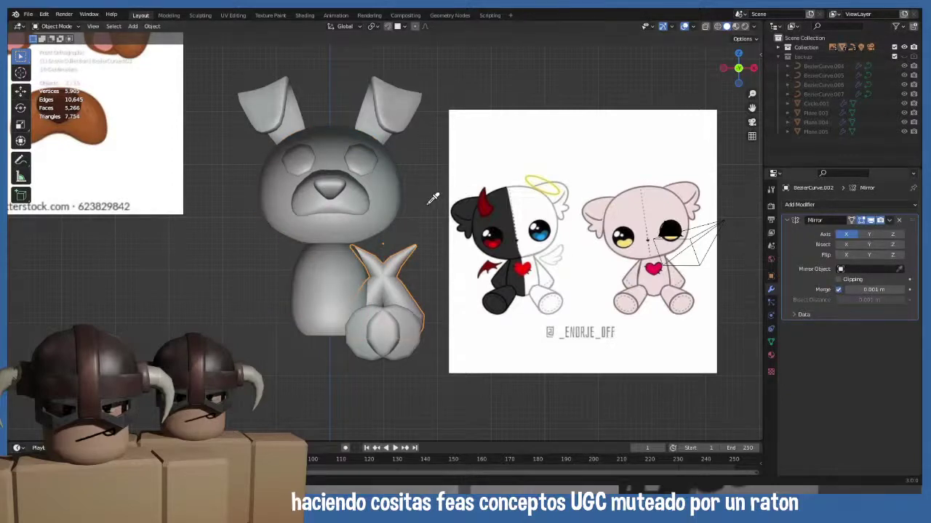
pyautogui.click(356, 218)
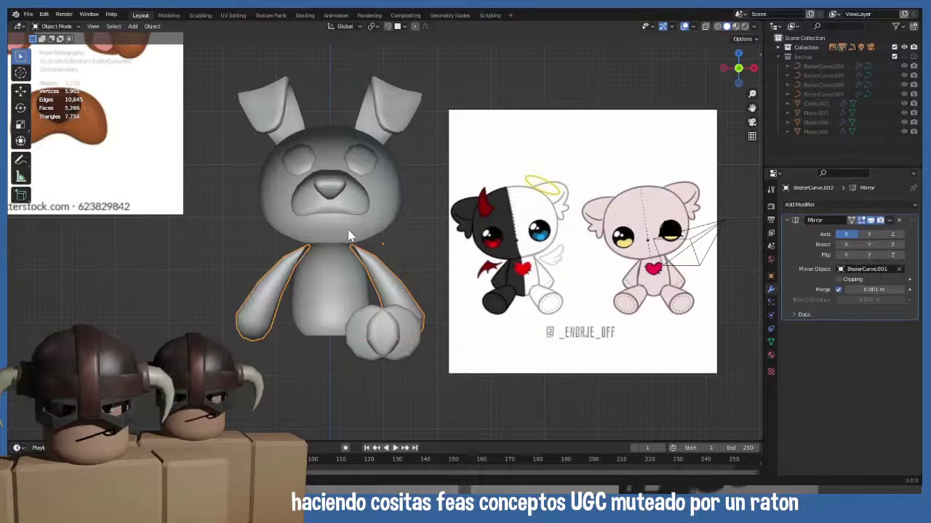
# - Set the new body as the mirror object of the leg's Mirror modifier
pyautogui.click(387, 322)
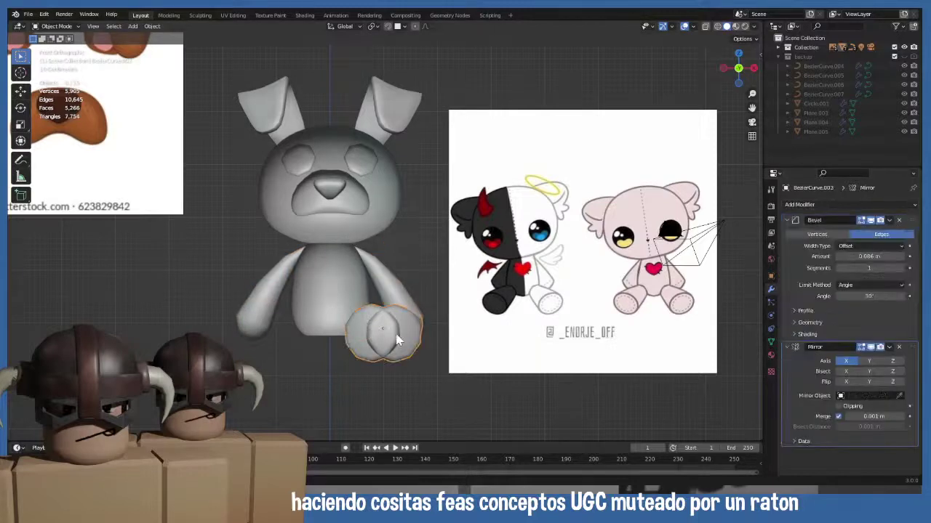
pyautogui.click(900, 398)
pyautogui.click(309, 263)
# - Open the Resolution Preview value of the head curve's shape settings for editing
pyautogui.click(285, 227)
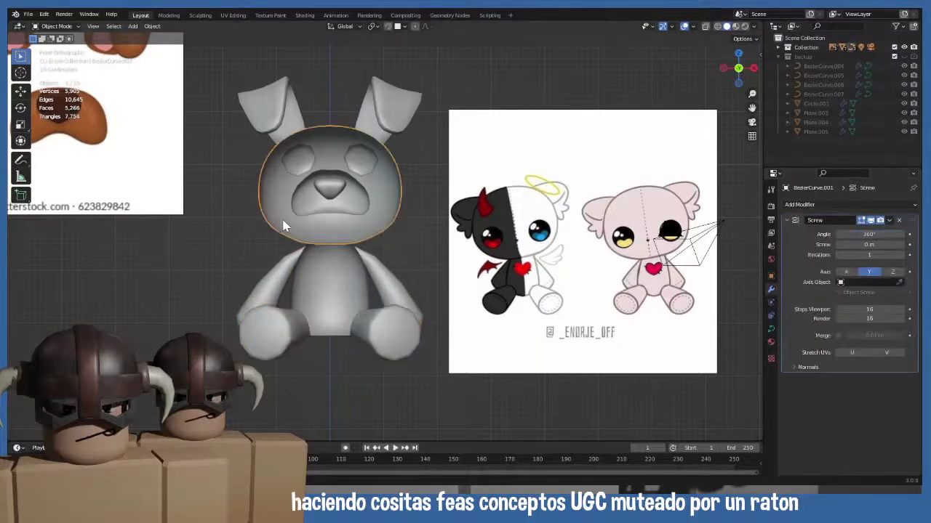
pyautogui.click(771, 332)
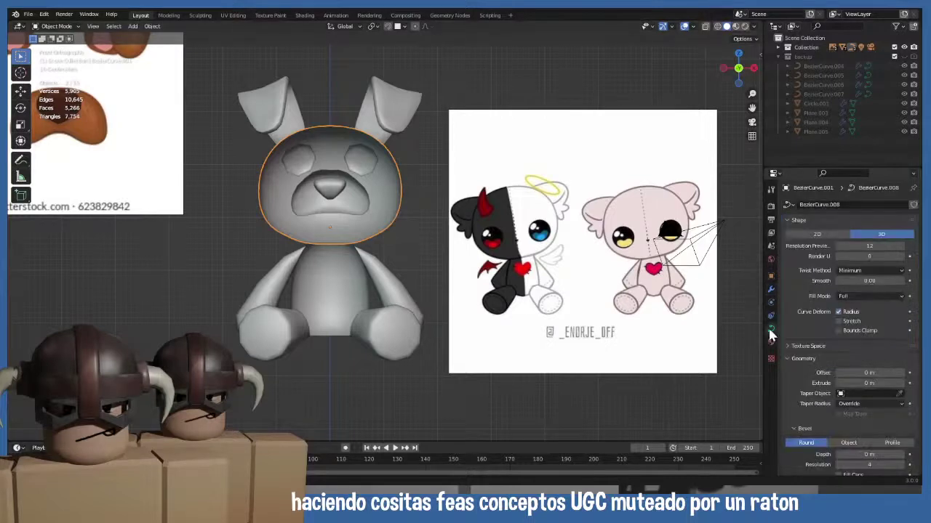
pyautogui.scroll(-3, 800, 355)
pyautogui.scroll(3, 800, 355)
pyautogui.click(865, 246)
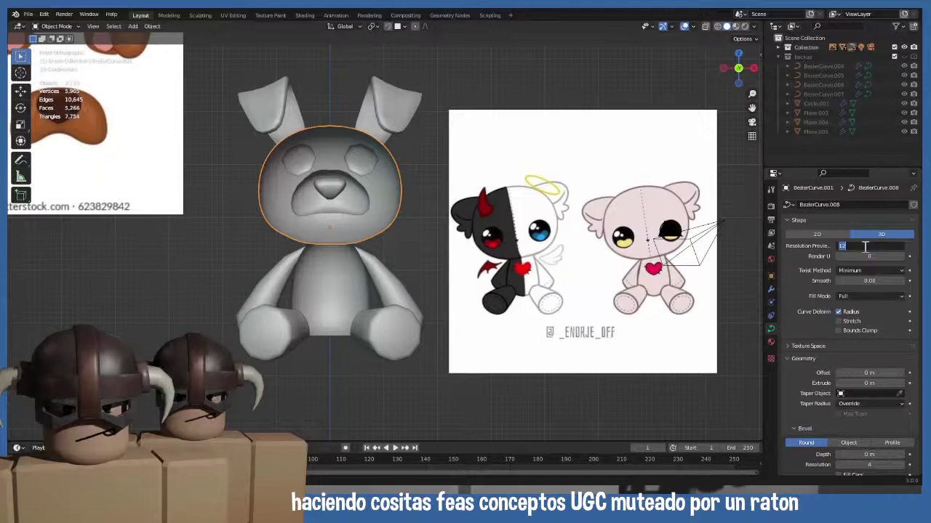
# - Set the head curve's preview resolution to 3
pyautogui.write('6')
pyautogui.press('Return')
pyautogui.moveTo(863, 247); pyautogui.dragTo(844, 246)
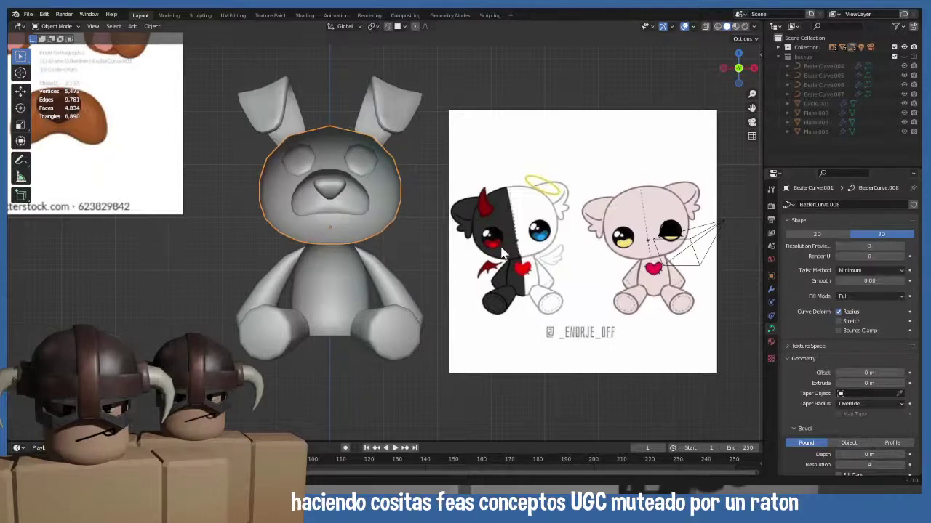
pyautogui.moveTo(451, 254); pyautogui.dragTo(377, 225, button='middle')
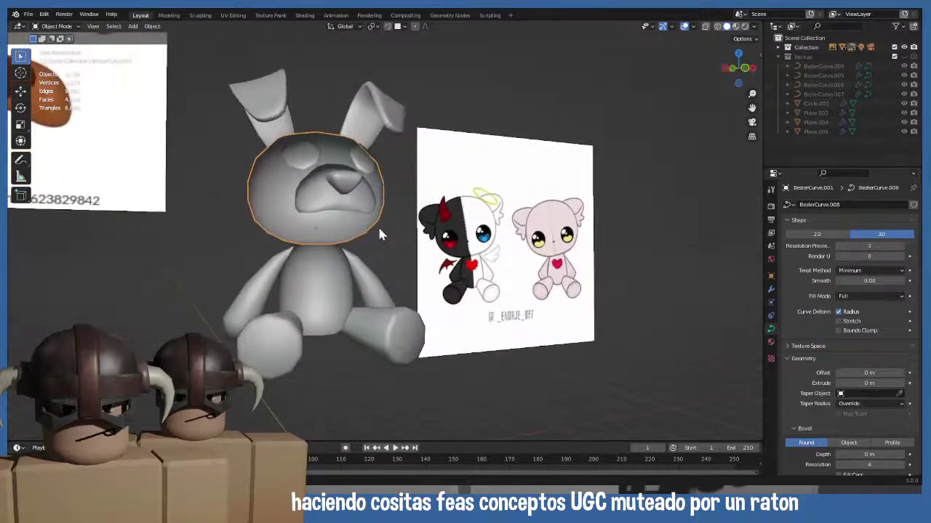
pyautogui.press('KP_1')
# - Set the body curve's preview resolution to 3
pyautogui.click(356, 302)
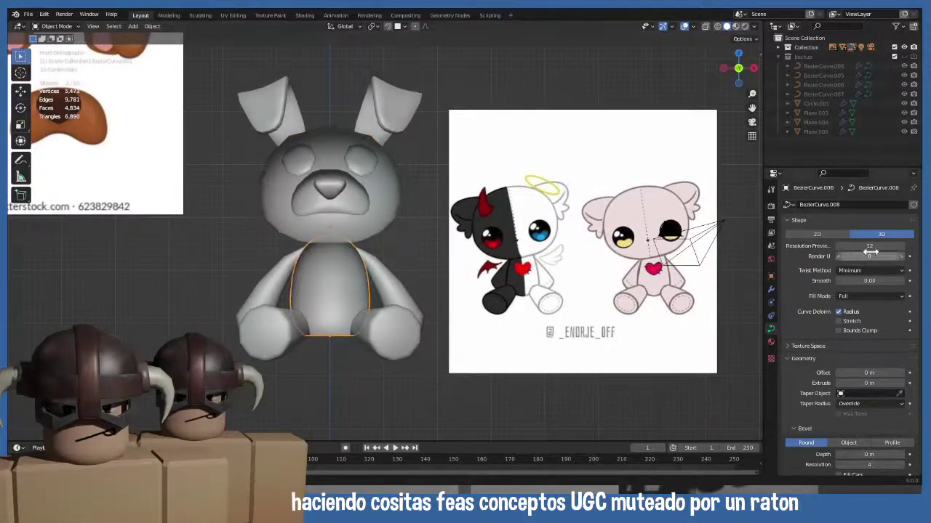
pyautogui.moveTo(870, 246); pyautogui.dragTo(875, 248)
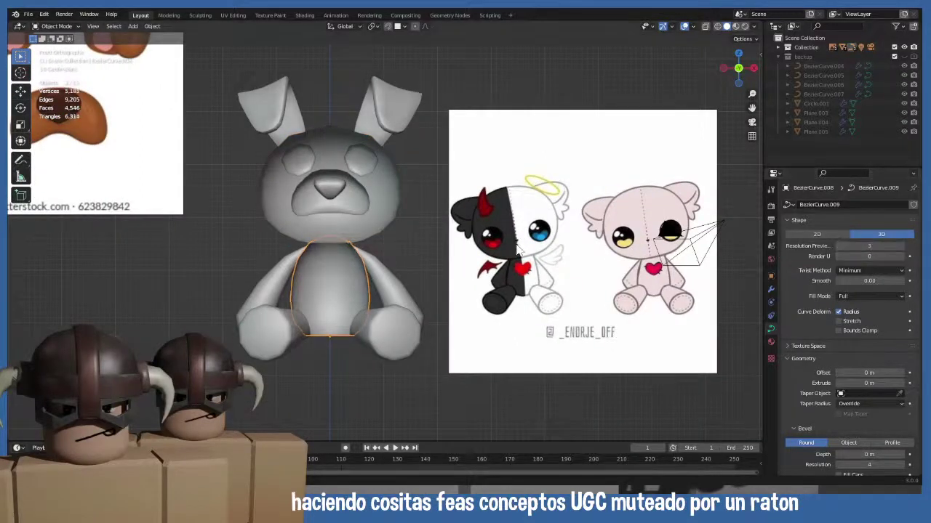
pyautogui.click(163, 327)
pyautogui.click(291, 343)
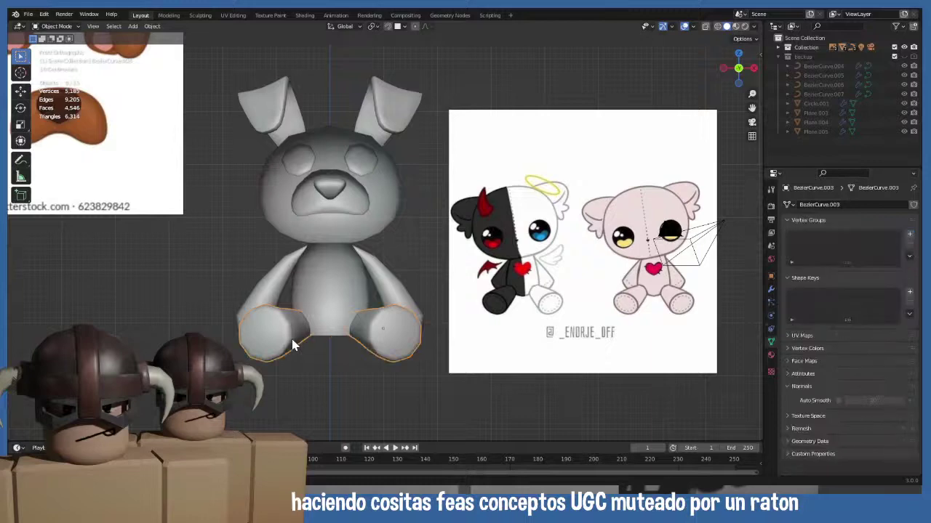
# - Convert the head and body curves to meshes
pyautogui.click(319, 289)
pyautogui.click(335, 234)
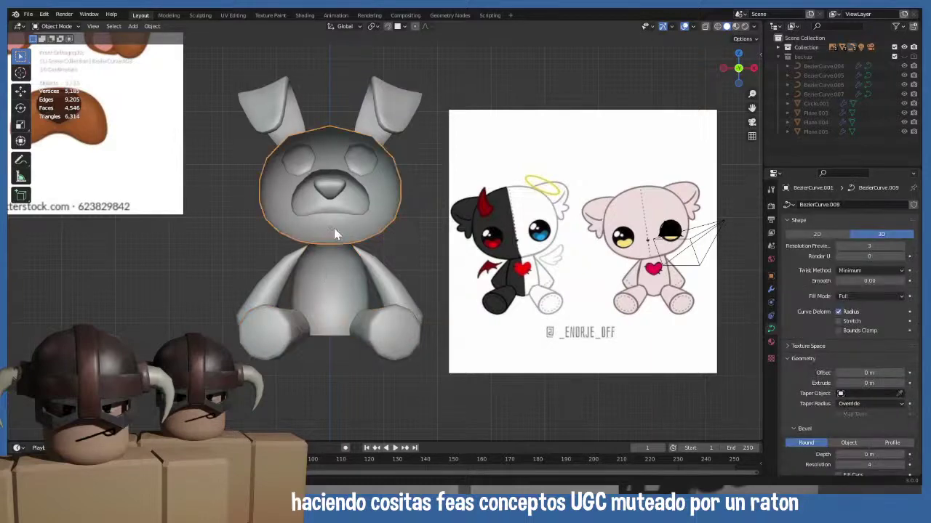
pyautogui.keyDown('shift'); pyautogui.click(347, 277); pyautogui.keyUp('shift')
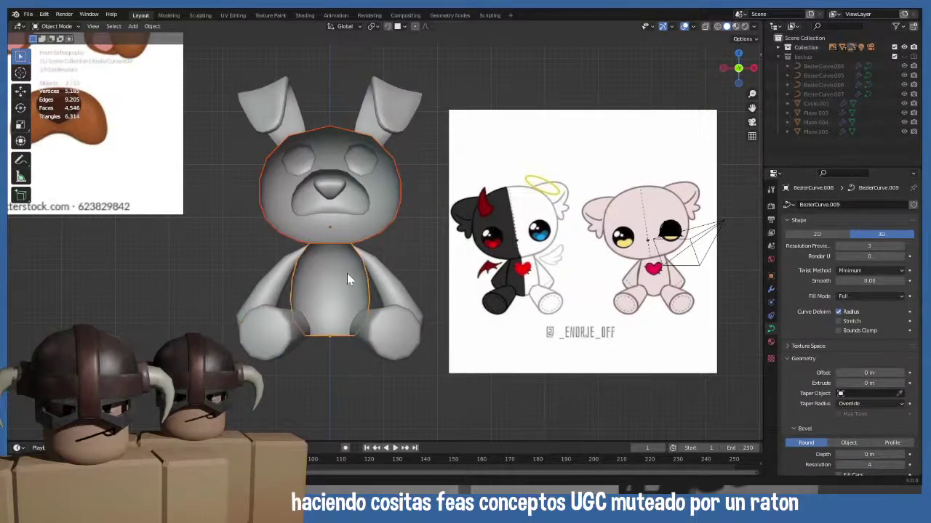
pyautogui.press('q')
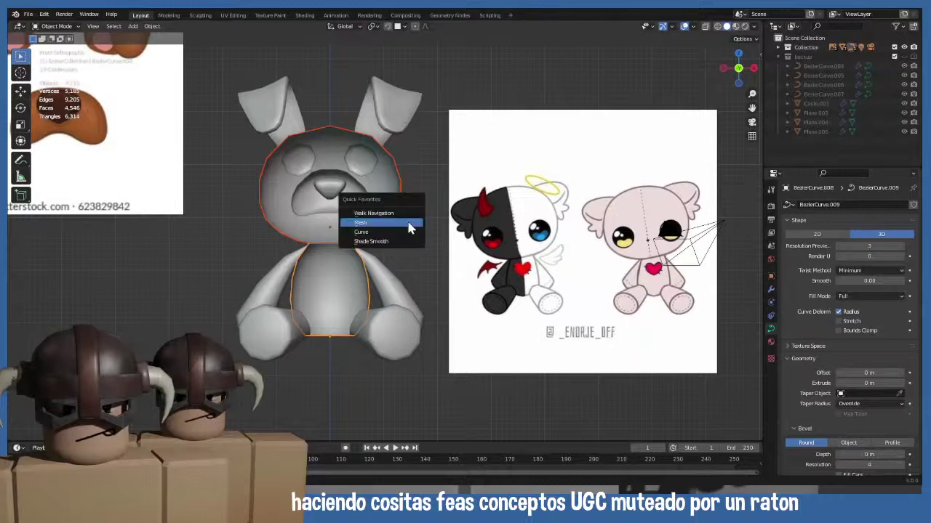
pyautogui.click(390, 223)
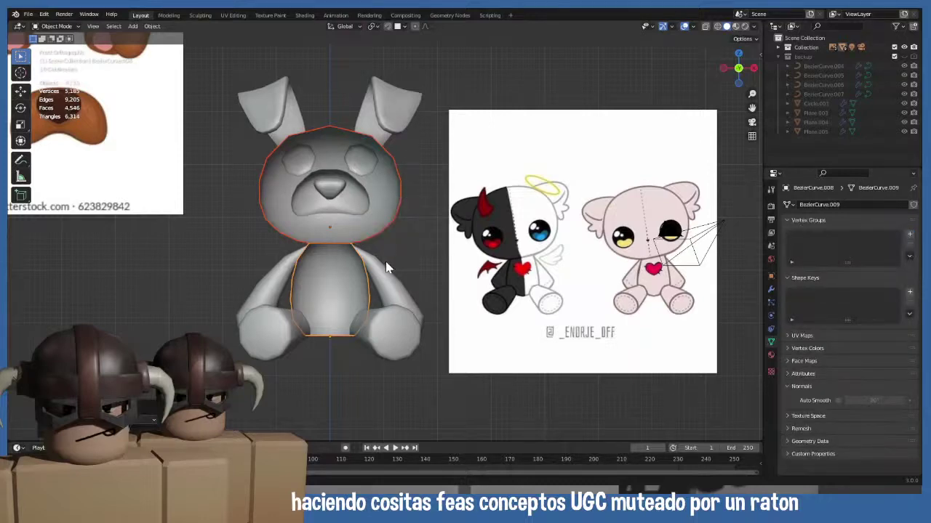
pyautogui.moveTo(226, 51); pyautogui.dragTo(412, 347)
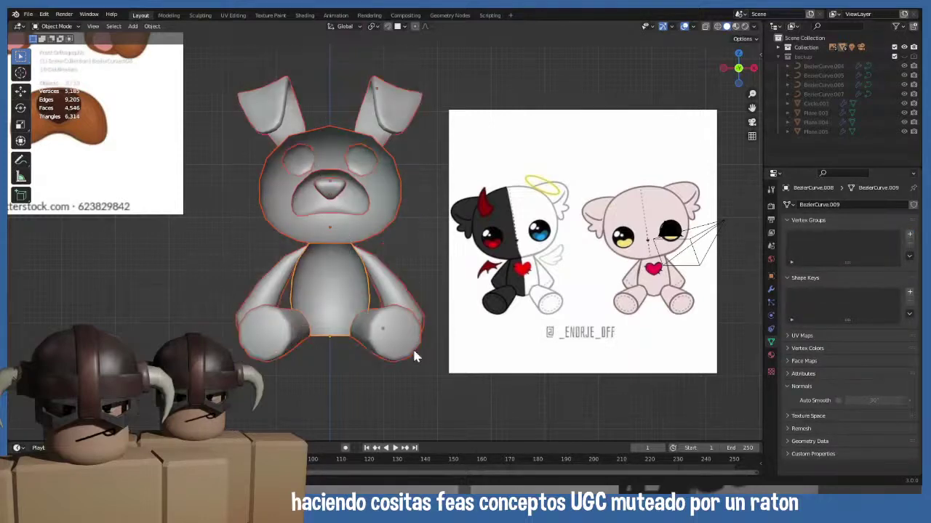
pyautogui.press('Tab')
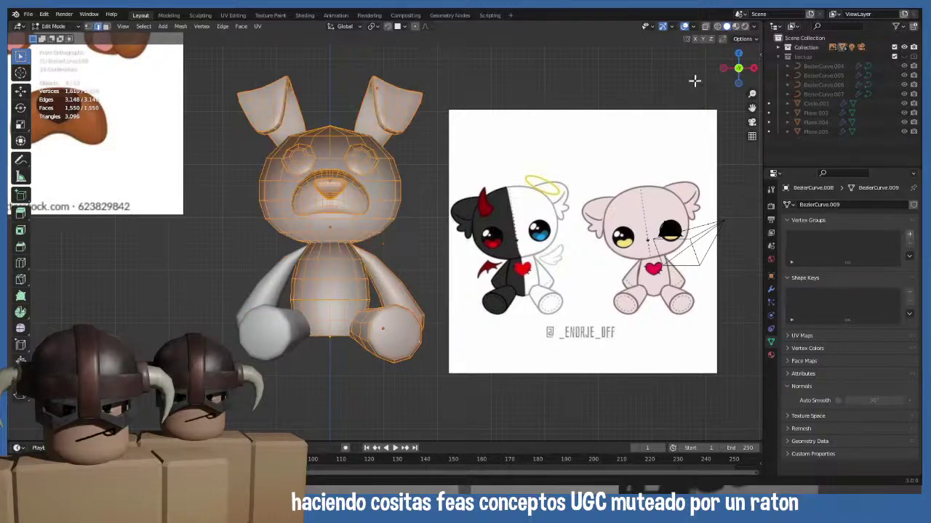
pyautogui.click(694, 28)
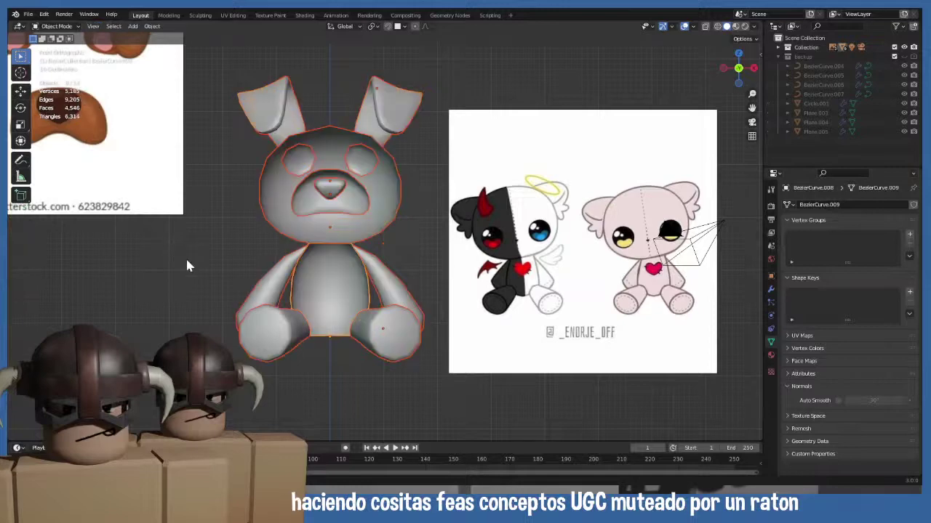
pyautogui.press('Tab')
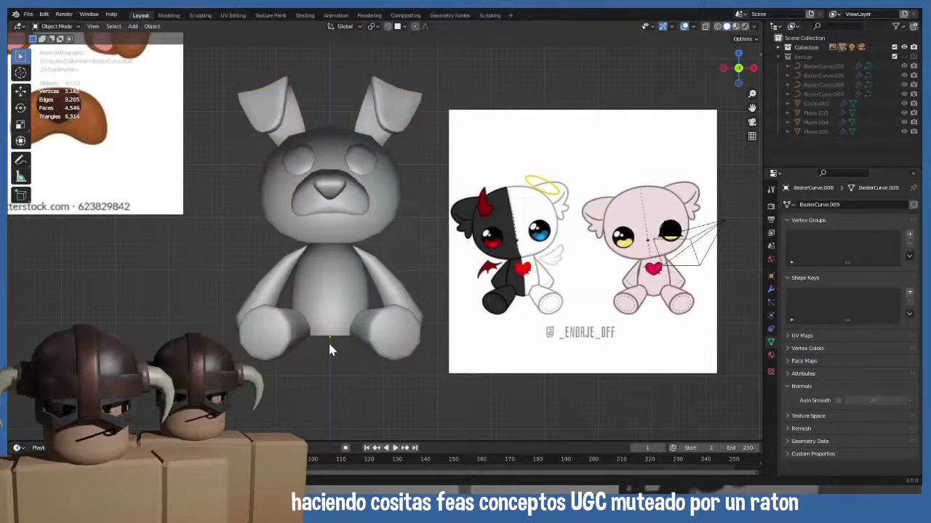
# - Extrude the open edge loop at the base of the body slightly downward along the Z axis
pyautogui.click(333, 303)
pyautogui.press('Tab')
pyautogui.moveTo(333, 303); pyautogui.dragTo(334, 339, button='middle')
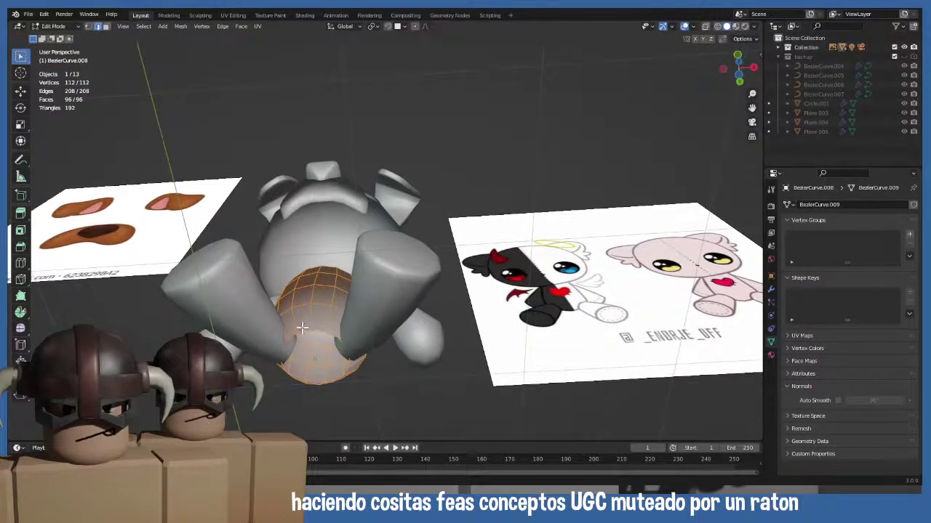
pyautogui.click(301, 327)
pyautogui.keyDown('alt'); pyautogui.click(302, 327); pyautogui.keyUp('alt')
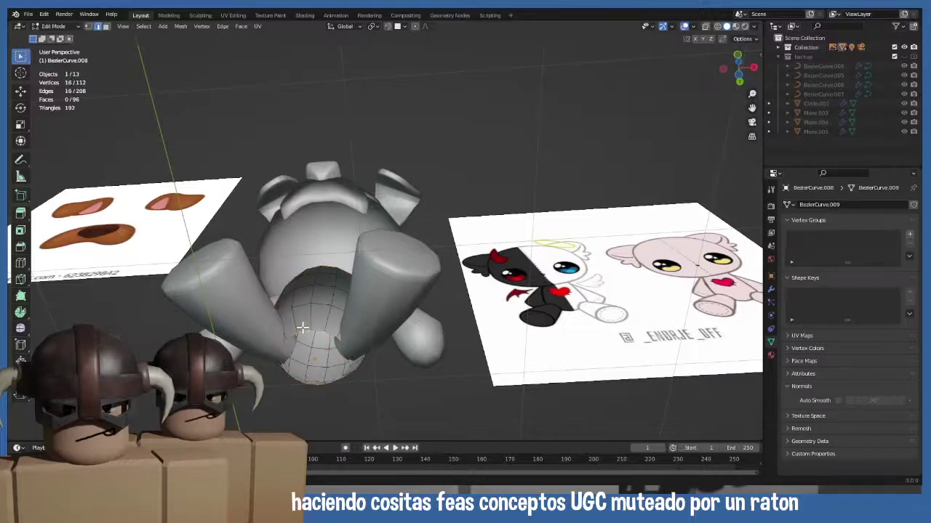
pyautogui.press('KP_1')
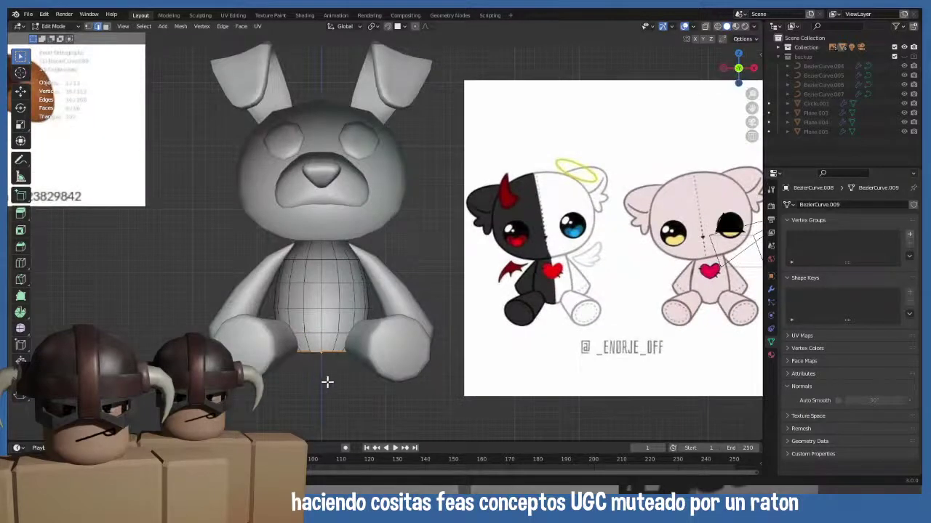
pyautogui.press('g')
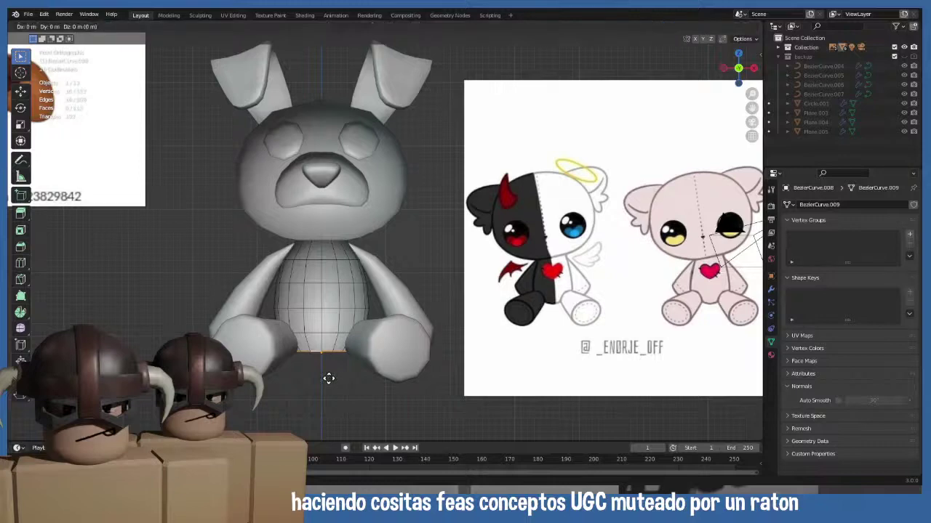
pyautogui.press('z')
pyautogui.click(329, 385)
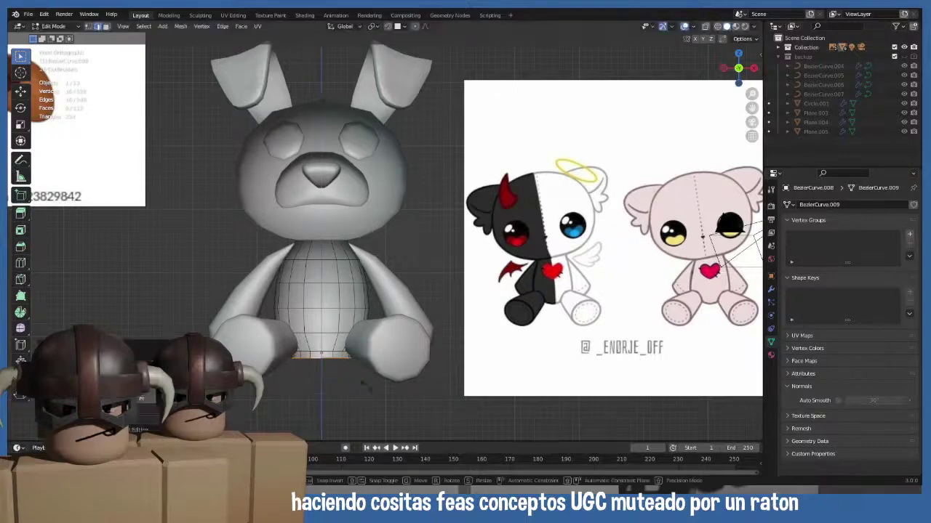
# - Shape the body's base by scaling and edge-sliding its lowest loops, and fill the opening with a face
pyautogui.press('s')
pyautogui.click(348, 375)
pyautogui.press('g')
pyautogui.press('g')
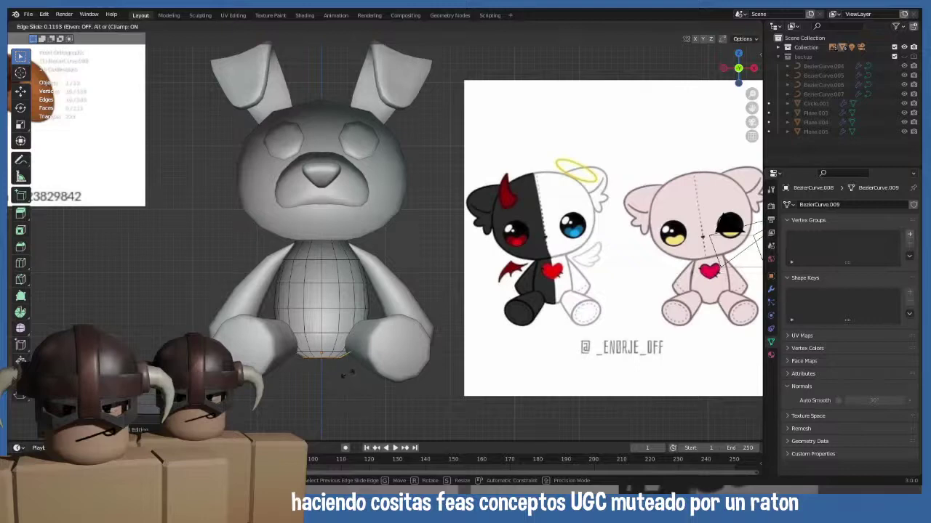
pyautogui.click(349, 365)
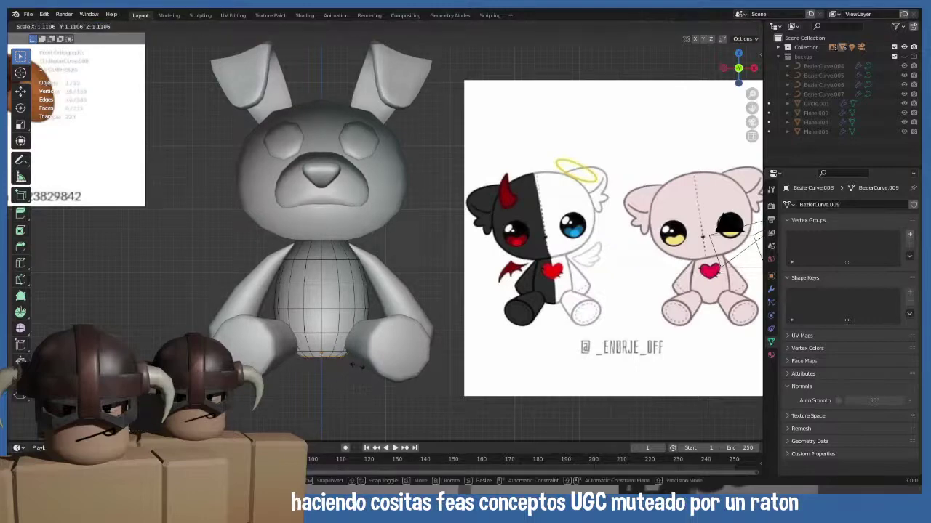
pyautogui.scroll(3, 353, 373)
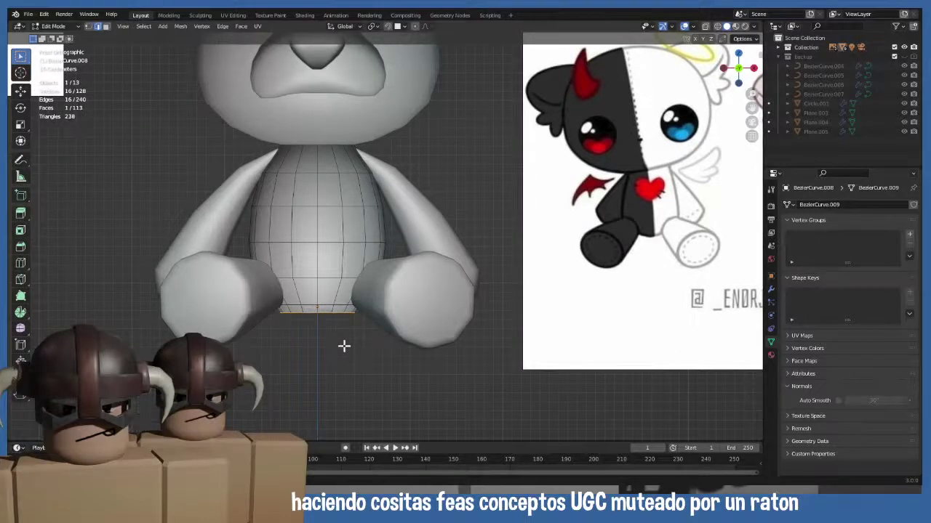
pyautogui.moveTo(345, 346)
pyautogui.mouseDown(button='middle')
pyautogui.moveTo(345, 313)
pyautogui.moveTo(345, 353)
pyautogui.mouseUp(button='middle')
# - Bevel the rim of the body's bottom face with one segment, about 0.0457 m wide, and return to Object Mode
pyautogui.click(326, 336)
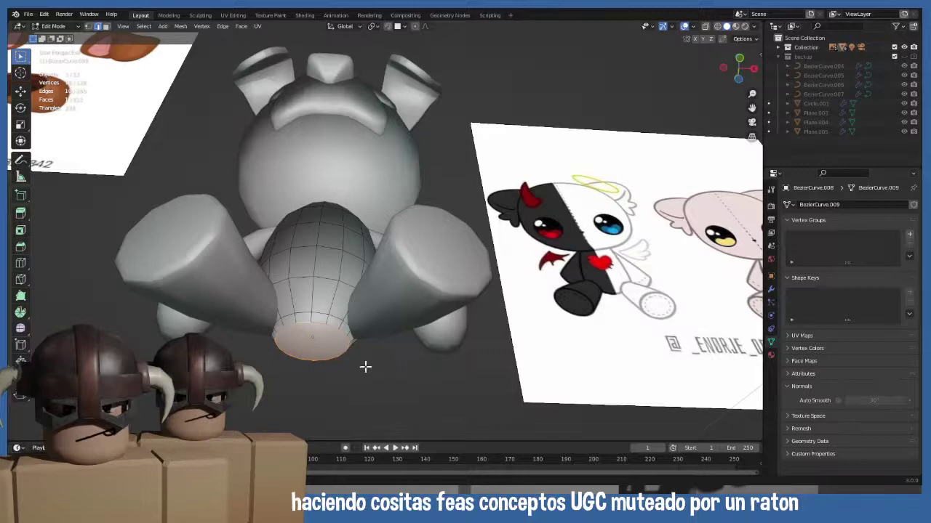
pyautogui.hotkey('ctrl', 'b')
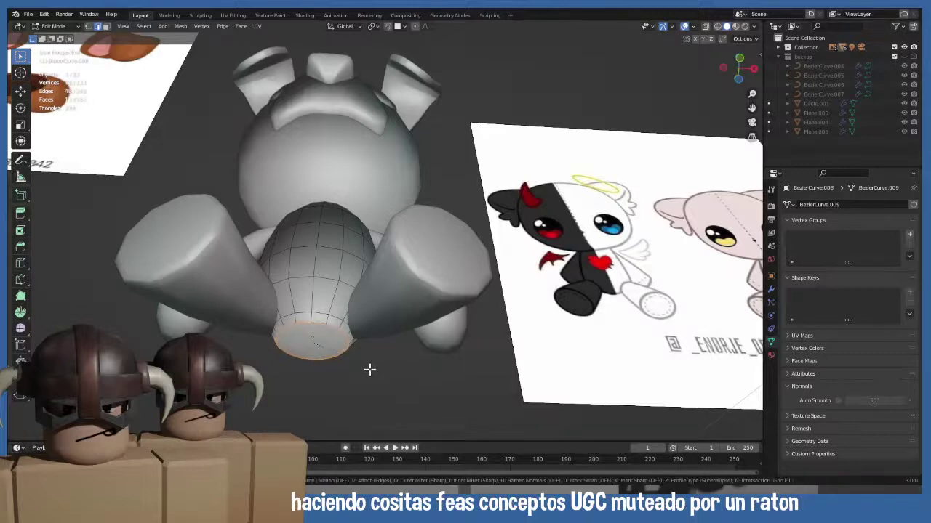
pyautogui.click(370, 370)
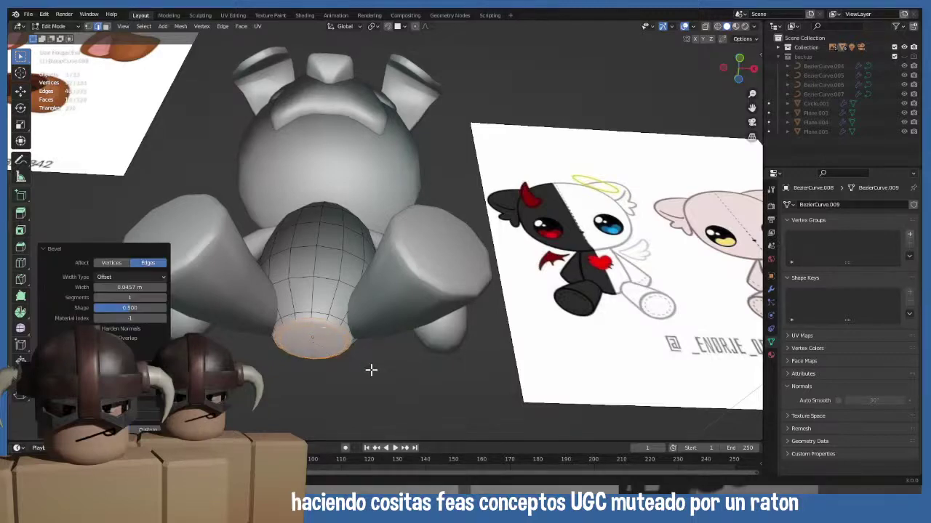
pyautogui.moveTo(370, 370); pyautogui.dragTo(321, 370, button='middle')
pyautogui.press('KP_1')
pyautogui.press('Tab')
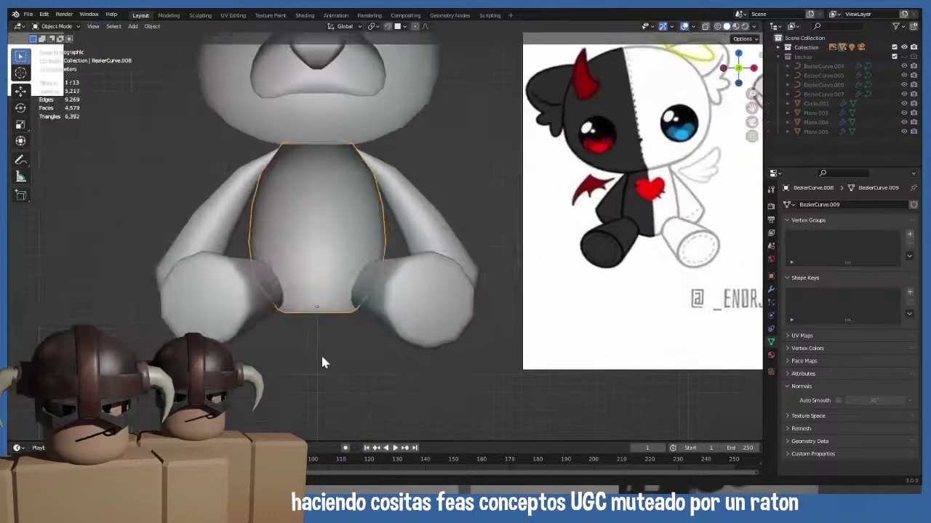
# - Check the character's proportions and the body's shape against the reference images
pyautogui.scroll(-5, 350, 313)
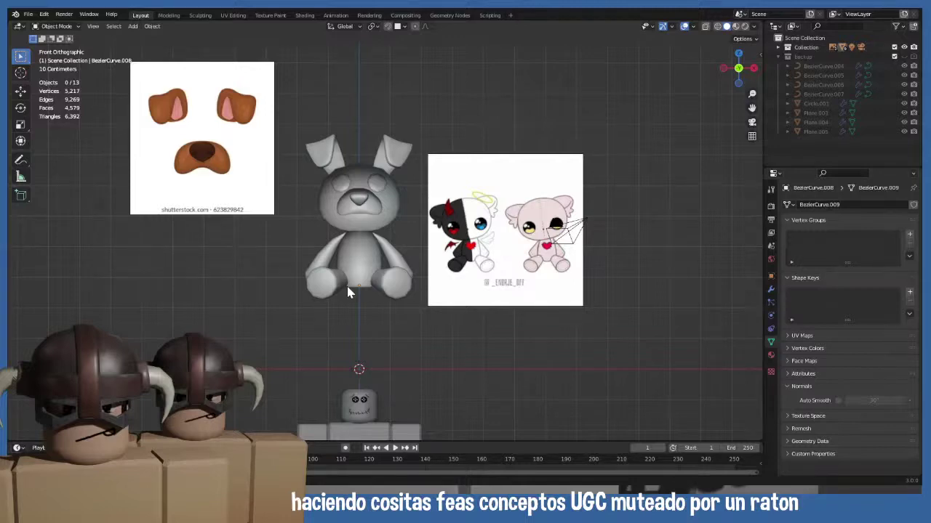
pyautogui.scroll(5, 419, 243)
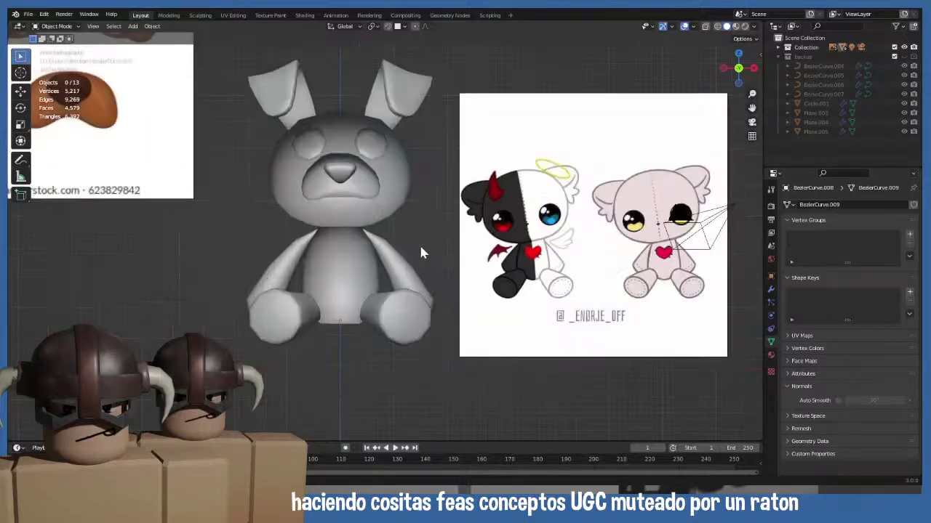
pyautogui.scroll(-3, 398, 274)
pyautogui.click(349, 291)
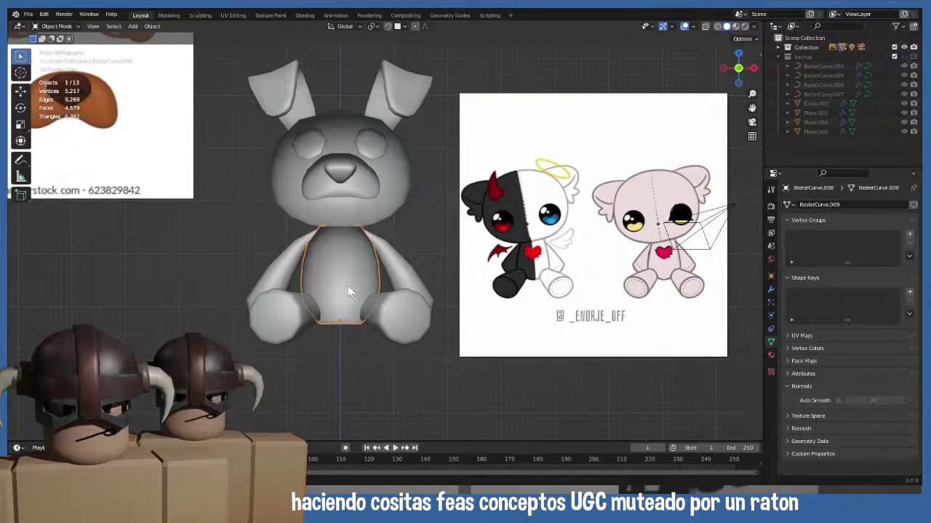
pyautogui.moveTo(360, 291); pyautogui.dragTo(415, 307, button='middle')
pyautogui.press('KP_1')
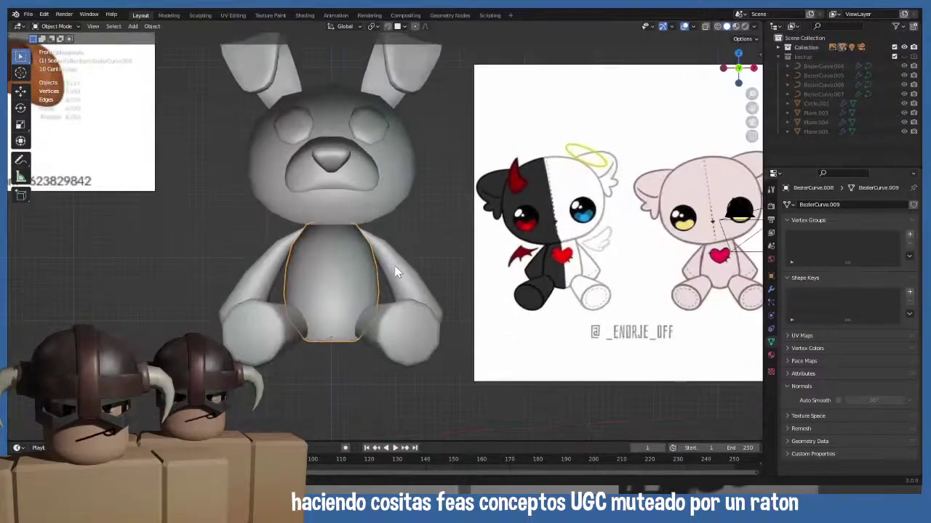
pyautogui.keyDown('shift'); pyautogui.moveTo(353, 203); pyautogui.dragTo(342, 284, button='middle'); pyautogui.keyUp('shift')
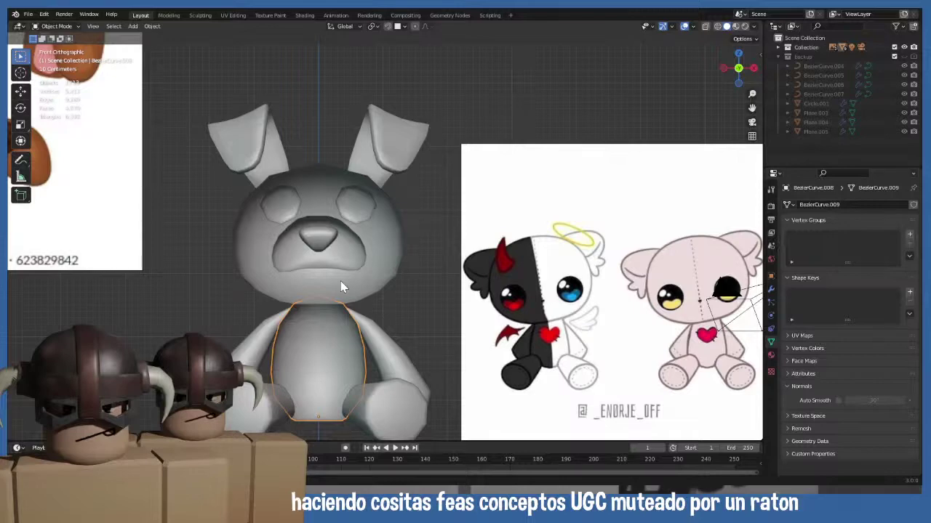
# - Add a cube mesh and place it beside the character's head, overlapping the teddy reference image
pyautogui.hotkey('alt', 'a')
pyautogui.keyDown('shift'); pyautogui.moveTo(347, 315); pyautogui.dragTo(320, 289, button='middle'); pyautogui.keyUp('shift')
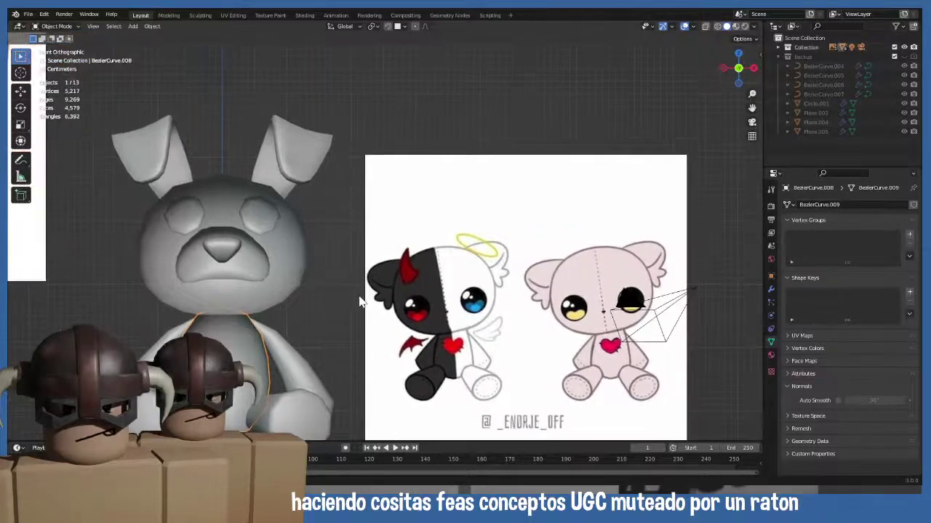
pyautogui.hotkey('shift', 'a')
pyautogui.moveTo(322, 294)
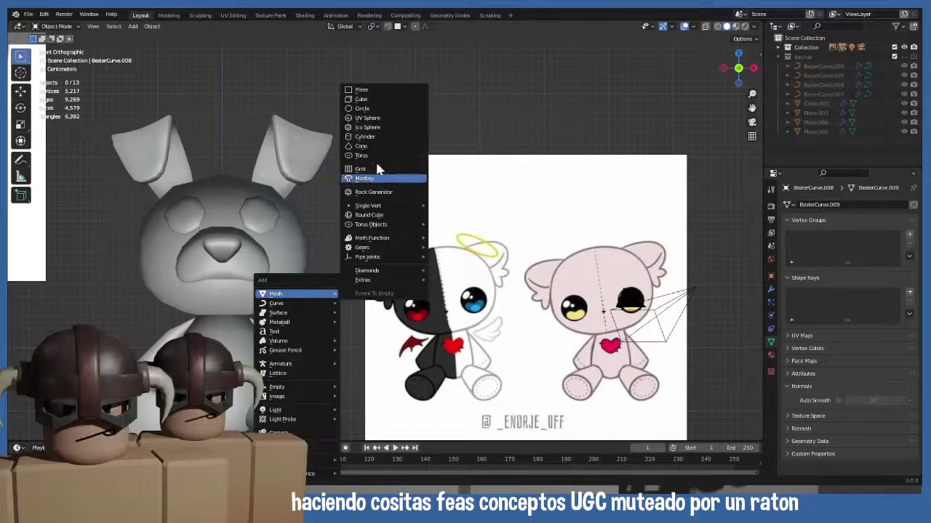
pyautogui.click(363, 100)
pyautogui.scroll(-4, 336, 335)
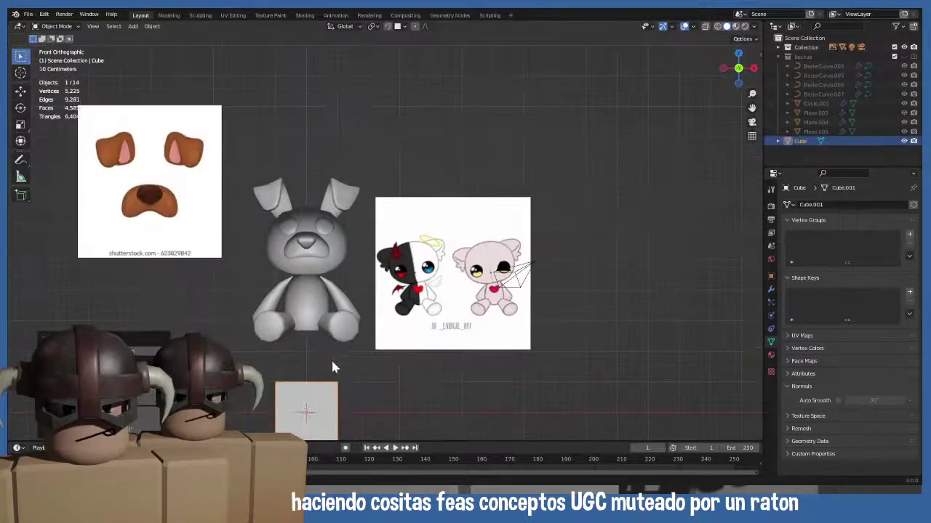
pyautogui.press('g')
pyautogui.click(409, 234)
# - Flatten the cube by scaling it down along the Z axis
pyautogui.press('s')
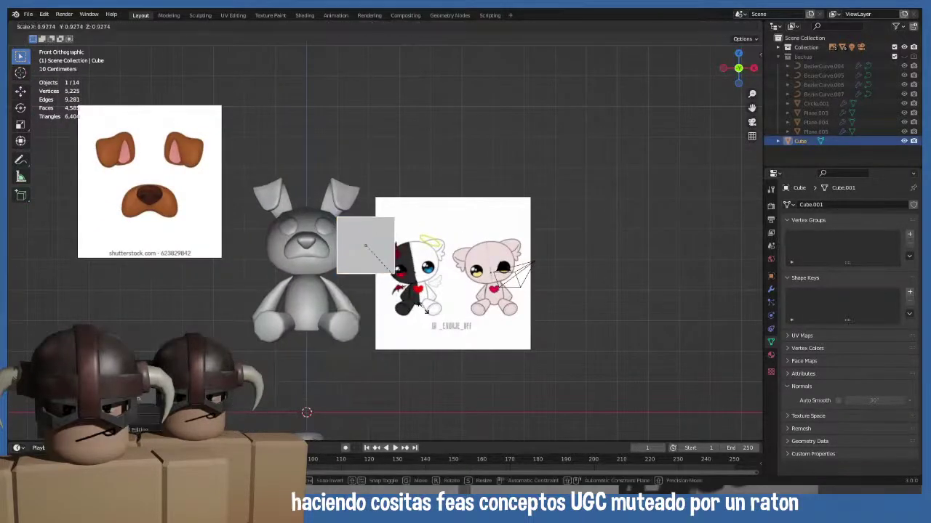
pyautogui.press('z')
pyautogui.click(385, 266)
pyautogui.moveTo(386, 266); pyautogui.dragTo(411, 329, button='middle')
pyautogui.press('KP_1')
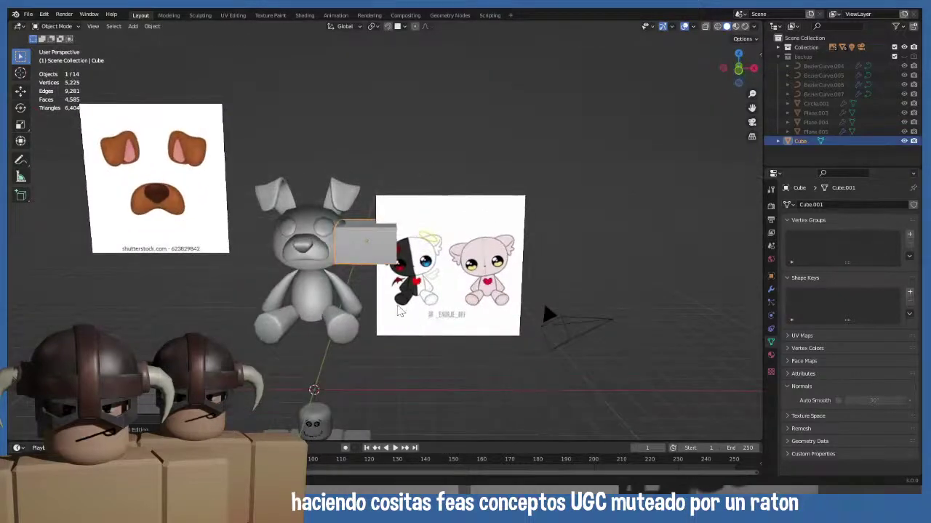
# - Move the cube in the front view so its inner end overlaps the side of the head at muzzle height
pyautogui.scroll(4, 398, 311)
pyautogui.press('g')
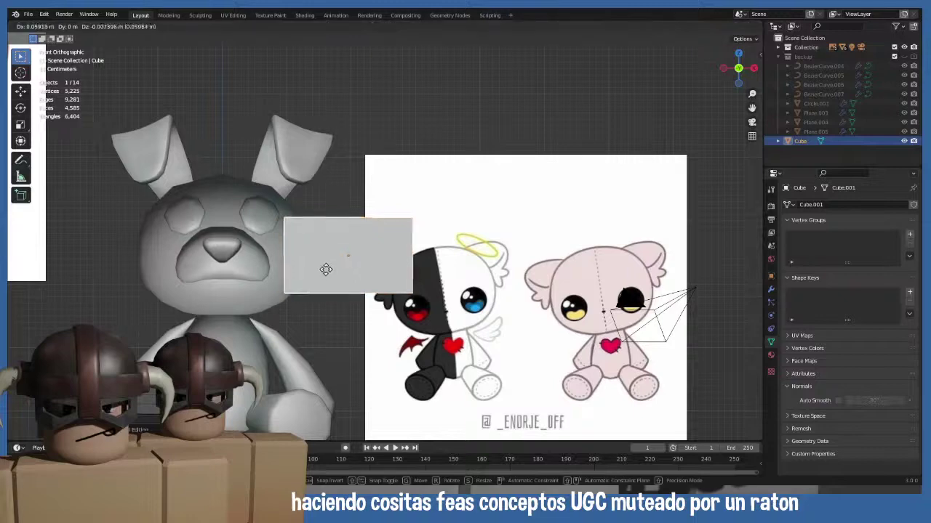
pyautogui.click(327, 266)
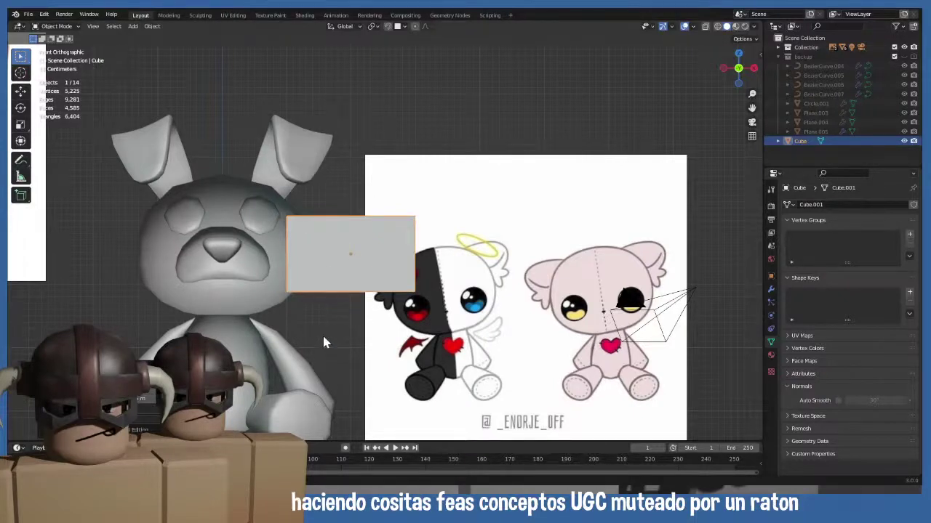
pyautogui.moveTo(325, 343); pyautogui.dragTo(432, 231, button='middle')
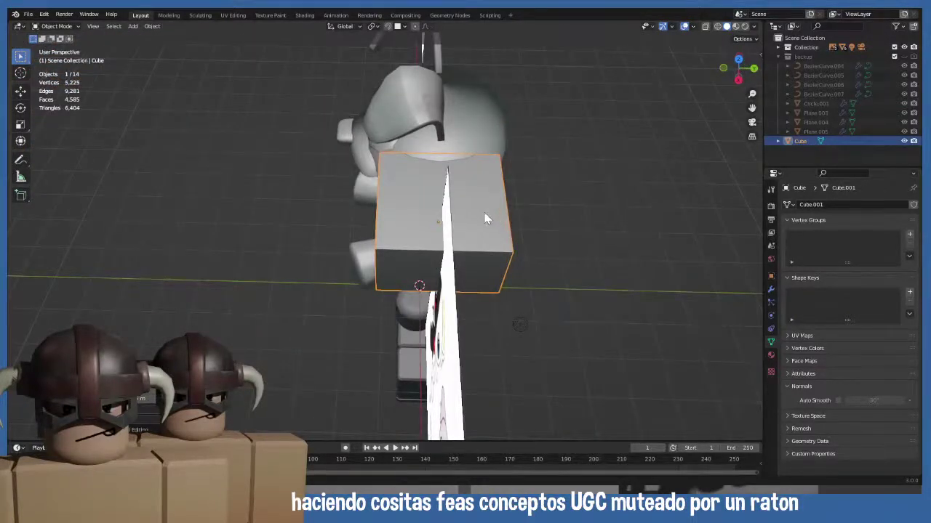
pyautogui.moveTo(486, 214); pyautogui.dragTo(549, 155, button='middle')
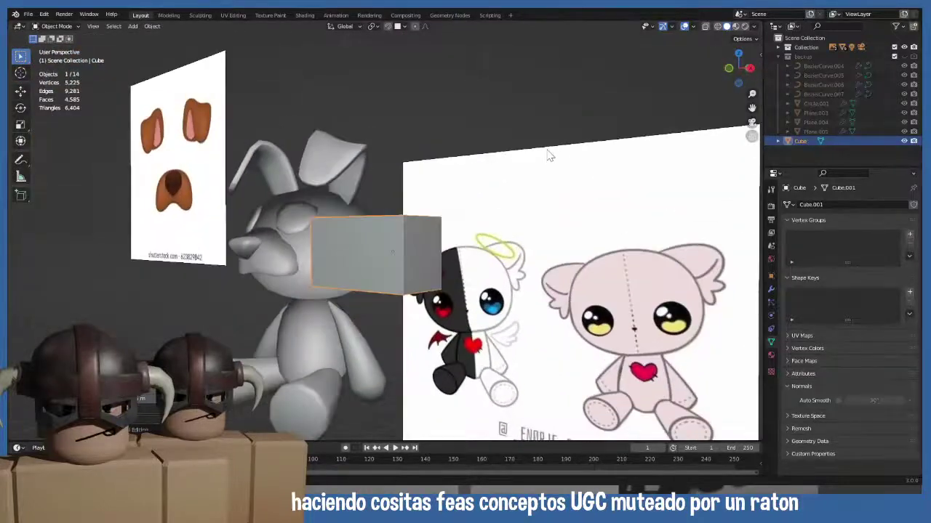
pyautogui.press('KP_1')
pyautogui.press('g')
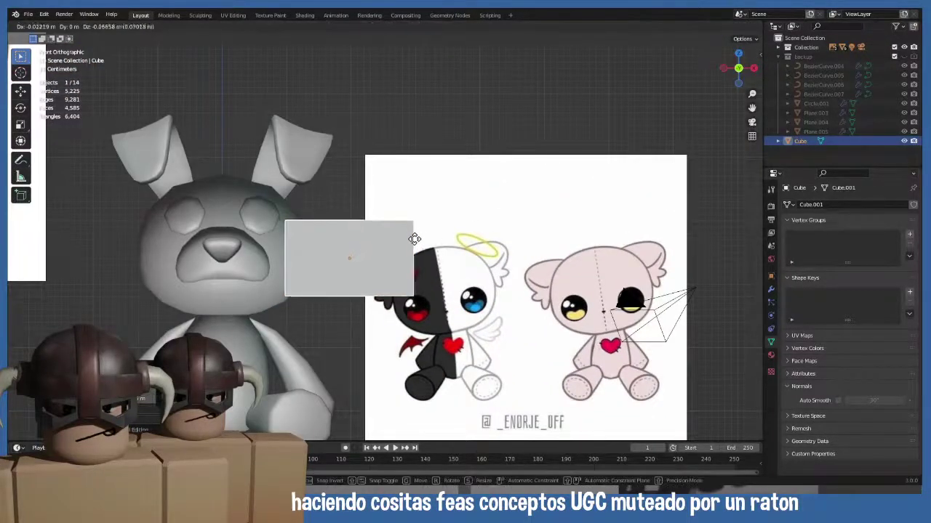
pyautogui.click(411, 248)
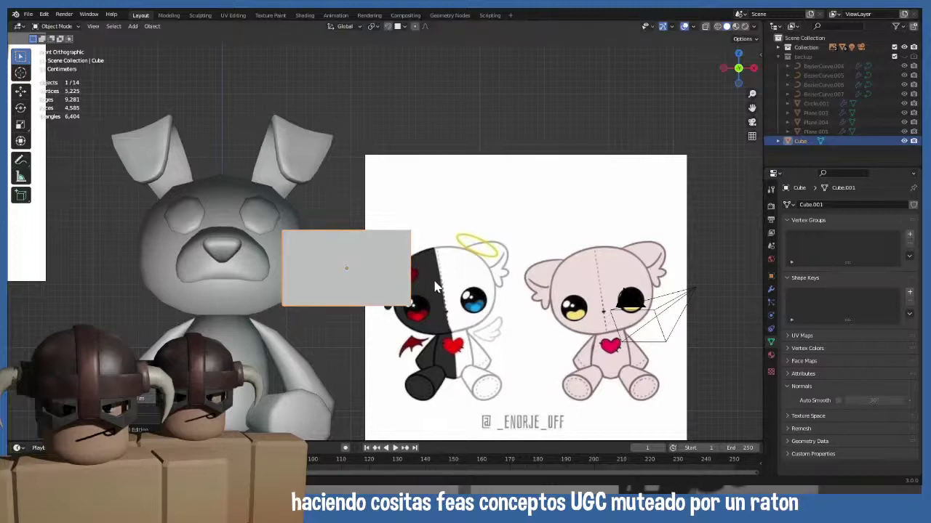
# - Flatten the cube further along the Z axis and shift it slightly up and toward the head
pyautogui.press('s')
pyautogui.press('z')
pyautogui.click(404, 300)
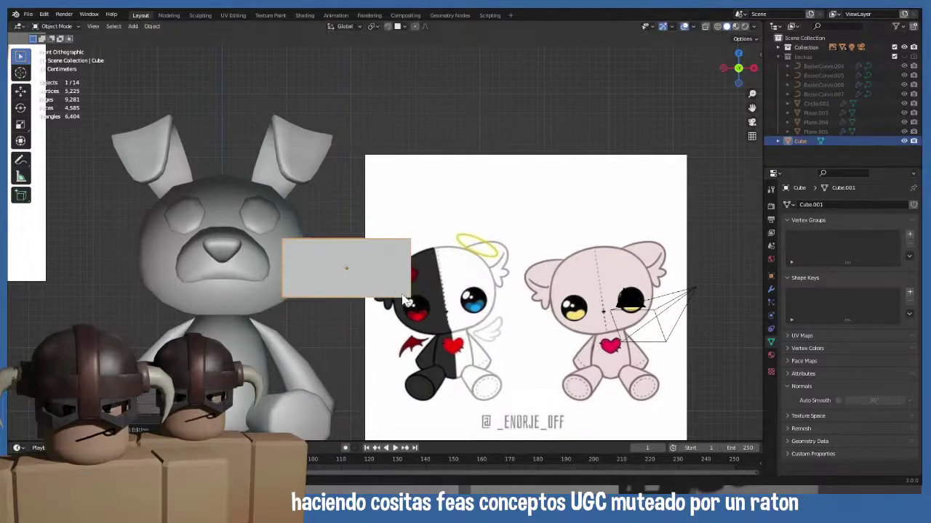
pyautogui.press('g')
pyautogui.click(400, 293)
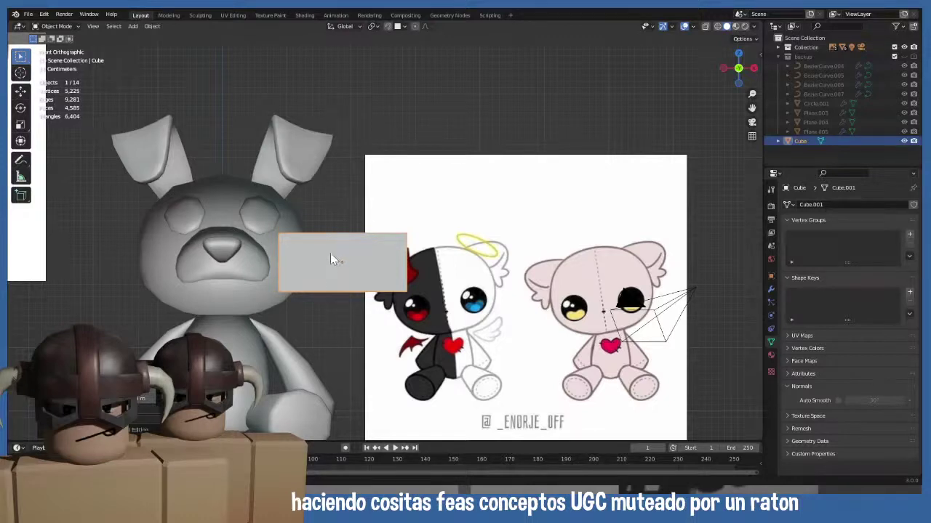
# - Slice the head with the overlapping cube using Bool Tool's Brush Boolean Slice, keeping the head as the active object
pyautogui.click(778, 57)
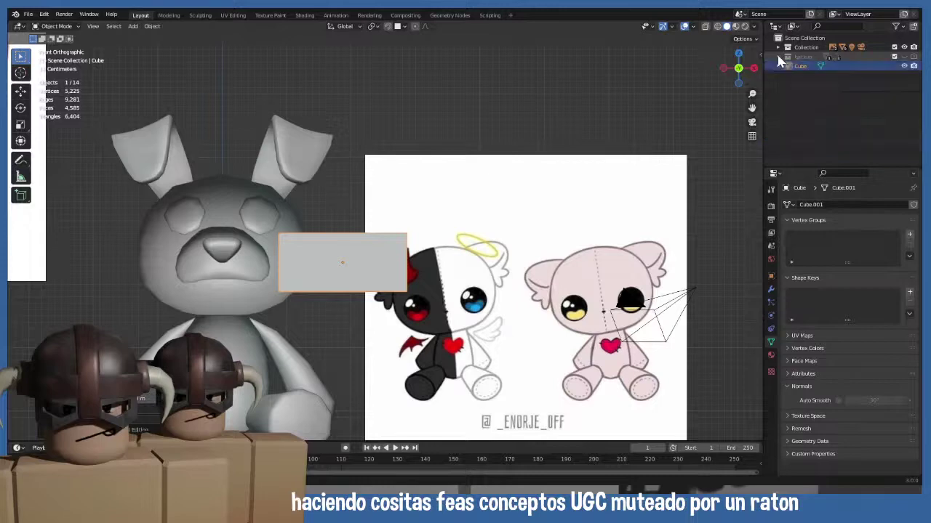
pyautogui.keyDown('shift'); pyautogui.click(300, 226); pyautogui.keyUp('shift')
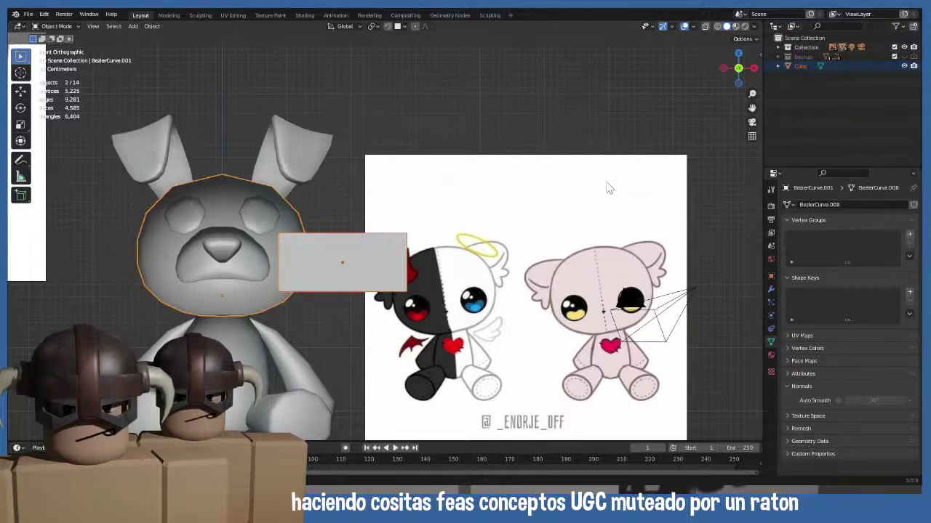
pyautogui.press('m')
pyautogui.press('n')
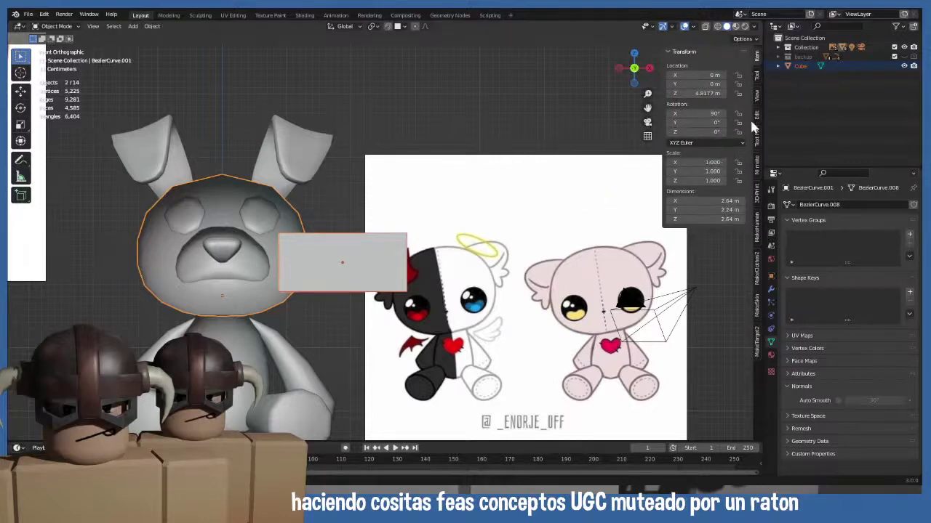
pyautogui.click(757, 80)
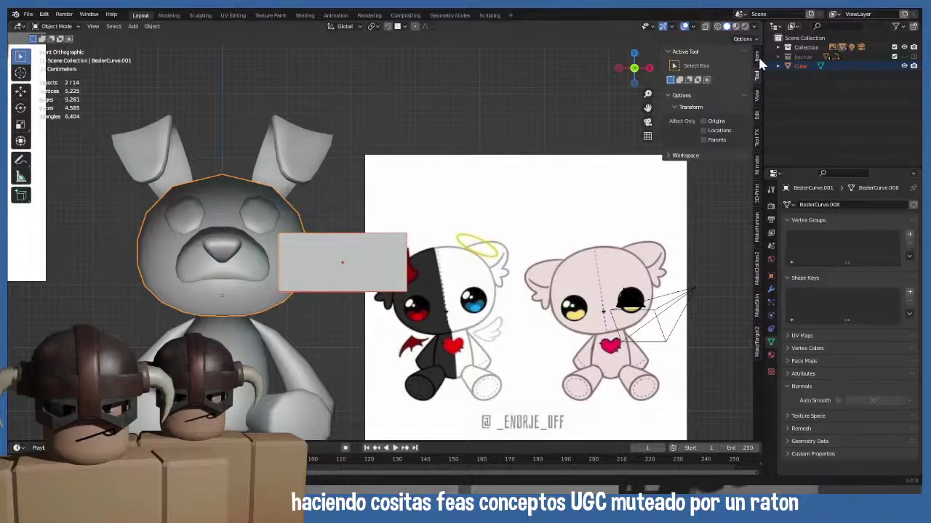
pyautogui.click(757, 62)
pyautogui.click(756, 114)
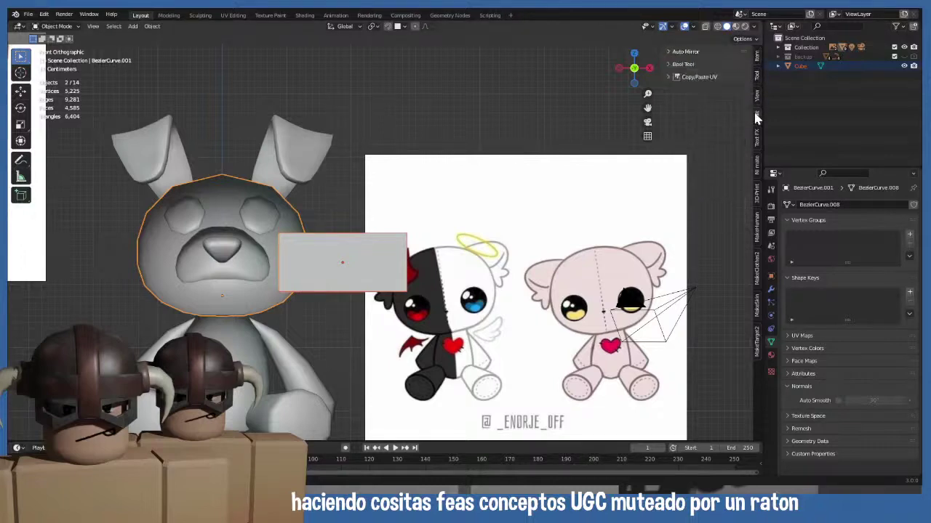
pyautogui.click(677, 64)
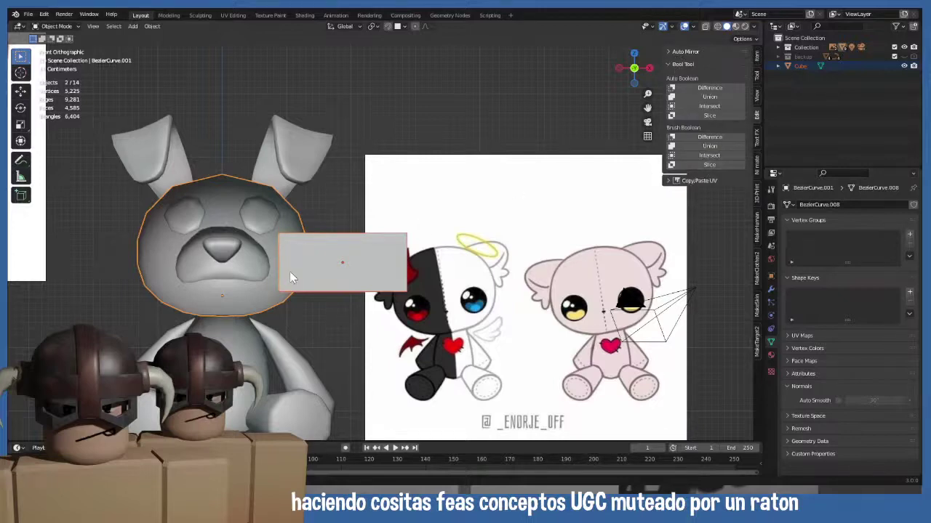
pyautogui.click(324, 245)
pyautogui.click(298, 227)
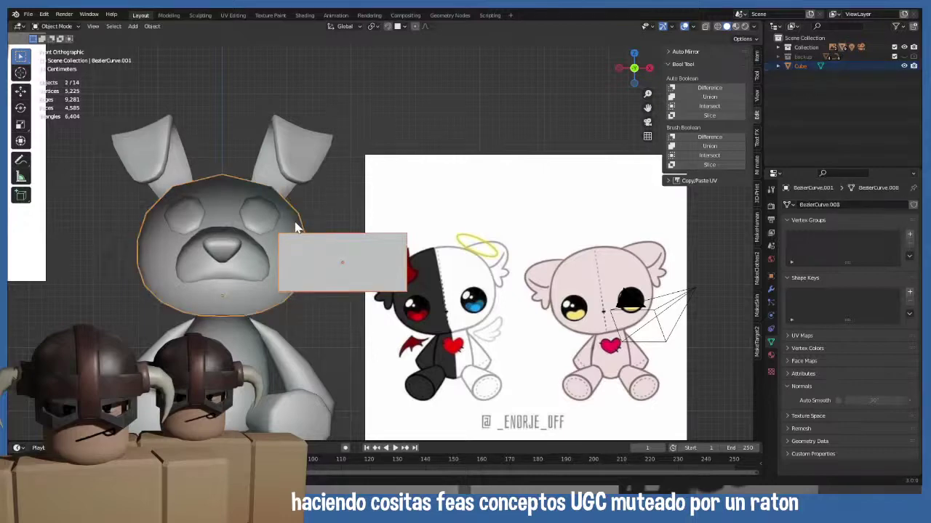
pyautogui.click(700, 166)
# - Add a Bevel modifier to the sliced-off cheek piece, below its BTool_Cube Boolean modifier
pyautogui.moveTo(339, 271)
pyautogui.mouseDown(button='middle')
pyautogui.moveTo(342, 306)
pyautogui.moveTo(311, 322)
pyautogui.moveTo(294, 310)
pyautogui.mouseUp(button='middle')
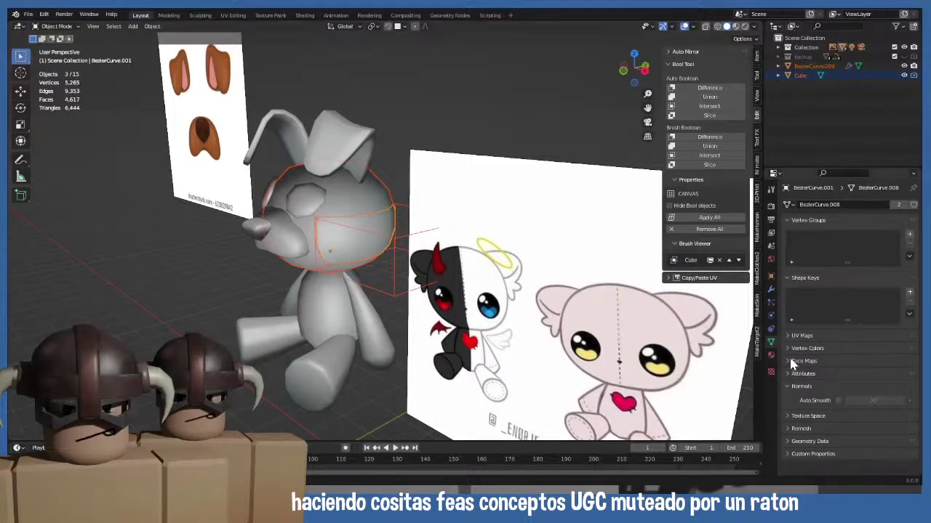
pyautogui.click(771, 288)
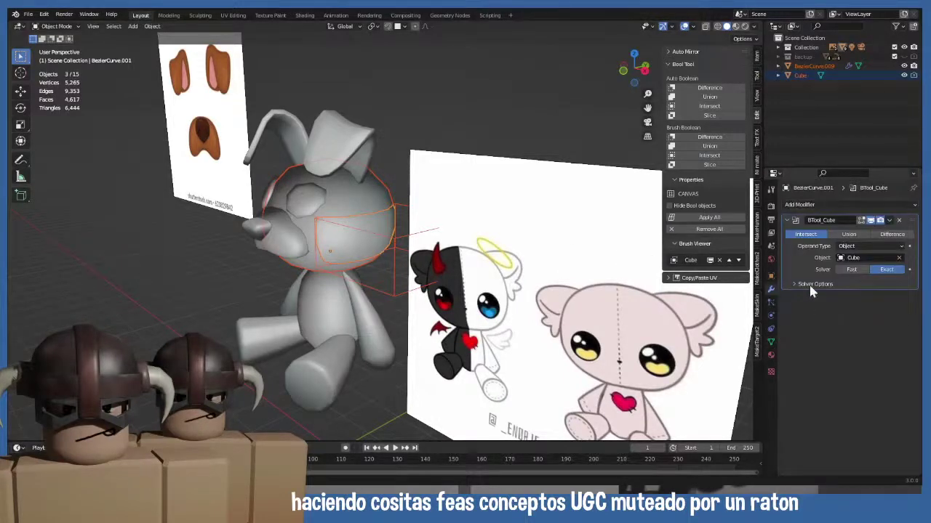
pyautogui.click(815, 203)
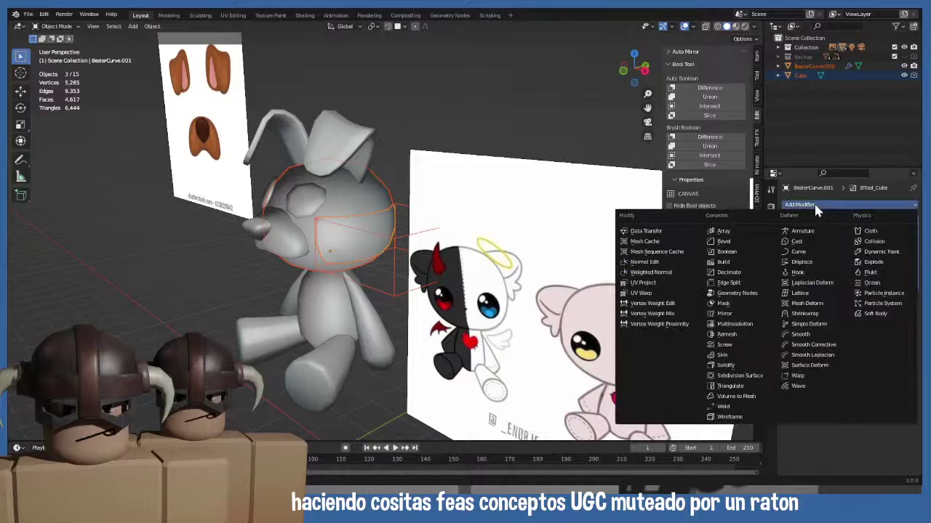
pyautogui.click(724, 241)
pyautogui.scroll(4, 337, 305)
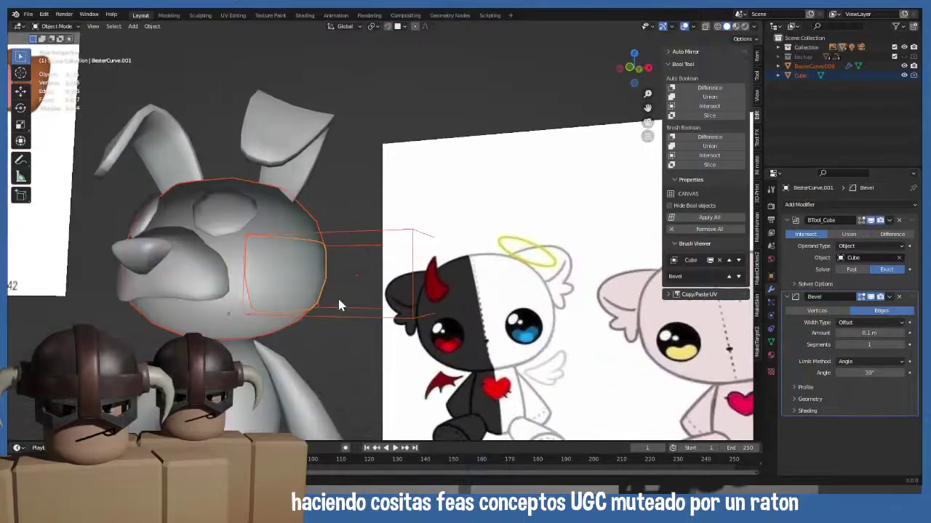
# - Add a Mirror modifier on the X axis to the cutting cube, using the head BezierCurve.009 as mirror object
pyautogui.click(345, 203)
pyautogui.moveTo(326, 223); pyautogui.dragTo(335, 252, button='middle')
pyautogui.click(338, 231)
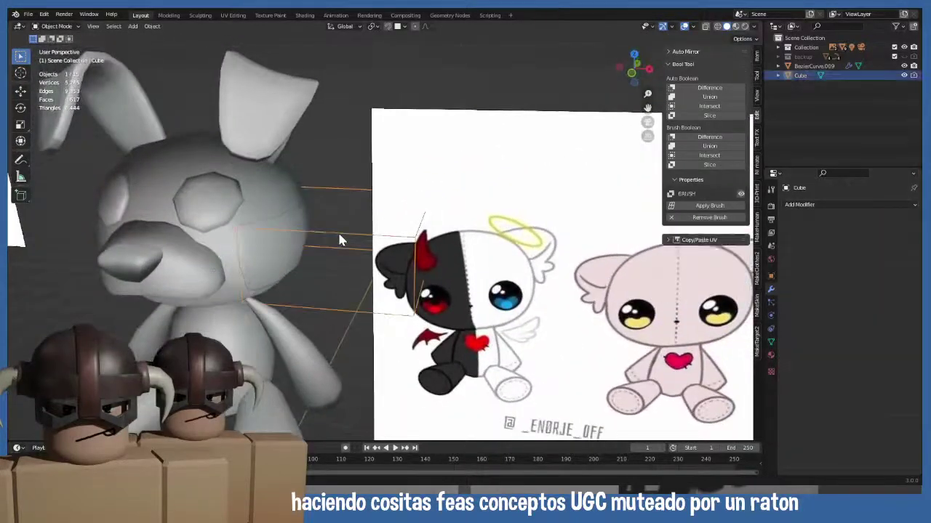
pyautogui.click(804, 206)
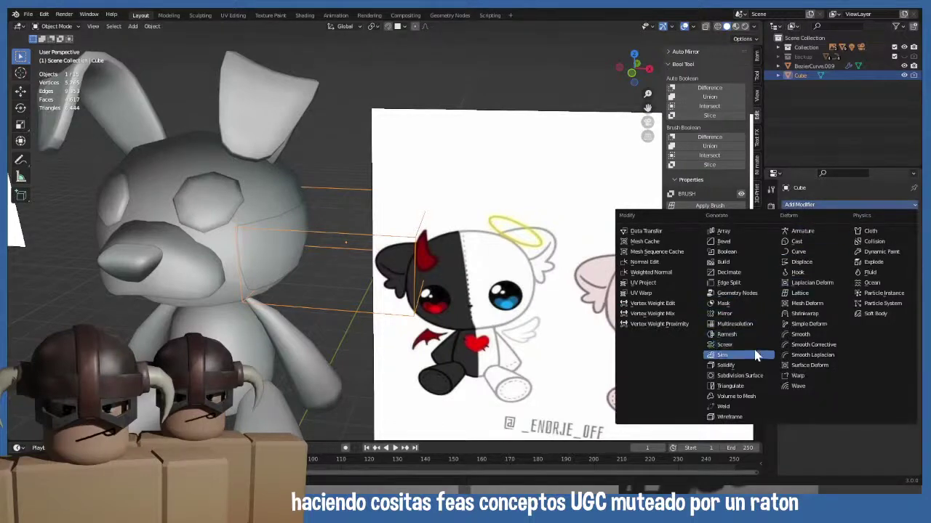
pyautogui.click(734, 314)
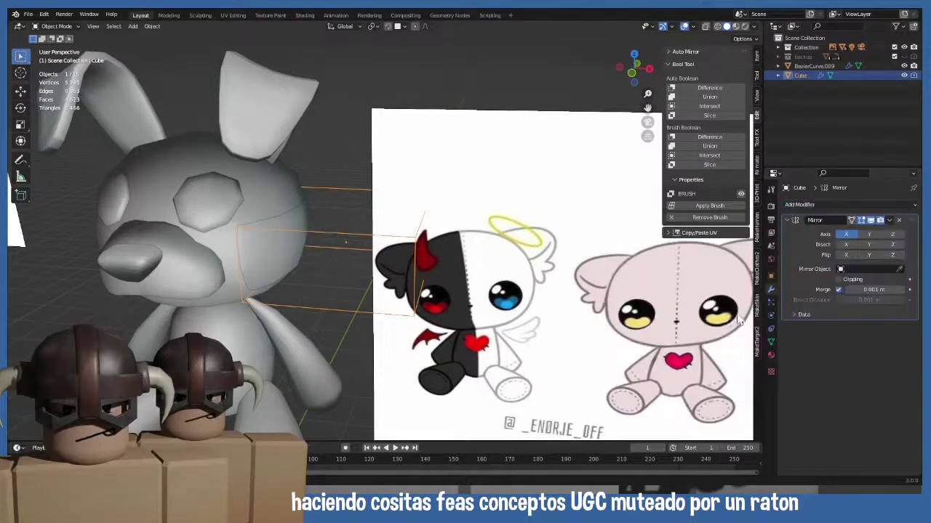
pyautogui.click(900, 270)
pyautogui.click(153, 178)
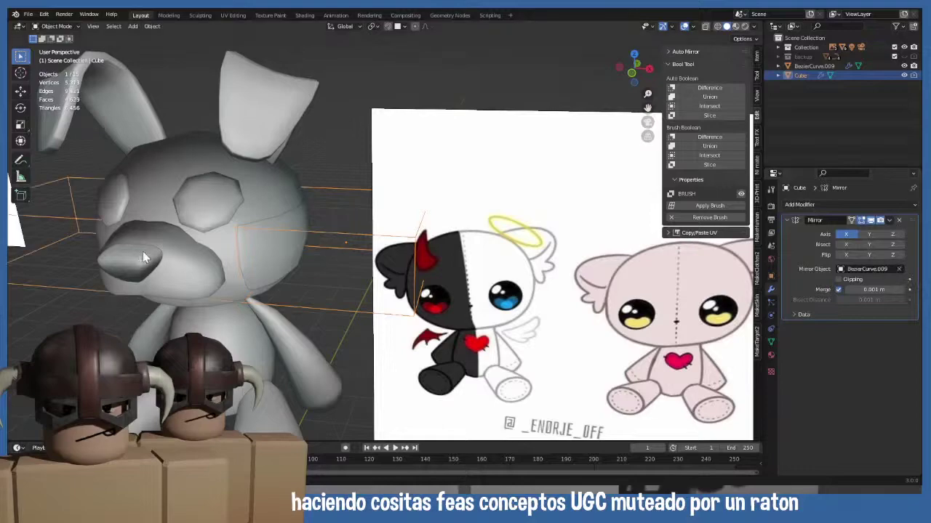
# - Hide the cutting cube, examine the slice seams and the Boolean cut on the head, and show the cube again
pyautogui.moveTo(156, 218)
pyautogui.mouseDown(button='middle')
pyautogui.moveTo(196, 247)
pyautogui.moveTo(329, 247)
pyautogui.moveTo(83, 244)
pyautogui.moveTo(165, 246)
pyautogui.moveTo(180, 309)
pyautogui.moveTo(289, 277)
pyautogui.moveTo(238, 296)
pyautogui.moveTo(226, 285)
pyautogui.moveTo(269, 231)
pyautogui.moveTo(289, 239)
pyautogui.moveTo(305, 235)
pyautogui.moveTo(294, 229)
pyautogui.moveTo(257, 301)
pyautogui.moveTo(401, 252)
pyautogui.moveTo(351, 262)
pyautogui.mouseUp(button='middle')
pyautogui.scroll(-3, 184, 233)
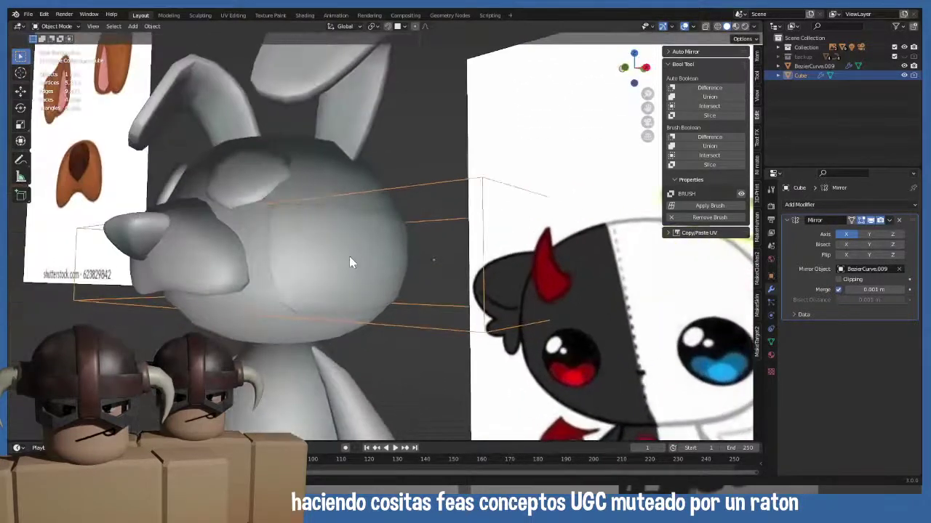
pyautogui.click(903, 76)
pyautogui.click(904, 76)
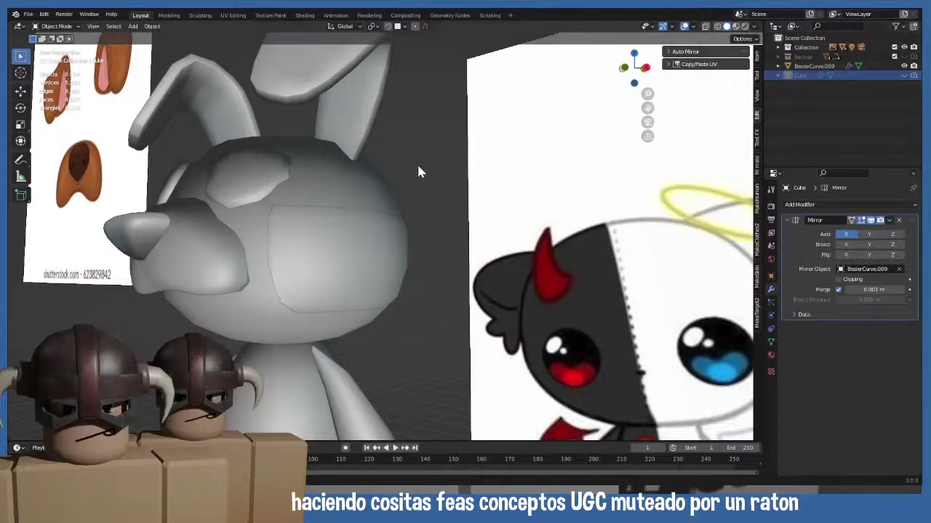
pyautogui.moveTo(419, 172); pyautogui.dragTo(498, 267, button='middle')
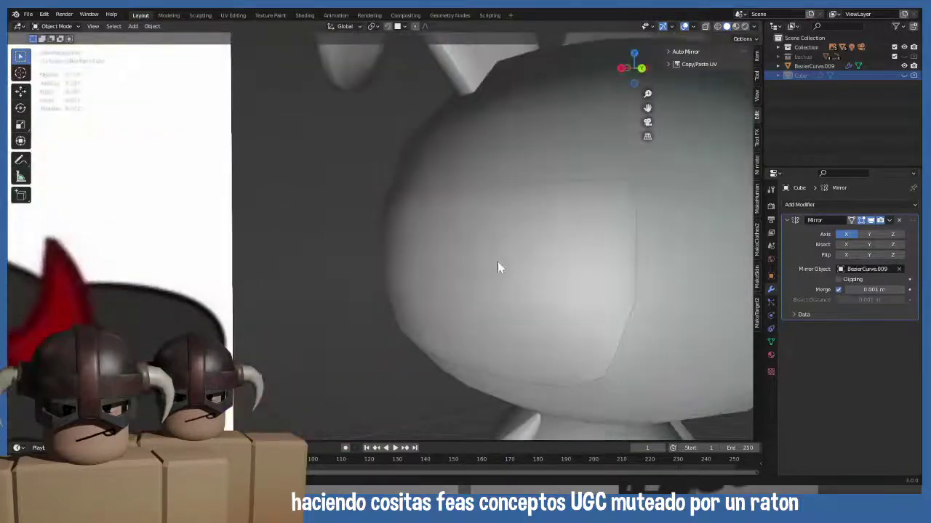
pyautogui.moveTo(689, 210); pyautogui.dragTo(703, 221, button='middle')
pyautogui.keyDown('shift'); pyautogui.click(667, 198); pyautogui.keyUp('shift')
pyautogui.press('ctrl+KP_Subtract')
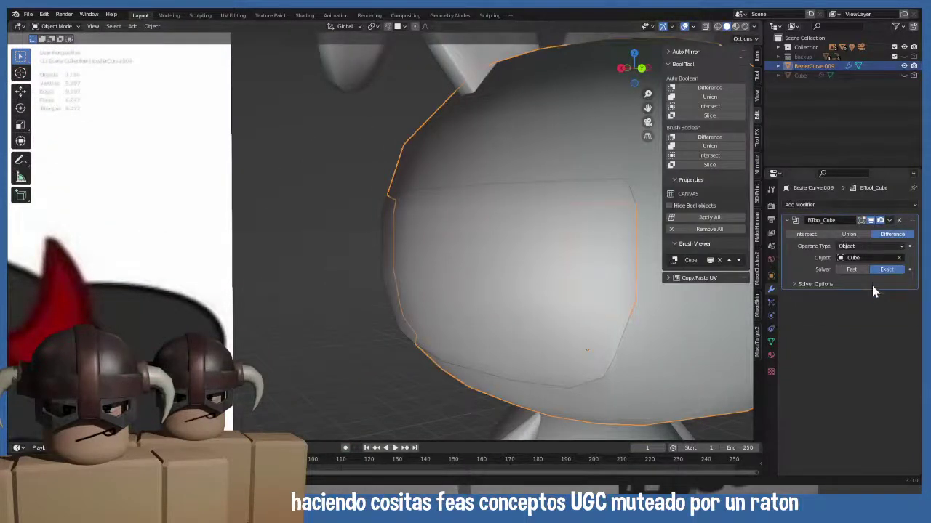
pyautogui.moveTo(450, 260); pyautogui.dragTo(627, 262, button='middle')
pyautogui.moveTo(488, 280); pyautogui.dragTo(408, 268, button='middle')
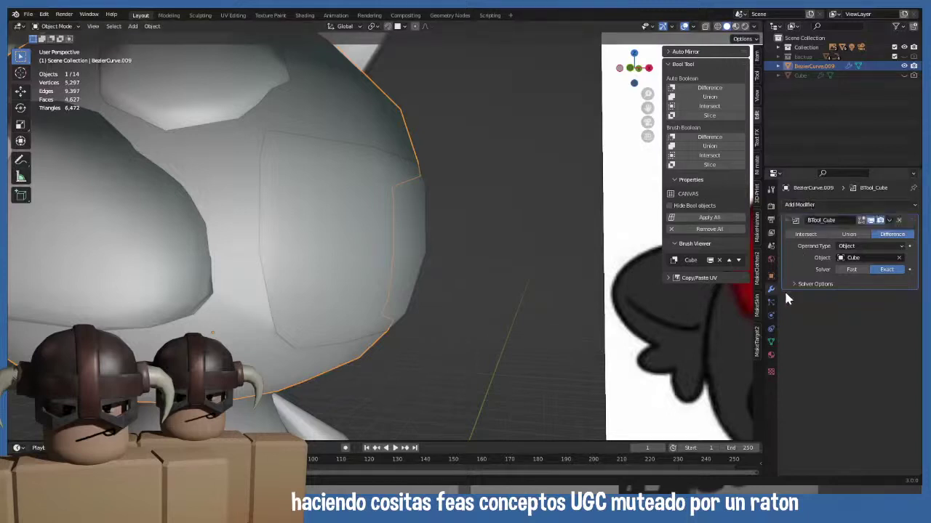
pyautogui.click(837, 76)
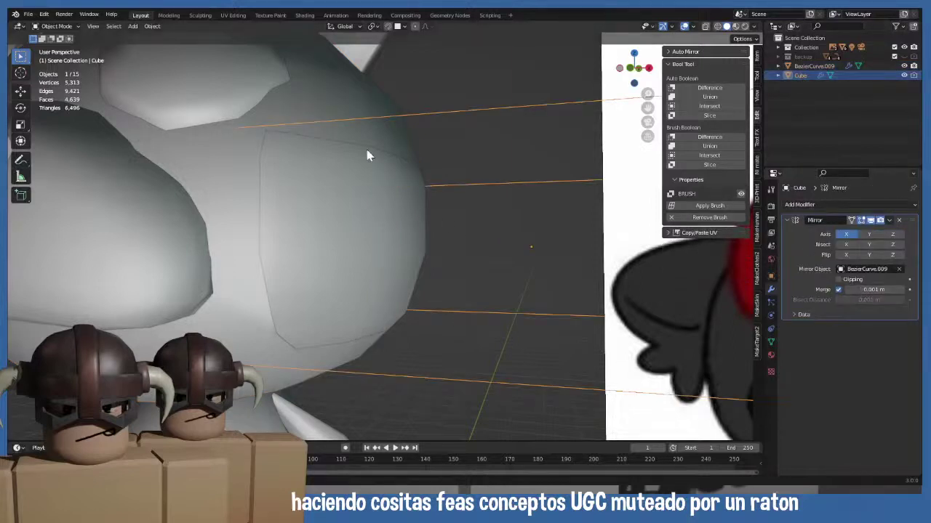
# - Add a Bevel modifier to the head below its BTool_Cube Boolean and set the bevel amount to 0.022 m
pyautogui.click(350, 99)
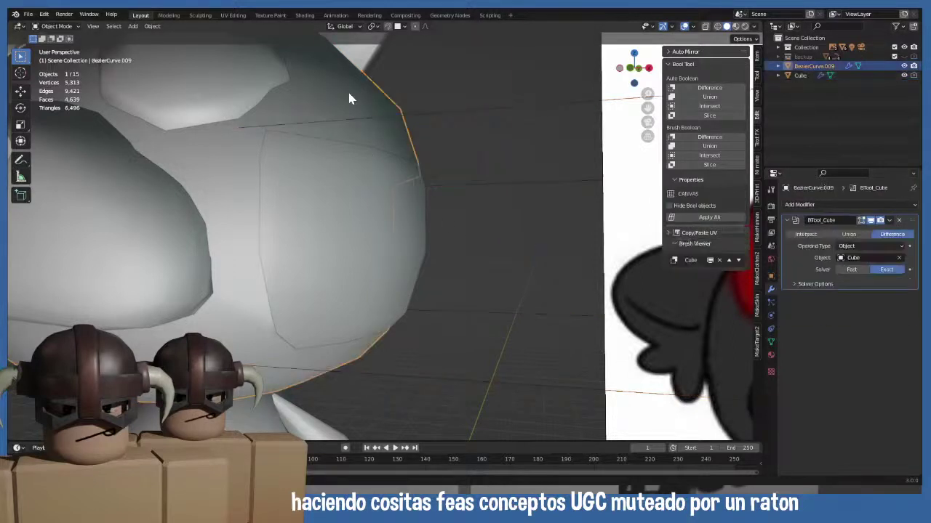
pyautogui.click(829, 204)
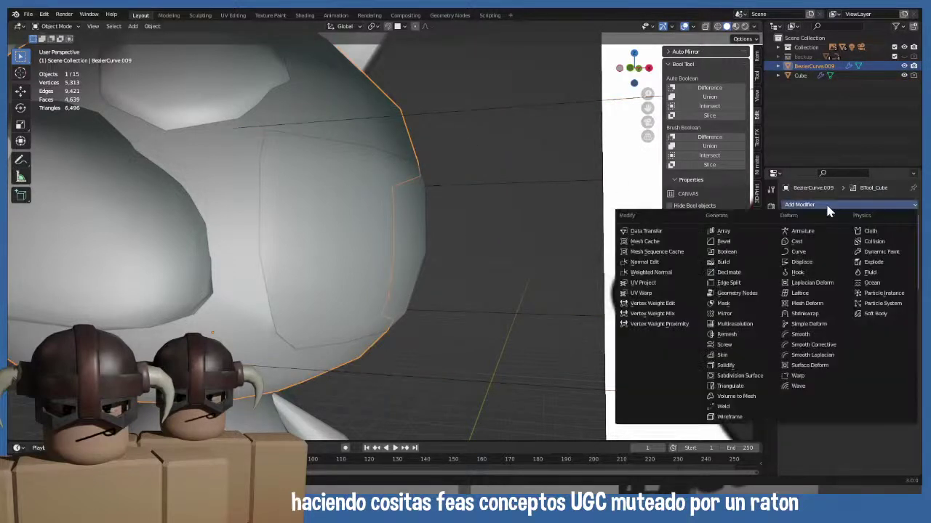
pyautogui.click(749, 241)
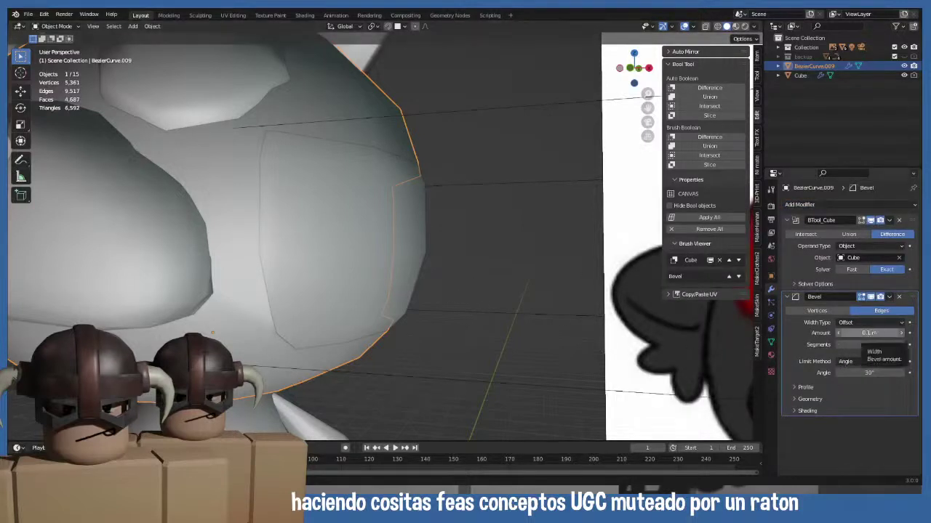
pyautogui.moveTo(874, 332); pyautogui.dragTo(883, 332)
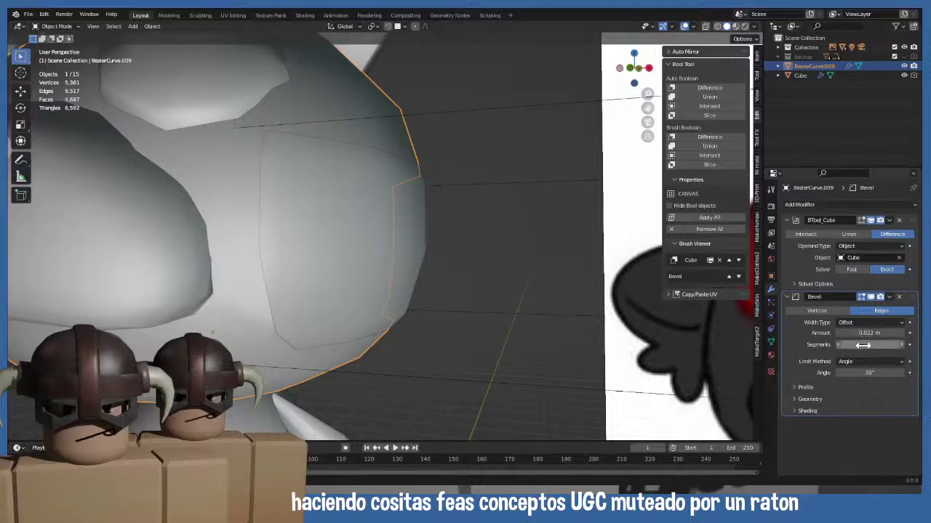
# - Set the head bevel's outer miter to Arc and inspect the slice seam around the cheek
pyautogui.click(796, 390)
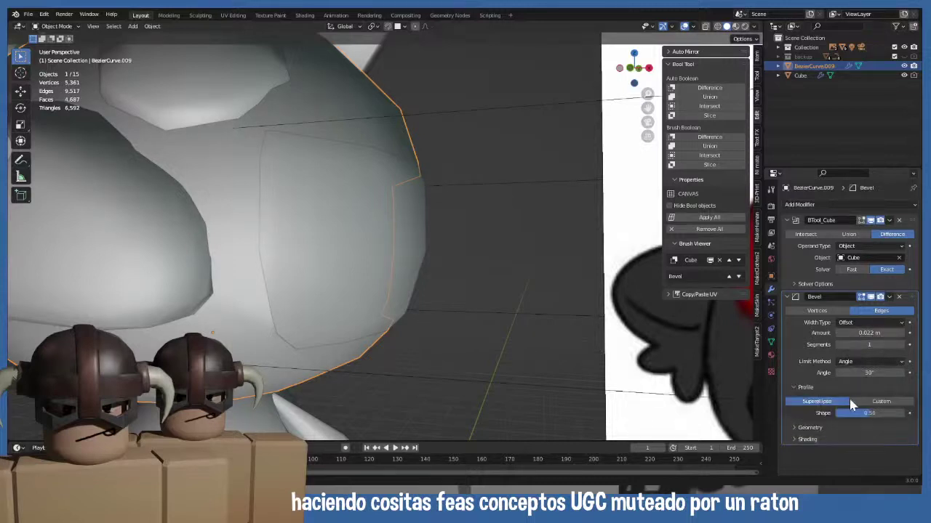
pyautogui.click(798, 431)
pyautogui.scroll(-2, 814, 421)
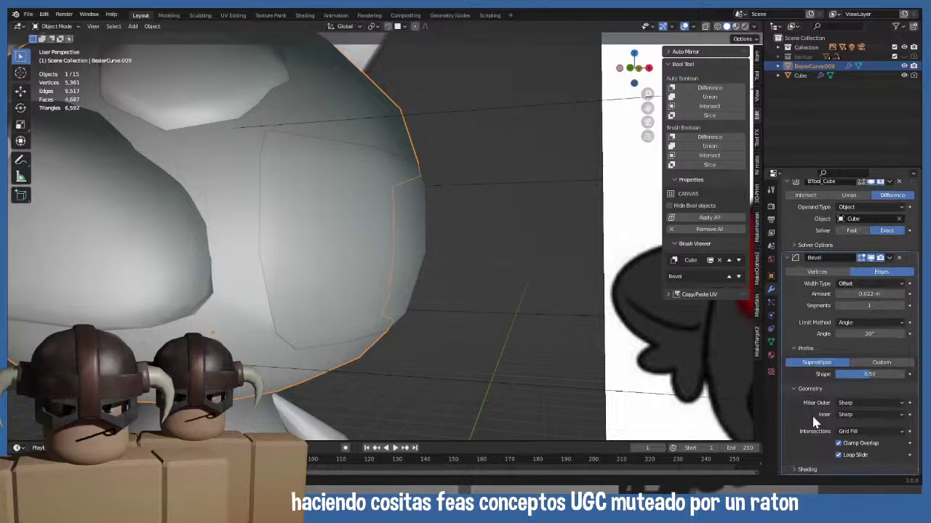
pyautogui.click(852, 402)
pyautogui.click(847, 435)
pyautogui.moveTo(407, 318); pyautogui.dragTo(378, 331, button='middle')
pyautogui.scroll(-5, 421, 328)
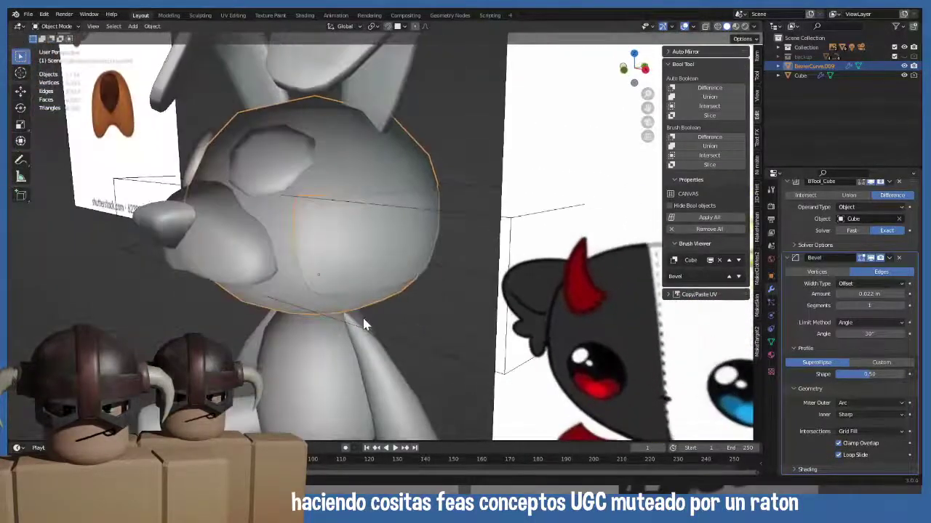
pyautogui.scroll(2, 830, 410)
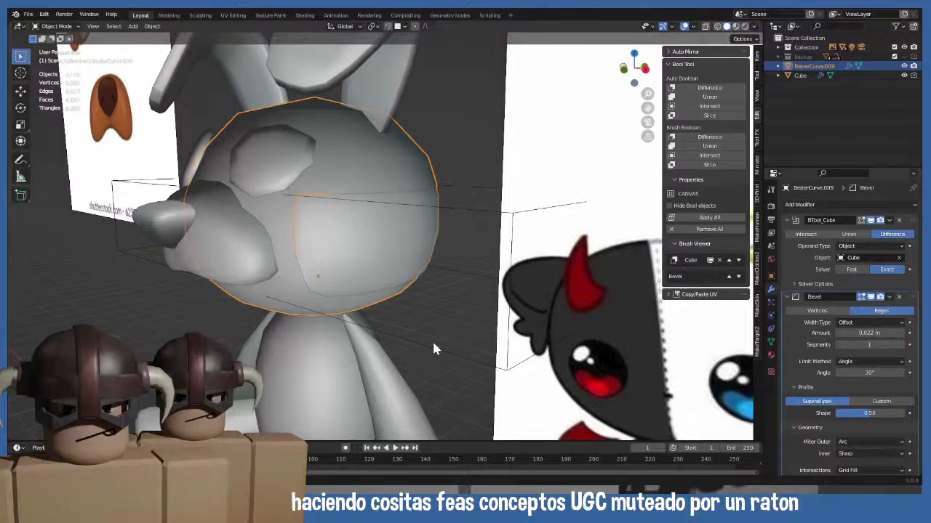
pyautogui.scroll(5, 432, 349)
pyautogui.click(463, 90)
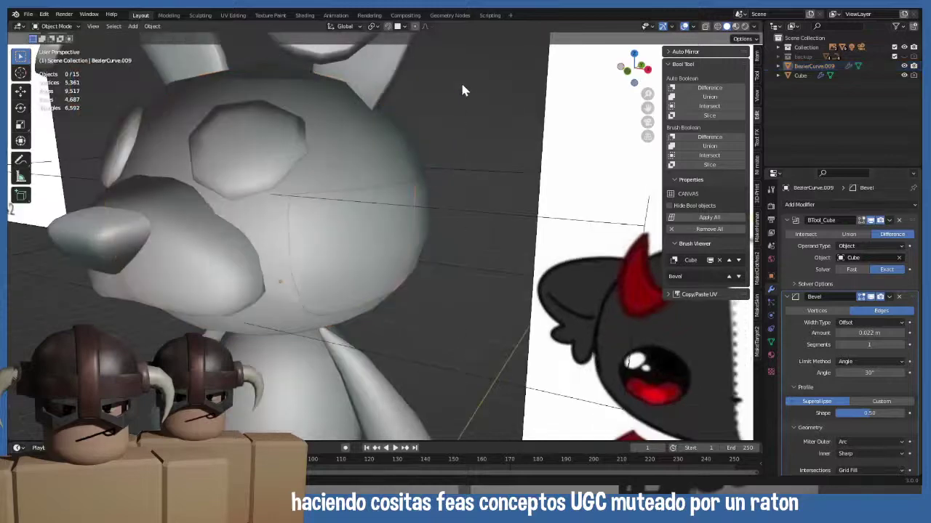
# - Raise the head's bevel amount to about 0.582 m, collapse its Bevel and Boolean modifiers, and deselect the head
pyautogui.click(395, 158)
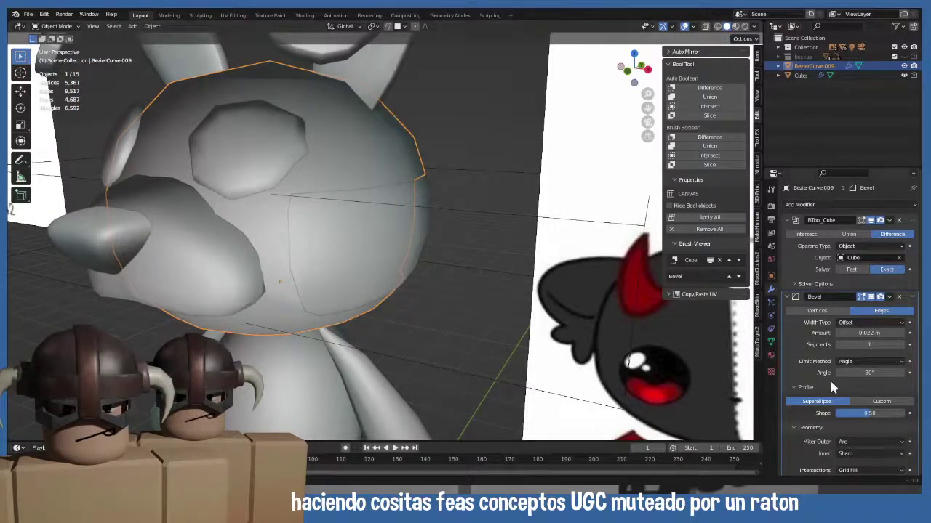
pyautogui.scroll(-2, 832, 387)
pyautogui.scroll(2, 824, 386)
pyautogui.scroll(-2, 821, 374)
pyautogui.scroll(1, 821, 375)
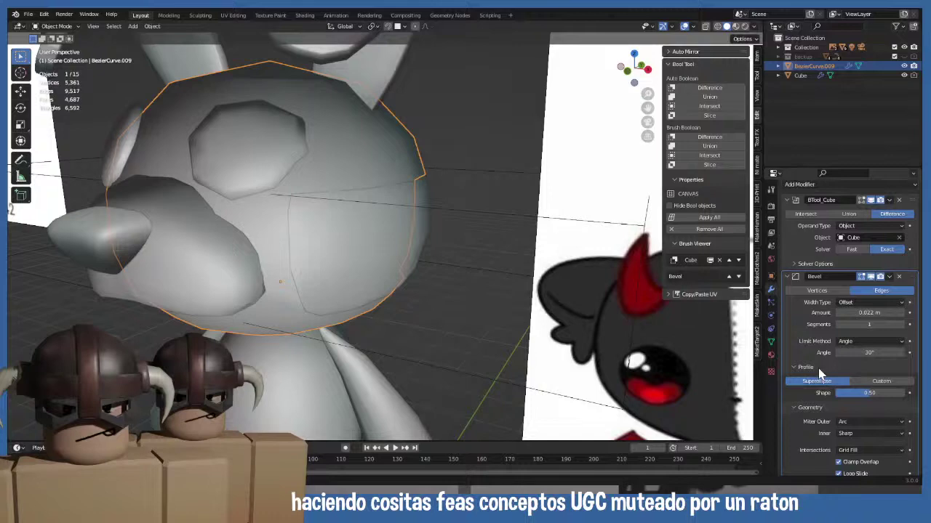
pyautogui.scroll(-1, 821, 375)
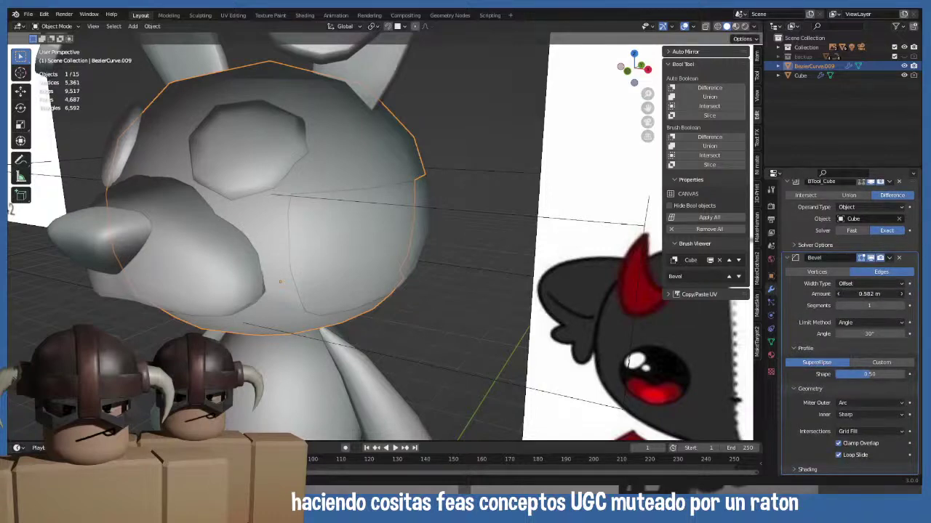
pyautogui.moveTo(869, 294)
pyautogui.mouseDown()
pyautogui.moveTo(851, 294)
pyautogui.moveTo(870, 294)
pyautogui.mouseUp()
pyautogui.click(785, 259)
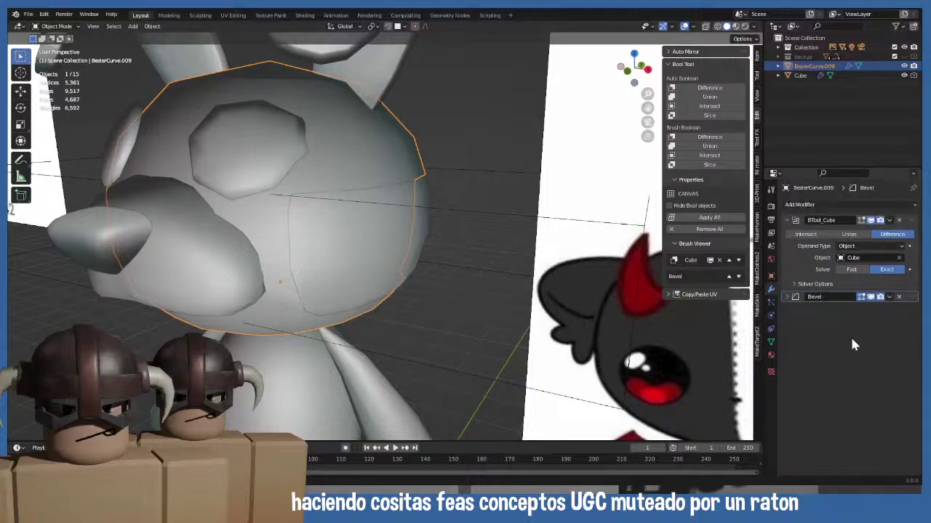
pyautogui.click(787, 220)
pyautogui.click(446, 130)
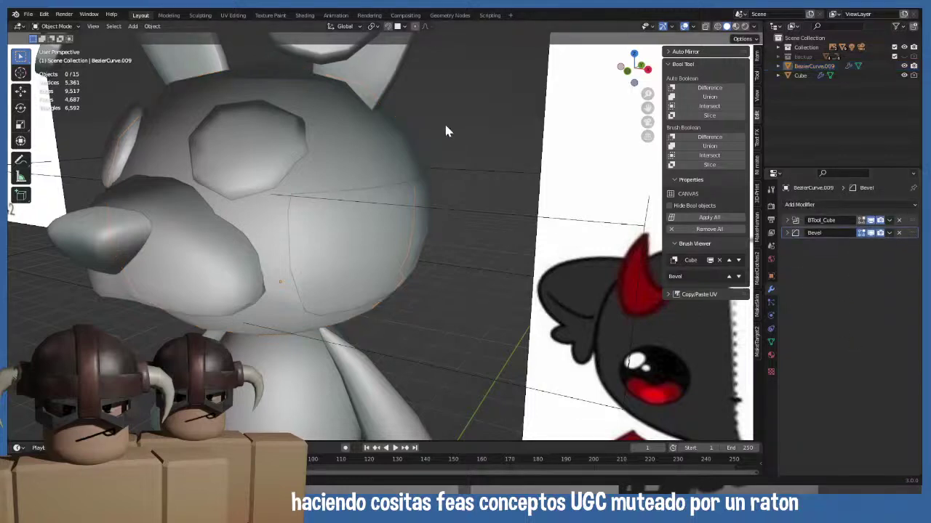
# - Move the cutting cube about 0.38 m along the global Y axis towards the back of the head
pyautogui.moveTo(427, 232); pyautogui.dragTo(476, 278, button='middle')
pyautogui.click(491, 270)
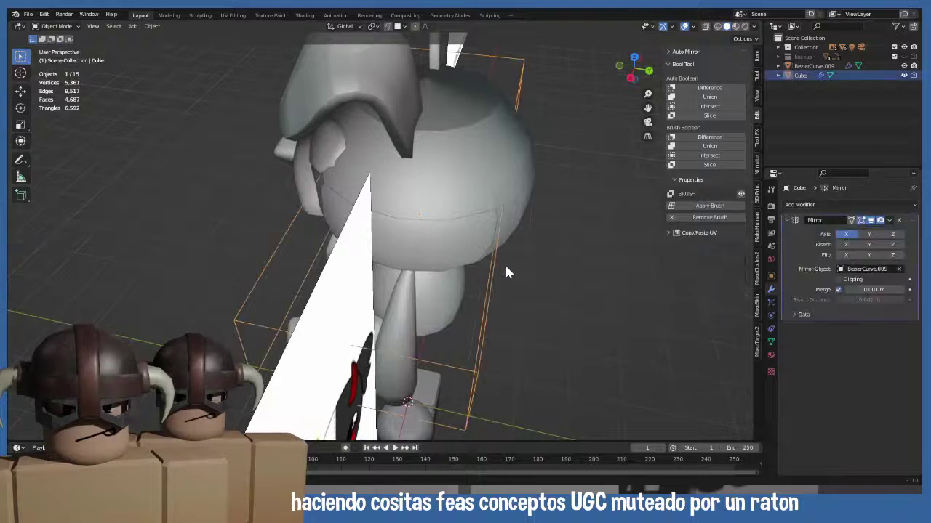
pyautogui.press('g')
pyautogui.press('y')
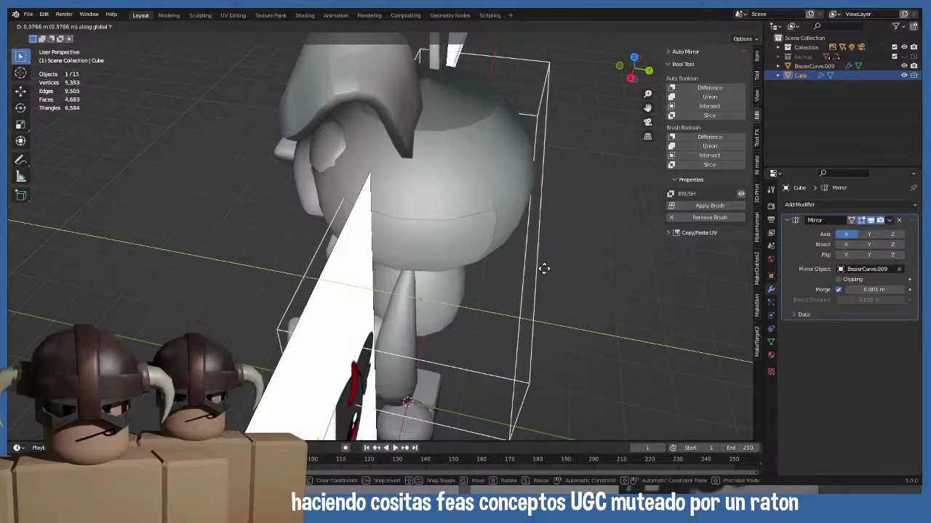
pyautogui.click(543, 268)
# - Widen the cutting cube's geometry along X in Edit Mode so it ends just short of the head's centre, and return to the front view
pyautogui.moveTo(513, 253); pyautogui.dragTo(441, 266, button='middle')
pyautogui.press('Tab')
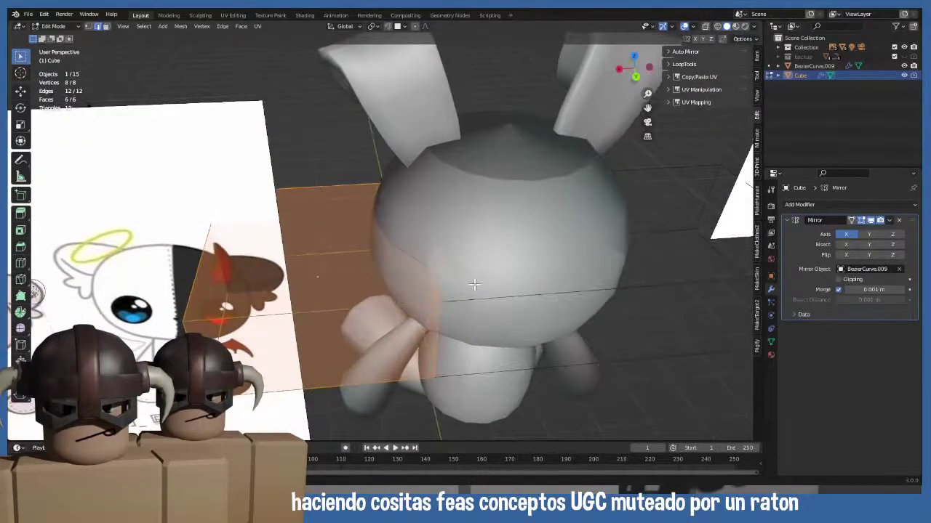
pyautogui.press('s')
pyautogui.press('x')
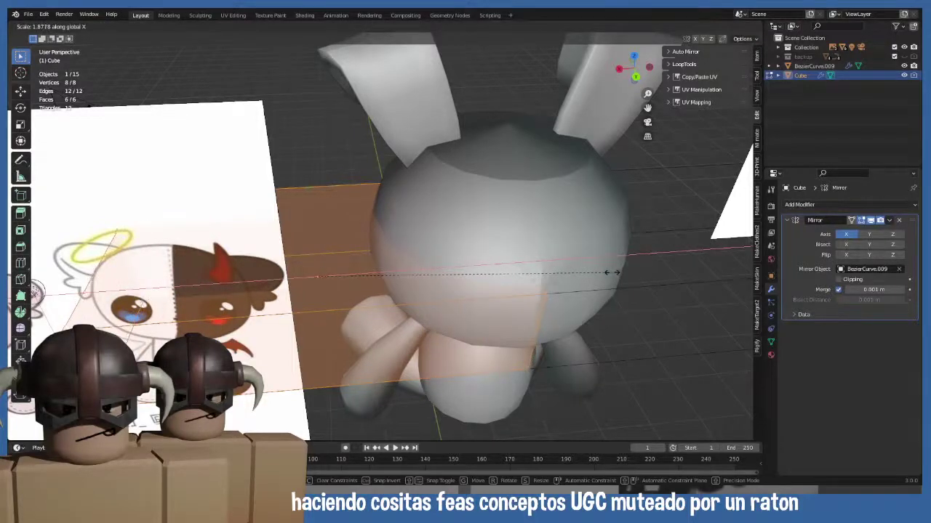
pyautogui.moveTo(587, 277); pyautogui.dragTo(458, 305, button='middle')
pyautogui.click(488, 306)
pyautogui.press('Tab')
pyautogui.press('KP_1')
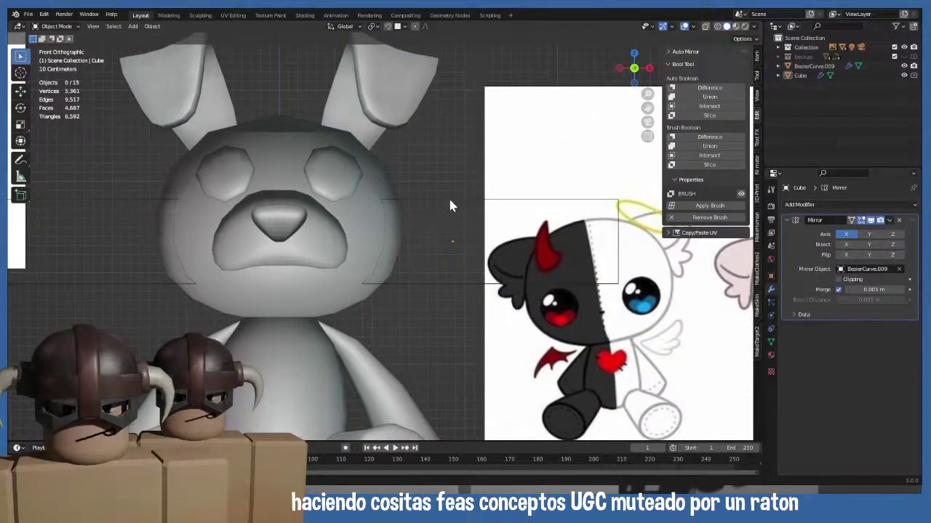
# - Toggle the head's visibility to examine the mirrored cheek slices from the front and side, leaving the head shown
pyautogui.click(903, 66)
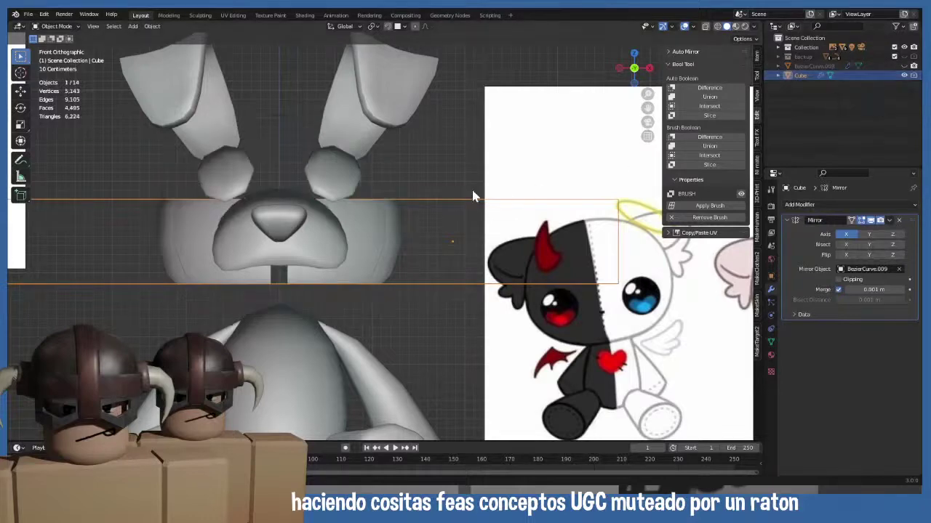
pyautogui.click(903, 65)
pyautogui.click(904, 66)
pyautogui.click(904, 66)
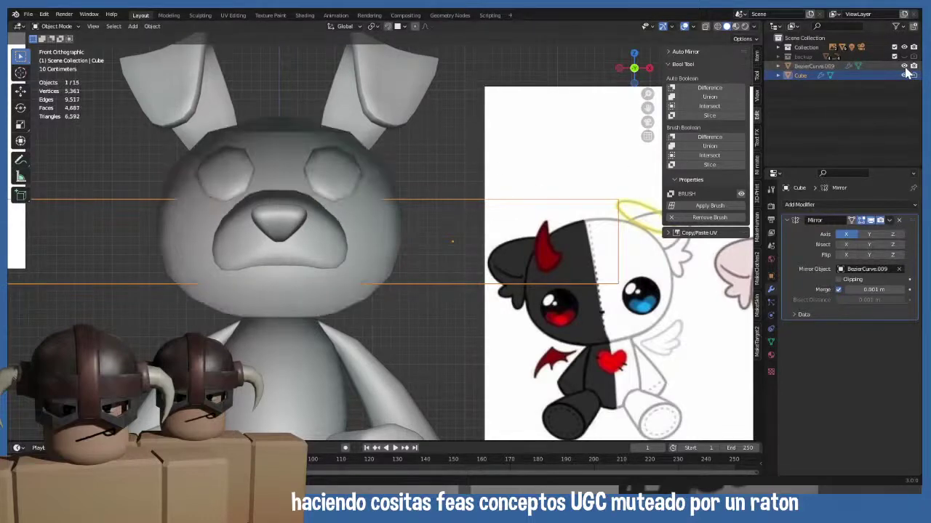
pyautogui.click(903, 65)
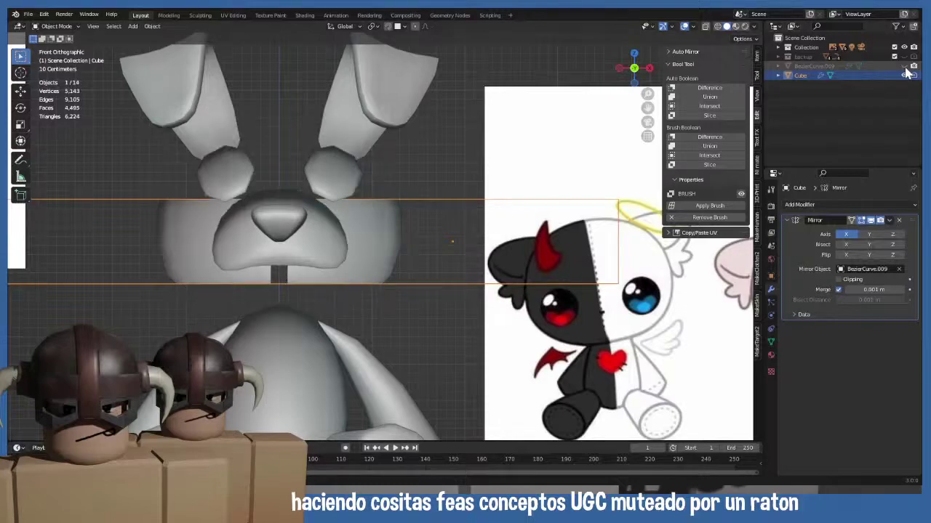
pyautogui.click(905, 66)
pyautogui.moveTo(462, 152); pyautogui.dragTo(434, 161, button='middle')
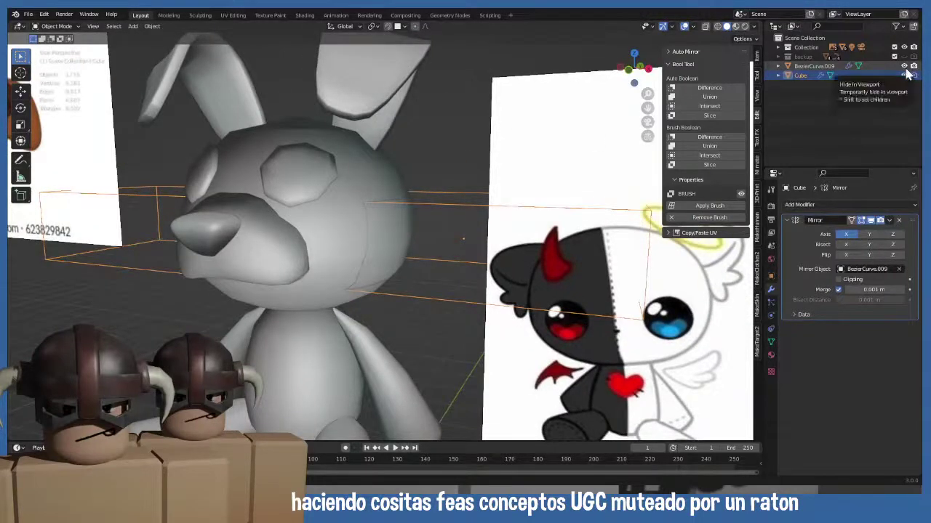
pyautogui.click(826, 70)
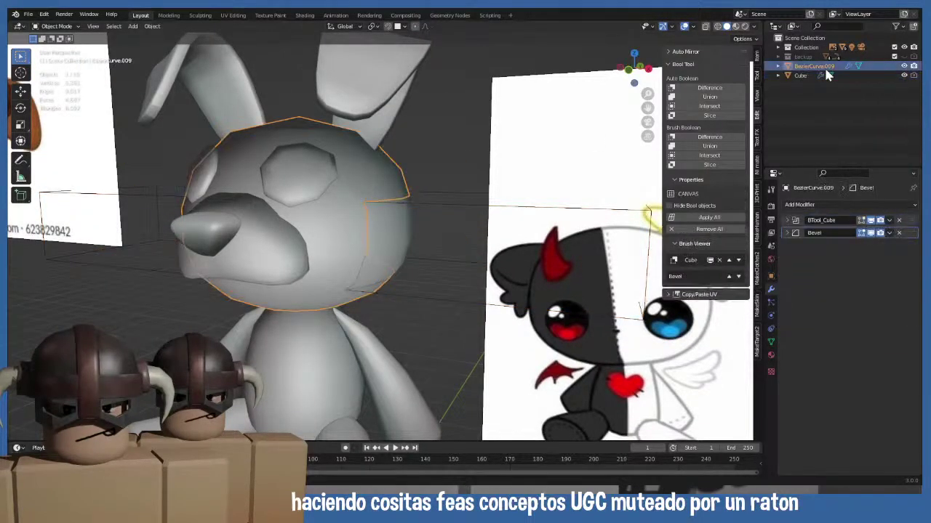
pyautogui.click(904, 66)
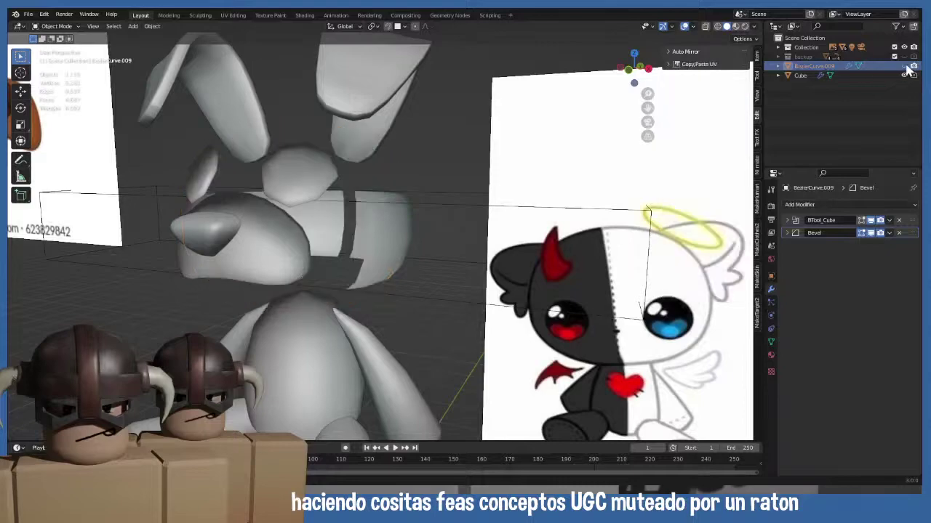
pyautogui.moveTo(451, 247); pyautogui.dragTo(552, 218, button='middle')
pyautogui.scroll(2, 553, 218)
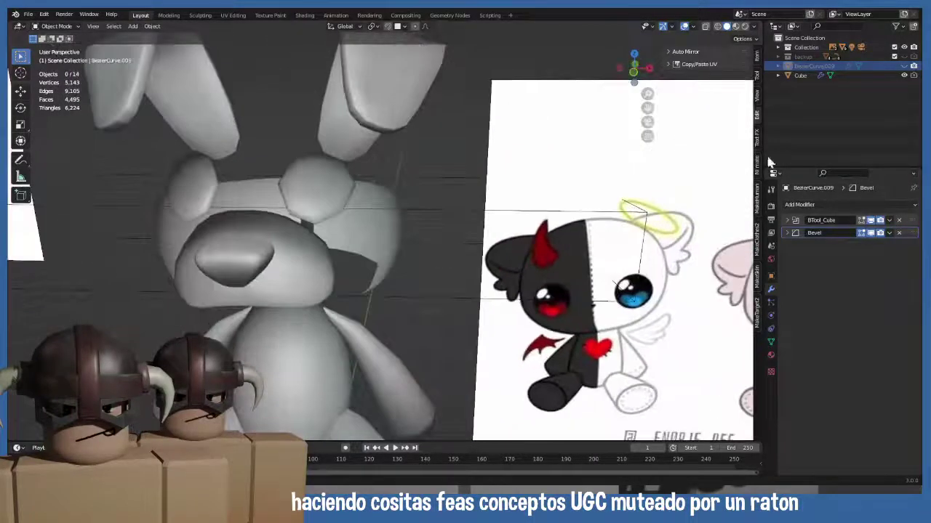
pyautogui.click(911, 76)
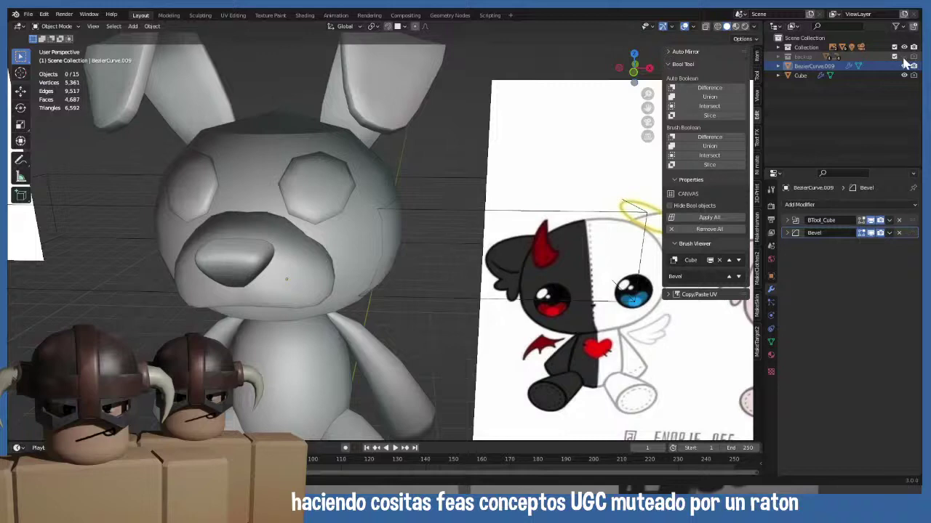
# - Hide the cutting cube and check the sliced head from several angles and from the front
pyautogui.click(904, 75)
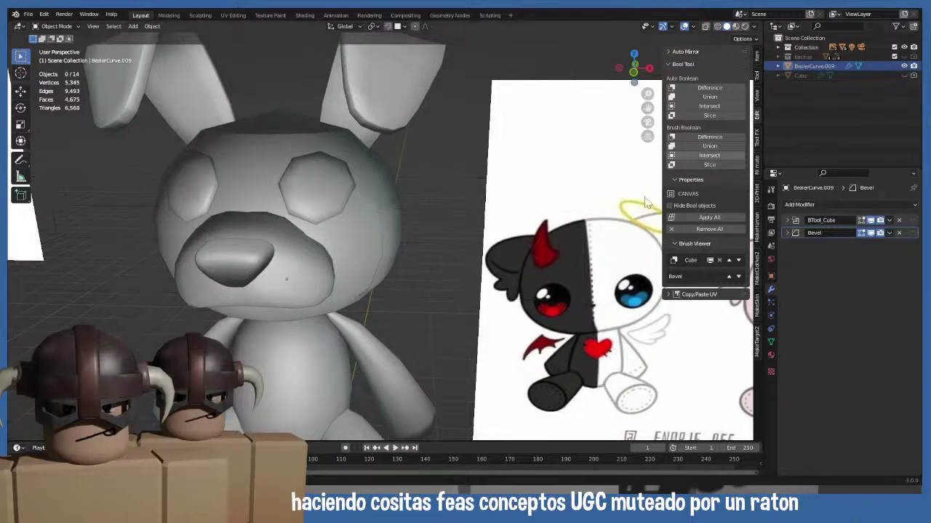
pyautogui.scroll(2, 362, 314)
pyautogui.moveTo(362, 314); pyautogui.dragTo(390, 305, button='middle')
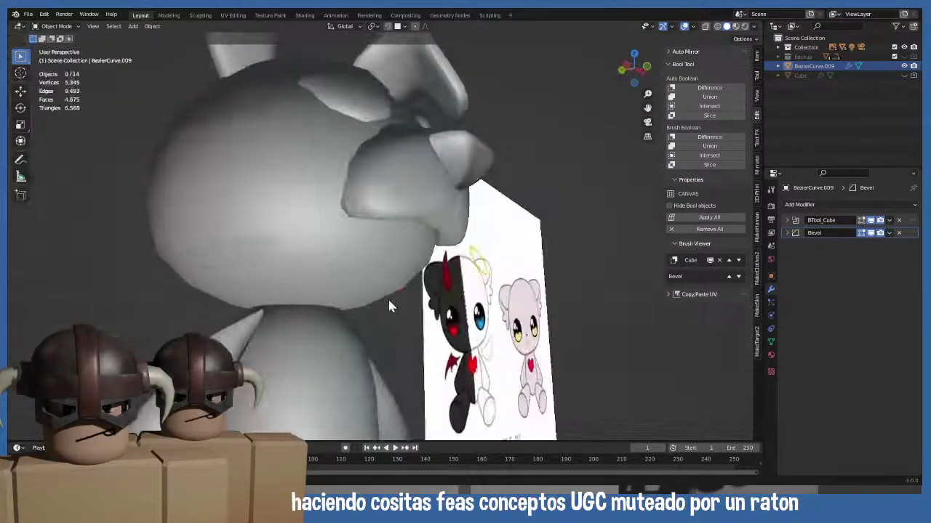
pyautogui.press('KP_1')
pyautogui.scroll(2, 383, 283)
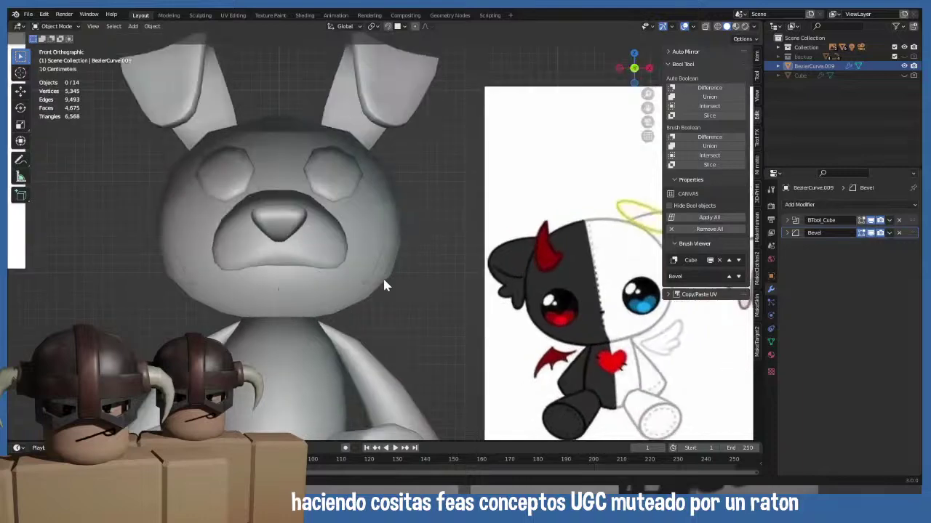
# - Duplicate all parts of the seated character along the Z axis, place the copy directly above the original, and deselect everything
pyautogui.scroll(-3, 385, 285)
pyautogui.moveTo(385, 285)
pyautogui.mouseDown(button='middle')
pyautogui.moveTo(312, 305)
pyautogui.moveTo(347, 312)
pyautogui.moveTo(576, 274)
pyautogui.moveTo(604, 298)
pyautogui.moveTo(311, 294)
pyautogui.moveTo(387, 287)
pyautogui.mouseUp(button='middle')
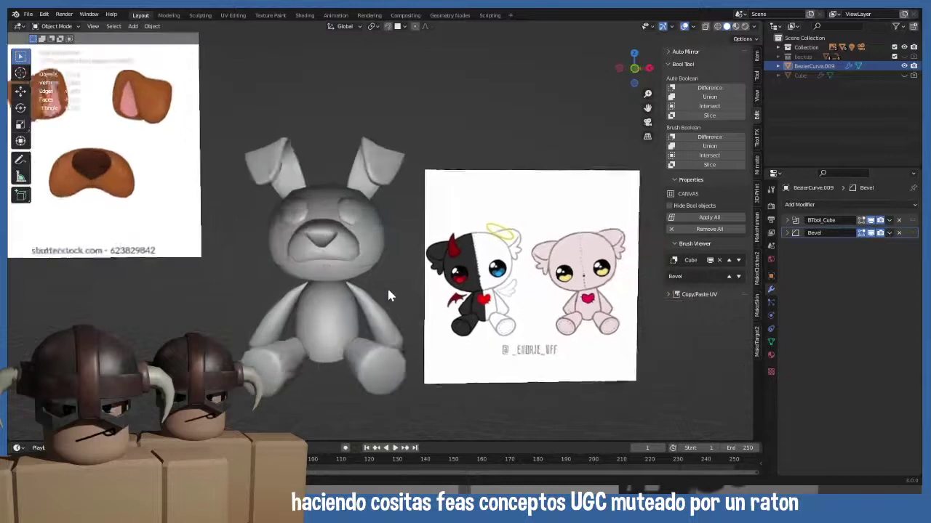
pyautogui.press('KP_1')
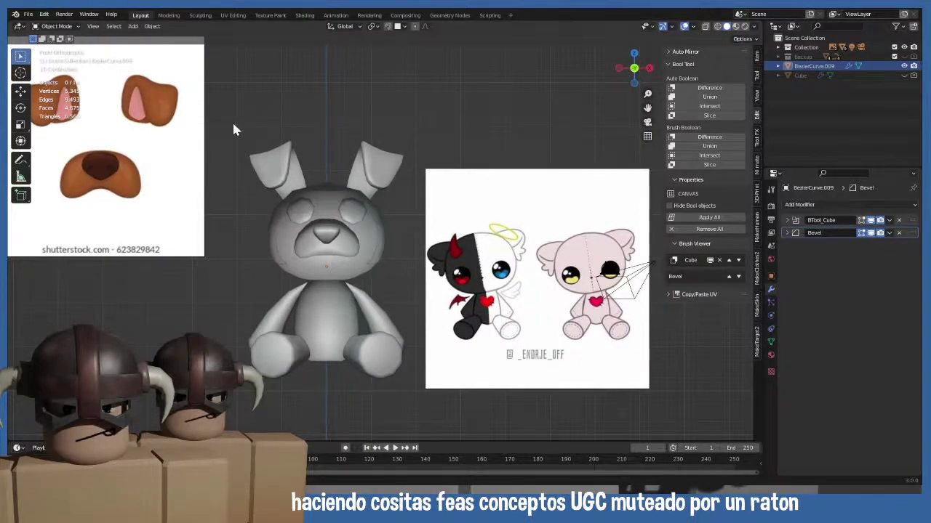
pyautogui.moveTo(236, 127); pyautogui.dragTo(420, 397)
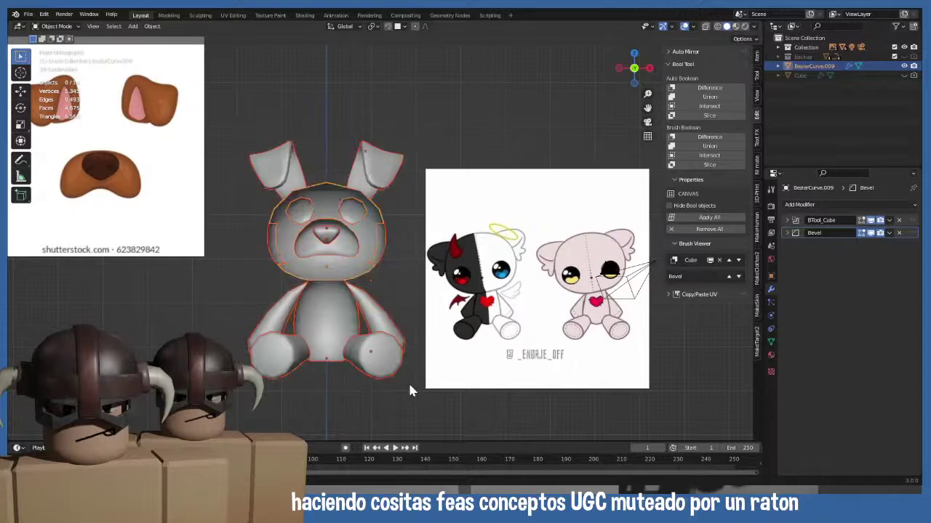
pyautogui.hotkey('shift', 'd')
pyautogui.press('z')
pyautogui.click(368, 224)
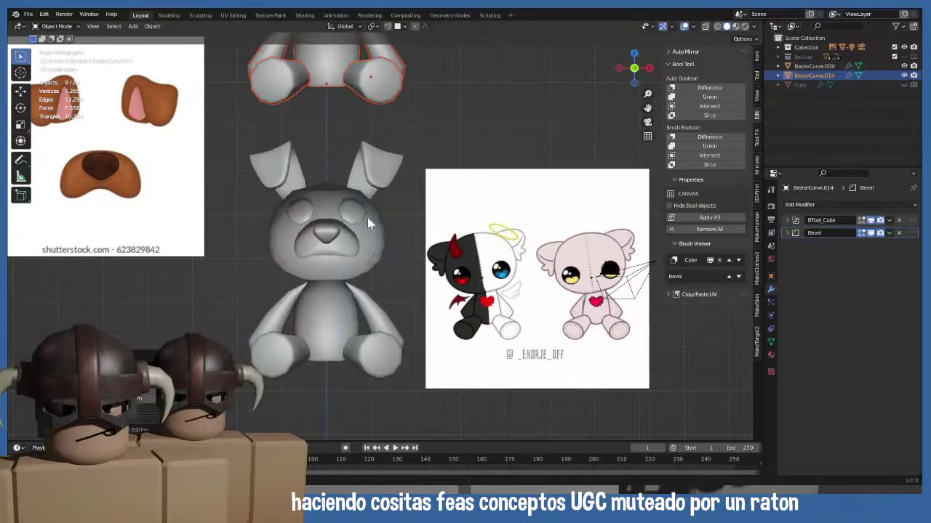
pyautogui.click(605, 197)
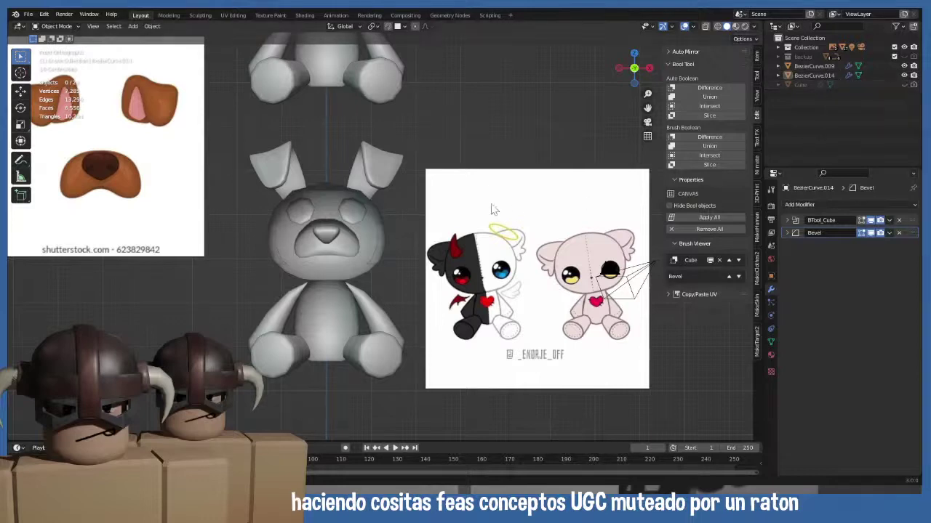
# - Unhide the cutting cube, select it, and frame the lower character's head in the front view
pyautogui.click(903, 85)
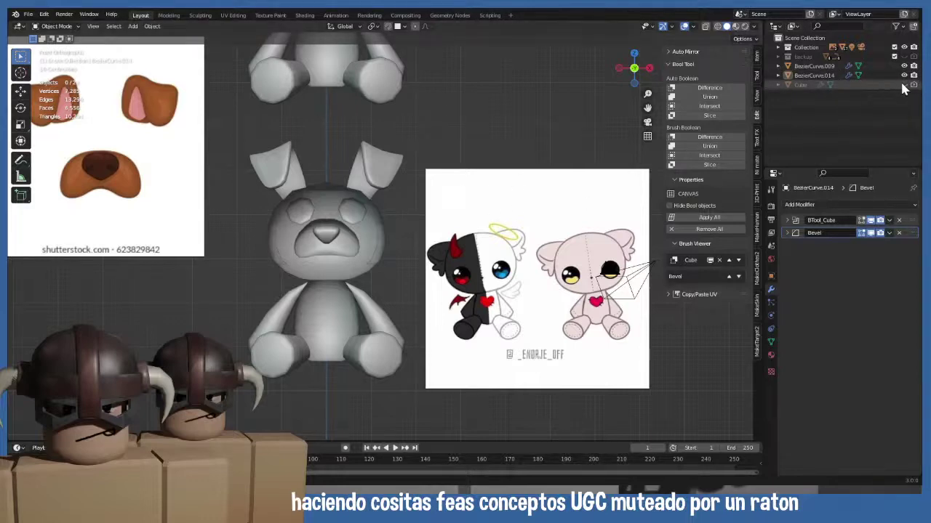
pyautogui.click(410, 222)
pyautogui.scroll(-3, 412, 226)
pyautogui.scroll(3, 408, 236)
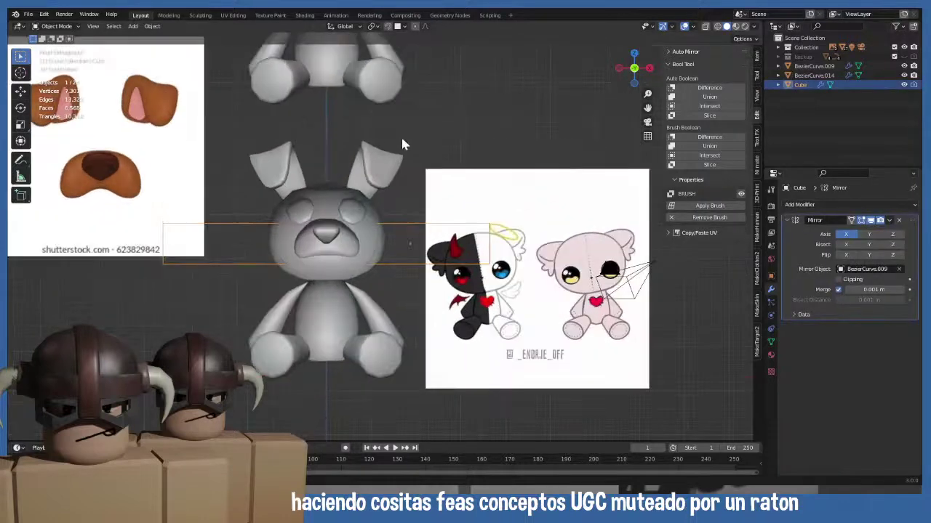
pyautogui.keyDown('shift'); pyautogui.moveTo(403, 146); pyautogui.dragTo(421, 211, button='middle'); pyautogui.keyUp('shift')
pyautogui.press('KP_1')
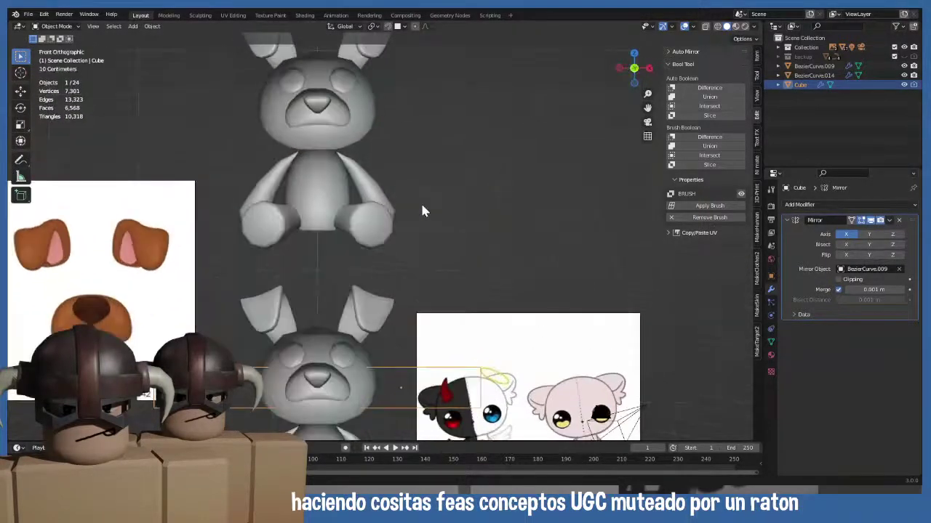
pyautogui.keyDown('shift'); pyautogui.scroll(-5, 400, 204); pyautogui.keyUp('shift')
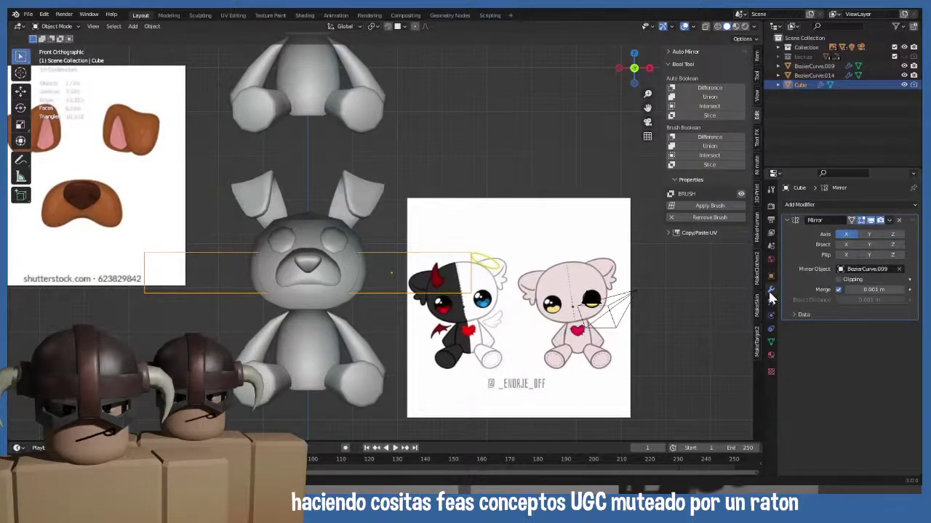
# - Try to convert the lower character's sliced head to a mesh, then undo the conversion
pyautogui.click(357, 248)
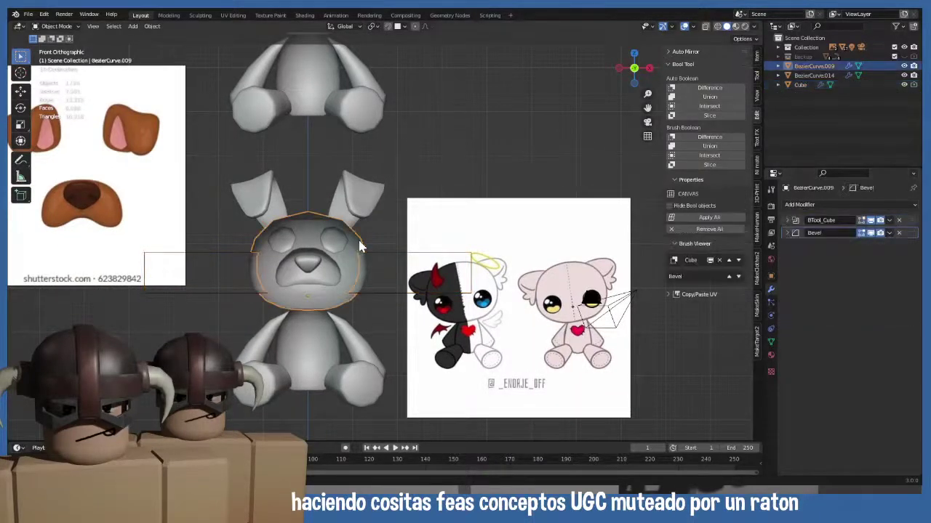
pyautogui.click(799, 221)
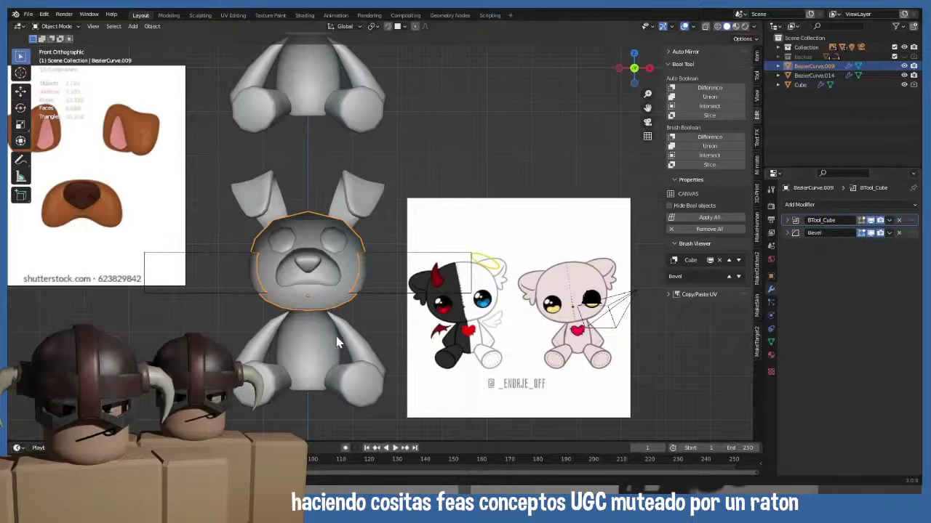
pyautogui.press('q')
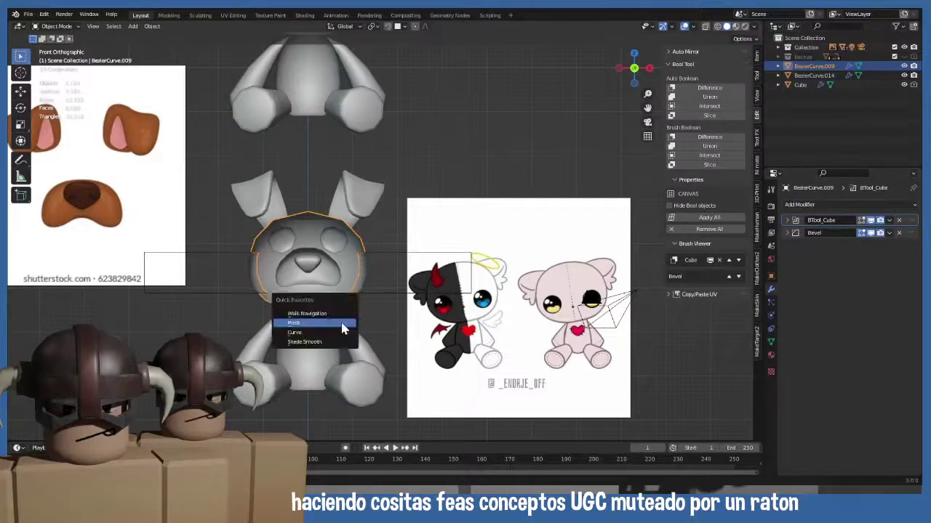
pyautogui.click(342, 324)
pyautogui.moveTo(376, 361)
pyautogui.mouseDown(button='middle')
pyautogui.moveTo(337, 361)
pyautogui.moveTo(384, 356)
pyautogui.moveTo(393, 342)
pyautogui.mouseUp(button='middle')
pyautogui.hotkey('ctrl', 'z')
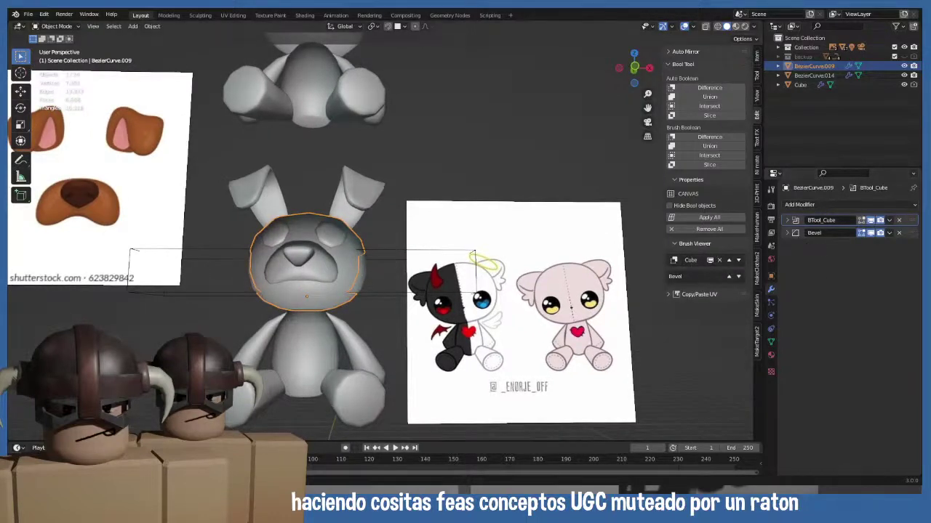
# - Retry the head's mesh conversion, inspect the cheek cutouts from both sides with the cutting cube selected, and undo it
pyautogui.click(195, 313)
pyautogui.click(207, 301)
pyautogui.moveTo(206, 301); pyautogui.dragTo(457, 317, button='middle')
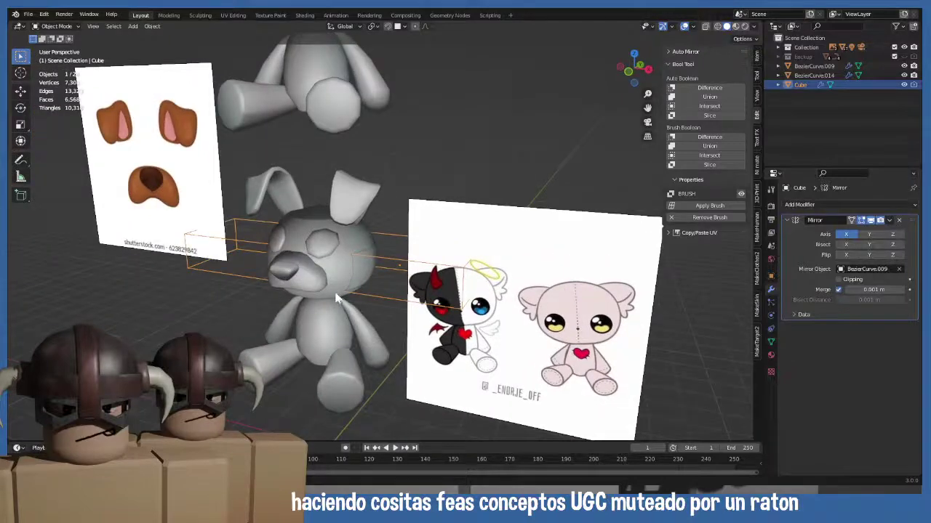
pyautogui.moveTo(336, 298); pyautogui.dragTo(384, 296, button='middle')
pyautogui.click(360, 247)
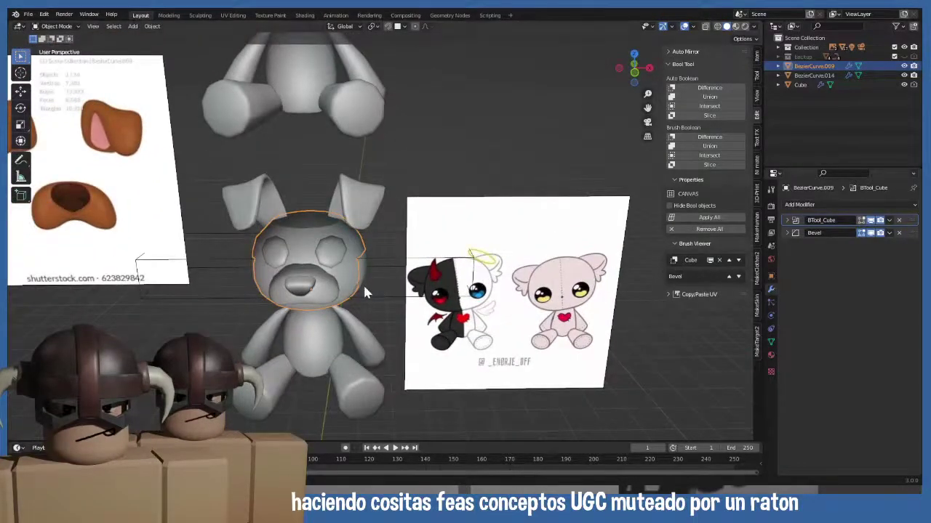
pyautogui.press('q')
pyautogui.click(371, 305)
pyautogui.moveTo(371, 304); pyautogui.dragTo(349, 298, button='middle')
pyautogui.click(407, 252)
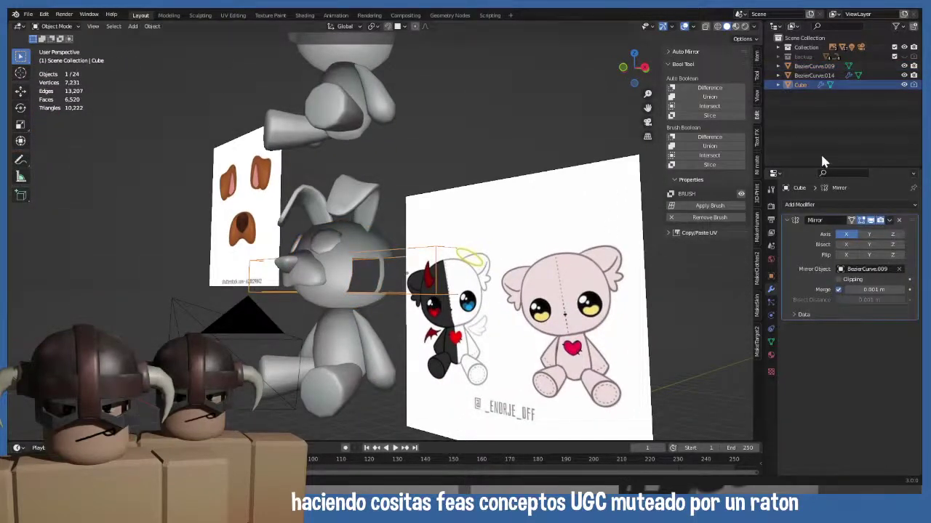
pyautogui.moveTo(420, 284); pyautogui.dragTo(529, 282, button='middle')
pyautogui.scroll(3, 535, 284)
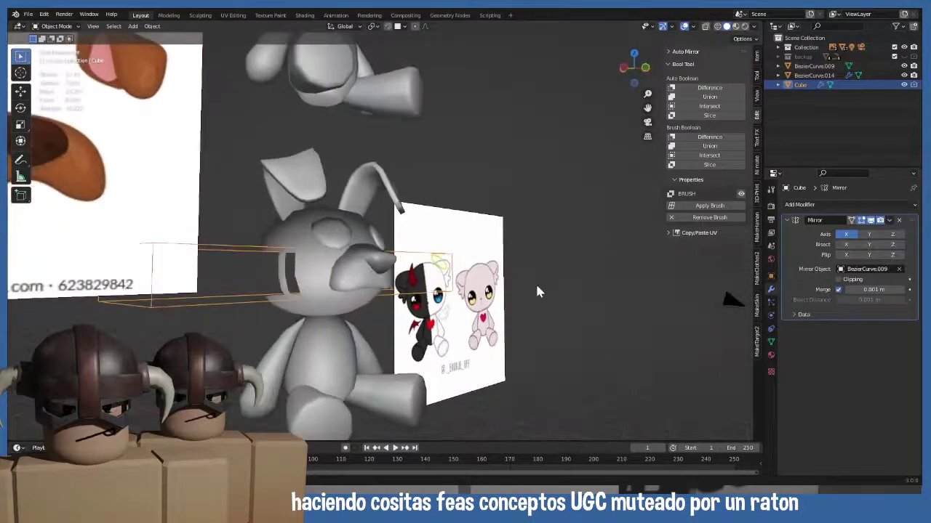
pyautogui.hotkey('ctrl', 'z')
# - Remove the BTool_Cube Boolean modifier from the lower character's head, keeping its Bevel modifier
pyautogui.moveTo(489, 309); pyautogui.dragTo(411, 148, button='middle')
pyautogui.click(411, 148)
pyautogui.moveTo(391, 242); pyautogui.dragTo(343, 281, button='middle')
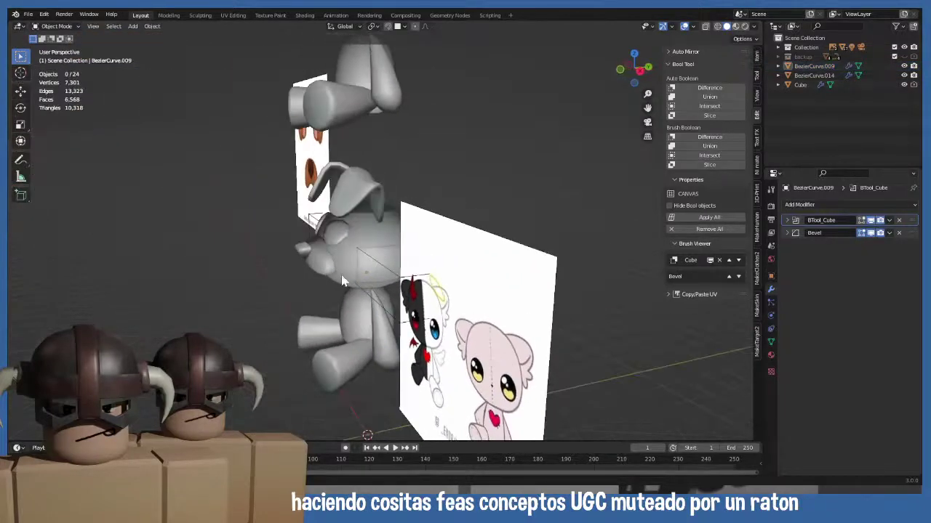
pyautogui.click(377, 269)
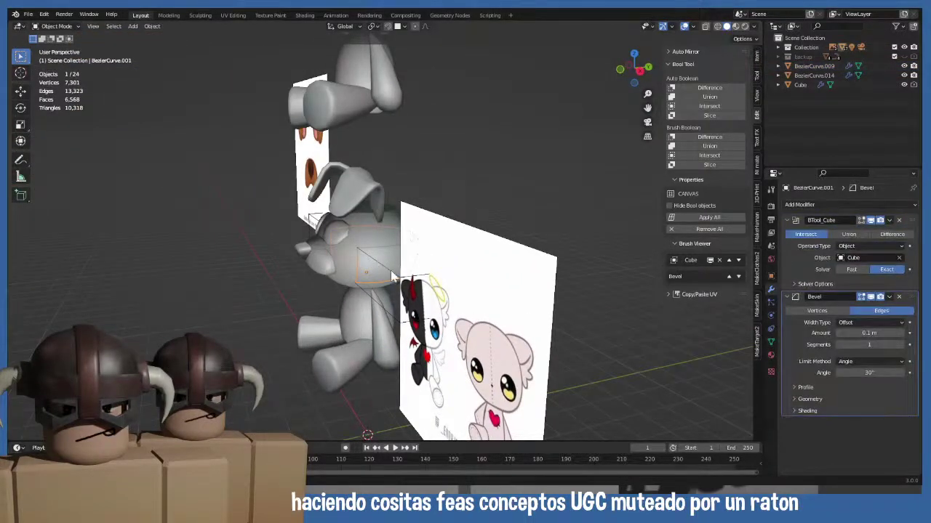
pyautogui.click(392, 277)
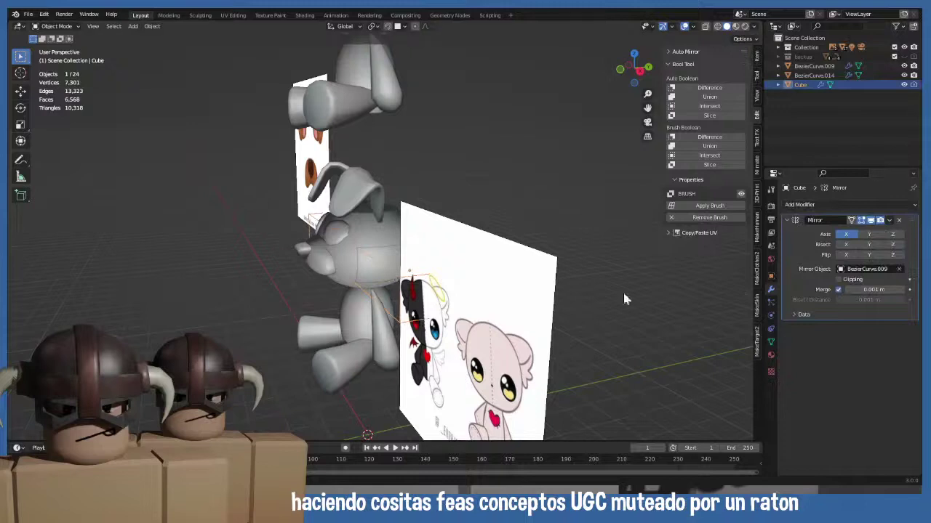
pyautogui.click(373, 229)
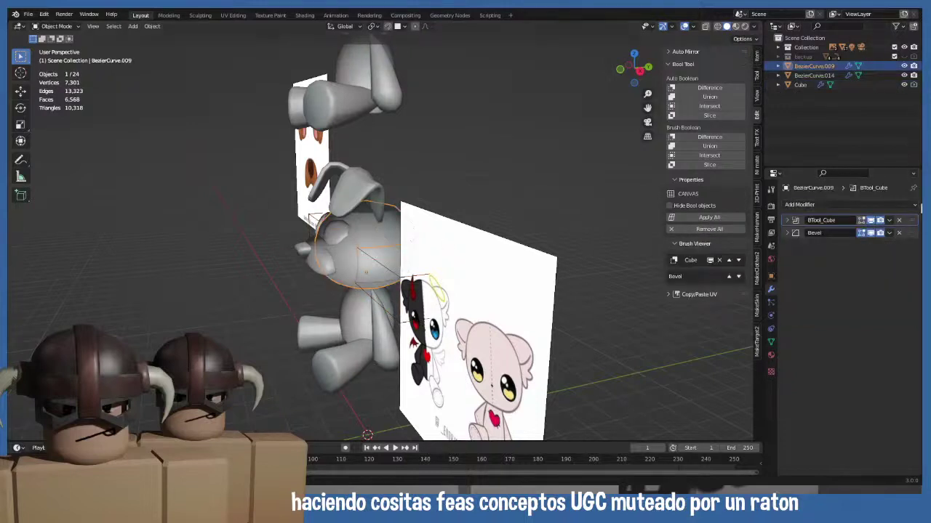
pyautogui.click(899, 221)
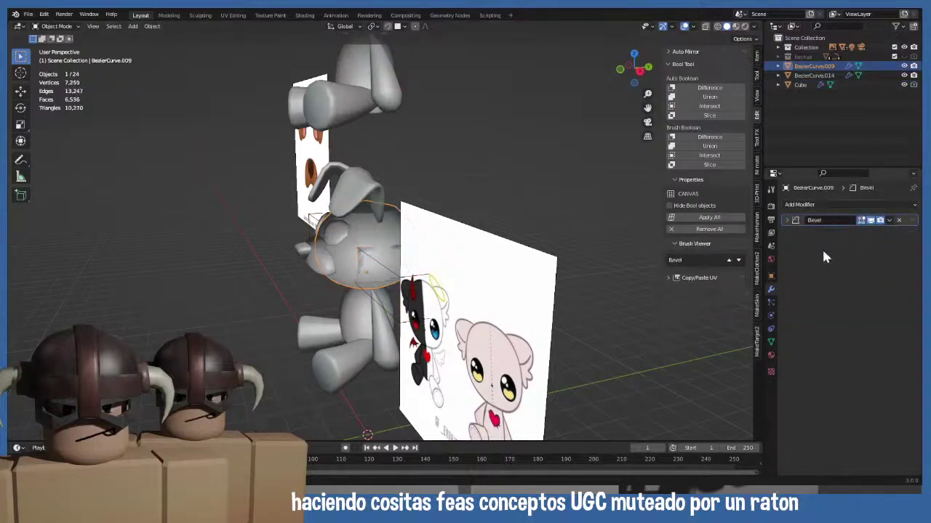
# - Slice the lower character's head again with the cutting cube using Bool Tool's Brush Boolean Slice
pyautogui.scroll(4, 518, 322)
pyautogui.moveTo(519, 322); pyautogui.dragTo(522, 320, button='middle')
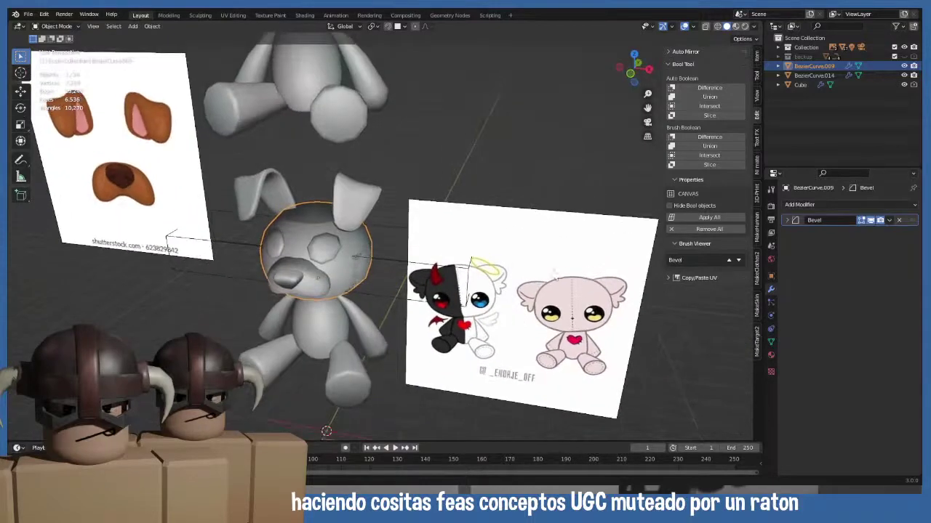
pyautogui.click(407, 269)
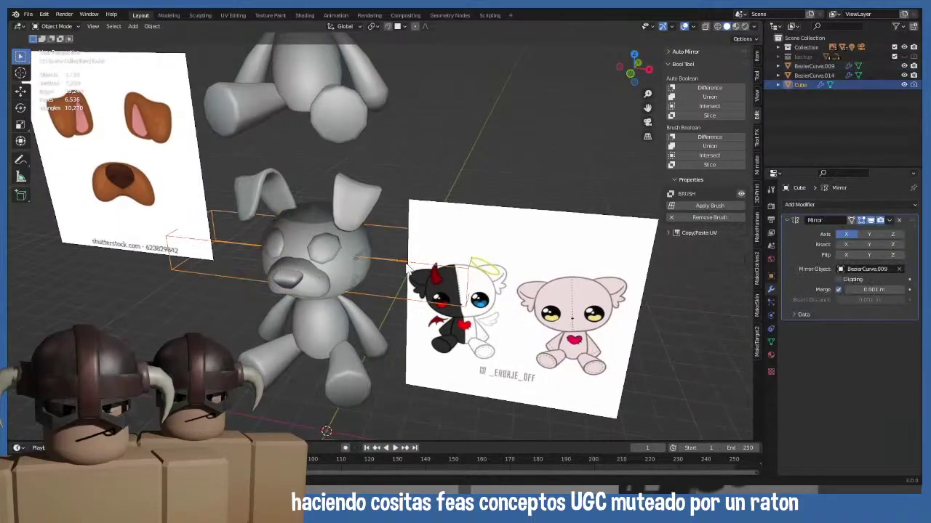
pyautogui.click(350, 243)
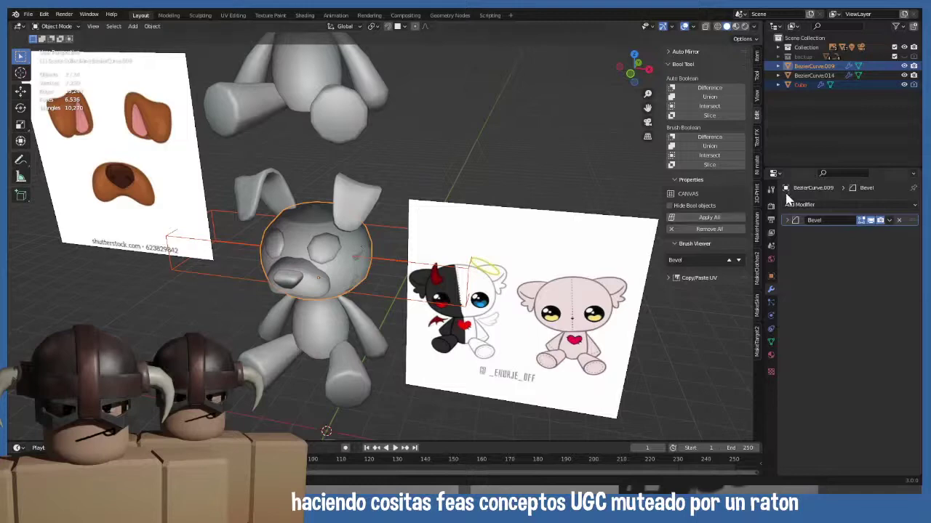
pyautogui.click(720, 170)
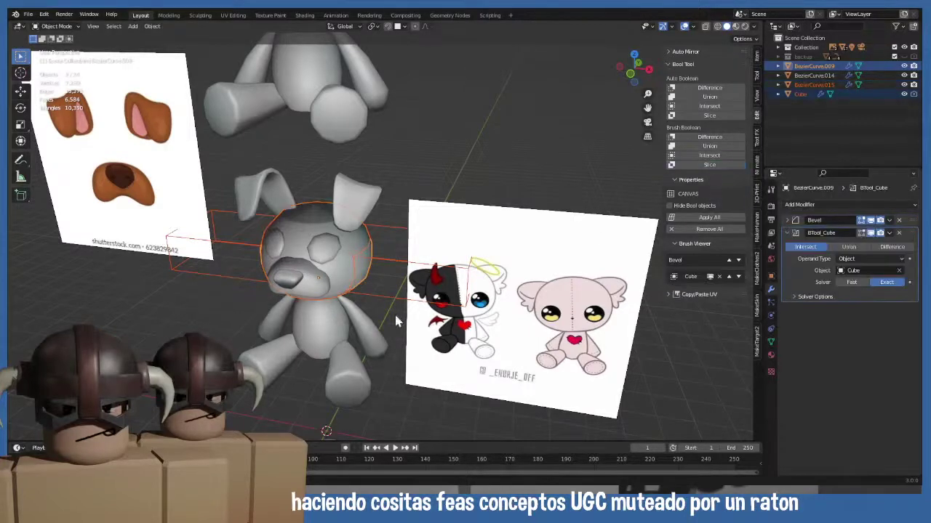
# - Move the BTool_Cube modifier above Bevel in the modifier stack of the newly cut cheek slices
pyautogui.moveTo(408, 328); pyautogui.dragTo(315, 325, button='middle')
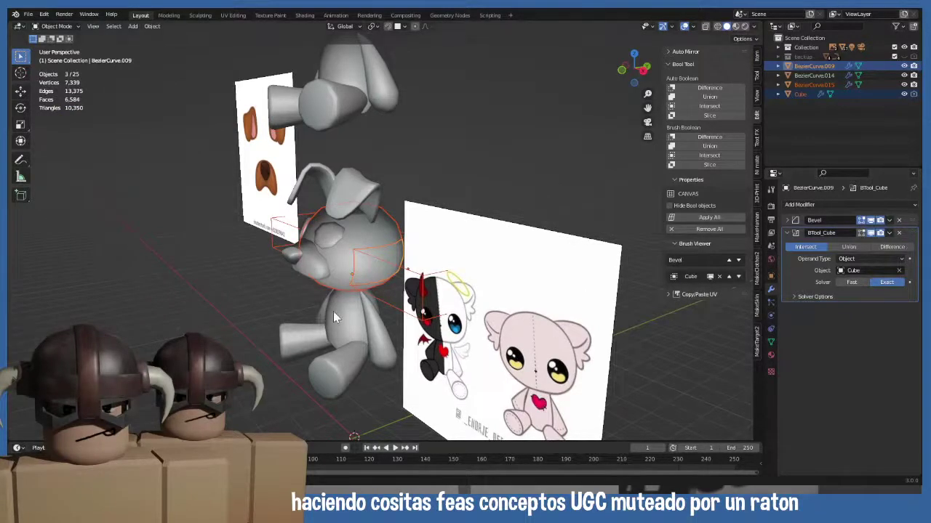
pyautogui.scroll(5, 333, 311)
pyautogui.click(406, 164)
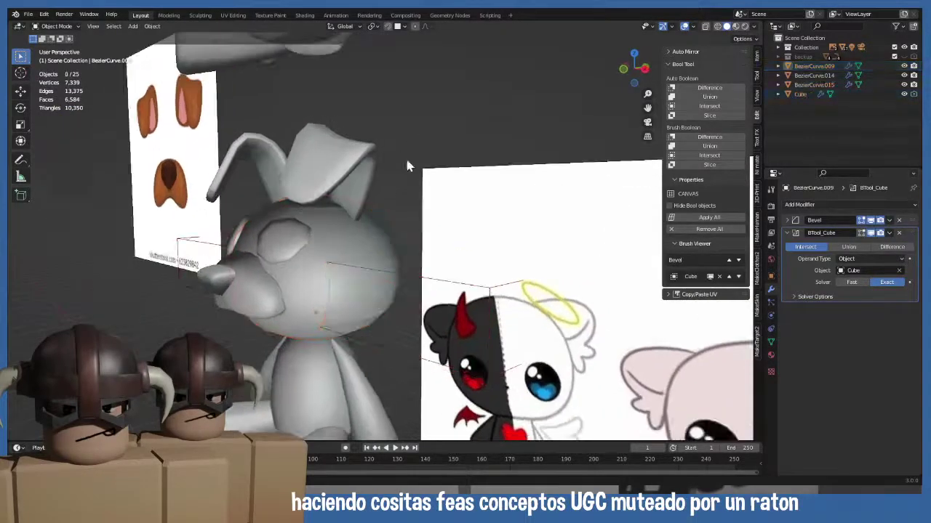
pyautogui.click(384, 282)
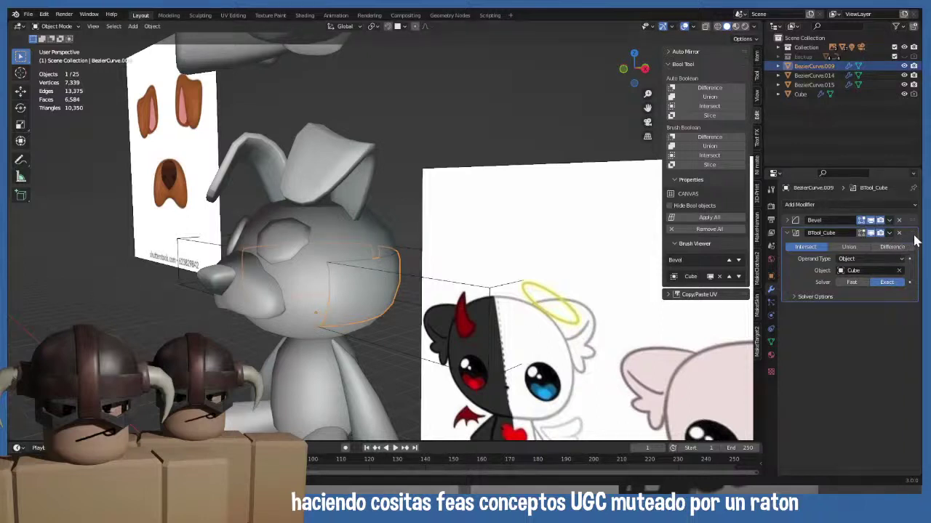
pyautogui.moveTo(913, 235); pyautogui.dragTo(908, 218)
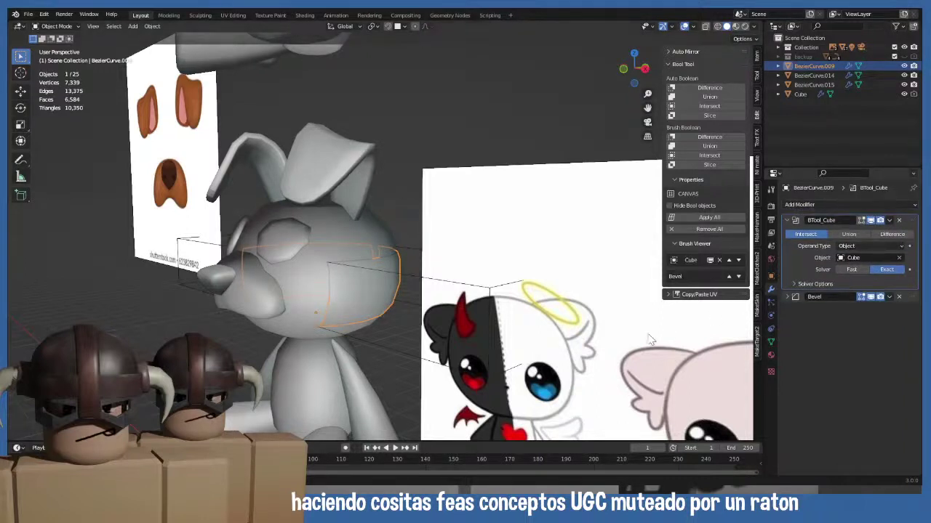
# - Try the Fast solver on the cheek slices' Boolean modifier, check the shape, and switch back to Exact
pyautogui.click(858, 270)
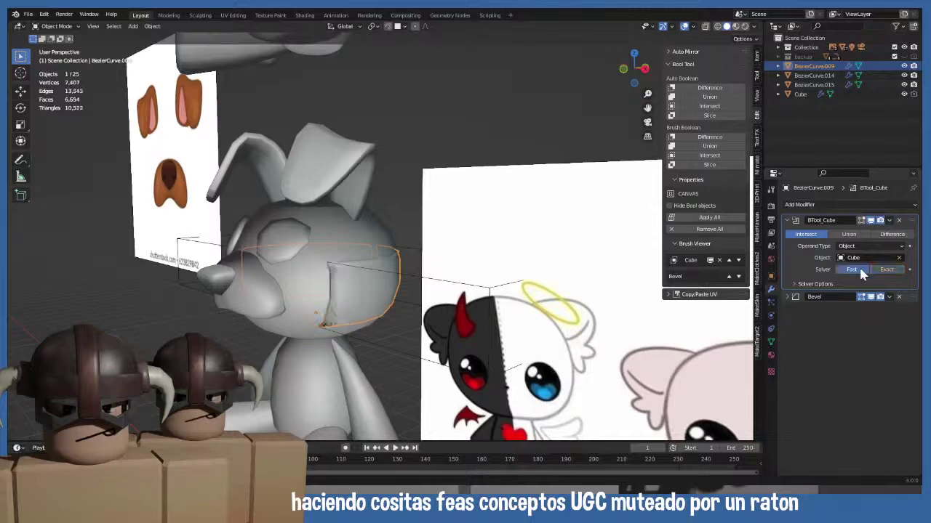
pyautogui.moveTo(225, 360); pyautogui.dragTo(328, 338, button='middle')
pyautogui.click(886, 269)
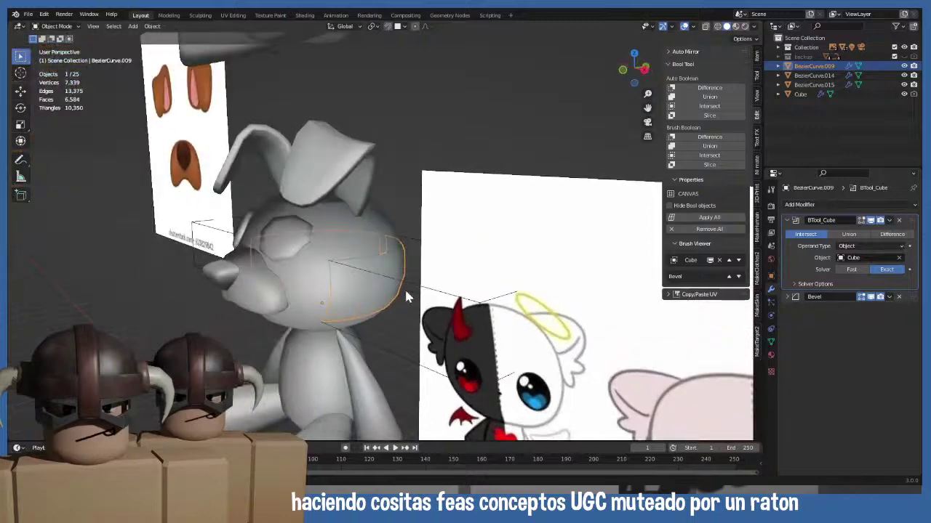
# - Toggle the cheek slices' visibility and examine the remaining head piece from the front
pyautogui.click(904, 65)
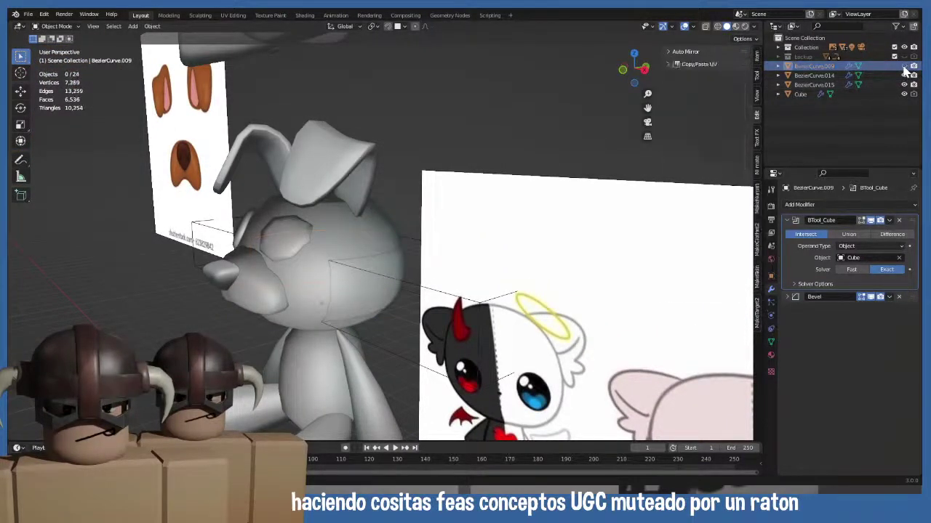
pyautogui.moveTo(370, 335)
pyautogui.mouseDown(button='middle')
pyautogui.moveTo(407, 327)
pyautogui.moveTo(337, 344)
pyautogui.moveTo(374, 341)
pyautogui.moveTo(367, 348)
pyautogui.mouseUp(button='middle')
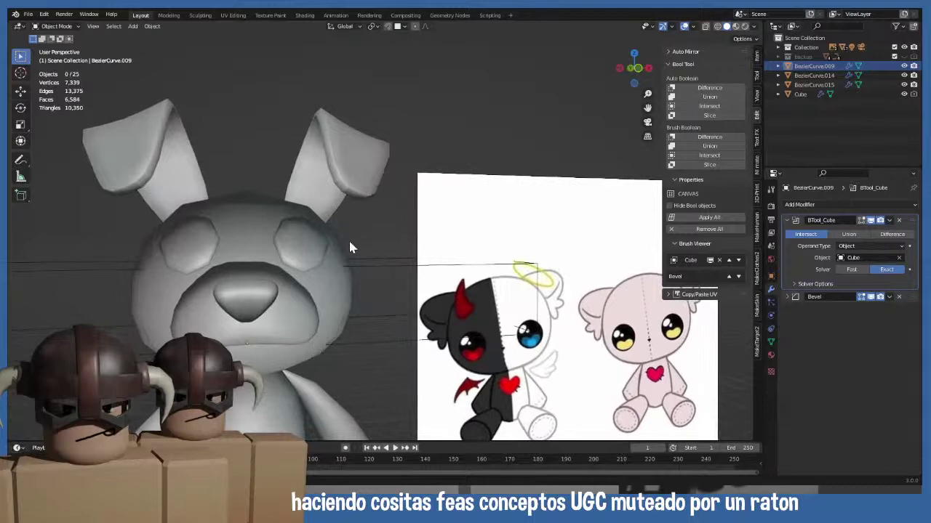
pyautogui.click(340, 249)
pyautogui.press('KP_1')
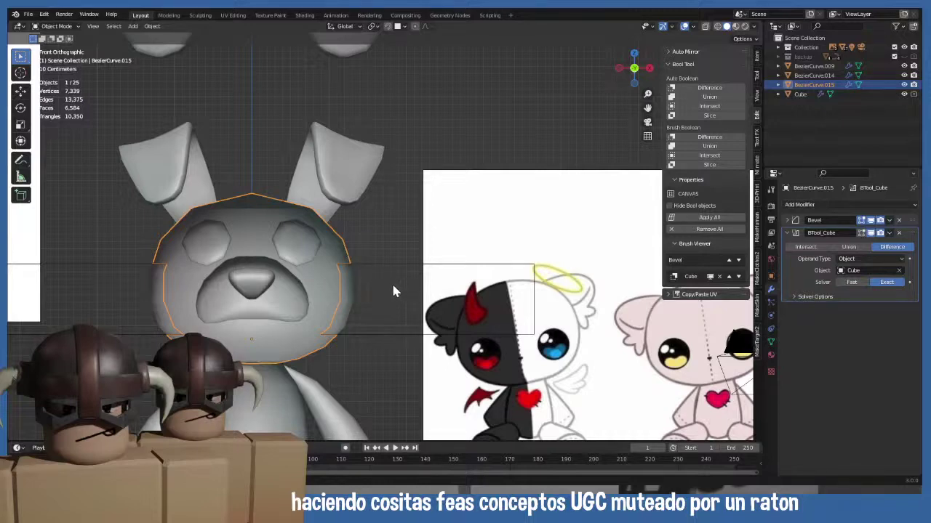
# - In the right view, rotate the cutting cube so its rear end tilts upward, reposition it over the cheek, and deselect it in front view
pyautogui.press('KP_3')
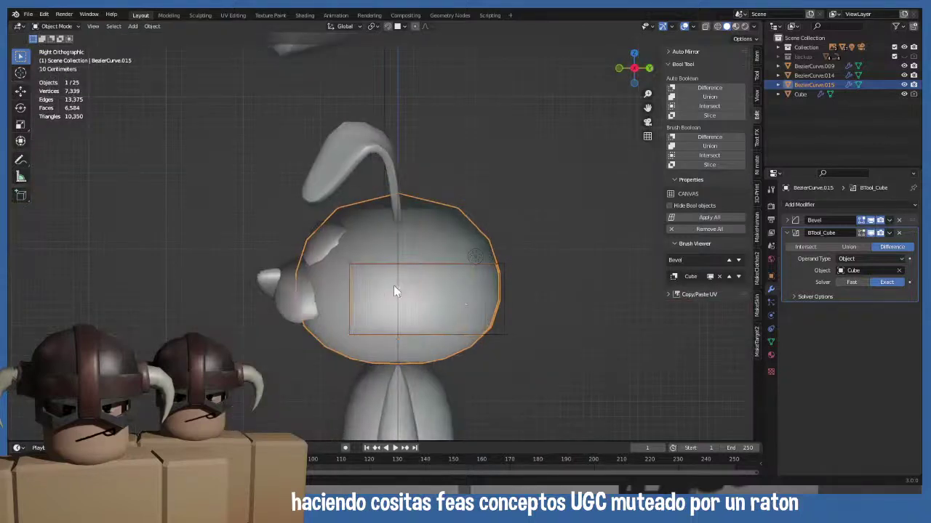
pyautogui.click(507, 275)
pyautogui.press('r')
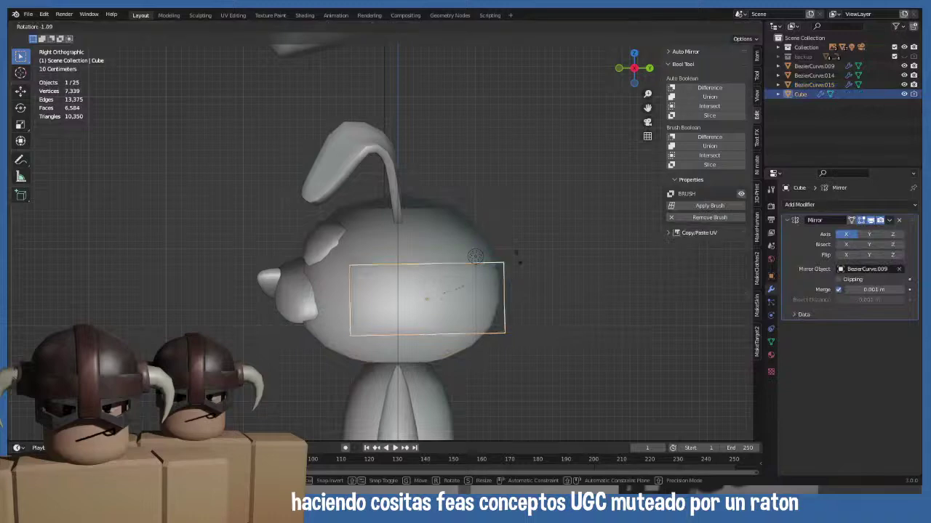
pyautogui.click(484, 266)
pyautogui.press('g')
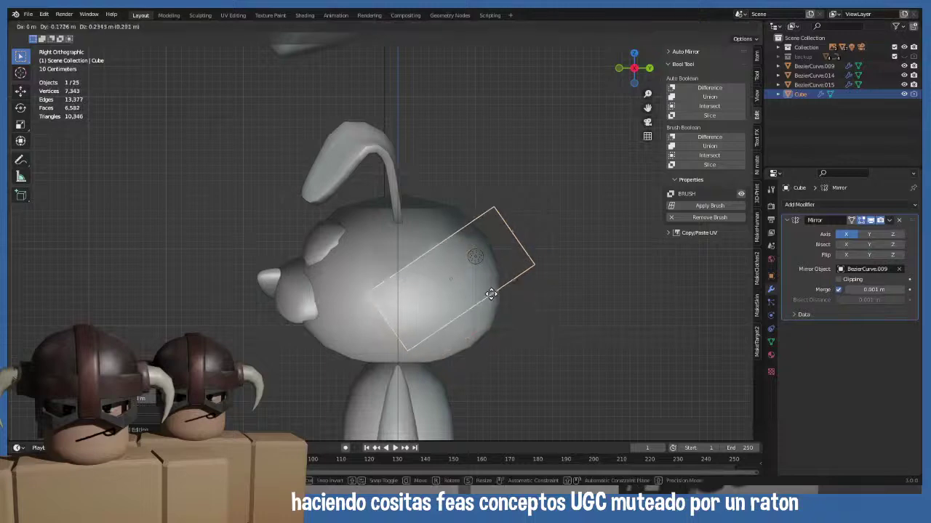
pyautogui.click(486, 285)
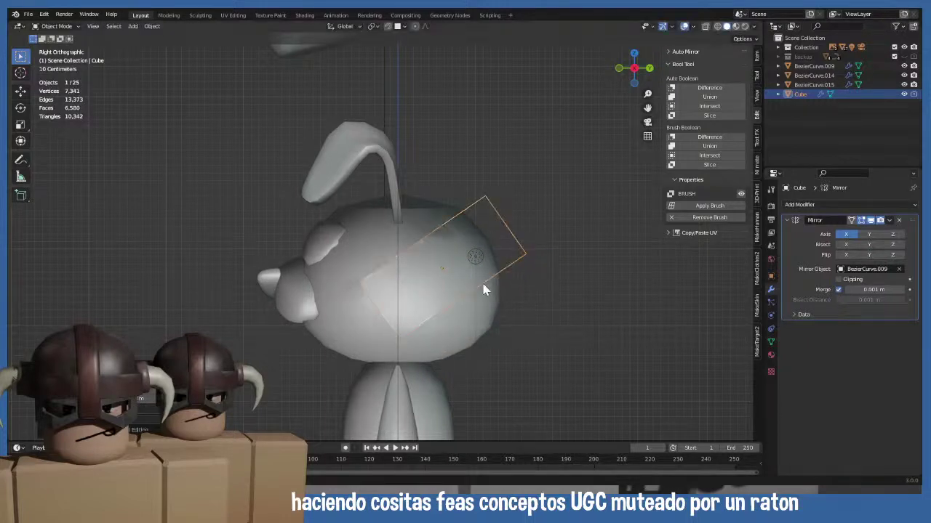
pyautogui.press('KP_1')
pyautogui.click(436, 134)
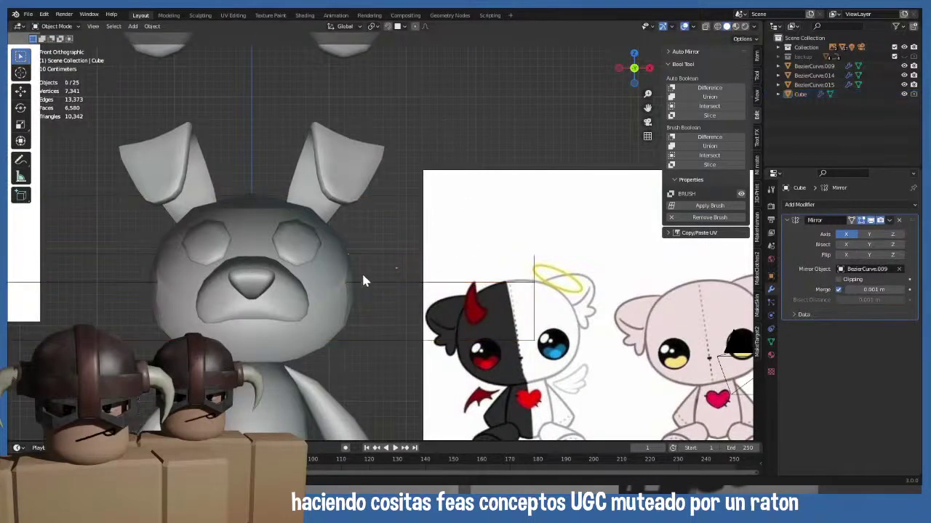
# - In the right view, move the cutting cube forward and down across the cheek, enlarge it slightly and adjust its position
pyautogui.moveTo(363, 276); pyautogui.dragTo(264, 301, button='middle')
pyautogui.press('KP_3')
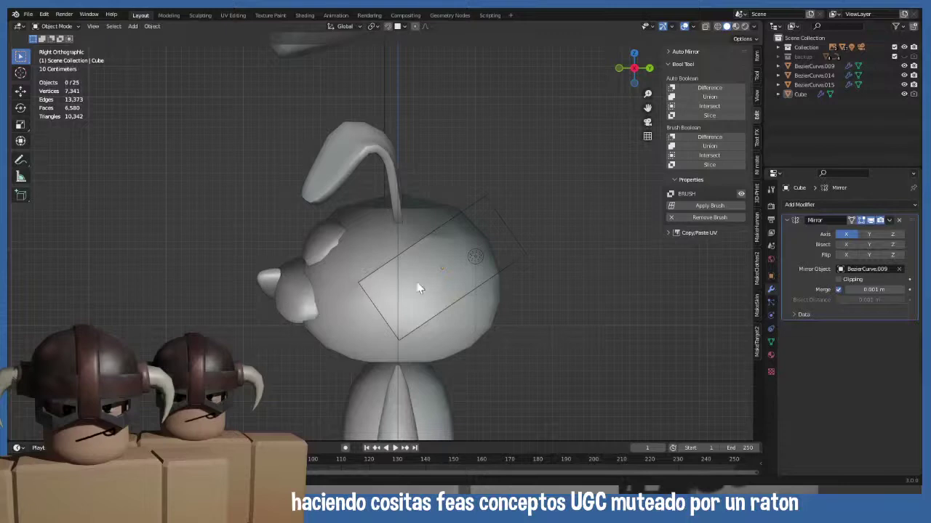
pyautogui.click(518, 253)
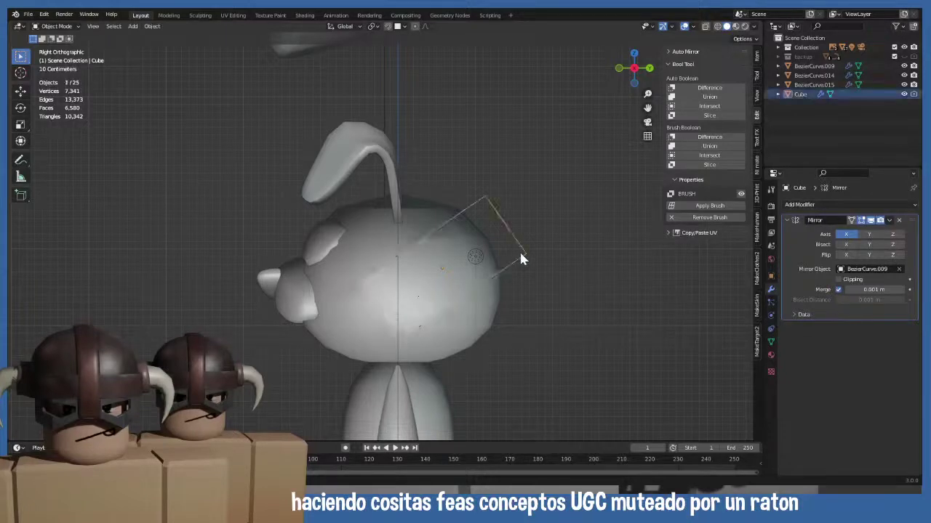
pyautogui.press('g')
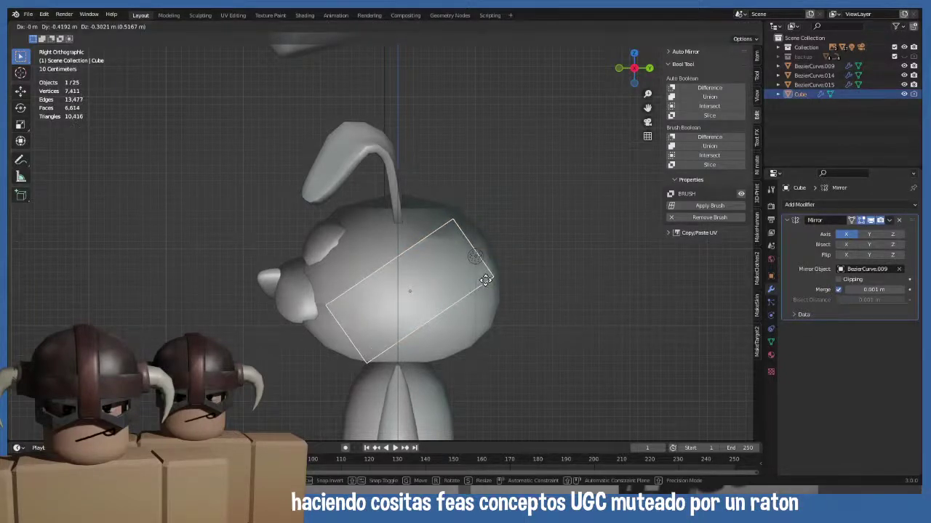
pyautogui.click(488, 264)
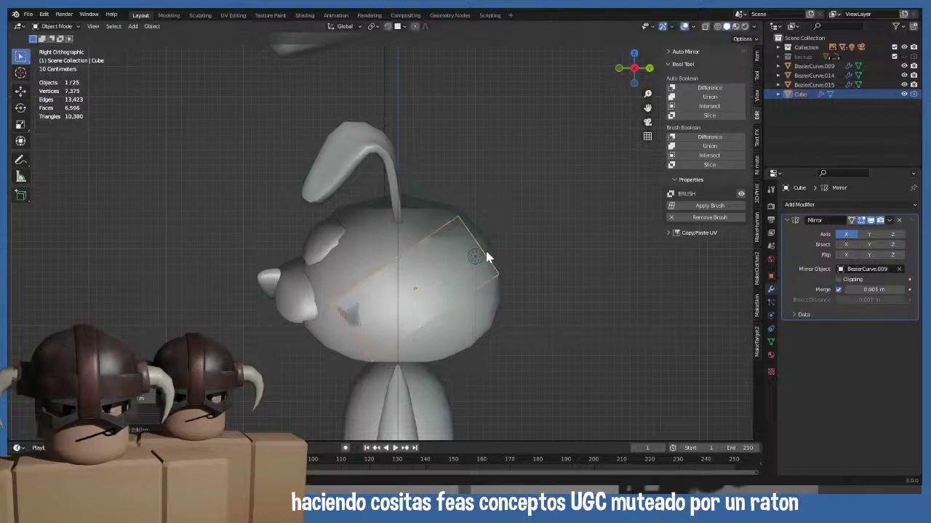
pyautogui.press('s')
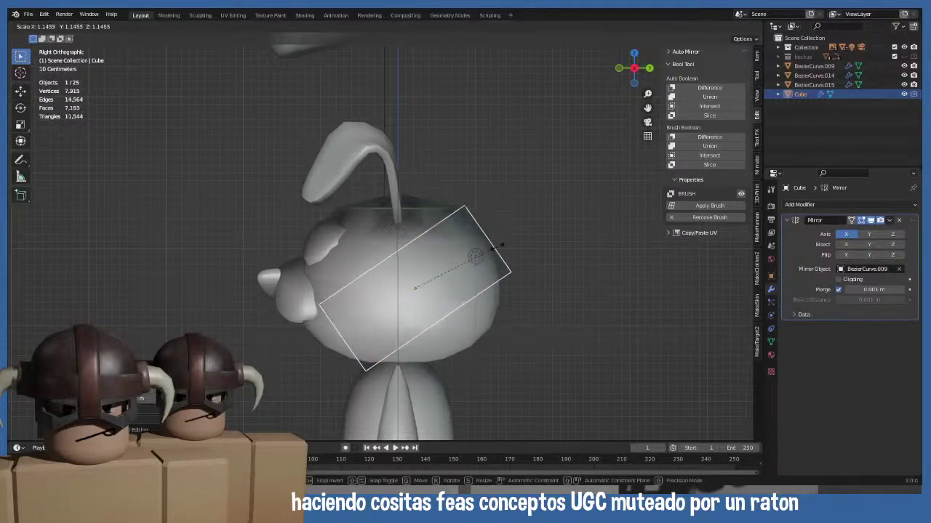
pyautogui.click(498, 249)
pyautogui.press('g')
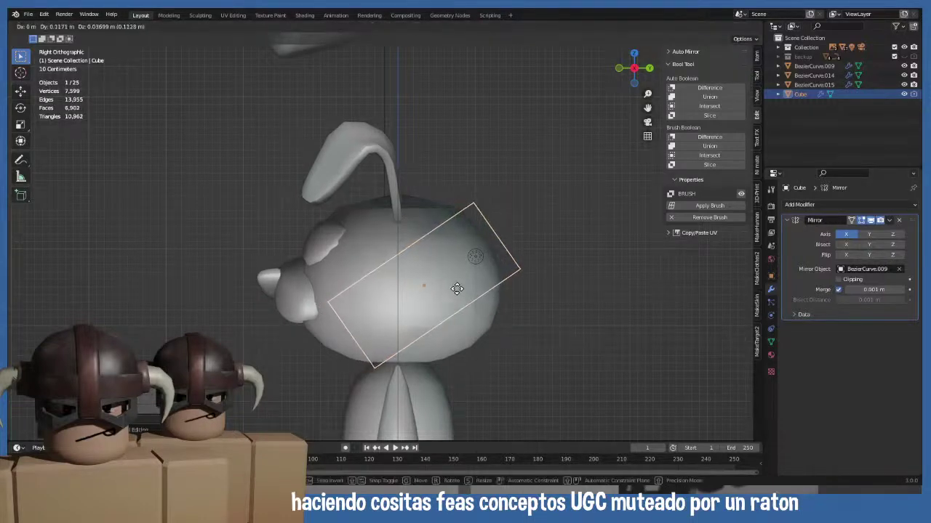
pyautogui.click(457, 289)
# - Check the cheek cut in perspective and nudge the cutting cube slightly upward
pyautogui.press('Tab')
pyautogui.moveTo(457, 294); pyautogui.dragTo(381, 354, button='middle')
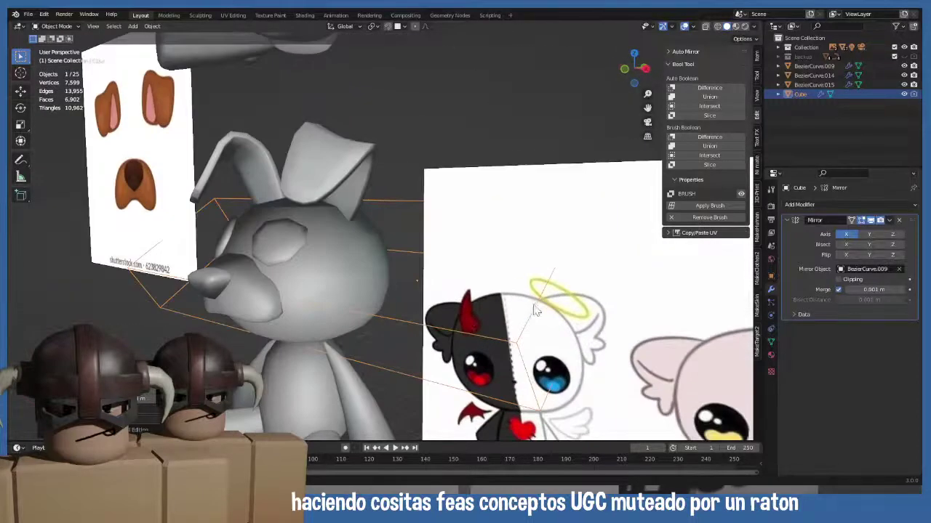
pyautogui.press('Tab')
pyautogui.hotkey('alt', 'a')
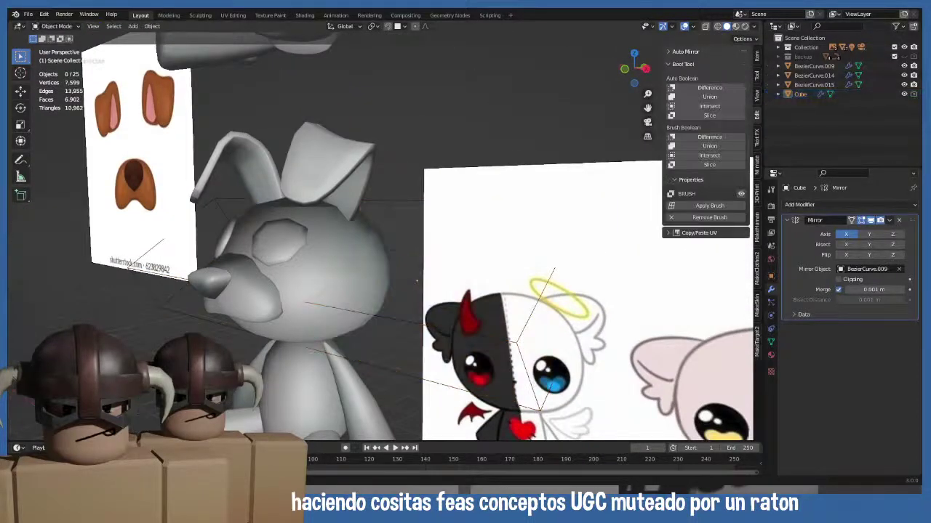
pyautogui.moveTo(417, 281)
pyautogui.mouseDown(button='middle')
pyautogui.moveTo(398, 280)
pyautogui.moveTo(414, 280)
pyautogui.mouseUp(button='middle')
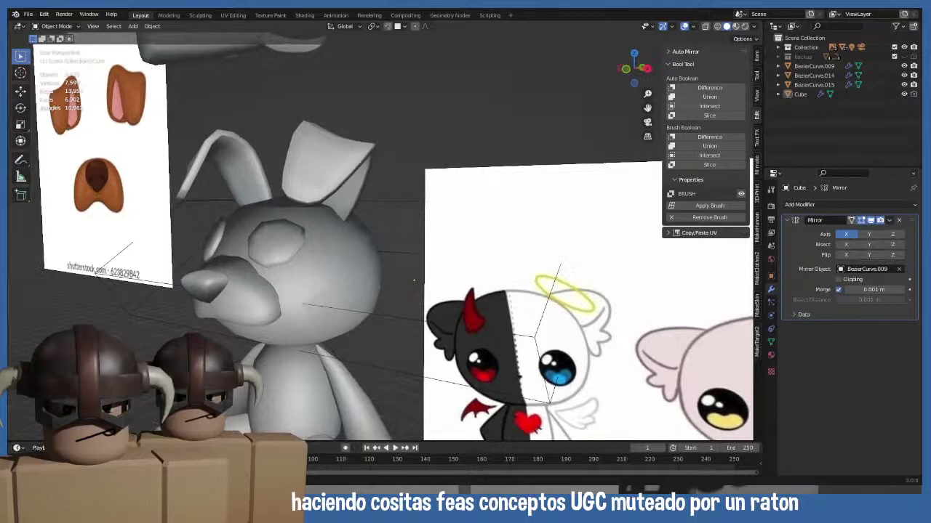
pyautogui.click(349, 316)
pyautogui.press('g')
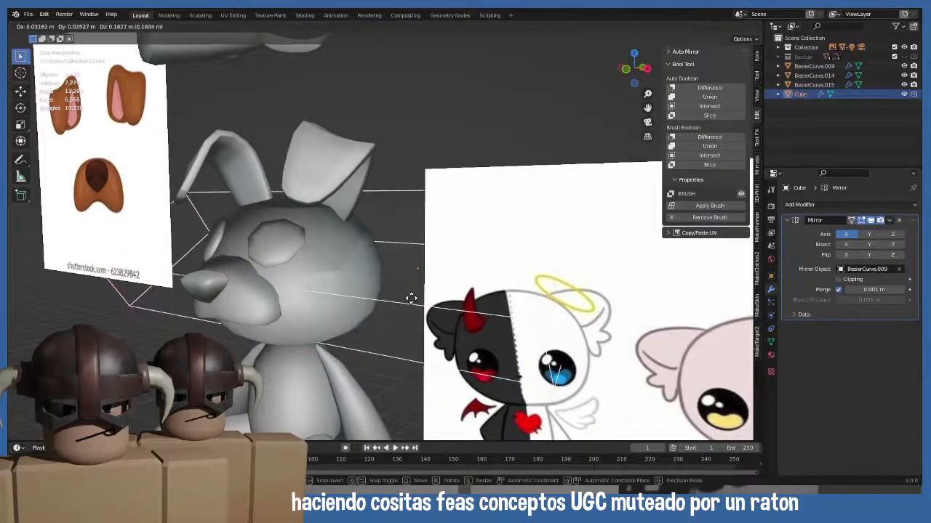
pyautogui.click(412, 304)
# - In the front view, delete the cutting cube
pyautogui.press('KP_1')
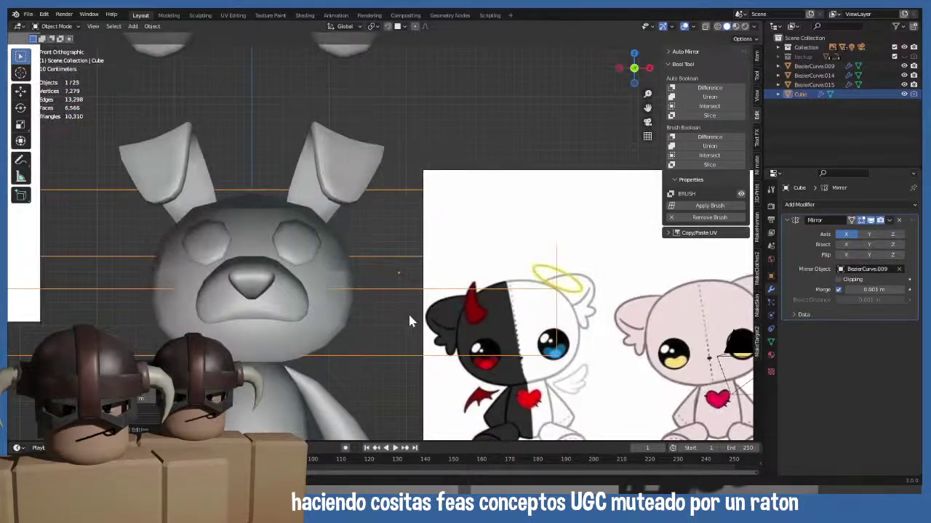
pyautogui.press('x')
pyautogui.click(413, 311)
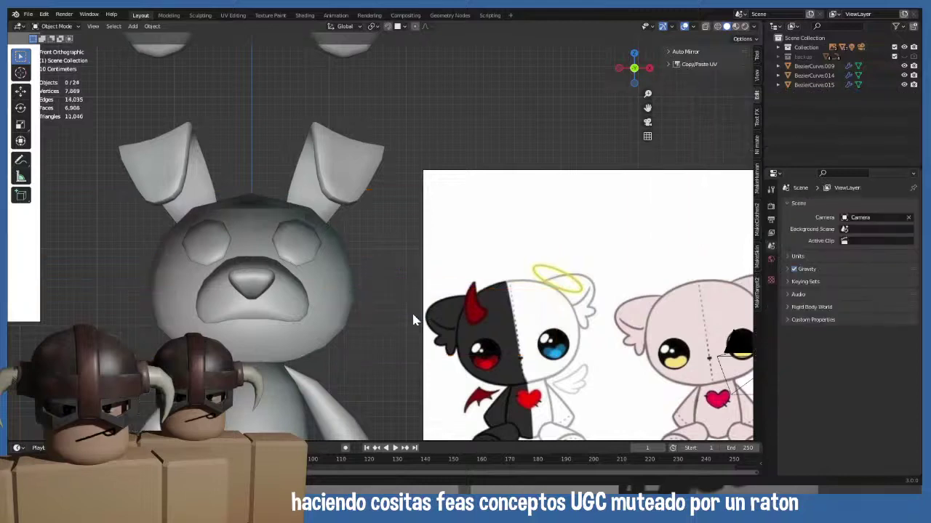
# - In the mesh of the head copy BezierCurve.009, try moving a single face above the eye, and leave editing
pyautogui.click(272, 208)
pyautogui.press('Tab')
pyautogui.moveTo(275, 230); pyautogui.dragTo(262, 253, button='middle')
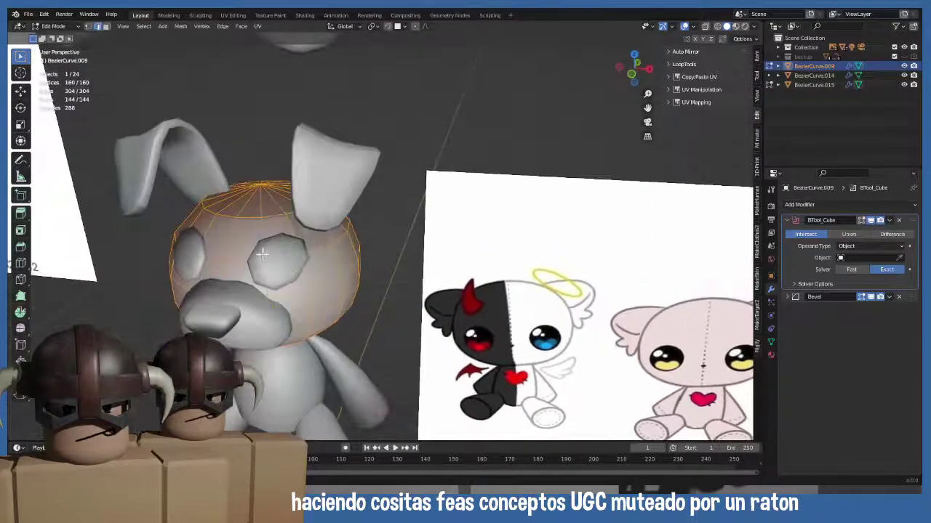
pyautogui.click(249, 237)
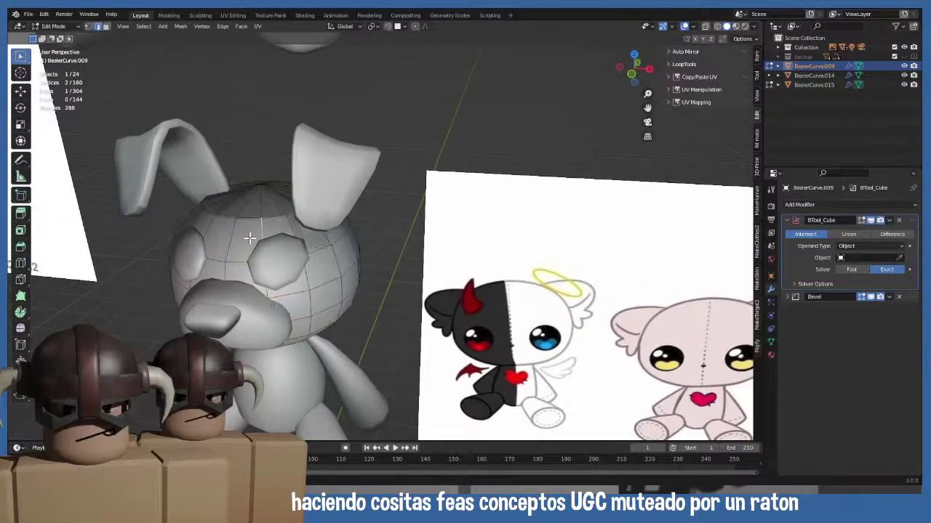
pyautogui.press('3')
pyautogui.click(310, 239)
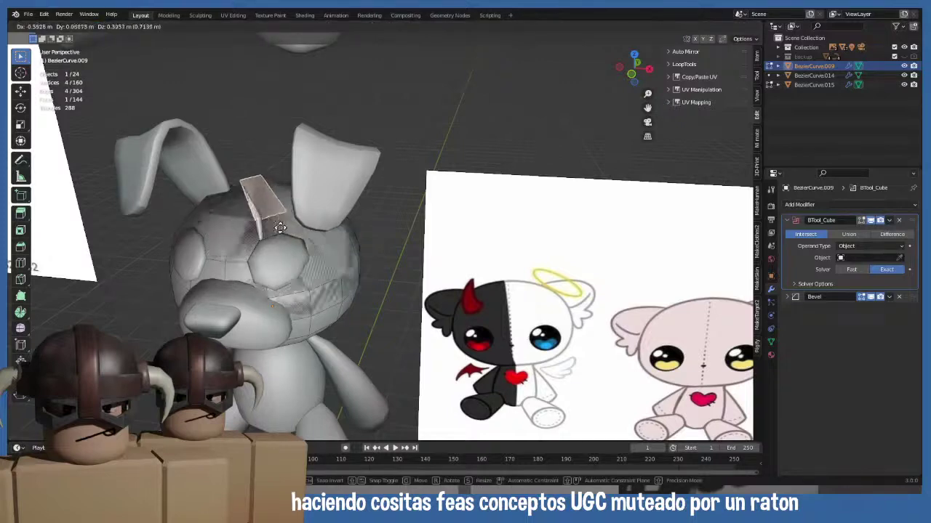
pyautogui.moveTo(324, 255); pyautogui.dragTo(314, 253, button='middle')
pyautogui.press('KP_1')
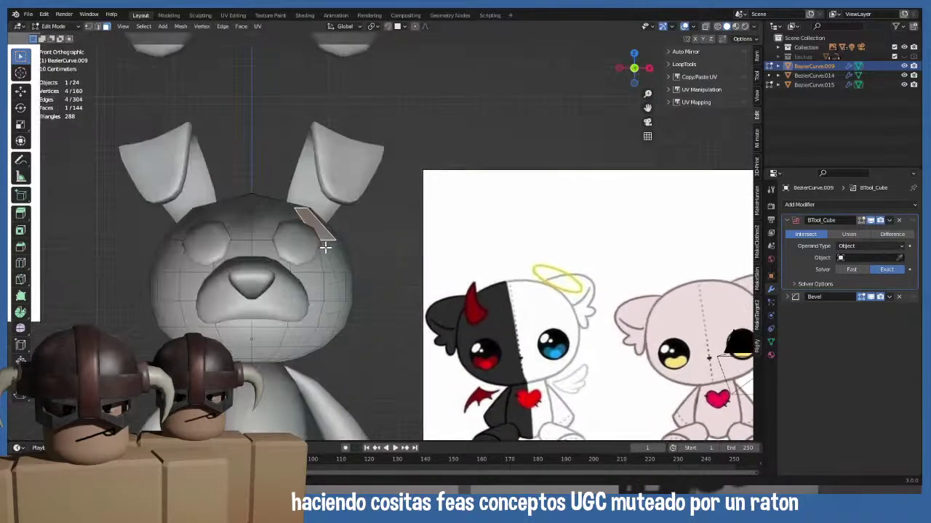
pyautogui.scroll(-1, 343, 266)
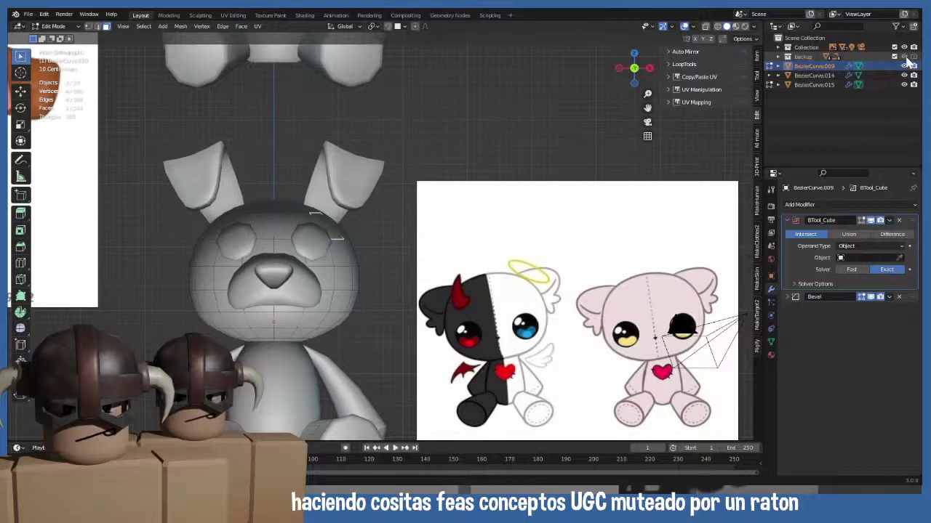
pyautogui.press('Tab')
# - Remove the BTool_Cube and Bevel modifiers from the head copy BezierCurve.009
pyautogui.click(376, 285)
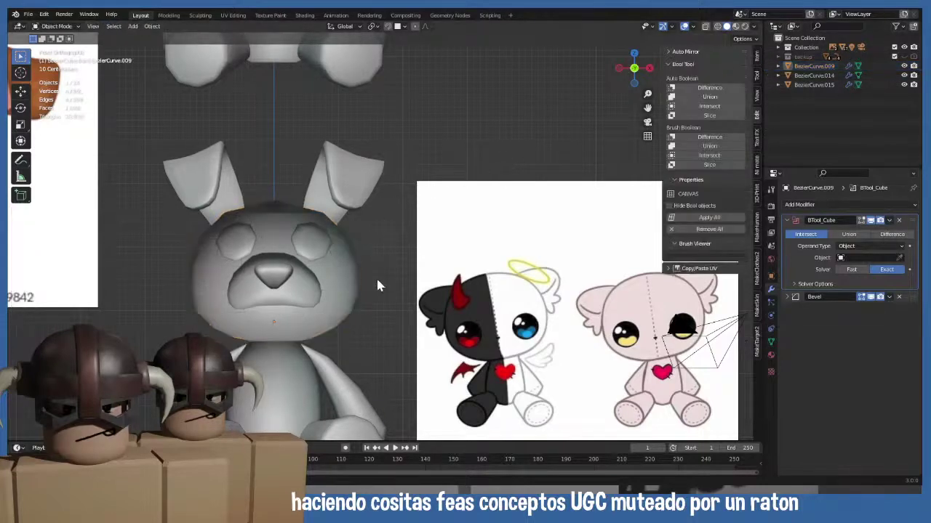
pyautogui.click(344, 271)
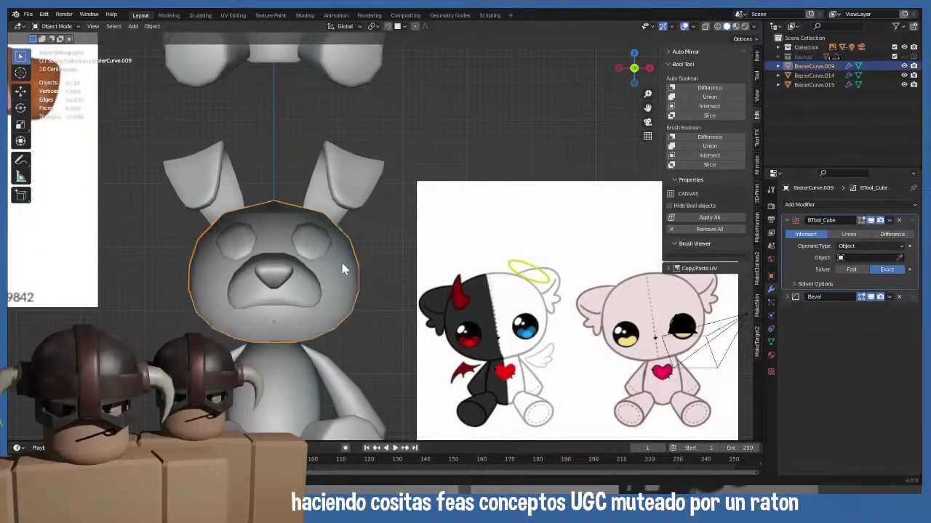
pyautogui.click(899, 221)
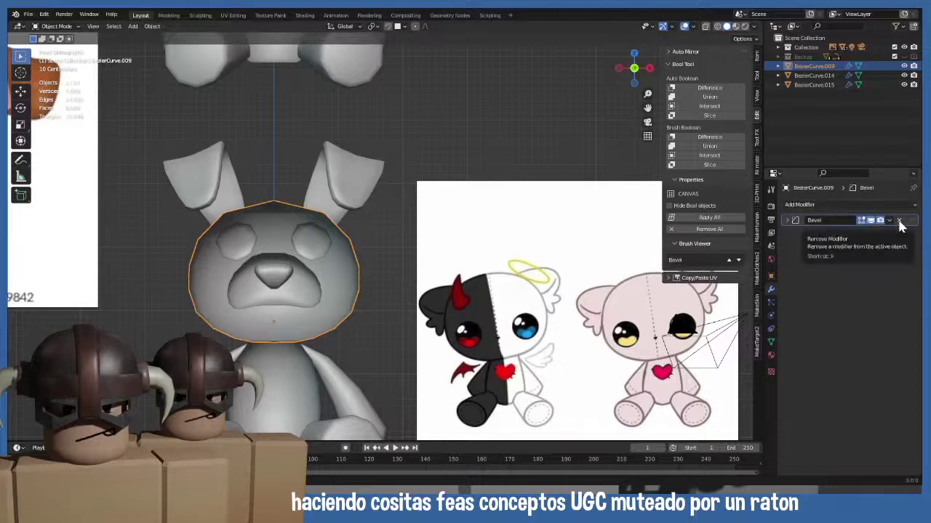
pyautogui.click(899, 223)
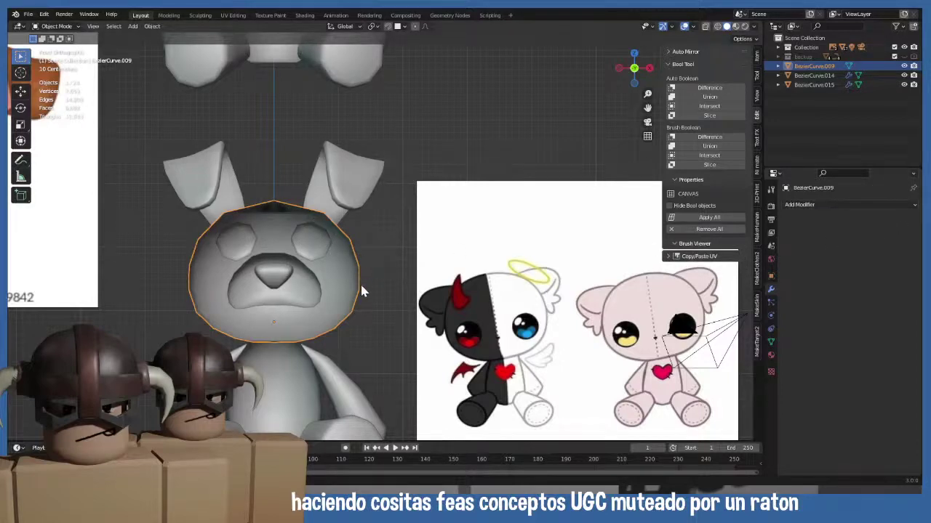
# - Pull the head copy BezierCurve.009 off the lower character and delete it
pyautogui.scroll(-3, 345, 272)
pyautogui.keyDown('shift'); pyautogui.moveTo(345, 272); pyautogui.dragTo(317, 322, button='middle'); pyautogui.keyUp('shift')
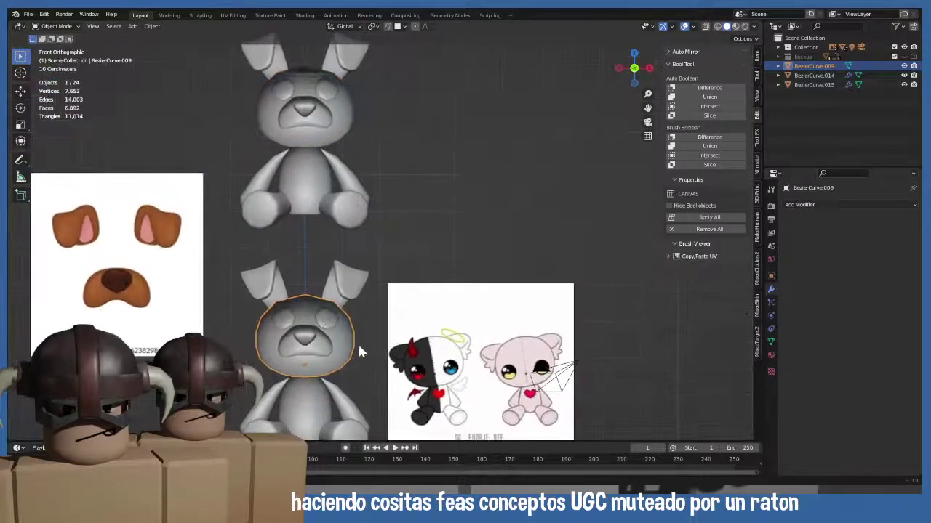
pyautogui.press('g')
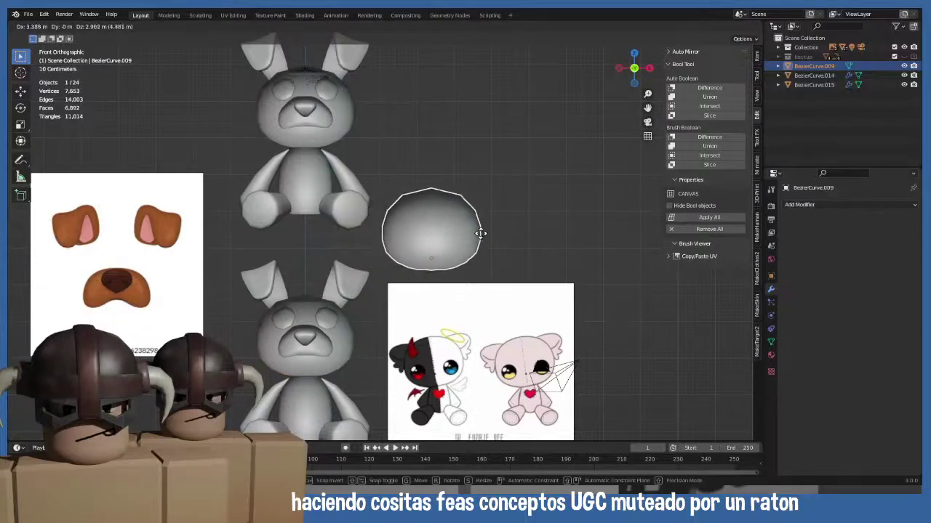
pyautogui.click(492, 237)
pyautogui.press('x')
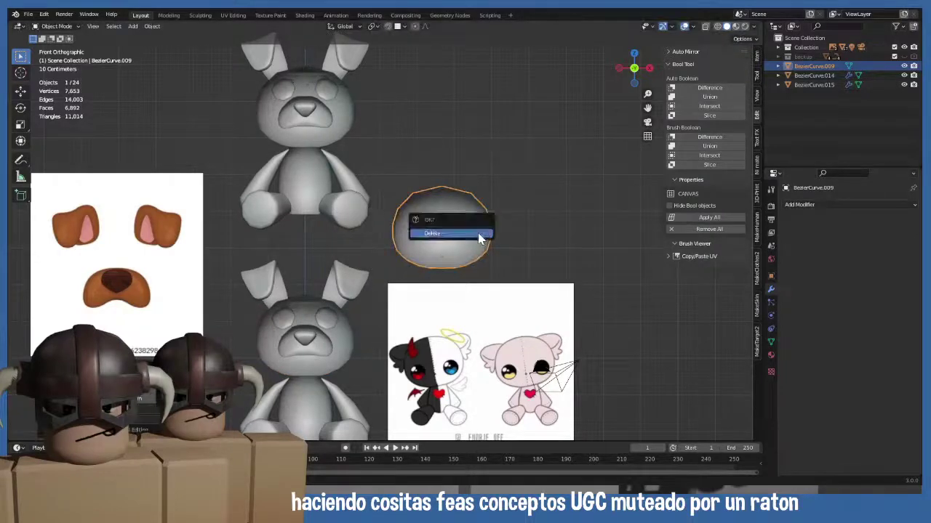
pyautogui.click(480, 238)
# - Pull the overlapping head copy with the Difference Boolean off the lower character and delete it
pyautogui.click(346, 354)
pyautogui.press('g')
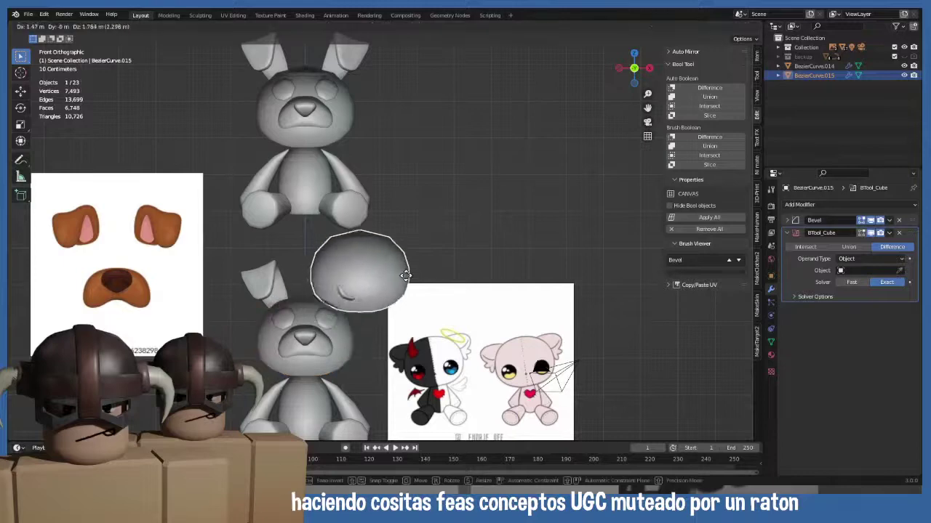
pyautogui.click(429, 243)
pyautogui.press('x')
pyautogui.click(425, 254)
# - Select the remaining head piece of the lower character, frame it, and open its mesh for editing from above
pyautogui.click(352, 351)
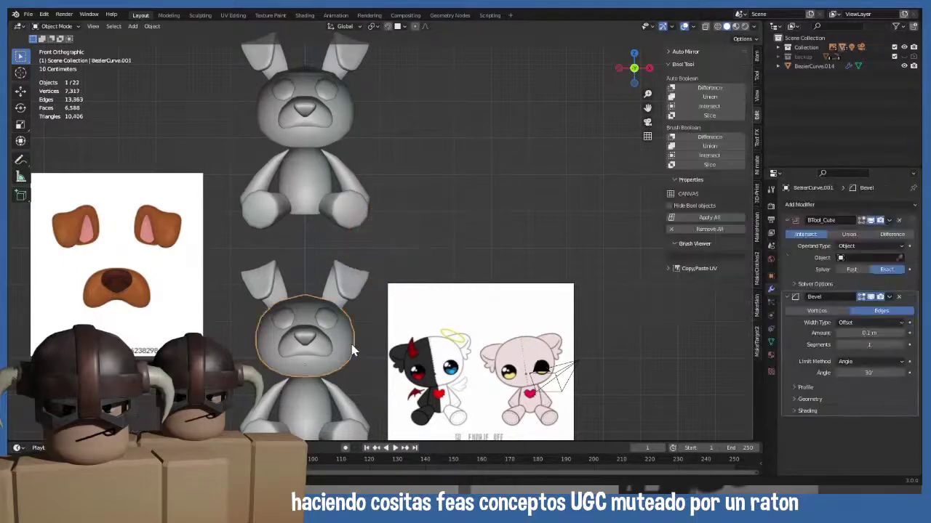
pyautogui.press('g')
pyautogui.rightClick(373, 318)
pyautogui.scroll(3, 318, 366)
pyautogui.press('KP_Decimal')
pyautogui.press('Tab')
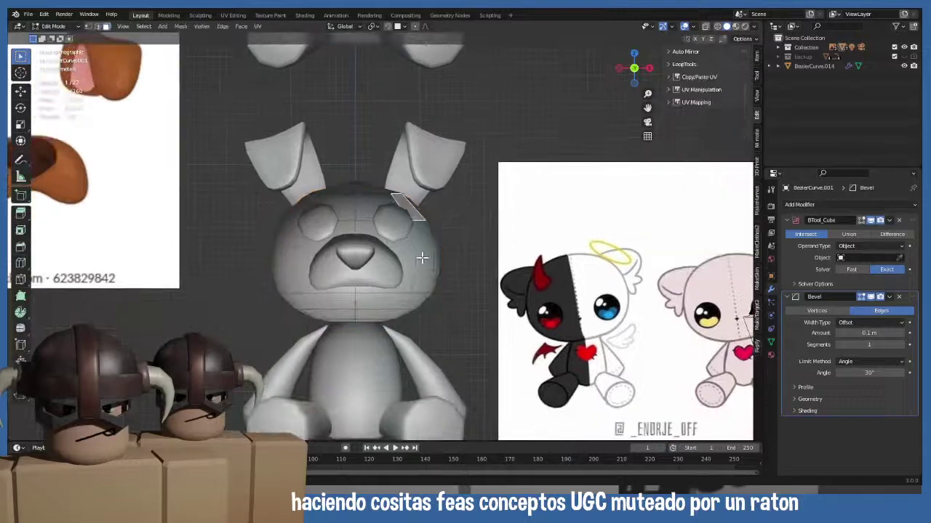
pyautogui.press('Tab')
pyautogui.moveTo(423, 257); pyautogui.dragTo(429, 325, button='middle')
pyautogui.press('Tab')
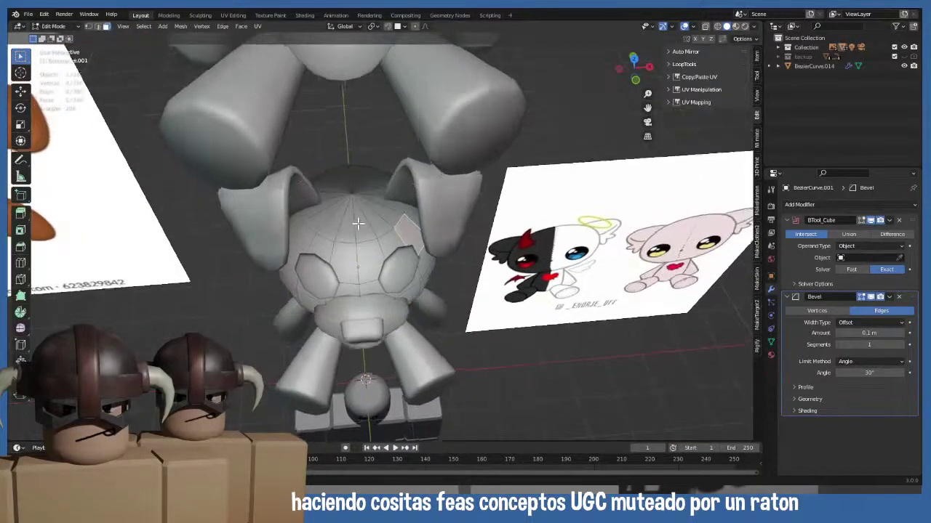
# - Try deleting the ring of faces that forms the cap on top of the head, and undo the deletion
pyautogui.moveTo(357, 218)
pyautogui.mouseDown(button='middle')
pyautogui.moveTo(359, 190)
pyautogui.moveTo(370, 214)
pyautogui.mouseUp(button='middle')
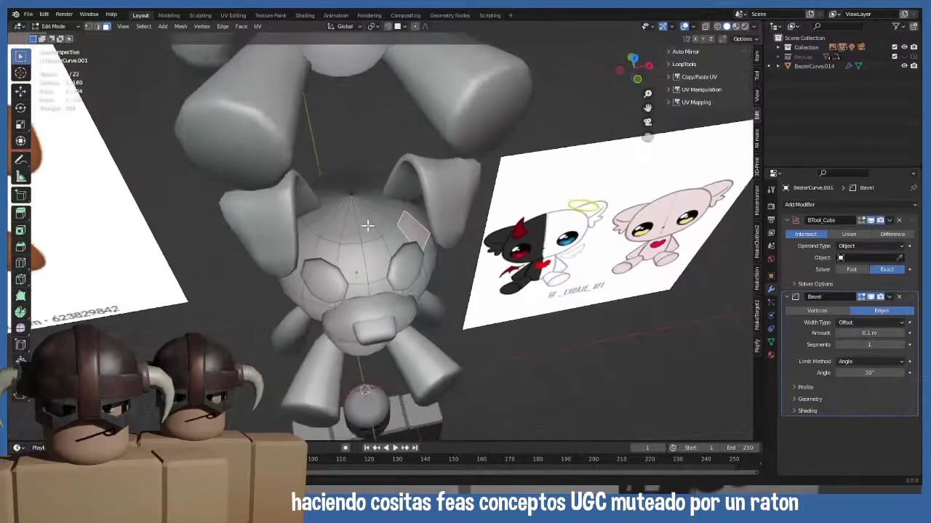
pyautogui.scroll(3, 365, 226)
pyautogui.keyDown('alt'); pyautogui.keyDown('shift'); pyautogui.click(336, 180); pyautogui.keyUp('shift'); pyautogui.keyUp('alt')
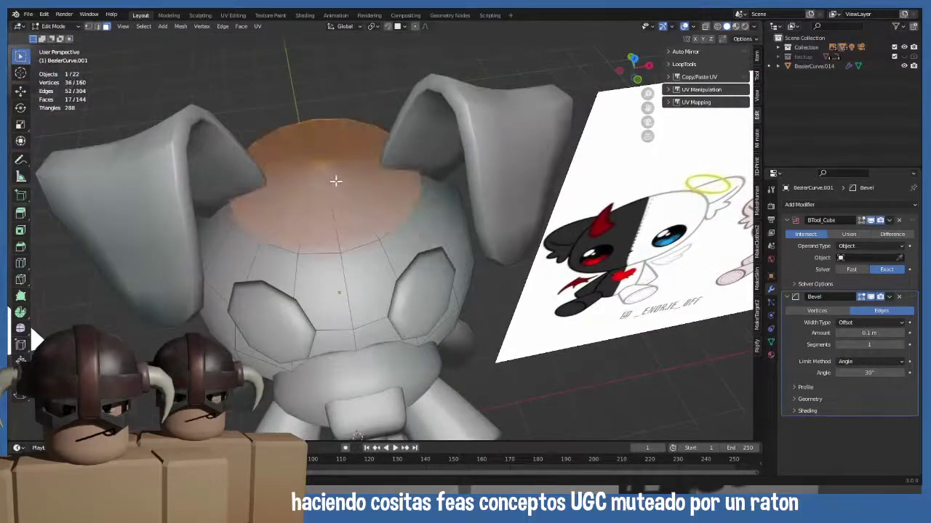
pyautogui.press('x')
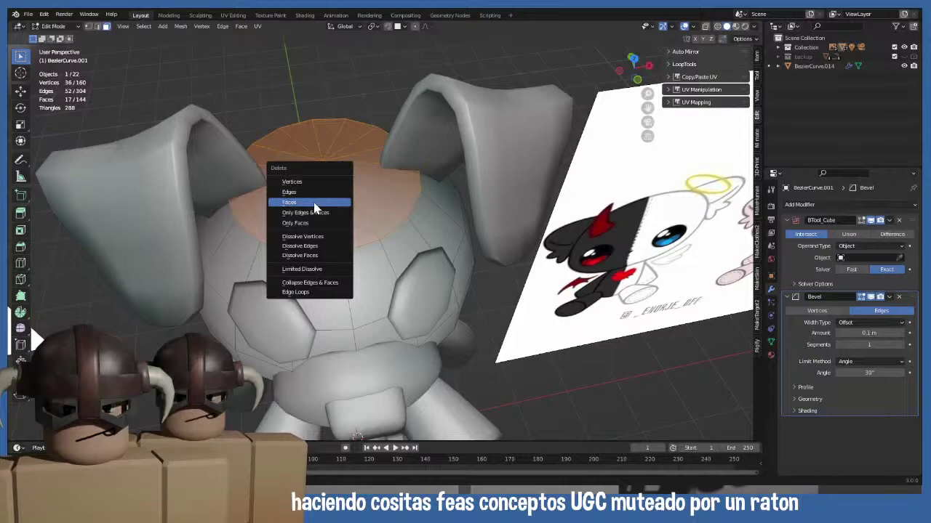
pyautogui.click(320, 209)
pyautogui.moveTo(320, 209); pyautogui.dragTo(349, 231, button='middle')
pyautogui.hotkey('ctrl', 'z')
# - Try deleting the vertices at the center of the head's crown, and undo the deletion
pyautogui.press('2')
pyautogui.hotkey('alt', 'a')
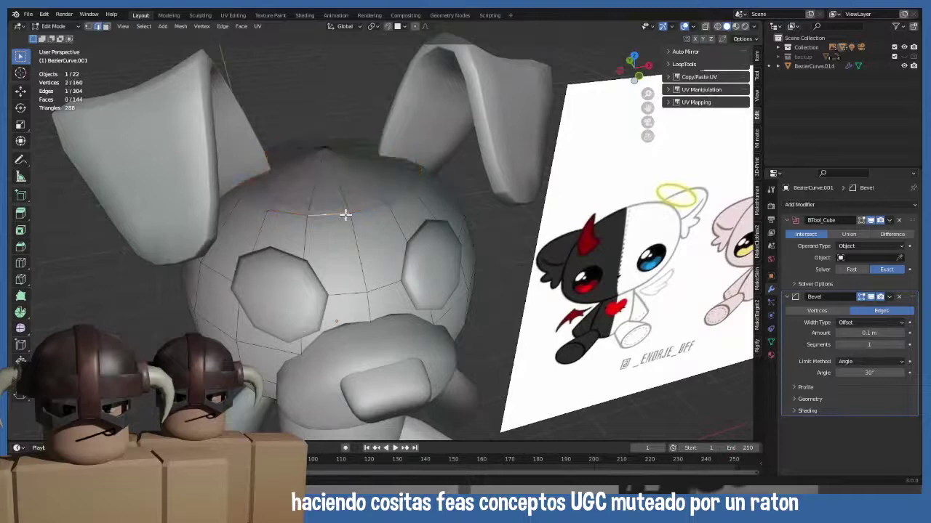
pyautogui.keyDown('alt'); pyautogui.click(345, 214); pyautogui.keyUp('alt')
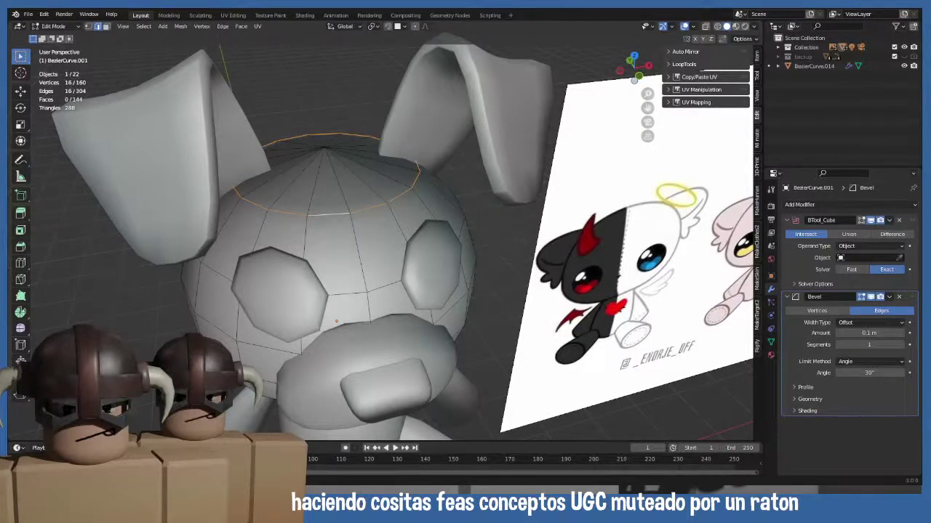
pyautogui.moveTo(372, 249); pyautogui.dragTo(352, 234, button='middle')
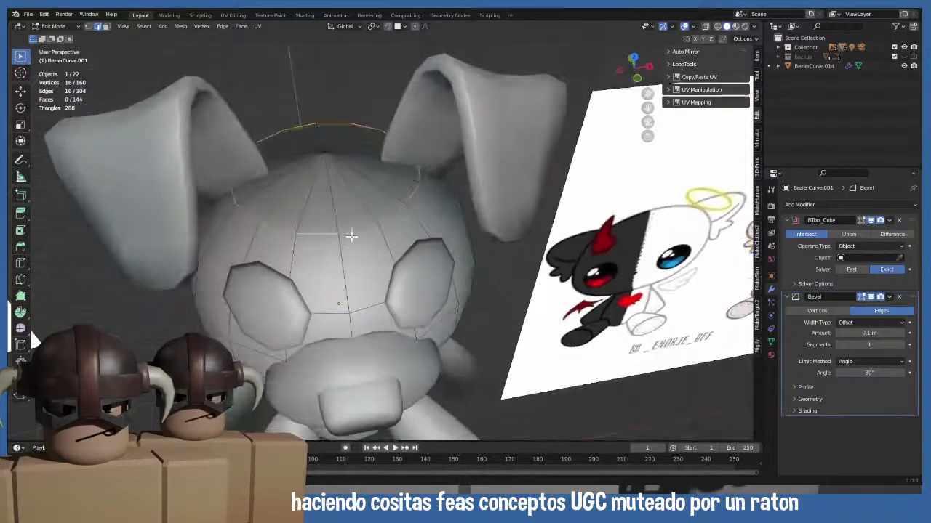
pyautogui.press('1')
pyautogui.click(323, 148)
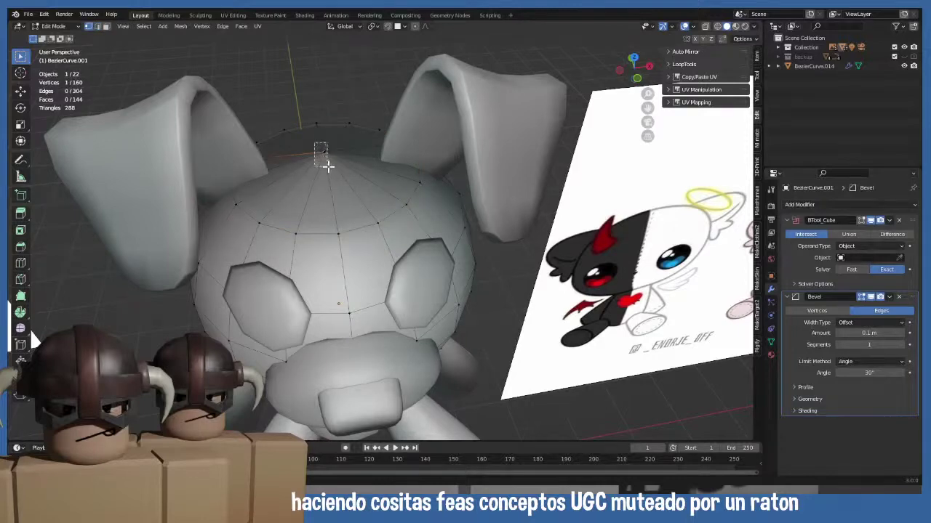
pyautogui.press('x')
pyautogui.press('Escape')
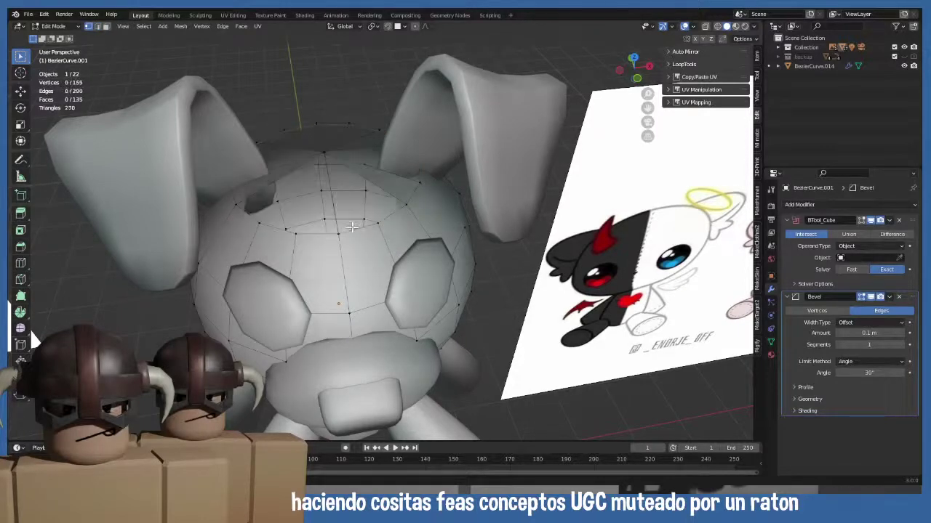
pyautogui.moveTo(329, 157); pyautogui.dragTo(324, 196, button='middle')
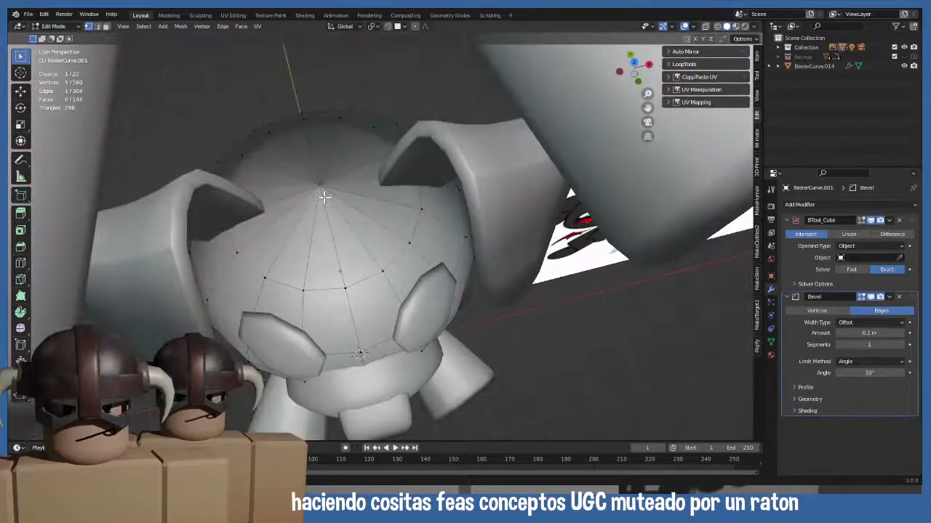
# - Try deleting the fan of faces around the crown's center point, and undo the deletion
pyautogui.click(322, 180)
pyautogui.press('l')
pyautogui.hotkey('alt', 'a')
pyautogui.press('l')
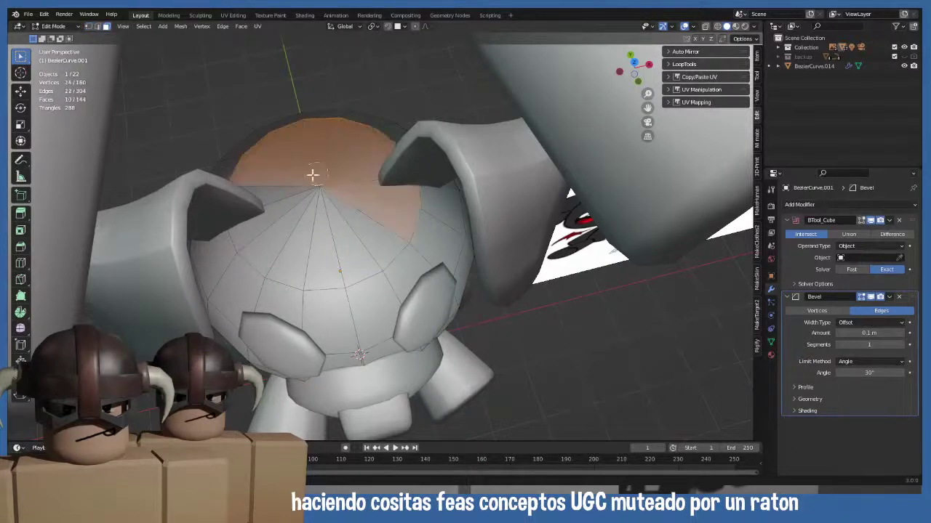
pyautogui.press('x')
pyautogui.click(348, 230)
pyautogui.moveTo(345, 258); pyautogui.dragTo(552, 162, button='middle')
pyautogui.hotkey('ctrl', 'z')
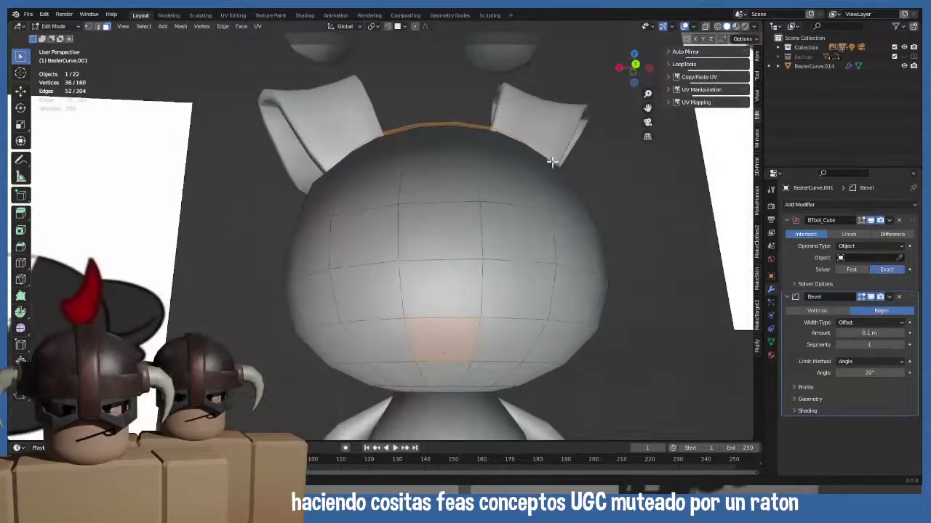
# - Delete the uppermost rings of faces to open the top of the head
pyautogui.moveTo(425, 352); pyautogui.dragTo(352, 207, button='middle')
pyautogui.press('x')
pyautogui.click(359, 215)
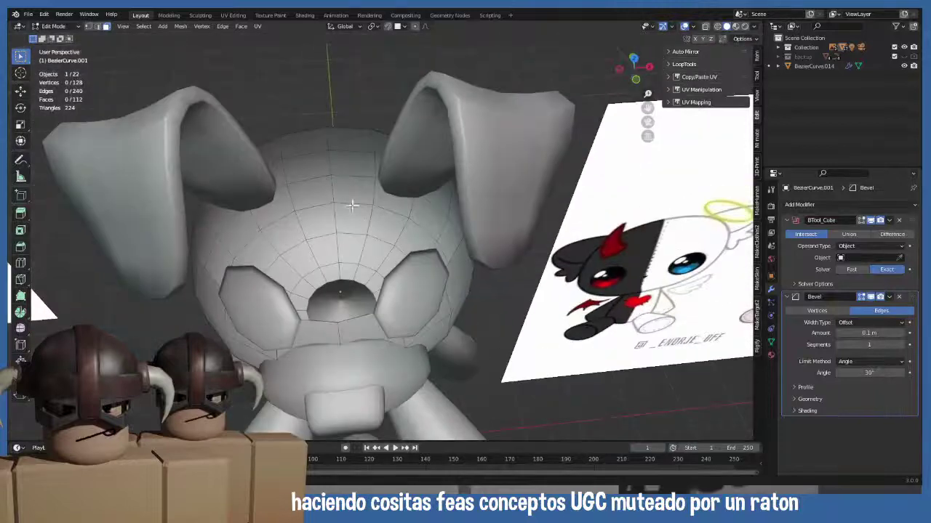
# - Extrude the head's open rim, scale it inward, and raise it about 0.3 m along Z
pyautogui.keyDown('alt'); pyautogui.click(309, 129); pyautogui.keyUp('alt')
pyautogui.press('KP_1')
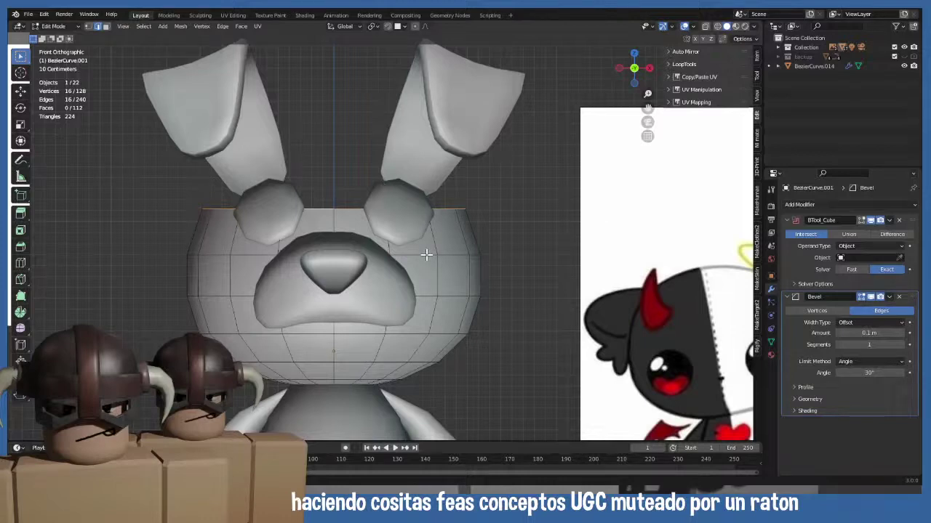
pyautogui.press('e')
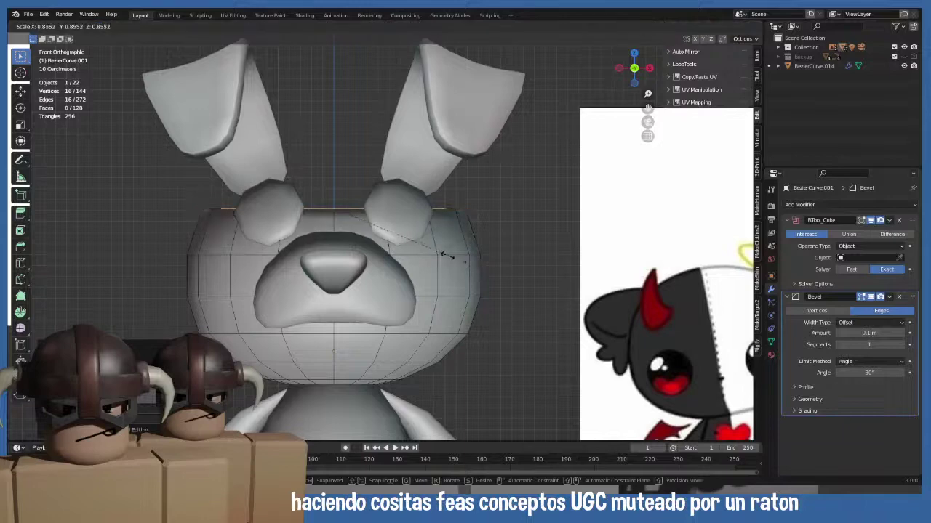
pyautogui.press('g')
pyautogui.press('z')
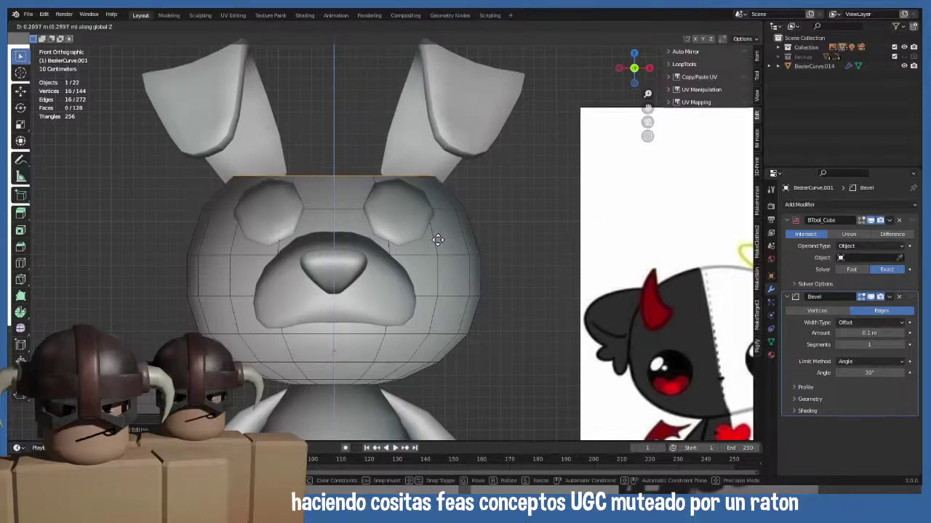
pyautogui.click(436, 239)
# - Extrude a second, narrower ring from the head's rim and raise it about 0.15 m along Z
pyautogui.press('e')
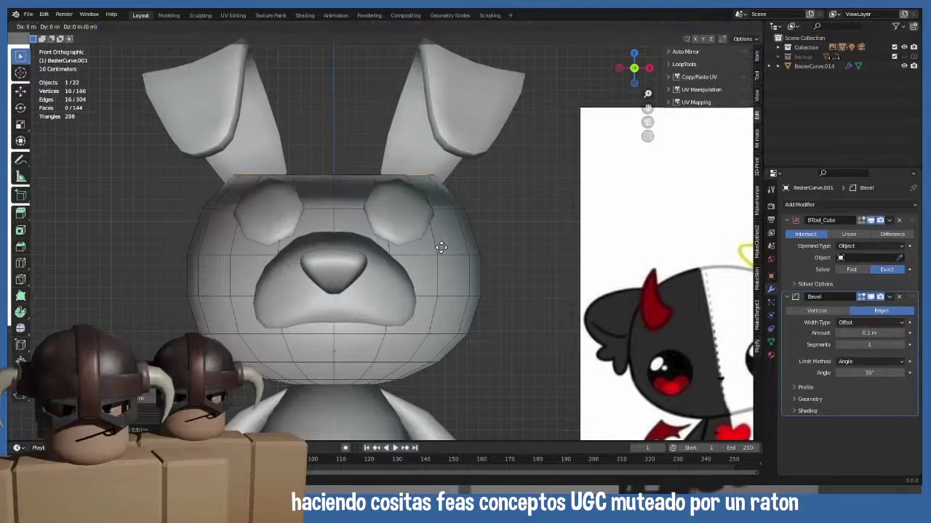
pyautogui.rightClick(441, 248)
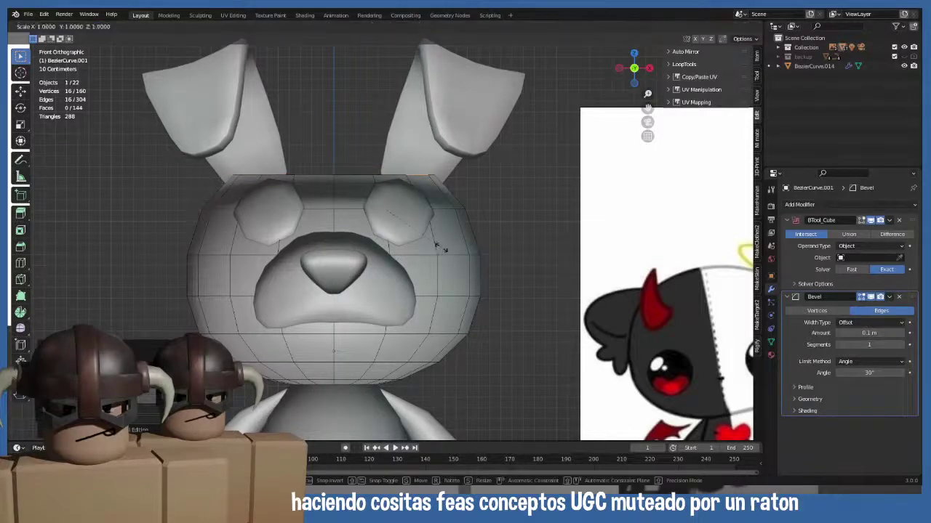
pyautogui.moveTo(416, 243); pyautogui.dragTo(430, 278, button='middle')
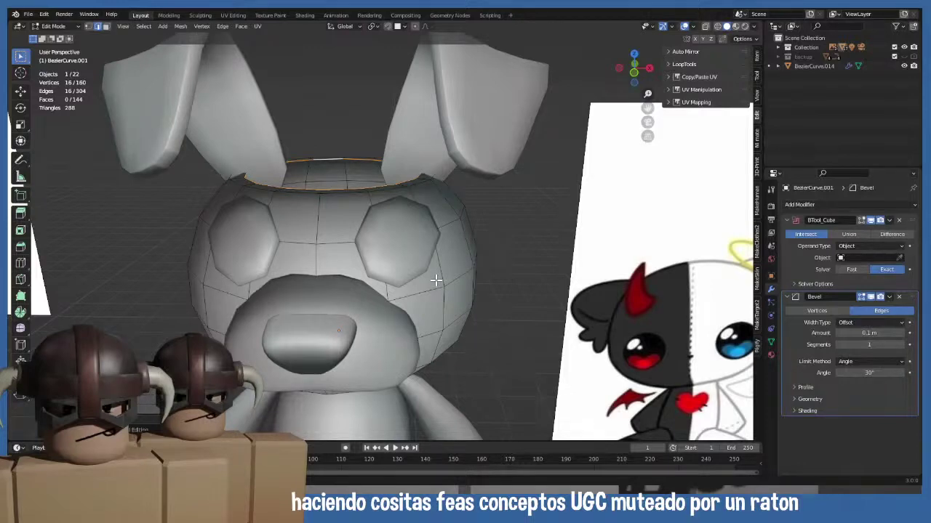
pyautogui.press('KP_1')
pyautogui.press('g')
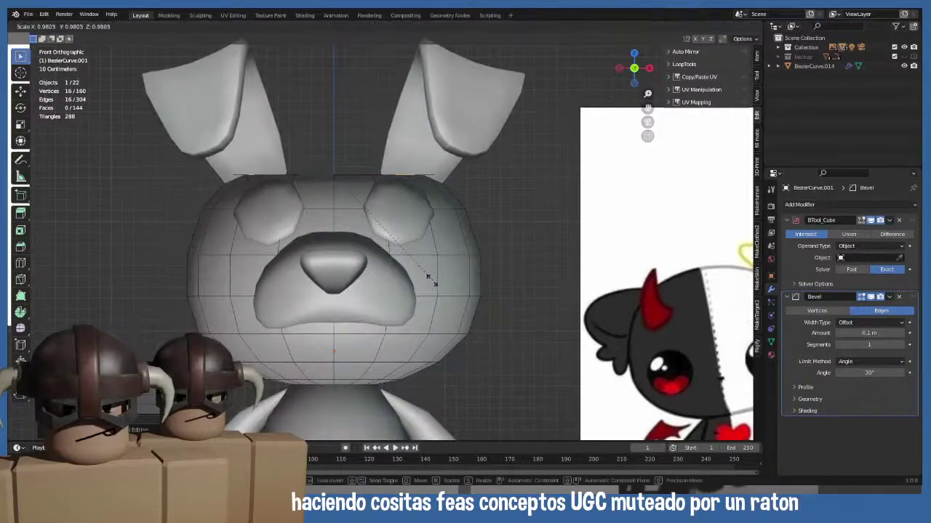
pyautogui.press('Escape')
pyautogui.press('g')
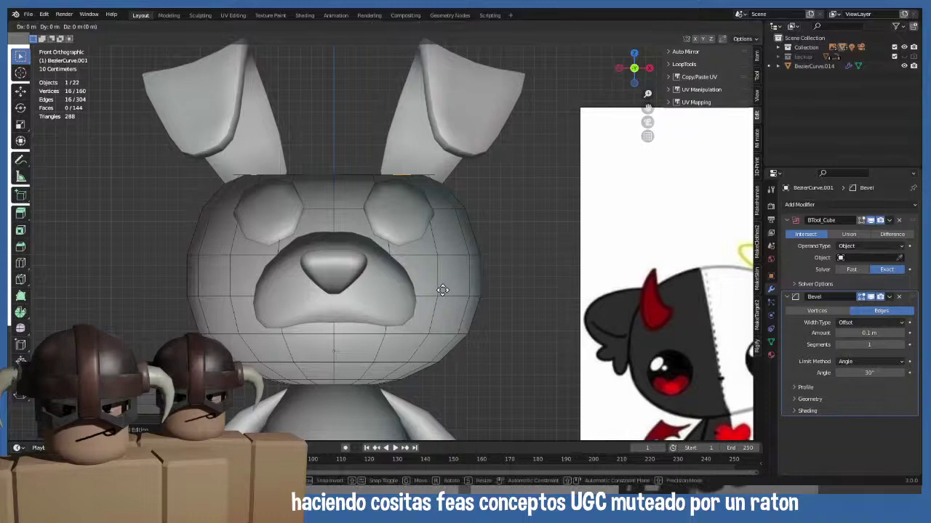
pyautogui.press('z')
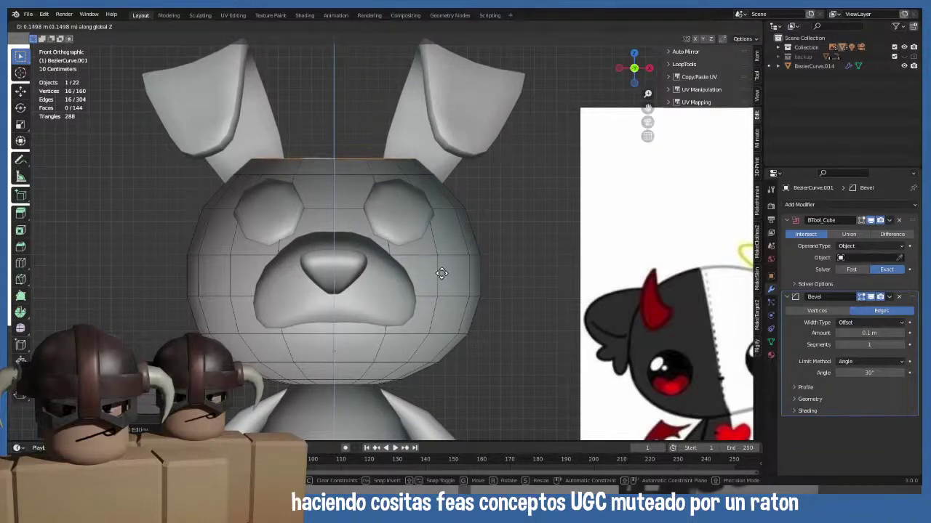
pyautogui.click(441, 273)
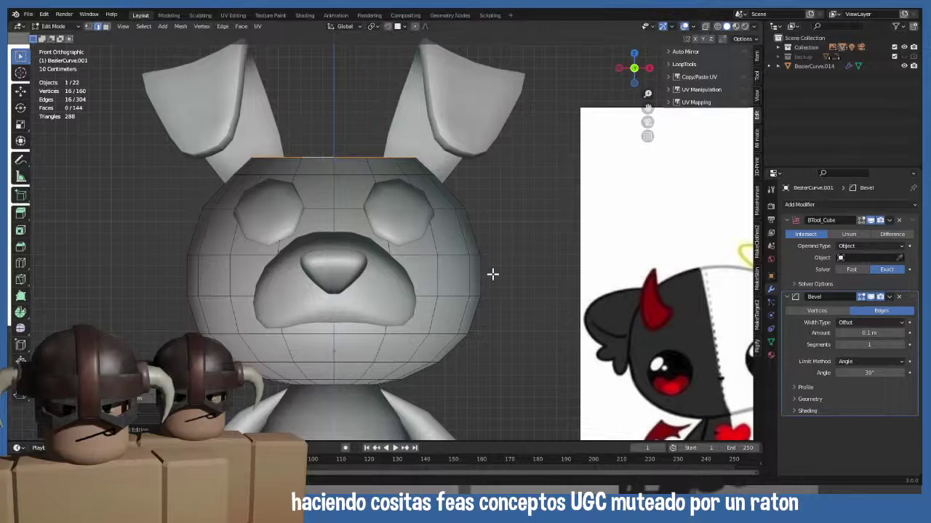
# - Extrude a third ring straight up from the head's rim and scale it inward to round the crown
pyautogui.press('e')
pyautogui.press('z')
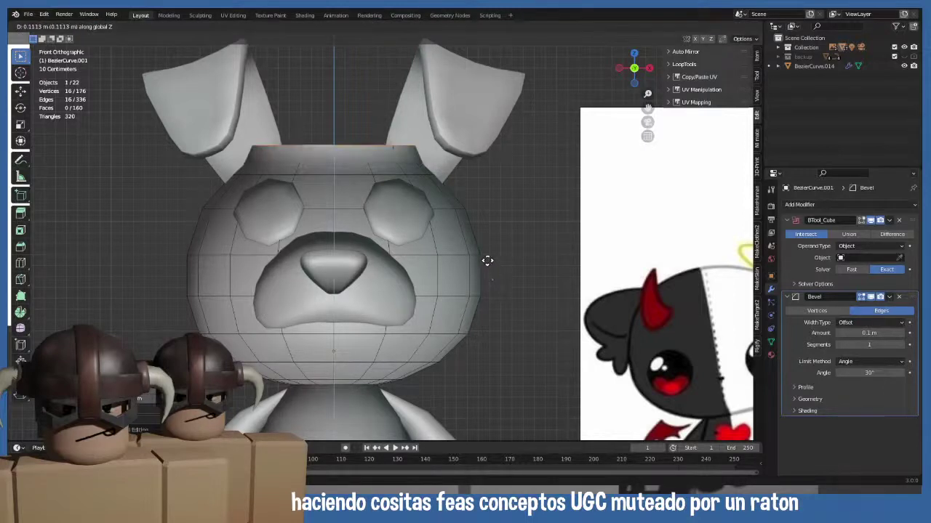
pyautogui.click(485, 256)
pyautogui.press('s')
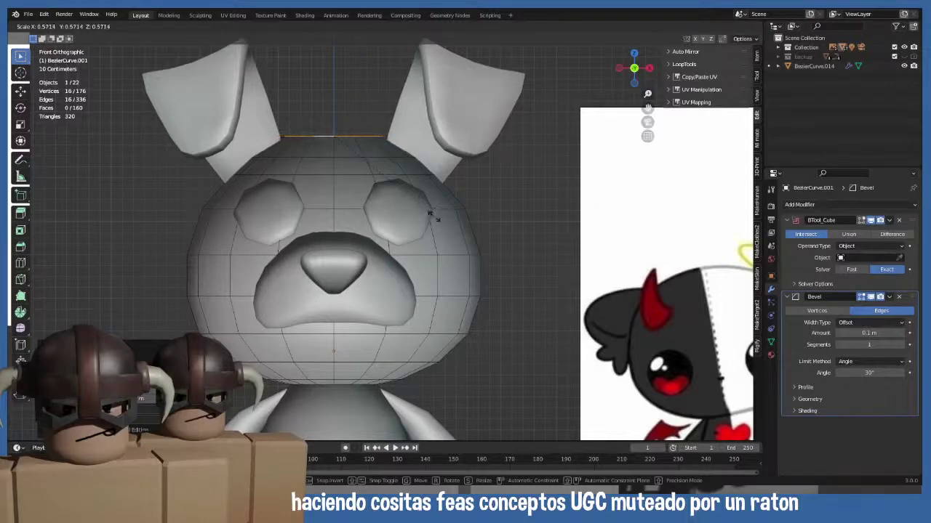
pyautogui.click(392, 195)
# - Lower the uppermost ring slightly and widen it to smooth the crown's curve
pyautogui.press('g')
pyautogui.press('g')
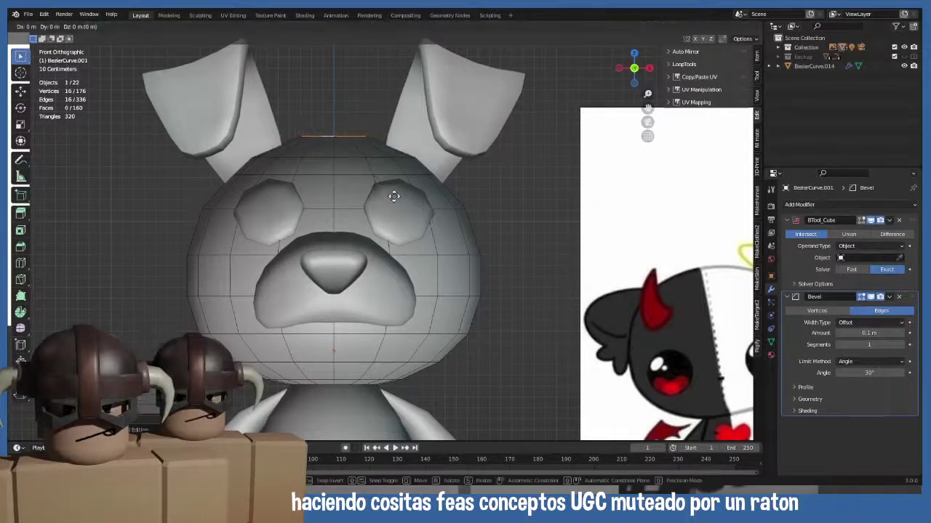
pyautogui.click(393, 205)
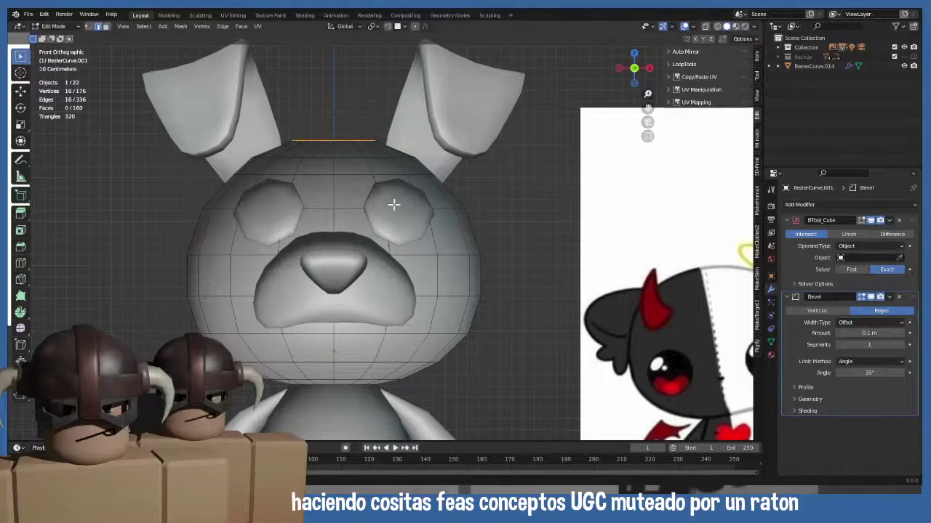
pyautogui.moveTo(393, 205); pyautogui.dragTo(425, 269, button='middle')
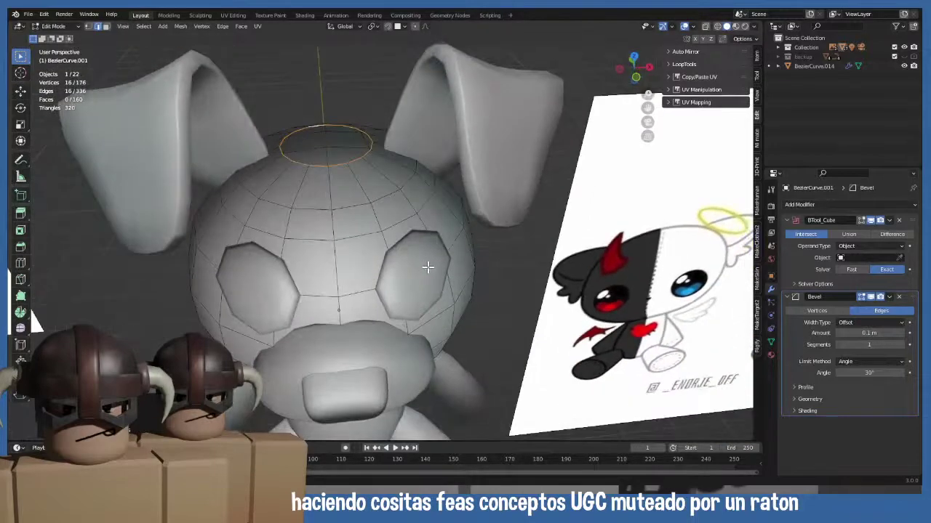
pyautogui.press('s')
pyautogui.click(431, 272)
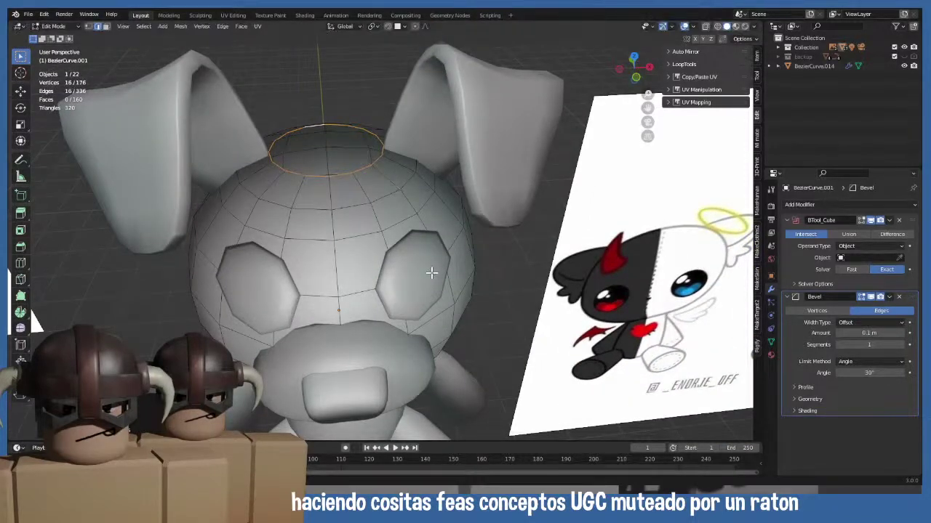
# - Try filling the crown's opening with a single face, and undo the fill
pyautogui.moveTo(431, 272)
pyautogui.mouseDown(button='middle')
pyautogui.moveTo(420, 242)
pyautogui.moveTo(428, 254)
pyautogui.mouseUp(button='middle')
pyautogui.press('f')
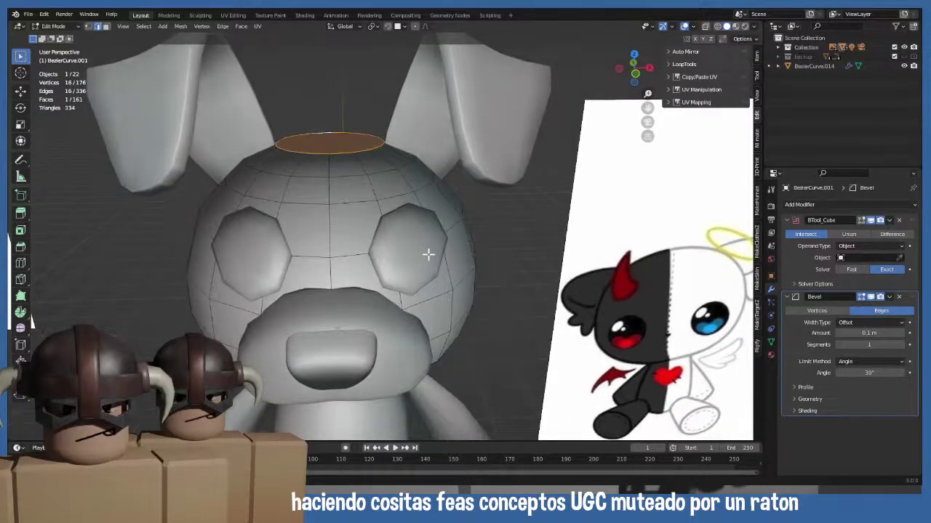
pyautogui.hotkey('ctrl', 'z')
# - Extrude a smaller ring inward from the crown's rim, fill its opening with a face, and finish editing the head
pyautogui.moveTo(483, 260); pyautogui.dragTo(481, 262, button='middle')
pyautogui.press('e')
pyautogui.rightClick(497, 272)
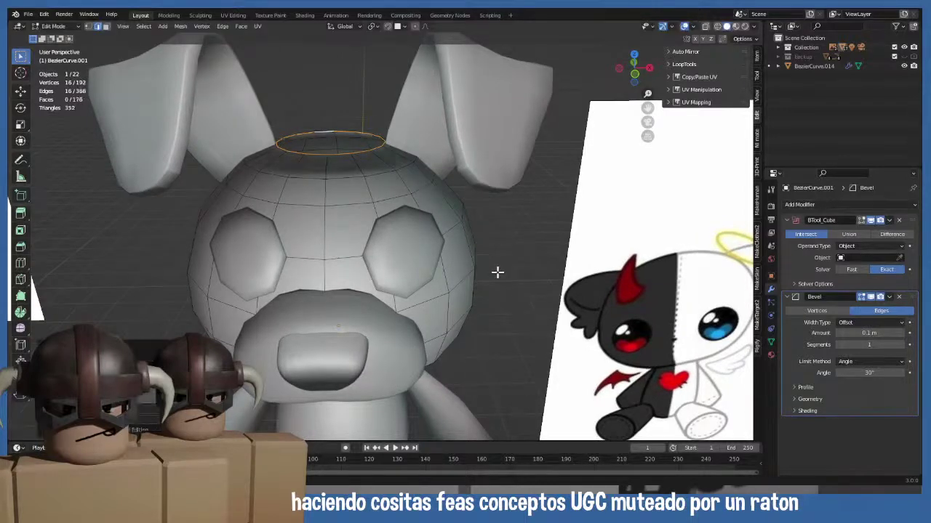
pyautogui.press('s')
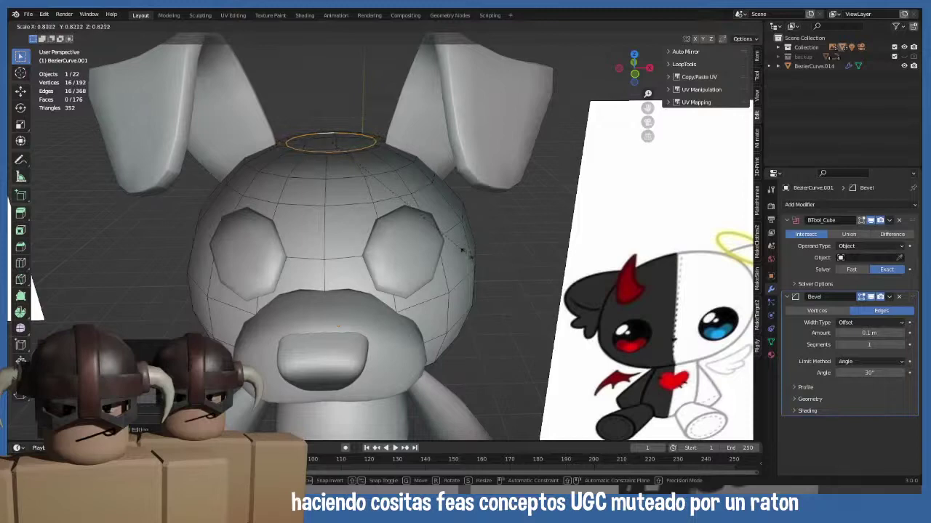
pyautogui.click(425, 229)
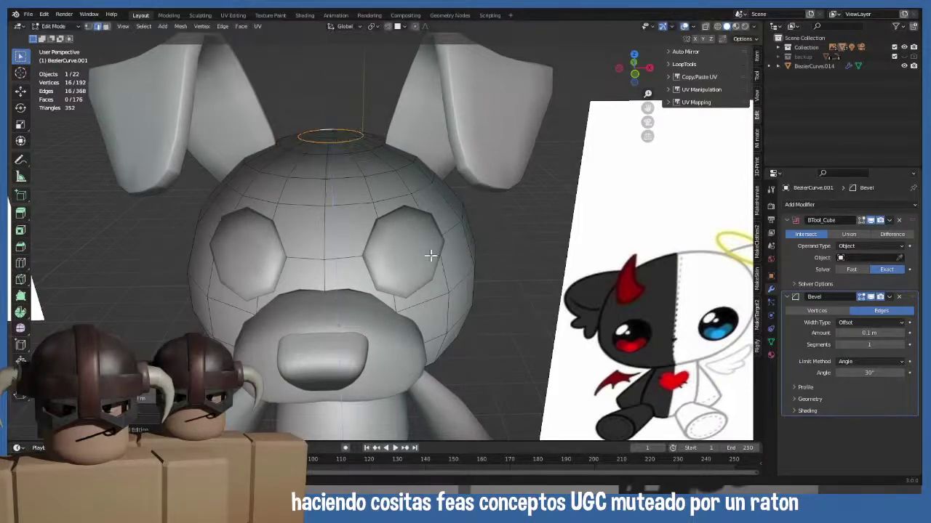
pyautogui.moveTo(429, 254); pyautogui.dragTo(442, 272, button='middle')
pyautogui.press('f')
pyautogui.scroll(-5, 443, 279)
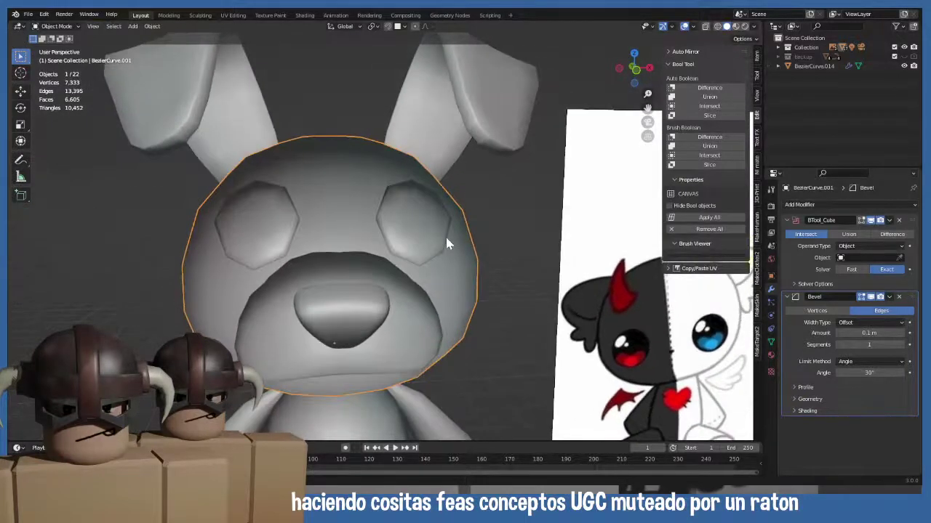
# - Save the file and view both characters with the reference images from the front
pyautogui.press('KP_1')
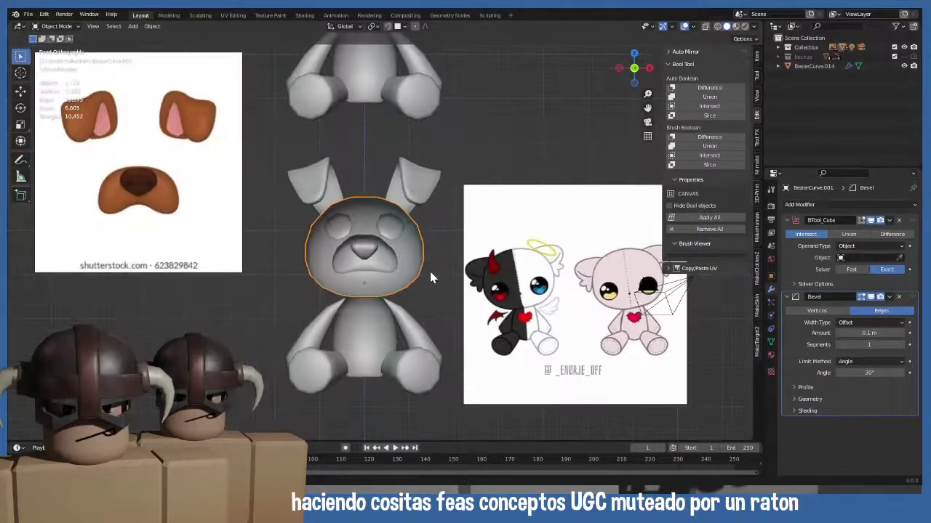
pyautogui.hotkey('ctrl', 's')
pyautogui.scroll(-2, 429, 277)
pyautogui.keyDown('shift'); pyautogui.moveTo(428, 277); pyautogui.dragTo(409, 315, button='middle'); pyautogui.keyUp('shift')
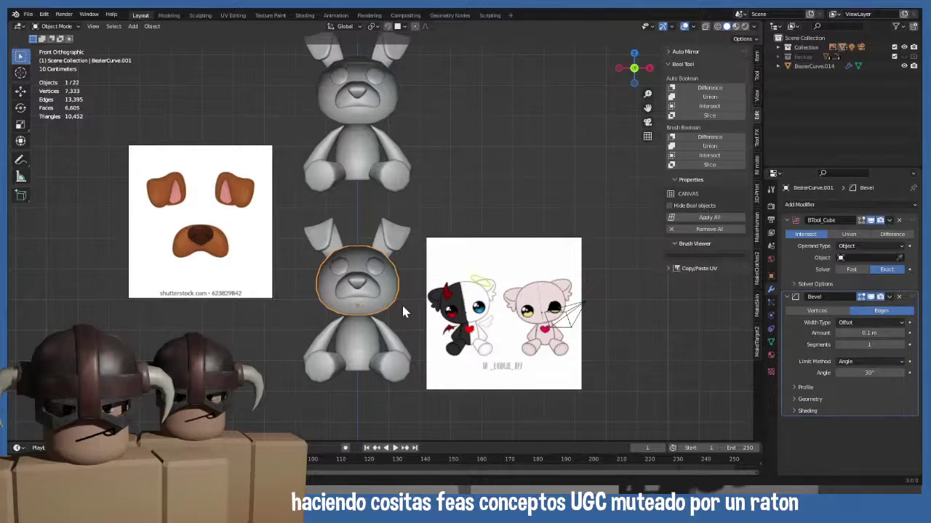
pyautogui.scroll(3, 386, 317)
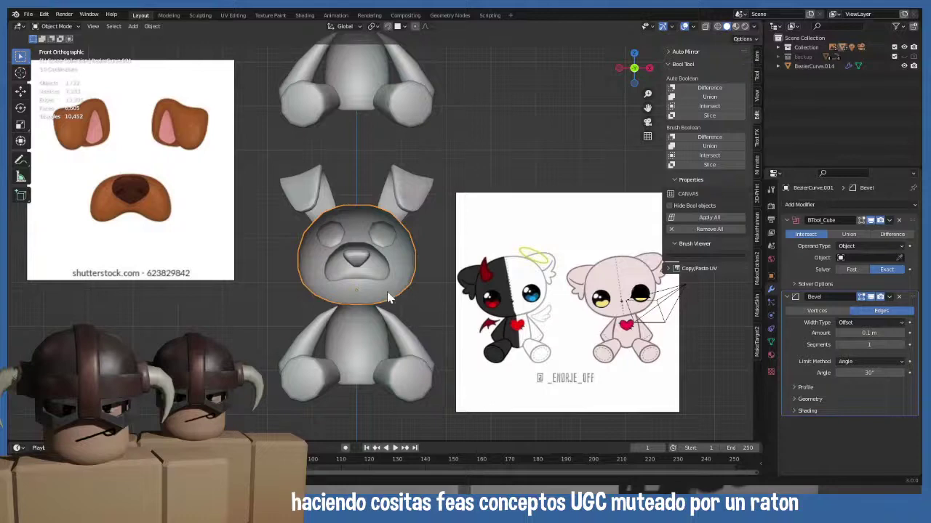
pyautogui.keyDown('shift'); pyautogui.scroll(1, 391, 299); pyautogui.keyUp('shift')
# - Try moving both ears freely downward in the front view, and undo the move
pyautogui.click(416, 220)
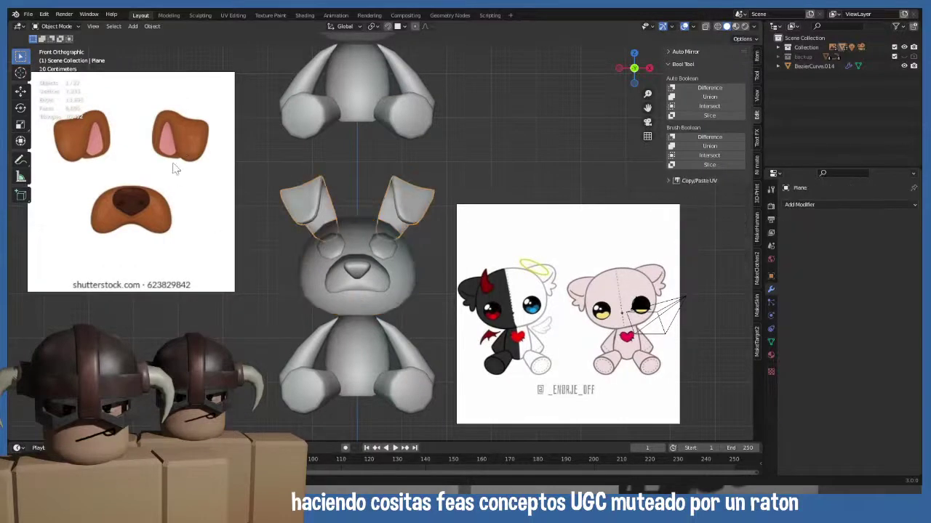
pyautogui.press('Tab')
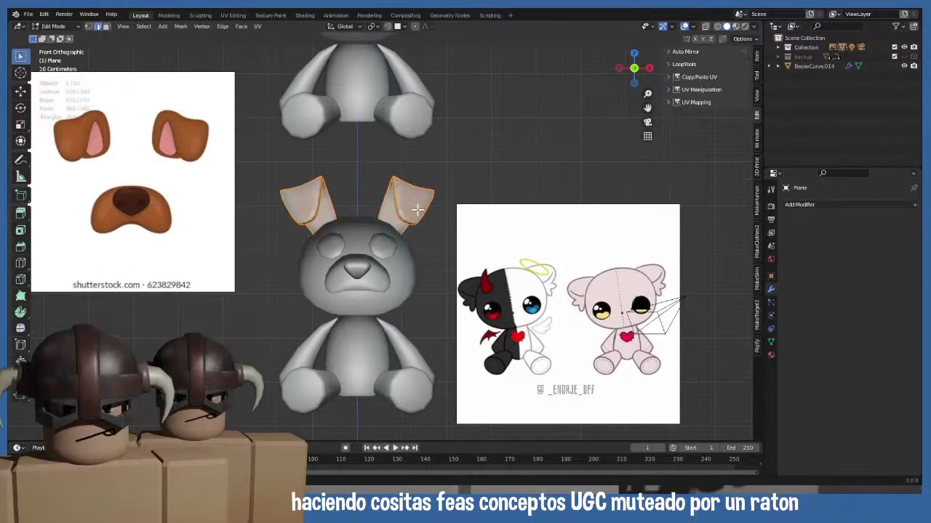
pyautogui.moveTo(417, 210); pyautogui.dragTo(362, 225, button='middle')
pyautogui.press('KP_1')
pyautogui.press('Tab')
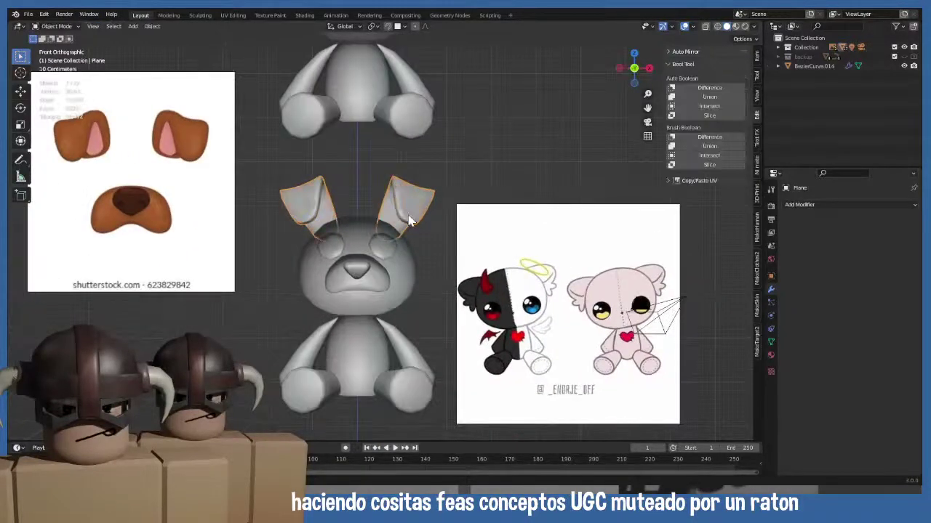
pyautogui.press('g')
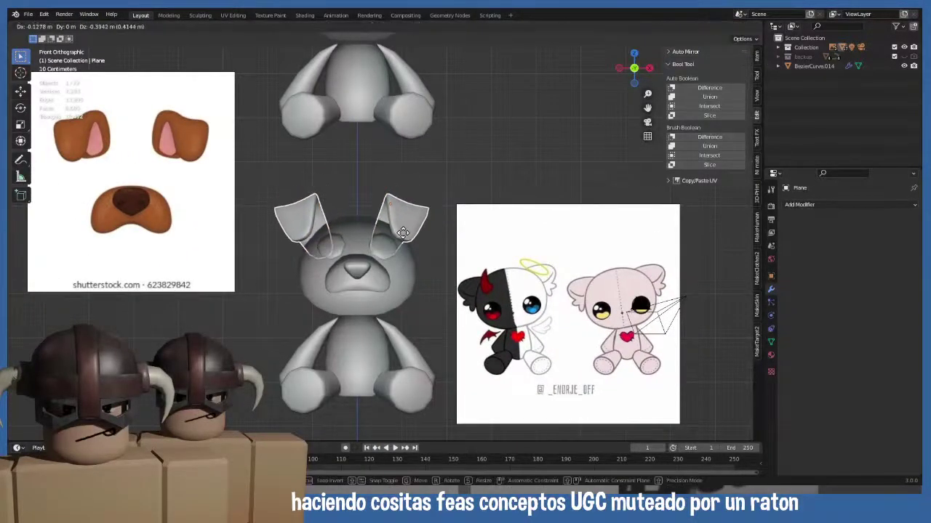
pyautogui.click(426, 273)
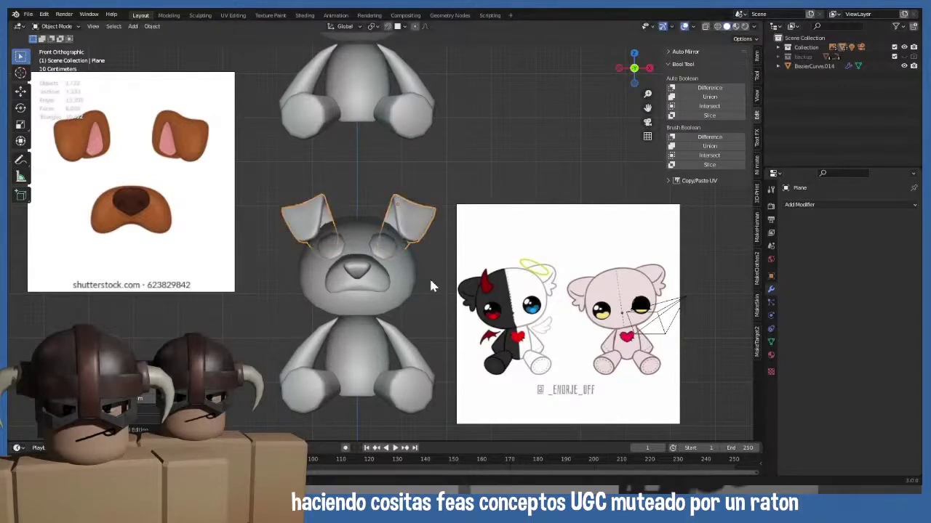
pyautogui.hotkey('ctrl', 'z')
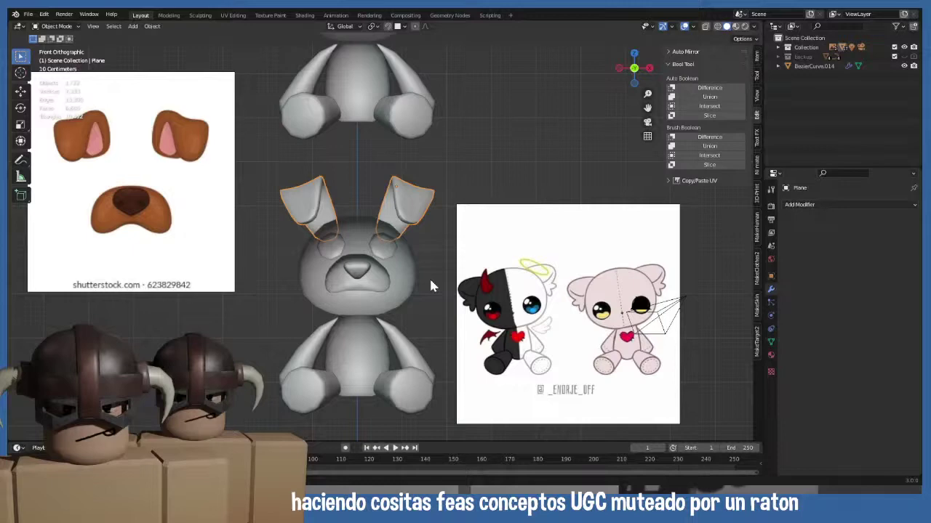
# - Lower both ears slightly along the global Z axis so they sit deeper into the head
pyautogui.press('g')
pyautogui.press('z')
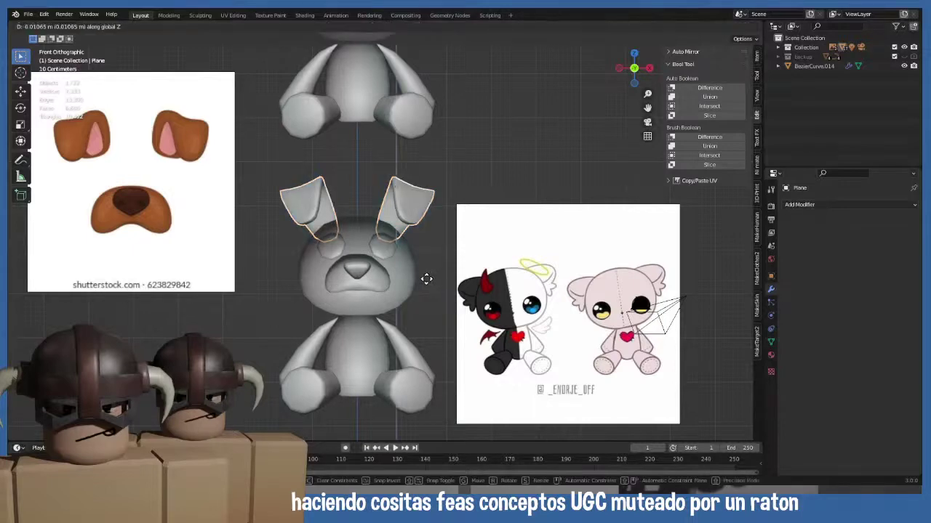
pyautogui.click(425, 282)
pyautogui.press('Tab')
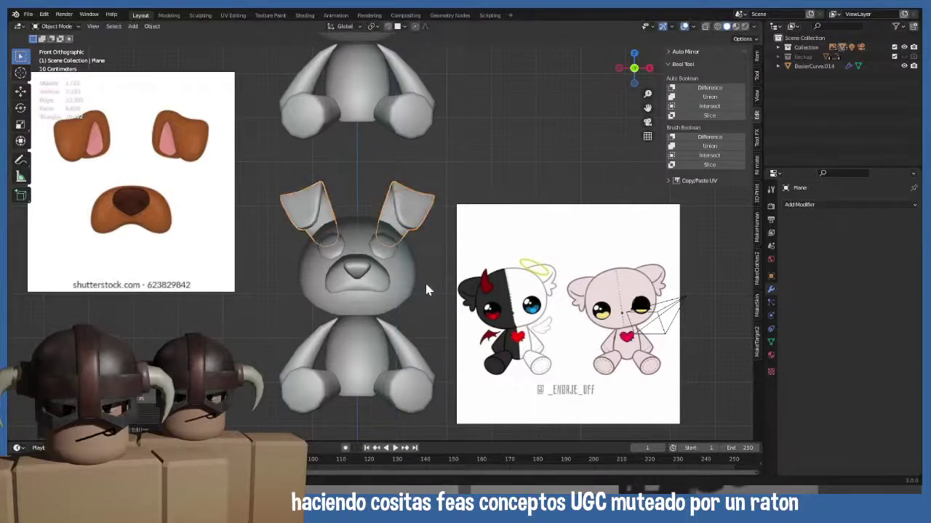
pyautogui.hotkey('alt', 'a')
pyautogui.press('Tab')
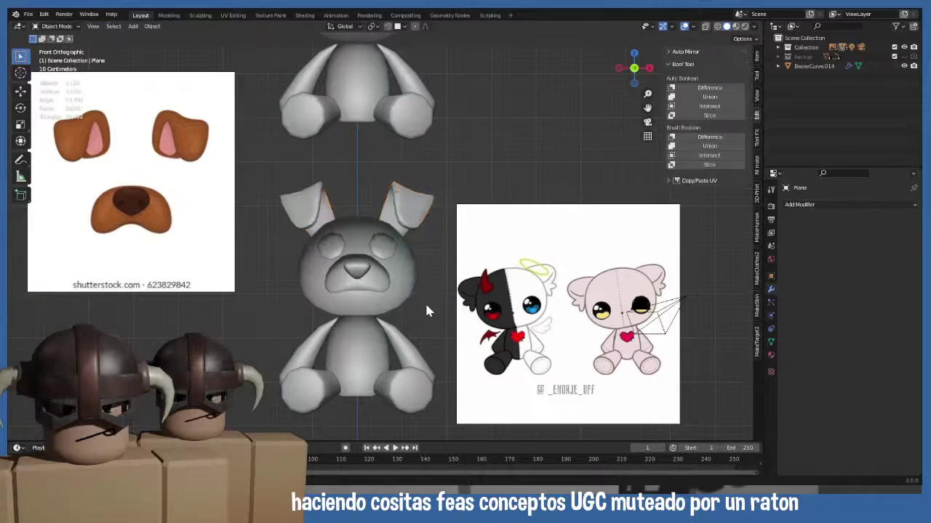
# - Examine the ears' mesh and how they fit against the head from the front and at an angle
pyautogui.click(404, 286)
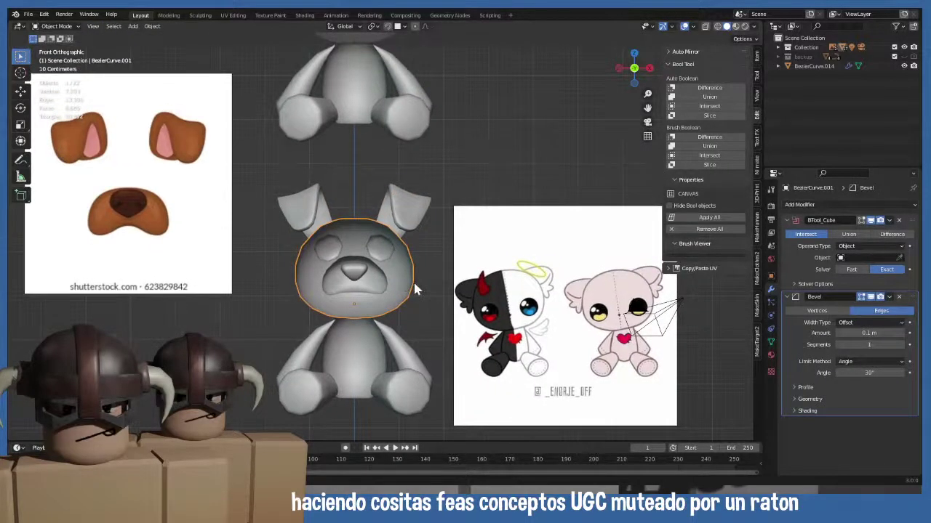
pyautogui.click(415, 214)
pyautogui.press('Tab')
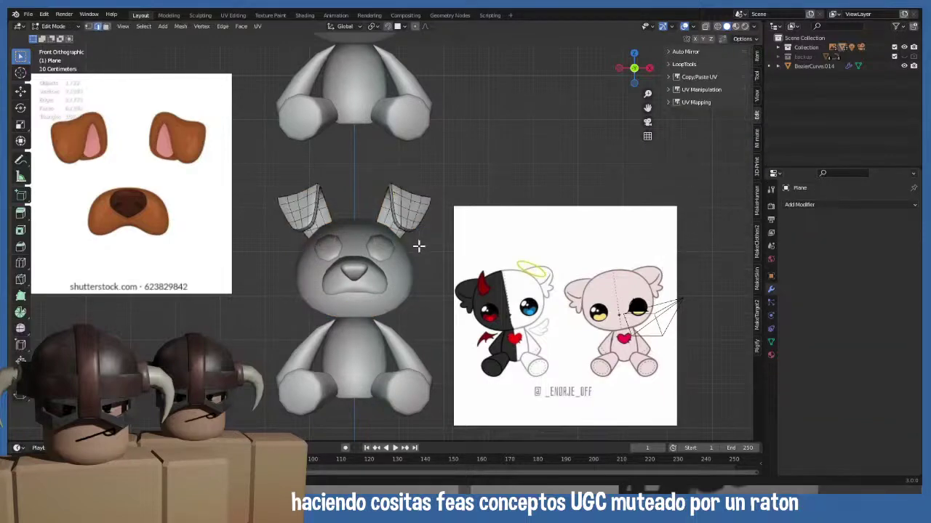
pyautogui.moveTo(418, 246)
pyautogui.mouseDown(button='middle')
pyautogui.moveTo(305, 251)
pyautogui.moveTo(416, 247)
pyautogui.mouseUp(button='middle')
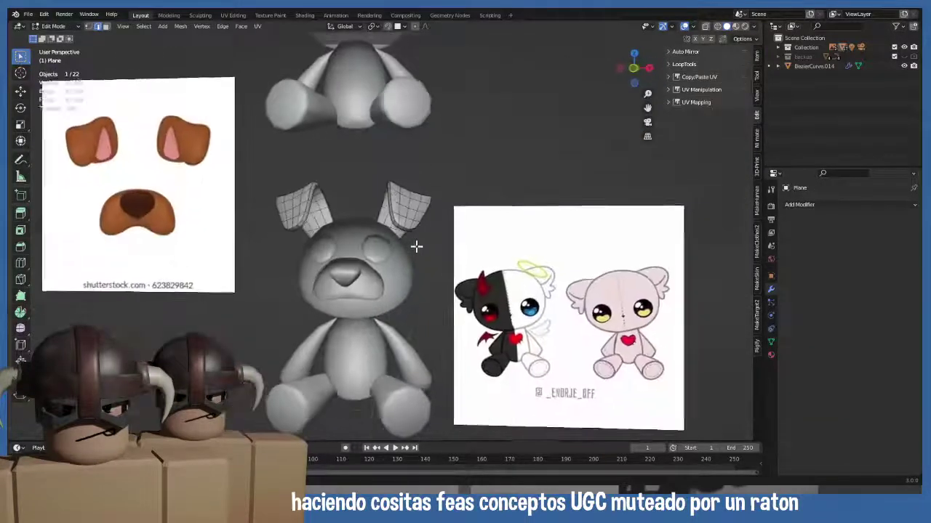
pyautogui.press('KP_1')
pyautogui.press('Tab')
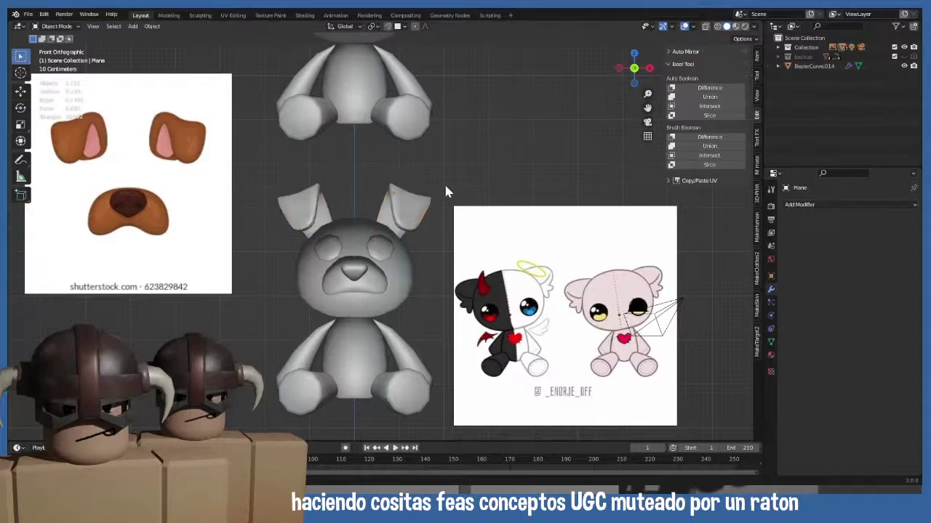
pyautogui.click(403, 275)
pyautogui.keyDown('shift'); pyautogui.click(409, 210); pyautogui.keyUp('shift')
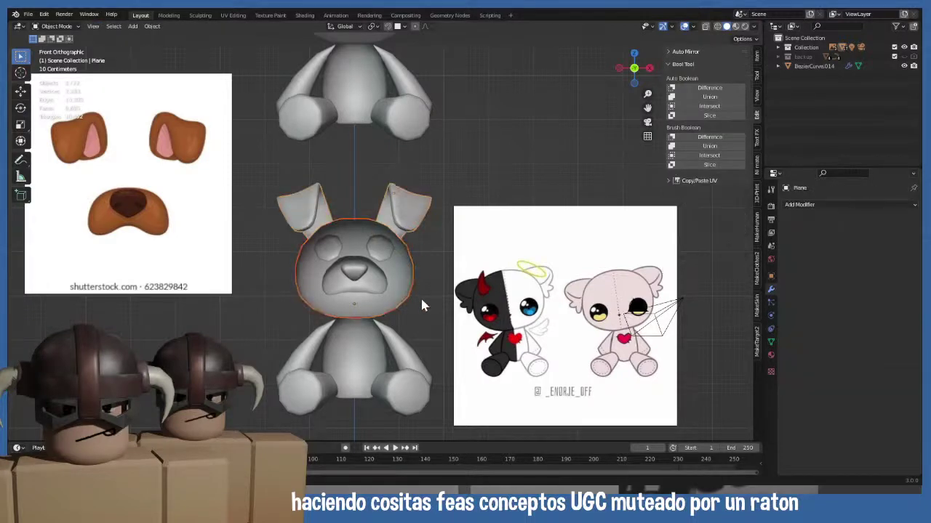
pyautogui.scroll(3, 404, 295)
pyautogui.moveTo(395, 253); pyautogui.dragTo(375, 228, button='middle')
pyautogui.press('KP_1')
pyautogui.scroll(-2, 377, 234)
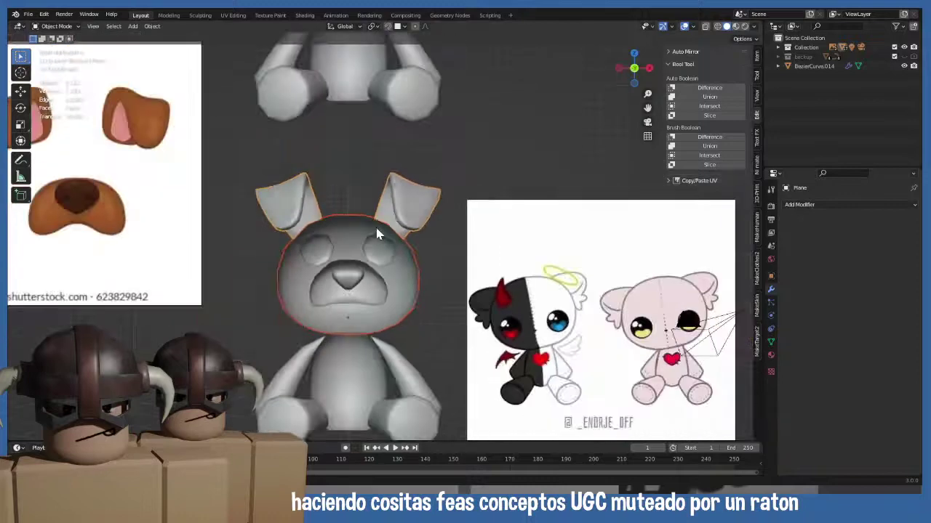
pyautogui.scroll(-1, 377, 234)
# - Select all parts of the lower character and check their combined mesh statistics in Edit Mode
pyautogui.click(364, 366)
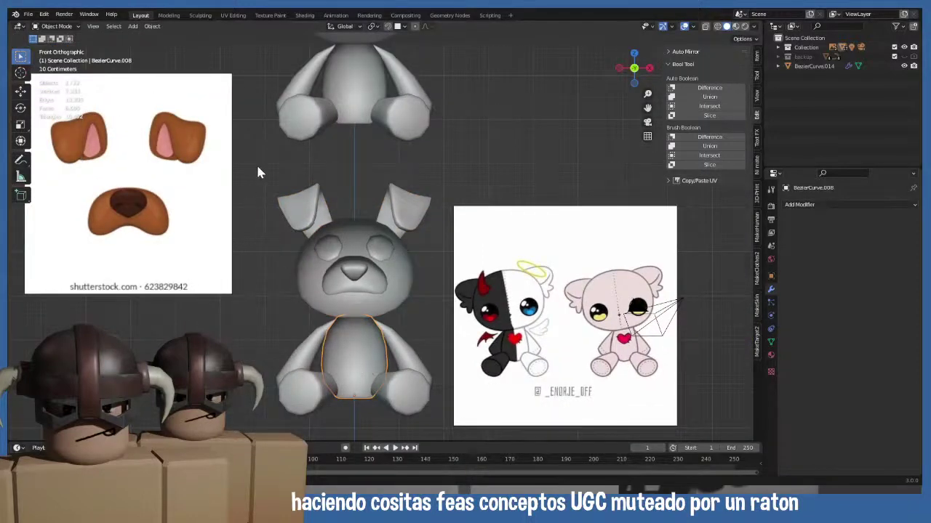
pyautogui.moveTo(258, 173); pyautogui.dragTo(438, 415)
pyautogui.press('Tab')
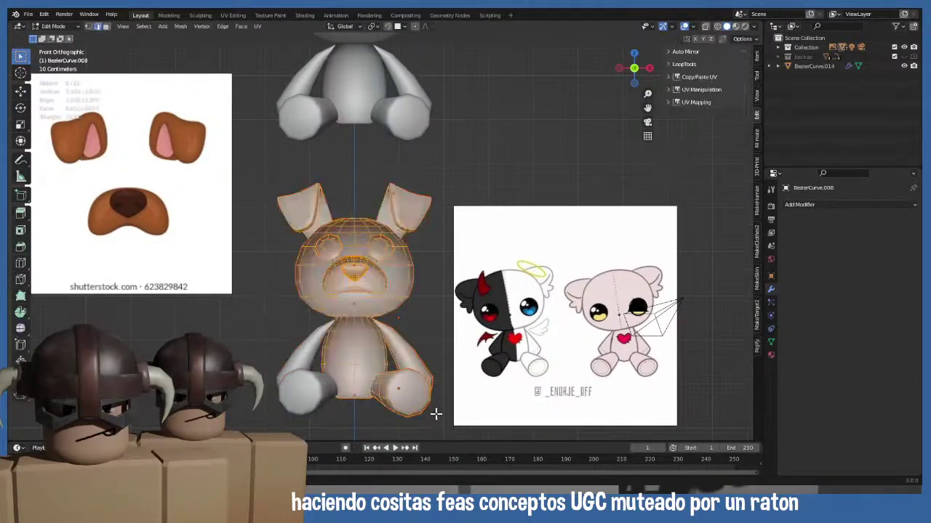
pyautogui.press('Tab')
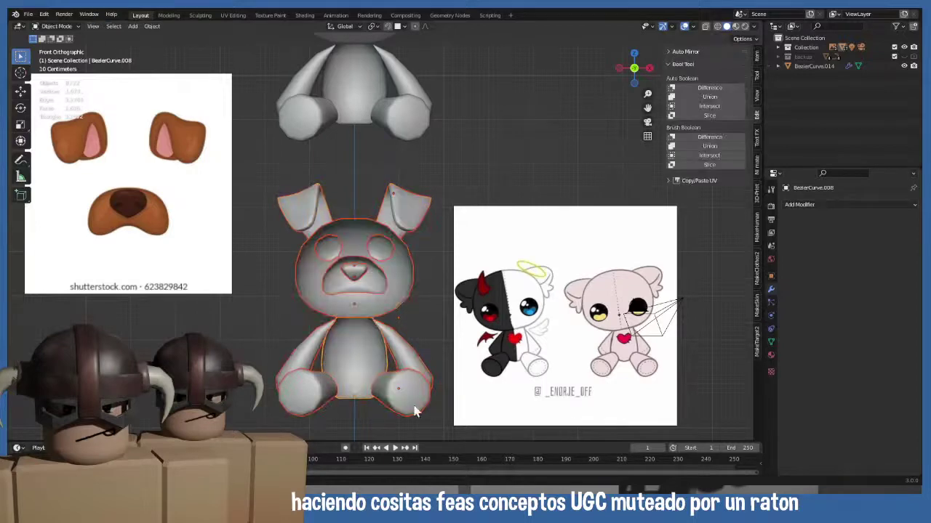
pyautogui.press('Tab')
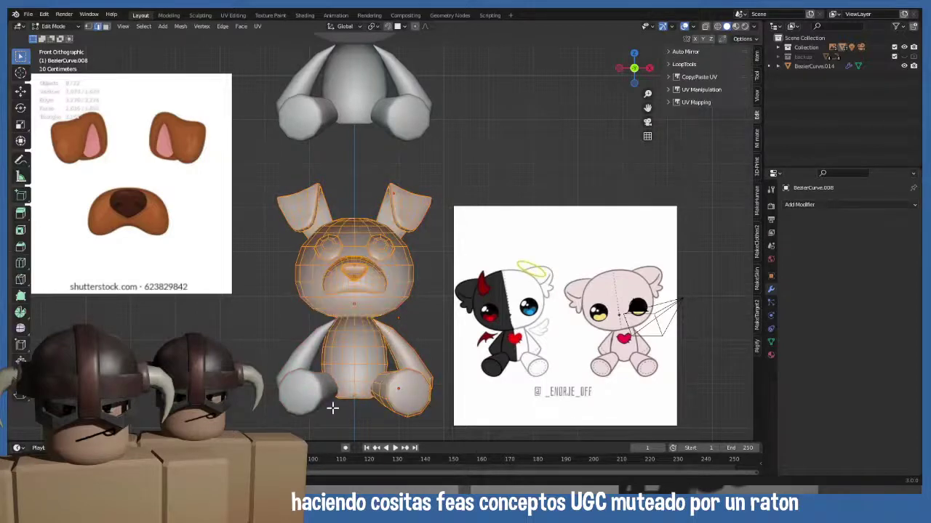
pyautogui.press('Tab')
# - Convert all parts of the lower character to Mesh, applying their Bevel and Mirror modifiers, and open them for editing
pyautogui.click(331, 405)
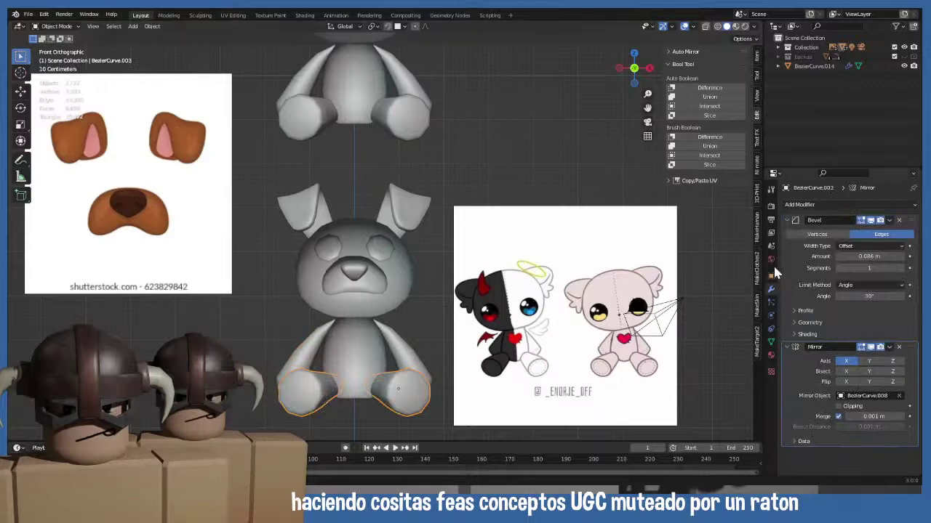
pyautogui.click(804, 266)
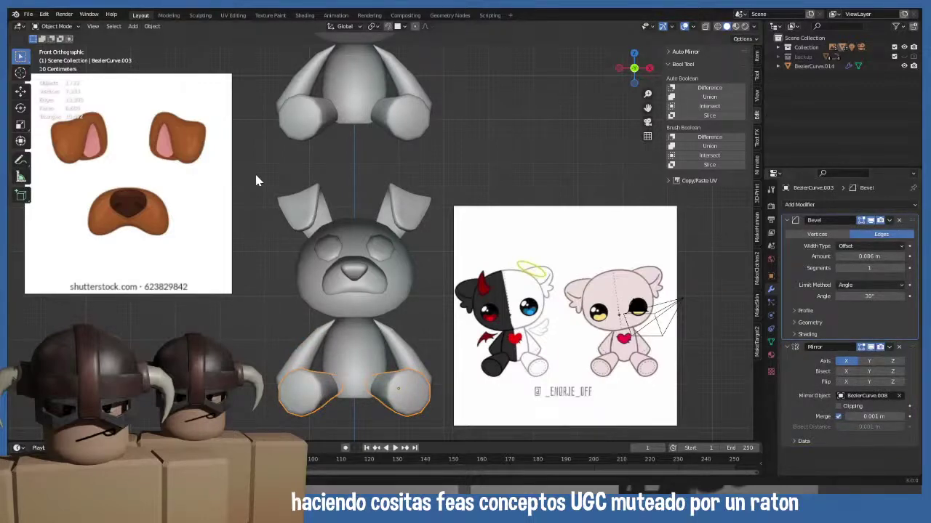
pyautogui.moveTo(256, 170); pyautogui.dragTo(426, 411)
pyautogui.rightClick(425, 411)
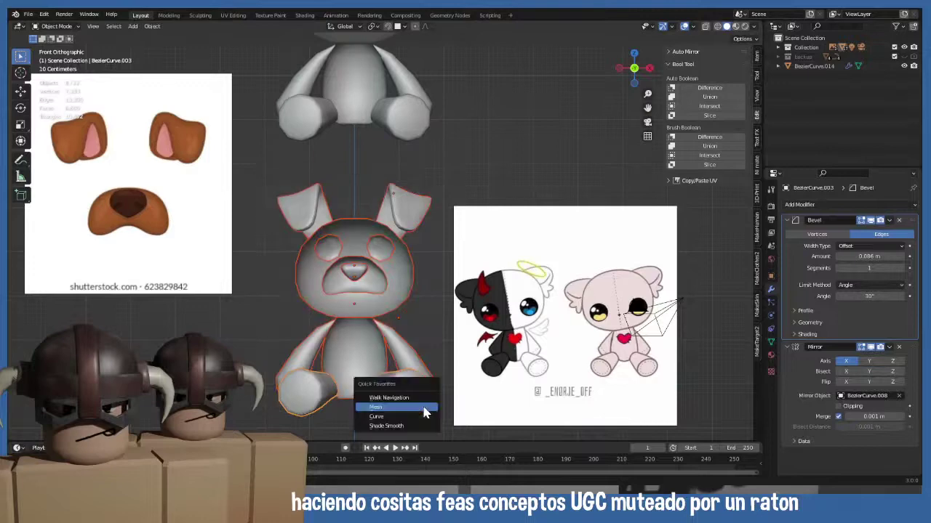
pyautogui.click(412, 403)
pyautogui.press('Tab')
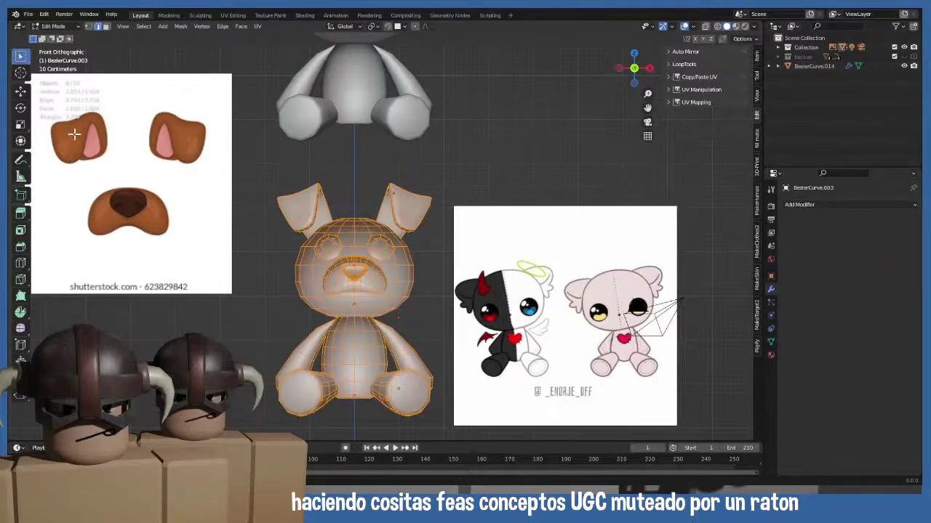
# - Check the triangle count of the whole converted character and compare its proportions with the reference images
pyautogui.scroll(2, 177, 217)
pyautogui.scroll(2, 178, 218)
pyautogui.scroll(-3, 290, 254)
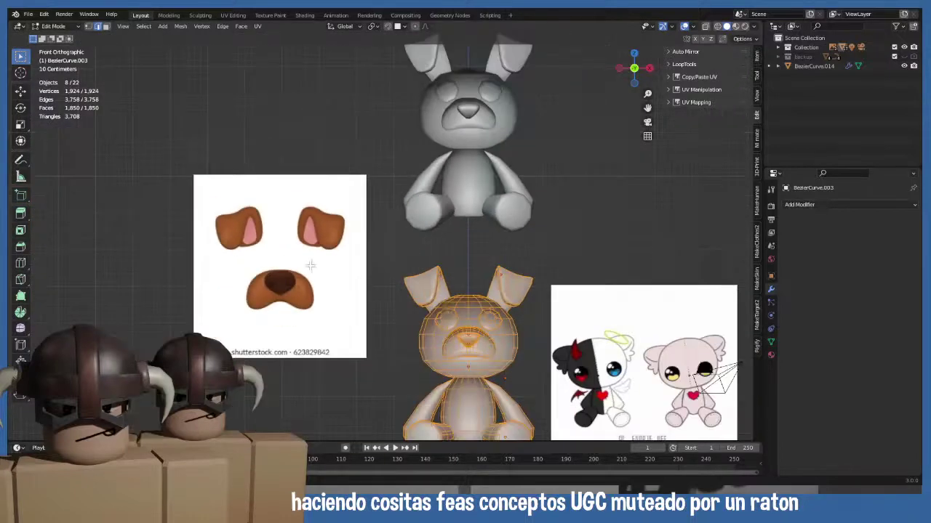
pyautogui.keyDown('shift'); pyautogui.moveTo(439, 308); pyautogui.dragTo(269, 154, button='middle'); pyautogui.keyUp('shift')
pyautogui.press('Tab')
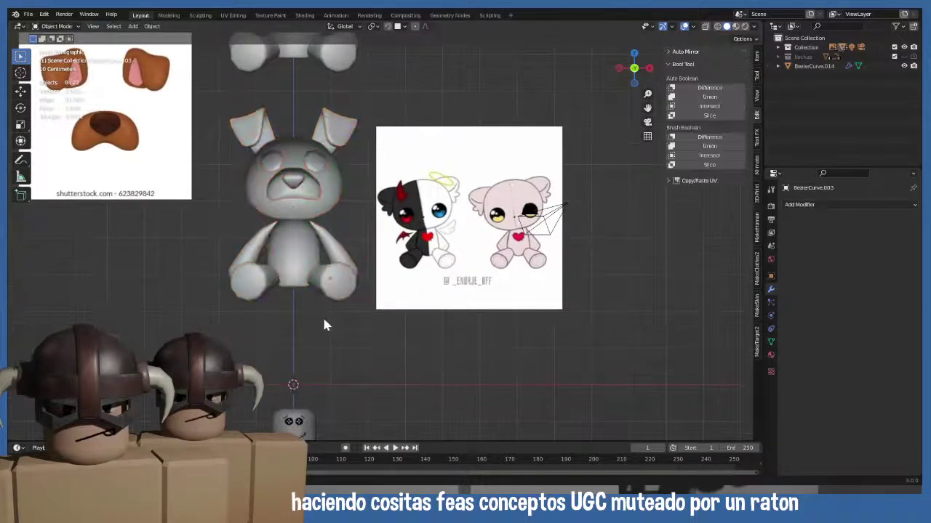
pyautogui.keyDown('shift'); pyautogui.moveTo(319, 183); pyautogui.dragTo(350, 220, button='middle'); pyautogui.keyUp('shift')
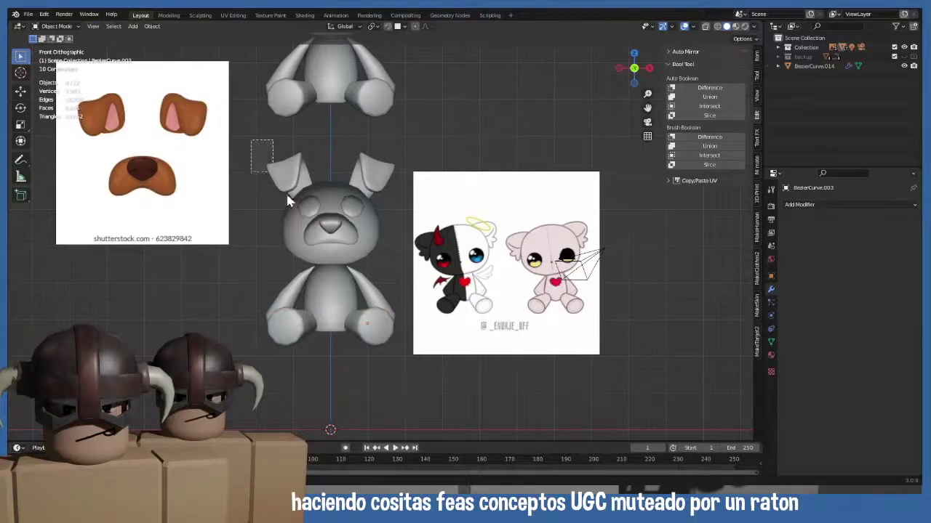
pyautogui.moveTo(286, 192); pyautogui.dragTo(395, 350)
pyautogui.press('Tab')
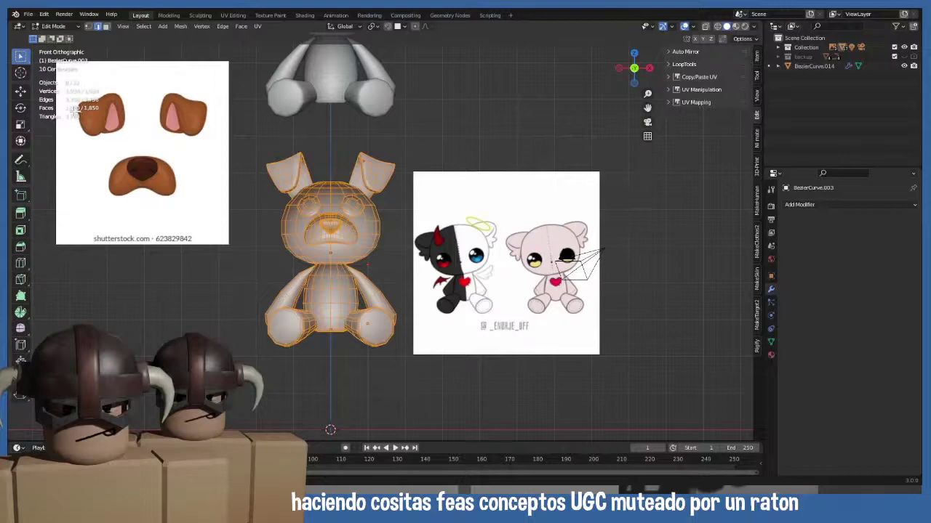
pyautogui.press('Tab')
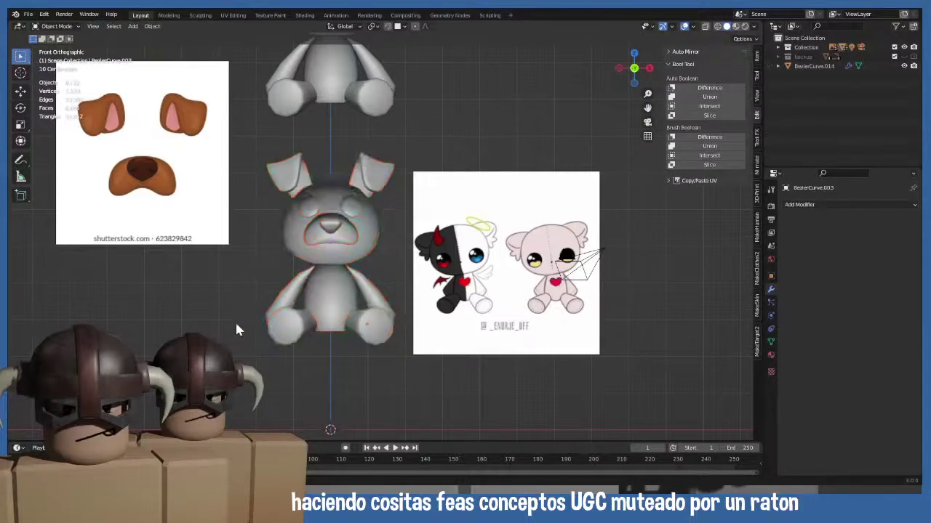
pyautogui.hotkey('alt', 'a')
# - Remove the edge loop near the back of the muzzle to reduce its polygons while keeping the surface closed
pyautogui.scroll(3, 291, 218)
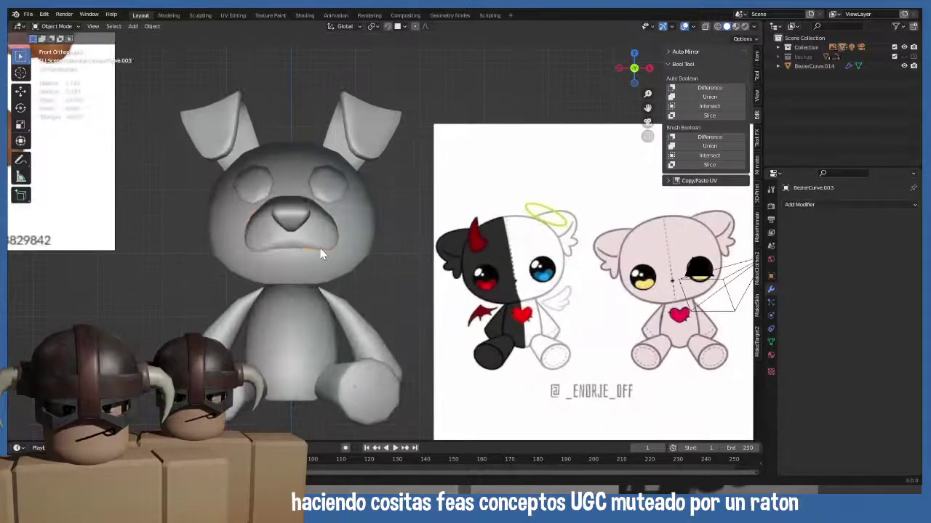
pyautogui.click(318, 249)
pyautogui.press('Tab')
pyautogui.scroll(3, 318, 248)
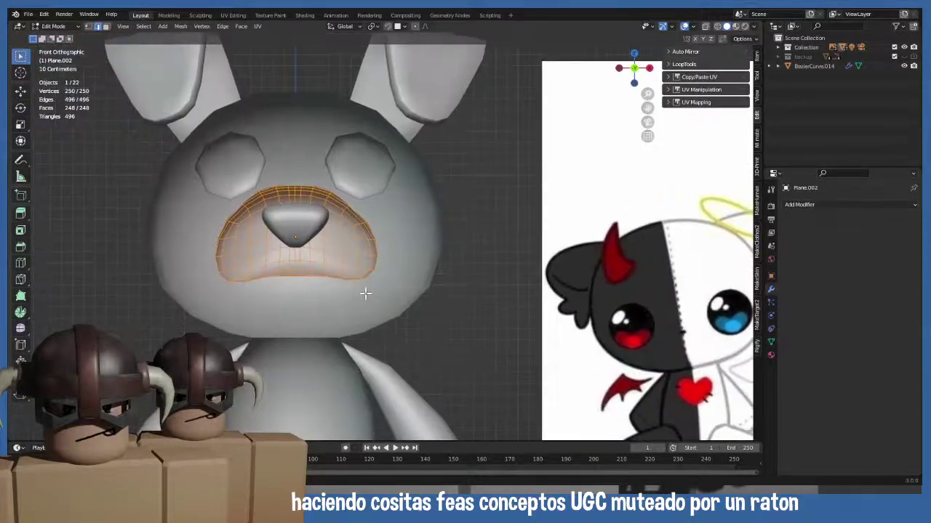
pyautogui.press('Tab')
pyautogui.press('Tab')
pyautogui.moveTo(361, 297); pyautogui.dragTo(298, 315, button='middle')
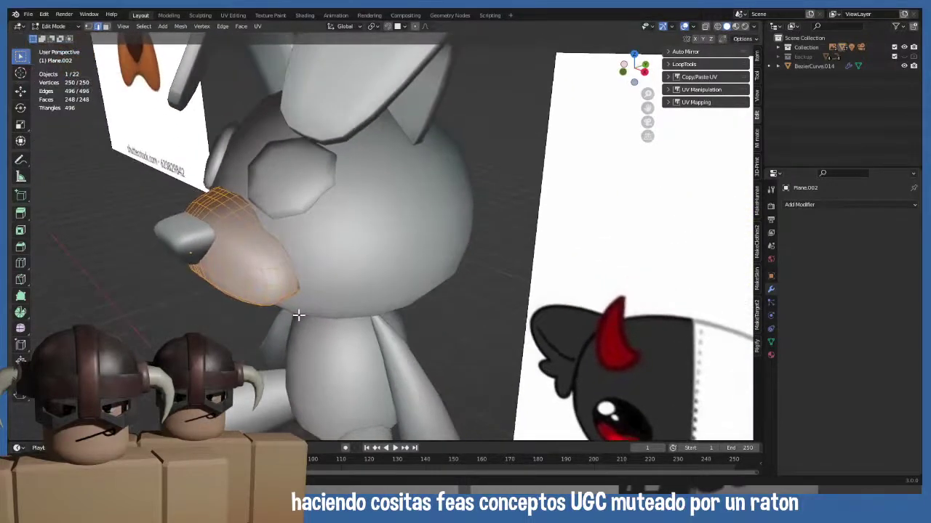
pyautogui.keyDown('alt'); pyautogui.click(267, 261); pyautogui.keyUp('alt')
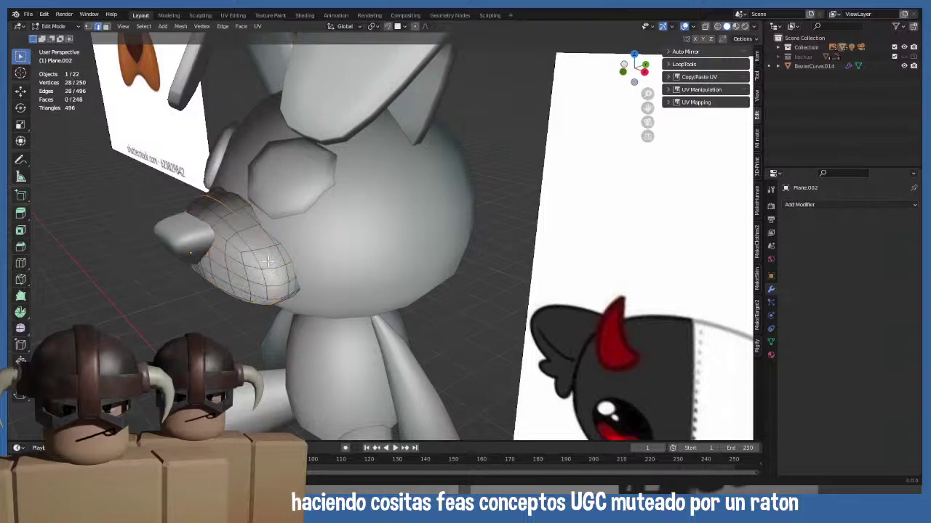
pyautogui.moveTo(268, 260); pyautogui.dragTo(262, 251, button='middle')
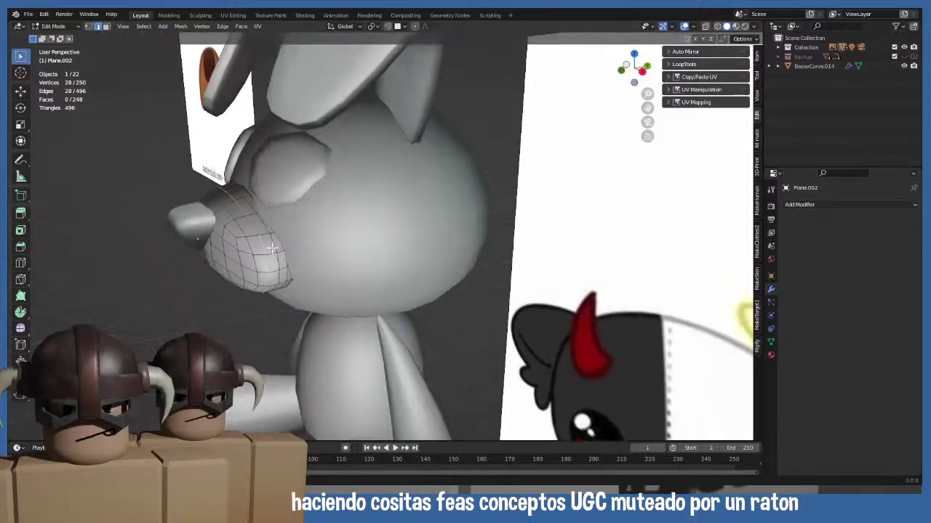
pyautogui.rightClick(291, 276)
pyautogui.press('x')
pyautogui.click(396, 392)
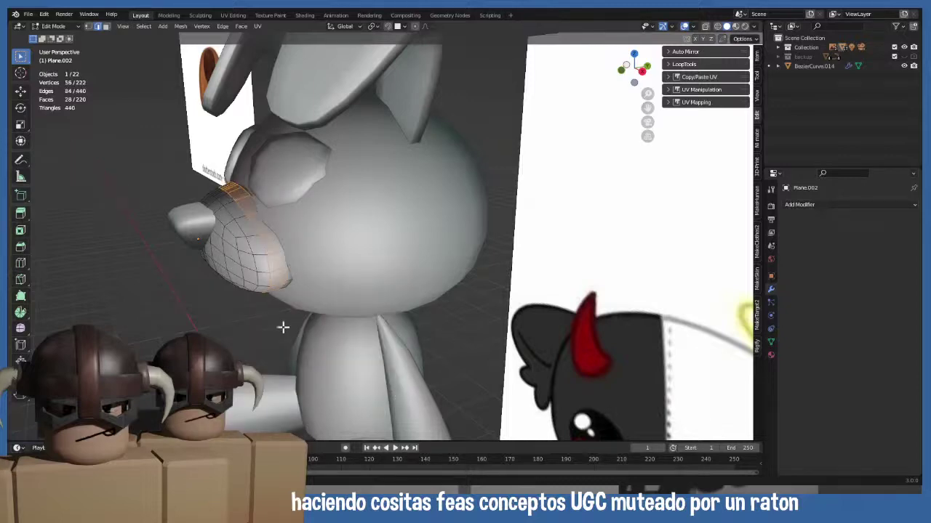
# - Inspect the muzzle's shape and its underside from a low front angle in Object Mode and Edit Mode
pyautogui.press('Tab')
pyautogui.moveTo(284, 325); pyautogui.dragTo(326, 260, button='middle')
pyautogui.scroll(-2, 371, 318)
pyautogui.press('Tab')
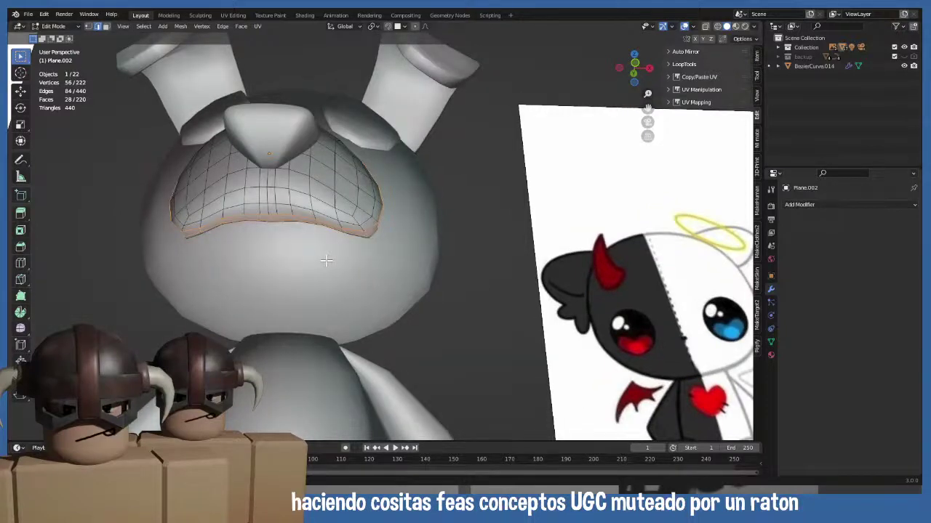
# - Examine the eye discs' mesh from the front in Edit Mode and Object Mode
pyautogui.press('KP_1')
pyautogui.press('Tab')
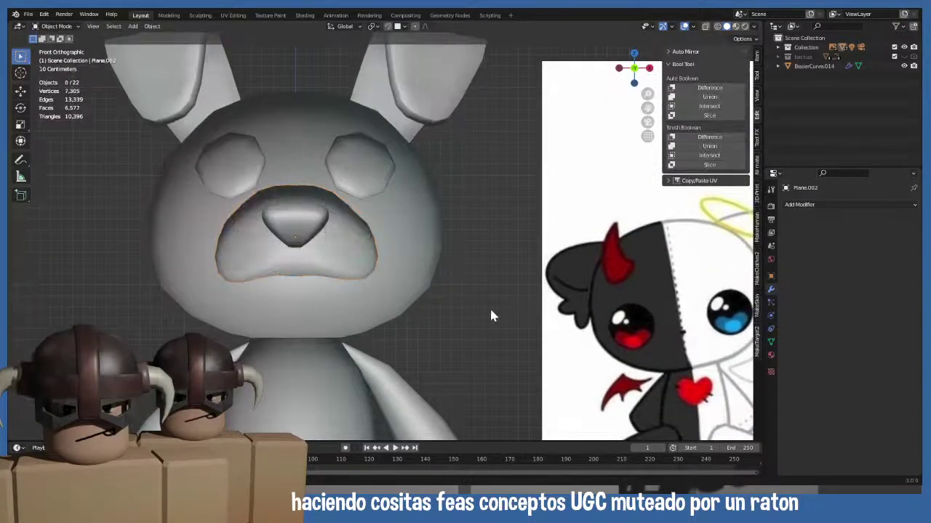
pyautogui.keyDown('shift'); pyautogui.scroll(3, 436, 291); pyautogui.keyUp('shift')
pyautogui.click(369, 219)
pyautogui.press('Tab')
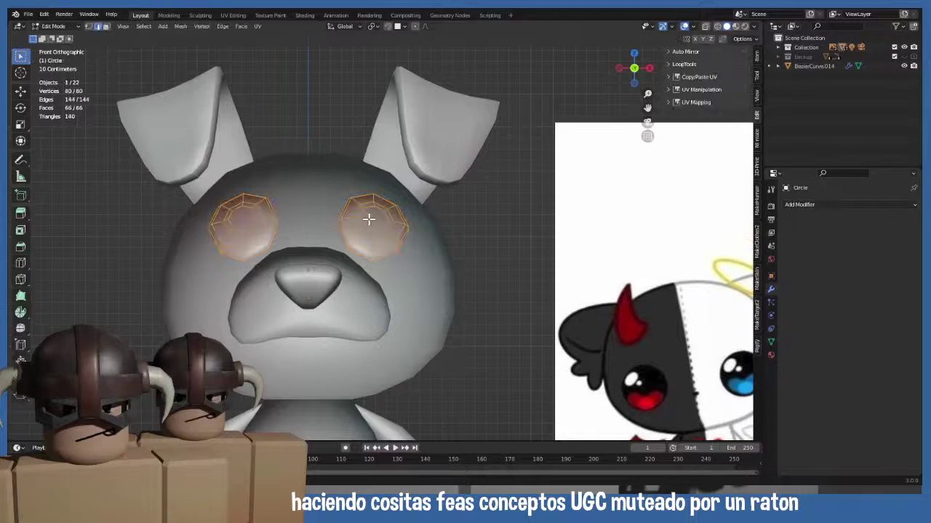
pyautogui.press('Tab')
pyautogui.scroll(-2, 465, 336)
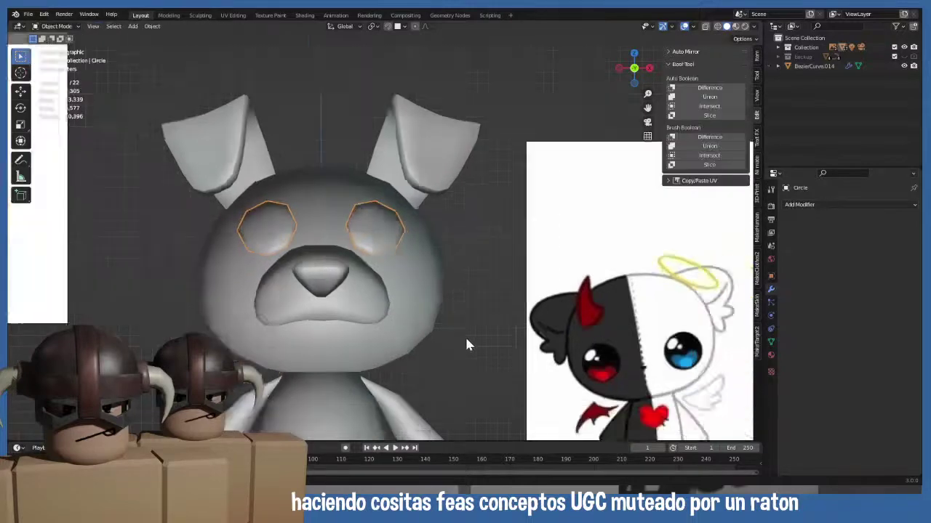
pyautogui.click(468, 349)
# - Inspect the whole seated character from the front and compare its proportions with the reference drawings
pyautogui.keyDown('shift'); pyautogui.moveTo(443, 338); pyautogui.dragTo(451, 268, button='middle'); pyautogui.keyUp('shift')
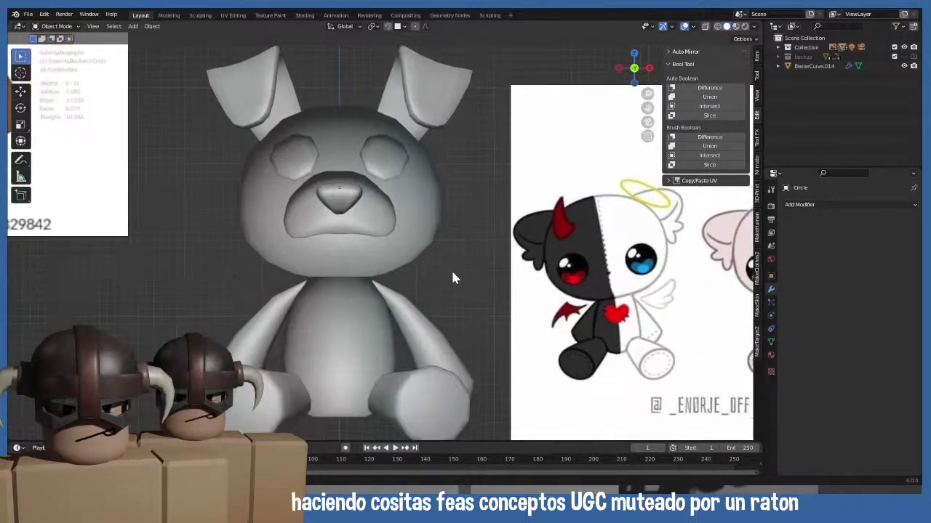
pyautogui.scroll(-2, 453, 277)
pyautogui.scroll(1, 387, 279)
pyautogui.keyDown('shift'); pyautogui.moveTo(387, 279); pyautogui.dragTo(418, 311, button='middle'); pyautogui.keyUp('shift')
pyautogui.click(354, 279)
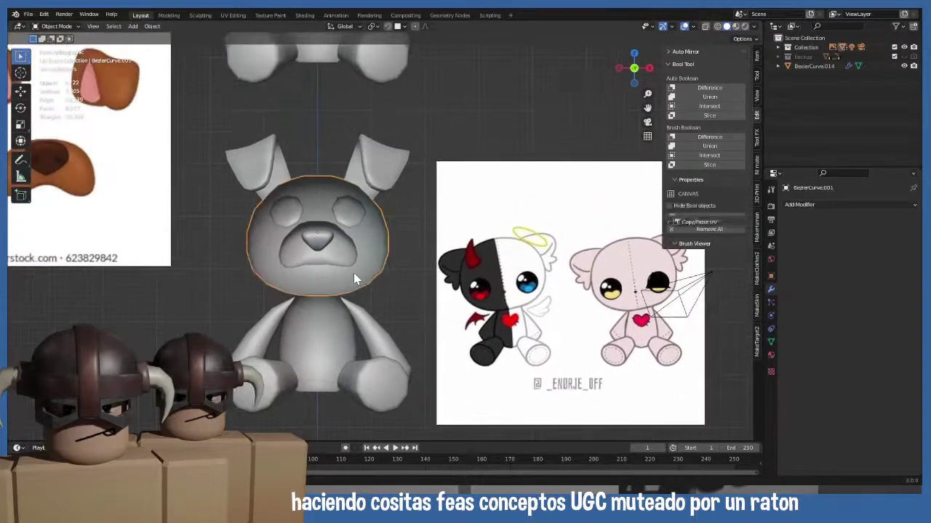
pyautogui.moveTo(204, 128); pyautogui.dragTo(406, 409)
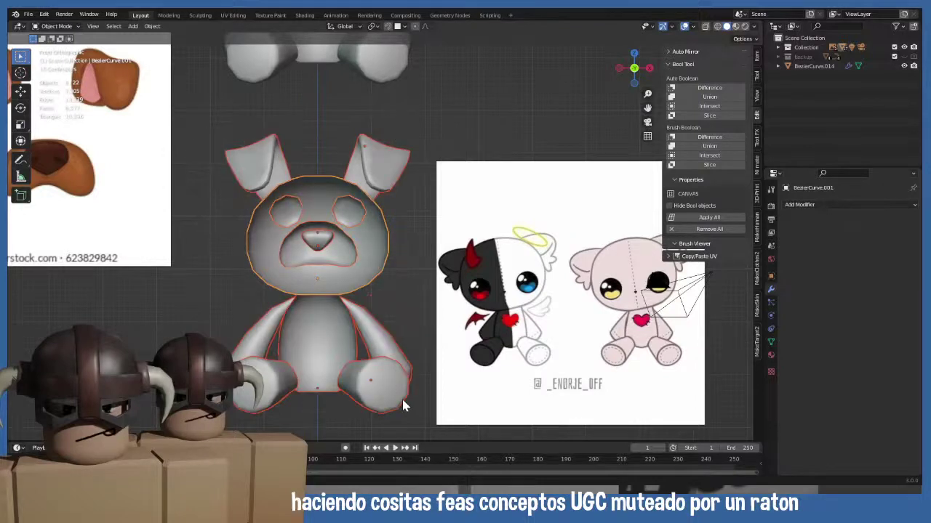
pyautogui.scroll(-3, 393, 386)
pyautogui.scroll(4, 349, 377)
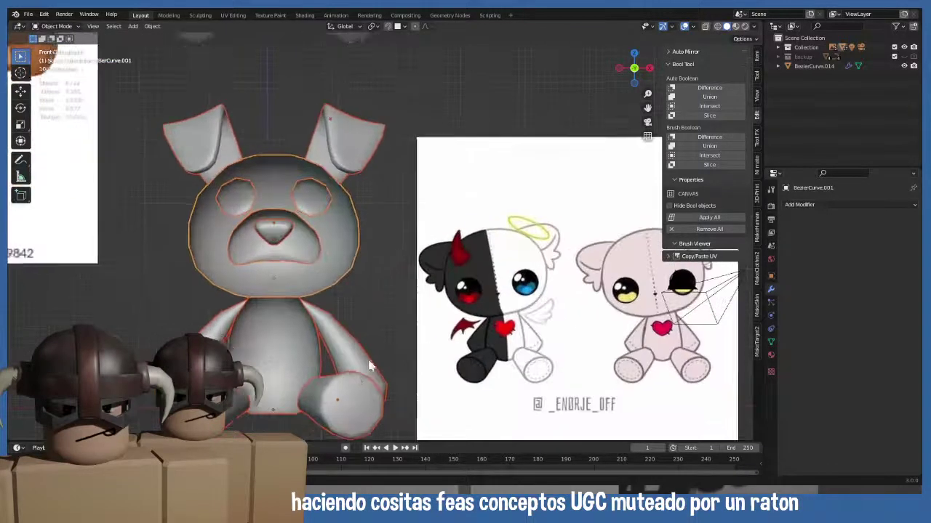
# - Lower the pair of legs slightly along the Z axis and check how they meet the body
pyautogui.click(385, 364)
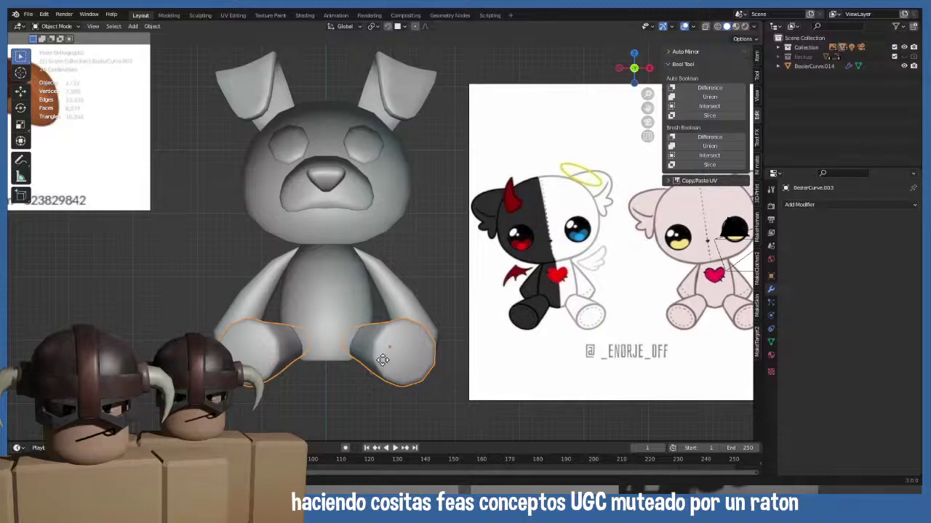
pyautogui.press('g')
pyautogui.press('z')
pyautogui.click(338, 399)
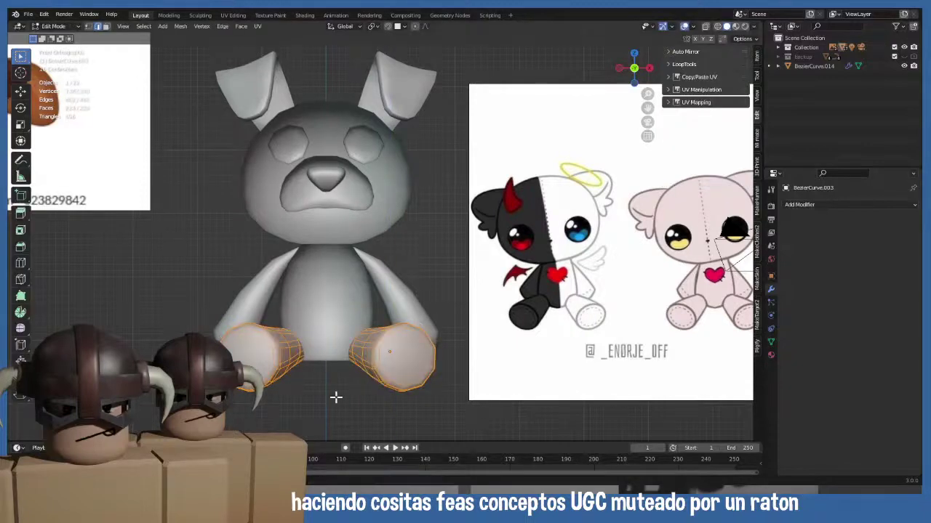
pyautogui.moveTo(334, 394); pyautogui.dragTo(385, 395, button='middle')
pyautogui.press('KP_1')
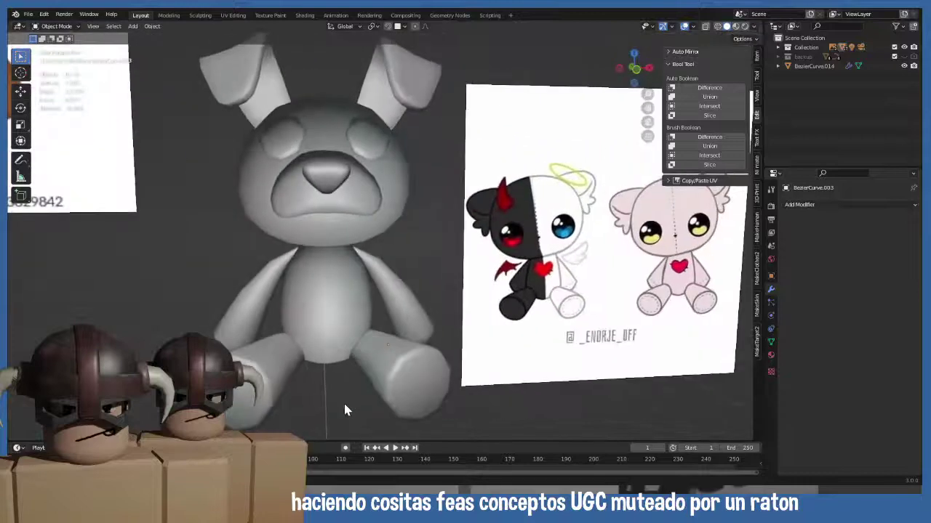
pyautogui.scroll(2, 359, 388)
pyautogui.press('Tab')
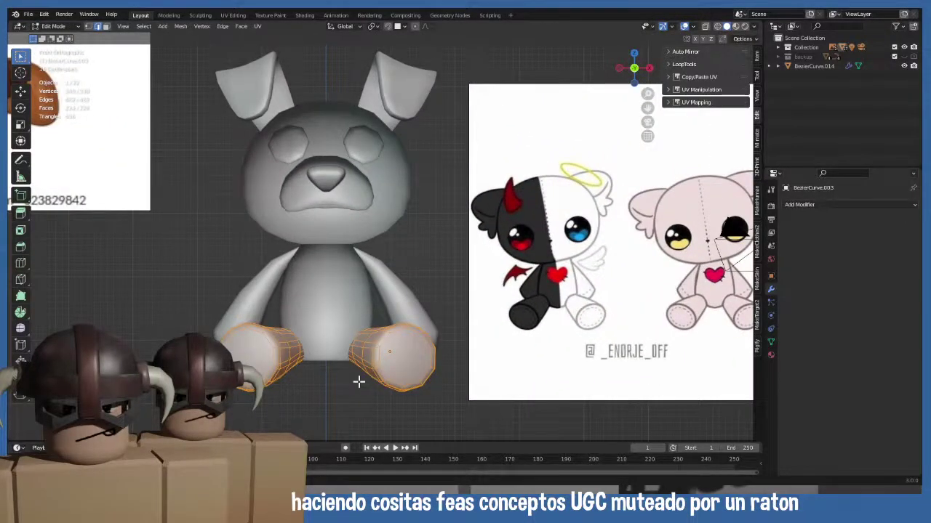
pyautogui.press('Tab')
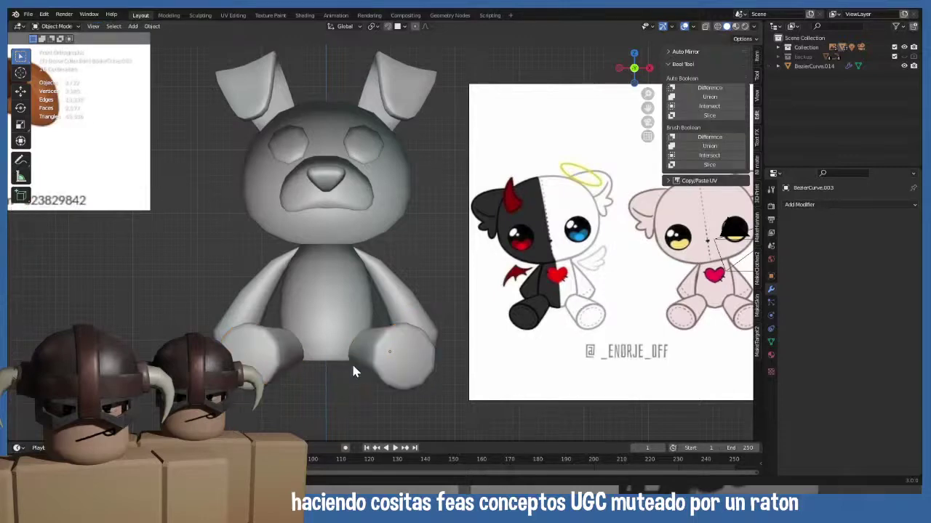
# - Try joining the legs to the torso with a Bool Tool brush Union and inspect the hip junction
pyautogui.keyDown('shift'); pyautogui.click(324, 322); pyautogui.keyUp('shift')
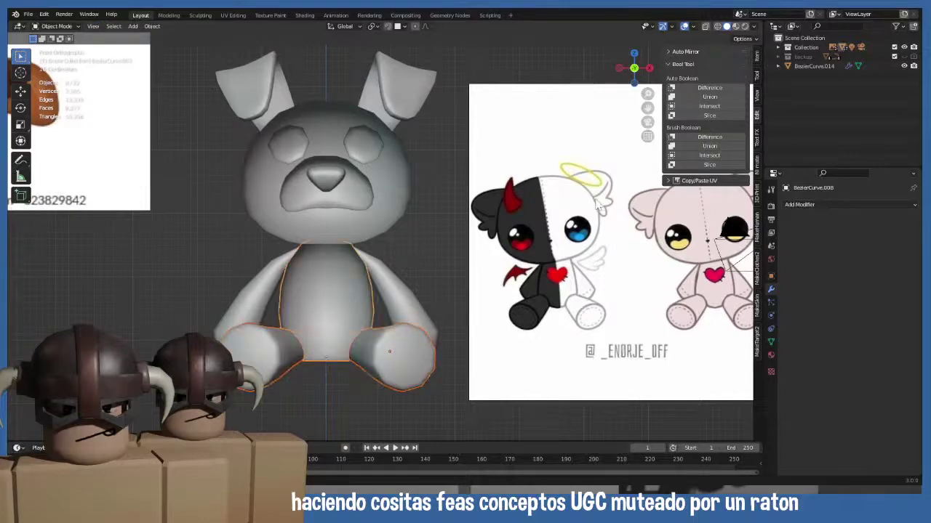
pyautogui.click(694, 155)
pyautogui.moveTo(280, 368); pyautogui.dragTo(313, 372, button='middle')
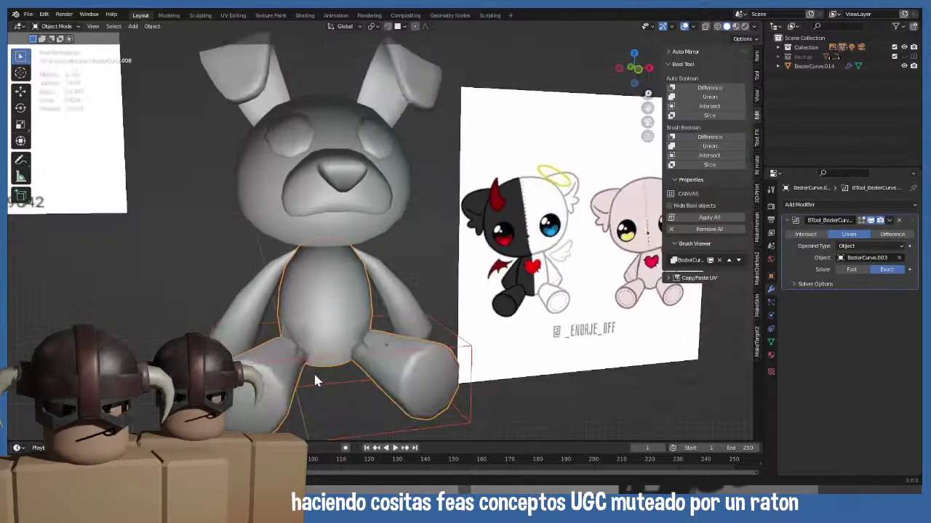
pyautogui.scroll(3, 374, 371)
pyautogui.keyDown('shift'); pyautogui.moveTo(373, 369); pyautogui.dragTo(364, 289, button='middle'); pyautogui.keyUp('shift')
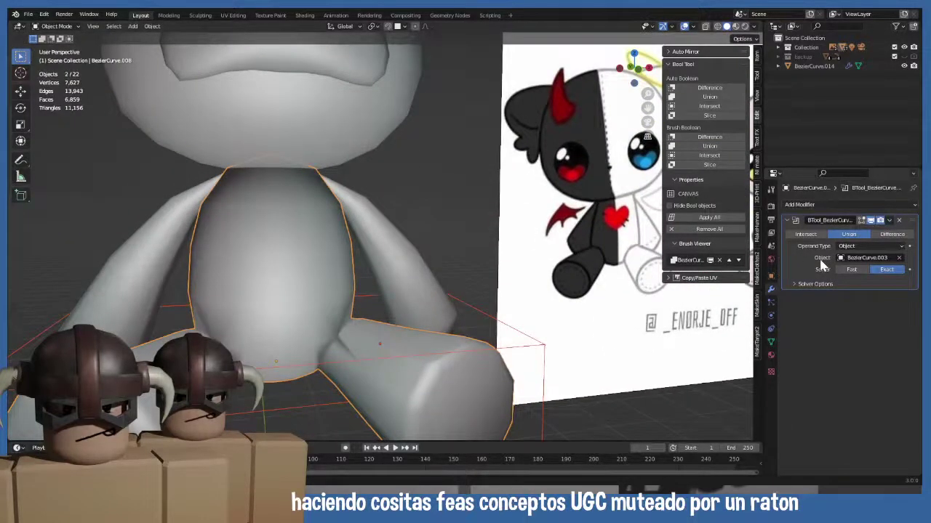
# - Add a Bevel modifier to the torso after the Union and set its outer miter to Arc
pyautogui.click(823, 206)
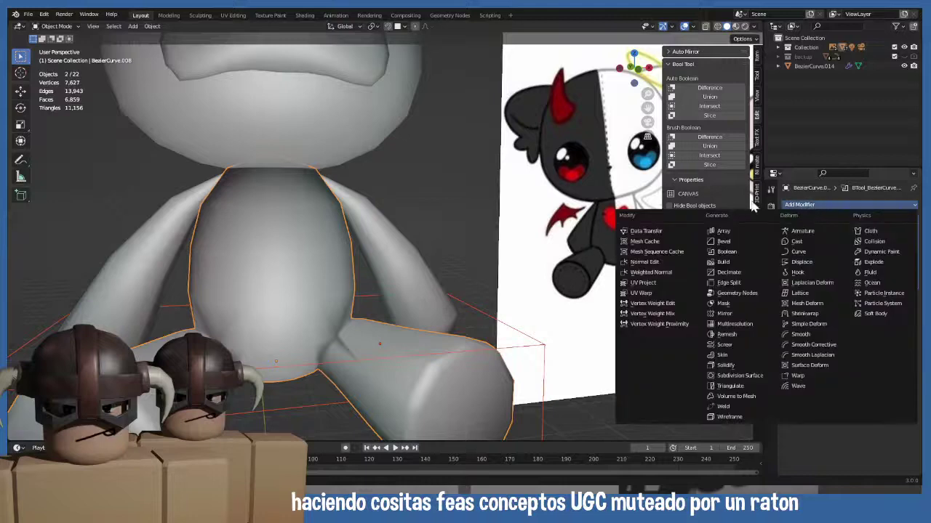
pyautogui.click(728, 242)
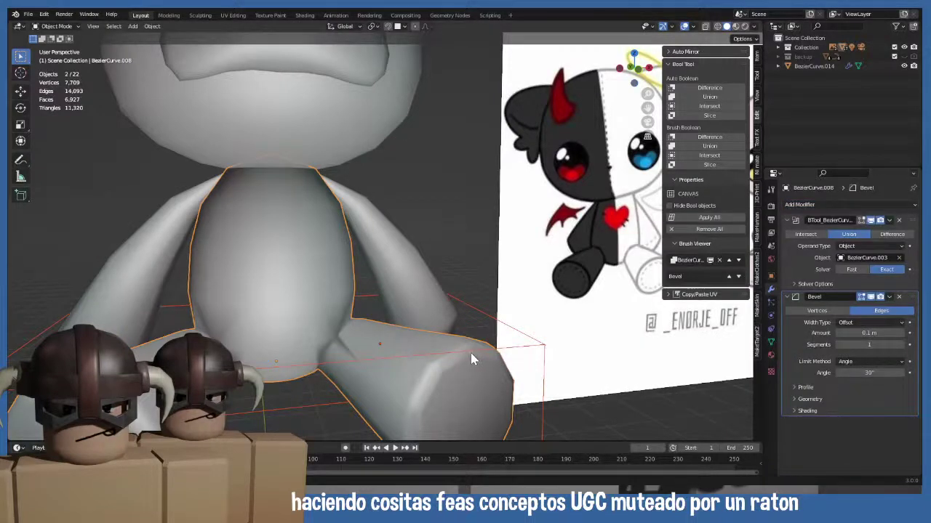
pyautogui.moveTo(469, 353); pyautogui.dragTo(458, 346, button='middle')
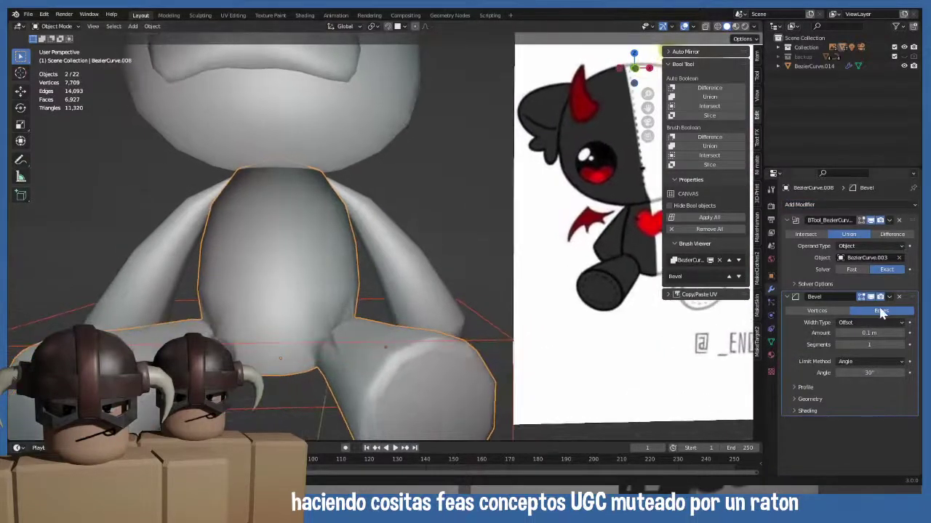
pyautogui.click(791, 401)
pyautogui.click(847, 413)
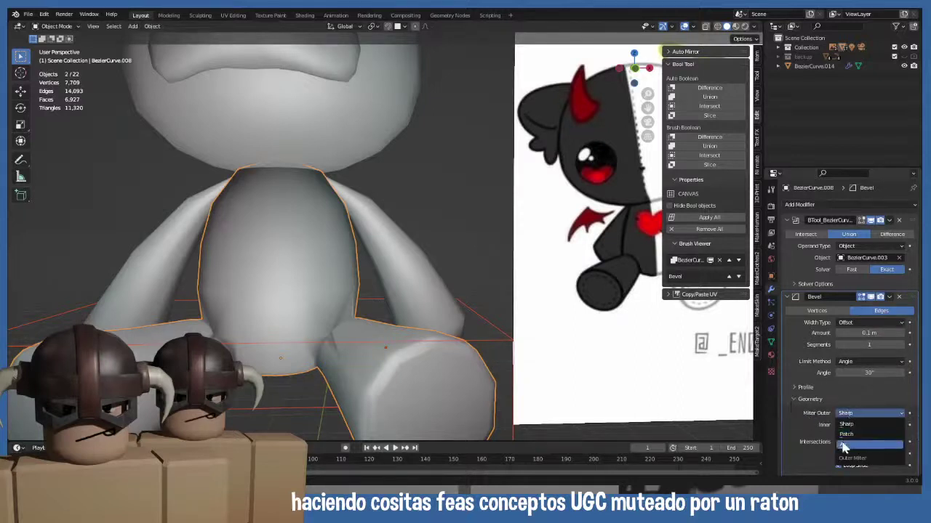
pyautogui.click(843, 445)
# - Turn on Harden Normals for the torso's bevel and enable Auto Smooth at 30° in its mesh normals
pyautogui.scroll(-1, 797, 422)
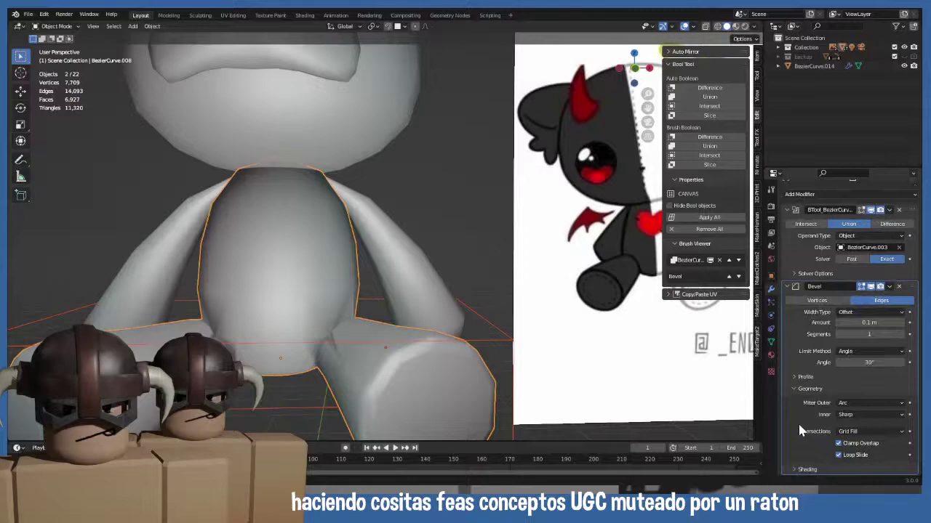
pyautogui.click(802, 469)
pyautogui.scroll(-3, 815, 451)
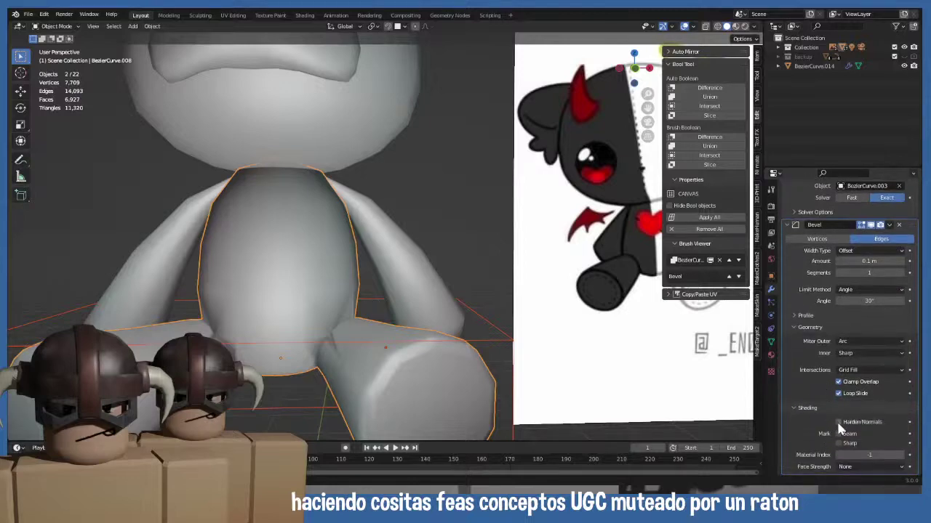
pyautogui.click(839, 423)
pyautogui.scroll(4, 822, 406)
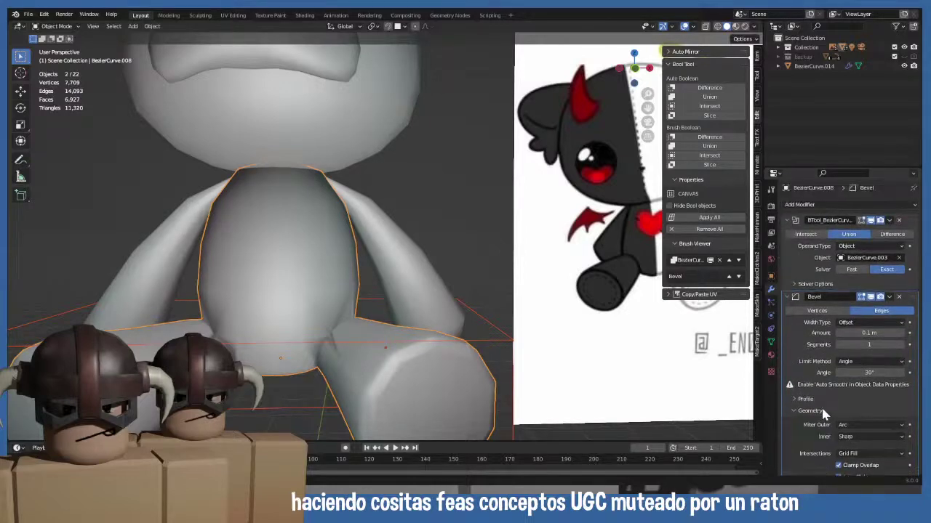
pyautogui.click(771, 341)
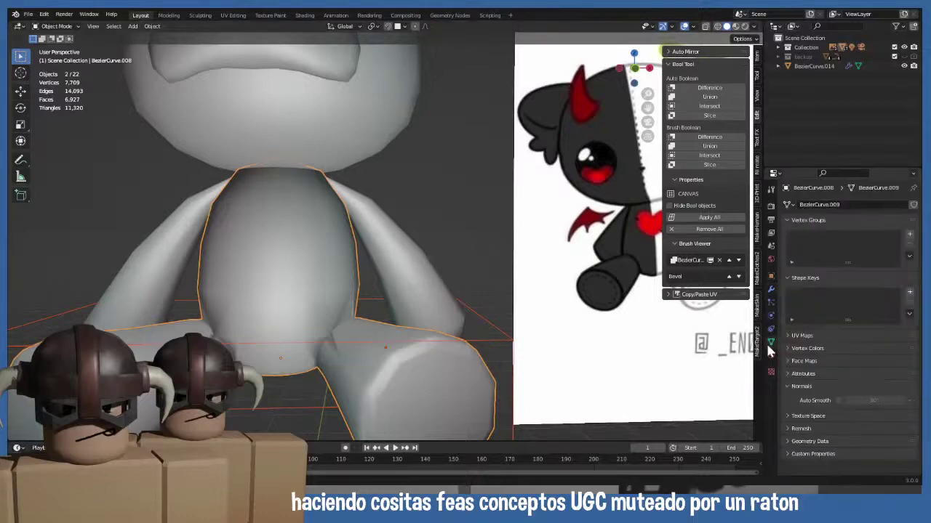
pyautogui.click(837, 401)
pyautogui.moveTo(337, 355)
pyautogui.mouseDown(button='middle')
pyautogui.moveTo(323, 338)
pyautogui.moveTo(337, 353)
pyautogui.moveTo(348, 348)
pyautogui.moveTo(305, 327)
pyautogui.moveTo(305, 262)
pyautogui.moveTo(339, 239)
pyautogui.moveTo(294, 313)
pyautogui.mouseUp(button='middle')
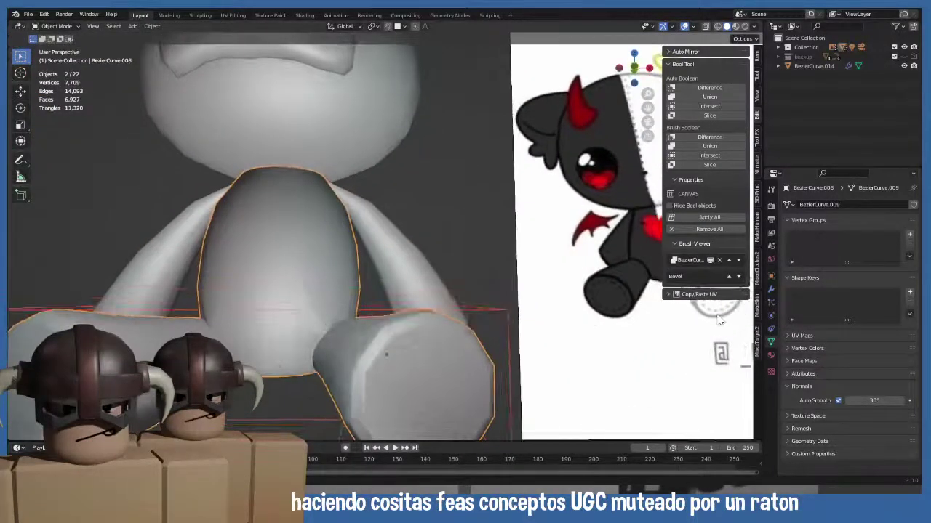
# - Set the torso's bevel amount to 0.02 m and inspect the joint between legs and torso
pyautogui.click(771, 292)
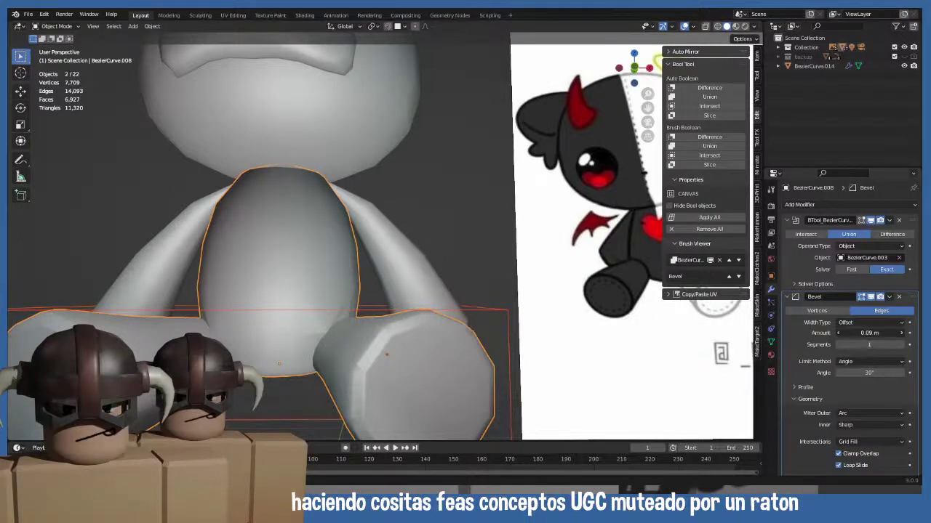
pyautogui.press('BackSpace')
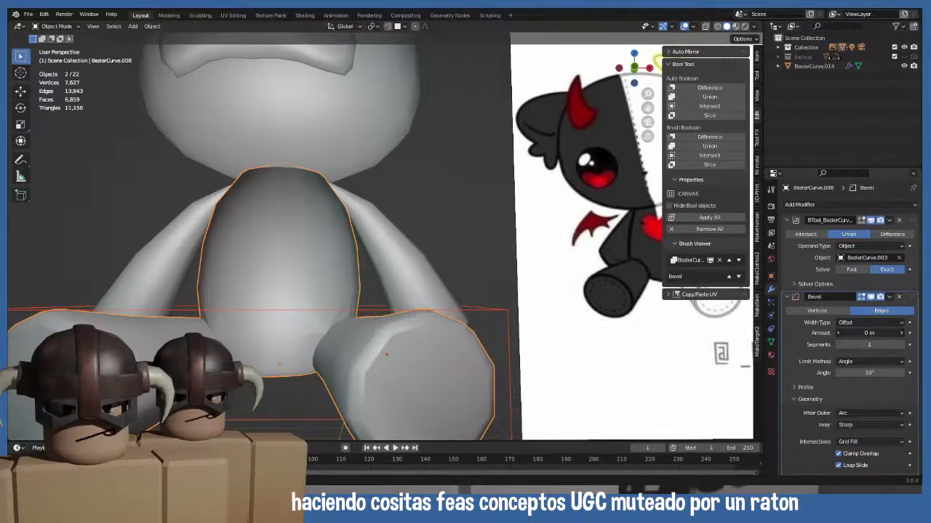
pyautogui.moveTo(869, 332); pyautogui.dragTo(883, 332)
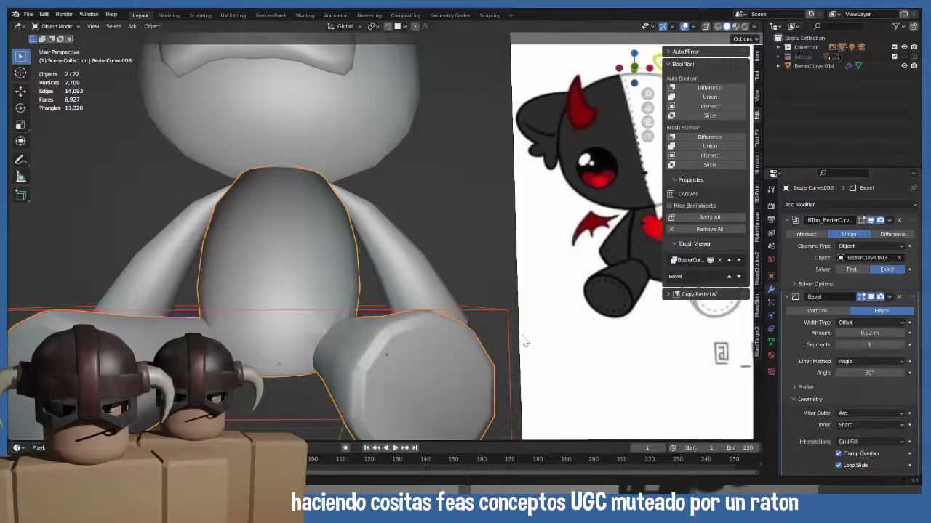
pyautogui.moveTo(339, 328); pyautogui.dragTo(339, 327, button='middle')
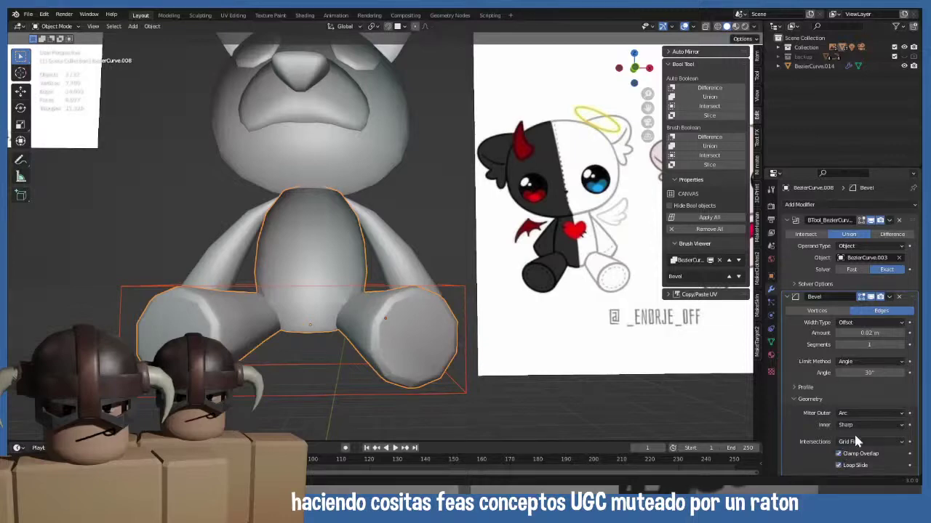
pyautogui.scroll(3, 289, 364)
pyautogui.scroll(-5, 313, 378)
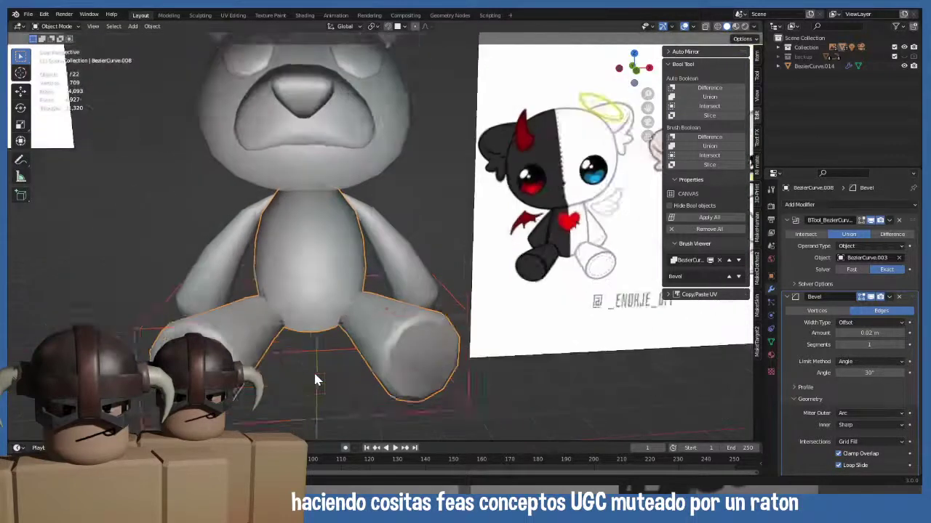
pyautogui.moveTo(314, 378); pyautogui.dragTo(328, 356, button='middle')
pyautogui.scroll(4, 479, 342)
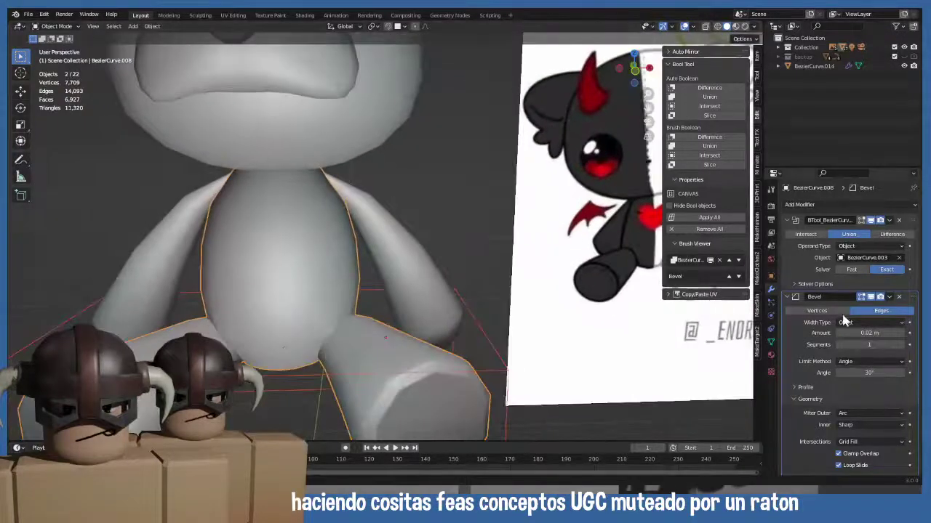
# - Remove the torso's Bevel modifier, try removing its Boolean Union as well, and undo that second removal
pyautogui.click(899, 297)
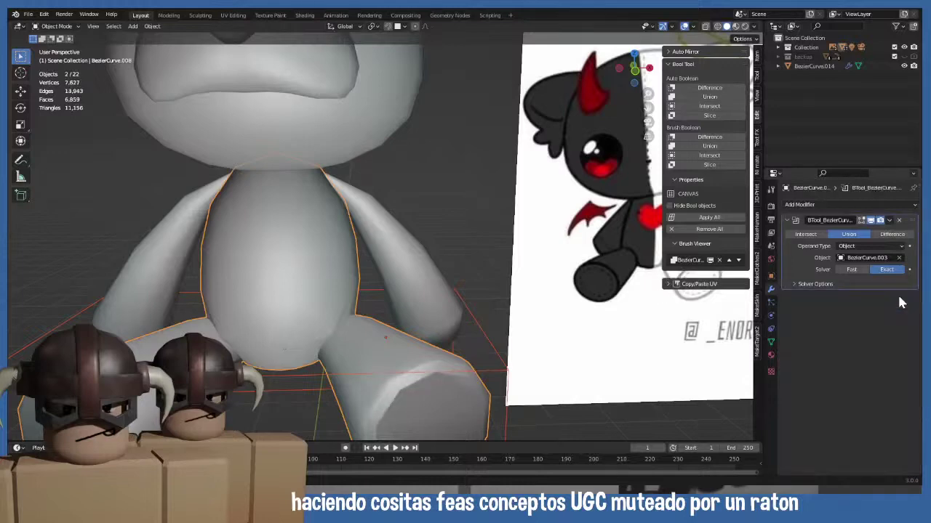
pyautogui.click(899, 221)
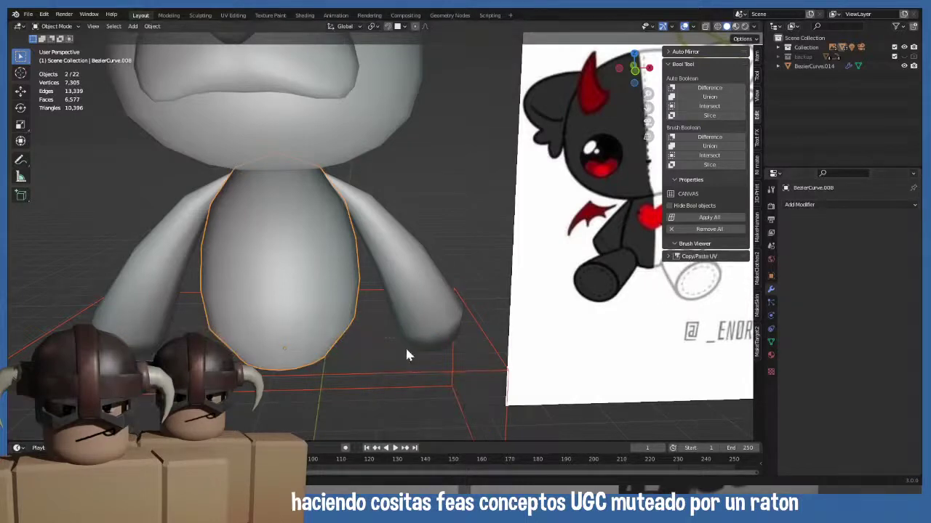
pyautogui.hotkey('ctrl', 'z')
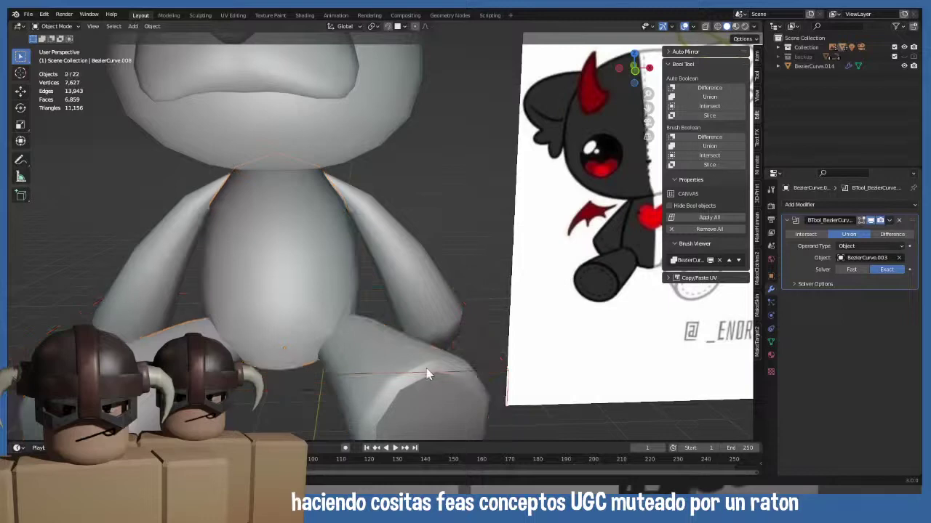
# - Delete the legs object that serves as the torso's Boolean brush
pyautogui.click(490, 370)
pyautogui.press('z')
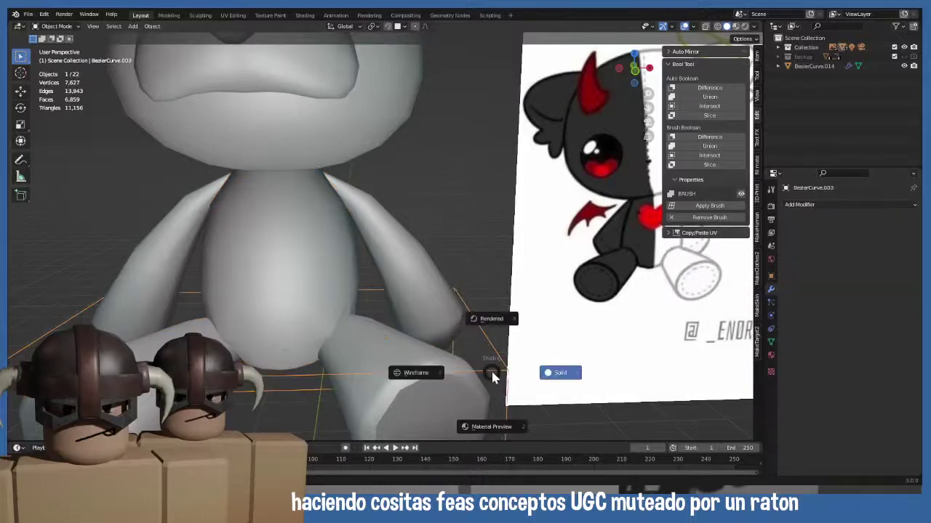
pyautogui.press('x')
pyautogui.click(491, 372)
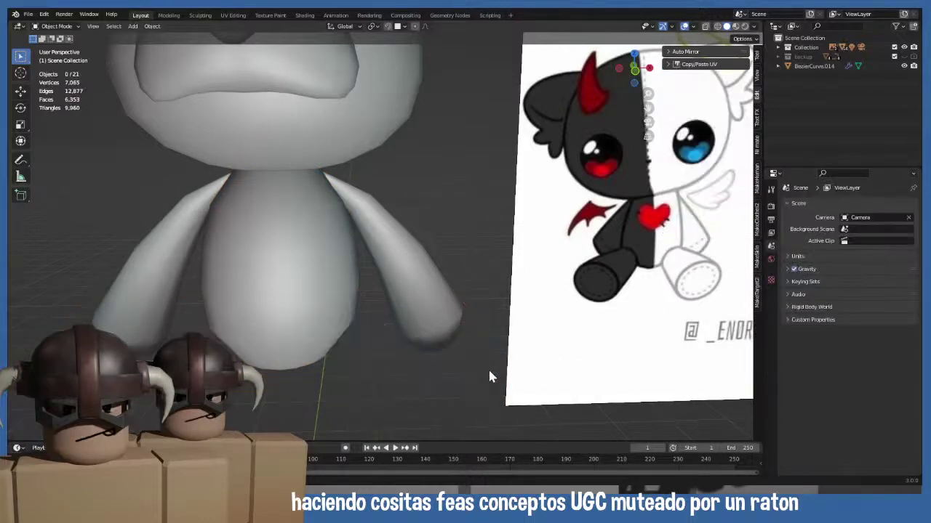
# - Undo the deletion of the legs object and remove its Boolean brush status so it is a normal mesh
pyautogui.hotkey('ctrl', 'z')
pyautogui.scroll(3, 426, 367)
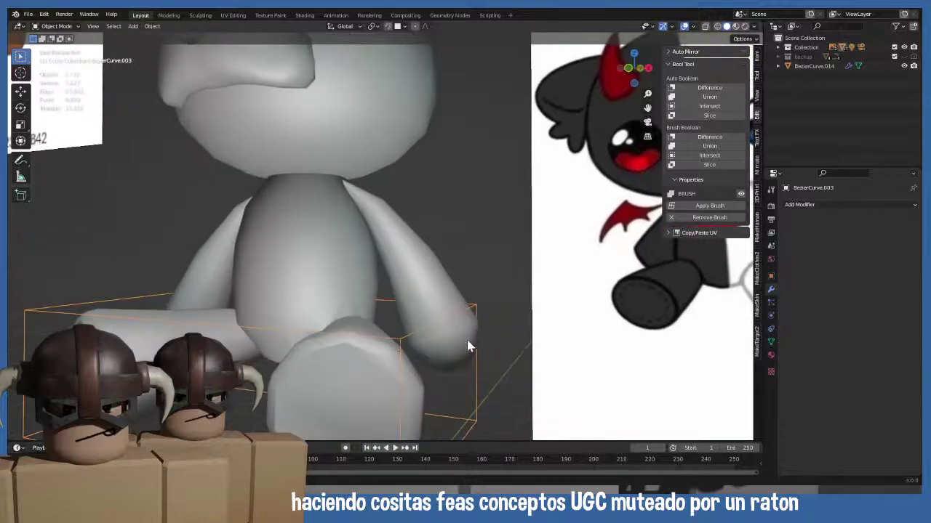
pyautogui.click(699, 218)
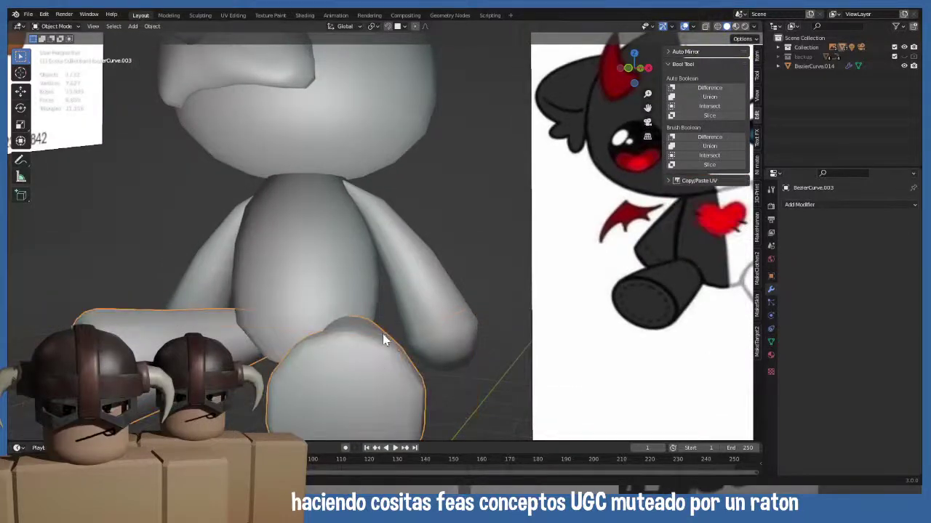
pyautogui.moveTo(384, 340); pyautogui.dragTo(412, 371, button='middle')
pyautogui.press('KP_1')
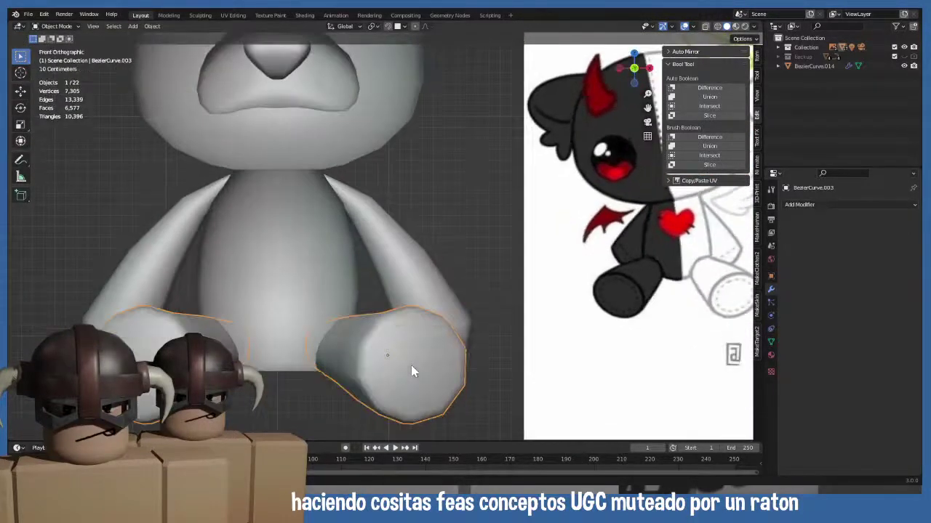
pyautogui.click(295, 396)
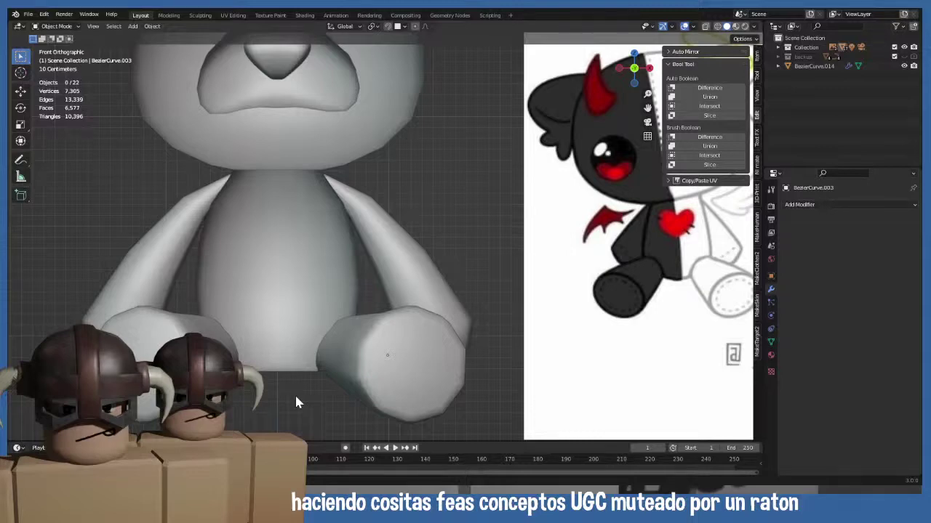
# - Edit the legs mesh and select the outer bevel edges along the upper rim of the foot nearer the reference image
pyautogui.click(429, 323)
pyautogui.press('Tab')
pyautogui.scroll(2, 405, 364)
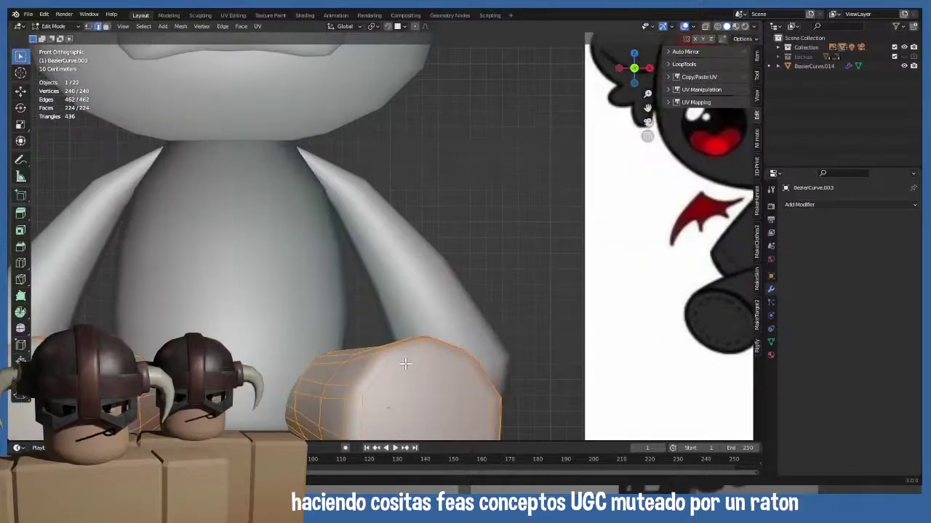
pyautogui.moveTo(405, 364); pyautogui.dragTo(438, 357, button='middle')
pyautogui.scroll(2, 406, 314)
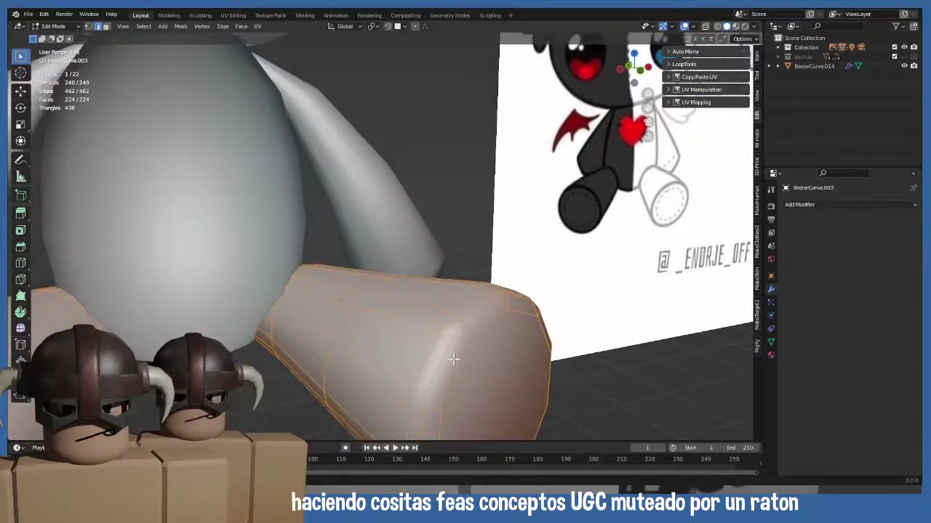
pyautogui.moveTo(452, 359); pyautogui.dragTo(525, 303, button='middle')
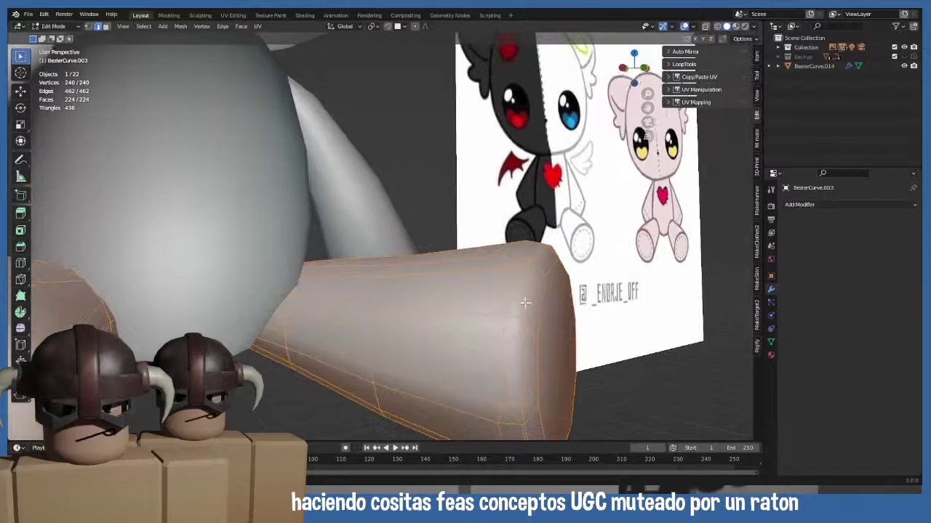
pyautogui.click(510, 291)
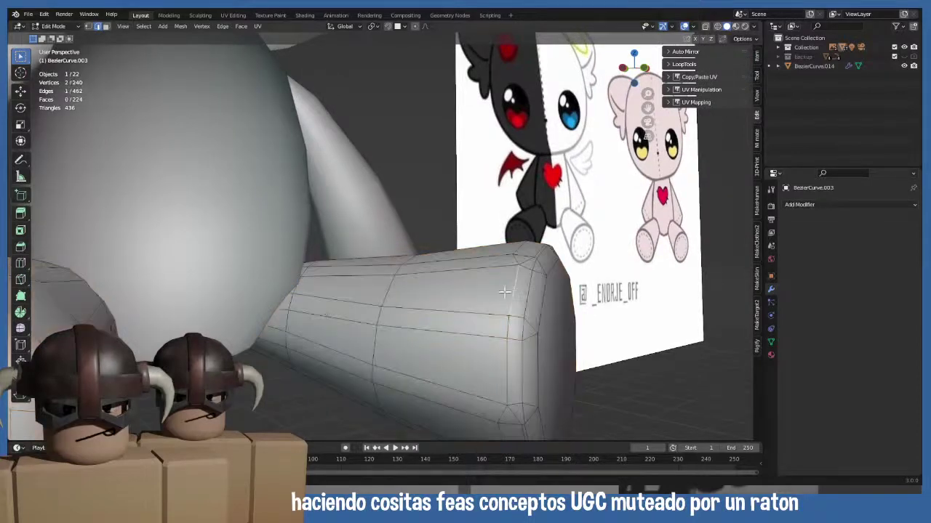
pyautogui.scroll(3, 484, 315)
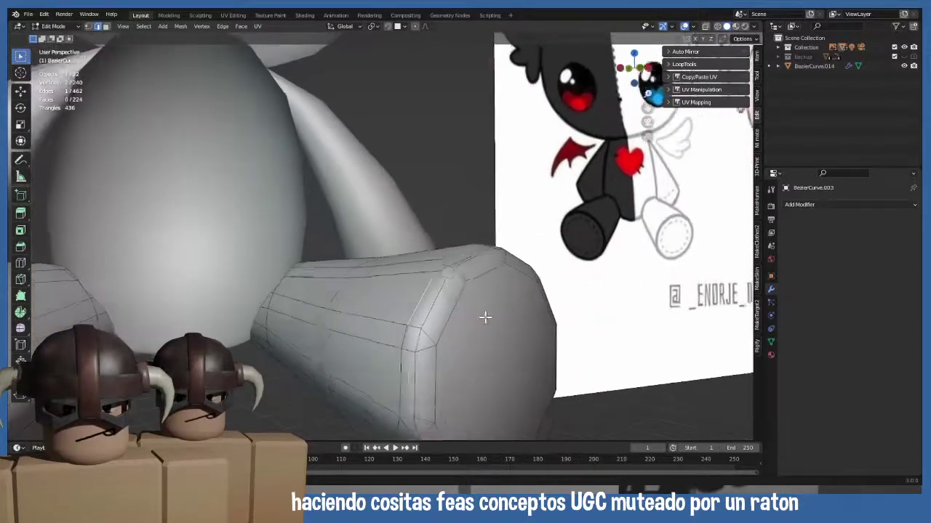
pyautogui.click(429, 300)
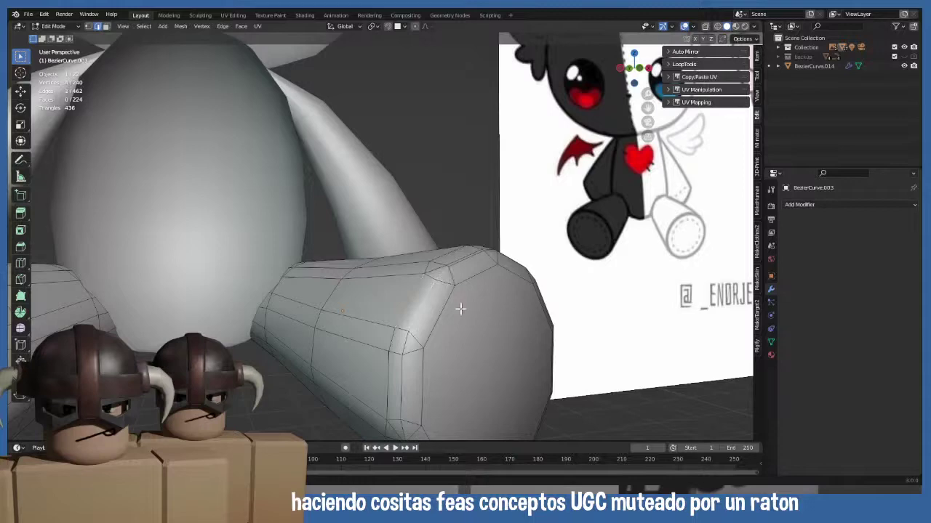
pyautogui.moveTo(457, 307); pyautogui.dragTo(442, 316, button='middle')
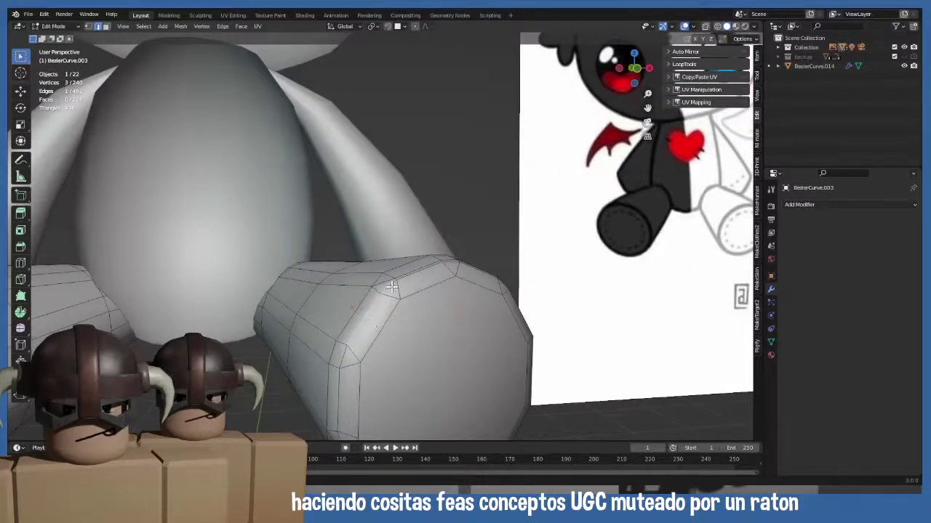
pyautogui.keyDown('ctrl'); pyautogui.click(425, 280); pyautogui.keyUp('ctrl')
pyautogui.moveTo(425, 280); pyautogui.dragTo(354, 330, button='middle')
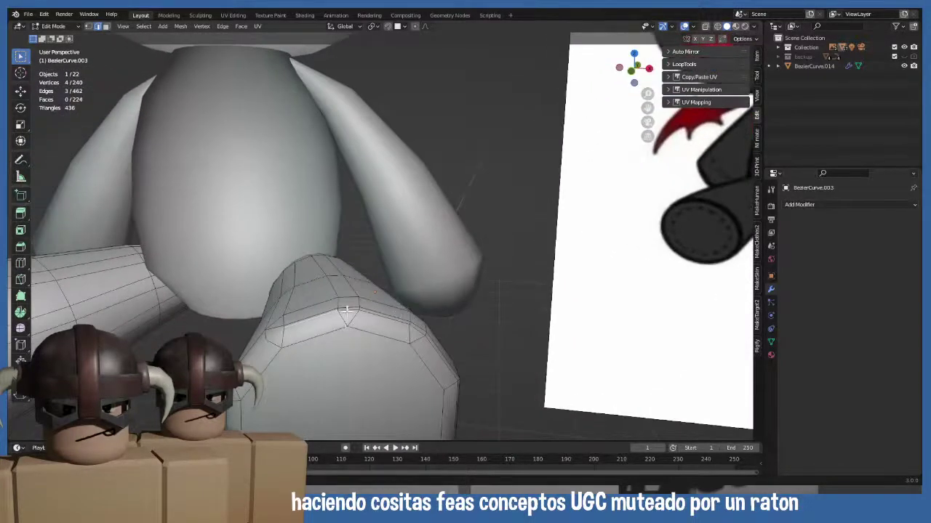
pyautogui.keyDown('ctrl'); pyautogui.click(415, 334); pyautogui.keyUp('ctrl')
pyautogui.moveTo(415, 334); pyautogui.dragTo(395, 324, button='middle')
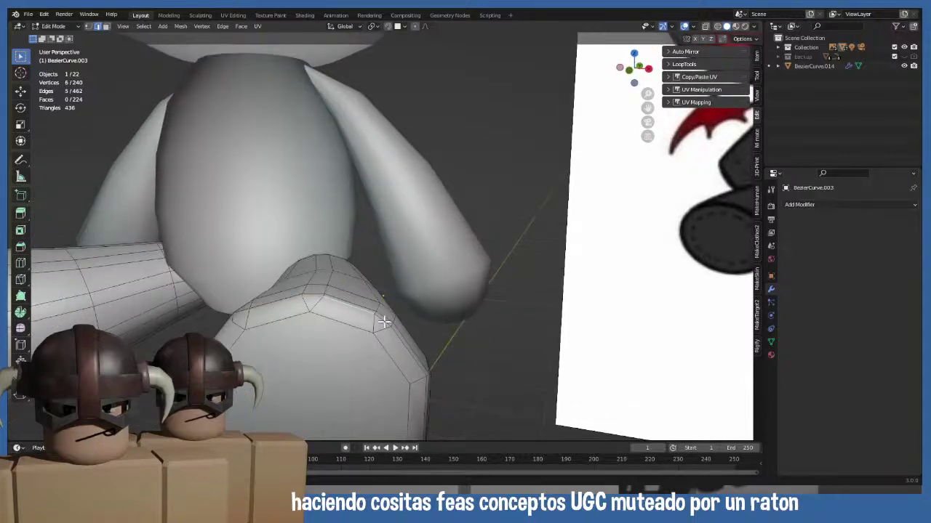
# - Extend the edge selection around the foot's side and lower rim to close the loop around the sole
pyautogui.moveTo(411, 380); pyautogui.dragTo(378, 310, button='middle')
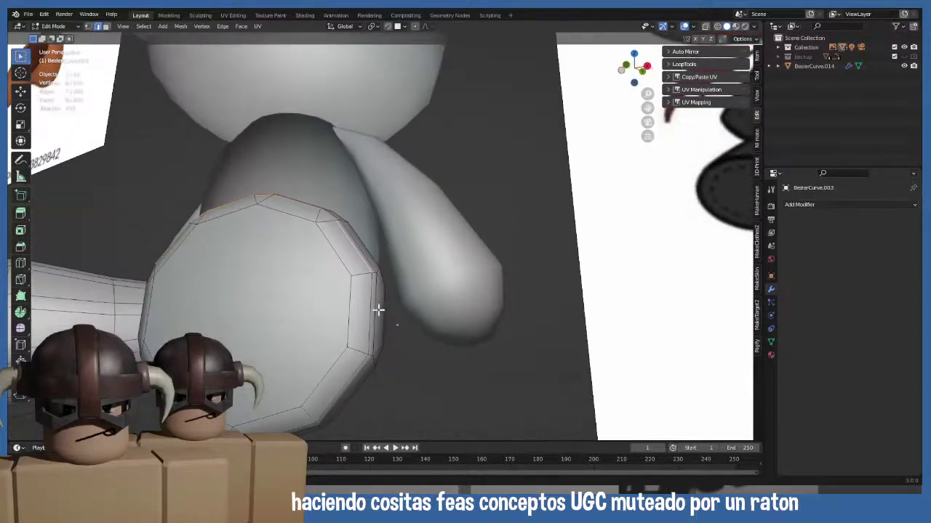
pyautogui.keyDown('ctrl'); pyautogui.click(364, 322); pyautogui.keyUp('ctrl')
pyautogui.keyDown('ctrl'); pyautogui.click(345, 380); pyautogui.keyUp('ctrl')
pyautogui.moveTo(317, 393); pyautogui.dragTo(376, 368, button='middle')
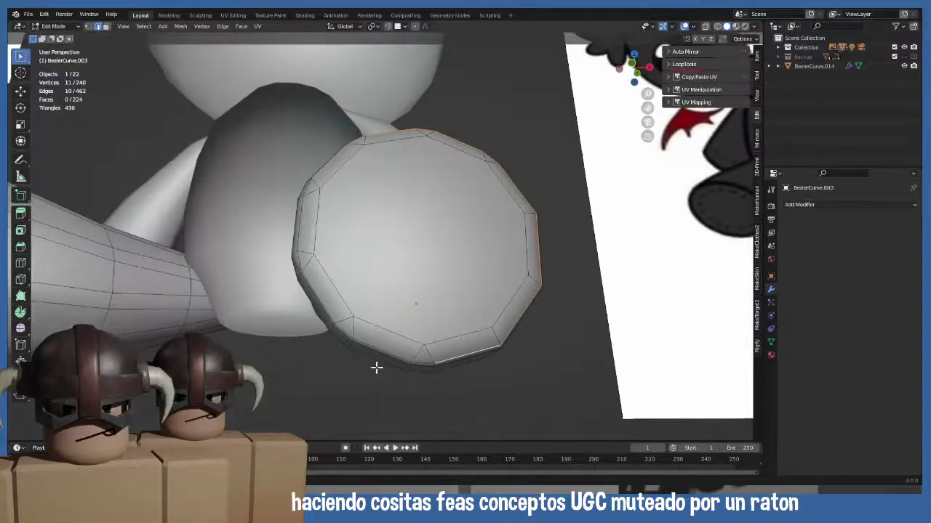
pyautogui.keyDown('ctrl'); pyautogui.click(421, 361); pyautogui.keyUp('ctrl')
pyautogui.keyDown('ctrl'); pyautogui.click(346, 331); pyautogui.keyUp('ctrl')
pyautogui.keyDown('ctrl'); pyautogui.click(321, 291); pyautogui.keyUp('ctrl')
pyautogui.moveTo(320, 291); pyautogui.dragTo(345, 322, button='middle')
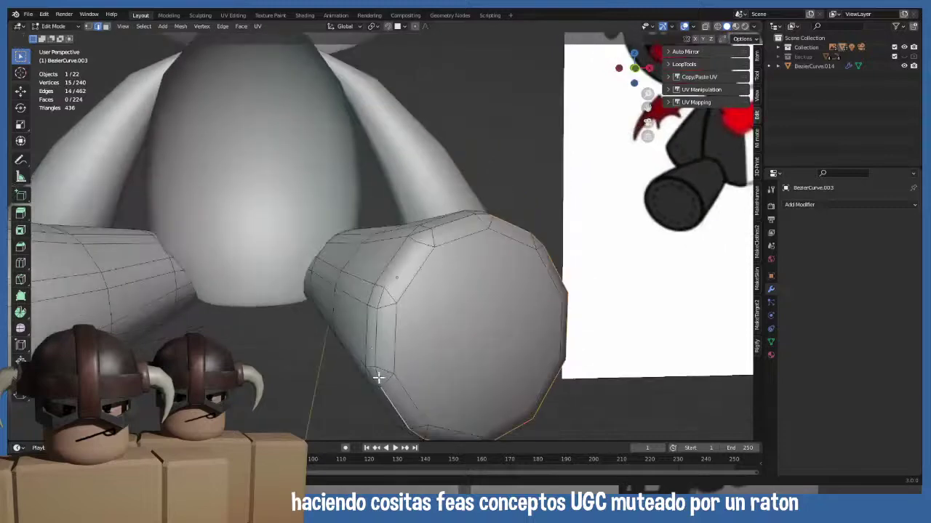
pyautogui.keyDown('ctrl'); pyautogui.click(381, 376); pyautogui.keyUp('ctrl')
pyautogui.keyDown('shift'); pyautogui.click(382, 352); pyautogui.keyUp('shift')
pyautogui.moveTo(427, 343); pyautogui.dragTo(443, 332, button='middle')
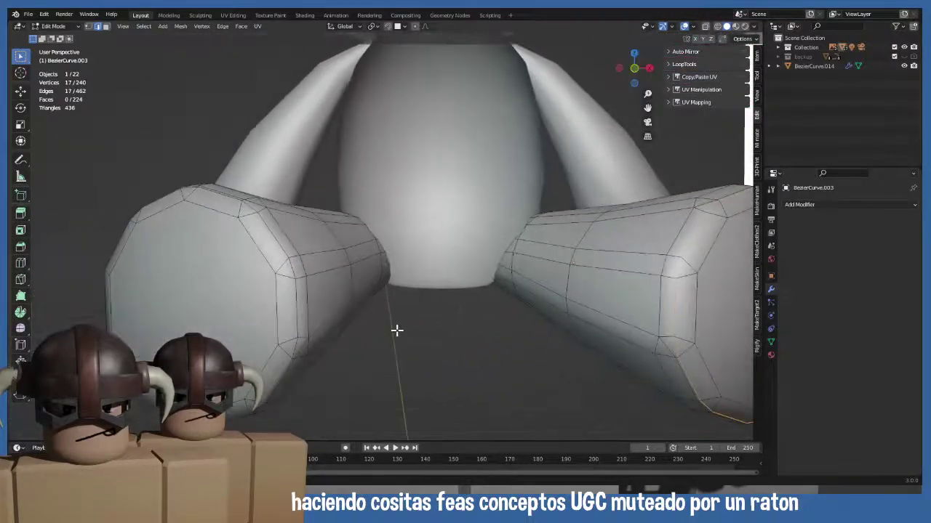
pyautogui.moveTo(270, 276); pyautogui.dragTo(386, 318, button='middle')
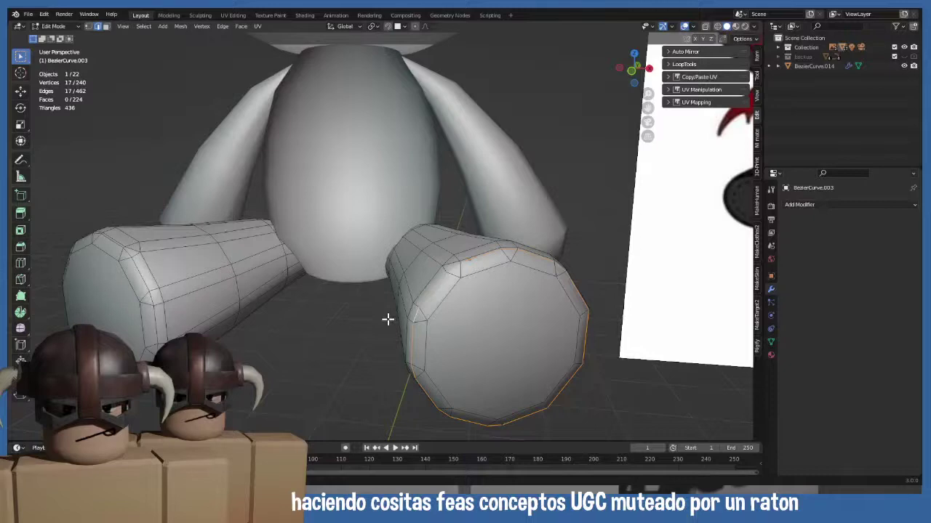
# - Switch to the UV Editing workspace and mark the selected sole loop as a seam
pyautogui.click(232, 15)
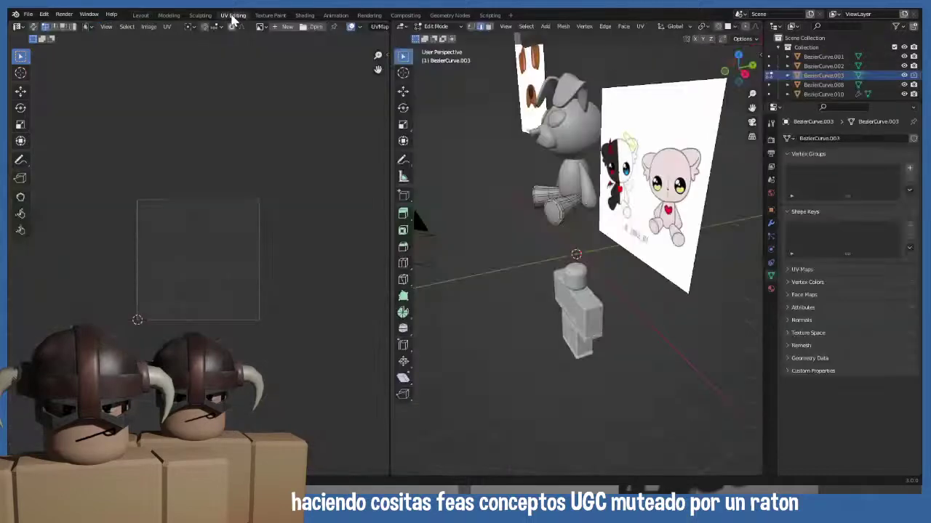
pyautogui.moveTo(613, 235); pyautogui.dragTo(582, 283, button='middle')
pyautogui.scroll(3, 625, 187)
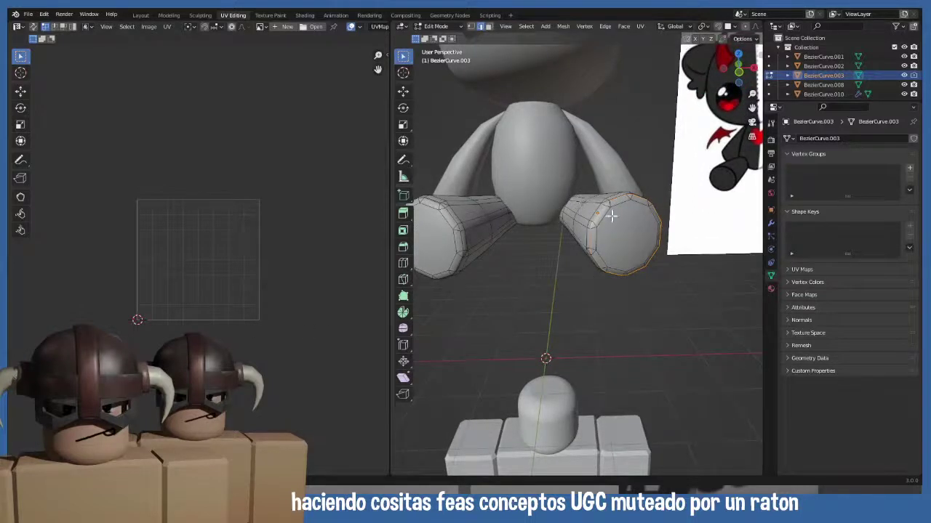
pyautogui.press('u')
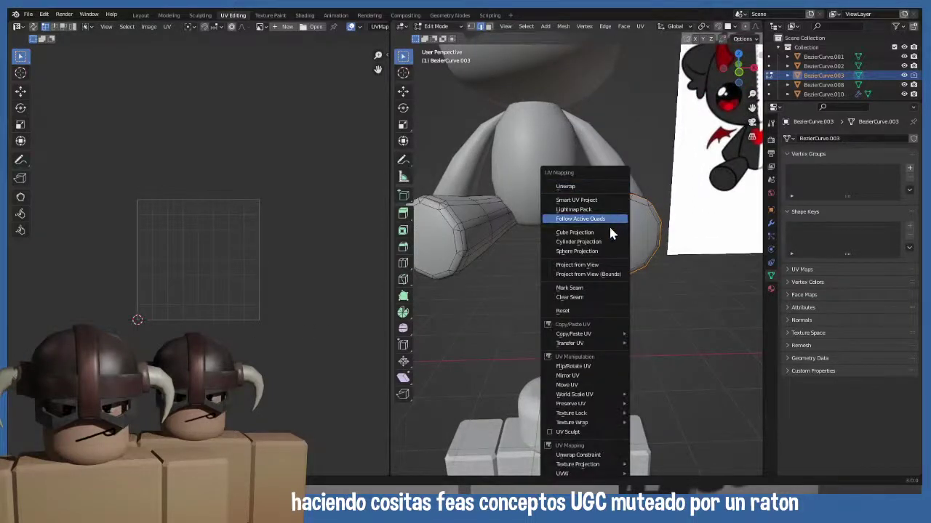
pyautogui.click(589, 287)
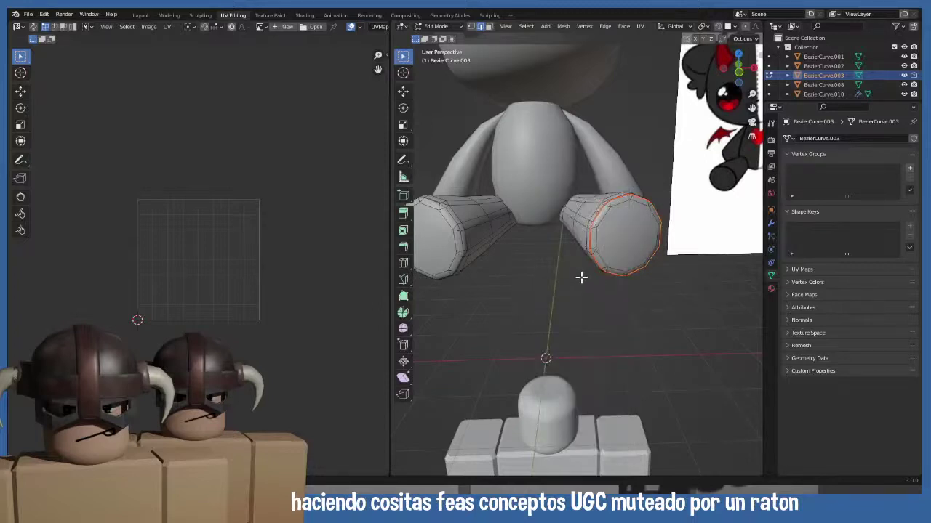
# - Mark a lengthwise seam along the underside of the same leg, from the sole seam to the hip end
pyautogui.moveTo(614, 241); pyautogui.dragTo(568, 243, button='middle')
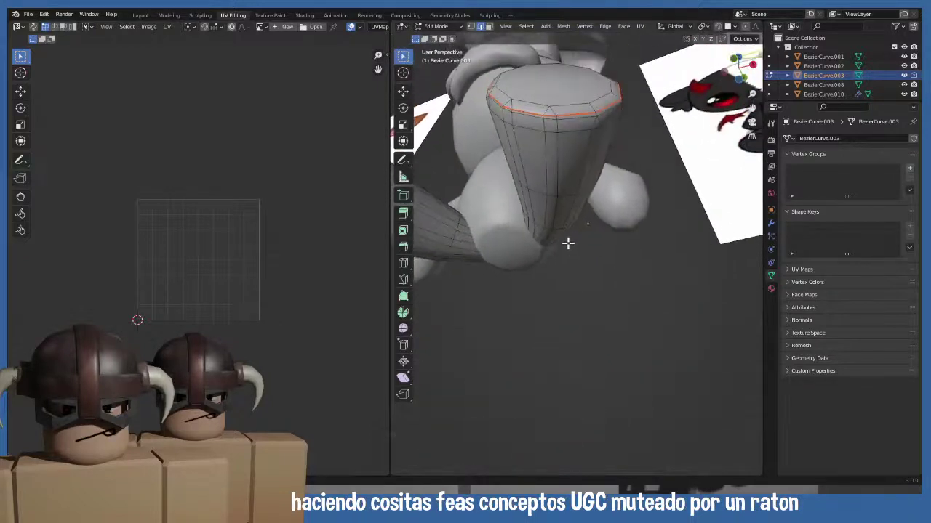
pyautogui.moveTo(562, 142)
pyautogui.mouseDown(button='middle')
pyautogui.moveTo(572, 128)
pyautogui.moveTo(570, 145)
pyautogui.mouseUp(button='middle')
pyautogui.click(567, 129)
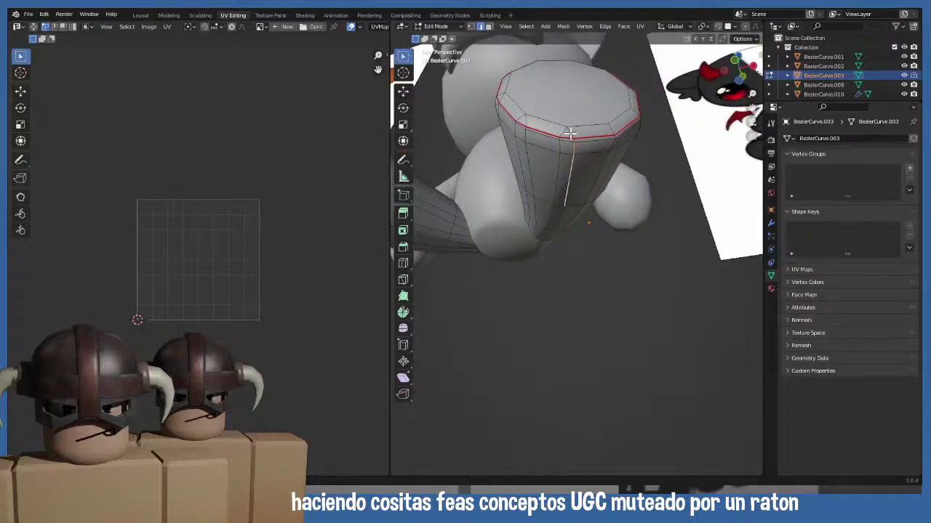
pyautogui.scroll(2, 579, 140)
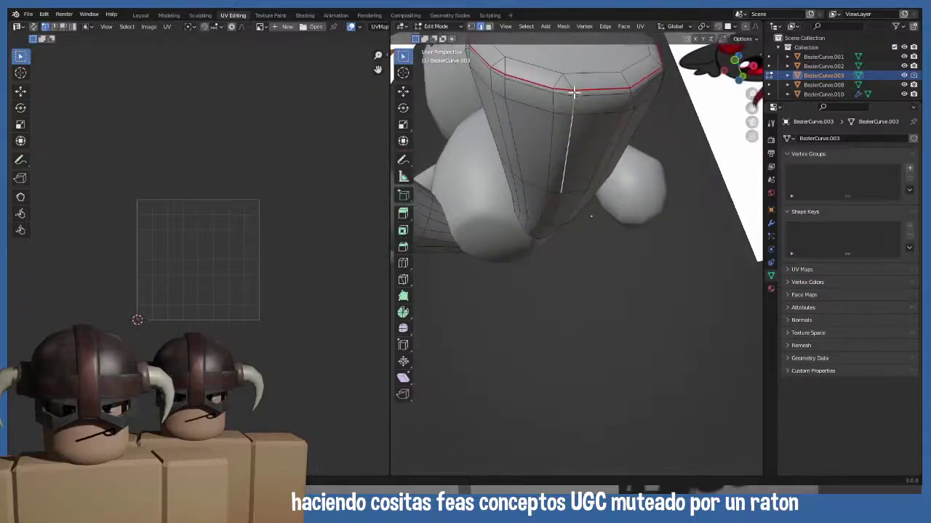
pyautogui.moveTo(575, 146); pyautogui.dragTo(586, 115, button='middle')
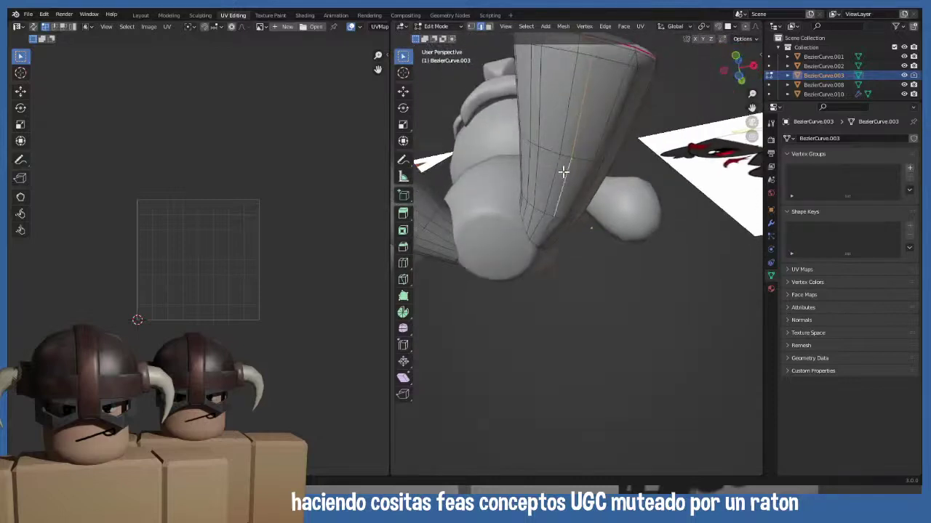
pyautogui.moveTo(548, 223)
pyautogui.mouseDown(button='middle')
pyautogui.moveTo(580, 194)
pyautogui.moveTo(545, 235)
pyautogui.moveTo(535, 276)
pyautogui.moveTo(544, 233)
pyautogui.mouseUp(button='middle')
pyautogui.press('u')
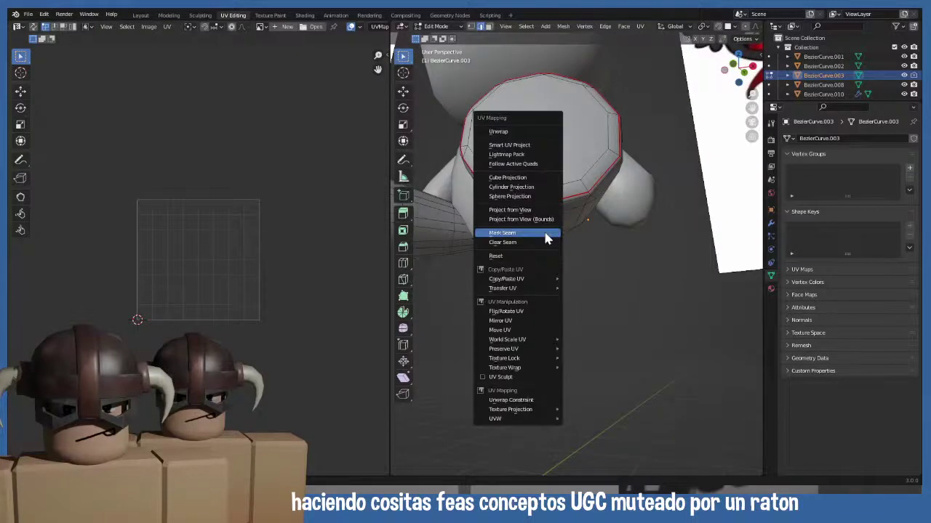
pyautogui.click(547, 236)
# - Unwrap all faces of the legs mesh and examine the resulting UV islands
pyautogui.press('a')
pyautogui.press('u')
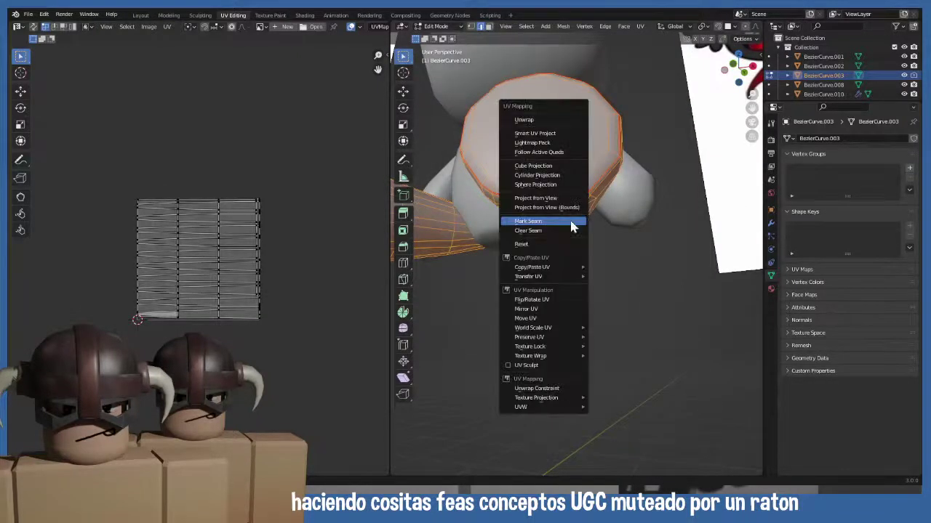
pyautogui.click(544, 121)
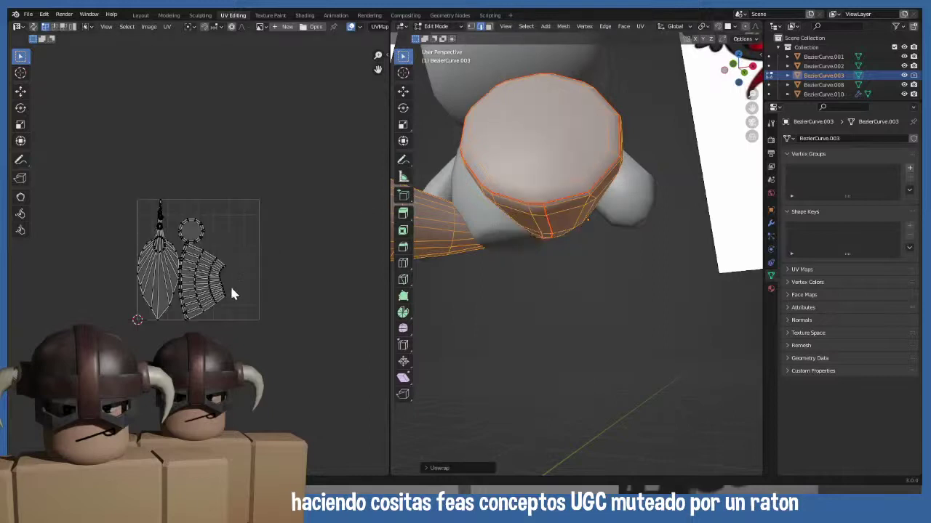
pyautogui.scroll(1, 232, 295)
pyautogui.scroll(-2, 233, 294)
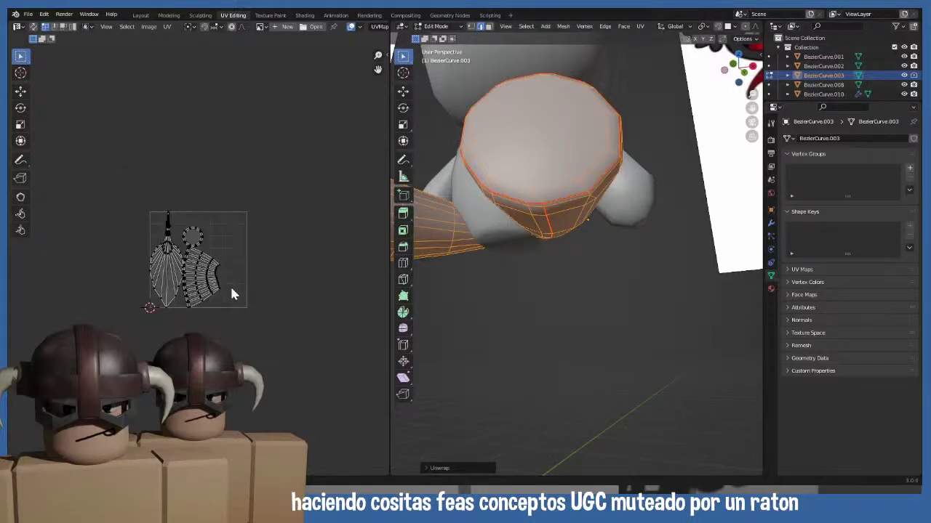
pyautogui.scroll(-1, 232, 295)
pyautogui.scroll(4, 233, 295)
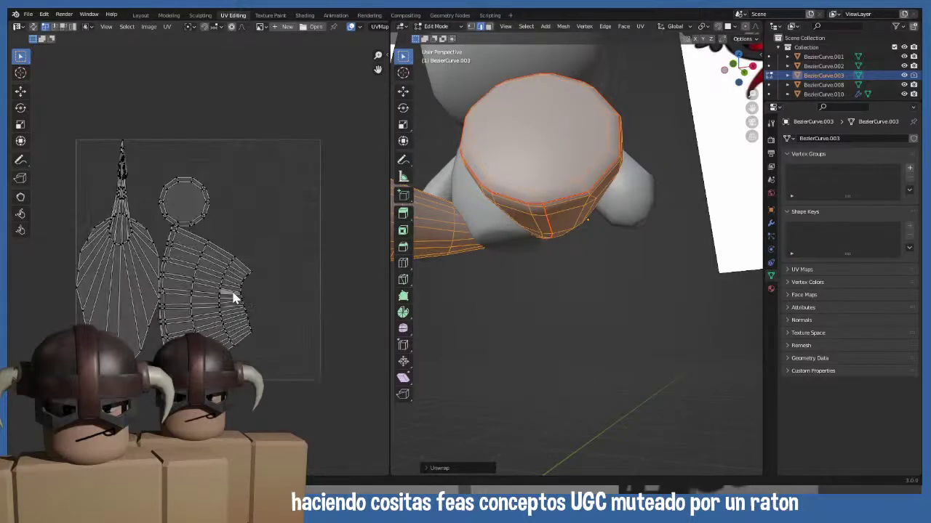
# - Isolate the legs mesh in local view and return to editing its geometry
pyautogui.moveTo(541, 227); pyautogui.dragTo(613, 198, button='middle')
pyautogui.press('Tab')
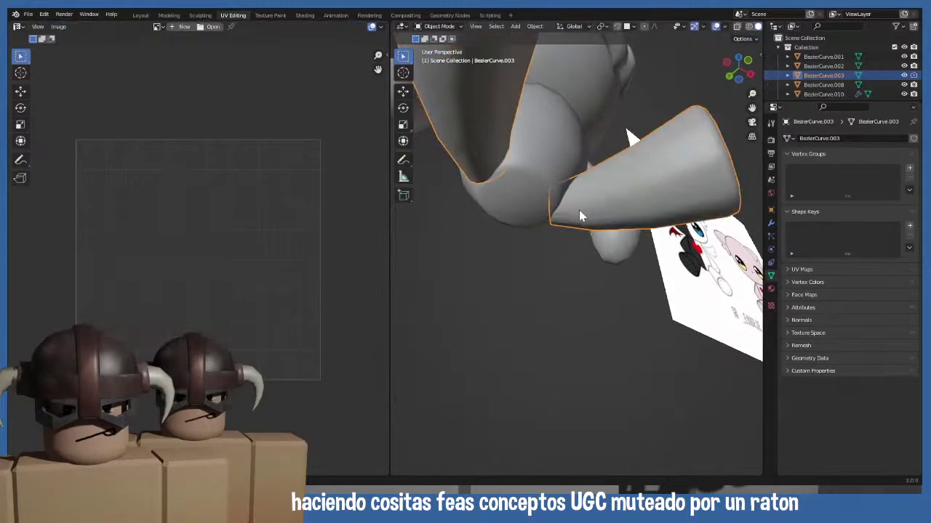
pyautogui.press('KP_Divide')
pyautogui.press('Tab')
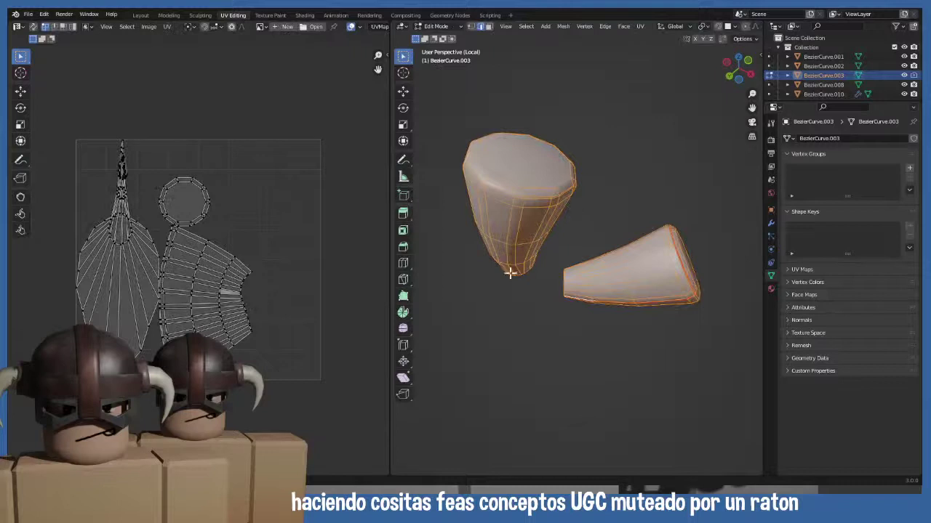
# - Select the edge loop around the seamed leg's open hip end and mark it as a seam
pyautogui.moveTo(509, 270); pyautogui.dragTo(611, 290, button='middle')
pyautogui.scroll(3, 611, 290)
pyautogui.moveTo(447, 233); pyautogui.dragTo(509, 254, button='middle')
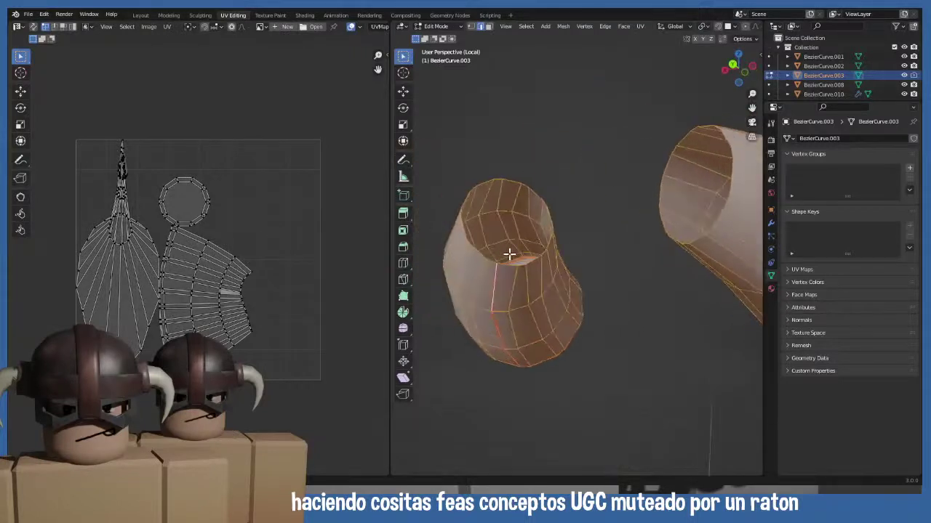
pyautogui.click(502, 265)
pyautogui.keyDown('alt'); pyautogui.click(502, 264); pyautogui.keyUp('alt')
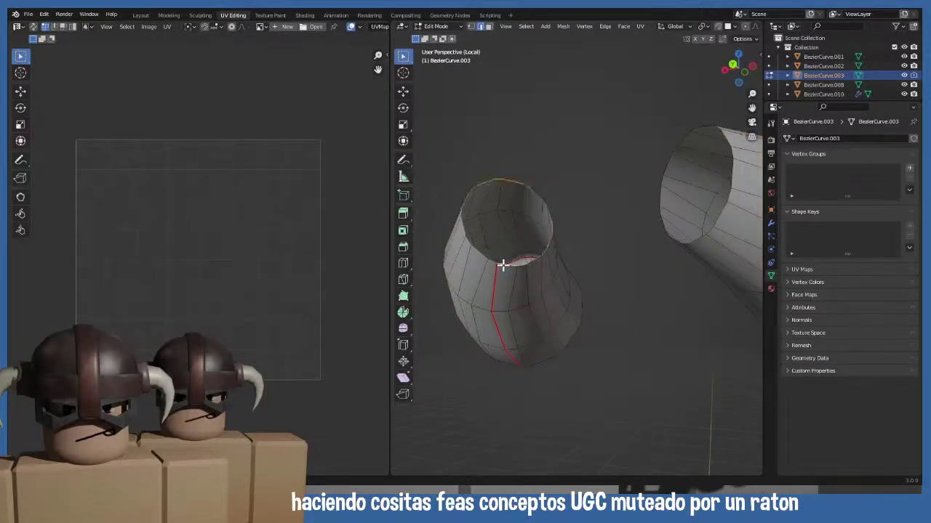
pyautogui.press('u')
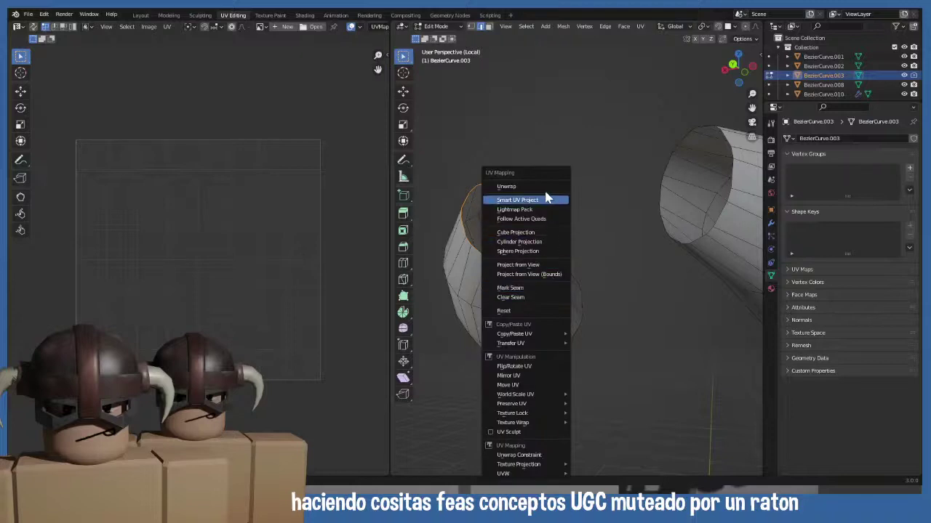
pyautogui.click(530, 288)
# - Unwrap all faces of both legs using the hip-end seam
pyautogui.press('a')
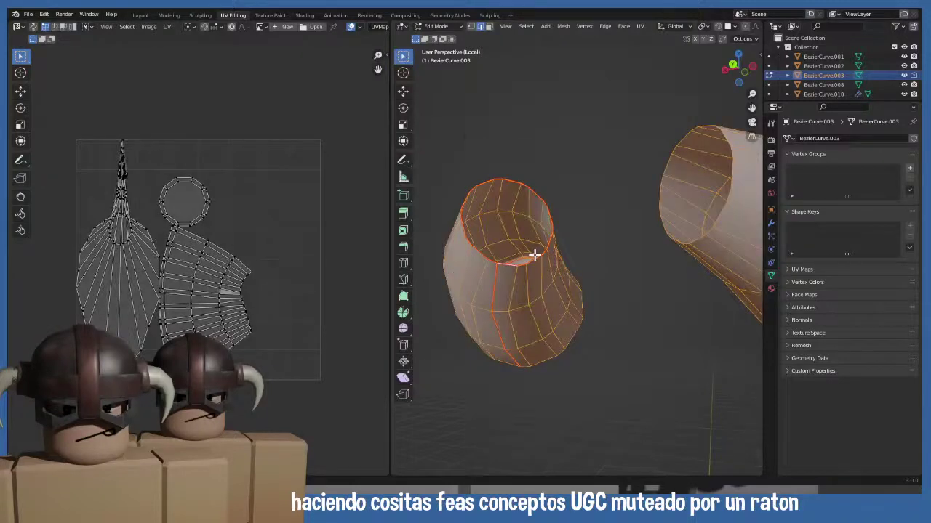
pyautogui.press('u')
pyautogui.click(509, 154)
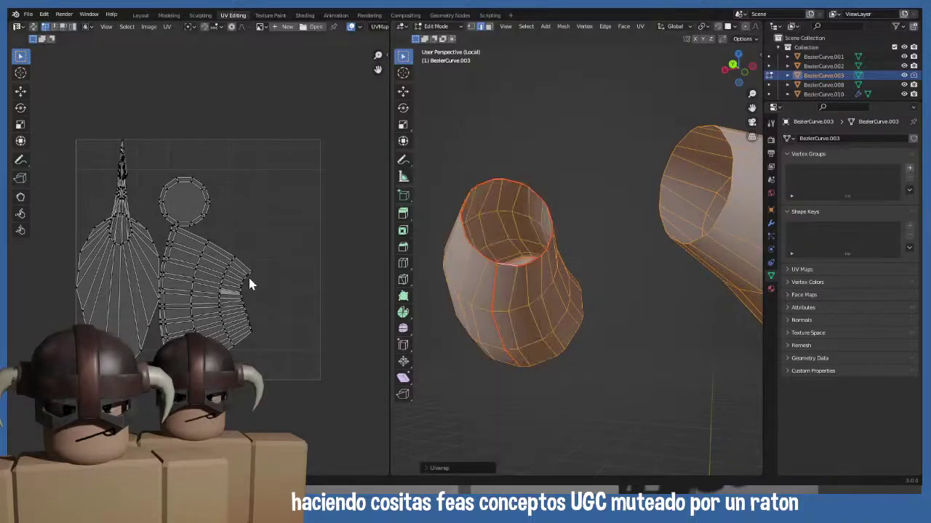
# - Inspect the seams along the leg and around the sole, and unwrap the entire legs mesh again
pyautogui.moveTo(532, 277); pyautogui.dragTo(567, 189, button='middle')
pyautogui.scroll(5, 553, 240)
pyautogui.scroll(3, 542, 181)
pyautogui.moveTo(515, 172); pyautogui.dragTo(752, 300, button='middle')
pyautogui.hotkey('alt', 'a')
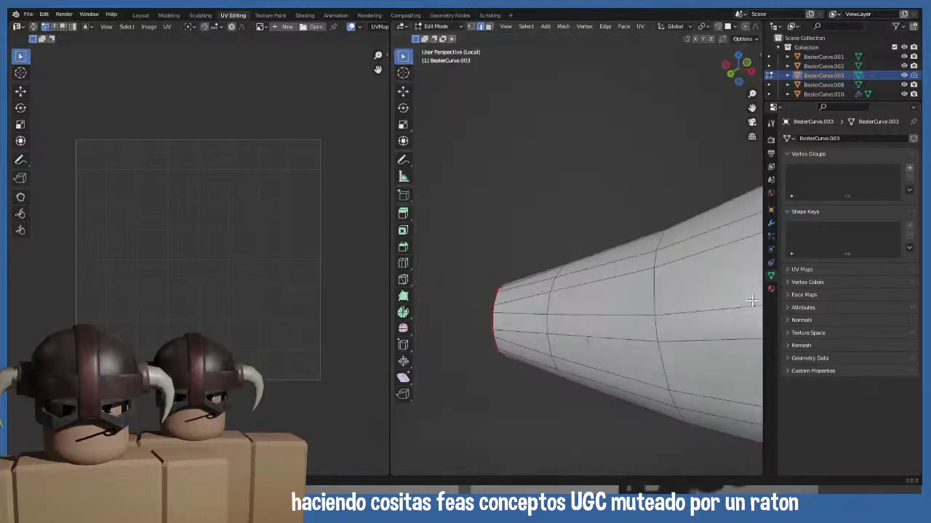
pyautogui.moveTo(530, 378); pyautogui.dragTo(609, 208, button='middle')
pyautogui.scroll(3, 618, 173)
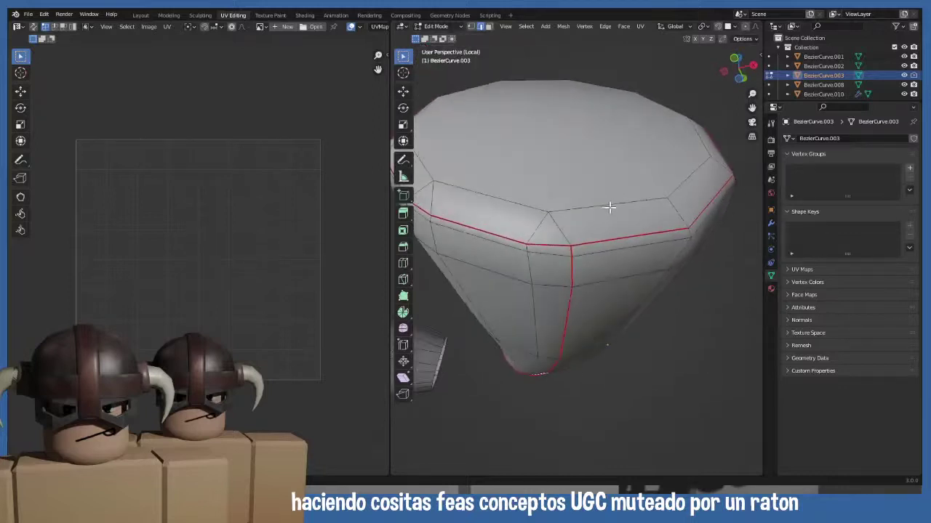
pyautogui.press('Tab')
pyautogui.press('Tab')
pyautogui.press('a')
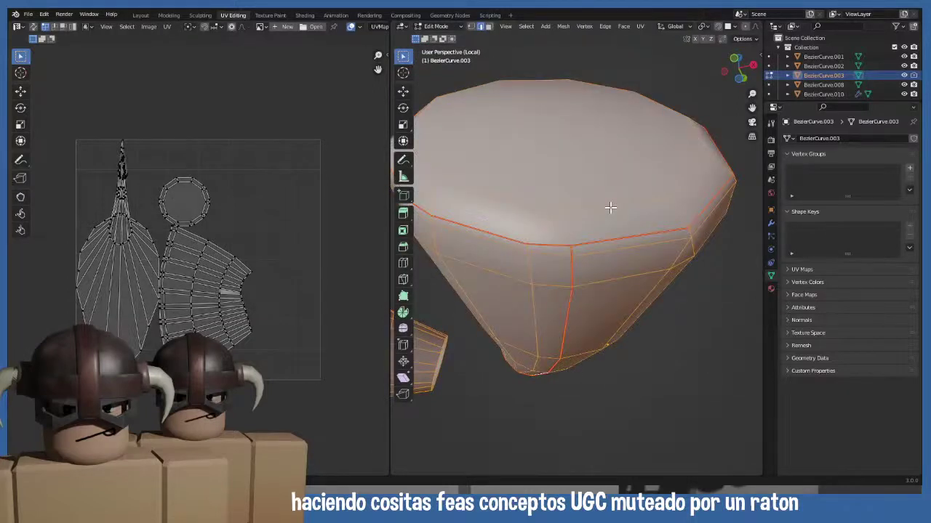
pyautogui.press('u')
pyautogui.click(598, 186)
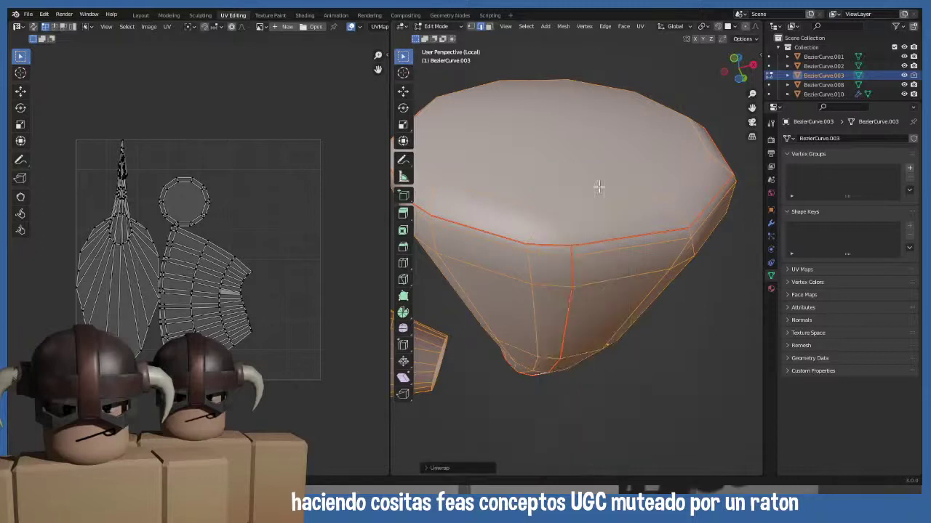
# - Select the pinched tip of the distorted UV island and frame both legs in front view
pyautogui.moveTo(536, 266)
pyautogui.mouseDown(button='middle')
pyautogui.moveTo(565, 229)
pyautogui.moveTo(538, 251)
pyautogui.mouseUp(button='middle')
pyautogui.moveTo(88, 119); pyautogui.dragTo(136, 184)
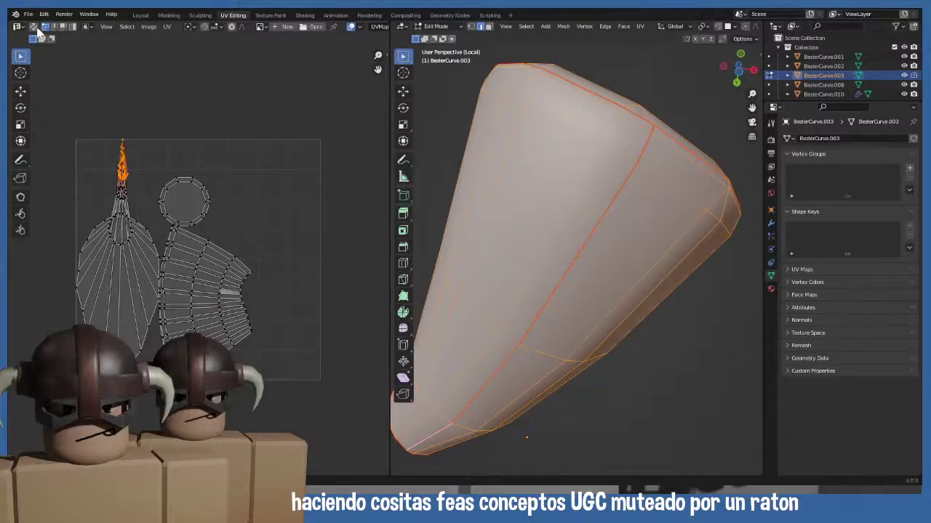
pyautogui.press('KP_1')
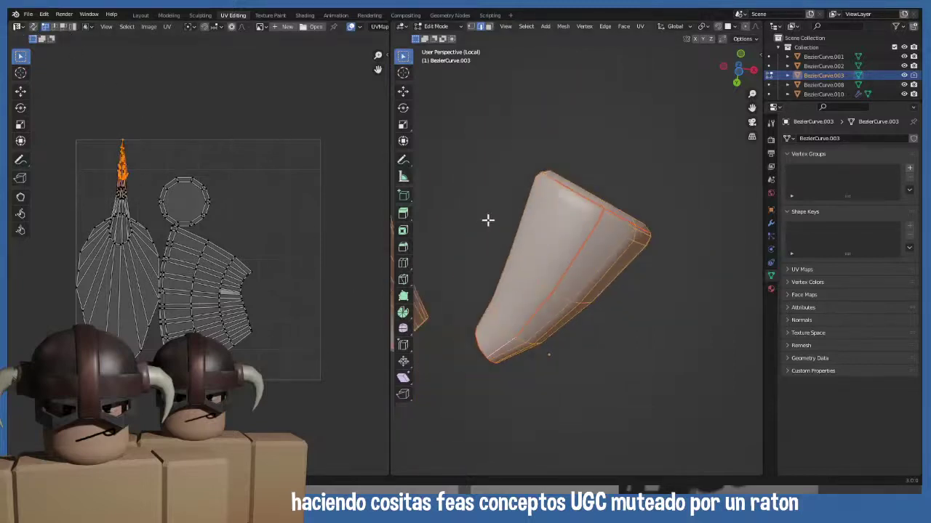
pyautogui.press('Tab')
pyautogui.scroll(-2, 488, 220)
pyautogui.press('KP_Decimal')
pyautogui.press('Tab')
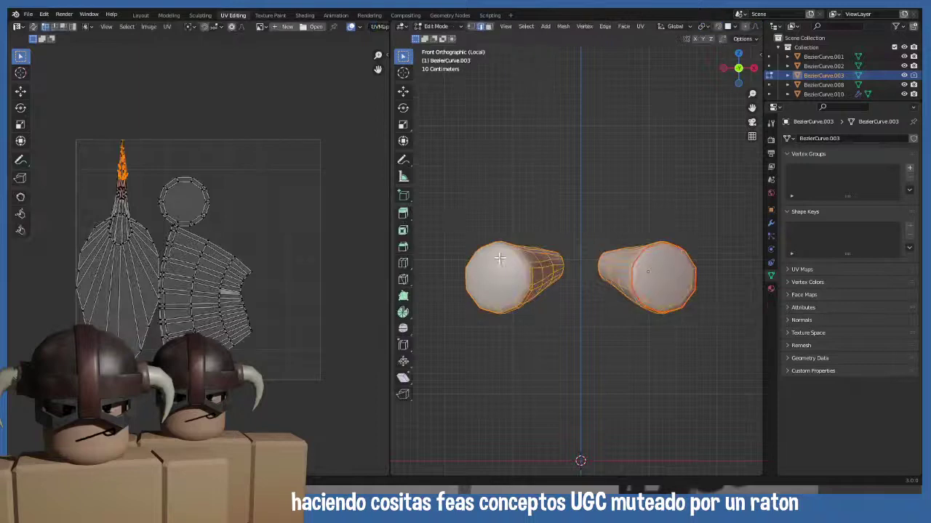
# - Turn on X-ray, select the entire leg without seams, and delete its vertices
pyautogui.click(439, 27)
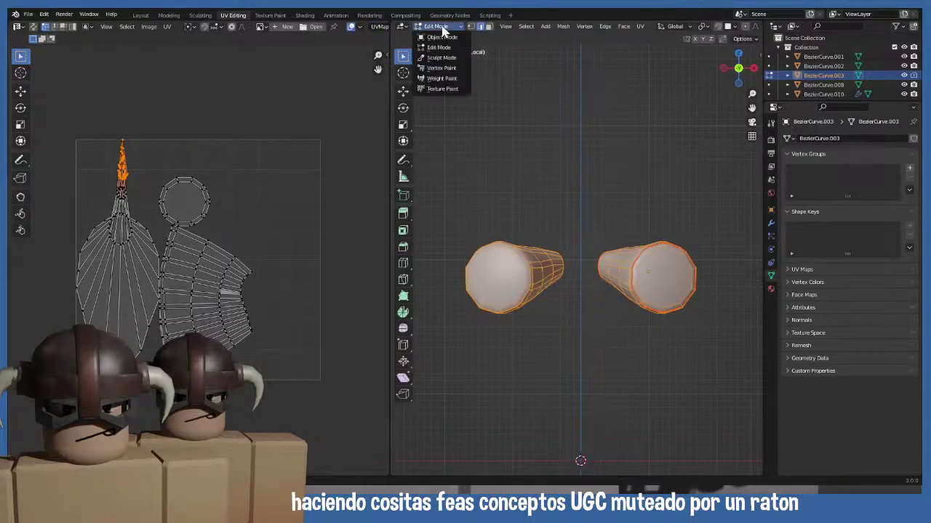
pyautogui.click(442, 30)
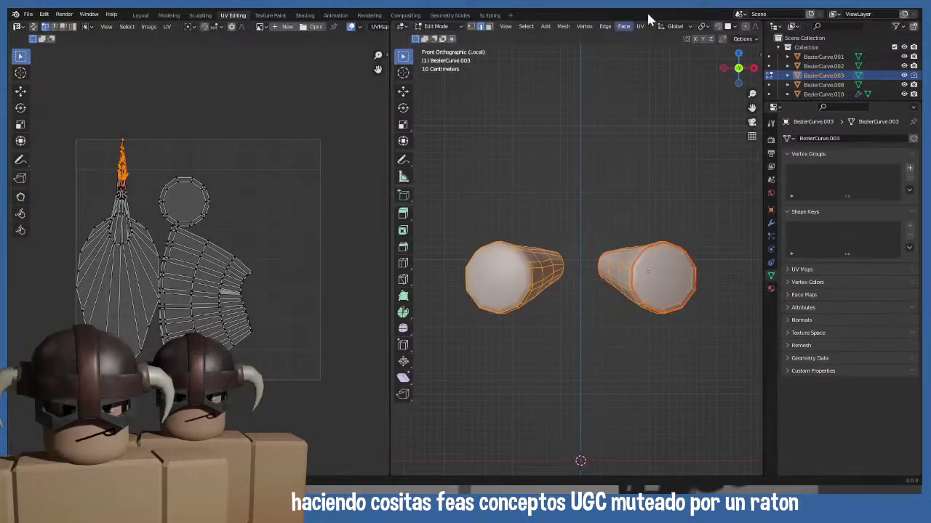
pyautogui.scroll(-2, 744, 26)
pyautogui.scroll(-6, 743, 27)
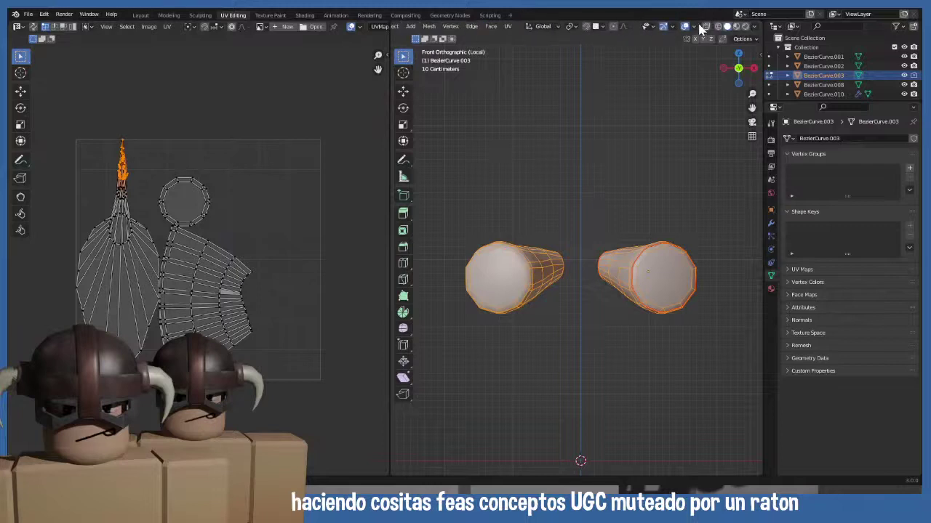
pyautogui.hotkey('alt', 'z')
pyautogui.moveTo(569, 351); pyautogui.dragTo(563, 347)
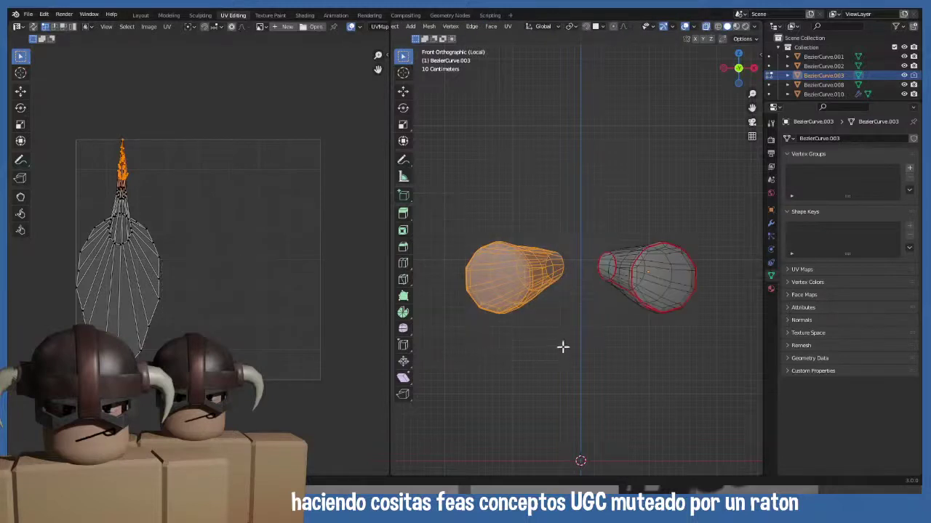
pyautogui.moveTo(473, 202); pyautogui.dragTo(580, 334)
pyautogui.moveTo(448, 192); pyautogui.dragTo(574, 375)
pyautogui.press('x')
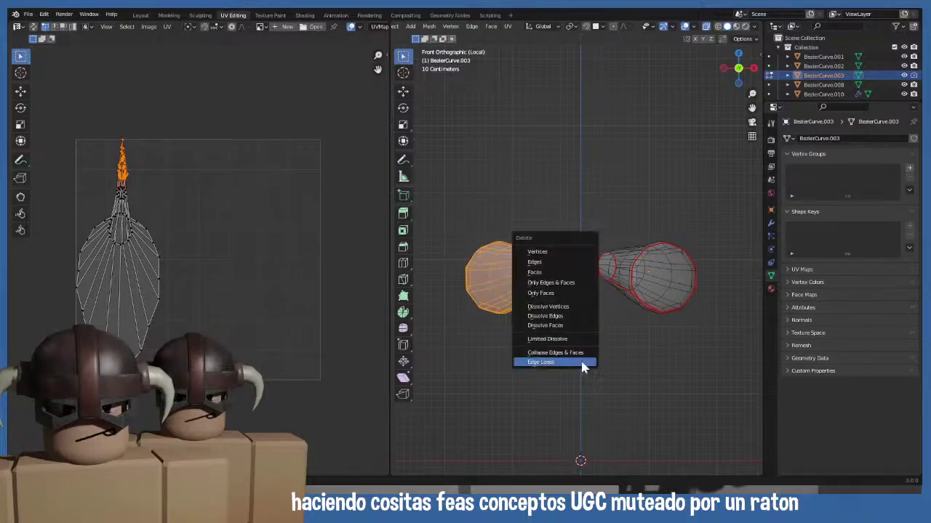
pyautogui.click(538, 251)
# - Select all geometry of the remaining leg in Edit Mode to display its UV islands
pyautogui.press('Tab')
pyautogui.click(529, 346)
pyautogui.press('a')
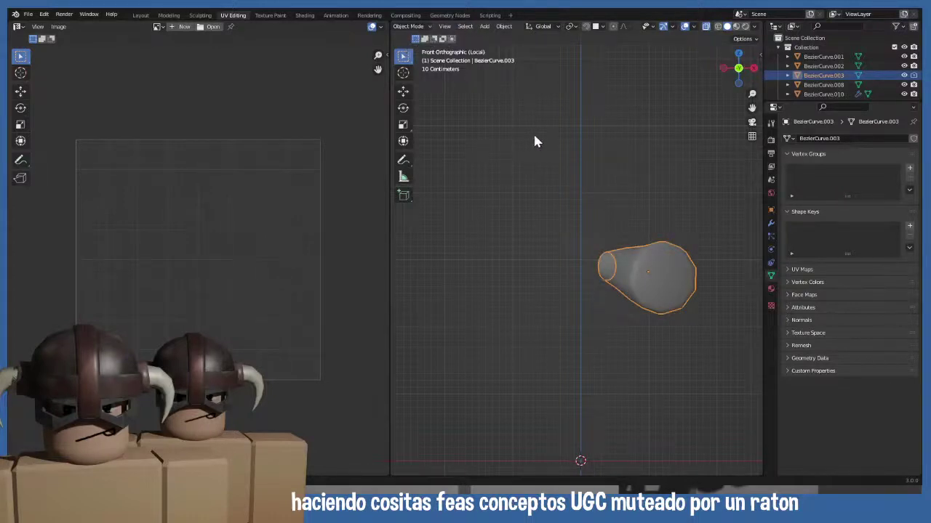
pyautogui.press('Tab')
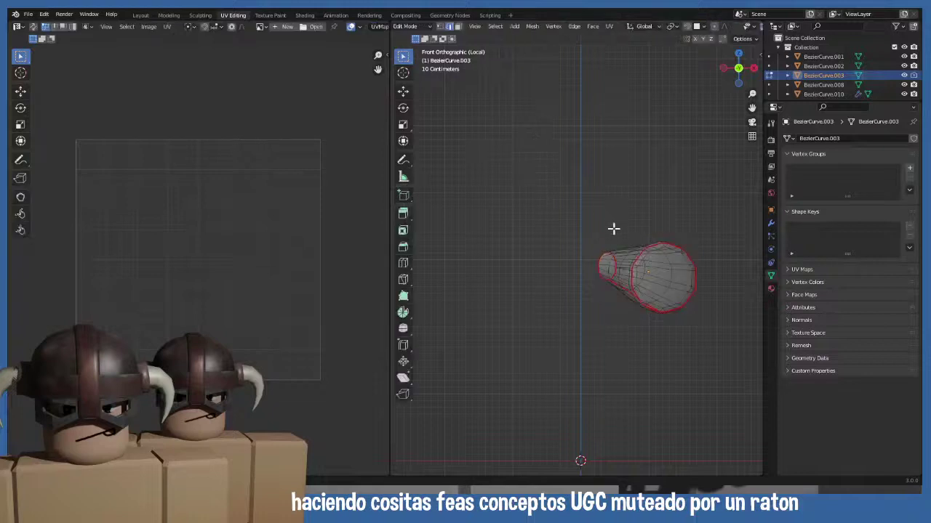
pyautogui.press('a')
# - Move the round sole island into the upper-left corner of the UV square and scale it down slightly
pyautogui.scroll(5, 218, 269)
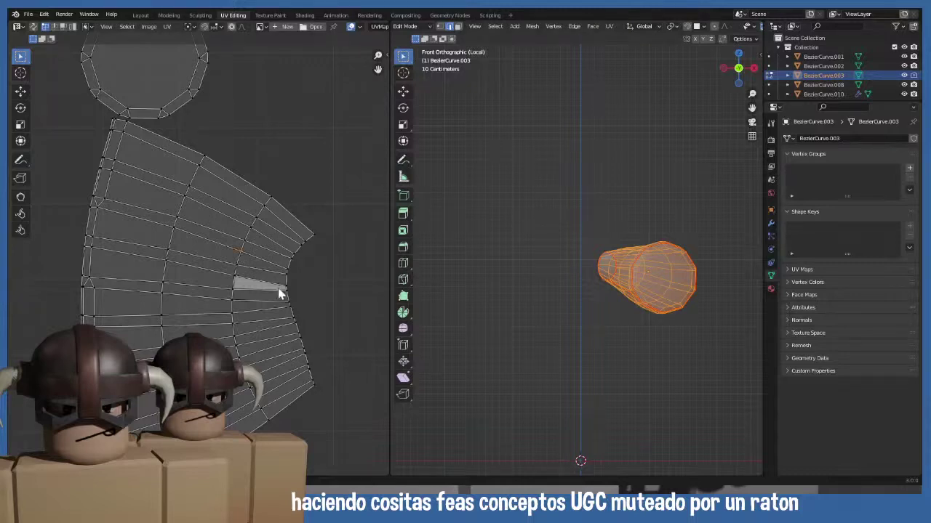
pyautogui.scroll(-2, 275, 283)
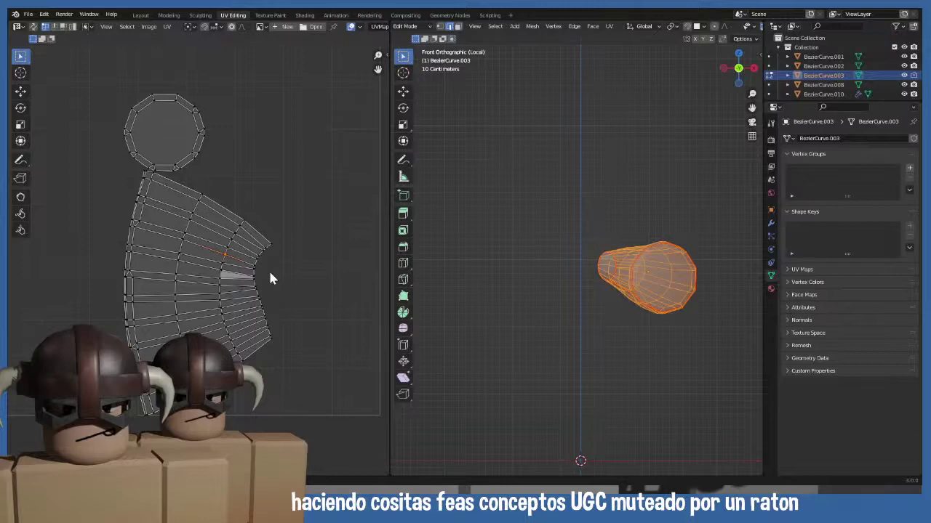
pyautogui.click(216, 147)
pyautogui.scroll(-1, 211, 160)
pyautogui.moveTo(233, 195); pyautogui.dragTo(280, 234, button='middle')
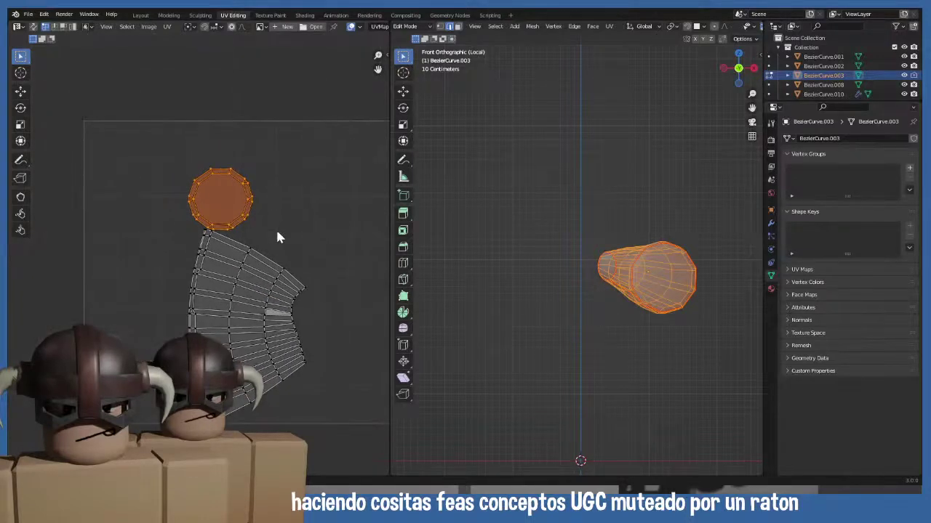
pyautogui.press('g')
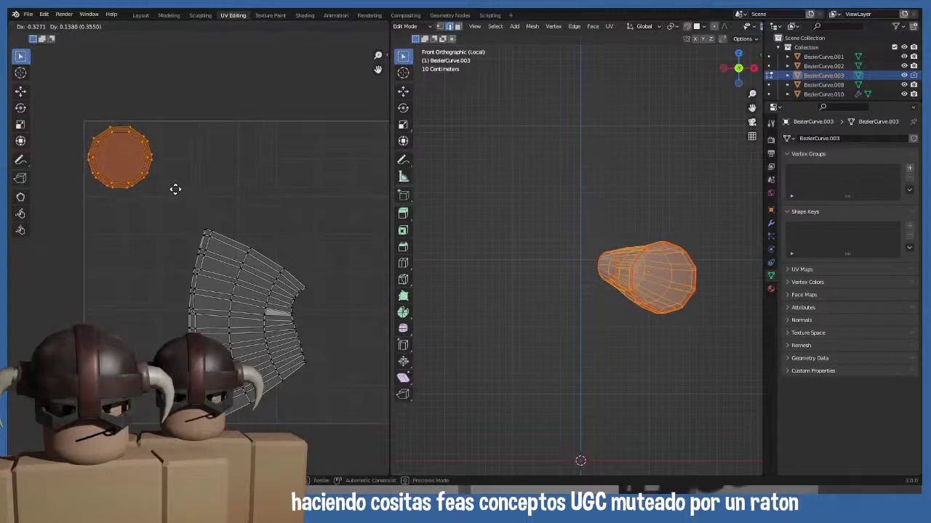
pyautogui.click(174, 188)
pyautogui.press('s')
pyautogui.click(195, 198)
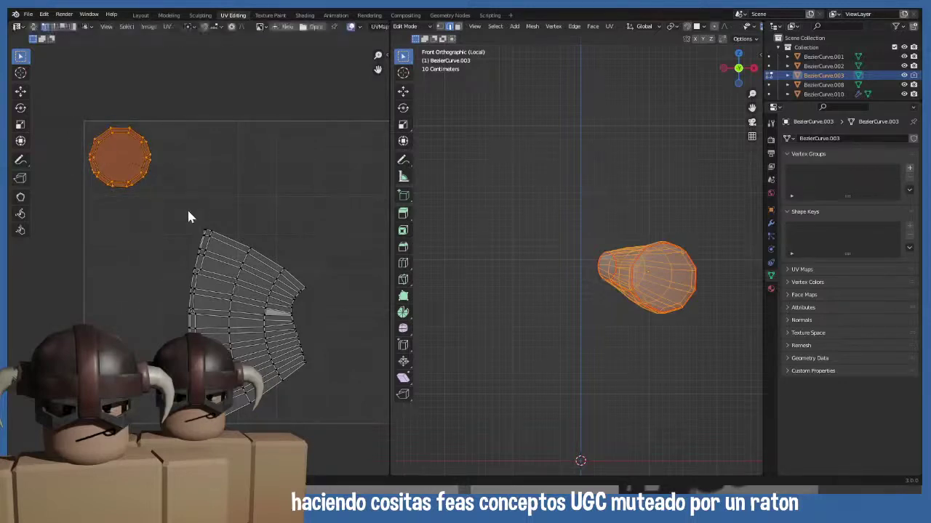
# - Select the fan-shaped leg island and rotate it by -90 degrees
pyautogui.moveTo(187, 208); pyautogui.dragTo(335, 430)
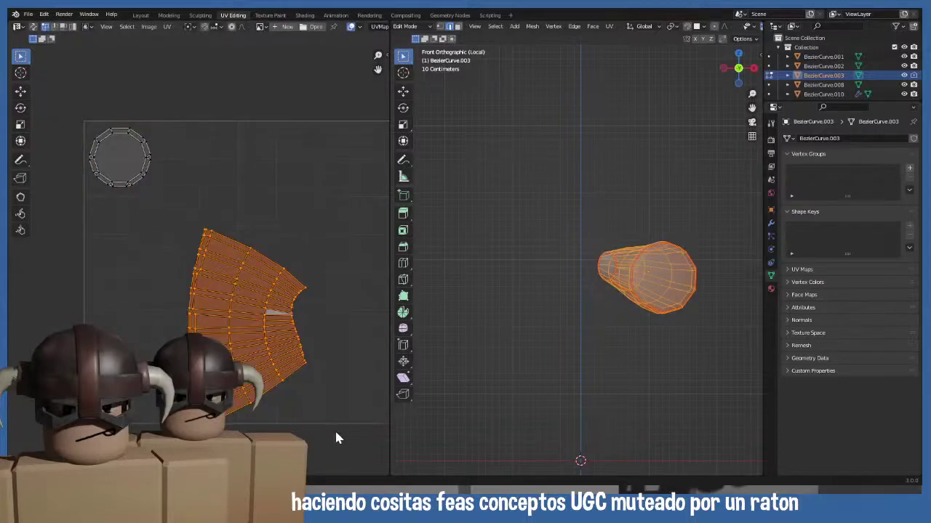
pyautogui.write('r90')
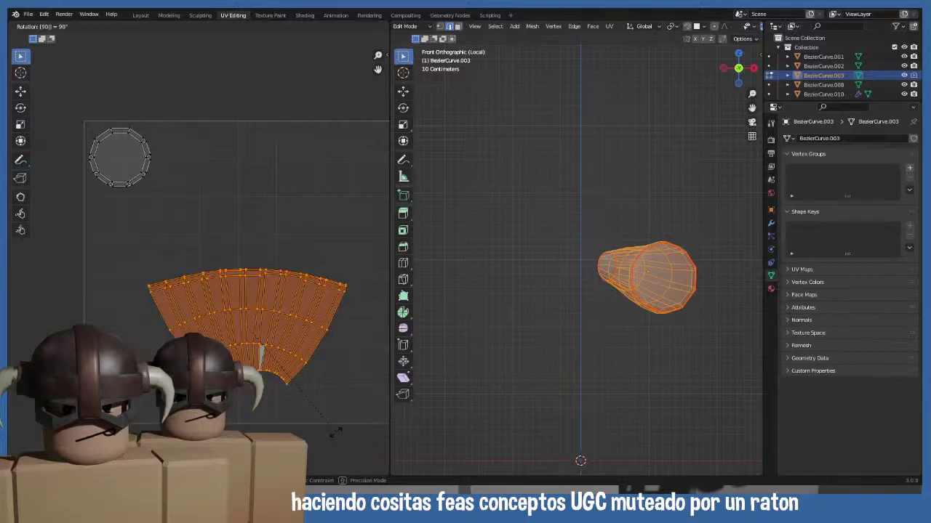
pyautogui.press('-')
pyautogui.press('Return')
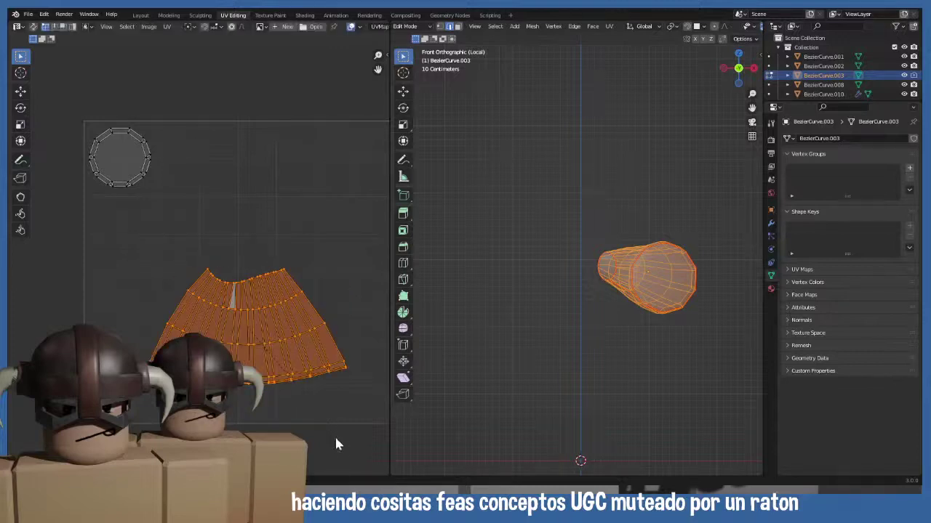
# - Scale the fan-shaped leg island down and place it beside the round sole island at the UV square's top edge
pyautogui.press('s')
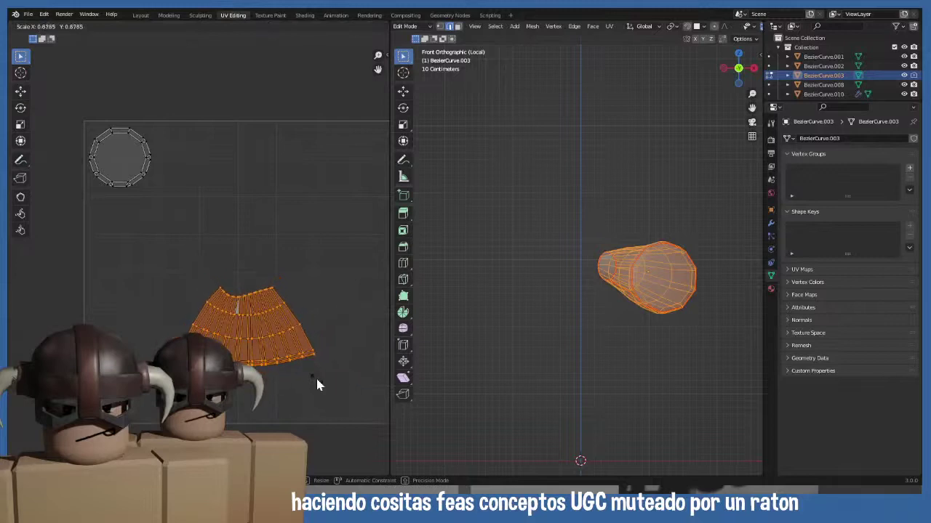
pyautogui.click(289, 228)
pyautogui.press('s')
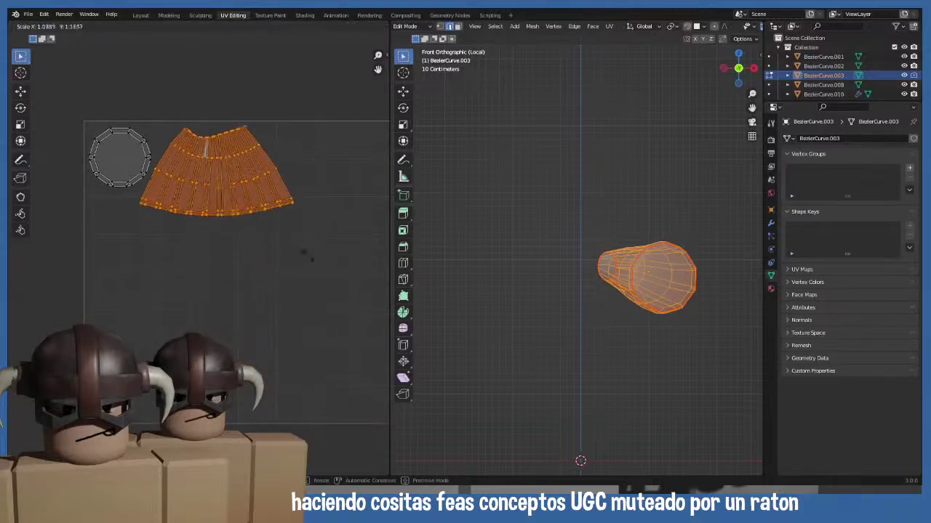
pyautogui.click(314, 263)
pyautogui.press('g')
pyautogui.click(297, 213)
# - Leave local view to see the leg with the whole character, and reopen the leg mesh for editing
pyautogui.scroll(-2, 492, 272)
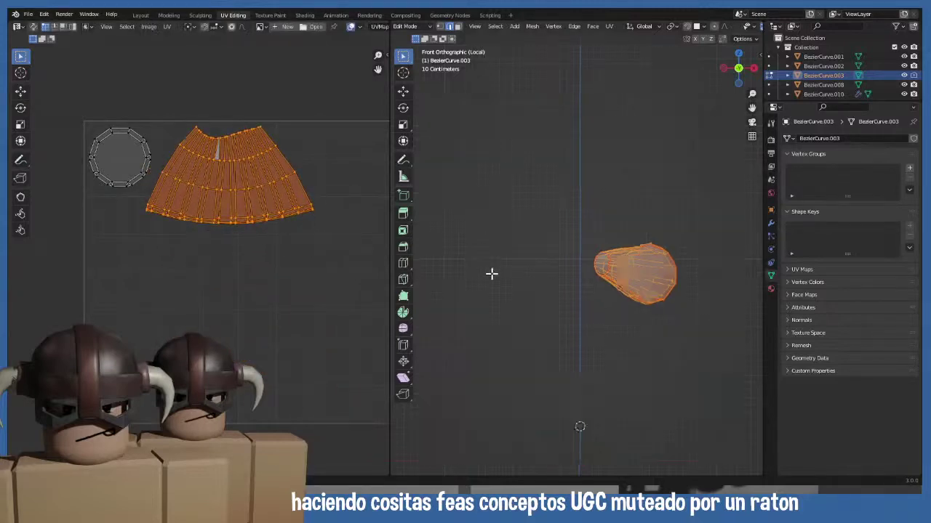
pyautogui.press('Tab')
pyautogui.press('KP_Divide')
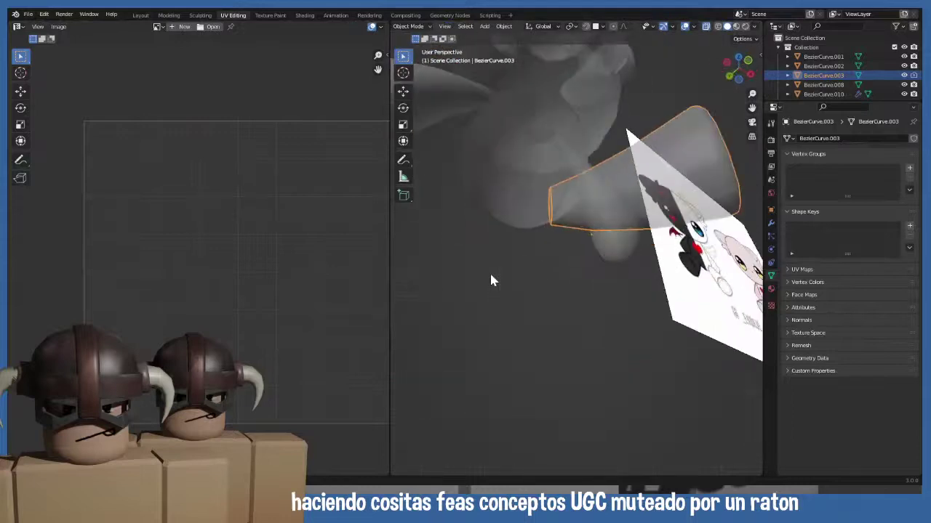
pyautogui.scroll(3, 547, 233)
pyautogui.scroll(-3, 546, 233)
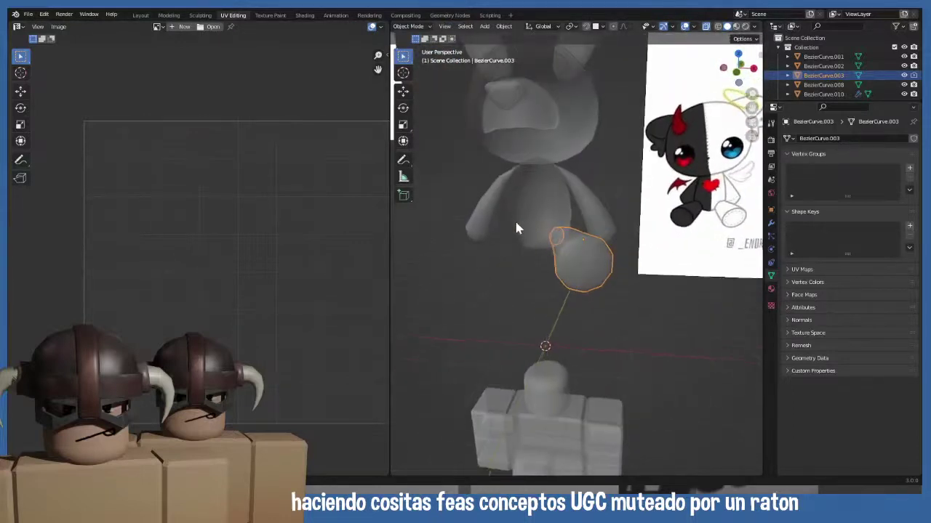
pyautogui.press('Tab')
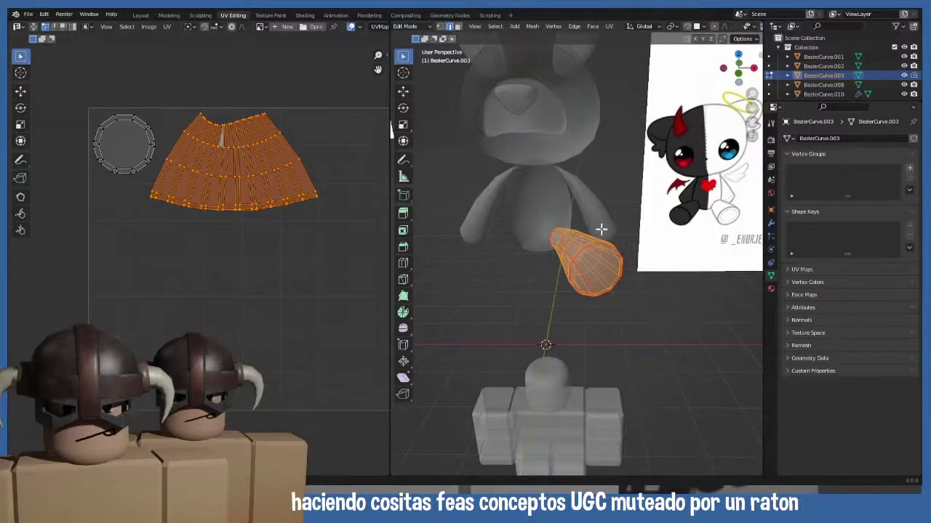
# - Mirror the leg across the X axis with a Mirror modifier, using the torso as the mirror object
pyautogui.press('Tab')
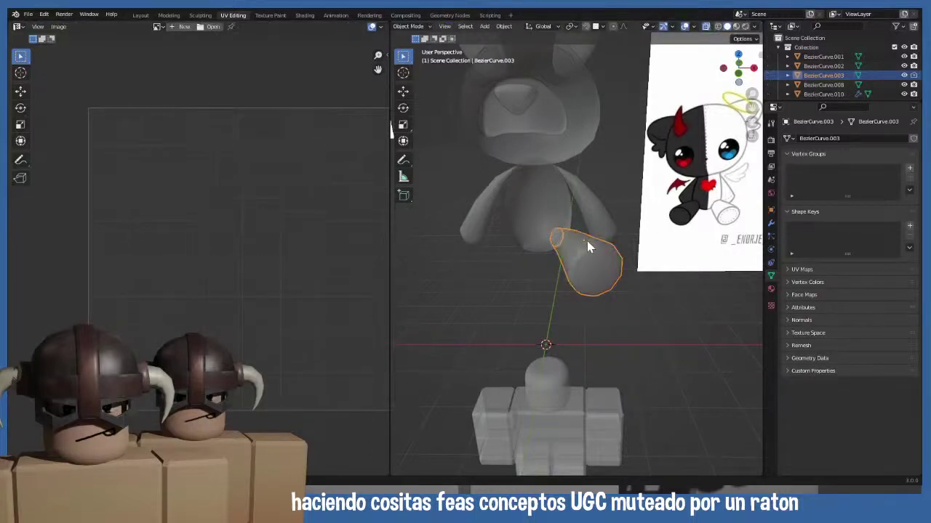
pyautogui.click(771, 224)
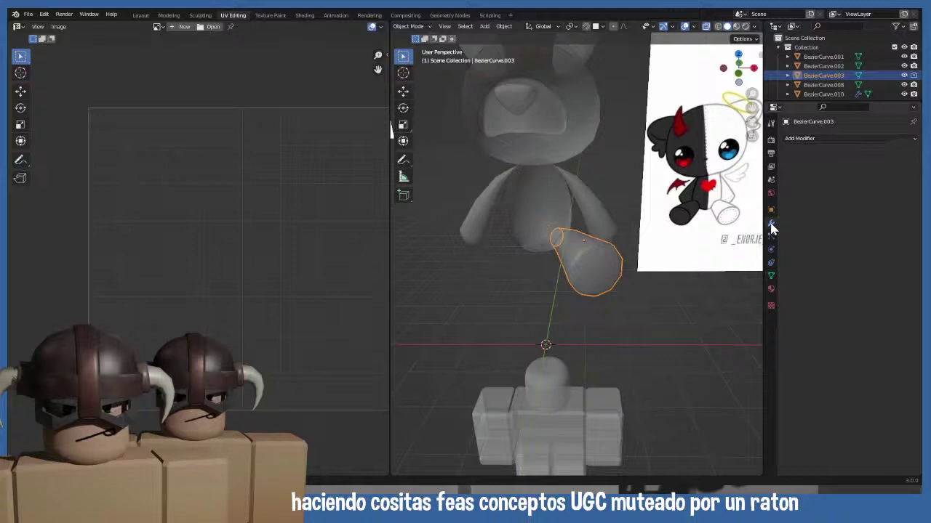
pyautogui.click(818, 138)
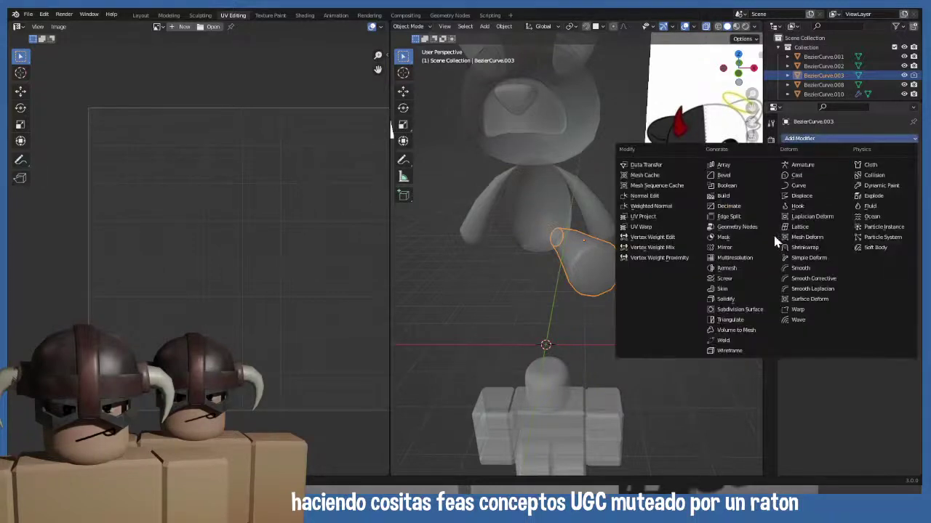
pyautogui.click(725, 247)
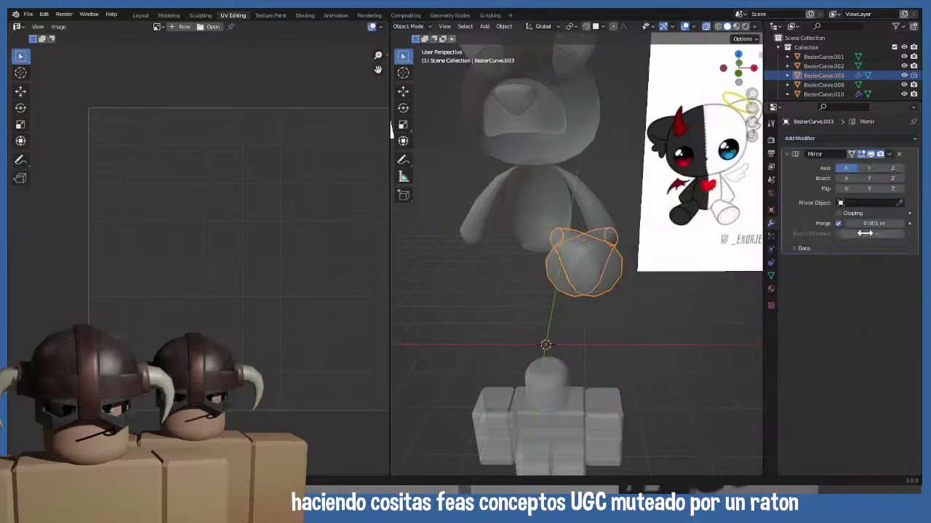
pyautogui.click(900, 203)
pyautogui.click(526, 188)
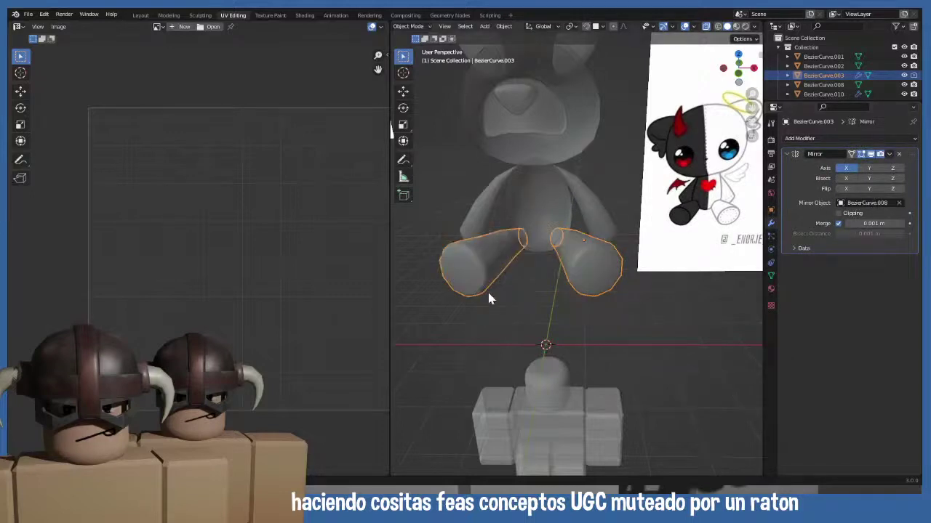
# - Turn off X-ray display and show the whole character in front orthographic view
pyautogui.press('Tab')
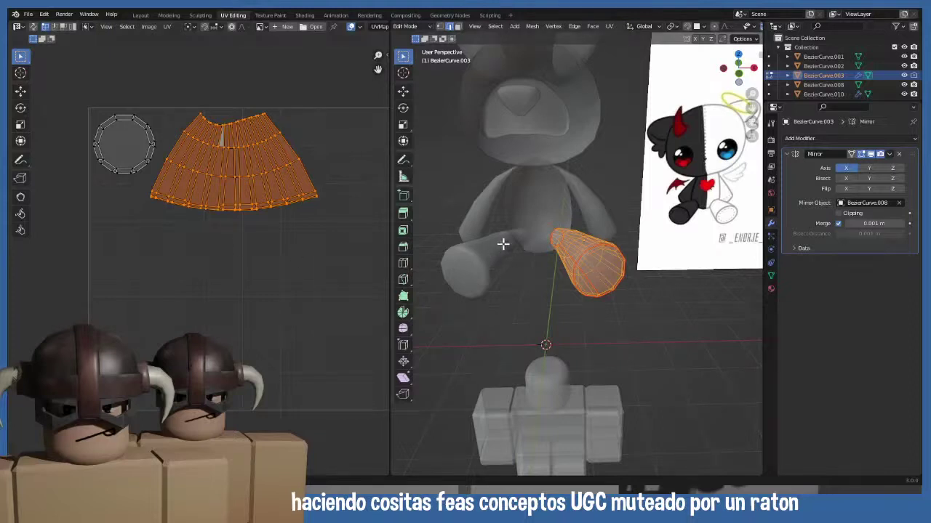
pyautogui.moveTo(502, 244); pyautogui.dragTo(538, 229, button='middle')
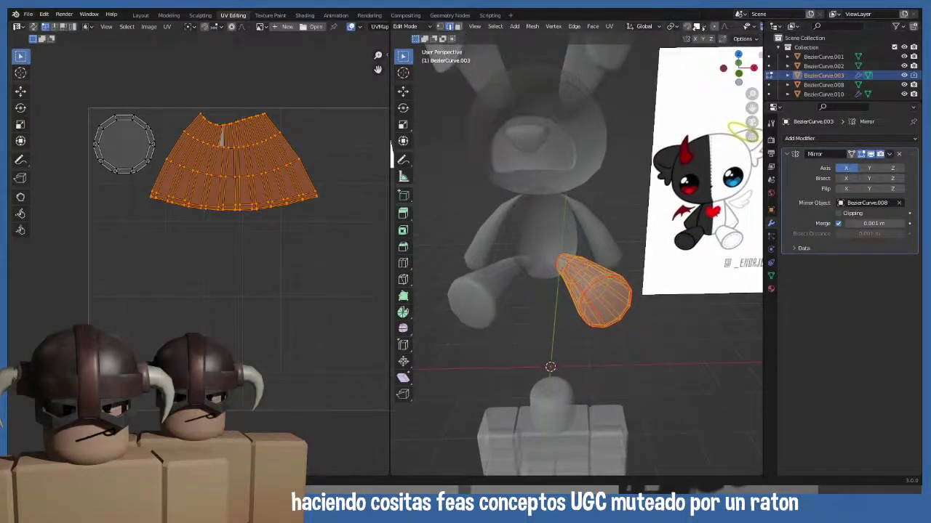
pyautogui.scroll(-3, 698, 27)
pyautogui.scroll(-2, 733, 32)
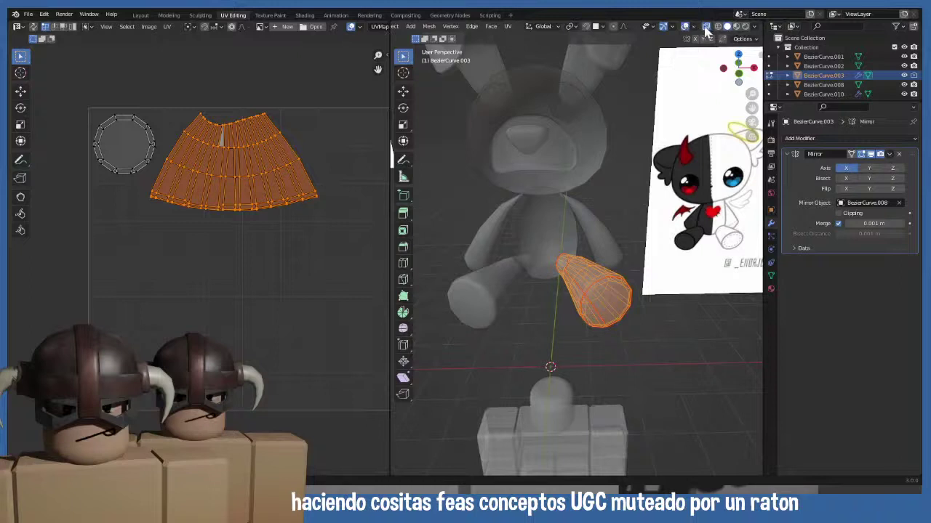
pyautogui.click(704, 27)
pyautogui.press('KP_1')
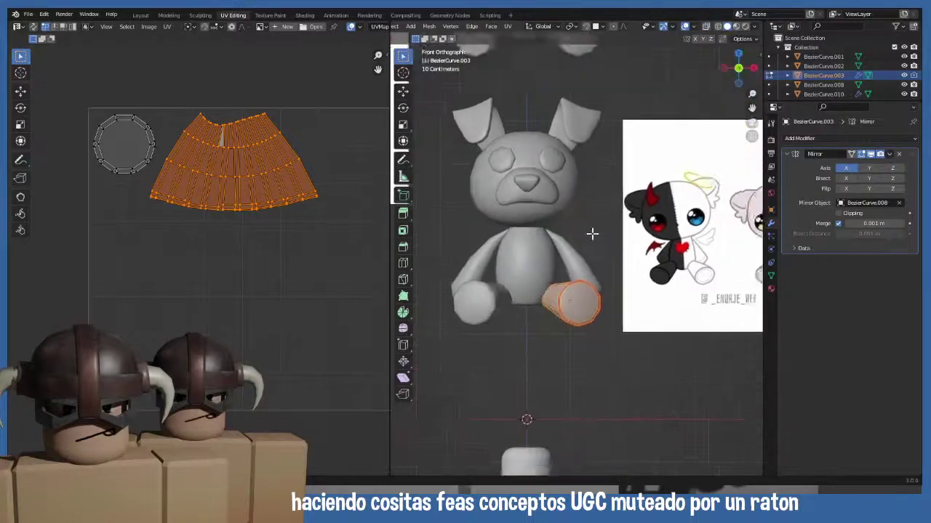
pyautogui.keyDown('shift'); pyautogui.moveTo(580, 196); pyautogui.dragTo(638, 184, button='middle'); pyautogui.keyUp('shift')
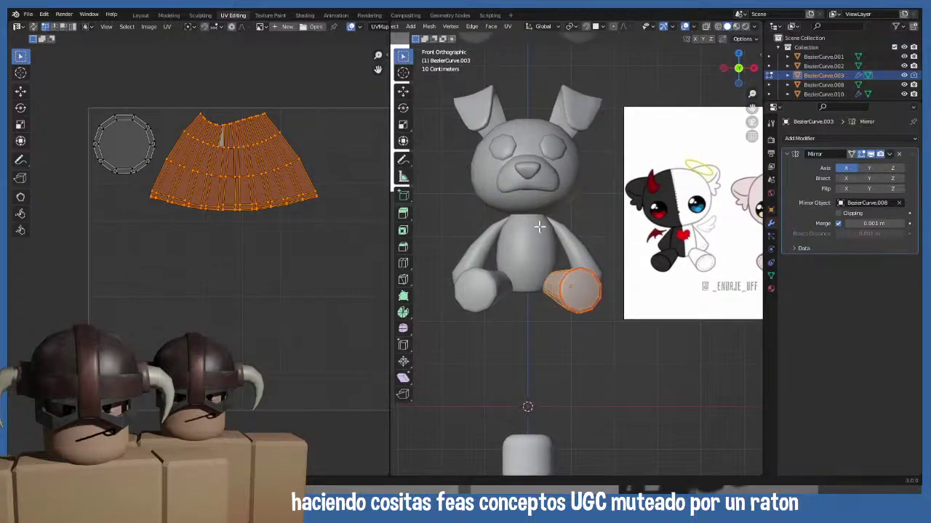
# - Open the arms mesh for editing and scale its whole UV layout down to about half size
pyautogui.press('Tab')
pyautogui.click(569, 240)
pyautogui.press('Tab')
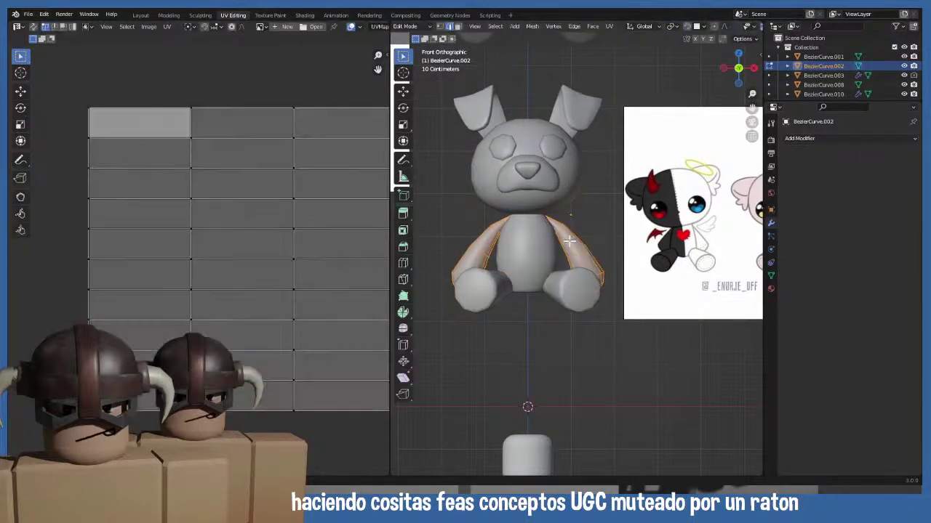
pyautogui.keyDown('shift'); pyautogui.moveTo(567, 243); pyautogui.dragTo(527, 214, button='middle'); pyautogui.keyUp('shift')
pyautogui.scroll(-3, 261, 250)
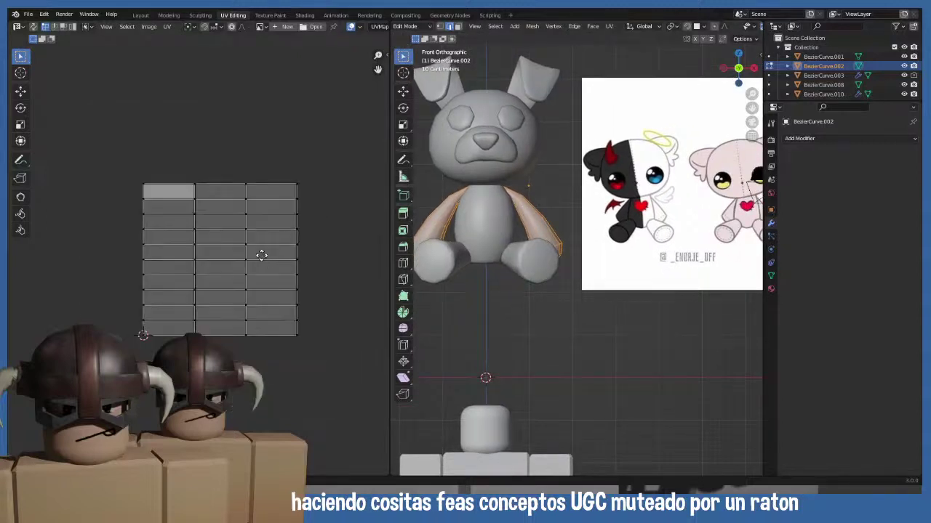
pyautogui.scroll(2, 214, 291)
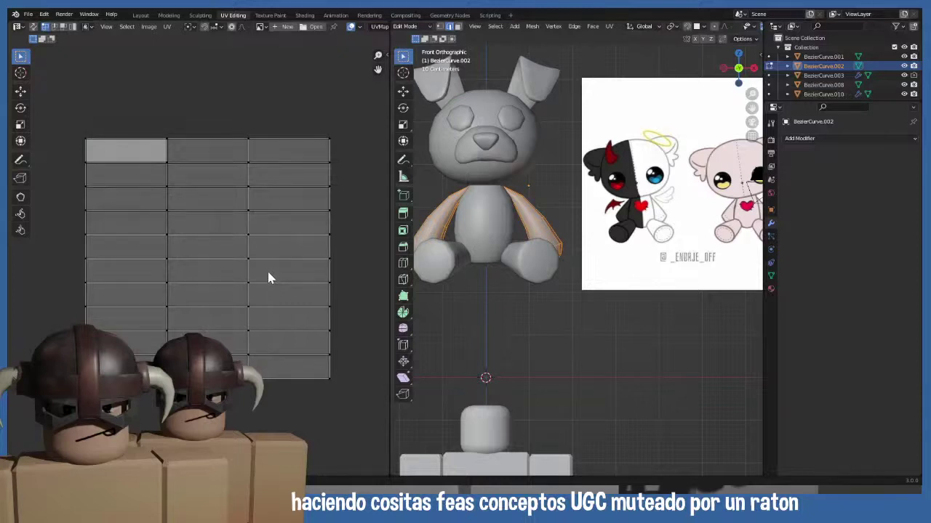
pyautogui.press('a')
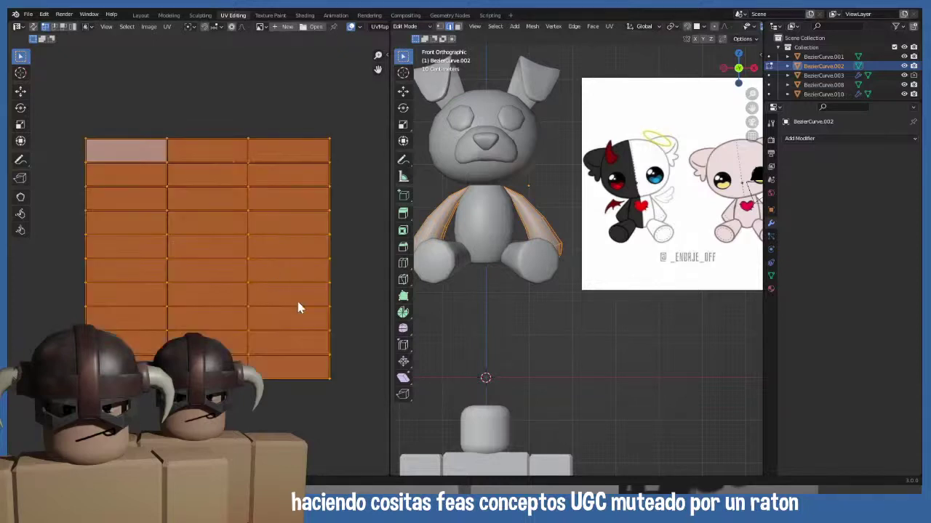
pyautogui.press('s')
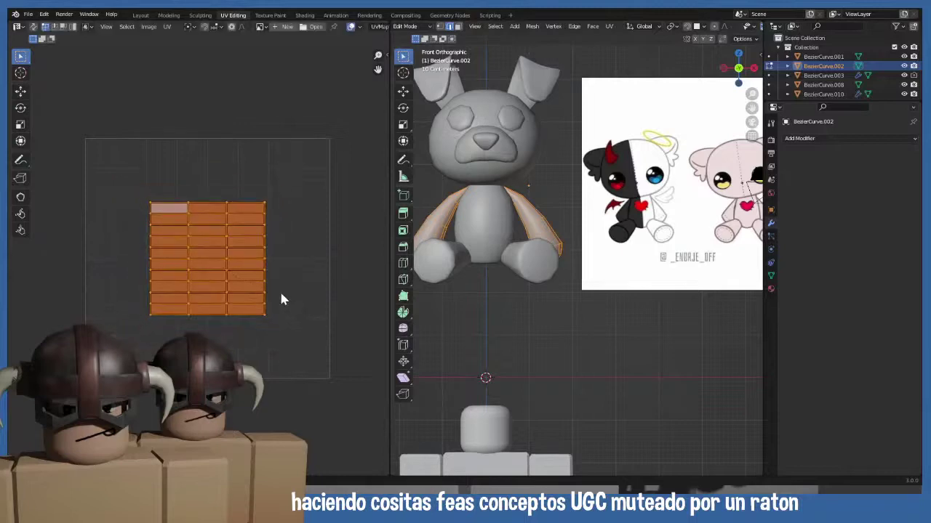
pyautogui.click(283, 299)
# - Place the arms' UV island in the lower-right corner of the UV square and shrink it slightly
pyautogui.press('g')
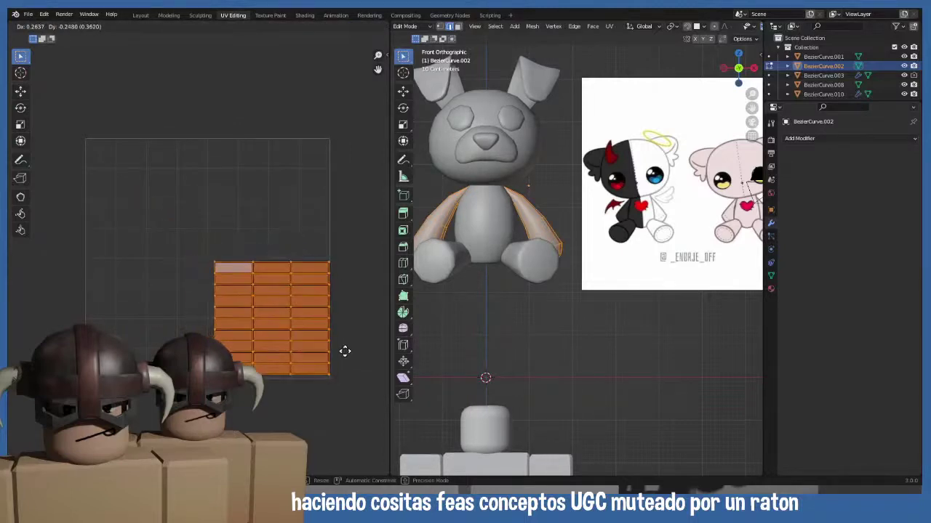
pyautogui.click(344, 359)
pyautogui.press('s')
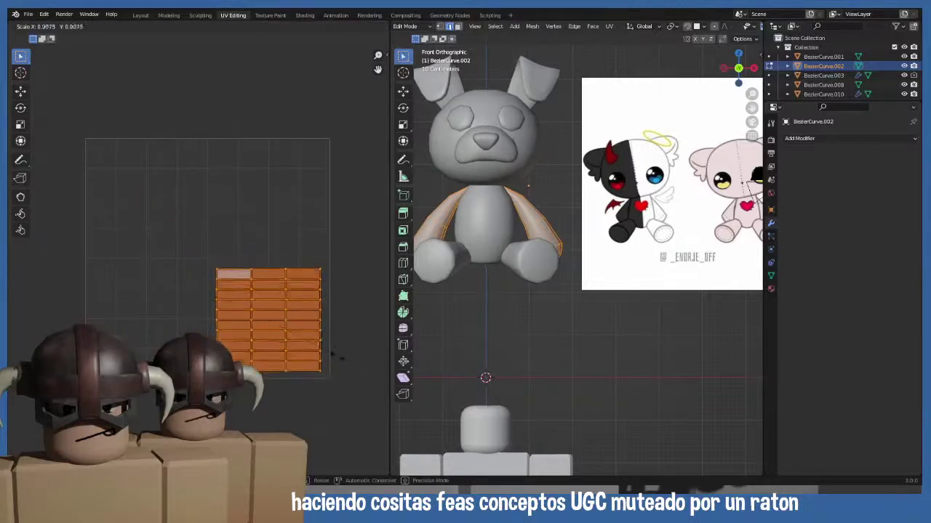
pyautogui.click(332, 357)
pyautogui.press('g')
pyautogui.click(339, 362)
# - Open the torso mesh for editing and scale its whole UV layout down to less than half size
pyautogui.press('Tab')
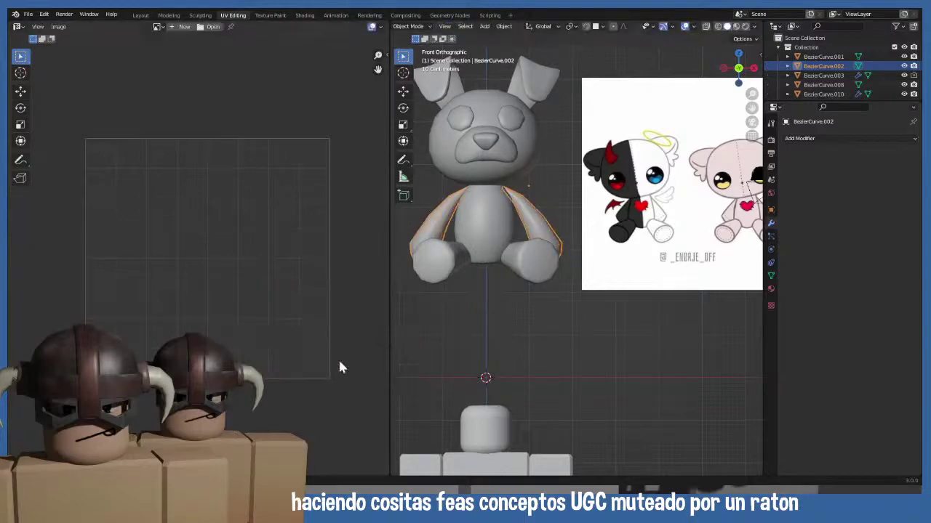
pyautogui.click(507, 231)
pyautogui.press('Tab')
pyautogui.press('a')
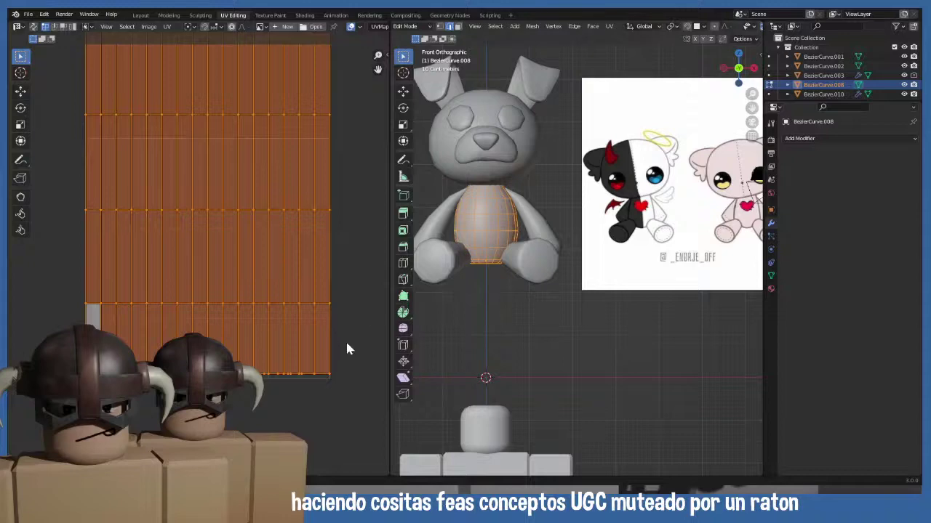
pyautogui.moveTo(478, 294); pyautogui.dragTo(474, 251, button='middle')
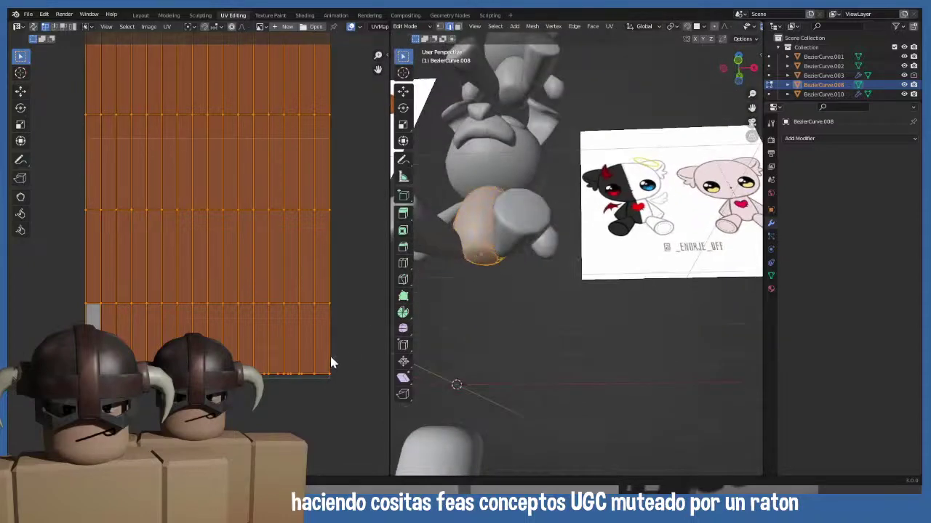
pyautogui.press('s')
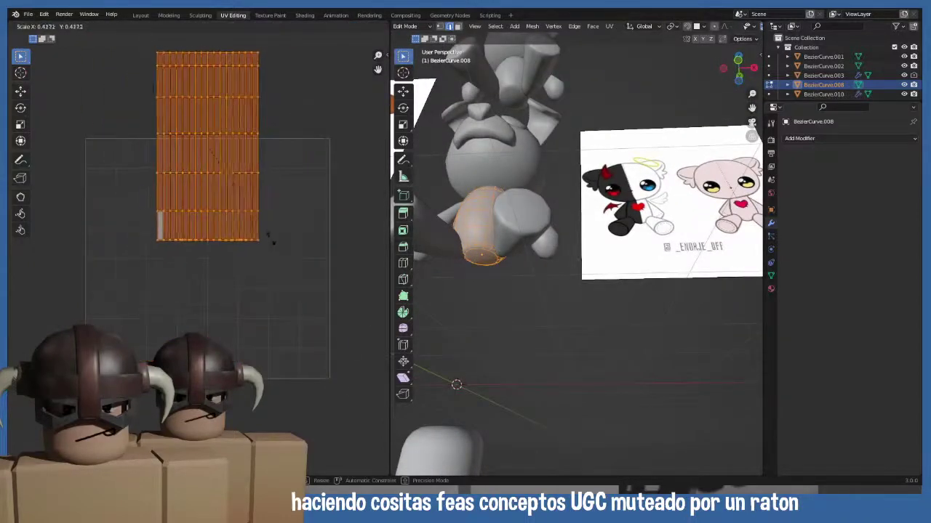
pyautogui.click(271, 232)
# - Move the torso's UV island into the upper-left corner of the UV square and shrink it slightly
pyautogui.press('g')
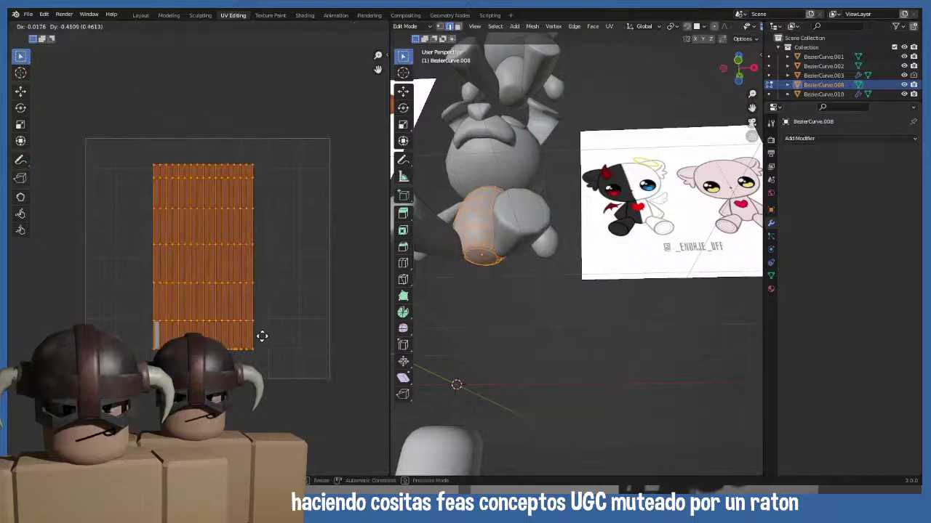
pyautogui.click(205, 323)
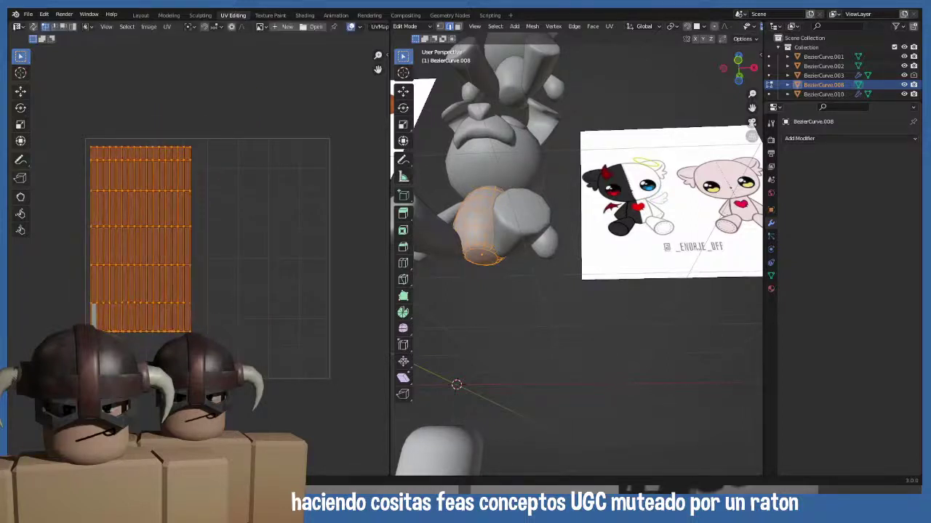
pyautogui.press('s')
pyautogui.click(215, 323)
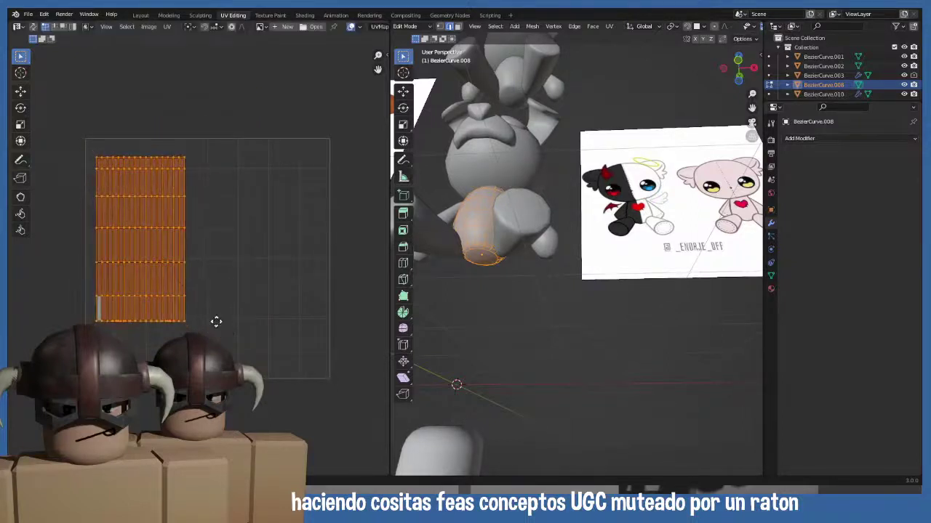
pyautogui.press('g')
pyautogui.click(213, 315)
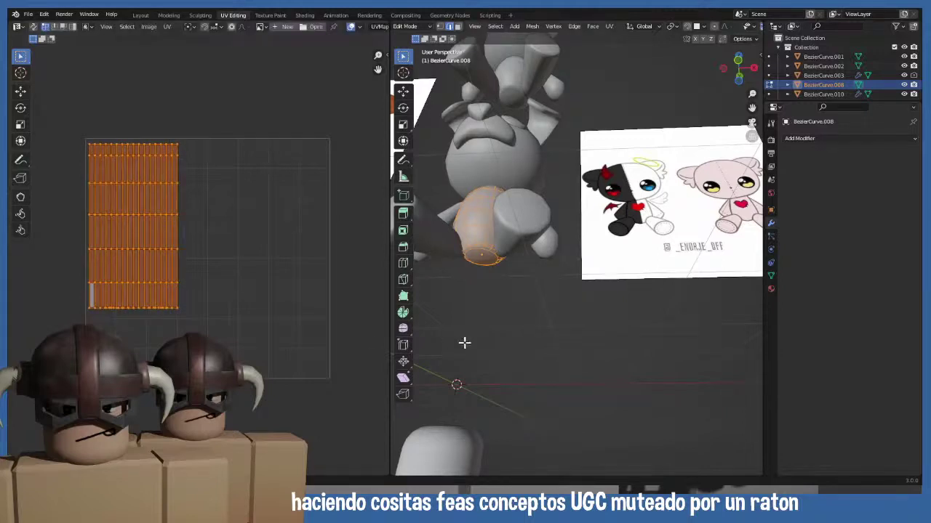
# - Examine the torso from below and from the front alongside its UV layout
pyautogui.moveTo(465, 343); pyautogui.dragTo(489, 278, button='middle')
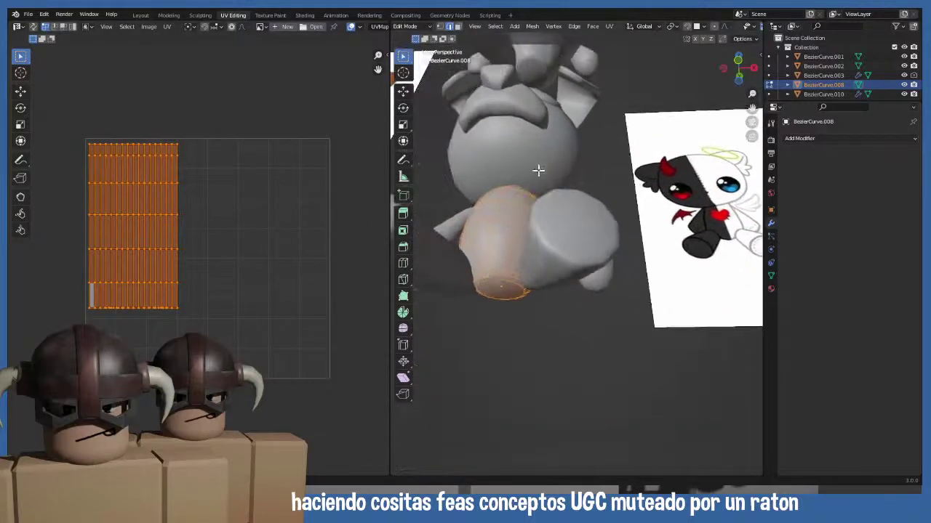
pyautogui.press('KP_1')
pyautogui.scroll(-2, 557, 191)
pyautogui.scroll(-2, 574, 203)
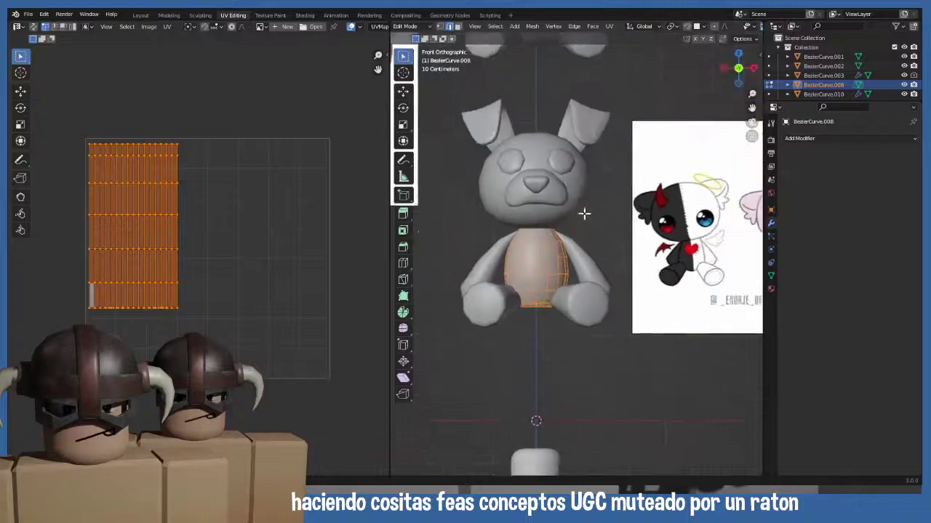
pyautogui.press('Tab')
pyautogui.press('Tab')
pyautogui.moveTo(167, 311); pyautogui.dragTo(170, 252, button='middle')
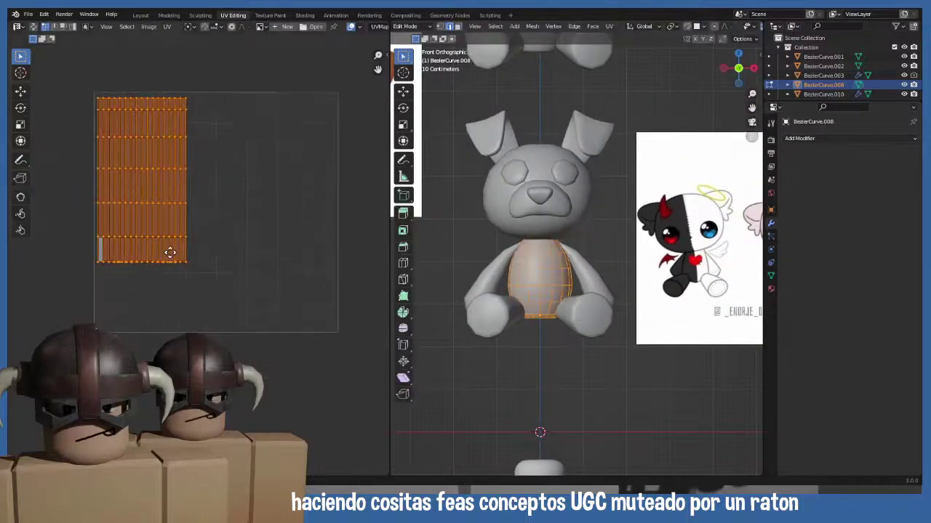
pyautogui.moveTo(503, 309)
pyautogui.mouseDown(button='middle')
pyautogui.moveTo(504, 277)
pyautogui.moveTo(499, 305)
pyautogui.mouseUp(button='middle')
pyautogui.press('KP_1')
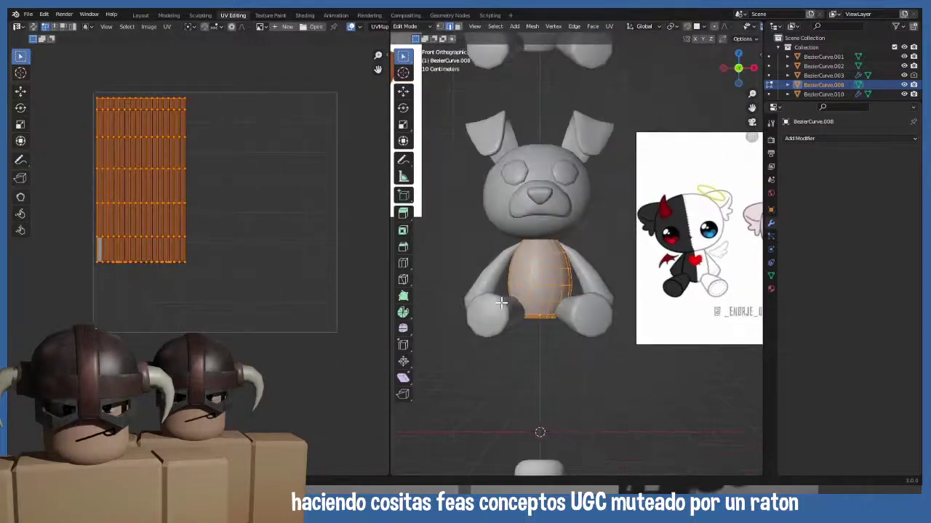
# - Leave mesh editing, deselect everything and check the characters in Material Preview before returning to Solid shading
pyautogui.press('Tab')
pyautogui.click(626, 109)
pyautogui.keyDown('shift'); pyautogui.moveTo(626, 109); pyautogui.dragTo(610, 134, button='middle'); pyautogui.keyUp('shift')
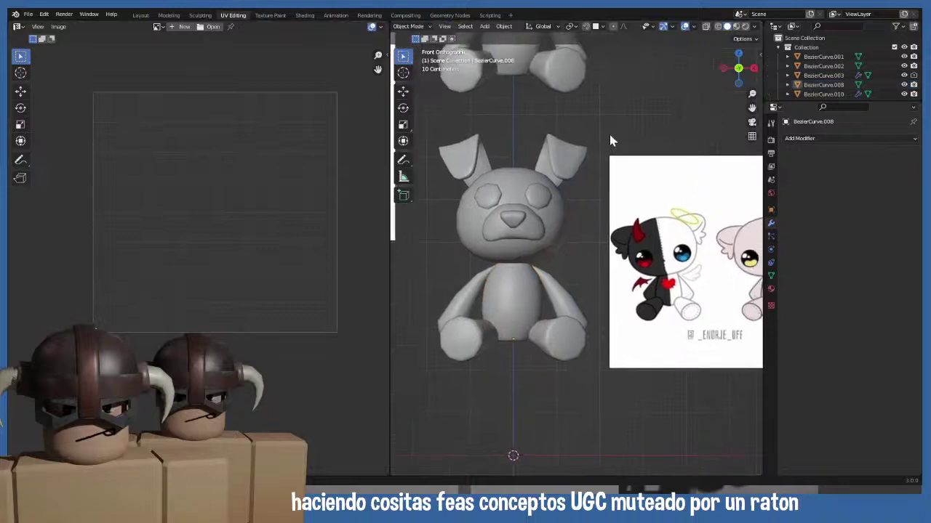
pyautogui.scroll(-2, 539, 237)
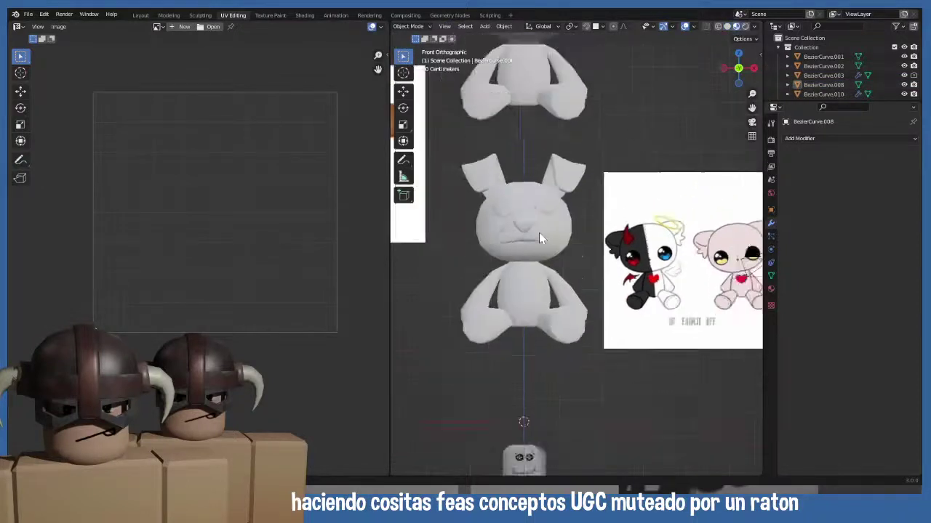
pyautogui.scroll(-4, 541, 229)
pyautogui.scroll(2, 543, 225)
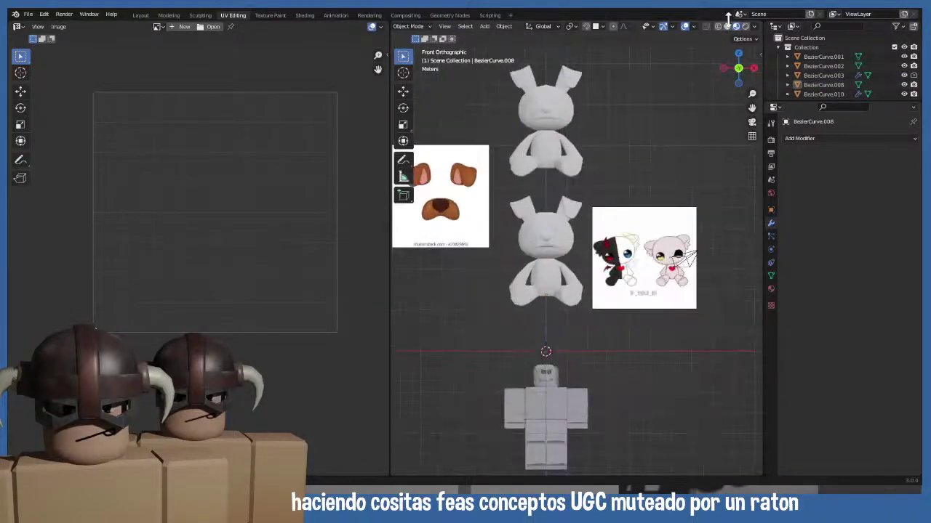
pyautogui.click(727, 27)
pyautogui.scroll(1, 316, 214)
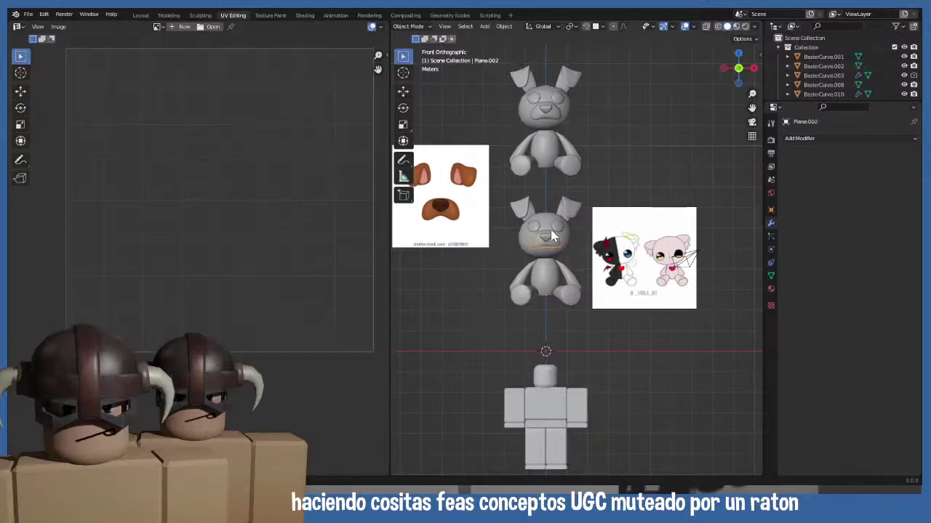
# - Reopen the torso mesh for editing, clear the selection and select one vertical face loop along it
pyautogui.click(541, 269)
pyautogui.press('Tab')
pyautogui.scroll(1, 210, 235)
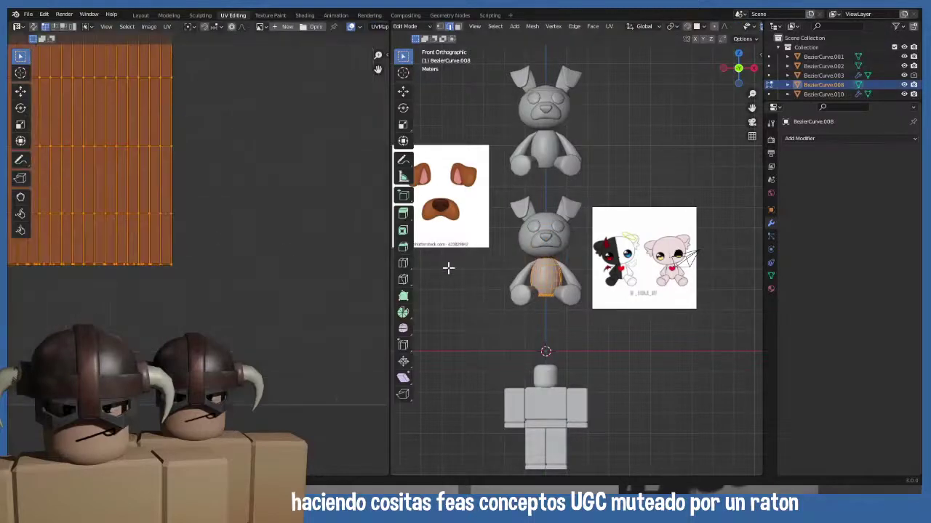
pyautogui.scroll(3, 446, 266)
pyautogui.moveTo(477, 231); pyautogui.dragTo(542, 248, button='middle')
pyautogui.hotkey('alt', 'a')
pyautogui.click(501, 198)
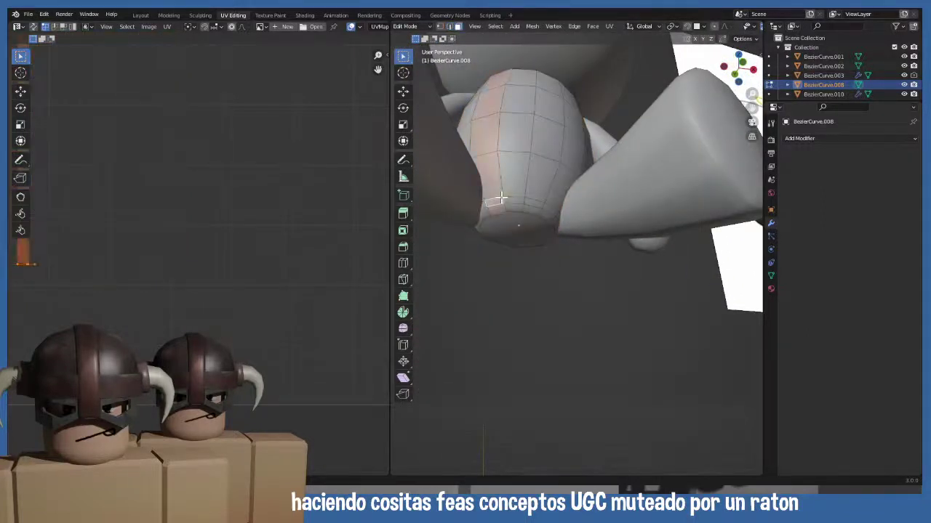
# - Select the horizontal face loop around the torso's lower end and unwrap it from the front view
pyautogui.keyDown('shift'); pyautogui.click(503, 201); pyautogui.keyUp('shift')
pyautogui.keyDown('alt'); pyautogui.click(502, 205); pyautogui.keyUp('alt')
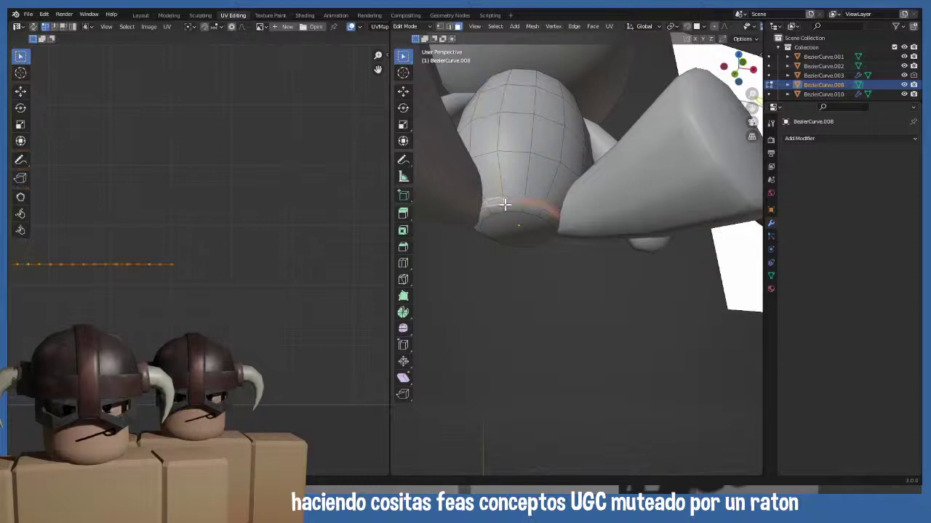
pyautogui.moveTo(513, 218); pyautogui.dragTo(487, 253, button='middle')
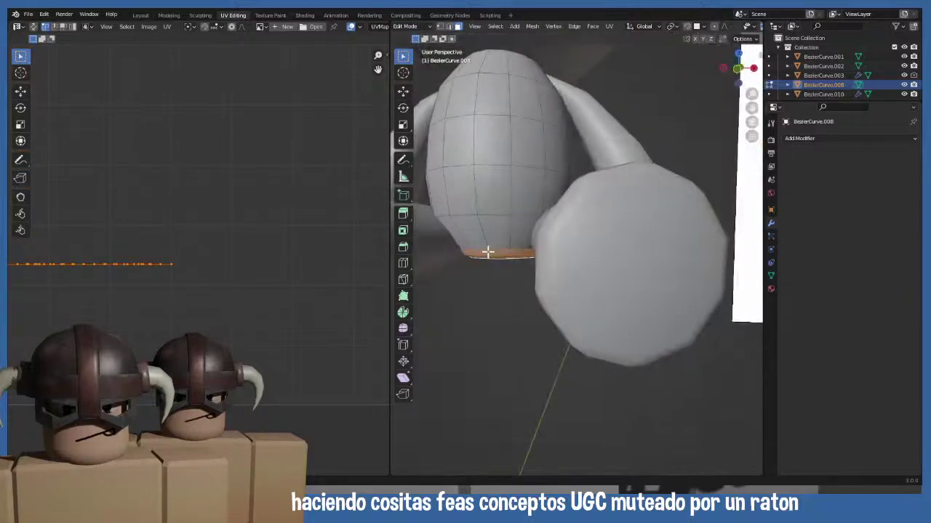
pyautogui.press('KP_1')
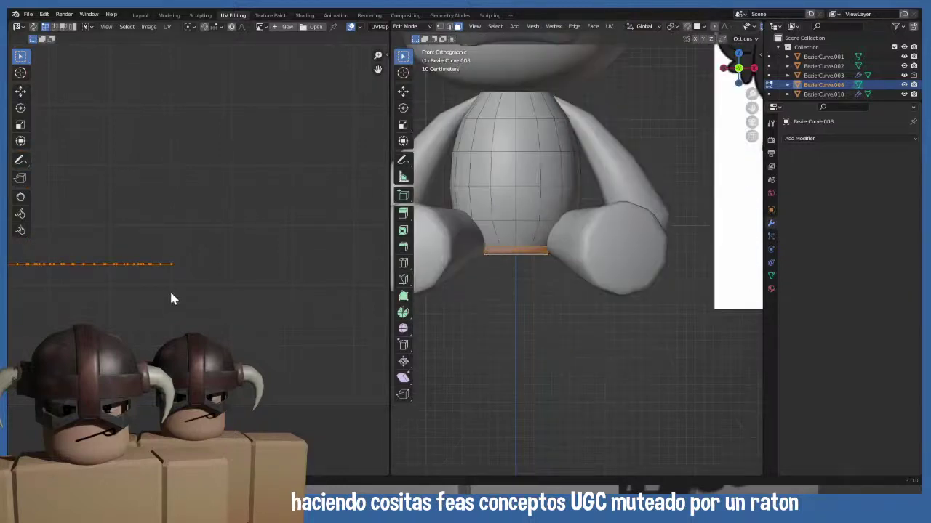
pyautogui.press('Home')
pyautogui.press('u')
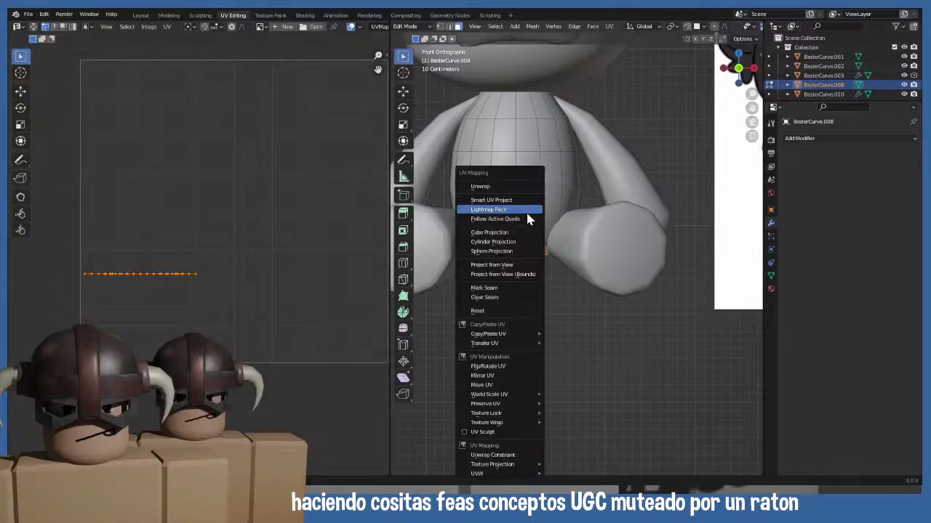
pyautogui.click(512, 188)
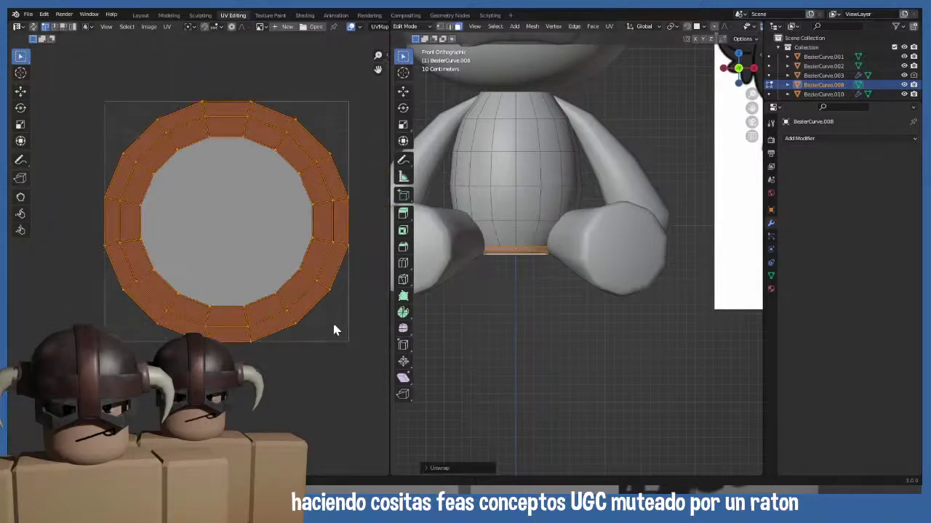
# - Shrink the lower ring's UV island to about 0.13 scale and move it outside the UV square near its upper-left corner
pyautogui.press('s')
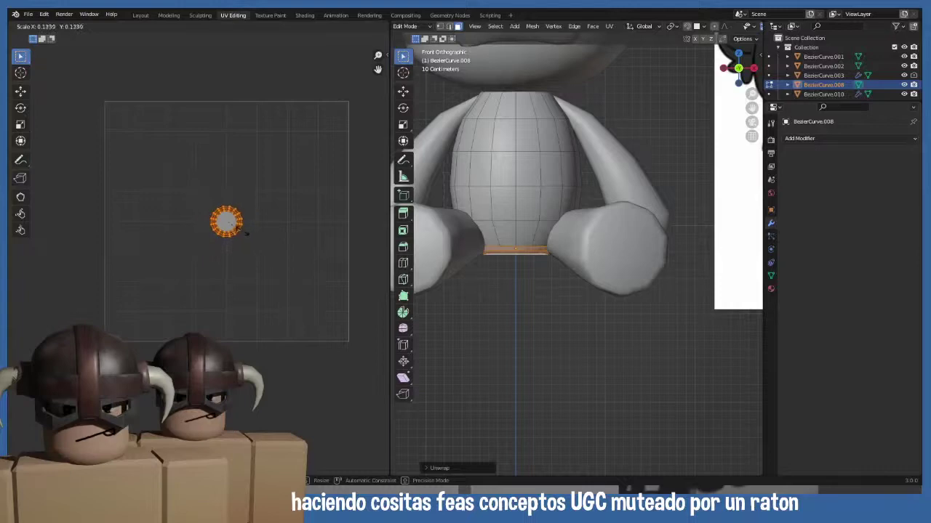
pyautogui.click(244, 235)
pyautogui.press('g')
pyautogui.click(98, 141)
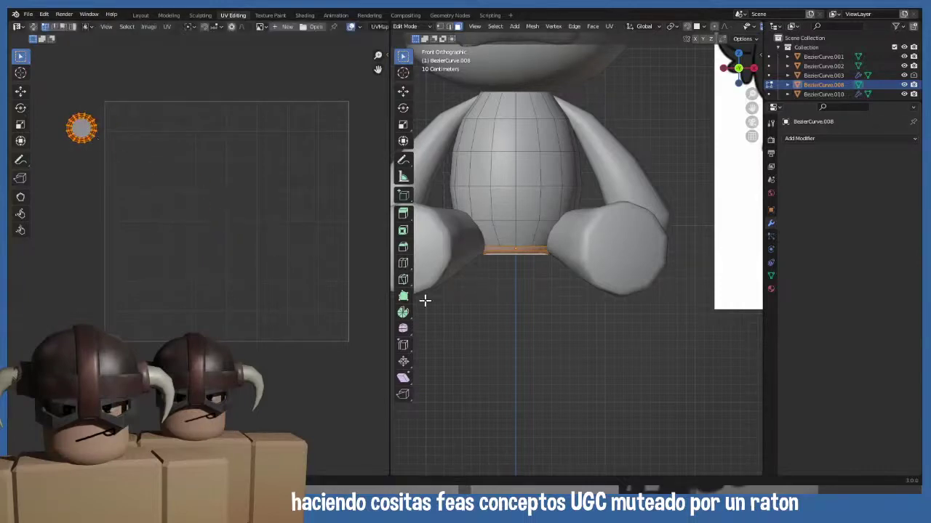
# - Enlarge the ring's UV island slightly and reposition it just outside the UV square, beside the upper-left corner
pyautogui.scroll(-2, 490, 267)
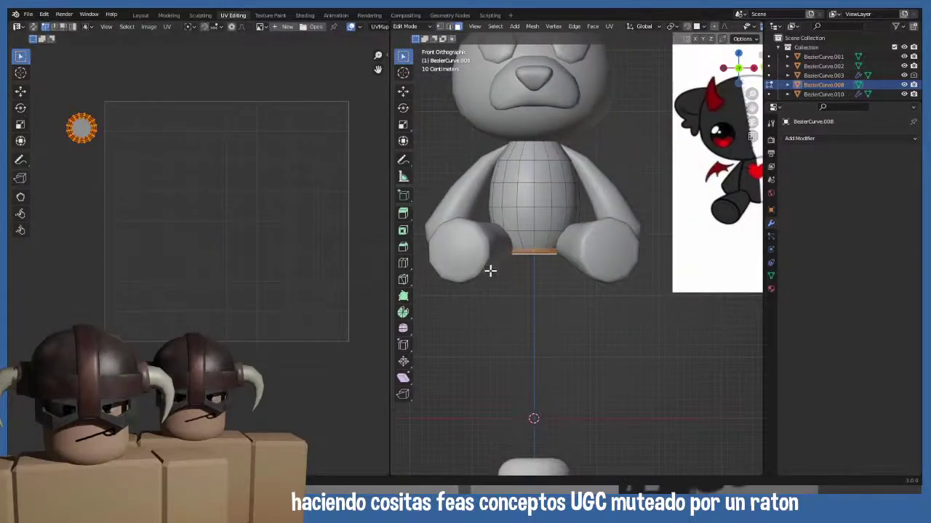
pyautogui.press('s')
pyautogui.click(216, 231)
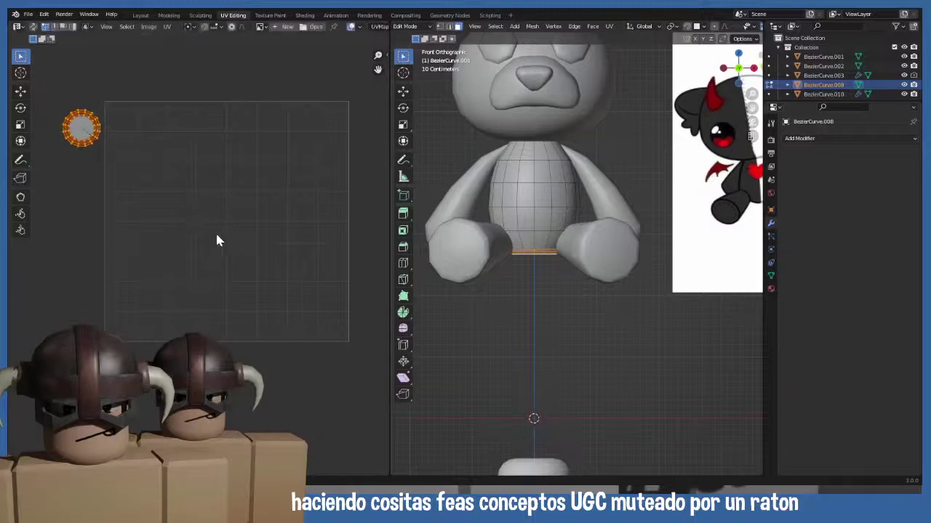
pyautogui.press('s')
pyautogui.click(248, 253)
pyautogui.press('g')
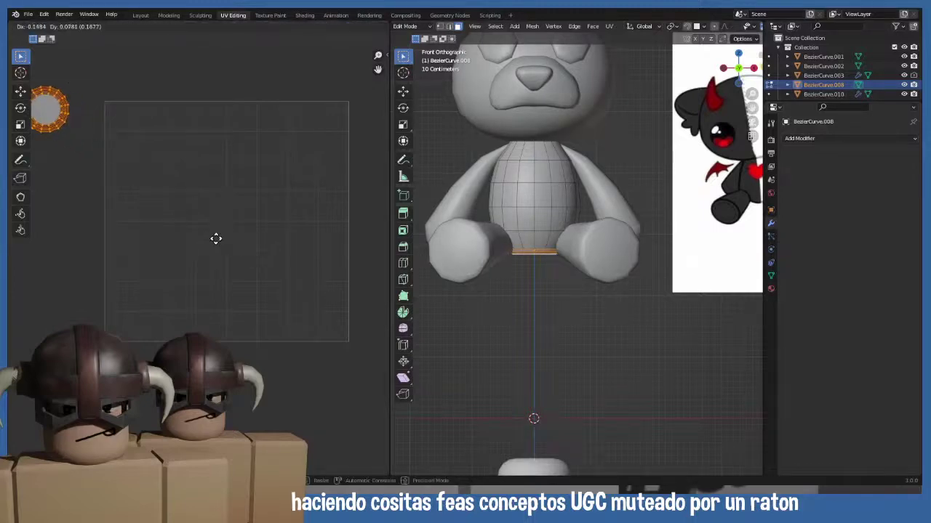
pyautogui.click(233, 259)
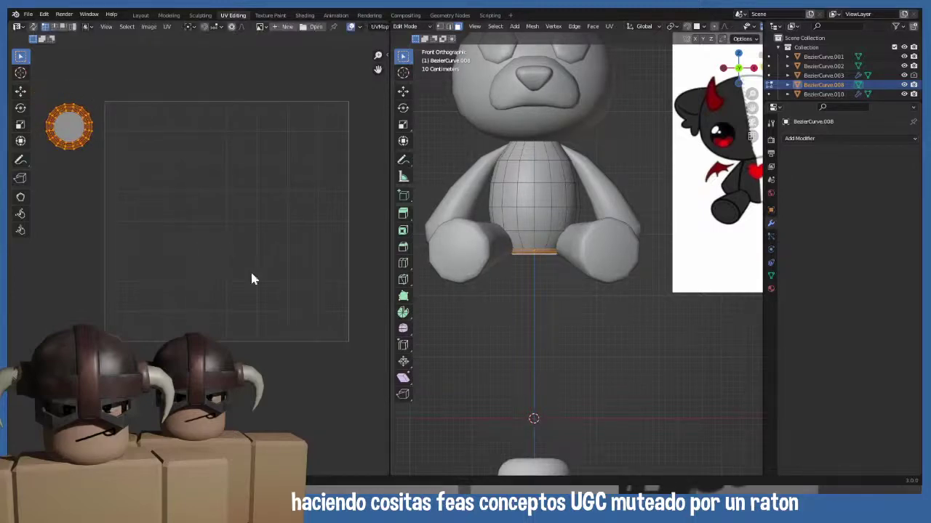
# - Check the UV layout of the arms, then that of the whole torso with all its faces selected
pyautogui.press('Tab')
pyautogui.click(492, 295)
pyautogui.click(490, 265)
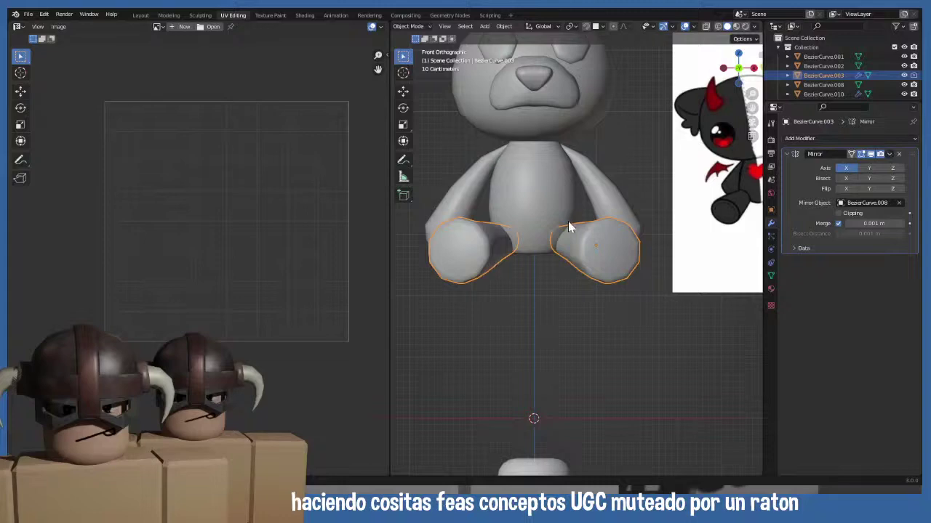
pyautogui.click(592, 195)
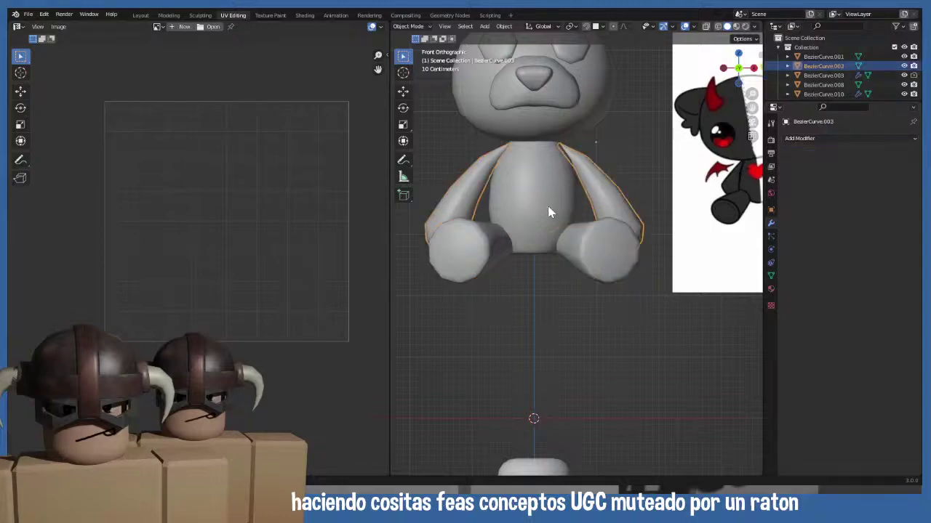
pyautogui.press('Tab')
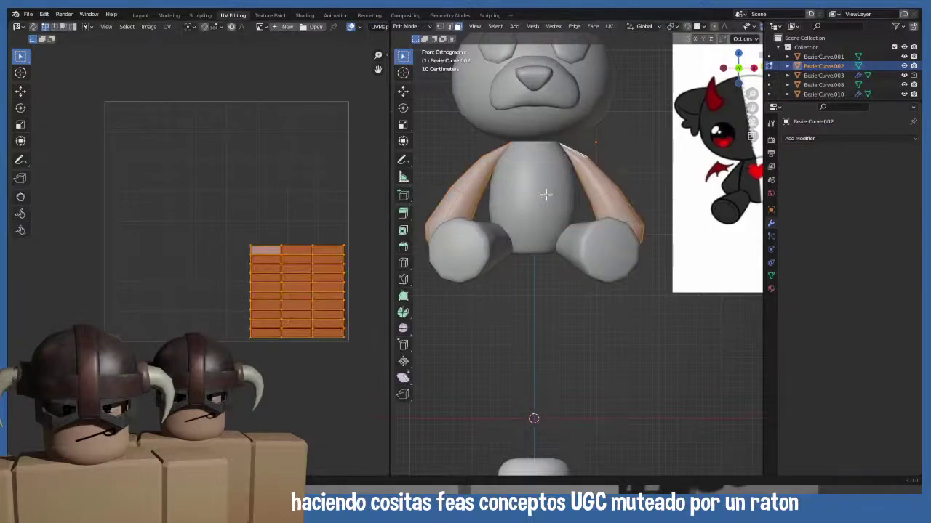
pyautogui.press('Tab')
pyautogui.click(546, 195)
pyautogui.press('Tab')
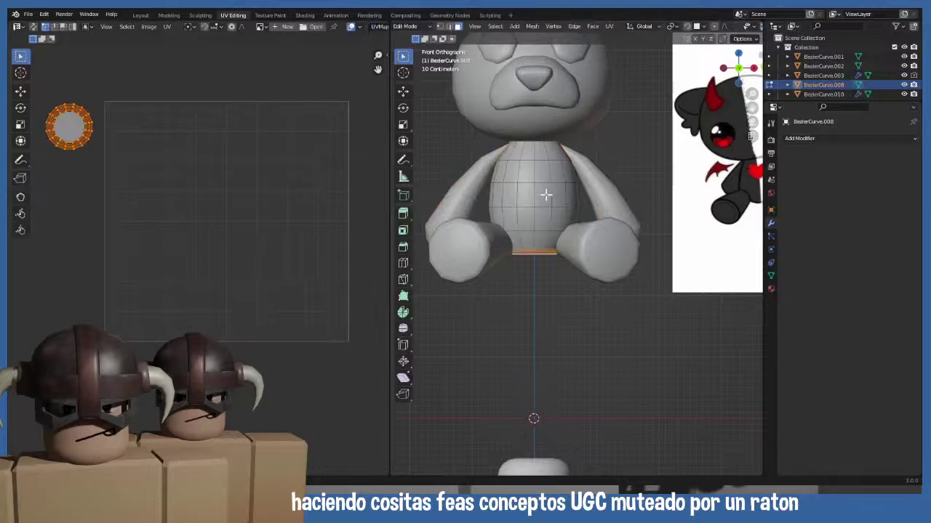
pyautogui.press('Tab')
pyautogui.press('Tab')
pyautogui.press('a')
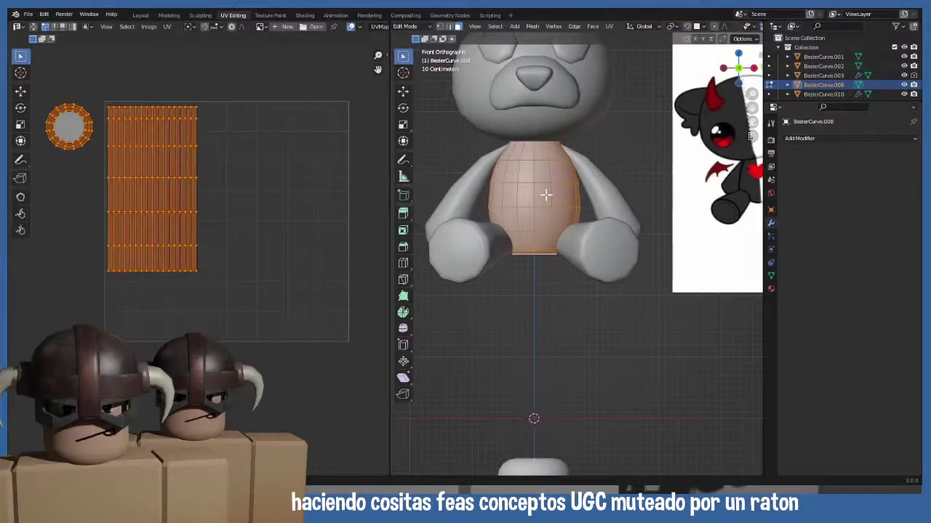
# - Open the head mesh for editing and examine its UV layout and its top faces
pyautogui.press('Tab')
pyautogui.click(565, 129)
pyautogui.press('Tab')
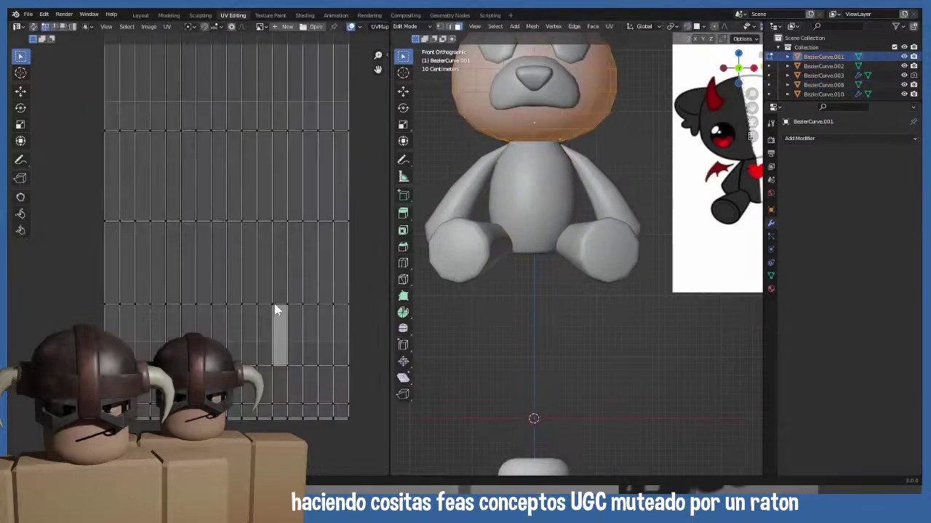
pyautogui.scroll(-3, 276, 311)
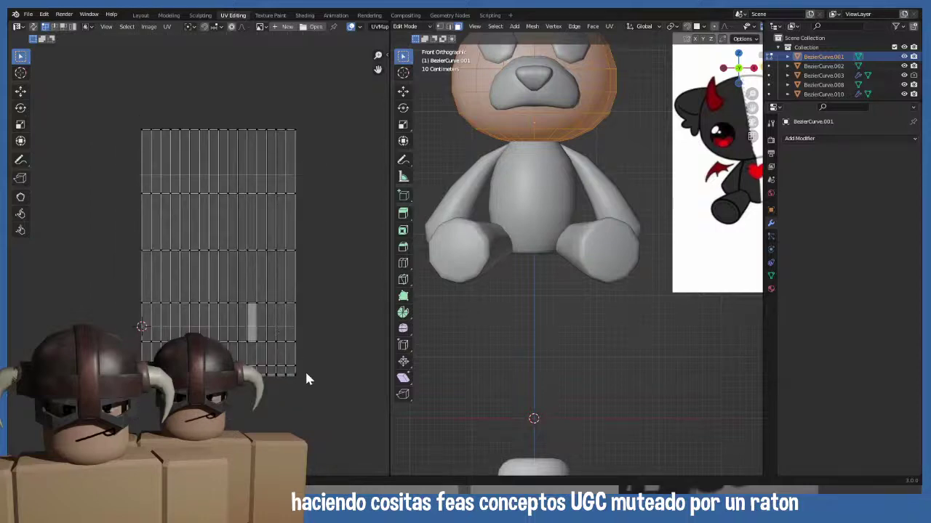
pyautogui.scroll(-1, 306, 379)
pyautogui.scroll(1, 305, 376)
pyautogui.scroll(-2, 536, 190)
pyautogui.moveTo(535, 191); pyautogui.dragTo(561, 239, button='middle')
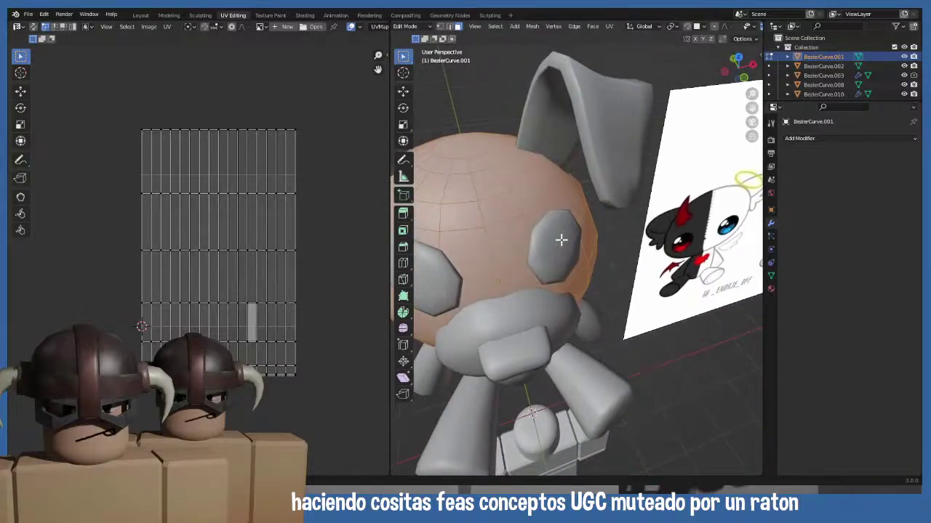
# - Switch to edge selection, select the edge loop around the crown of the head and inspect the back of the head
pyautogui.click(485, 218)
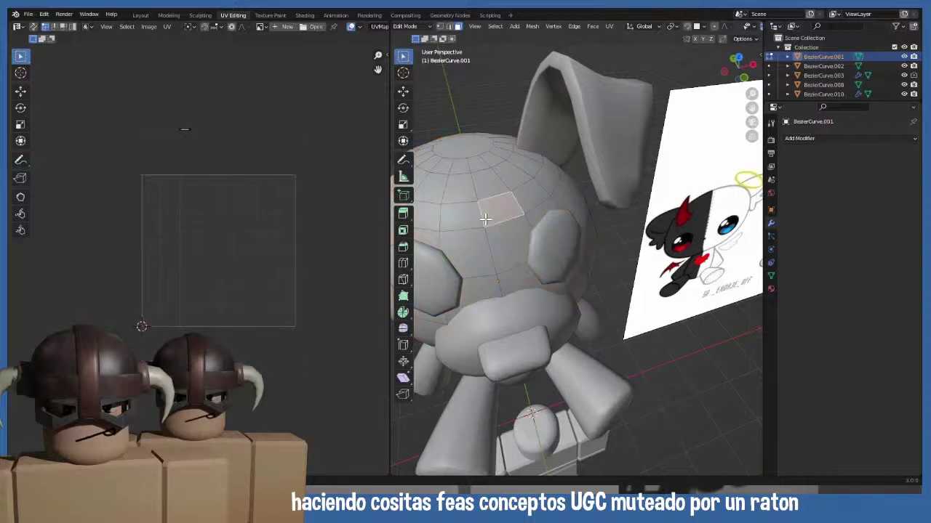
pyautogui.press('2')
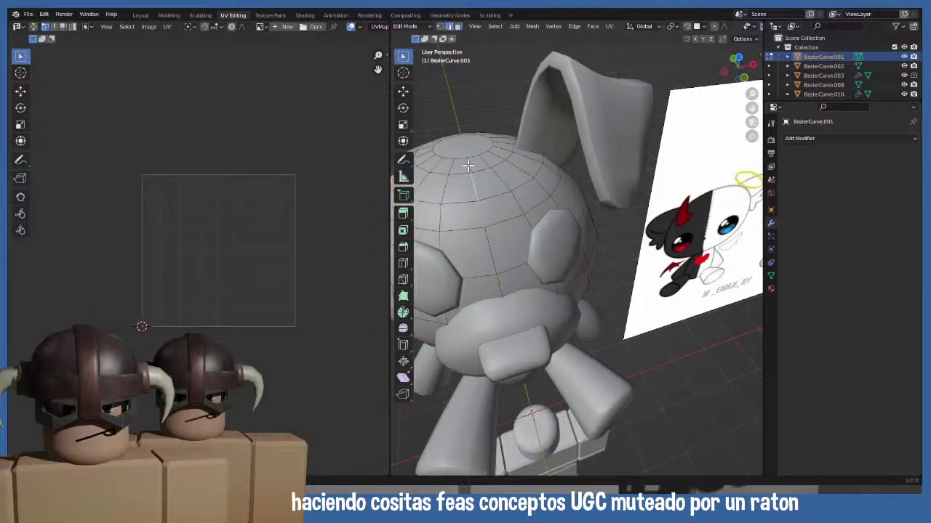
pyautogui.moveTo(490, 192); pyautogui.dragTo(531, 218, button='middle')
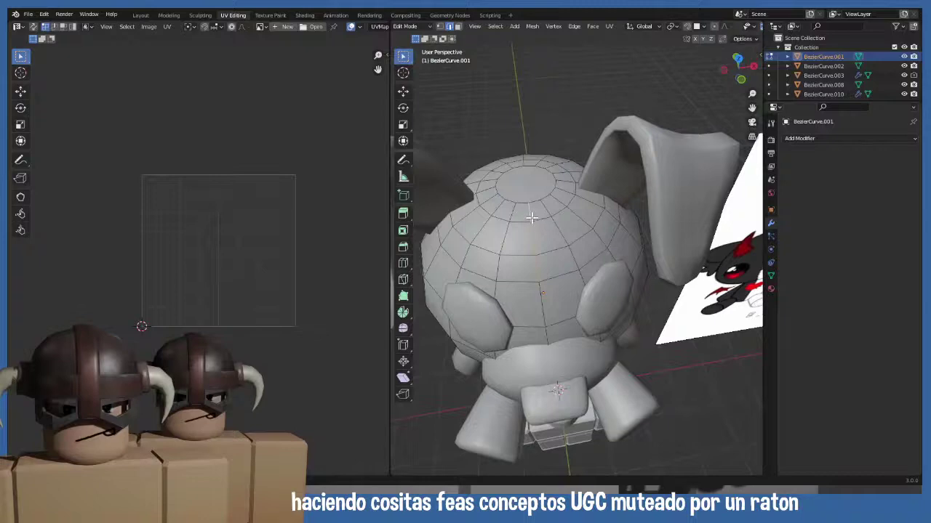
pyautogui.moveTo(532, 217)
pyautogui.mouseDown(button='middle')
pyautogui.moveTo(586, 229)
pyautogui.moveTo(522, 193)
pyautogui.moveTo(538, 200)
pyautogui.moveTo(532, 220)
pyautogui.mouseUp(button='middle')
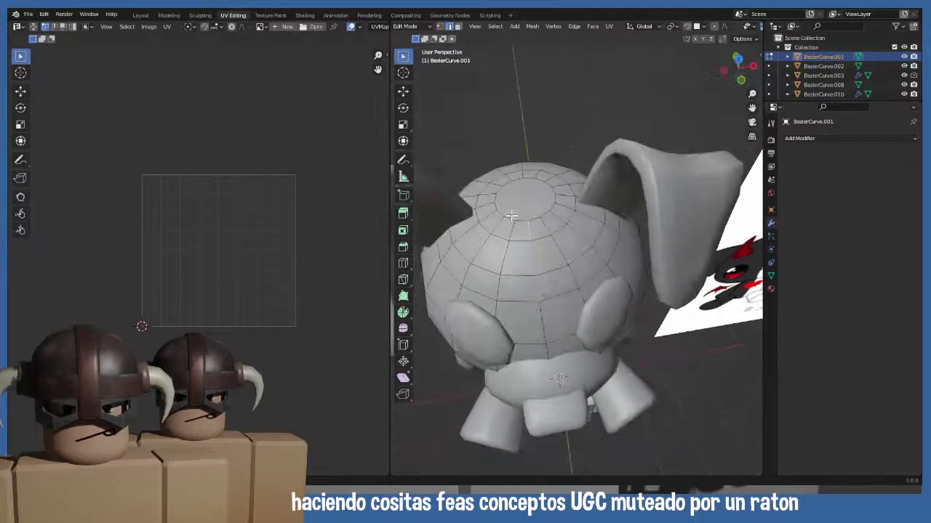
pyautogui.keyDown('alt'); pyautogui.click(509, 217); pyautogui.keyUp('alt')
pyautogui.moveTo(508, 216); pyautogui.dragTo(682, 168, button='middle')
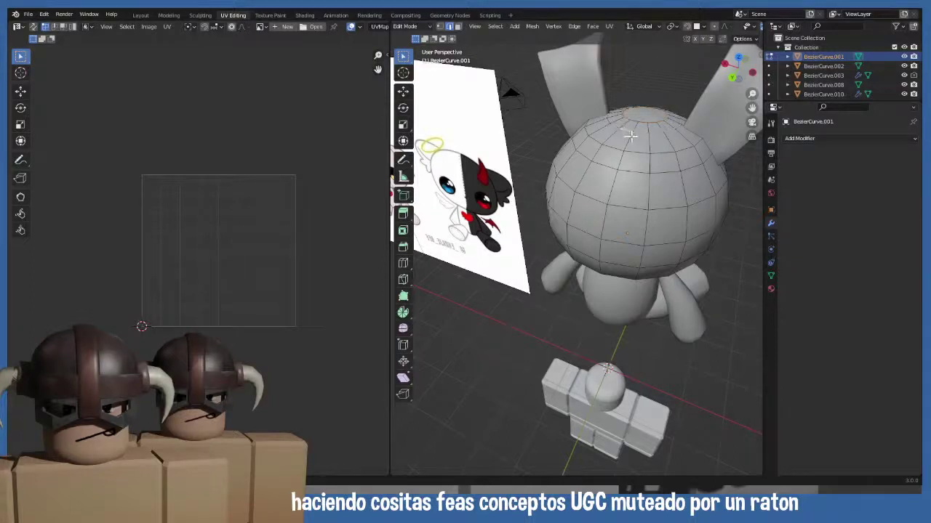
pyautogui.moveTo(613, 188); pyautogui.dragTo(639, 163, button='middle')
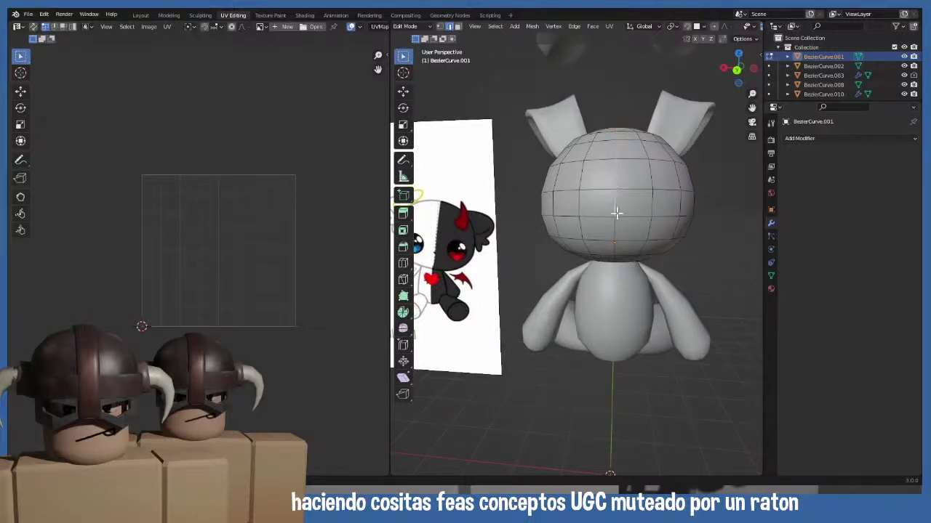
# - Select the vertical edge loop running down the back of the head and isolate the head in local view
pyautogui.moveTo(618, 207); pyautogui.dragTo(622, 211, button='middle')
pyautogui.keyDown('alt'); pyautogui.click(614, 244); pyautogui.keyUp('alt')
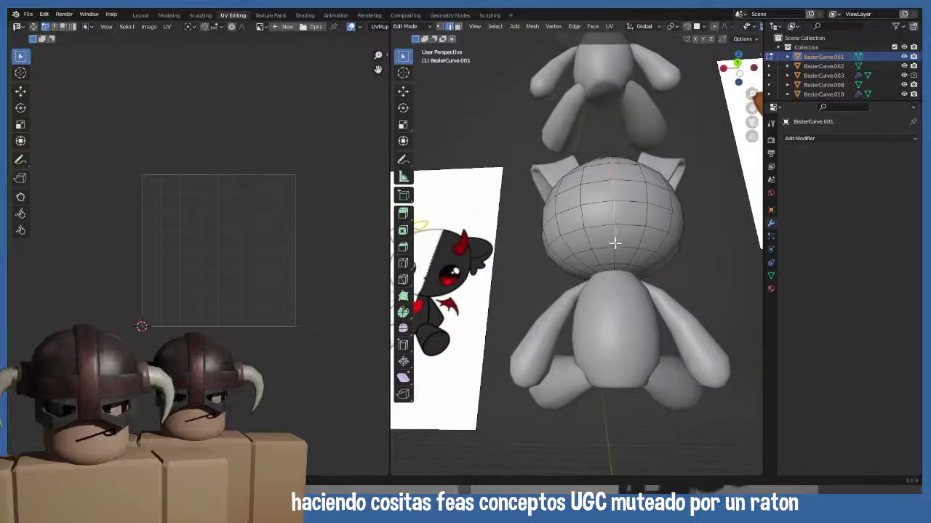
pyautogui.moveTo(616, 253); pyautogui.dragTo(567, 93, button='middle')
pyautogui.press('Tab')
pyautogui.press('KP_Divide')
pyautogui.press('Tab')
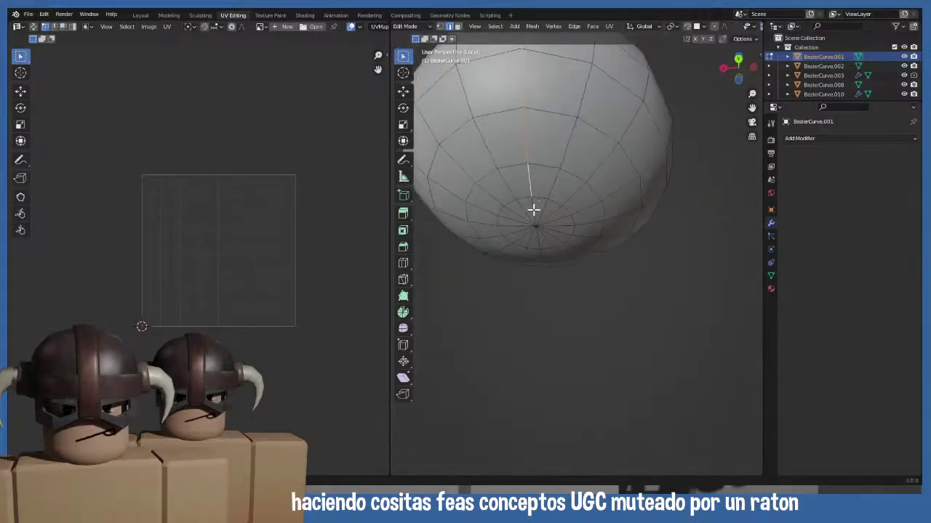
# - Mark the selected edges of the head, including the ring near its crown, as a seam
pyautogui.moveTo(533, 211); pyautogui.dragTo(586, 188, button='middle')
pyautogui.press('u')
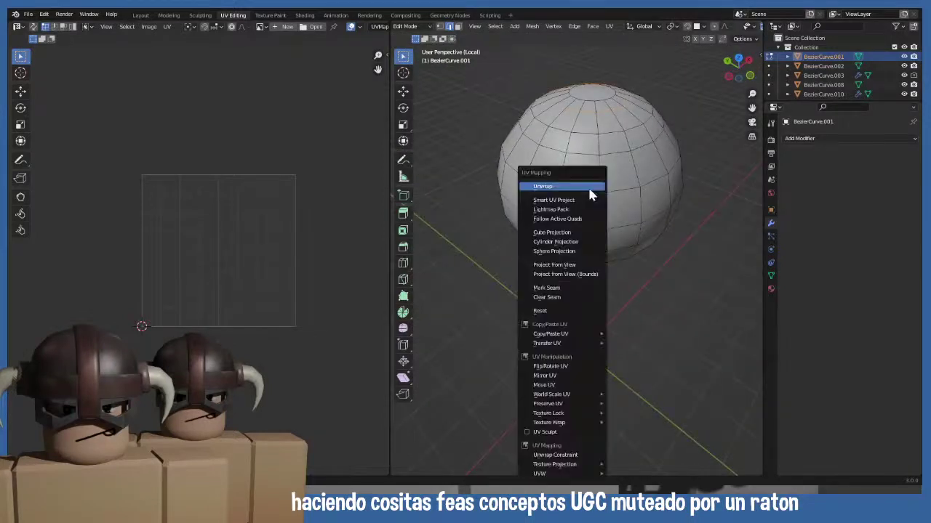
pyautogui.click(567, 275)
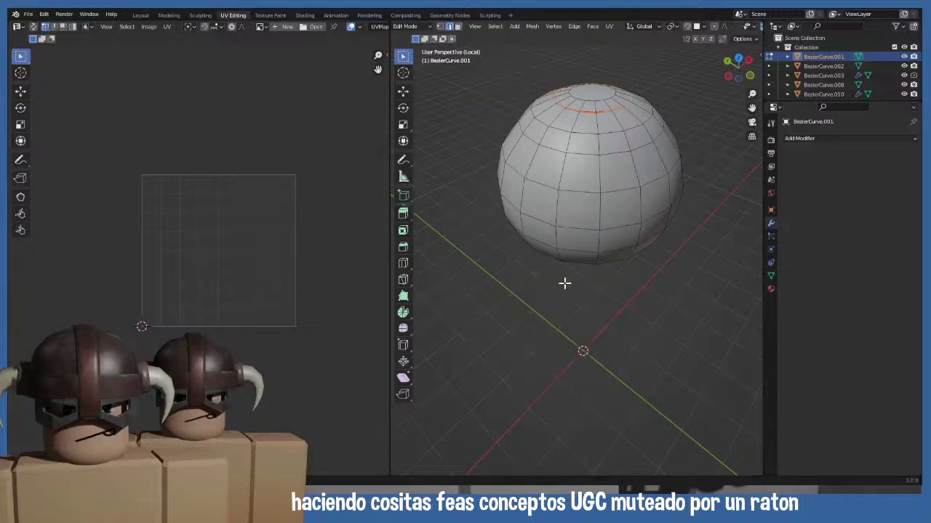
# - Select the whole head mesh and unwrap it, viewing it from the front and inspecting the resulting UV islands
pyautogui.press('a')
pyautogui.moveTo(586, 206); pyautogui.dragTo(542, 184, button='middle')
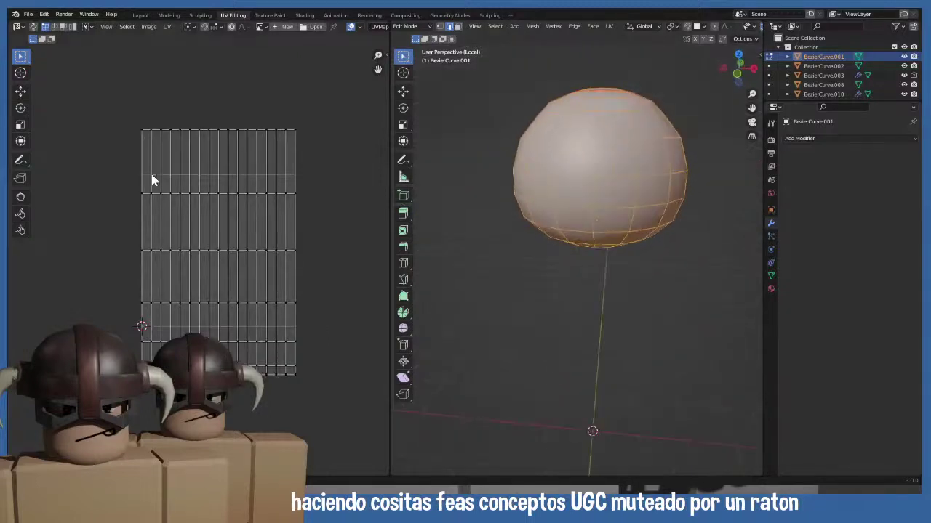
pyautogui.press('KP_1')
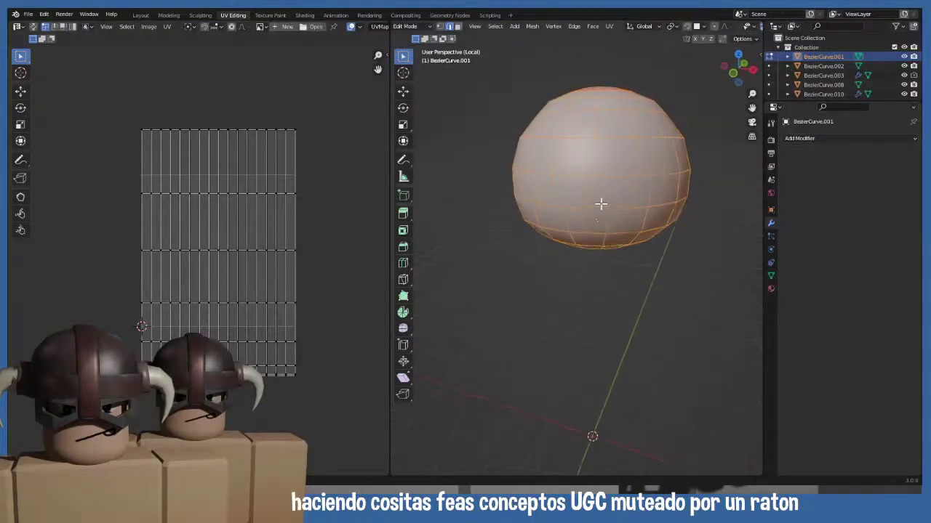
pyautogui.press('u')
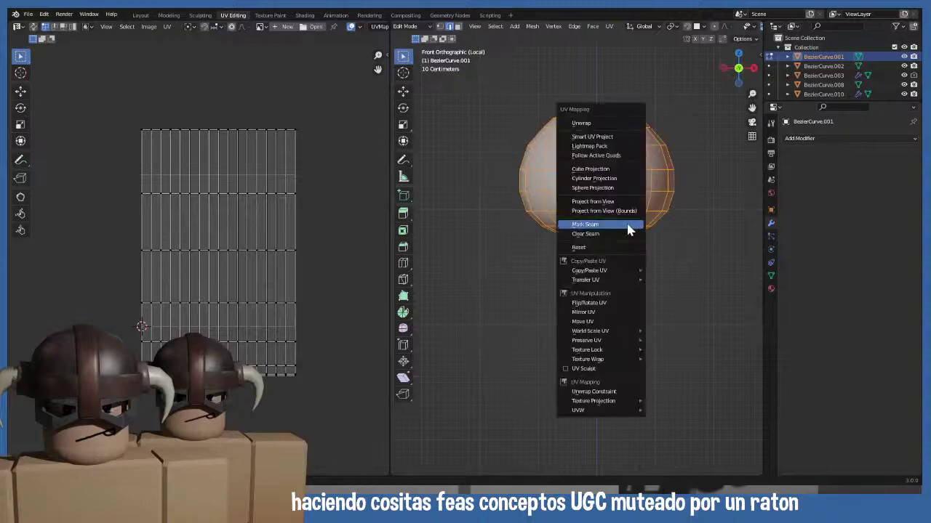
pyautogui.click(599, 126)
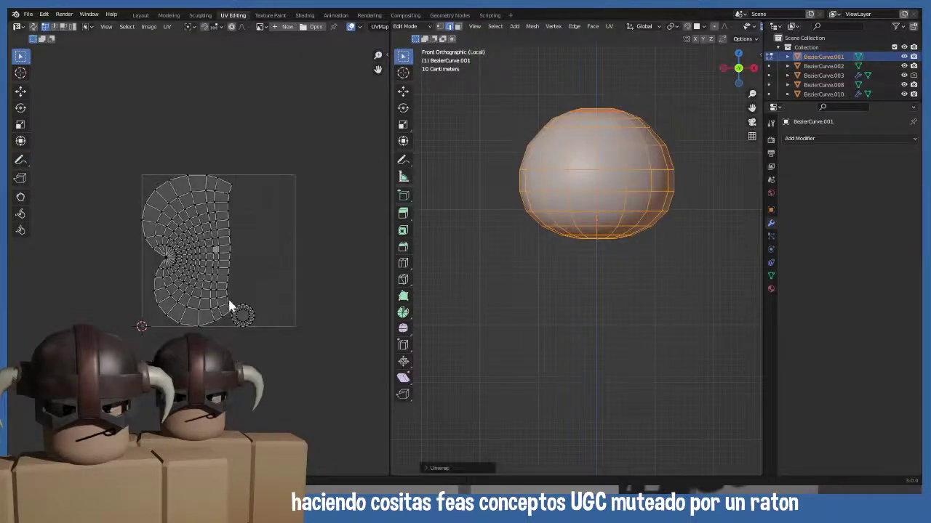
pyautogui.scroll(3, 228, 301)
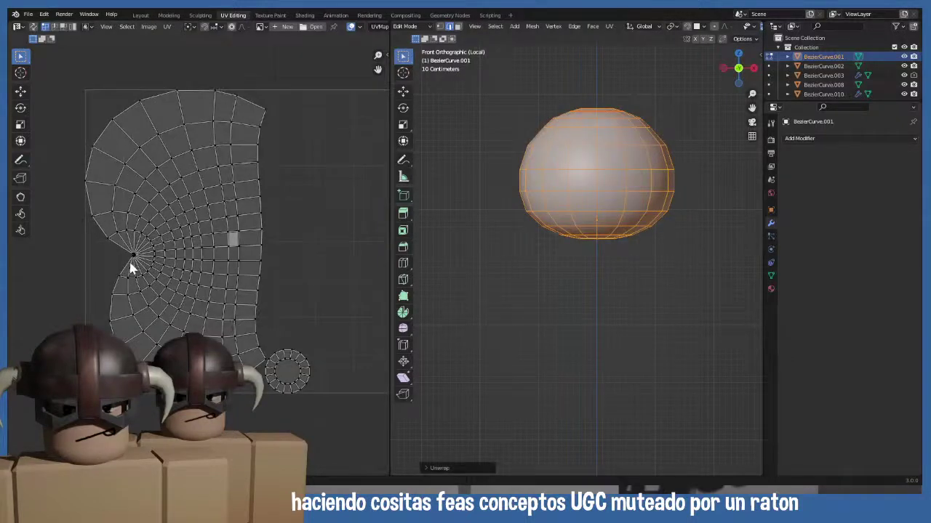
pyautogui.moveTo(585, 170); pyautogui.dragTo(584, 200, button='middle')
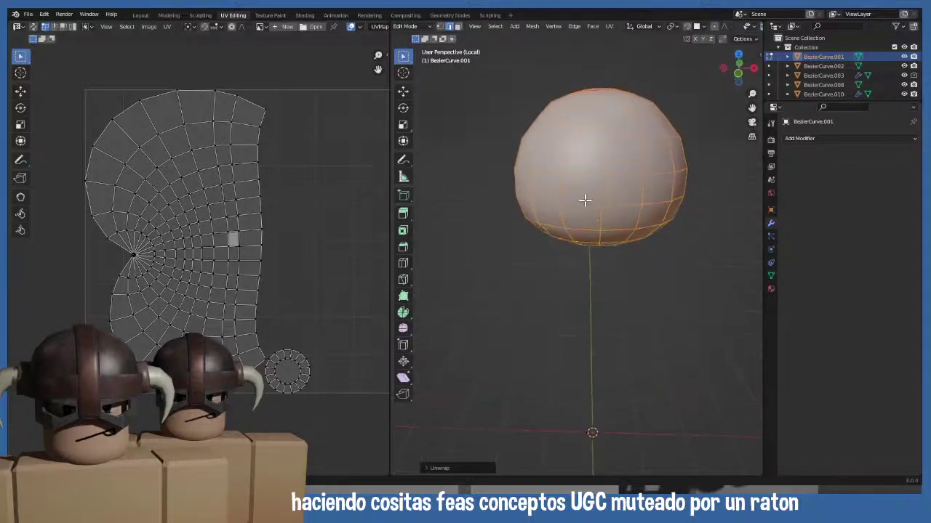
pyautogui.press('KP_1')
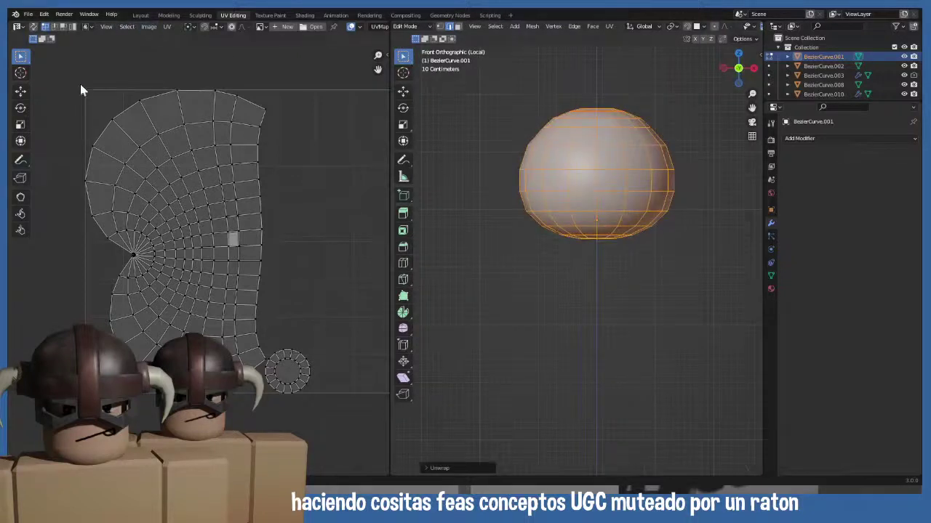
# - Enable UV sync selection, switch to face mode and select faces to match the head's front and the small round island with their UVs
pyautogui.click(33, 26)
pyautogui.click(154, 211)
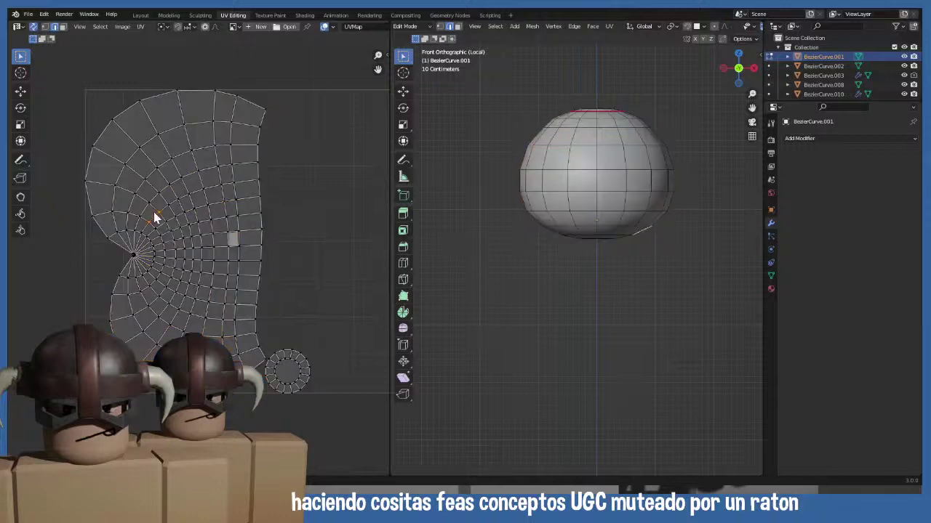
pyautogui.keyDown('shift'); pyautogui.click(173, 236); pyautogui.keyUp('shift')
pyautogui.press('3')
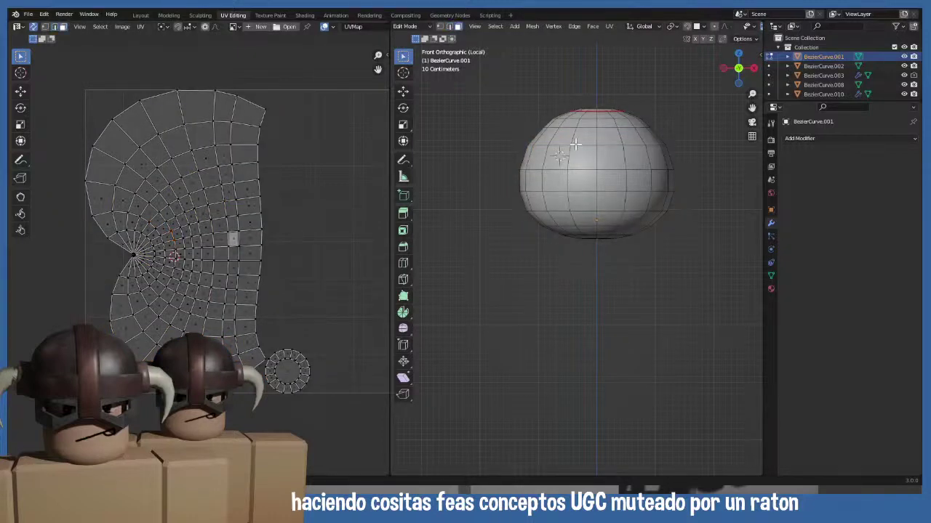
pyautogui.moveTo(575, 144)
pyautogui.mouseDown()
pyautogui.moveTo(608, 153)
pyautogui.moveTo(600, 186)
pyautogui.moveTo(579, 184)
pyautogui.moveTo(579, 160)
pyautogui.moveTo(612, 139)
pyautogui.moveTo(629, 175)
pyautogui.moveTo(617, 195)
pyautogui.moveTo(581, 203)
pyautogui.moveTo(560, 187)
pyautogui.moveTo(568, 149)
pyautogui.moveTo(627, 143)
pyautogui.moveTo(632, 182)
pyautogui.moveTo(624, 209)
pyautogui.moveTo(557, 158)
pyautogui.moveTo(573, 131)
pyautogui.moveTo(577, 175)
pyautogui.mouseUp()
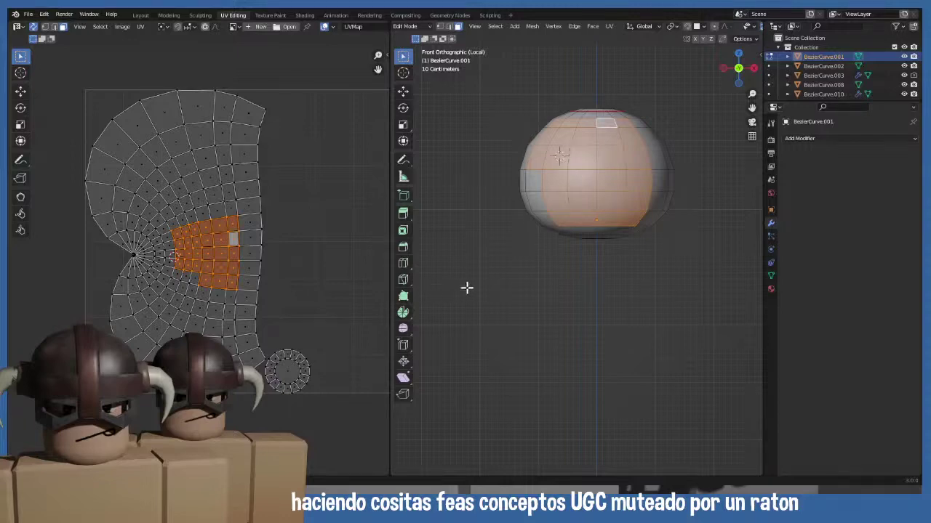
pyautogui.press('Tab')
pyautogui.press('Tab')
pyautogui.click(282, 358)
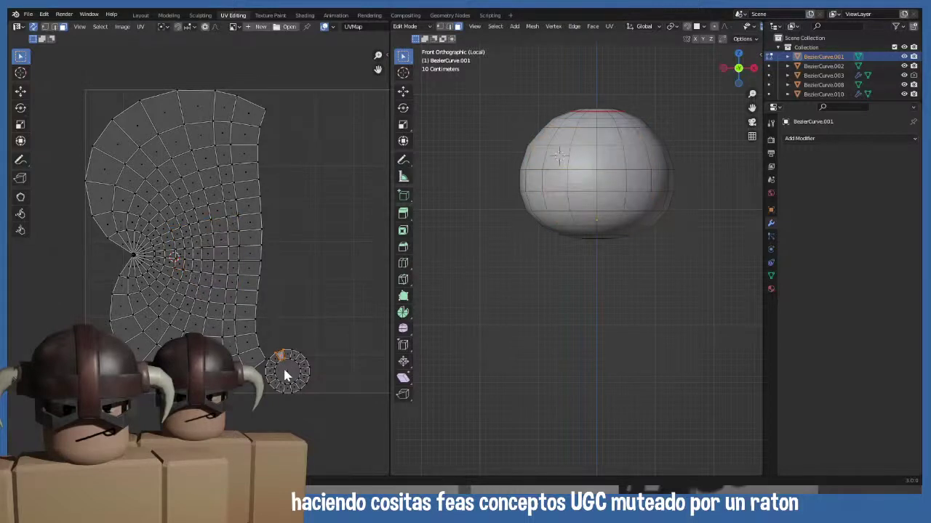
pyautogui.press('a')
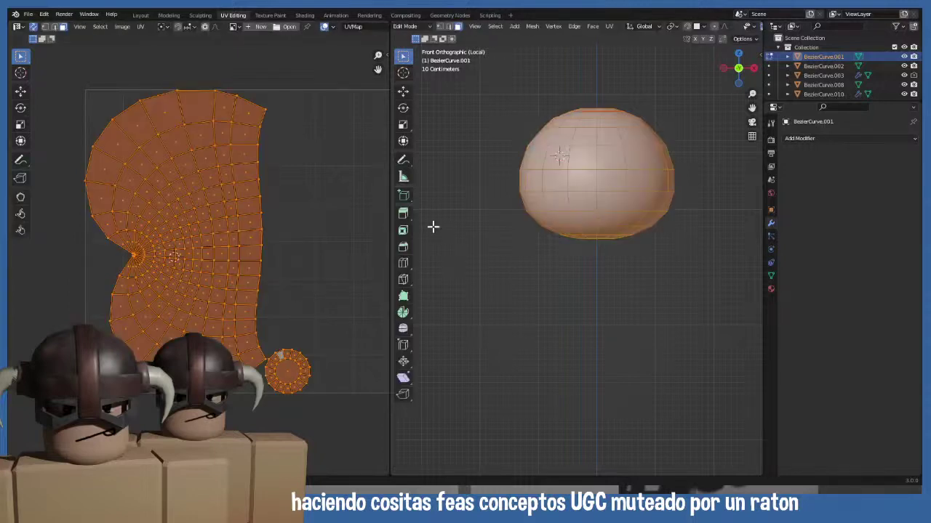
# - Leave local view to bring back the full plush model and open the ears mesh for editing from the front
pyautogui.press('Tab')
pyautogui.scroll(-2, 474, 235)
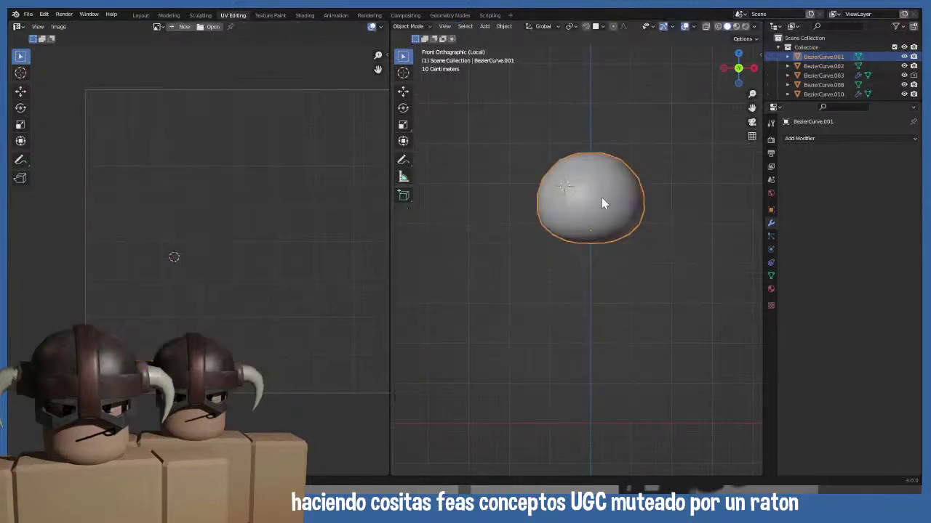
pyautogui.press('KP_Divide')
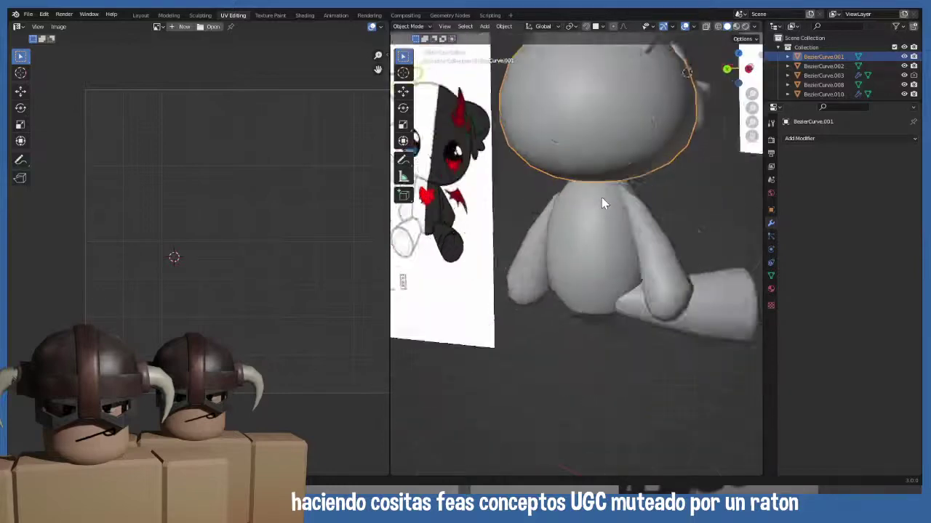
pyautogui.press('KP_1')
pyautogui.keyDown('shift'); pyautogui.moveTo(601, 203); pyautogui.dragTo(586, 239, button='middle'); pyautogui.keyUp('shift')
pyautogui.click(638, 77)
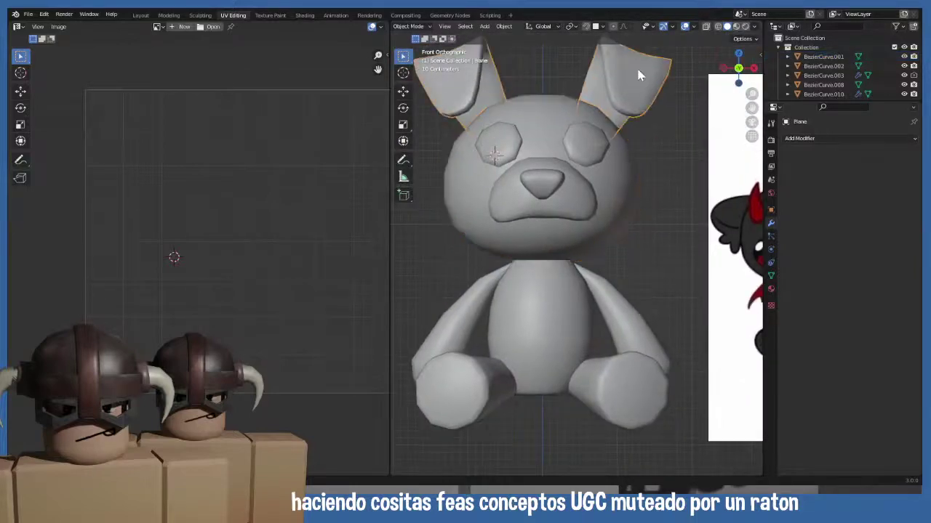
pyautogui.press('Tab')
pyautogui.scroll(-2, 262, 276)
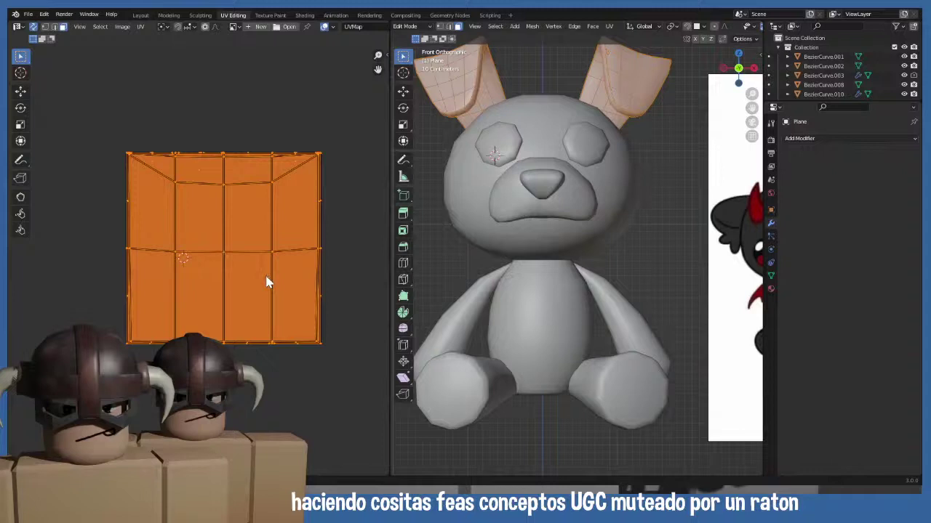
pyautogui.moveTo(266, 282); pyautogui.dragTo(263, 295, button='middle')
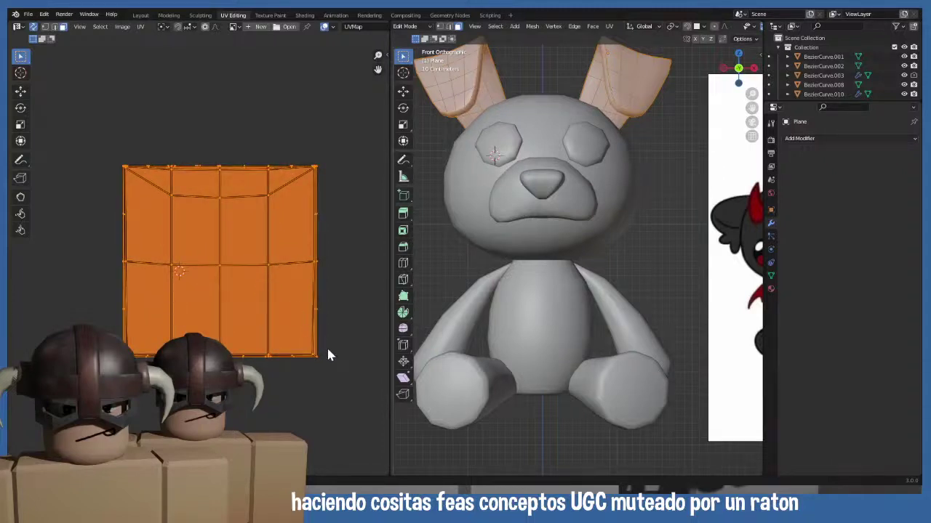
# - Select the border edges along the side and around the folded tip of one ear
pyautogui.moveTo(547, 210); pyautogui.dragTo(613, 143, button='middle')
pyautogui.click(590, 191)
pyautogui.keyDown('shift'); pyautogui.click(591, 190); pyautogui.keyUp('shift')
pyautogui.keyDown('shift'); pyautogui.click(589, 190); pyautogui.keyUp('shift')
pyautogui.scroll(2, 642, 137)
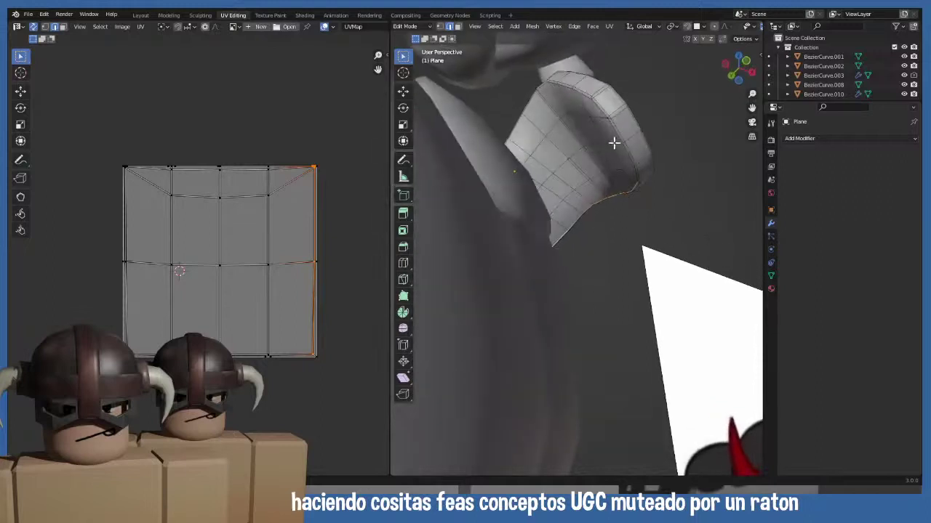
pyautogui.keyDown('shift'); pyautogui.click(612, 131); pyautogui.keyUp('shift')
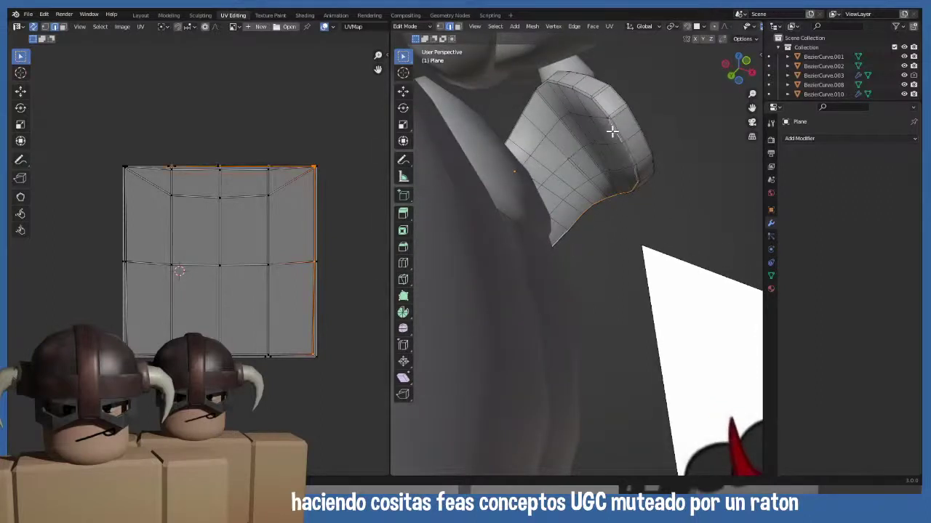
pyautogui.keyDown('alt'); pyautogui.keyDown('shift'); pyautogui.click(580, 96); pyautogui.keyUp('shift'); pyautogui.keyUp('alt')
pyautogui.keyDown('alt'); pyautogui.keyDown('shift'); pyautogui.click(582, 97); pyautogui.keyUp('shift'); pyautogui.keyUp('alt')
pyautogui.moveTo(553, 84); pyautogui.dragTo(553, 134, button='middle')
pyautogui.moveTo(580, 54); pyautogui.dragTo(559, 460, button='middle')
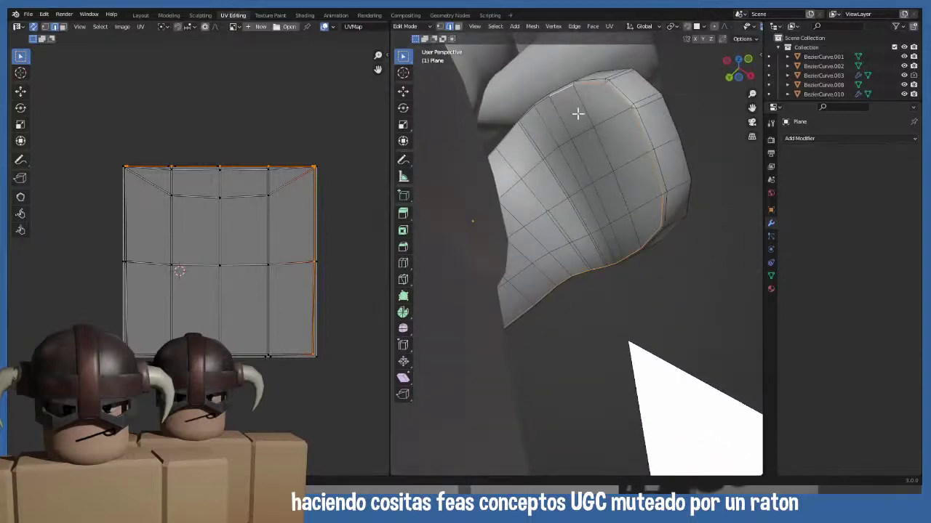
pyautogui.moveTo(542, 106); pyautogui.dragTo(524, 200, button='middle')
# - Isolate the ears in local view and add the edges at the ear's base to the rim selection
pyautogui.press('Tab')
pyautogui.press('KP_Divide')
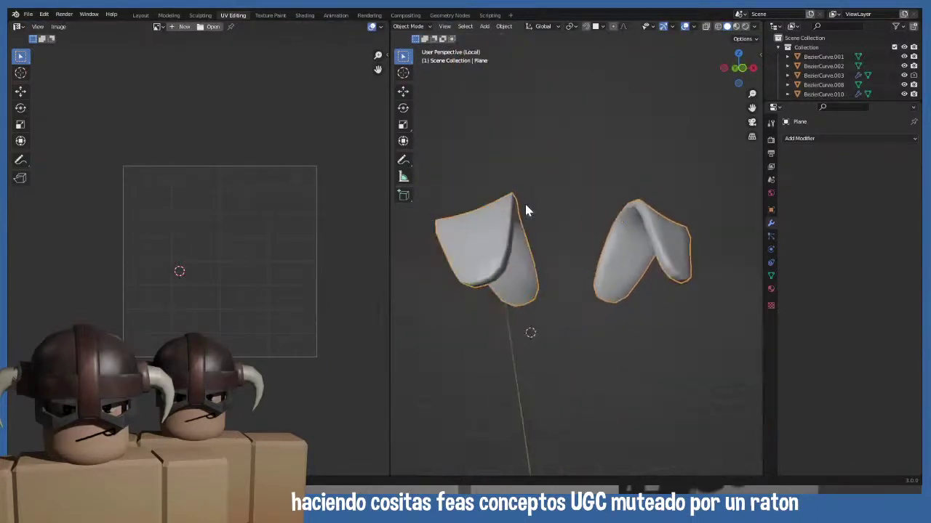
pyautogui.press('Tab')
pyautogui.moveTo(571, 231); pyautogui.dragTo(596, 191, button='middle')
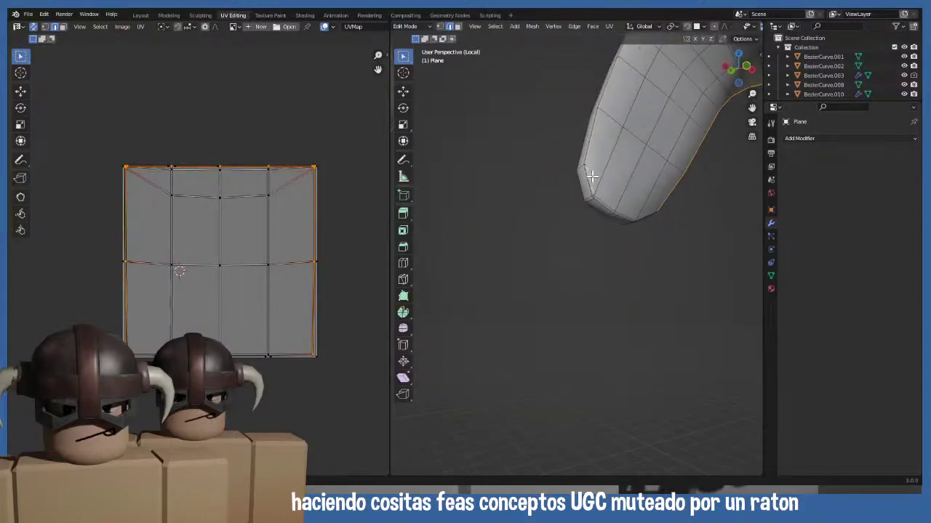
pyautogui.click(626, 210)
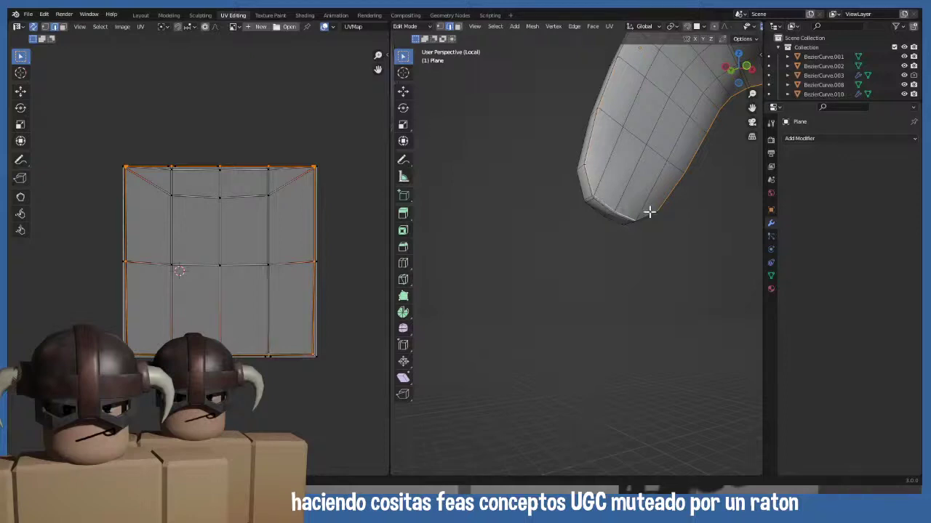
pyautogui.click(649, 209)
pyautogui.moveTo(651, 211); pyautogui.dragTo(598, 202, button='middle')
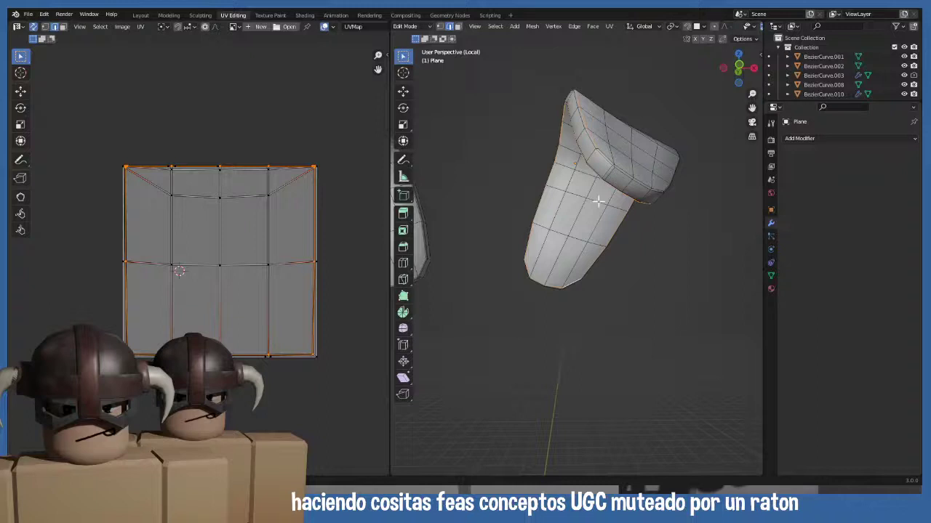
# - Try marking the selected rim edges of the ear as a seam
pyautogui.press('u')
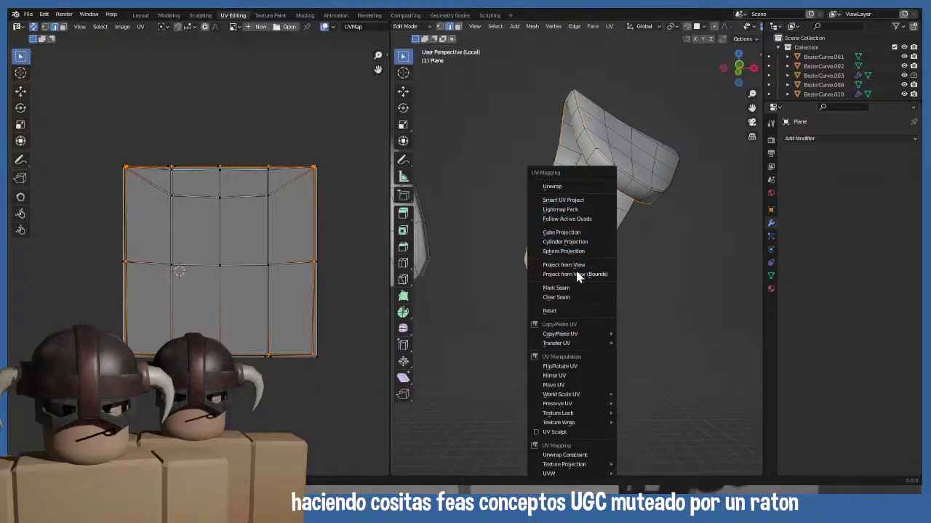
pyautogui.click(565, 288)
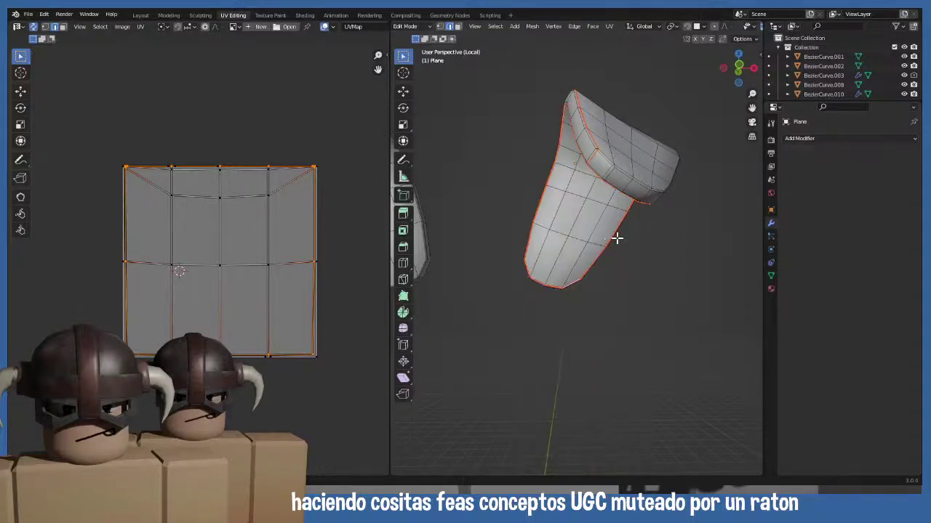
pyautogui.hotkey('alt', 'a')
pyautogui.moveTo(613, 229); pyautogui.dragTo(585, 223, button='middle')
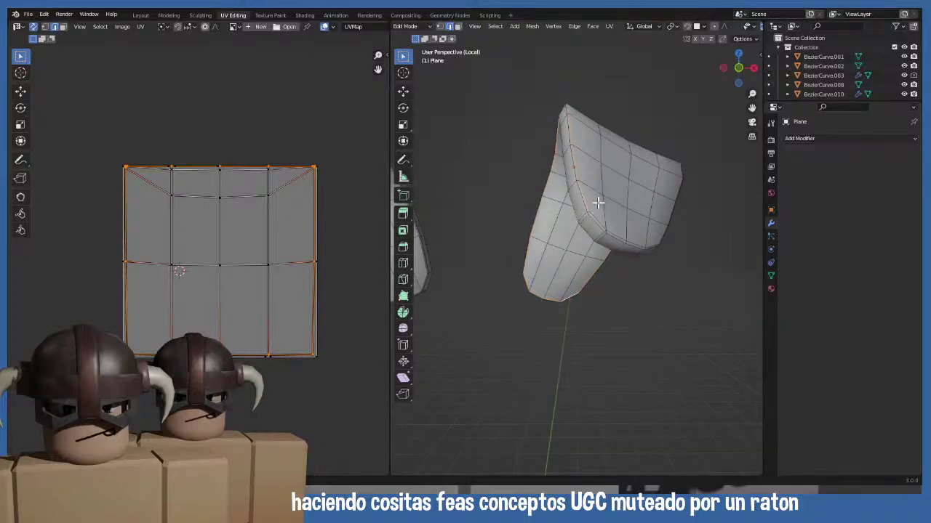
# - Check the rim edge selection around the folded ear from its inner and outer sides
pyautogui.press('c')
pyautogui.press('Escape')
pyautogui.moveTo(543, 139); pyautogui.dragTo(565, 202, button='middle')
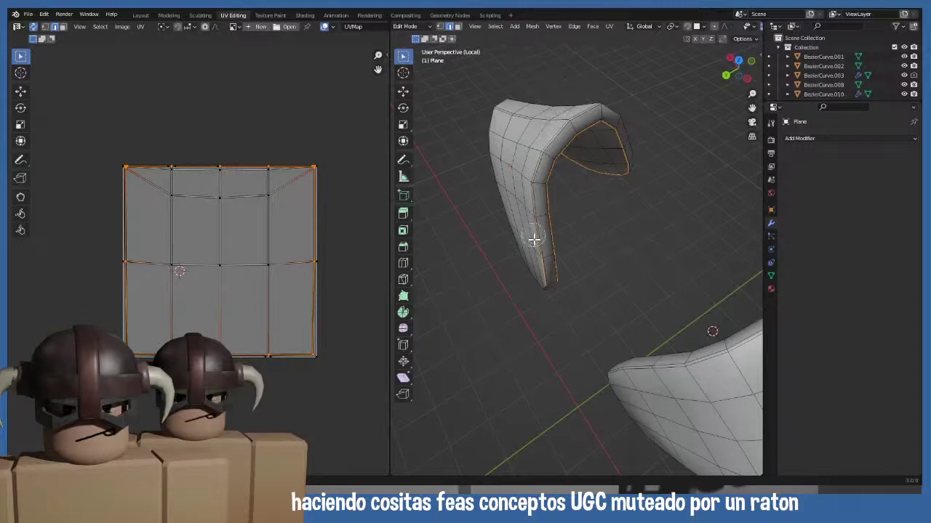
pyautogui.moveTo(495, 266); pyautogui.dragTo(549, 222, button='middle')
pyautogui.scroll(5, 441, 228)
pyautogui.scroll(-5, 586, 228)
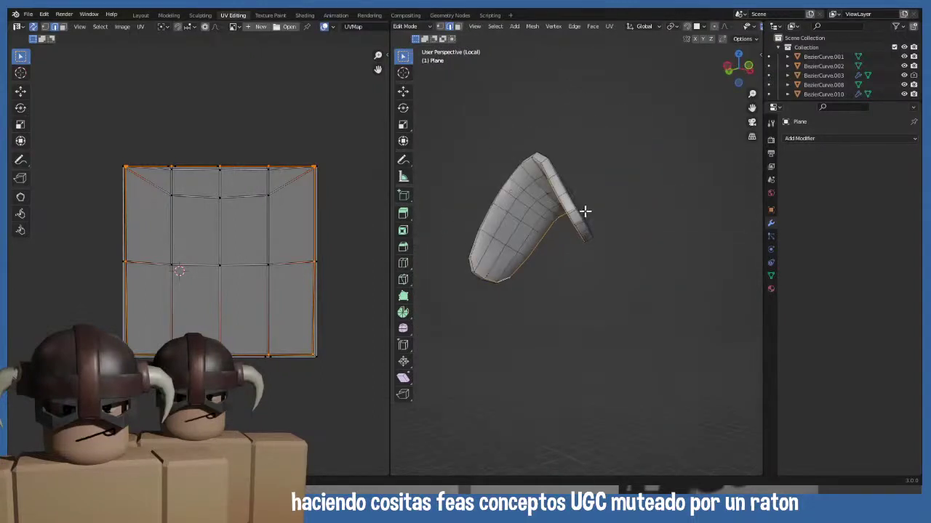
# - Select the entire ears mesh and mark all of its edges as seams
pyautogui.press('a')
pyautogui.press('u')
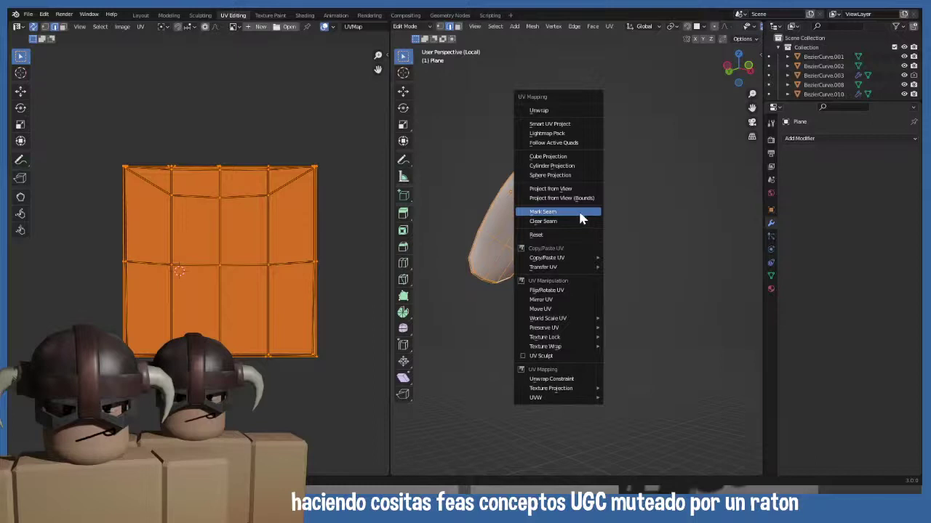
pyautogui.click(579, 213)
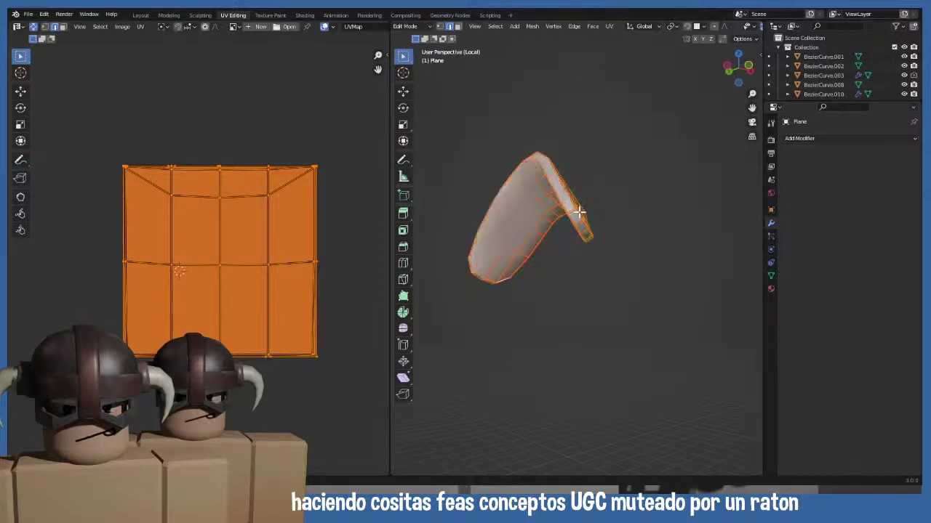
# - Reduce the selection to the ear's rim edge loop and mark only those edges as a seam
pyautogui.hotkey('alt', 'a')
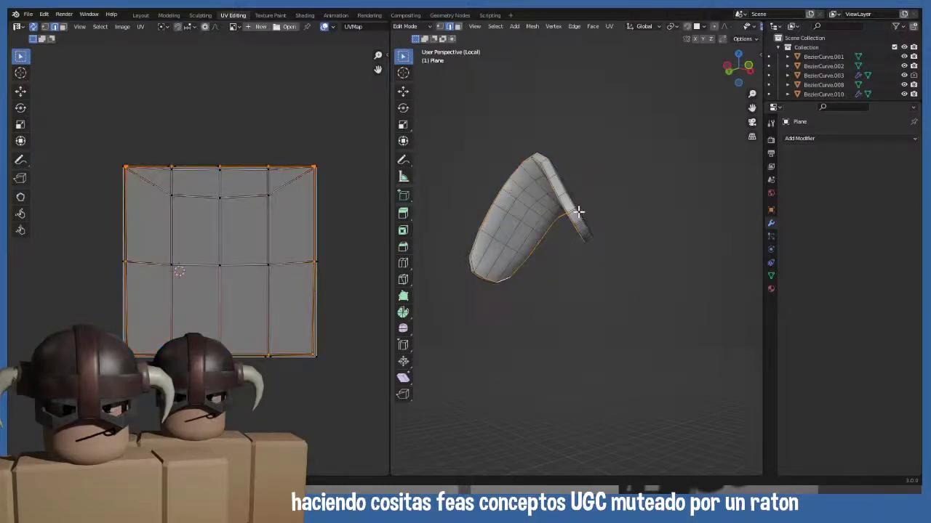
pyautogui.moveTo(578, 211); pyautogui.dragTo(598, 225, button='middle')
pyautogui.press('u')
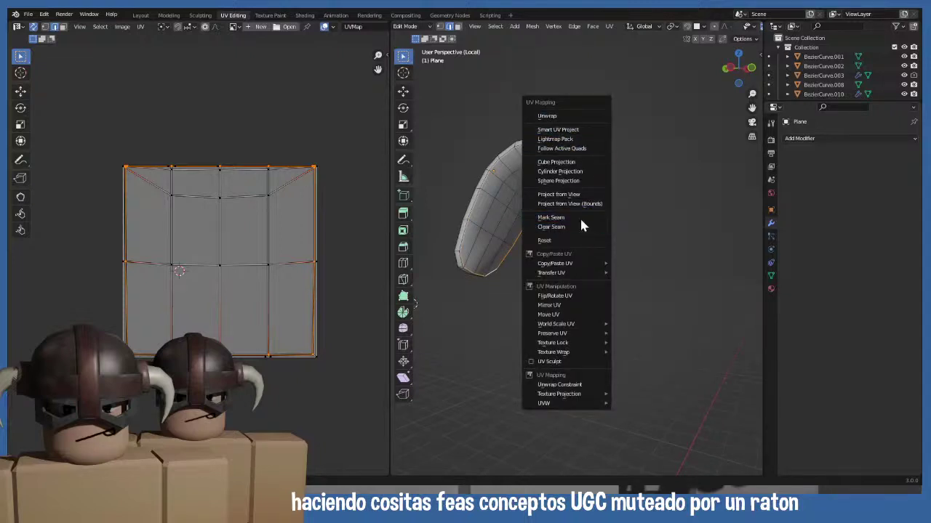
pyautogui.click(580, 217)
# - Select the whole ears mesh and unwrap it along the rim seam
pyautogui.press('a')
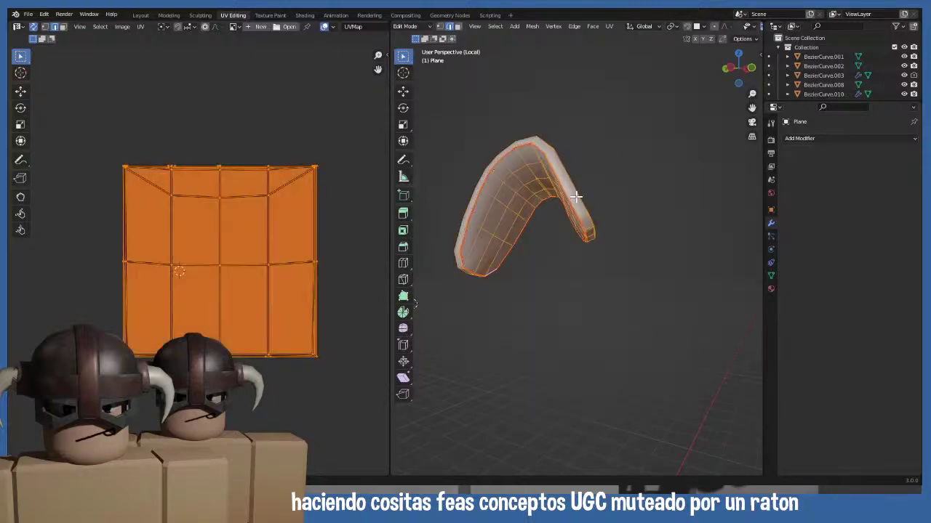
pyautogui.press('u')
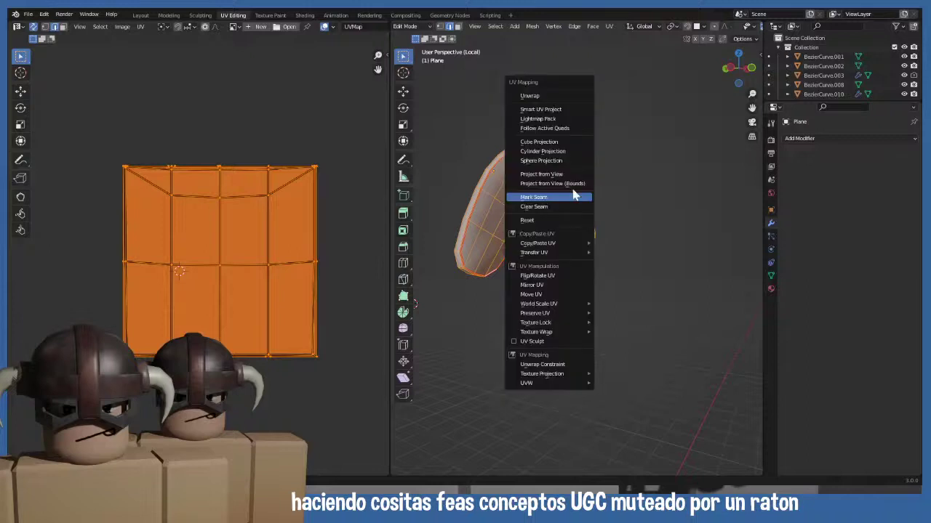
pyautogui.click(541, 95)
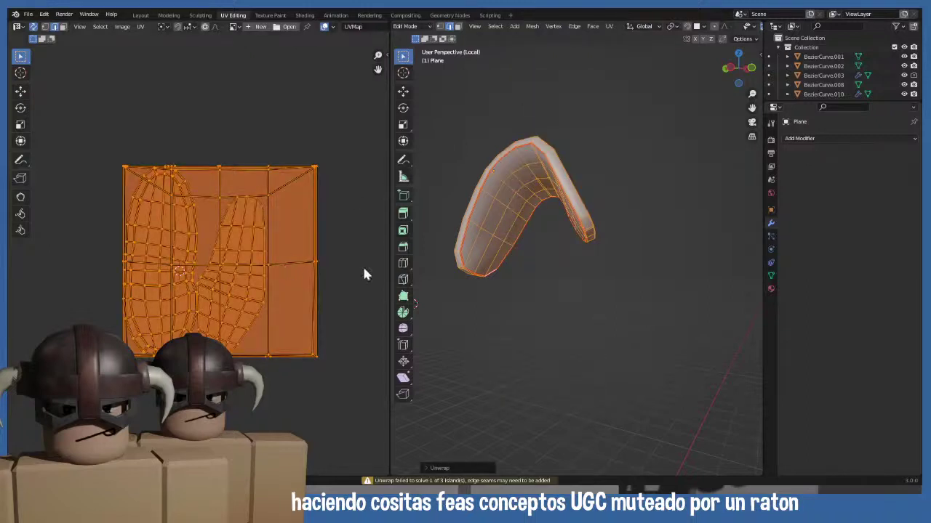
# - In front view with X-ray display on, delete all geometry of the ear on the negative X side
pyautogui.moveTo(450, 263)
pyautogui.mouseDown(button='middle')
pyautogui.moveTo(474, 262)
pyautogui.moveTo(521, 232)
pyautogui.moveTo(474, 253)
pyautogui.moveTo(480, 257)
pyautogui.moveTo(448, 254)
pyautogui.mouseUp(button='middle')
pyautogui.scroll(-3, 448, 254)
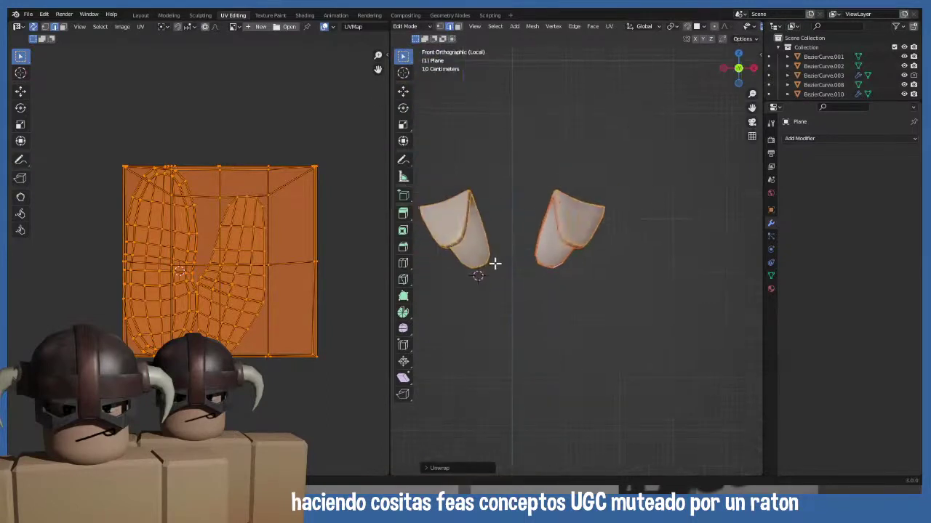
pyautogui.scroll(-3, 749, 29)
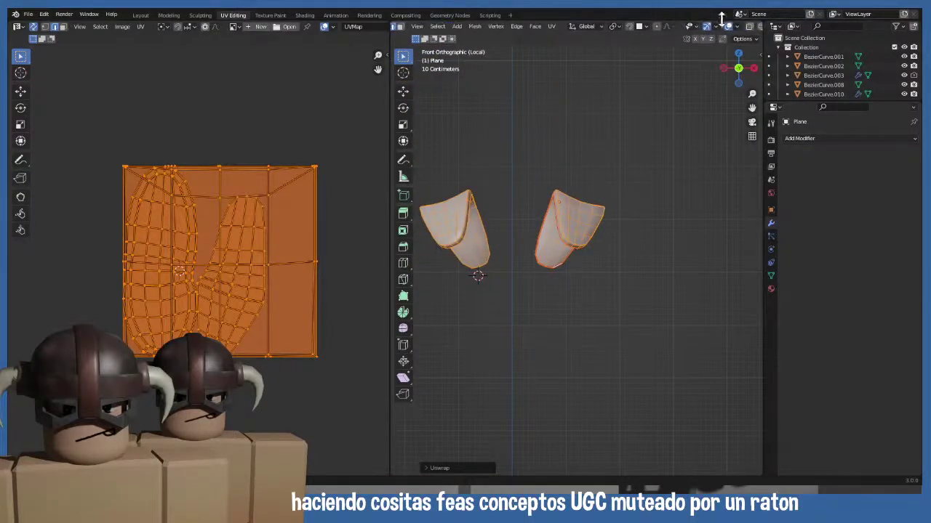
pyautogui.press('Tab')
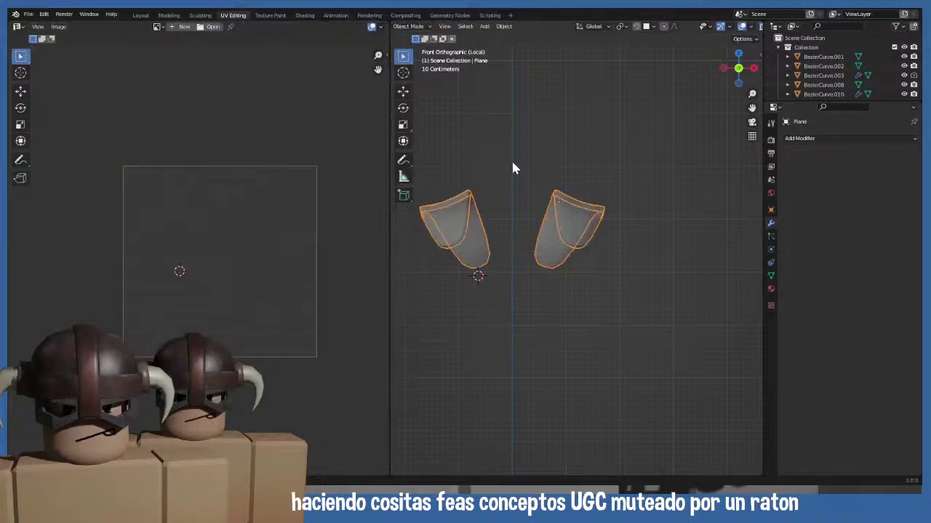
pyautogui.press('Tab')
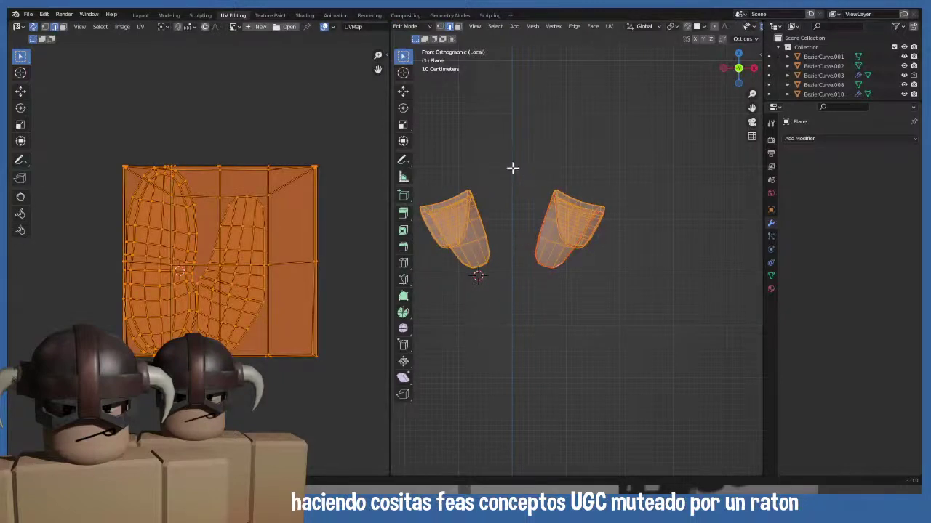
pyautogui.moveTo(500, 156); pyautogui.dragTo(408, 305)
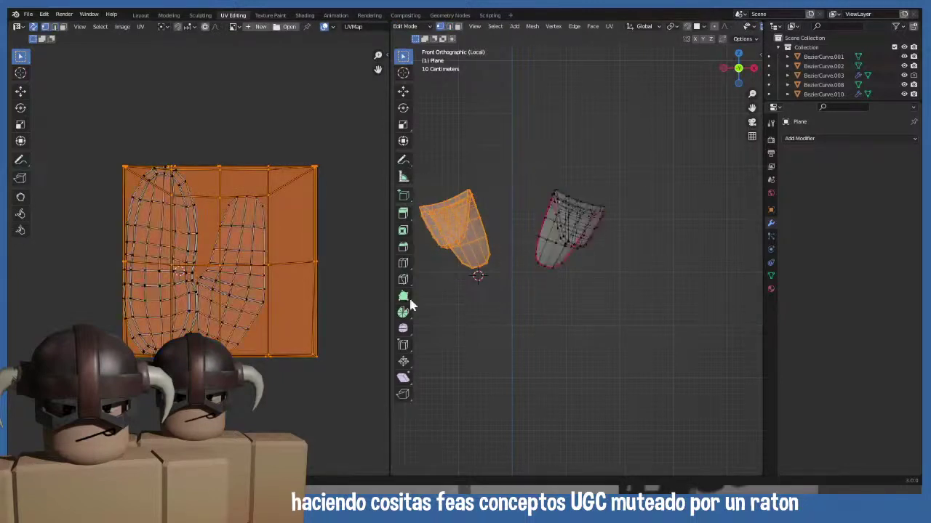
pyautogui.press('x')
pyautogui.click(410, 306)
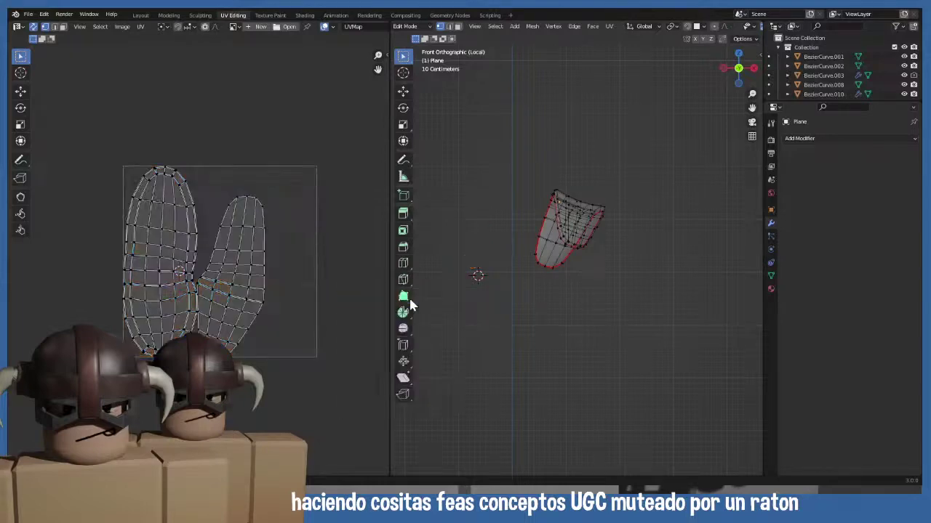
# - Exit local view, return the remaining ear to Object Mode and turn off X-ray display
pyautogui.press('Tab')
pyautogui.press('KP_Divide')
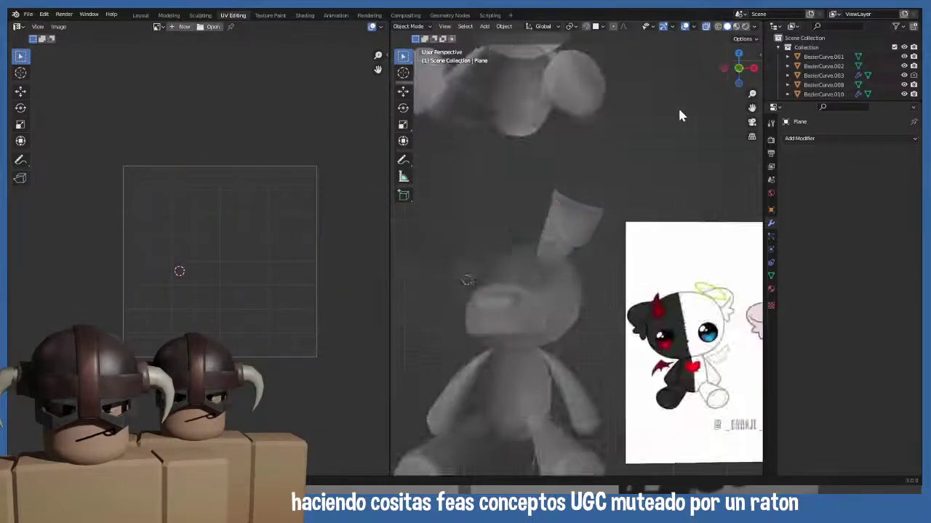
pyautogui.click(575, 202)
pyautogui.press('Tab')
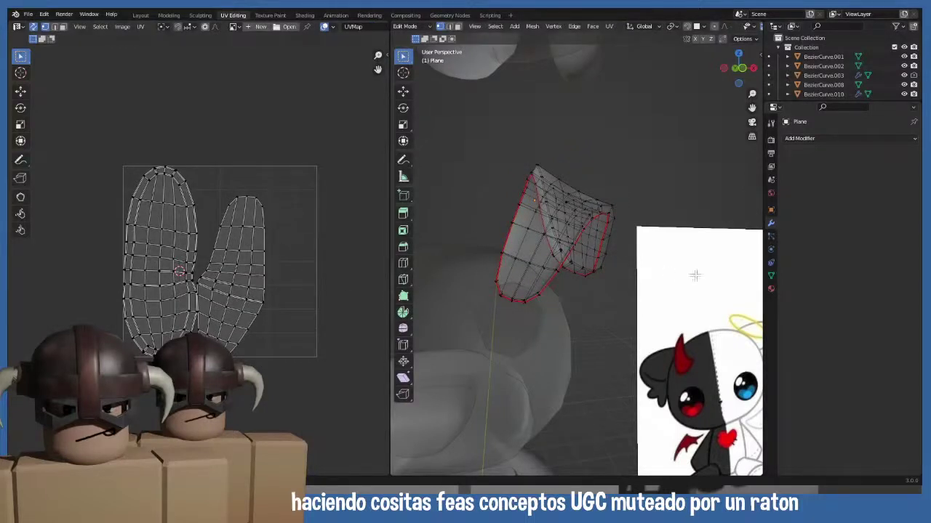
pyautogui.click(811, 144)
pyautogui.click(405, 28)
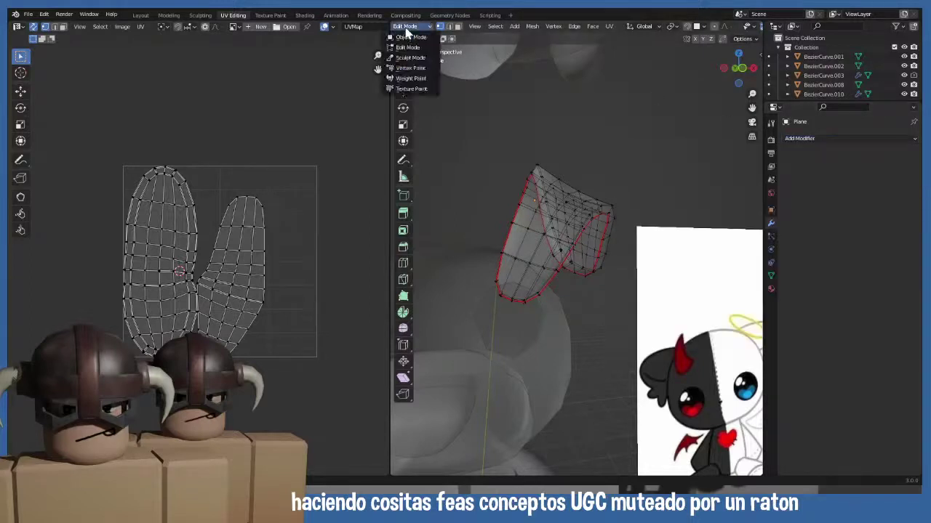
pyautogui.click(409, 36)
pyautogui.click(706, 27)
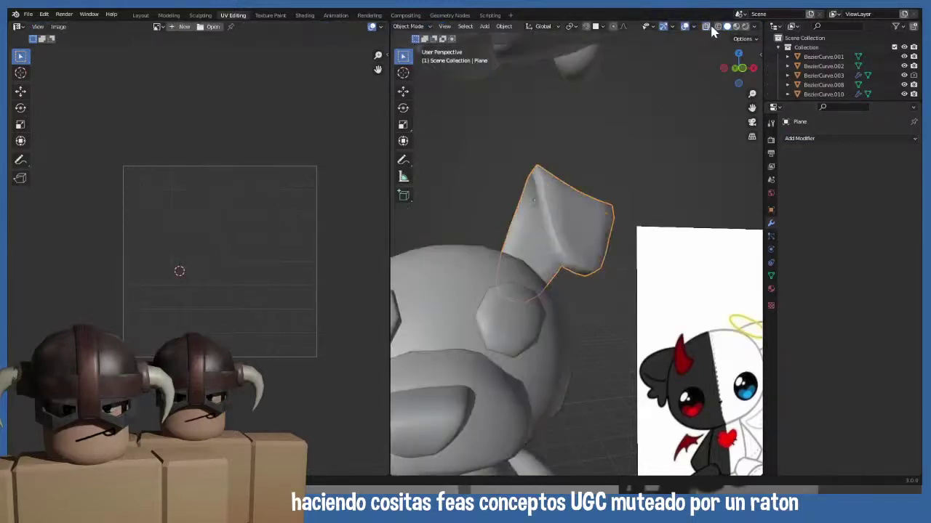
# - Add a Mirror modifier on the X axis to the ear, using the head BezierCurve.001 as mirror object
pyautogui.click(815, 138)
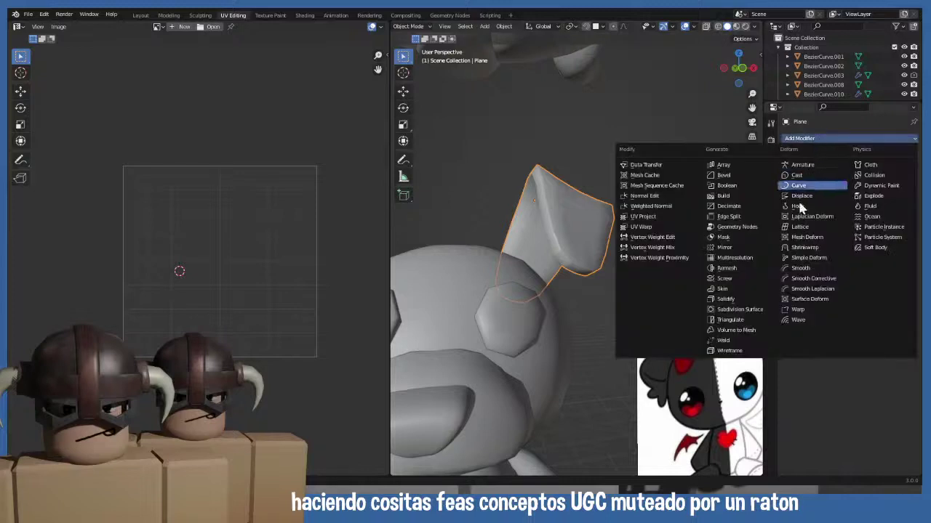
pyautogui.click(734, 247)
pyautogui.click(900, 203)
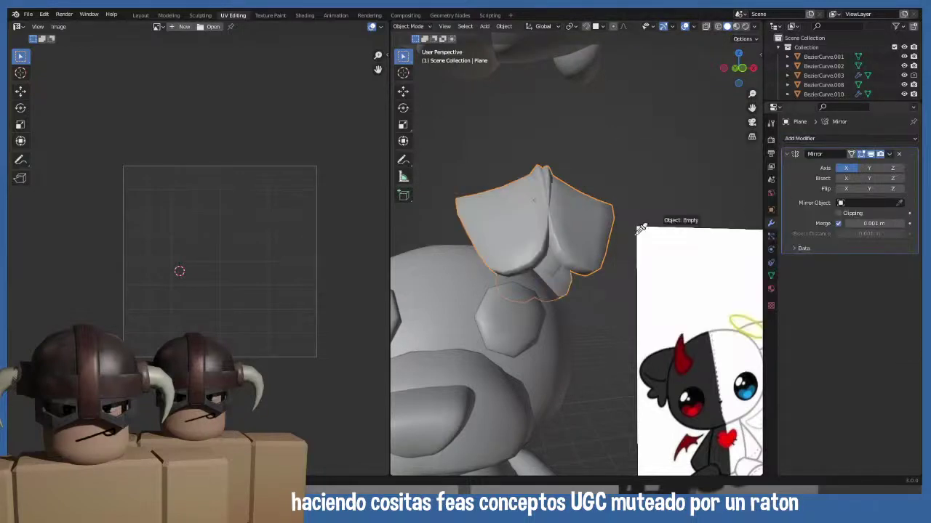
pyautogui.click(470, 299)
# - Scale down all of the ear's UV islands and move them out below the UV square
pyautogui.scroll(-3, 470, 299)
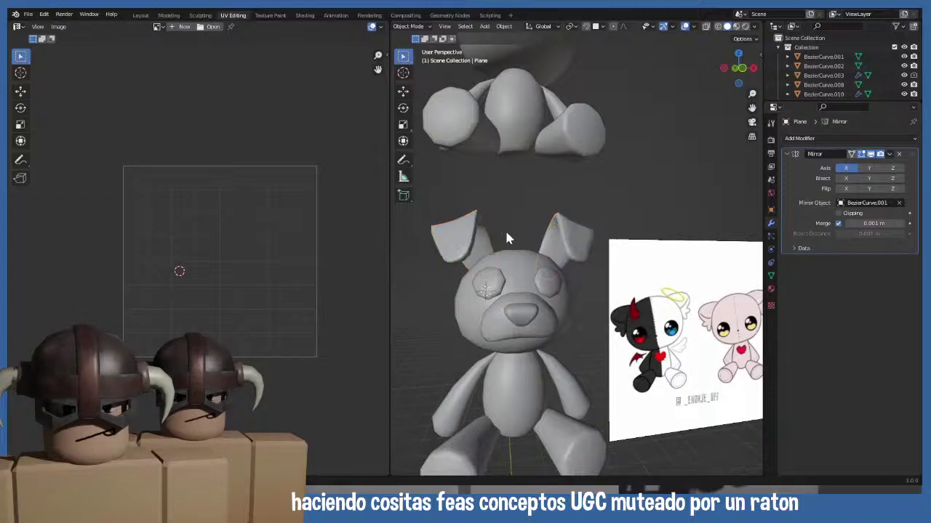
pyautogui.moveTo(506, 238)
pyautogui.mouseDown(button='middle')
pyautogui.moveTo(502, 270)
pyautogui.moveTo(494, 226)
pyautogui.mouseUp(button='middle')
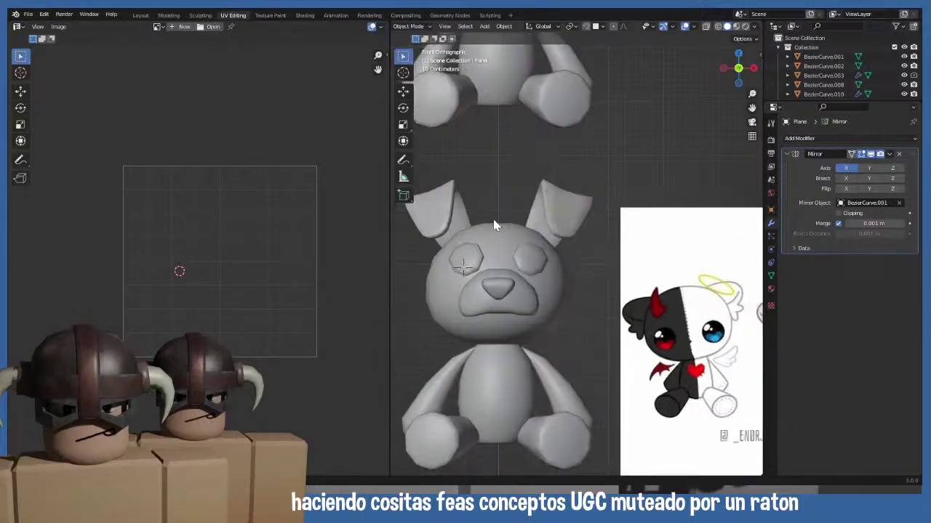
pyautogui.press('Tab')
pyautogui.press('a')
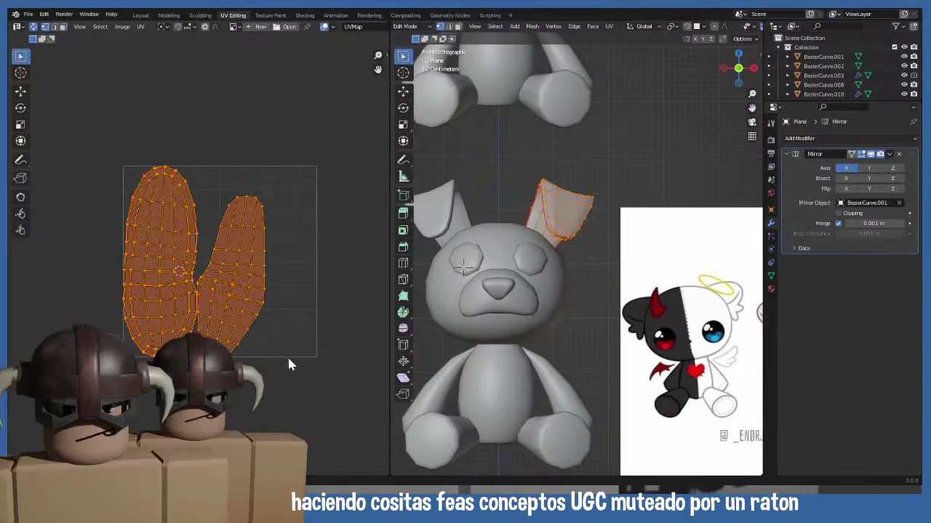
pyautogui.press('s')
pyautogui.click(240, 303)
pyautogui.press('g')
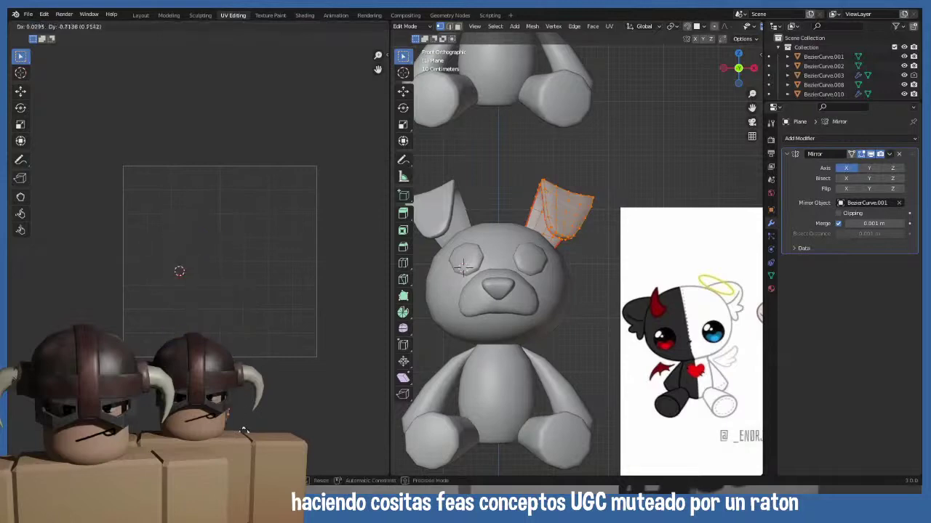
pyautogui.click(226, 416)
# - Edit the eyes mesh and mark the outer rim edge loop of the eye on the positive X side as a seam
pyautogui.press('Tab')
pyautogui.click(531, 266)
pyautogui.press('Tab')
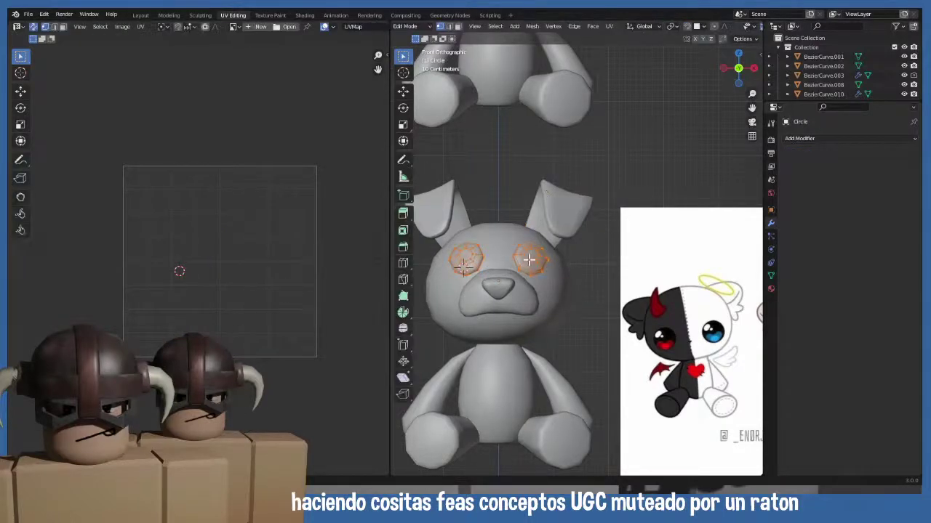
pyautogui.scroll(3, 532, 268)
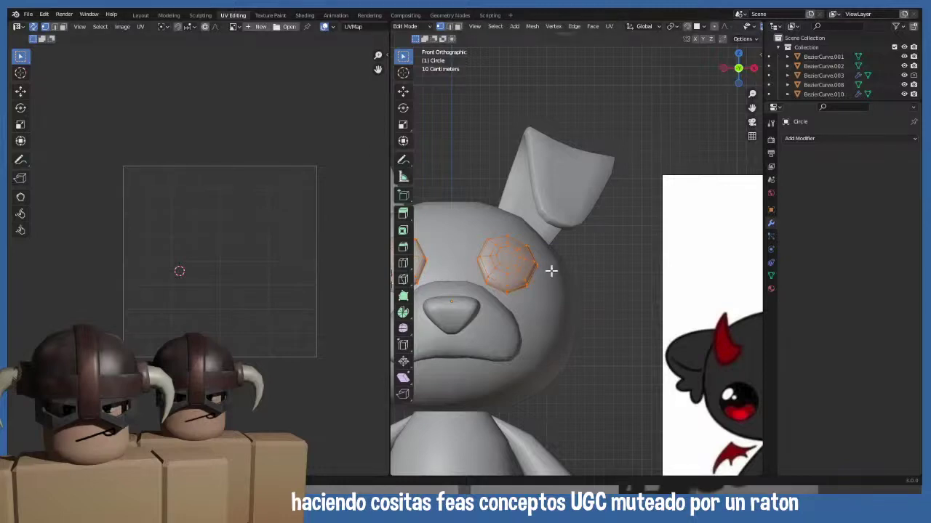
pyautogui.moveTo(551, 270)
pyautogui.mouseDown(button='middle')
pyautogui.moveTo(519, 270)
pyautogui.moveTo(519, 306)
pyautogui.moveTo(542, 252)
pyautogui.moveTo(557, 274)
pyautogui.mouseUp(button='middle')
pyautogui.press('KP_1')
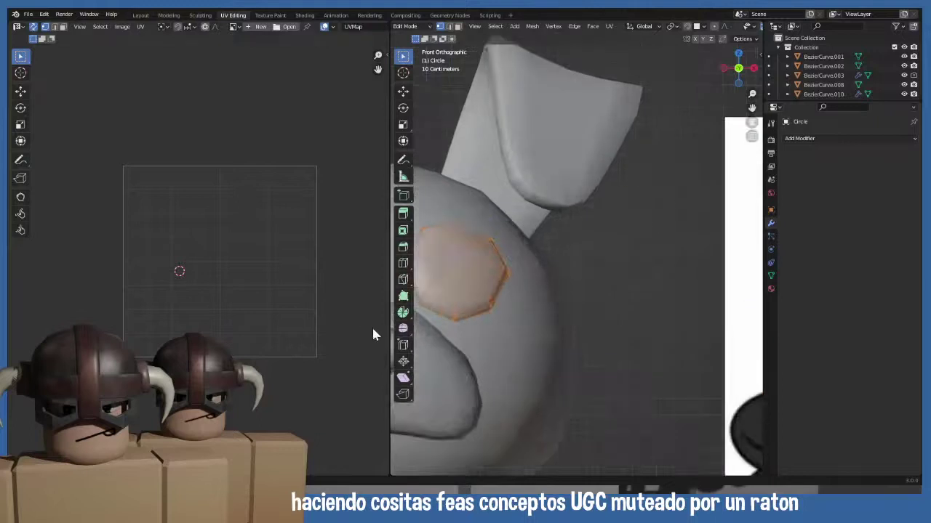
pyautogui.keyDown('shift'); pyautogui.moveTo(478, 322); pyautogui.dragTo(490, 272, button='middle'); pyautogui.keyUp('shift')
pyautogui.press('2')
pyautogui.click(490, 271)
pyautogui.keyDown('alt'); pyautogui.click(489, 271); pyautogui.keyUp('alt')
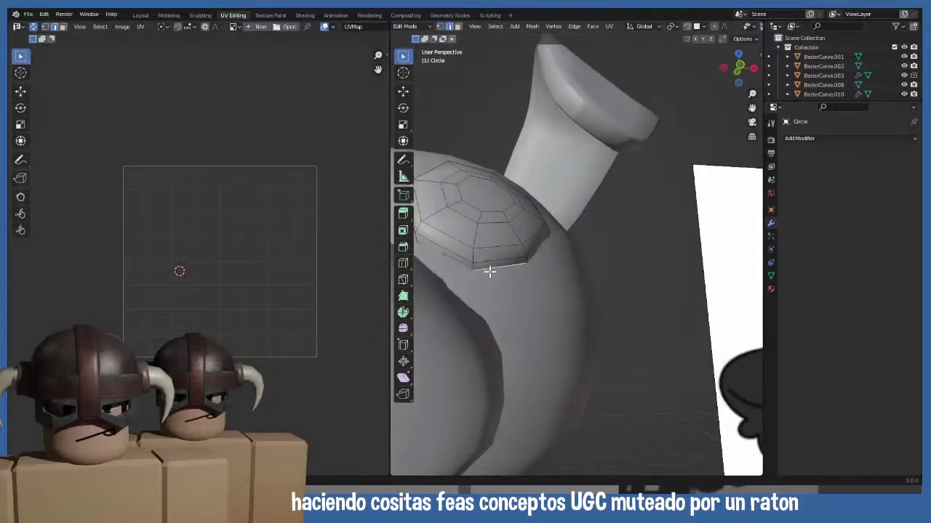
pyautogui.press('u')
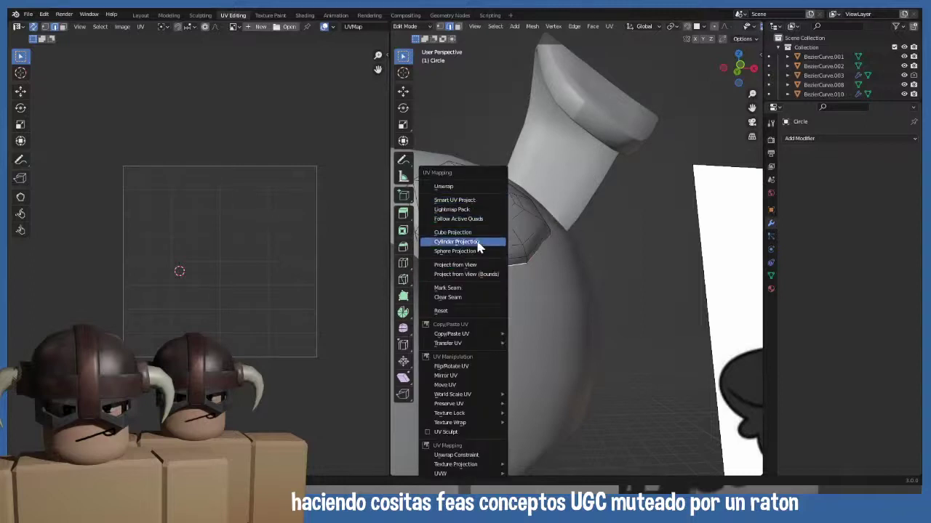
pyautogui.click(469, 288)
# - Select the whole linked eye with the marked rim and unwrap it
pyautogui.press('l')
pyautogui.moveTo(508, 260); pyautogui.dragTo(503, 274, button='middle')
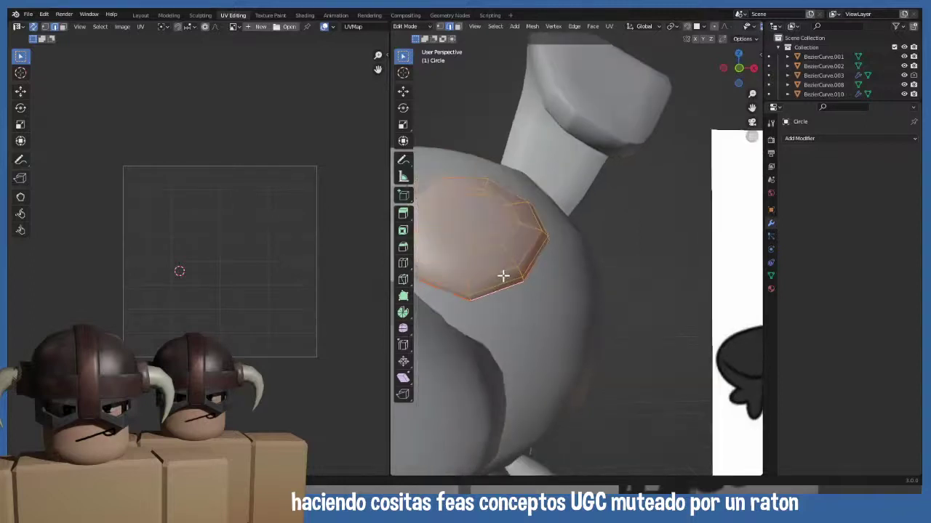
pyautogui.press('u')
pyautogui.click(457, 174)
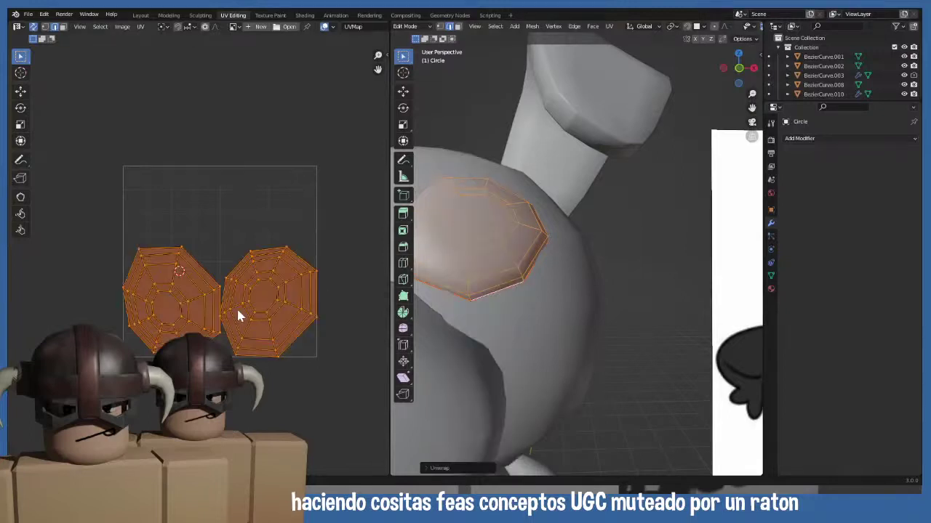
pyautogui.scroll(-2, 236, 306)
pyautogui.moveTo(238, 312); pyautogui.dragTo(268, 334, button='middle')
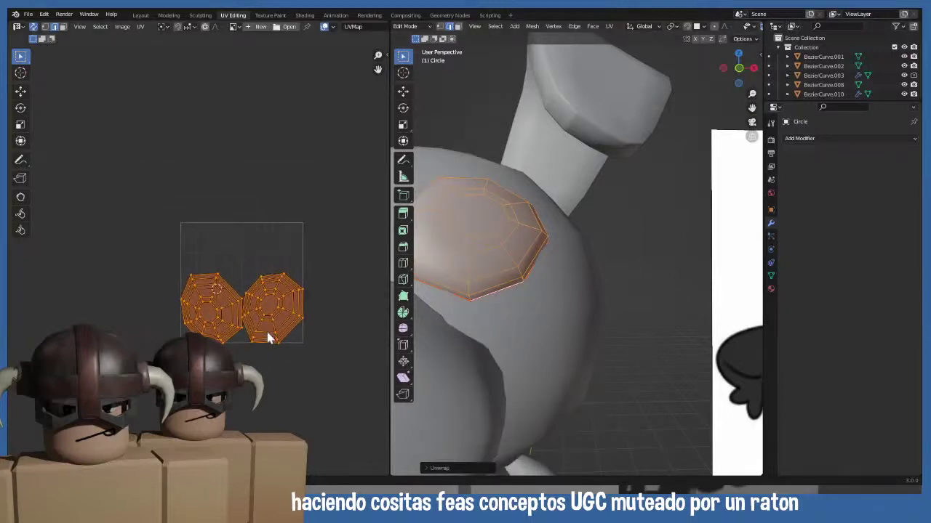
# - Identify the eye's front faces in the UV layout and move their island up, away from the back island
pyautogui.click(477, 222)
pyautogui.press('3')
pyautogui.click(477, 222)
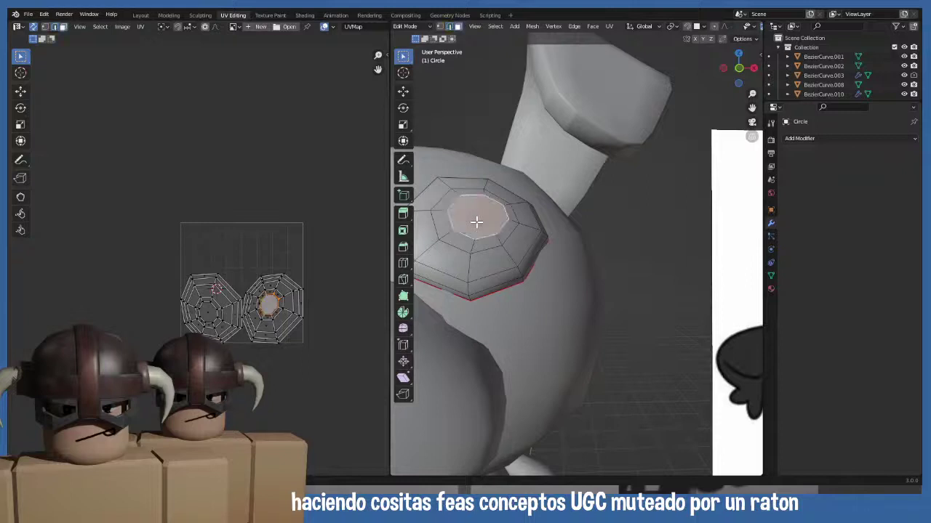
pyautogui.click(285, 323)
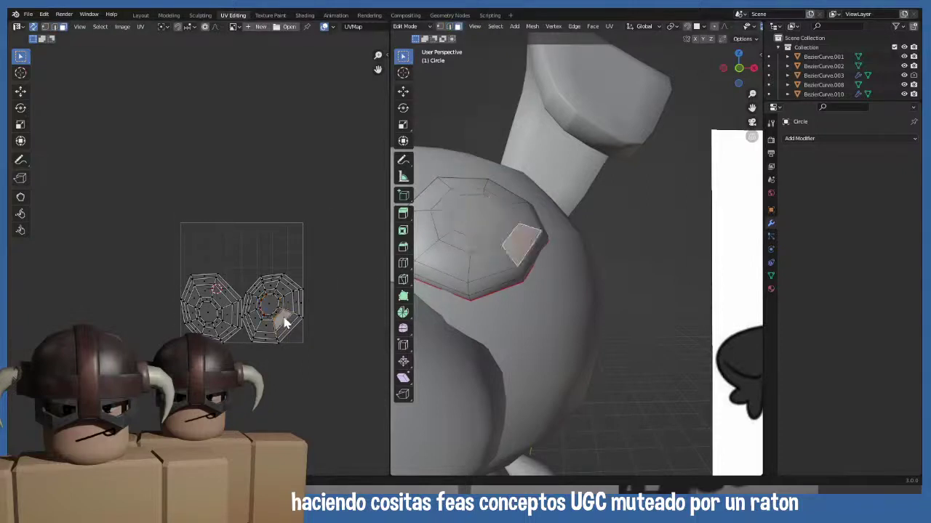
pyautogui.press('l')
pyautogui.press('g')
pyautogui.click(262, 291)
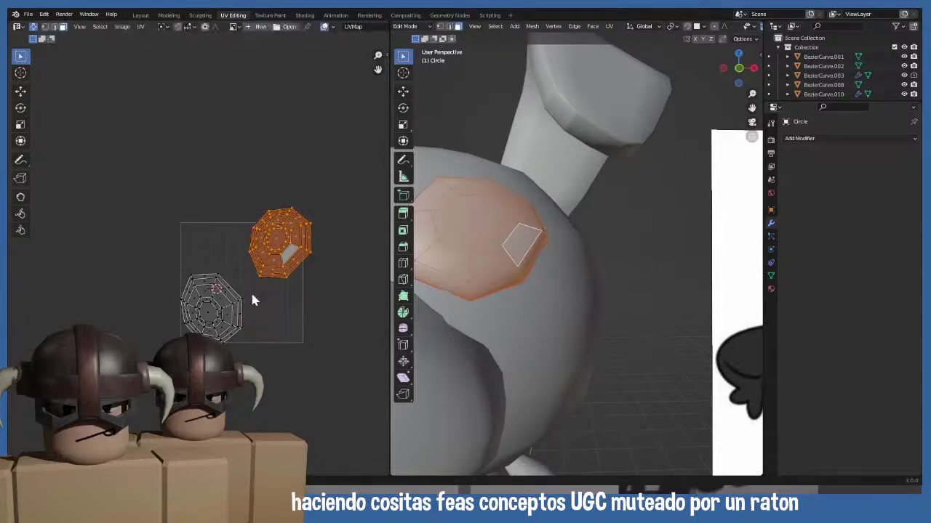
pyautogui.click(232, 305)
pyautogui.press('l')
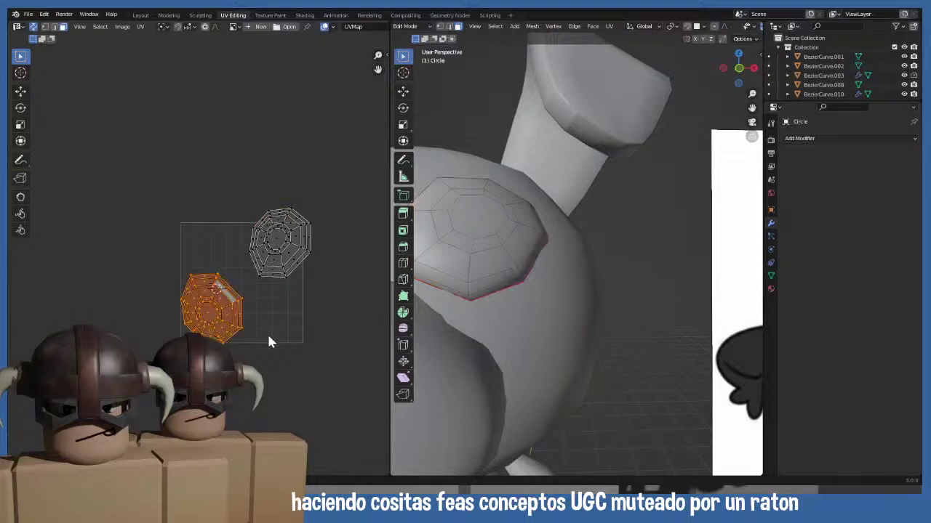
pyautogui.press('s')
pyautogui.press('Escape')
# - Isolate the eyes in local view and inspect their shape from the side
pyautogui.press('Tab')
pyautogui.press('KP_Divide')
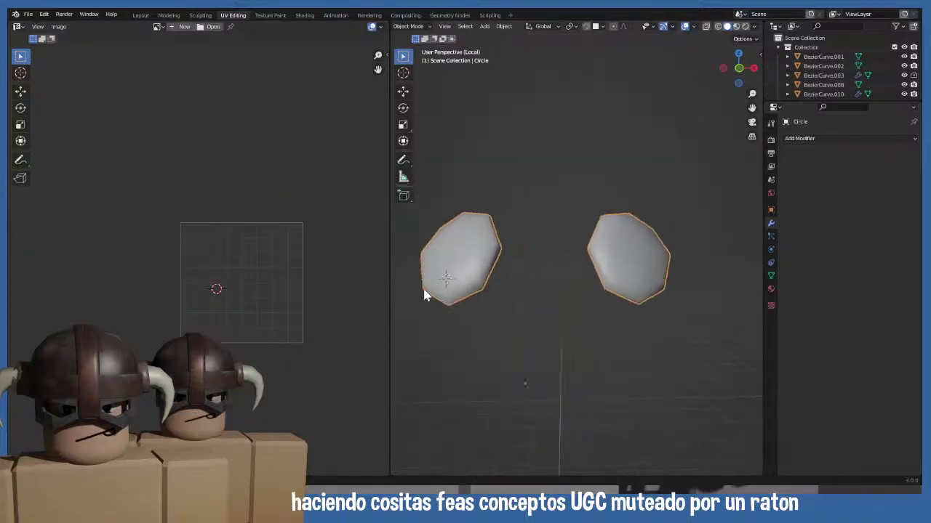
pyautogui.moveTo(426, 294); pyautogui.dragTo(854, 310, button='middle')
pyautogui.press('Tab')
pyautogui.moveTo(503, 284)
pyautogui.mouseDown(button='middle')
pyautogui.moveTo(555, 249)
pyautogui.moveTo(605, 241)
pyautogui.moveTo(523, 245)
pyautogui.moveTo(540, 254)
pyautogui.moveTo(488, 283)
pyautogui.mouseUp(button='middle')
pyautogui.press('Tab')
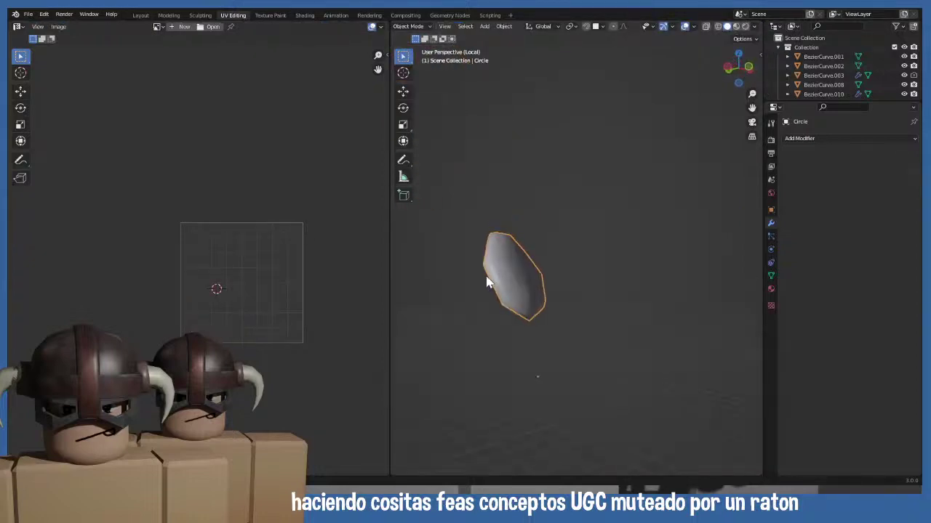
# - Compare the eye's shape and UV islands against the head, switching between the full model and the isolated eyes
pyautogui.press('KP_Divide')
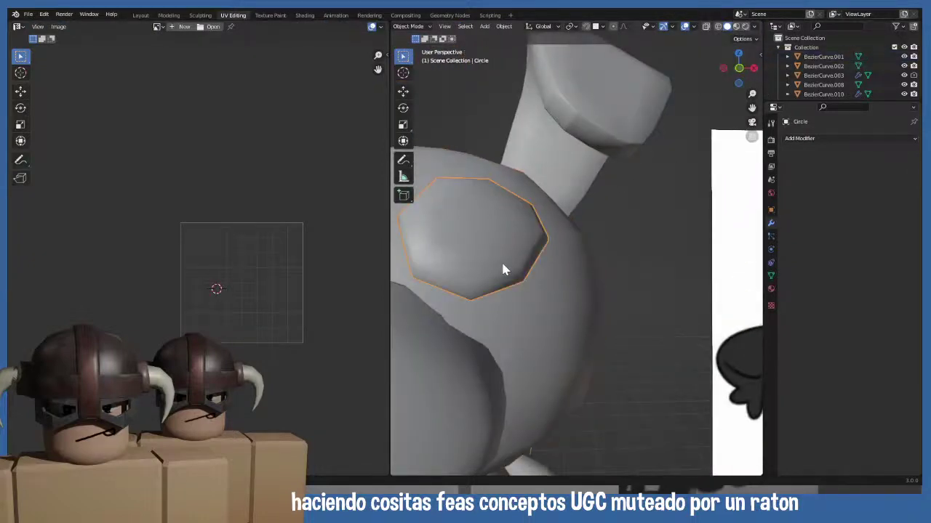
pyautogui.press('Tab')
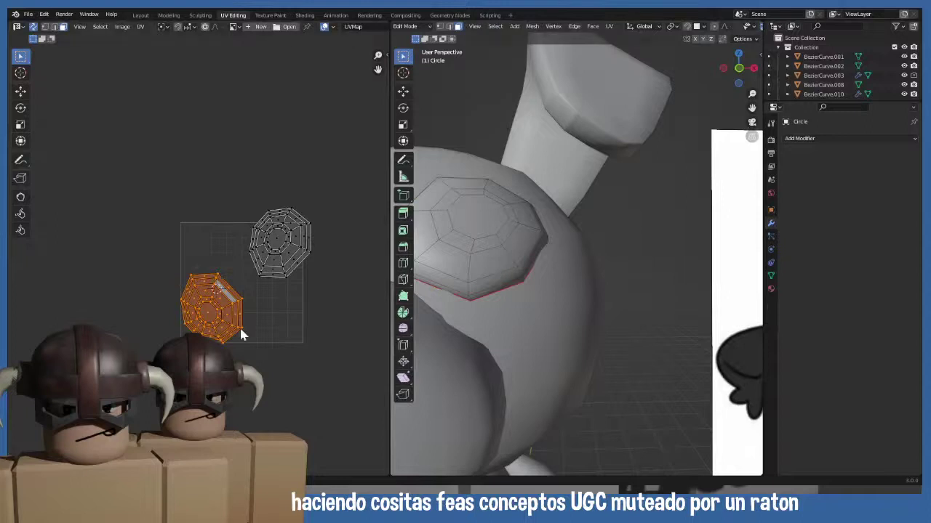
pyautogui.moveTo(445, 306)
pyautogui.mouseDown(button='middle')
pyautogui.moveTo(546, 279)
pyautogui.moveTo(459, 308)
pyautogui.mouseUp(button='middle')
pyautogui.press('Tab')
pyautogui.press('KP_Divide')
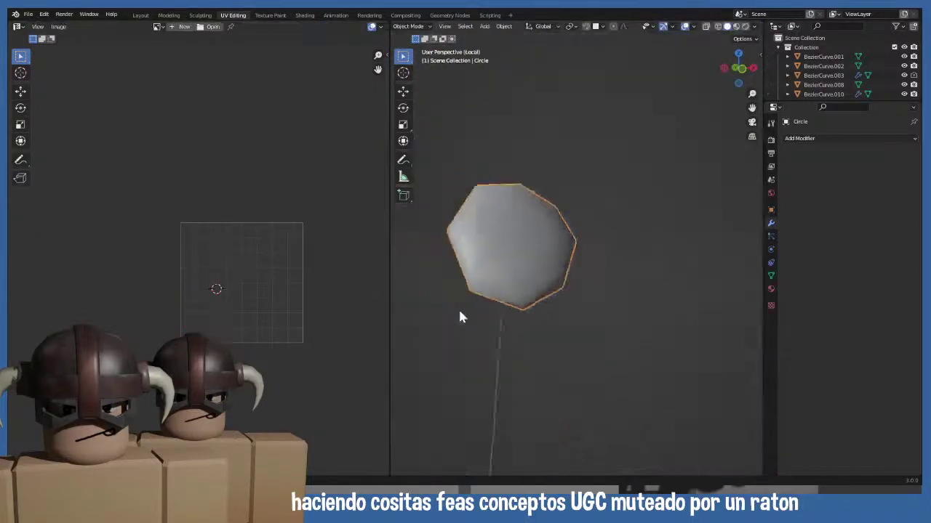
pyautogui.press('Tab')
pyautogui.moveTo(461, 315); pyautogui.dragTo(442, 320, button='middle')
pyautogui.press('Tab')
# - Delete the mesh of the eye on the negative X side, working from the front view
pyautogui.press('KP_1')
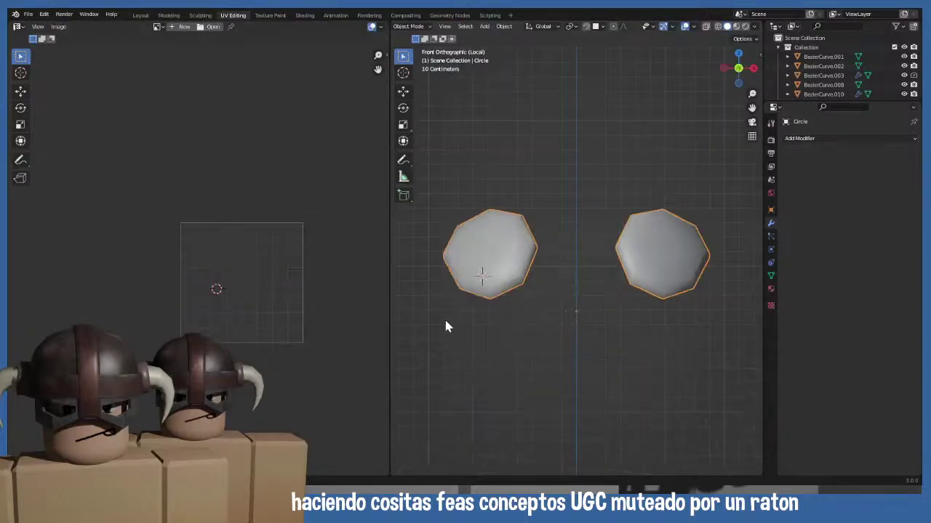
pyautogui.scroll(-3, 509, 277)
pyautogui.keyDown('shift'); pyautogui.moveTo(538, 235); pyautogui.dragTo(509, 224, button='middle'); pyautogui.keyUp('shift')
pyautogui.press('Tab')
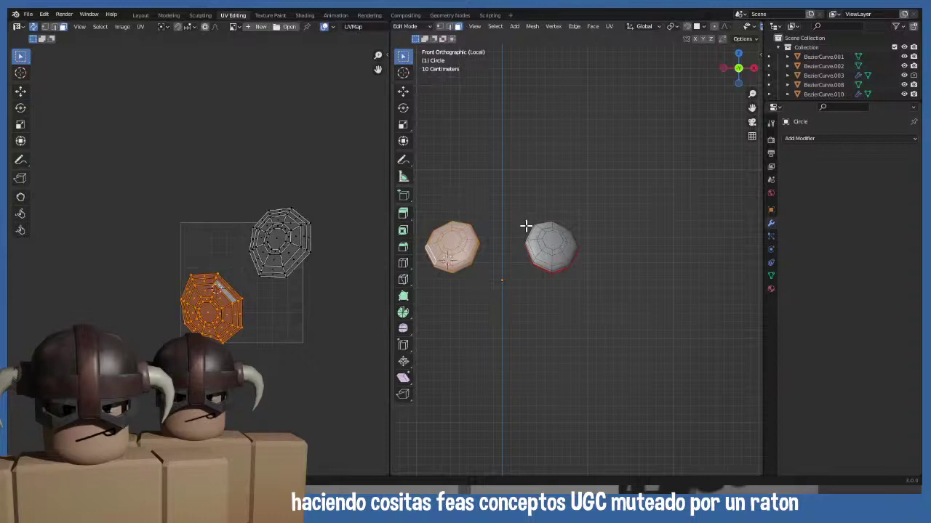
pyautogui.scroll(3, 546, 245)
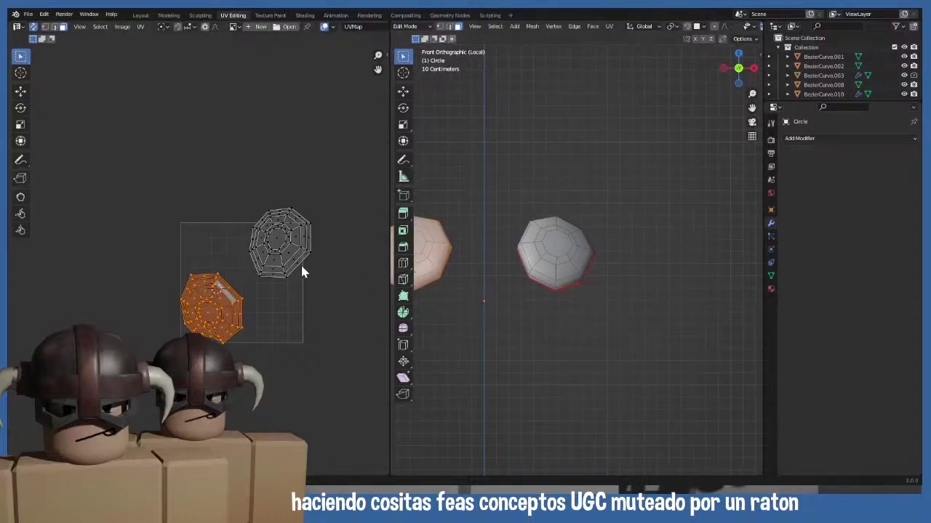
pyautogui.scroll(-2, 263, 284)
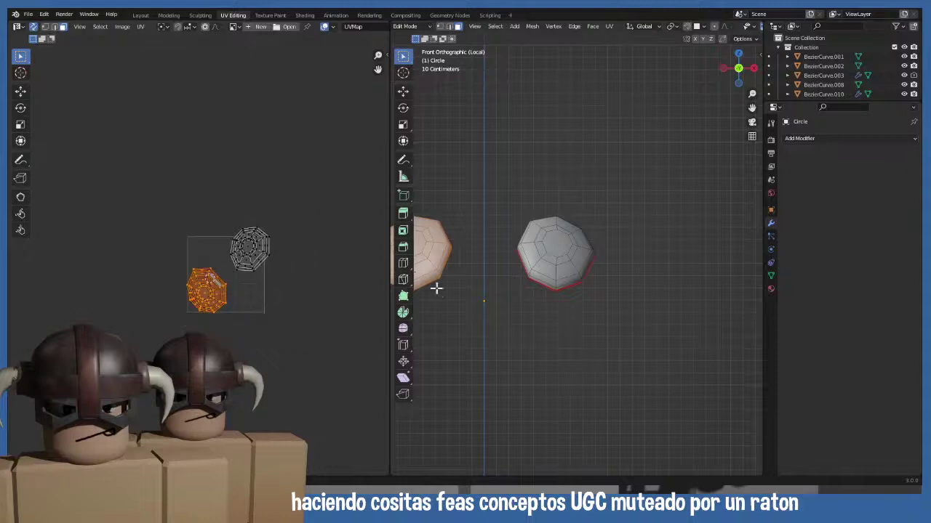
pyautogui.press('Tab')
pyautogui.press('Tab')
pyautogui.keyDown('shift'); pyautogui.moveTo(451, 266); pyautogui.dragTo(534, 278, button='middle'); pyautogui.keyUp('shift')
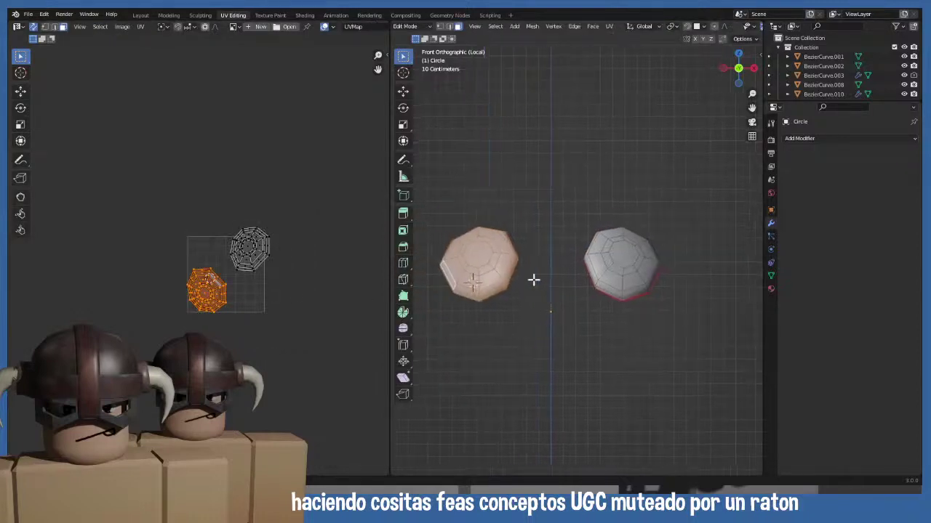
pyautogui.moveTo(533, 257); pyautogui.dragTo(440, 325)
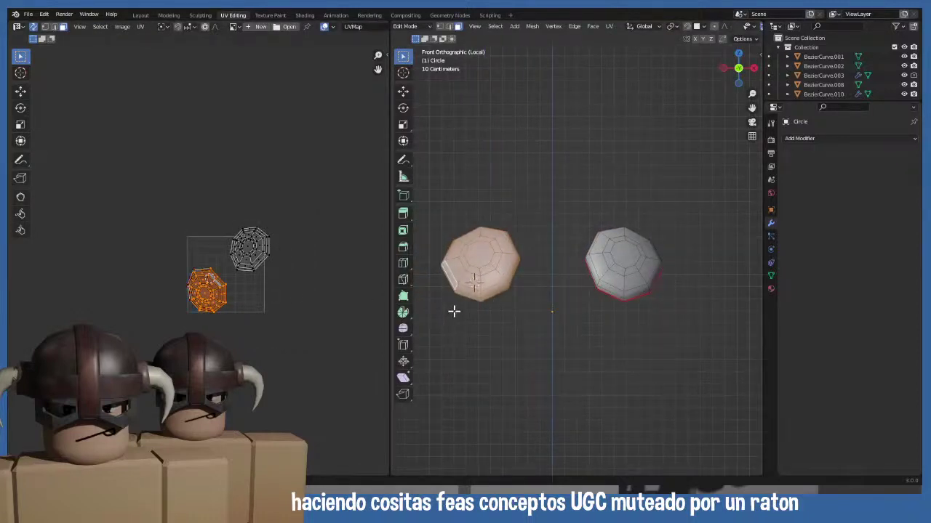
pyautogui.press('x')
pyautogui.click(502, 292)
pyautogui.press('Tab')
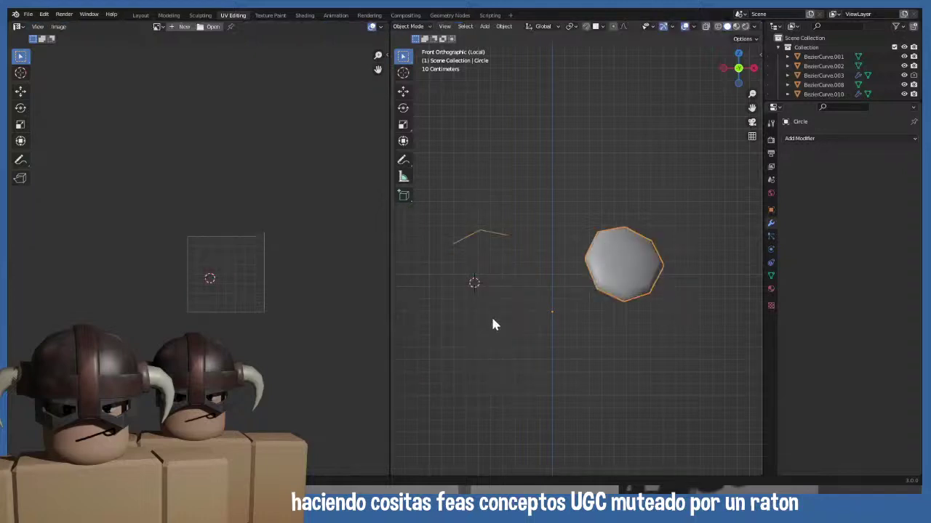
# - Delete the leftover edges of the removed eye on the negative X side
pyautogui.press('Tab')
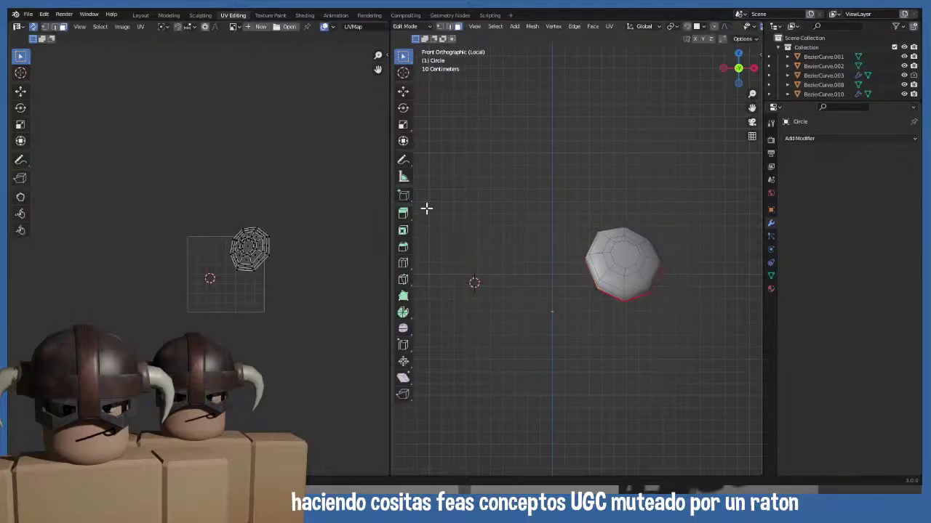
pyautogui.moveTo(442, 215); pyautogui.dragTo(523, 281)
pyautogui.moveTo(443, 210); pyautogui.dragTo(530, 263)
pyautogui.press('x')
pyautogui.click(520, 264)
pyautogui.press('Tab')
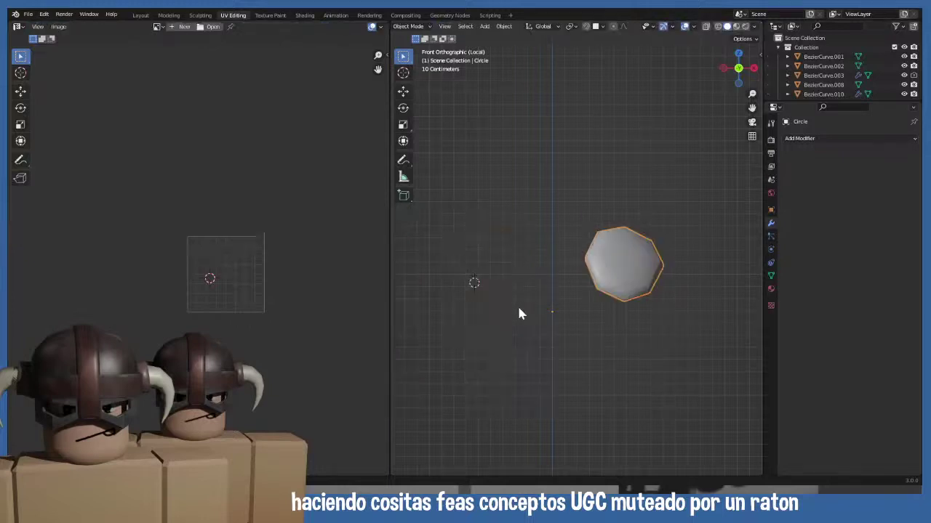
# - Bring back the full model, add an X-axis Mirror modifier to the eye with the head BezierCurve.001 as mirror object, and save the file
pyautogui.click(517, 303)
pyautogui.click(628, 245)
pyautogui.press('KP_Divide')
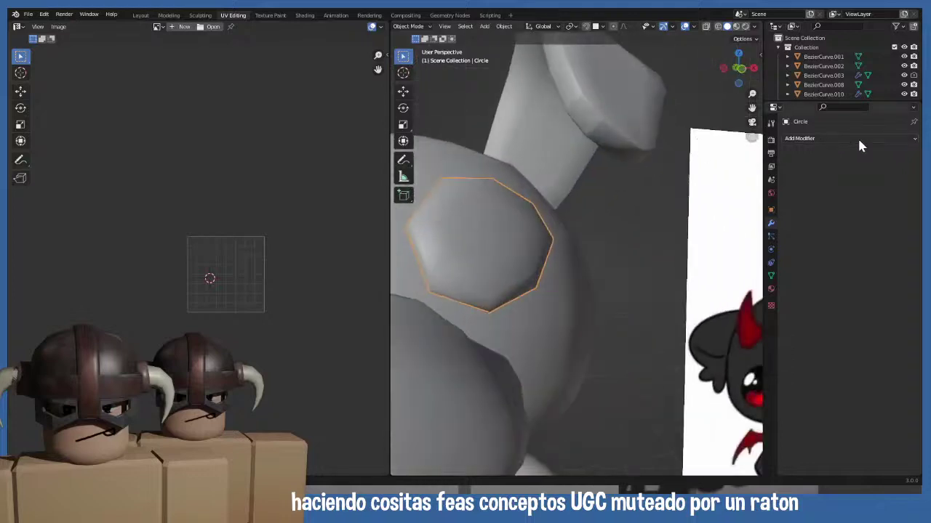
pyautogui.click(854, 139)
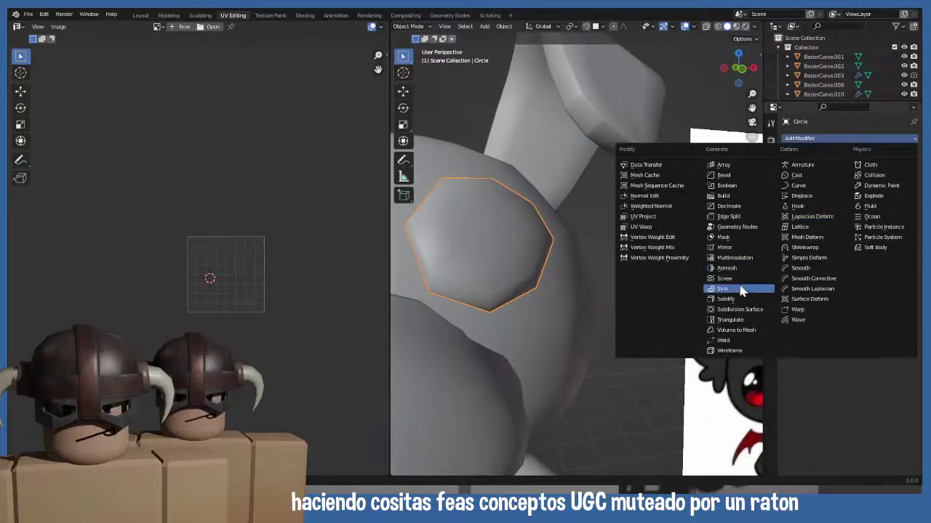
pyautogui.click(727, 248)
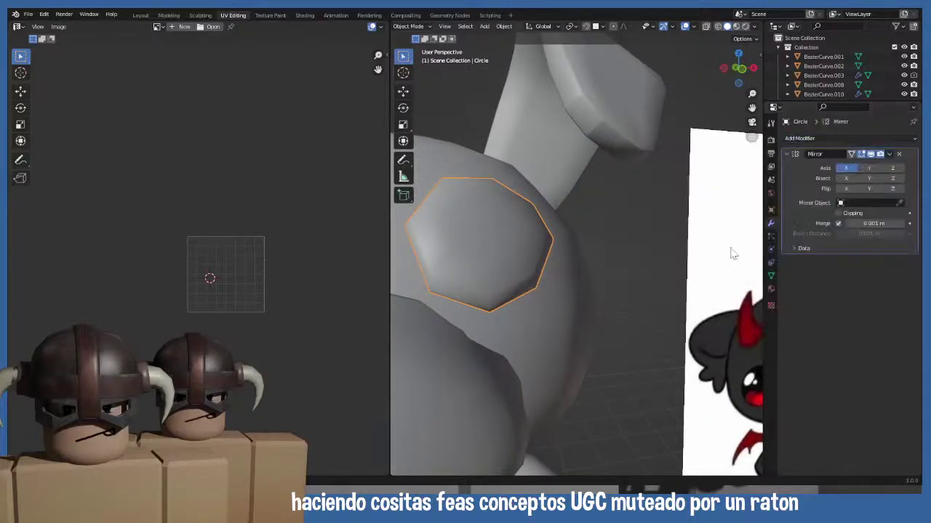
pyautogui.click(900, 203)
pyautogui.click(464, 162)
pyautogui.press('KP_1')
pyautogui.scroll(2, 509, 240)
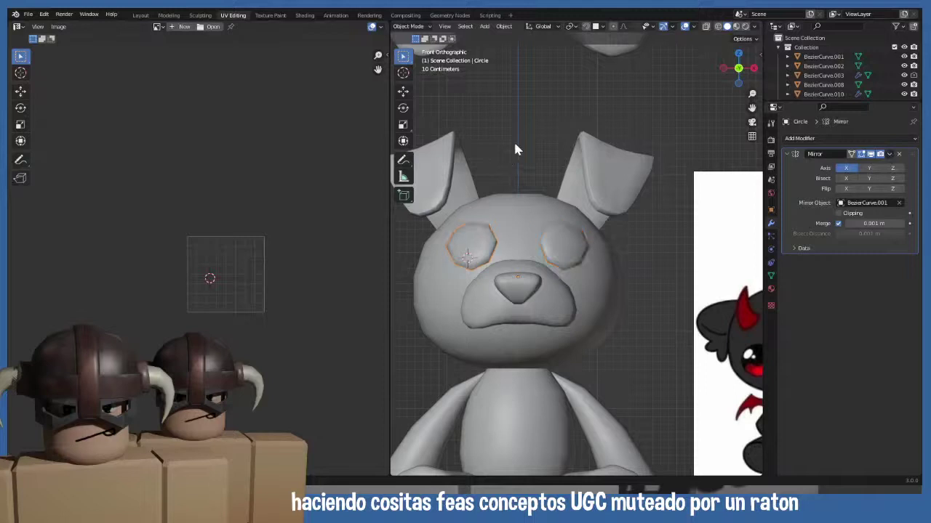
pyautogui.hotkey('ctrl', 's')
# - Edit the eye and move its UV islands straight down, just below the UV square
pyautogui.click(479, 246)
pyautogui.press('Tab')
pyautogui.press('g')
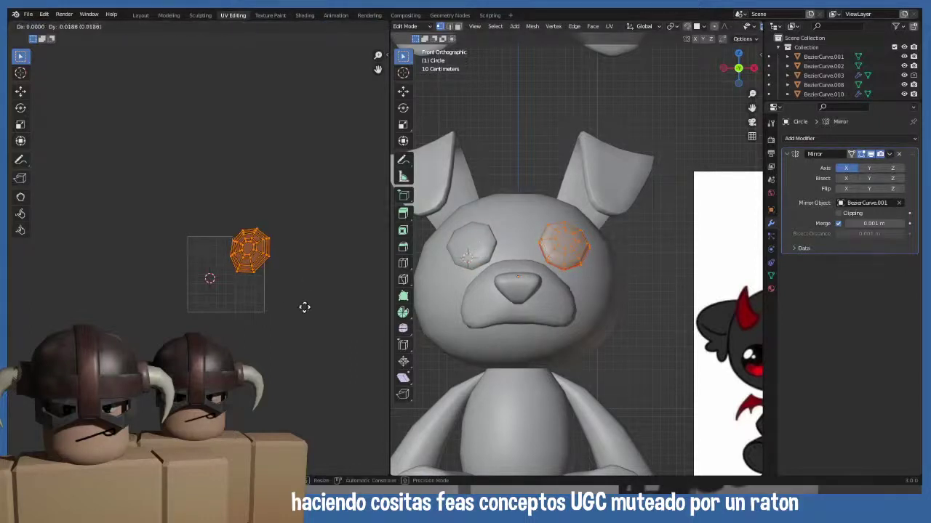
pyautogui.click(306, 376)
# - Minimize the stretch of the eye's UVs, then scale the islands down slightly and leave them below the UV square
pyautogui.click(141, 27)
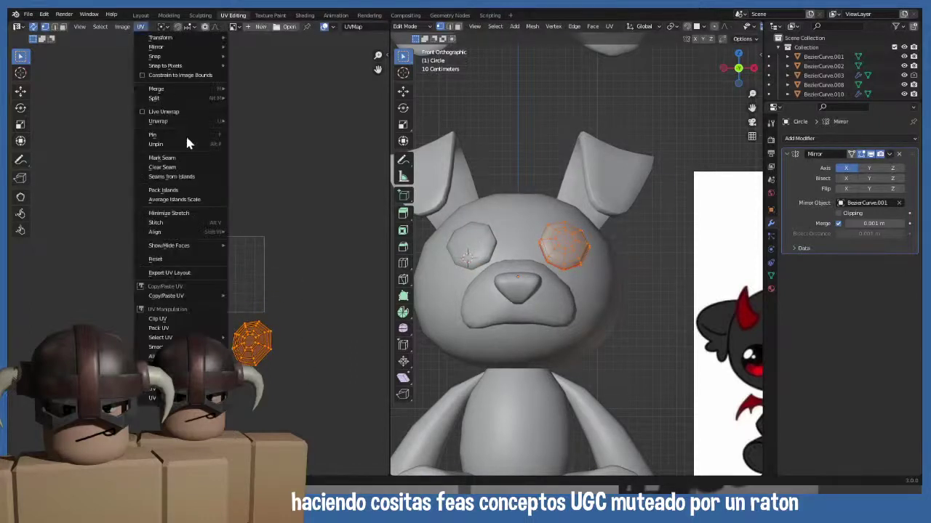
pyautogui.click(182, 214)
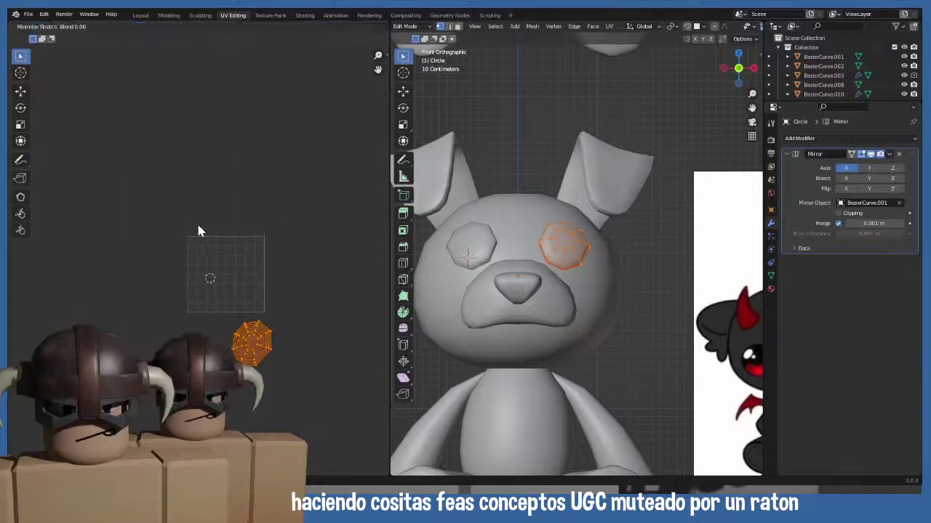
pyautogui.click(298, 362)
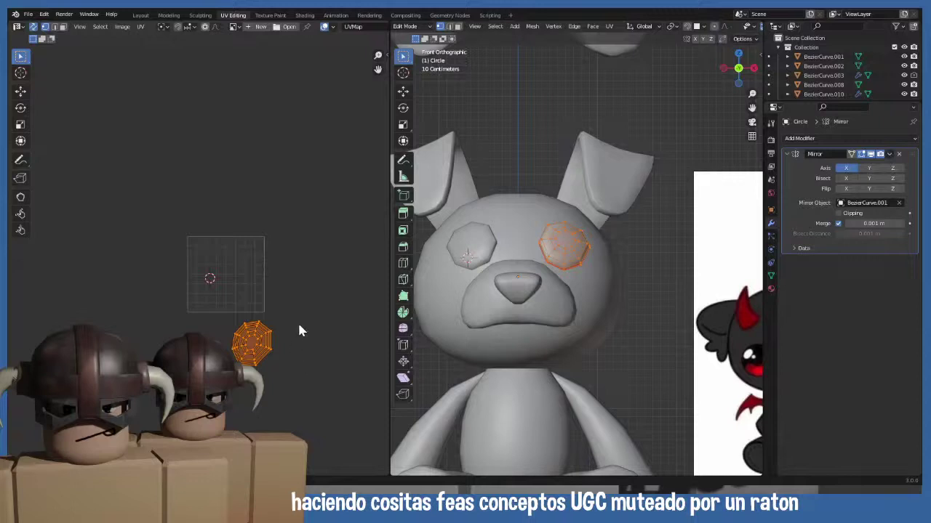
pyautogui.press('g')
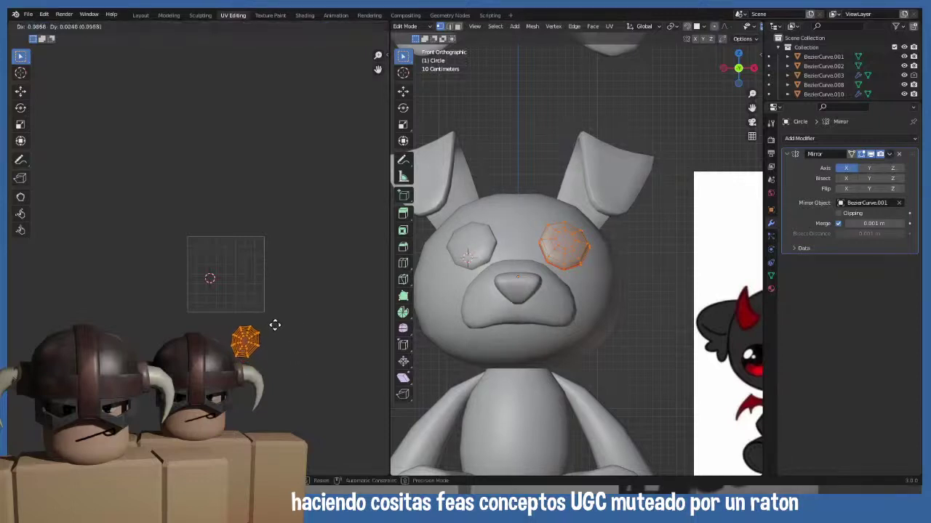
pyautogui.click(272, 329)
pyautogui.press('q')
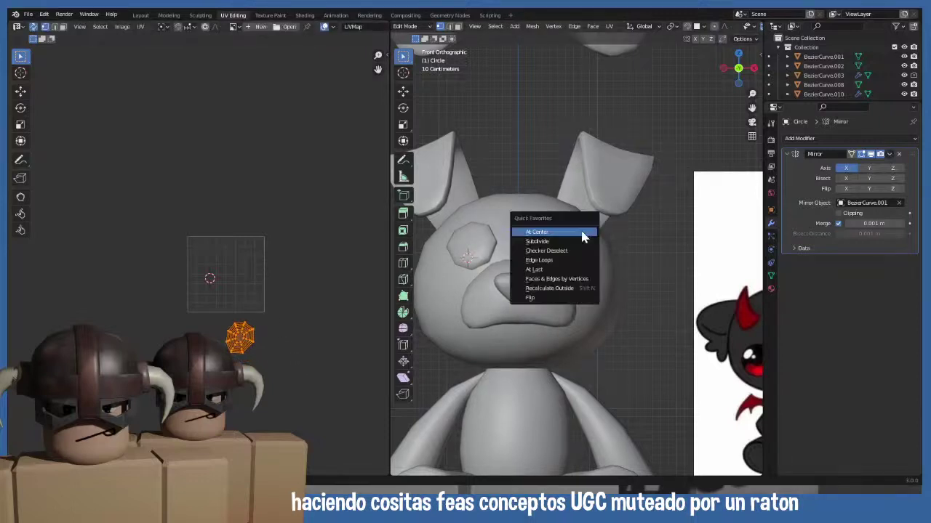
pyautogui.click(582, 236)
pyautogui.press('Tab')
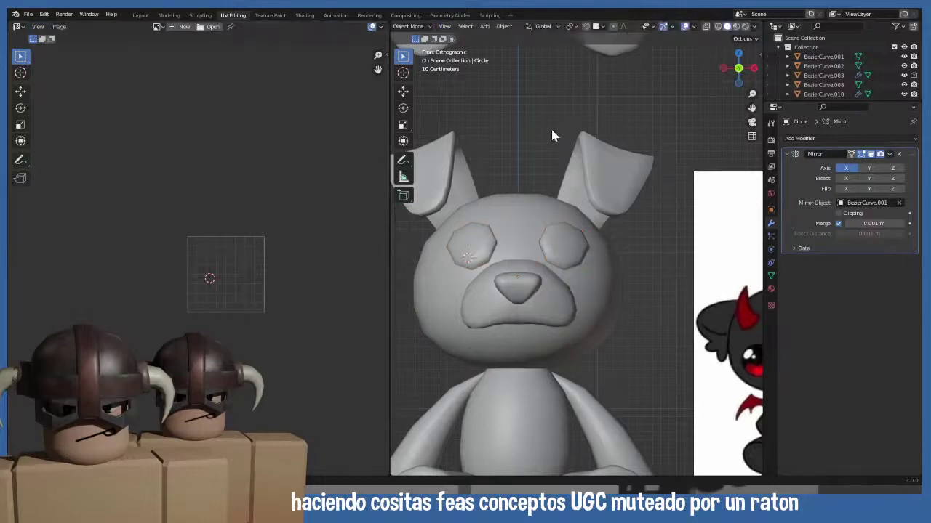
# - Check the UV layouts of the ears and the head one after the other
pyautogui.click(579, 180)
pyautogui.keyDown('shift'); pyautogui.moveTo(579, 180); pyautogui.dragTo(616, 174, button='middle'); pyautogui.keyUp('shift')
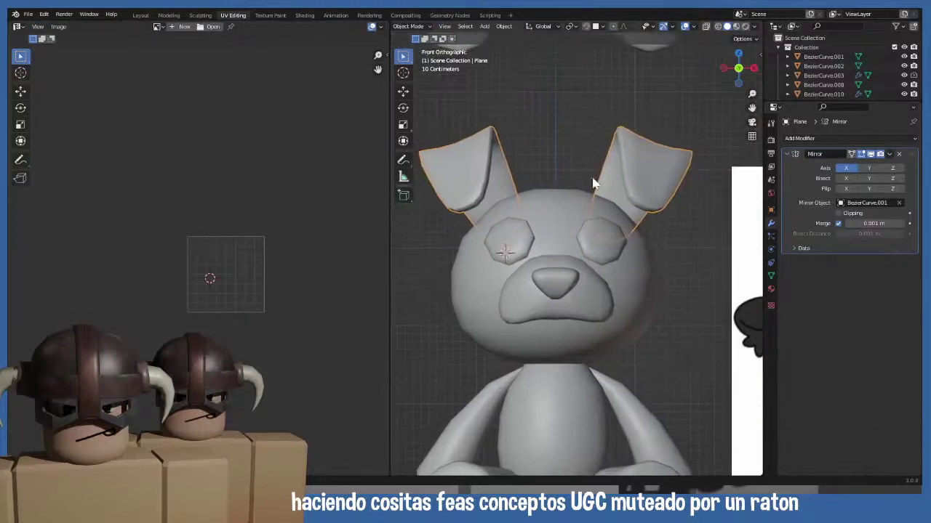
pyautogui.press('Tab')
pyautogui.press('Tab')
pyautogui.click(551, 208)
pyautogui.press('Tab')
pyautogui.press('Tab')
# - Check the UV layouts of the torso, the arms and the legs one by one
pyautogui.keyDown('shift'); pyautogui.scroll(-3, 522, 185); pyautogui.keyUp('shift')
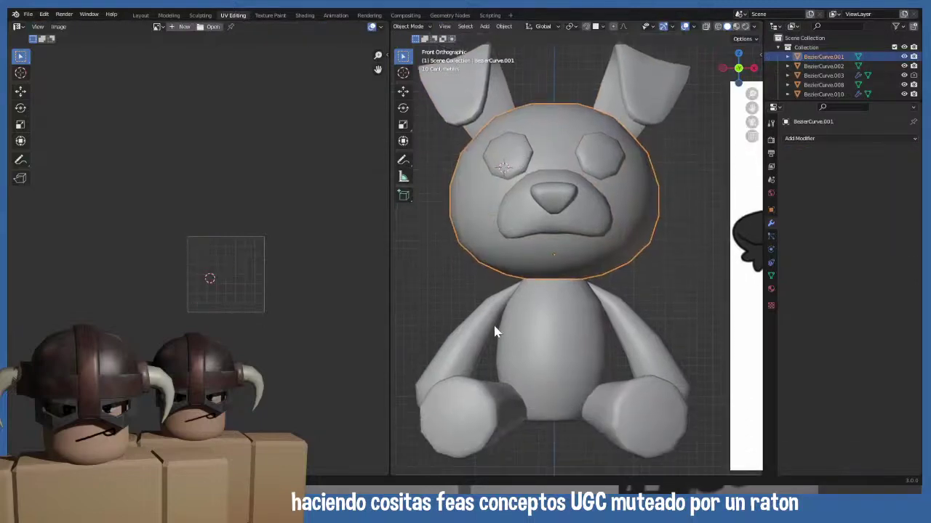
pyautogui.click(520, 342)
pyautogui.press('Tab')
pyautogui.press('Tab')
pyautogui.click(482, 327)
pyautogui.press('Tab')
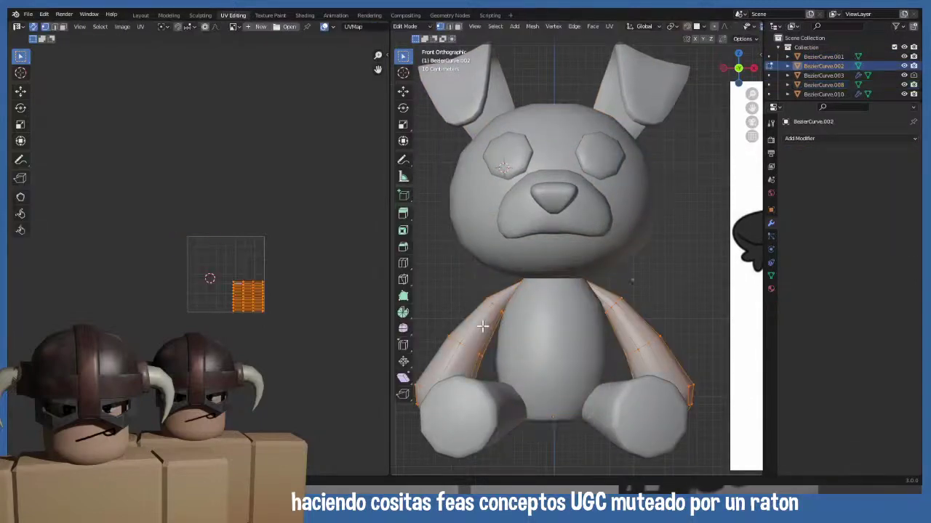
pyautogui.press('Tab')
pyautogui.click(491, 408)
pyautogui.press('Tab')
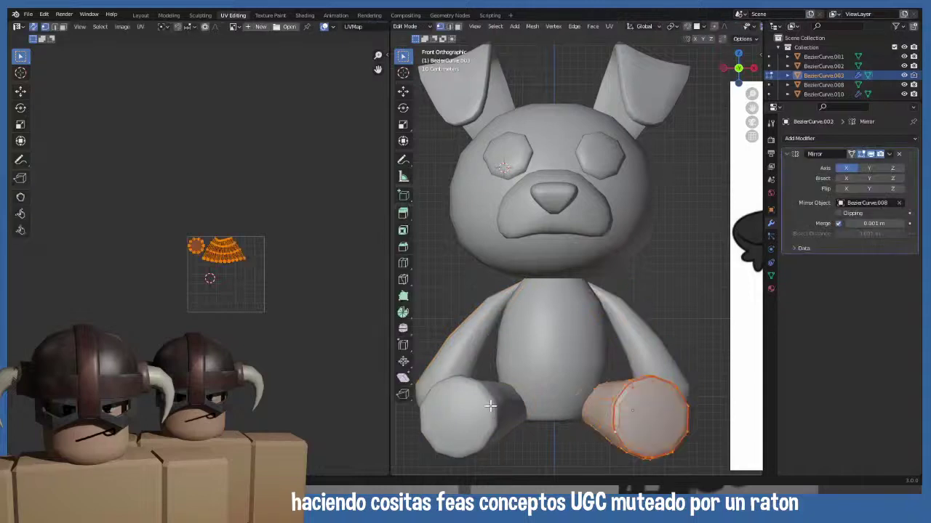
pyautogui.press('Tab')
# - Select all parts of the plush character and examine their UV layouts together
pyautogui.scroll(-4, 502, 323)
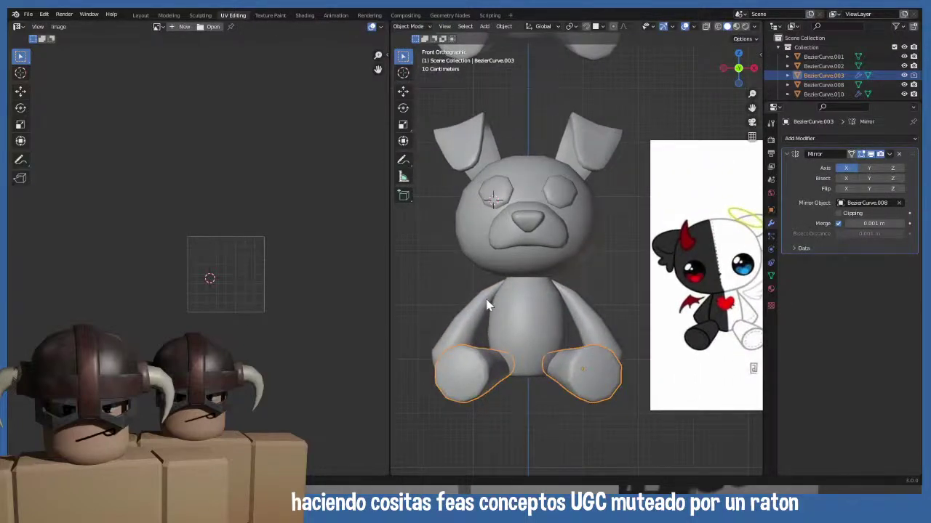
pyautogui.scroll(-3, 490, 303)
pyautogui.moveTo(493, 168); pyautogui.dragTo(588, 343)
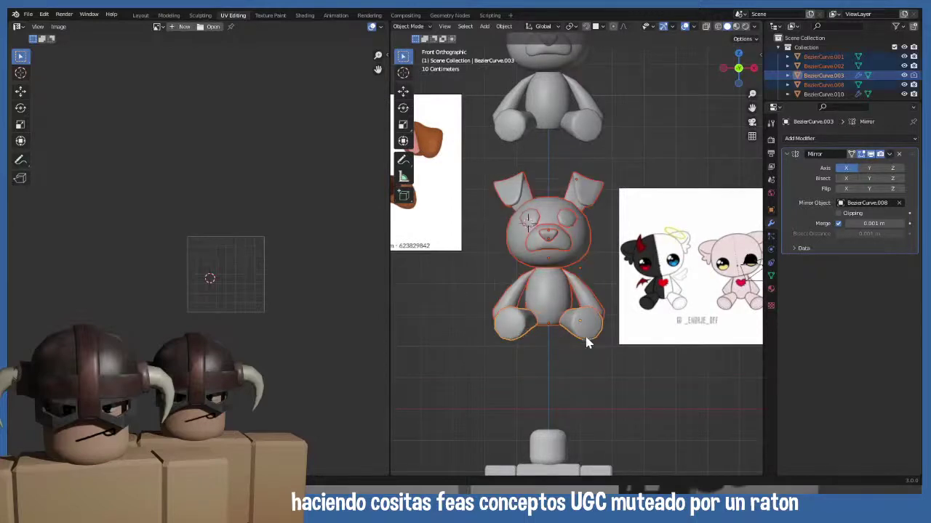
pyautogui.press('Tab')
pyautogui.press('Tab')
# - Select the muzzle, isolate it in local view and open its mesh for editing
pyautogui.scroll(4, 550, 238)
pyautogui.click(536, 268)
pyautogui.press('Tab')
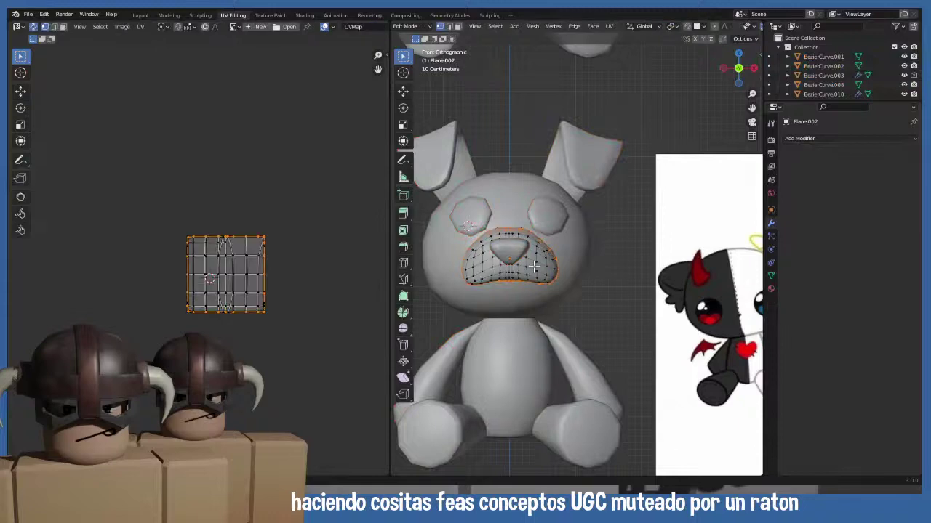
pyautogui.scroll(2, 540, 275)
pyautogui.moveTo(539, 274); pyautogui.dragTo(571, 283, button='middle')
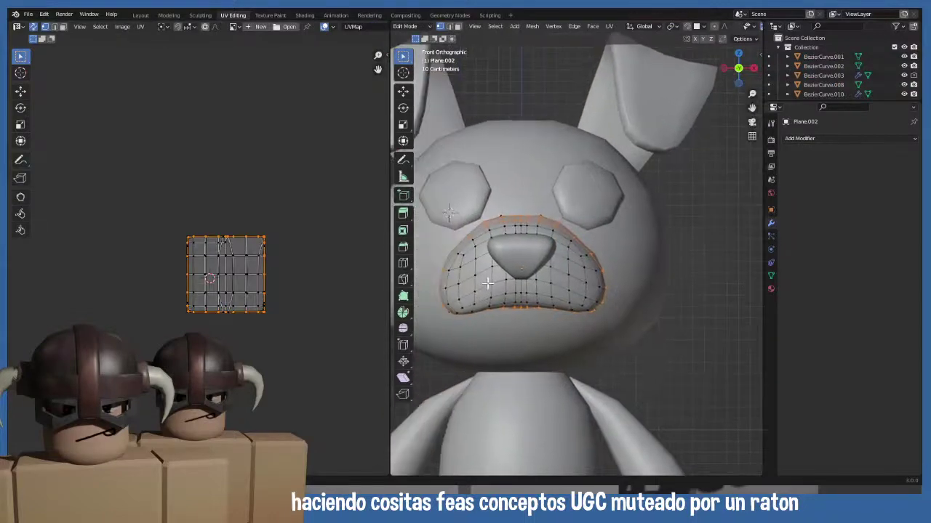
pyautogui.moveTo(489, 284); pyautogui.dragTo(535, 300, button='middle')
pyautogui.press('Tab')
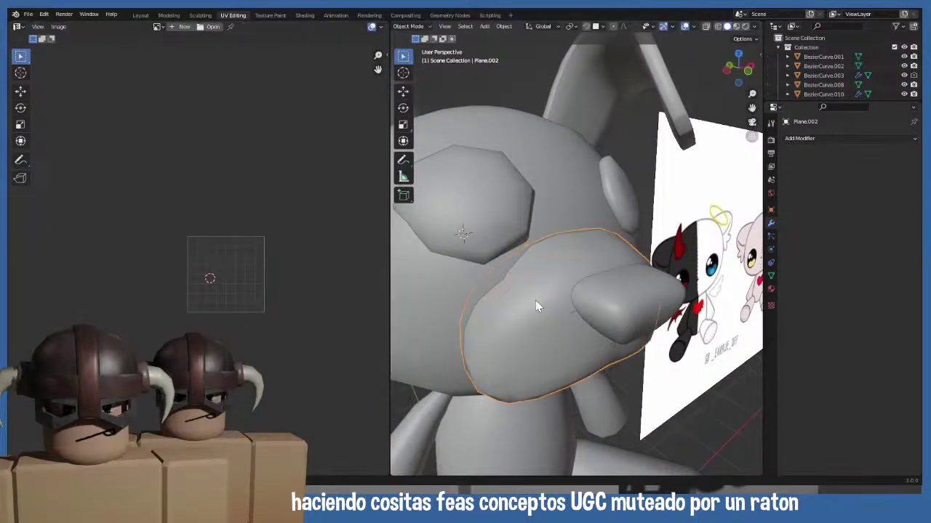
pyautogui.press('KP_Divide')
pyautogui.press('Tab')
# - Select the loop of edges that runs around the rim of the muzzle's back side
pyautogui.moveTo(535, 300); pyautogui.dragTo(621, 245, button='middle')
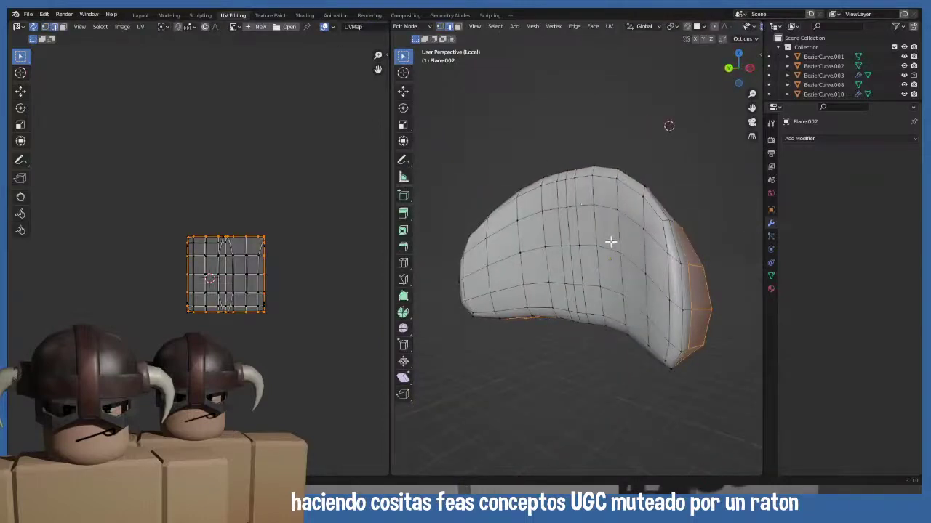
pyautogui.hotkey('alt', 'a')
pyautogui.keyDown('alt'); pyautogui.click(599, 176); pyautogui.keyUp('alt')
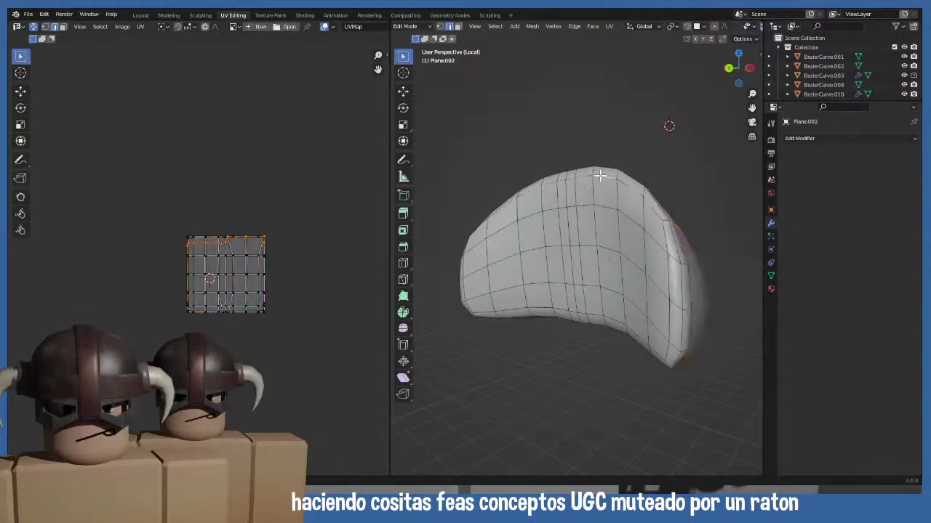
pyautogui.moveTo(599, 175); pyautogui.dragTo(542, 202, button='middle')
pyautogui.moveTo(482, 231); pyautogui.dragTo(505, 232, button='middle')
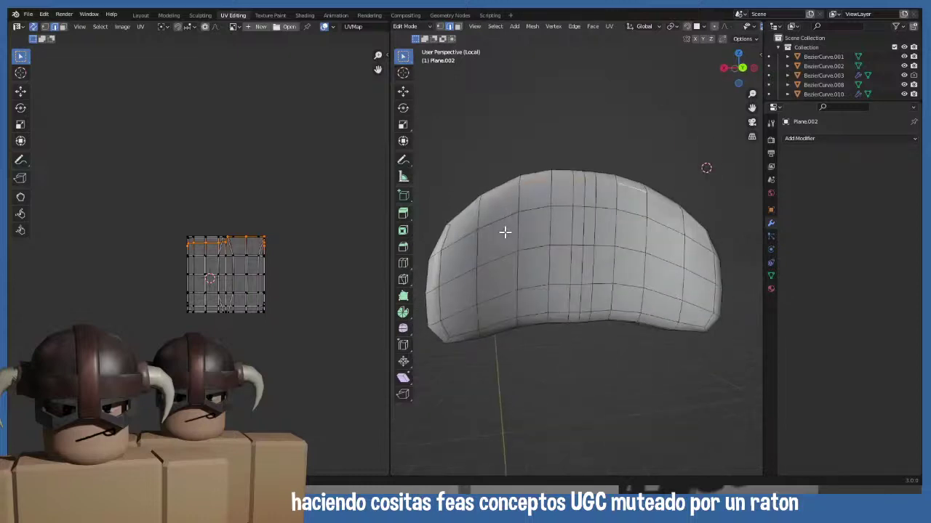
pyautogui.keyDown('alt'); pyautogui.keyDown('shift'); pyautogui.click(448, 235); pyautogui.keyUp('shift'); pyautogui.keyUp('alt')
pyautogui.keyDown('alt'); pyautogui.keyDown('shift'); pyautogui.click(465, 320); pyautogui.keyUp('shift'); pyautogui.keyUp('alt')
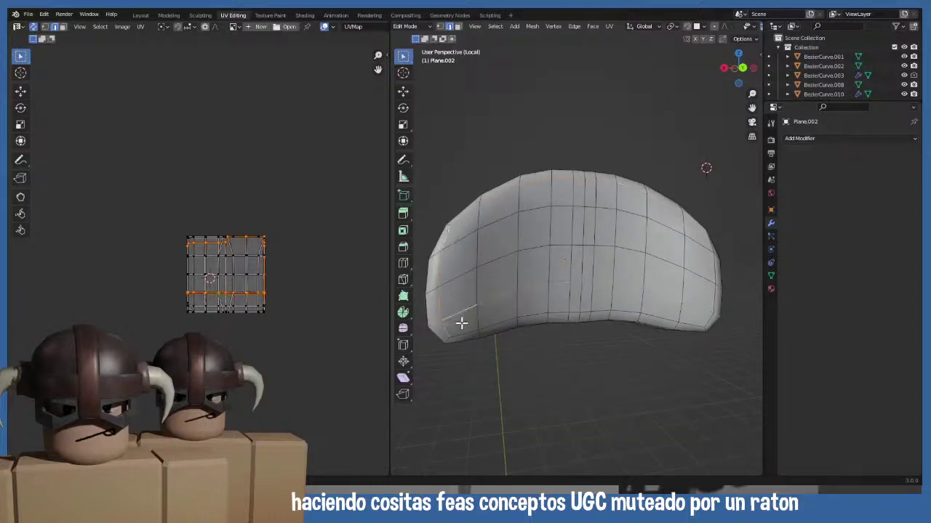
pyautogui.keyDown('alt'); pyautogui.keyDown('shift'); pyautogui.click(458, 320); pyautogui.keyUp('shift'); pyautogui.keyUp('alt')
pyautogui.keyDown('alt'); pyautogui.keyDown('shift'); pyautogui.click(463, 334); pyautogui.keyUp('shift'); pyautogui.keyUp('alt')
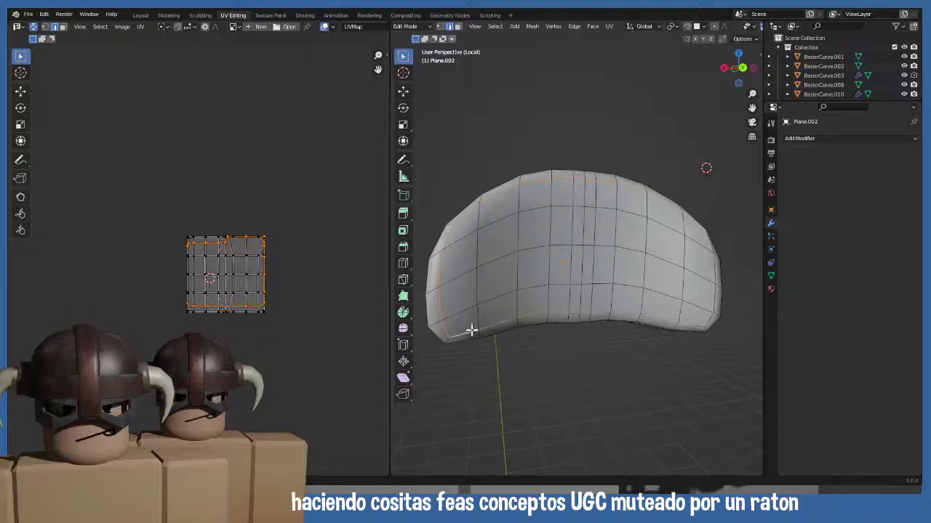
pyautogui.keyDown('shift'); pyautogui.moveTo(646, 247); pyautogui.dragTo(596, 246, button='middle'); pyautogui.keyUp('shift')
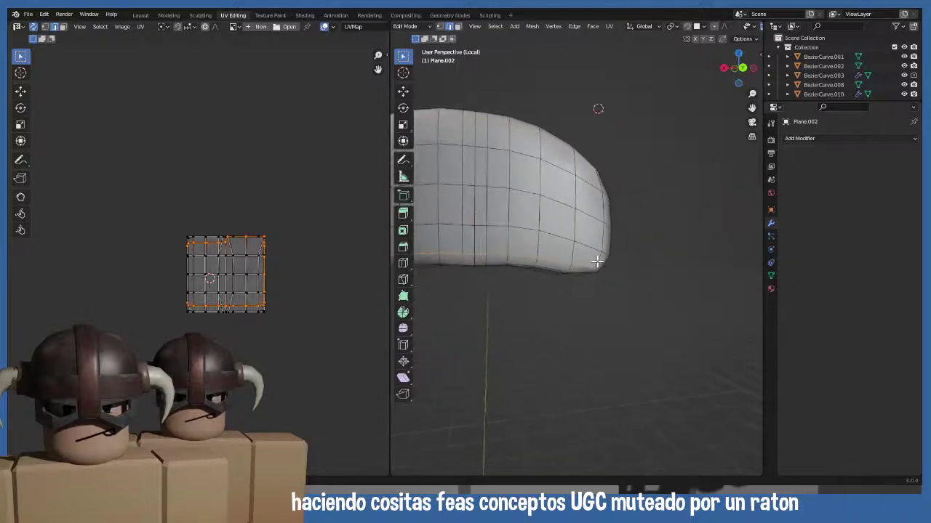
pyautogui.moveTo(577, 196); pyautogui.dragTo(596, 234, button='middle')
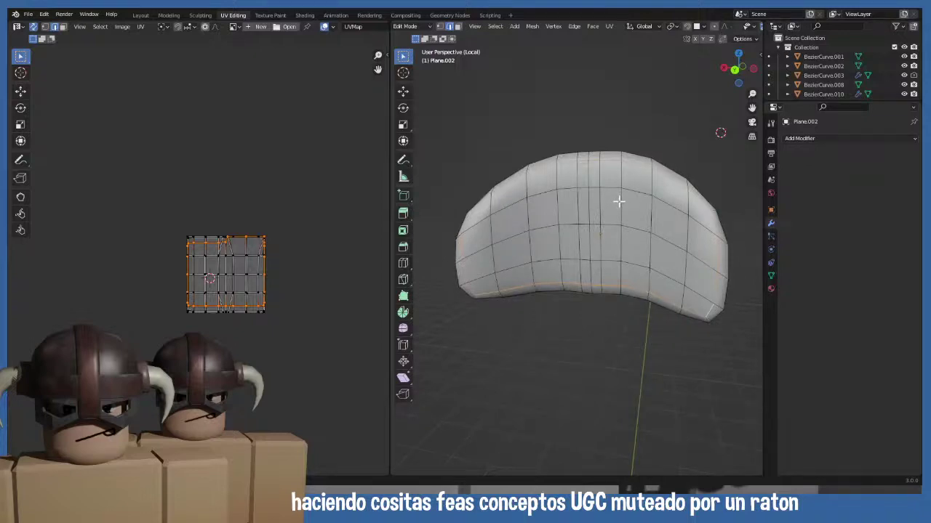
pyautogui.moveTo(618, 202)
pyautogui.mouseDown(button='middle')
pyautogui.moveTo(638, 205)
pyautogui.moveTo(630, 207)
pyautogui.mouseUp(button='middle')
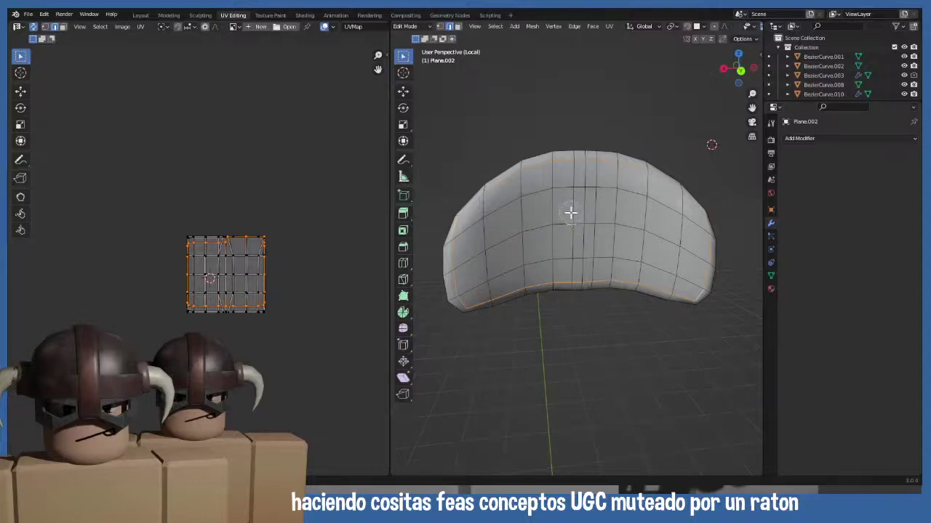
# - Select all faces inside the rim on the muzzle's back side and delete those faces
pyautogui.hotkey('alt', 'a')
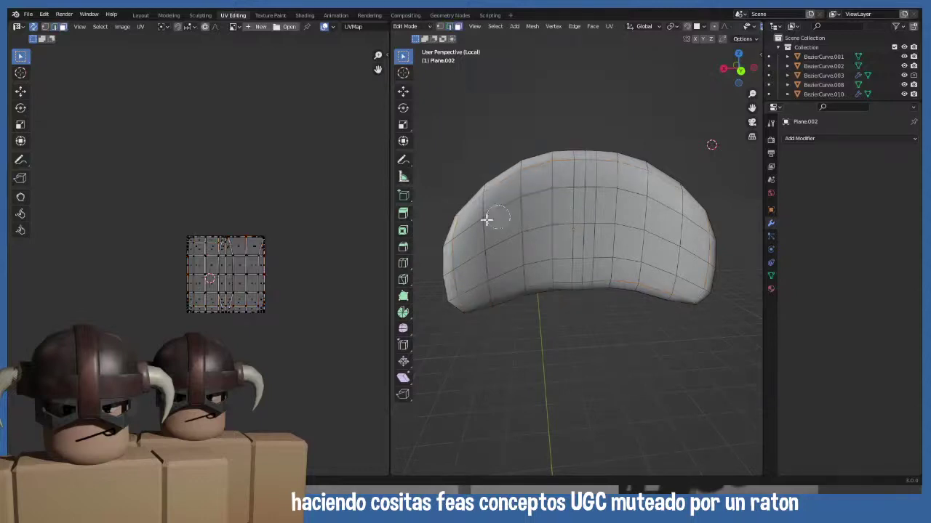
pyautogui.moveTo(480, 216); pyautogui.dragTo(562, 190)
pyautogui.keyDown('shift'); pyautogui.click(664, 214); pyautogui.keyUp('shift')
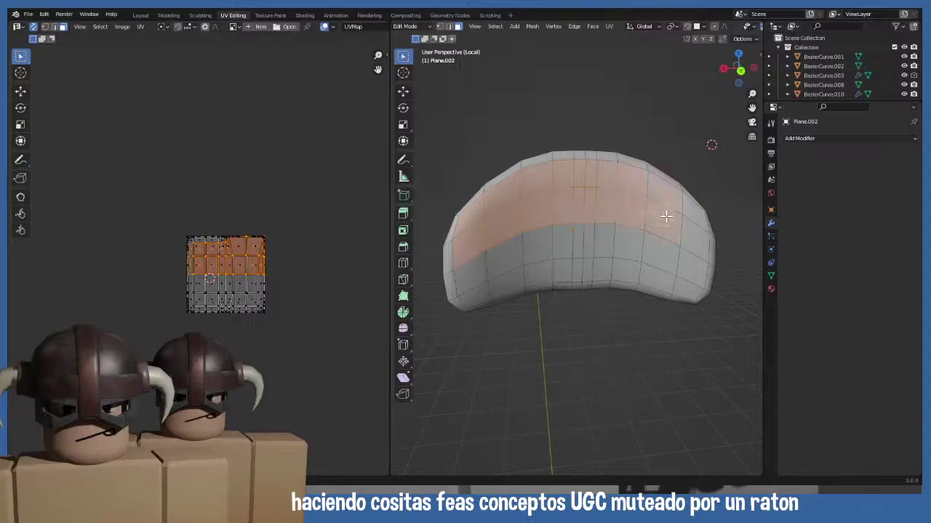
pyautogui.keyDown('shift'); pyautogui.click(680, 234); pyautogui.keyUp('shift')
pyautogui.moveTo(657, 246)
pyautogui.mouseDown()
pyautogui.moveTo(477, 275)
pyautogui.moveTo(588, 248)
pyautogui.moveTo(647, 254)
pyautogui.mouseUp()
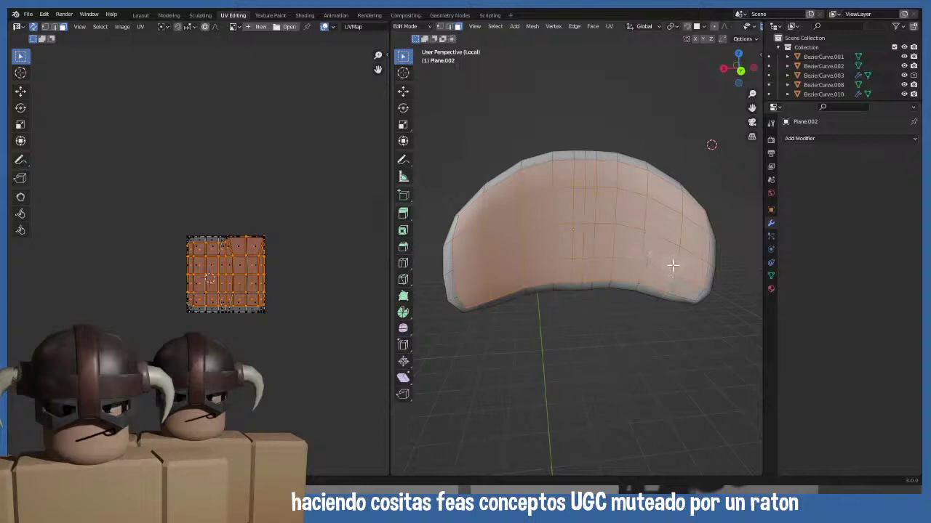
pyautogui.keyDown('shift'); pyautogui.moveTo(628, 255); pyautogui.dragTo(607, 192, button='middle'); pyautogui.keyUp('shift')
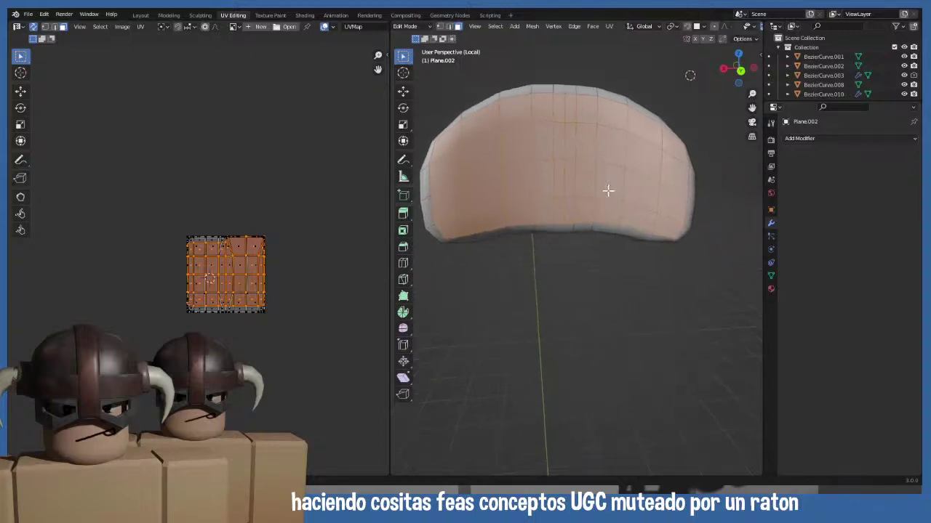
pyautogui.press('x')
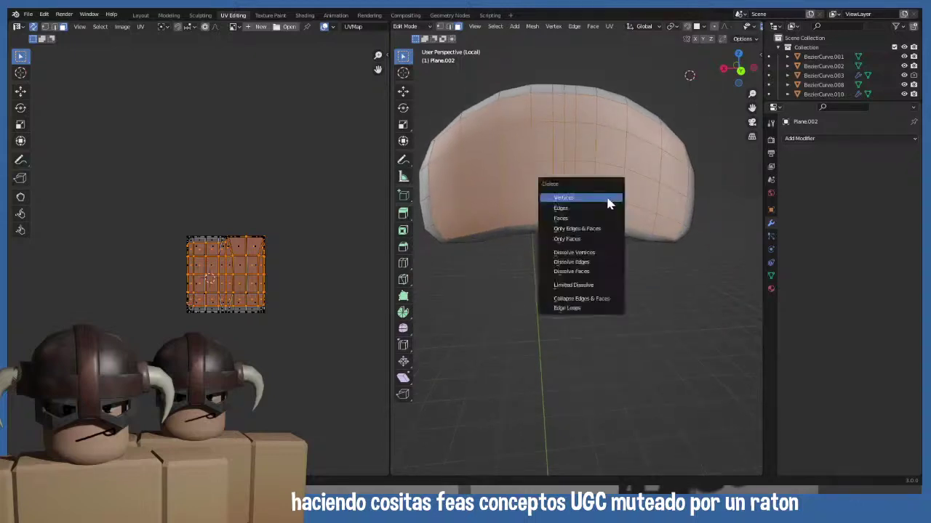
pyautogui.click(600, 217)
# - Unwrap all remaining faces of the muzzle and shrink the UV island to about half its size
pyautogui.moveTo(622, 226); pyautogui.dragTo(567, 240, button='middle')
pyautogui.press('a')
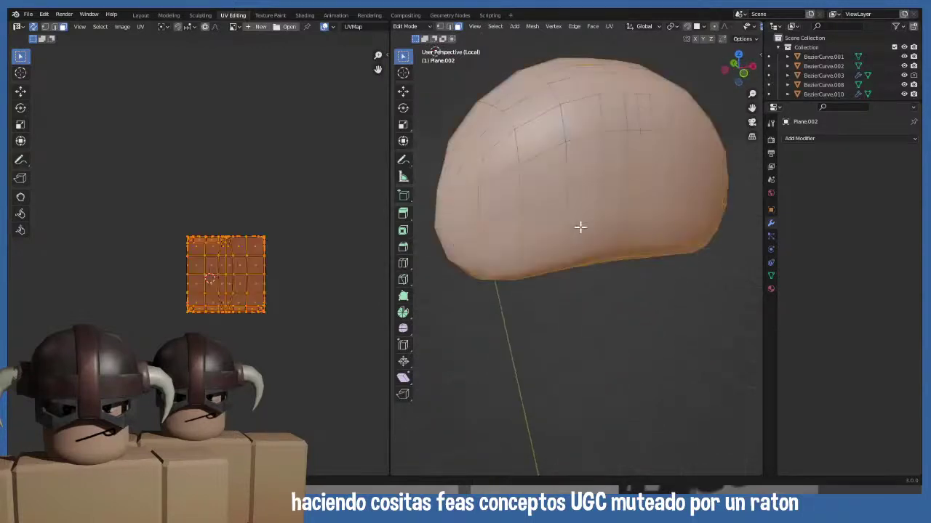
pyautogui.press('u')
pyautogui.click(557, 183)
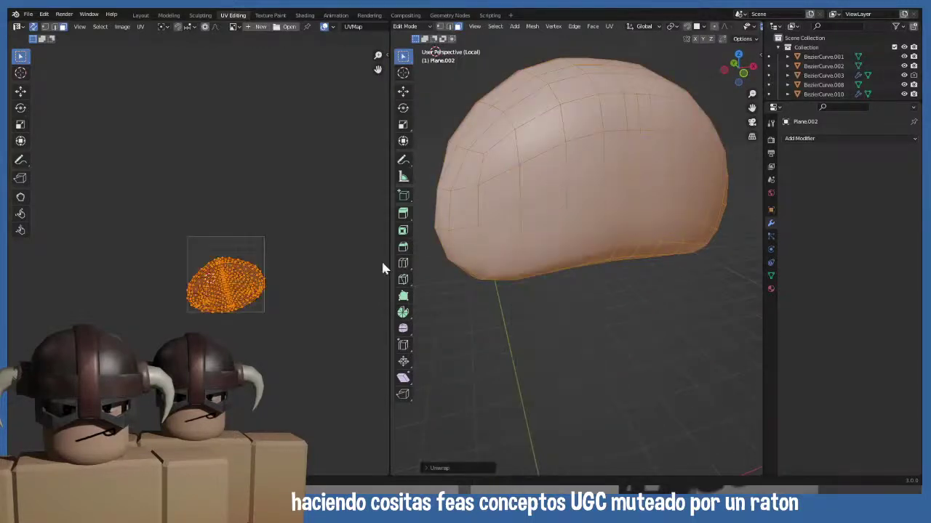
pyautogui.scroll(5, 263, 317)
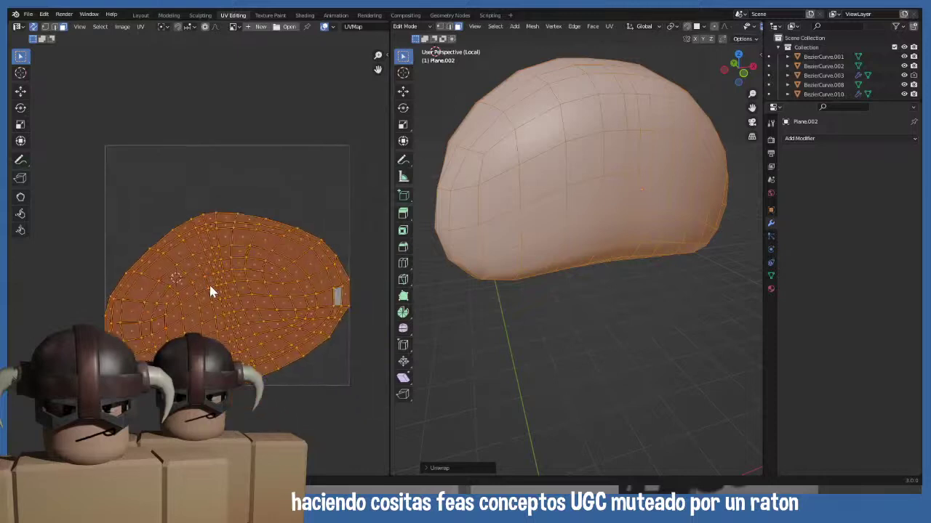
pyautogui.scroll(-5, 326, 314)
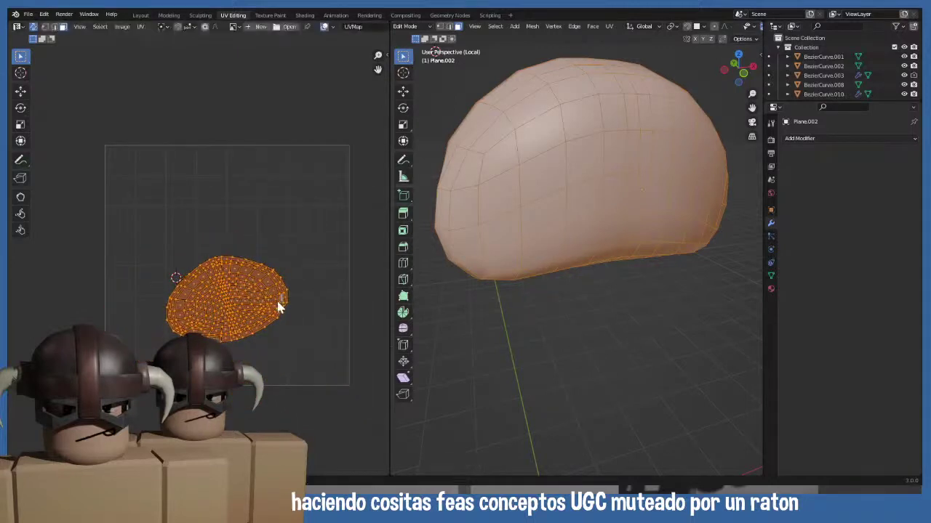
# - Apply Minimize Stretch to the muzzle's UV island
pyautogui.click(141, 26)
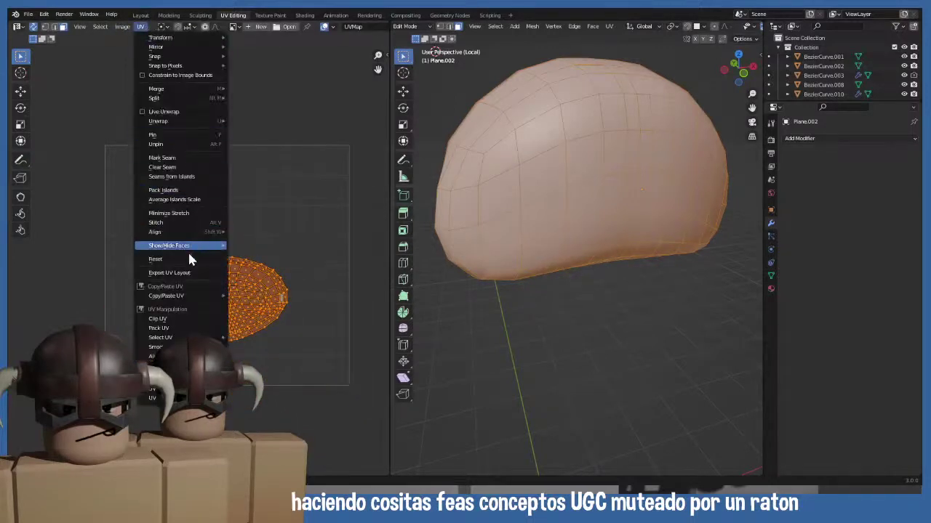
pyautogui.click(180, 213)
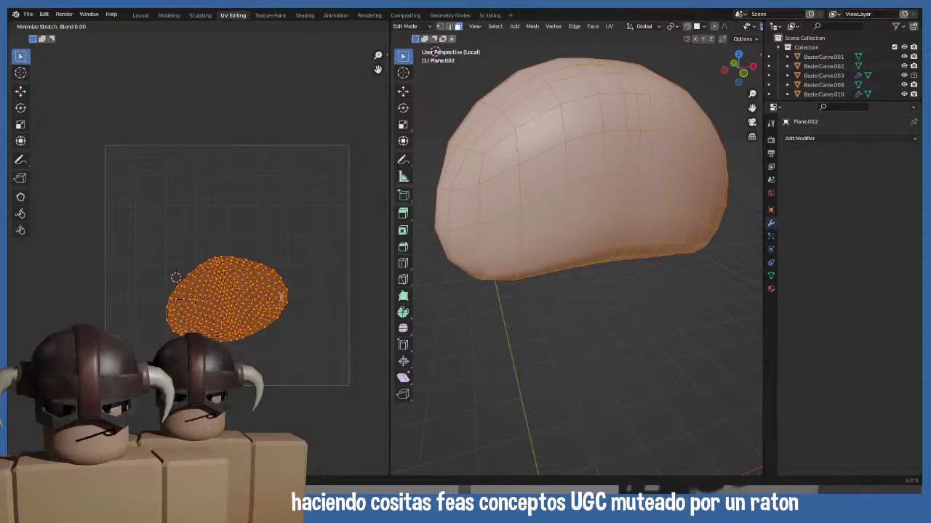
pyautogui.click(260, 415)
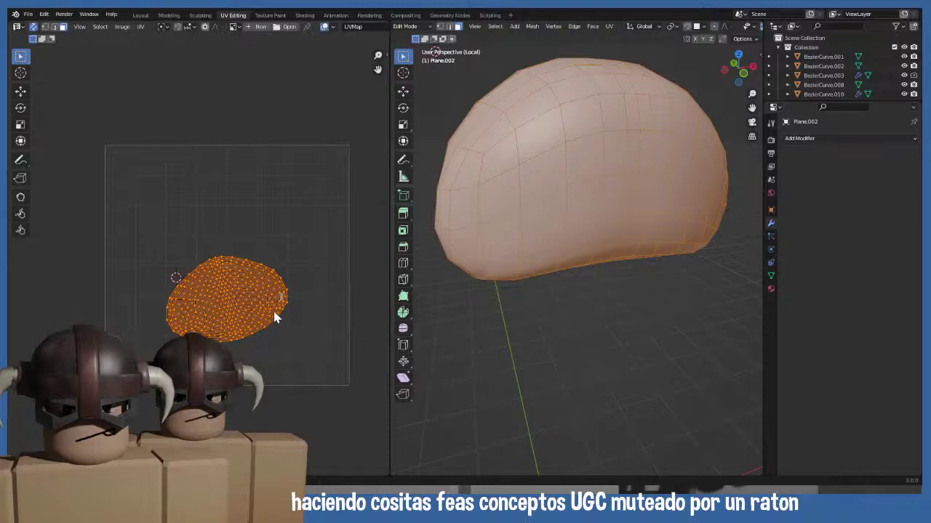
# - Shrink the muzzle's UV island further, move it up to the UV area's upper edge, and return to the full character in Object Mode
pyautogui.press('s')
pyautogui.click(256, 325)
pyautogui.press('g')
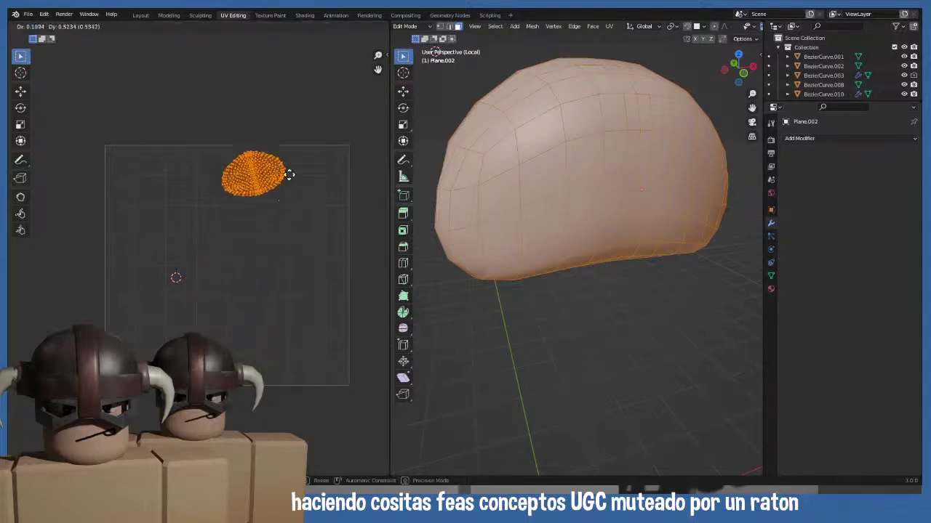
pyautogui.click(303, 143)
pyautogui.press('Tab')
pyautogui.press('KP_Divide')
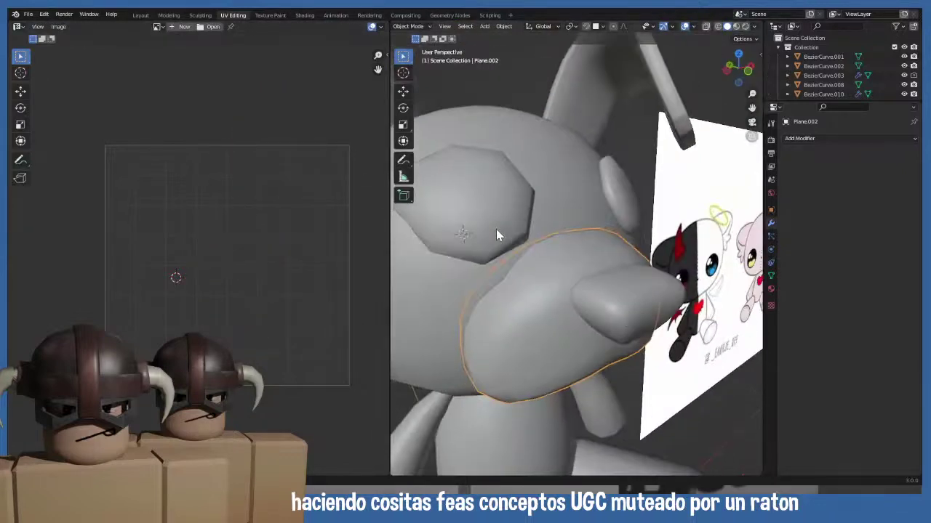
# - Select the ears and open their mesh for editing
pyautogui.moveTo(499, 275); pyautogui.dragTo(592, 130, button='middle')
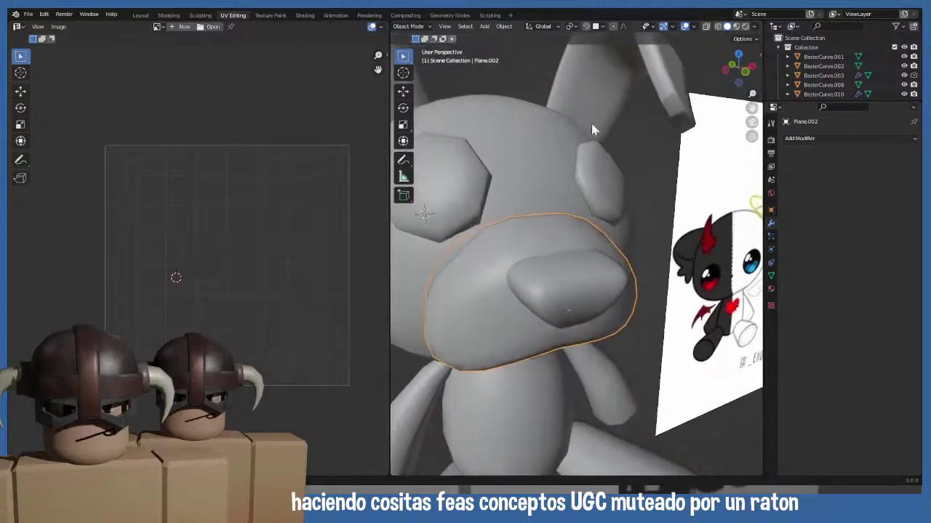
pyautogui.click(531, 301)
pyautogui.moveTo(527, 293); pyautogui.dragTo(556, 99, button='middle')
pyautogui.click(560, 114)
pyautogui.press('Tab')
pyautogui.scroll(3, 670, 97)
pyautogui.scroll(-5, 557, 100)
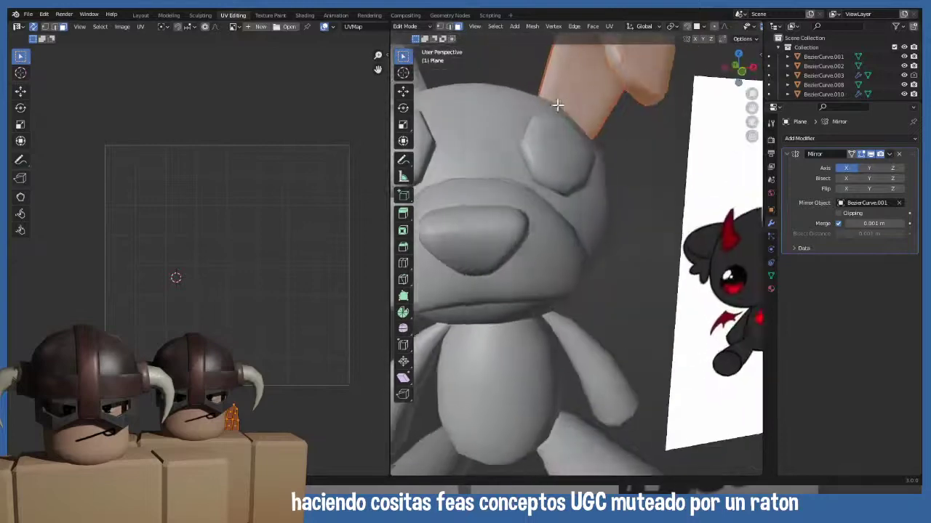
# - Delete the vertices of the ear's end faces hidden inside the head and return to Object Mode in front view
pyautogui.scroll(8, 557, 100)
pyautogui.moveTo(698, 109); pyautogui.dragTo(646, 154, button='middle')
pyautogui.scroll(-4, 693, 100)
pyautogui.moveTo(533, 160); pyautogui.dragTo(589, 173, button='middle')
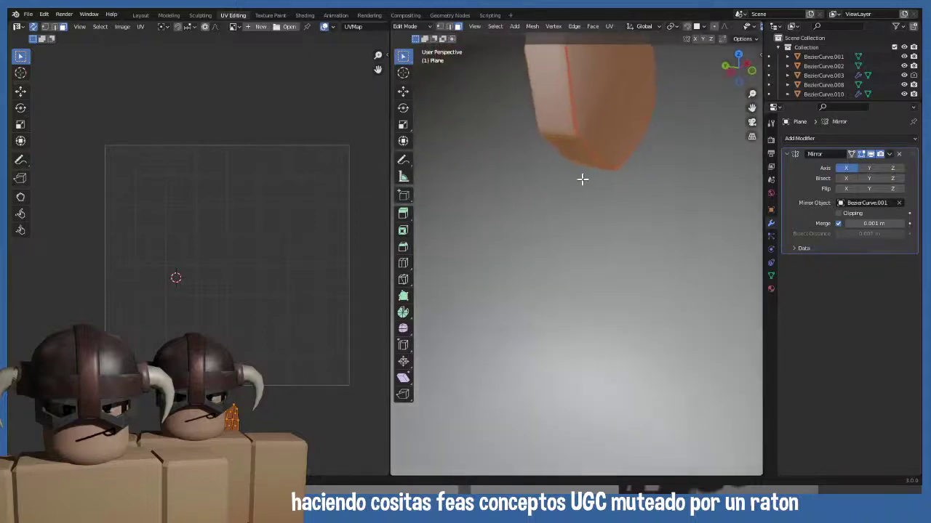
pyautogui.click(547, 99)
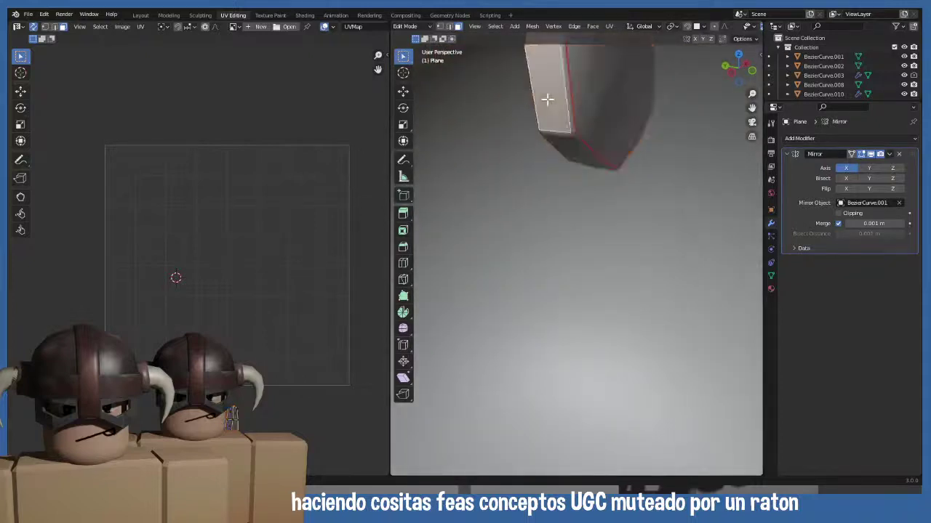
pyautogui.click(585, 153)
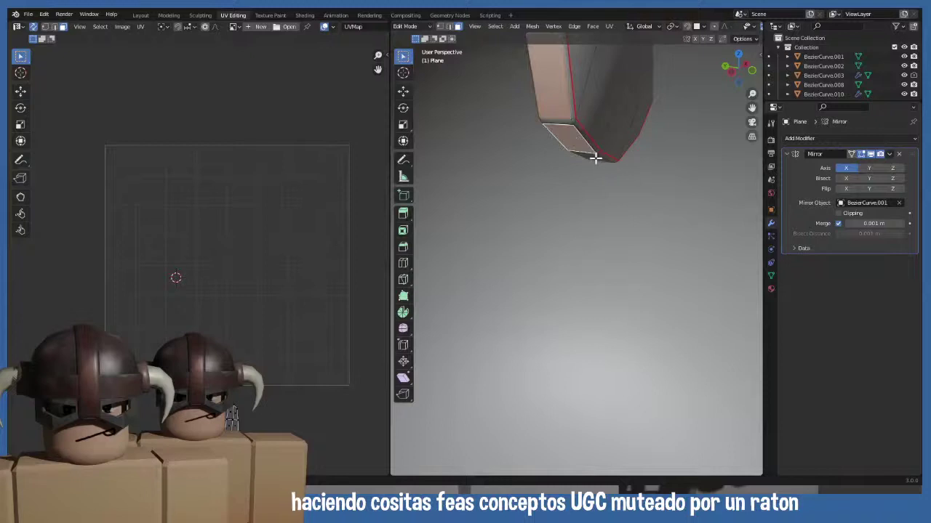
pyautogui.moveTo(633, 164)
pyautogui.mouseDown(button='middle')
pyautogui.moveTo(609, 148)
pyautogui.moveTo(633, 168)
pyautogui.mouseUp(button='middle')
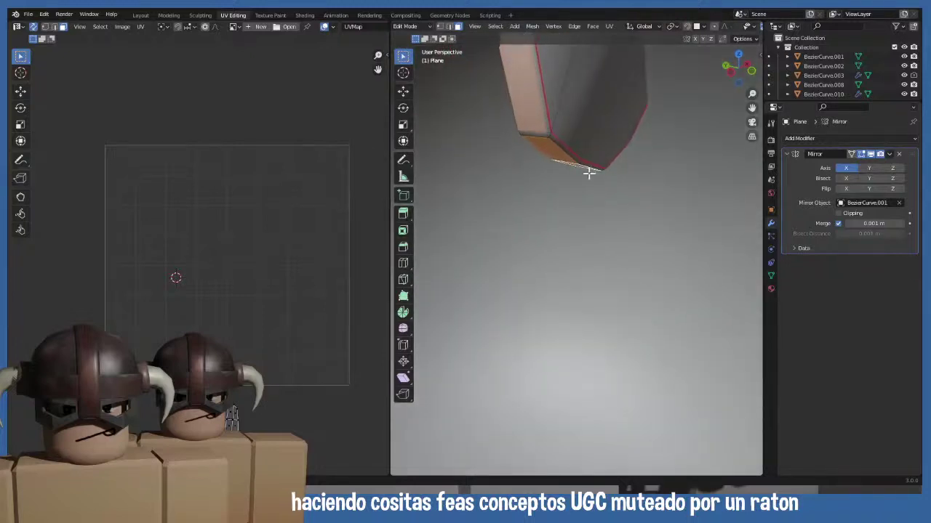
pyautogui.press('x')
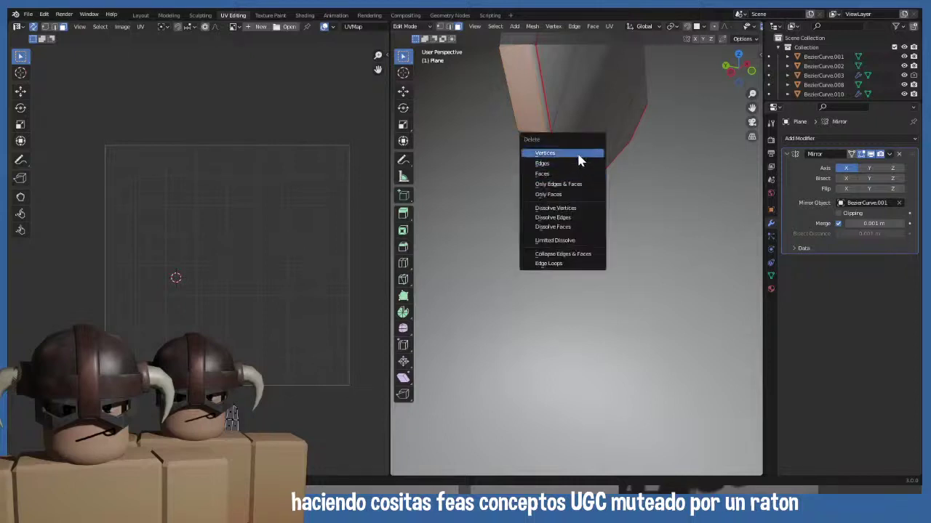
pyautogui.click(575, 154)
pyautogui.scroll(-10, 578, 155)
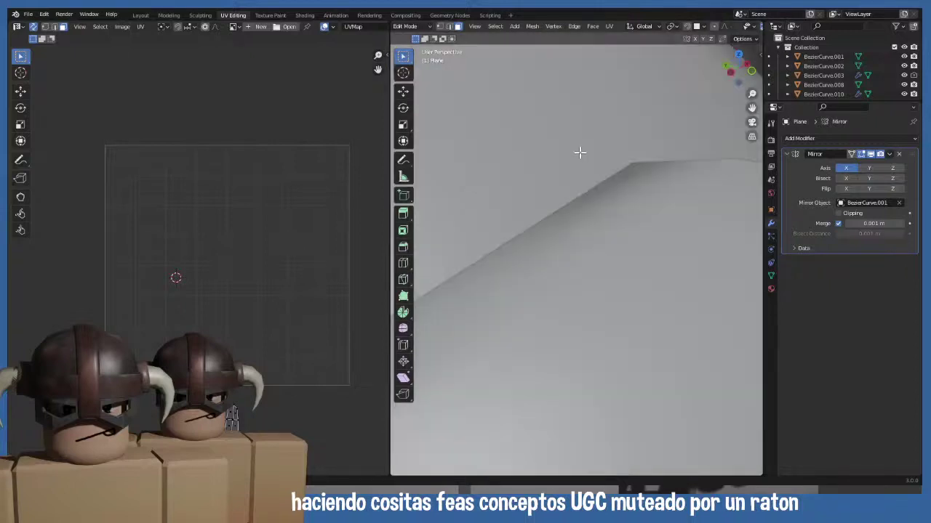
pyautogui.moveTo(588, 189); pyautogui.dragTo(543, 154, button='middle')
pyautogui.press('KP_1')
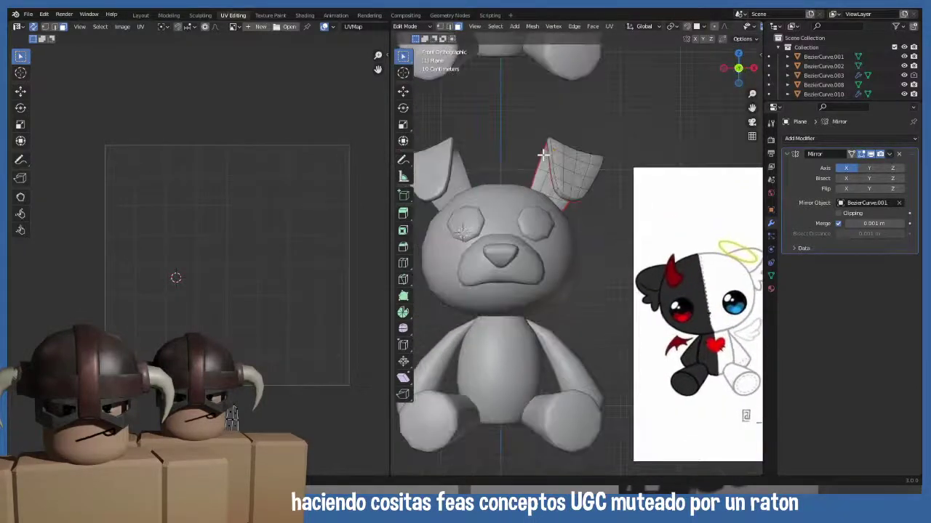
pyautogui.press('Tab')
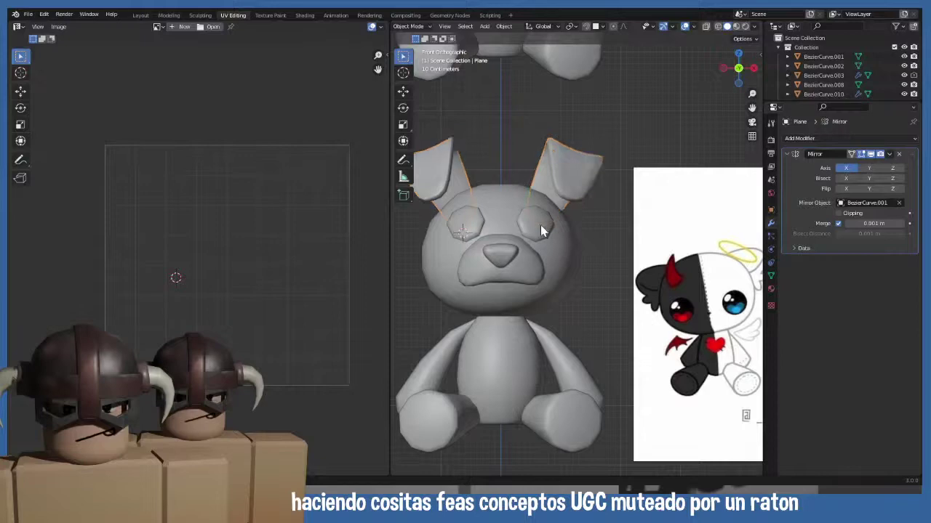
# - Check the UV layout of the eye
pyautogui.click(537, 221)
pyautogui.press('Tab')
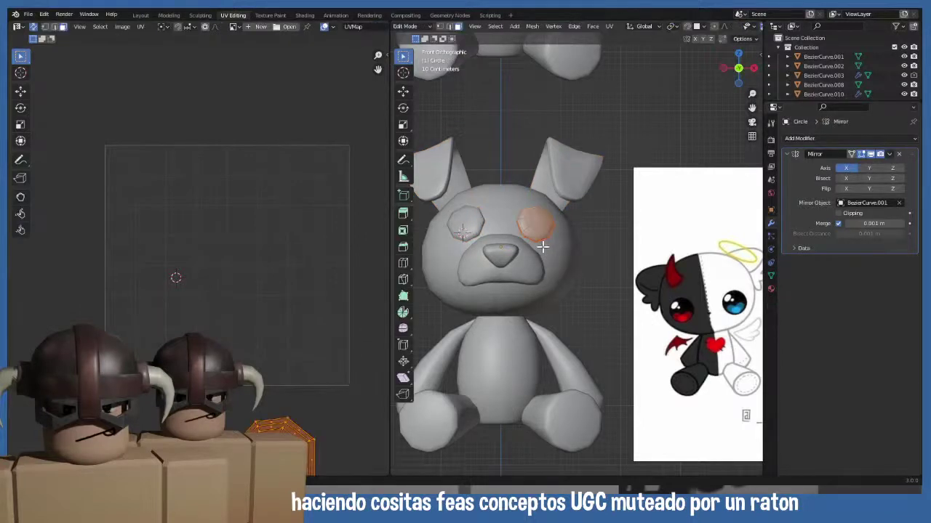
pyautogui.scroll(3, 542, 248)
pyautogui.press('Tab')
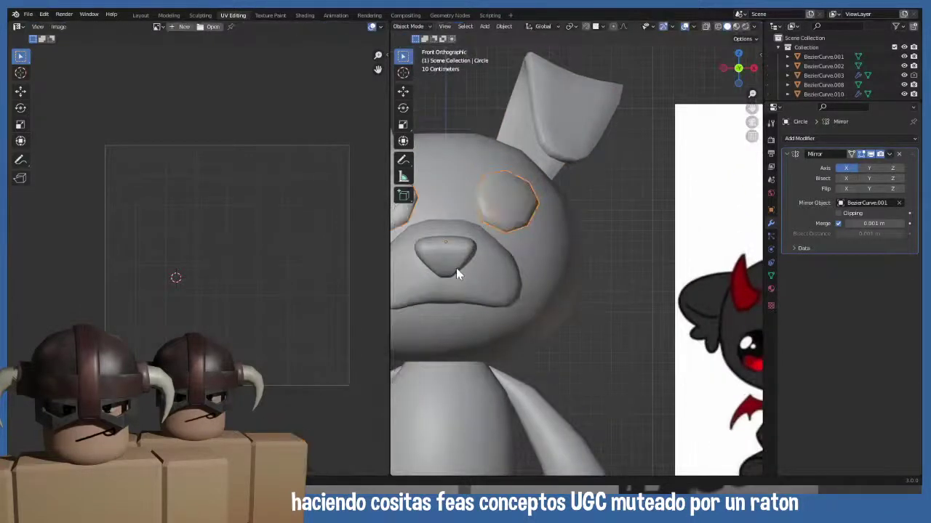
# - Select the nose, isolate it in local view and open its mesh for editing in front view
pyautogui.click(456, 269)
pyautogui.press('Tab')
pyautogui.keyDown('shift'); pyautogui.moveTo(456, 268); pyautogui.dragTo(599, 245, button='middle'); pyautogui.keyUp('shift')
pyautogui.scroll(3, 486, 237)
pyautogui.press('Tab')
pyautogui.press('KP_Divide')
pyautogui.press('Tab')
pyautogui.press('KP_1')
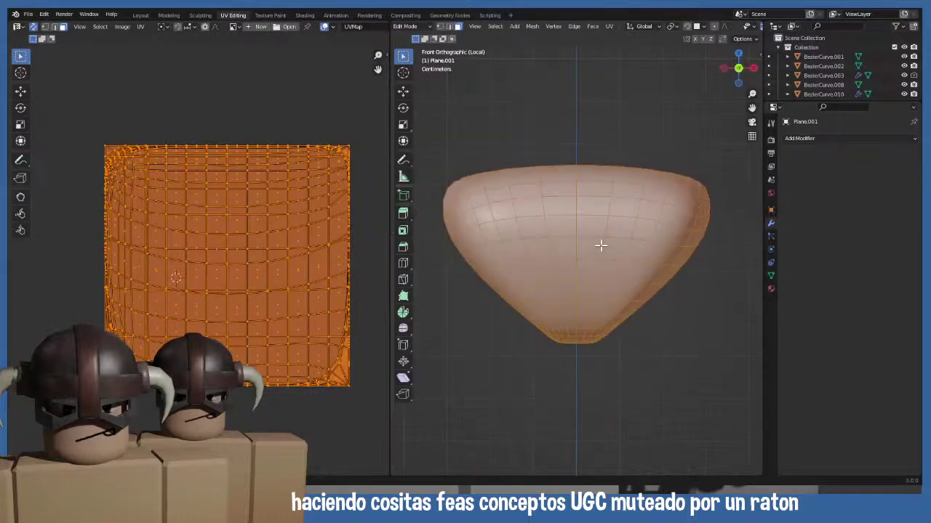
# - Select the faces covering the back of the nose from the back view and delete them
pyautogui.press('ctrl+KP_1')
pyautogui.keyDown('shift'); pyautogui.moveTo(546, 230); pyautogui.dragTo(539, 207, button='middle'); pyautogui.keyUp('shift')
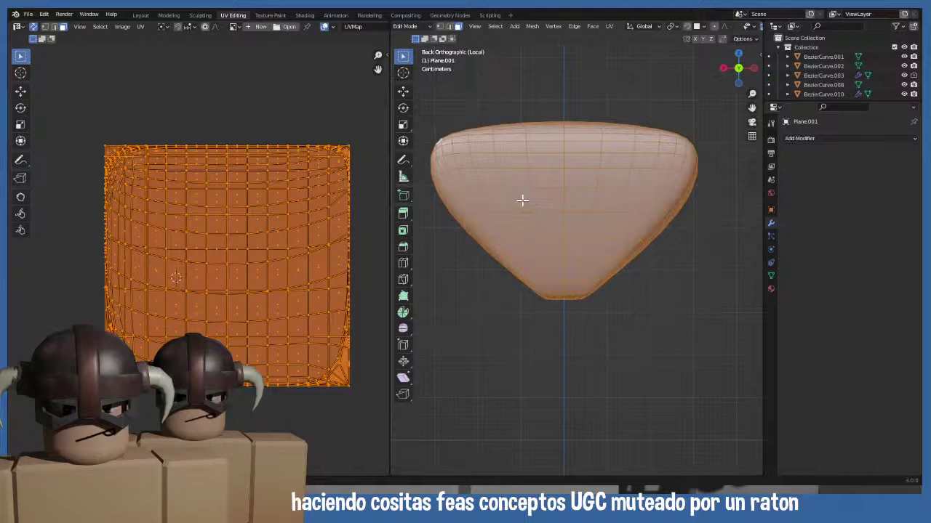
pyautogui.hotkey('alt', 'a')
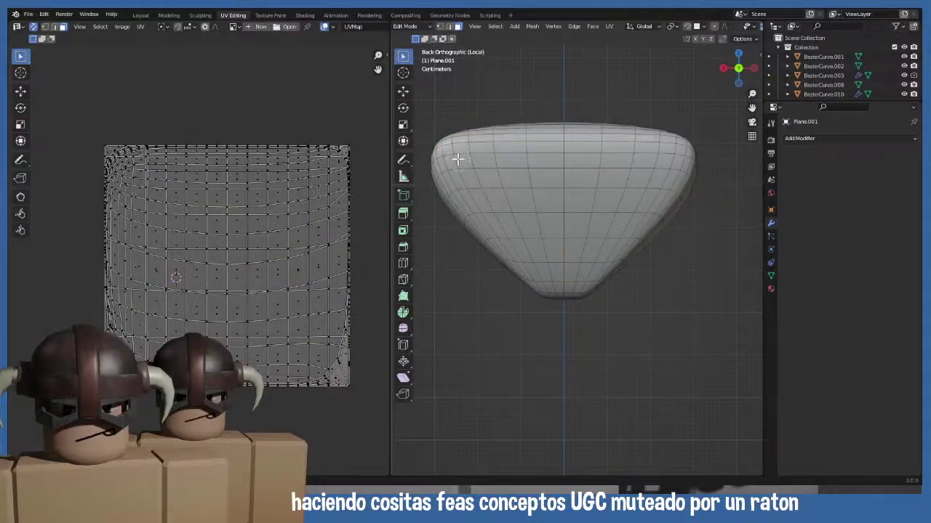
pyautogui.press('c')
pyautogui.moveTo(457, 158)
pyautogui.mouseDown()
pyautogui.moveTo(653, 151)
pyautogui.moveTo(623, 212)
pyautogui.moveTo(584, 220)
pyautogui.moveTo(580, 194)
pyautogui.moveTo(613, 179)
pyautogui.moveTo(479, 187)
pyautogui.moveTo(545, 224)
pyautogui.moveTo(610, 234)
pyautogui.moveTo(518, 247)
pyautogui.moveTo(505, 229)
pyautogui.moveTo(539, 256)
pyautogui.moveTo(527, 256)
pyautogui.moveTo(593, 254)
pyautogui.mouseUp()
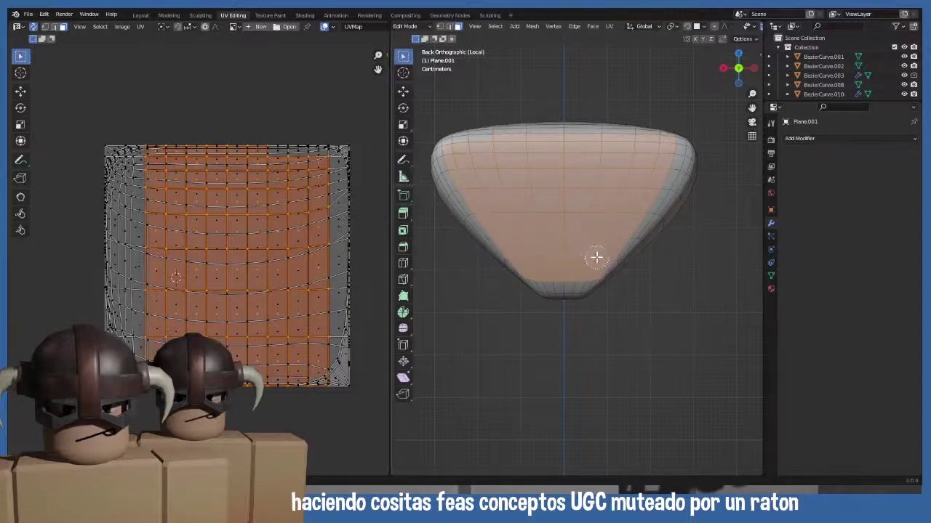
pyautogui.keyDown('shift'); pyautogui.moveTo(546, 250); pyautogui.dragTo(540, 166, button='middle'); pyautogui.keyUp('shift')
pyautogui.scroll(4, 565, 203)
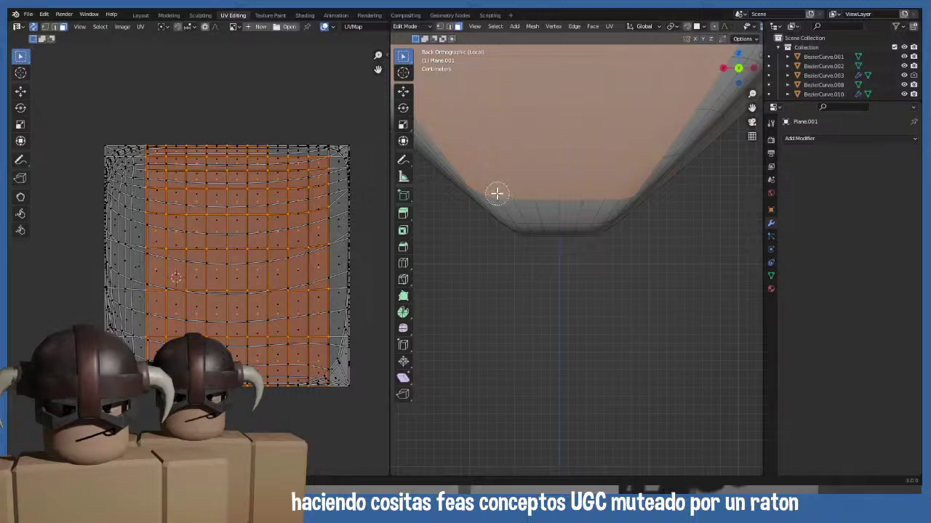
pyautogui.moveTo(494, 192); pyautogui.dragTo(614, 192)
pyautogui.press('x')
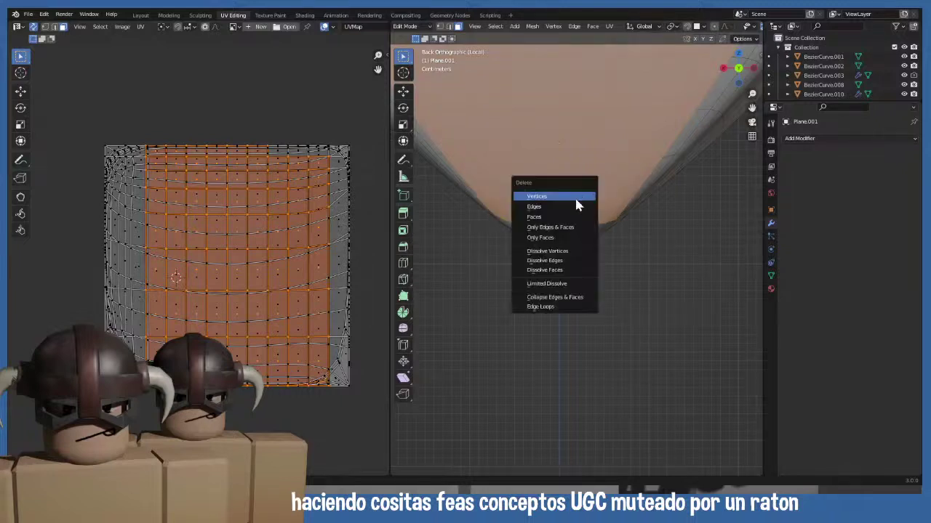
pyautogui.click(558, 218)
# - Delete the leftover faces along the upper rim of the nose's back opening
pyautogui.scroll(-3, 571, 200)
pyautogui.moveTo(565, 197); pyautogui.dragTo(537, 165, button='middle')
pyautogui.click(559, 155)
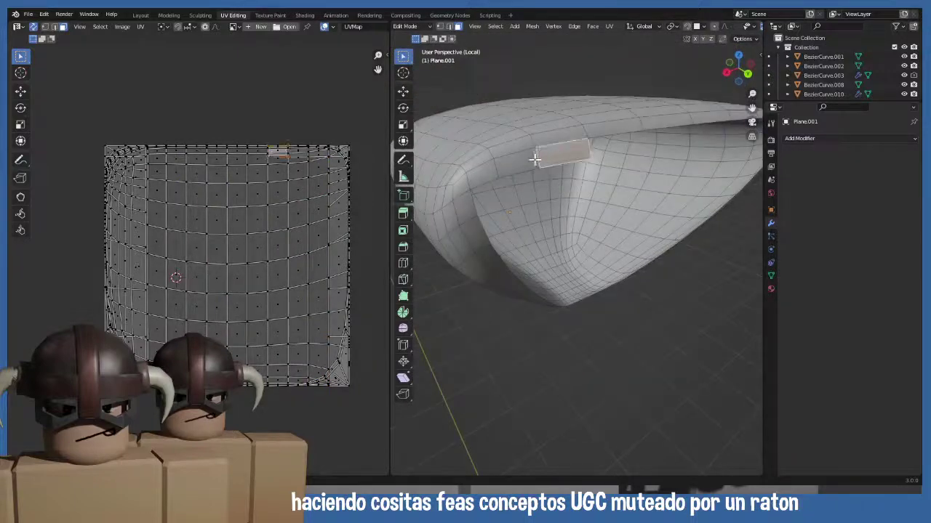
pyautogui.keyDown('shift'); pyautogui.click(534, 160); pyautogui.keyUp('shift')
pyautogui.keyDown('shift'); pyautogui.click(497, 169); pyautogui.keyUp('shift')
pyautogui.press('x')
pyautogui.click(570, 187)
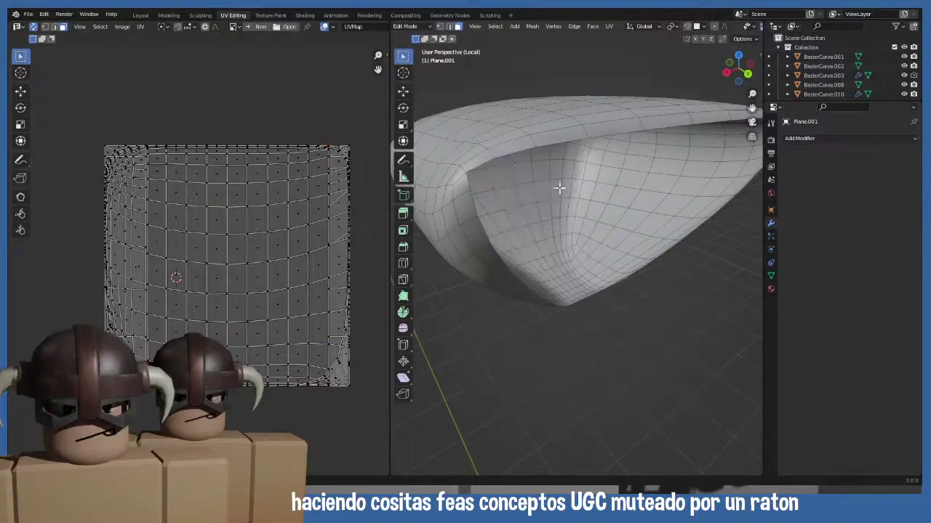
# - Return to Object Mode, leave local view and look at the nose from the right orthographic view
pyautogui.moveTo(556, 187); pyautogui.dragTo(513, 251, button='middle')
pyautogui.press('Tab')
pyautogui.press('KP_Divide')
pyautogui.scroll(-6, 520, 236)
pyautogui.scroll(2, 458, 258)
pyautogui.press('KP_3')
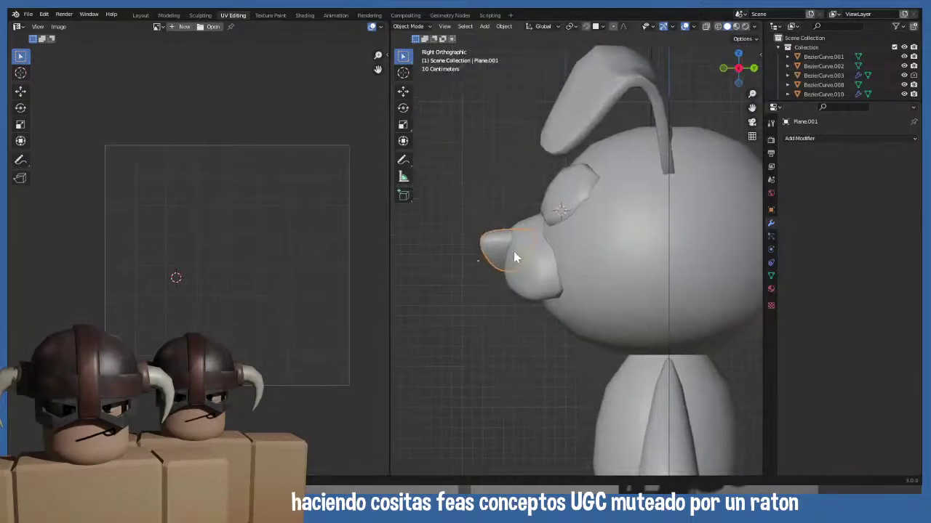
# - Turn on X-ray and open the nose mesh for editing
pyautogui.scroll(4, 499, 250)
pyautogui.press('Tab')
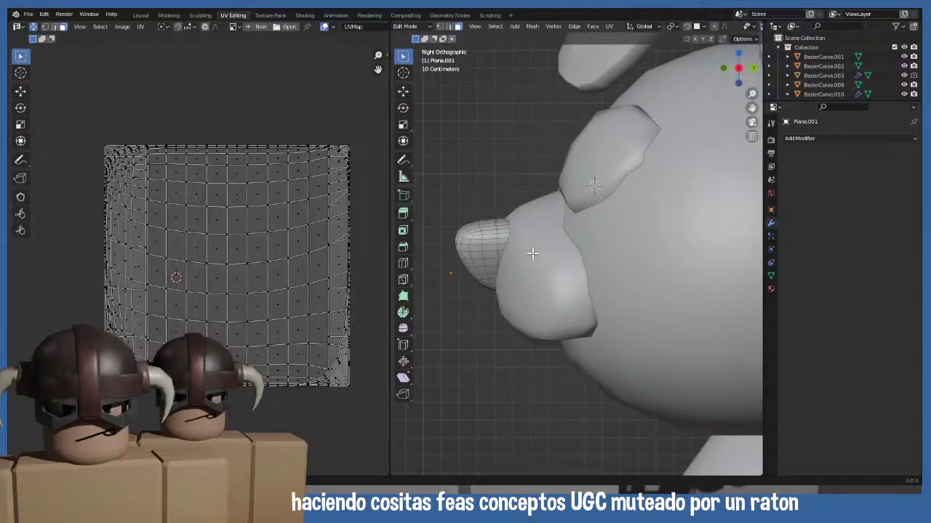
pyautogui.press('Tab')
pyautogui.click(705, 27)
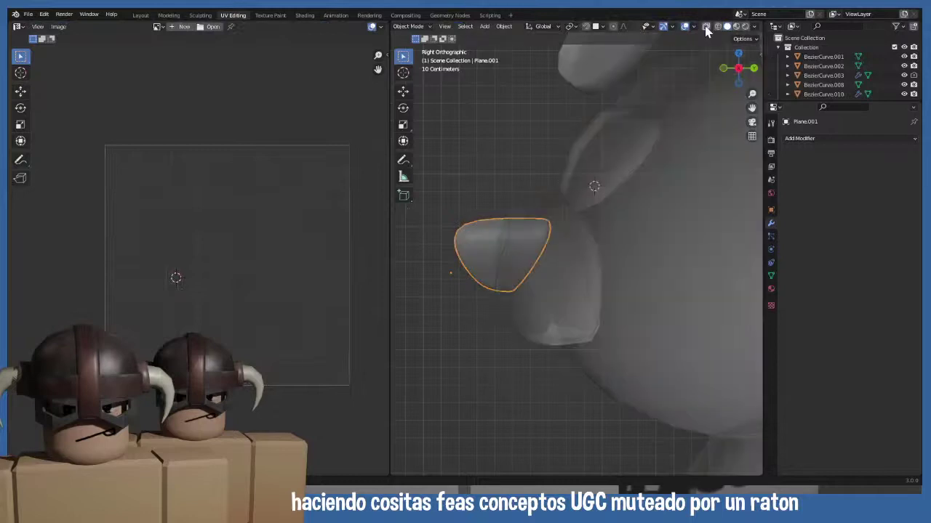
pyautogui.press('Tab')
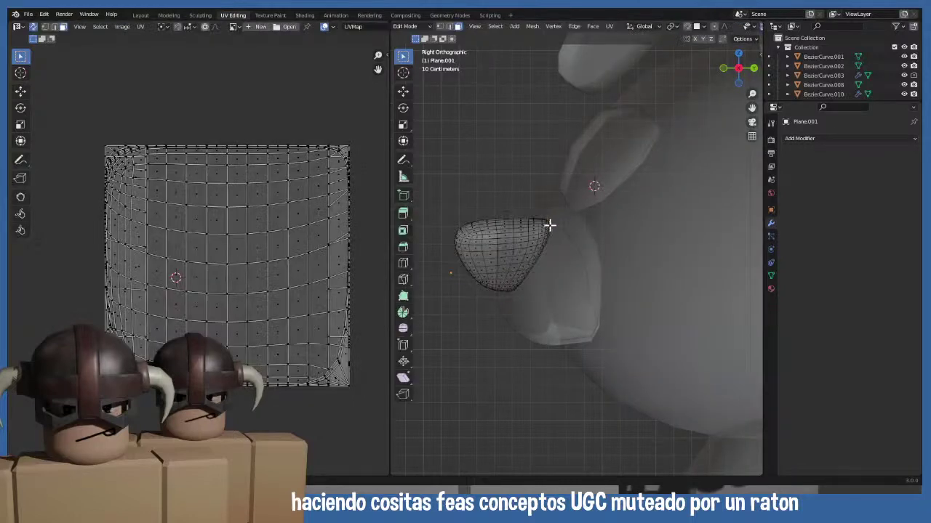
pyautogui.moveTo(523, 205); pyautogui.dragTo(557, 355)
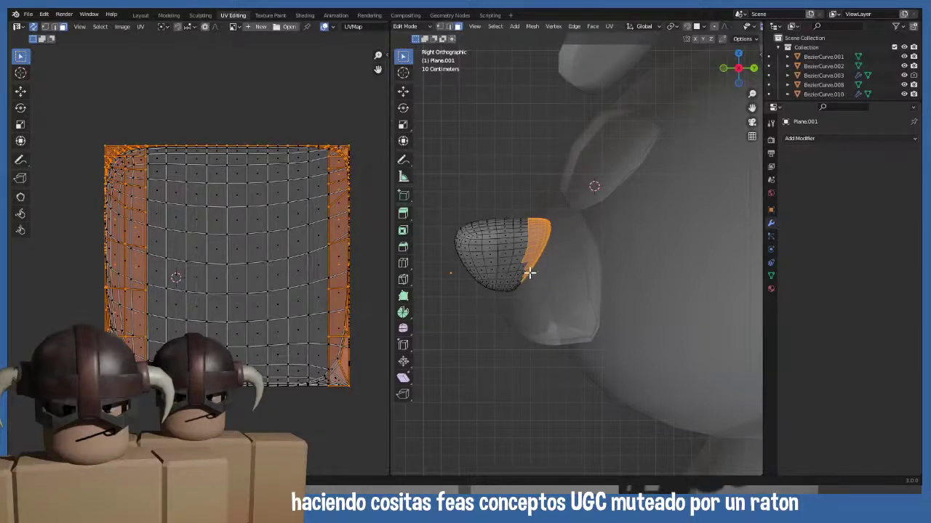
pyautogui.scroll(2, 537, 267)
pyautogui.hotkey('alt', 'a')
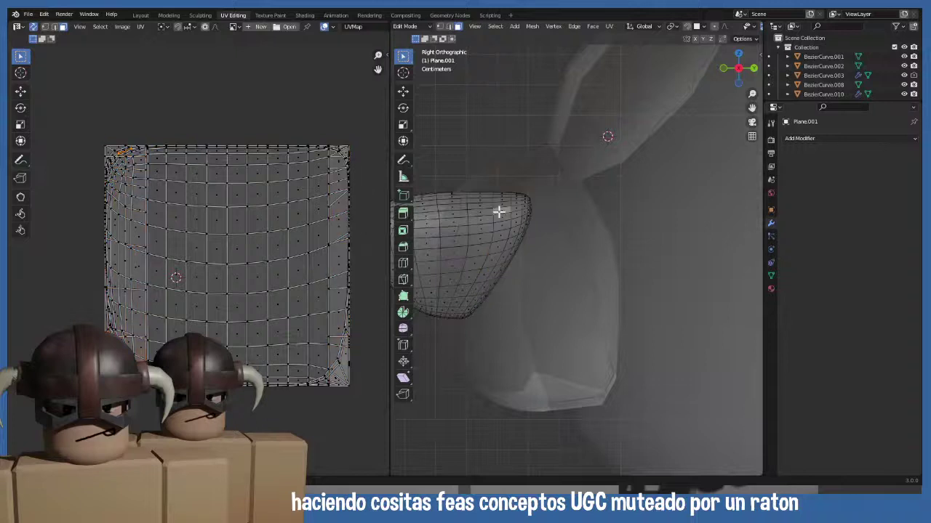
pyautogui.keyDown('alt'); pyautogui.click(499, 211); pyautogui.keyUp('alt')
pyautogui.hotkey('alt', 'a')
pyautogui.keyDown('alt'); pyautogui.click(528, 215); pyautogui.keyUp('alt')
pyautogui.hotkey('alt', 'a')
pyautogui.keyDown('alt'); pyautogui.click(525, 222); pyautogui.keyUp('alt')
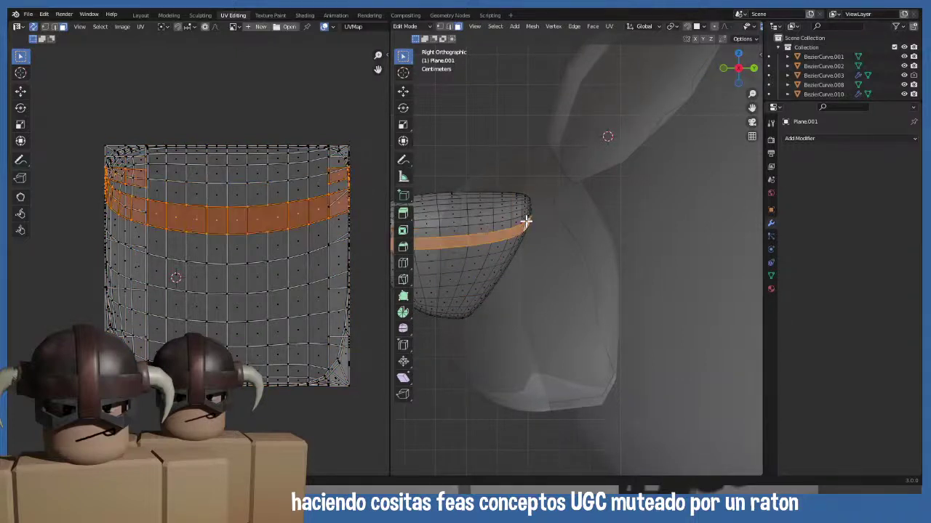
pyautogui.scroll(3, 531, 221)
pyautogui.hotkey('alt', 'a')
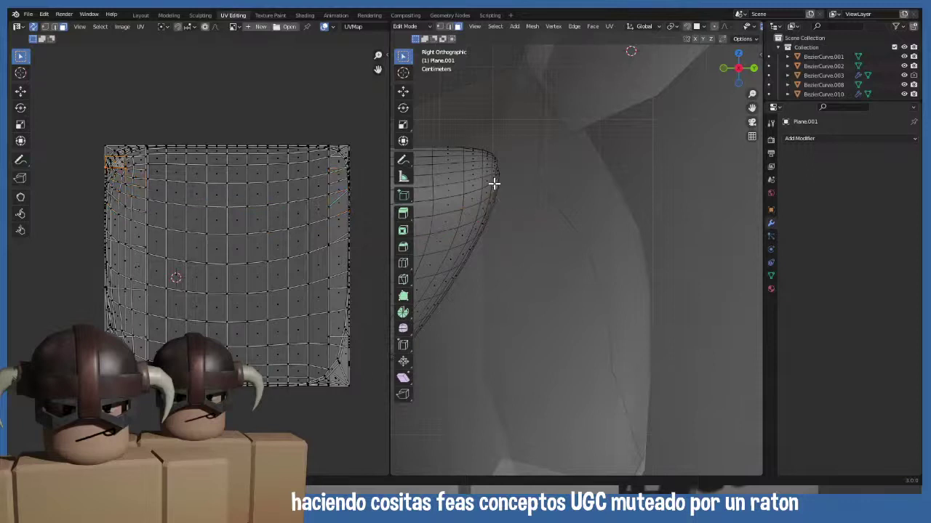
# - Select the face loop at the nose's rear rim, expand it to the rings embedded in the muzzle and delete those faces
pyautogui.keyDown('alt'); pyautogui.click(493, 183); pyautogui.keyUp('alt')
pyautogui.keyDown('shift'); pyautogui.moveTo(538, 208); pyautogui.dragTo(619, 204, button='middle'); pyautogui.keyUp('shift')
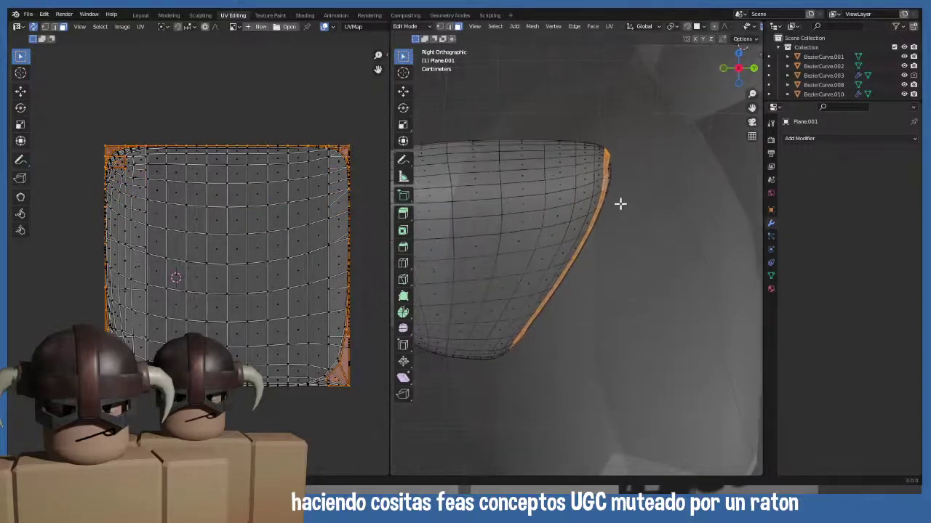
pyautogui.scroll(-1, 616, 205)
pyautogui.press('ctrl+KP_Add')
pyautogui.press('ctrl+KP_Add')
pyautogui.press('ctrl+KP_Add')
pyautogui.press('ctrl+KP_Add')
pyautogui.press('ctrl+KP_Add')
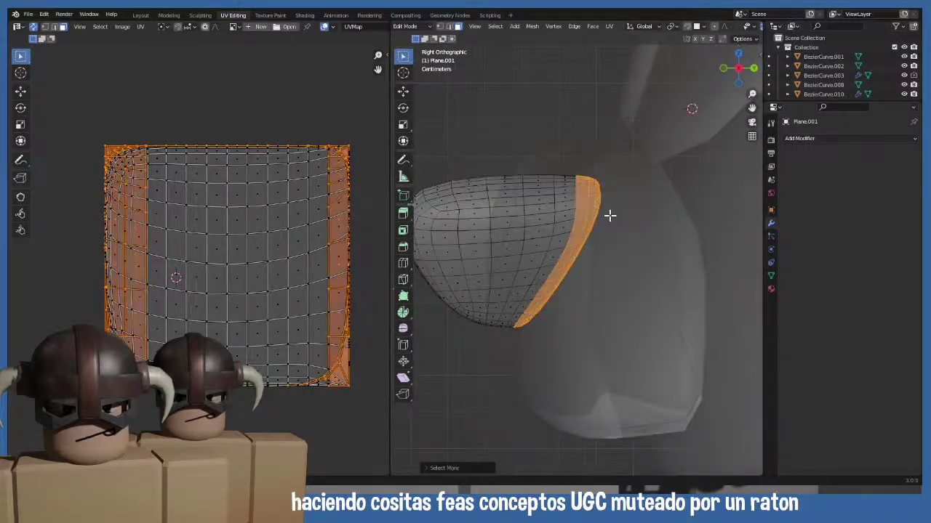
pyautogui.press('ctrl+KP_Subtract')
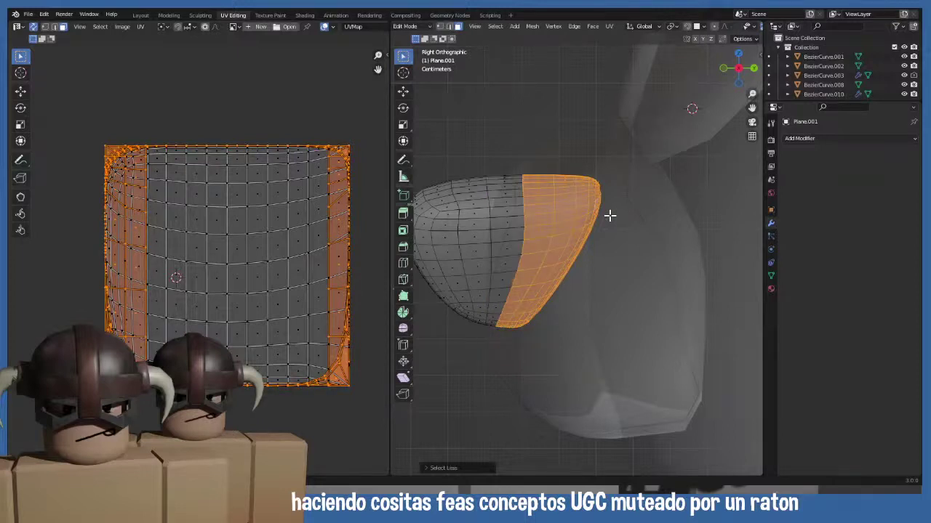
pyautogui.press('x')
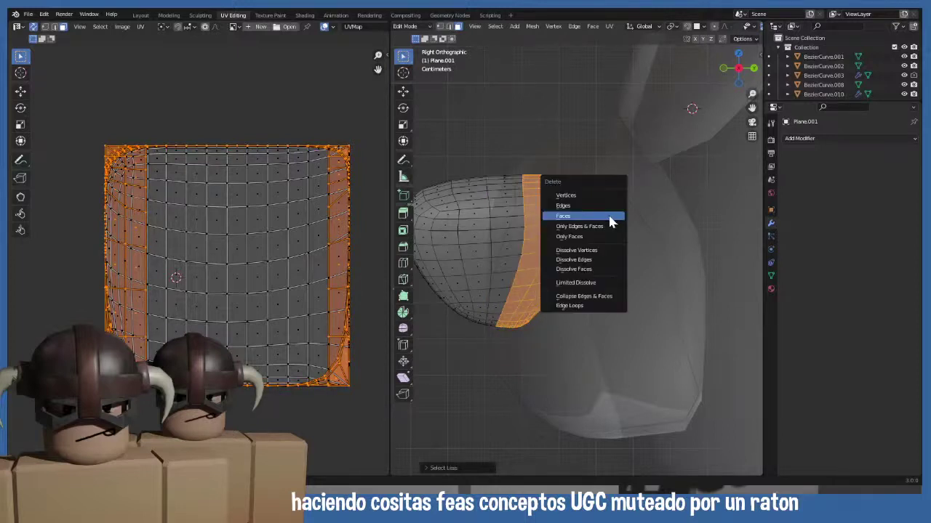
pyautogui.click(609, 216)
# - Return to Object Mode, turn off X-ray and switch to the front view
pyautogui.press('Tab')
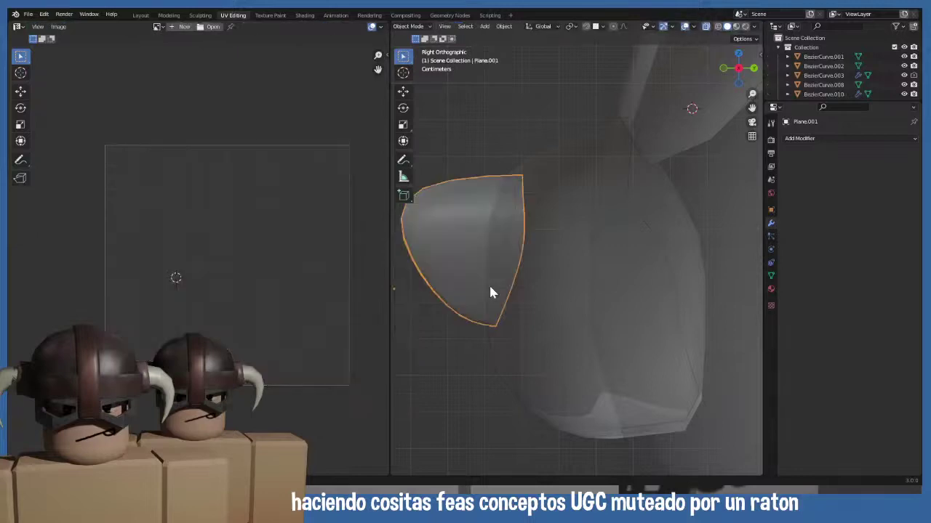
pyautogui.scroll(-2, 489, 284)
pyautogui.click(706, 27)
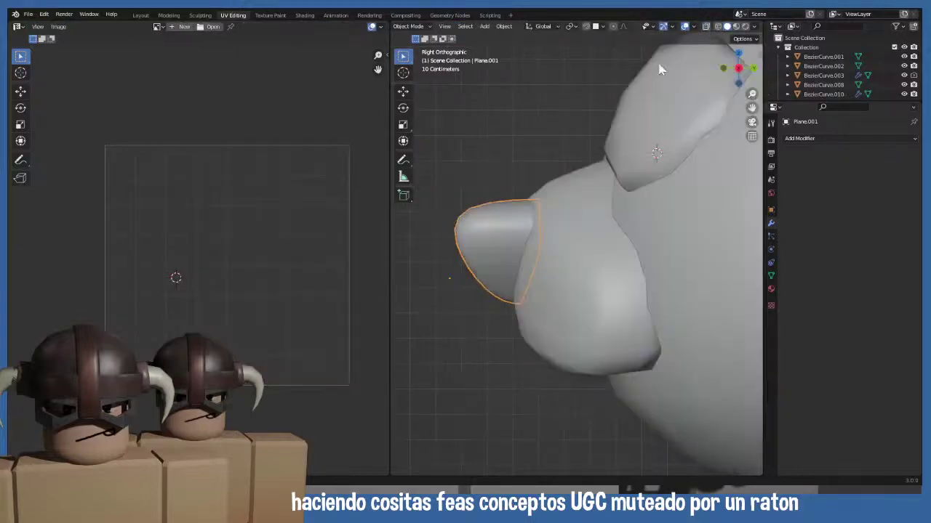
pyautogui.moveTo(468, 142); pyautogui.dragTo(562, 141, button='middle')
pyautogui.press('KP_1')
# - Select all parts of the character, open their meshes for editing and turn on the Statistics overlay
pyautogui.scroll(-5, 599, 184)
pyautogui.moveTo(438, 98); pyautogui.dragTo(645, 376)
pyautogui.press('Tab')
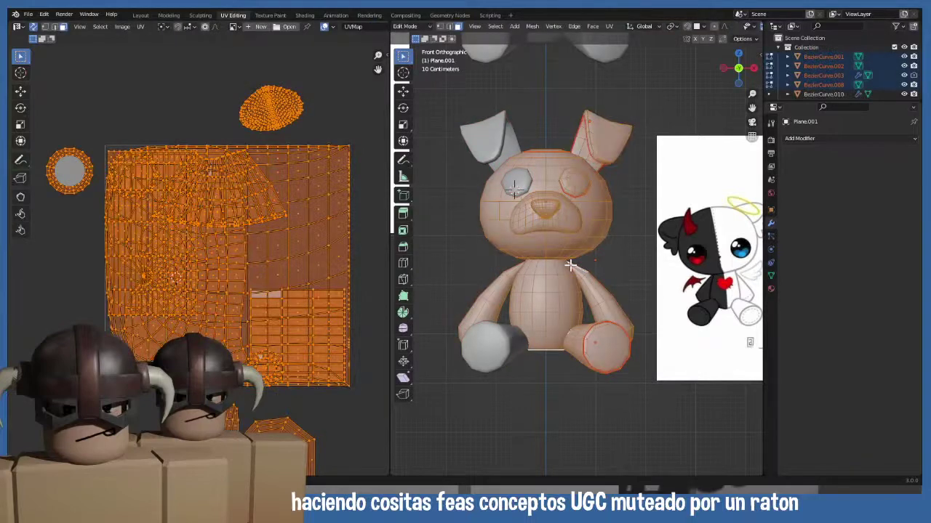
pyautogui.scroll(-4, 658, 29)
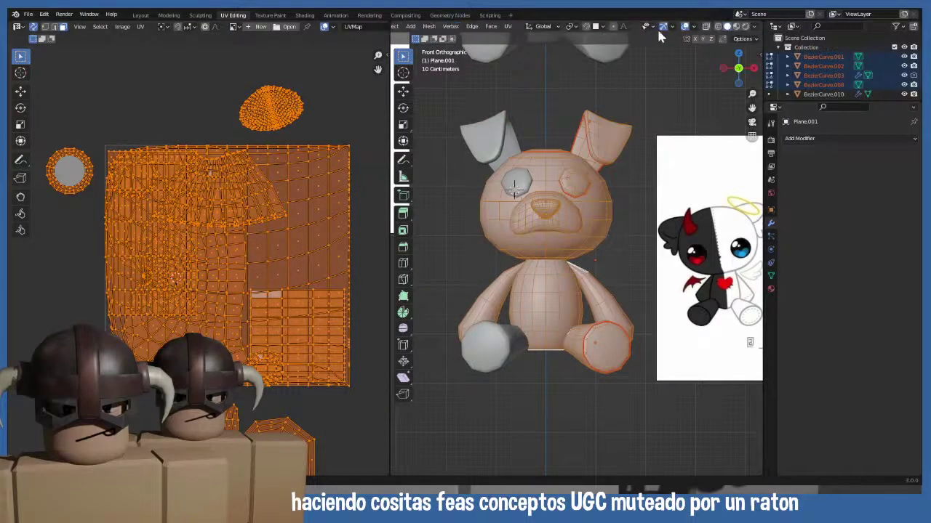
pyautogui.click(697, 30)
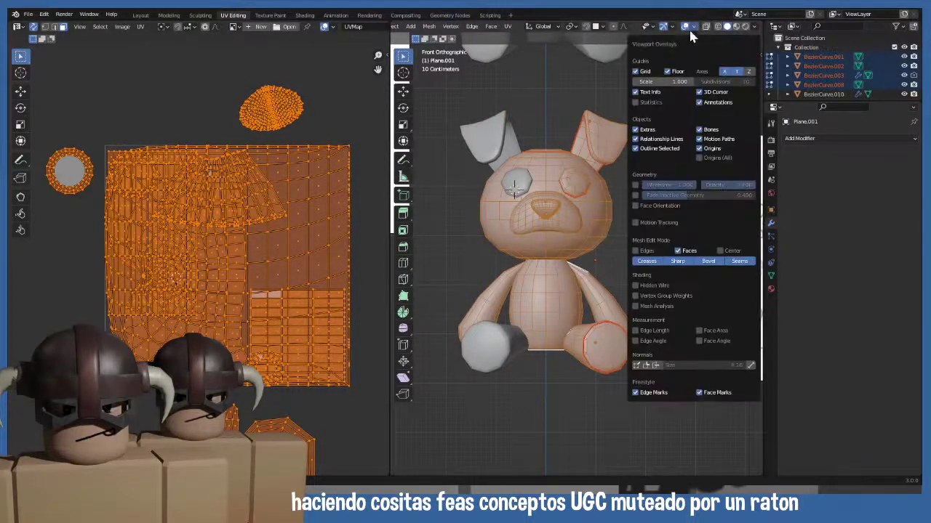
pyautogui.click(635, 107)
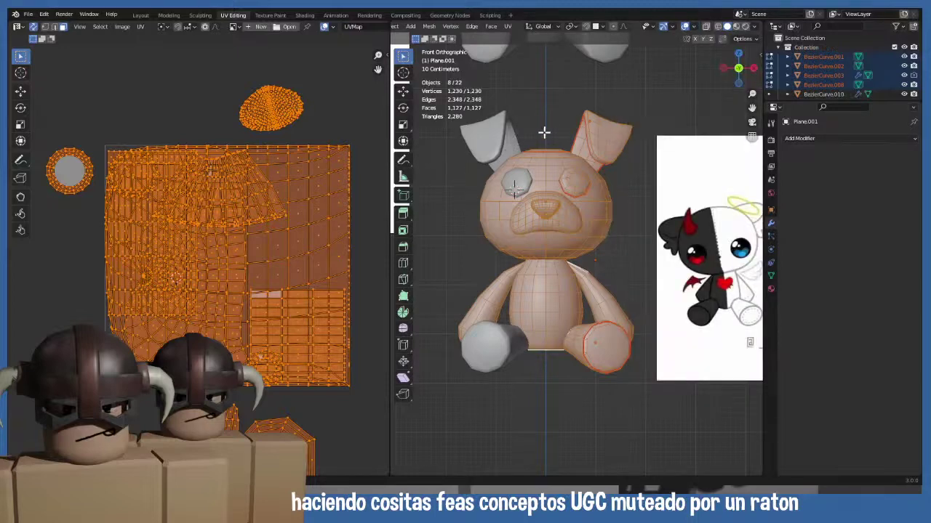
# - Return to Object Mode, select the ears and apply their Mirror modifier
pyautogui.press('Tab')
pyautogui.click(548, 126)
pyautogui.click(479, 139)
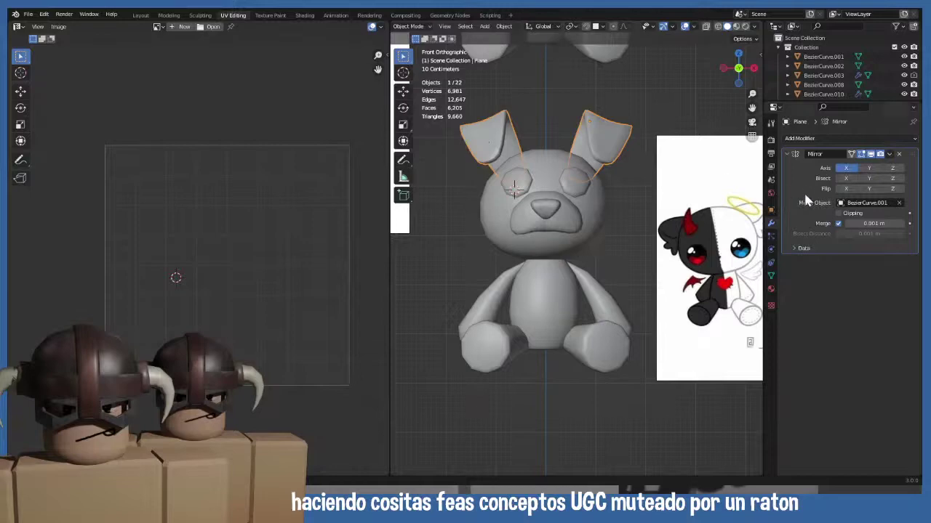
pyautogui.click(501, 346)
pyautogui.click(497, 307)
pyautogui.keyDown('shift'); pyautogui.click(508, 148); pyautogui.keyUp('shift')
pyautogui.click(507, 148)
pyautogui.hotkey('ctrl', 'a')
# - Apply the Mirror modifiers of the eyes and the legs, and check the remaining parts for modifiers
pyautogui.click(573, 183)
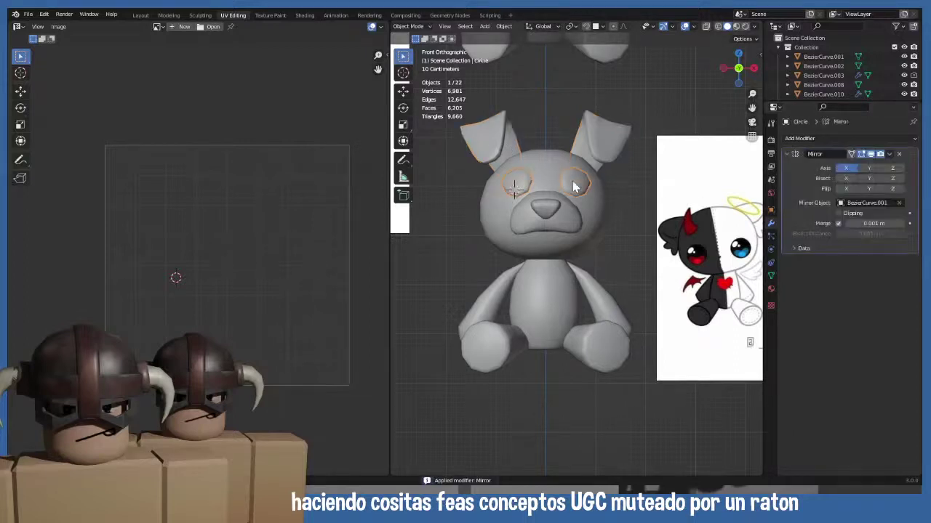
pyautogui.hotkey('ctrl', 'a')
pyautogui.click(497, 301)
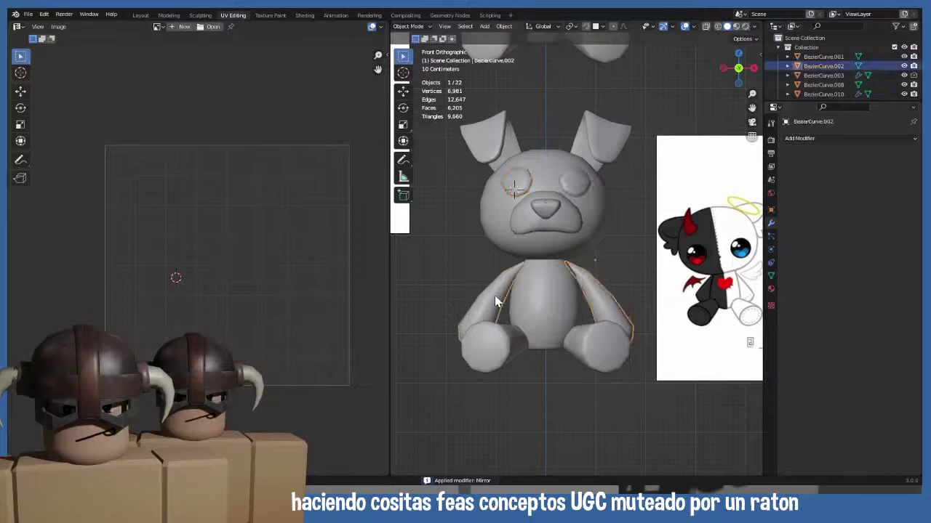
pyautogui.click(494, 350)
pyautogui.hotkey('ctrl', 'a')
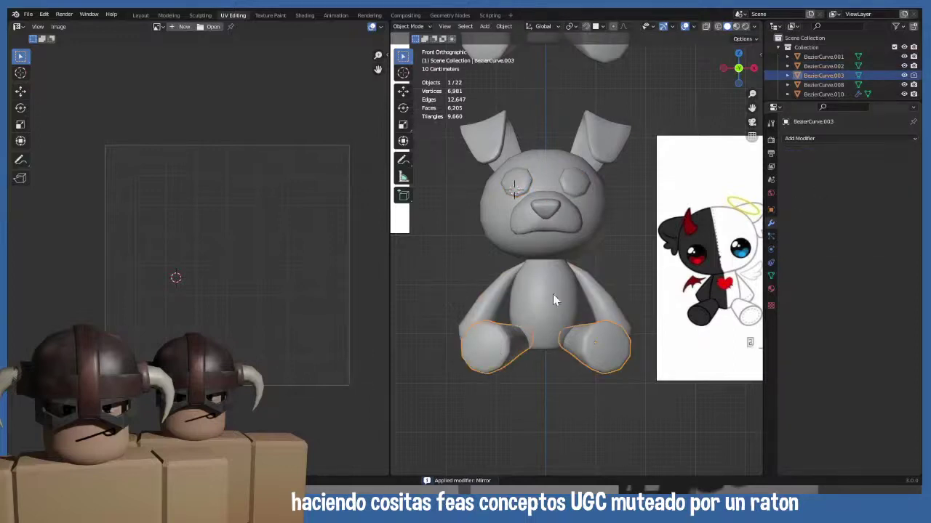
pyautogui.click(540, 305)
pyautogui.click(544, 211)
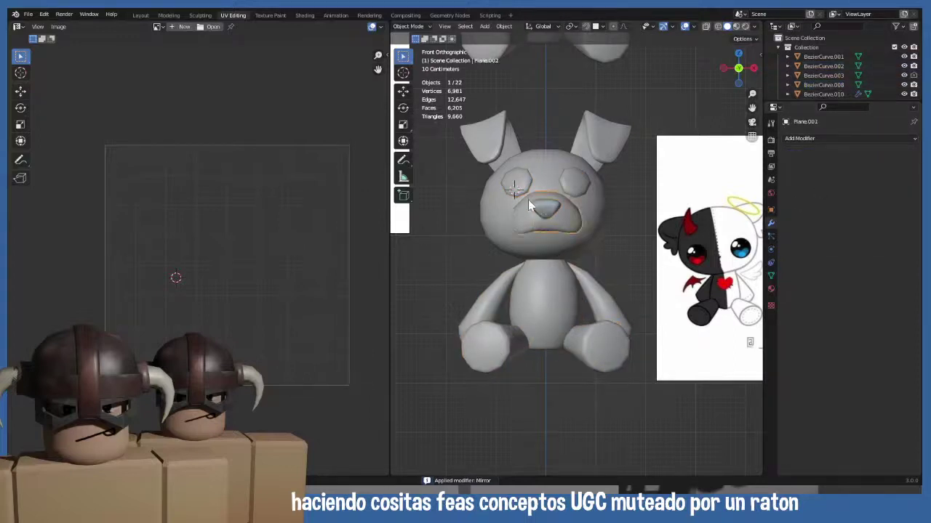
pyautogui.click(509, 160)
# - Examine the mesh statistics of all the character's parts together in Edit Mode, then return to Object Mode
pyautogui.scroll(-2, 507, 155)
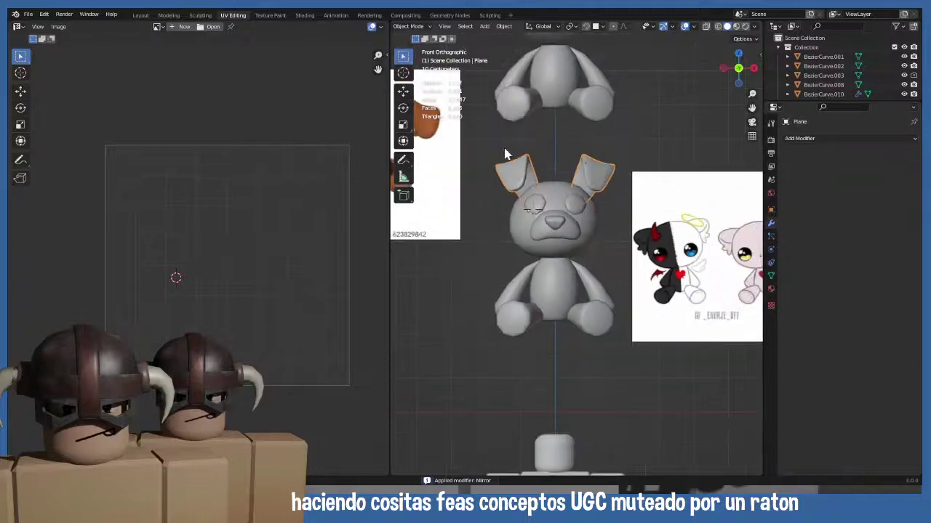
pyautogui.moveTo(507, 155); pyautogui.dragTo(600, 335)
pyautogui.press('Tab')
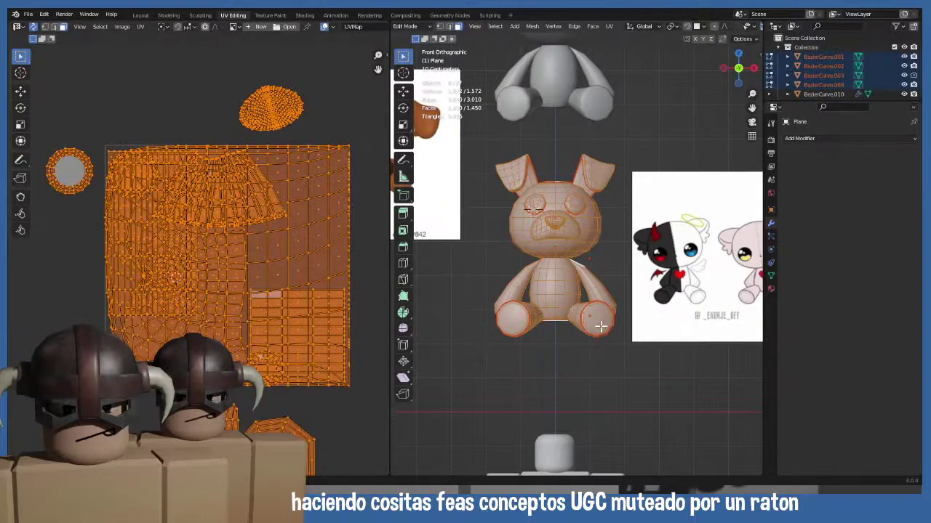
pyautogui.scroll(2, 467, 129)
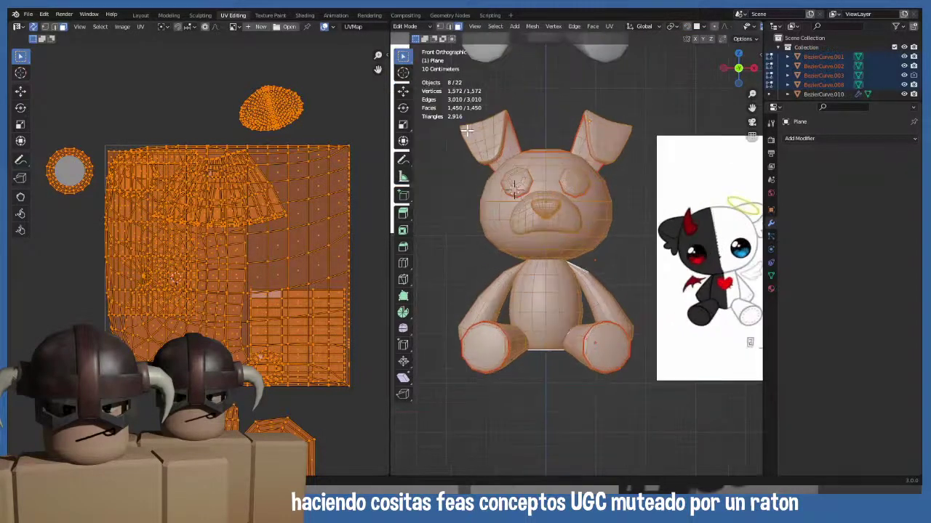
pyautogui.scroll(-2, 466, 129)
pyautogui.press('Tab')
# - Select all parts of the character and open their meshes together in Edit Mode
pyautogui.click(580, 155)
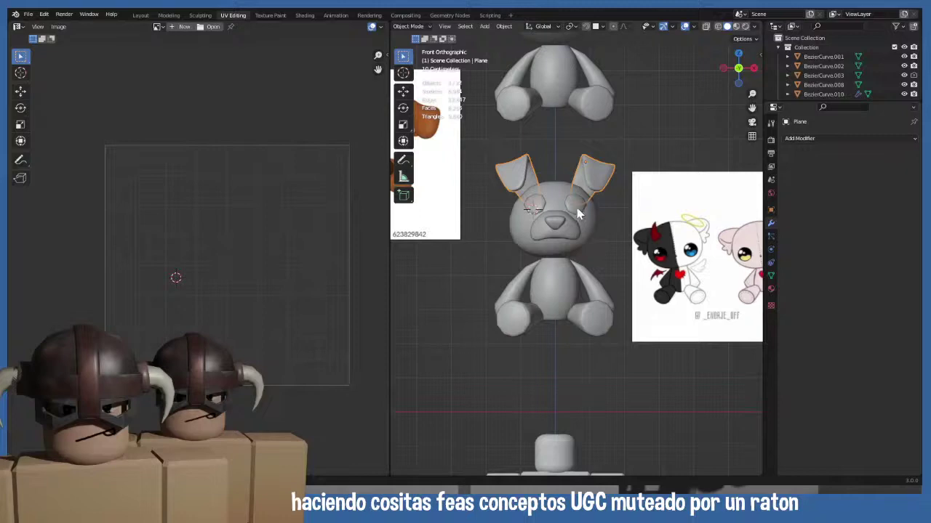
pyautogui.moveTo(486, 145); pyautogui.dragTo(615, 334)
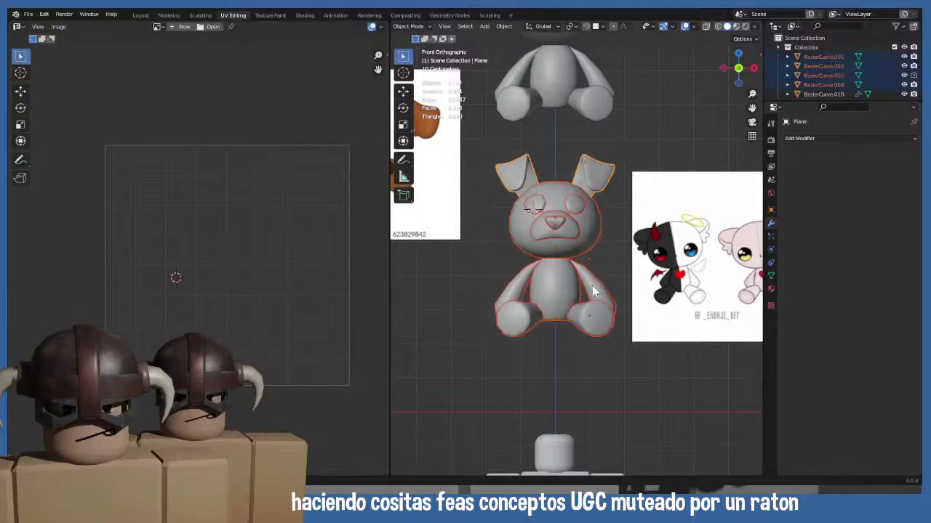
pyautogui.press('Tab')
pyautogui.scroll(-1, 235, 282)
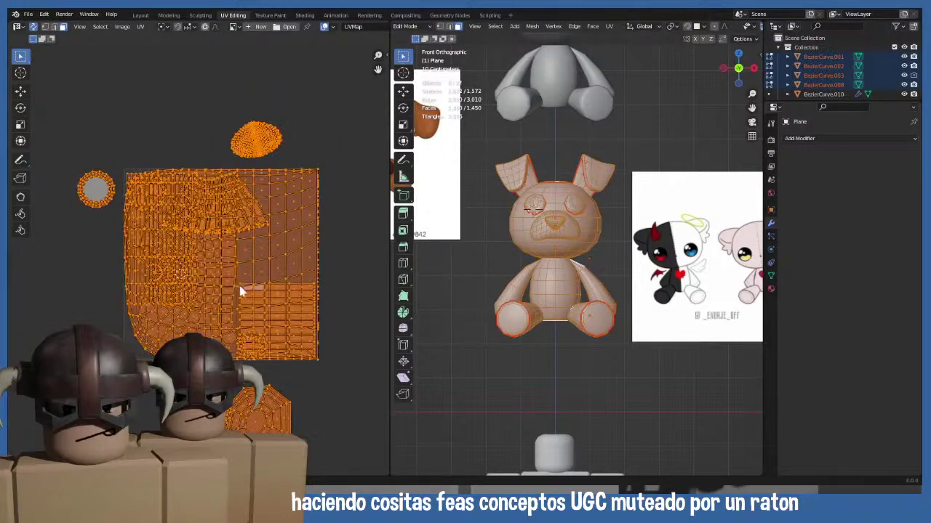
pyautogui.scroll(-1, 249, 306)
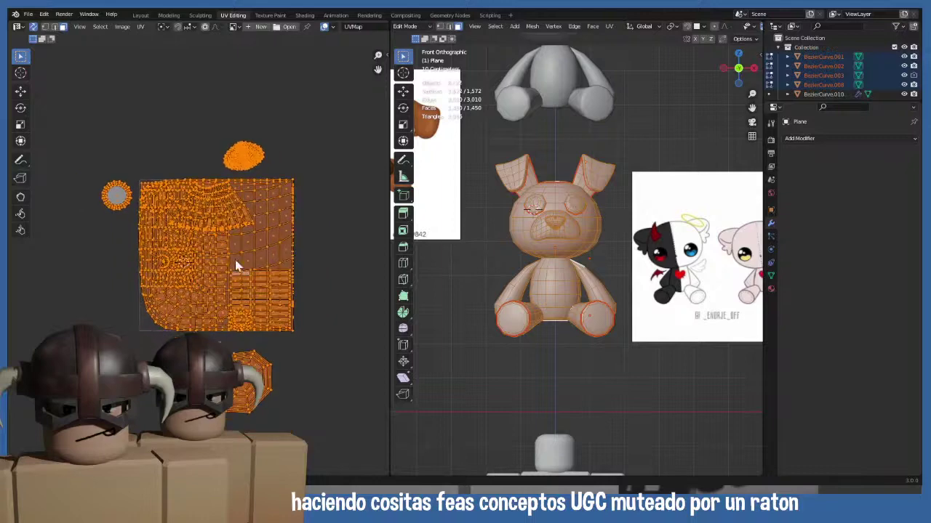
# - Examine the overlapping UV islands to identify which part owns the large rounded-square island, and return to Object Mode
pyautogui.click(33, 26)
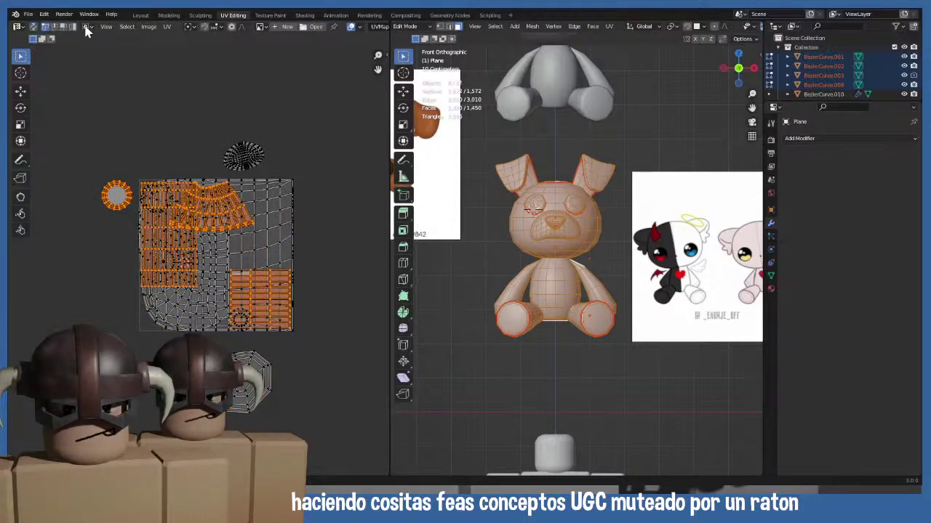
pyautogui.hotkey('alt', 'a')
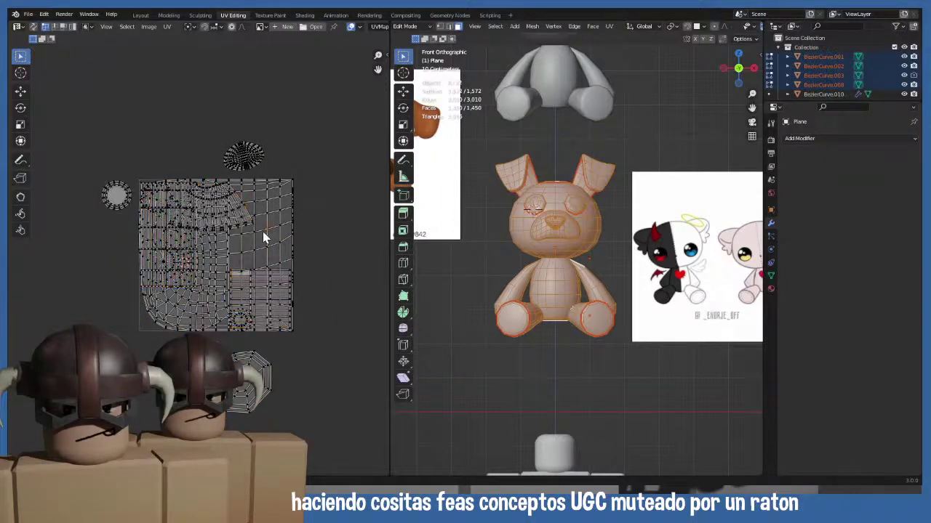
pyautogui.press('a')
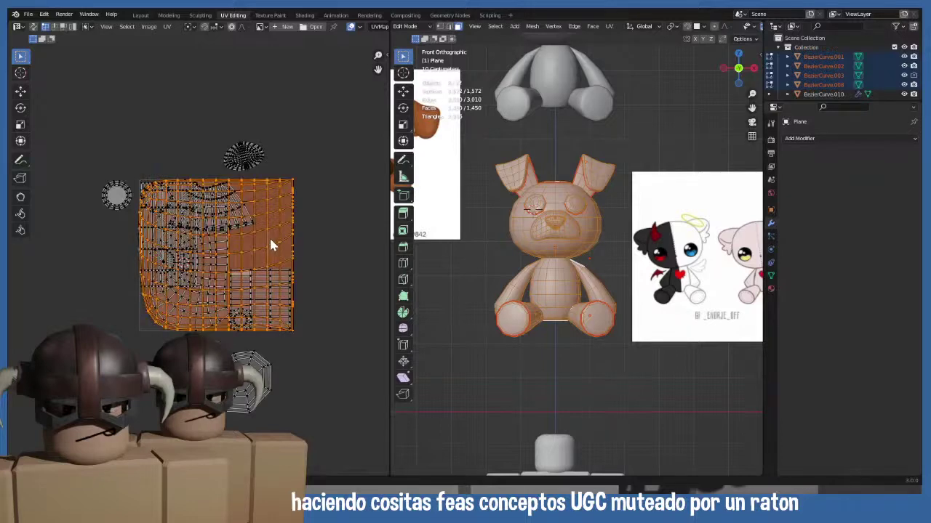
pyautogui.click(33, 26)
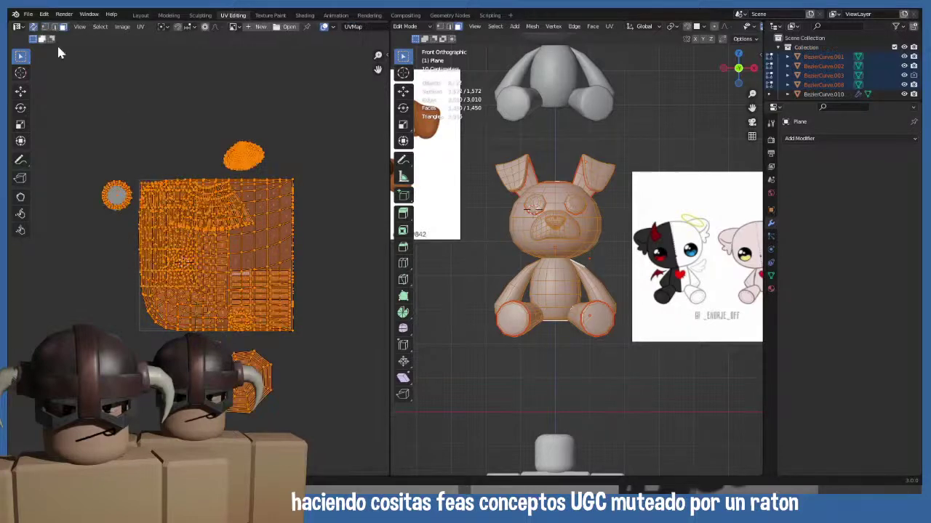
pyautogui.click(287, 217)
pyautogui.click(275, 224)
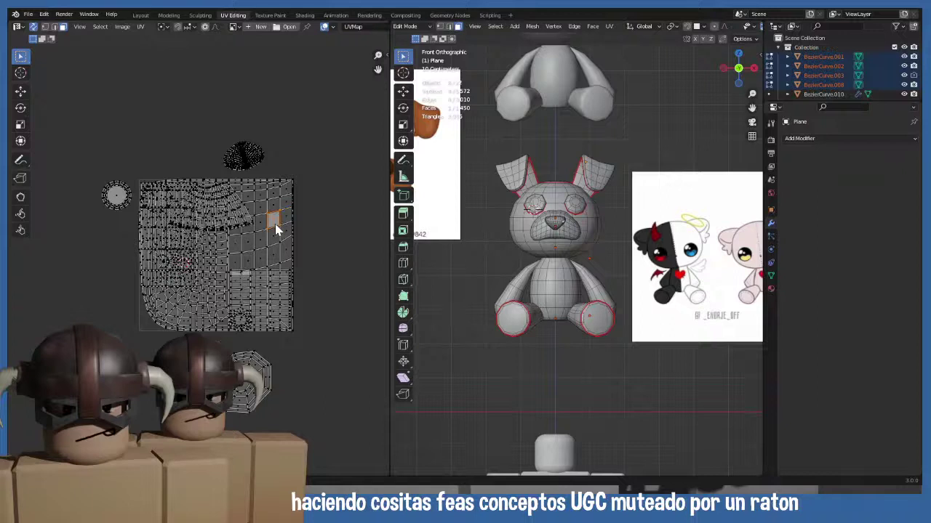
pyautogui.hotkey('ctrl', 'i')
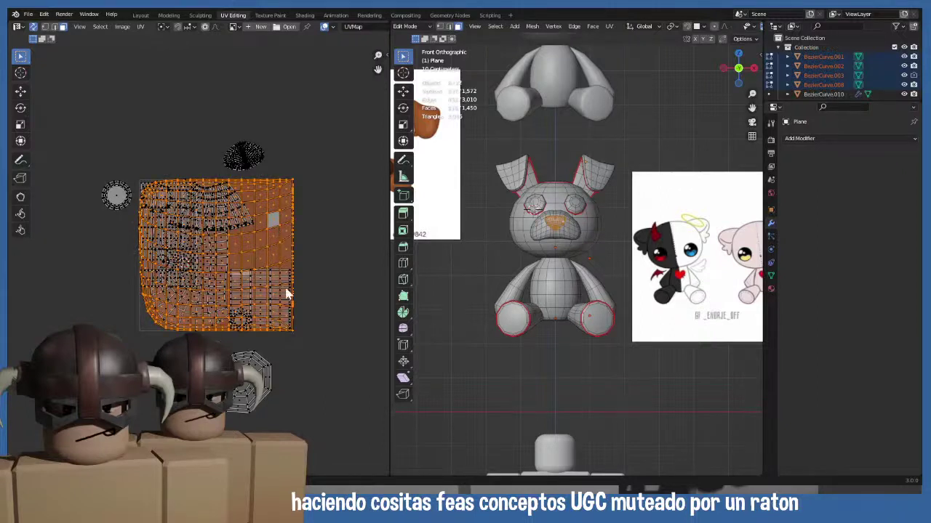
pyautogui.press('Tab')
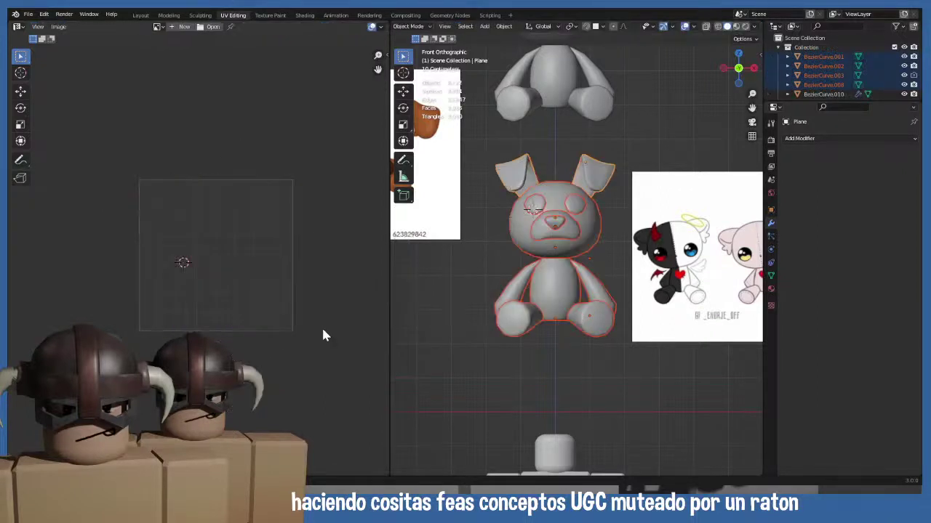
# - Select only the nose and open its mesh in Edit Mode
pyautogui.click(557, 223)
pyautogui.press('Tab')
pyautogui.press('Tab')
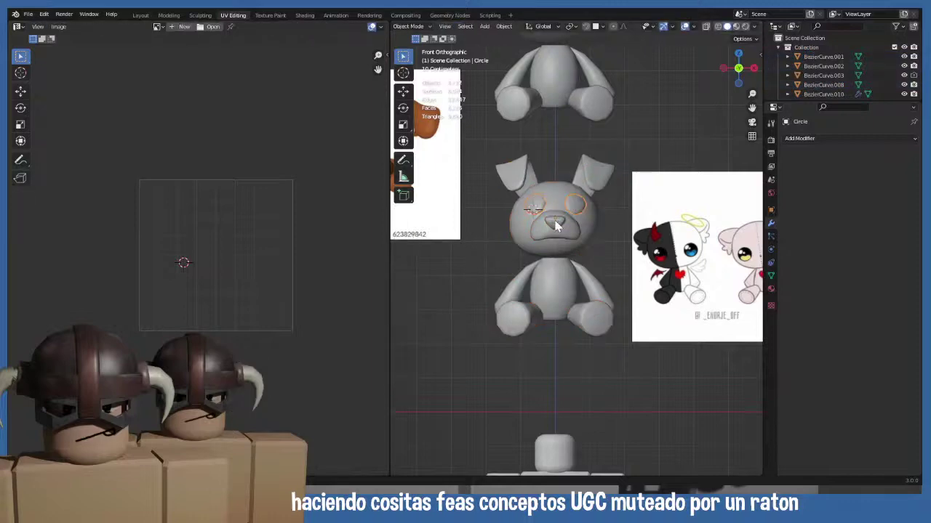
pyautogui.press('Tab')
pyautogui.press('Tab')
pyautogui.click(555, 220)
pyautogui.press('Tab')
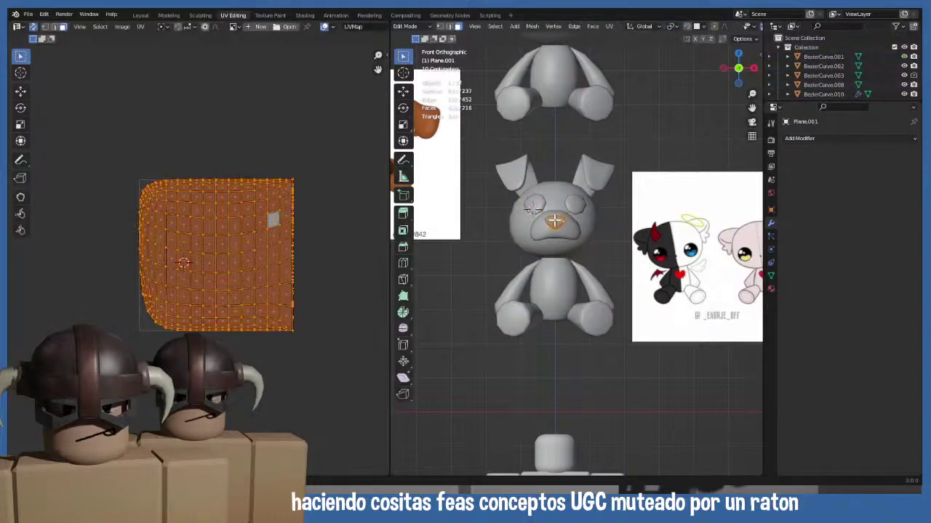
# - With X-Ray and edge selection on, select the edge loop around the back of the nose and mark it as a seam
pyautogui.scroll(7, 564, 200)
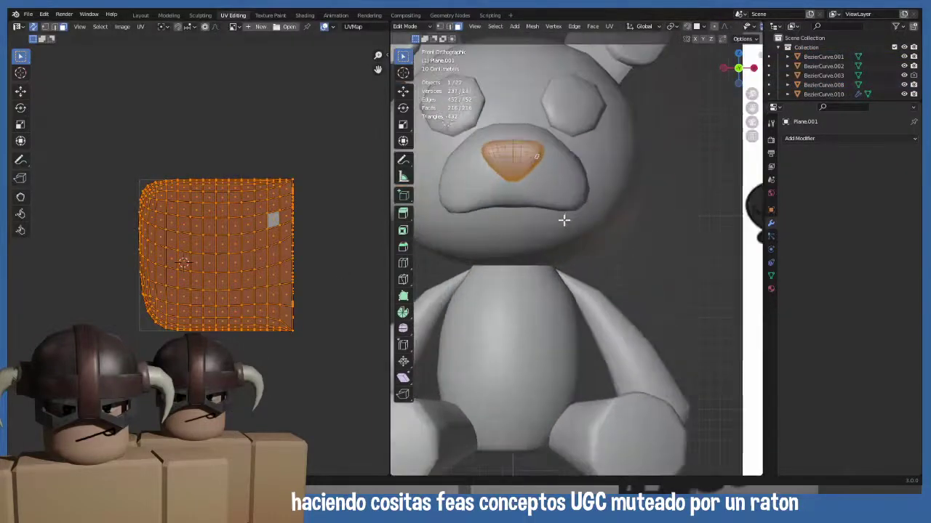
pyautogui.moveTo(558, 233); pyautogui.dragTo(583, 222, button='middle')
pyautogui.scroll(3, 583, 221)
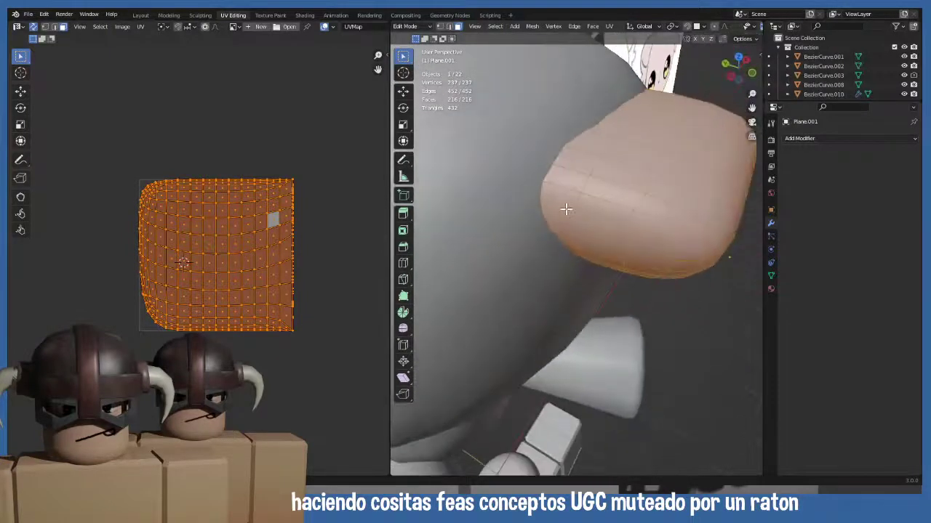
pyautogui.moveTo(558, 197)
pyautogui.mouseDown(button='middle')
pyautogui.moveTo(597, 204)
pyautogui.moveTo(610, 183)
pyautogui.moveTo(633, 181)
pyautogui.moveTo(654, 202)
pyautogui.moveTo(582, 210)
pyautogui.moveTo(592, 195)
pyautogui.mouseUp(button='middle')
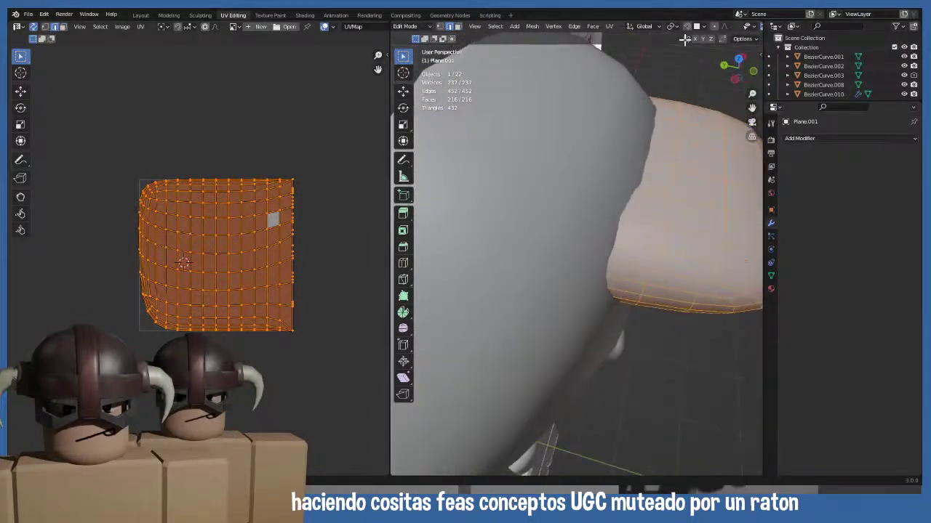
pyautogui.scroll(-3, 738, 29)
pyautogui.click(723, 27)
pyautogui.moveTo(658, 128); pyautogui.dragTo(649, 156, button='middle')
pyautogui.hotkey('alt', 'a')
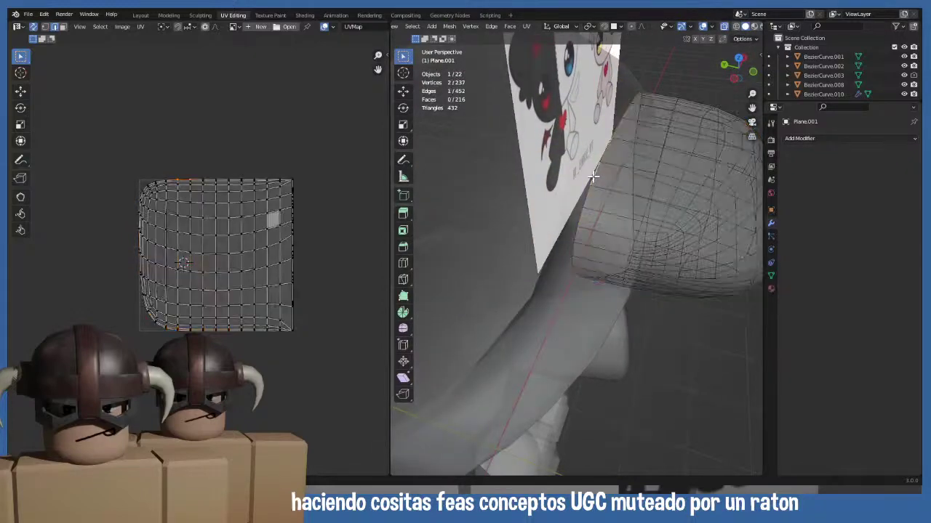
pyautogui.keyDown('alt'); pyautogui.click(592, 176); pyautogui.keyUp('alt')
pyautogui.moveTo(602, 176); pyautogui.dragTo(616, 160, button='middle')
pyautogui.press('u')
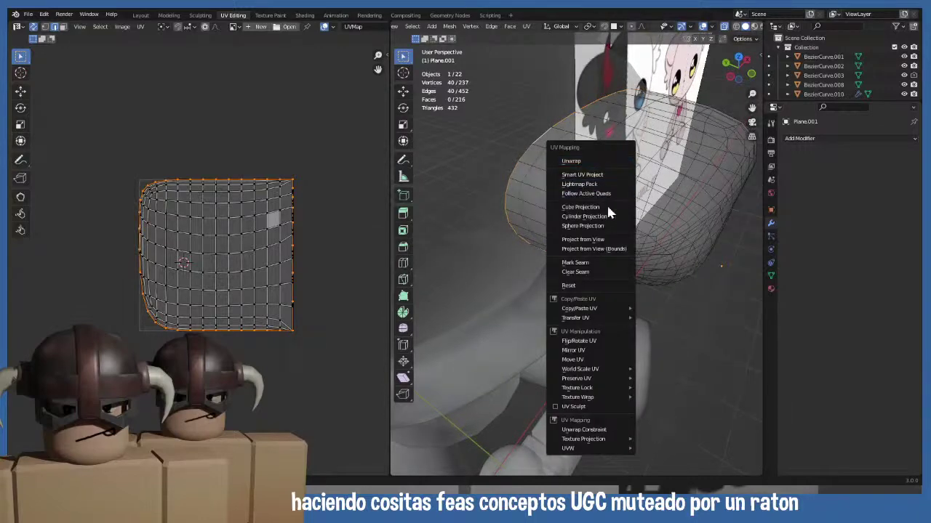
pyautogui.click(587, 262)
# - Unwrap the entire nose mesh and apply Minimize Stretch to its UV island
pyautogui.moveTo(593, 209); pyautogui.dragTo(552, 171, button='middle')
pyautogui.press('a')
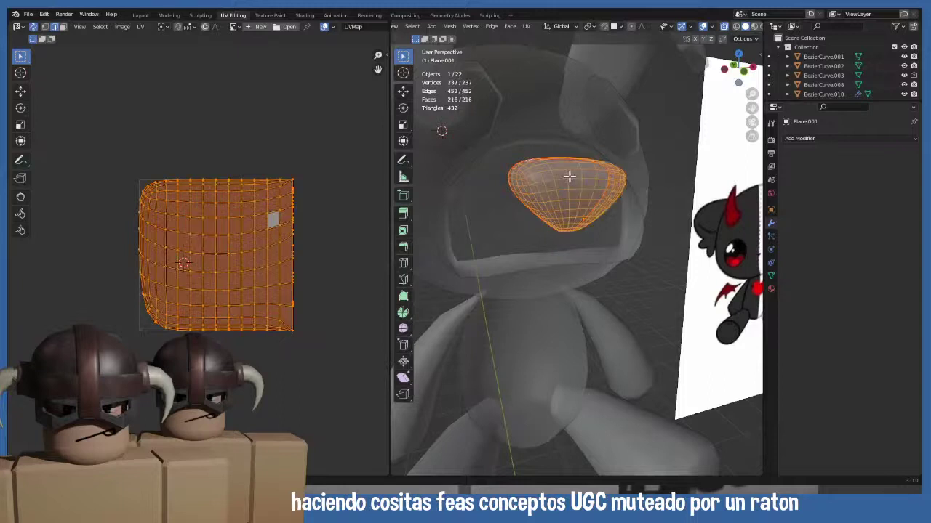
pyautogui.press('u')
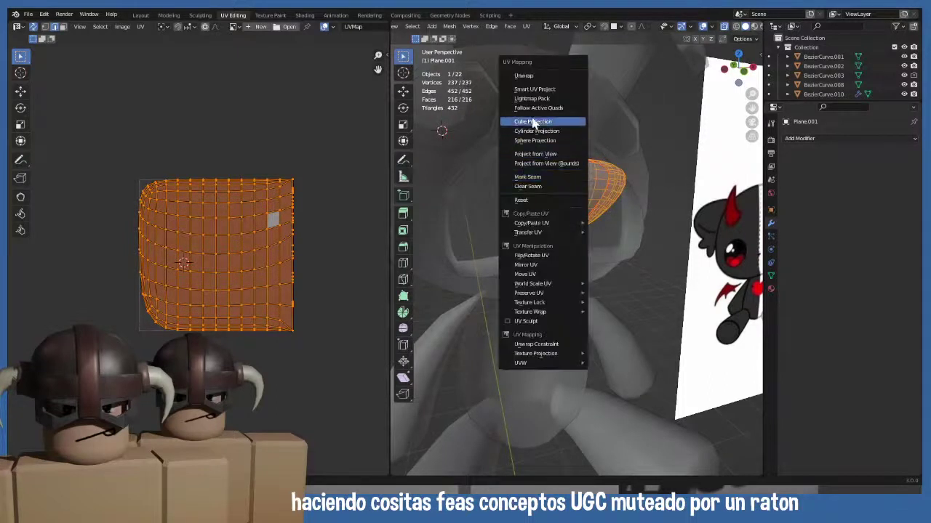
pyautogui.click(531, 77)
pyautogui.scroll(-2, 284, 273)
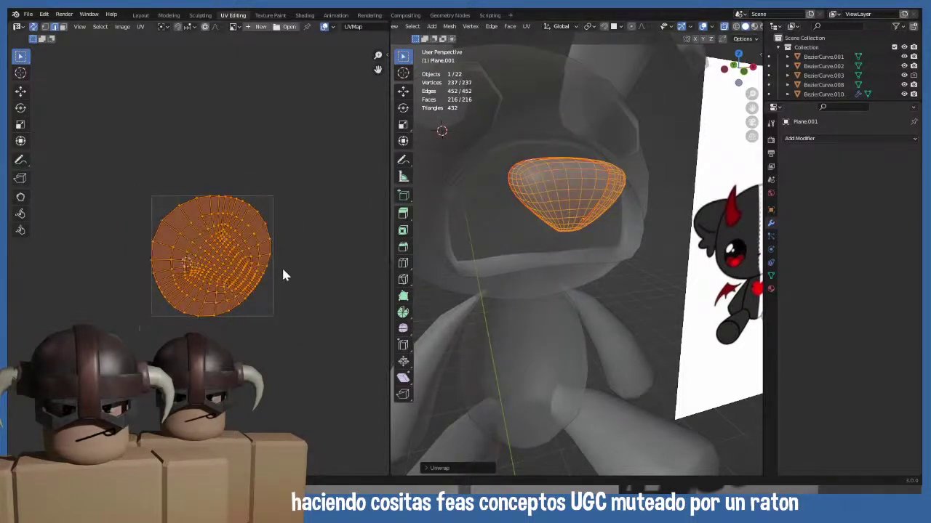
pyautogui.click(140, 27)
pyautogui.click(189, 215)
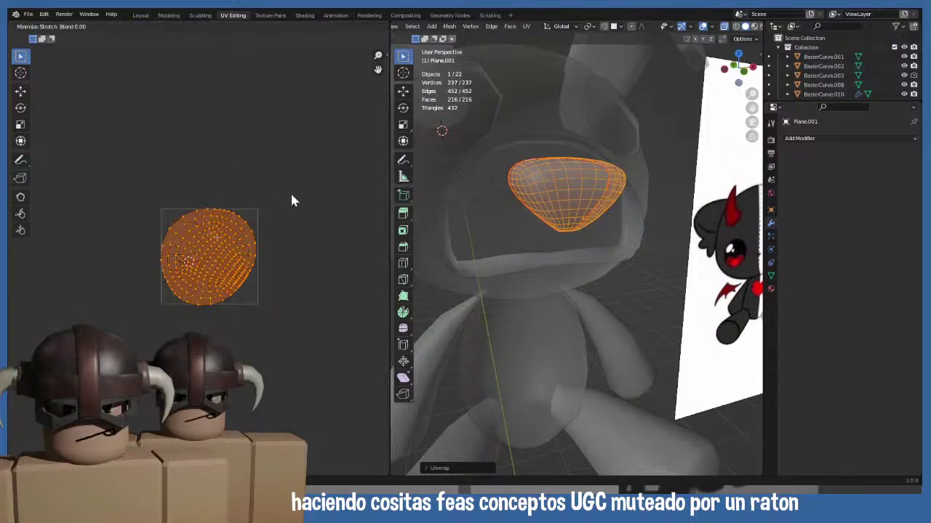
# - Scale the nose's UV island down to about half size and move it below the UV square
pyautogui.press('s')
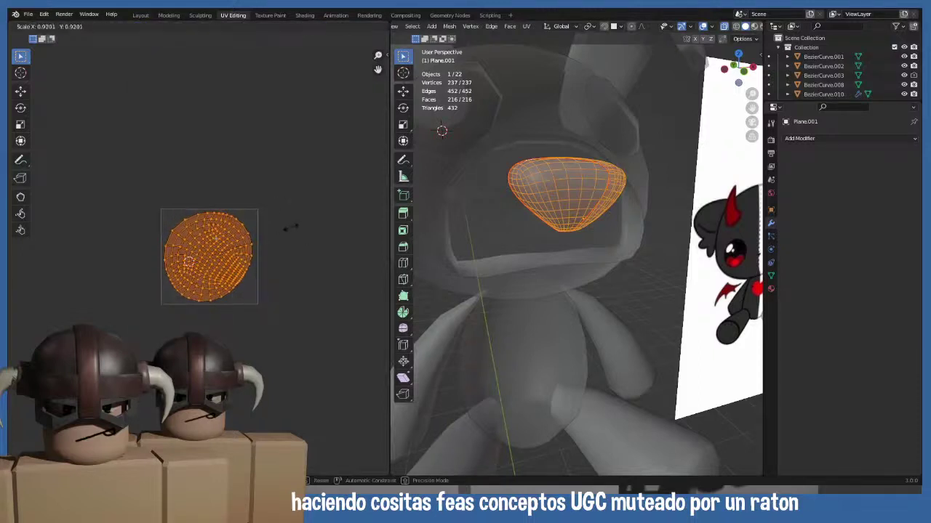
pyautogui.click(250, 255)
pyautogui.press('g')
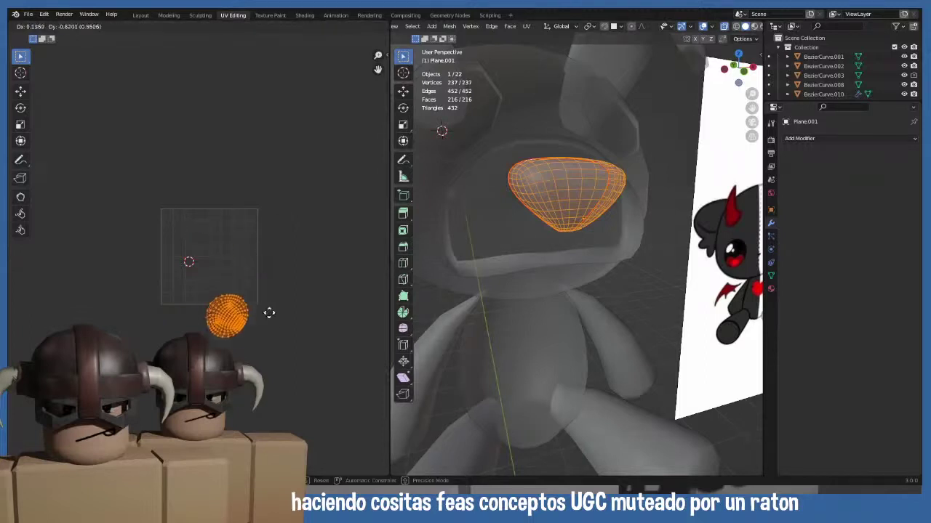
pyautogui.click(280, 337)
# - Leave the nose mesh, turn off X-Ray and open all the character's parts in Edit Mode with everything selected
pyautogui.press('Tab')
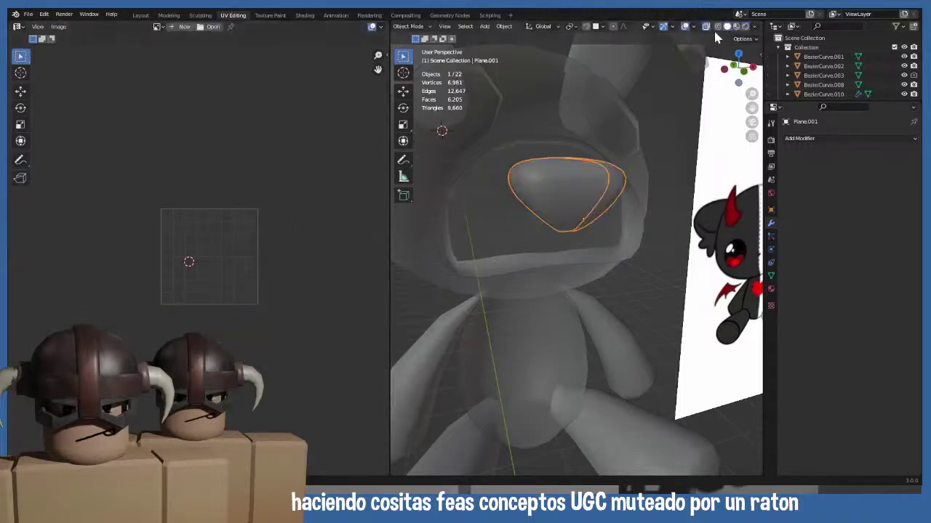
pyautogui.scroll(-5, 699, 57)
pyautogui.moveTo(579, 202); pyautogui.dragTo(558, 193, button='middle')
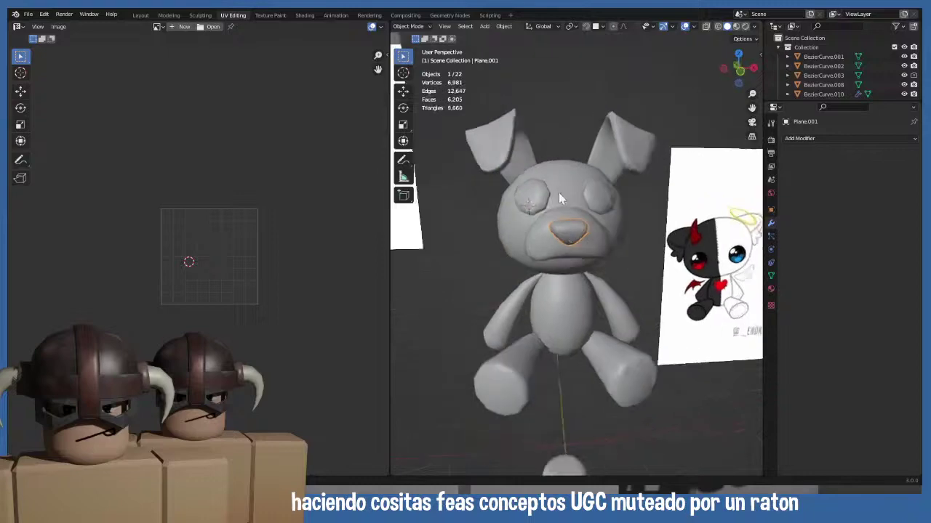
pyautogui.moveTo(484, 110); pyautogui.dragTo(647, 405)
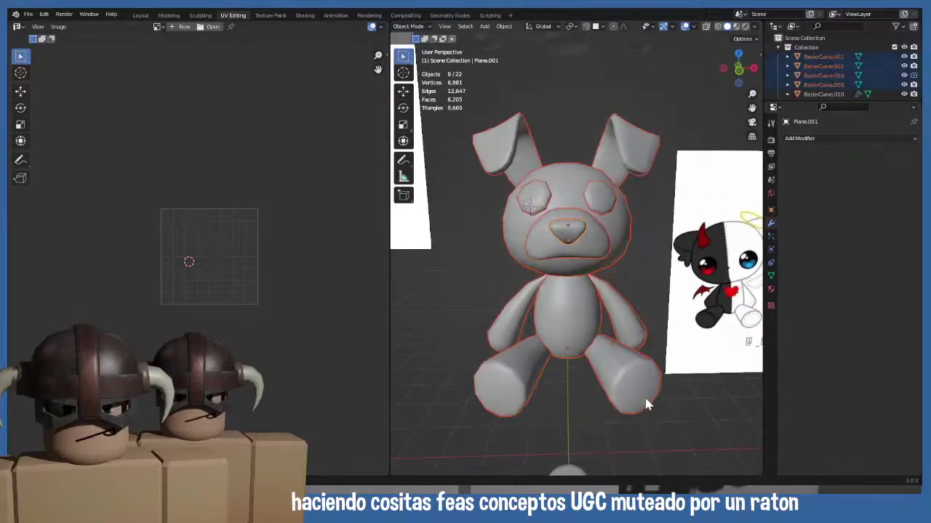
pyautogui.press('Tab')
pyautogui.press('a')
# - Turn off UV sync selection and move the tall rectangular grid island out of the UV square, to its upper right
pyautogui.scroll(3, 225, 328)
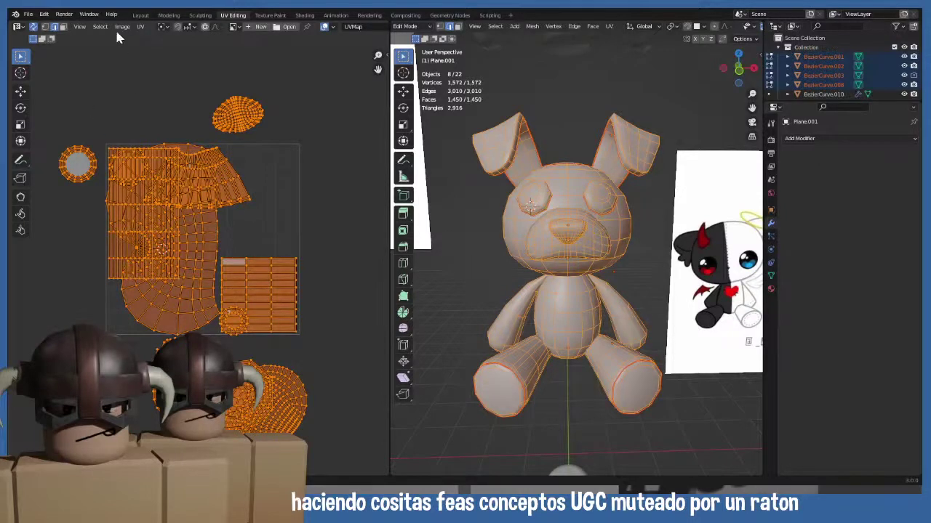
pyautogui.click(201, 254)
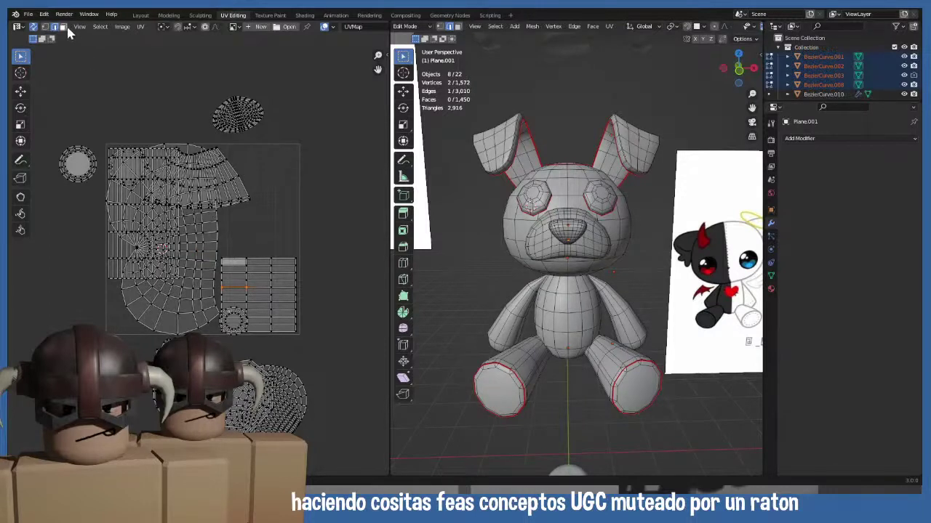
pyautogui.click(32, 27)
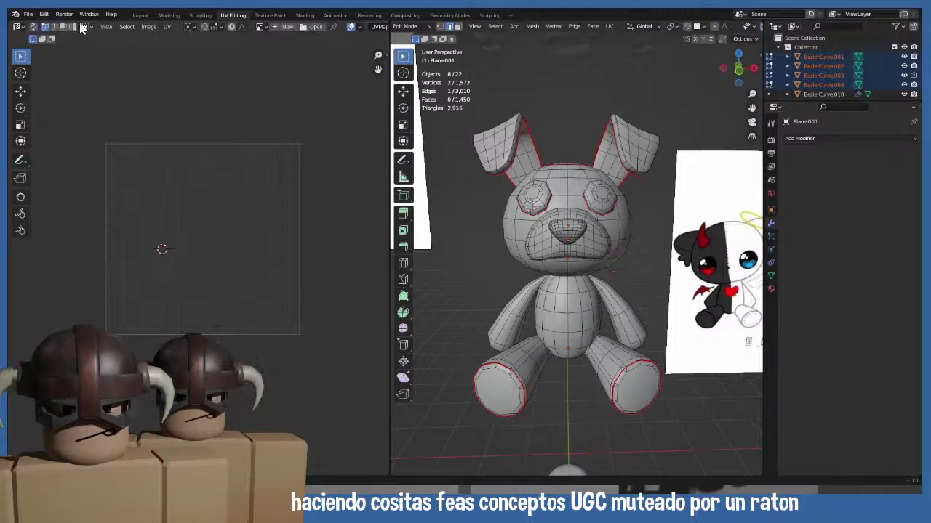
pyautogui.press('a')
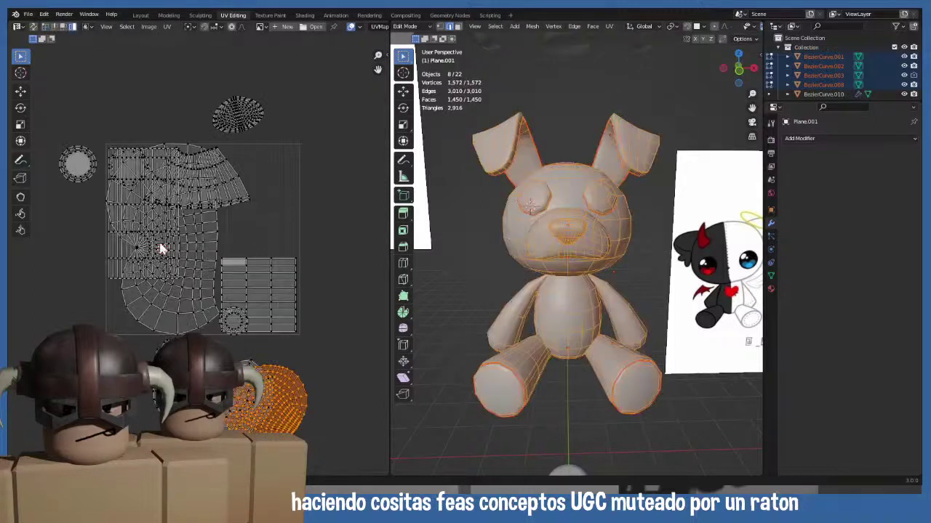
pyautogui.click(193, 260)
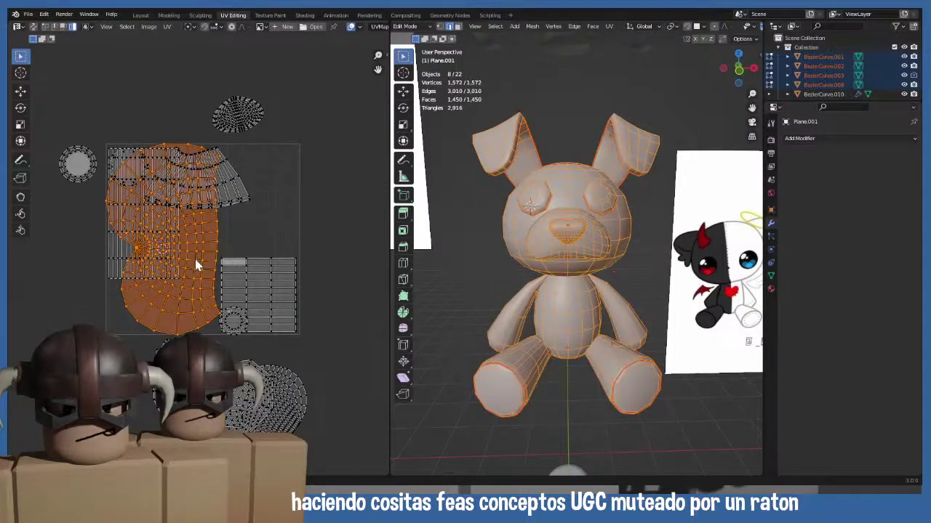
pyautogui.press('u')
pyautogui.press('g')
pyautogui.click(318, 168)
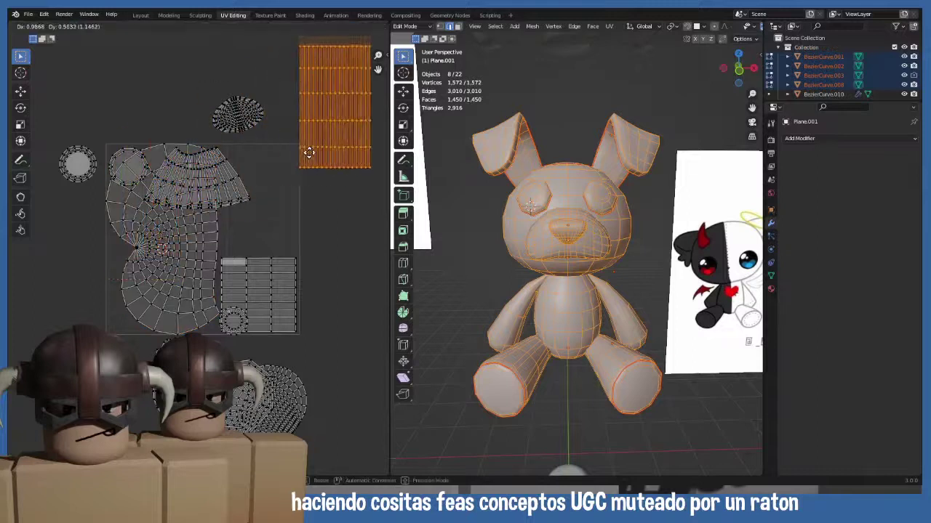
# - Move one fan-shaped UV island to the right of the UV square and select an island below the square
pyautogui.click(230, 198)
pyautogui.press('g')
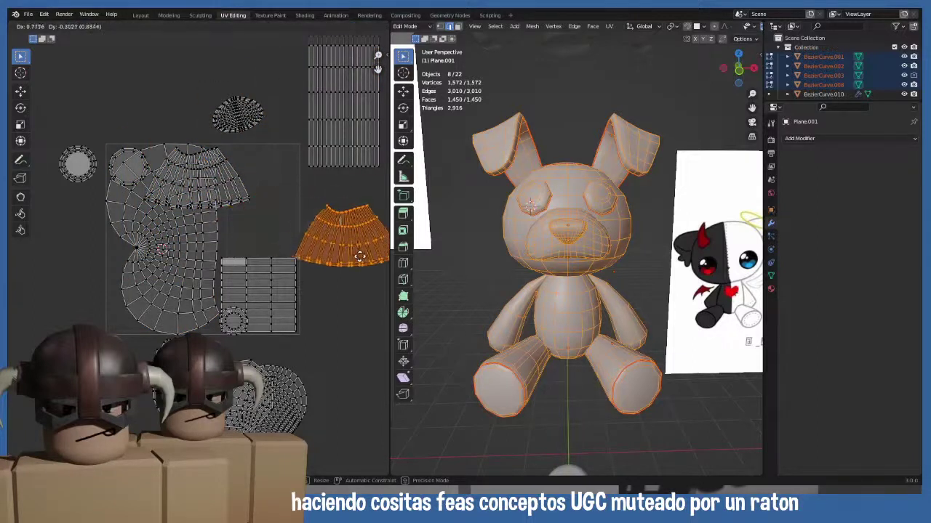
pyautogui.click(385, 267)
pyautogui.click(154, 392)
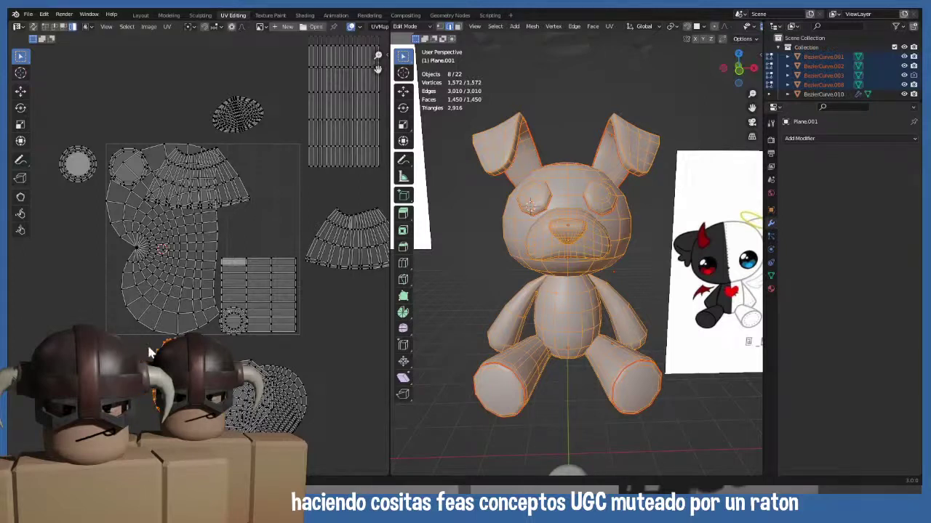
# - Undo the fan-shaped island's last move and place the large shell-shaped head island outside the UV square, at its lower left
pyautogui.hotkey('ctrl', 'z')
pyautogui.hotkey('ctrl', 'z')
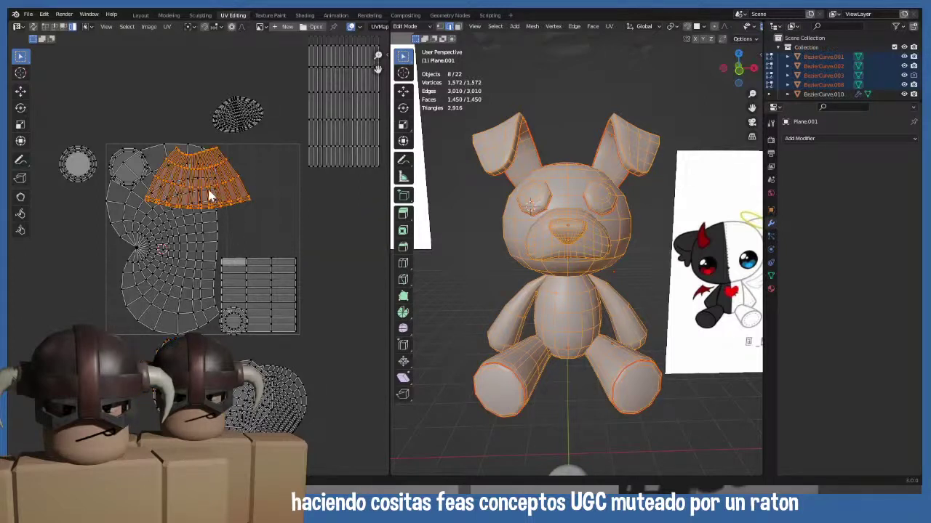
pyautogui.click(182, 261)
pyautogui.moveTo(182, 262); pyautogui.dragTo(85, 388)
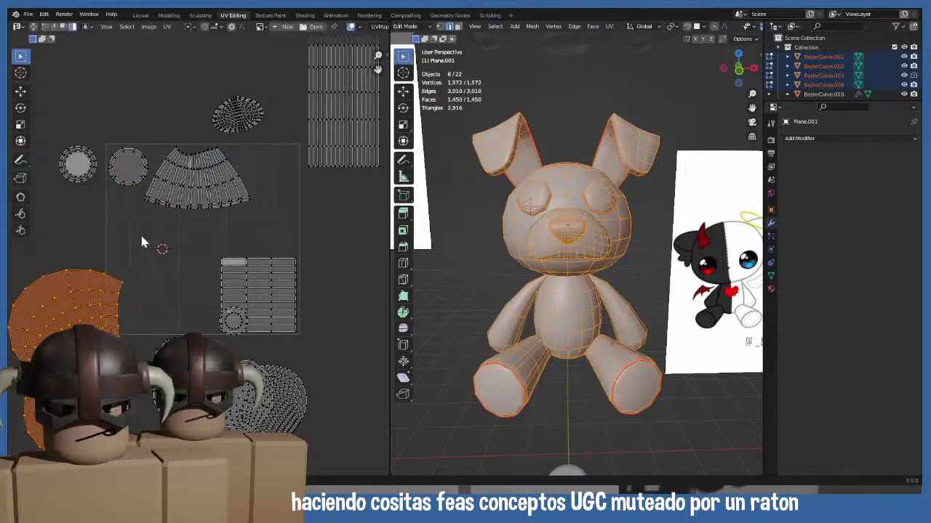
# - Move the round island and the stacked fan-shaped islands out of the UV square to the empty area above it
pyautogui.moveTo(105, 127); pyautogui.dragTo(145, 187)
pyautogui.press('g')
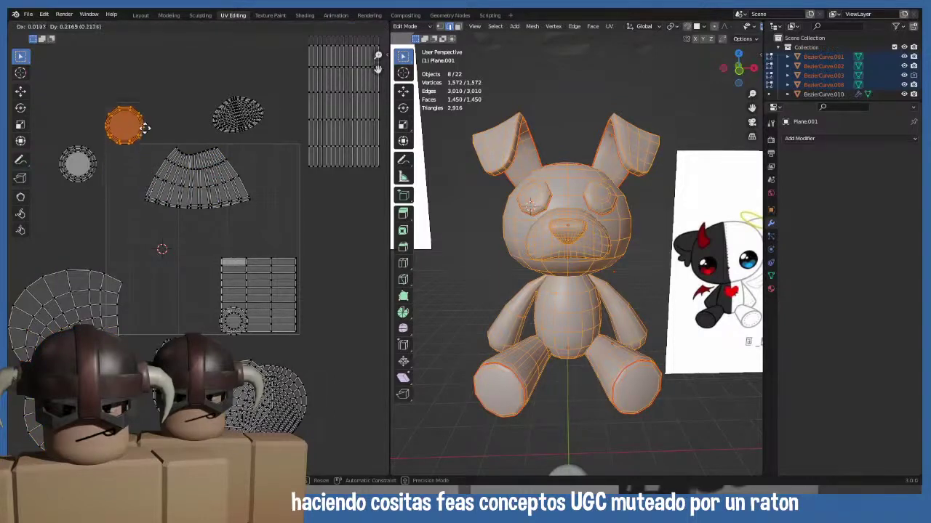
pyautogui.click(153, 135)
pyautogui.moveTo(145, 146); pyautogui.dragTo(236, 203)
pyautogui.press('g')
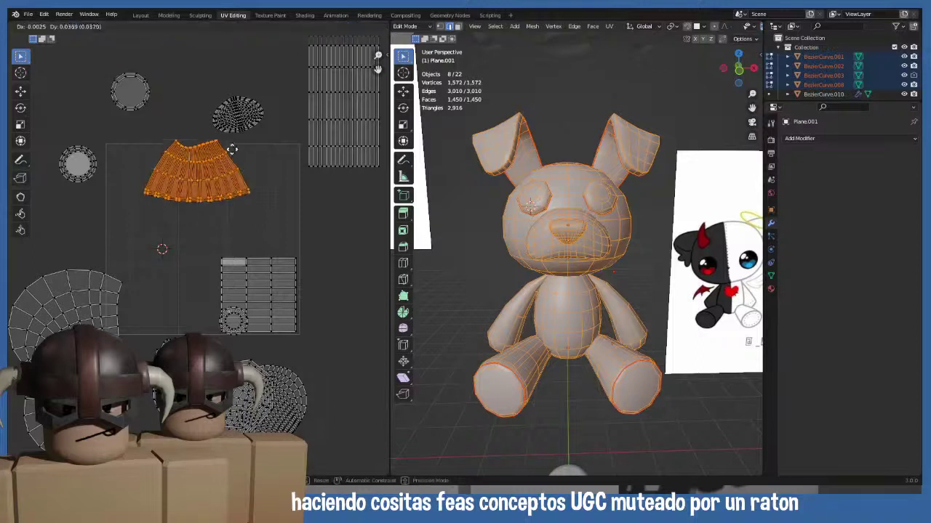
pyautogui.click(248, 85)
# - Move the dense oval island to the upper left of the UV square, beside the round island
pyautogui.moveTo(193, 149); pyautogui.dragTo(276, 109)
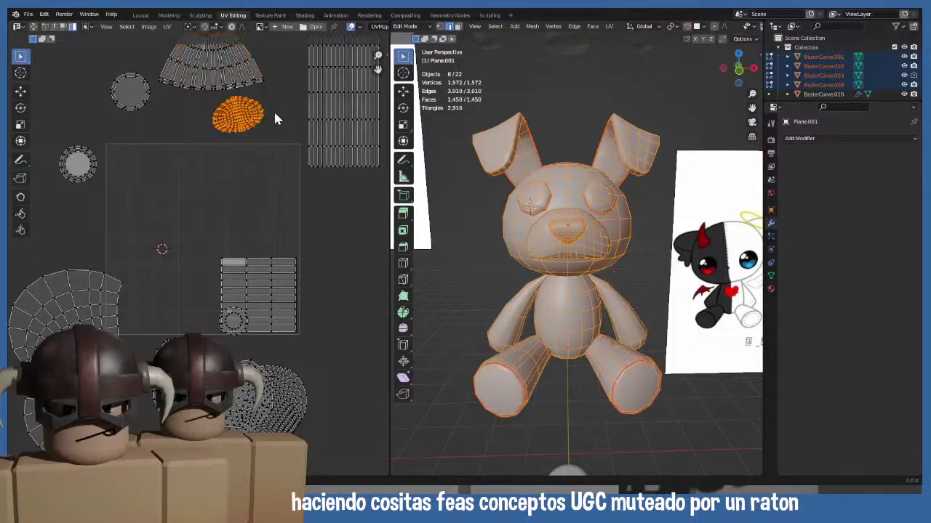
pyautogui.press('g')
pyautogui.click(120, 102)
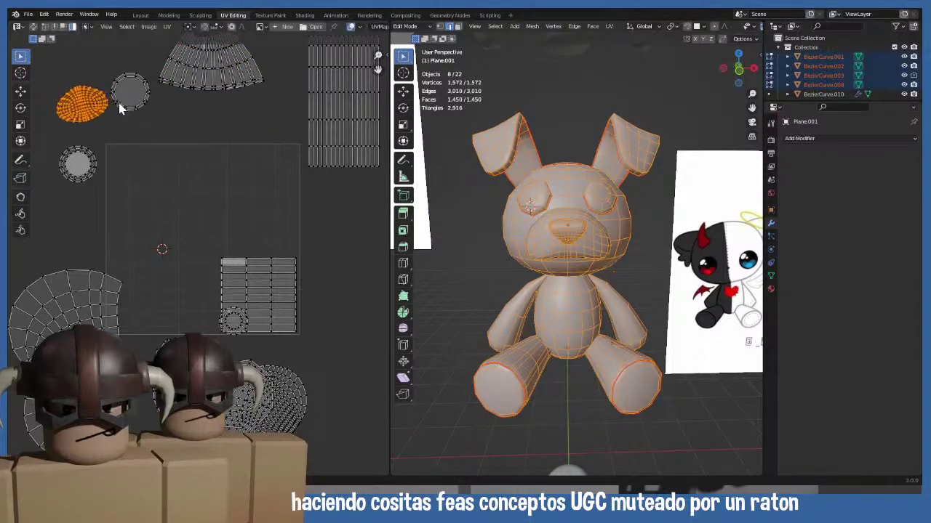
# - Move the tall grid island down beside the UV square's right edge and scale it to about three quarters of its size
pyautogui.click(336, 106)
pyautogui.press('g')
pyautogui.click(348, 181)
pyautogui.press('s')
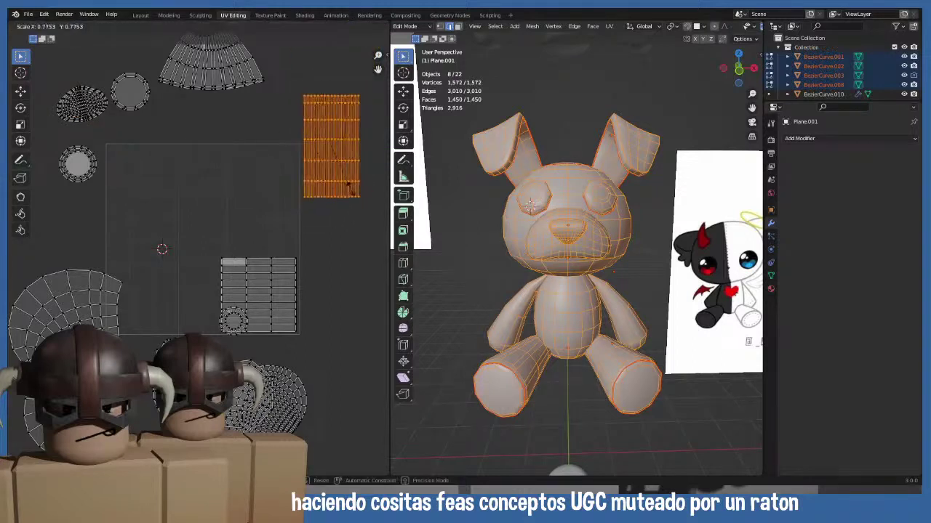
pyautogui.click(350, 196)
# - Move the stacked square grid islands out of the UV square, to its right below the tall grid island
pyautogui.click(234, 306)
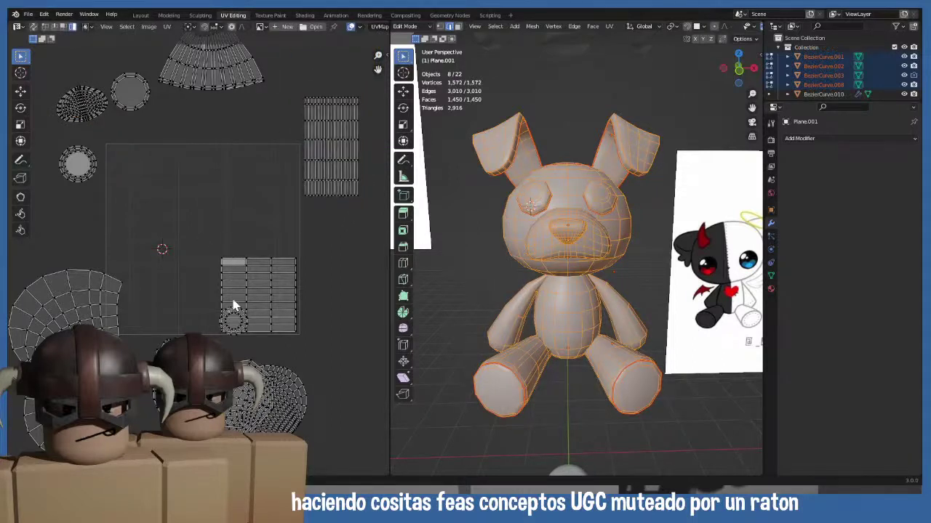
pyautogui.click(234, 311)
pyautogui.press('g')
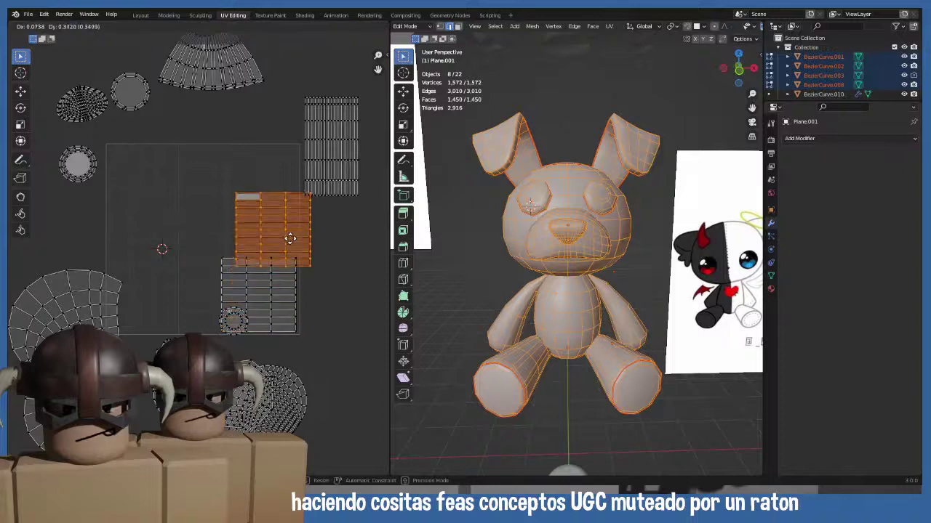
pyautogui.rightClick(200, 258)
pyautogui.click(273, 282)
pyautogui.press('g')
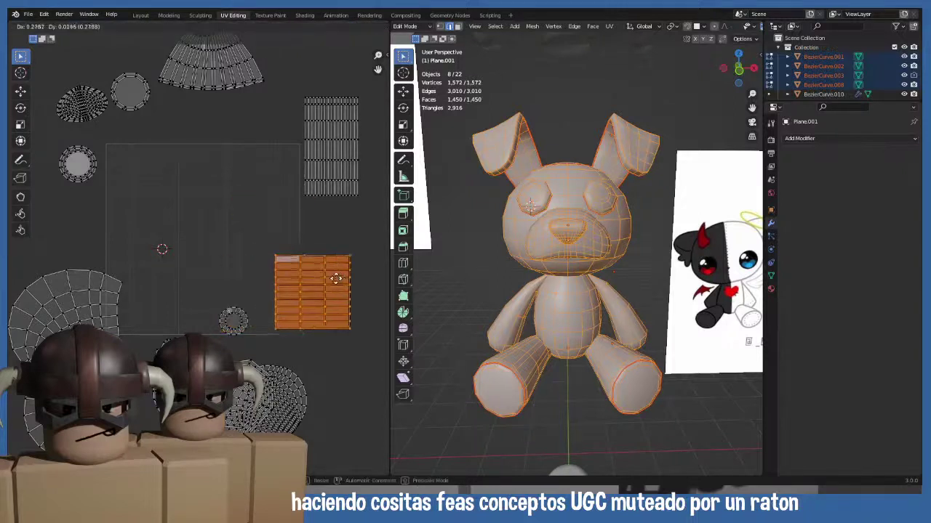
pyautogui.click(358, 240)
# - Move the small round island below the square grid and shift the large dense round island off the octagonal one
pyautogui.click(258, 328)
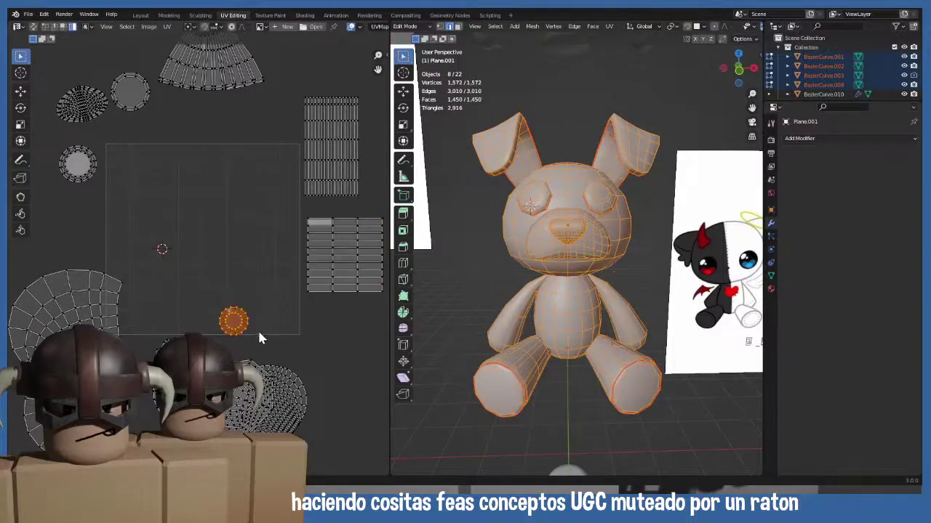
pyautogui.press('g')
pyautogui.click(366, 327)
pyautogui.moveTo(303, 376); pyautogui.dragTo(305, 290, button='middle')
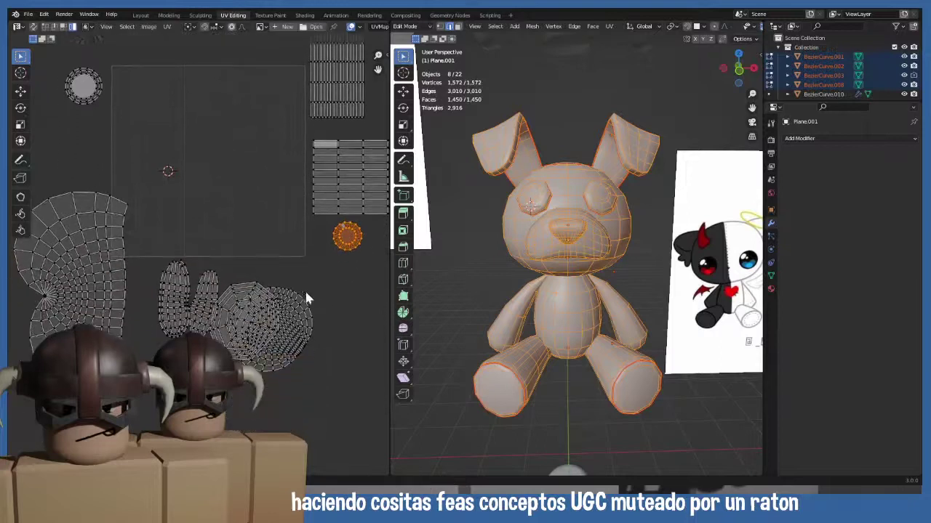
pyautogui.click(286, 344)
pyautogui.press('g')
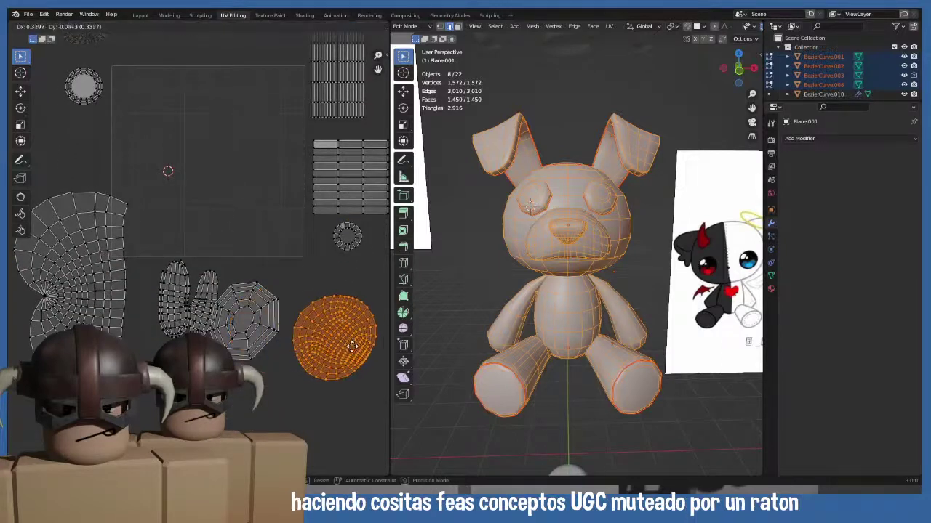
pyautogui.click(345, 345)
# - Move the stacked octagonal islands further down, below the ear-shaped islands, and scale them to about 70 percent
pyautogui.click(239, 340)
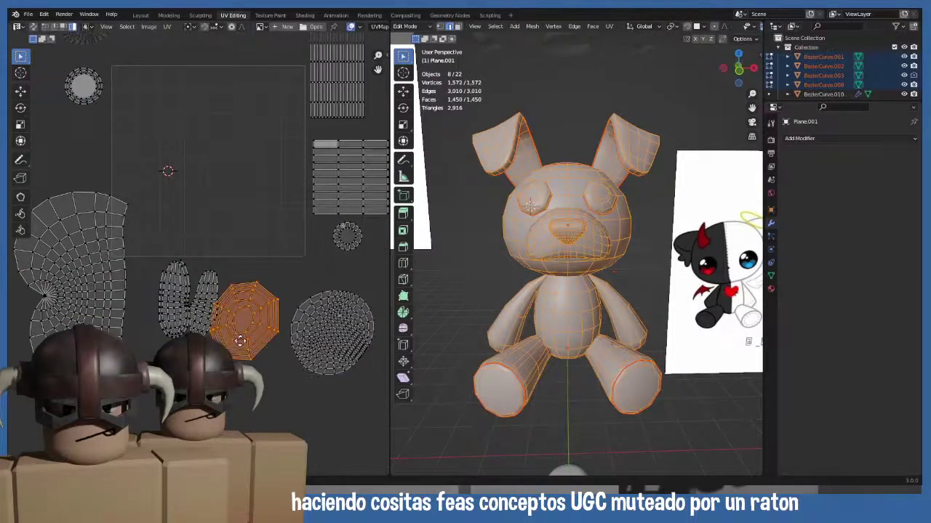
pyautogui.press('g')
pyautogui.rightClick(259, 313)
pyautogui.click(252, 327)
pyautogui.press('g')
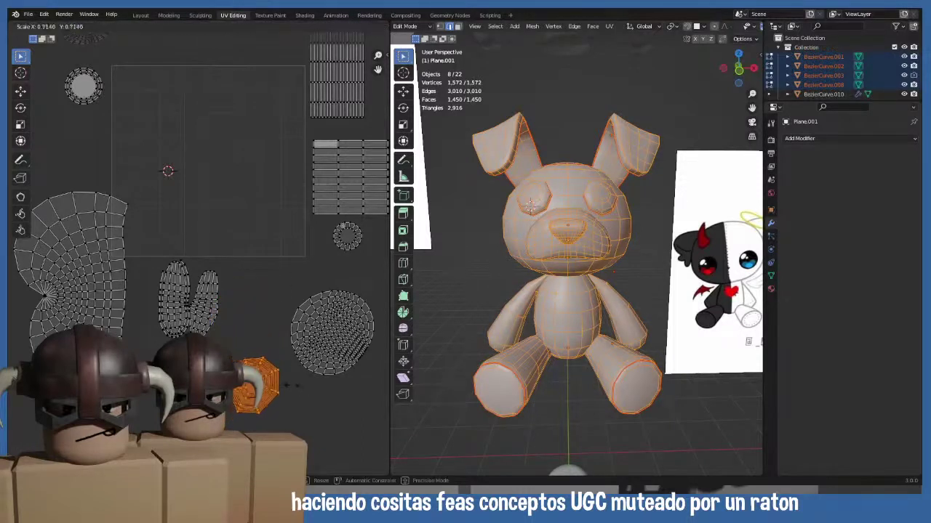
pyautogui.click(262, 393)
# - Separate the two elongated islands below the UV square, shifting one to the right and the other slightly down
pyautogui.click(208, 298)
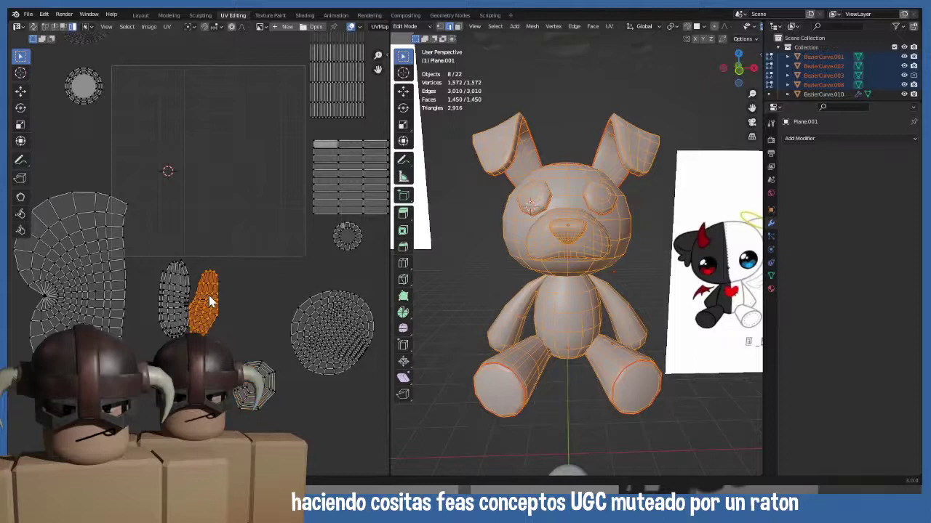
pyautogui.press('g')
pyautogui.click(227, 300)
pyautogui.click(172, 282)
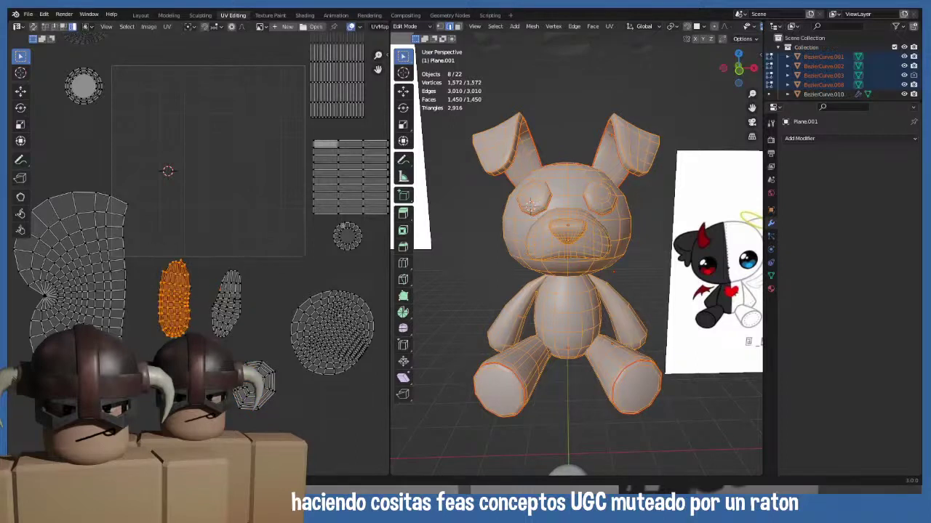
pyautogui.press('g')
pyautogui.click(176, 296)
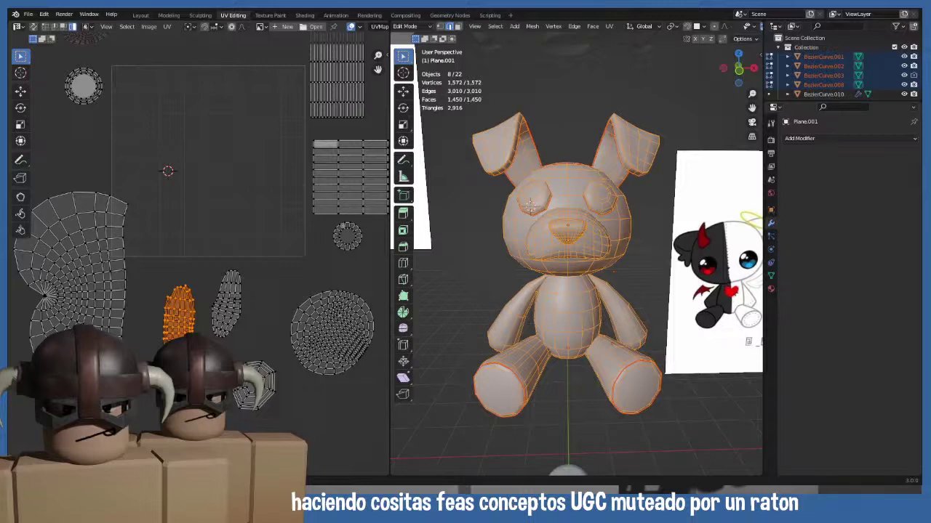
# - Select only the character's head mesh and move its shell-shaped island back into the left half of the UV square
pyautogui.click(565, 187)
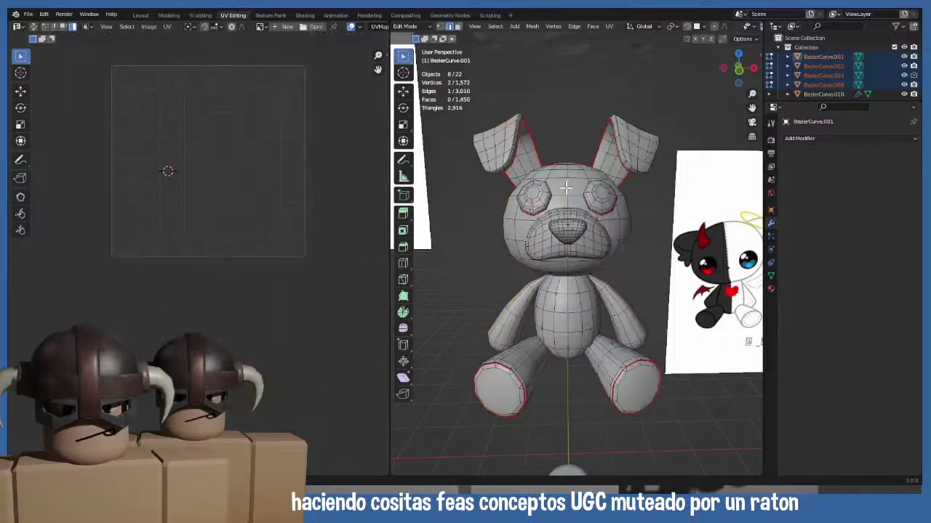
pyautogui.press('l')
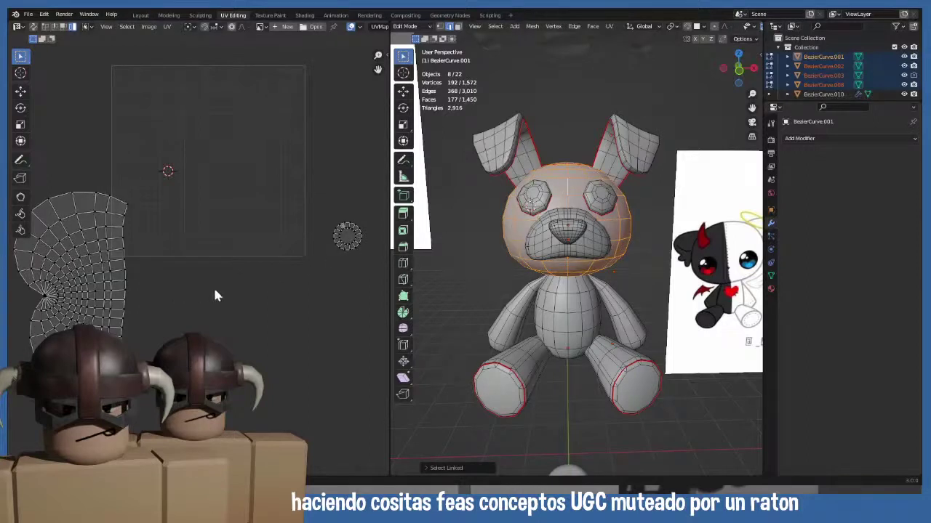
pyautogui.scroll(-1, 214, 295)
pyautogui.press('l')
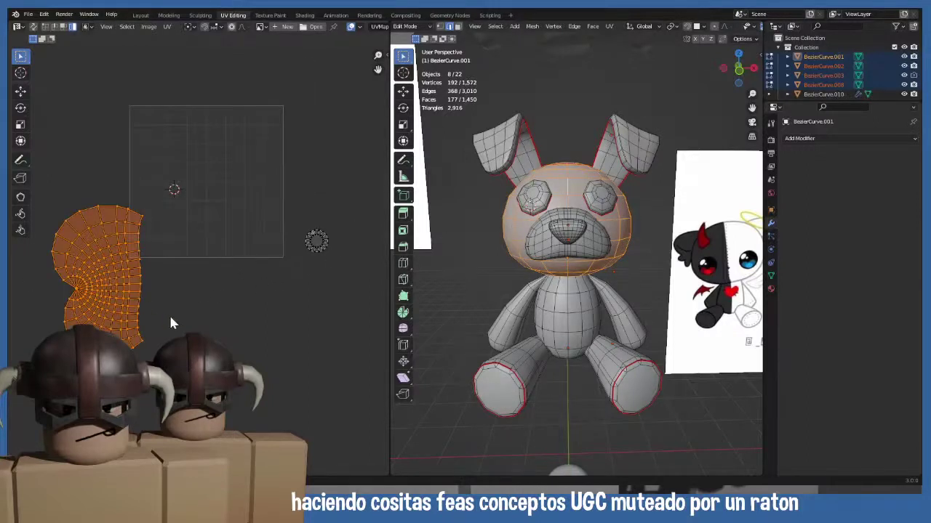
pyautogui.press('g')
pyautogui.click(194, 205)
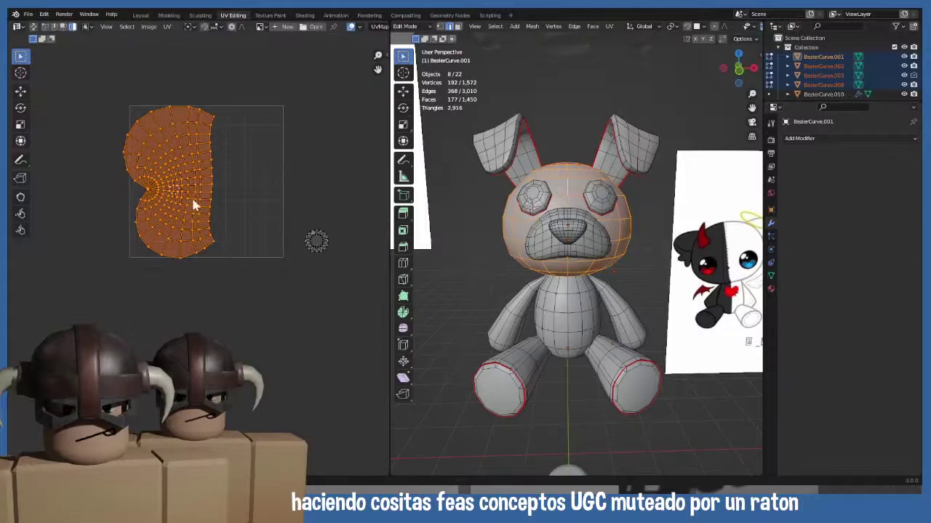
# - Scale the head's island down to about two thirds and move it up within the UV square
pyautogui.press('s')
pyautogui.click(204, 246)
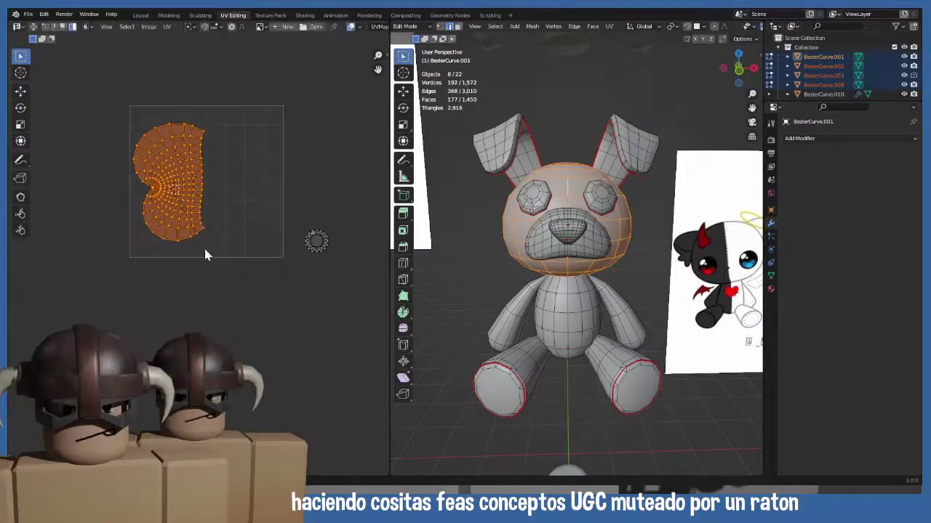
pyautogui.press('s')
pyautogui.click(210, 255)
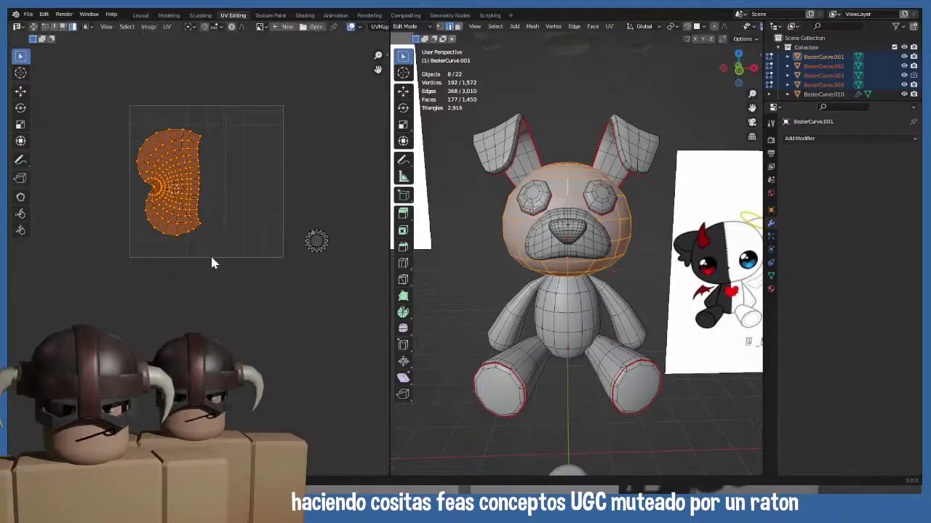
pyautogui.press('s')
pyautogui.click(207, 251)
pyautogui.press('s')
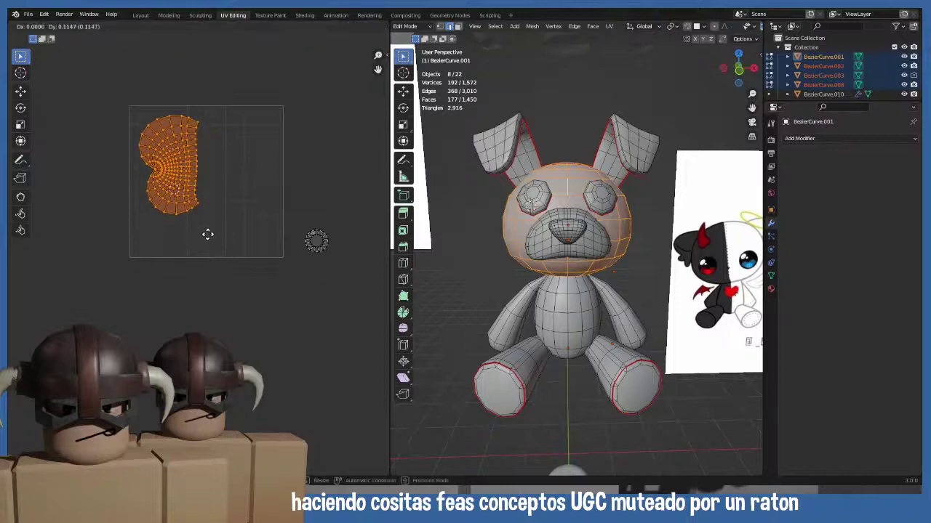
pyautogui.click(209, 239)
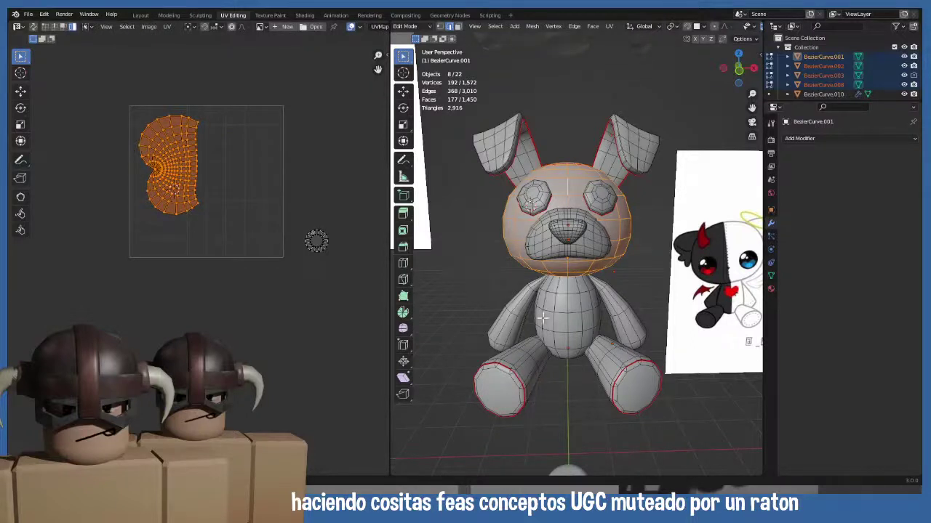
# - Move the head's small round island into the upper-left corner of the UV square, beside the shell-shaped island
pyautogui.moveTo(303, 210); pyautogui.dragTo(344, 269)
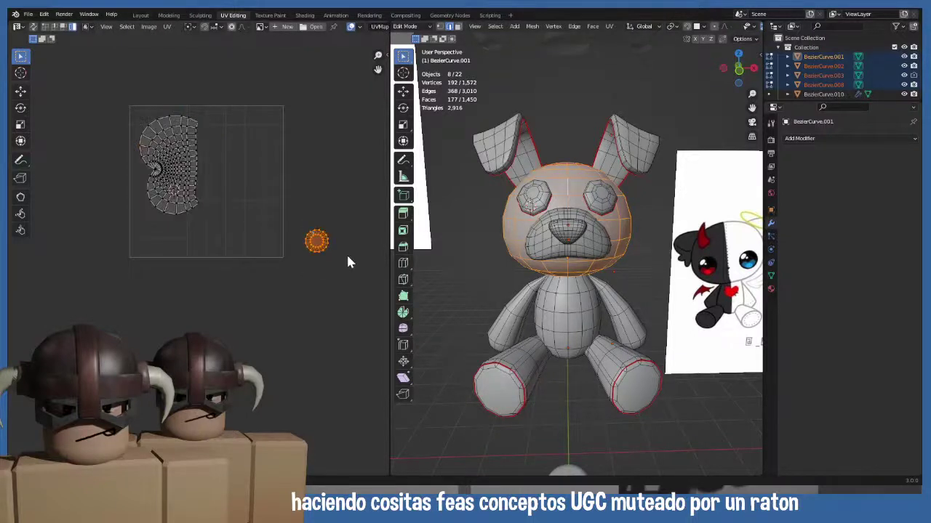
pyautogui.press('g')
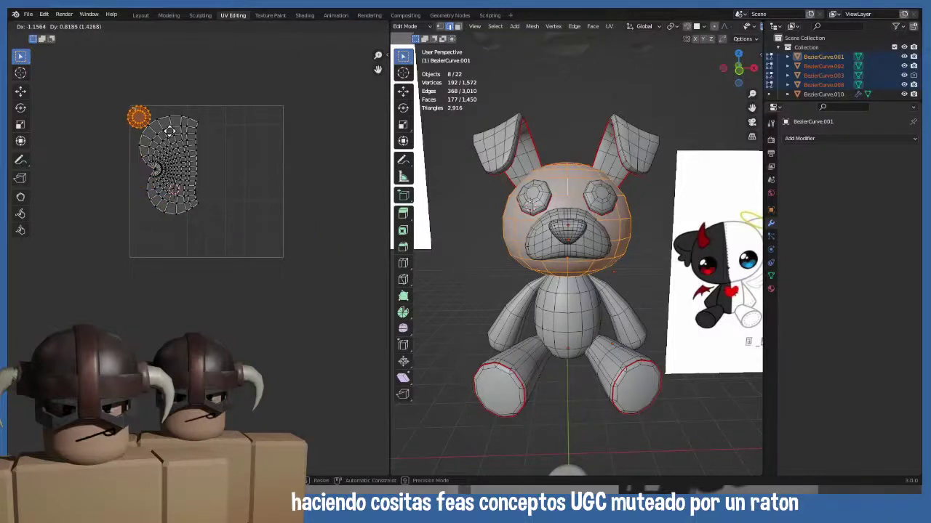
pyautogui.click(167, 134)
# - Scale both head islands down slightly together and fit them inside the UV square's upper-left corner
pyautogui.moveTo(116, 91); pyautogui.dragTo(228, 233)
pyautogui.press('s')
pyautogui.click(226, 231)
pyautogui.press('g')
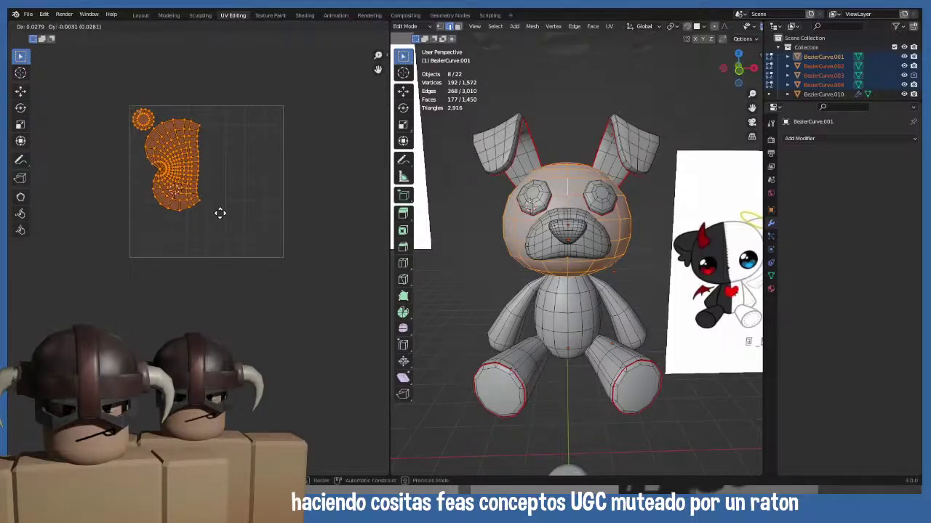
pyautogui.click(220, 217)
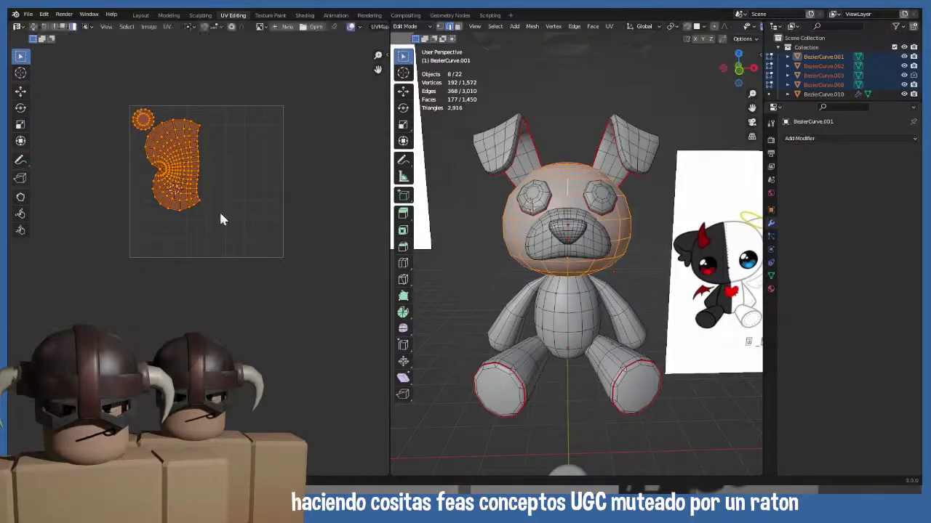
# - Select the eye mesh on the viewport's right side with its linked geometry to identify its UV island
pyautogui.click(201, 250)
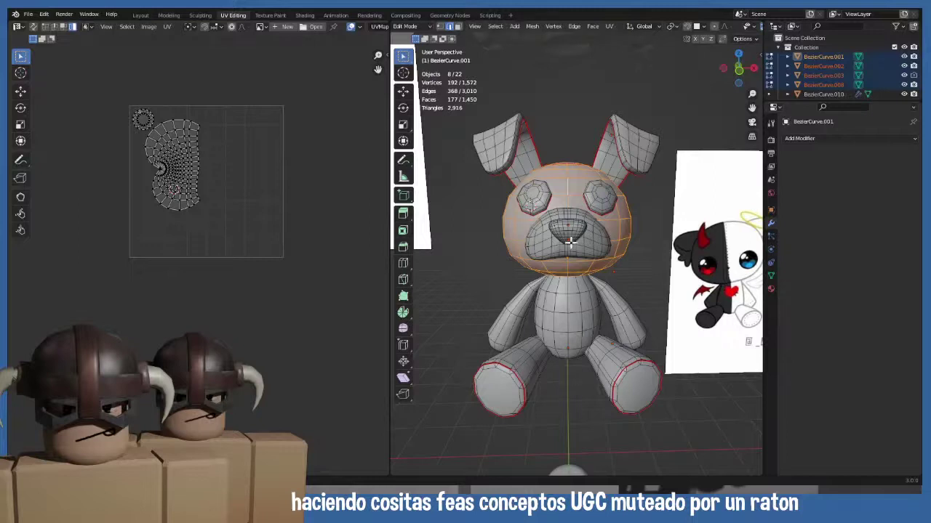
pyautogui.click(610, 194)
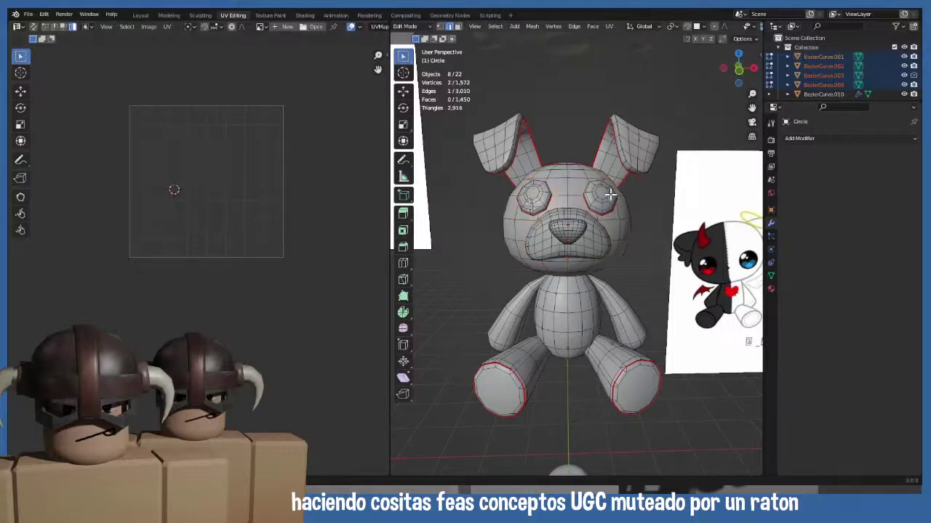
pyautogui.press('l')
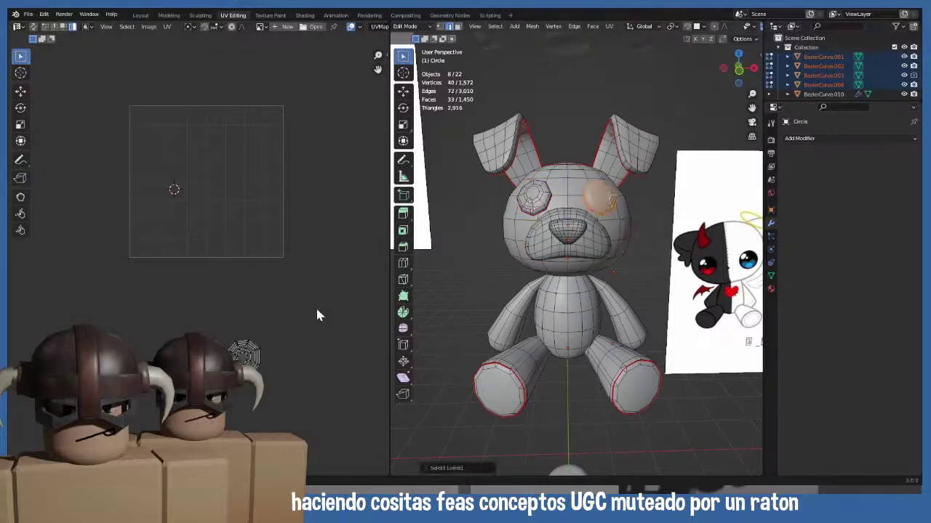
pyautogui.press('a')
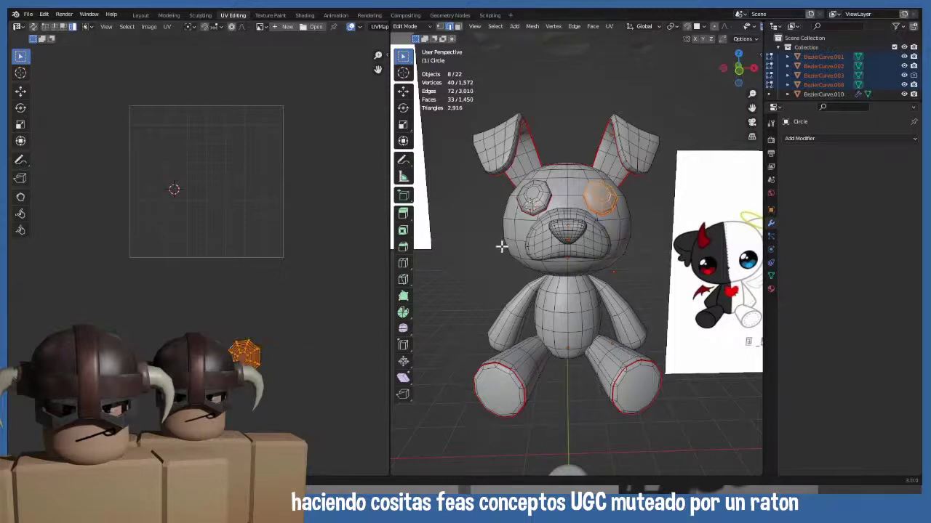
# - Show all the UV islands and scale the eye island down to about 0.41 of its size
pyautogui.press('Tab')
pyautogui.press('Tab')
pyautogui.click(277, 384)
pyautogui.press('s')
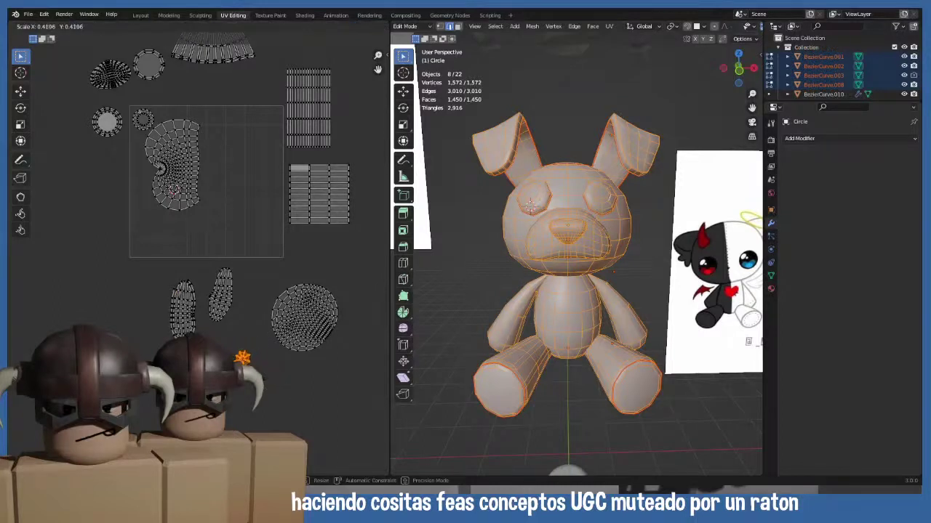
pyautogui.press('Return')
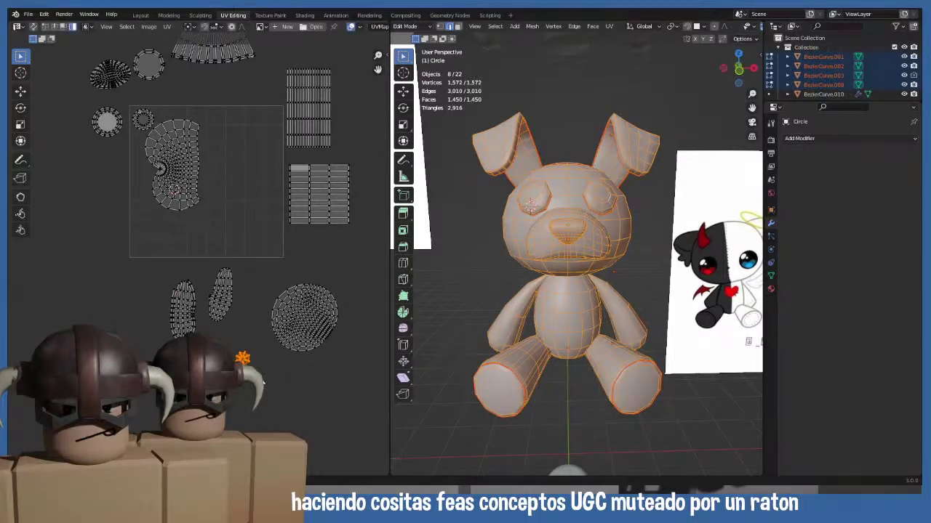
# - Move the eye island into the UV square's lower-left corner and enlarge it by about 1.1
pyautogui.press('g')
pyautogui.press('Escape')
pyautogui.press('g')
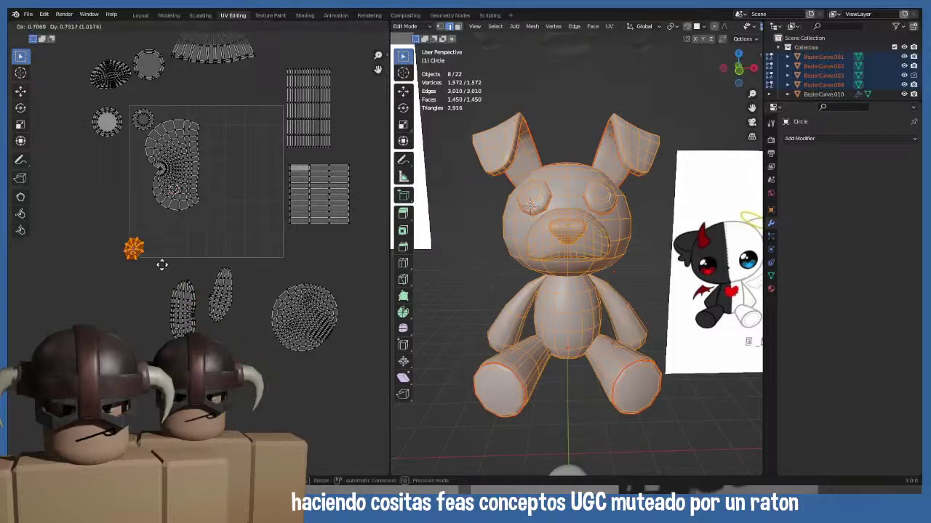
pyautogui.press('Return')
pyautogui.press('s')
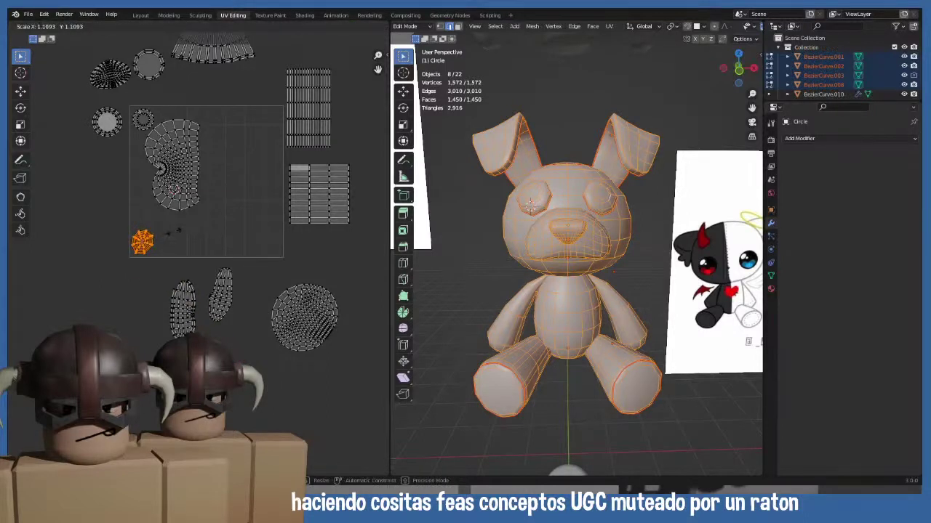
pyautogui.press('Return')
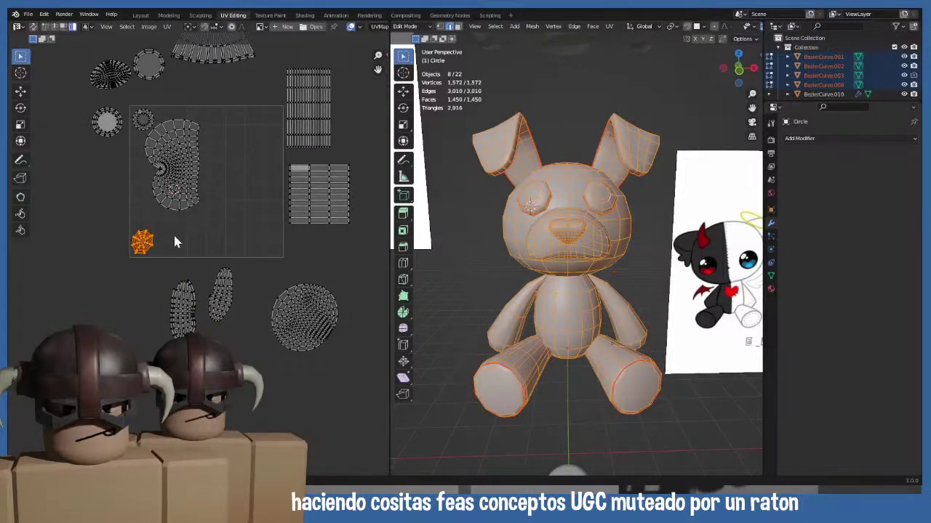
# - Move the larger elongated island into the UV square, just right of the shell-shaped head island
pyautogui.click(182, 304)
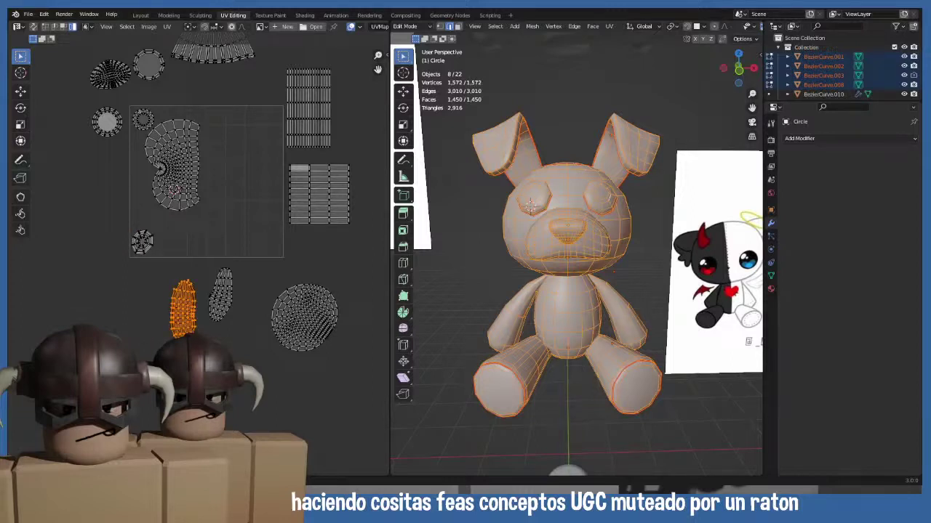
pyautogui.moveTo(205, 258); pyautogui.dragTo(144, 359)
pyautogui.press('g')
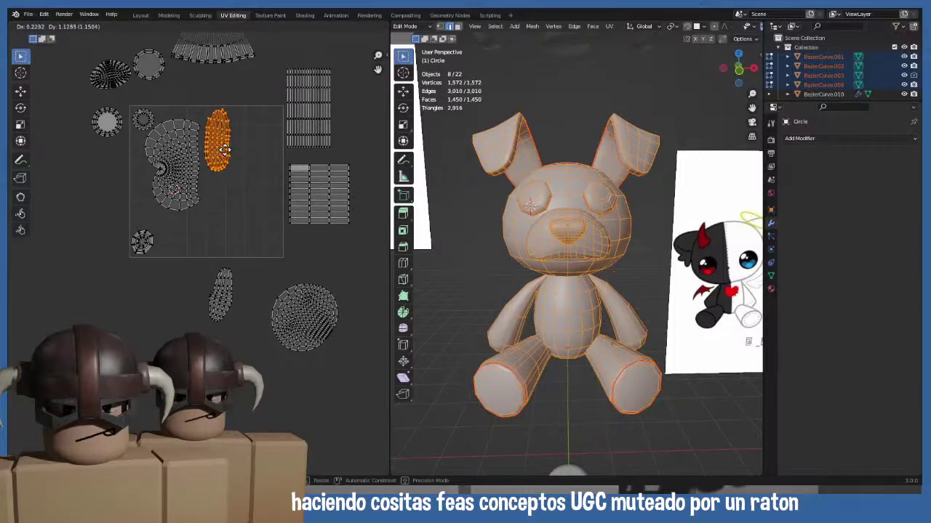
pyautogui.click(226, 151)
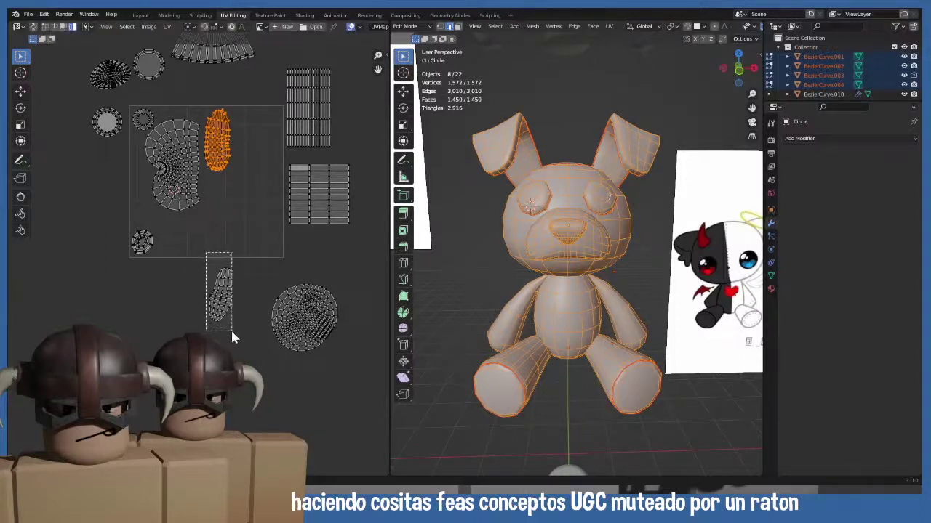
# - Place the smaller elongated island right of the larger one in the UV square and rotate it upright
pyautogui.click(236, 299)
pyautogui.press('g')
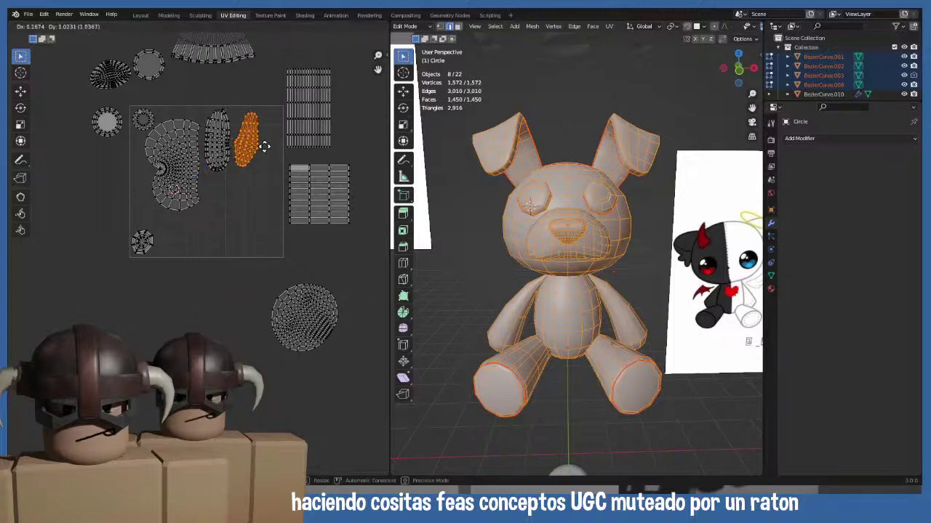
pyautogui.click(271, 129)
pyautogui.press('r')
pyautogui.click(267, 121)
pyautogui.press('g')
pyautogui.click(254, 156)
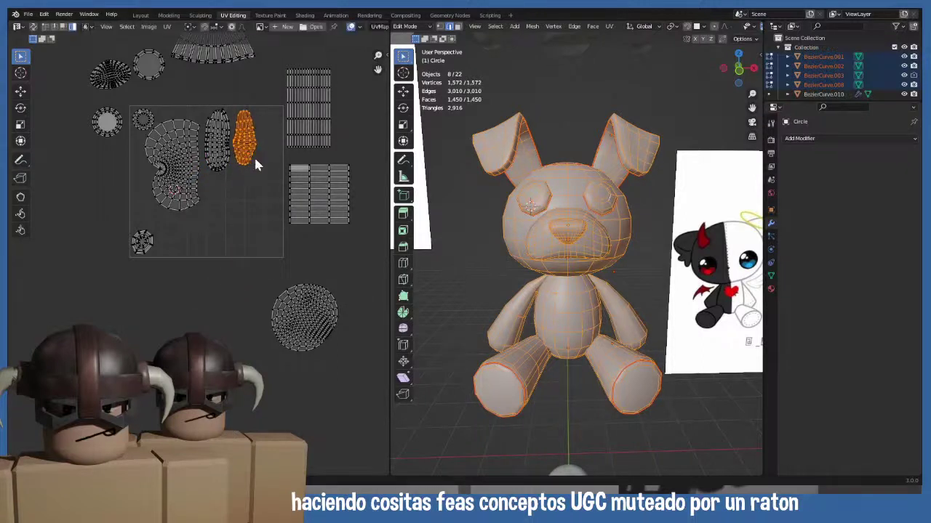
# - Identify the torso's UV islands from its linked geometry and scale its rectangular grid island down slightly
pyautogui.click(538, 324)
pyautogui.press('l')
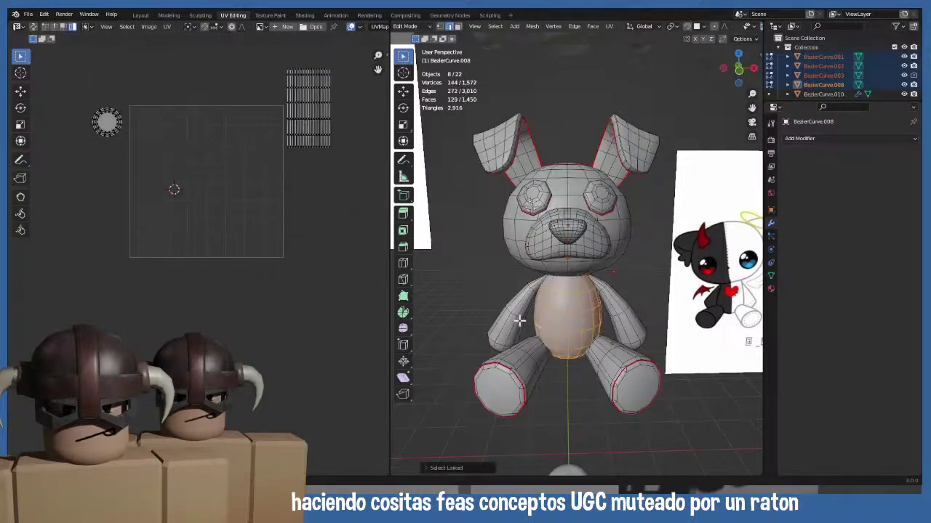
pyautogui.moveTo(273, 55); pyautogui.dragTo(345, 165)
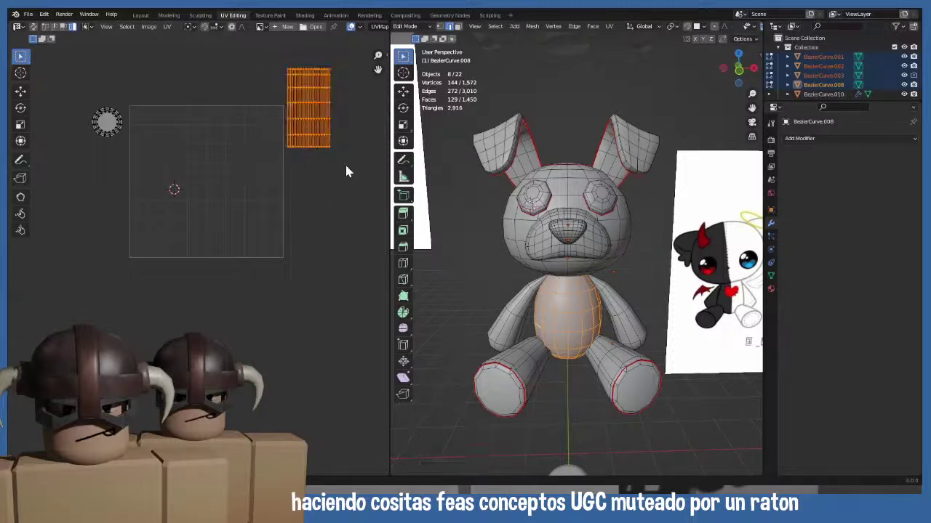
pyautogui.press('a')
pyautogui.click(316, 125)
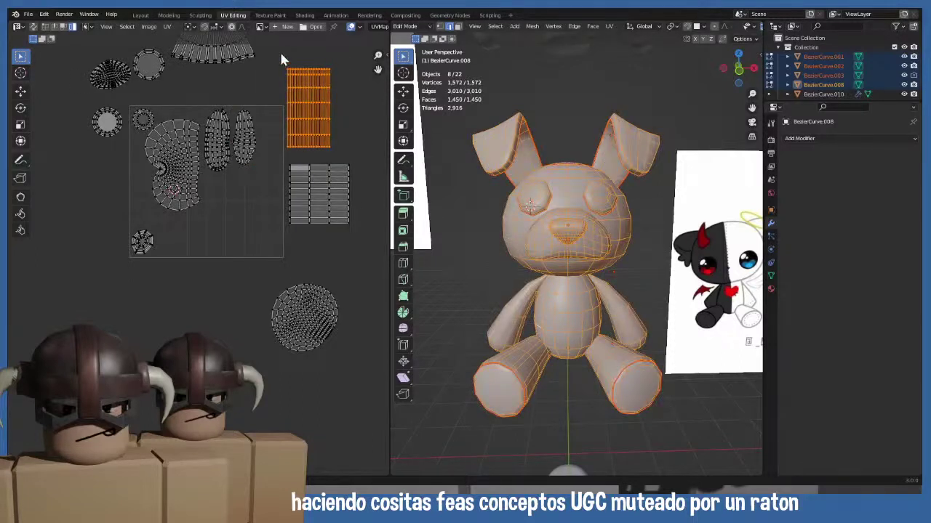
pyautogui.press('s')
pyautogui.click(345, 143)
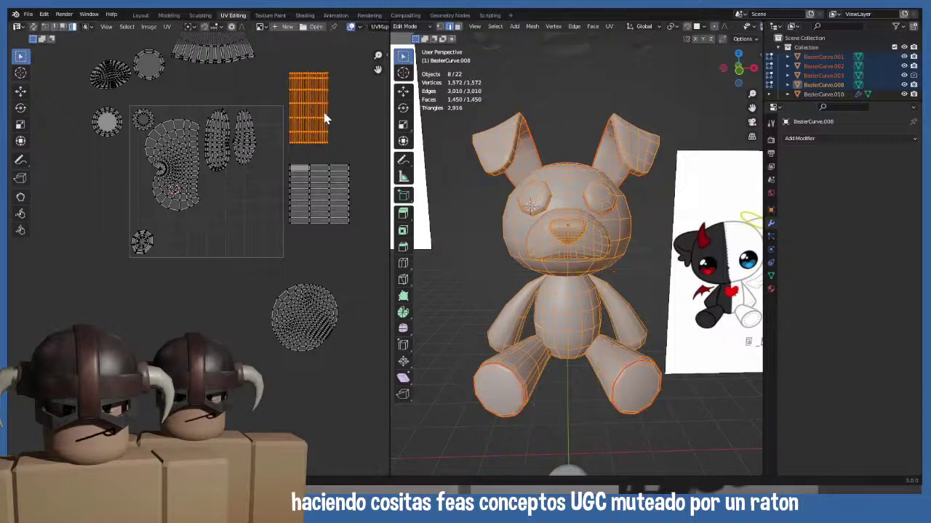
# - Rotate the torso's rectangular island 90 degrees and place it along the UV square's lower edge, beside the eye island
pyautogui.press('g')
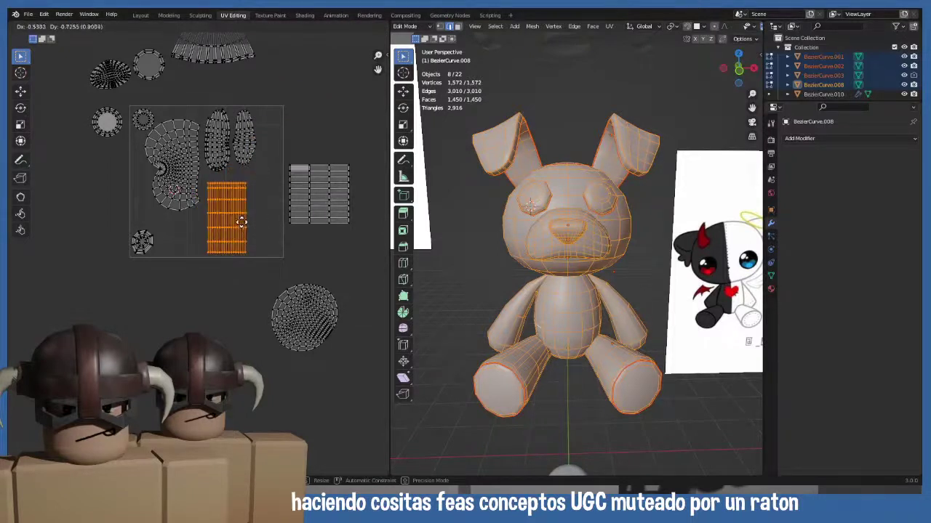
pyautogui.click(244, 228)
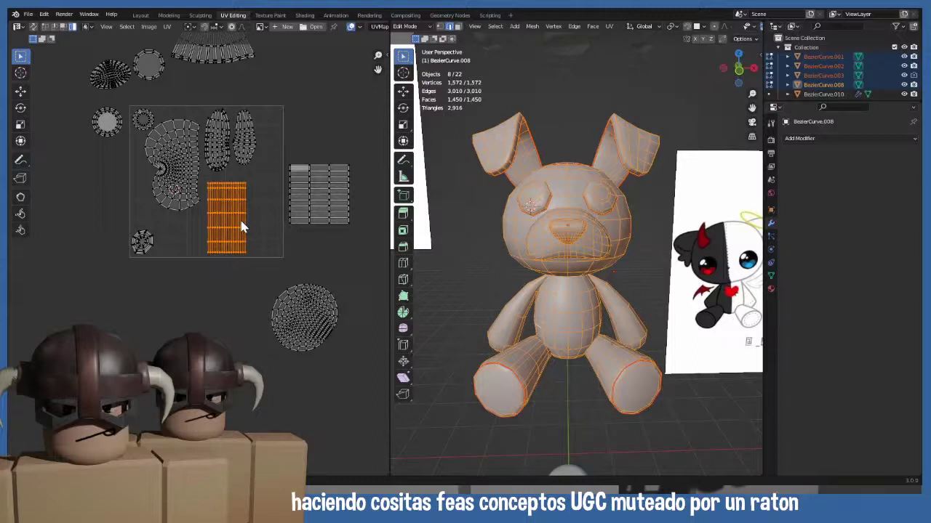
pyautogui.write('r90')
pyautogui.press('Return')
pyautogui.press('g')
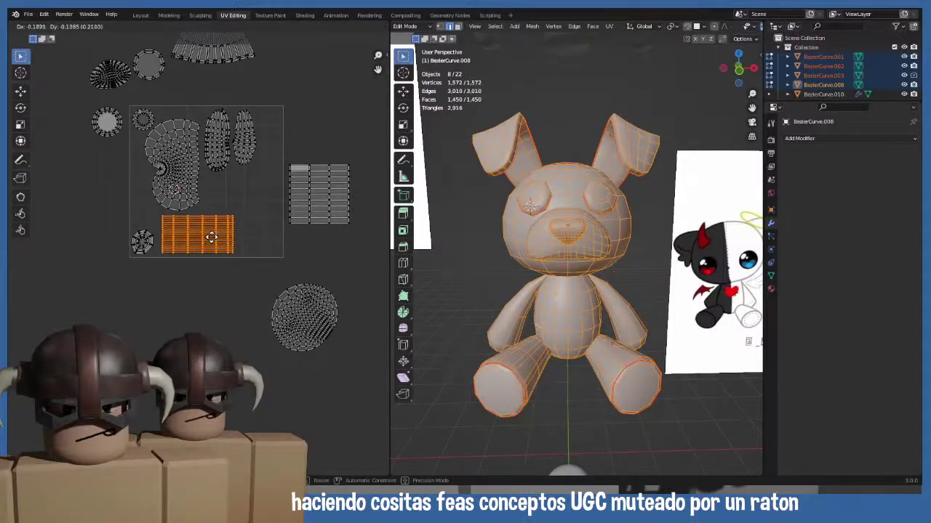
pyautogui.click(211, 237)
# - Move the torso's rectangular island out of the UV square to the free space below it
pyautogui.moveTo(187, 218); pyautogui.dragTo(204, 237, button='middle')
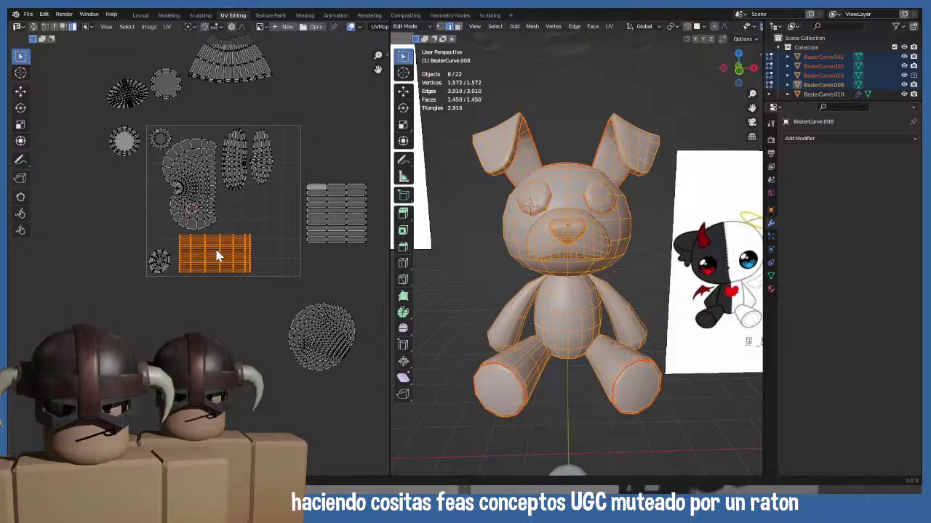
pyautogui.press('g')
pyautogui.click(219, 314)
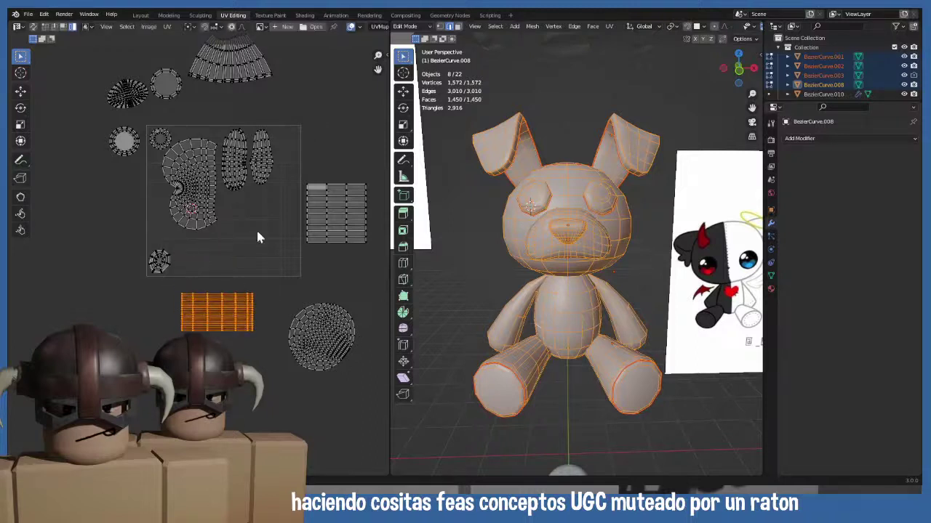
# - Move the smaller elongated island to the UV square's left edge, above the eye island, and adjust its rotation slightly
pyautogui.click(270, 153)
pyautogui.press('g')
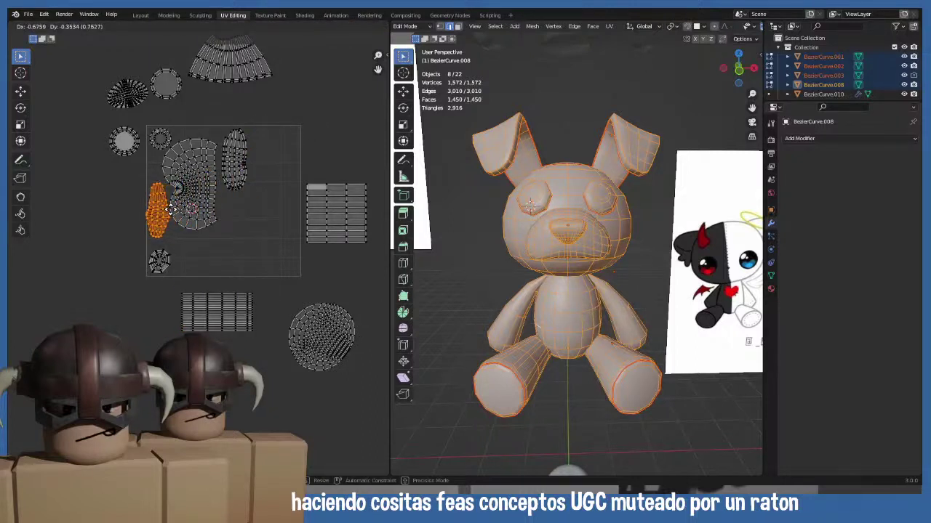
pyautogui.click(170, 212)
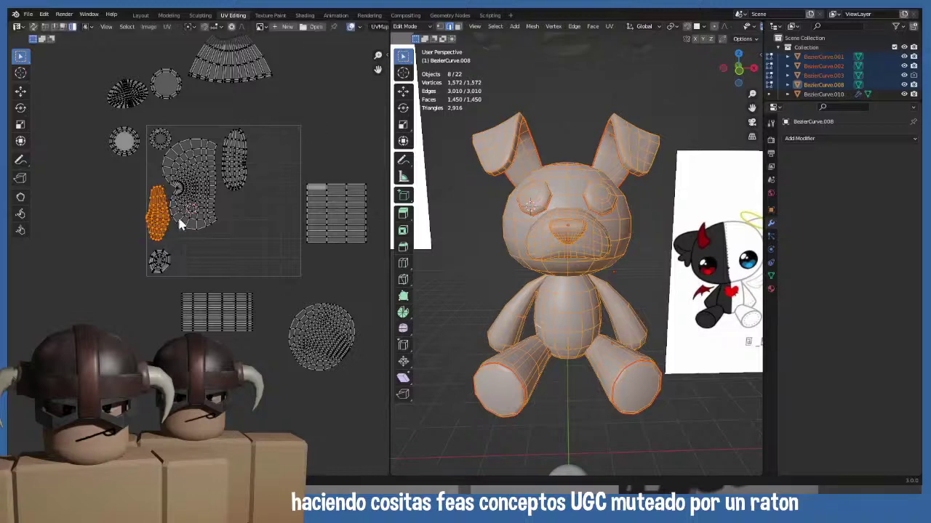
pyautogui.scroll(4, 163, 218)
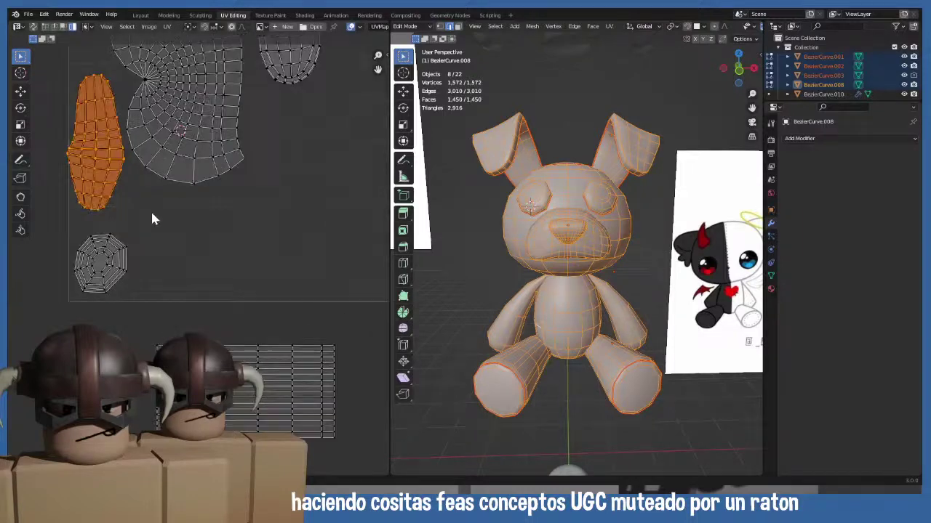
pyautogui.moveTo(186, 243); pyautogui.dragTo(185, 243, button='middle')
pyautogui.press('r')
pyautogui.click(190, 242)
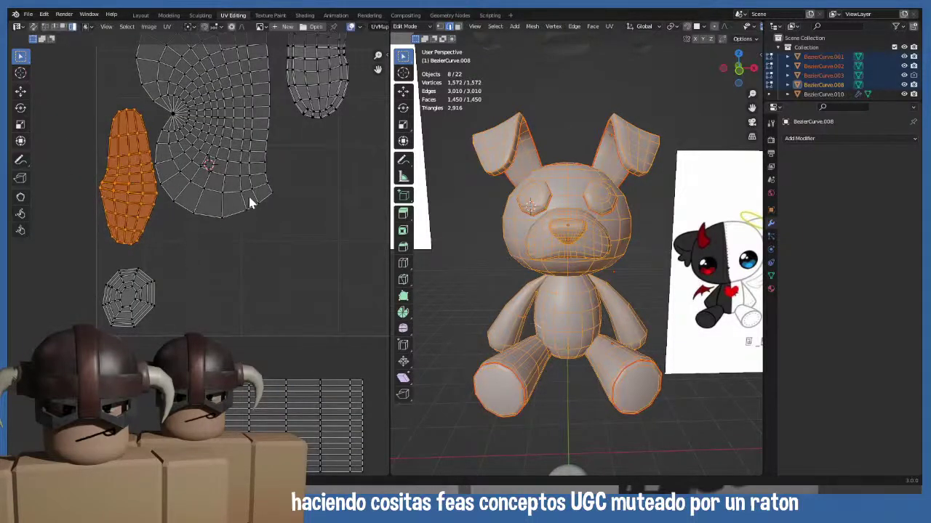
# - Rotate the shell-shaped head island slightly and nudge it to fit between the two elongated islands
pyautogui.click(248, 200)
pyautogui.press('r')
pyautogui.click(254, 204)
pyautogui.scroll(-3, 253, 207)
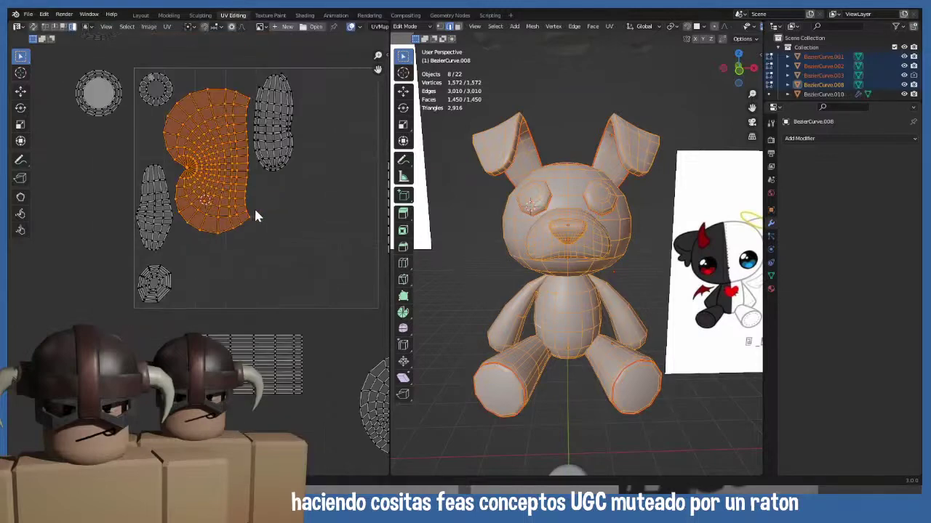
pyautogui.press('g')
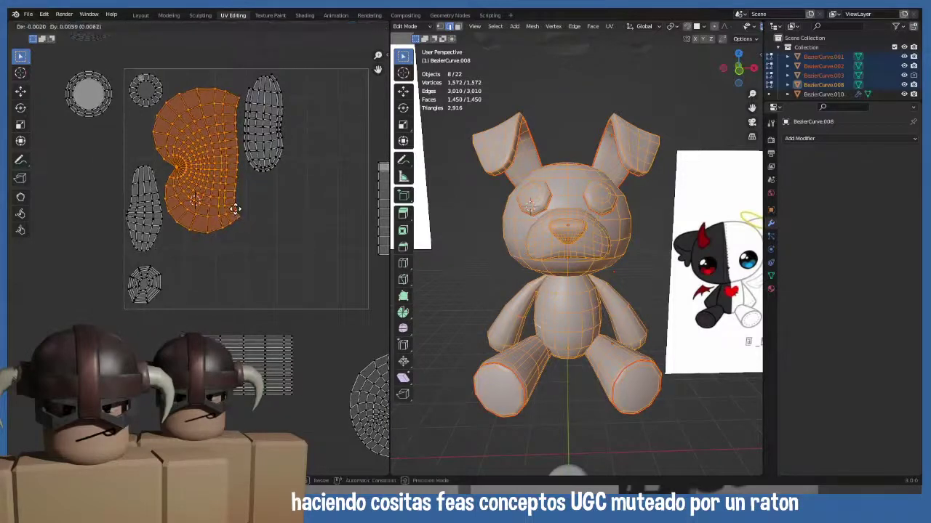
pyautogui.click(236, 207)
# - Move the smaller elongated island up along the UV square's left edge, into the hollow of the head island
pyautogui.moveTo(225, 232); pyautogui.dragTo(211, 217, button='middle')
pyautogui.click(147, 209)
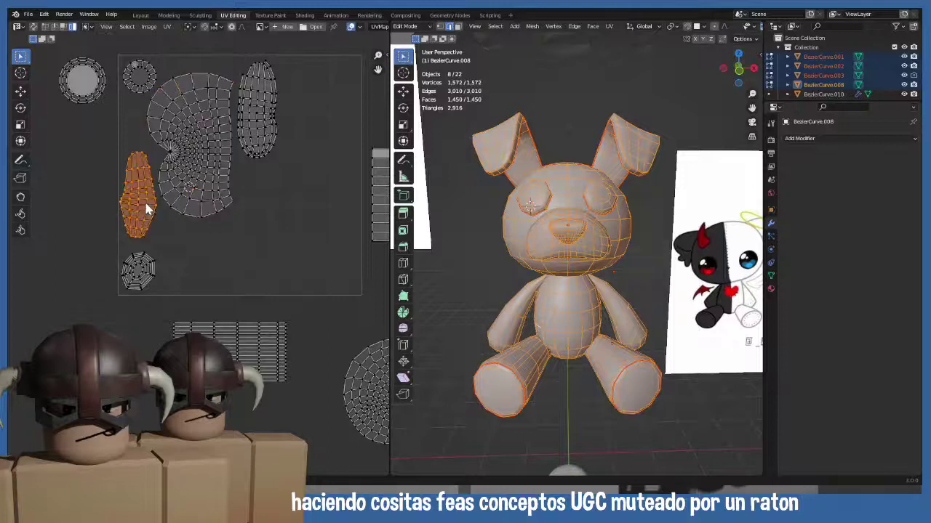
pyautogui.press('g')
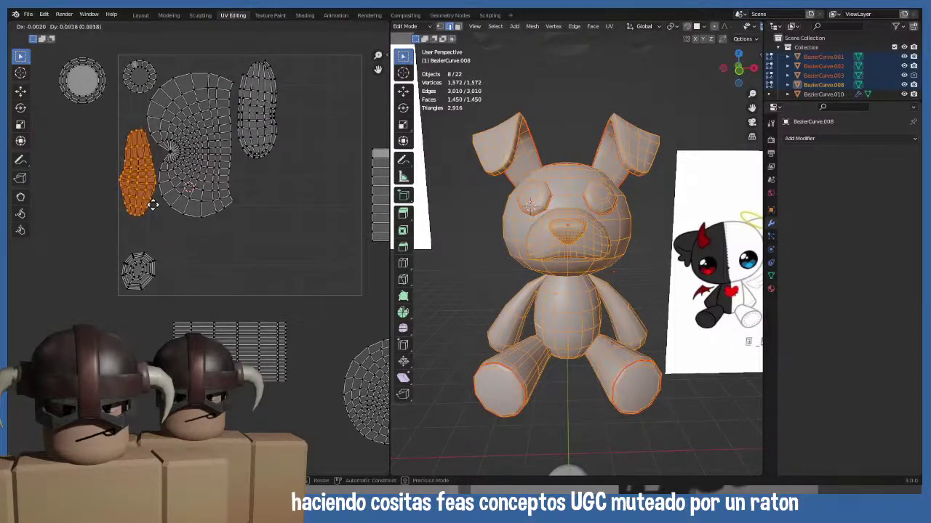
pyautogui.click(154, 213)
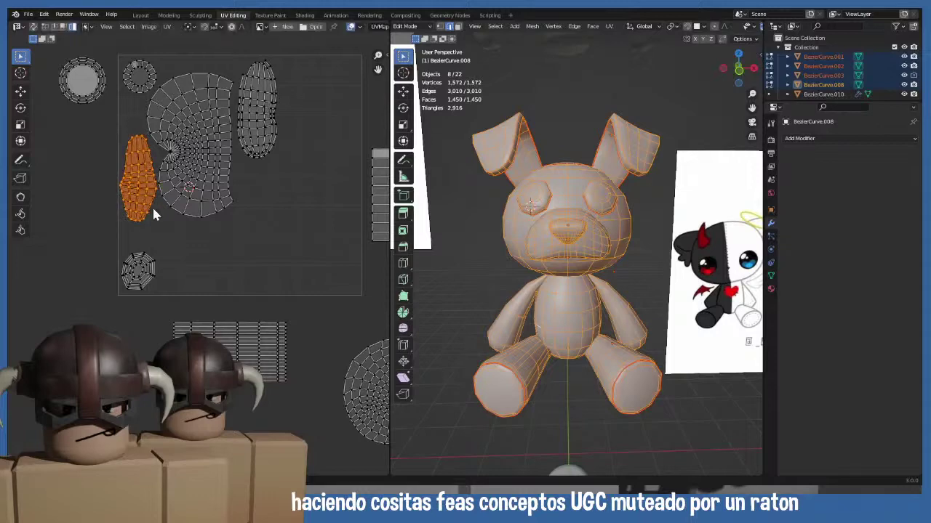
# - Move the eye island up under the small round head island, rotating it about 13 degrees to fit the gap
pyautogui.moveTo(125, 137); pyautogui.dragTo(187, 230, button='middle')
pyautogui.moveTo(234, 289); pyautogui.dragTo(244, 280, button='middle')
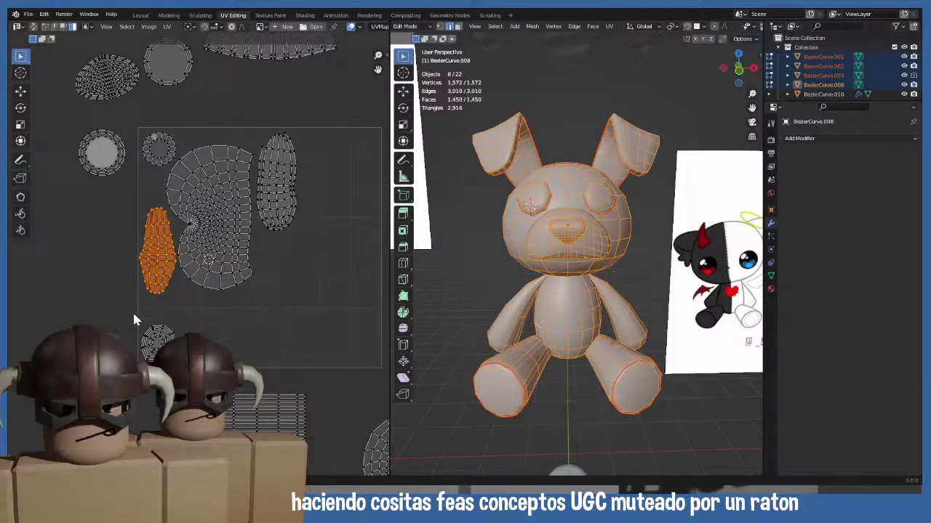
pyautogui.click(159, 342)
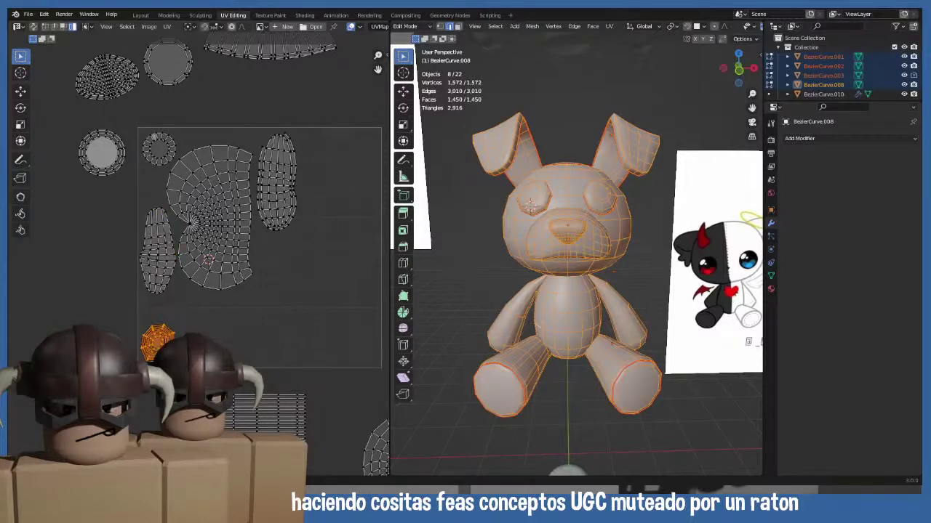
pyautogui.press('g')
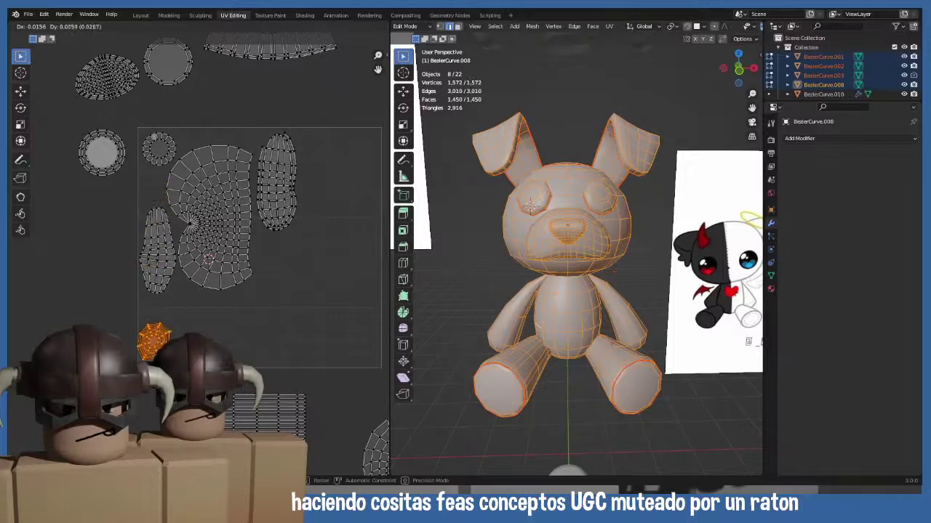
pyautogui.click(175, 190)
pyautogui.press('r')
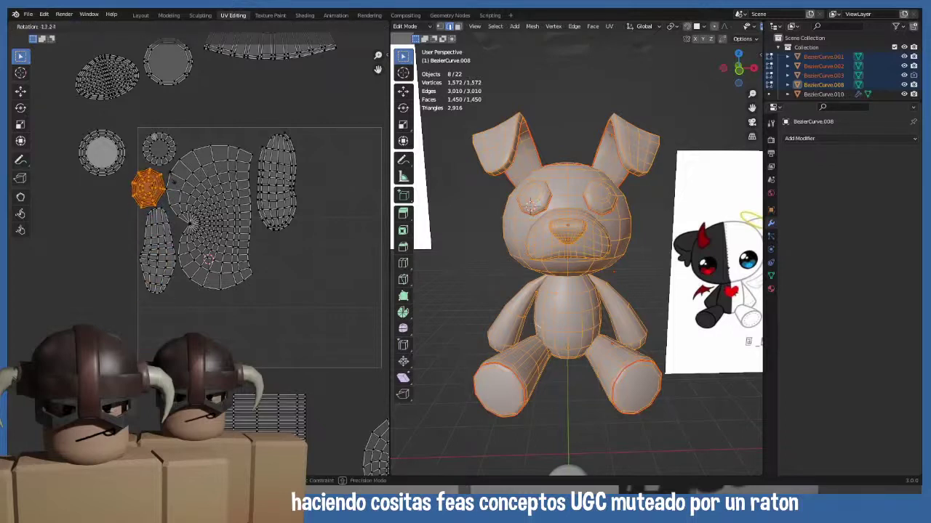
pyautogui.click(171, 185)
pyautogui.press('g')
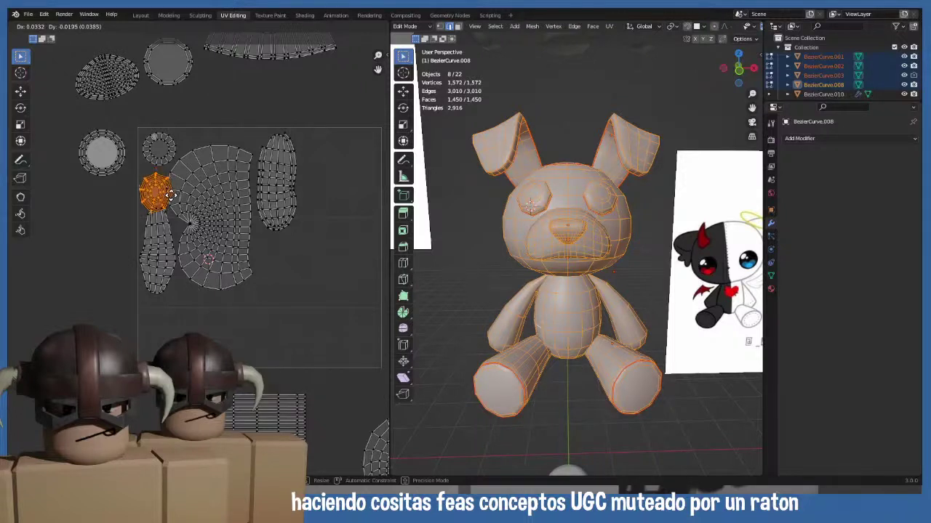
pyautogui.click(171, 194)
# - Lower the smaller elongated island slightly so it clears the eye island above it
pyautogui.moveTo(163, 294); pyautogui.dragTo(167, 287)
pyautogui.press('g')
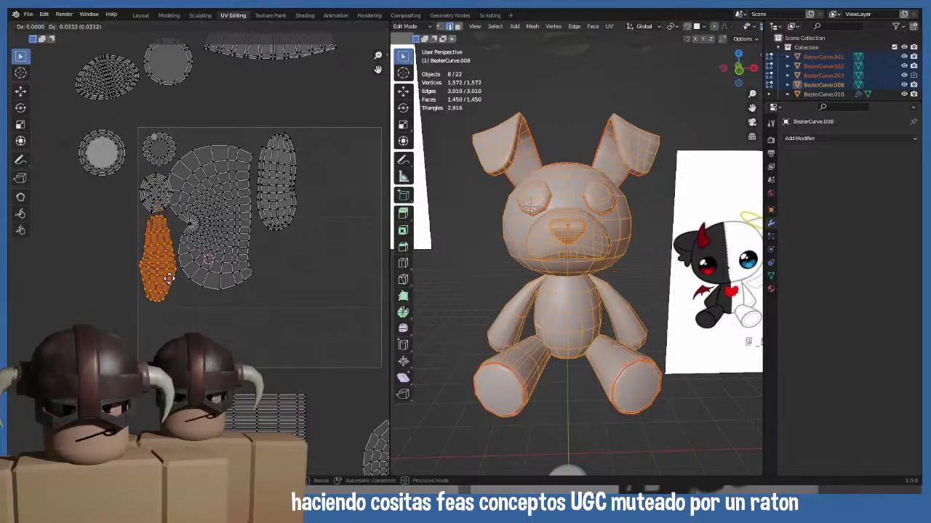
pyautogui.click(223, 235)
# - Move the shell-shaped head island up and slightly right, clear of the small islands along the UV square's left edge
pyautogui.click(223, 234)
pyautogui.press('g')
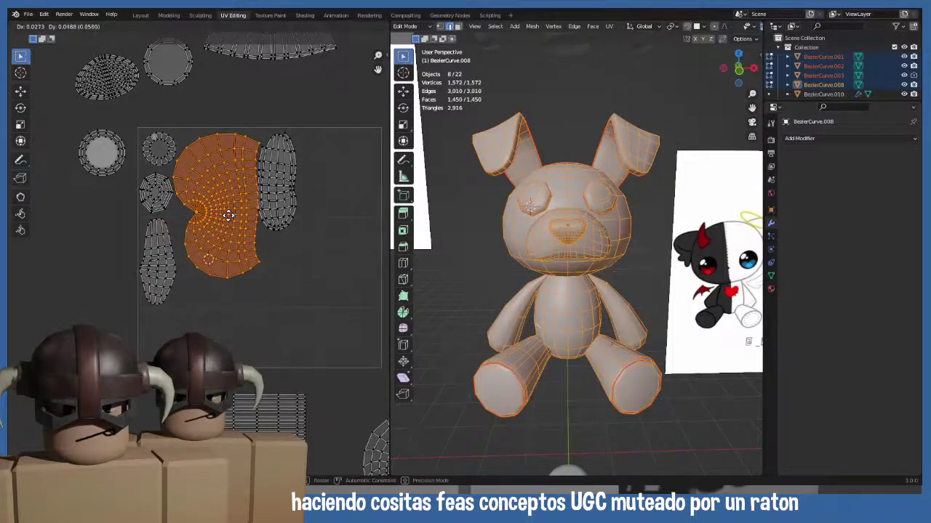
pyautogui.click(229, 213)
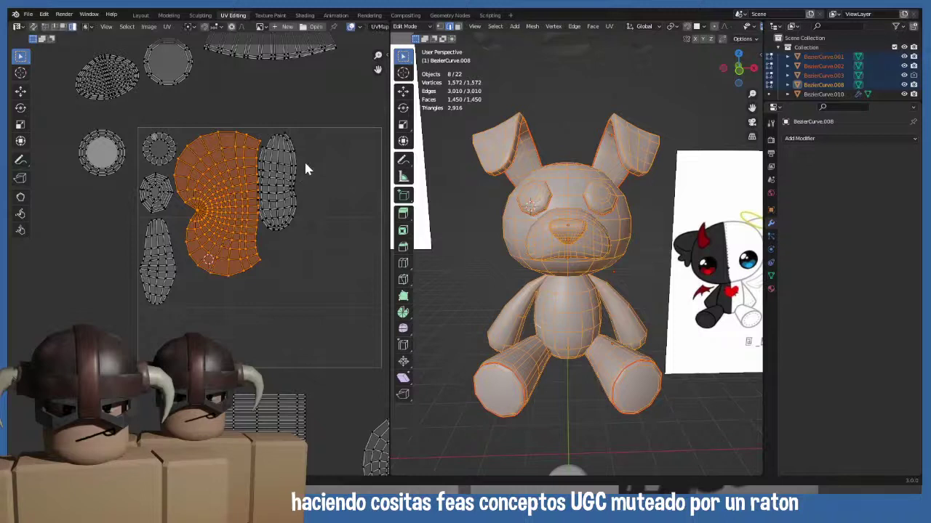
# - Move the larger elongated island slightly right to leave a gap beside the head island
pyautogui.click(278, 187)
pyautogui.click(300, 216)
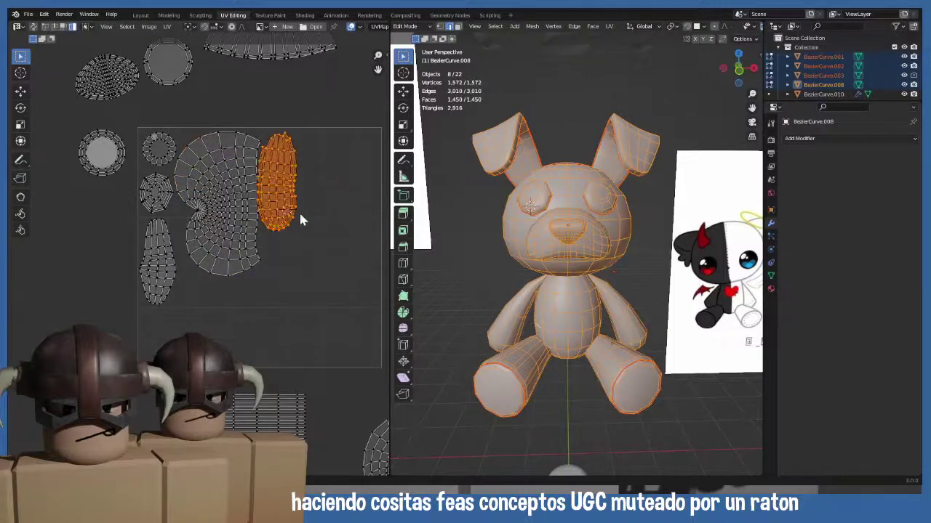
pyautogui.scroll(1, 309, 231)
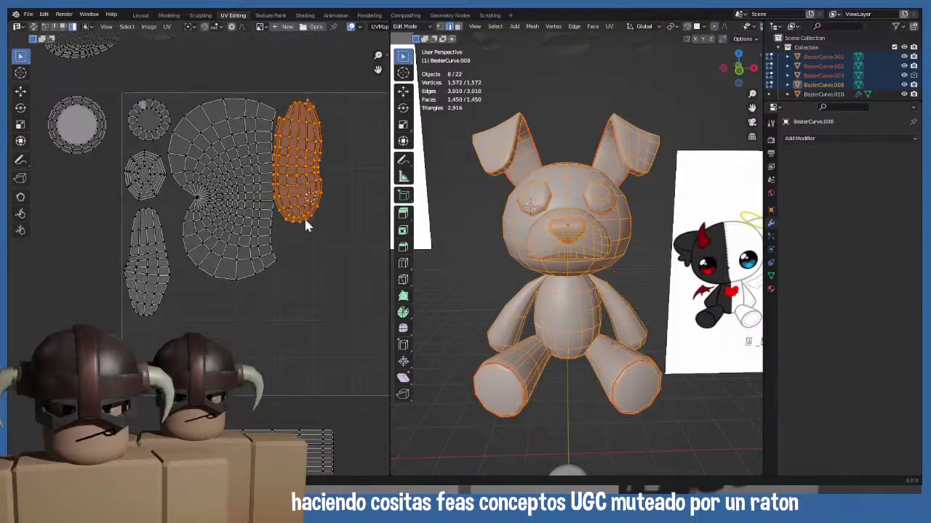
pyautogui.scroll(-4, 304, 219)
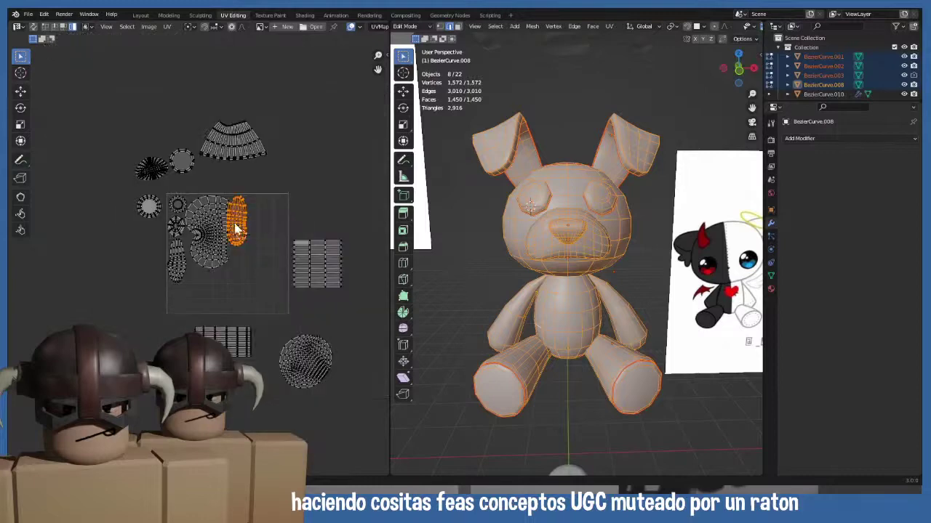
pyautogui.scroll(4, 236, 229)
pyautogui.moveTo(314, 213)
pyautogui.mouseDown(button='middle')
pyautogui.moveTo(301, 241)
pyautogui.moveTo(305, 208)
pyautogui.mouseUp(button='middle')
pyautogui.moveTo(306, 202); pyautogui.dragTo(269, 231)
pyautogui.press('g')
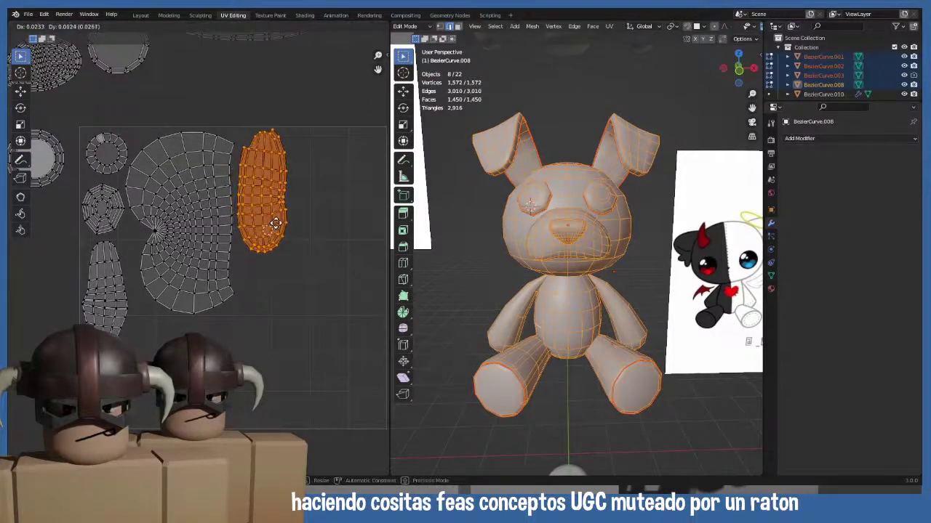
pyautogui.click(279, 228)
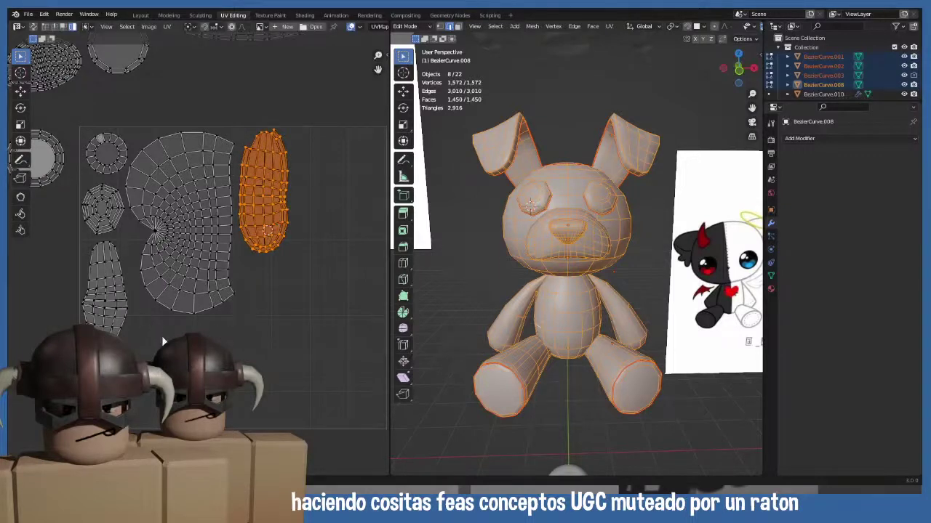
# - Identify the torso's UV island from the model and shift it left, keeping it below the UV square
pyautogui.moveTo(130, 303); pyautogui.dragTo(147, 325, button='middle')
pyautogui.scroll(-1, 250, 308)
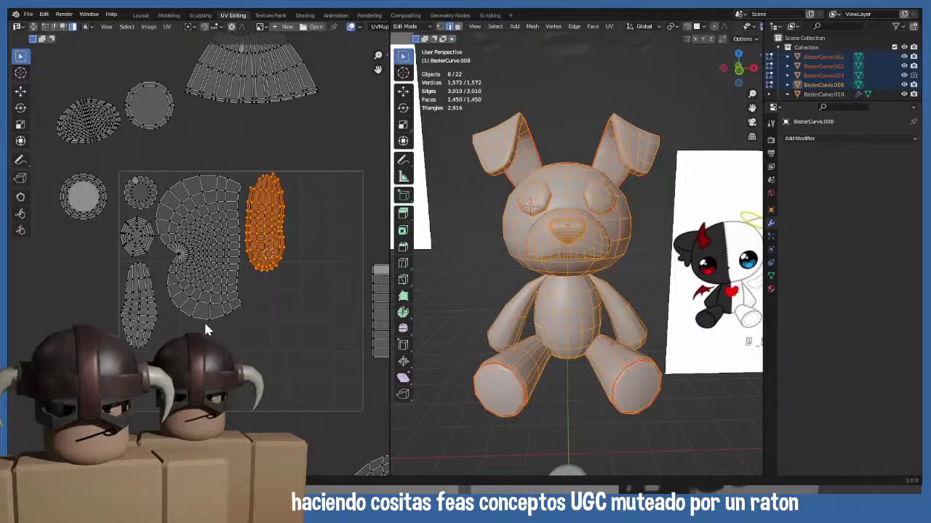
pyautogui.moveTo(208, 339); pyautogui.dragTo(197, 311, button='middle')
pyautogui.click(541, 312)
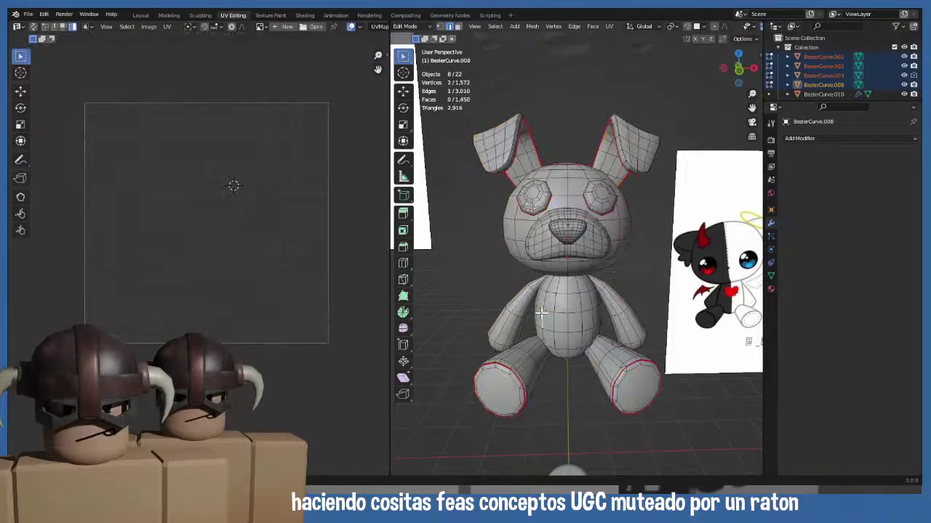
pyautogui.hotkey('ctrl', 'l')
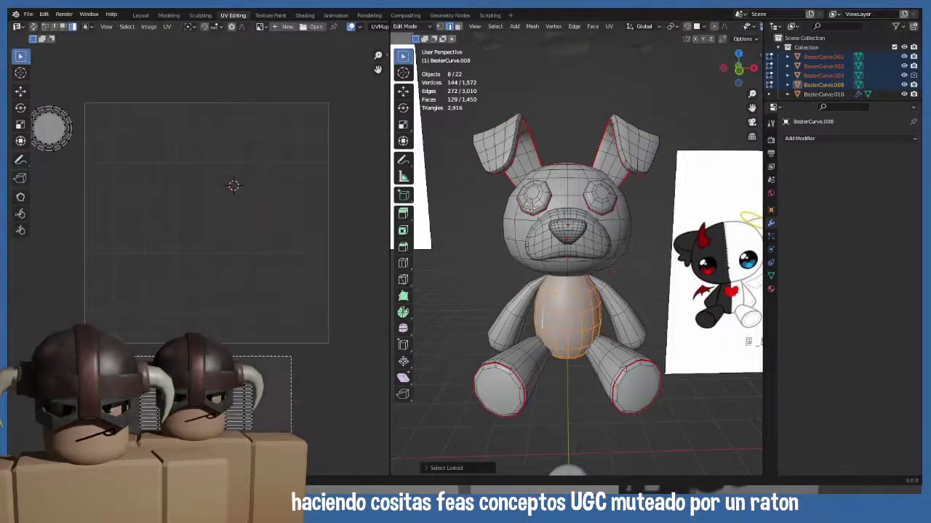
pyautogui.press('a')
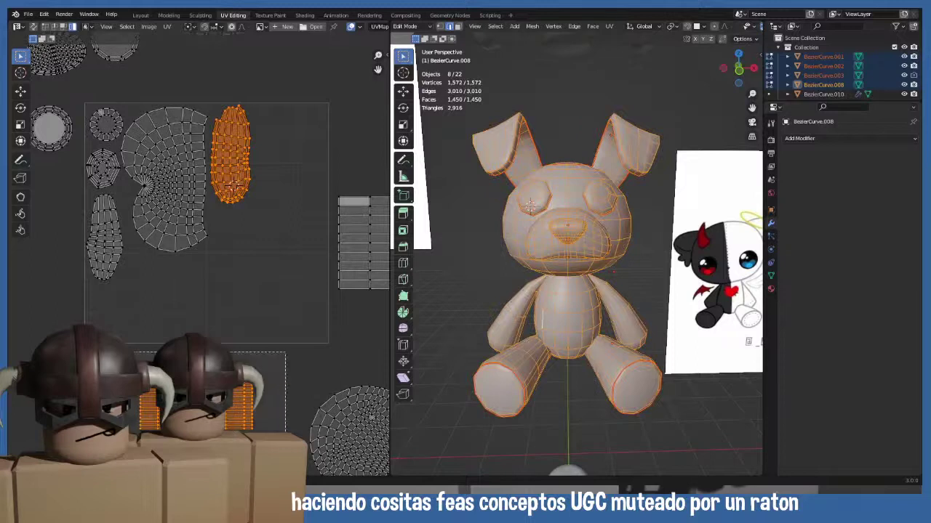
pyautogui.click(243, 407)
pyautogui.press('g')
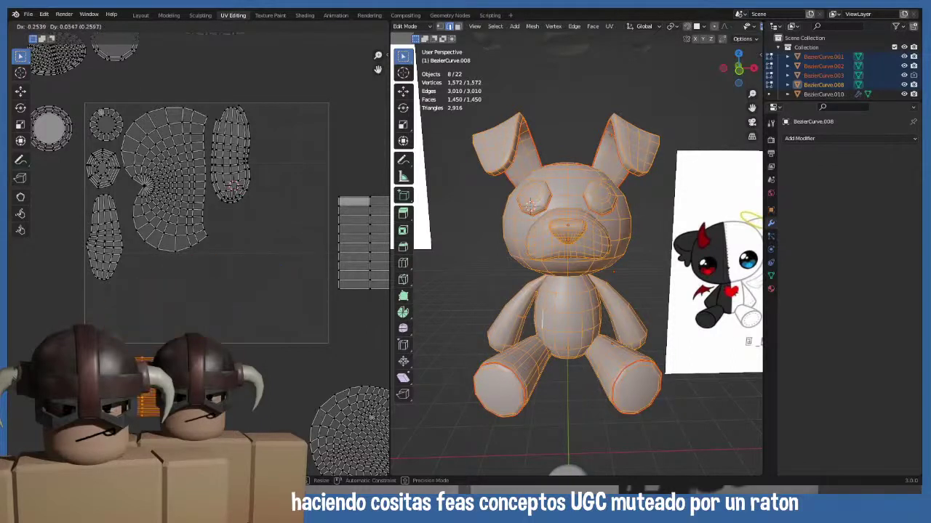
pyautogui.click(412, 344)
# - Isolate the torso mesh for editing and select the edge loop bordering its pointed top cap
pyautogui.moveTo(473, 354); pyautogui.dragTo(841, 316, button='middle')
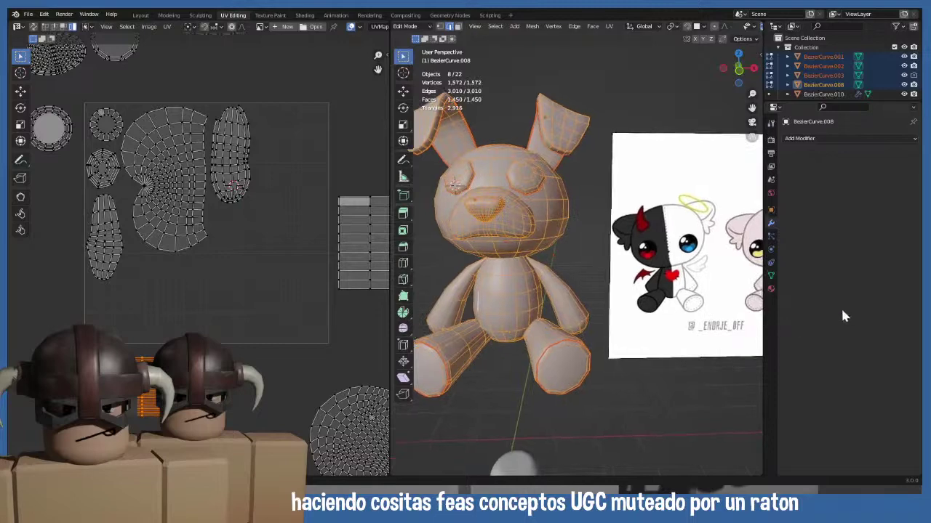
pyautogui.press('Tab')
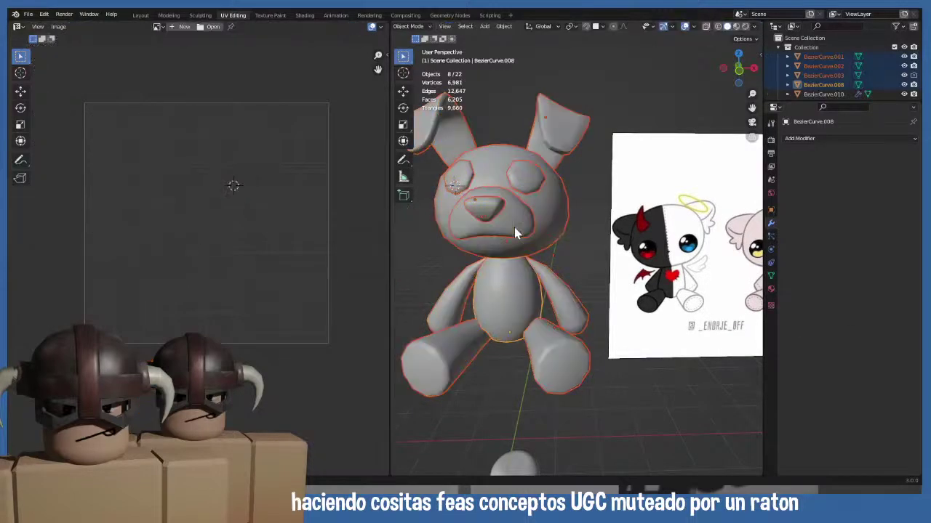
pyautogui.click(525, 294)
pyautogui.press('Tab')
pyautogui.scroll(4, 517, 310)
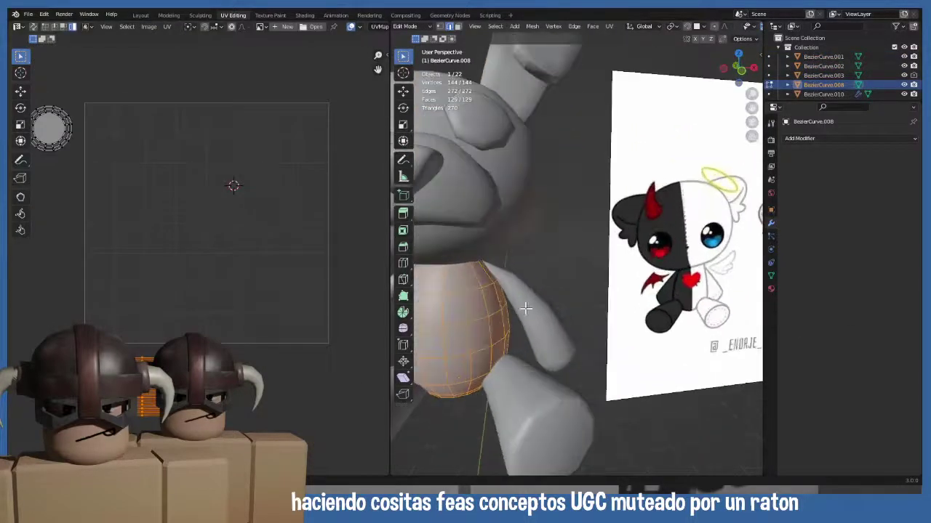
pyautogui.moveTo(525, 278); pyautogui.dragTo(528, 260, button='middle')
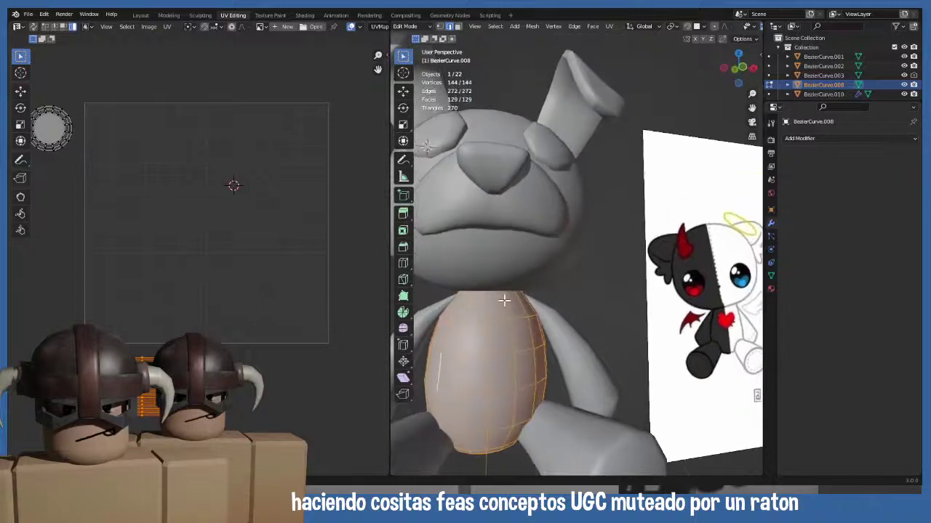
pyautogui.press('KP_Divide')
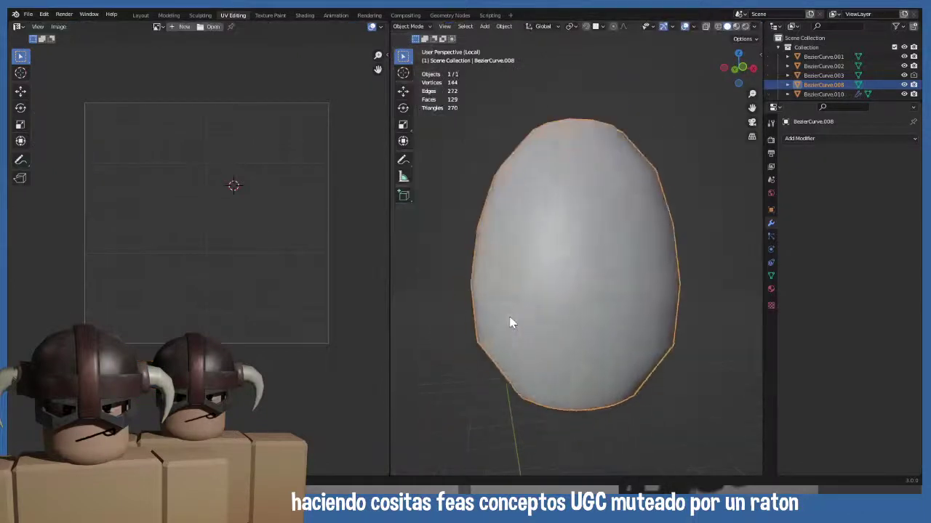
pyautogui.moveTo(559, 194)
pyautogui.mouseDown(button='middle')
pyautogui.moveTo(541, 238)
pyautogui.moveTo(534, 218)
pyautogui.moveTo(544, 201)
pyautogui.mouseUp(button='middle')
pyautogui.click(520, 235)
pyautogui.keyDown('alt'); pyautogui.click(520, 236); pyautogui.keyUp('alt')
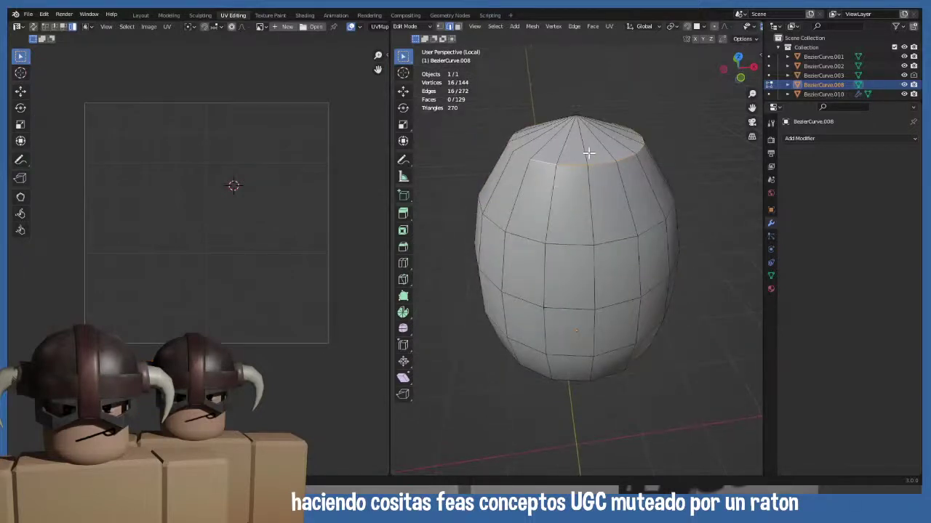
# - Check from the front how the torso's pointed cap sits under the head, and return to the isolated torso mesh
pyautogui.press('KP_1')
pyautogui.press('Tab')
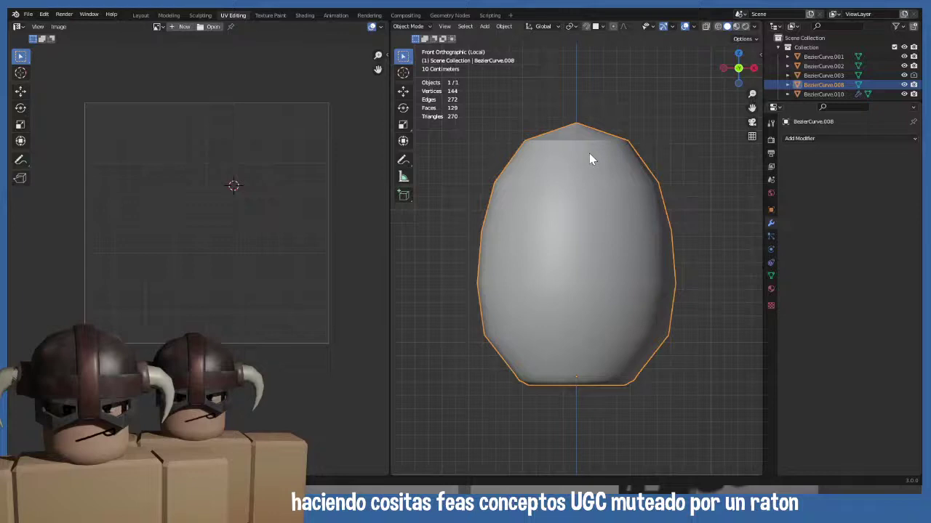
pyautogui.press('KP_Divide')
pyautogui.scroll(6, 517, 266)
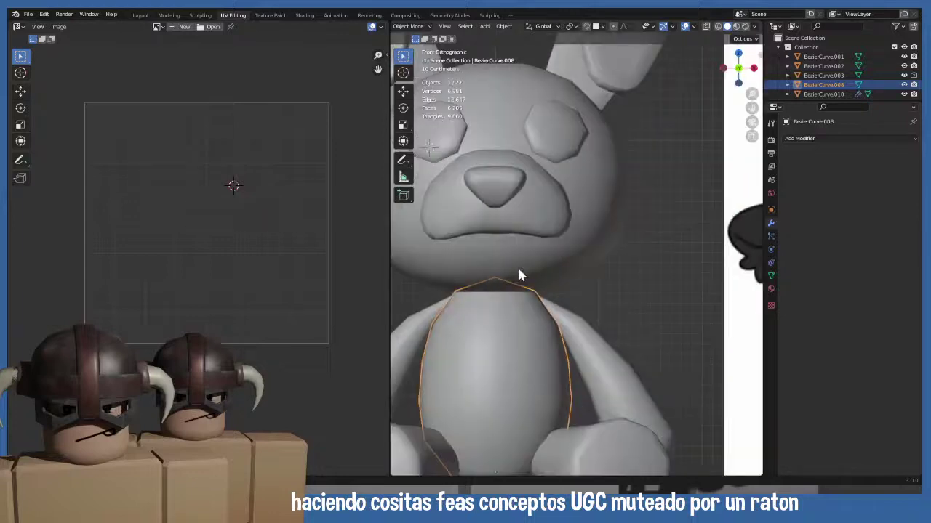
pyautogui.press('KP_1')
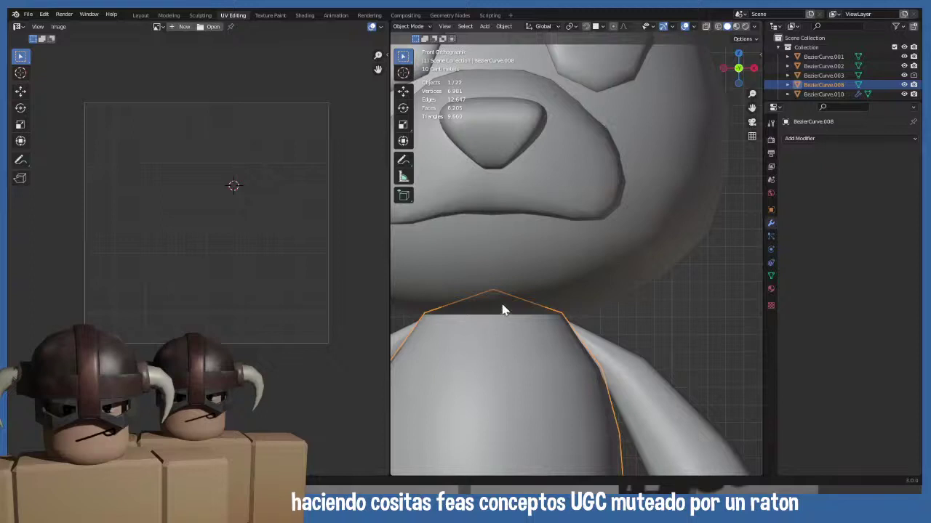
pyautogui.scroll(-2, 513, 361)
pyautogui.press('Tab')
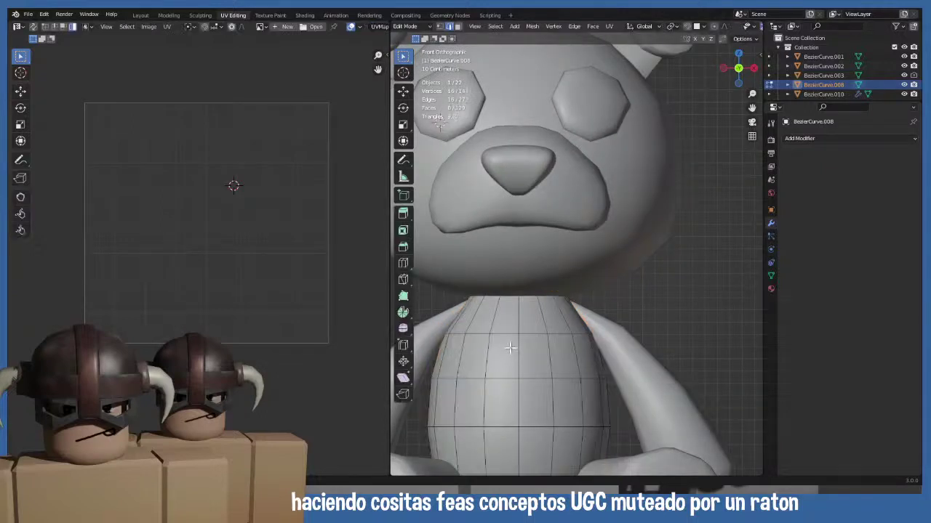
pyautogui.press('Tab')
pyautogui.press('KP_Divide')
pyautogui.press('Tab')
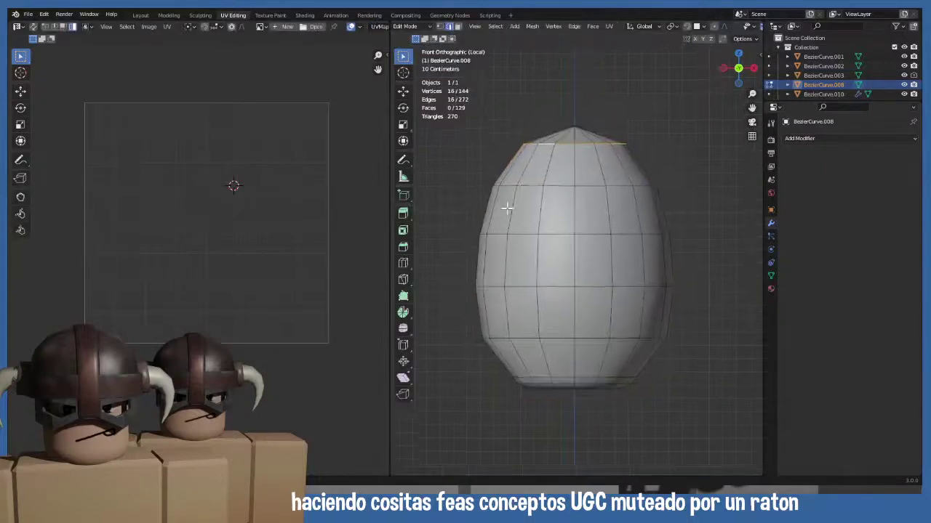
# - Try to delete the ring of triangular faces forming the torso's pointed cap
pyautogui.moveTo(507, 210); pyautogui.dragTo(474, 307, button='middle')
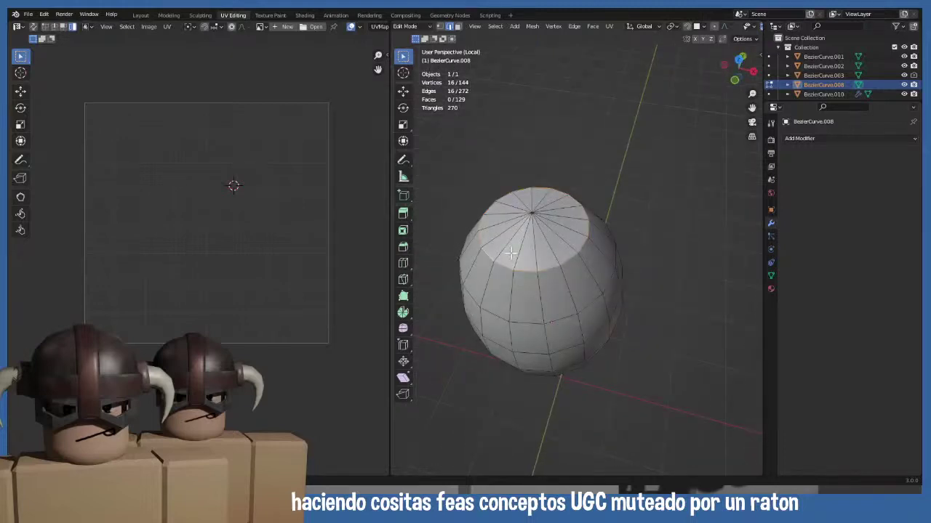
pyautogui.hotkey('alt', 'a')
pyautogui.press('3')
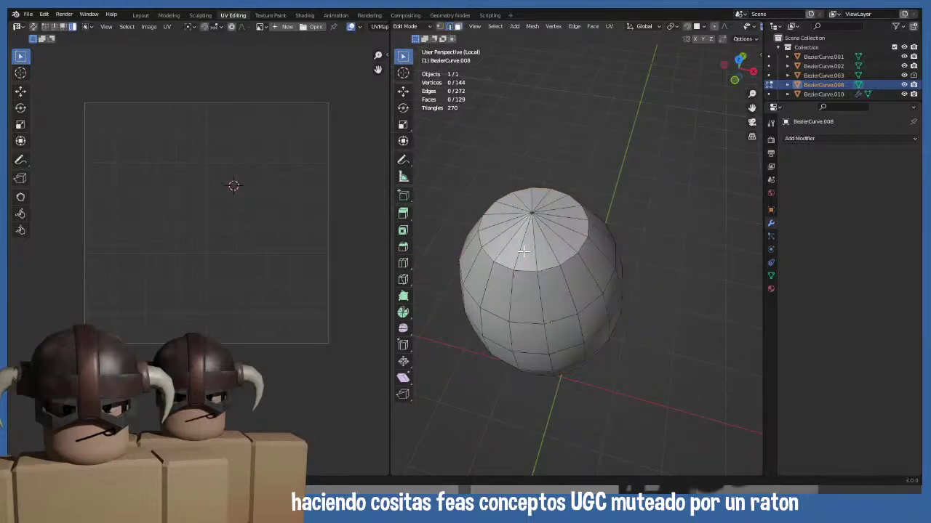
pyautogui.keyDown('alt'); pyautogui.click(529, 218); pyautogui.keyUp('alt')
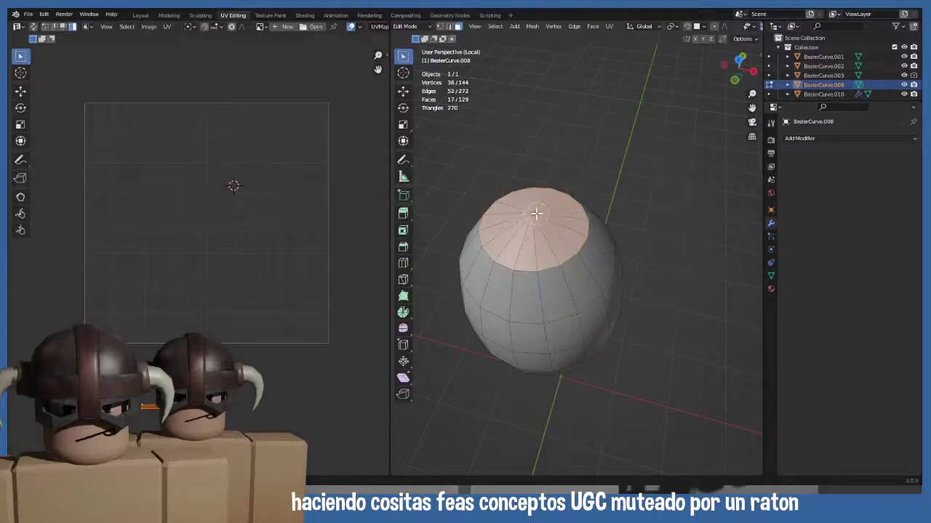
pyautogui.press('x')
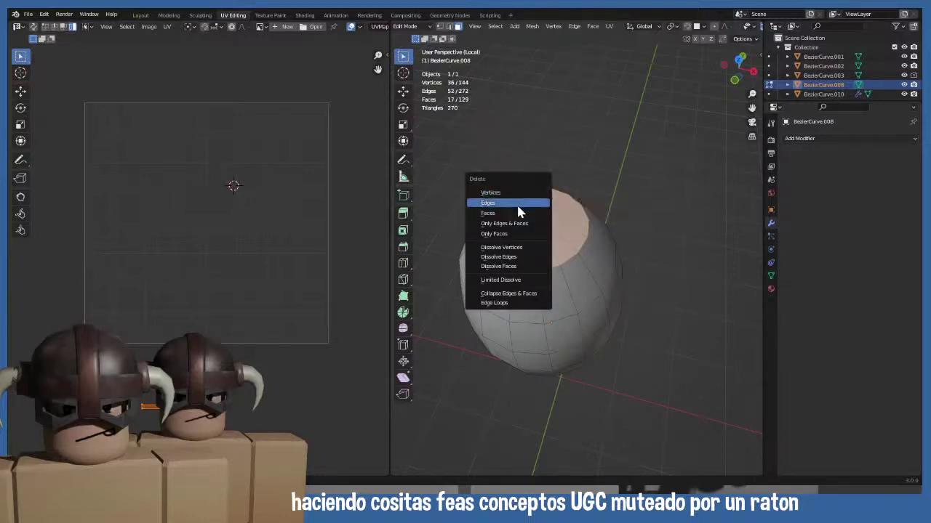
pyautogui.click(518, 213)
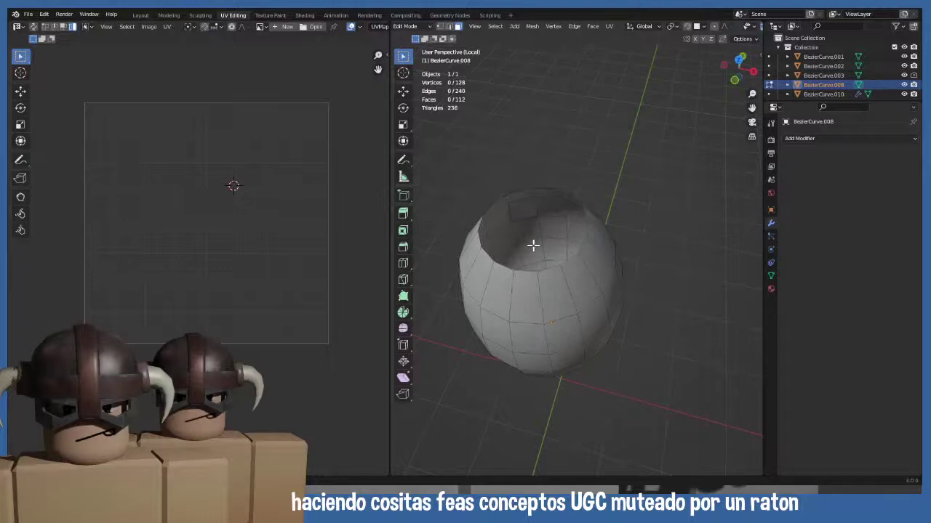
pyautogui.press('f')
pyautogui.moveTo(533, 245)
pyautogui.mouseDown(button='middle')
pyautogui.moveTo(567, 216)
pyautogui.moveTo(617, 210)
pyautogui.moveTo(657, 189)
pyautogui.moveTo(528, 259)
pyautogui.mouseUp(button='middle')
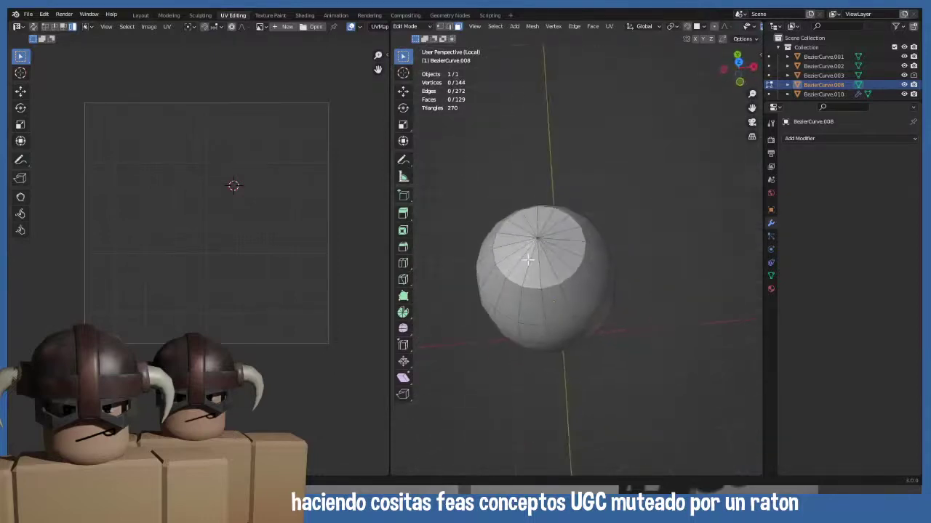
# - Retry deleting the torso's cap faces, undo the deletion and clear the face selection
pyautogui.press('l')
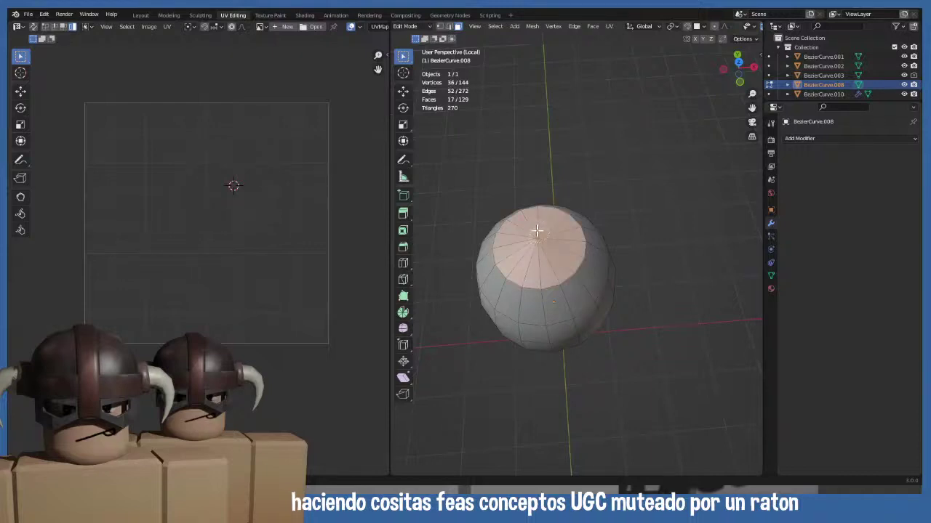
pyautogui.press('x')
pyautogui.click(535, 234)
pyautogui.moveTo(536, 234); pyautogui.dragTo(664, 210, button='middle')
pyautogui.hotkey('ctrl', 'z')
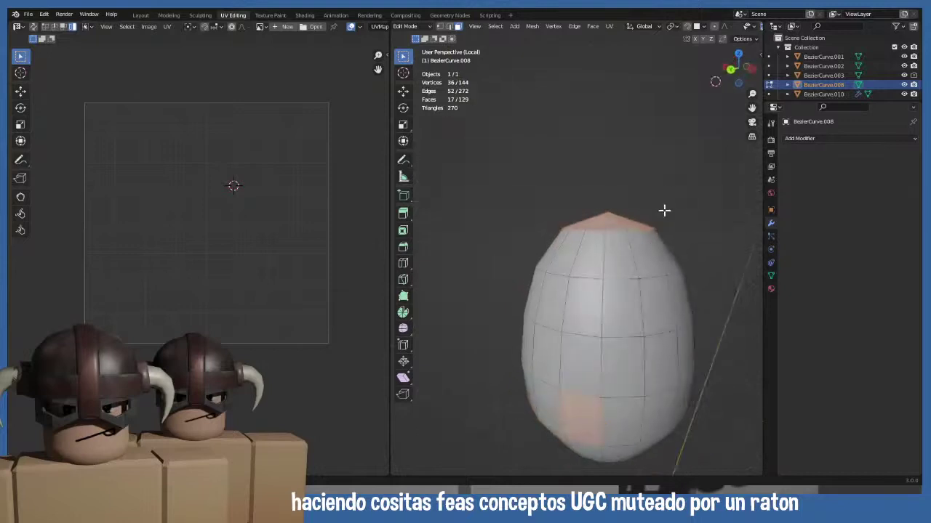
pyautogui.press('a')
pyautogui.hotkey('alt', 'a')
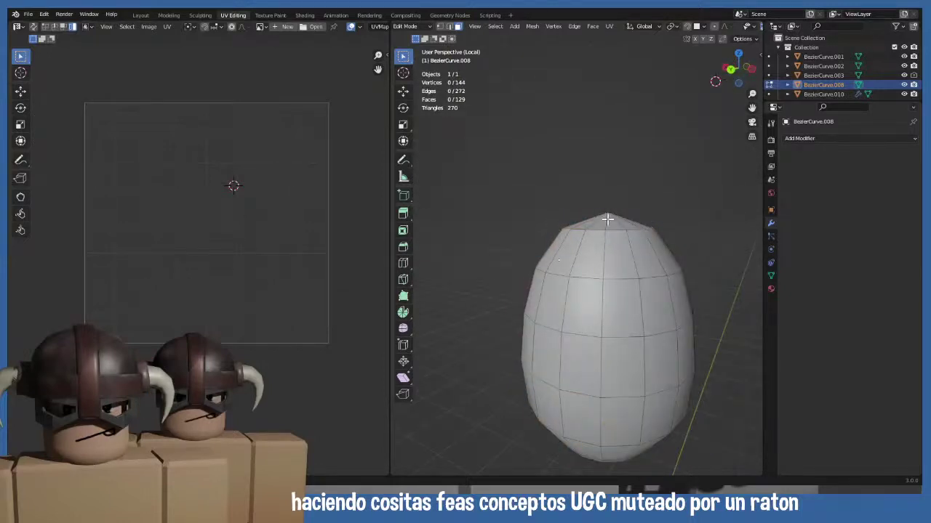
# - Select the ring of triangular faces forming the torso's pointed top cap and delete those faces
pyautogui.moveTo(608, 219); pyautogui.dragTo(528, 218, button='middle')
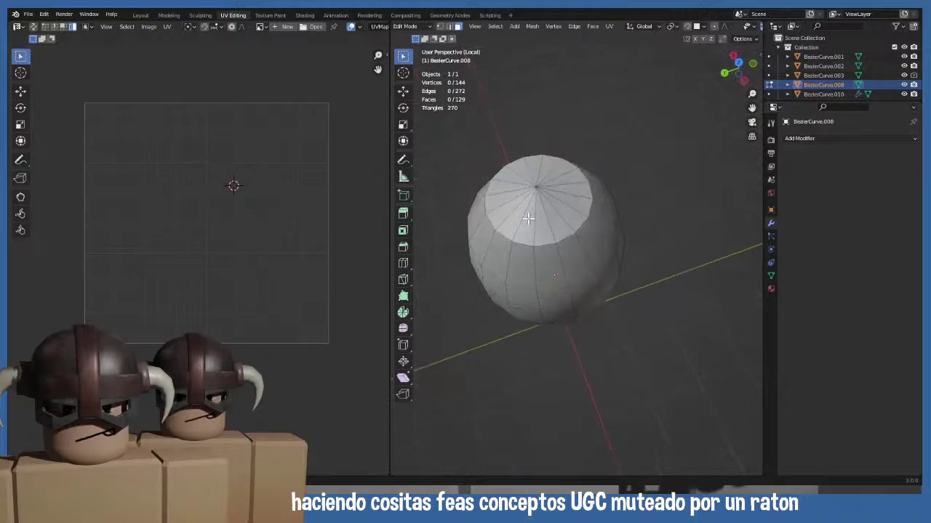
pyautogui.press('x')
pyautogui.click(530, 205)
pyautogui.click(536, 187)
pyautogui.press('ctrl+KP_Add')
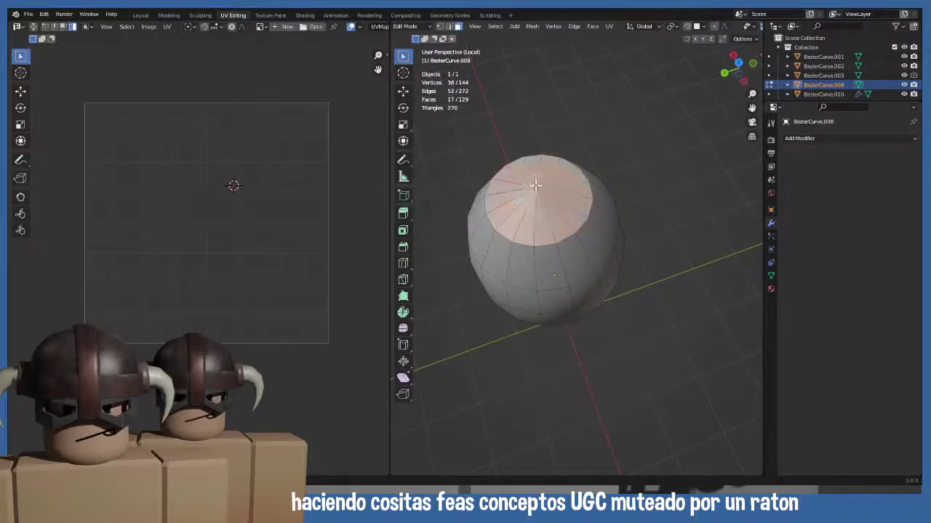
pyautogui.moveTo(502, 227); pyautogui.dragTo(569, 221, button='middle')
pyautogui.moveTo(628, 215); pyautogui.dragTo(486, 262, button='middle')
pyautogui.press('x')
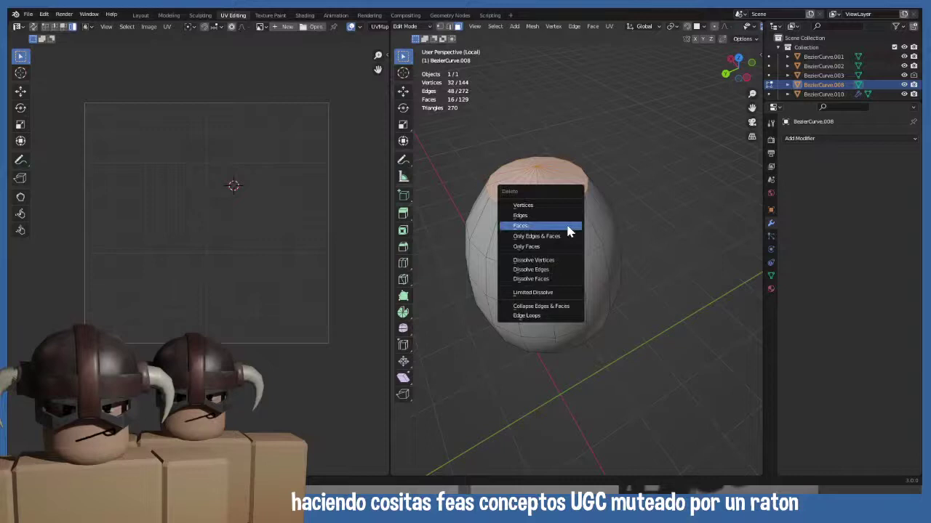
pyautogui.click(568, 231)
pyautogui.moveTo(565, 225); pyautogui.dragTo(530, 208, button='middle')
pyautogui.press('KP_1')
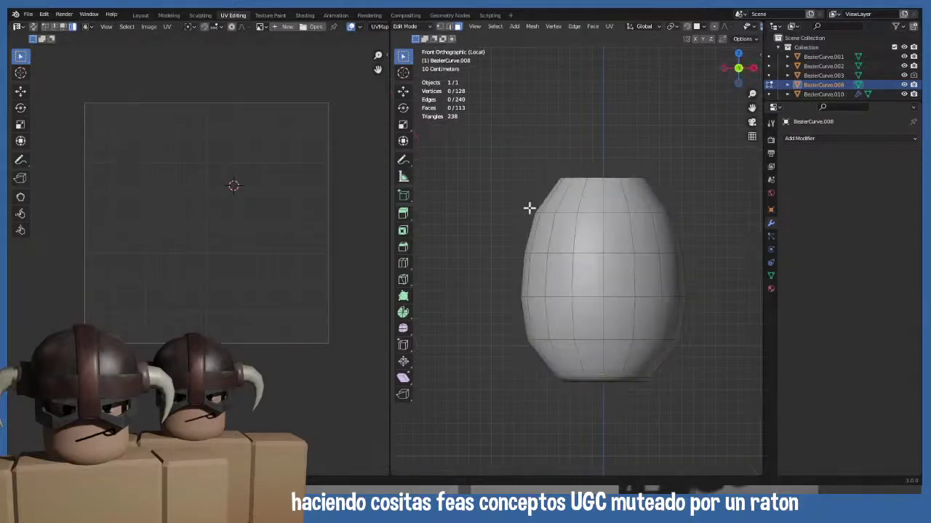
# - Leave the isolated torso view, return to the full character in Object Mode and save the file
pyautogui.press('KP_Divide')
pyautogui.press('Tab')
pyautogui.click(691, 207)
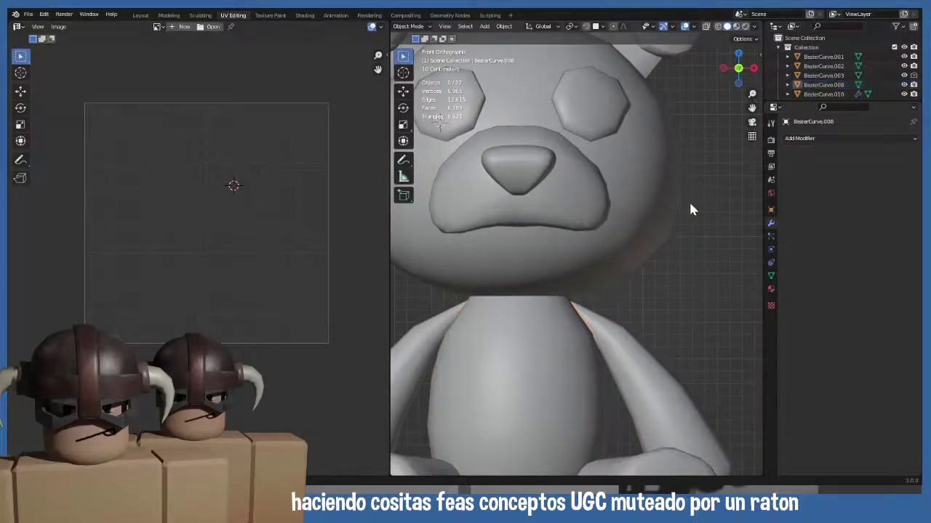
pyautogui.keyDown('shift'); pyautogui.moveTo(464, 388); pyautogui.dragTo(491, 345, button='middle'); pyautogui.keyUp('shift')
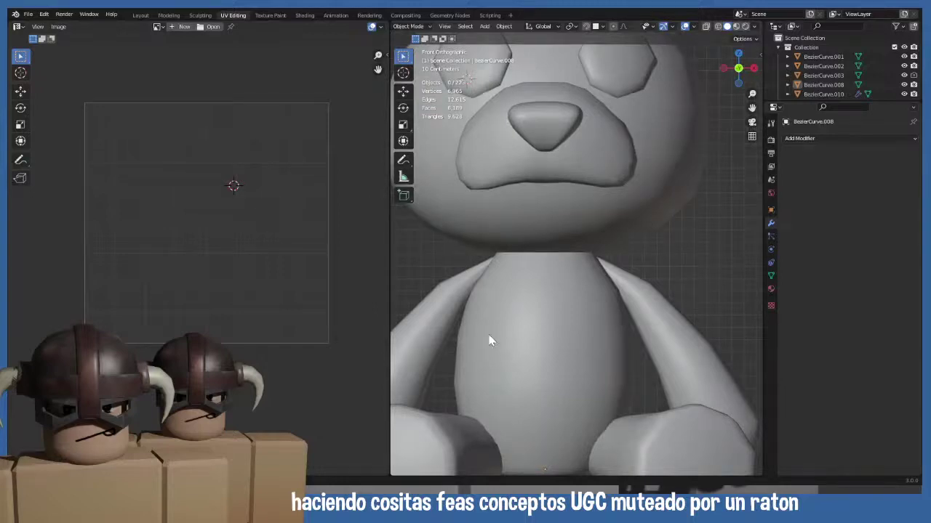
pyautogui.moveTo(502, 313); pyautogui.dragTo(480, 329, button='middle')
pyautogui.scroll(3, 404, 335)
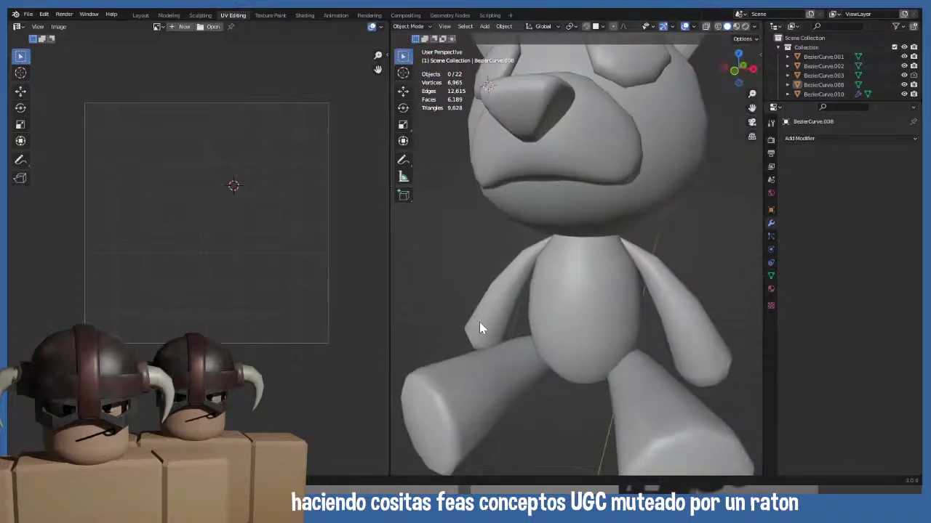
pyautogui.hotkey('ctrl', 's')
pyautogui.press('KP_1')
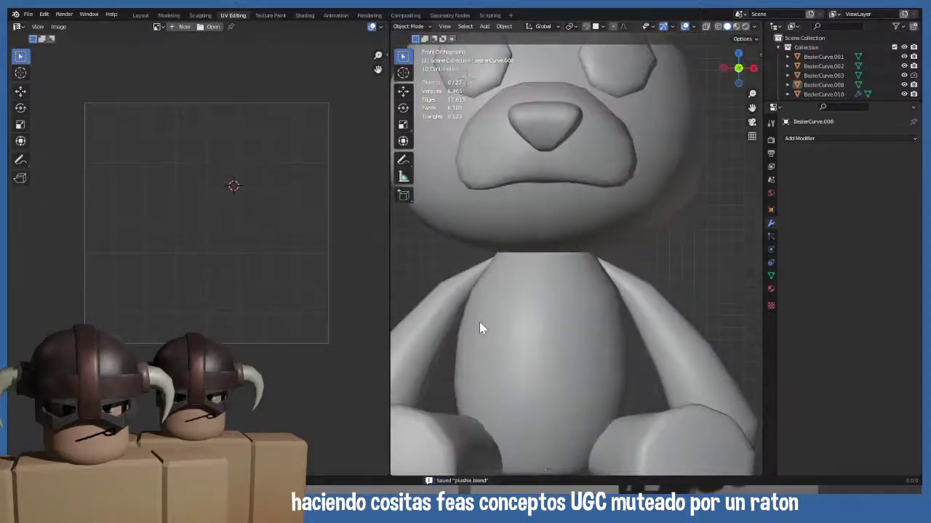
pyautogui.keyDown('shift'); pyautogui.moveTo(516, 338); pyautogui.dragTo(514, 337, button='middle'); pyautogui.keyUp('shift')
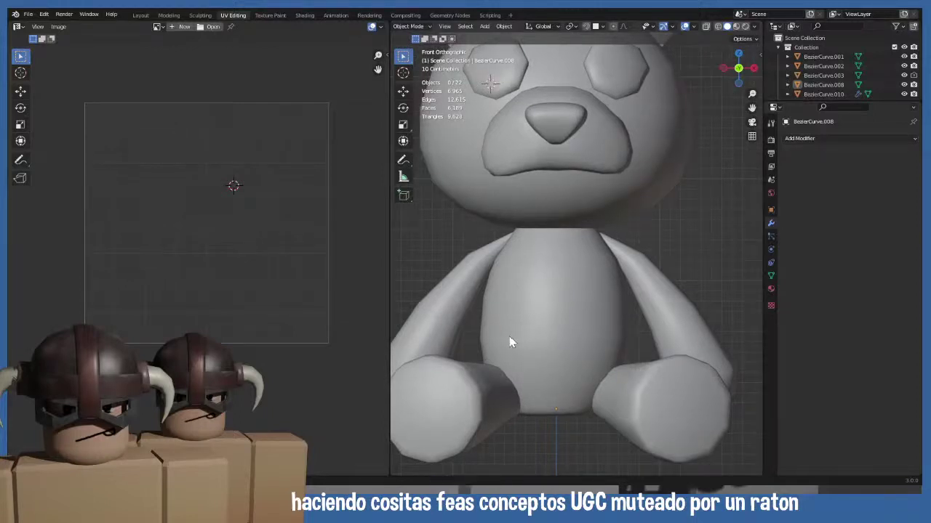
pyautogui.click(503, 334)
pyautogui.press('Tab')
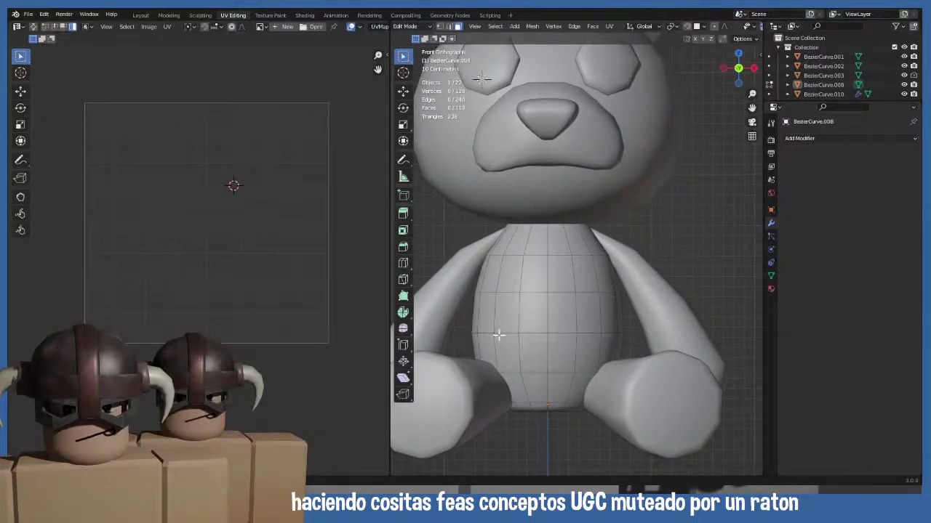
pyautogui.press('Tab')
pyautogui.press('Tab')
pyautogui.moveTo(521, 272); pyautogui.dragTo(535, 265, button='middle')
pyautogui.press('Tab')
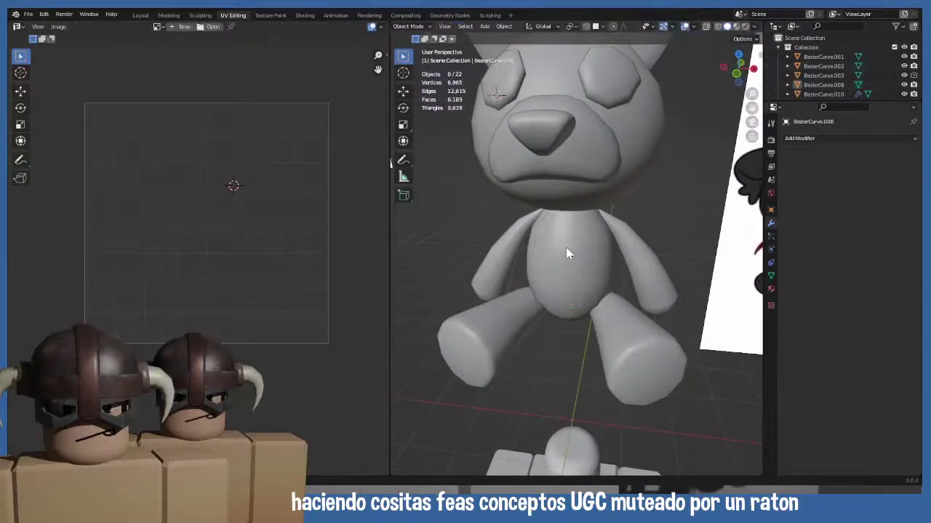
# - Isolate the torso mesh for editing and select the edge loop around its open top
pyautogui.click(568, 254)
pyautogui.press('KP_Divide')
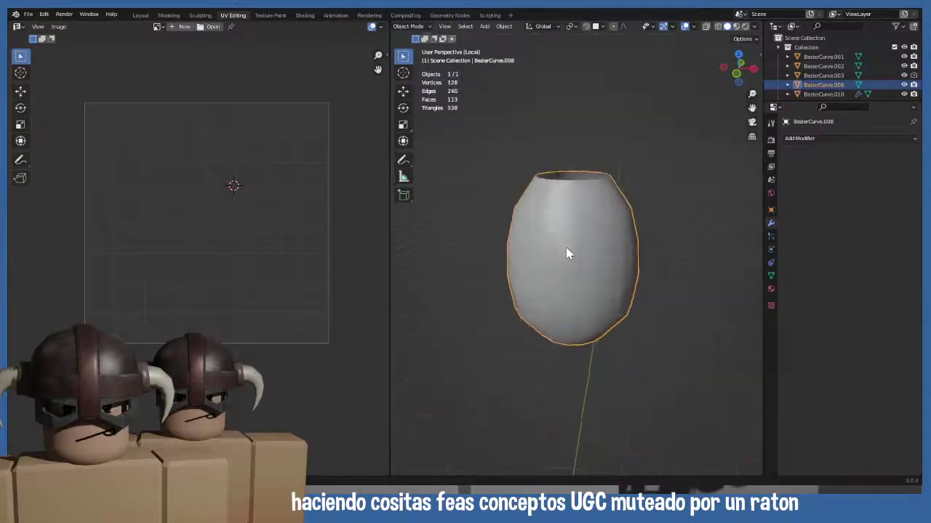
pyautogui.press('Tab')
pyautogui.moveTo(564, 166); pyautogui.dragTo(549, 213, button='middle')
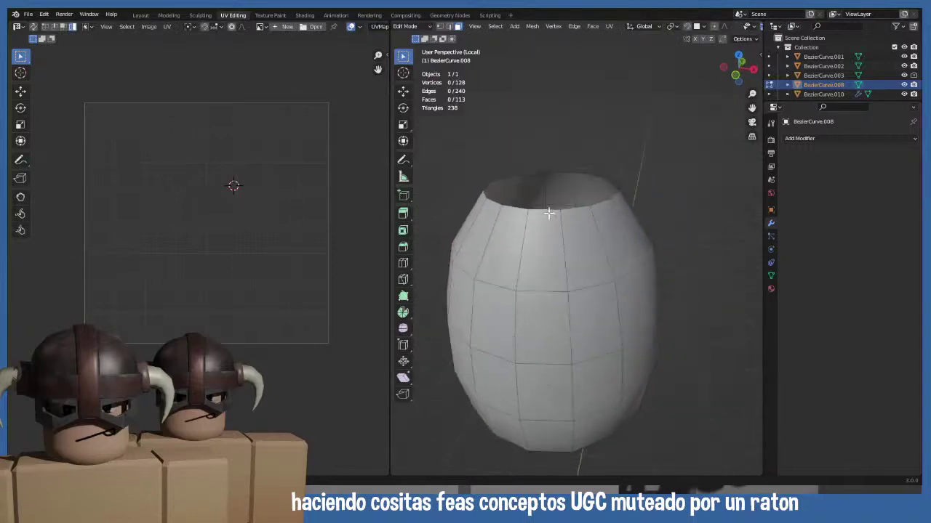
pyautogui.keyDown('alt'); pyautogui.click(543, 212); pyautogui.keyUp('alt')
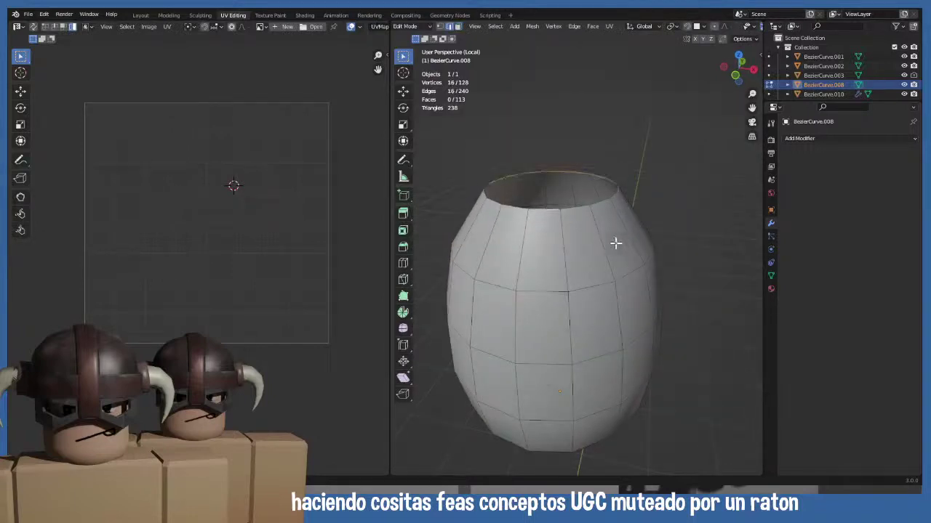
# - Add the central vertical line of edges down the torso's back to the selection, from the top opening to near the base
pyautogui.moveTo(615, 243); pyautogui.dragTo(506, 226, button='middle')
pyautogui.press('ctrl+KP_1')
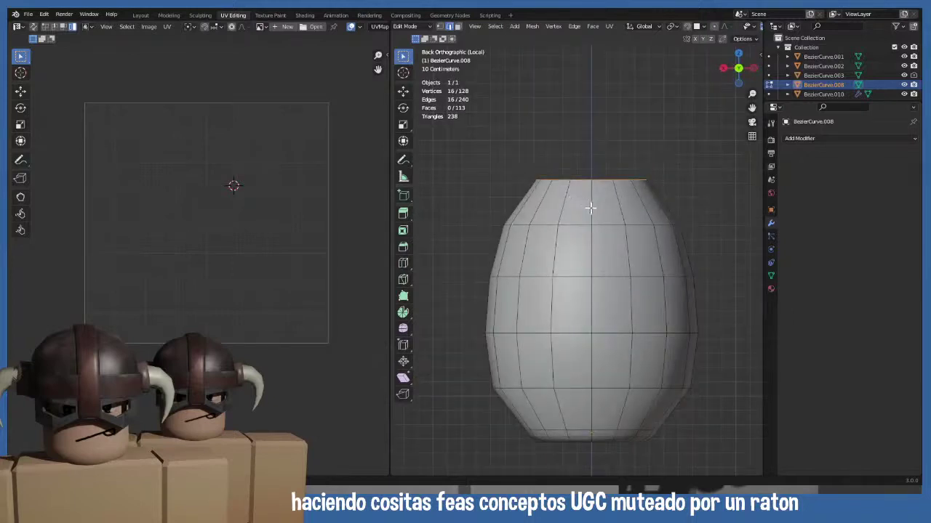
pyautogui.keyDown('shift'); pyautogui.moveTo(591, 209); pyautogui.dragTo(572, 108, button='middle'); pyautogui.keyUp('shift')
pyautogui.keyDown('shift'); pyautogui.click(570, 118); pyautogui.keyUp('shift')
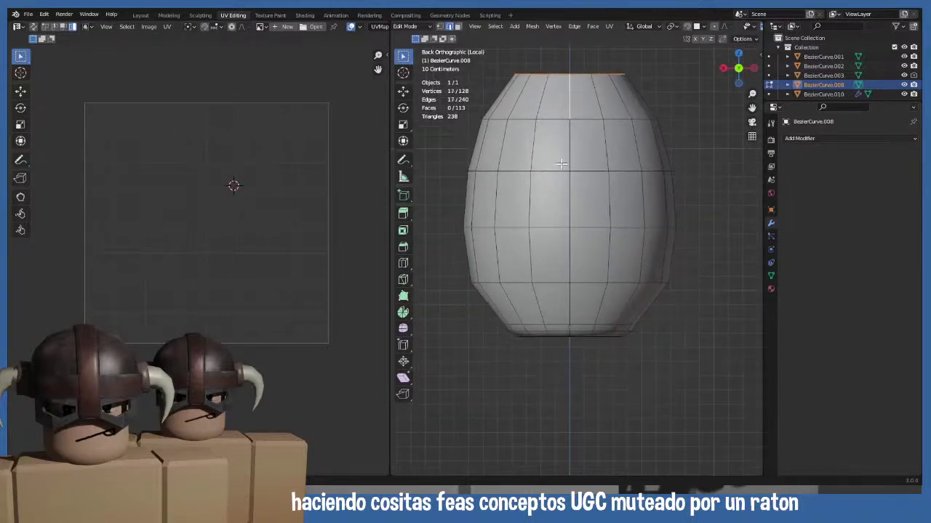
pyautogui.keyDown('shift'); pyautogui.click(570, 158); pyautogui.keyUp('shift')
pyautogui.keyDown('shift'); pyautogui.click(571, 206); pyautogui.keyUp('shift')
pyautogui.keyDown('shift'); pyautogui.click(573, 254); pyautogui.keyUp('shift')
pyautogui.keyDown('shift'); pyautogui.scroll(-5, 586, 208); pyautogui.keyUp('shift')
pyautogui.keyDown('shift'); pyautogui.click(571, 206); pyautogui.keyUp('shift')
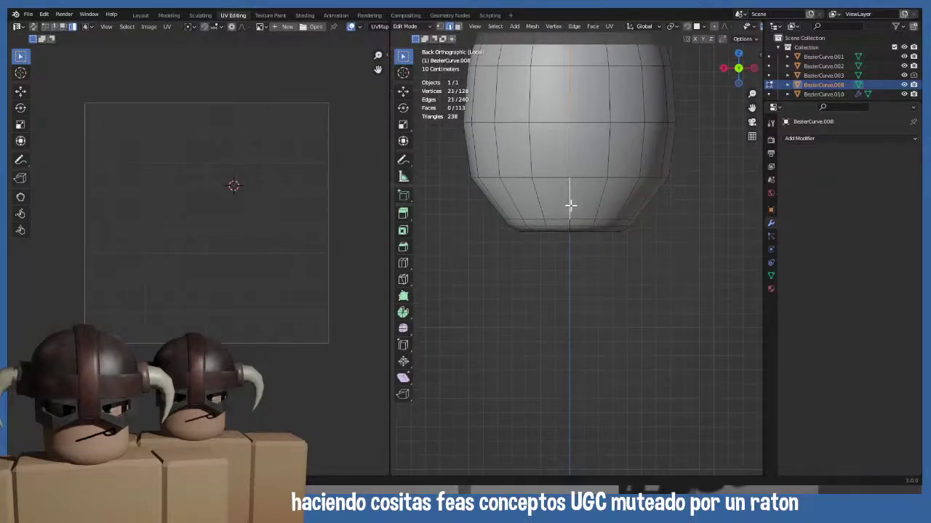
# - Add the horizontal edge loop near the torso's base to the selection and mark all selected edges as seams
pyautogui.moveTo(570, 224); pyautogui.dragTo(587, 202, button='middle')
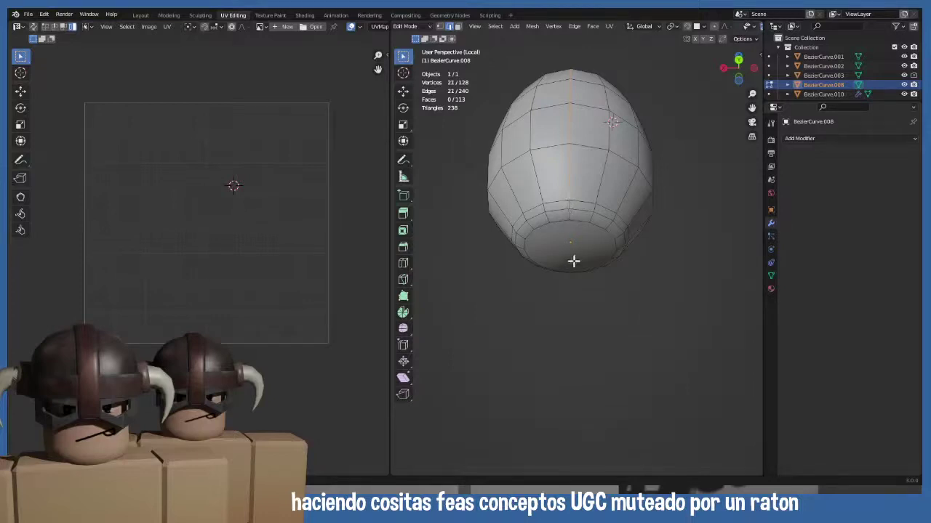
pyautogui.keyDown('alt'); pyautogui.keyDown('shift'); pyautogui.click(577, 202); pyautogui.keyUp('shift'); pyautogui.keyUp('alt')
pyautogui.press('u')
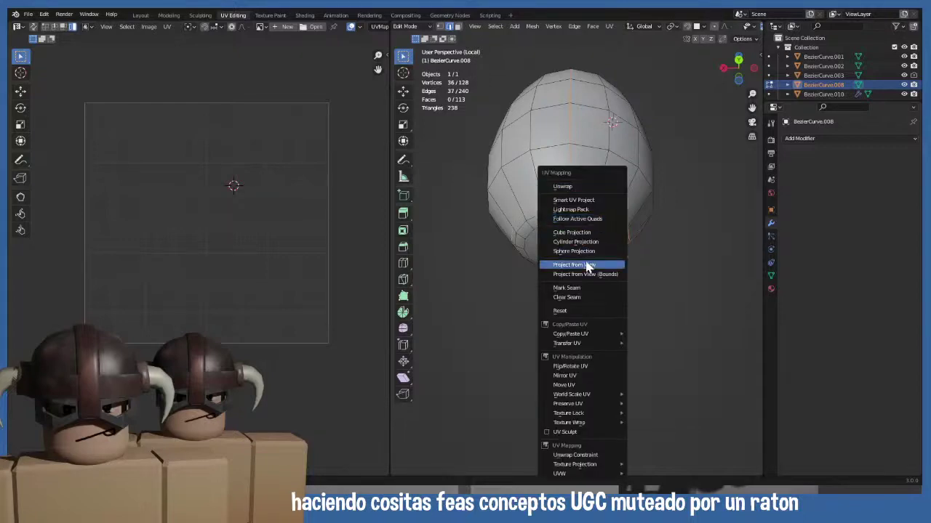
pyautogui.click(592, 291)
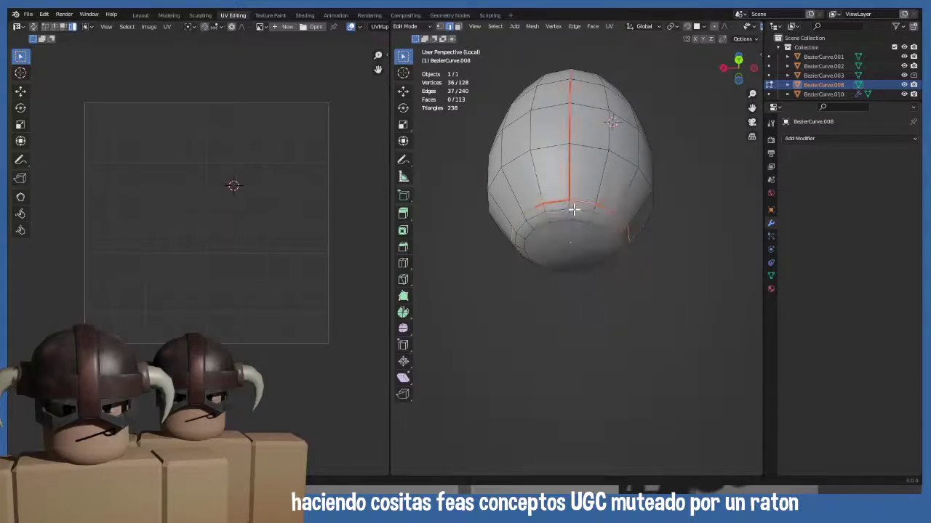
# - Select the whole torso mesh and unwrap it along the marked seams
pyautogui.press('a')
pyautogui.scroll(-1, 144, 404)
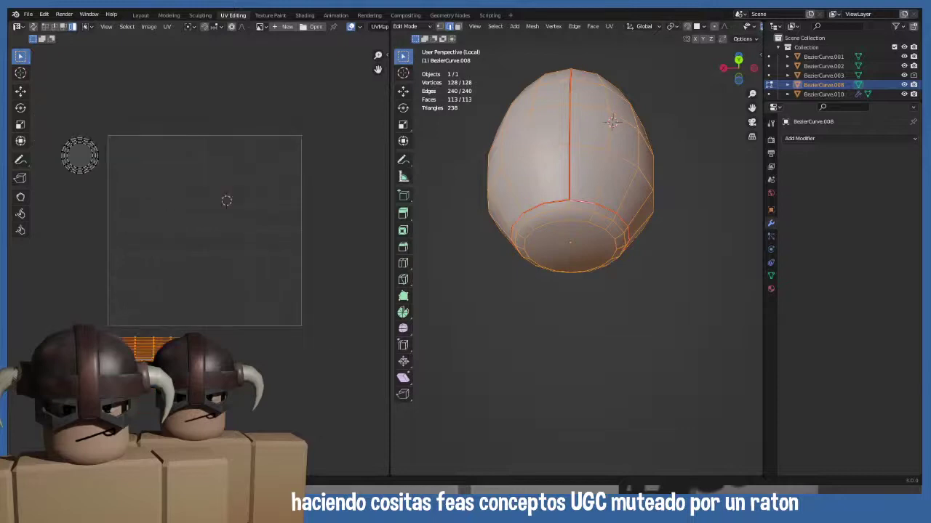
pyautogui.press('u')
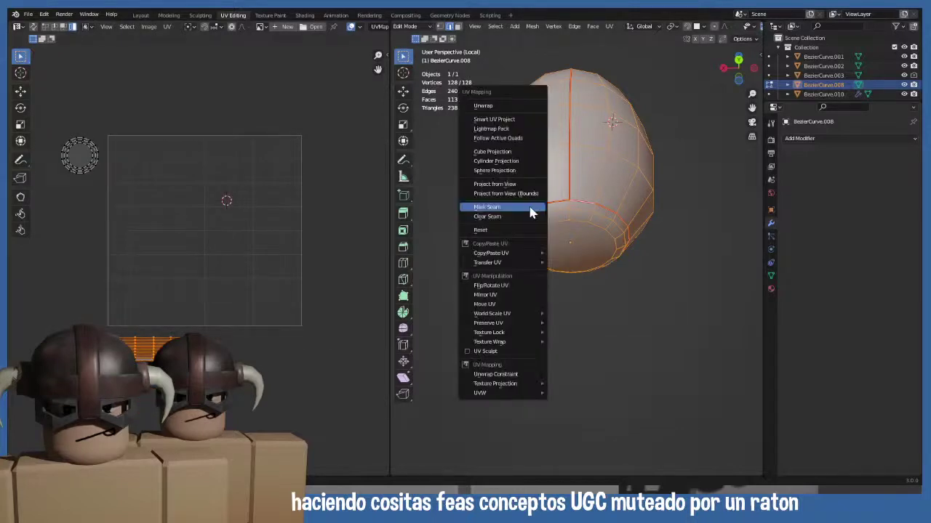
pyautogui.click(504, 108)
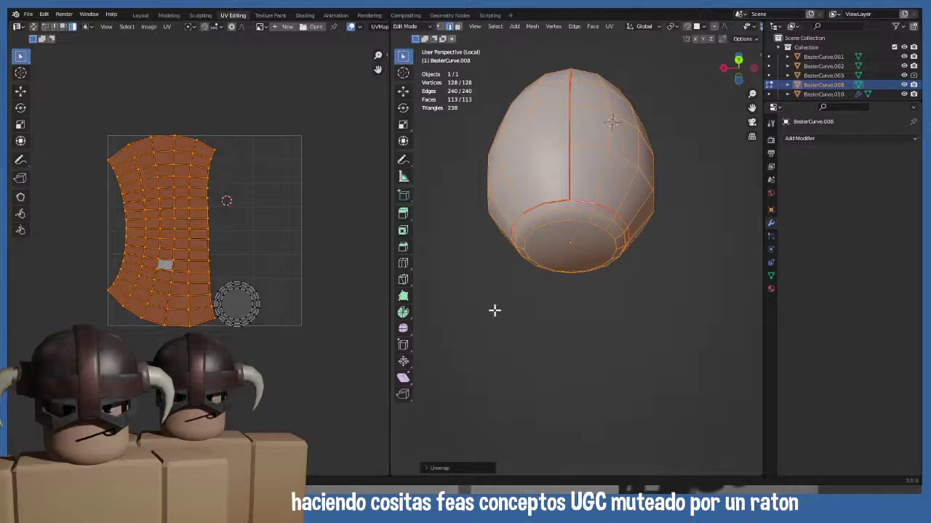
pyautogui.press('KP_1')
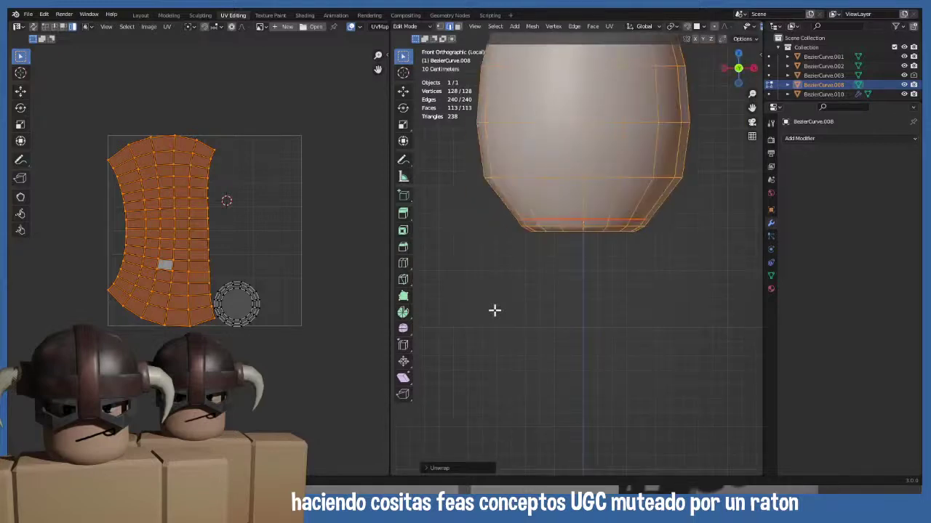
pyautogui.scroll(-2, 563, 191)
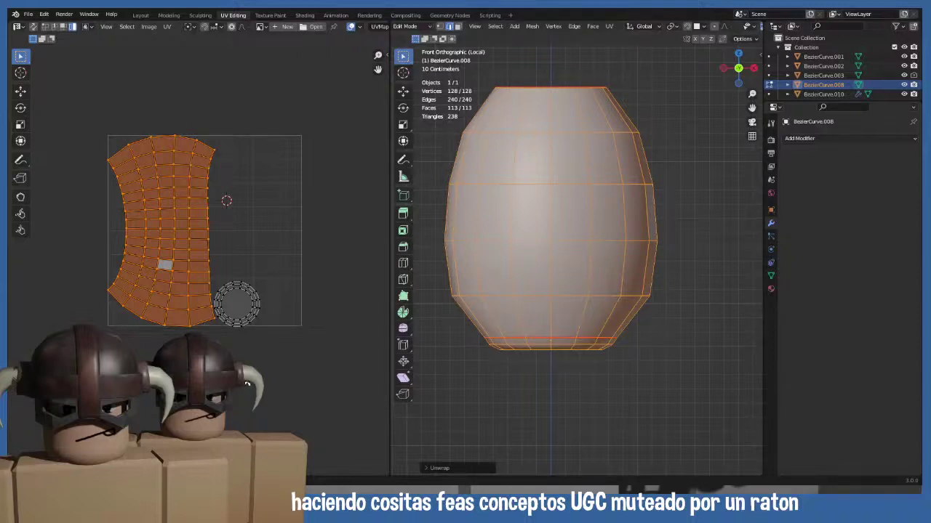
pyautogui.moveTo(593, 244); pyautogui.dragTo(570, 226, button='middle')
pyautogui.press('KP_1')
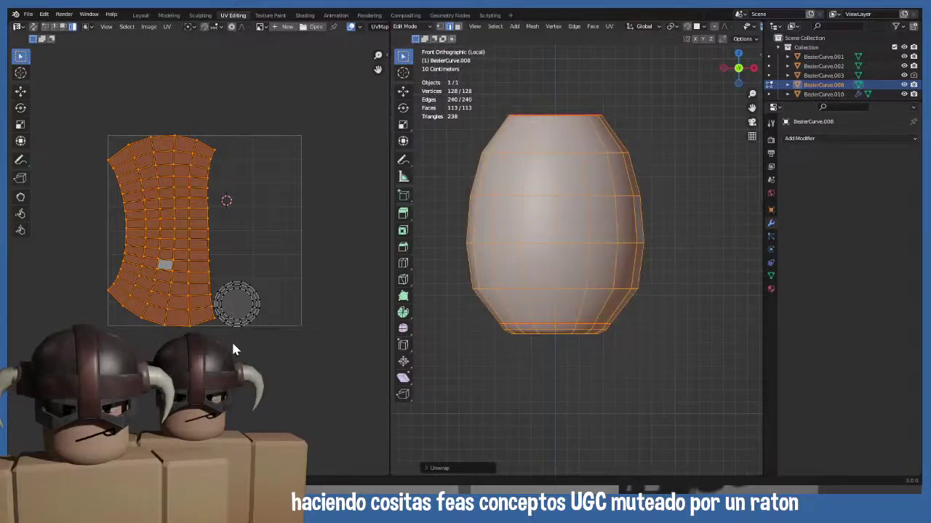
# - Select both torso UV islands and move them below the UV square
pyautogui.click(253, 320)
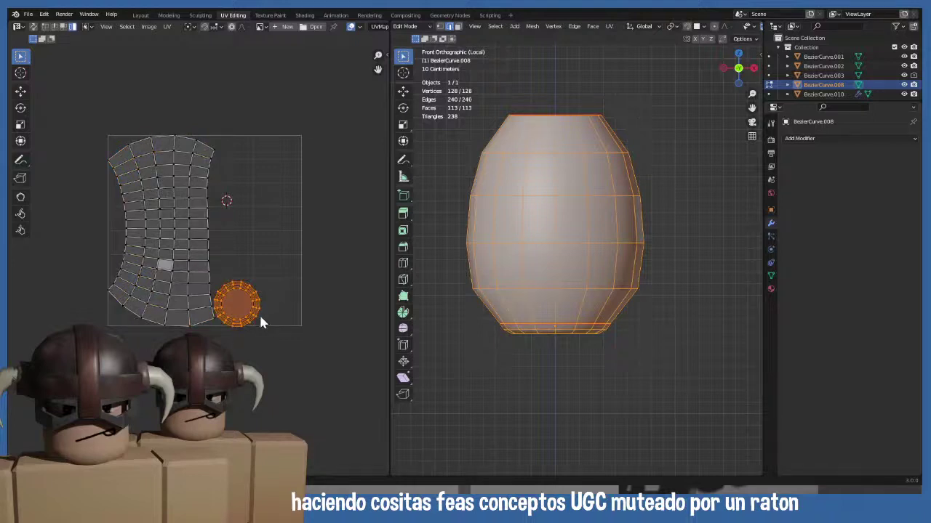
pyautogui.keyDown('shift'); pyautogui.click(211, 288); pyautogui.keyUp('shift')
pyautogui.press('g')
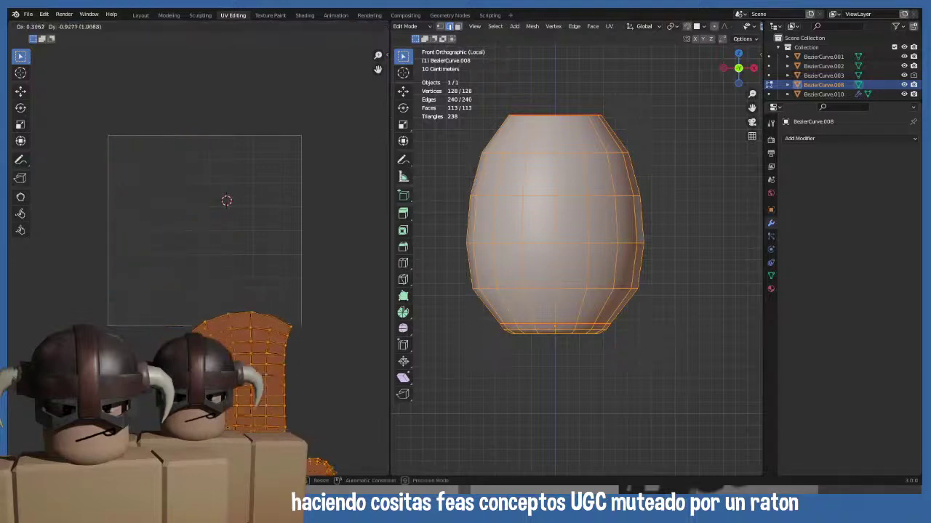
pyautogui.press('Return')
pyautogui.hotkey('alt', 'a')
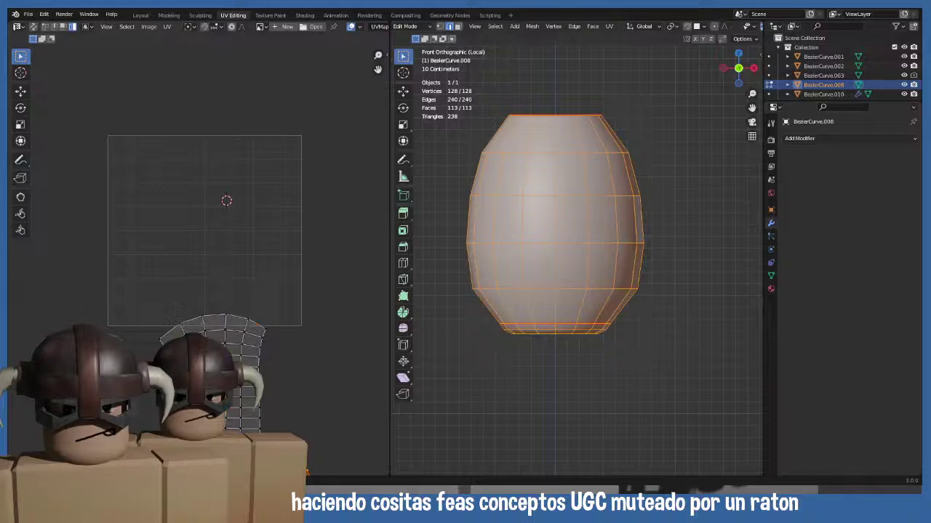
# - Leave the isolated view, add the head, ear, arm and leg meshes to the selection and edit them together with the torso
pyautogui.press('Tab')
pyautogui.press('/')
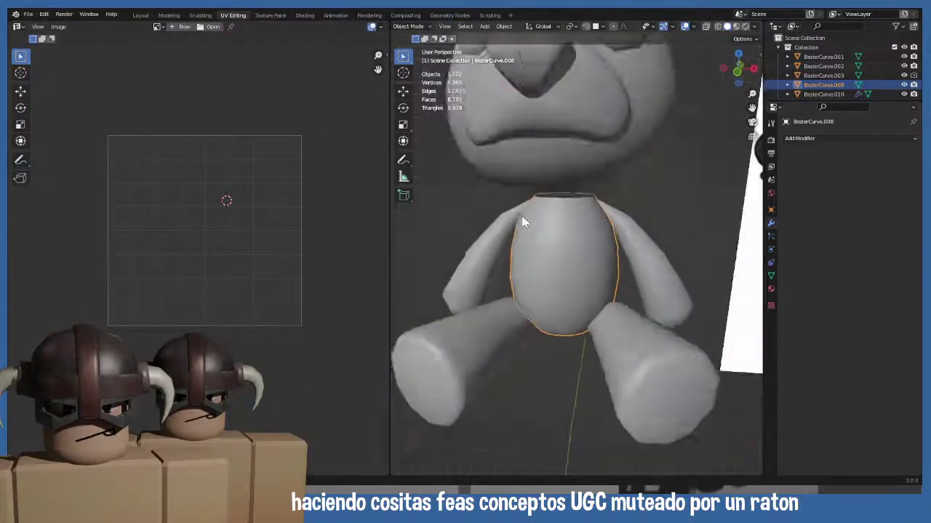
pyautogui.moveTo(536, 234); pyautogui.dragTo(500, 129, button='middle')
pyautogui.keyDown('shift'); pyautogui.click(500, 129); pyautogui.keyUp('shift')
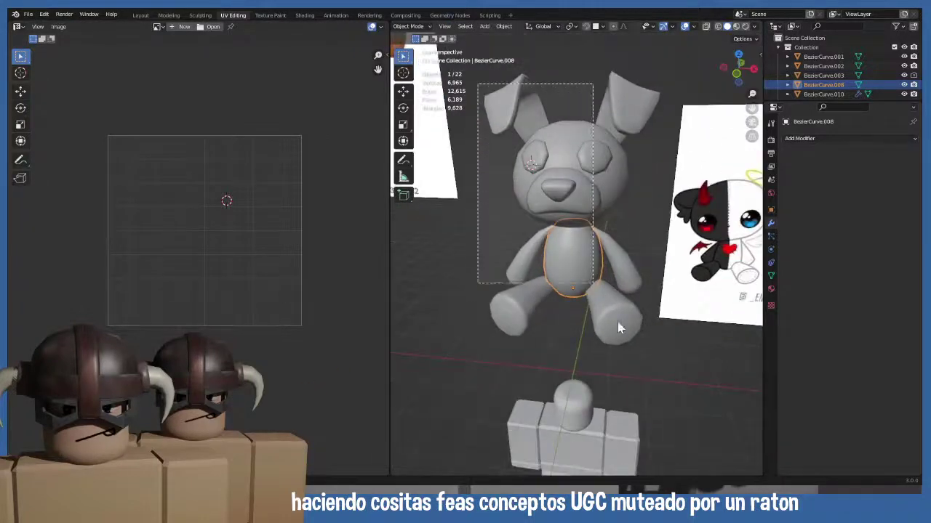
pyautogui.keyDown('shift'); pyautogui.click(622, 327); pyautogui.keyUp('shift')
pyautogui.press('Tab')
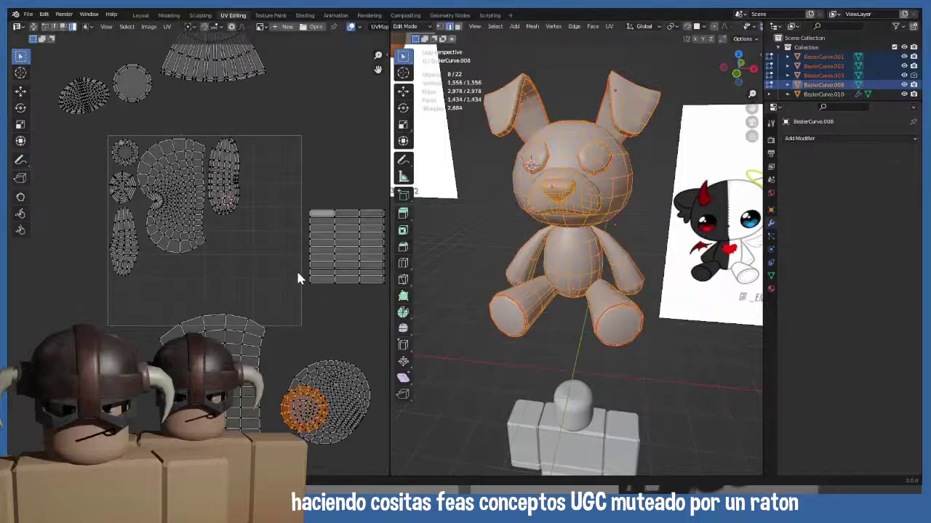
# - Move the torso's circular base UV island beside its body island, just below the UV square's lower-left corner
pyautogui.moveTo(317, 381); pyautogui.dragTo(311, 325, button='middle')
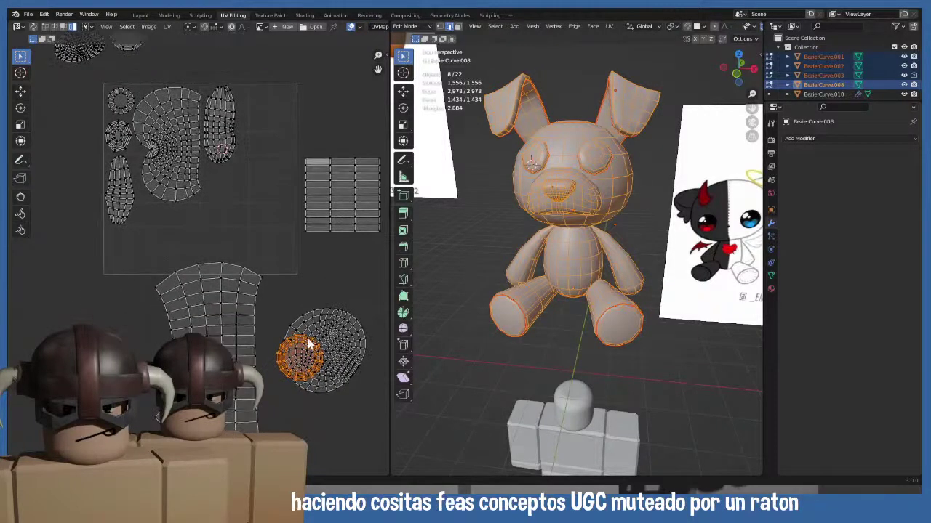
pyautogui.press('g')
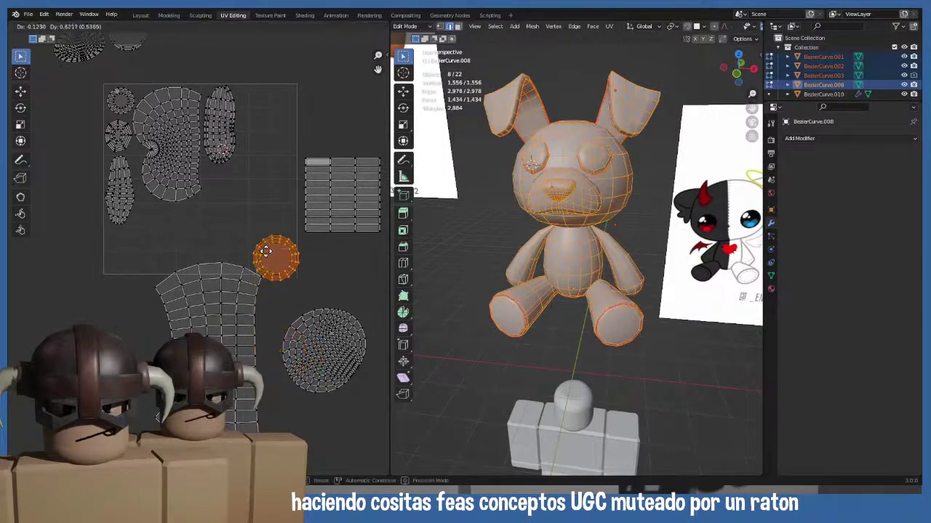
pyautogui.click(118, 285)
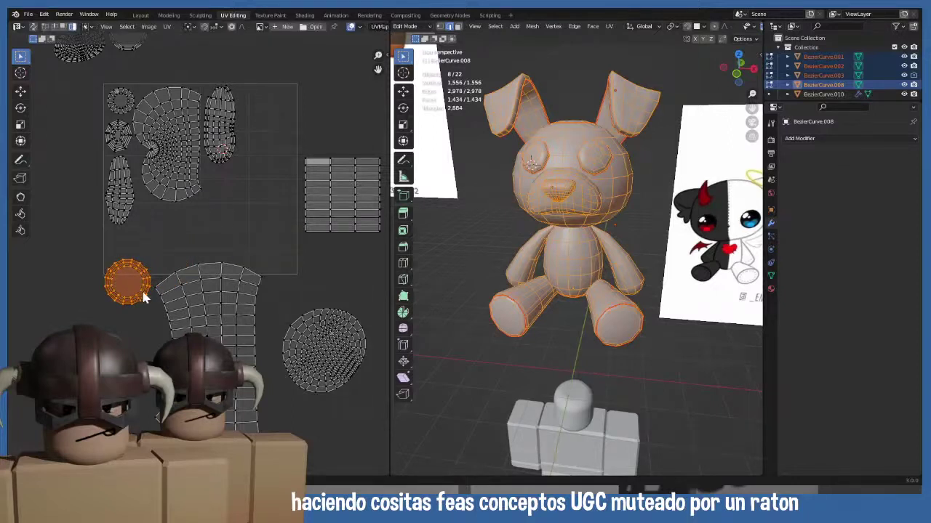
# - Shrink the torso's circular base UV island and move it inside the UV square's lower-left corner
pyautogui.press('s')
pyautogui.click(142, 294)
pyautogui.press('g')
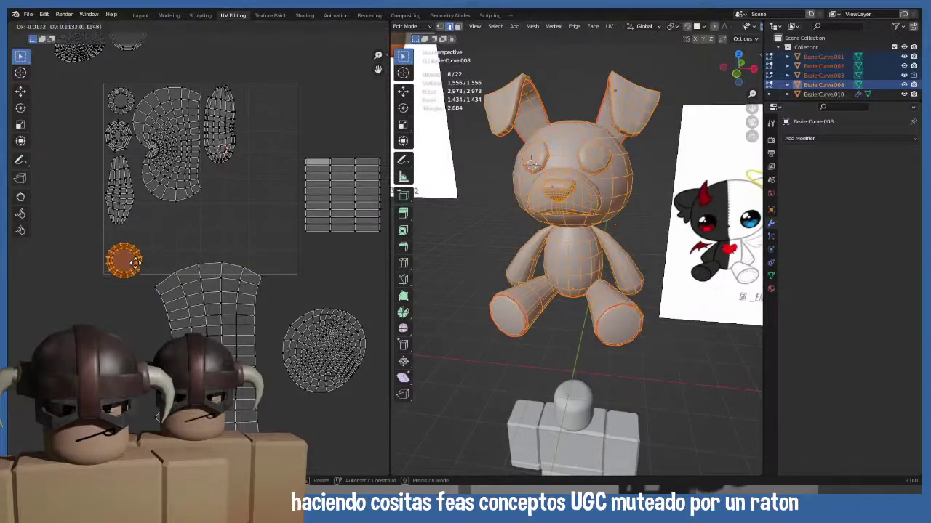
pyautogui.click(138, 262)
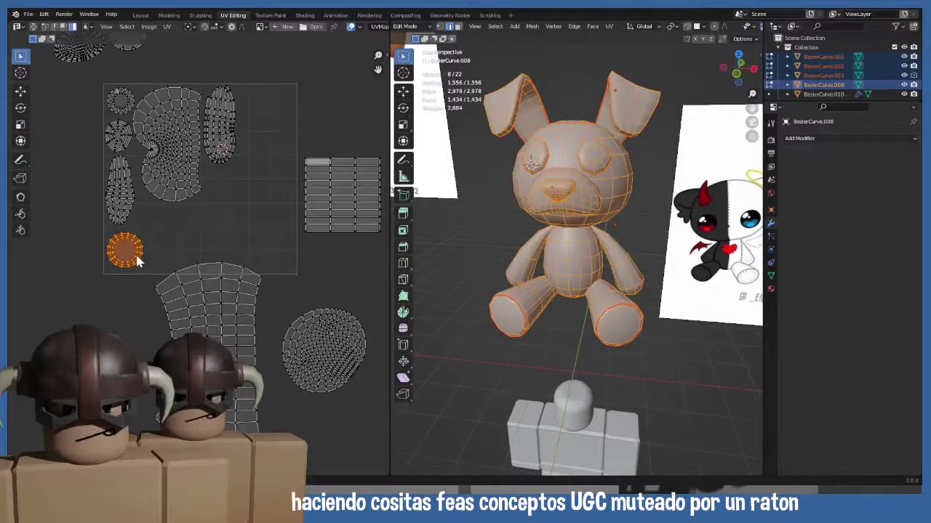
# - Use UV sync selection to check which mesh faces the circular islands at the UV square's left edge belong to
pyautogui.click(120, 103)
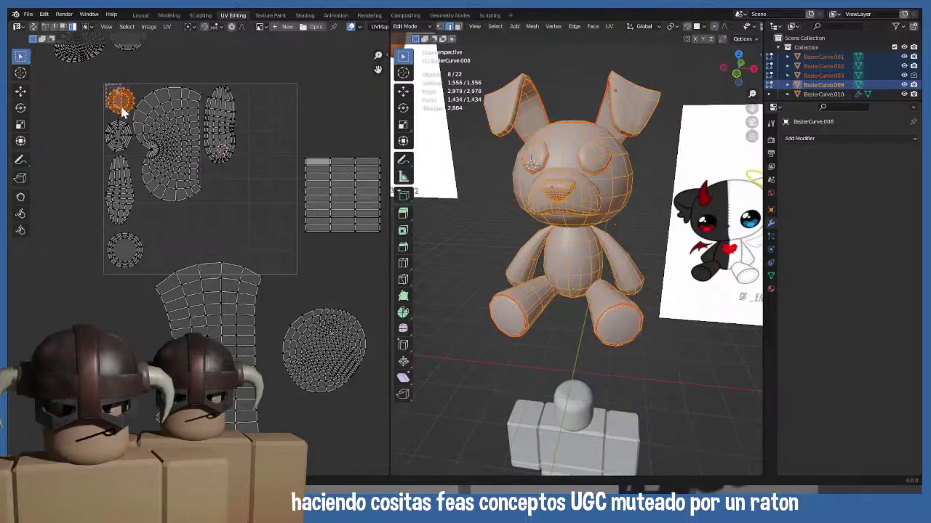
pyautogui.click(33, 27)
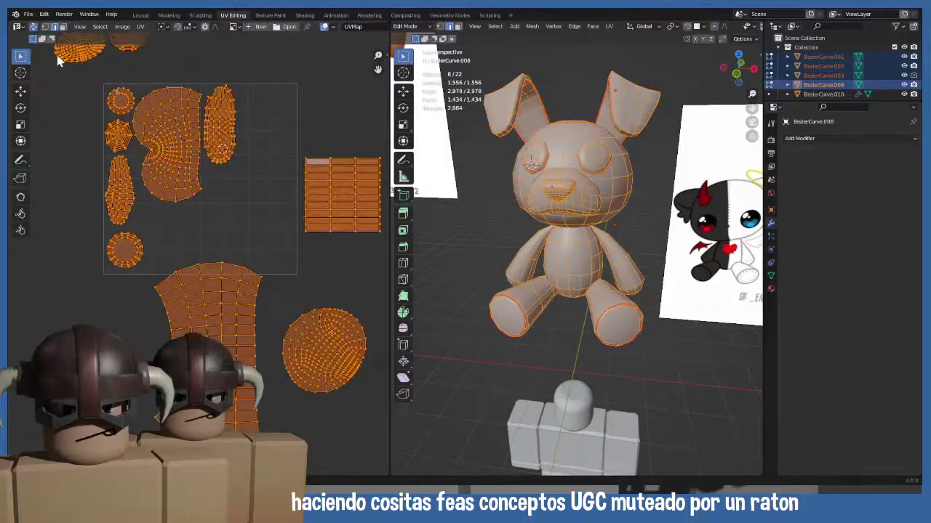
pyautogui.click(117, 106)
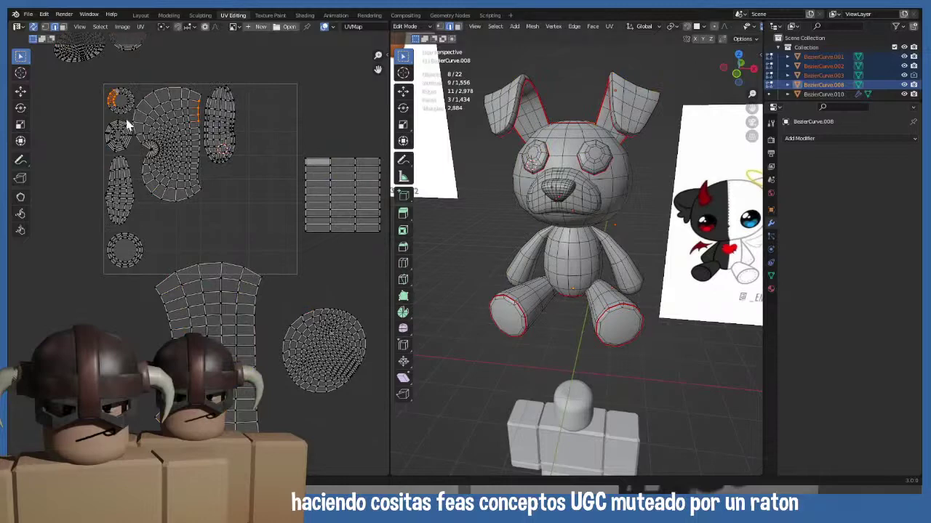
pyautogui.scroll(5, 125, 121)
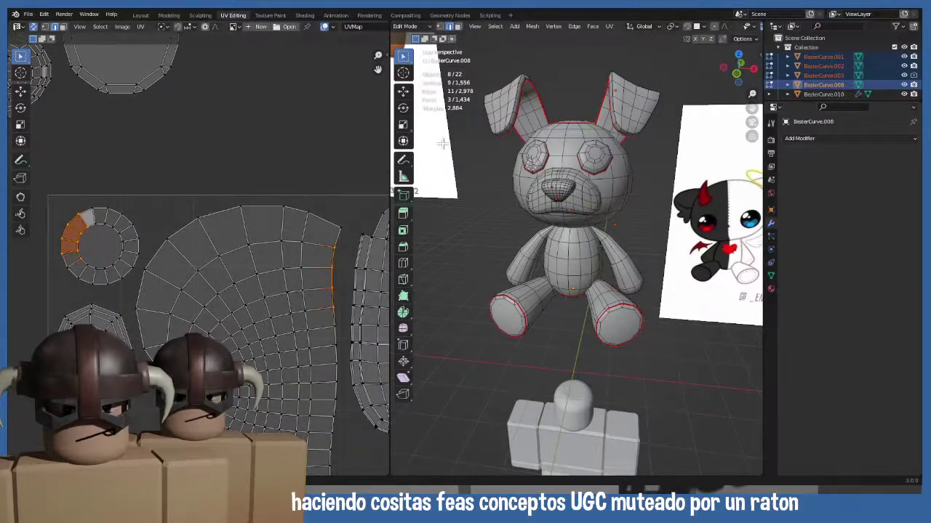
pyautogui.press('KP_Decimal')
pyautogui.moveTo(449, 150); pyautogui.dragTo(611, 207, button='middle')
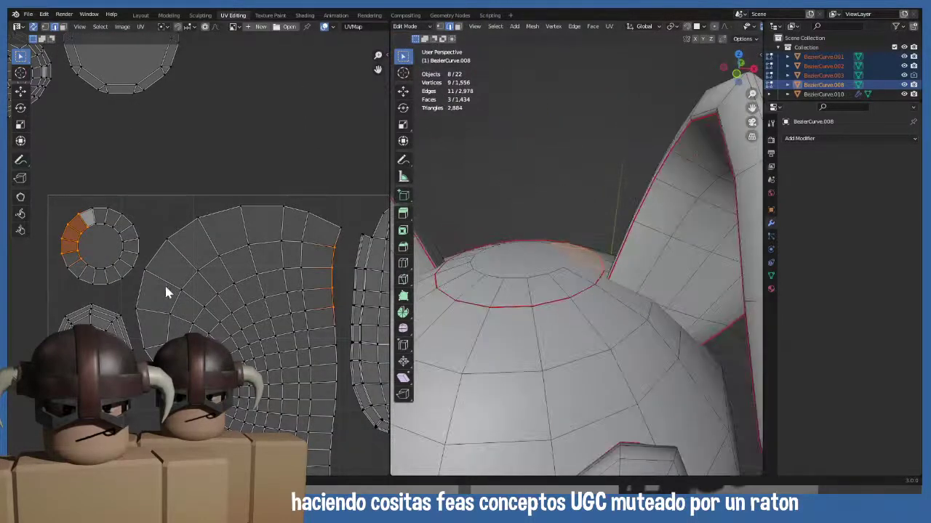
pyautogui.scroll(-6, 165, 292)
pyautogui.moveTo(191, 312); pyautogui.dragTo(199, 263, button='middle')
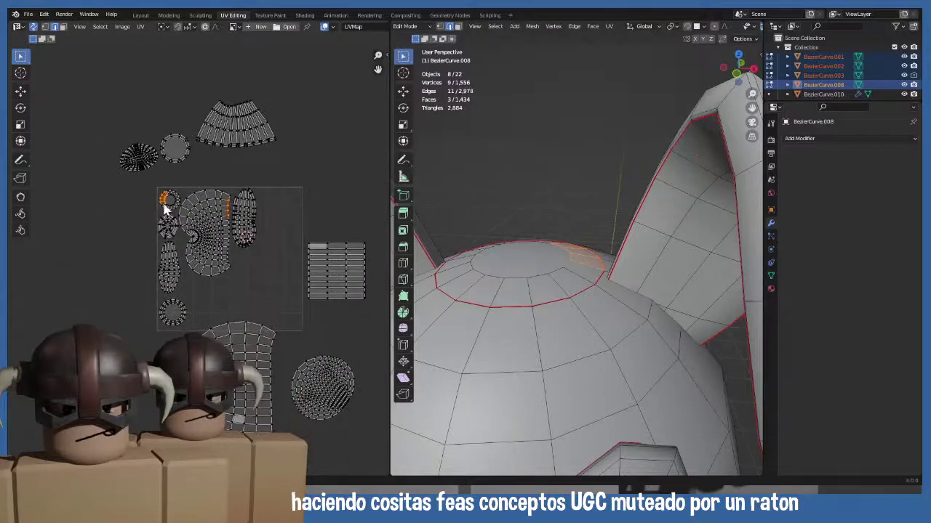
pyautogui.scroll(2, 200, 235)
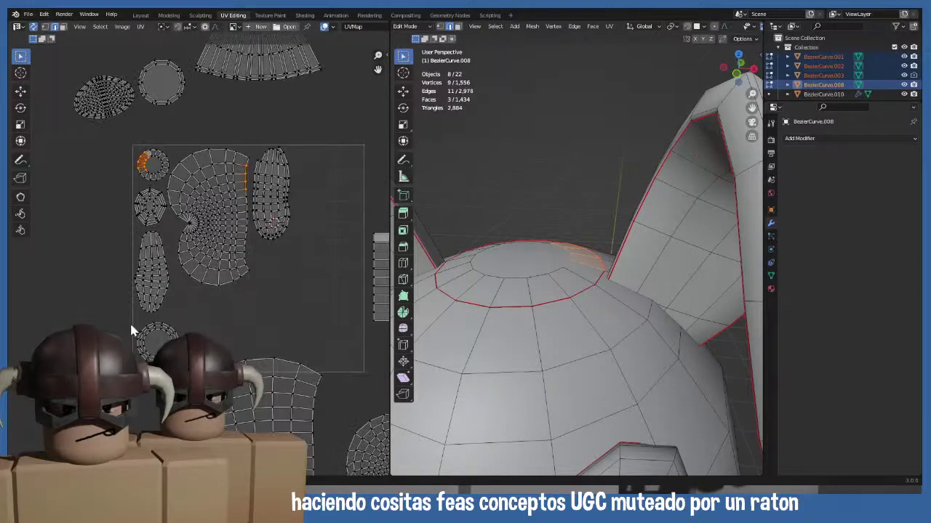
pyautogui.moveTo(133, 325); pyautogui.dragTo(180, 360)
pyautogui.scroll(-2, 180, 361)
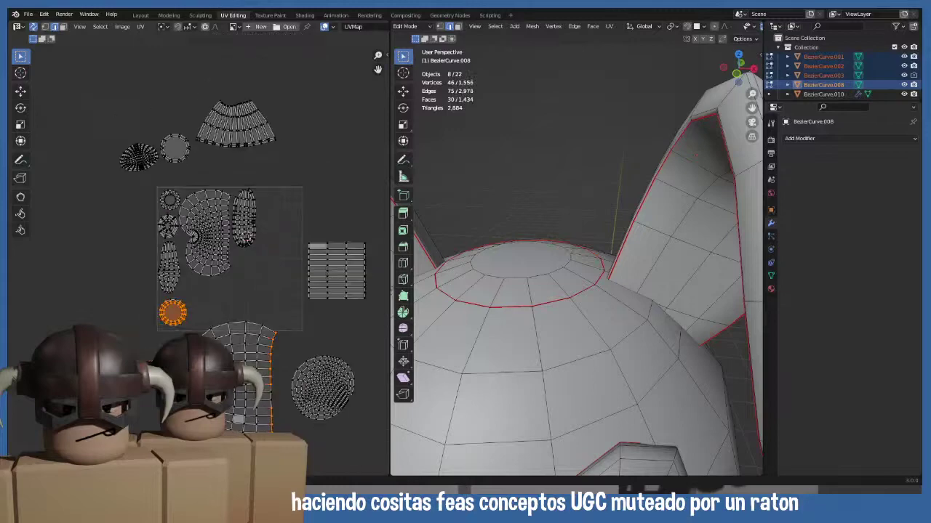
pyautogui.scroll(-4, 506, 301)
pyautogui.press('KP_1')
pyautogui.press('a')
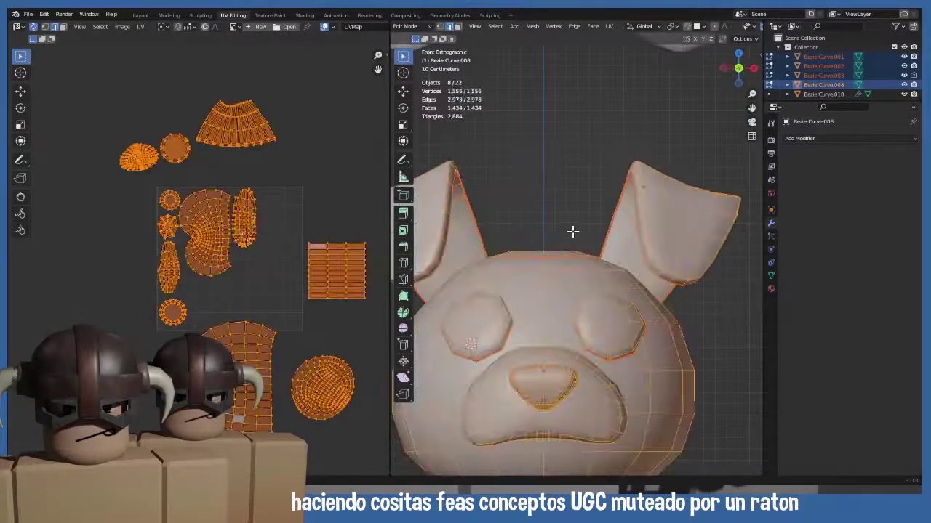
pyautogui.click(32, 26)
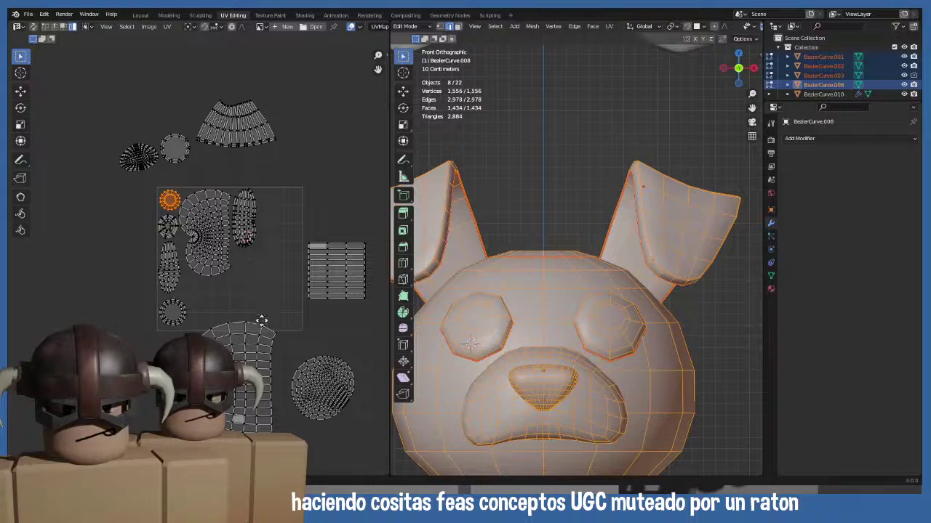
# - Shrink the torso's body UV island, bring it up to the UV square's lower edge and rotate it 90 degrees
pyautogui.moveTo(263, 328); pyautogui.dragTo(224, 283, button='middle')
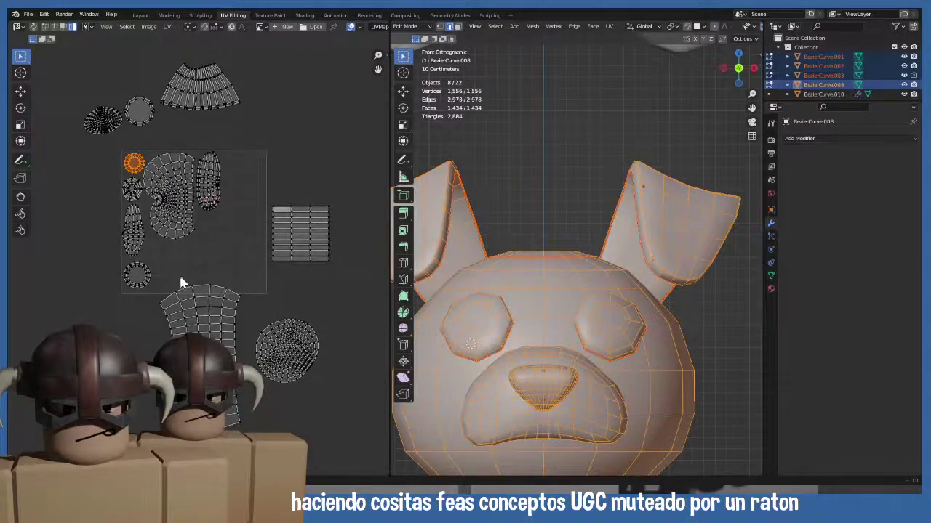
pyautogui.click(182, 309)
pyautogui.press('s')
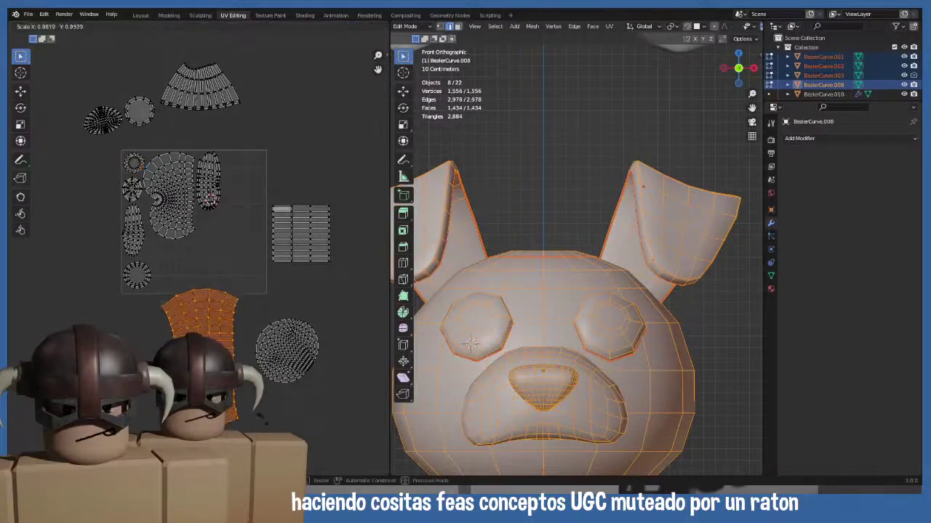
pyautogui.click(250, 409)
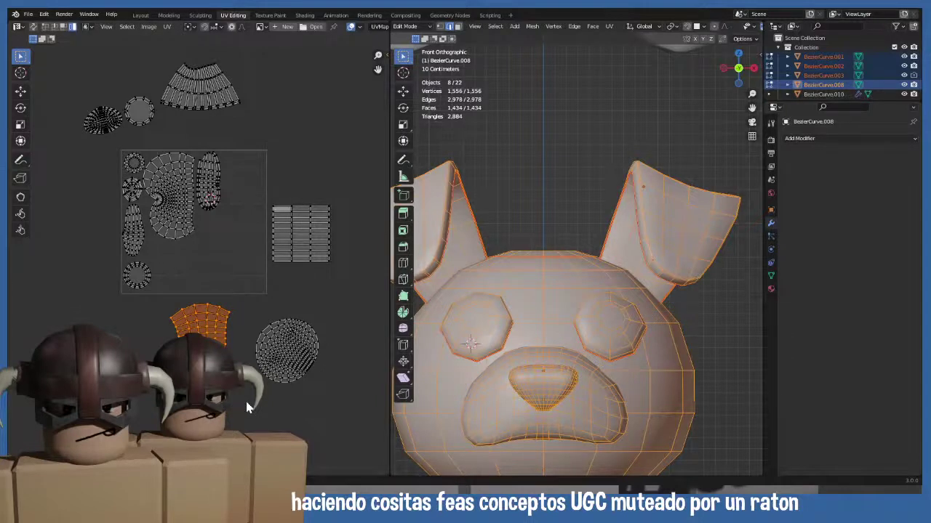
pyautogui.press('g')
pyautogui.press('r')
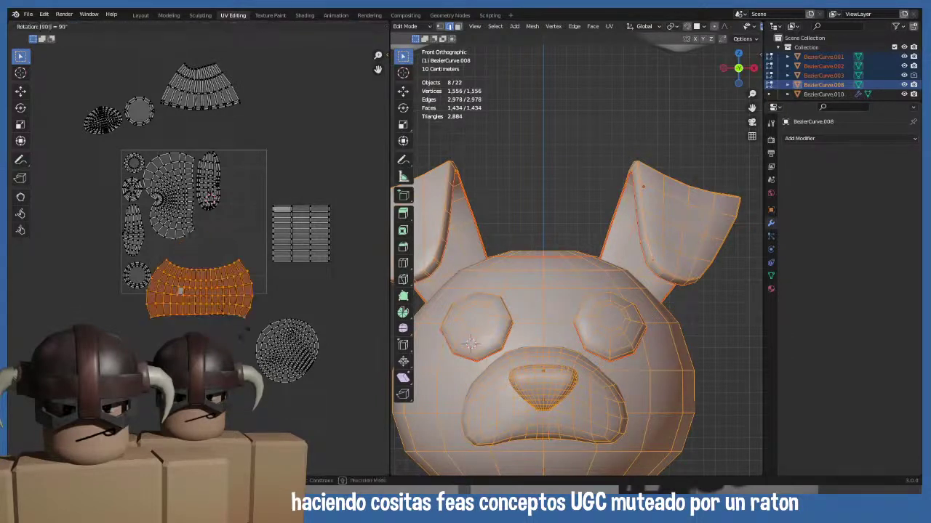
pyautogui.click(243, 330)
# - Fit the torso's body UV island inside the UV square beside its circular base island, scaling it down further
pyautogui.press('g')
pyautogui.click(249, 313)
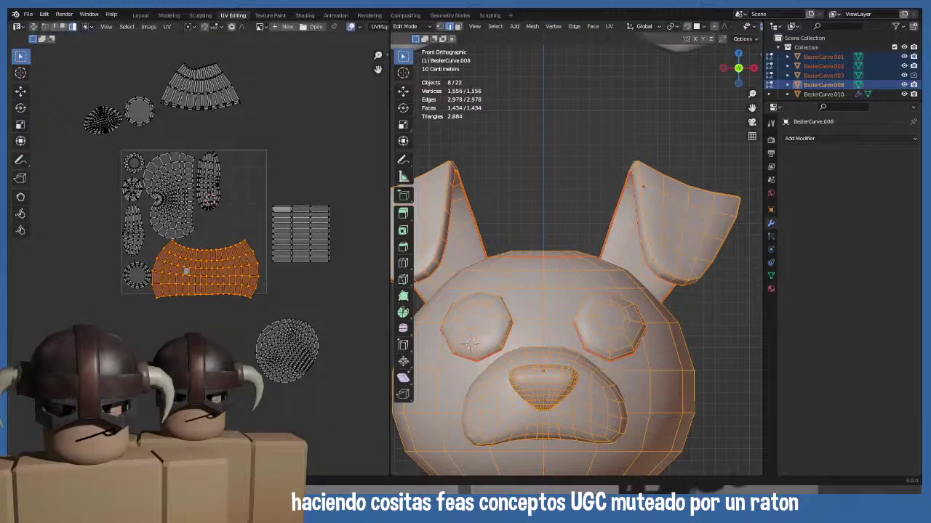
pyautogui.press('s')
pyautogui.click(242, 303)
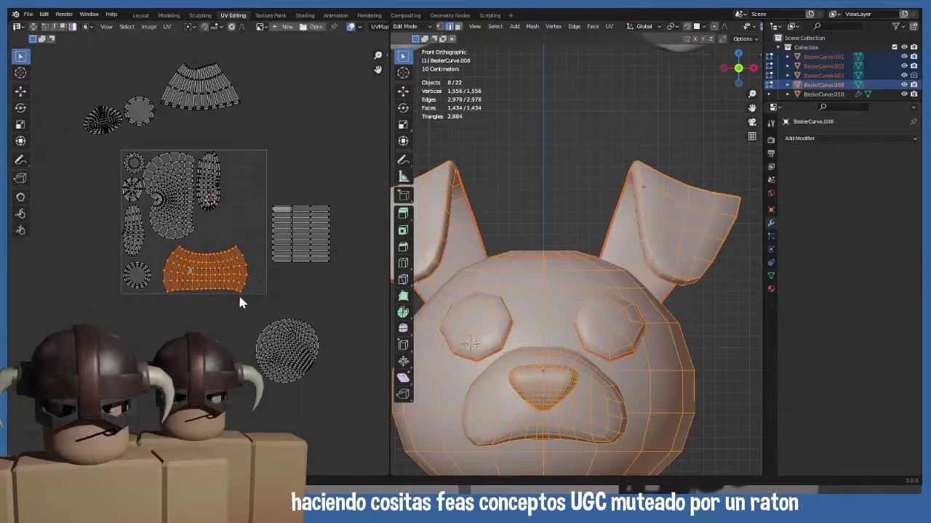
pyautogui.press('g')
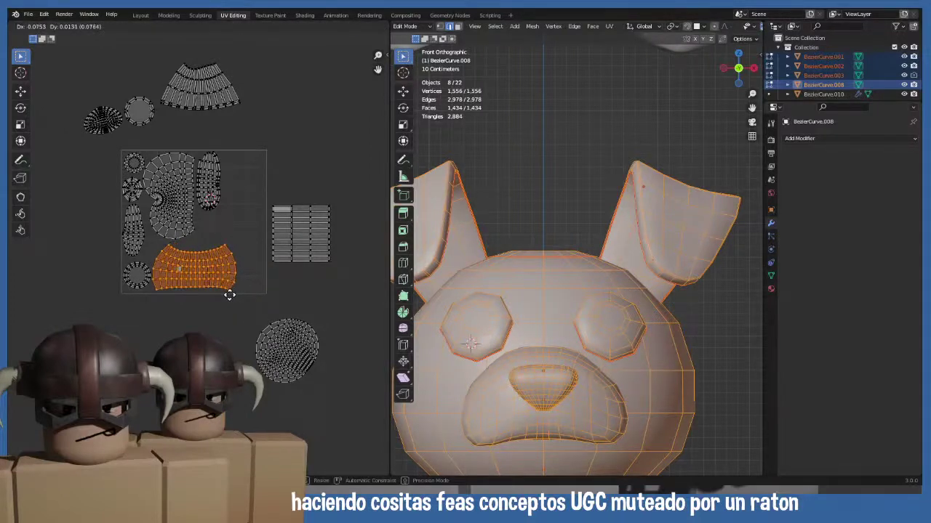
pyautogui.click(238, 302)
# - Use UV sync selection to check which mesh the fan-shaped island above the UV square belongs to
pyautogui.moveTo(239, 303); pyautogui.dragTo(231, 343, button='middle')
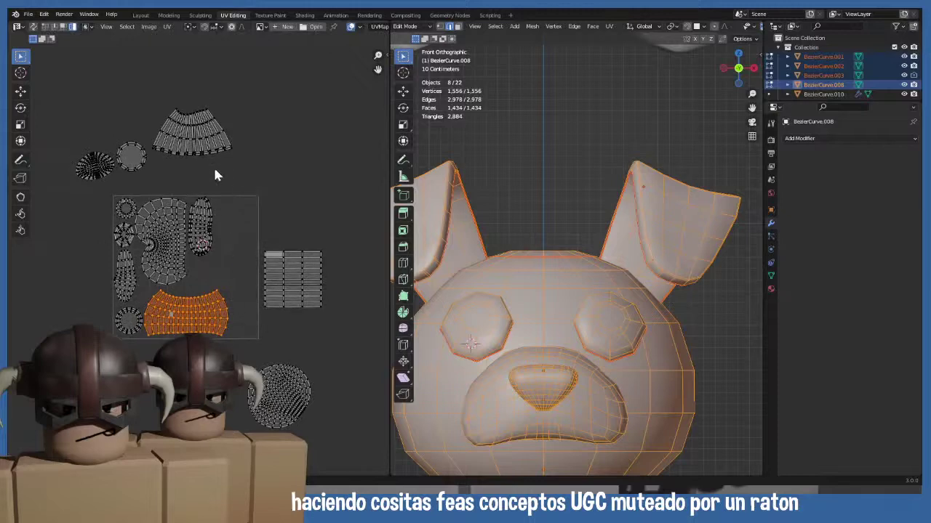
pyautogui.click(193, 158)
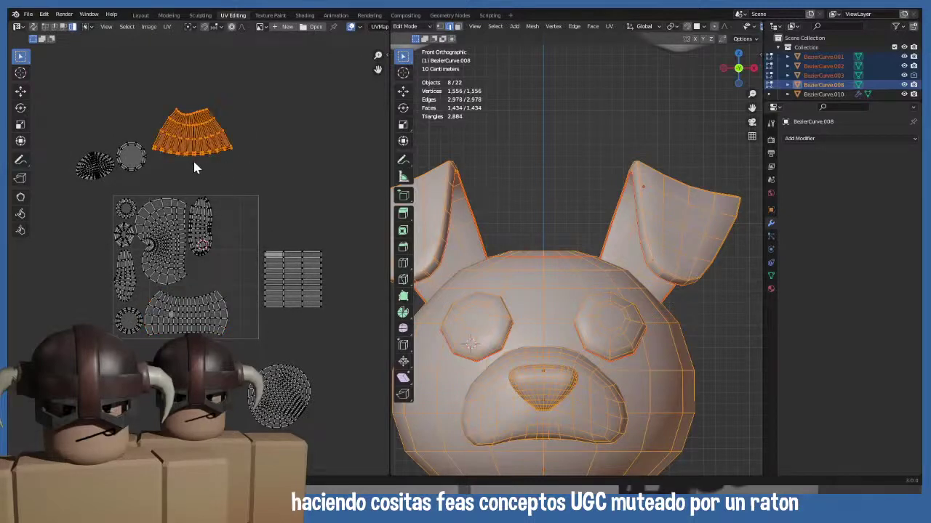
pyautogui.click(33, 27)
pyautogui.moveTo(346, 98); pyautogui.dragTo(167, 158)
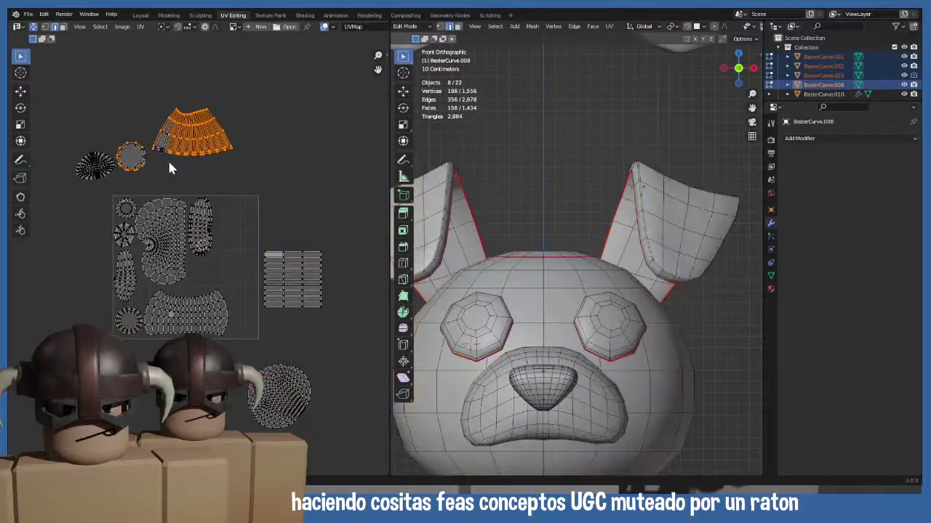
pyautogui.scroll(-3, 483, 340)
pyautogui.scroll(-2, 483, 340)
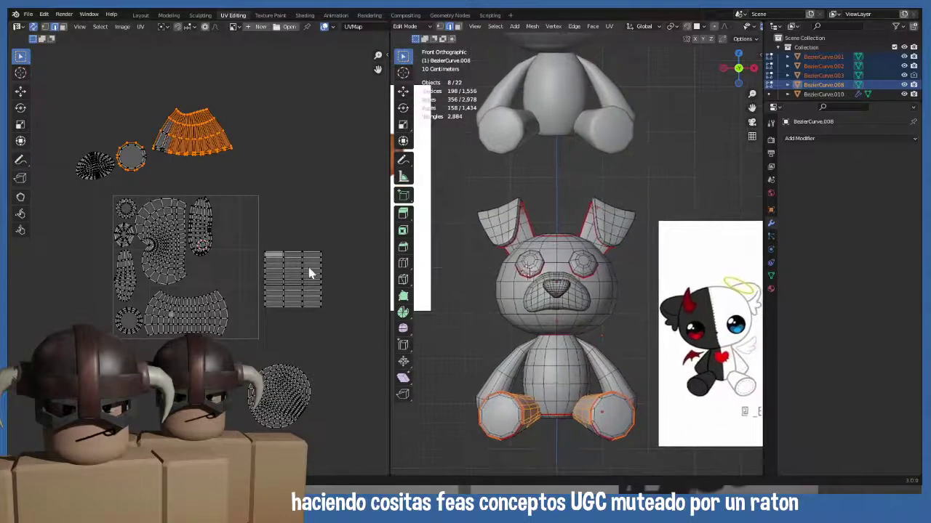
pyautogui.moveTo(151, 91); pyautogui.dragTo(215, 154)
pyautogui.click(33, 26)
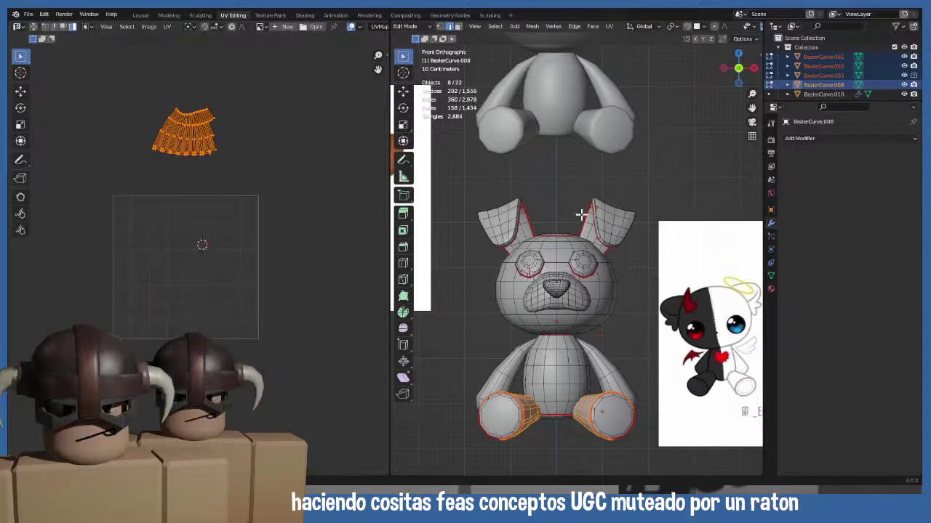
pyautogui.press('a')
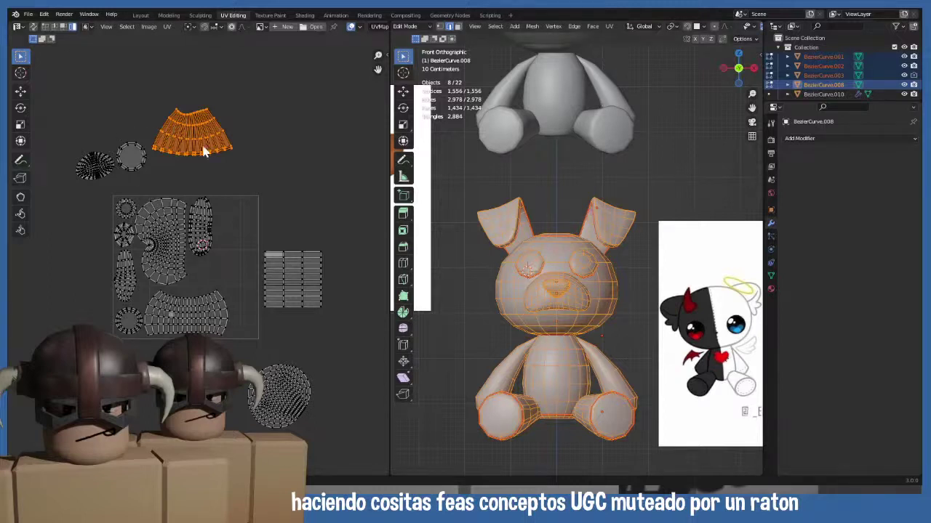
# - Rotate the legs' fan-shaped UV island 90 degrees, shrink it and place it in the UV square's upper-right corner
pyautogui.moveTo(206, 153); pyautogui.dragTo(276, 216)
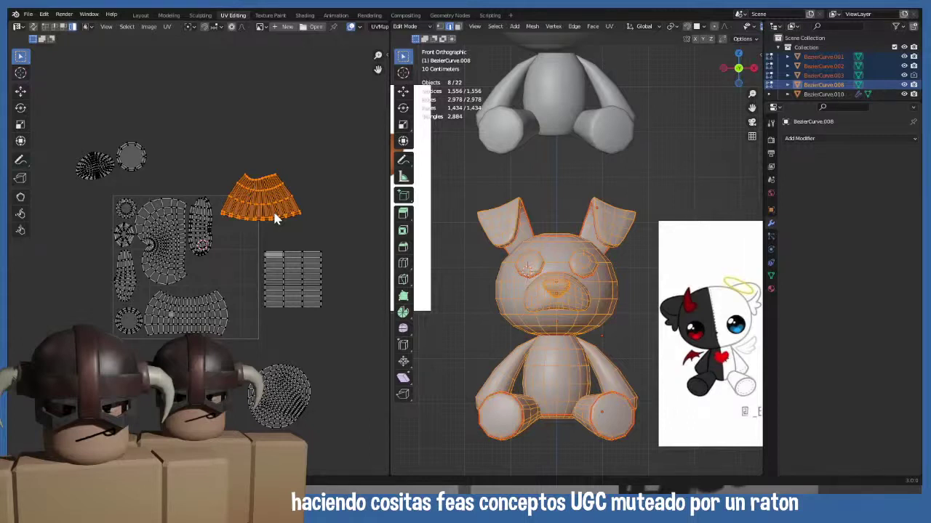
pyautogui.write('r90')
pyautogui.press('Return')
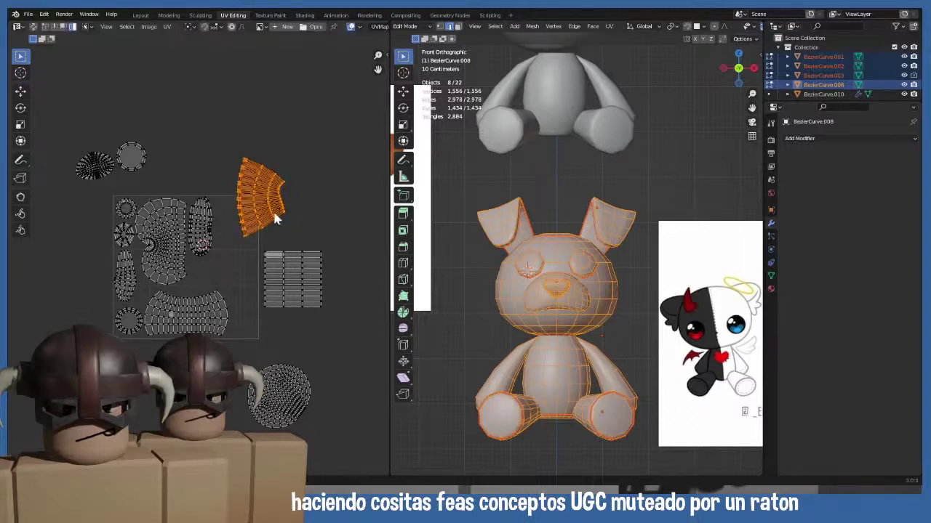
pyautogui.press('s')
pyautogui.click(265, 213)
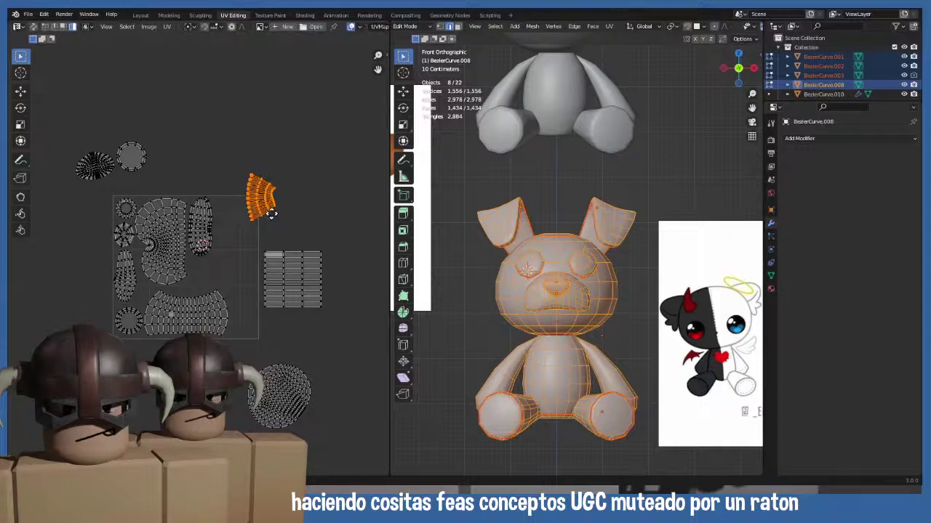
pyautogui.press('g')
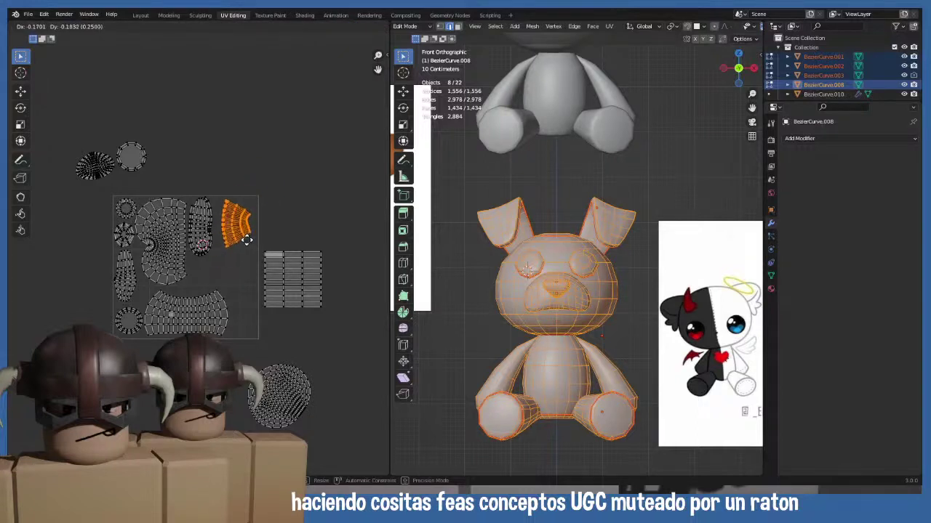
pyautogui.click(245, 237)
# - Shrink the circular UV island above the square and place it in the gap above the torso's base island
pyautogui.moveTo(120, 145); pyautogui.dragTo(167, 175)
pyautogui.press('s')
pyautogui.click(156, 168)
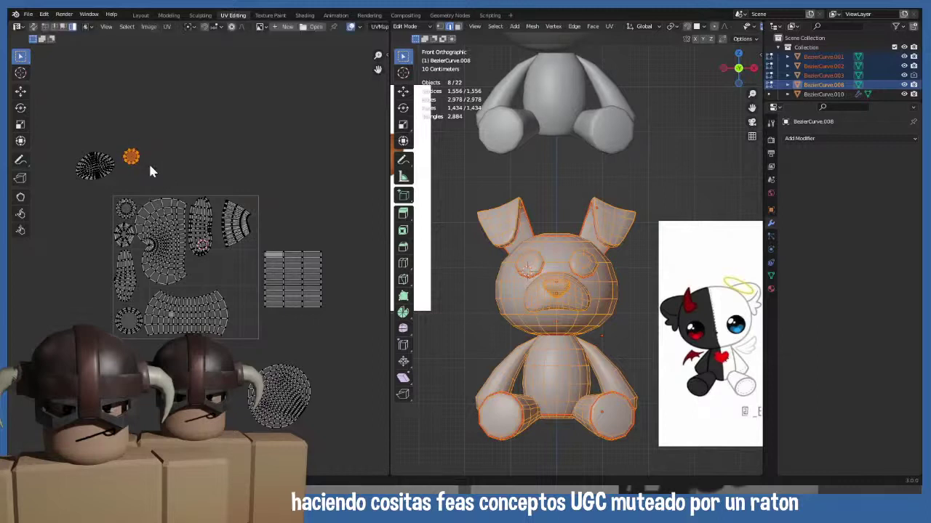
pyautogui.press('g')
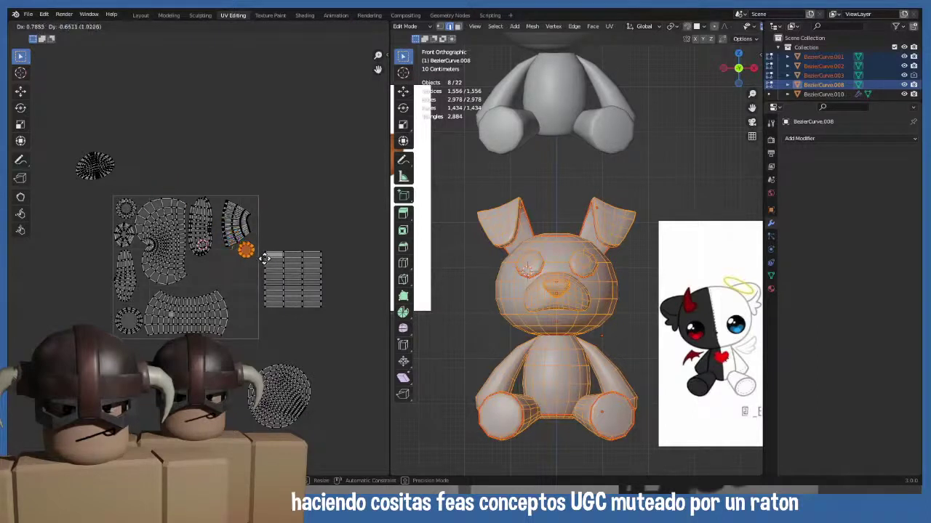
pyautogui.click(161, 300)
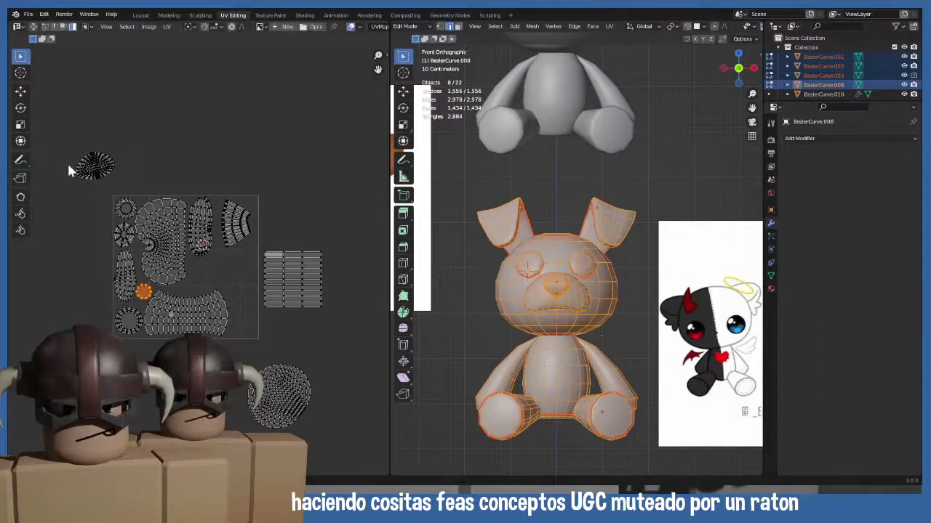
# - Select the oval UV island above the square and open the snout mesh alone for editing to check its UVs
pyautogui.moveTo(64, 146); pyautogui.dragTo(127, 190)
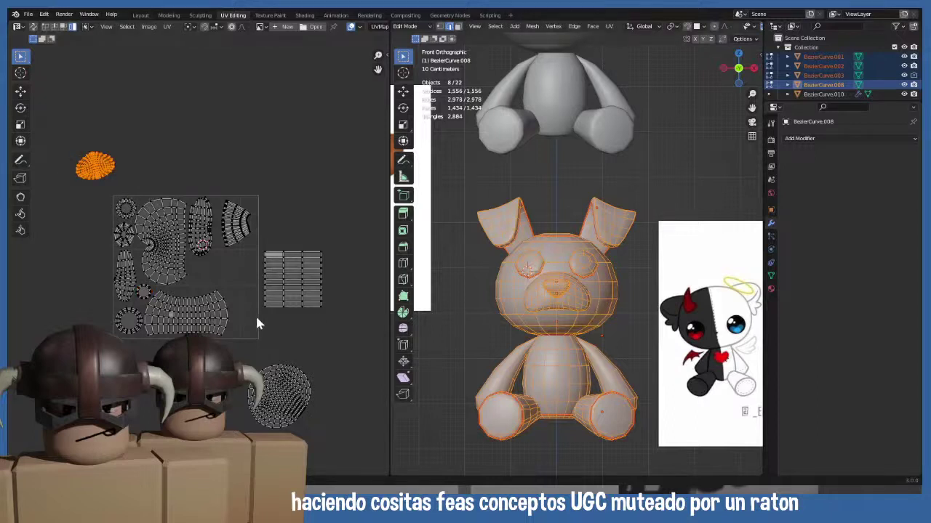
pyautogui.press('Tab')
pyautogui.click(545, 296)
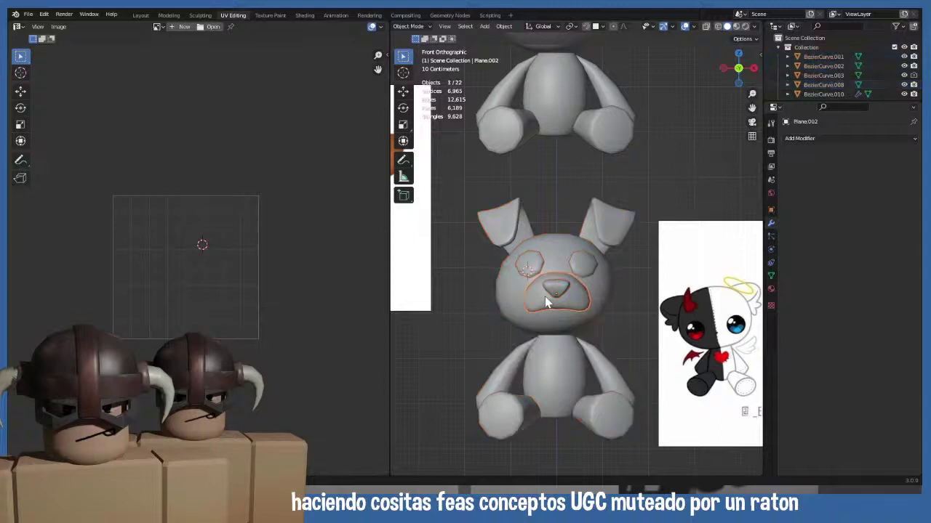
pyautogui.press('Tab')
pyautogui.press('Tab')
# - Select all of the plush character's meshes and edit them together again
pyautogui.keyDown('shift'); pyautogui.rightClick(486, 193); pyautogui.keyUp('shift')
pyautogui.moveTo(466, 186); pyautogui.dragTo(632, 436)
pyautogui.press('Tab')
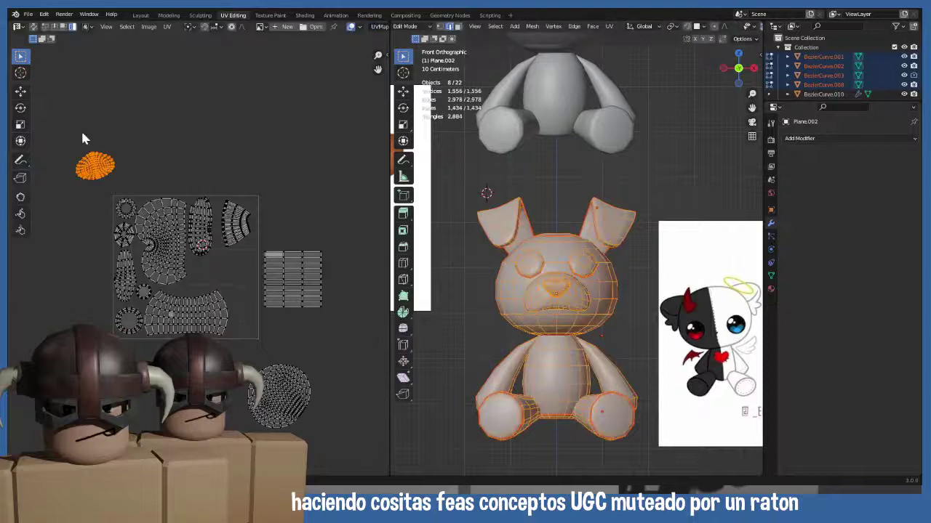
# - Move the oval UV island into the UV square, rotate it upright and place it below the fan-shaped island near the square's edge
pyautogui.moveTo(63, 134); pyautogui.dragTo(136, 194)
pyautogui.press('g')
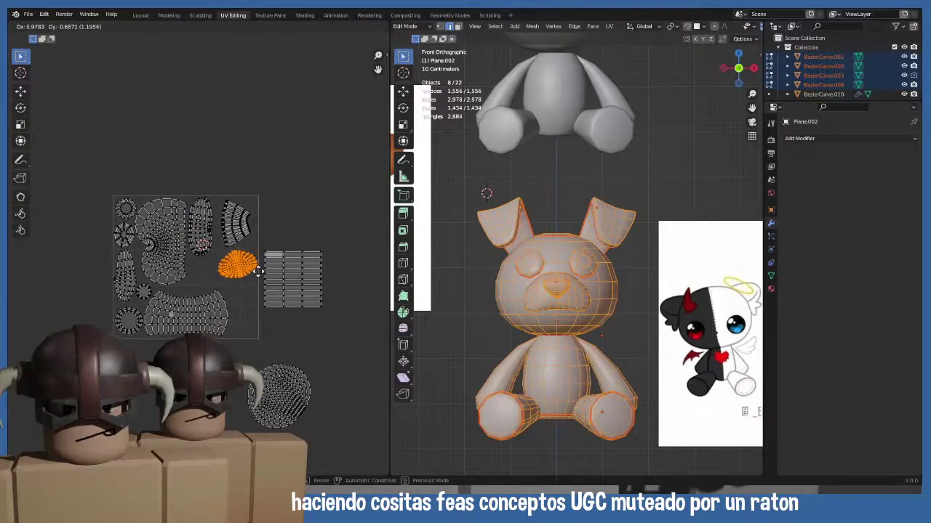
pyautogui.press('r')
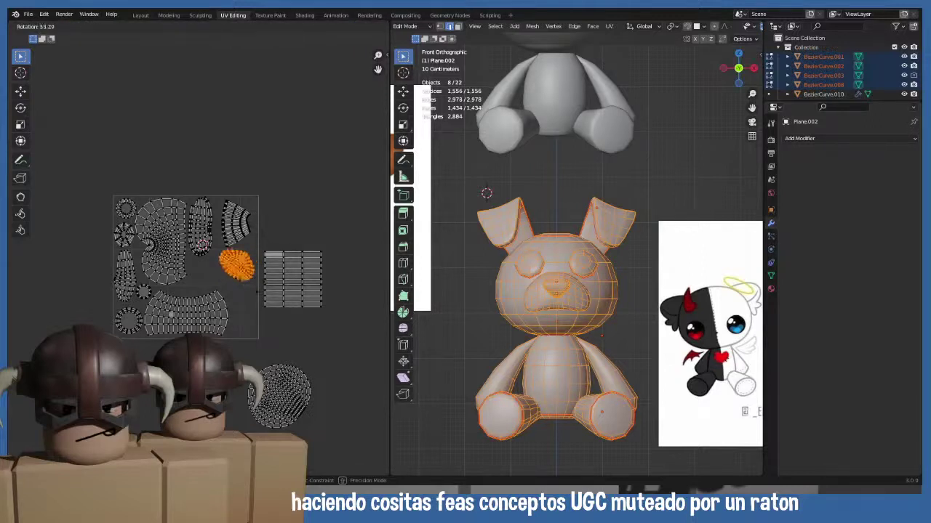
pyautogui.press('g')
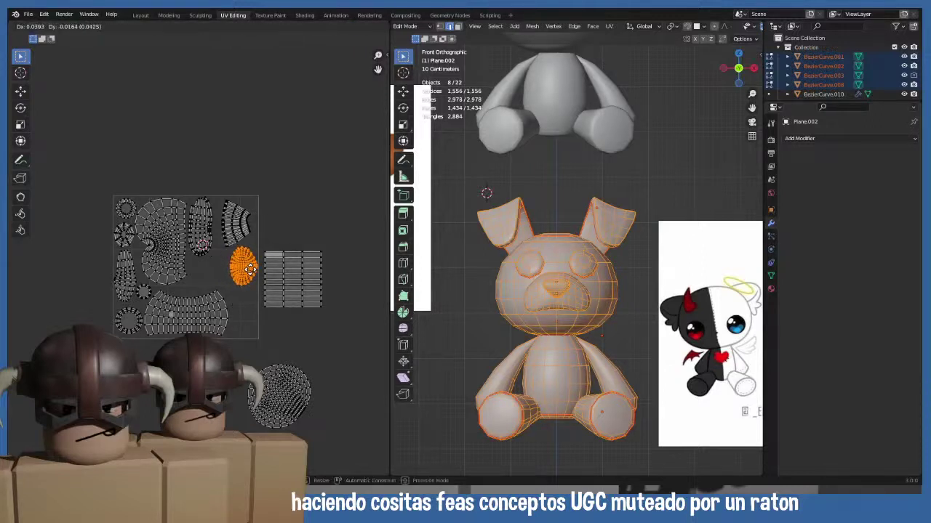
pyautogui.click(251, 274)
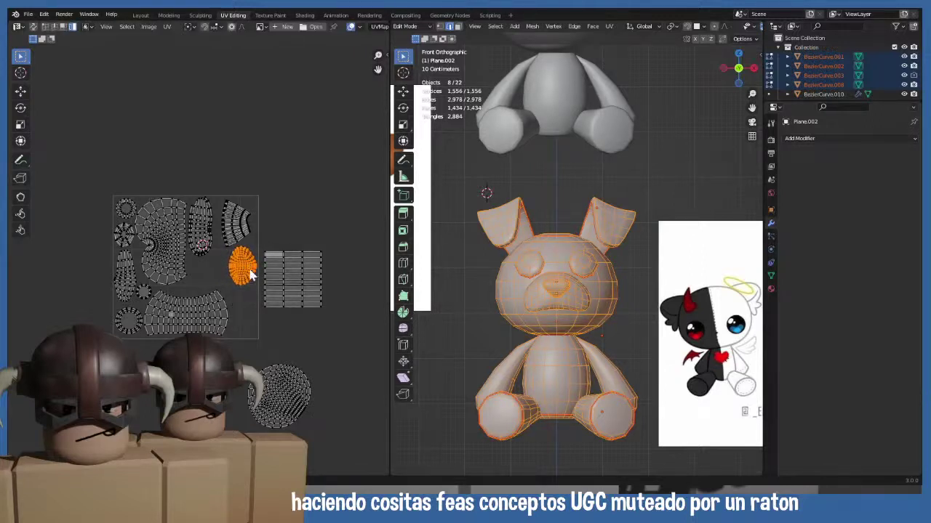
# - Shrink the circular UV island below the square and place it in the gap above the wide curved strip island
pyautogui.click(305, 418)
pyautogui.press('s')
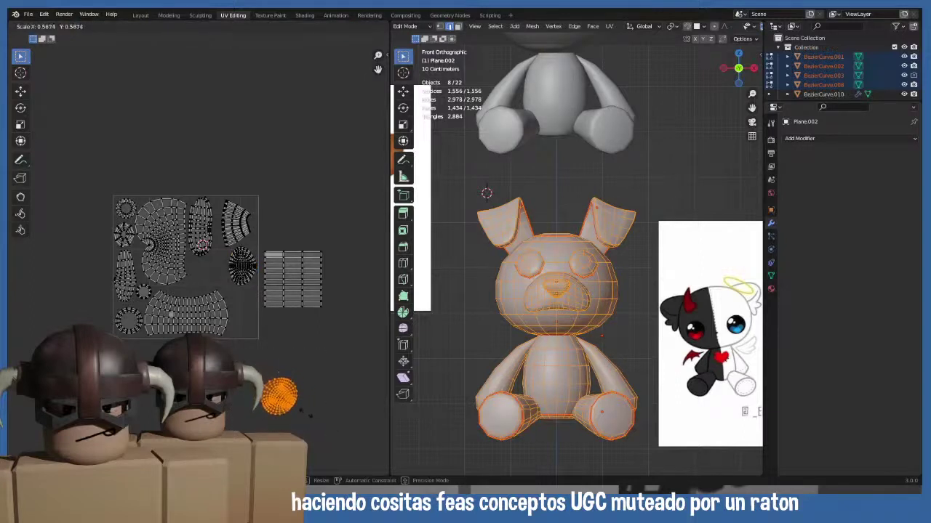
pyautogui.click(279, 396)
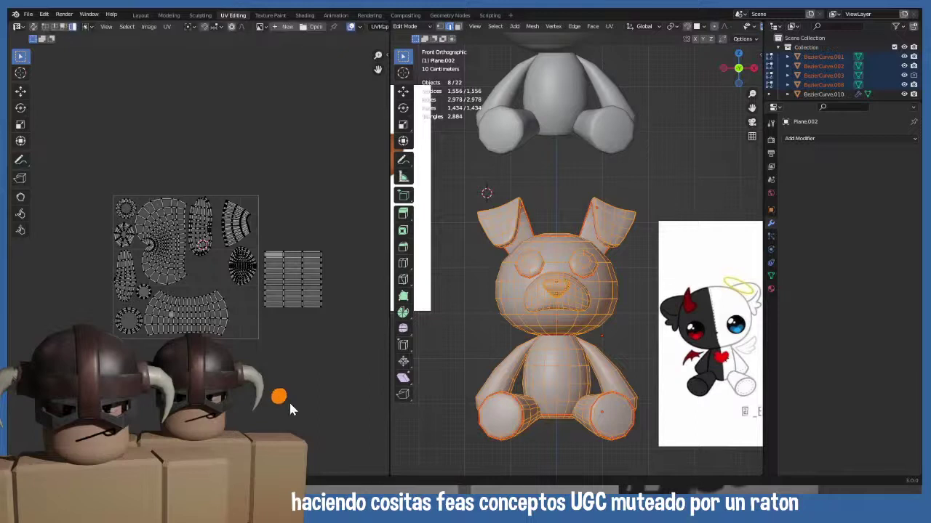
pyautogui.press('g')
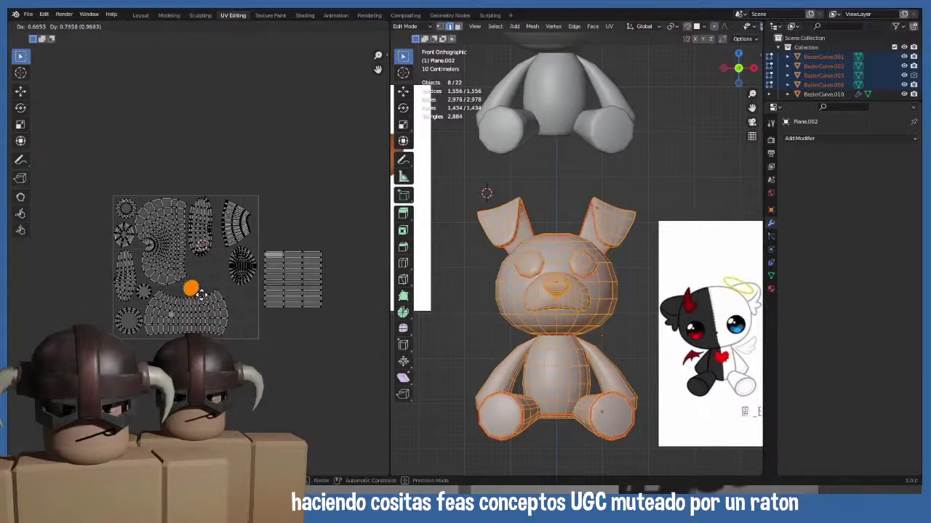
pyautogui.click(202, 292)
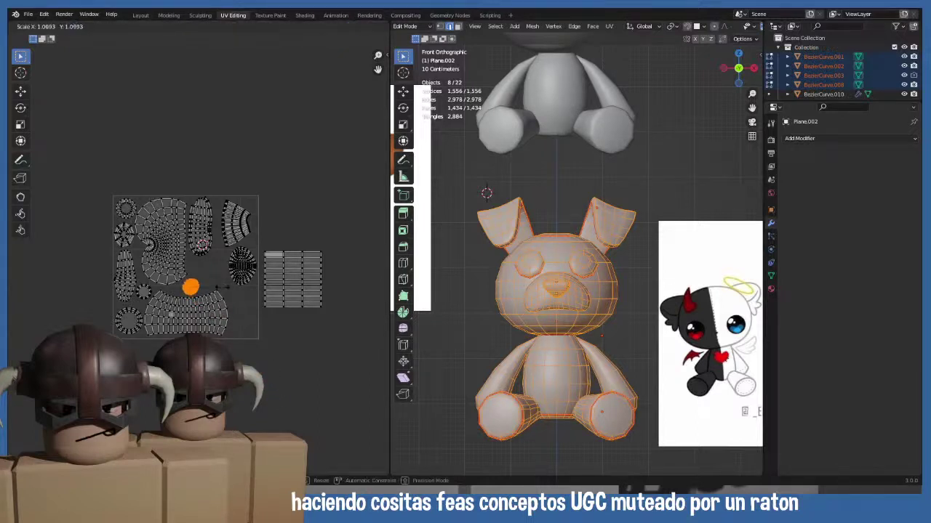
# - Turn on UV sync selection and select the whole rectangular grid island beside the UV square to identify its mesh part
pyautogui.moveTo(339, 243); pyautogui.dragTo(262, 311)
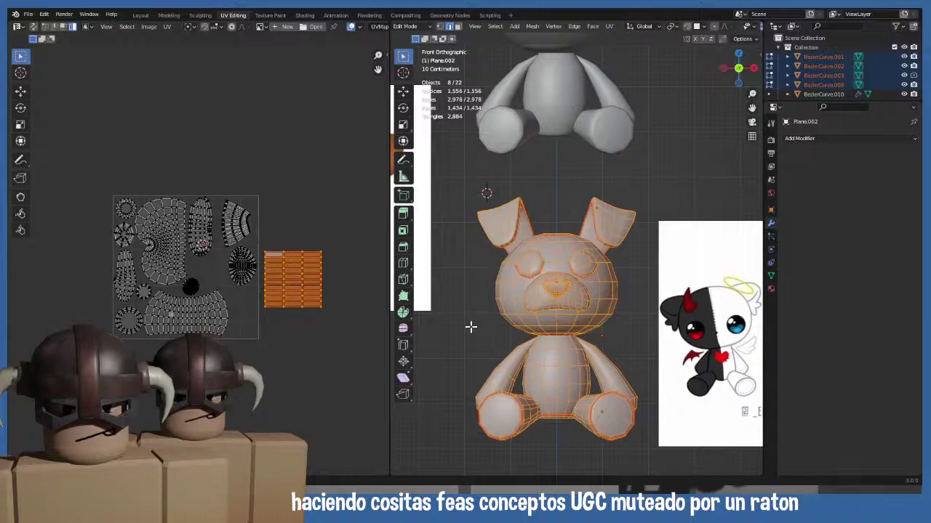
pyautogui.click(33, 26)
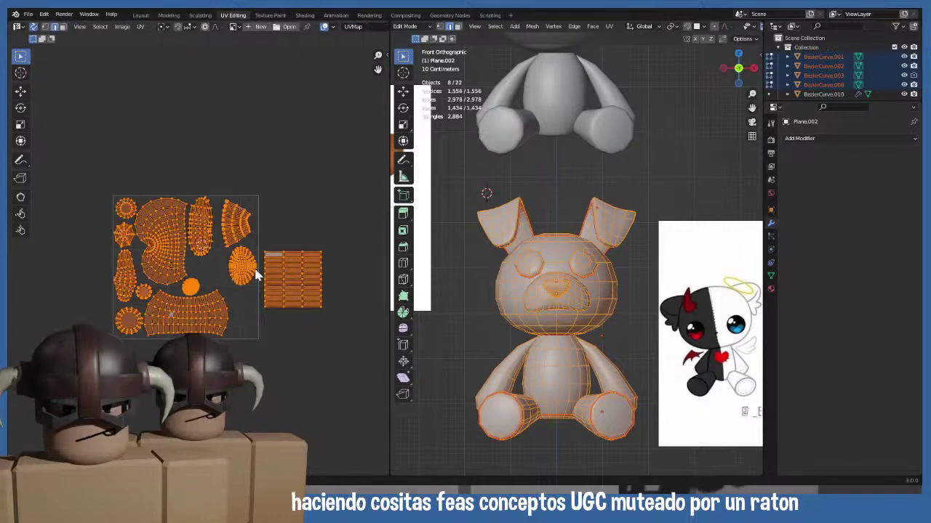
pyautogui.click(317, 283)
pyautogui.moveTo(345, 229); pyautogui.dragTo(293, 321)
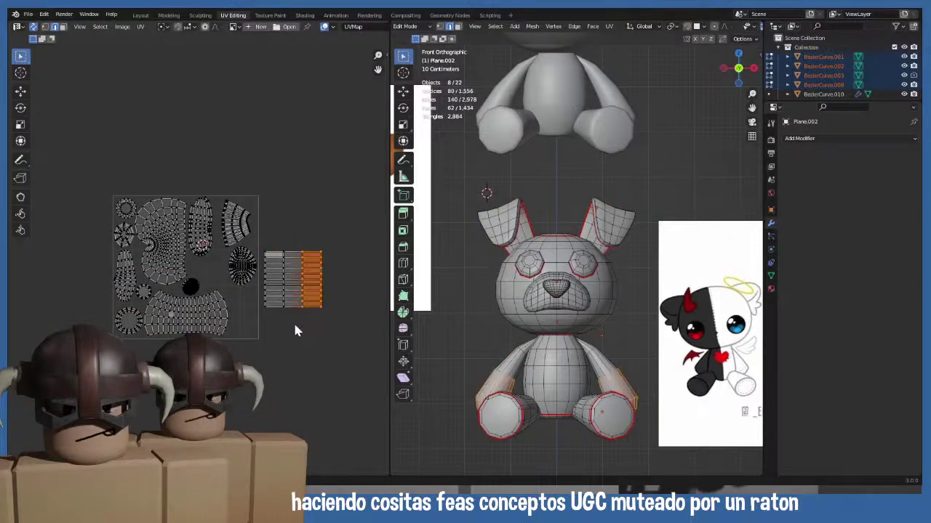
pyautogui.moveTo(334, 236); pyautogui.dragTo(262, 327)
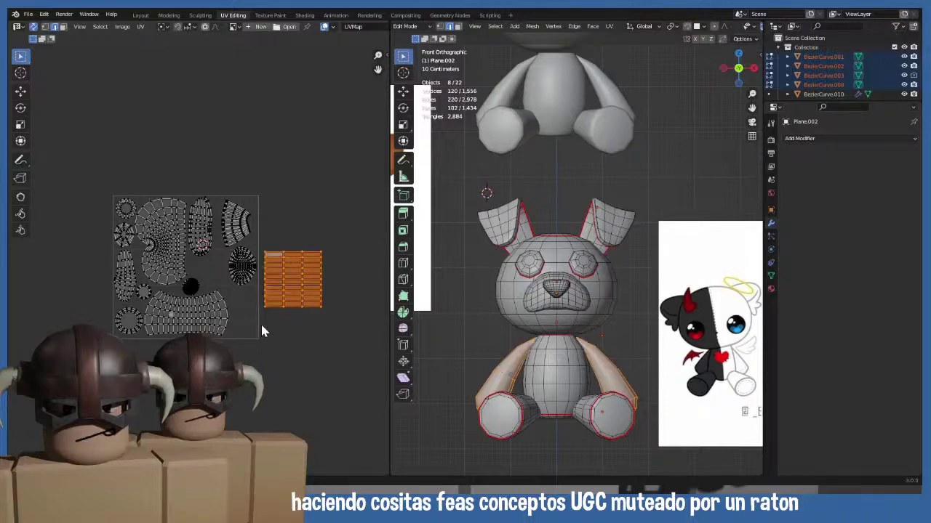
# - Select the end-cap face at the wide lower tip of the plush's arm
pyautogui.moveTo(464, 371); pyautogui.dragTo(382, 383, button='middle')
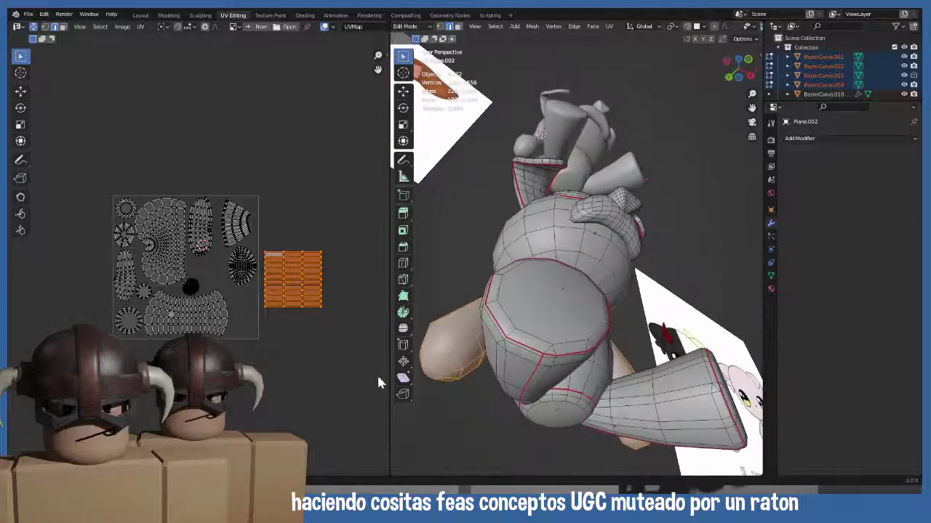
pyautogui.click(429, 371)
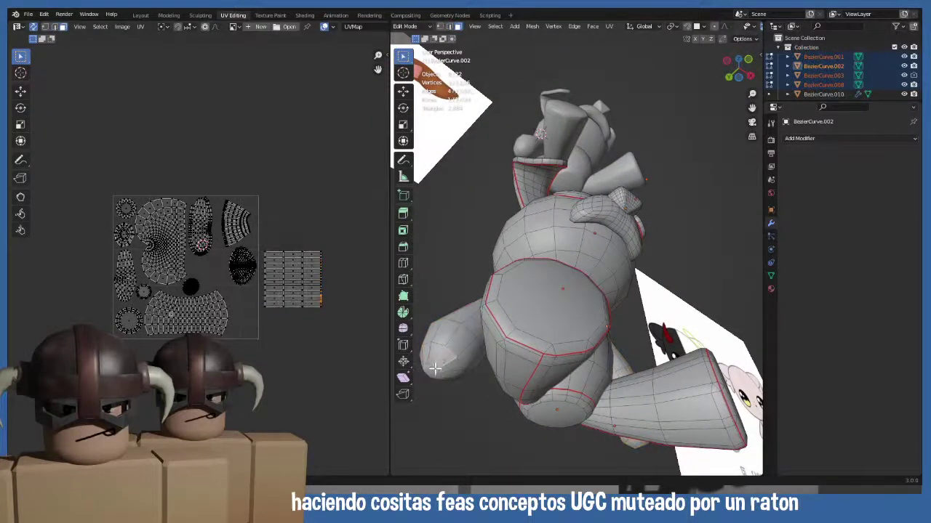
pyautogui.click(432, 371)
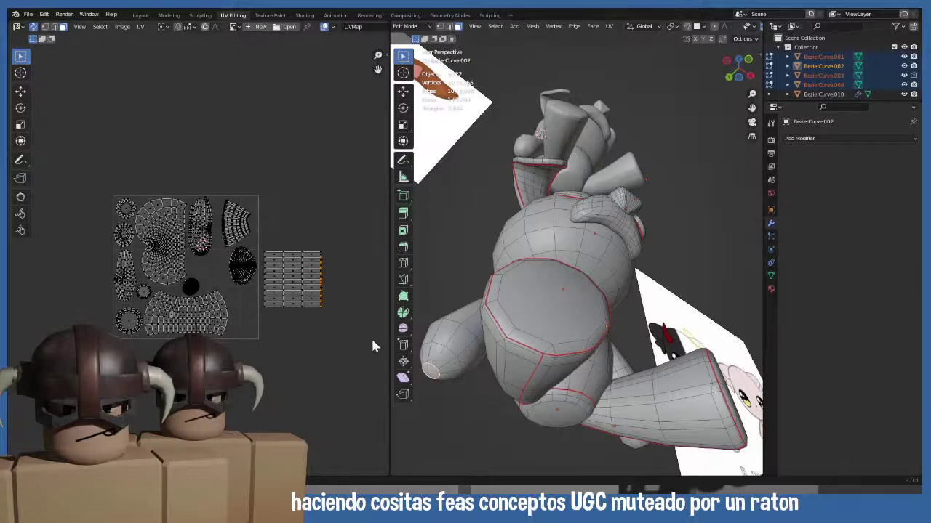
# - Open the arm mesh alone for editing and check its grid-shaped UV layout
pyautogui.moveTo(478, 370); pyautogui.dragTo(544, 366, button='middle')
pyautogui.press('Tab')
pyautogui.click(497, 411)
pyautogui.press('KP_1')
pyautogui.press('Tab')
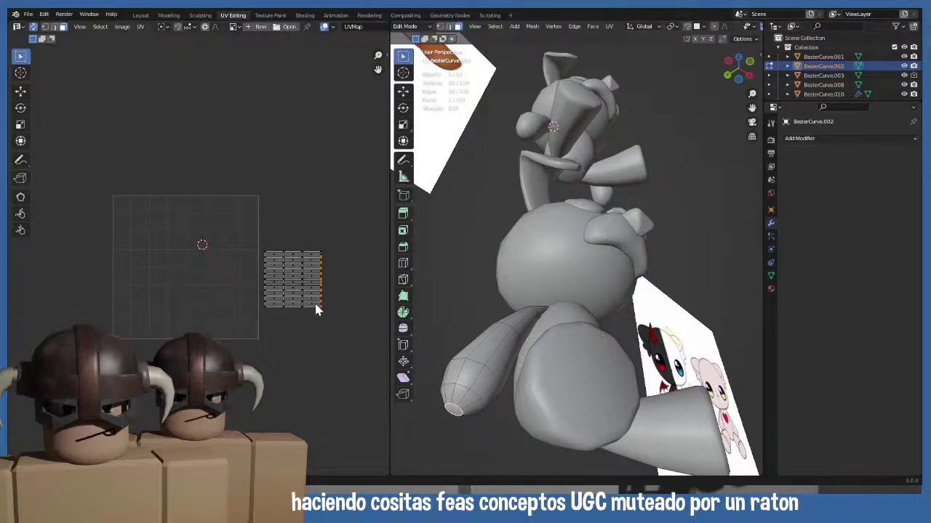
pyautogui.scroll(2, 320, 301)
pyautogui.scroll(-2, 320, 302)
pyautogui.moveTo(320, 303); pyautogui.dragTo(272, 298, button='middle')
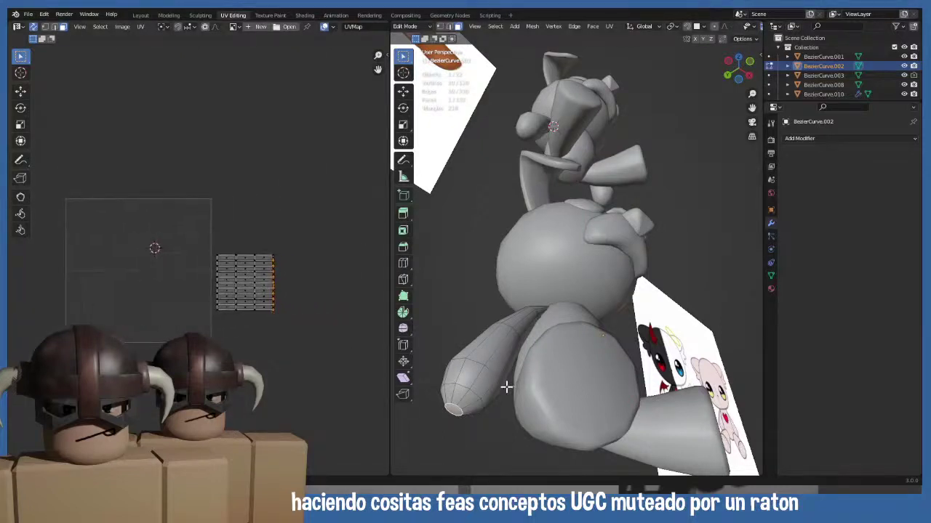
# - Isolate the arm mesh in local view and continue editing it at the narrow upper tip
pyautogui.moveTo(506, 387); pyautogui.dragTo(536, 251, button='middle')
pyautogui.press('Tab')
pyautogui.press('KP_Divide')
pyautogui.press('Tab')
pyautogui.scroll(3, 542, 202)
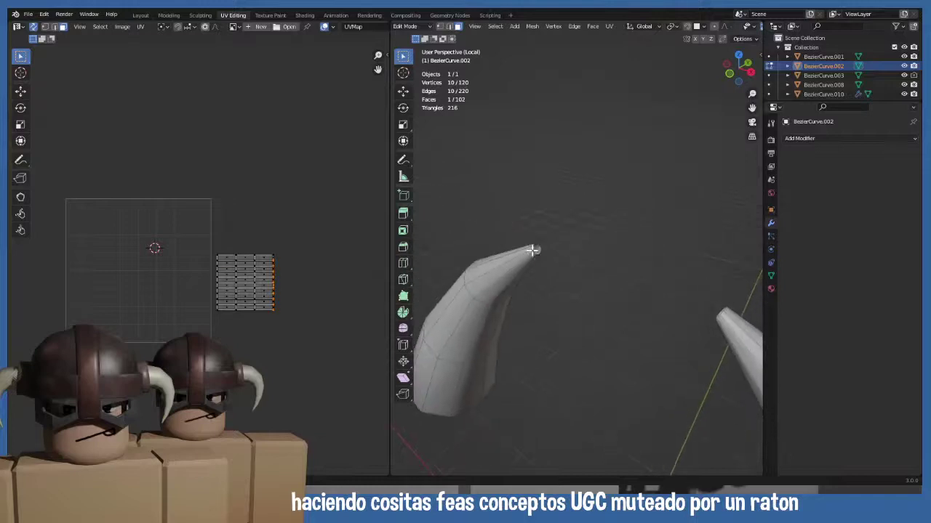
# - Switch to edge selection and select the edges around the arm's narrow upper tip
pyautogui.click(533, 250)
pyautogui.press('2')
pyautogui.click(533, 250)
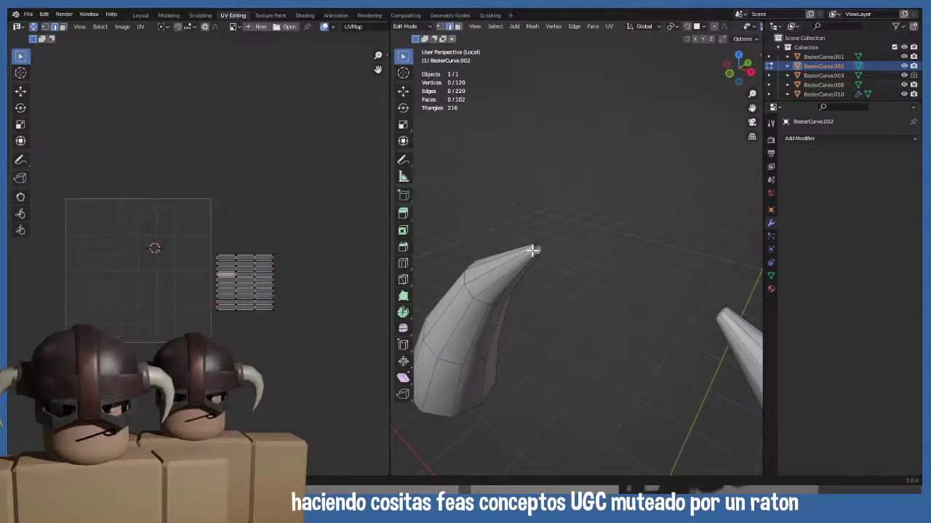
# - Mark the open edge loop at the narrow end of one arm as a UV seam
pyautogui.keyDown('alt'); pyautogui.click(533, 251); pyautogui.keyUp('alt')
pyautogui.scroll(4, 526, 269)
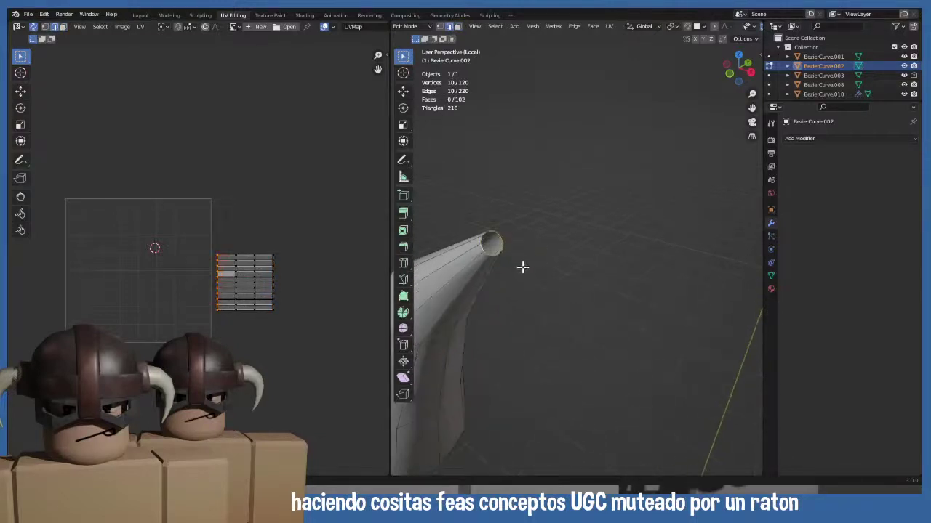
pyautogui.press('u')
pyautogui.click(495, 288)
# - Mark the edge loop around the narrow tip of the other arm as a UV seam
pyautogui.moveTo(492, 315); pyautogui.dragTo(588, 237, button='middle')
pyautogui.keyDown('alt'); pyautogui.keyDown('shift'); pyautogui.click(647, 260); pyautogui.keyUp('shift'); pyautogui.keyUp('alt')
pyautogui.click(608, 247)
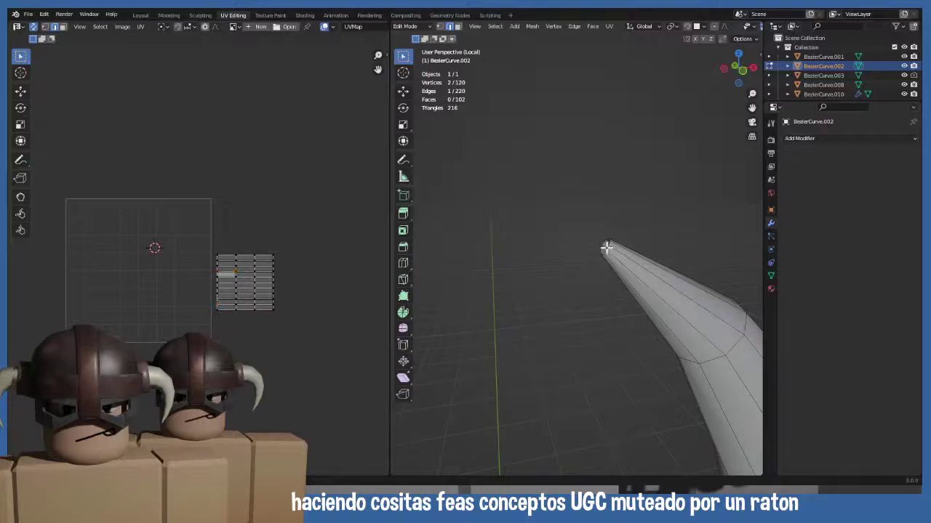
pyautogui.keyDown('alt'); pyautogui.click(606, 247); pyautogui.keyUp('alt')
pyautogui.press('u')
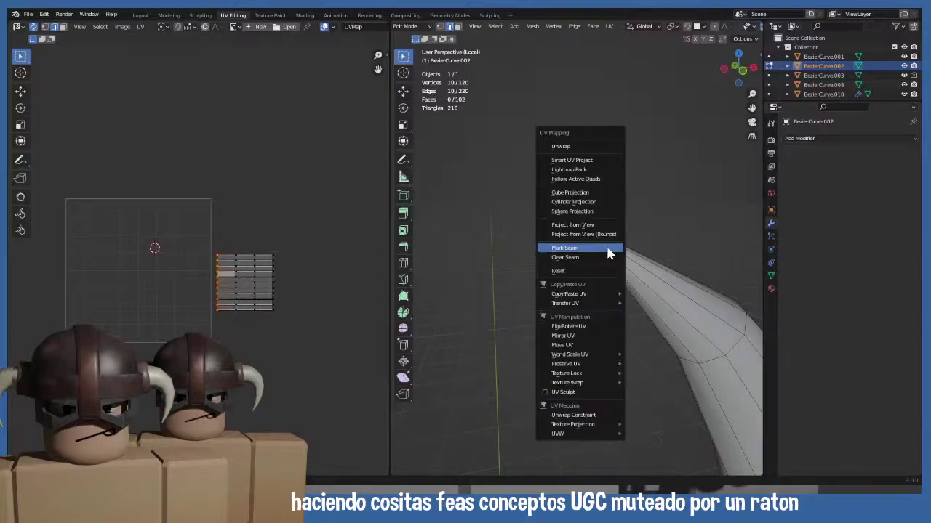
pyautogui.click(586, 248)
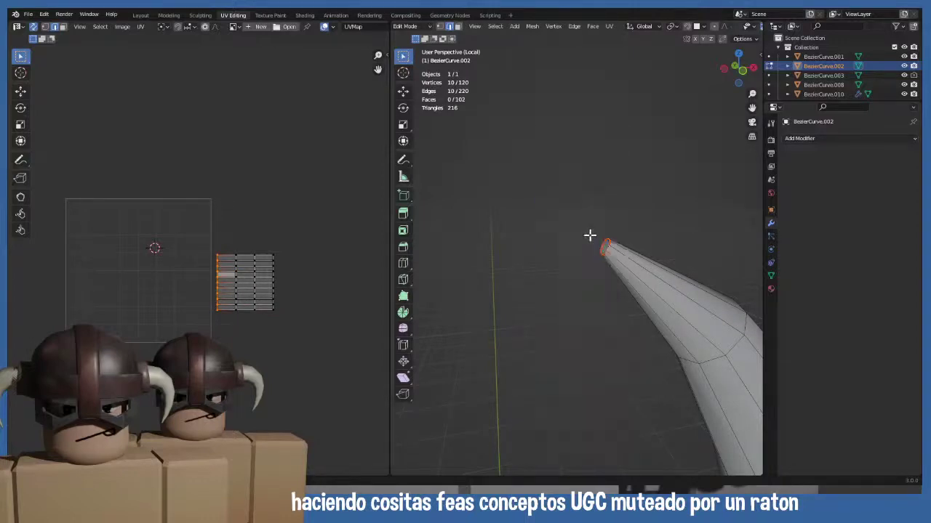
# - Mark a lengthwise edge loop running from the tip to the rounded end of the arm as a seam
pyautogui.moveTo(589, 237); pyautogui.dragTo(541, 204, button='middle')
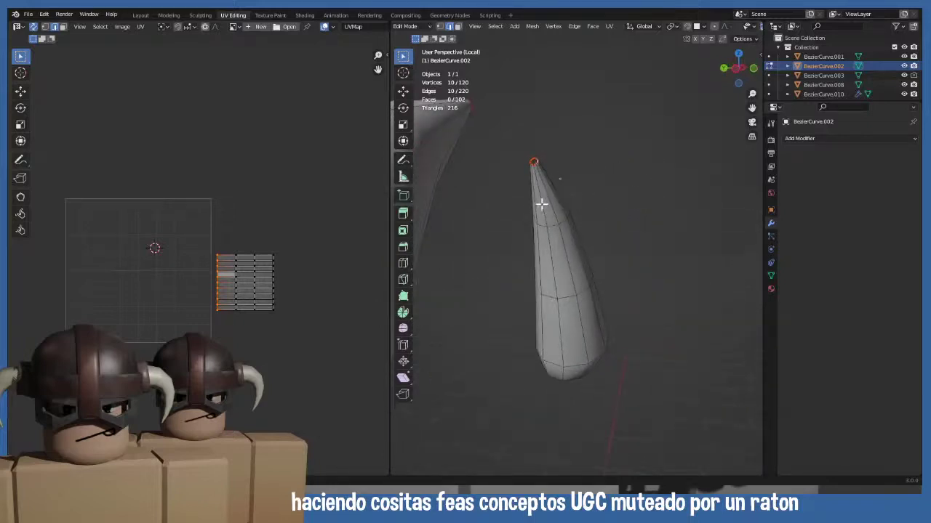
pyautogui.keyDown('alt'); pyautogui.click(542, 204); pyautogui.keyUp('alt')
pyautogui.moveTo(521, 272); pyautogui.dragTo(628, 240, button='middle')
pyautogui.press('u')
pyautogui.click(645, 211)
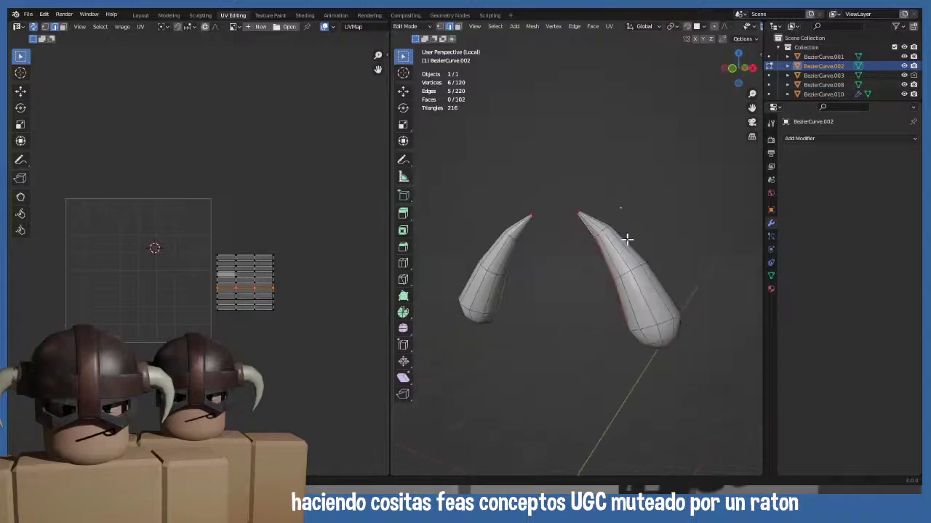
# - Select all geometry linked to the seamed arm and unwrap it
pyautogui.press('a')
pyautogui.click(609, 255)
pyautogui.hotkey('ctrl', 'l')
pyautogui.press('u')
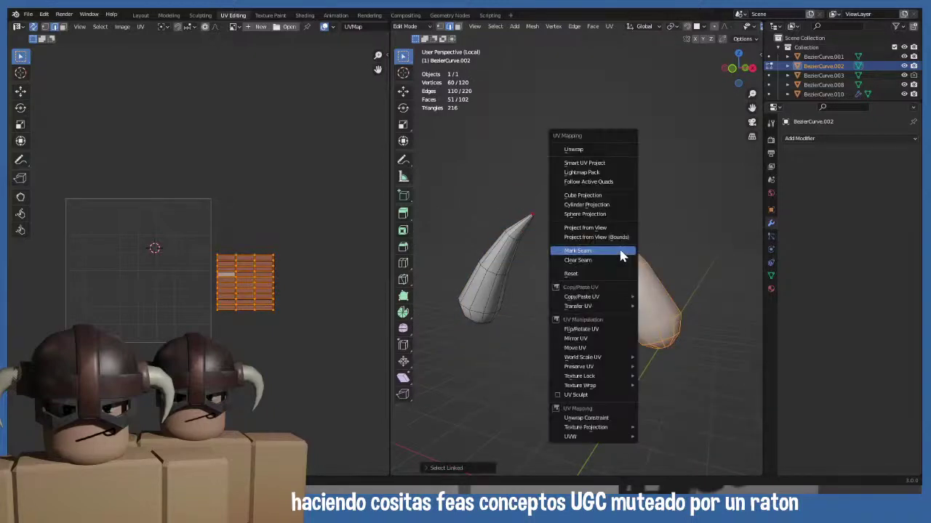
pyautogui.click(575, 150)
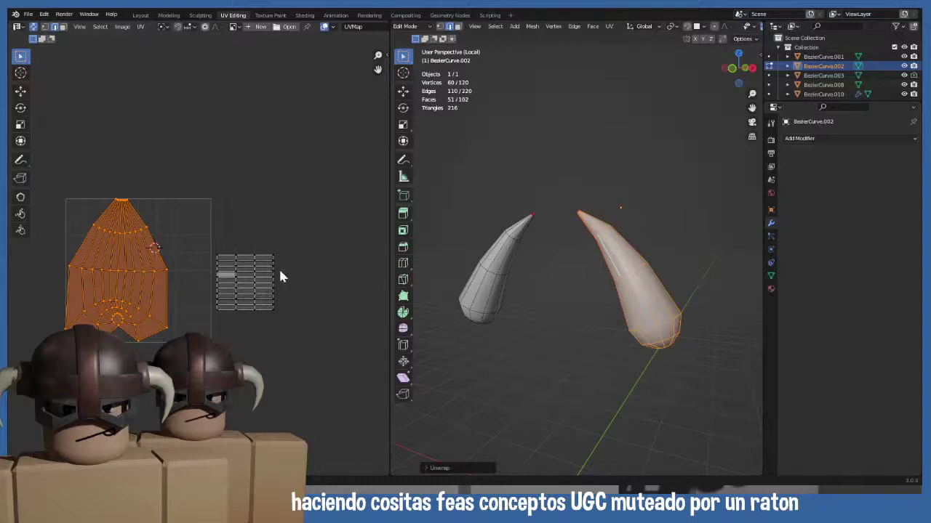
pyautogui.press('Tab')
pyautogui.press('Tab')
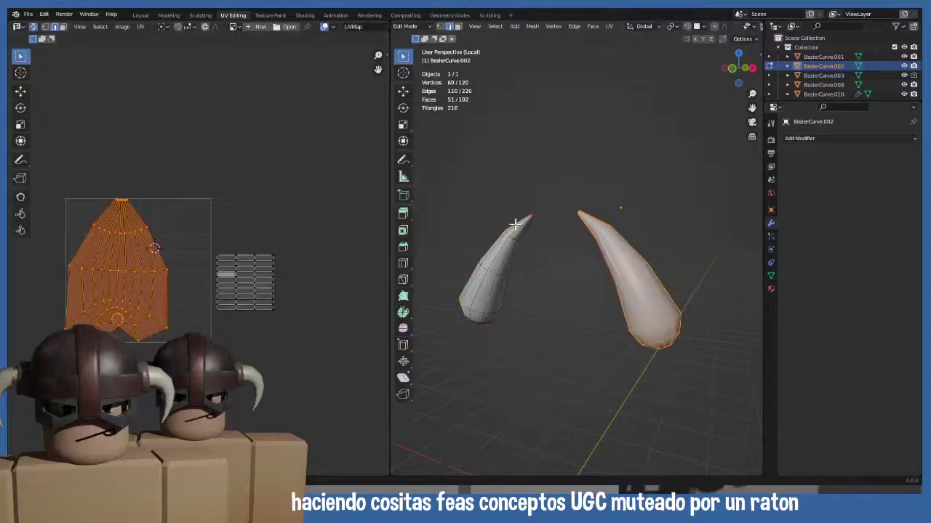
# - Delete the opposite arm that has no lengthwise seam and return to Object Mode
pyautogui.scroll(-5, 736, 31)
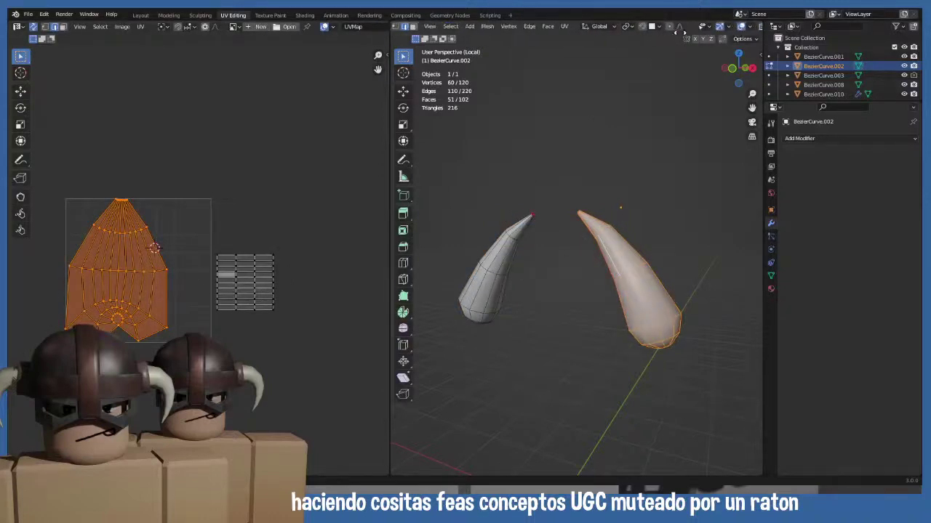
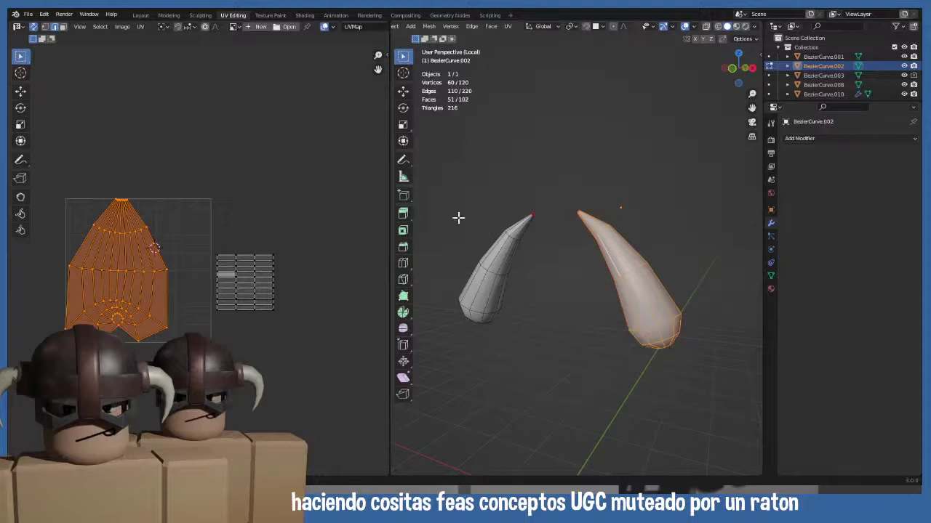
pyautogui.moveTo(453, 207); pyautogui.dragTo(526, 202, button='middle')
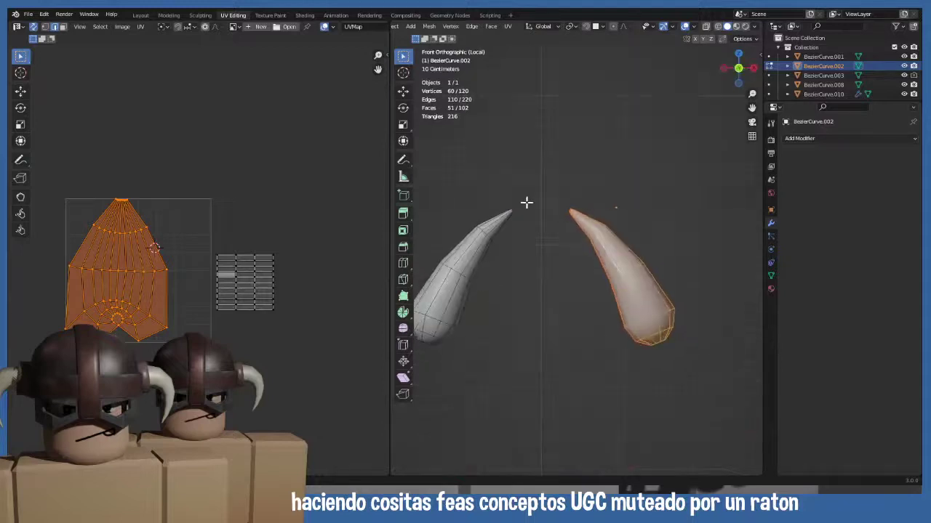
pyautogui.press('KP_1')
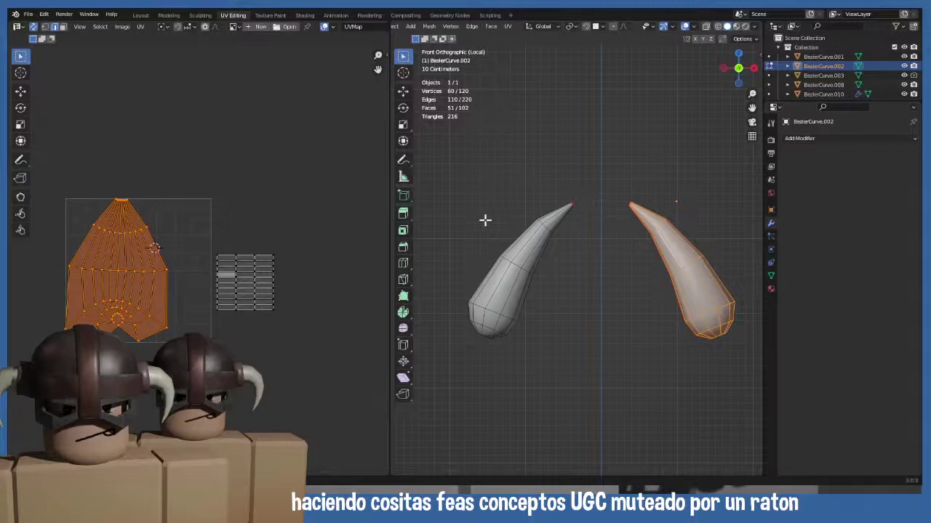
pyautogui.click(520, 250)
pyautogui.hotkey('ctrl', 'l')
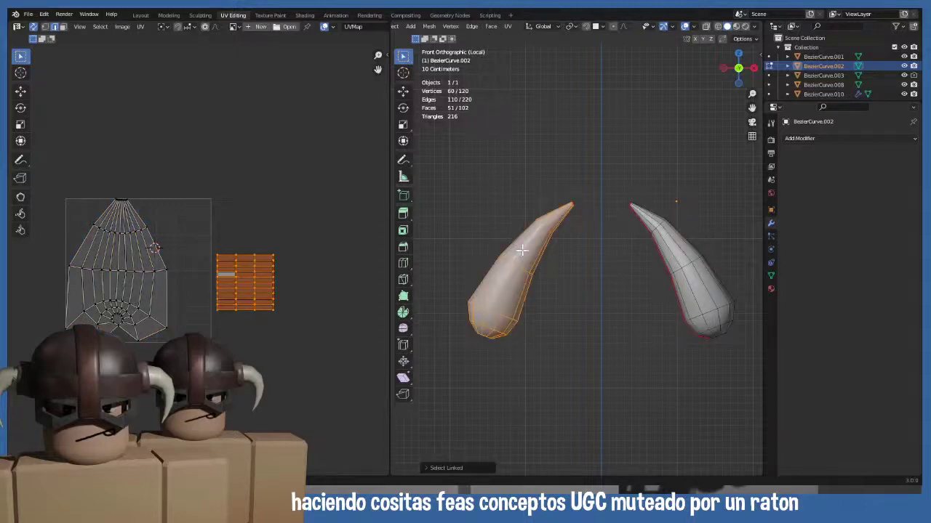
pyautogui.press('x')
pyautogui.click(530, 228)
pyautogui.press('Tab')
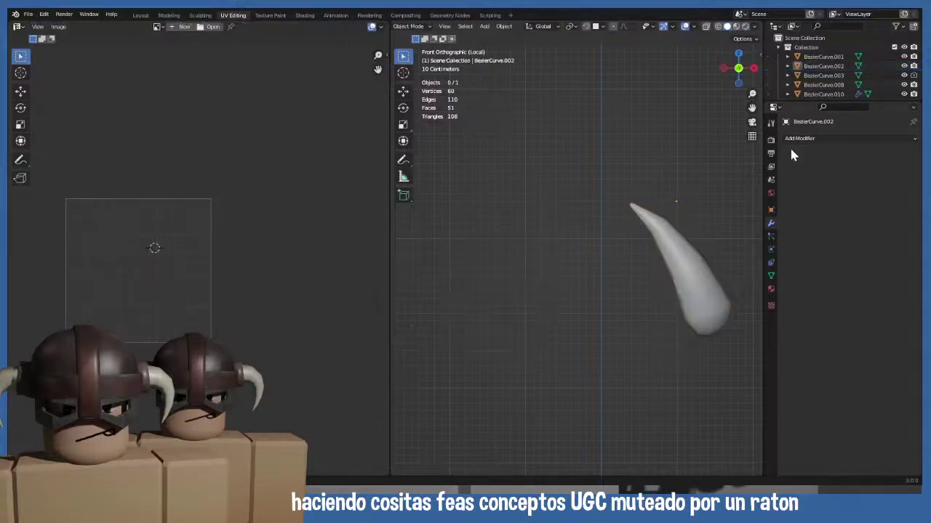
# - Leave local view and add a Mirror modifier on X to the arm, using the body BezierCurve.008 as mirror object
pyautogui.press('KP_Divide')
pyautogui.moveTo(657, 177); pyautogui.dragTo(573, 250, button='middle')
pyautogui.click(571, 248)
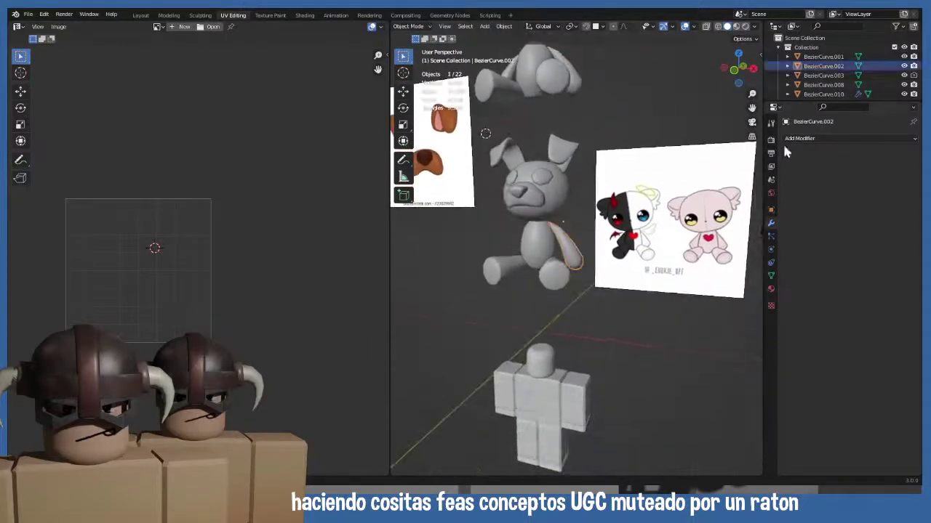
pyautogui.click(804, 140)
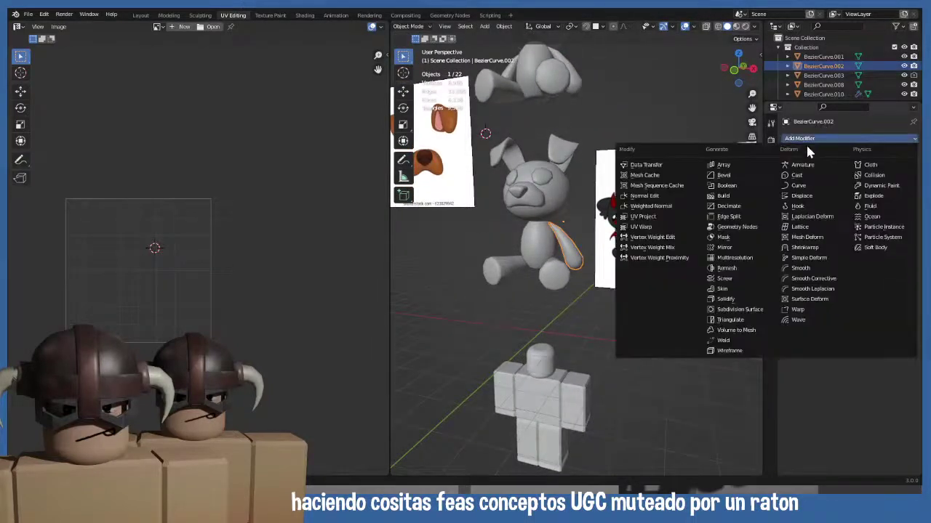
pyautogui.click(737, 249)
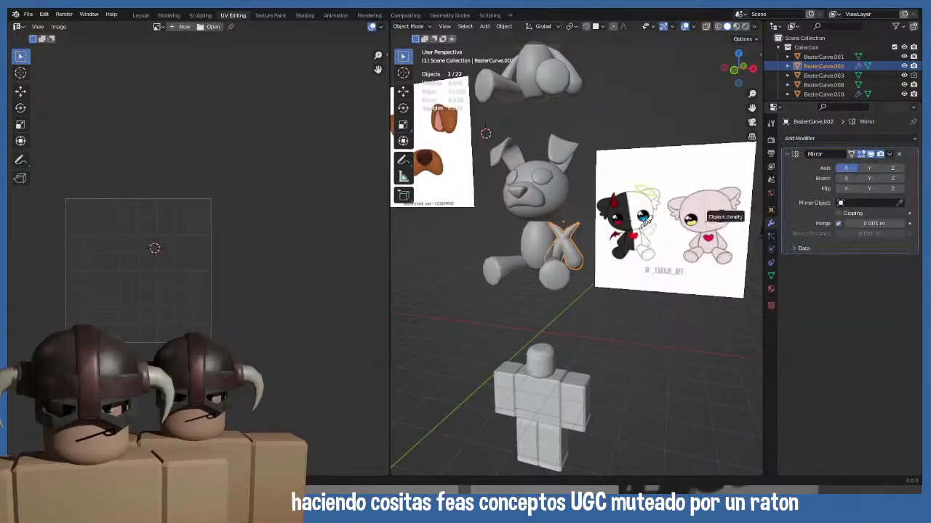
pyautogui.click(538, 239)
pyautogui.press('KP_1')
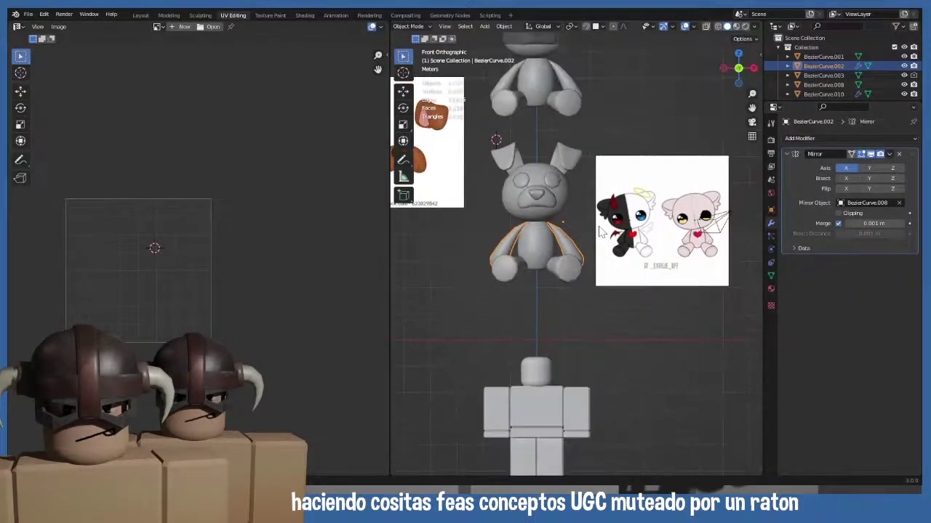
# - Convert the mirrored arms to a mesh so the Mirror modifier is applied
pyautogui.scroll(4, 601, 231)
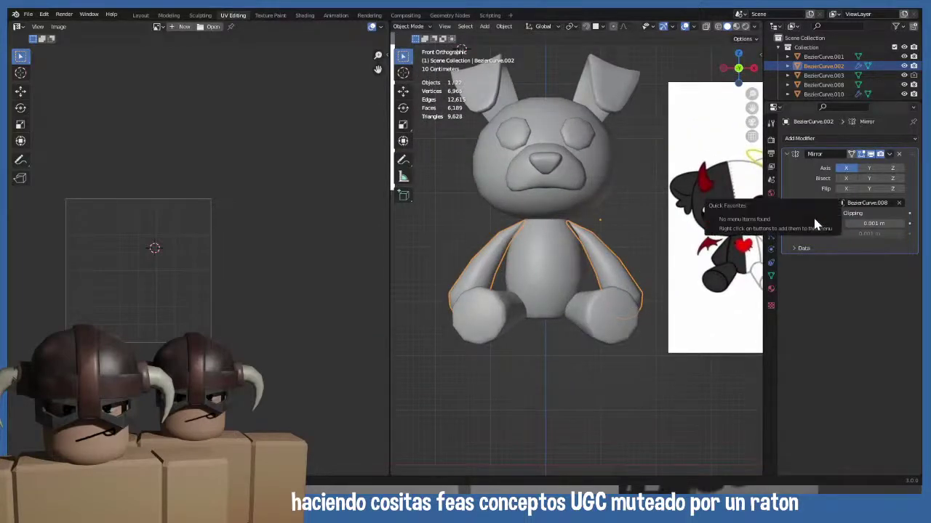
pyautogui.press('q')
pyautogui.click(549, 313)
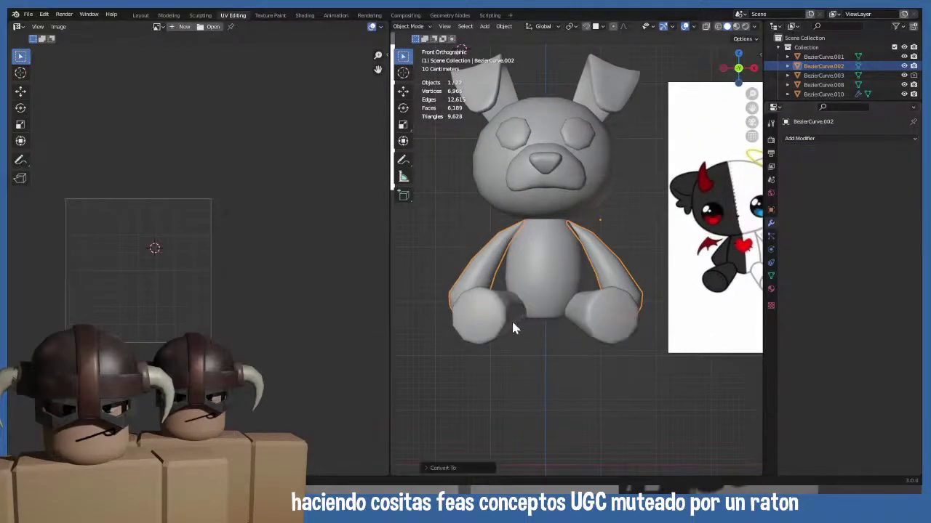
# - Enter Edit Mode on the arms and turn off UV sync selection
pyautogui.press('Tab')
pyautogui.scroll(-2, 499, 336)
pyautogui.scroll(1, 499, 335)
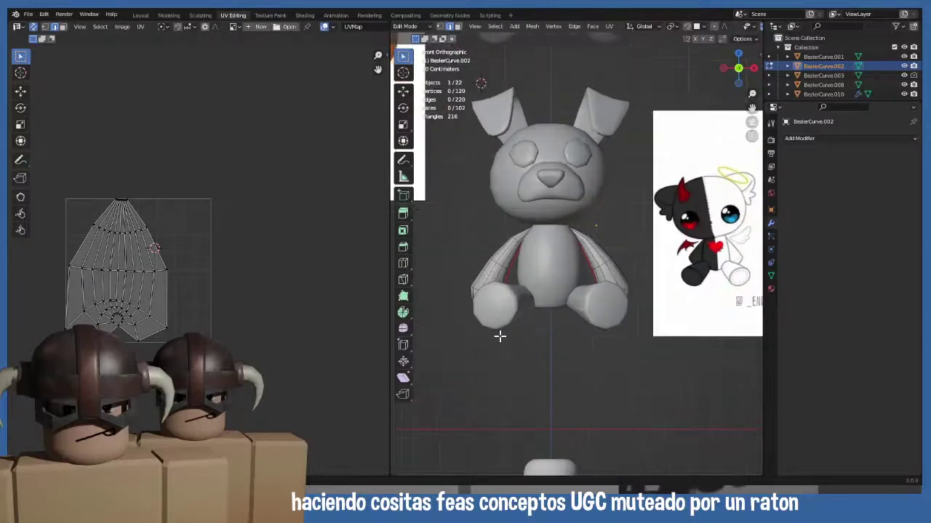
pyautogui.press('l')
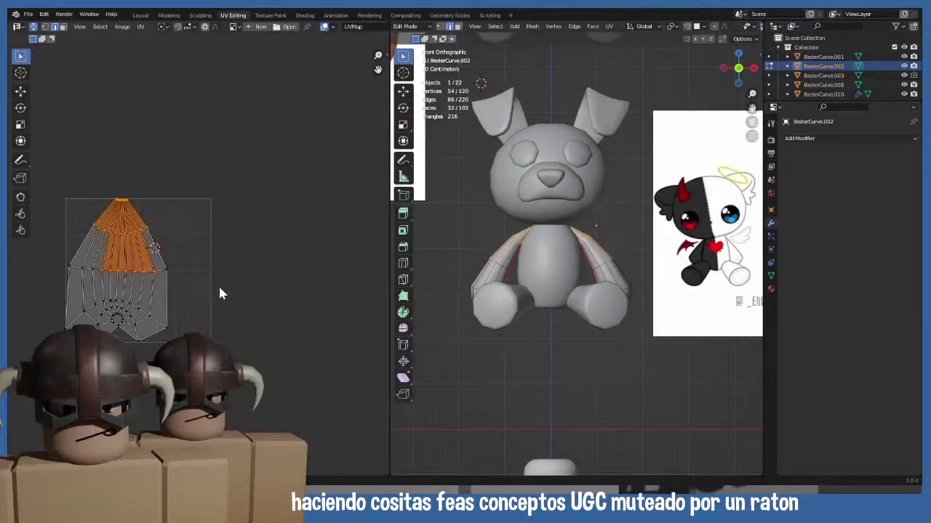
pyautogui.click(34, 27)
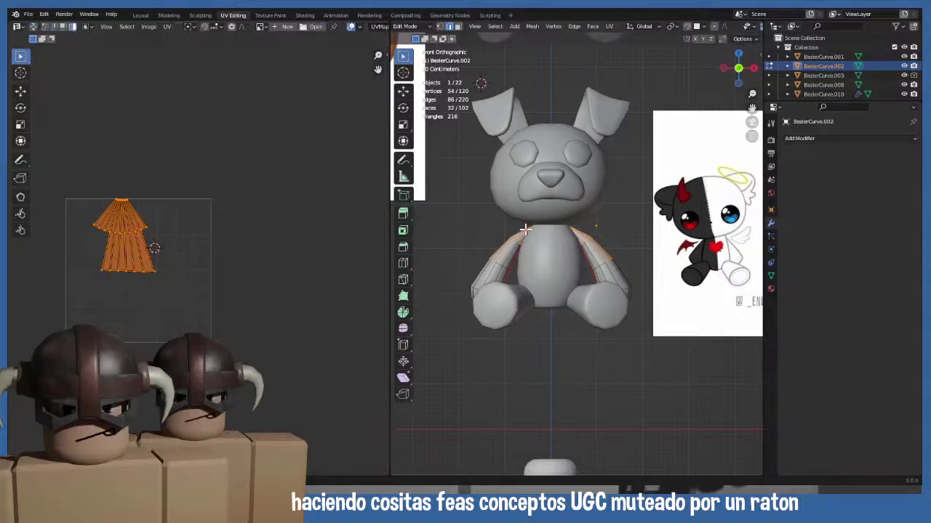
# - Select both arms completely and move their overlapping UV islands below the UV square
pyautogui.press('a')
pyautogui.press('g')
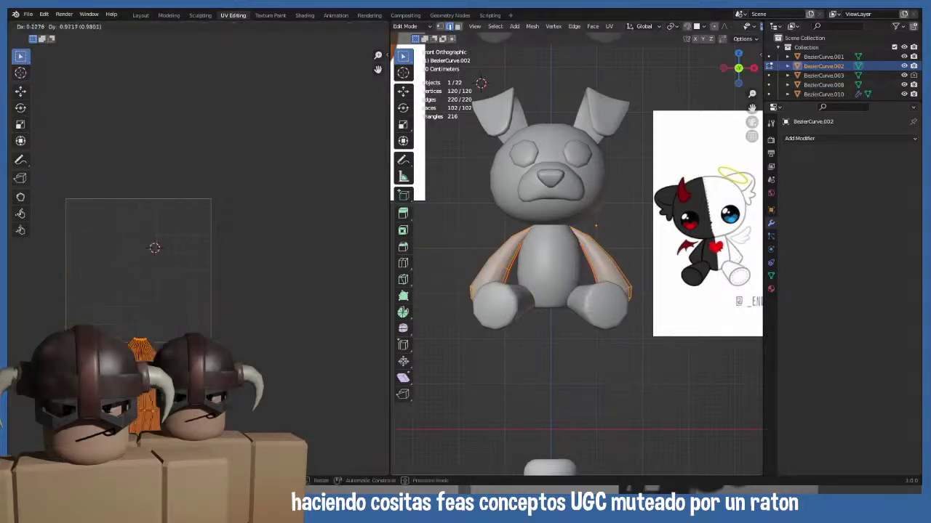
pyautogui.click(156, 418)
pyautogui.scroll(-4, 237, 348)
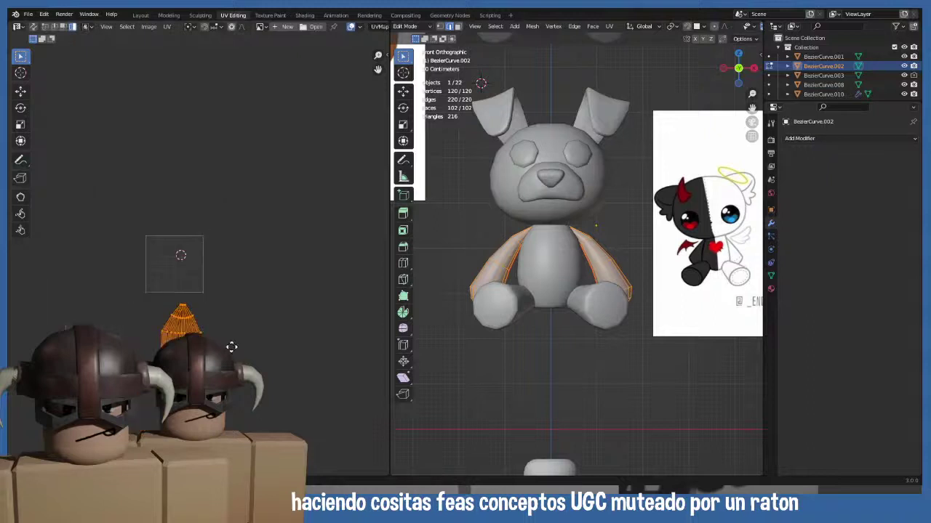
# - Select all parts of the plush dog, edit them together and select all their geometry to show the combined UV layout
pyautogui.press('Tab')
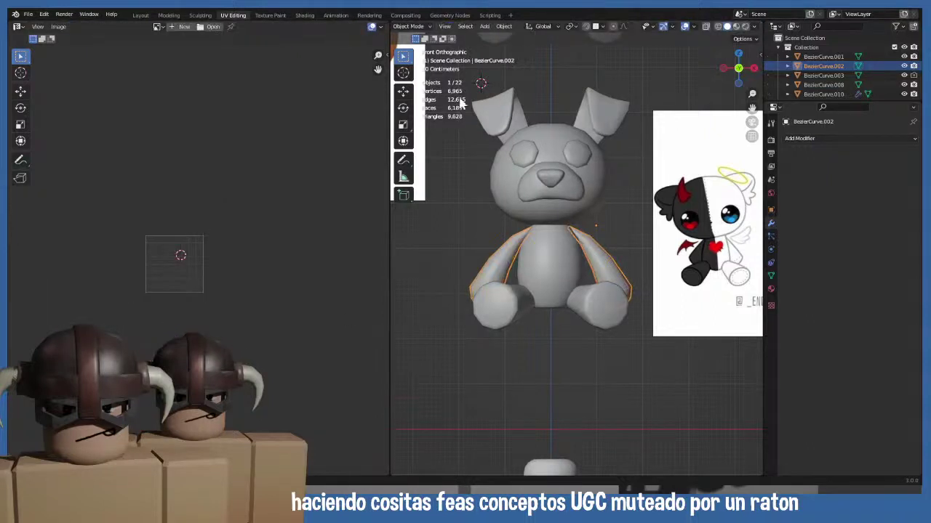
pyautogui.moveTo(462, 91); pyautogui.dragTo(600, 326)
pyautogui.press('Tab')
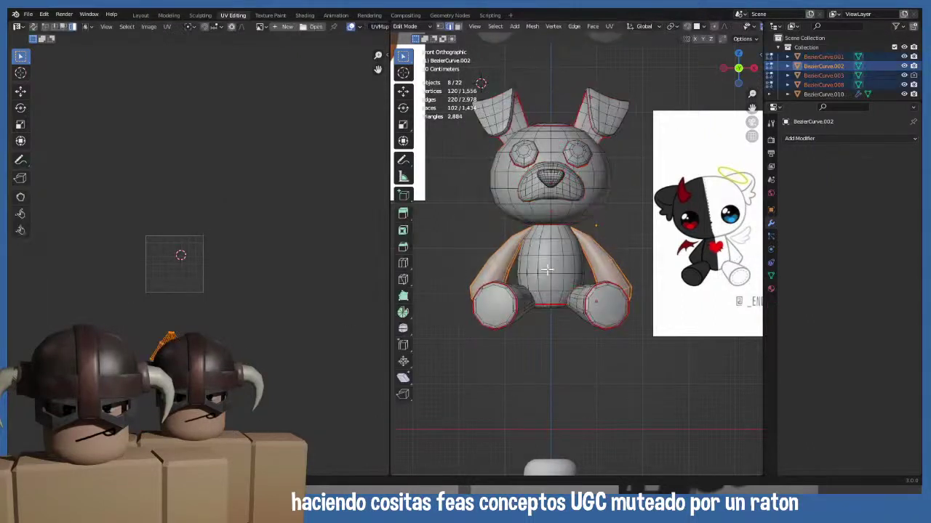
pyautogui.press('a')
pyautogui.scroll(2, 200, 272)
pyautogui.moveTo(200, 272); pyautogui.dragTo(273, 133, button='middle')
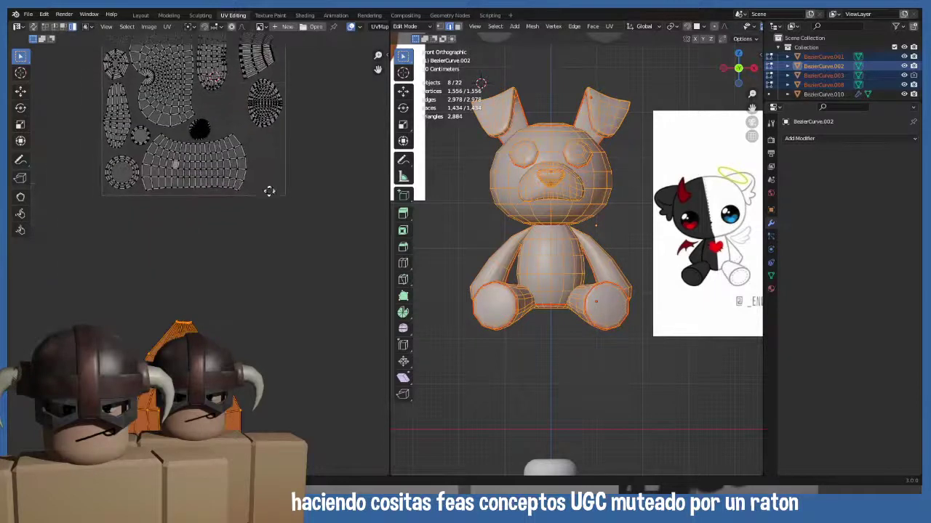
# - Move the arm UV island into the UV square among the other islands and tilt it slightly
pyautogui.press('g')
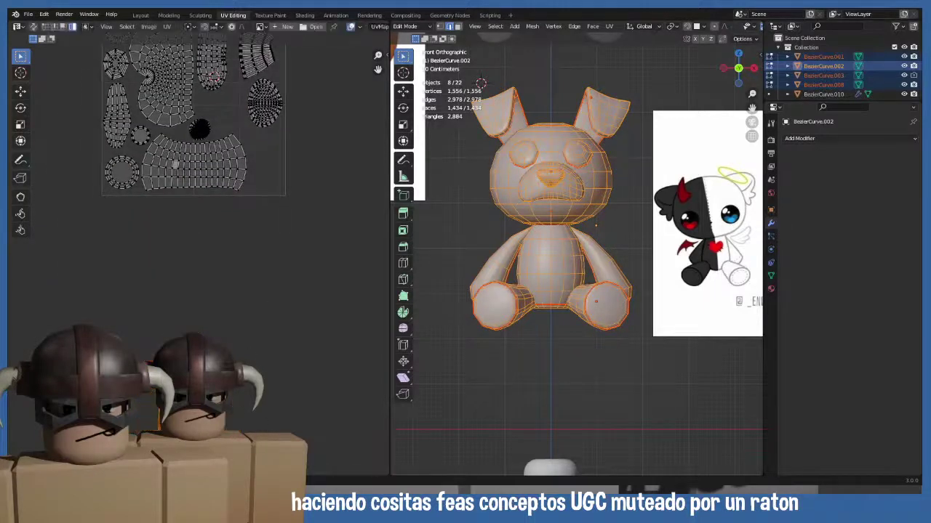
pyautogui.click(236, 127)
pyautogui.moveTo(246, 195); pyautogui.dragTo(218, 298, button='middle')
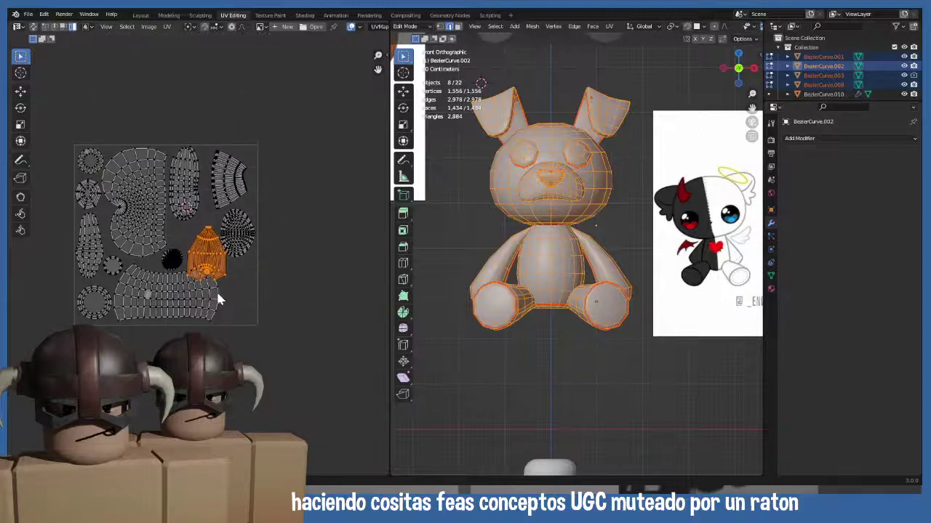
pyautogui.press('r')
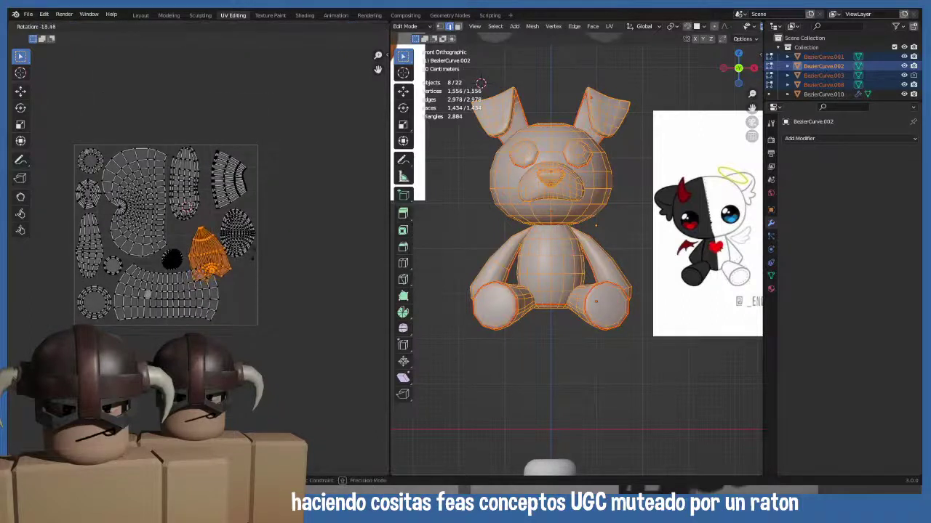
pyautogui.click(243, 245)
# - Place the arm UV island in the lower-right corner of the UV square below the oval island and rotate it upright
pyautogui.press('g')
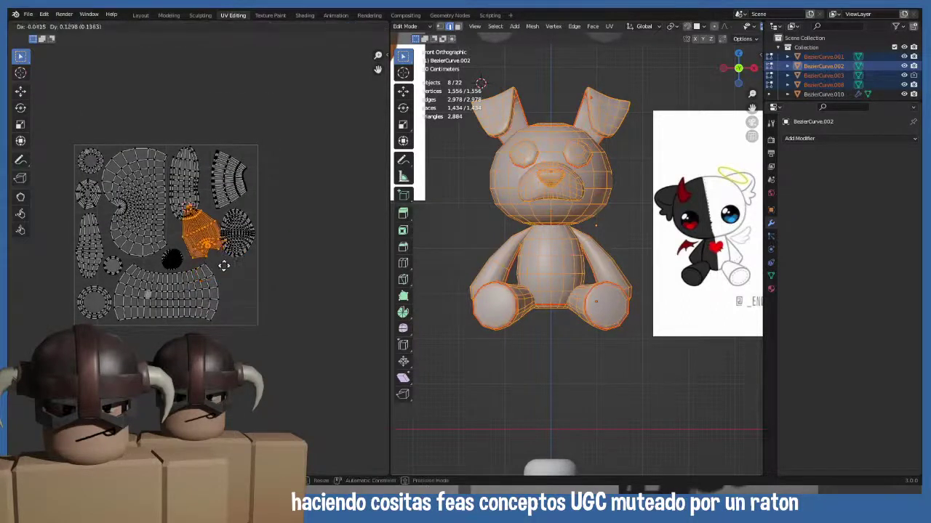
pyautogui.click(263, 328)
pyautogui.press('r')
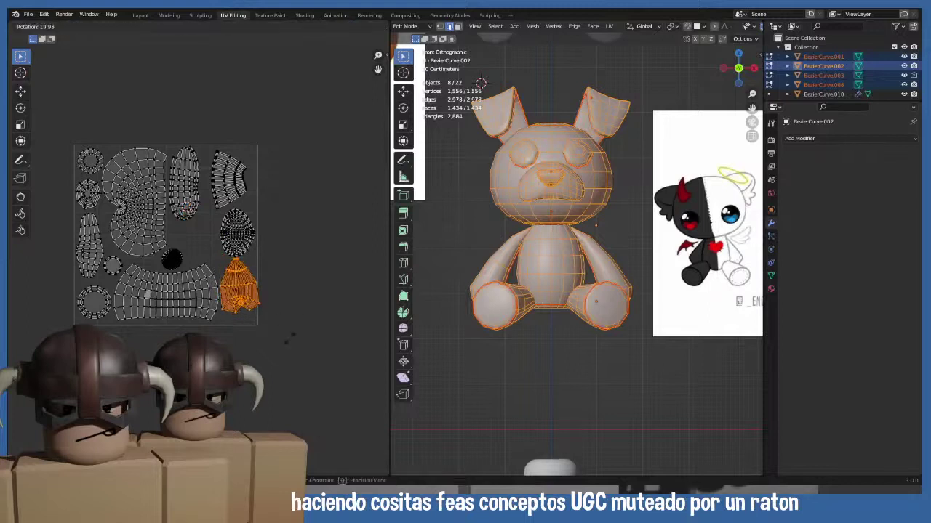
pyautogui.press('g')
pyautogui.click(285, 320)
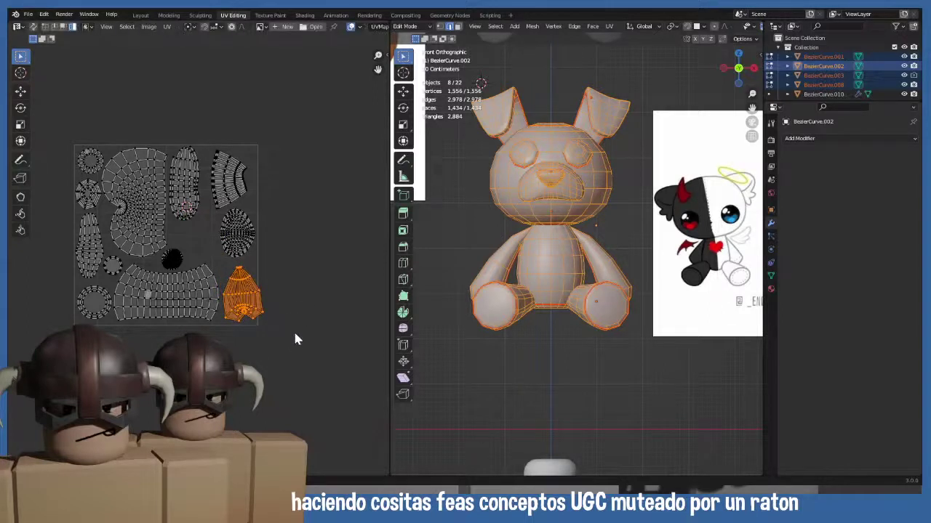
# - Rotate the arm UV island in the lower-right corner slightly so that it stands straight
pyautogui.press('r')
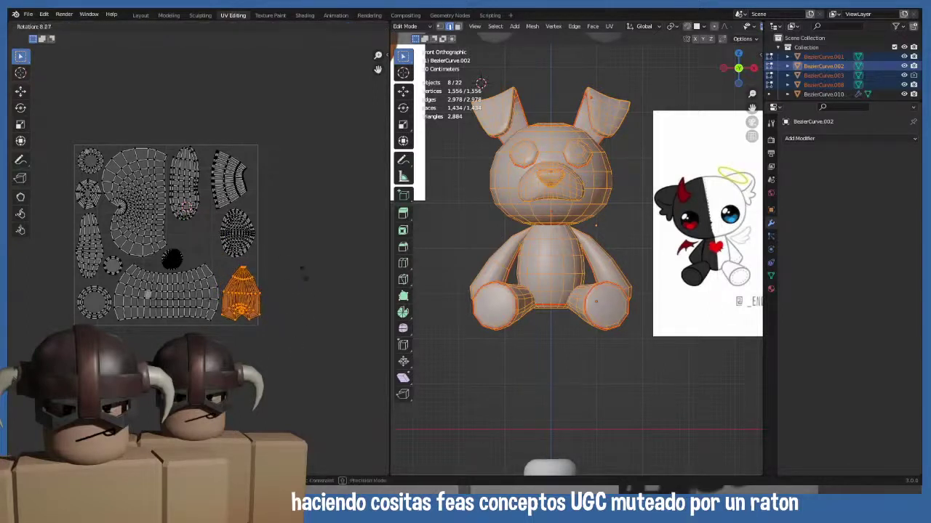
pyautogui.click(300, 273)
pyautogui.moveTo(184, 155); pyautogui.dragTo(195, 202, button='middle')
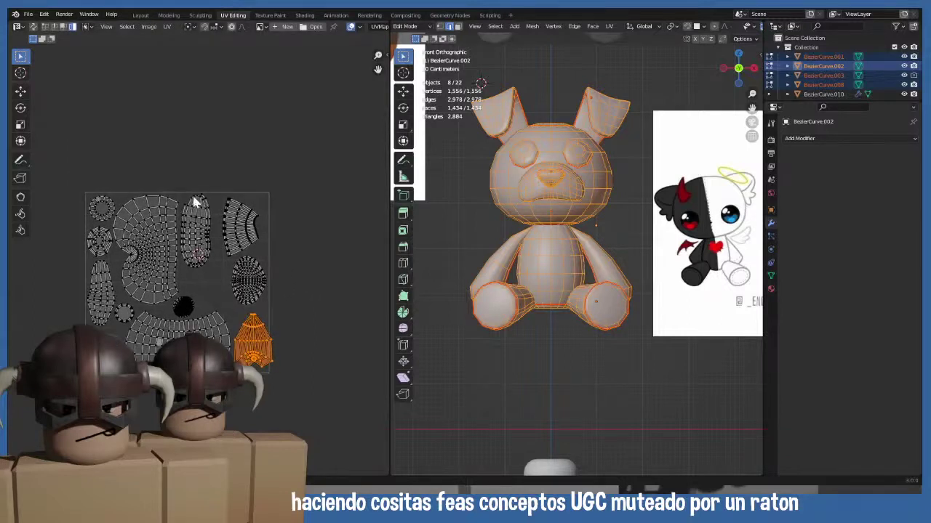
# - Select the two elongated UV islands, scale them down together and move them above the UV square
pyautogui.click(208, 229)
pyautogui.press('s')
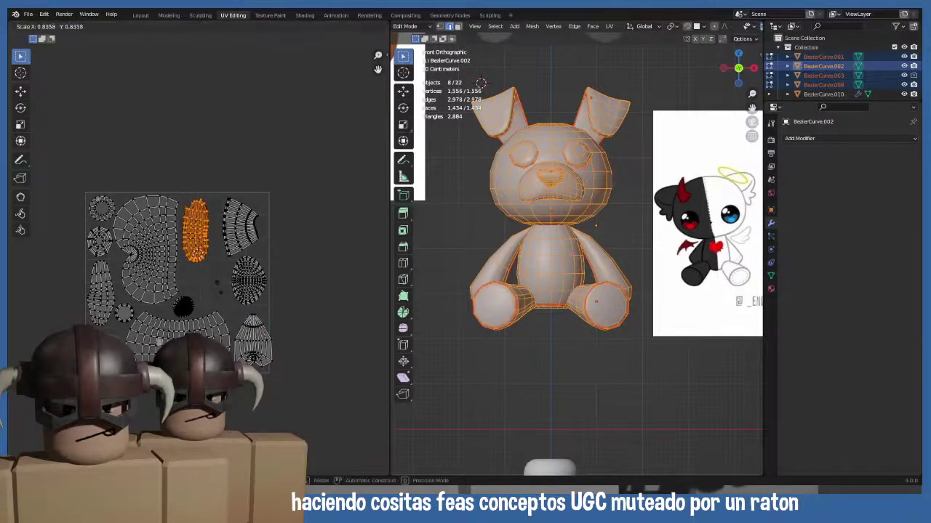
pyautogui.press('Escape')
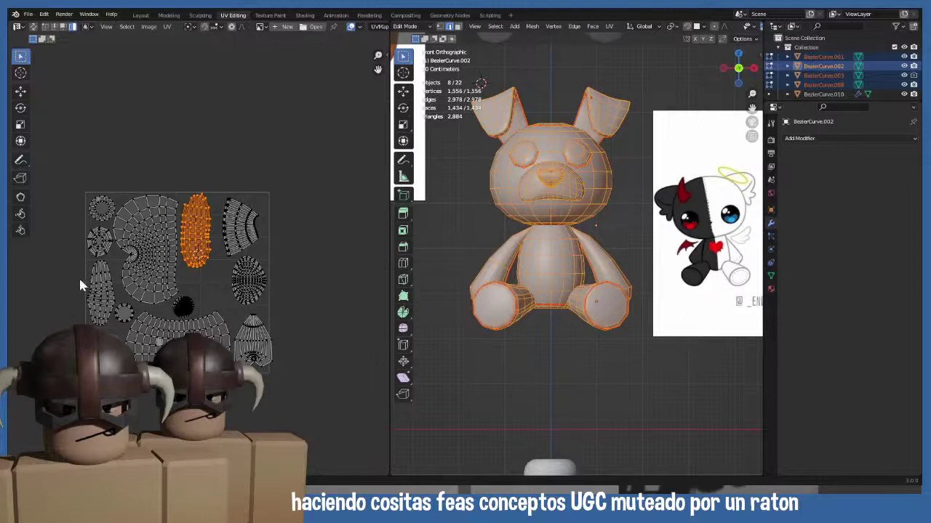
pyautogui.keyDown('shift'); pyautogui.click(94, 305); pyautogui.keyUp('shift')
pyautogui.press('s')
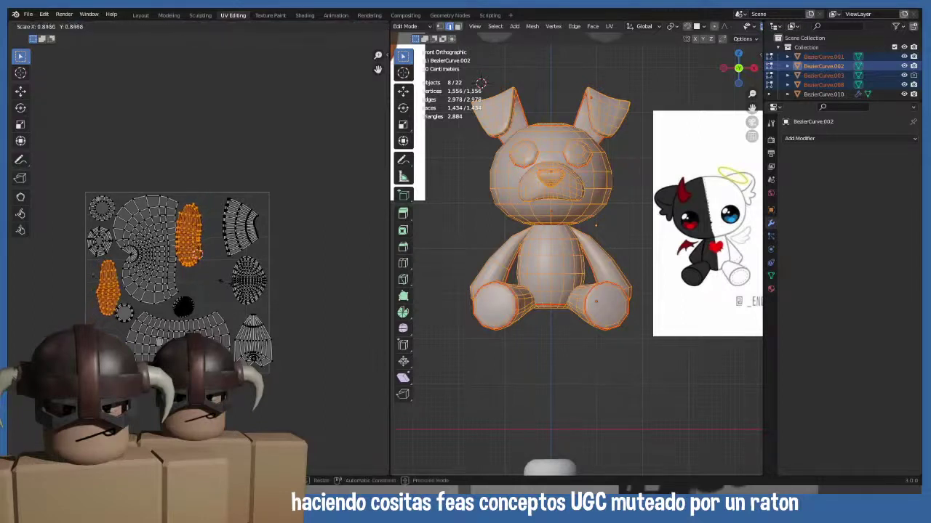
pyautogui.click(224, 279)
pyautogui.press('g')
pyautogui.click(195, 142)
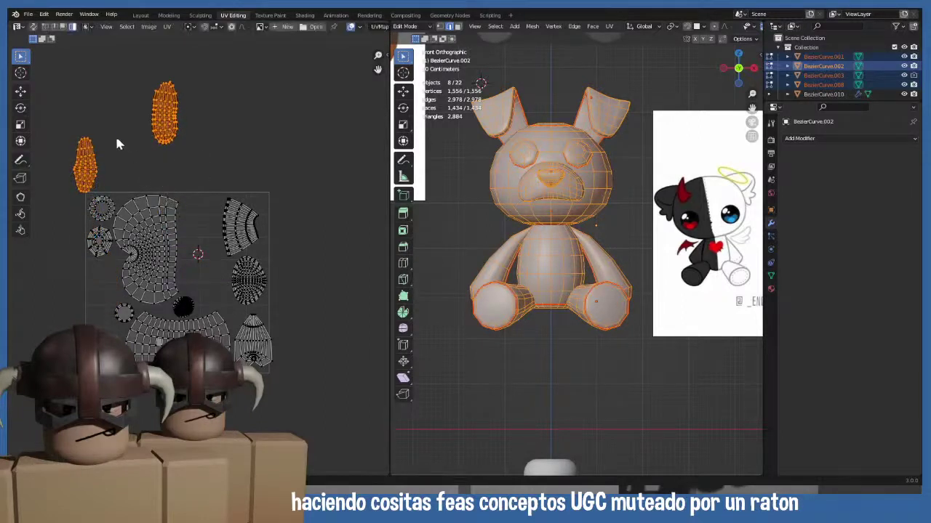
# - Move the two elongated UV islands separately back inside the square, one beside the fan-shaped island and one along the left edge
pyautogui.moveTo(125, 131); pyautogui.dragTo(193, 170)
pyautogui.press('g')
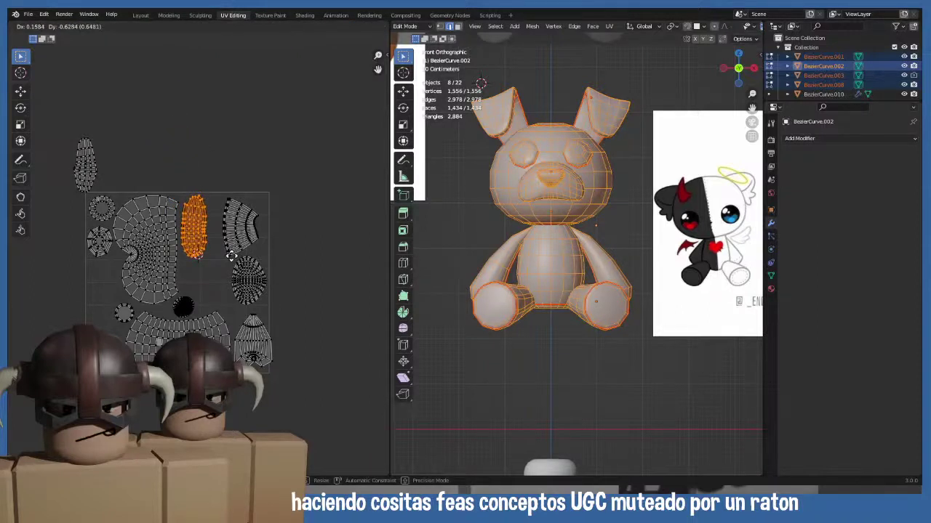
pyautogui.click(235, 259)
pyautogui.moveTo(53, 130); pyautogui.dragTo(104, 183)
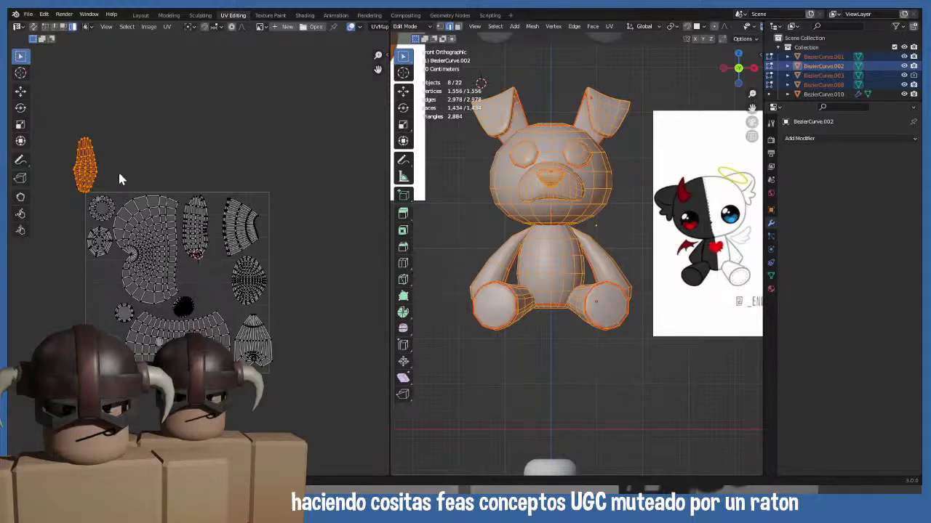
pyautogui.press('g')
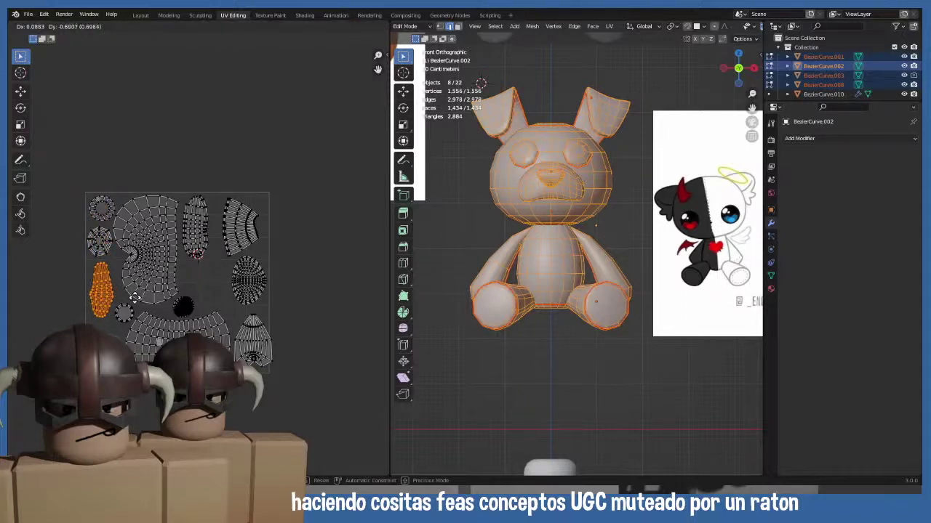
pyautogui.click(135, 299)
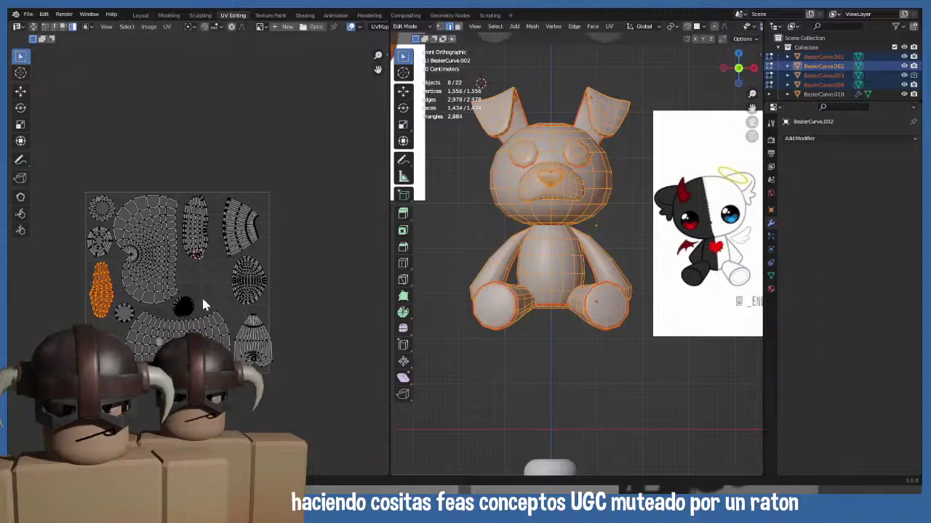
# - Shift the small dense circular UV island slightly left, just below the large curved island
pyautogui.moveTo(184, 311); pyautogui.dragTo(183, 310)
pyautogui.press('g')
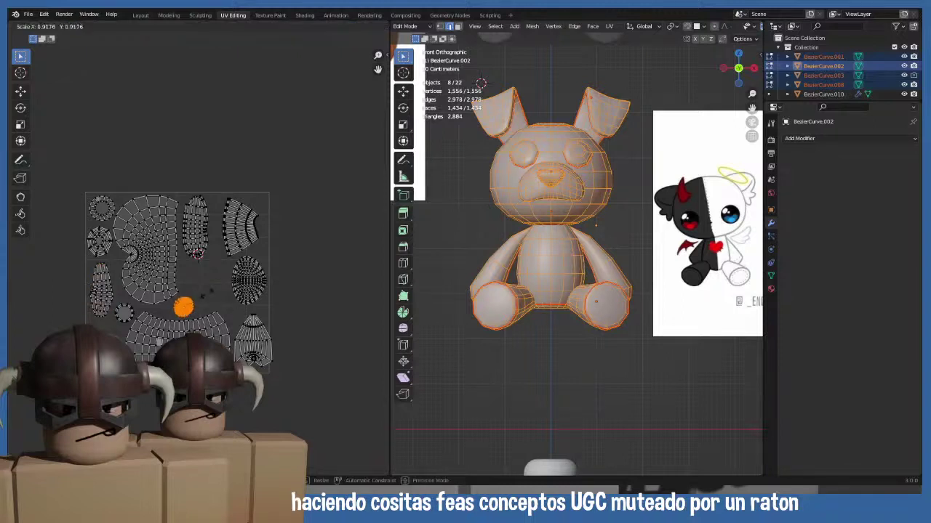
pyautogui.rightClick(205, 304)
pyautogui.press('g')
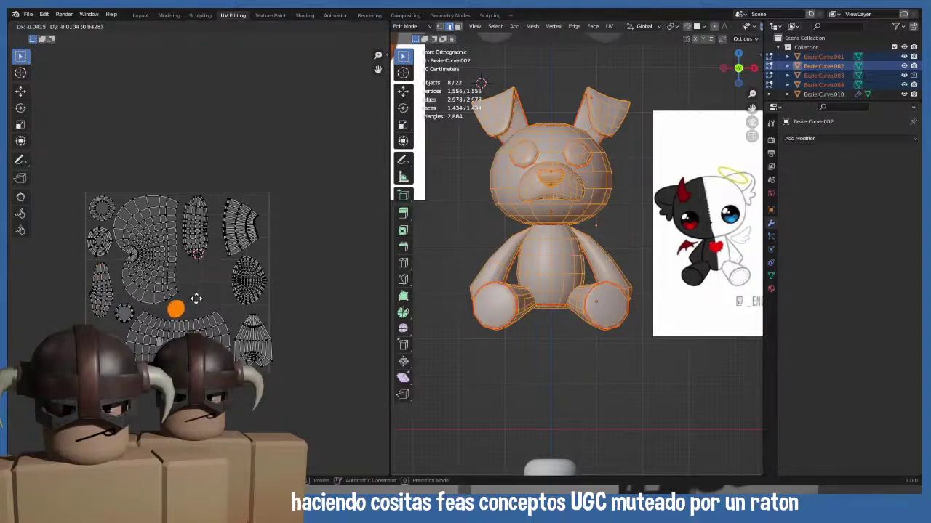
pyautogui.click(198, 300)
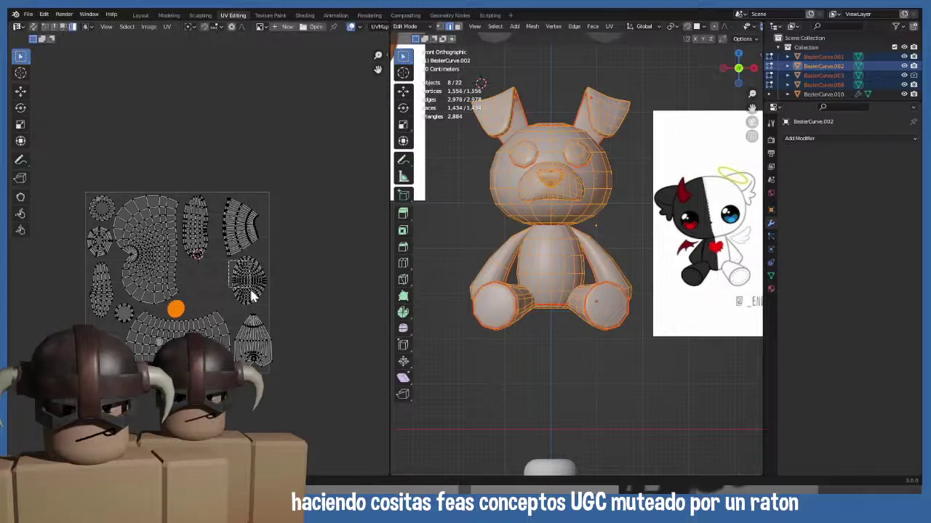
# - Scale the oval UV island down slightly and nudge it toward the right edge of the UV square
pyautogui.click(251, 289)
pyautogui.press('s')
pyautogui.click(277, 299)
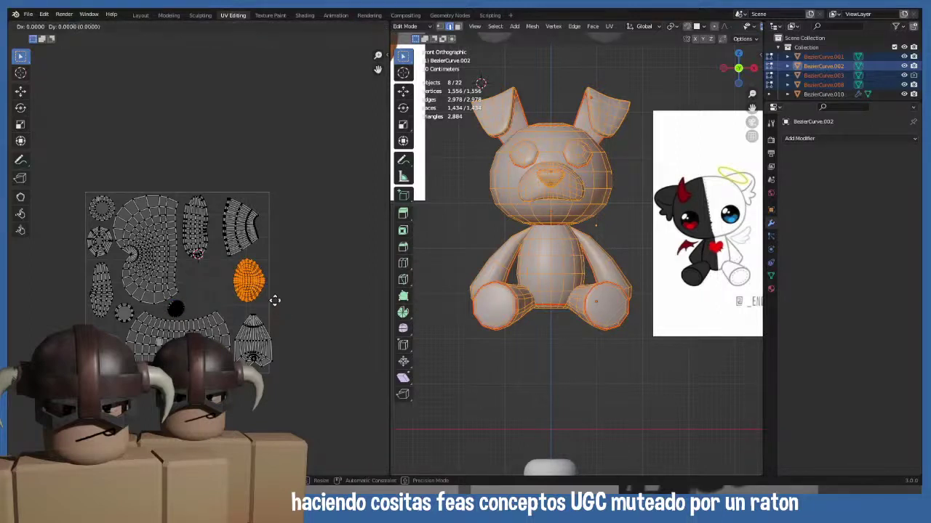
pyautogui.press('g')
pyautogui.click(279, 304)
# - Enlarge the fan-shaped UV island slightly and fit it into the upper-right corner of the UV square
pyautogui.moveTo(213, 188); pyautogui.dragTo(269, 259)
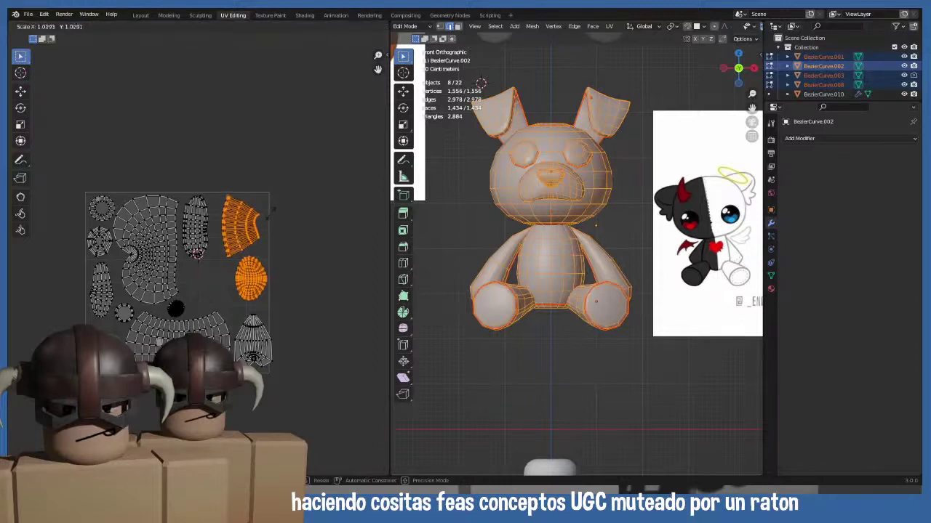
pyautogui.click(260, 215)
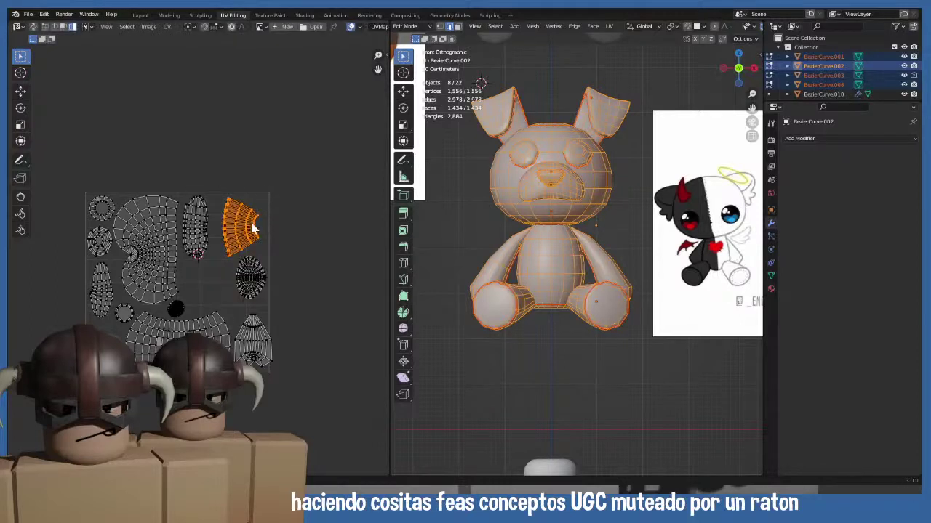
pyautogui.press('s')
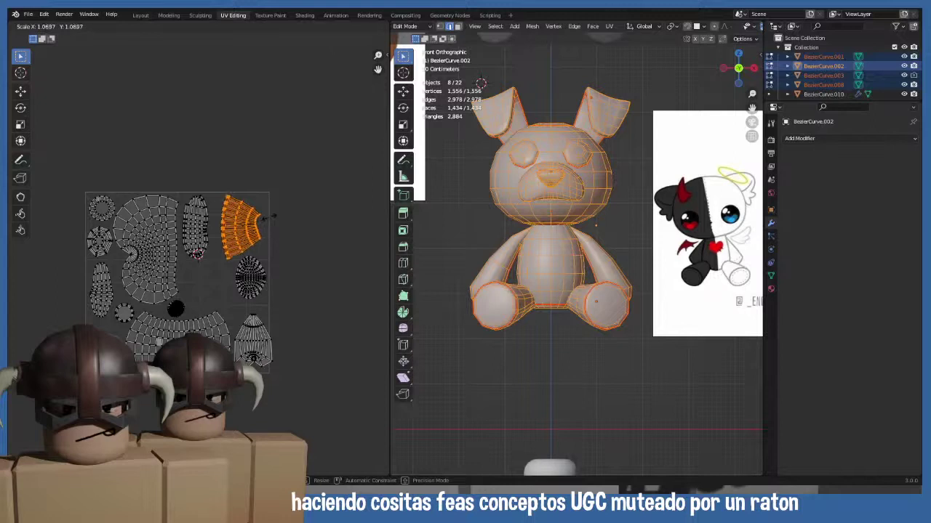
pyautogui.click(270, 223)
pyautogui.press('g')
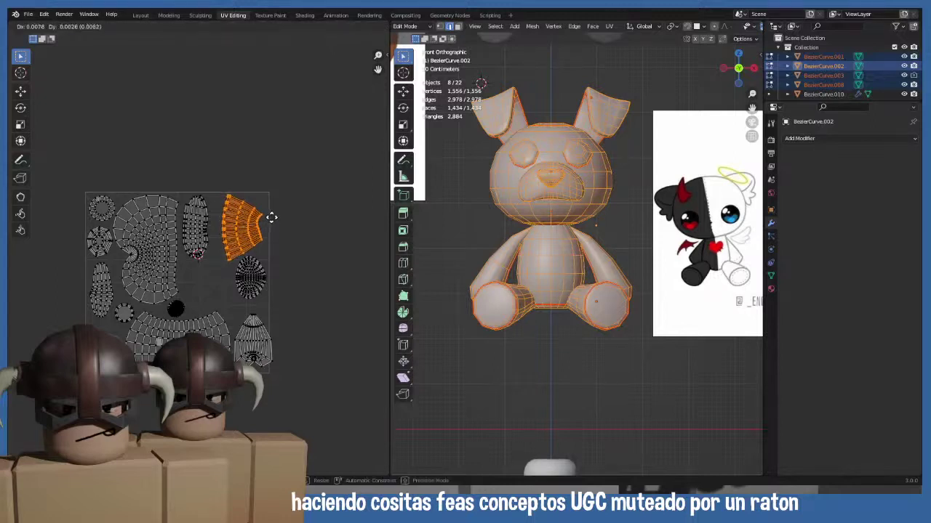
pyautogui.click(270, 227)
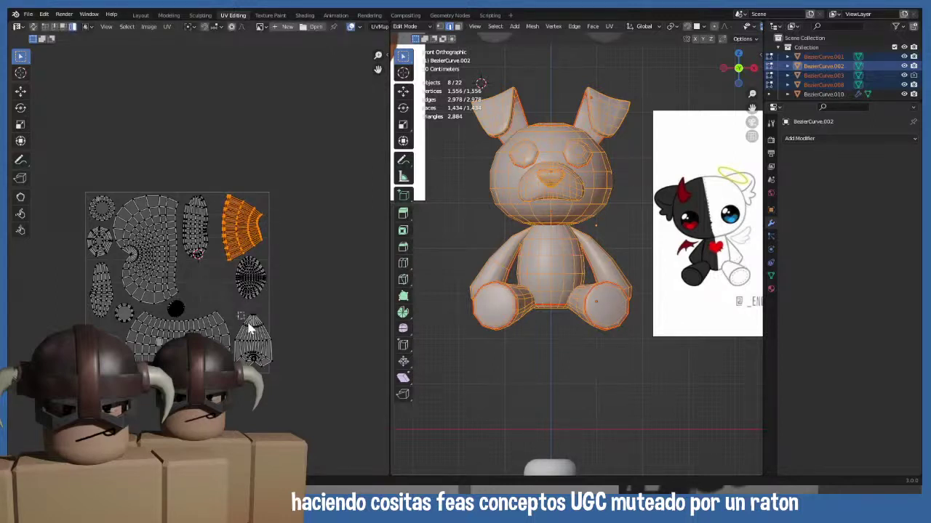
# - Move the arm UV island up into the gap between the small dense circle and the oval island
pyautogui.click(275, 371)
pyautogui.press('g')
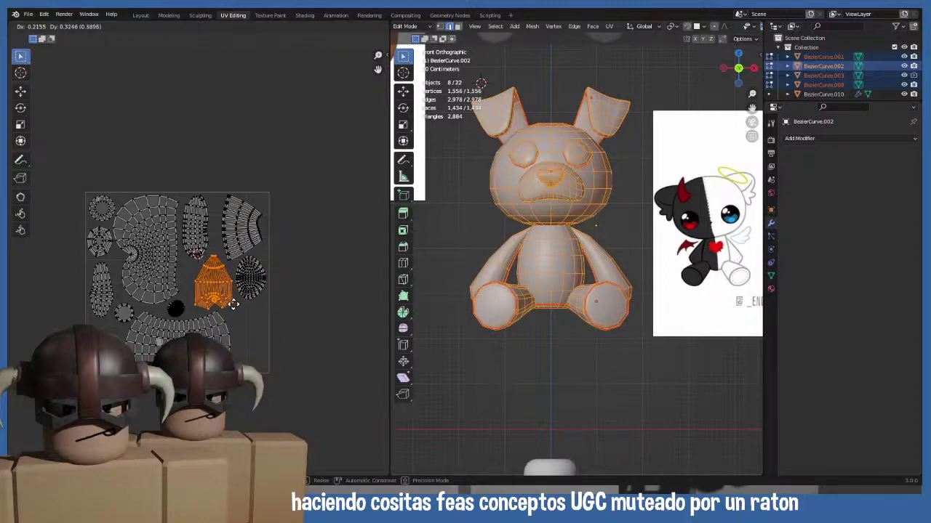
pyautogui.click(233, 304)
pyautogui.moveTo(189, 276); pyautogui.dragTo(212, 269, button='middle')
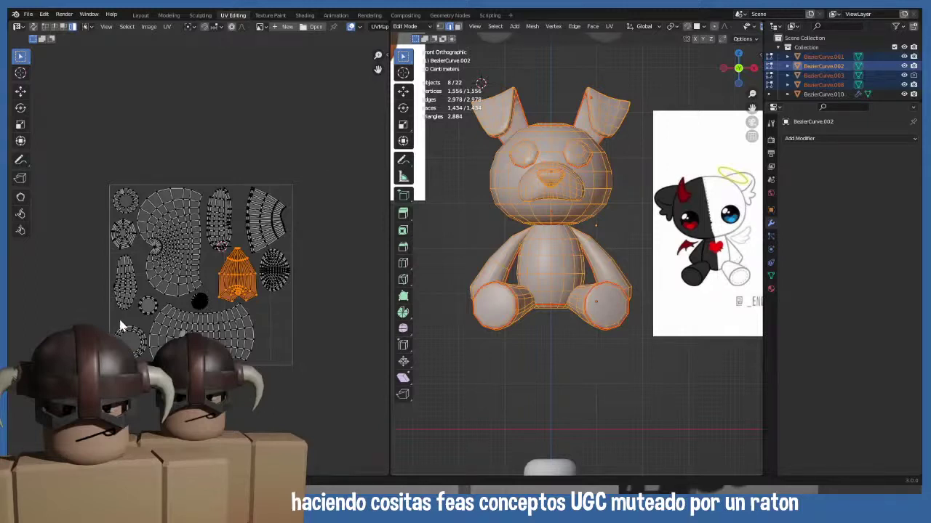
# - Enlarge the two elongated UV islands together and shift them so the upper one fits inside the square
pyautogui.click(220, 206)
pyautogui.keyDown('shift'); pyautogui.click(124, 280); pyautogui.keyUp('shift')
pyautogui.press('s')
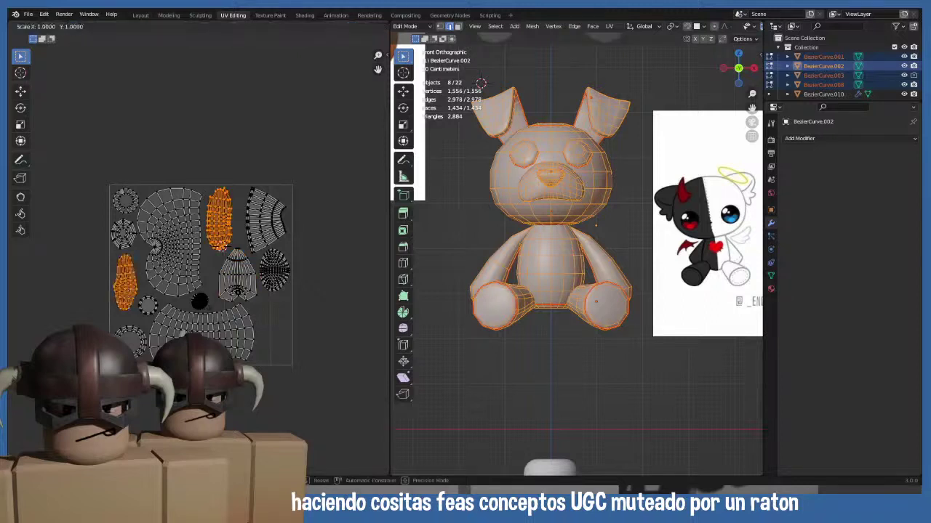
pyautogui.click(239, 270)
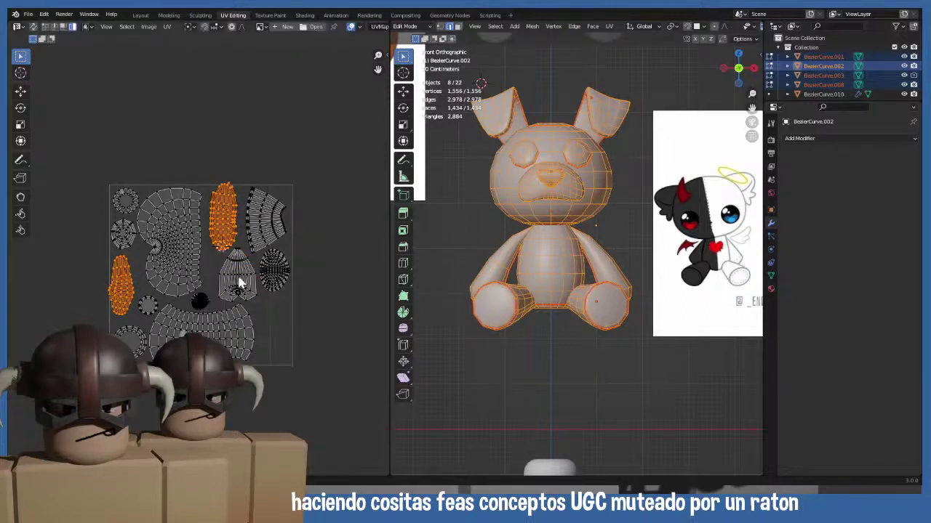
pyautogui.press('g')
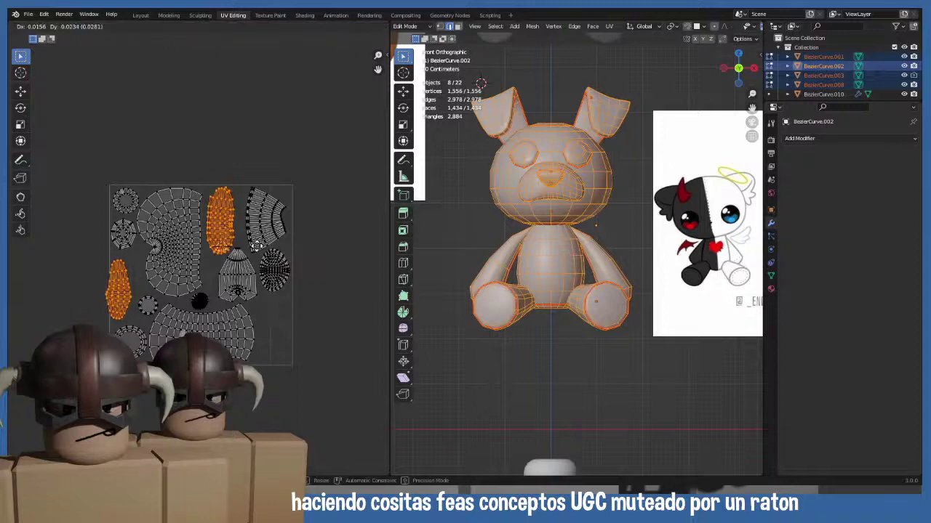
pyautogui.click(256, 246)
# - Move the left elongated UV island back inside the left edge of the UV square
pyautogui.click(121, 306)
pyautogui.press('g')
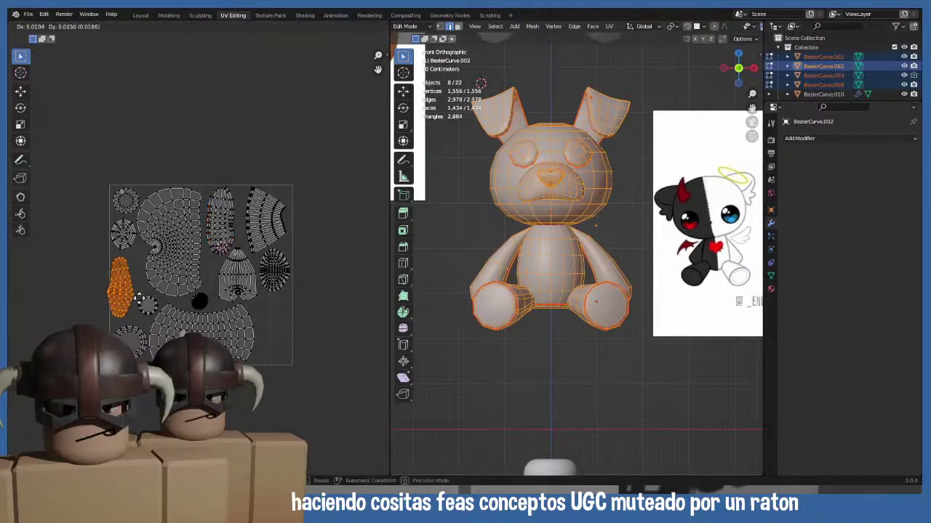
pyautogui.click(140, 304)
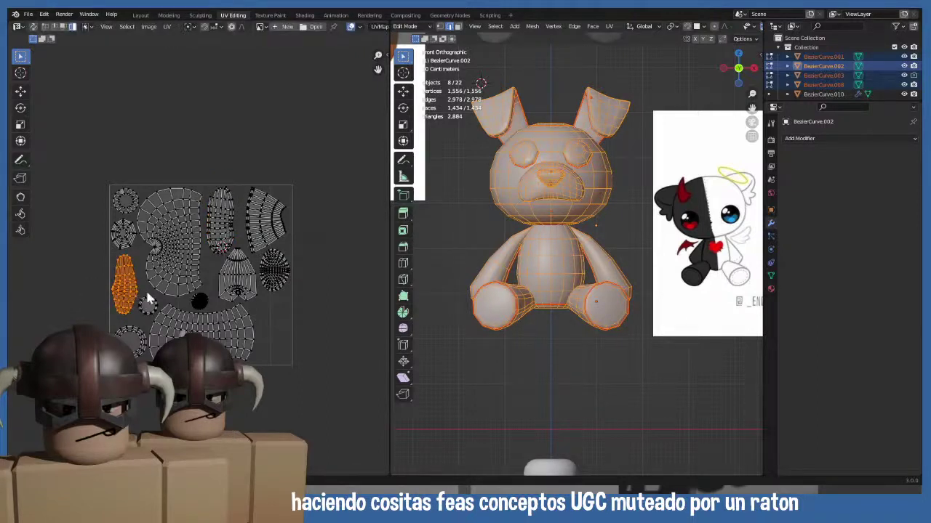
# - Move the octagonal UV island from the left edge to the empty lower-right corner, enlarge it to fit and deselect it
pyautogui.click(122, 234)
pyautogui.press('g')
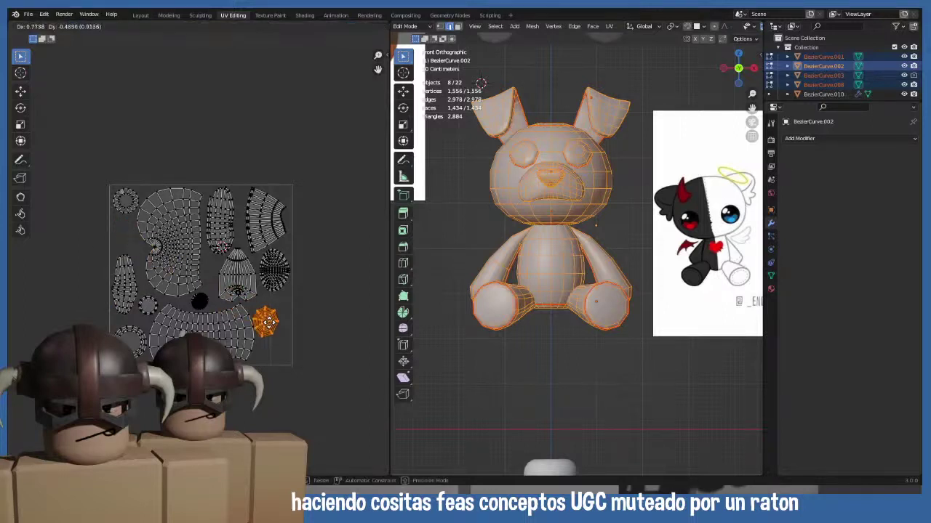
pyautogui.click(291, 309)
pyautogui.press('s')
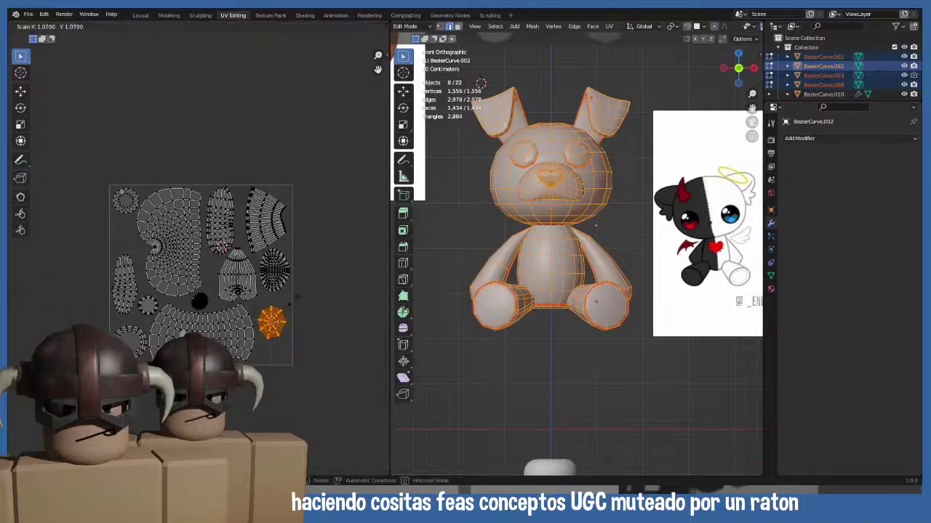
pyautogui.click(291, 301)
pyautogui.press('g')
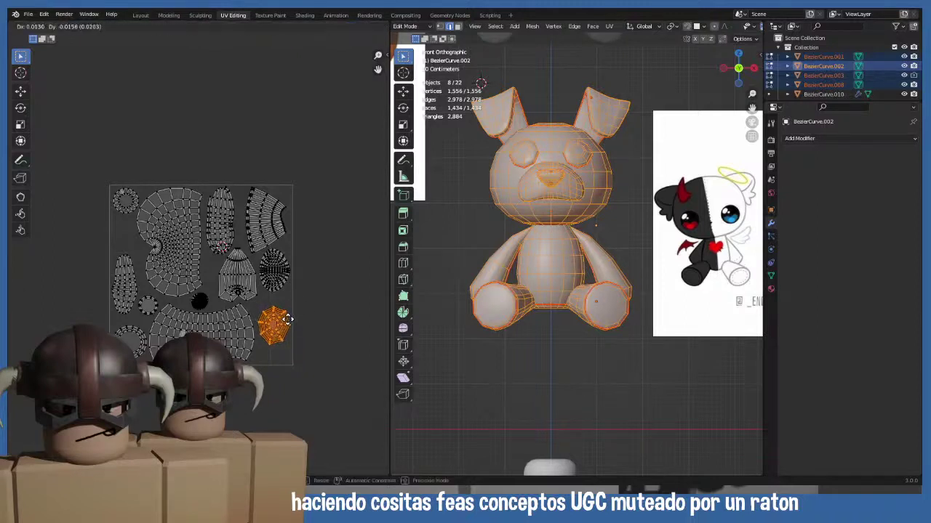
pyautogui.click(289, 331)
pyautogui.click(295, 390)
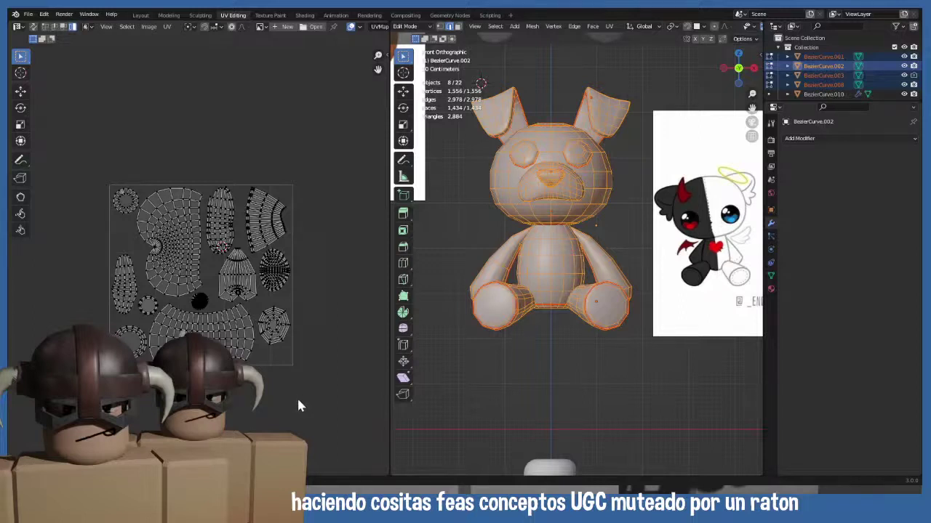
# - Save the file and narrow the UV editor to give the 3D view more room
pyautogui.click(36, 16)
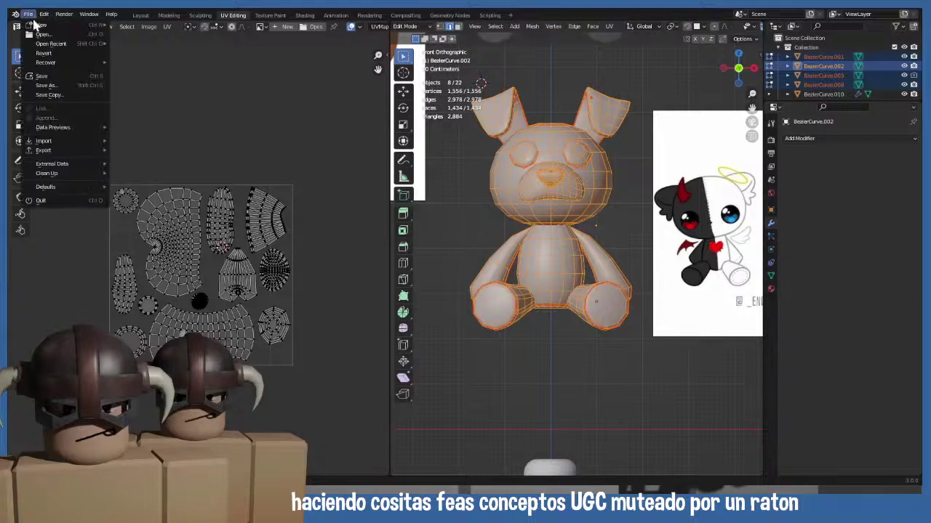
pyautogui.click(46, 78)
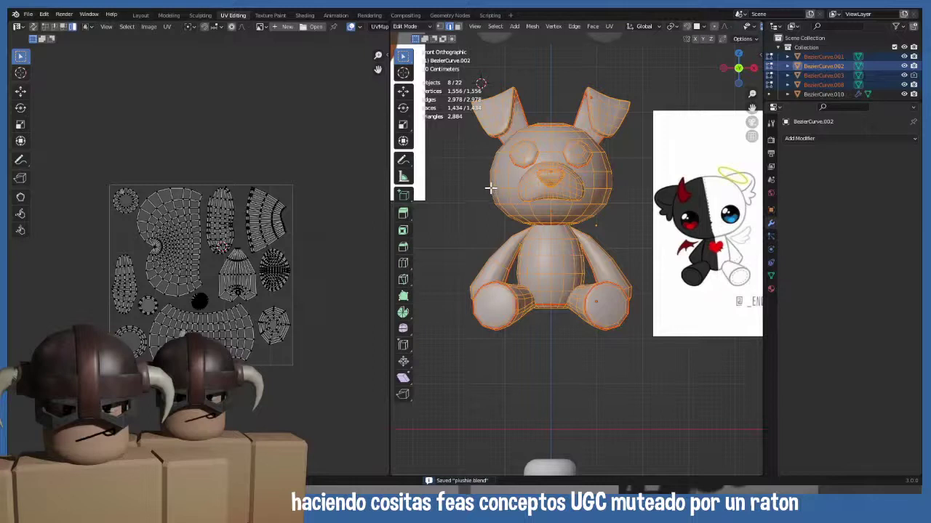
pyautogui.click(195, 155)
pyautogui.press('a')
pyautogui.moveTo(387, 251); pyautogui.dragTo(320, 256)
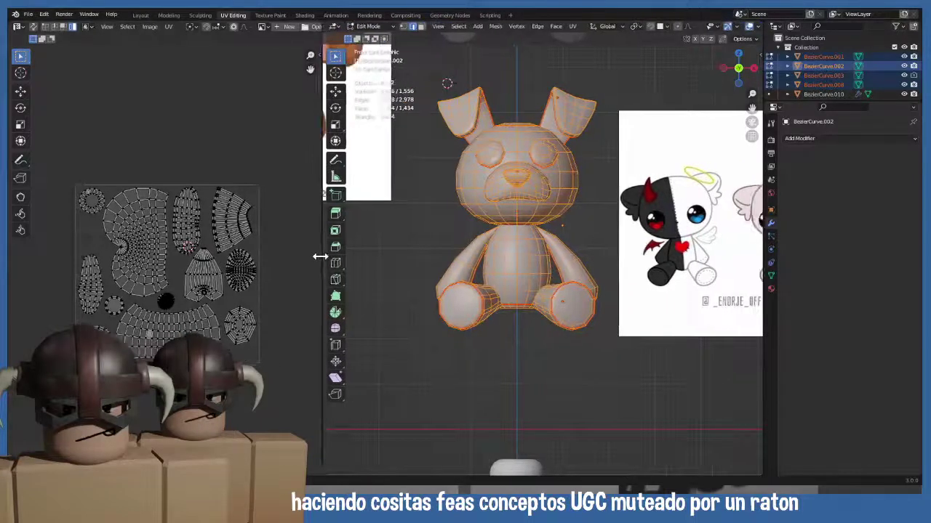
# - Switch to the Texture Paint workspace and view the plush dog from the front
pyautogui.click(271, 16)
pyautogui.scroll(-5, 836, 381)
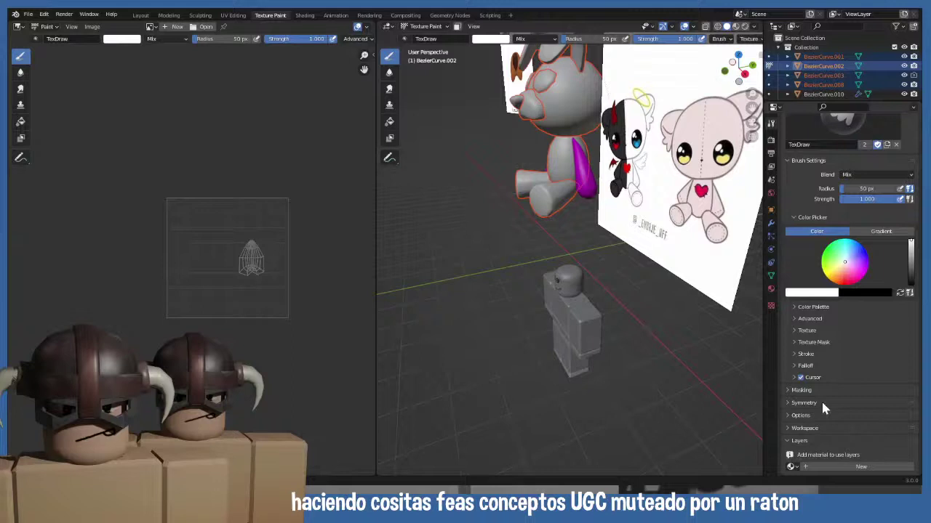
pyautogui.moveTo(512, 258); pyautogui.dragTo(592, 253, button='middle')
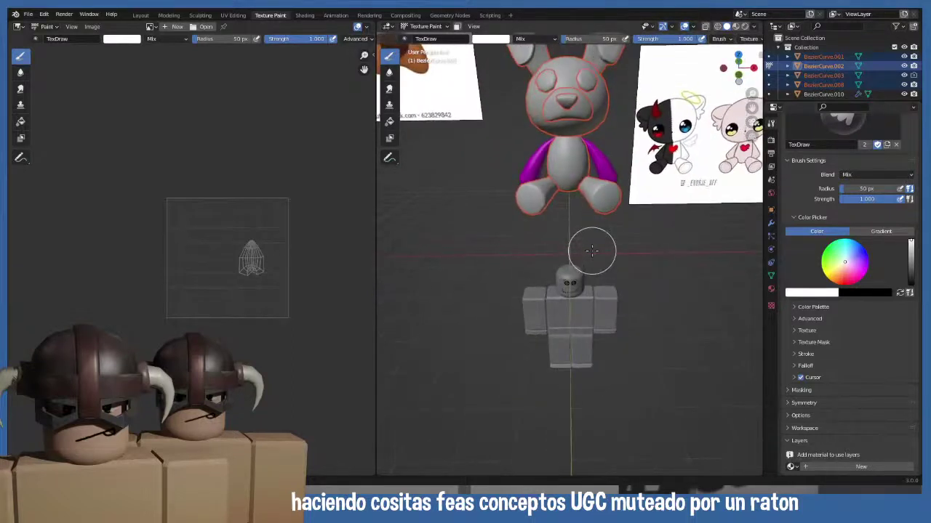
# - Switch to Object Mode and duplicate the plush dog's parts straight down along Z, placing the copy below the blocky character
pyautogui.press('KP_1')
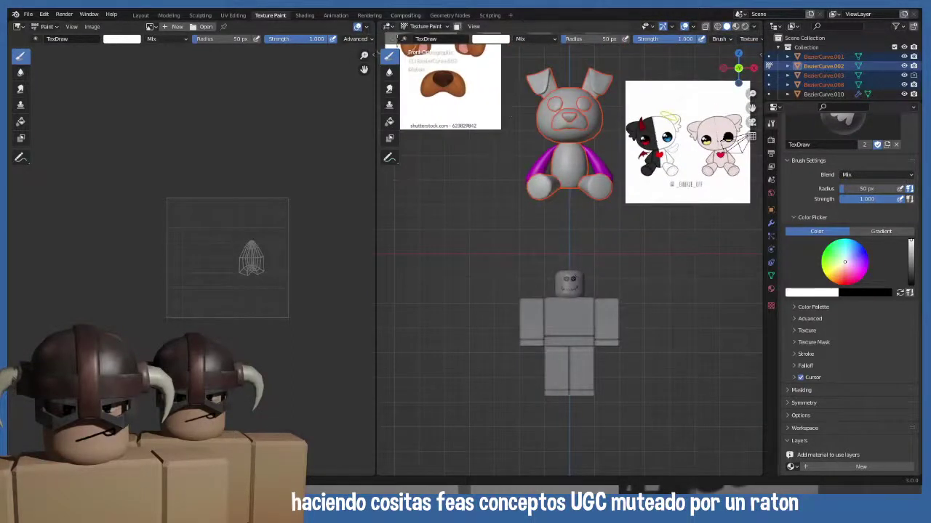
pyautogui.click(425, 26)
pyautogui.click(428, 45)
pyautogui.scroll(-3, 429, 146)
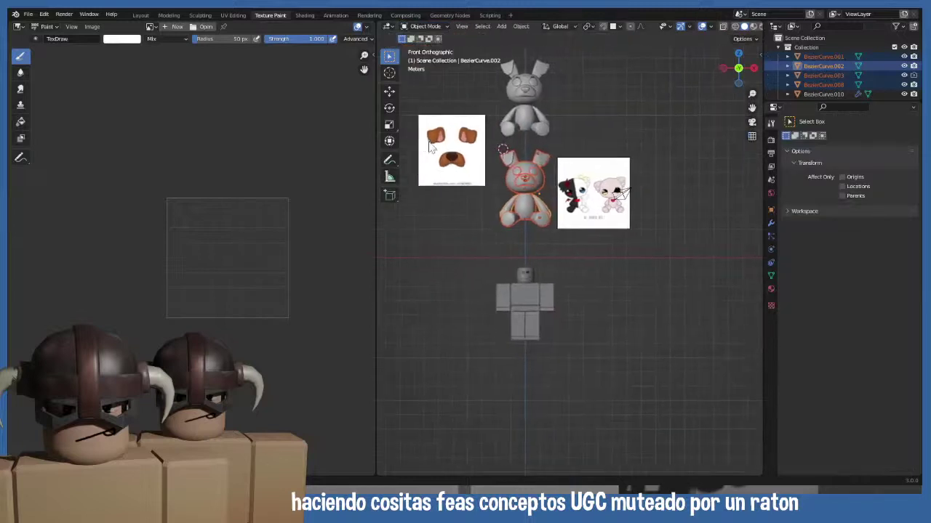
pyautogui.hotkey('shift', 'd')
pyautogui.press('z')
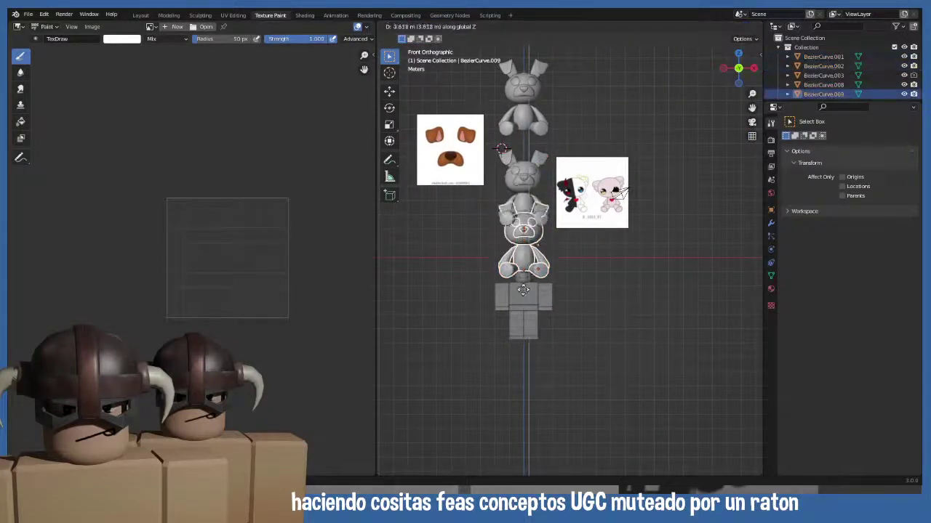
pyautogui.click(524, 469)
# - Select all parts of the original dog with a leg as the active object and convert them to mesh
pyautogui.moveTo(496, 149); pyautogui.dragTo(530, 219)
pyautogui.scroll(4, 530, 218)
pyautogui.keyDown('shift'); pyautogui.moveTo(530, 219); pyautogui.dragTo(534, 256, button='middle'); pyautogui.keyUp('shift')
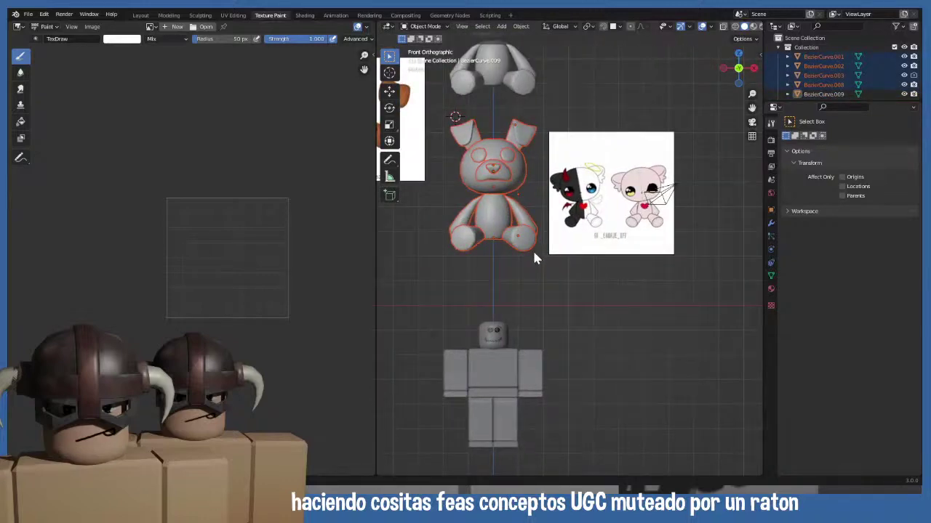
pyautogui.scroll(2, 532, 249)
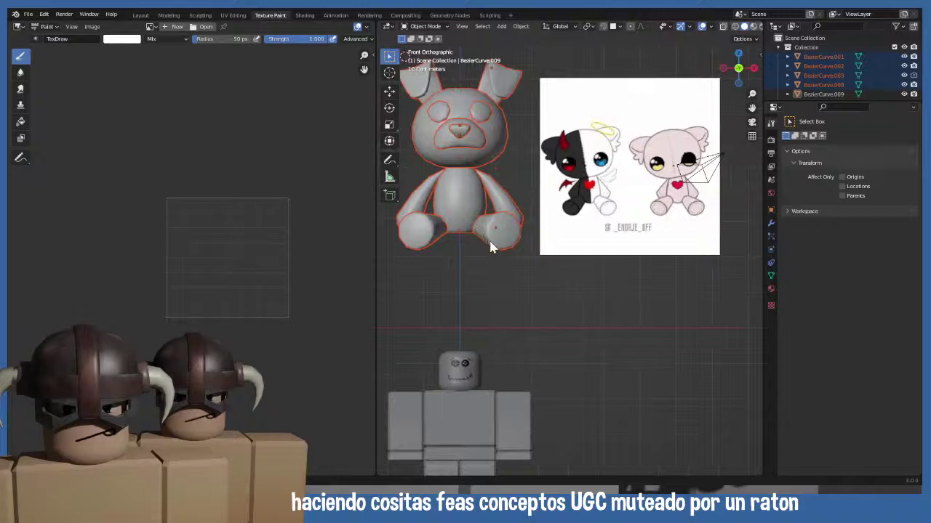
pyautogui.keyDown('shift'); pyautogui.click(494, 249); pyautogui.keyUp('shift')
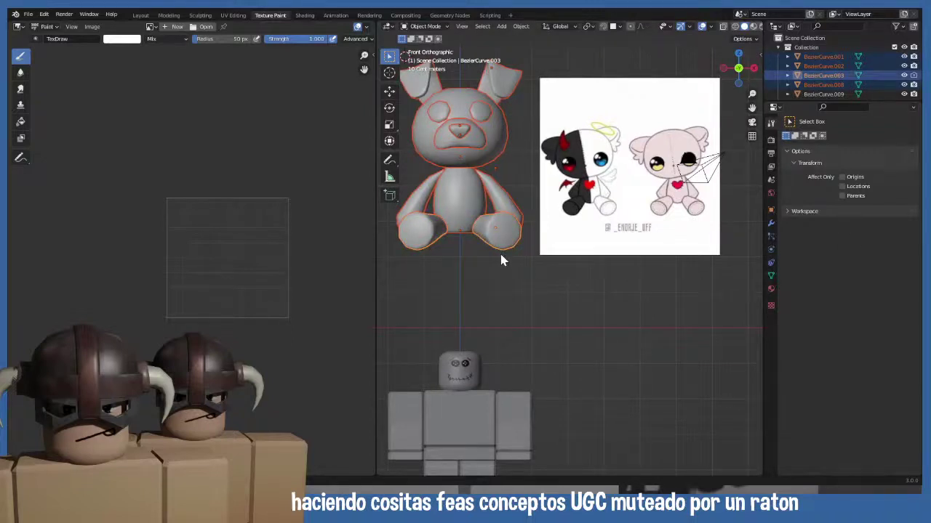
pyautogui.press('q')
pyautogui.click(501, 255)
pyautogui.press('q')
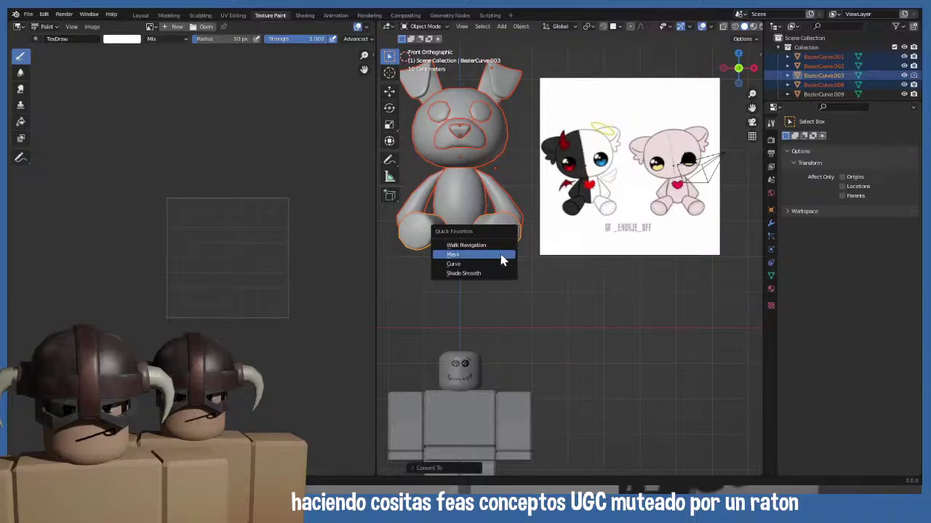
pyautogui.click(501, 255)
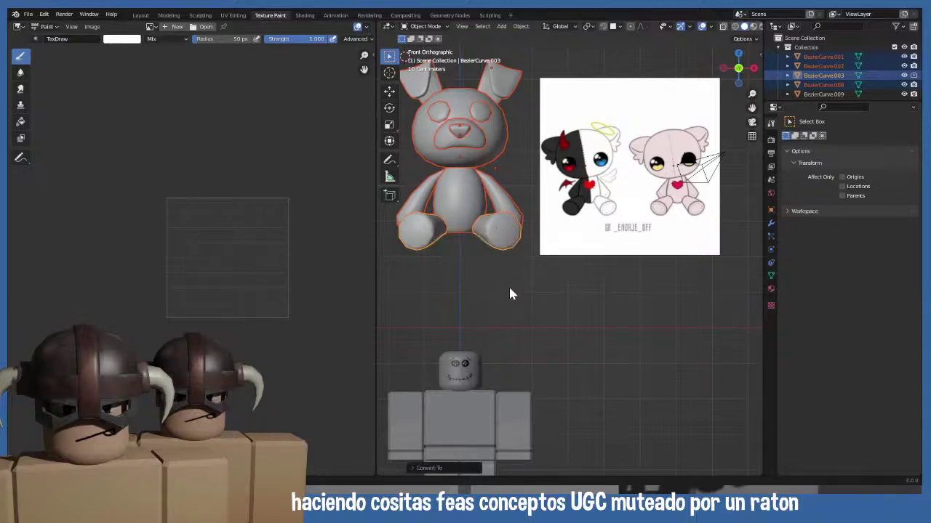
# - Join the selected dog parts into one object and check its combined mesh and UV layout in Edit Mode
pyautogui.hotkey('ctrl', 'j')
pyautogui.press('Tab')
pyautogui.keyDown('shift'); pyautogui.moveTo(486, 197); pyautogui.dragTo(512, 245, button='middle'); pyautogui.keyUp('shift')
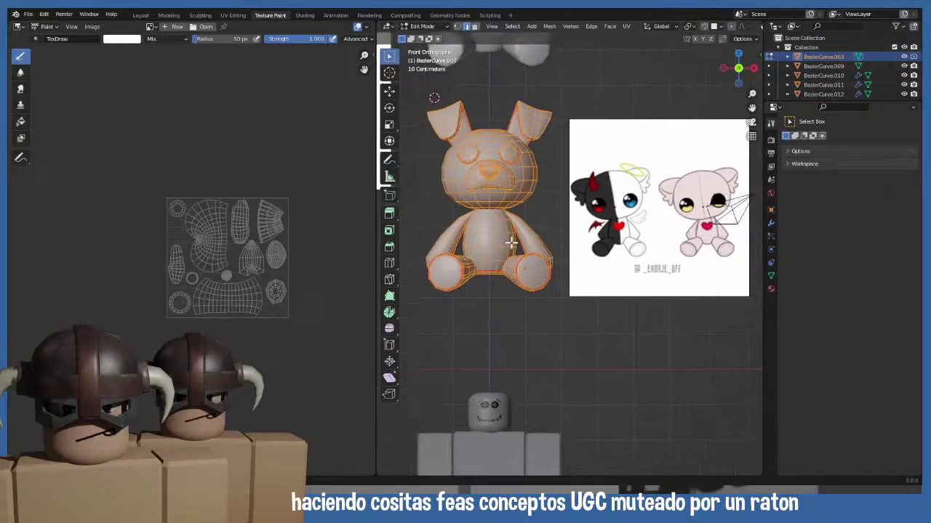
pyautogui.press('Tab')
pyautogui.click(501, 316)
pyautogui.click(497, 268)
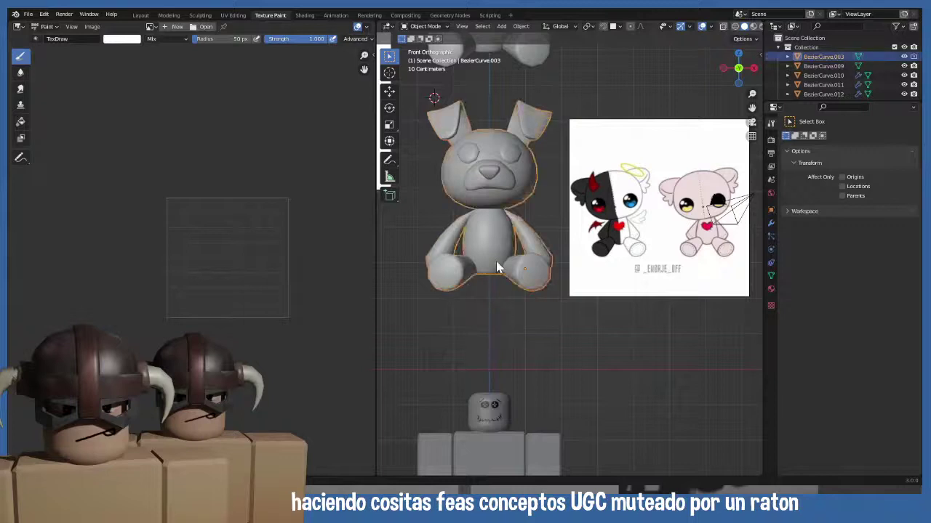
pyautogui.press('Tab')
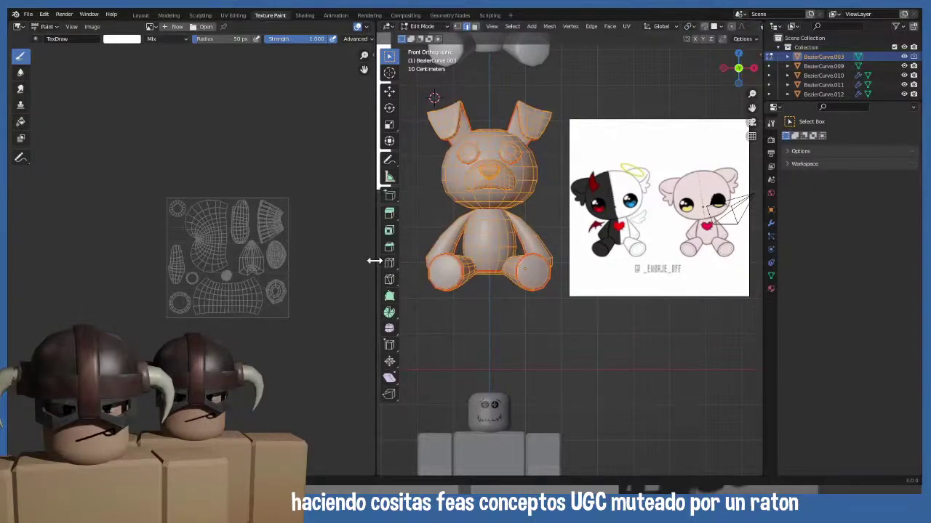
# - Widen the 3D view beside the UV layout and put the joined dog into Texture Paint mode
pyautogui.moveTo(375, 260); pyautogui.dragTo(249, 279)
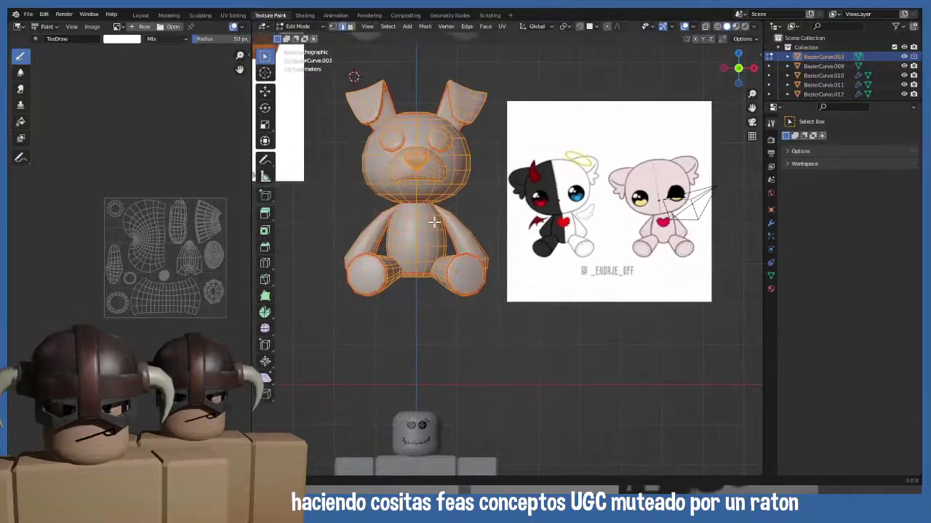
pyautogui.scroll(4, 484, 249)
pyautogui.keyDown('shift'); pyautogui.scroll(3, 482, 249); pyautogui.keyUp('shift')
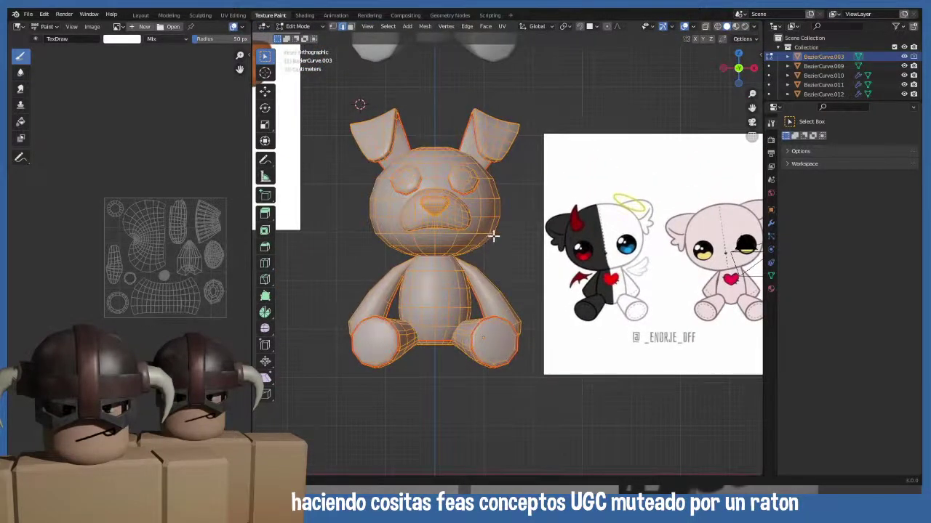
pyautogui.press('a')
pyautogui.hotkey('ctrl', 'z')
pyautogui.scroll(3, 506, 237)
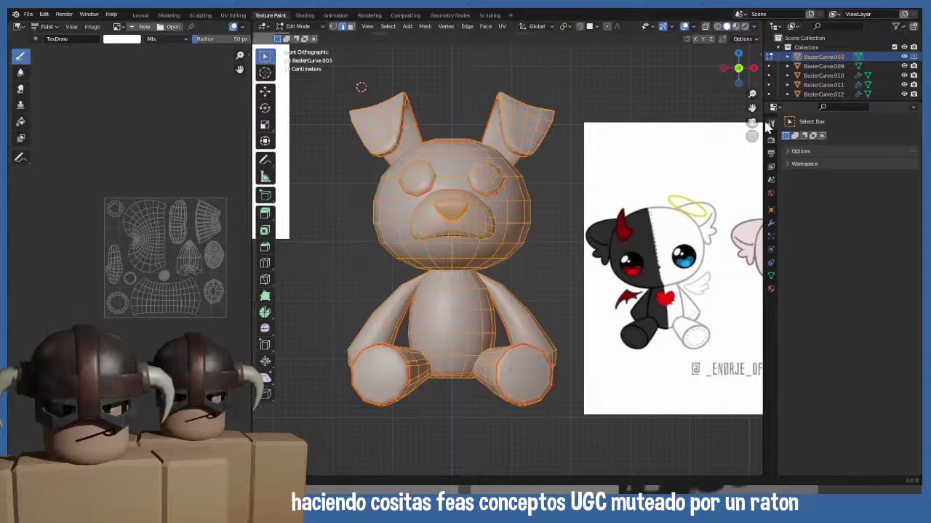
pyautogui.click(305, 27)
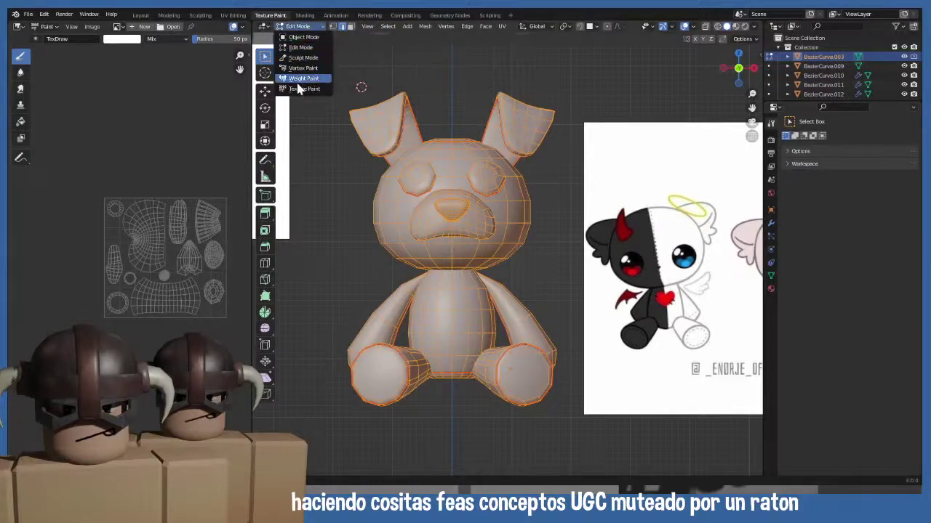
pyautogui.click(304, 89)
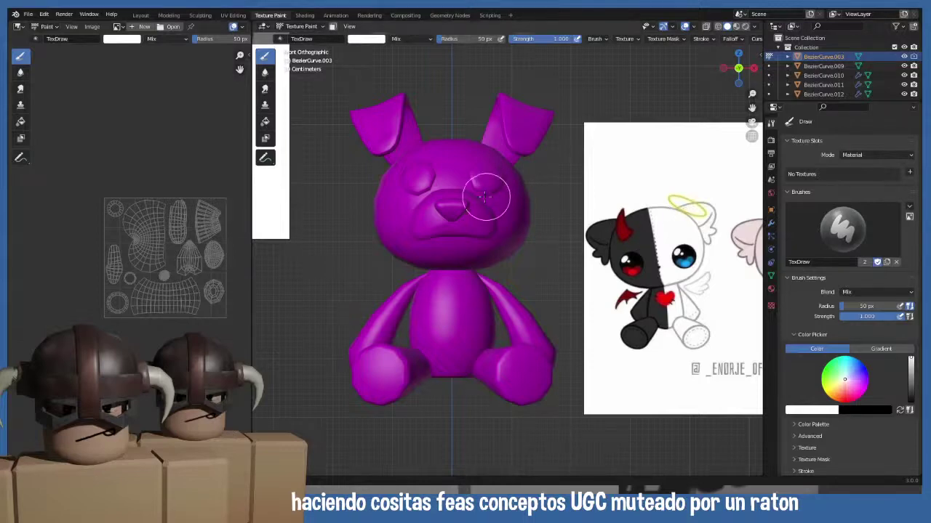
# - Add a material to the dog and create its first 1024 × 1024 paint layer with a darker grey background and 32 bit
pyautogui.scroll(-5, 862, 373)
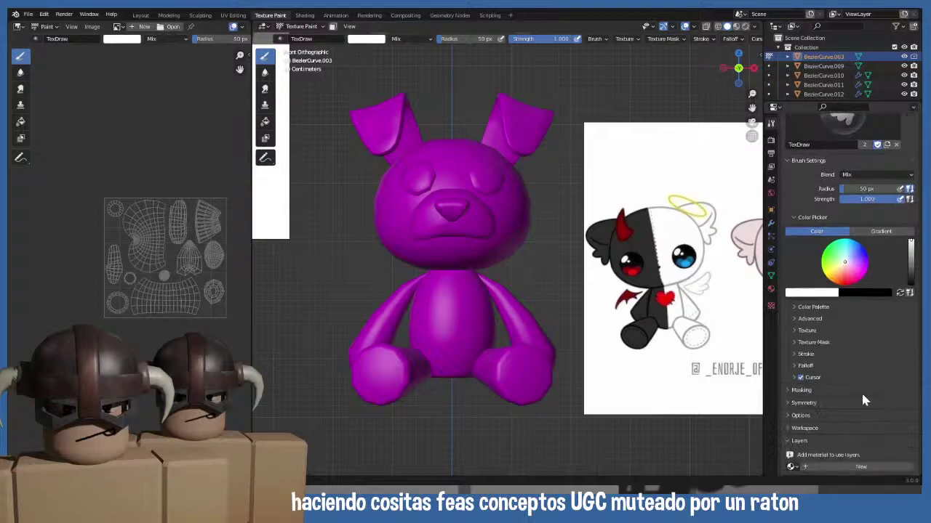
pyautogui.click(865, 468)
pyautogui.scroll(-2, 872, 454)
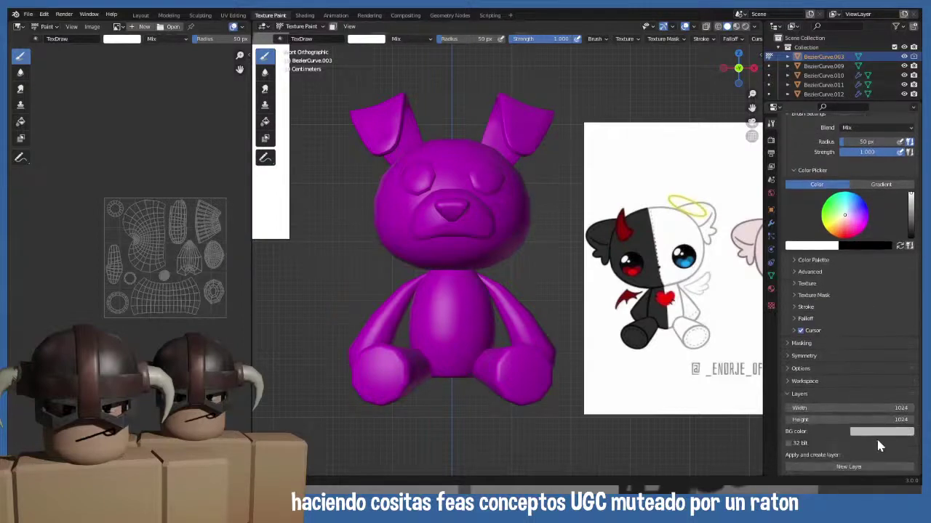
pyautogui.click(881, 433)
pyautogui.moveTo(906, 305); pyautogui.dragTo(907, 336)
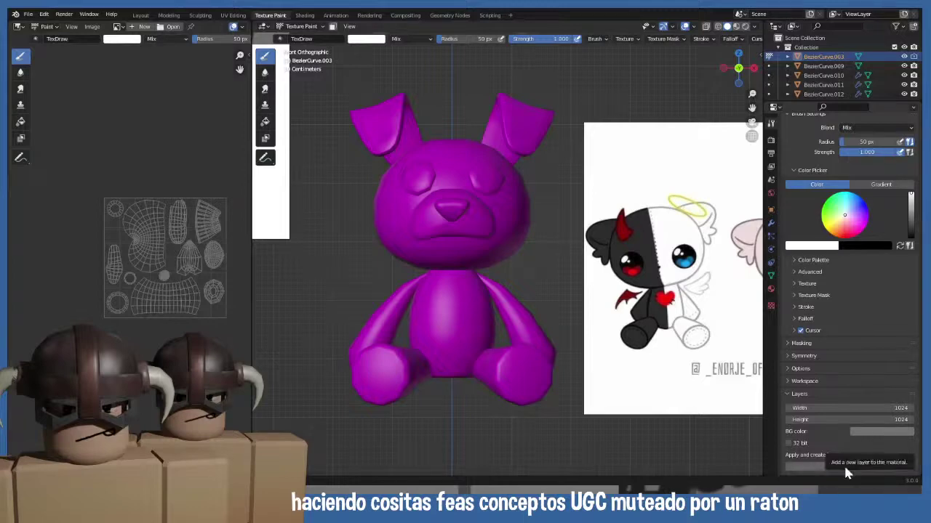
pyautogui.click(800, 446)
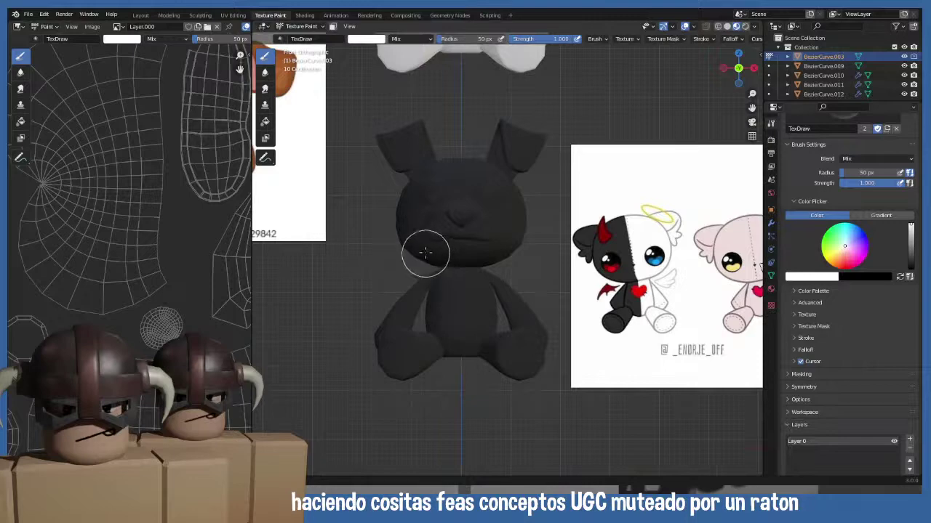
# - Add a second paint layer above Layer 0 and choose the Fill tool
pyautogui.scroll(6, 879, 352)
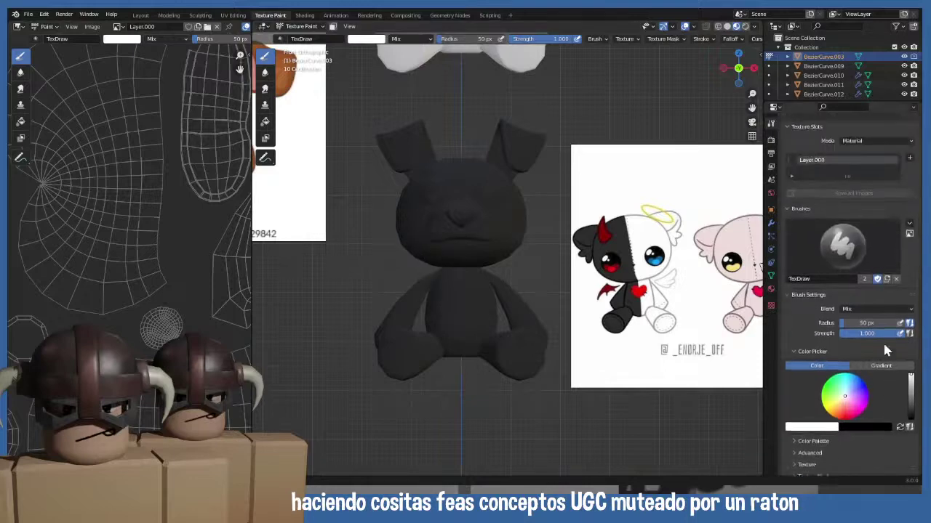
pyautogui.scroll(-8, 882, 344)
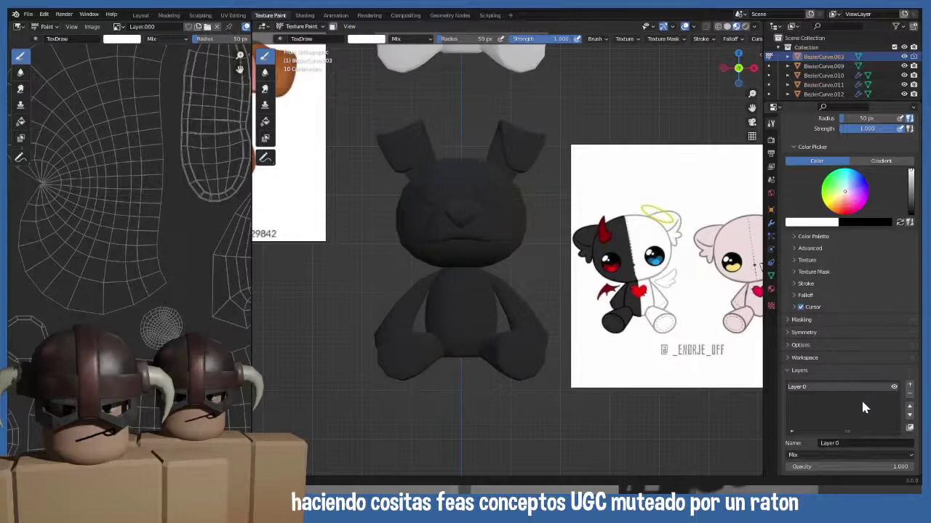
pyautogui.click(910, 386)
pyautogui.click(266, 121)
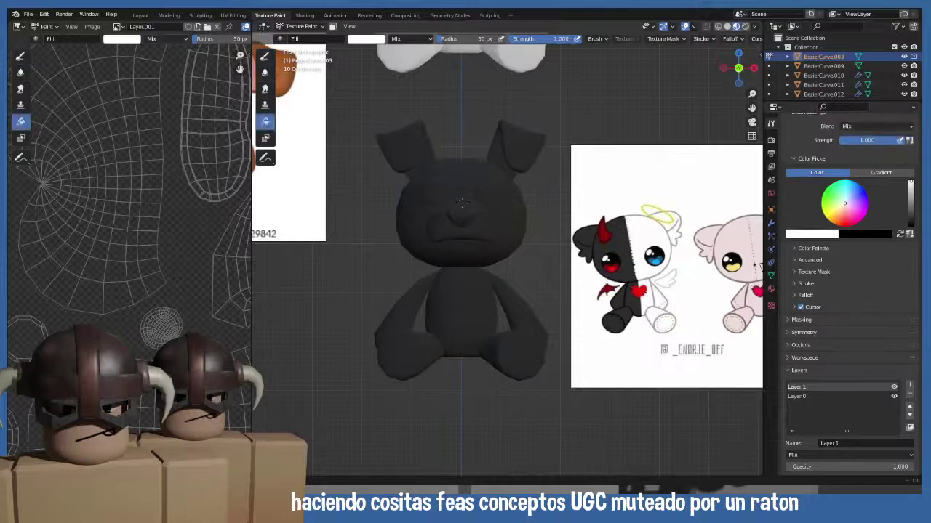
# - Sample the orange-brown from the right ear in the dog-face reference image and store it as a swatch in Palette.001
pyautogui.scroll(-4, 461, 211)
pyautogui.keyDown('shift'); pyautogui.moveTo(460, 211); pyautogui.dragTo(422, 207, button='middle'); pyautogui.keyUp('shift')
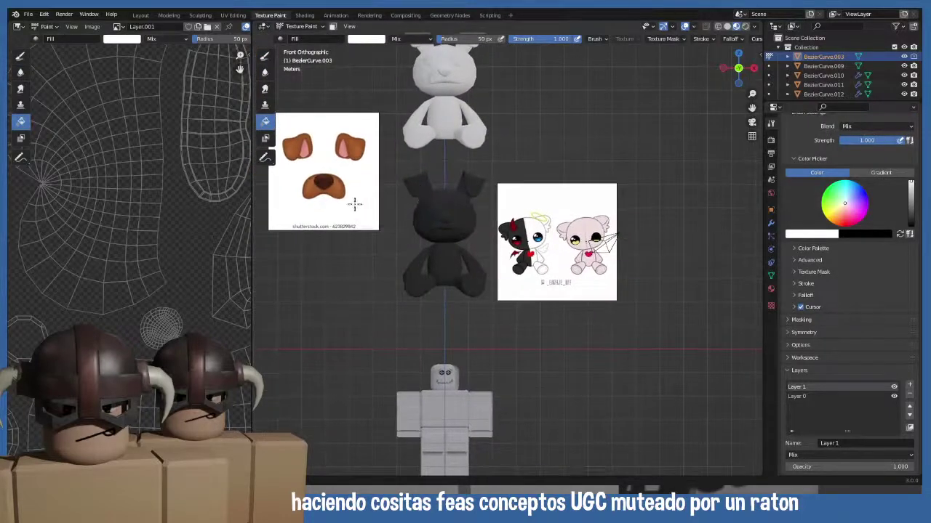
pyautogui.scroll(3, 356, 201)
pyautogui.moveTo(298, 200)
pyautogui.keyDown('shift'); pyautogui.mouseDown(button='middle')
pyautogui.moveTo(450, 203)
pyautogui.moveTo(376, 224)
pyautogui.mouseUp(button='middle'); pyautogui.keyUp('shift')
pyautogui.scroll(3, 449, 203)
pyautogui.scroll(-4, 463, 214)
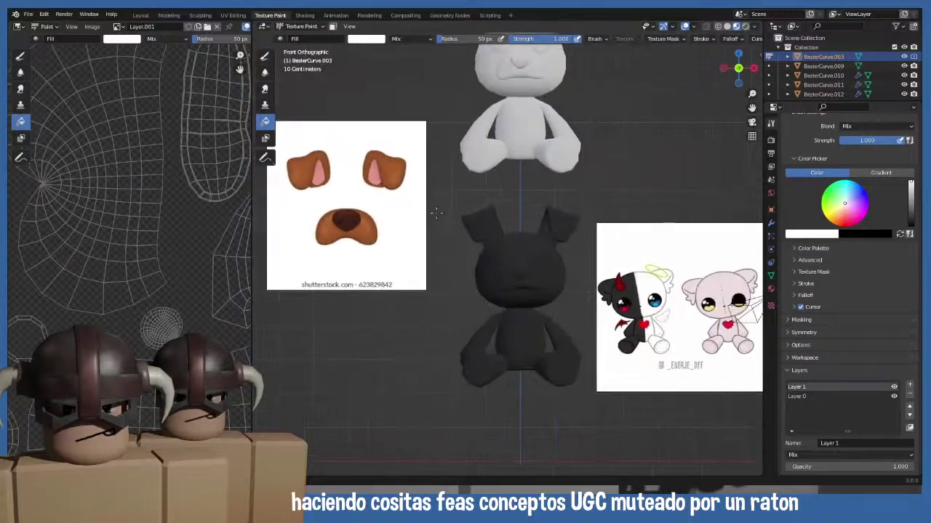
pyautogui.keyDown('shift'); pyautogui.moveTo(436, 213); pyautogui.dragTo(435, 212, button='middle'); pyautogui.keyUp('shift')
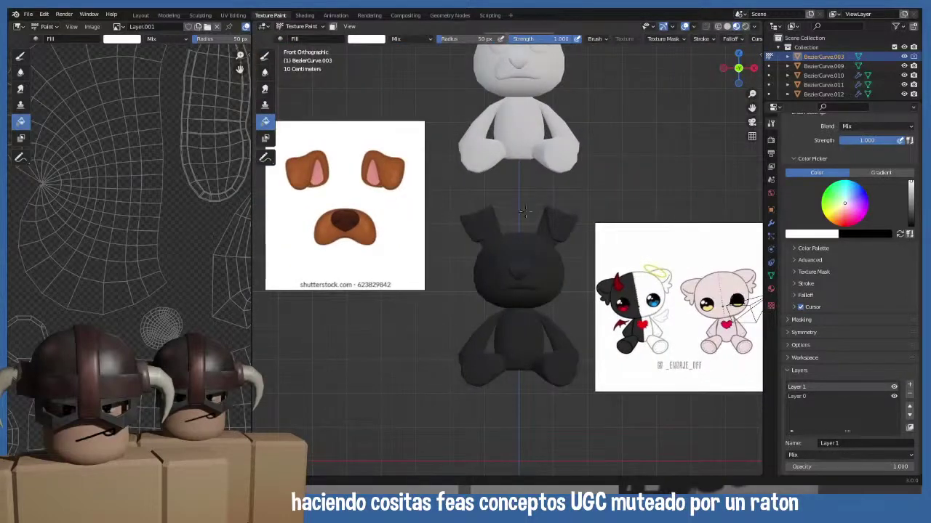
pyautogui.click(802, 249)
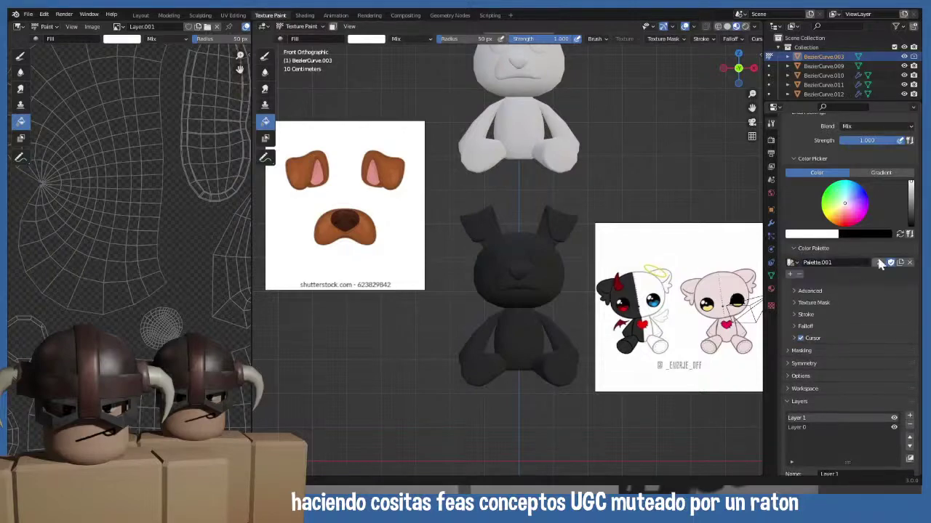
pyautogui.press('s')
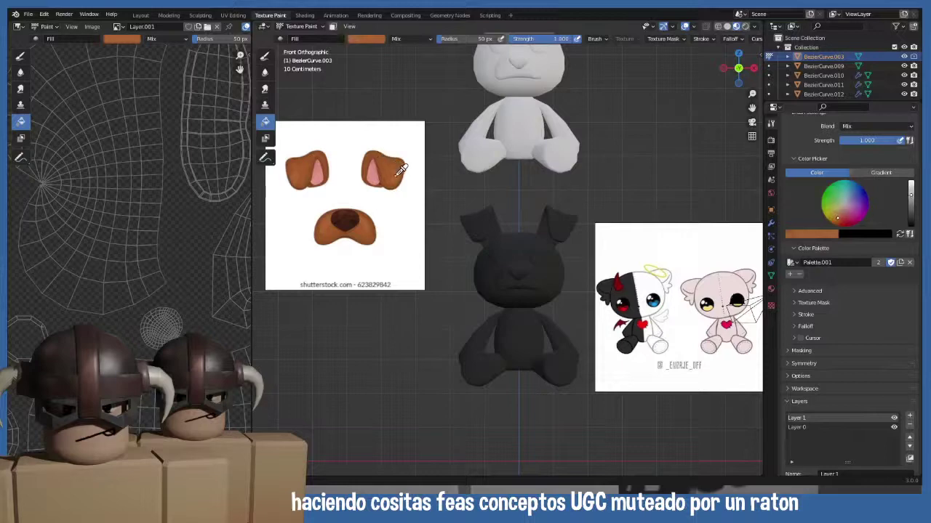
pyautogui.click(397, 173)
pyautogui.press('x')
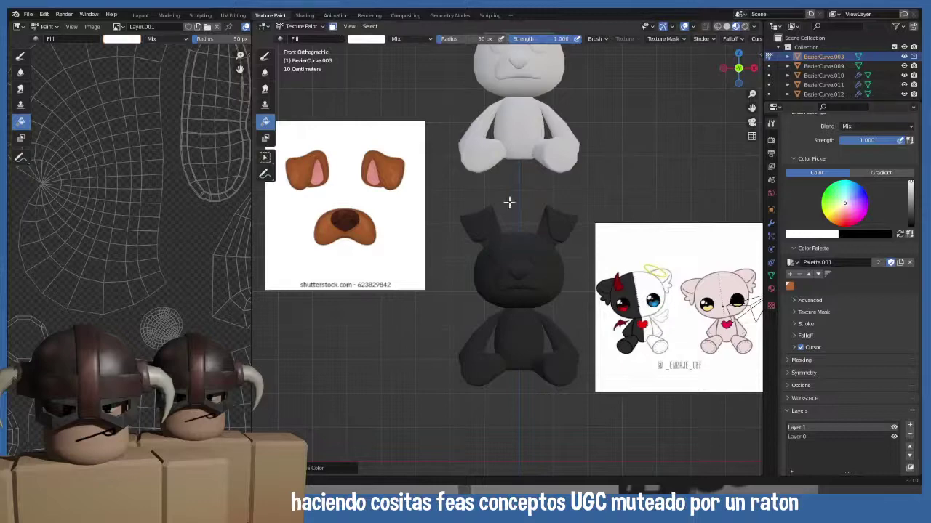
pyautogui.press('Tab')
pyautogui.press('Tab')
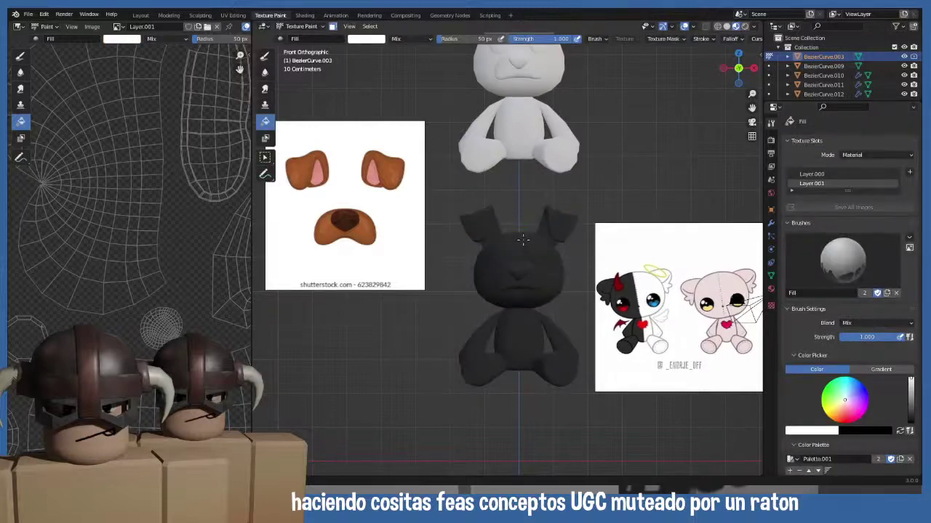
pyautogui.click(523, 239)
pyautogui.keyDown('shift'); pyautogui.moveTo(523, 240); pyautogui.dragTo(476, 204, button='middle'); pyautogui.keyUp('shift')
pyautogui.hotkey('ctrl', 'z')
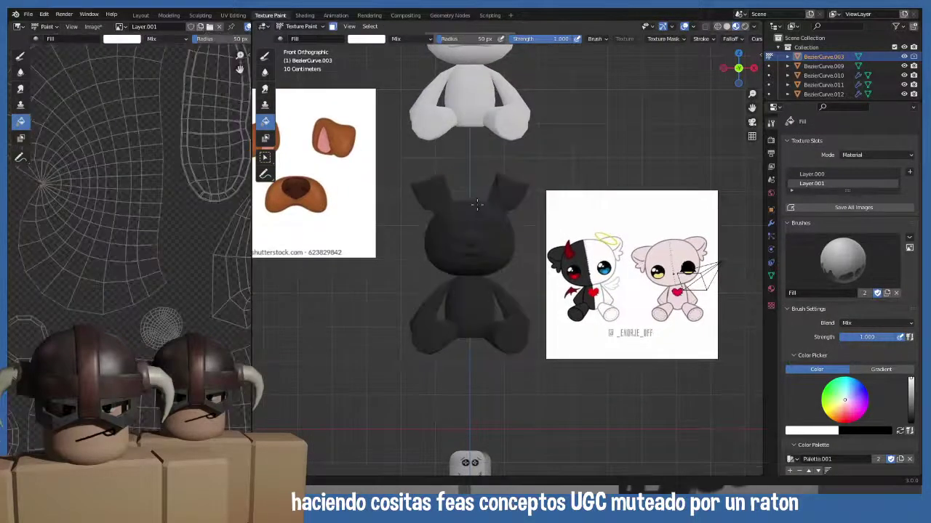
# - Pick the orange-brown swatch from the palette and fill the entire dog with it on Layer 1
pyautogui.scroll(-3, 796, 412)
pyautogui.click(790, 407)
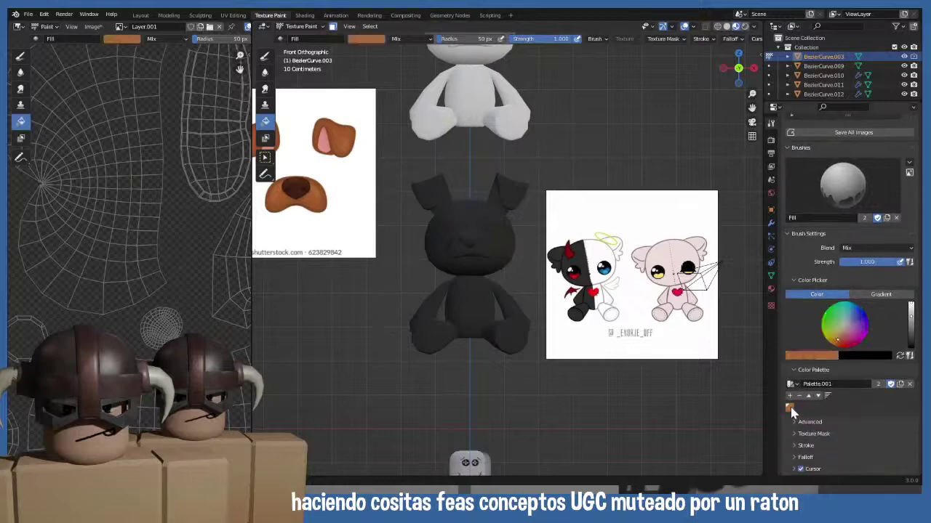
pyautogui.click(466, 208)
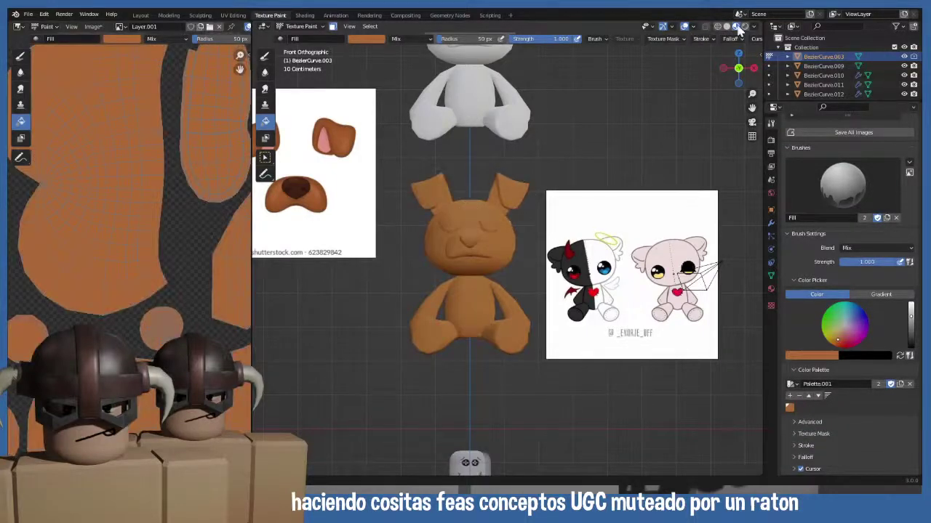
# - Set the viewport to solid shading with flat lighting so the dog's painted texture shows without shadows
pyautogui.click(753, 28)
pyautogui.click(726, 27)
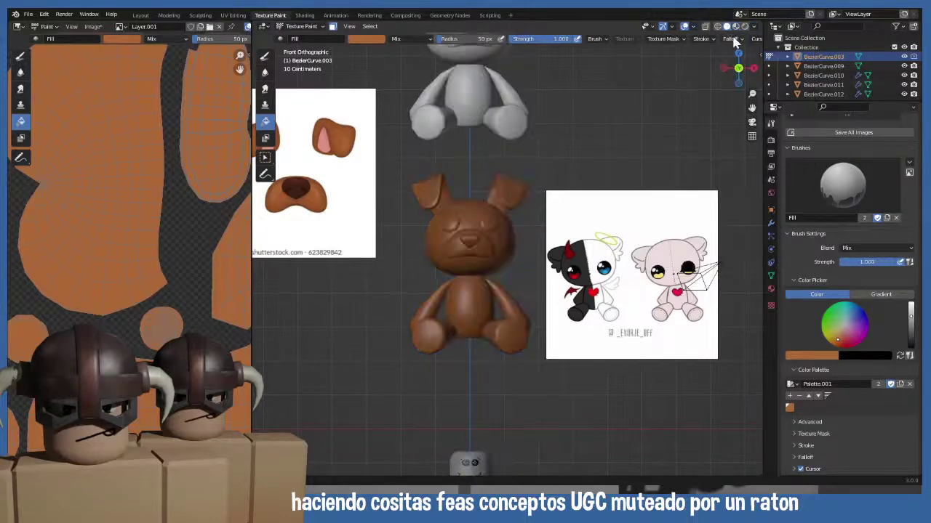
pyautogui.click(754, 27)
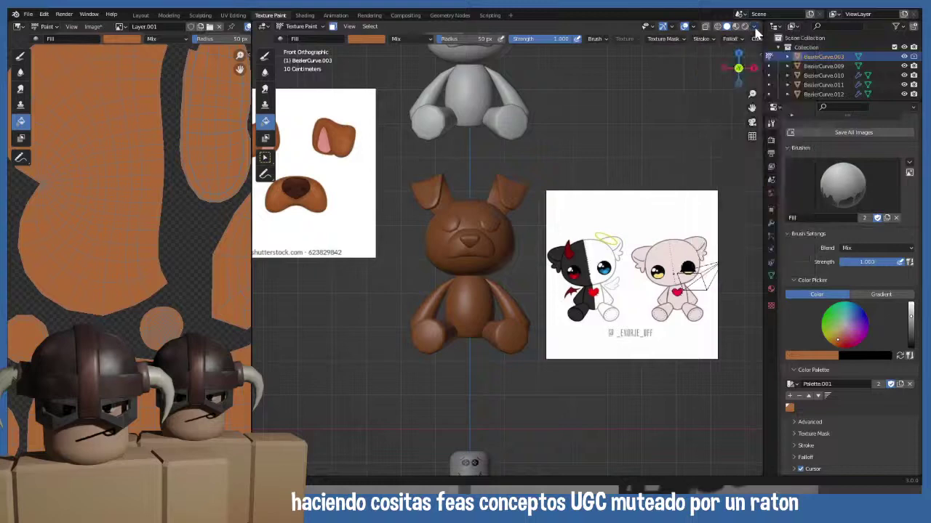
pyautogui.click(778, 77)
pyautogui.scroll(1, 491, 240)
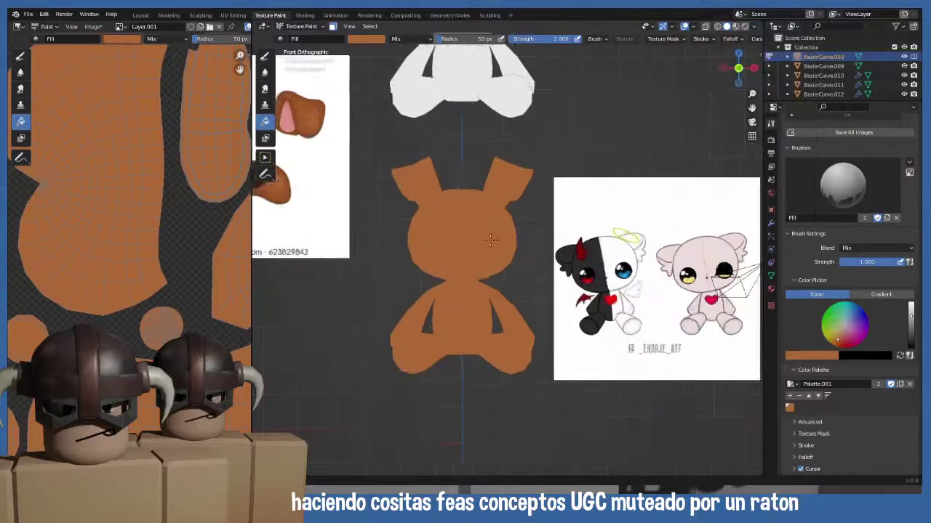
# - Select only the dog's linked muzzle faces in Edit Mode and return to Texture Paint with them as the paintable area
pyautogui.scroll(1, 491, 240)
pyautogui.press('Tab')
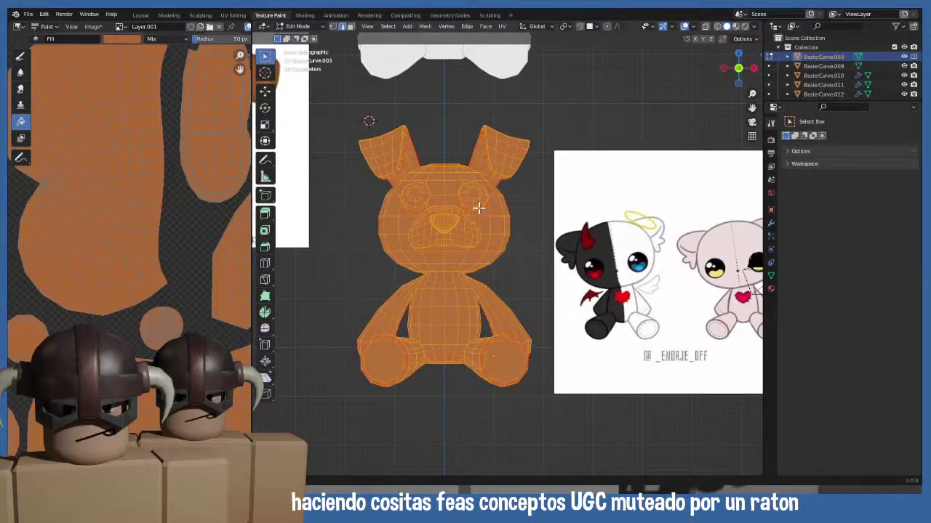
pyautogui.keyDown('shift'); pyautogui.scroll(1, 465, 232); pyautogui.keyUp('shift')
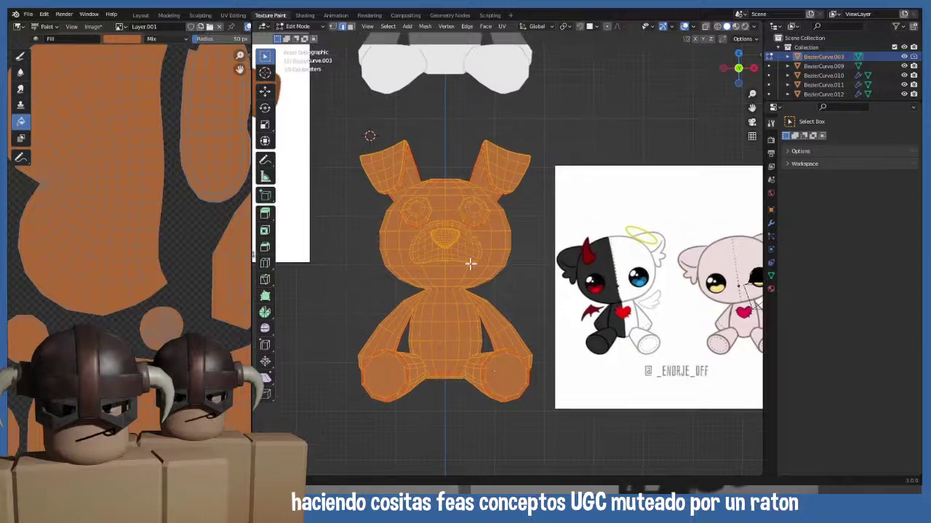
pyautogui.scroll(-1, 455, 251)
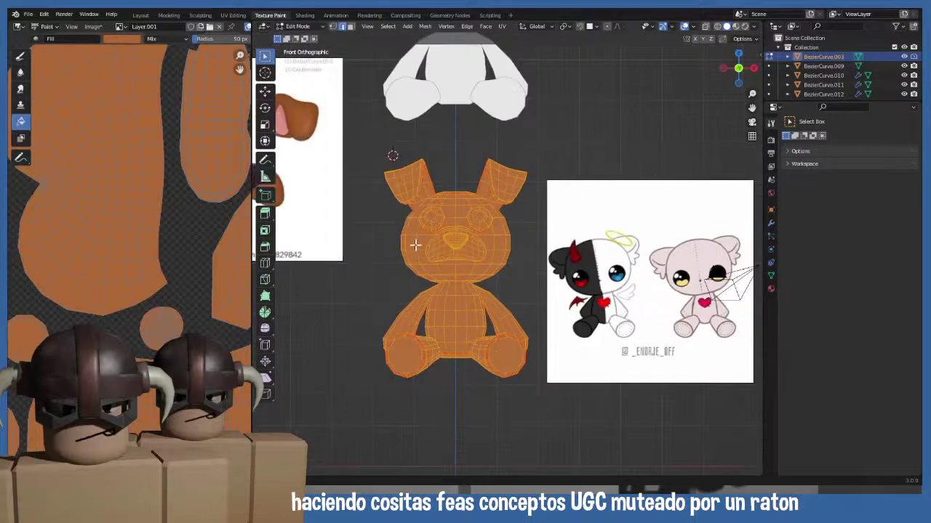
pyautogui.moveTo(416, 243)
pyautogui.keyDown('shift'); pyautogui.mouseDown(button='middle')
pyautogui.moveTo(495, 253)
pyautogui.moveTo(438, 254)
pyautogui.moveTo(486, 243)
pyautogui.moveTo(417, 237)
pyautogui.mouseUp(button='middle'); pyautogui.keyUp('shift')
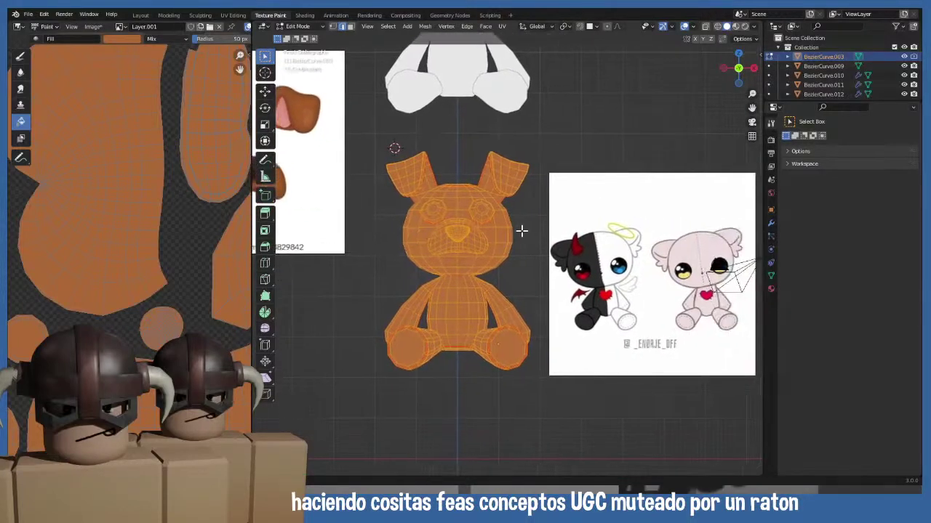
pyautogui.press('Tab')
pyautogui.press('Tab')
pyautogui.press('l')
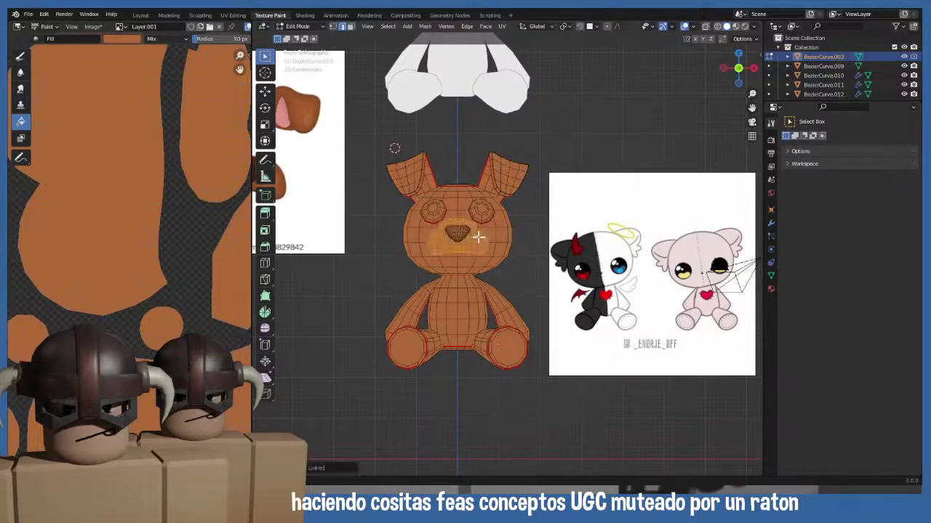
pyautogui.scroll(1, 455, 242)
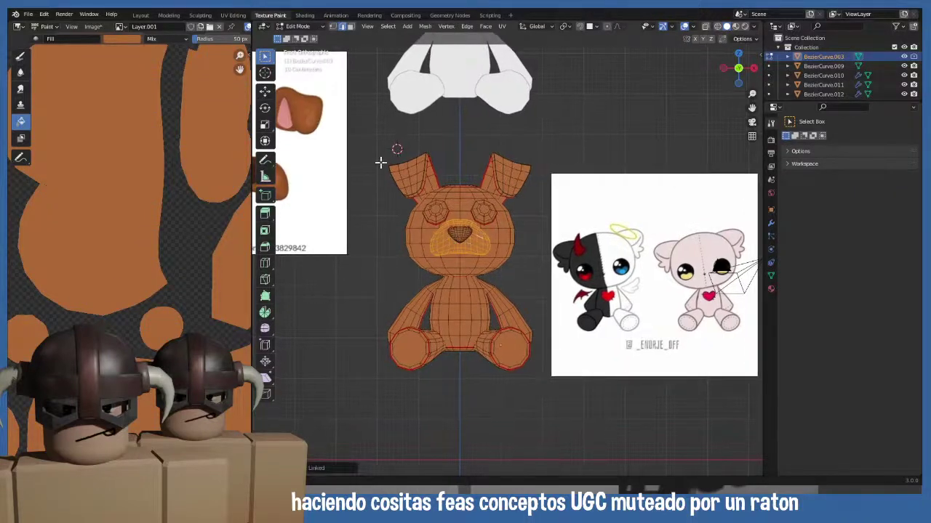
pyautogui.click(308, 27)
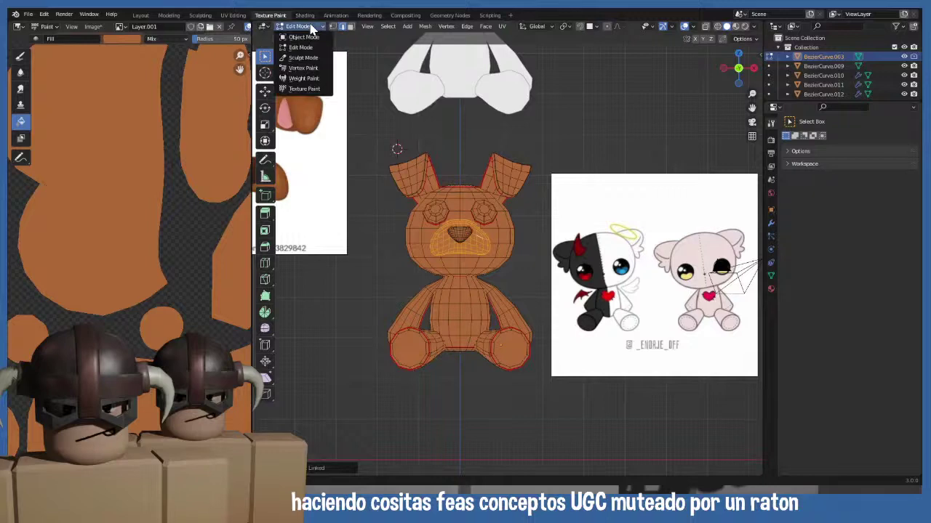
pyautogui.click(306, 89)
pyautogui.scroll(-3, 829, 435)
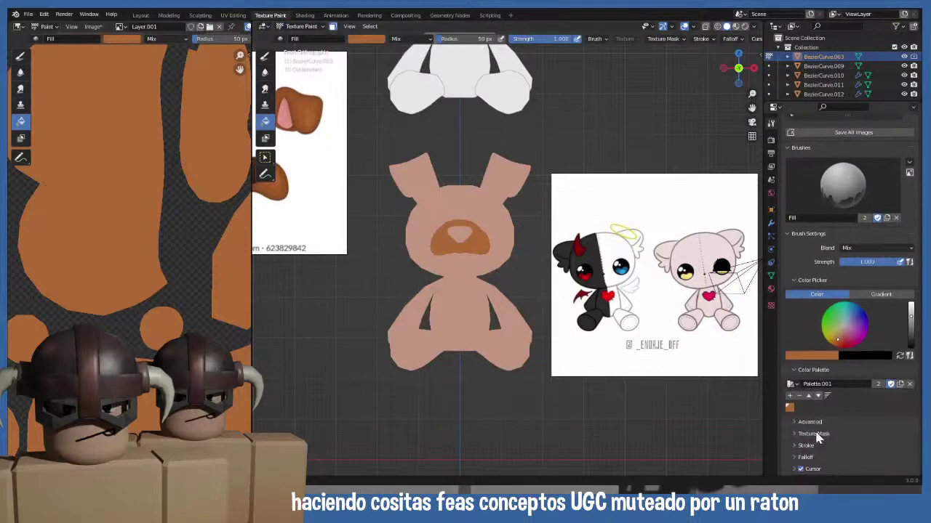
# - Lighten the brush colour to a paler orange-brown, store it as a swatch in Palette.001 and fill the muzzle with it
pyautogui.click(812, 356)
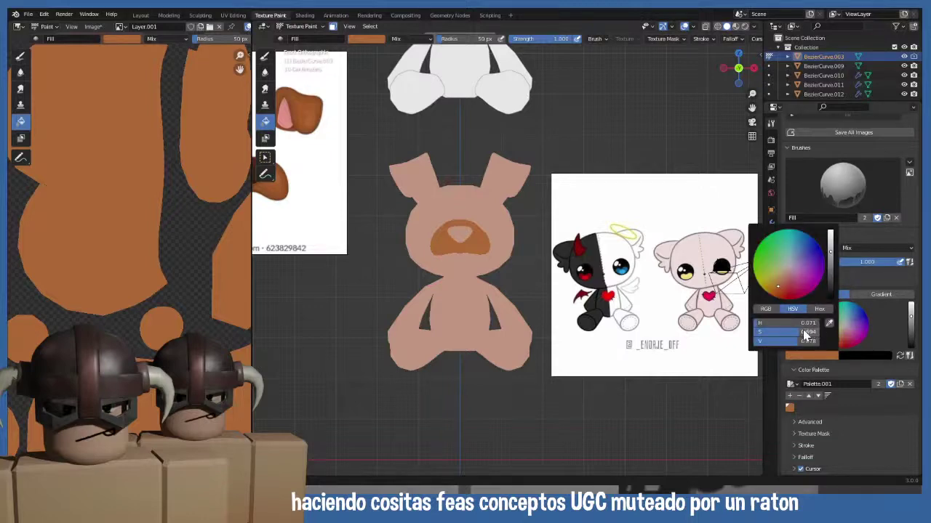
pyautogui.moveTo(803, 333)
pyautogui.mouseDown()
pyautogui.moveTo(792, 333)
pyautogui.moveTo(800, 341)
pyautogui.mouseUp()
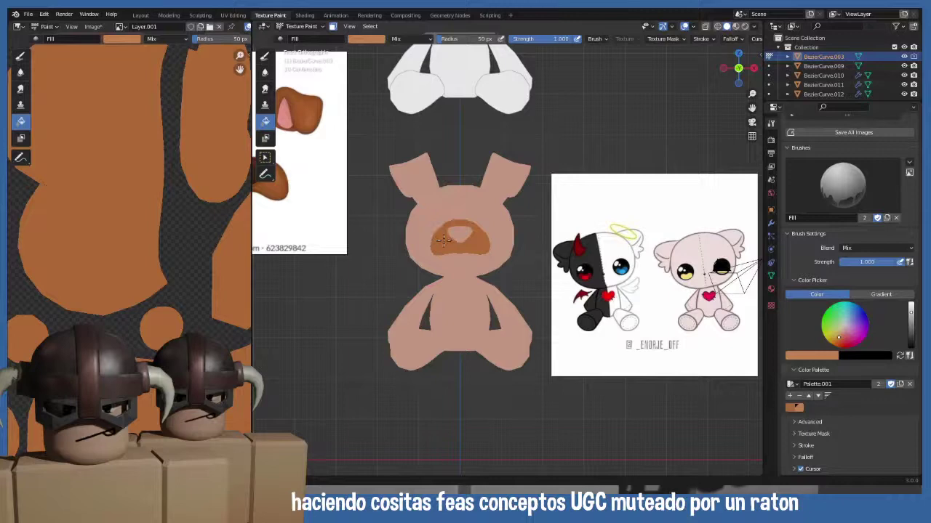
pyautogui.press('Tab')
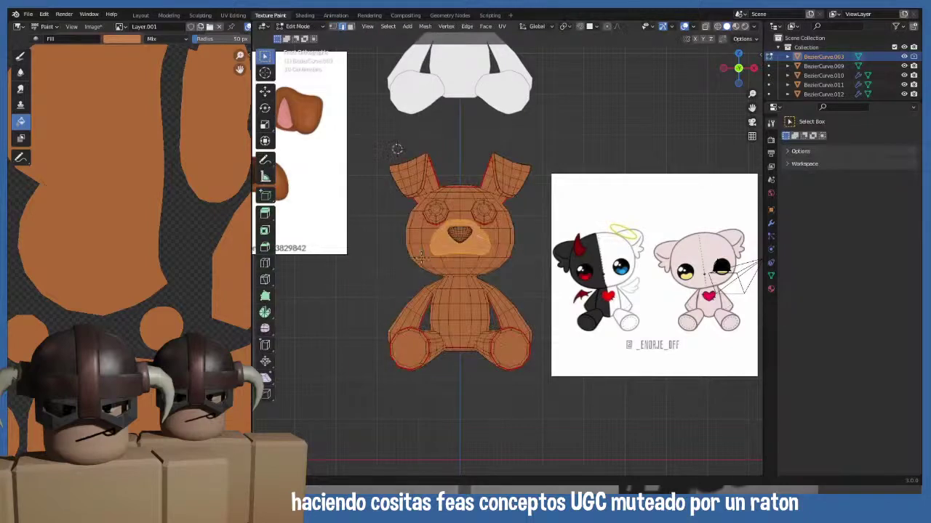
pyautogui.press('Tab')
# - Replace the face selection with the linked nose faces and return to Texture Paint
pyautogui.press('Tab')
pyautogui.click(466, 231)
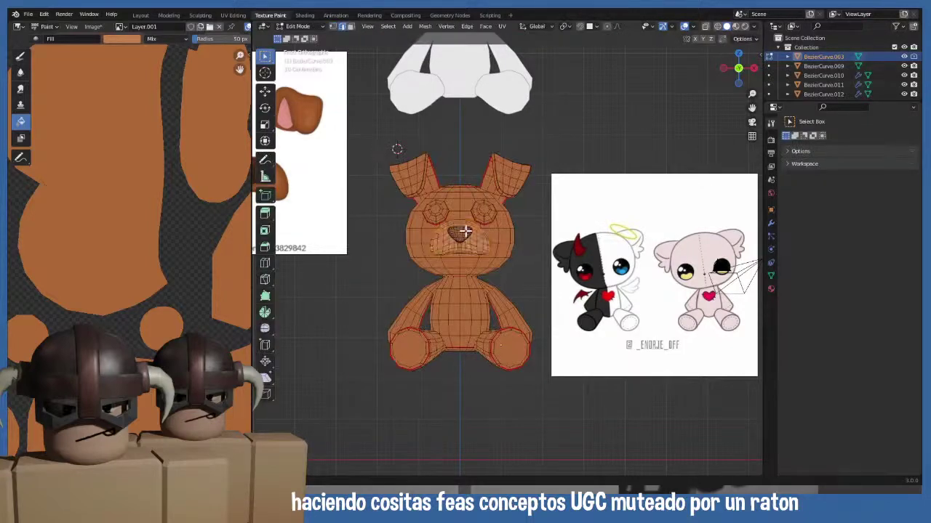
pyautogui.press('l')
pyautogui.keyDown('shift'); pyautogui.moveTo(394, 216); pyautogui.dragTo(413, 221, button='middle'); pyautogui.keyUp('shift')
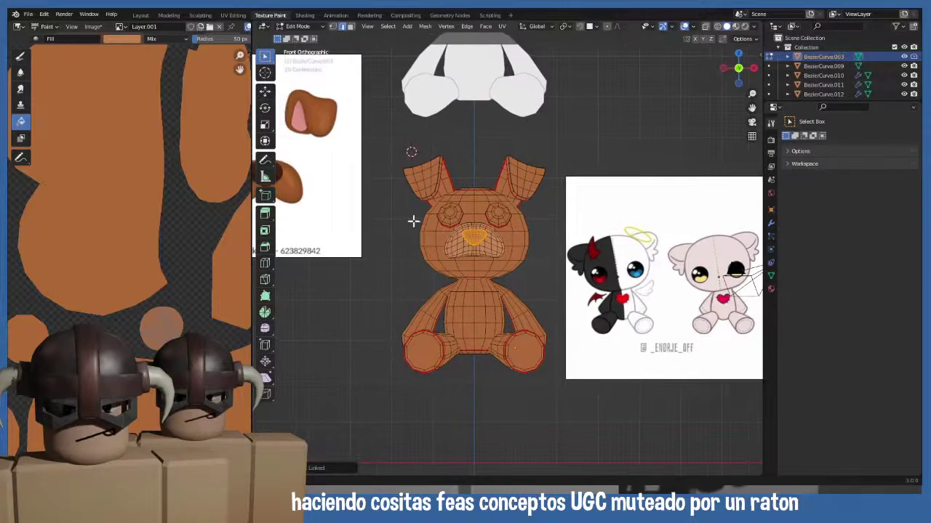
pyautogui.press('Tab')
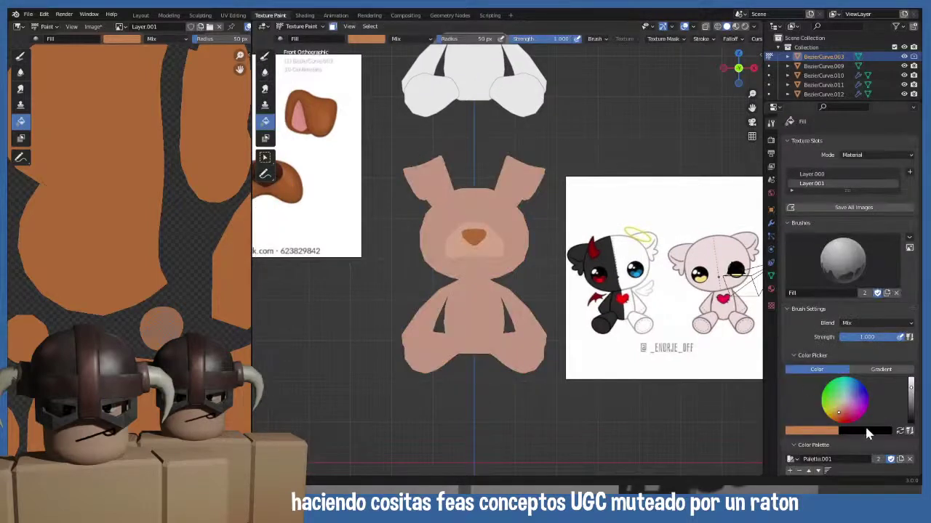
# - Mix a very dark purple from the black secondary colour and fill the nose with it
pyautogui.scroll(-2, 865, 429)
pyautogui.click(790, 433)
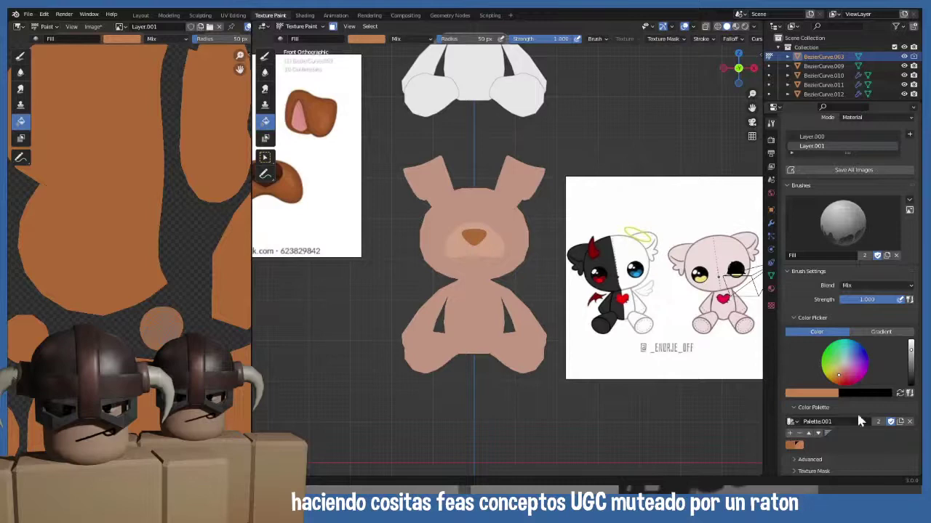
pyautogui.click(899, 394)
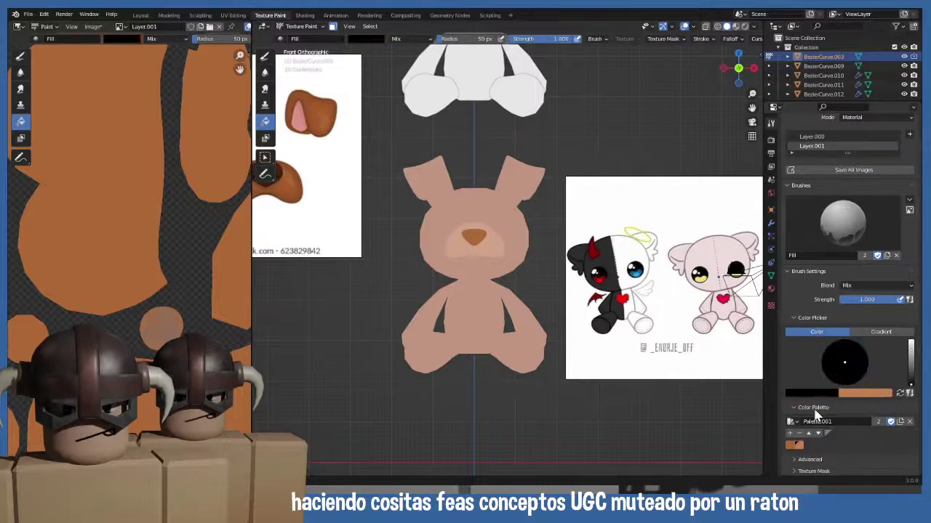
pyautogui.moveTo(909, 370); pyautogui.dragTo(910, 358)
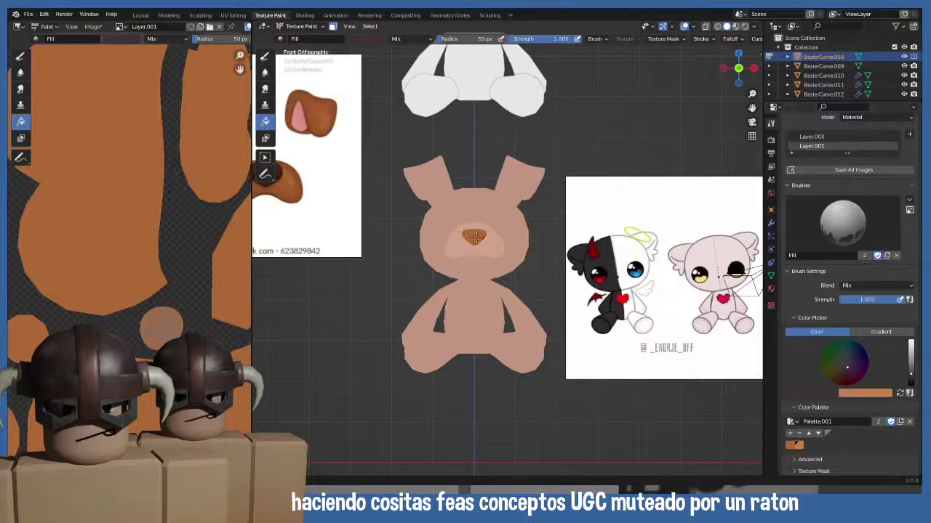
pyautogui.click(474, 236)
pyautogui.press('Tab')
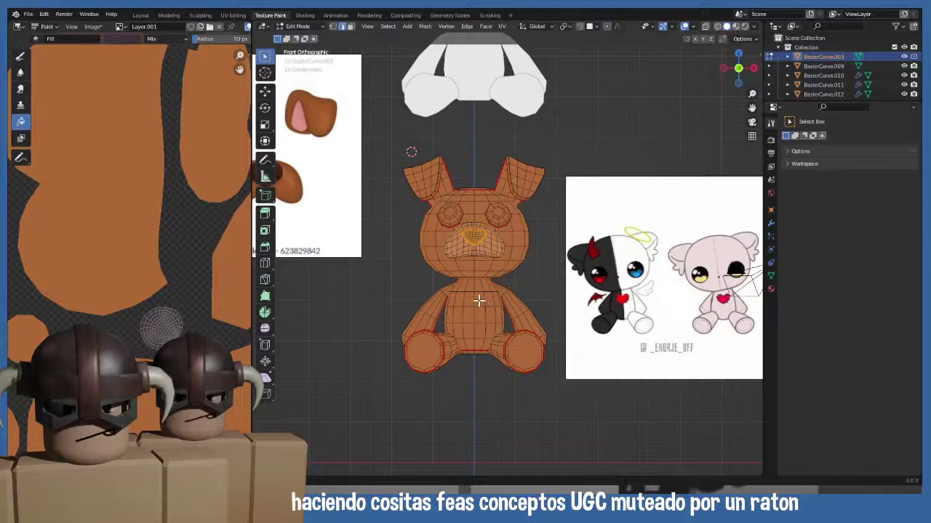
pyautogui.press('Tab')
# - Clear the selection, select the linked faces of both eyes and return to Texture Paint
pyautogui.press('Tab')
pyautogui.hotkey('alt', 'a')
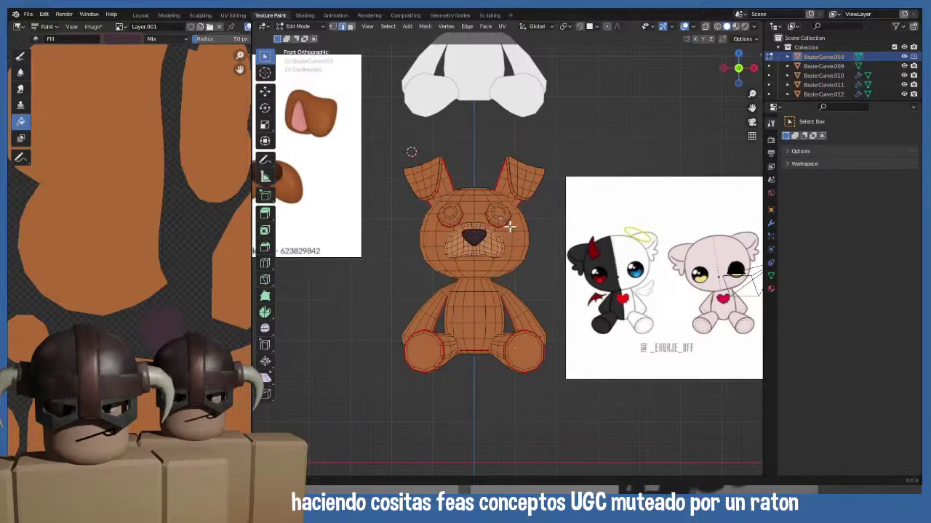
pyautogui.press('l')
pyautogui.hotkey('ctrl', 'z')
pyautogui.press('l')
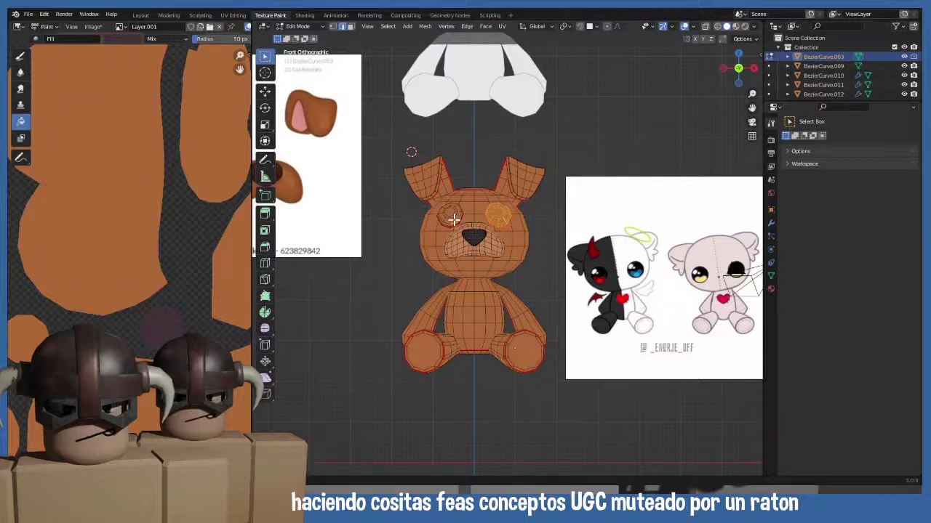
pyautogui.press('l')
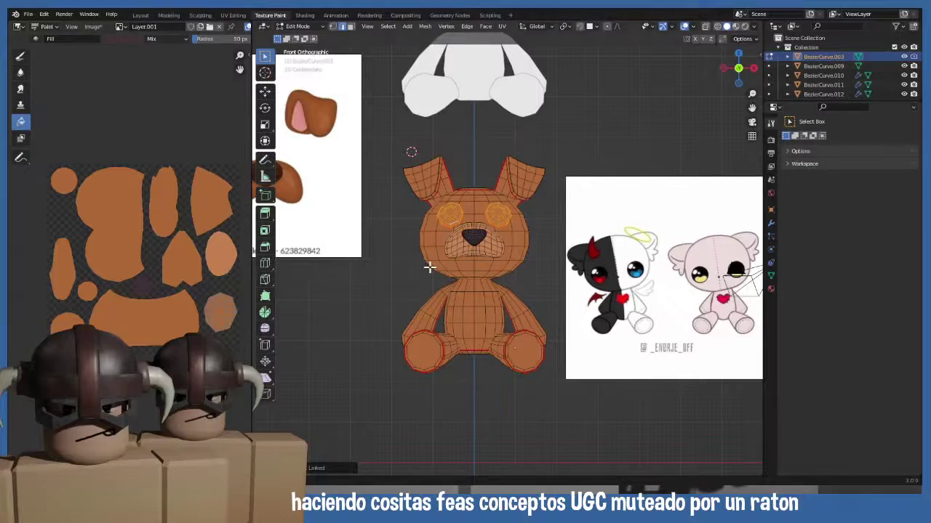
pyautogui.scroll(3, 429, 267)
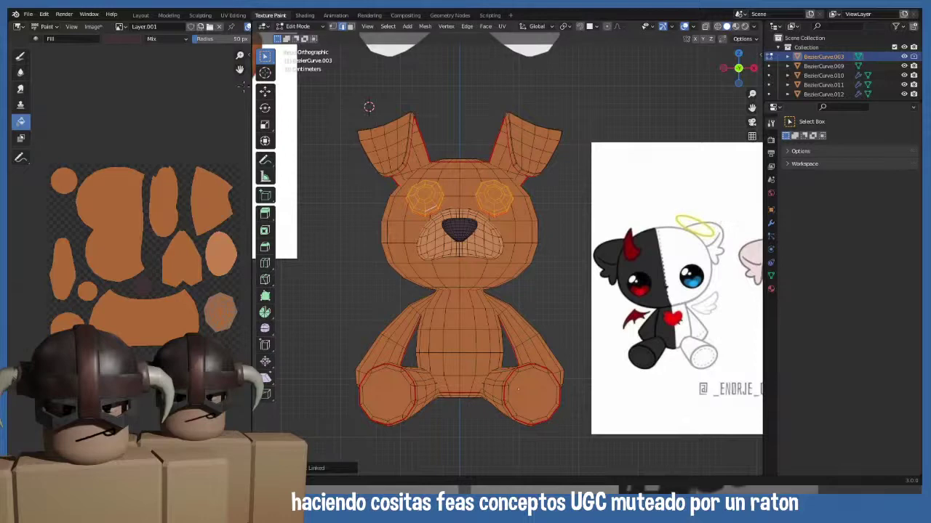
pyautogui.click(301, 27)
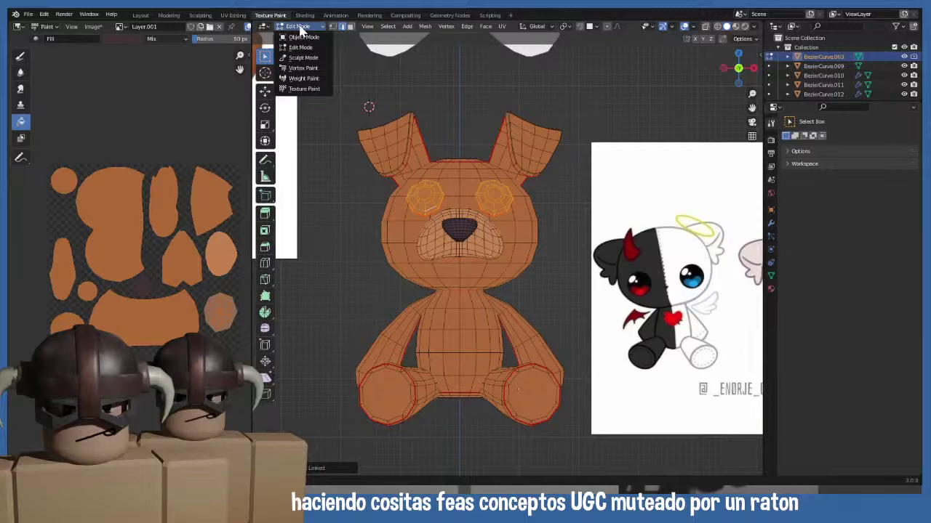
pyautogui.click(304, 88)
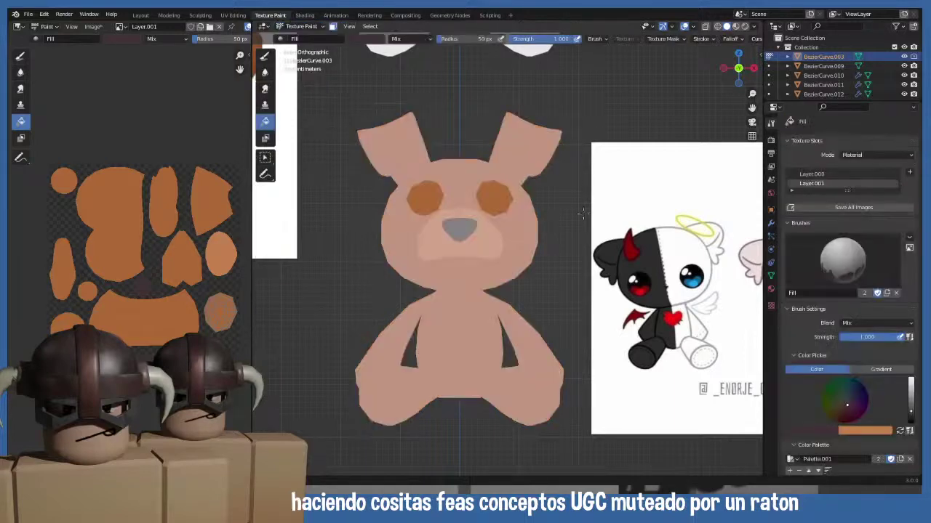
# - Mix a dark blue-grey brush colour, store it as a swatch in Palette.001 and fill both eyes with it
pyautogui.scroll(-4, 814, 437)
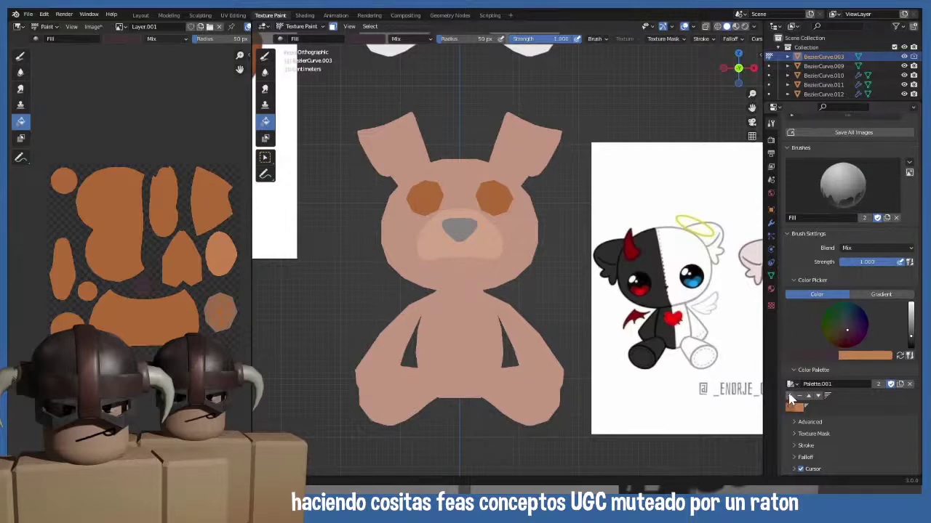
pyautogui.click(912, 311)
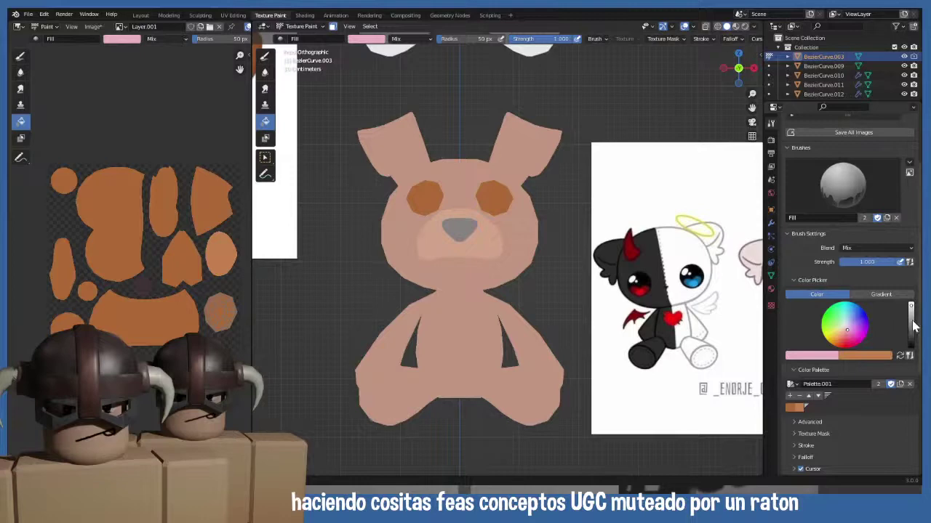
pyautogui.moveTo(911, 327)
pyautogui.mouseDown()
pyautogui.moveTo(911, 350)
pyautogui.moveTo(910, 311)
pyautogui.mouseUp()
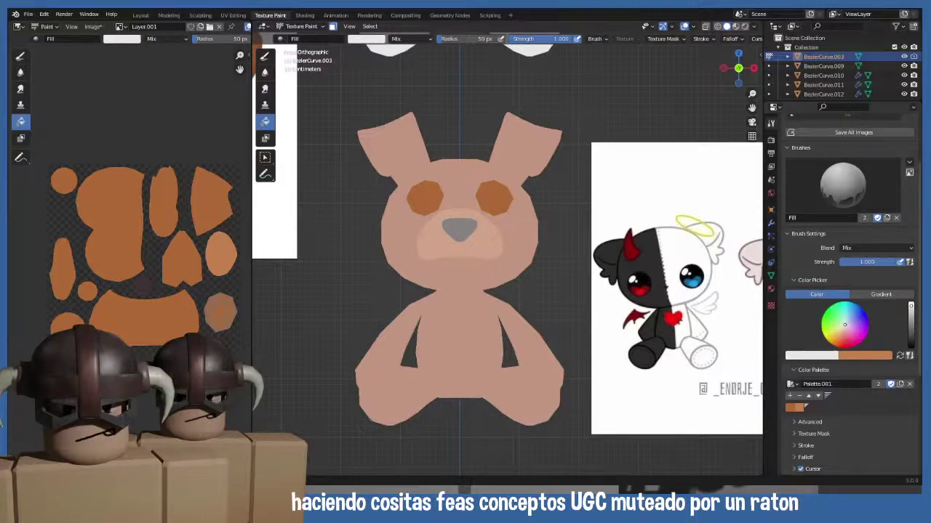
pyautogui.moveTo(910, 311); pyautogui.dragTo(911, 304)
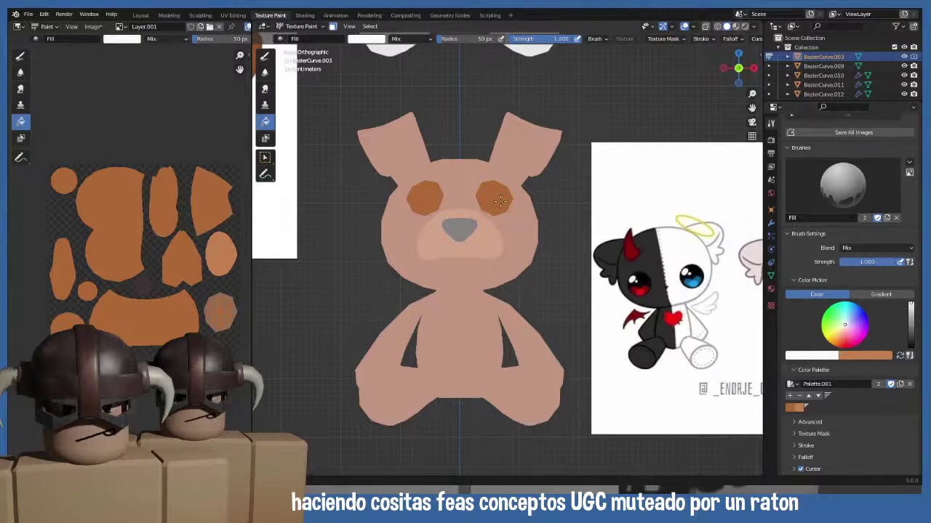
pyautogui.click(910, 334)
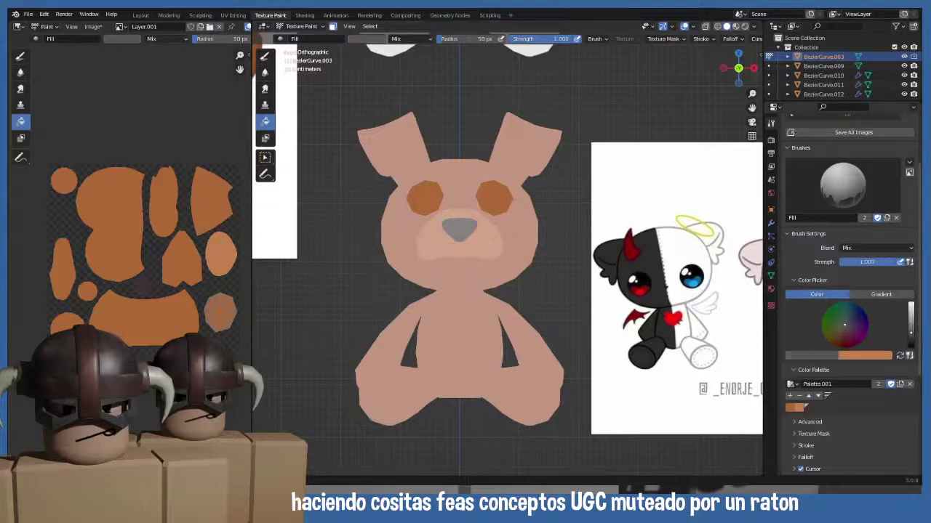
pyautogui.click(803, 405)
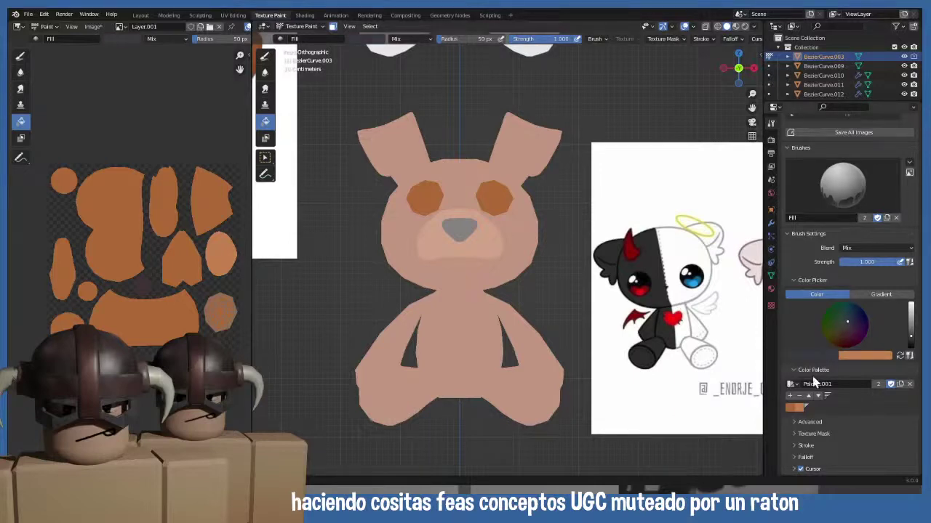
pyautogui.click(790, 395)
pyautogui.click(426, 197)
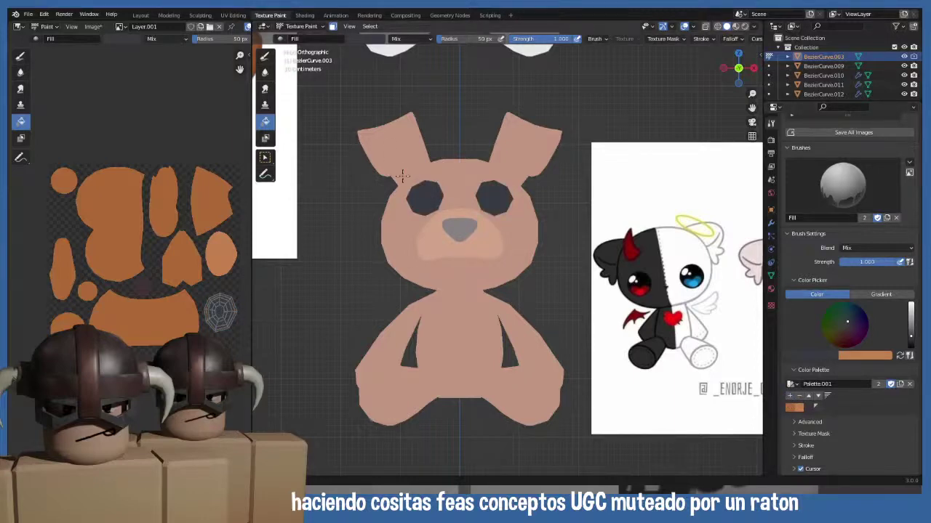
pyautogui.press('Tab')
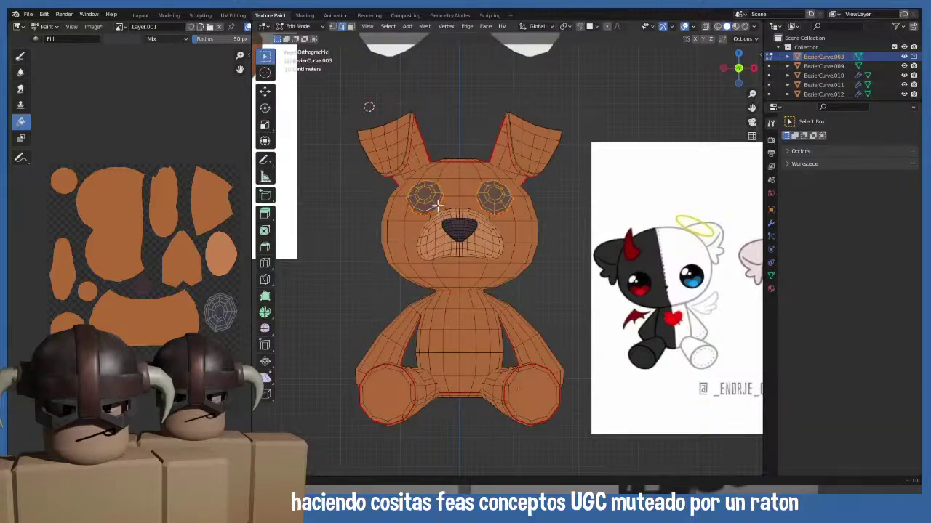
# - Select the linked inner faces of both ears and return to Texture Paint
pyautogui.scroll(-4, 438, 218)
pyautogui.scroll(3, 447, 219)
pyautogui.moveTo(452, 221); pyautogui.dragTo(473, 271, button='middle')
pyautogui.click(433, 216)
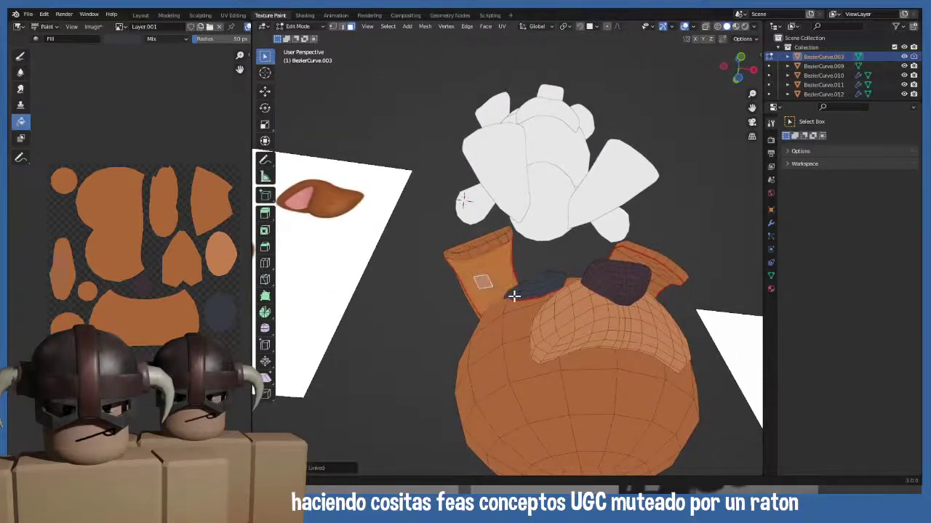
pyautogui.moveTo(513, 297); pyautogui.dragTo(486, 357, button='middle')
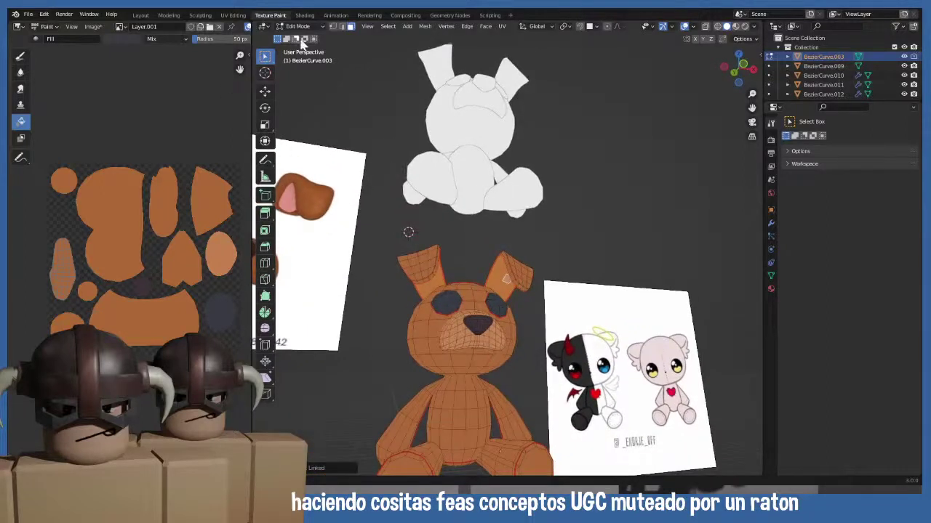
pyautogui.click(298, 26)
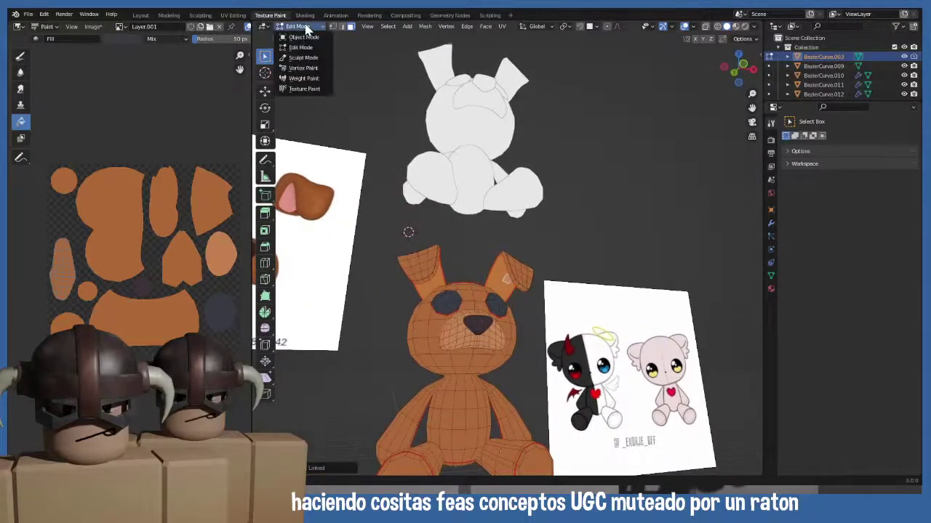
pyautogui.click(305, 88)
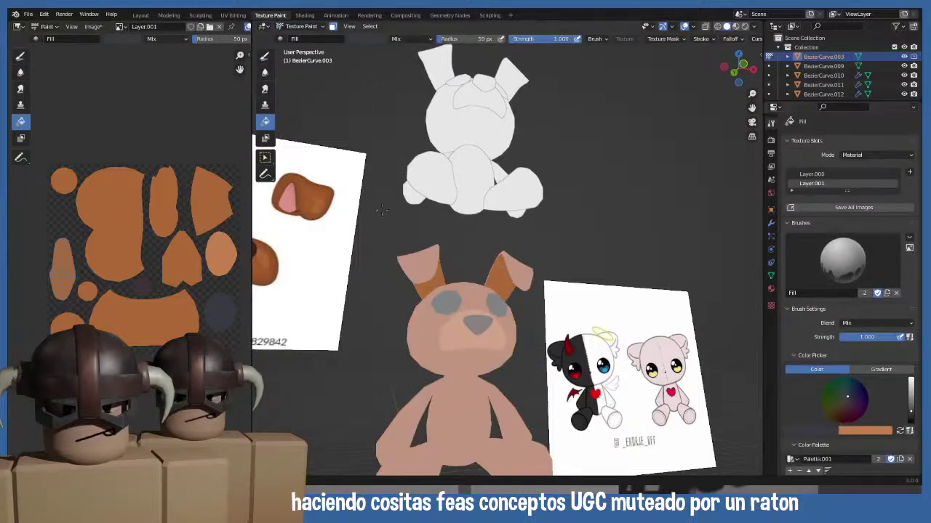
# - Sample the pink from the reference ear, store it as a swatch in Palette.001 and fill the inner ears with it
pyautogui.click(289, 198)
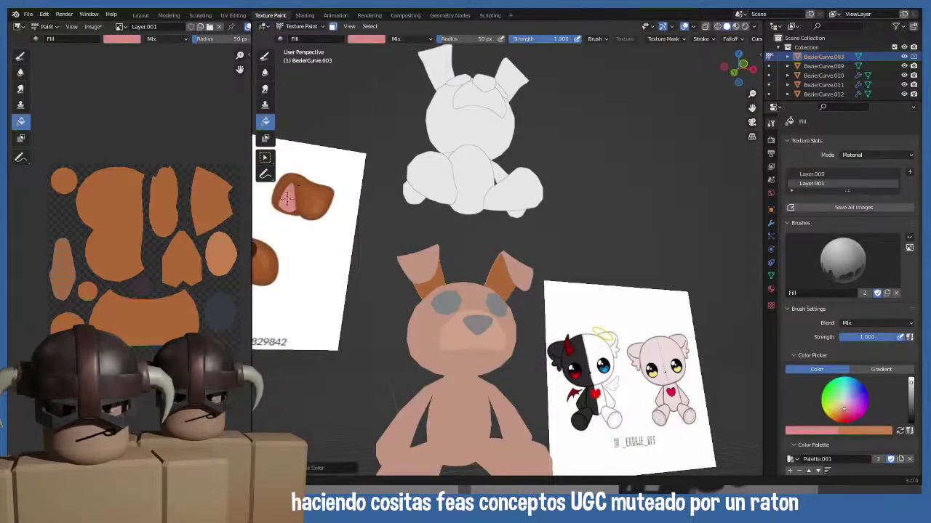
pyautogui.scroll(-2, 857, 448)
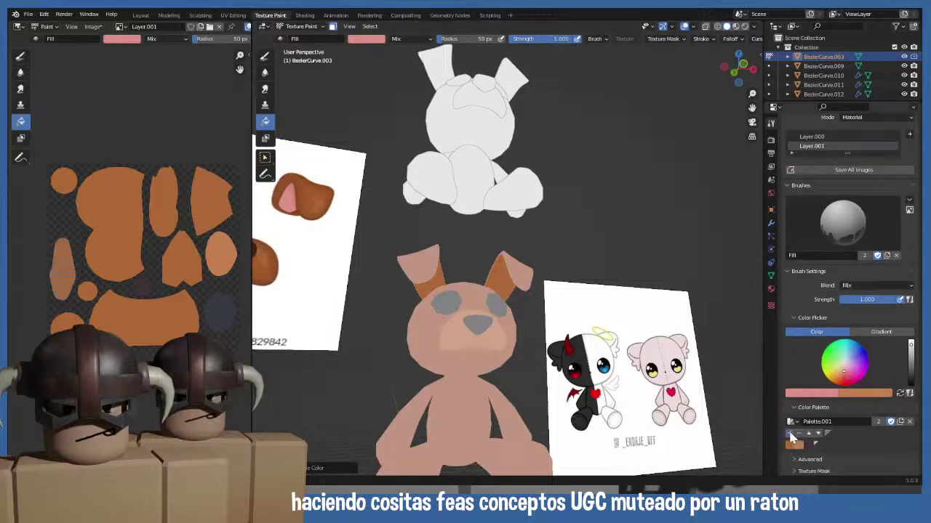
pyautogui.click(435, 284)
pyautogui.scroll(1, 436, 290)
# - Examine the painted ears and face from several angles against the reference images
pyautogui.press('Tab')
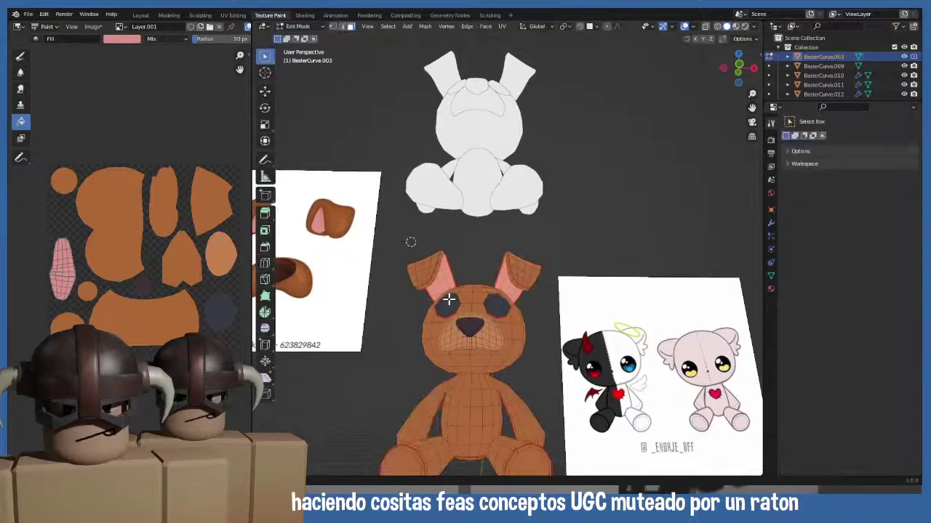
pyautogui.scroll(-2, 449, 299)
pyautogui.moveTo(447, 298)
pyautogui.mouseDown(button='middle')
pyautogui.moveTo(418, 306)
pyautogui.moveTo(445, 283)
pyautogui.mouseUp(button='middle')
pyautogui.scroll(2, 456, 275)
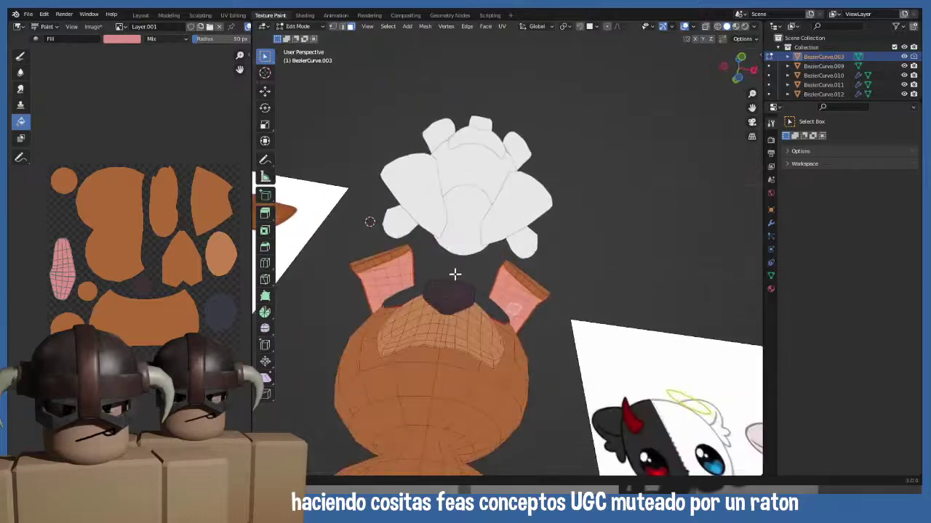
pyautogui.moveTo(455, 274); pyautogui.dragTo(436, 353, button='middle')
pyautogui.press('Tab')
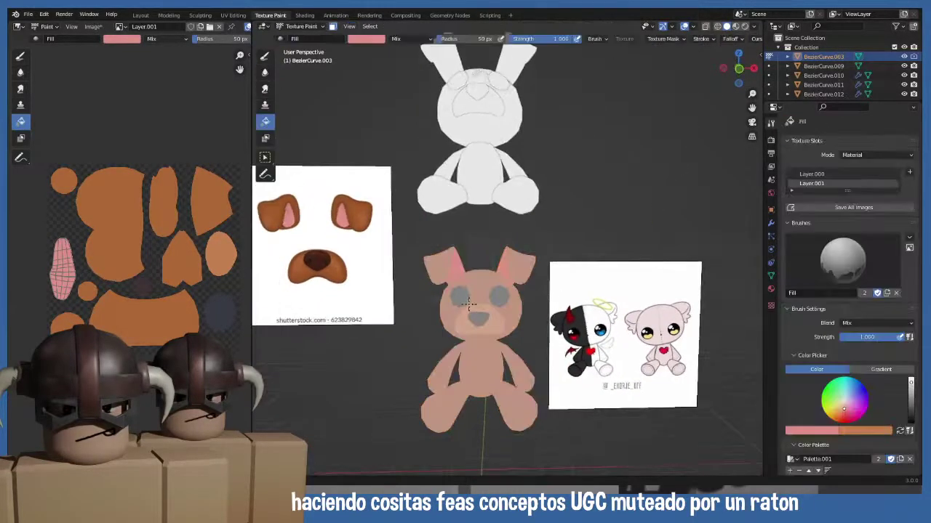
pyautogui.scroll(4, 469, 305)
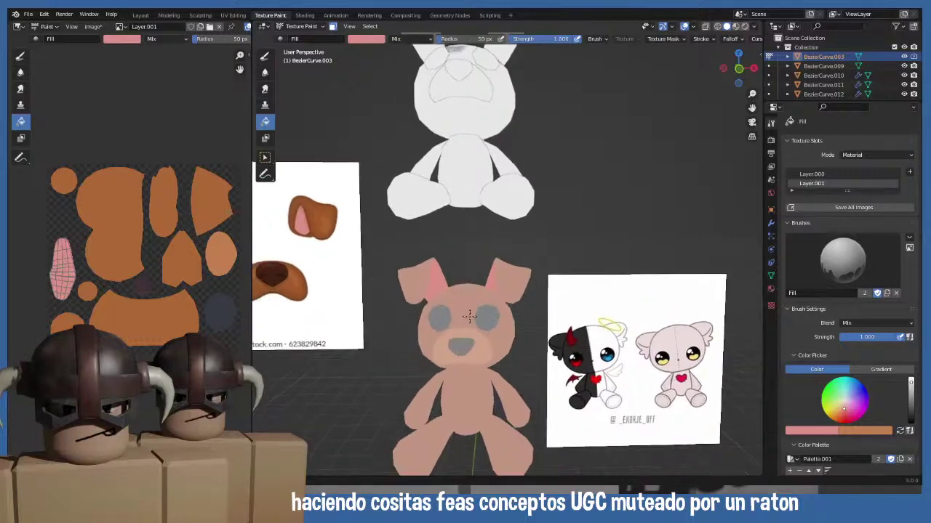
pyautogui.scroll(3, 469, 314)
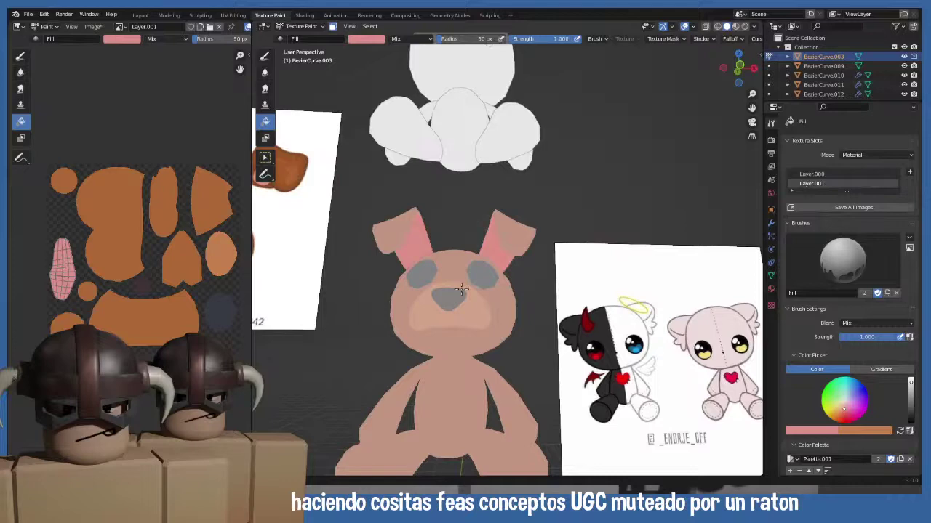
pyautogui.scroll(-1, 461, 290)
# - Replace the face selection with the round soles of both feet, including their rims, and return to Texture Paint
pyautogui.press('Tab')
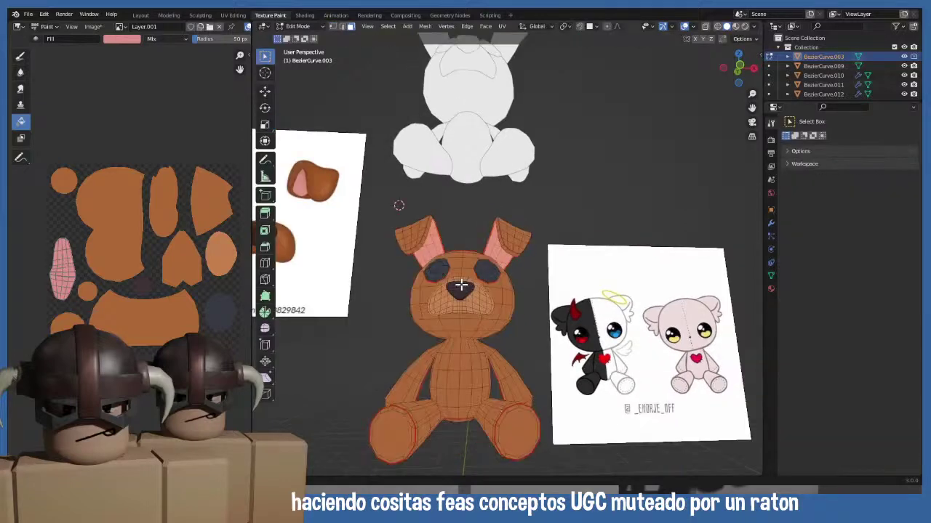
pyautogui.scroll(4, 461, 283)
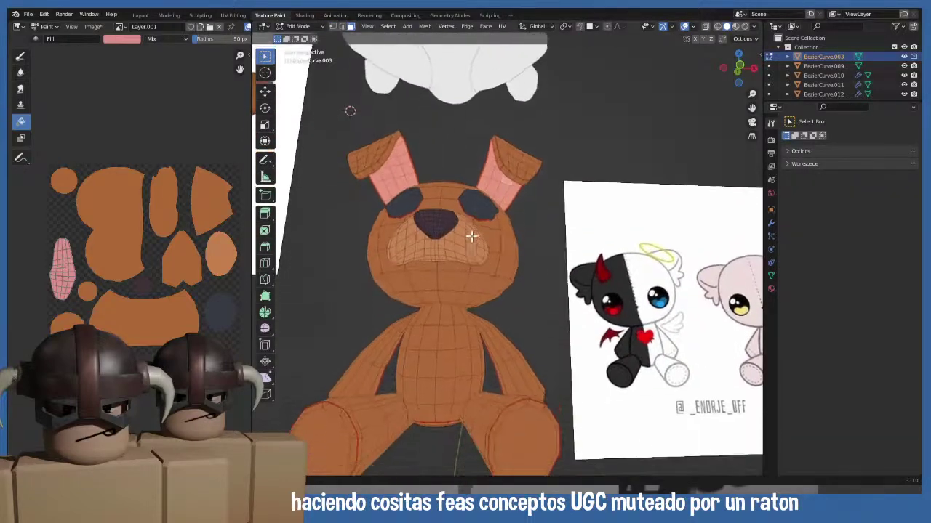
pyautogui.scroll(-3, 447, 256)
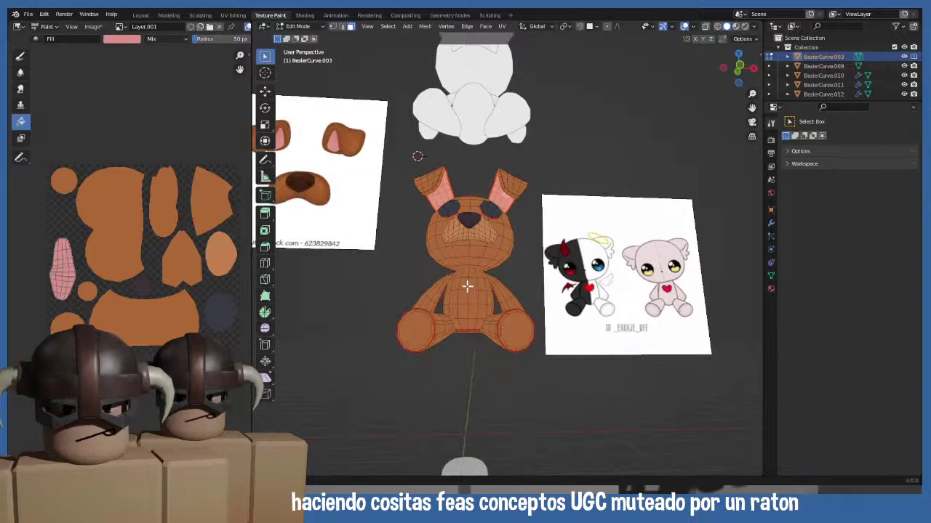
pyautogui.scroll(3, 436, 284)
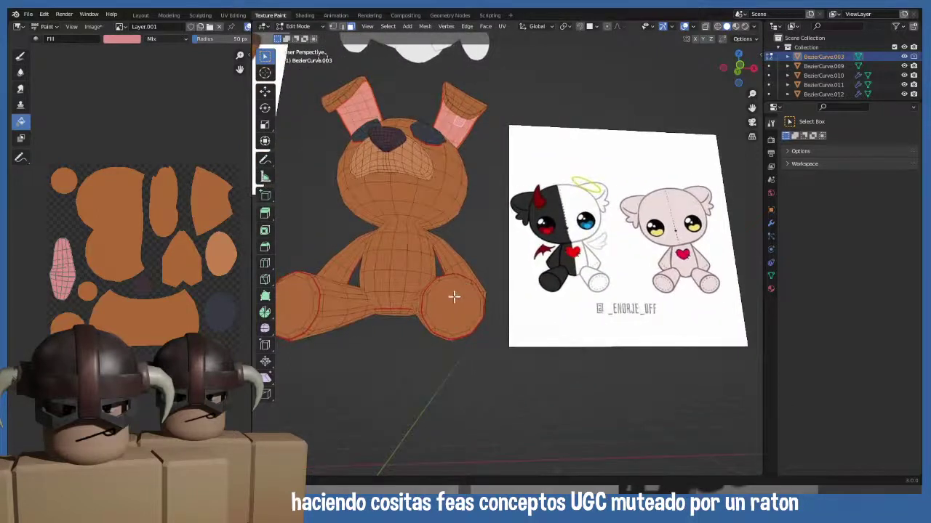
pyautogui.moveTo(447, 308); pyautogui.dragTo(322, 320, button='middle')
pyautogui.click(455, 298)
pyautogui.click(313, 322)
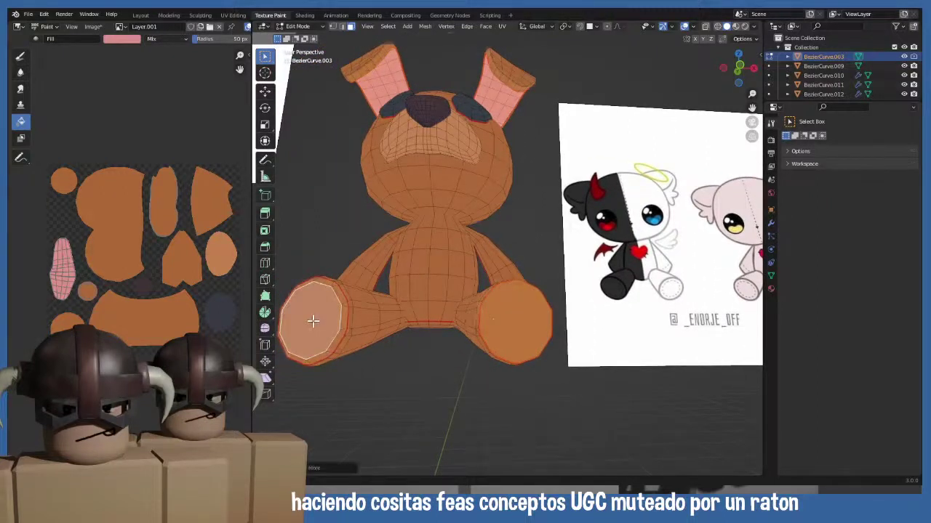
pyautogui.keyDown('shift'); pyautogui.click(306, 322); pyautogui.keyUp('shift')
pyautogui.click(521, 315)
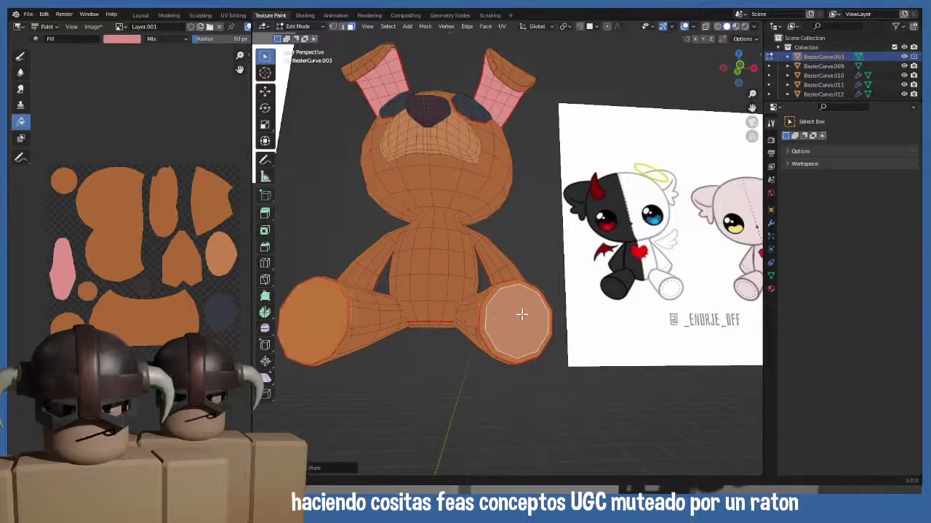
pyautogui.moveTo(522, 315); pyautogui.dragTo(473, 349, button='middle')
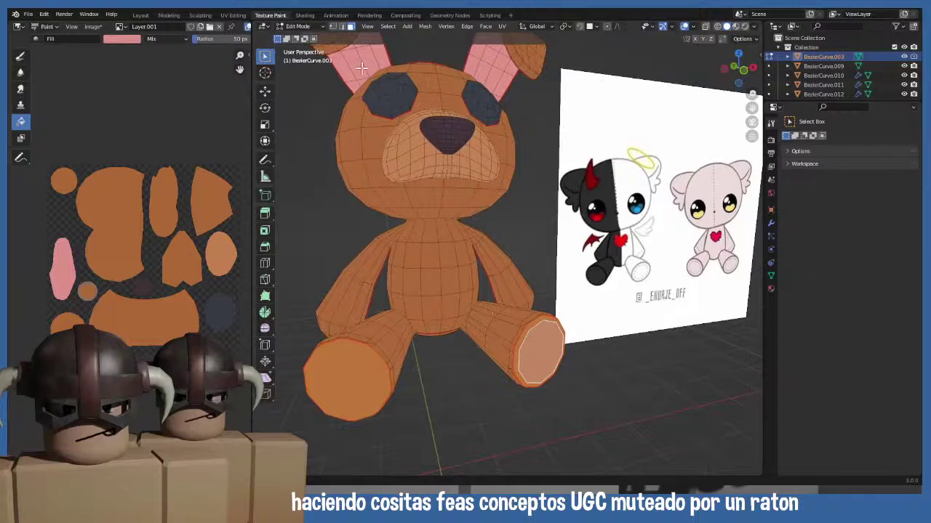
pyautogui.click(297, 27)
pyautogui.click(308, 90)
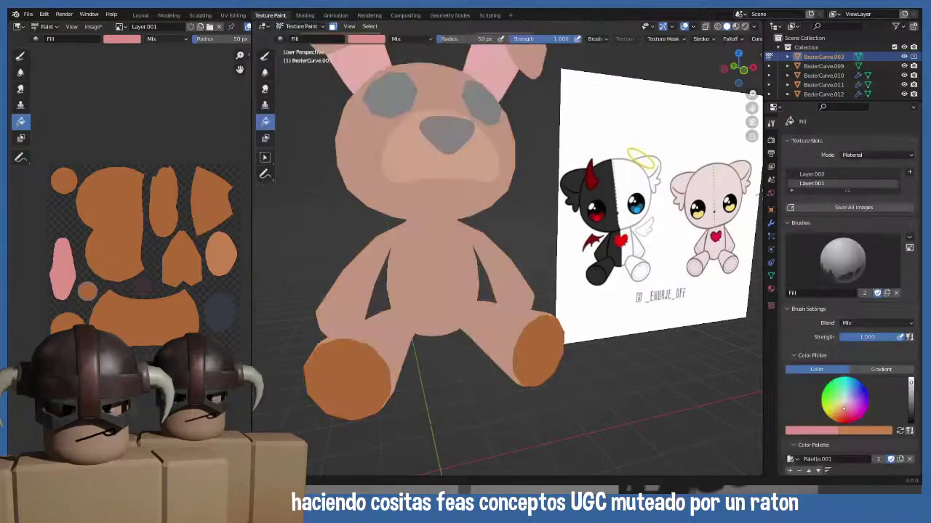
# - Fill both foot soles with the lighter orange-brown swatch from Palette.001
pyautogui.scroll(-3, 819, 398)
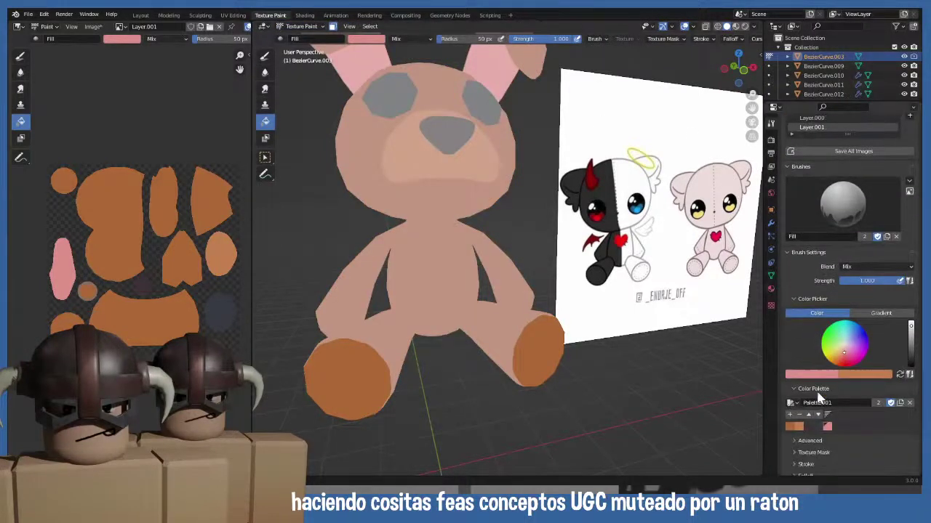
pyautogui.click(799, 428)
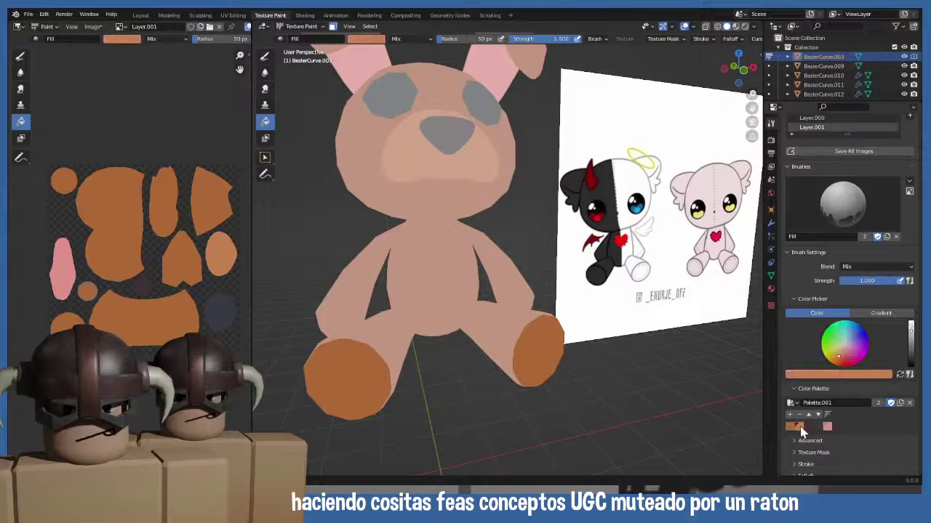
pyautogui.click(334, 379)
# - Select the end face of the arm, adjust the selection with More and Less to cover the paw tip, and return to Texture Paint
pyautogui.click(309, 27)
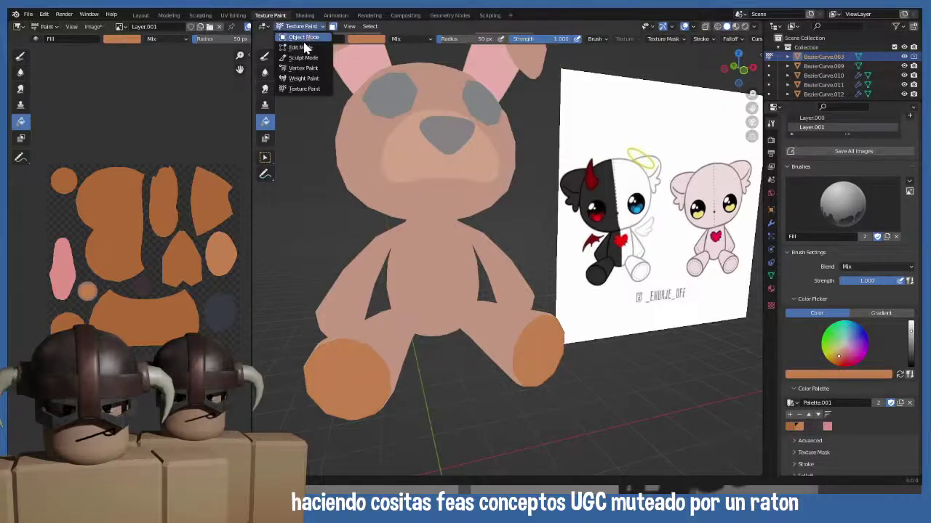
pyautogui.click(307, 45)
pyautogui.moveTo(290, 310); pyautogui.dragTo(498, 260, button='middle')
pyautogui.click(491, 307)
pyautogui.press('Tab')
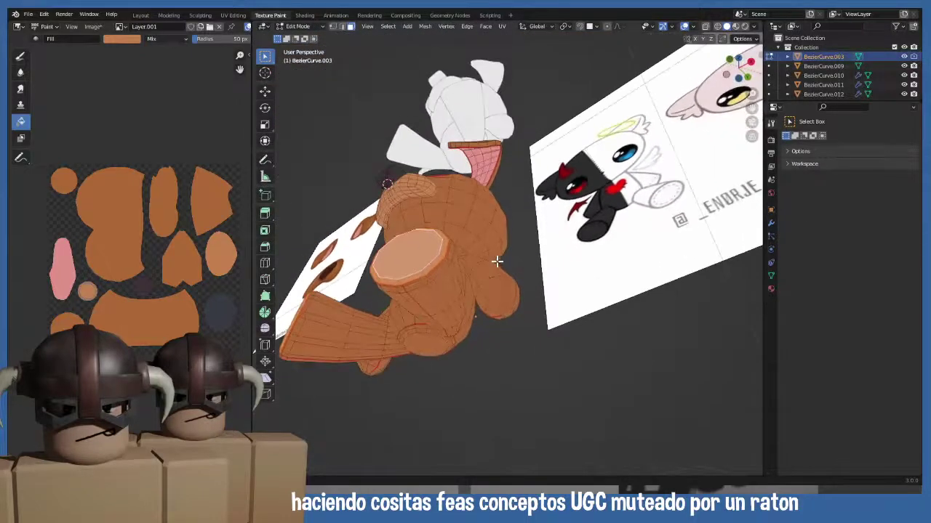
pyautogui.moveTo(296, 322); pyautogui.dragTo(424, 269, button='middle')
pyautogui.click(383, 212)
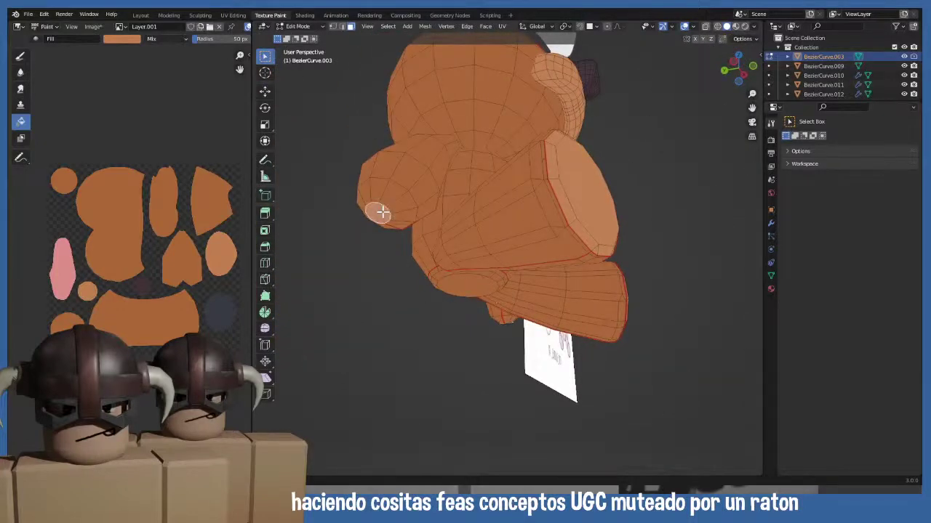
pyautogui.press('l')
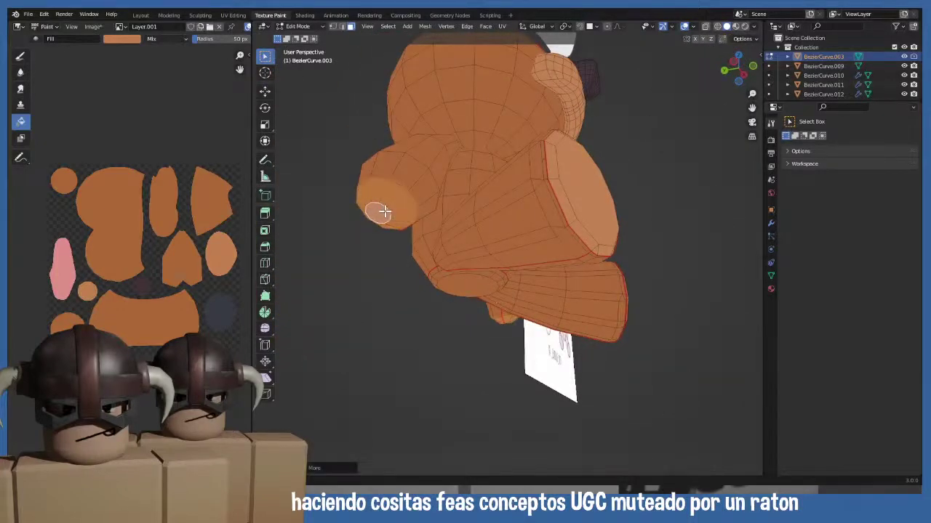
pyautogui.moveTo(384, 211); pyautogui.dragTo(307, 270, button='middle')
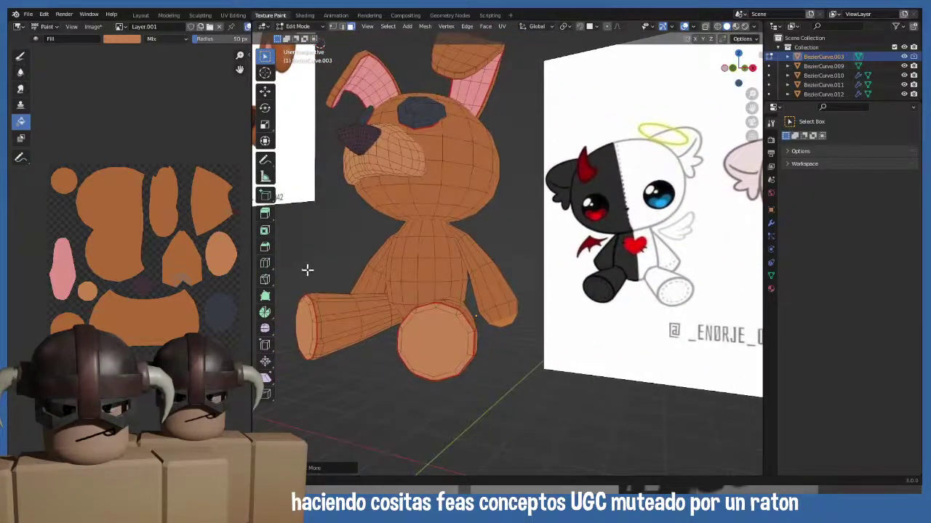
pyautogui.press('l')
pyautogui.hotkey('alt', 'a')
pyautogui.click(295, 27)
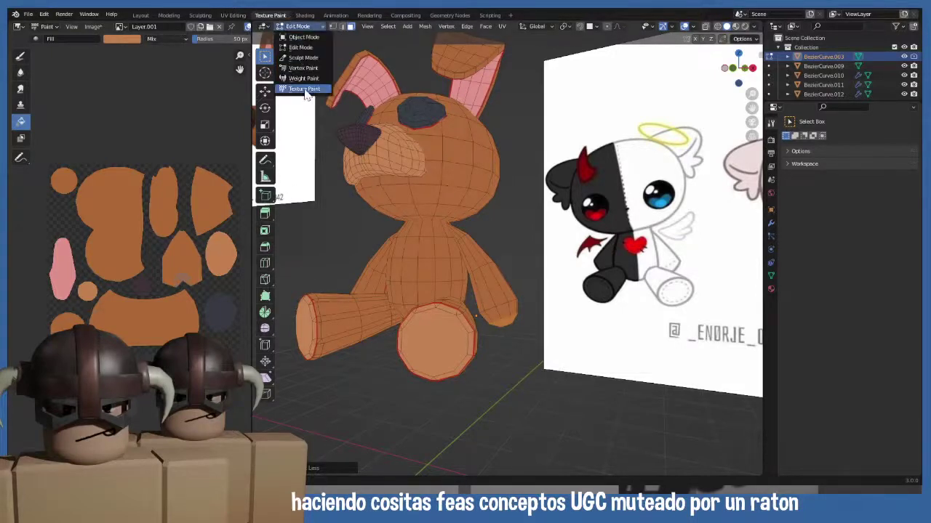
pyautogui.click(306, 91)
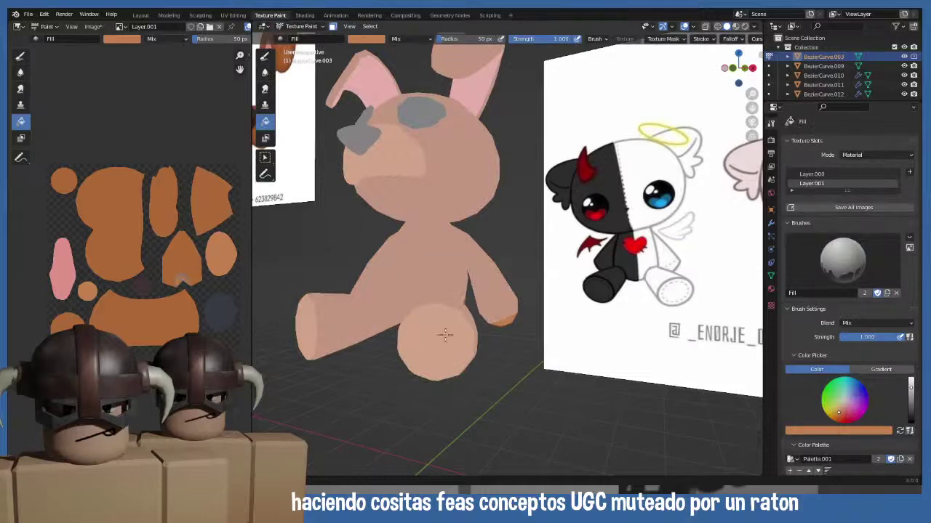
# - Fill the paw tips with the lighter orange-brown and show the dog in Object Mode from the front
pyautogui.moveTo(440, 331); pyautogui.dragTo(434, 317, button='middle')
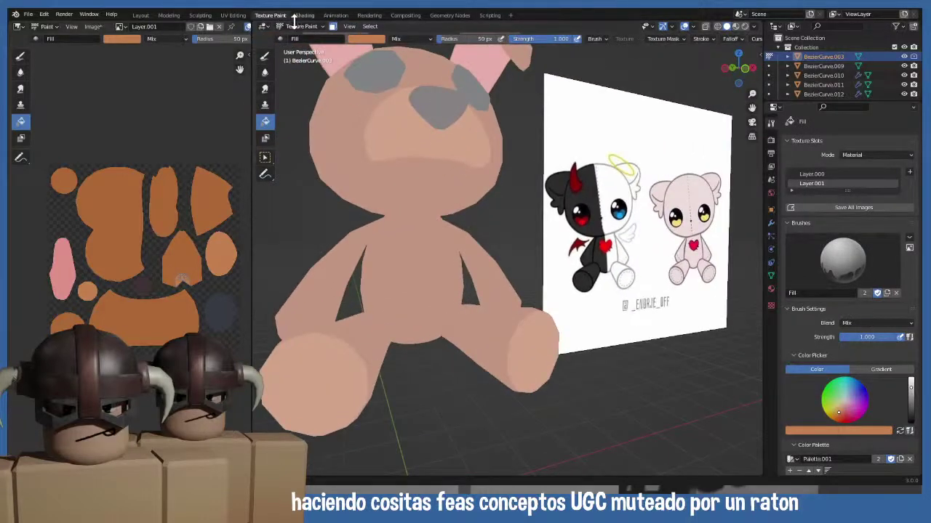
pyautogui.click(295, 26)
pyautogui.click(302, 37)
pyautogui.moveTo(306, 227); pyautogui.dragTo(345, 275, button='middle')
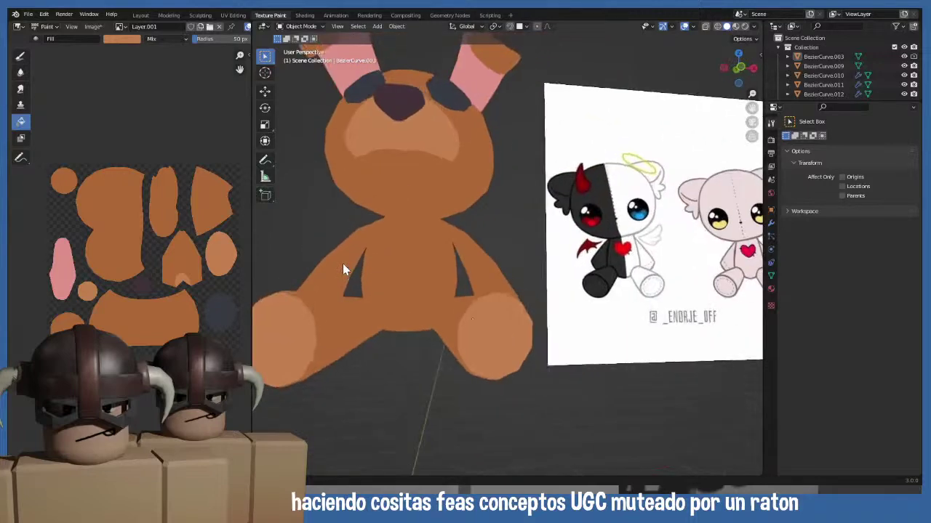
pyautogui.press('KP_1')
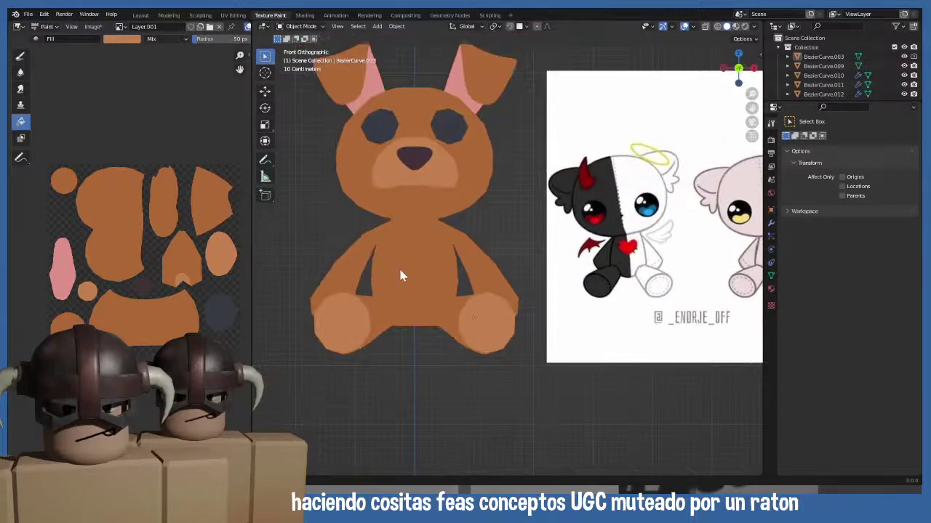
# - Open the dog mesh in Edit Mode and select the linked torso faces together with the underside
pyautogui.click(401, 275)
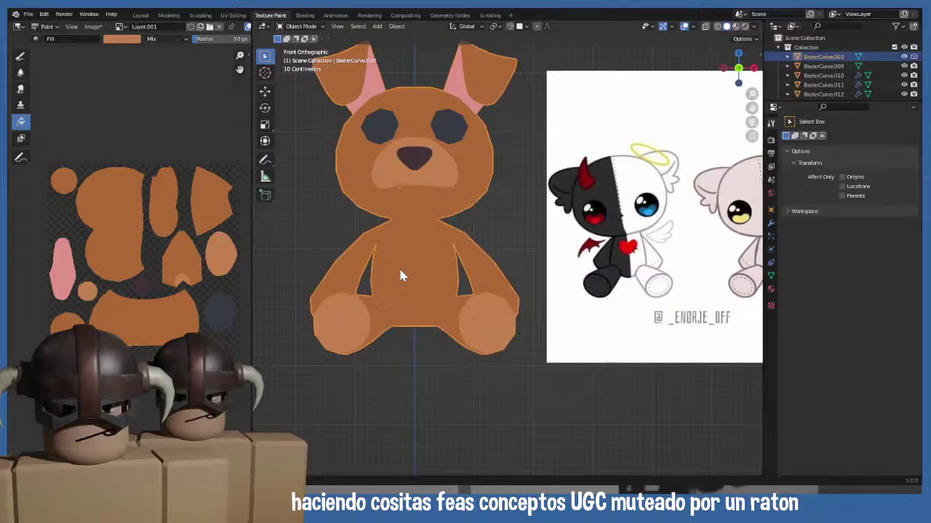
pyautogui.press('Tab')
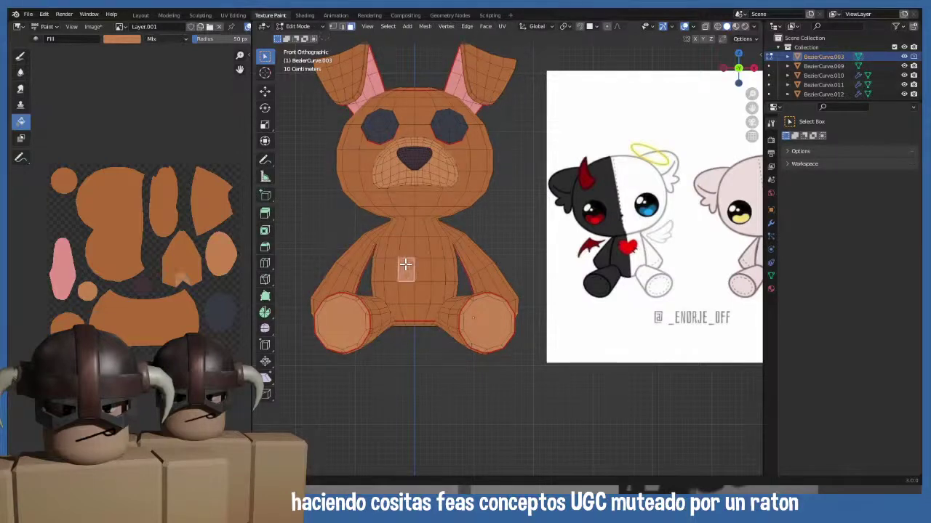
pyautogui.press('l')
pyautogui.moveTo(411, 272); pyautogui.dragTo(401, 308, button='middle')
pyautogui.press('l')
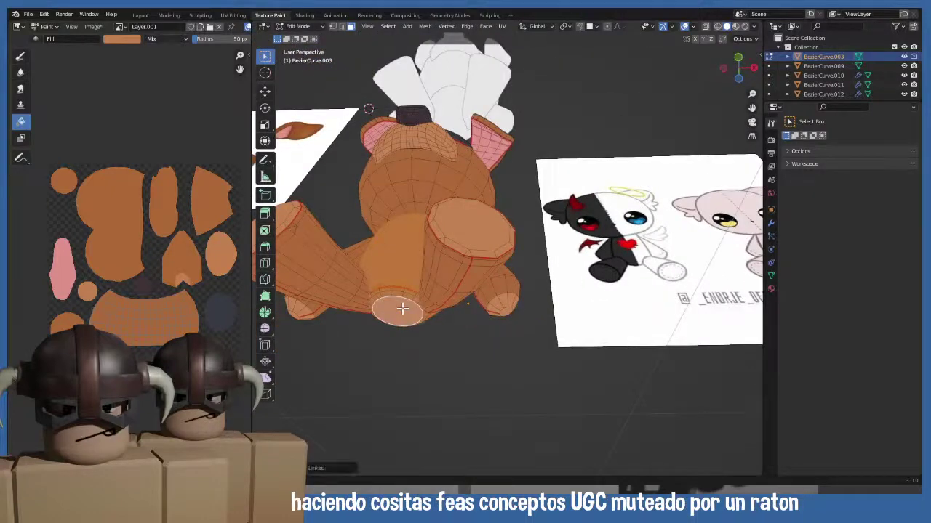
pyautogui.press('KP_1')
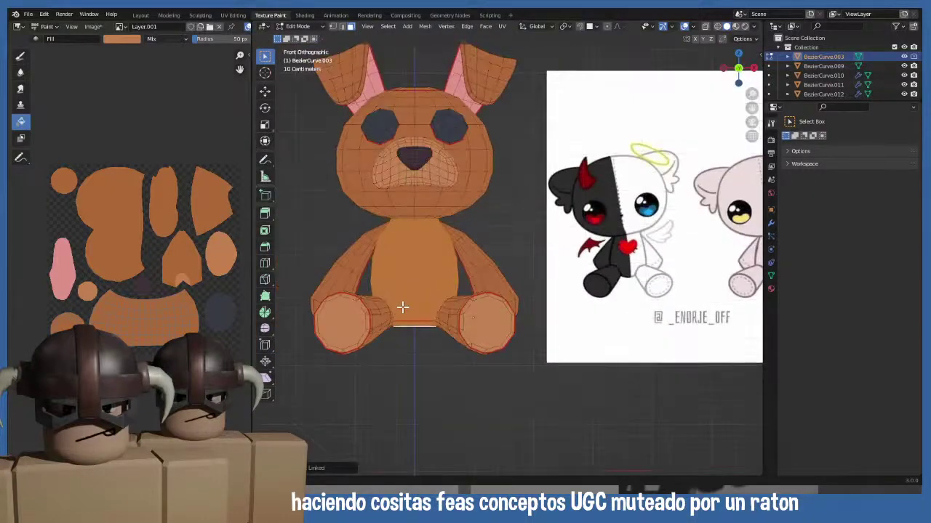
# - Add the linked head faces to the torso selection in Edit Mode and switch to Texture Paint
pyautogui.click(416, 208)
pyautogui.press('l')
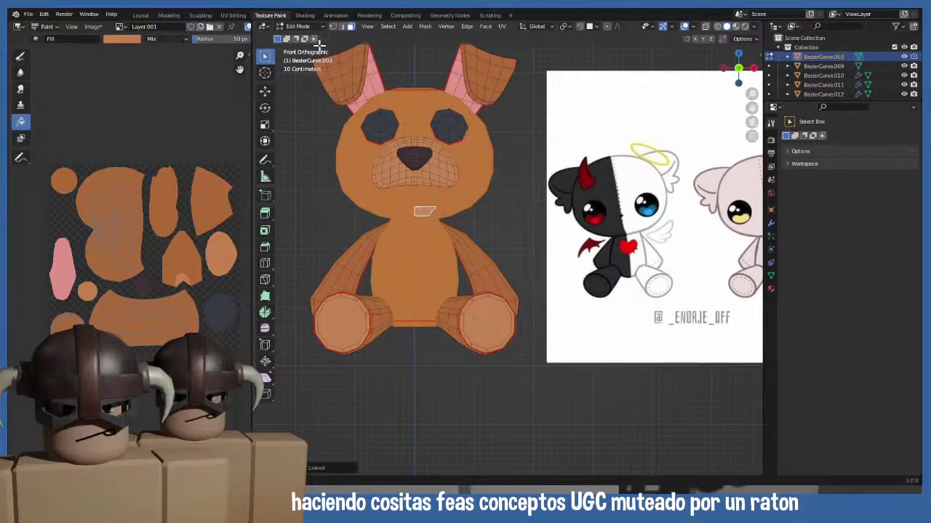
pyautogui.click(305, 27)
pyautogui.click(303, 89)
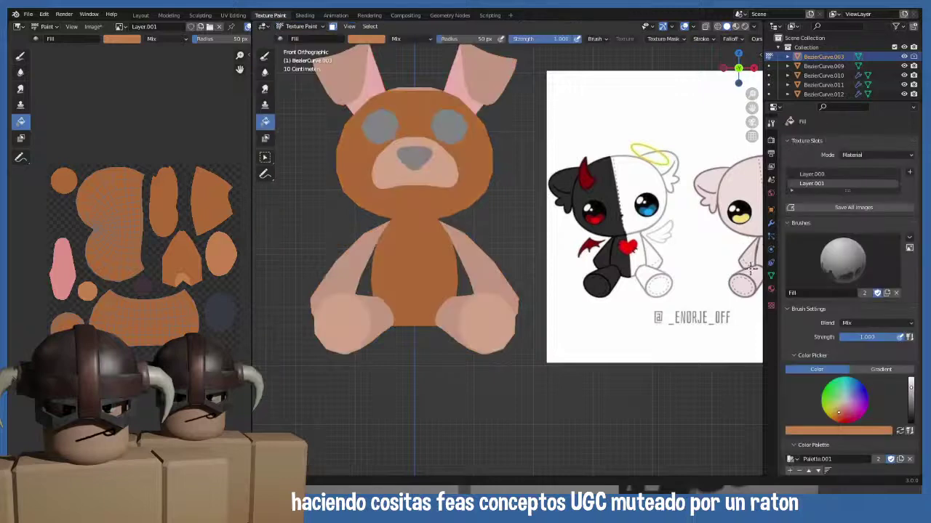
# - Switch the Fill brush to a linear gradient, set its first stop to the orange-brown swatch darkened to value 0.296, and add a palette swatch
pyautogui.scroll(-4, 826, 411)
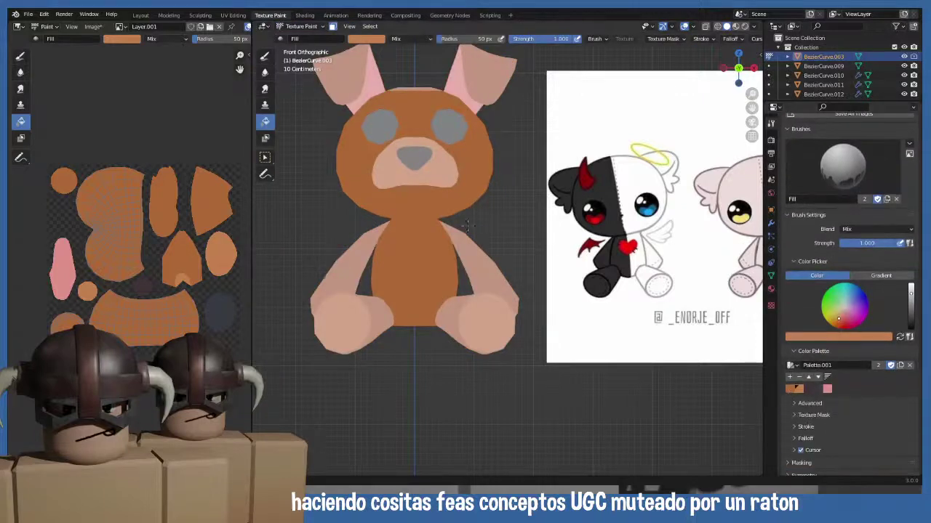
pyautogui.click(881, 276)
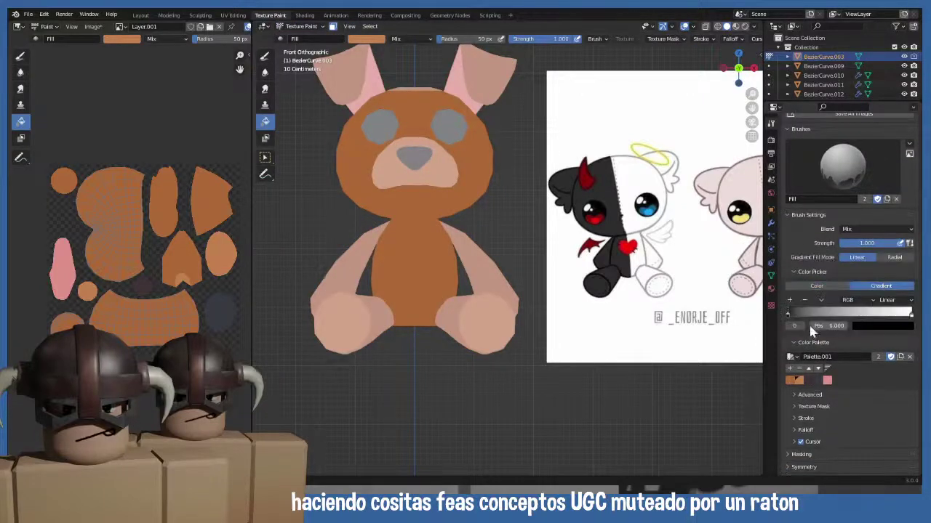
pyautogui.click(792, 381)
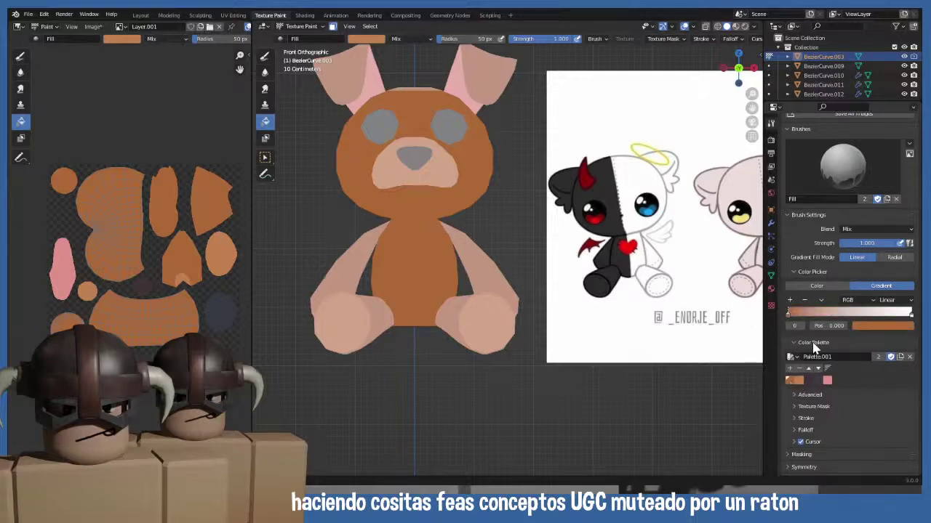
pyautogui.click(878, 328)
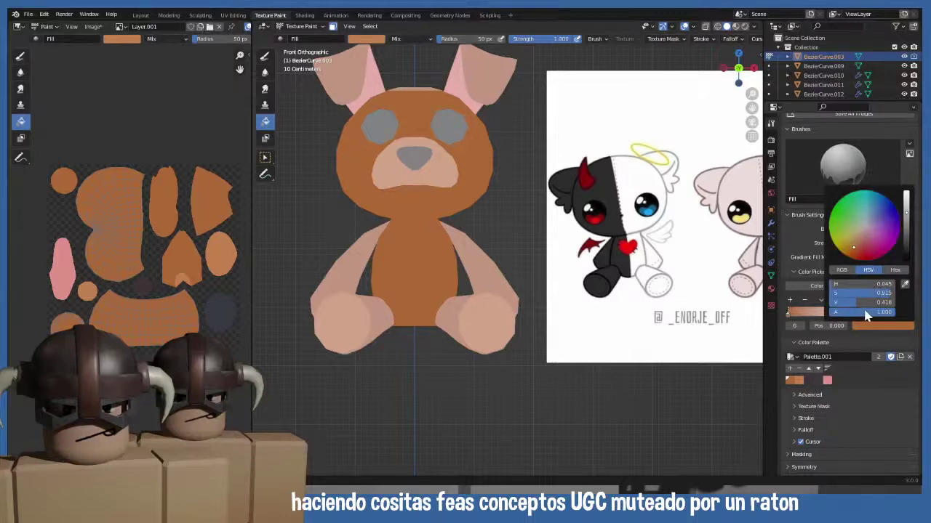
pyautogui.moveTo(865, 302); pyautogui.dragTo(858, 302)
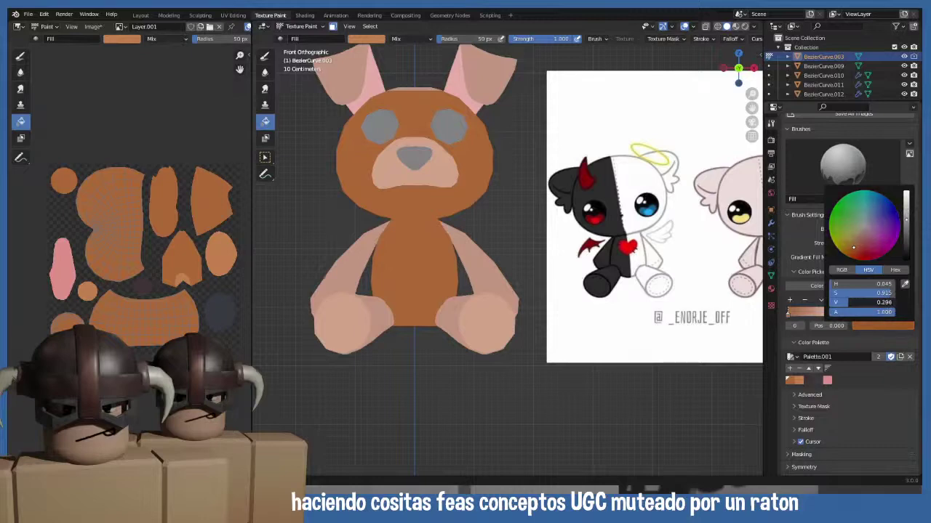
pyautogui.click(788, 369)
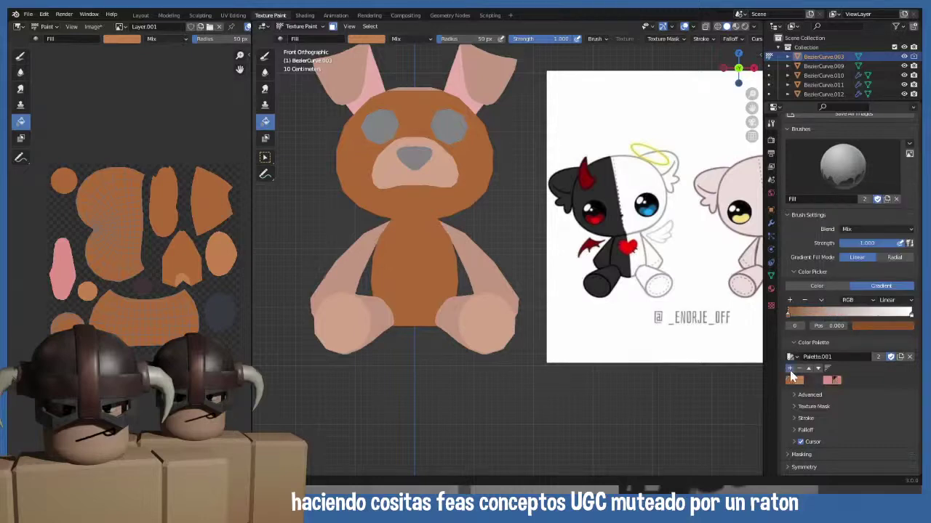
# - Set the gradient's end stop to the lighter orange-brown swatch and fill the torso and head upward from the torso's base
pyautogui.click(911, 316)
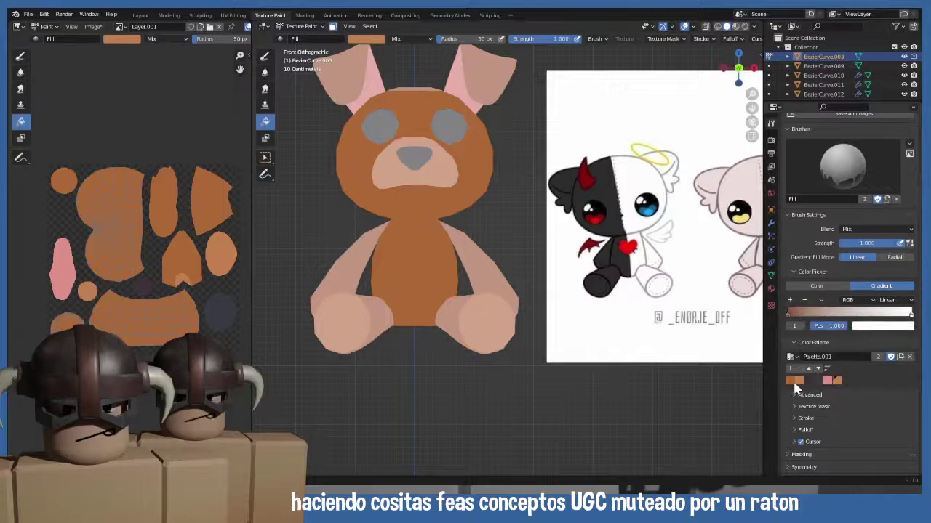
pyautogui.click(798, 382)
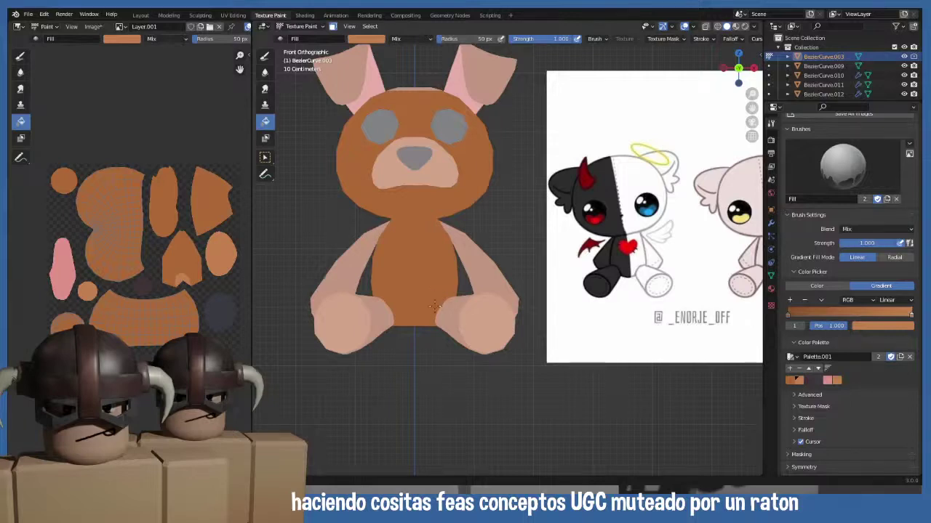
pyautogui.moveTo(417, 320); pyautogui.dragTo(413, 119)
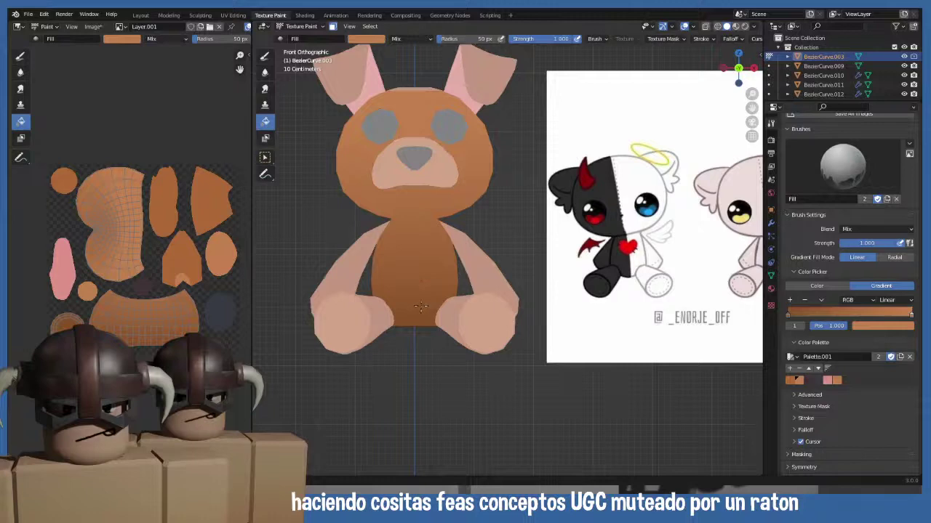
# - Show the dog in Object Mode and examine the torso and head gradient from the front and at an angle
pyautogui.press('Tab')
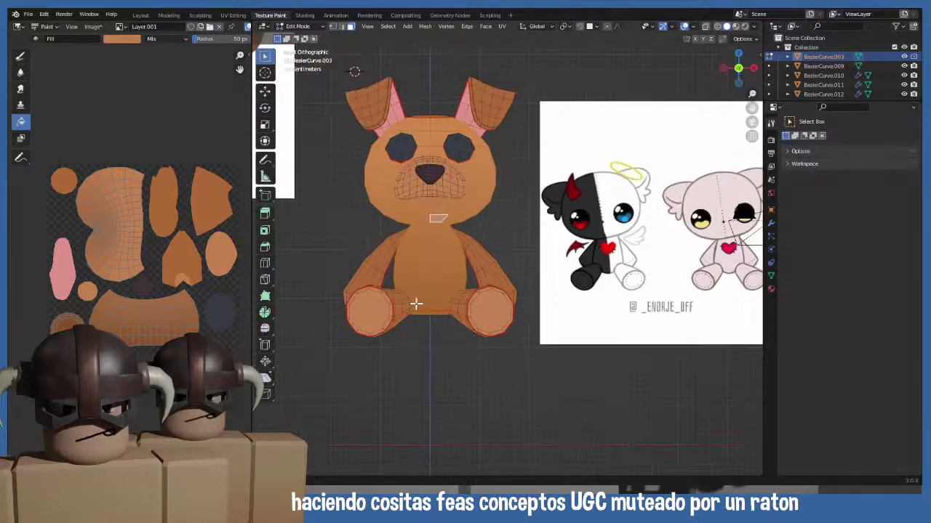
pyautogui.click(295, 26)
pyautogui.click(298, 36)
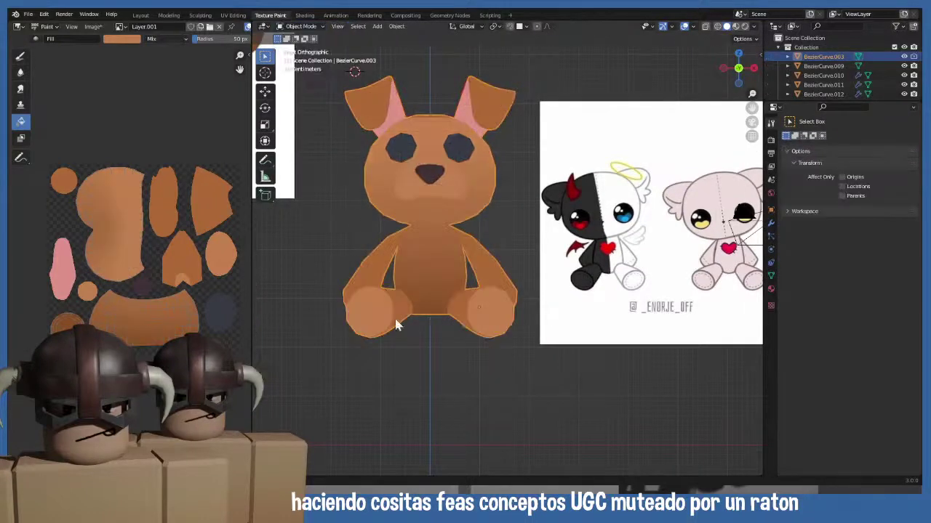
pyautogui.click(426, 395)
pyautogui.scroll(3, 442, 311)
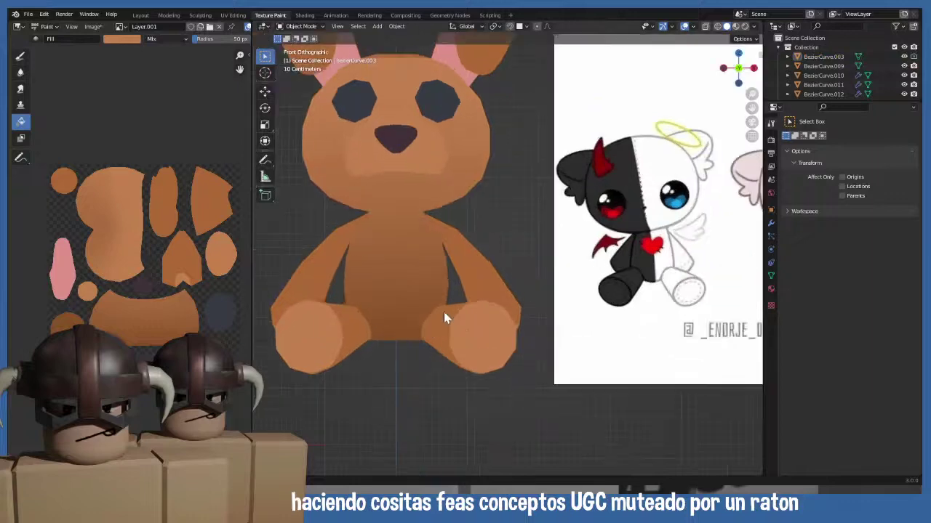
pyautogui.moveTo(443, 312); pyautogui.dragTo(418, 312, button='middle')
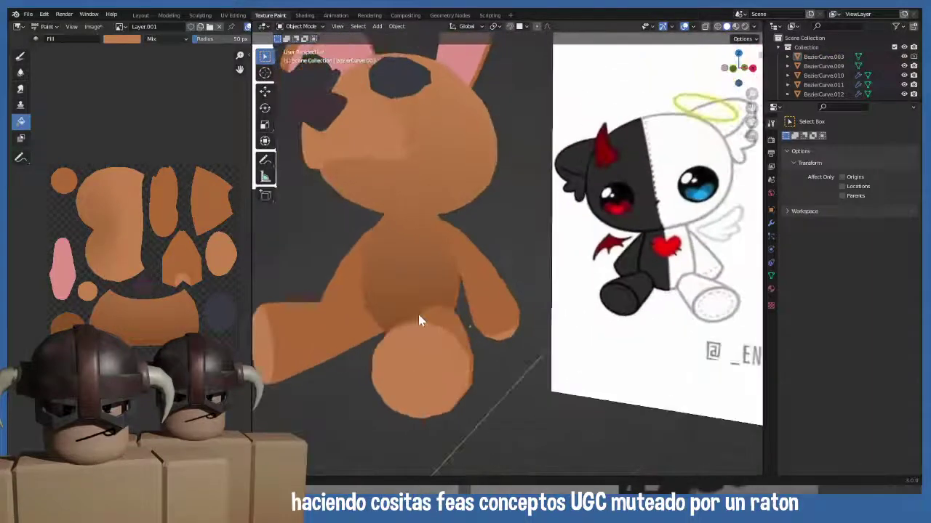
pyautogui.press('KP_1')
pyautogui.scroll(-2, 407, 298)
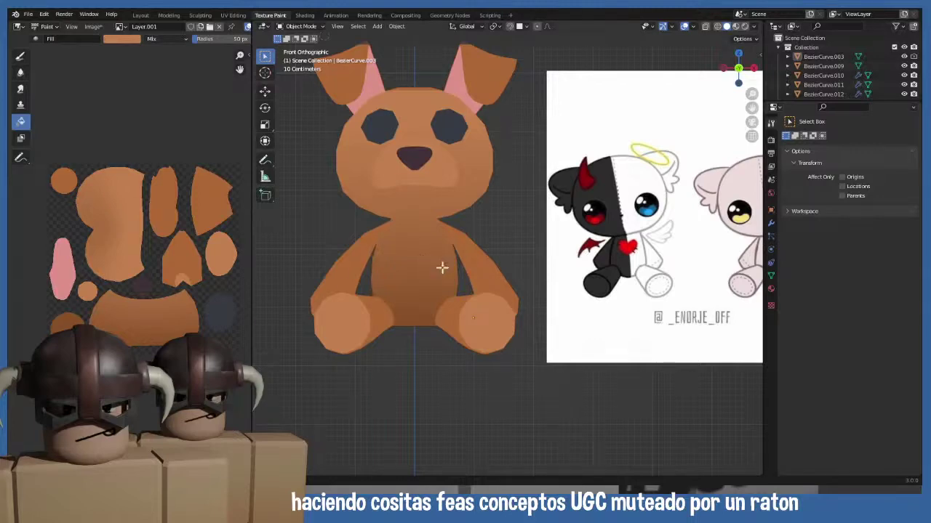
# - Select the linked arm faces in Edit Mode, check the paw tip, and switch to Texture Paint in front view
pyautogui.press('Tab')
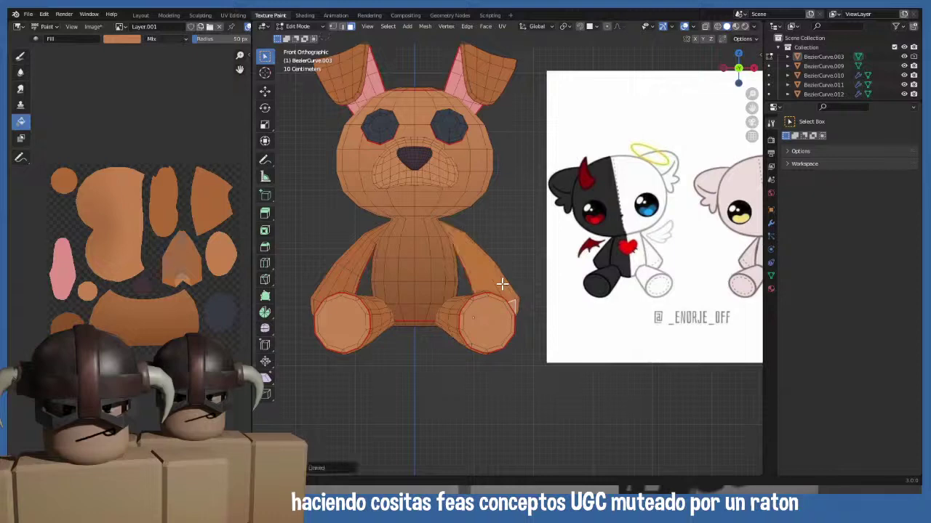
pyautogui.press('Tab')
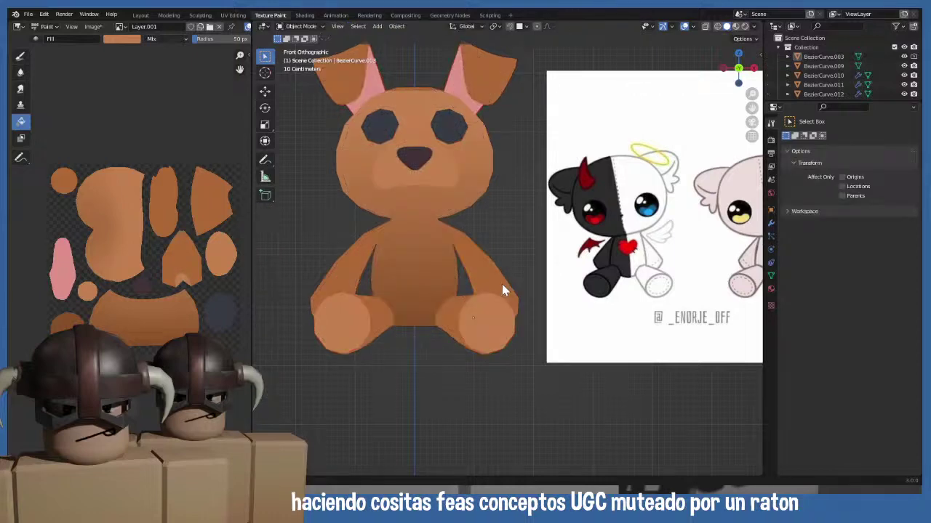
pyautogui.press('Tab')
pyautogui.click(298, 26)
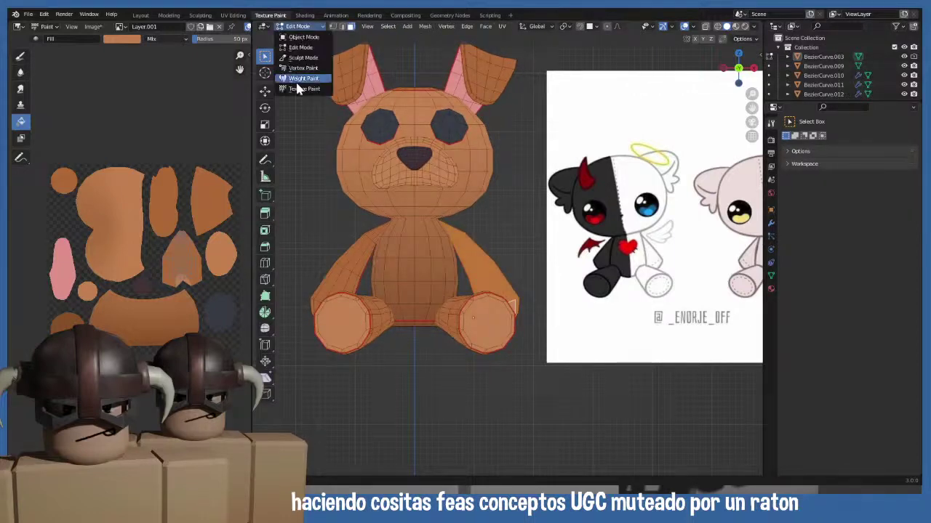
pyautogui.click(307, 76)
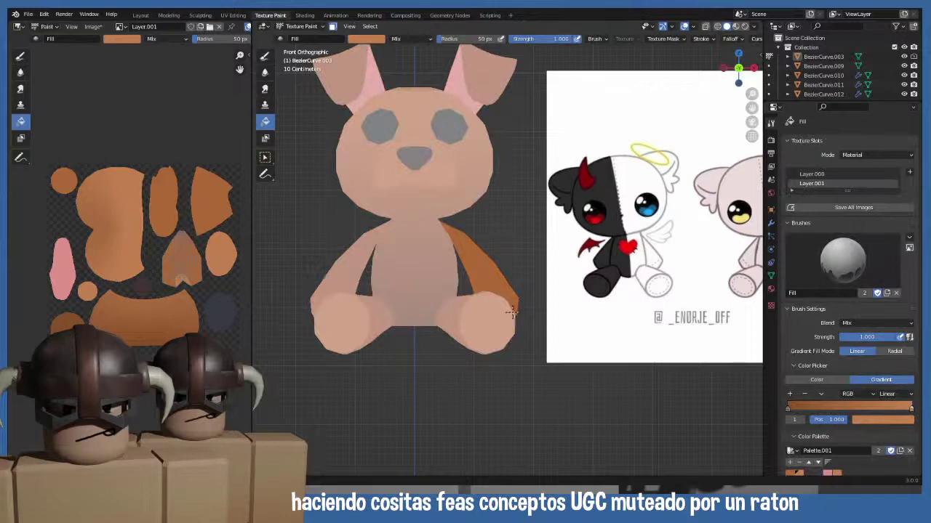
pyautogui.moveTo(511, 310)
pyautogui.mouseDown(button='middle')
pyautogui.moveTo(503, 324)
pyautogui.moveTo(501, 311)
pyautogui.mouseUp(button='middle')
pyautogui.press('Tab')
pyautogui.scroll(3, 501, 319)
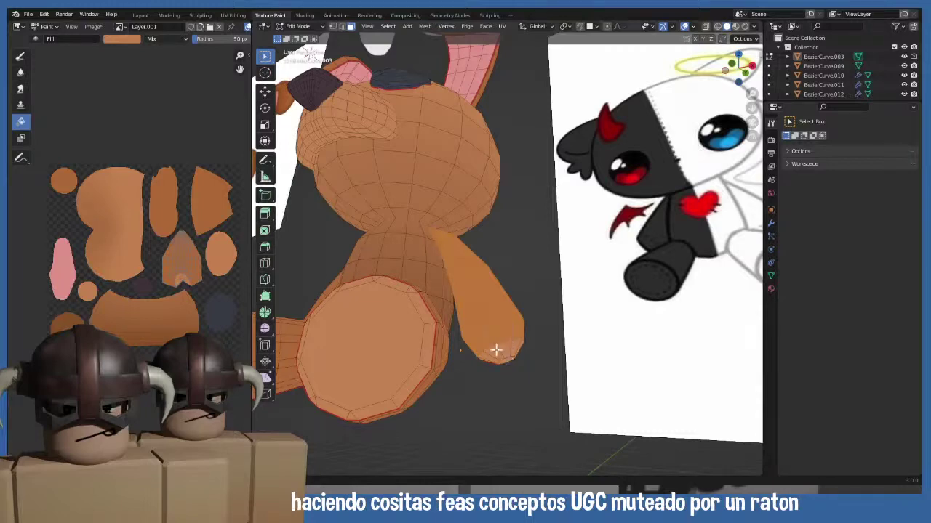
pyautogui.press('KP_1')
pyautogui.press('Tab')
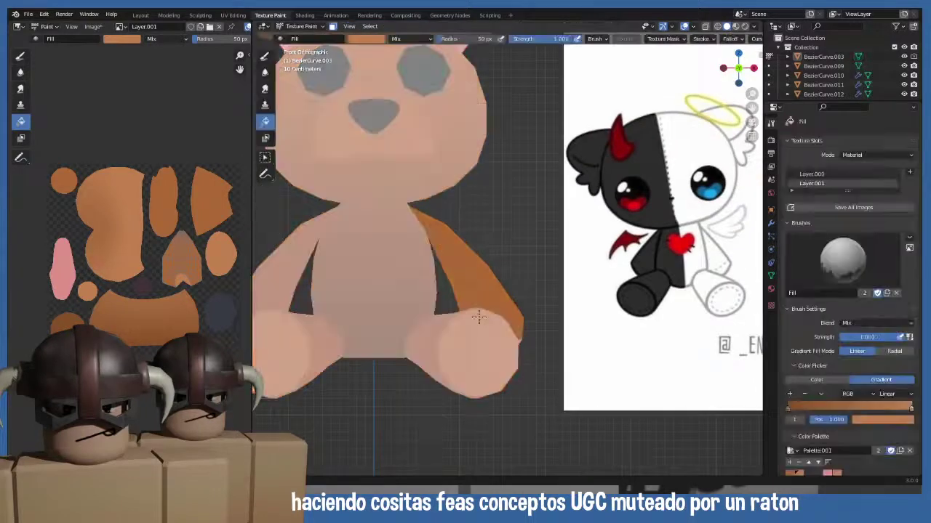
# - Fill the arms with the gradient from dark shoulder to light paw and show the dog in Object Mode
pyautogui.moveTo(515, 337)
pyautogui.mouseDown()
pyautogui.moveTo(429, 216)
pyautogui.moveTo(512, 336)
pyautogui.mouseUp()
pyautogui.moveTo(389, 193); pyautogui.dragTo(447, 241)
pyautogui.moveTo(416, 211); pyautogui.dragTo(501, 325)
pyautogui.keyDown('shift'); pyautogui.moveTo(348, 289); pyautogui.dragTo(393, 299, button='middle'); pyautogui.keyUp('shift')
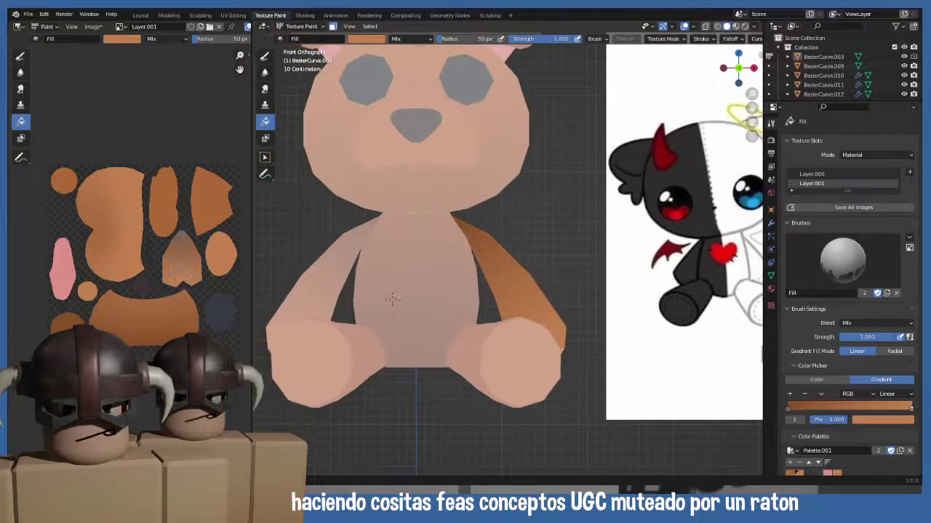
pyautogui.click(301, 26)
pyautogui.click(305, 44)
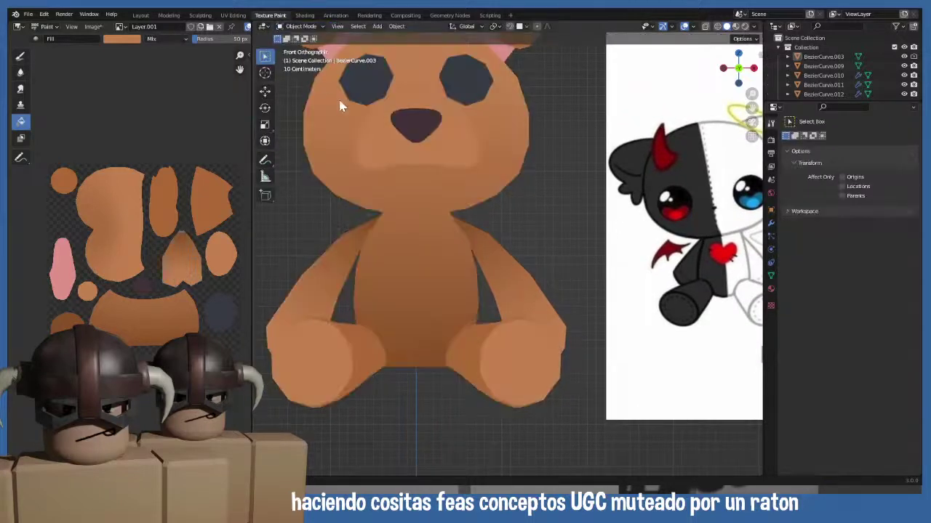
pyautogui.click(493, 283)
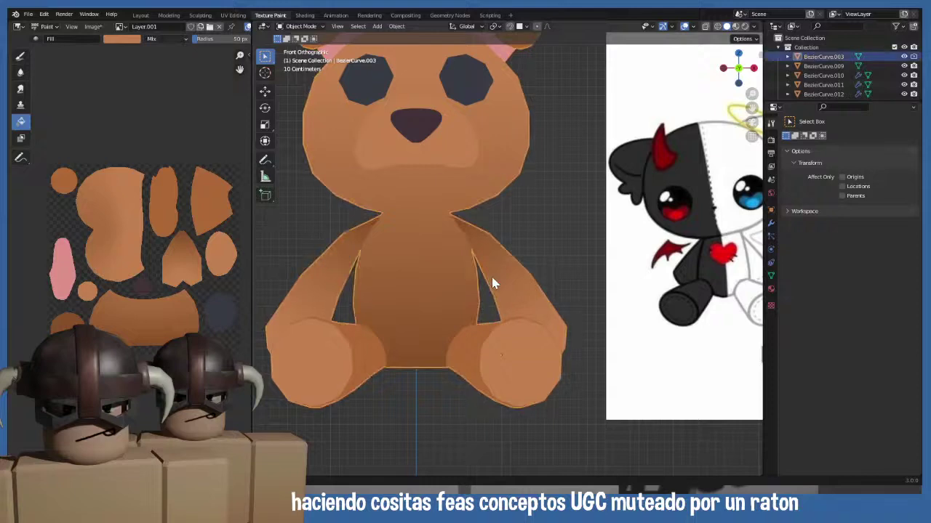
# - Select the linked faces of both legs without the foot soles in Edit Mode and return to Texture Paint
pyautogui.moveTo(493, 283); pyautogui.dragTo(454, 347, button='middle')
pyautogui.press('KP_1')
pyautogui.press('Tab')
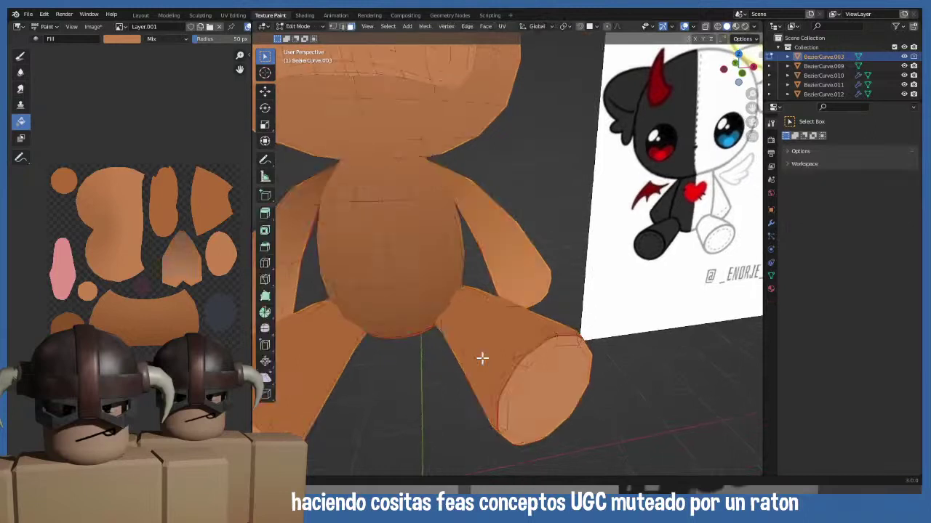
pyautogui.click(471, 320)
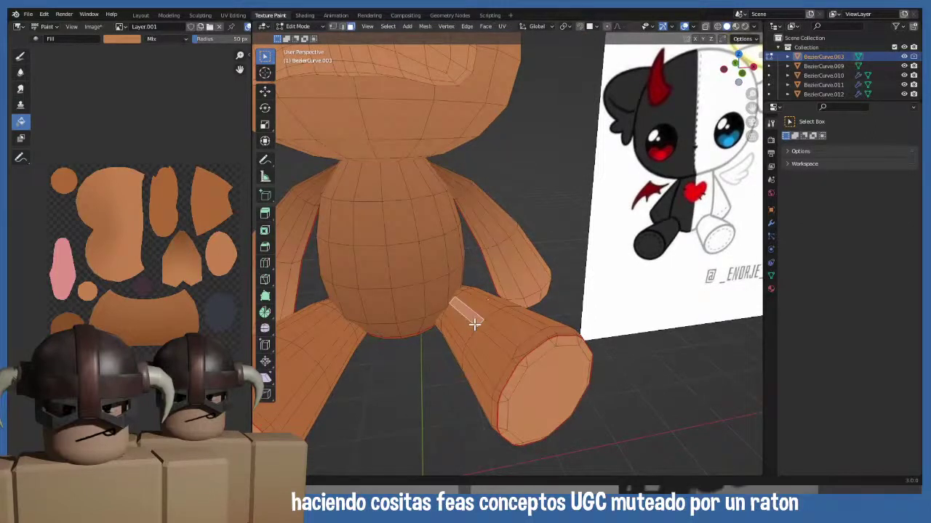
pyautogui.click(325, 352)
pyautogui.hotkey('ctrl', 'l')
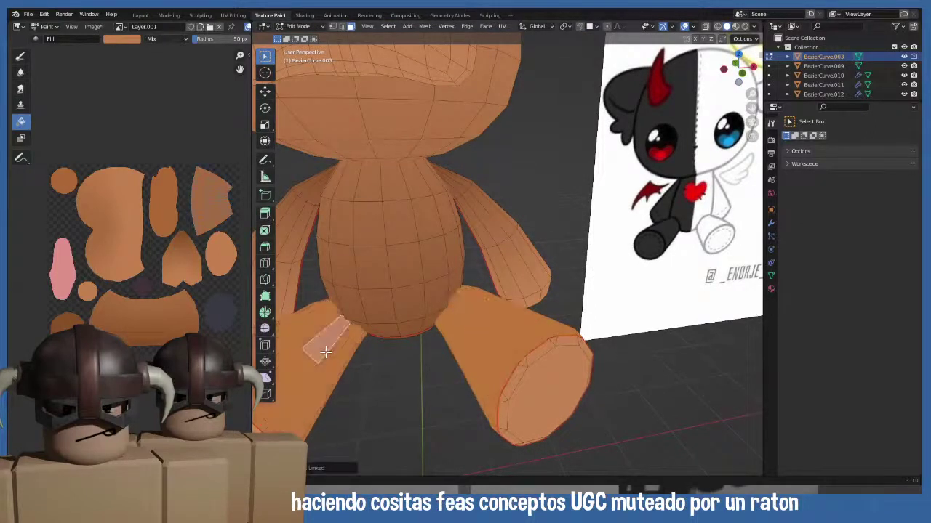
pyautogui.press('KP_7')
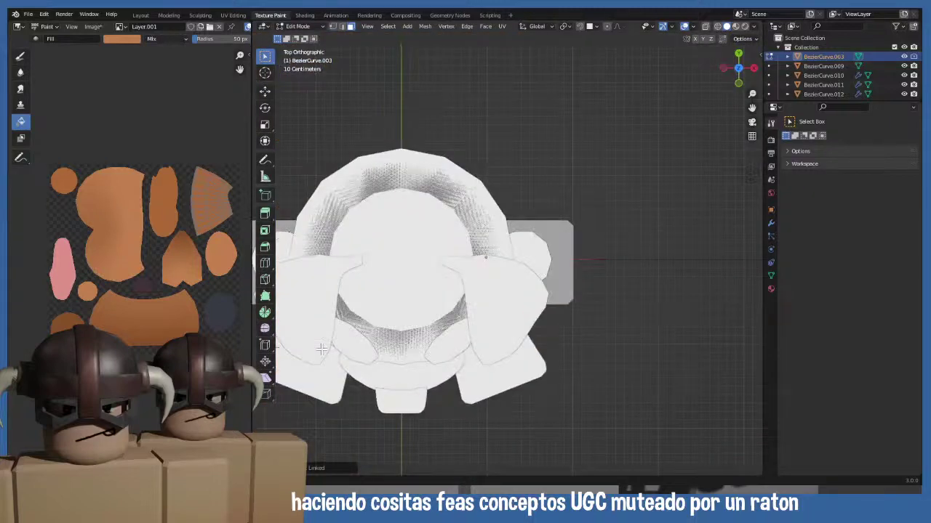
pyautogui.moveTo(325, 352); pyautogui.dragTo(291, 293, button='middle')
pyautogui.moveTo(381, 283); pyautogui.dragTo(297, 90, button='middle')
pyautogui.press('Tab')
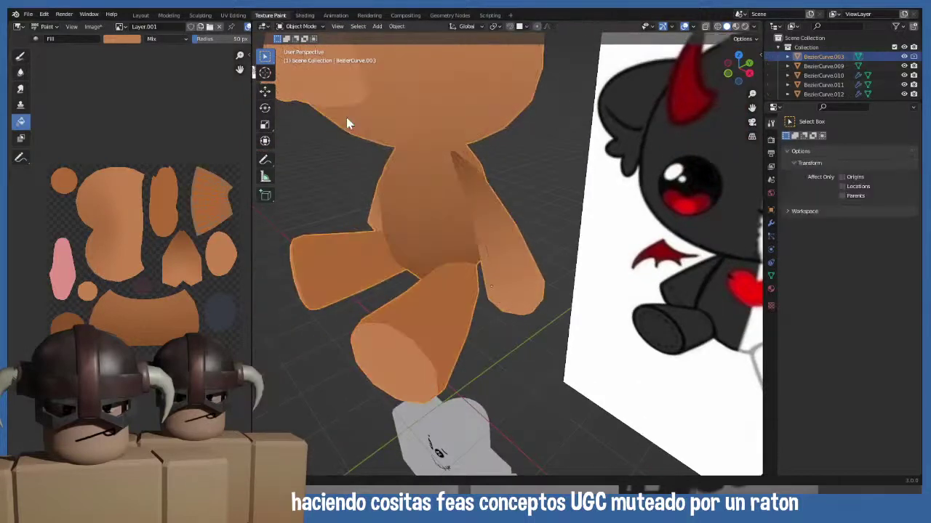
pyautogui.press('Tab')
pyautogui.click(299, 27)
pyautogui.click(305, 88)
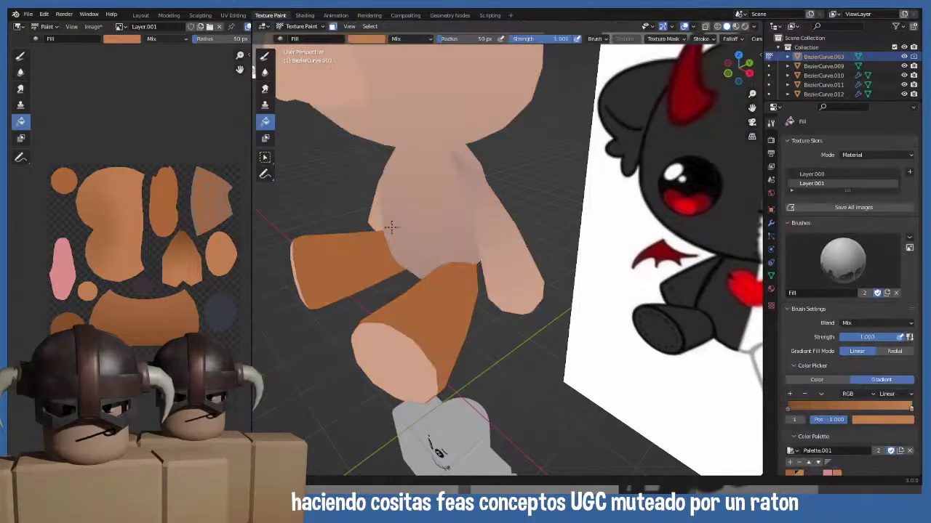
# - Fill the legs with the gradient from dark hip to light foot in the right side view and show the dog in Object Mode
pyautogui.moveTo(389, 250); pyautogui.dragTo(386, 241, button='middle')
pyautogui.press('KP_3')
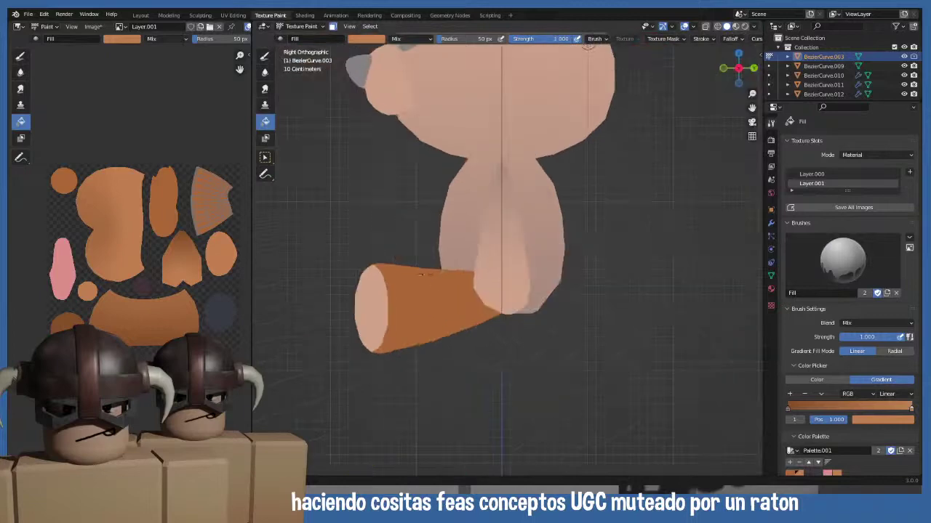
pyautogui.moveTo(495, 292); pyautogui.dragTo(381, 301)
pyautogui.moveTo(382, 302); pyautogui.dragTo(509, 327, button='middle')
pyautogui.press('KP_1')
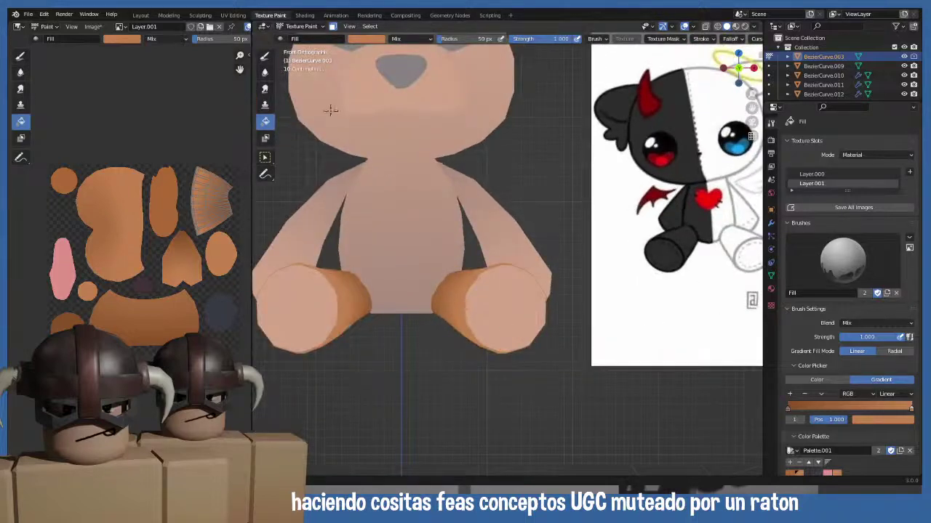
pyautogui.click(300, 26)
pyautogui.click(309, 36)
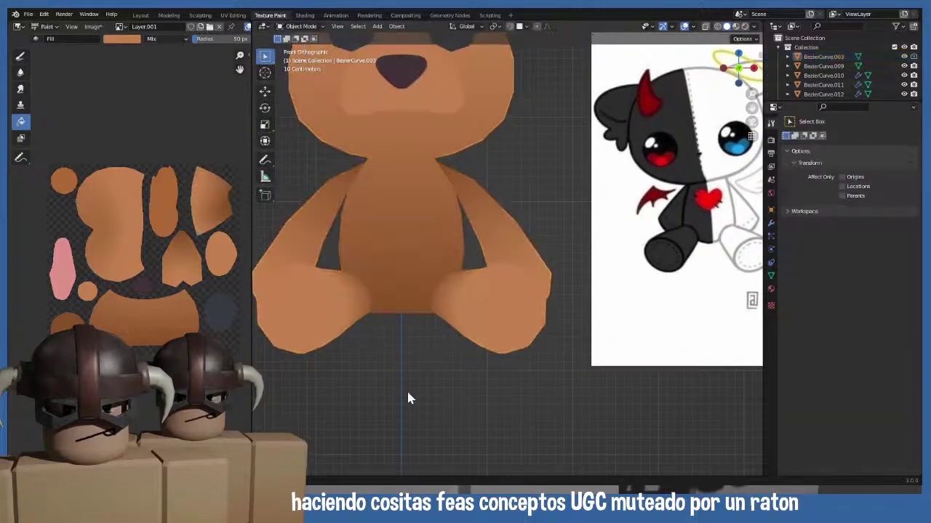
pyautogui.moveTo(381, 334)
pyautogui.mouseDown(button='middle')
pyautogui.moveTo(381, 376)
pyautogui.moveTo(476, 354)
pyautogui.moveTo(394, 334)
pyautogui.moveTo(387, 341)
pyautogui.mouseUp(button='middle')
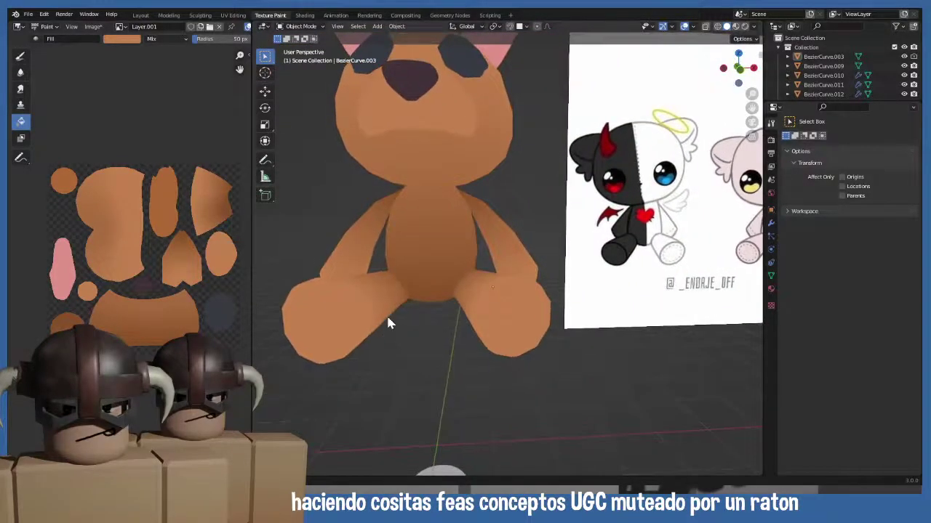
# - Review the leg gradients around the front view and put the dog mesh into Edit Mode
pyautogui.press('KP_1')
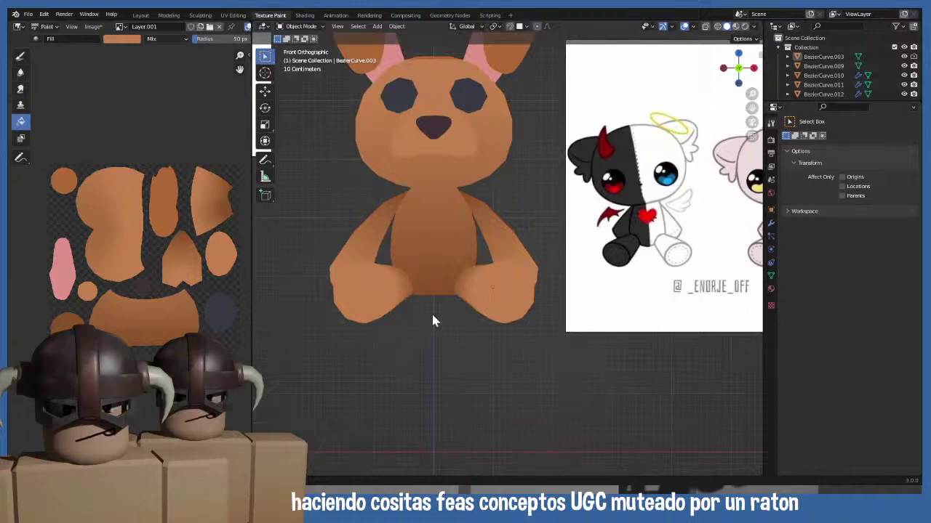
pyautogui.moveTo(431, 322)
pyautogui.mouseDown(button='middle')
pyautogui.moveTo(396, 306)
pyautogui.moveTo(434, 328)
pyautogui.mouseUp(button='middle')
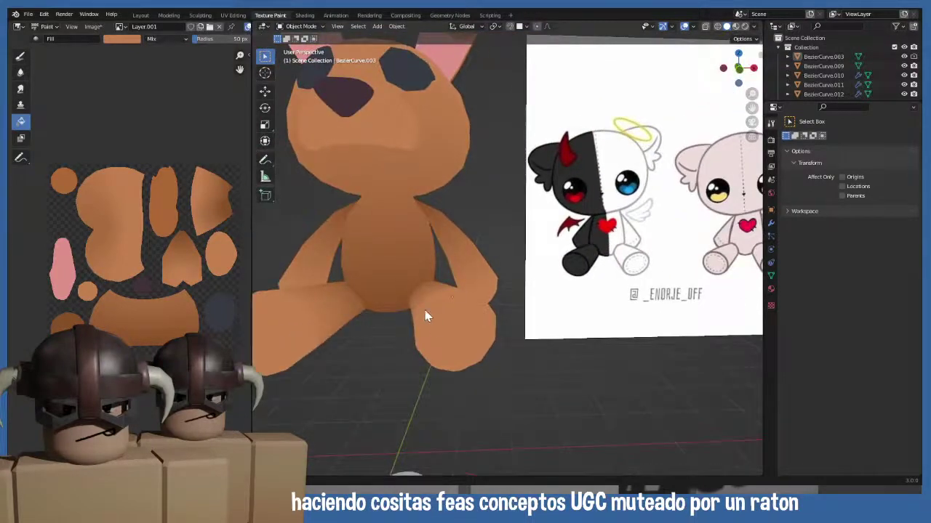
pyautogui.press('KP_1')
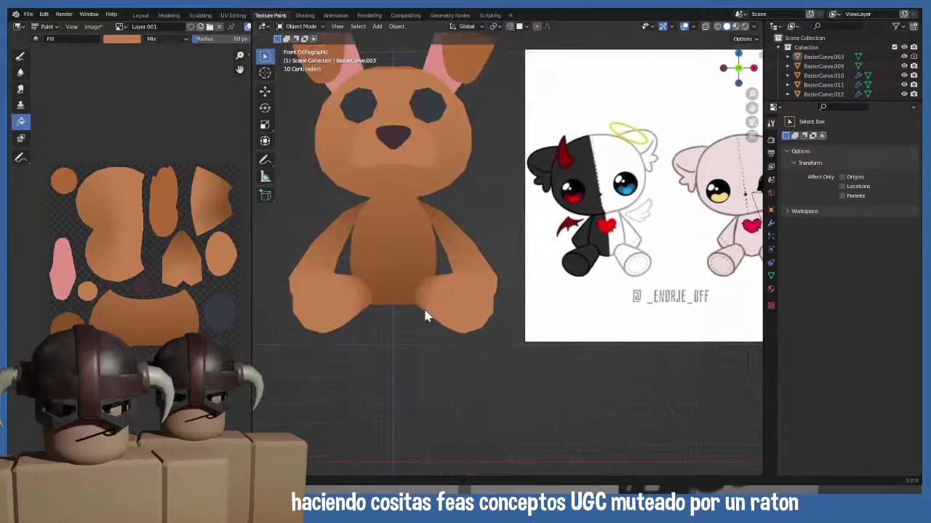
pyautogui.click(298, 26)
pyautogui.click(301, 43)
# - Try selecting the paw tips with a wide band of surrounding faces together with the foot soles
pyautogui.moveTo(394, 278); pyautogui.dragTo(487, 305, button='middle')
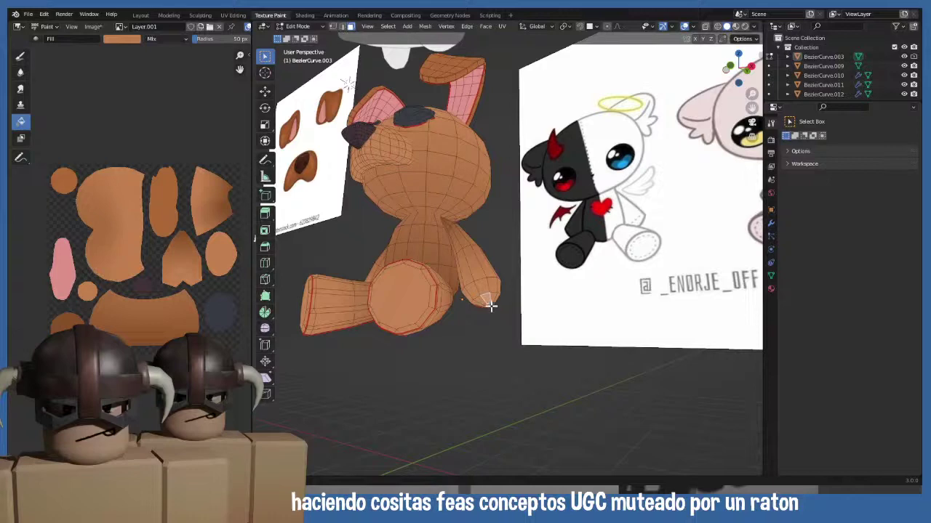
pyautogui.click(478, 290)
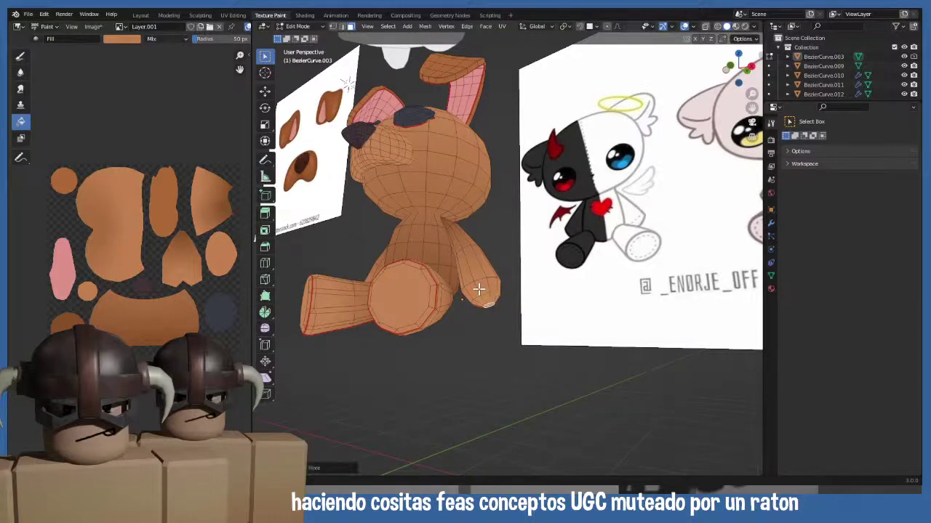
pyautogui.moveTo(370, 320); pyautogui.dragTo(322, 304, button='middle')
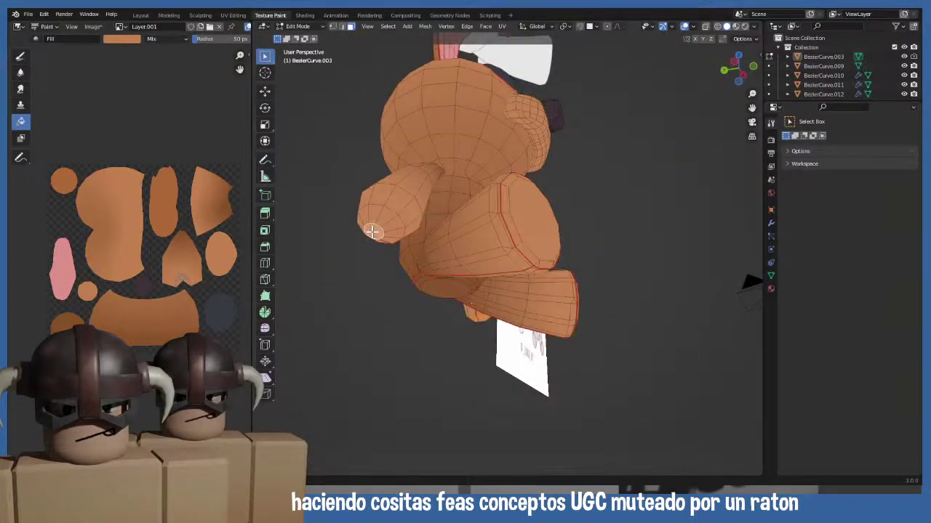
pyautogui.click(372, 232)
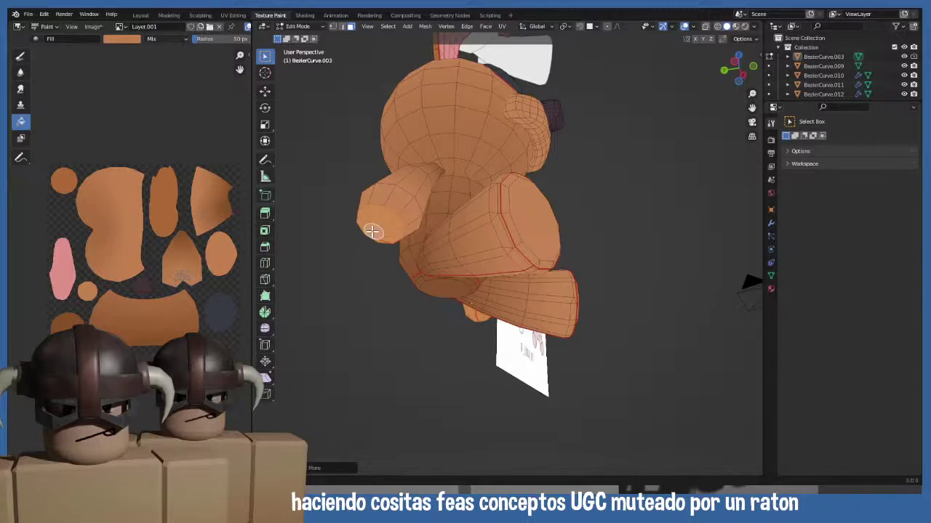
pyautogui.moveTo(492, 261); pyautogui.dragTo(460, 310, button='middle')
pyautogui.click(503, 300)
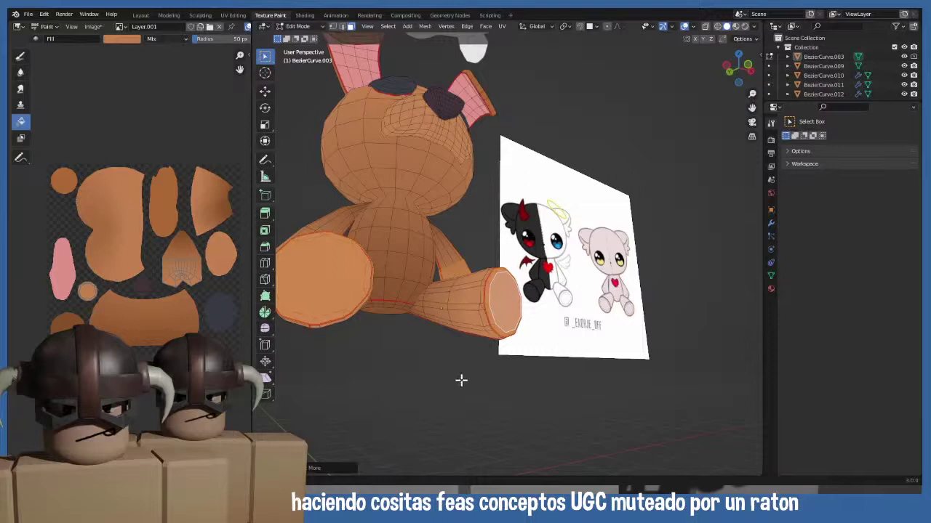
# - Select both paw tips with a small ring of surrounding faces plus both foot soles, and return to Texture Paint
pyautogui.moveTo(414, 247); pyautogui.dragTo(388, 262, button='middle')
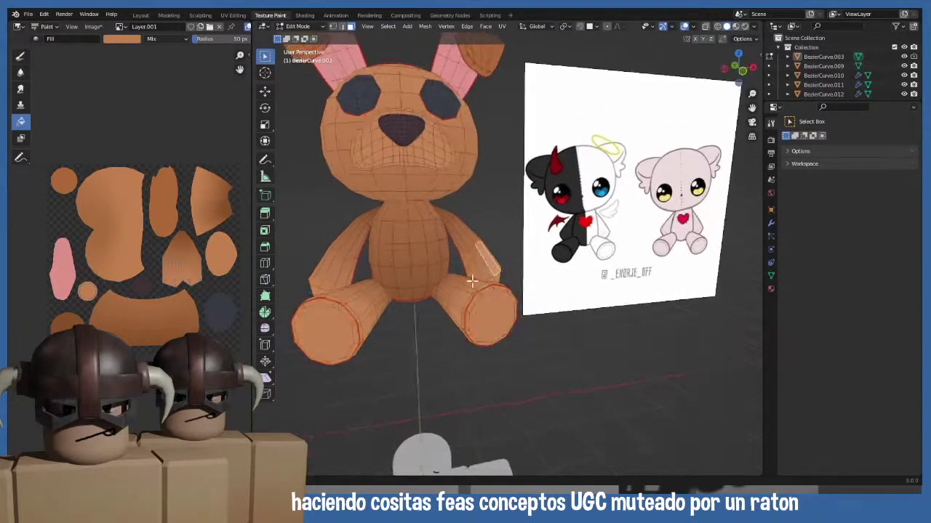
pyautogui.moveTo(473, 276); pyautogui.dragTo(460, 227, button='middle')
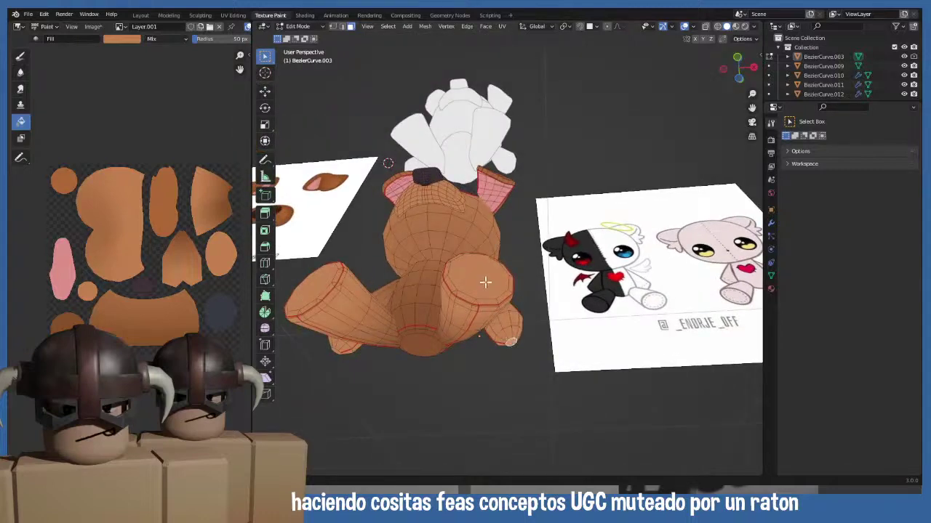
pyautogui.moveTo(318, 286); pyautogui.dragTo(353, 310, button='middle')
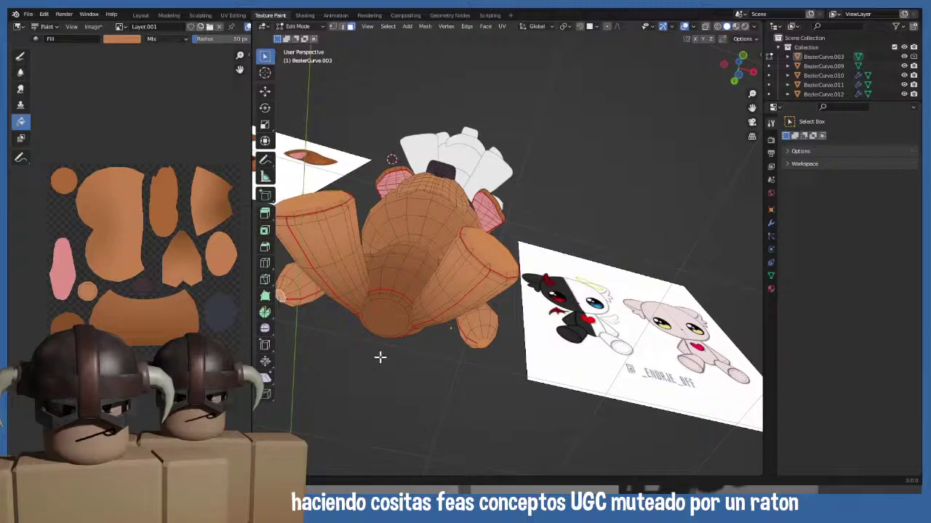
pyautogui.press('h')
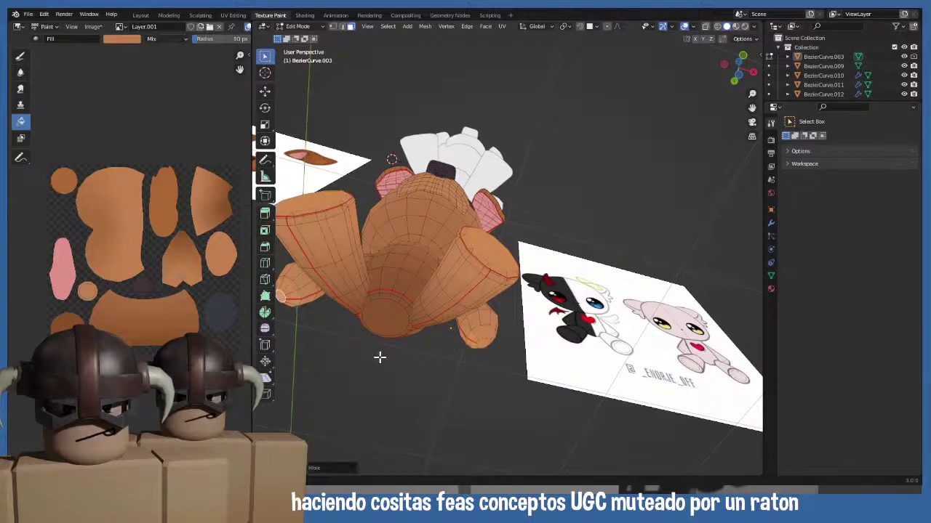
pyautogui.moveTo(471, 258); pyautogui.dragTo(442, 339, button='middle')
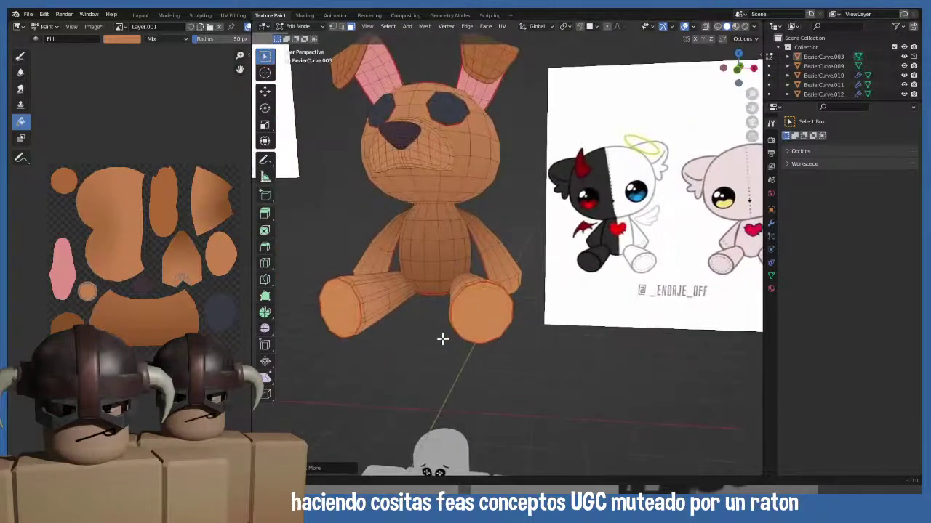
pyautogui.click(300, 26)
pyautogui.click(305, 86)
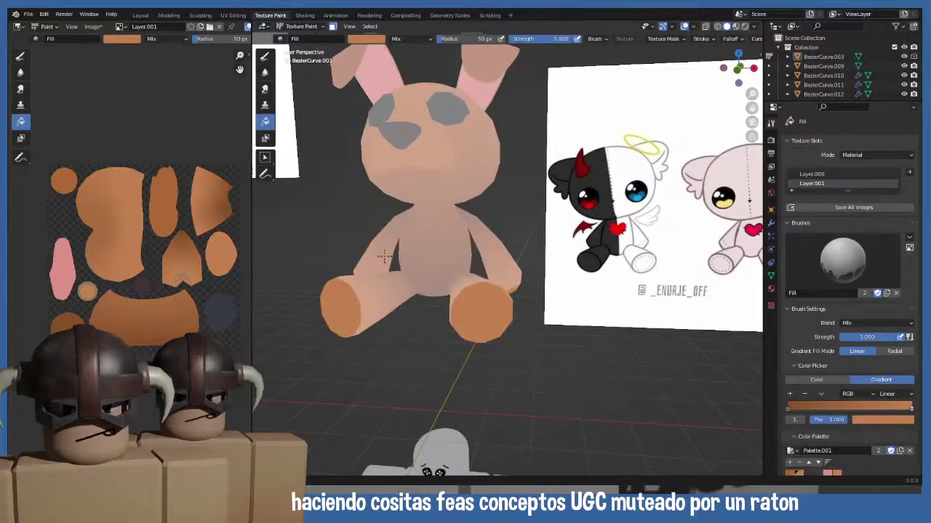
# - Fill the selected foot soles and paw tips with a solid light orange and show the dog in Object Mode
pyautogui.click(809, 380)
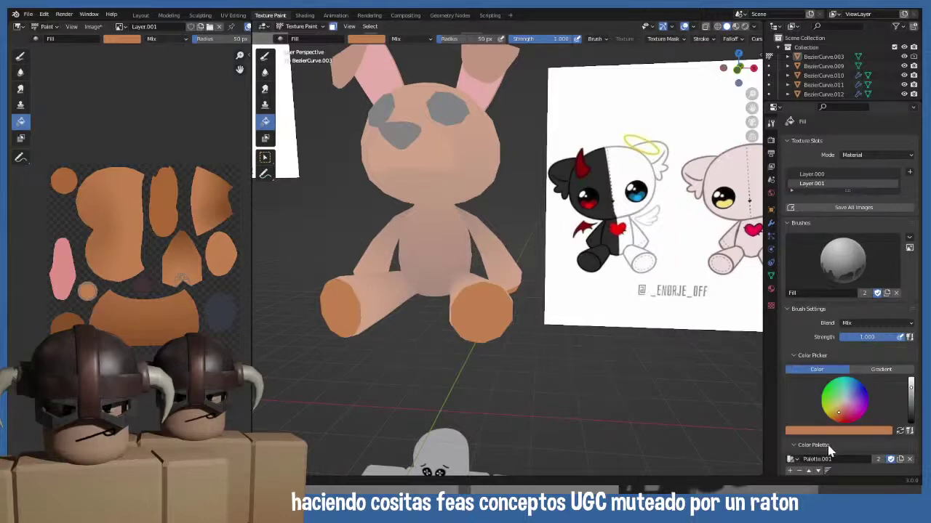
pyautogui.scroll(-3, 828, 451)
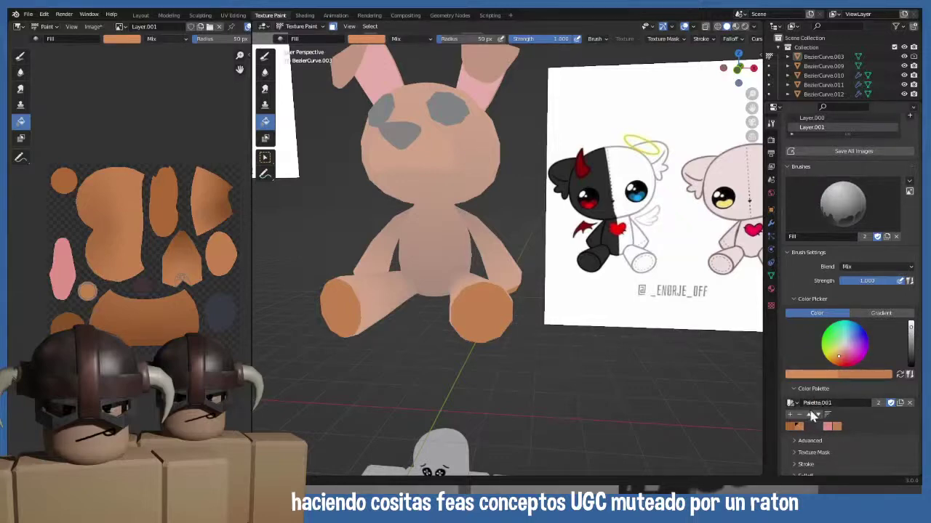
pyautogui.click(799, 429)
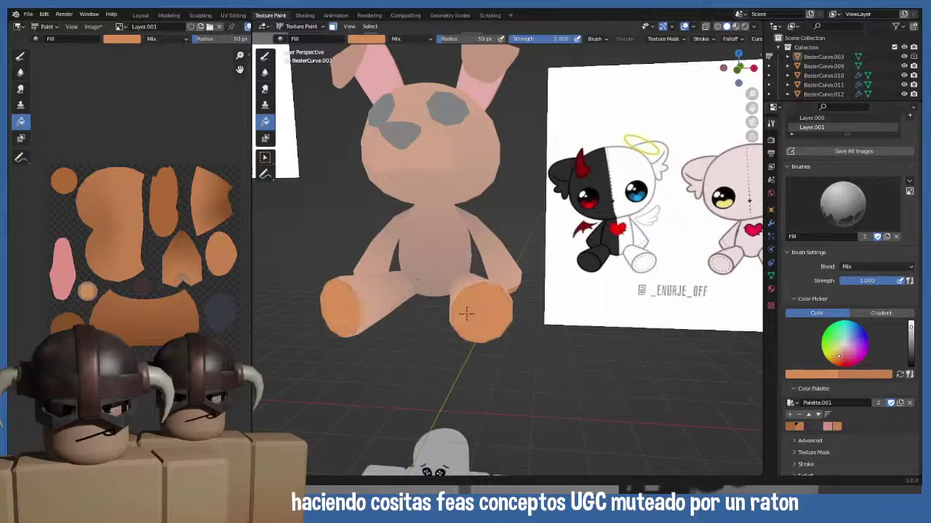
pyautogui.click(294, 29)
pyautogui.click(299, 36)
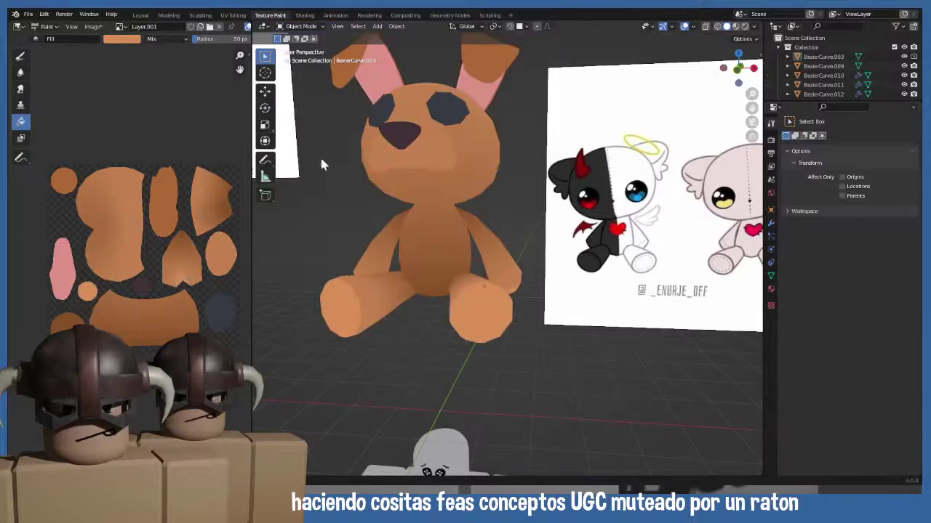
# - Select the linked outer faces of both ears in Edit Mode and switch to Texture Paint in front view
pyautogui.moveTo(391, 368); pyautogui.dragTo(429, 139, button='middle')
pyautogui.click(452, 235)
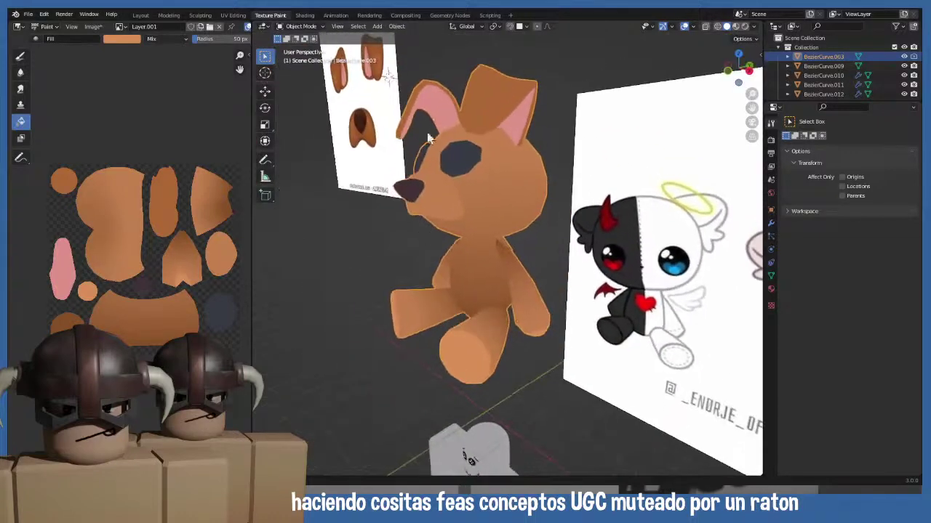
pyautogui.press('Tab')
pyautogui.click(482, 110)
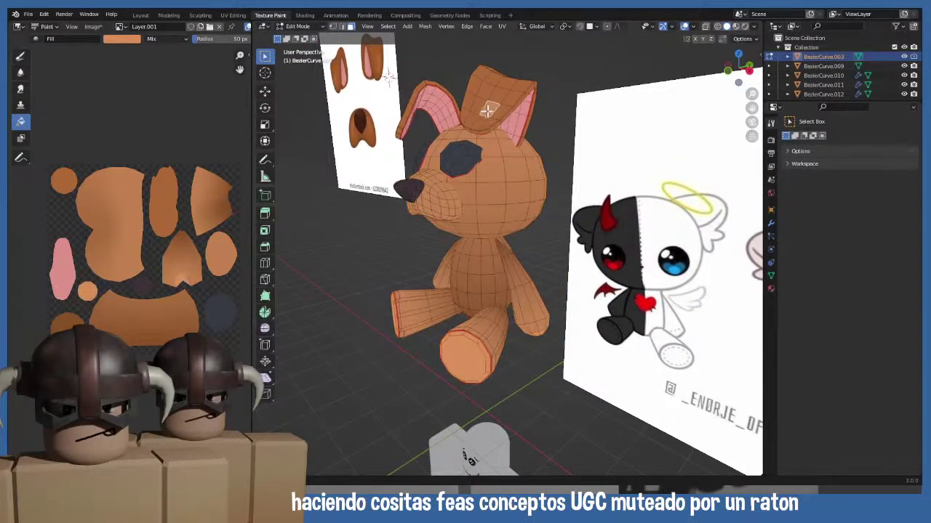
pyautogui.hotkey('ctrl', 'l')
pyautogui.moveTo(403, 104); pyautogui.dragTo(305, 104, button='middle')
pyautogui.click(330, 96)
pyautogui.hotkey('ctrl', 'l')
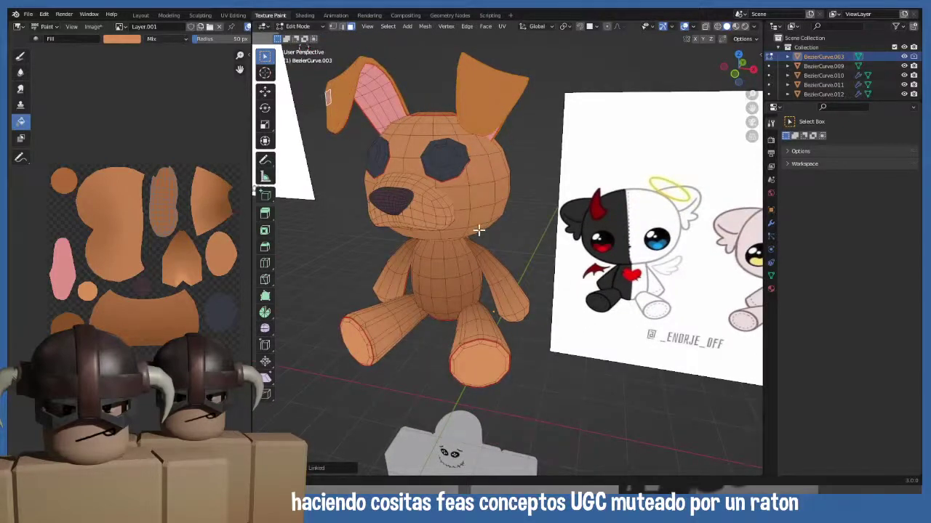
pyautogui.press('KP_1')
pyautogui.keyDown('shift'); pyautogui.moveTo(474, 230); pyautogui.dragTo(488, 297, button='middle'); pyautogui.keyUp('shift')
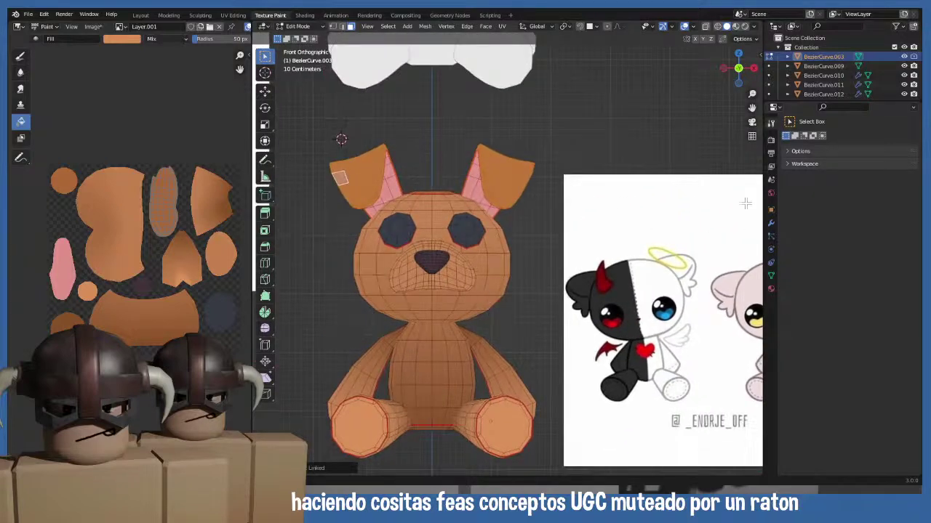
pyautogui.click(297, 26)
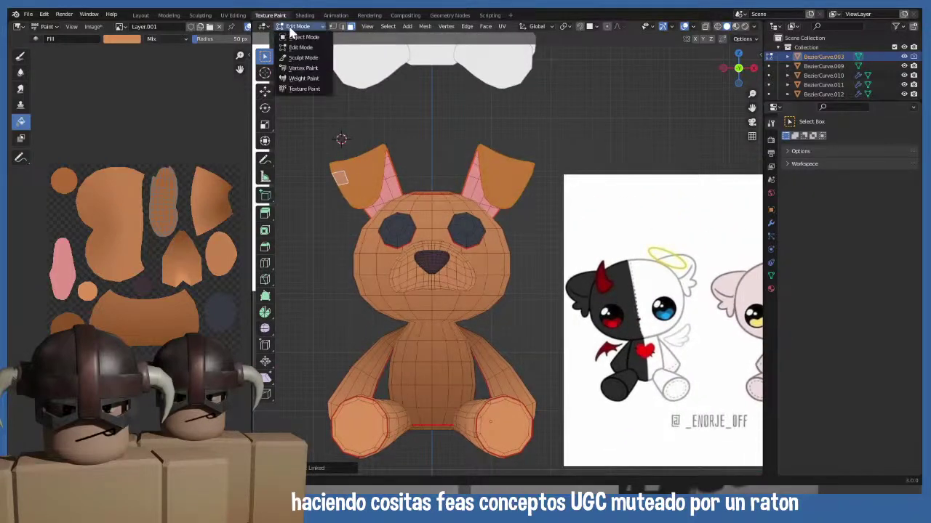
pyautogui.click(306, 92)
# - Try filling the outer ears with the linear gradient from the front, top and back, and undo the last fill
pyautogui.scroll(-3, 845, 309)
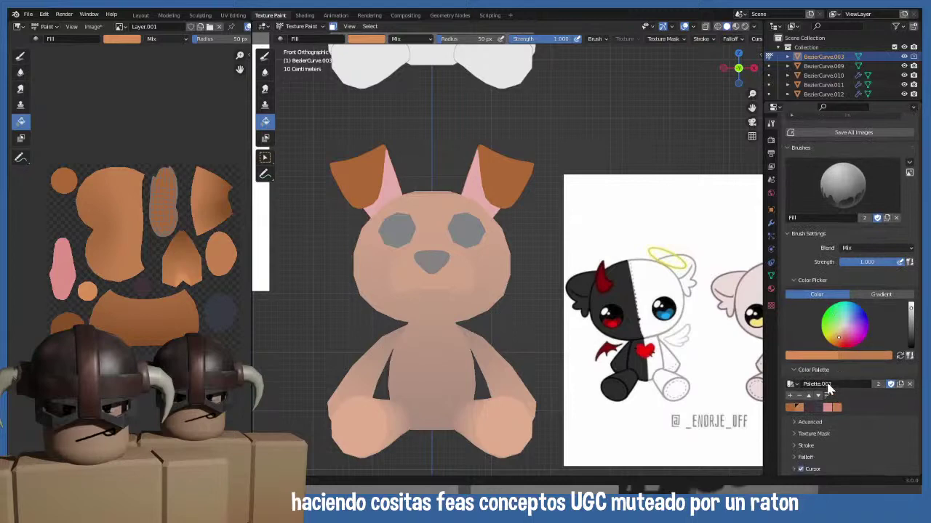
pyautogui.click(876, 294)
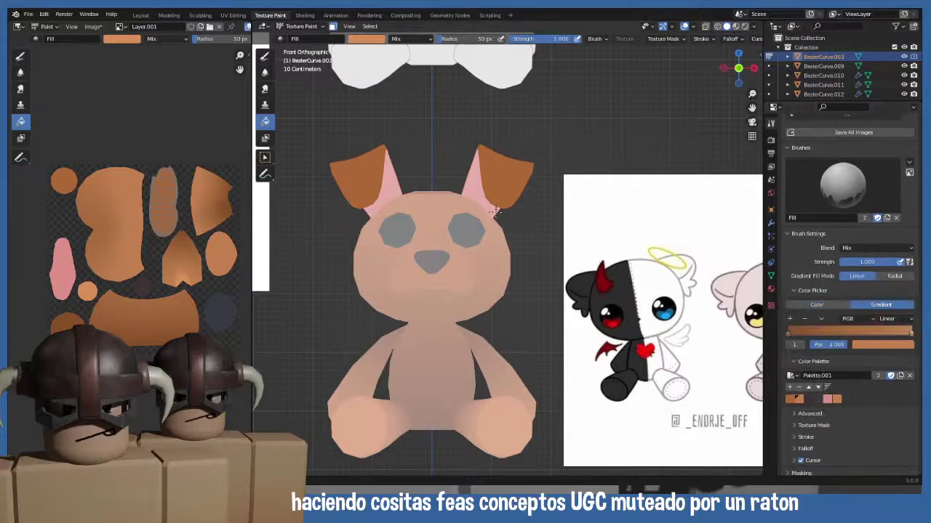
pyautogui.moveTo(479, 211); pyautogui.dragTo(503, 186)
pyautogui.press('KP_7')
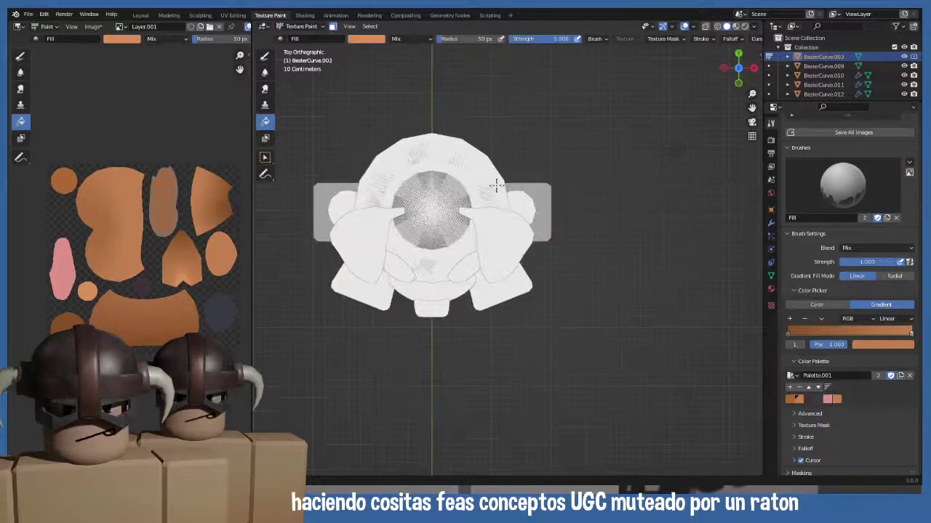
pyautogui.moveTo(497, 205); pyautogui.dragTo(505, 283)
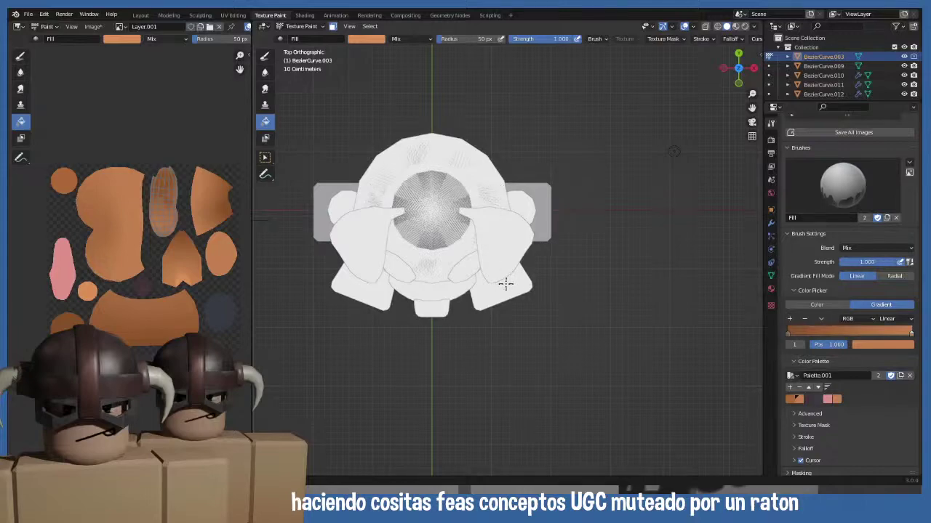
pyautogui.moveTo(481, 299); pyautogui.dragTo(542, 205, button='middle')
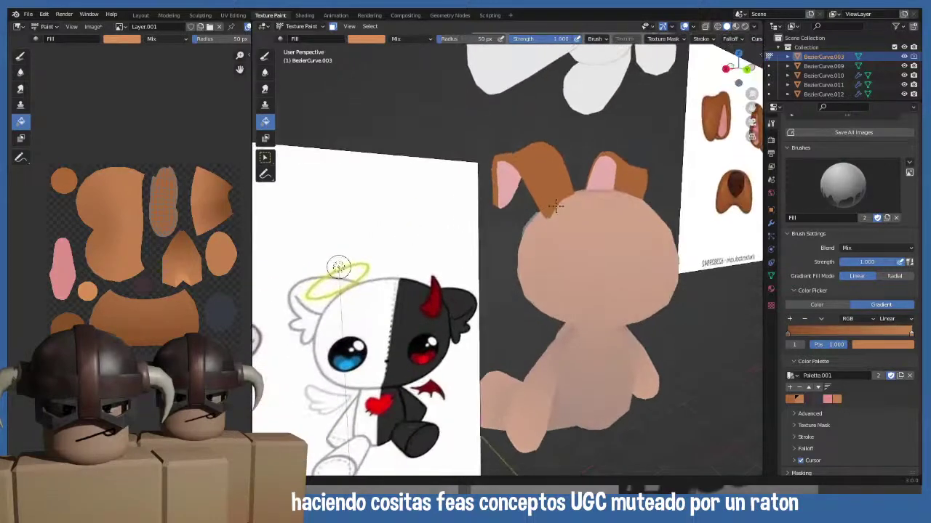
pyautogui.moveTo(556, 206); pyautogui.dragTo(491, 104)
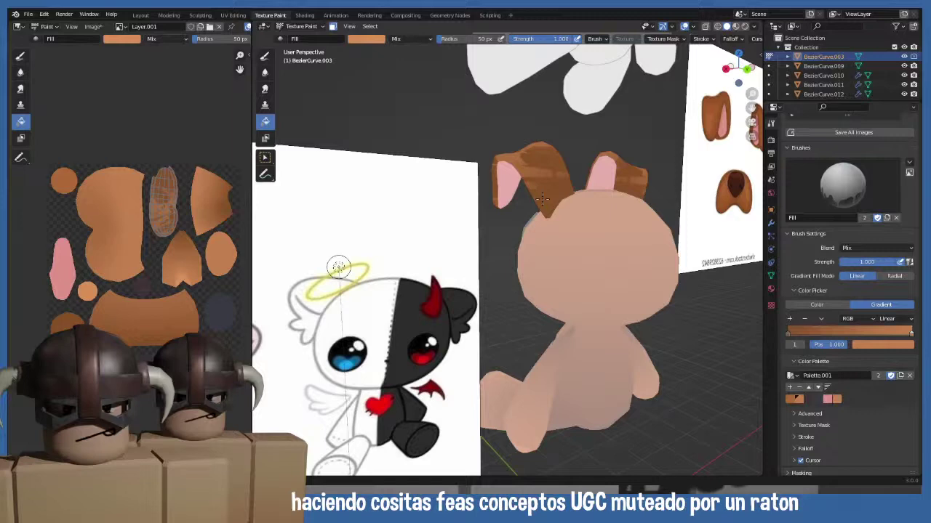
pyautogui.hotkey('ctrl', 'z')
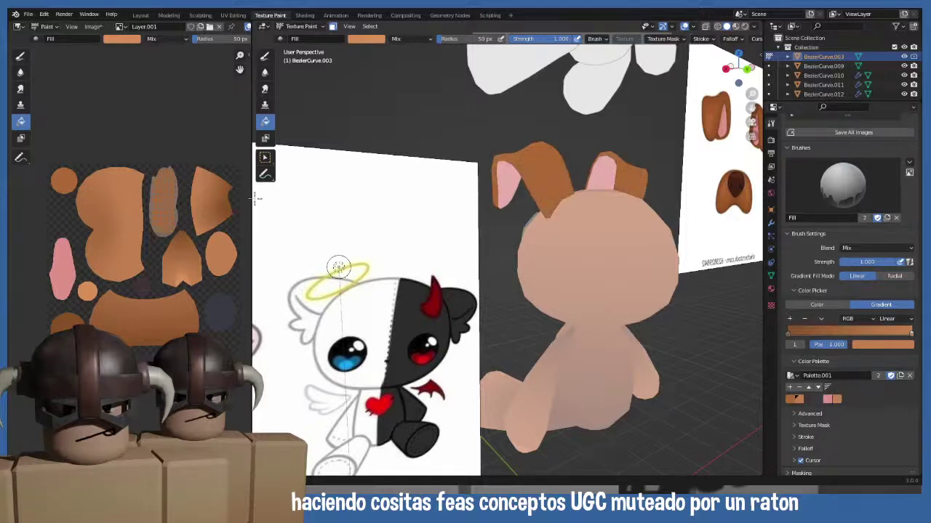
# - Switch to the TexDraw brush and show the whole dog in Object Mode from the front
pyautogui.scroll(6, 168, 214)
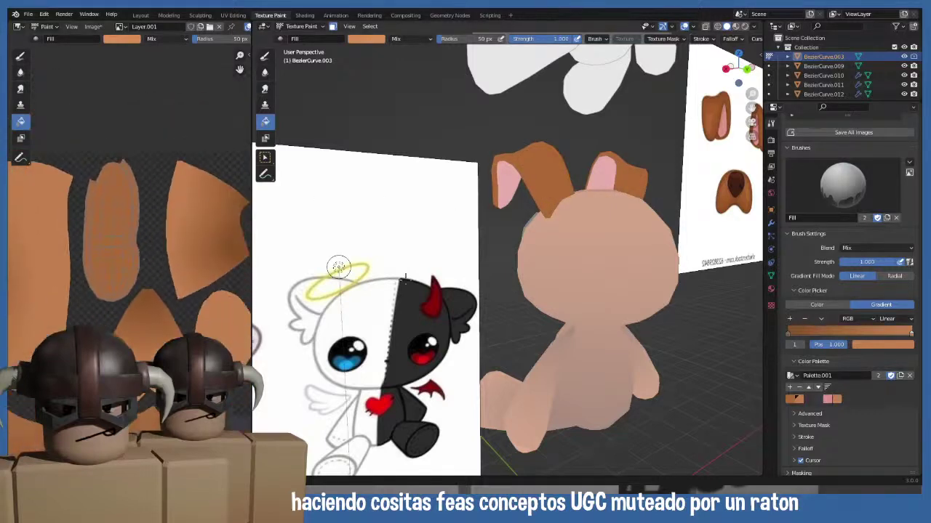
pyautogui.click(265, 56)
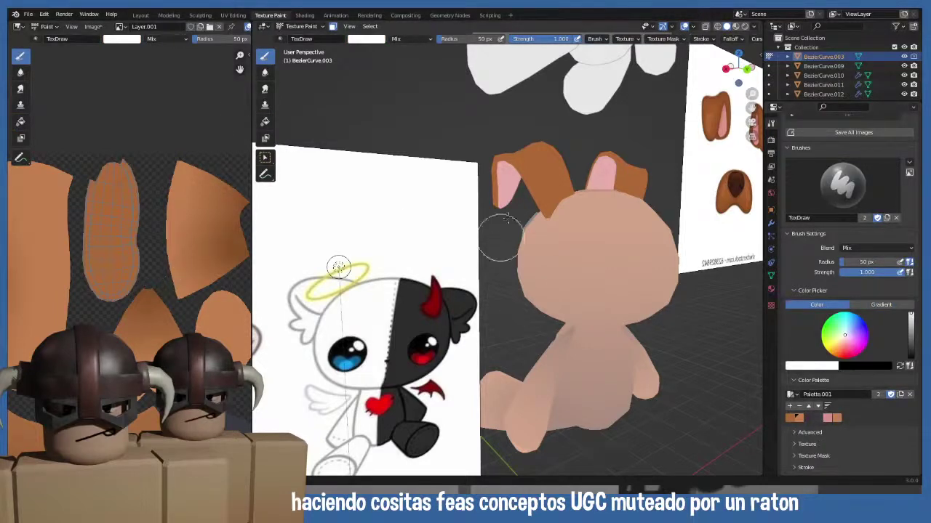
pyautogui.moveTo(509, 218); pyautogui.dragTo(658, 214, button='middle')
pyautogui.press('KP_1')
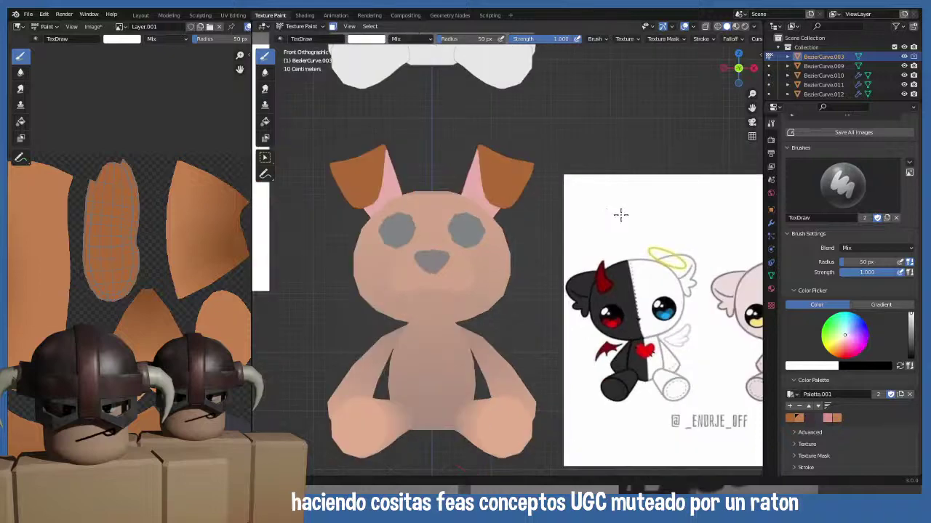
pyautogui.click(298, 26)
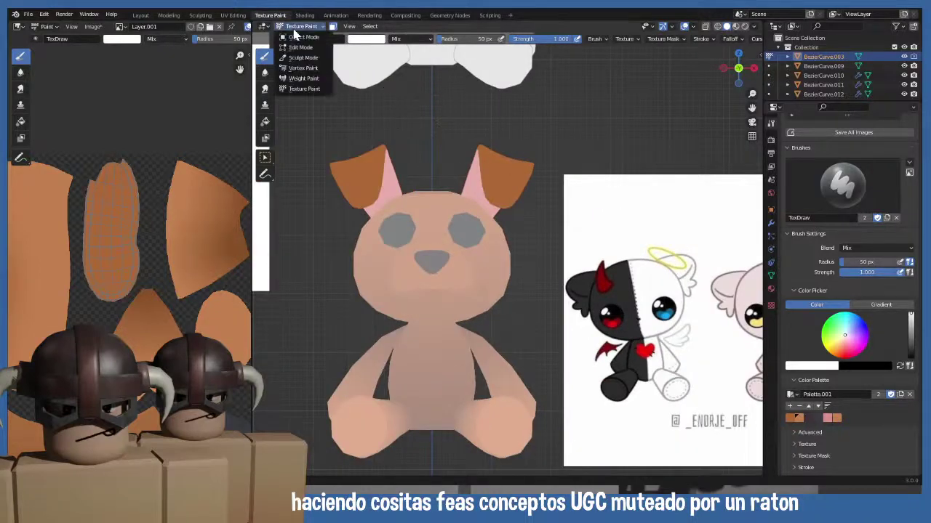
pyautogui.click(297, 39)
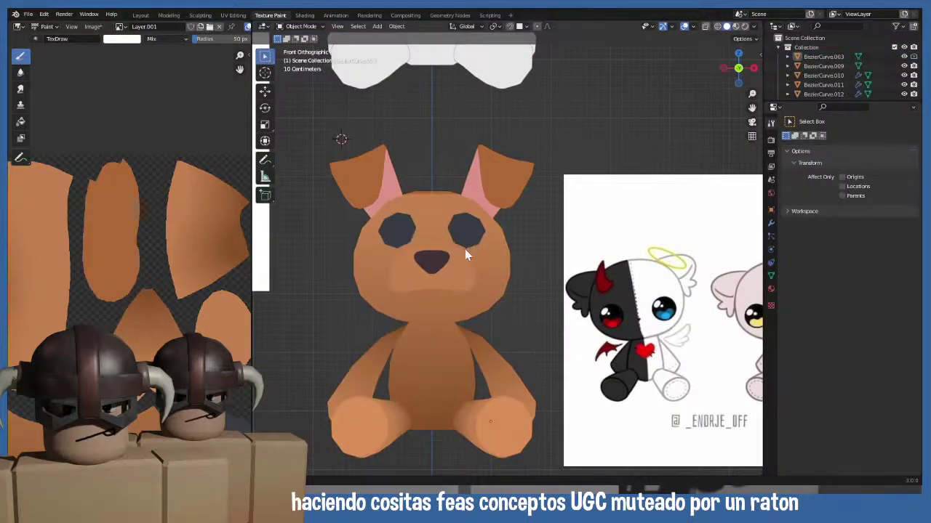
# - Select the ring of faces around the dark oval on top of the dog's head and switch to Texture Paint
pyautogui.moveTo(469, 252)
pyautogui.mouseDown(button='middle')
pyautogui.moveTo(474, 305)
pyautogui.moveTo(425, 224)
pyautogui.mouseUp(button='middle')
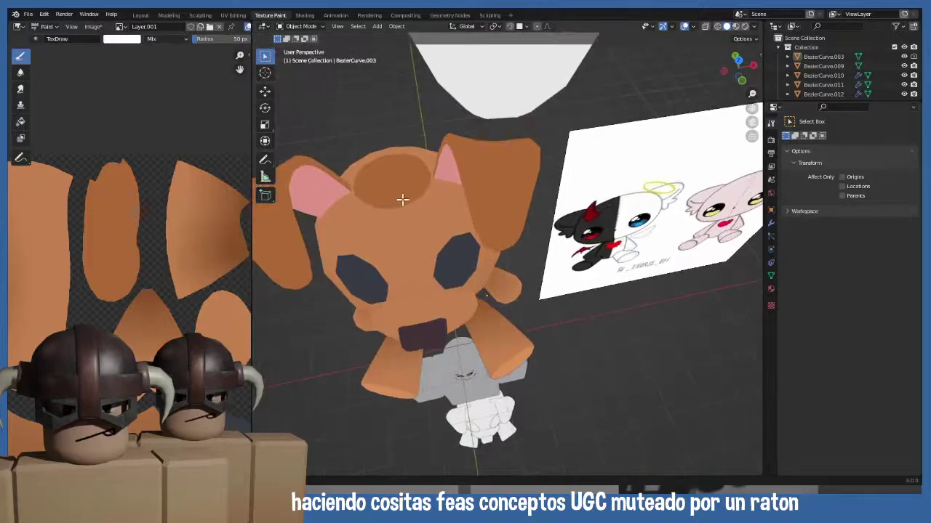
pyautogui.press('Tab')
pyautogui.hotkey('alt', 'a')
pyautogui.keyDown('alt'); pyautogui.click(391, 199); pyautogui.keyUp('alt')
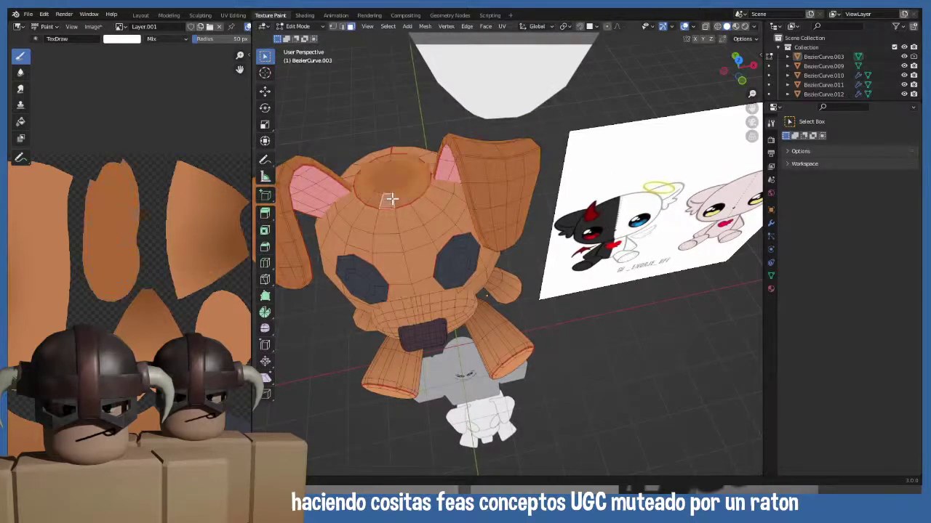
pyautogui.moveTo(390, 193); pyautogui.dragTo(398, 169, button='middle')
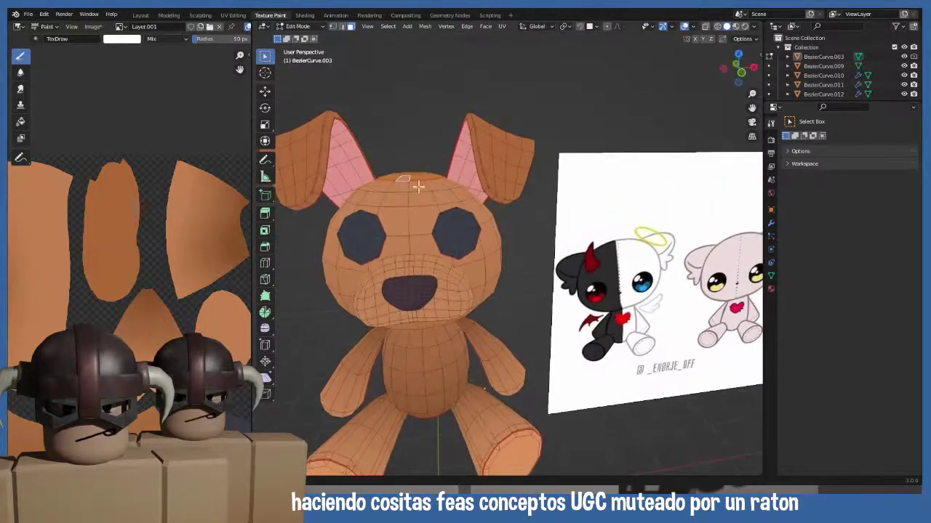
pyautogui.click(299, 26)
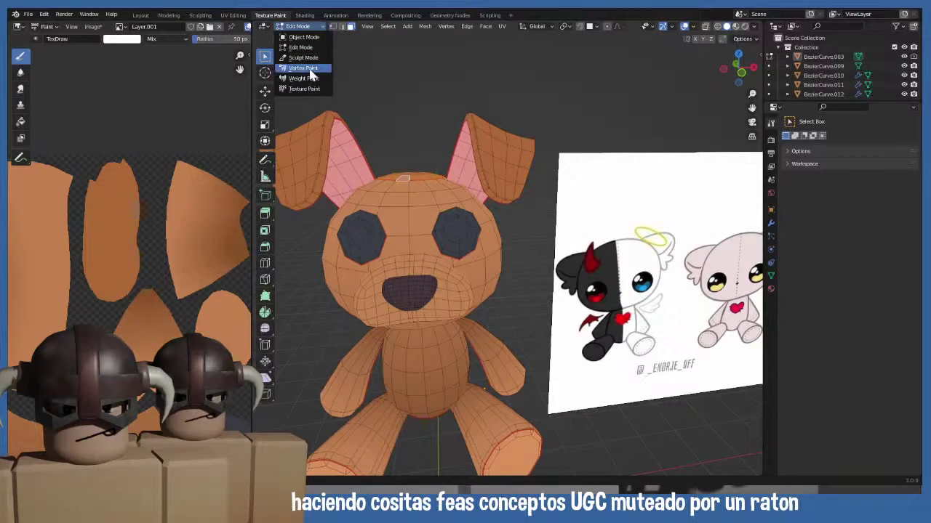
pyautogui.click(304, 89)
# - Fill the selected ring on top of the head with the palette's light orange as a solid colour and show the dog in Object Mode
pyautogui.scroll(-3, 842, 416)
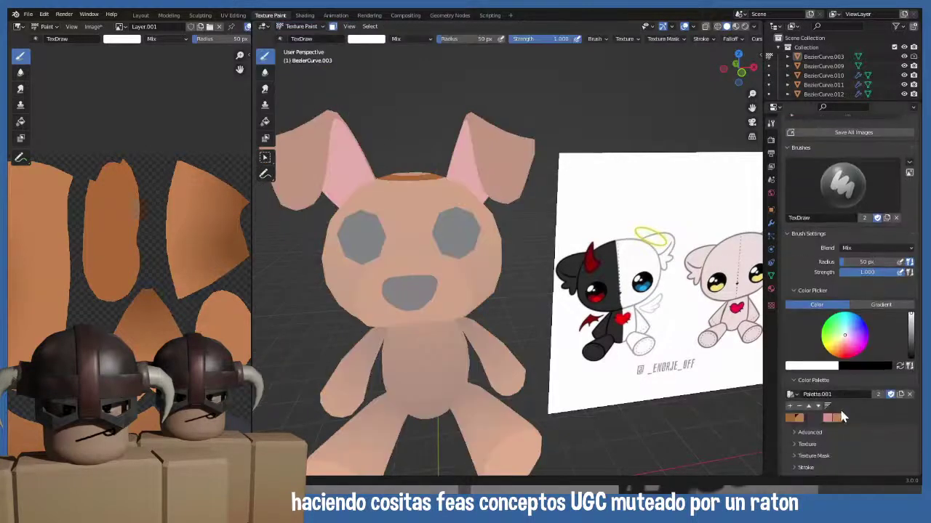
pyautogui.click(797, 418)
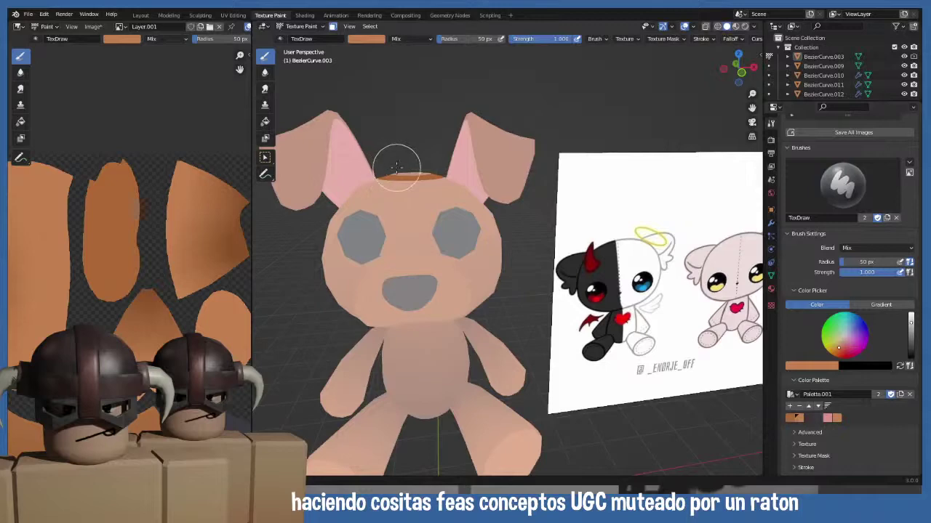
pyautogui.click(265, 121)
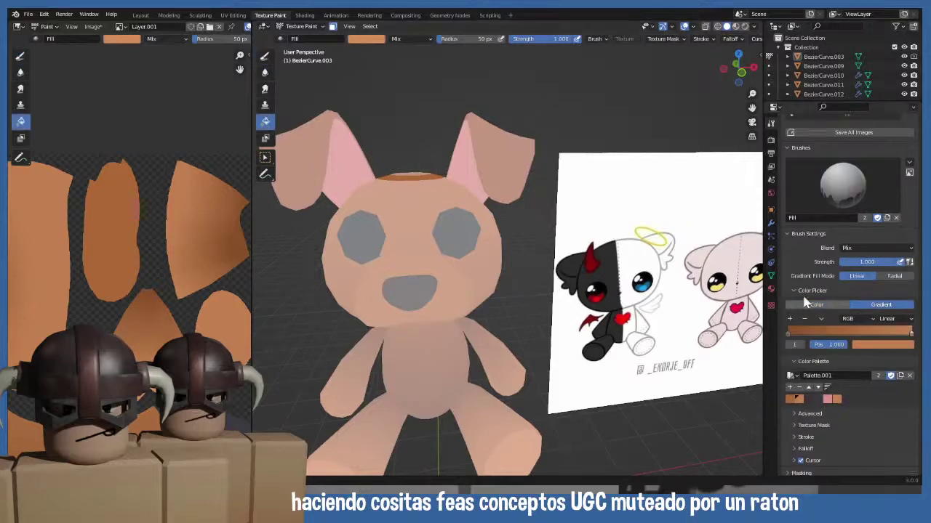
pyautogui.click(805, 304)
pyautogui.click(798, 409)
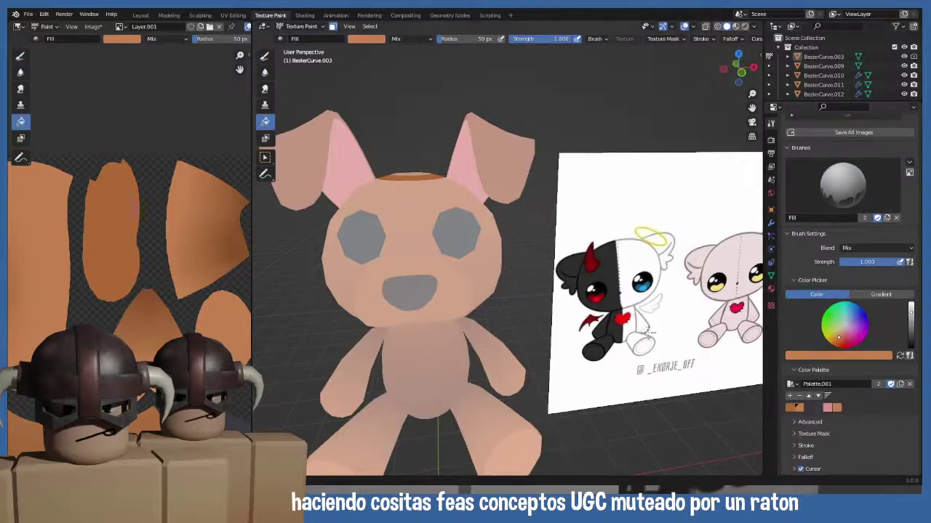
pyautogui.moveTo(650, 332); pyautogui.dragTo(402, 191, button='middle')
pyautogui.click(395, 190)
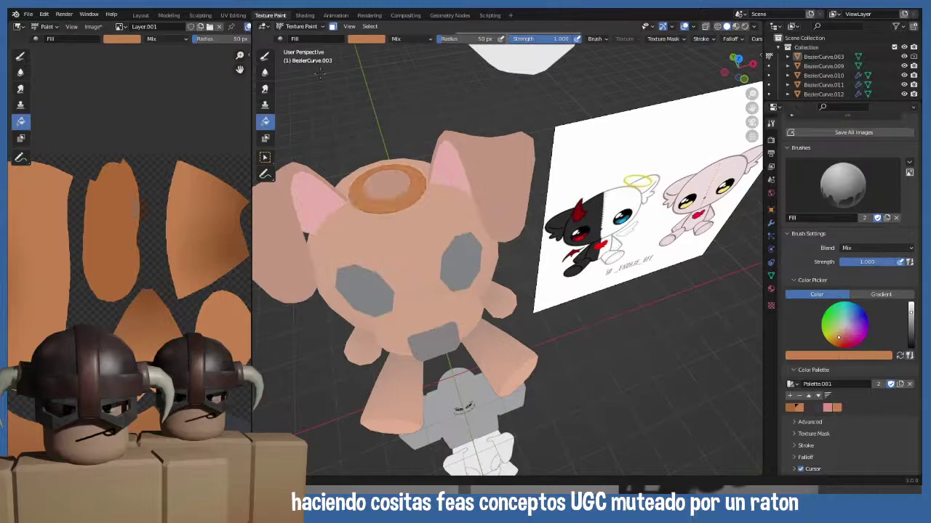
pyautogui.click(298, 27)
pyautogui.click(302, 39)
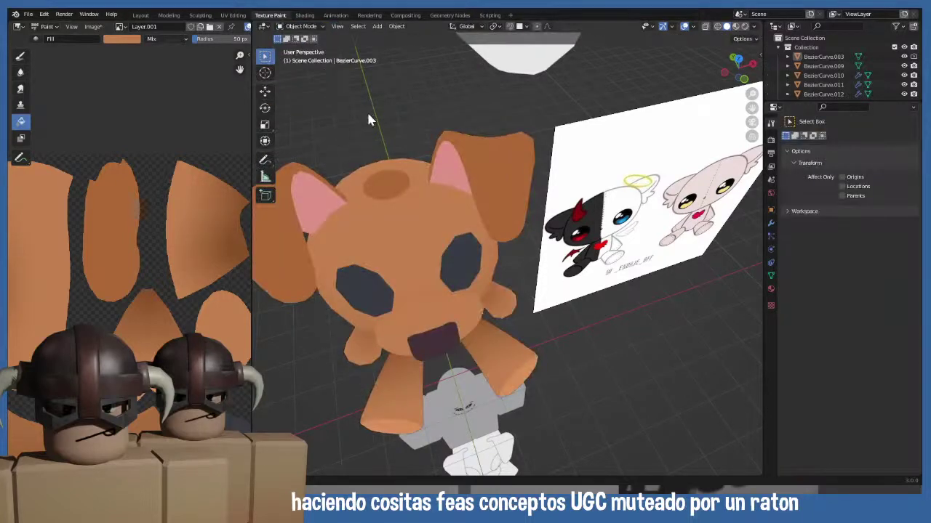
# - Select the remaining dark faces at the centre of the head top, fill them with the same solid orange and return to Object Mode
pyautogui.press('Tab')
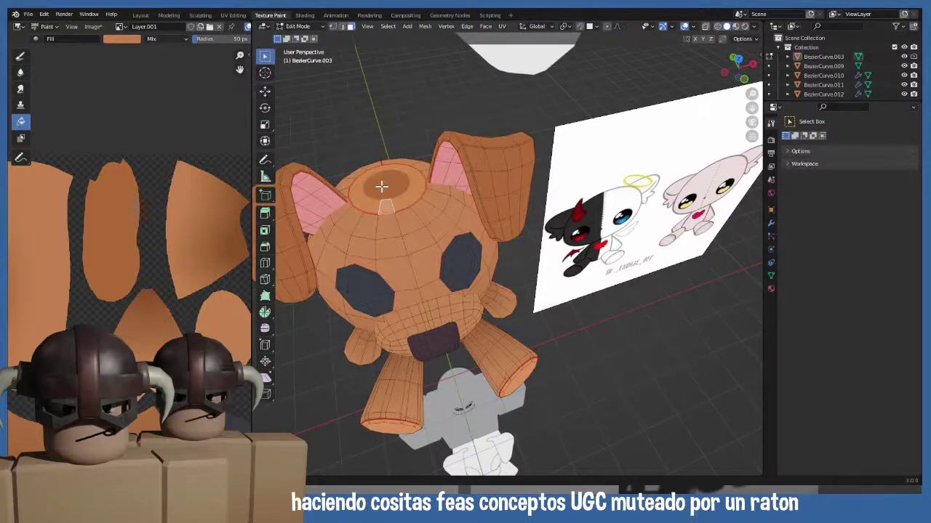
pyautogui.click(299, 27)
pyautogui.click(304, 89)
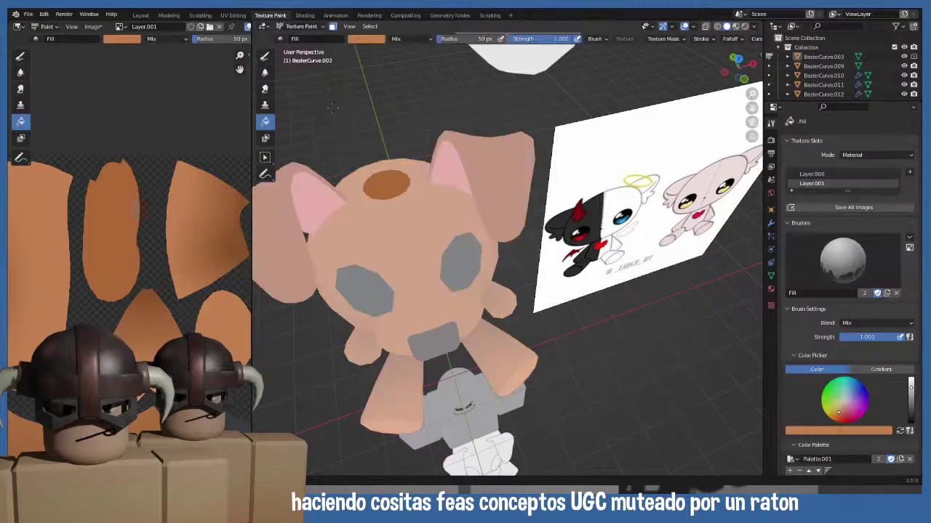
pyautogui.click(299, 27)
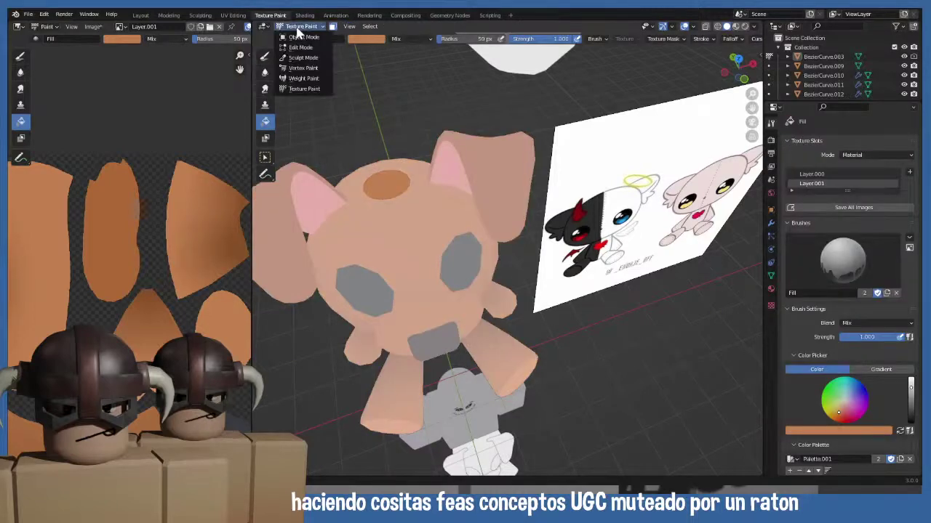
pyautogui.click(300, 37)
# - Examine the painted dog from the front and compare its plain eyes with the eye details in the reference drawing
pyautogui.moveTo(352, 107); pyautogui.dragTo(364, 122, button='middle')
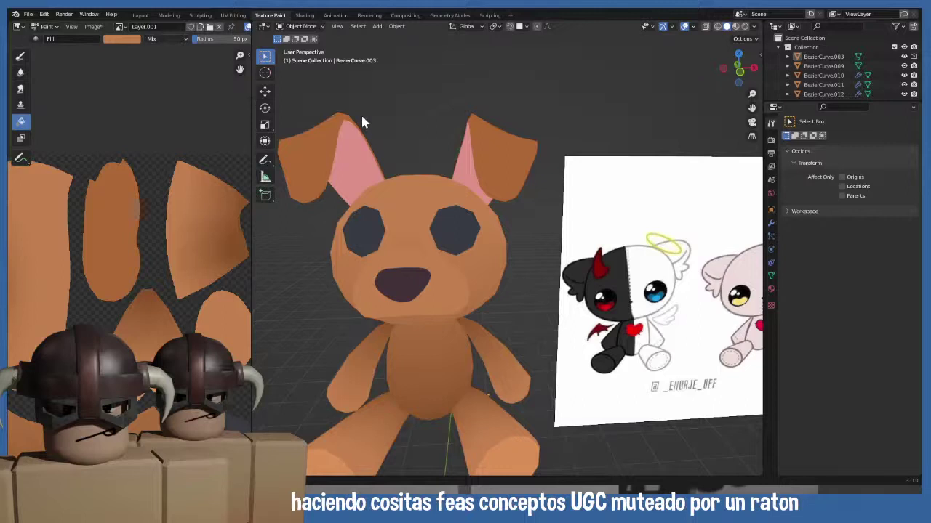
pyautogui.moveTo(403, 266); pyautogui.dragTo(411, 255, button='middle')
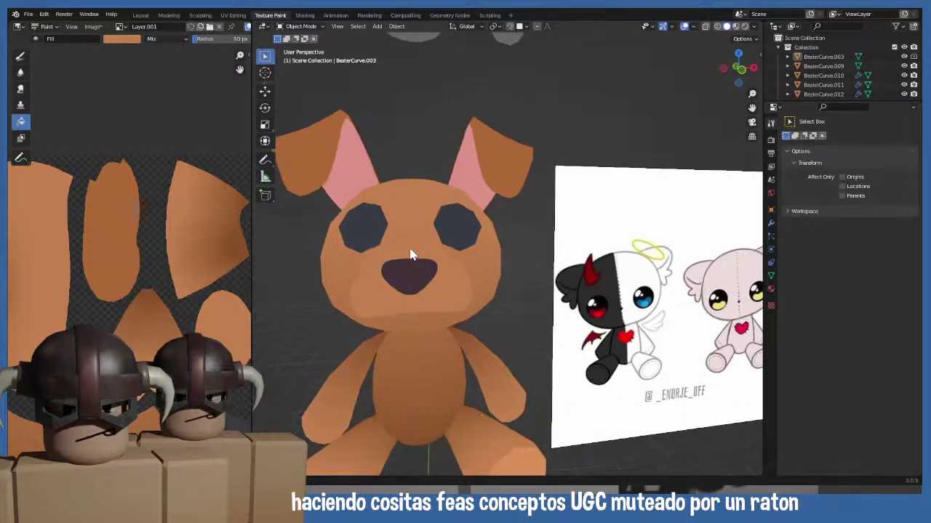
pyautogui.press('KP_1')
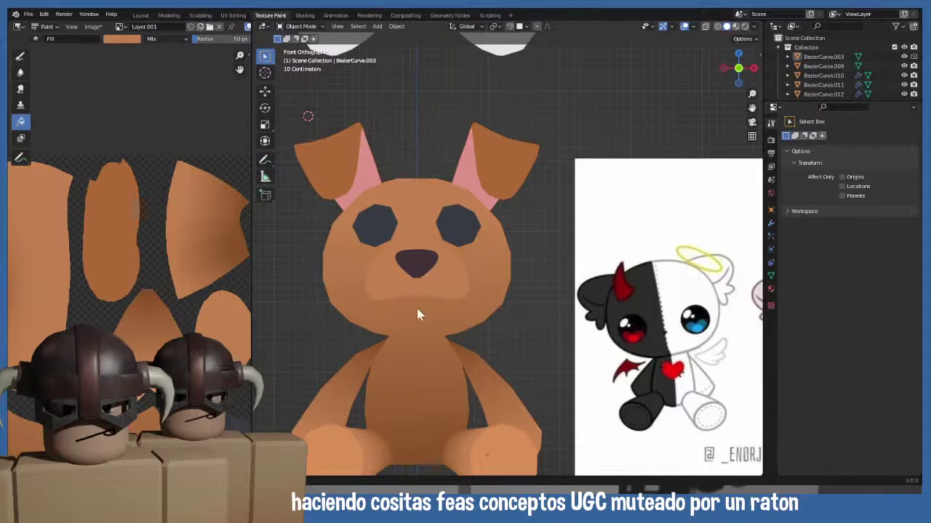
pyautogui.scroll(-5, 418, 314)
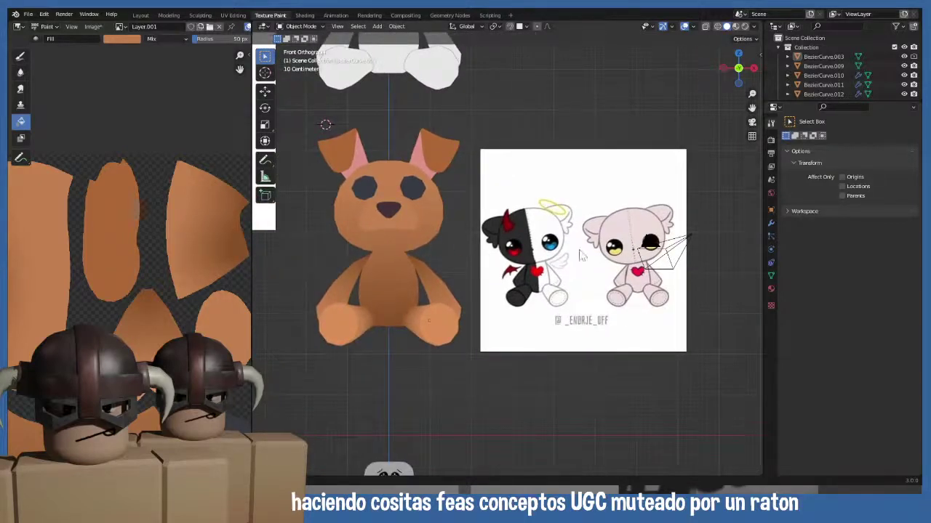
pyautogui.scroll(5, 552, 247)
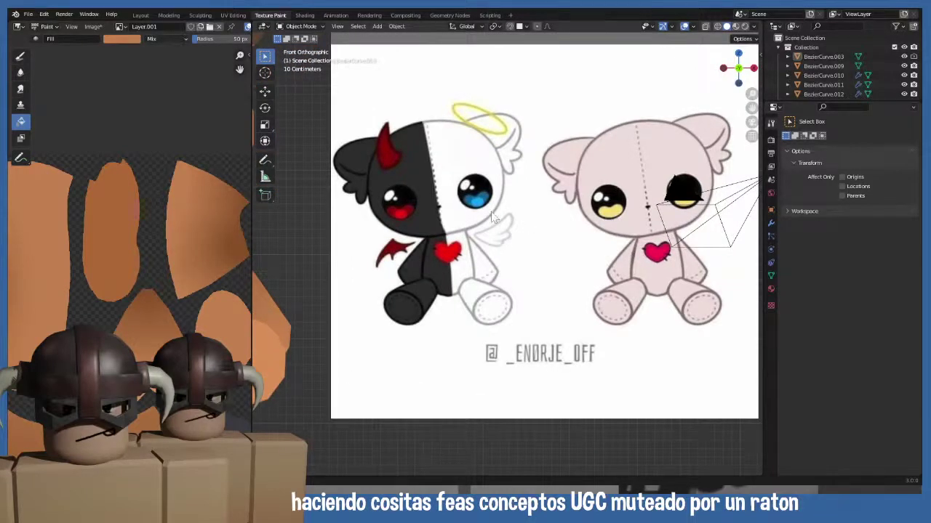
pyautogui.scroll(3, 492, 217)
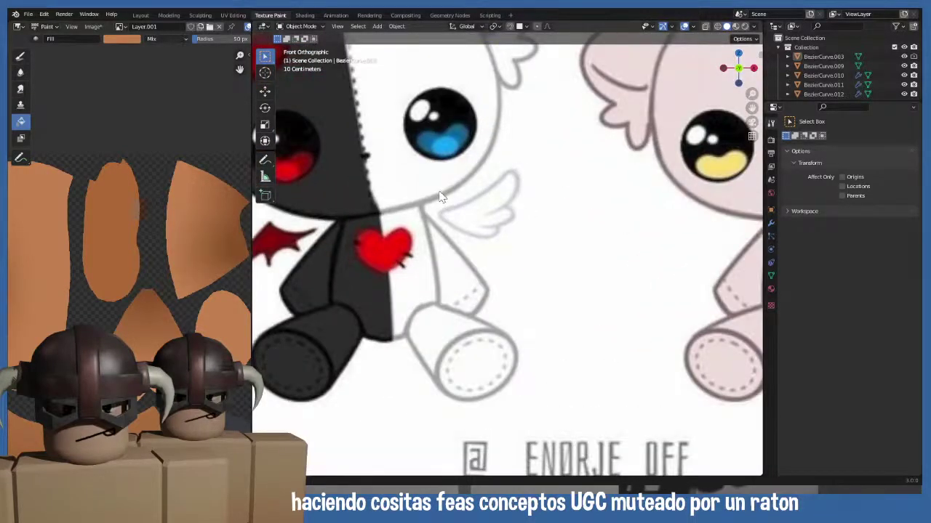
pyautogui.scroll(-4, 440, 196)
pyautogui.scroll(2, 469, 201)
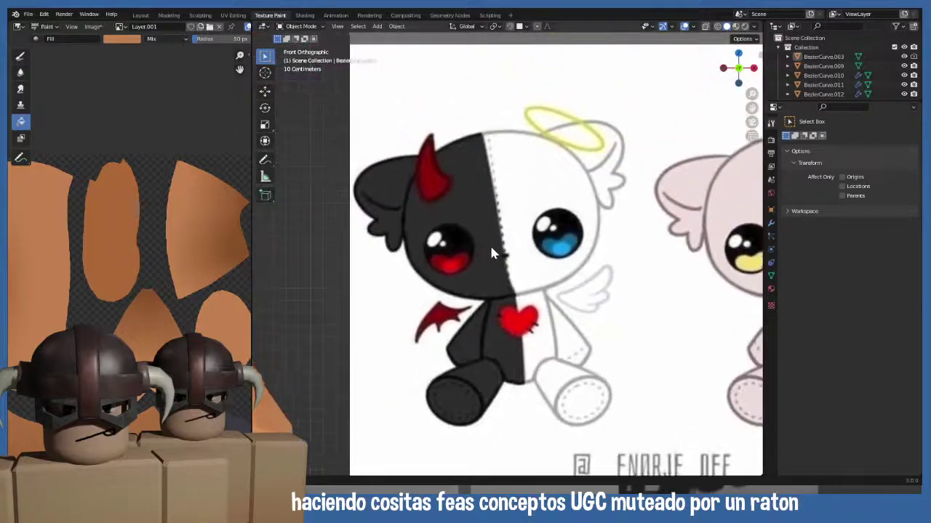
pyautogui.scroll(6, 465, 240)
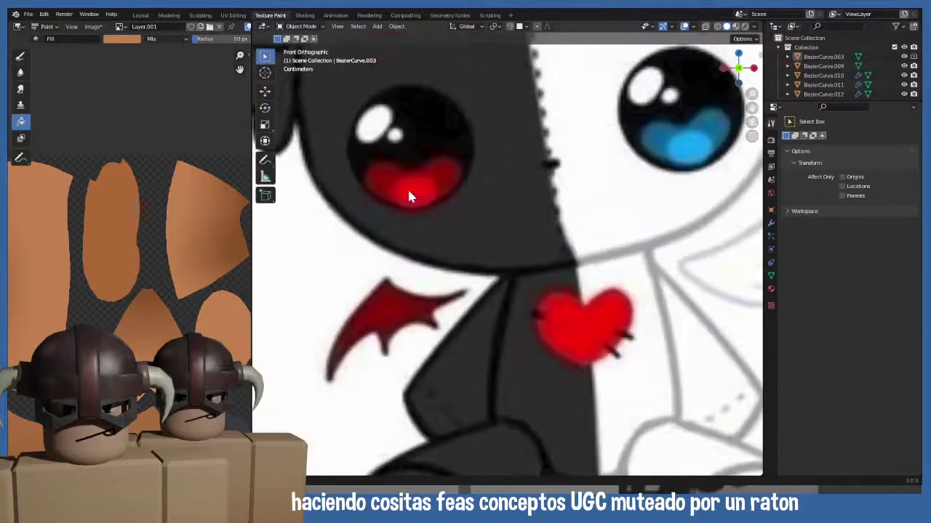
pyautogui.scroll(-6, 449, 217)
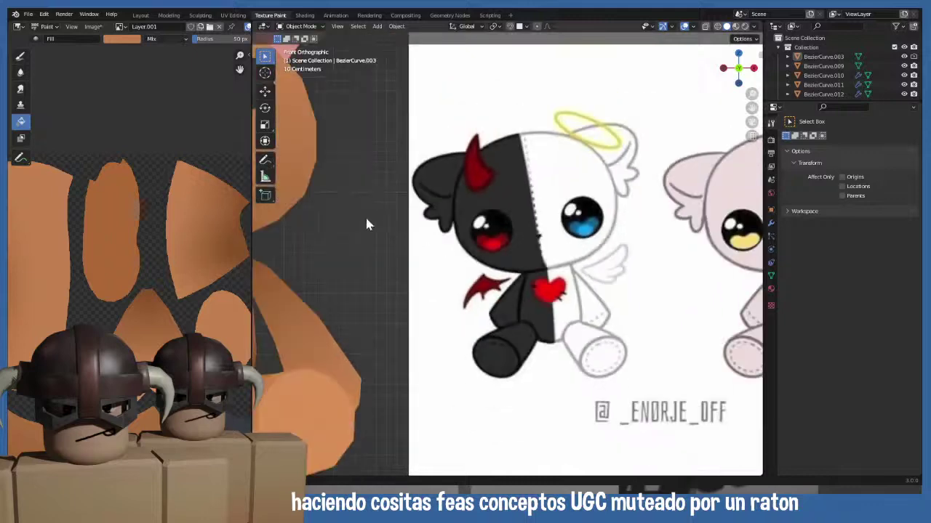
pyautogui.scroll(3, 365, 215)
pyautogui.keyDown('shift'); pyautogui.moveTo(424, 232); pyautogui.dragTo(494, 284, button='middle'); pyautogui.keyUp('shift')
pyautogui.scroll(-2, 127, 290)
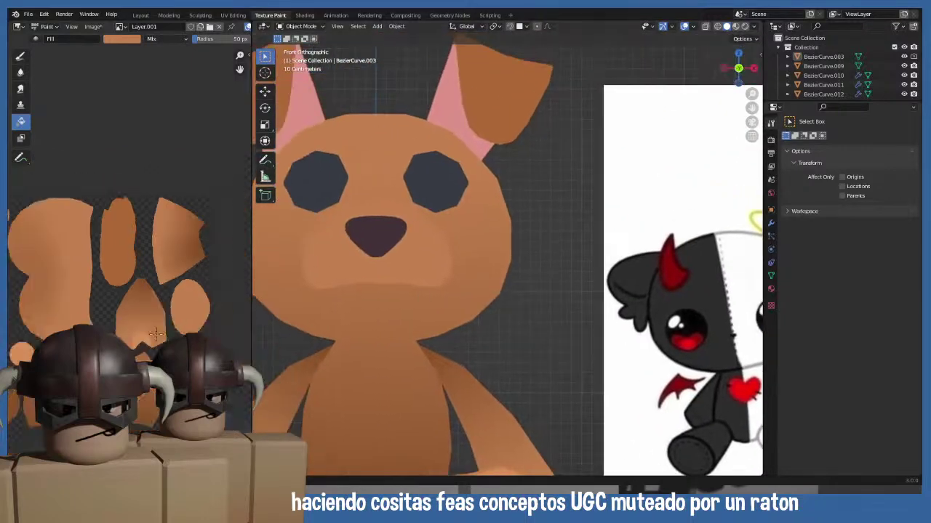
pyautogui.moveTo(167, 313); pyautogui.dragTo(127, 322, button='middle')
pyautogui.scroll(4, 378, 193)
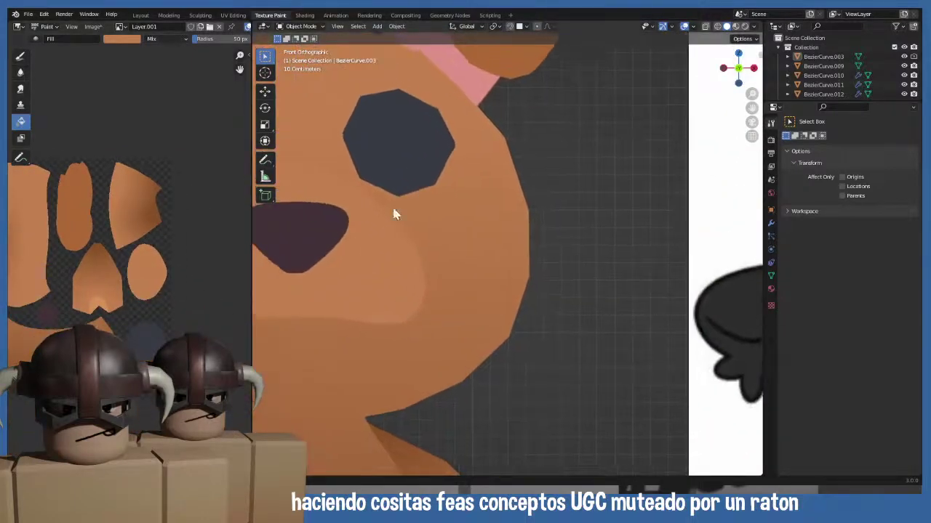
pyautogui.keyDown('shift'); pyautogui.moveTo(388, 155); pyautogui.dragTo(405, 247, button='middle'); pyautogui.keyUp('shift')
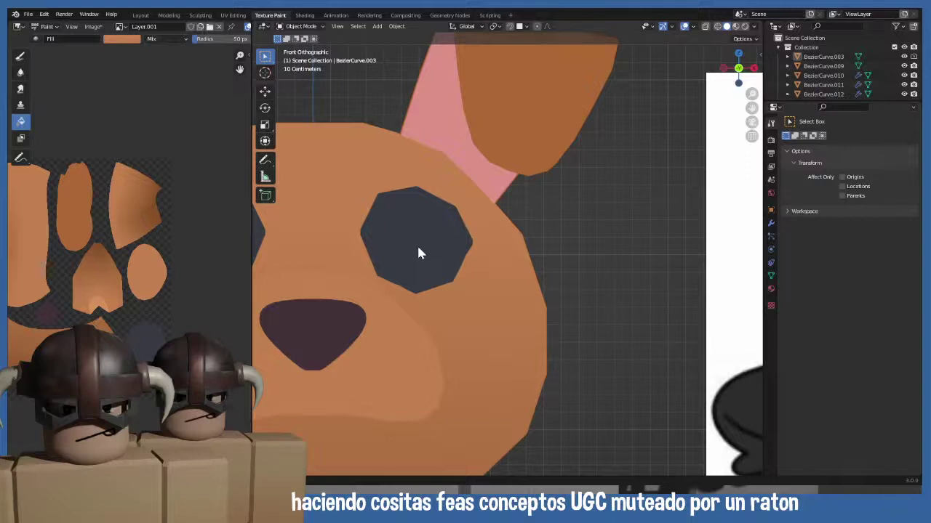
pyautogui.scroll(-6, 418, 253)
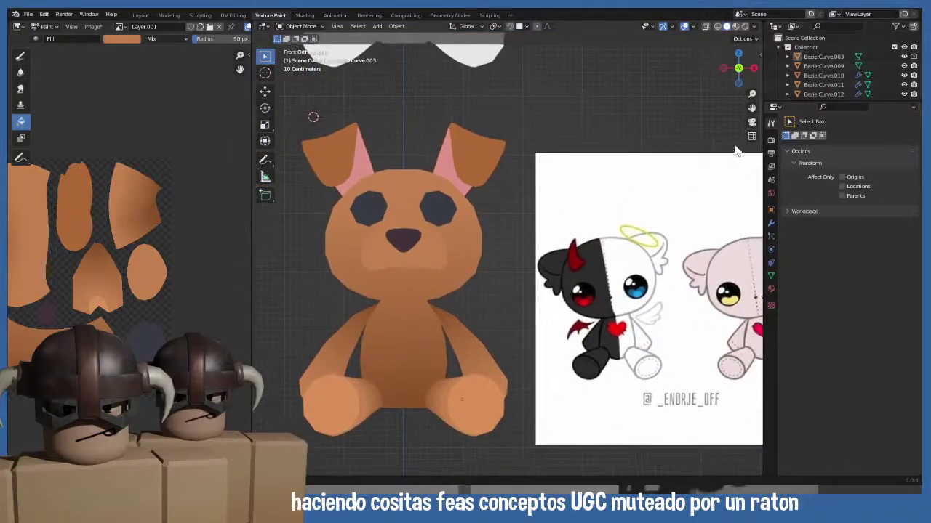
# - Return to Texture Paint and add a new paint layer above Layer 1
pyautogui.click(301, 26)
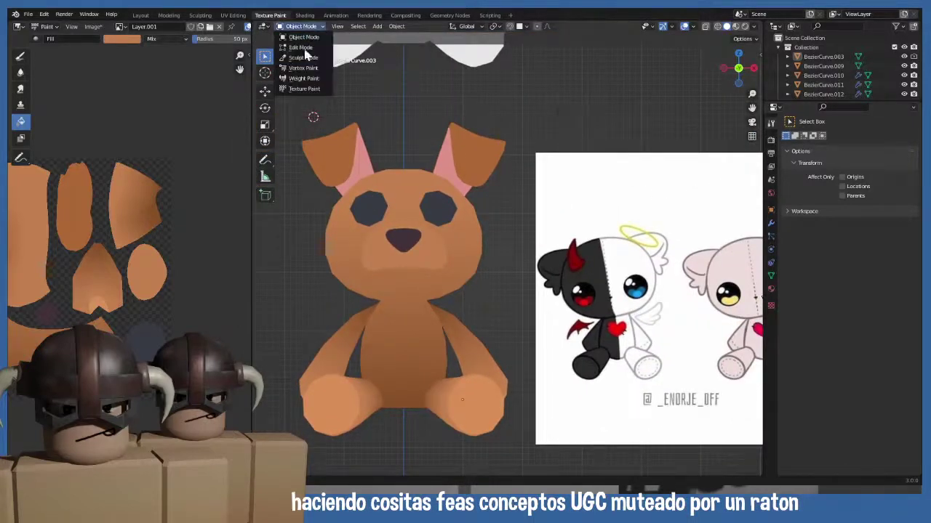
pyautogui.click(304, 88)
pyautogui.scroll(-5, 887, 373)
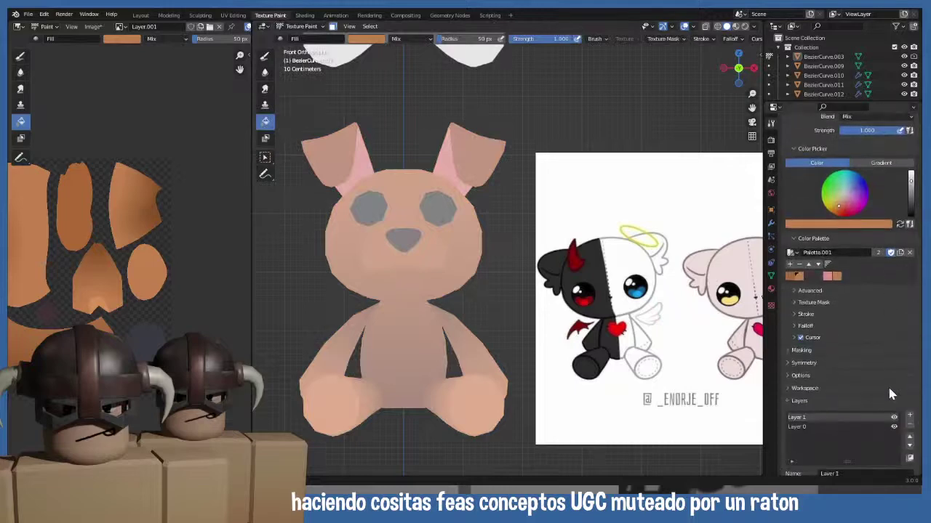
pyautogui.scroll(-2, 889, 390)
pyautogui.click(912, 389)
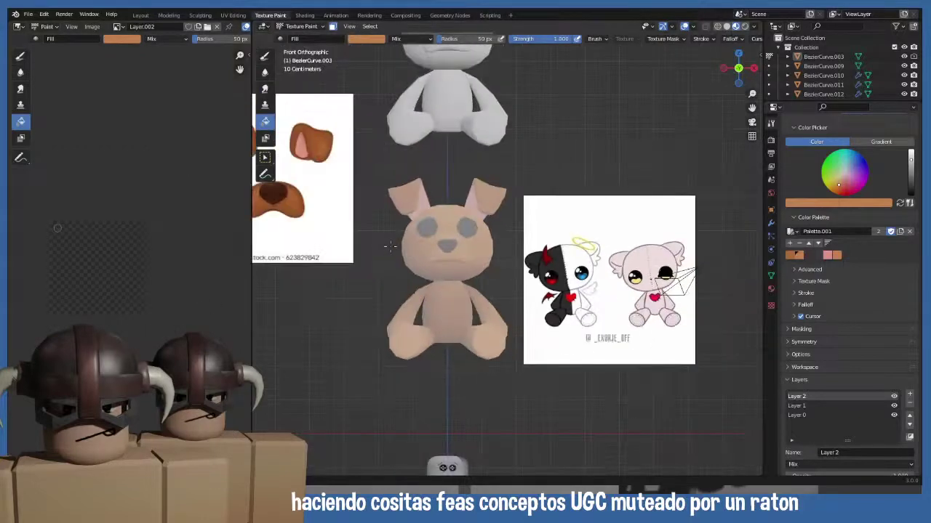
# - Select all linked faces of the eye on the reference drawing's side in Edit Mode from the front view
pyautogui.scroll(4, 434, 275)
pyautogui.keyDown('shift'); pyautogui.moveTo(390, 271); pyautogui.dragTo(494, 277, button='middle'); pyautogui.keyUp('shift')
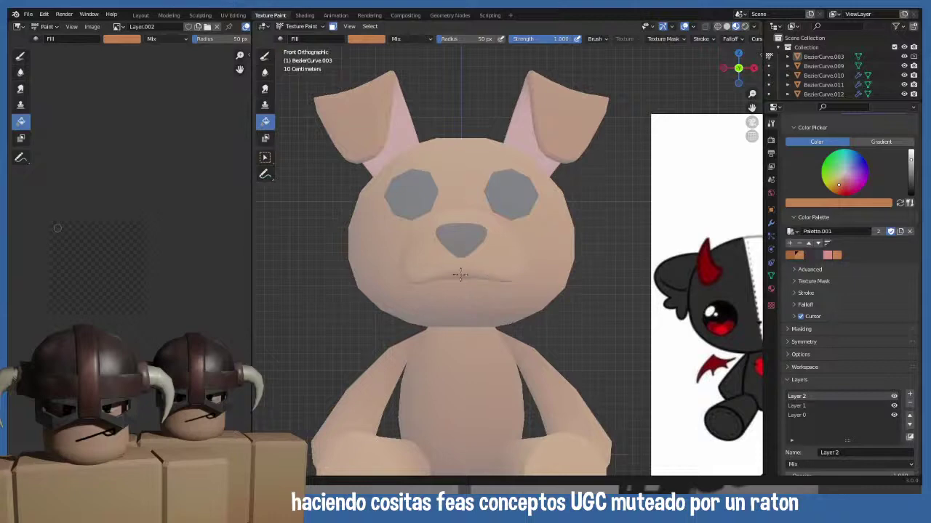
pyautogui.moveTo(158, 262); pyautogui.dragTo(180, 250, button='middle')
pyautogui.moveTo(453, 181); pyautogui.dragTo(515, 218, button='middle')
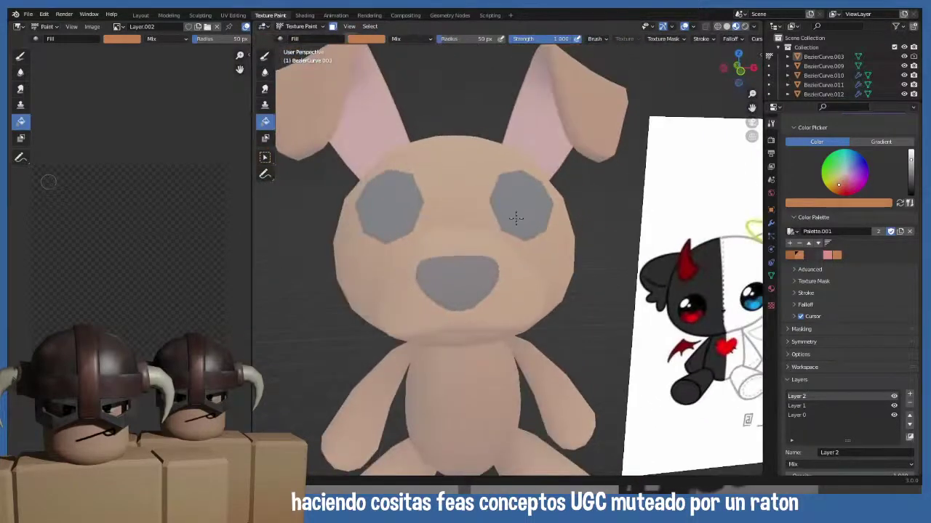
pyautogui.press('KP_1')
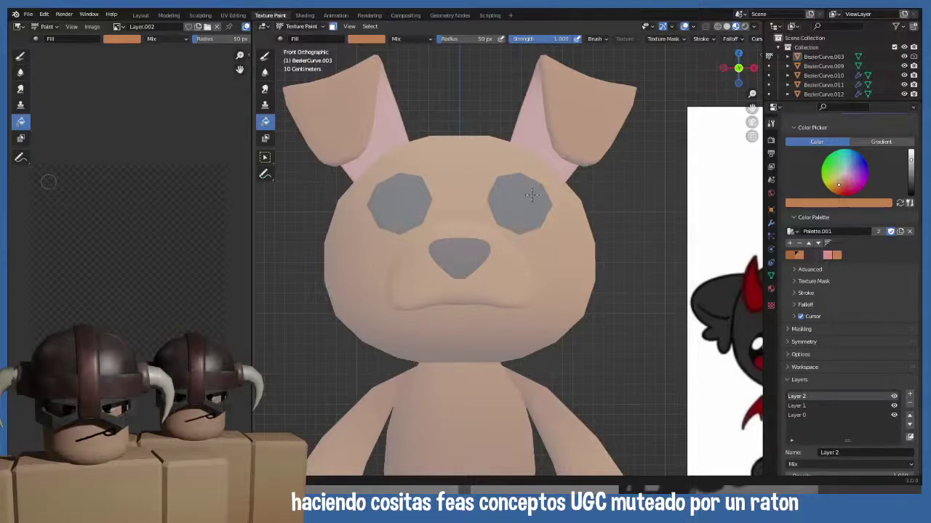
pyautogui.click(301, 26)
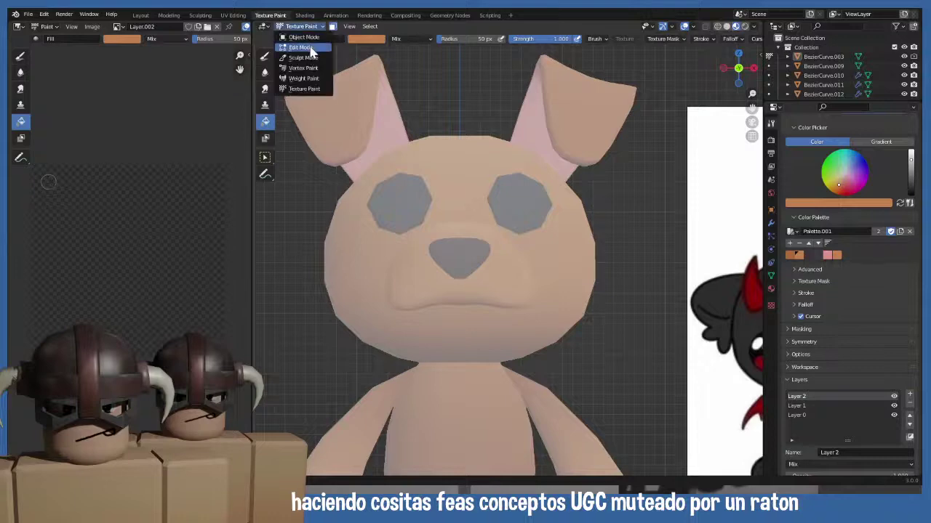
pyautogui.click(312, 46)
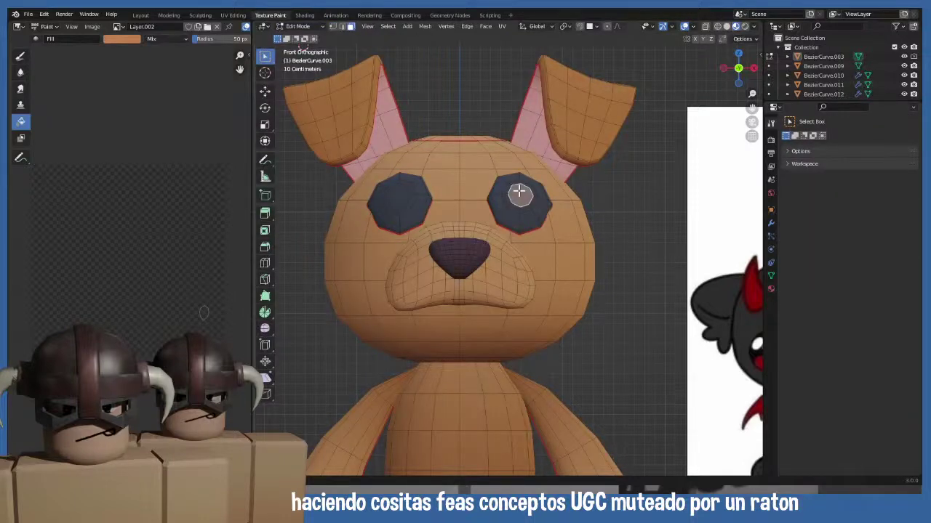
pyautogui.press('l')
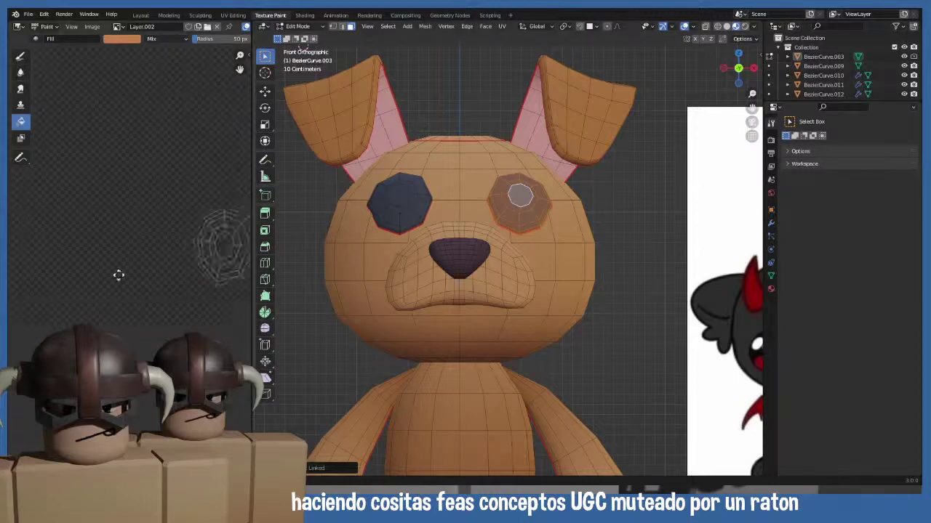
# - Switch the dog mesh from Edit Mode back to Texture Paint with the eye's faces still selected
pyautogui.scroll(2, 141, 265)
pyautogui.scroll(2, 138, 269)
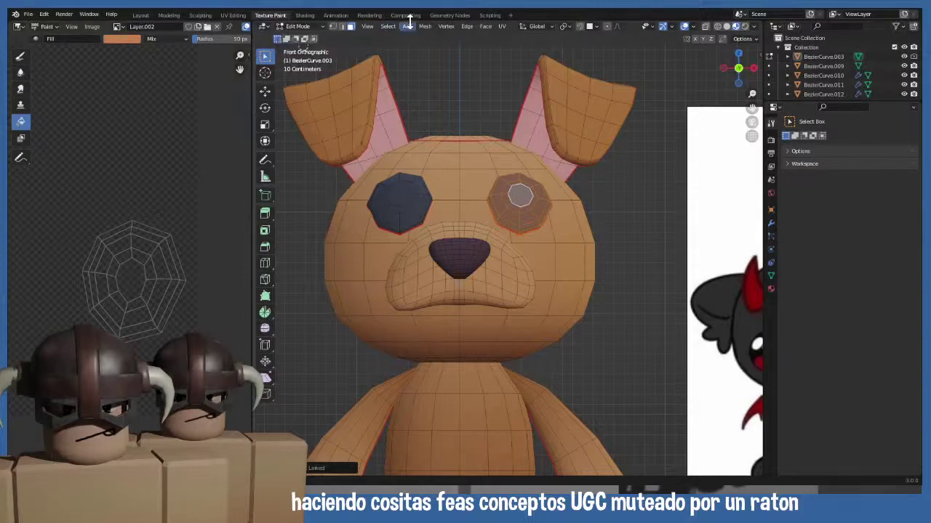
pyautogui.click(314, 27)
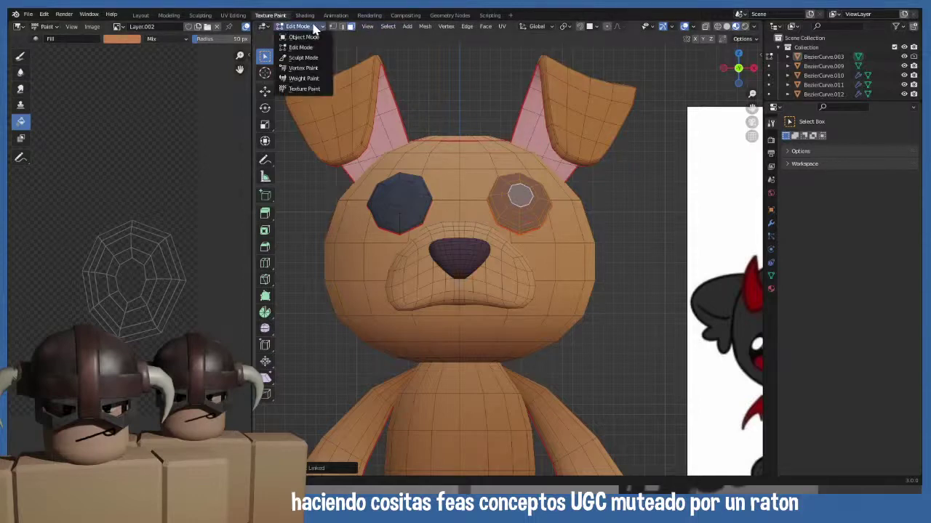
pyautogui.click(304, 88)
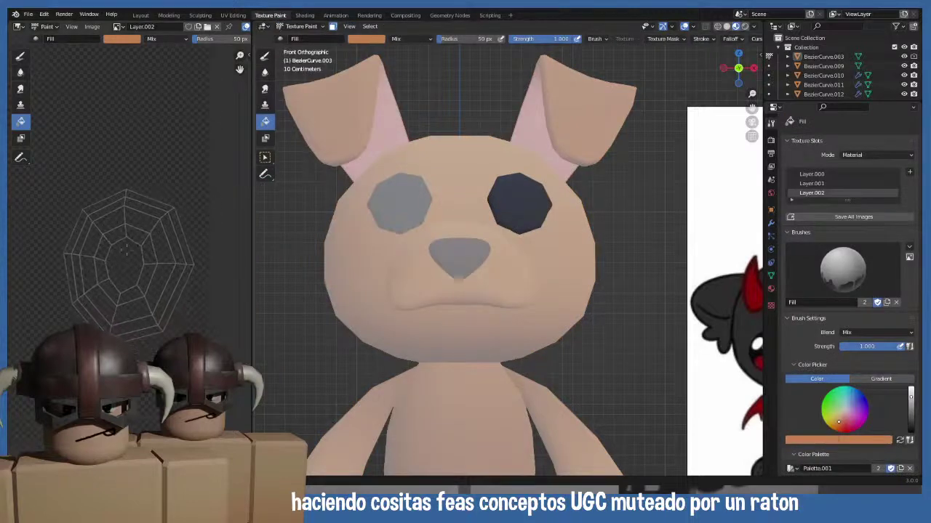
pyautogui.scroll(-8, 877, 349)
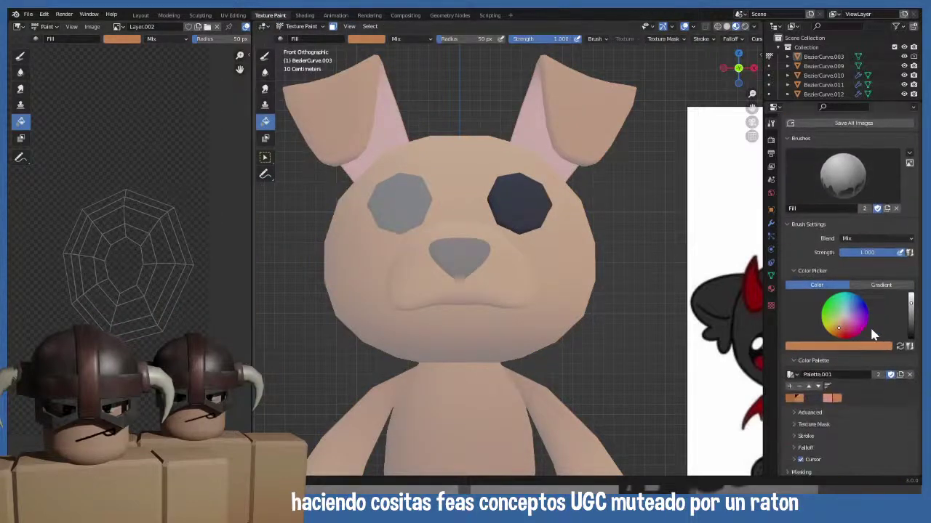
pyautogui.scroll(8, 871, 357)
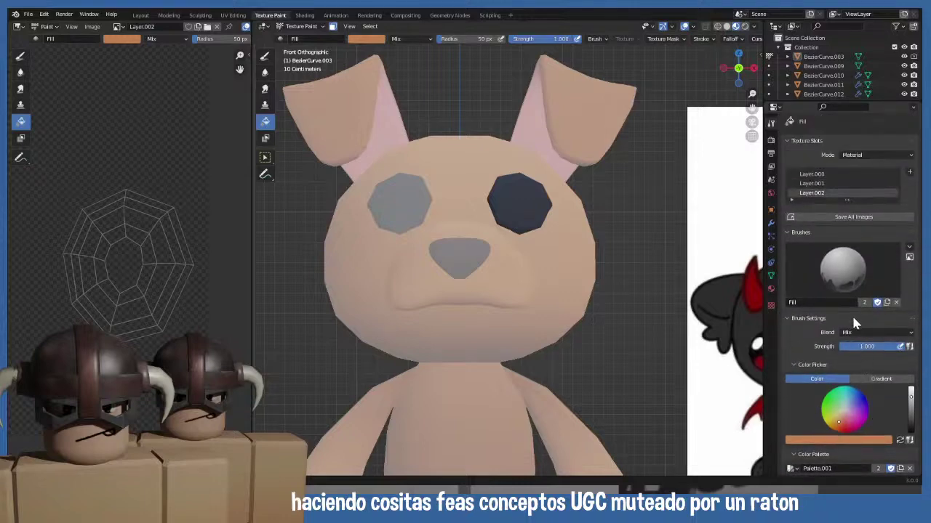
# - Switch to the Draw brush, make a separate copy of it and rename the copy "s"
pyautogui.click(265, 57)
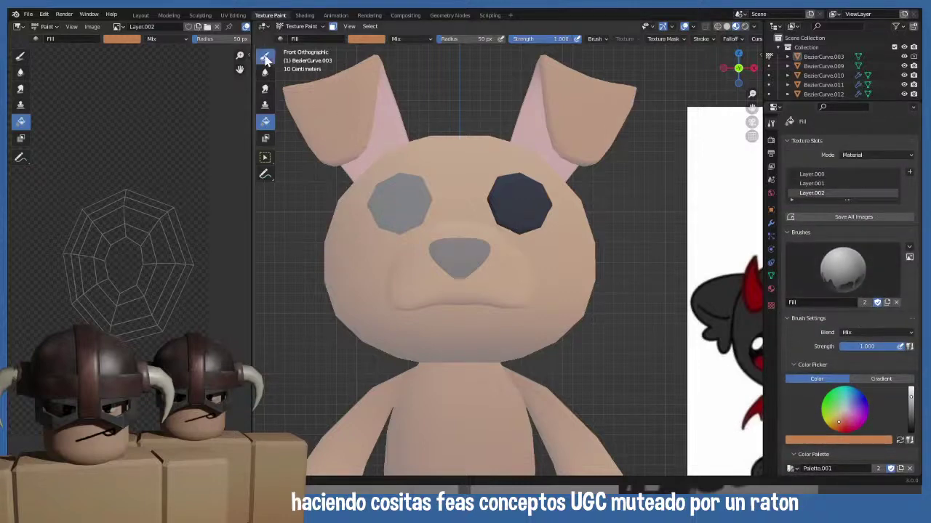
pyautogui.click(886, 302)
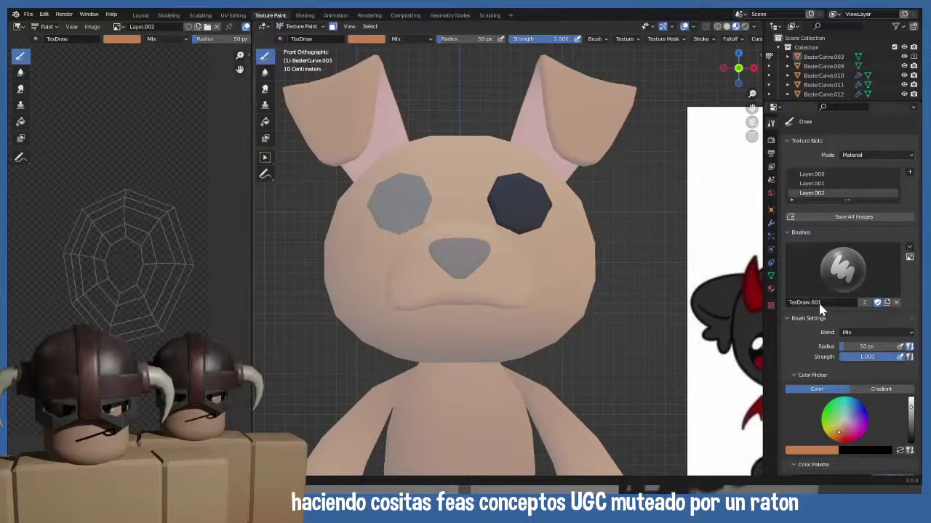
pyautogui.click(821, 302)
pyautogui.press('BackSpace')
# - Give the brush a straight-line custom falloff and lower the curve's start point to Y 0.10 for soft strokes
pyautogui.scroll(-10, 847, 387)
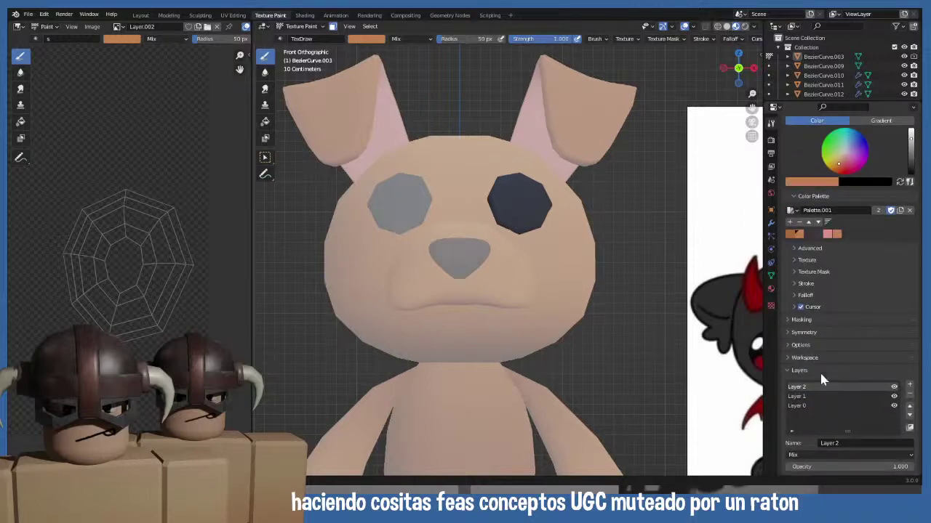
pyautogui.click(800, 296)
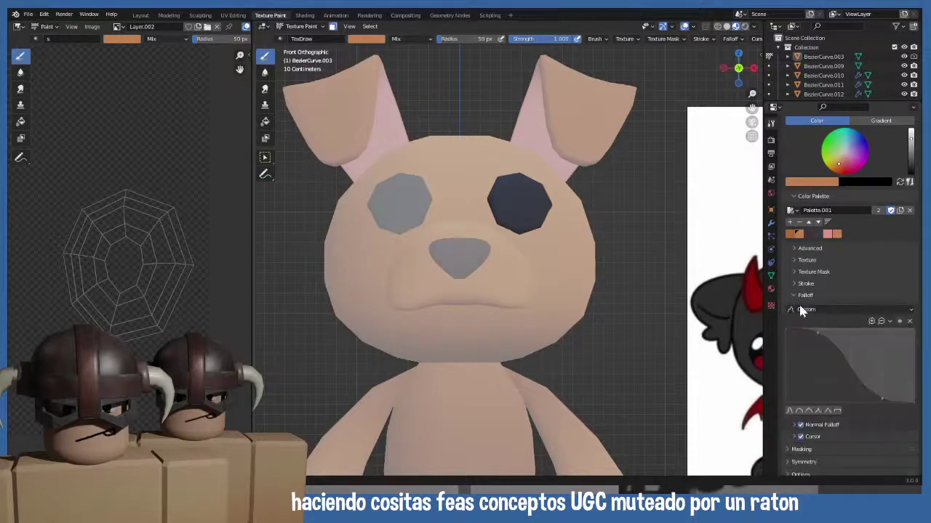
pyautogui.click(829, 411)
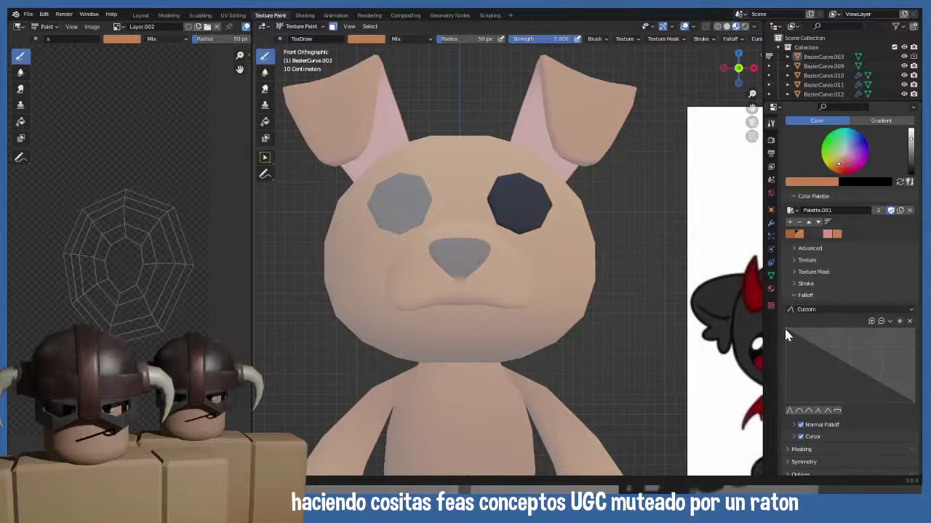
pyautogui.moveTo(785, 335); pyautogui.dragTo(785, 391)
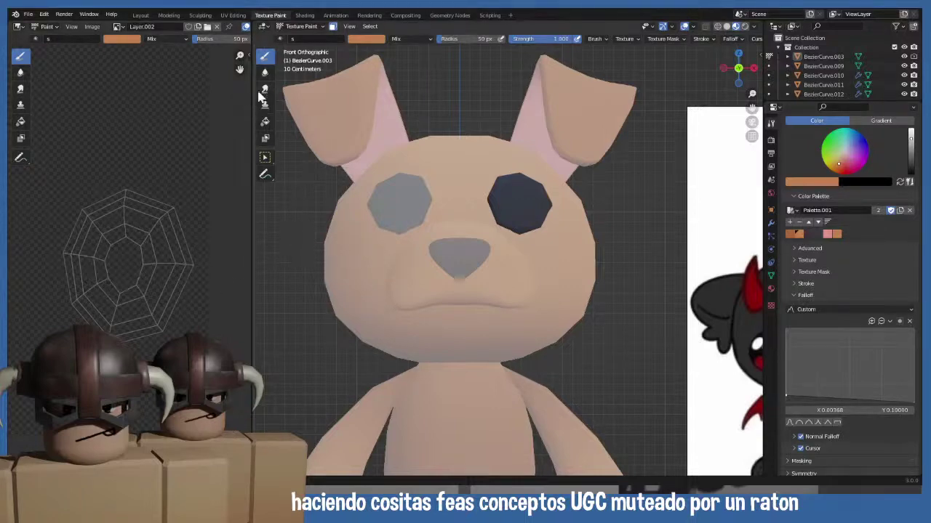
pyautogui.click(368, 45)
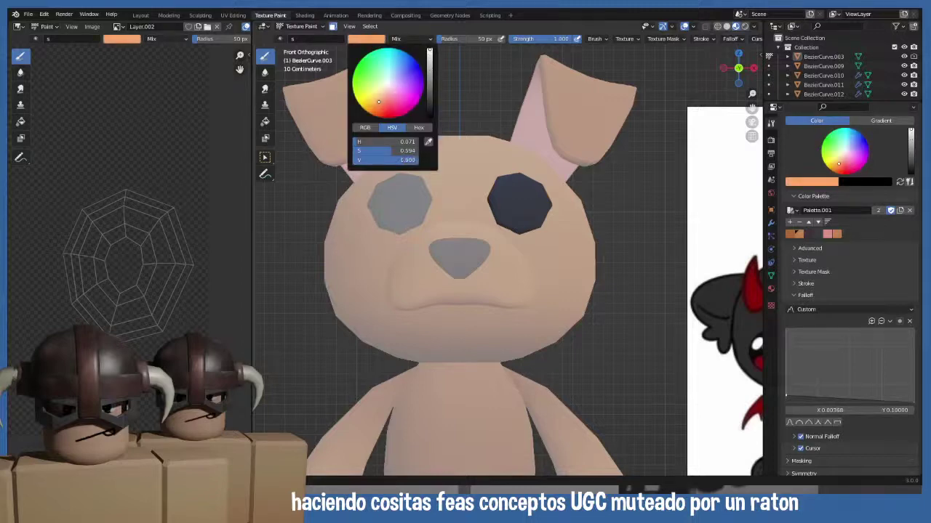
pyautogui.click(131, 252)
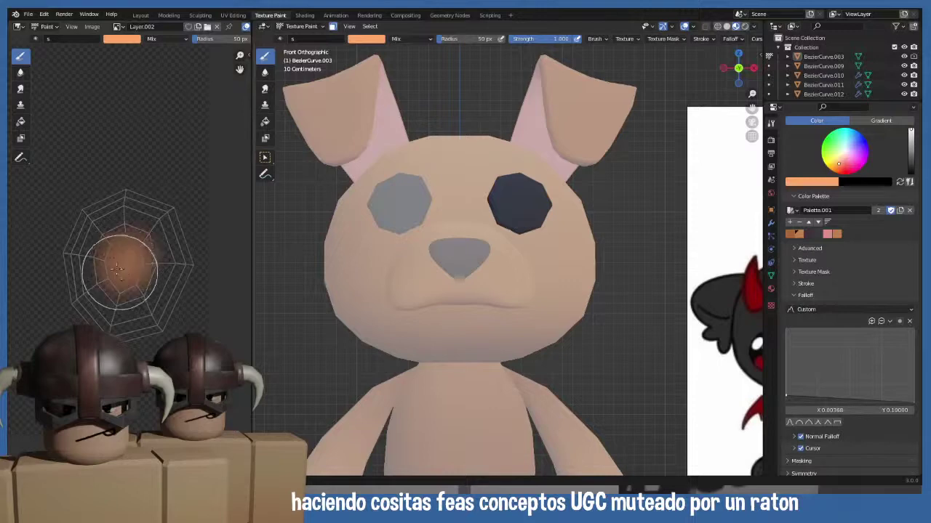
pyautogui.hotkey('ctrl', 'z')
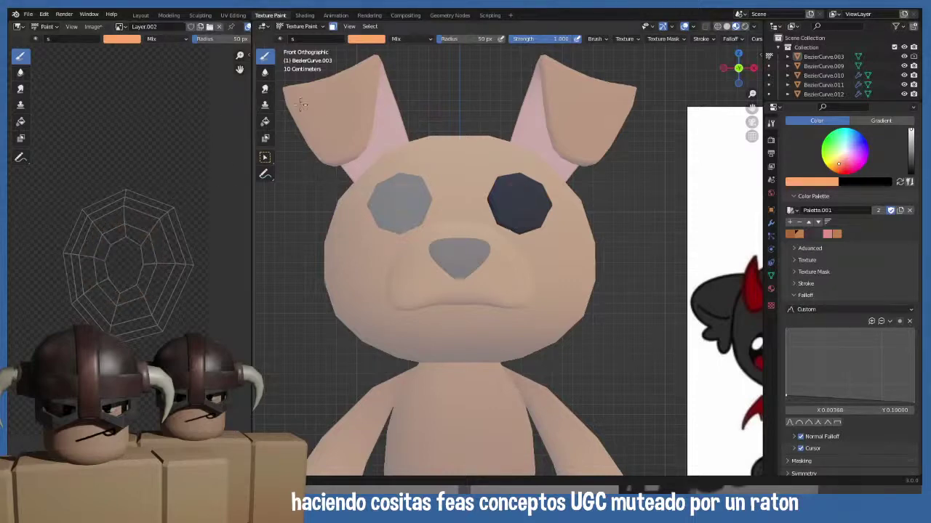
# - Set the brush colour to a very light cream white and paint the middle of the eye's UV island with soft strokes
pyautogui.click(368, 39)
pyautogui.click(386, 85)
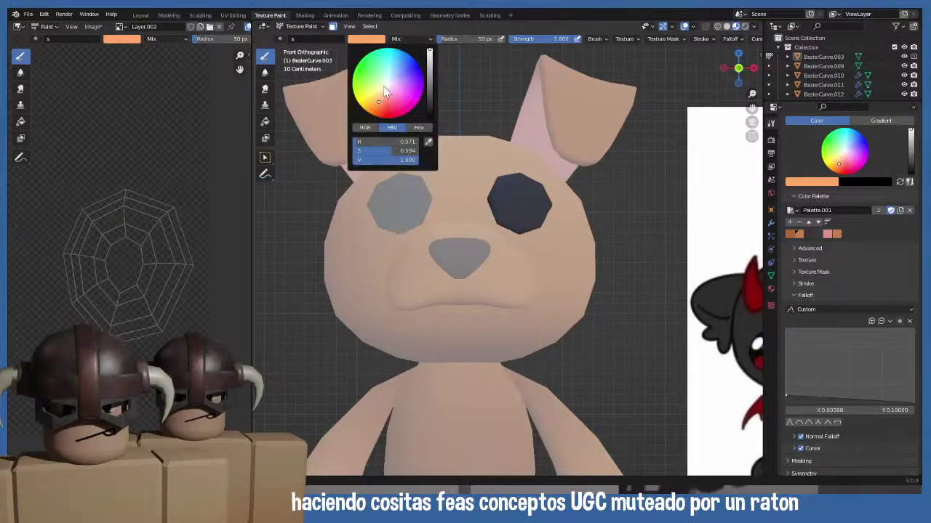
pyautogui.moveTo(428, 83); pyautogui.dragTo(429, 51)
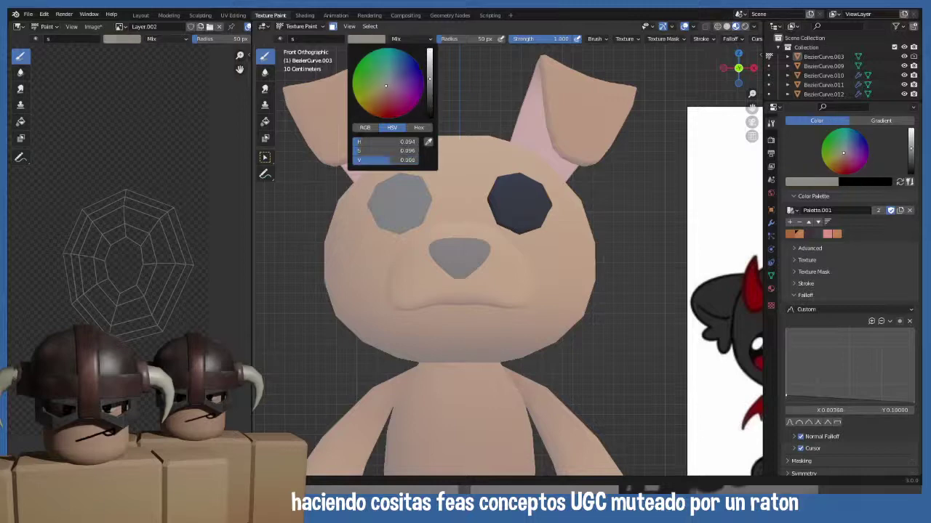
pyautogui.moveTo(113, 261)
pyautogui.mouseDown()
pyautogui.moveTo(130, 246)
pyautogui.moveTo(124, 272)
pyautogui.moveTo(137, 271)
pyautogui.moveTo(126, 255)
pyautogui.moveTo(112, 273)
pyautogui.moveTo(131, 280)
pyautogui.moveTo(128, 254)
pyautogui.moveTo(115, 261)
pyautogui.moveTo(132, 274)
pyautogui.moveTo(135, 252)
pyautogui.moveTo(125, 252)
pyautogui.moveTo(132, 279)
pyautogui.mouseUp()
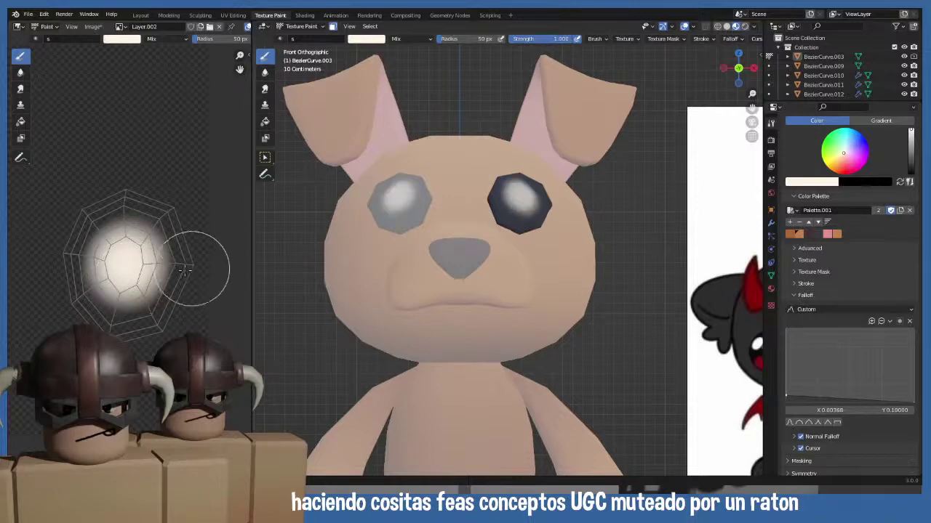
pyautogui.hscroll(-4, 429, 280)
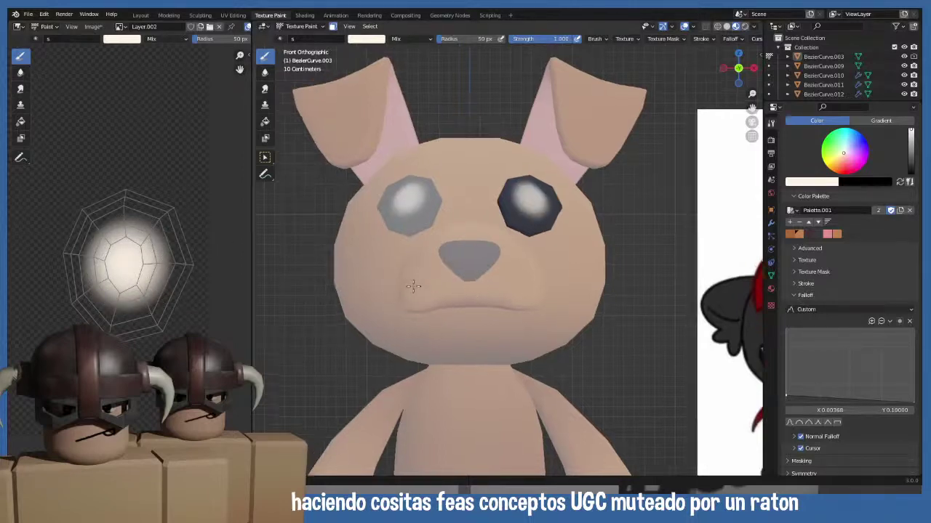
pyautogui.moveTo(129, 251)
pyautogui.mouseDown()
pyautogui.moveTo(106, 270)
pyautogui.moveTo(120, 286)
pyautogui.moveTo(144, 275)
pyautogui.moveTo(132, 249)
pyautogui.moveTo(109, 252)
pyautogui.moveTo(106, 281)
pyautogui.moveTo(144, 277)
pyautogui.moveTo(151, 242)
pyautogui.moveTo(129, 233)
pyautogui.moveTo(112, 243)
pyautogui.moveTo(118, 273)
pyautogui.moveTo(130, 284)
pyautogui.moveTo(140, 256)
pyautogui.moveTo(119, 249)
pyautogui.moveTo(131, 280)
pyautogui.mouseUp()
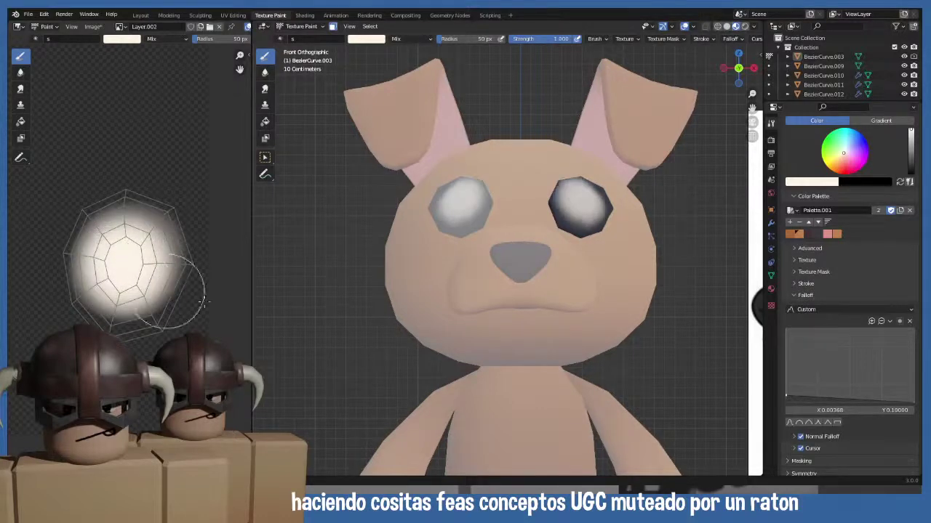
pyautogui.moveTo(184, 301)
pyautogui.mouseDown()
pyautogui.moveTo(130, 266)
pyautogui.moveTo(121, 244)
pyautogui.moveTo(111, 282)
pyautogui.moveTo(132, 295)
pyautogui.moveTo(118, 307)
pyautogui.moveTo(104, 298)
pyautogui.moveTo(118, 249)
pyautogui.moveTo(138, 249)
pyautogui.moveTo(143, 278)
pyautogui.moveTo(132, 299)
pyautogui.moveTo(113, 296)
pyautogui.moveTo(105, 261)
pyautogui.moveTo(115, 239)
pyautogui.moveTo(132, 243)
pyautogui.moveTo(145, 273)
pyautogui.moveTo(129, 297)
pyautogui.moveTo(108, 283)
pyautogui.moveTo(105, 254)
pyautogui.moveTo(127, 236)
pyautogui.moveTo(145, 243)
pyautogui.moveTo(140, 280)
pyautogui.moveTo(126, 290)
pyautogui.moveTo(107, 238)
pyautogui.moveTo(129, 243)
pyautogui.moveTo(139, 258)
pyautogui.moveTo(138, 305)
pyautogui.mouseUp()
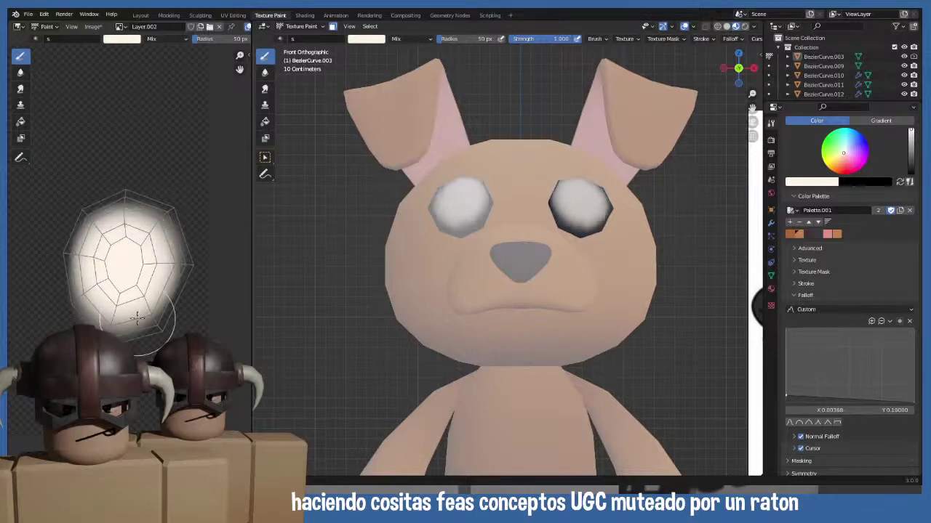
# - Reduce the brush radius to 35 px and extend the cream white towards the outer edges of the eye's UV island
pyautogui.moveTo(514, 213); pyautogui.dragTo(526, 233, button='middle')
pyautogui.press('KP_1')
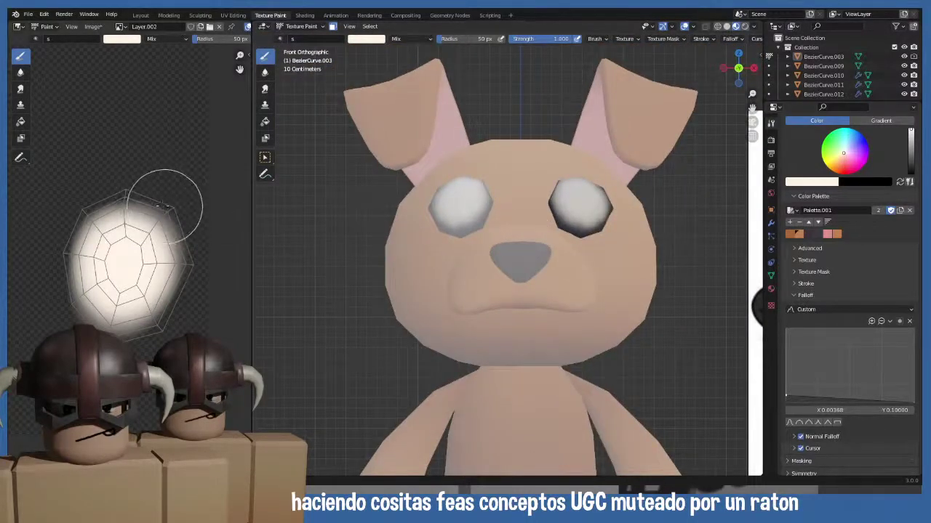
pyautogui.press('f')
pyautogui.click(141, 209)
pyautogui.moveTo(114, 225)
pyautogui.mouseDown()
pyautogui.moveTo(99, 242)
pyautogui.moveTo(96, 272)
pyautogui.moveTo(119, 298)
pyautogui.moveTo(150, 286)
pyautogui.moveTo(160, 245)
pyautogui.moveTo(135, 223)
pyautogui.moveTo(107, 225)
pyautogui.moveTo(88, 261)
pyautogui.moveTo(113, 302)
pyautogui.moveTo(160, 296)
pyautogui.moveTo(166, 248)
pyautogui.moveTo(136, 224)
pyautogui.moveTo(101, 232)
pyautogui.moveTo(114, 299)
pyautogui.moveTo(153, 304)
pyautogui.moveTo(139, 242)
pyautogui.moveTo(116, 239)
pyautogui.moveTo(128, 262)
pyautogui.mouseUp()
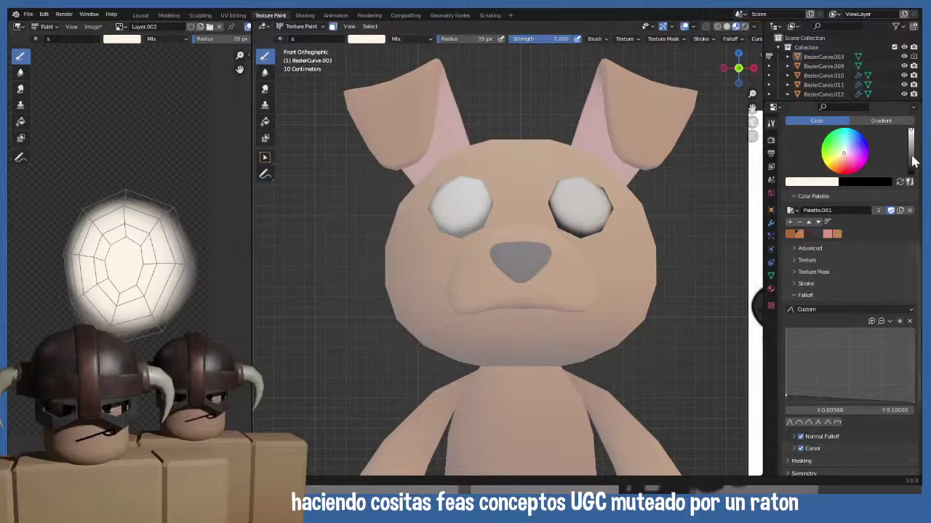
# - Set the brush radius to 20 px and change the brush colour to a dark navy blue
pyautogui.press('f')
pyautogui.click(138, 245)
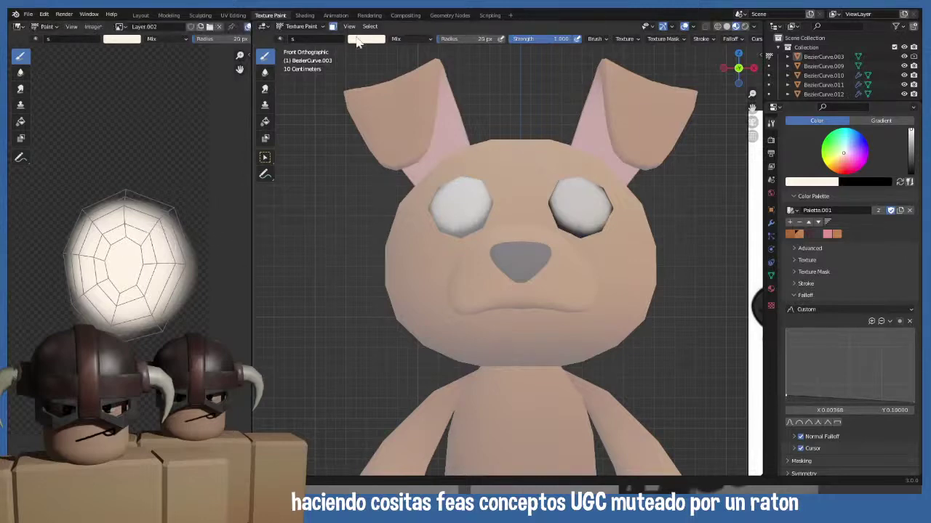
pyautogui.click(853, 140)
pyautogui.moveTo(853, 140); pyautogui.dragTo(859, 141)
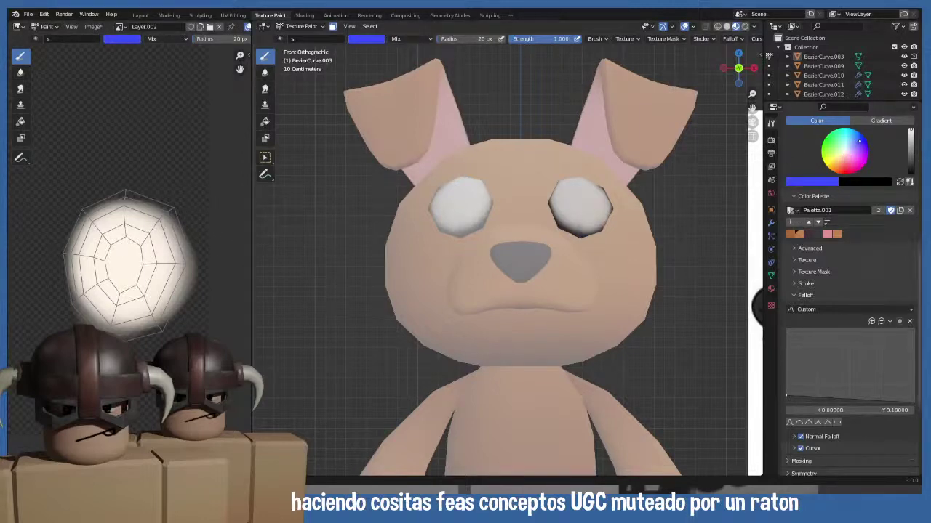
pyautogui.click(913, 162)
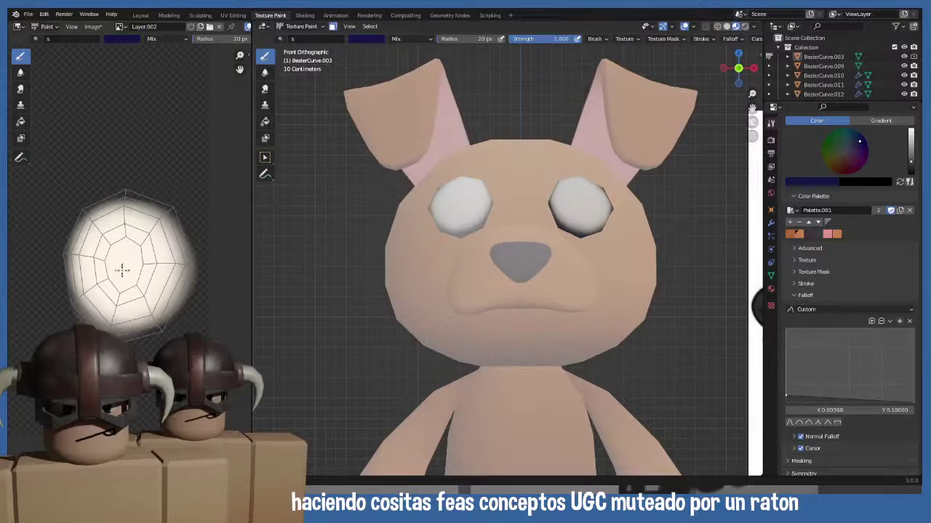
# - Try to paint a soft dark blue pupil on the white eye with the soft brush
pyautogui.moveTo(122, 271); pyautogui.dragTo(120, 274)
pyautogui.hotkey('ctrl', 'z')
pyautogui.moveTo(128, 225)
pyautogui.mouseDown()
pyautogui.moveTo(115, 233)
pyautogui.moveTo(122, 224)
pyautogui.moveTo(137, 238)
pyautogui.moveTo(134, 229)
pyautogui.moveTo(153, 249)
pyautogui.mouseUp()
pyautogui.hotkey('ctrl', 'z')
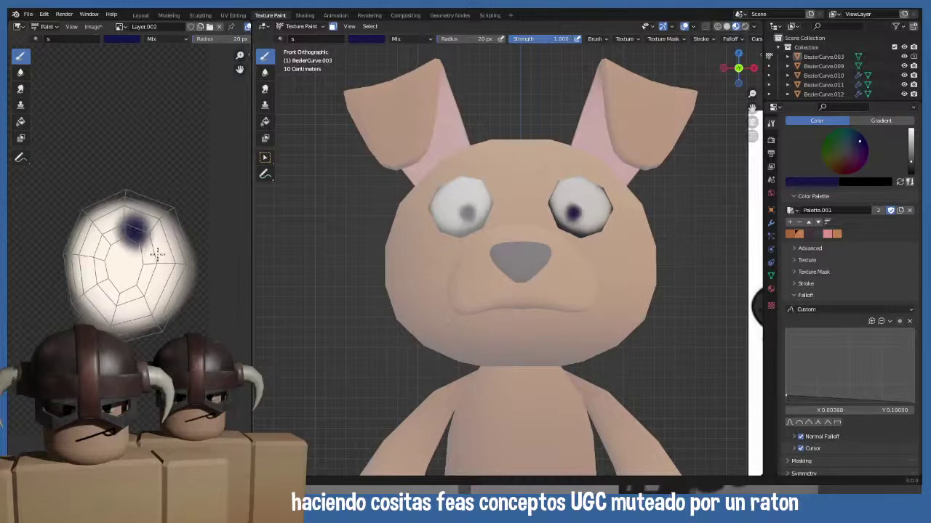
pyautogui.hotkey('ctrl', 'z')
# - Copy the brush as s.001 and give it a straight-line falloff with the end point raised to about Y 0.90
pyautogui.scroll(5, 880, 232)
pyautogui.scroll(2, 880, 243)
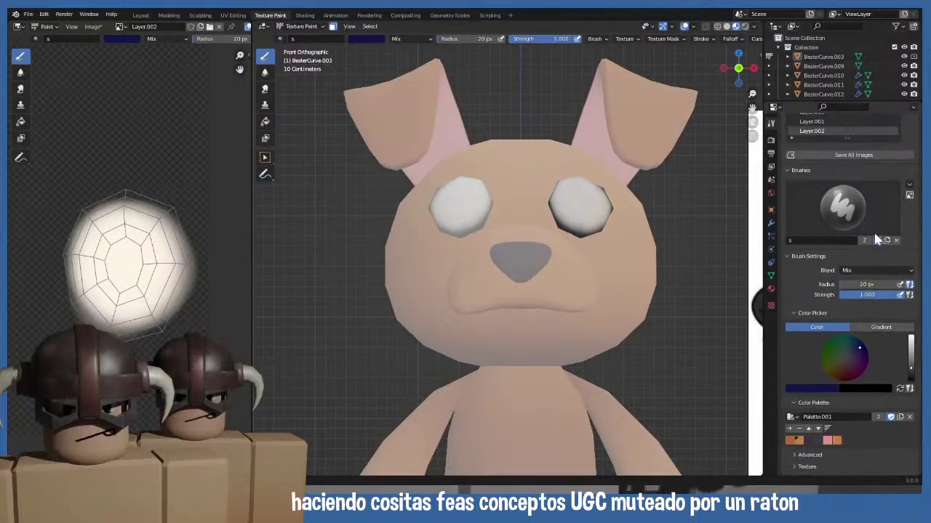
pyautogui.scroll(-10, 844, 319)
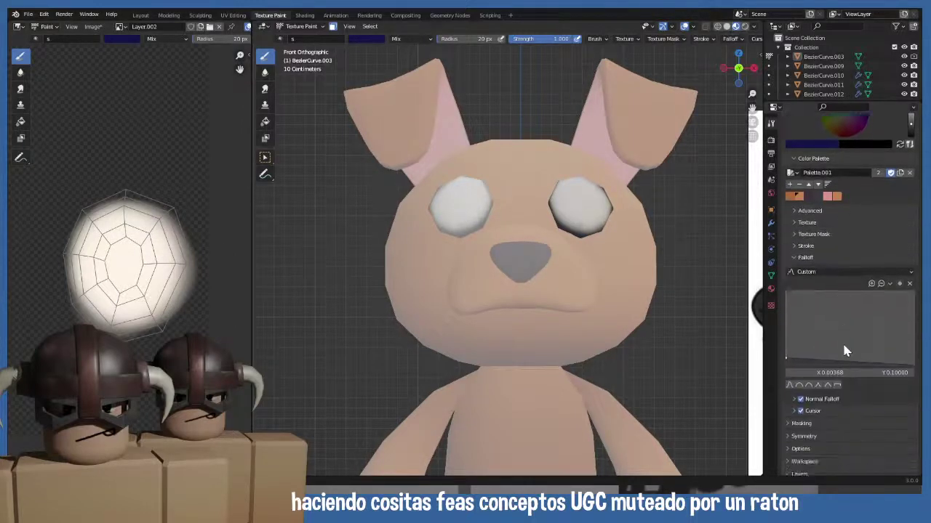
pyautogui.click(827, 310)
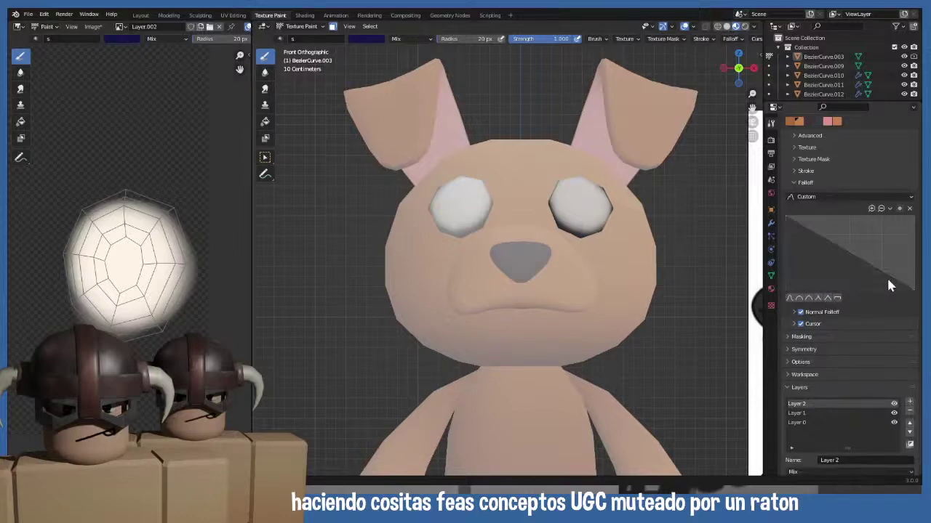
pyautogui.moveTo(913, 282); pyautogui.dragTo(911, 230)
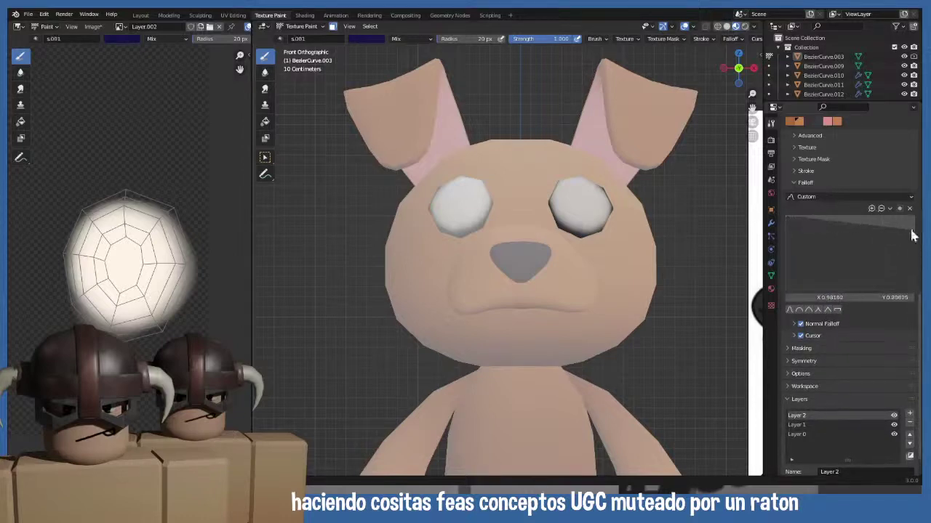
# - Paint a solid, hard-edged round dark blue pupil on the eye's UV island, replacing the misplaced first attempts
pyautogui.moveTo(127, 260)
pyautogui.mouseDown()
pyautogui.moveTo(120, 283)
pyautogui.moveTo(133, 271)
pyautogui.moveTo(125, 267)
pyautogui.moveTo(131, 281)
pyautogui.moveTo(129, 261)
pyautogui.moveTo(120, 273)
pyautogui.moveTo(107, 254)
pyautogui.moveTo(110, 241)
pyautogui.moveTo(114, 255)
pyautogui.moveTo(122, 241)
pyautogui.moveTo(112, 236)
pyautogui.moveTo(116, 259)
pyautogui.mouseUp()
pyautogui.hotkey('ctrl', 'z')
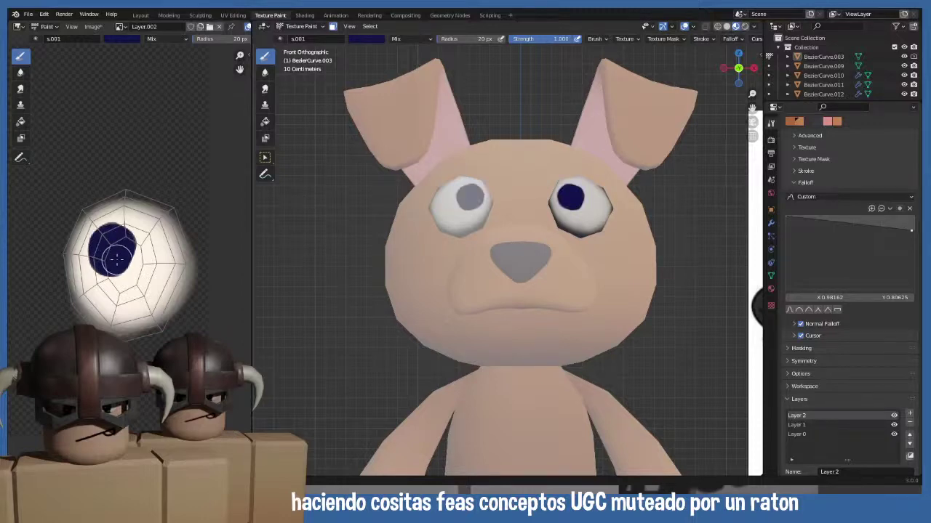
pyautogui.hotkey('ctrl', 'z')
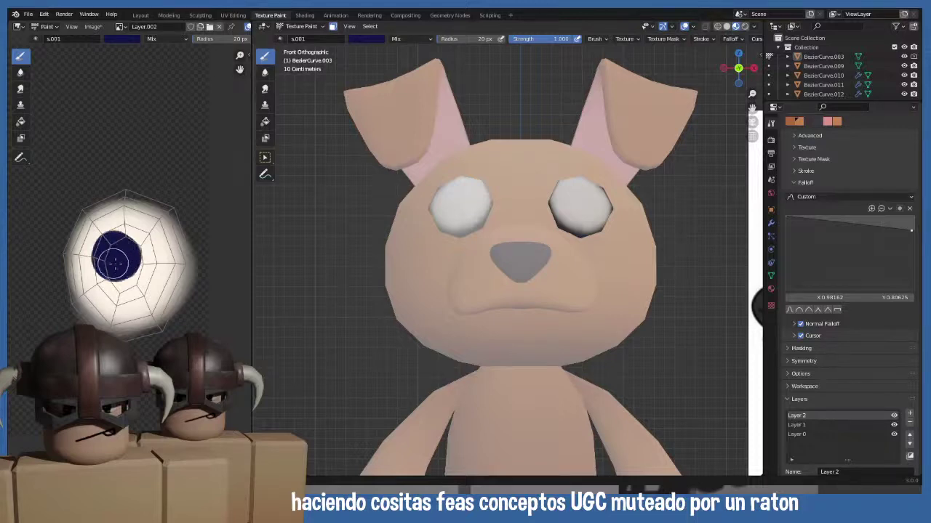
pyautogui.moveTo(124, 247); pyautogui.dragTo(125, 255)
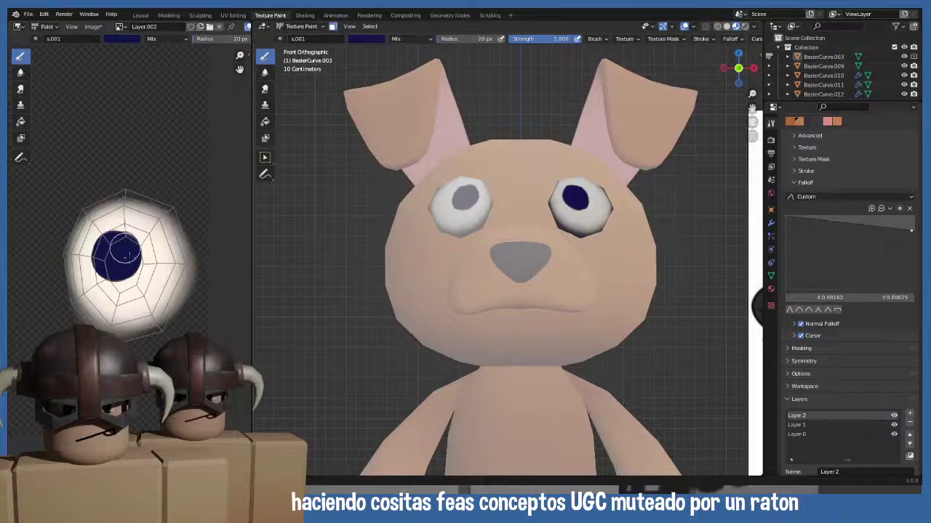
pyautogui.scroll(-3, 408, 269)
pyautogui.keyDown('shift'); pyautogui.moveTo(418, 271); pyautogui.dragTo(378, 187, button='middle'); pyautogui.keyUp('shift')
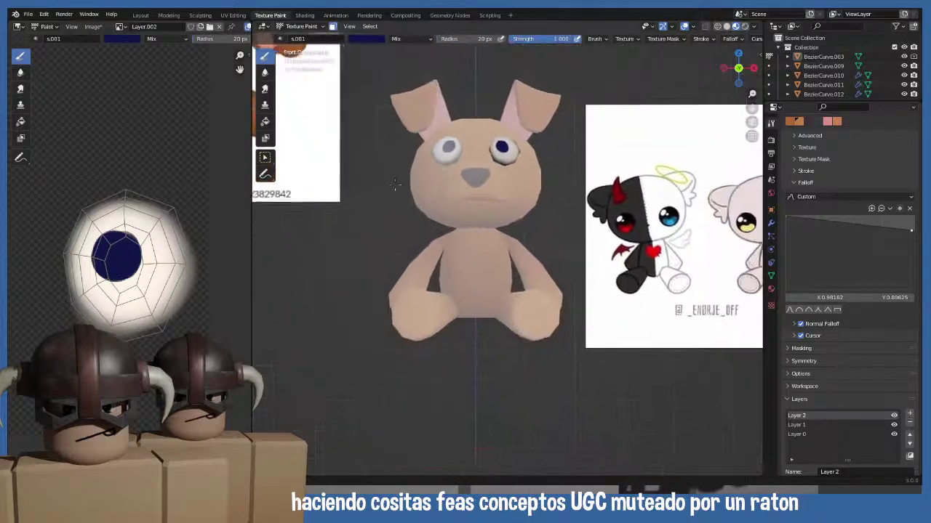
pyautogui.scroll(3, 142, 256)
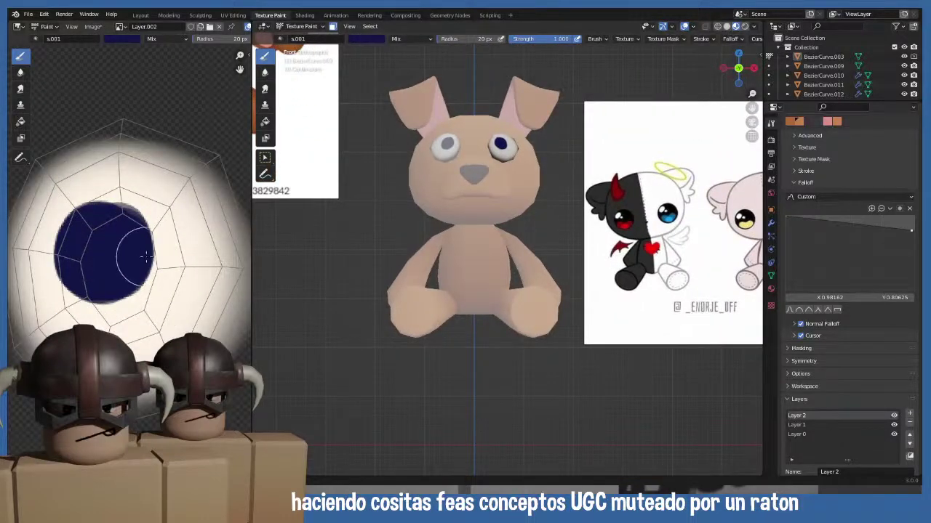
# - Undo the last pupil stroke and try a smaller round dark blue pupil at the centre of the eye's UV island
pyautogui.hotkey('ctrl', 'z')
pyautogui.click(115, 254)
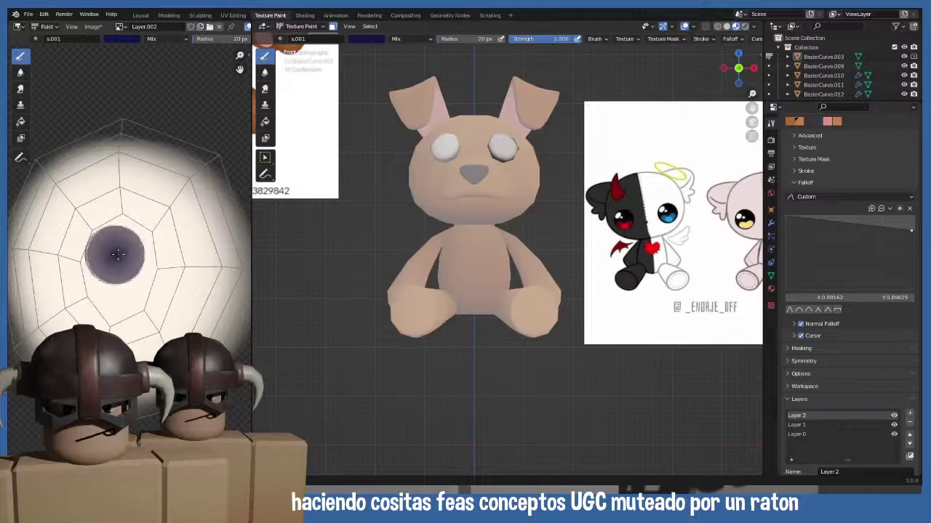
pyautogui.moveTo(117, 254)
pyautogui.mouseDown()
pyautogui.moveTo(109, 257)
pyautogui.moveTo(120, 258)
pyautogui.mouseUp()
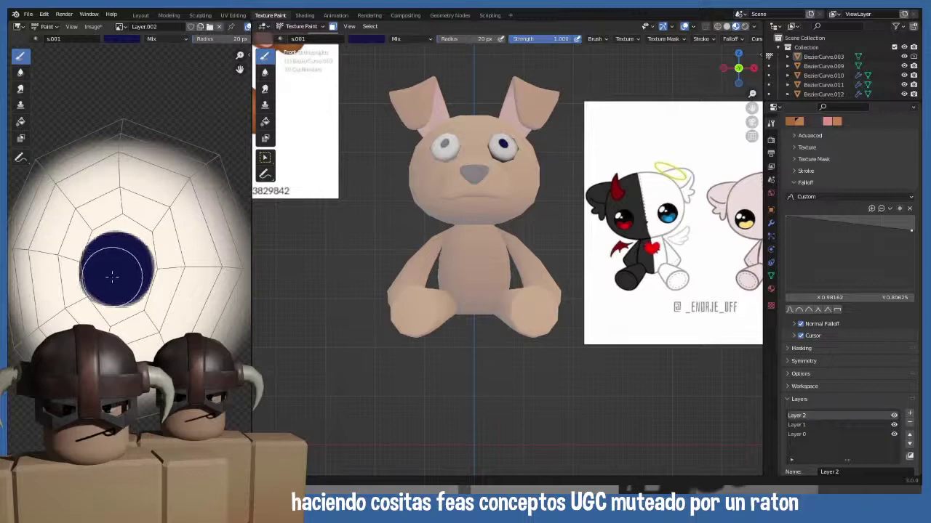
# - Set the brush radius to 28 px and try a much larger dark blue pupil on the eye's UV island, undoing the strokes
pyautogui.press('f')
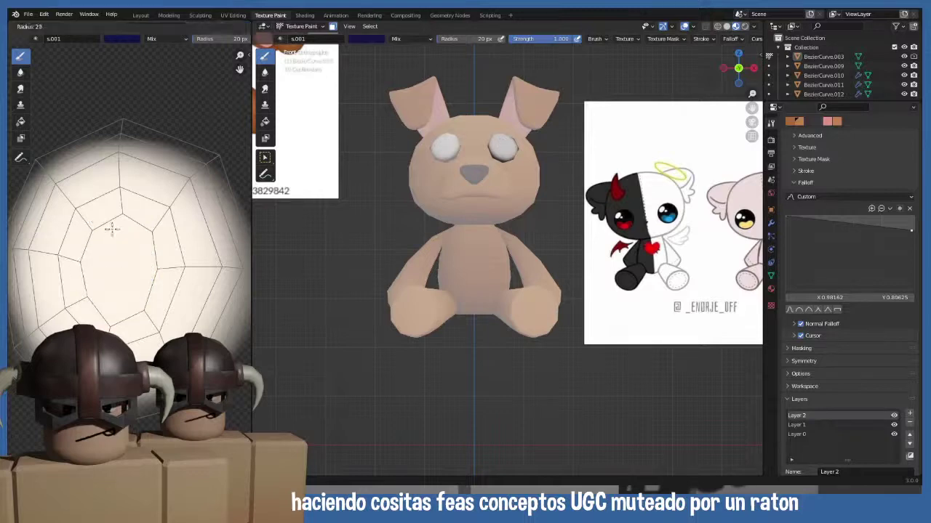
pyautogui.click(111, 229)
pyautogui.moveTo(120, 211)
pyautogui.mouseDown()
pyautogui.moveTo(103, 234)
pyautogui.moveTo(106, 275)
pyautogui.moveTo(143, 260)
pyautogui.moveTo(124, 231)
pyautogui.moveTo(95, 257)
pyautogui.moveTo(116, 282)
pyautogui.moveTo(141, 253)
pyautogui.moveTo(130, 224)
pyautogui.moveTo(92, 235)
pyautogui.moveTo(92, 288)
pyautogui.moveTo(149, 292)
pyautogui.moveTo(160, 238)
pyautogui.moveTo(130, 223)
pyautogui.moveTo(93, 232)
pyautogui.moveTo(78, 282)
pyautogui.moveTo(109, 316)
pyautogui.moveTo(172, 288)
pyautogui.moveTo(166, 240)
pyautogui.moveTo(136, 224)
pyautogui.moveTo(99, 234)
pyautogui.moveTo(110, 246)
pyautogui.moveTo(106, 226)
pyautogui.moveTo(92, 248)
pyautogui.moveTo(94, 282)
pyautogui.moveTo(144, 295)
pyautogui.moveTo(158, 235)
pyautogui.moveTo(116, 217)
pyautogui.moveTo(88, 247)
pyautogui.moveTo(99, 288)
pyautogui.mouseUp()
pyautogui.hotkey('ctrl', 'z')
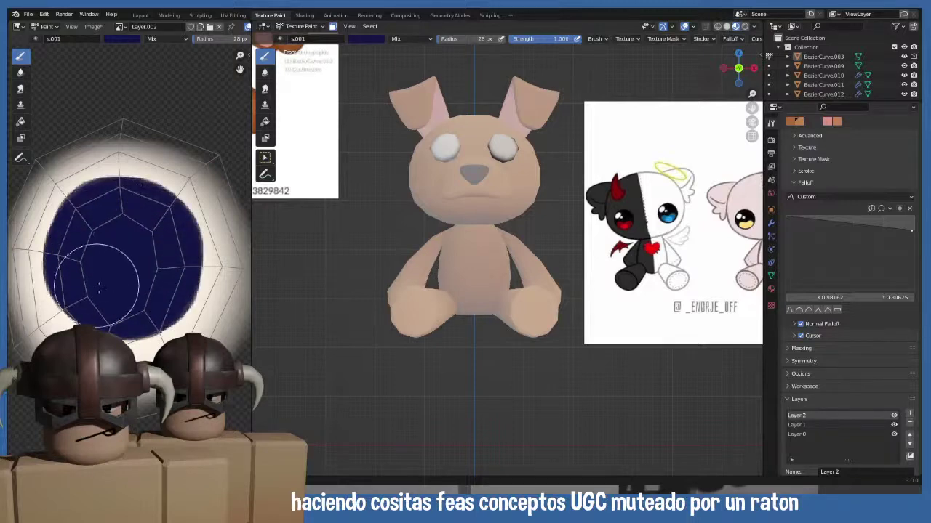
pyautogui.hotkey('ctrl', 'z')
# - Try a vertically elongated oval pupil on the eye's UV island, check it on the model's face, and undo it
pyautogui.click(119, 231)
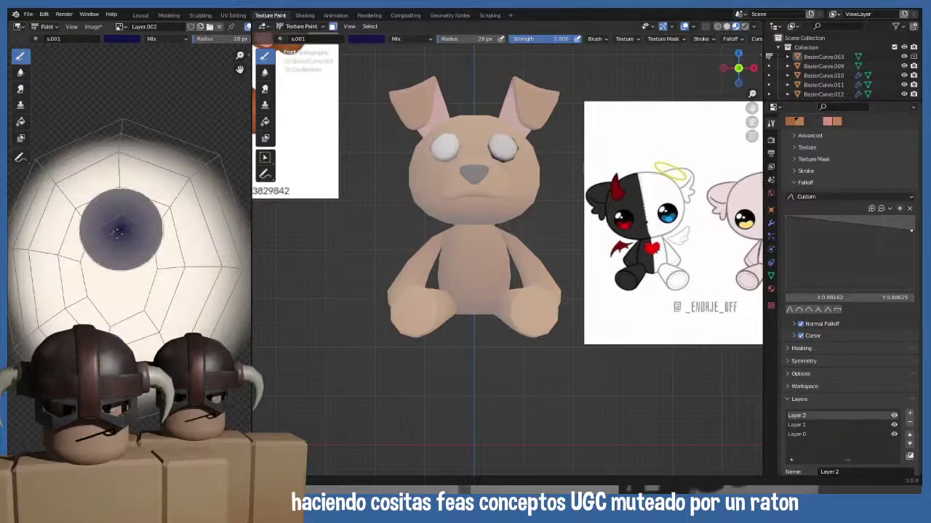
pyautogui.moveTo(116, 231)
pyautogui.mouseDown()
pyautogui.moveTo(102, 256)
pyautogui.moveTo(121, 295)
pyautogui.moveTo(143, 287)
pyautogui.moveTo(135, 235)
pyautogui.moveTo(114, 233)
pyautogui.moveTo(95, 286)
pyautogui.moveTo(114, 307)
pyautogui.mouseUp()
pyautogui.scroll(5, 469, 253)
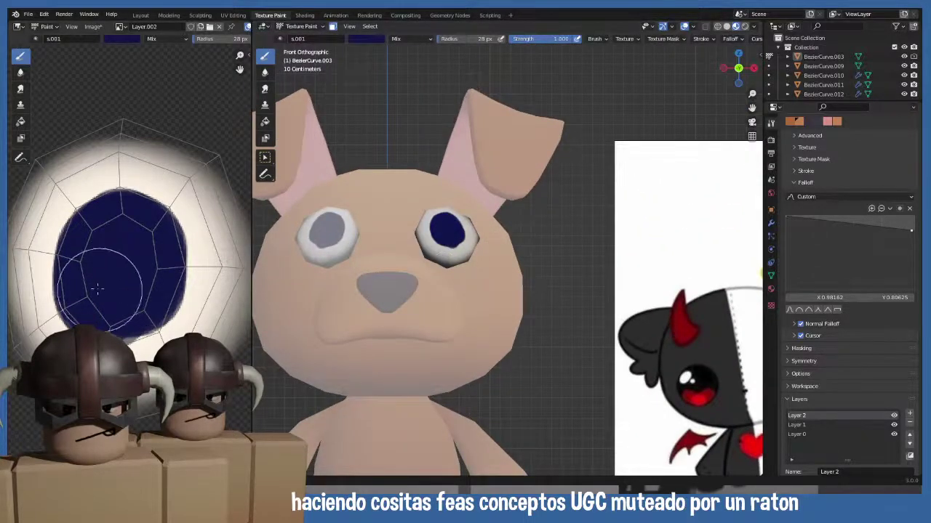
pyautogui.hotkey('ctrl', 'z')
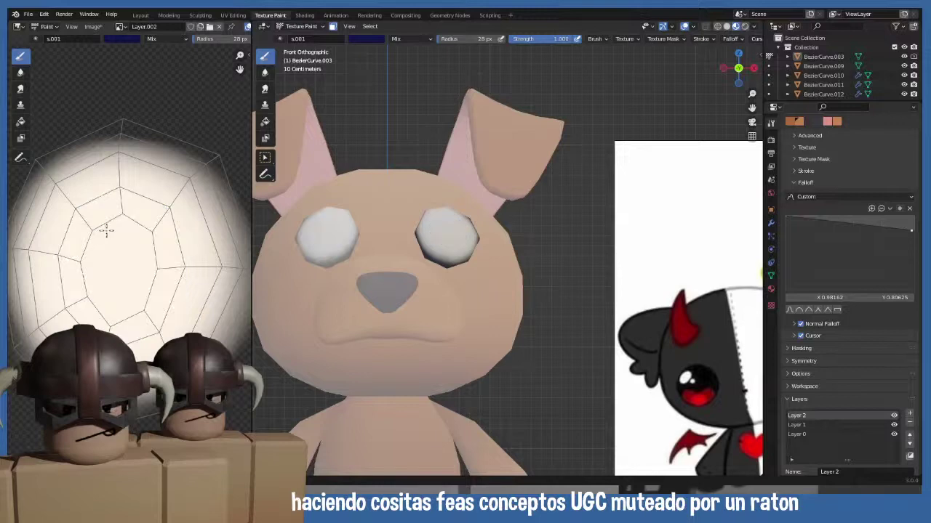
# - Try a brush radius of 19 px and enlarge it to 40 px for the pupil
pyautogui.press('f')
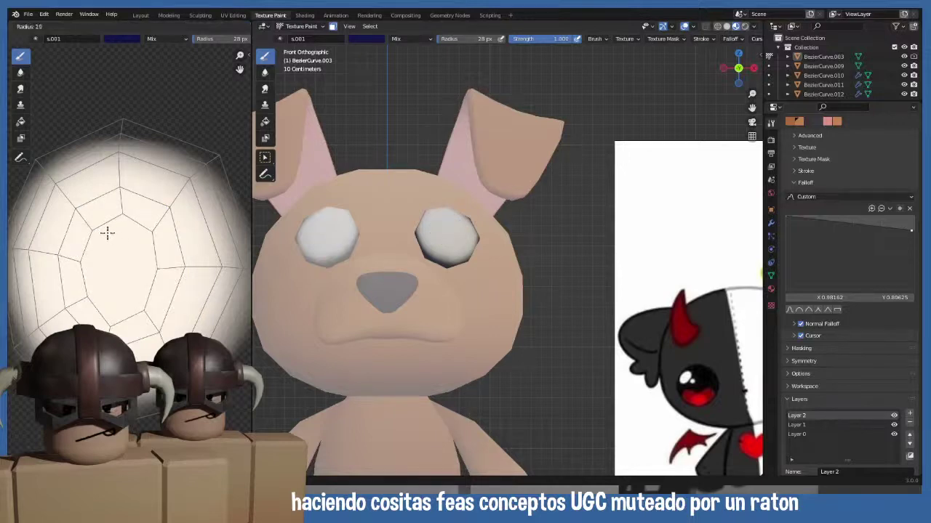
pyautogui.click(106, 233)
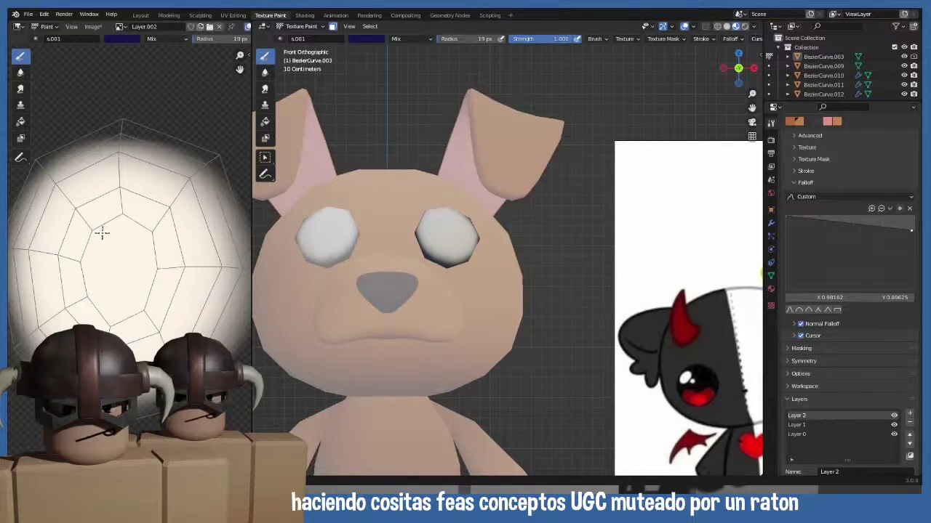
pyautogui.press('f')
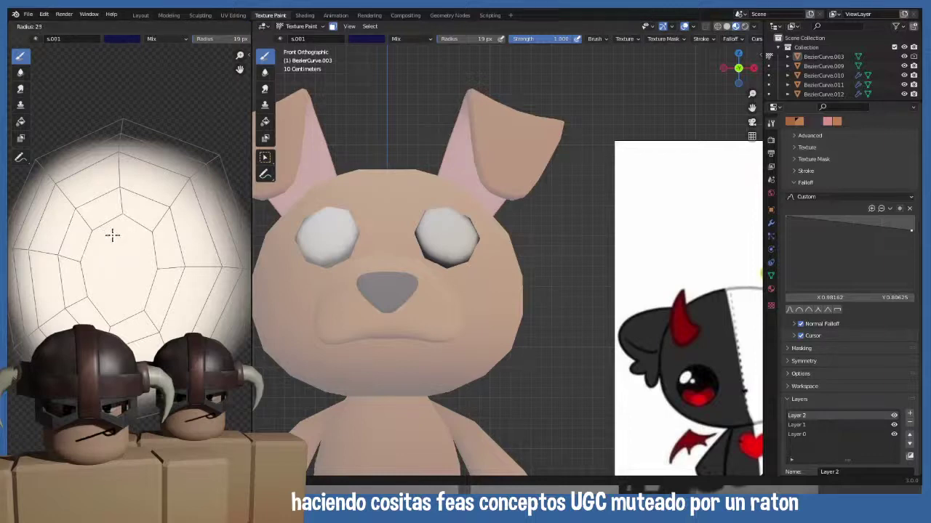
pyautogui.click(135, 251)
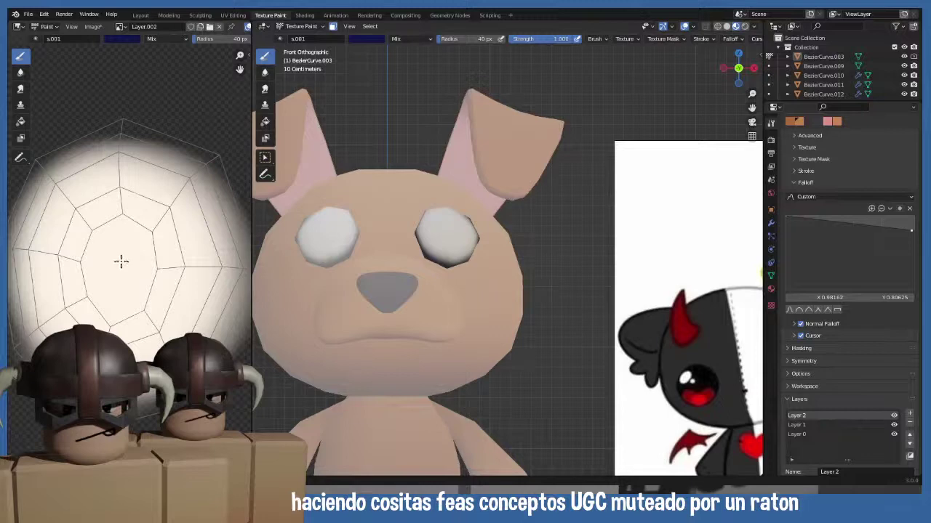
# - Enlarge the brush radius to 46 px, try stamping one large round pupil over the eye's UV island, and undo the strokes
pyautogui.press('f')
pyautogui.click(133, 260)
pyautogui.click(122, 253)
pyautogui.press('f')
pyautogui.click(118, 251)
pyautogui.click(116, 250)
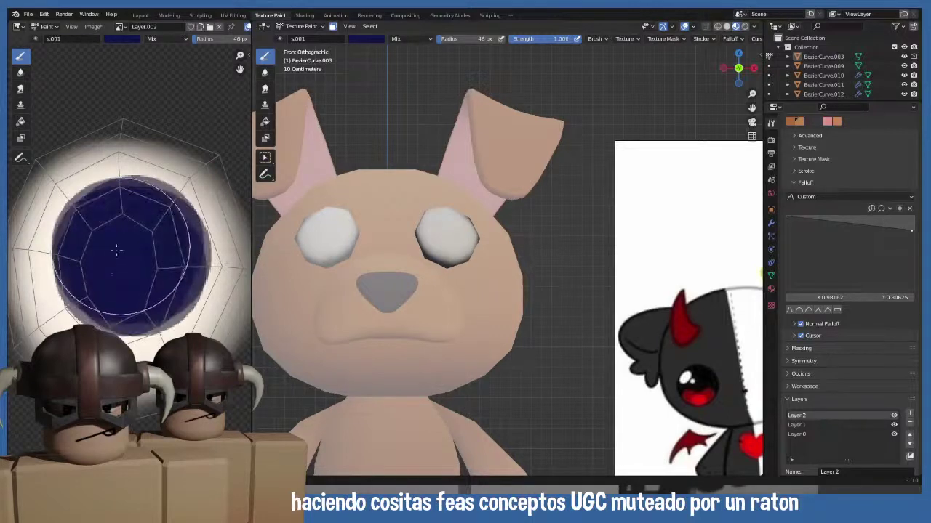
pyautogui.moveTo(117, 250)
pyautogui.mouseDown()
pyautogui.moveTo(124, 273)
pyautogui.moveTo(145, 248)
pyautogui.moveTo(120, 255)
pyautogui.moveTo(128, 281)
pyautogui.moveTo(98, 290)
pyautogui.moveTo(146, 225)
pyautogui.moveTo(105, 292)
pyautogui.moveTo(168, 218)
pyautogui.moveTo(112, 258)
pyautogui.moveTo(113, 273)
pyautogui.mouseUp()
pyautogui.hotkey('ctrl', 'z')
pyautogui.hotkey('ctrl', 'z')
pyautogui.hotkey('ctrl', 'z')
# - Set the brush radius to 122 px for painting directly on the model's eye in the 3D view
pyautogui.scroll(8, 423, 216)
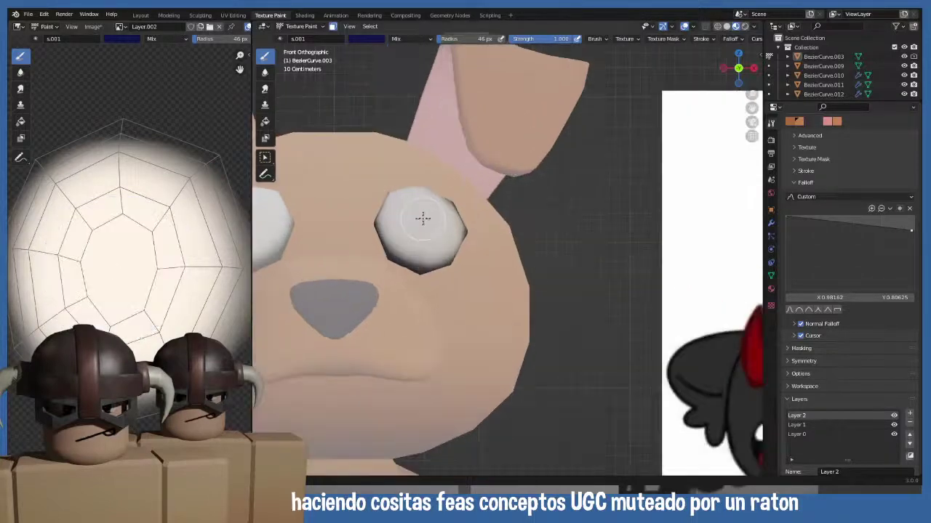
pyautogui.moveTo(427, 230); pyautogui.dragTo(414, 291, button='middle')
pyautogui.press('f')
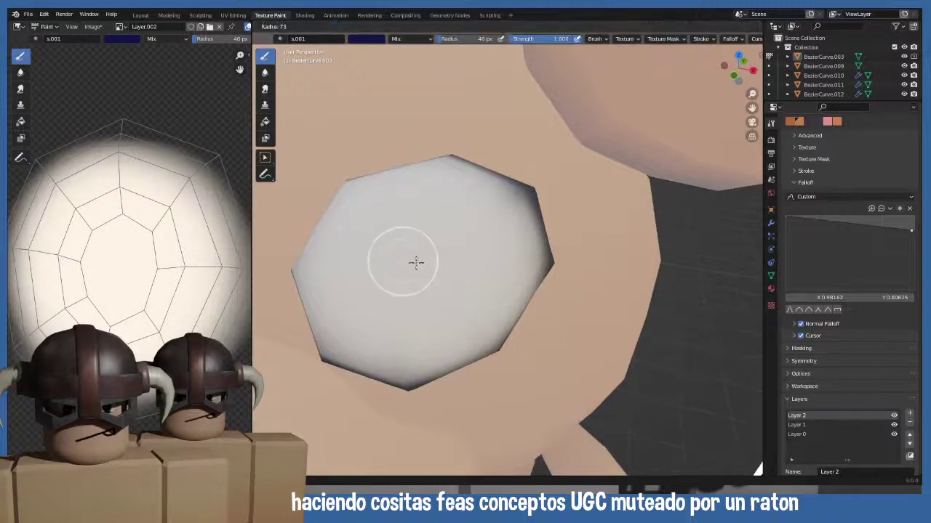
pyautogui.click(436, 272)
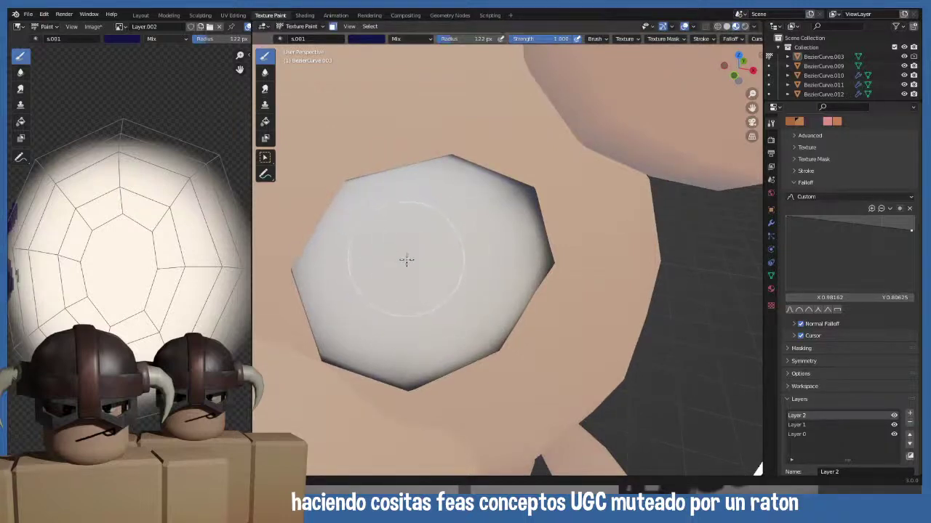
# - Examine the white eyes on the model and the stray dark blue paint at the edge of the eye's UV island
pyautogui.scroll(-4, 406, 262)
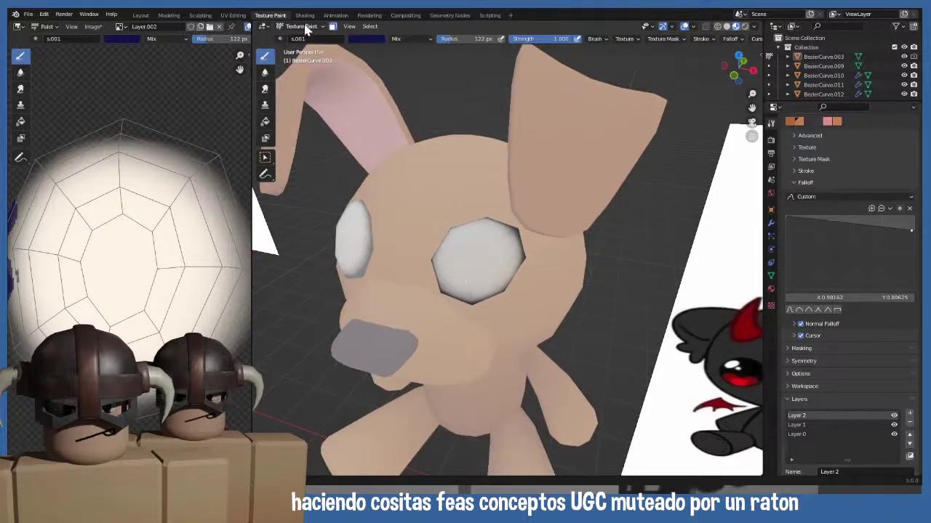
pyautogui.press('Tab')
pyautogui.press('Tab')
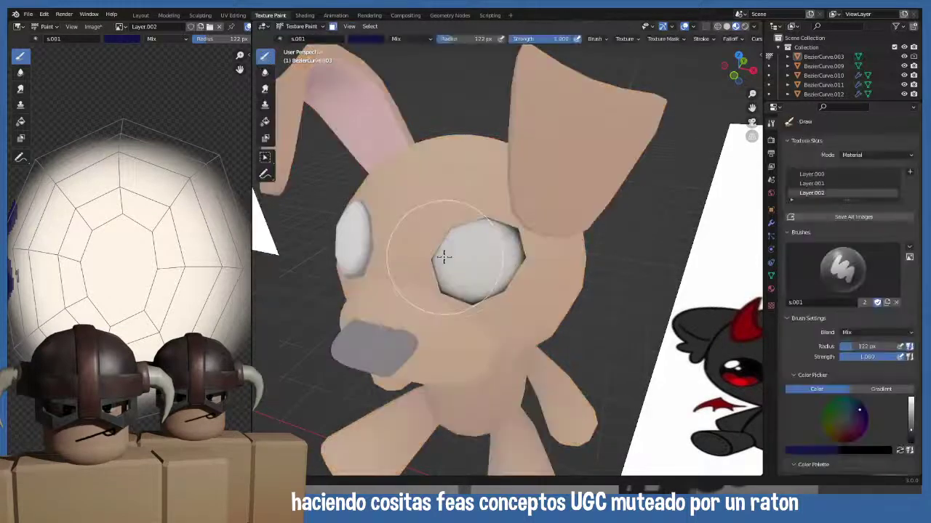
pyautogui.moveTo(442, 255); pyautogui.dragTo(465, 249, button='middle')
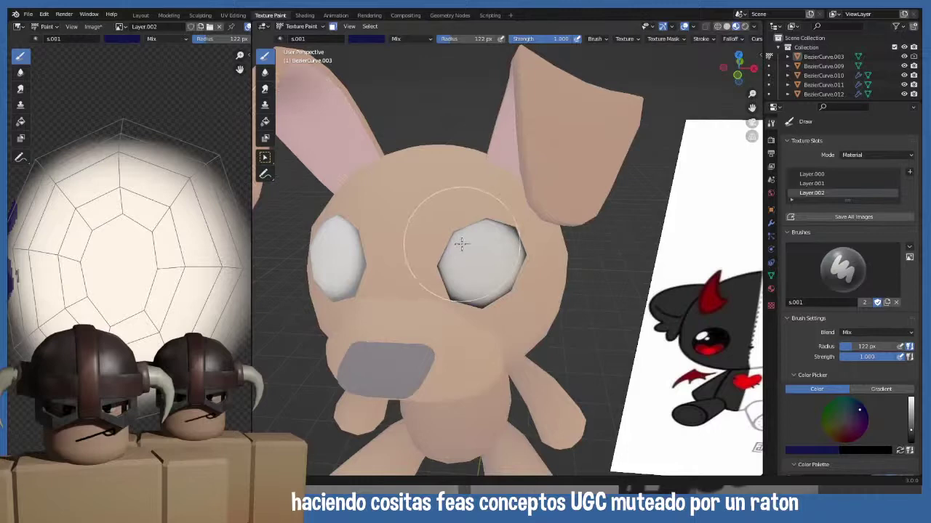
pyautogui.scroll(-4, 94, 276)
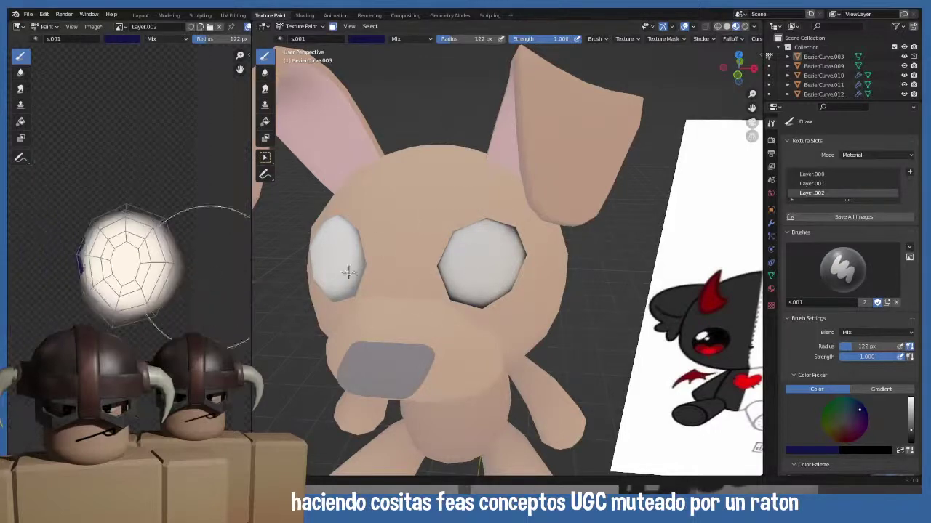
pyautogui.scroll(6, 453, 266)
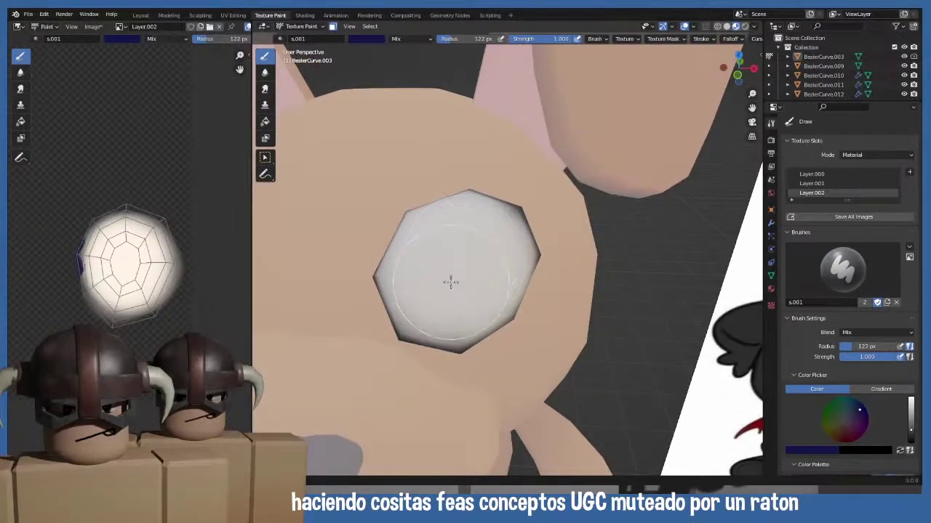
pyautogui.scroll(-2, 109, 267)
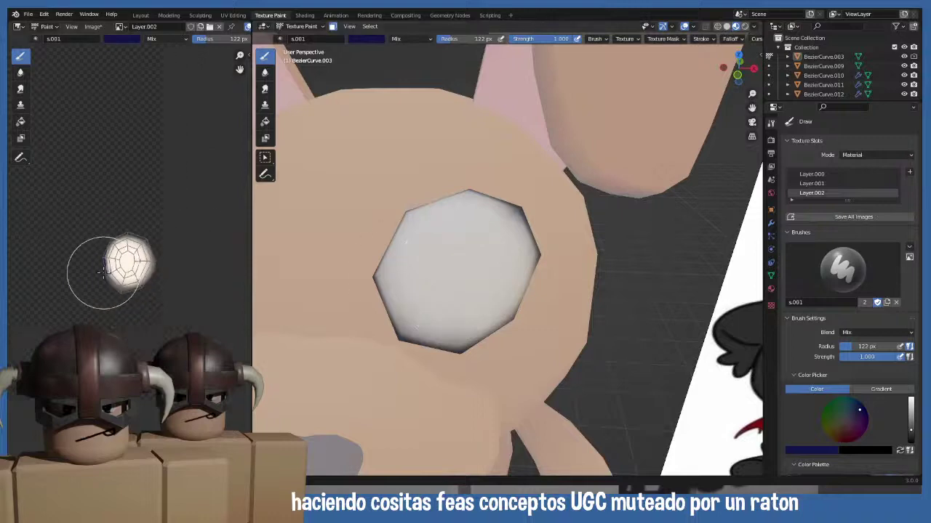
pyautogui.scroll(2, 114, 266)
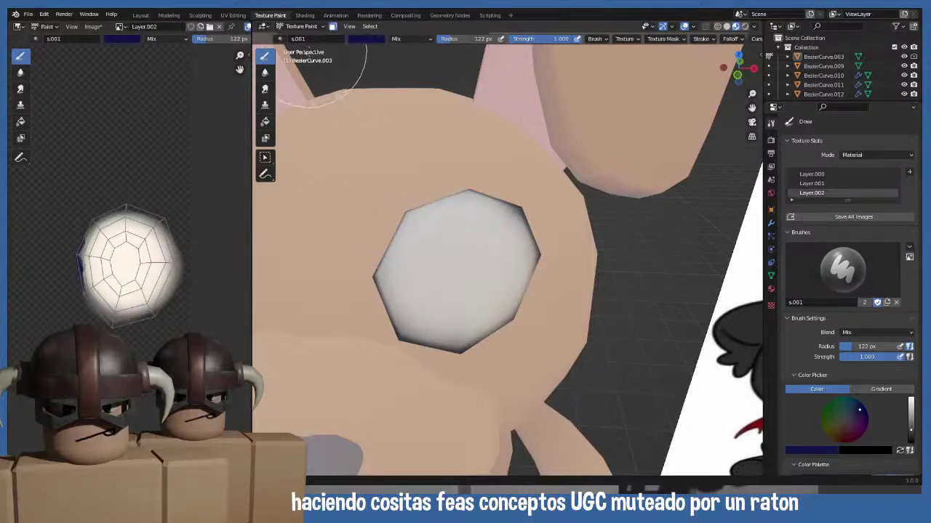
# - Select the eye's linked geometry in Edit Mode and return to Texture Paint mode
pyautogui.press('Tab')
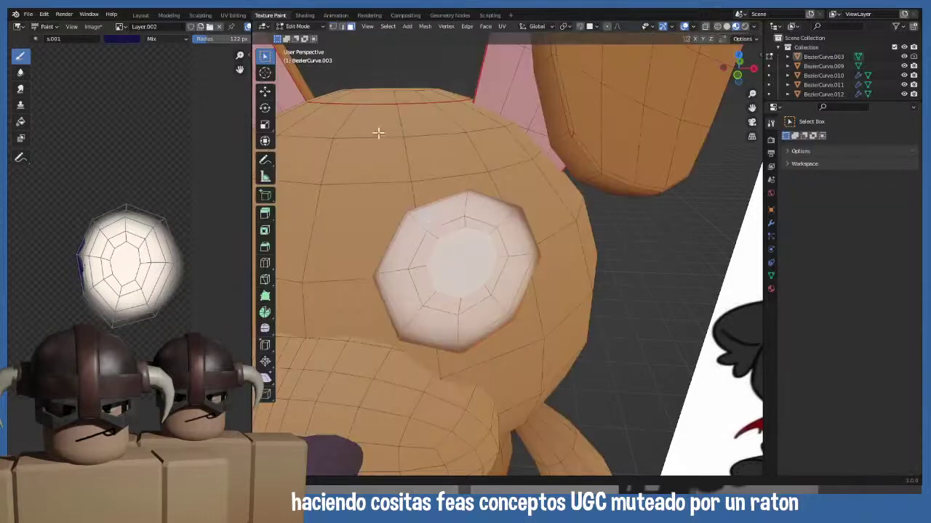
pyautogui.click(456, 260)
pyautogui.hotkey('ctrl', 'l')
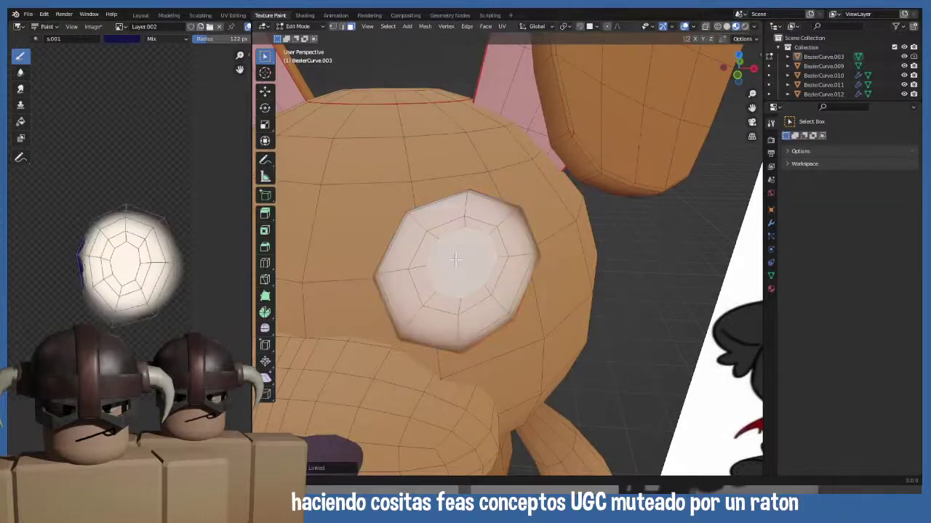
pyautogui.click(296, 27)
pyautogui.click(298, 88)
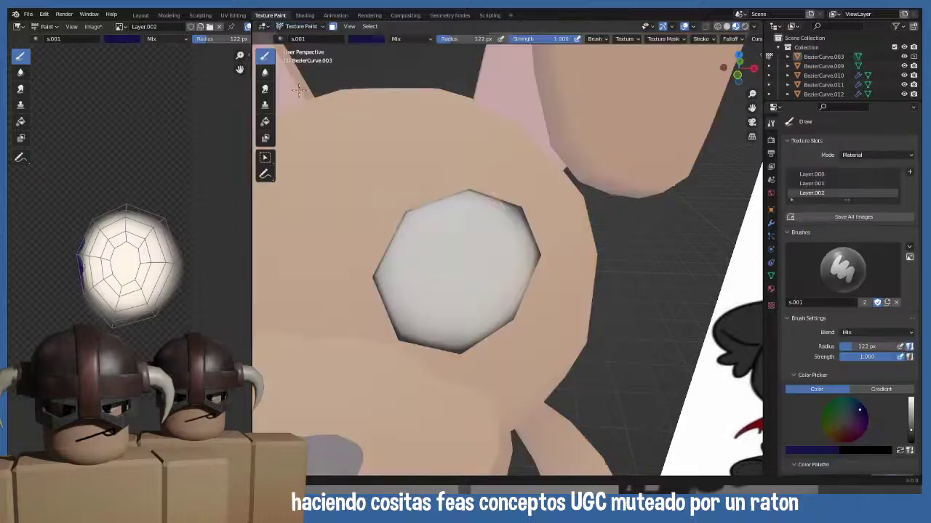
# - Inspect both eyes from different angles and reduce the brush radius to 38 px
pyautogui.scroll(-4, 452, 273)
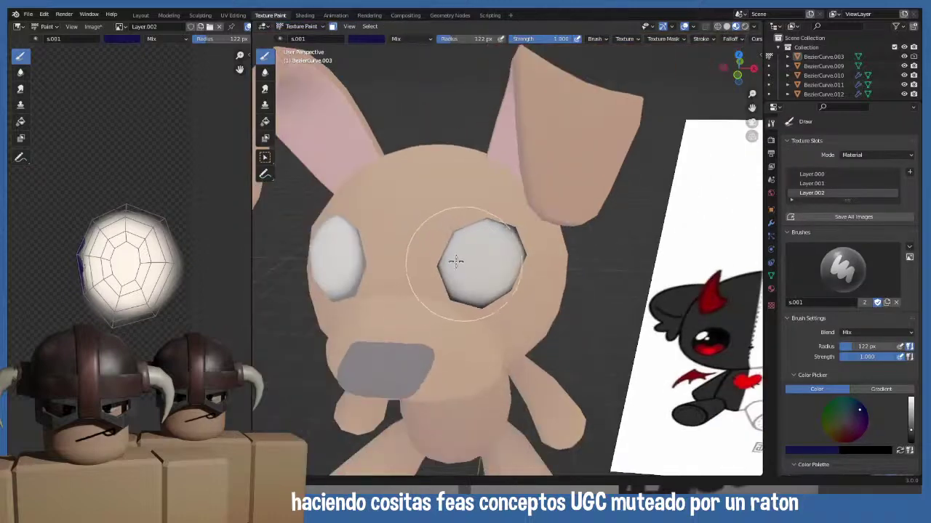
pyautogui.moveTo(453, 257); pyautogui.dragTo(479, 252, button='middle')
pyautogui.scroll(3, 325, 283)
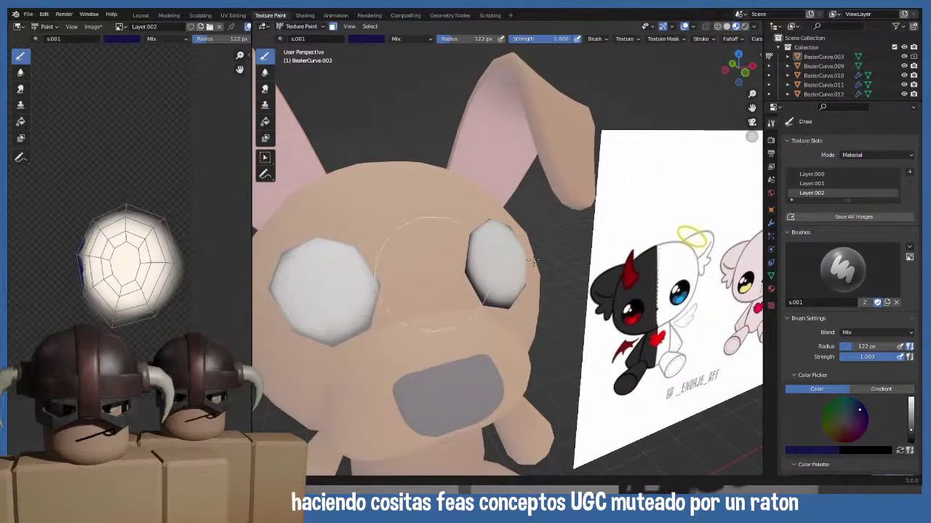
pyautogui.moveTo(314, 302)
pyautogui.mouseDown(button='middle')
pyautogui.moveTo(484, 245)
pyautogui.moveTo(498, 254)
pyautogui.mouseUp(button='middle')
pyautogui.scroll(3, 478, 250)
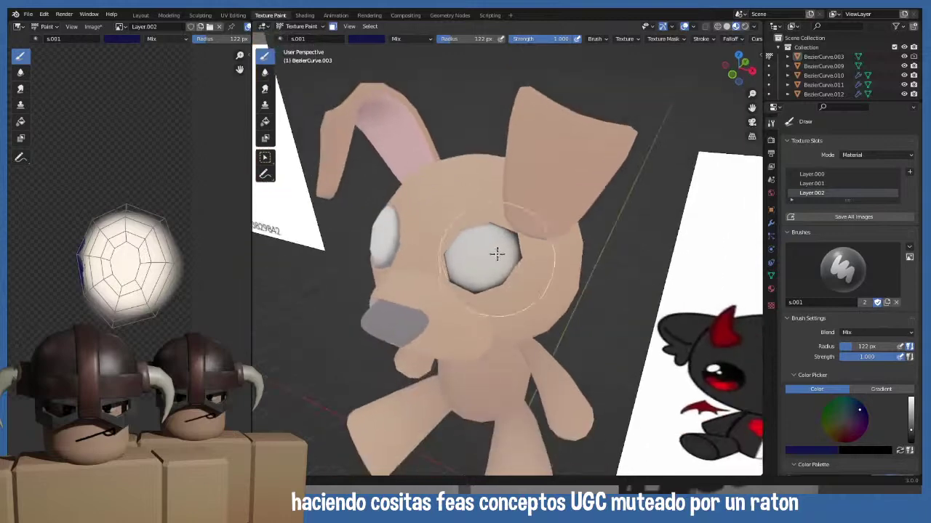
pyautogui.press('f')
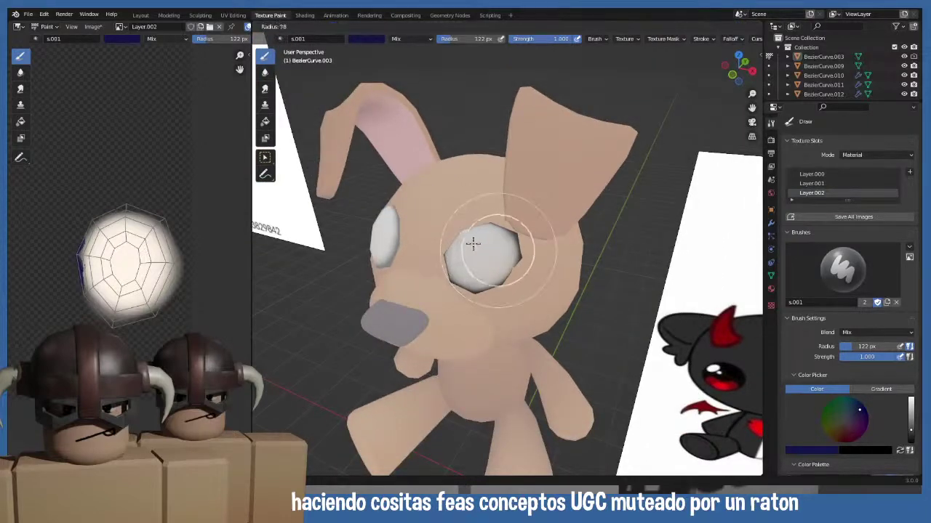
pyautogui.click(464, 242)
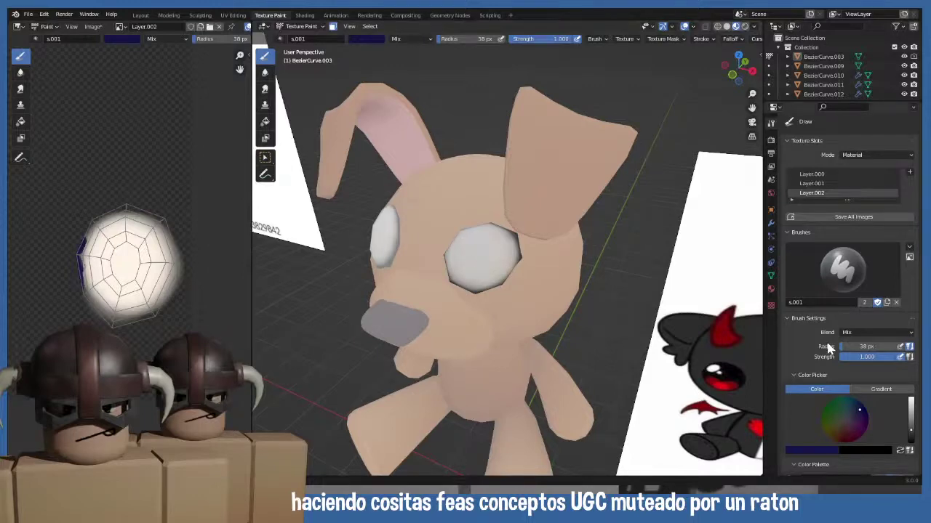
# - Review the brush and layer settings, try a dark blue stroke across the eye's UV island, and undo it
pyautogui.scroll(-10, 829, 348)
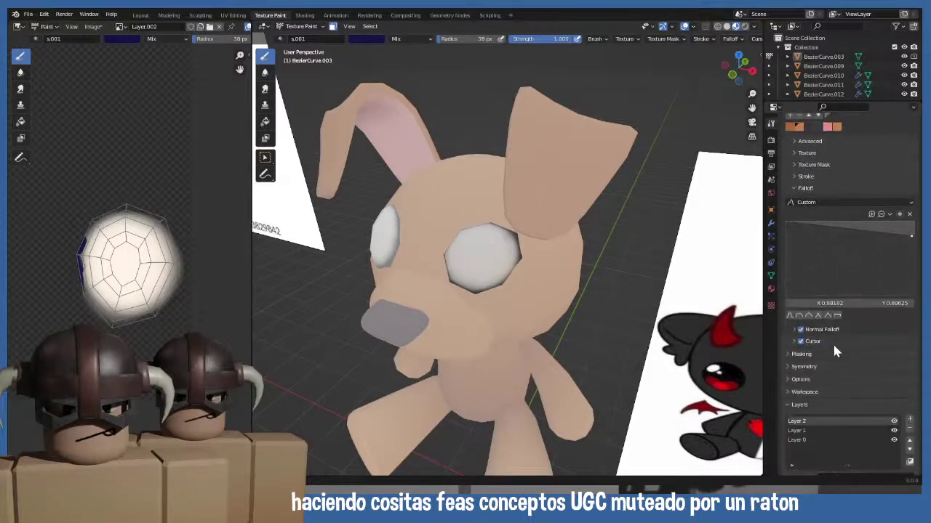
pyautogui.scroll(-2, 835, 351)
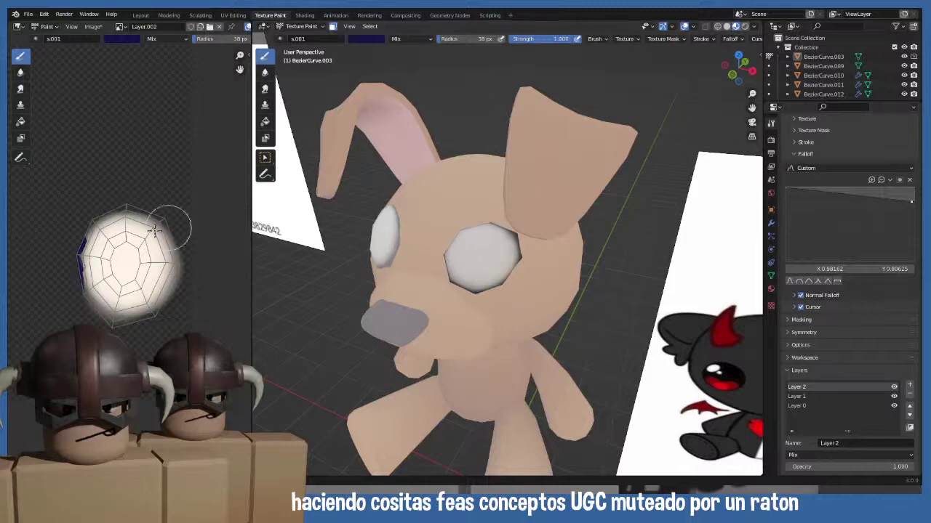
pyautogui.moveTo(155, 231)
pyautogui.mouseDown()
pyautogui.moveTo(127, 251)
pyautogui.moveTo(125, 273)
pyautogui.mouseUp()
pyautogui.hotkey('ctrl', 'z')
# - Check the image of Layer 1 against the model's eyes and make Layer 2 the active paint layer again
pyautogui.moveTo(452, 290); pyautogui.dragTo(492, 270, button='middle')
pyautogui.scroll(3, 493, 269)
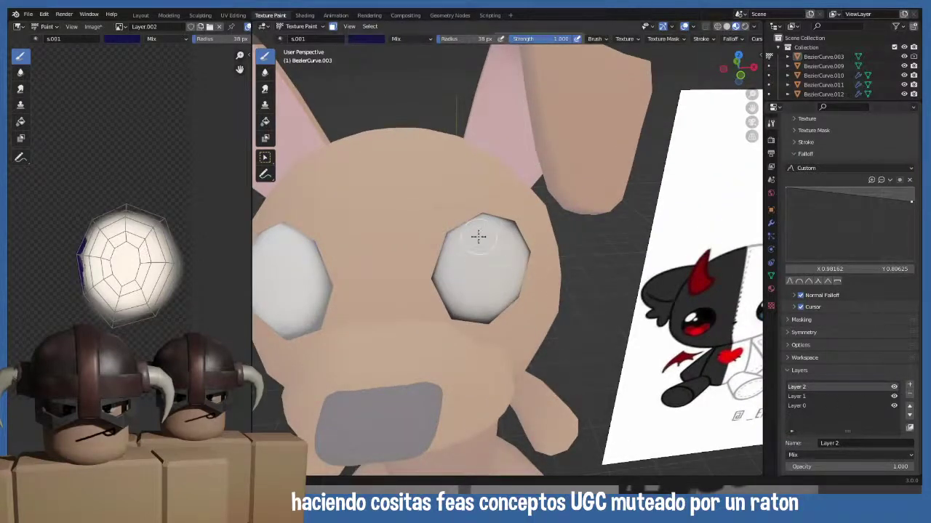
pyautogui.click(799, 397)
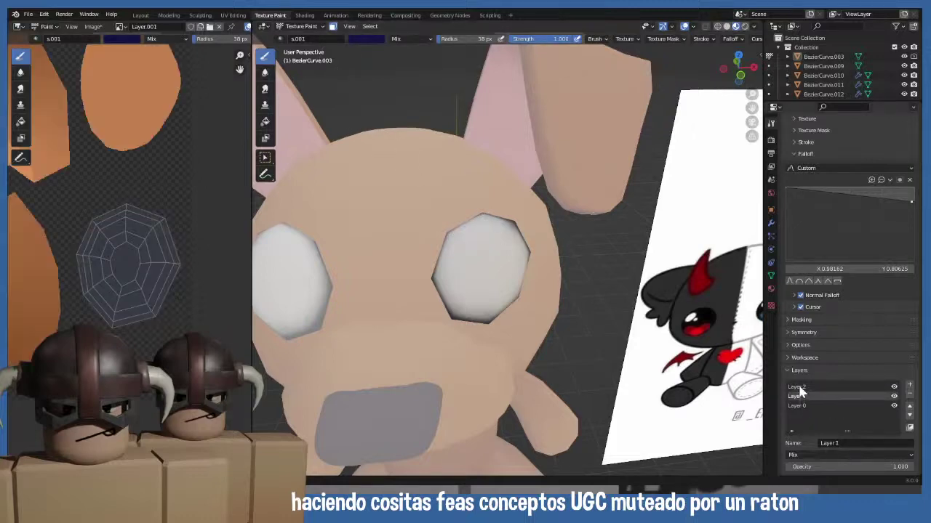
pyautogui.click(799, 388)
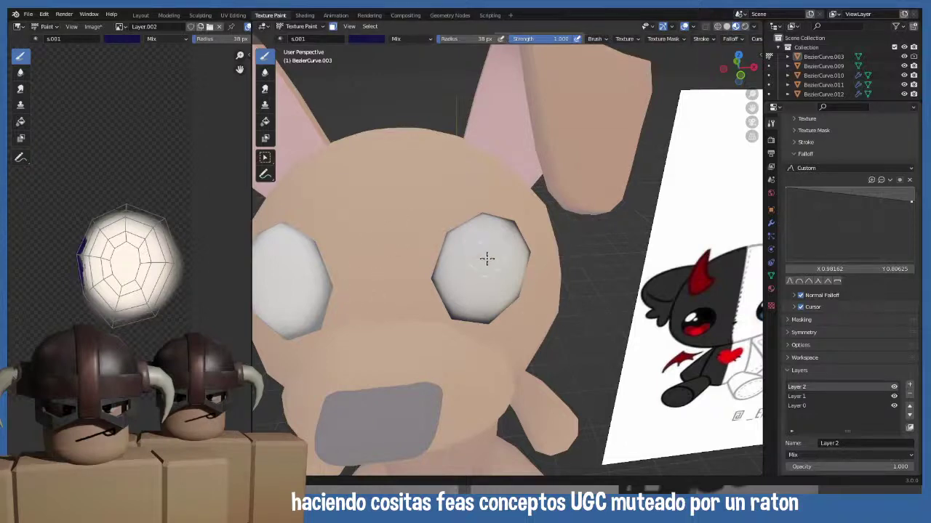
# - Cover the eye's entire UV island with dark blue paint on Layer 2 using the 38 px brush
pyautogui.moveTo(480, 261); pyautogui.dragTo(422, 226, button='middle')
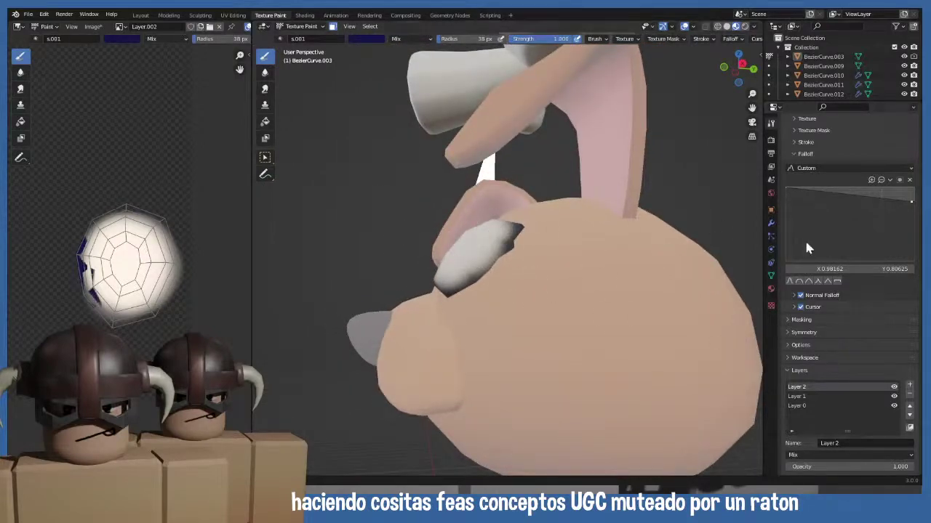
pyautogui.scroll(6, 814, 247)
pyautogui.scroll(8, 836, 276)
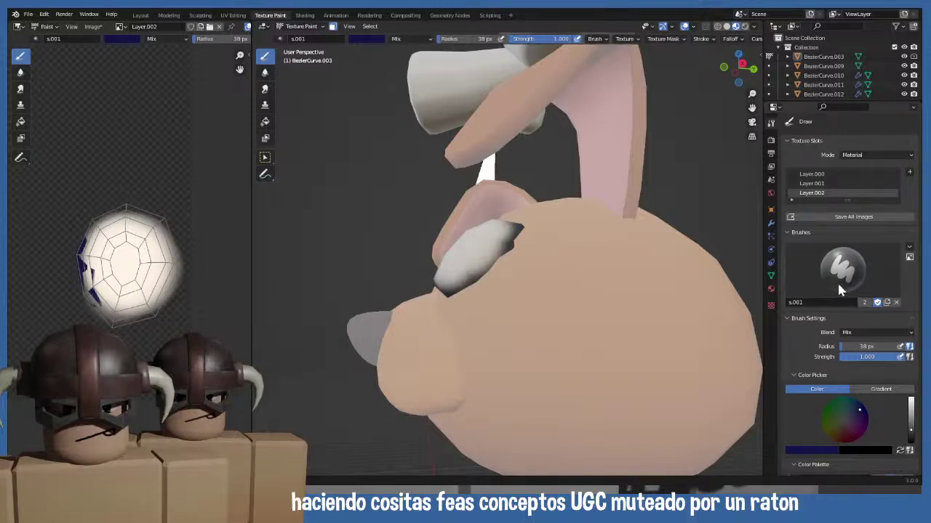
pyautogui.scroll(-10, 840, 289)
pyautogui.scroll(-4, 838, 288)
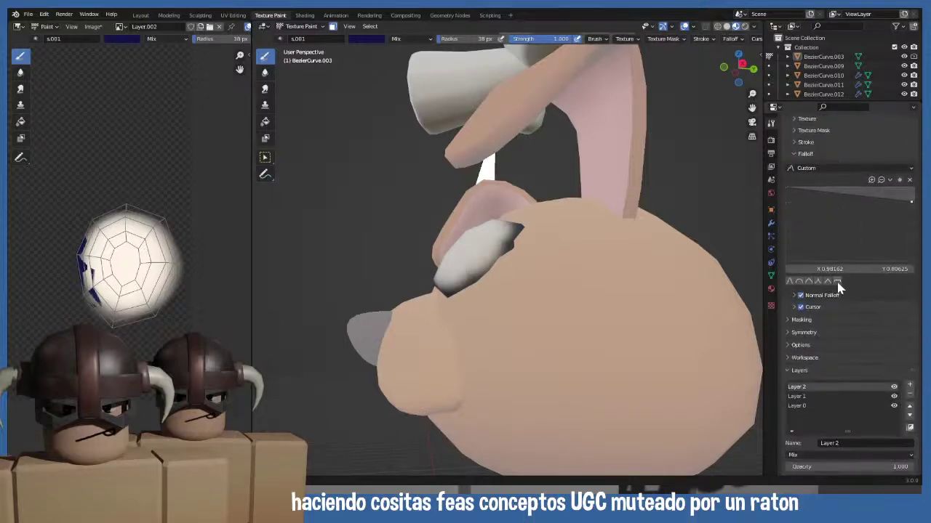
pyautogui.moveTo(339, 262); pyautogui.dragTo(429, 317, button='middle')
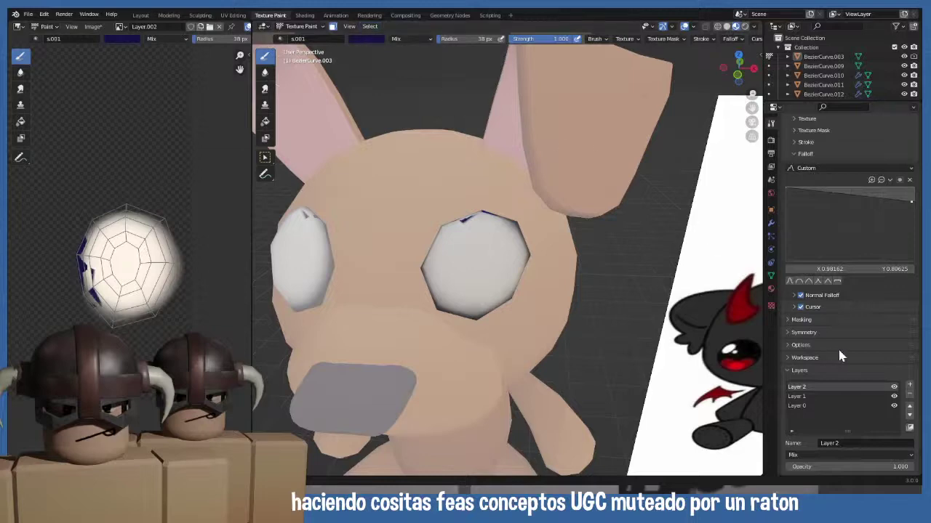
pyautogui.scroll(6, 837, 347)
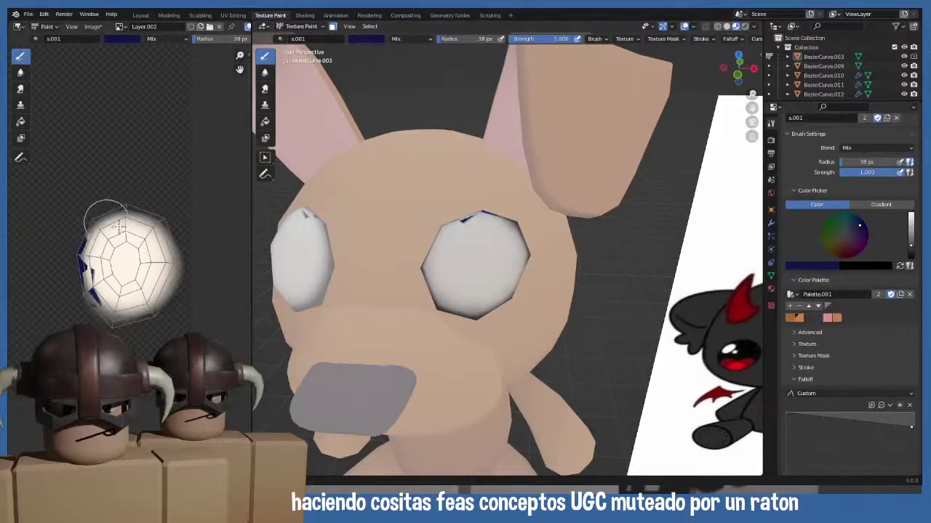
pyautogui.moveTo(112, 218)
pyautogui.mouseDown()
pyautogui.moveTo(96, 240)
pyautogui.moveTo(100, 286)
pyautogui.moveTo(116, 298)
pyautogui.moveTo(146, 289)
pyautogui.moveTo(149, 242)
pyautogui.moveTo(128, 225)
pyautogui.moveTo(105, 263)
pyautogui.moveTo(121, 268)
pyautogui.moveTo(132, 241)
pyautogui.moveTo(153, 265)
pyautogui.moveTo(149, 302)
pyautogui.moveTo(103, 300)
pyautogui.moveTo(96, 271)
pyautogui.moveTo(114, 232)
pyautogui.moveTo(137, 225)
pyautogui.moveTo(159, 249)
pyautogui.moveTo(164, 302)
pyautogui.mouseUp()
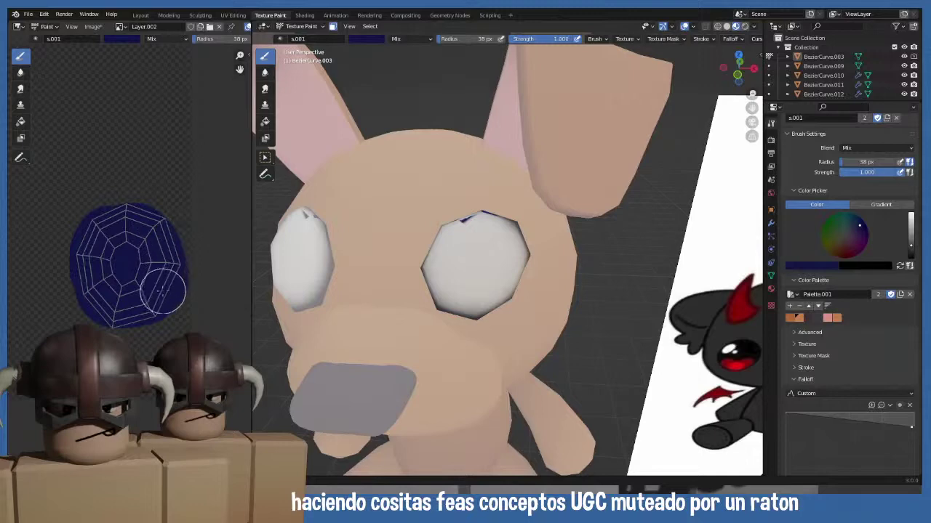
pyautogui.moveTo(380, 316); pyautogui.dragTo(404, 306, button='middle')
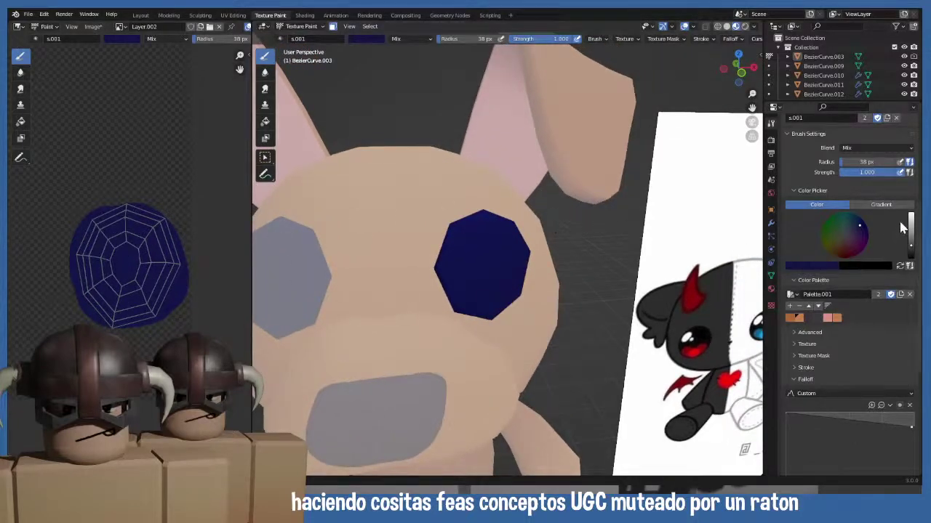
# - Set the brush colour to white and reduce the brush radius to 18 px
pyautogui.moveTo(910, 247); pyautogui.dragTo(910, 217)
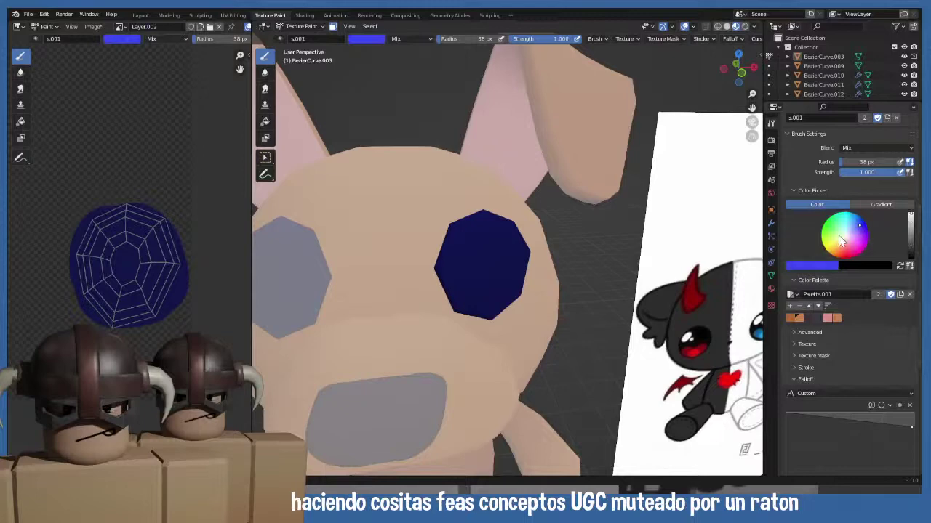
pyautogui.moveTo(841, 241); pyautogui.dragTo(844, 235)
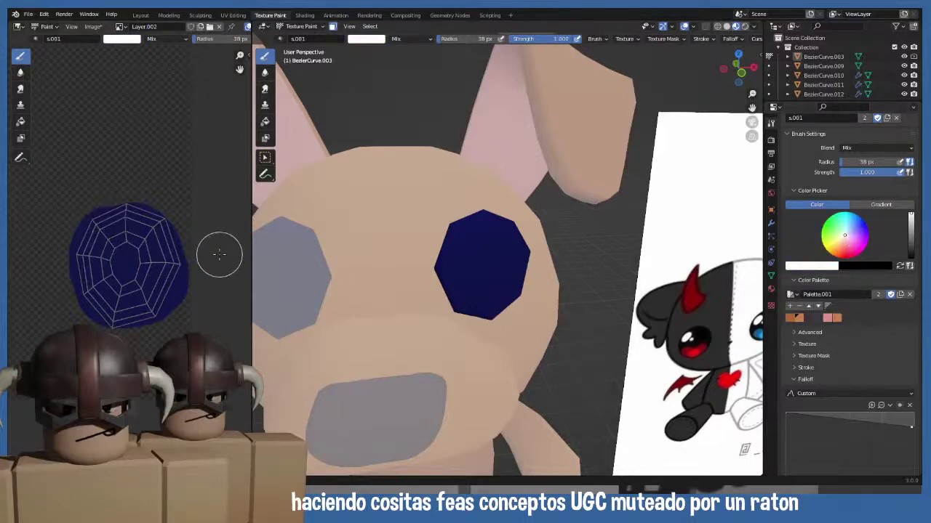
pyautogui.press('f')
pyautogui.click(135, 247)
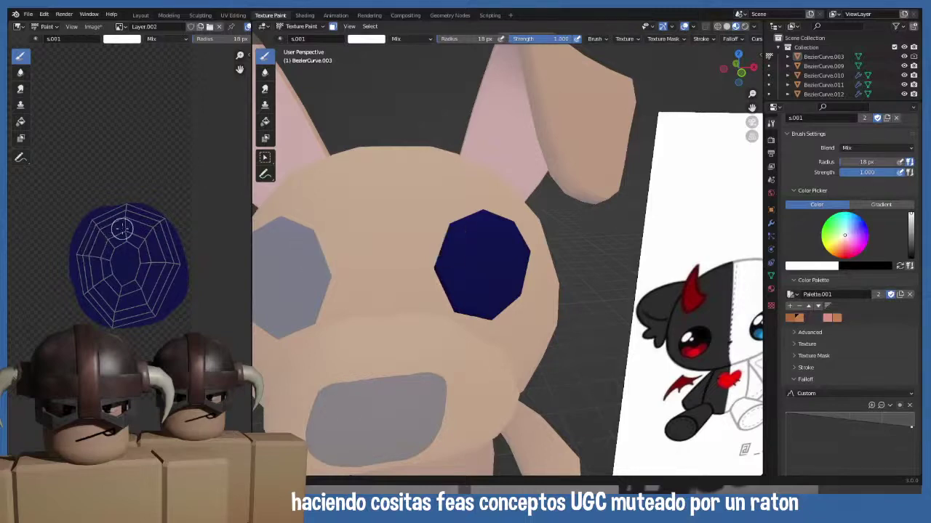
# - Try several white curved highlight strokes on the eye's UV island and undo them
pyautogui.moveTo(140, 229); pyautogui.dragTo(145, 238)
pyautogui.hotkey('ctrl', 'z')
pyautogui.moveTo(105, 290)
pyautogui.mouseDown()
pyautogui.moveTo(128, 298)
pyautogui.moveTo(150, 275)
pyautogui.mouseUp()
pyautogui.hotkey('ctrl', 'z')
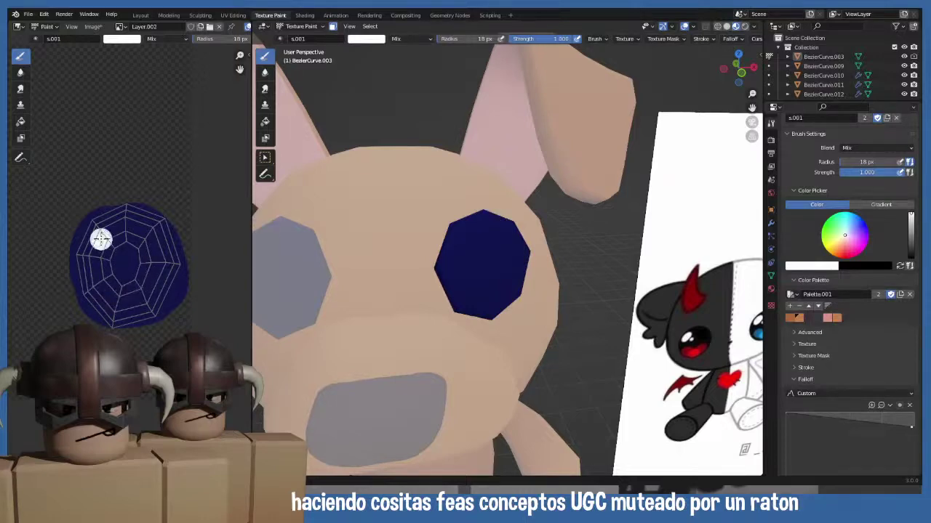
pyautogui.moveTo(101, 240)
pyautogui.mouseDown()
pyautogui.moveTo(130, 226)
pyautogui.moveTo(151, 231)
pyautogui.moveTo(152, 250)
pyautogui.mouseUp()
pyautogui.hotkey('ctrl', 'z')
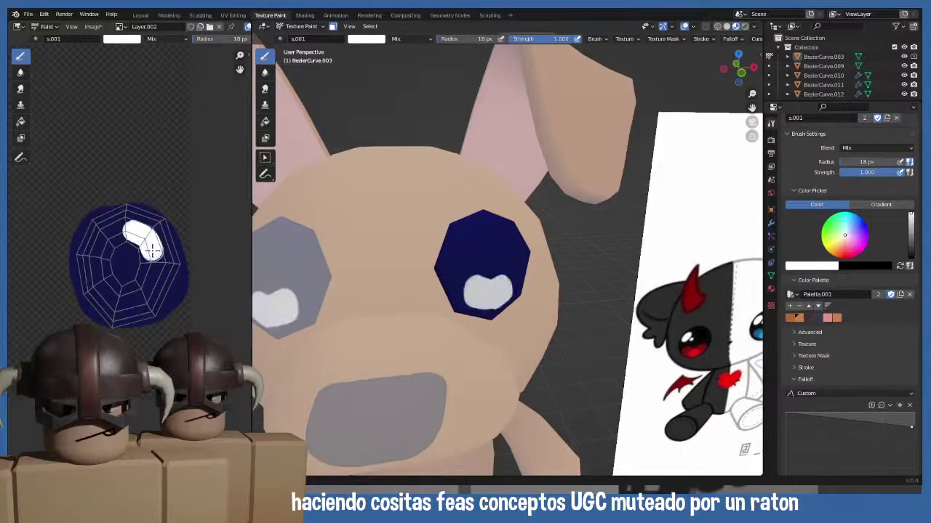
pyautogui.moveTo(423, 310)
pyautogui.mouseDown(button='middle')
pyautogui.moveTo(434, 311)
pyautogui.moveTo(411, 307)
pyautogui.mouseUp(button='middle')
pyautogui.hotkey('ctrl', 'z')
# - Configure the brush with 0.273 strength, Add blending and a custom falloff curve ending at Y 0.375
pyautogui.hotkey('shift', 'f')
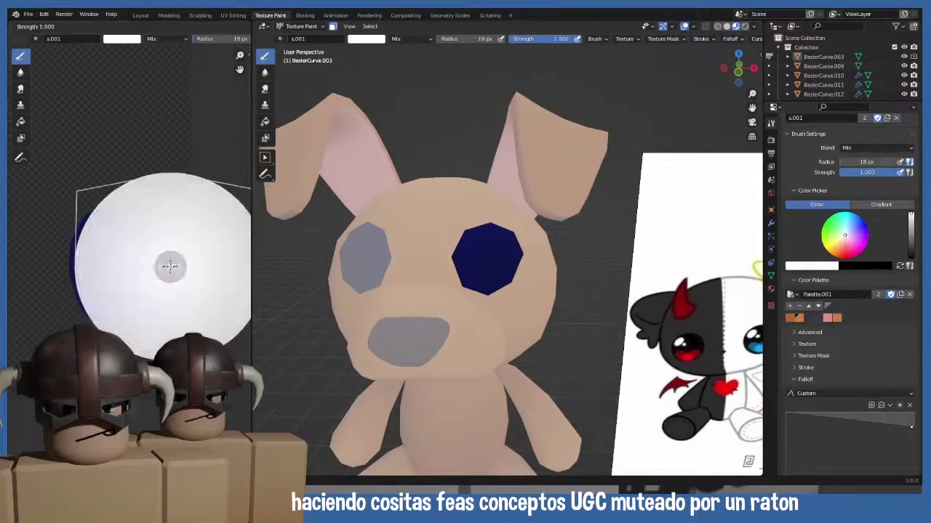
pyautogui.click(113, 255)
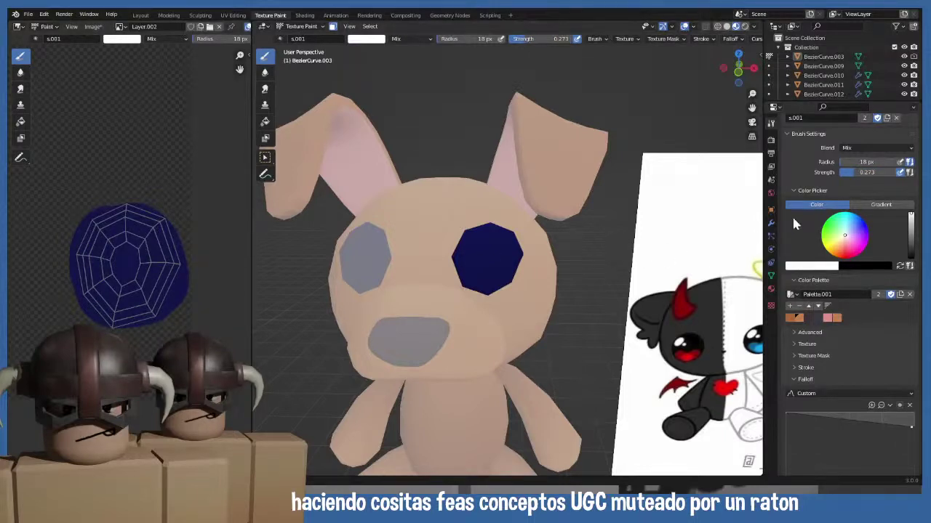
pyautogui.scroll(6, 809, 222)
pyautogui.scroll(1, 814, 218)
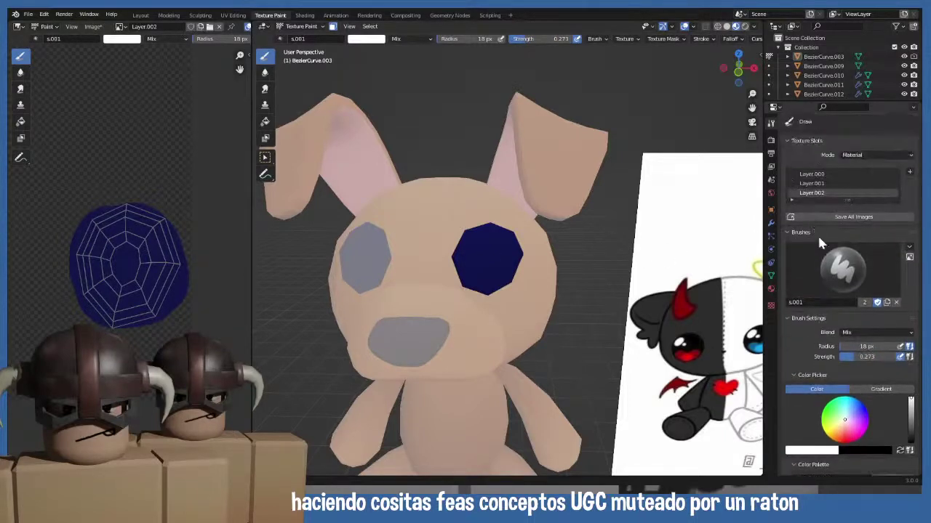
pyautogui.click(872, 329)
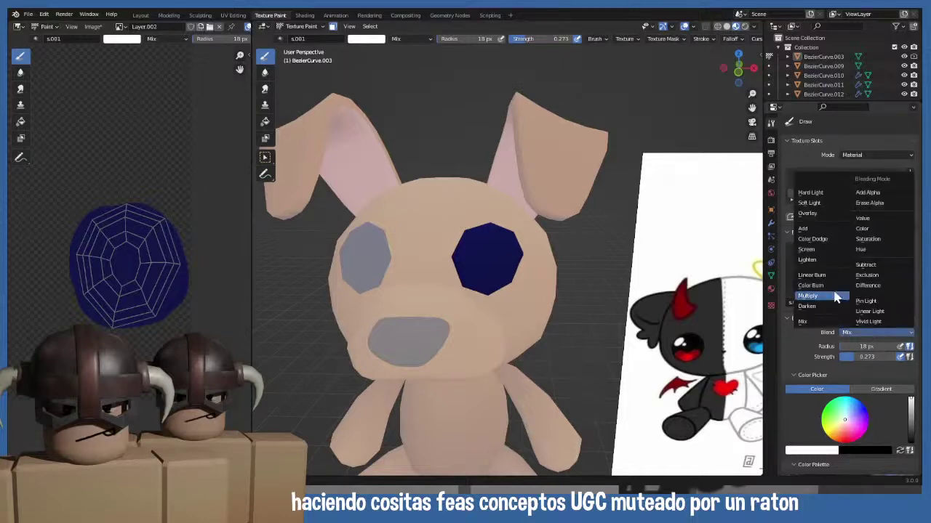
pyautogui.click(808, 232)
pyautogui.scroll(-20, 846, 386)
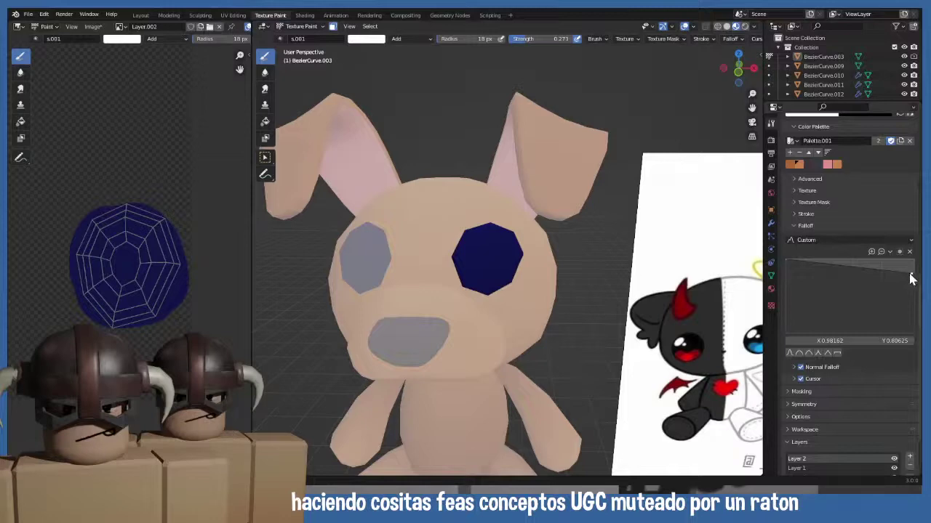
pyautogui.moveTo(910, 274); pyautogui.dragTo(913, 306)
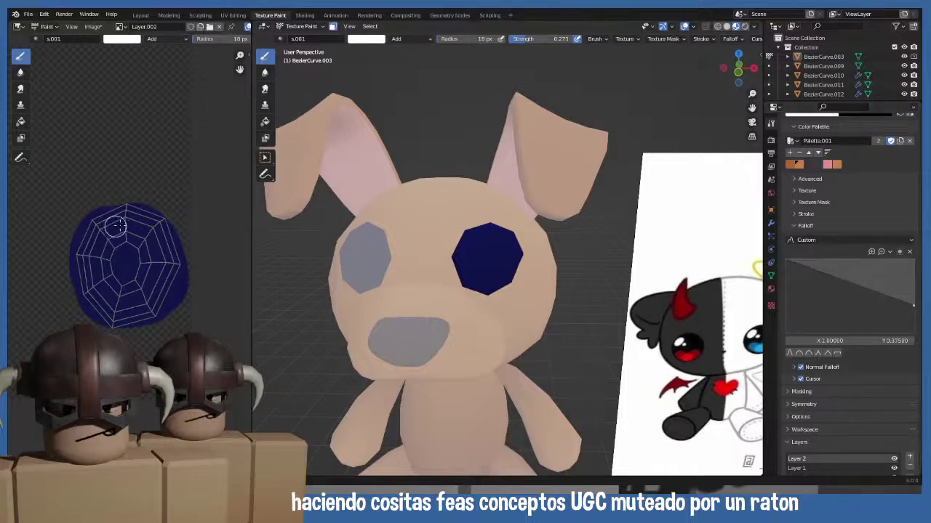
# - Try a faint white highlight stroke on the eye, undo it, and raise the brush strength to 1.000
pyautogui.moveTo(116, 225)
pyautogui.mouseDown()
pyautogui.moveTo(133, 224)
pyautogui.moveTo(157, 246)
pyautogui.mouseUp()
pyautogui.hotkey('ctrl', 'z')
pyautogui.hotkey('shift', 'f')
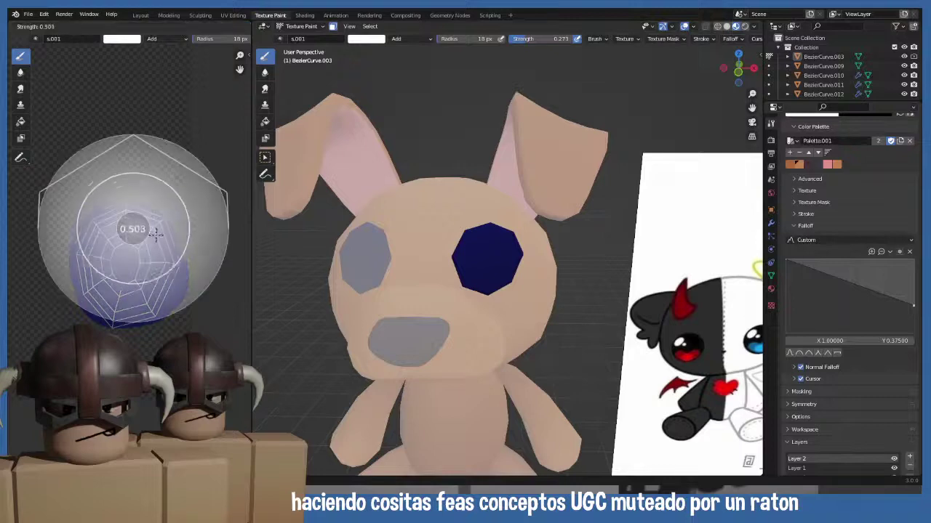
pyautogui.click(195, 246)
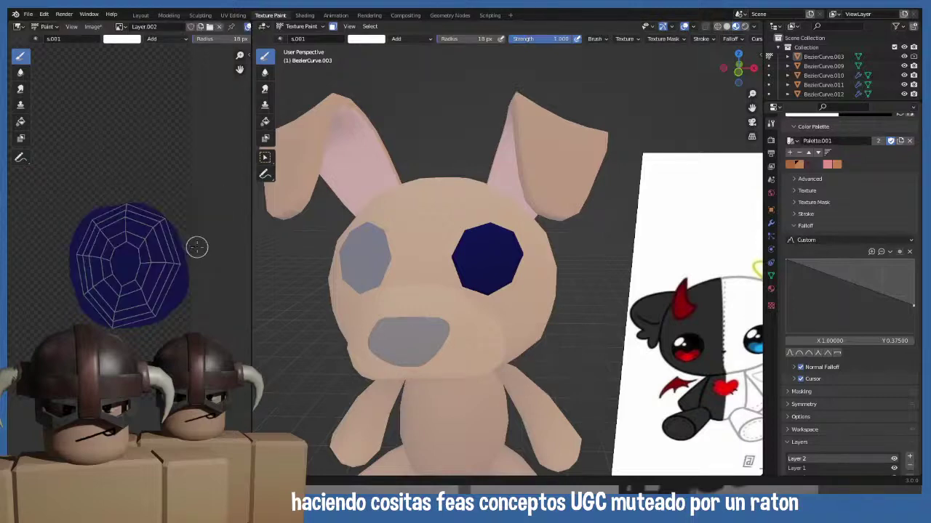
# - Change the brush colour to light blue, try a highlight stroke on the eye's UV island, and undo it
pyautogui.click(121, 38)
pyautogui.click(147, 68)
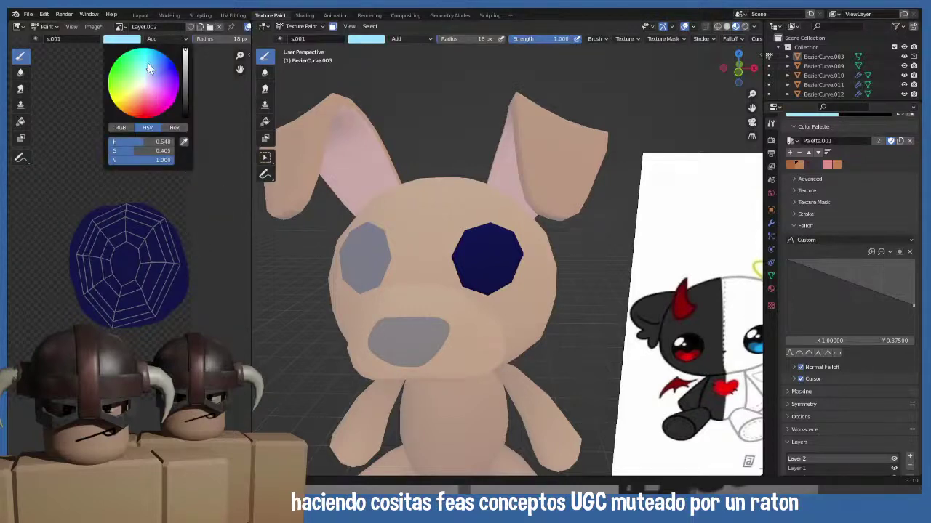
pyautogui.moveTo(148, 68); pyautogui.dragTo(153, 68)
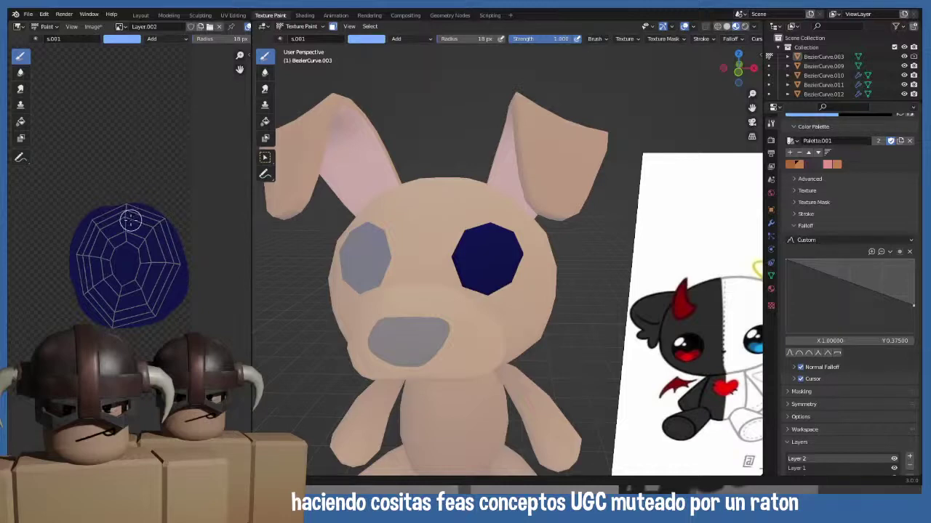
pyautogui.moveTo(125, 217); pyautogui.dragTo(157, 252)
pyautogui.hotkey('ctrl', 'z')
# - Sample the bright blue from the reference drawing's eye and paint a curved highlight on the eye's UV island
pyautogui.press('s')
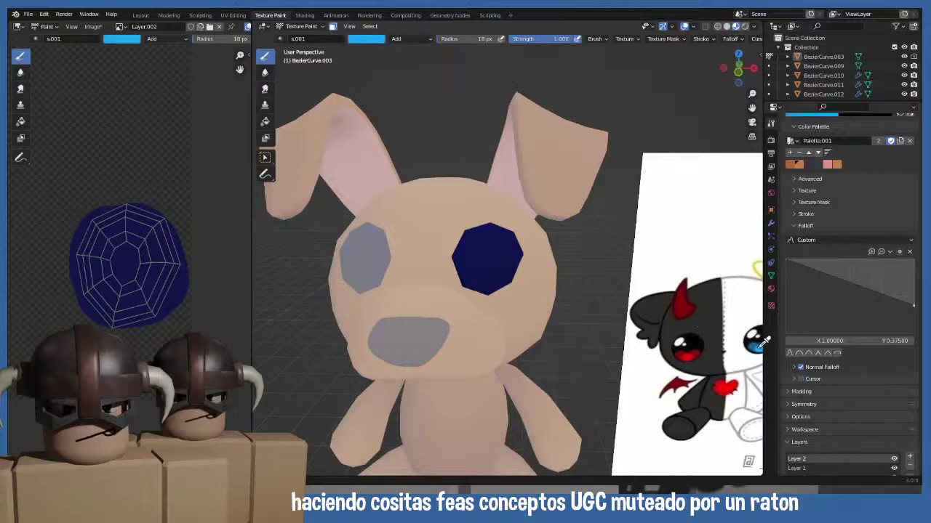
pyautogui.click(761, 343)
pyautogui.moveTo(125, 220)
pyautogui.mouseDown()
pyautogui.moveTo(157, 257)
pyautogui.moveTo(135, 230)
pyautogui.moveTo(154, 259)
pyautogui.mouseUp()
pyautogui.hotkey('ctrl', 'z')
pyautogui.click(135, 230)
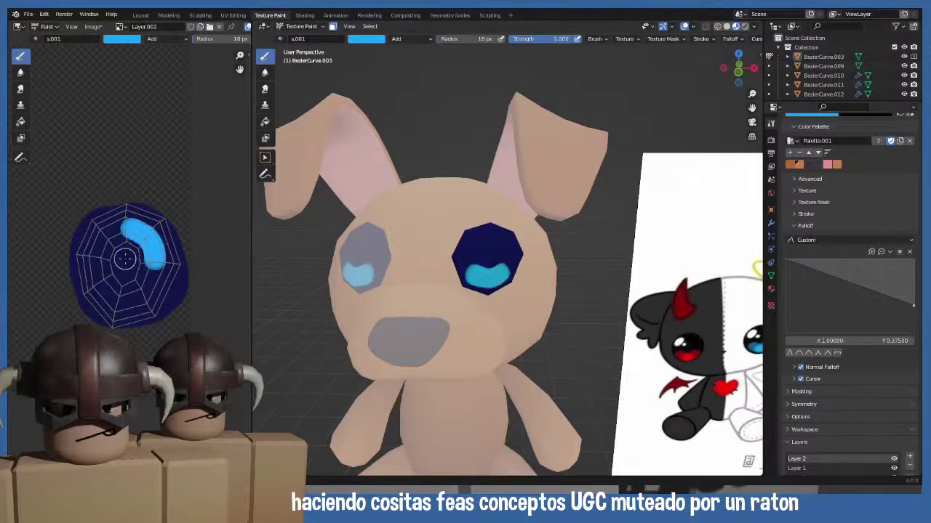
# - Set the brush colour to black and its blend mode to Mix
pyautogui.scroll(4, 841, 325)
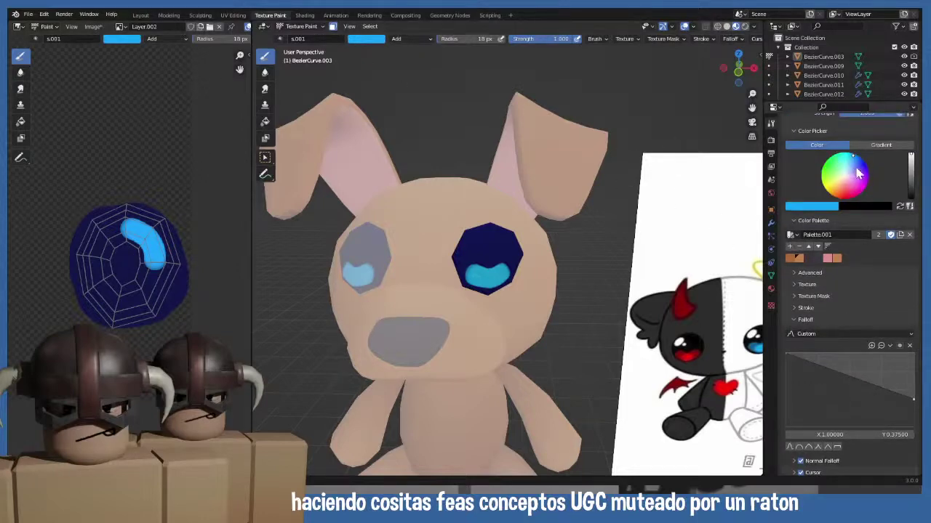
pyautogui.moveTo(910, 174); pyautogui.dragTo(911, 207)
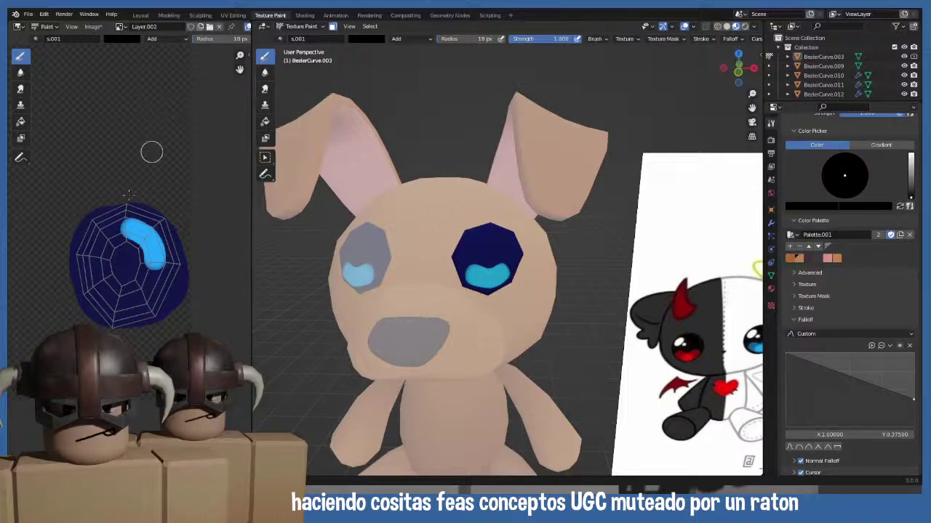
pyautogui.scroll(5, 873, 178)
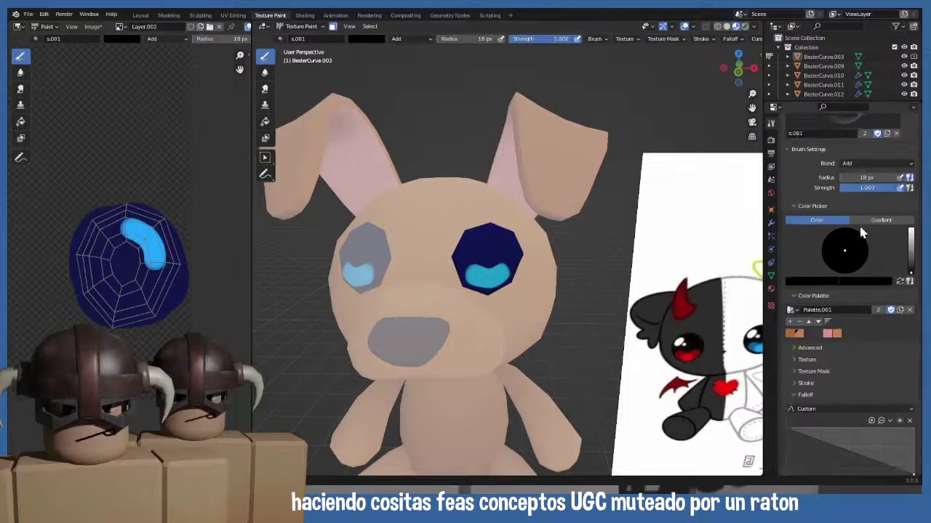
pyautogui.click(859, 182)
pyautogui.click(794, 195)
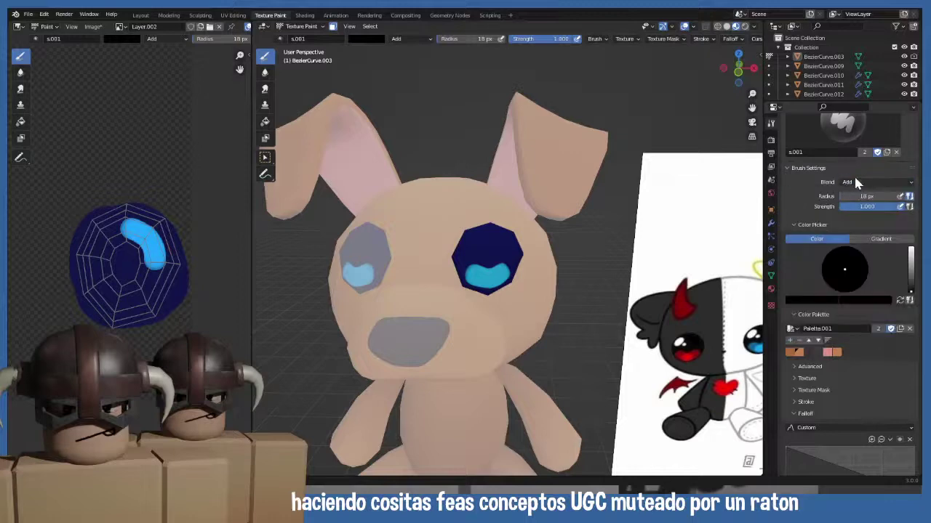
pyautogui.click(856, 182)
pyautogui.click(799, 183)
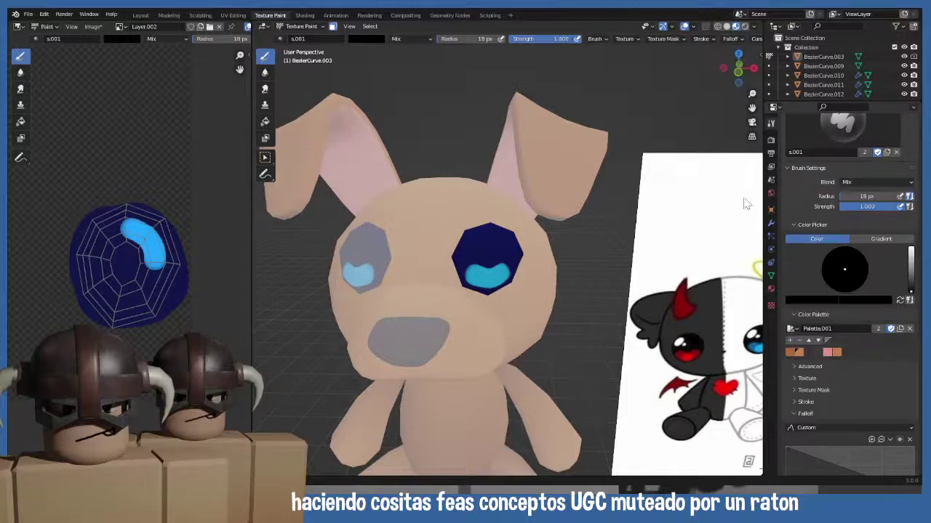
# - Paint a small black pupil at the centre of the eye's UV island beside the blue highlight, undoing and redoing misshapen strokes
pyautogui.click(124, 251)
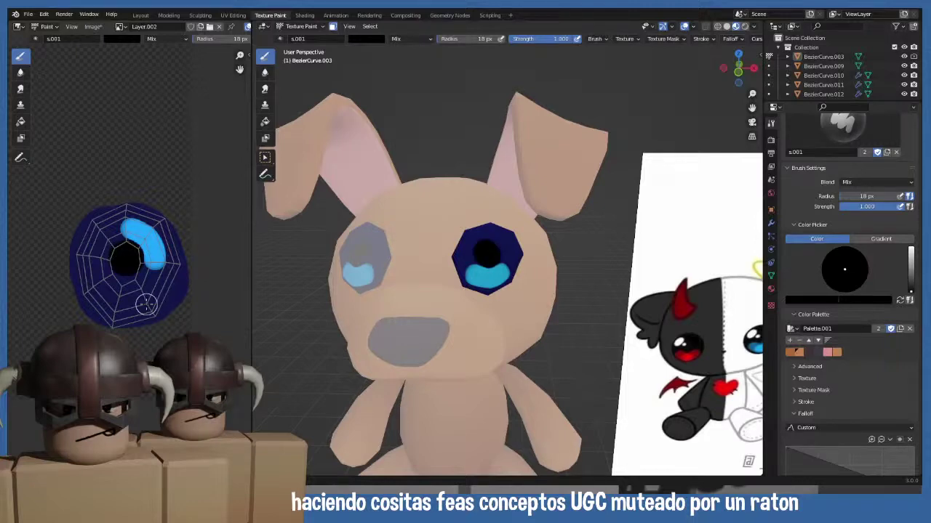
pyautogui.hotkey('ctrl', 'z')
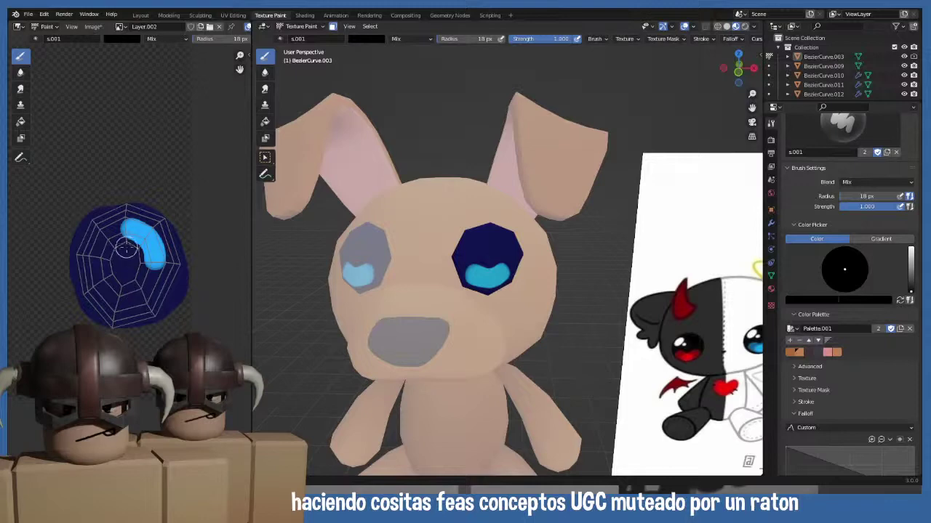
pyautogui.click(126, 263)
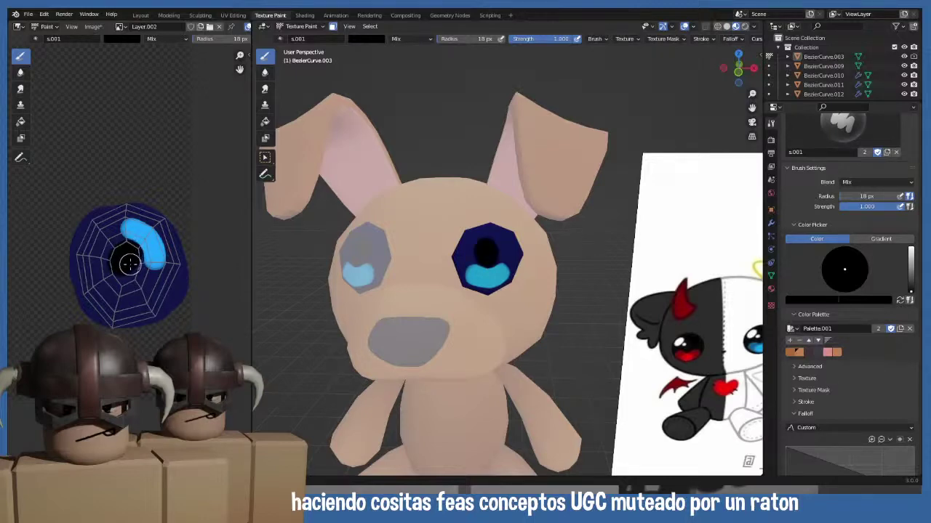
pyautogui.hotkey('ctrl', 'z')
pyautogui.moveTo(126, 245)
pyautogui.mouseDown()
pyautogui.moveTo(104, 266)
pyautogui.moveTo(130, 260)
pyautogui.mouseUp()
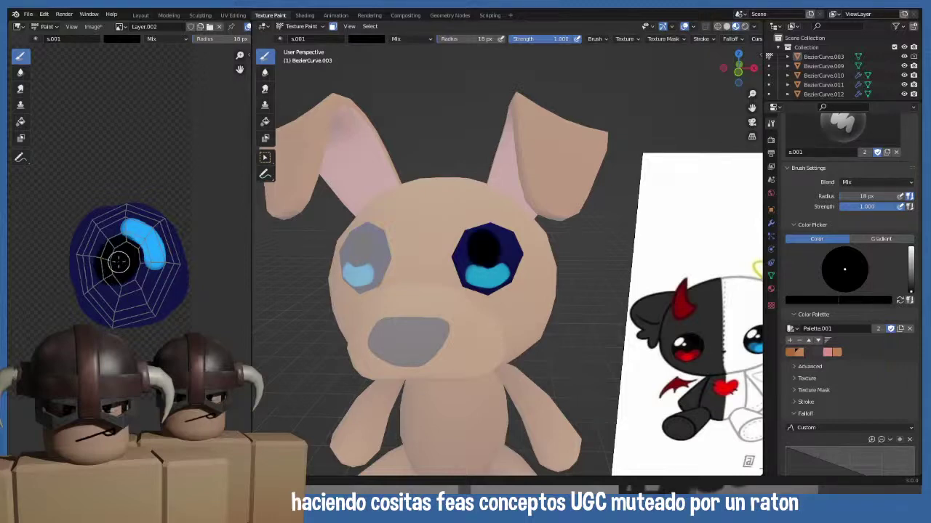
pyautogui.hotkey('ctrl', 'z')
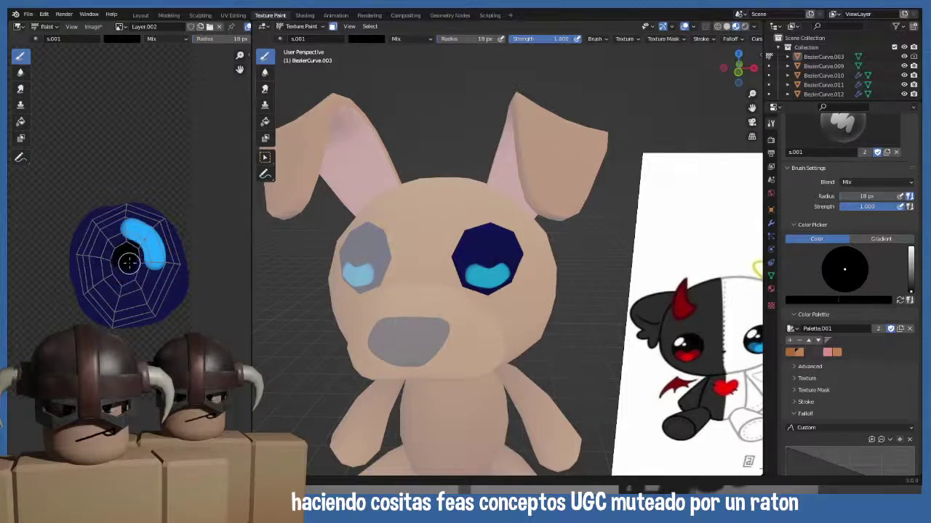
pyautogui.moveTo(133, 252); pyautogui.dragTo(131, 263)
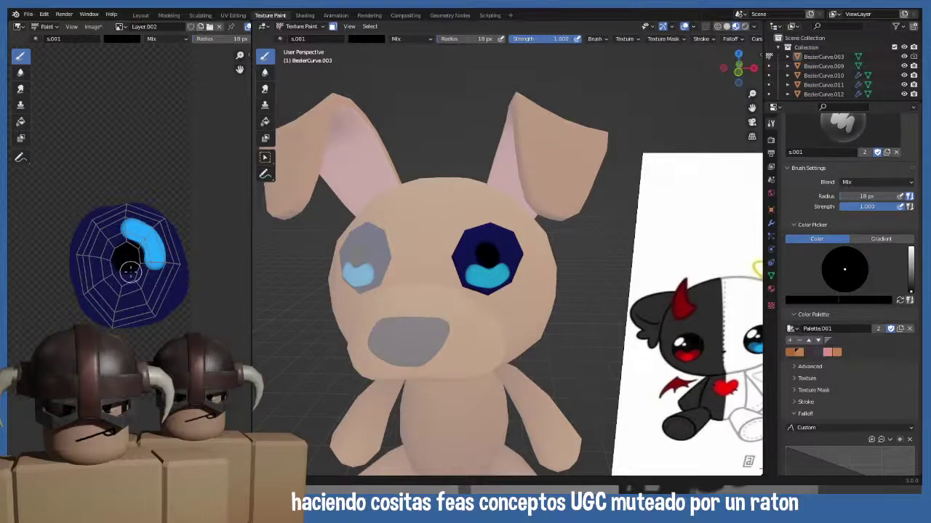
# - Try black pupil strokes of different sizes at the centre of the eye's UV island, undoing the unwanted ones and comparing them on the dog's face
pyautogui.moveTo(449, 291); pyautogui.dragTo(431, 279, button='middle')
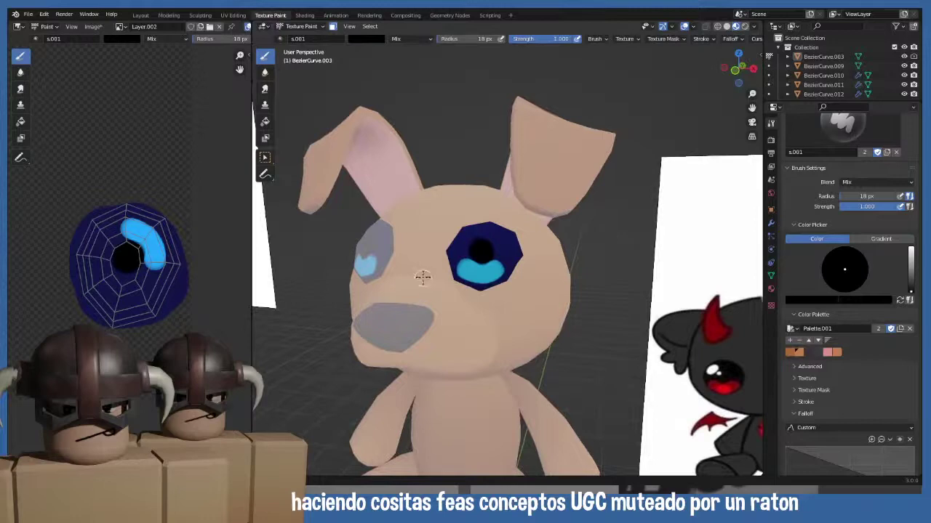
pyautogui.moveTo(149, 277); pyautogui.dragTo(157, 278, button='middle')
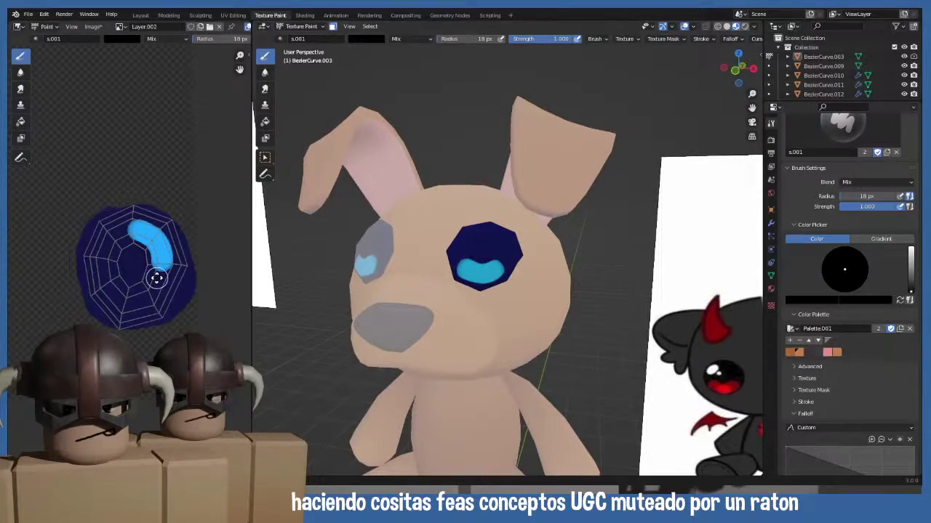
pyautogui.scroll(3, 155, 277)
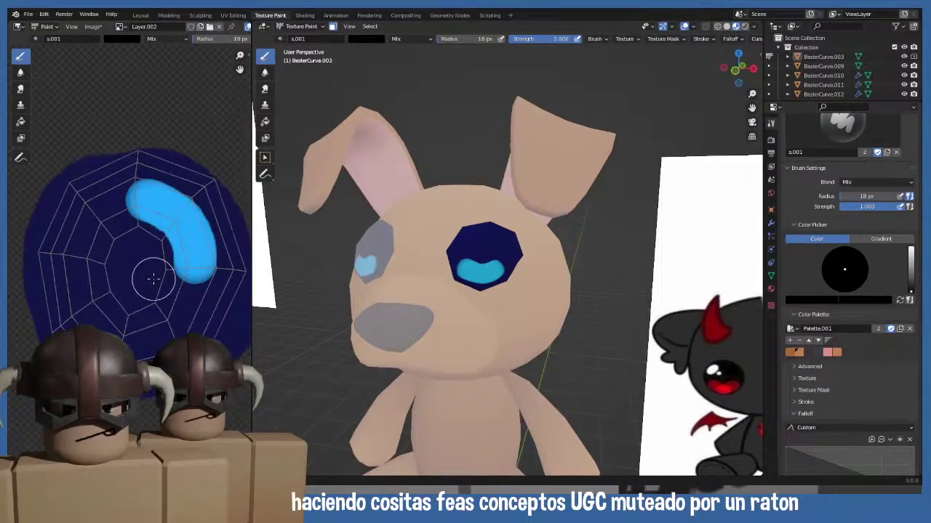
pyautogui.scroll(2, 155, 278)
pyautogui.moveTo(145, 226)
pyautogui.mouseDown()
pyautogui.moveTo(123, 267)
pyautogui.moveTo(141, 273)
pyautogui.moveTo(152, 253)
pyautogui.moveTo(153, 237)
pyautogui.moveTo(139, 240)
pyautogui.moveTo(125, 262)
pyautogui.moveTo(132, 269)
pyautogui.moveTo(153, 261)
pyautogui.moveTo(148, 238)
pyautogui.moveTo(163, 253)
pyautogui.moveTo(131, 272)
pyautogui.moveTo(120, 255)
pyautogui.moveTo(147, 237)
pyautogui.mouseUp()
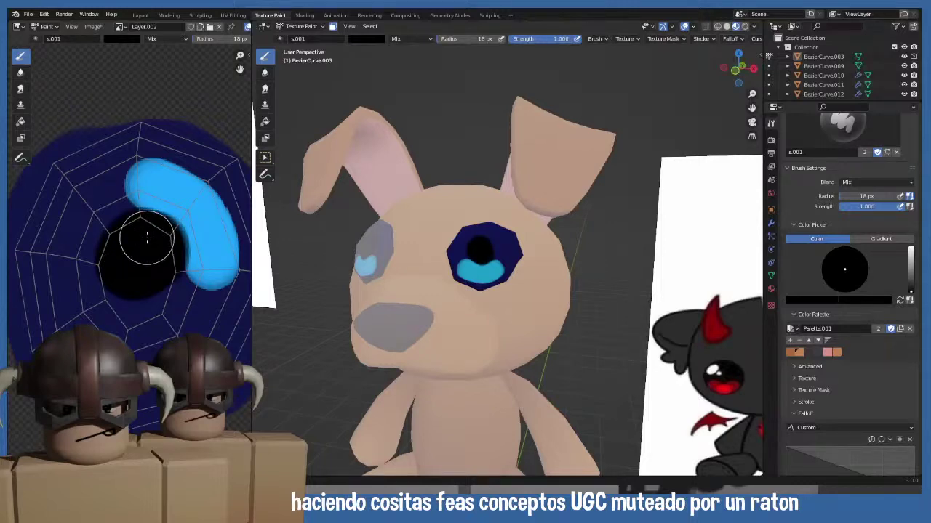
pyautogui.moveTo(363, 266); pyautogui.dragTo(458, 287, button='middle')
pyautogui.hotkey('ctrl', 'z')
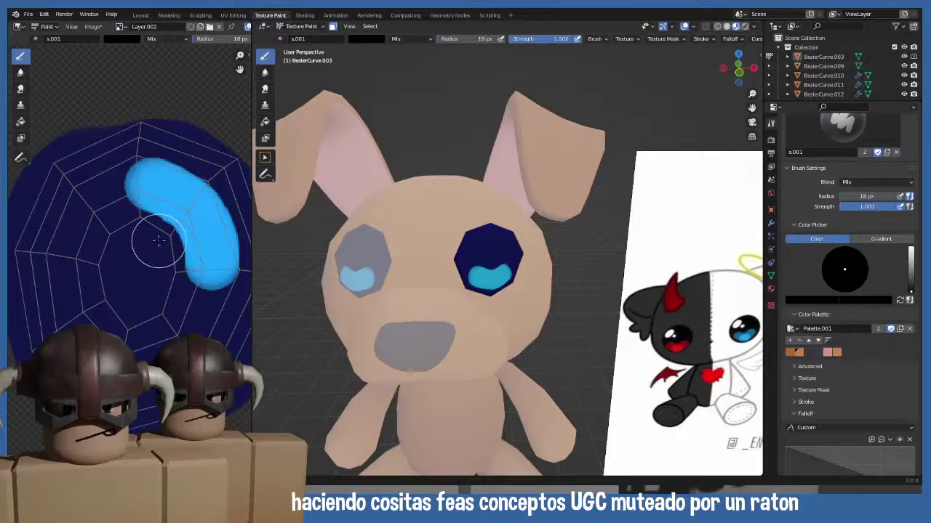
pyautogui.moveTo(157, 240)
pyautogui.mouseDown()
pyautogui.moveTo(142, 242)
pyautogui.moveTo(160, 274)
pyautogui.mouseUp()
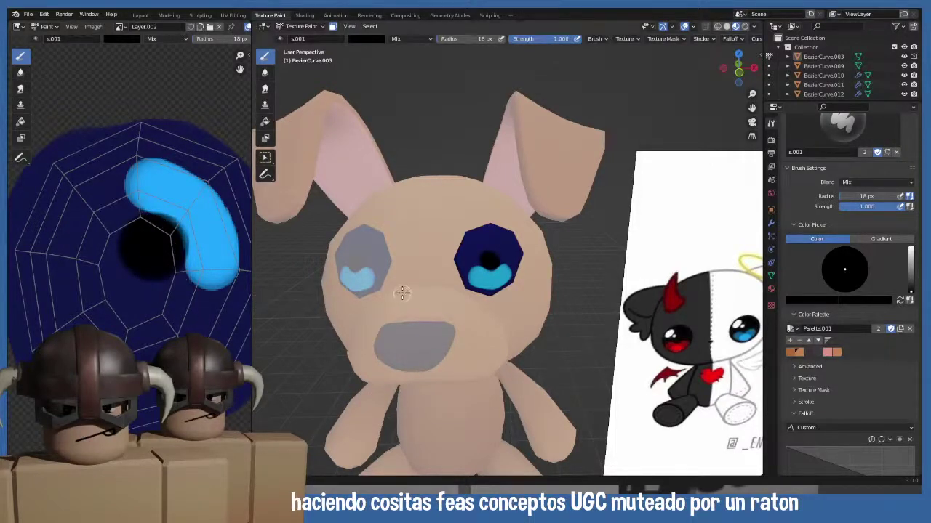
pyautogui.moveTo(402, 292); pyautogui.dragTo(371, 293, button='middle')
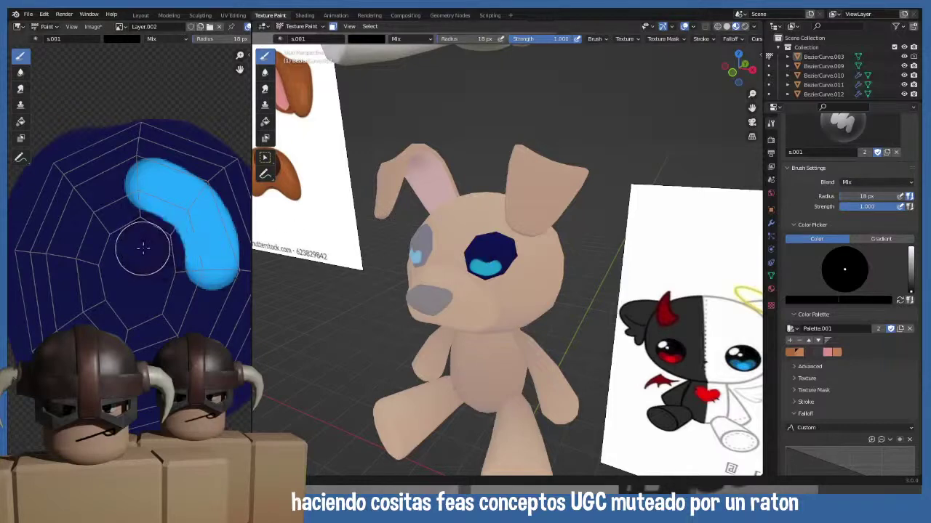
# - Repaint a rounded black pupil against the inner curve of the blue highlight on the eye's UV island, undoing misplaced strokes
pyautogui.moveTo(146, 236)
pyautogui.mouseDown()
pyautogui.moveTo(122, 249)
pyautogui.moveTo(119, 268)
pyautogui.moveTo(135, 275)
pyautogui.moveTo(153, 264)
pyautogui.moveTo(158, 233)
pyautogui.moveTo(147, 269)
pyautogui.mouseUp()
pyautogui.hotkey('ctrl', 'z')
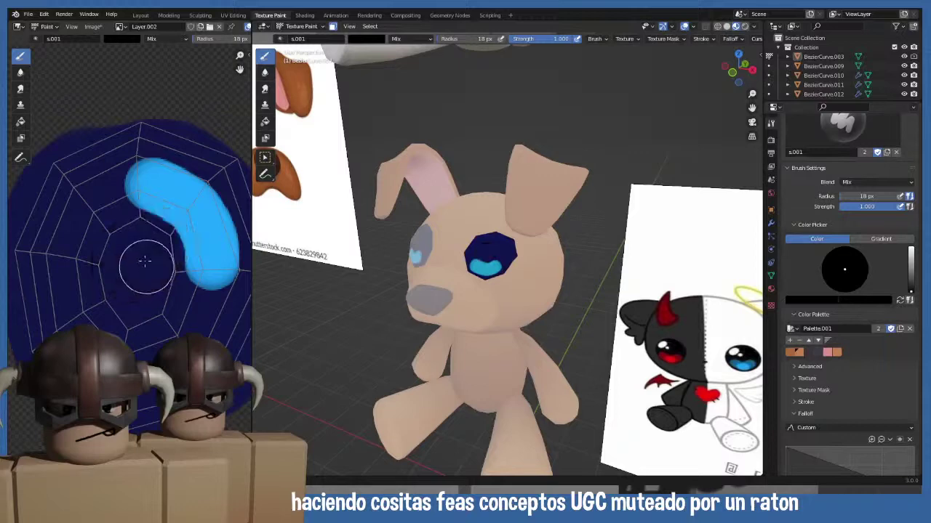
pyautogui.moveTo(171, 215)
pyautogui.mouseDown()
pyautogui.moveTo(139, 250)
pyautogui.moveTo(114, 304)
pyautogui.moveTo(170, 263)
pyautogui.moveTo(156, 225)
pyautogui.moveTo(109, 269)
pyautogui.moveTo(151, 234)
pyautogui.moveTo(146, 245)
pyautogui.mouseUp()
pyautogui.hotkey('ctrl', 'z')
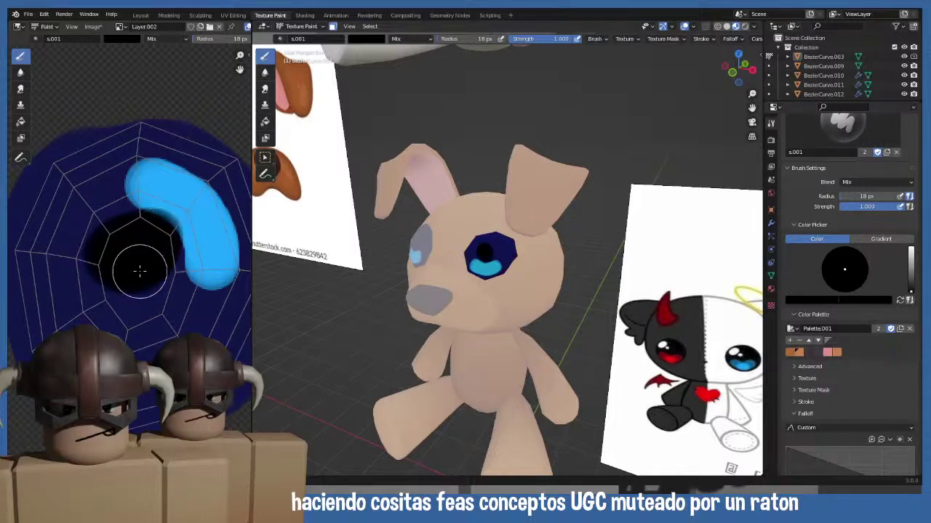
pyautogui.moveTo(405, 322); pyautogui.dragTo(465, 326, button='middle')
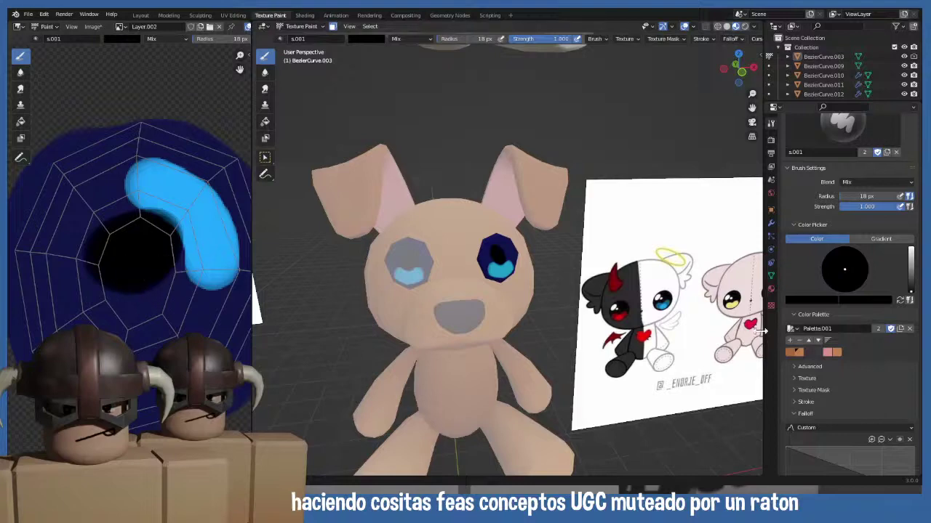
# - Sample a new brush colour to replace the black
pyautogui.press('s')
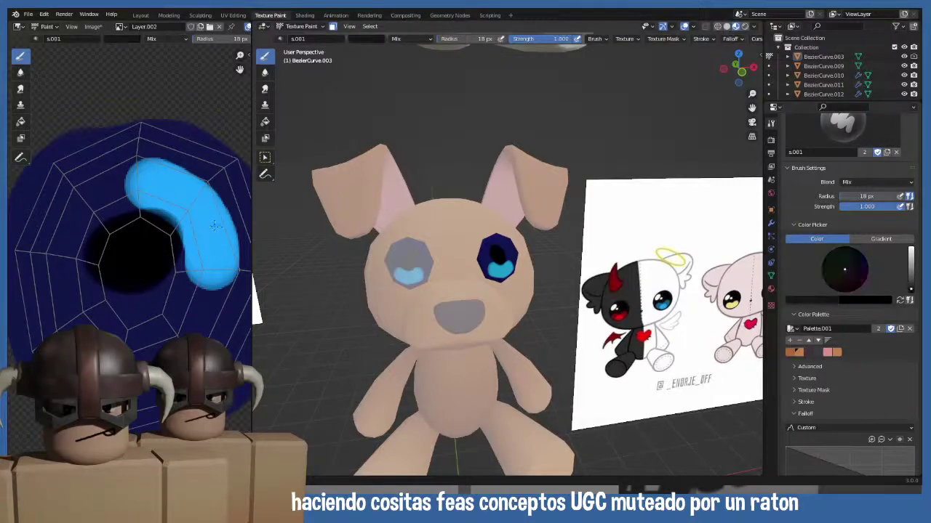
# - Paint a dark grey spot inside the pupil of the eye texture with an 11 px brush
pyautogui.press('f')
pyautogui.click(107, 249)
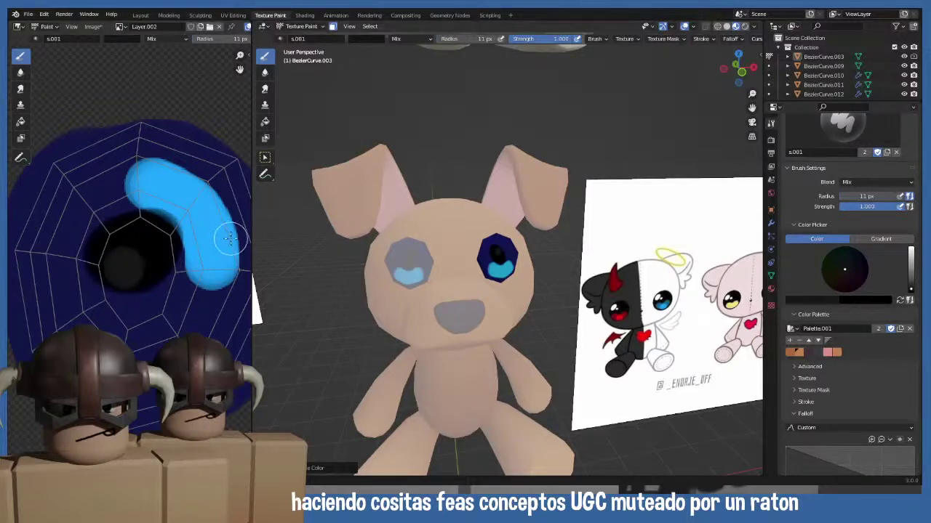
pyautogui.press('s')
pyautogui.click(123, 271)
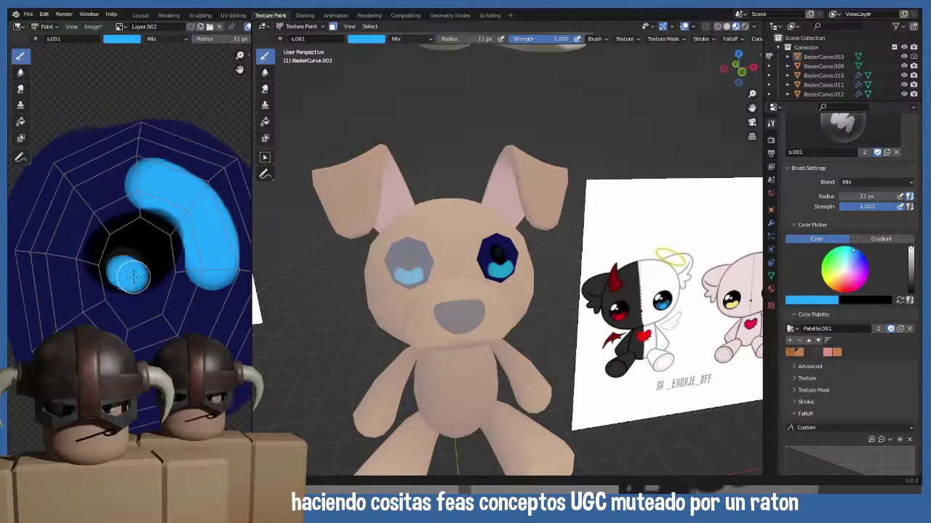
pyautogui.hotkey('ctrl', 'z')
# - Paint a small white highlight dot on the pupil's outer edge using a 5 px brush
pyautogui.press('f')
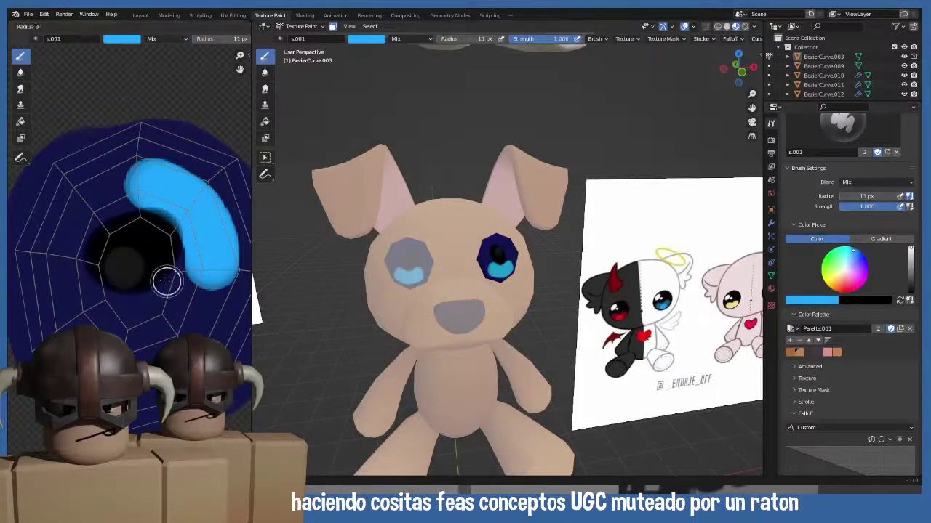
pyautogui.click(166, 281)
pyautogui.click(125, 276)
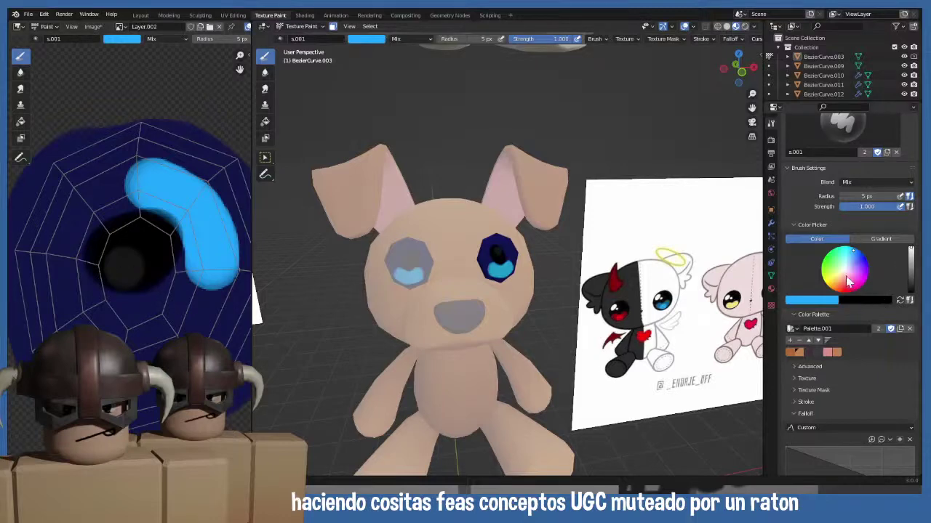
pyautogui.moveTo(911, 273); pyautogui.dragTo(910, 247)
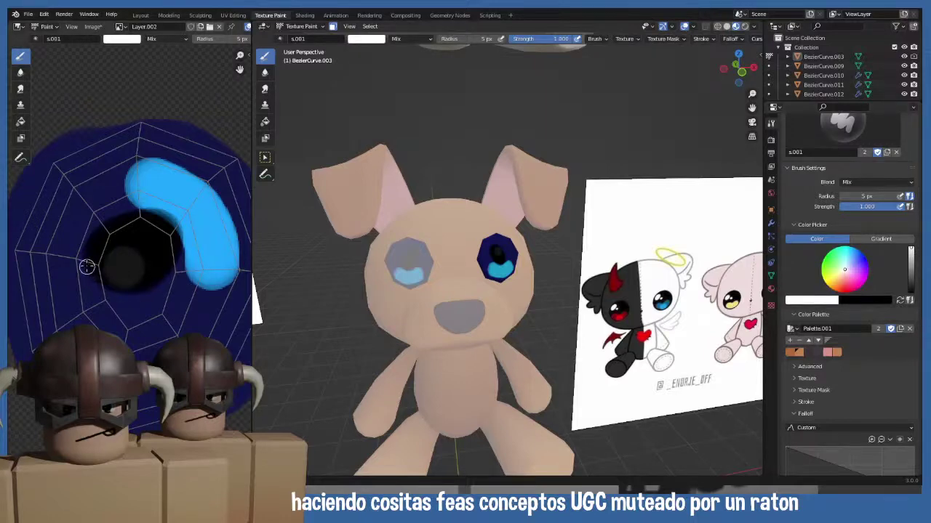
pyautogui.click(104, 243)
pyautogui.click(103, 248)
pyautogui.click(102, 245)
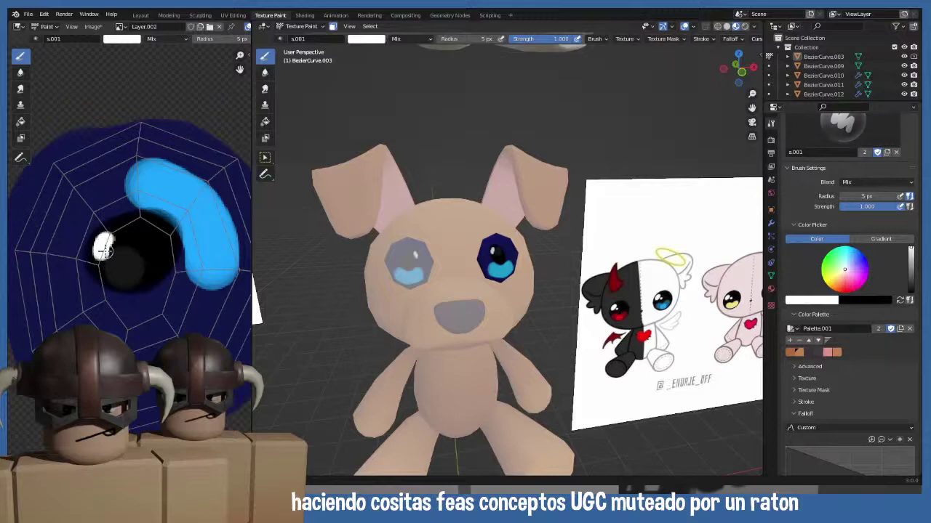
pyautogui.hotkey('ctrl', 'z')
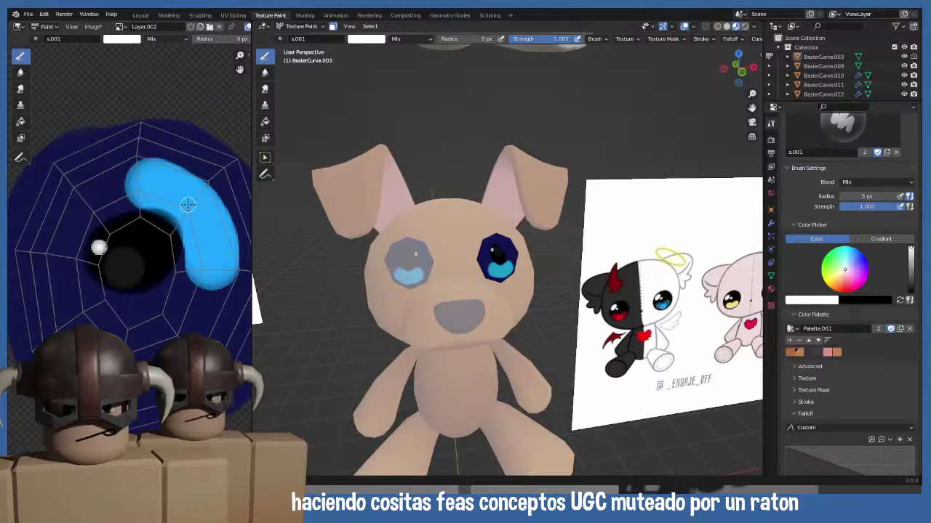
# - Paint an oval highlight beside the pupil, opposite the blue arc, with a 7 px brush in the off-white sampled from the small dot
pyautogui.press('s')
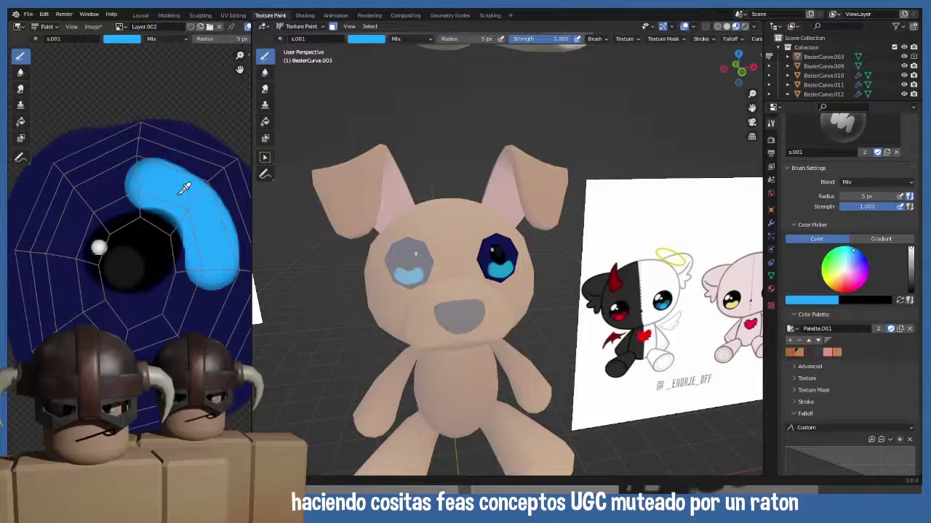
pyautogui.press('s')
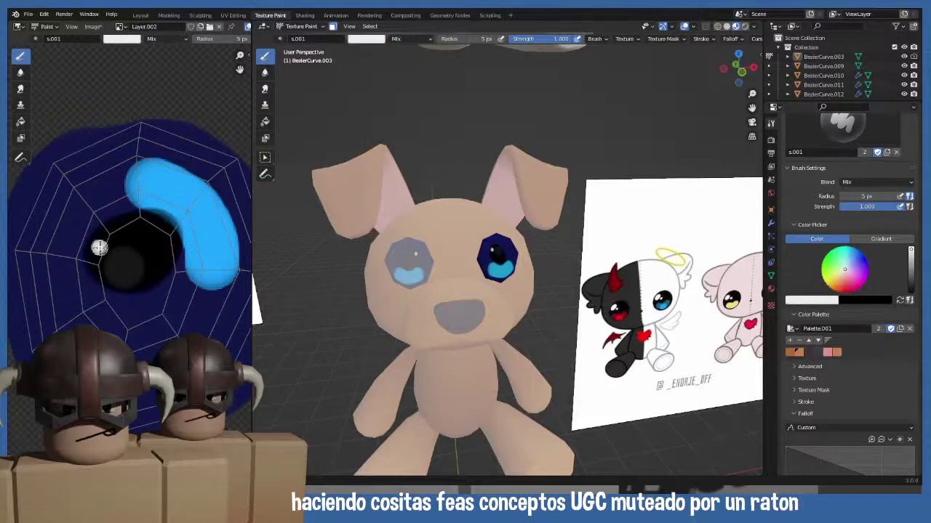
pyautogui.press(']')
pyautogui.press(']')
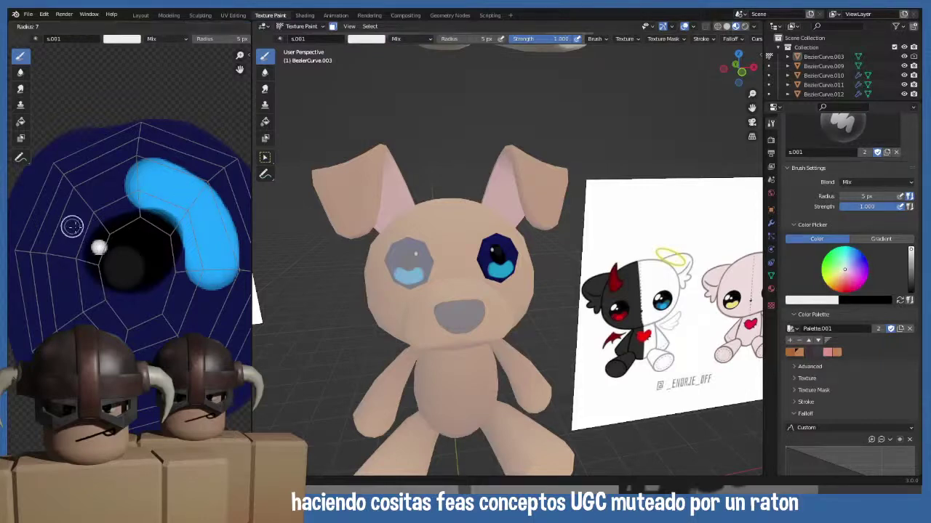
pyautogui.moveTo(65, 233)
pyautogui.mouseDown()
pyautogui.moveTo(60, 261)
pyautogui.moveTo(67, 231)
pyautogui.mouseUp()
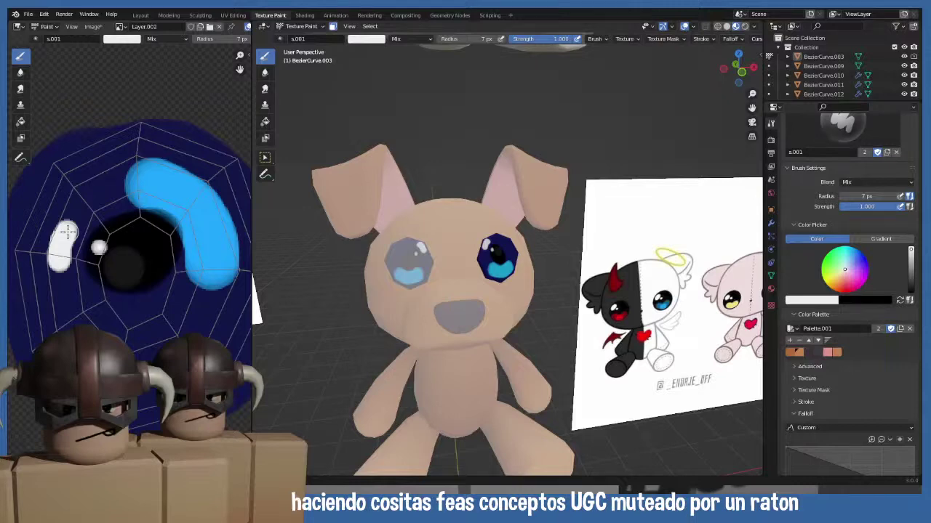
pyautogui.hotkey('ctrl', 'z')
pyautogui.moveTo(69, 234)
pyautogui.mouseDown()
pyautogui.moveTo(61, 258)
pyautogui.moveTo(63, 237)
pyautogui.moveTo(52, 256)
pyautogui.moveTo(69, 256)
pyautogui.mouseUp()
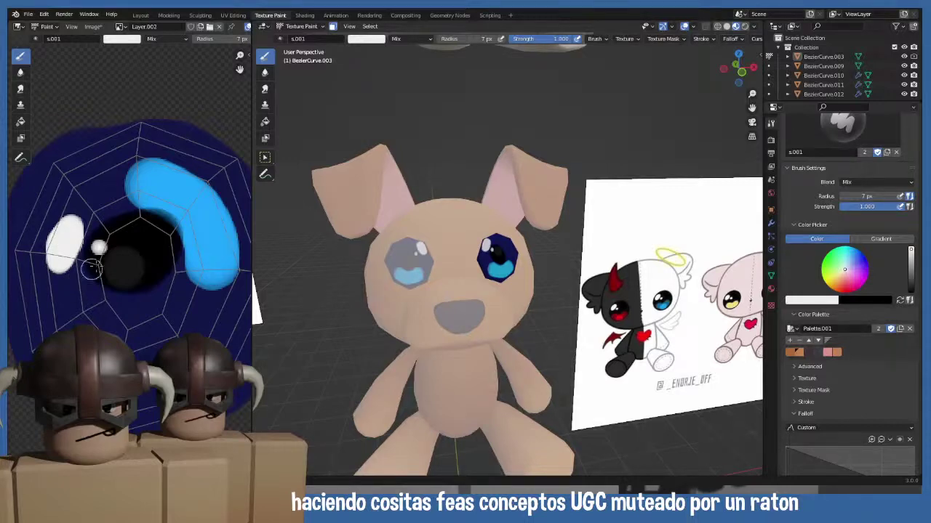
# - Lower the brush strength to 0.097 and softly lighten the blue arc along its length with off-white
pyautogui.click(147, 188)
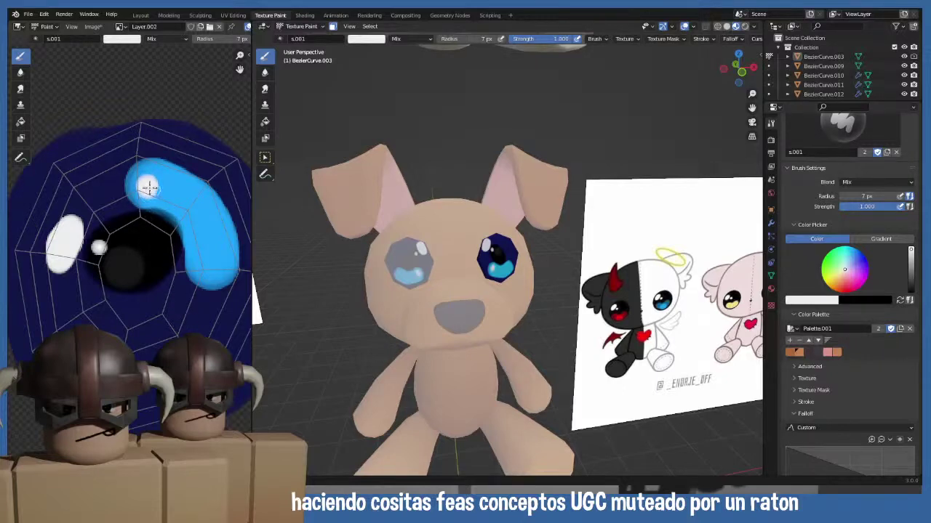
pyautogui.hotkey('ctrl', 'z')
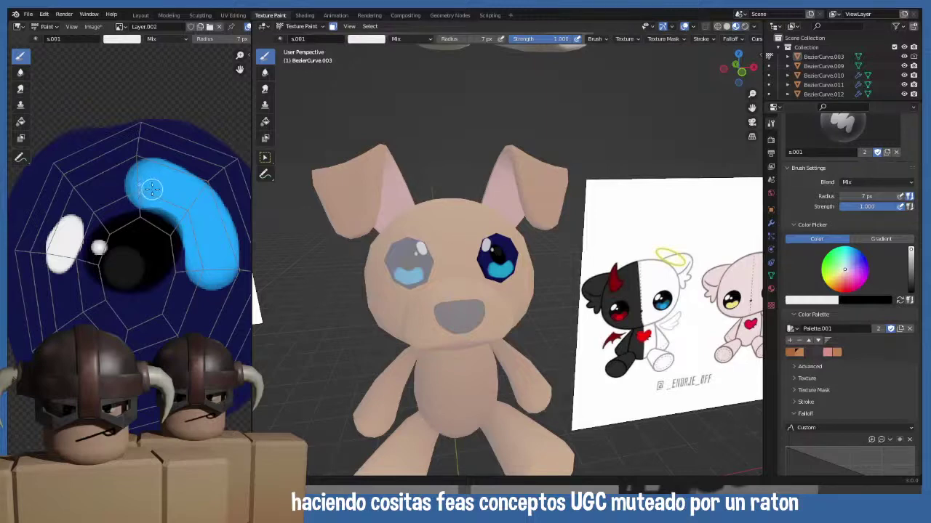
pyautogui.hotkey('shift', 'f')
pyautogui.click(142, 207)
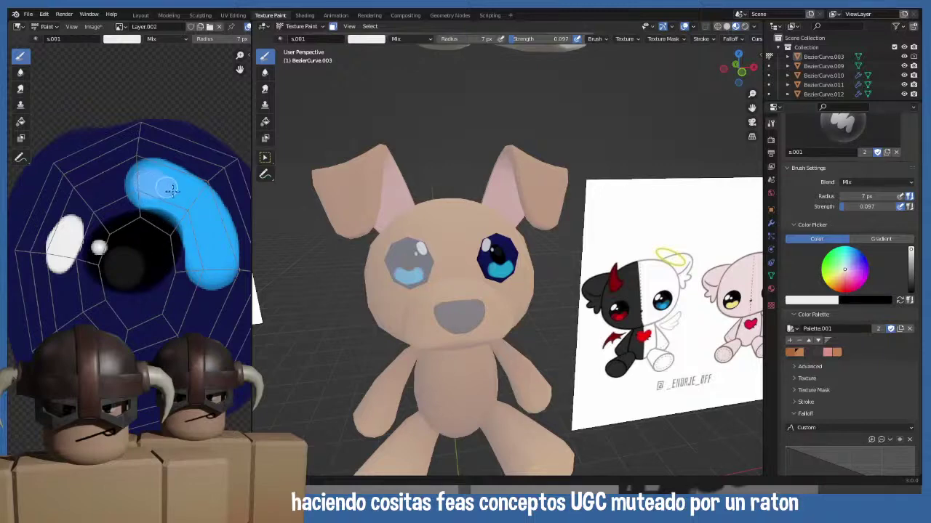
pyautogui.moveTo(171, 189)
pyautogui.mouseDown()
pyautogui.moveTo(208, 247)
pyautogui.moveTo(207, 266)
pyautogui.moveTo(187, 218)
pyautogui.moveTo(156, 182)
pyautogui.moveTo(193, 214)
pyautogui.moveTo(208, 259)
pyautogui.moveTo(209, 234)
pyautogui.moveTo(164, 182)
pyautogui.moveTo(207, 216)
pyautogui.moveTo(221, 256)
pyautogui.moveTo(211, 267)
pyautogui.moveTo(232, 280)
pyautogui.mouseUp()
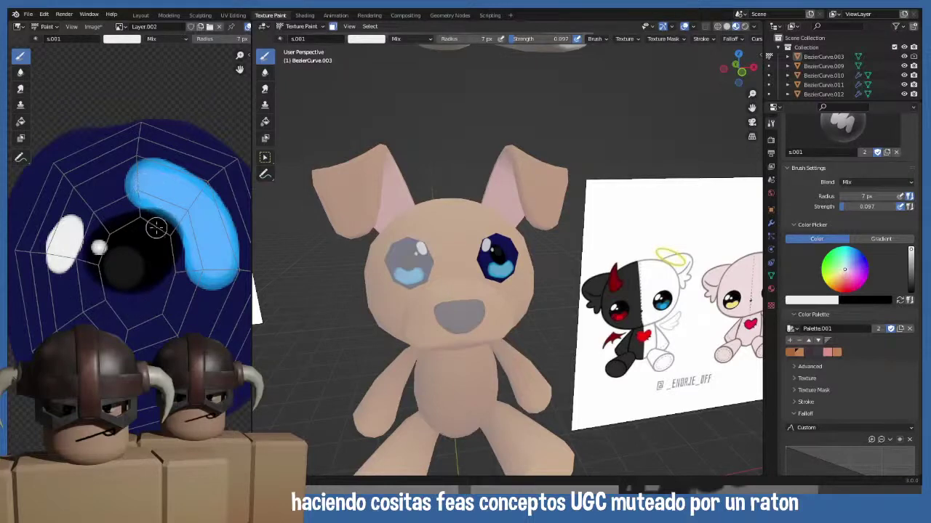
# - Change the brush's blending mode to Color Dodge after checking the eyes on the model and in the texture
pyautogui.moveTo(457, 313); pyautogui.dragTo(432, 316, button='middle')
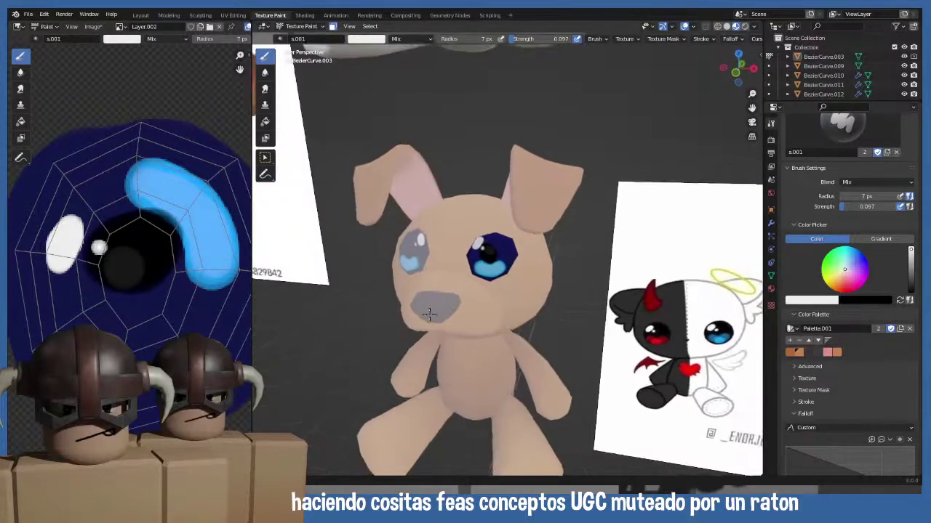
pyautogui.scroll(-2, 146, 304)
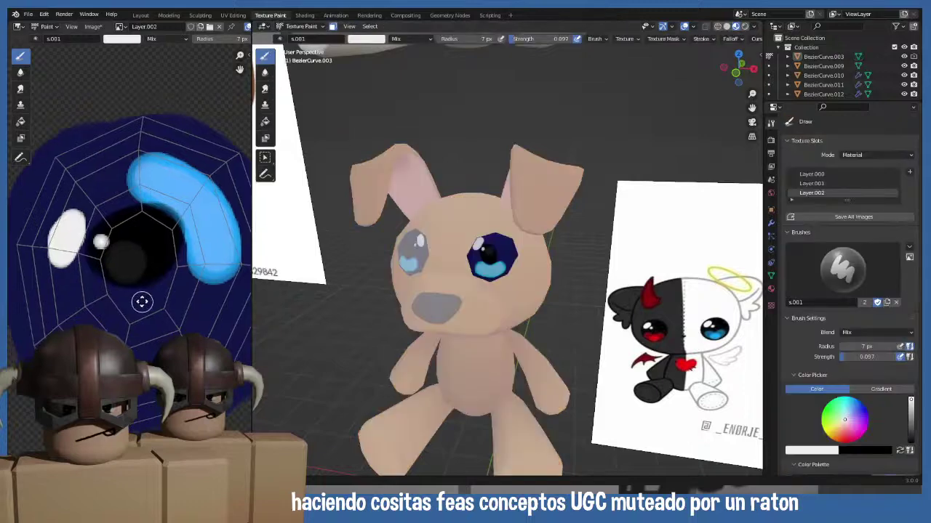
pyautogui.scroll(-1, 186, 312)
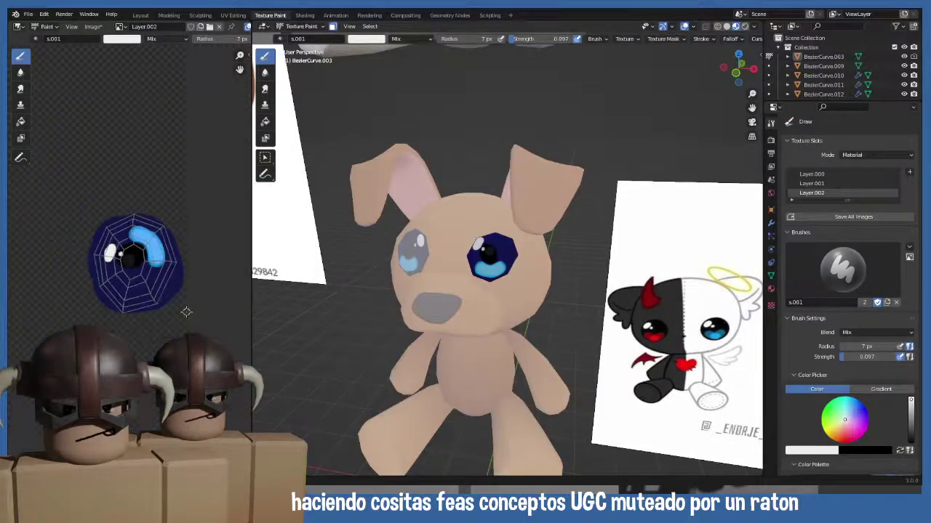
pyautogui.scroll(2, 164, 306)
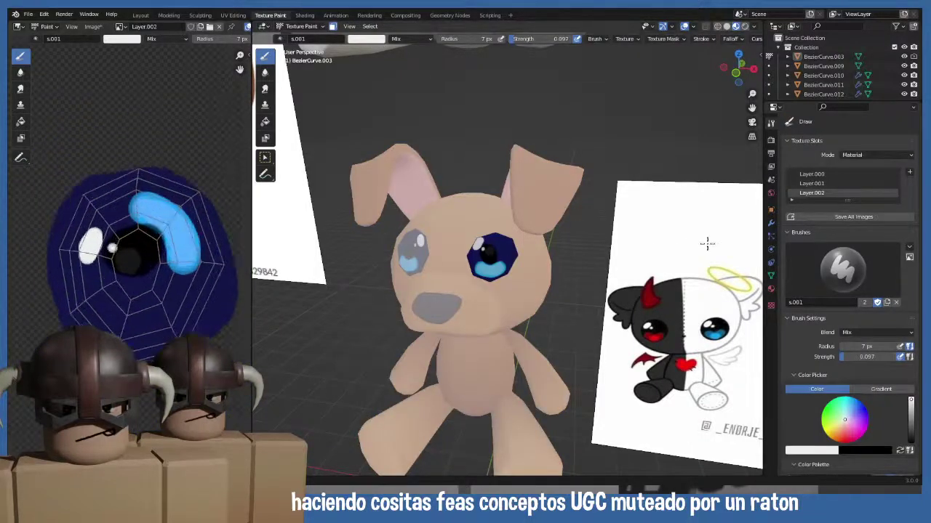
pyautogui.click(848, 333)
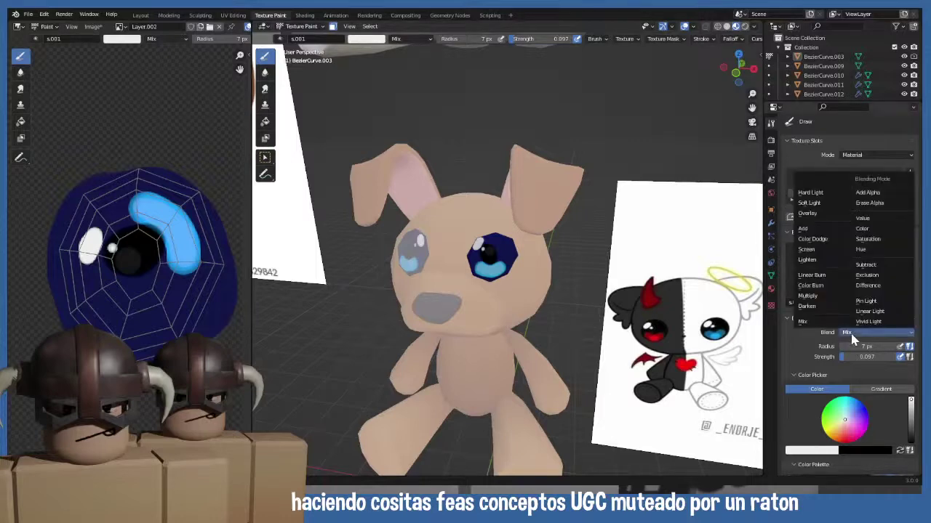
pyautogui.click(827, 240)
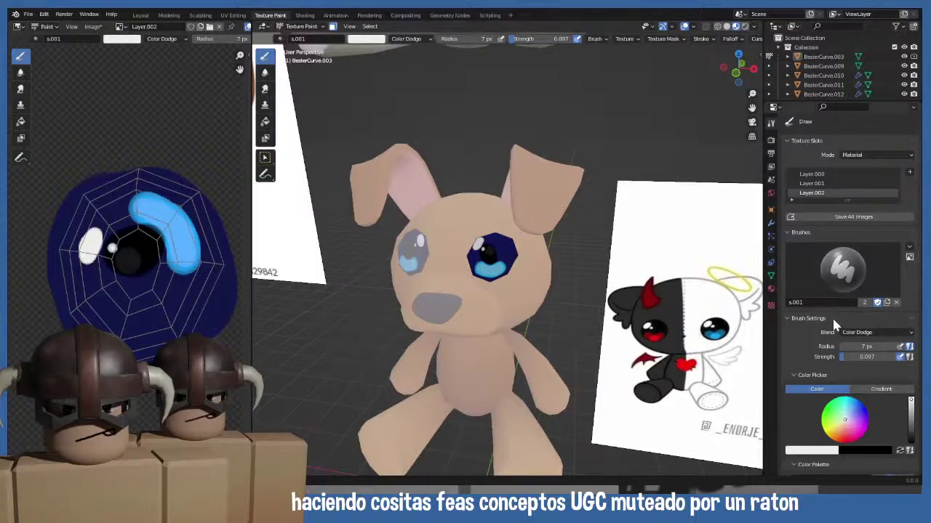
pyautogui.click(857, 333)
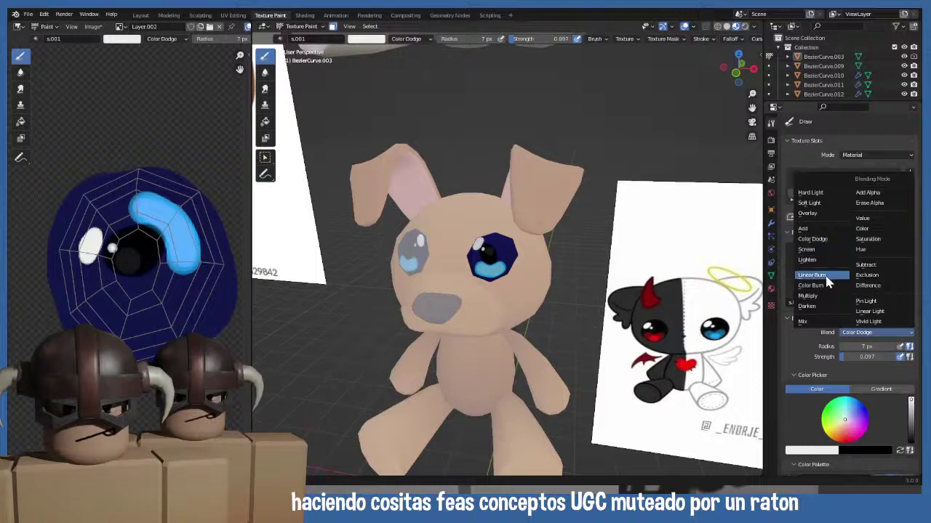
pyautogui.click(820, 240)
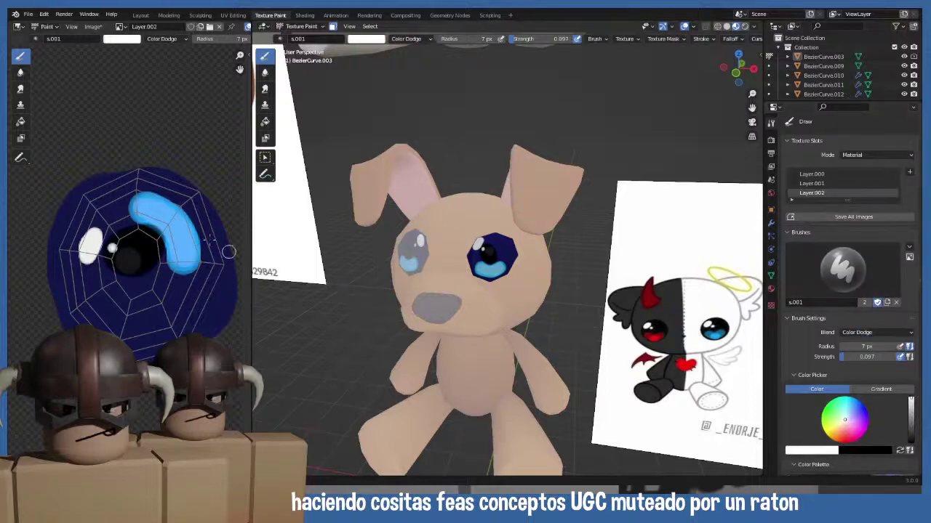
# - Brighten the whole iris and its blue arc with the white Color Dodge brush at 70 px radius and 0.364 strength
pyautogui.press('f')
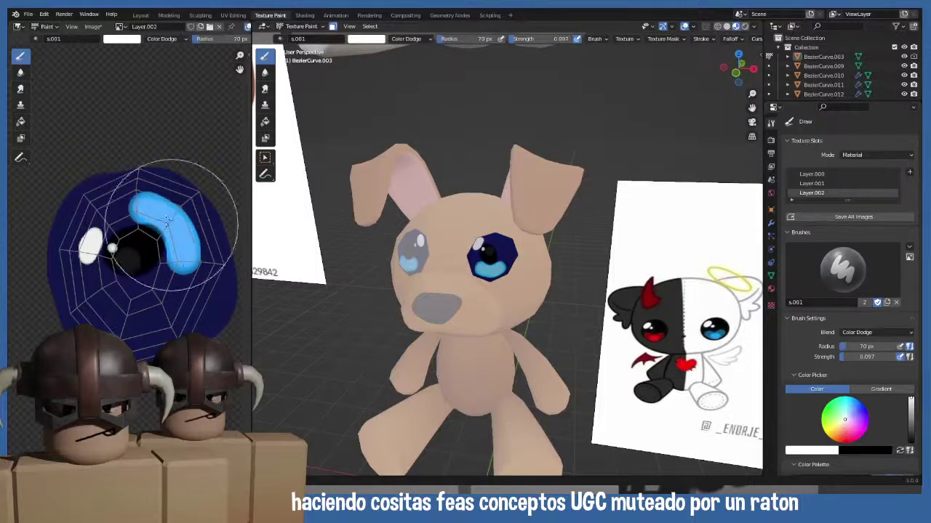
pyautogui.click(80, 283)
pyautogui.hotkey('shift', 'f')
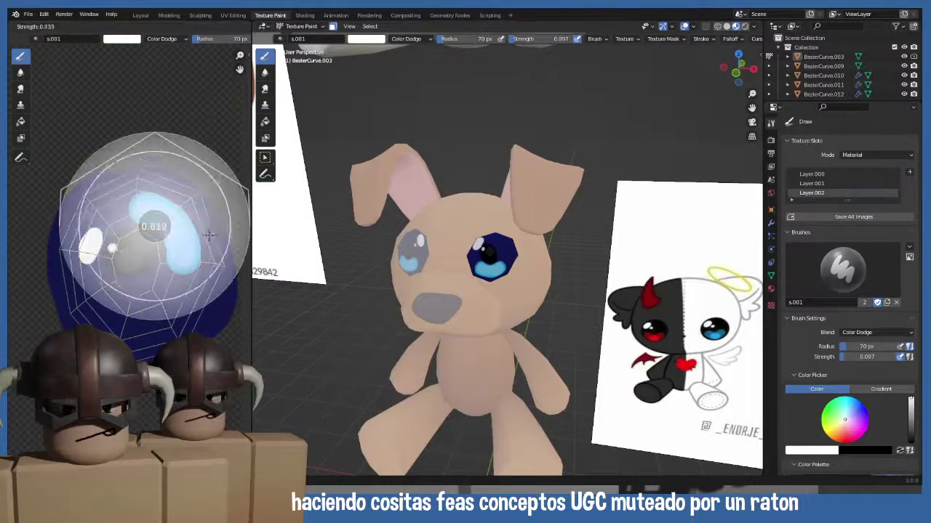
pyautogui.click(228, 237)
pyautogui.moveTo(182, 233)
pyautogui.mouseDown()
pyautogui.moveTo(124, 320)
pyautogui.moveTo(87, 276)
pyautogui.moveTo(163, 314)
pyautogui.mouseUp()
pyautogui.hotkey('ctrl', 'z')
pyautogui.hotkey('shift', 'f')
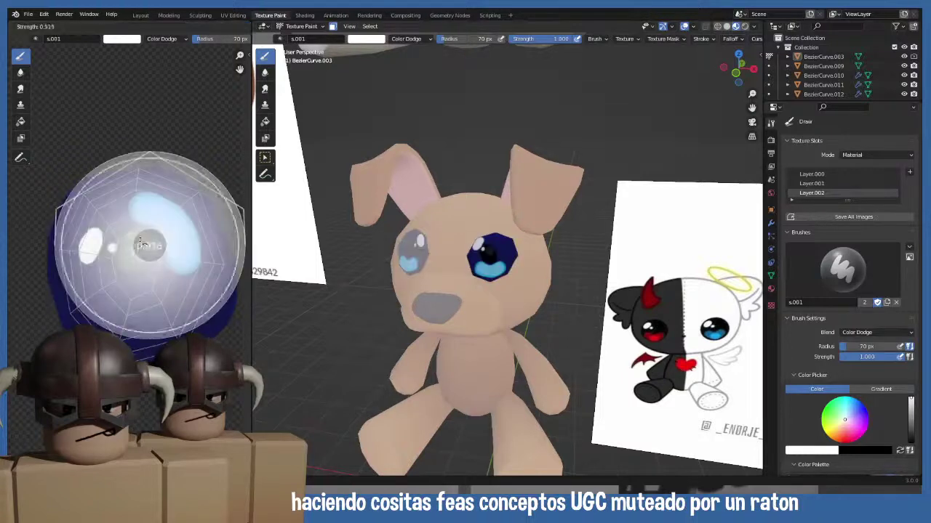
pyautogui.click(99, 242)
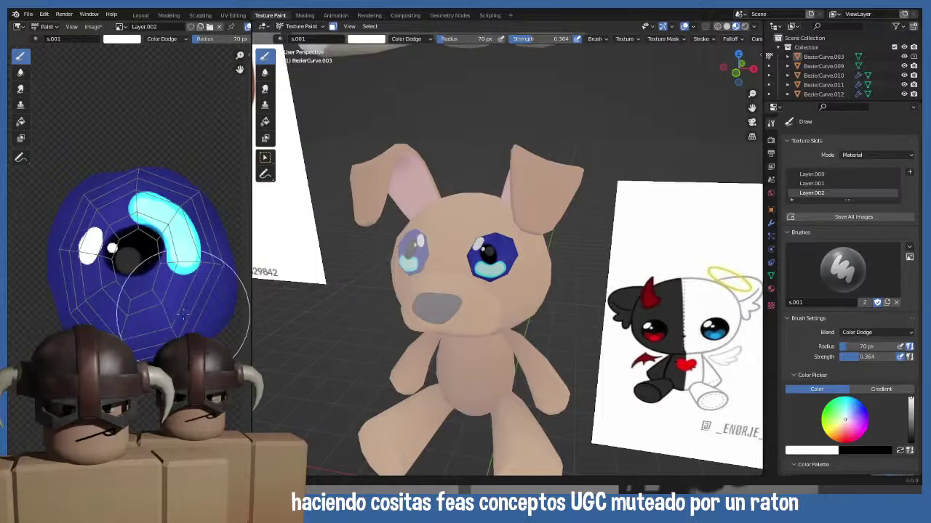
# - Intensify the glow on the blue arc and surrounding iris with smaller Color Dodge brushes of 53 px and 34 px
pyautogui.press('f')
pyautogui.click(122, 228)
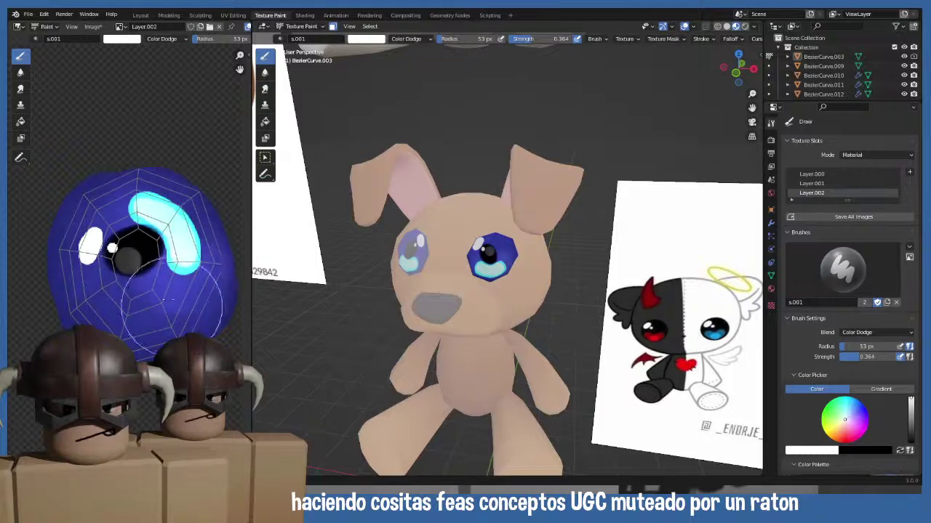
pyautogui.press('f')
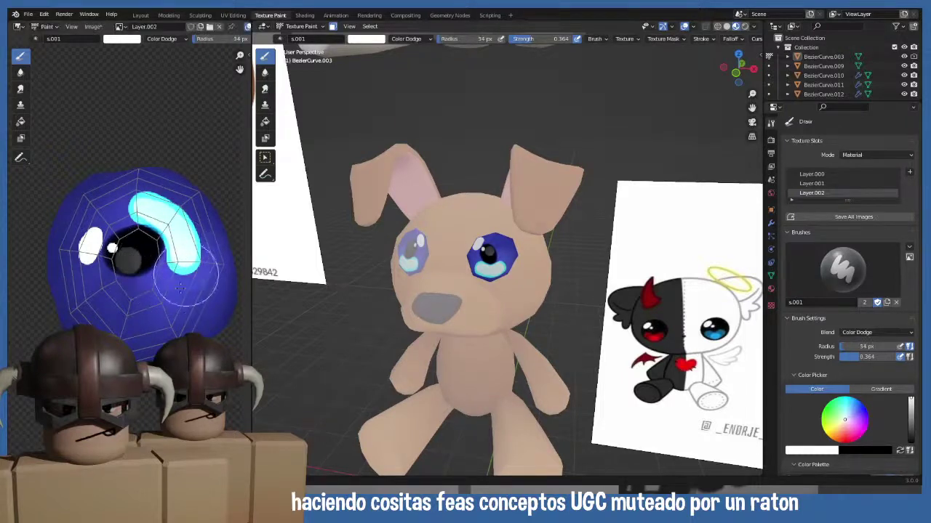
pyautogui.click(138, 251)
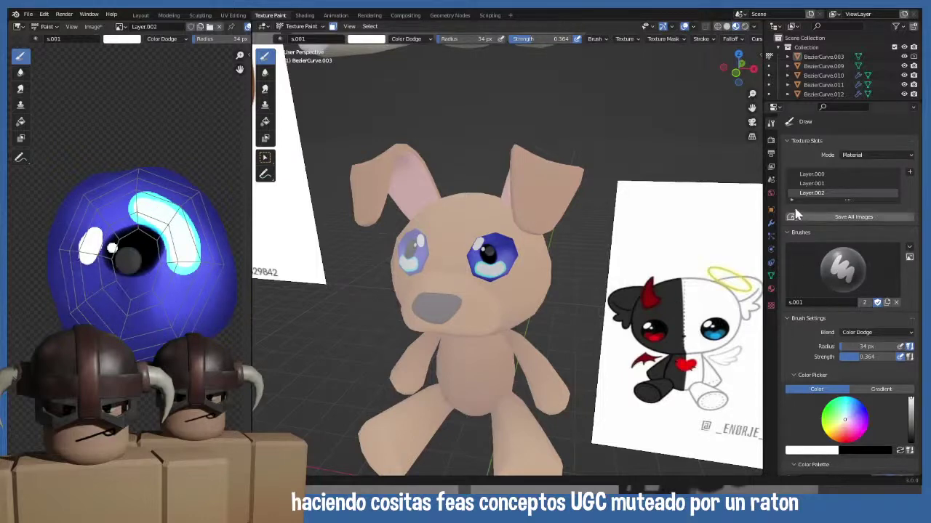
# - Switch the brush to Color Burn blending and reduce its strength to 0.121
pyautogui.click(873, 328)
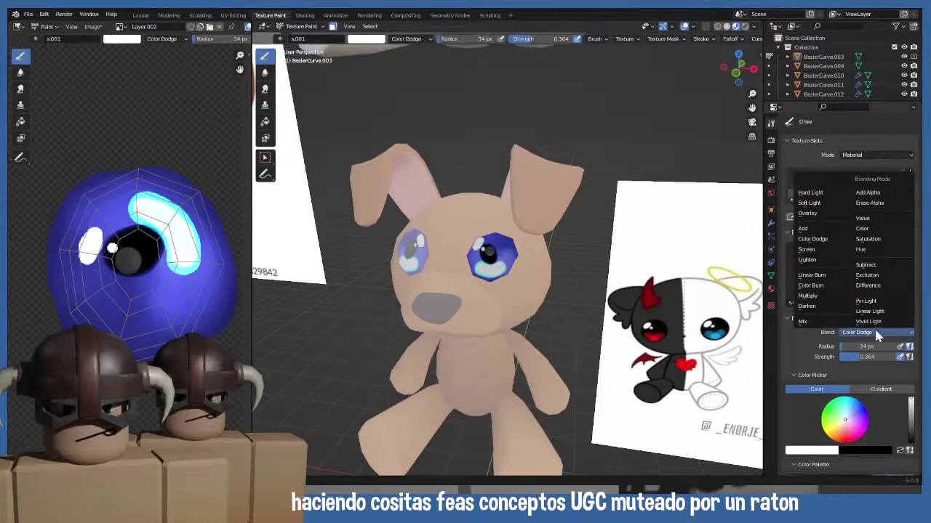
pyautogui.click(824, 288)
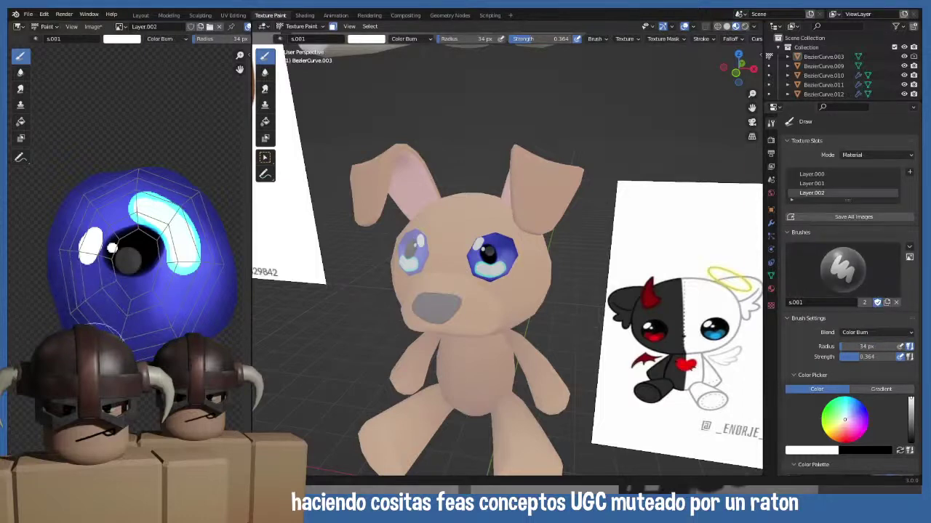
pyautogui.hotkey('shift', 'f')
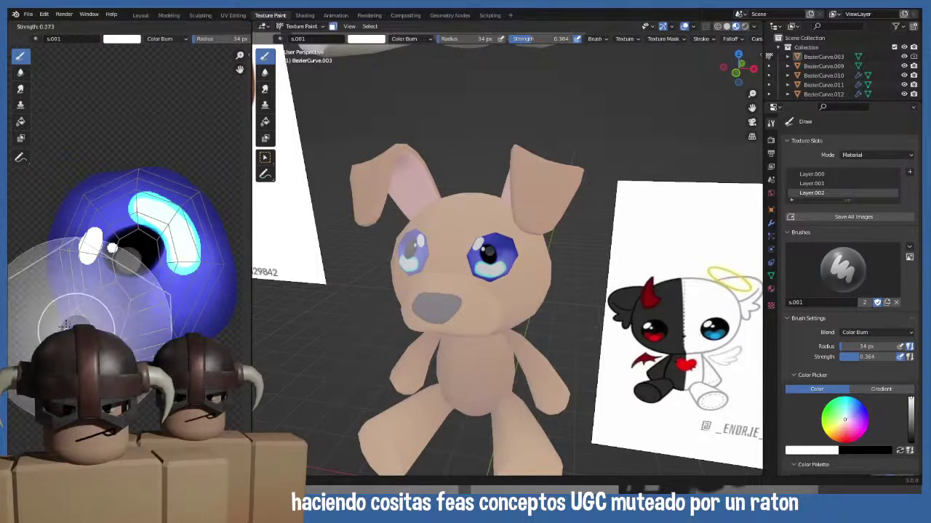
pyautogui.click(58, 291)
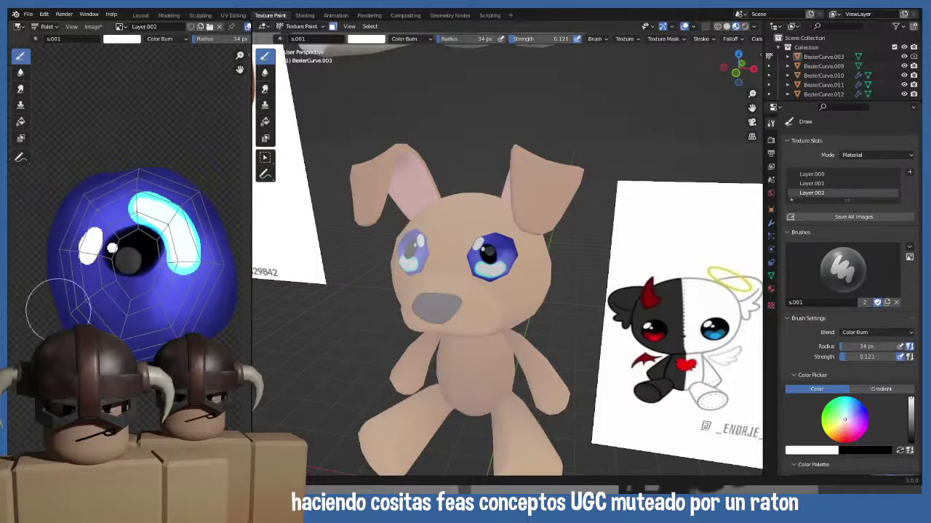
# - Switch the dog model from Texture Paint to Object Mode in the front view
pyautogui.moveTo(440, 331)
pyautogui.mouseDown(button='middle')
pyautogui.moveTo(469, 341)
pyautogui.moveTo(458, 333)
pyautogui.mouseUp(button='middle')
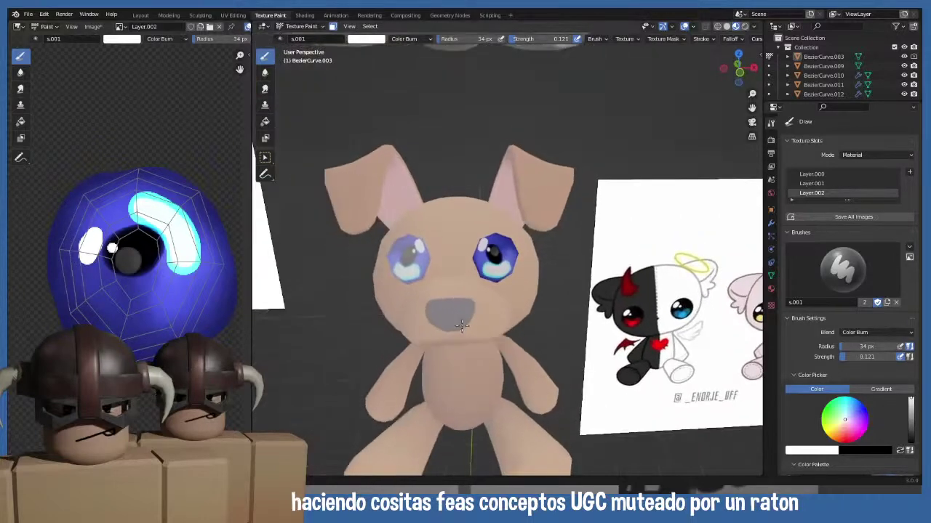
pyautogui.press('KP_1')
pyautogui.scroll(1, 466, 320)
pyautogui.scroll(1, 466, 321)
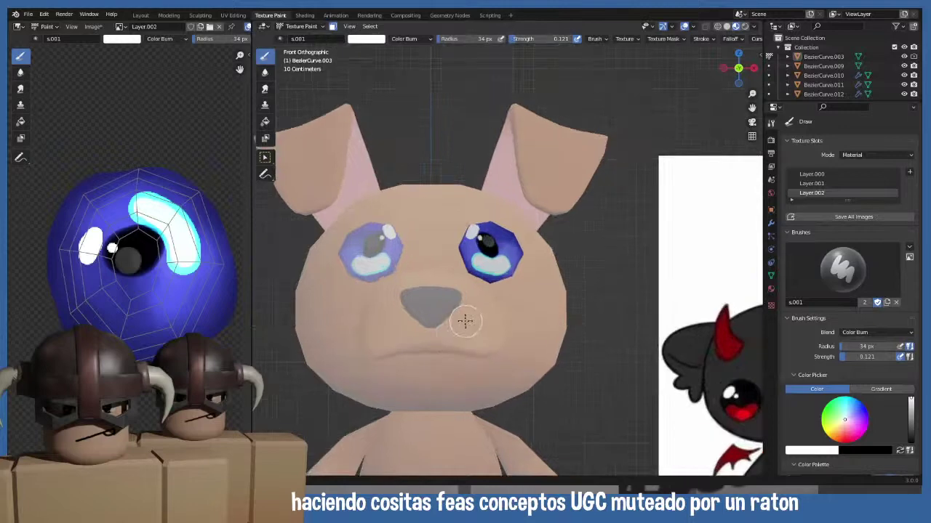
pyautogui.click(300, 27)
pyautogui.click(300, 37)
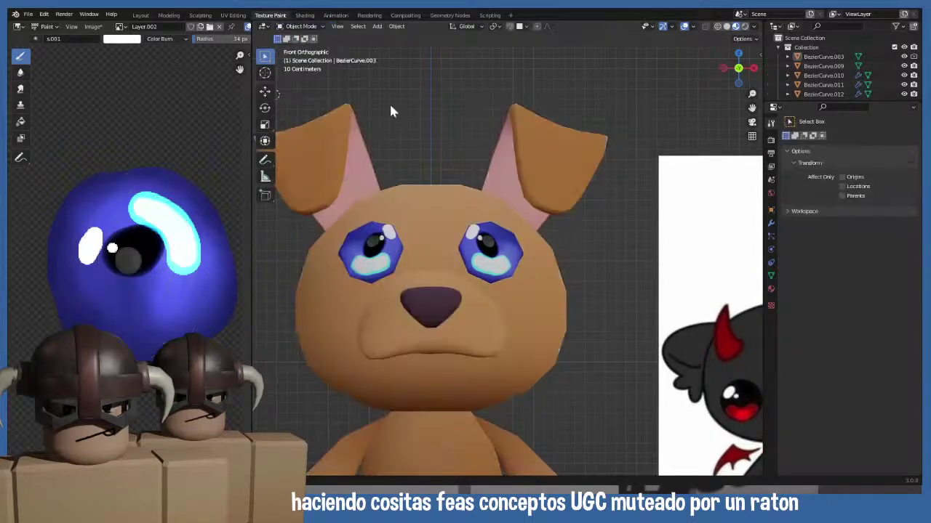
# - Inspect from the side how the eye mesh sits against the dog's head in Edit Mode
pyautogui.scroll(-3, 437, 216)
pyautogui.scroll(4, 428, 312)
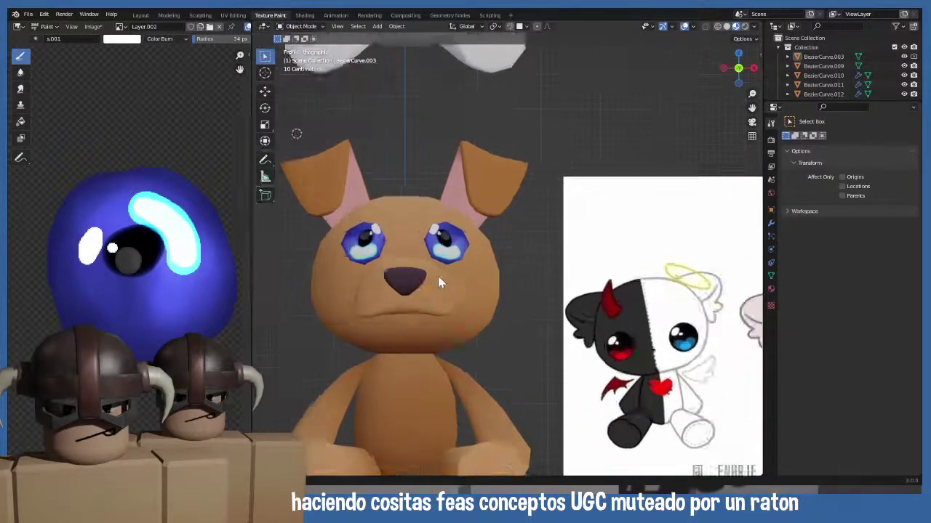
pyautogui.moveTo(395, 270); pyautogui.dragTo(320, 276, button='middle')
pyautogui.press('Tab')
pyautogui.scroll(5, 440, 297)
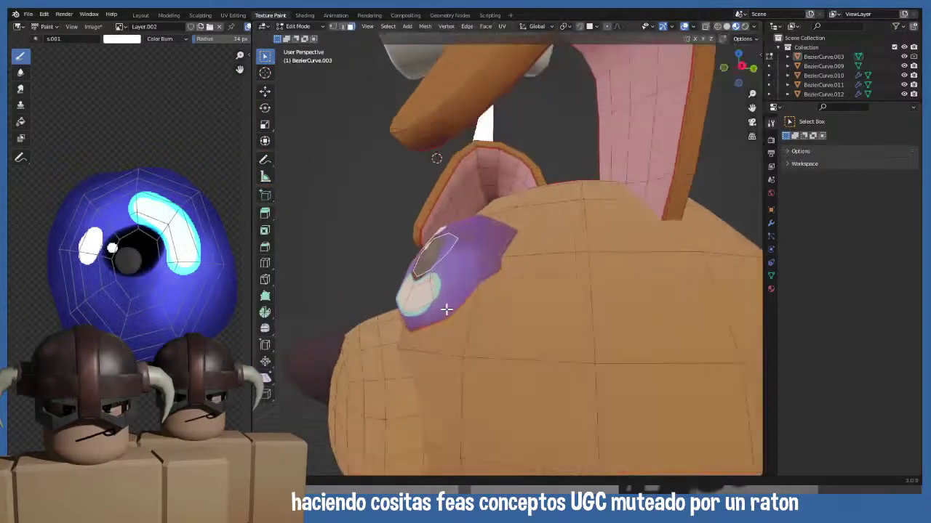
pyautogui.moveTo(470, 315); pyautogui.dragTo(463, 338, button='middle')
pyautogui.press('Tab')
pyautogui.press('KP_1')
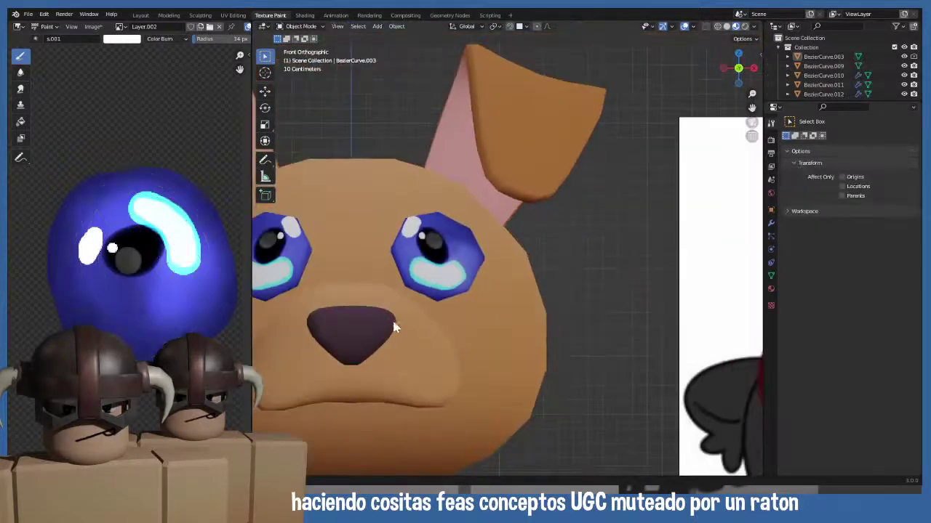
# - Examine the eye's mesh from the opposite side with nothing selected, and compare both eyes from the front in Object Mode
pyautogui.scroll(-3, 384, 318)
pyautogui.moveTo(383, 311); pyautogui.dragTo(441, 299, button='middle')
pyautogui.scroll(4, 473, 308)
pyautogui.press('Tab')
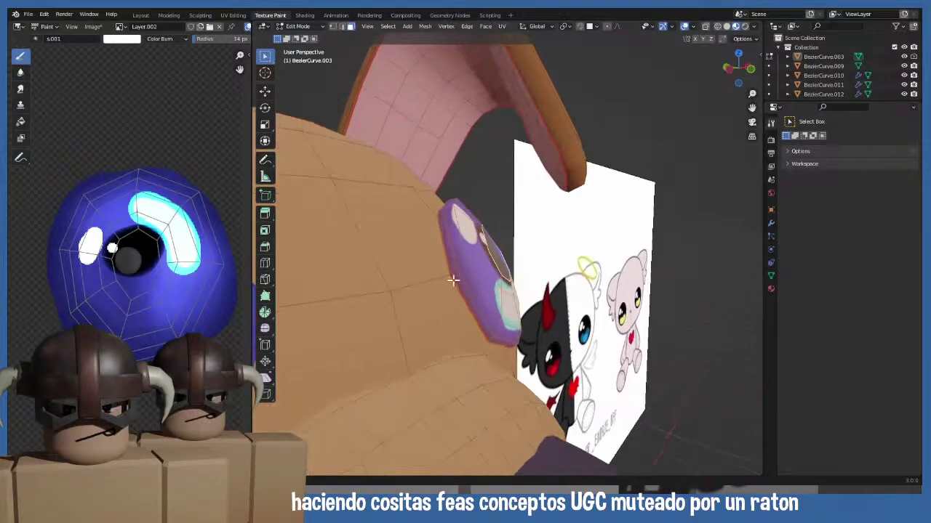
pyautogui.hotkey('alt', 'a')
pyautogui.moveTo(456, 263); pyautogui.dragTo(426, 270, button='middle')
pyautogui.scroll(3, 426, 270)
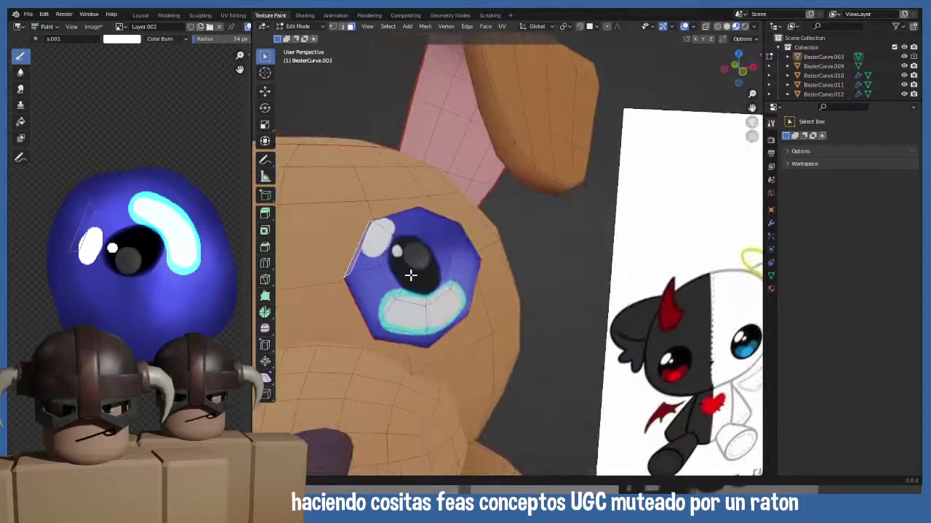
pyautogui.scroll(-3, 411, 275)
pyautogui.press('Tab')
pyautogui.press('KP_1')
pyautogui.scroll(-3, 413, 306)
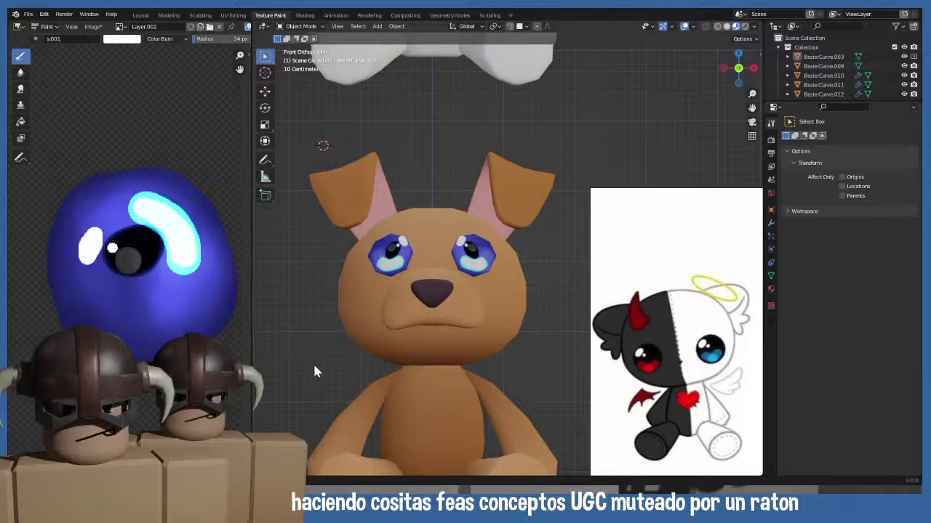
pyautogui.scroll(-3, 314, 371)
pyautogui.scroll(4, 347, 400)
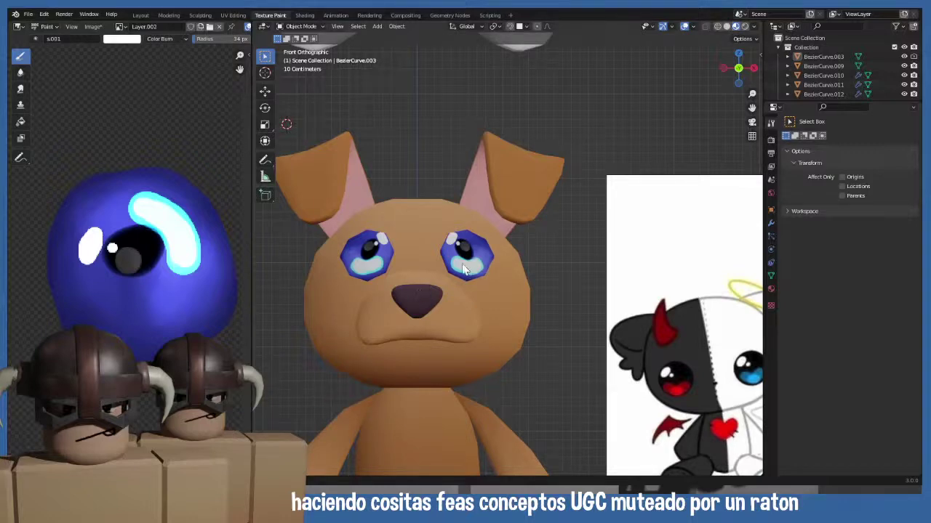
# - Select all linked faces of the dog's left eye in Edit Mode
pyautogui.press('Tab')
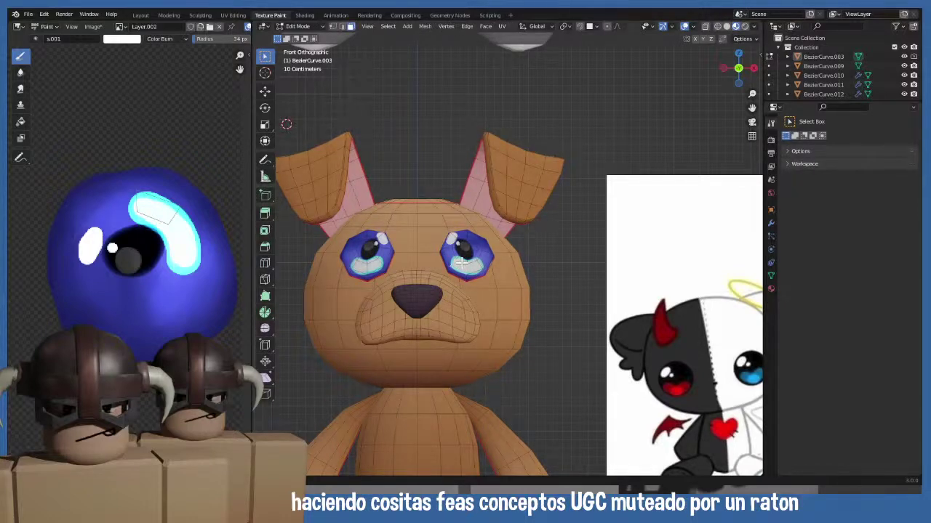
pyautogui.press('l')
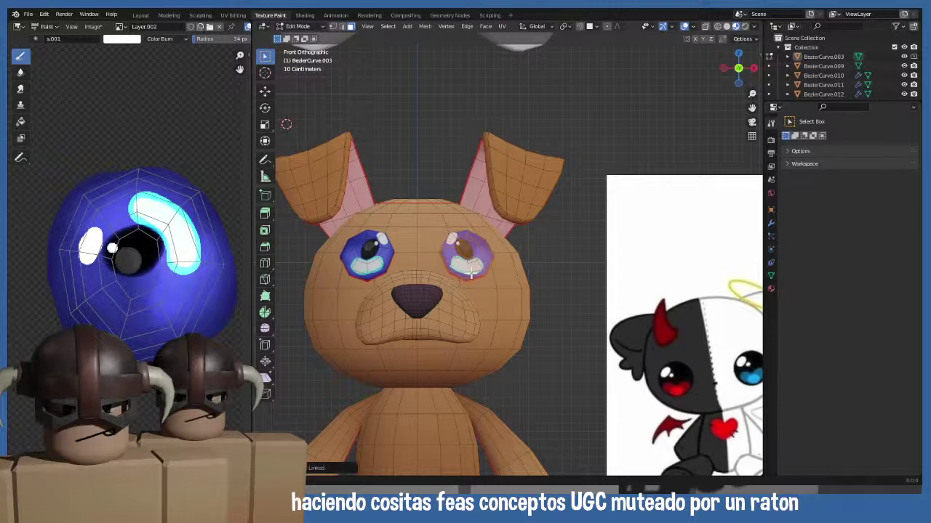
pyautogui.press('Tab')
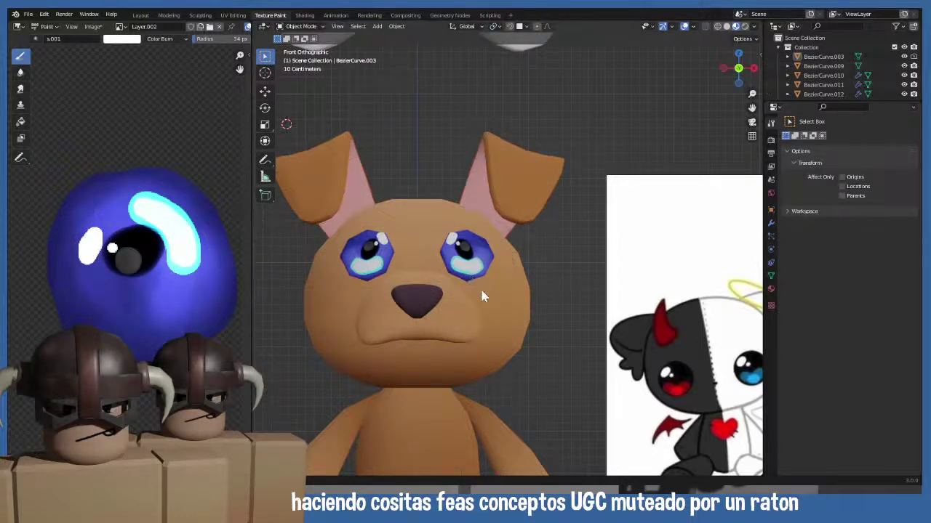
pyautogui.moveTo(482, 296); pyautogui.dragTo(462, 285, button='middle')
pyautogui.press('KP_1')
pyautogui.press('Tab')
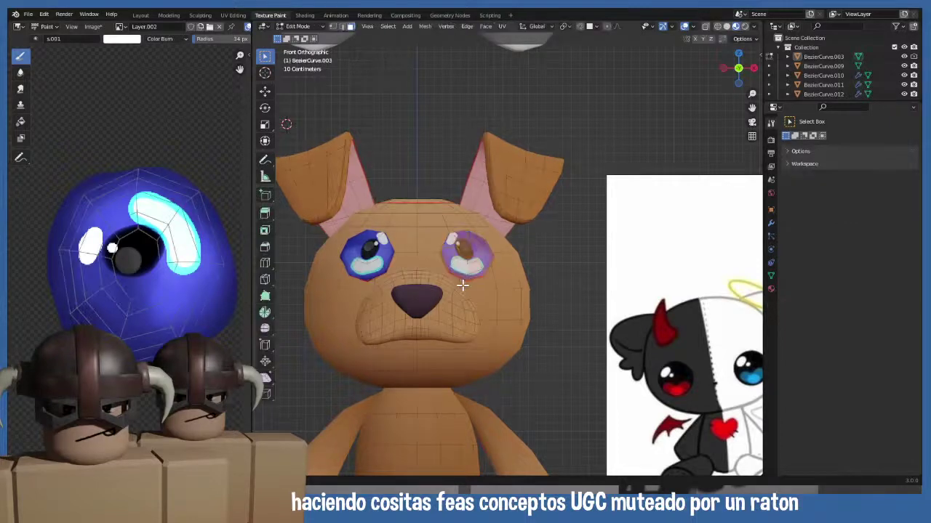
pyautogui.press('l')
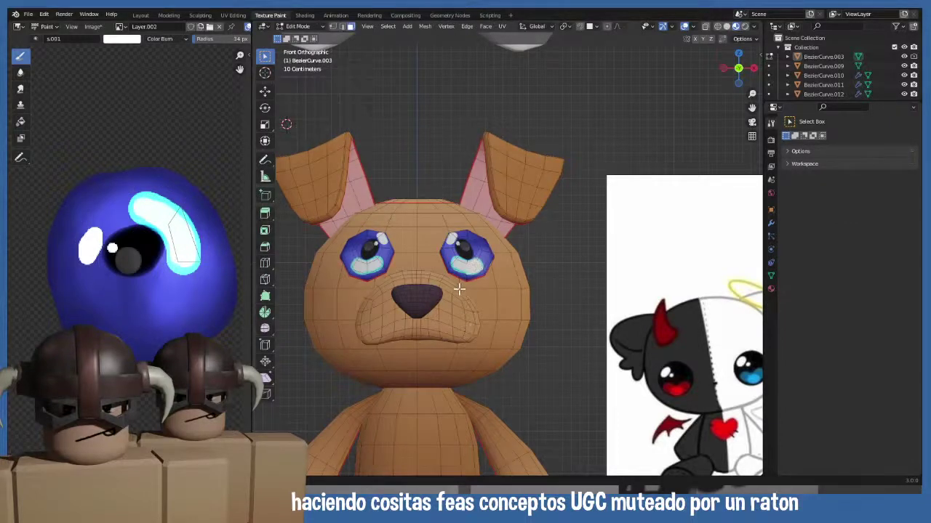
pyautogui.press('k')
pyautogui.press('Escape')
pyautogui.press('l')
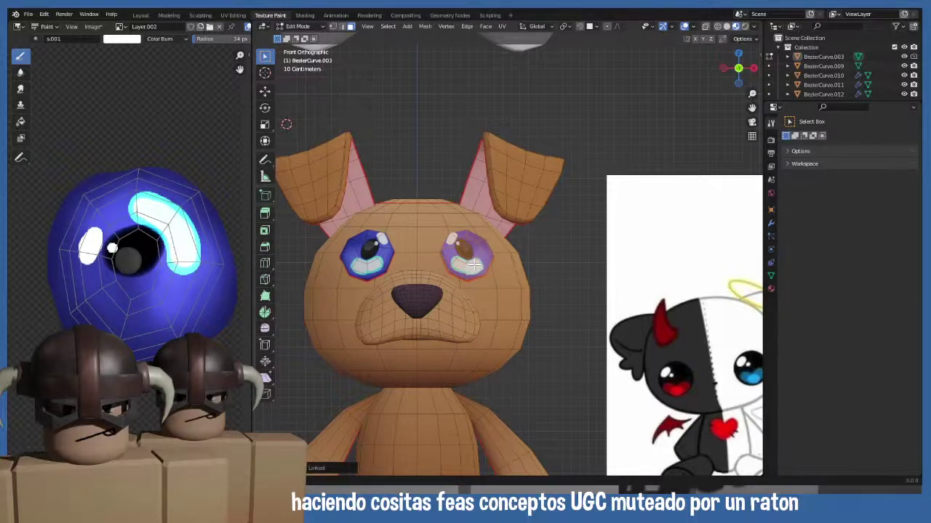
# - Try to scale the selected eye along the global Y and X axes
pyautogui.moveTo(471, 265); pyautogui.dragTo(477, 238, button='middle')
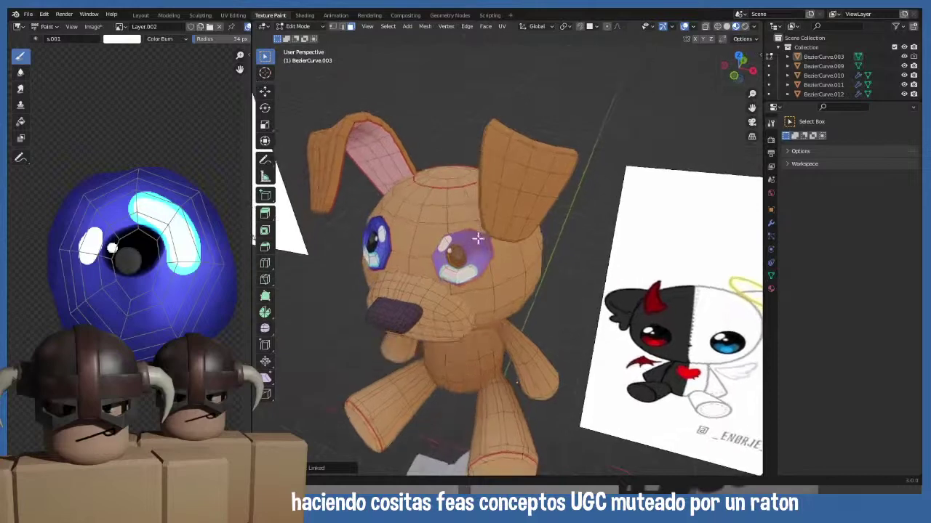
pyautogui.press('s')
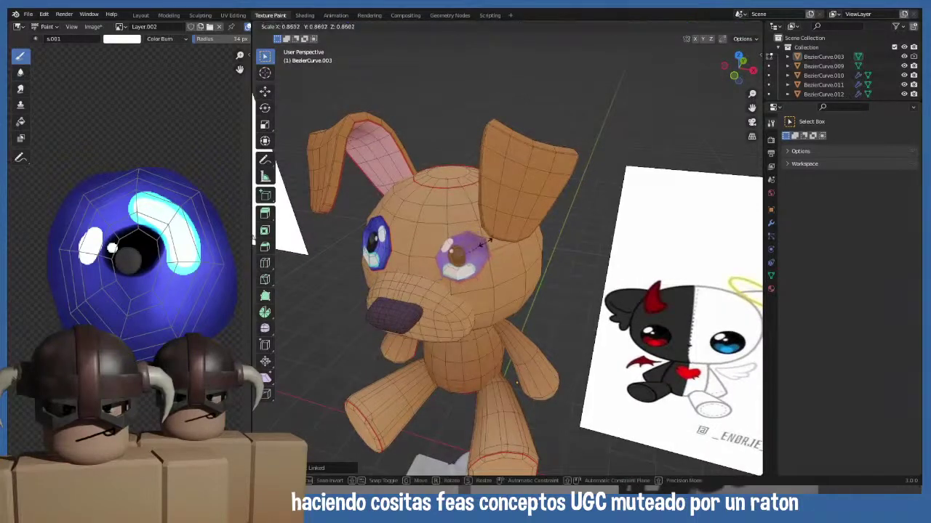
pyautogui.press('y')
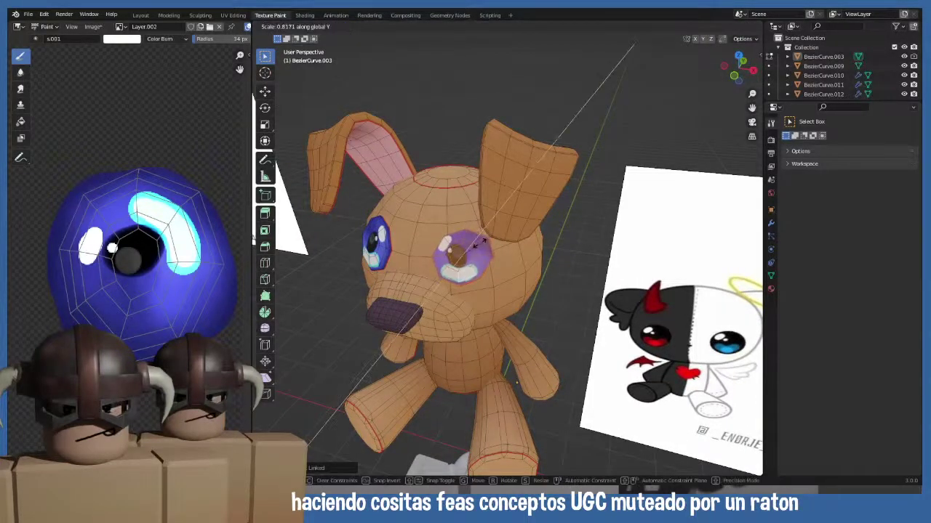
pyautogui.click(477, 243)
pyautogui.moveTo(476, 244); pyautogui.dragTo(499, 268, button='middle')
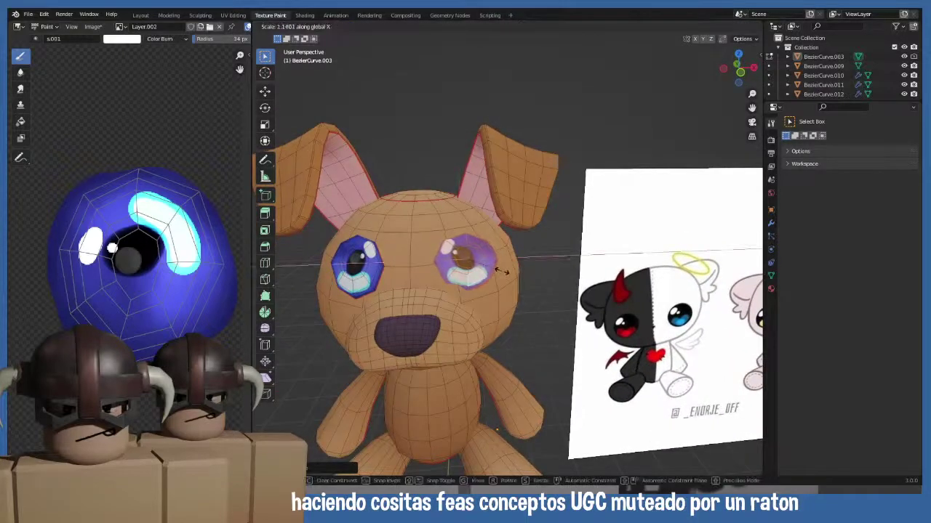
pyautogui.click(502, 282)
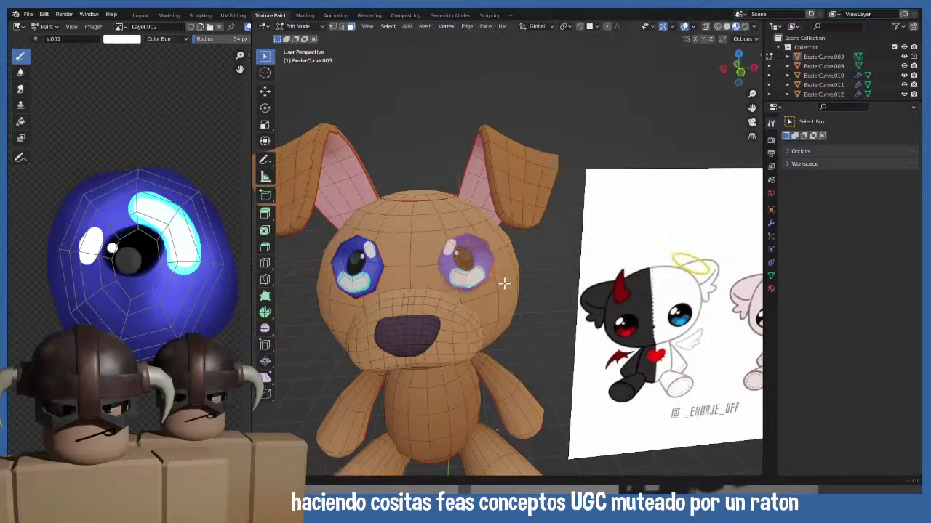
pyautogui.click(503, 284)
# - Examine both eyes on the model in Object Mode from the front and at an angle
pyautogui.moveTo(503, 284); pyautogui.dragTo(458, 275, button='middle')
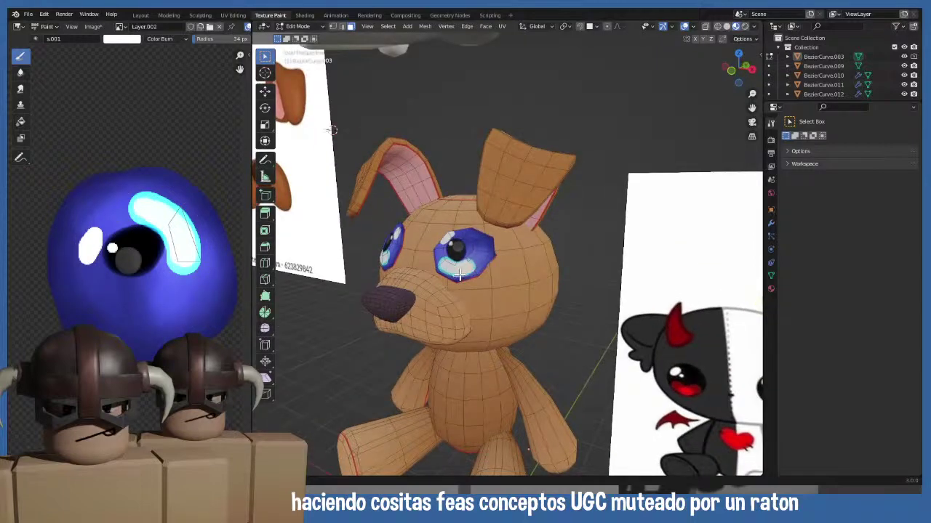
pyautogui.press('Tab')
pyautogui.press('KP_1')
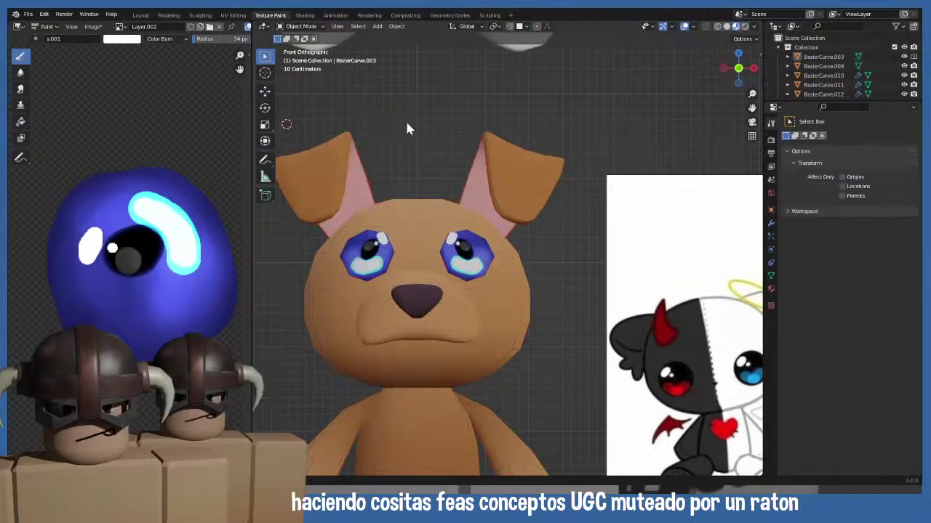
pyautogui.moveTo(407, 129)
pyautogui.mouseDown(button='middle')
pyautogui.moveTo(444, 227)
pyautogui.moveTo(516, 289)
pyautogui.moveTo(444, 264)
pyautogui.moveTo(362, 268)
pyautogui.moveTo(418, 280)
pyautogui.mouseUp(button='middle')
pyautogui.press('KP_1')
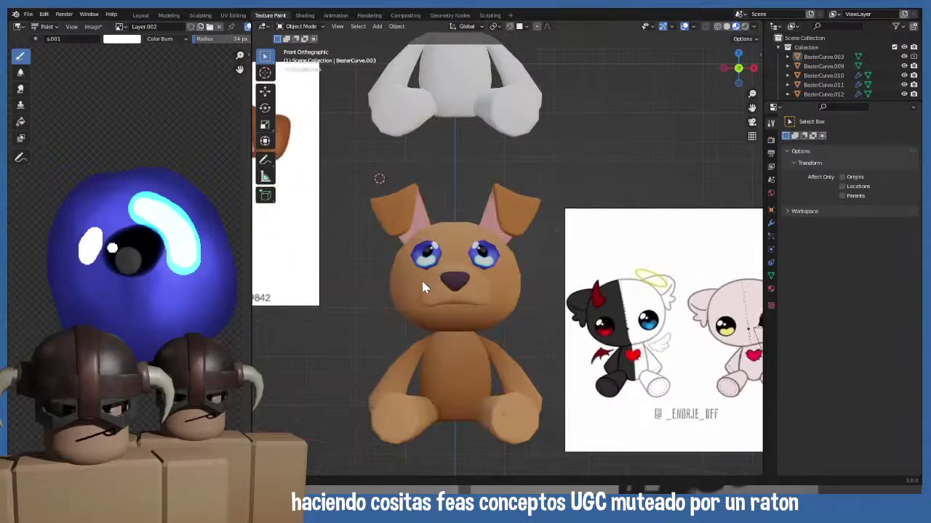
pyautogui.scroll(5, 423, 284)
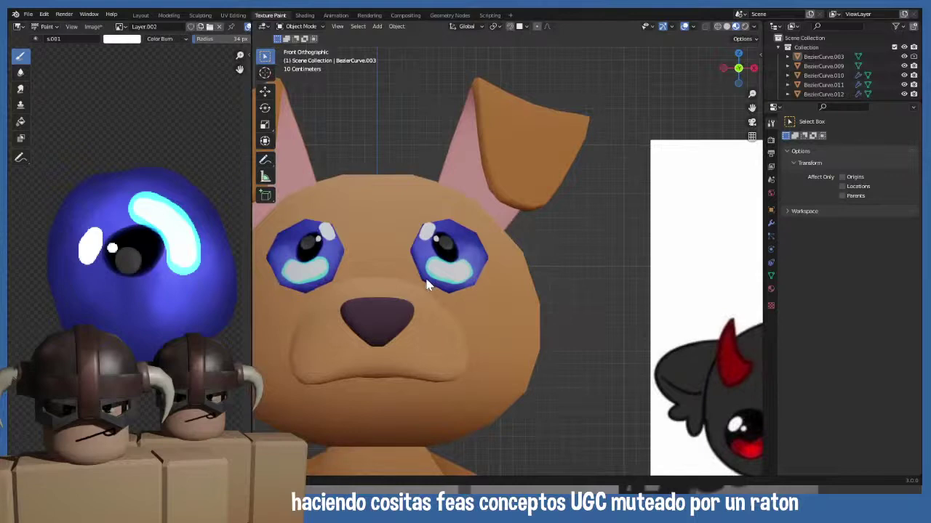
pyautogui.scroll(-5, 428, 285)
pyautogui.moveTo(447, 318); pyautogui.dragTo(481, 325, button='middle')
# - Select all linked faces of both eyes on the dog mesh and separate them into their own object
pyautogui.click(478, 264)
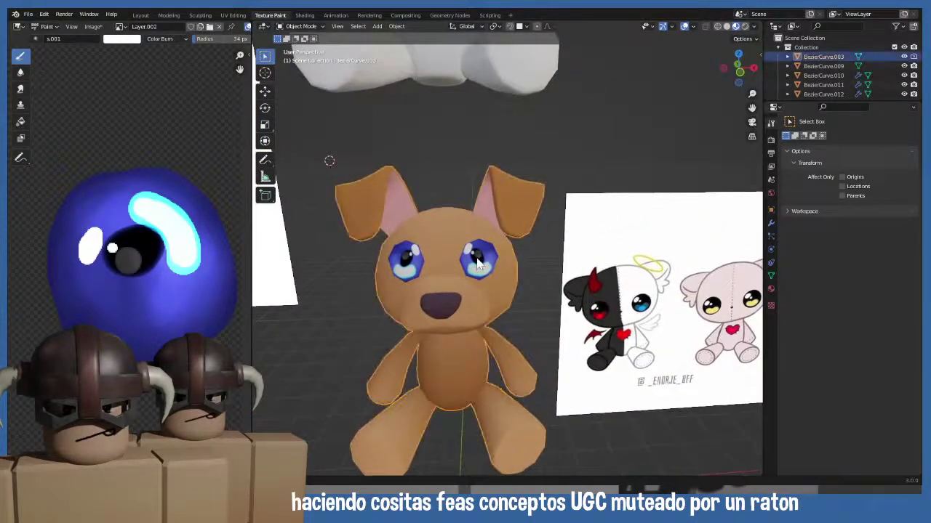
pyautogui.press('Tab')
pyautogui.scroll(2, 478, 265)
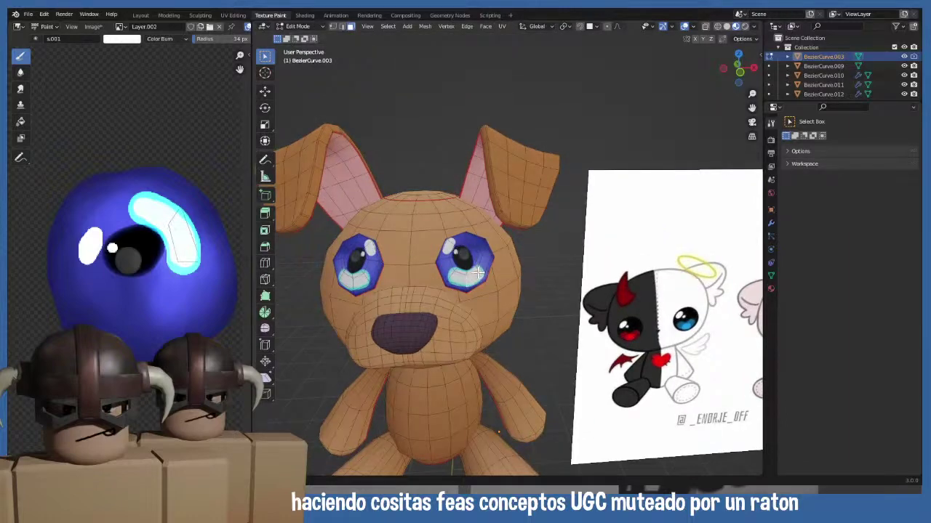
pyautogui.press('l')
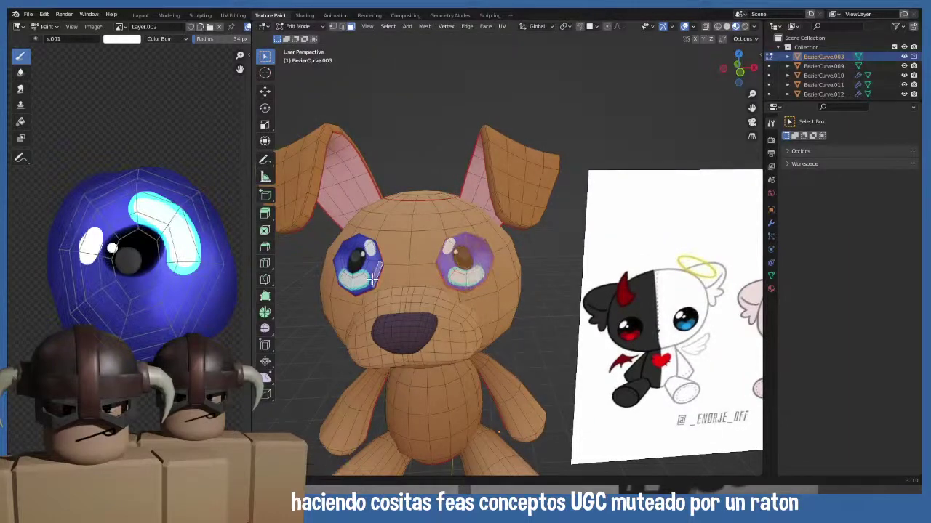
pyautogui.press('l')
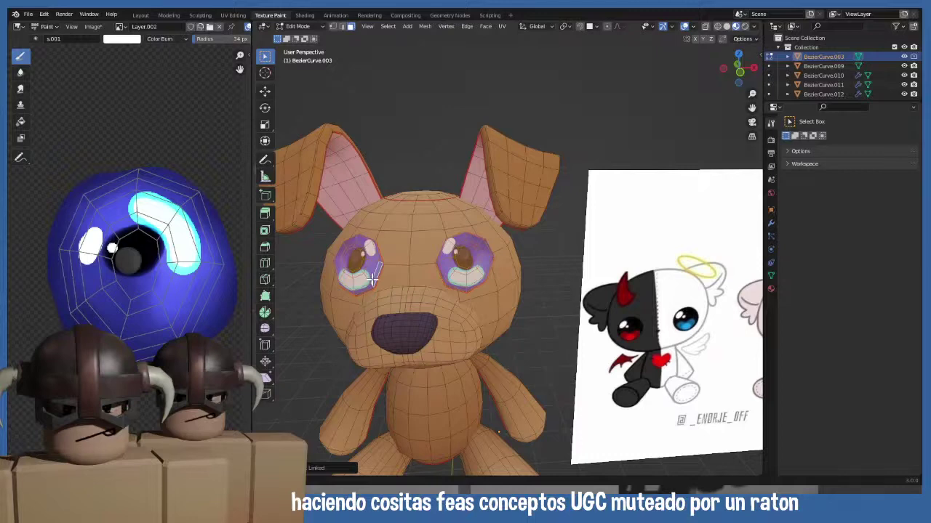
pyautogui.press('p')
pyautogui.click(372, 280)
pyautogui.press('Tab')
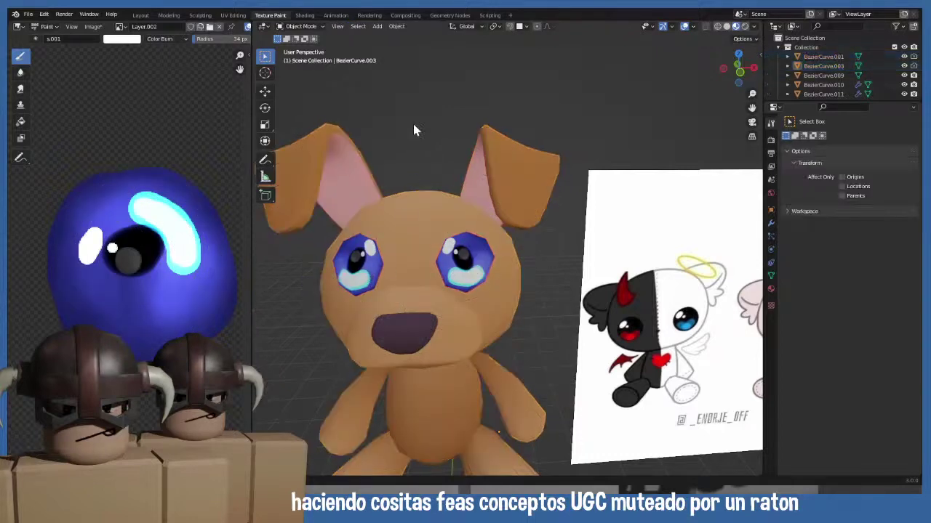
# - Add a Subdivision Surface modifier to the separated eyes object
pyautogui.click(823, 56)
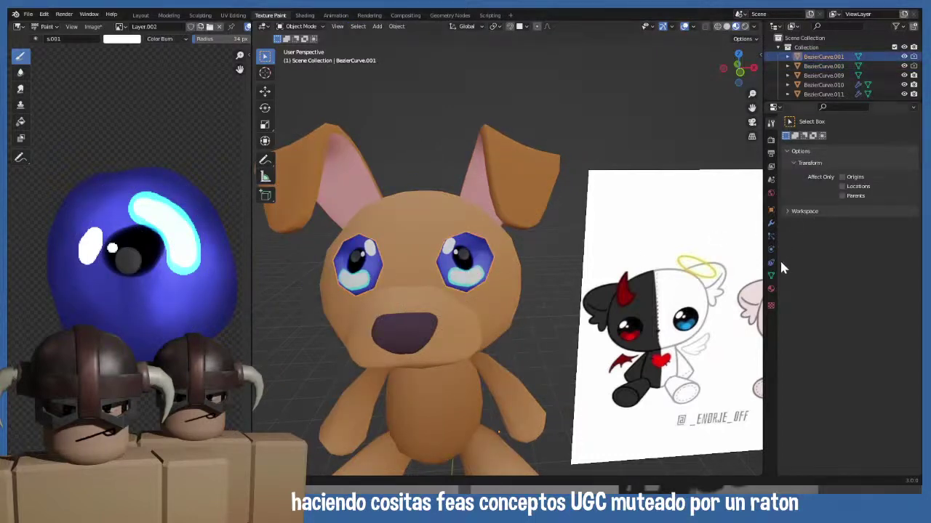
pyautogui.click(771, 224)
pyautogui.click(805, 139)
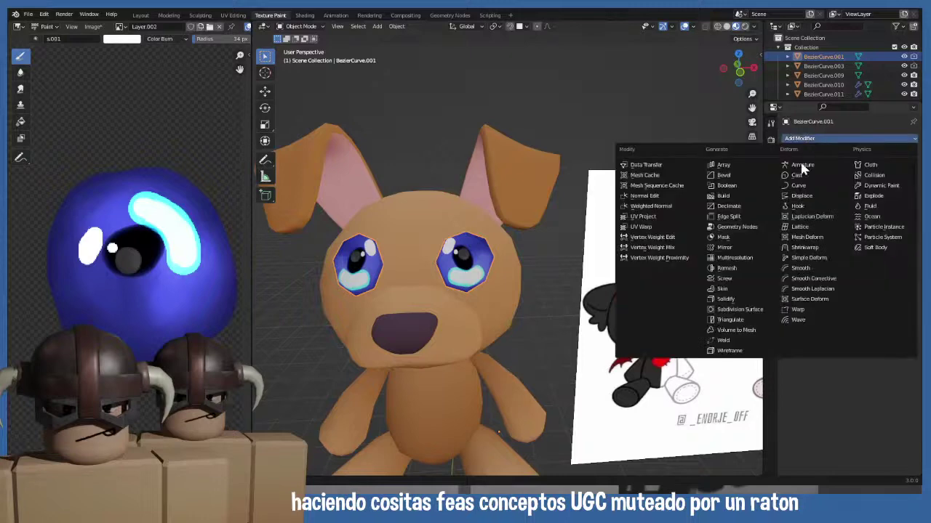
pyautogui.click(761, 311)
pyautogui.moveTo(427, 333)
pyautogui.mouseDown(button='middle')
pyautogui.moveTo(443, 299)
pyautogui.moveTo(469, 297)
pyautogui.moveTo(418, 330)
pyautogui.mouseUp(button='middle')
pyautogui.press('KP_1')
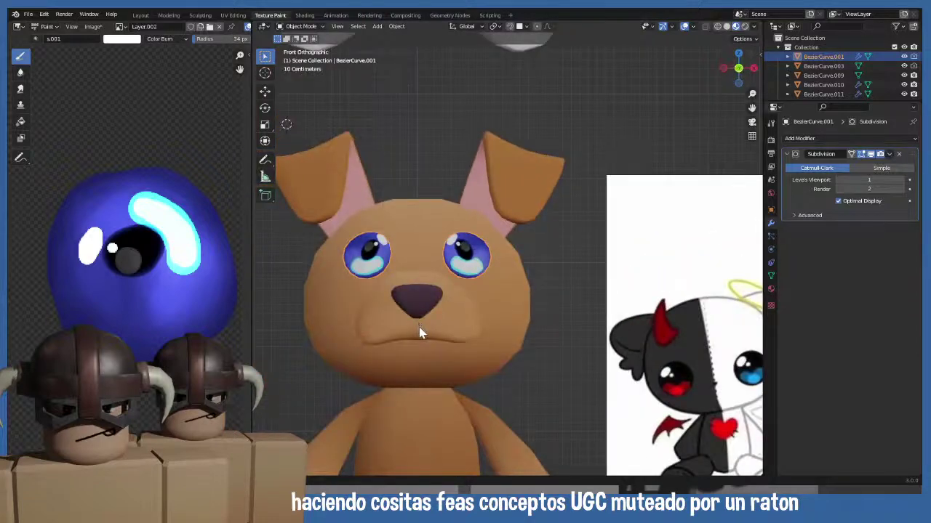
# - Select the whole mesh of the separated eyes in Edit Mode and enlarge it uniformly by about 1.16
pyautogui.press('Tab')
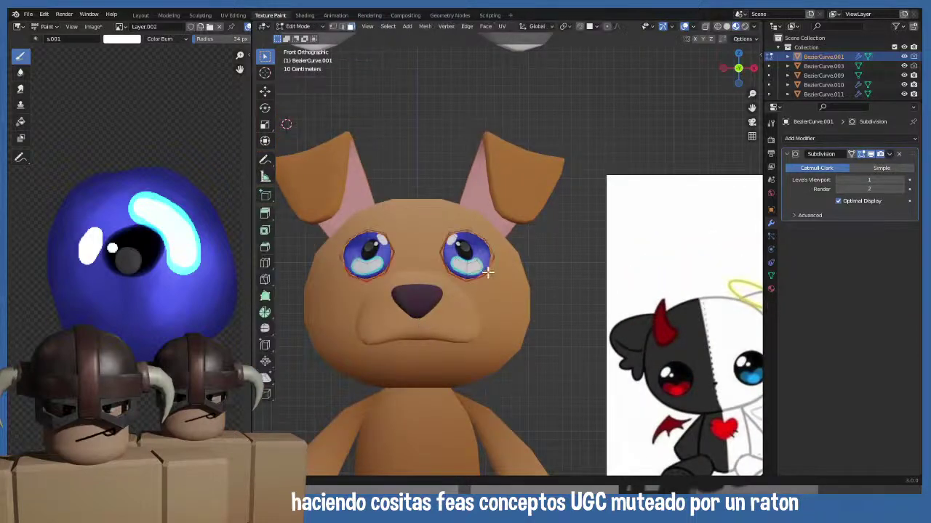
pyautogui.press('a')
pyautogui.press('s')
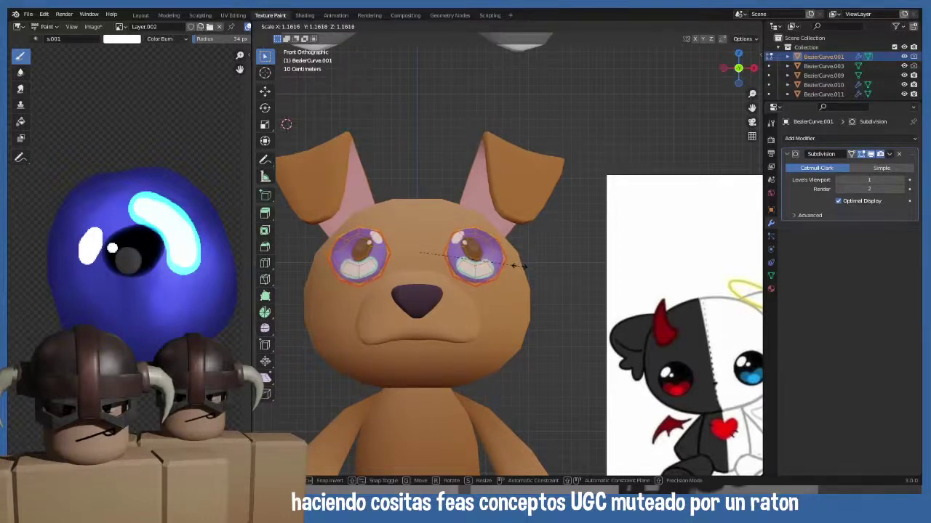
pyautogui.click(517, 266)
pyautogui.scroll(-2, 482, 281)
pyautogui.scroll(4, 421, 293)
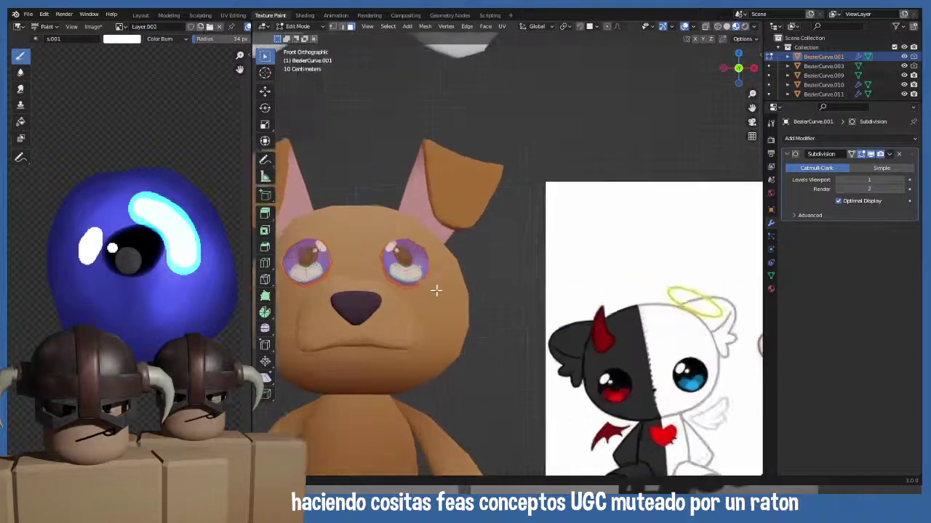
pyautogui.scroll(1, 443, 295)
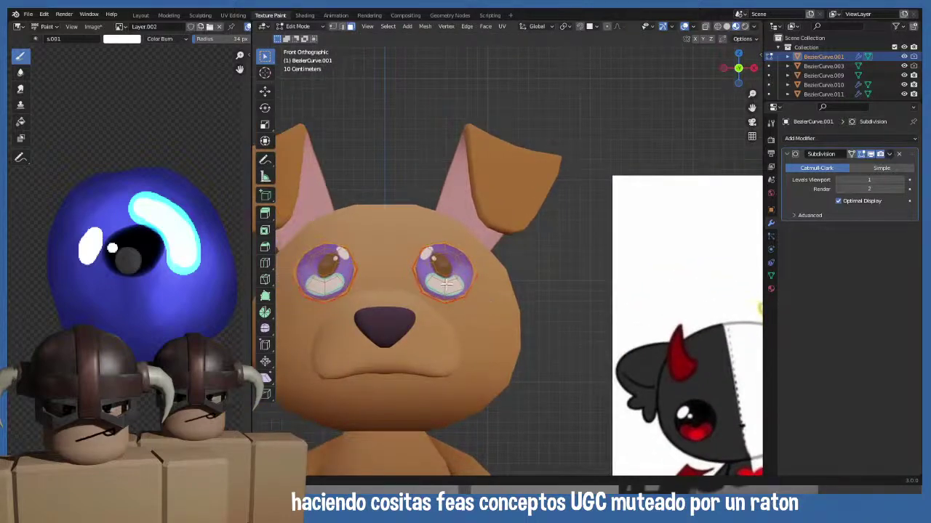
# - Enlarge both eyes further by about 1.4, then reduce them slightly and check their fit on the head
pyautogui.press('s')
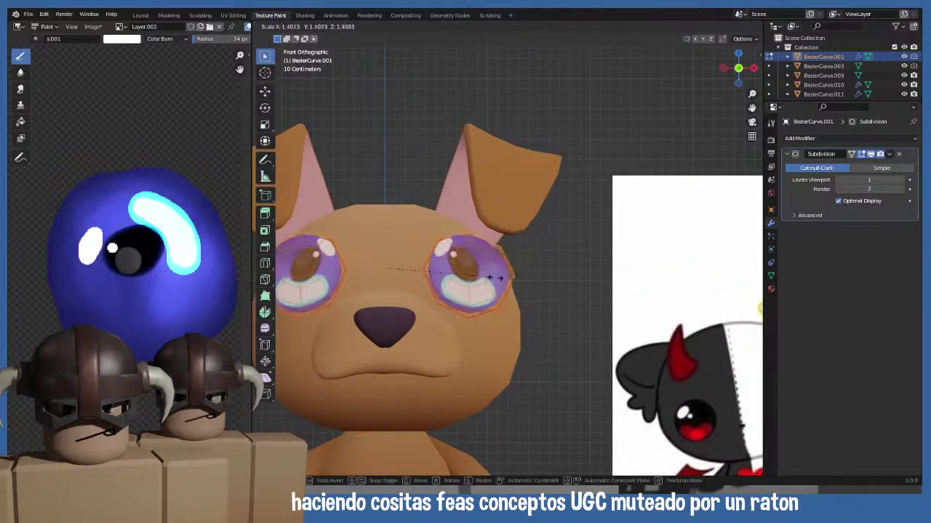
pyautogui.click(497, 276)
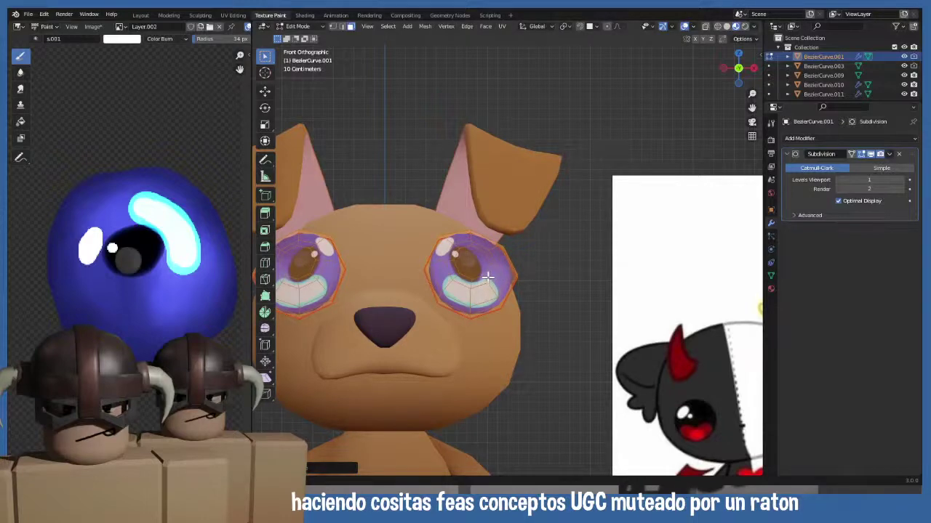
pyautogui.press('s')
pyautogui.click(479, 282)
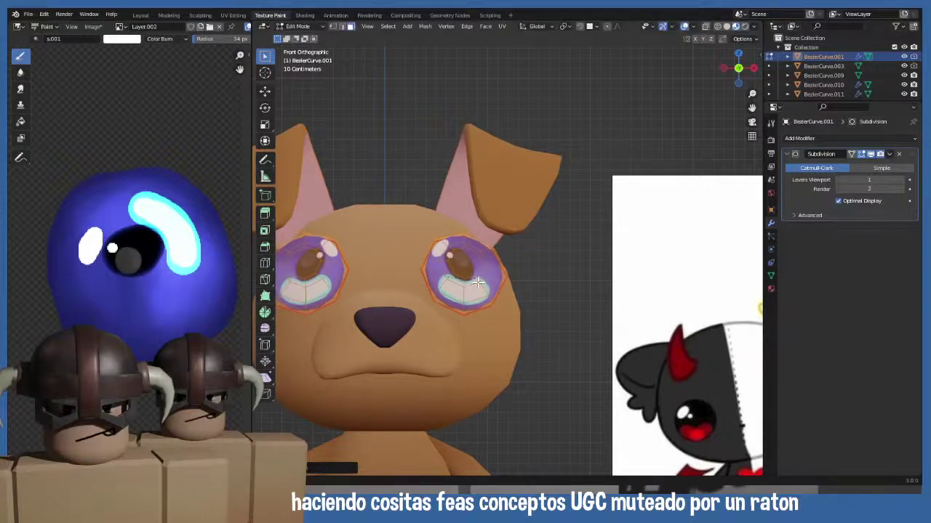
pyautogui.press('KP_3')
pyautogui.moveTo(480, 281); pyautogui.dragTo(526, 284, button='middle')
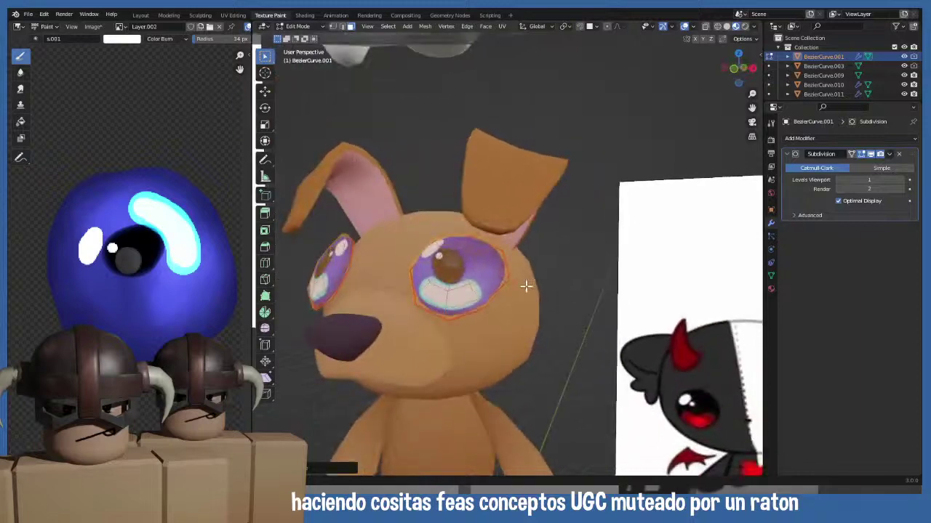
pyautogui.press('KP_1')
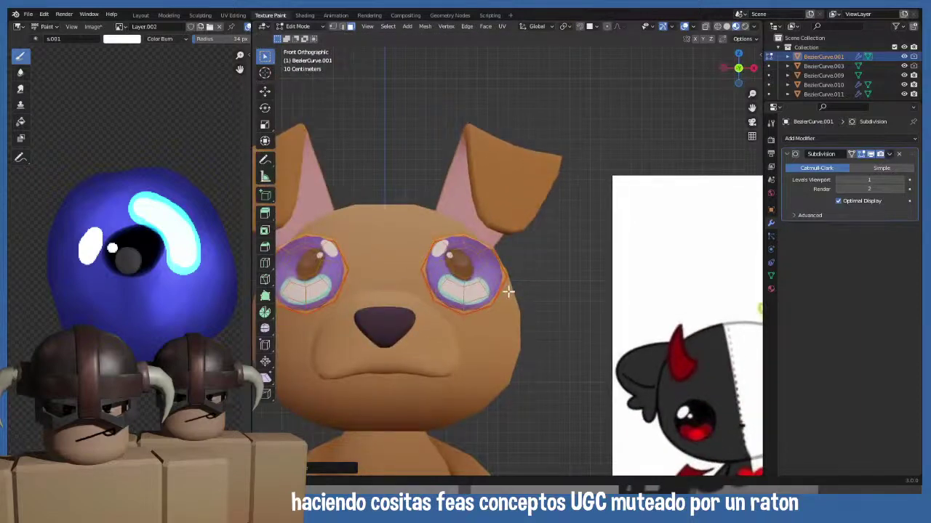
pyautogui.keyDown('shift'); pyautogui.moveTo(451, 291); pyautogui.dragTo(433, 267, button='middle'); pyautogui.keyUp('shift')
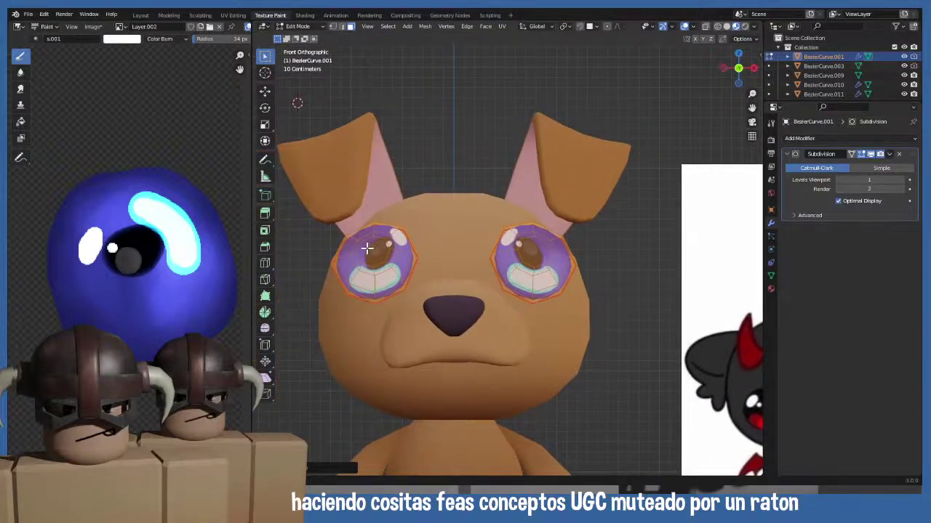
# - Select all linked geometry of the dog's right eye and delete its vertices
pyautogui.hotkey('alt', 'a')
pyautogui.press('l')
pyautogui.press('x')
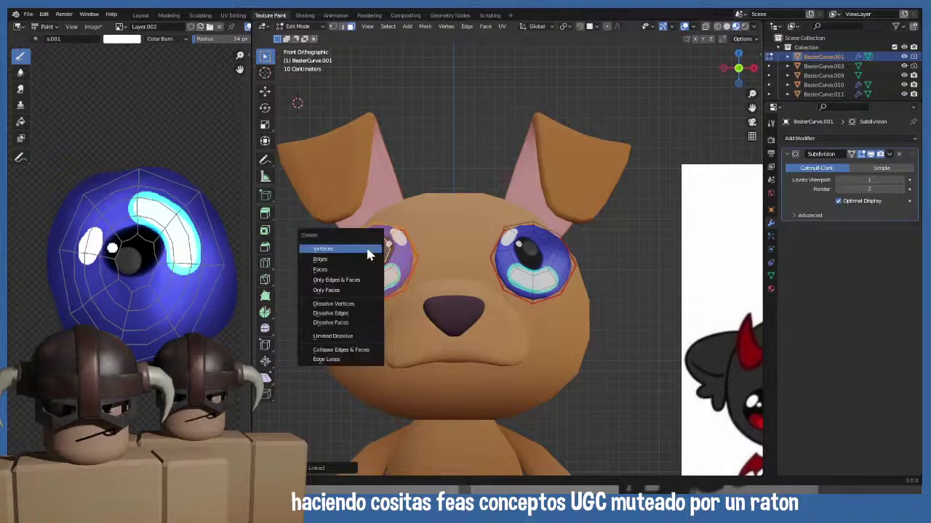
pyautogui.click(368, 253)
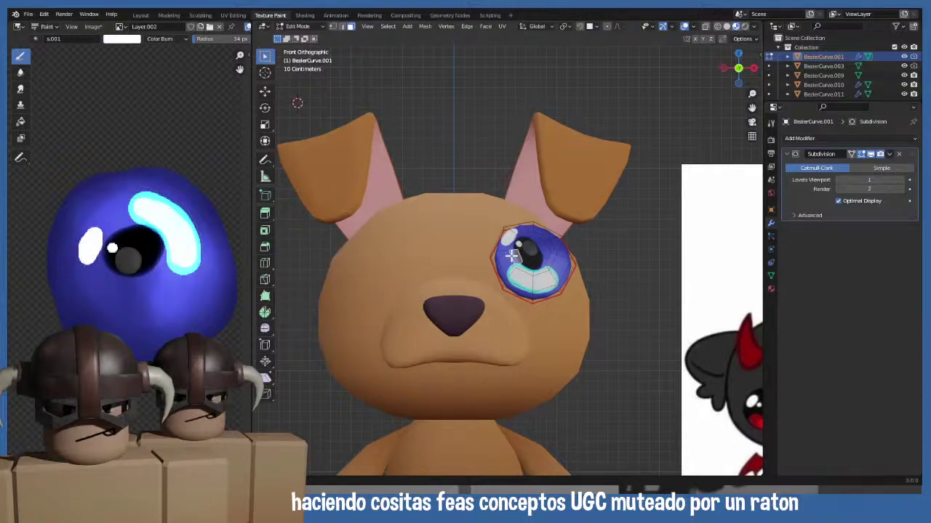
# - Select the linked mesh of the remaining eye and move it about 0.11 m inward toward the muzzle in front view
pyautogui.press('l')
pyautogui.press('g')
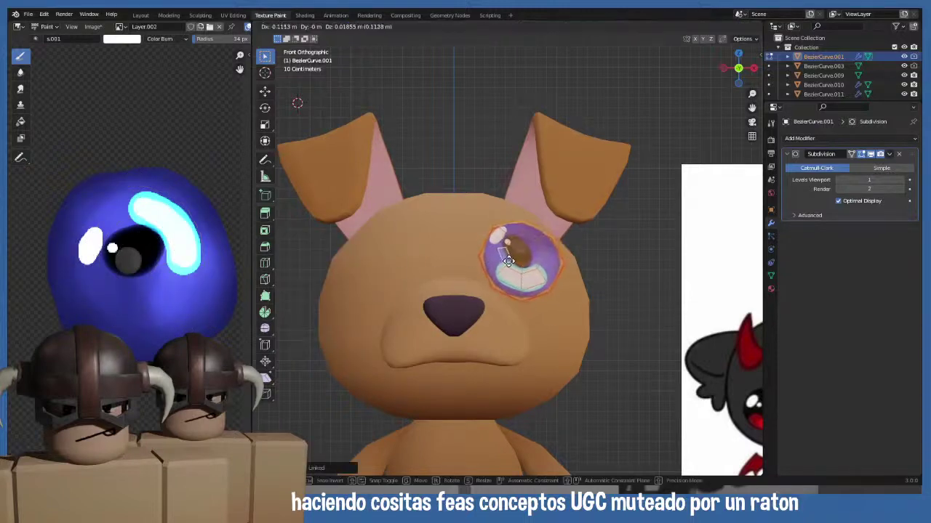
pyautogui.click(507, 258)
# - Move the remaining eye about 0.04 m along global Y so it sits against the head, and return to Object Mode
pyautogui.moveTo(507, 258); pyautogui.dragTo(438, 139, button='middle')
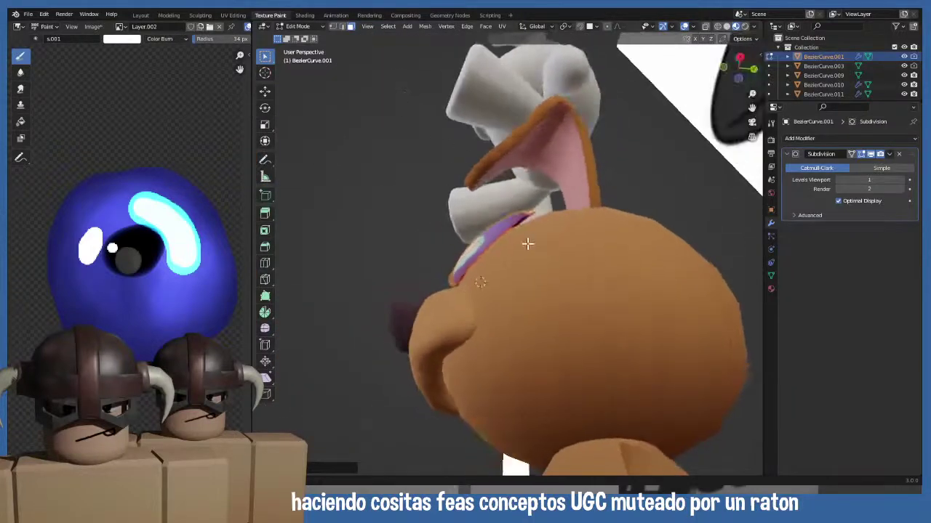
pyautogui.press('g')
pyautogui.press('y')
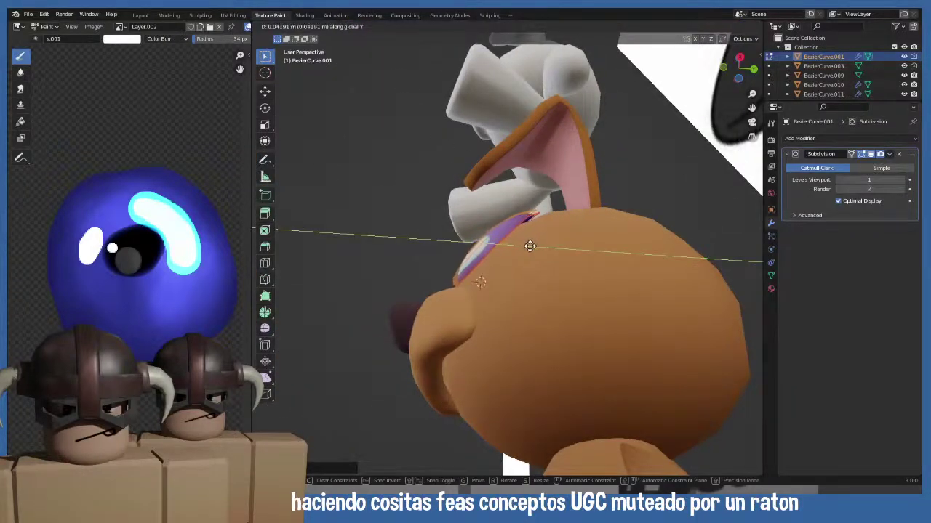
pyautogui.click(528, 246)
pyautogui.moveTo(528, 247)
pyautogui.mouseDown(button='middle')
pyautogui.moveTo(519, 261)
pyautogui.moveTo(544, 249)
pyautogui.mouseUp(button='middle')
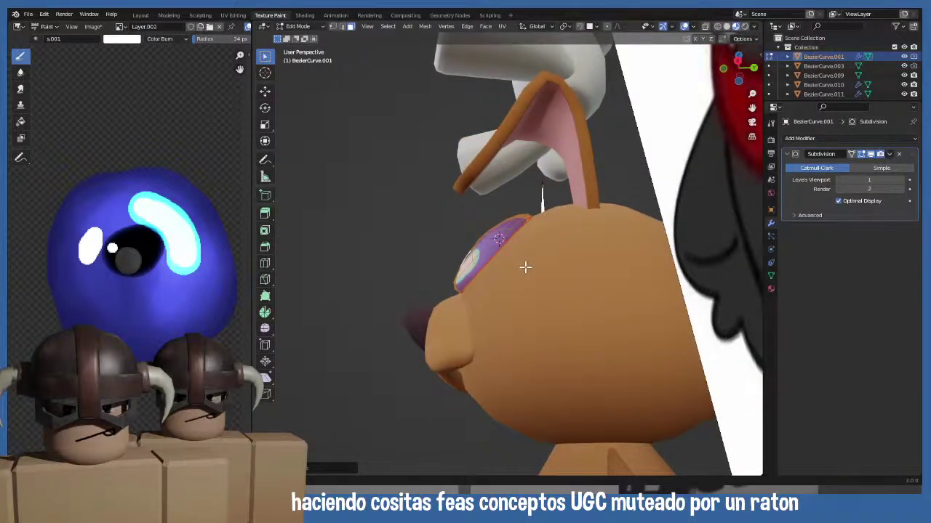
pyautogui.moveTo(461, 266); pyautogui.dragTo(540, 304, button='middle')
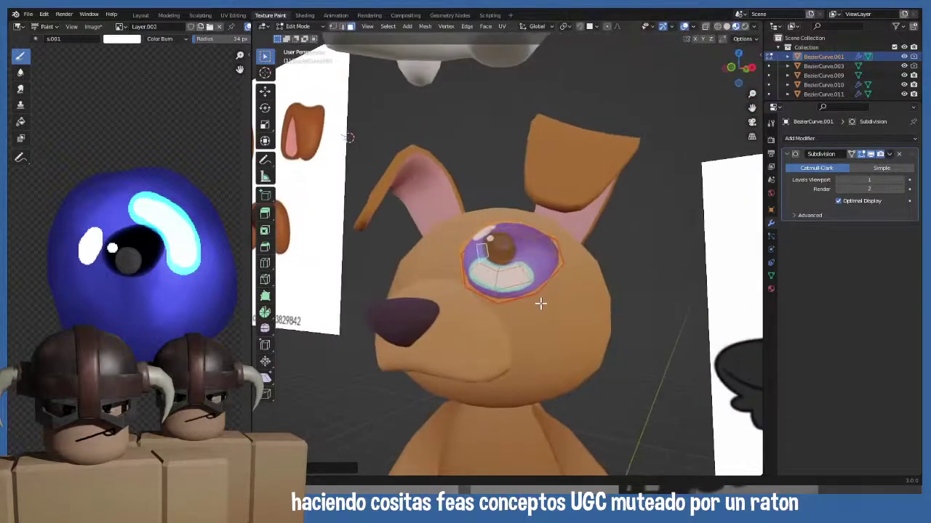
pyautogui.press('KP_1')
pyautogui.press('Tab')
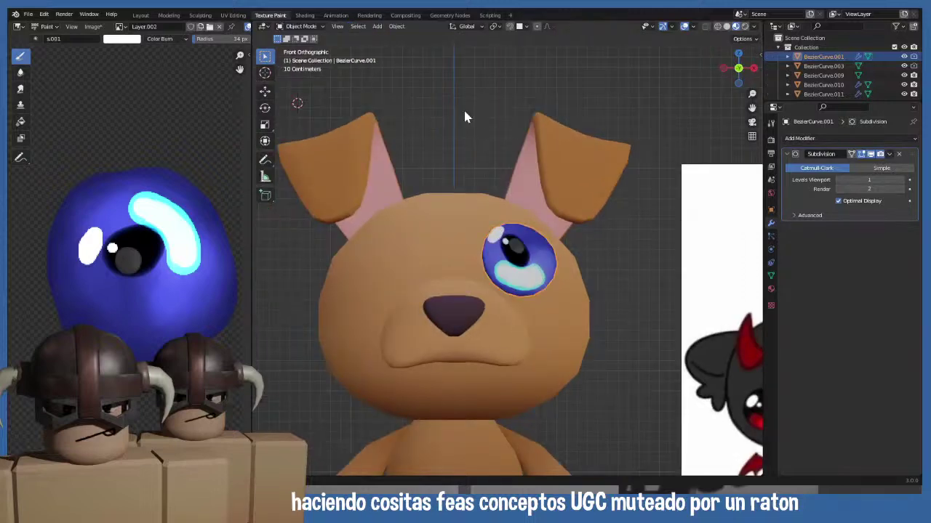
# - Select the inner edge loop around the eye's pupil and scale it down, then return to Object Mode in front view
pyautogui.scroll(-4, 476, 218)
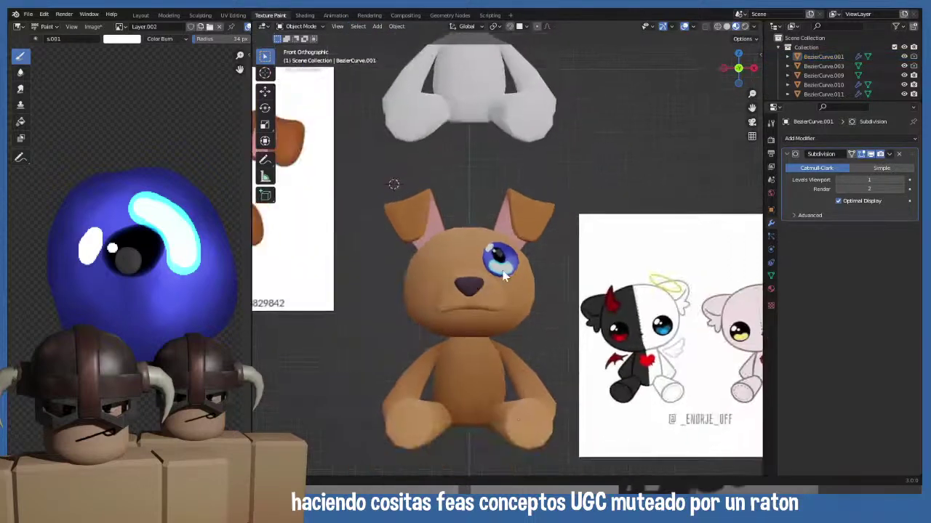
pyautogui.click(502, 273)
pyautogui.scroll(4, 502, 272)
pyautogui.press('Tab')
pyautogui.moveTo(502, 272)
pyautogui.mouseDown(button='middle')
pyautogui.moveTo(520, 289)
pyautogui.moveTo(504, 289)
pyautogui.mouseUp(button='middle')
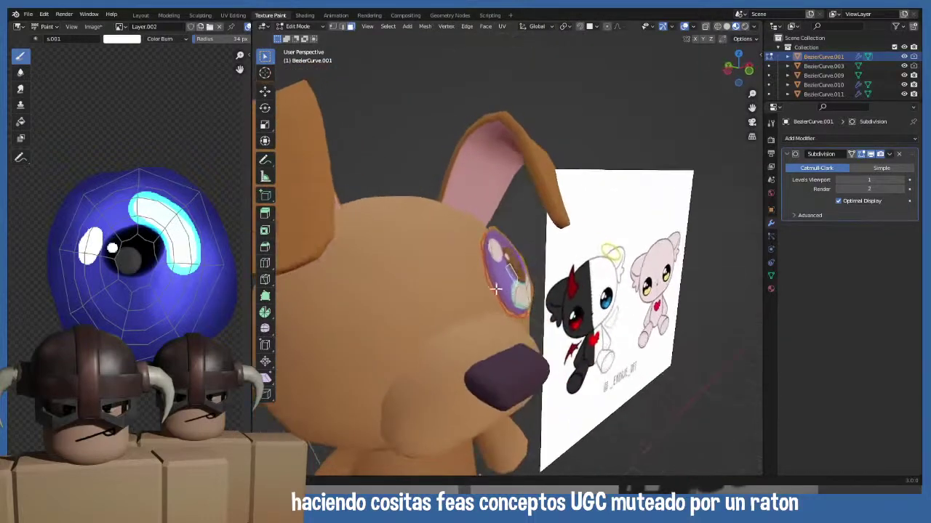
pyautogui.hotkey('alt', 'a')
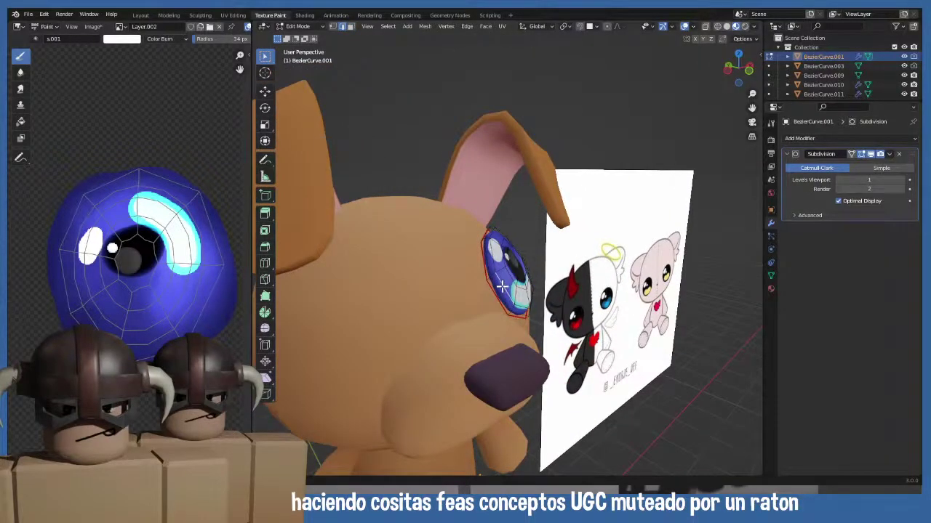
pyautogui.moveTo(501, 285)
pyautogui.mouseDown(button='middle')
pyautogui.moveTo(518, 266)
pyautogui.moveTo(509, 291)
pyautogui.moveTo(488, 276)
pyautogui.mouseUp(button='middle')
pyautogui.scroll(2, 517, 266)
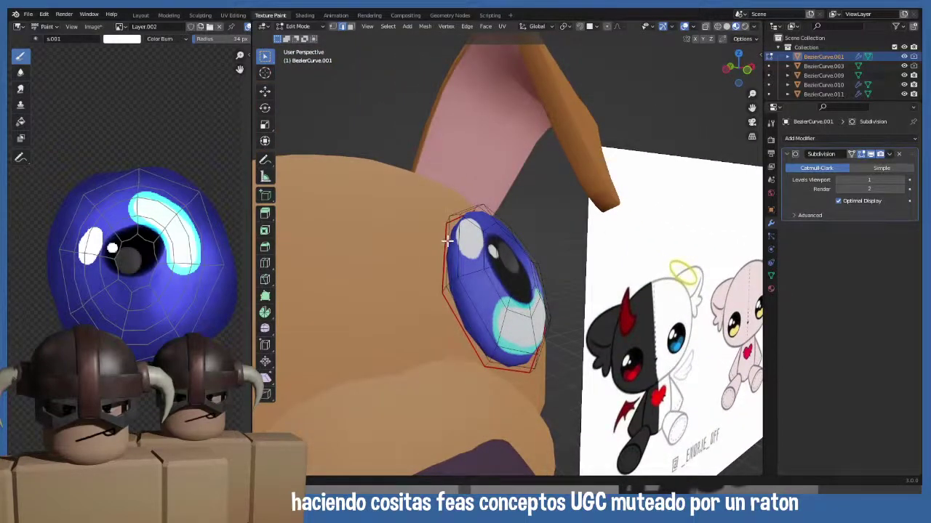
pyautogui.press('s')
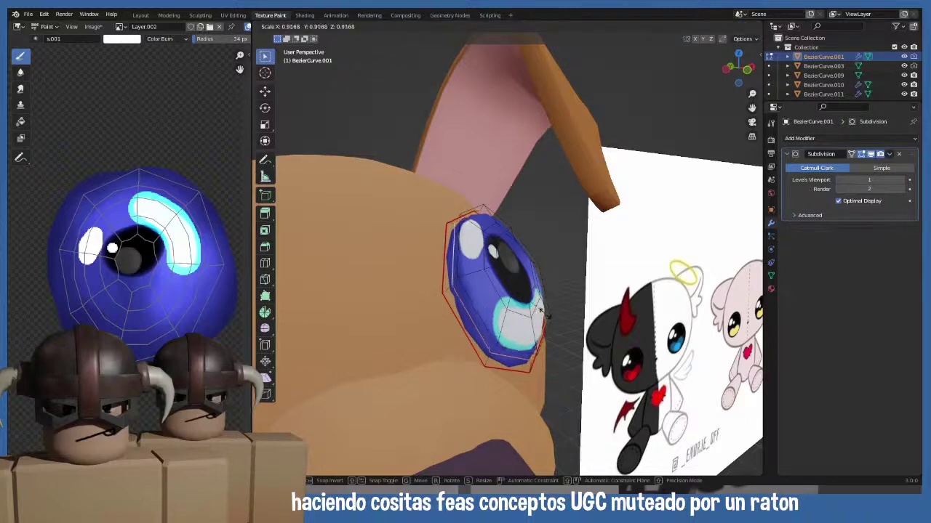
pyautogui.click(542, 309)
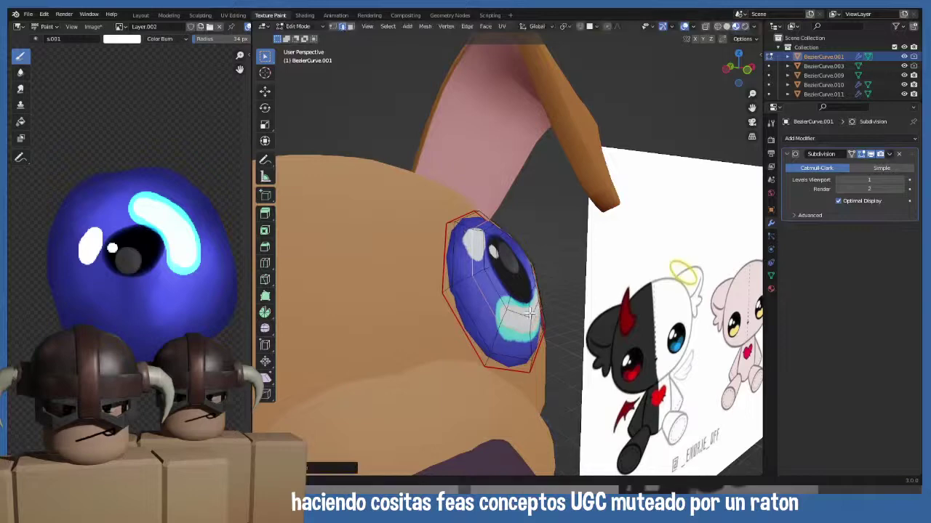
pyautogui.press('Tab')
pyautogui.moveTo(520, 325); pyautogui.dragTo(445, 325, button='middle')
pyautogui.press('KP_1')
pyautogui.scroll(-4, 442, 318)
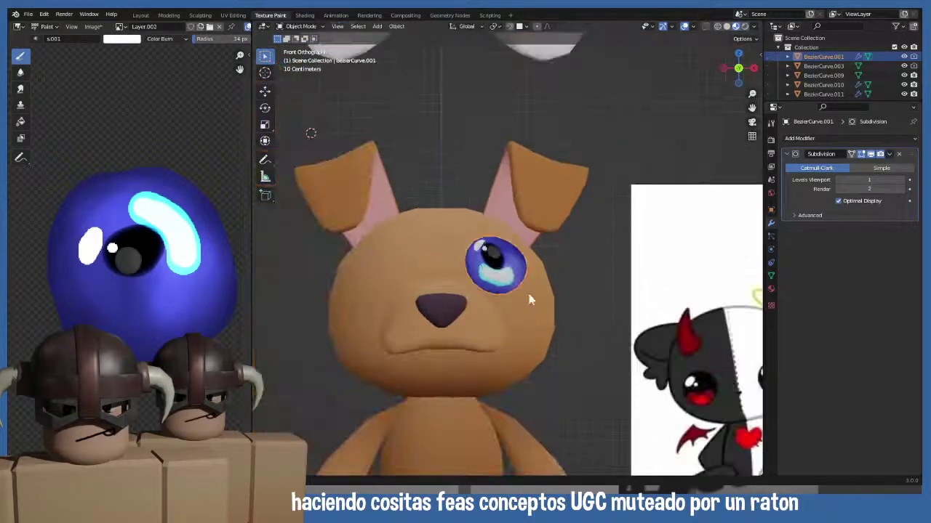
# - Add a Mirror modifier on the X axis to the eye and pick the dog mesh BezierCurve.003 as mirror object
pyautogui.moveTo(592, 241); pyautogui.dragTo(571, 252, button='middle')
pyautogui.press('KP_1')
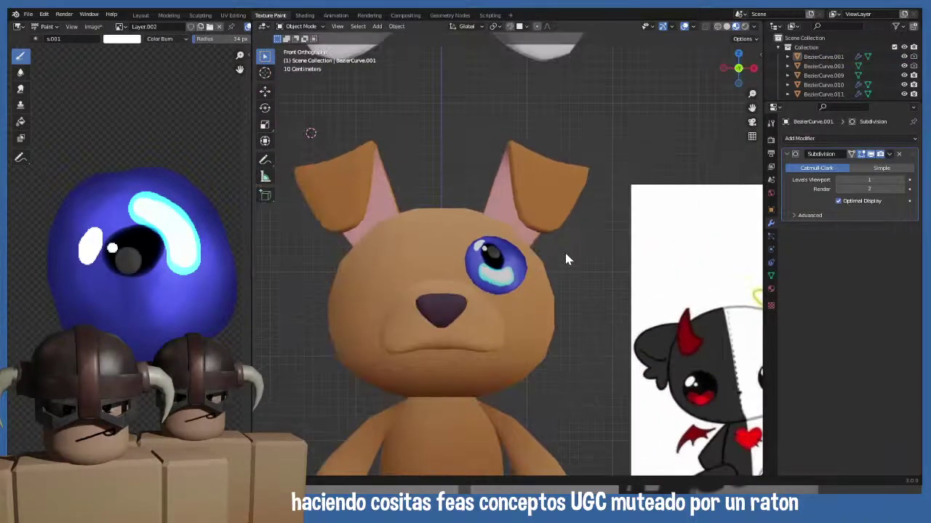
pyautogui.click(512, 272)
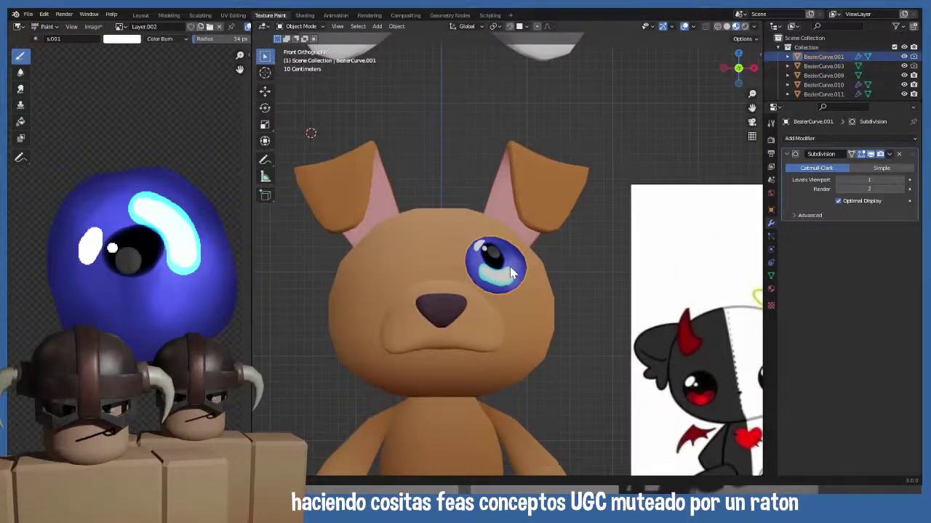
pyautogui.click(799, 139)
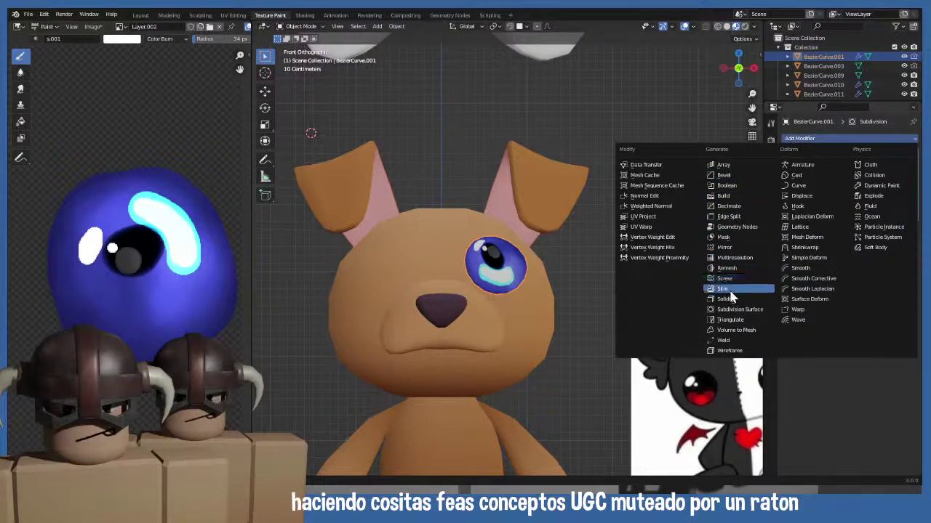
pyautogui.click(724, 248)
pyautogui.click(902, 279)
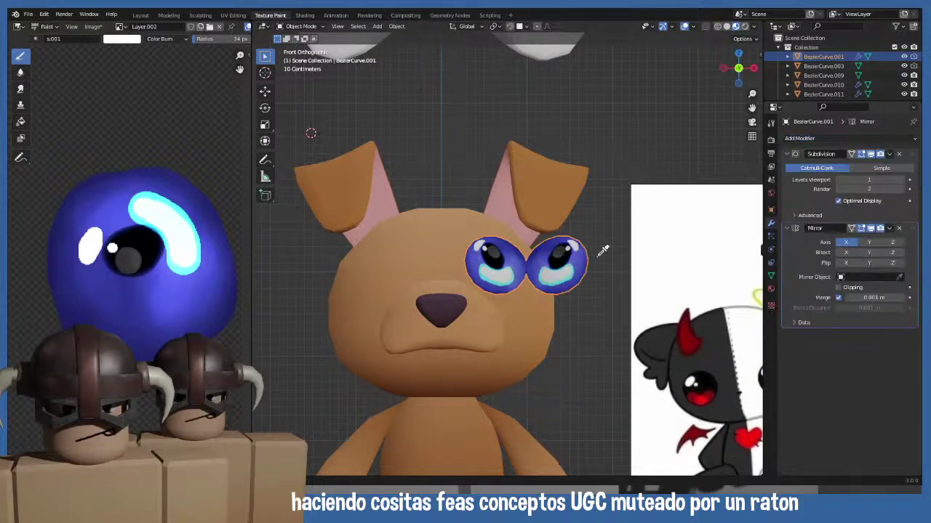
pyautogui.click(435, 237)
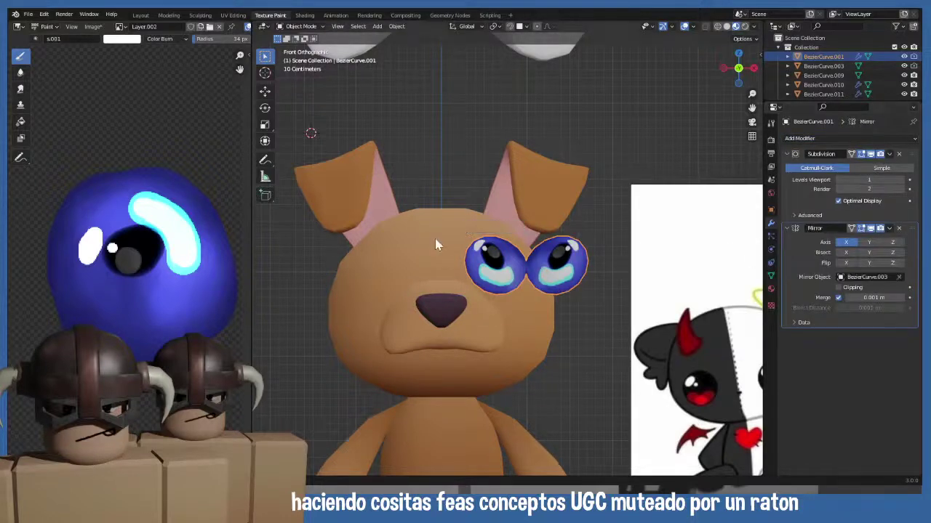
# - Clear the mirror object, pick the dog's body for it again, and reselect the eye
pyautogui.click(899, 277)
pyautogui.click(899, 277)
pyautogui.click(460, 413)
pyautogui.click(464, 151)
pyautogui.click(485, 271)
pyautogui.keyDown('shift'); pyautogui.moveTo(480, 295); pyautogui.dragTo(455, 268, button='middle'); pyautogui.keyUp('shift')
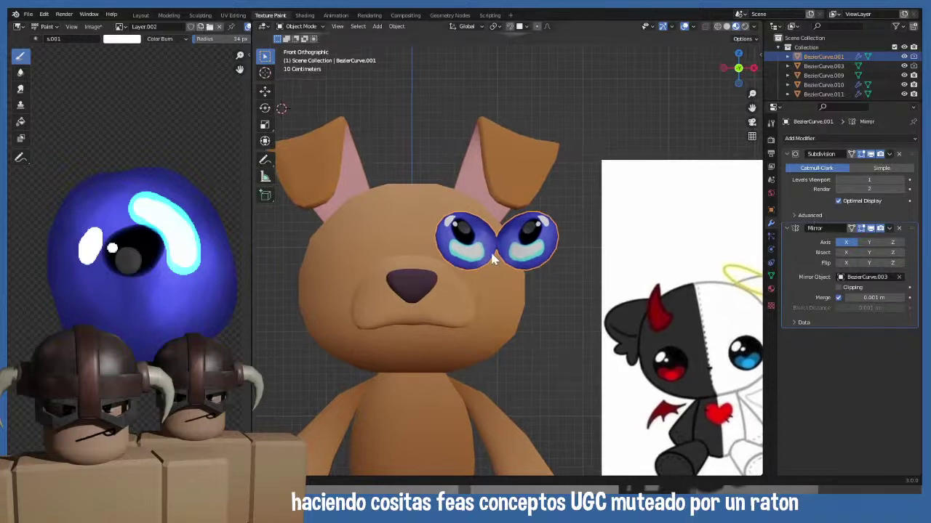
# - Hide the Mirror modifier in the viewport, set the eye's origin to its own centre, and show the modifier again
pyautogui.click(871, 228)
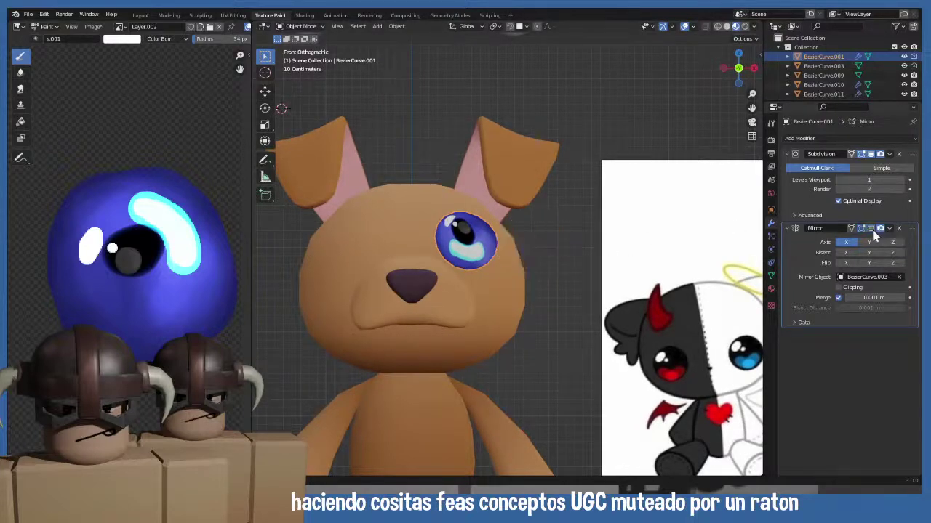
pyautogui.click(396, 26)
pyautogui.click(511, 62)
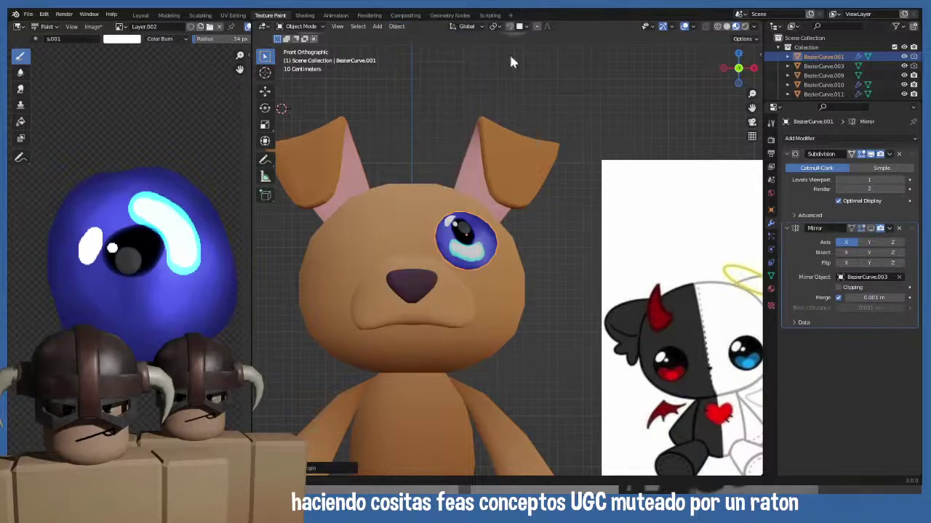
pyautogui.click(871, 229)
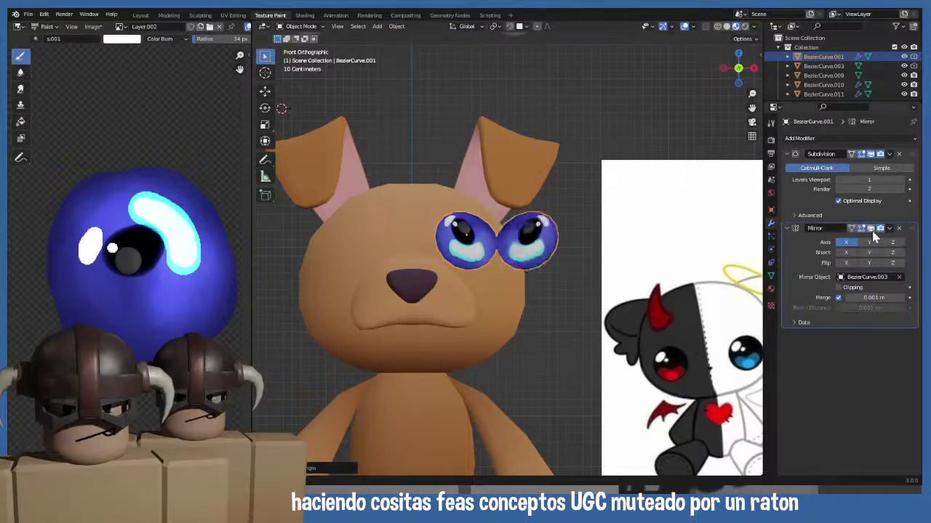
# - Clear the eye's mirror object and pick the dog's body BezierCurve.003 for it again
pyautogui.click(899, 277)
pyautogui.click(899, 279)
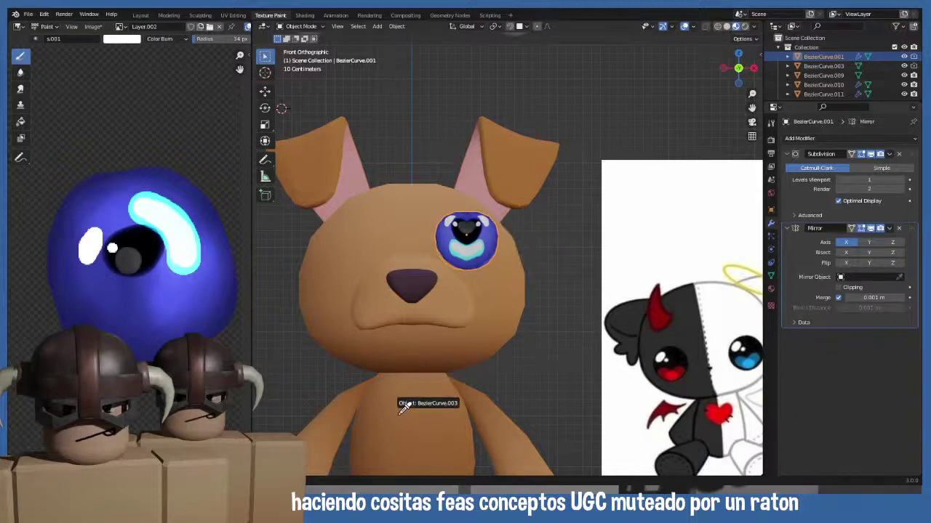
pyautogui.click(399, 408)
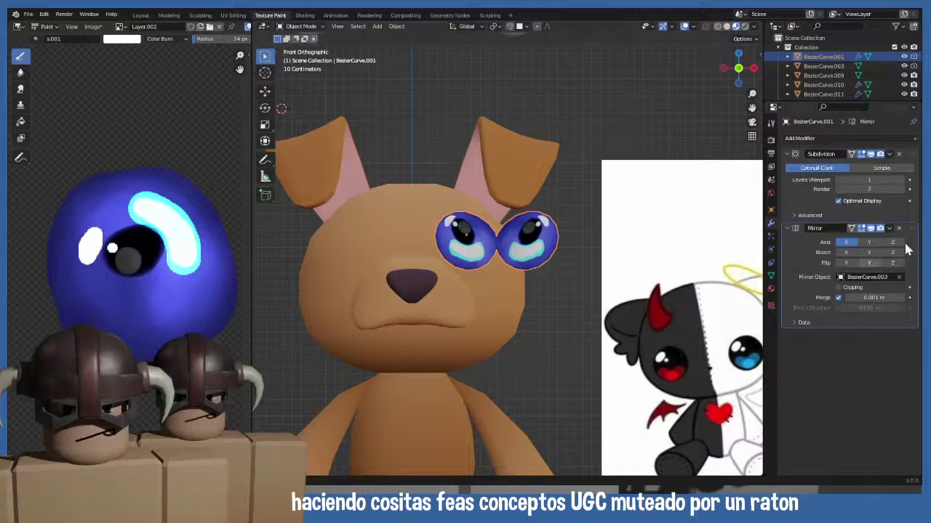
pyautogui.moveTo(909, 232); pyautogui.dragTo(905, 287)
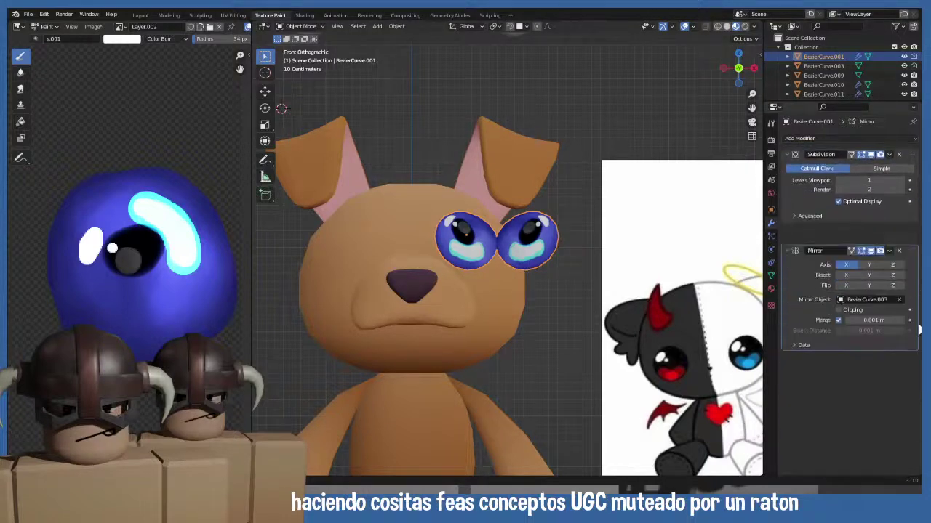
pyautogui.press('Tab')
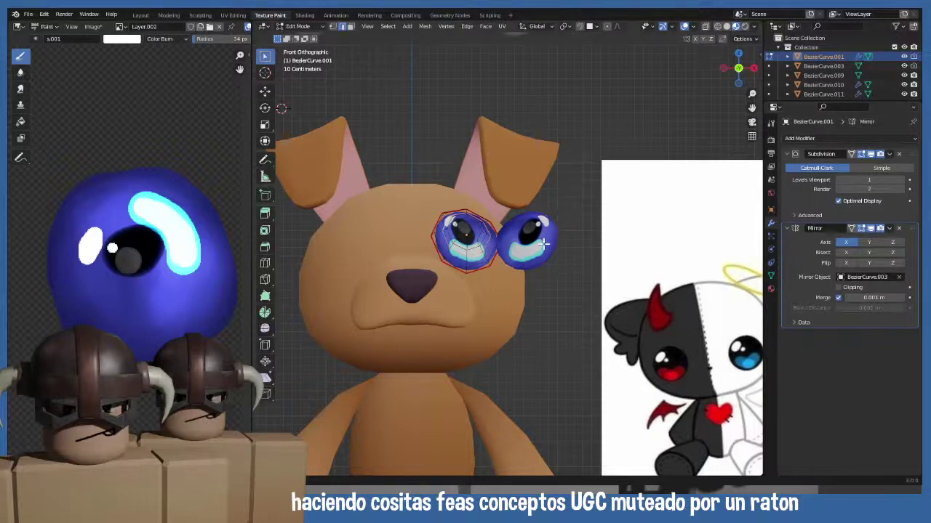
pyautogui.press('a')
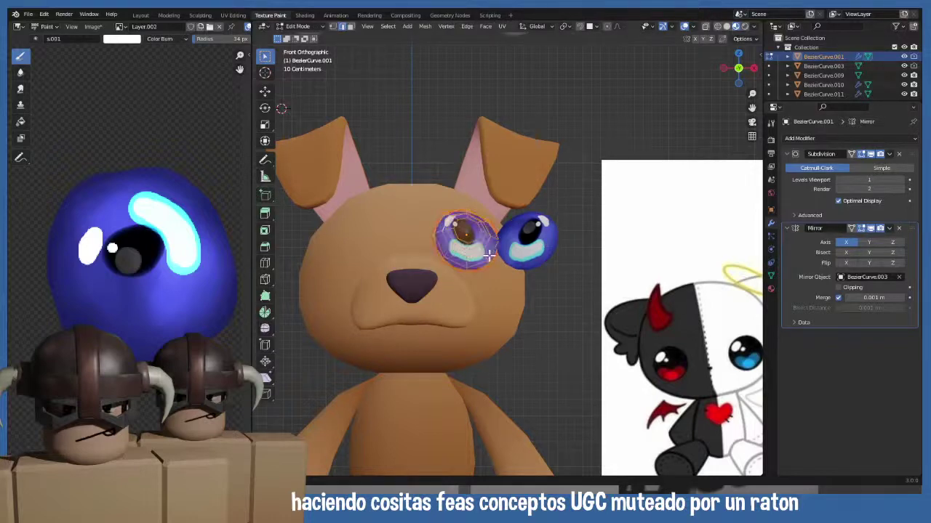
pyautogui.press('s')
pyautogui.press('Escape')
# - Try toggling the Mirror modifier's X and Y axes to see how the eye's copy is placed, then return to Object Mode
pyautogui.click(846, 243)
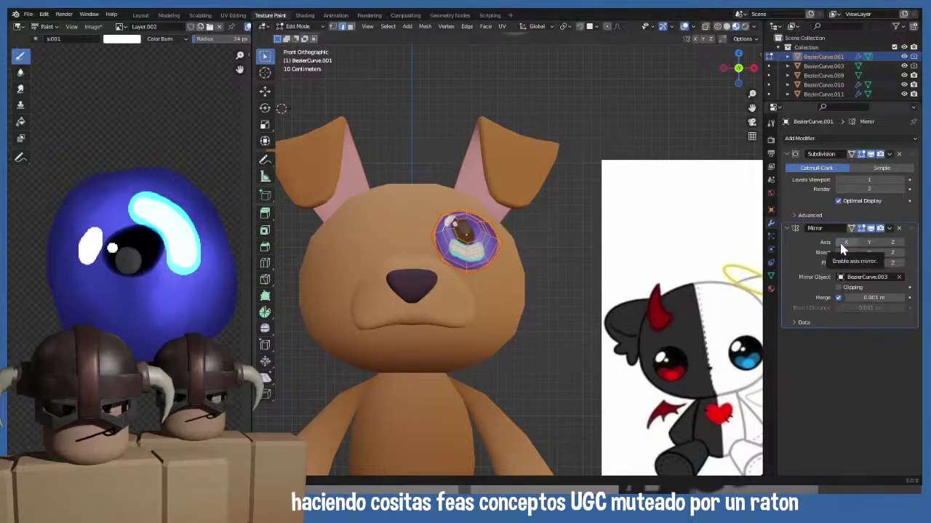
pyautogui.click(843, 244)
pyautogui.click(846, 244)
pyautogui.click(869, 243)
pyautogui.click(872, 241)
pyautogui.click(847, 243)
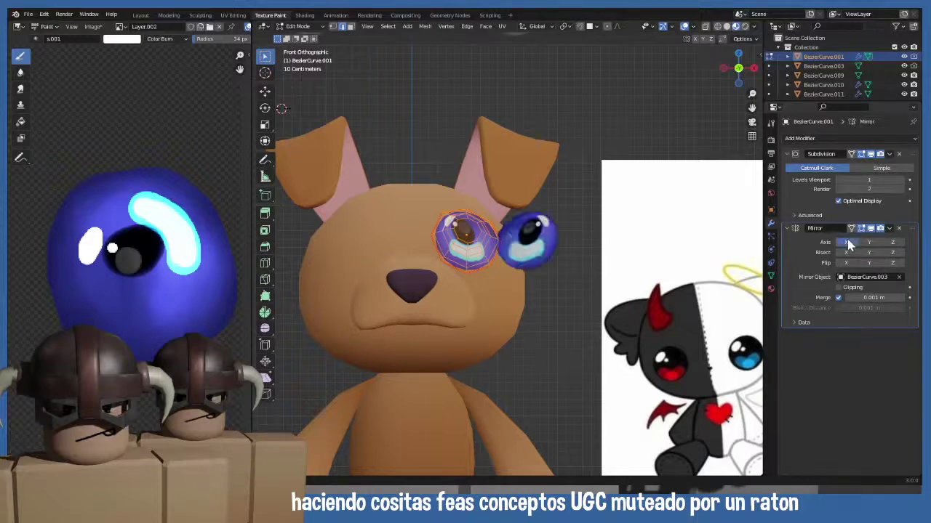
pyautogui.click(847, 242)
pyautogui.click(847, 243)
pyautogui.click(847, 244)
pyautogui.click(847, 244)
pyautogui.press('Tab')
pyautogui.press('Tab')
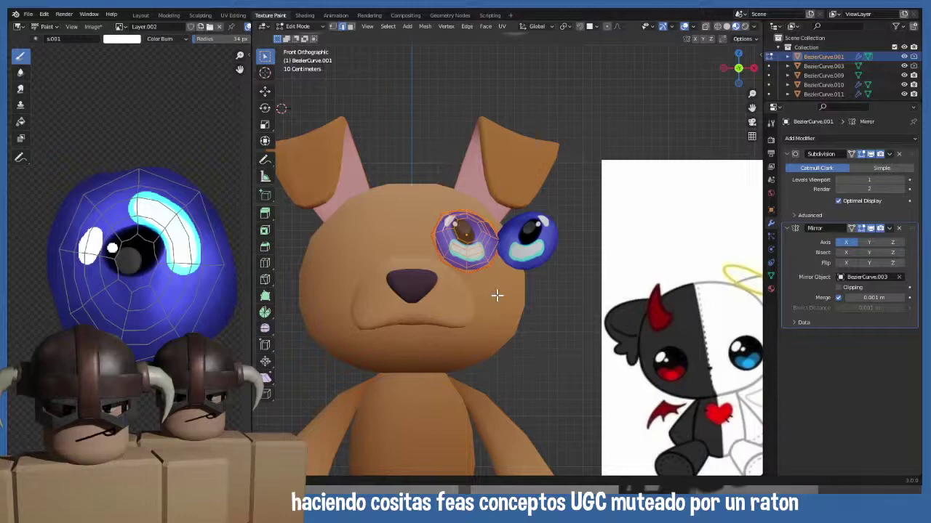
pyautogui.press('Tab')
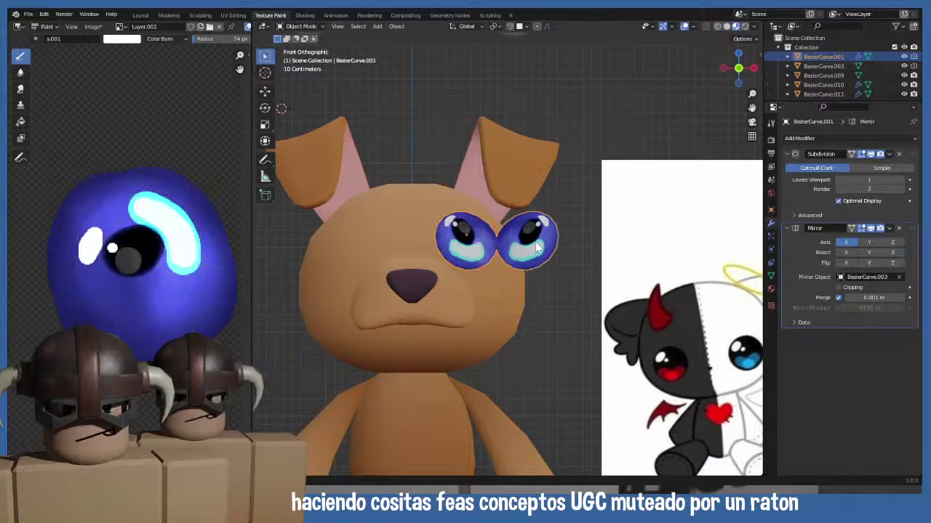
# - Replace the eye's Mirror modifier with a fresh X-axis one, applying All Transforms to the eye before adding it
pyautogui.click(899, 228)
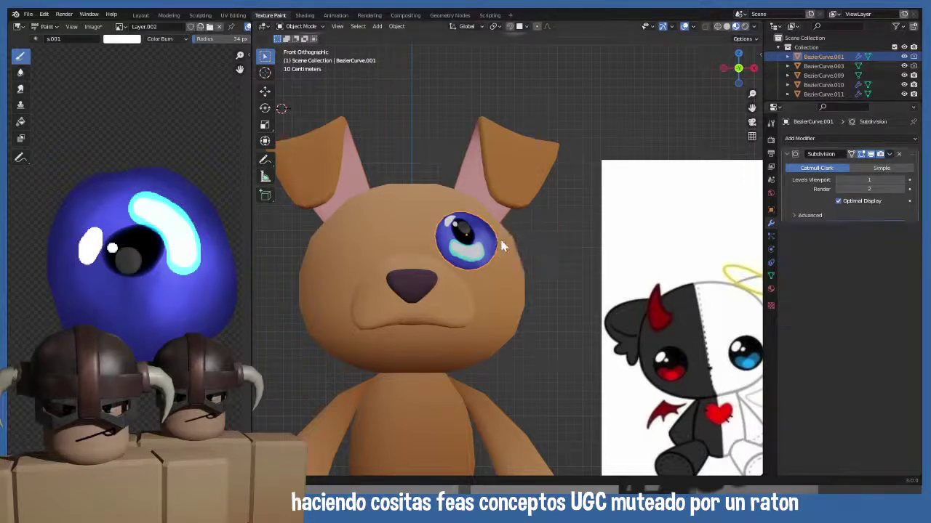
pyautogui.hotkey('ctrl', 'a')
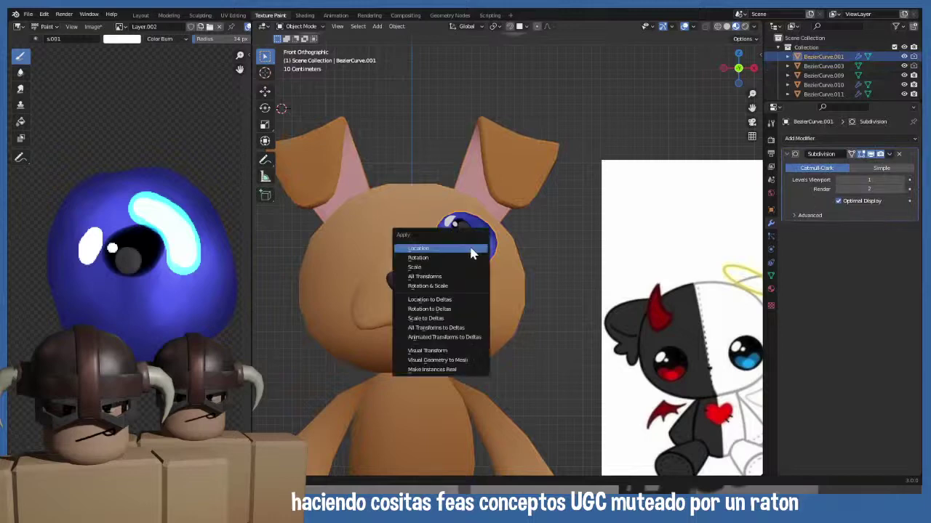
pyautogui.click(473, 278)
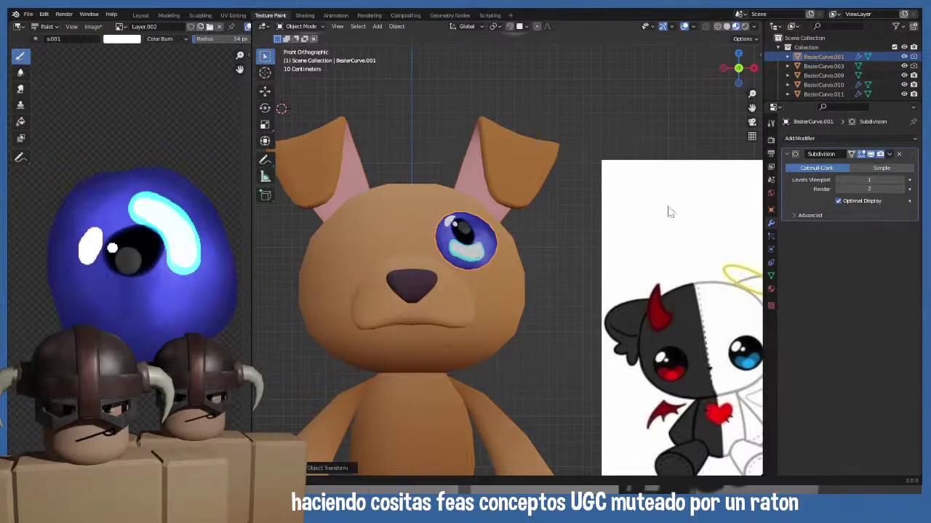
pyautogui.click(823, 139)
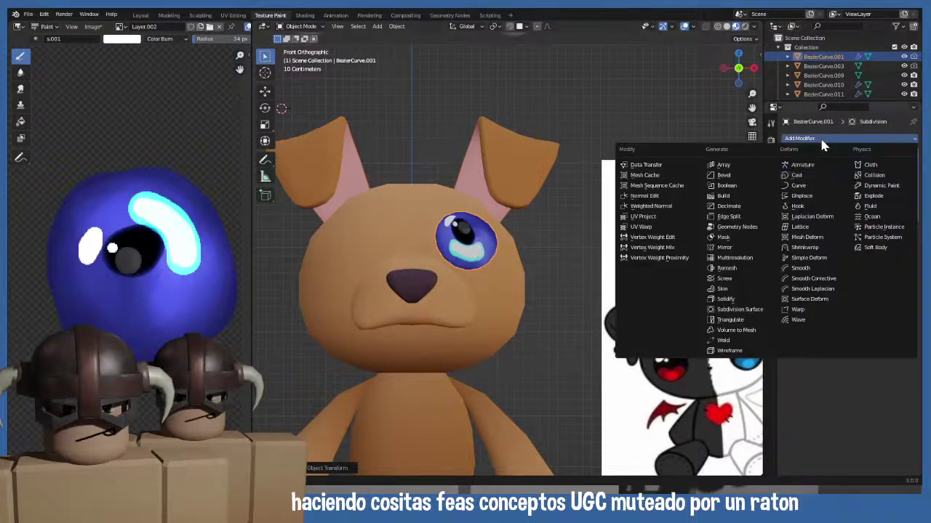
pyautogui.click(729, 248)
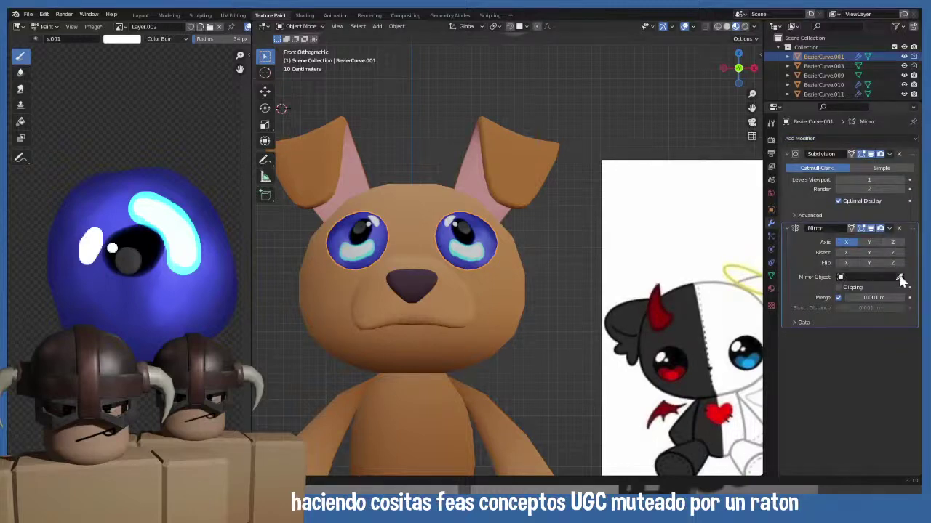
# - Try the dog's body as the new Mirror modifier's mirror object and undo that choice
pyautogui.click(900, 280)
pyautogui.click(436, 250)
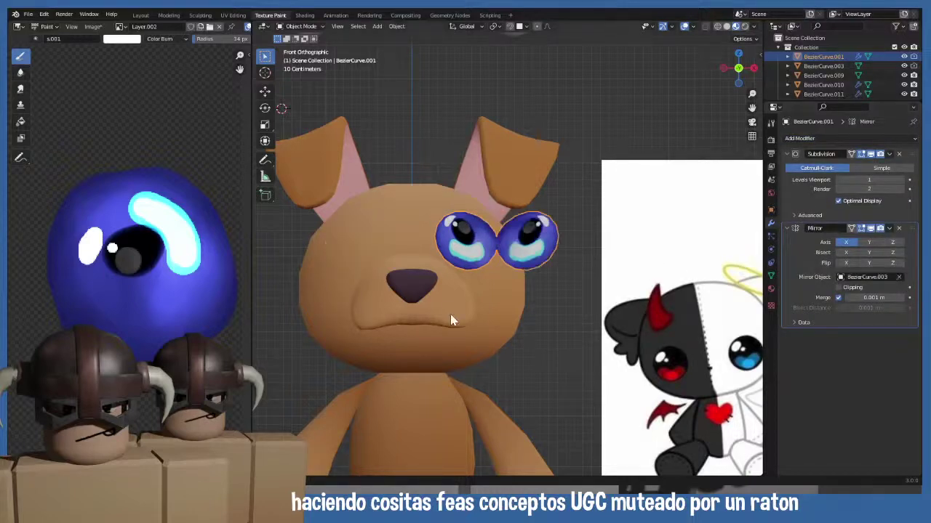
pyautogui.hotkey('ctrl', 'z')
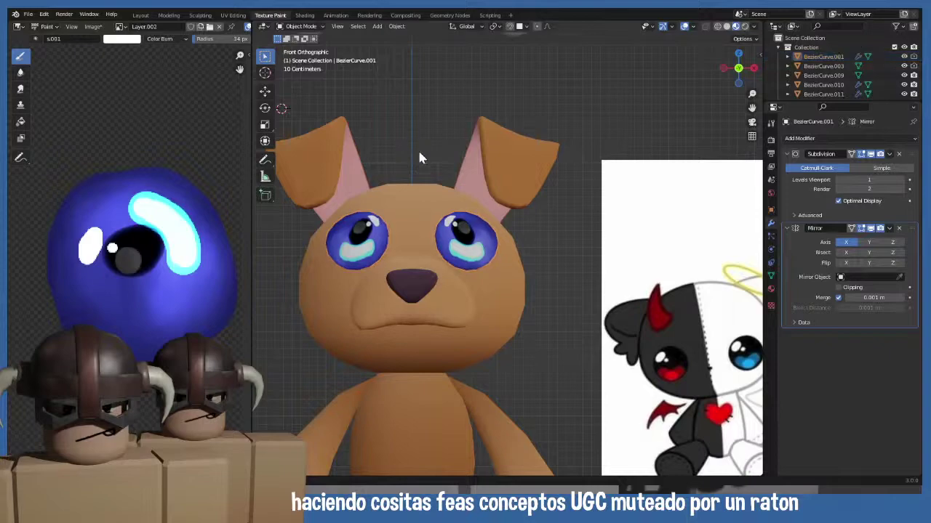
# - Select the dog's body in front view and set its origin to its geometry
pyautogui.moveTo(417, 155)
pyautogui.mouseDown(button='middle')
pyautogui.moveTo(523, 166)
pyautogui.moveTo(407, 141)
pyautogui.moveTo(416, 156)
pyautogui.mouseUp(button='middle')
pyautogui.scroll(3, 524, 166)
pyautogui.scroll(-3, 523, 166)
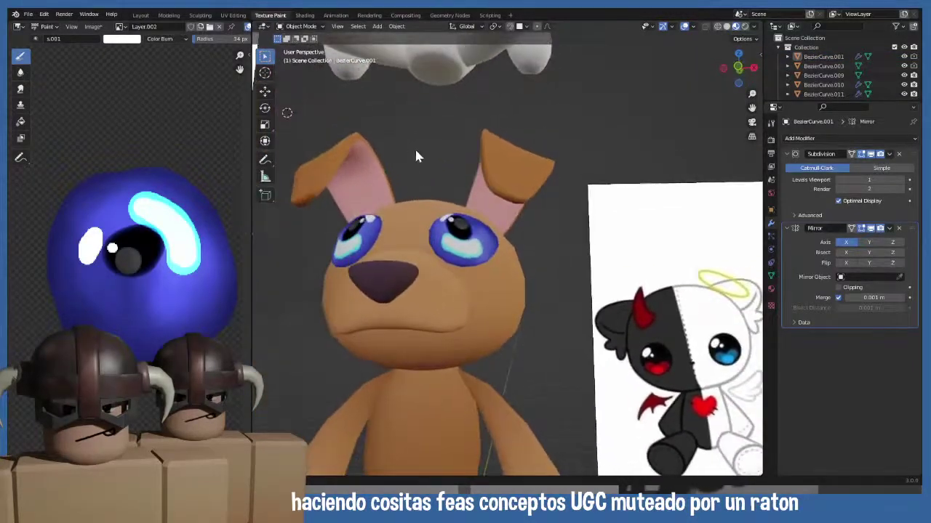
pyautogui.click(495, 301)
pyautogui.press('KP_1')
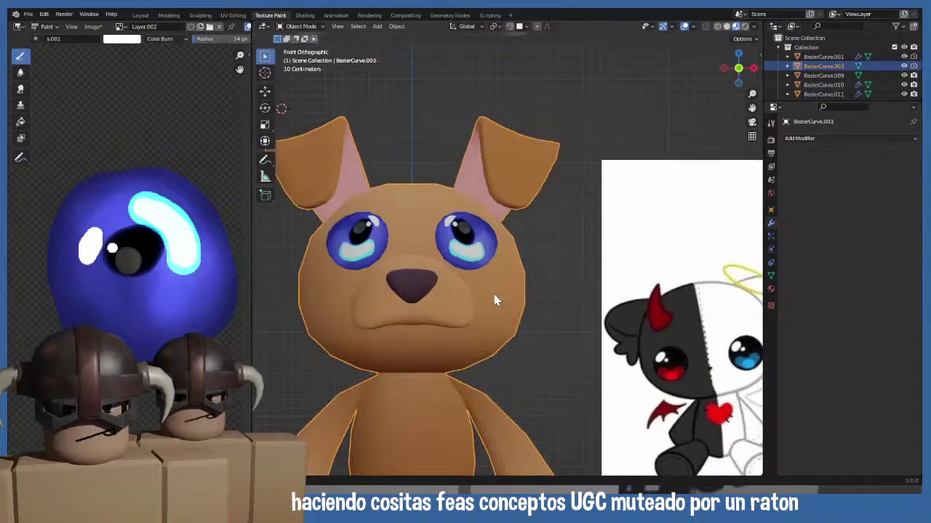
pyautogui.click(396, 26)
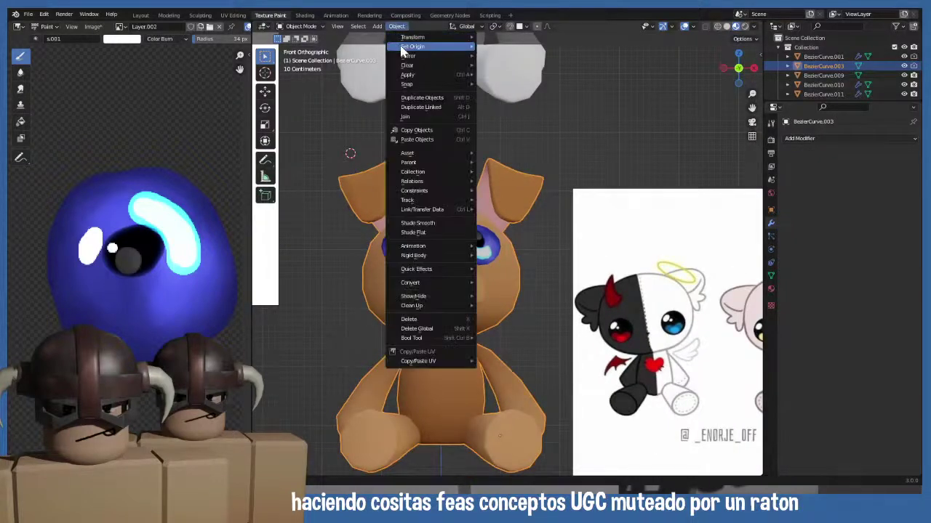
pyautogui.moveTo(411, 46)
pyautogui.click(508, 58)
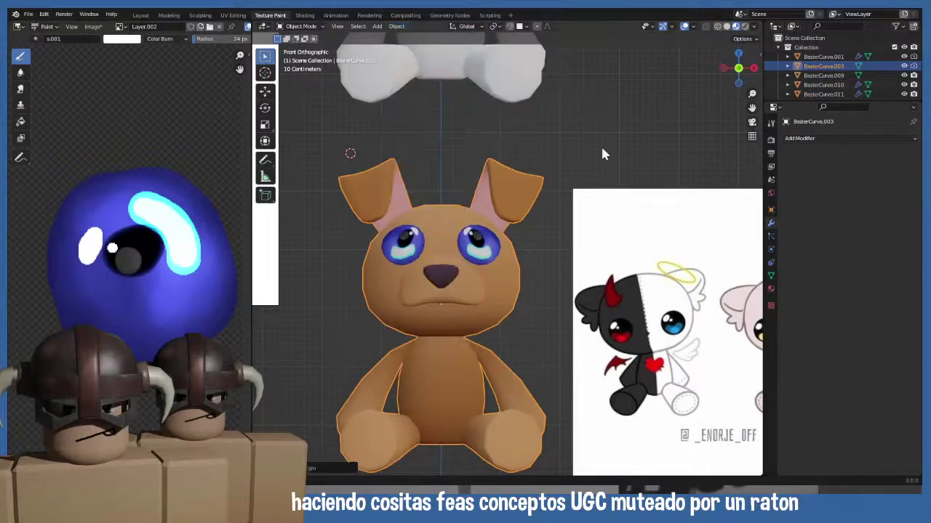
pyautogui.scroll(3, 500, 250)
pyautogui.moveTo(498, 257)
pyautogui.mouseDown(button='middle')
pyautogui.moveTo(480, 295)
pyautogui.moveTo(528, 303)
pyautogui.moveTo(491, 261)
pyautogui.moveTo(472, 291)
pyautogui.moveTo(420, 283)
pyautogui.moveTo(510, 261)
pyautogui.moveTo(509, 270)
pyautogui.mouseUp(button='middle')
pyautogui.press('KP_1')
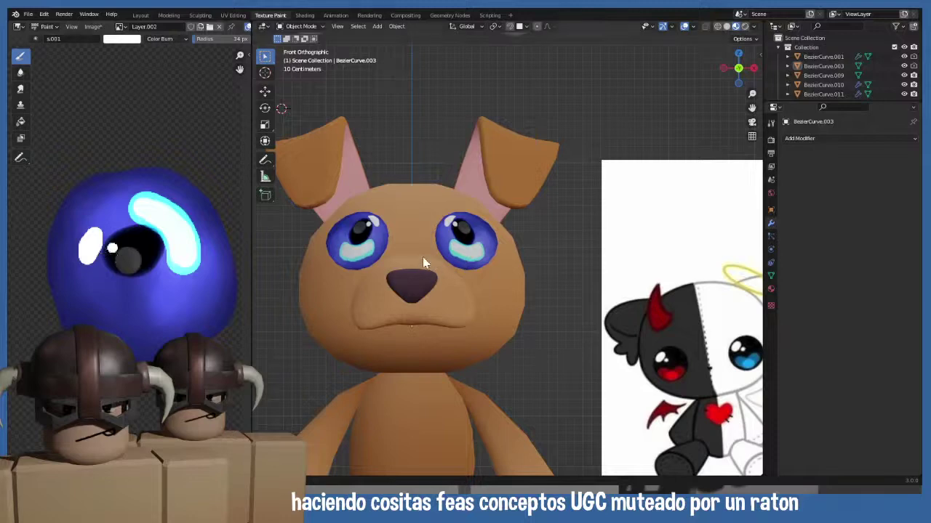
pyautogui.press('Tab')
pyautogui.press('Tab')
pyautogui.press('Tab')
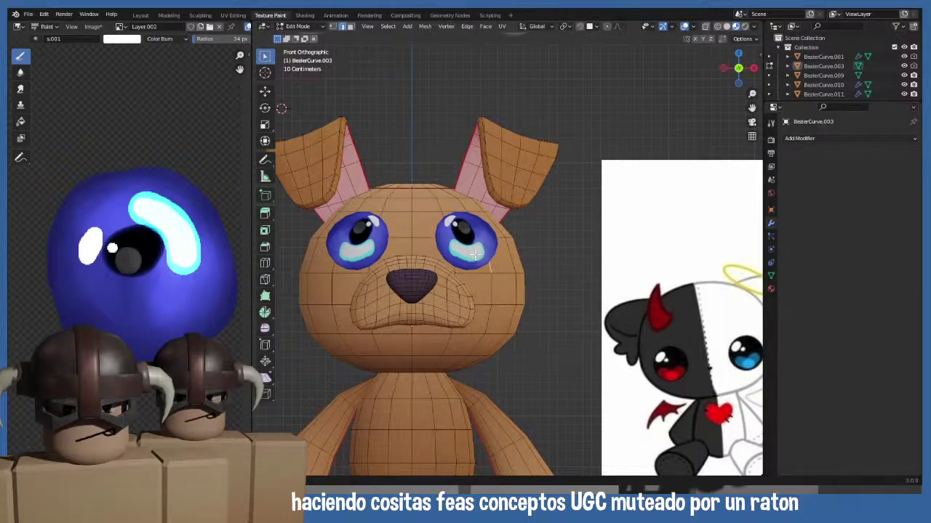
pyautogui.press('Tab')
# - Select the eye object and switch it to Texture Paint mode
pyautogui.click(466, 249)
pyautogui.press('Tab')
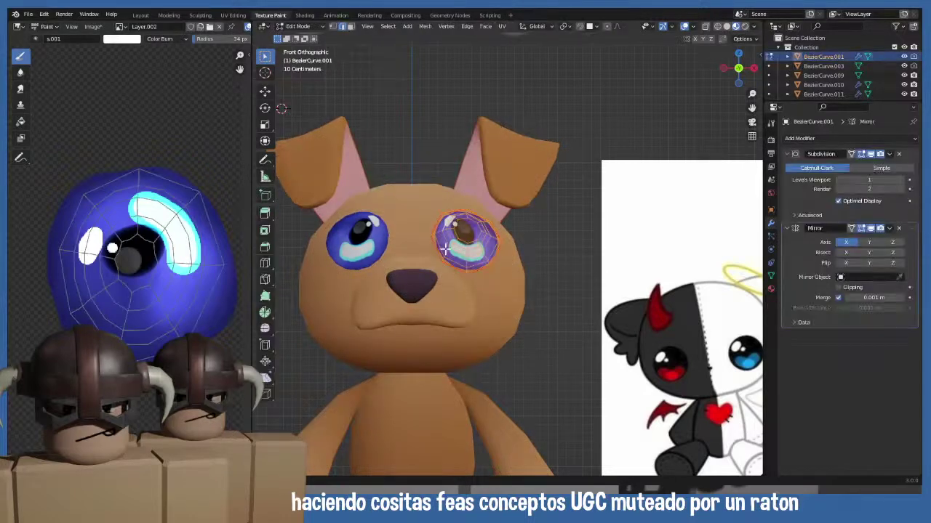
pyautogui.moveTo(109, 277)
pyautogui.mouseDown(button='middle')
pyautogui.moveTo(131, 291)
pyautogui.moveTo(120, 301)
pyautogui.moveTo(117, 292)
pyautogui.mouseUp(button='middle')
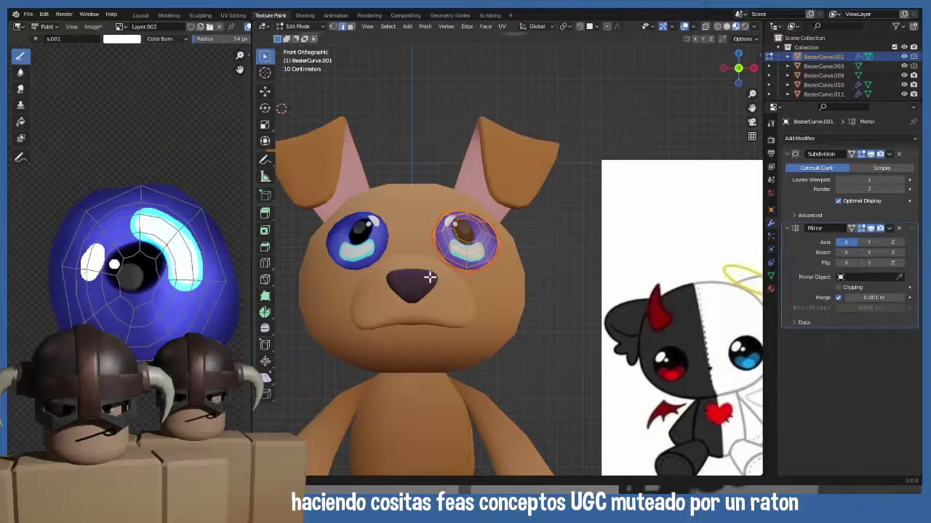
pyautogui.press('s')
pyautogui.press('Escape')
pyautogui.click(306, 28)
pyautogui.click(316, 89)
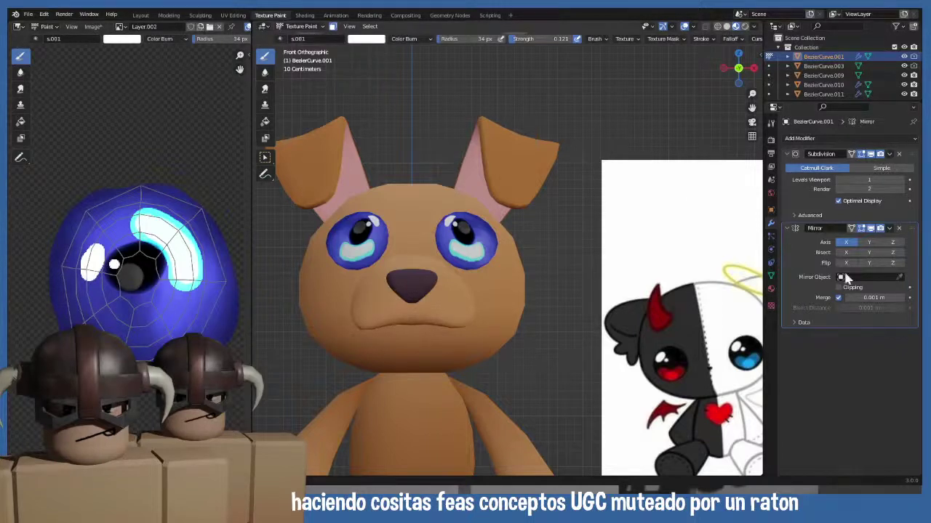
# - Set the paint brush to the orange-brown swatch from Palette.001 and its blend mode to Mix
pyautogui.click(771, 124)
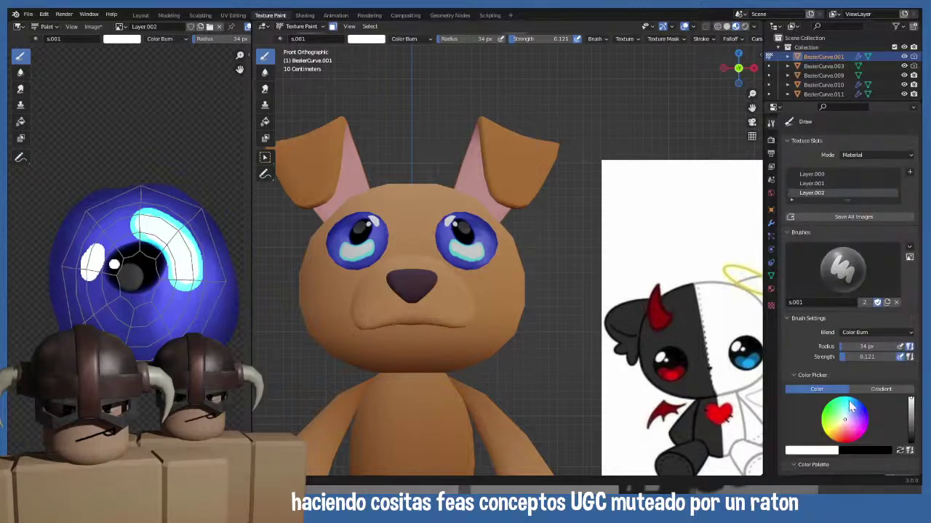
pyautogui.scroll(-3, 851, 407)
pyautogui.click(793, 427)
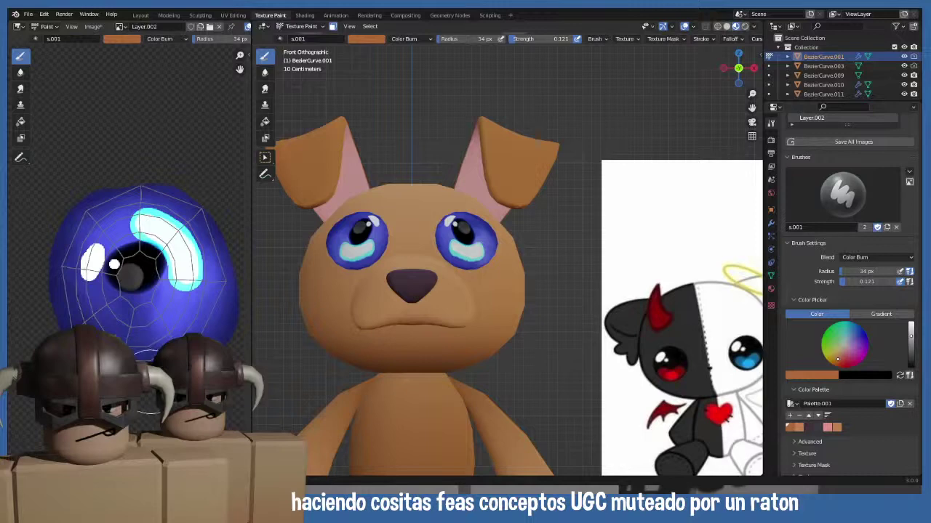
pyautogui.scroll(3, 868, 261)
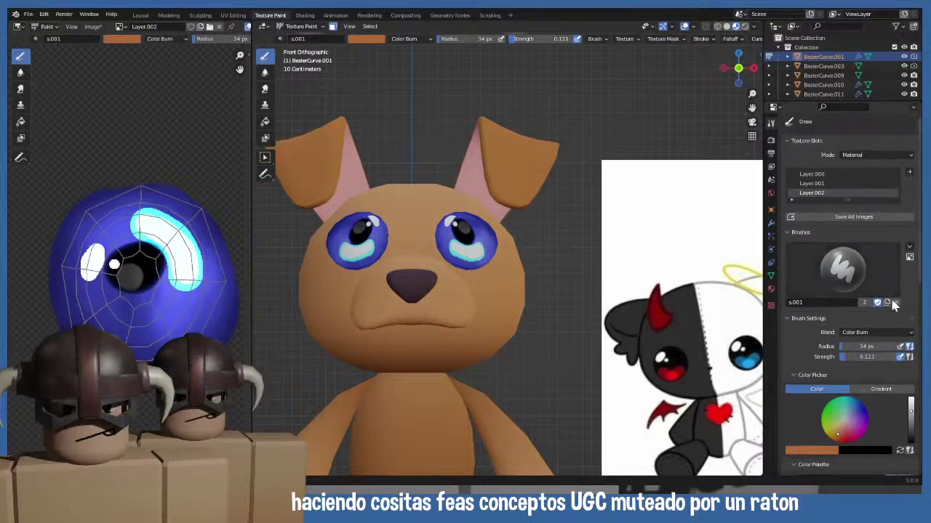
pyautogui.click(871, 335)
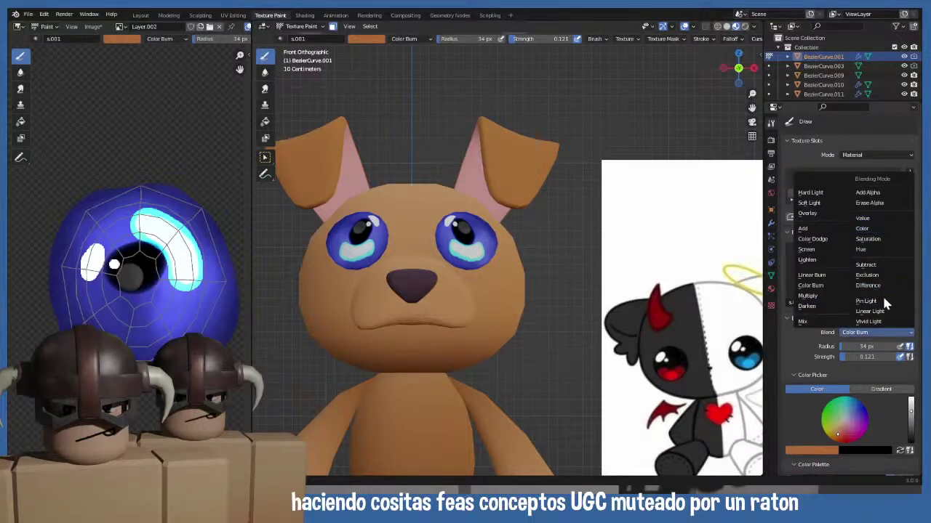
pyautogui.click(820, 323)
# - Set the brush strength to 0.745, try brown strokes across the lower part of the eye texture, and undo them
pyautogui.hotkey('shift', 'f')
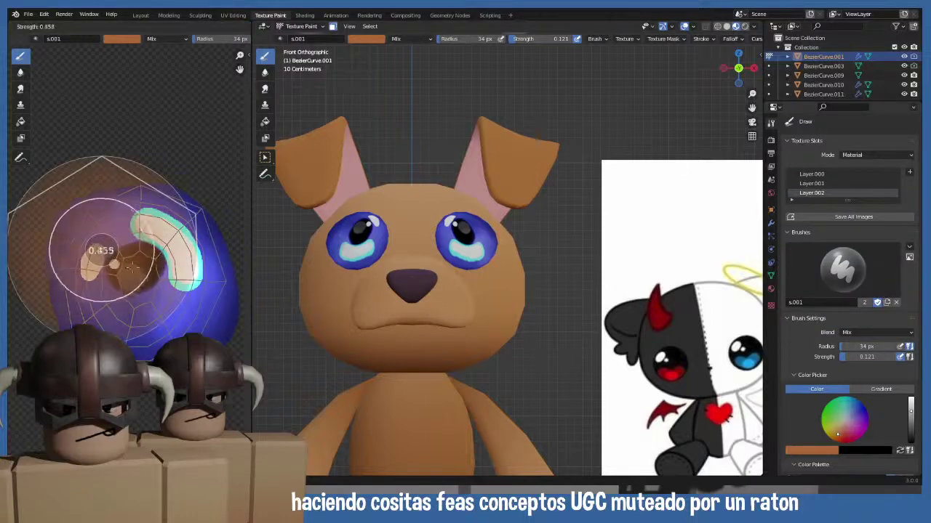
pyautogui.click(131, 267)
pyautogui.moveTo(80, 291)
pyautogui.mouseDown()
pyautogui.moveTo(51, 313)
pyautogui.moveTo(117, 342)
pyautogui.moveTo(149, 407)
pyautogui.mouseUp()
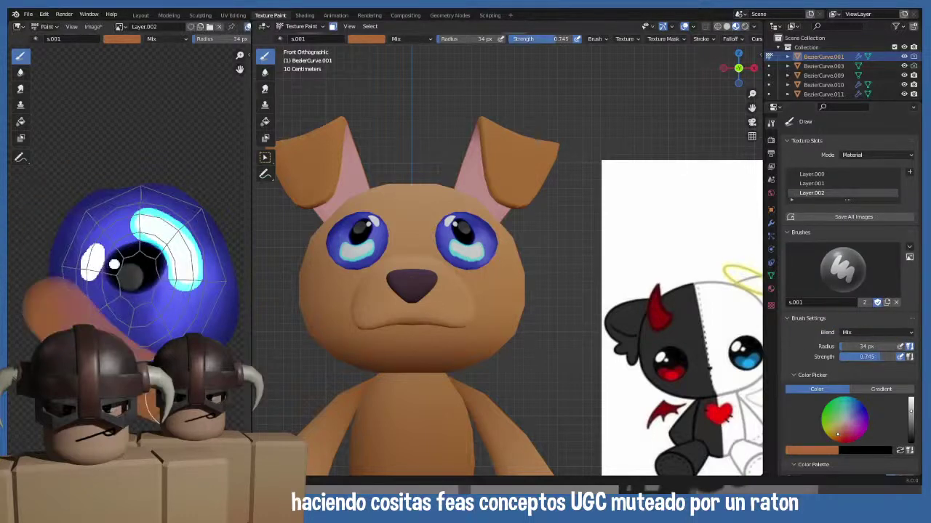
pyautogui.hotkey('ctrl', 'z')
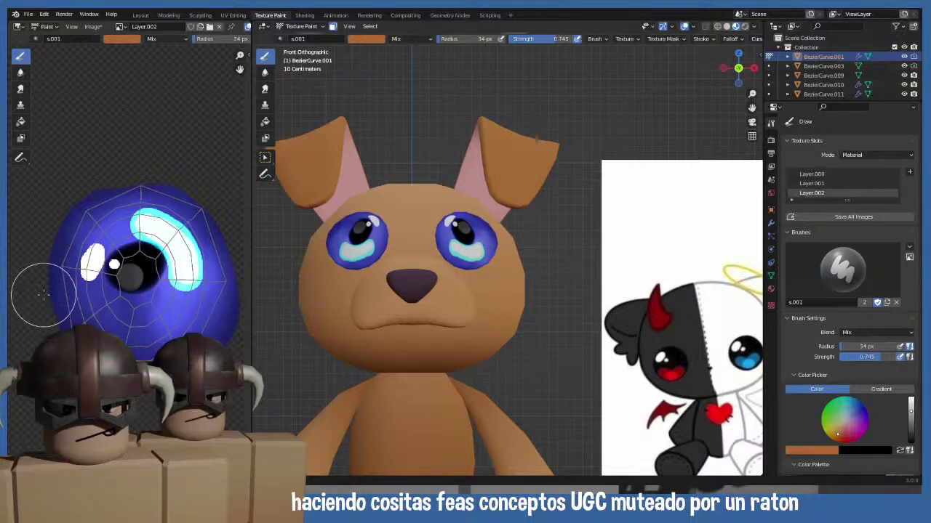
pyautogui.moveTo(44, 294)
pyautogui.mouseDown()
pyautogui.moveTo(156, 338)
pyautogui.moveTo(232, 336)
pyautogui.mouseUp()
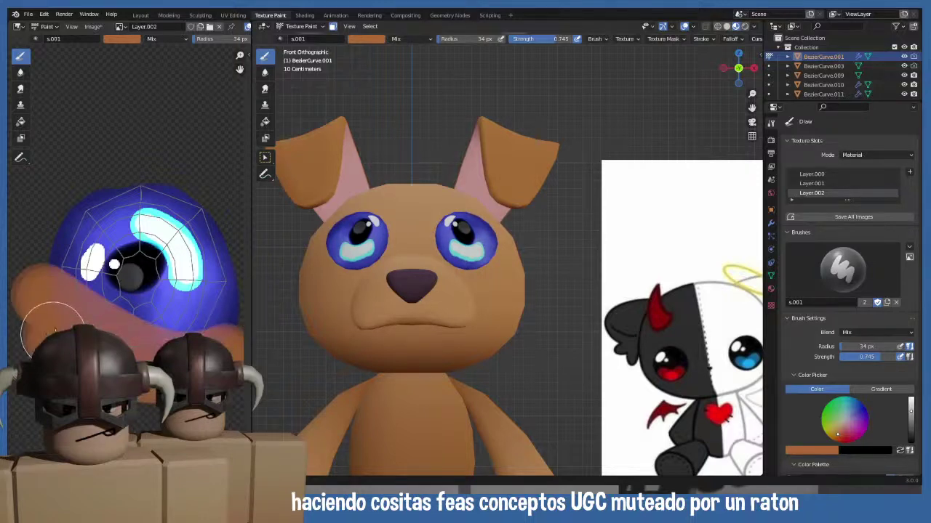
pyautogui.hotkey('ctrl', 'z')
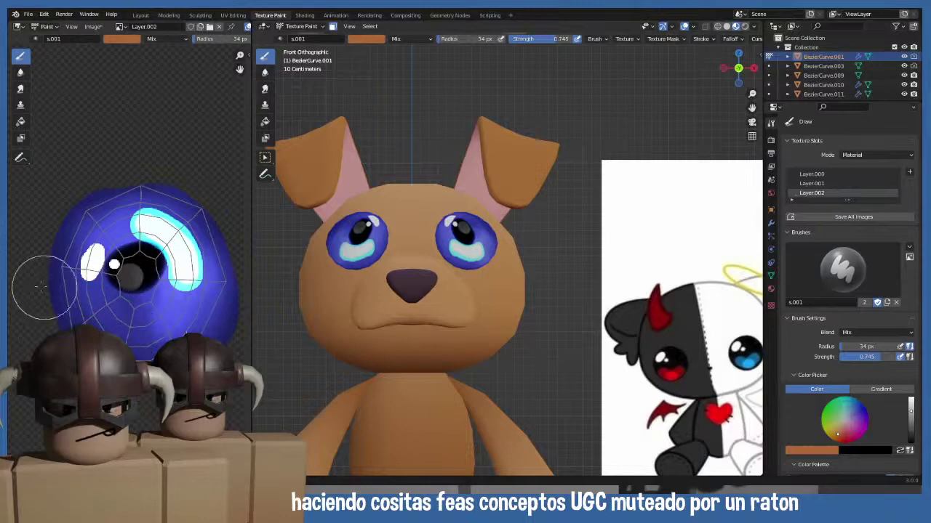
# - Set the brush strength to 1.000 and paint a brown eyelid band across the lower part of the eye texture
pyautogui.hotkey('shift', 'f')
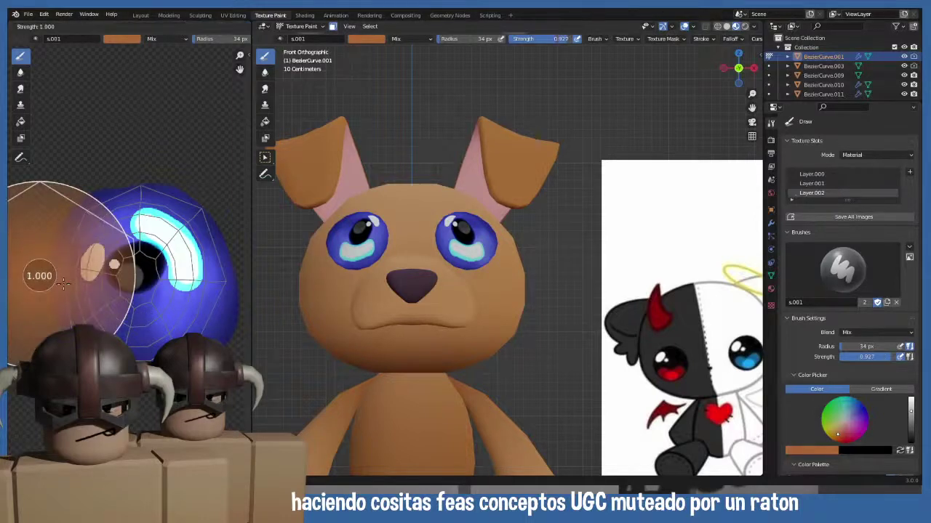
pyautogui.click(42, 280)
pyautogui.moveTo(41, 280)
pyautogui.mouseDown()
pyautogui.moveTo(89, 331)
pyautogui.moveTo(126, 354)
pyautogui.moveTo(218, 347)
pyautogui.mouseUp()
pyautogui.moveTo(377, 335); pyautogui.dragTo(514, 290, button='middle')
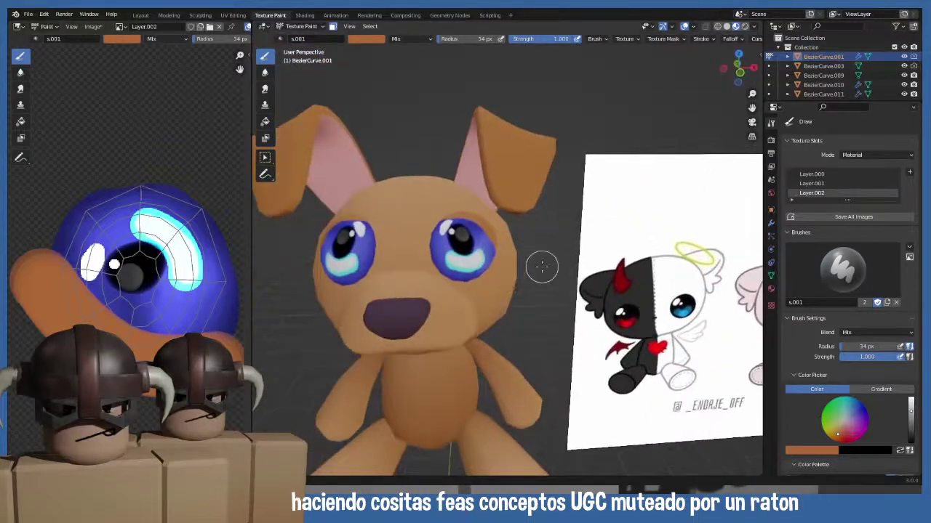
pyautogui.press('KP_1')
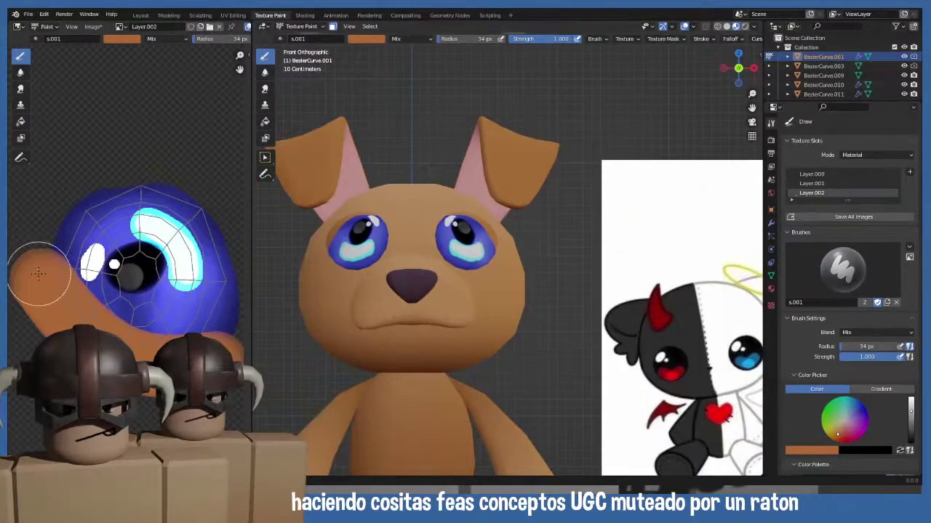
pyautogui.moveTo(37, 273)
pyautogui.mouseDown()
pyautogui.moveTo(154, 349)
pyautogui.moveTo(237, 360)
pyautogui.moveTo(218, 346)
pyautogui.mouseUp()
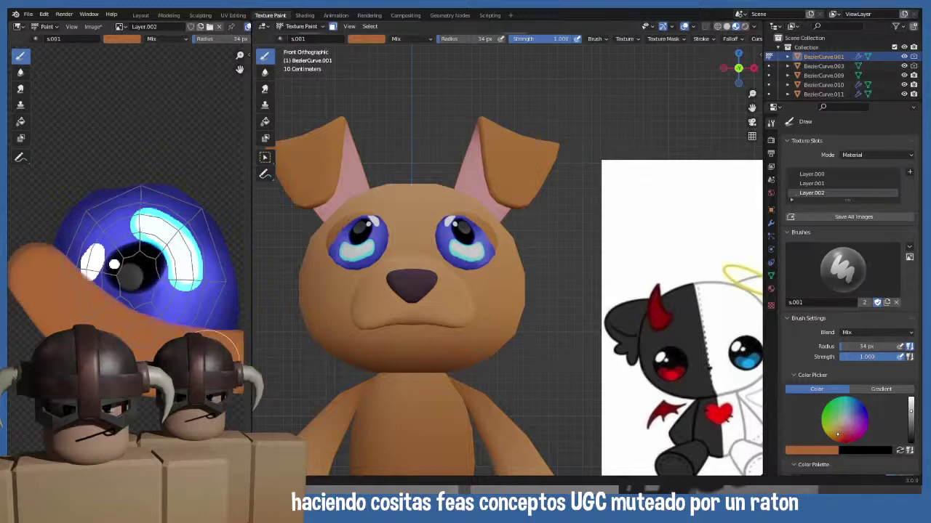
# - Try extending the brown band up beside the eye texture and over the small white highlight, undoing the highlight stroke
pyautogui.moveTo(218, 351); pyautogui.dragTo(156, 353, button='middle')
pyautogui.scroll(-3, 154, 354)
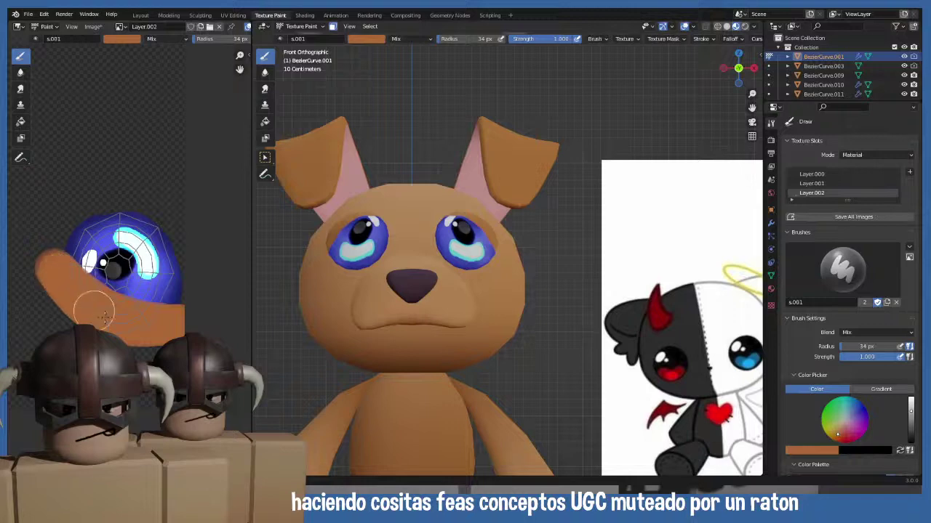
pyautogui.scroll(2, 128, 331)
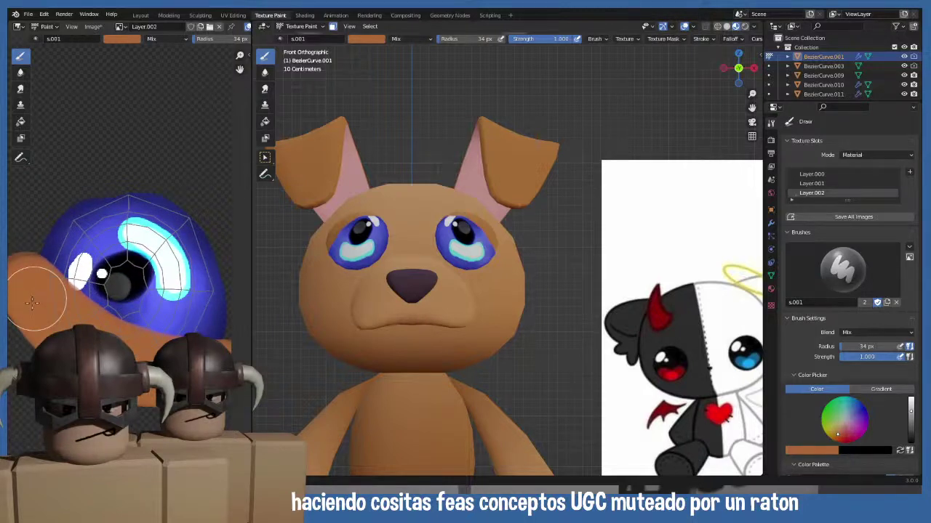
pyautogui.moveTo(32, 303)
pyautogui.mouseDown()
pyautogui.moveTo(55, 325)
pyautogui.moveTo(40, 307)
pyautogui.moveTo(145, 341)
pyautogui.moveTo(232, 340)
pyautogui.mouseUp()
pyautogui.hotkey('ctrl', 'z')
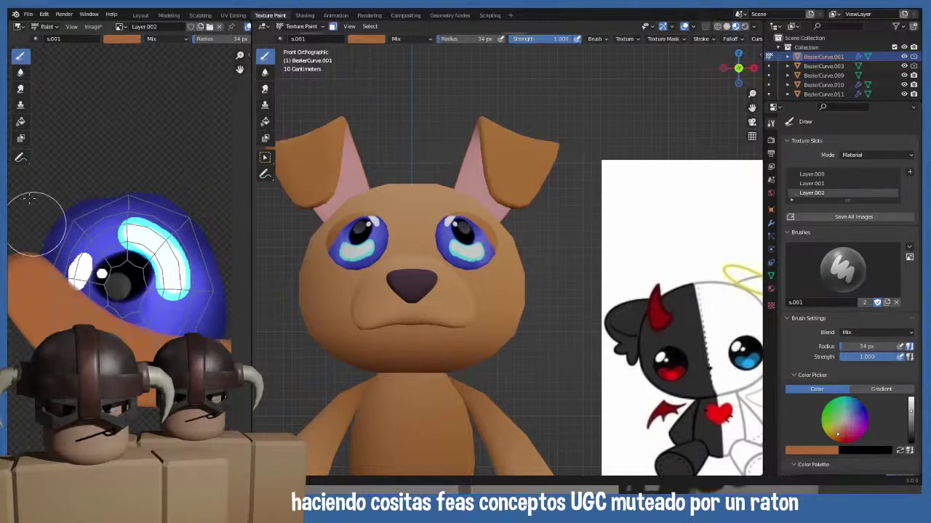
pyautogui.moveTo(33, 191); pyautogui.dragTo(39, 271)
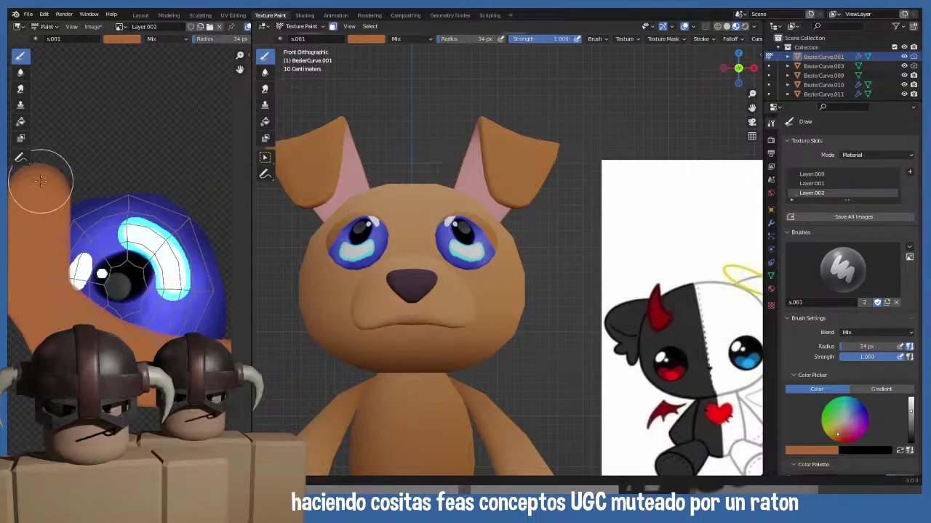
pyautogui.moveTo(42, 182)
pyautogui.mouseDown()
pyautogui.moveTo(59, 286)
pyautogui.moveTo(83, 324)
pyautogui.mouseUp()
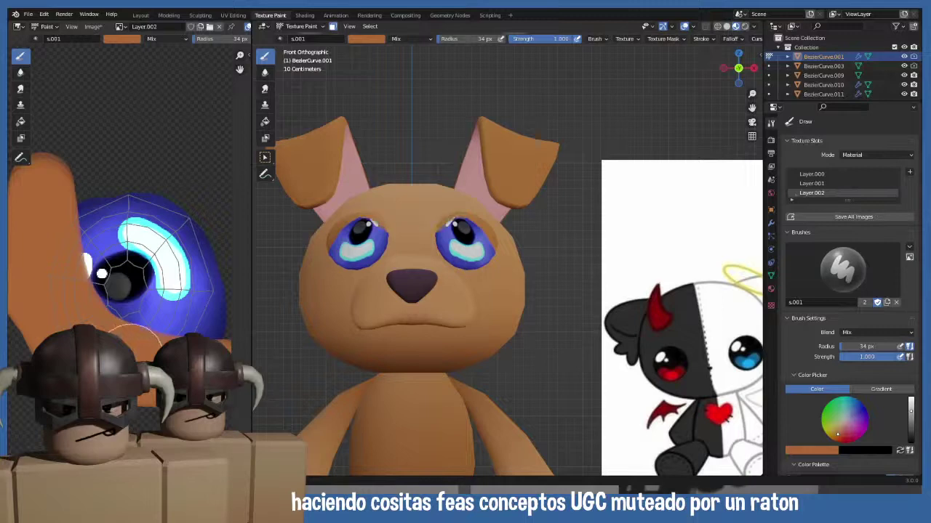
pyautogui.hotkey('ctrl', 'z')
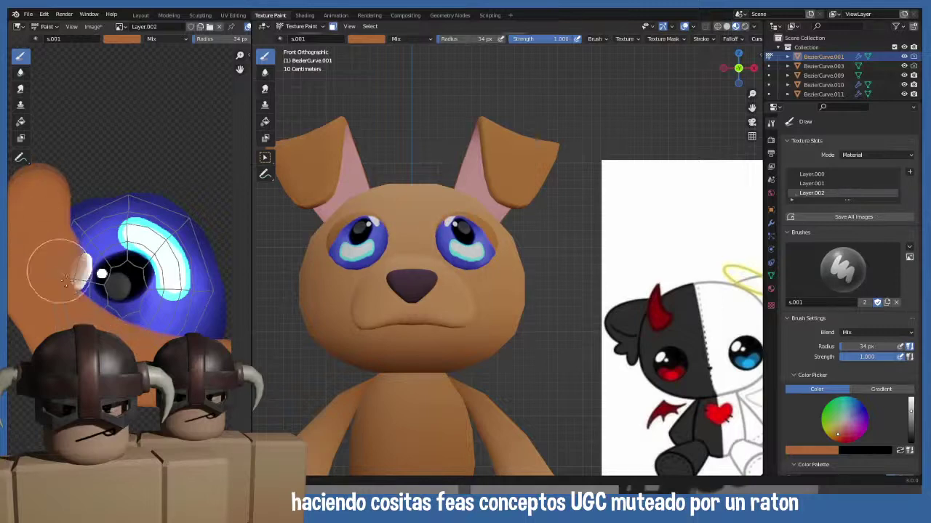
# - Try a deeper diagonal brown stroke reaching the pupil, and undo it together with the vertical stroke beside the eye texture
pyautogui.moveTo(56, 266); pyautogui.dragTo(113, 331)
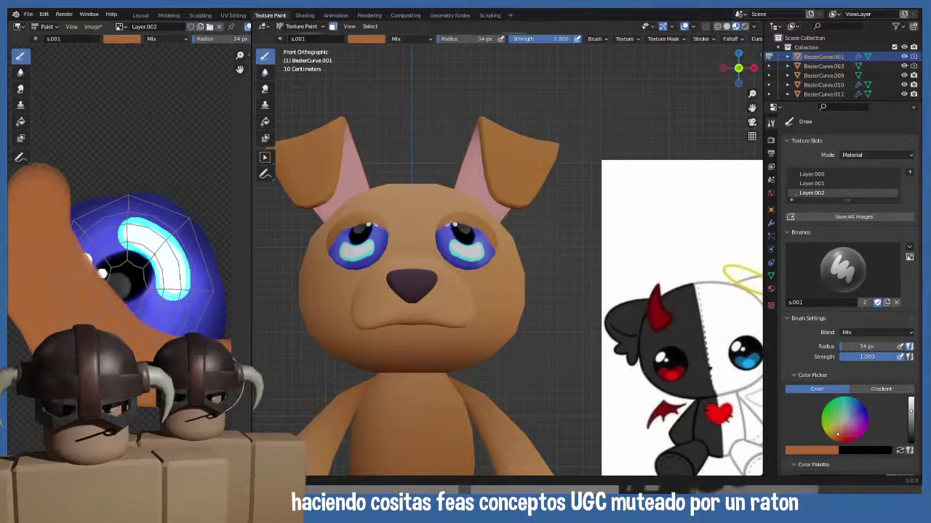
pyautogui.moveTo(436, 265)
pyautogui.mouseDown(button='middle')
pyautogui.moveTo(509, 247)
pyautogui.moveTo(434, 266)
pyautogui.mouseUp(button='middle')
pyautogui.press('KP_1')
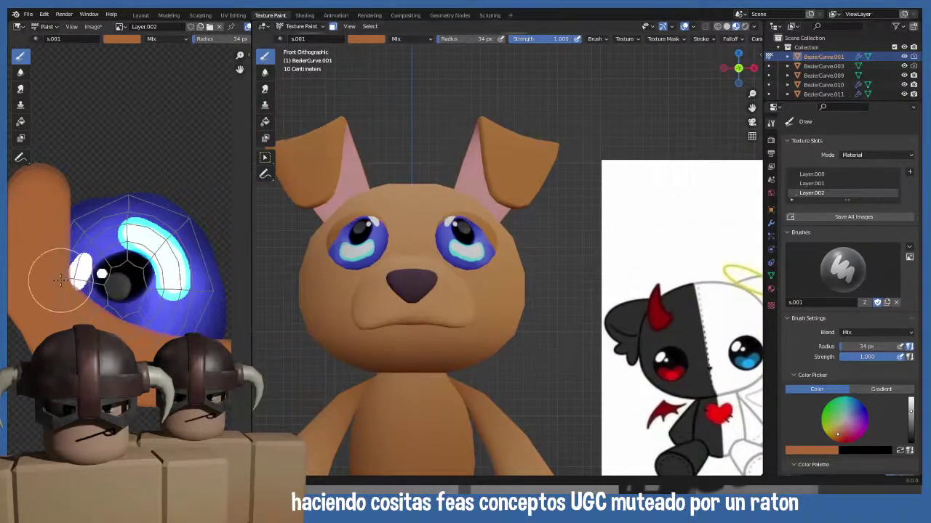
pyautogui.hotkey('ctrl', 'z')
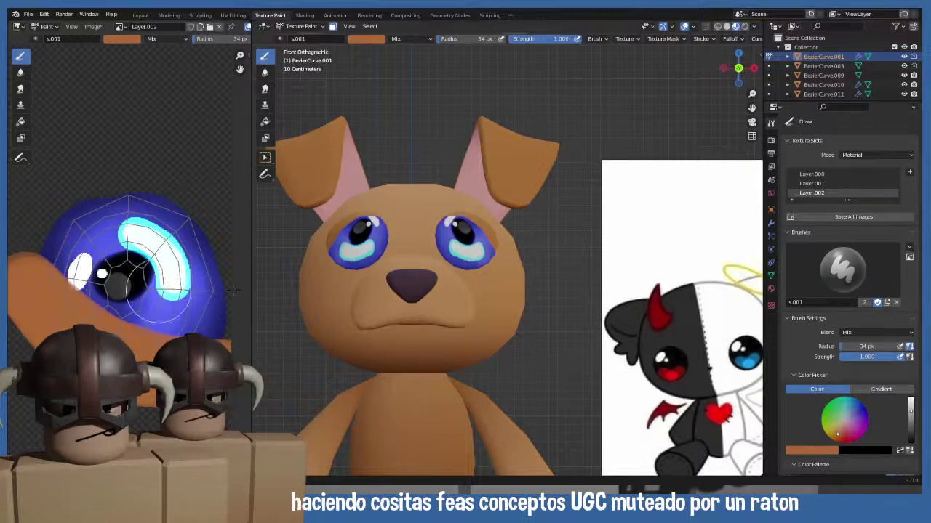
pyautogui.moveTo(310, 288)
pyautogui.mouseDown(button='middle')
pyautogui.moveTo(405, 309)
pyautogui.moveTo(319, 298)
pyautogui.mouseUp(button='middle')
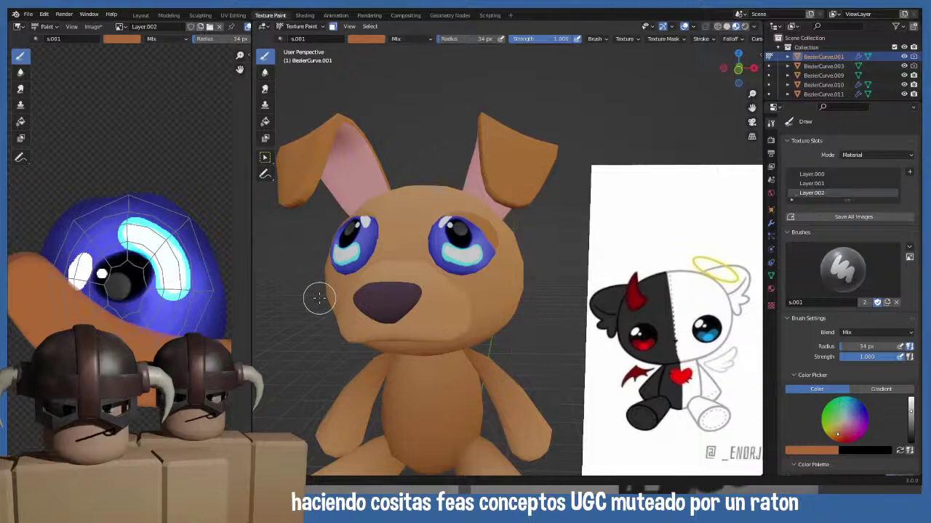
pyautogui.press('KP_1')
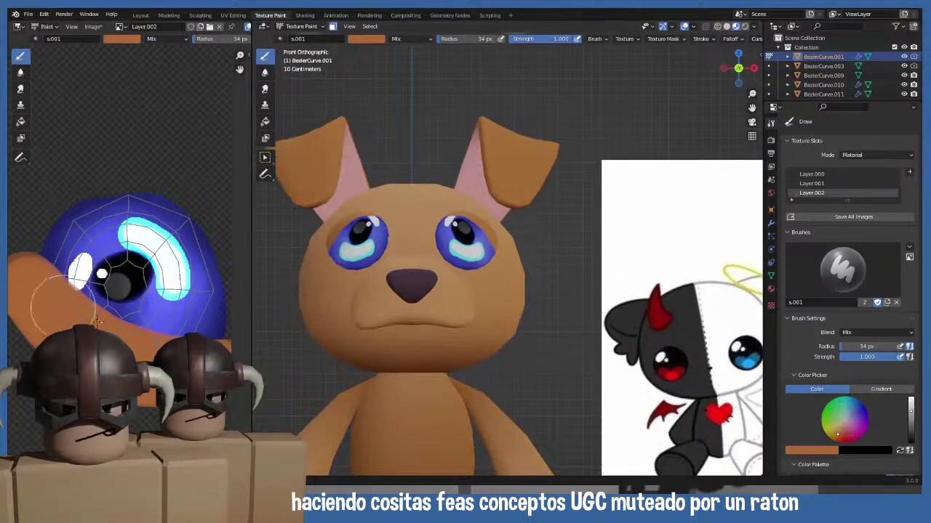
pyautogui.hotkey('ctrl', 'z')
# - Check the Layer.001 texture slot and return to Layer.002
pyautogui.moveTo(99, 277); pyautogui.dragTo(145, 305)
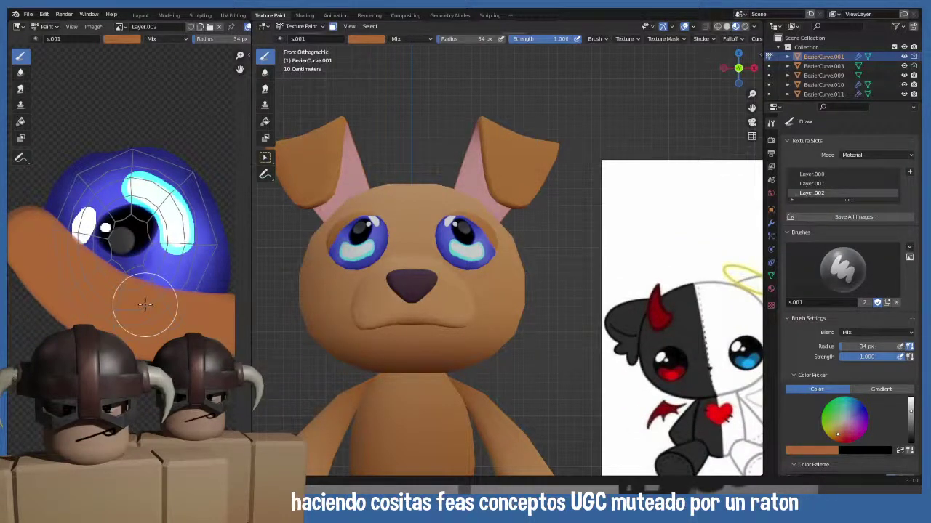
pyautogui.scroll(-2, 148, 307)
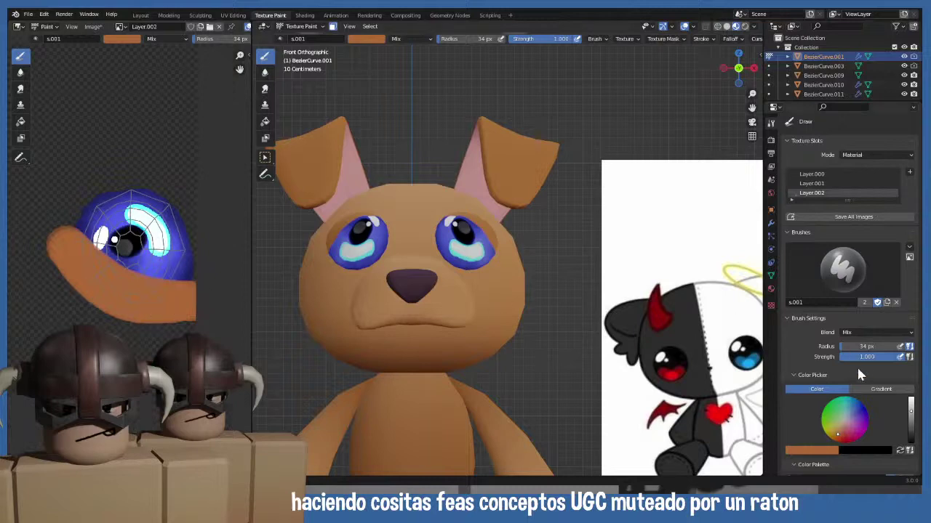
pyautogui.click(813, 183)
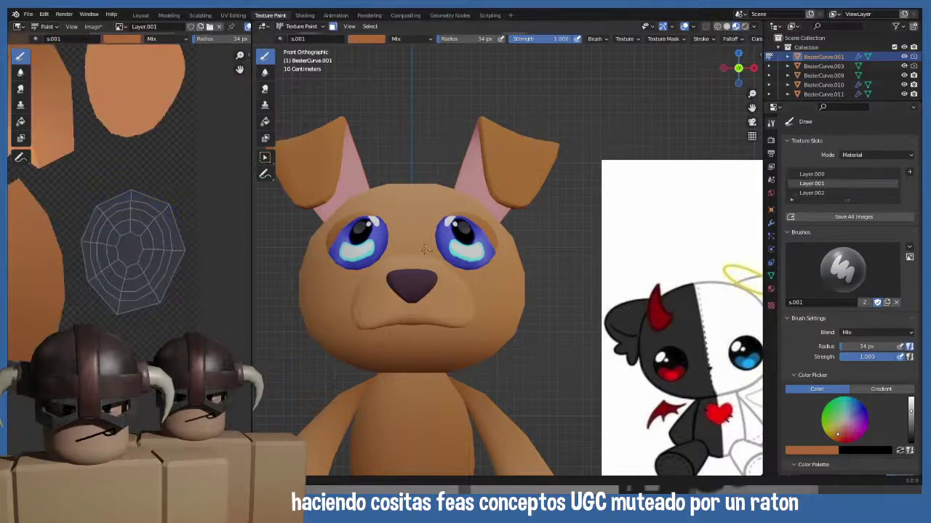
pyautogui.scroll(4, 129, 251)
pyautogui.scroll(2, 148, 325)
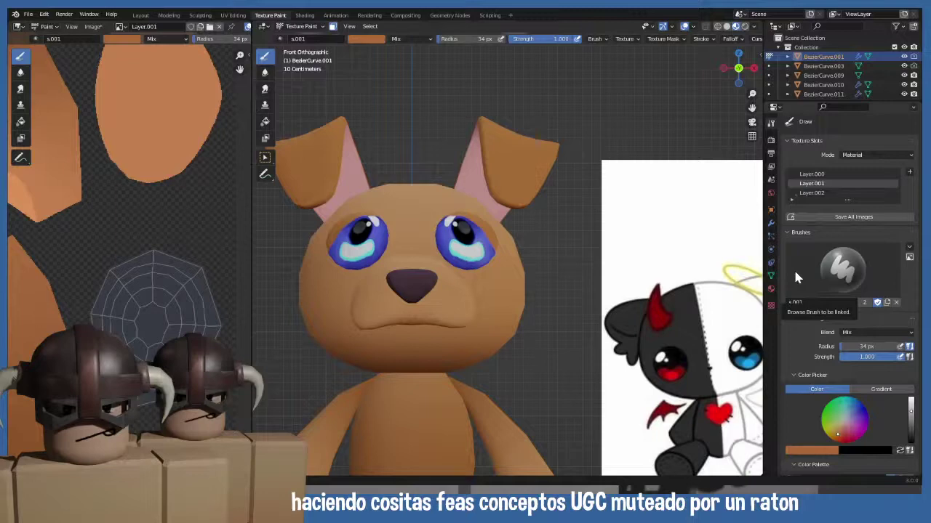
pyautogui.click(814, 195)
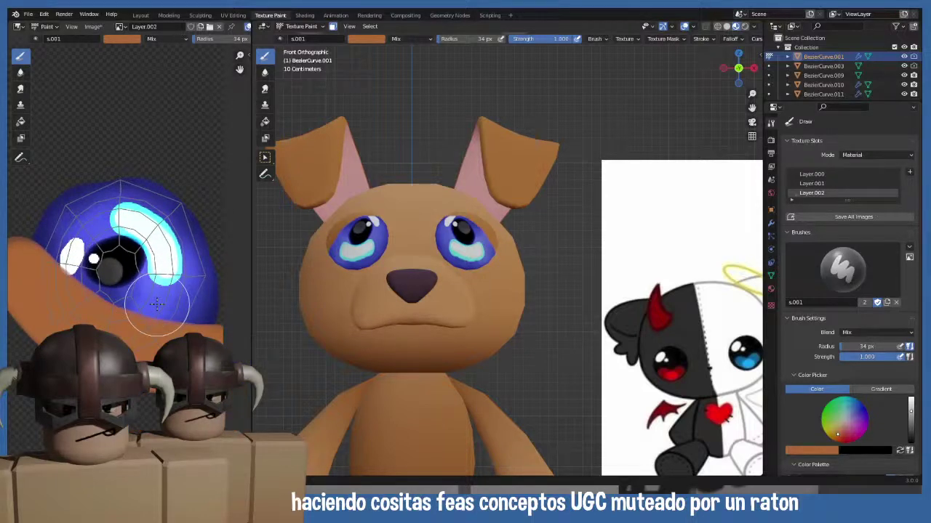
# - Set the brush radius to 9 px and its strength to 0.588
pyautogui.press('f')
pyautogui.click(133, 295)
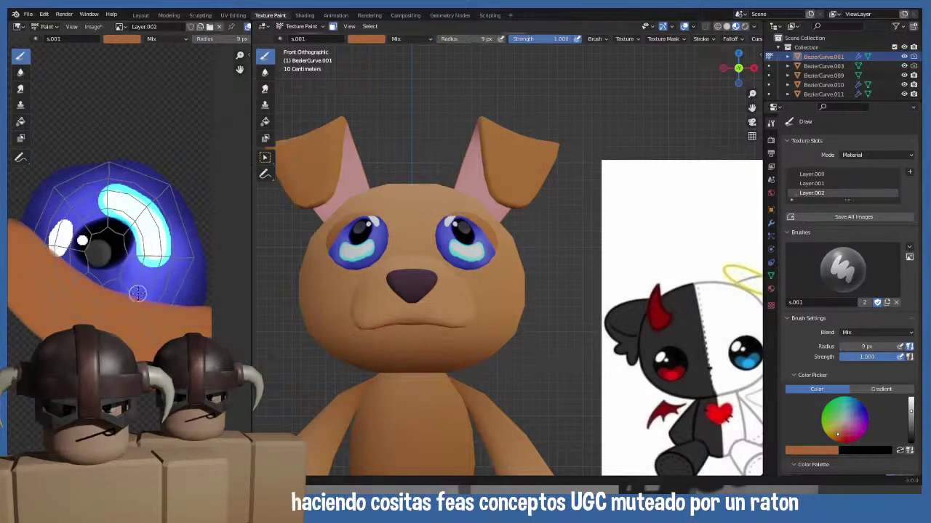
pyautogui.hotkey('shift', 'f')
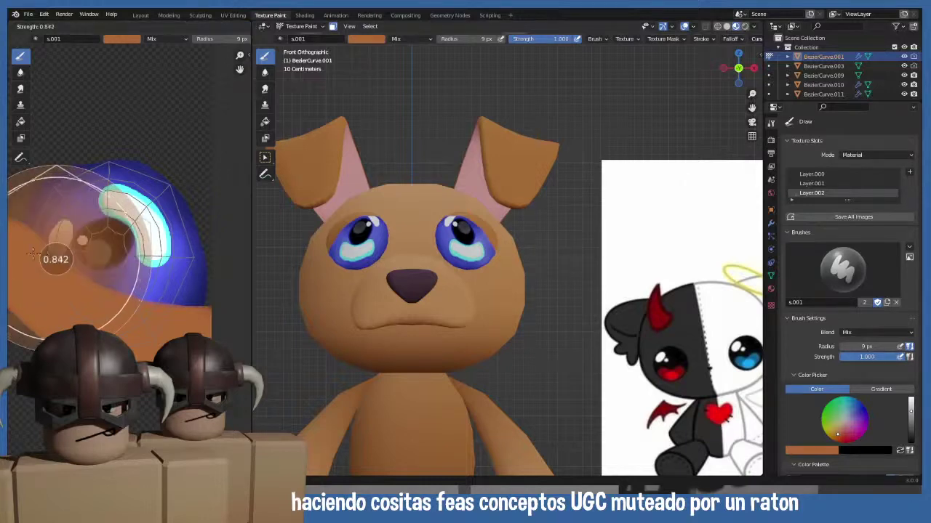
pyautogui.click(24, 258)
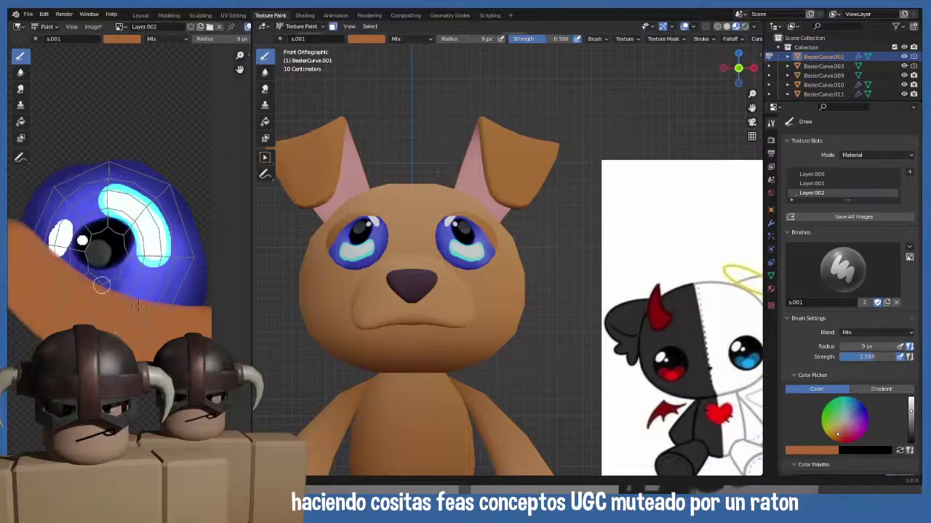
# - Examine the falloff curves of the s.001 and TexDraw brushes
pyautogui.click(841, 269)
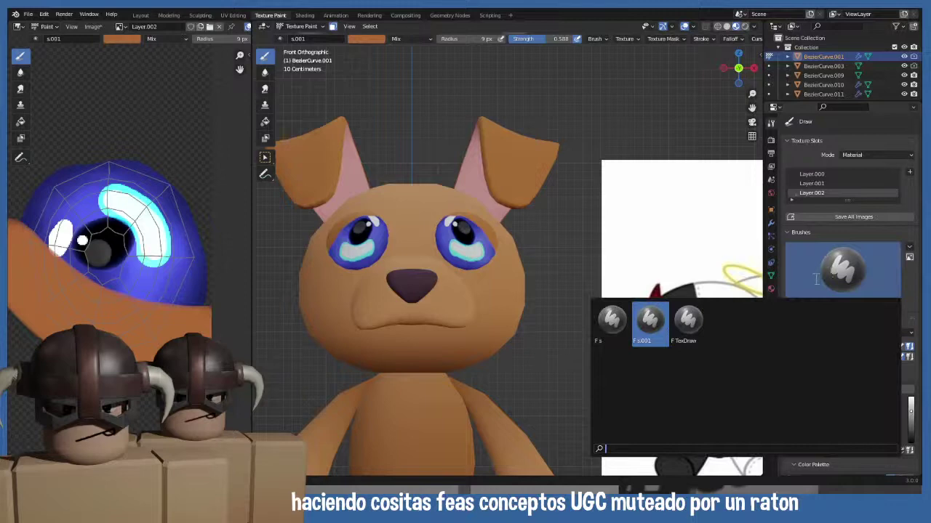
pyautogui.click(651, 325)
pyautogui.scroll(-10, 832, 386)
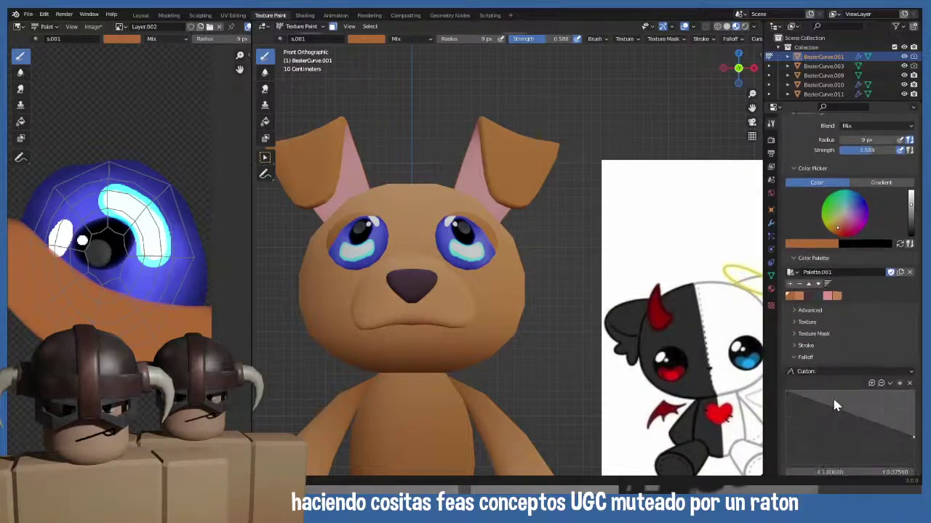
pyautogui.scroll(6, 836, 276)
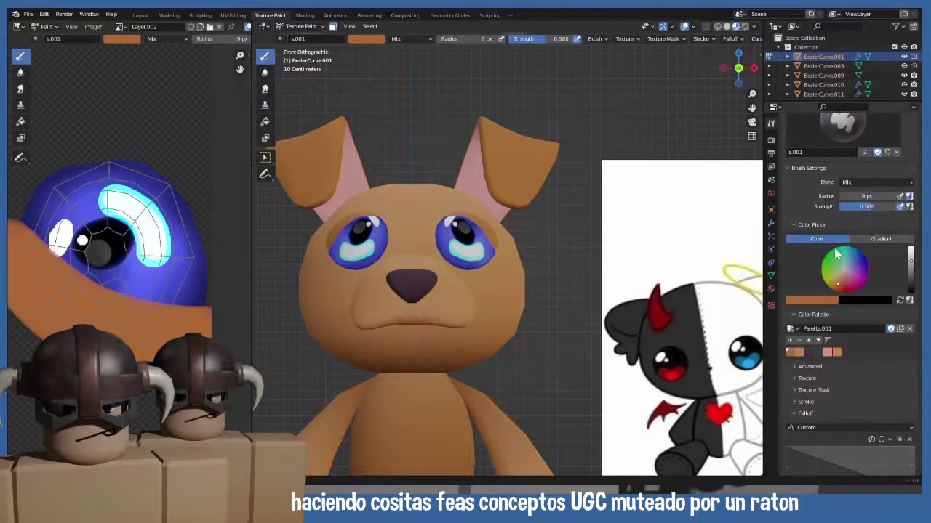
pyautogui.click(842, 195)
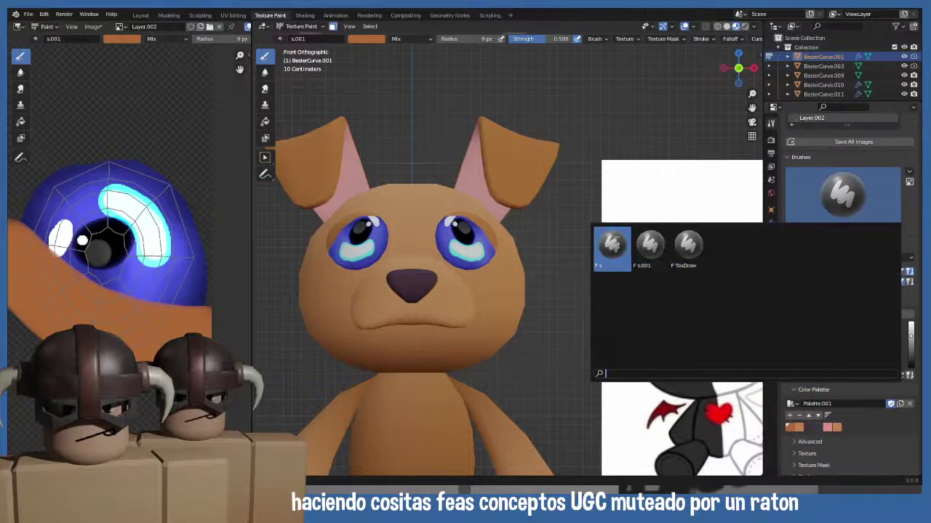
pyautogui.click(688, 246)
pyautogui.scroll(-6, 842, 405)
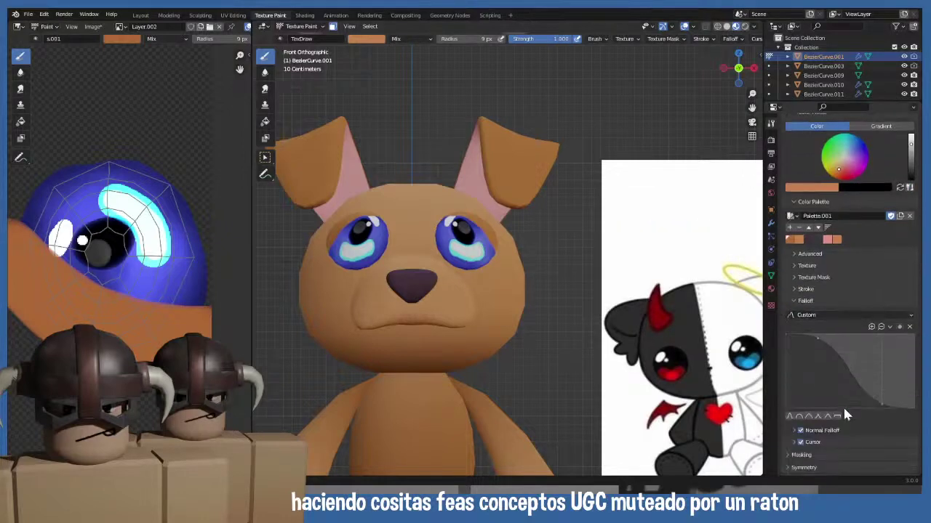
pyautogui.scroll(4, 842, 406)
pyautogui.scroll(3, 844, 406)
# - Switch the paint brush to the brush named s and check its falloff curve
pyautogui.click(829, 234)
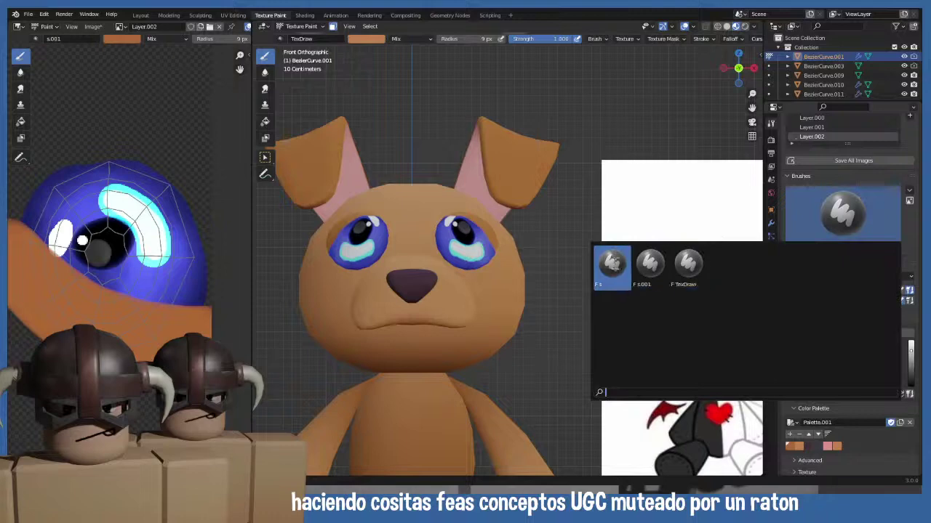
pyautogui.click(608, 266)
pyautogui.scroll(-6, 841, 447)
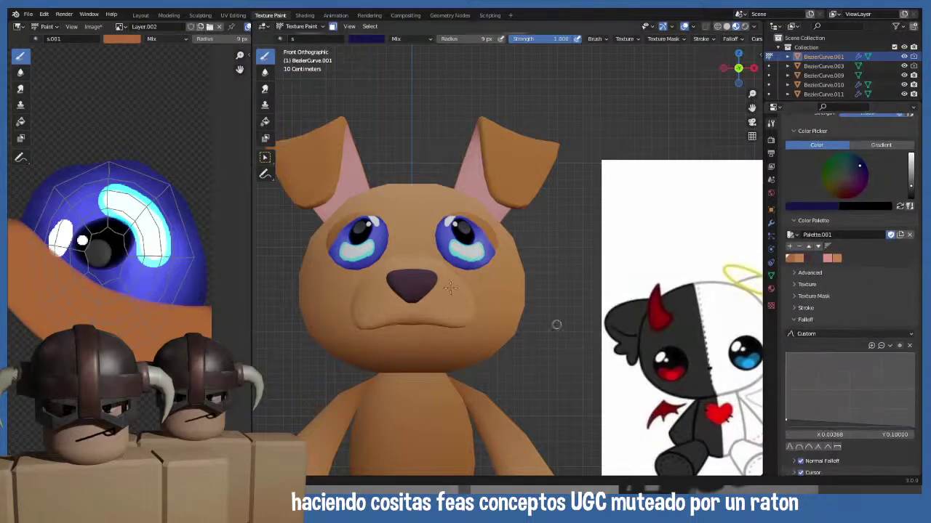
# - Sample the brown of the painted eyelid on the model and darken the brush colour to a deep brown
pyautogui.moveTo(115, 276); pyautogui.dragTo(137, 282, button='middle')
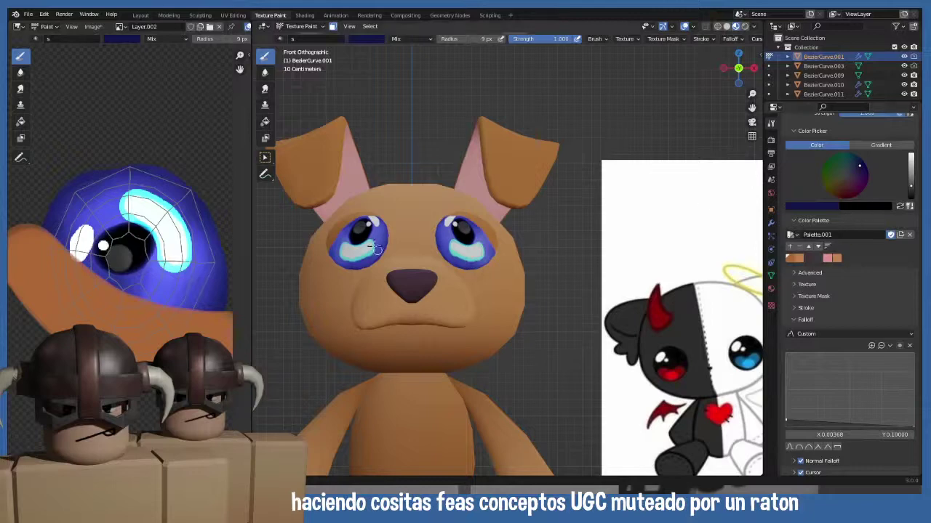
pyautogui.press('s')
pyautogui.click(348, 218)
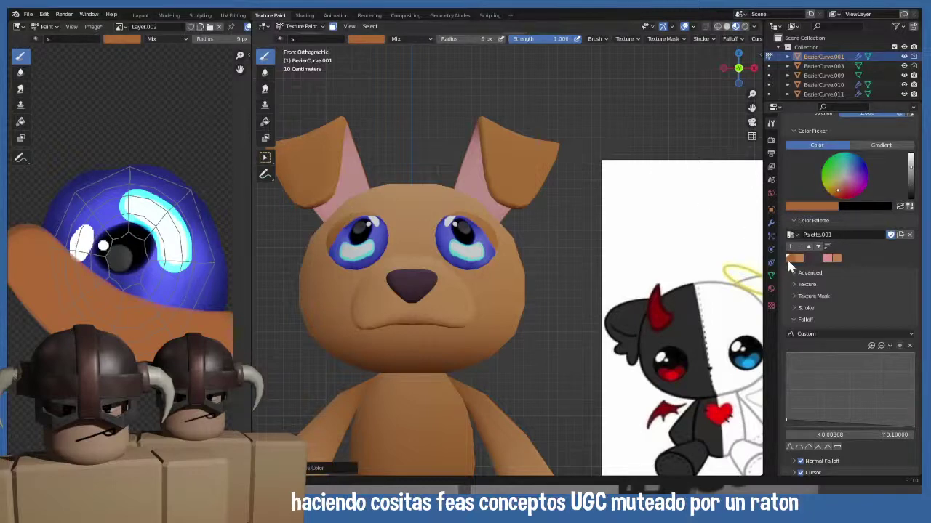
pyautogui.moveTo(910, 156); pyautogui.dragTo(911, 195)
# - Paint a soft dark brown shadow along the edge of the brown eyelid band on the eye texture
pyautogui.moveTo(78, 274); pyautogui.dragTo(62, 263, button='middle')
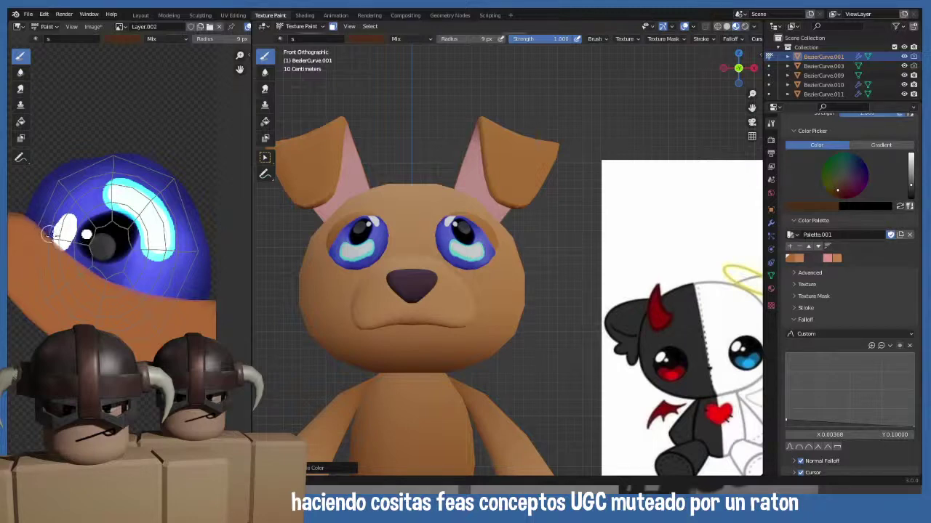
pyautogui.moveTo(48, 232)
pyautogui.mouseDown()
pyautogui.moveTo(109, 283)
pyautogui.moveTo(68, 255)
pyautogui.moveTo(144, 294)
pyautogui.moveTo(215, 299)
pyautogui.moveTo(175, 301)
pyautogui.moveTo(122, 285)
pyautogui.moveTo(47, 240)
pyautogui.mouseUp()
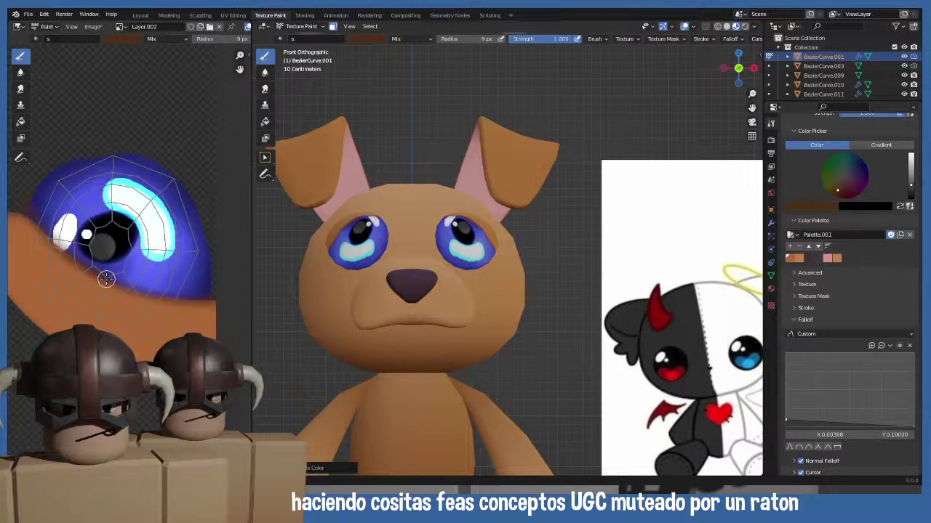
pyautogui.moveTo(135, 281); pyautogui.dragTo(120, 285, button='middle')
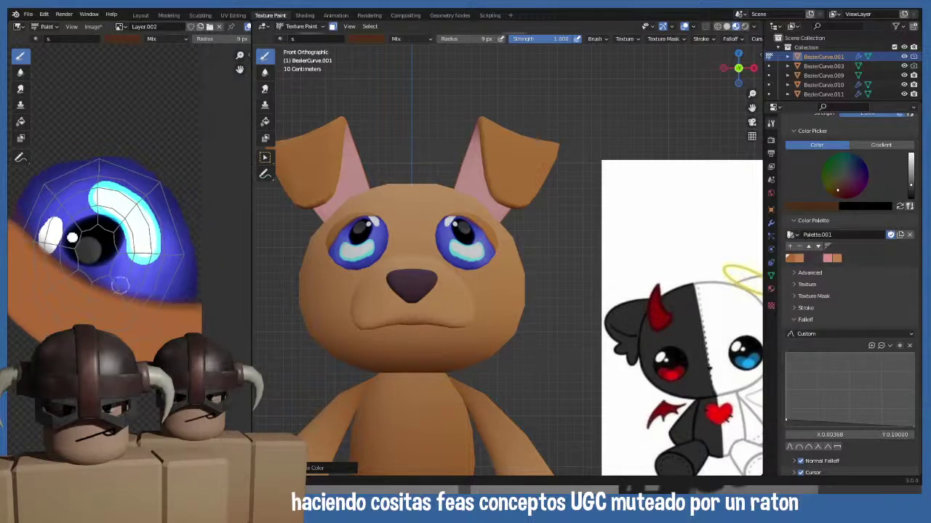
# - Set the brush strength to 0.170, enlarge the texture editor and add soft dark brown shading along the eyelid's edge
pyautogui.hotkey('shift', 'f')
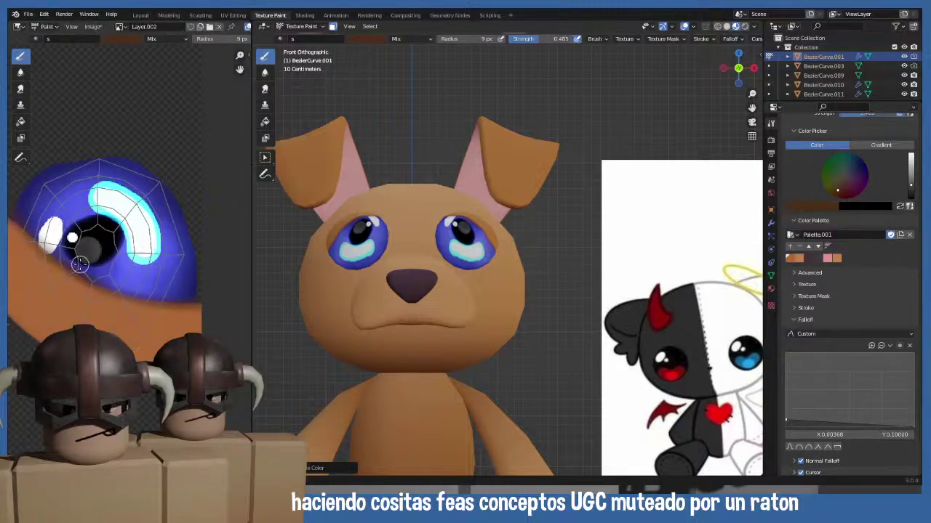
pyautogui.scroll(1, 77, 262)
pyautogui.hotkey('shift', 'f')
pyautogui.click(85, 280)
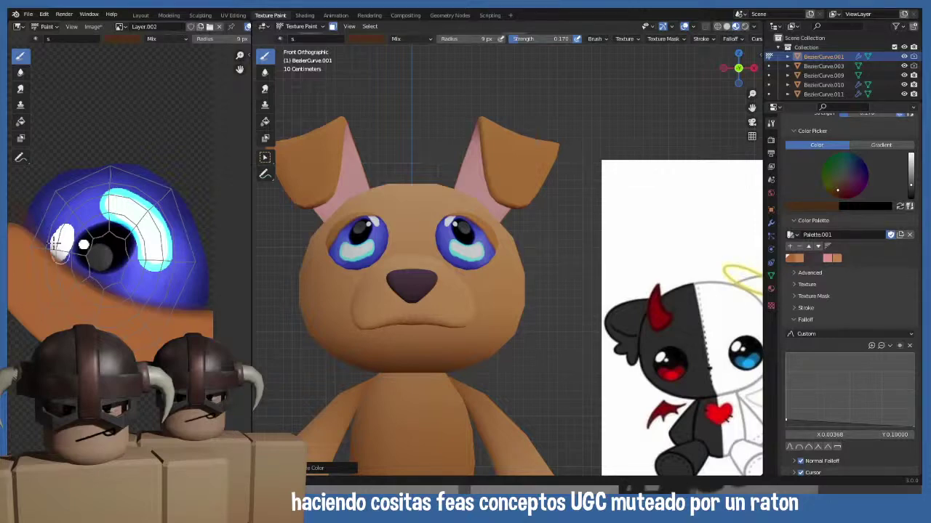
pyautogui.keyDown('shift'); pyautogui.moveTo(36, 222); pyautogui.dragTo(58, 228, button='middle'); pyautogui.keyUp('shift')
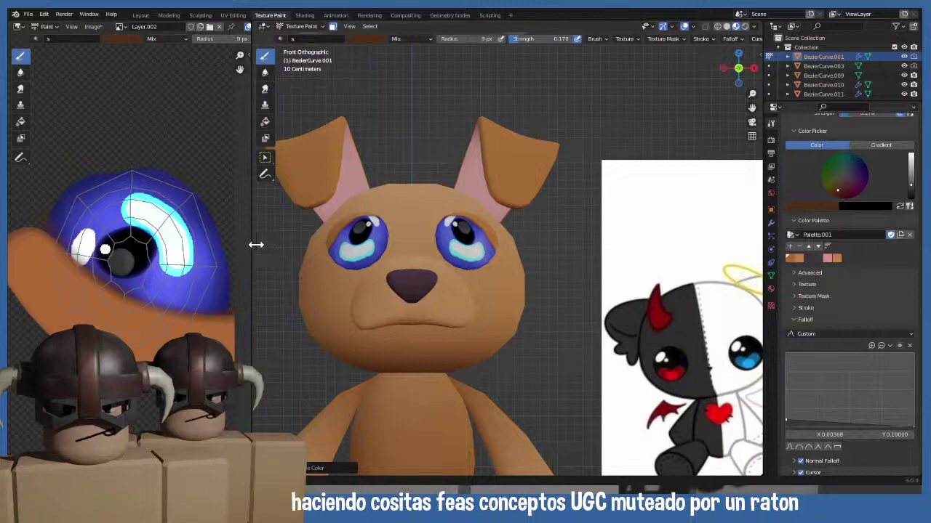
pyautogui.moveTo(256, 244); pyautogui.dragTo(352, 243)
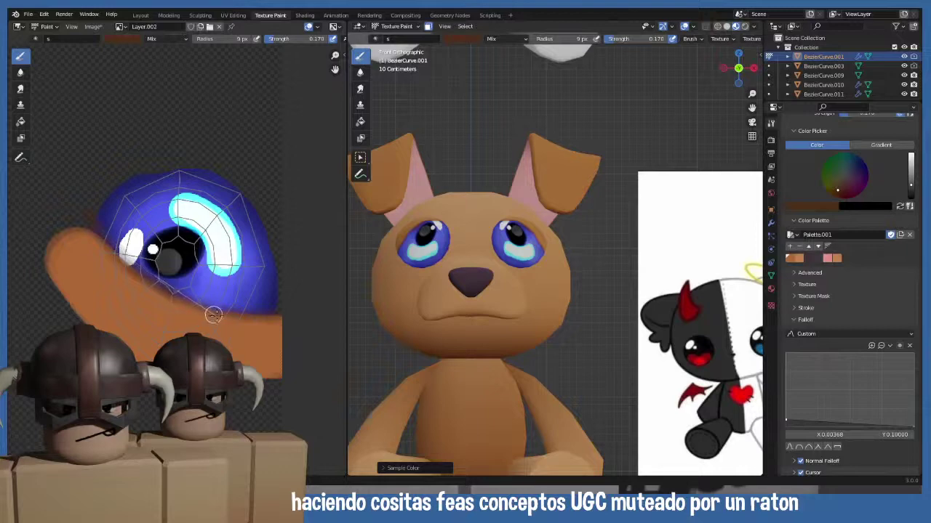
pyautogui.moveTo(213, 314)
pyautogui.mouseDown()
pyautogui.moveTo(293, 318)
pyautogui.moveTo(335, 309)
pyautogui.moveTo(262, 293)
pyautogui.moveTo(245, 306)
pyautogui.mouseUp()
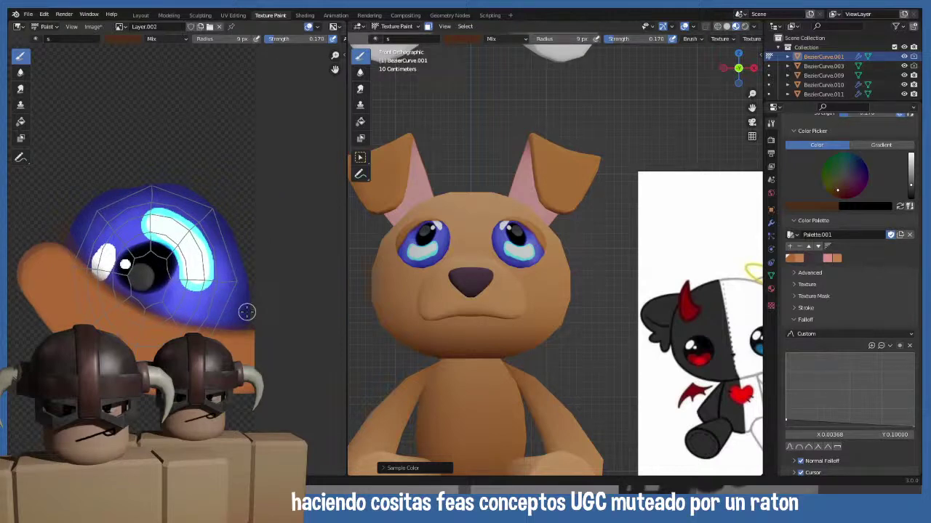
pyautogui.scroll(4, 502, 271)
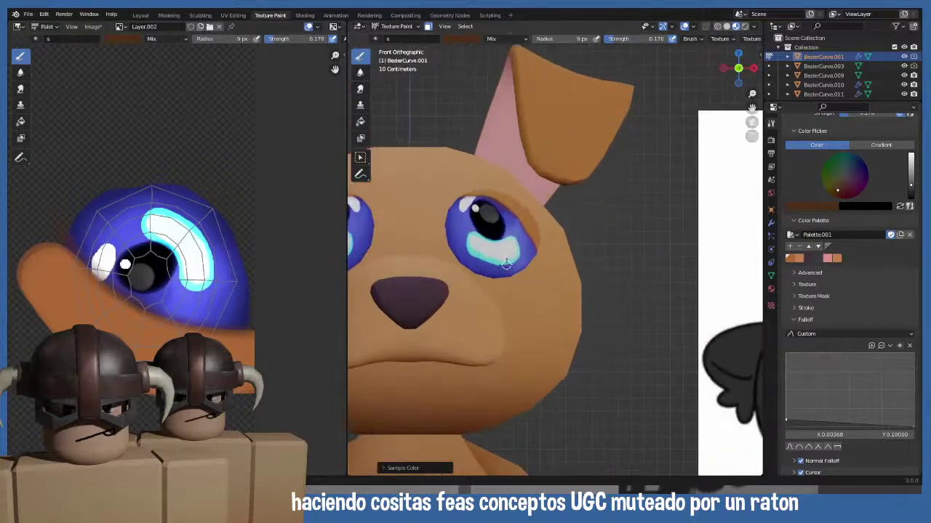
pyautogui.moveTo(506, 265); pyautogui.dragTo(540, 290, button='middle')
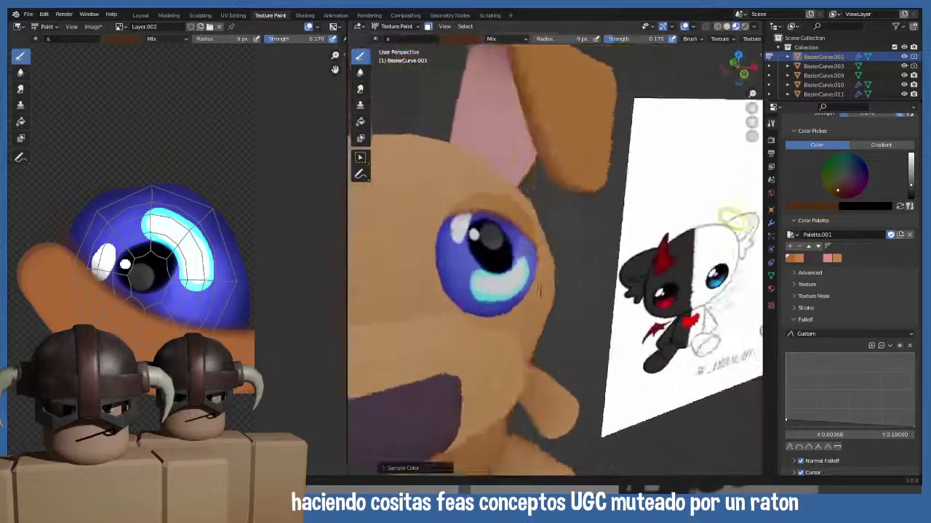
pyautogui.press('KP_1')
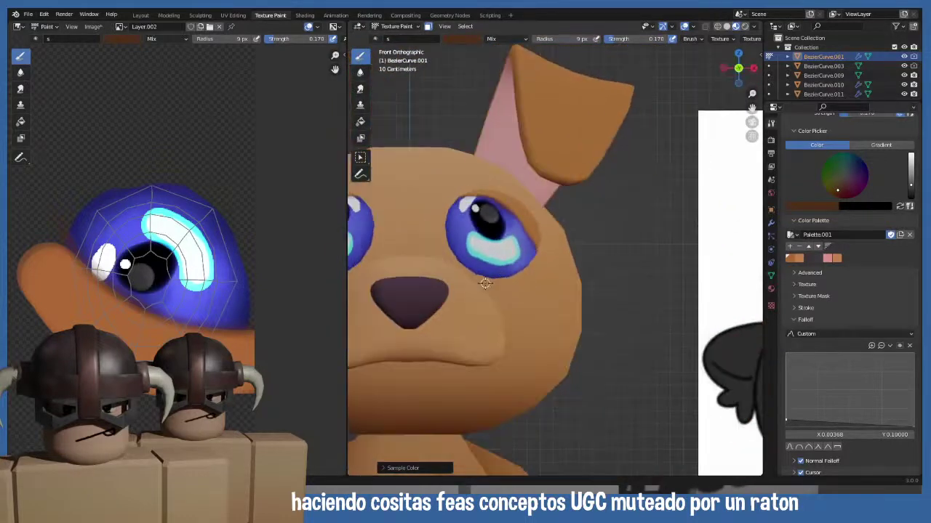
pyautogui.scroll(-3, 392, 240)
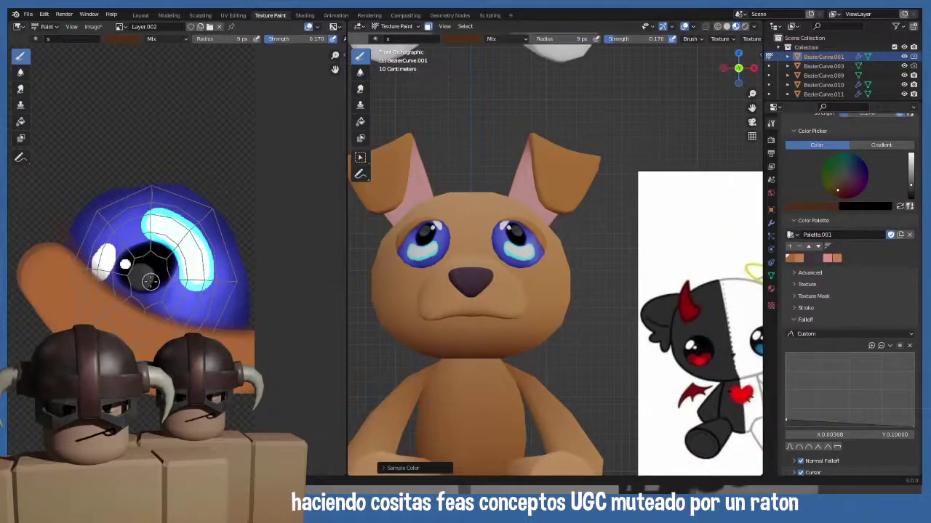
# - Sample the pupil's black, set the s brush's strength to 1.000 and try to darken the pupil's lower part
pyautogui.press('s')
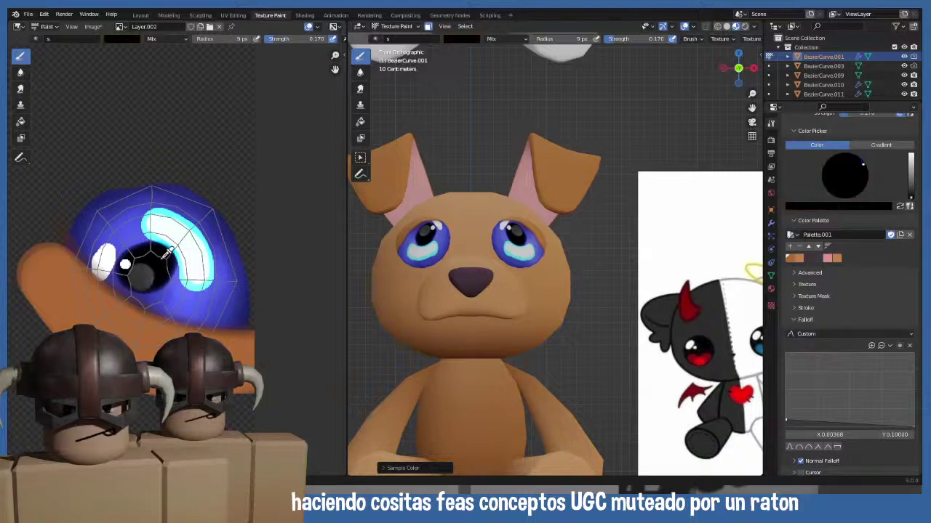
pyautogui.scroll(2, 167, 289)
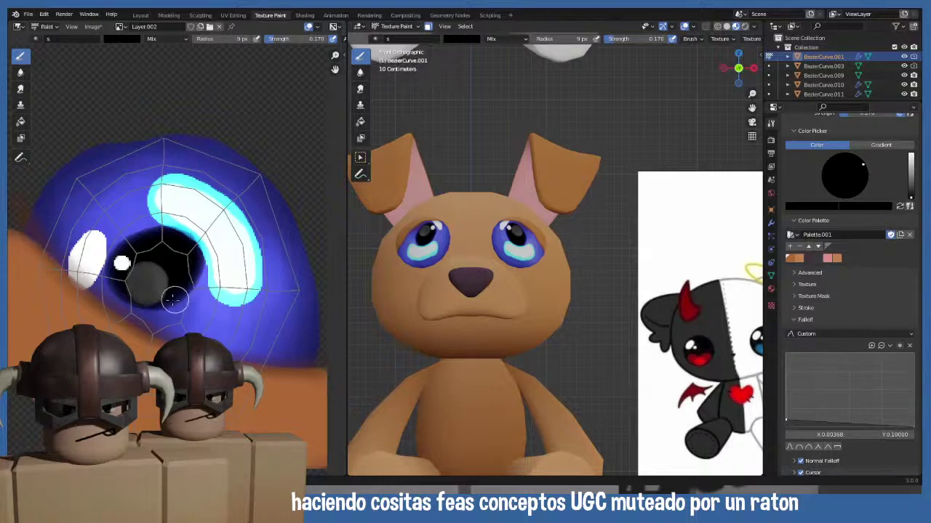
pyautogui.hotkey('shift', 'f')
pyautogui.click(173, 298)
pyautogui.moveTo(173, 298); pyautogui.dragTo(146, 283)
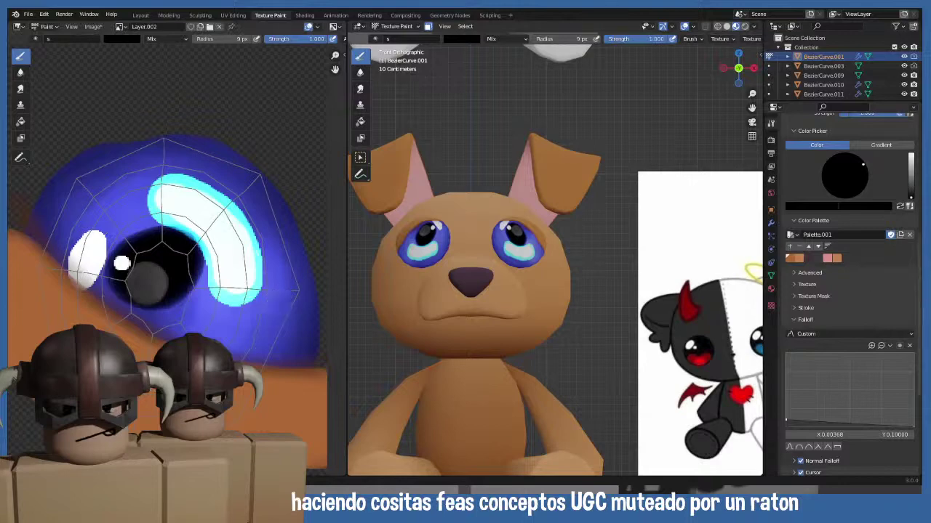
# - Switch the paint brush to s.001 and sample the pupil's black as its colour
pyautogui.scroll(5, 876, 230)
pyautogui.click(881, 237)
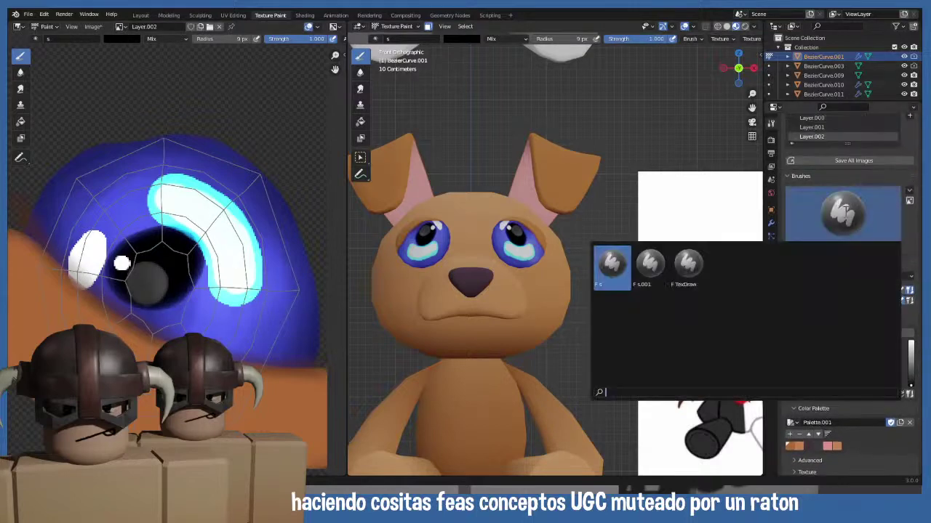
pyautogui.click(650, 263)
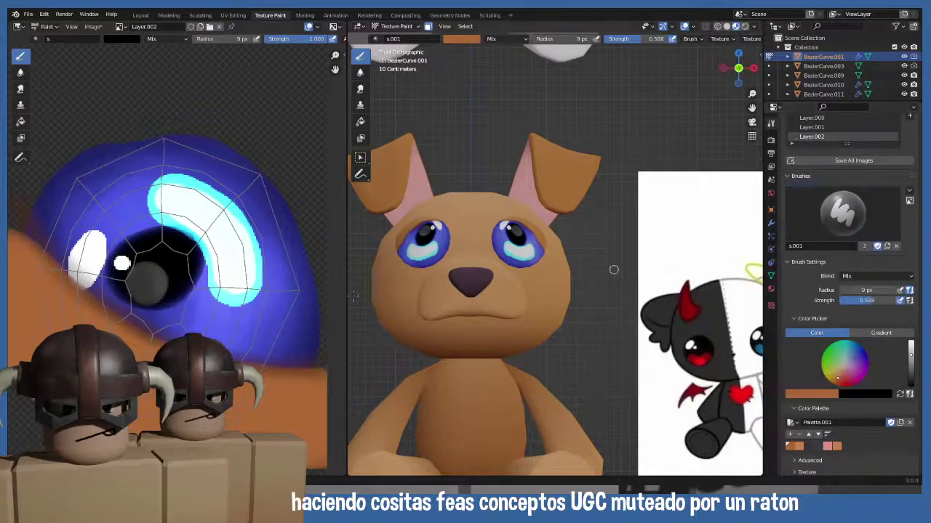
pyautogui.moveTo(140, 303)
pyautogui.mouseDown()
pyautogui.moveTo(168, 295)
pyautogui.moveTo(195, 266)
pyautogui.moveTo(186, 288)
pyautogui.moveTo(158, 301)
pyautogui.mouseUp()
pyautogui.hotkey('ctrl', 'z')
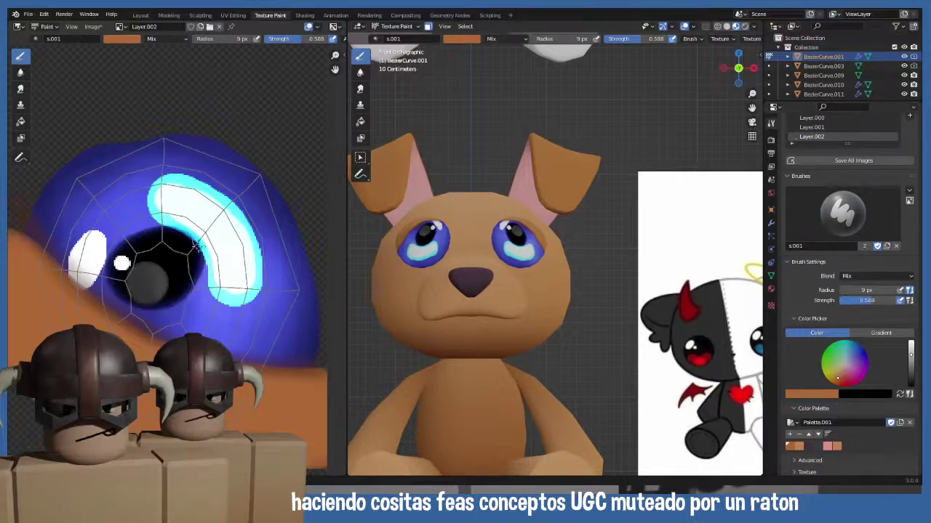
pyautogui.press('s')
# - Set the brush strength to 1.000 and paint the pupil's lower edge black, rounding it out and trimming the gray highlight
pyautogui.moveTo(186, 249)
pyautogui.mouseDown()
pyautogui.moveTo(195, 271)
pyautogui.moveTo(158, 304)
pyautogui.mouseUp()
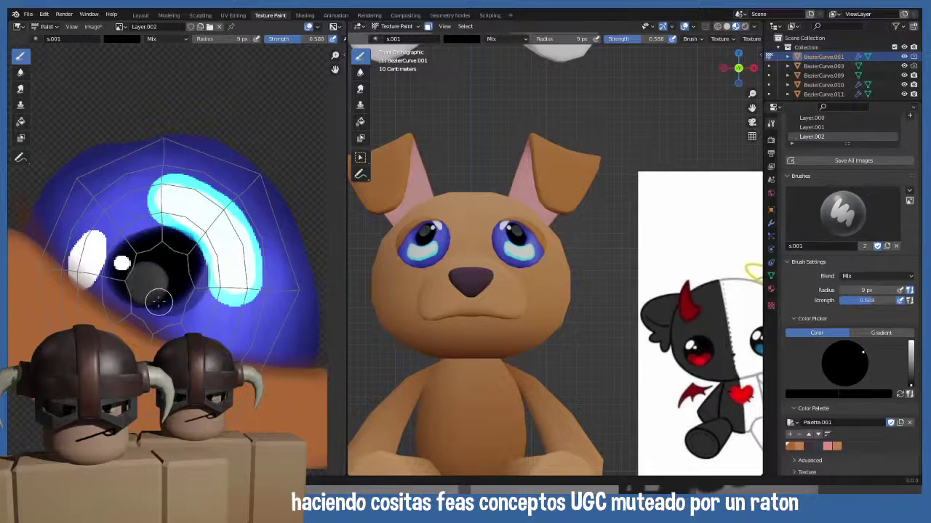
pyautogui.hotkey('ctrl', 'z')
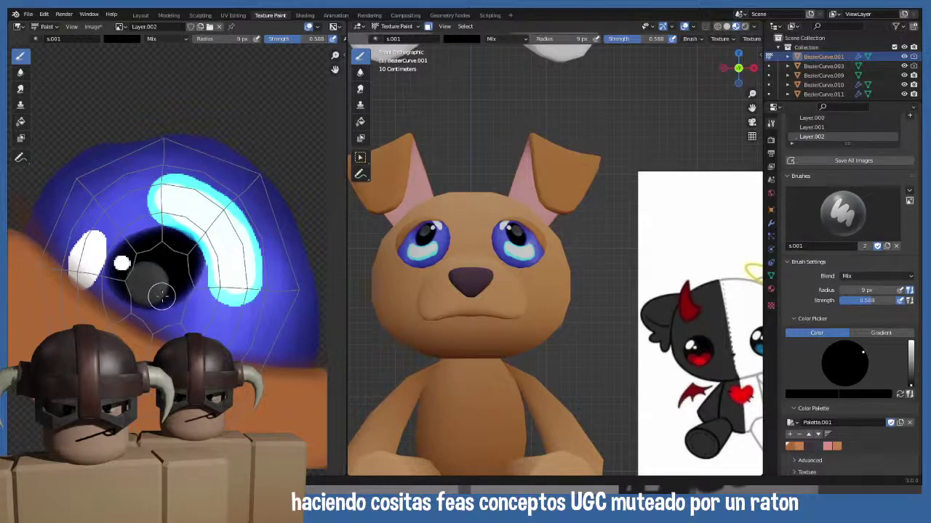
pyautogui.hotkey('shift', 'f')
pyautogui.click(225, 291)
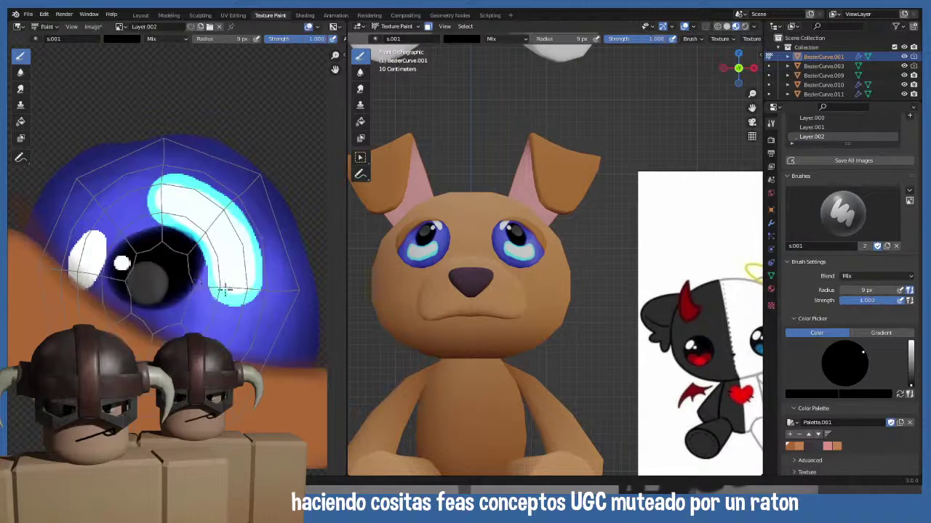
pyautogui.moveTo(191, 259)
pyautogui.mouseDown()
pyautogui.moveTo(182, 300)
pyautogui.moveTo(139, 305)
pyautogui.moveTo(152, 323)
pyautogui.moveTo(184, 331)
pyautogui.mouseUp()
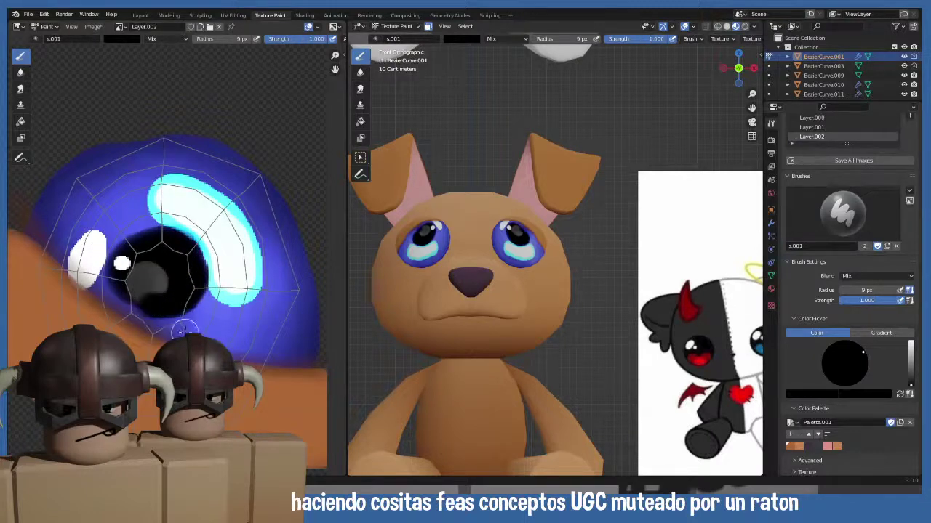
pyautogui.hotkey('ctrl', 'z')
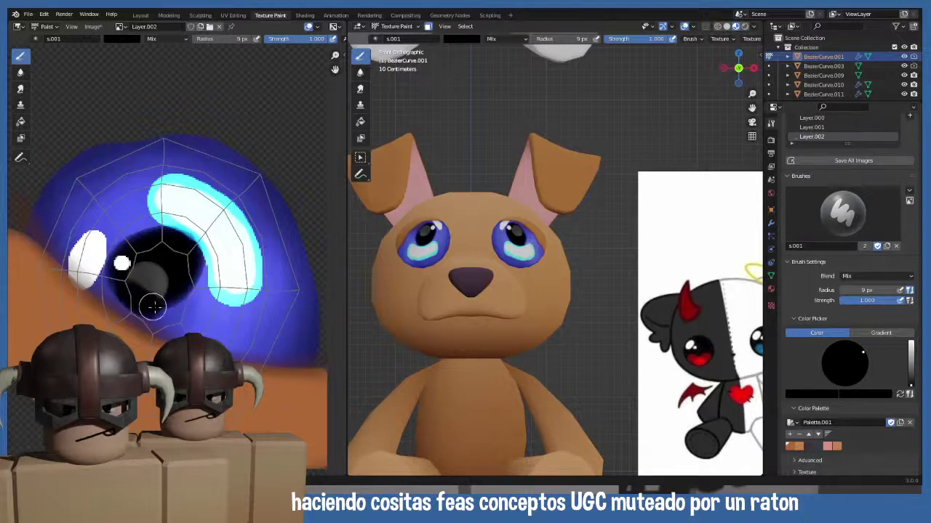
pyautogui.moveTo(154, 307)
pyautogui.mouseDown()
pyautogui.moveTo(170, 309)
pyautogui.moveTo(191, 274)
pyautogui.mouseUp()
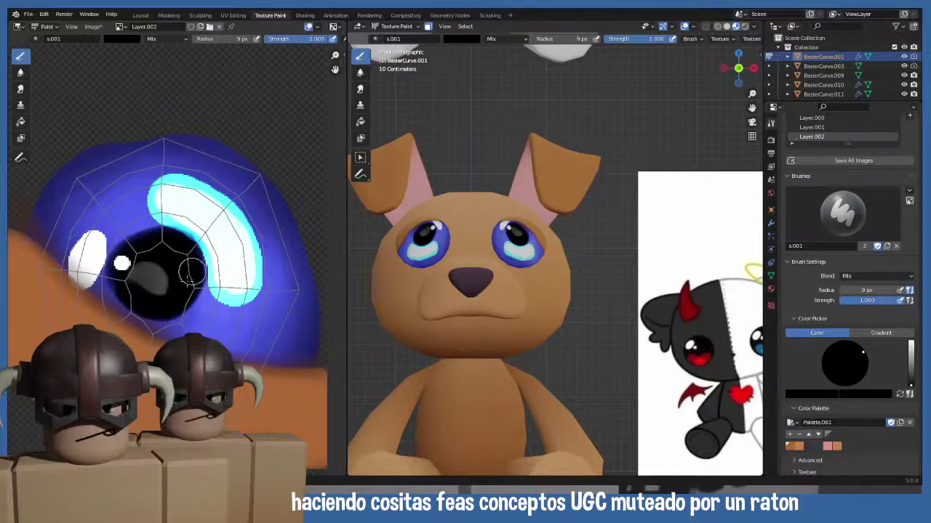
# - Examine the repainted pupils and shaded eyelids on the dog's face from the front and at an angle
pyautogui.scroll(-2, 479, 240)
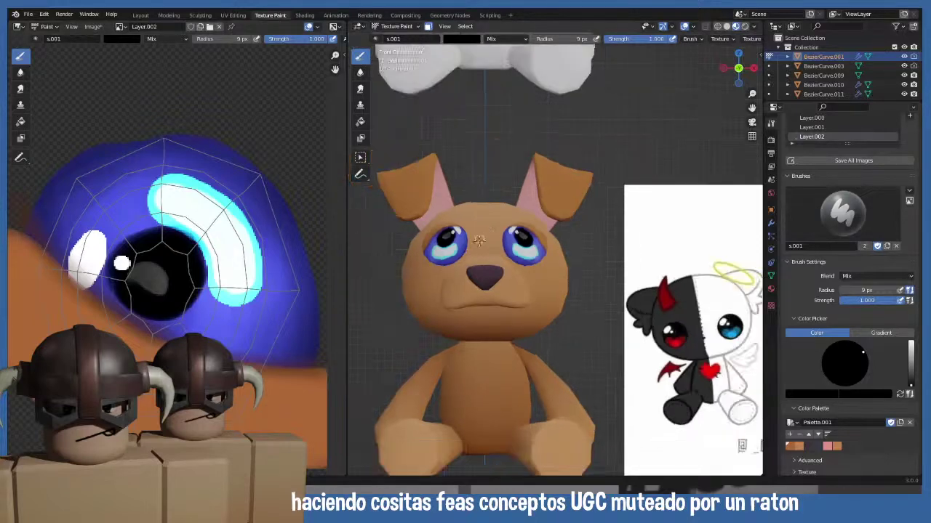
pyautogui.scroll(3, 480, 244)
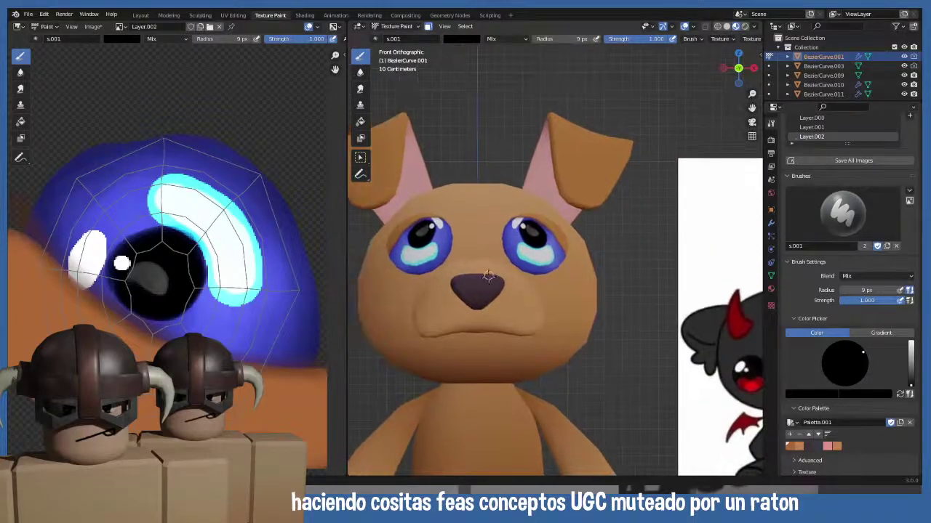
pyautogui.scroll(2, 488, 276)
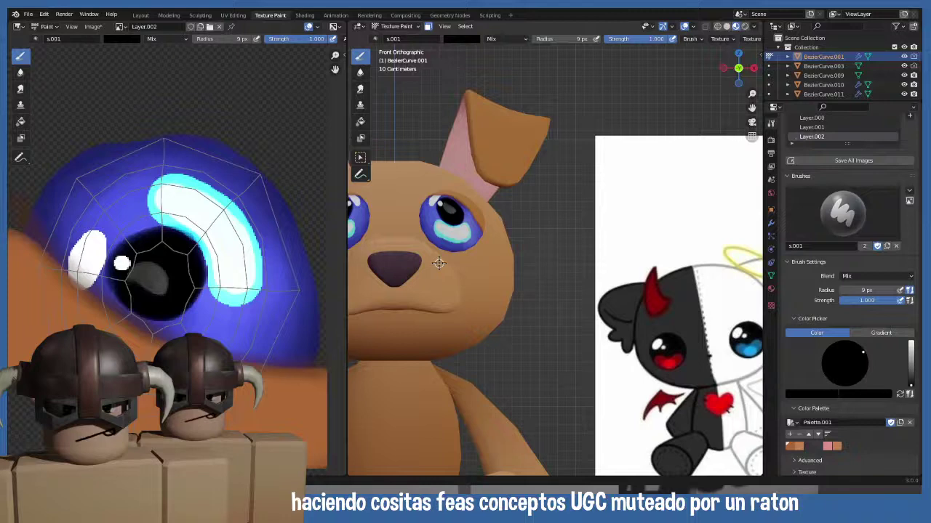
pyautogui.scroll(-2, 436, 262)
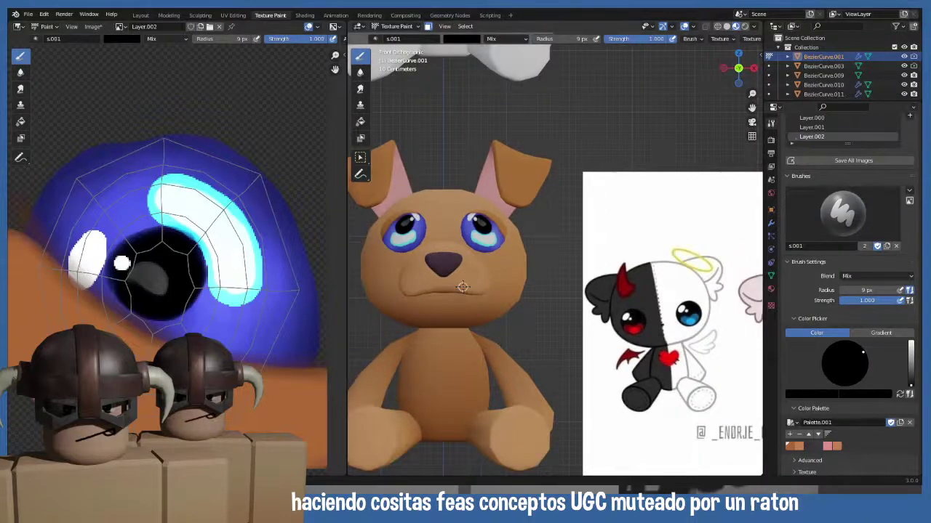
pyautogui.scroll(1, 178, 295)
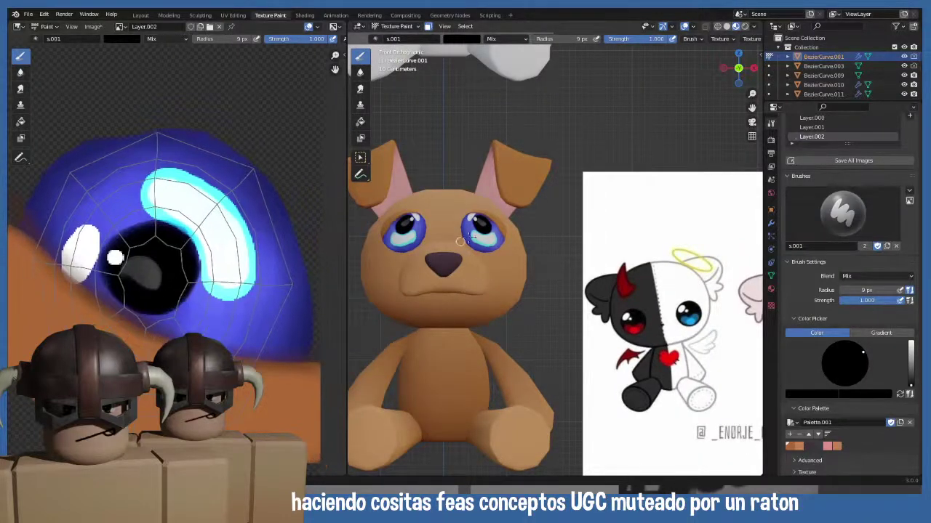
pyautogui.scroll(3, 473, 223)
pyautogui.scroll(-2, 474, 222)
pyautogui.moveTo(474, 222); pyautogui.dragTo(465, 244, button='middle')
pyautogui.scroll(3, 464, 252)
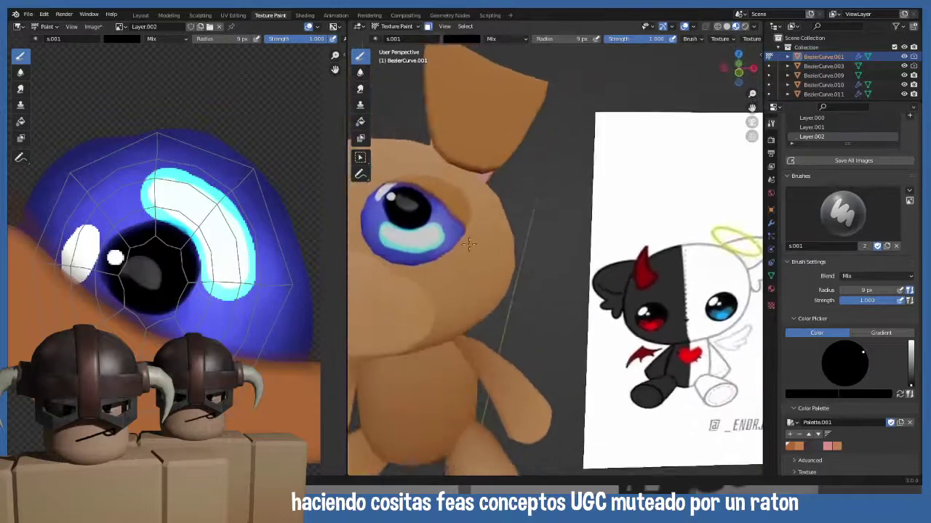
pyautogui.press('KP_1')
pyautogui.scroll(-3, 463, 251)
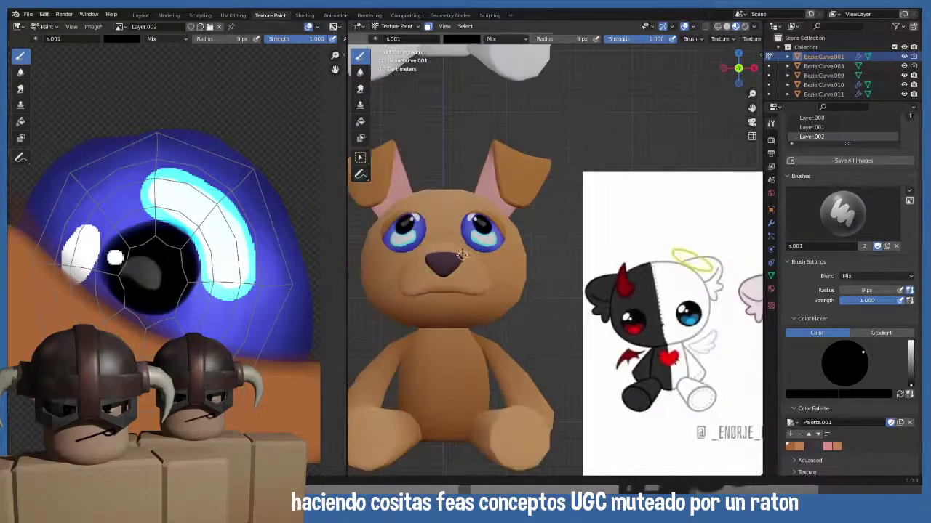
pyautogui.scroll(1, 472, 272)
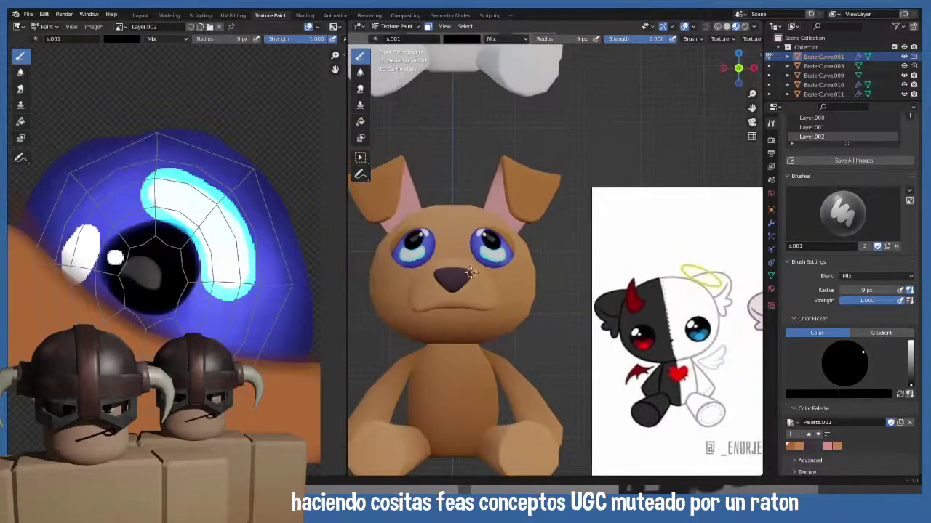
# - Switch the 3D viewport to Object Mode and check the painted eyes up close and at full view
pyautogui.click(396, 27)
pyautogui.click(398, 39)
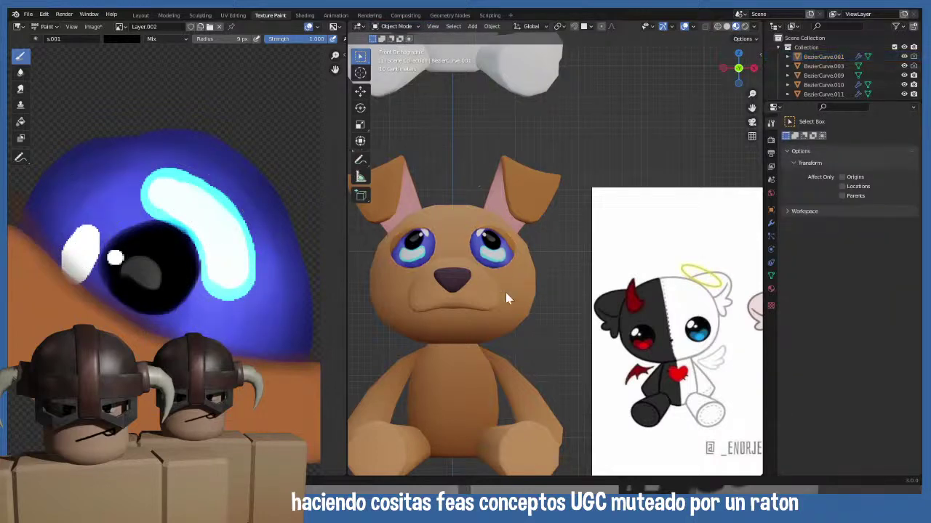
pyautogui.scroll(4, 504, 292)
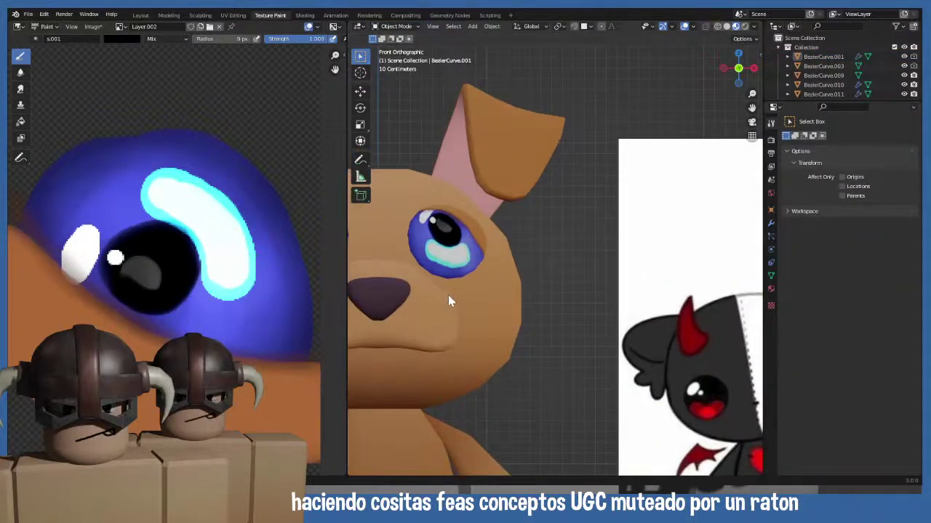
pyautogui.scroll(-3, 448, 295)
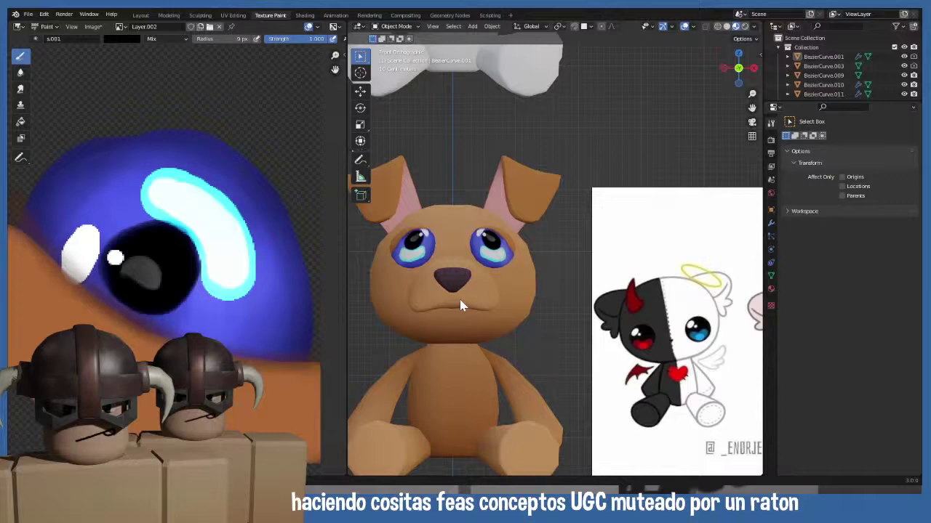
# - Apply the Subdivision and Mirror modifiers to the dog's eye object so both eyes become real geometry
pyautogui.click(496, 285)
pyautogui.click(500, 252)
pyautogui.press('Tab')
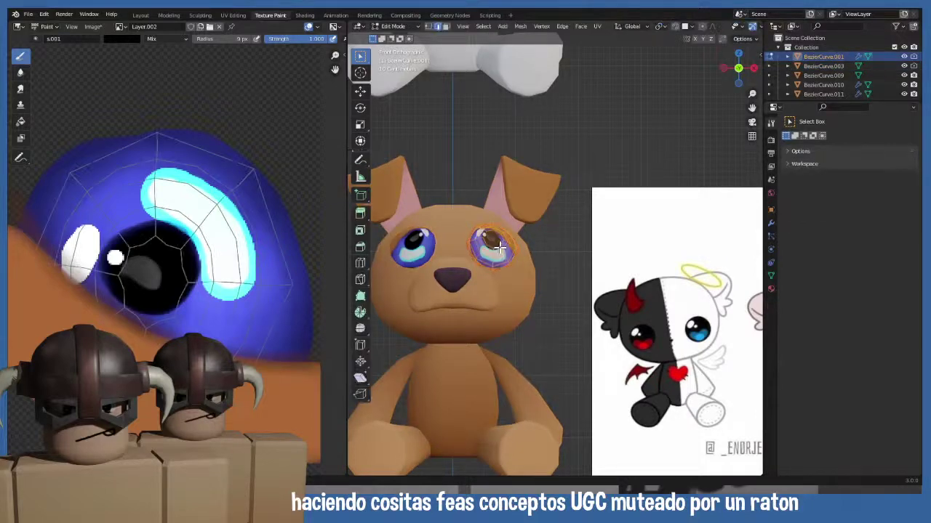
pyautogui.press('Tab')
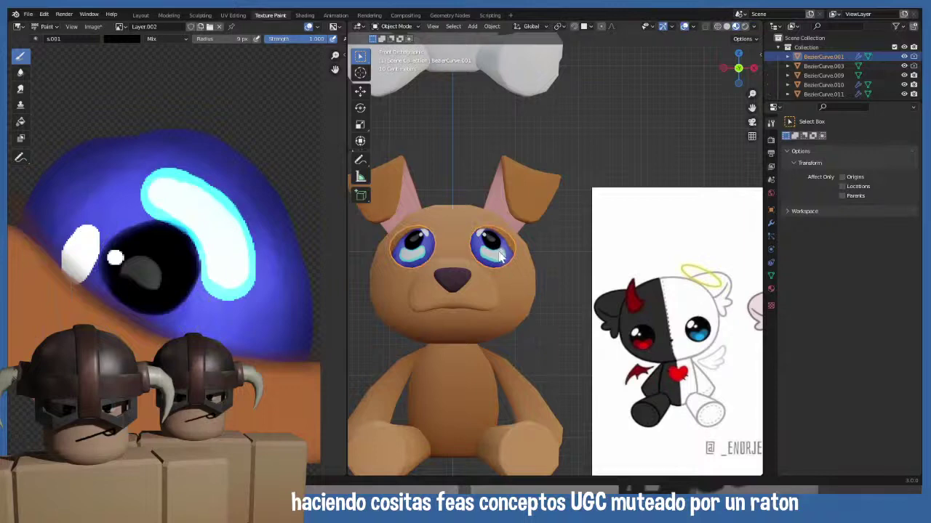
pyautogui.click(771, 223)
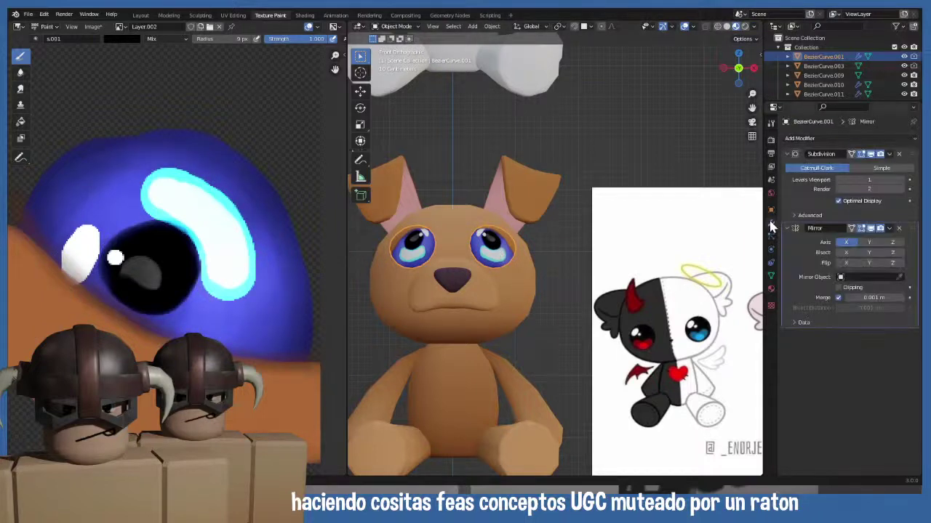
pyautogui.click(796, 193)
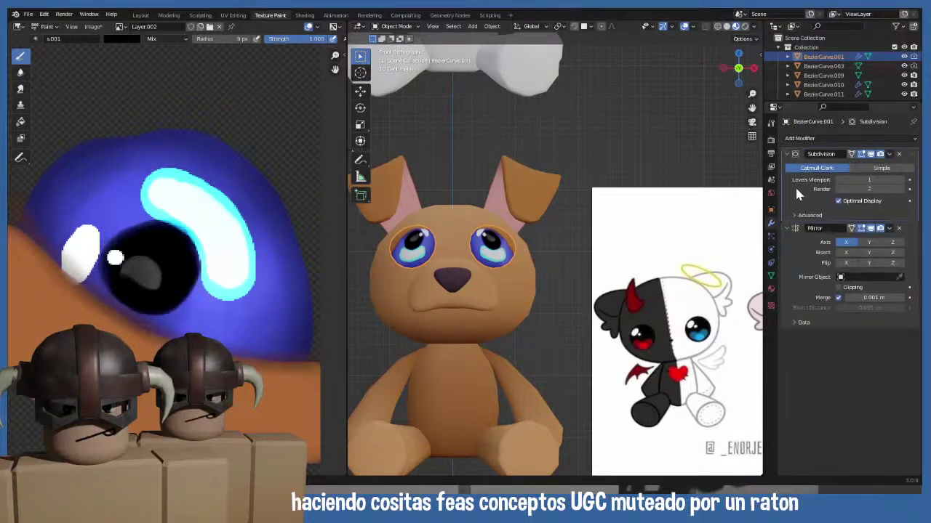
pyautogui.hotkey('ctrl', 'a')
pyautogui.hotkey('ctrl', 'a')
pyautogui.press('Tab')
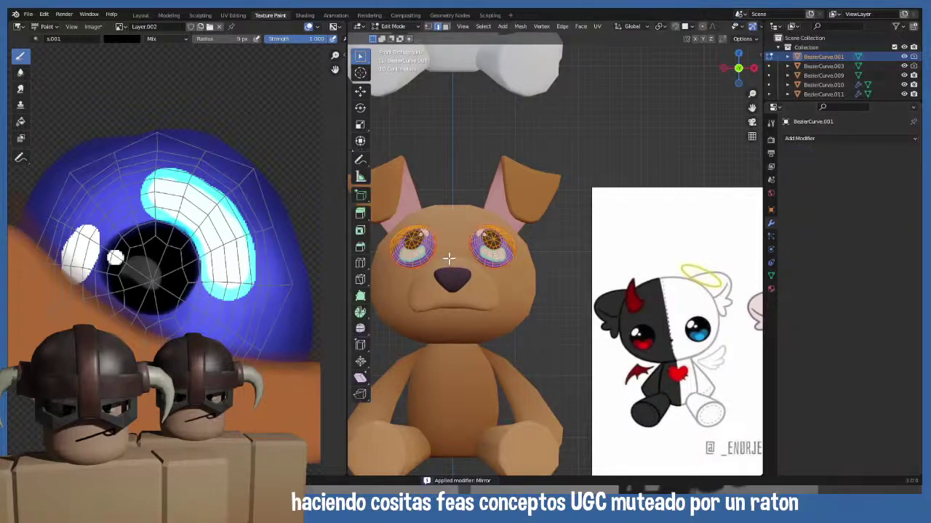
pyautogui.press('Tab')
# - Join the eyes into the dog's body mesh, BezierCurve.003
pyautogui.click(510, 285)
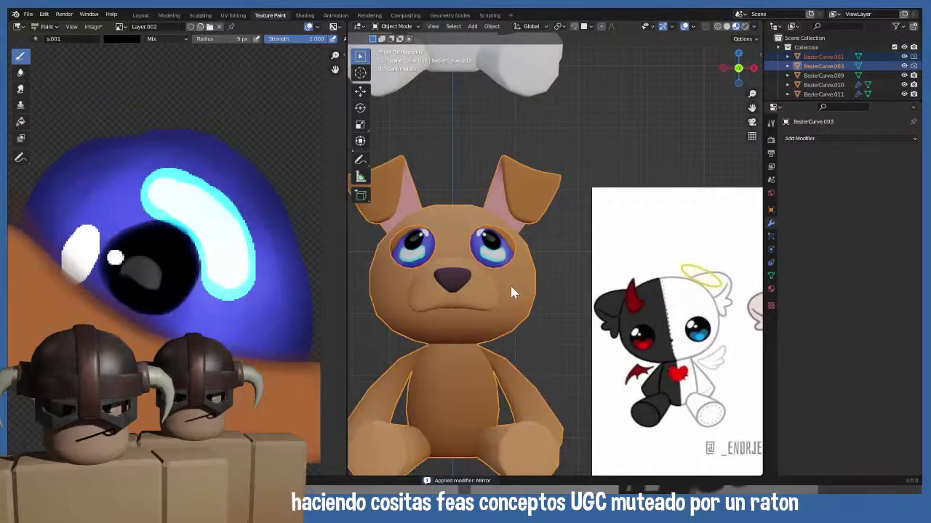
pyautogui.hotkey('ctrl', 'j')
pyautogui.press('Tab')
pyautogui.press('Tab')
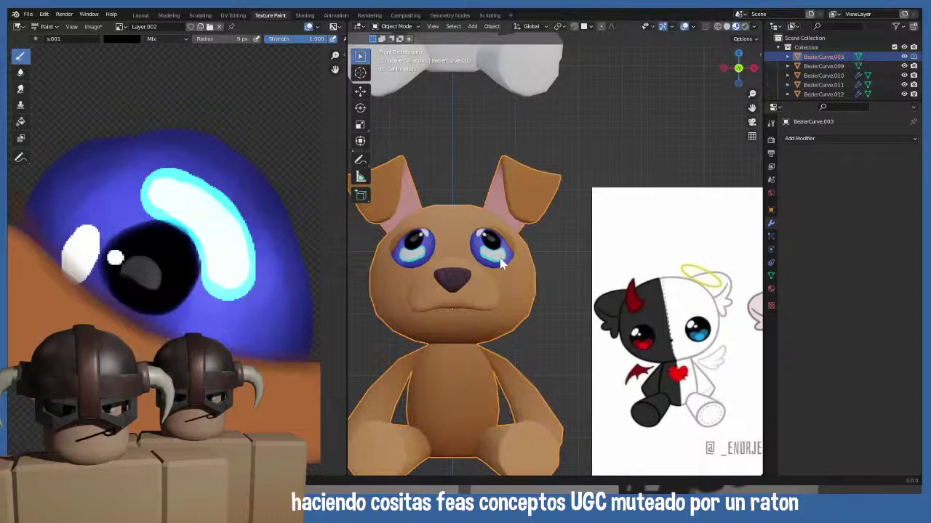
# - Select the joined dog's whole mesh in Edit Mode, enable the Statistics overlay, and return to Object Mode with nothing selected
pyautogui.scroll(6, 502, 261)
pyautogui.scroll(-5, 502, 259)
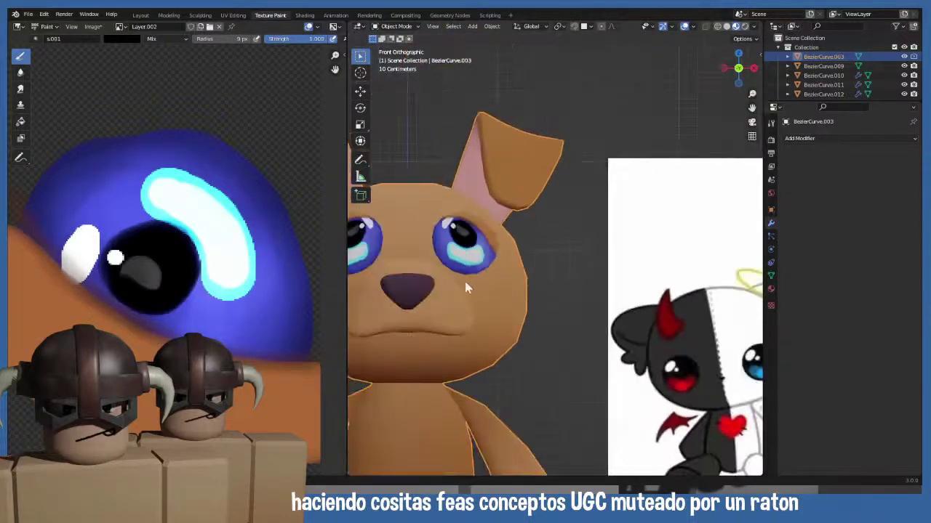
pyautogui.scroll(1, 489, 304)
pyautogui.press('Tab')
pyautogui.press('a')
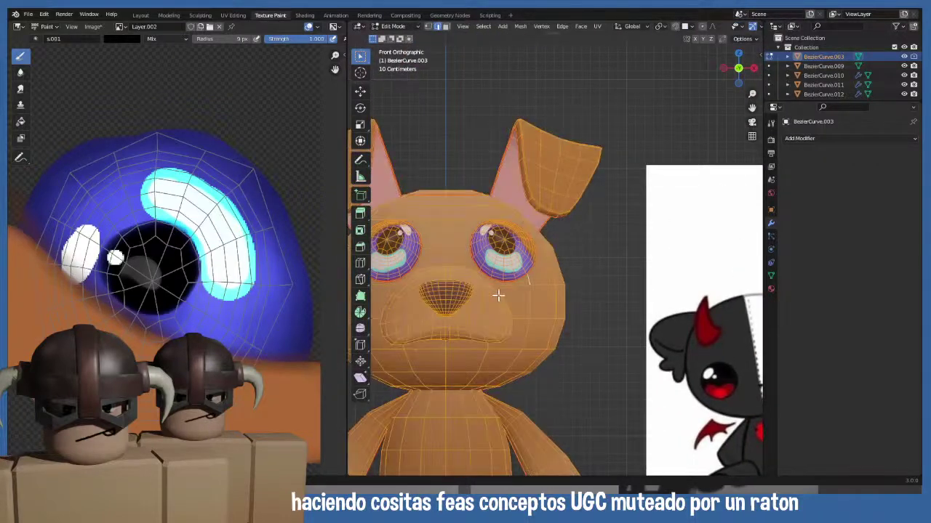
pyautogui.scroll(-3, 654, 30)
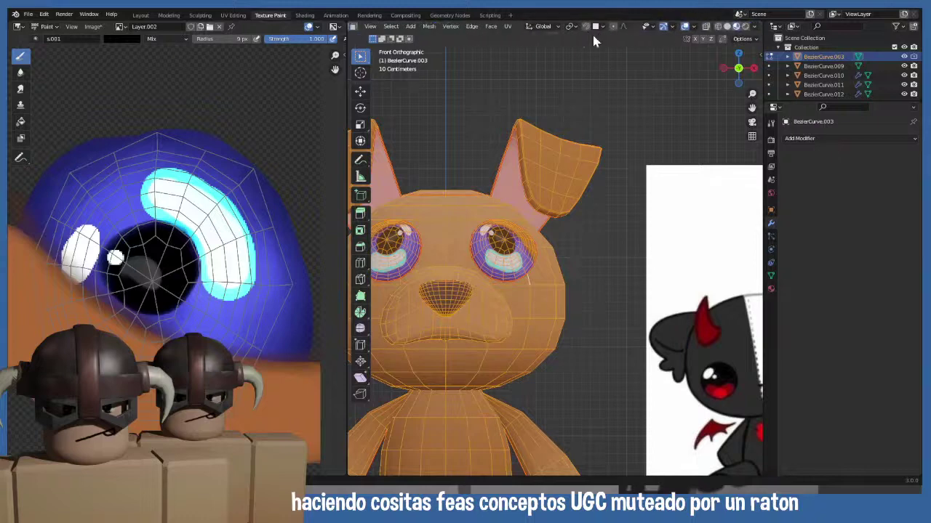
pyautogui.click(684, 27)
pyautogui.click(693, 27)
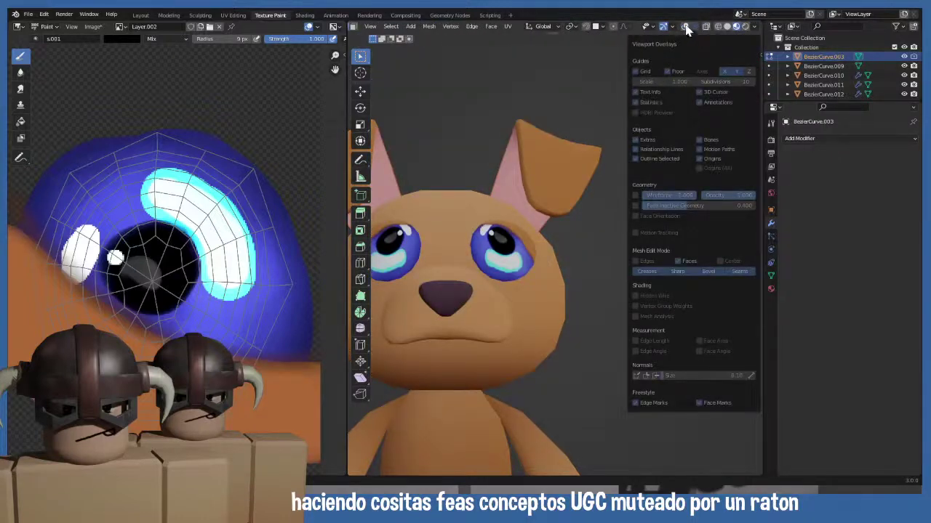
pyautogui.click(685, 28)
pyautogui.click(685, 27)
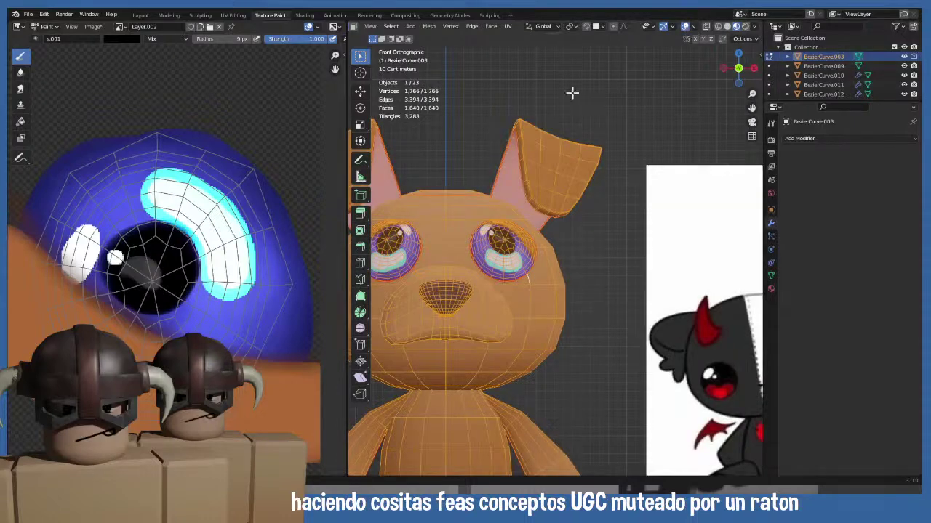
pyautogui.scroll(-2, 465, 153)
pyautogui.press('Tab')
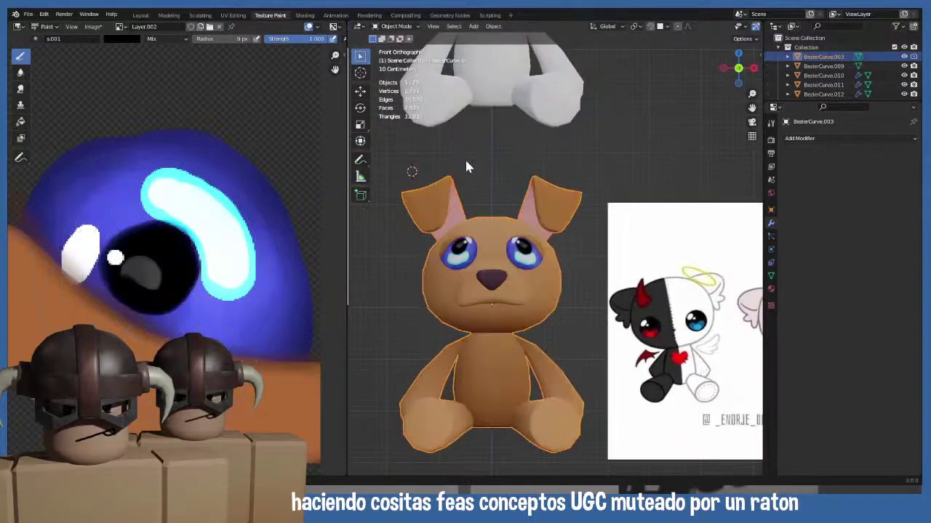
pyautogui.click(466, 171)
# - Examine the dog's eyes, nose and muzzle from the front, up close and at full view beside the reference drawing
pyautogui.scroll(2, 499, 294)
pyautogui.keyDown('shift'); pyautogui.moveTo(499, 294); pyautogui.dragTo(466, 247, button='middle'); pyautogui.keyUp('shift')
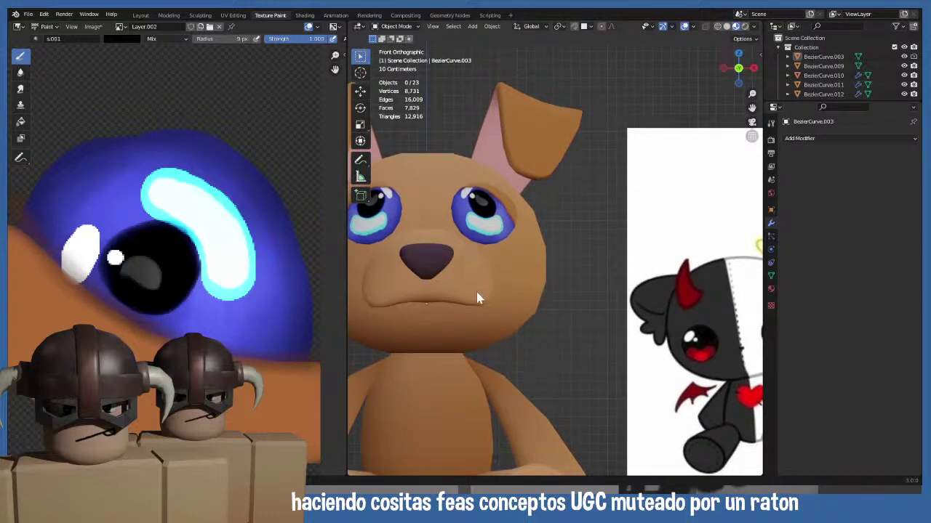
pyautogui.scroll(3, 475, 294)
pyautogui.scroll(-2, 472, 275)
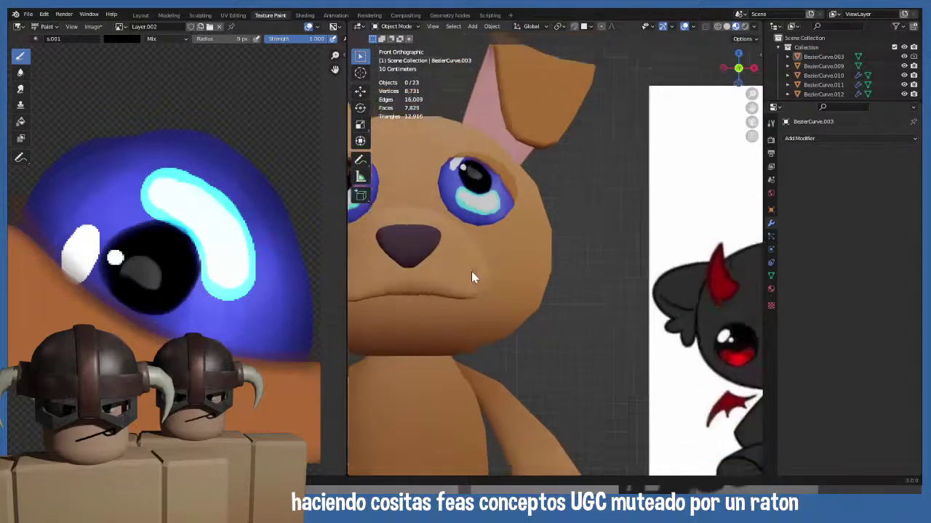
pyautogui.scroll(-4, 473, 279)
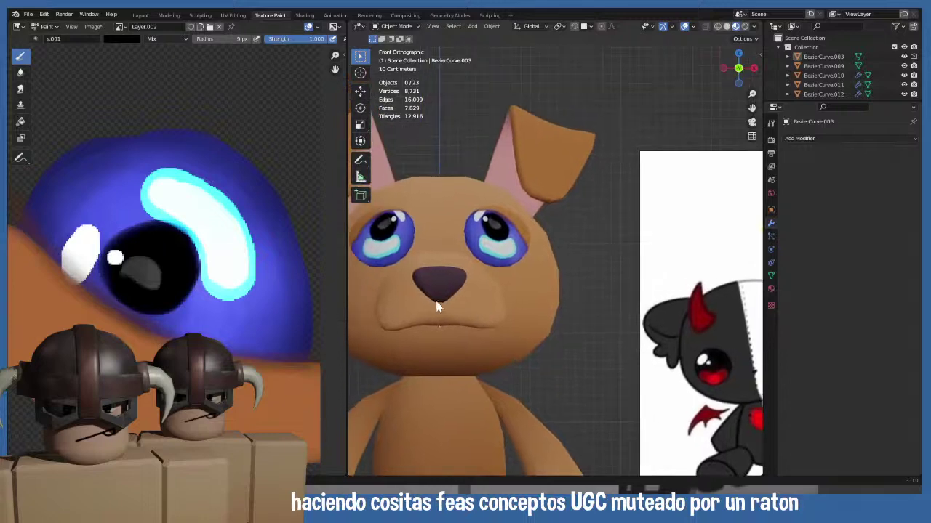
pyautogui.keyDown('shift'); pyautogui.moveTo(502, 305); pyautogui.dragTo(466, 302, button='middle'); pyautogui.keyUp('shift')
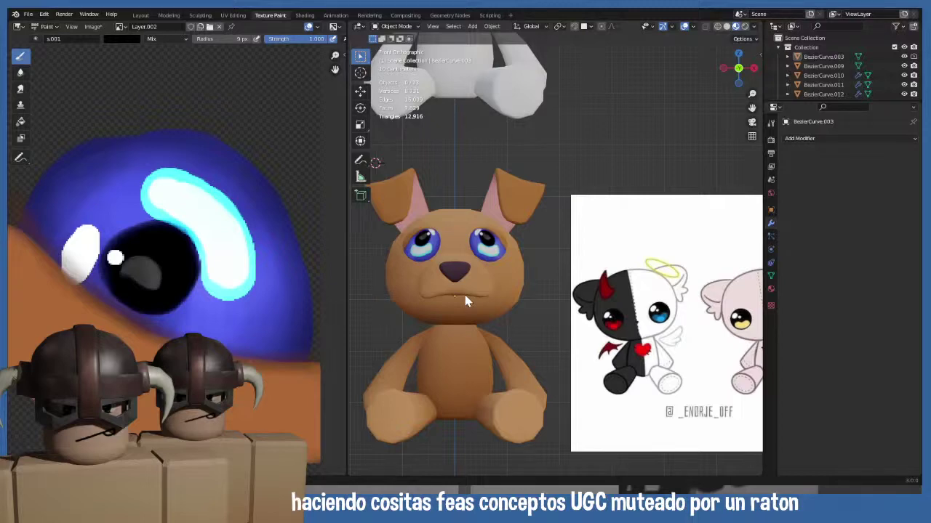
pyautogui.scroll(3, 466, 301)
pyautogui.scroll(-1, 490, 263)
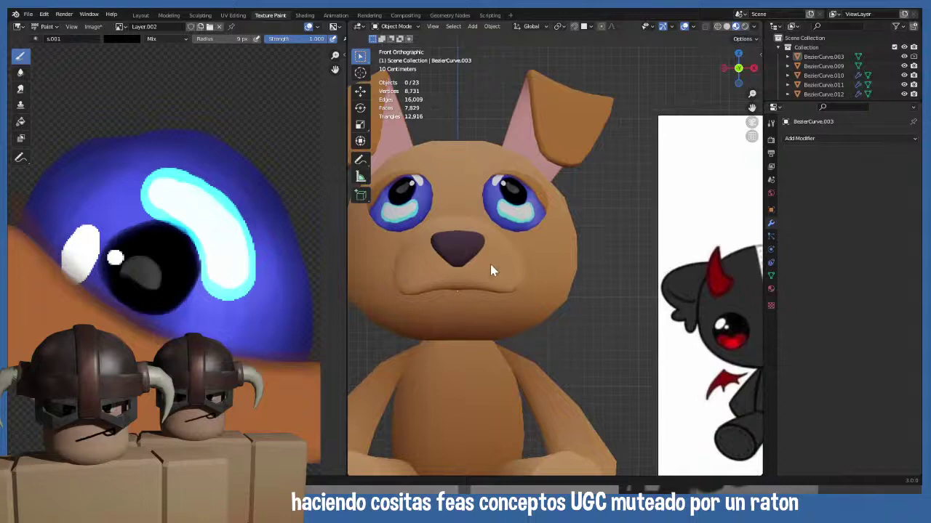
pyautogui.scroll(-1, 490, 264)
# - In the dog mesh's Edit Mode, select the linked geometry of the head, muzzle, nose and one eye
pyautogui.moveTo(405, 123); pyautogui.dragTo(548, 268)
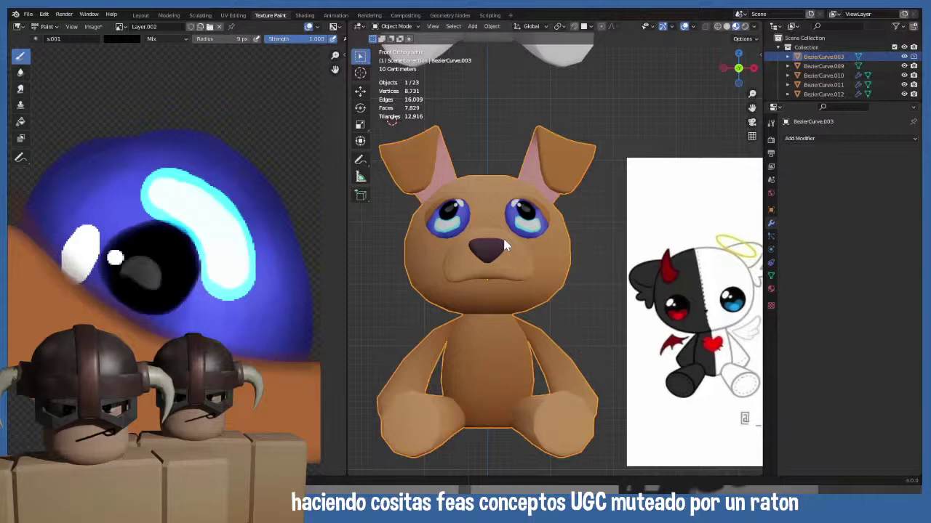
pyautogui.moveTo(507, 245); pyautogui.dragTo(509, 271, button='middle')
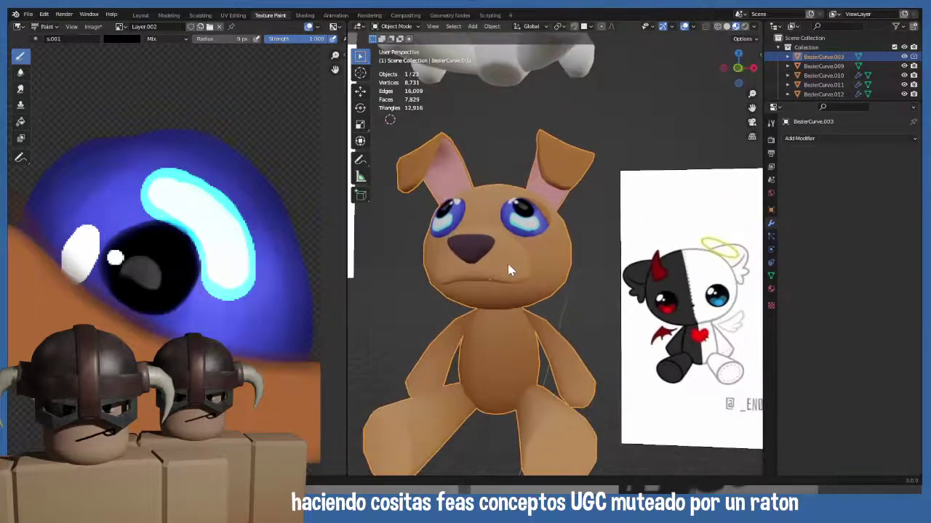
pyautogui.press('Tab')
pyautogui.click(544, 264)
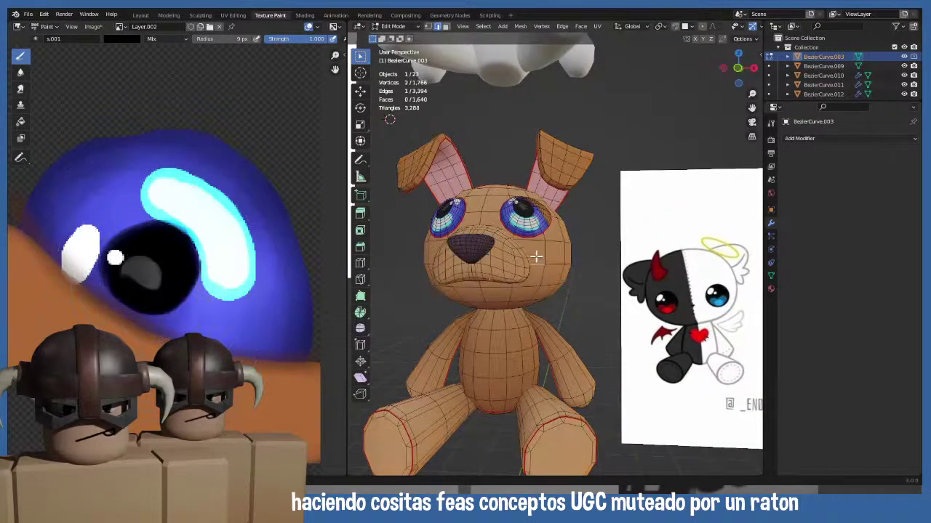
pyautogui.hotkey('ctrl', 'l')
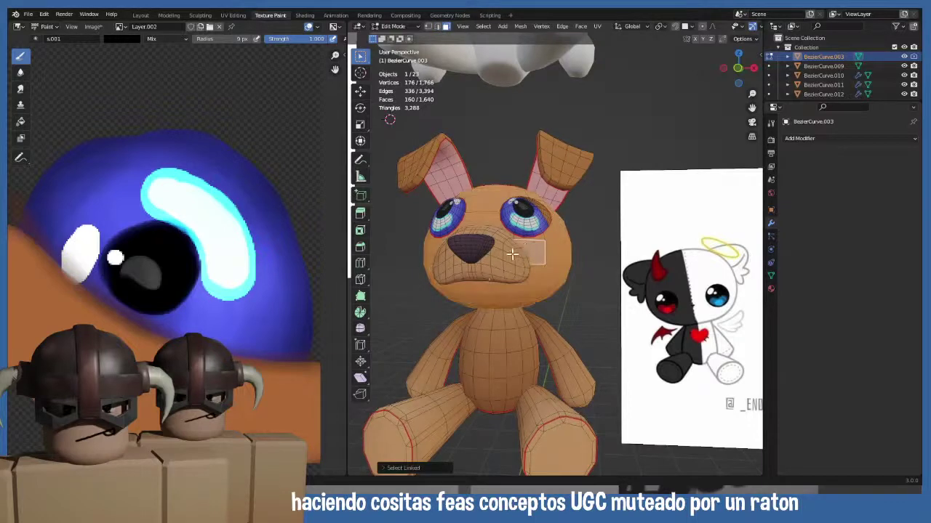
pyautogui.press('l')
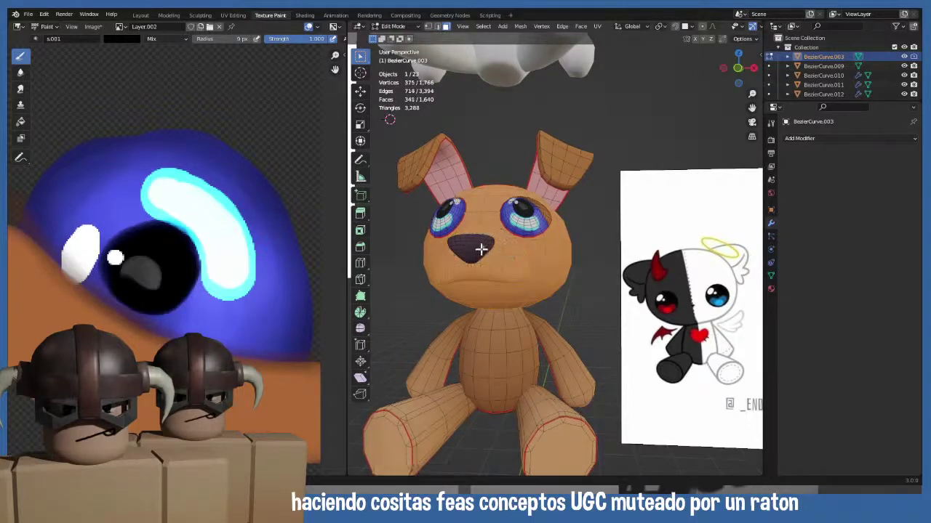
pyautogui.press('l')
pyautogui.press('l')
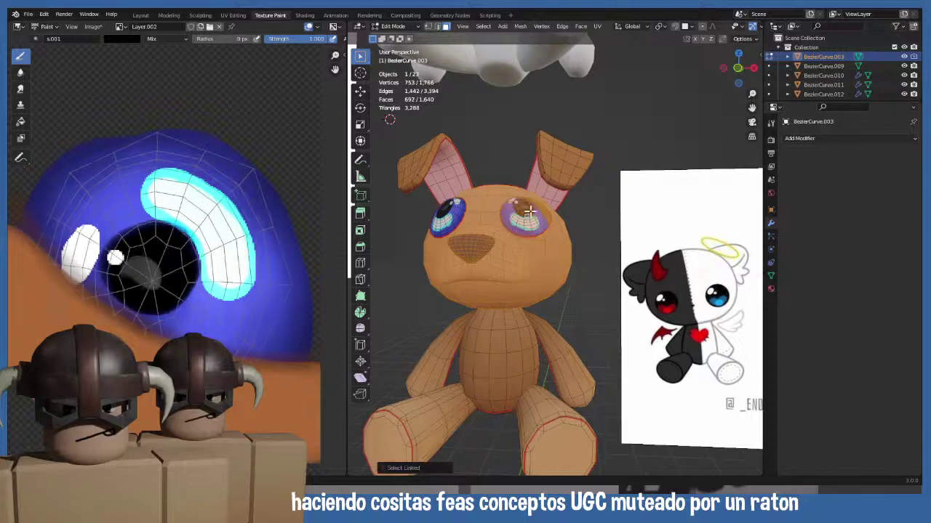
# - Add the eyelids, the remaining eye and the outer and inner parts of both ears to the head selection
pyautogui.press('l')
pyautogui.press('l')
pyautogui.press('l')
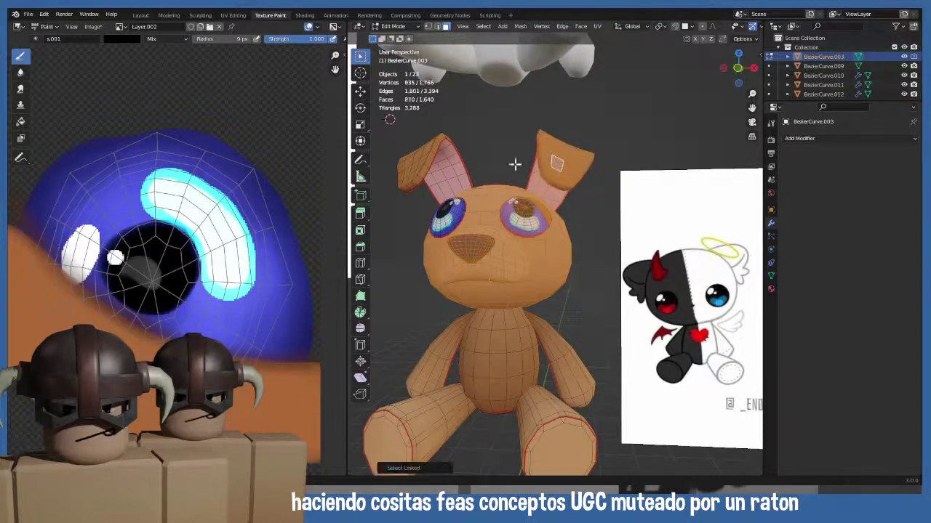
pyautogui.press('l')
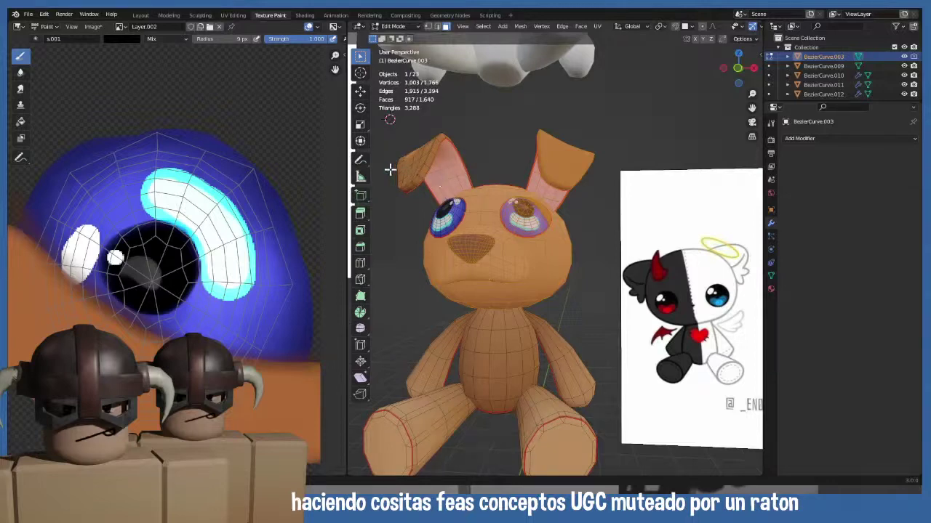
pyautogui.press('l')
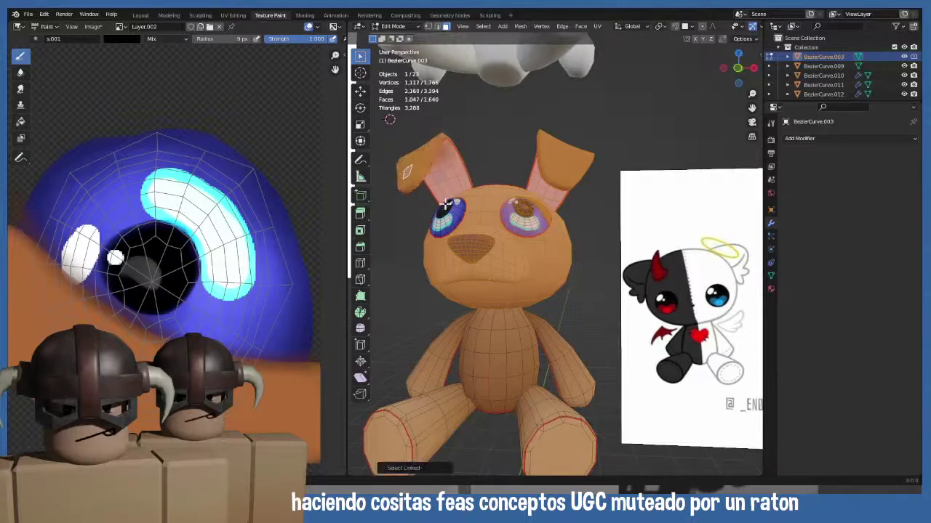
pyautogui.moveTo(457, 213)
pyautogui.mouseDown(button='middle')
pyautogui.moveTo(609, 219)
pyautogui.moveTo(458, 209)
pyautogui.mouseUp(button='middle')
pyautogui.press('l')
pyautogui.press('l')
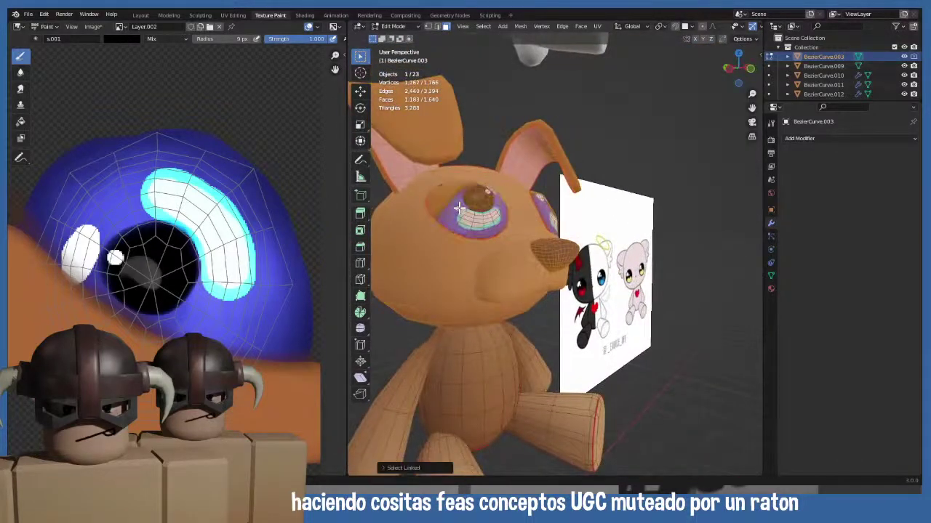
# - In side view, set the pivot point to 3D Cursor, place the cursor at the neck joint, and try tilting the head forward
pyautogui.press('KP_1')
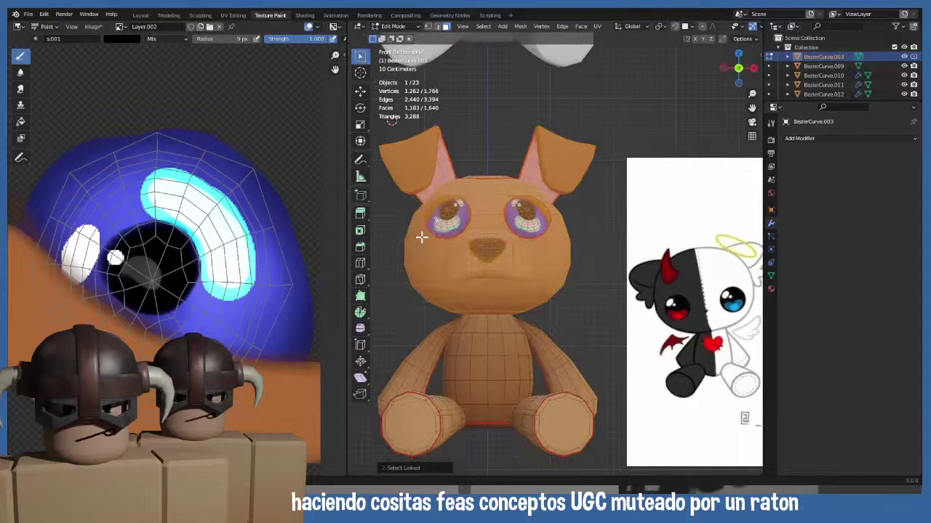
pyautogui.press('KP_3')
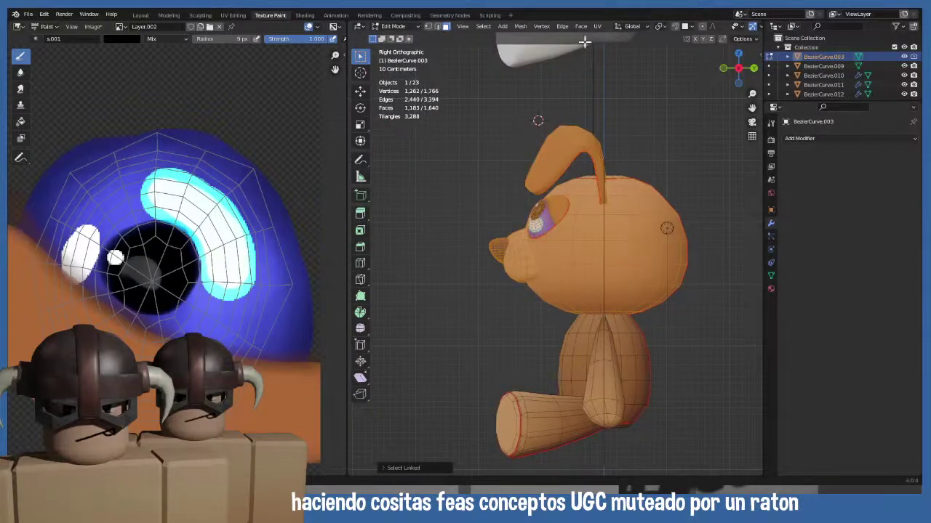
pyautogui.click(662, 28)
pyautogui.click(670, 48)
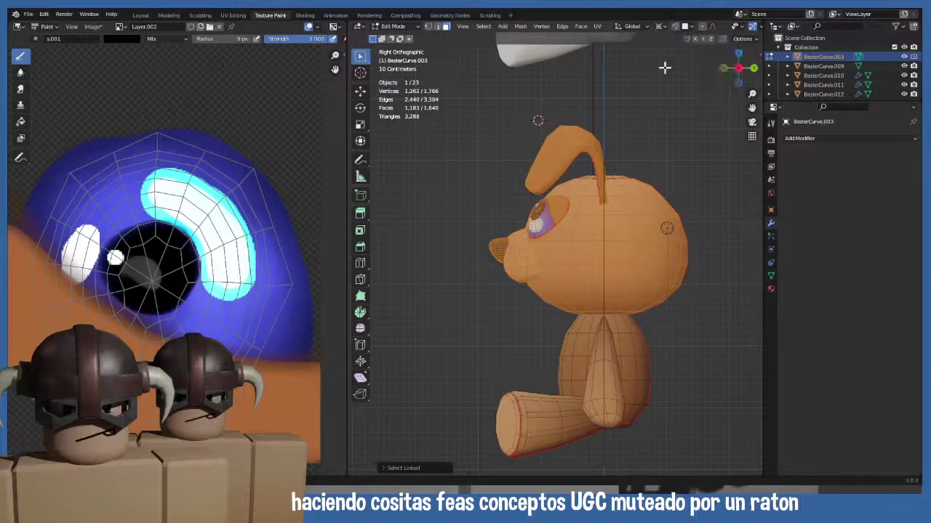
pyautogui.keyDown('shift'); pyautogui.rightClick(607, 314); pyautogui.keyUp('shift')
pyautogui.press('r')
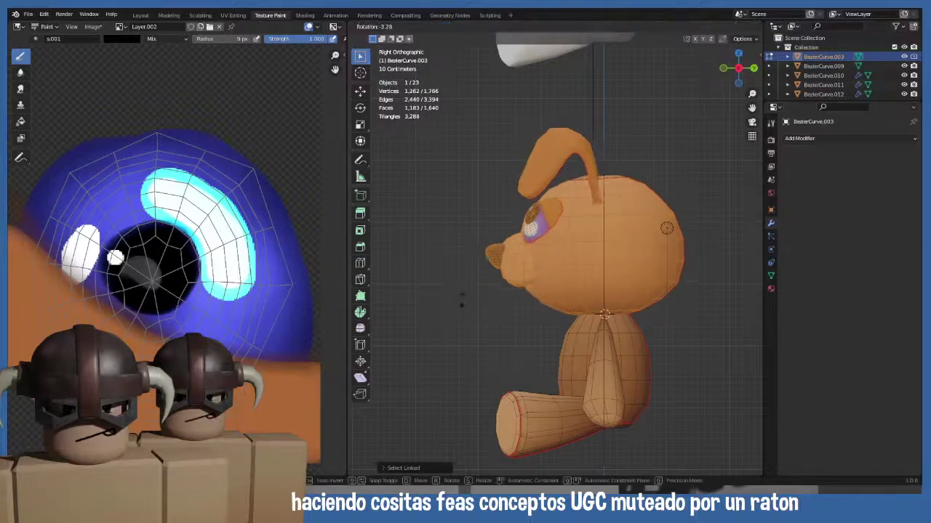
pyautogui.click(493, 310)
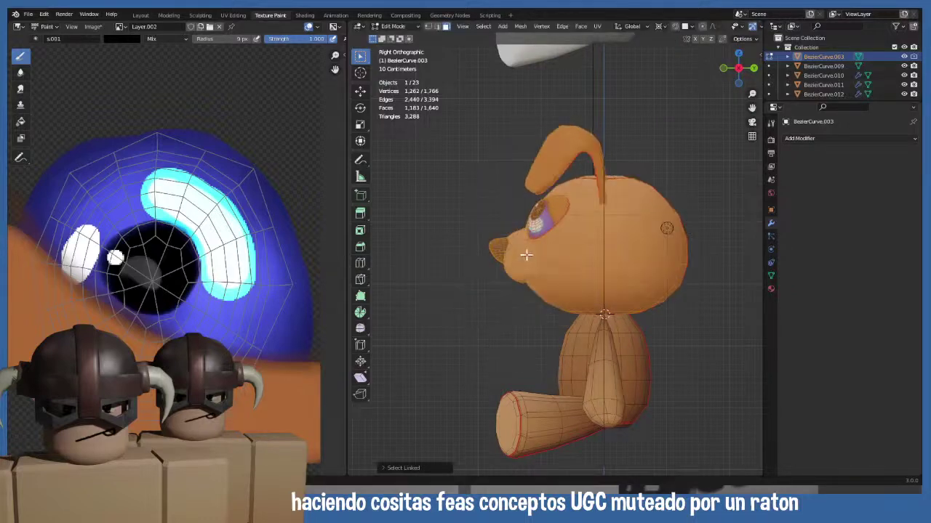
# - Add the unselected patch on top of the head to the head selection
pyautogui.moveTo(526, 255); pyautogui.dragTo(529, 296, button='middle')
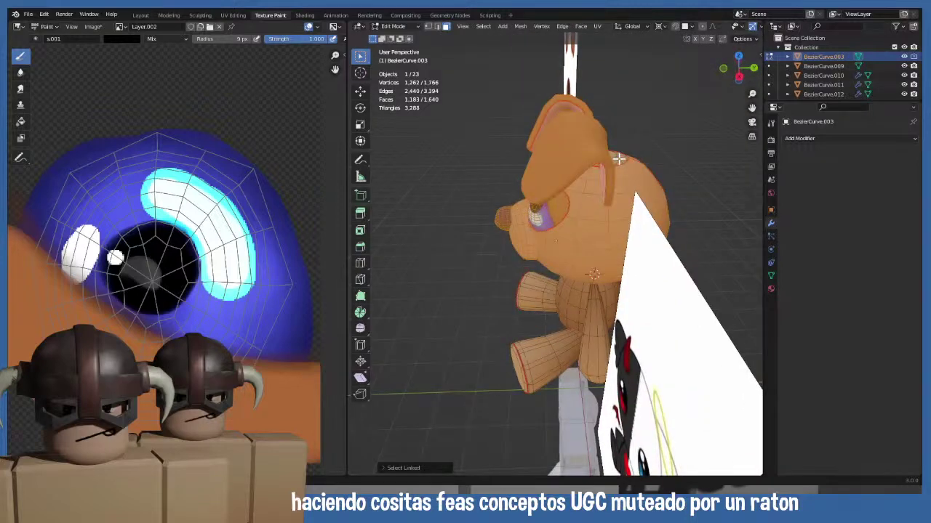
pyautogui.press('l')
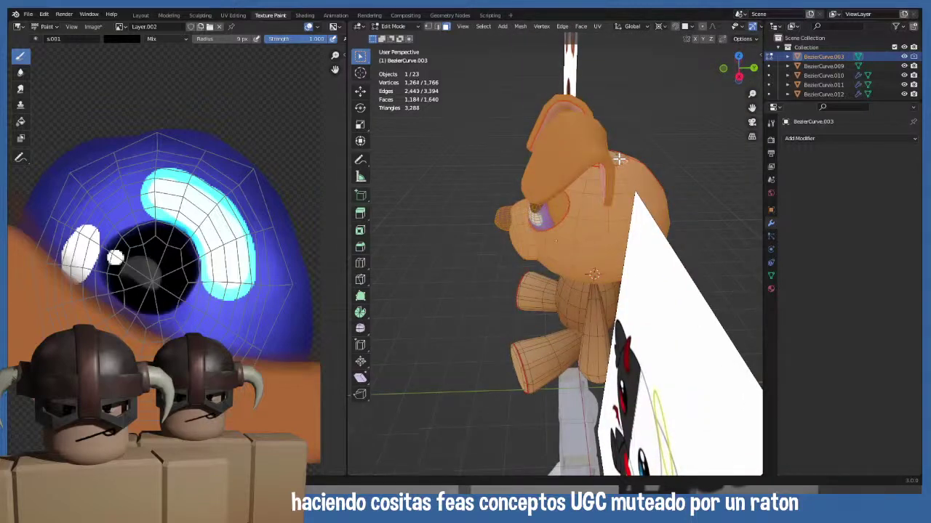
# - Complete the head selection with its top patch and tilt the head forward about 21° around the neck joint in side view
pyautogui.press('l')
pyautogui.moveTo(616, 166); pyautogui.dragTo(624, 143, button='middle')
pyautogui.press('KP_3')
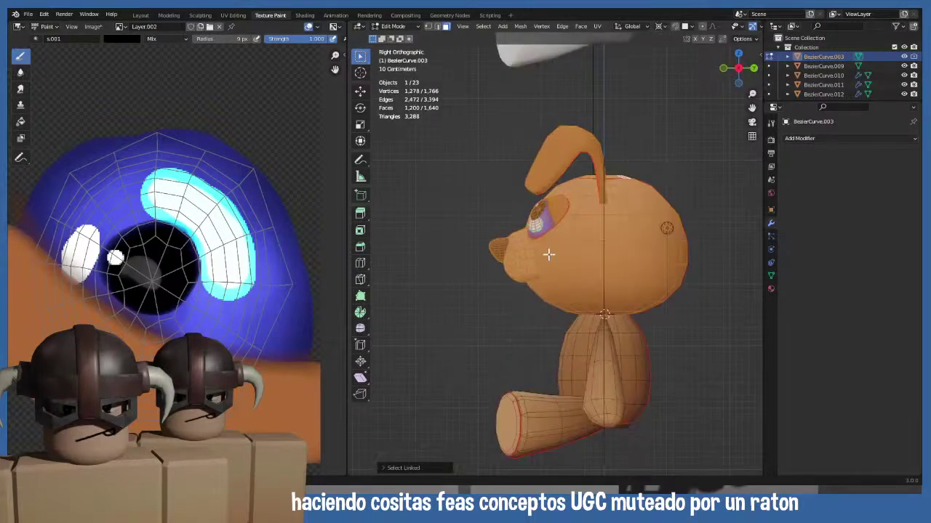
pyautogui.press('r')
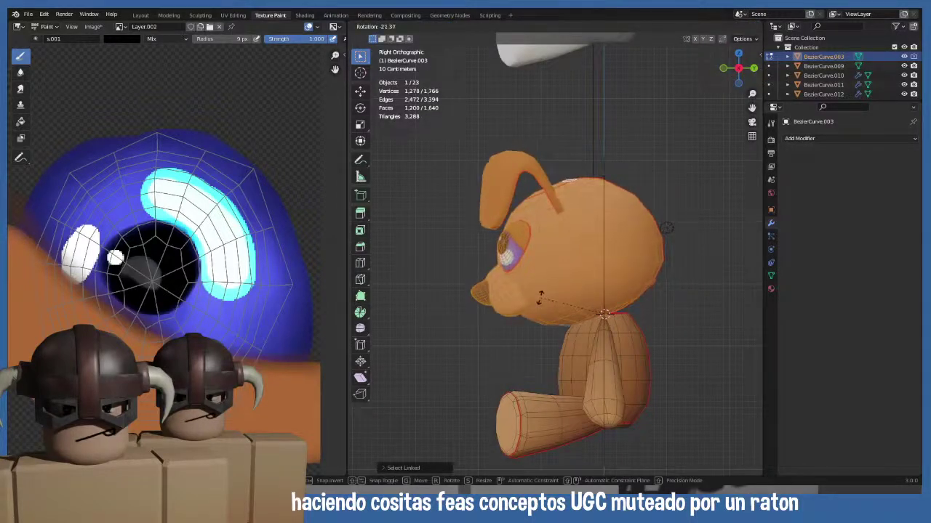
pyautogui.click(541, 297)
# - In front view, centre the 3D cursor at the neck, tilt the head sideways about 11° around it, and return to Object Mode
pyautogui.press('KP_1')
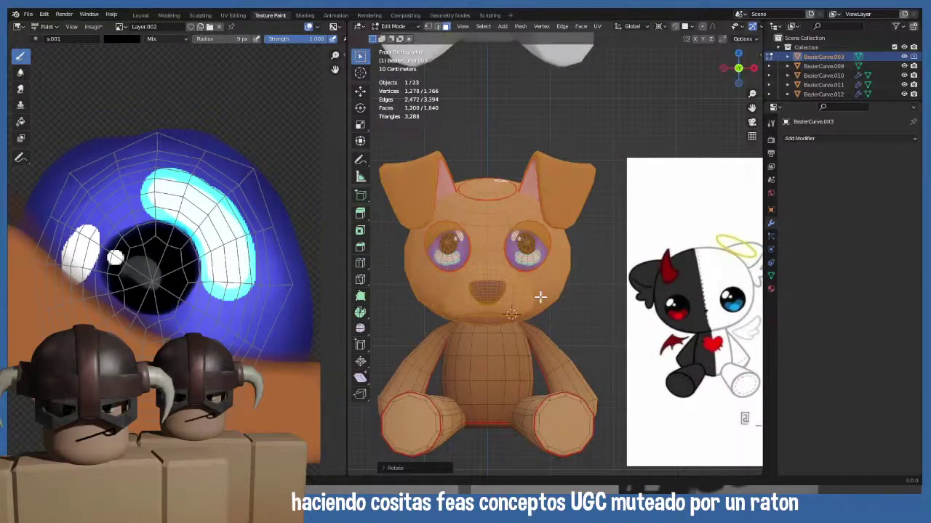
pyautogui.moveTo(551, 233); pyautogui.dragTo(538, 247, button='middle')
pyautogui.press('KP_1')
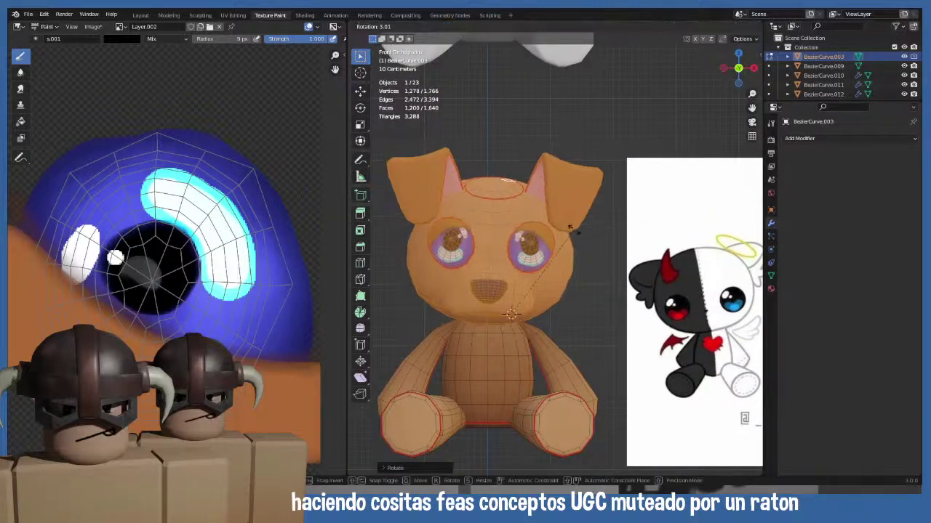
pyautogui.press('KP_1')
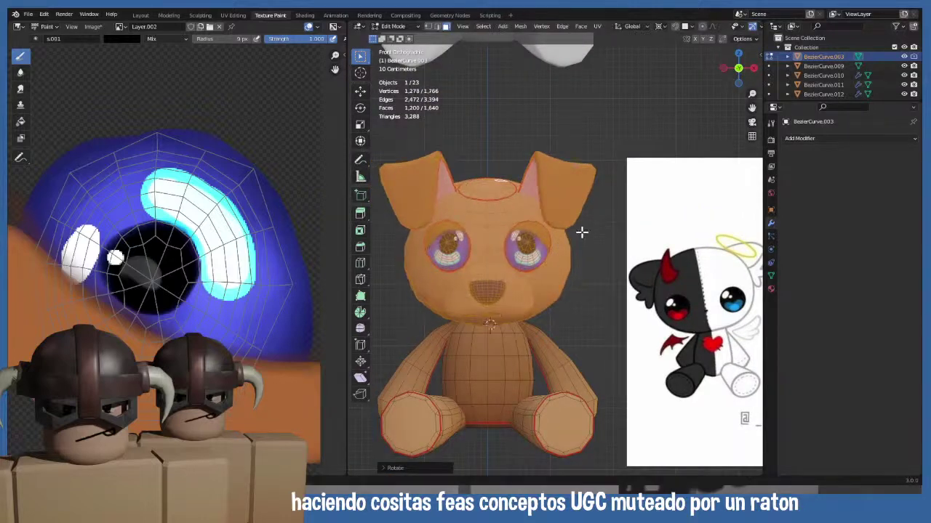
pyautogui.press('r')
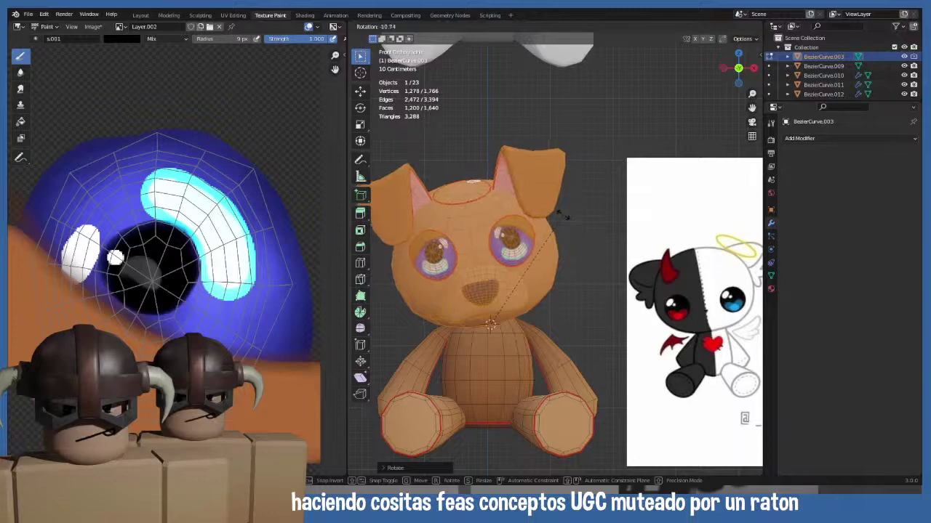
pyautogui.click(561, 215)
pyautogui.scroll(2, 559, 228)
pyautogui.press('Tab')
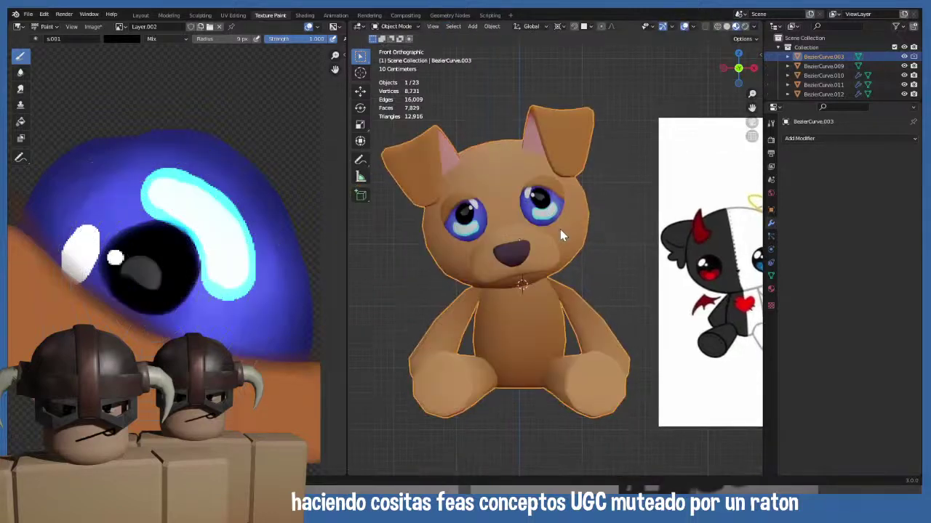
# - Check the tilted head against the reference drawing from the front and save the file
pyautogui.scroll(-3, 488, 188)
pyautogui.scroll(1, 469, 209)
pyautogui.scroll(-1, 467, 208)
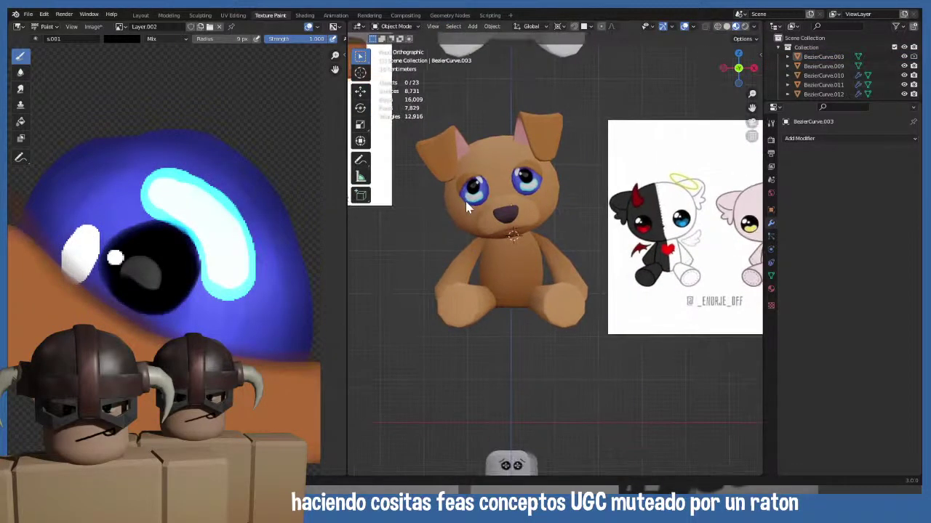
pyautogui.scroll(1, 467, 208)
pyautogui.scroll(2, 482, 233)
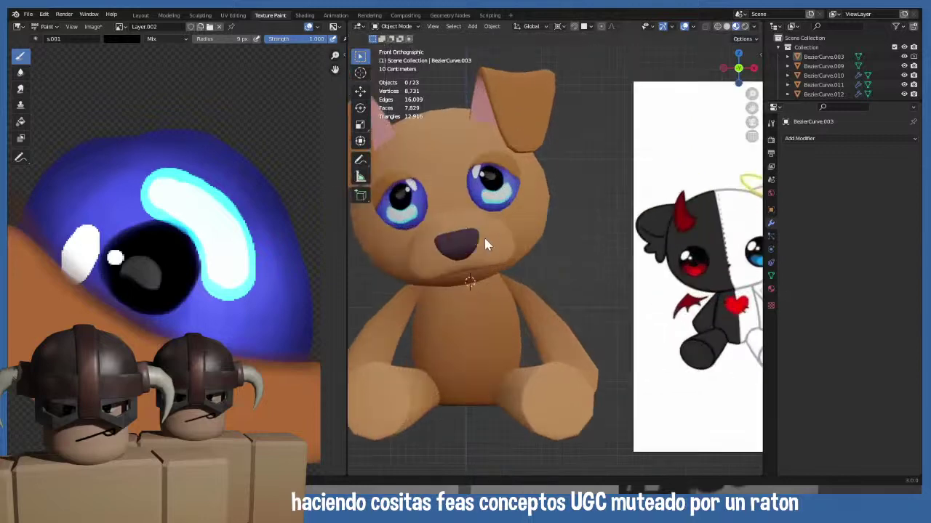
pyautogui.keyDown('shift'); pyautogui.moveTo(463, 244); pyautogui.dragTo(493, 245, button='middle'); pyautogui.keyUp('shift')
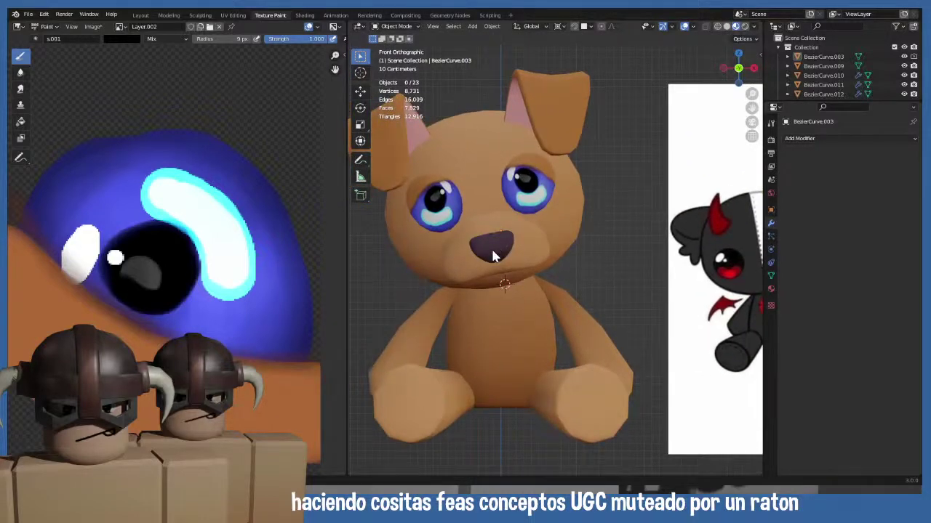
pyautogui.hotkey('ctrl', 's')
# - Put the dog mesh into Edit Mode and examine the joint between the head and torso from the side and behind
pyautogui.press('KP_3')
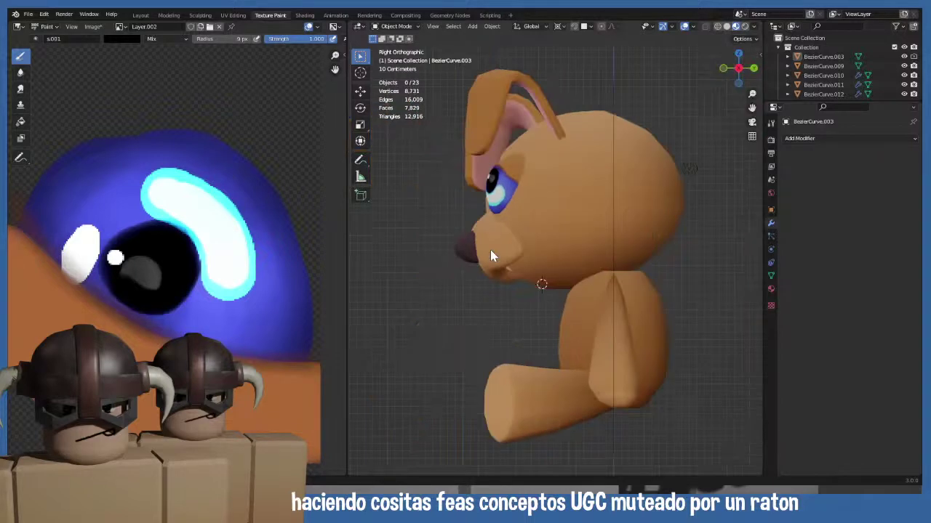
pyautogui.press('KP_1')
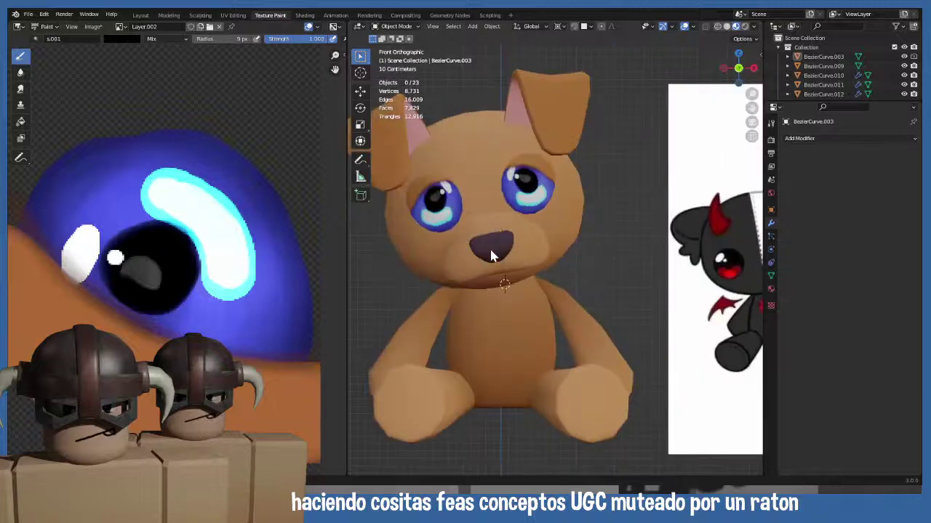
pyautogui.press('KP_3')
pyautogui.scroll(-2, 490, 250)
pyautogui.click(490, 250)
pyautogui.press('Tab')
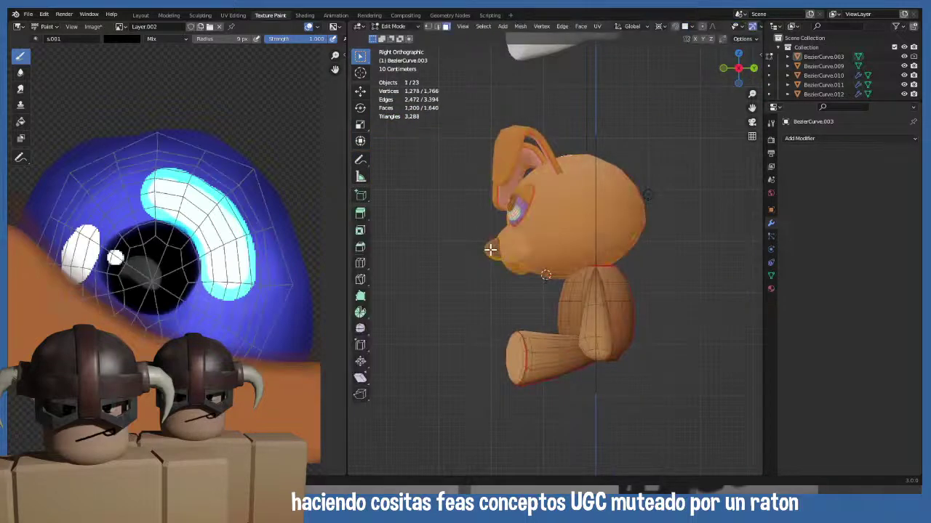
pyautogui.keyDown('shift'); pyautogui.moveTo(538, 245); pyautogui.dragTo(473, 199, button='middle'); pyautogui.keyUp('shift')
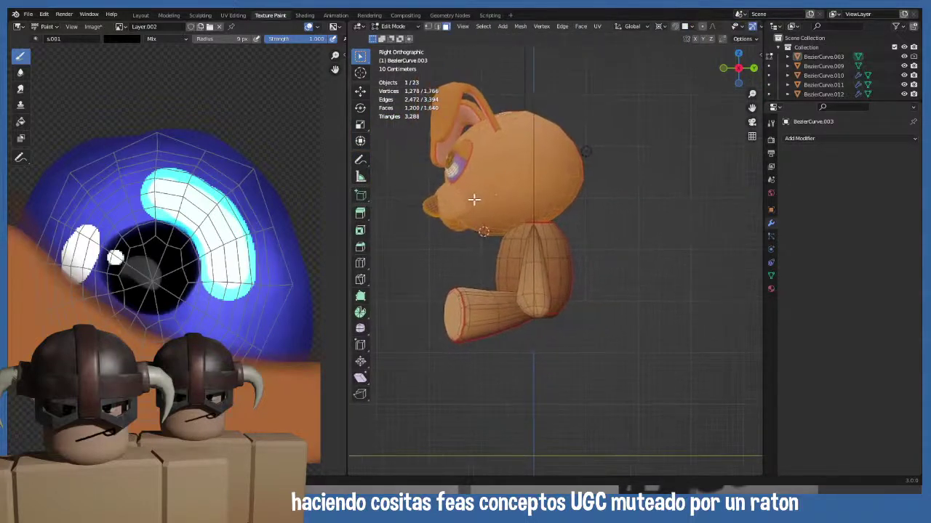
pyautogui.scroll(3, 543, 193)
pyautogui.moveTo(543, 193)
pyautogui.mouseDown(button='middle')
pyautogui.moveTo(519, 242)
pyautogui.moveTo(553, 201)
pyautogui.mouseUp(button='middle')
pyautogui.scroll(5, 554, 203)
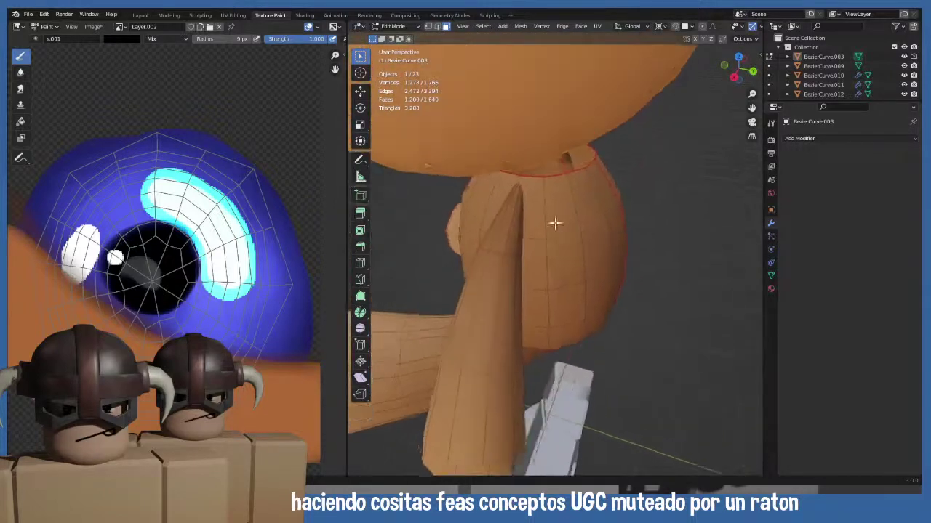
pyautogui.moveTo(562, 208); pyautogui.dragTo(565, 223, button='middle')
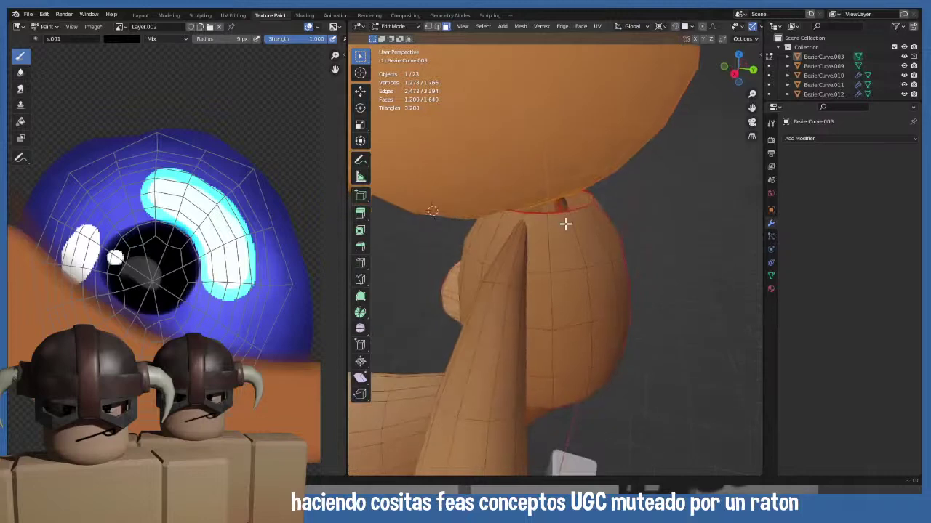
# - Select the edge loop around the torso's upper opening, just beneath the head
pyautogui.press('l')
pyautogui.click(559, 211)
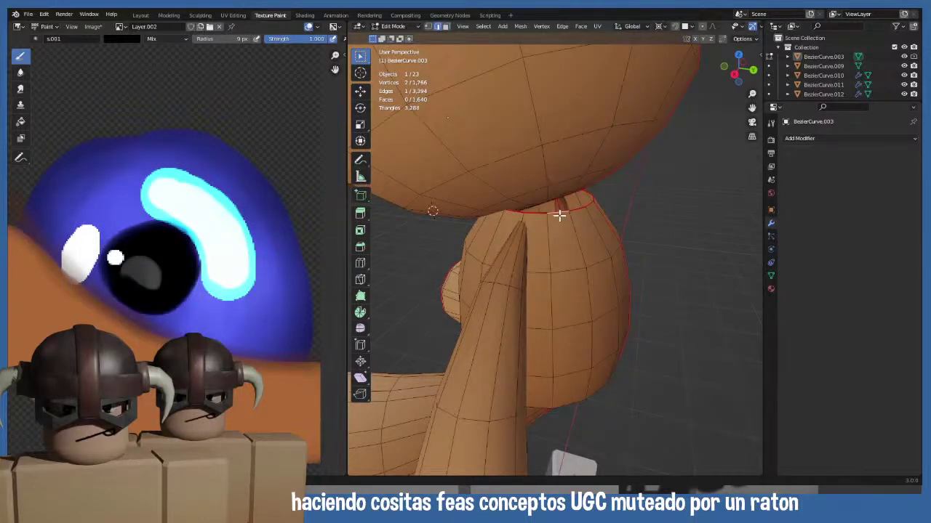
pyautogui.click(553, 190)
pyautogui.click(540, 160)
pyautogui.press('KP_1')
pyautogui.press('KP_3')
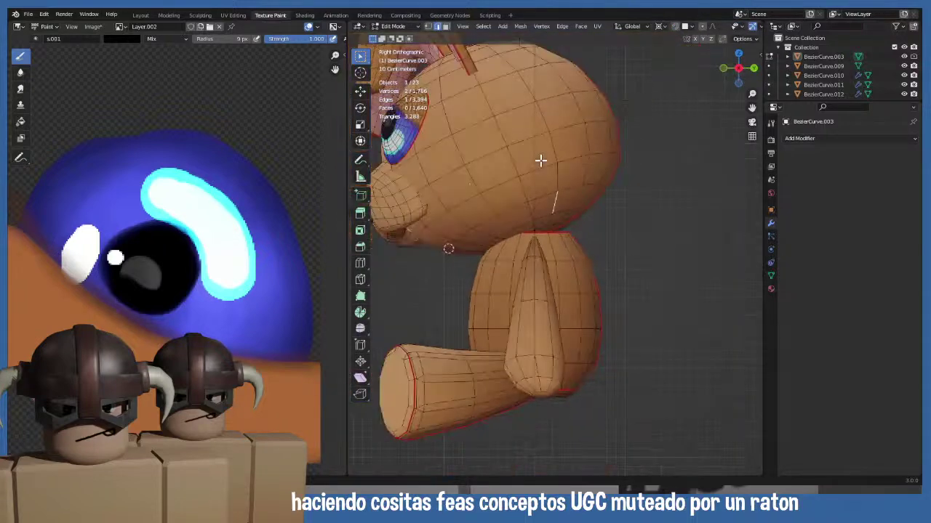
pyautogui.click(550, 231)
pyautogui.click(554, 233)
pyautogui.click(575, 234)
pyautogui.press('l')
pyautogui.moveTo(560, 235); pyautogui.dragTo(552, 253, button='middle')
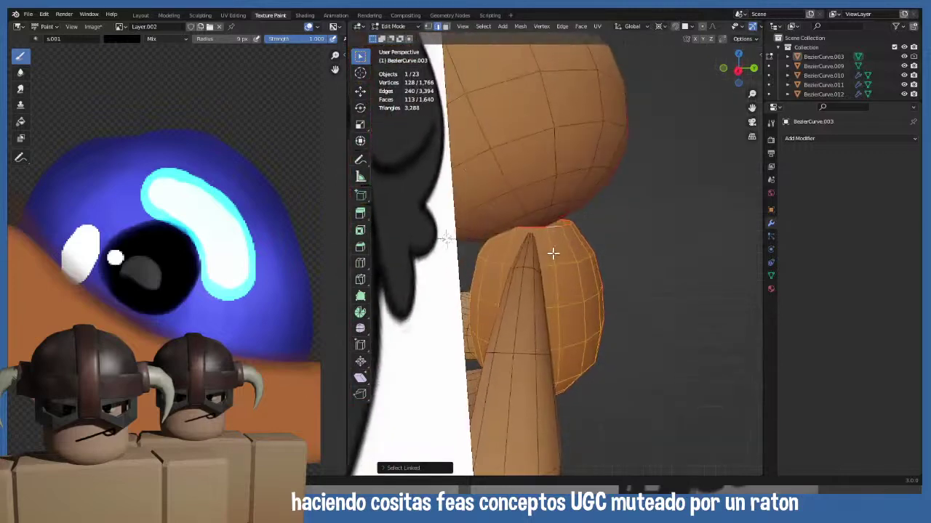
pyautogui.keyDown('alt'); pyautogui.click(553, 223); pyautogui.keyUp('alt')
pyautogui.keyDown('alt'); pyautogui.keyDown('shift'); pyautogui.click(553, 227); pyautogui.keyUp('shift'); pyautogui.keyUp('alt')
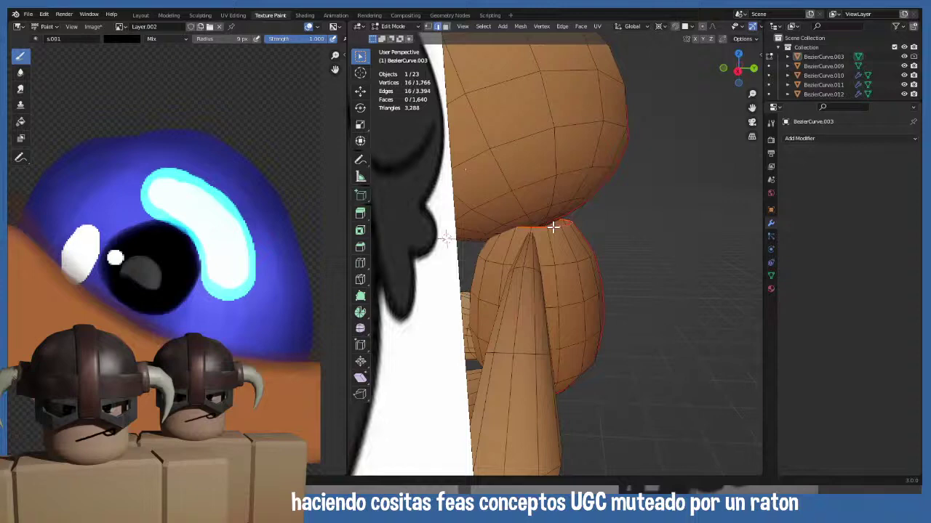
# - In side view, place the 3D cursor at the front of the neck and rotate the torso's upper loop around it to meet the head
pyautogui.press('KP_3')
pyautogui.press('Tab')
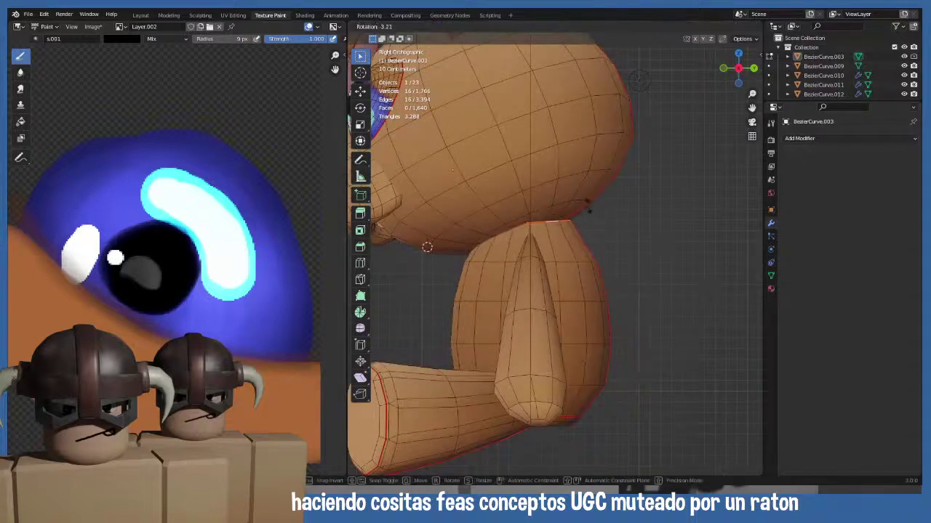
pyautogui.press('Tab')
pyautogui.keyDown('shift'); pyautogui.rightClick(492, 226); pyautogui.keyUp('shift')
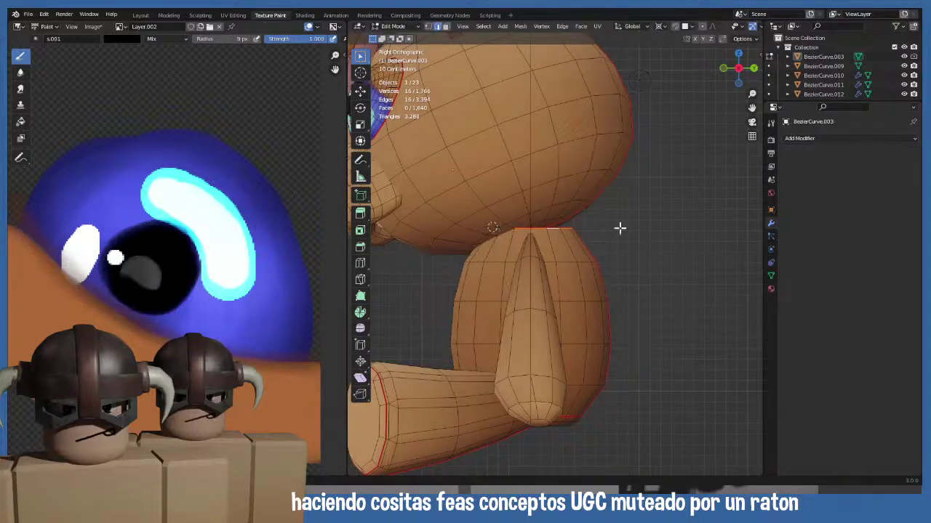
pyautogui.press('r')
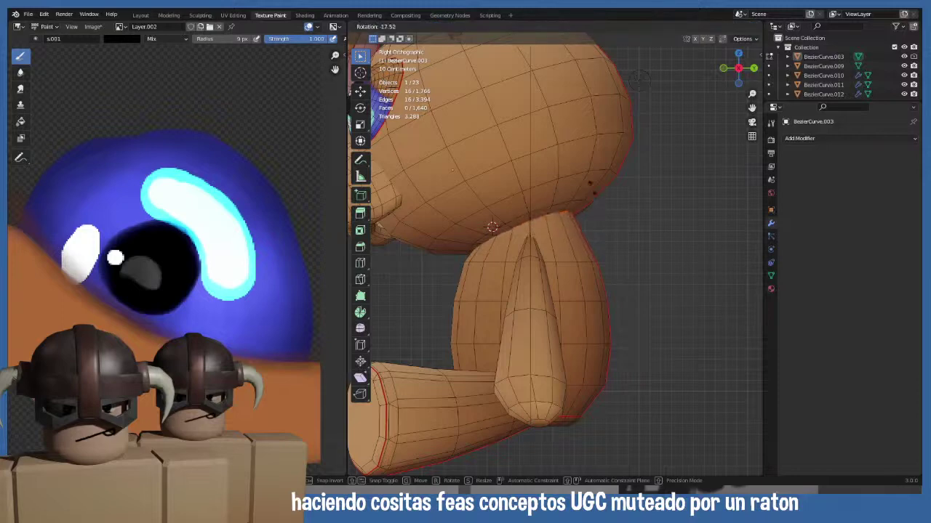
pyautogui.click(579, 246)
pyautogui.press('Tab')
pyautogui.moveTo(500, 272); pyautogui.dragTo(557, 283, button='middle')
pyautogui.press('Tab')
pyautogui.press('Tab')
# - Examine the dog's pose and painted eyes from the front and side against the reference drawing and the eye texture
pyautogui.press('KP_1')
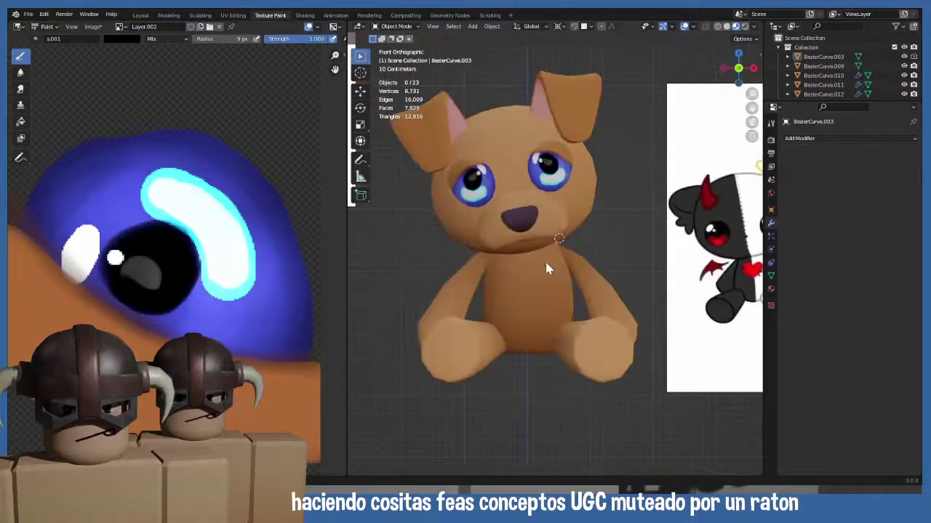
pyautogui.press('Tab')
pyautogui.press('Tab')
pyautogui.keyDown('shift'); pyautogui.moveTo(458, 374); pyautogui.dragTo(484, 312, button='middle'); pyautogui.keyUp('shift')
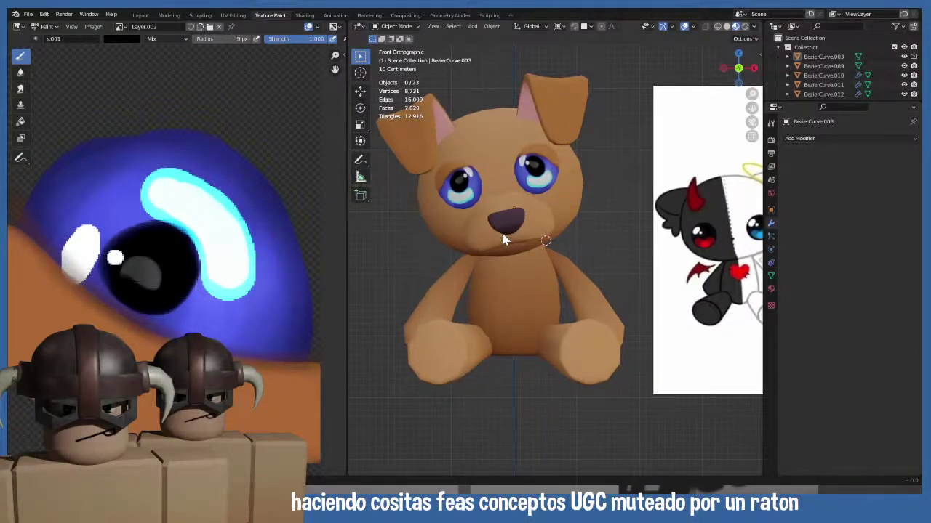
pyautogui.moveTo(502, 240)
pyautogui.keyDown('shift'); pyautogui.mouseDown(button='middle')
pyautogui.moveTo(520, 268)
pyautogui.moveTo(427, 250)
pyautogui.moveTo(495, 217)
pyautogui.moveTo(507, 238)
pyautogui.mouseUp(button='middle'); pyautogui.keyUp('shift')
pyautogui.scroll(3, 523, 227)
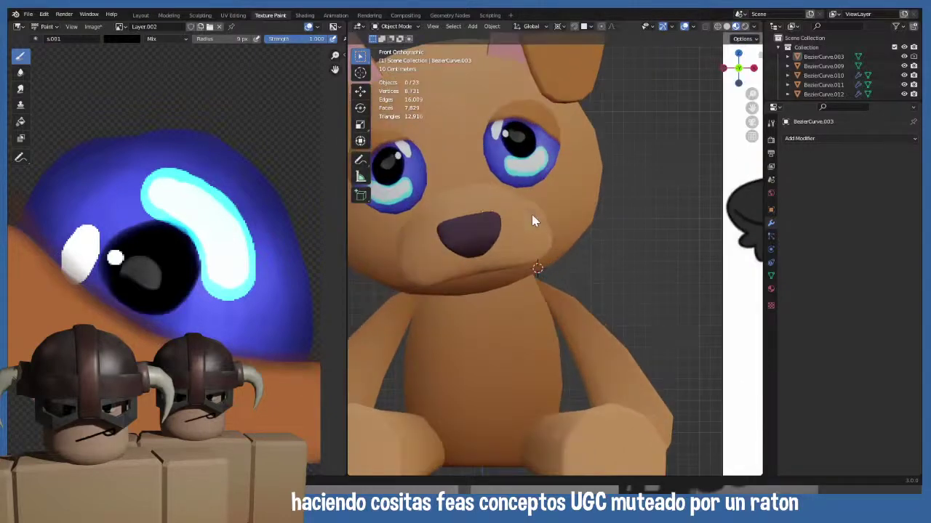
pyautogui.scroll(-3, 532, 215)
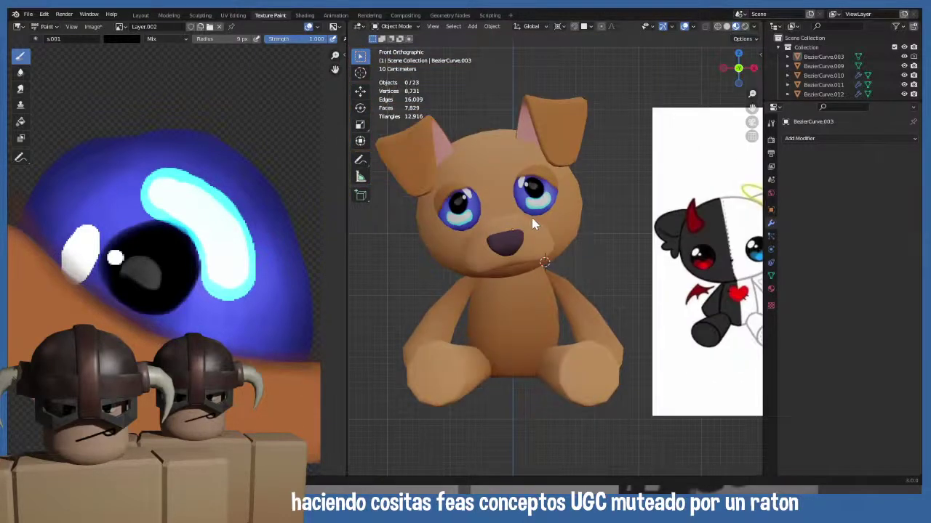
pyautogui.scroll(2, 533, 224)
pyautogui.scroll(1, 484, 204)
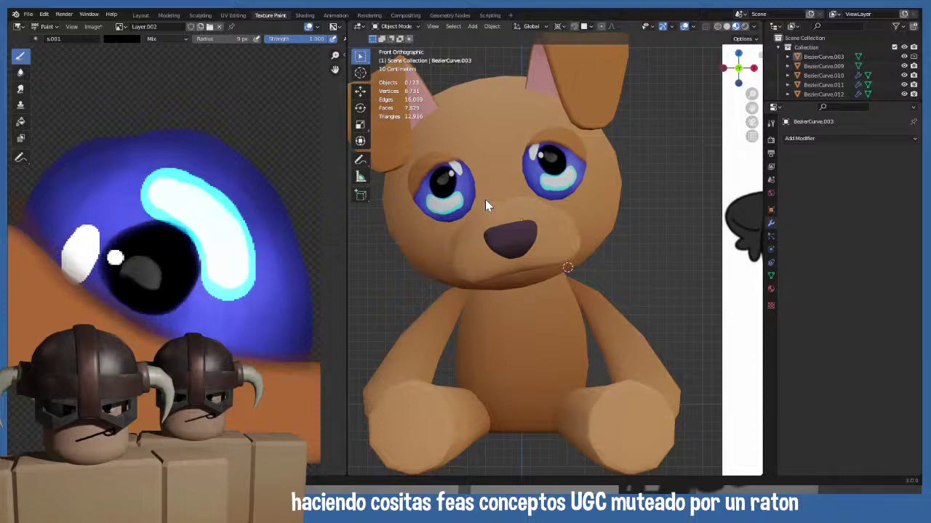
pyautogui.scroll(-4, 149, 308)
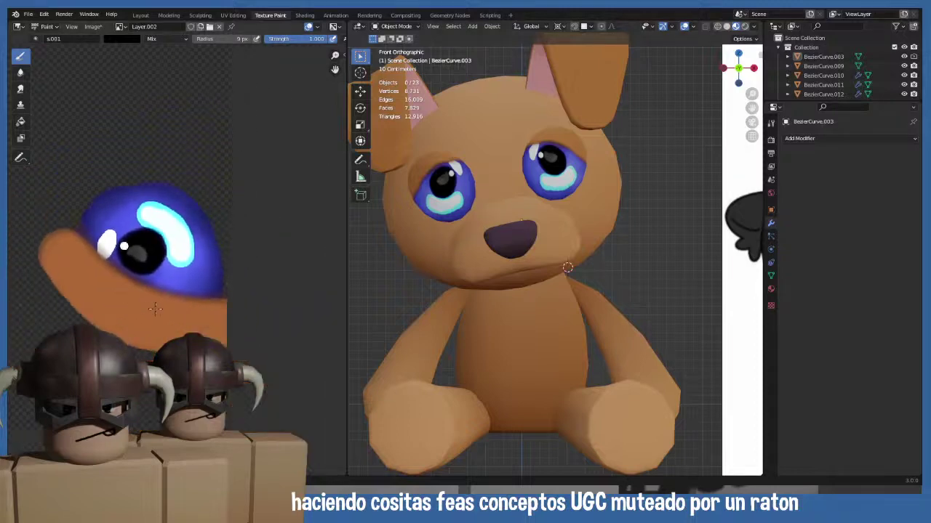
pyautogui.scroll(4, 155, 309)
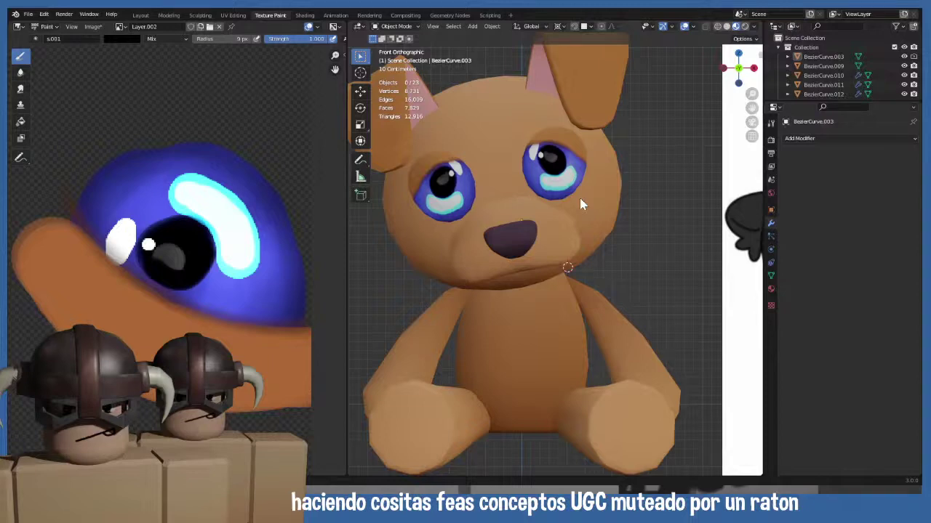
pyautogui.press('KP_3')
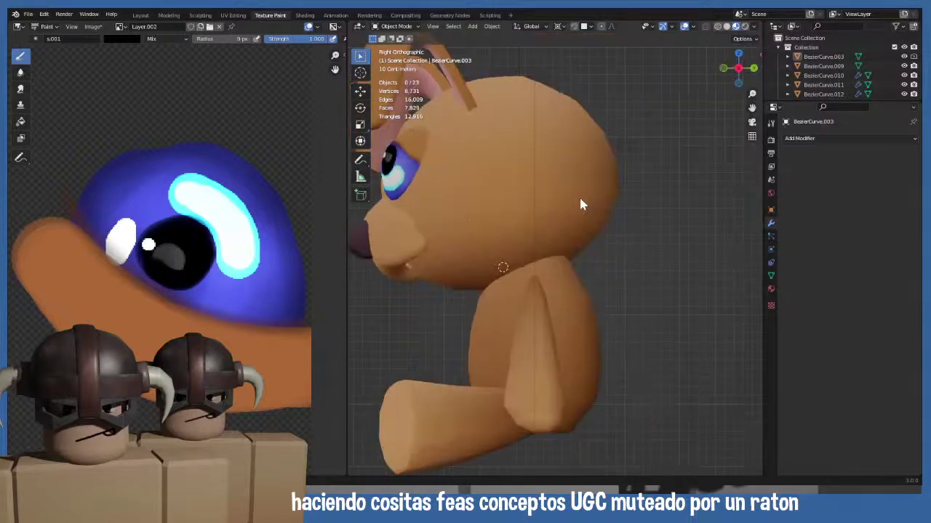
pyautogui.scroll(-3, 580, 204)
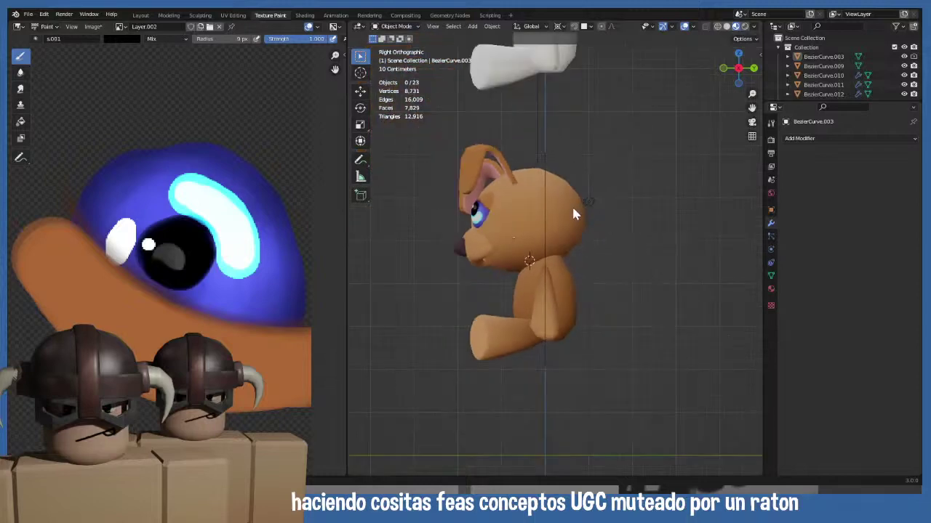
pyautogui.moveTo(571, 205); pyautogui.dragTo(643, 223, button='middle')
pyautogui.scroll(-2, 142, 228)
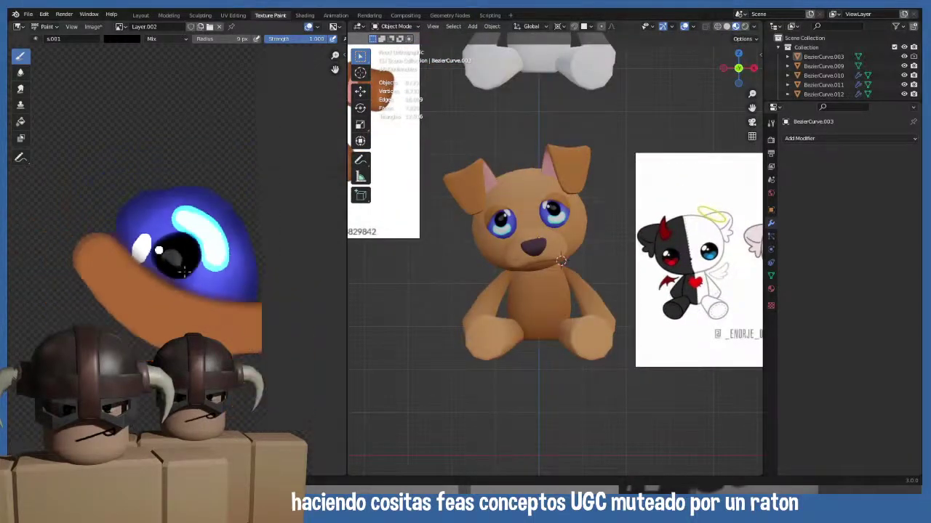
pyautogui.scroll(4, 163, 291)
pyautogui.scroll(-2, 169, 306)
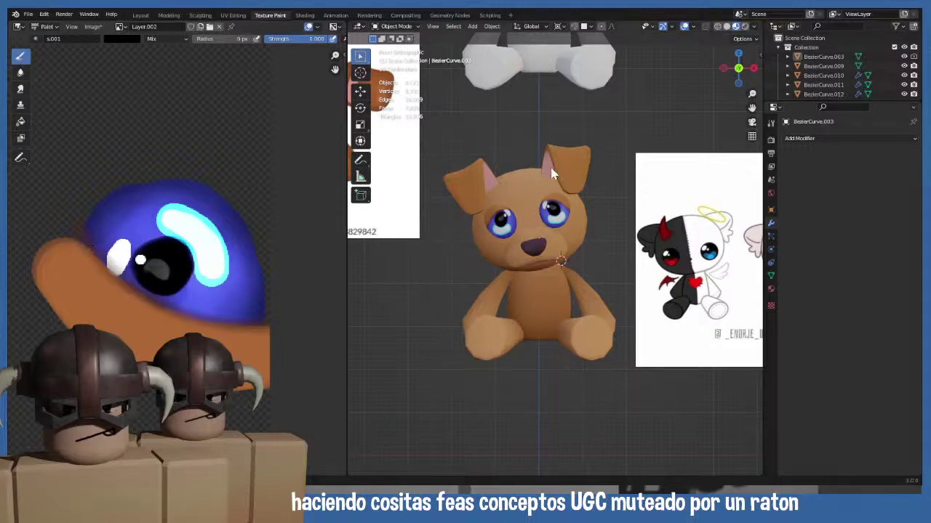
# - Put the dog mesh into Edit Mode and select all linked faces of both eyes
pyautogui.click(382, 27)
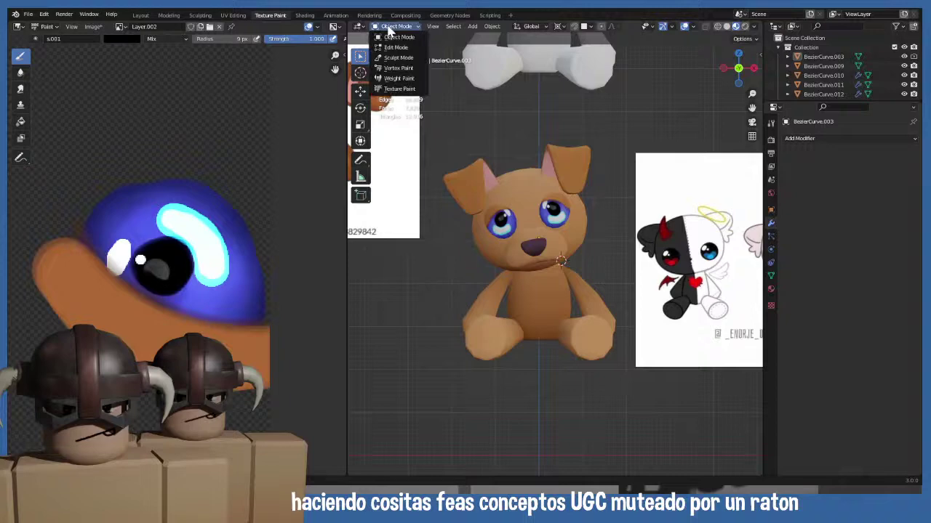
pyautogui.click(500, 226)
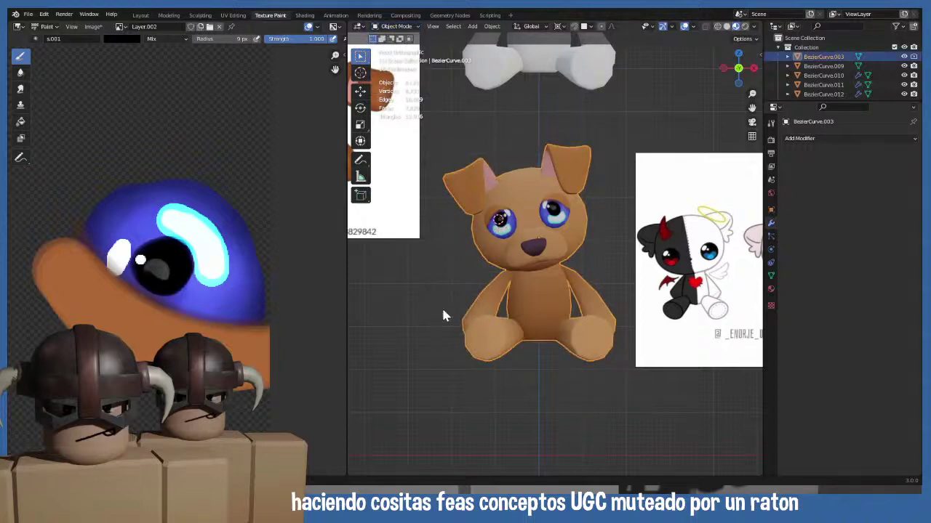
pyautogui.scroll(3, 458, 287)
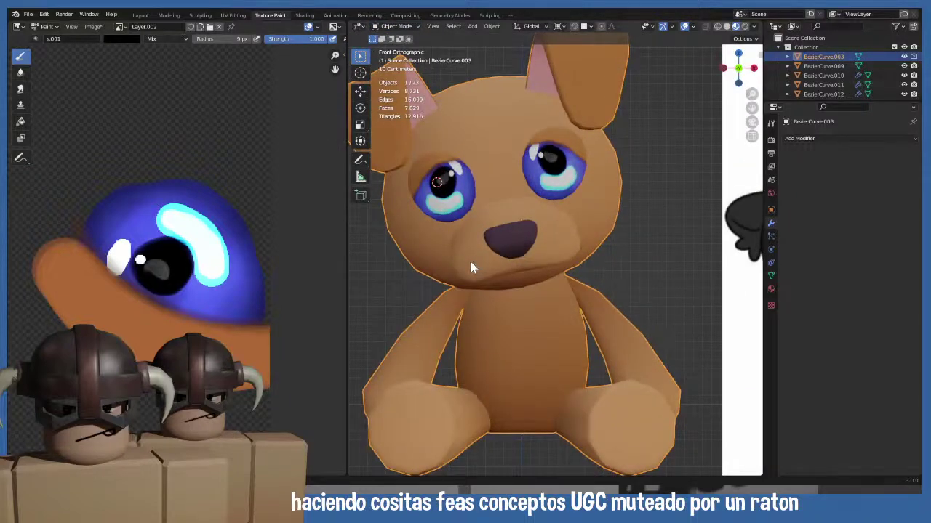
pyautogui.press('Tab')
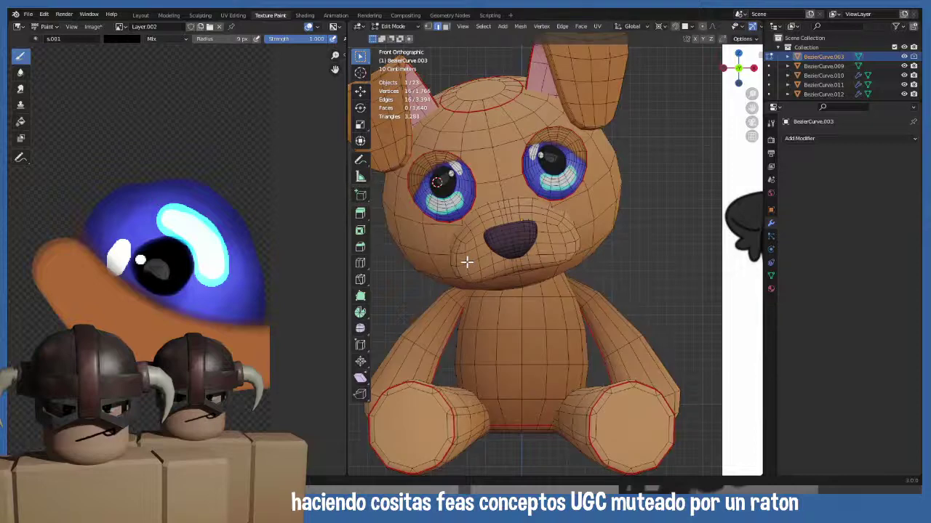
pyautogui.click(424, 186)
pyautogui.press('l')
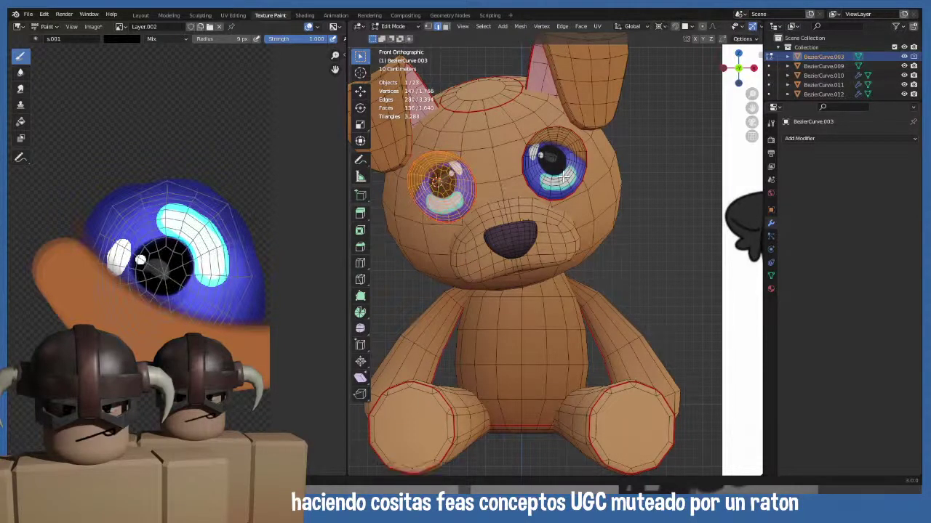
pyautogui.press('l')
# - In Texture Paint mode, set the 5 px brush to the orange palette colour, darkened to a deep brown
pyautogui.click(393, 26)
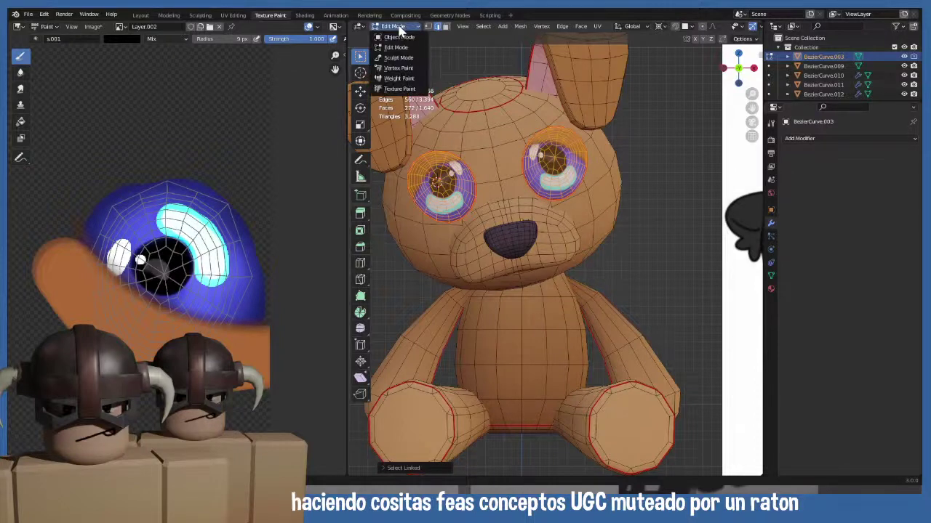
pyautogui.click(399, 89)
pyautogui.scroll(5, 472, 192)
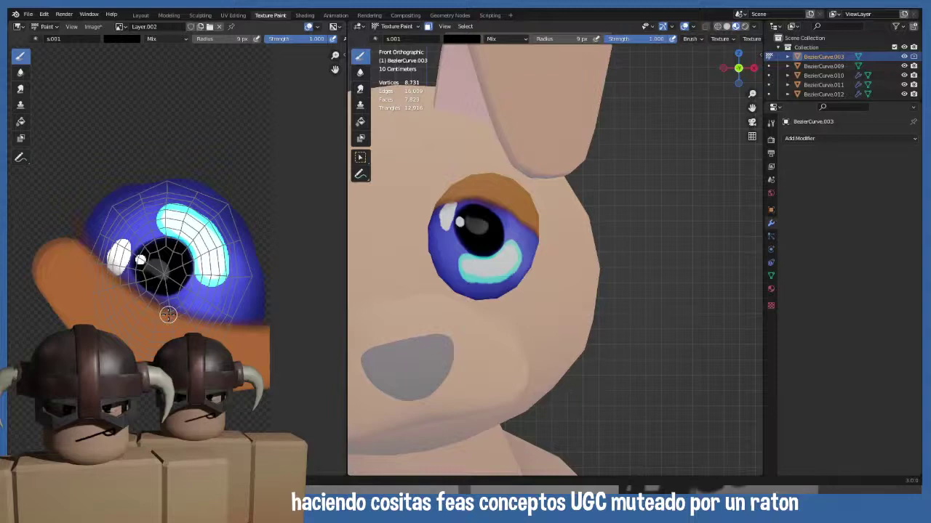
pyautogui.click(770, 289)
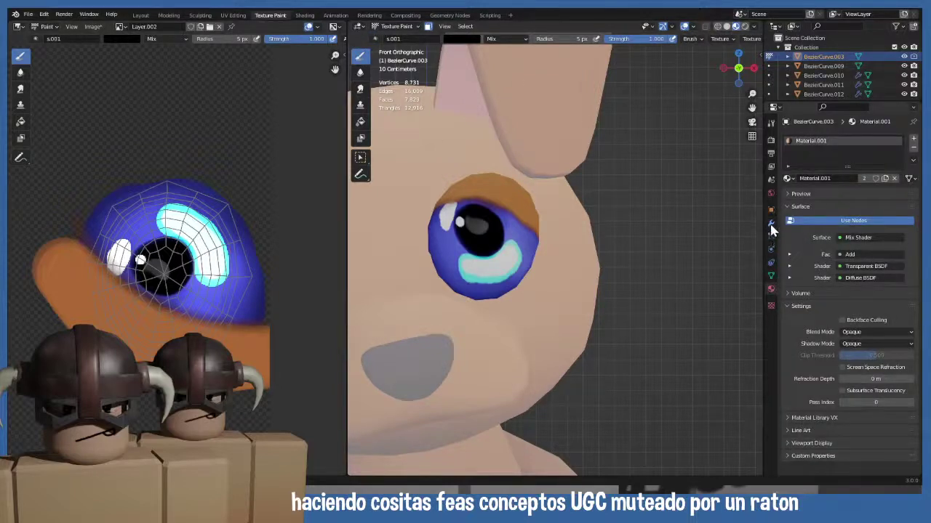
pyautogui.click(771, 140)
pyautogui.click(771, 122)
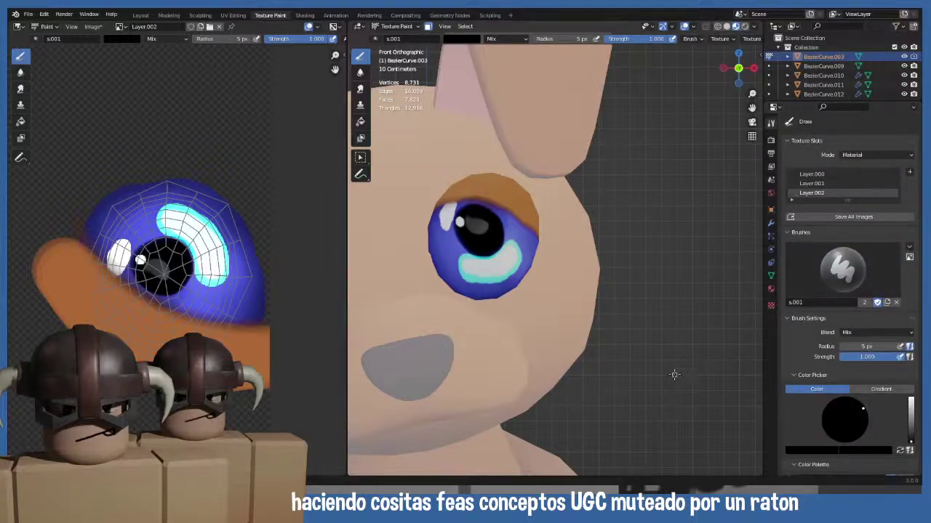
pyautogui.scroll(-3, 896, 396)
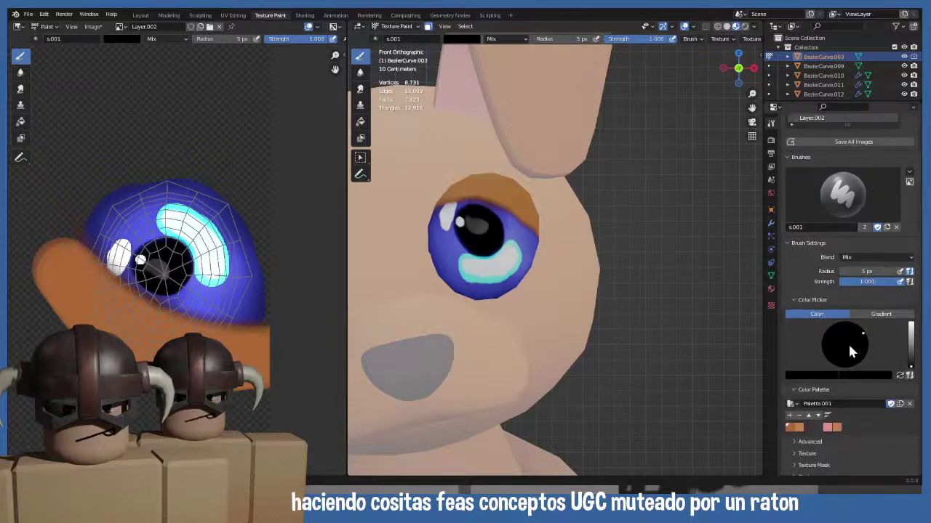
pyautogui.click(793, 428)
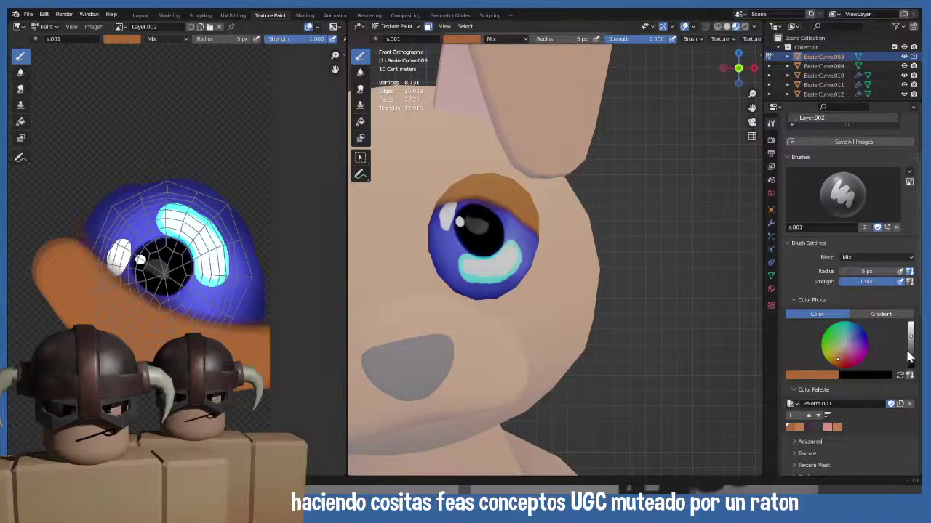
pyautogui.moveTo(914, 347); pyautogui.dragTo(914, 354)
# - Try dark brown strokes along the boundary between eyelid and iris on the eye texture, and undo them
pyautogui.scroll(3, 102, 264)
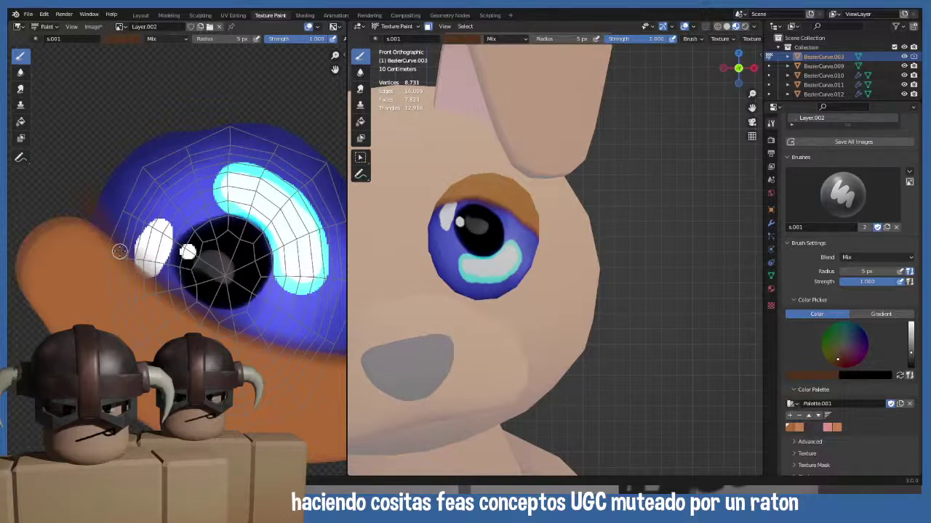
pyautogui.moveTo(120, 251); pyautogui.dragTo(119, 215)
pyautogui.press('KP_Decimal')
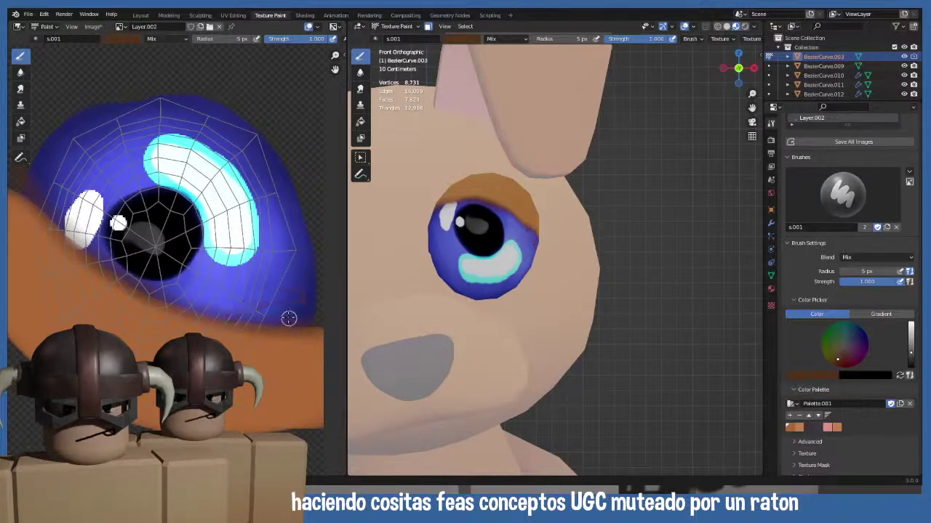
pyautogui.moveTo(247, 328); pyautogui.dragTo(281, 311)
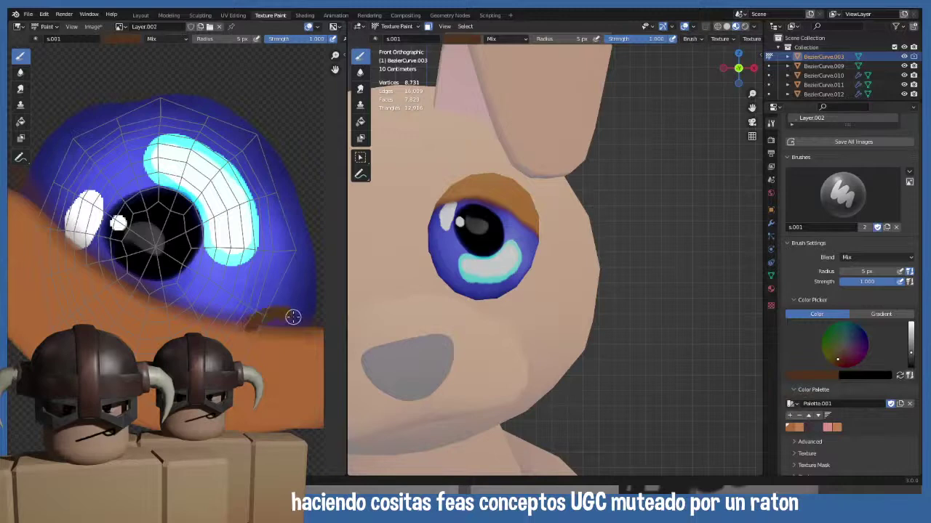
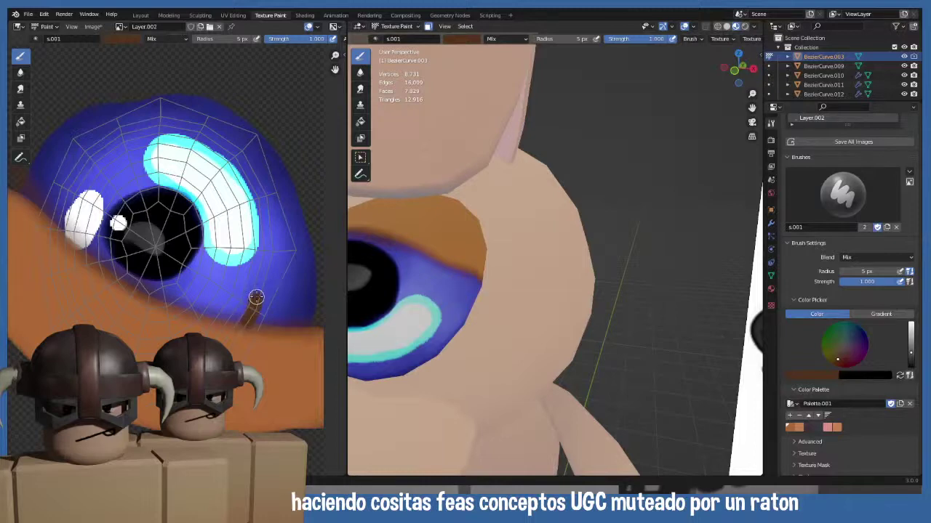
pyautogui.moveTo(258, 322)
pyautogui.mouseDown()
pyautogui.moveTo(267, 304)
pyautogui.moveTo(230, 312)
pyautogui.mouseUp()
pyautogui.hotkey('ctrl', 'z')
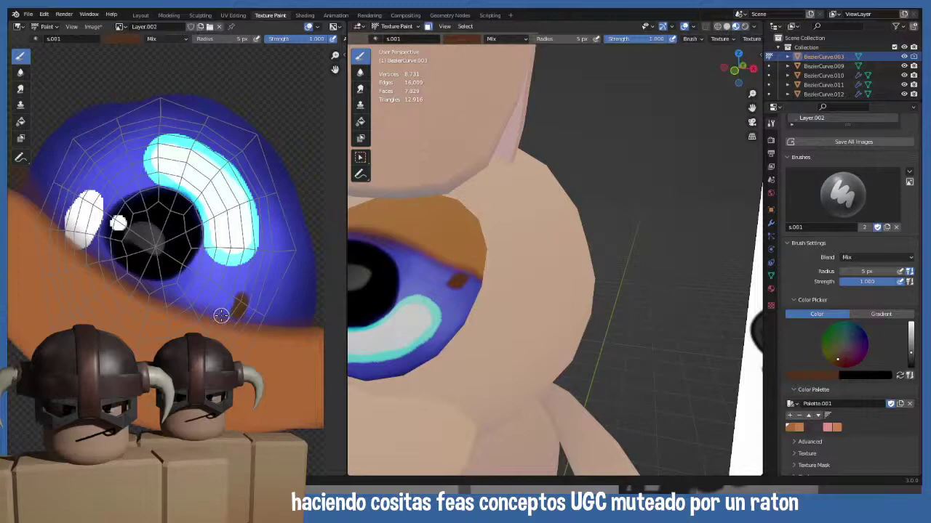
pyautogui.hotkey('ctrl', 'z')
# - Set the brush to a 2 px radius and 0.424 strength for shading the eyelid's edge
pyautogui.press('f')
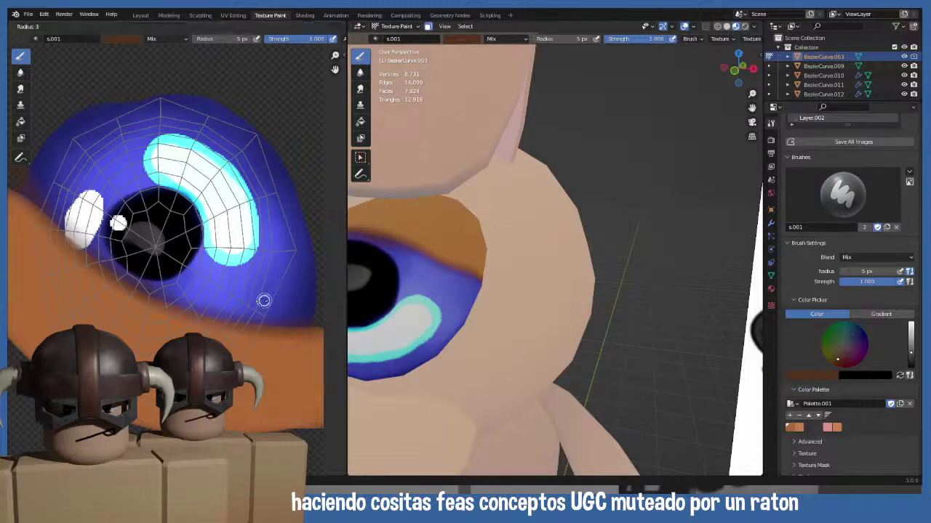
pyautogui.click(263, 301)
pyautogui.hotkey('shift', 'f')
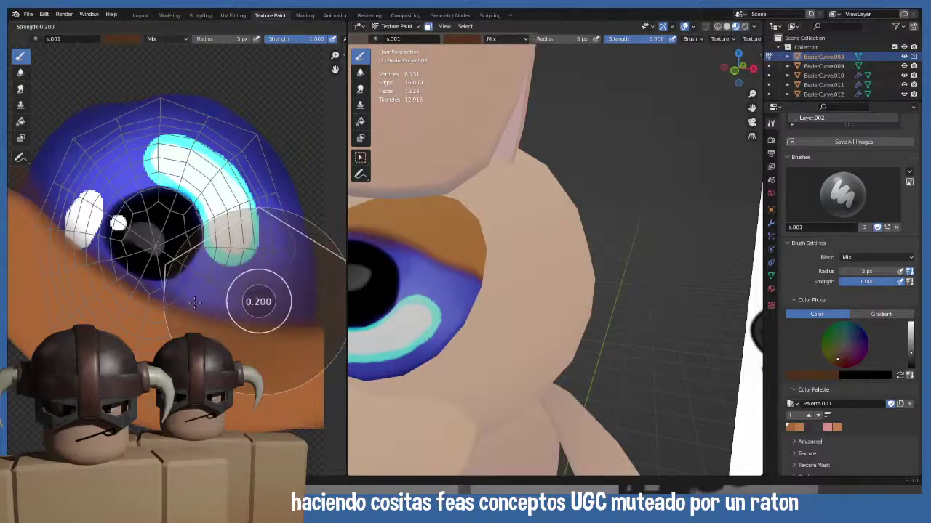
pyautogui.click(195, 304)
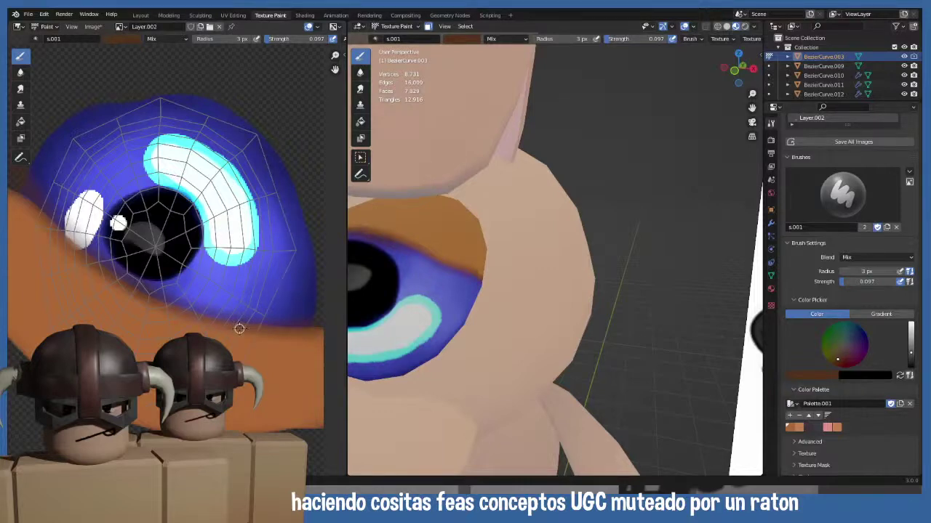
pyautogui.press('f')
pyautogui.click(238, 327)
pyautogui.hotkey('shift', 'f')
pyautogui.click(266, 334)
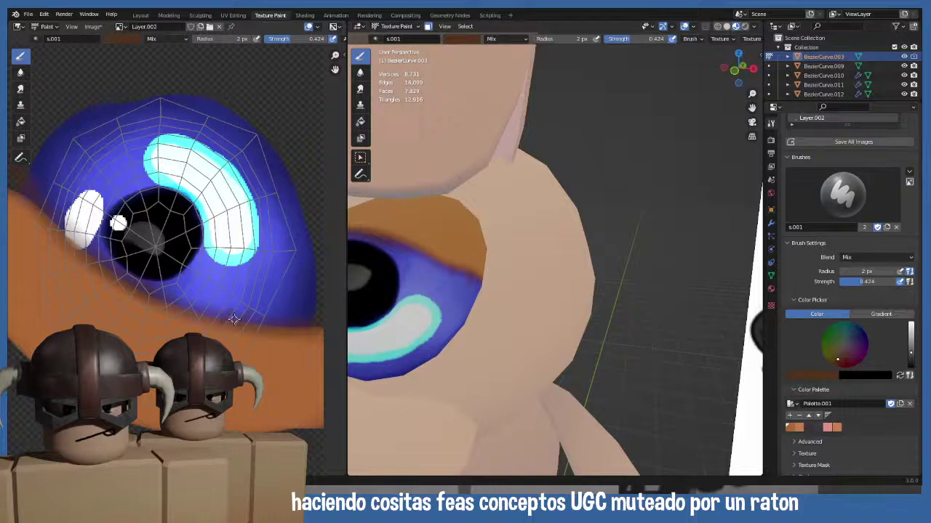
pyautogui.moveTo(404, 289); pyautogui.dragTo(392, 305, button='middle')
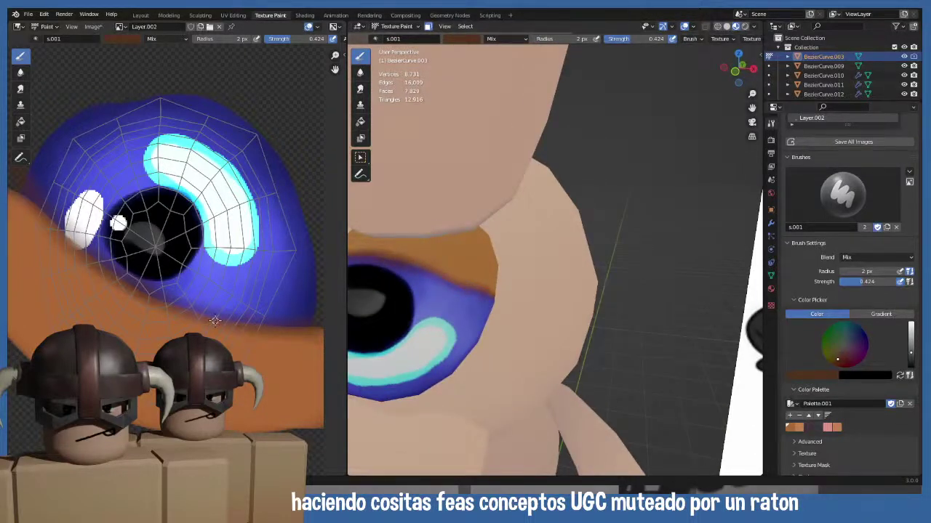
# - Swap the brush colour to black, try a thin stroke along the eyelid's edge and undo it
pyautogui.click(900, 375)
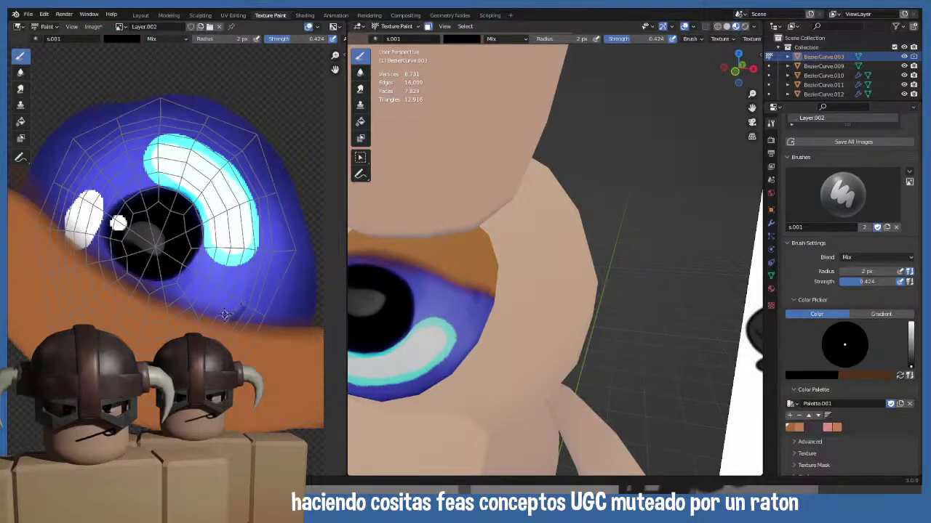
pyautogui.moveTo(247, 298)
pyautogui.mouseDown()
pyautogui.moveTo(233, 313)
pyautogui.moveTo(241, 322)
pyautogui.moveTo(266, 311)
pyautogui.moveTo(219, 318)
pyautogui.mouseUp()
pyautogui.hotkey('ctrl', 'z')
# - Add a new paint layer above Layer 2 in the texture's layer stack
pyautogui.scroll(-10, 837, 421)
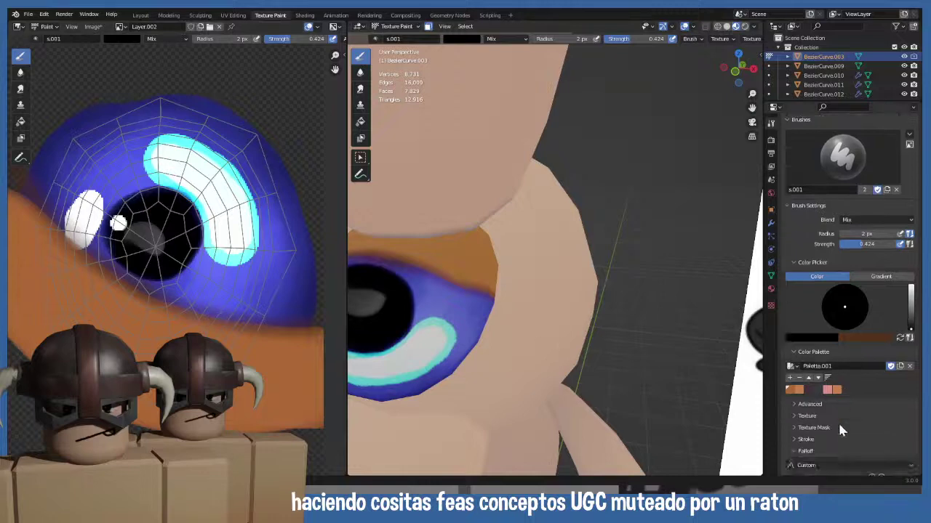
pyautogui.scroll(-2, 843, 436)
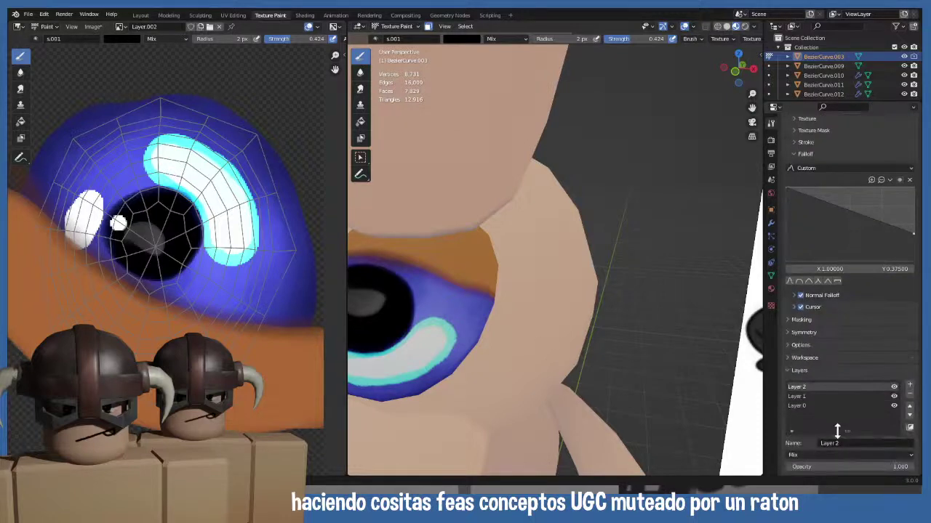
pyautogui.click(909, 386)
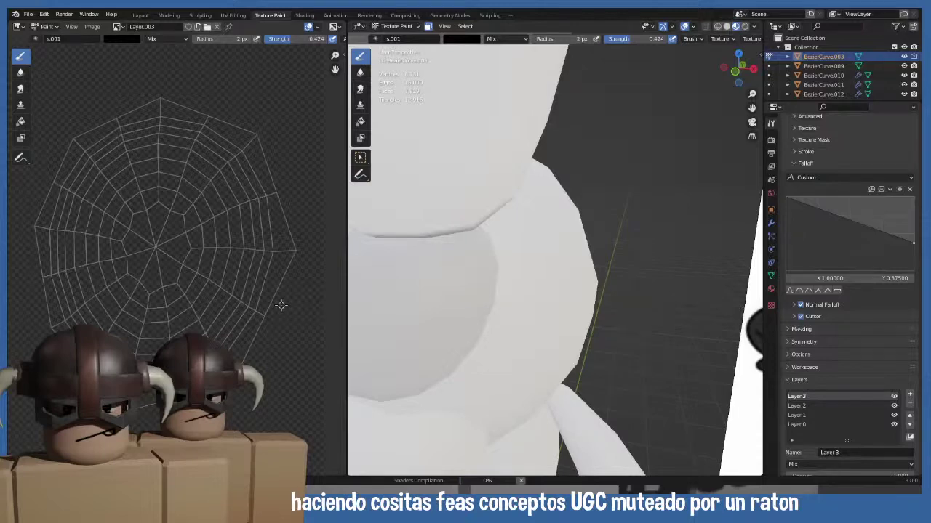
pyautogui.scroll(-5, 262, 314)
pyautogui.scroll(5, 218, 309)
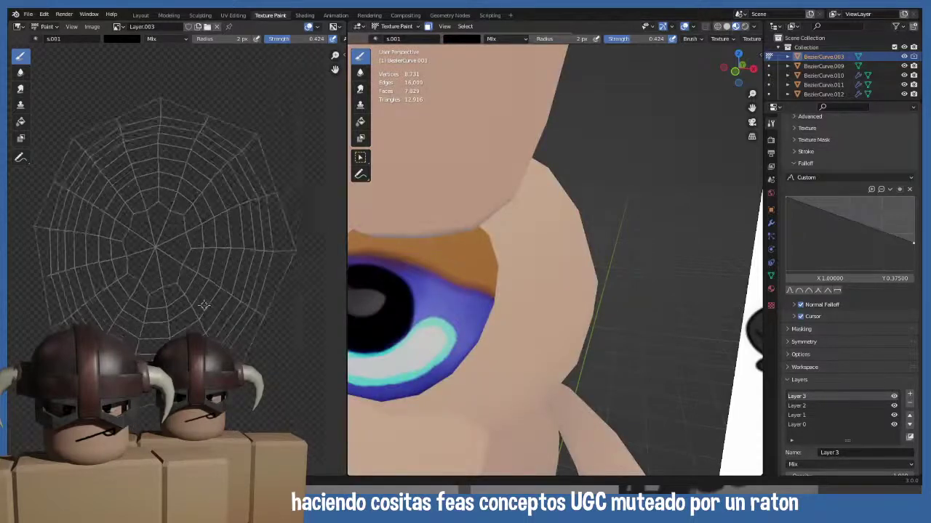
pyautogui.scroll(2, 204, 305)
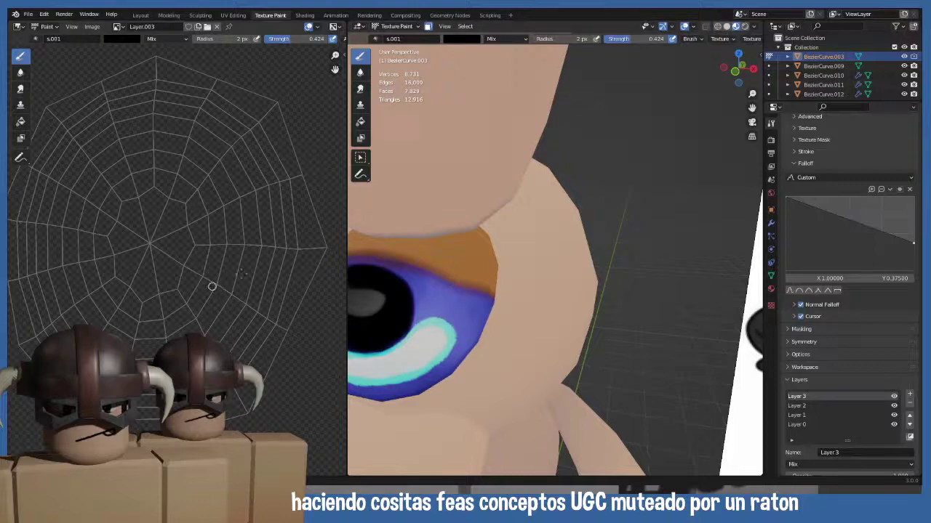
# - Undo back to before the new paint layer, and alternate between Layer 1 and Layer 2 to check the textures
pyautogui.hotkey('ctrl', 'z')
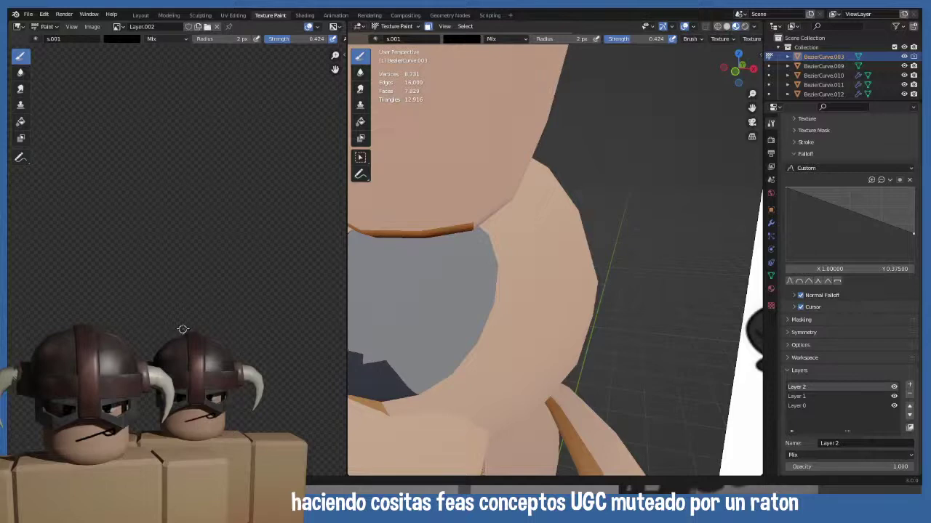
pyautogui.scroll(2, 495, 315)
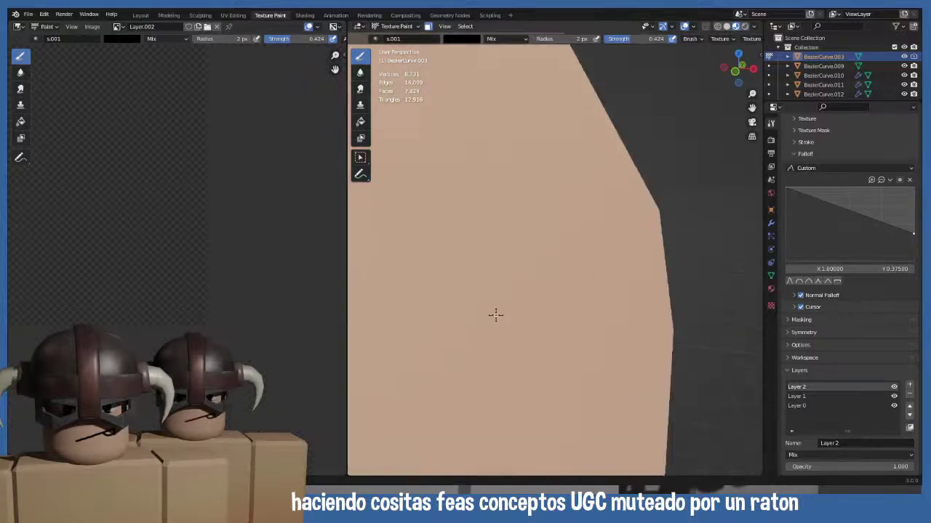
pyautogui.scroll(-6, 494, 315)
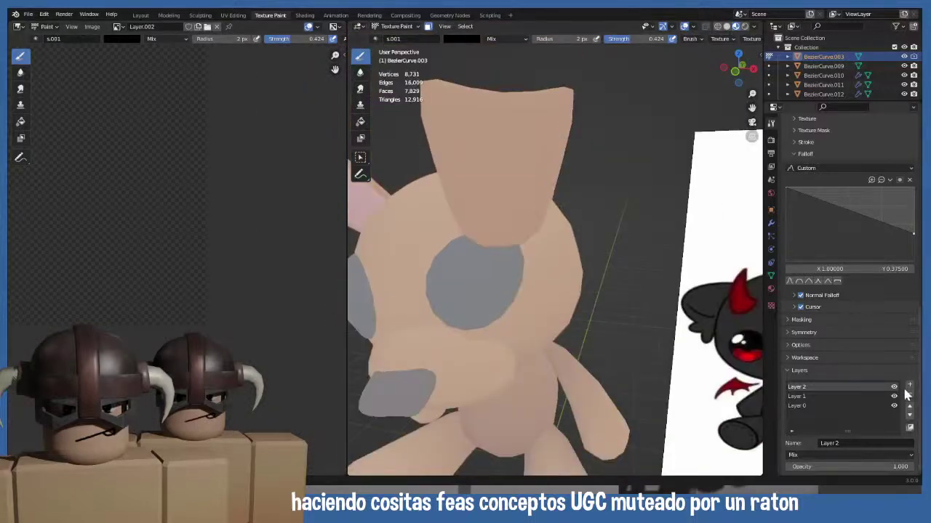
pyautogui.click(797, 395)
pyautogui.click(798, 389)
pyautogui.click(796, 396)
pyautogui.click(798, 388)
# - Redo the layer addition, make Layer 2 the active layer and inspect the dog's eyes
pyautogui.click(43, 15)
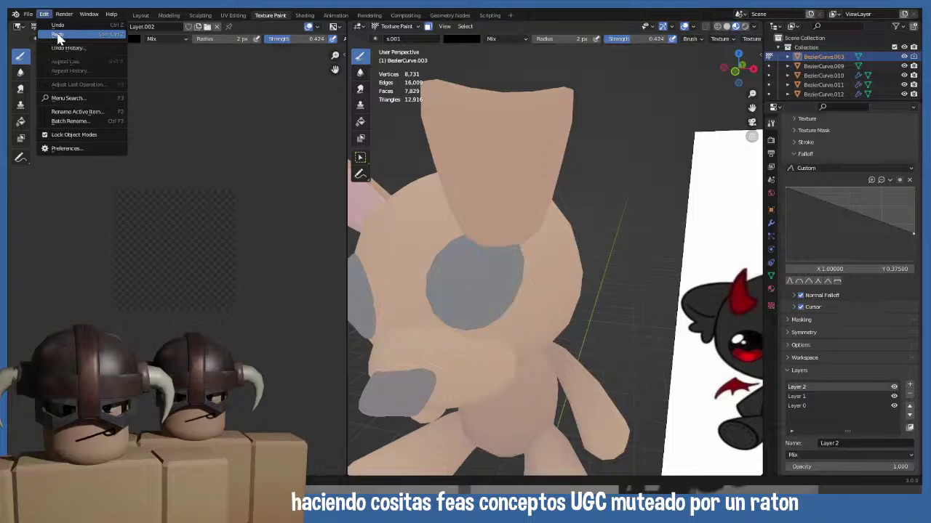
pyautogui.click(57, 35)
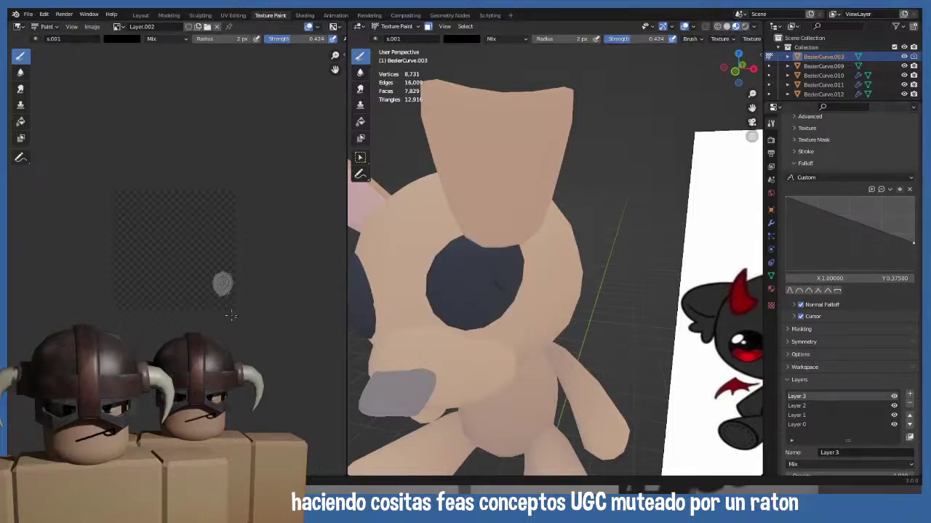
pyautogui.scroll(3, 240, 318)
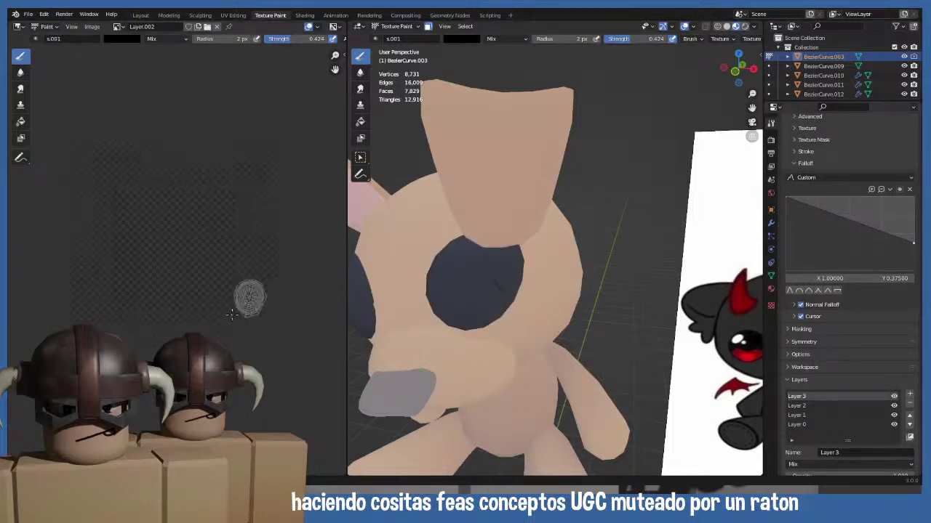
pyautogui.click(797, 407)
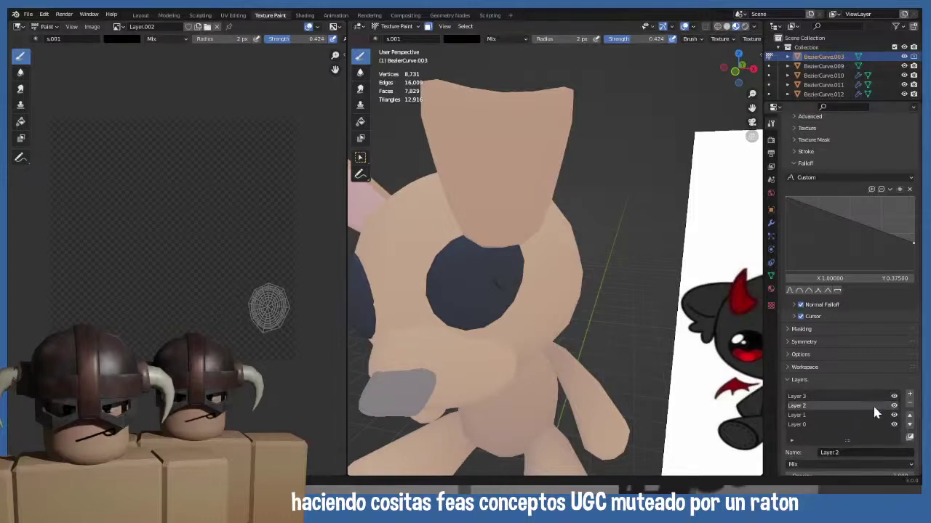
pyautogui.moveTo(429, 314); pyautogui.dragTo(444, 291, button='middle')
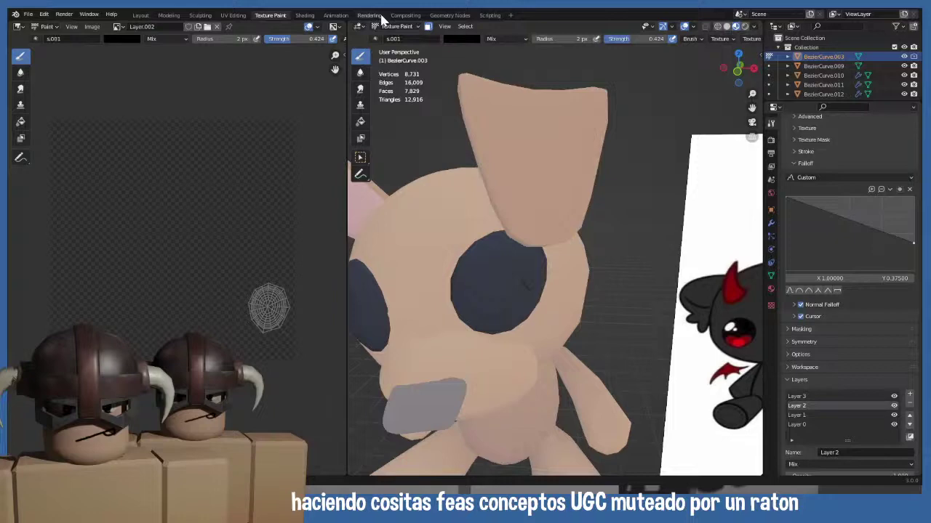
# - Select the dog's mesh again in Object Mode, inspect its face and return to Texture Paint mode
pyautogui.click(396, 26)
pyautogui.click(389, 42)
pyautogui.click(397, 158)
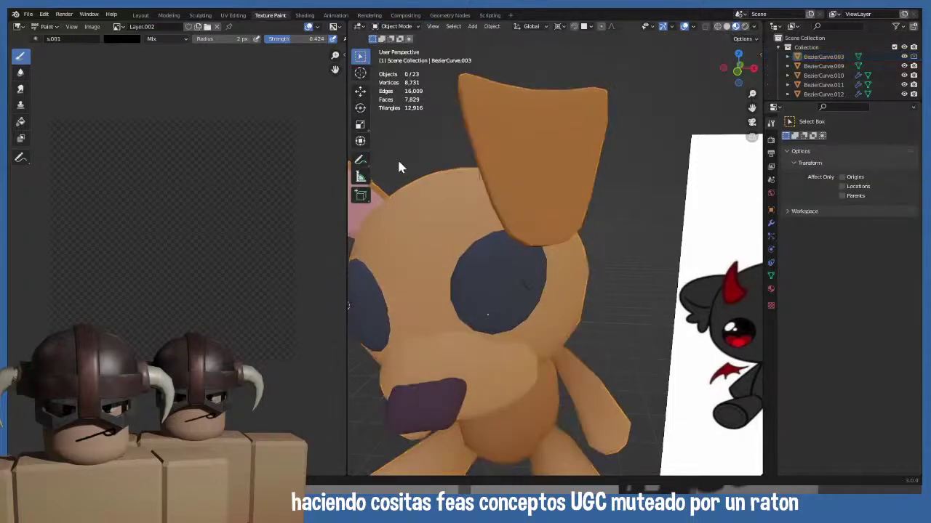
pyautogui.click(501, 273)
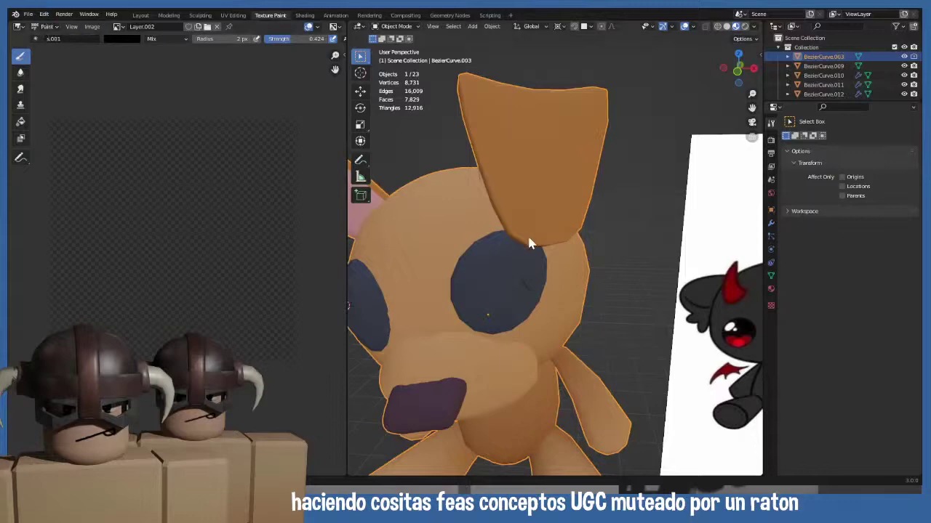
pyautogui.scroll(-6, 515, 237)
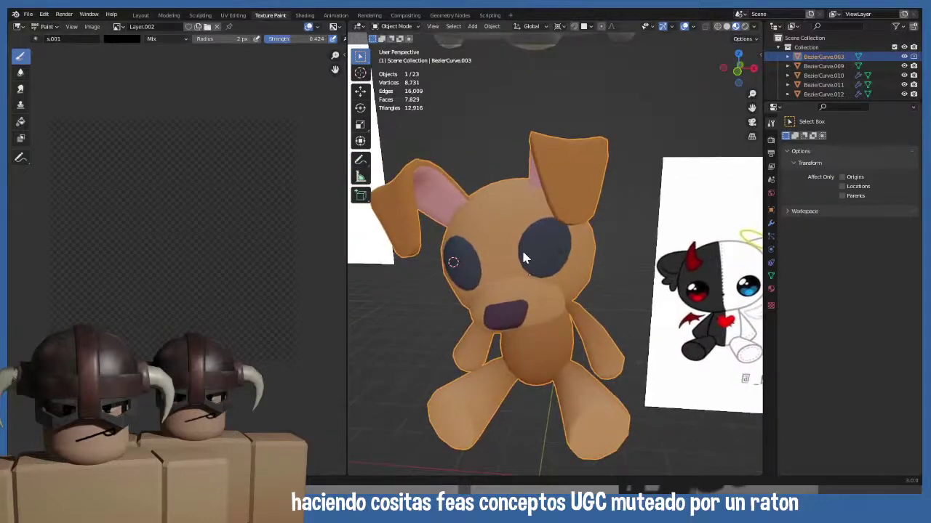
pyautogui.moveTo(521, 260); pyautogui.dragTo(542, 240, button='middle')
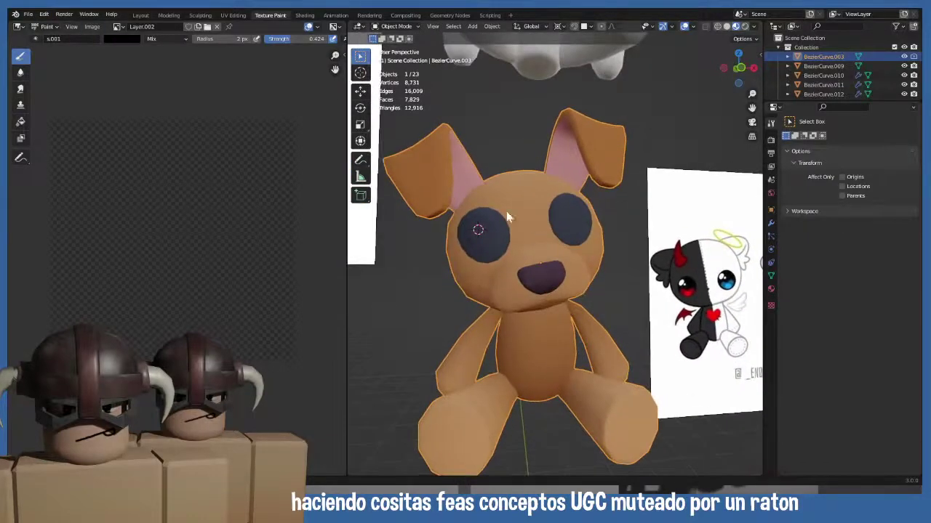
pyautogui.click(396, 26)
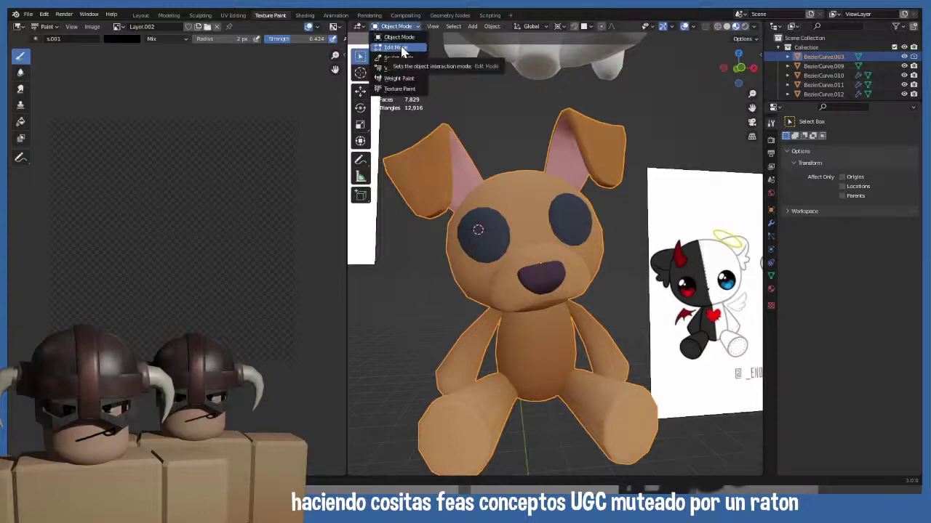
pyautogui.click(399, 89)
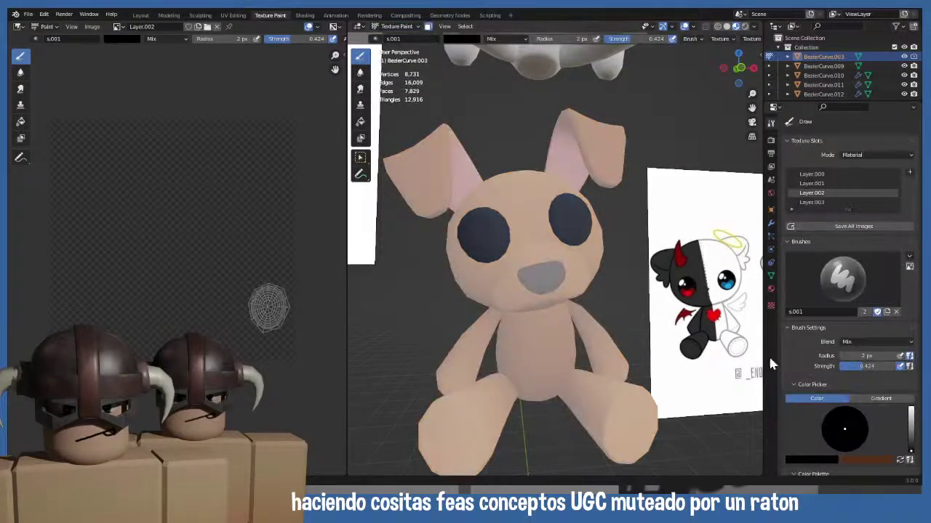
# - Hide Layer 3 in the texture's layer stack, check Layer 1's texture and make Layer 2 the active layer
pyautogui.scroll(-3, 840, 431)
pyautogui.scroll(-10, 840, 431)
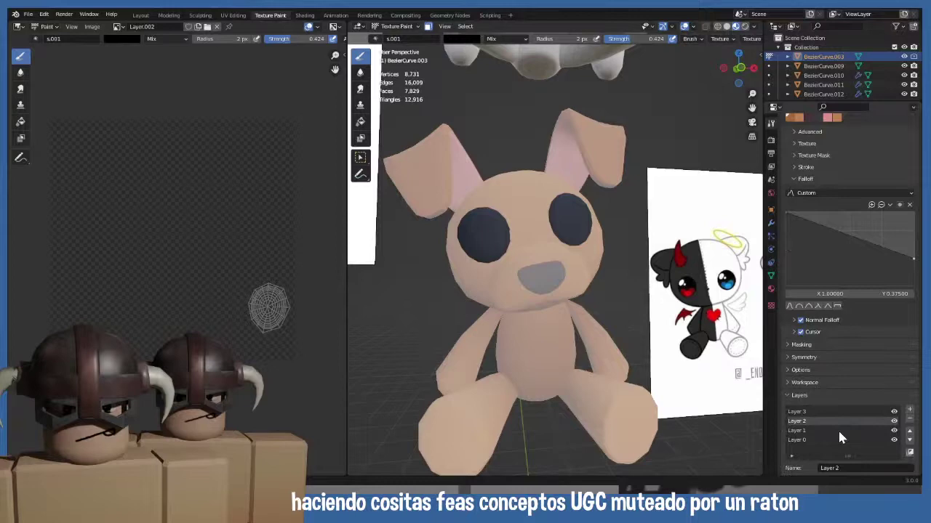
pyautogui.click(808, 405)
pyautogui.click(807, 396)
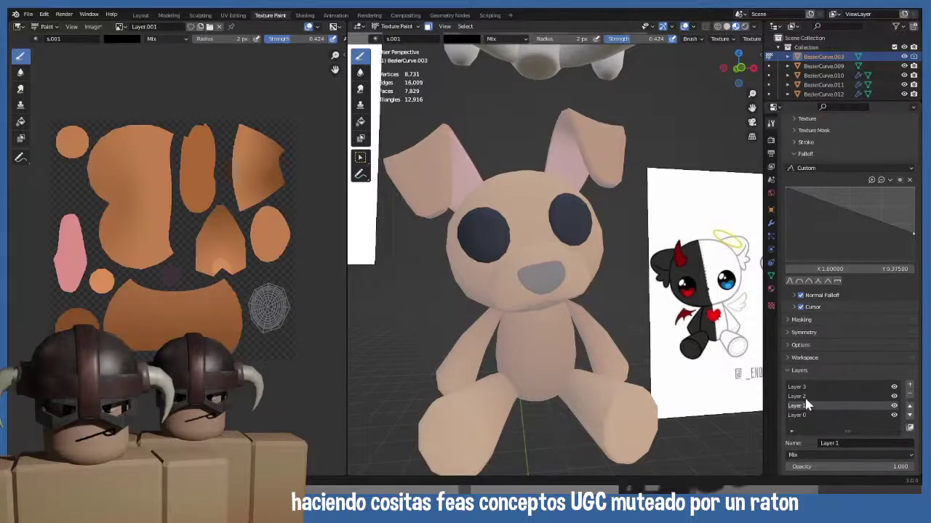
pyautogui.click(893, 396)
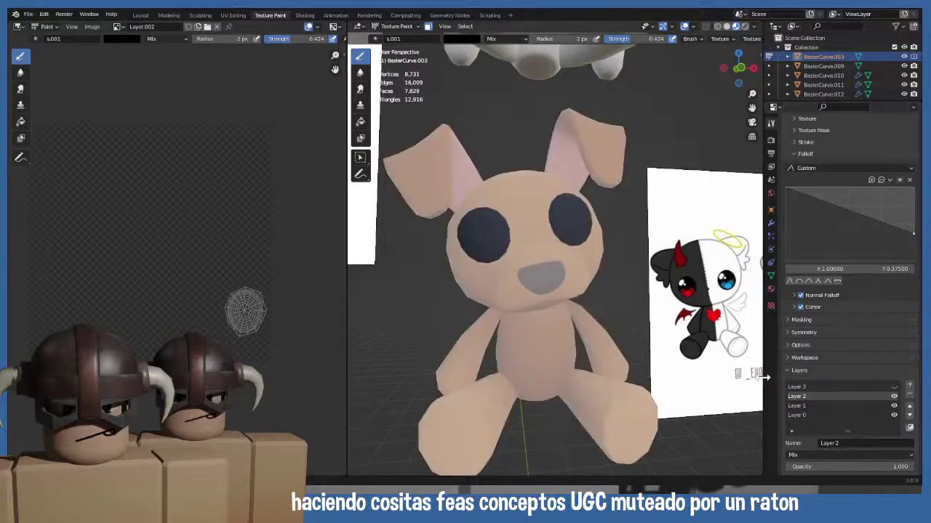
pyautogui.click(807, 406)
pyautogui.click(802, 398)
# - Open the undo history to review the earlier painting actions
pyautogui.click(44, 14)
pyautogui.click(45, 15)
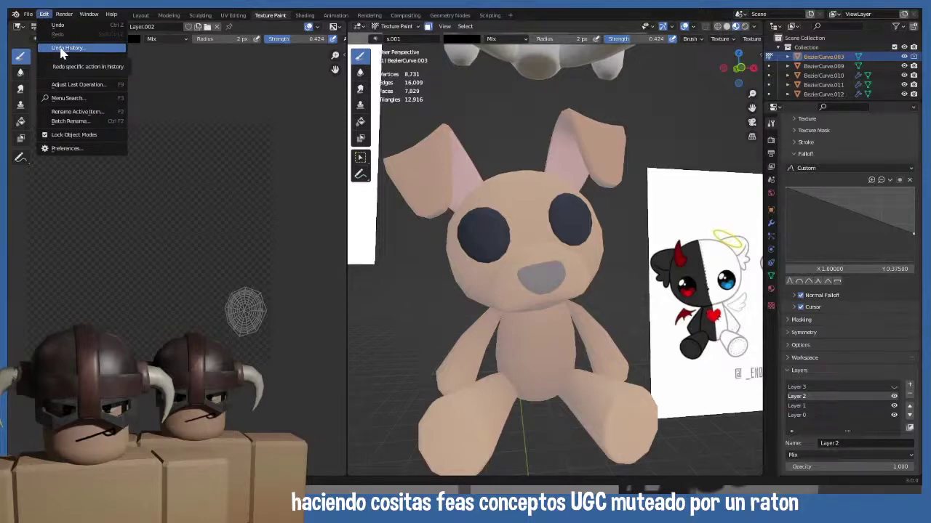
pyautogui.click(62, 49)
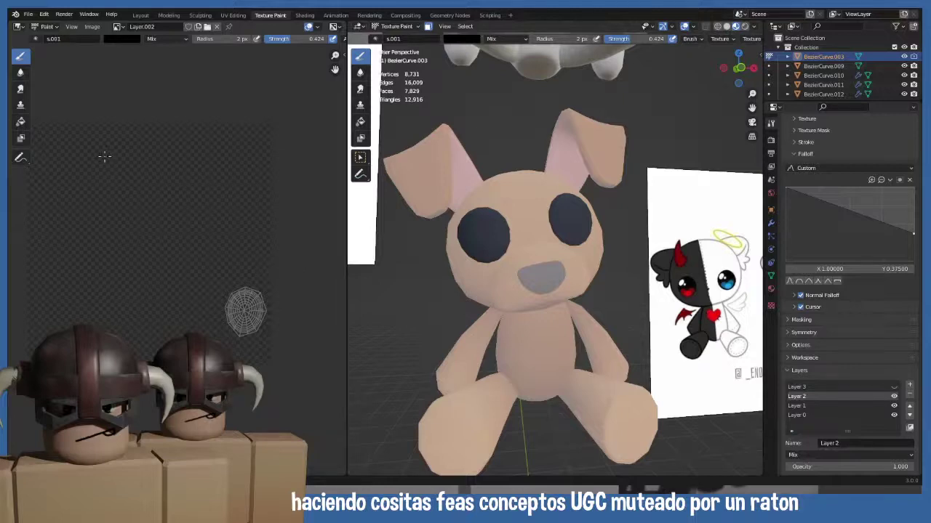
# - Switch to the front view and, in Object Mode, bring in the image of the painted blue eye as a reference beside the dog
pyautogui.moveTo(436, 233); pyautogui.dragTo(526, 245, button='middle')
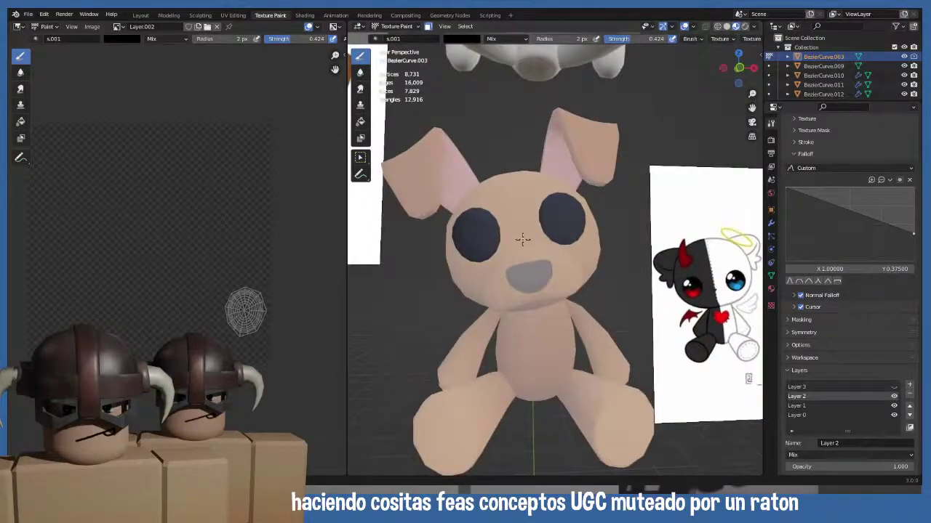
pyautogui.press('KP_1')
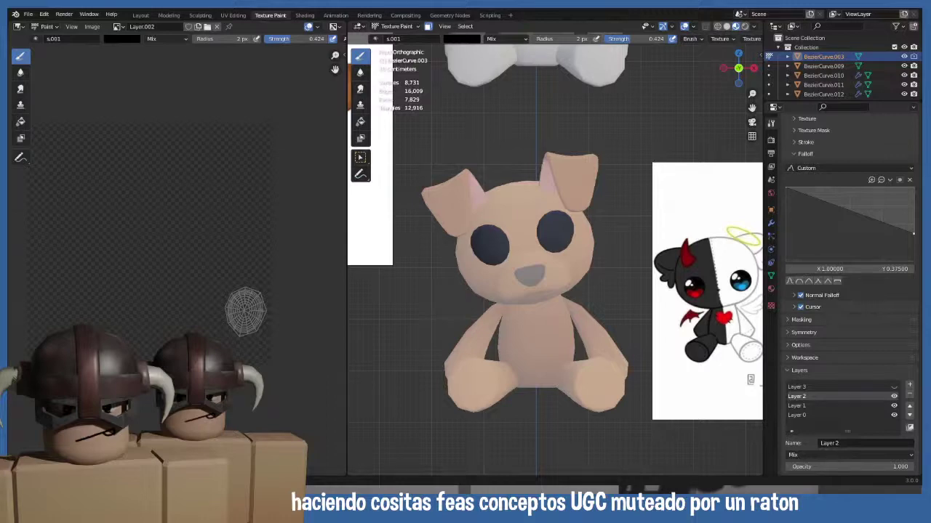
pyautogui.press('g')
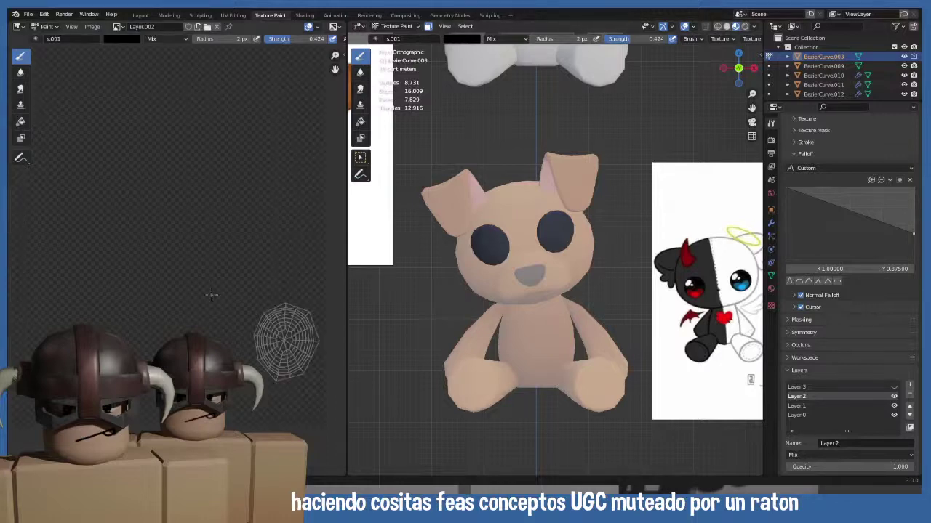
pyautogui.rightClick(171, 251)
pyautogui.keyDown('shift'); pyautogui.moveTo(470, 269); pyautogui.dragTo(436, 278, button='middle'); pyautogui.keyUp('shift')
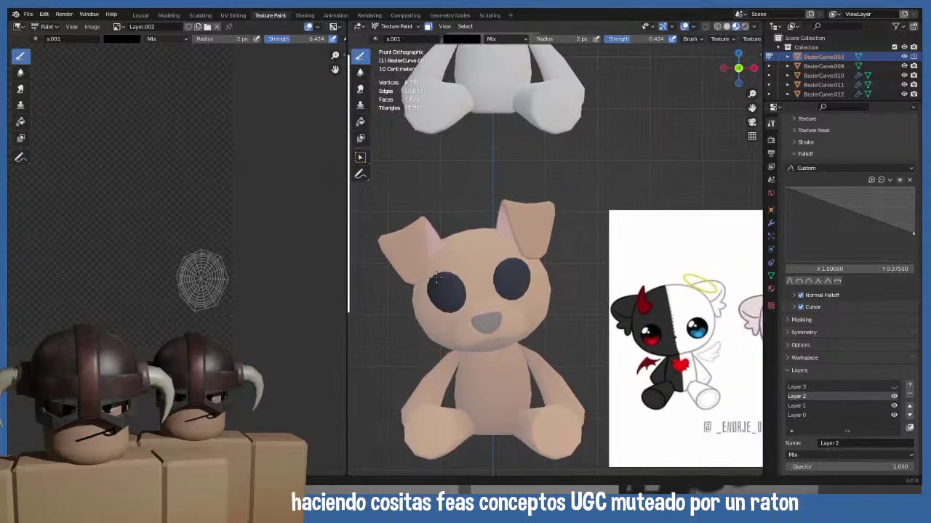
pyautogui.click(396, 27)
pyautogui.click(396, 45)
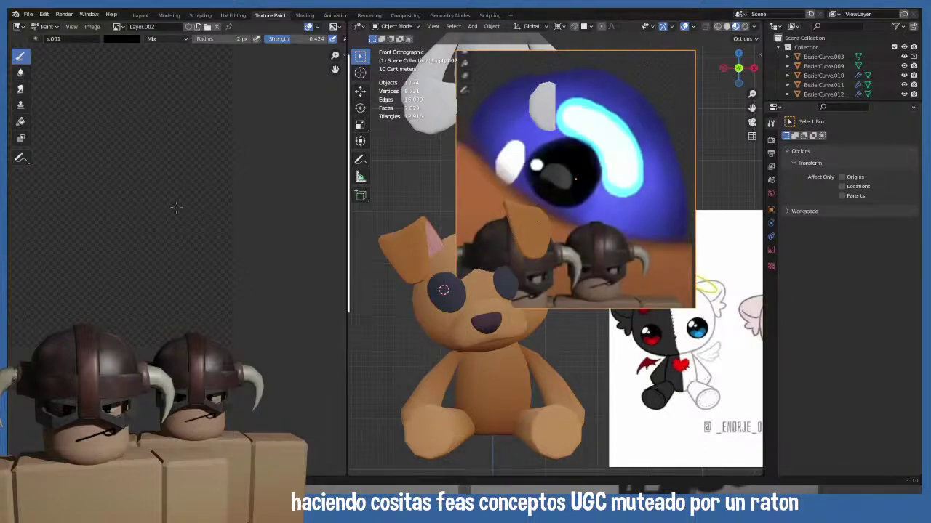
# - Select the dog's mesh, check its geometry in Edit Mode and return to Texture Paint mode
pyautogui.click(445, 319)
pyautogui.press('Tab')
pyautogui.press('s')
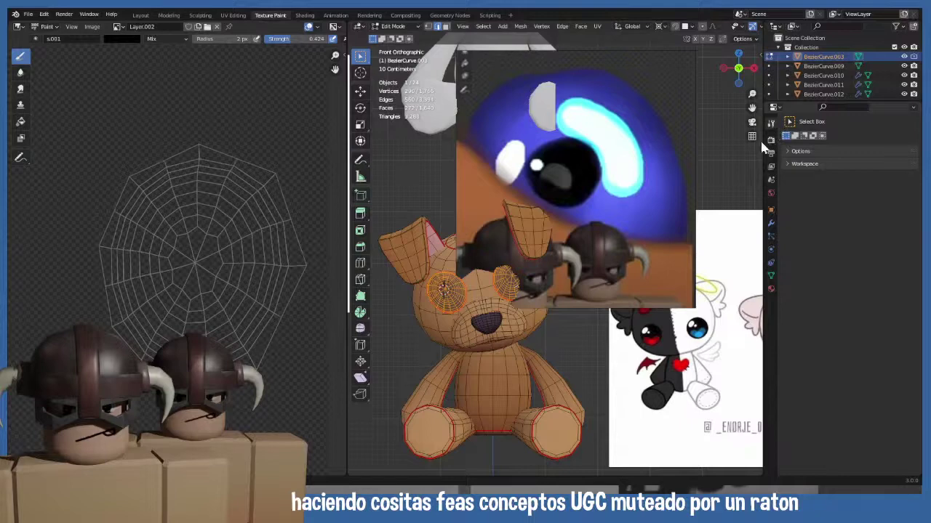
pyautogui.click(396, 27)
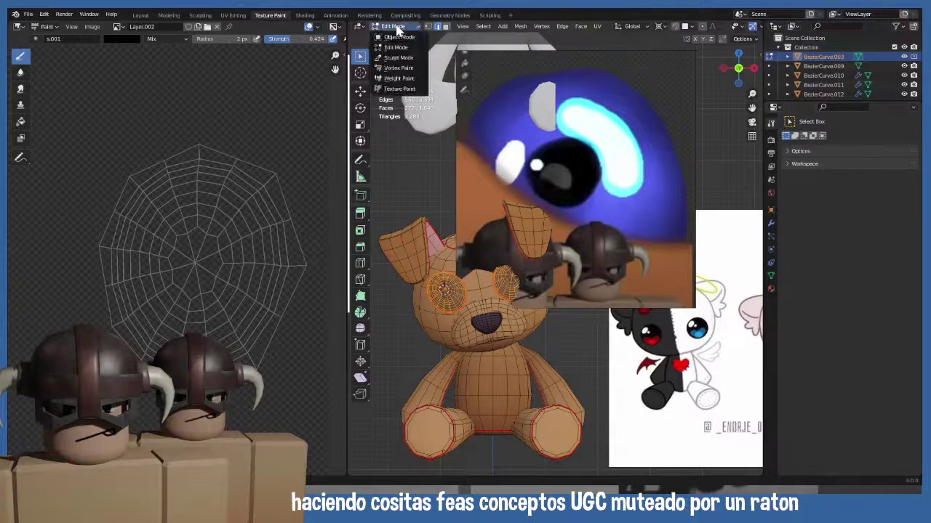
pyautogui.click(399, 88)
# - Save the texture images of Layer 0 and Layer 1, one after the other
pyautogui.scroll(-2, 826, 443)
pyautogui.scroll(-10, 826, 437)
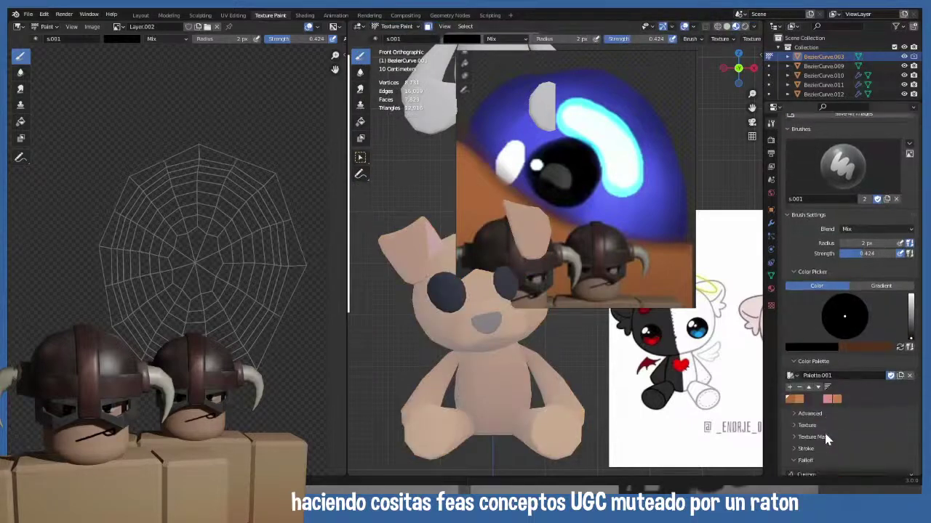
pyautogui.scroll(-2, 828, 430)
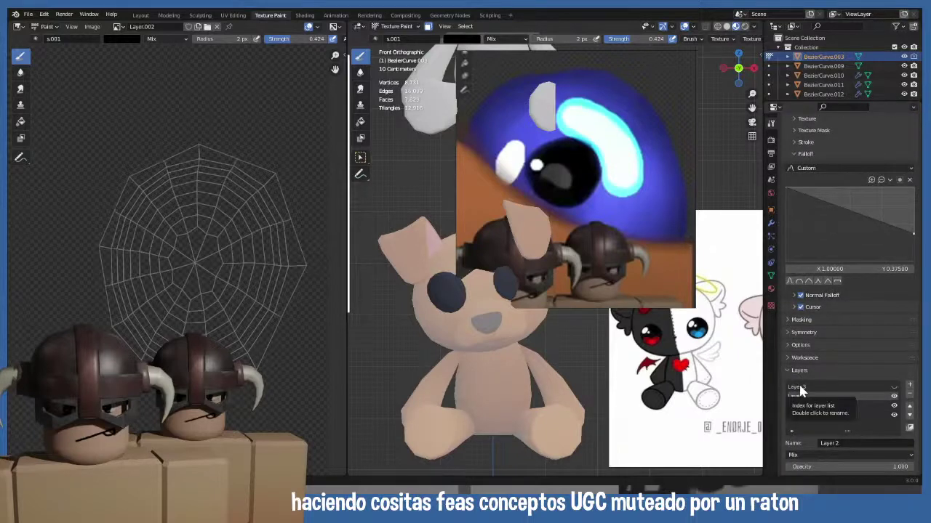
pyautogui.click(800, 413)
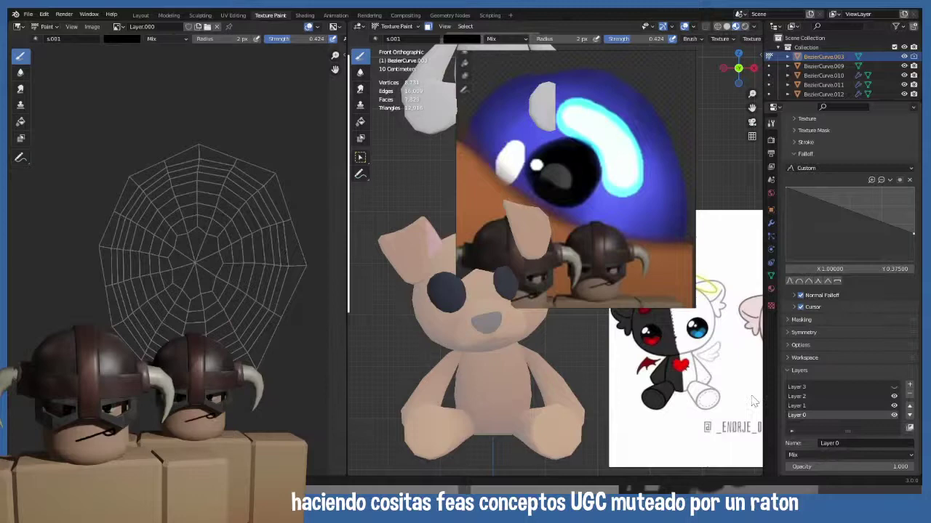
pyautogui.click(93, 26)
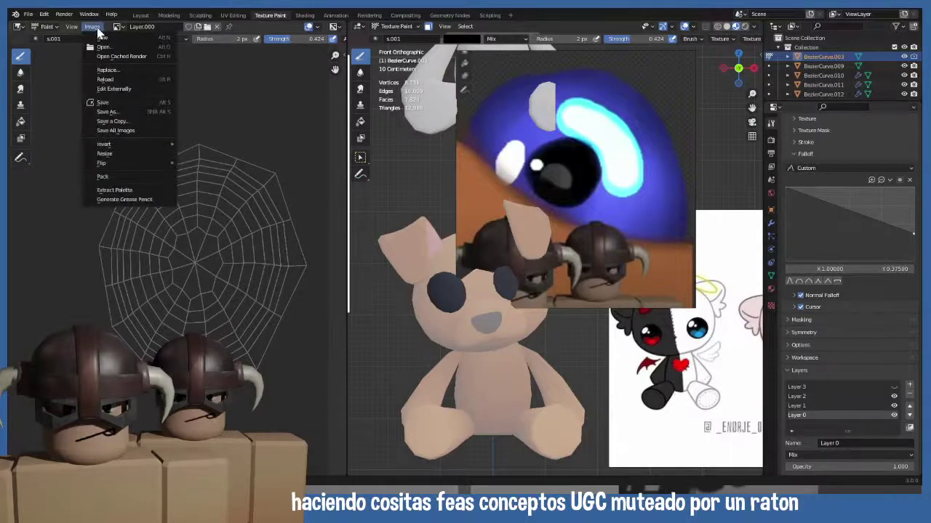
pyautogui.click(121, 103)
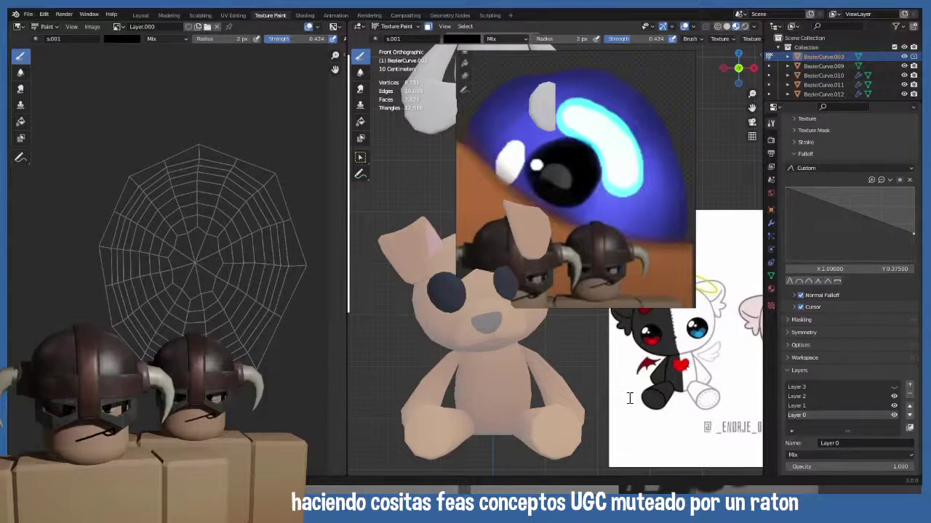
pyautogui.click(817, 405)
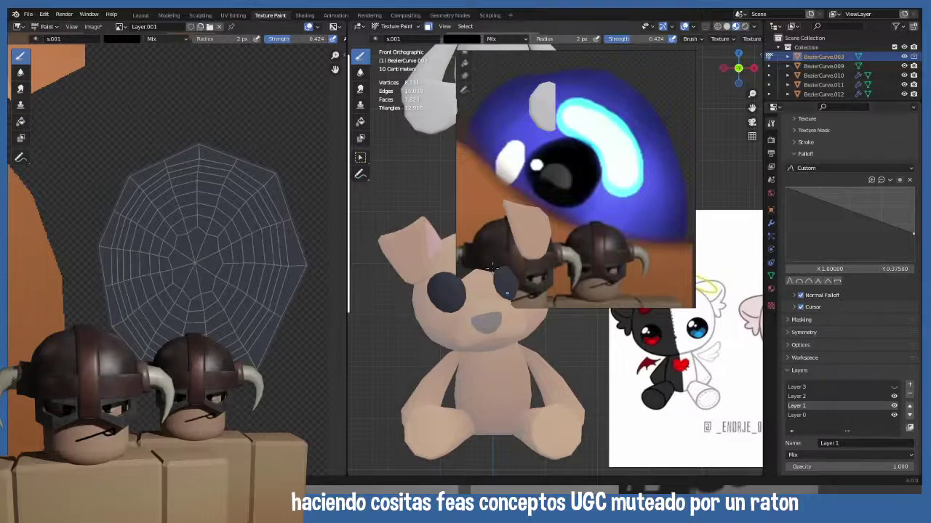
pyautogui.click(97, 28)
pyautogui.hotkey('ctrl', 's')
# - Make Layer 2 the active layer and try to save a copy of its texture image
pyautogui.click(806, 397)
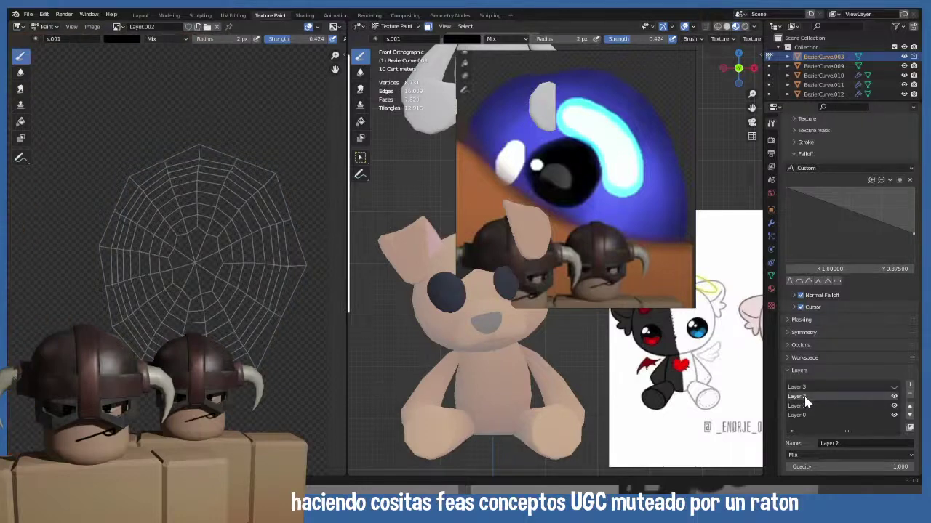
pyautogui.click(89, 31)
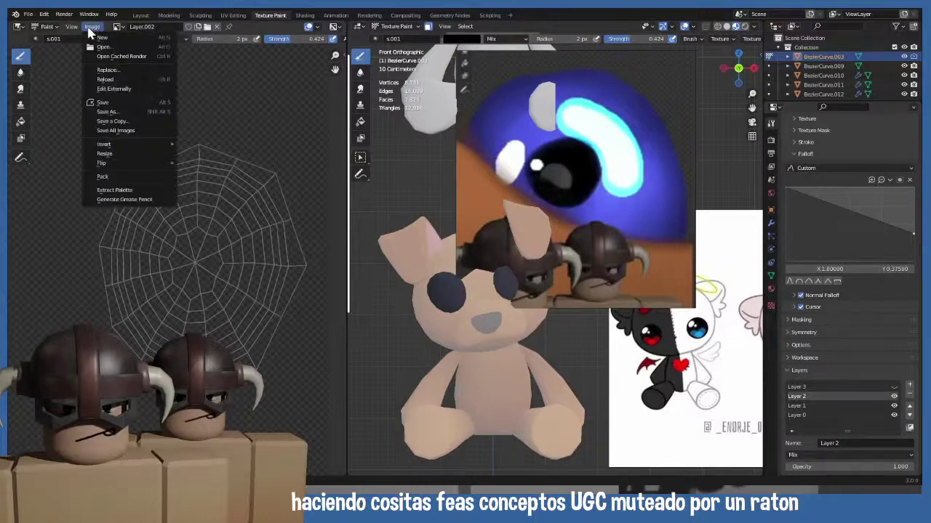
pyautogui.click(120, 121)
pyautogui.scroll(-2, 136, 296)
pyautogui.scroll(1, 146, 277)
pyautogui.scroll(-1, 146, 276)
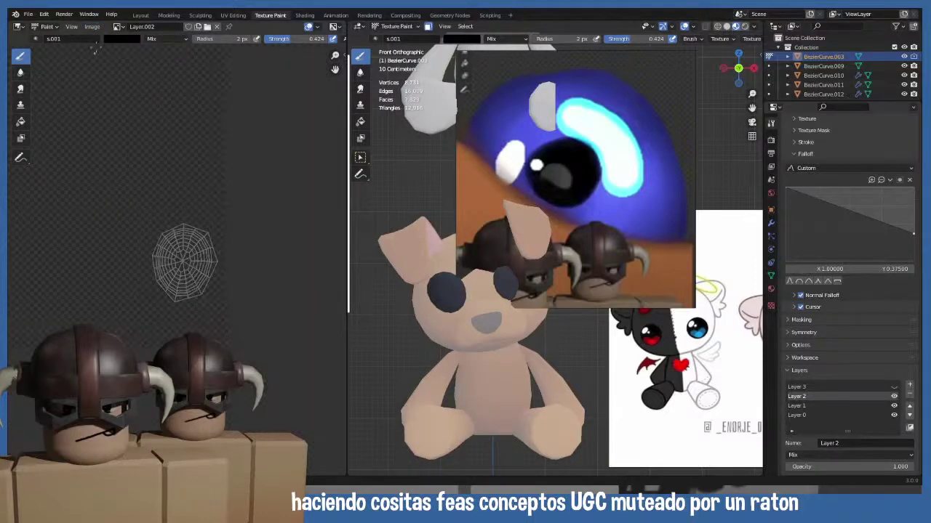
pyautogui.click(98, 27)
# - Sample the blue-violet iris colour from the reference eye image as the brush colour
pyautogui.scroll(-3, 204, 265)
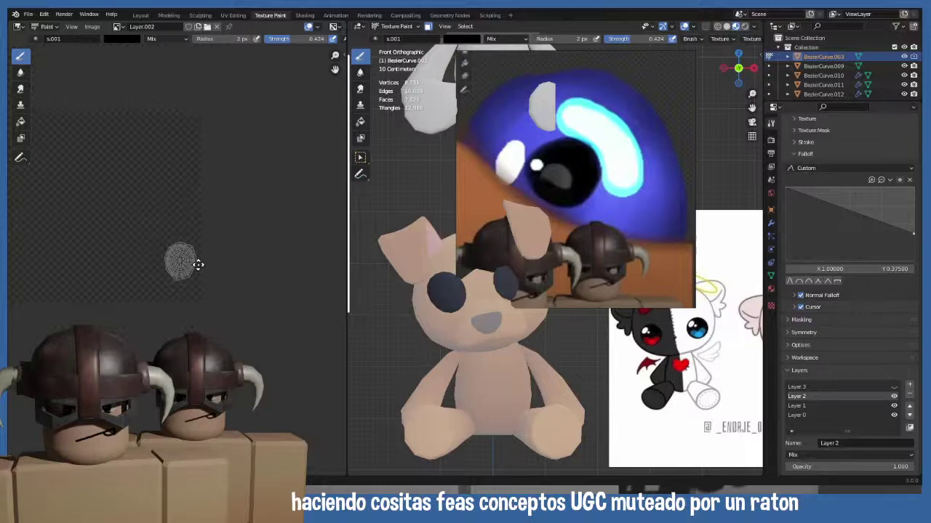
pyautogui.scroll(5, 489, 312)
pyautogui.scroll(2, 571, 255)
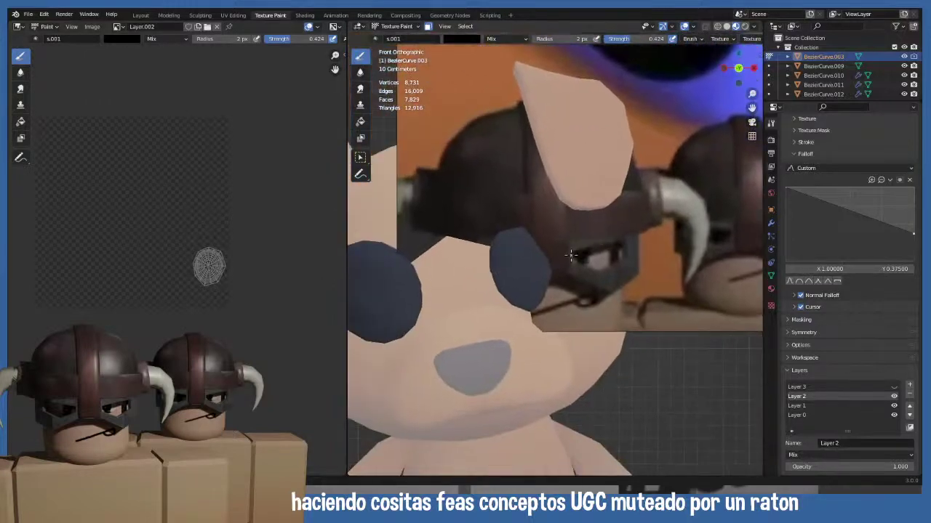
pyautogui.scroll(4, 170, 279)
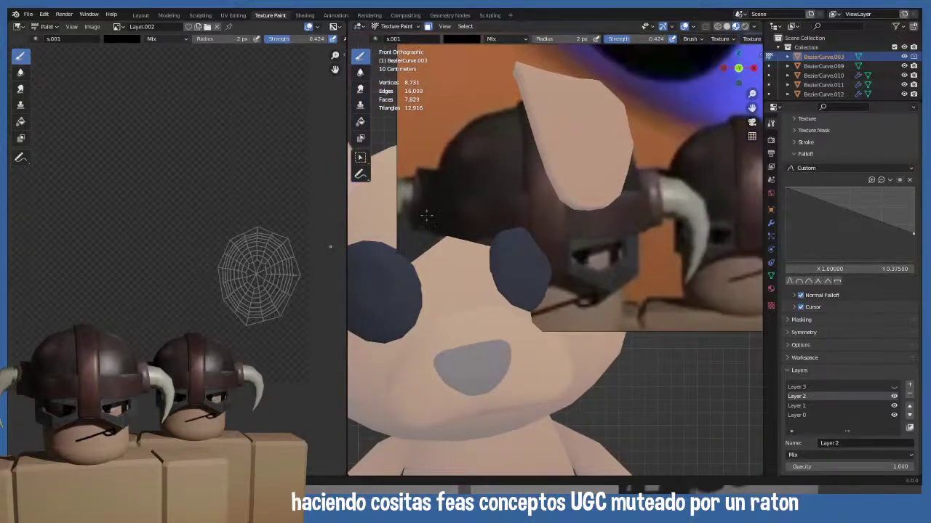
pyautogui.keyDown('shift'); pyautogui.moveTo(427, 215); pyautogui.dragTo(393, 396, button='middle'); pyautogui.keyUp('shift')
pyautogui.scroll(4, 392, 396)
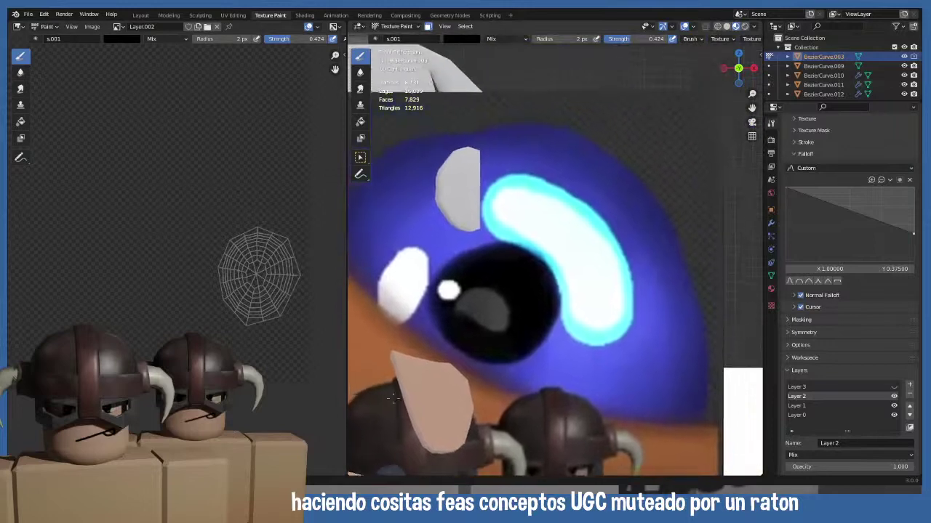
pyautogui.scroll(1, 393, 396)
pyautogui.scroll(3, 214, 290)
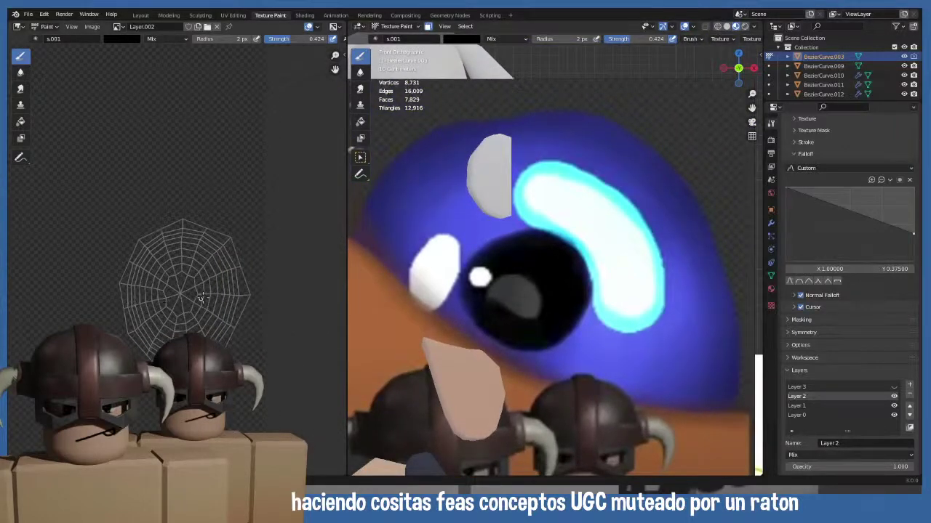
pyautogui.scroll(-1, 204, 296)
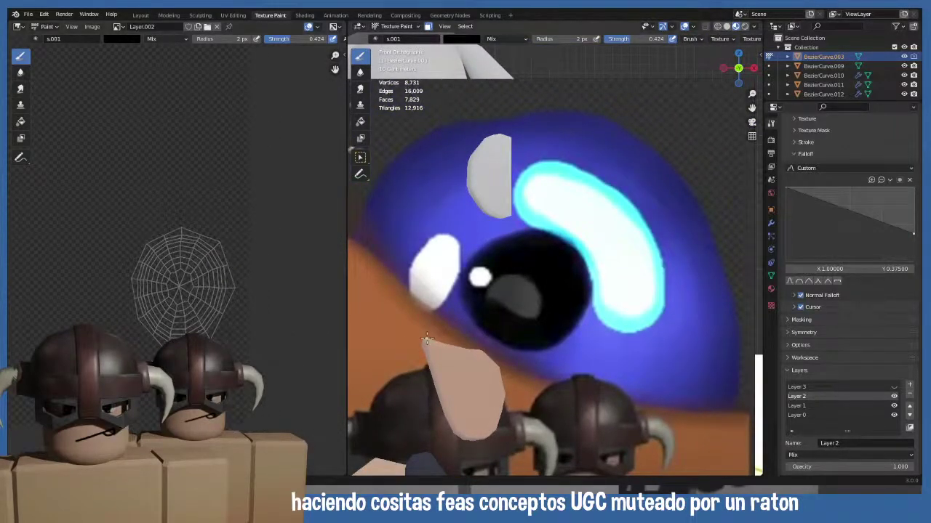
pyautogui.scroll(-2, 451, 318)
pyautogui.keyDown('shift'); pyautogui.moveTo(449, 336); pyautogui.dragTo(464, 227, button='middle'); pyautogui.keyUp('shift')
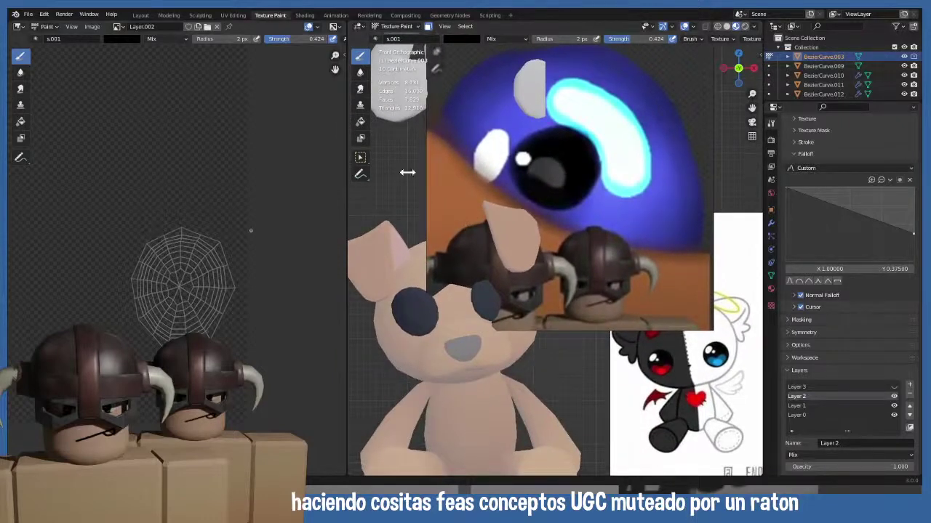
pyautogui.press('s')
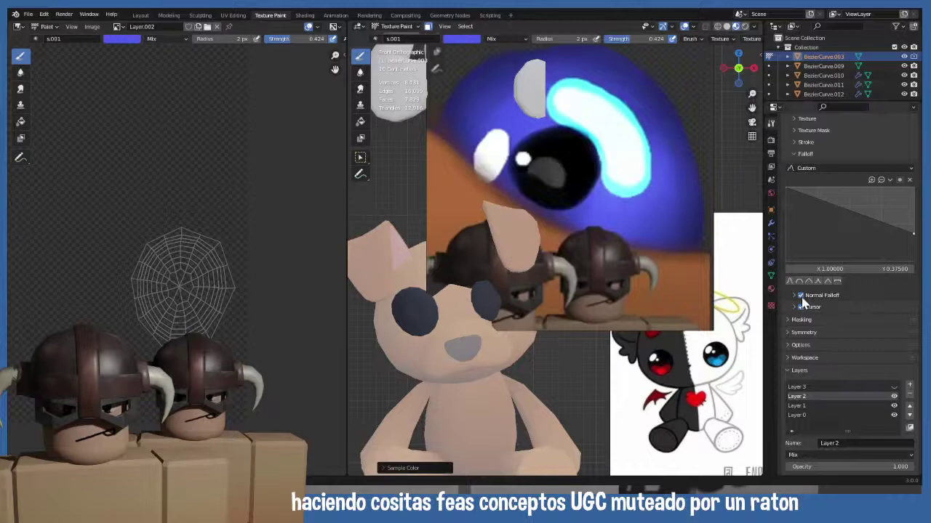
# - Create a new image texture for the active brush and load the white splatter image into it
pyautogui.scroll(4, 819, 332)
pyautogui.scroll(1, 819, 333)
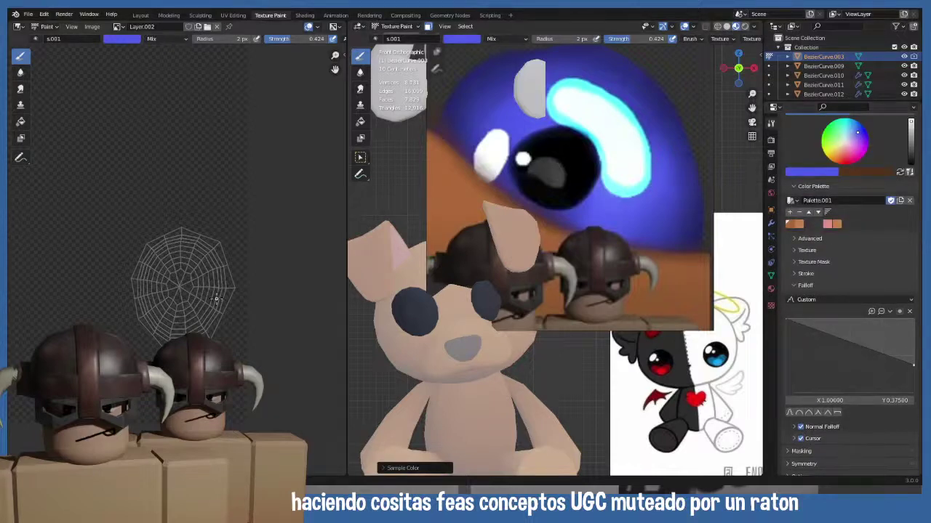
pyautogui.scroll(15, 860, 344)
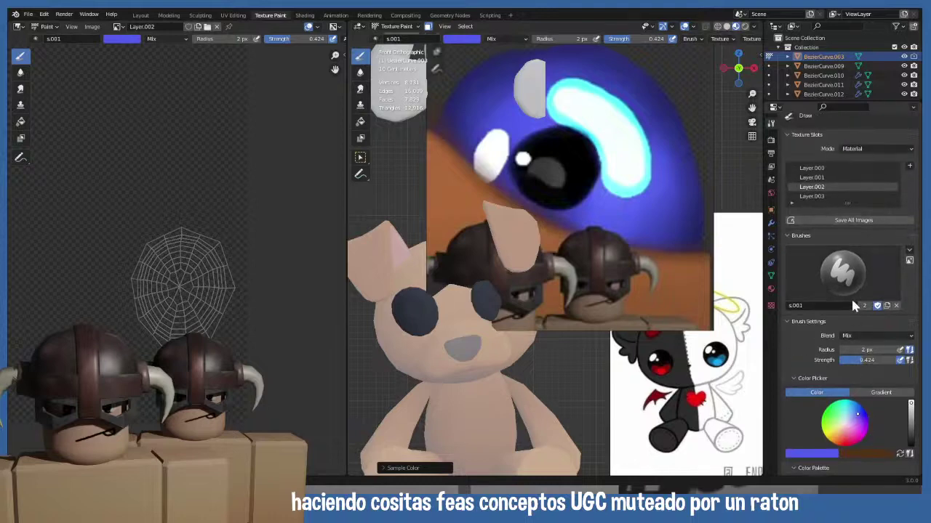
pyautogui.scroll(-4, 851, 297)
pyautogui.scroll(-18, 861, 367)
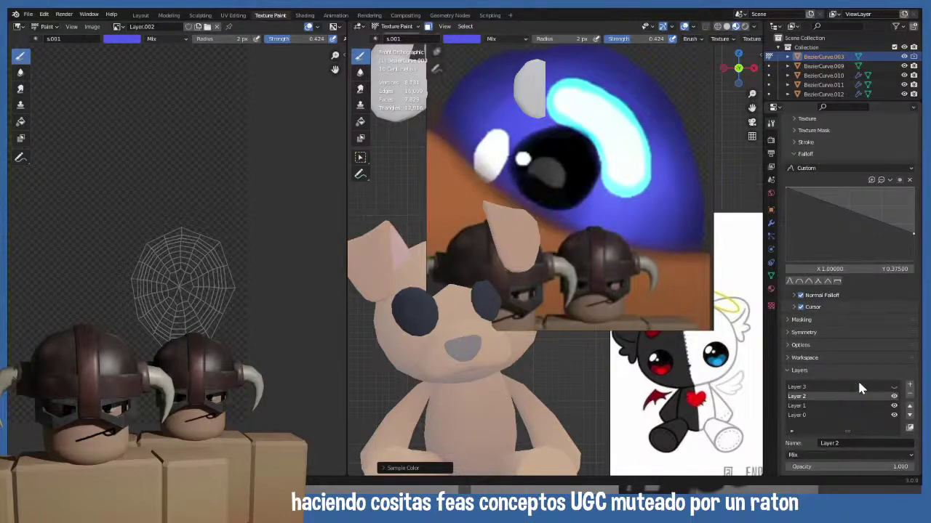
pyautogui.scroll(3, 858, 353)
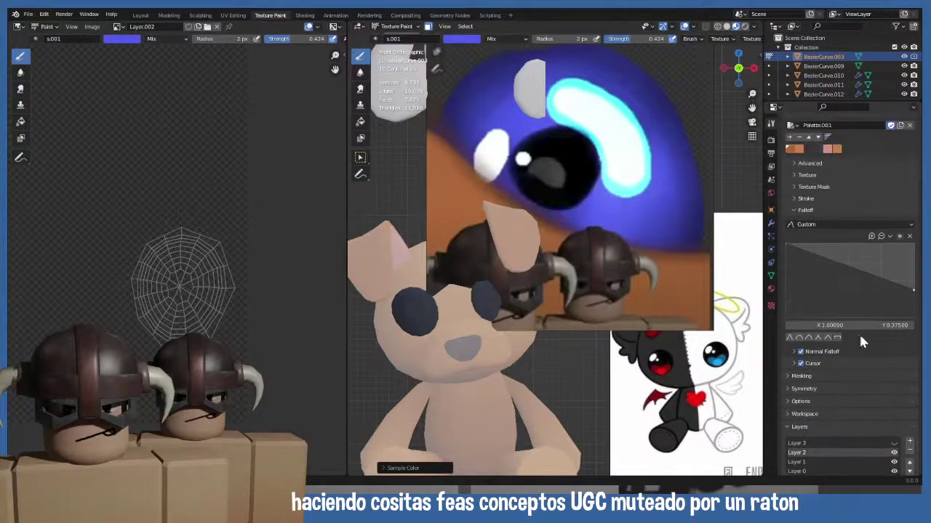
pyautogui.scroll(-3, 867, 365)
pyautogui.scroll(6, 863, 358)
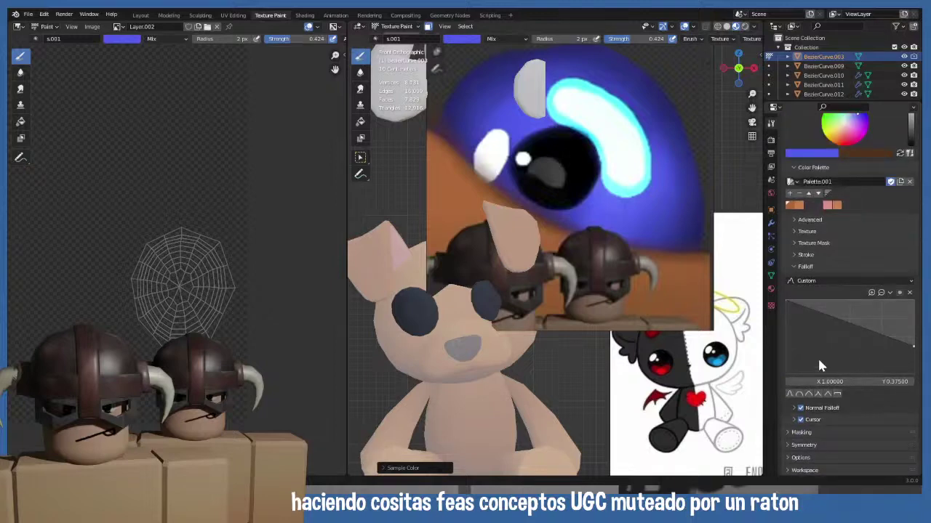
pyautogui.click(770, 305)
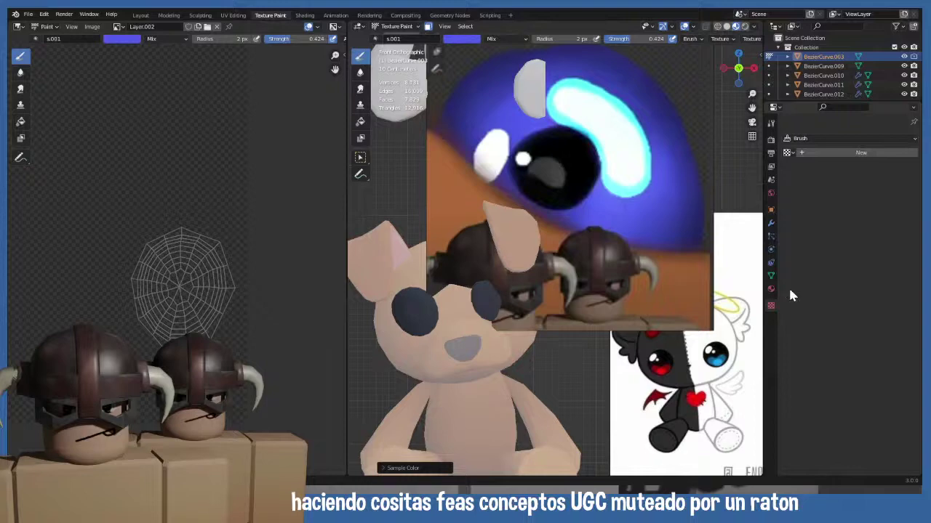
pyautogui.click(825, 153)
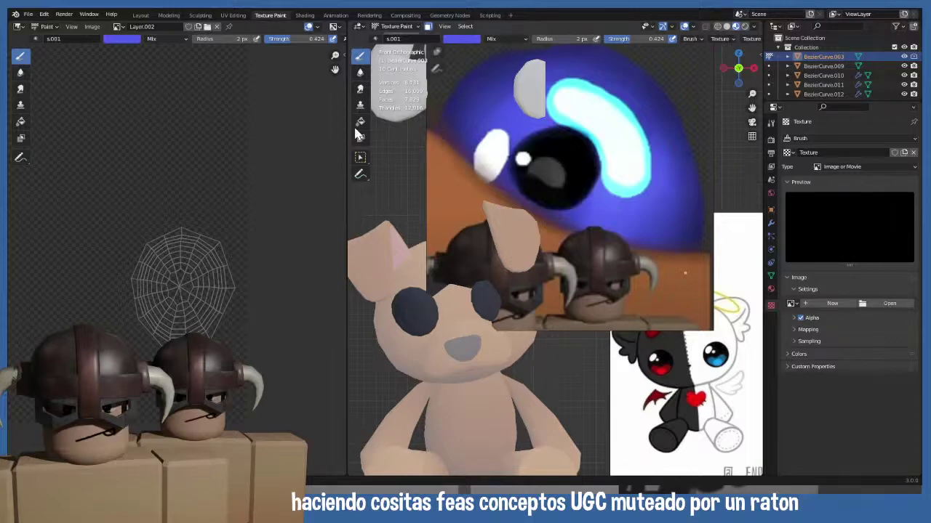
# - Assign the splatter texture to brush s.001 in its texture settings
pyautogui.click(775, 110)
pyautogui.scroll(-5, 880, 391)
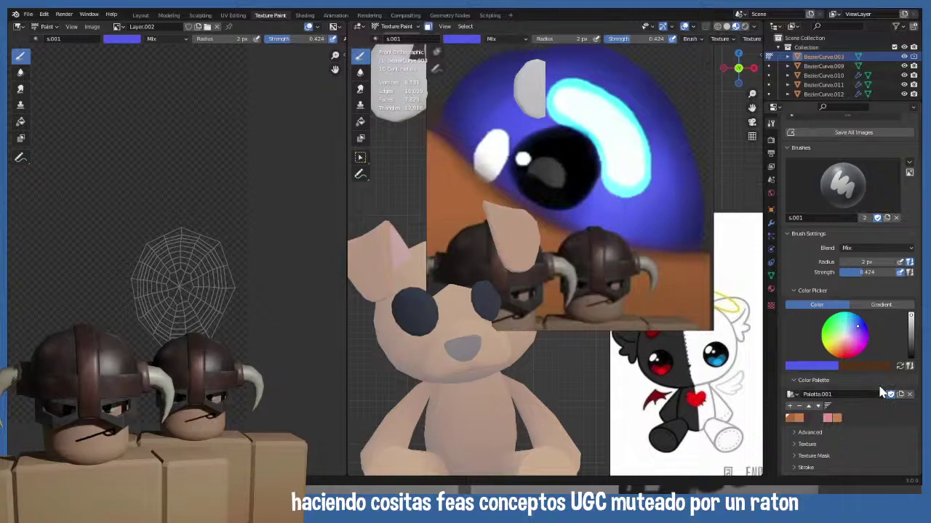
pyautogui.scroll(3, 872, 370)
pyautogui.scroll(-6, 869, 364)
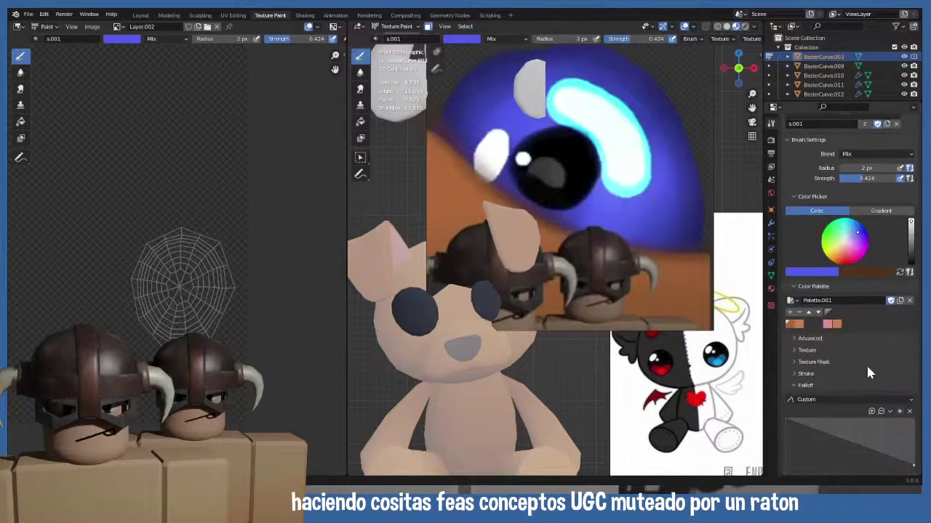
pyautogui.click(821, 350)
pyautogui.click(850, 385)
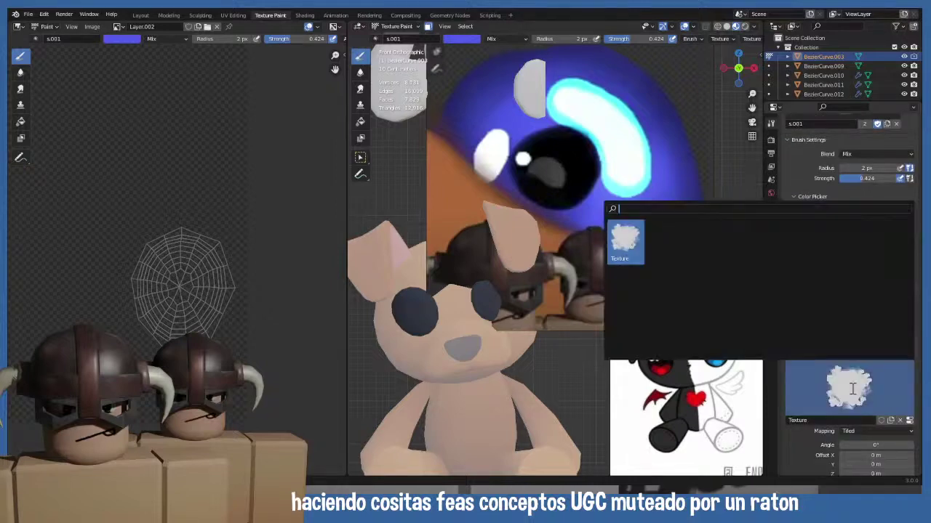
pyautogui.click(626, 238)
# - Set the s.001 brush texture's mapping to View Plane with the Random angle option enabled
pyautogui.scroll(-4, 851, 335)
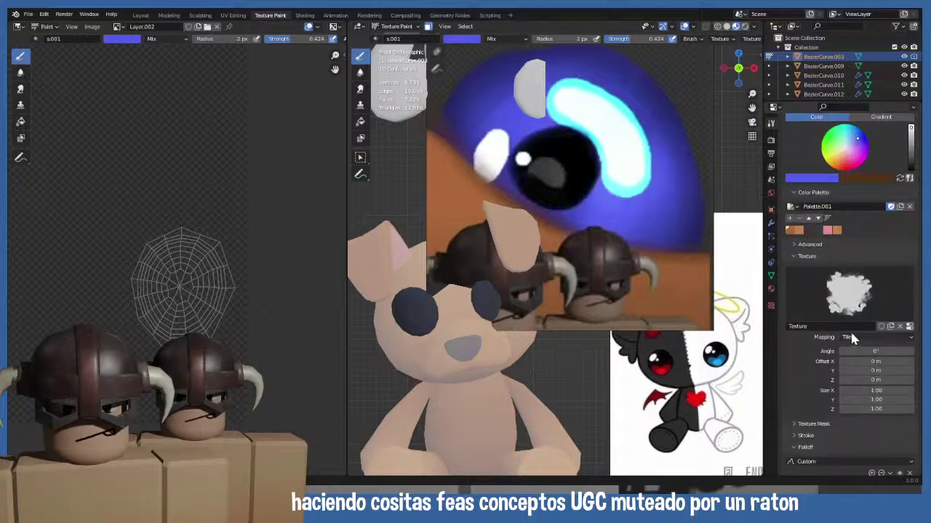
pyautogui.click(850, 337)
pyautogui.click(855, 342)
pyautogui.click(843, 372)
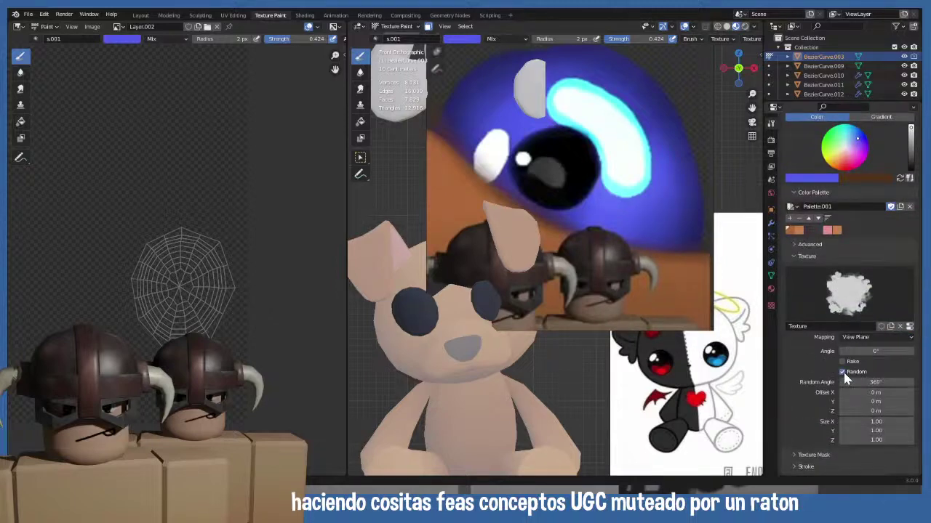
pyautogui.scroll(-6, 801, 377)
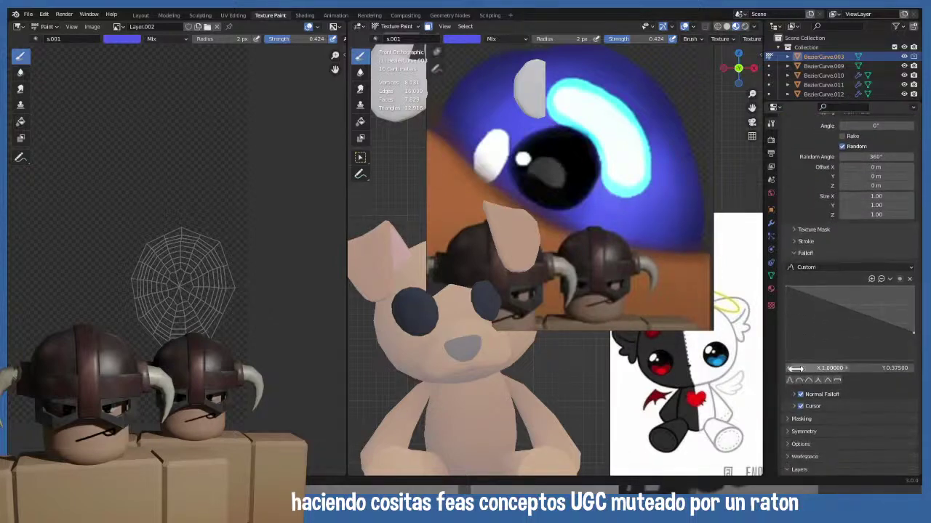
pyautogui.scroll(5, 825, 247)
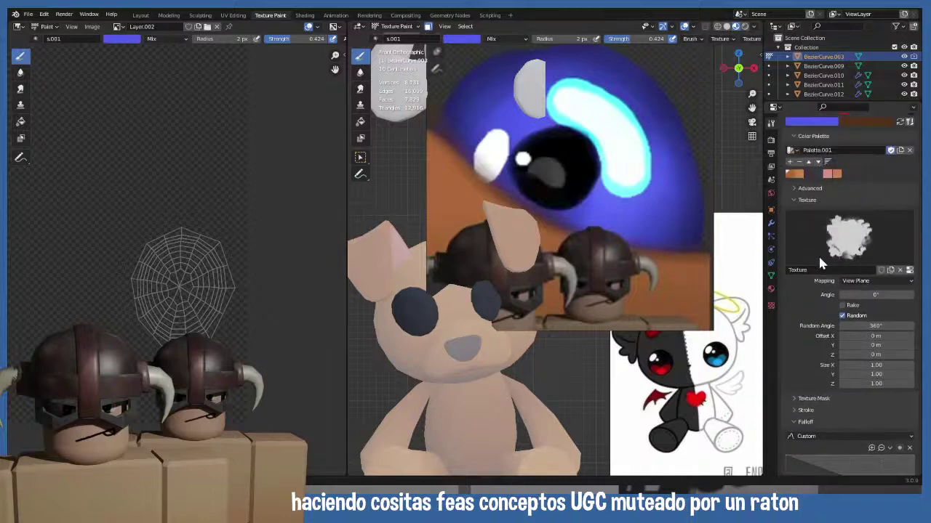
# - Switch to brush s and assign it the same splatter texture
pyautogui.scroll(6, 819, 262)
pyautogui.click(868, 161)
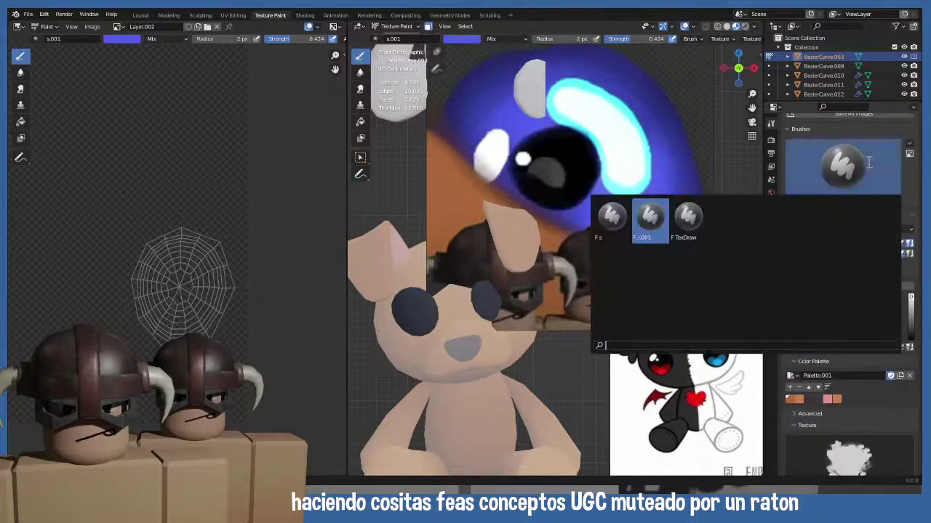
pyautogui.click(611, 216)
pyautogui.scroll(-3, 852, 393)
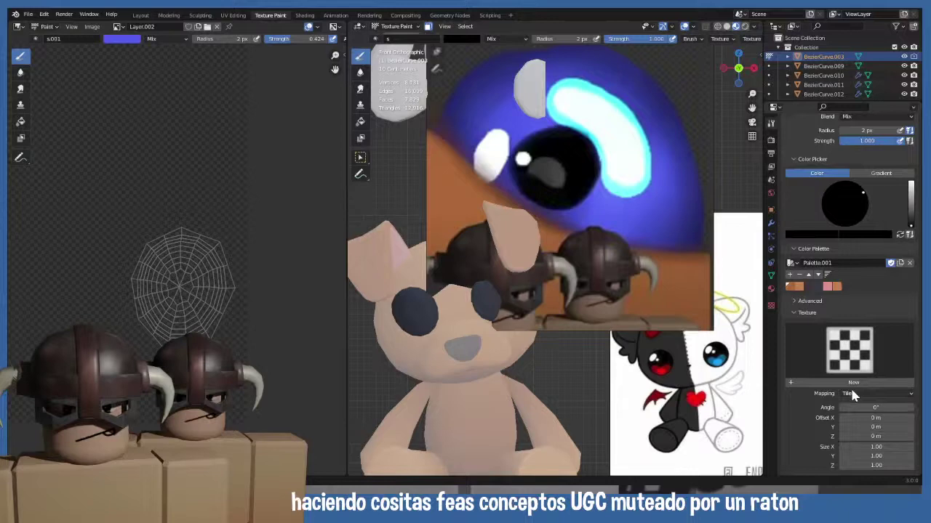
pyautogui.scroll(-3, 852, 394)
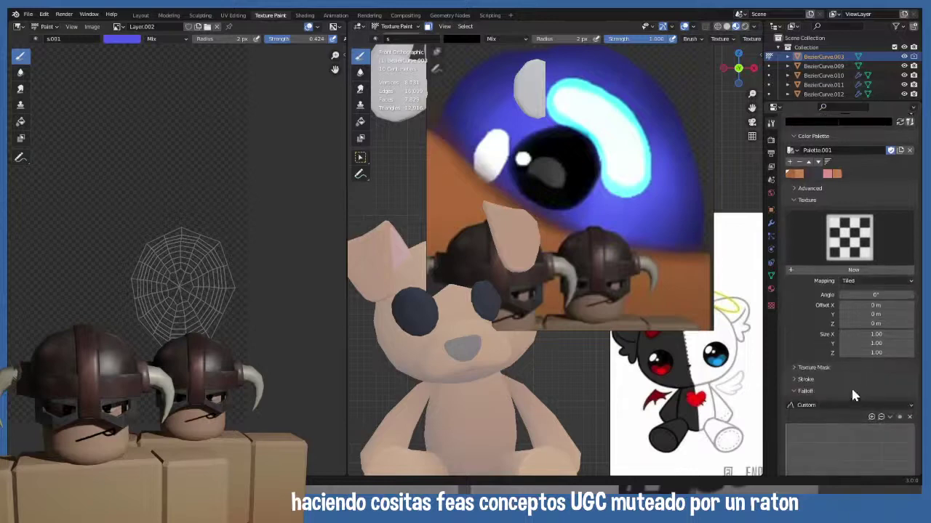
pyautogui.click(852, 242)
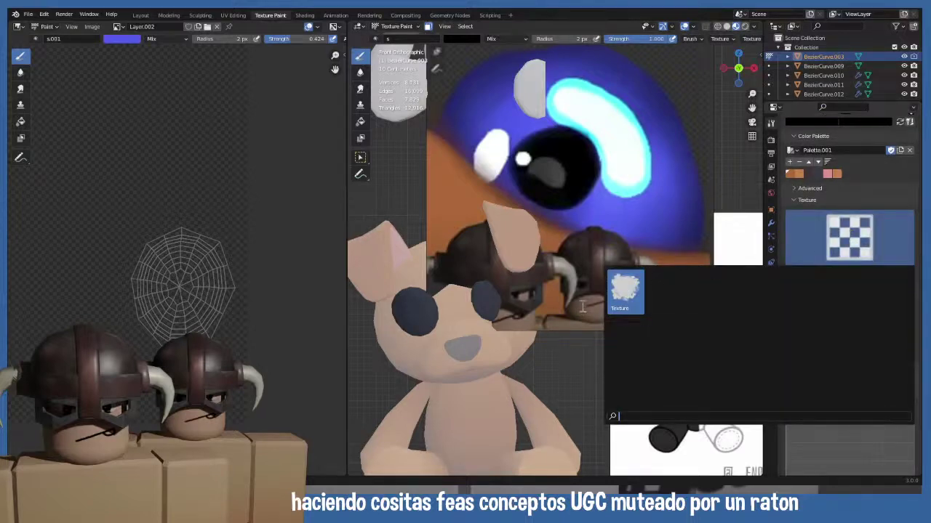
pyautogui.click(624, 291)
# - Set brush s's texture mapping to View Plane and enable its Random angle option
pyautogui.click(876, 281)
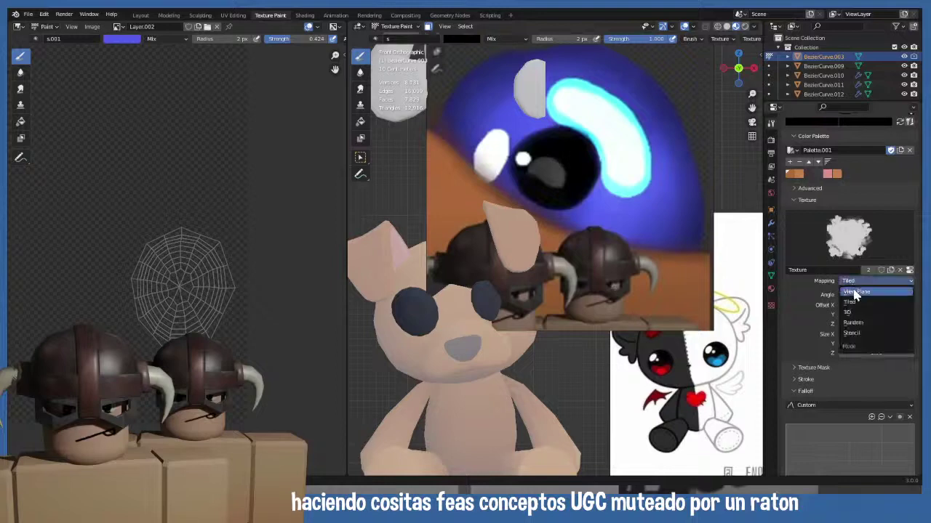
pyautogui.click(857, 291)
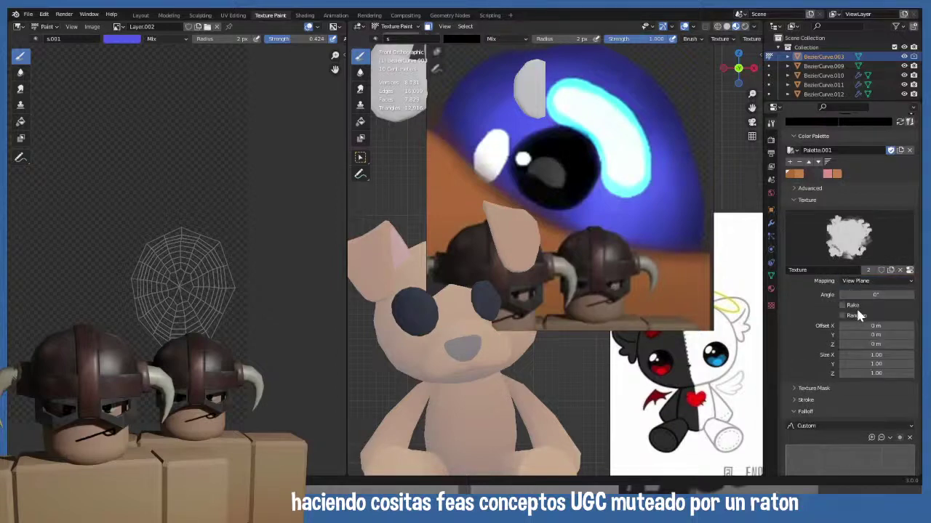
pyautogui.scroll(-3, 870, 374)
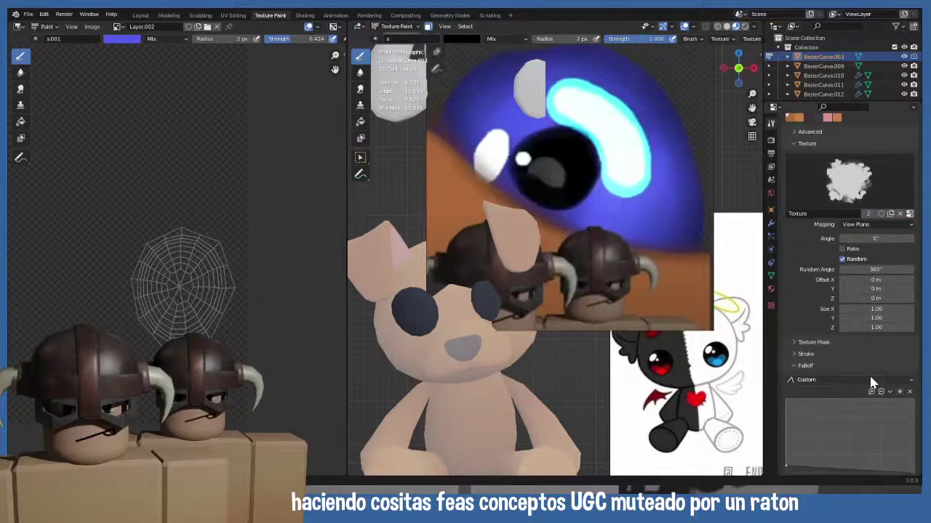
# - Lower the starting point of brush s's custom falloff curve to X 0.00000, Y 0.09375
pyautogui.scroll(-5, 866, 376)
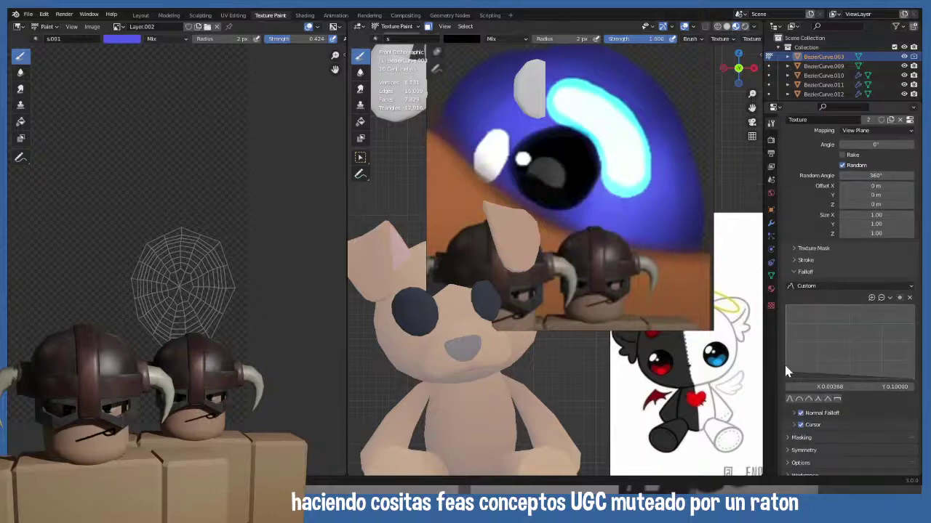
pyautogui.moveTo(787, 370); pyautogui.dragTo(785, 374)
pyautogui.scroll(-6, 785, 428)
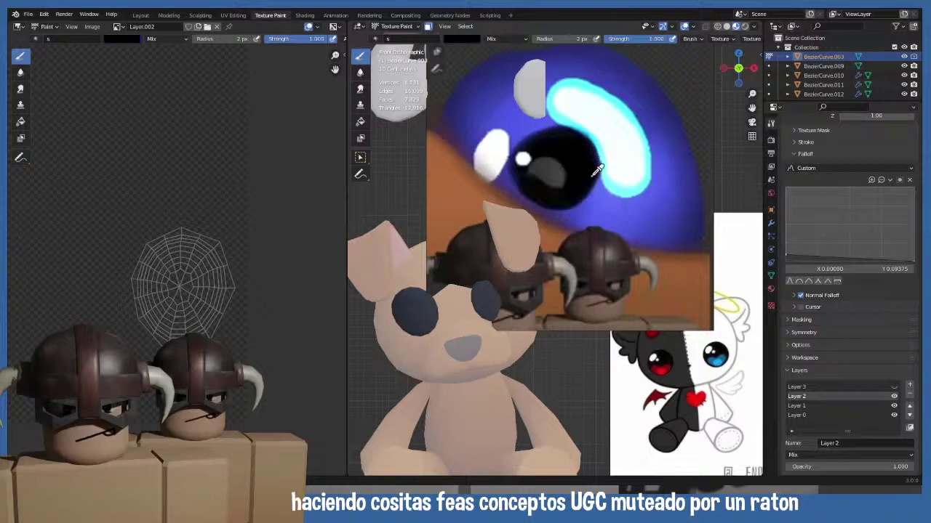
# - Enlarge the brush radius to 33 px and undo a test stroke in sampled orange over the eye's UV island
pyautogui.press('s')
pyautogui.press('f')
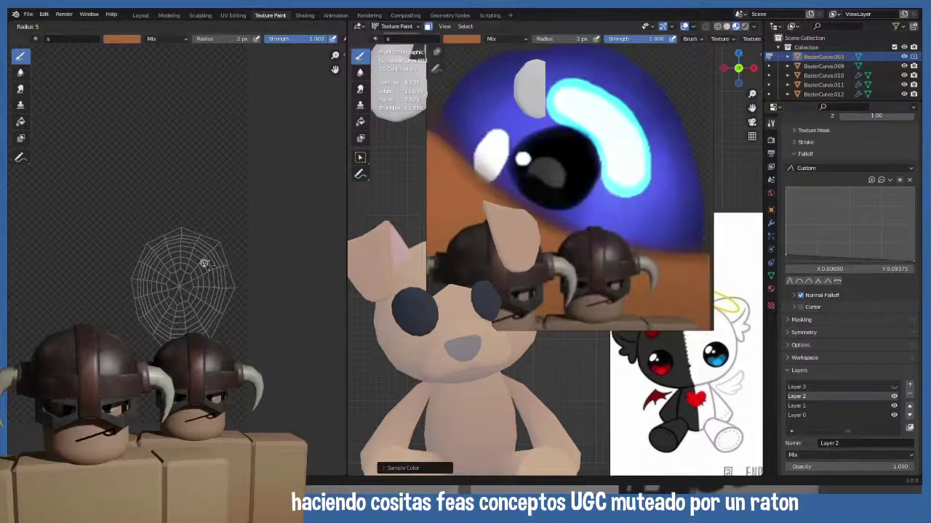
pyautogui.click(208, 266)
pyautogui.moveTo(208, 266)
pyautogui.mouseDown()
pyautogui.moveTo(177, 275)
pyautogui.moveTo(173, 251)
pyautogui.moveTo(170, 277)
pyautogui.mouseUp()
pyautogui.hotkey('ctrl', 'z')
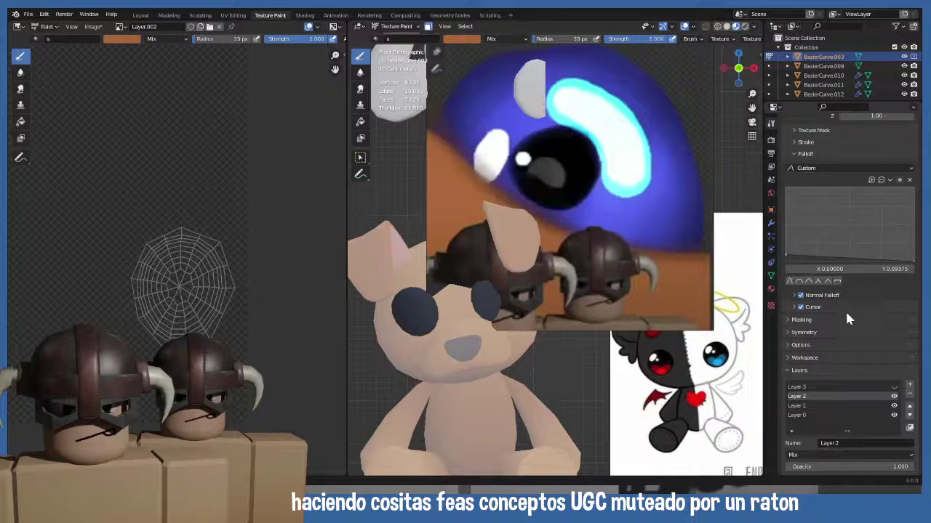
# - Try green and olive shades as the brush colour using the colour wheel and its brightness
pyautogui.scroll(10, 847, 319)
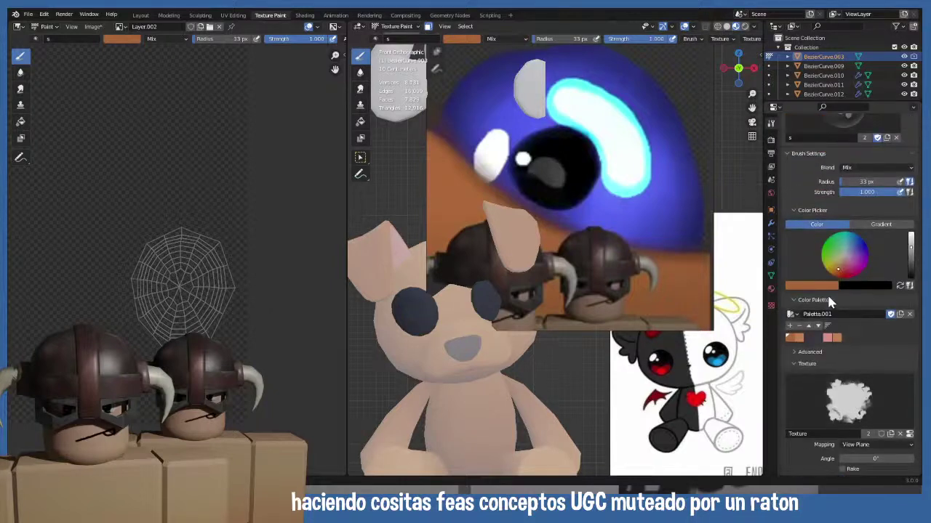
pyautogui.moveTo(836, 256); pyautogui.dragTo(829, 249)
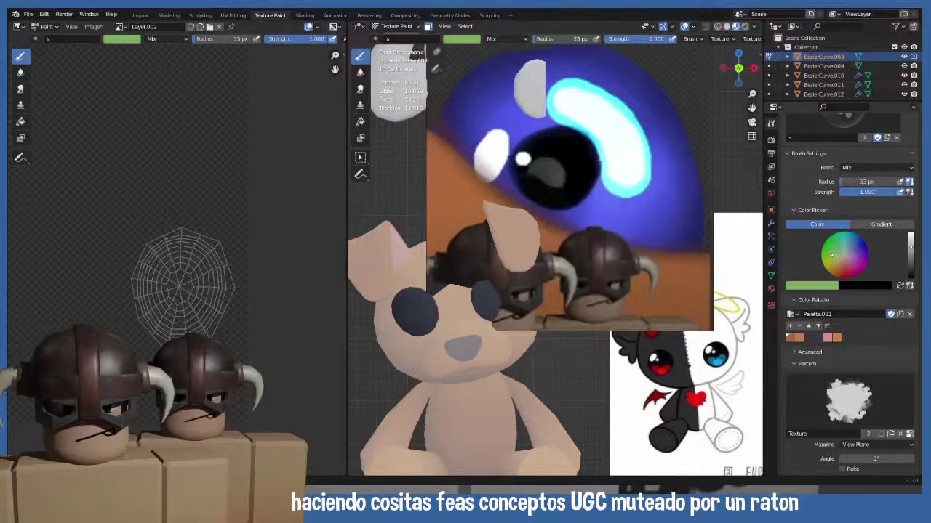
pyautogui.click(912, 261)
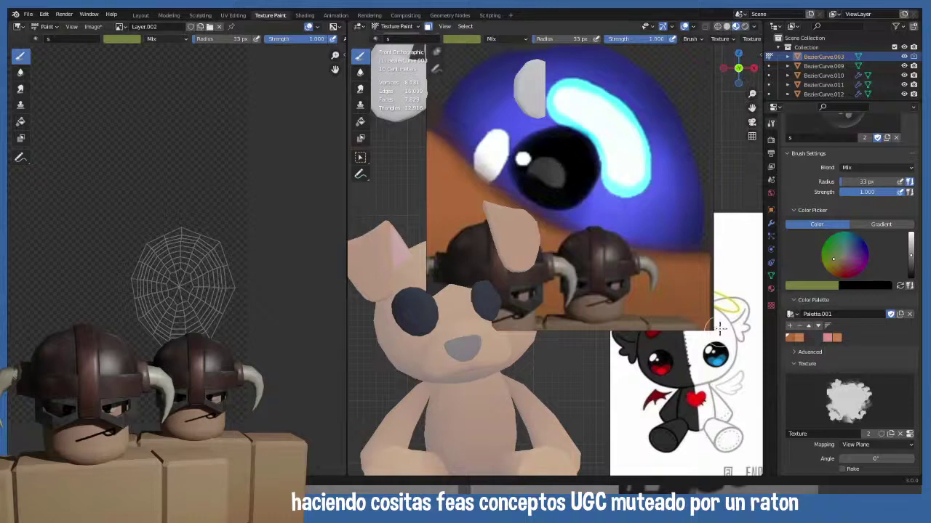
# - Sample the blue-violet iris colour from the reference eye and paint the whole eye UV island with it
pyautogui.press('s')
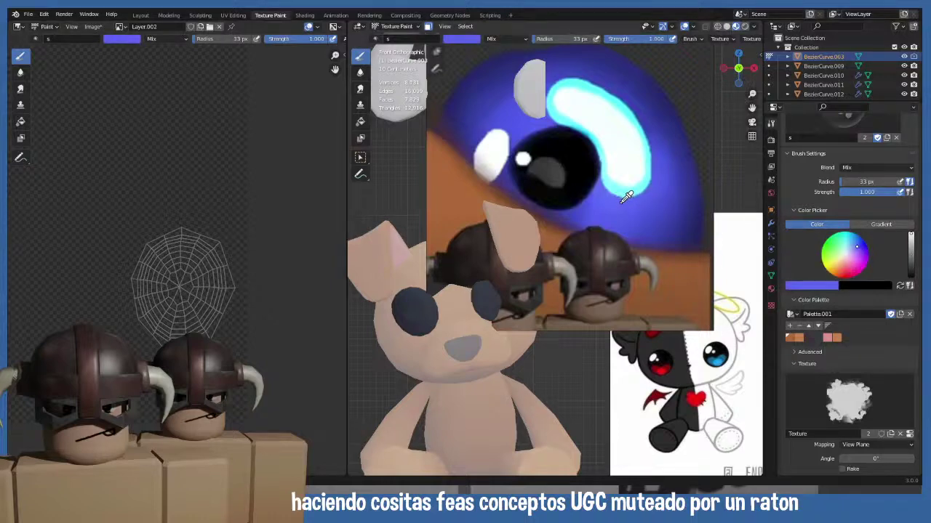
pyautogui.moveTo(154, 247)
pyautogui.mouseDown()
pyautogui.moveTo(151, 317)
pyautogui.moveTo(176, 333)
pyautogui.moveTo(209, 312)
pyautogui.moveTo(210, 256)
pyautogui.moveTo(182, 250)
pyautogui.moveTo(189, 324)
pyautogui.moveTo(173, 297)
pyautogui.moveTo(189, 276)
pyautogui.moveTo(167, 304)
pyautogui.moveTo(173, 318)
pyautogui.moveTo(166, 269)
pyautogui.moveTo(145, 311)
pyautogui.moveTo(155, 257)
pyautogui.moveTo(153, 275)
pyautogui.moveTo(182, 252)
pyautogui.moveTo(196, 260)
pyautogui.moveTo(179, 235)
pyautogui.moveTo(207, 240)
pyautogui.moveTo(213, 314)
pyautogui.moveTo(226, 279)
pyautogui.moveTo(209, 311)
pyautogui.moveTo(198, 301)
pyautogui.moveTo(196, 317)
pyautogui.moveTo(176, 321)
pyautogui.moveTo(169, 310)
pyautogui.moveTo(149, 320)
pyautogui.moveTo(160, 301)
pyautogui.moveTo(150, 297)
pyautogui.moveTo(225, 304)
pyautogui.moveTo(220, 255)
pyautogui.moveTo(210, 258)
pyautogui.moveTo(197, 237)
pyautogui.moveTo(179, 235)
pyautogui.moveTo(145, 266)
pyautogui.moveTo(158, 242)
pyautogui.moveTo(150, 313)
pyautogui.moveTo(170, 245)
pyautogui.moveTo(188, 236)
pyautogui.moveTo(210, 257)
pyautogui.moveTo(208, 246)
pyautogui.moveTo(218, 270)
pyautogui.moveTo(204, 233)
pyautogui.moveTo(223, 287)
pyautogui.moveTo(221, 277)
pyautogui.moveTo(211, 331)
pyautogui.mouseUp()
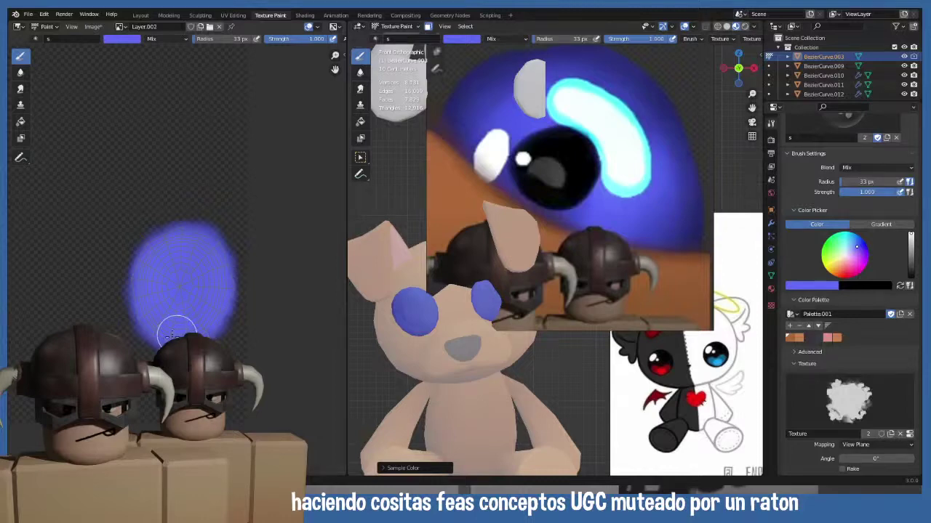
pyautogui.scroll(4, 429, 323)
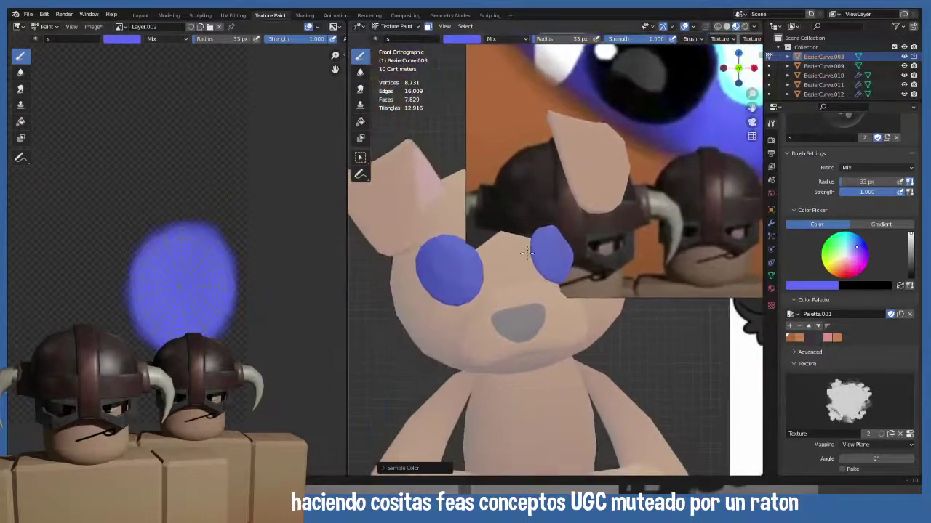
pyautogui.scroll(1, 197, 273)
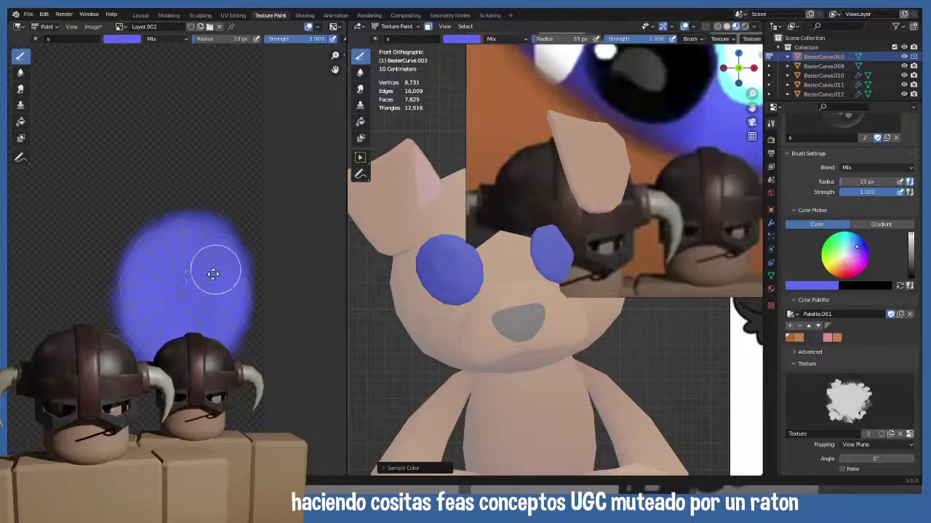
# - Darken the brush colour to black for the pupil, leaving the brush strength as it is
pyautogui.keyDown('shift'); pyautogui.moveTo(626, 153); pyautogui.dragTo(570, 231, button='middle'); pyautogui.keyUp('shift')
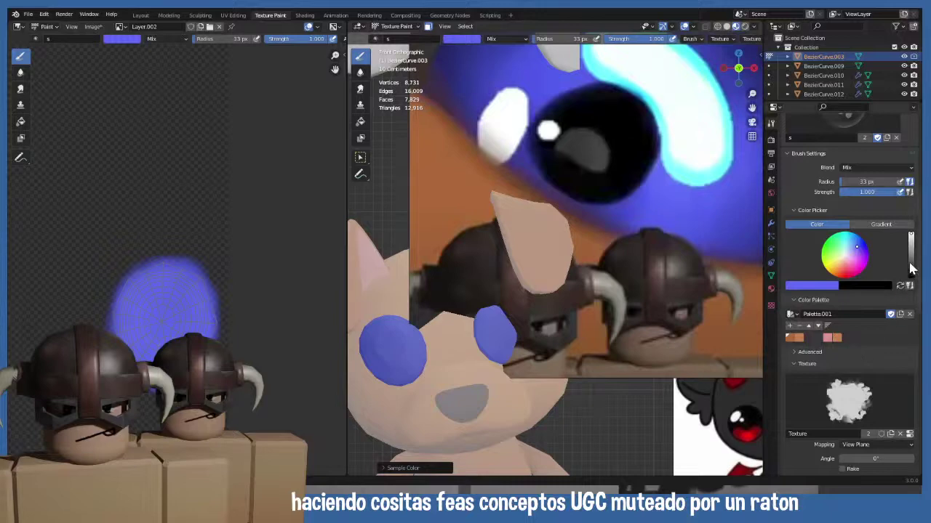
pyautogui.moveTo(909, 264); pyautogui.dragTo(911, 285)
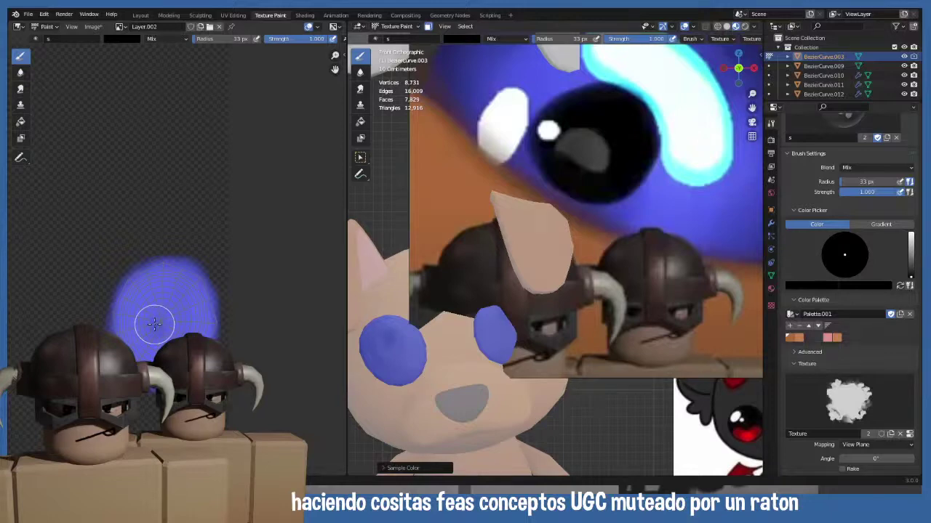
pyautogui.hotkey('shift', 'f')
pyautogui.press('Escape')
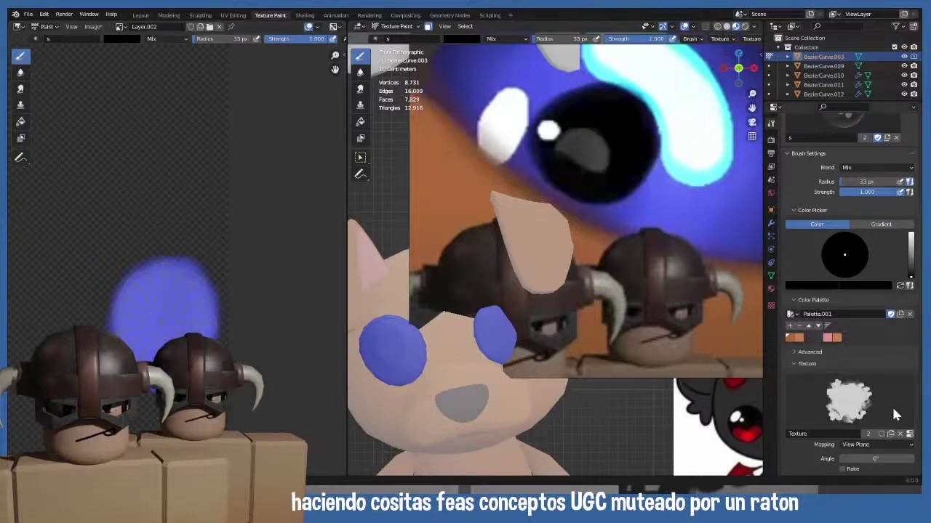
# - Switch from the s brush to the TexDraw brush, trying s.001 on the way, and make its colour black
pyautogui.scroll(4, 870, 397)
pyautogui.click(858, 227)
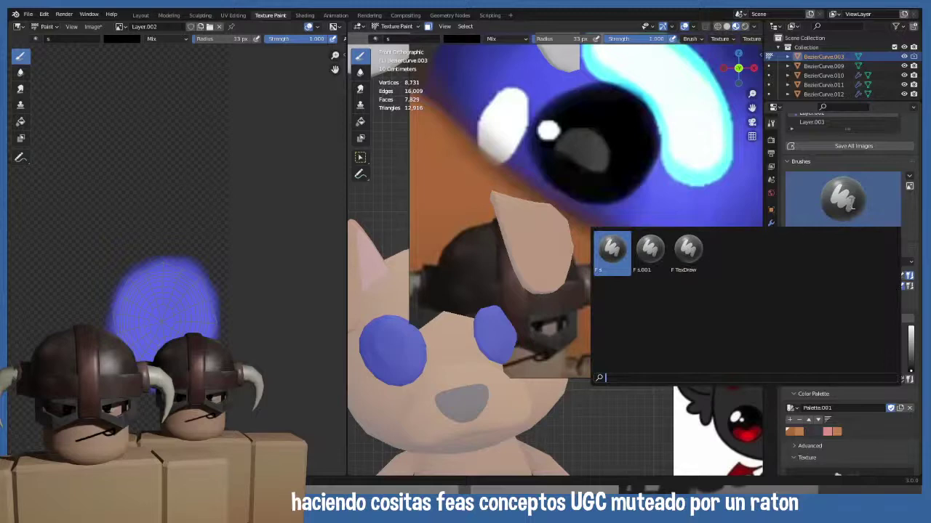
pyautogui.click(649, 250)
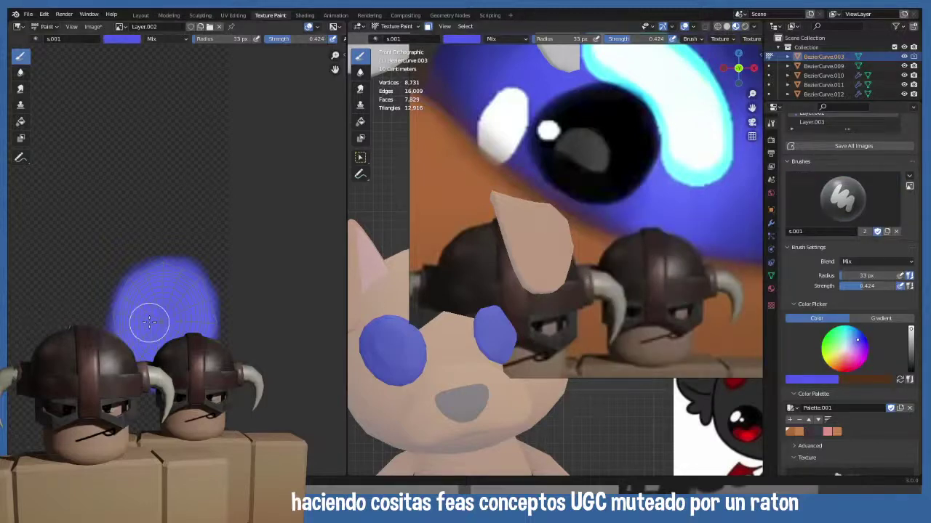
pyautogui.click(843, 196)
pyautogui.click(686, 250)
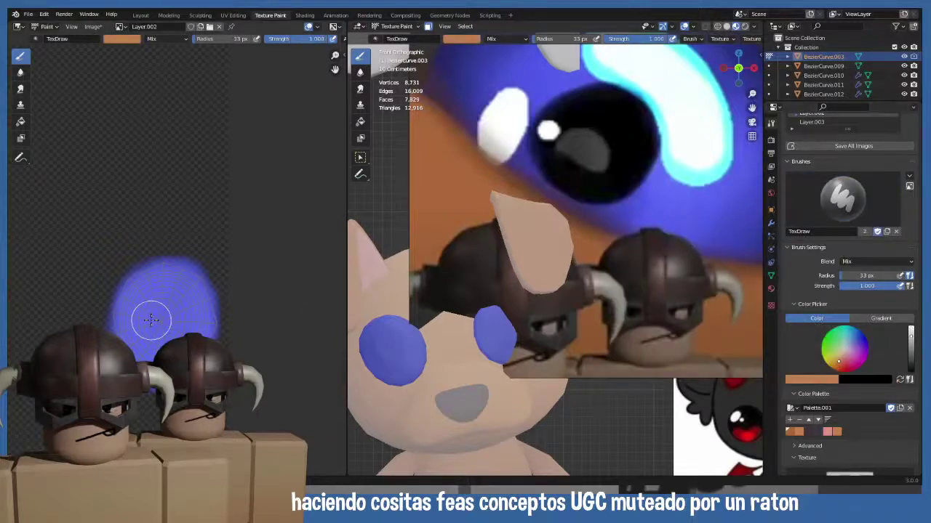
pyautogui.hotkey('ctrl', 'z')
pyautogui.press('s')
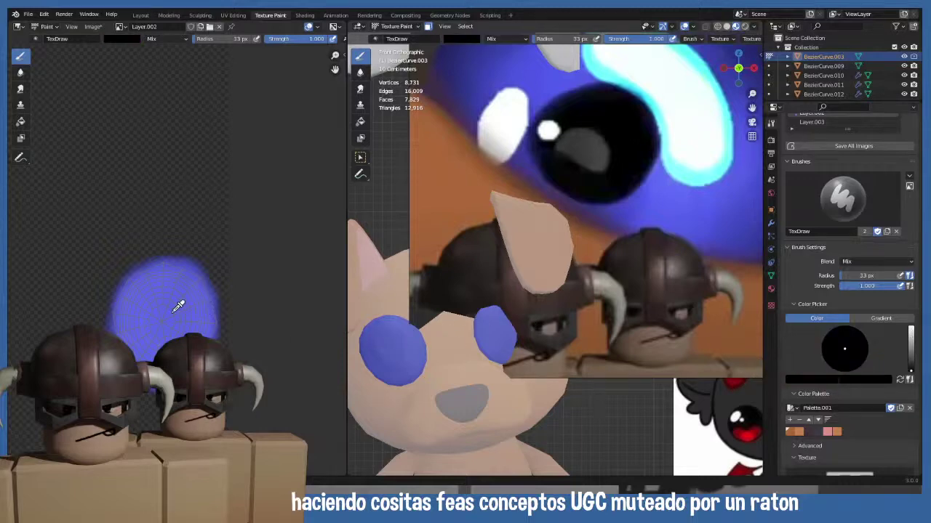
pyautogui.click(170, 309)
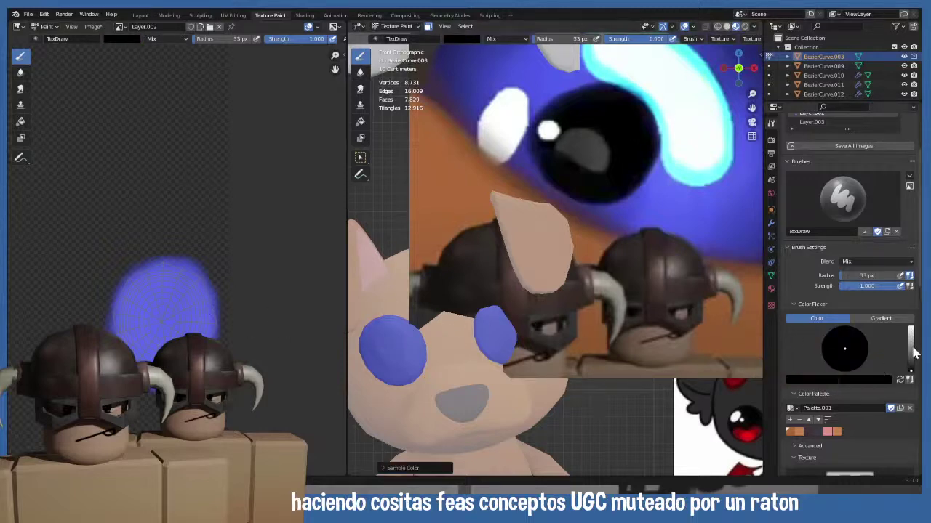
# - Try black pupil strokes in the centre of the eye's blue UV island and undo them
pyautogui.click(152, 315)
pyautogui.hotkey('ctrl', 'z')
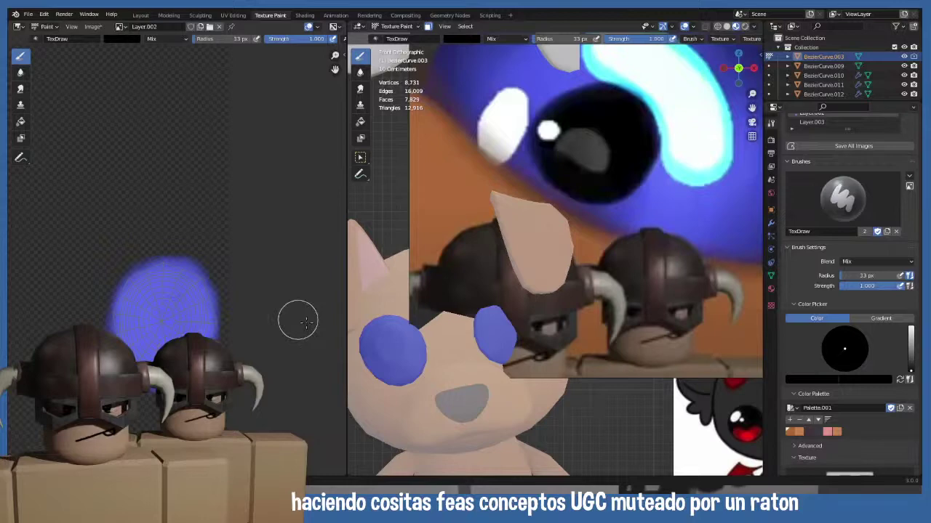
pyautogui.moveTo(146, 327)
pyautogui.mouseDown()
pyautogui.moveTo(168, 320)
pyautogui.moveTo(150, 346)
pyautogui.moveTo(175, 344)
pyautogui.moveTo(161, 346)
pyautogui.moveTo(157, 335)
pyautogui.moveTo(163, 344)
pyautogui.moveTo(178, 323)
pyautogui.mouseUp()
pyautogui.hotkey('ctrl', 'z')
pyautogui.hotkey('ctrl', 'z')
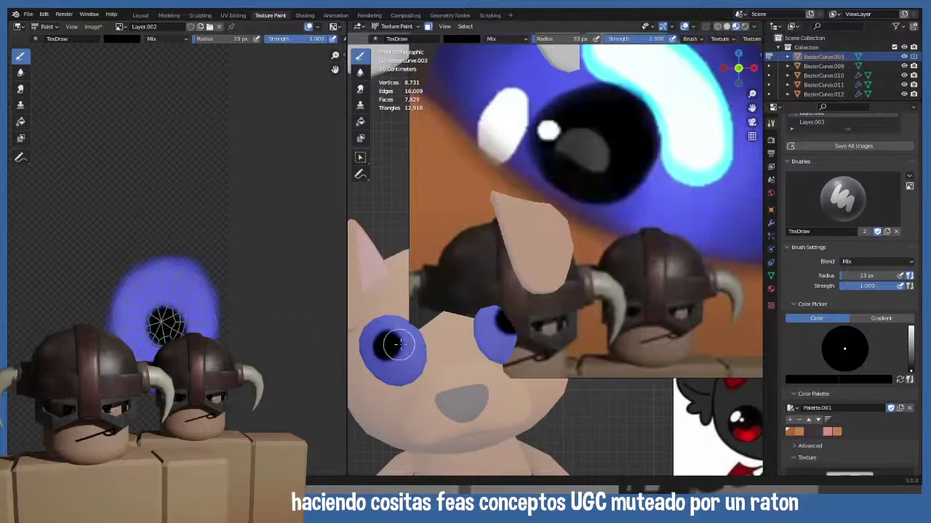
pyautogui.hotkey('ctrl', 'z')
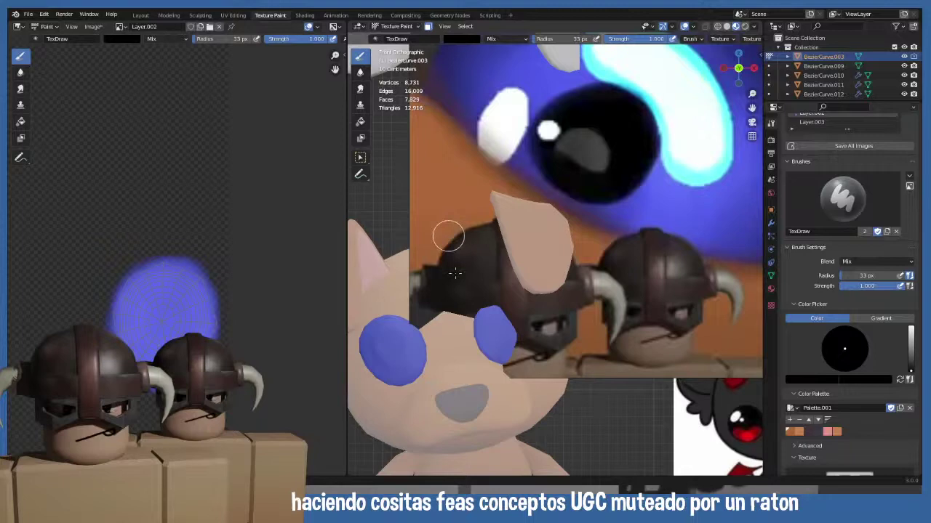
# - With the palette's brown-orange and a 61 px brush radius, paint over the lower-left edge of the eye's blue UV island
pyautogui.click(788, 432)
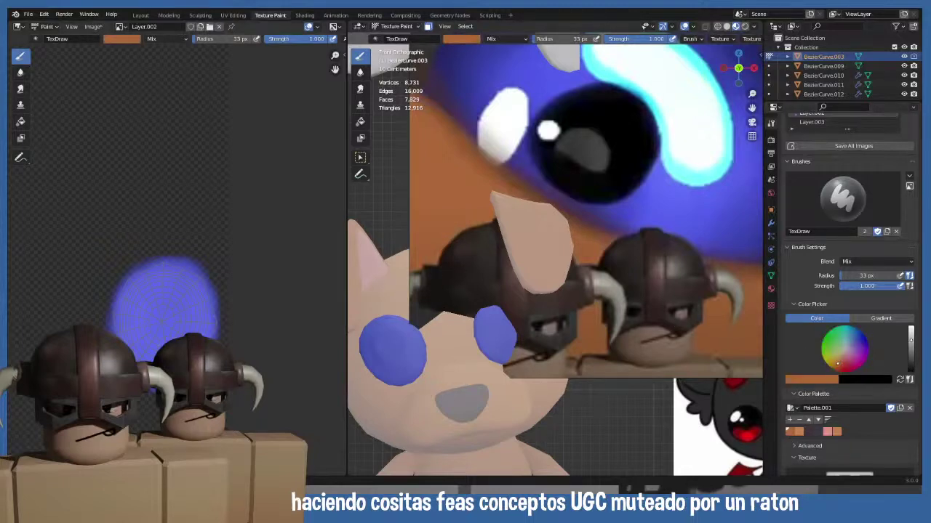
pyautogui.click(96, 323)
pyautogui.hotkey('ctrl', 'z')
pyautogui.press('f')
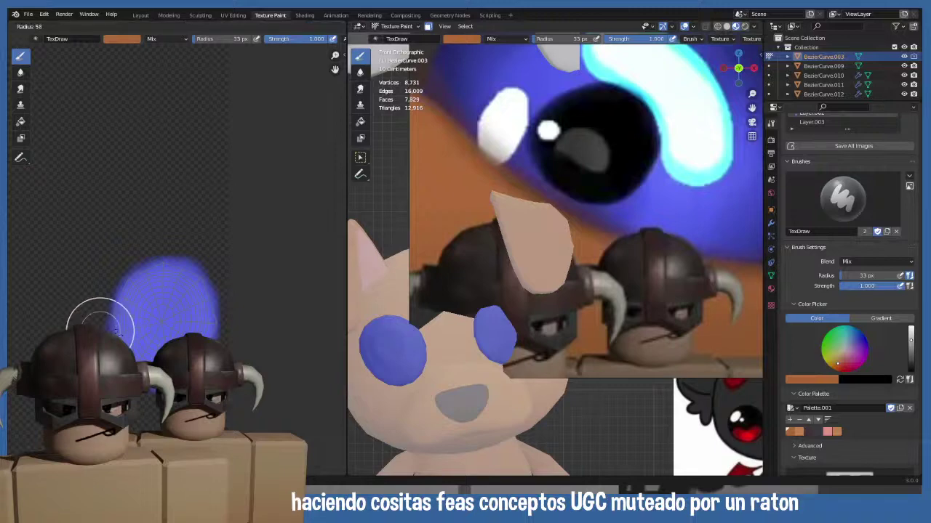
pyautogui.click(114, 322)
pyautogui.moveTo(88, 326); pyautogui.dragTo(152, 382)
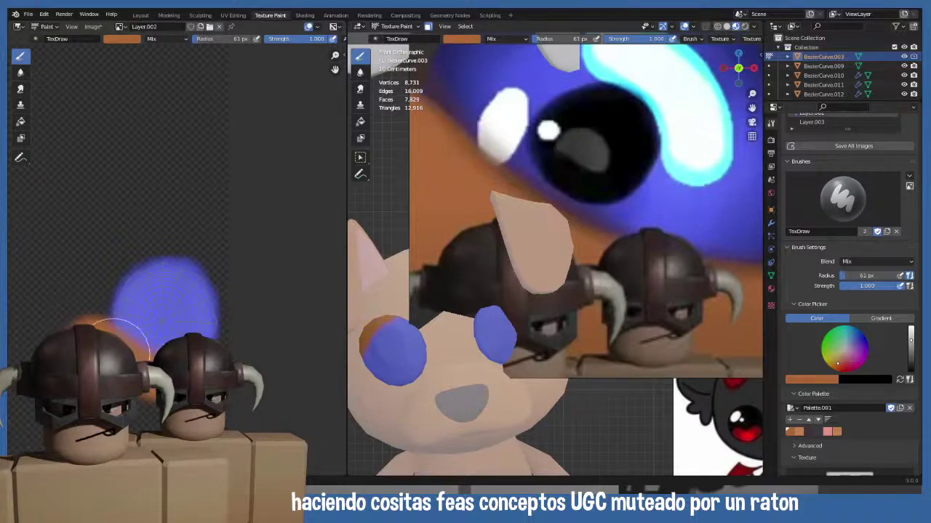
pyautogui.click(62, 328)
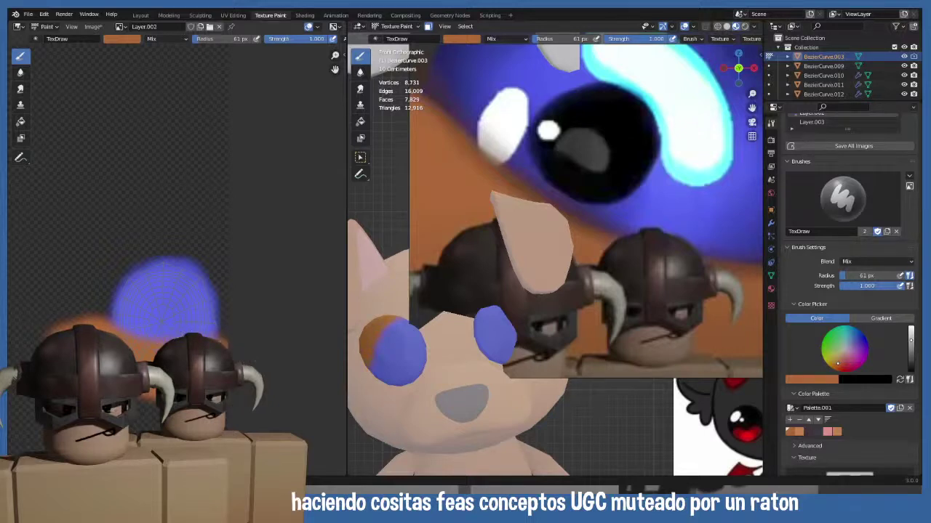
# - In Object Mode, shrink the reference eye image and move it above the dog's head, clear of the face
pyautogui.scroll(-2, 462, 366)
pyautogui.scroll(2, 462, 366)
pyautogui.press('Tab')
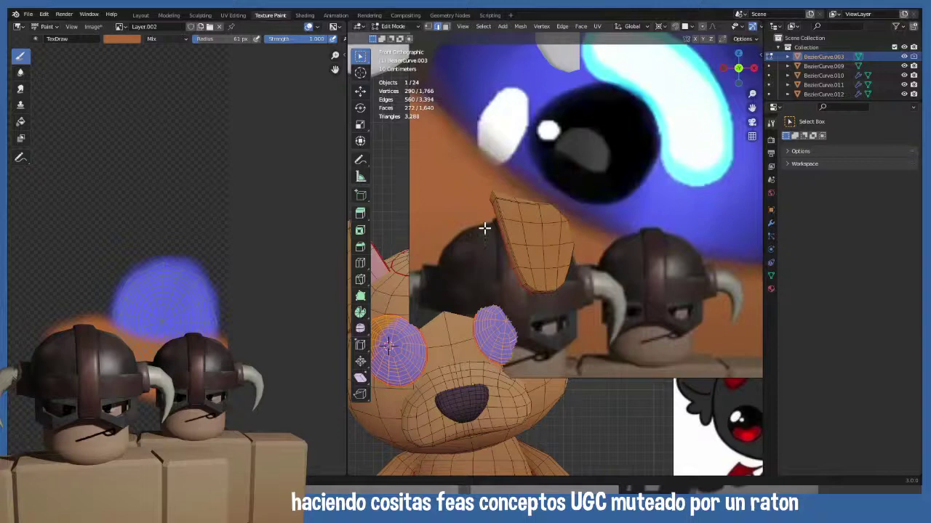
pyautogui.press('Tab')
pyautogui.press('Tab')
pyautogui.press('Tab')
pyautogui.click(397, 28)
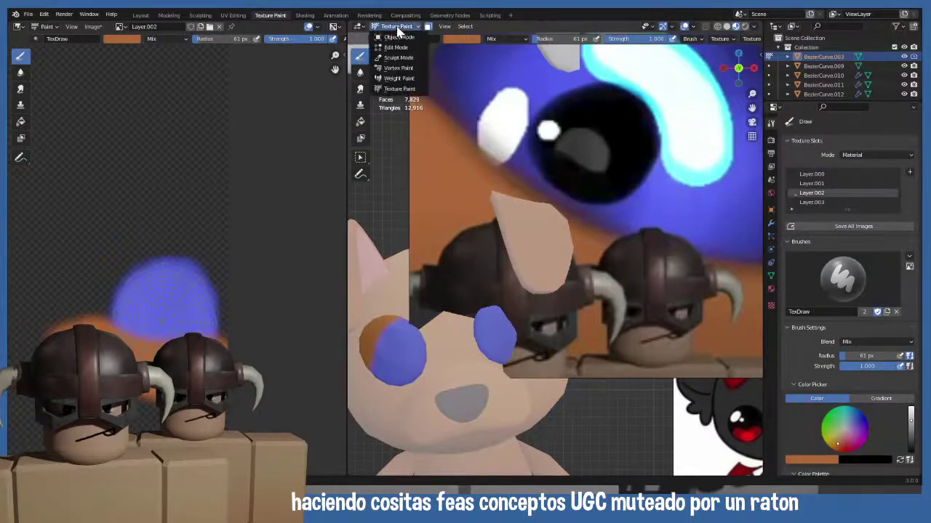
pyautogui.click(398, 36)
pyautogui.press('s')
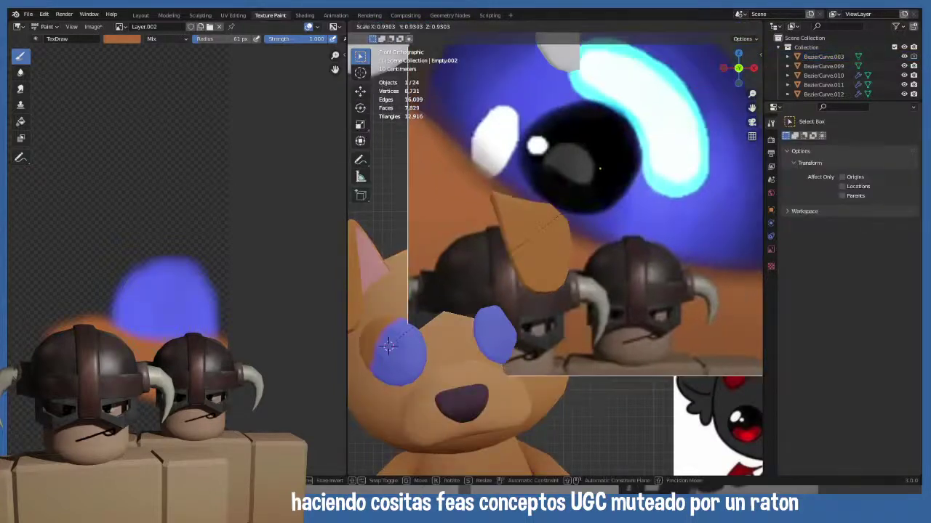
pyautogui.click(429, 264)
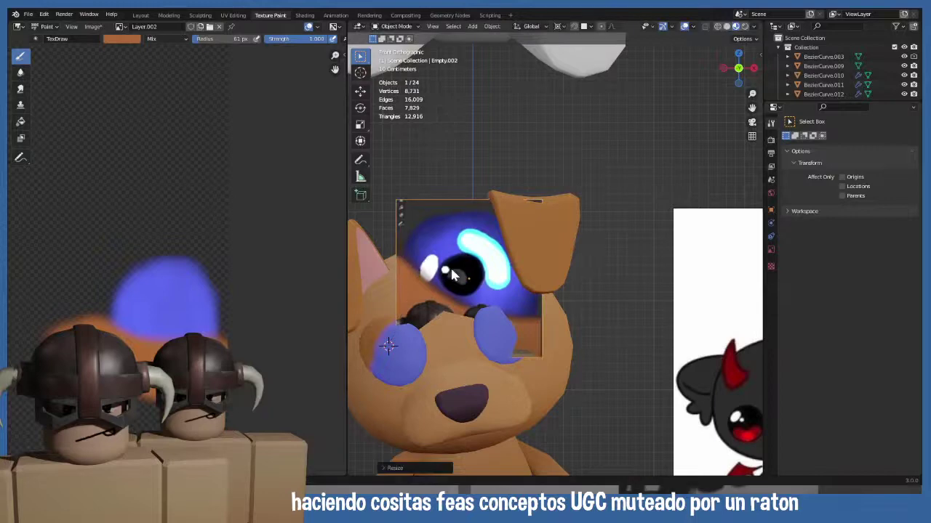
pyautogui.press('g')
pyautogui.click(441, 172)
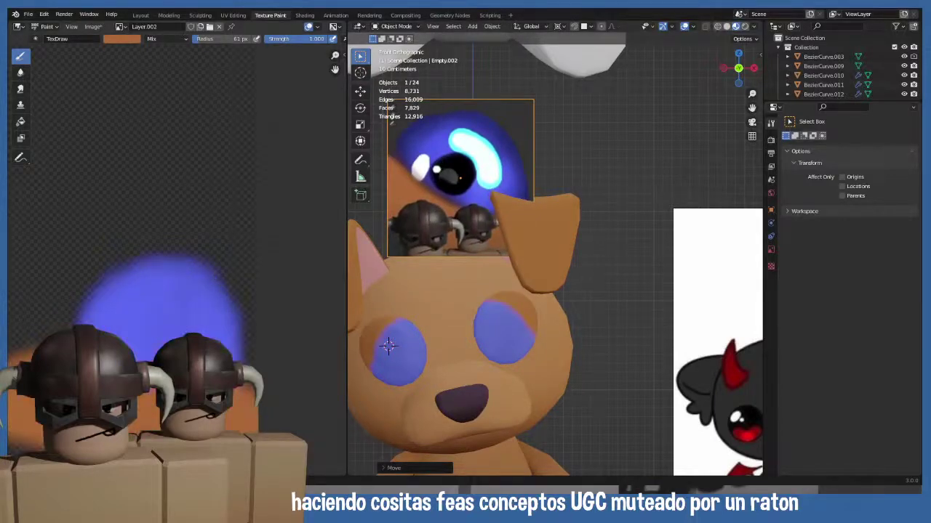
# - Put the dog mesh in Texture Paint mode and extend the orange eyelid area beside the blue iris on Layer.002
pyautogui.click(424, 249)
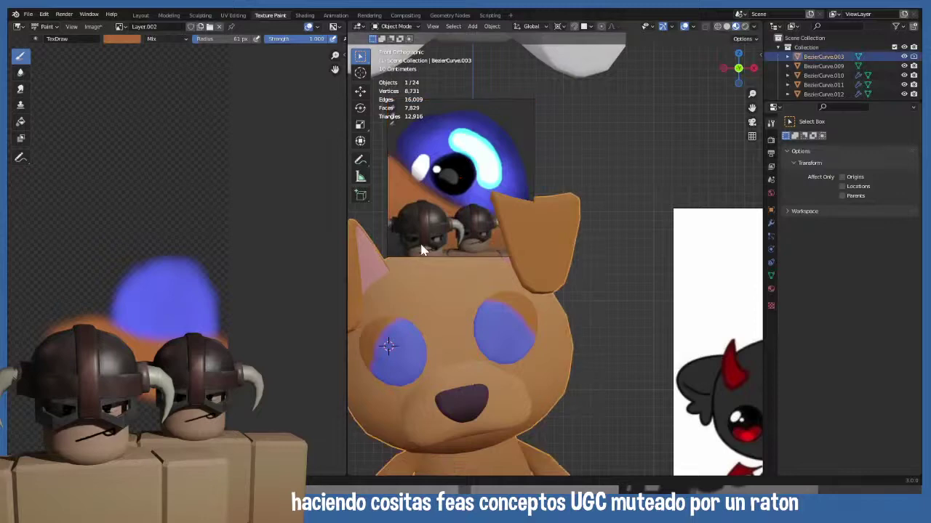
pyautogui.click(397, 26)
pyautogui.click(399, 87)
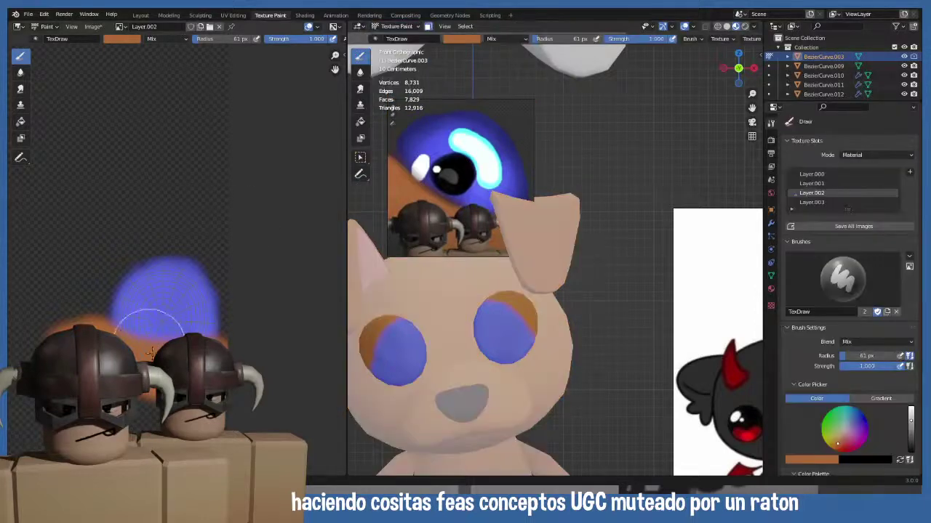
pyautogui.moveTo(133, 333)
pyautogui.mouseDown()
pyautogui.moveTo(110, 324)
pyautogui.moveTo(84, 323)
pyautogui.moveTo(154, 375)
pyautogui.moveTo(80, 317)
pyautogui.moveTo(120, 343)
pyautogui.mouseUp()
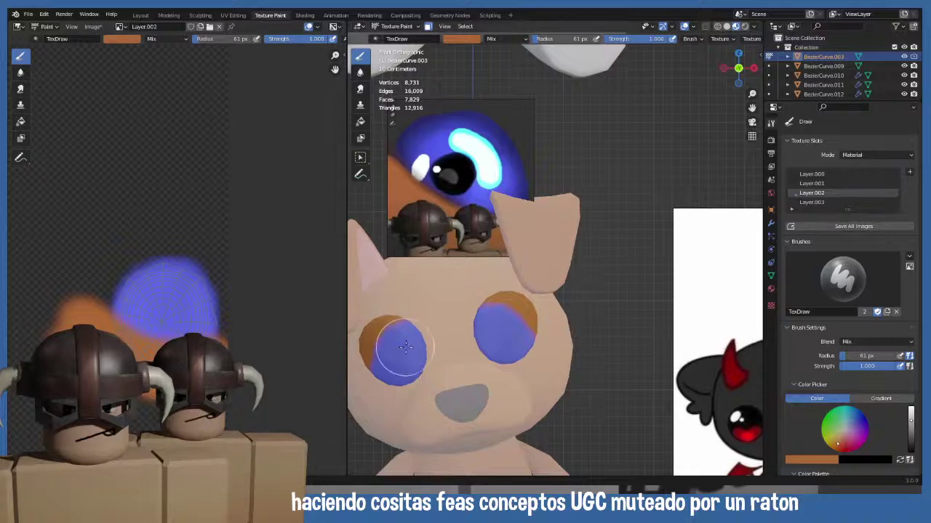
# - Save the Layer.002 texture image with the extended orange eyelid
pyautogui.scroll(-2, 407, 345)
pyautogui.scroll(2, 420, 355)
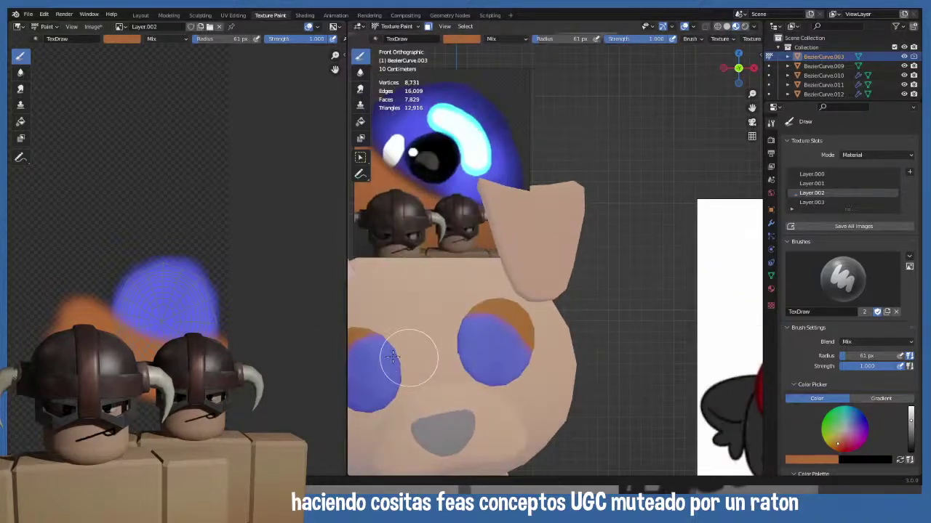
pyautogui.click(93, 27)
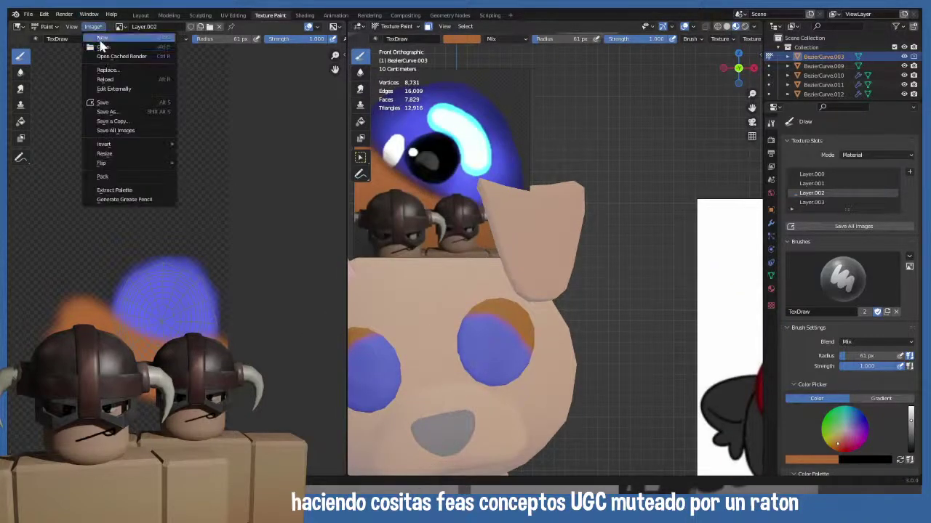
pyautogui.click(115, 102)
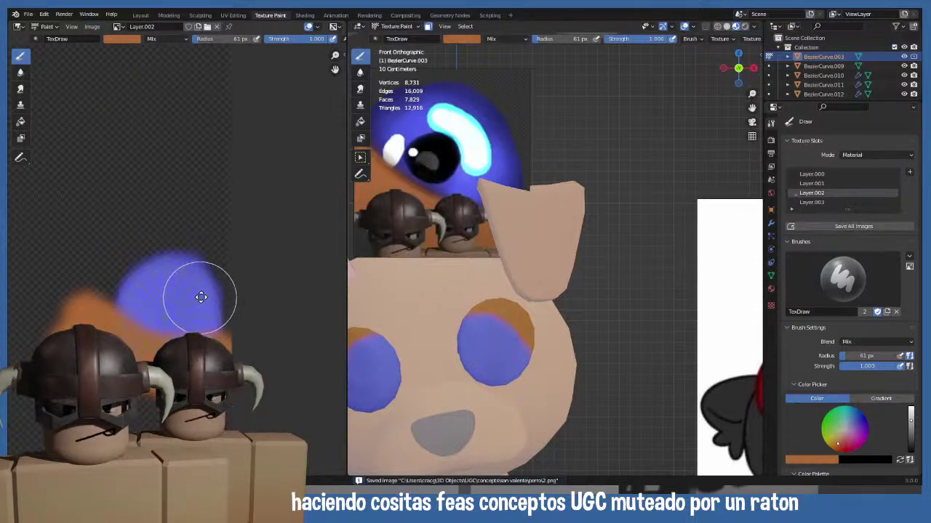
# - Reduce the brush radius to 31 px and swap the brush color to black
pyautogui.press('f')
pyautogui.click(169, 308)
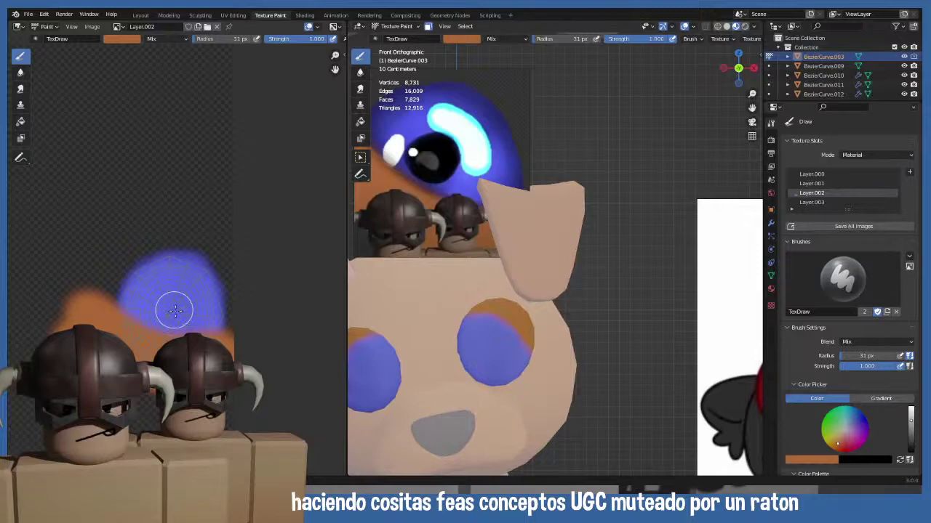
pyautogui.moveTo(173, 308); pyautogui.dragTo(176, 311)
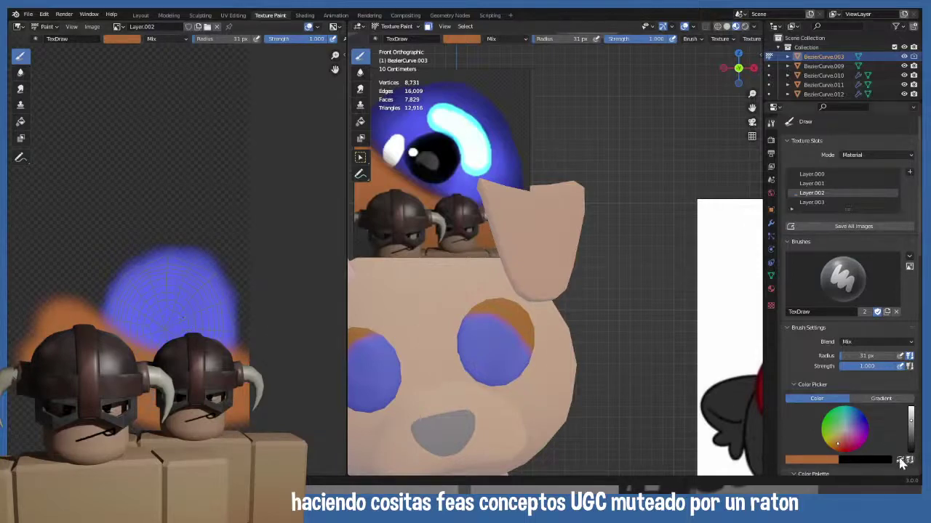
pyautogui.click(900, 460)
# - Try out black pupil strokes at different spots on the lower part of the blue iris, undoing each attempt
pyautogui.moveTo(154, 331)
pyautogui.mouseDown()
pyautogui.moveTo(145, 316)
pyautogui.moveTo(172, 275)
pyautogui.mouseUp()
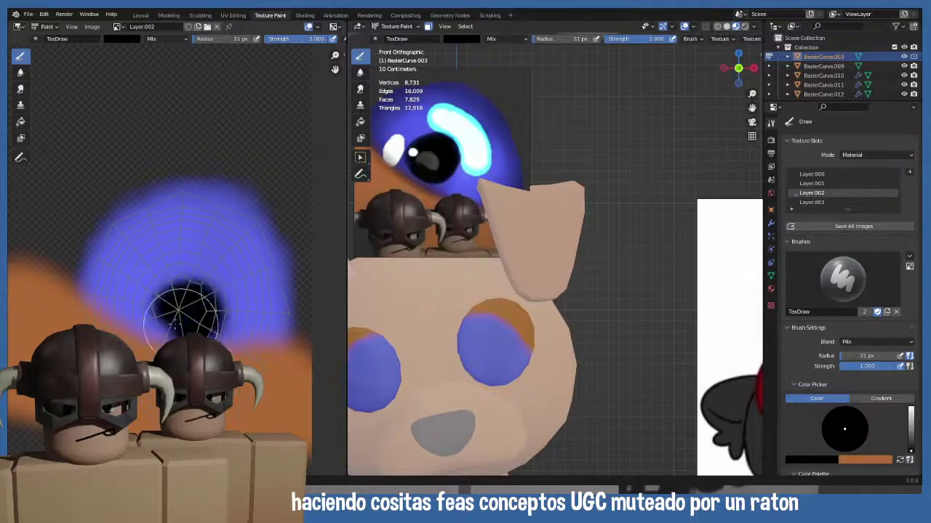
pyautogui.moveTo(153, 312); pyautogui.dragTo(166, 314)
pyautogui.hotkey('ctrl', 'z')
pyautogui.keyDown('shift'); pyautogui.moveTo(433, 354); pyautogui.dragTo(490, 318, button='middle'); pyautogui.keyUp('shift')
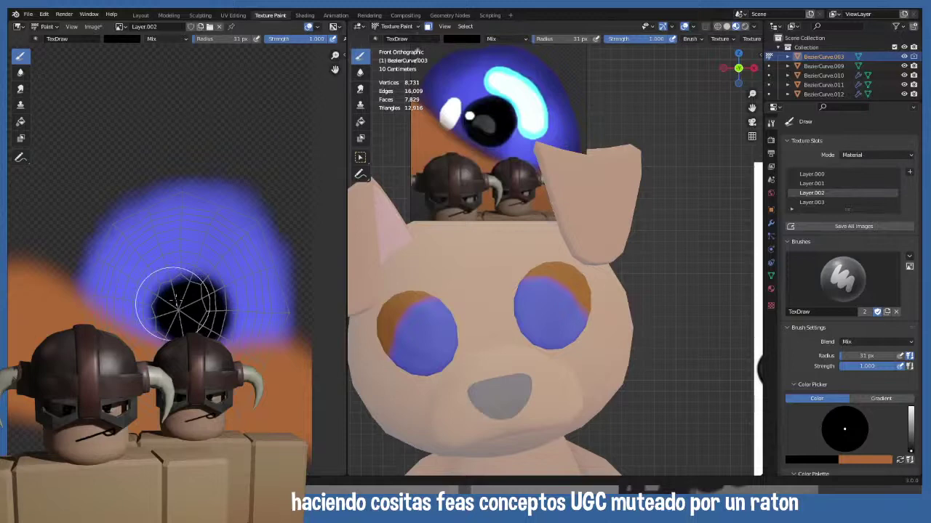
pyautogui.moveTo(207, 304); pyautogui.dragTo(197, 309)
pyautogui.hotkey('ctrl', 'z')
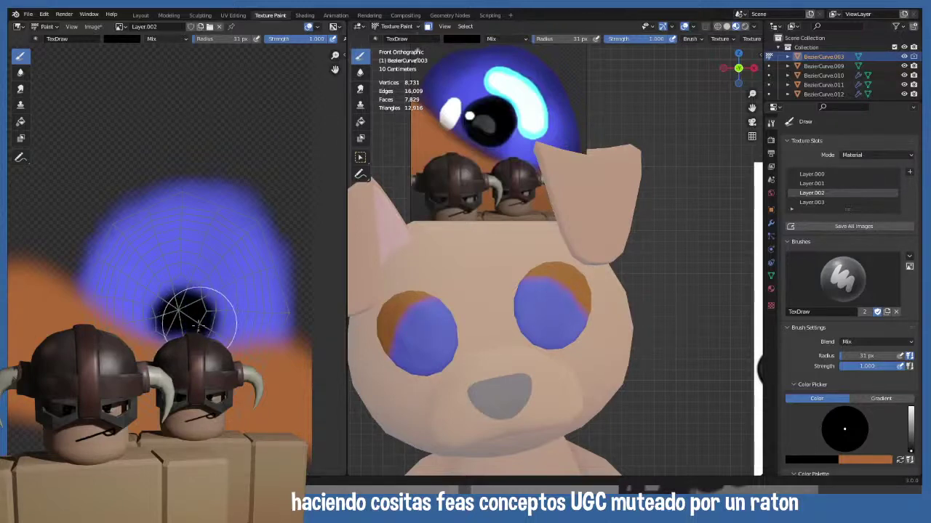
pyautogui.moveTo(164, 317); pyautogui.dragTo(166, 317)
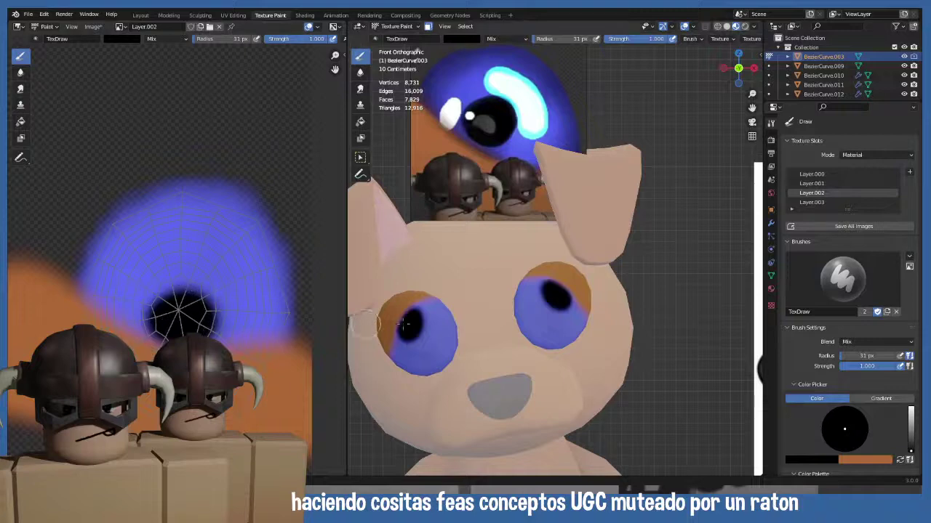
pyautogui.scroll(-3, 404, 325)
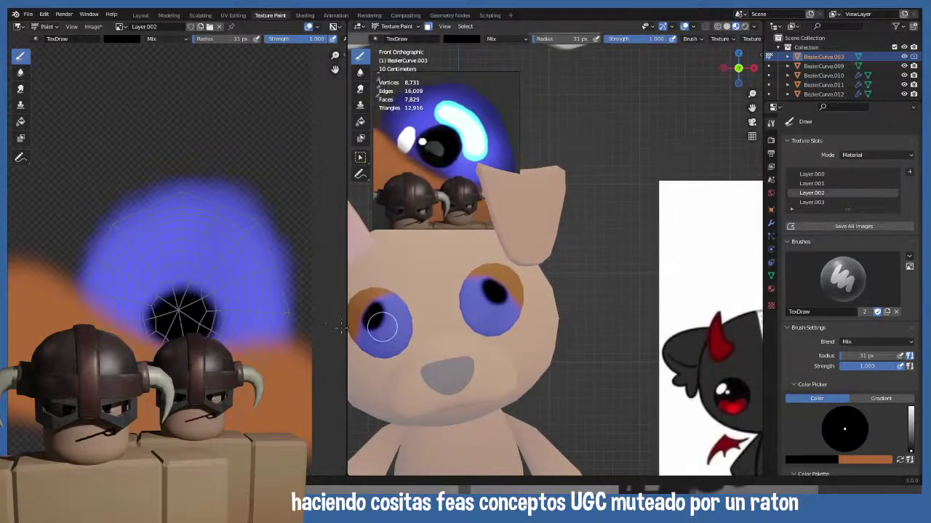
pyautogui.hotkey('ctrl', 'z')
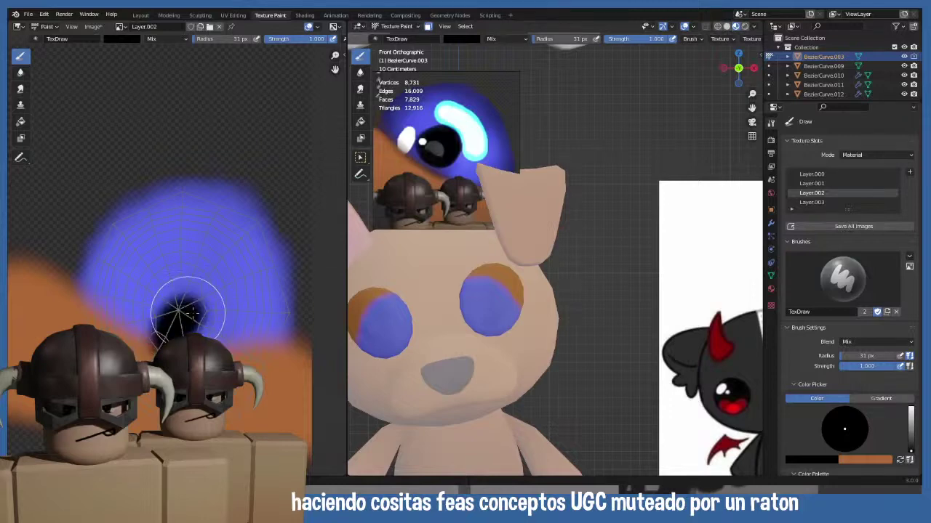
pyautogui.moveTo(174, 331)
pyautogui.mouseDown()
pyautogui.moveTo(235, 286)
pyautogui.moveTo(251, 331)
pyautogui.mouseUp()
pyautogui.hotkey('ctrl', 'z')
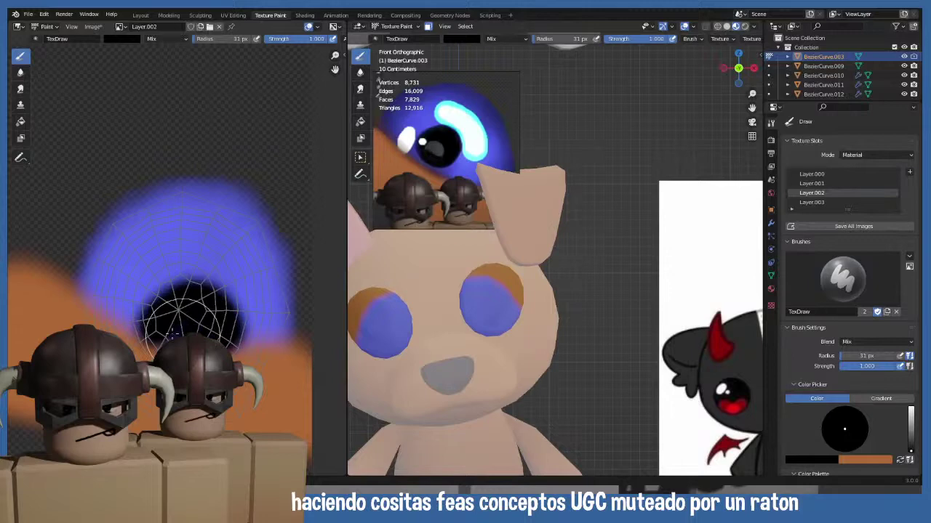
pyautogui.moveTo(160, 327); pyautogui.dragTo(167, 335)
pyautogui.hotkey('ctrl', 'z')
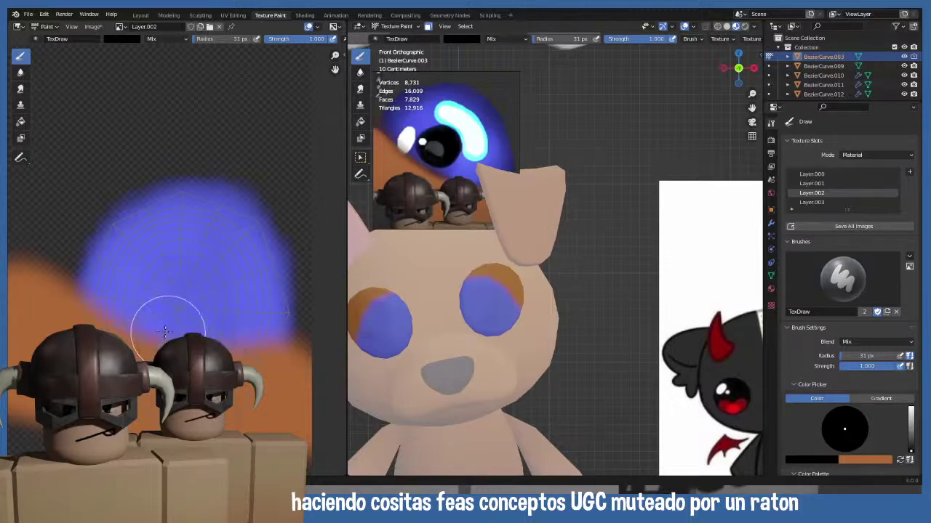
pyautogui.moveTo(166, 329)
pyautogui.mouseDown()
pyautogui.moveTo(135, 319)
pyautogui.moveTo(149, 294)
pyautogui.mouseUp()
pyautogui.hotkey('ctrl', 'z')
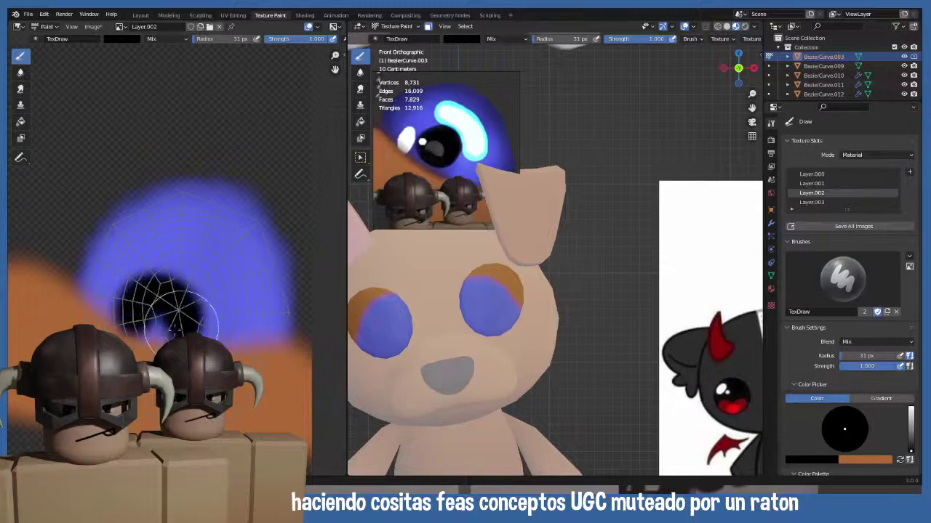
pyautogui.hotkey('ctrl', 'z')
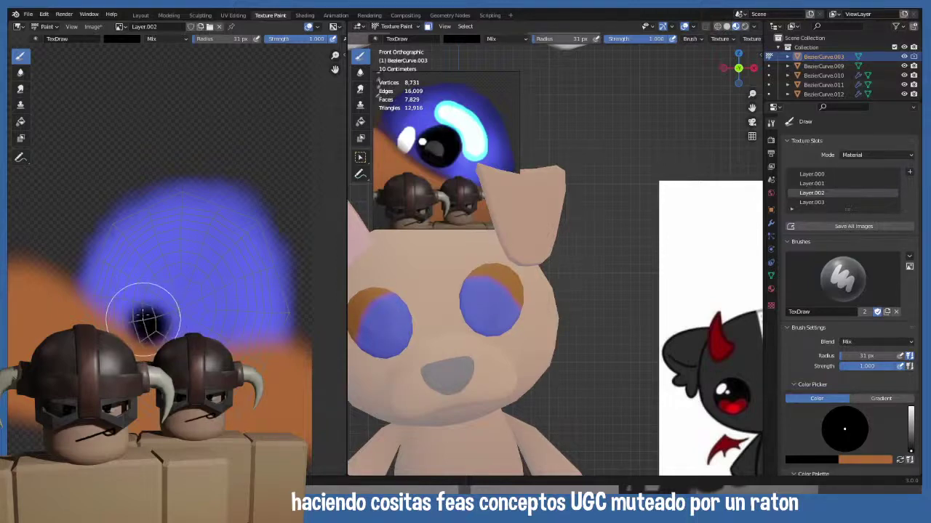
pyautogui.hotkey('ctrl', 'z')
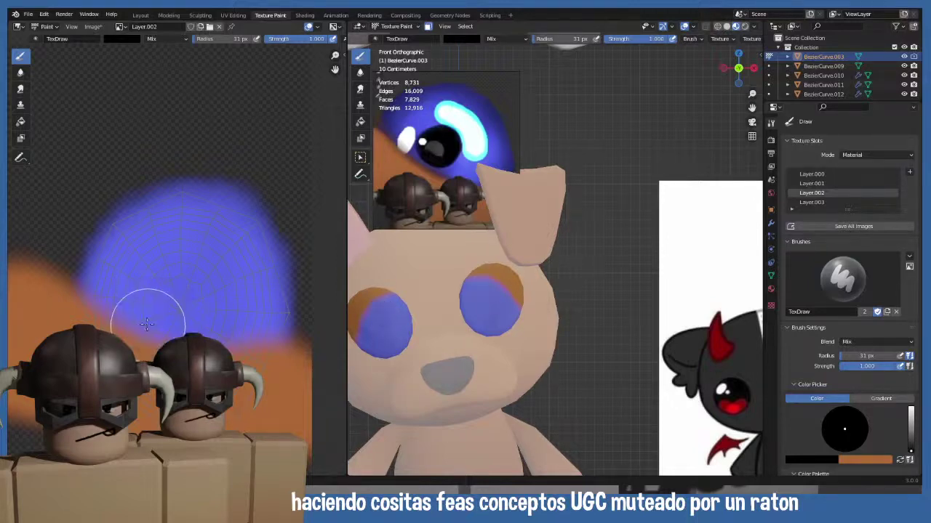
# - Paint a black pupil in the lower part of the blue iris, beside the orange eyelid edge
pyautogui.click(131, 319)
pyautogui.moveTo(131, 318)
pyautogui.mouseDown()
pyautogui.moveTo(150, 291)
pyautogui.moveTo(155, 311)
pyautogui.moveTo(190, 309)
pyautogui.mouseUp()
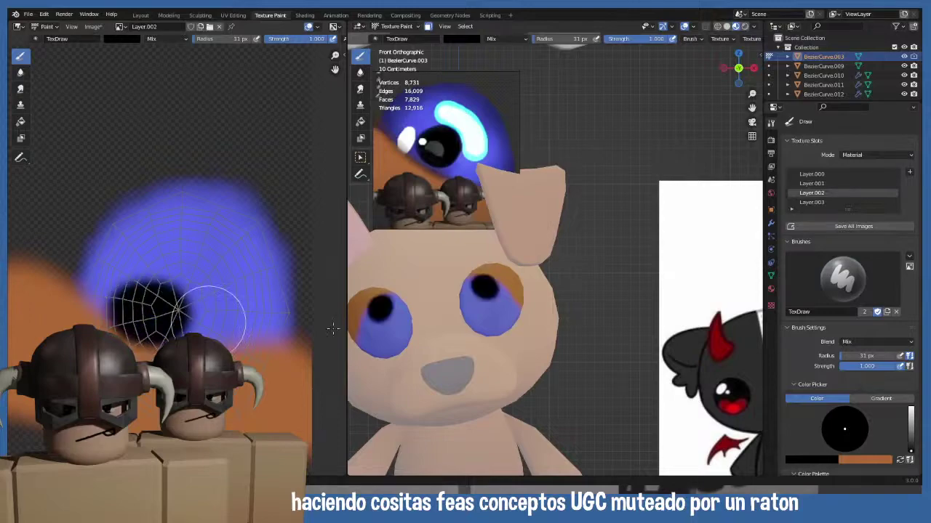
# - Examine the painted pupils on the dog's head from an angle, from the side and from the front
pyautogui.moveTo(429, 342)
pyautogui.mouseDown(button='middle')
pyautogui.moveTo(453, 339)
pyautogui.moveTo(363, 322)
pyautogui.moveTo(519, 351)
pyautogui.moveTo(484, 357)
pyautogui.moveTo(562, 356)
pyautogui.moveTo(456, 338)
pyautogui.moveTo(436, 349)
pyautogui.moveTo(422, 343)
pyautogui.moveTo(418, 330)
pyautogui.moveTo(473, 332)
pyautogui.moveTo(543, 315)
pyautogui.moveTo(476, 313)
pyautogui.mouseUp(button='middle')
pyautogui.press('KP_3')
pyautogui.scroll(2, 436, 348)
pyautogui.press('Tab')
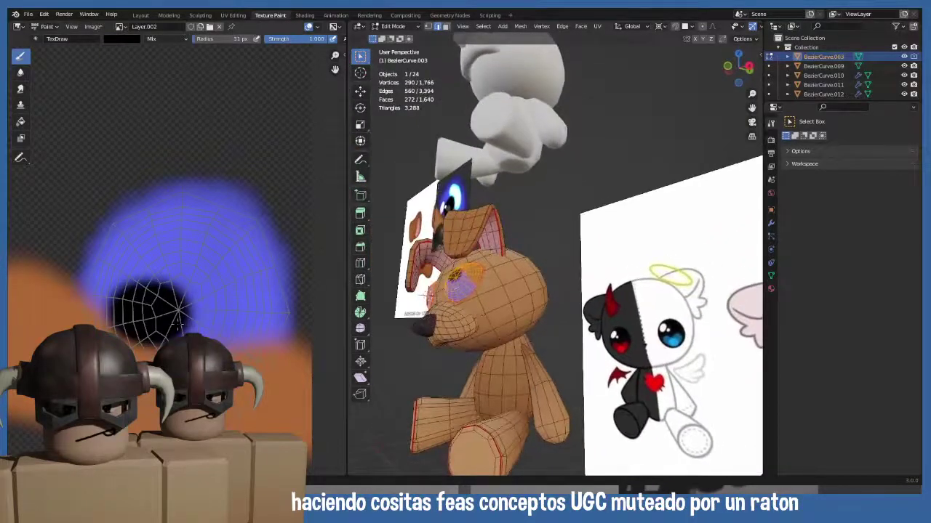
pyautogui.click(392, 26)
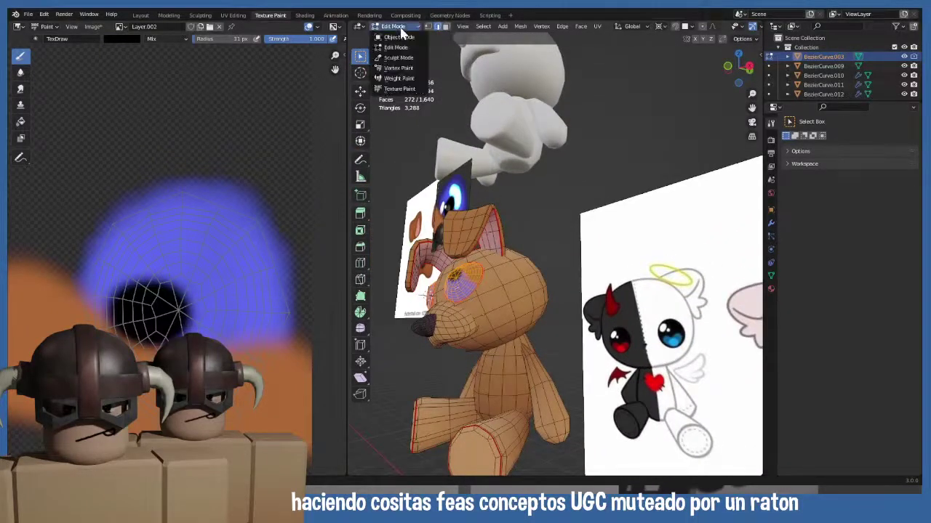
pyautogui.click(398, 93)
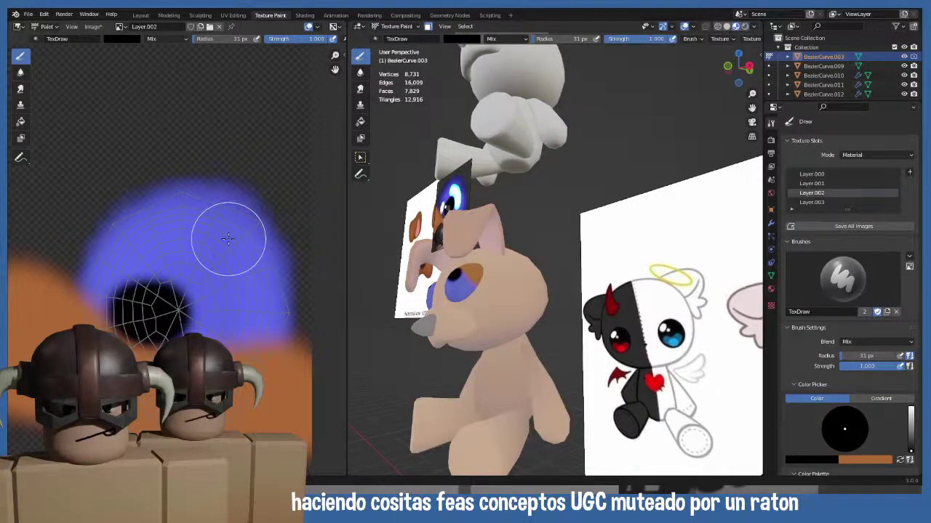
pyautogui.press('KP_3')
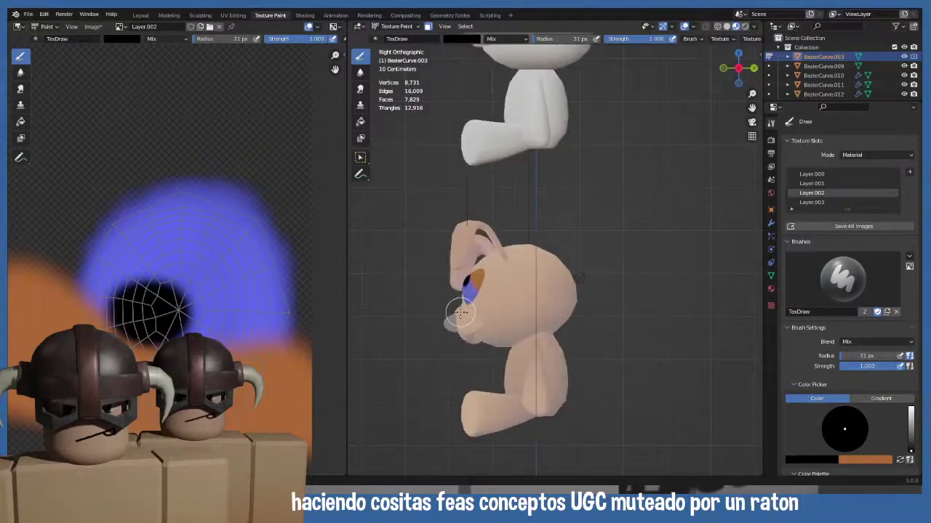
pyautogui.moveTo(460, 312); pyautogui.dragTo(383, 320, button='middle')
pyautogui.scroll(3, 443, 356)
pyautogui.moveTo(469, 304); pyautogui.dragTo(494, 260, button='middle')
pyautogui.press('KP_1')
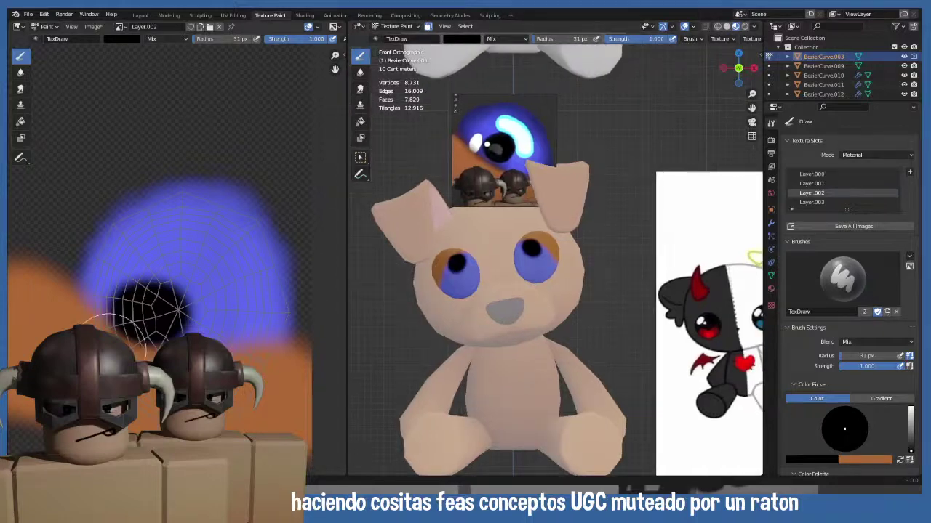
# - Enlarge the black pupil in the eye texture into a bigger round shape
pyautogui.scroll(2, 132, 332)
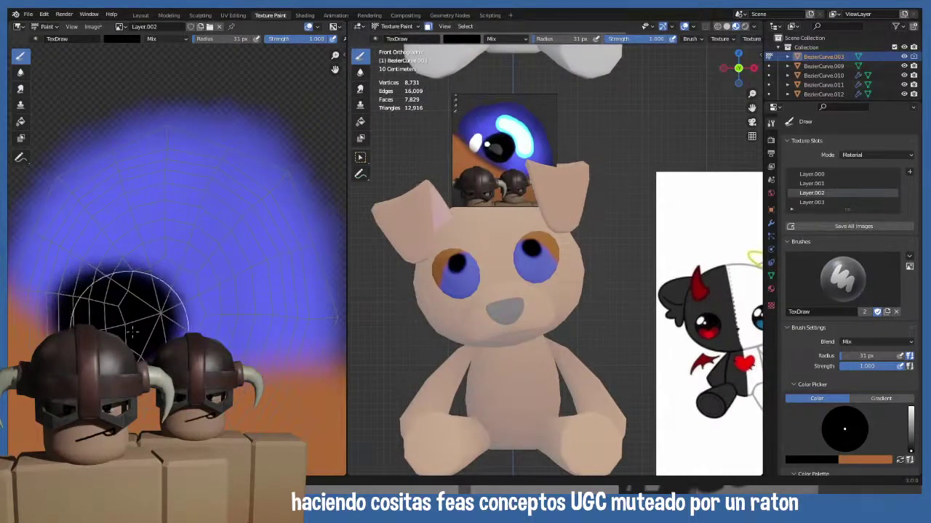
pyautogui.moveTo(133, 332)
pyautogui.mouseDown()
pyautogui.moveTo(156, 344)
pyautogui.moveTo(173, 327)
pyautogui.moveTo(151, 300)
pyautogui.moveTo(119, 296)
pyautogui.moveTo(99, 310)
pyautogui.moveTo(102, 326)
pyautogui.moveTo(90, 306)
pyautogui.moveTo(105, 284)
pyautogui.moveTo(145, 272)
pyautogui.moveTo(186, 300)
pyautogui.moveTo(204, 333)
pyautogui.moveTo(142, 350)
pyautogui.mouseUp()
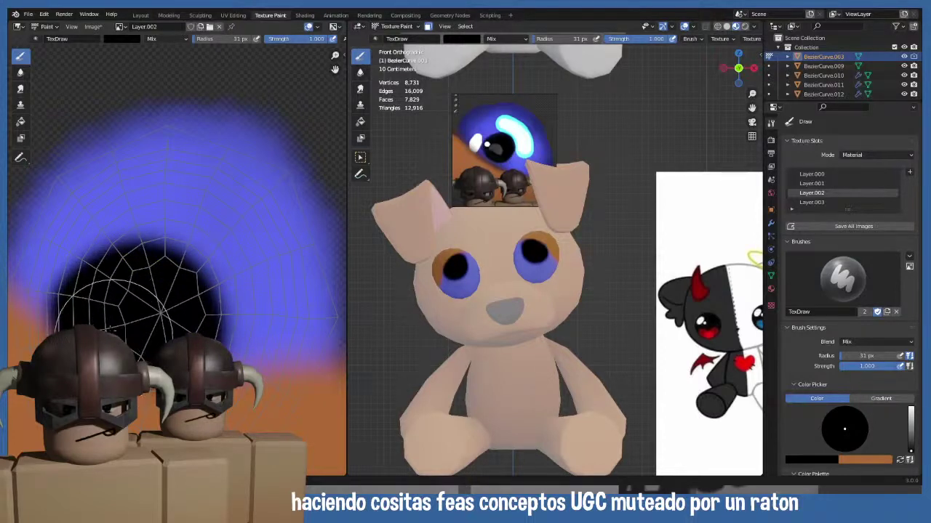
# - Sample the orange eyelid color and paint it over the pupil's lower edge so the eyelid overlaps the pupil
pyautogui.moveTo(131, 319); pyautogui.dragTo(171, 252, button='middle')
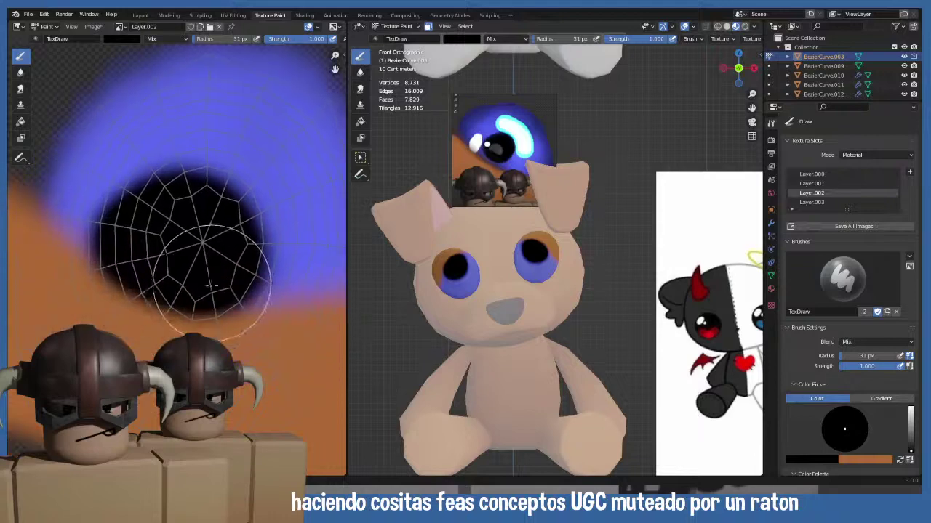
pyautogui.press('s')
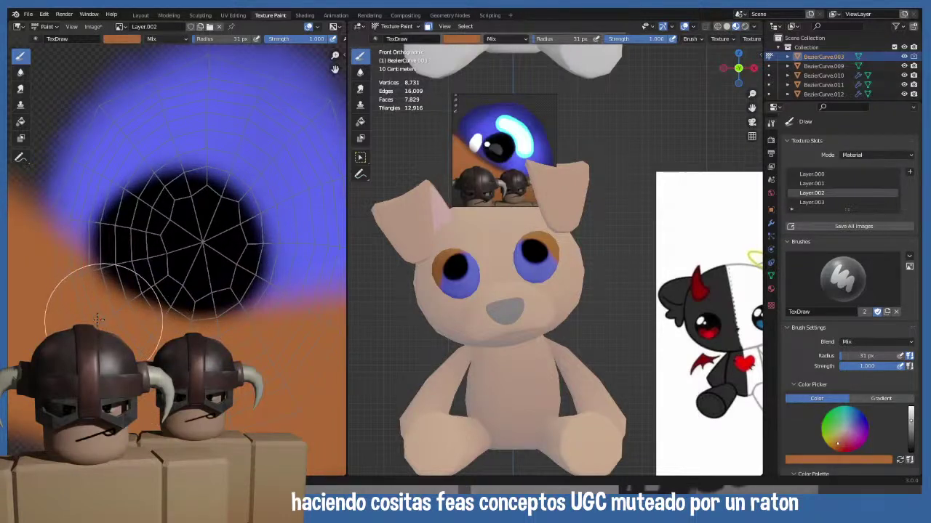
pyautogui.moveTo(47, 304)
pyautogui.mouseDown()
pyautogui.moveTo(206, 359)
pyautogui.moveTo(263, 358)
pyautogui.moveTo(124, 318)
pyautogui.moveTo(46, 281)
pyautogui.mouseUp()
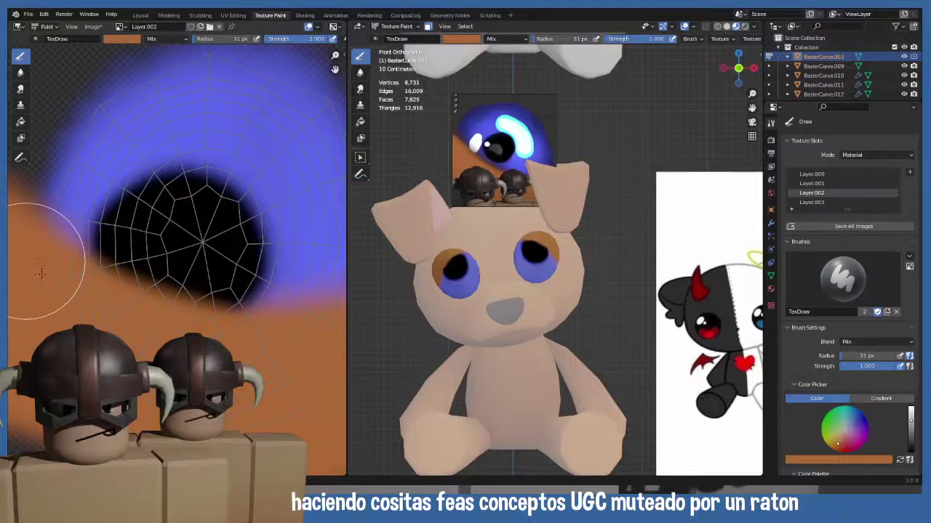
# - Save the Layer.002 texture image with the finished black pupil
pyautogui.scroll(-1, 73, 298)
pyautogui.moveTo(118, 324); pyautogui.dragTo(134, 344, button='middle')
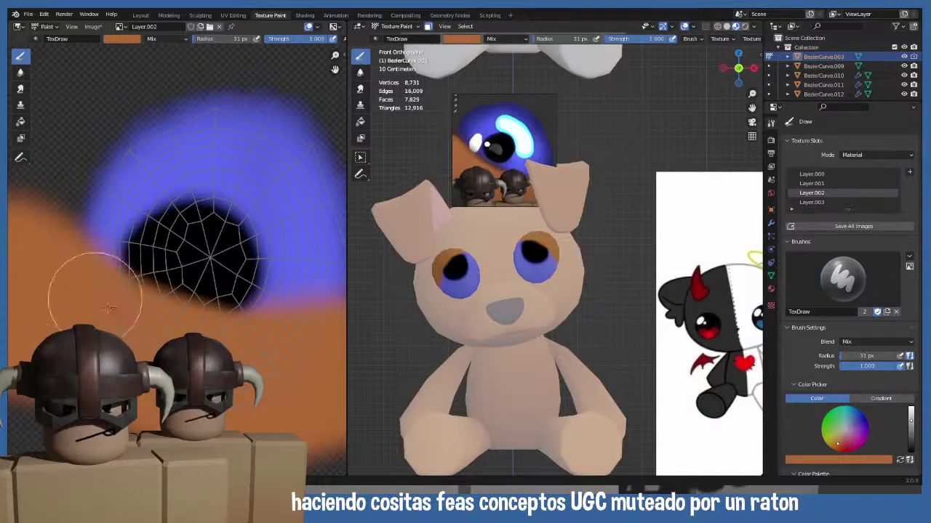
pyautogui.moveTo(185, 309); pyautogui.dragTo(94, 349, button='middle')
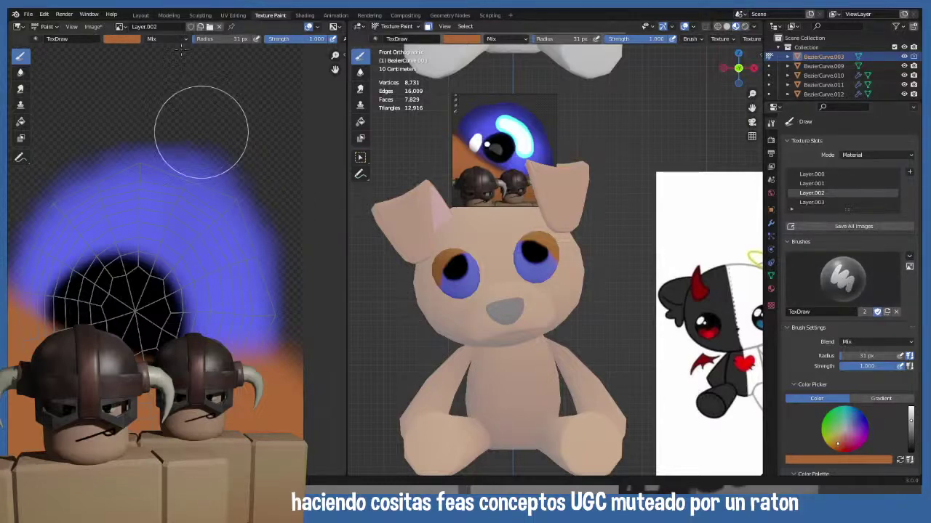
pyautogui.click(92, 27)
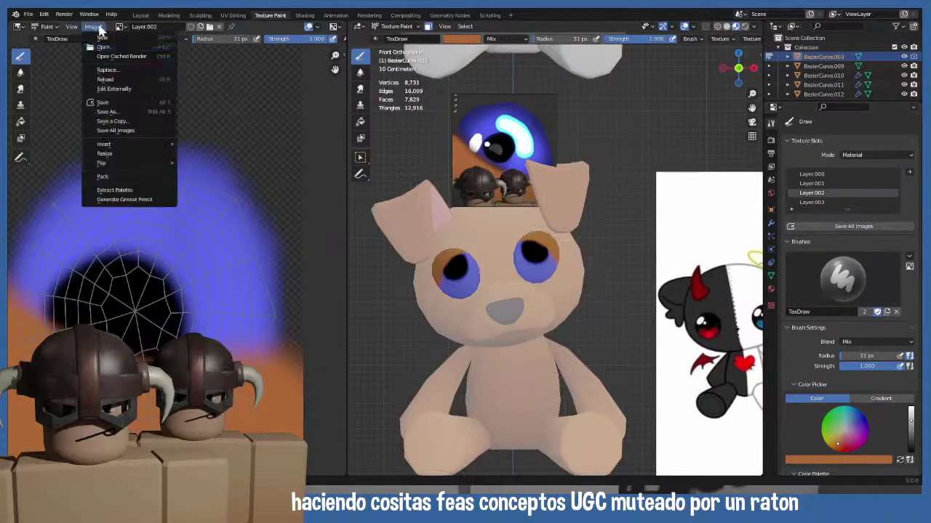
pyautogui.click(113, 104)
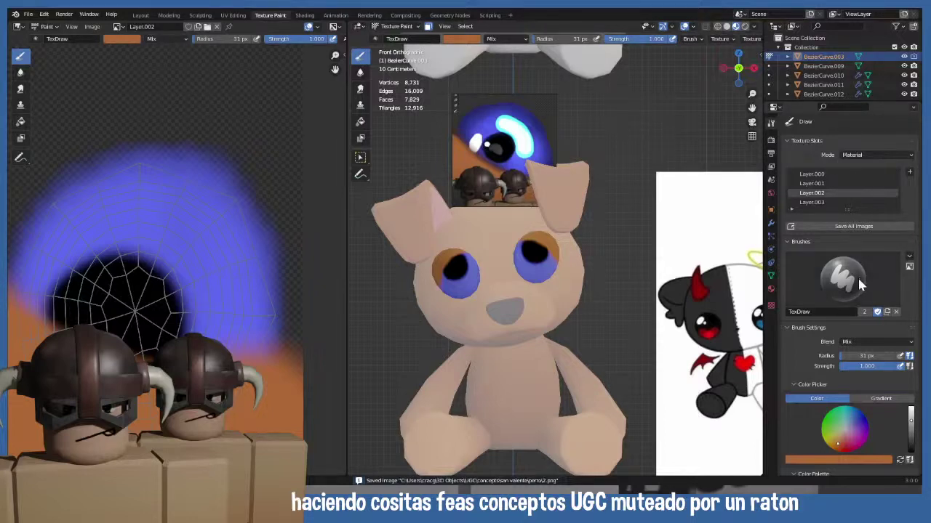
# - Switch the texture paint brush's blend mode to Color Burn and save the plushie.blend project
pyautogui.scroll(-2, 853, 251)
pyautogui.click(857, 304)
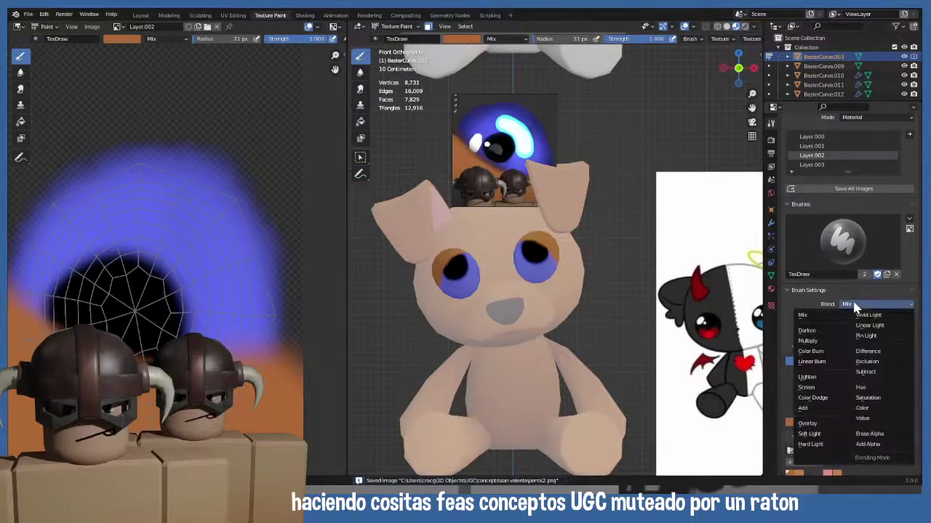
pyautogui.click(823, 354)
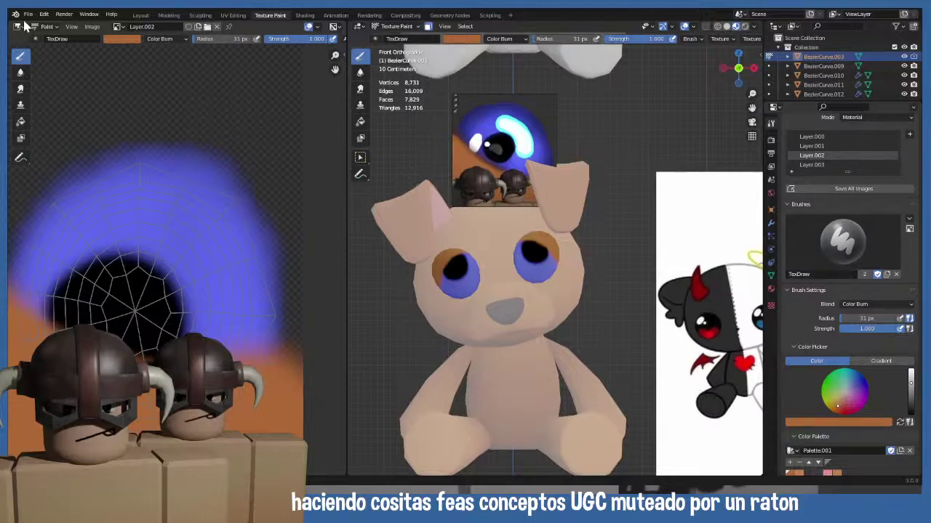
pyautogui.click(28, 14)
pyautogui.click(44, 78)
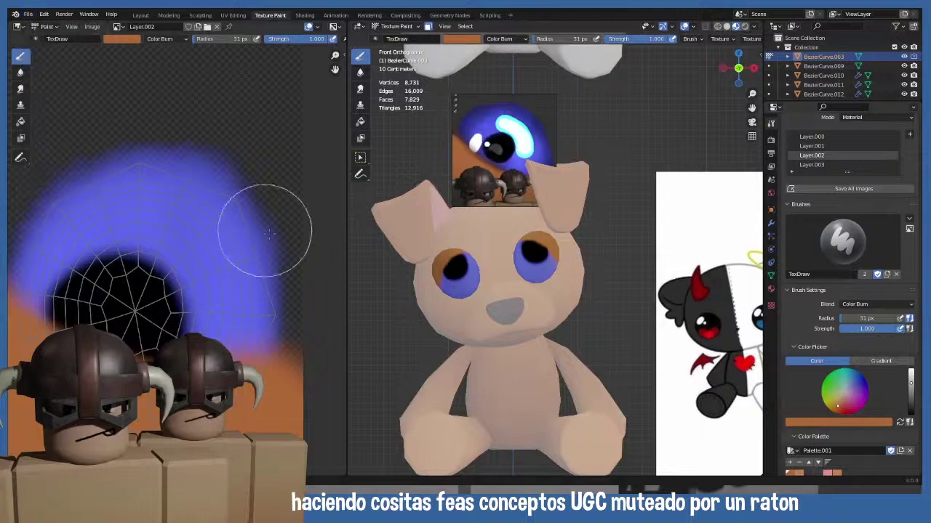
# - Try darkening the iris's outer edge in Color Burn, undo it, and test a pale gray color at strengths 0.170 and 0.073
pyautogui.moveTo(240, 175); pyautogui.dragTo(266, 254)
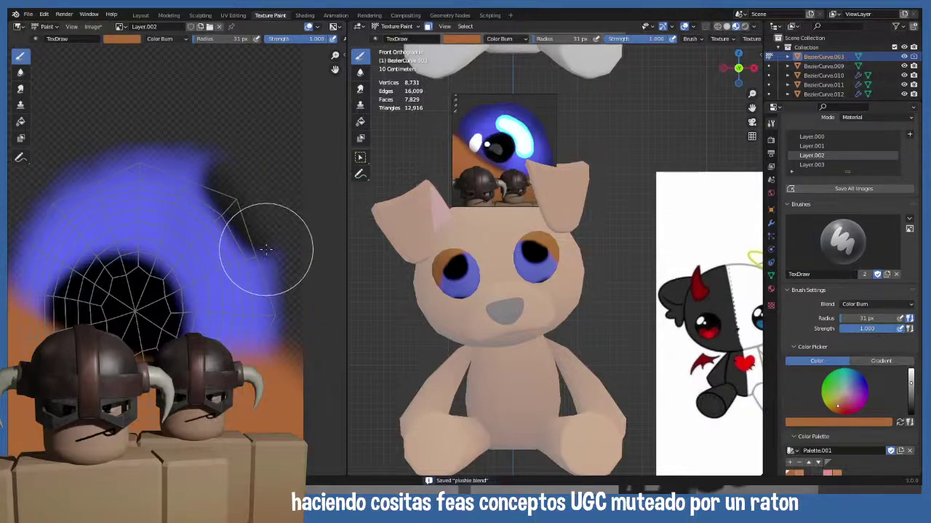
pyautogui.hotkey('ctrl', 'z')
pyautogui.hotkey('shift', 'f')
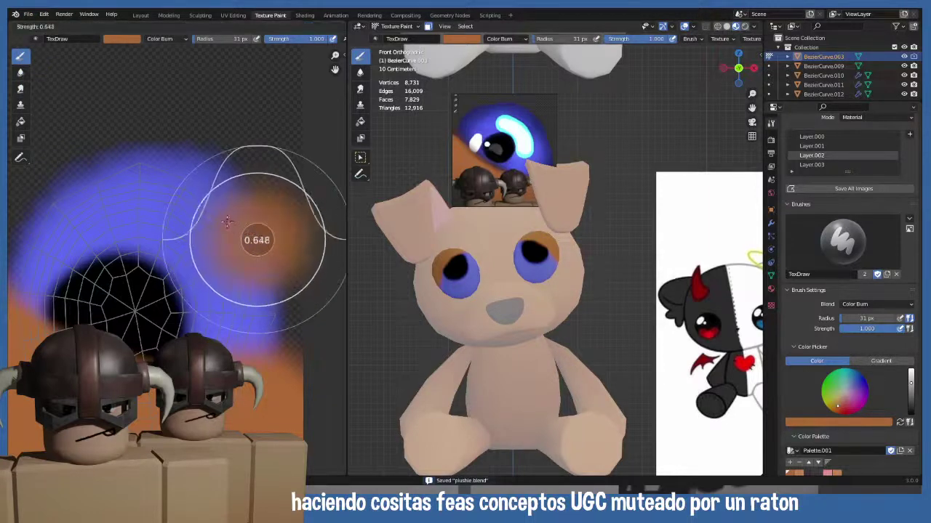
pyautogui.click(182, 204)
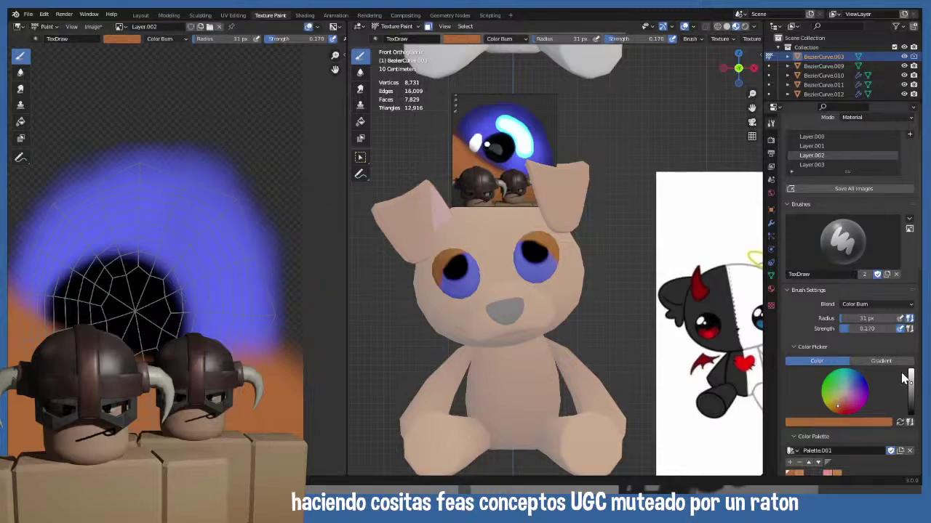
pyautogui.click(847, 393)
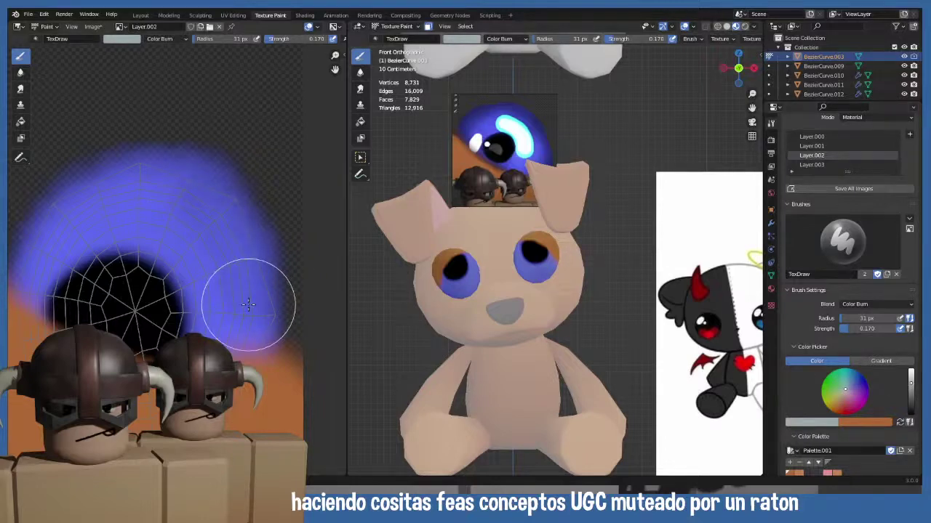
pyautogui.hotkey('shift', 'f')
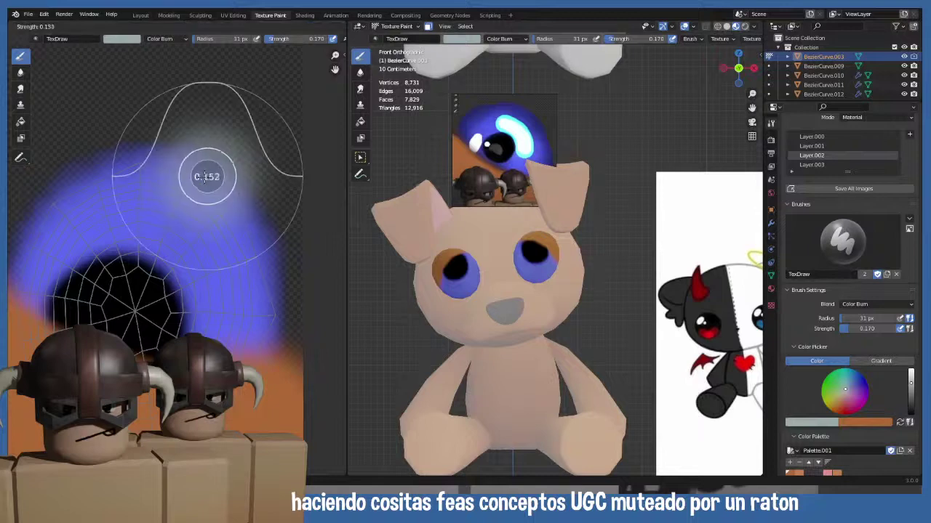
pyautogui.click(205, 178)
# - Choose the custom brush "s" and paint a soft black shade around the upper and outer edge of the blue iris
pyautogui.scroll(1, 836, 235)
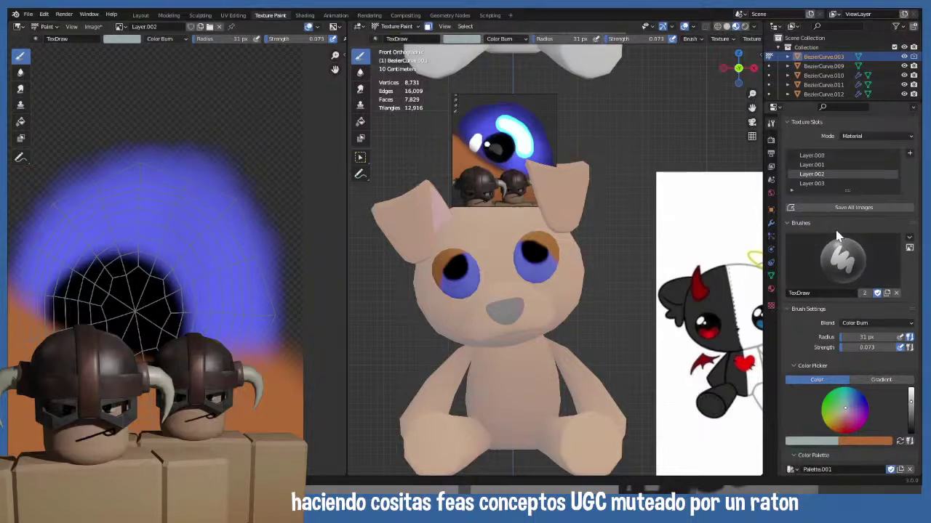
pyautogui.scroll(1, 836, 234)
pyautogui.click(843, 271)
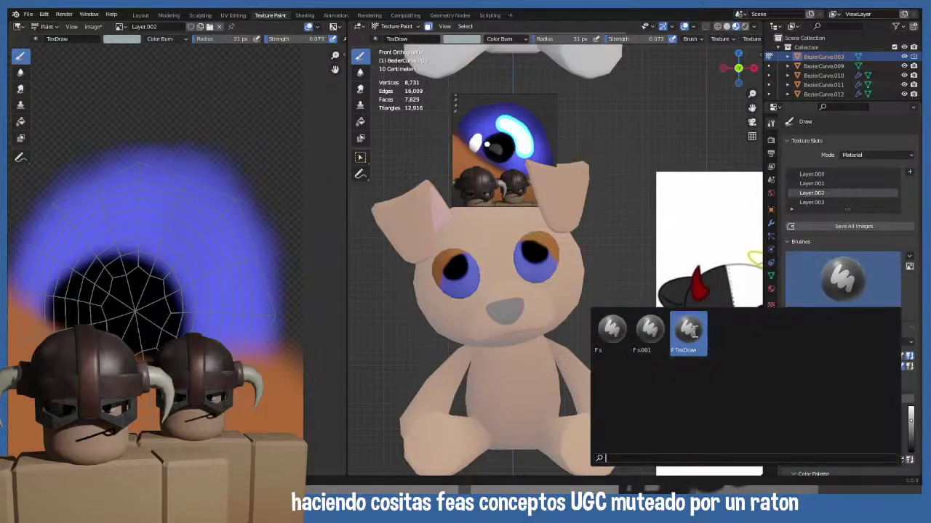
pyautogui.click(620, 328)
pyautogui.scroll(-12, 842, 389)
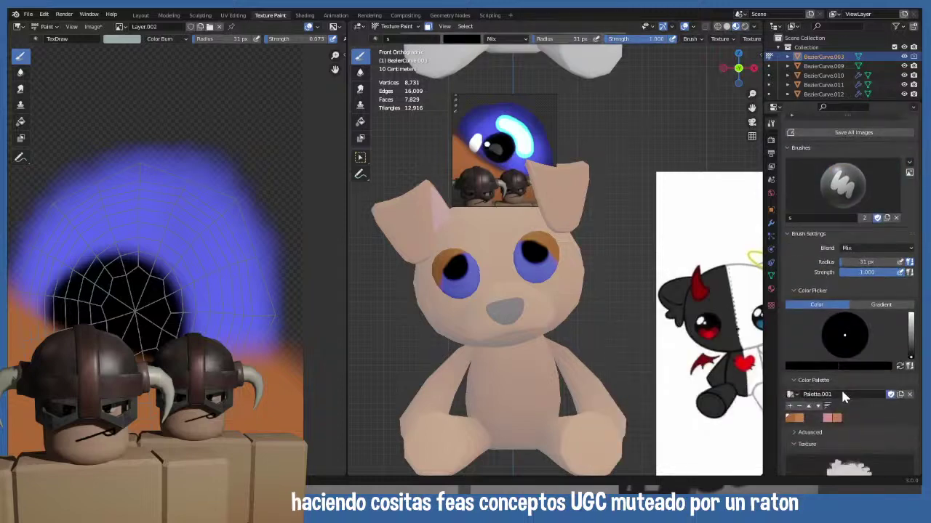
pyautogui.scroll(-5, 844, 394)
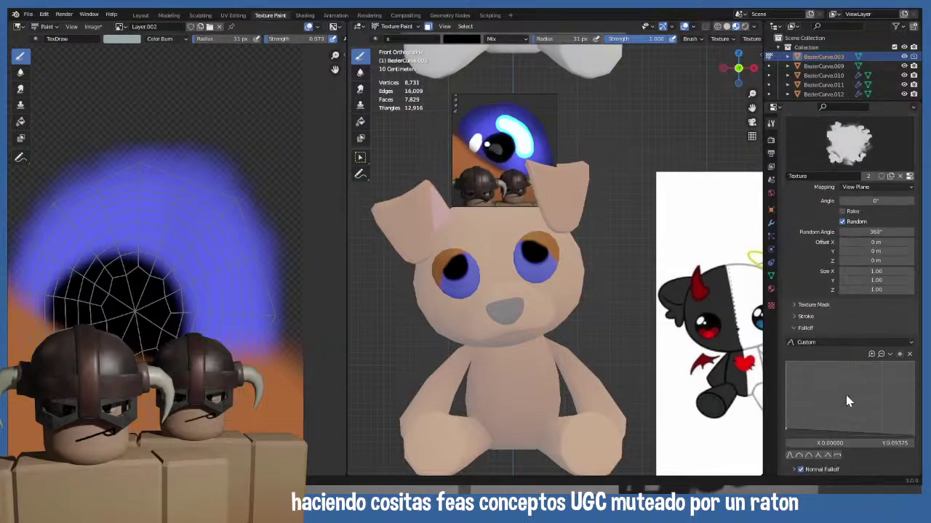
pyautogui.moveTo(208, 209)
pyautogui.mouseDown()
pyautogui.moveTo(260, 313)
pyautogui.moveTo(253, 256)
pyautogui.moveTo(254, 337)
pyautogui.moveTo(243, 238)
pyautogui.moveTo(226, 191)
pyautogui.moveTo(148, 154)
pyautogui.moveTo(102, 158)
pyautogui.moveTo(165, 152)
pyautogui.moveTo(38, 184)
pyautogui.moveTo(158, 167)
pyautogui.moveTo(109, 171)
pyautogui.moveTo(43, 217)
pyautogui.moveTo(16, 249)
pyautogui.moveTo(142, 222)
pyautogui.mouseUp()
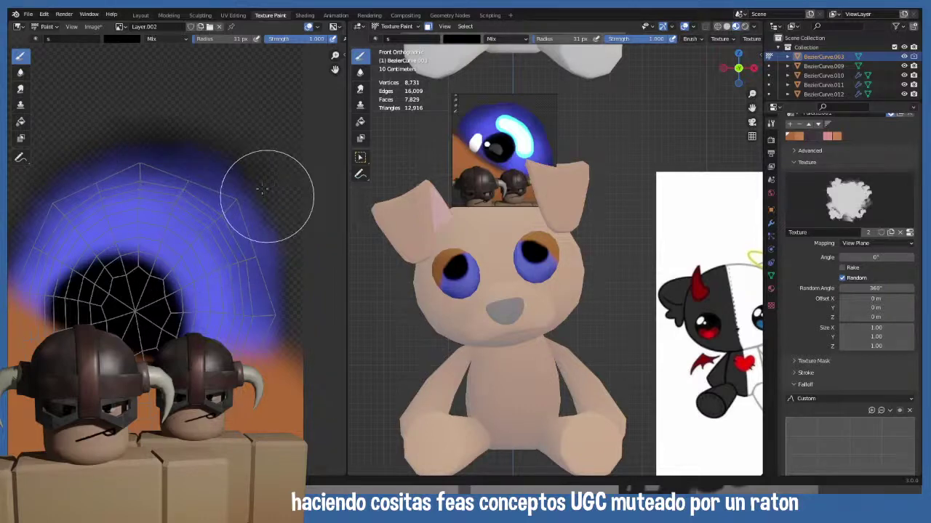
pyautogui.moveTo(254, 204); pyautogui.dragTo(291, 286)
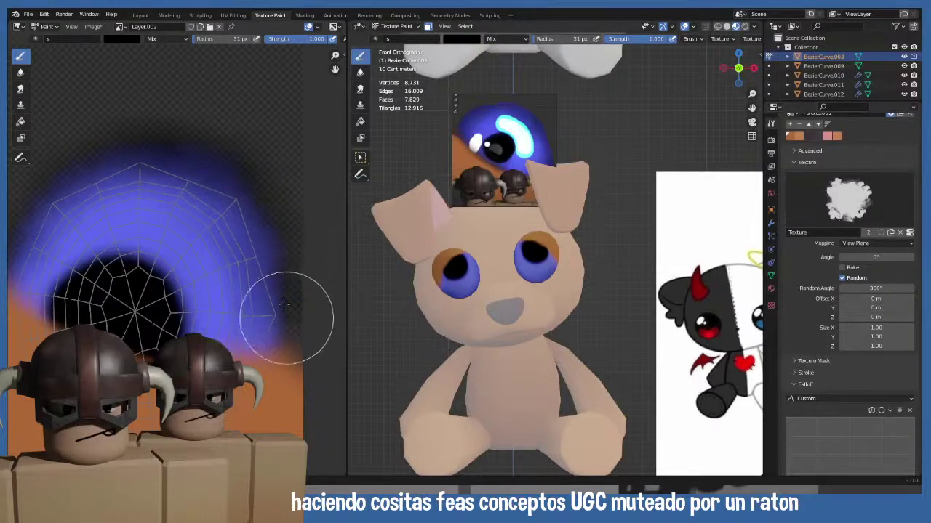
# - Reduce the black brush's radius to 8 px and set its blend mode to Multiply
pyautogui.moveTo(204, 309)
pyautogui.mouseDown(button='middle')
pyautogui.moveTo(219, 262)
pyautogui.moveTo(236, 309)
pyautogui.moveTo(227, 327)
pyautogui.moveTo(239, 322)
pyautogui.moveTo(202, 314)
pyautogui.mouseUp(button='middle')
pyautogui.press('f')
pyautogui.click(234, 333)
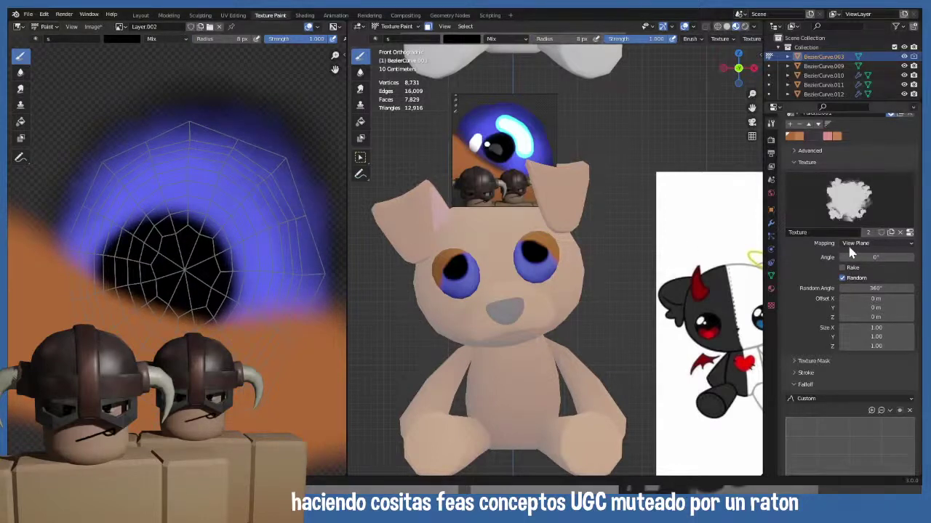
pyautogui.scroll(10, 822, 239)
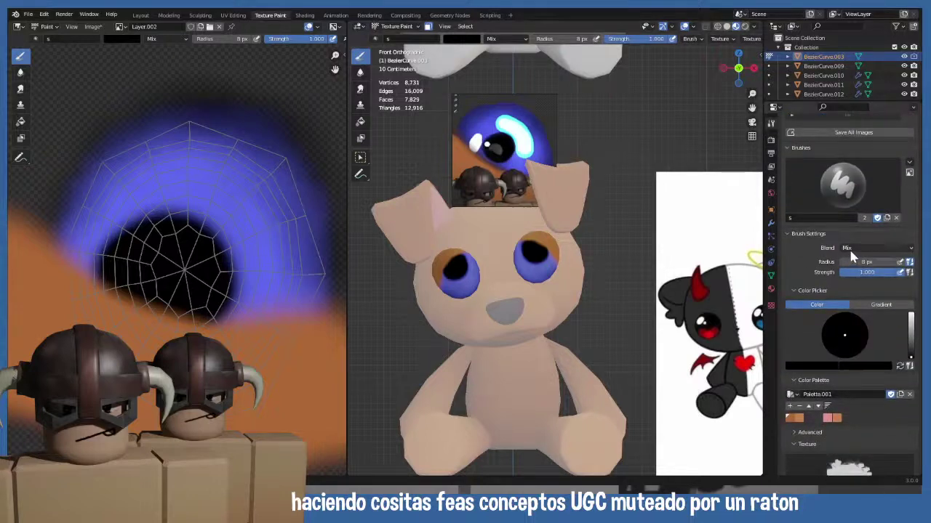
pyautogui.scroll(2, 853, 263)
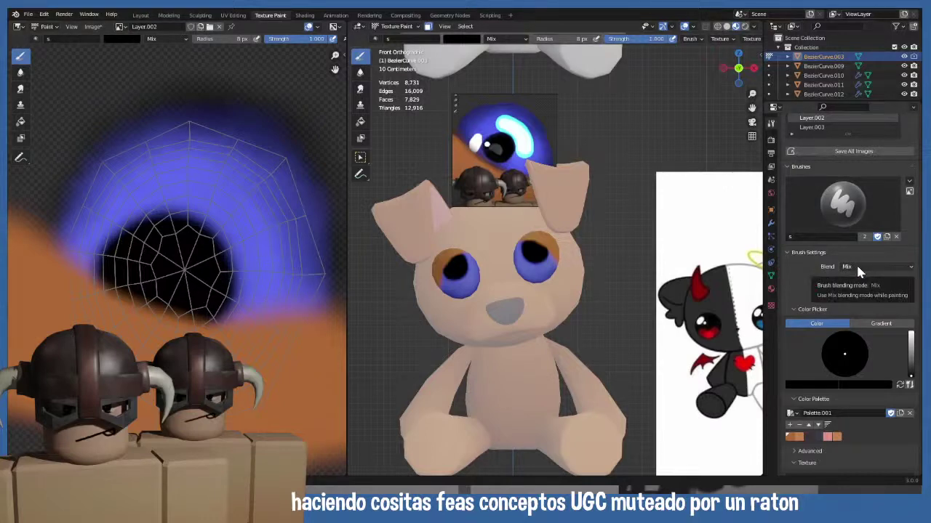
pyautogui.click(857, 267)
pyautogui.click(823, 304)
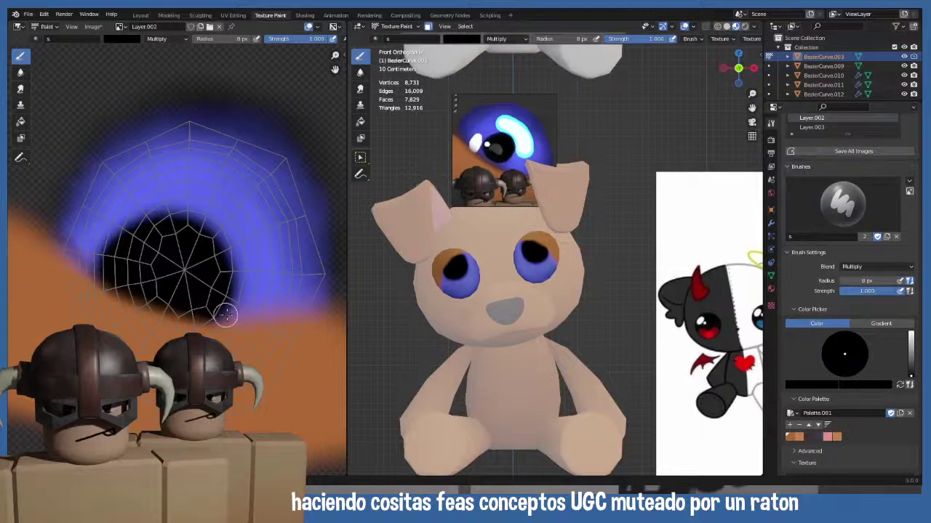
# - Lower the Multiply brush's strength to 0.533 for the border between the iris and the orange eyelid
pyautogui.moveTo(222, 314); pyautogui.dragTo(152, 316, button='middle')
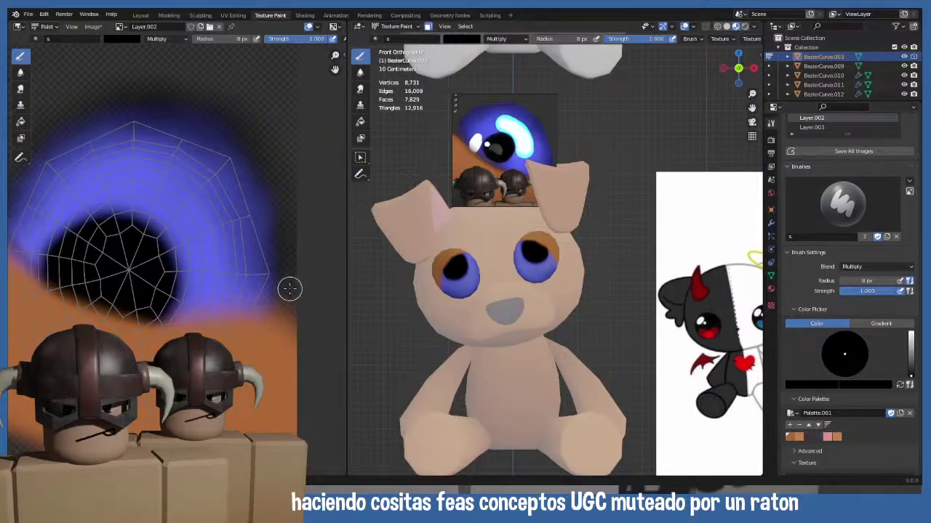
pyautogui.hotkey('shift', 'f')
pyautogui.click(253, 290)
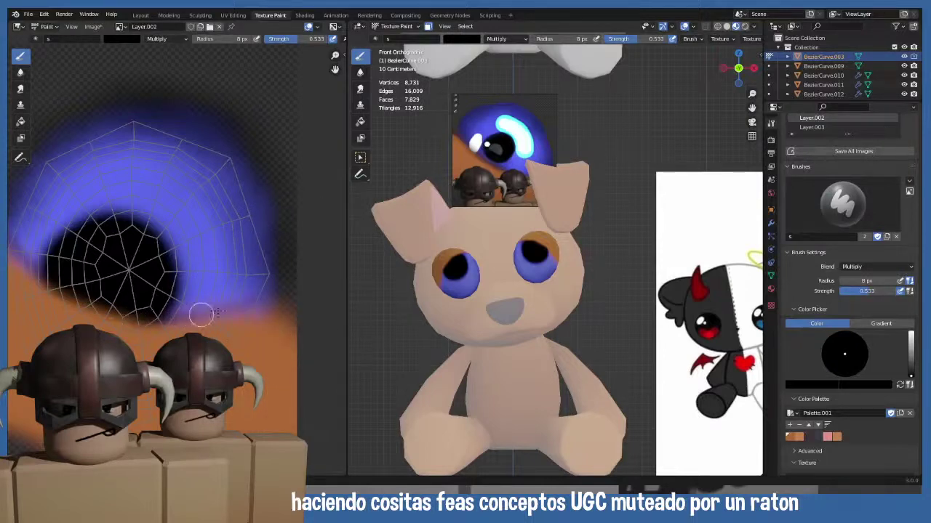
pyautogui.moveTo(291, 291)
pyautogui.mouseDown(button='middle')
pyautogui.moveTo(149, 322)
pyautogui.moveTo(169, 317)
pyautogui.mouseUp(button='middle')
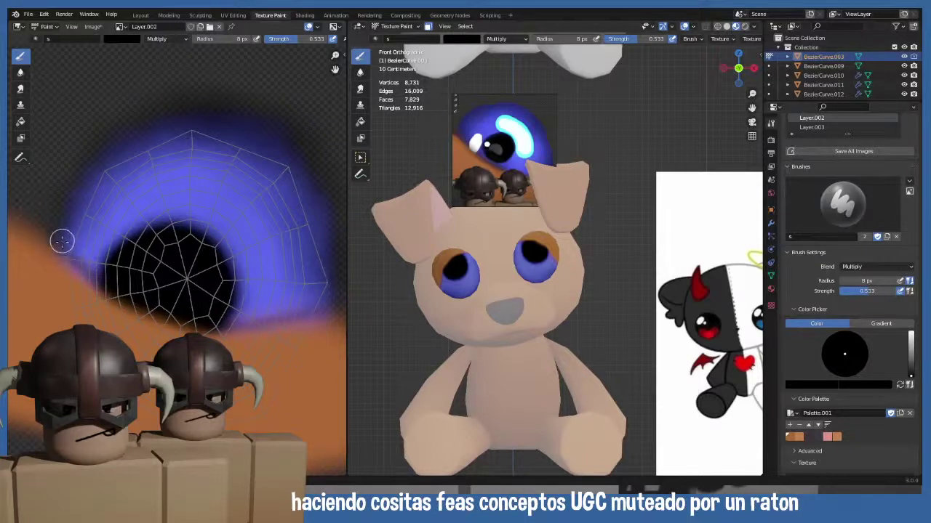
pyautogui.moveTo(219, 302); pyautogui.dragTo(171, 321, button='middle')
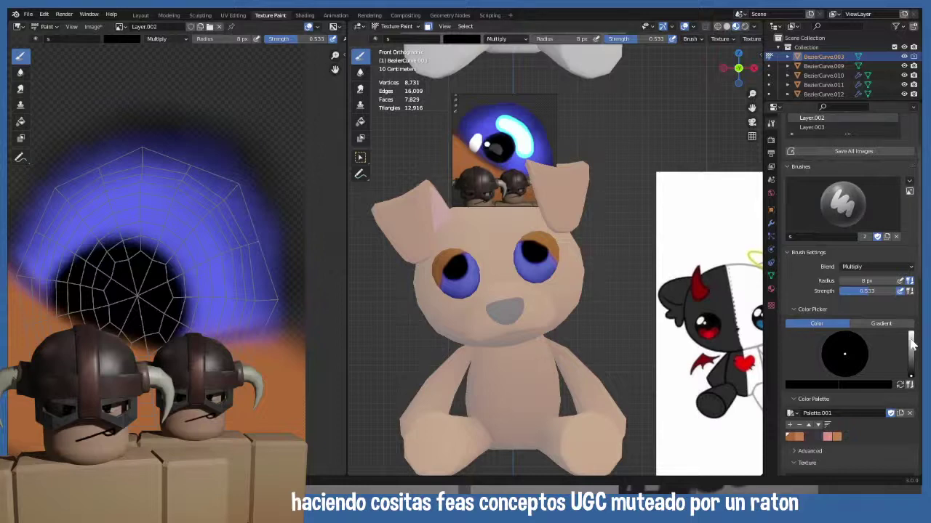
# - Set the brush color to white, the blend mode to Mix and the strength to 1.000
pyautogui.moveTo(912, 344); pyautogui.dragTo(912, 333)
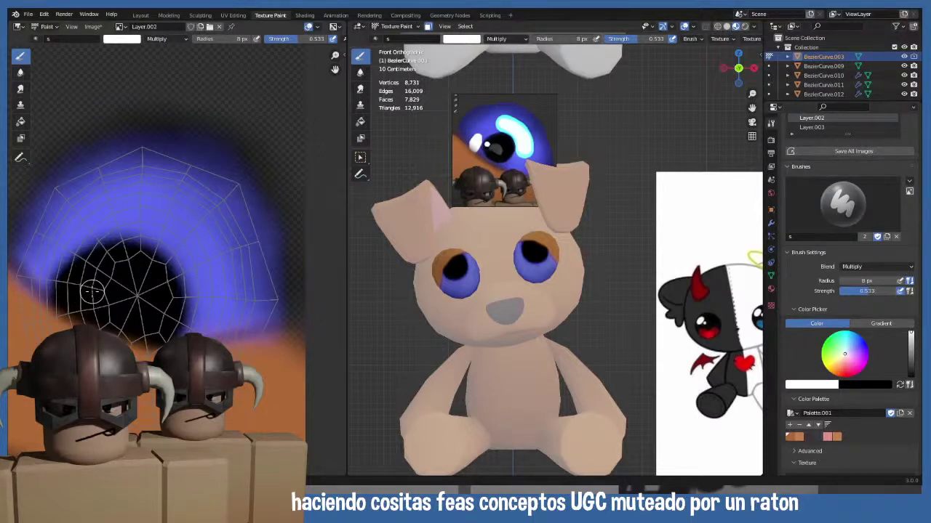
pyautogui.click(855, 268)
pyautogui.click(807, 268)
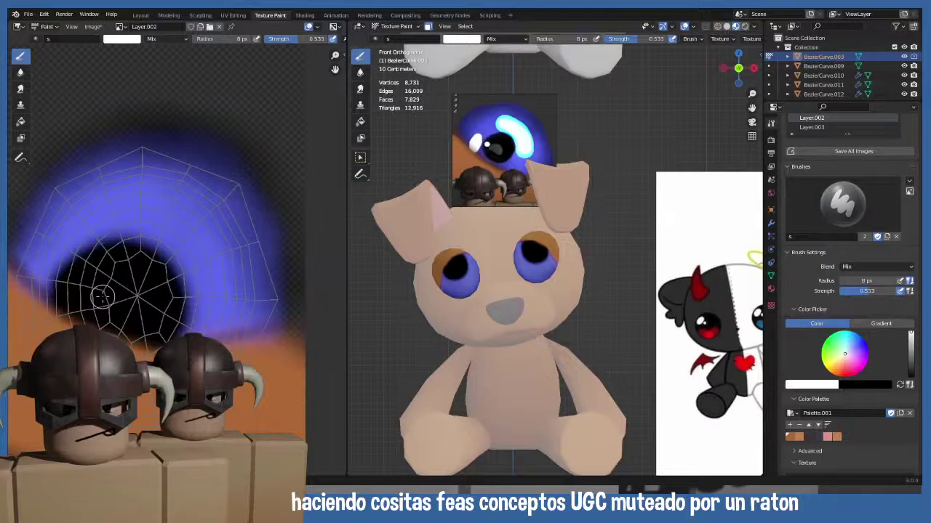
pyautogui.hotkey('ctrl', 'f')
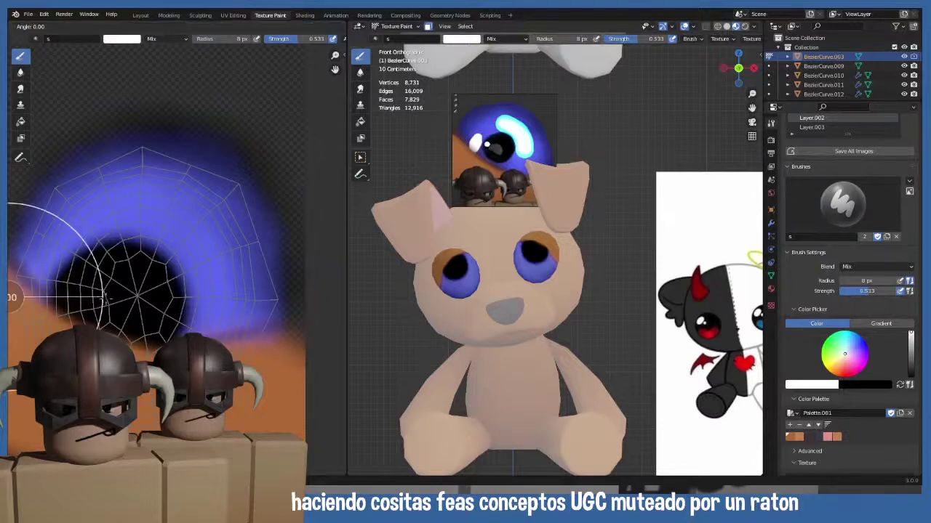
pyautogui.click(646, 349)
pyautogui.hotkey('shift', 'f')
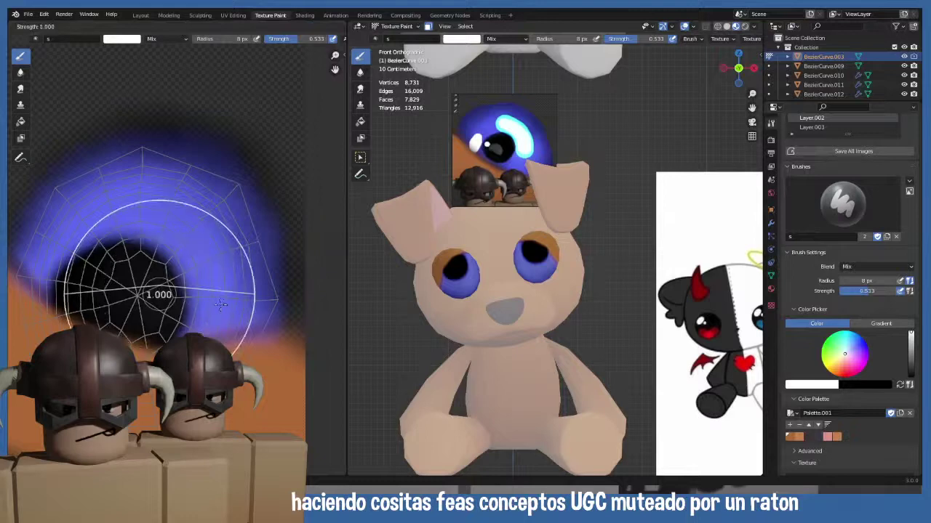
pyautogui.click(225, 303)
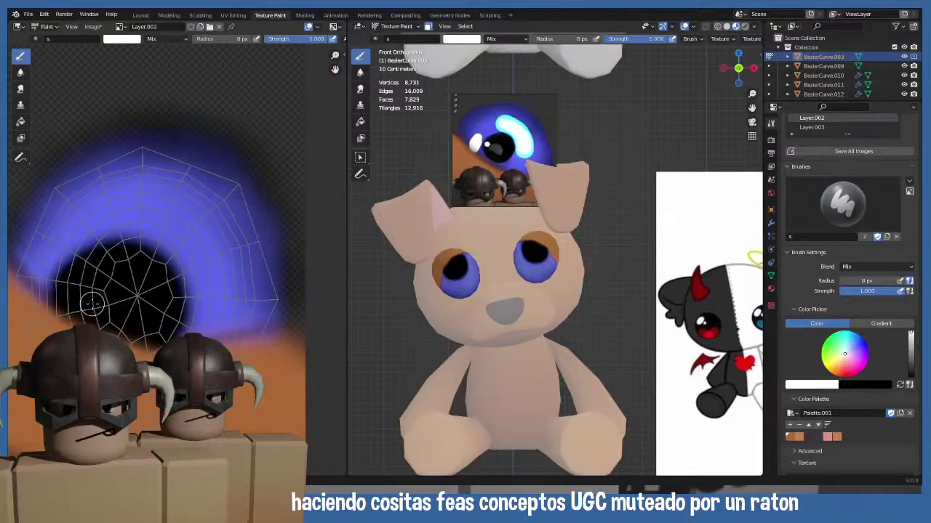
# - Paint a bright white highlight dot near the pupil's lower edge and a smaller one near its opposite upper edge
pyautogui.moveTo(84, 287); pyautogui.dragTo(83, 289)
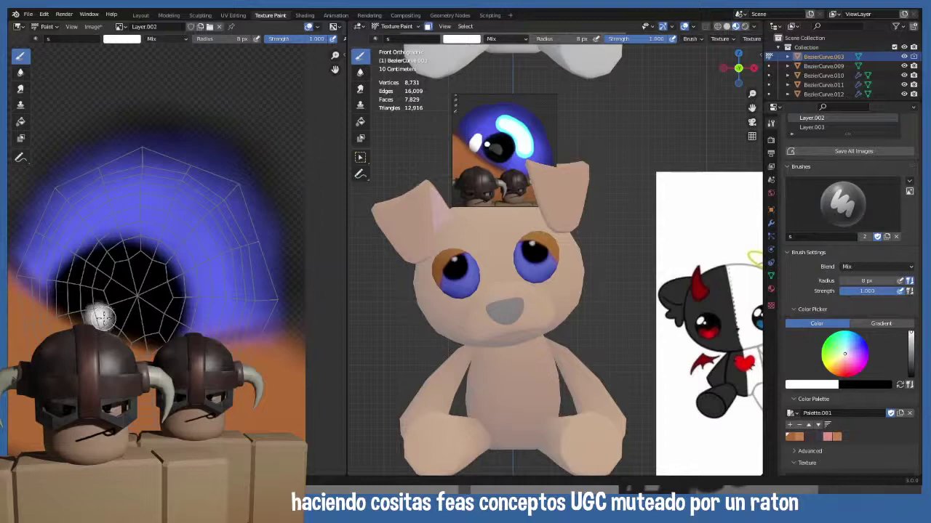
pyautogui.hotkey('ctrl', 'z')
pyautogui.moveTo(107, 311); pyautogui.dragTo(111, 314)
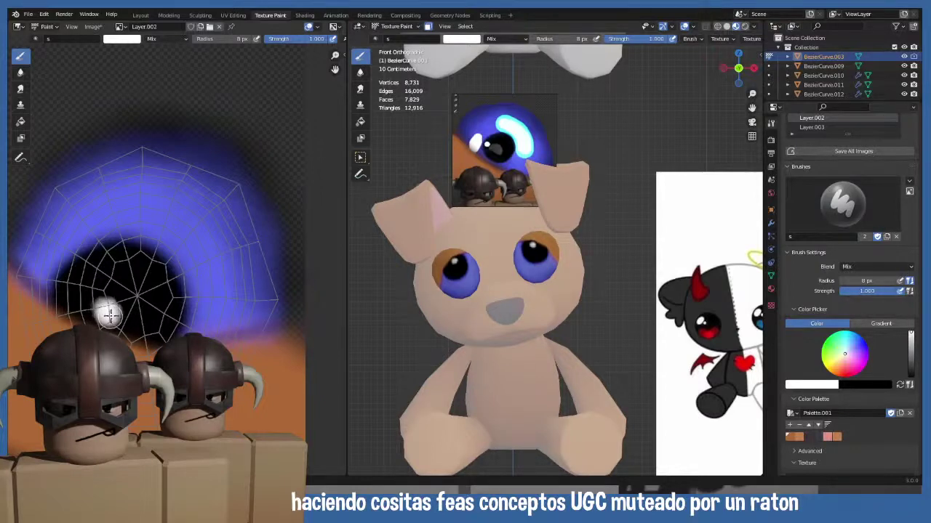
pyautogui.moveTo(162, 275)
pyautogui.mouseDown()
pyautogui.moveTo(165, 296)
pyautogui.moveTo(157, 283)
pyautogui.mouseUp()
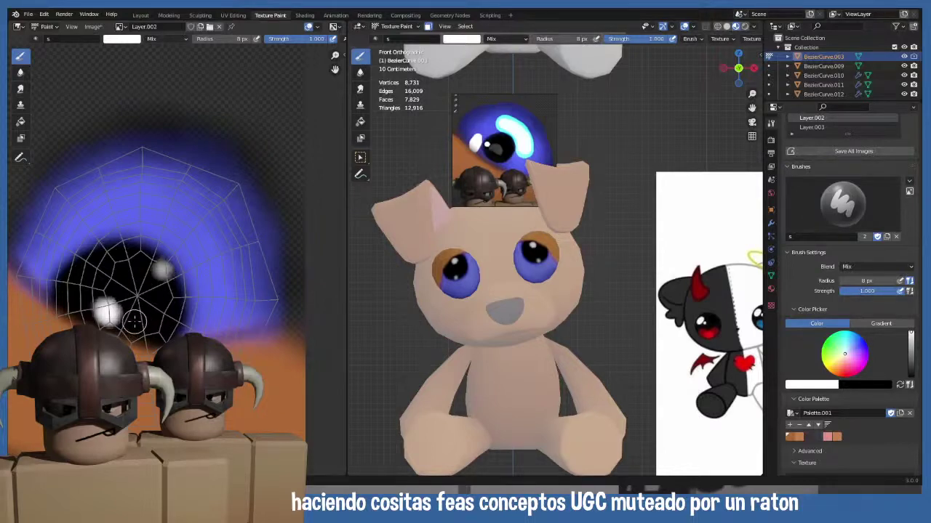
# - Enlarge the brush to 10 px and paint a faint white reflection in the pupil's lower part at strength 0.079
pyautogui.hotkey('shift', 'f')
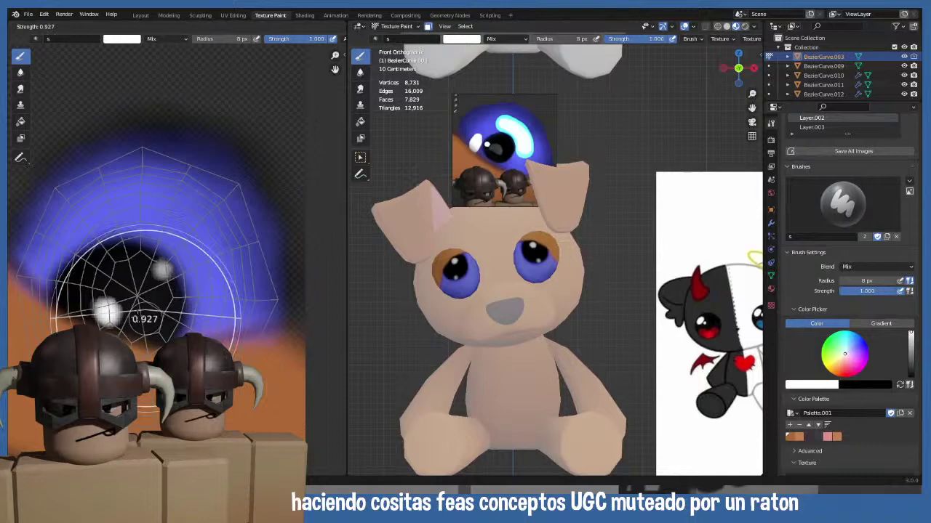
pyautogui.click(141, 318)
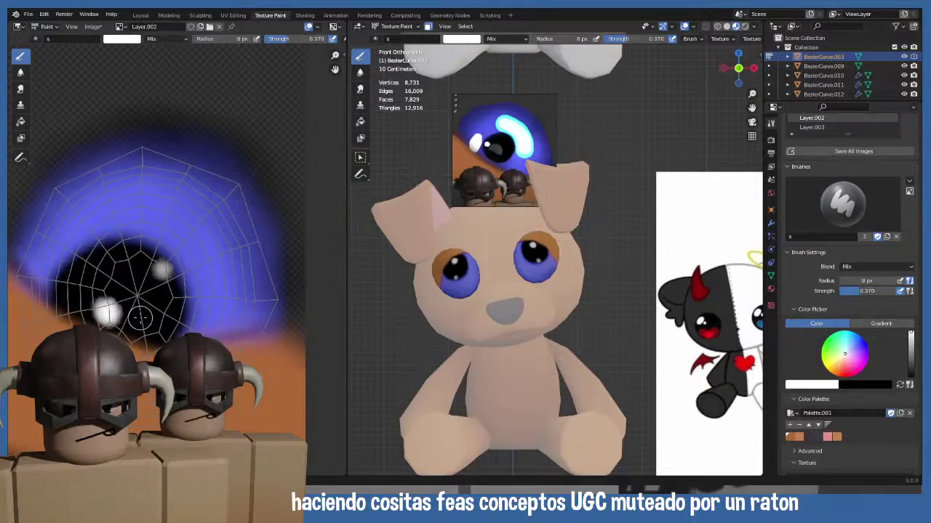
pyautogui.press(']')
pyautogui.press(']')
pyautogui.moveTo(82, 271); pyautogui.dragTo(80, 293)
pyautogui.moveTo(83, 303); pyautogui.dragTo(142, 324)
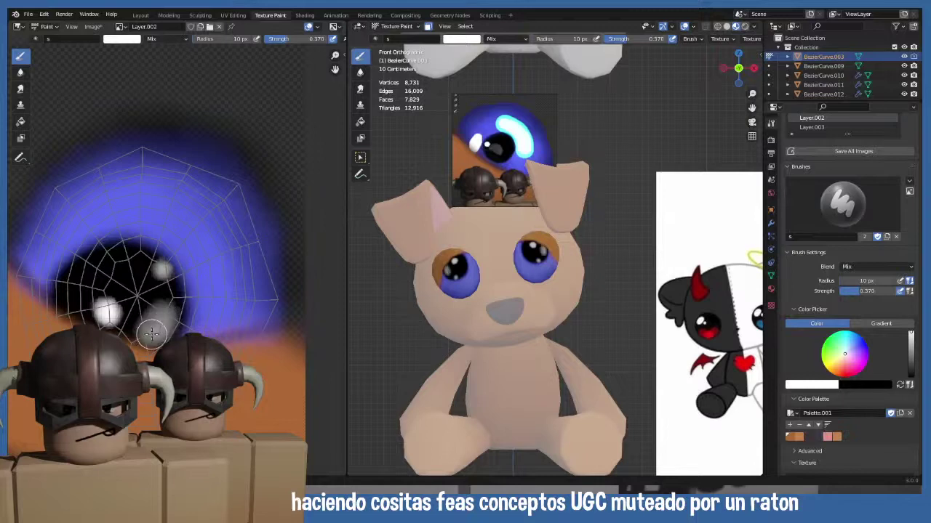
pyautogui.hotkey('ctrl', 'z')
pyautogui.hotkey('shift', 'f')
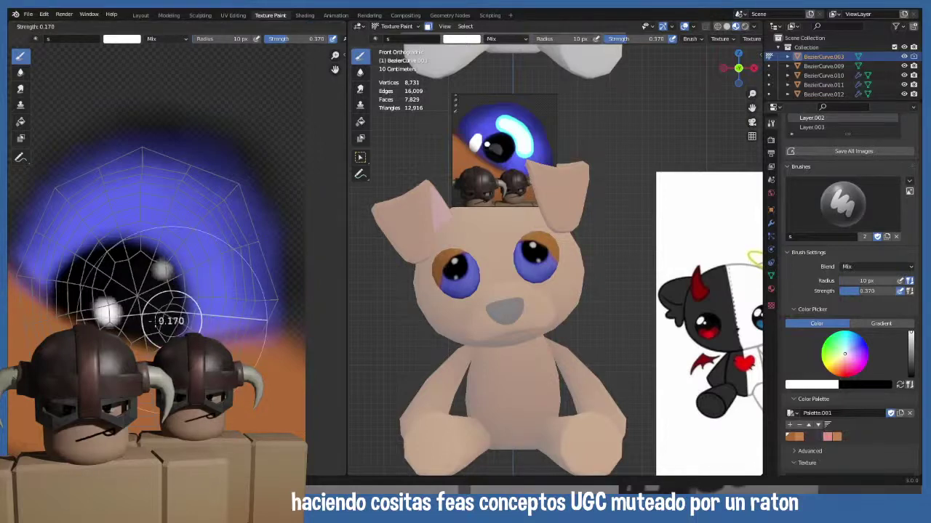
pyautogui.click(164, 324)
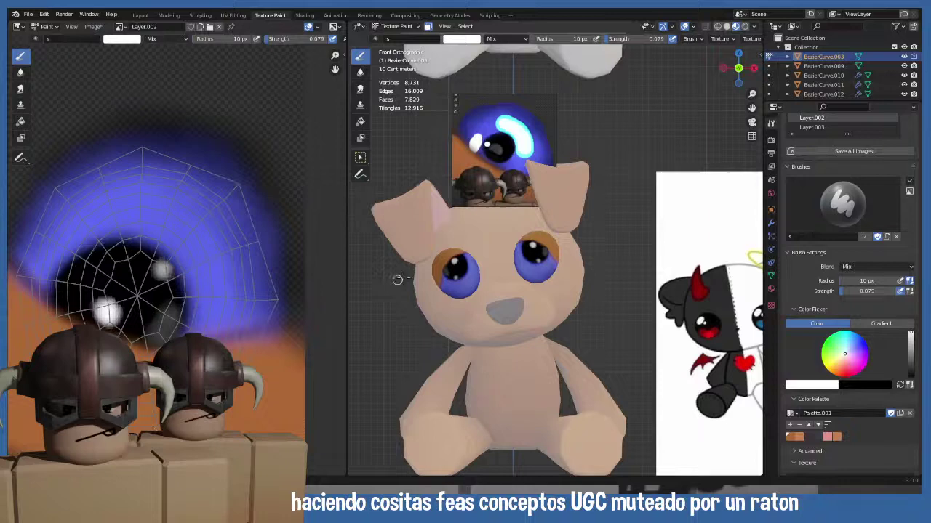
# - Lower the brush strength to 0.042 and soften the faint white reflection in the pupil's lower part
pyautogui.scroll(3, 407, 280)
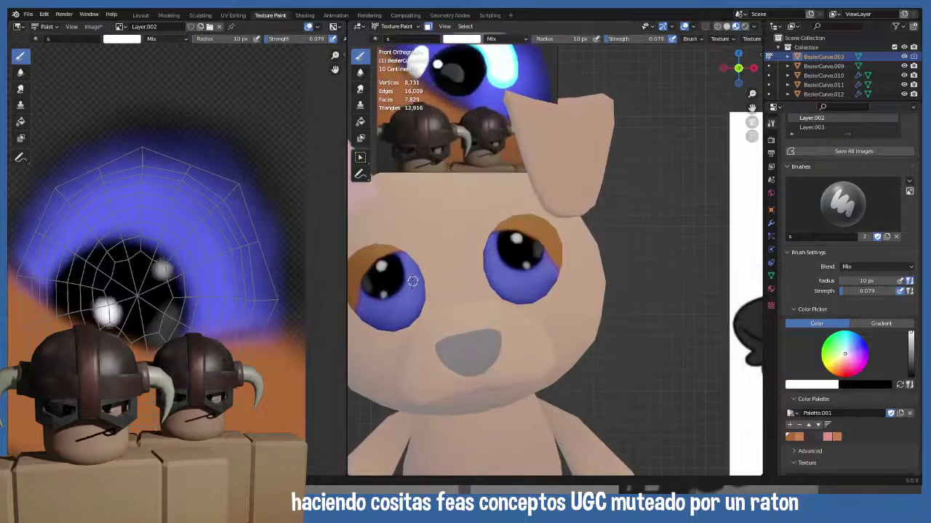
pyautogui.hotkey('shift', 'f')
pyautogui.click(180, 311)
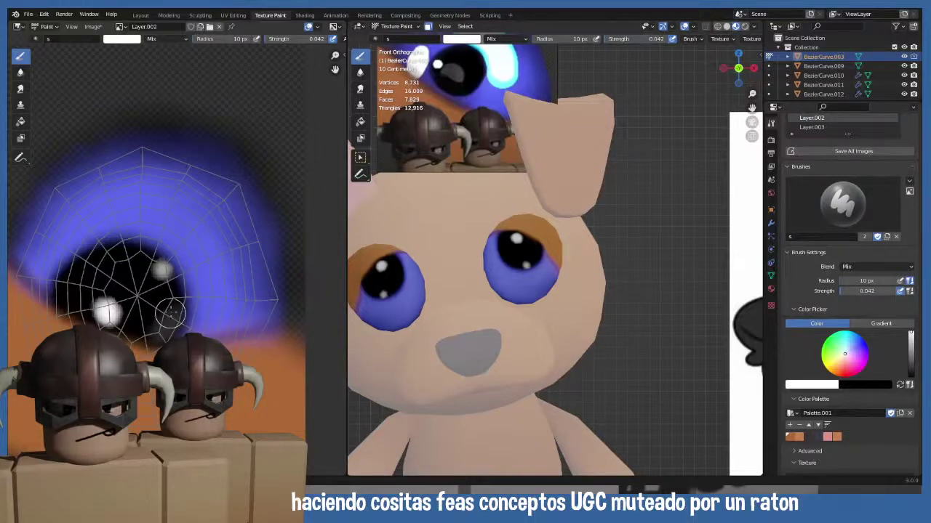
pyautogui.scroll(-2, 178, 211)
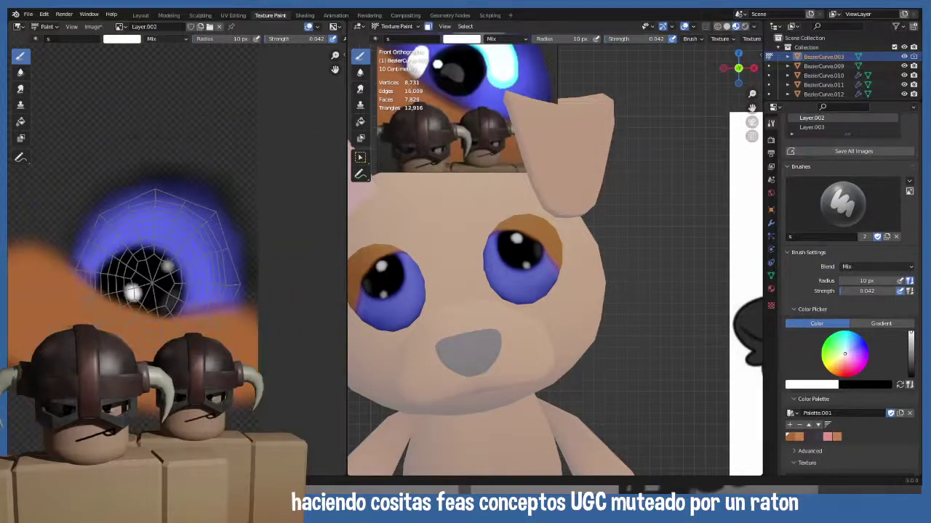
pyautogui.scroll(1, 164, 276)
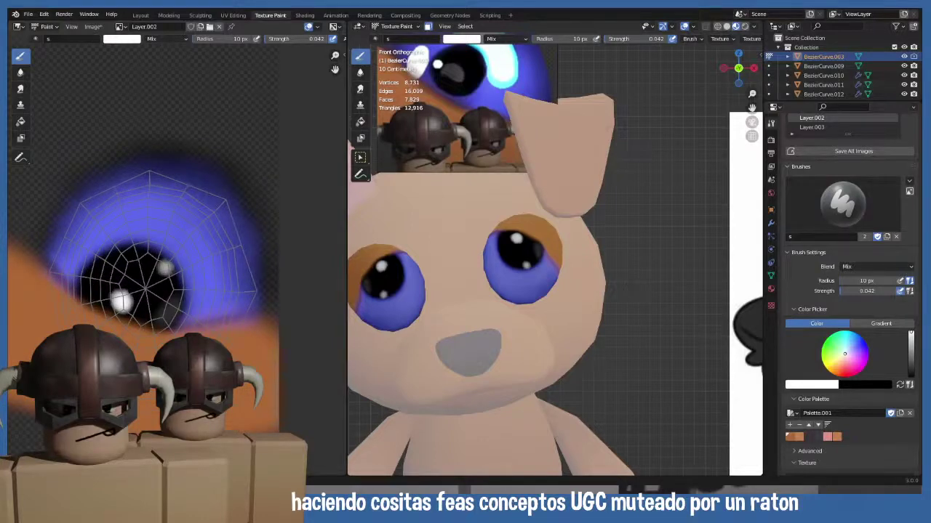
# - Enlarge the brush to 22 px and lightly brush white over the orange eyelid
pyautogui.press('f')
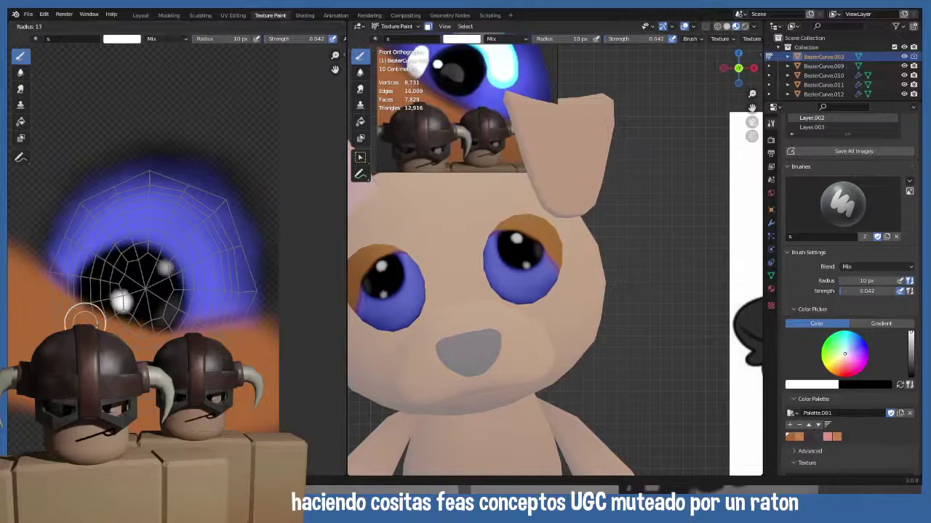
pyautogui.click(116, 343)
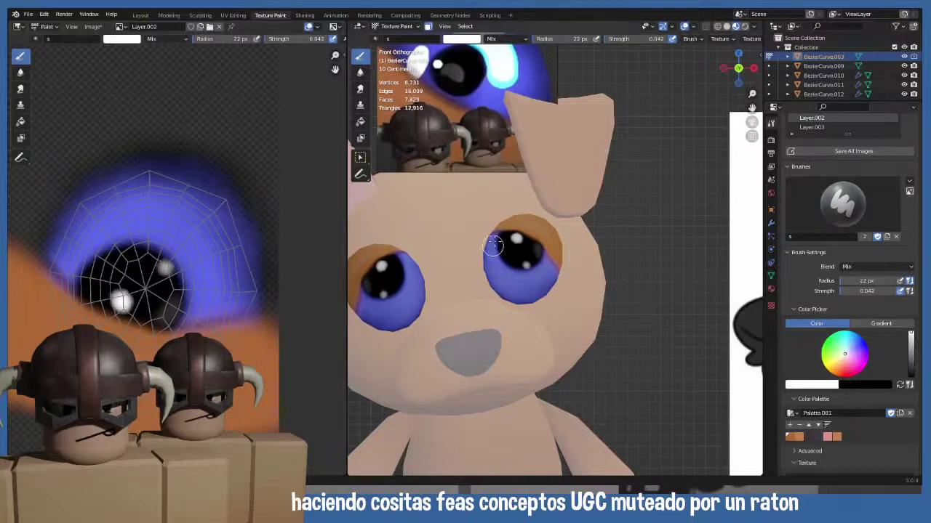
pyautogui.scroll(3, 493, 245)
pyautogui.moveTo(493, 246); pyautogui.dragTo(477, 260, button='middle')
pyautogui.press('KP_1')
pyautogui.scroll(-4, 174, 323)
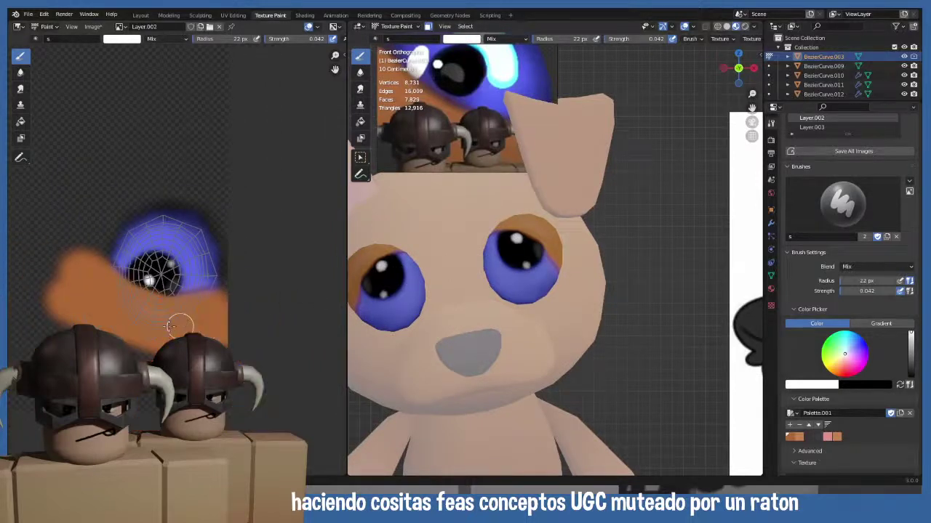
pyautogui.scroll(5, 169, 325)
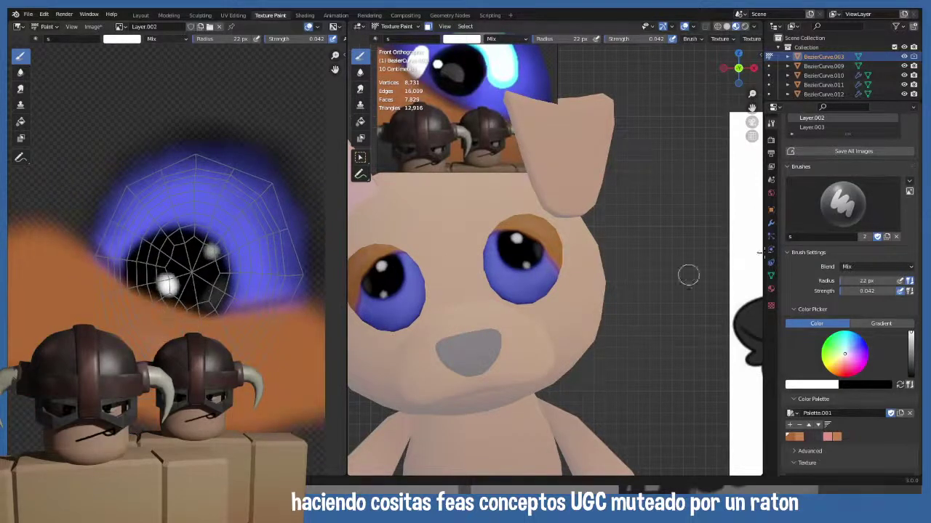
# - Try a grey brush of 12 px in Color Burn mode at the orange eyelid's edge
pyautogui.click(846, 267)
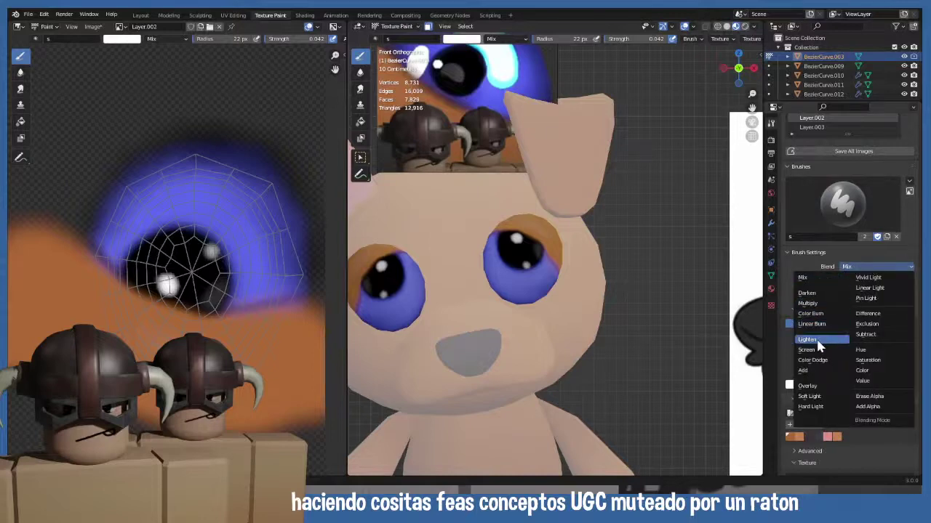
pyautogui.click(812, 315)
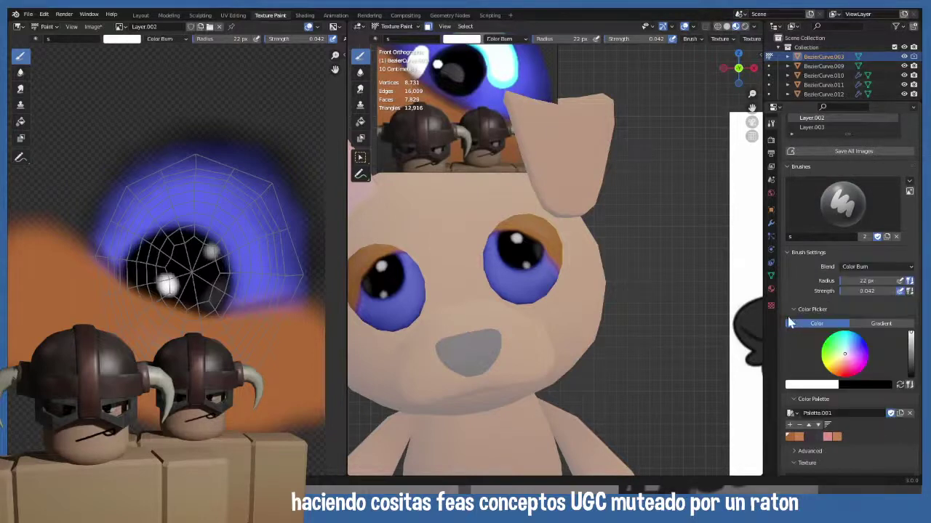
pyautogui.click(78, 264)
pyautogui.click(911, 359)
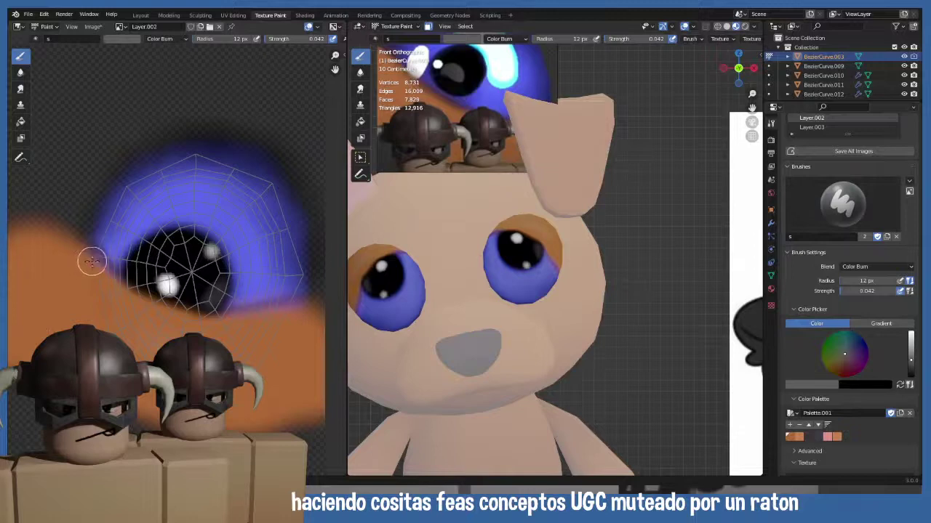
# - Switch the grey brush to Multiply at strength 0.388 and darken the rim of the orange eyelid
pyautogui.click(867, 269)
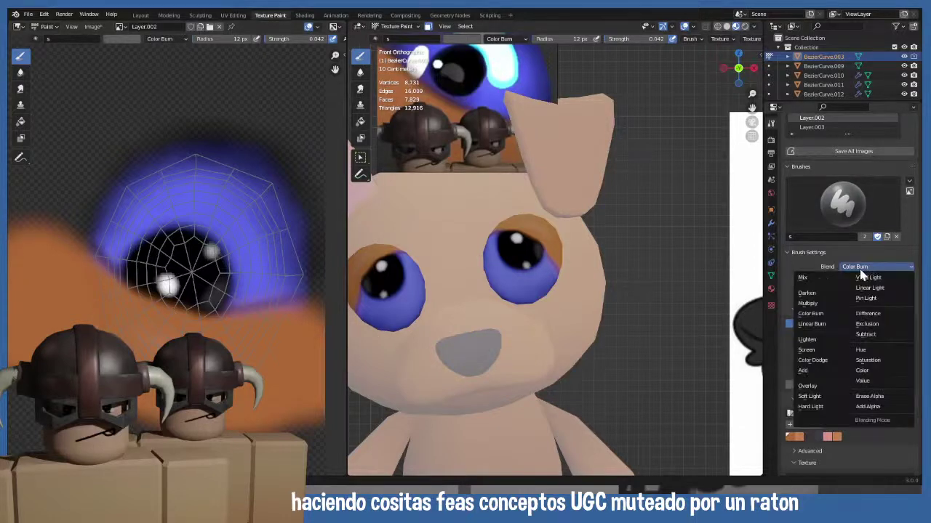
pyautogui.click(816, 308)
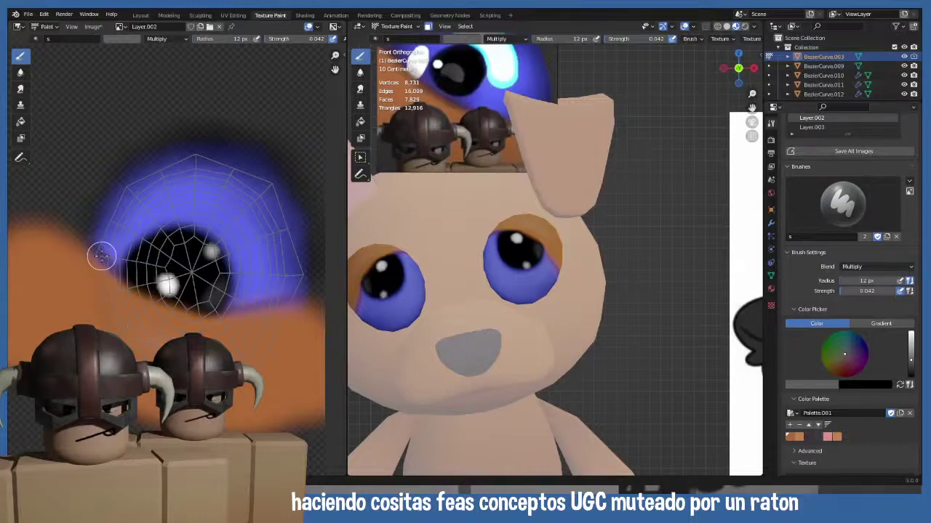
pyautogui.hotkey('shift', 'f')
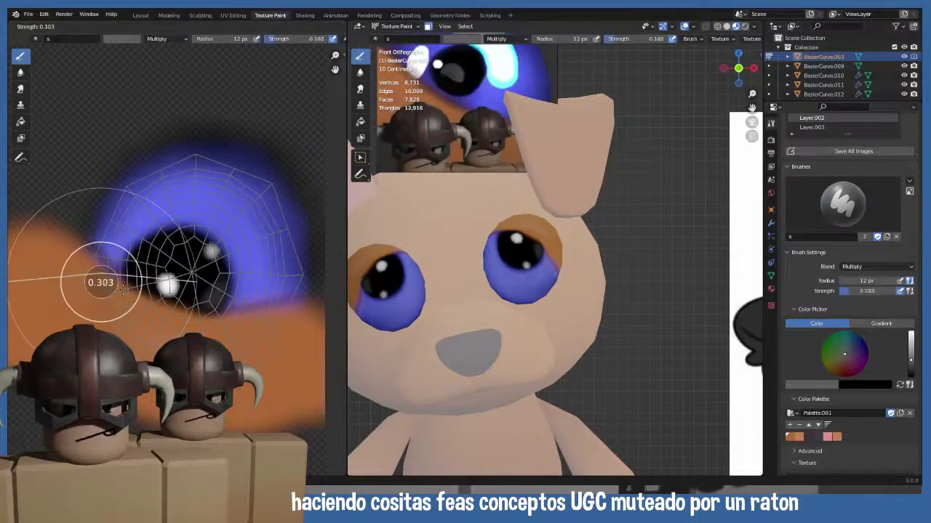
pyautogui.click(124, 285)
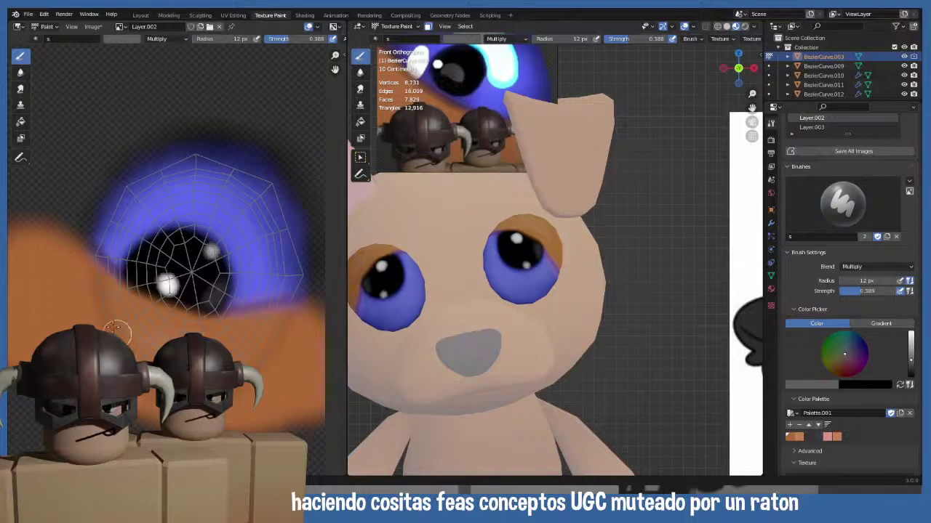
pyautogui.moveTo(477, 268); pyautogui.dragTo(411, 298, button='middle')
pyautogui.scroll(6, 418, 284)
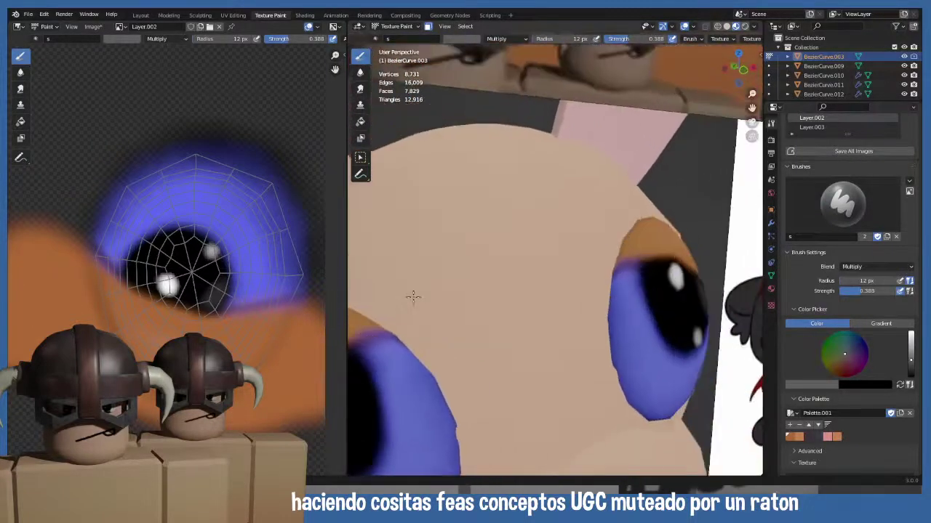
# - Set the Multiply brush to 20 px and strength 0.236 and shade the eyelid's rim more softly
pyautogui.press('f')
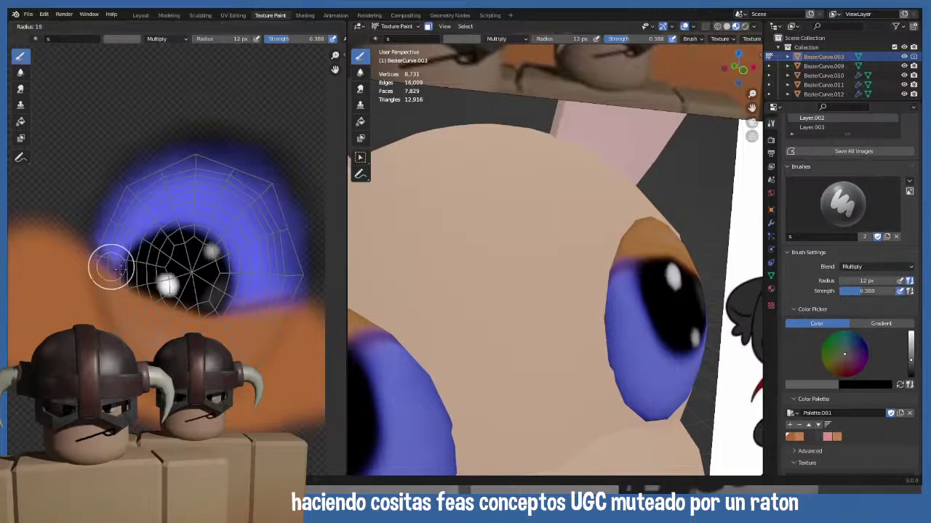
pyautogui.click(110, 269)
pyautogui.hotkey('shift', 'f')
pyautogui.click(109, 271)
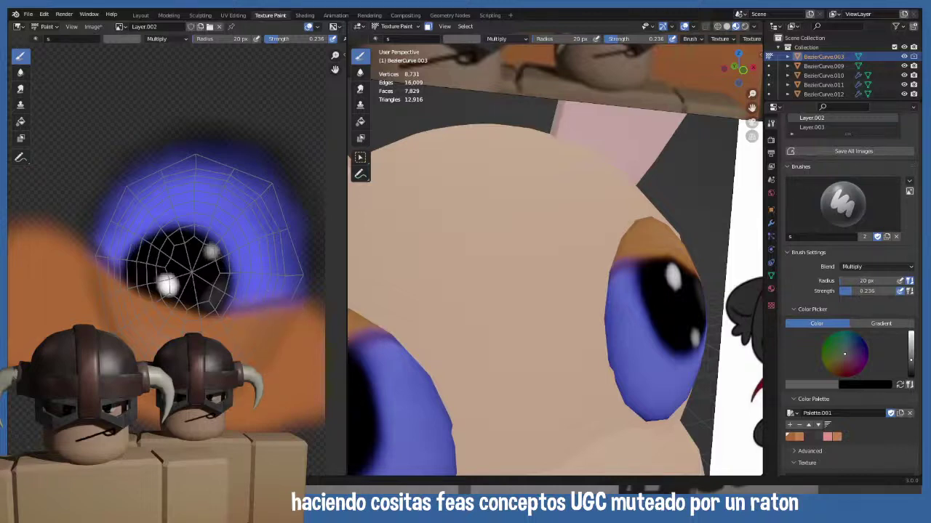
pyautogui.moveTo(515, 283); pyautogui.dragTo(498, 291, button='middle')
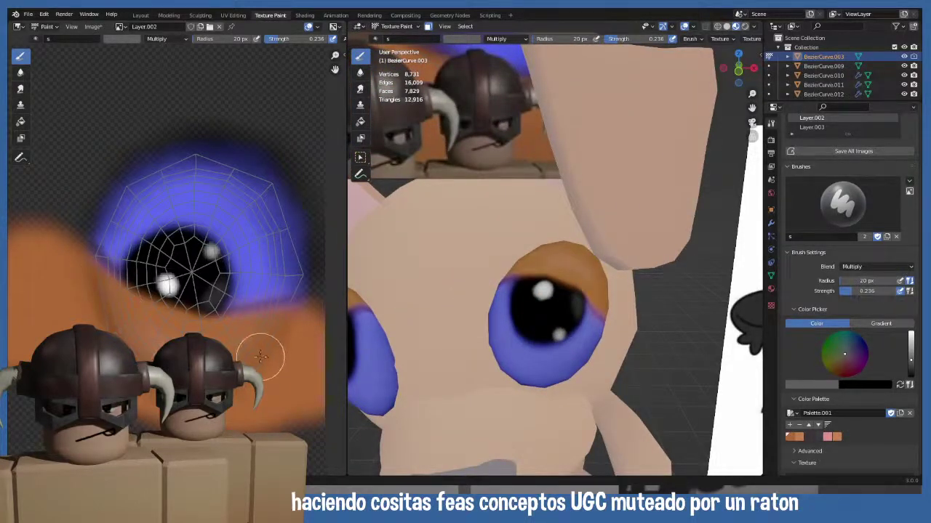
# - Set the brush to Add blend mode with a bright light blue color and strength 1.000
pyautogui.scroll(-3, 240, 327)
pyautogui.scroll(3, 211, 312)
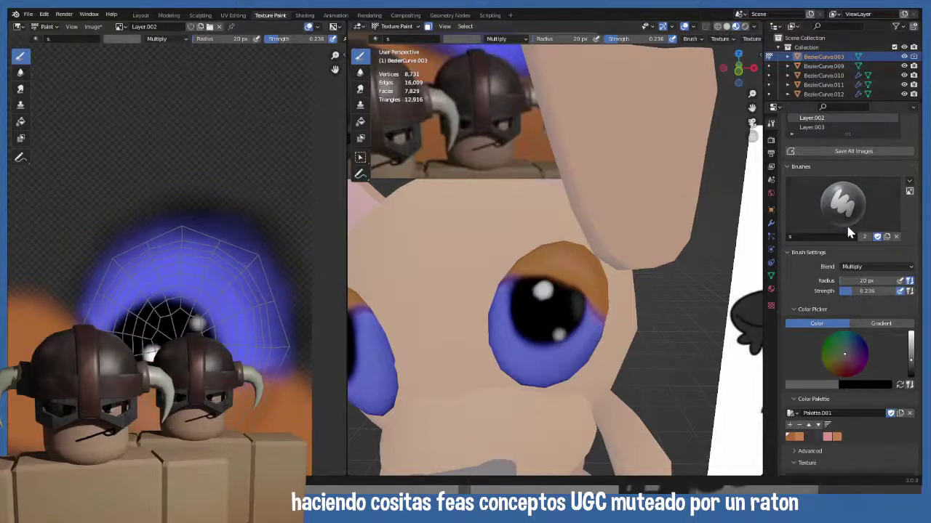
pyautogui.click(856, 267)
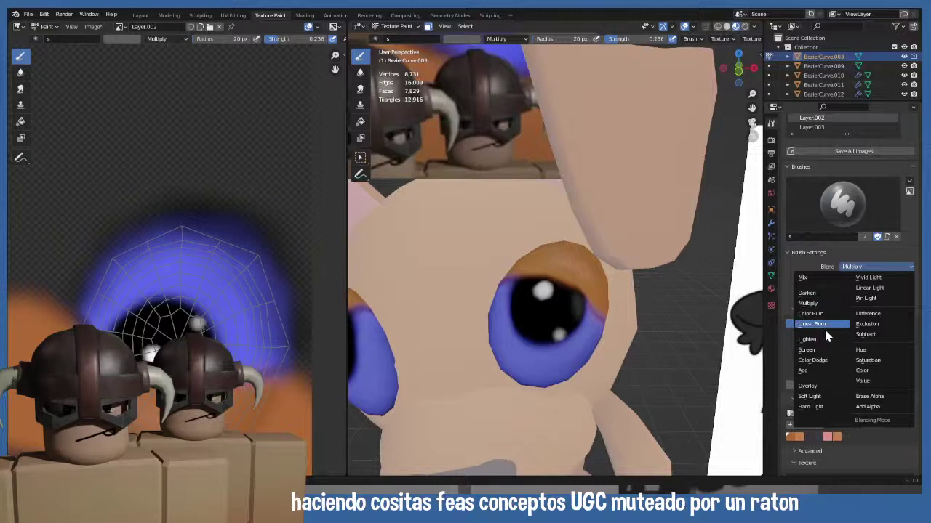
pyautogui.click(807, 372)
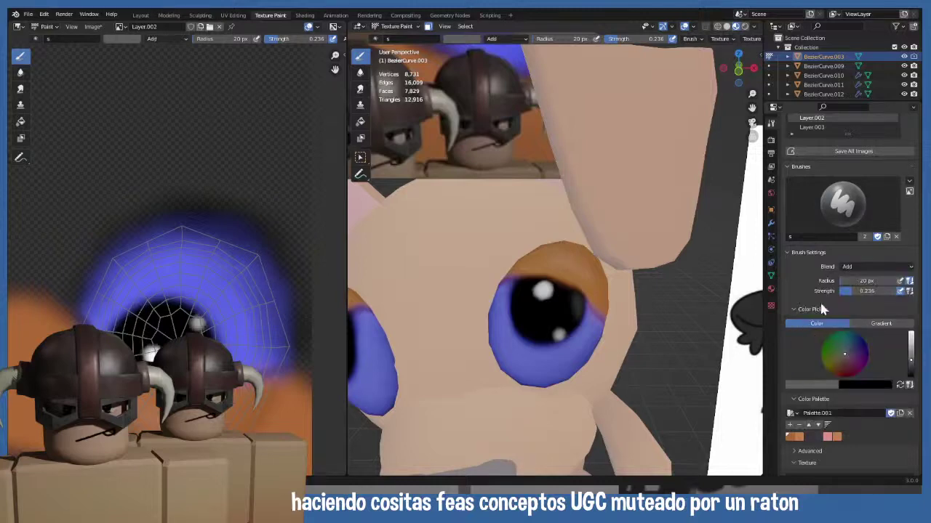
pyautogui.click(850, 340)
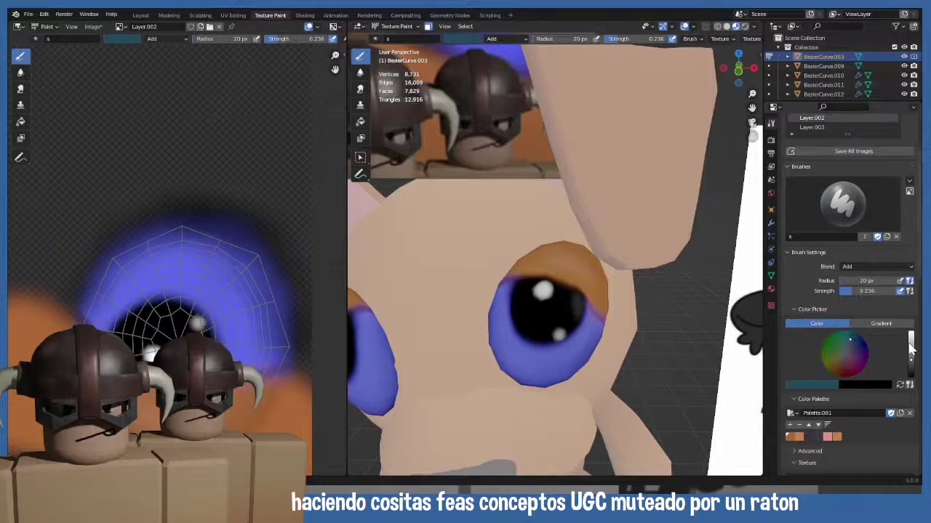
pyautogui.moveTo(911, 349); pyautogui.dragTo(911, 333)
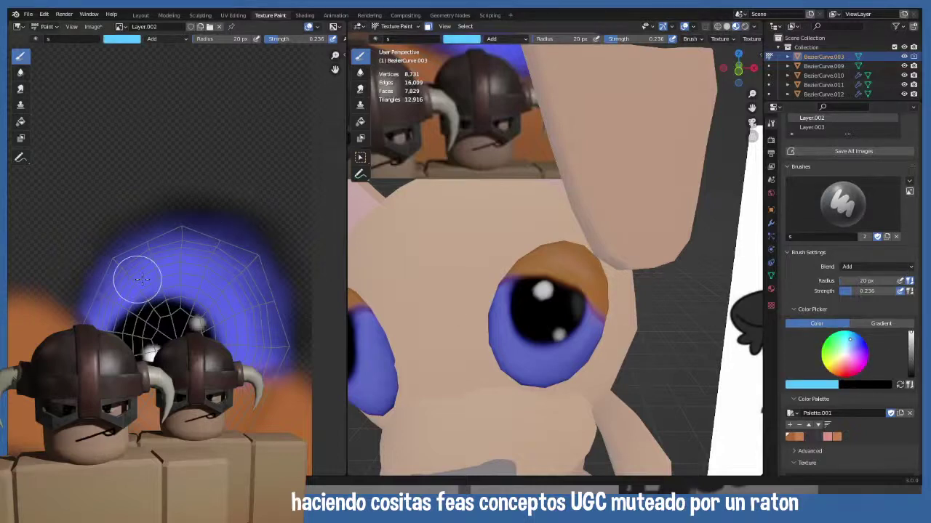
pyautogui.scroll(-4, 509, 305)
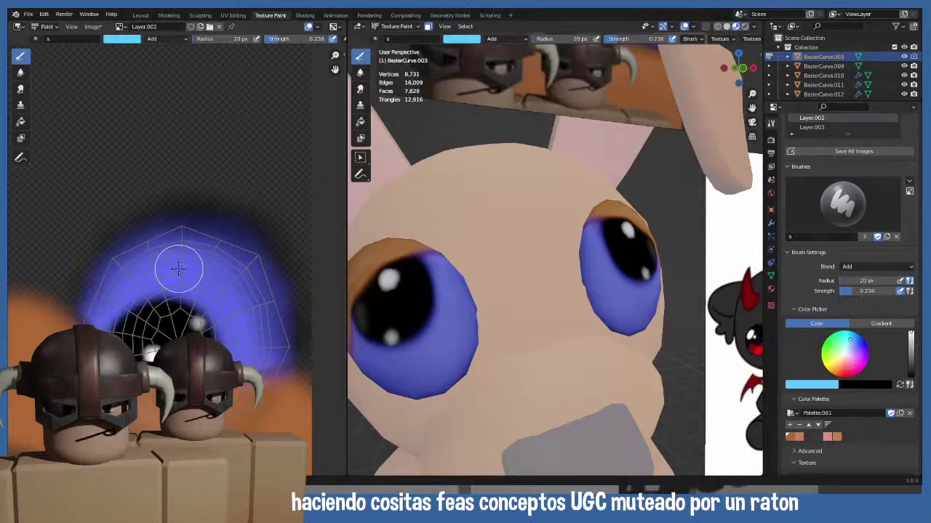
pyautogui.hotkey('shift', 'f')
pyautogui.click(241, 271)
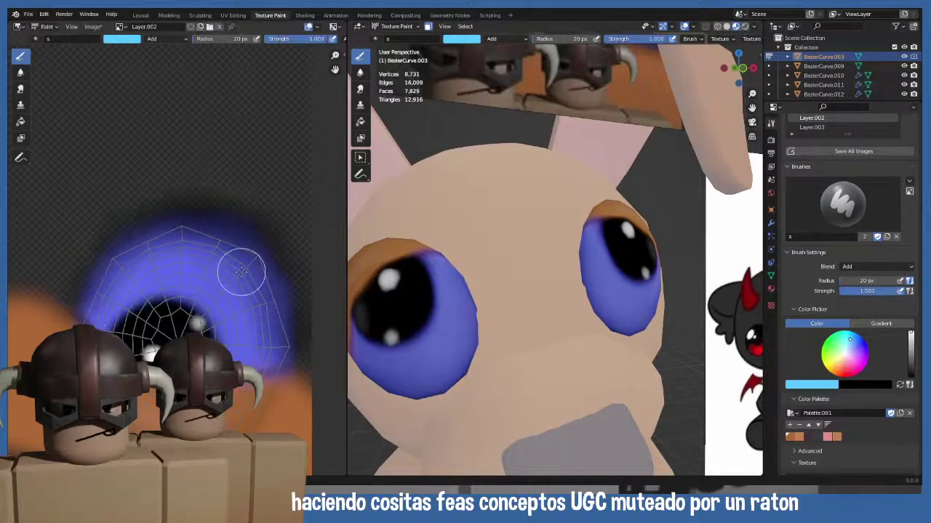
# - Try a short light blue highlight stroke across the iris with a 9 px brush
pyautogui.press('f')
pyautogui.click(229, 269)
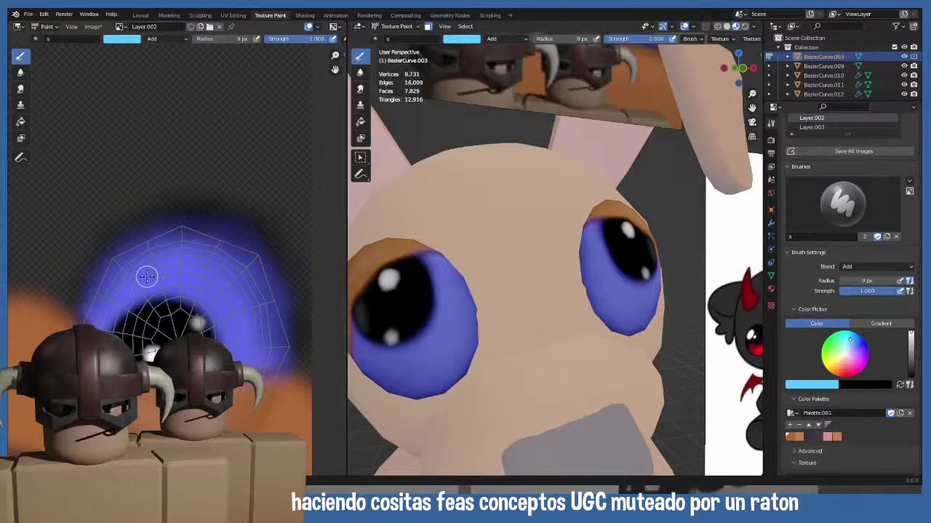
pyautogui.moveTo(147, 276)
pyautogui.mouseDown()
pyautogui.moveTo(187, 267)
pyautogui.moveTo(149, 273)
pyautogui.mouseUp()
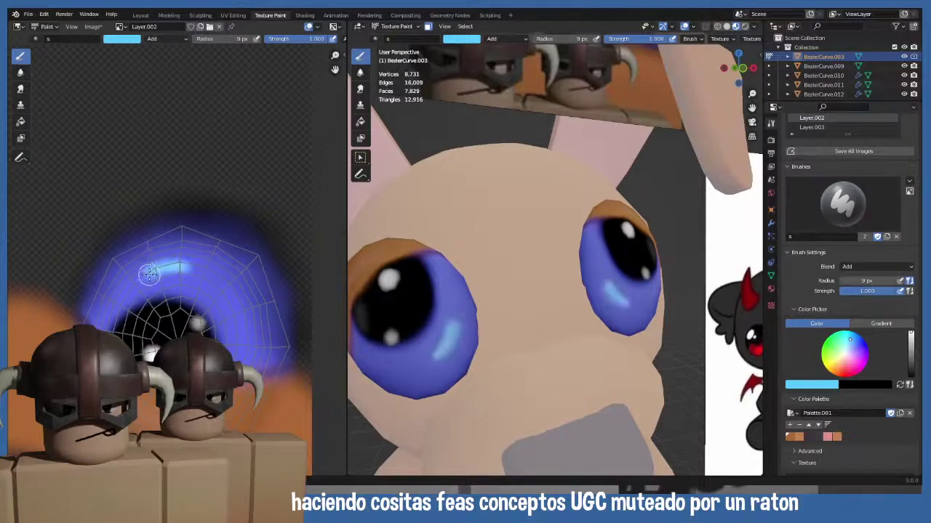
pyautogui.moveTo(472, 337); pyautogui.dragTo(479, 312, button='middle')
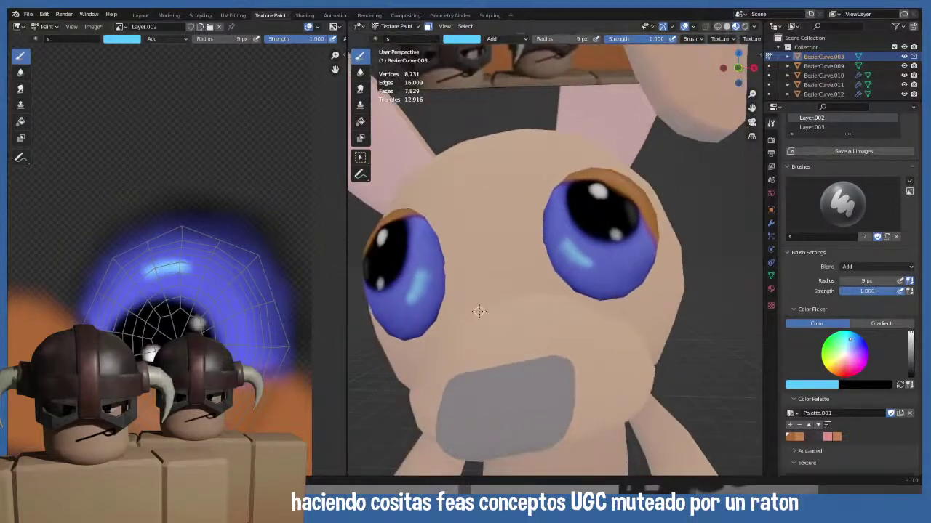
pyautogui.click(807, 462)
pyautogui.scroll(-5, 831, 400)
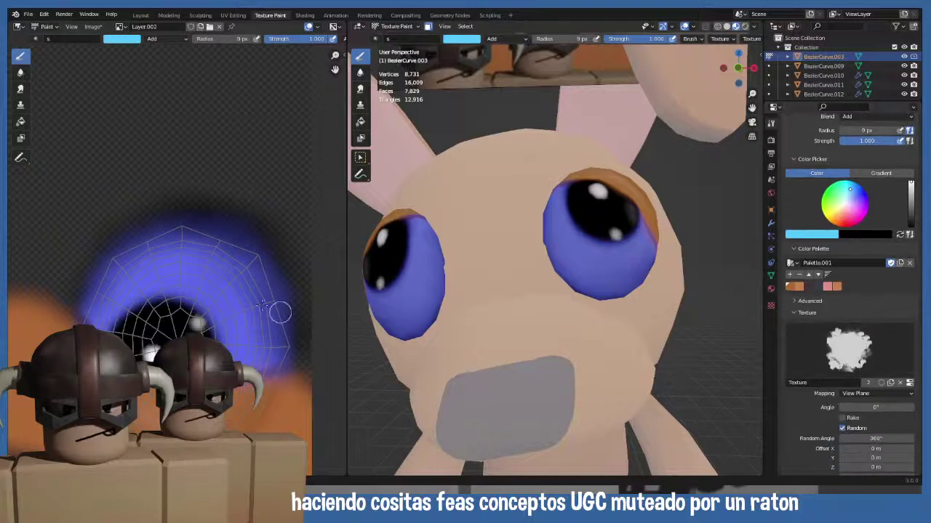
# - Enlarge the brush to 18 px and paint a light blue curved glow on the iris along the pupil's edge
pyautogui.scroll(-4, 203, 282)
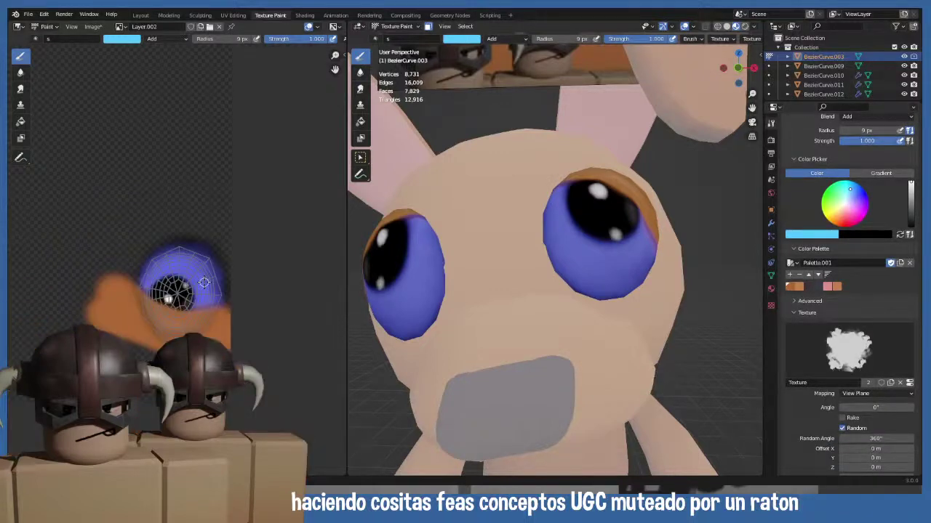
pyautogui.moveTo(429, 146); pyautogui.dragTo(453, 223, button='middle')
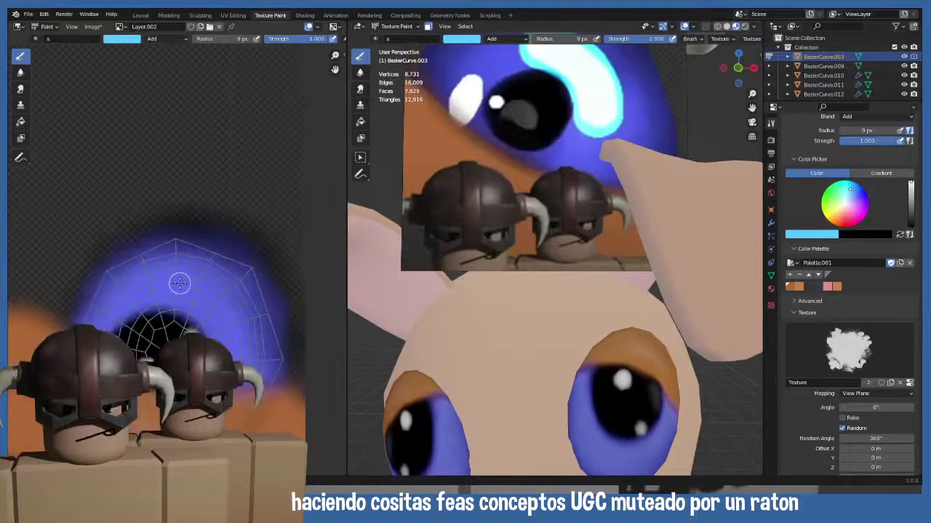
pyautogui.press('f')
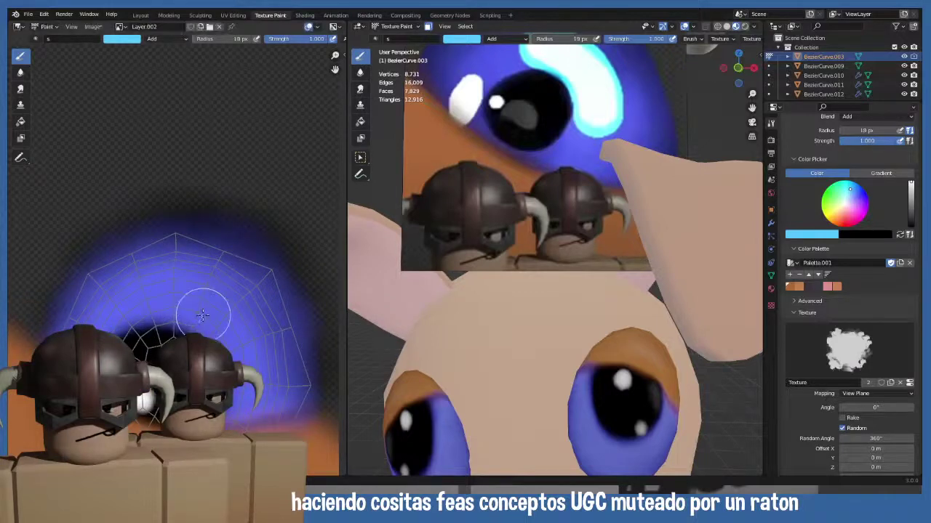
pyautogui.click(163, 308)
pyautogui.moveTo(162, 308)
pyautogui.mouseDown()
pyautogui.moveTo(234, 350)
pyautogui.moveTo(188, 305)
pyautogui.moveTo(172, 303)
pyautogui.moveTo(222, 340)
pyautogui.mouseUp()
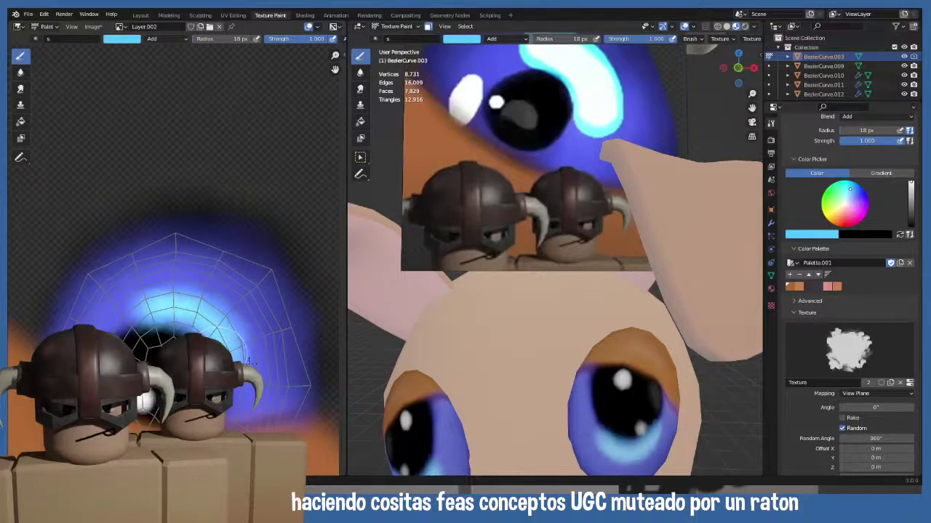
pyautogui.moveTo(400, 381)
pyautogui.mouseDown(button='middle')
pyautogui.moveTo(461, 286)
pyautogui.moveTo(443, 295)
pyautogui.mouseUp(button='middle')
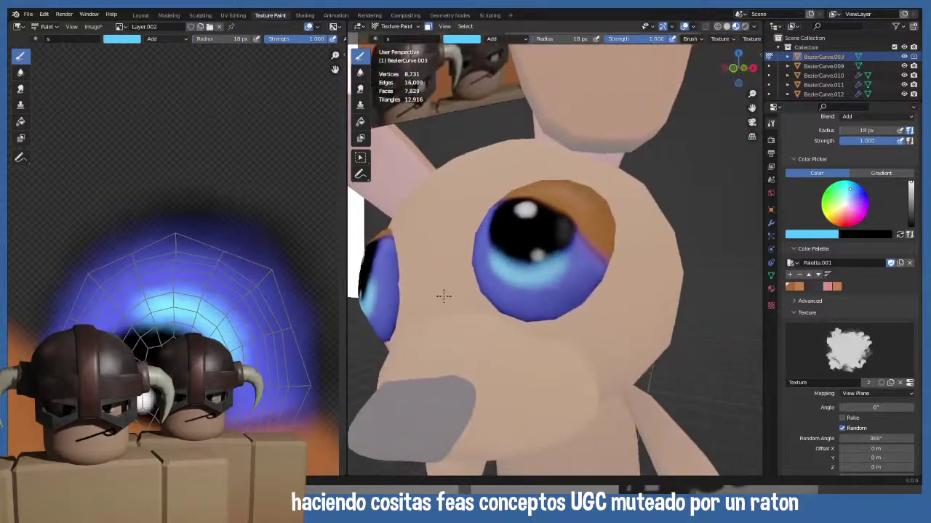
# - Try widening the light blue glow across the iris around the pupil's edge with the 18 px brush
pyautogui.press('KP_1')
pyautogui.scroll(3, 546, 330)
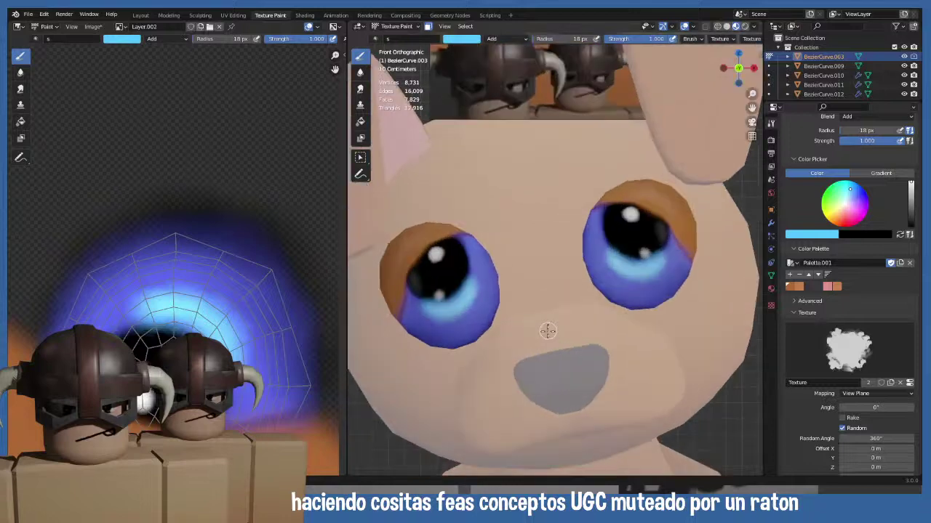
pyautogui.moveTo(214, 349)
pyautogui.mouseDown()
pyautogui.moveTo(141, 321)
pyautogui.moveTo(159, 299)
pyautogui.moveTo(192, 302)
pyautogui.moveTo(231, 342)
pyautogui.moveTo(130, 306)
pyautogui.moveTo(158, 285)
pyautogui.moveTo(205, 295)
pyautogui.moveTo(237, 333)
pyautogui.moveTo(231, 345)
pyautogui.moveTo(195, 319)
pyautogui.moveTo(144, 320)
pyautogui.mouseUp()
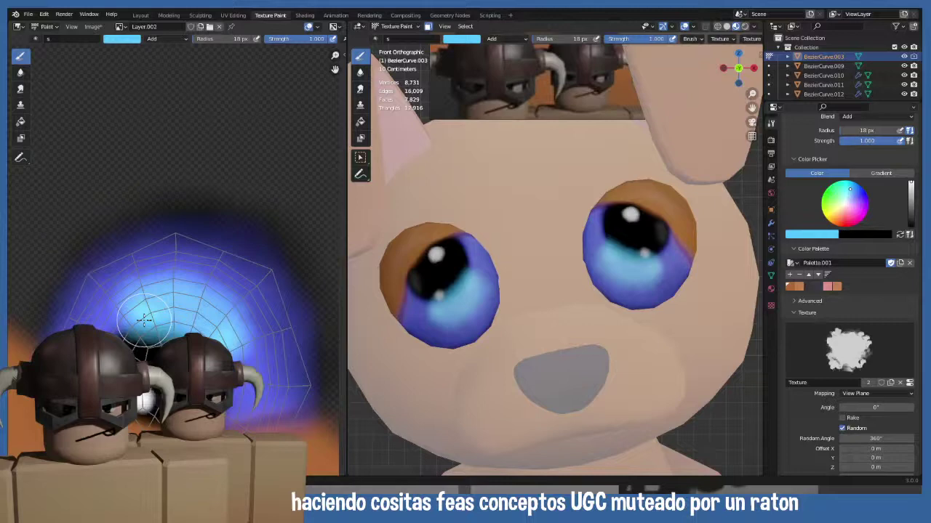
pyautogui.moveTo(144, 320); pyautogui.dragTo(221, 326)
pyautogui.scroll(-1, 495, 287)
pyautogui.scroll(-1, 487, 287)
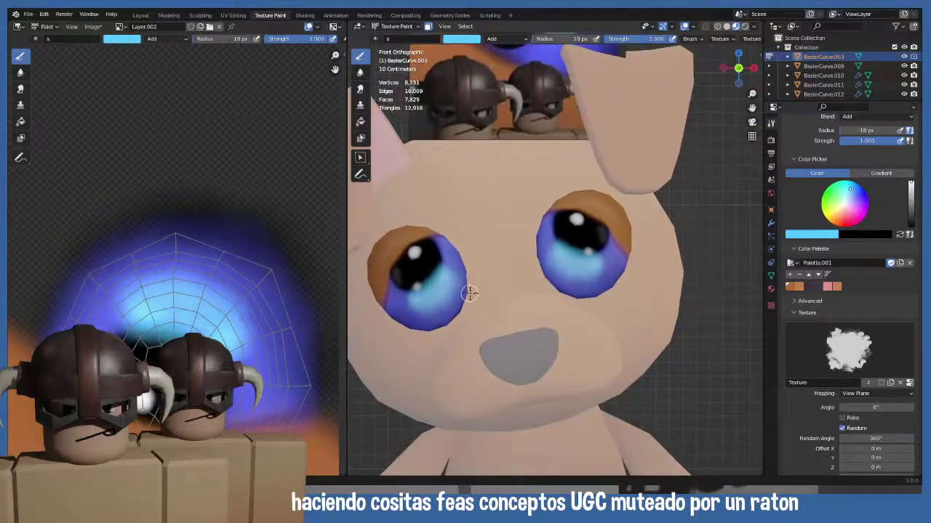
pyautogui.scroll(3, 469, 293)
pyautogui.scroll(-2, 443, 295)
pyautogui.moveTo(443, 295); pyautogui.dragTo(462, 304, button='middle')
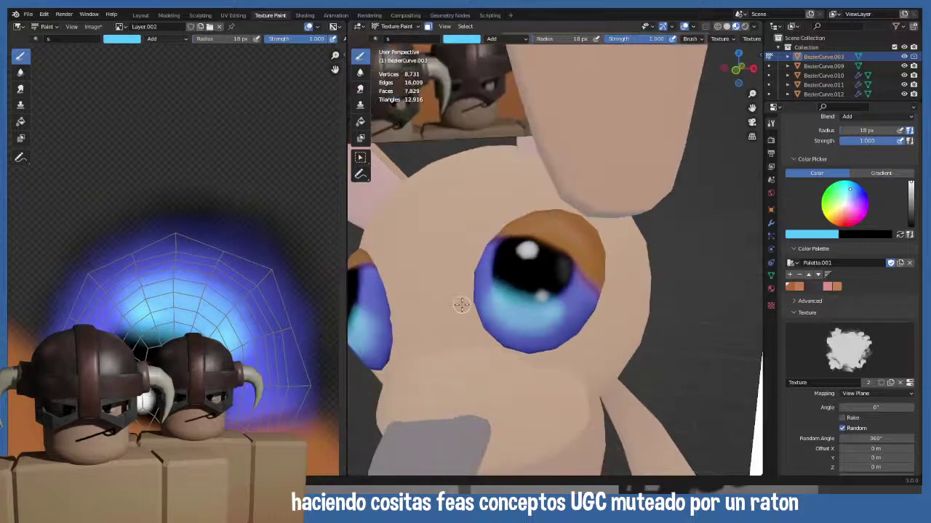
pyautogui.press('KP_1')
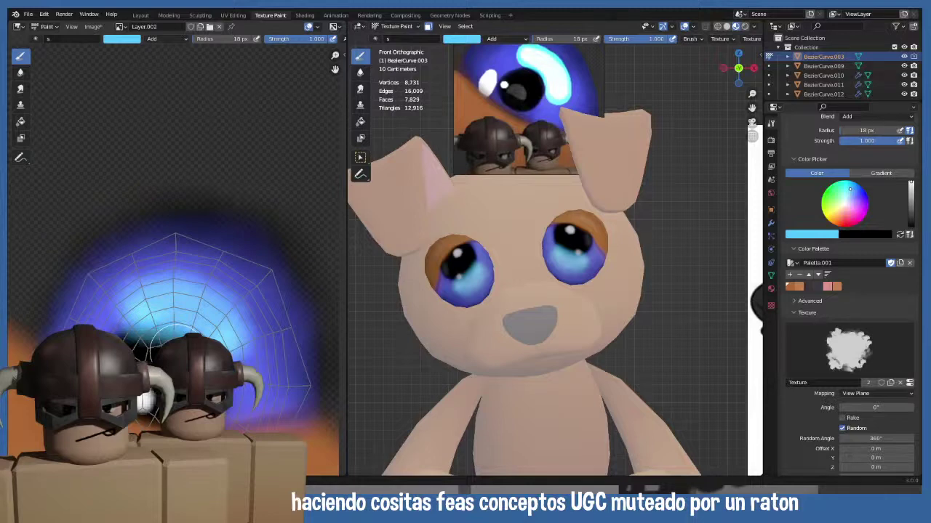
# - Try several full-strength light blue glow arcs along the pupil's edge, undoing each attempt
pyautogui.moveTo(153, 349)
pyautogui.mouseDown()
pyautogui.moveTo(138, 313)
pyautogui.moveTo(150, 327)
pyautogui.moveTo(152, 302)
pyautogui.moveTo(138, 284)
pyautogui.moveTo(219, 294)
pyautogui.moveTo(247, 338)
pyautogui.moveTo(225, 282)
pyautogui.moveTo(122, 273)
pyautogui.moveTo(254, 269)
pyautogui.moveTo(262, 356)
pyautogui.moveTo(204, 305)
pyautogui.moveTo(147, 293)
pyautogui.moveTo(109, 251)
pyautogui.moveTo(291, 335)
pyautogui.moveTo(280, 371)
pyautogui.mouseUp()
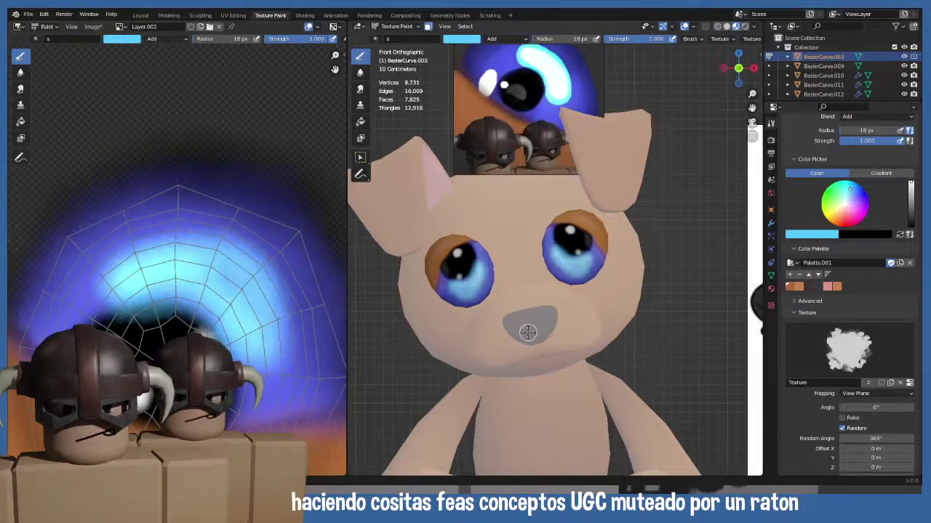
pyautogui.hotkey('ctrl', 'z')
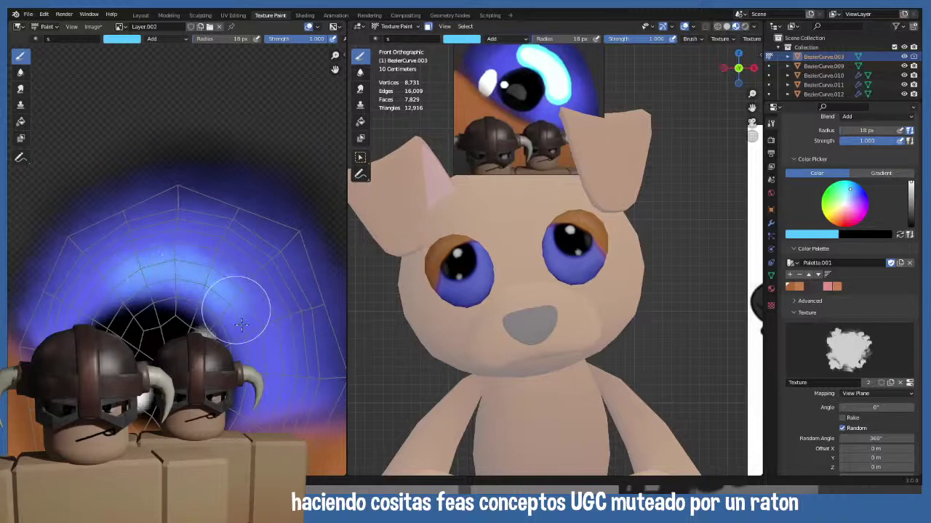
pyautogui.moveTo(242, 324)
pyautogui.mouseDown()
pyautogui.moveTo(245, 347)
pyautogui.moveTo(213, 295)
pyautogui.moveTo(105, 280)
pyautogui.moveTo(152, 253)
pyautogui.moveTo(211, 264)
pyautogui.moveTo(243, 320)
pyautogui.moveTo(246, 355)
pyautogui.moveTo(242, 330)
pyautogui.moveTo(211, 294)
pyautogui.moveTo(134, 282)
pyautogui.moveTo(107, 288)
pyautogui.moveTo(320, 343)
pyautogui.mouseUp()
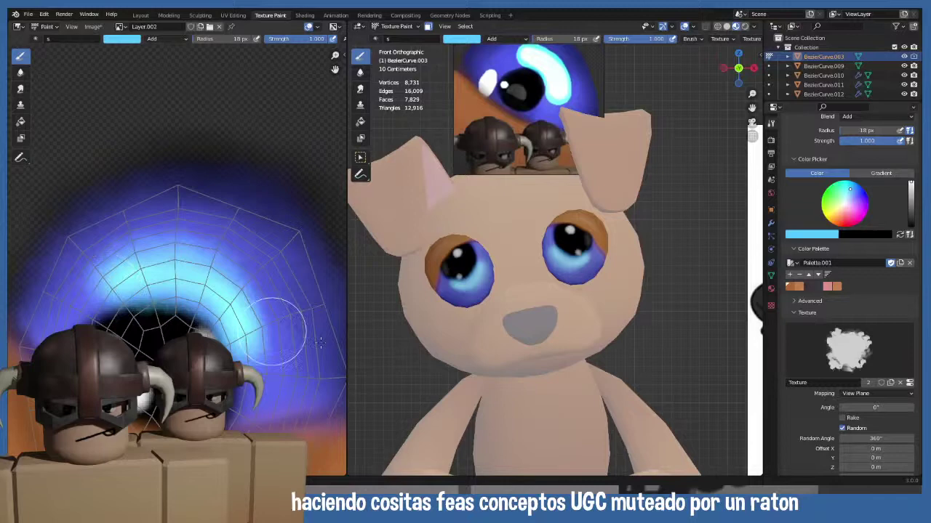
pyautogui.hotkey('ctrl', 'z')
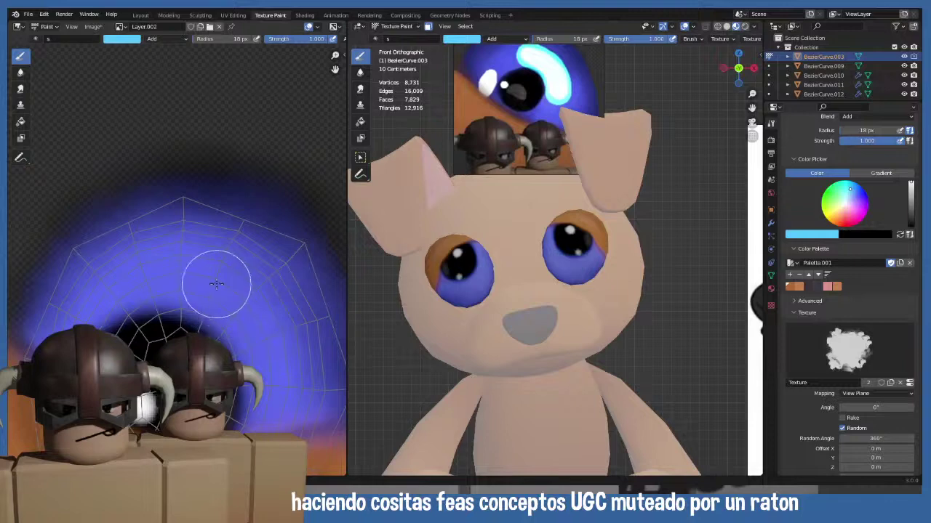
pyautogui.moveTo(121, 266)
pyautogui.mouseDown()
pyautogui.moveTo(101, 289)
pyautogui.moveTo(174, 272)
pyautogui.moveTo(199, 278)
pyautogui.mouseUp()
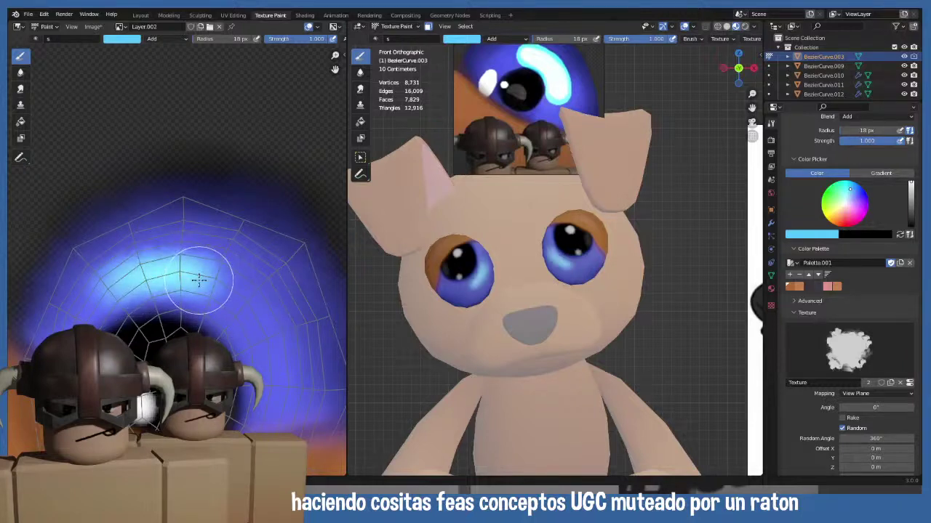
pyautogui.hotkey('ctrl', 'z')
# - Paint a bright light blue curved glow on the iris along one side of the pupil at strength 1.000
pyautogui.scroll(-1, 553, 149)
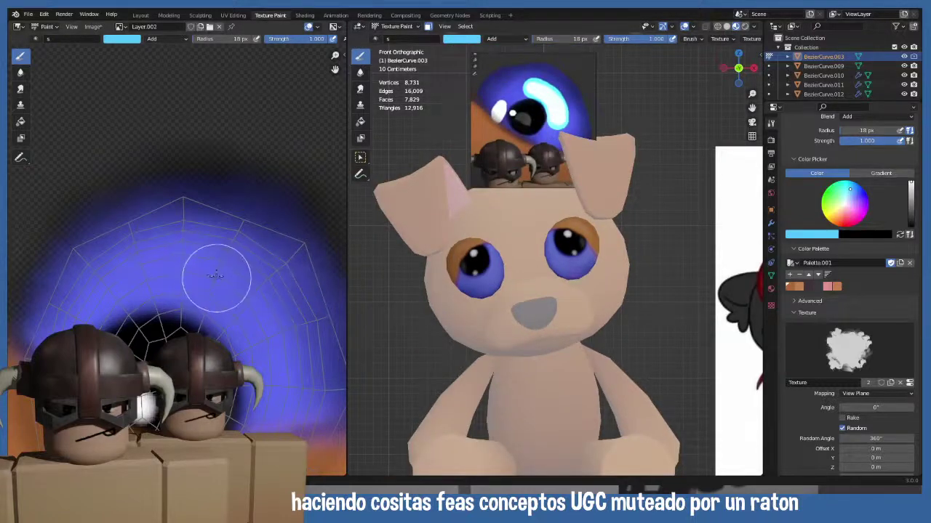
pyautogui.moveTo(166, 280)
pyautogui.mouseDown()
pyautogui.moveTo(202, 270)
pyautogui.moveTo(252, 352)
pyautogui.moveTo(164, 276)
pyautogui.moveTo(249, 343)
pyautogui.moveTo(170, 273)
pyautogui.moveTo(251, 320)
pyautogui.moveTo(240, 306)
pyautogui.moveTo(153, 284)
pyautogui.moveTo(280, 385)
pyautogui.moveTo(301, 416)
pyautogui.mouseUp()
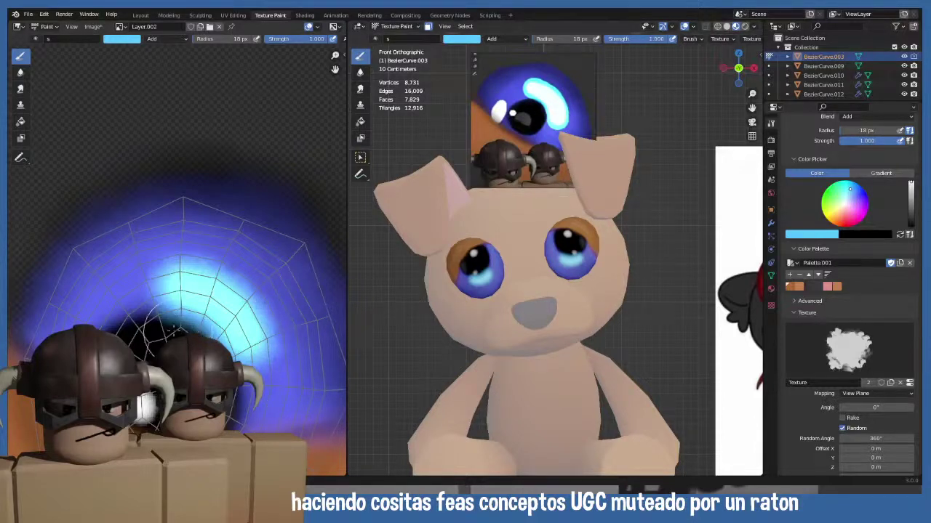
# - Try tinting the inside of the pupil light blue at full strength and at strength 0.352
pyautogui.moveTo(177, 316)
pyautogui.mouseDown()
pyautogui.moveTo(167, 320)
pyautogui.moveTo(174, 324)
pyautogui.mouseUp()
pyautogui.moveTo(240, 280)
pyautogui.mouseDown()
pyautogui.moveTo(276, 291)
pyautogui.moveTo(280, 320)
pyautogui.moveTo(255, 314)
pyautogui.mouseUp()
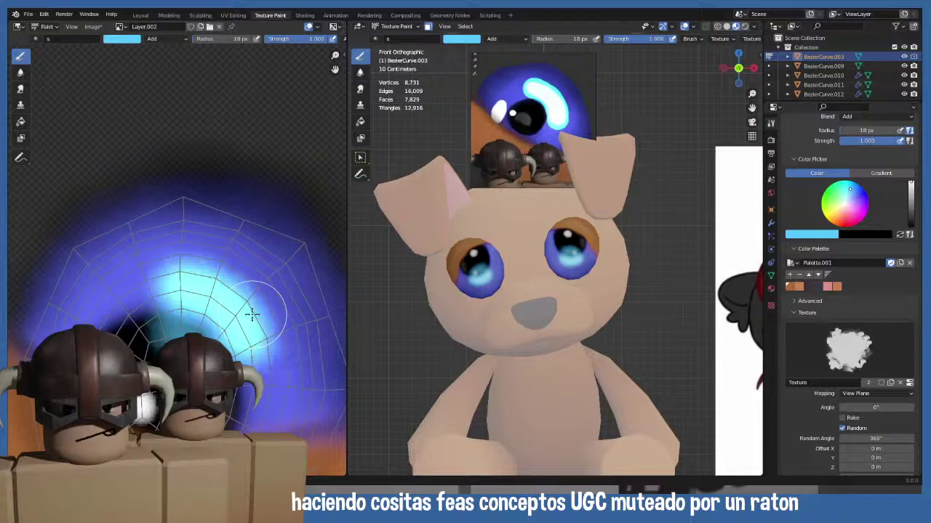
pyautogui.hotkey('ctrl', 'z')
pyautogui.hotkey('shift', 'f')
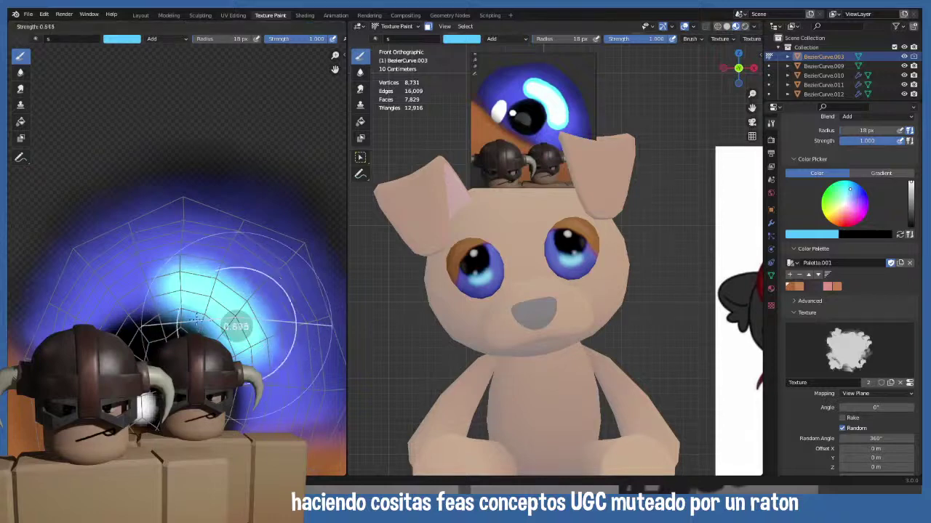
pyautogui.click(184, 318)
pyautogui.moveTo(177, 319)
pyautogui.mouseDown()
pyautogui.moveTo(164, 331)
pyautogui.moveTo(174, 338)
pyautogui.mouseUp()
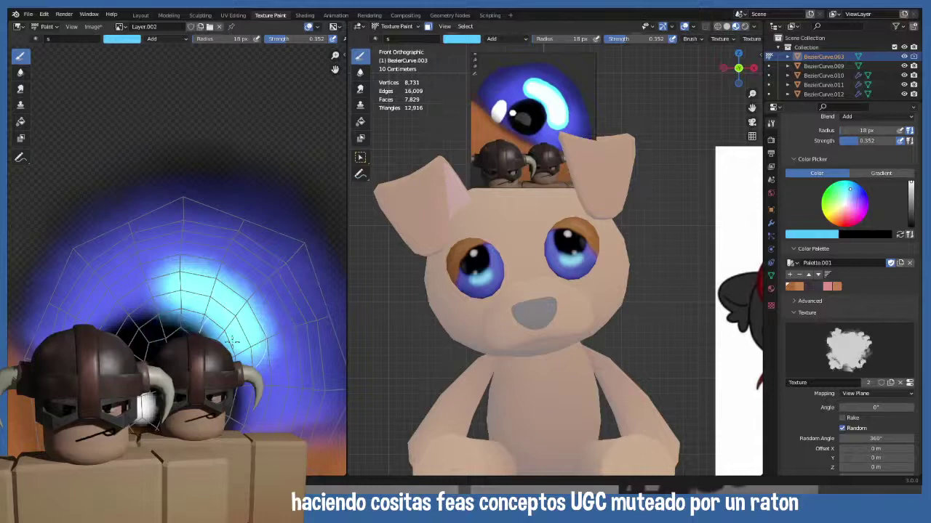
# - Lower the brush strength to 0.164 and paint a faint light blue tint inside the pupil next to the glow
pyautogui.hotkey('shift', 'f')
pyautogui.click(215, 333)
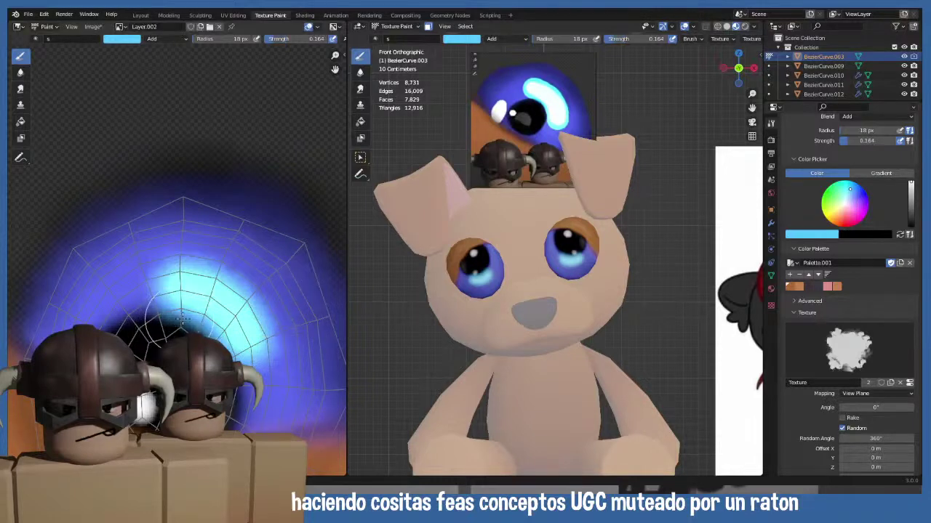
pyautogui.moveTo(186, 318)
pyautogui.mouseDown()
pyautogui.moveTo(181, 331)
pyautogui.moveTo(148, 335)
pyautogui.moveTo(149, 298)
pyautogui.mouseUp()
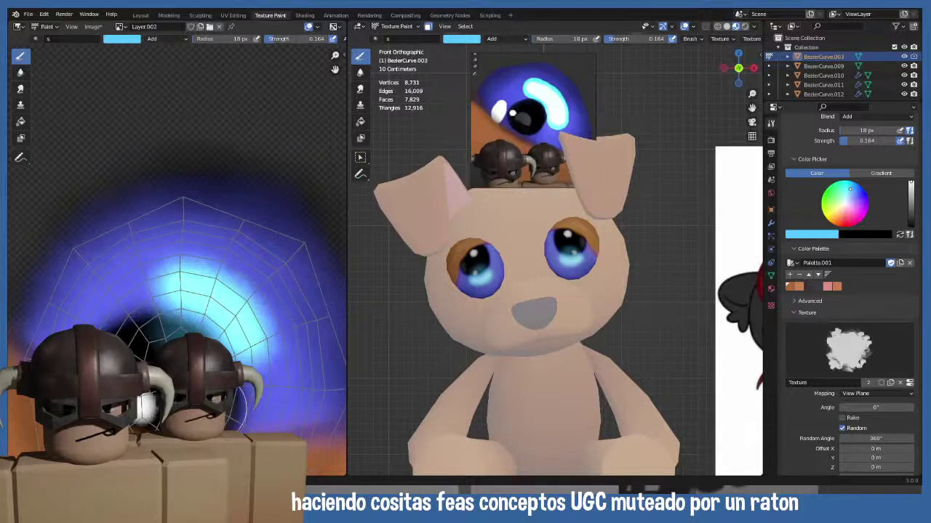
pyautogui.scroll(-3, 235, 342)
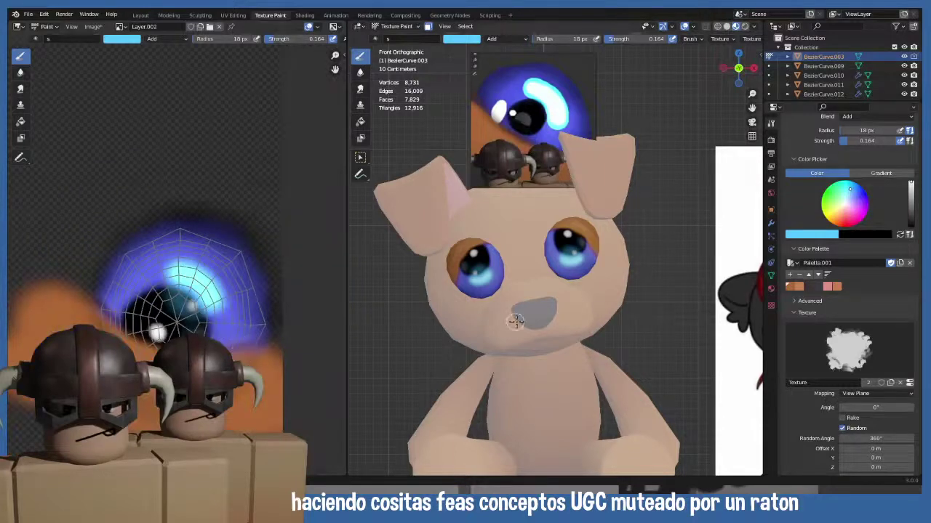
# - Set the brush to 14 px and strength 0.515, and build up the light blue glow and the tint around the pupil's edge
pyautogui.scroll(5, 297, 364)
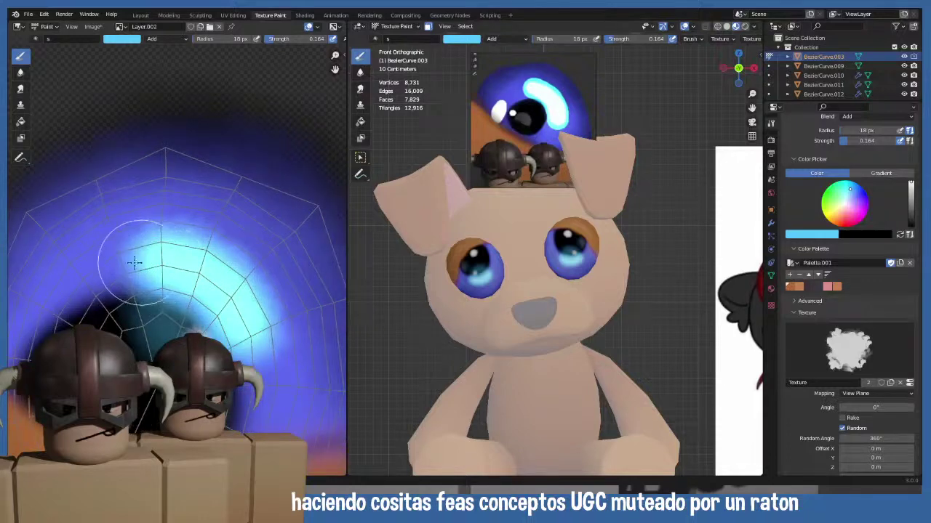
pyautogui.hotkey('shift', 'f')
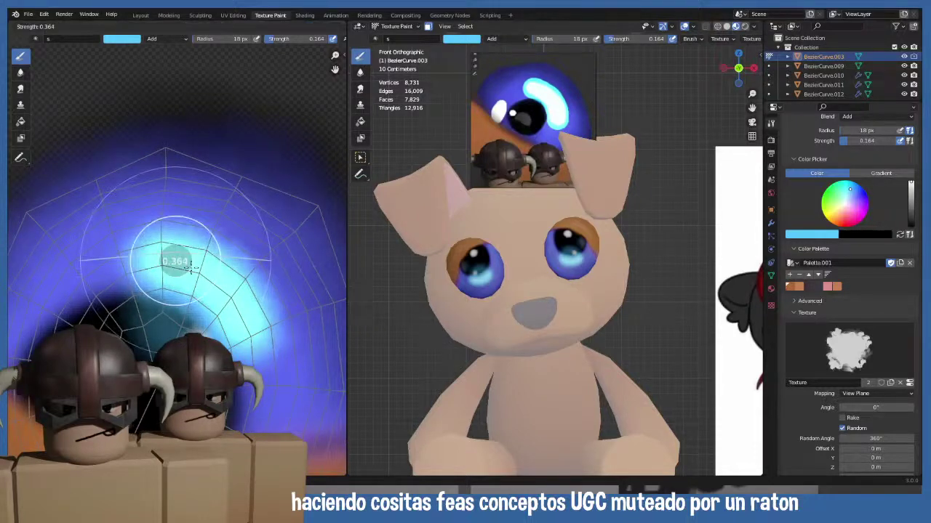
pyautogui.click(183, 280)
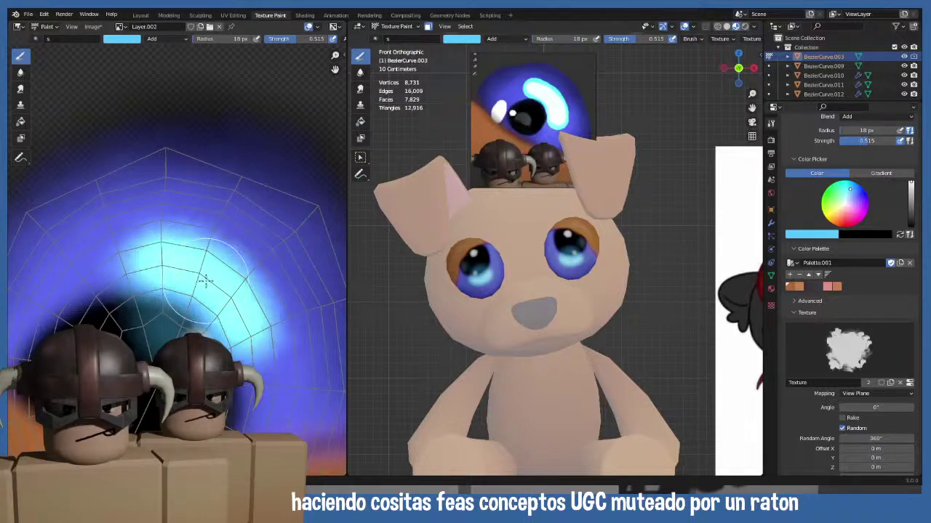
pyautogui.press('[')
pyautogui.press('[')
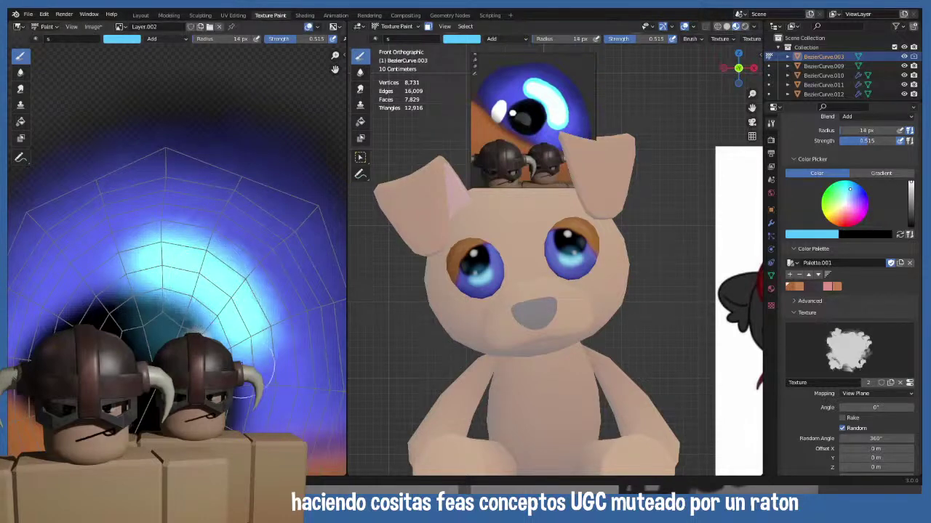
pyautogui.moveTo(269, 396)
pyautogui.mouseDown()
pyautogui.moveTo(272, 342)
pyautogui.moveTo(218, 243)
pyautogui.moveTo(116, 251)
pyautogui.moveTo(175, 291)
pyautogui.moveTo(120, 280)
pyautogui.moveTo(127, 320)
pyautogui.moveTo(186, 353)
pyautogui.moveTo(237, 343)
pyautogui.moveTo(157, 323)
pyautogui.moveTo(175, 313)
pyautogui.moveTo(174, 325)
pyautogui.moveTo(109, 305)
pyautogui.moveTo(144, 320)
pyautogui.mouseUp()
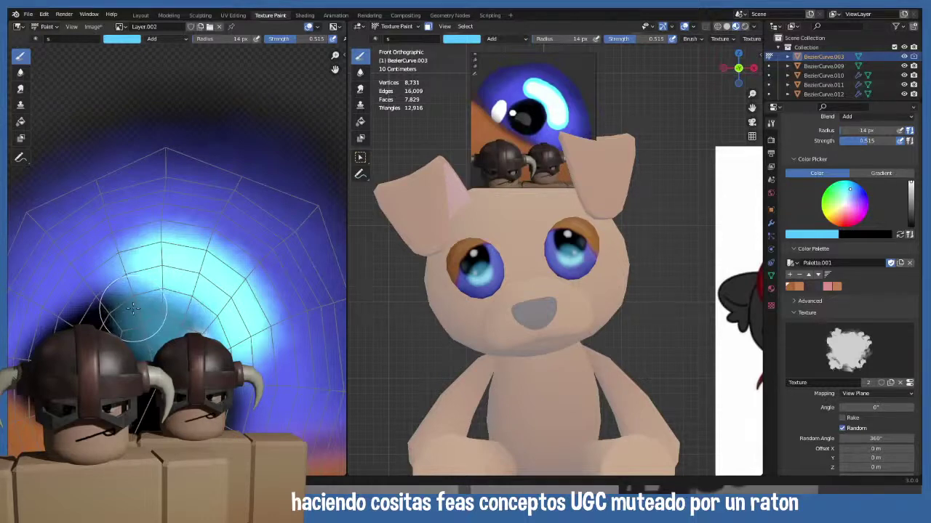
# - Switch the brush to Mix blend mode with black and a 3 px radius
pyautogui.scroll(2, 857, 232)
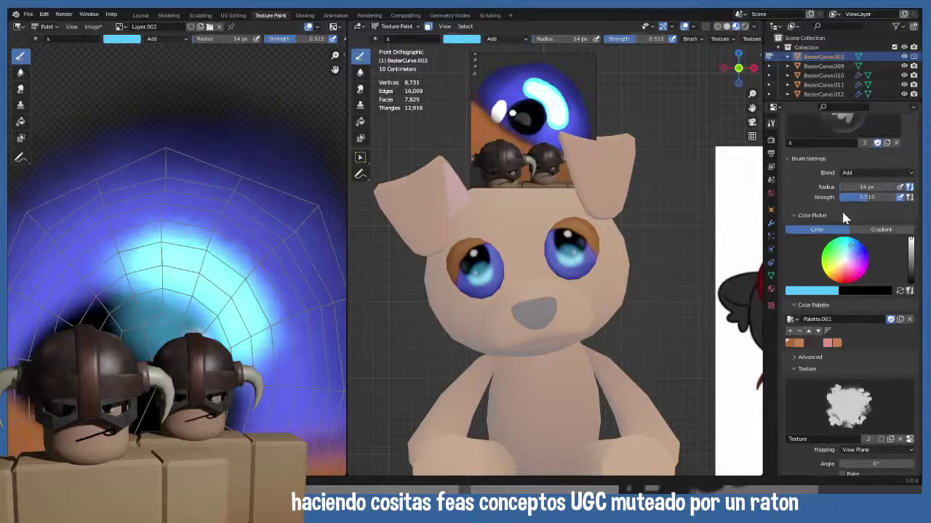
pyautogui.click(848, 175)
pyautogui.click(806, 201)
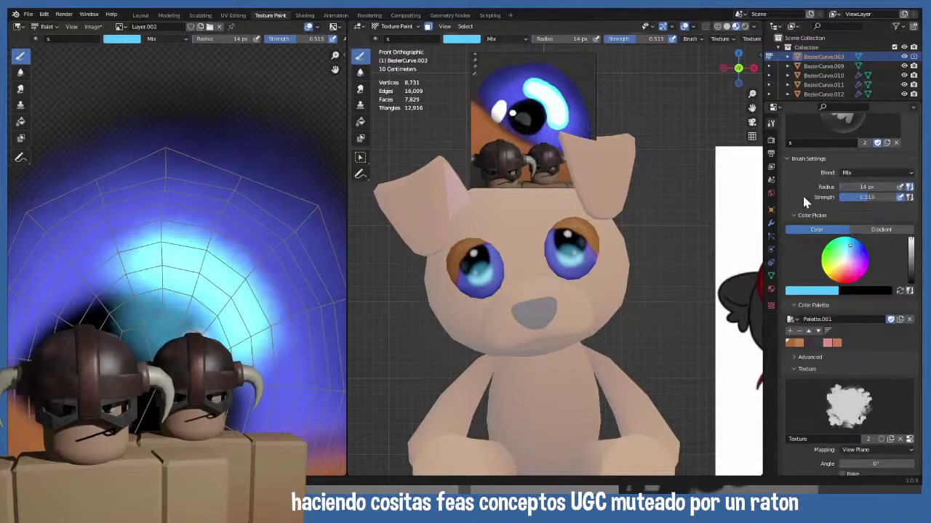
pyautogui.press('f')
pyautogui.click(169, 301)
pyautogui.press('s')
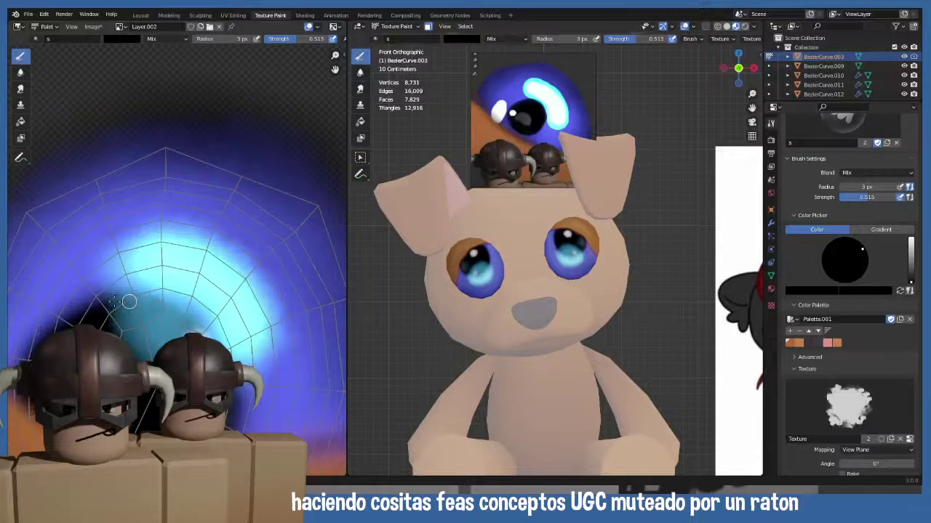
# - Set the brush to 4 px and strength 0.915, and paint a thin dark outline along the pupil's edge
pyautogui.hotkey('shift', 'f')
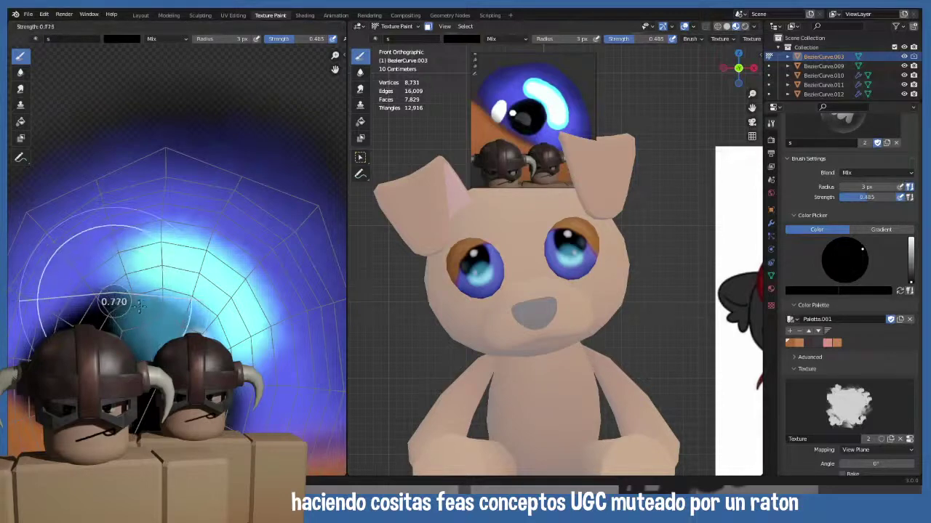
pyautogui.click(139, 299)
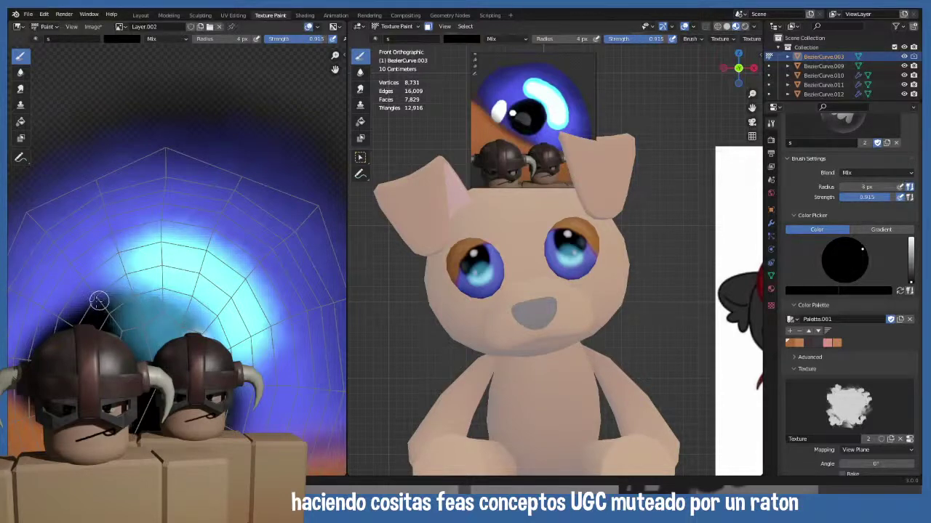
pyautogui.press(']')
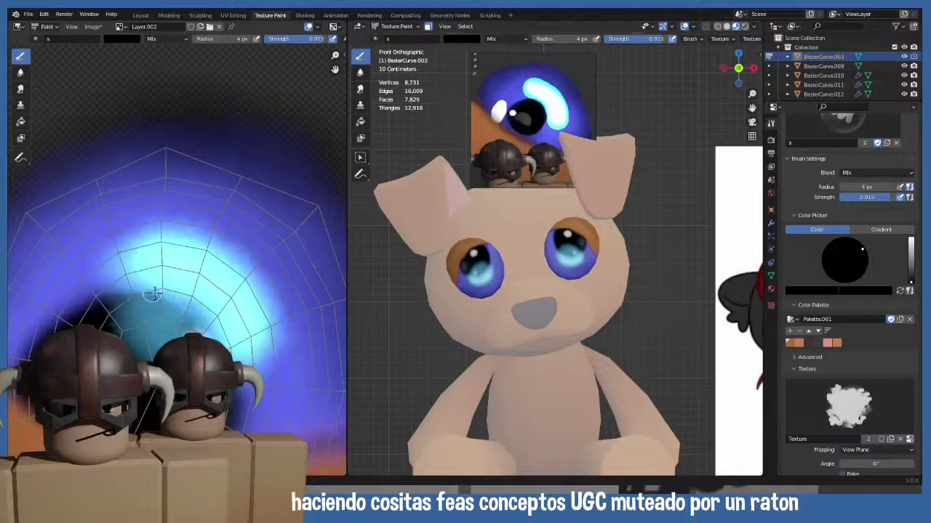
pyautogui.moveTo(143, 301); pyautogui.dragTo(210, 327)
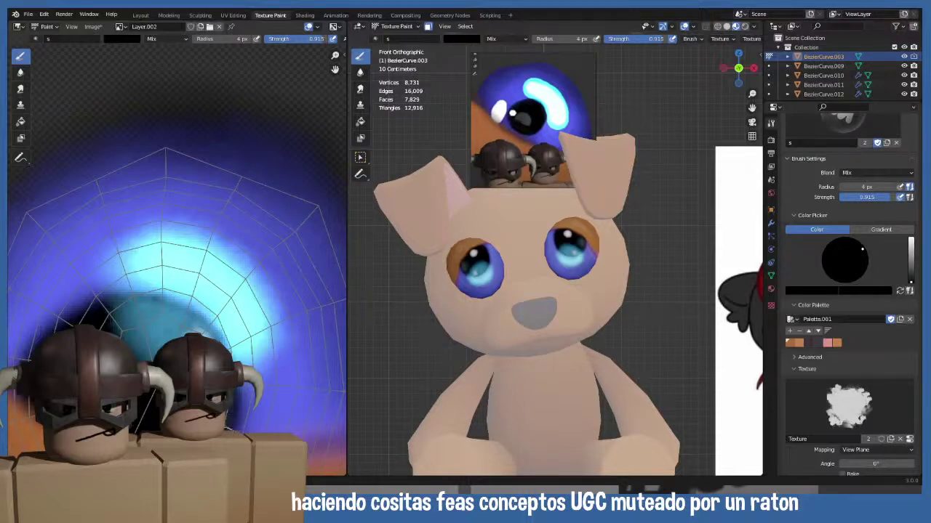
# - Save the painted eye texture image
pyautogui.moveTo(98, 407); pyautogui.dragTo(150, 419, button='middle')
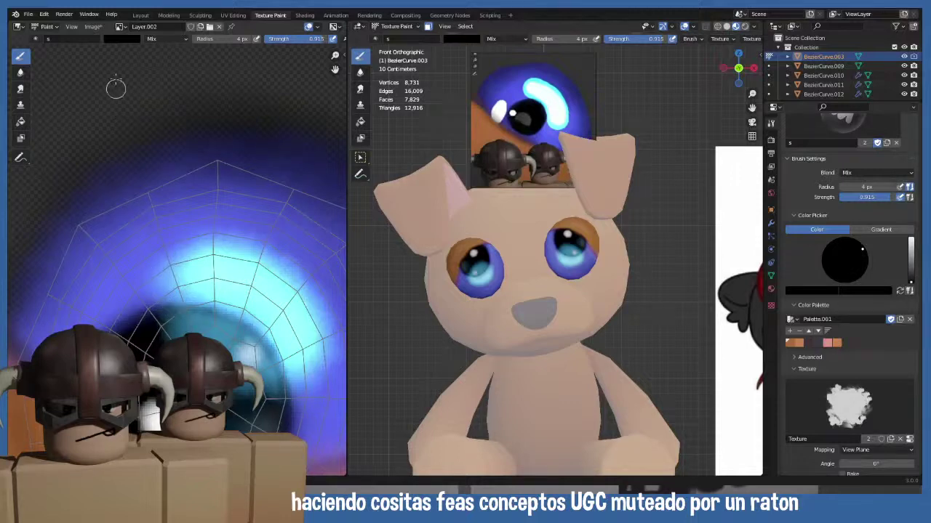
pyautogui.click(92, 26)
pyautogui.click(109, 107)
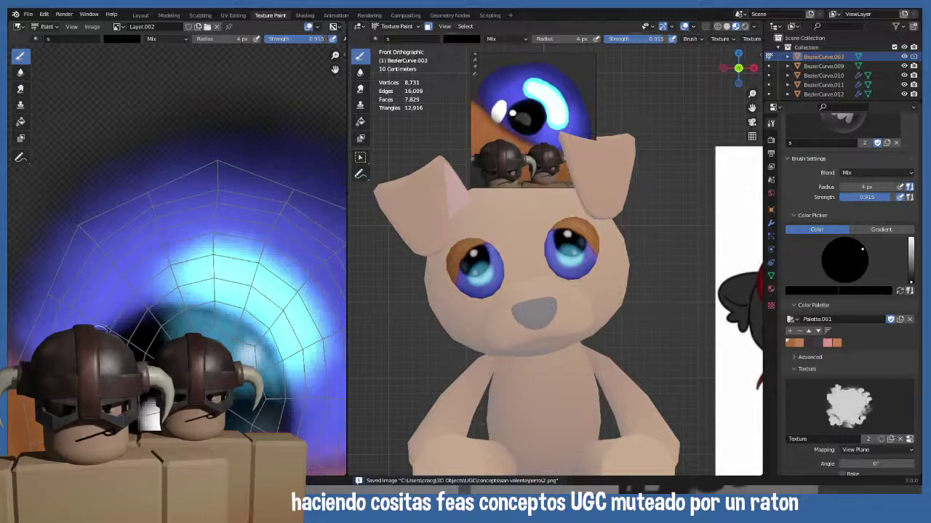
# - Go over the dark outline between the pupil and the iris glow, and compare the eyes with the character reference
pyautogui.moveTo(167, 315)
pyautogui.mouseDown()
pyautogui.moveTo(208, 316)
pyautogui.moveTo(270, 356)
pyautogui.mouseUp()
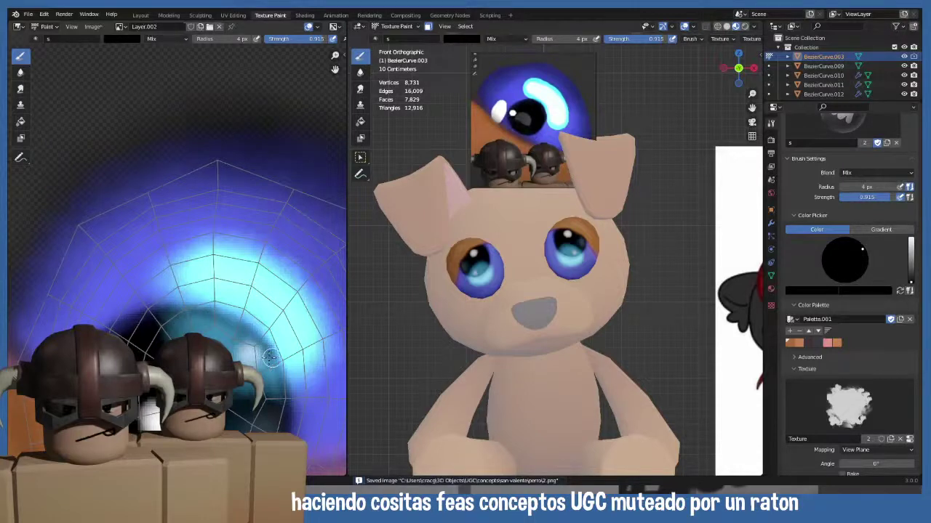
pyautogui.scroll(-2, 160, 305)
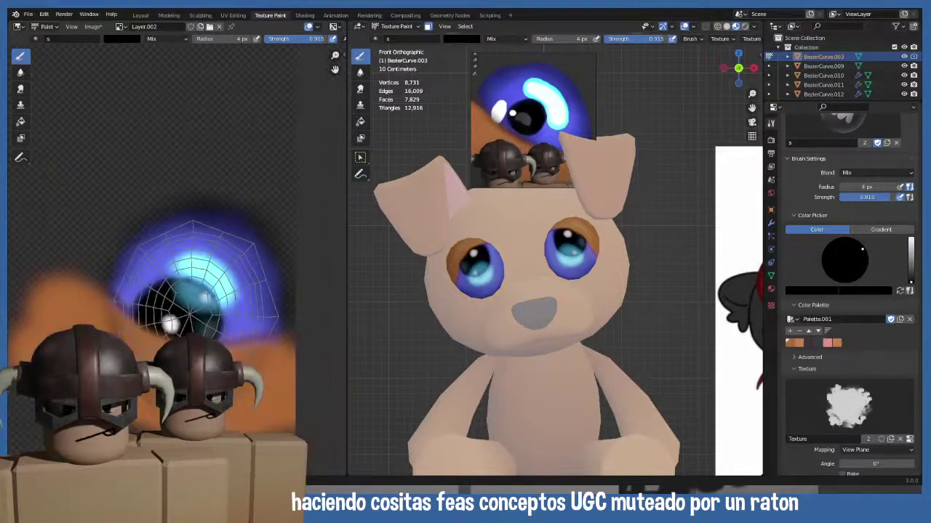
pyautogui.keyDown('shift'); pyautogui.moveTo(525, 278); pyautogui.dragTo(434, 266, button='middle'); pyautogui.keyUp('shift')
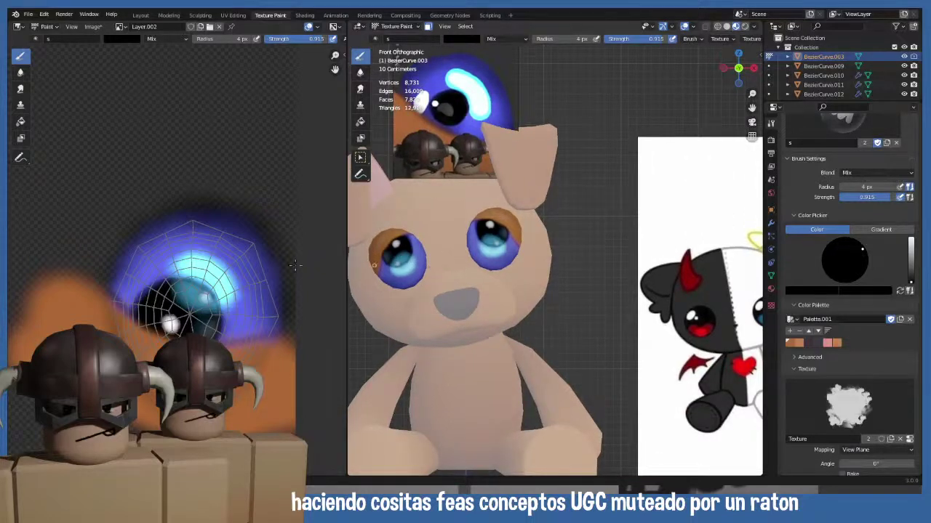
# - Set the brush to Add blend mode with a 15 px radius and a light blue colour
pyautogui.scroll(3, 295, 265)
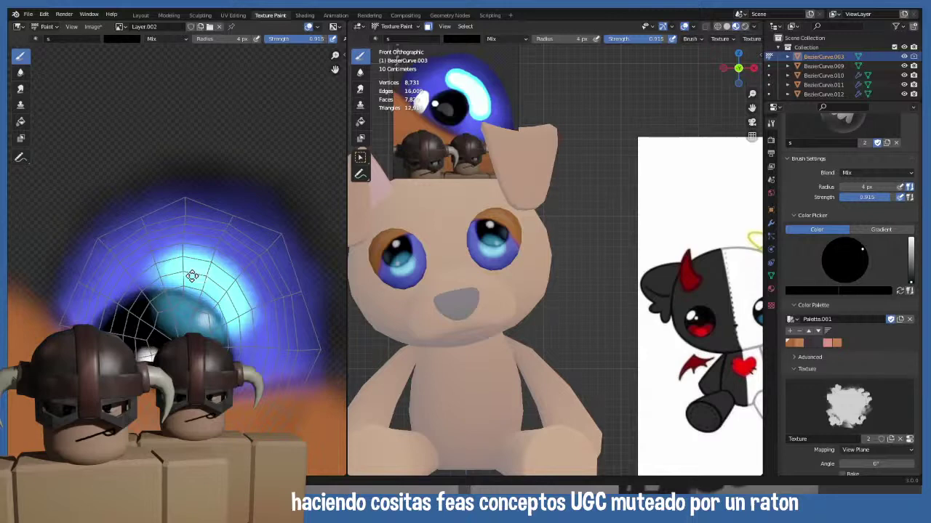
pyautogui.moveTo(191, 276); pyautogui.dragTo(179, 274, button='middle')
pyautogui.click(849, 174)
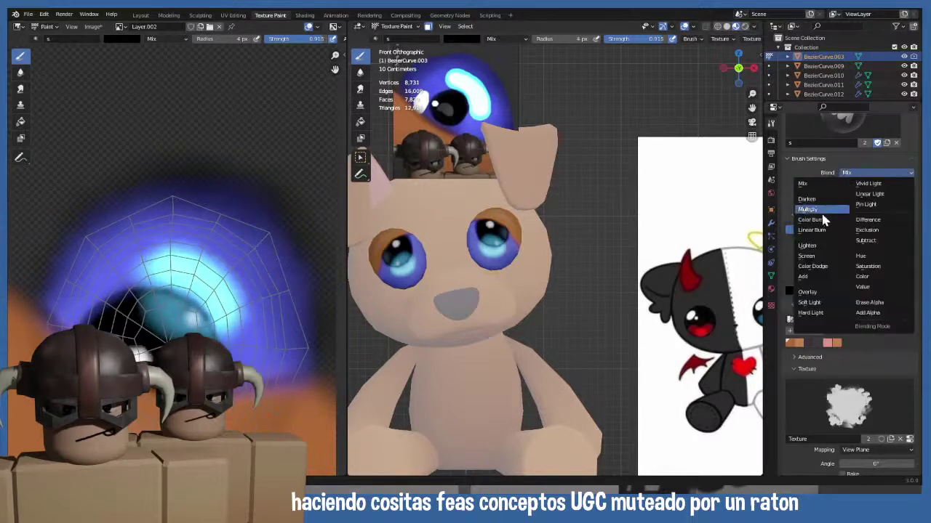
pyautogui.click(820, 279)
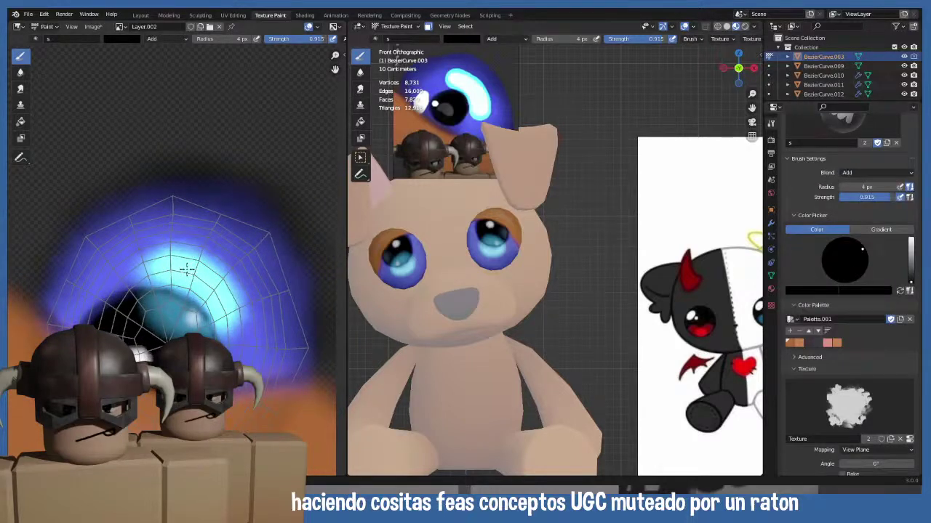
pyautogui.press('f')
pyautogui.click(211, 269)
pyautogui.moveTo(247, 303); pyautogui.dragTo(206, 257, button='middle')
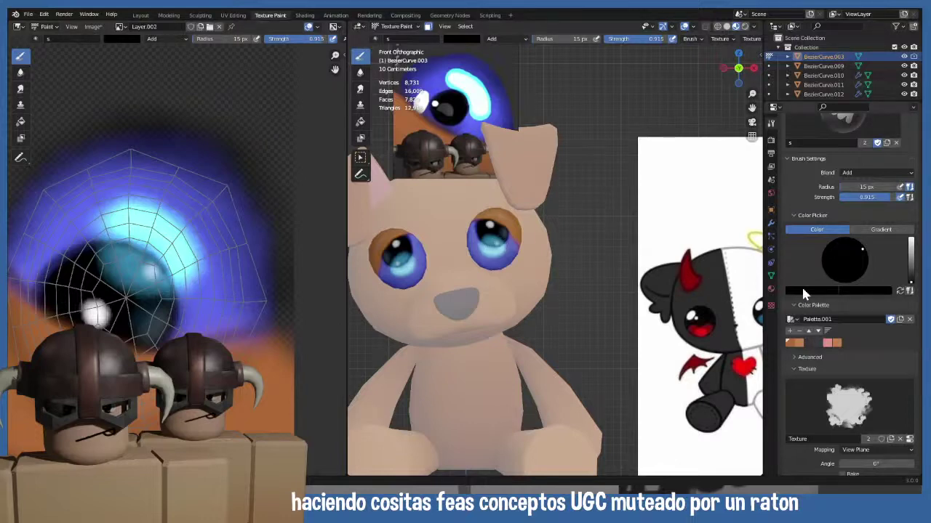
pyautogui.moveTo(910, 282)
pyautogui.mouseDown()
pyautogui.moveTo(910, 243)
pyautogui.moveTo(849, 251)
pyautogui.mouseUp()
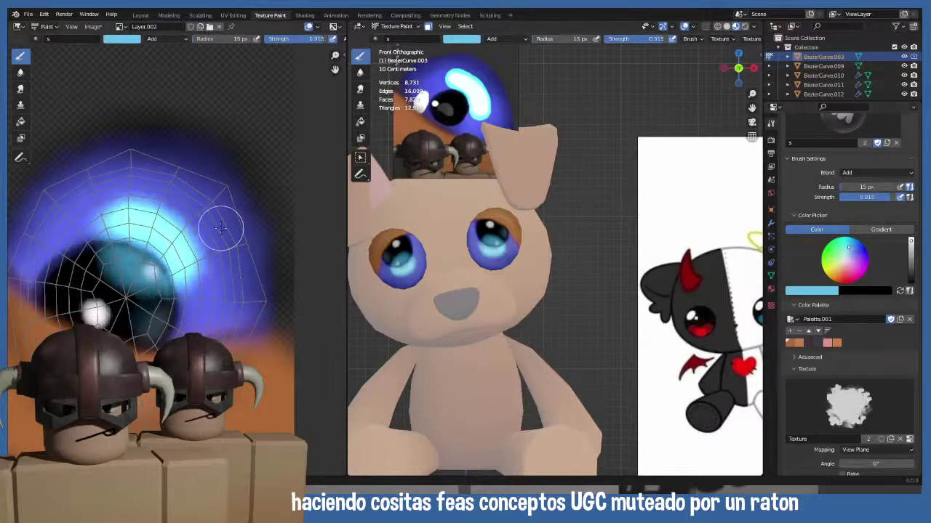
# - Set the brush strength to 0.273 and paint a soft light blue glow around the outer part of the iris
pyautogui.hotkey('shift', 'f')
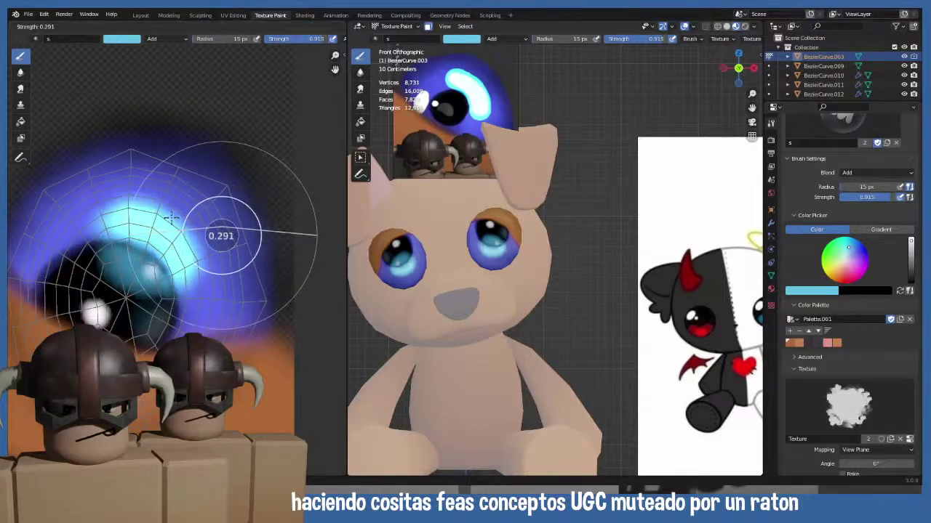
pyautogui.click(207, 247)
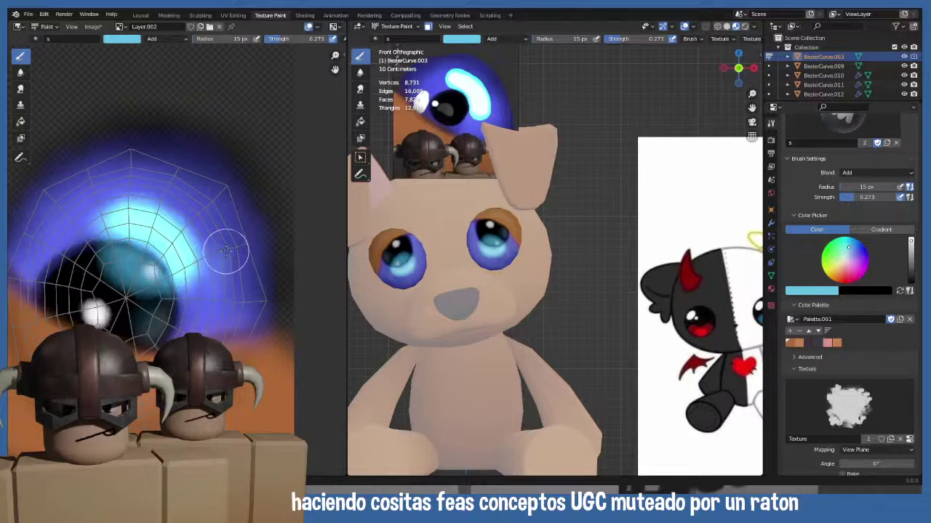
pyautogui.moveTo(71, 210)
pyautogui.mouseDown()
pyautogui.moveTo(73, 232)
pyautogui.moveTo(84, 218)
pyautogui.moveTo(66, 229)
pyautogui.moveTo(86, 197)
pyautogui.moveTo(44, 243)
pyautogui.moveTo(40, 268)
pyautogui.moveTo(36, 256)
pyautogui.moveTo(38, 270)
pyautogui.moveTo(51, 266)
pyautogui.moveTo(61, 331)
pyautogui.mouseUp()
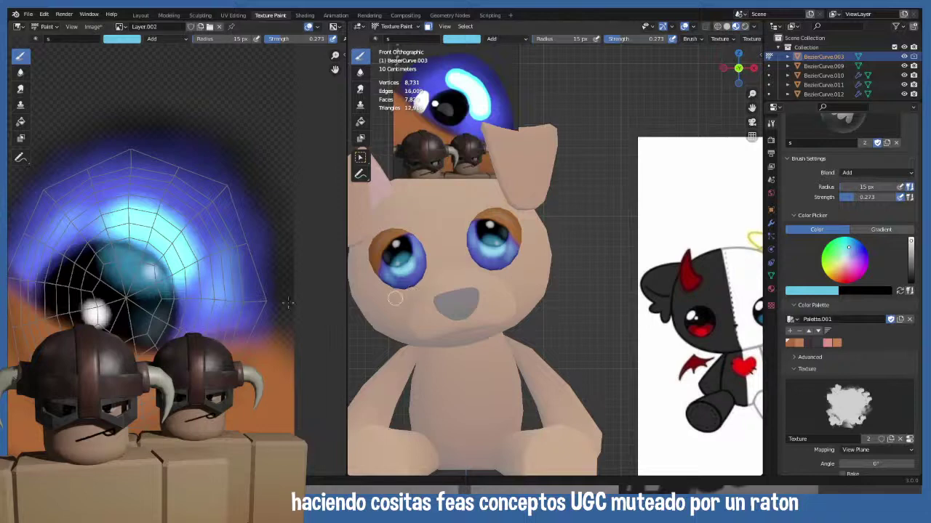
# - Switch the brush back to Mix blend mode and sample the iris's violet-blue as the paint colour
pyautogui.click(854, 175)
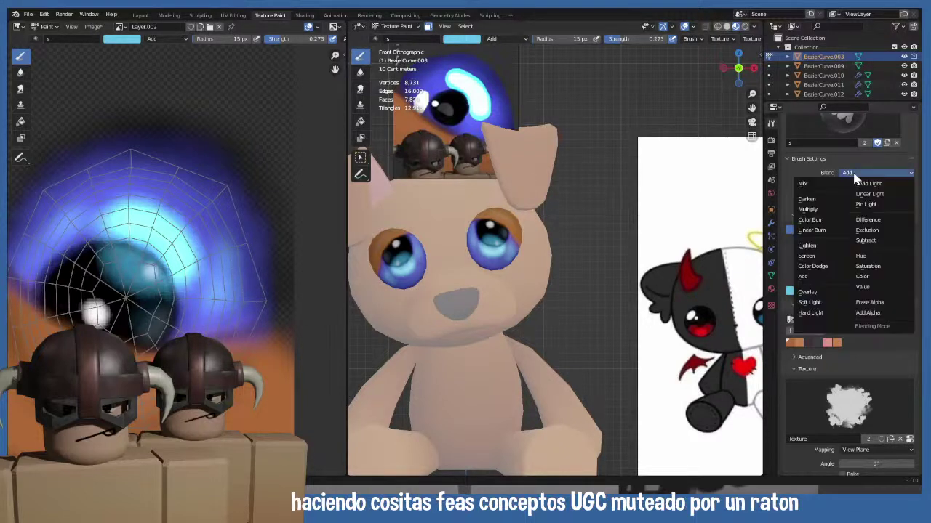
pyautogui.click(815, 184)
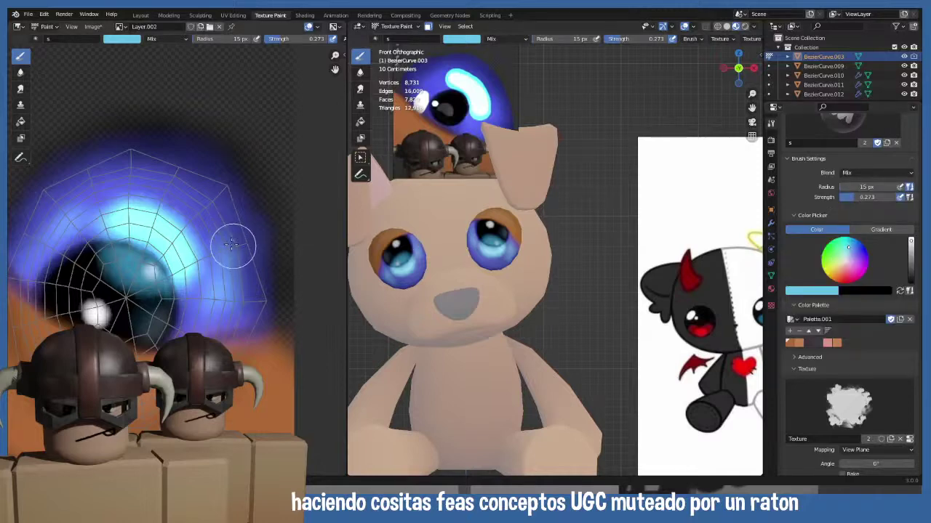
pyautogui.press('s')
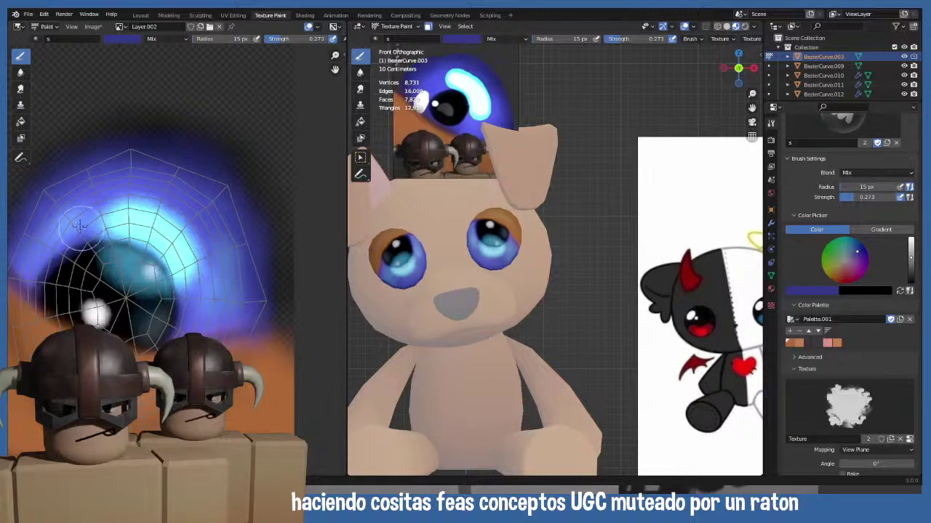
pyautogui.press('s')
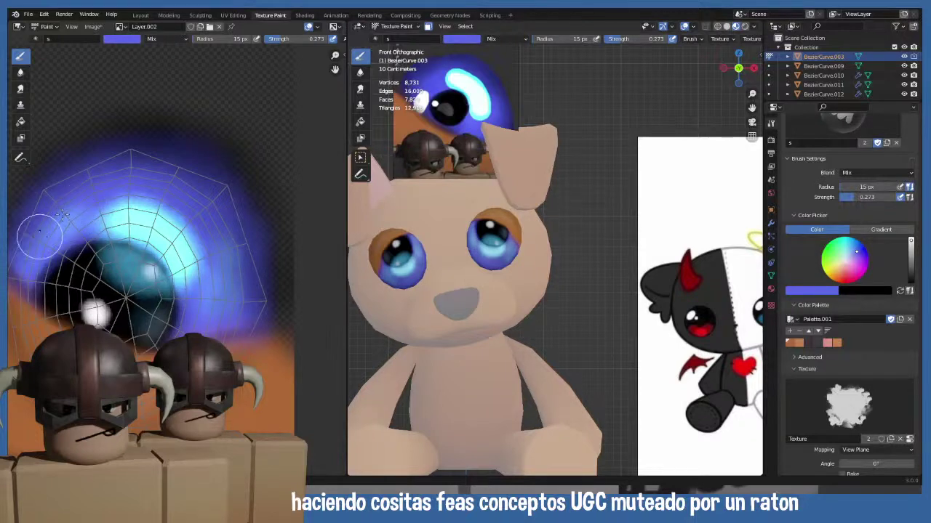
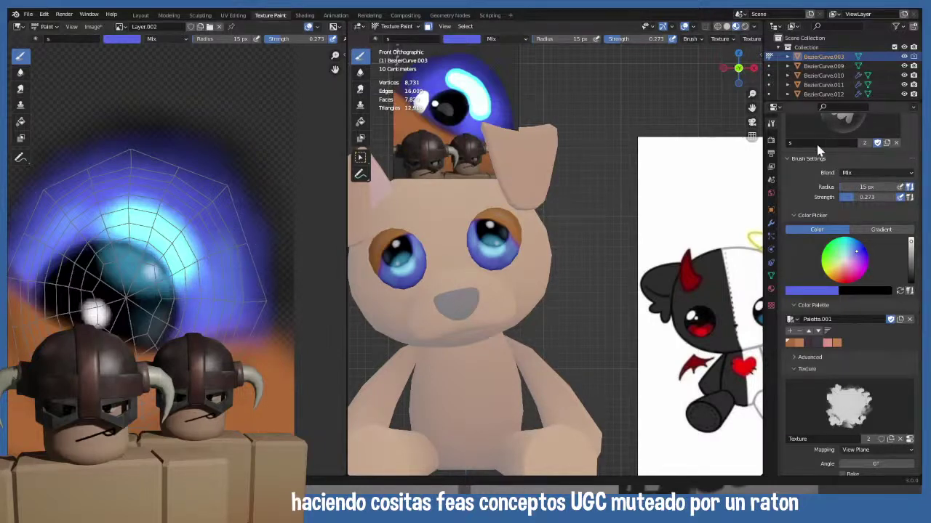
# - Set the brush to Color Dodge blend mode with a strength of 0.467
pyautogui.click(860, 174)
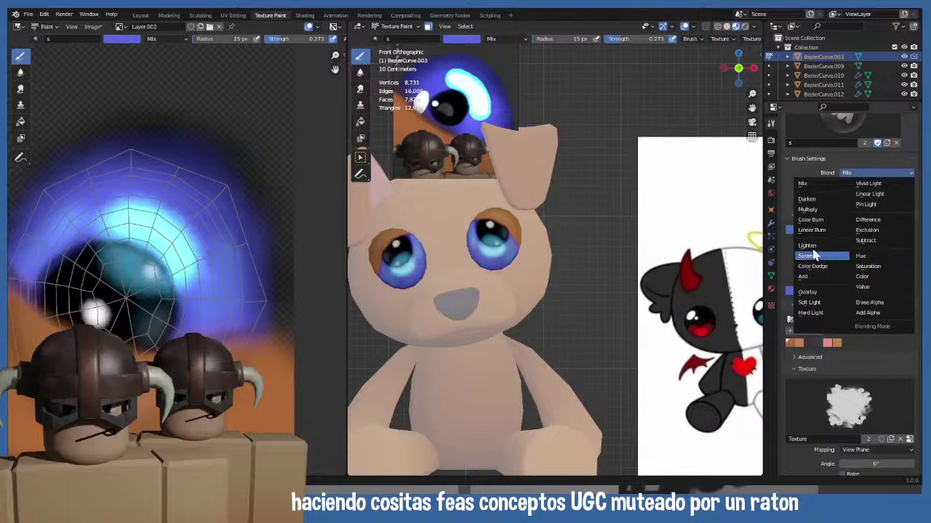
pyautogui.click(818, 267)
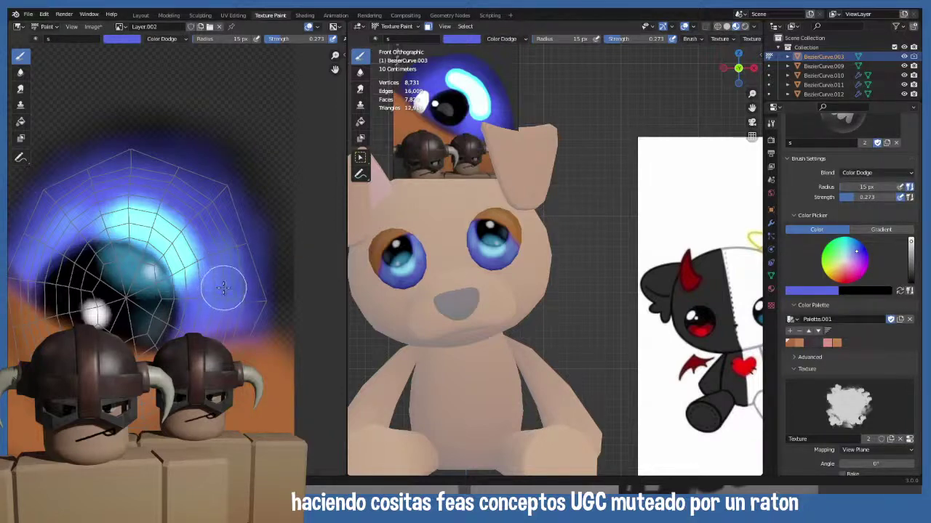
pyautogui.hotkey('shift', 'f')
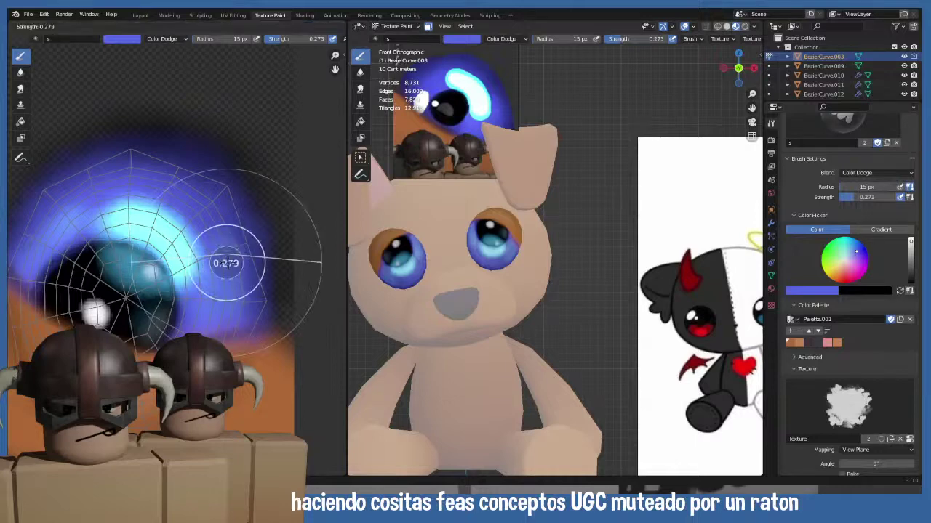
pyautogui.click(295, 263)
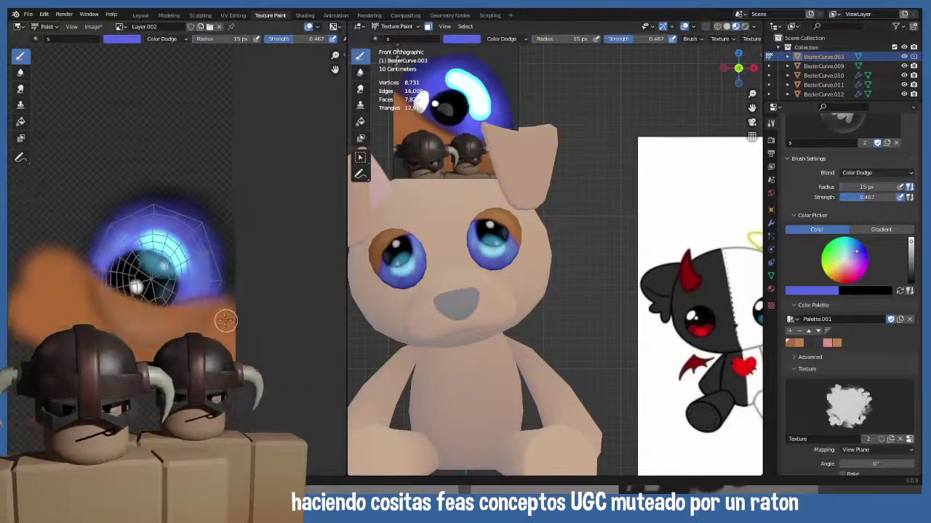
# - Review the whole painted eye and save the texture image
pyautogui.scroll(-2, 218, 313)
pyautogui.scroll(2, 186, 309)
pyautogui.scroll(-3, 193, 306)
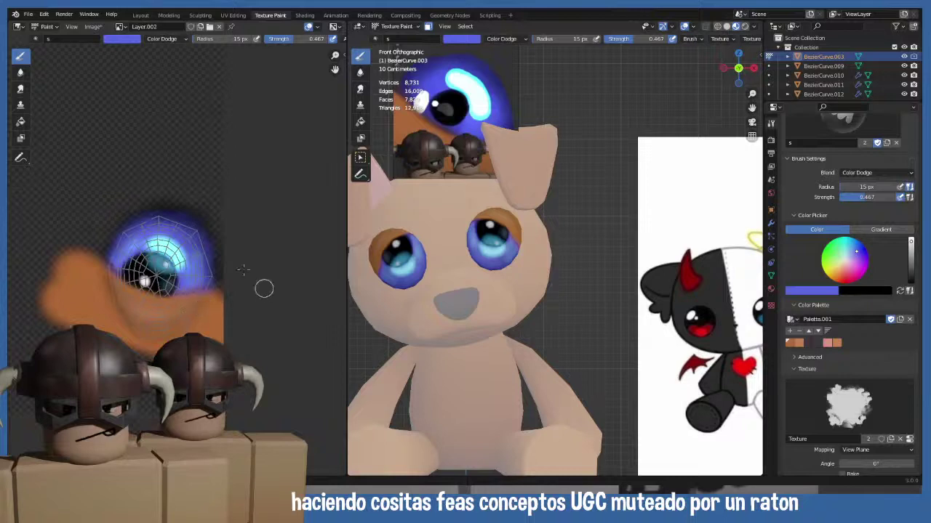
pyautogui.click(93, 27)
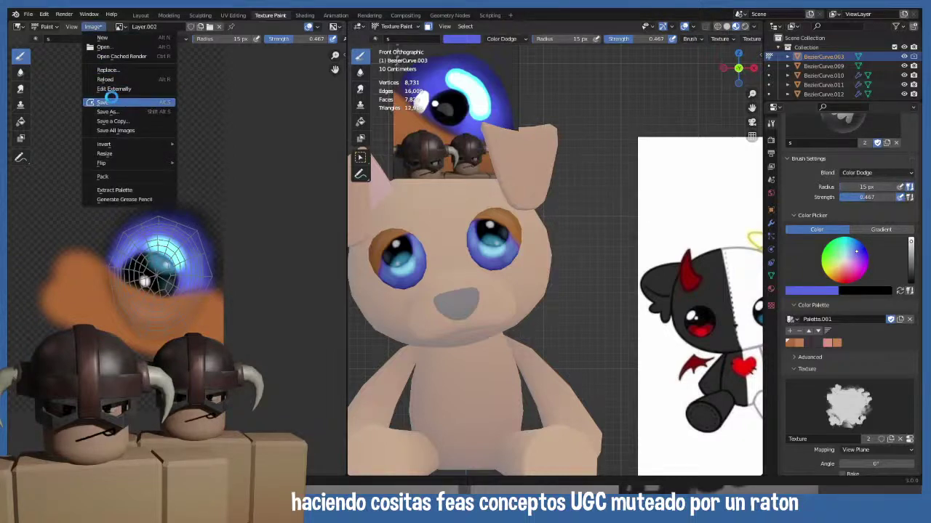
pyautogui.click(113, 104)
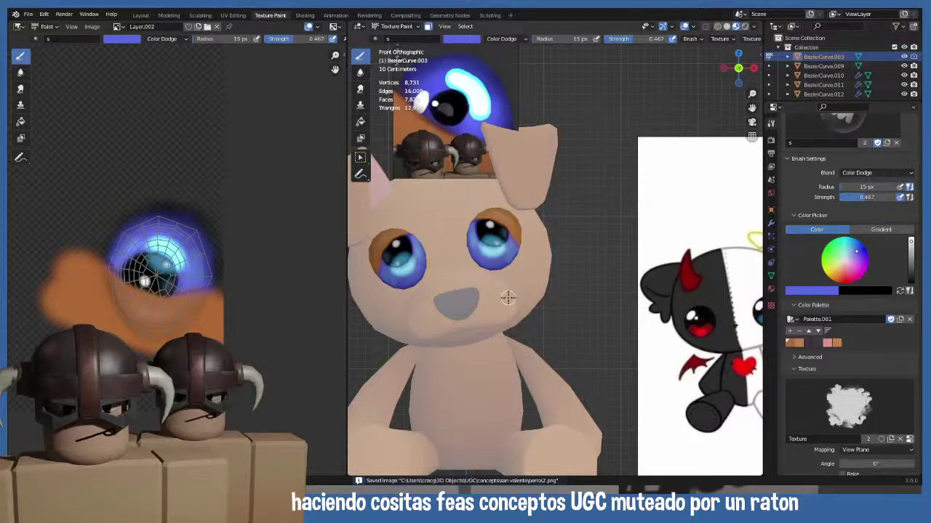
# - Set the brush to Mix blend mode with black, an 8 px radius and a strength of 0.527
pyautogui.scroll(3, 524, 266)
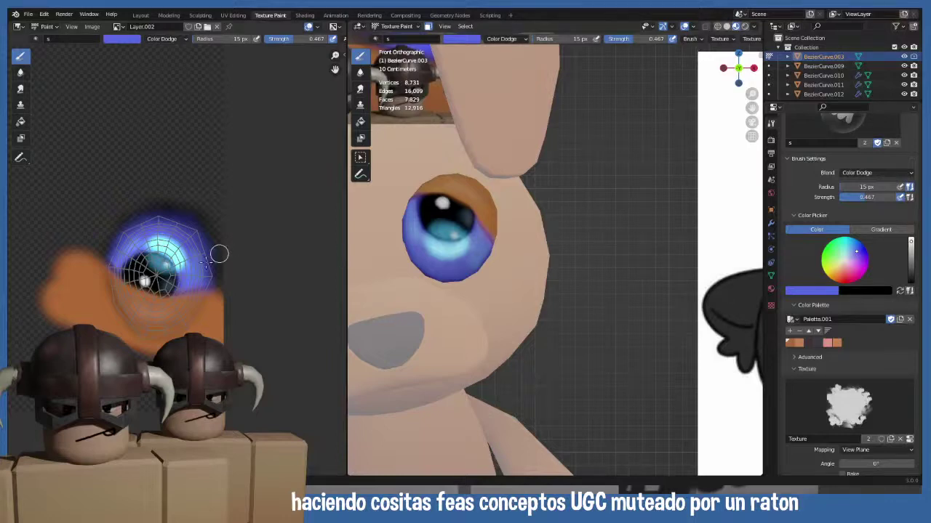
pyautogui.scroll(3, 218, 254)
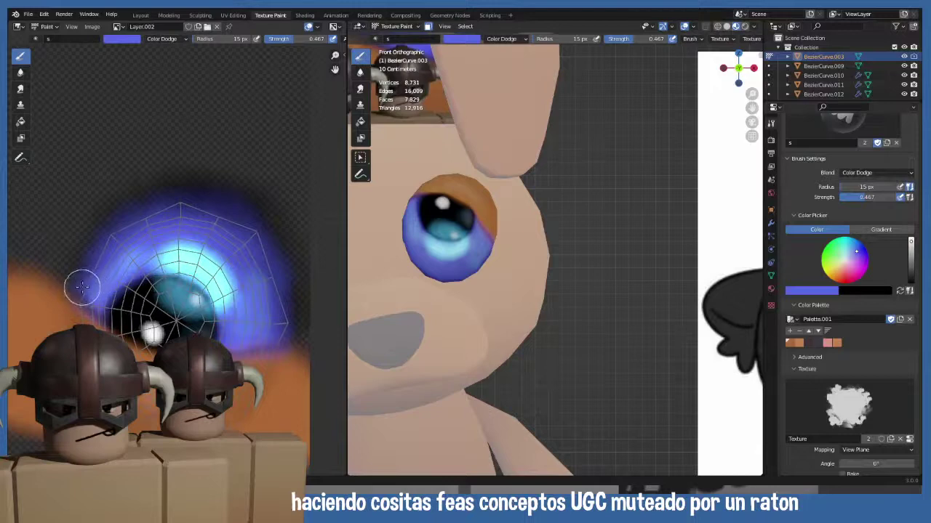
pyautogui.click(874, 174)
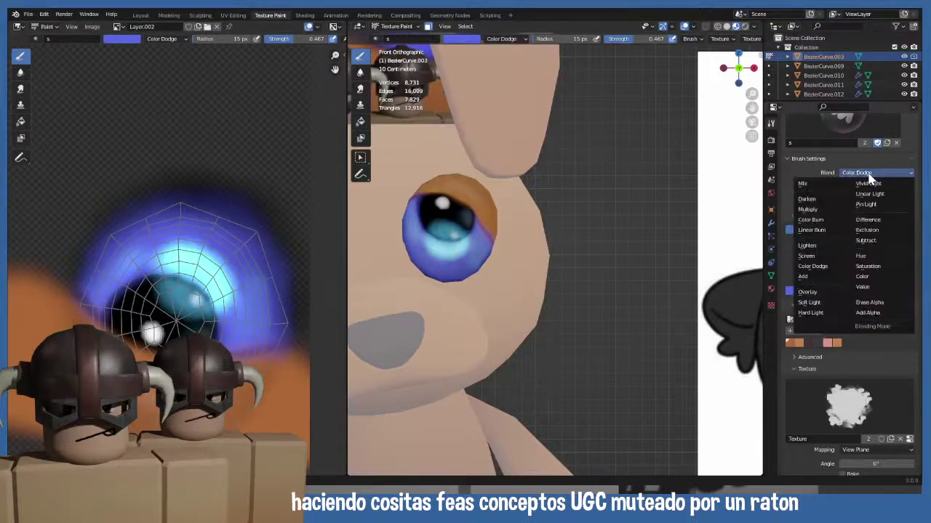
pyautogui.click(819, 183)
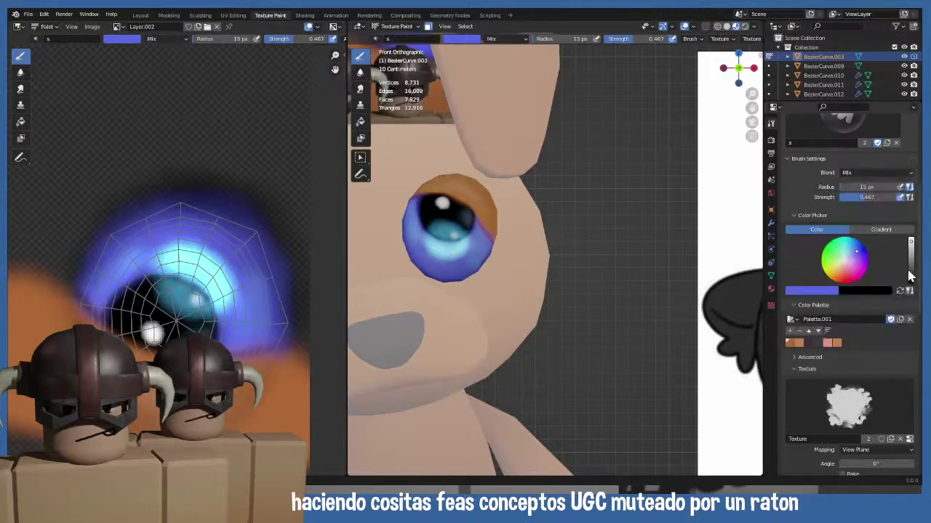
pyautogui.moveTo(909, 266); pyautogui.dragTo(910, 284)
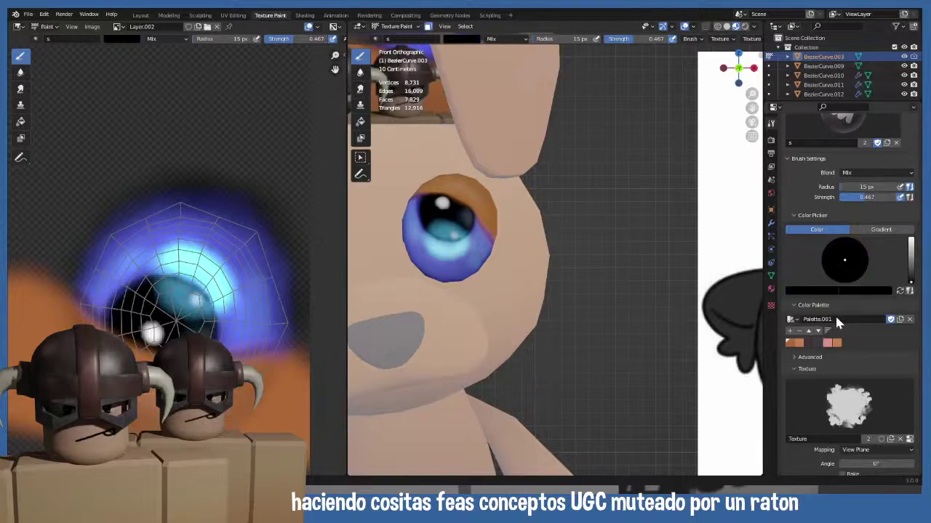
pyautogui.press('f')
pyautogui.click(180, 240)
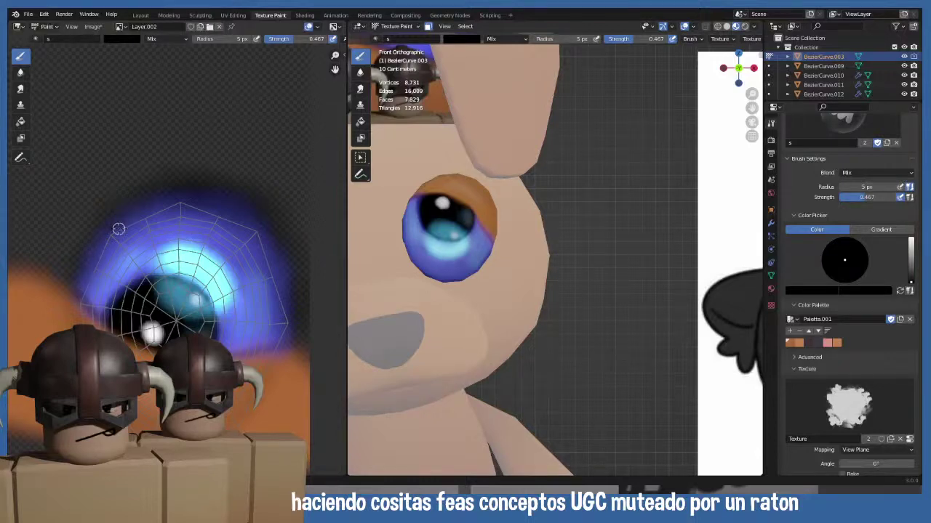
pyautogui.hotkey('shift', 'f')
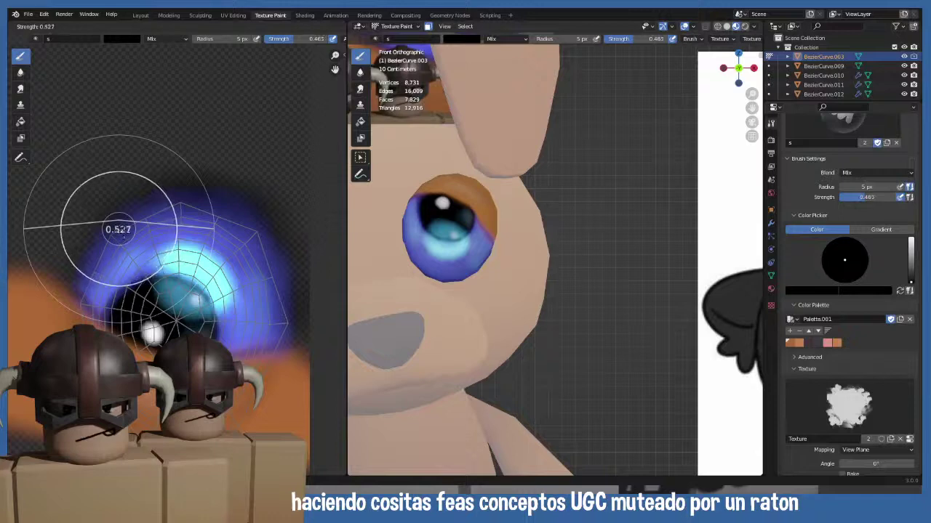
pyautogui.click(100, 267)
pyautogui.press('f')
pyautogui.click(90, 277)
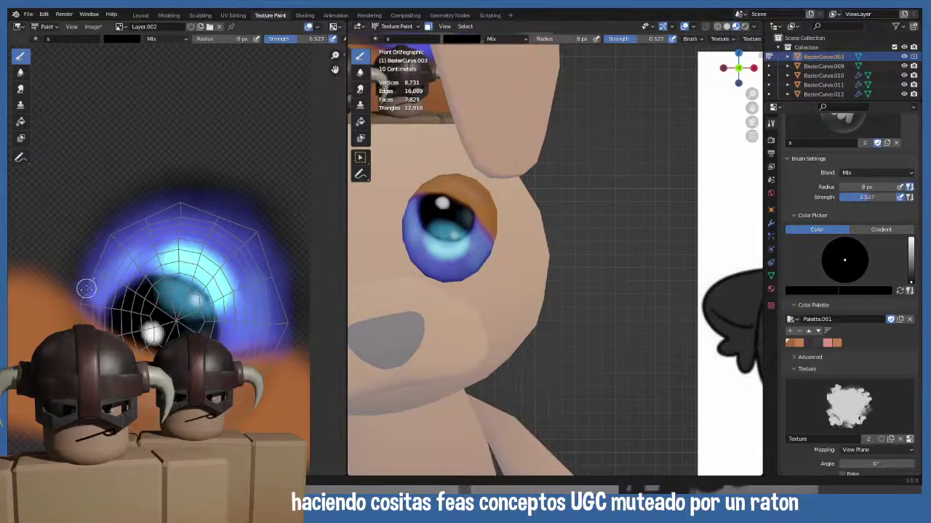
# - Darken the outer rim of the iris with black, enlarging the brush to 15 px, and check both eyes on the model
pyautogui.moveTo(109, 236)
pyautogui.mouseDown()
pyautogui.moveTo(160, 155)
pyautogui.moveTo(142, 202)
pyautogui.mouseUp()
pyautogui.press('f')
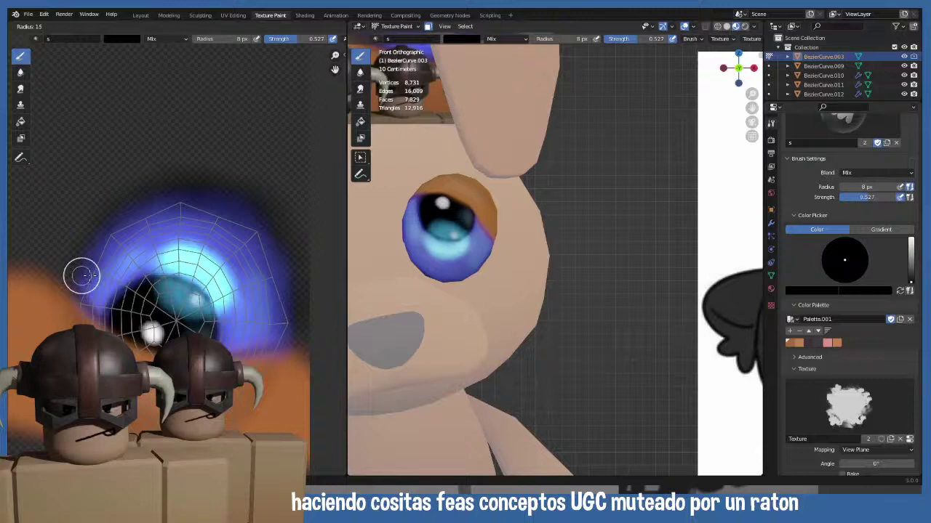
pyautogui.click(85, 278)
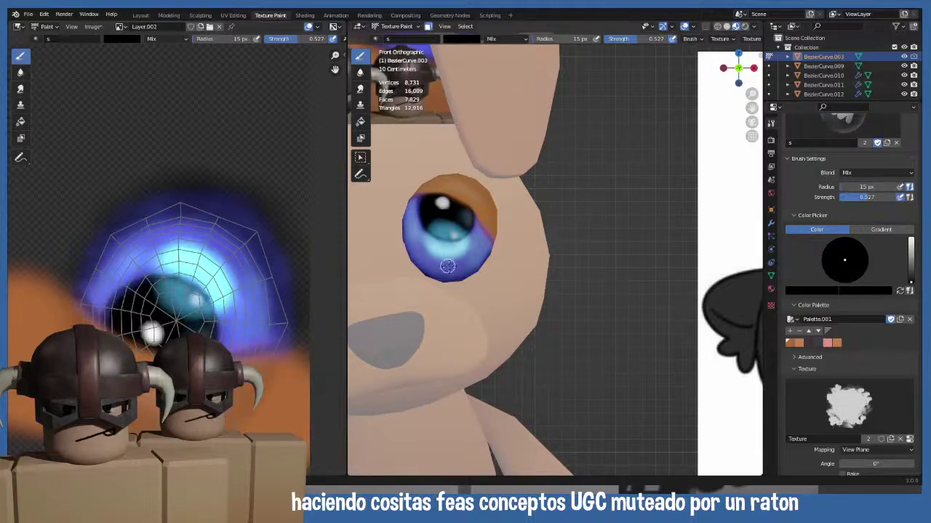
pyautogui.scroll(3, 471, 286)
pyautogui.moveTo(452, 291)
pyautogui.mouseDown(button='middle')
pyautogui.moveTo(528, 286)
pyautogui.moveTo(443, 272)
pyautogui.mouseUp(button='middle')
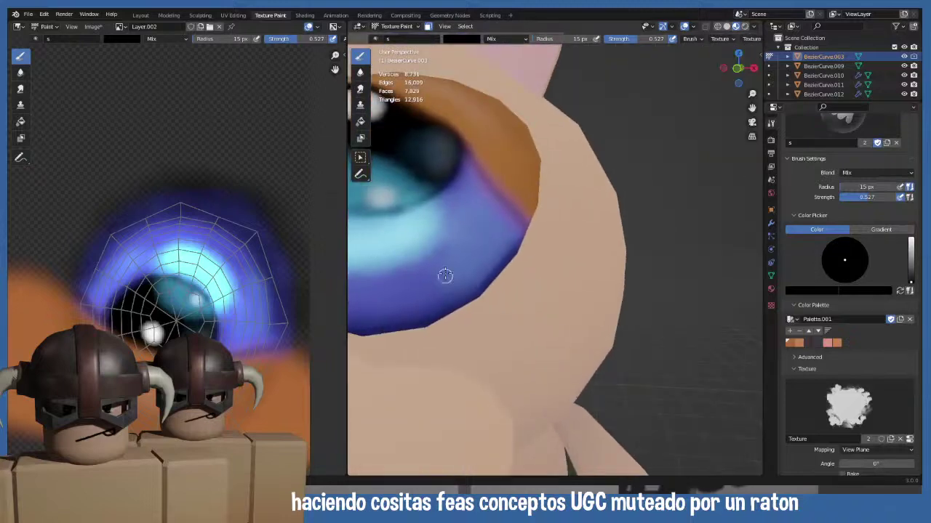
pyautogui.scroll(-3, 449, 274)
pyautogui.press('KP_1')
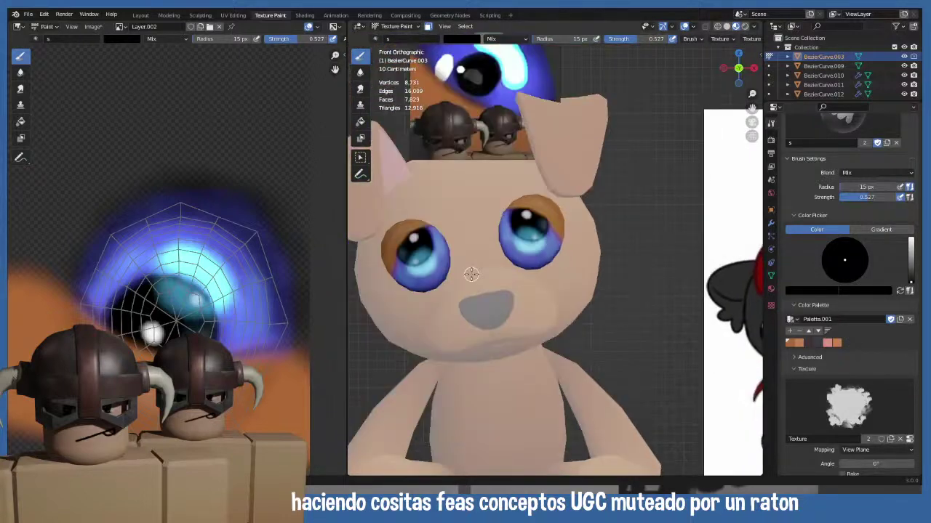
pyautogui.scroll(1, 457, 292)
pyautogui.keyDown('shift'); pyautogui.moveTo(452, 280); pyautogui.dragTo(417, 308, button='middle'); pyautogui.keyUp('shift')
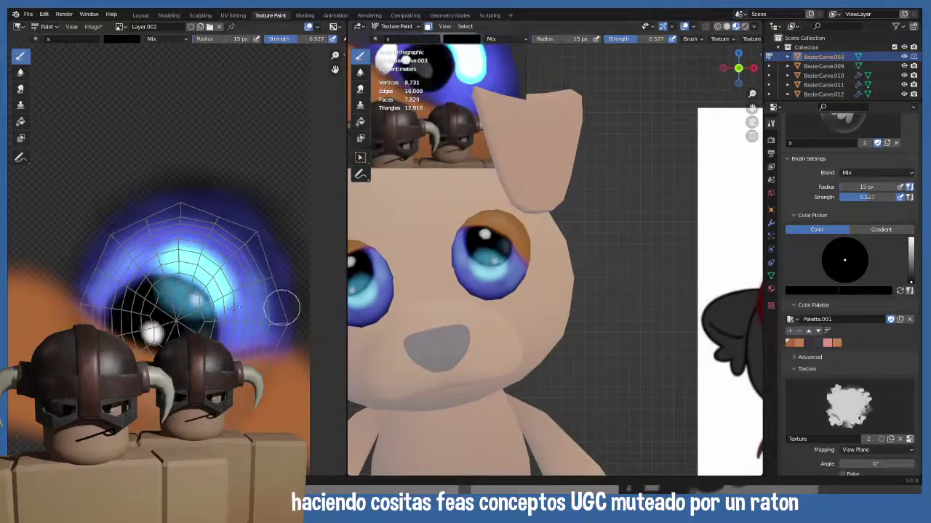
# - Set the brush to Add blend mode with a pale light blue color and a strength of about 0.739
pyautogui.click(862, 173)
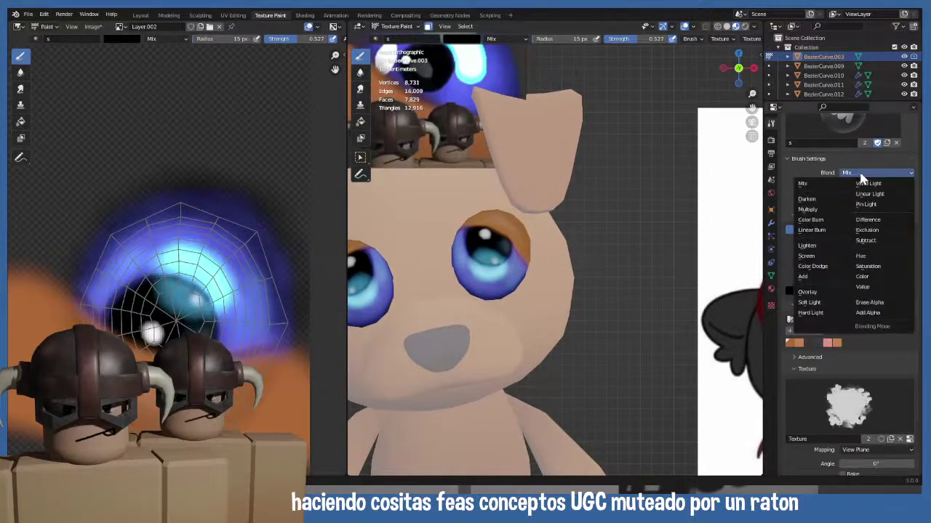
pyautogui.click(809, 277)
pyautogui.scroll(2, 228, 293)
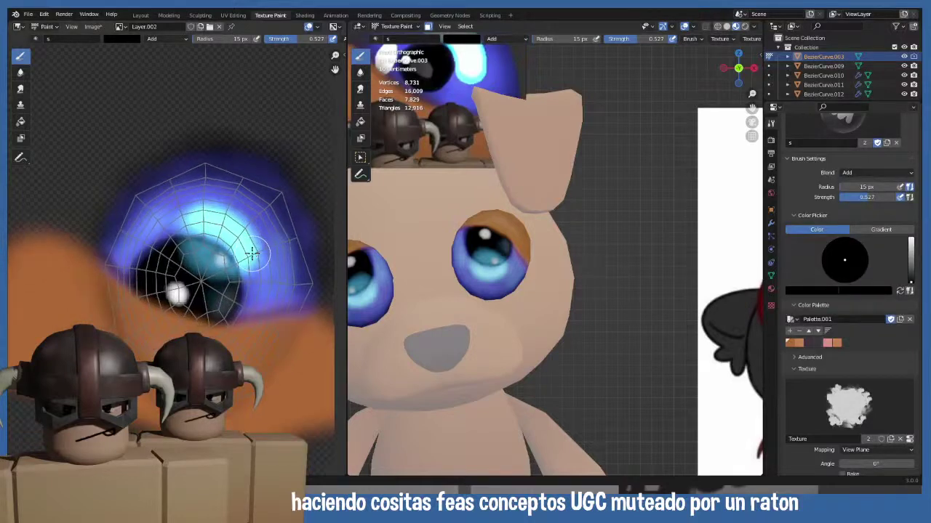
pyautogui.keyDown('shift'); pyautogui.moveTo(450, 187); pyautogui.dragTo(498, 214, button='middle'); pyautogui.keyUp('shift')
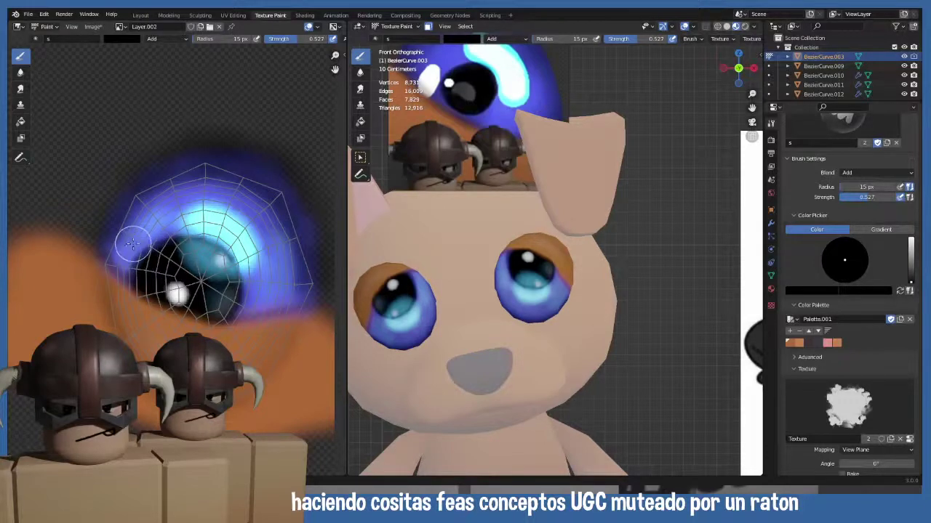
pyautogui.scroll(1, 149, 254)
pyautogui.keyDown('ctrl'); pyautogui.hscroll(-2, 149, 255); pyautogui.keyUp('ctrl')
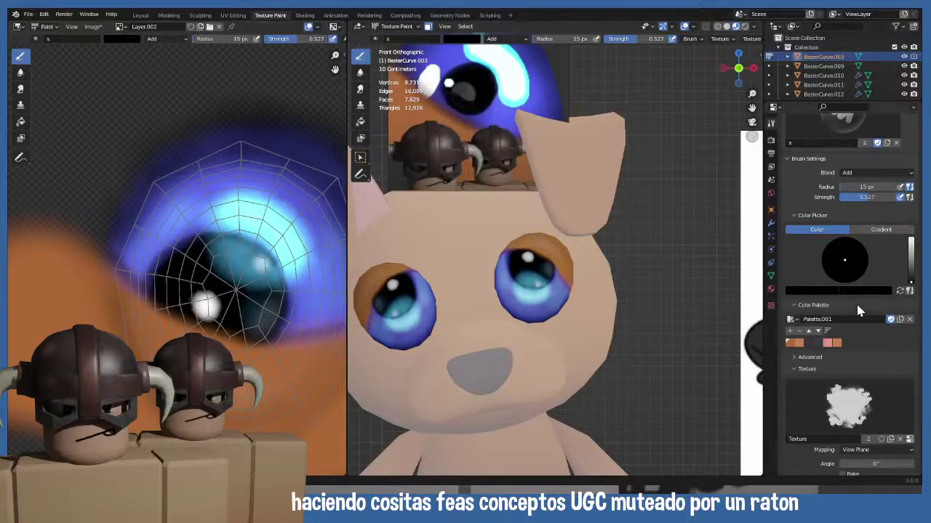
pyautogui.moveTo(910, 258); pyautogui.dragTo(910, 238)
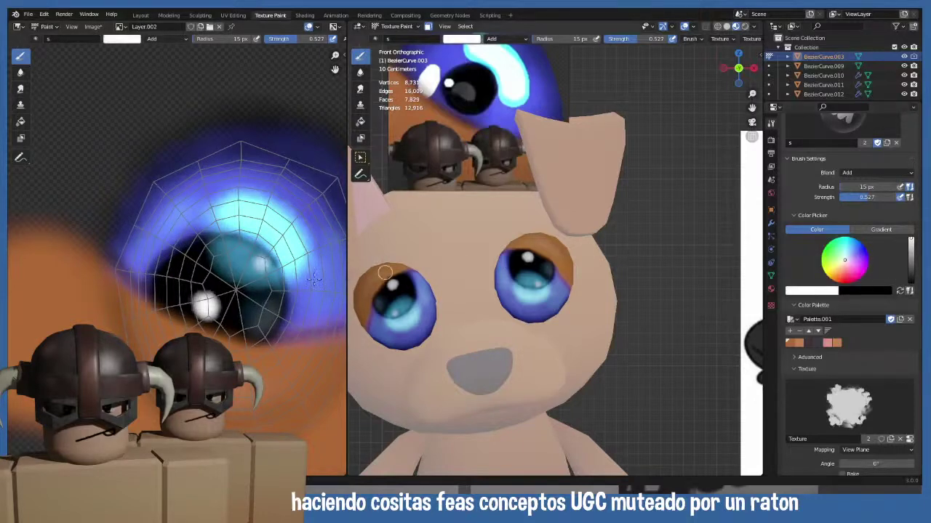
pyautogui.click(845, 256)
pyautogui.hotkey('shift', 'f')
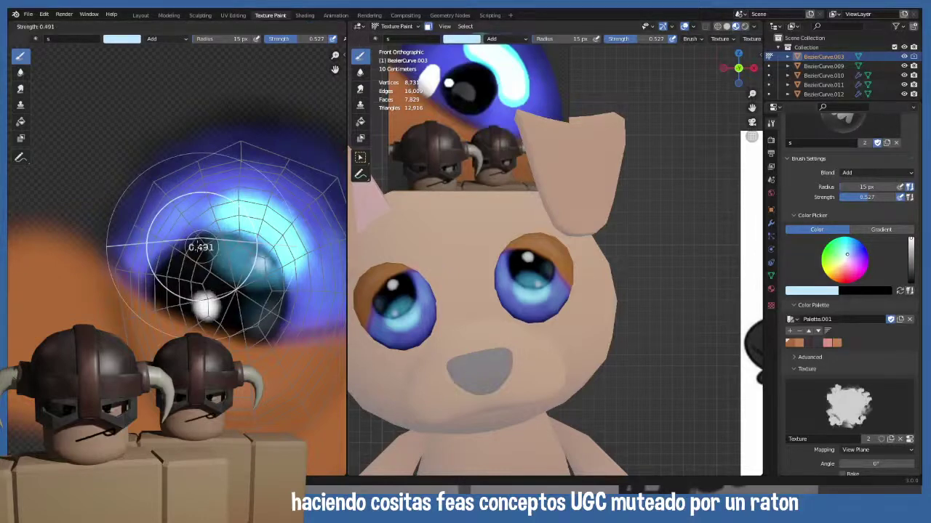
pyautogui.click(167, 243)
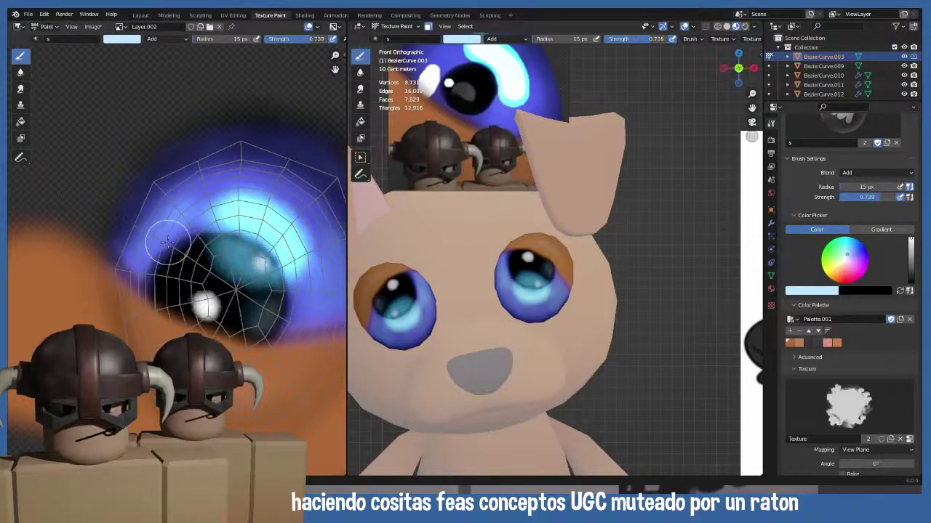
# - Try painting a pale blue highlight on the iris along the outer edge of the pupil, and undo the strokes
pyautogui.moveTo(167, 242)
pyautogui.mouseDown()
pyautogui.moveTo(150, 240)
pyautogui.moveTo(154, 270)
pyautogui.mouseUp()
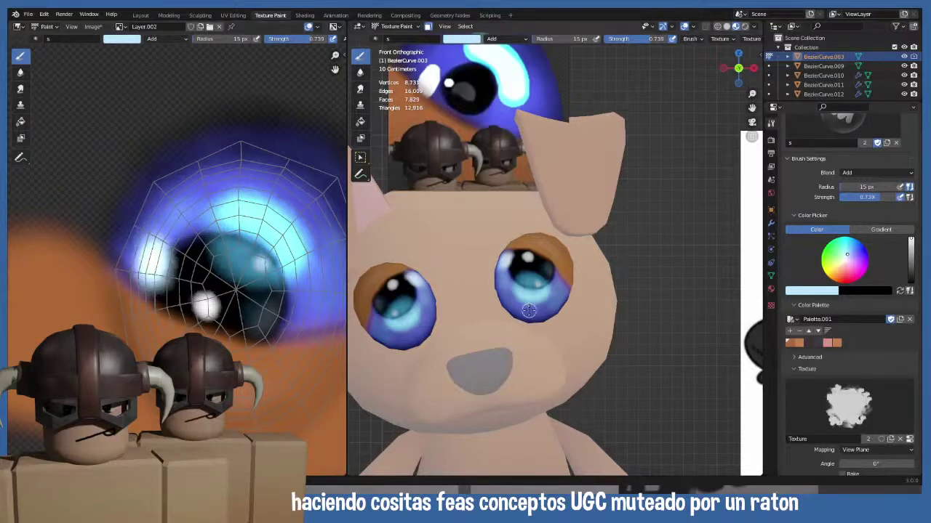
pyautogui.scroll(4, 525, 308)
pyautogui.scroll(-4, 525, 292)
pyautogui.keyDown('shift'); pyautogui.moveTo(512, 293); pyautogui.dragTo(496, 287, button='middle'); pyautogui.keyUp('shift')
pyautogui.hotkey('ctrl', 'z')
pyautogui.hotkey('ctrl', 'z')
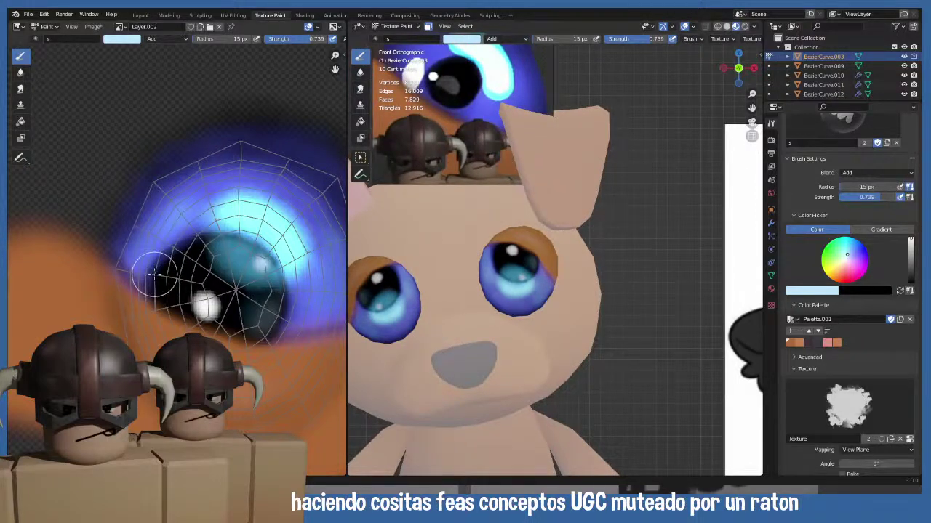
pyautogui.moveTo(153, 265); pyautogui.dragTo(166, 252)
pyautogui.hotkey('ctrl', 'z')
pyautogui.hotkey('ctrl', 'z')
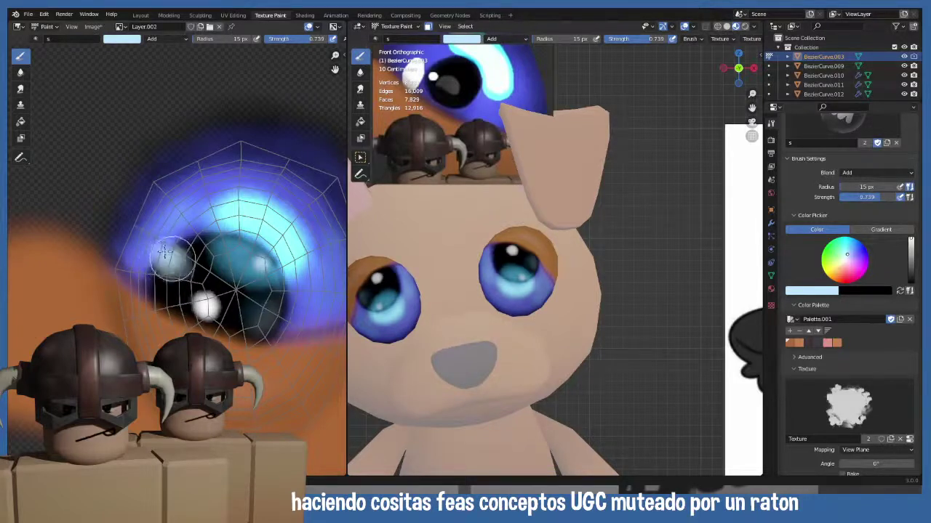
pyautogui.hotkey('ctrl', 'z')
pyautogui.hotkey('ctrl', 'z')
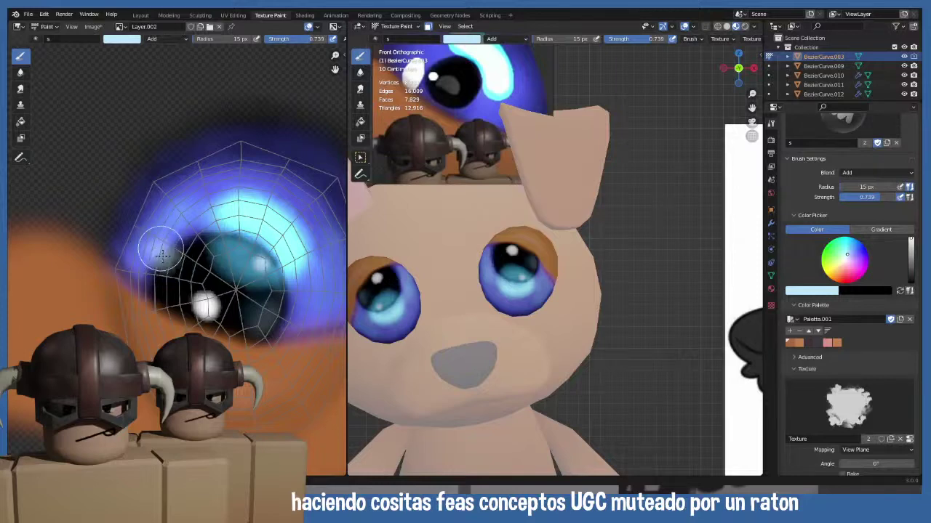
# - Try softer highlight dabs where the iris meets the pupil, check them on the model, and undo them
pyautogui.click(166, 252)
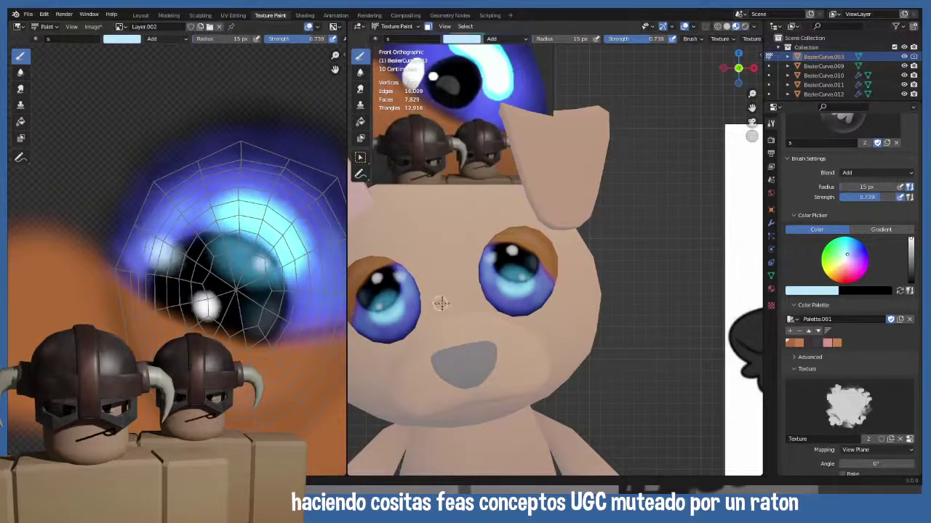
pyautogui.moveTo(466, 313); pyautogui.dragTo(505, 328, button='middle')
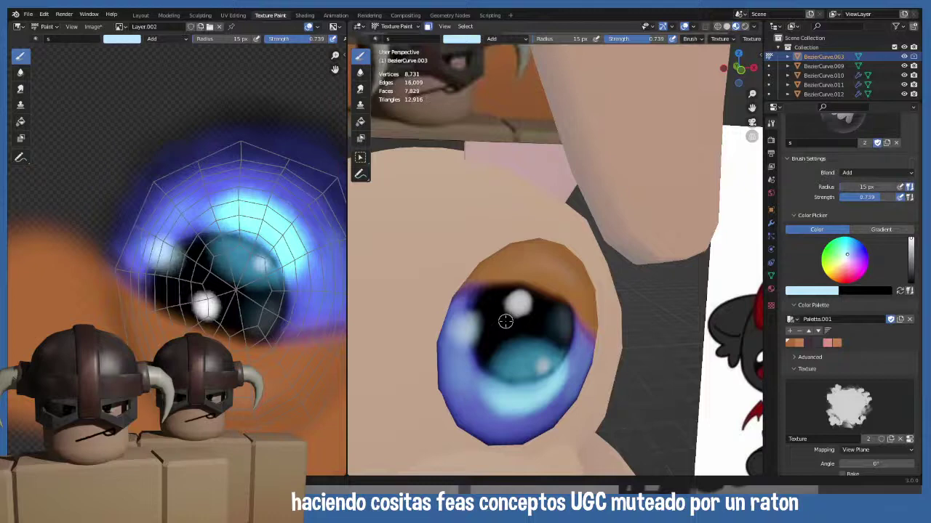
pyautogui.press('KP_1')
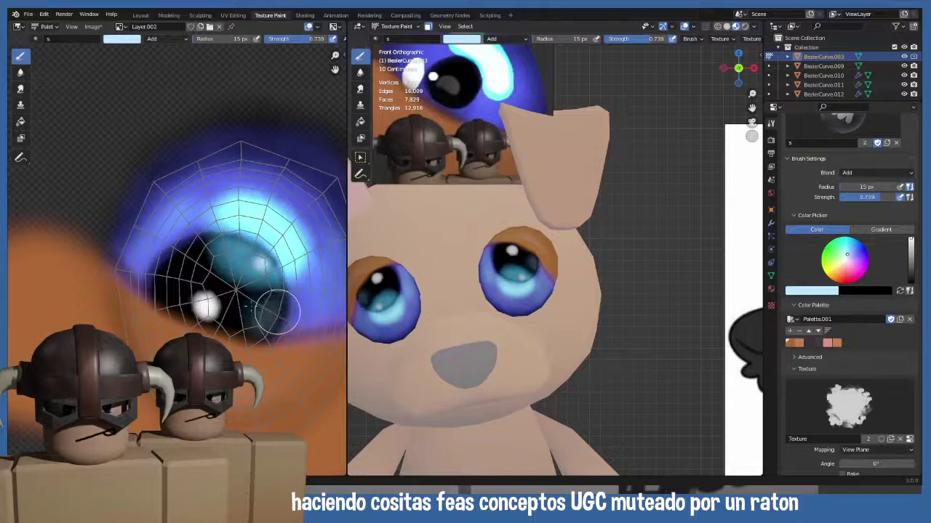
pyautogui.moveTo(154, 242)
pyautogui.mouseDown()
pyautogui.moveTo(173, 271)
pyautogui.moveTo(166, 232)
pyautogui.moveTo(147, 248)
pyautogui.moveTo(176, 256)
pyautogui.moveTo(155, 244)
pyautogui.mouseUp()
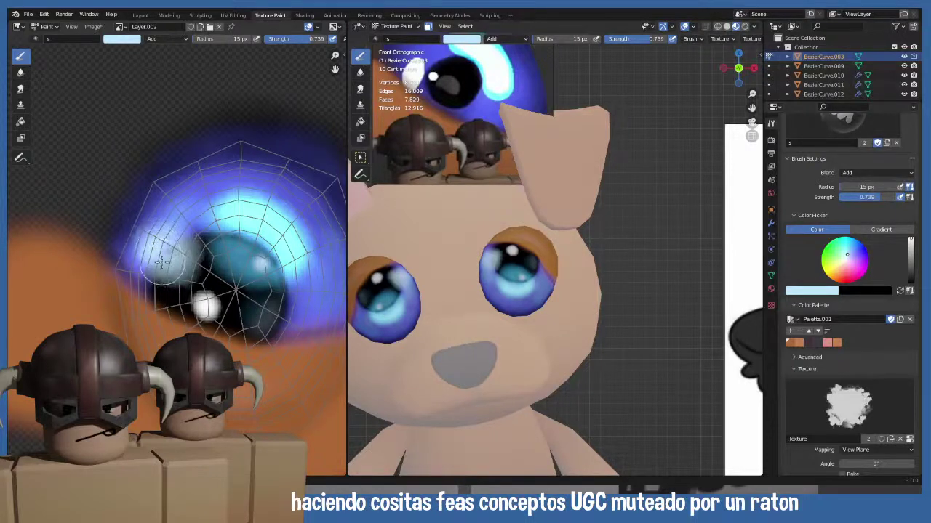
pyautogui.hotkey('ctrl', 'z')
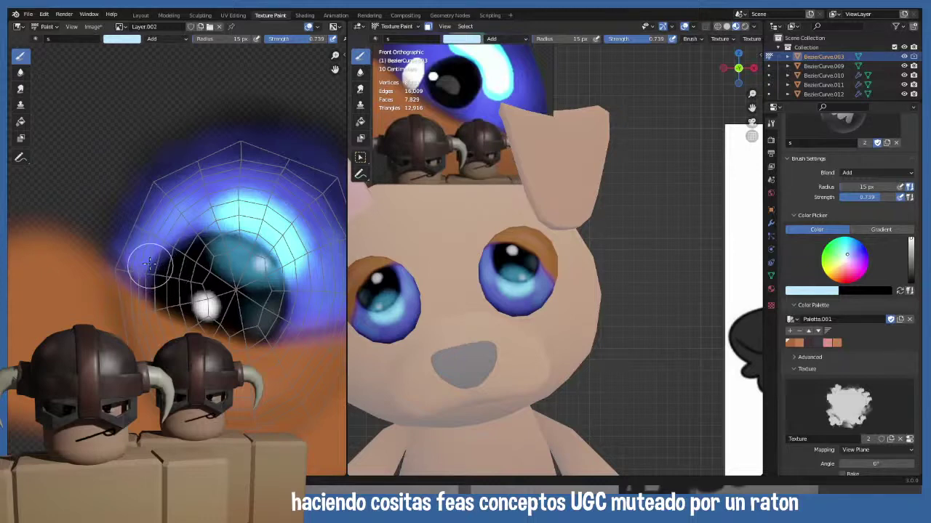
pyautogui.moveTo(138, 247)
pyautogui.mouseDown()
pyautogui.moveTo(145, 225)
pyautogui.moveTo(145, 241)
pyautogui.mouseUp()
pyautogui.hotkey('ctrl', 'z')
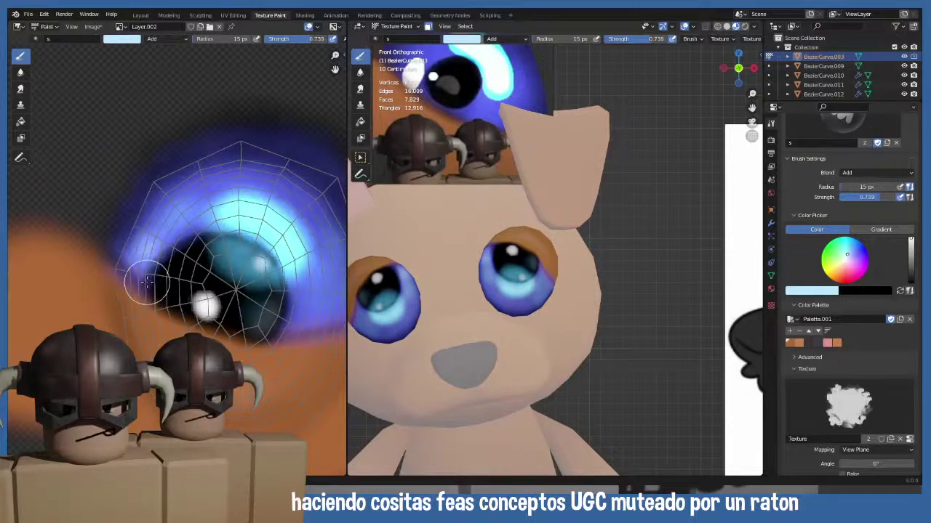
# - Reduce the brush radius to 7 px and dab a small pale blue highlight on the pupil's edge beside the light blue glow
pyautogui.press('[')
pyautogui.press('[')
pyautogui.press('[')
pyautogui.press('[')
pyautogui.press('[')
pyautogui.press('[')
pyautogui.press('[')
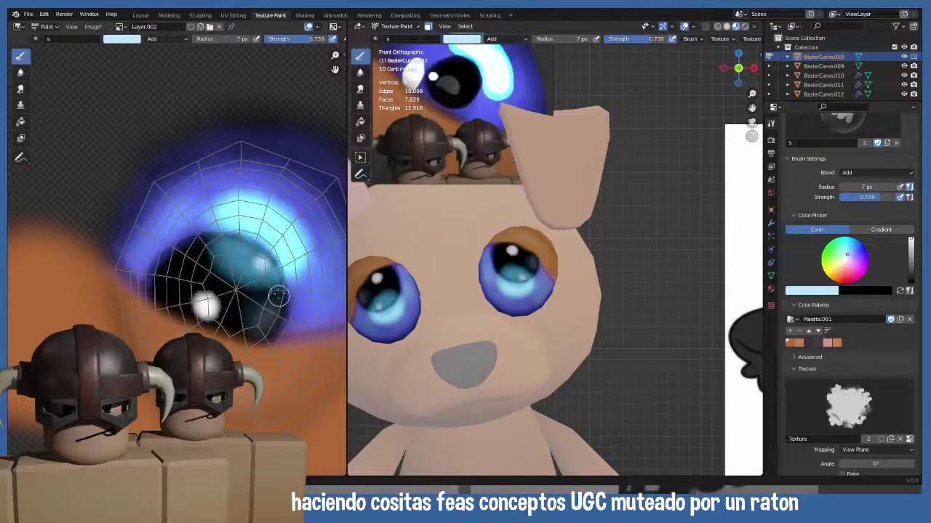
pyautogui.click(283, 297)
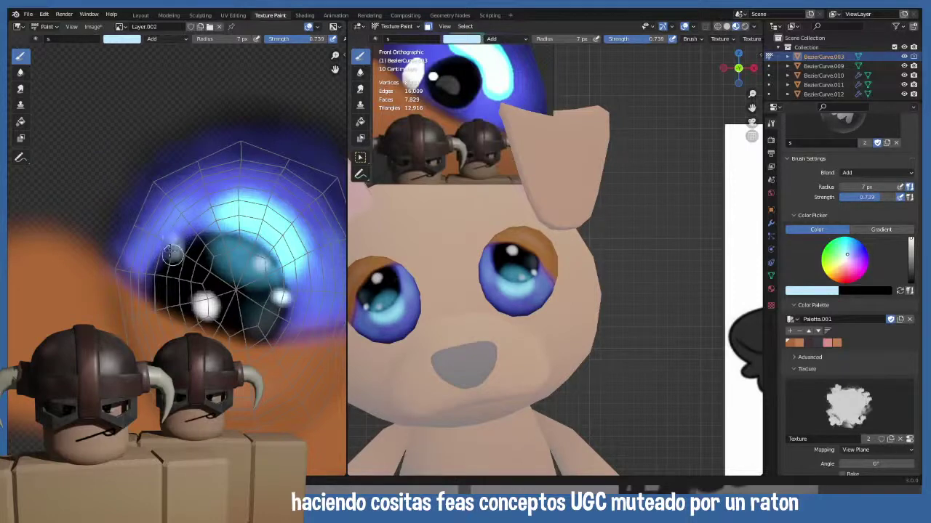
# - Try a second small highlight dab on the opposite edge of the pupil, undoing each attempt
pyautogui.hotkey('ctrl', 'z')
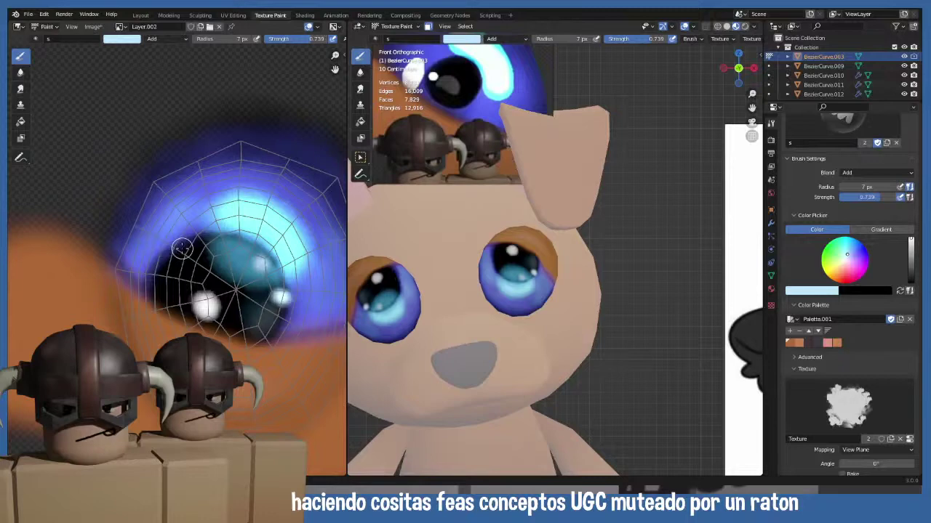
pyautogui.click(195, 240)
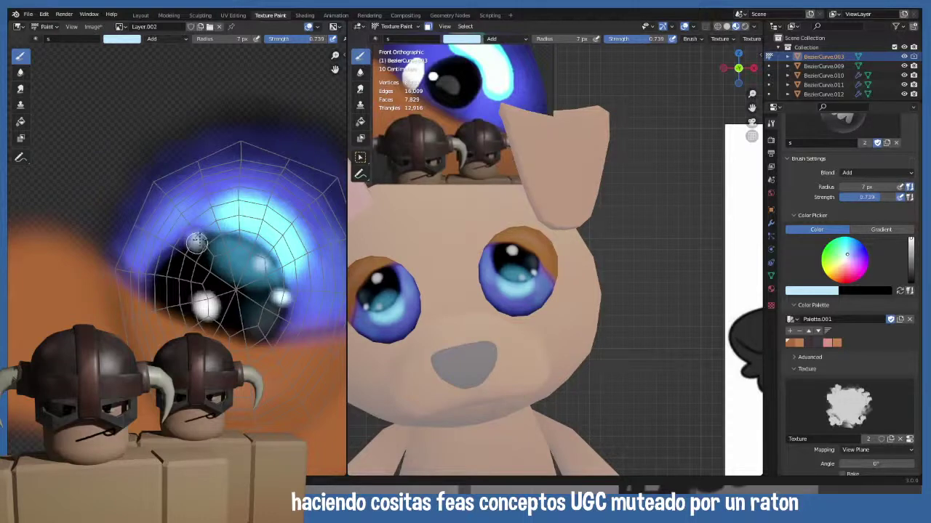
pyautogui.hotkey('ctrl', 'z')
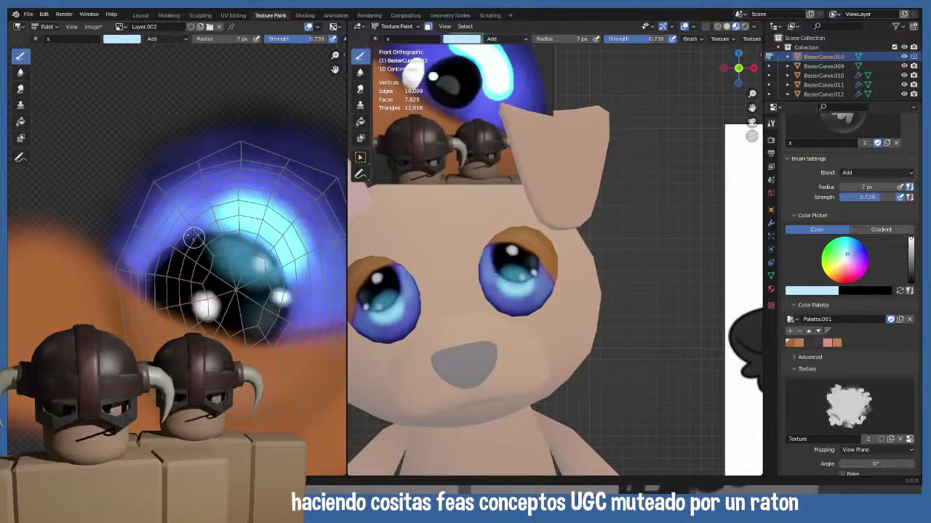
pyautogui.click(198, 240)
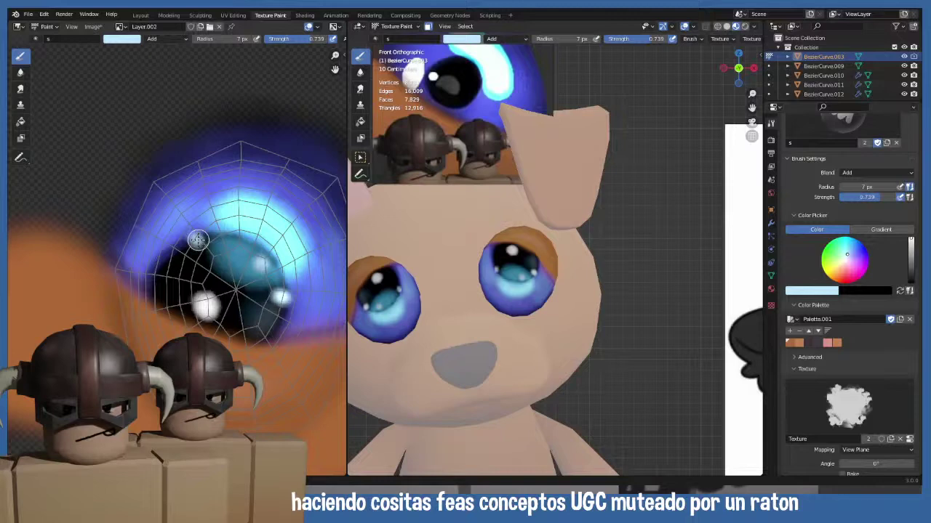
pyautogui.hotkey('ctrl', 'z')
pyautogui.click(201, 240)
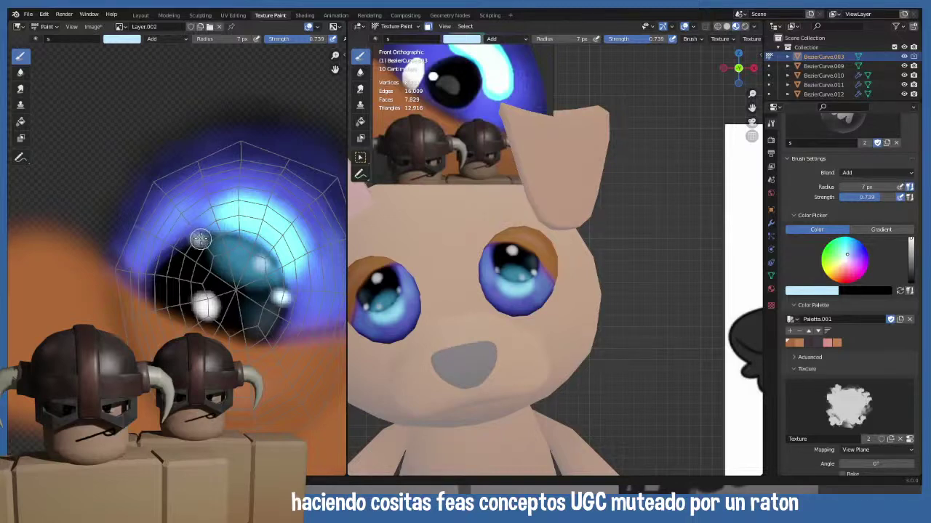
pyautogui.hotkey('ctrl', 'z')
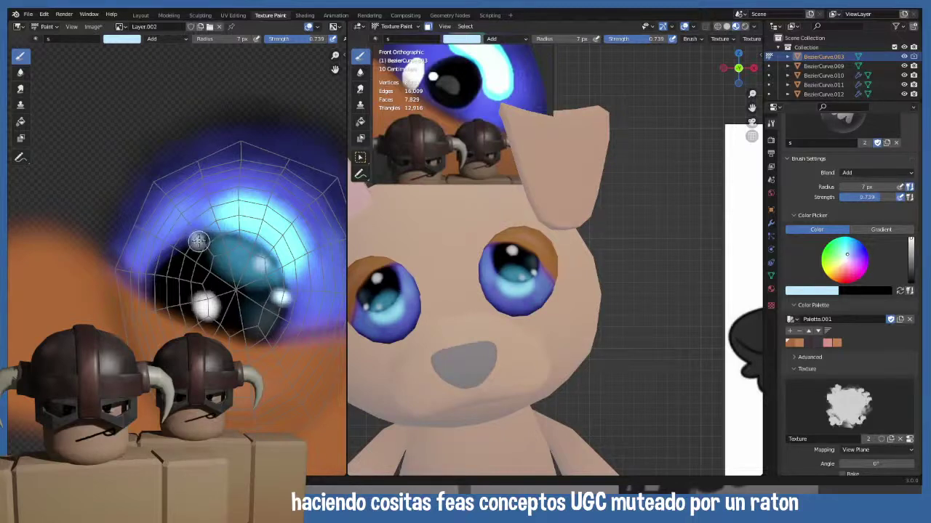
pyautogui.click(199, 244)
pyautogui.hotkey('ctrl', 'z')
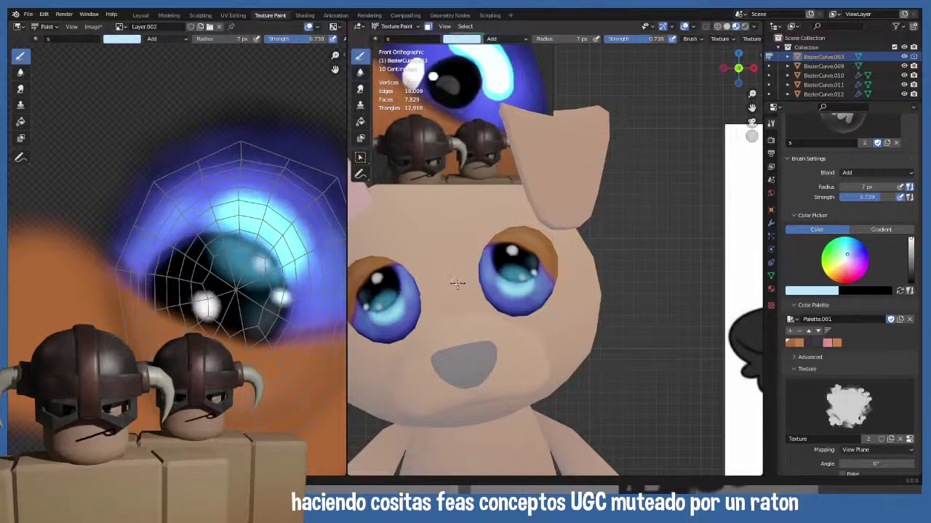
# - Check the new eye highlight on the texture and the model, and save the plushie.blend file
pyautogui.scroll(-2, 458, 285)
pyautogui.scroll(4, 173, 289)
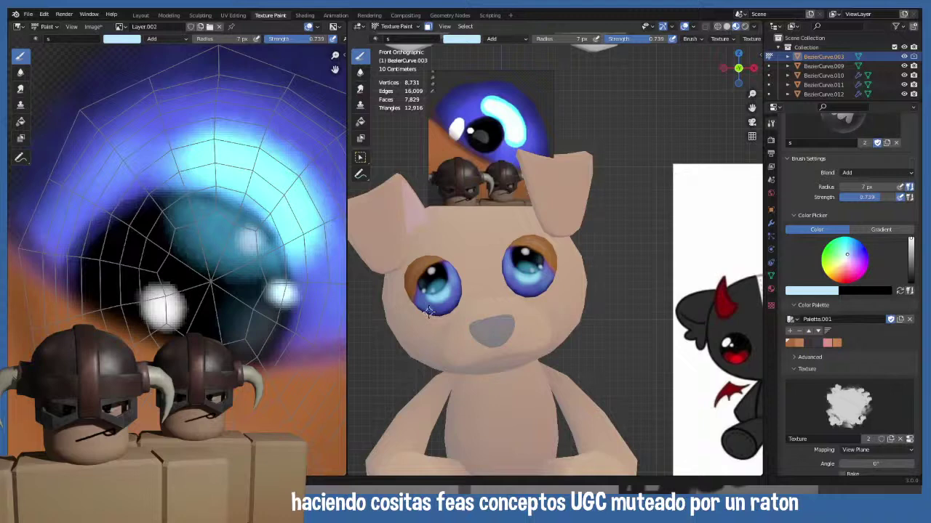
pyautogui.scroll(-2, 221, 298)
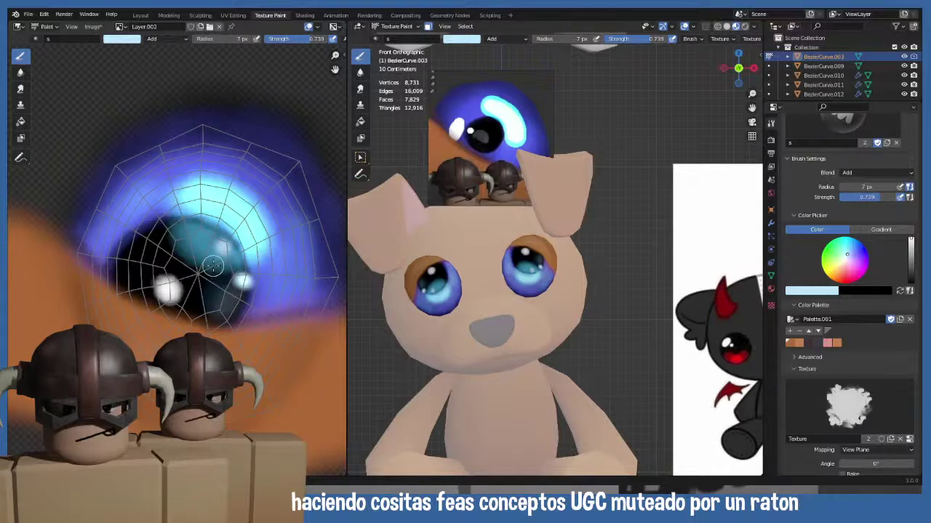
pyautogui.hotkey('ctrl', 's')
pyautogui.scroll(-3, 458, 291)
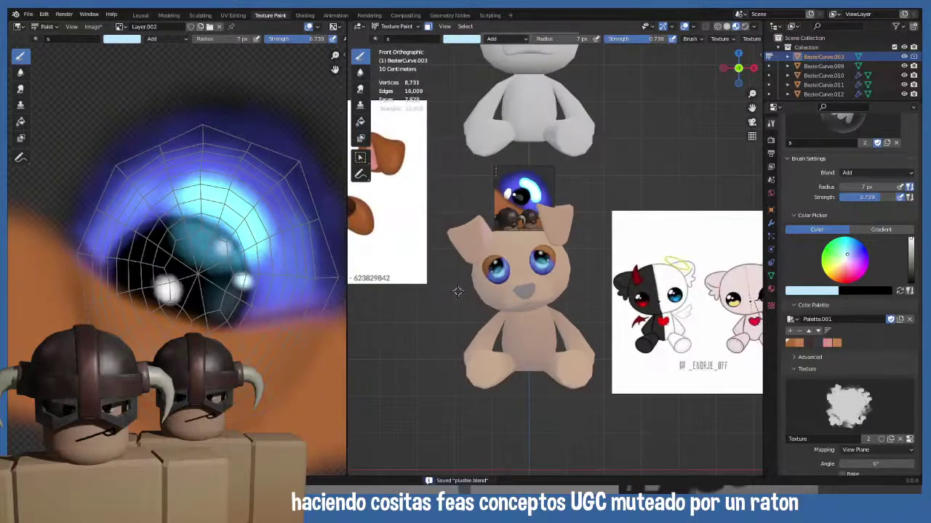
# - Switch the model view to Object Mode, move the eye reference image away from the dog's head, and inspect the painted eyes
pyautogui.scroll(2, 458, 291)
pyautogui.click(392, 27)
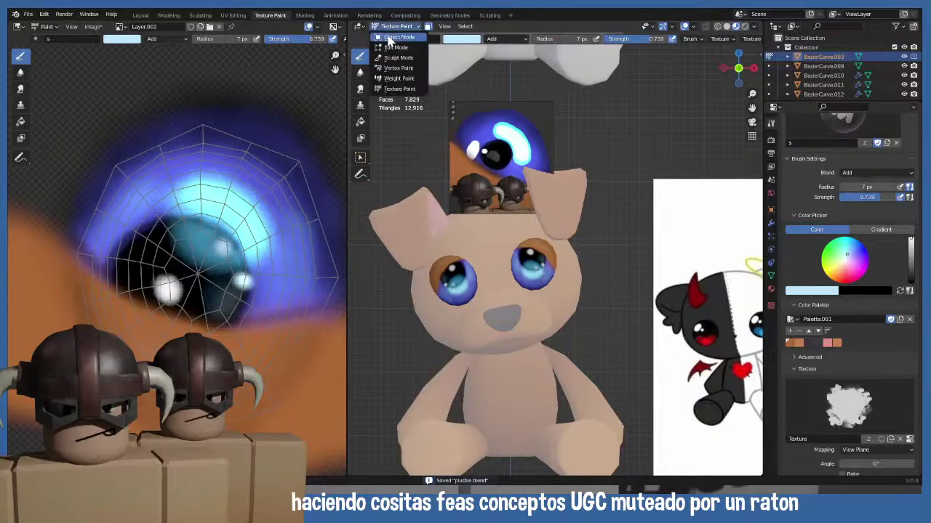
pyautogui.click(396, 36)
pyautogui.click(491, 181)
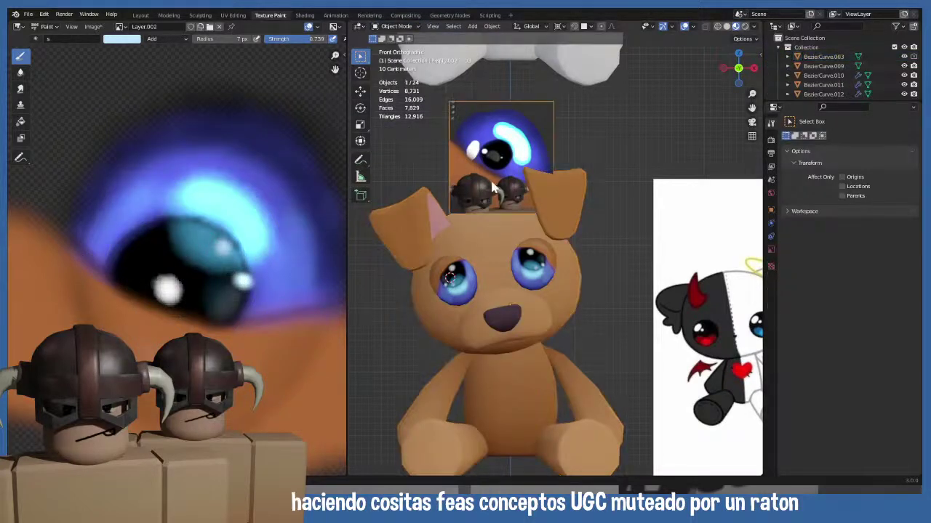
pyautogui.moveTo(491, 180); pyautogui.dragTo(609, 146)
pyautogui.keyDown('shift'); pyautogui.moveTo(503, 244); pyautogui.dragTo(469, 215, button='middle'); pyautogui.keyUp('shift')
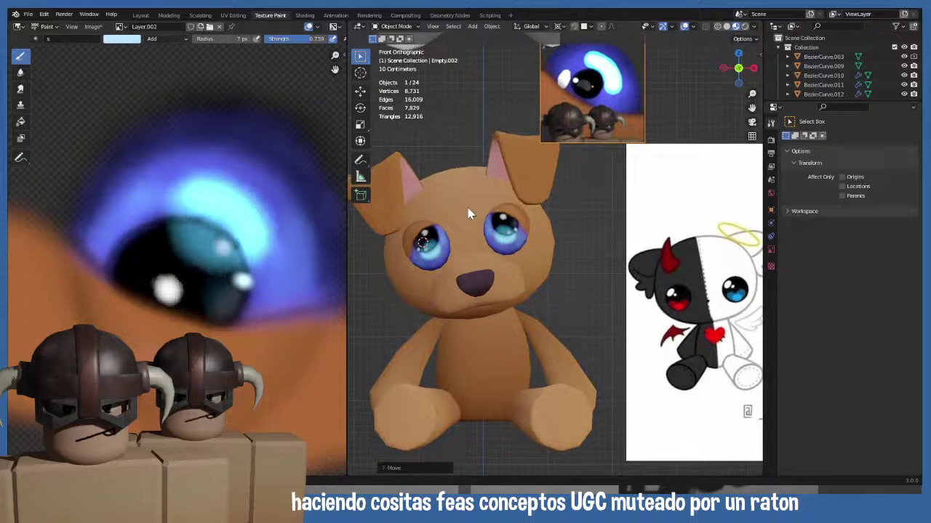
pyautogui.scroll(5, 485, 231)
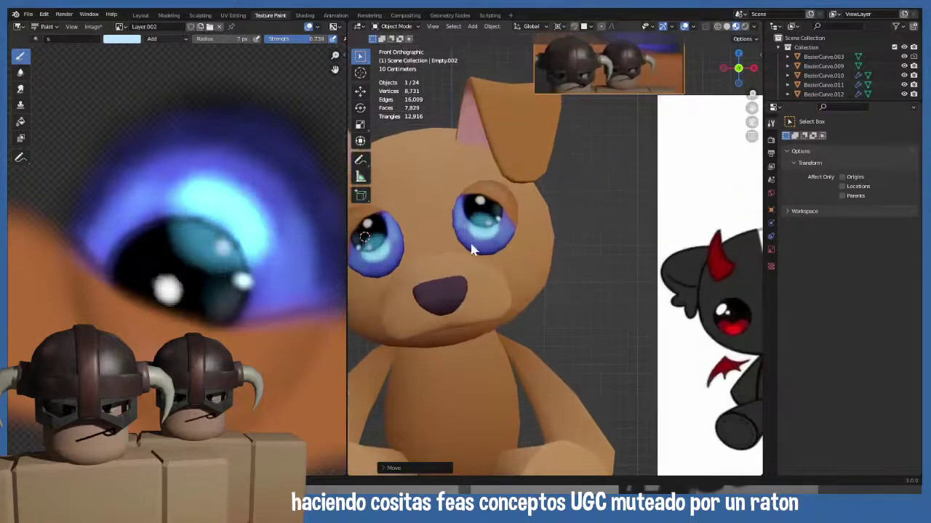
pyautogui.scroll(-4, 452, 214)
pyautogui.scroll(6, 507, 257)
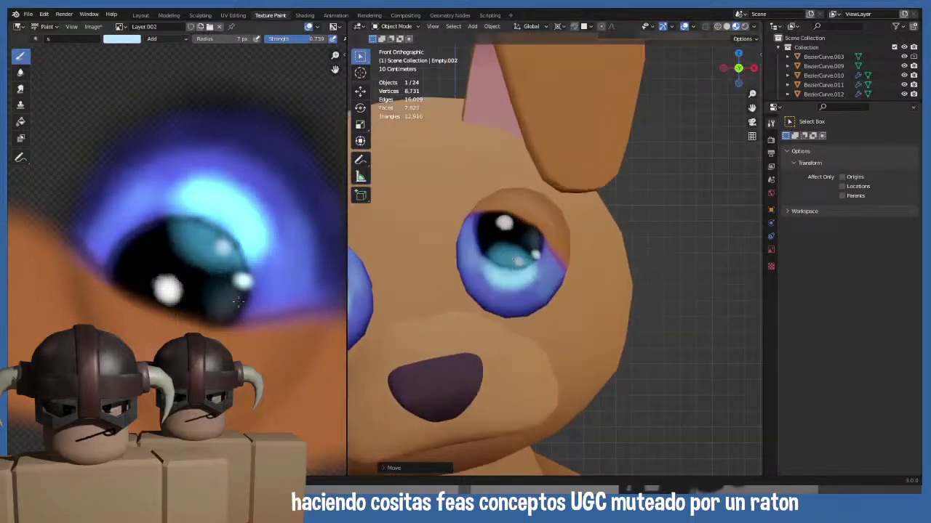
pyautogui.scroll(-2, 247, 298)
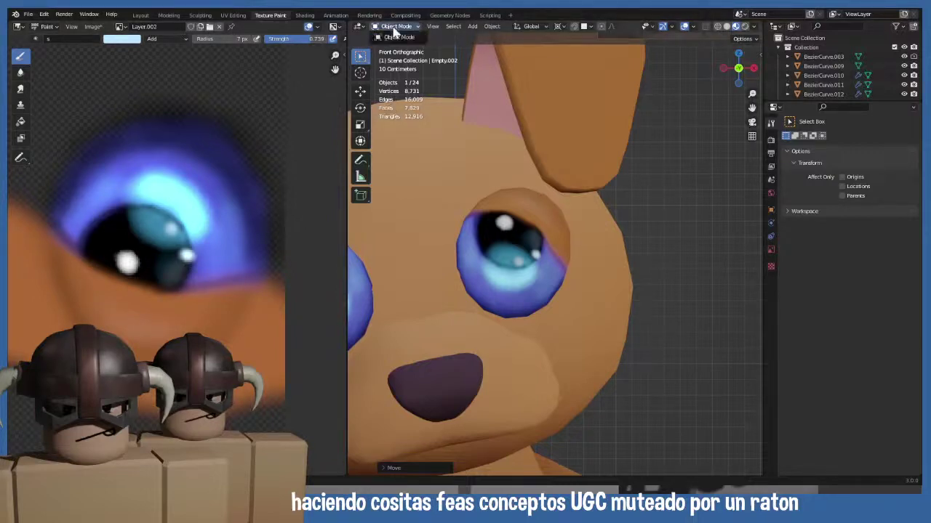
# - Select the dog model, return it to Texture Paint mode, and check which faces are selected in Edit Mode
pyautogui.click(451, 195)
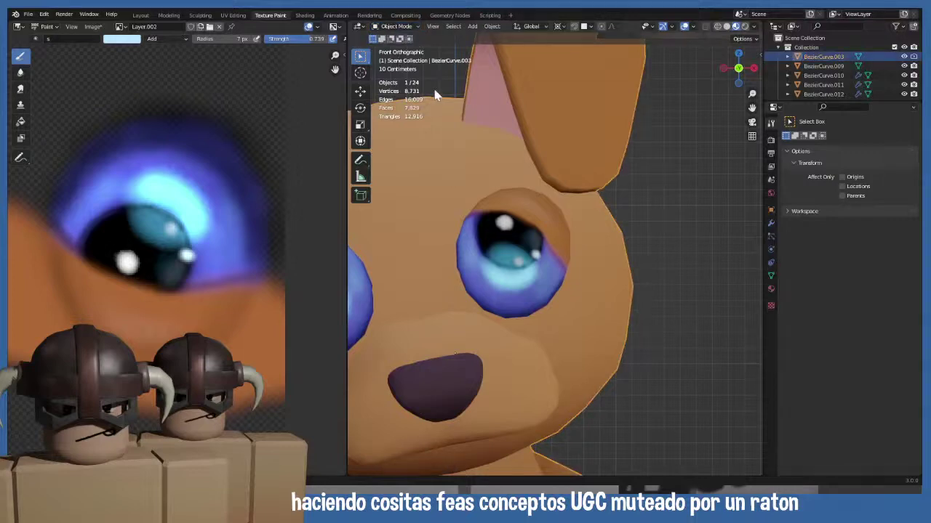
pyautogui.click(408, 27)
pyautogui.click(406, 88)
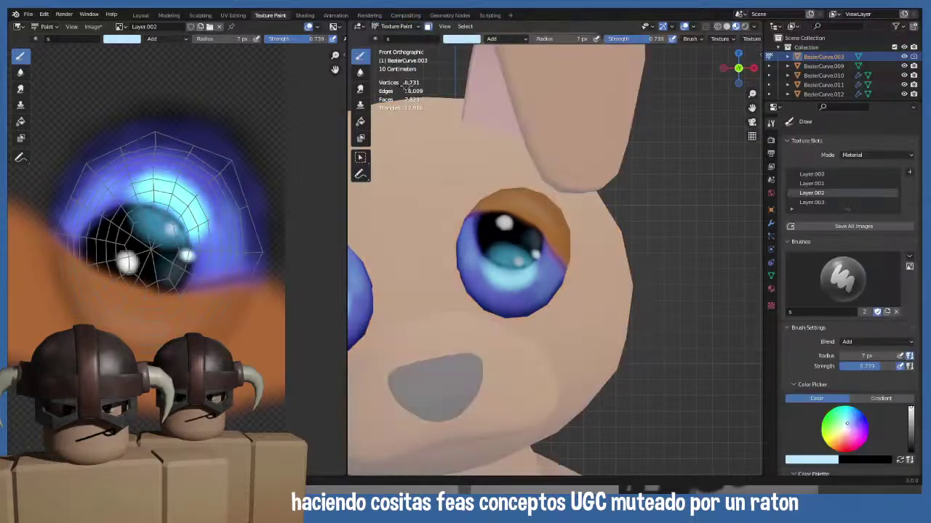
pyautogui.press('Tab')
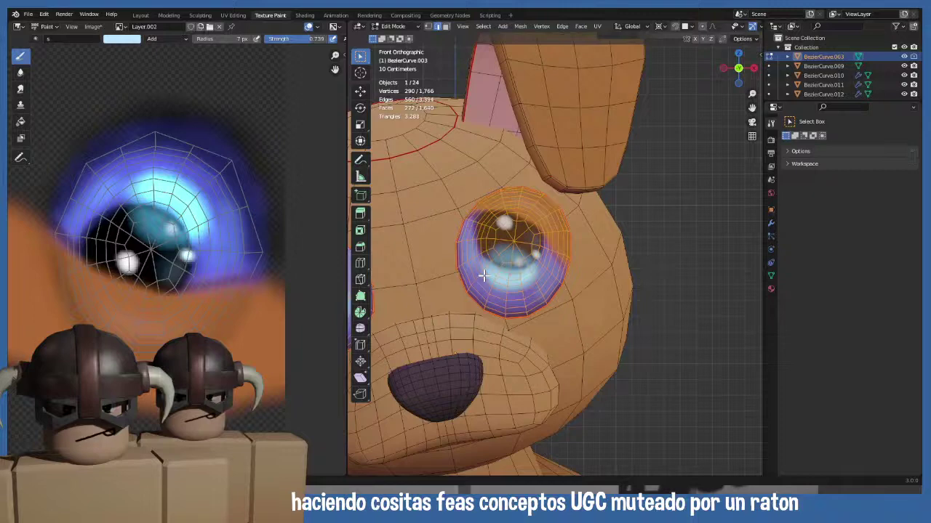
pyautogui.press('Tab')
# - Save the Blender file and the painted eye texture image Layer.002
pyautogui.hotkey('ctrl', 's')
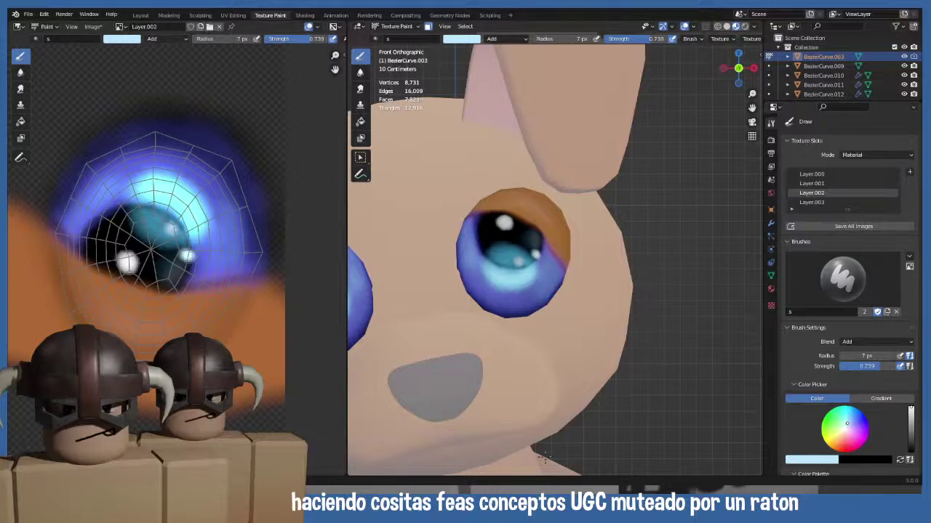
pyautogui.click(92, 27)
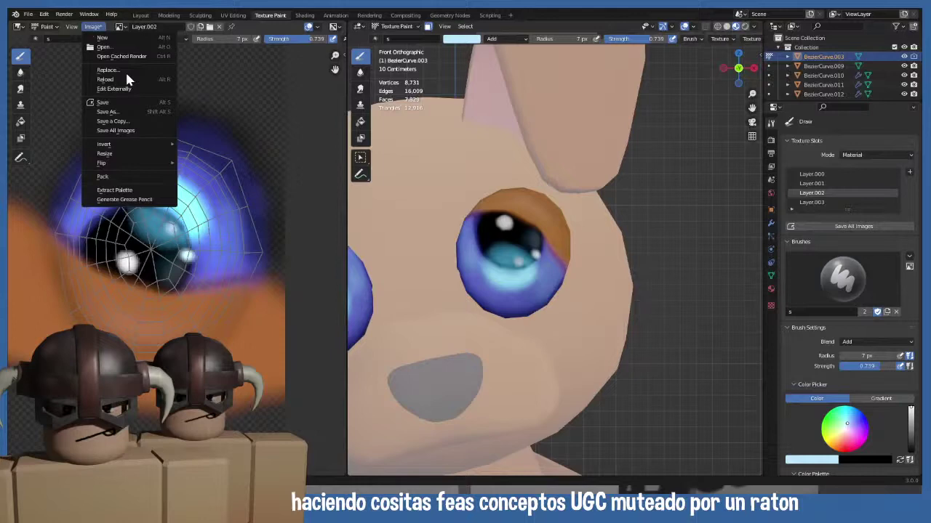
pyautogui.click(109, 101)
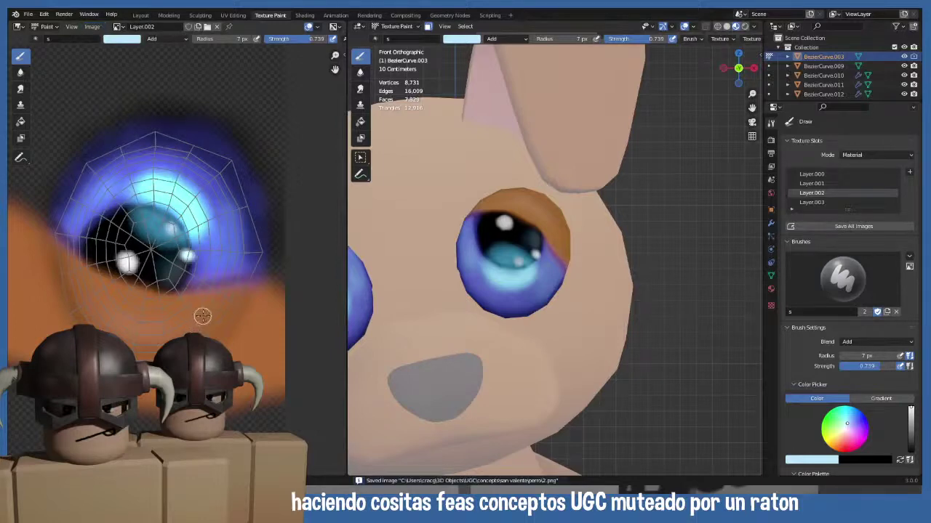
# - Switch the model view to Object Mode, select the dog plush, and enter Edit Mode on its mesh
pyautogui.moveTo(202, 315); pyautogui.dragTo(167, 289, button='middle')
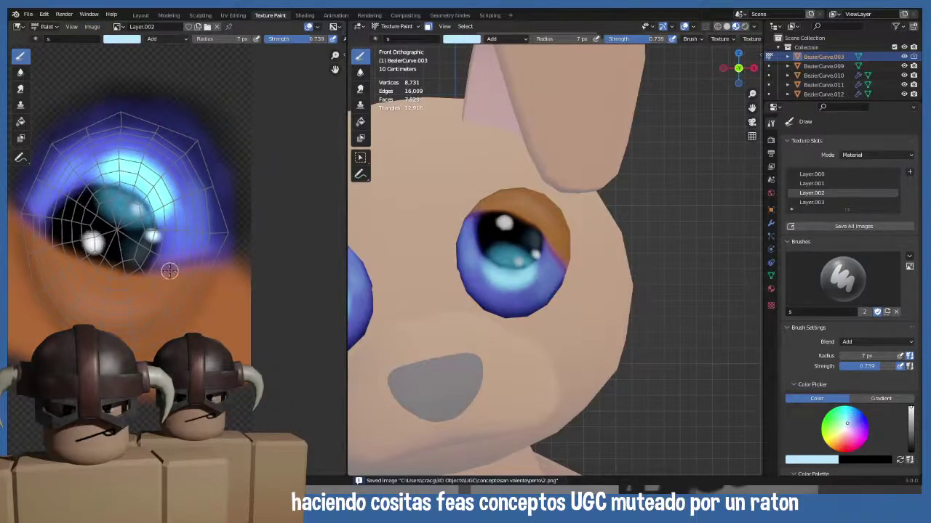
pyautogui.scroll(-3, 487, 268)
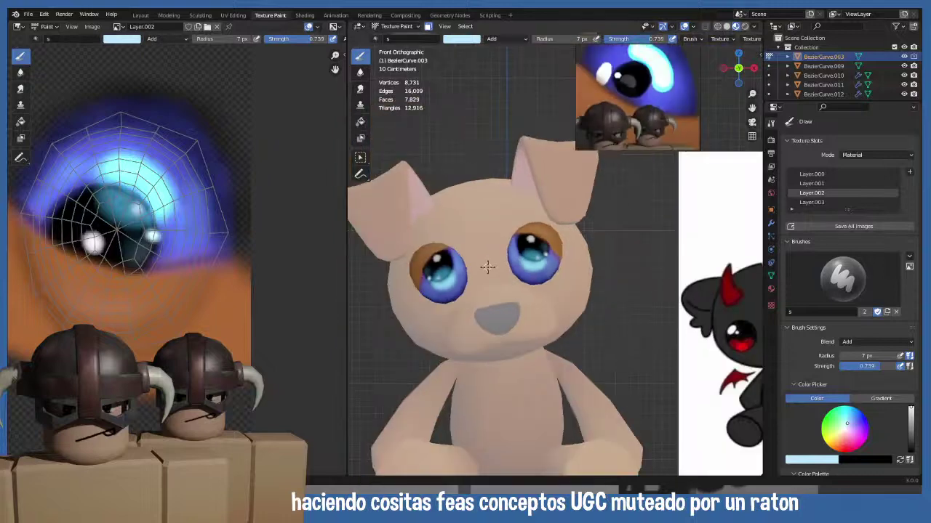
pyautogui.scroll(1, 169, 235)
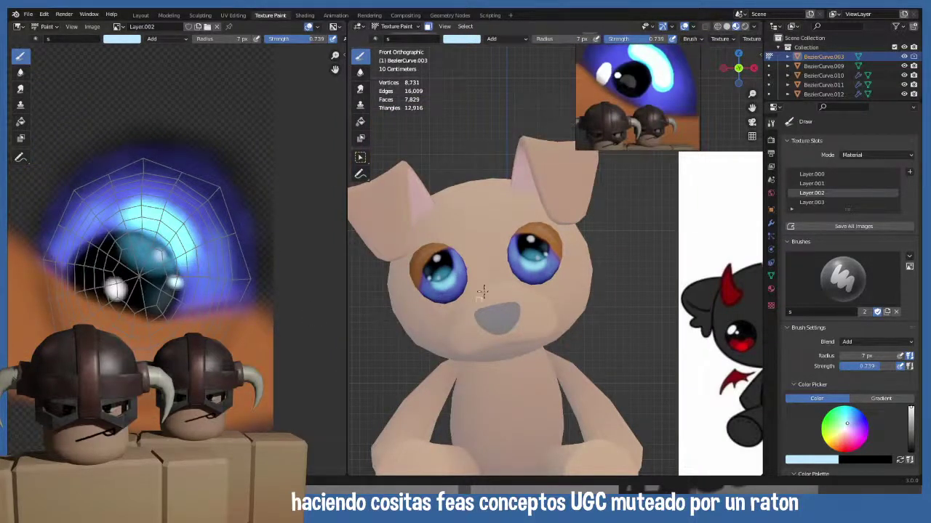
pyautogui.scroll(-3, 482, 292)
pyautogui.scroll(3, 505, 300)
pyautogui.click(396, 26)
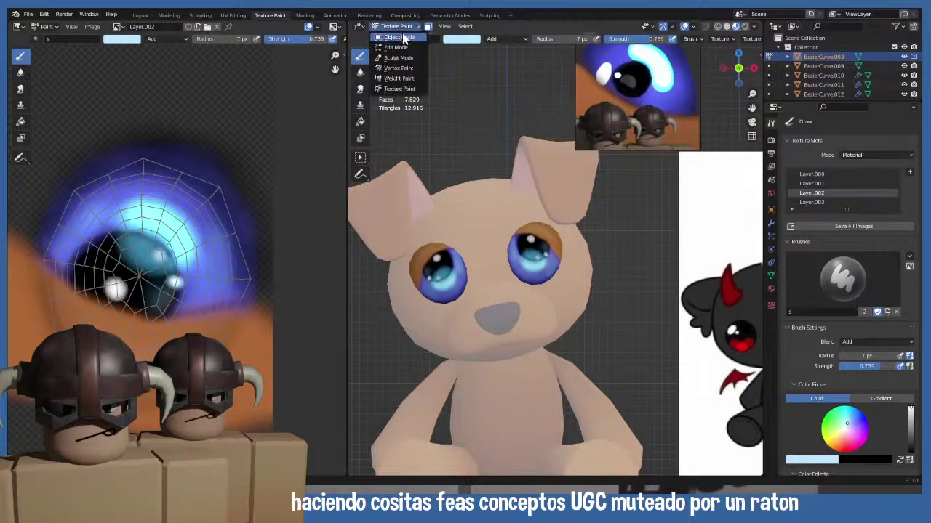
pyautogui.click(399, 38)
pyautogui.scroll(-4, 458, 226)
pyautogui.scroll(2, 426, 173)
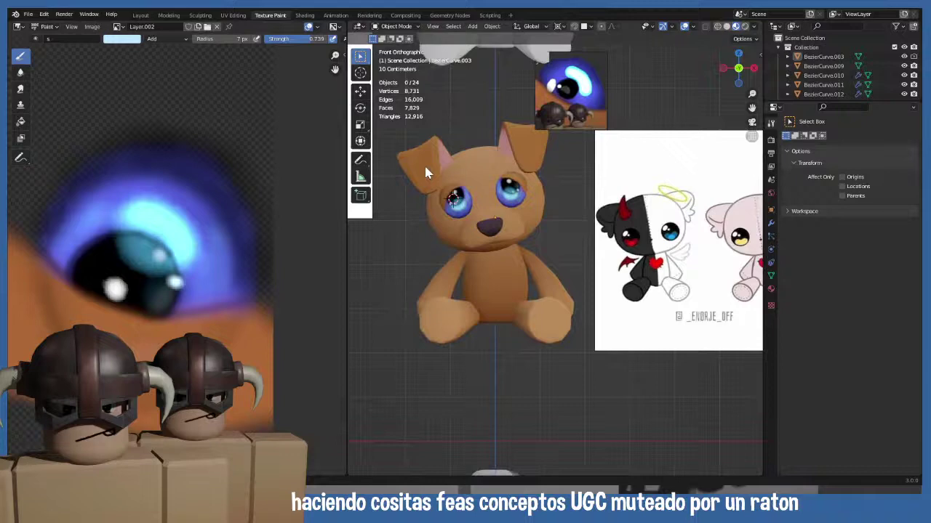
pyautogui.click(478, 273)
pyautogui.scroll(2, 497, 288)
pyautogui.scroll(-3, 494, 288)
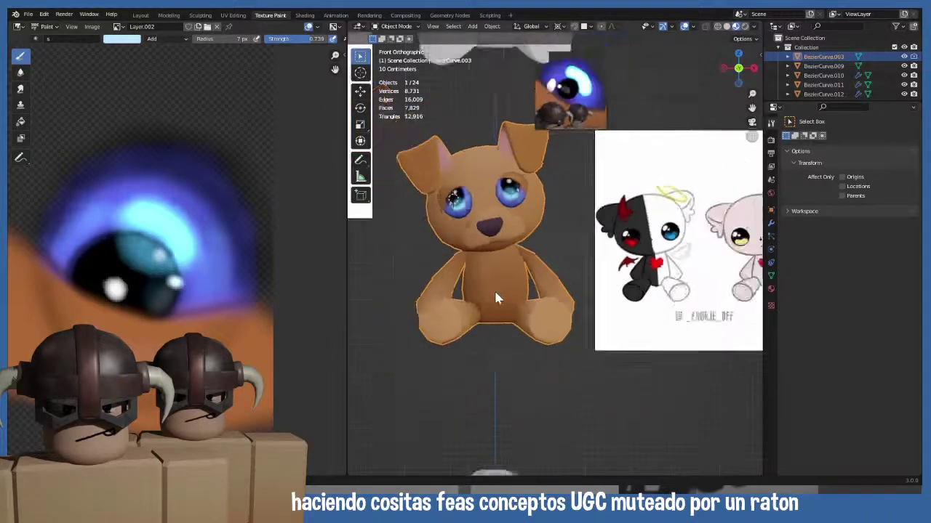
pyautogui.press('Tab')
pyautogui.scroll(3, 477, 303)
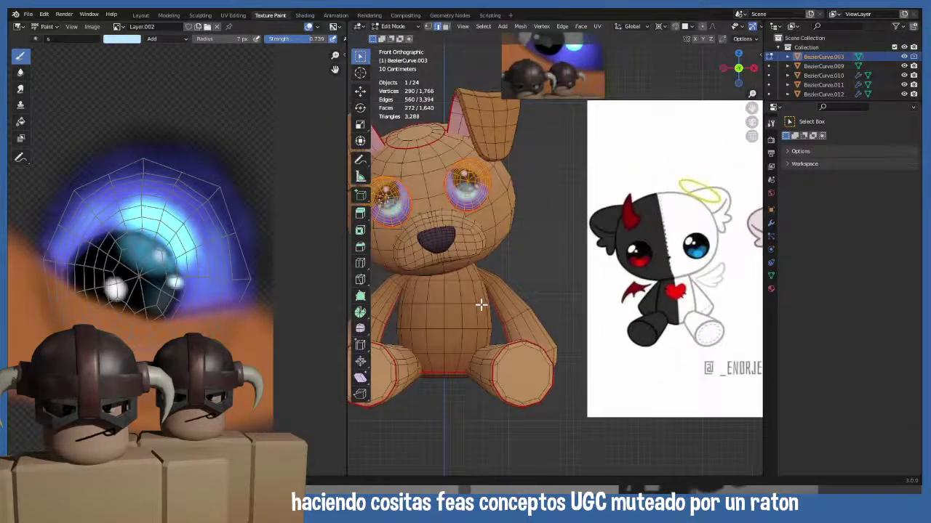
pyautogui.scroll(-1, 480, 302)
# - Select all linked geometry of the dog's torso and add the head to the selection
pyautogui.click(479, 284)
pyautogui.hotkey('ctrl', 'l')
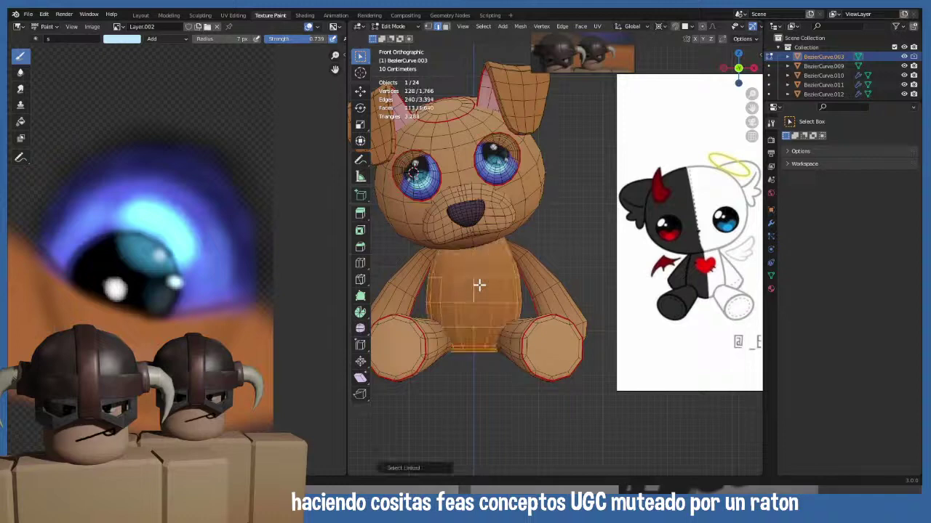
pyautogui.keyDown('shift'); pyautogui.click(524, 198); pyautogui.keyUp('shift')
pyautogui.hotkey('ctrl', 'l')
pyautogui.keyDown('shift'); pyautogui.moveTo(504, 305); pyautogui.dragTo(511, 295, button='middle'); pyautogui.keyUp('shift')
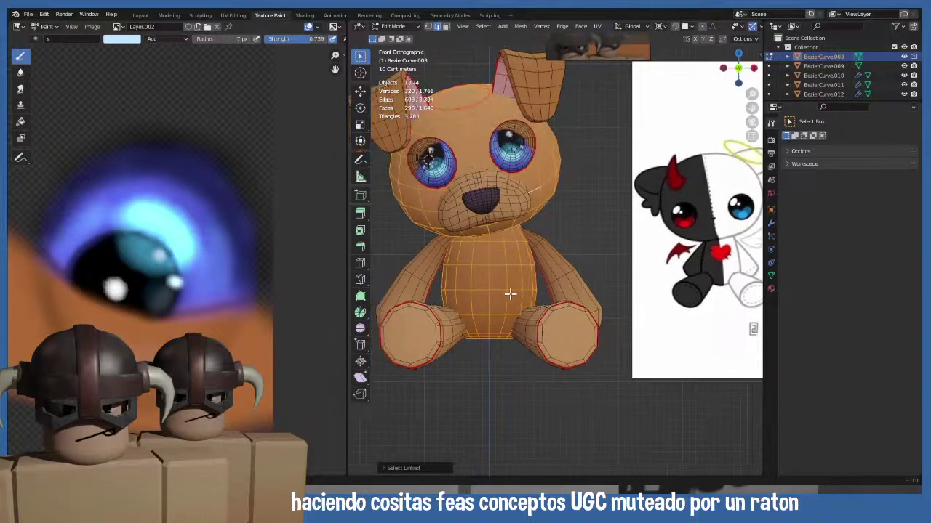
# - Add the linked geometry of both arms and both legs to the mesh selection
pyautogui.keyDown('shift'); pyautogui.click(423, 272); pyautogui.keyUp('shift')
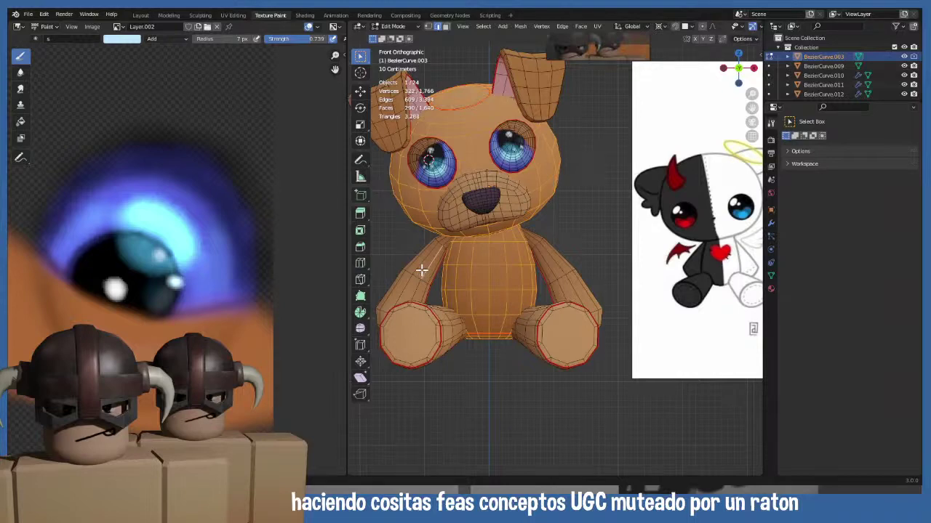
pyautogui.hotkey('ctrl', 'l')
pyautogui.keyDown('shift'); pyautogui.click(539, 252); pyautogui.keyUp('shift')
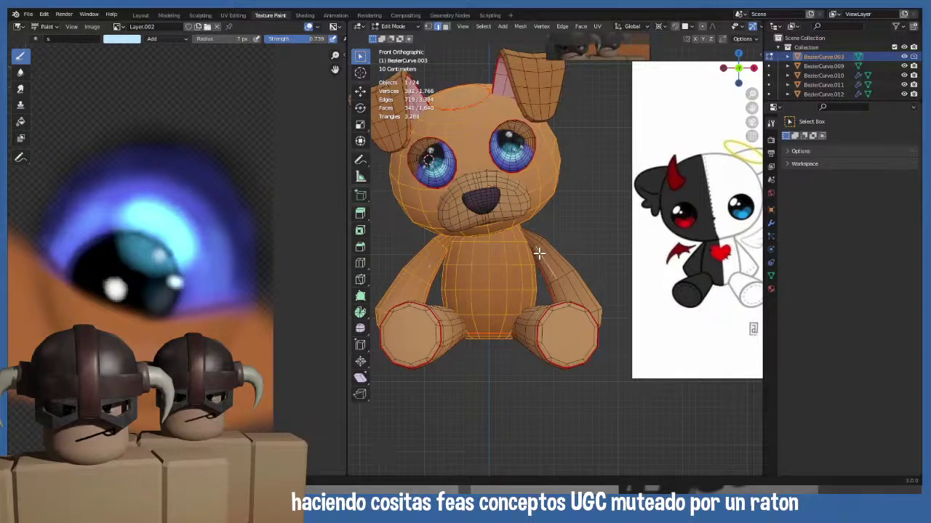
pyautogui.hotkey('ctrl', 'l')
pyautogui.keyDown('shift'); pyautogui.click(457, 322); pyautogui.keyUp('shift')
pyautogui.hotkey('ctrl', 'l')
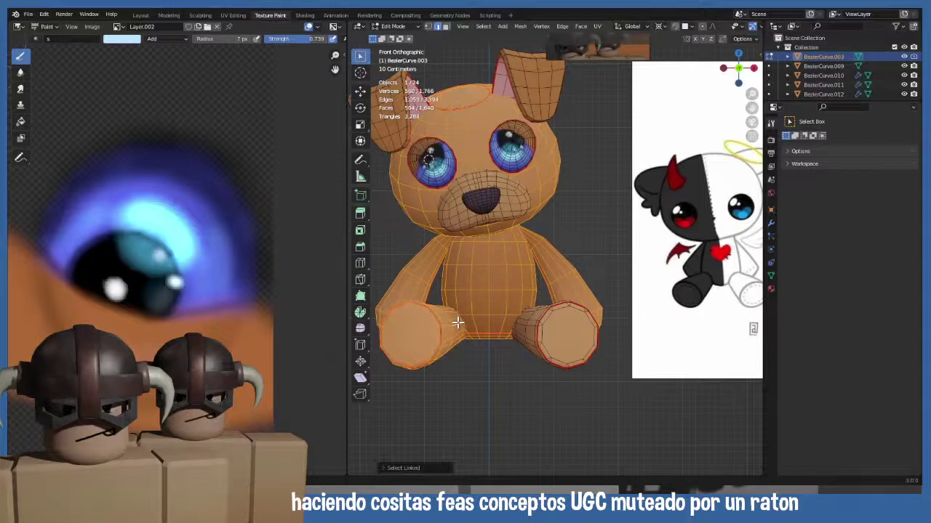
pyautogui.keyDown('shift'); pyautogui.click(522, 326); pyautogui.keyUp('shift')
pyautogui.hotkey('ctrl', 'l')
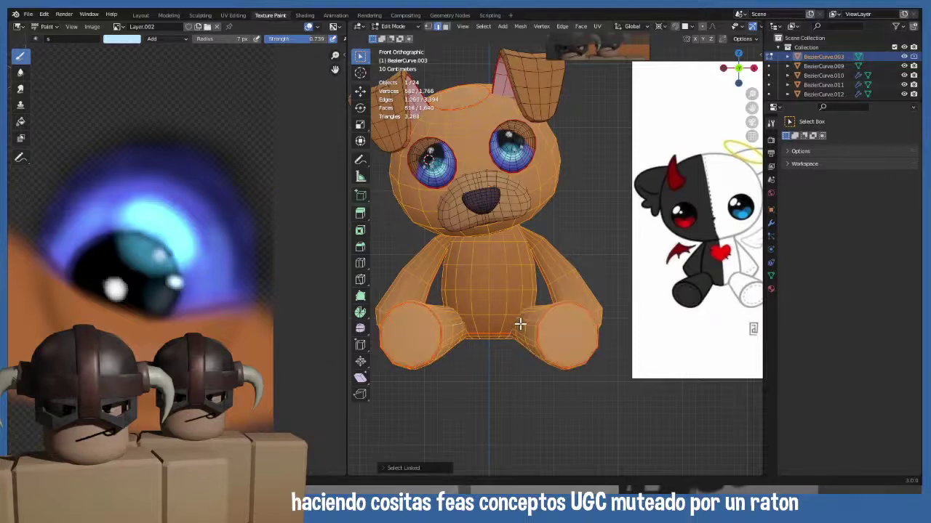
# - Save the plushie.blend file with the torso, head and limbs selected
pyautogui.scroll(-3, 486, 277)
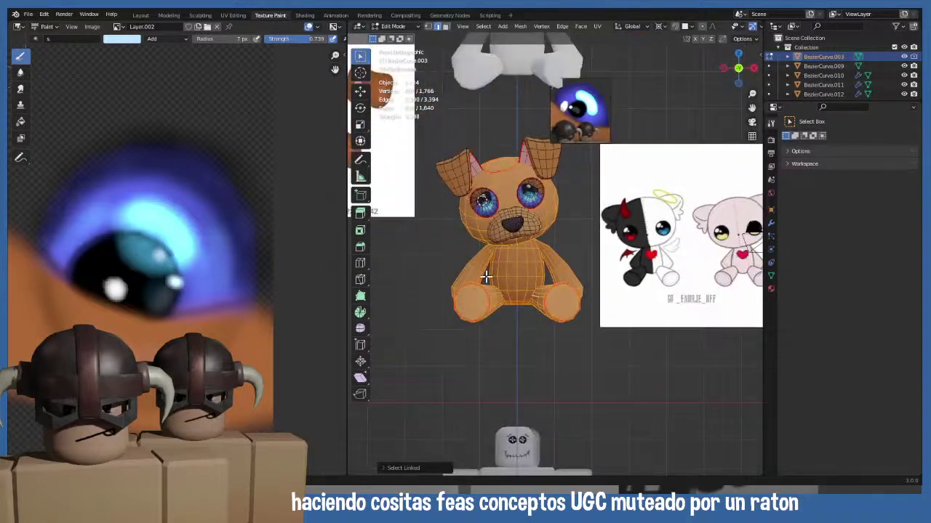
pyautogui.keyDown('shift'); pyautogui.scroll(2, 485, 276); pyautogui.keyUp('shift')
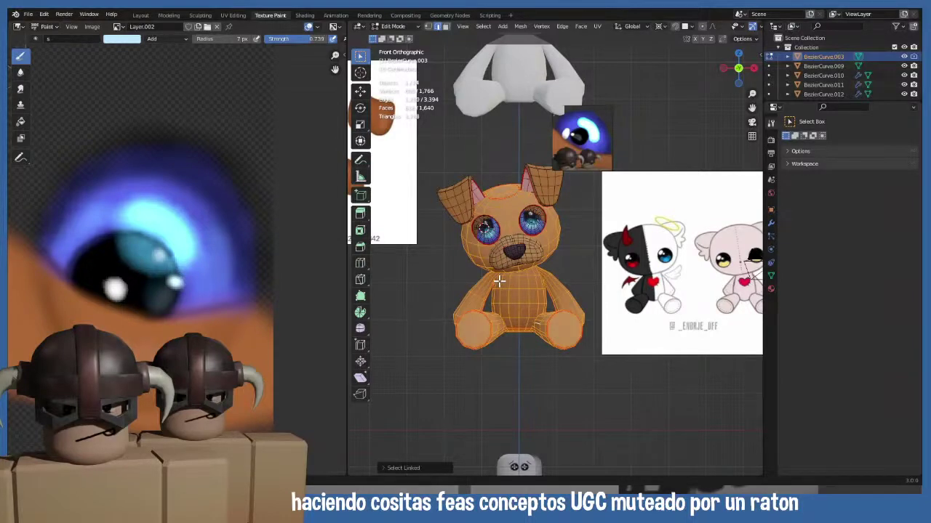
pyautogui.hotkey('ctrl', 's')
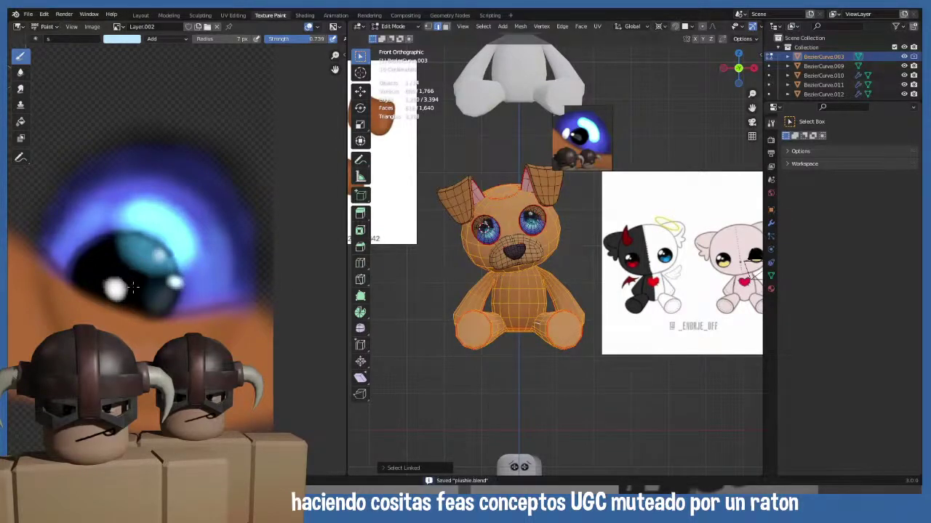
# - Check the selected parts' UV layout on the texture, return the dog to Object Mode, and save the texture image
pyautogui.scroll(-6, 254, 271)
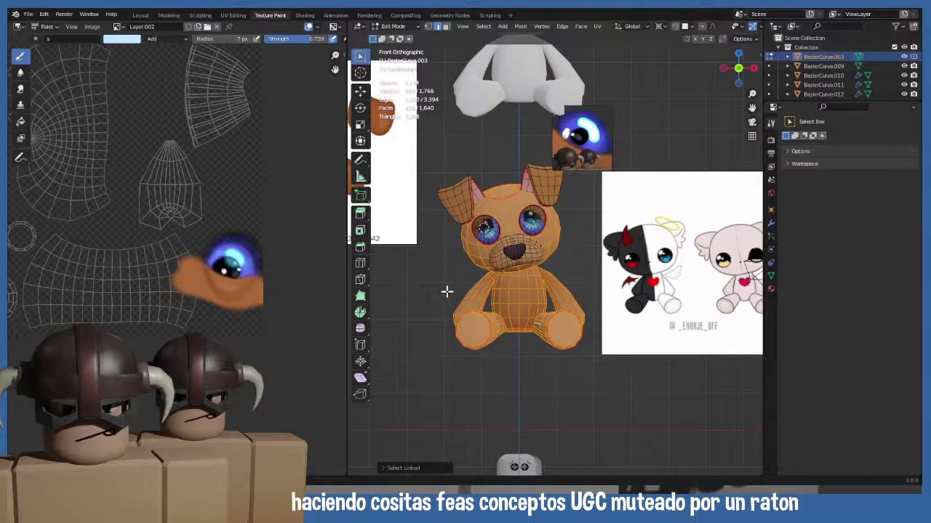
pyautogui.press('Tab')
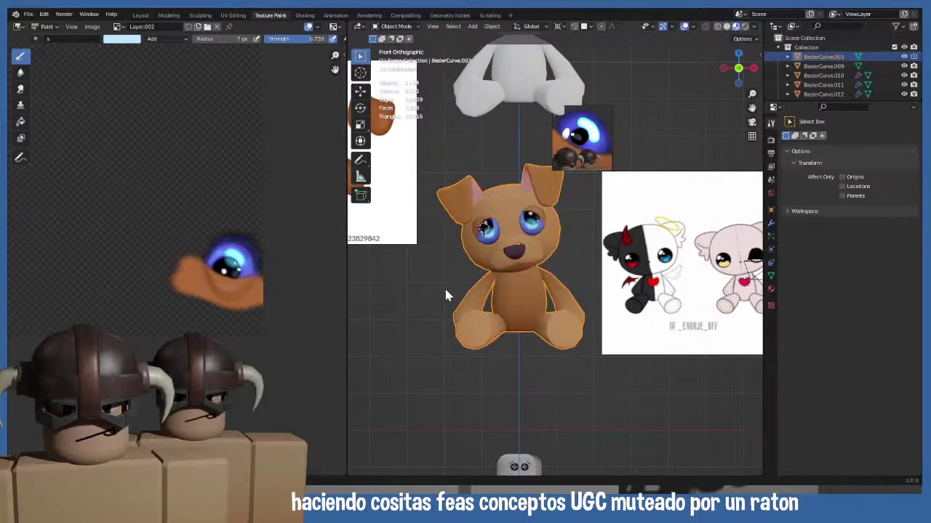
pyautogui.press('Tab')
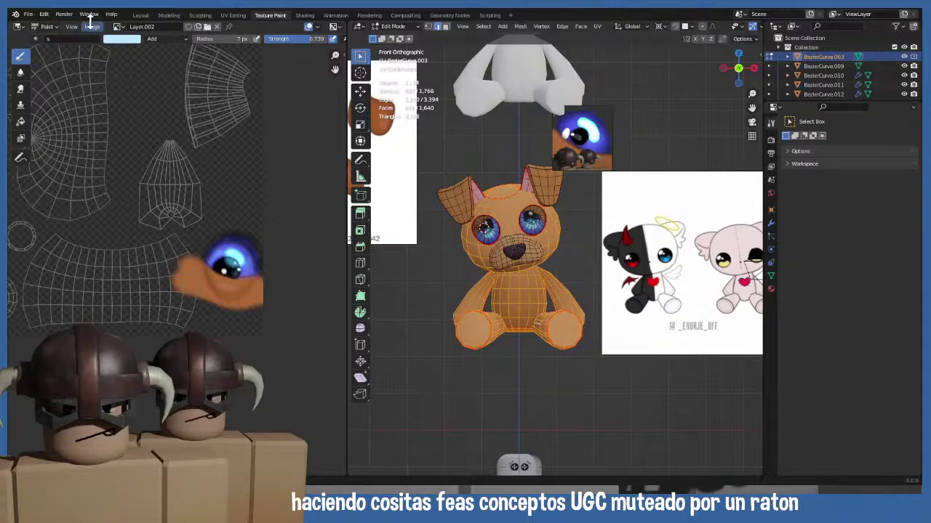
pyautogui.press('Tab')
pyautogui.scroll(3, 512, 242)
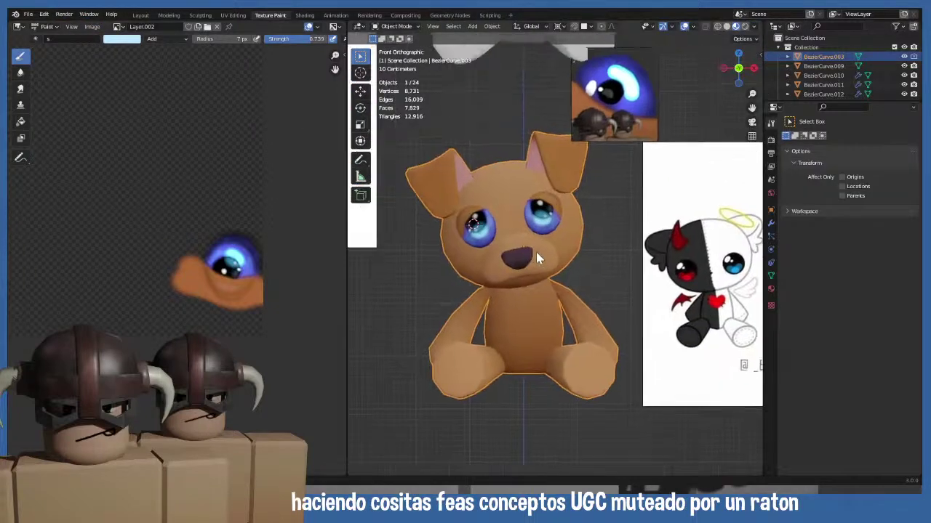
pyautogui.keyDown('shift'); pyautogui.moveTo(527, 255); pyautogui.dragTo(517, 221, button='middle'); pyautogui.keyUp('shift')
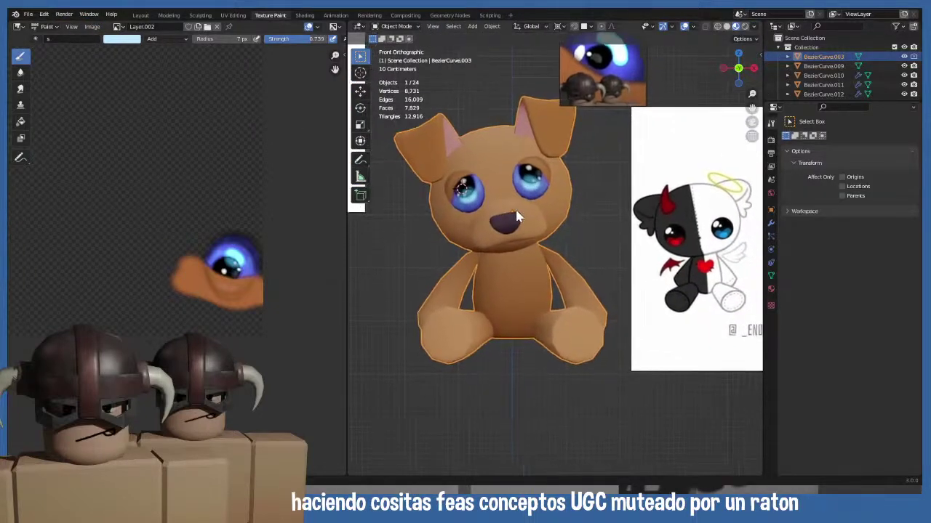
pyautogui.click(92, 27)
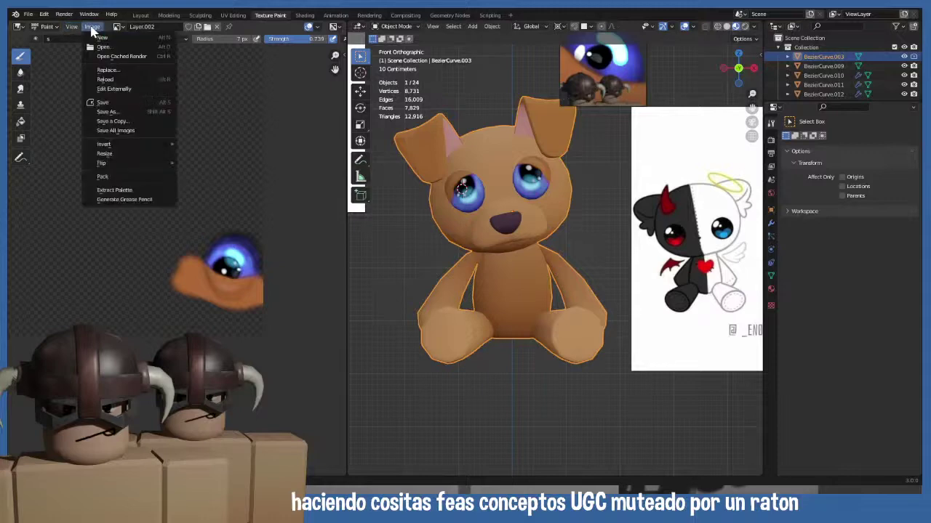
pyautogui.click(108, 102)
# - Switch the dog from Edit Mode to Texture Paint mode, limiting painting to the selected head, torso and limbs
pyautogui.press('Tab')
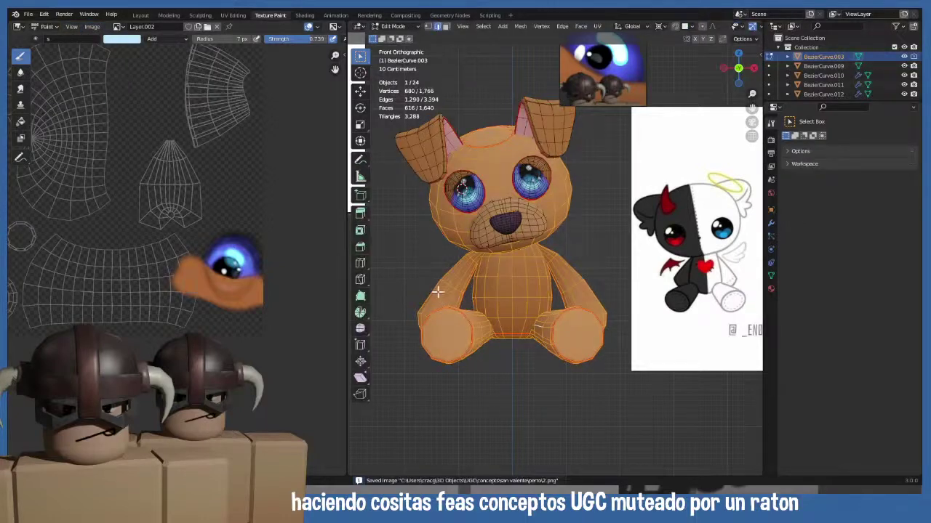
pyautogui.click(393, 26)
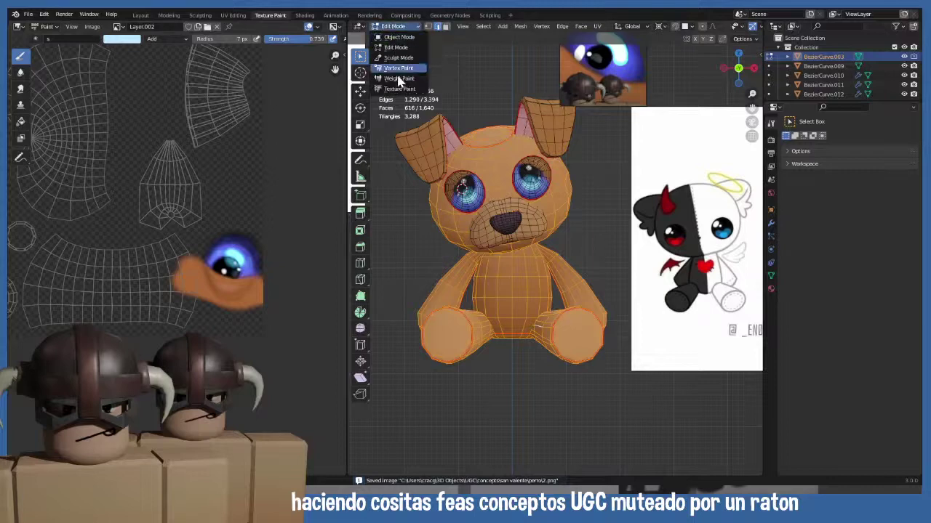
pyautogui.click(400, 88)
pyautogui.scroll(-3, 456, 182)
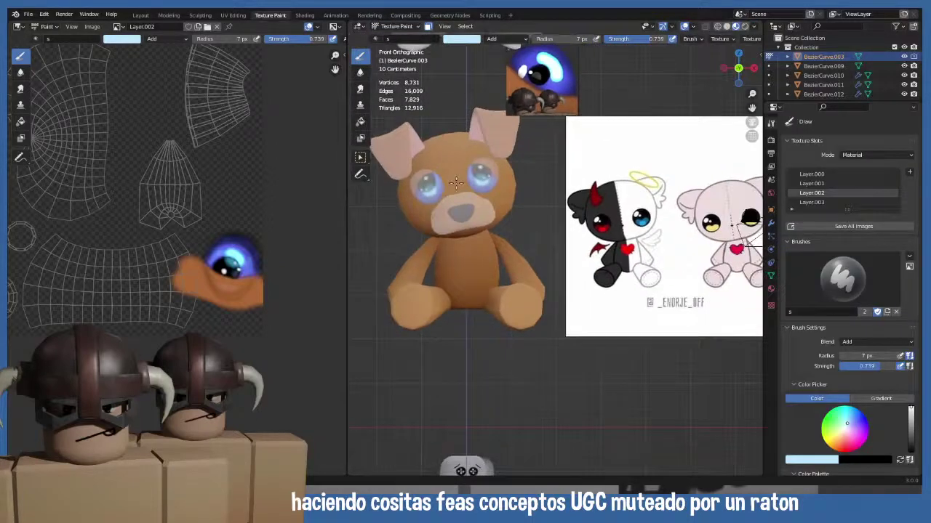
pyautogui.keyDown('shift'); pyautogui.moveTo(456, 182); pyautogui.dragTo(473, 172, button='middle'); pyautogui.keyUp('shift')
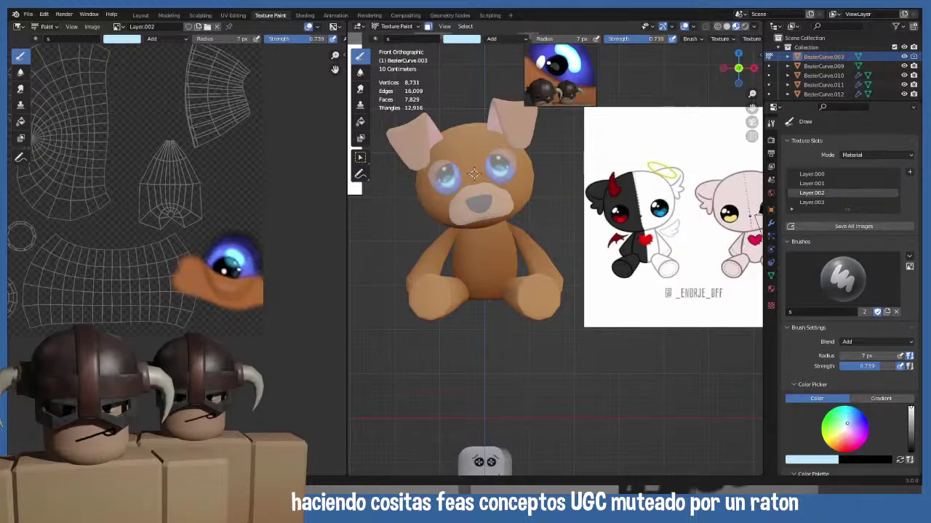
# - Enlarge the paint brush radius to 48 px and set its blending mode to Color Burn
pyautogui.press('f')
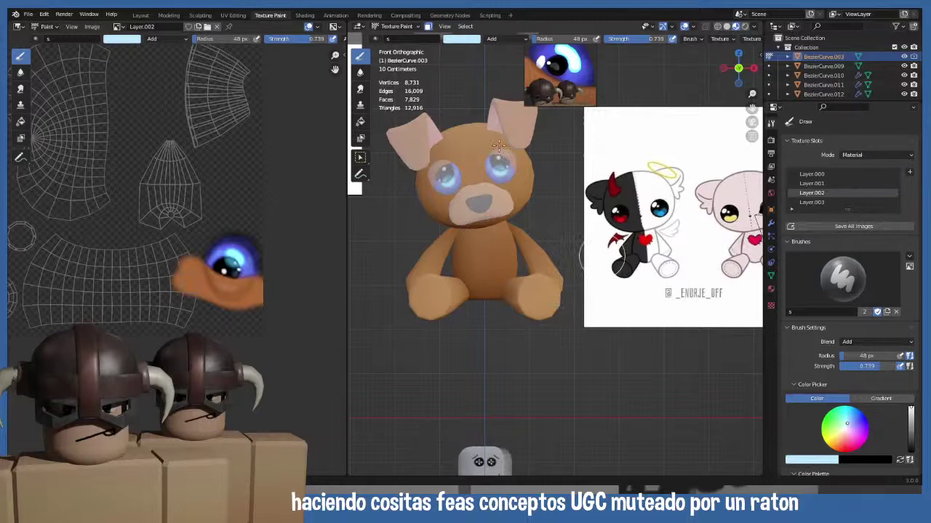
pyautogui.scroll(-6, 842, 369)
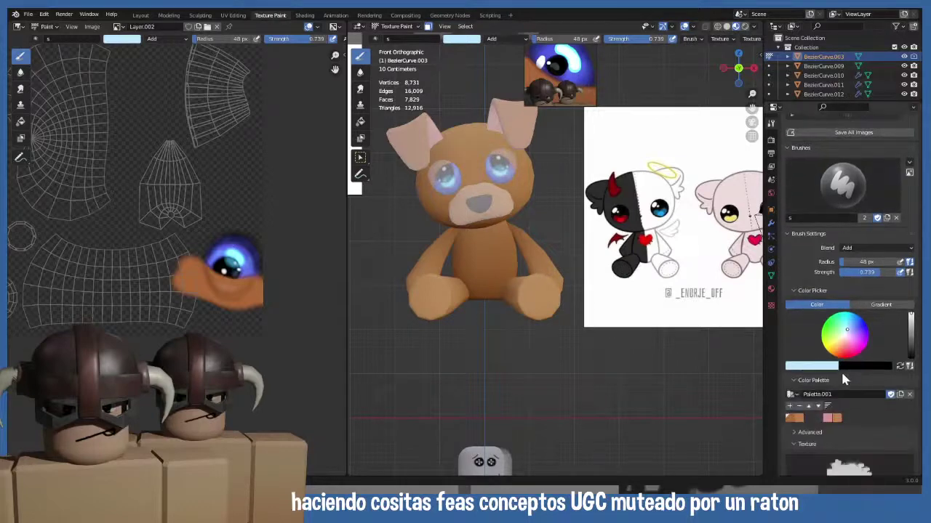
pyautogui.scroll(-10, 845, 379)
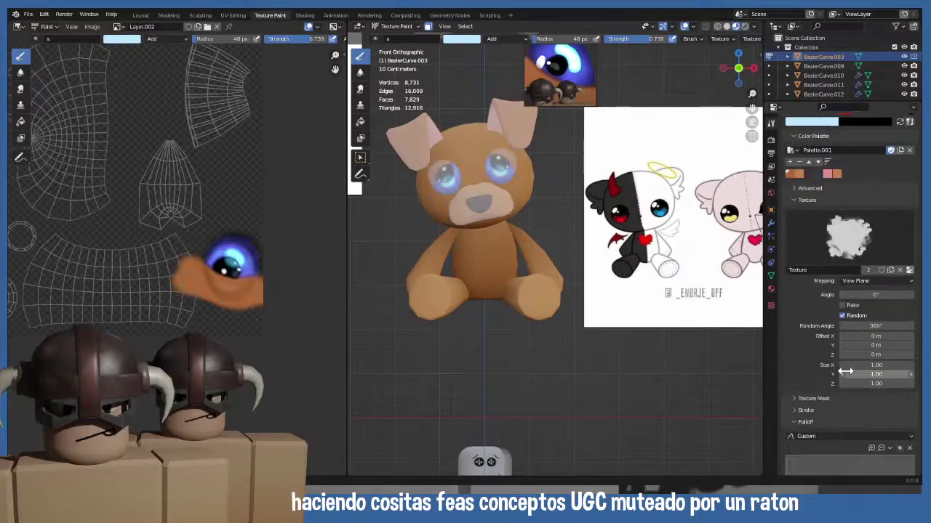
pyautogui.scroll(15, 847, 371)
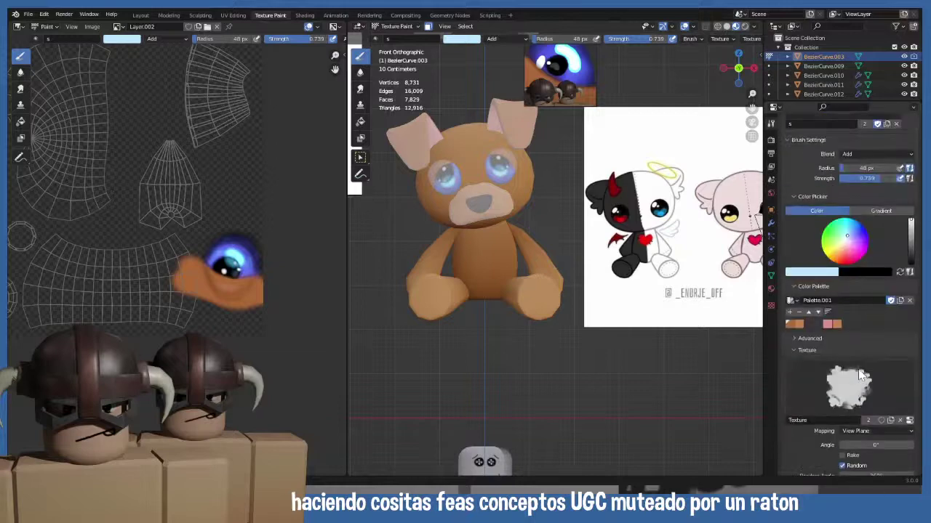
pyautogui.click(858, 341)
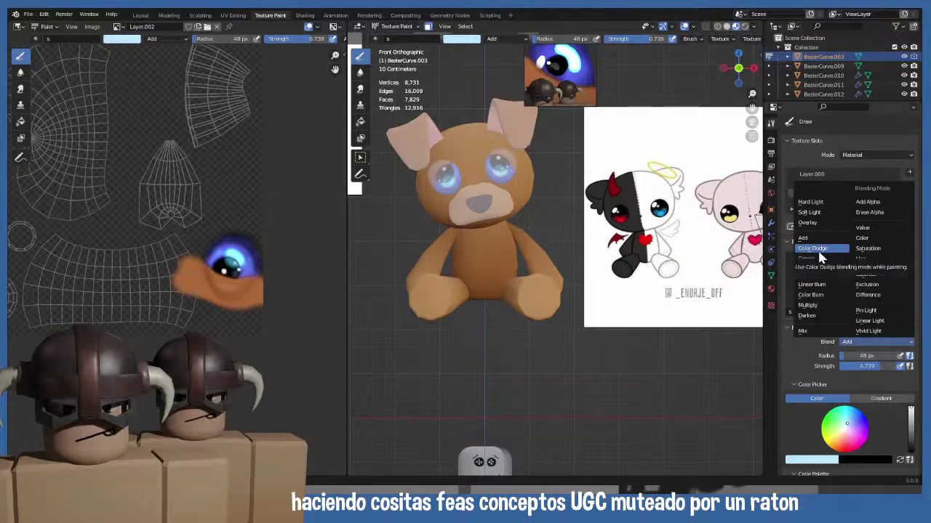
pyautogui.click(831, 296)
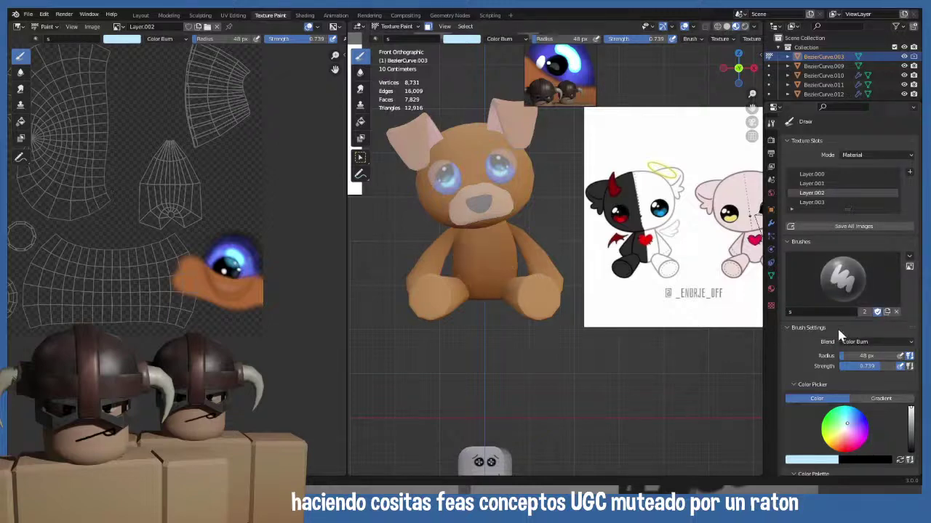
# - Load the orange swatch from Palette.001 as the brush colour and inspect the dog's head from below and the side
pyautogui.scroll(-5, 825, 359)
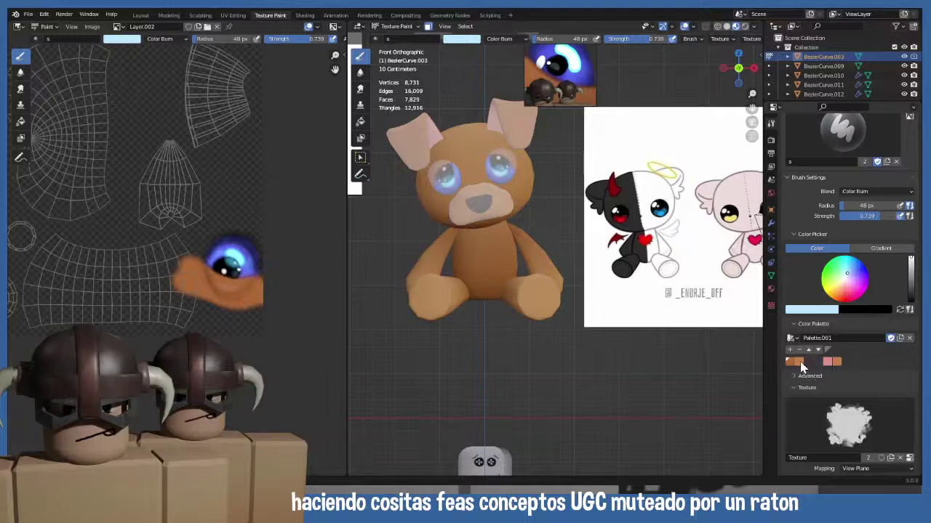
pyautogui.click(796, 362)
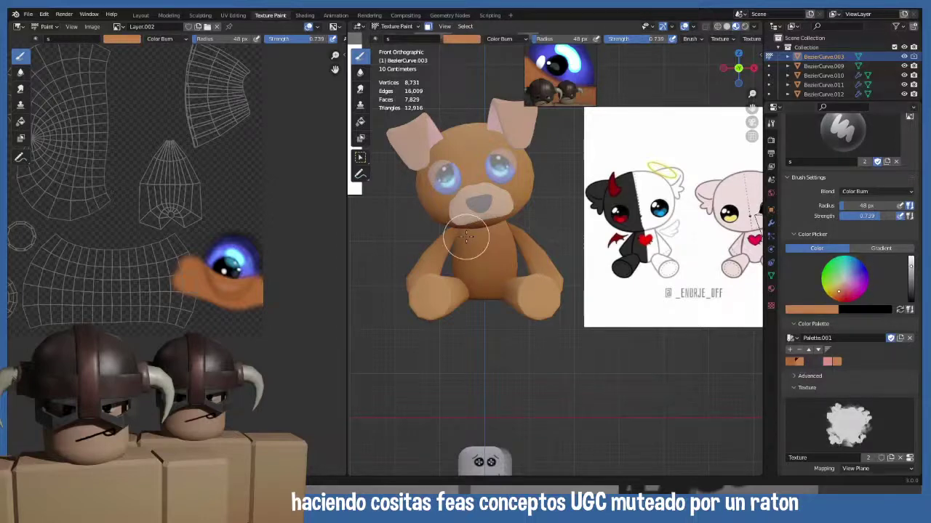
pyautogui.scroll(2, 477, 254)
pyautogui.keyDown('shift'); pyautogui.moveTo(529, 280); pyautogui.dragTo(539, 284, button='middle'); pyautogui.keyUp('shift')
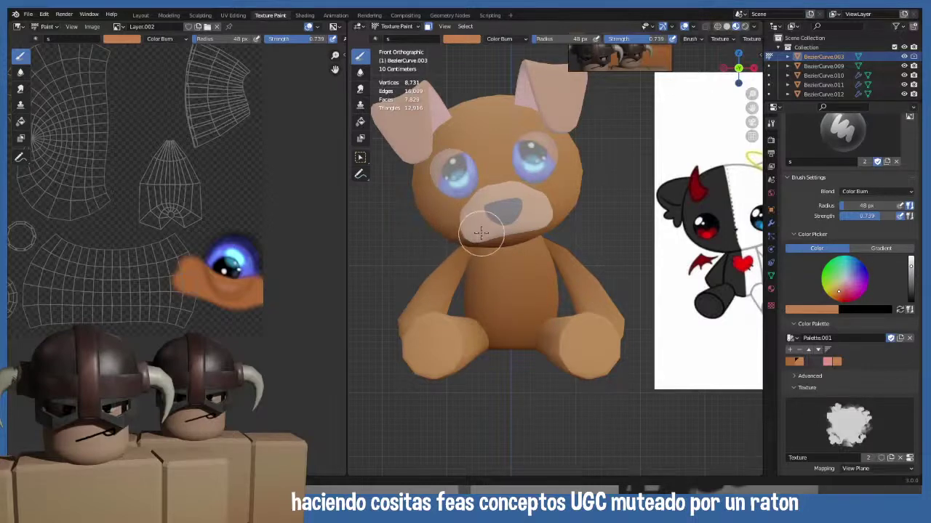
pyautogui.moveTo(481, 232); pyautogui.dragTo(418, 187, button='middle')
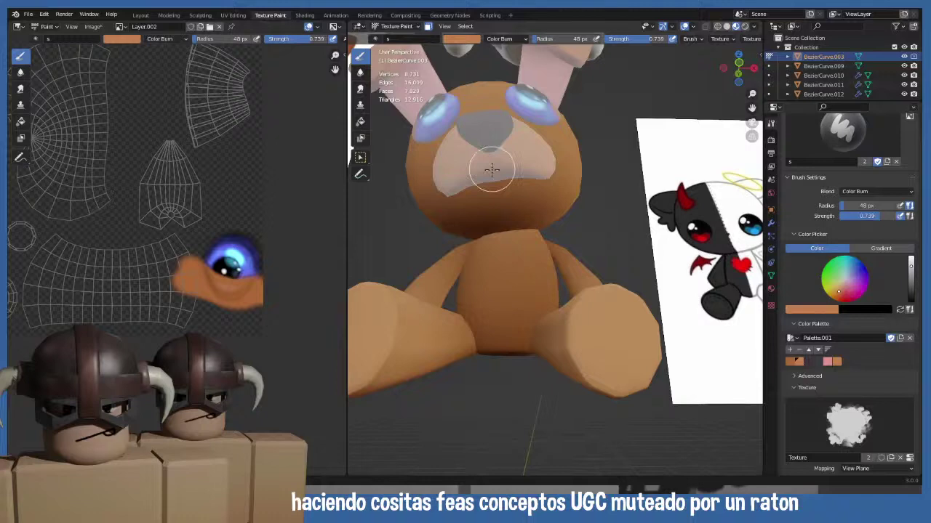
pyautogui.moveTo(545, 187); pyautogui.dragTo(537, 205, button='middle')
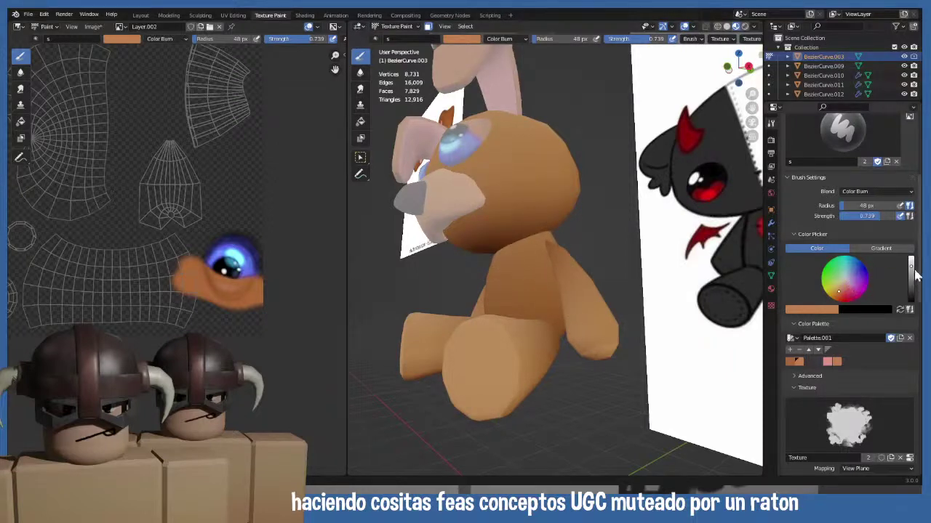
# - Change the brush colour to a light grey, check the selected parts in Edit Mode, and raise the brush strength to 1.000
pyautogui.click(845, 280)
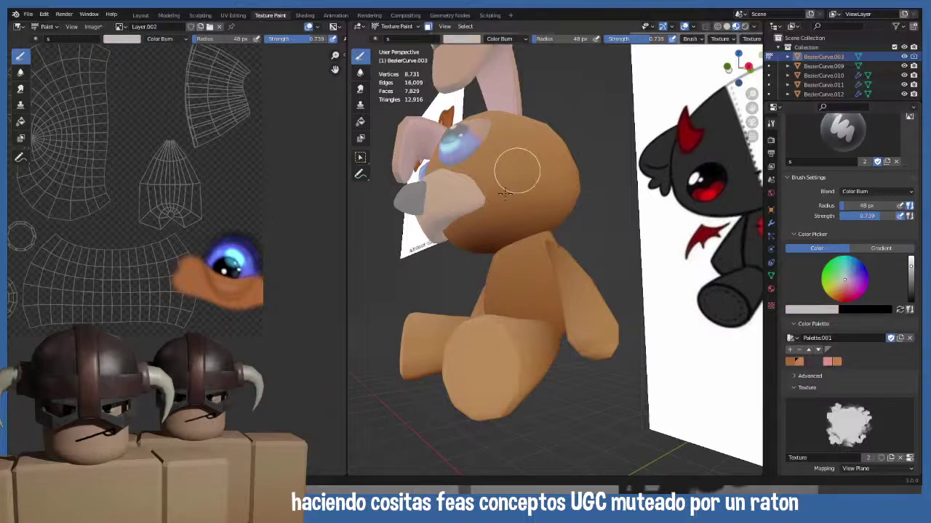
pyautogui.moveTo(514, 165); pyautogui.dragTo(520, 196, button='middle')
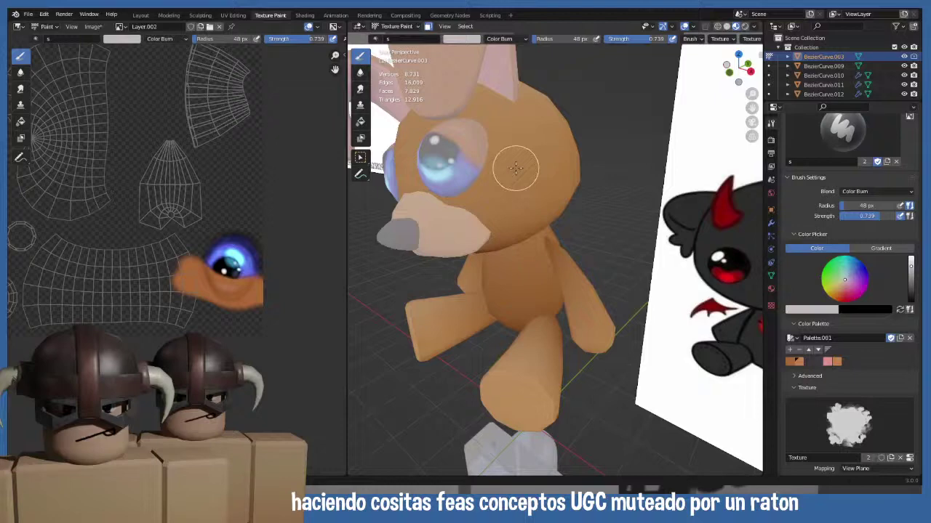
pyautogui.press('Tab')
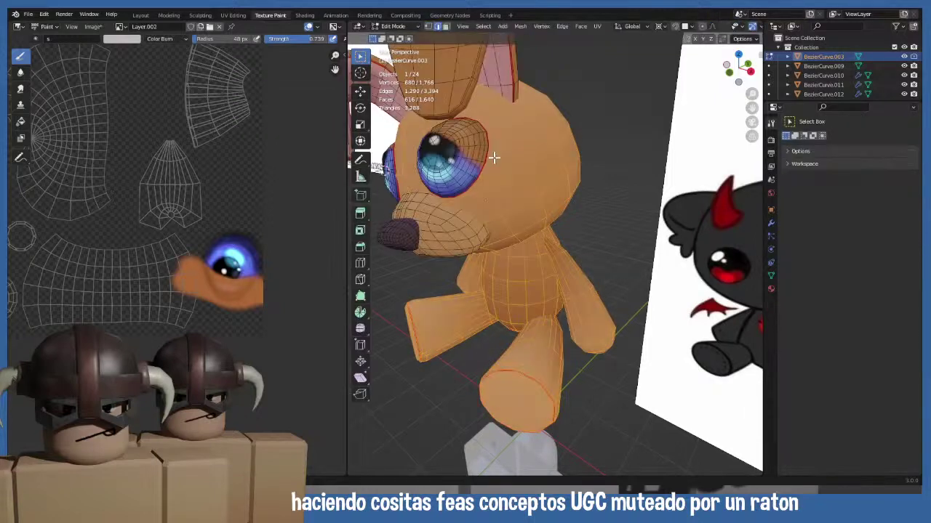
pyautogui.press('Tab')
pyautogui.scroll(-1, 826, 351)
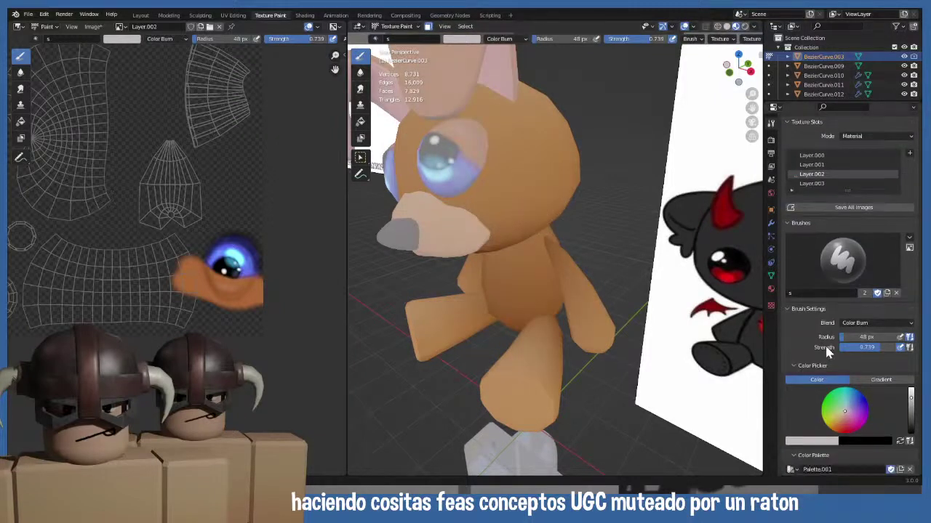
pyautogui.hotkey('shift', 'f')
pyautogui.click(499, 204)
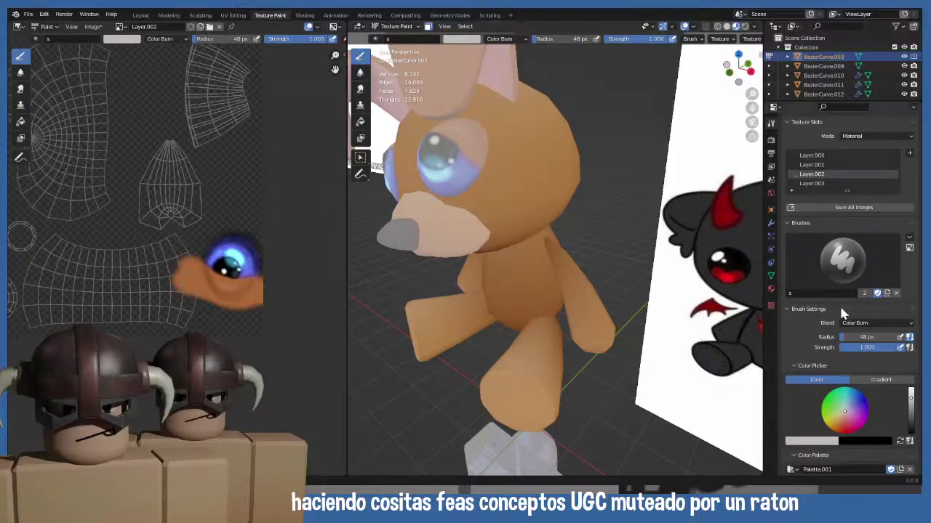
# - Switch the brush blending to Multiply and darken its colour to a medium grey
pyautogui.click(857, 325)
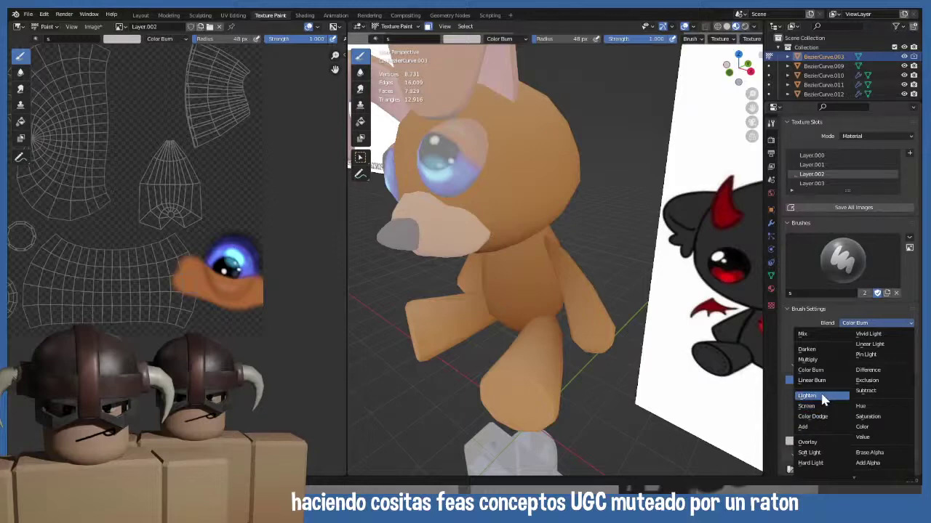
pyautogui.click(816, 360)
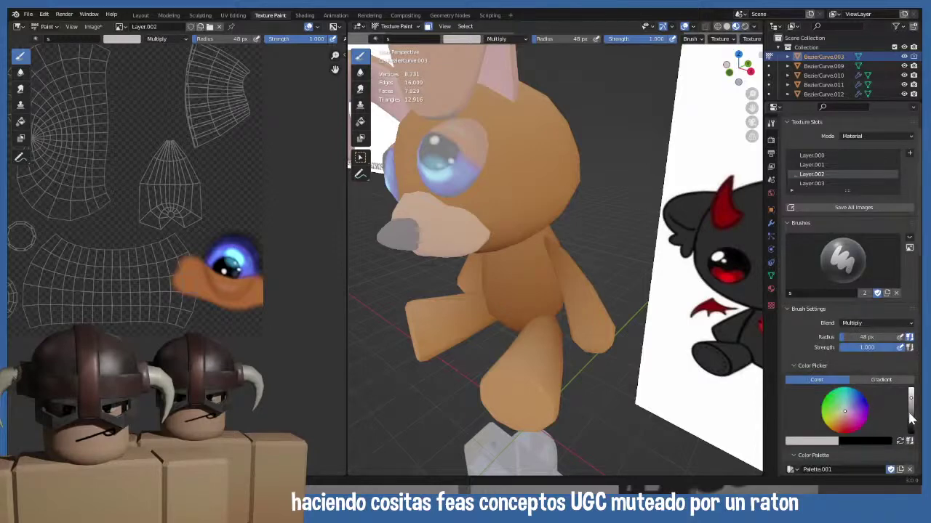
pyautogui.click(911, 413)
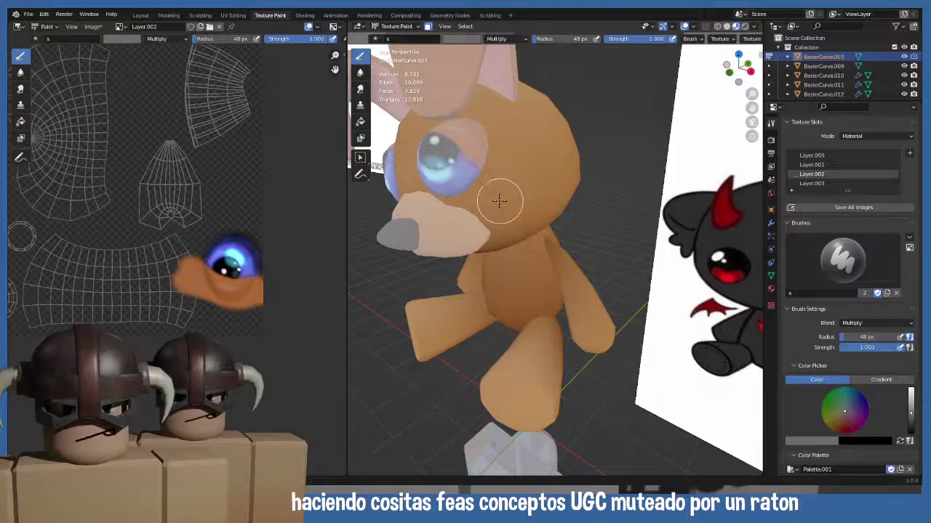
# - Check the dog from the front against its UV layout, and save the Layer.002 texture image
pyautogui.press('KP_1')
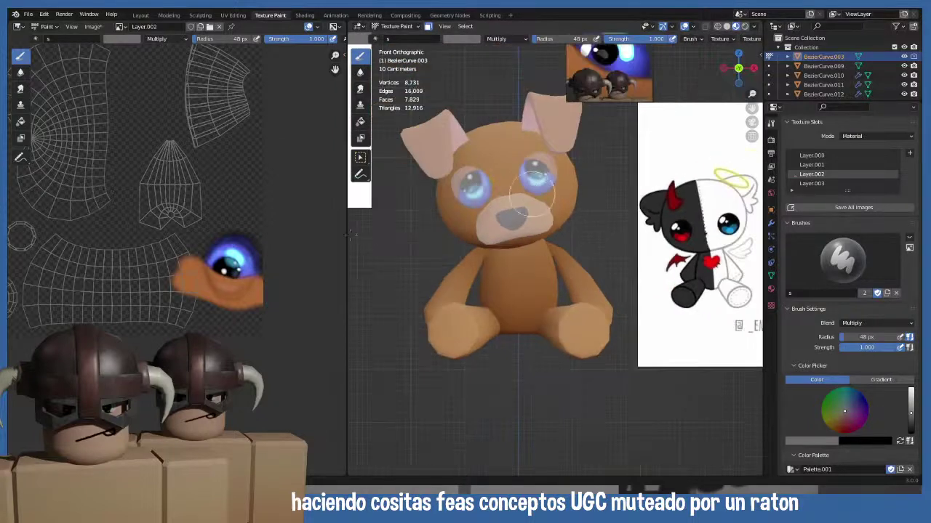
pyautogui.scroll(-3, 181, 266)
pyautogui.scroll(2, 182, 270)
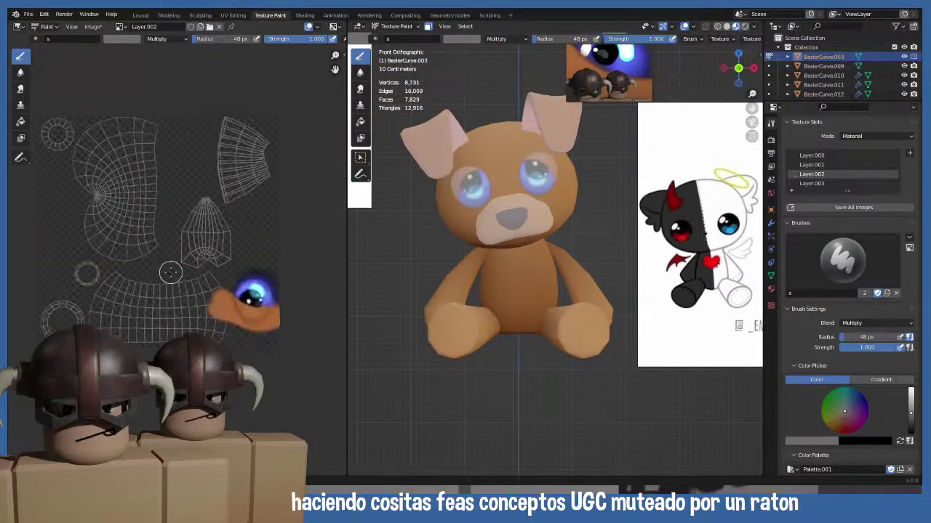
pyautogui.scroll(2, 170, 272)
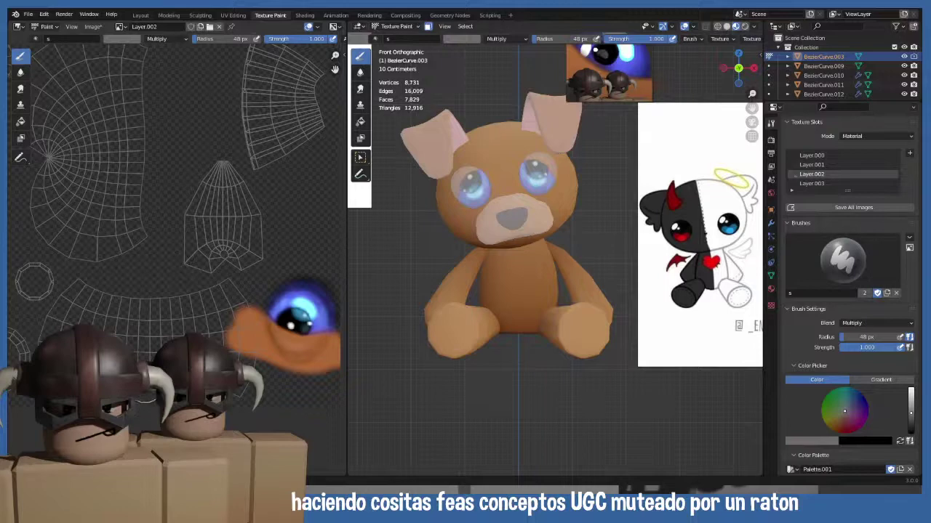
pyautogui.click(93, 27)
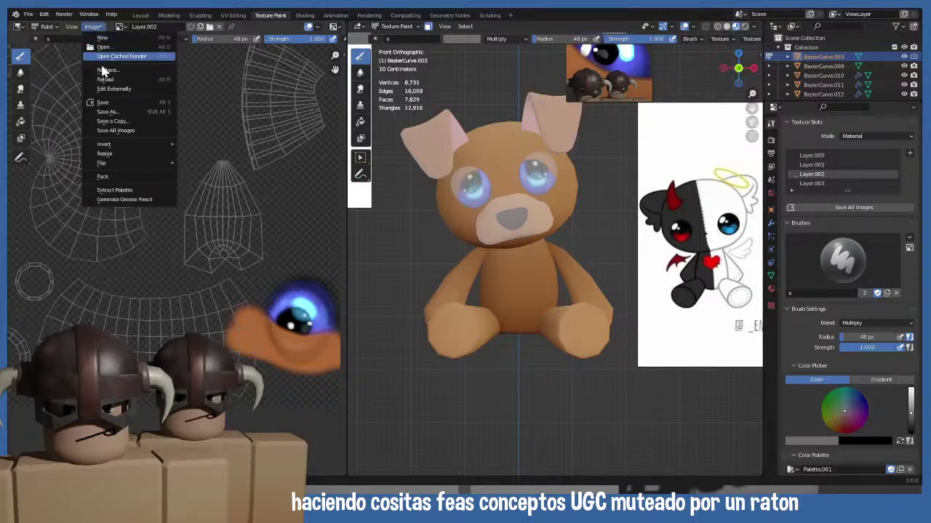
pyautogui.click(106, 103)
# - Set the brush blending to Mix and sample black as the paint colour on the dog's torso
pyautogui.scroll(3, 473, 210)
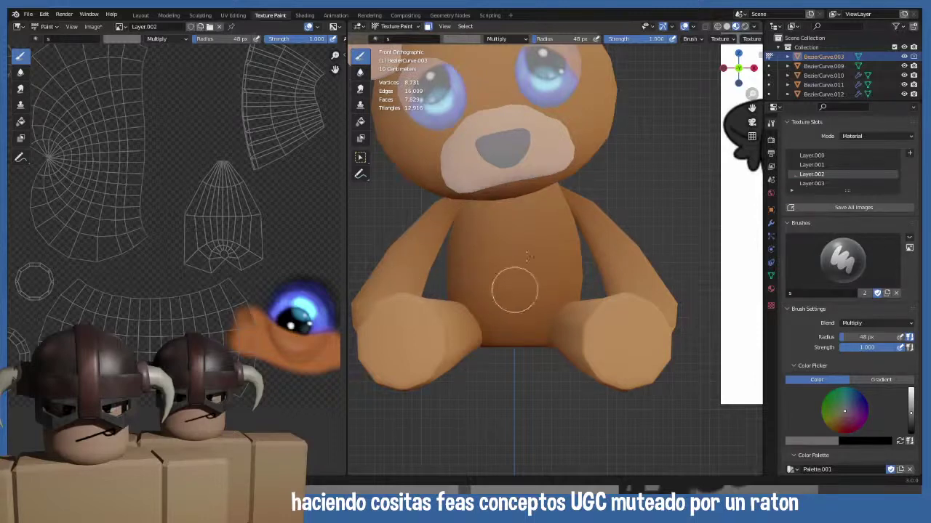
pyautogui.click(867, 322)
pyautogui.click(807, 335)
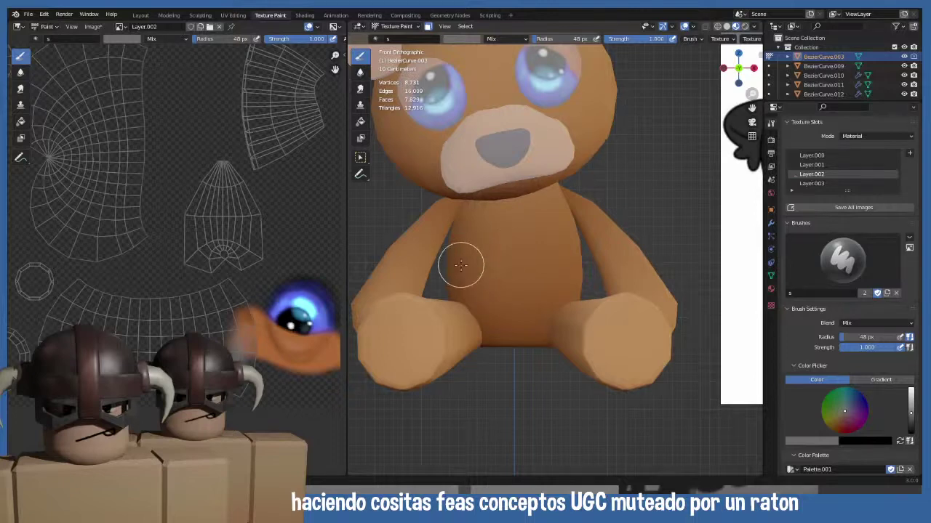
pyautogui.scroll(-3, 461, 266)
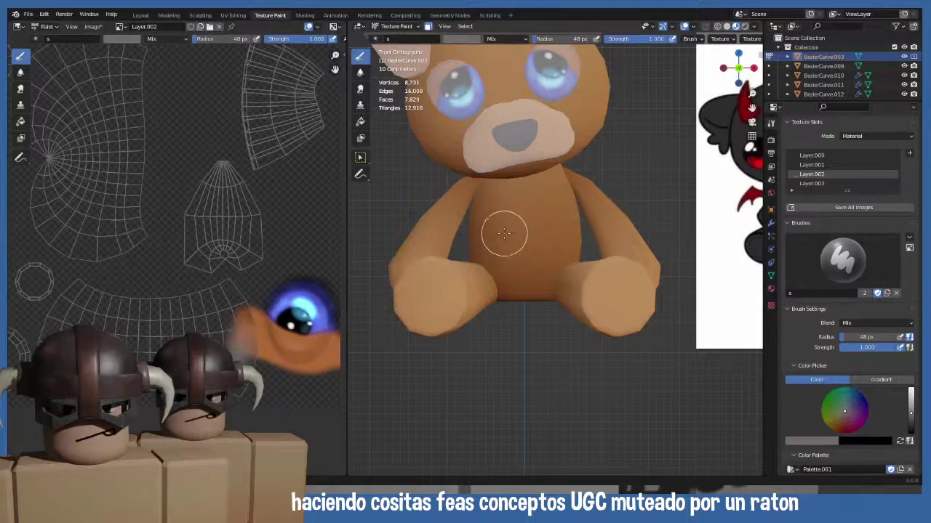
pyautogui.press('s')
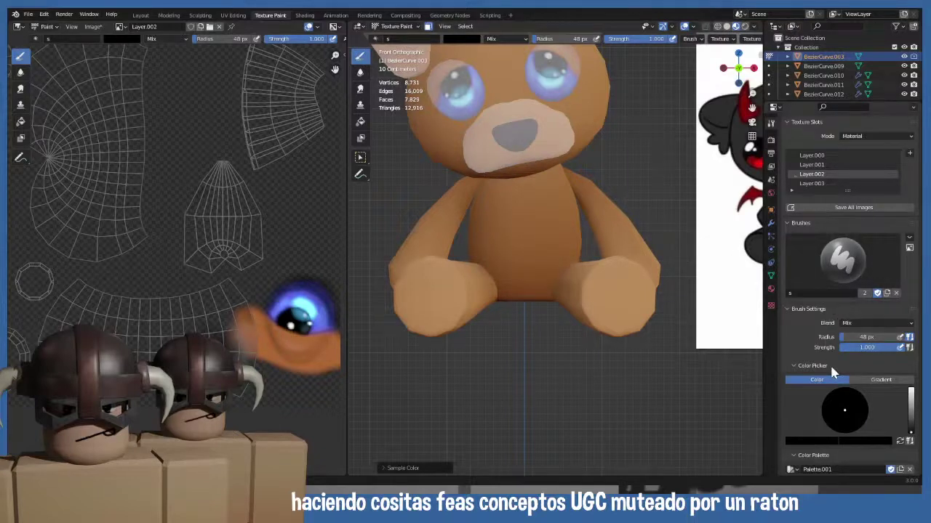
# - Check the brush falloff and the active Layer 2 settings, and save the Layer.002 image again
pyautogui.scroll(-10, 832, 372)
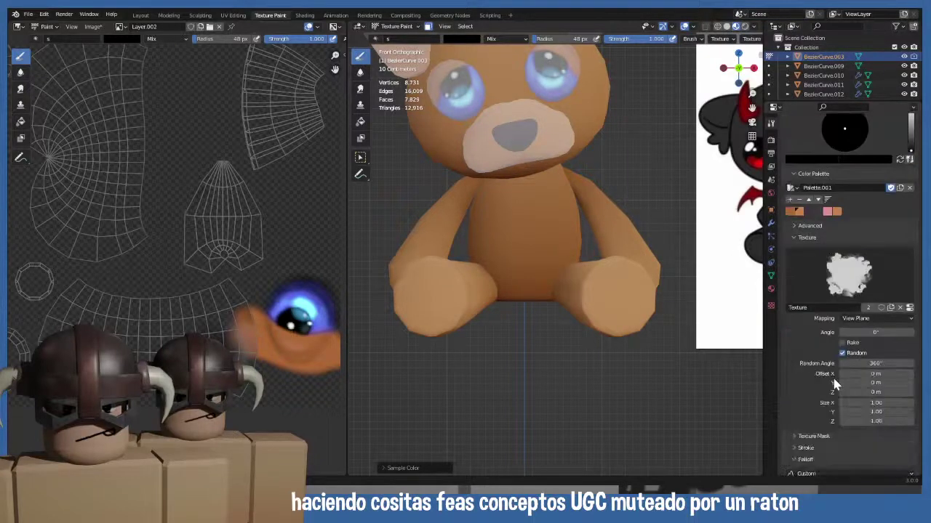
pyautogui.scroll(-9, 834, 385)
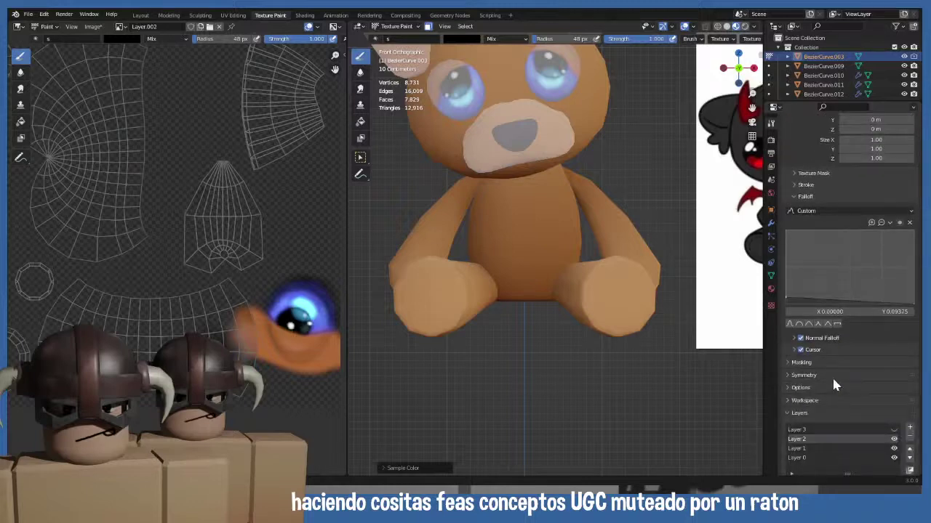
pyautogui.scroll(-2, 834, 385)
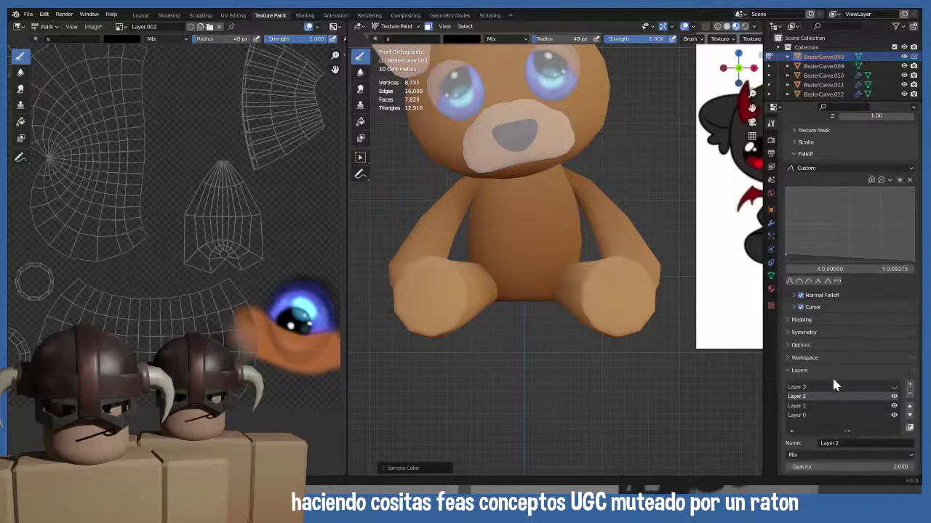
pyautogui.click(93, 28)
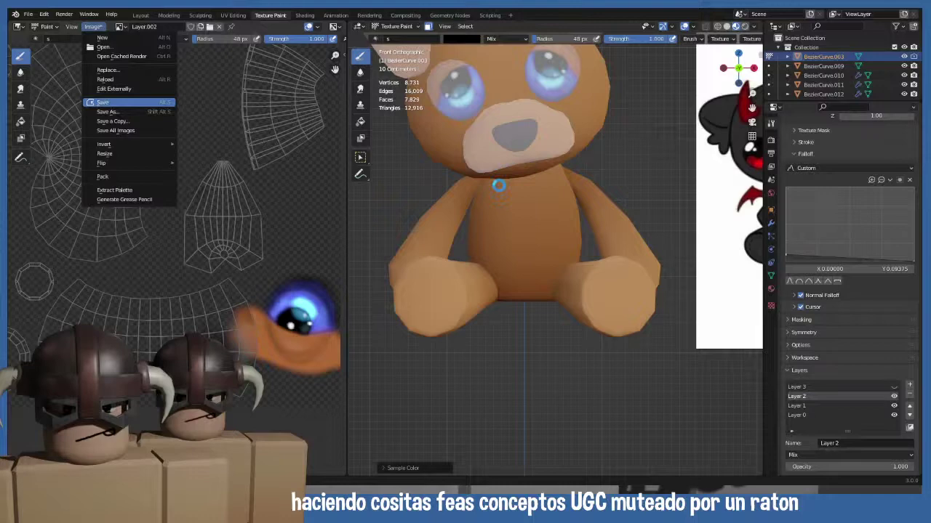
pyautogui.click(103, 102)
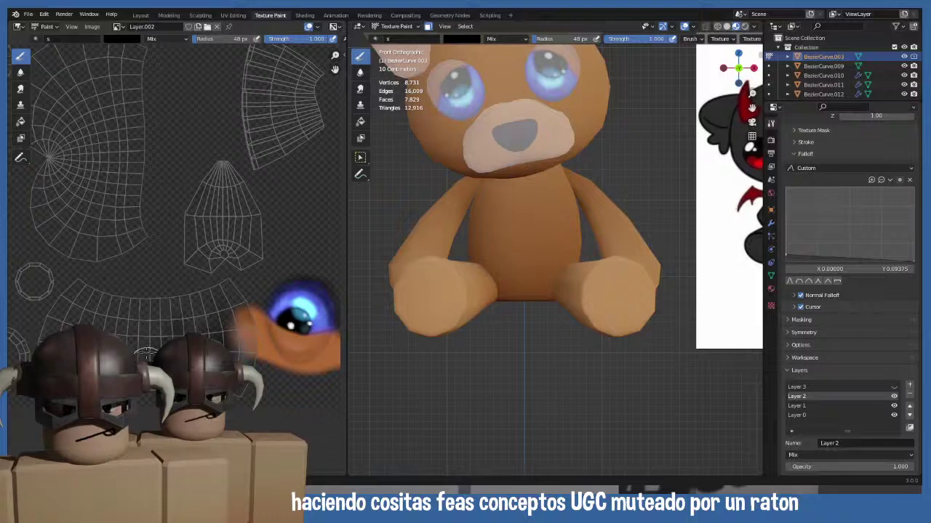
# - Try a soft black shading stroke on the torso's UV island in the texture image, and undo it
pyautogui.moveTo(146, 354); pyautogui.dragTo(153, 320)
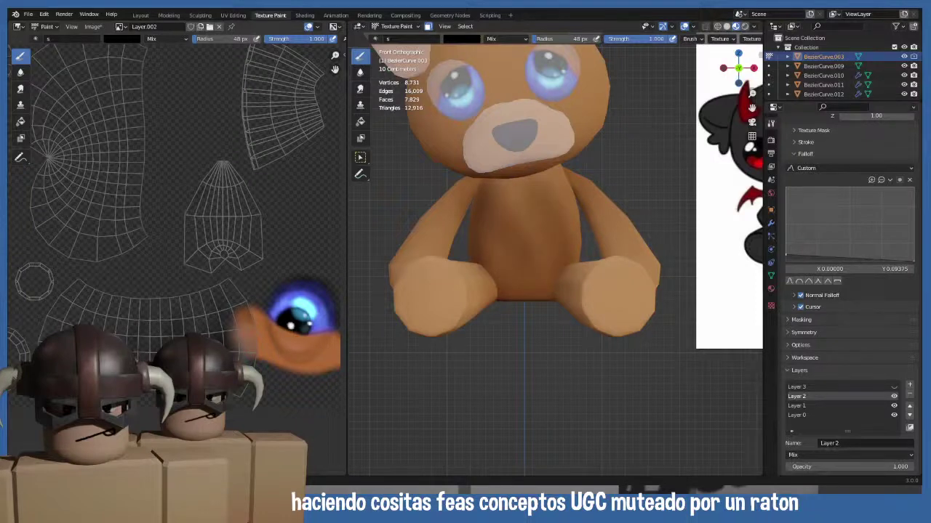
pyautogui.hotkey('ctrl', 'z')
pyautogui.hotkey('ctrl', 'z')
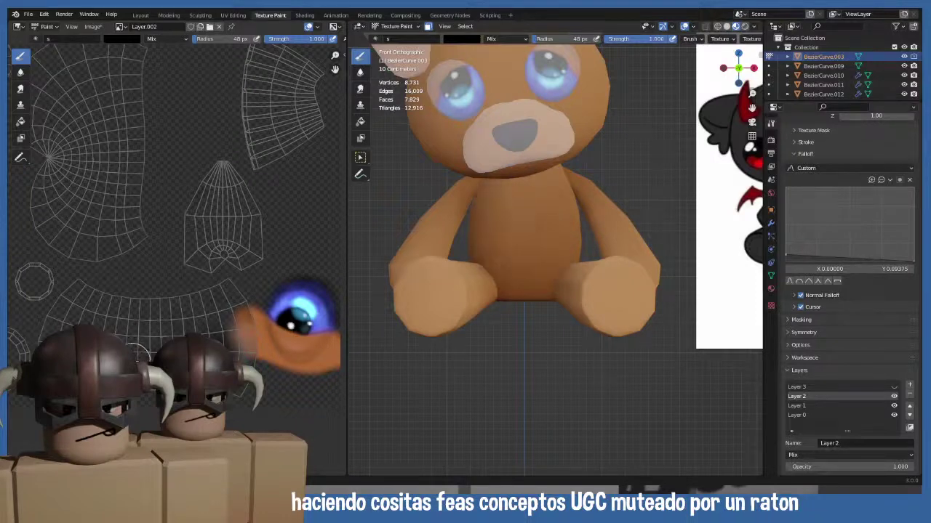
pyautogui.moveTo(193, 347); pyautogui.dragTo(218, 306, button='middle')
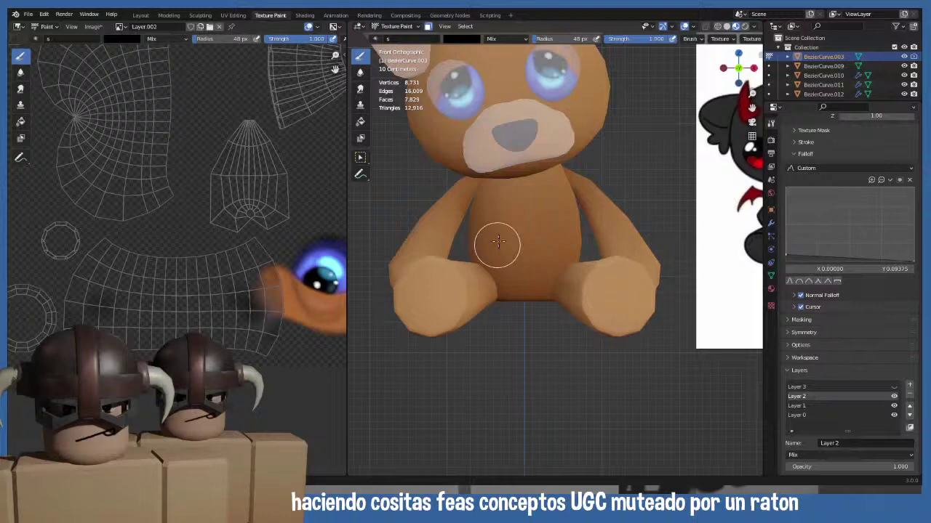
# - Set the brush radius to 95 px and paint soft black shading over the dog's torso and arms
pyautogui.scroll(1, 492, 258)
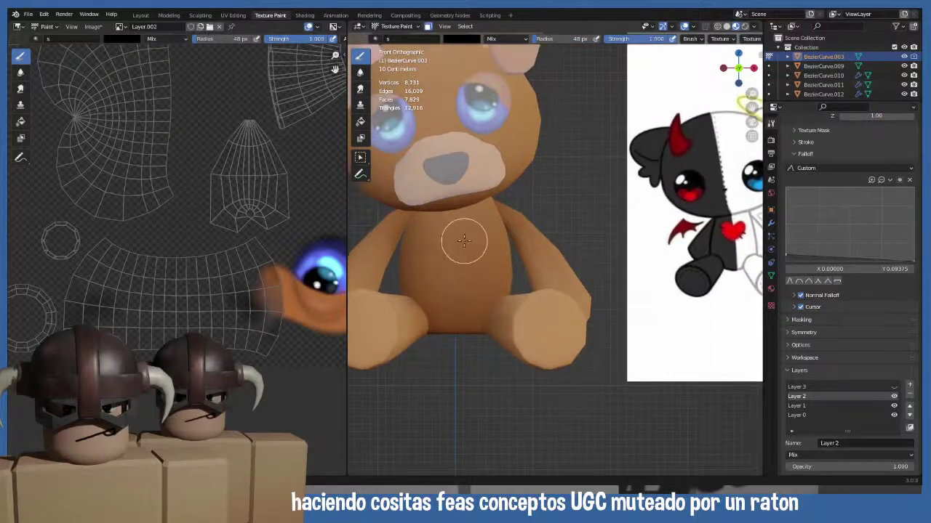
pyautogui.press('f')
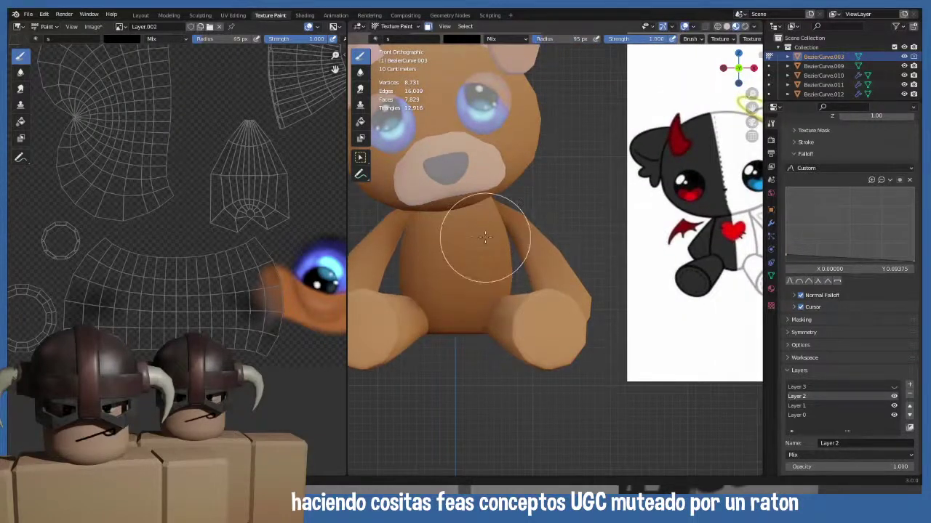
pyautogui.click(445, 307)
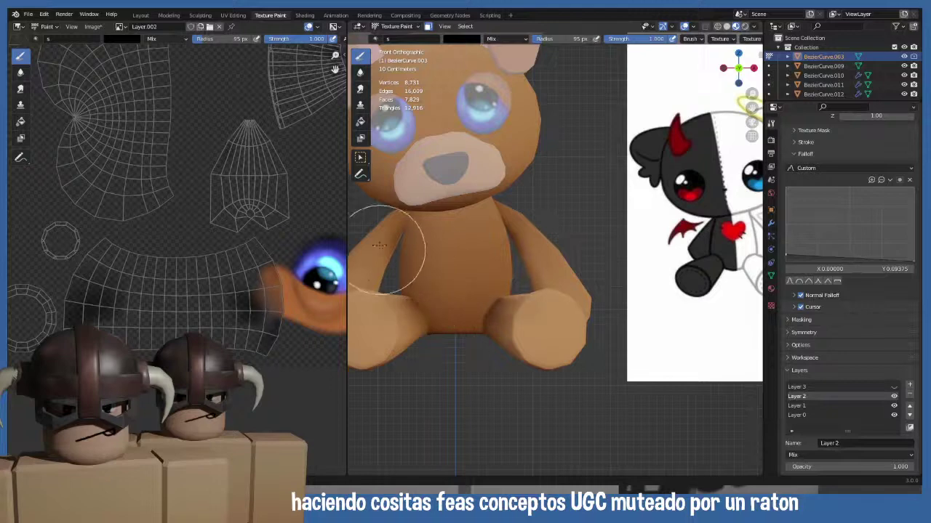
pyautogui.keyDown('shift'); pyautogui.moveTo(433, 292); pyautogui.dragTo(390, 270, button='middle'); pyautogui.keyUp('shift')
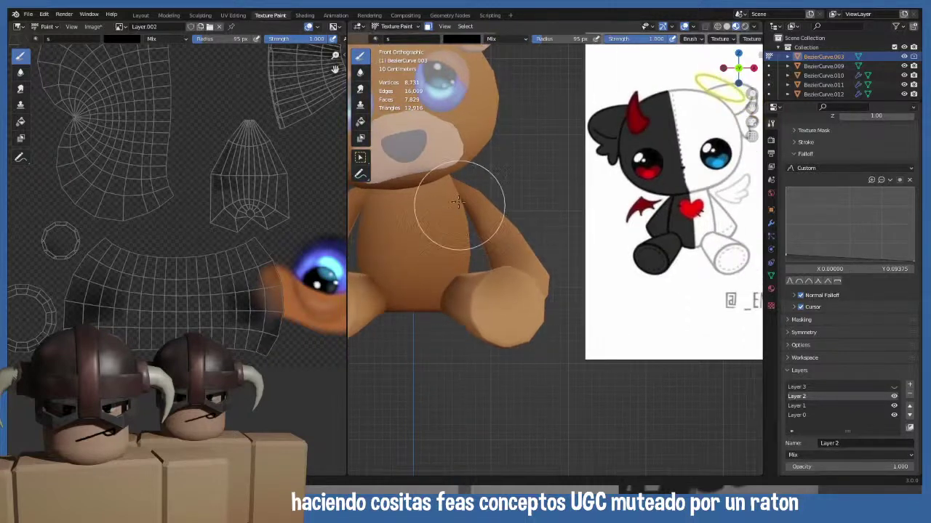
pyautogui.press('KP_3')
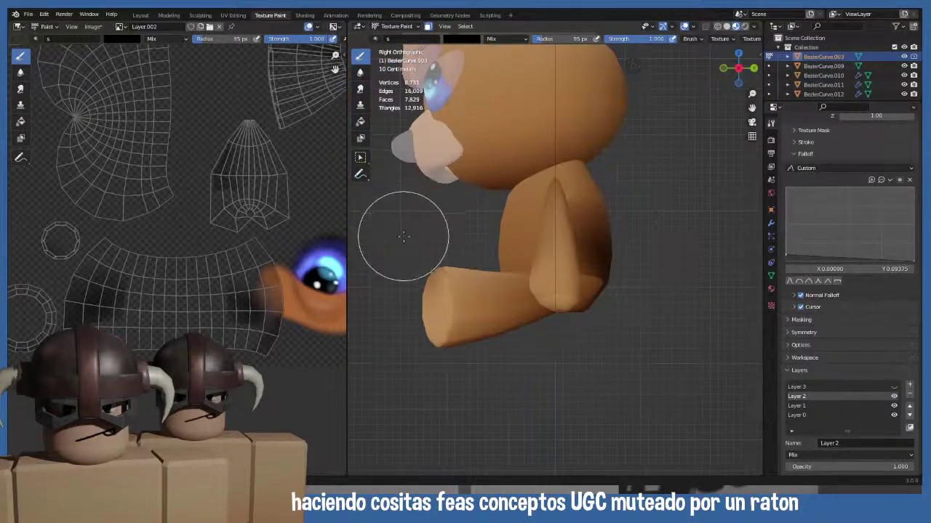
pyautogui.scroll(2, 581, 240)
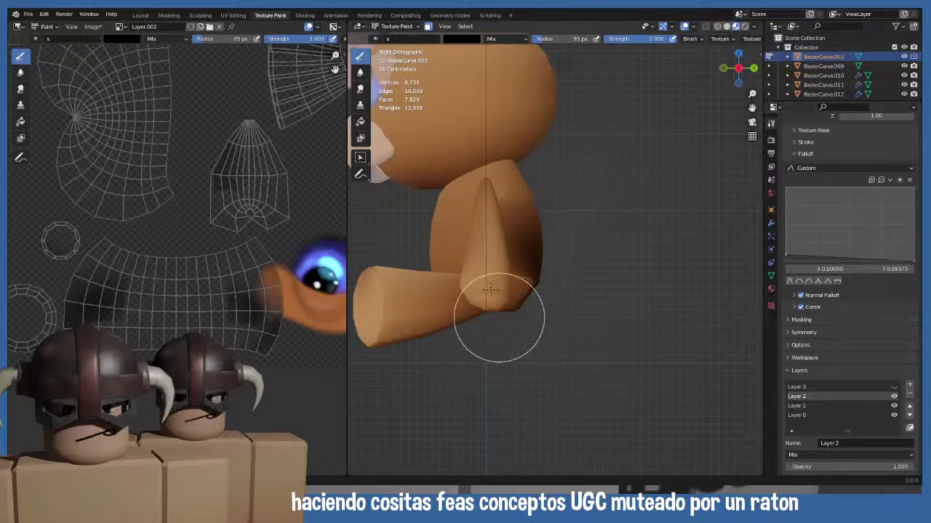
pyautogui.moveTo(444, 230); pyautogui.dragTo(546, 216, button='middle')
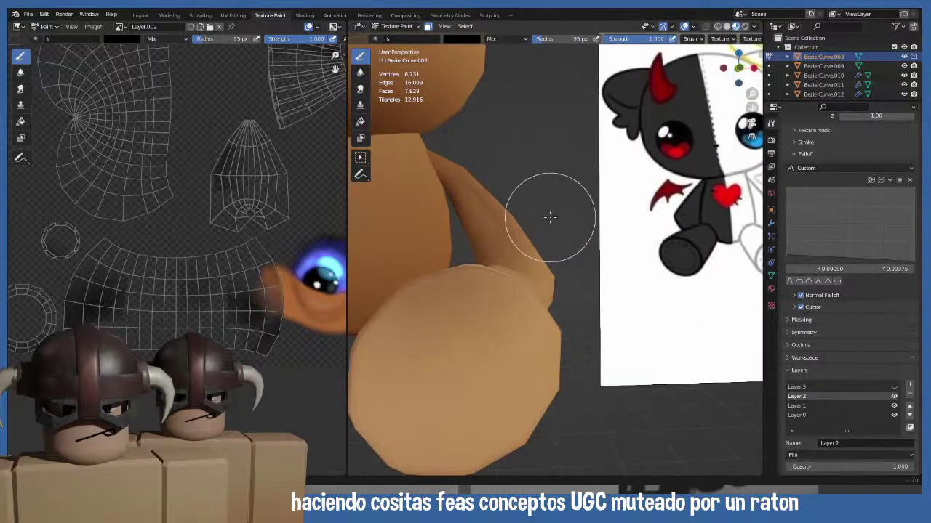
pyautogui.press('KP_1')
pyautogui.scroll(-2, 460, 256)
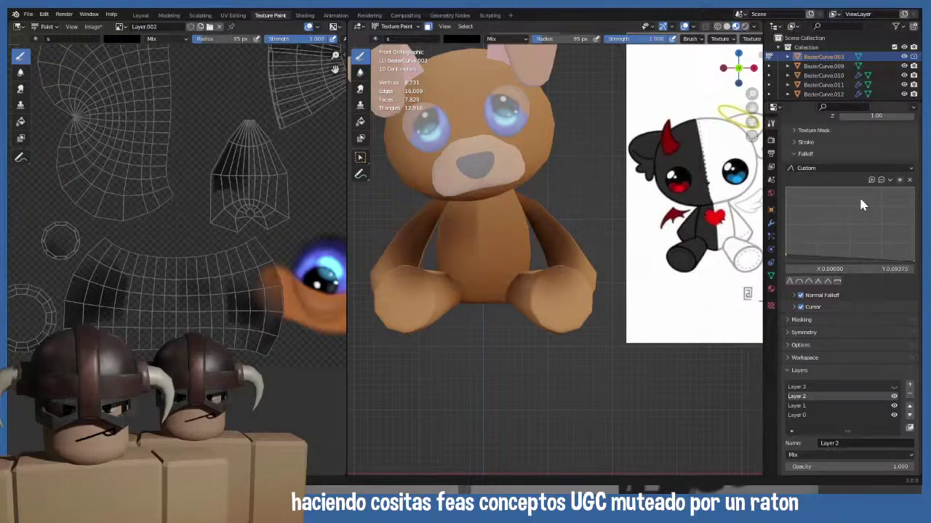
# - Review the brush settings and compare the dog in Solid and Material Preview viewport shading
pyautogui.scroll(6, 858, 195)
pyautogui.scroll(10, 877, 232)
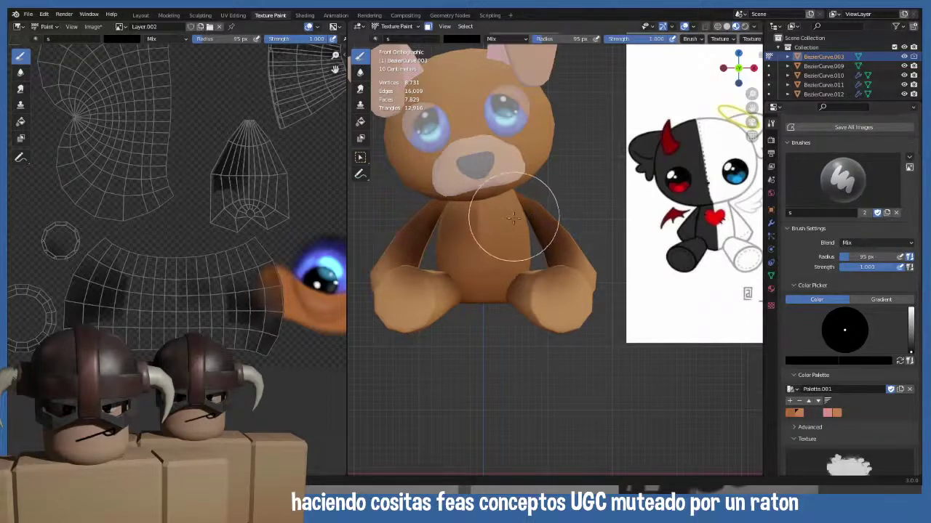
pyautogui.keyDown('shift'); pyautogui.moveTo(476, 238); pyautogui.dragTo(461, 239, button='middle'); pyautogui.keyUp('shift')
pyautogui.scroll(-1, 700, 107)
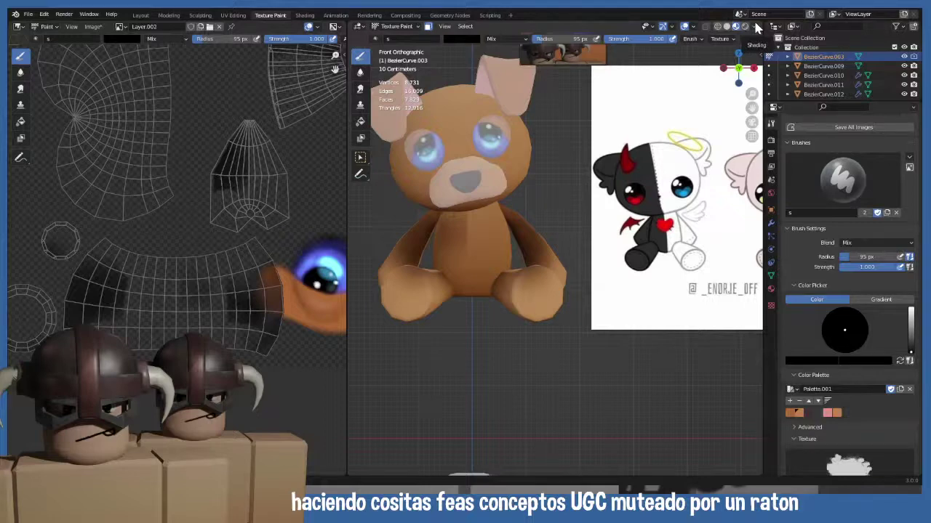
pyautogui.click(756, 27)
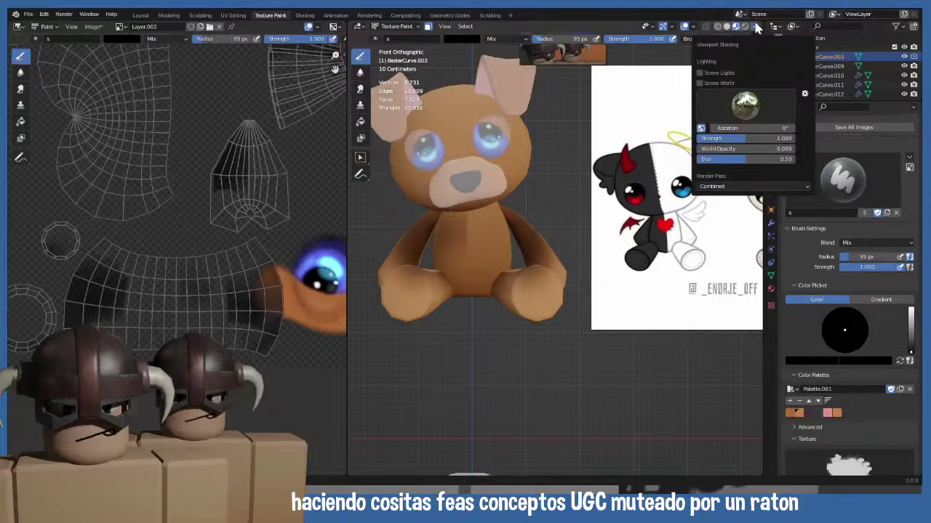
pyautogui.click(756, 27)
pyautogui.click(726, 27)
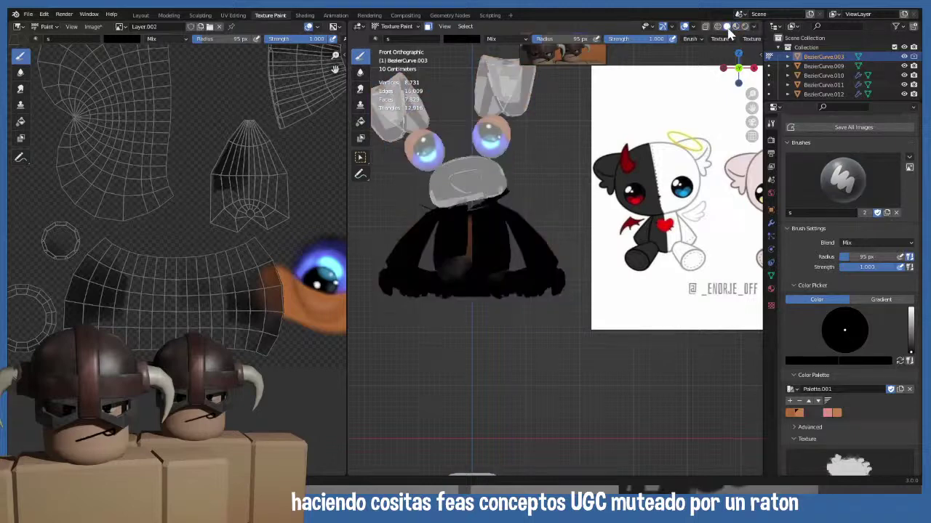
pyautogui.click(756, 27)
pyautogui.click(736, 27)
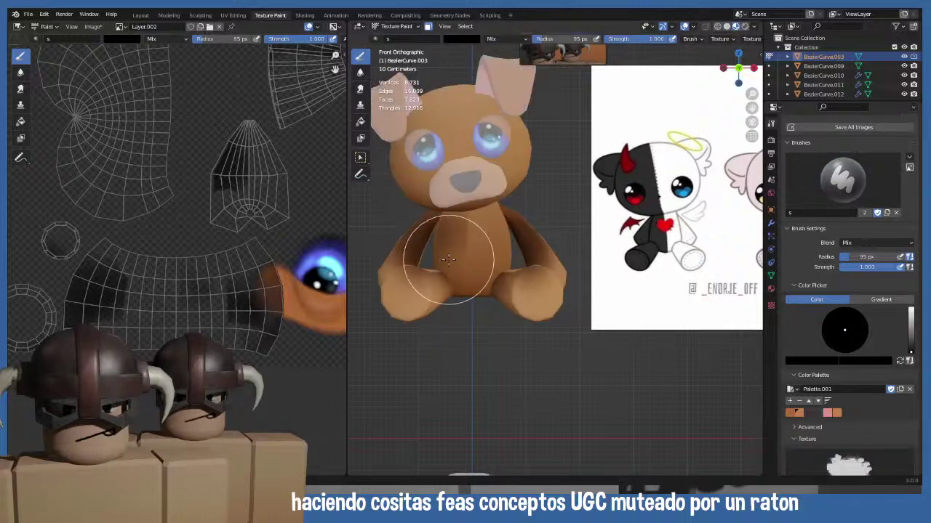
# - Paint black shading over the dog's back, underside and inner limbs with the 95 px brush
pyautogui.moveTo(448, 260); pyautogui.dragTo(657, 240, button='middle')
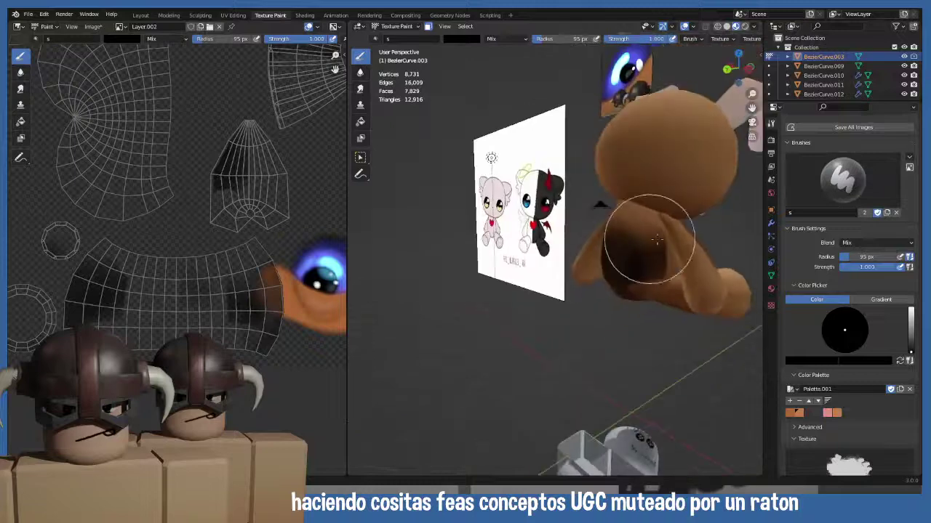
pyautogui.moveTo(657, 240)
pyautogui.mouseDown()
pyautogui.moveTo(695, 281)
pyautogui.moveTo(700, 270)
pyautogui.moveTo(602, 285)
pyautogui.moveTo(637, 227)
pyautogui.mouseUp()
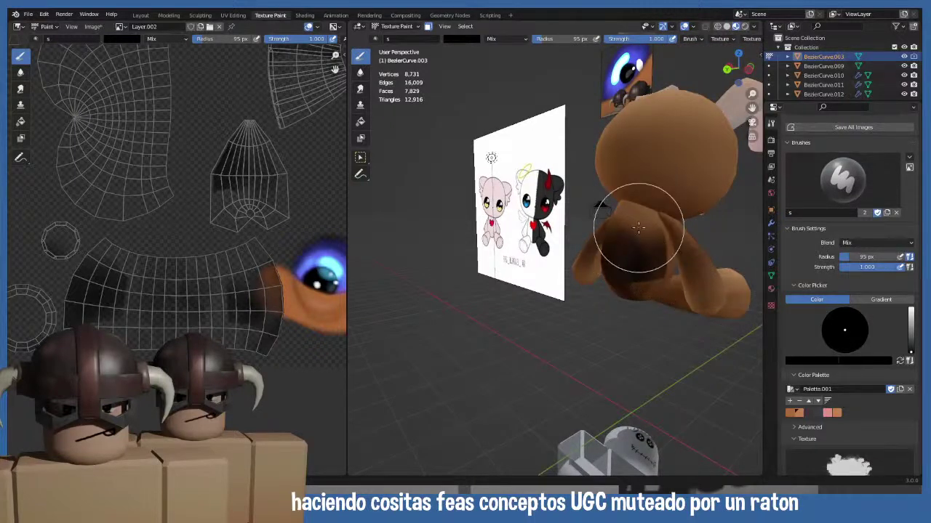
pyautogui.moveTo(637, 228)
pyautogui.mouseDown(button='middle')
pyautogui.moveTo(567, 247)
pyautogui.moveTo(489, 294)
pyautogui.moveTo(469, 291)
pyautogui.moveTo(474, 280)
pyautogui.moveTo(452, 256)
pyautogui.mouseUp(button='middle')
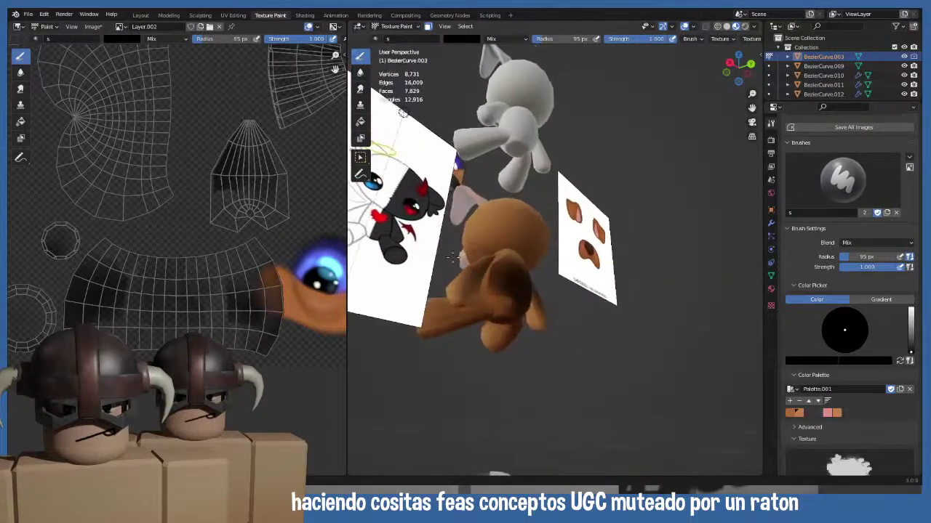
pyautogui.moveTo(499, 291)
pyautogui.mouseDown(button='middle')
pyautogui.moveTo(433, 289)
pyautogui.moveTo(533, 245)
pyautogui.moveTo(557, 187)
pyautogui.moveTo(565, 199)
pyautogui.moveTo(654, 213)
pyautogui.moveTo(498, 194)
pyautogui.mouseUp(button='middle')
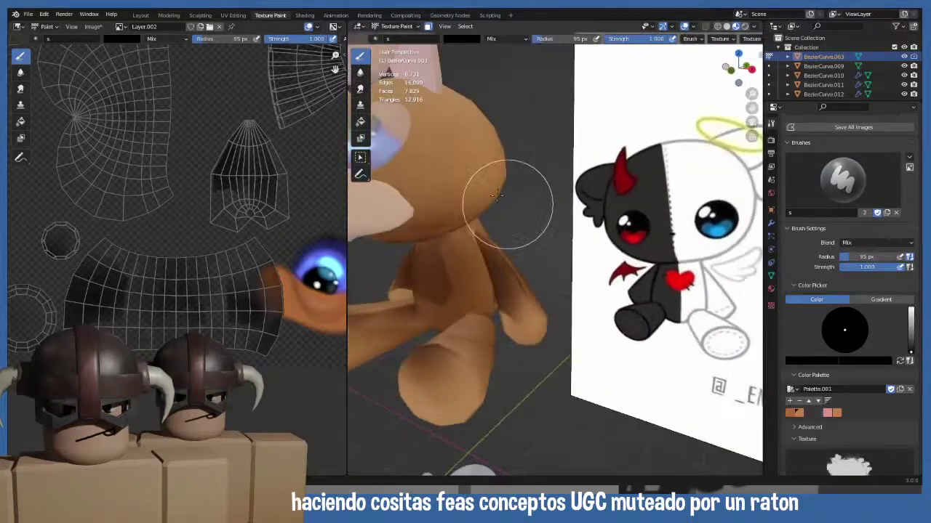
pyautogui.press('KP_1')
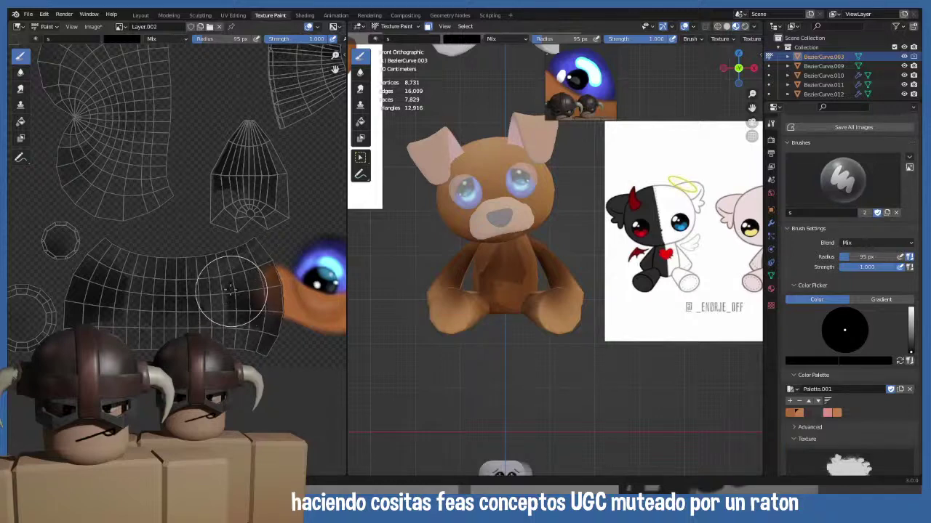
# - Set the brush blending to Erase Alpha and erase the black shading from the dog's front, arms and legs
pyautogui.click(881, 243)
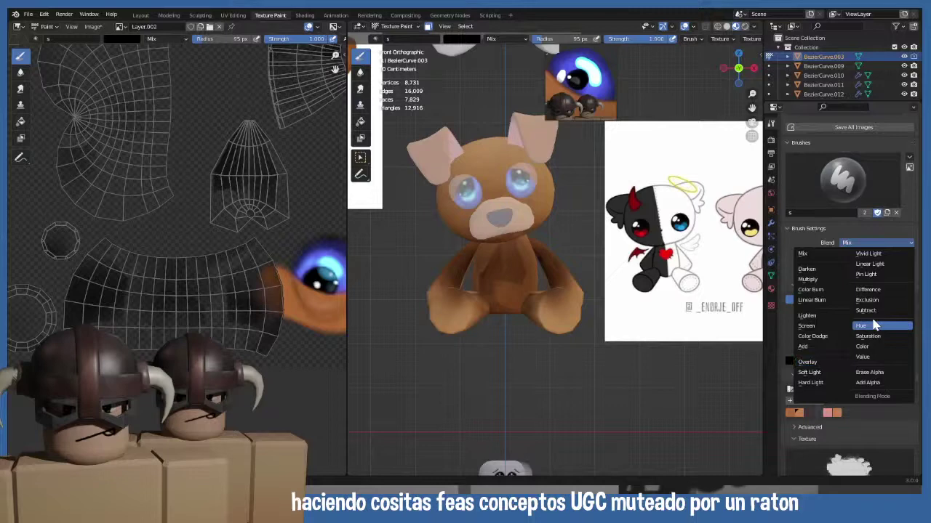
pyautogui.click(882, 373)
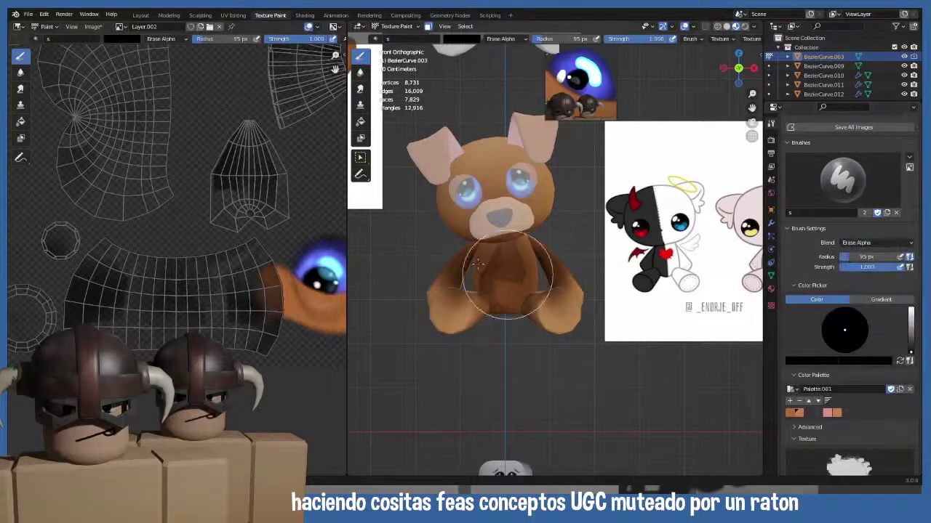
pyautogui.moveTo(507, 257)
pyautogui.mouseDown()
pyautogui.moveTo(494, 281)
pyautogui.moveTo(467, 291)
pyautogui.moveTo(447, 251)
pyautogui.moveTo(469, 309)
pyautogui.moveTo(480, 309)
pyautogui.moveTo(467, 303)
pyautogui.moveTo(447, 189)
pyautogui.moveTo(501, 183)
pyautogui.moveTo(509, 256)
pyautogui.moveTo(481, 233)
pyautogui.mouseUp()
pyautogui.moveTo(481, 232); pyautogui.dragTo(500, 282, button='middle')
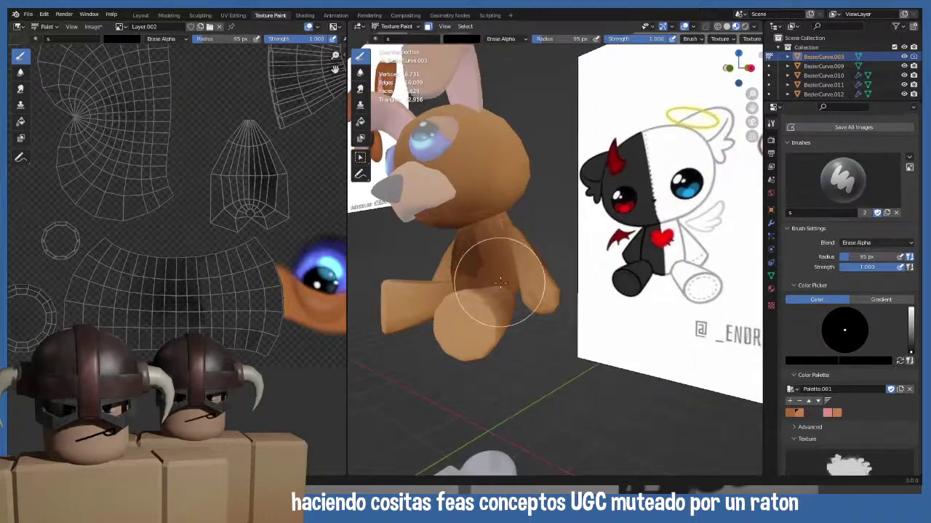
pyautogui.moveTo(520, 218); pyautogui.dragTo(526, 270, button='middle')
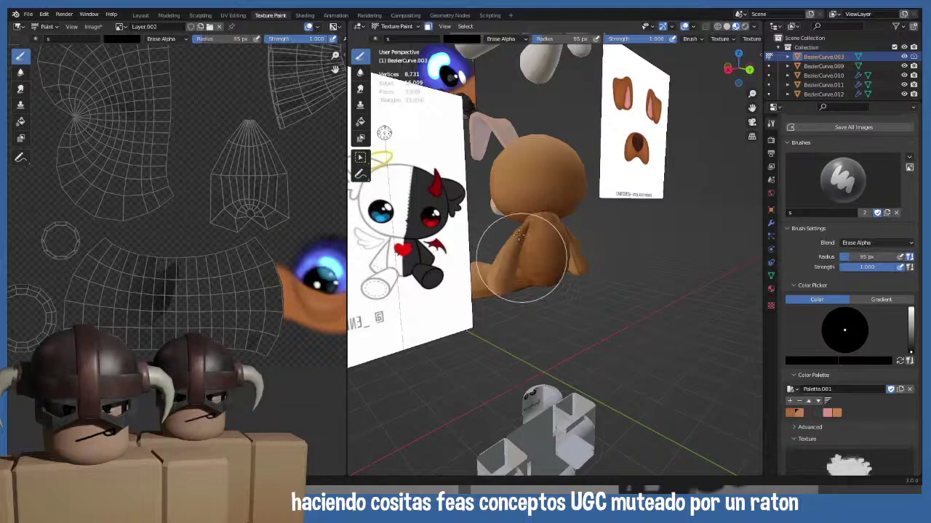
# - Erase the remaining black shading from the dog's back, underside and head until the UV islands are clear
pyautogui.moveTo(519, 234); pyautogui.dragTo(498, 247, button='middle')
pyautogui.moveTo(404, 118); pyautogui.dragTo(509, 197, button='middle')
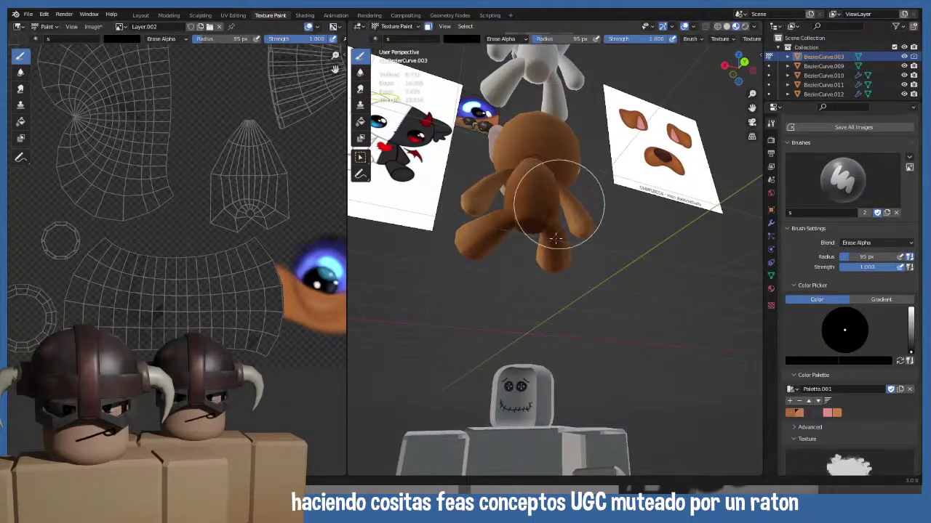
pyautogui.moveTo(560, 218); pyautogui.dragTo(518, 202, button='middle')
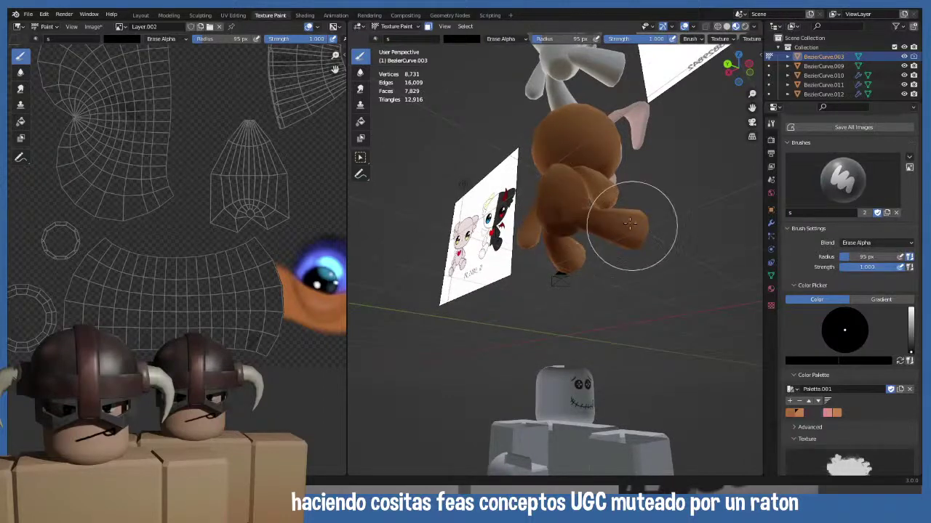
pyautogui.moveTo(557, 213)
pyautogui.mouseDown(button='middle')
pyautogui.moveTo(601, 193)
pyautogui.moveTo(555, 276)
pyautogui.mouseUp(button='middle')
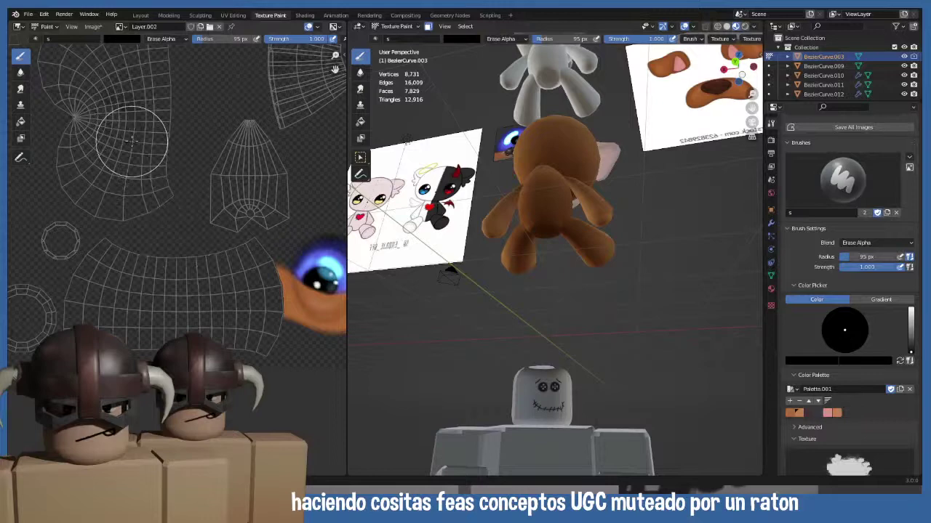
pyautogui.moveTo(140, 197)
pyautogui.mouseDown(button='middle')
pyautogui.moveTo(161, 296)
pyautogui.moveTo(204, 262)
pyautogui.moveTo(218, 281)
pyautogui.mouseUp(button='middle')
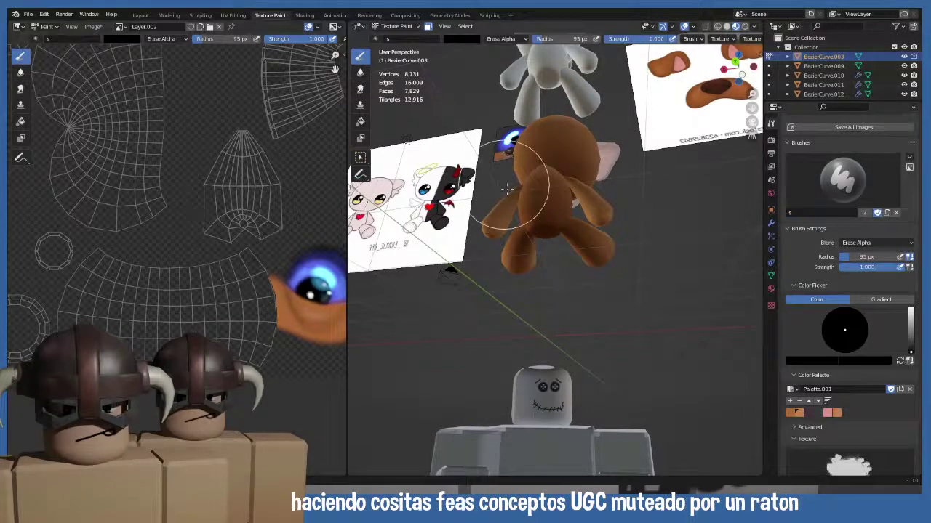
pyautogui.moveTo(509, 249); pyautogui.dragTo(513, 236, button='middle')
pyautogui.moveTo(184, 203)
pyautogui.mouseDown(button='middle')
pyautogui.moveTo(221, 233)
pyautogui.moveTo(218, 244)
pyautogui.mouseUp(button='middle')
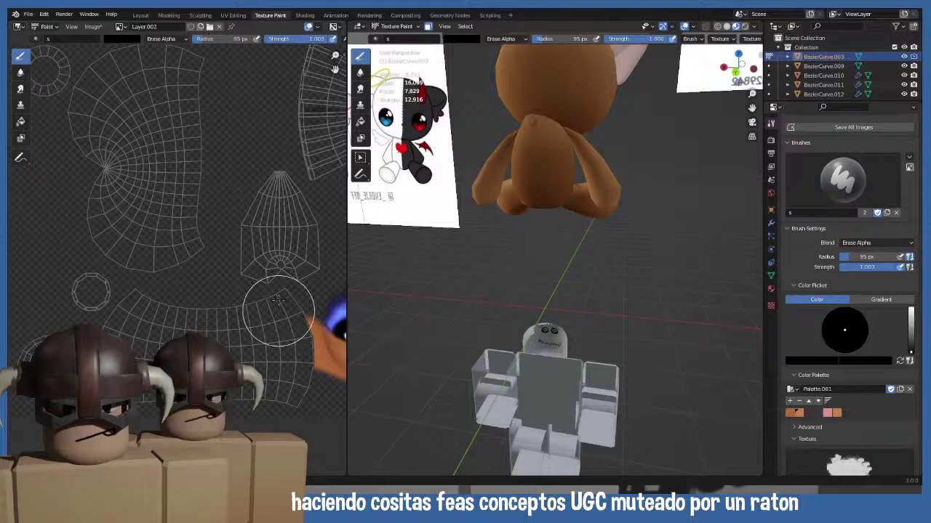
# - Set the brush radius to 56 px and clean up leftover shading around the UV islands and the back of the neck
pyautogui.press('f')
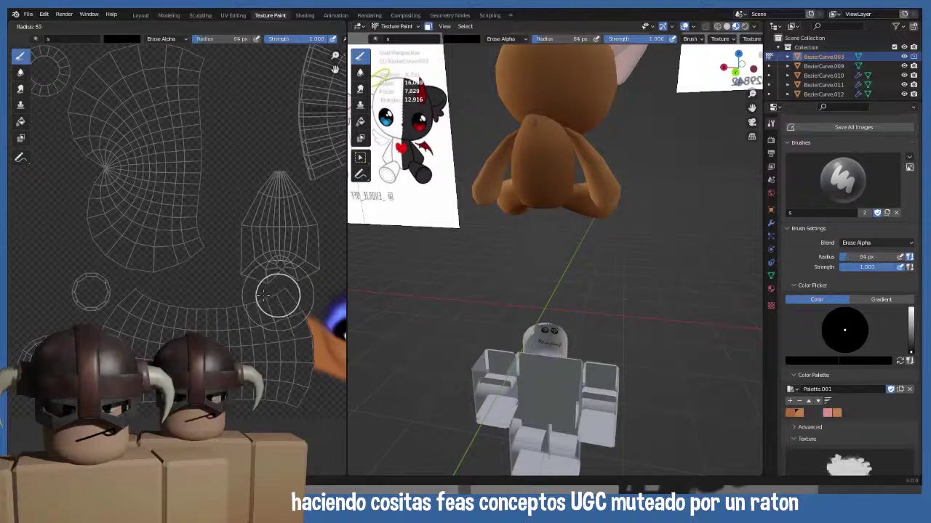
pyautogui.click(273, 297)
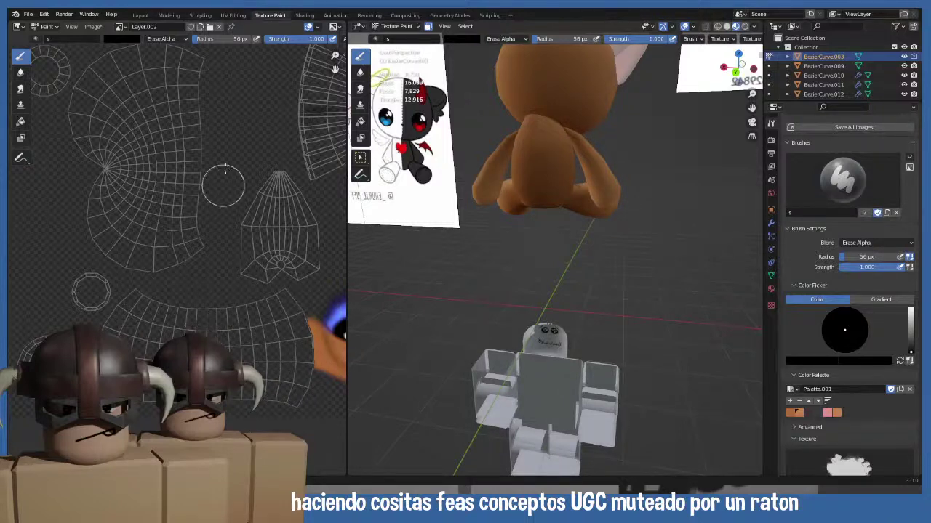
pyautogui.scroll(2, 225, 178)
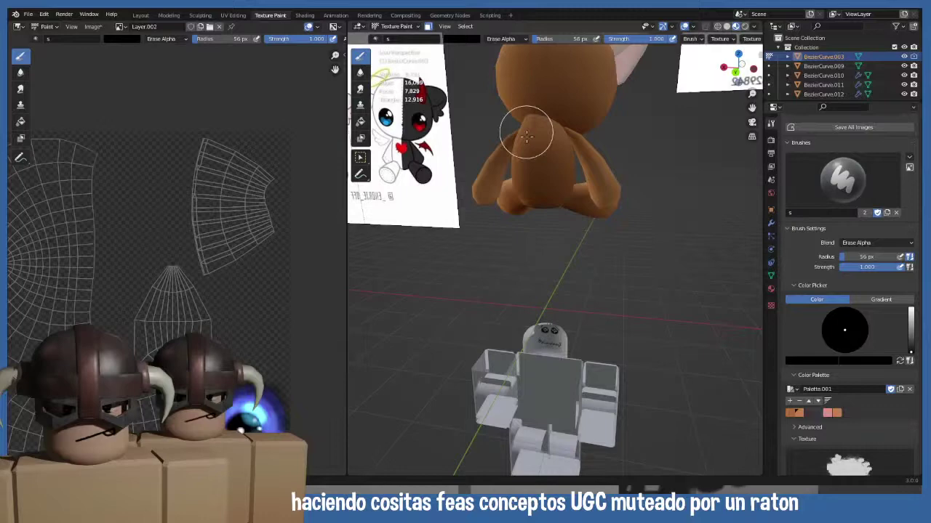
pyautogui.moveTo(536, 150)
pyautogui.mouseDown(button='middle')
pyautogui.moveTo(526, 135)
pyautogui.moveTo(574, 118)
pyautogui.moveTo(496, 206)
pyautogui.moveTo(565, 183)
pyautogui.mouseUp(button='middle')
pyautogui.scroll(3, 565, 183)
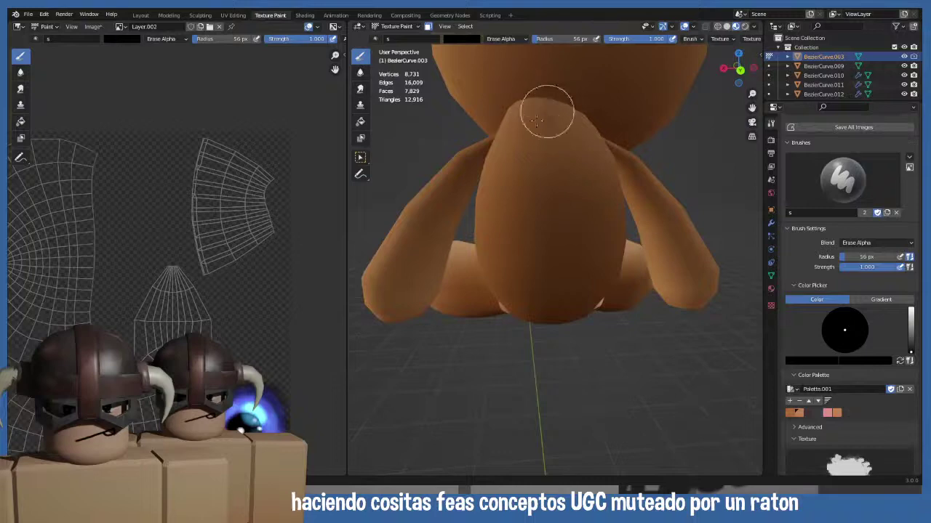
pyautogui.scroll(-4, 176, 299)
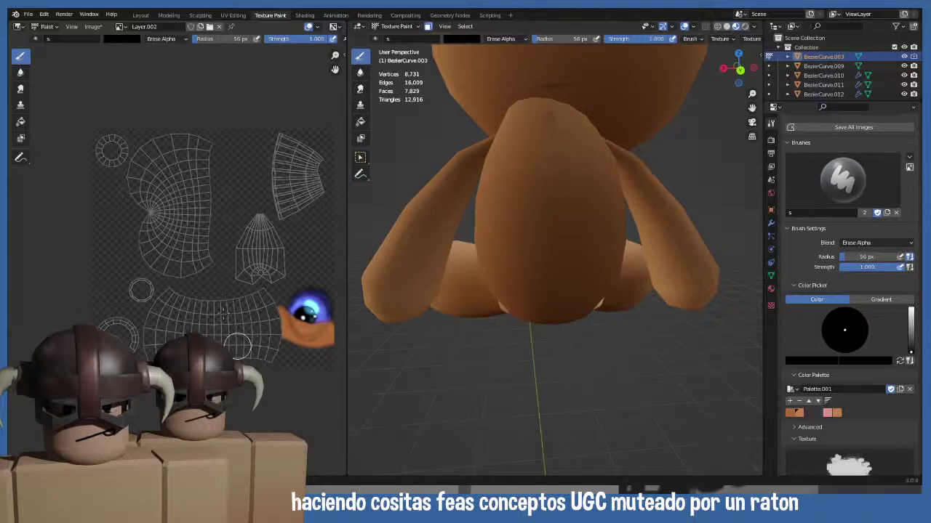
# - Save the Layer.002 texture image and set the brush radius to 91 px
pyautogui.click(92, 26)
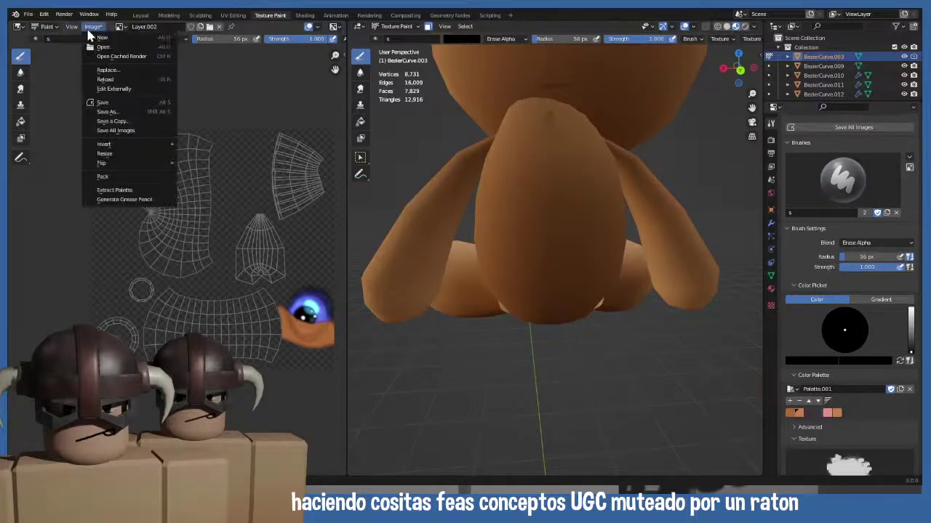
pyautogui.click(97, 105)
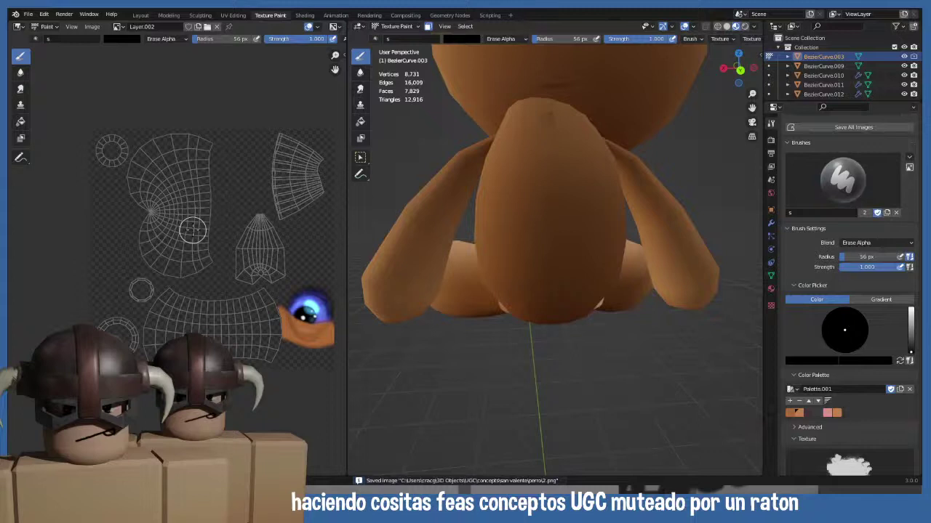
pyautogui.press('f')
pyautogui.click(212, 268)
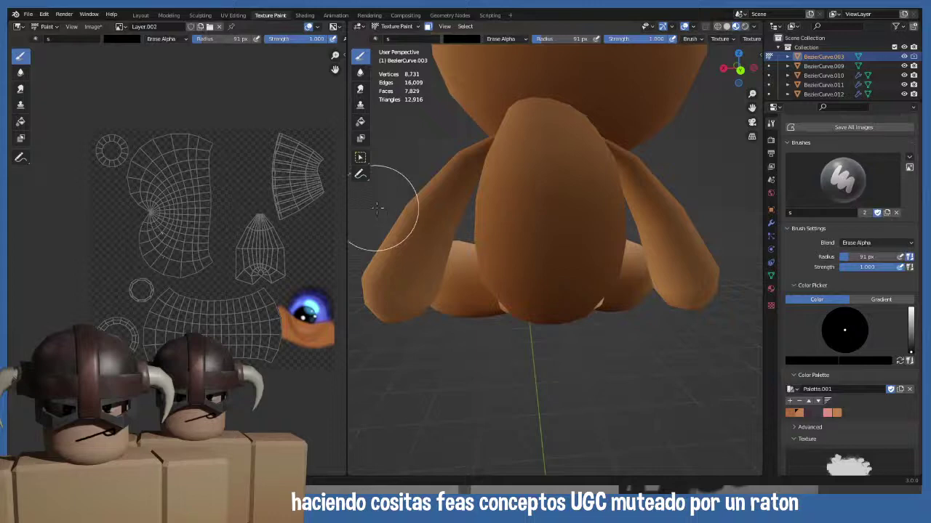
# - View the dog plush from the front and switch it from Texture Paint to Object Mode
pyautogui.moveTo(377, 208); pyautogui.dragTo(541, 216, button='middle')
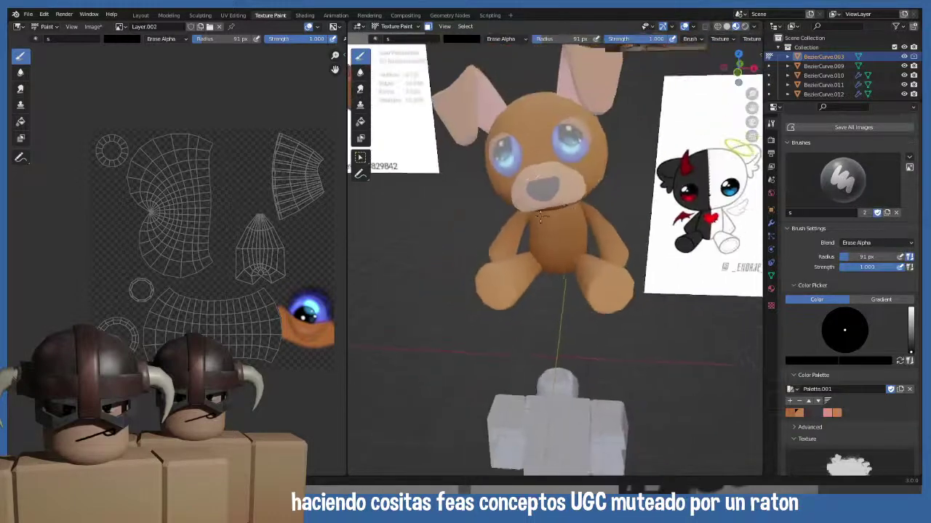
pyautogui.press('KP_1')
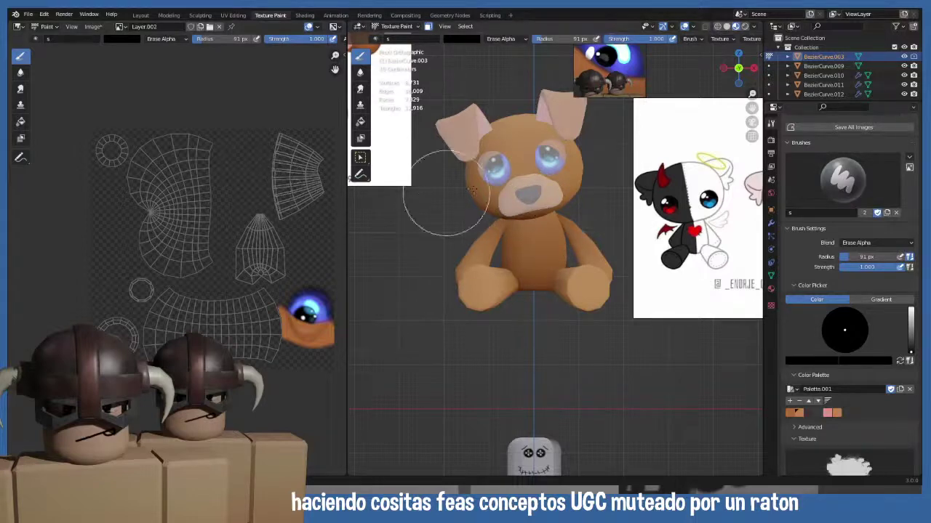
pyautogui.click(390, 31)
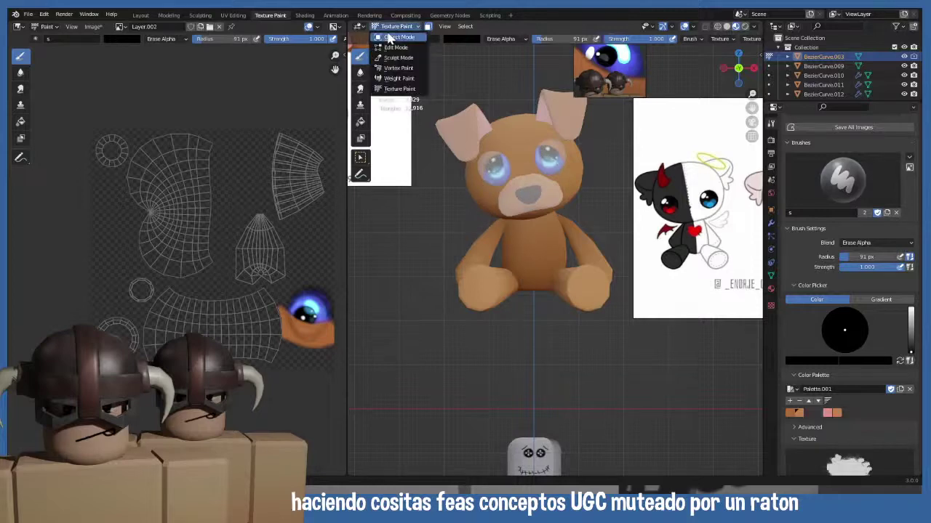
pyautogui.click(392, 40)
pyautogui.click(536, 252)
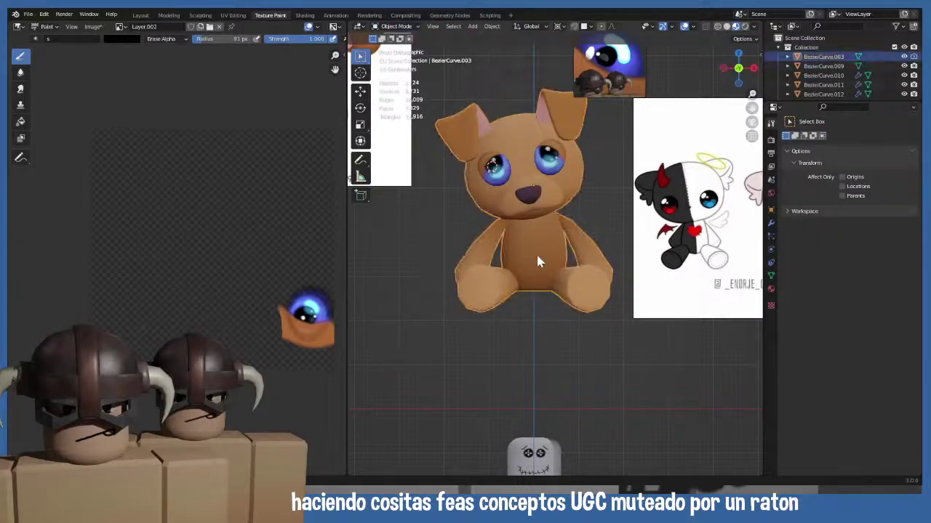
pyautogui.press('Tab')
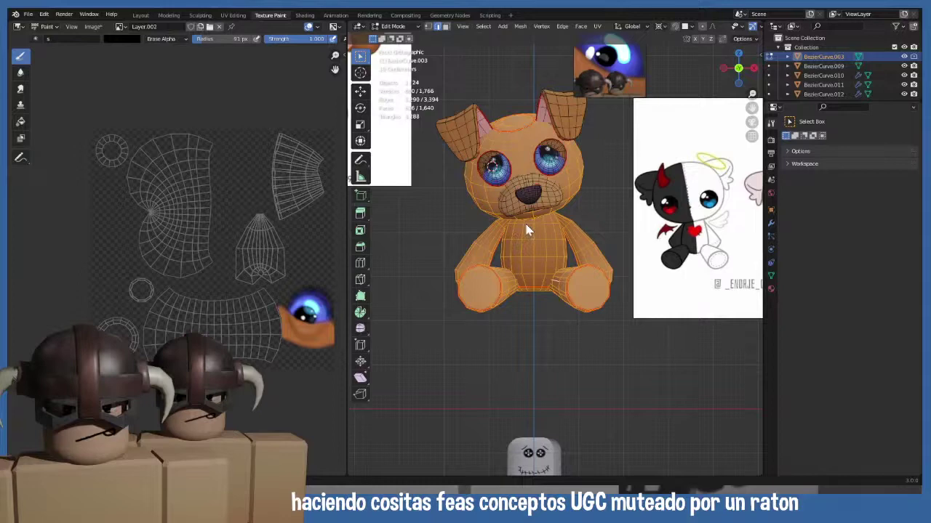
pyautogui.press('Tab')
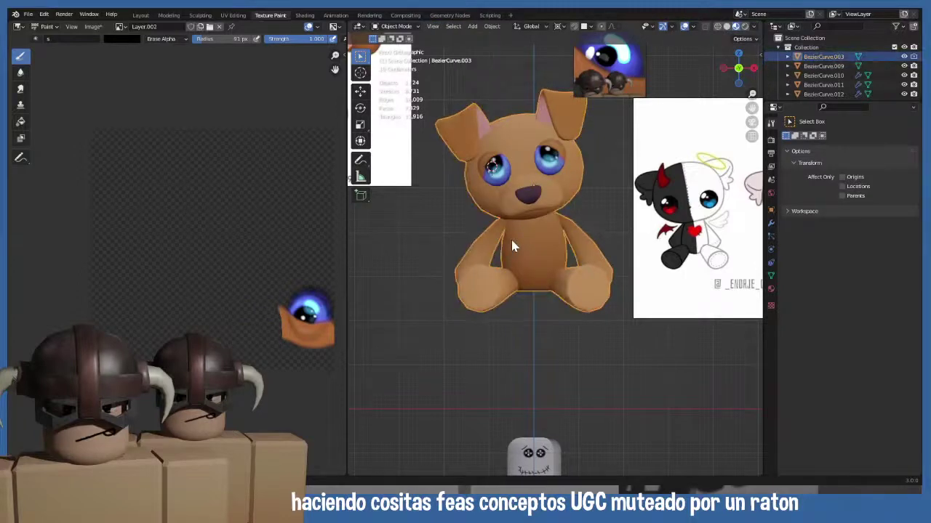
# - Save the Layer.002 texture image
pyautogui.keyDown('shift'); pyautogui.moveTo(511, 246); pyautogui.dragTo(485, 270, button='middle'); pyautogui.keyUp('shift')
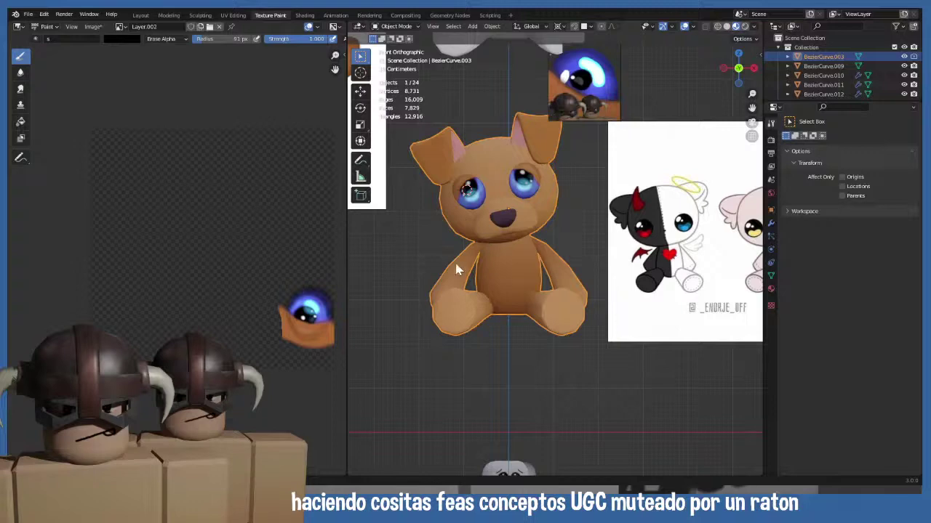
pyautogui.click(93, 27)
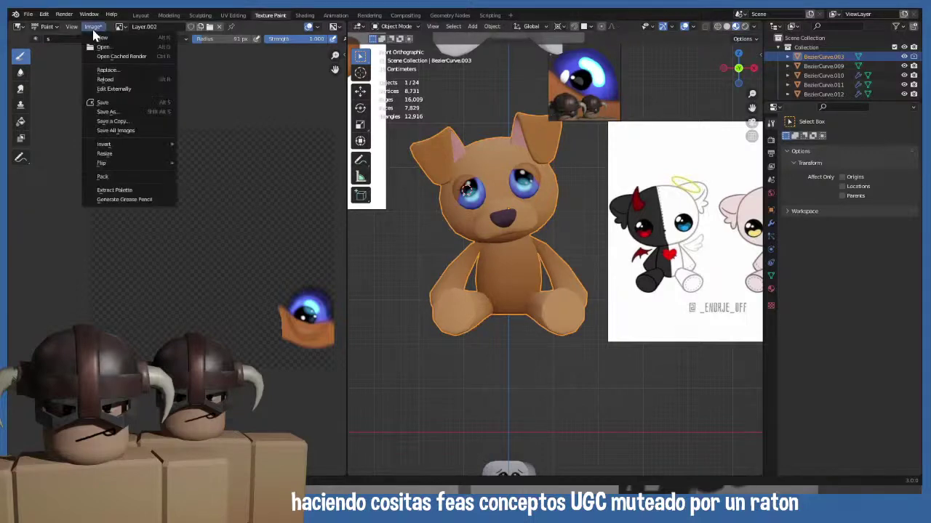
pyautogui.click(121, 99)
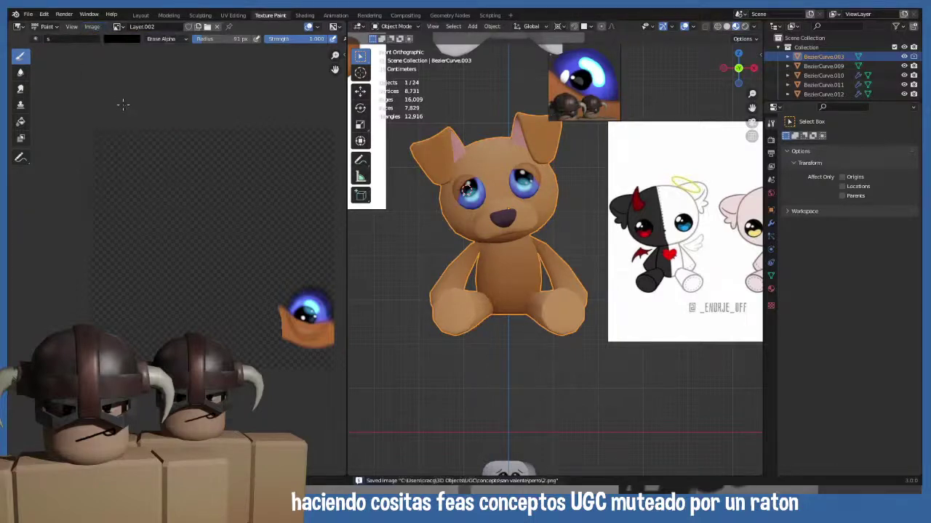
pyautogui.click(93, 27)
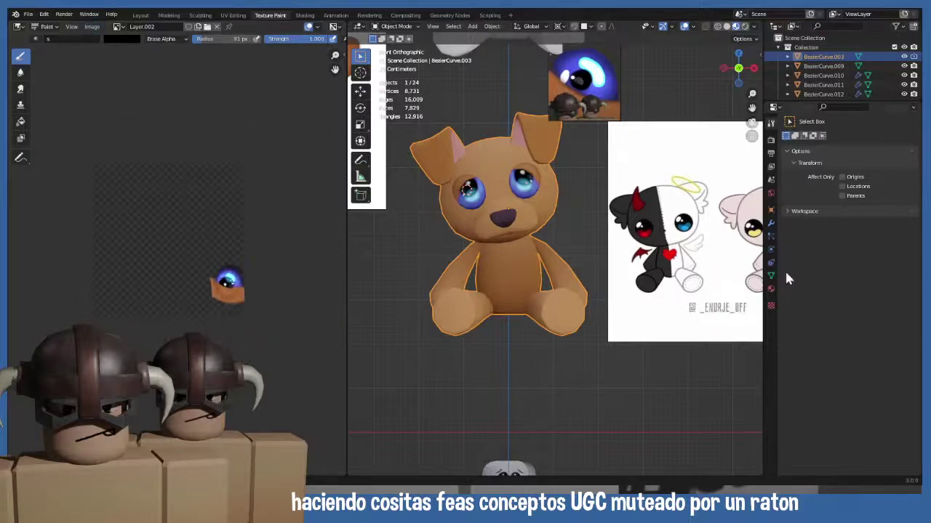
# - Return the dog to Texture Paint mode, make Layer.000 the active texture slot and check the paint layer list
pyautogui.click(397, 26)
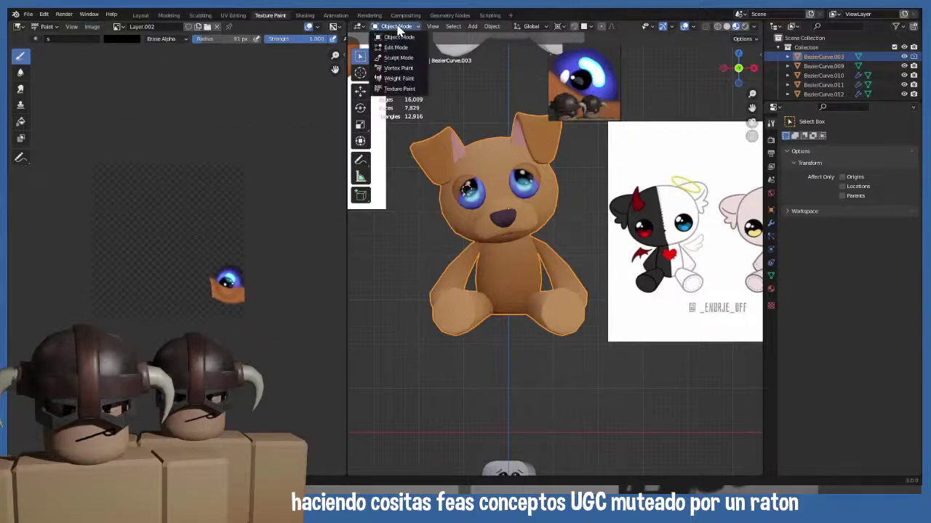
pyautogui.click(404, 91)
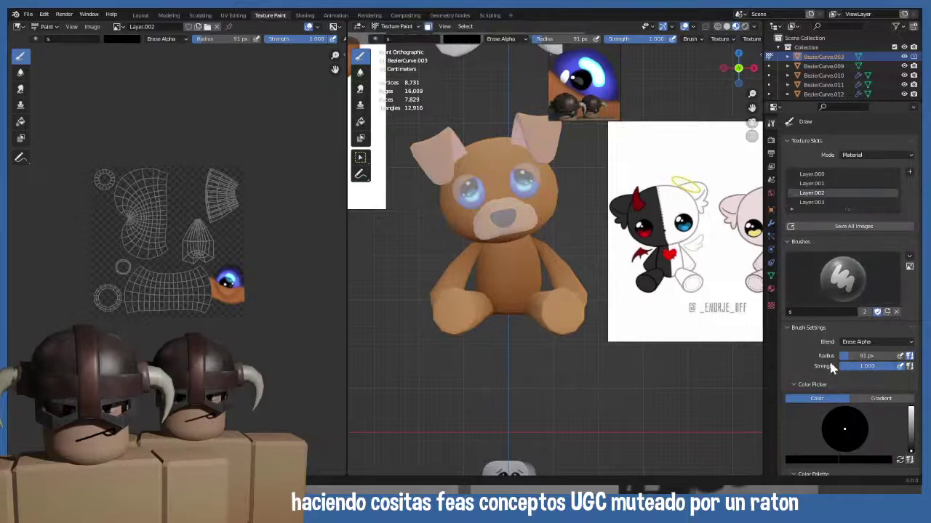
pyautogui.scroll(-4, 835, 367)
pyautogui.scroll(4, 839, 356)
pyautogui.click(833, 174)
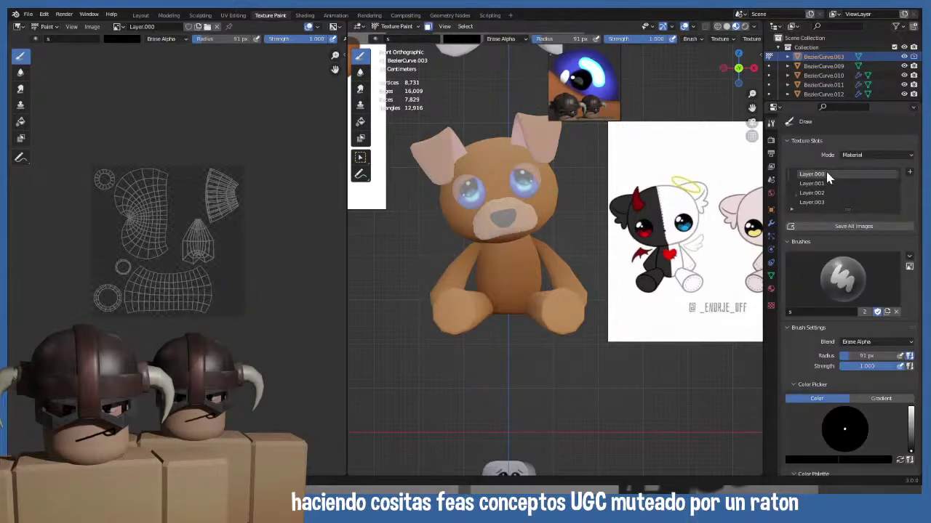
pyautogui.scroll(-12, 872, 458)
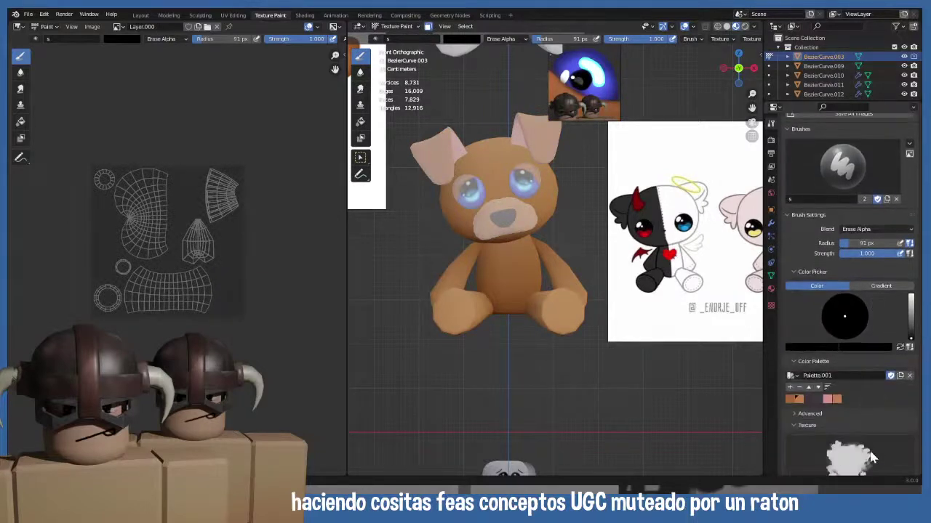
pyautogui.scroll(-6, 873, 448)
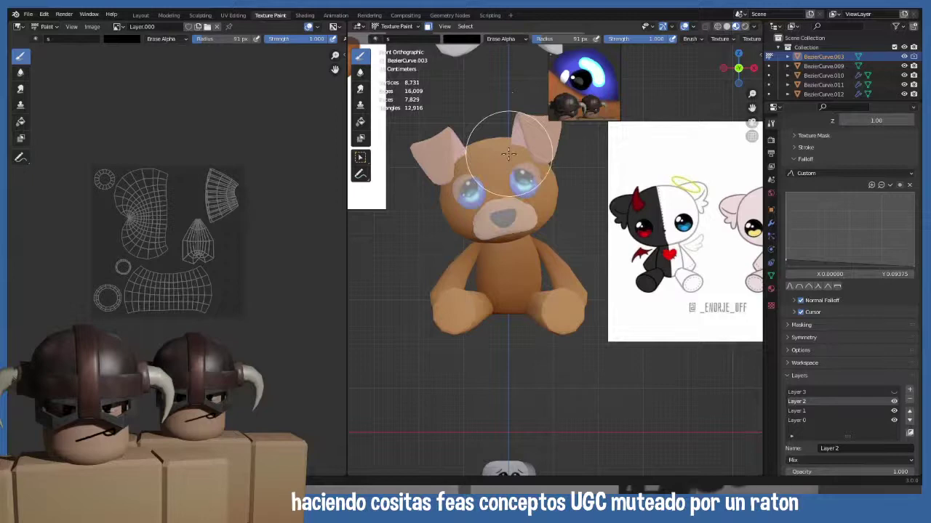
# - Make Layer.001 the active texture slot in Texture Paint mode and open its image for external editing
pyautogui.click(383, 27)
pyautogui.click(391, 48)
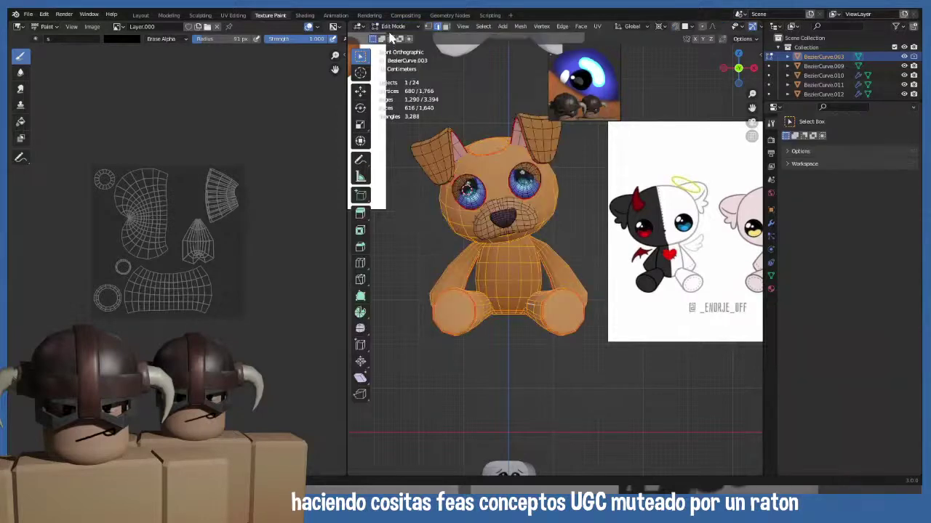
pyautogui.click(396, 26)
pyautogui.click(398, 88)
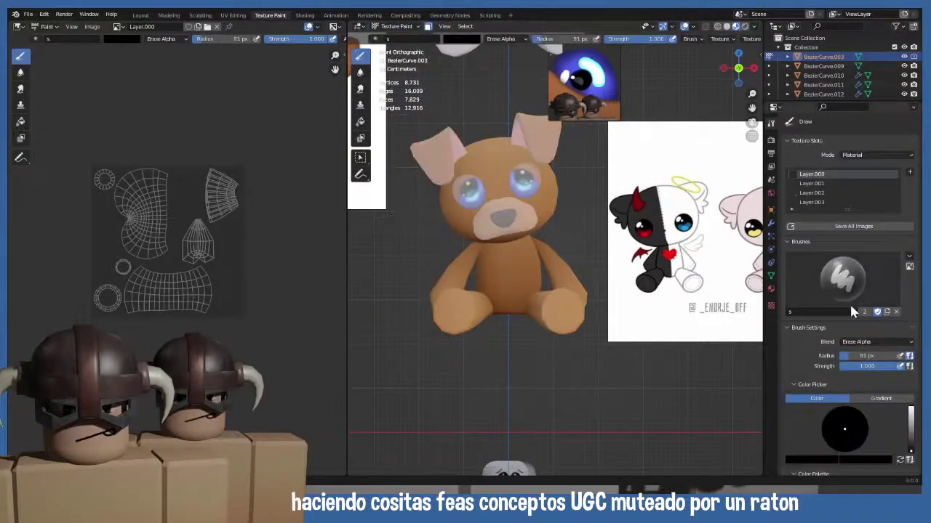
pyautogui.click(811, 184)
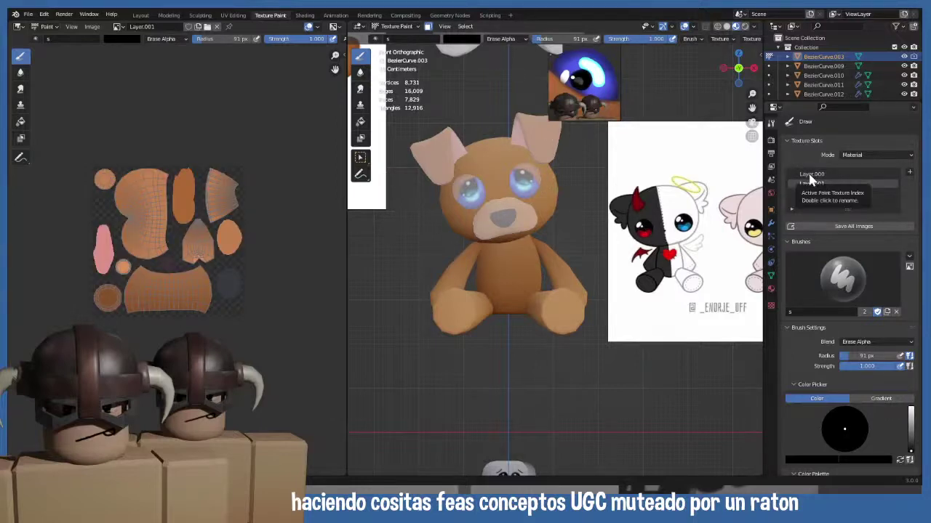
pyautogui.click(92, 27)
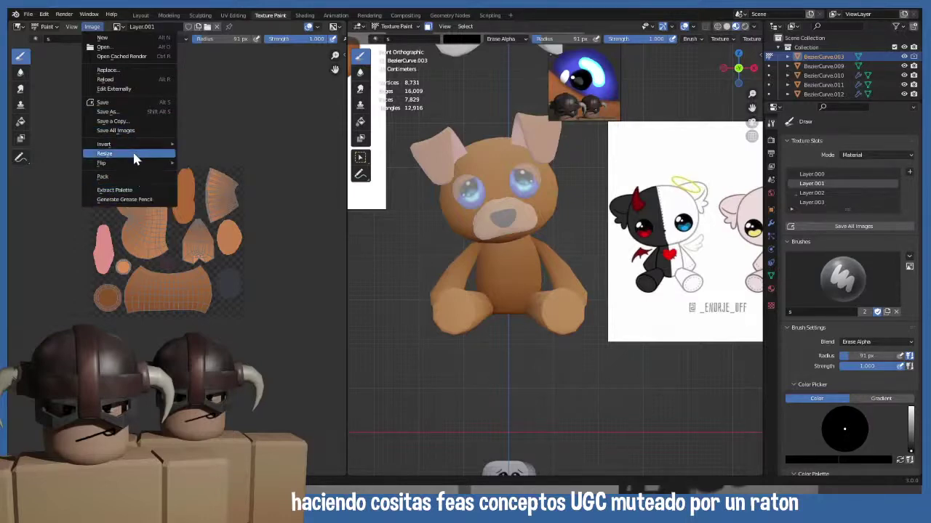
pyautogui.click(119, 89)
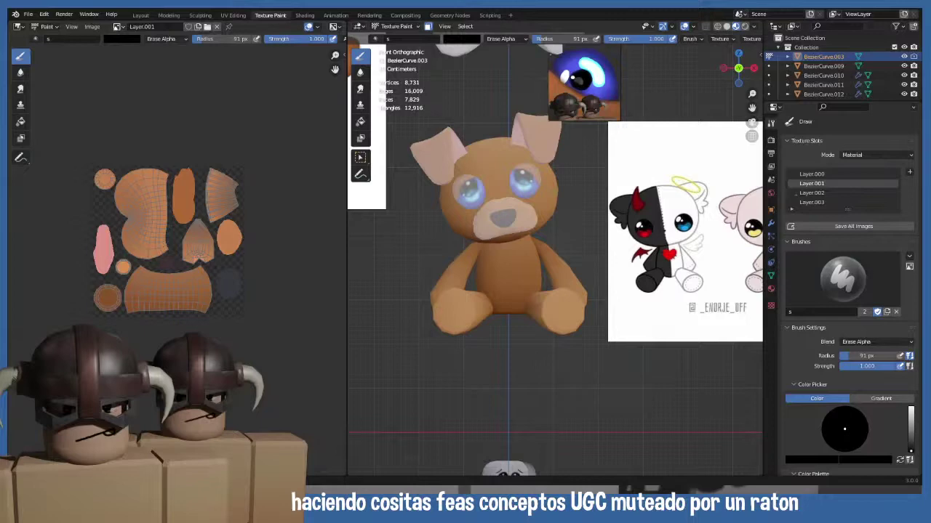
# - Switch the dog to Object Mode and delete the eye reference image above its head
pyautogui.click(396, 26)
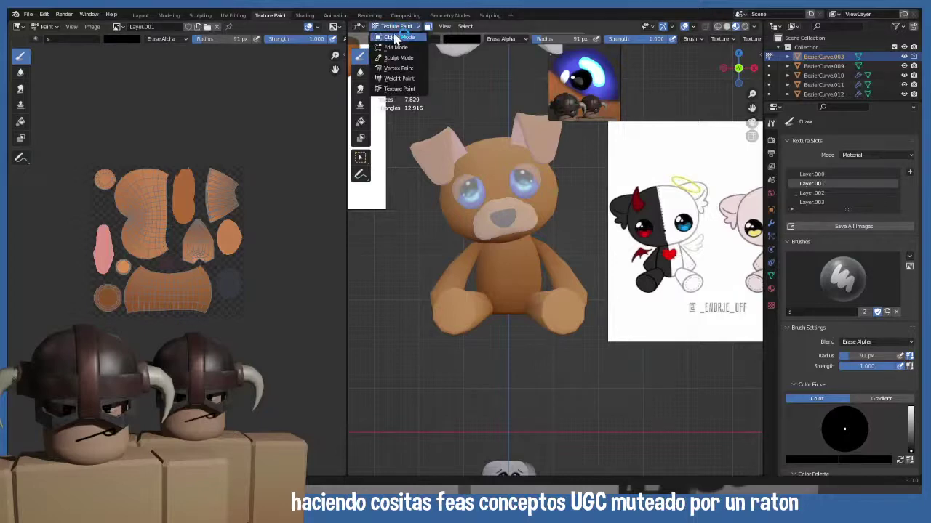
pyautogui.click(402, 35)
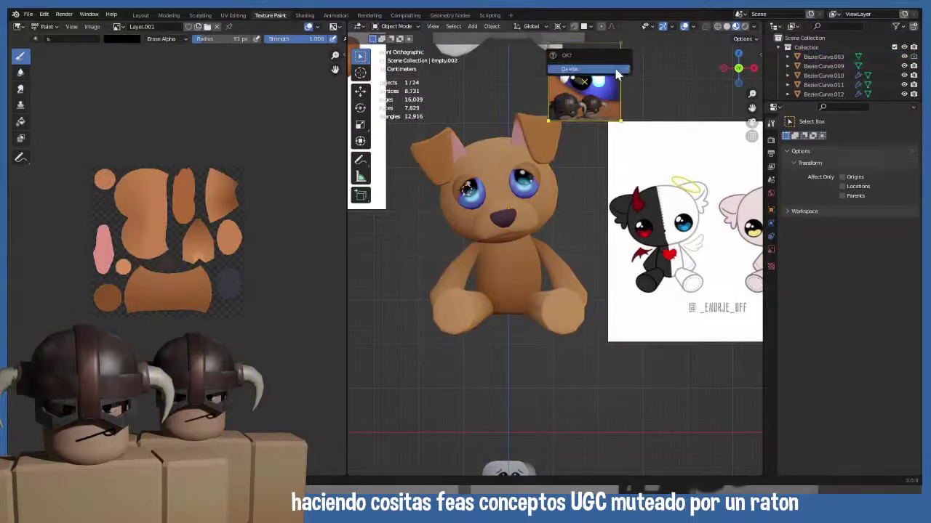
pyautogui.press('Delete')
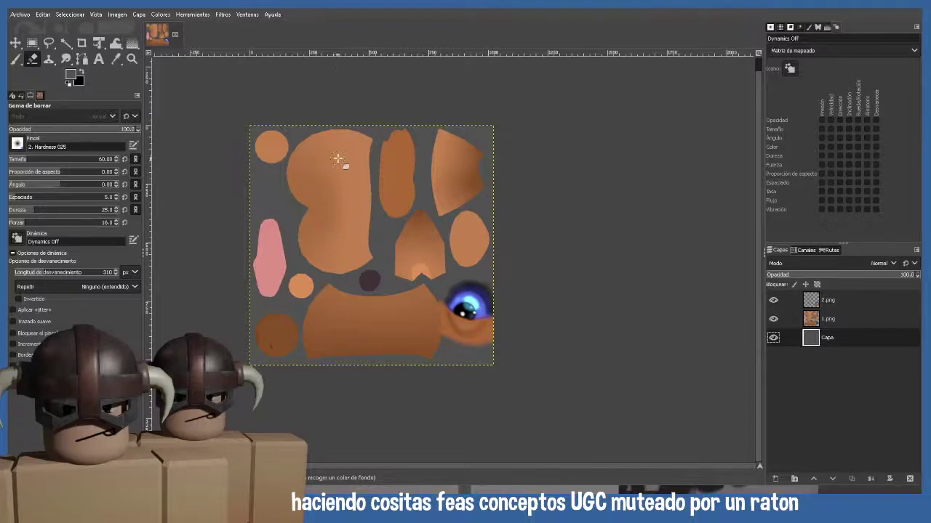
# - In GIMP, create a new layer from the visible artwork above the 2.png layer
pyautogui.click(822, 319)
pyautogui.moveTo(331, 213); pyautogui.dragTo(296, 218, button='middle')
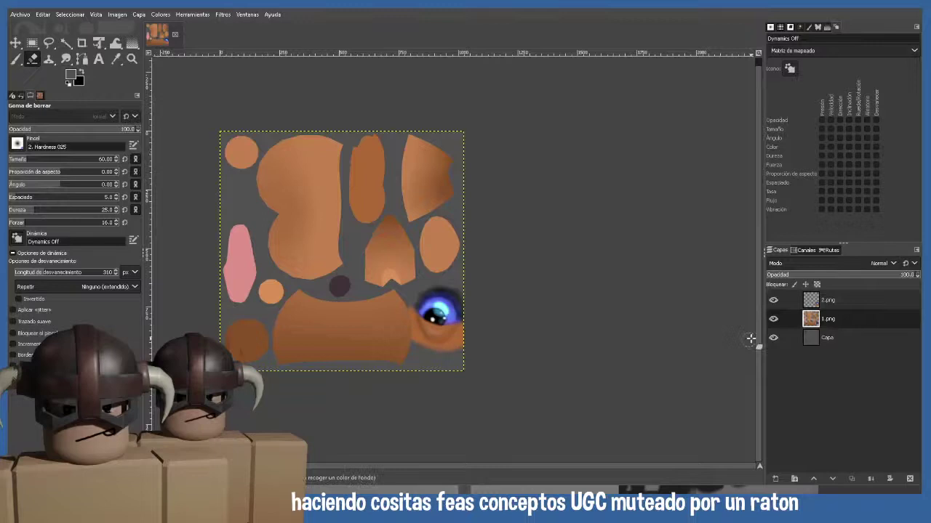
pyautogui.click(815, 307)
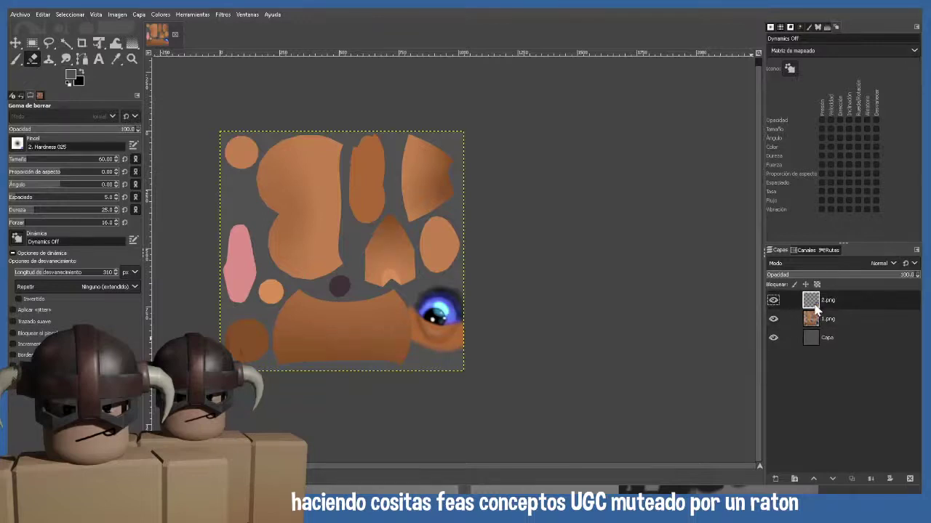
pyautogui.hotkey('shift', 'ctrl', 'v')
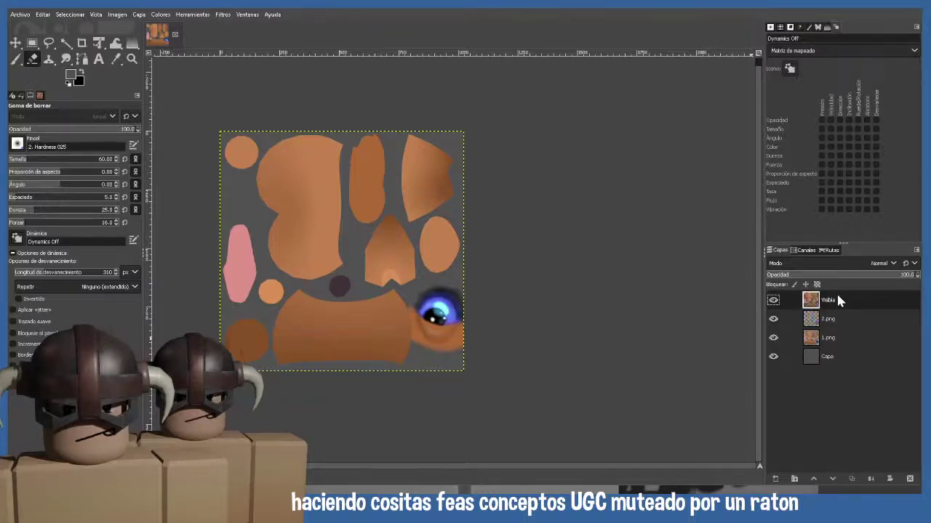
# - Hide the Visible layer and toggle the 2.png layer off and on to check the marks on the dark brown circle
pyautogui.moveTo(366, 291); pyautogui.dragTo(381, 298, button='middle')
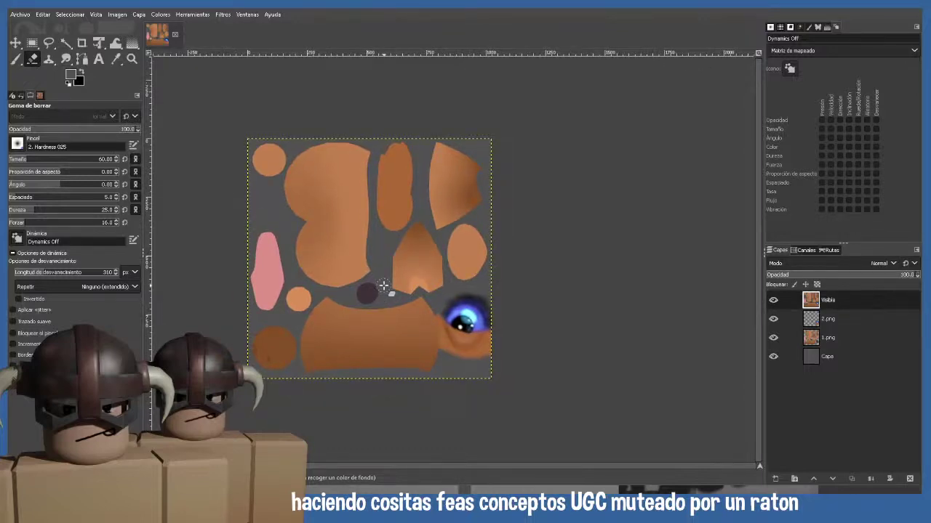
pyautogui.moveTo(383, 285); pyautogui.dragTo(353, 284, button='middle')
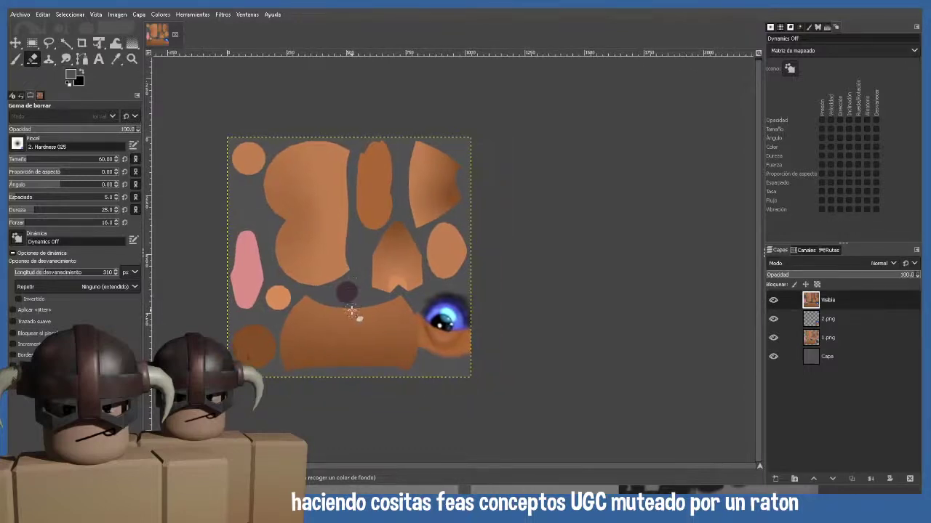
pyautogui.keyDown('ctrl'); pyautogui.scroll(1, 351, 310); pyautogui.keyUp('ctrl')
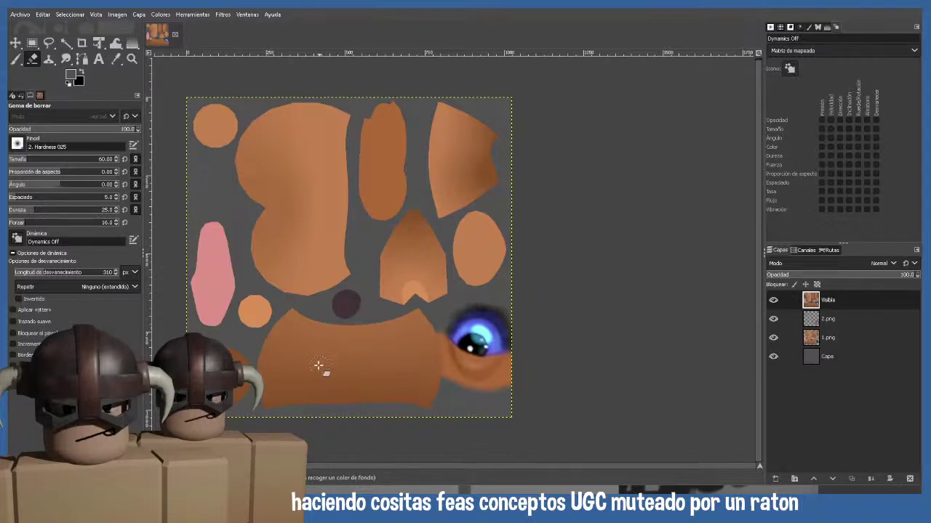
pyautogui.moveTo(217, 385); pyautogui.dragTo(284, 296, button='middle')
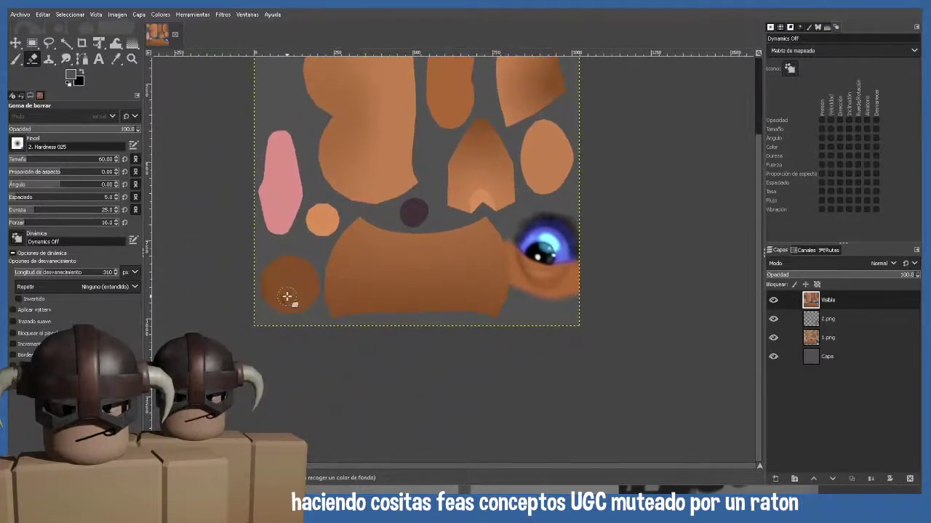
pyautogui.keyDown('ctrl'); pyautogui.scroll(2, 291, 304); pyautogui.keyUp('ctrl')
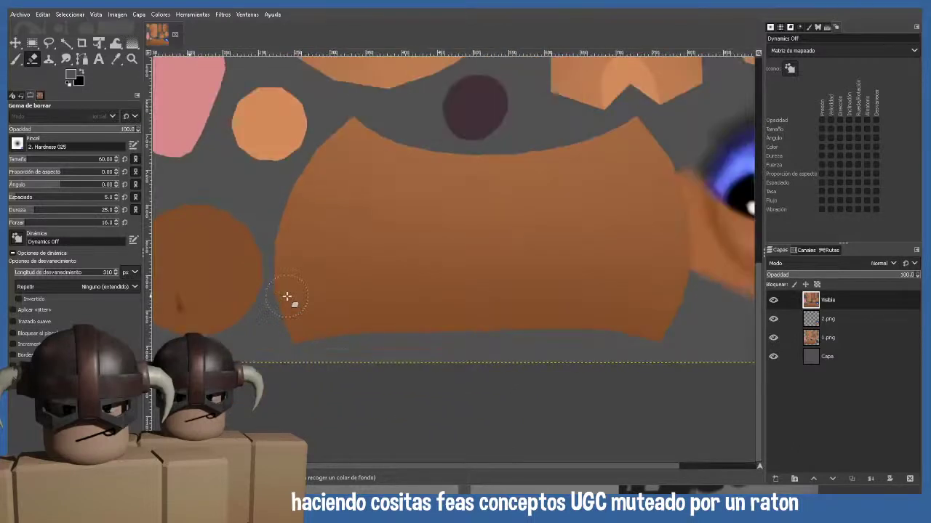
pyautogui.click(772, 317)
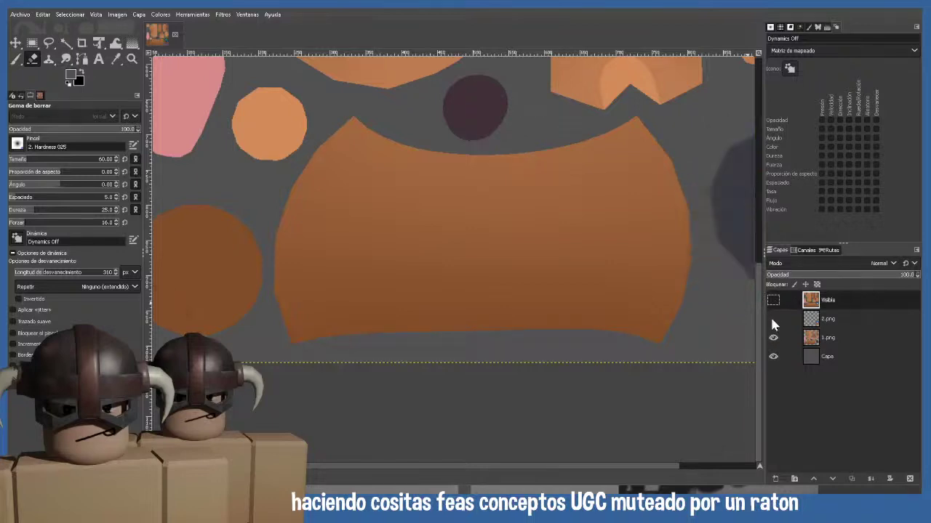
pyautogui.click(772, 317)
# - Erase the dark stray marks over the brown circle on the 2.png layer
pyautogui.moveTo(443, 280); pyautogui.dragTo(496, 251, button='middle')
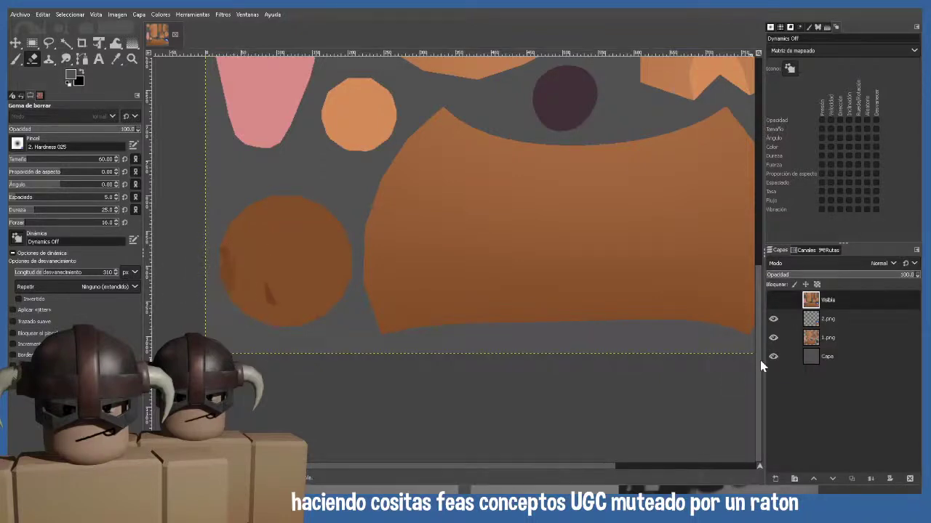
pyautogui.press('pagedown')
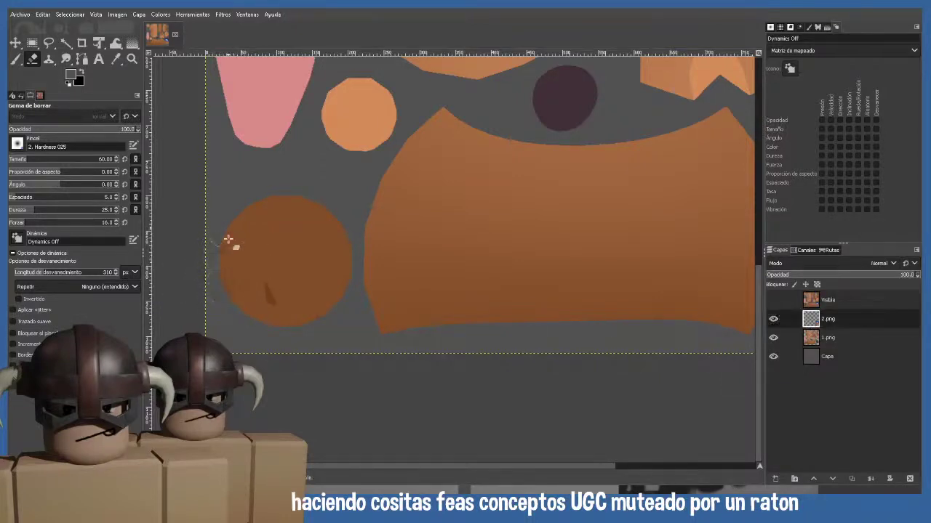
pyautogui.moveTo(281, 281); pyautogui.dragTo(246, 272)
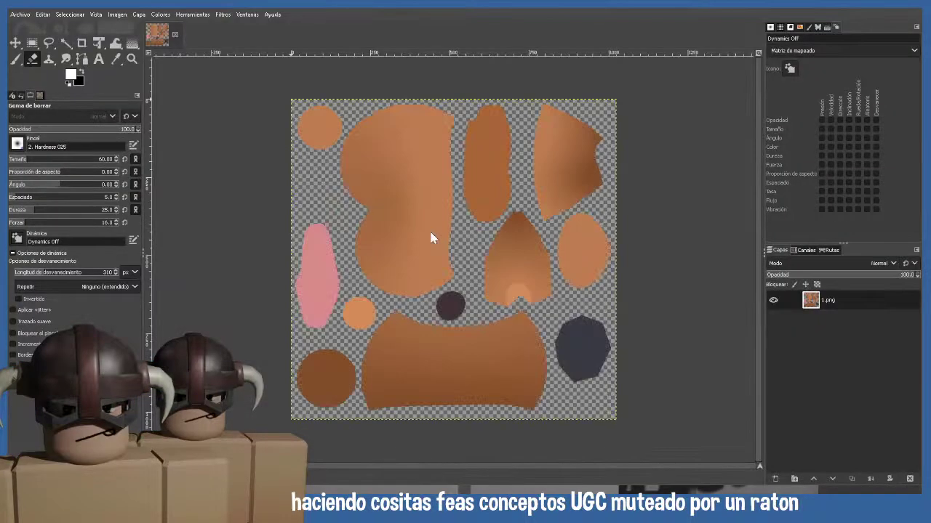
# - Add the 2.png layer above 1.png and create a new layer from the visible artwork
pyautogui.keyDown('shift'); pyautogui.moveTo(458, 223); pyautogui.dragTo(416, 222, button='middle'); pyautogui.keyUp('shift')
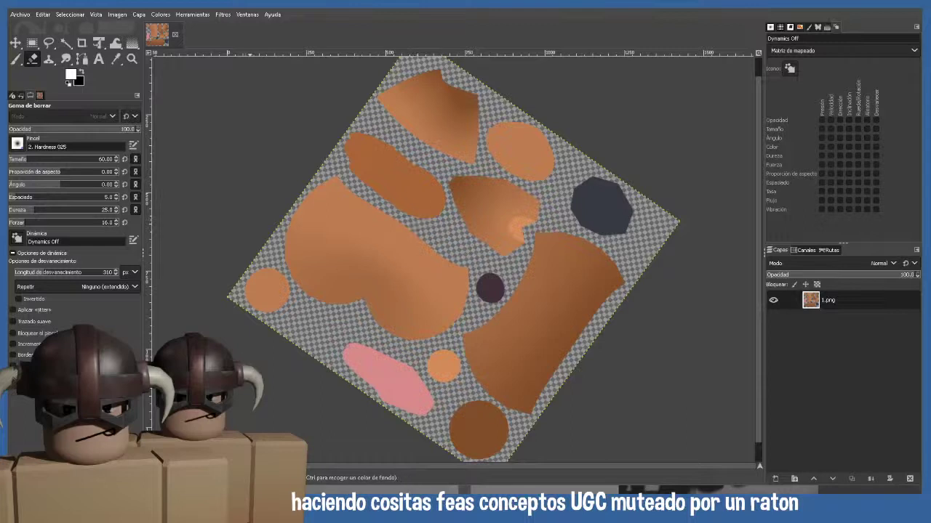
pyautogui.press('!')
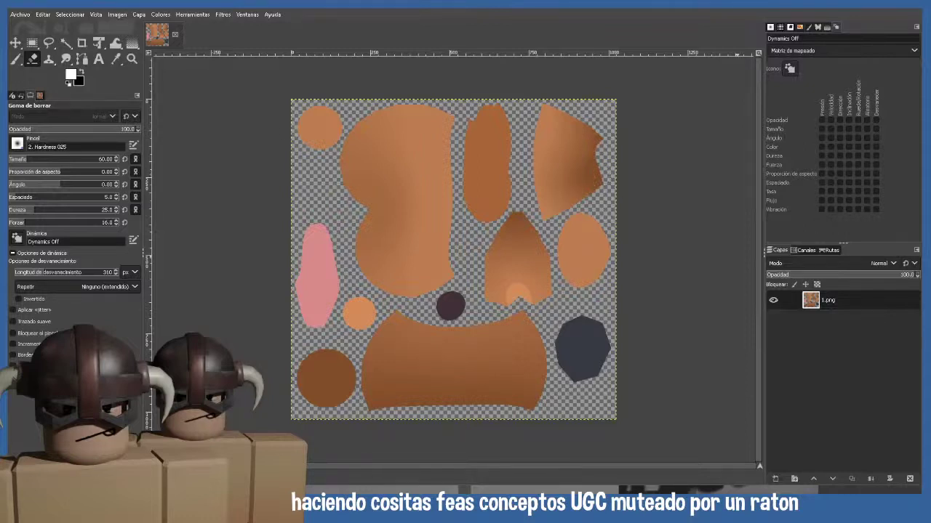
pyautogui.moveTo(923, 312); pyautogui.dragTo(820, 311)
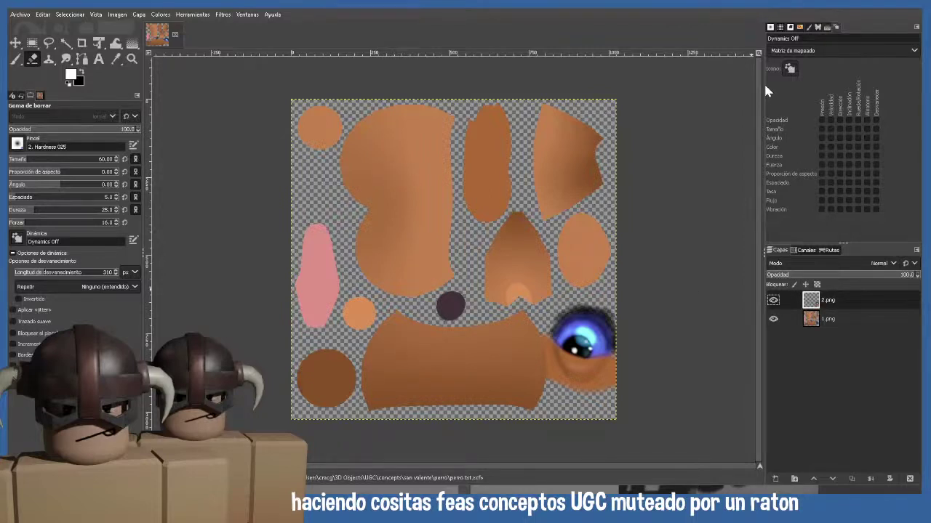
pyautogui.hotkey('ctrl', 'shift', 'alt', 'e')
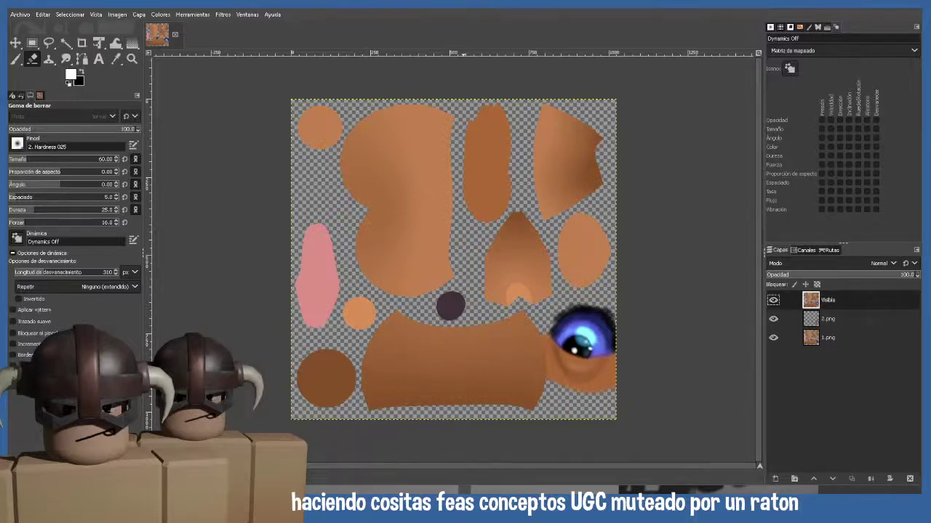
# - Add an empty layer between Visible and 2.png, sample a grey foreground colour and fill the layer with it
pyautogui.click(815, 320)
pyautogui.keyDown('shift'); pyautogui.click(776, 479); pyautogui.keyUp('shift')
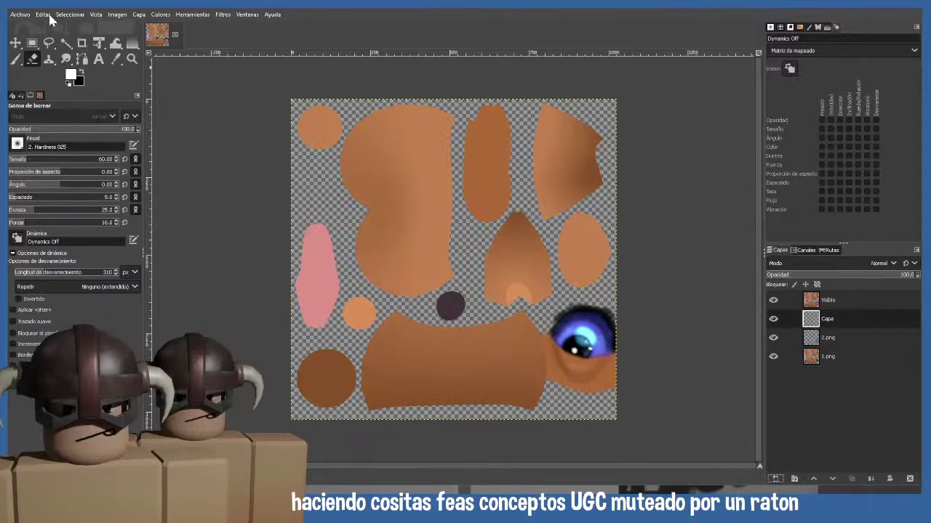
pyautogui.keyDown('ctrl'); pyautogui.click(568, 107); pyautogui.keyUp('ctrl')
pyautogui.keyDown('ctrl'); pyautogui.click(574, 113); pyautogui.keyUp('ctrl')
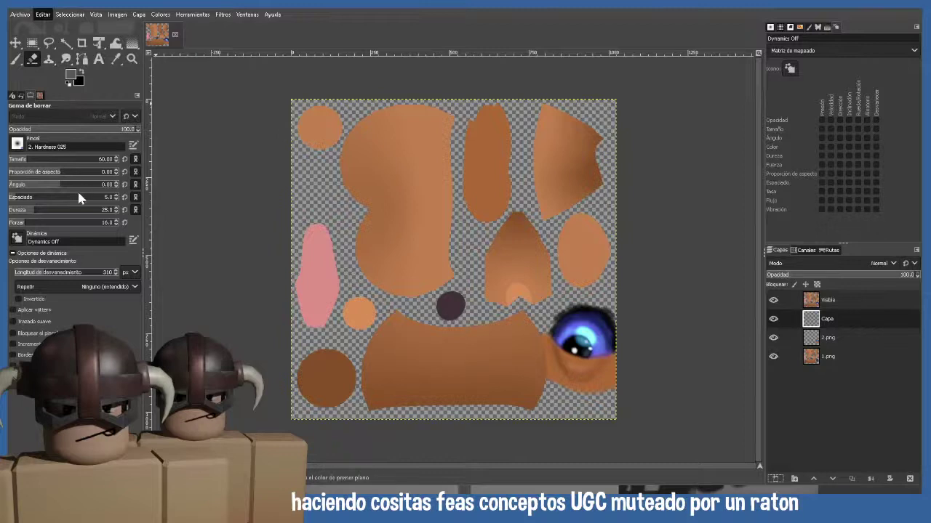
pyautogui.hotkey('ctrl', '.')
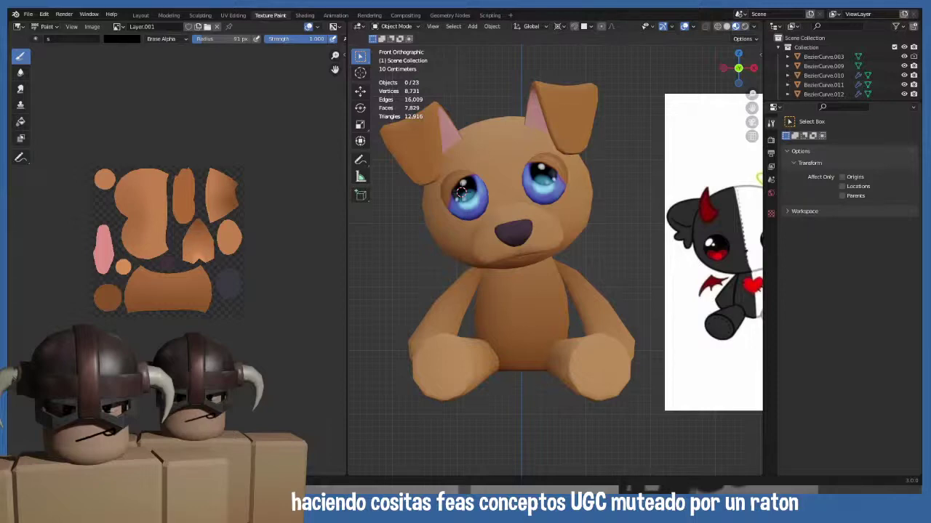
# - In Blender's Shading workspace, remove Material.001 from the dog's body and assign a new material
pyautogui.click(304, 16)
pyautogui.click(453, 107)
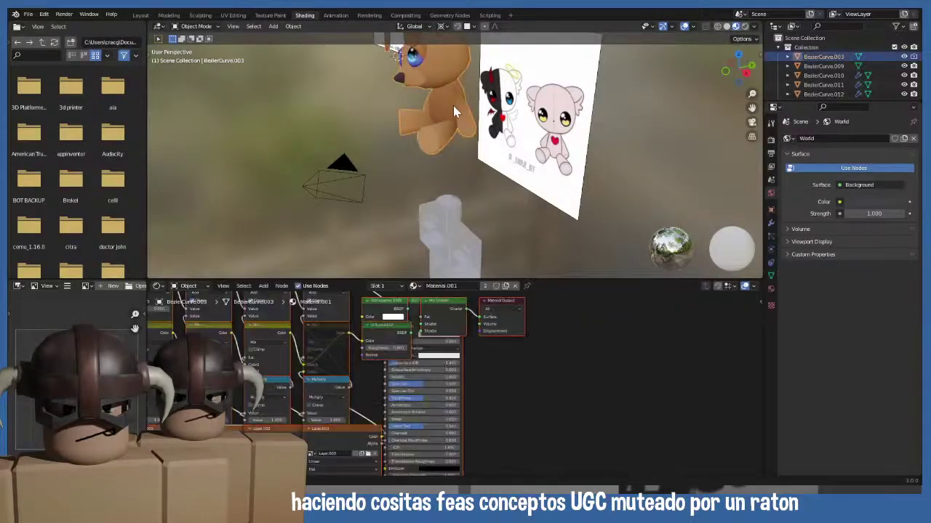
pyautogui.click(771, 288)
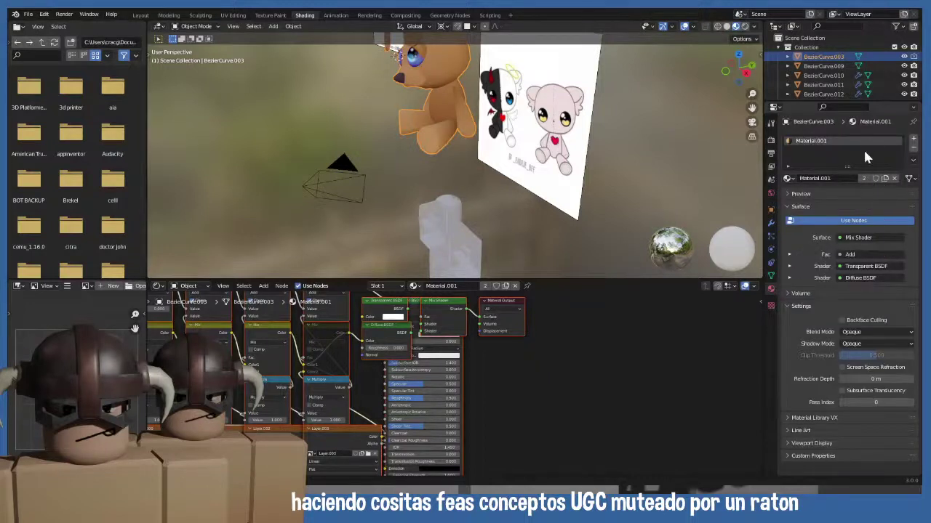
pyautogui.click(913, 148)
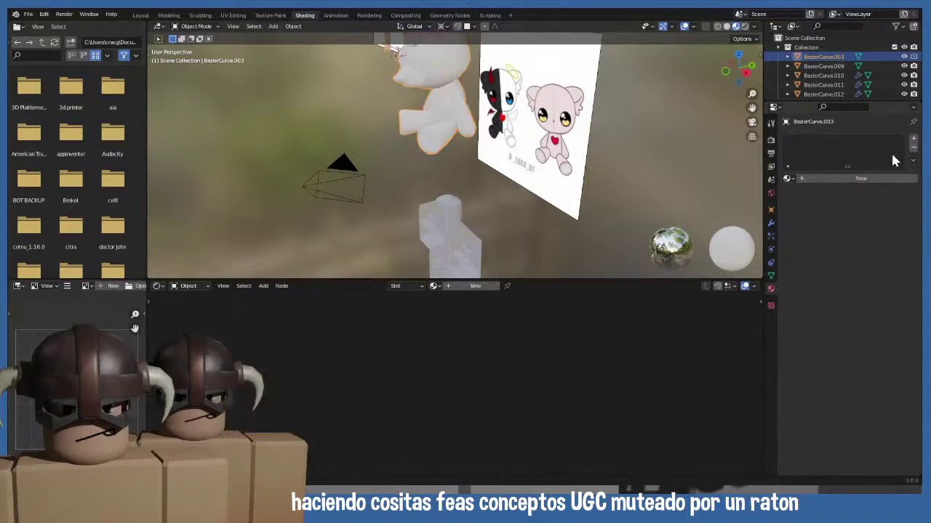
pyautogui.click(866, 180)
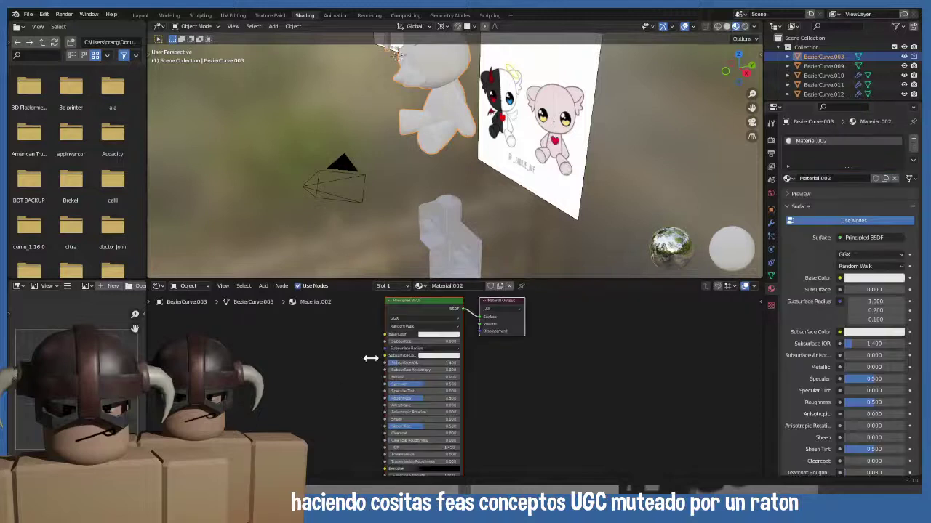
# - Add an Image Texture node and link its Color output to the Principled BSDF's Base Color
pyautogui.click(264, 373)
pyautogui.hotkey('shift', 'a')
pyautogui.write('image')
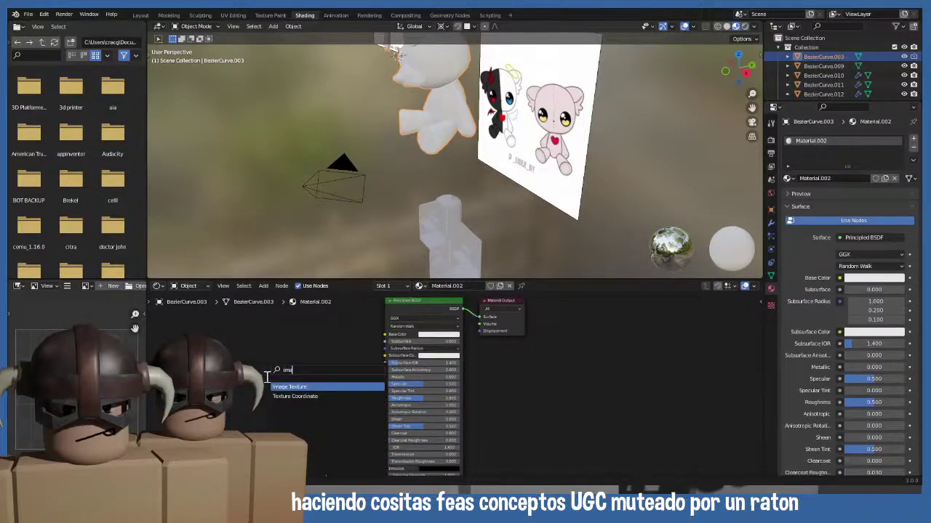
pyautogui.press('Return')
pyautogui.click(274, 364)
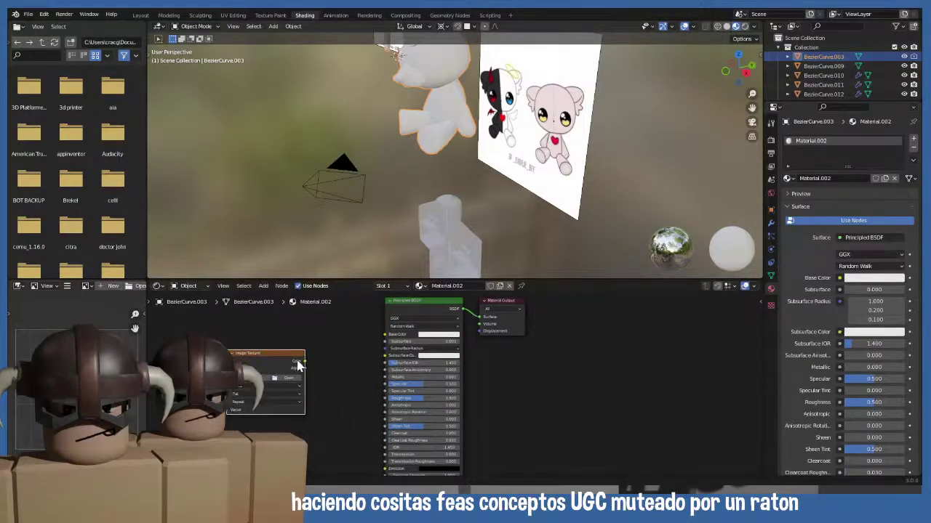
pyautogui.moveTo(297, 362); pyautogui.dragTo(385, 335)
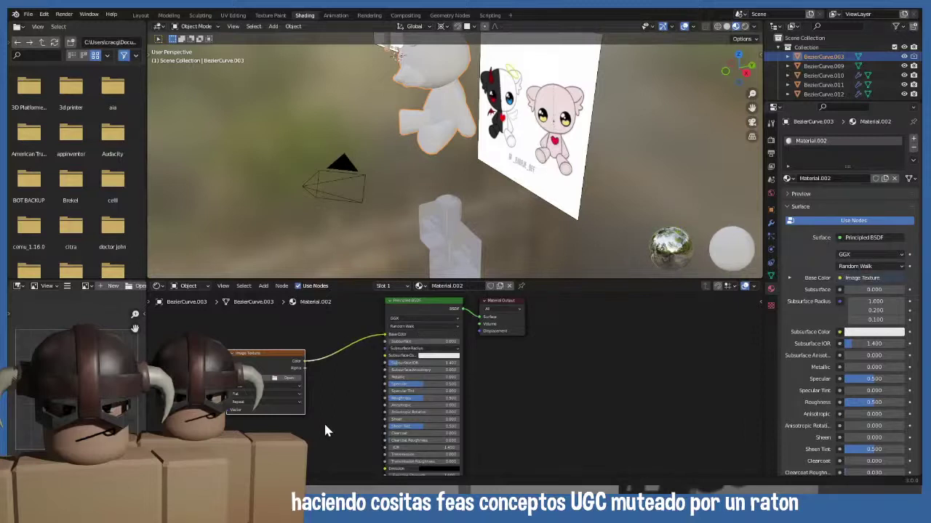
# - Delete the Principled BSDF node and add an Emission shader in its place
pyautogui.click(402, 304)
pyautogui.press('Delete')
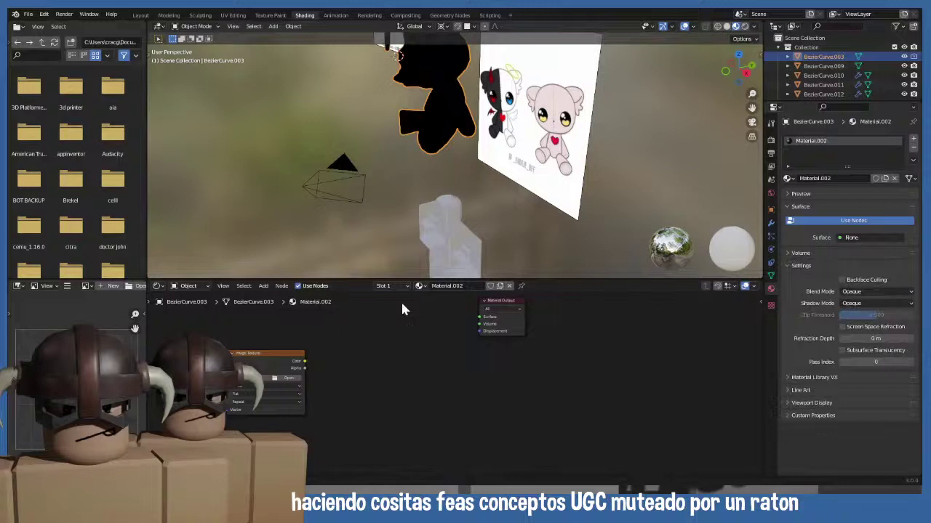
pyautogui.hotkey('shift', 'a')
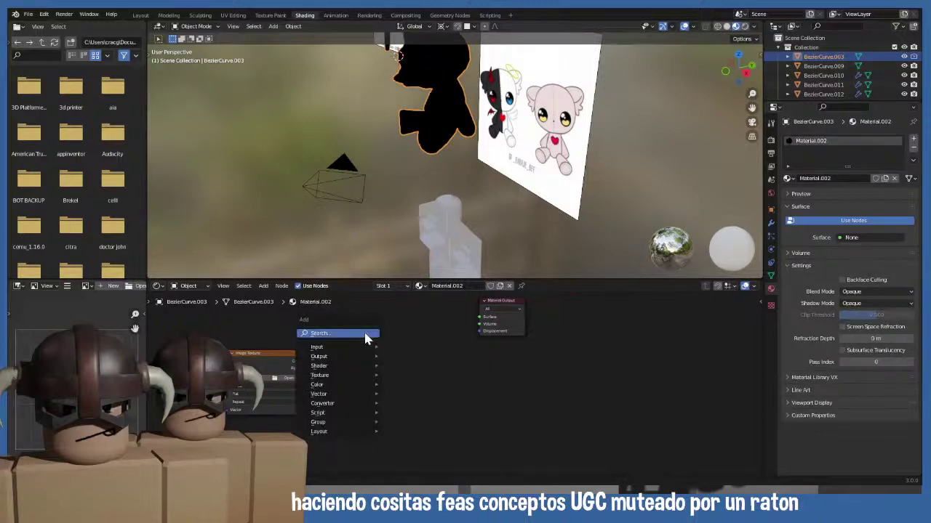
pyautogui.click(366, 335)
pyautogui.write('emis')
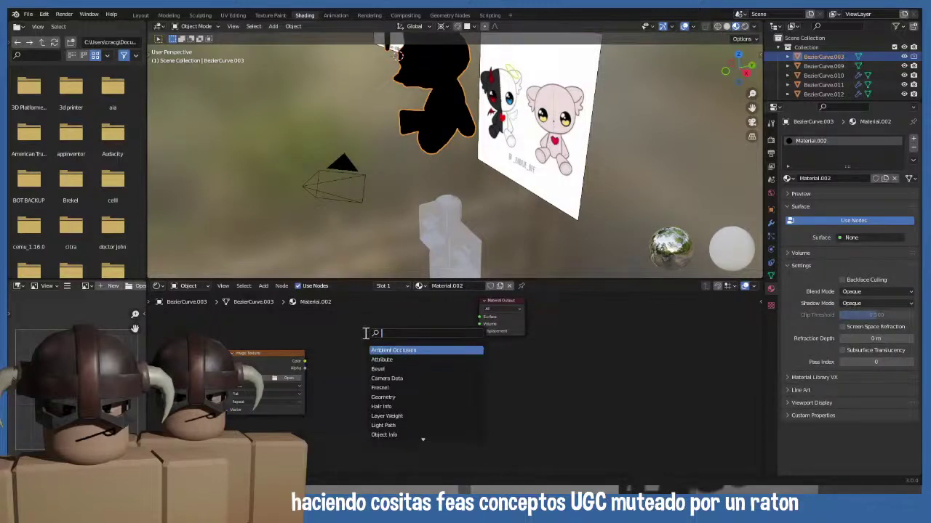
pyautogui.press('Return')
pyautogui.click(366, 334)
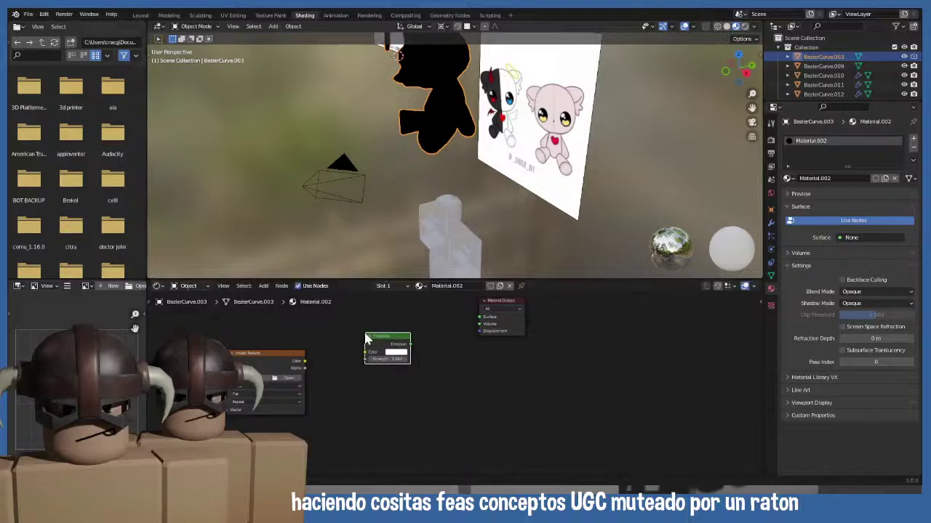
# - Link the Image Texture through the Emission node to the Material Output's Surface and load perro txt.png as its image
pyautogui.moveTo(305, 360); pyautogui.dragTo(479, 317)
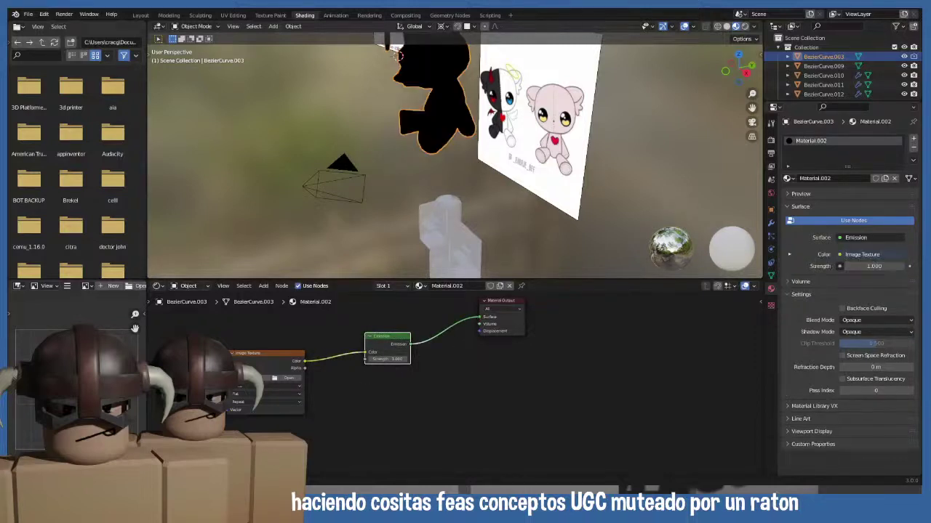
pyautogui.click(235, 379)
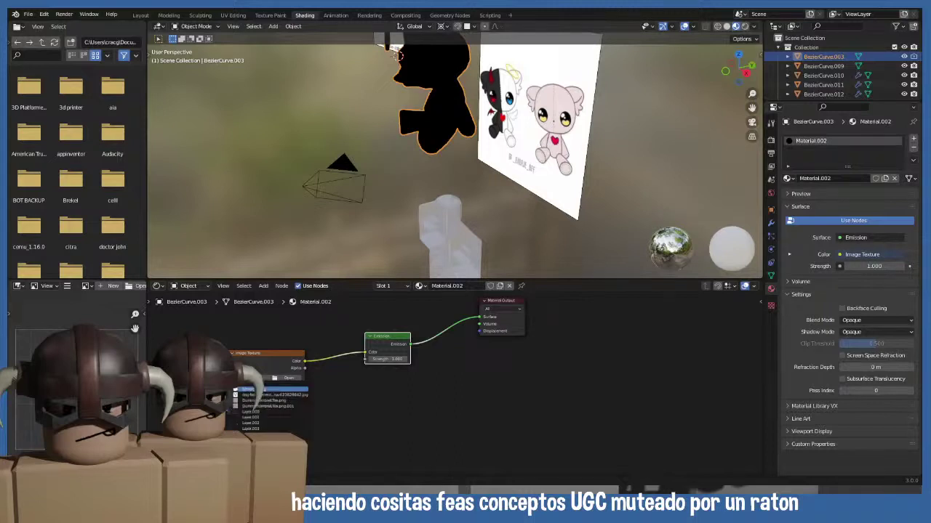
pyautogui.click(288, 384)
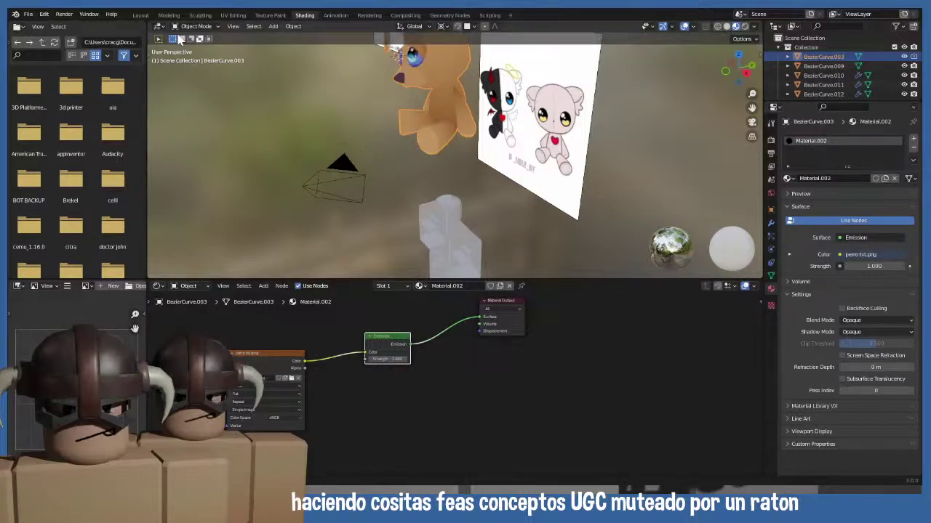
# - Inspect the textured dog from the front in the Layout workspace, comparing Material Preview and Rendered shading
pyautogui.click(140, 16)
pyautogui.scroll(-5, 415, 232)
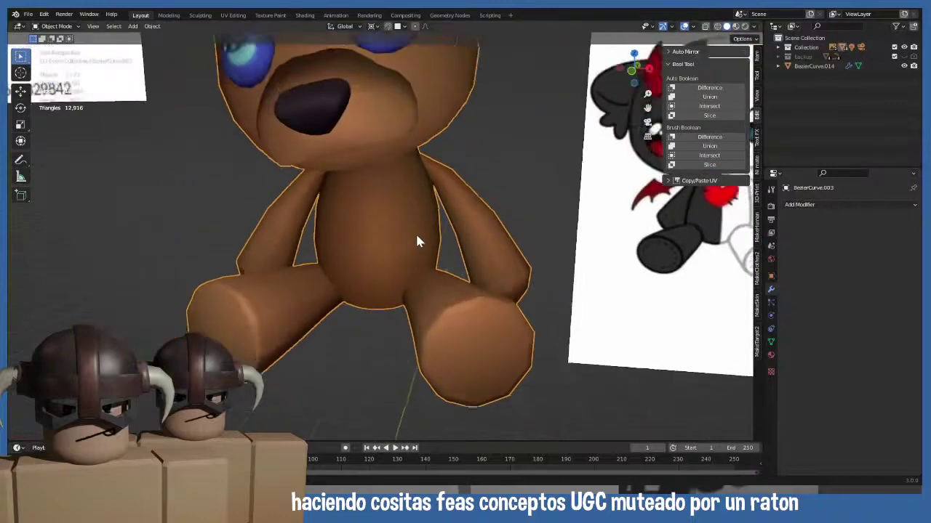
pyautogui.scroll(5, 419, 240)
pyautogui.keyDown('shift'); pyautogui.moveTo(458, 227); pyautogui.dragTo(451, 260, button='middle'); pyautogui.keyUp('shift')
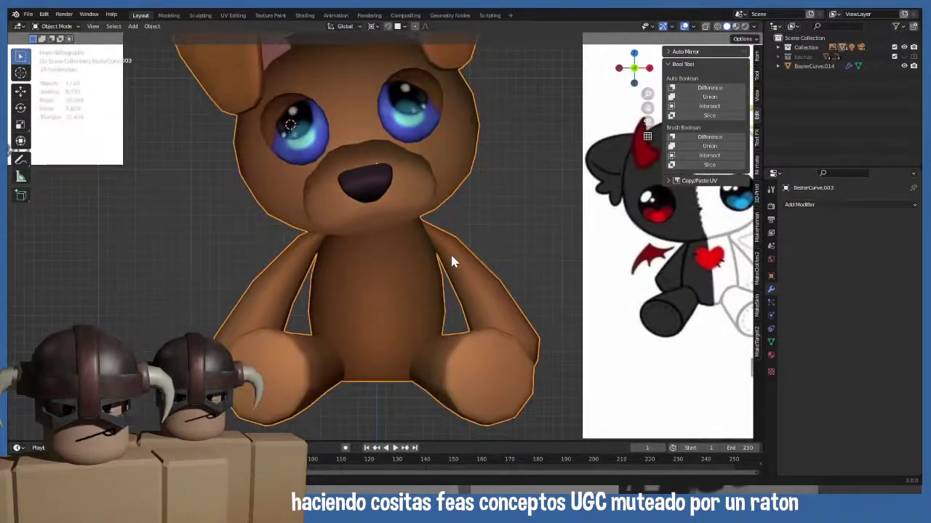
pyautogui.click(736, 26)
pyautogui.scroll(-3, 494, 154)
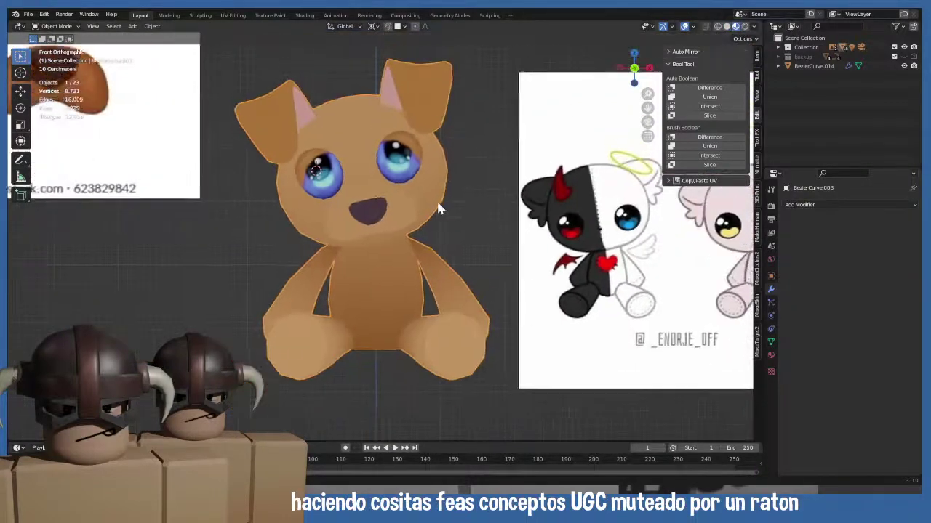
pyautogui.click(745, 27)
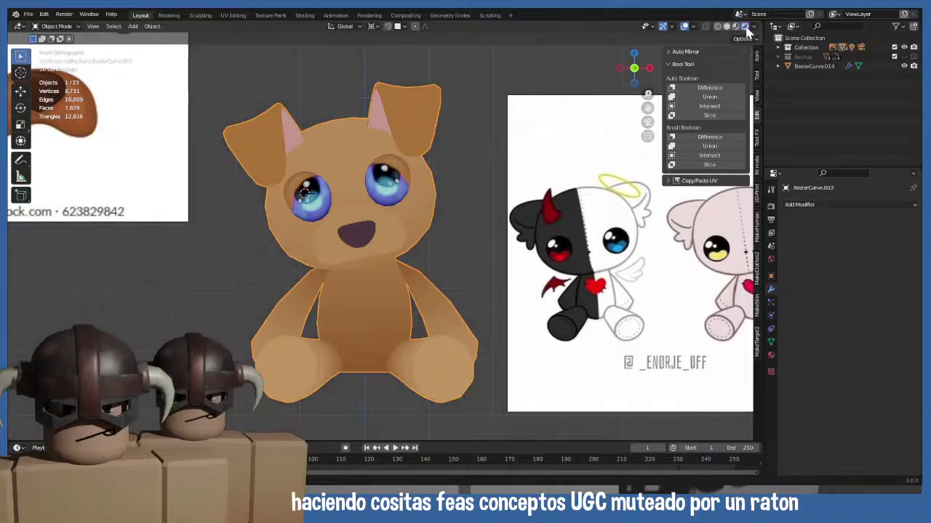
pyautogui.click(737, 27)
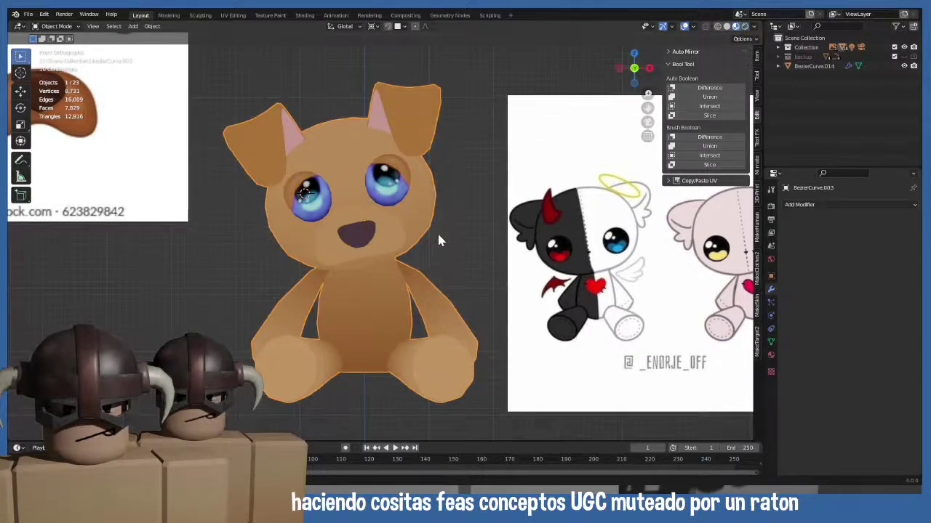
pyautogui.scroll(1, 429, 258)
pyautogui.scroll(3, 365, 291)
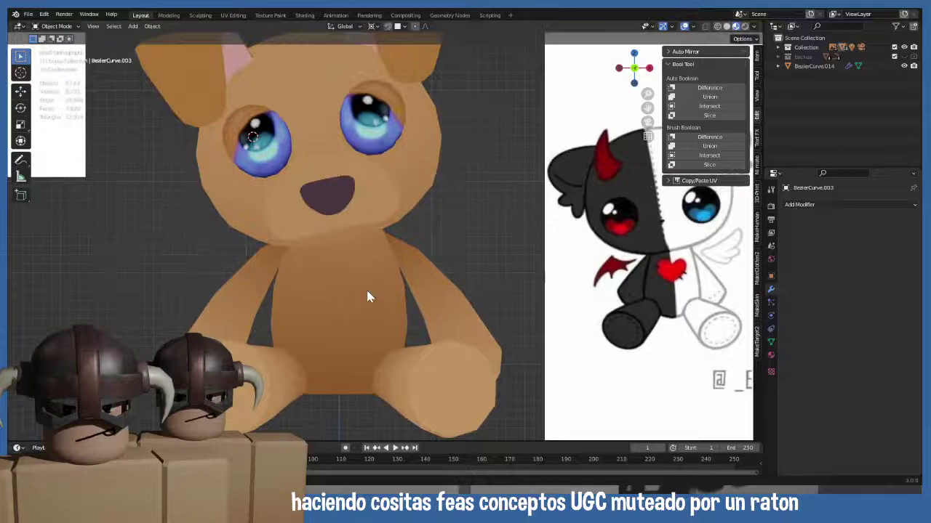
pyautogui.scroll(-2, 367, 292)
# - Open the Texture Paint workspace, widen the 3D viewport and set the dog to Object Mode
pyautogui.click(270, 15)
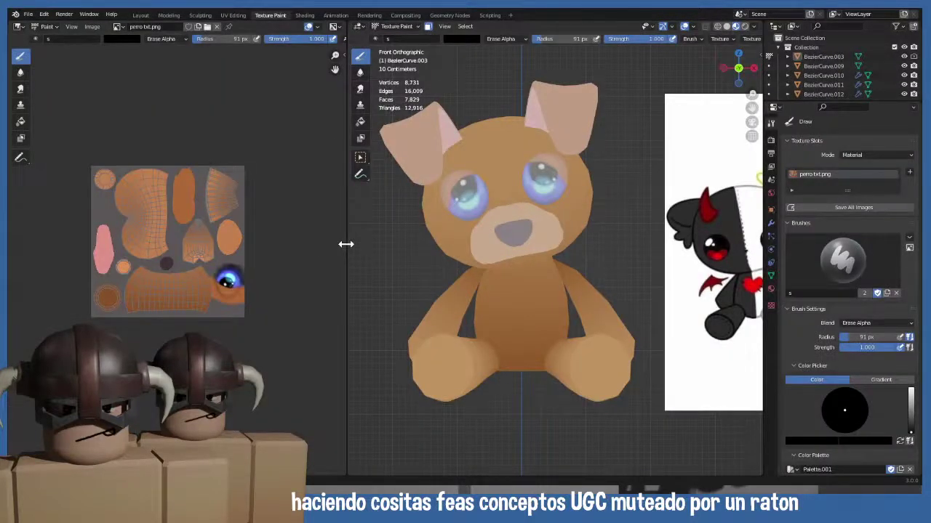
pyautogui.moveTo(346, 245); pyautogui.dragTo(216, 247)
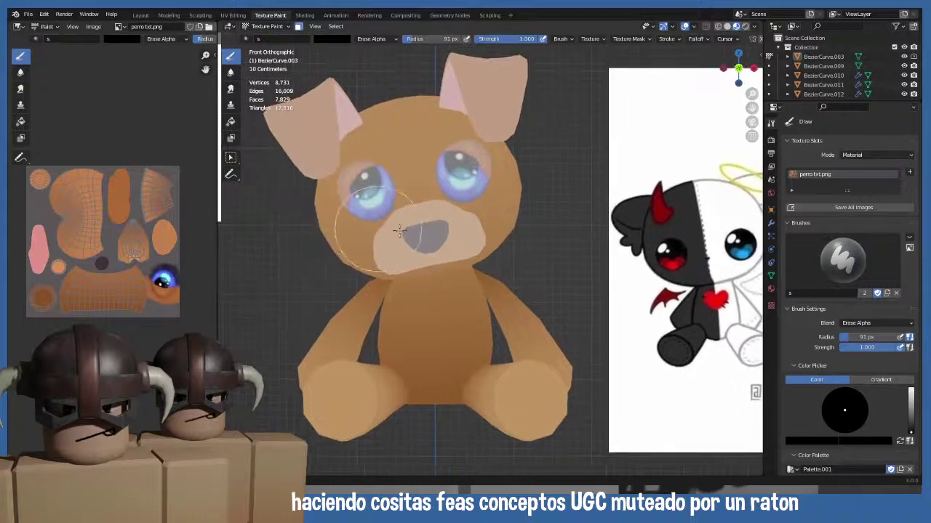
pyautogui.click(269, 26)
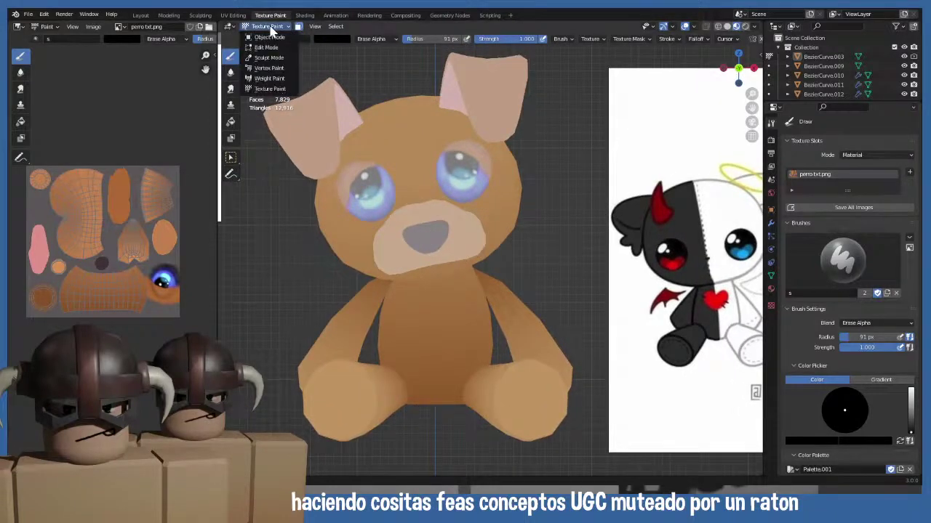
pyautogui.click(267, 47)
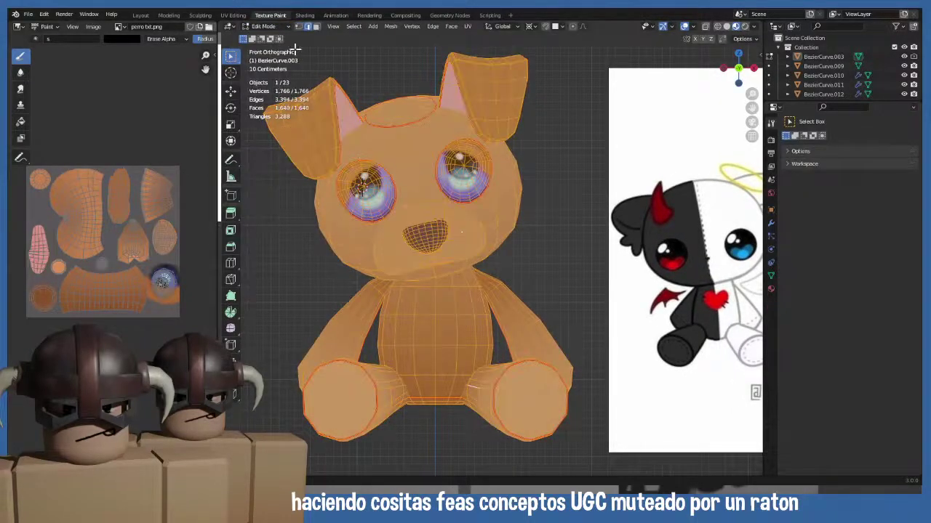
pyautogui.click(265, 27)
pyautogui.click(266, 37)
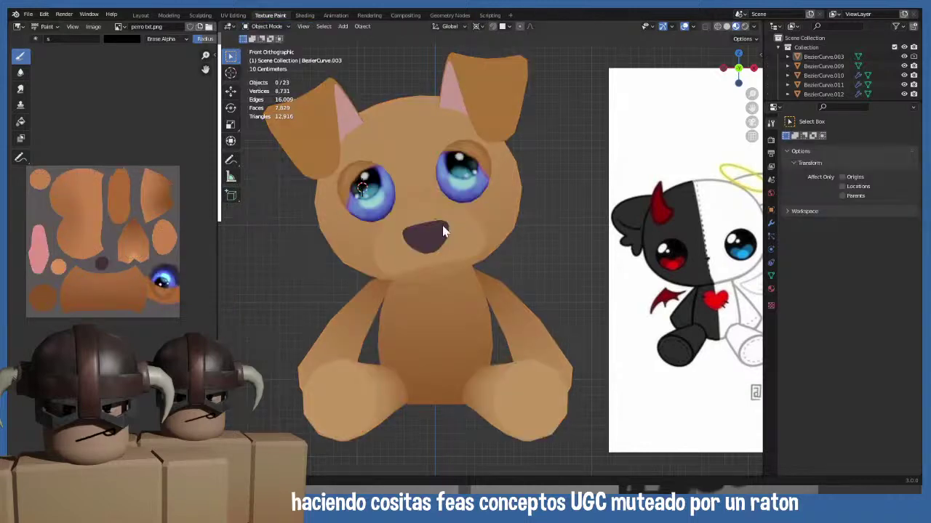
# - Compare the dog's face and body with the half-black, half-white plush reference drawing
pyautogui.scroll(3, 442, 300)
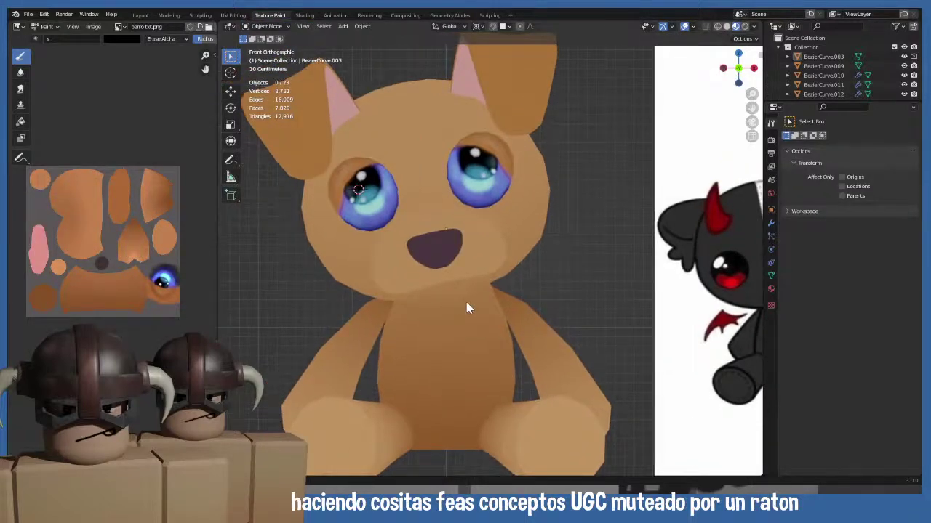
pyautogui.keyDown('shift'); pyautogui.moveTo(484, 305); pyautogui.dragTo(368, 275, button='middle'); pyautogui.keyUp('shift')
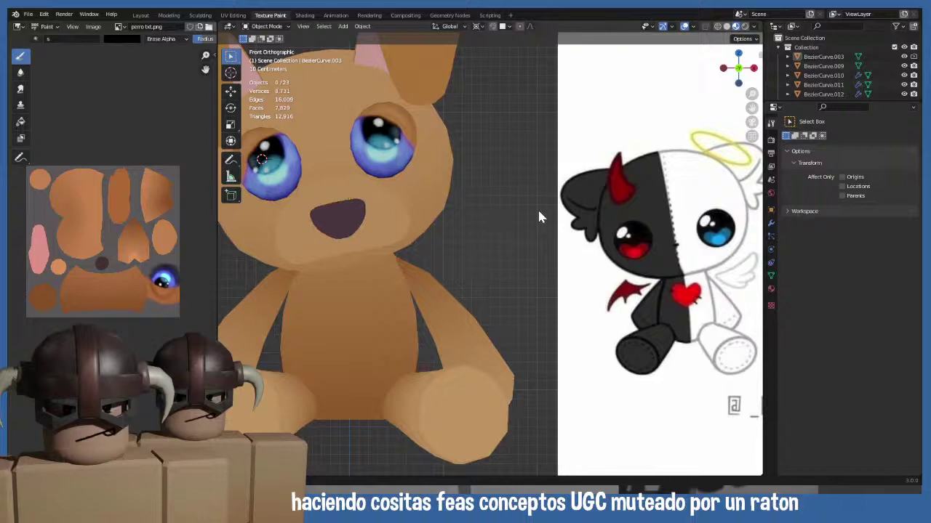
pyautogui.keyDown('shift'); pyautogui.moveTo(538, 216); pyautogui.dragTo(366, 220, button='middle'); pyautogui.keyUp('shift')
pyautogui.scroll(2, 367, 220)
pyautogui.scroll(-1, 426, 207)
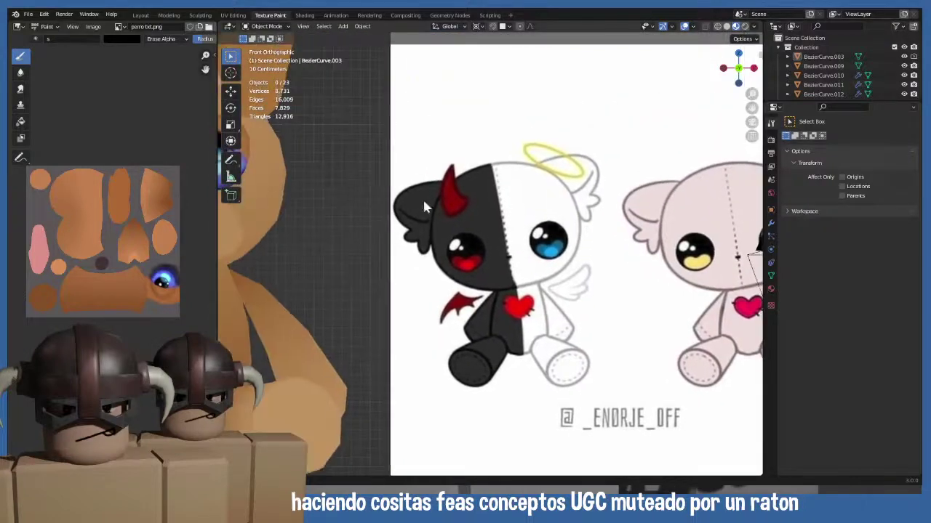
# - Examine the dog's face up close in the front view, keeping both eyes and the nose in frame
pyautogui.keyDown('shift'); pyautogui.moveTo(425, 207); pyautogui.dragTo(676, 309, button='middle'); pyautogui.keyUp('shift')
pyautogui.keyDown('shift'); pyautogui.moveTo(429, 225); pyautogui.dragTo(446, 259, button='middle'); pyautogui.keyUp('shift')
pyautogui.scroll(1, 446, 260)
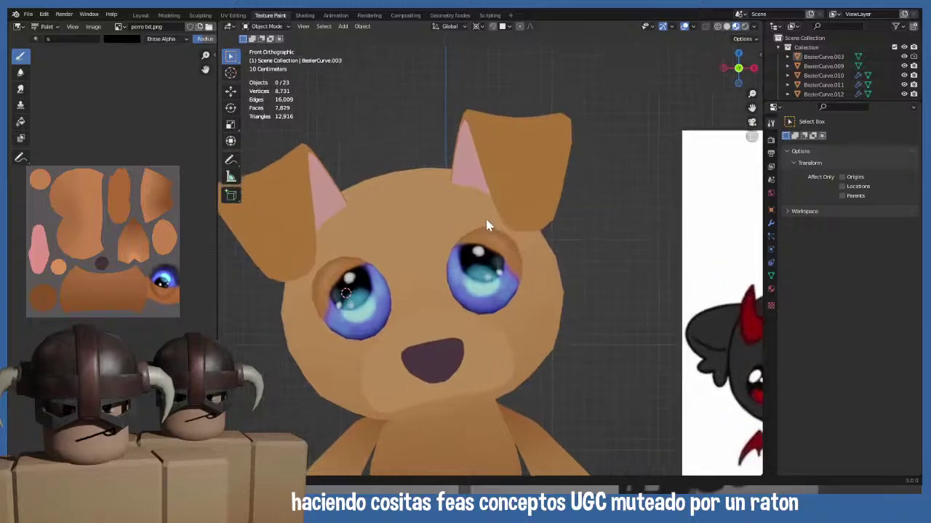
pyautogui.scroll(2, 524, 205)
pyautogui.keyDown('shift'); pyautogui.moveTo(517, 239); pyautogui.dragTo(513, 242, button='middle'); pyautogui.keyUp('shift')
pyautogui.scroll(1, 514, 243)
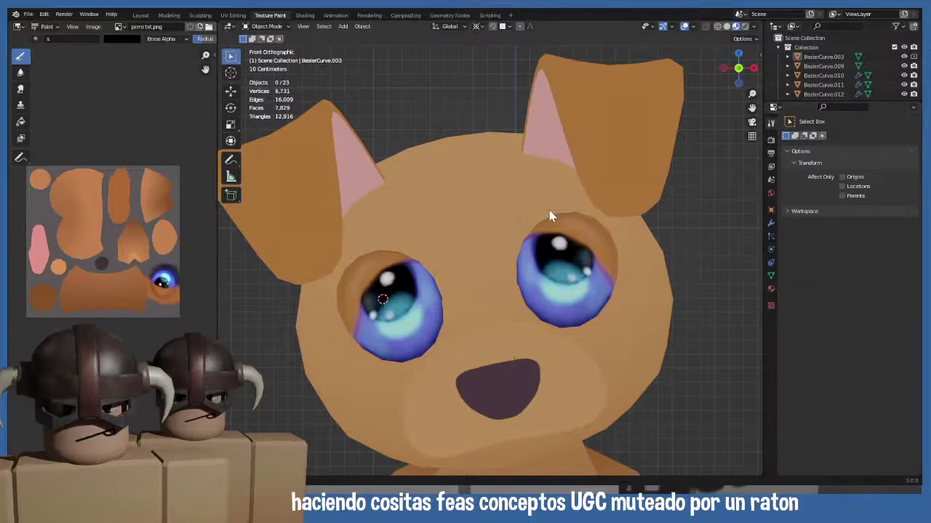
pyautogui.keyDown('shift'); pyautogui.moveTo(551, 216); pyautogui.dragTo(532, 223, button='middle'); pyautogui.keyUp('shift')
pyautogui.scroll(2, 532, 223)
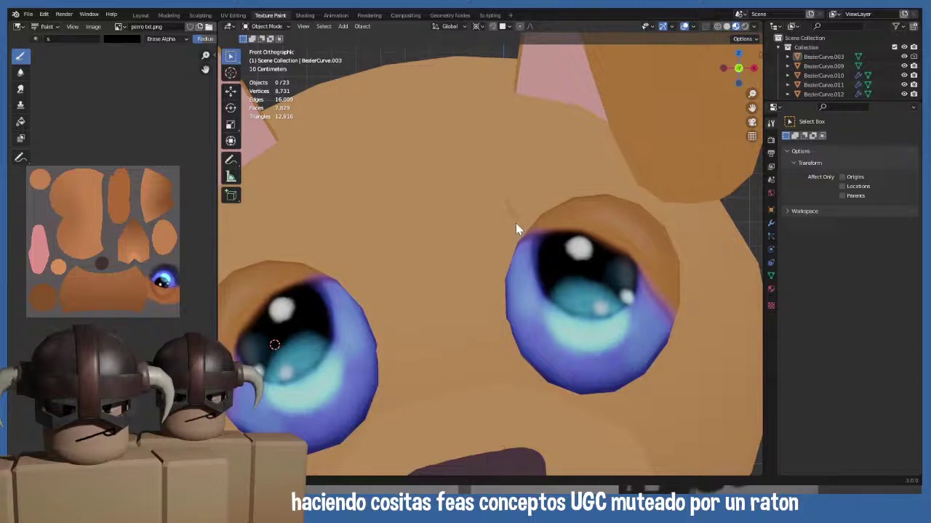
pyautogui.keyDown('shift'); pyautogui.moveTo(507, 228); pyautogui.dragTo(516, 231, button='middle'); pyautogui.keyUp('shift')
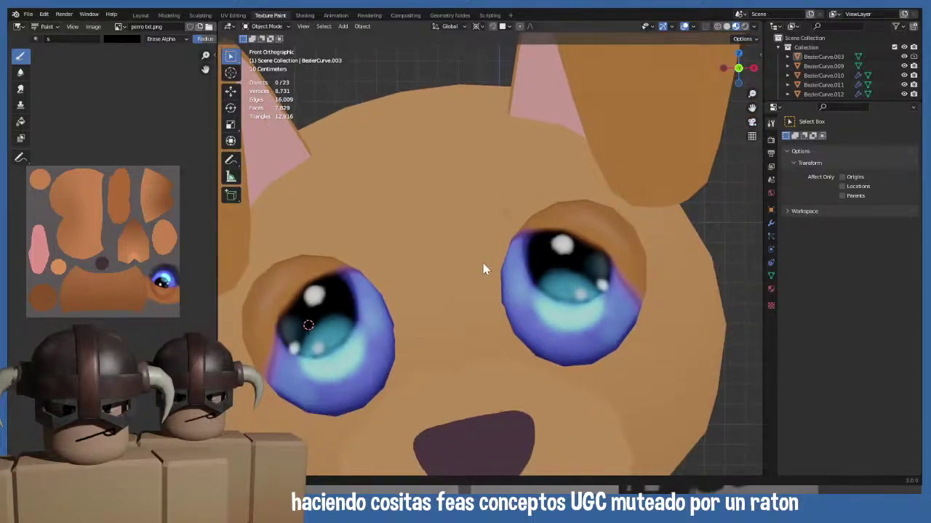
pyautogui.keyDown('shift'); pyautogui.moveTo(488, 266); pyautogui.dragTo(501, 249, button='middle'); pyautogui.keyUp('shift')
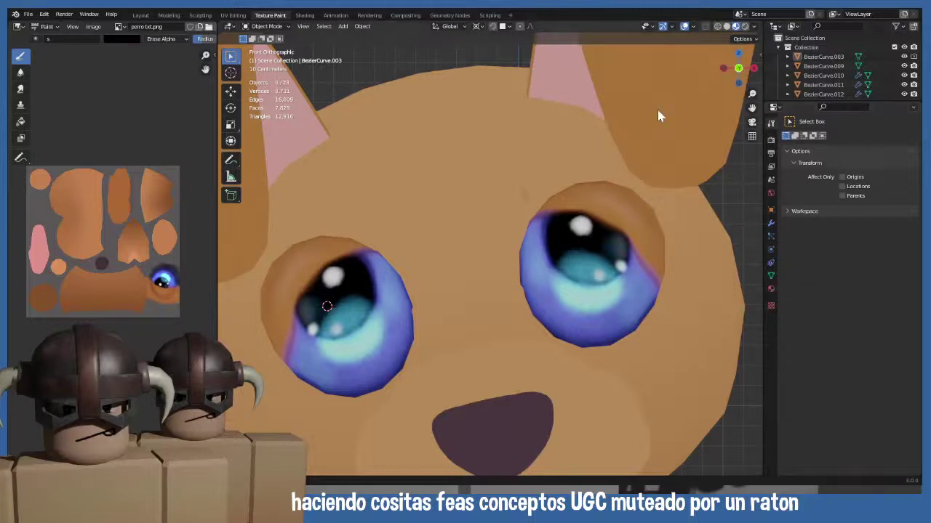
# - Select the dog's head mesh and switch it to Texture Paint mode
pyautogui.click(421, 185)
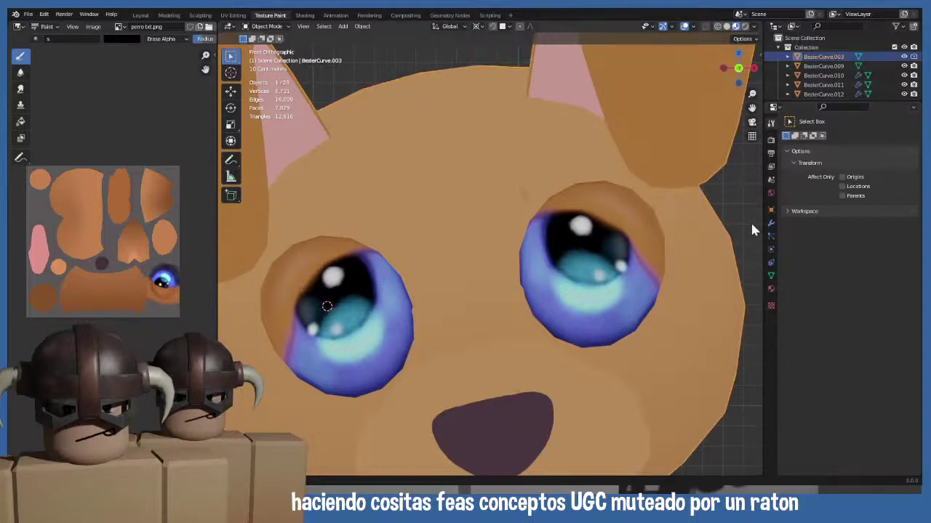
pyautogui.click(267, 26)
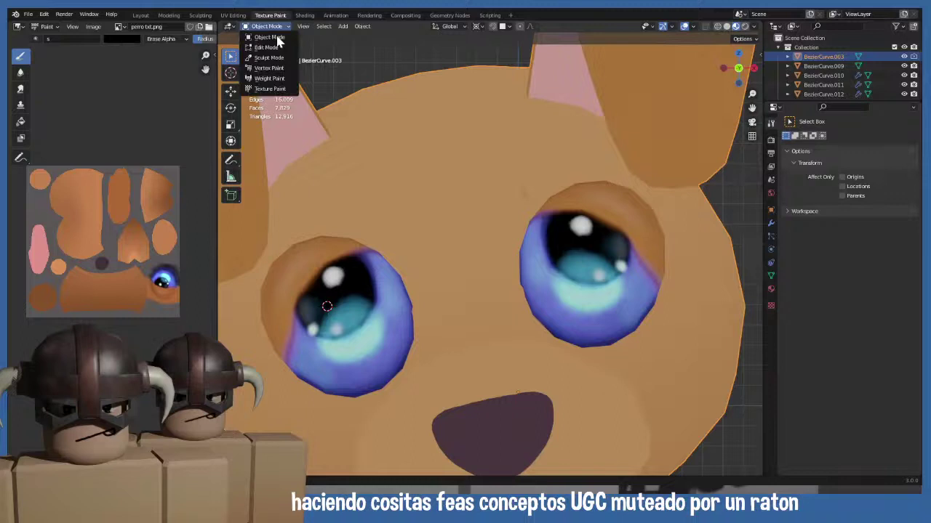
pyautogui.click(281, 90)
# - Set the external-editing Screen Grab Size to 1024 × 1024 px in the Texture Paint options
pyautogui.scroll(-10, 838, 410)
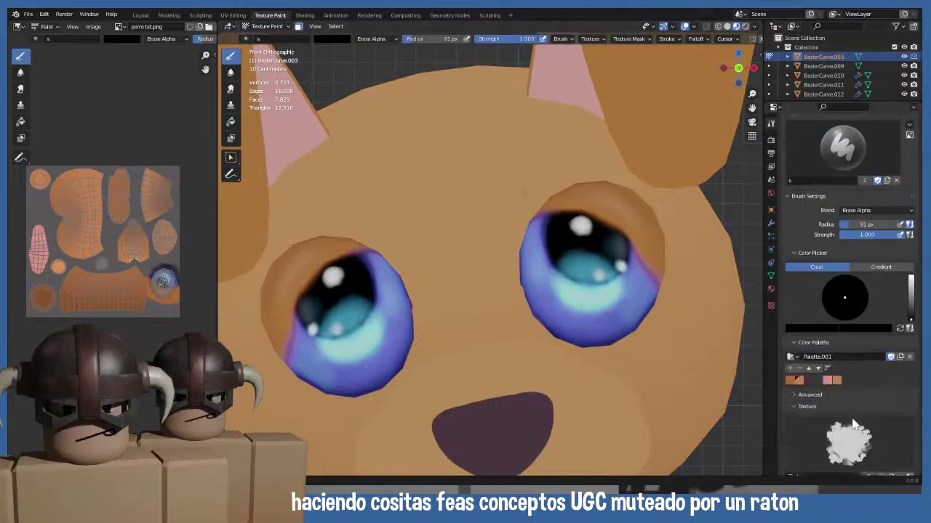
pyautogui.scroll(-7, 860, 432)
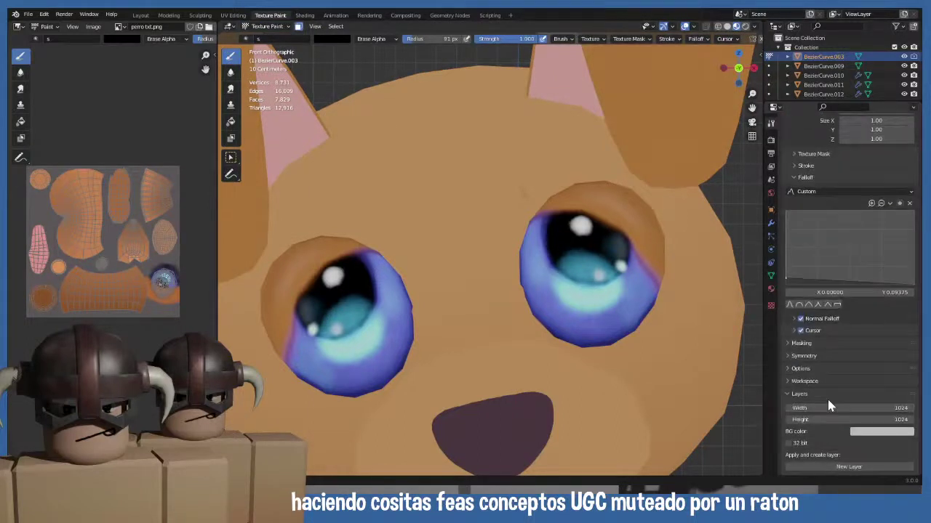
pyautogui.click(789, 368)
pyautogui.scroll(-2, 788, 371)
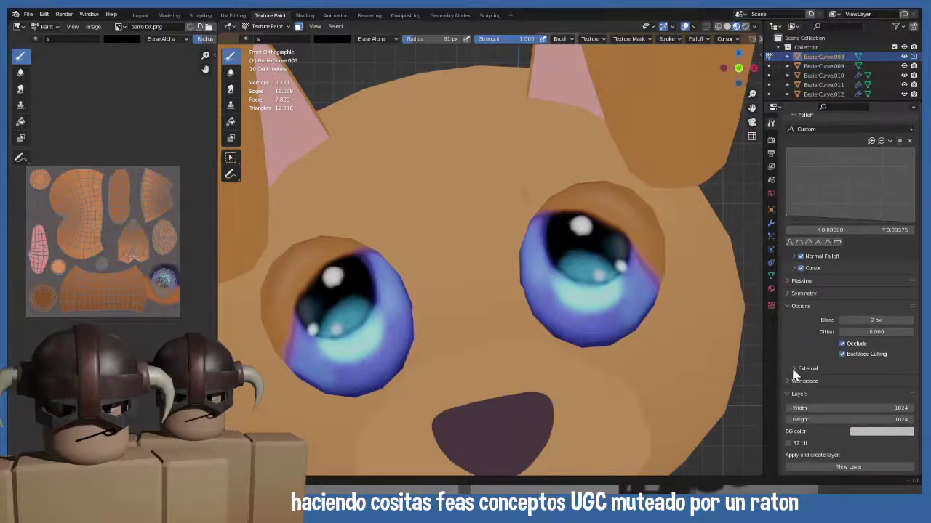
pyautogui.click(791, 369)
pyautogui.click(869, 384)
pyautogui.write('1024')
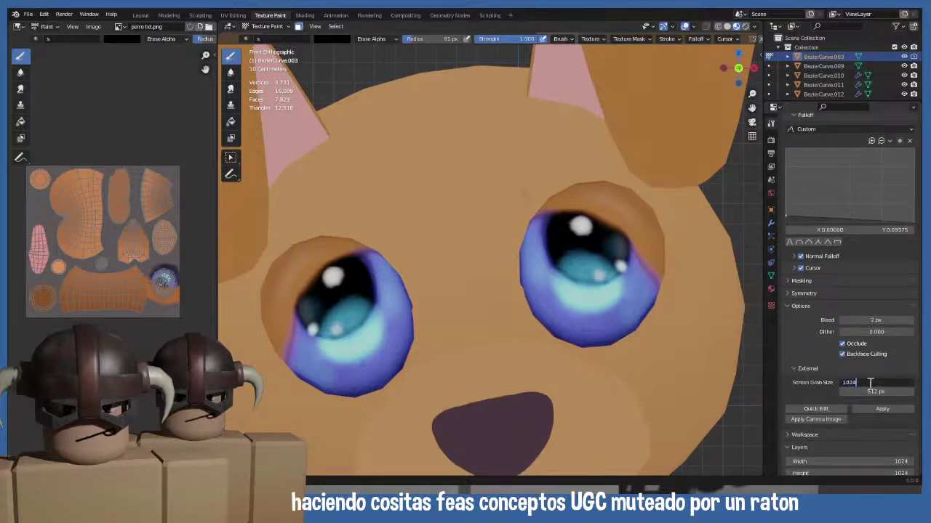
pyautogui.press('Tab')
pyautogui.write('1024')
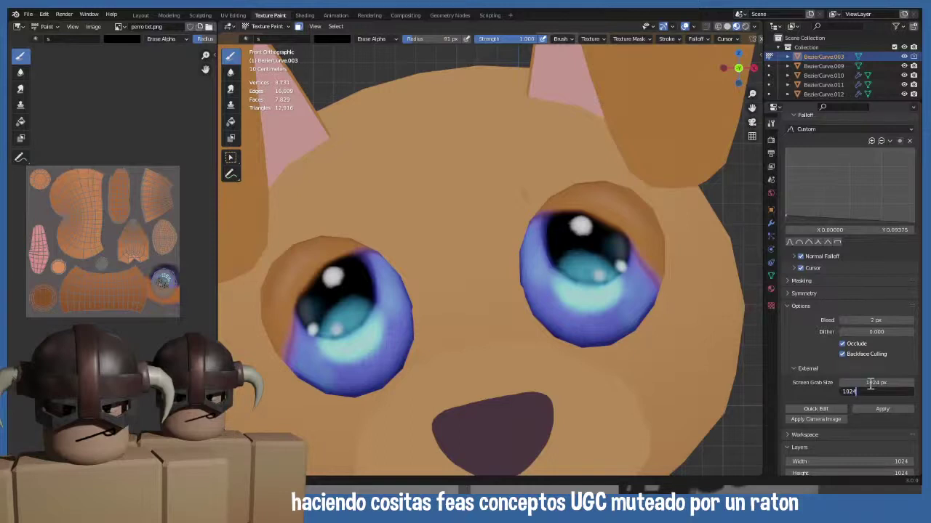
pyautogui.press('Return')
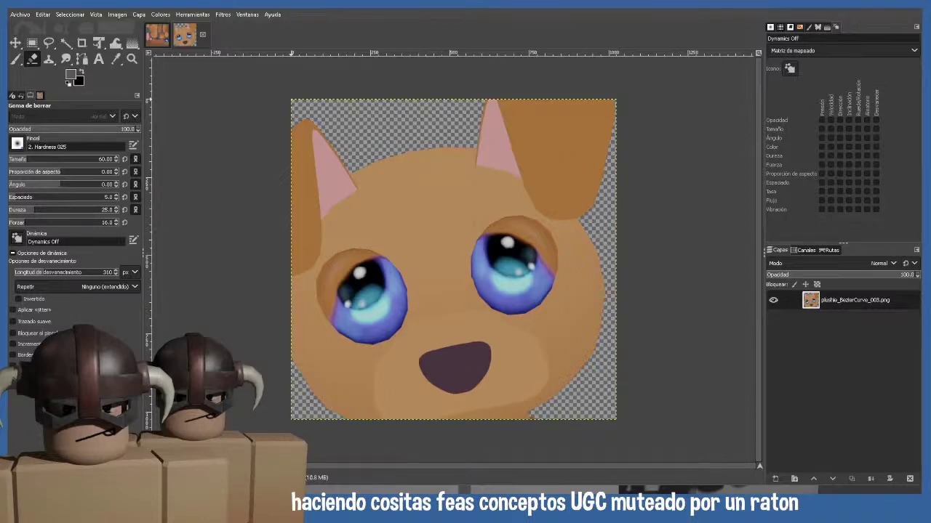
# - In GIMP, add a transparent layer above the captured face image and activate the Paintbrush tool
pyautogui.keyDown('shift'); pyautogui.click(773, 479); pyautogui.keyUp('shift')
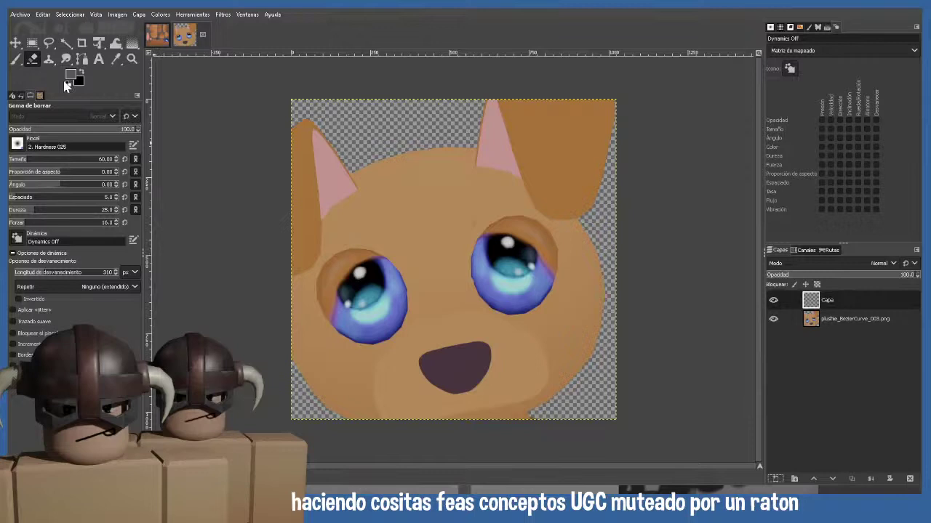
pyautogui.click(17, 60)
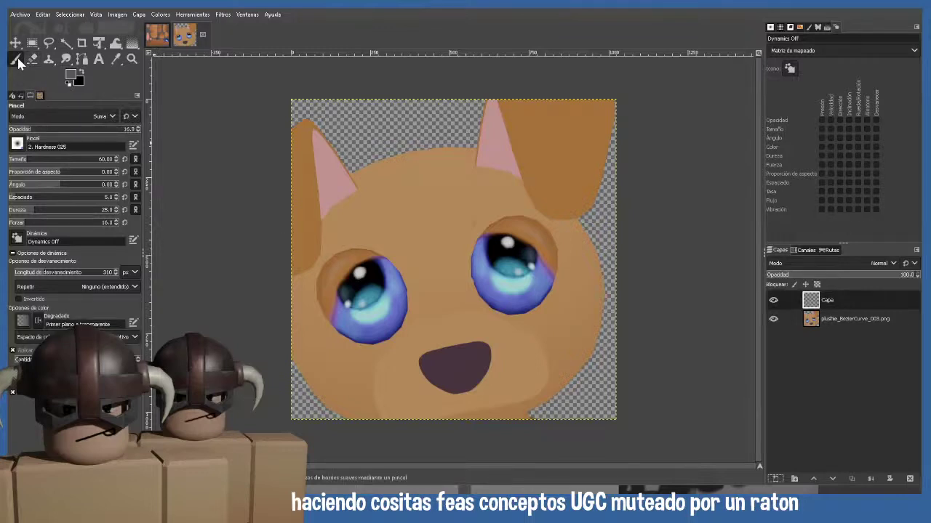
# - Paint a straight black stitch line with the MyPaint sewing brush from above the nose up to the top of the head
pyautogui.press('y')
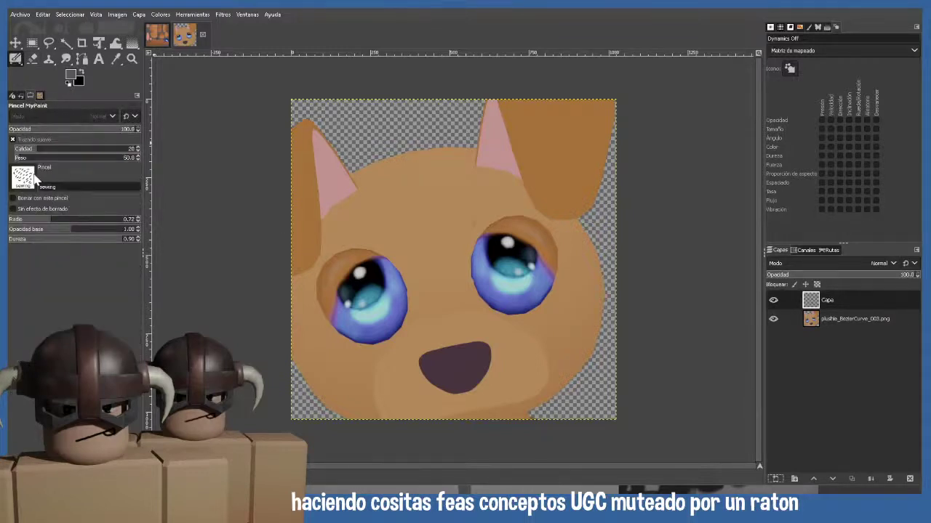
pyautogui.click(83, 72)
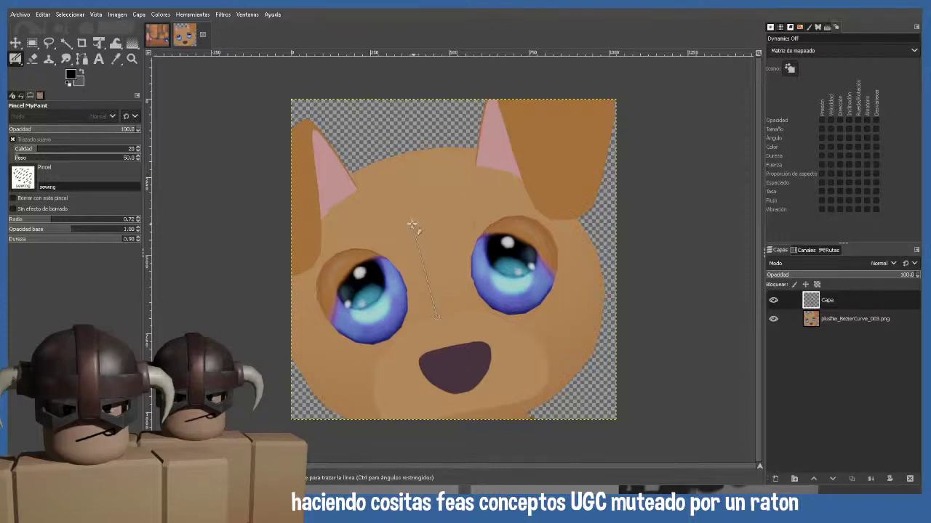
pyautogui.keyDown('shift'); pyautogui.click(400, 159); pyautogui.keyUp('shift')
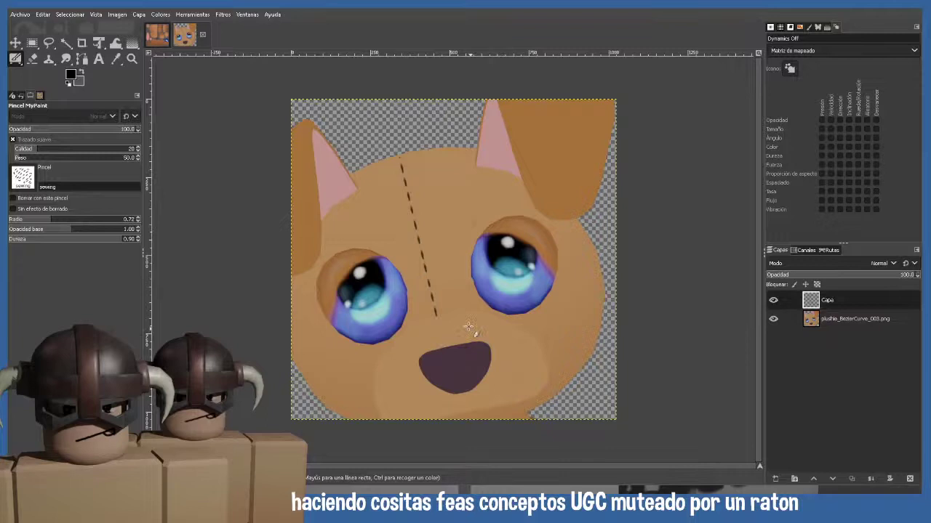
pyautogui.click(809, 302)
pyautogui.hotkey('ctrl', 'shift', 'd')
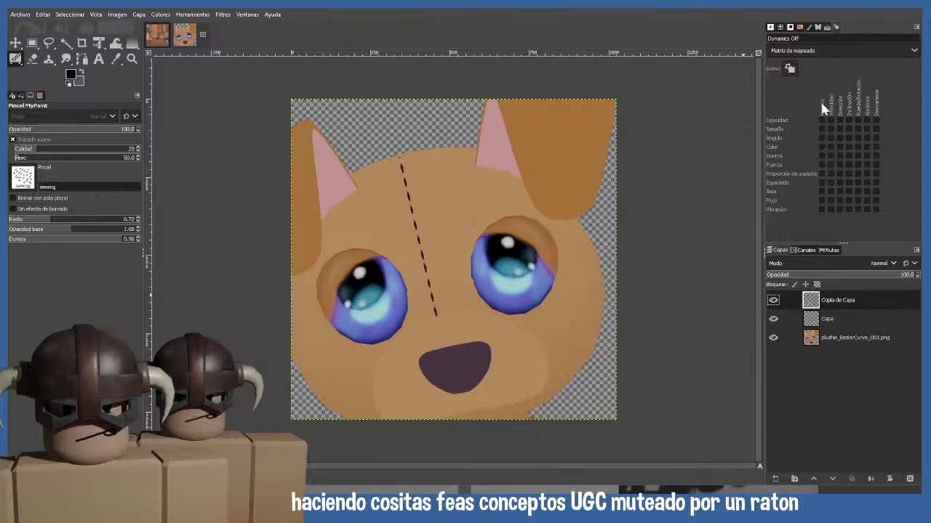
pyautogui.hotkey('ctrl', 'shift', 'd')
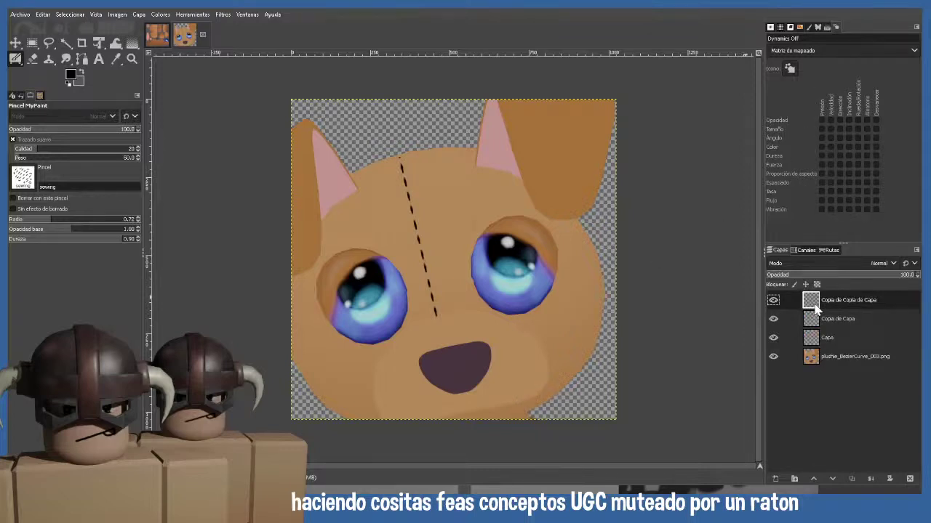
pyautogui.hotkey('ctrl', 'z')
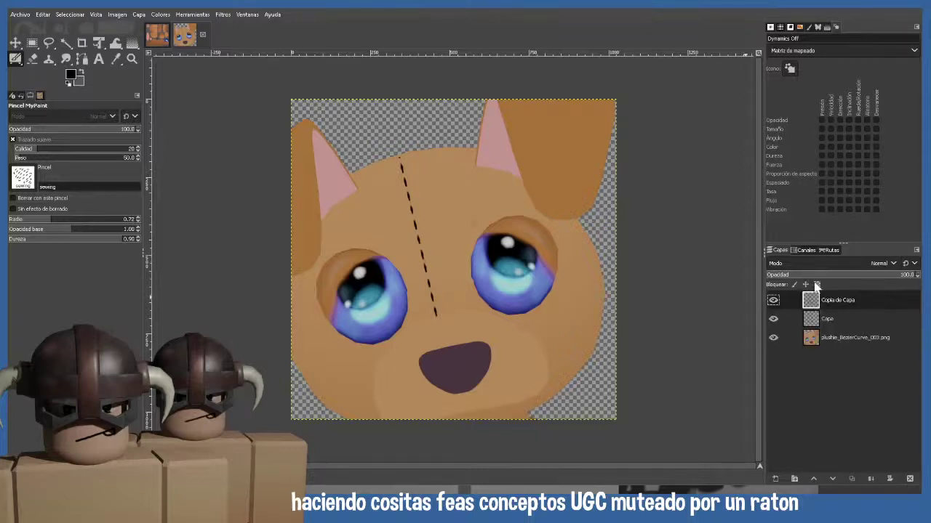
pyautogui.hotkey('ctrl', 'z')
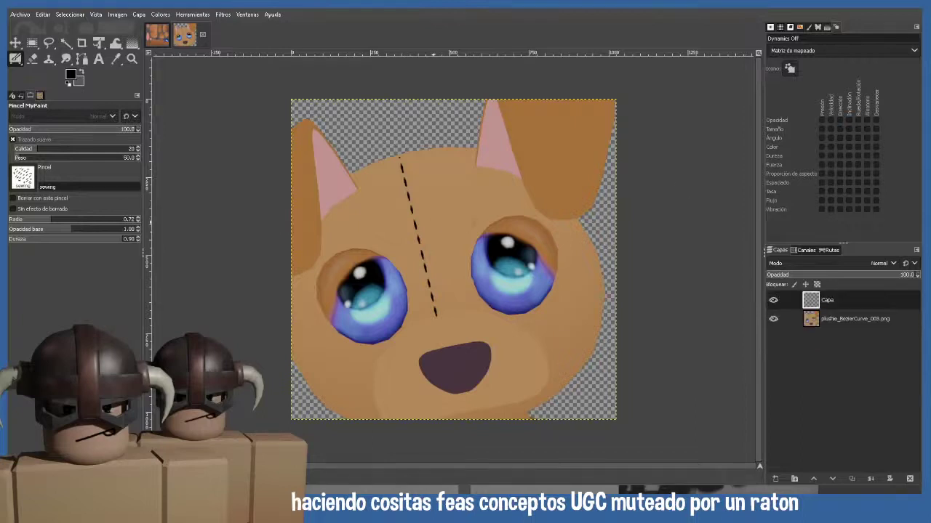
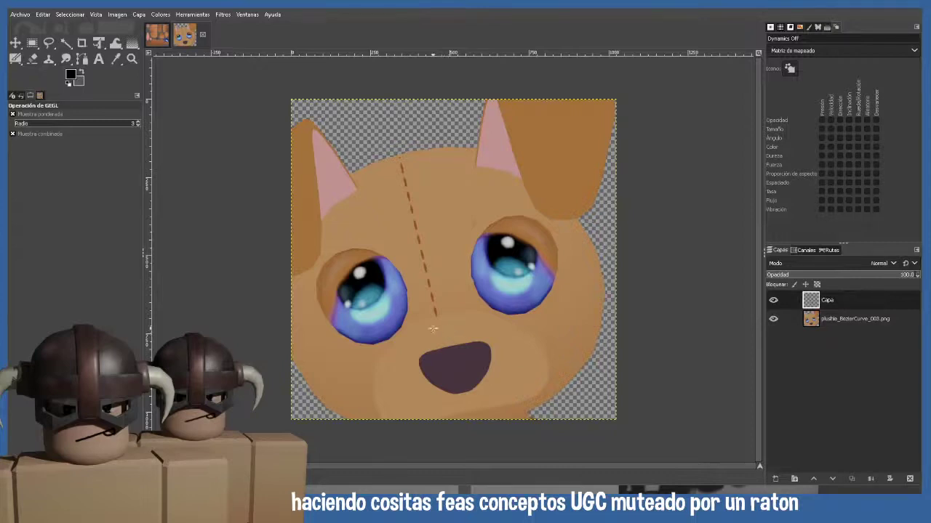
# - Hide the base image layer plushie_BezierCurve_003.png and export the stitch line alone
pyautogui.click(772, 318)
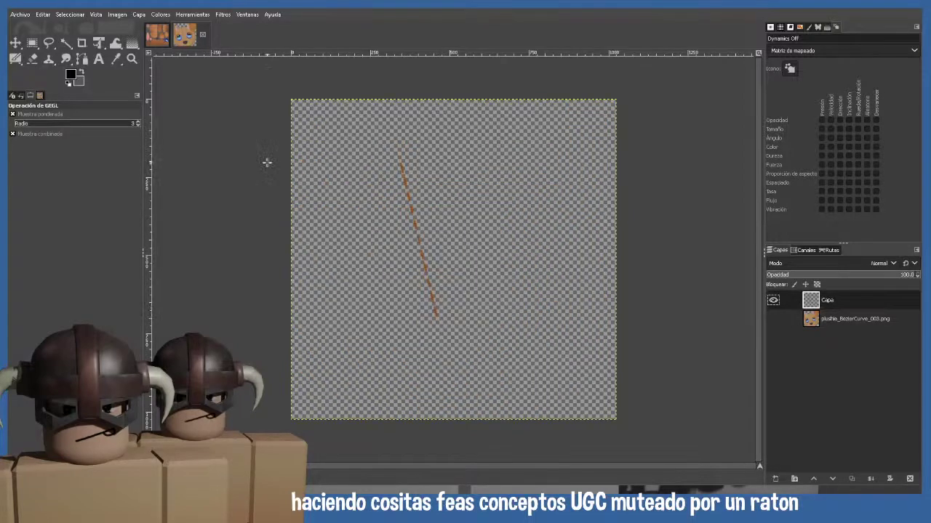
pyautogui.click(18, 16)
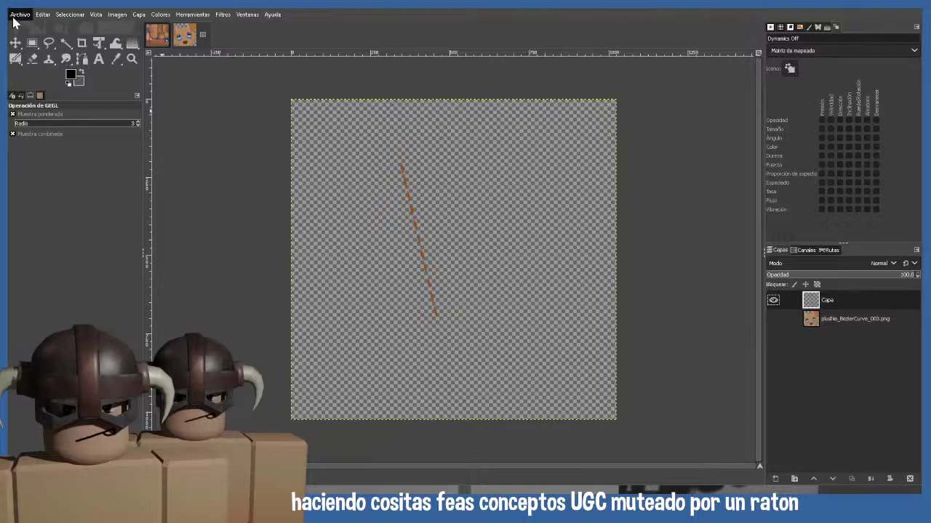
pyautogui.click(85, 167)
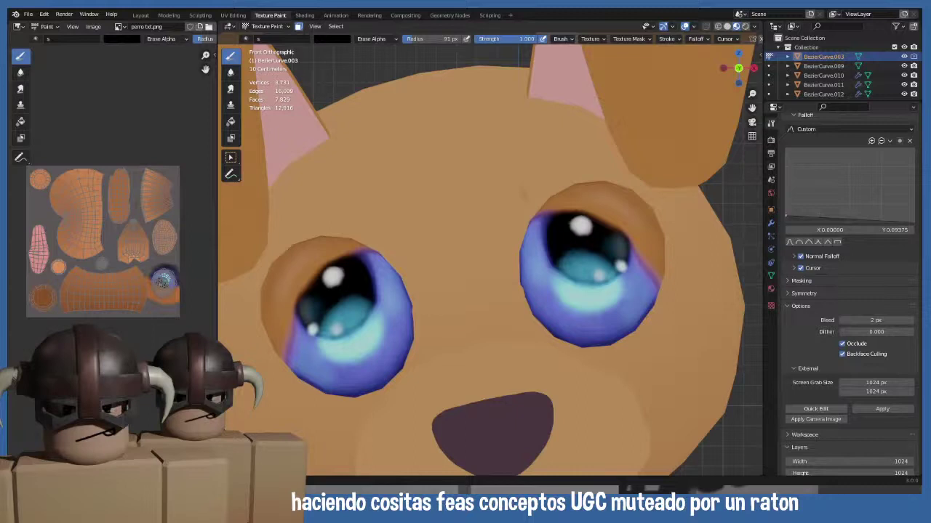
# - Switch to Blender, try to apply the external edit to the dog's texture, and cycle through Object and Edit Mode back to Texture Paint
pyautogui.click(883, 411)
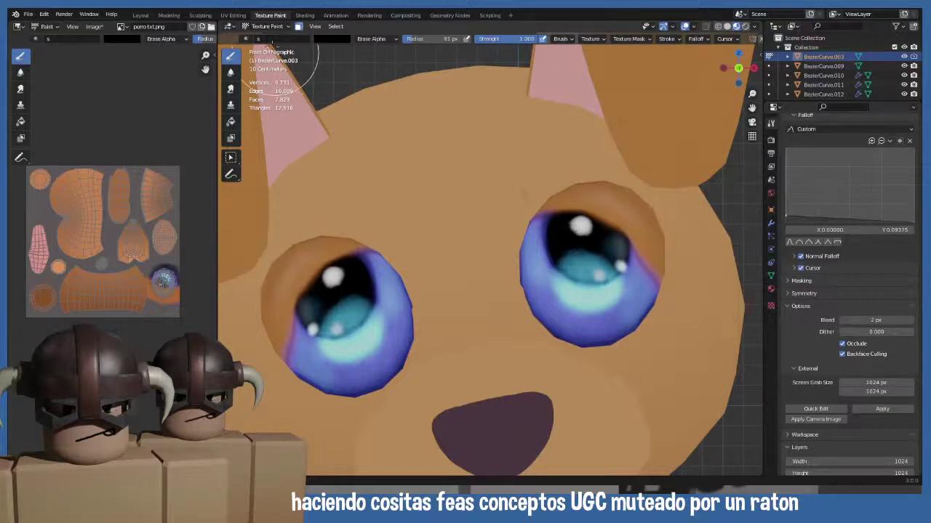
pyautogui.click(267, 27)
pyautogui.click(266, 37)
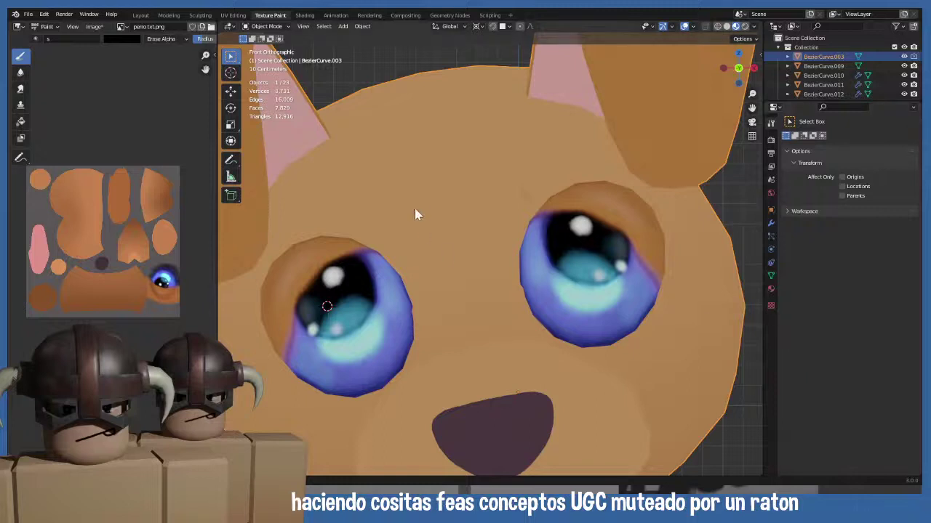
pyautogui.press('Tab')
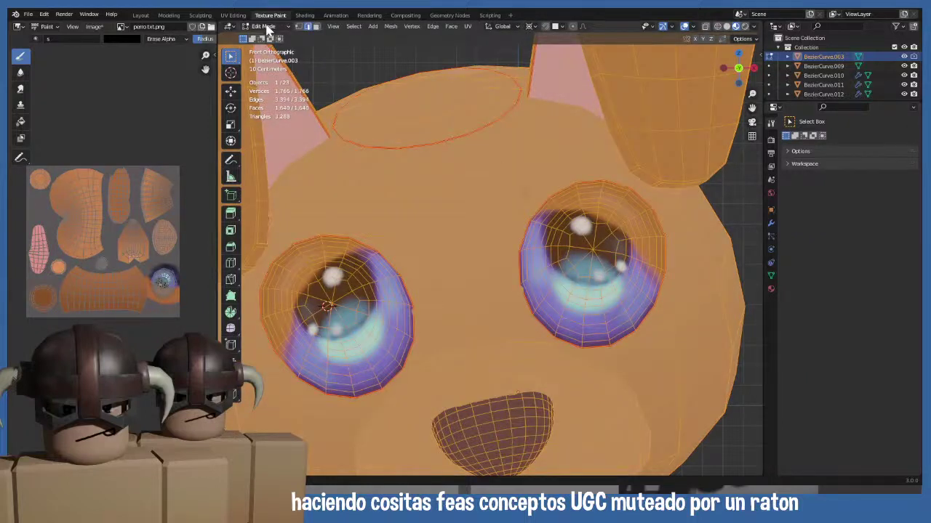
pyautogui.click(263, 27)
pyautogui.click(269, 89)
# - Try a new Quick Edit of the front view and apply the externally edited image to the dog's texture
pyautogui.scroll(-4, 887, 436)
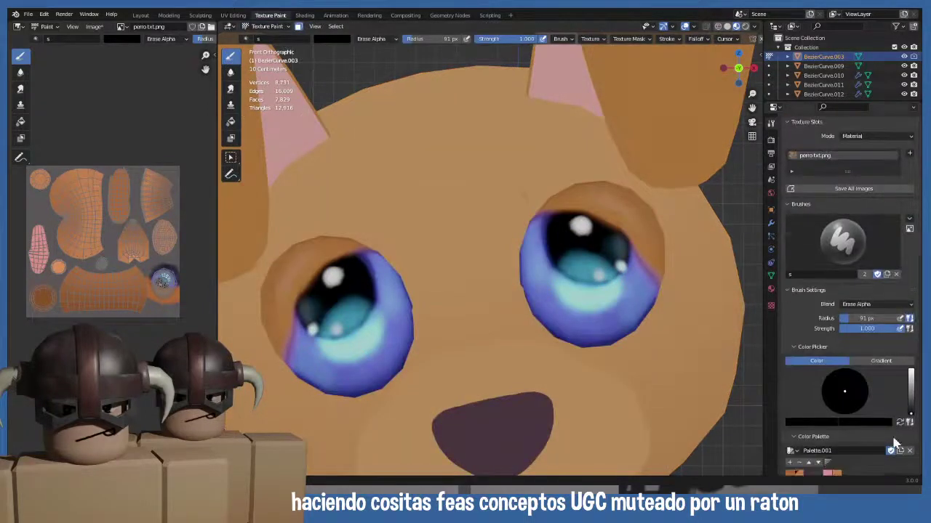
pyautogui.scroll(-15, 888, 435)
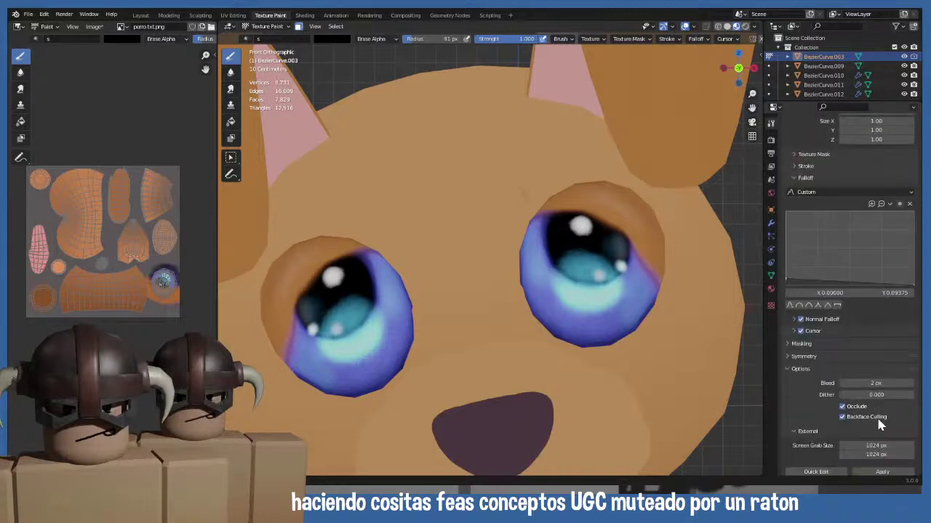
pyautogui.scroll(-1, 880, 425)
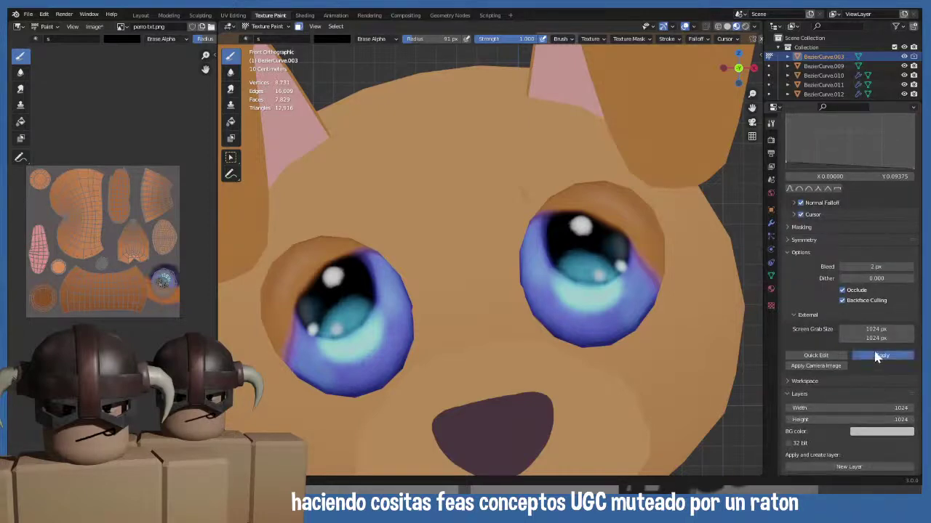
pyautogui.click(819, 356)
pyautogui.click(882, 357)
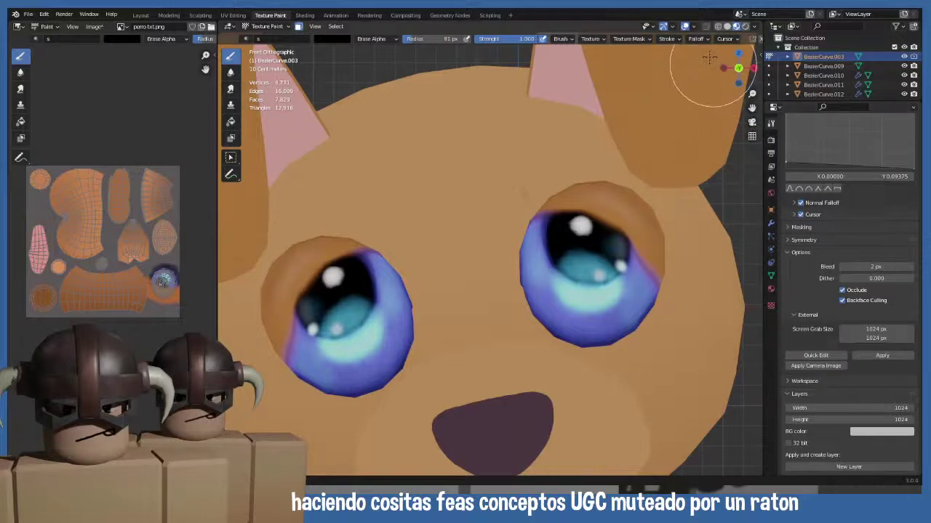
# - Reduce the texture paint brush radius to 13 px in the front view of the dog's head
pyautogui.moveTo(530, 201); pyautogui.dragTo(528, 225, button='middle')
pyautogui.scroll(-5, 528, 225)
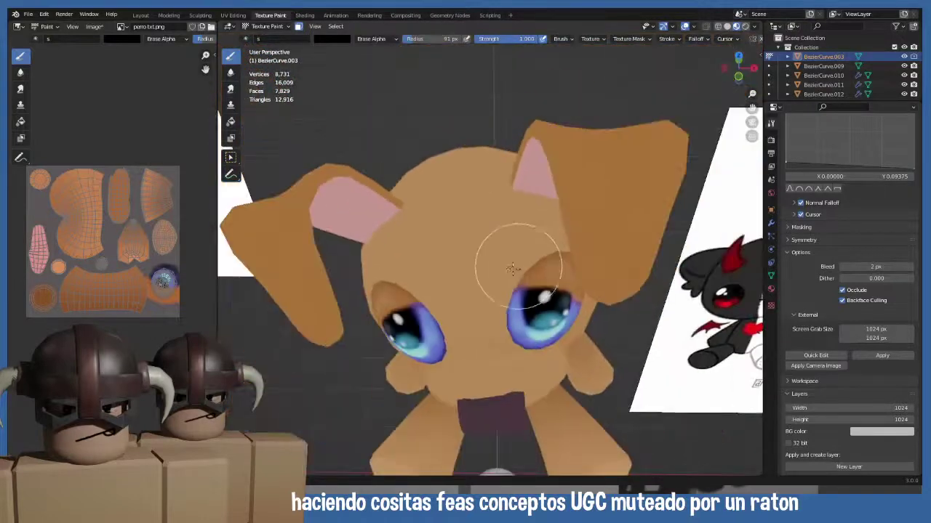
pyautogui.scroll(3, 509, 262)
pyautogui.press('KP_1')
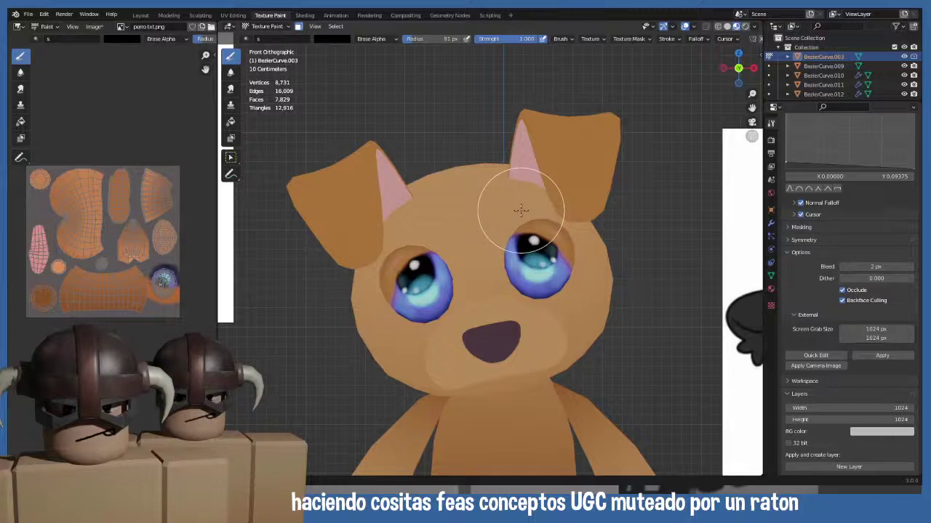
pyautogui.scroll(4, 504, 211)
pyautogui.scroll(-2, 499, 201)
pyautogui.press('f')
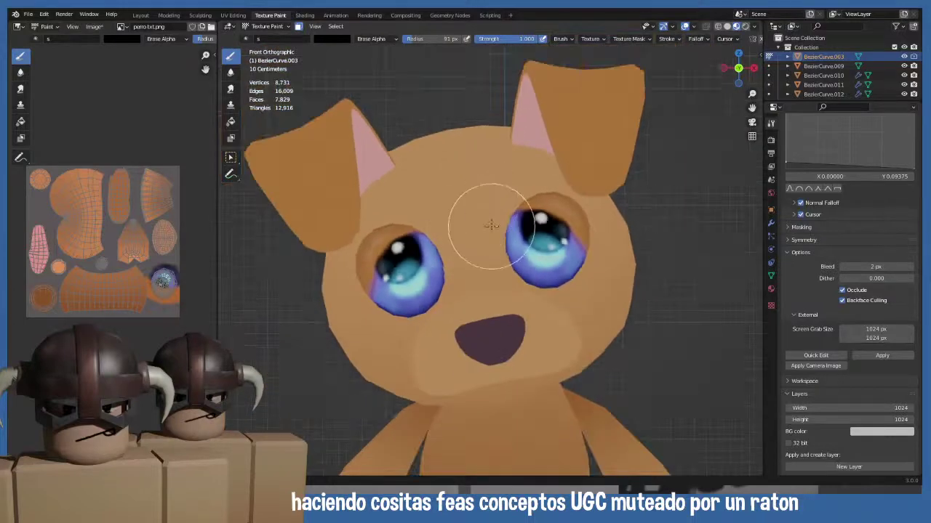
pyautogui.click(453, 212)
pyautogui.keyDown('shift'); pyautogui.moveTo(483, 250); pyautogui.dragTo(463, 257, button='middle'); pyautogui.keyUp('shift')
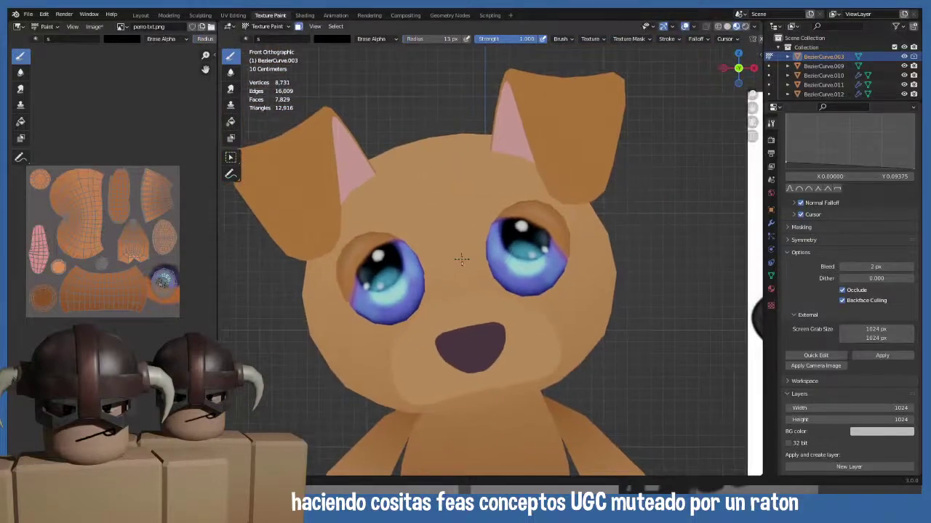
pyautogui.moveTo(96, 236); pyautogui.dragTo(138, 246, button='middle')
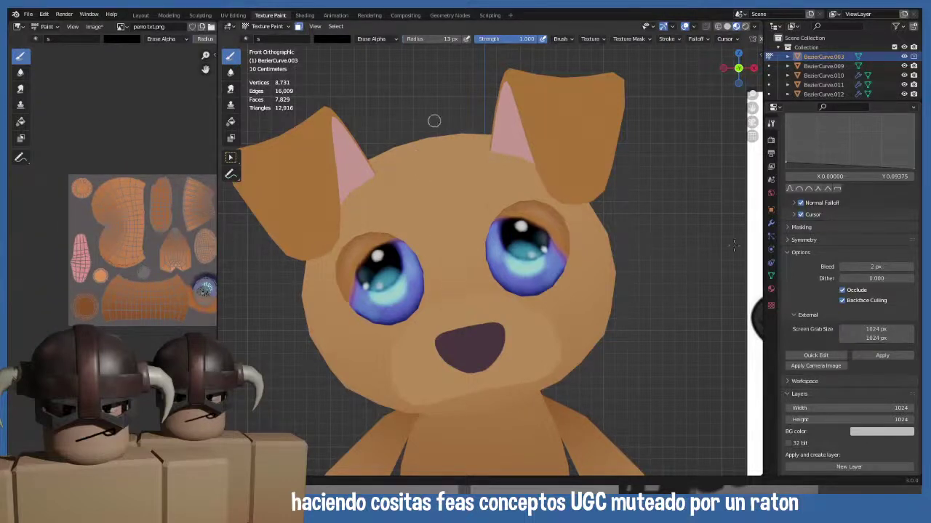
pyautogui.scroll(10, 823, 331)
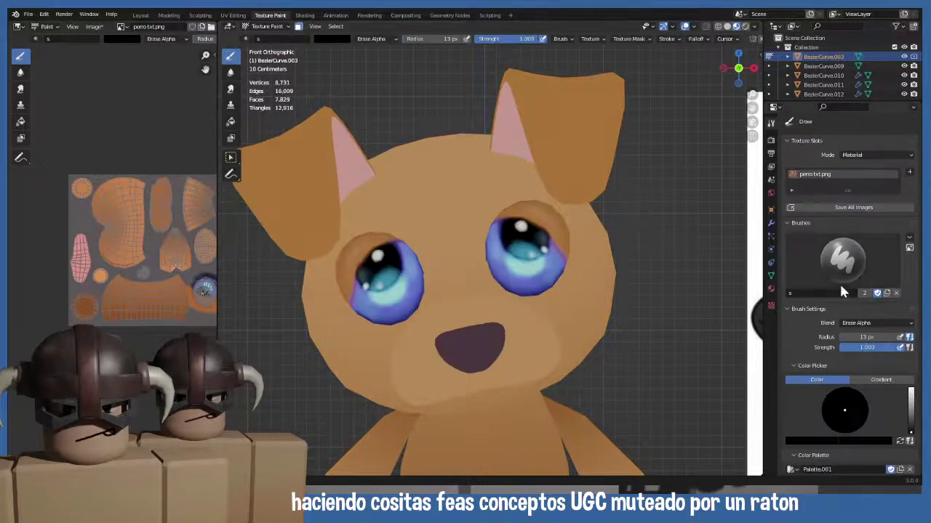
# - Select the linked head mesh in Edit Mode and return to Texture Paint to limit painting to it
pyautogui.click(278, 28)
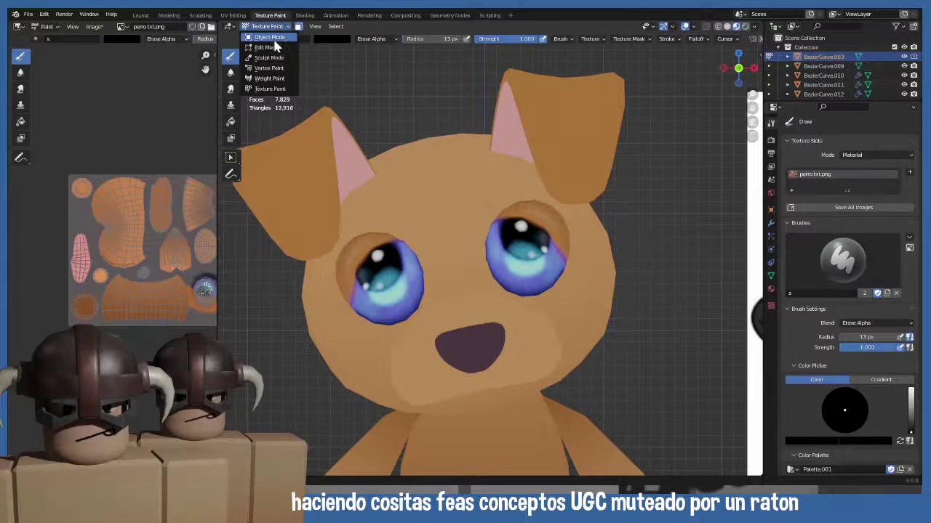
pyautogui.click(273, 46)
pyautogui.click(449, 227)
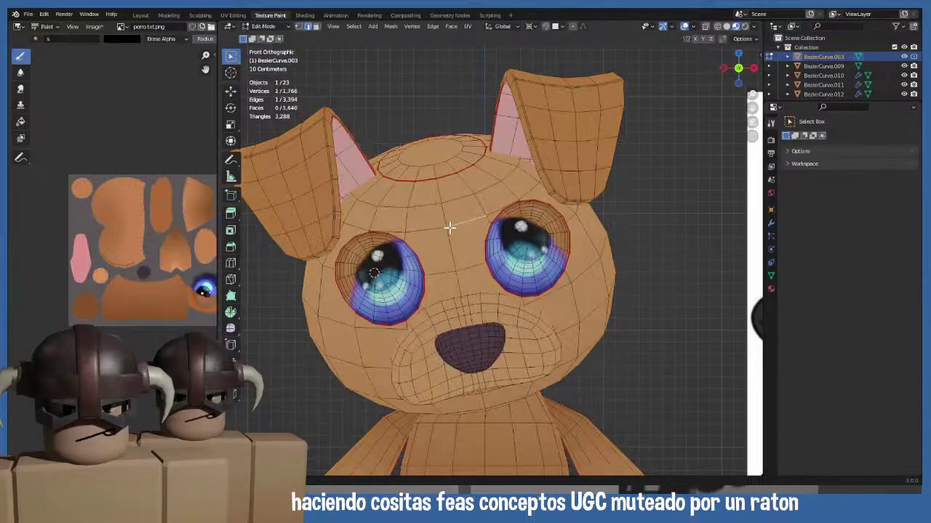
pyautogui.hotkey('ctrl', 'l')
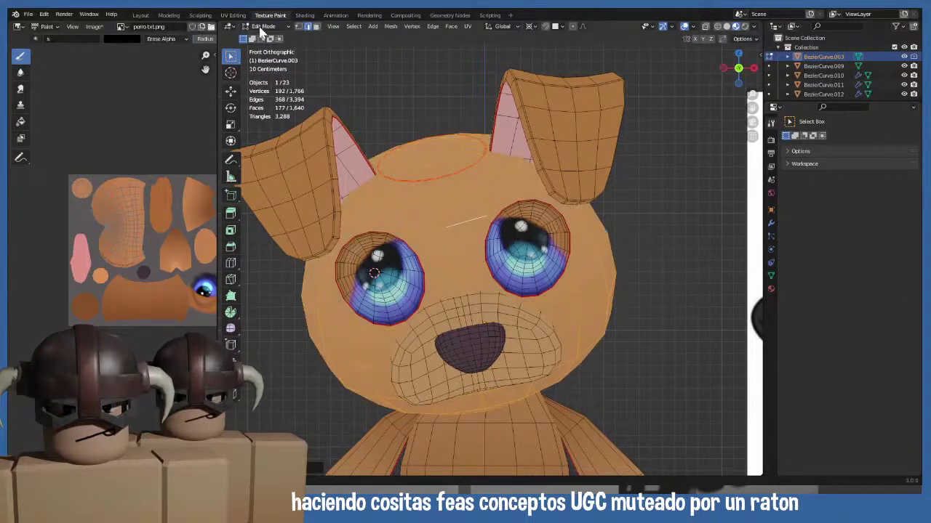
pyautogui.click(263, 26)
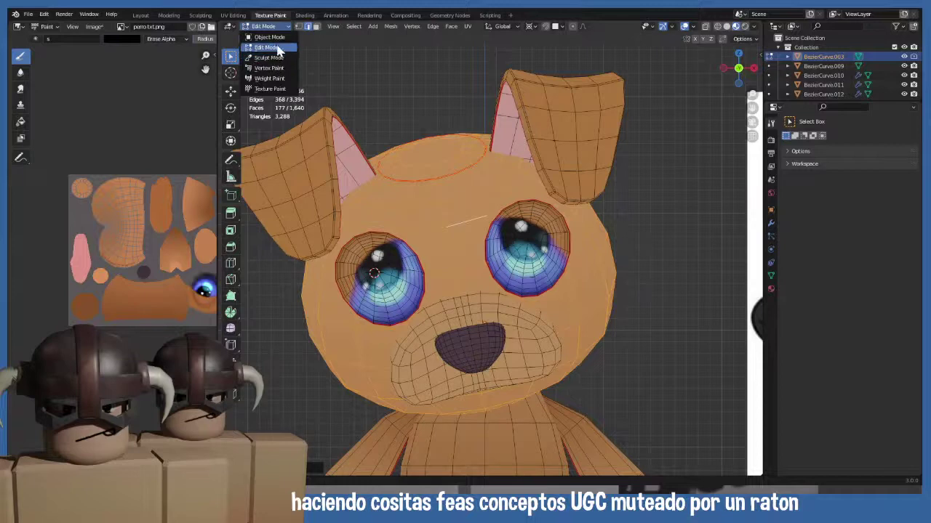
pyautogui.click(269, 88)
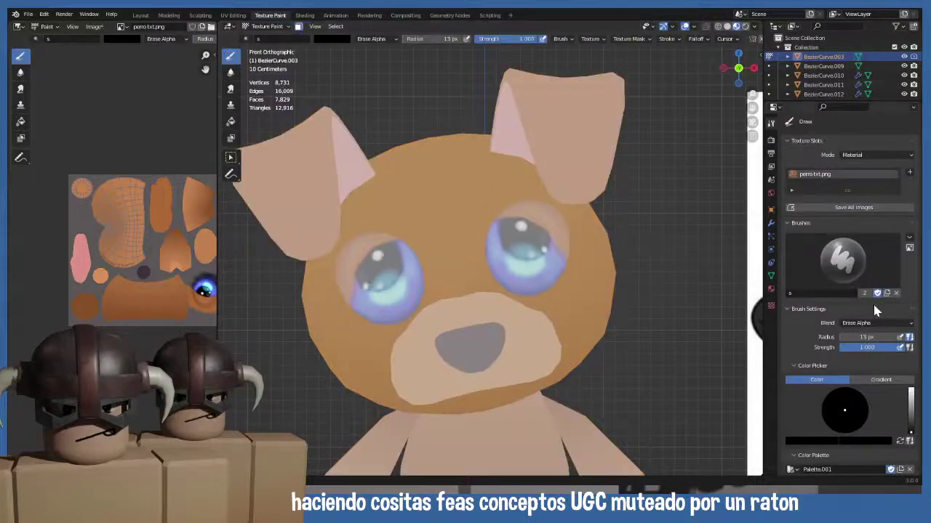
# - Set the brush blend mode to Mix with a strength of 1.000, and save the project file
pyautogui.click(854, 323)
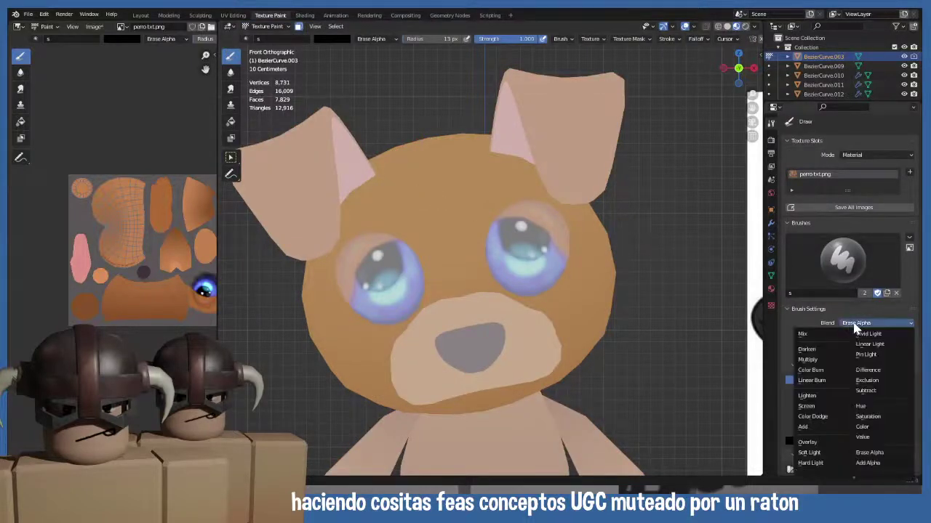
pyautogui.click(805, 335)
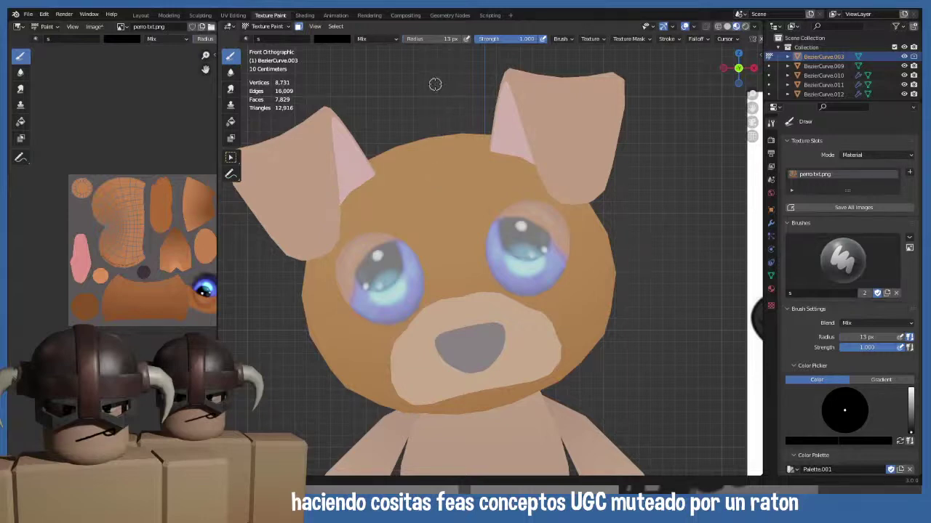
pyautogui.hotkey('shift', 'f')
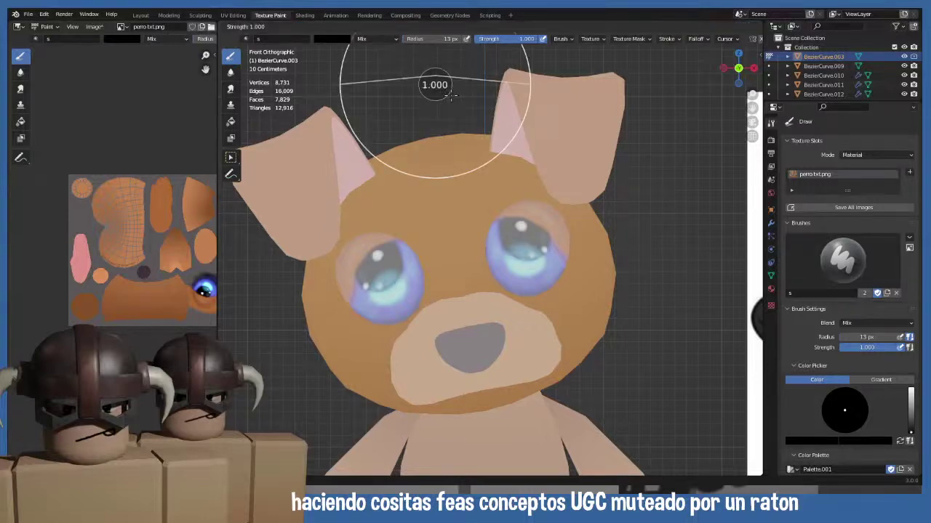
pyautogui.click(451, 94)
pyautogui.scroll(-1, 451, 262)
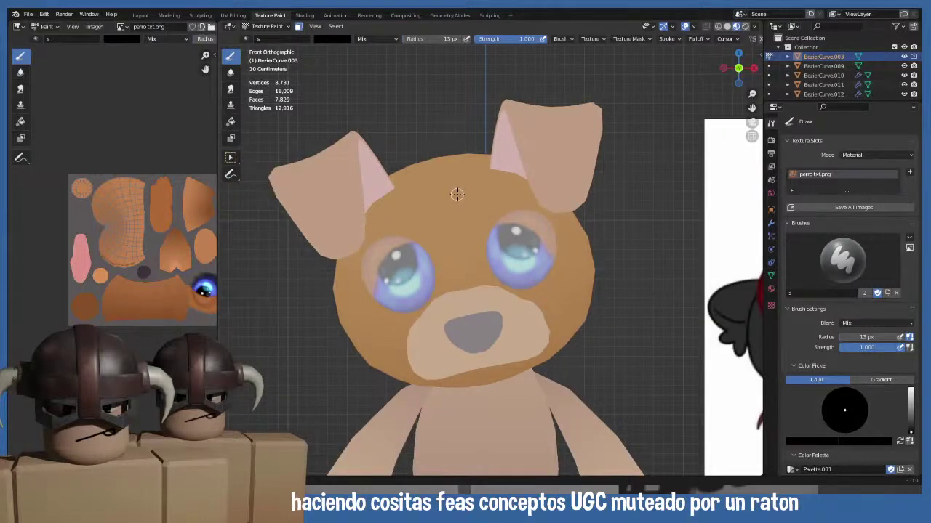
pyautogui.hotkey('ctrl', 's')
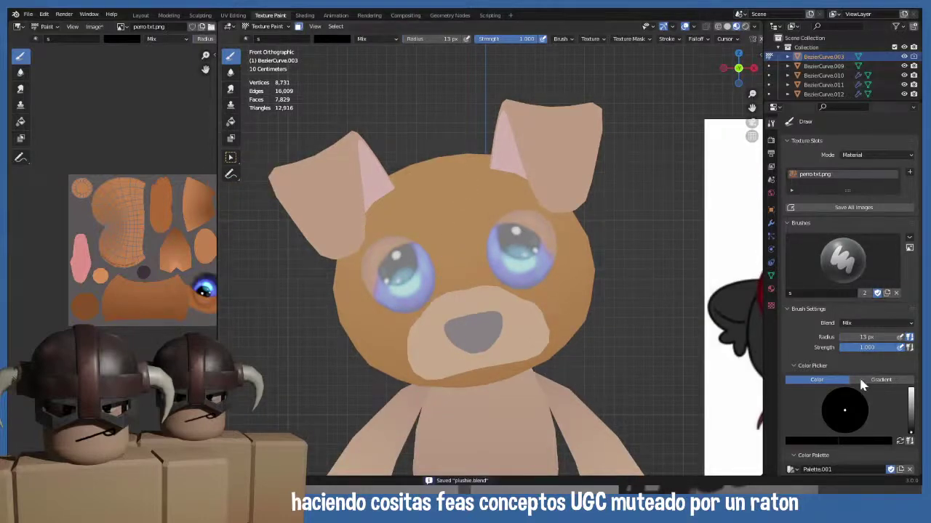
pyautogui.scroll(-2, 884, 404)
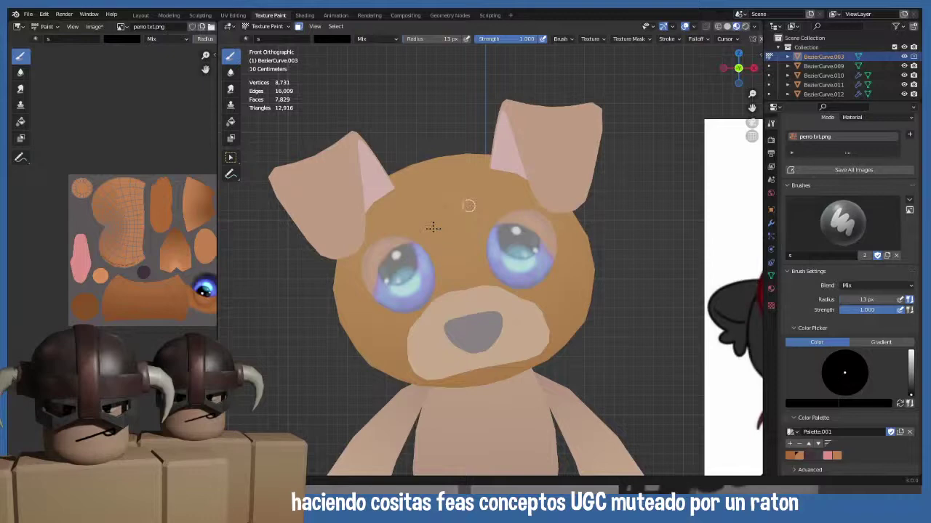
# - Try a black brush stroke down the dog's forehead in the front view, and undo it
pyautogui.moveTo(465, 216); pyautogui.dragTo(459, 258)
pyautogui.hotkey('ctrl', 'z')
pyautogui.keyDown('shift'); pyautogui.scroll(4, 458, 231); pyautogui.keyUp('shift')
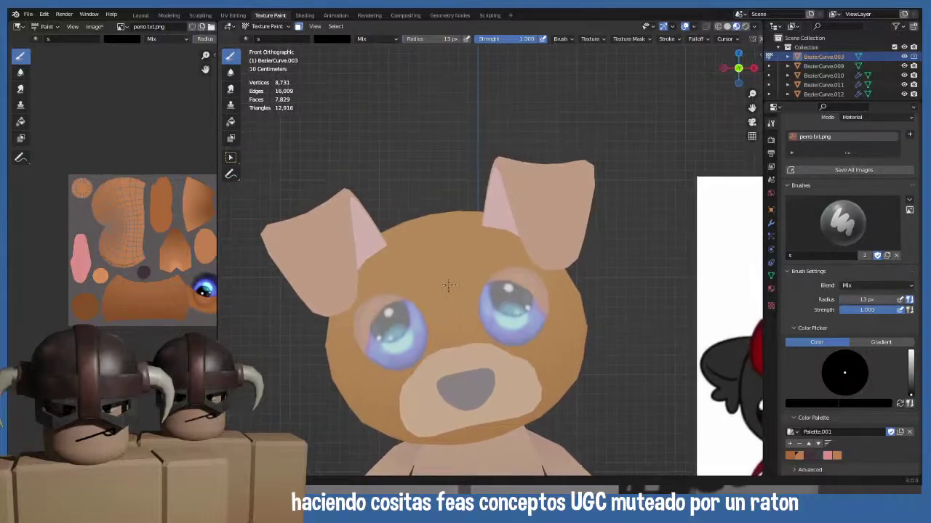
# - Switch the dog to Object Mode and set the viewport shading to Solid
pyautogui.press('Tab')
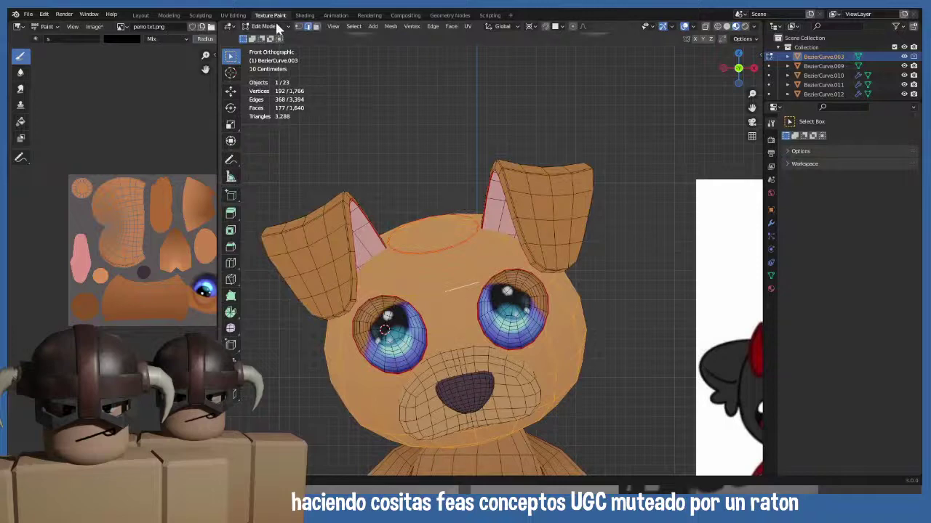
pyautogui.click(276, 27)
pyautogui.click(270, 36)
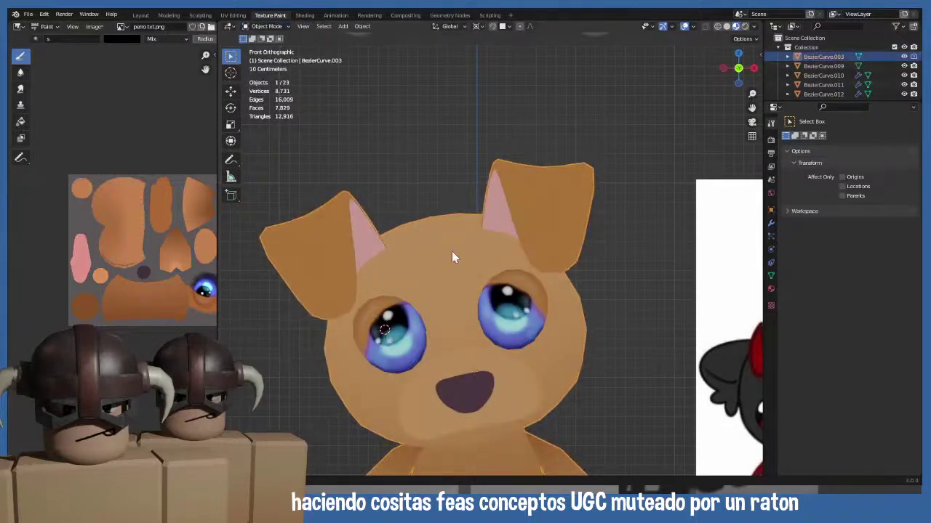
pyautogui.click(726, 26)
pyautogui.click(754, 27)
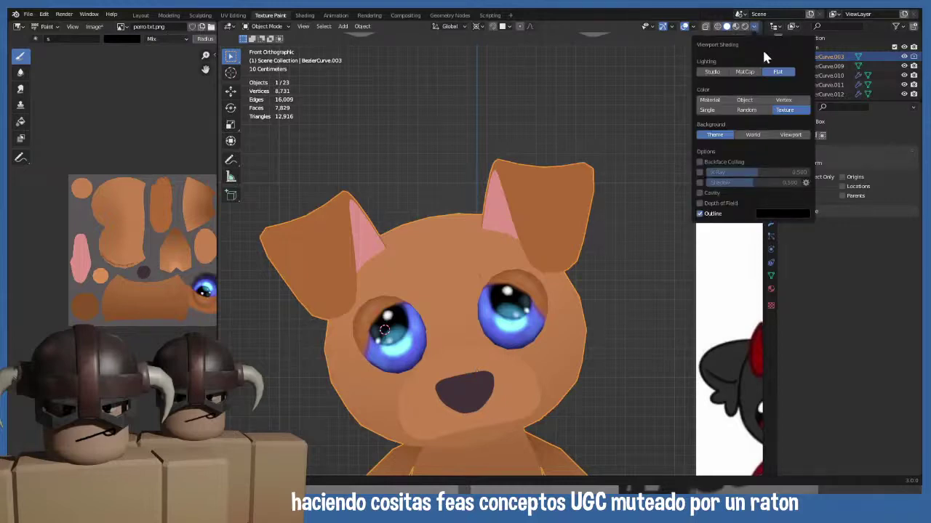
# - Return the dog to Texture Paint mode and reframe its head in the front view
pyautogui.press('Tab')
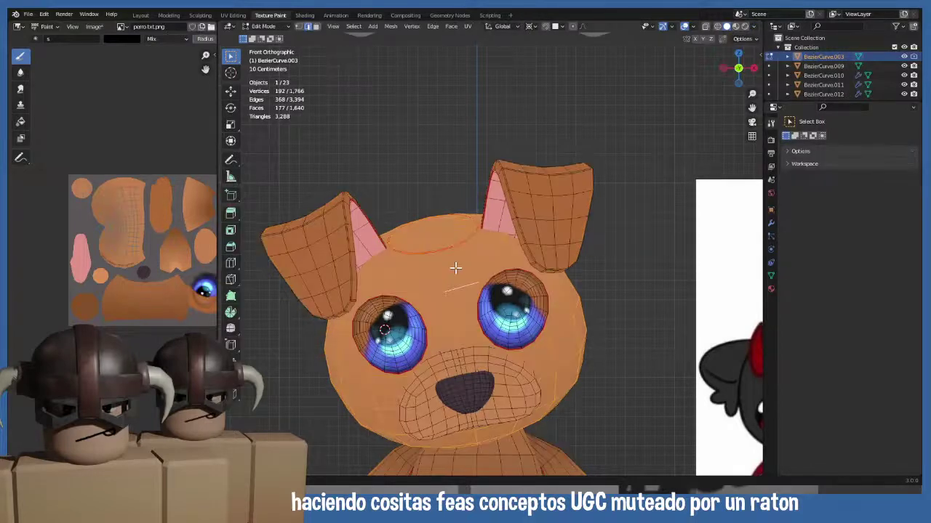
pyautogui.press('Tab')
pyautogui.press('Tab')
pyautogui.click(263, 26)
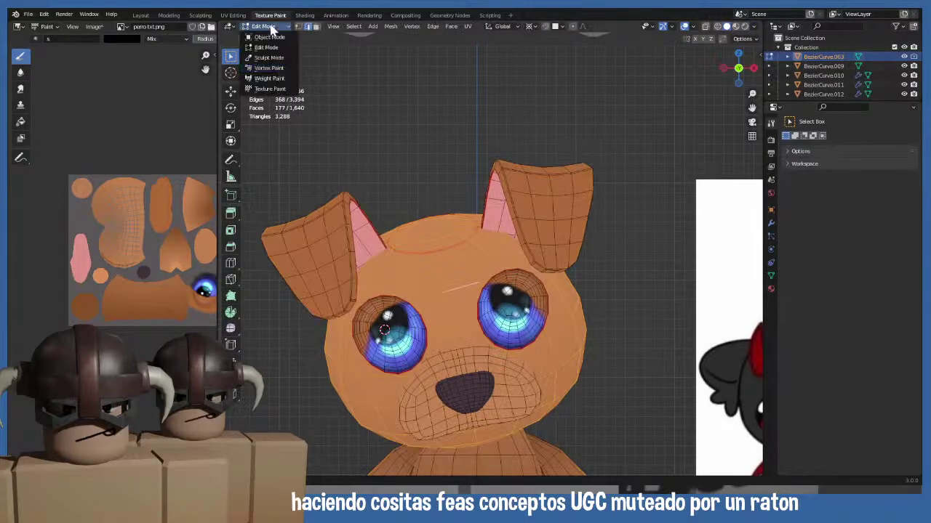
pyautogui.click(269, 88)
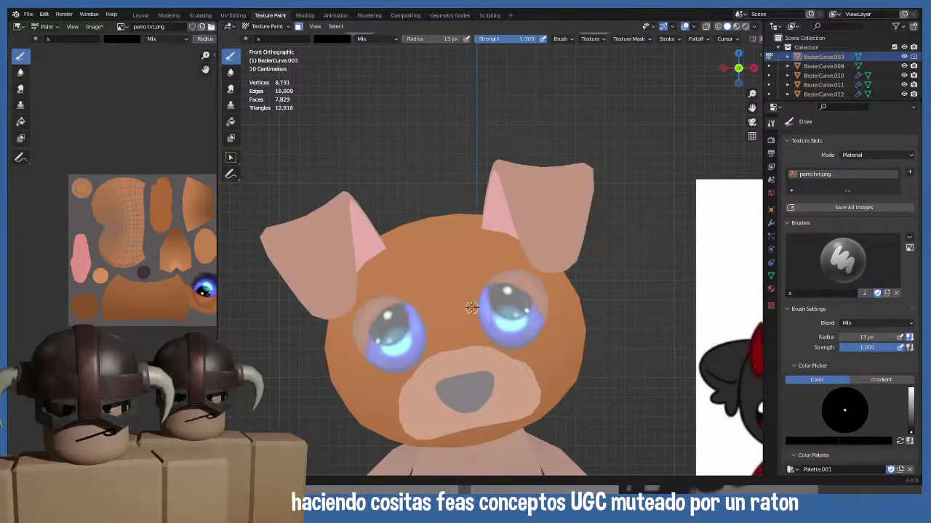
pyautogui.keyDown('shift'); pyautogui.moveTo(472, 308); pyautogui.dragTo(516, 207, button='middle'); pyautogui.keyUp('shift')
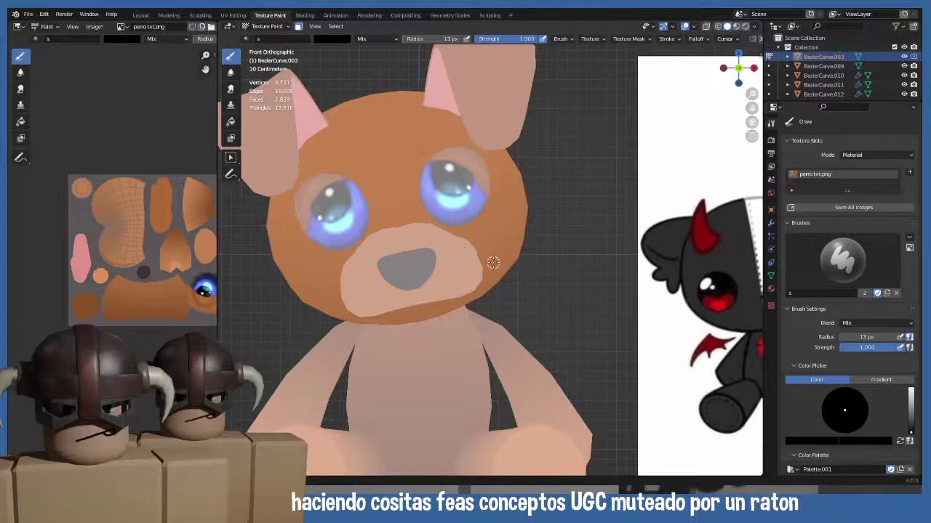
pyautogui.keyDown('shift'); pyautogui.moveTo(390, 198); pyautogui.dragTo(439, 233, button='middle'); pyautogui.keyUp('shift')
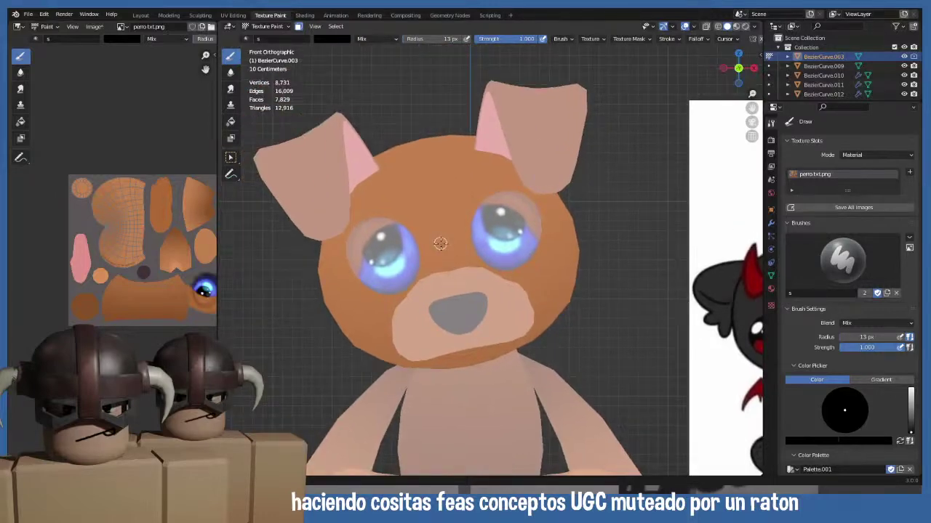
# - Examine the dog's Material.002 in Object Mode, checking its shader nodes, material properties and mesh selection
pyautogui.press('Tab')
pyautogui.click(263, 26)
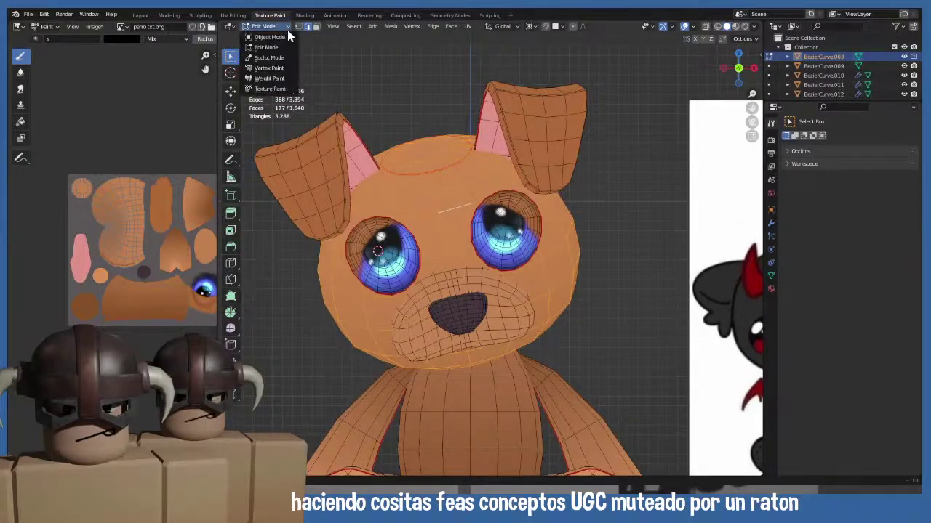
pyautogui.click(273, 36)
pyautogui.click(429, 190)
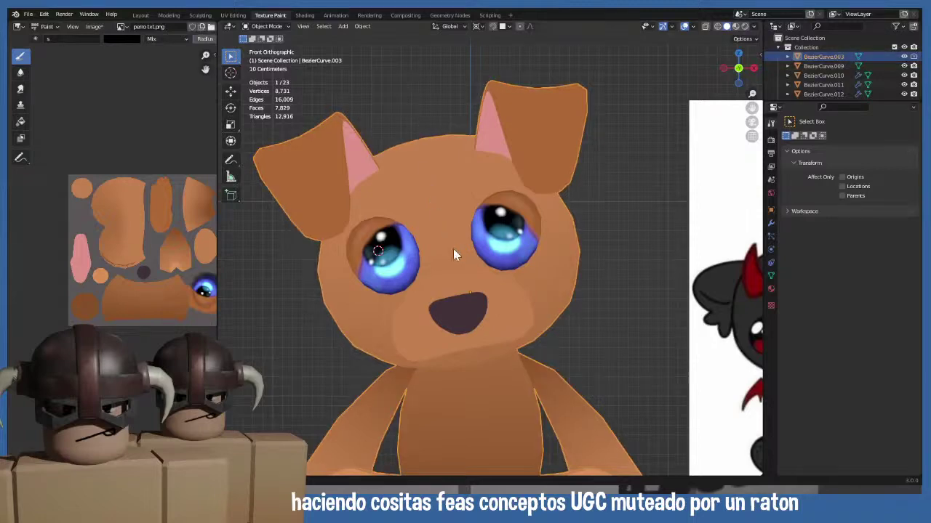
pyautogui.click(302, 15)
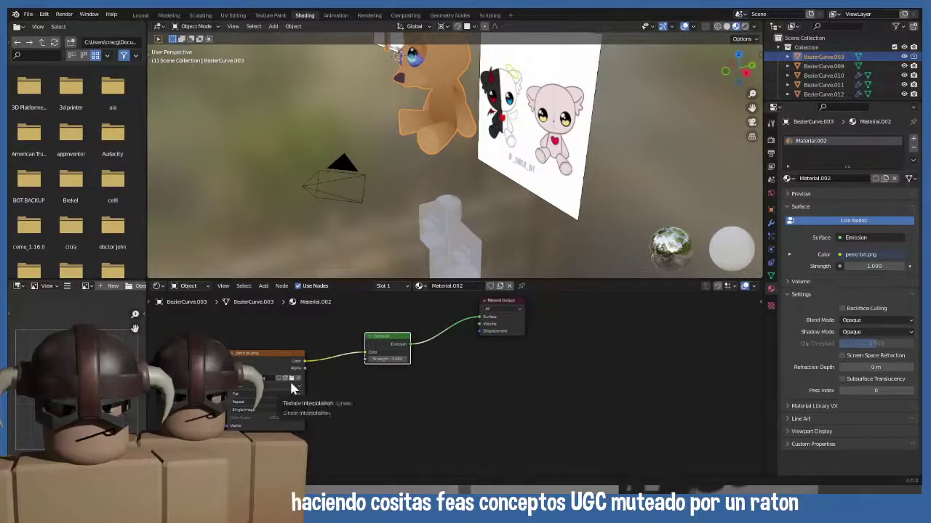
pyautogui.click(141, 15)
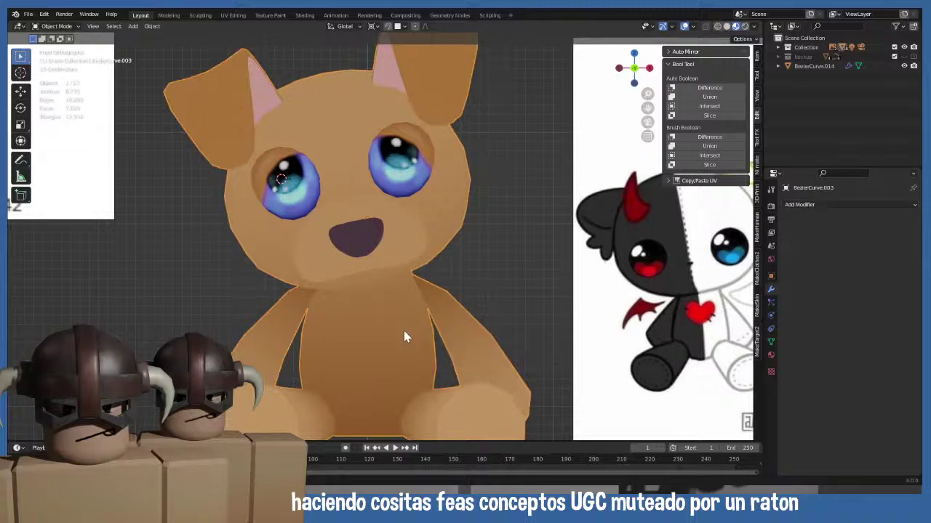
pyautogui.click(771, 355)
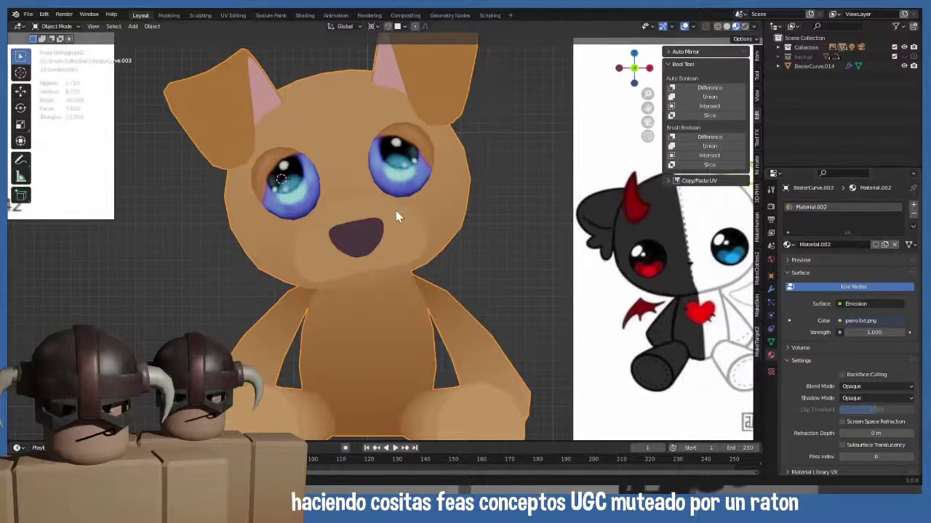
pyautogui.scroll(-2, 395, 210)
pyautogui.scroll(1, 343, 254)
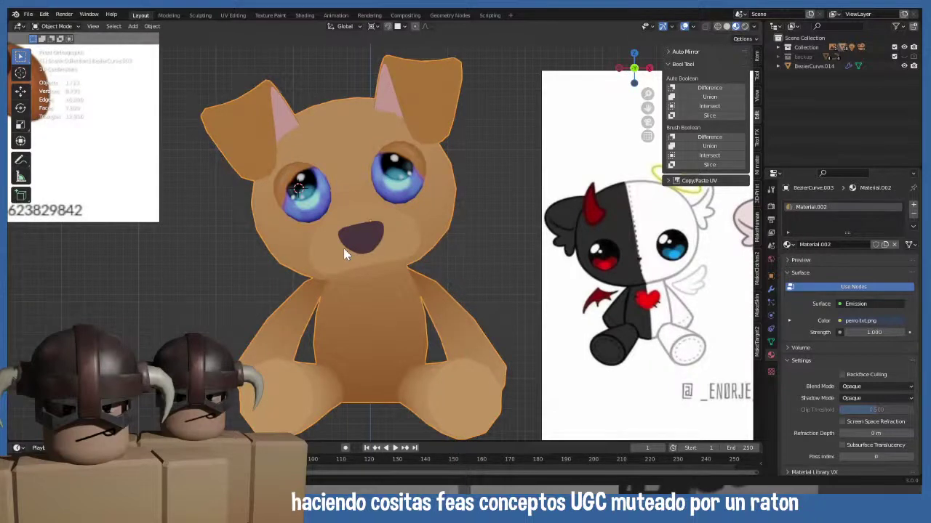
pyautogui.press('Tab')
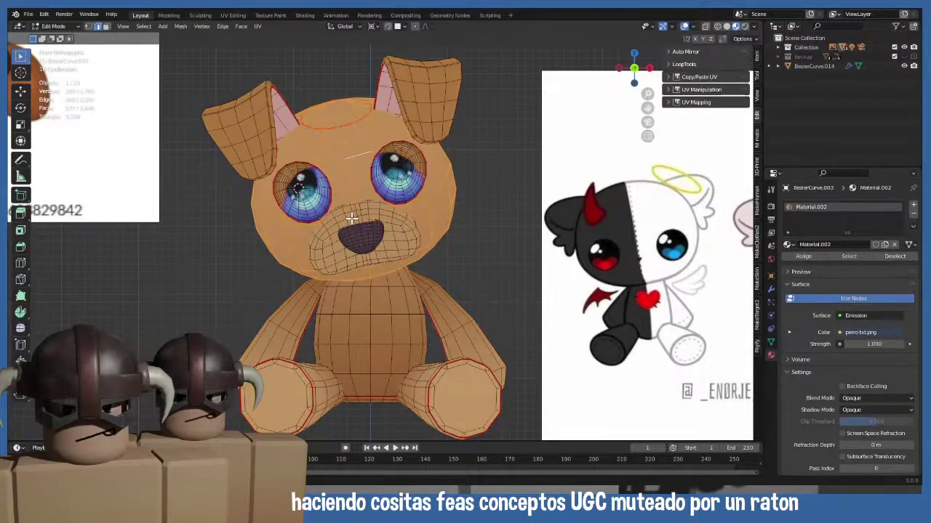
pyautogui.press('Tab')
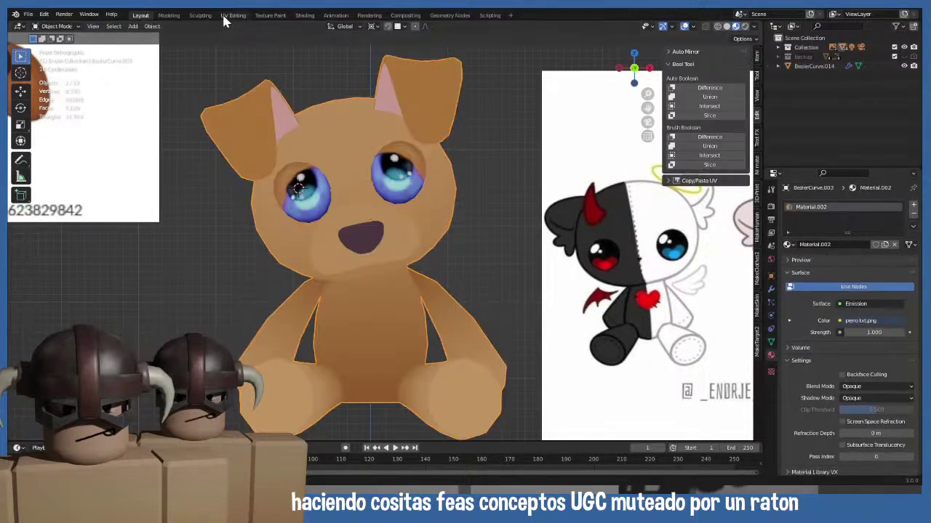
# - Return to the Texture Paint workspace and change the brush color from black to green
pyautogui.click(277, 16)
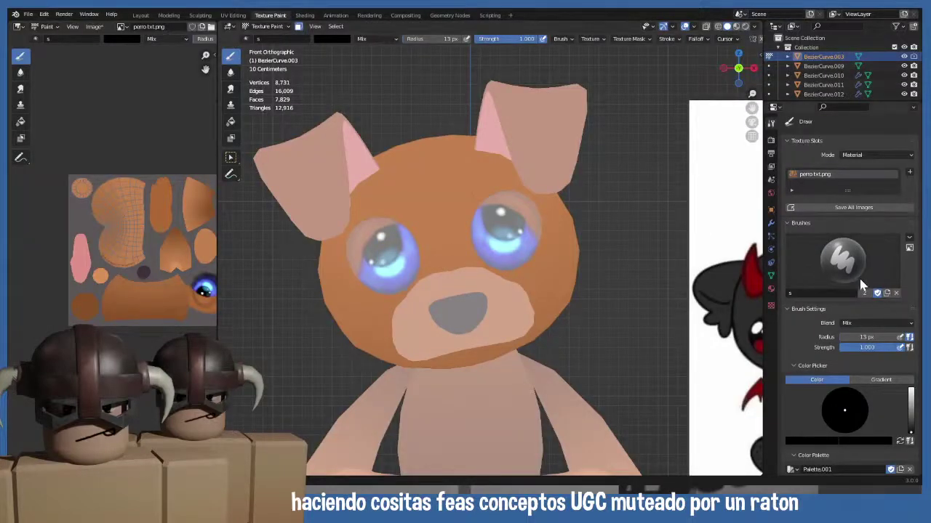
pyautogui.click(913, 411)
pyautogui.moveTo(845, 414); pyautogui.dragTo(831, 393)
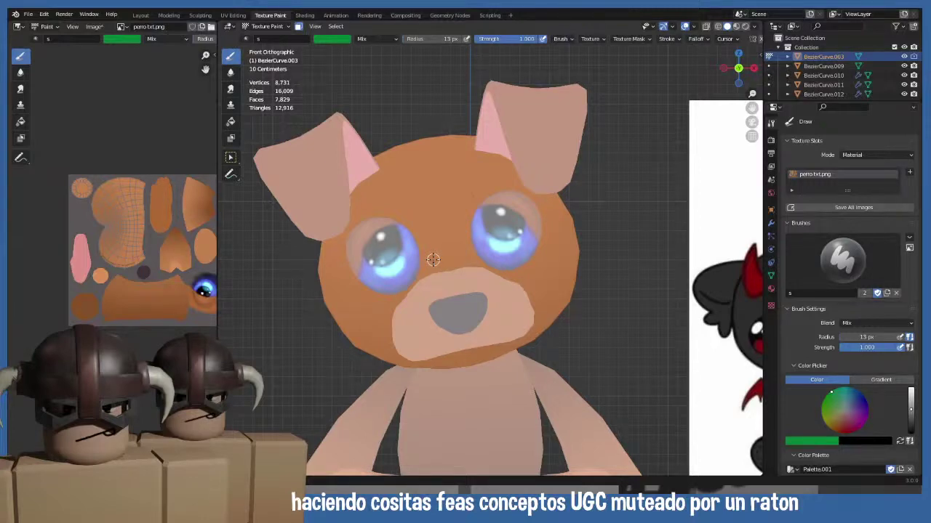
# - Select the dog in Object Mode and reload the perro txt.png texture image from disk
pyautogui.press('Tab')
pyautogui.press('Tab')
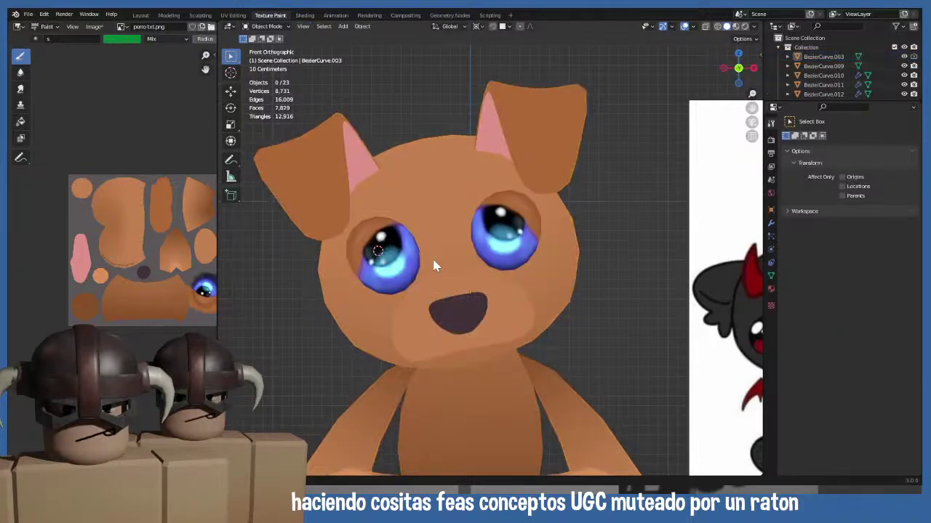
pyautogui.click(433, 266)
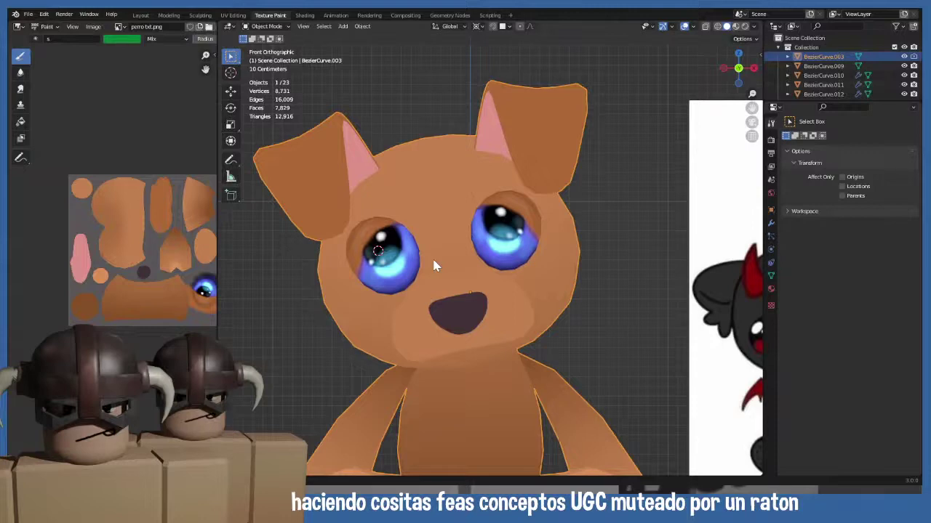
pyautogui.click(93, 26)
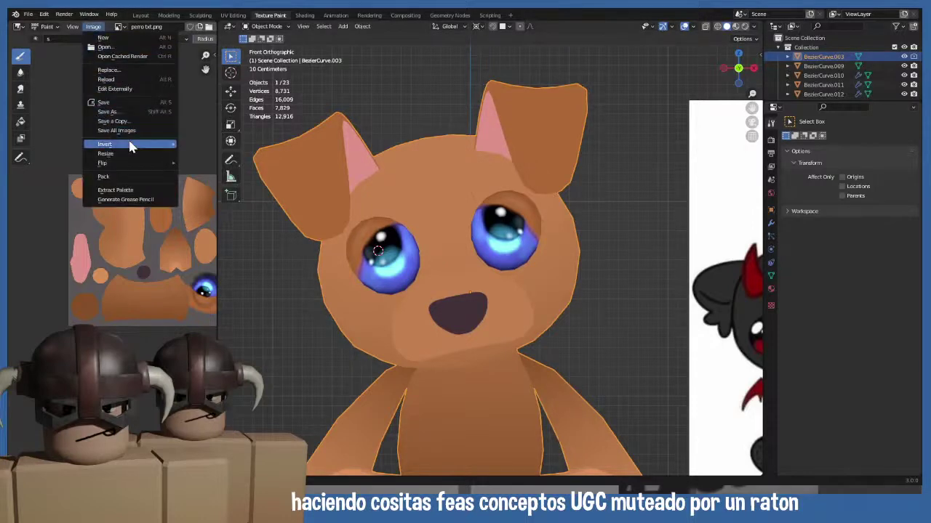
pyautogui.click(116, 79)
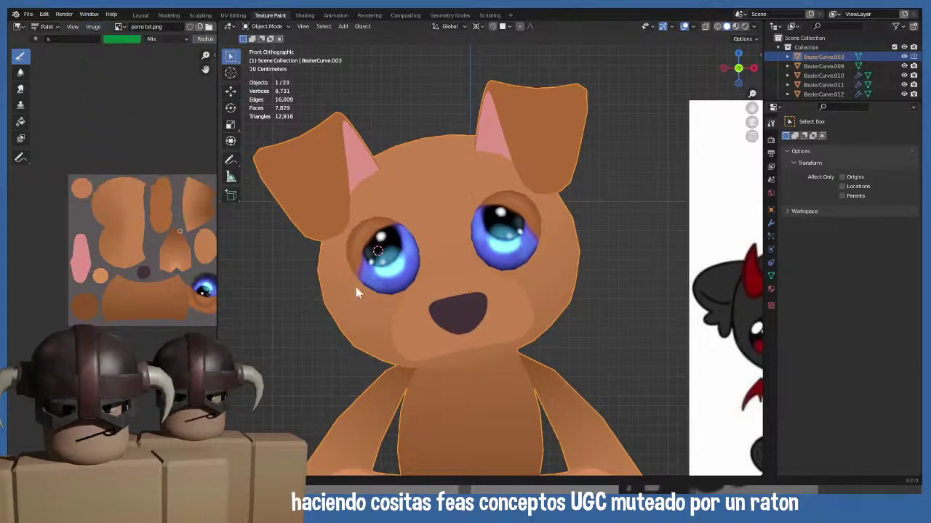
# - Check the head's face selection in Edit Mode and put the dog back in Texture Paint mode
pyautogui.scroll(-1, 466, 285)
pyautogui.scroll(-2, 464, 282)
pyautogui.moveTo(477, 240); pyautogui.dragTo(443, 266, button='middle')
pyautogui.press('Tab')
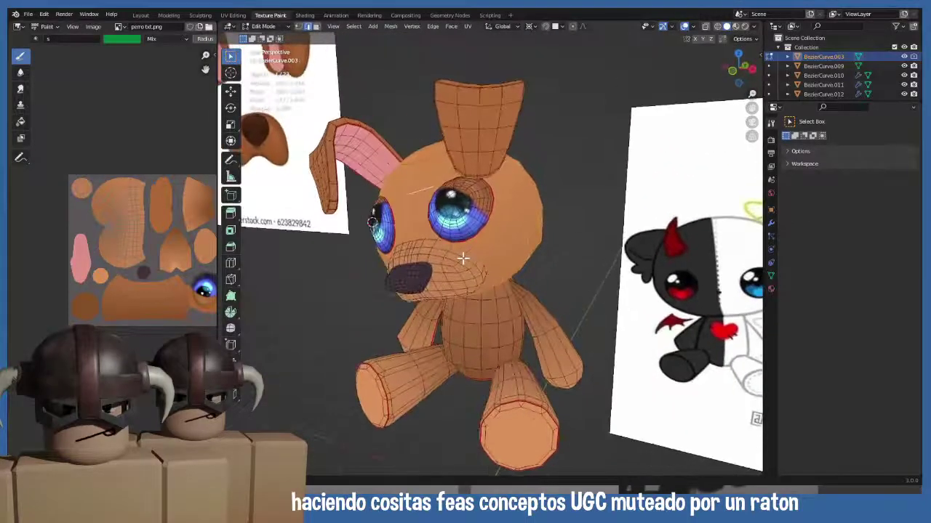
pyautogui.scroll(3, 463, 258)
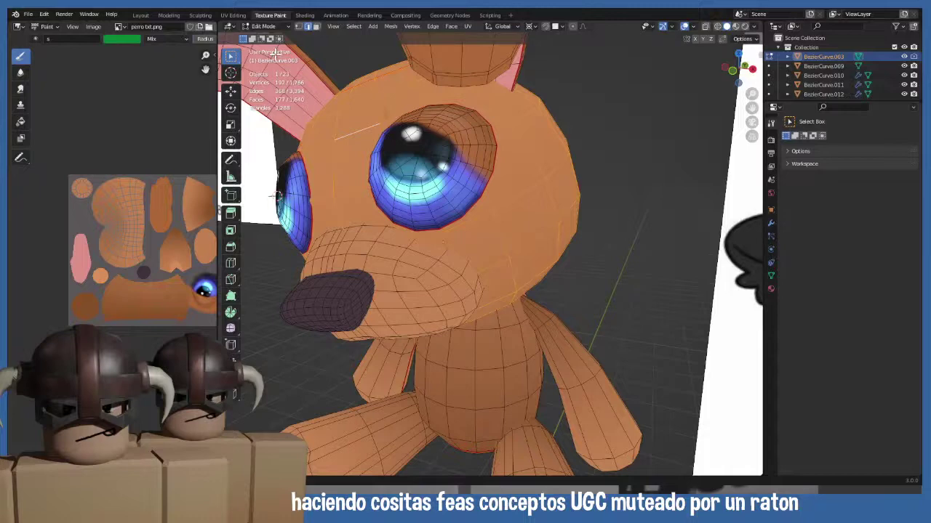
pyautogui.click(265, 26)
pyautogui.click(277, 89)
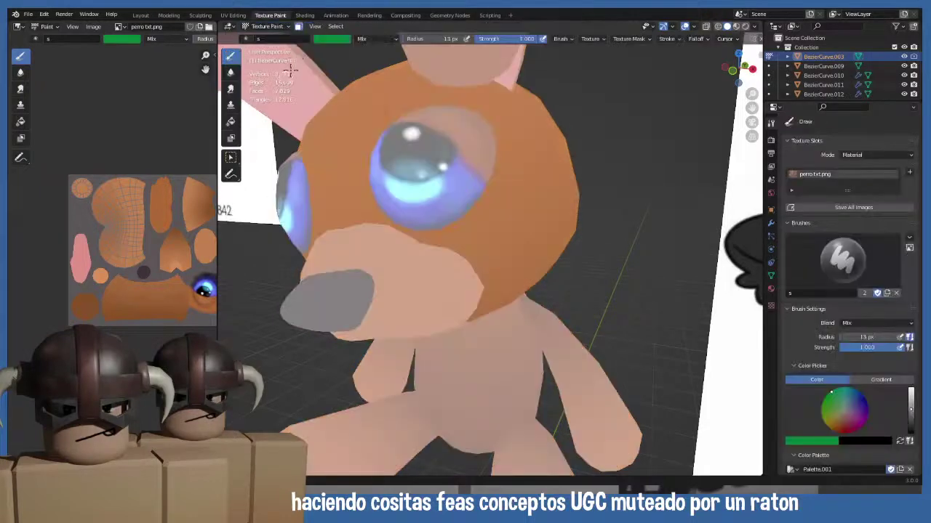
# - Toggle the face selection paint mask off and on to compare the masked areas, leaving it enabled
pyautogui.click(298, 26)
pyautogui.click(299, 26)
pyautogui.click(298, 26)
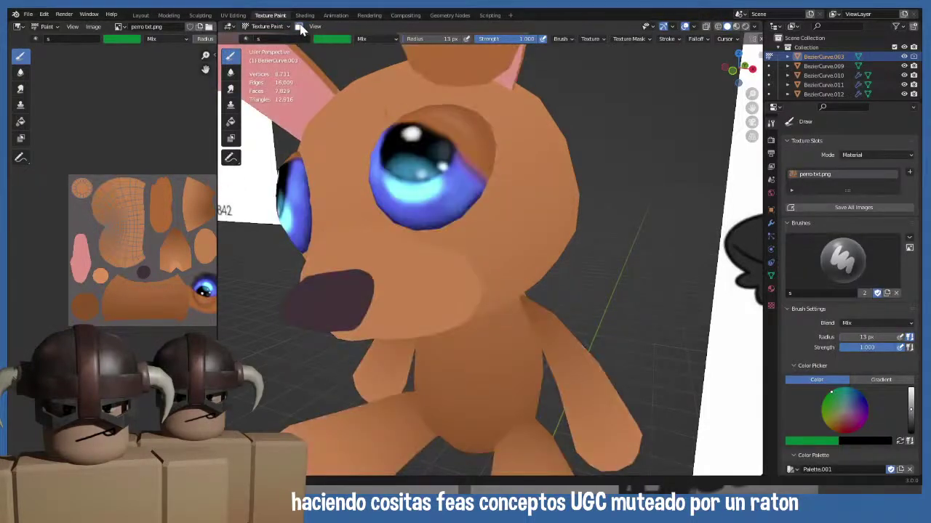
pyautogui.click(298, 26)
pyautogui.moveTo(484, 266); pyautogui.dragTo(458, 256, button='middle')
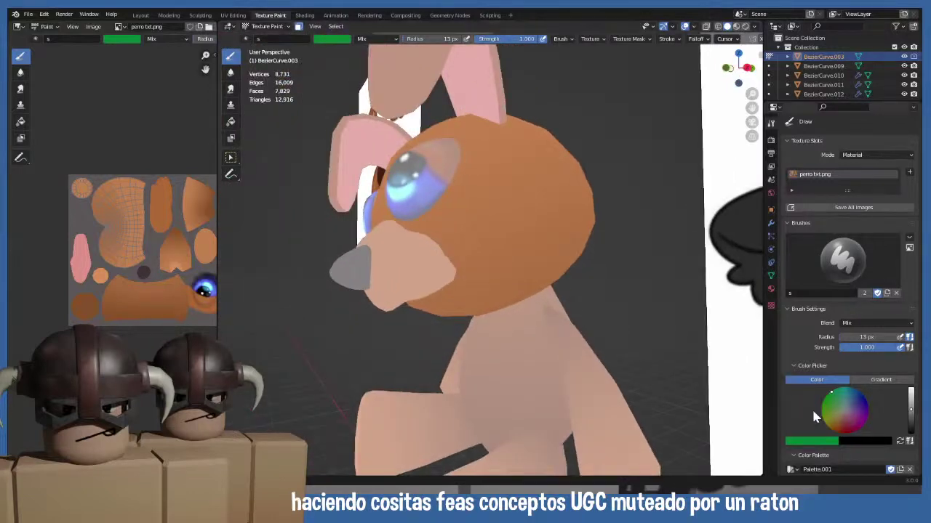
# - Review the brush settings, switch the paint brush to TexDraw and set its radius to 99 px
pyautogui.scroll(-10, 811, 407)
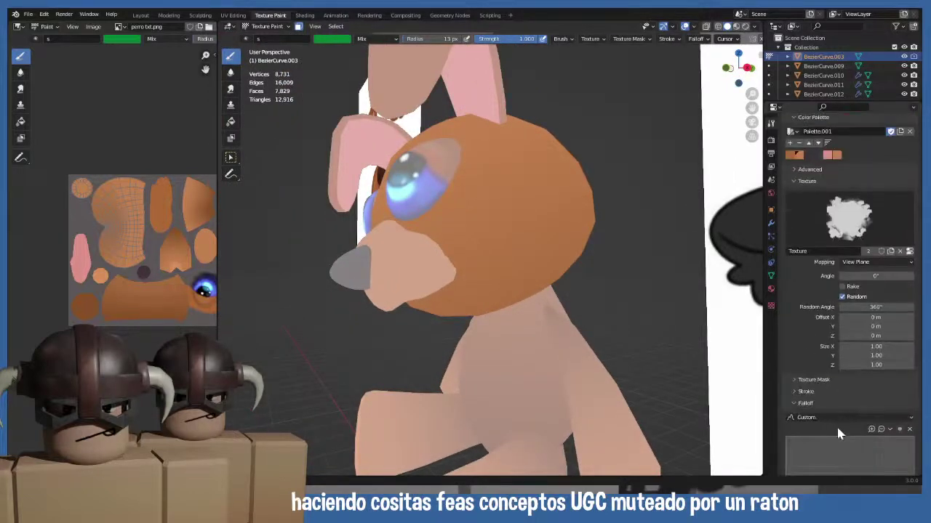
pyautogui.scroll(-10, 836, 429)
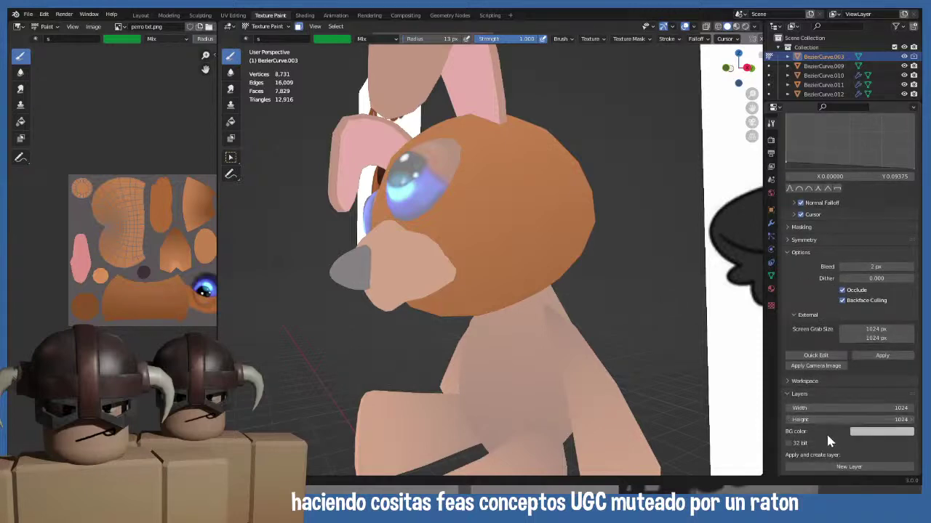
pyautogui.scroll(5, 826, 432)
pyautogui.scroll(3, 833, 436)
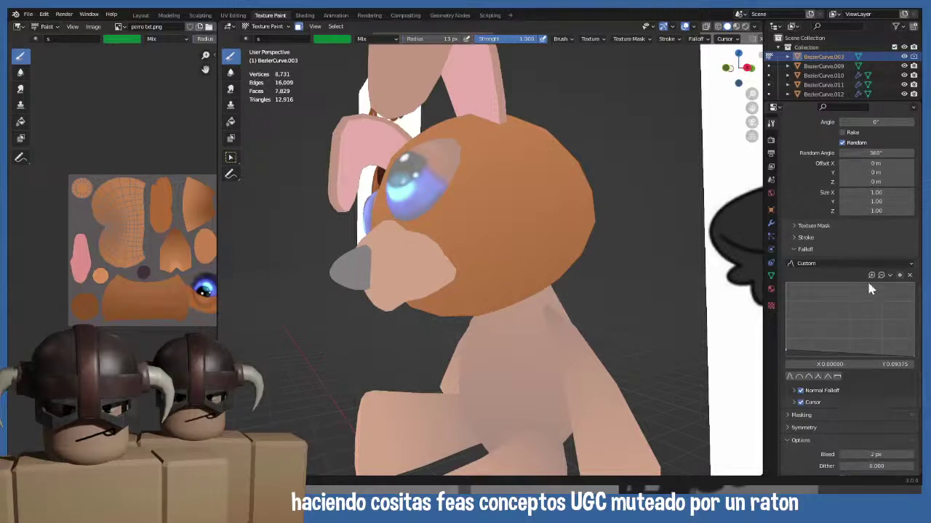
pyautogui.scroll(10, 867, 284)
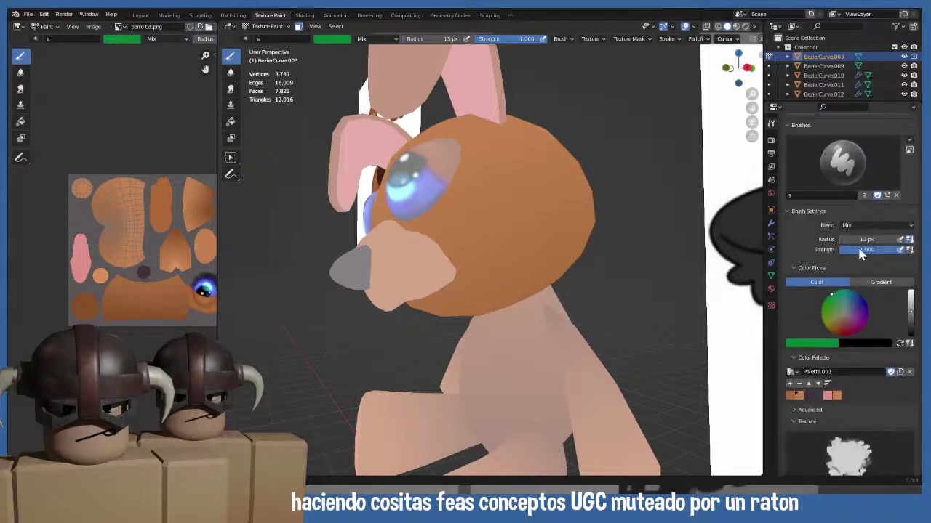
pyautogui.click(838, 168)
pyautogui.click(689, 213)
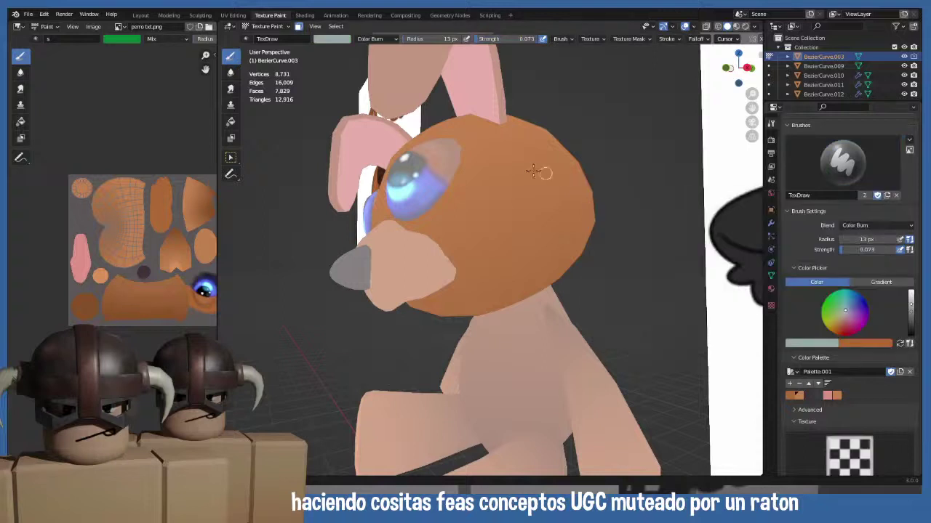
pyautogui.press('f')
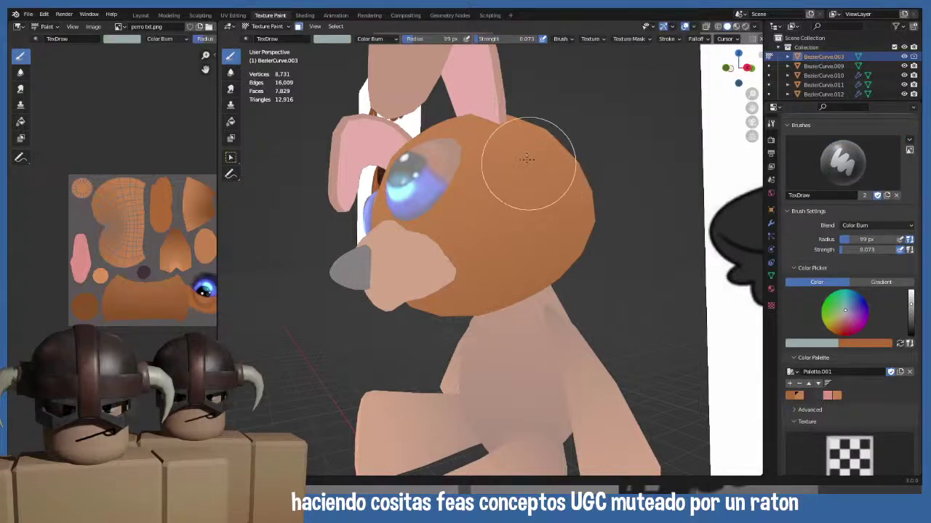
pyautogui.click(522, 154)
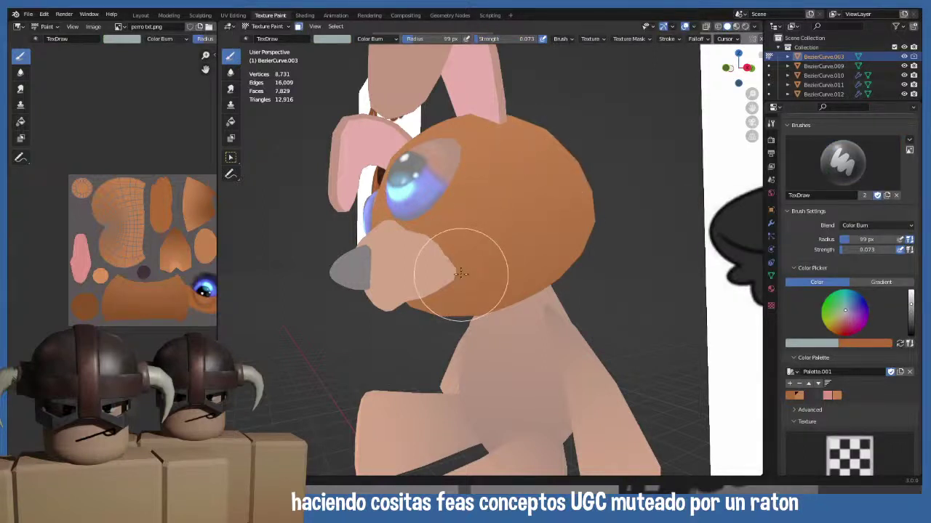
# - Raise the brush strength to 0.964, try a Color Burn stroke on the side of the dog's head and undo it
pyautogui.moveTo(518, 218); pyautogui.dragTo(499, 233, button='middle')
pyautogui.hotkey('shift', 'f')
pyautogui.click(524, 171)
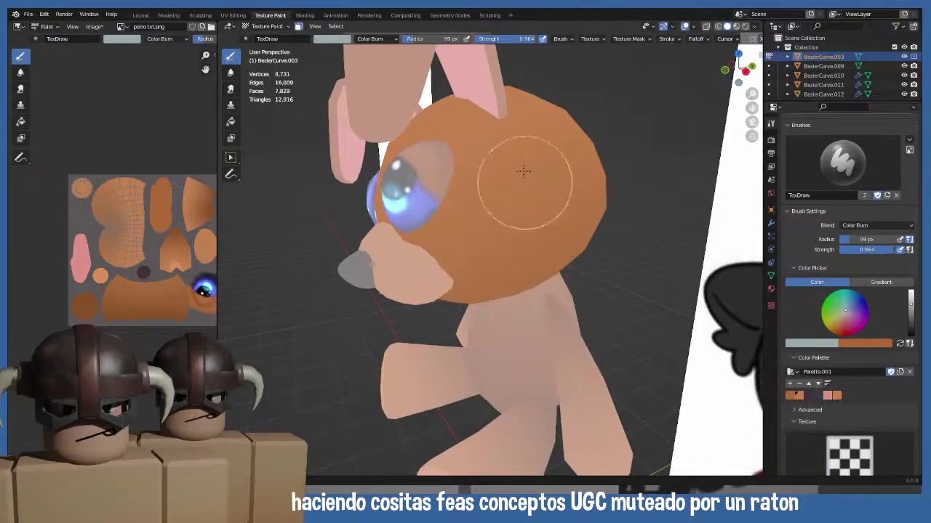
pyautogui.moveTo(498, 252); pyautogui.dragTo(484, 256)
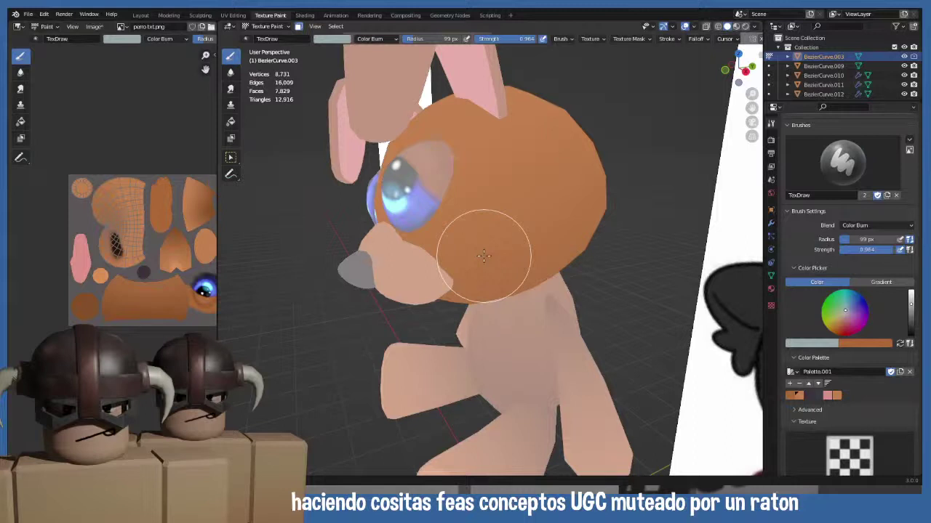
pyautogui.hotkey('ctrl', 'z')
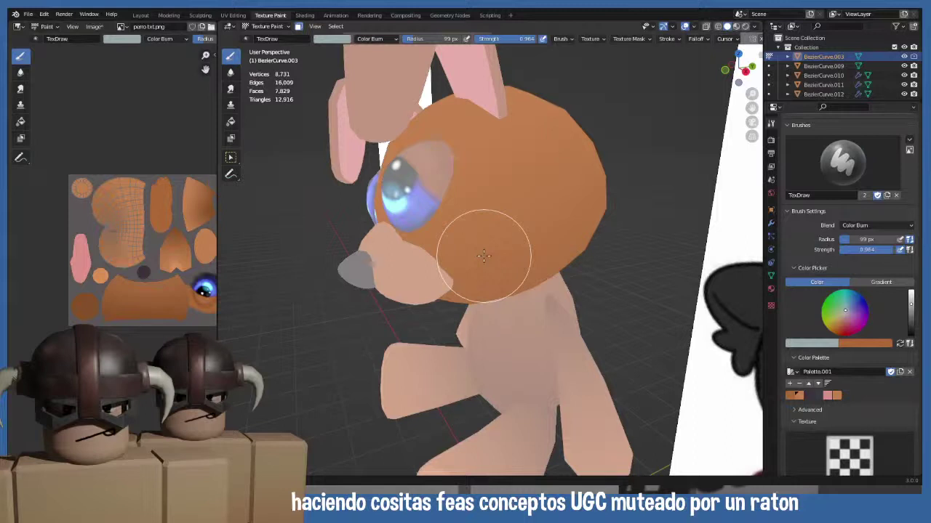
# - Switch the brush blend mode to Mix, set its strength to 1.000 and darken the grey paint color
pyautogui.click(374, 39)
pyautogui.click(363, 49)
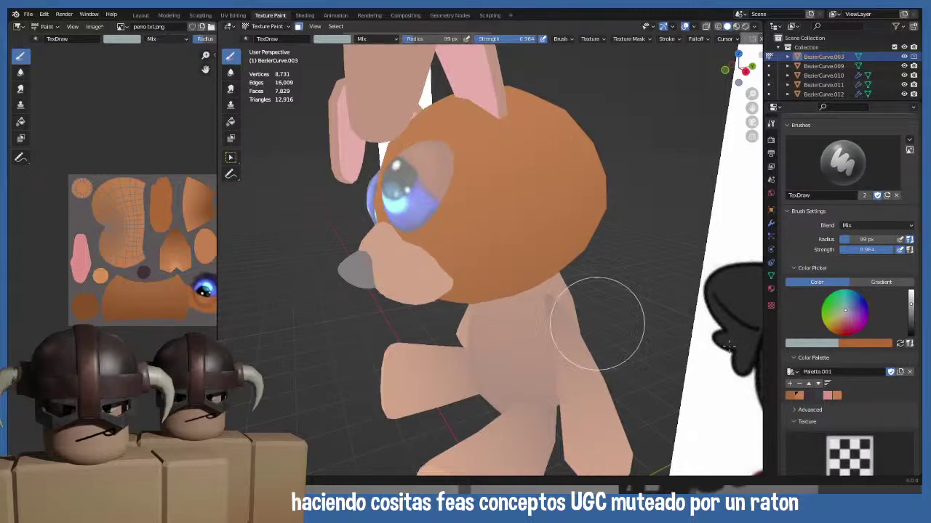
pyautogui.scroll(3, 866, 363)
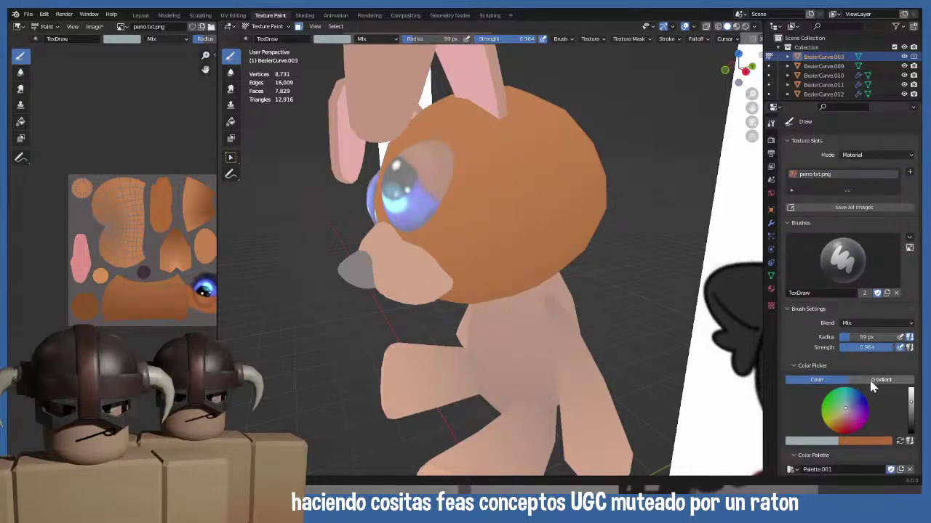
pyautogui.hotkey('shift', 'f')
pyautogui.click(499, 279)
pyautogui.click(911, 413)
pyautogui.moveTo(482, 197)
pyautogui.mouseDown(button='middle')
pyautogui.moveTo(450, 177)
pyautogui.moveTo(445, 185)
pyautogui.mouseUp(button='middle')
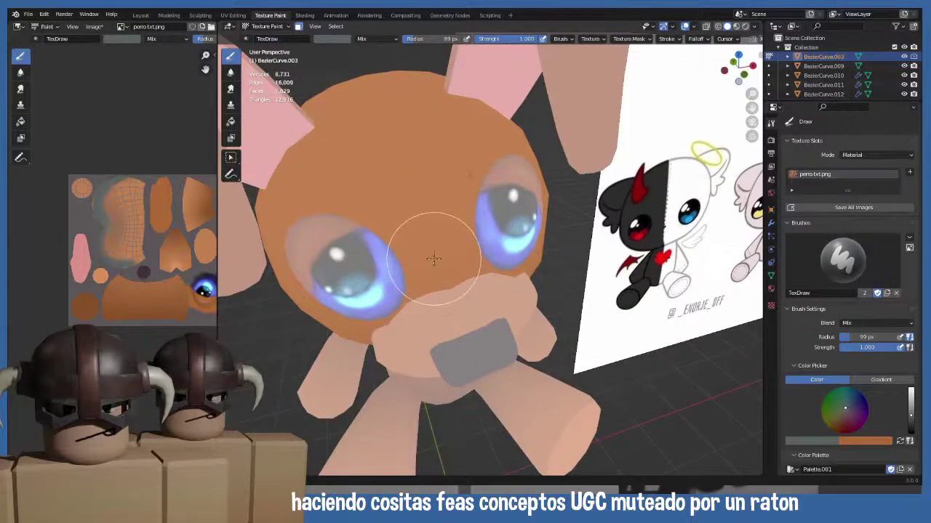
pyautogui.moveTo(432, 259)
pyautogui.mouseDown(button='middle')
pyautogui.moveTo(419, 217)
pyautogui.moveTo(407, 227)
pyautogui.mouseUp(button='middle')
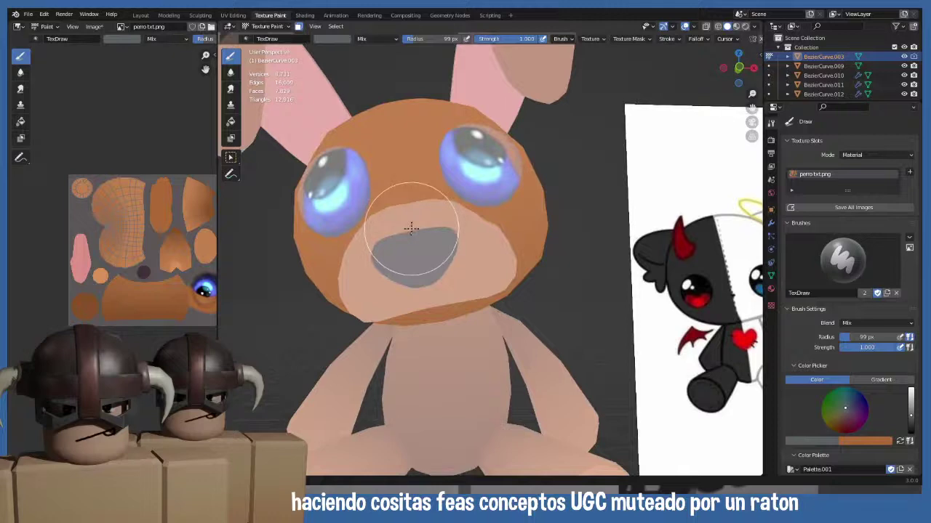
# - Save the perro txt.png image and review the brush texture, falloff, masking and external paint options
pyautogui.click(95, 26)
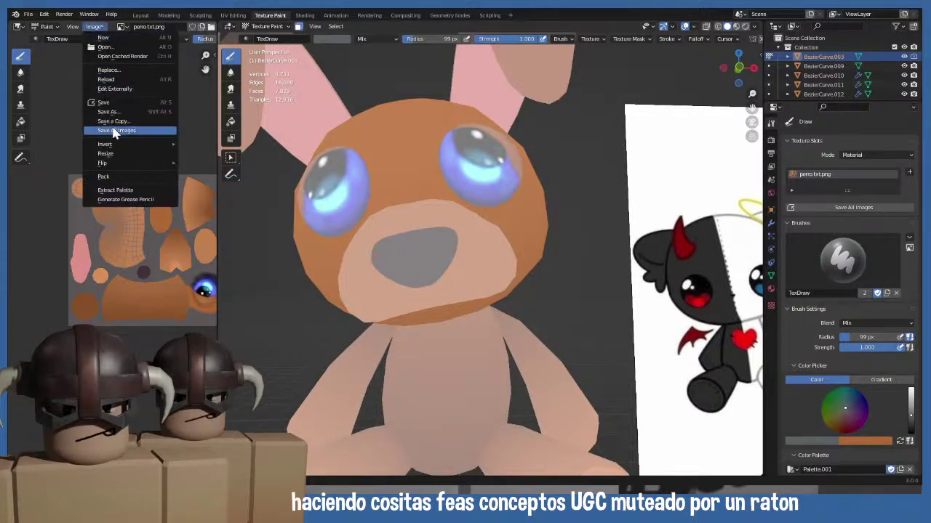
pyautogui.click(112, 102)
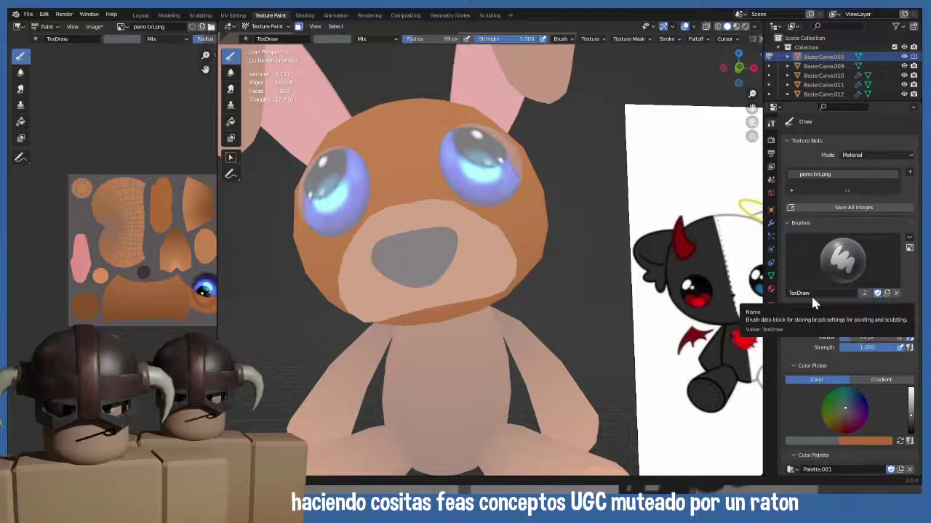
pyautogui.scroll(-6, 813, 301)
pyautogui.scroll(-5, 813, 307)
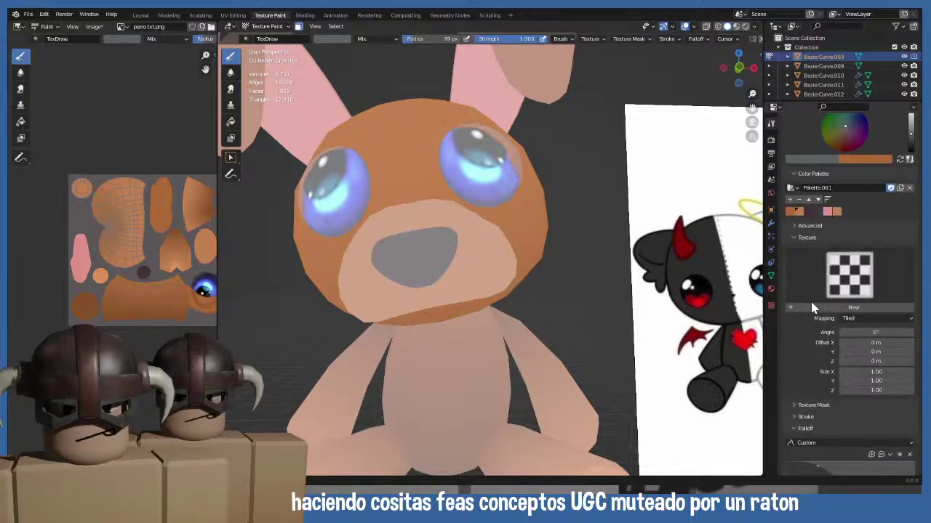
pyautogui.scroll(-8, 812, 303)
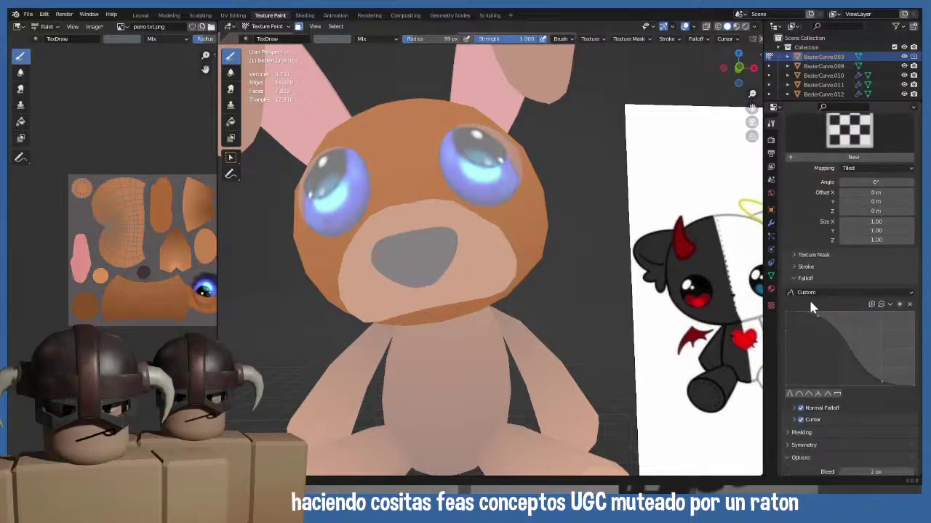
pyautogui.scroll(-3, 811, 307)
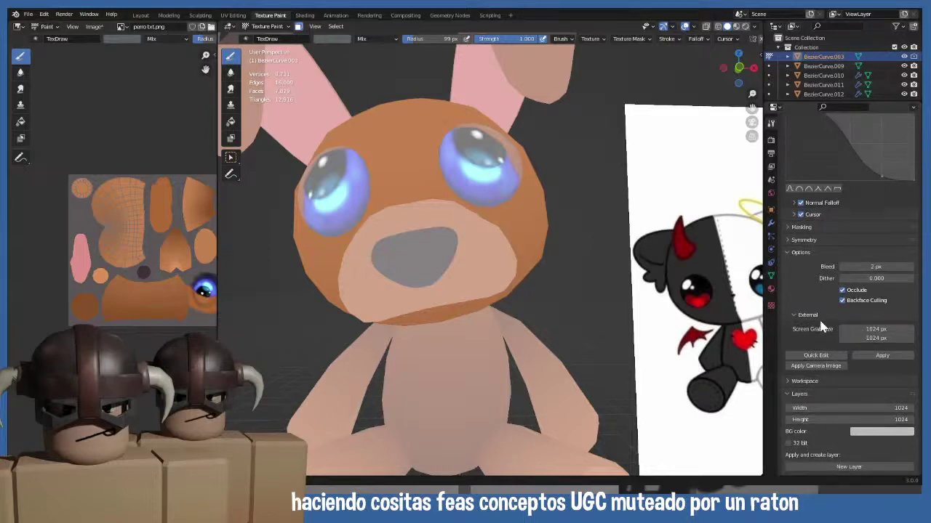
pyautogui.scroll(15, 821, 325)
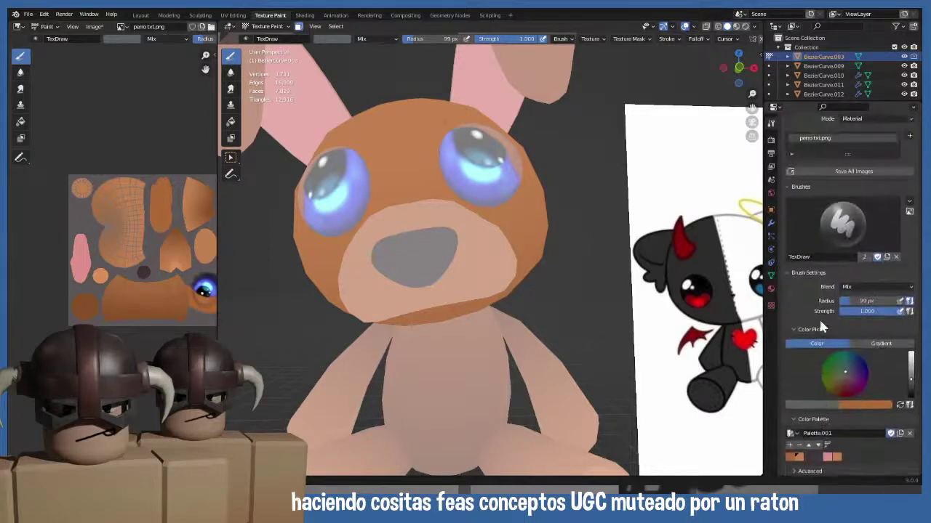
# - Try grey Mix strokes down the head's UV island in the 2D image from the front view, undoing each one
pyautogui.moveTo(603, 291); pyautogui.dragTo(426, 260, button='middle')
pyautogui.press('KP_1')
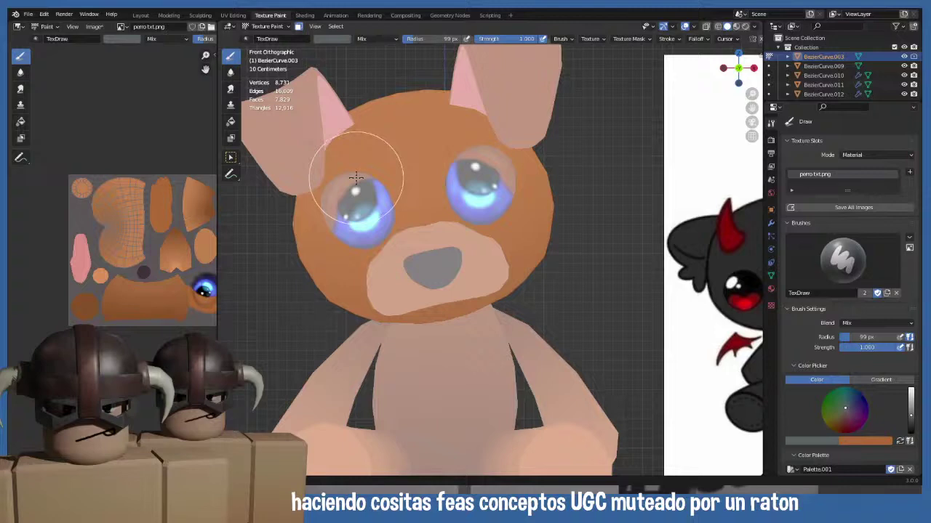
pyautogui.moveTo(95, 215)
pyautogui.mouseDown()
pyautogui.moveTo(115, 185)
pyautogui.moveTo(118, 267)
pyautogui.mouseUp()
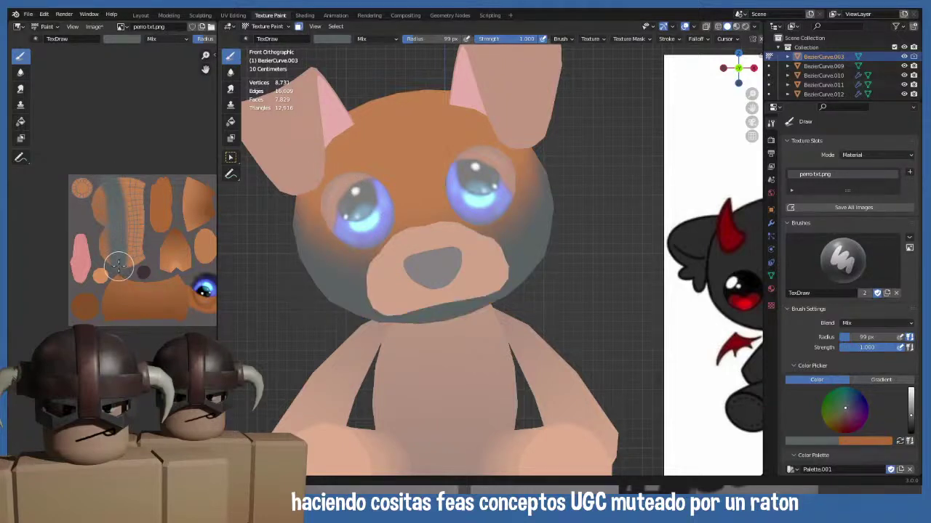
pyautogui.hotkey('ctrl', 'z')
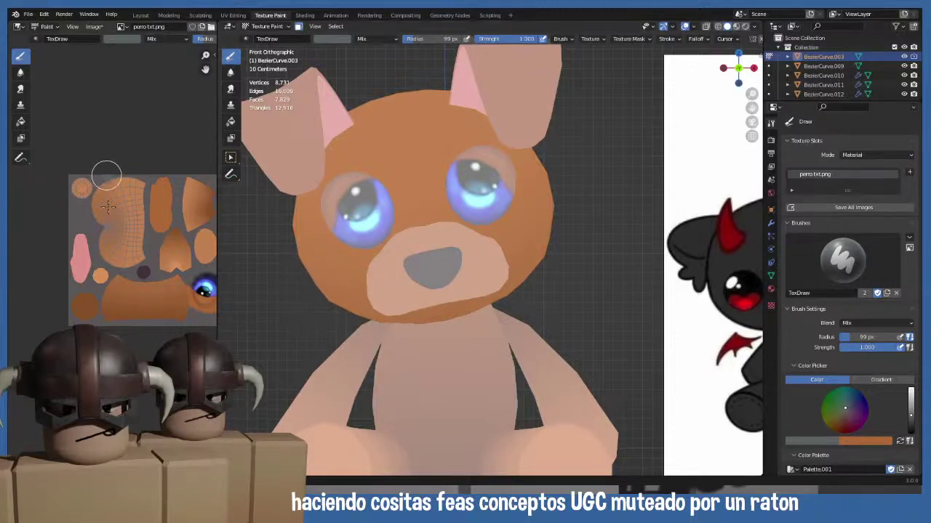
pyautogui.moveTo(108, 188); pyautogui.dragTo(108, 240)
pyautogui.hotkey('ctrl', 'z')
pyautogui.moveTo(127, 182); pyautogui.dragTo(128, 261)
pyautogui.hotkey('ctrl', 'z')
pyautogui.moveTo(127, 173); pyautogui.dragTo(130, 259)
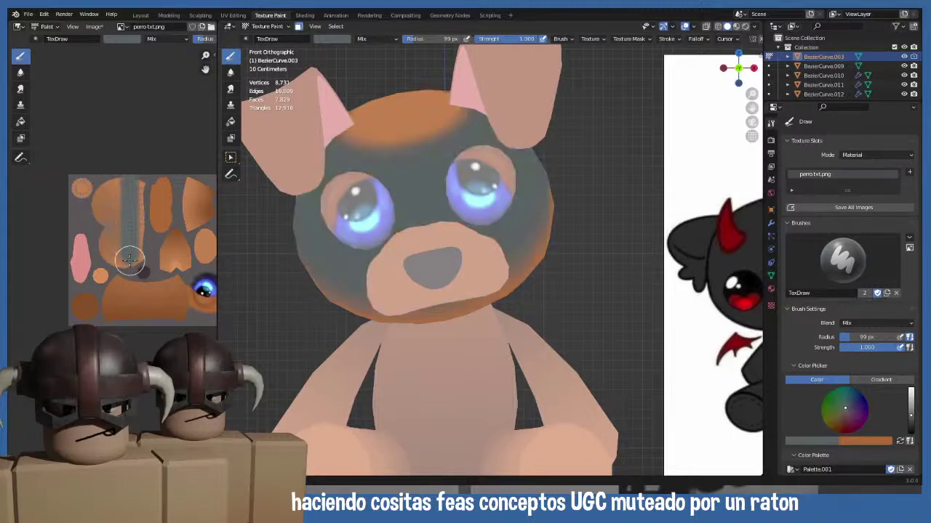
pyautogui.hotkey('ctrl', 'z')
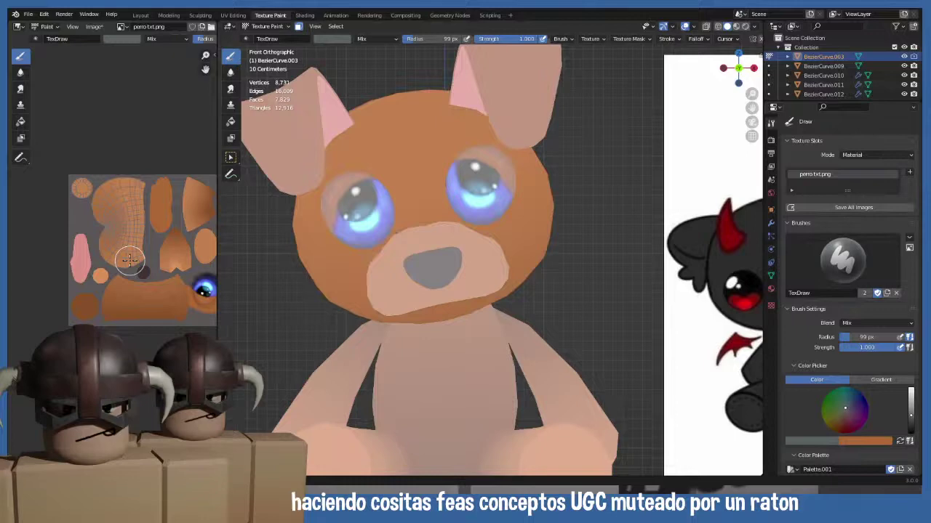
# - Zoom in on the perro txt.png texture and widen the image editor to show more of it
pyautogui.scroll(3, 124, 265)
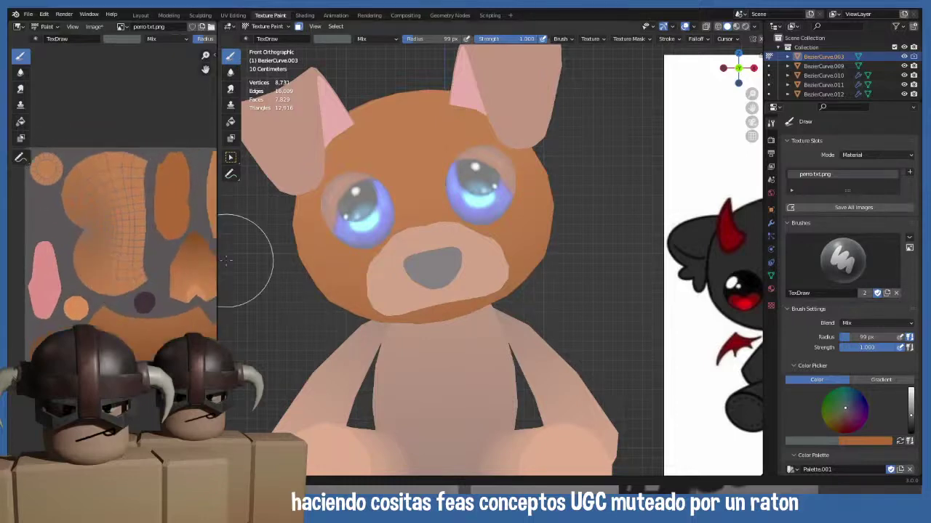
pyautogui.moveTo(215, 258); pyautogui.dragTo(333, 269)
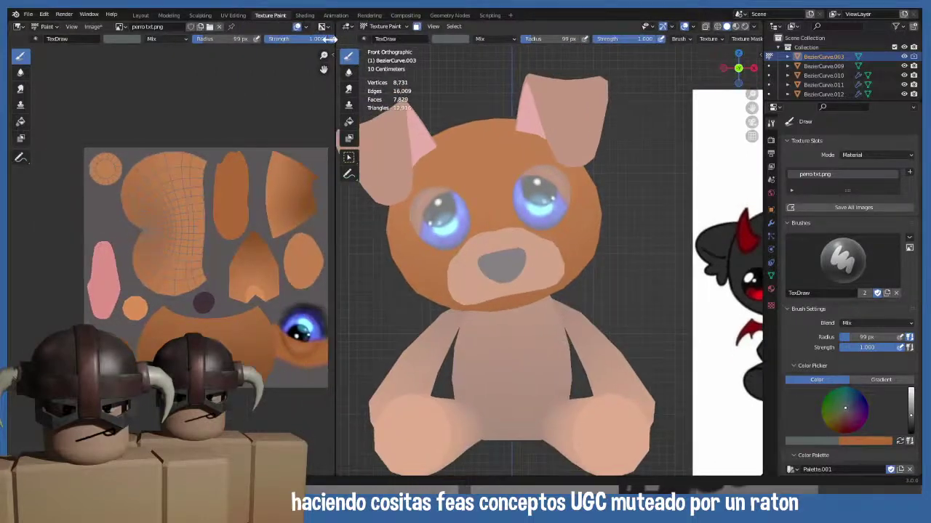
# - Delete the Emission node from the dog's Material.002 in the Shading workspace
pyautogui.hotkey('ctrl', 'pagedown')
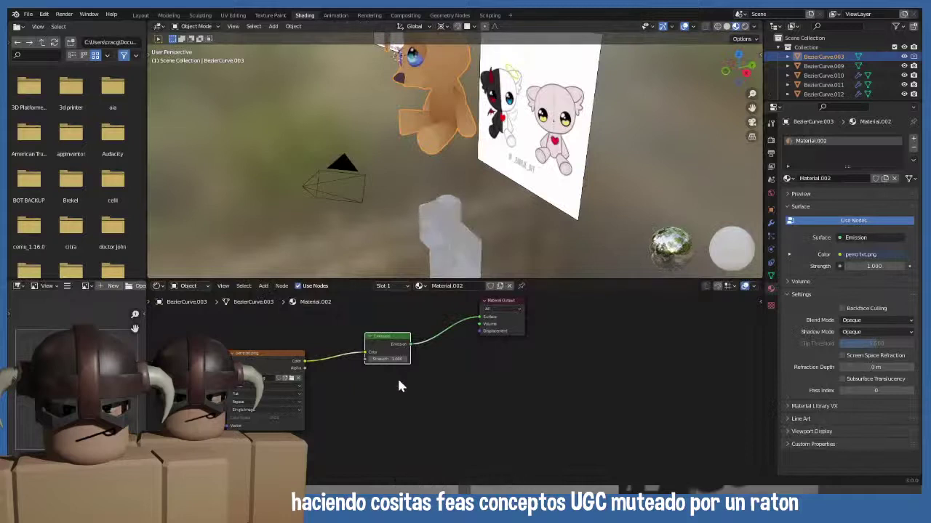
pyautogui.click(383, 341)
pyautogui.press('x')
pyautogui.hotkey('shift', 'a')
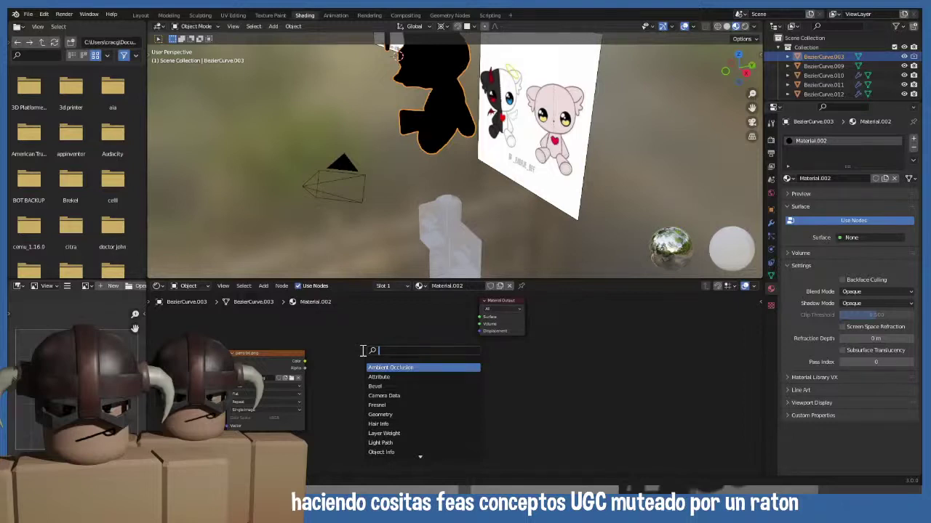
pyautogui.write('pa')
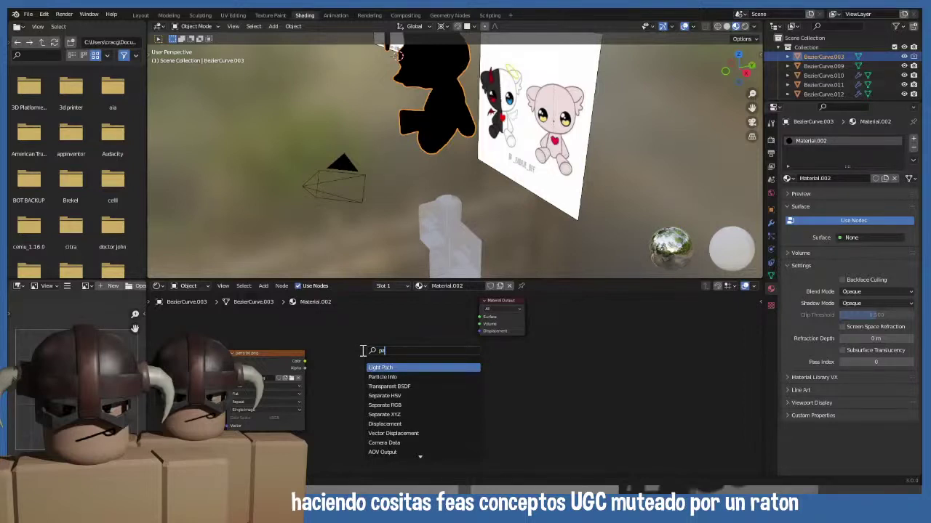
pyautogui.press('Escape')
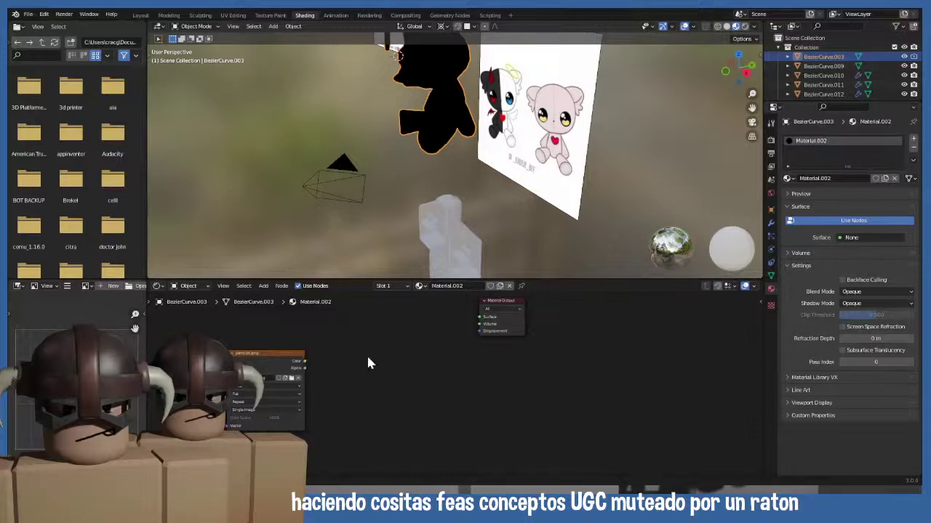
# - Add a Principled BSDF node fed by the perro txt.png color and connect it to the Material Output surface
pyautogui.hotkey('shift', 'a')
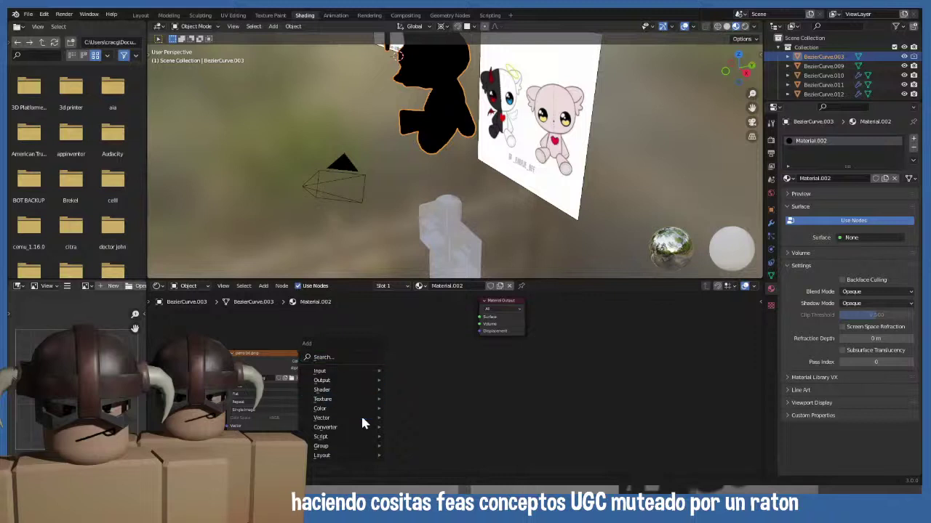
pyautogui.moveTo(349, 407)
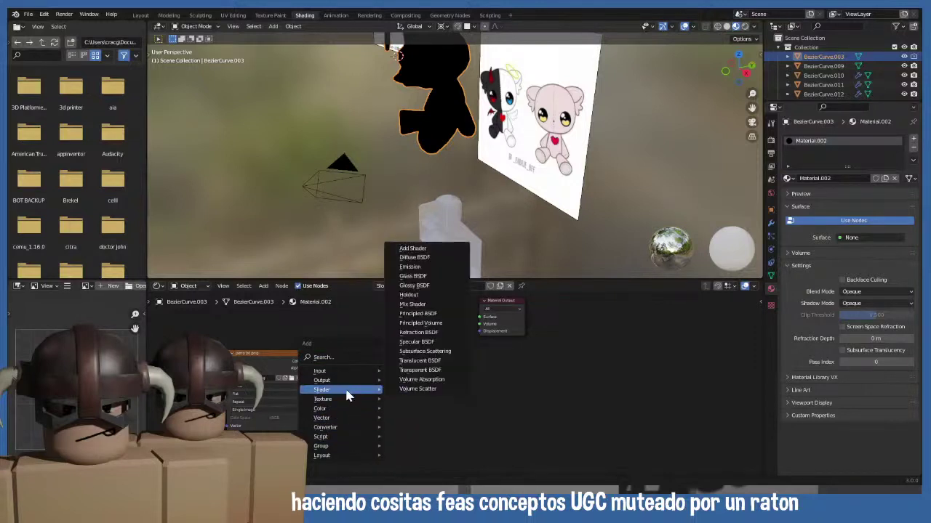
pyautogui.click(418, 313)
pyautogui.click(342, 347)
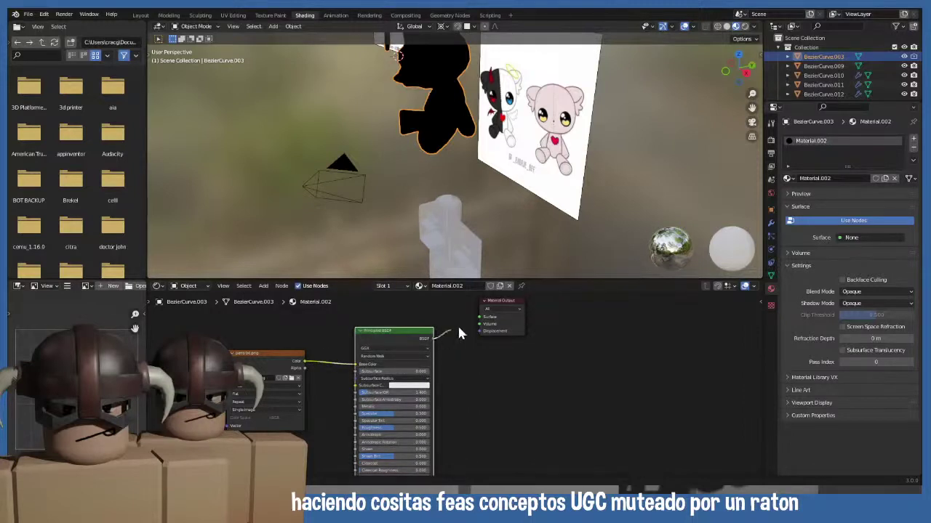
pyautogui.moveTo(479, 320); pyautogui.dragTo(478, 318)
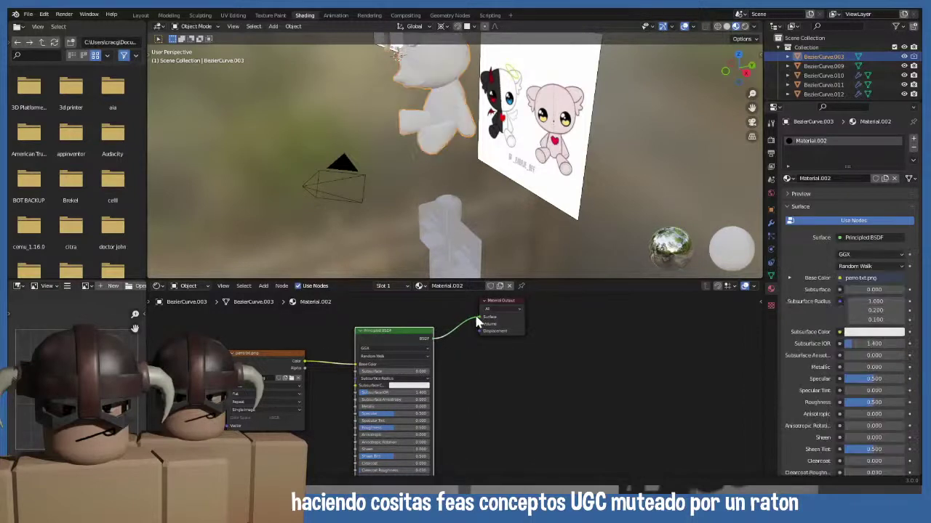
# - Check the dog in the Layout workspace, return to Texture Paint, try a stroke down the head and undo it
pyautogui.click(141, 15)
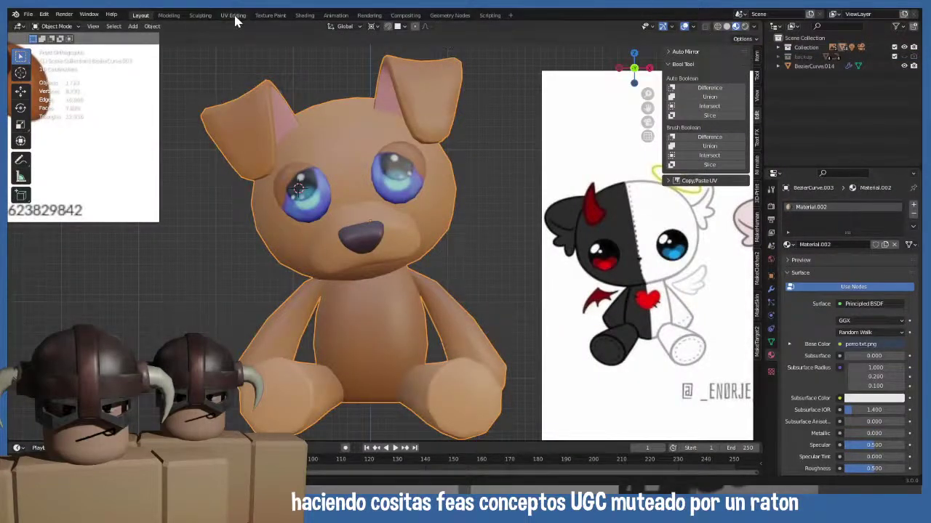
pyautogui.click(268, 18)
pyautogui.moveTo(473, 155); pyautogui.dragTo(484, 260)
pyautogui.hotkey('ctrl', 'z')
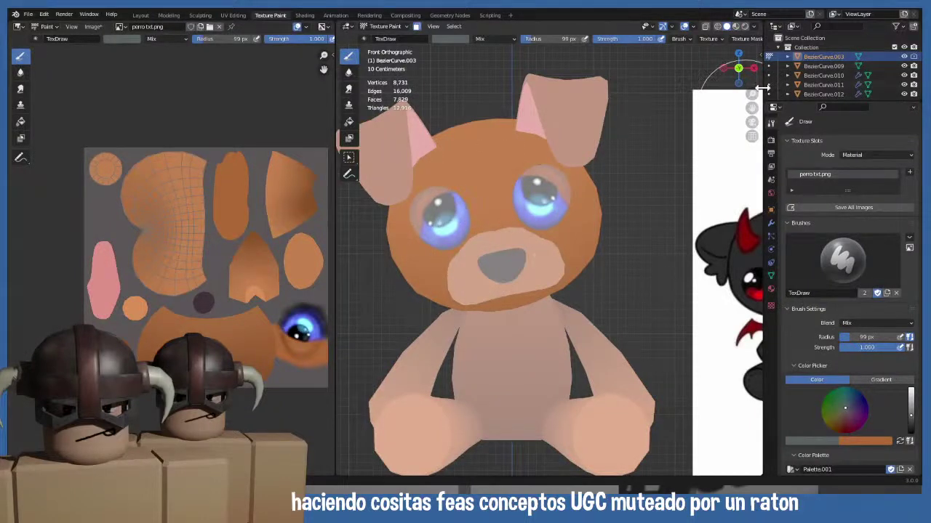
# - Adjust the solid viewport shading to accentuate the dog's edges and look through the paint tool options
pyautogui.click(755, 27)
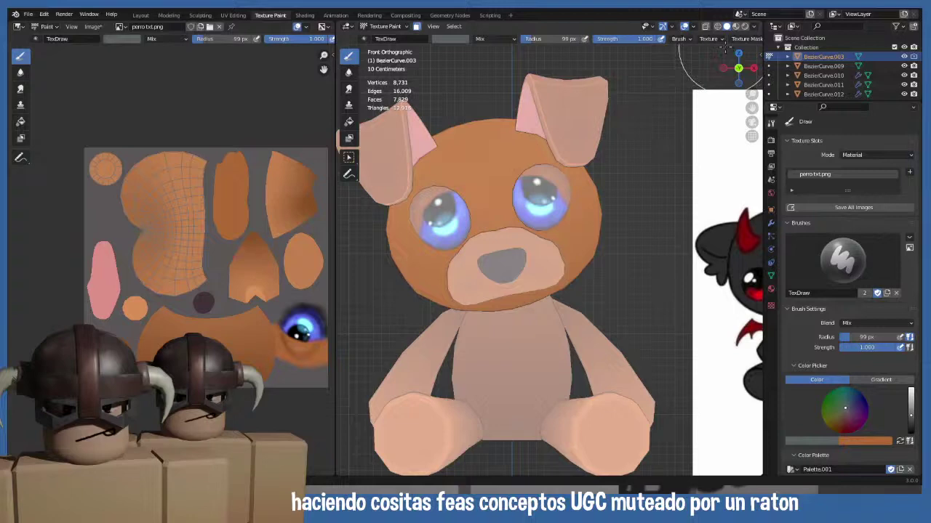
pyautogui.scroll(-5, 618, 38)
pyautogui.scroll(-5, 613, 39)
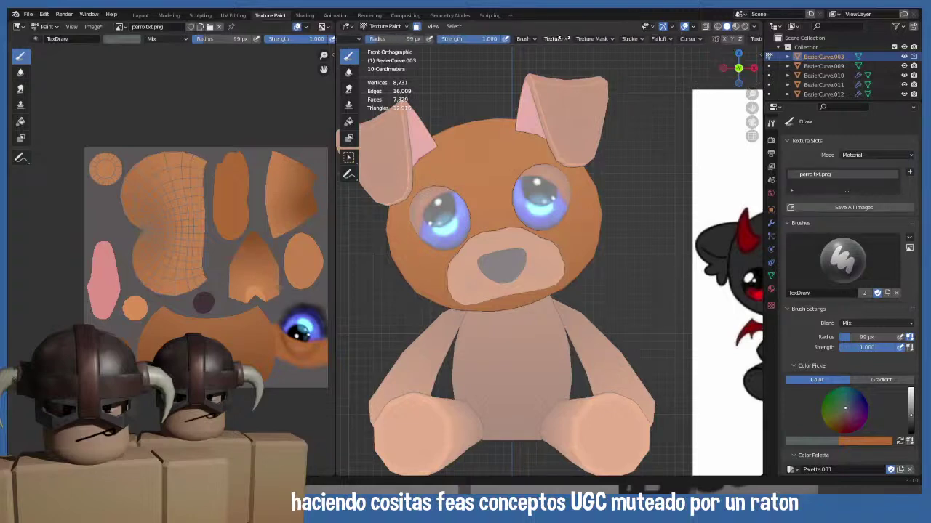
pyautogui.scroll(10, 503, 40)
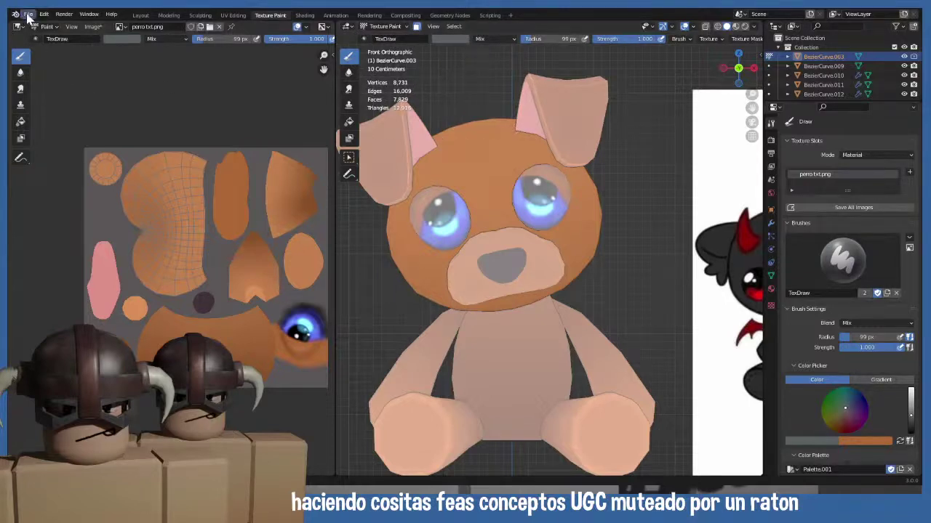
# - Save the plushie.blend file and the modified perro txt.png texture image
pyautogui.click(27, 14)
pyautogui.click(55, 77)
pyautogui.click(28, 14)
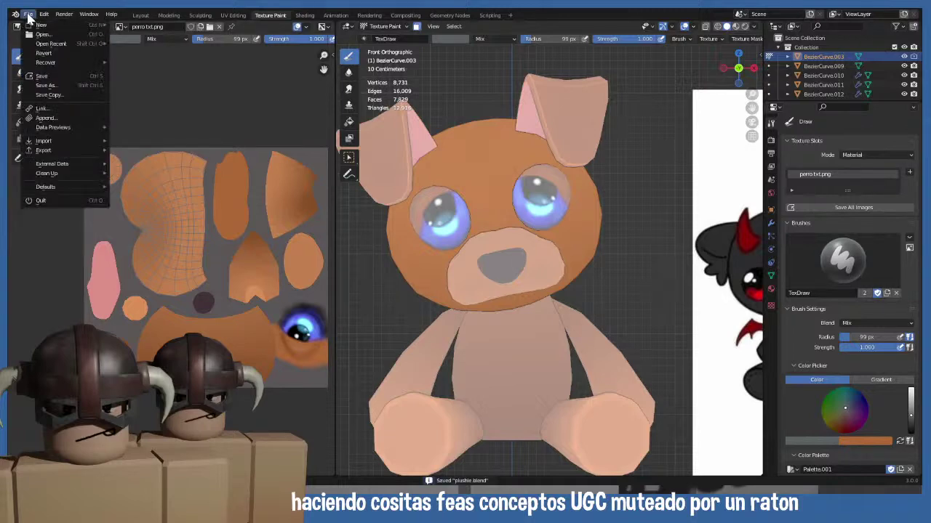
pyautogui.click(63, 203)
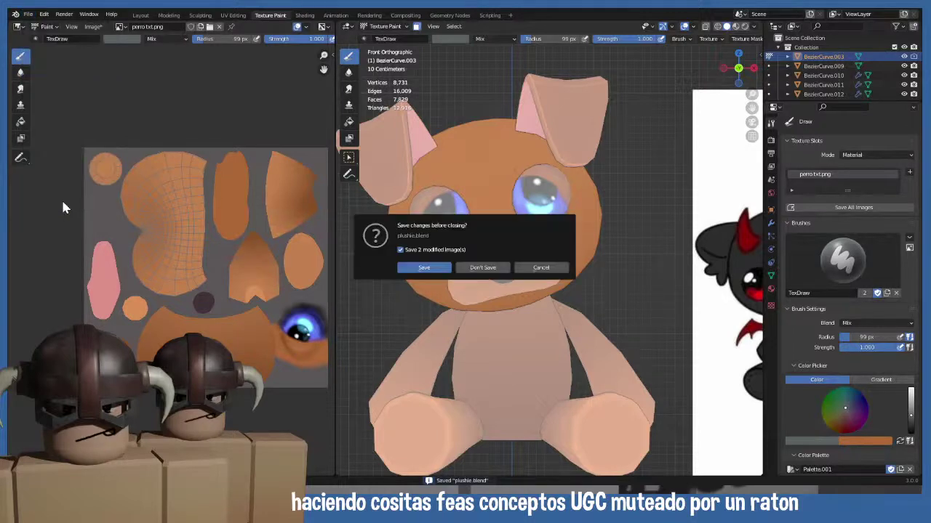
pyautogui.click(525, 271)
pyautogui.click(90, 27)
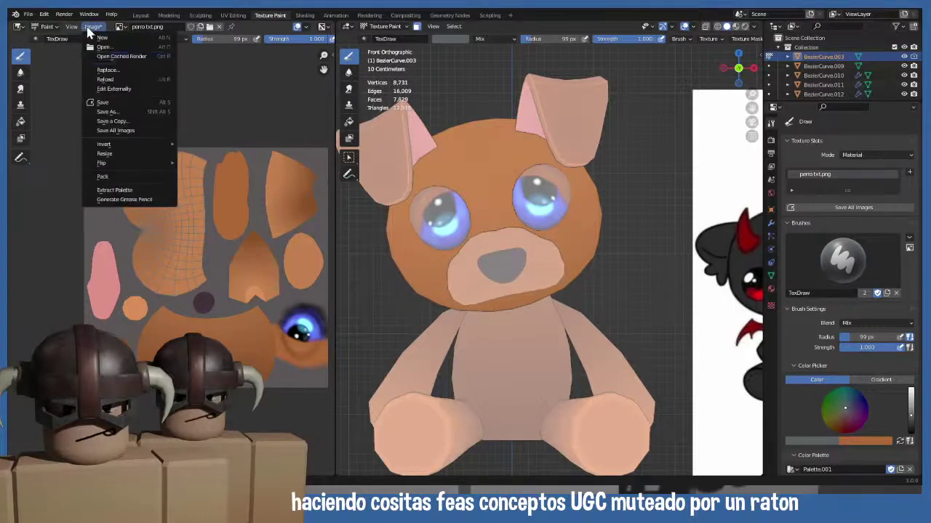
pyautogui.click(106, 102)
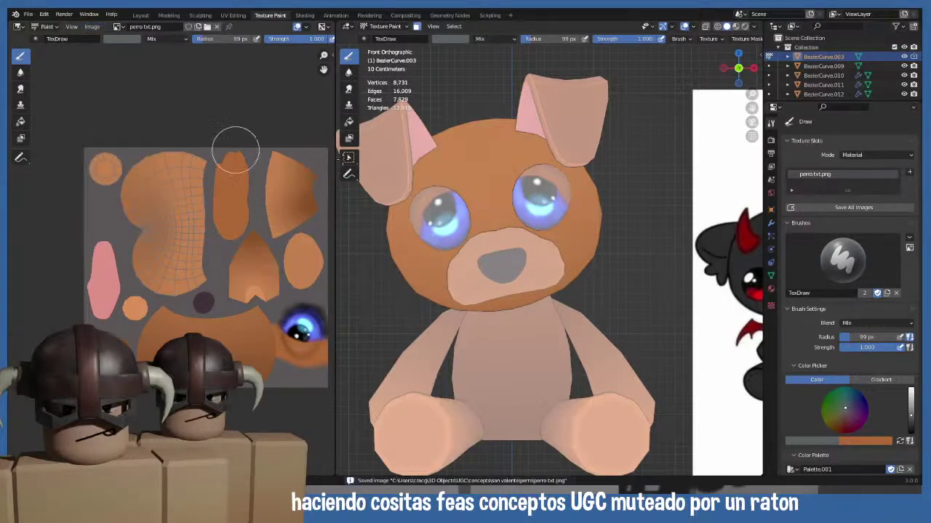
# - Restart Blender with plushie.blend and try a brush stroke down the dog's forehead, undoing it
pyautogui.click(916, 10)
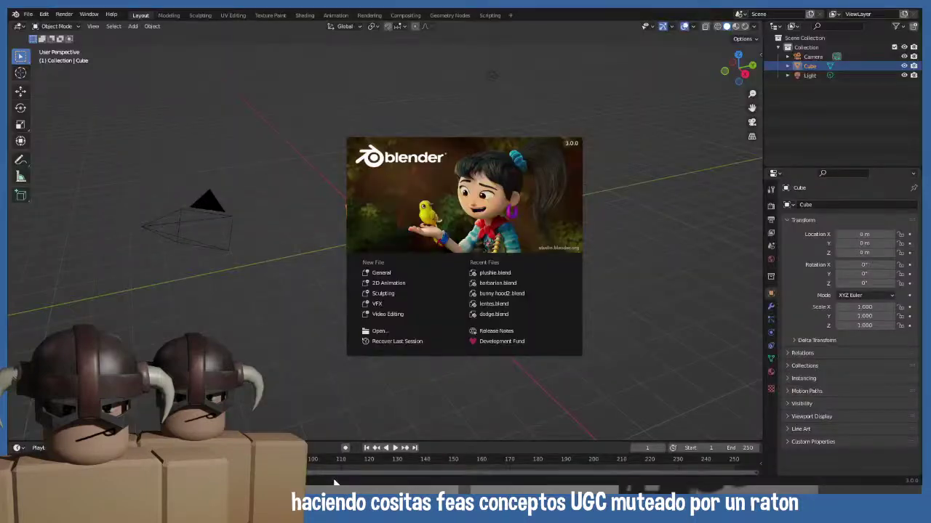
pyautogui.press('Return')
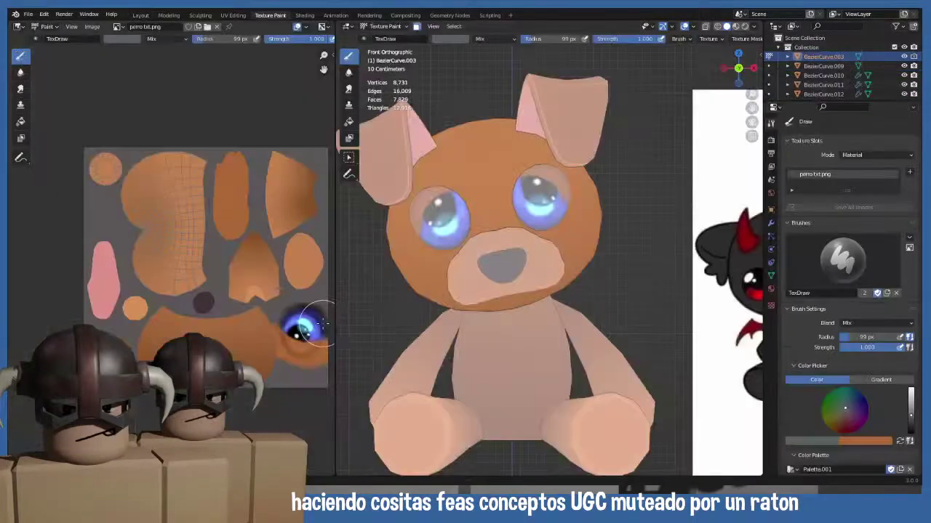
pyautogui.moveTo(469, 138); pyautogui.dragTo(491, 207)
pyautogui.hotkey('ctrl', 'z')
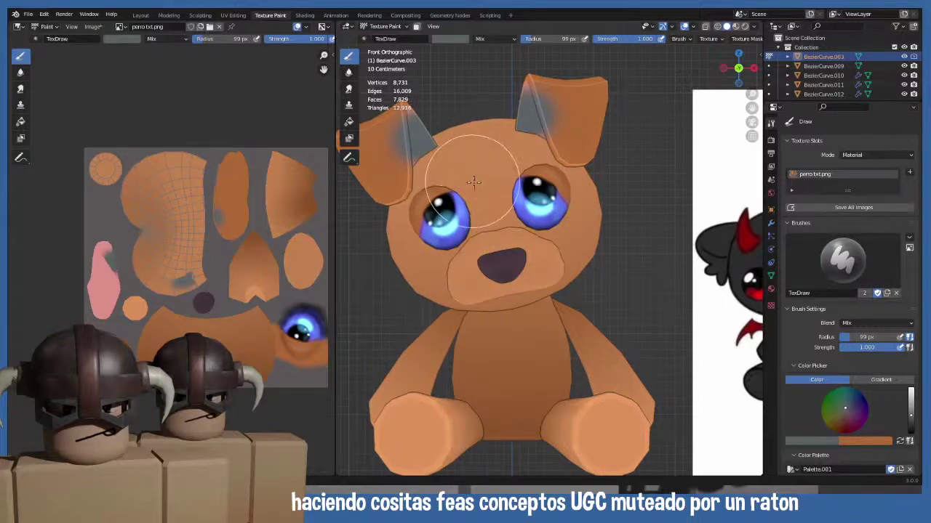
# - Select the entire dog mesh in Edit Mode and check the object's modifiers
pyautogui.click(398, 27)
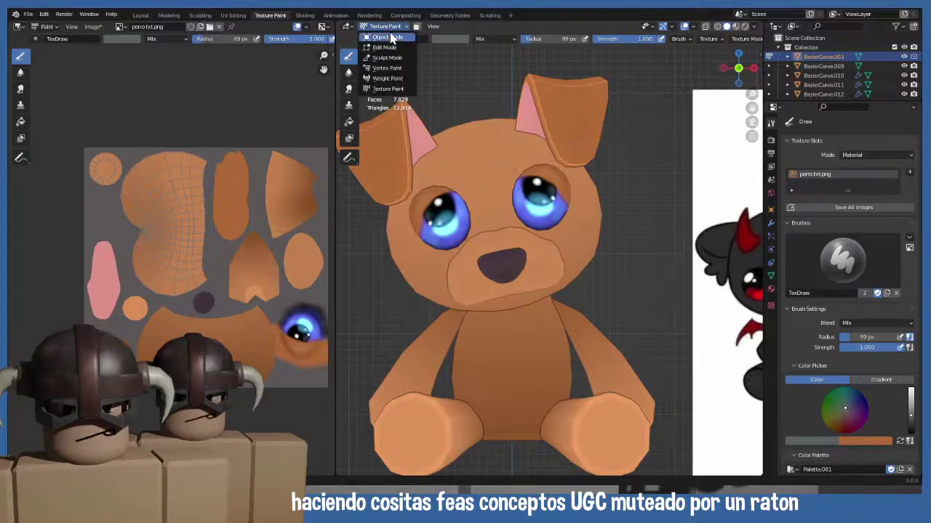
pyautogui.click(393, 36)
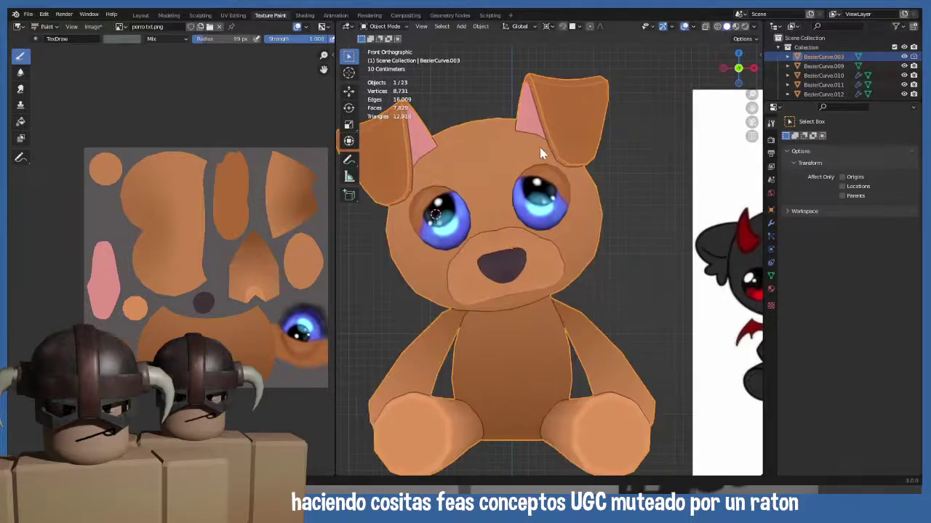
pyautogui.press('Tab')
pyautogui.press('a')
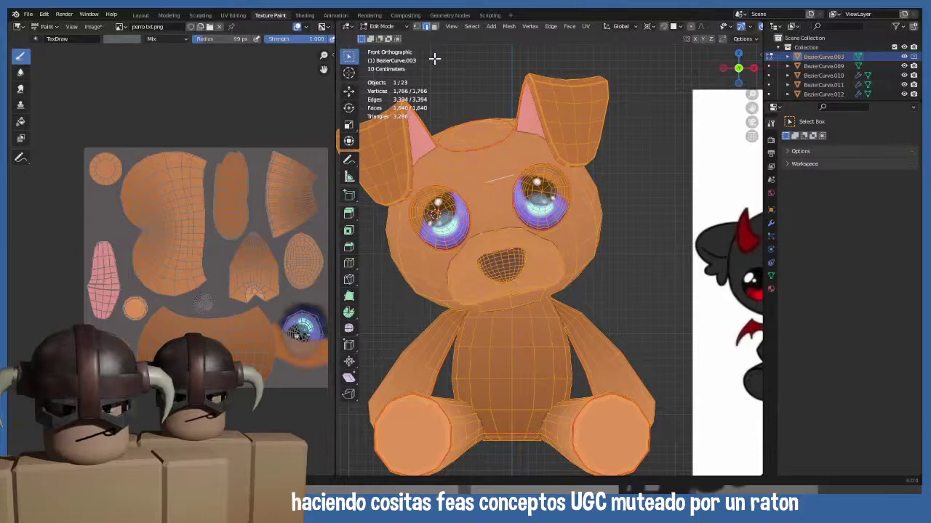
pyautogui.click(381, 27)
pyautogui.click(378, 31)
pyautogui.click(771, 226)
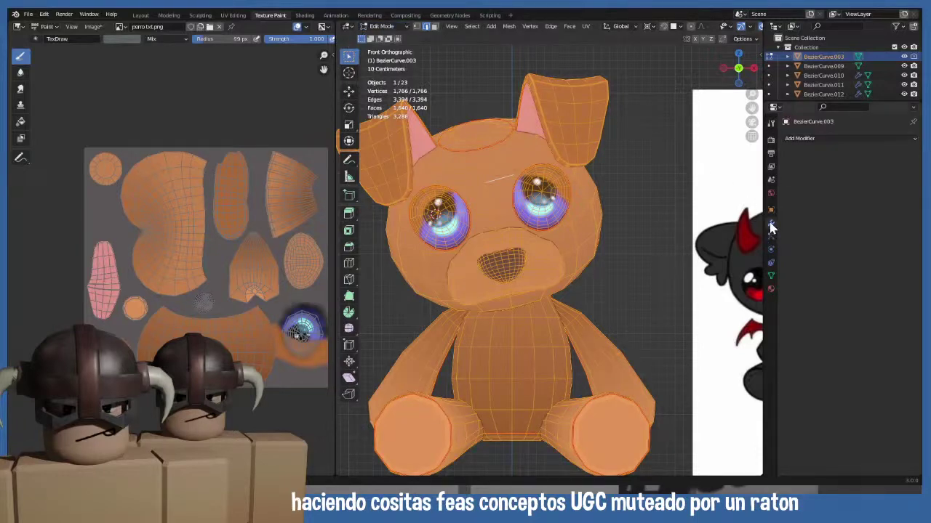
# - Set the dog mesh to face selection and return to Texture Paint mode
pyautogui.click(434, 27)
pyautogui.click(383, 27)
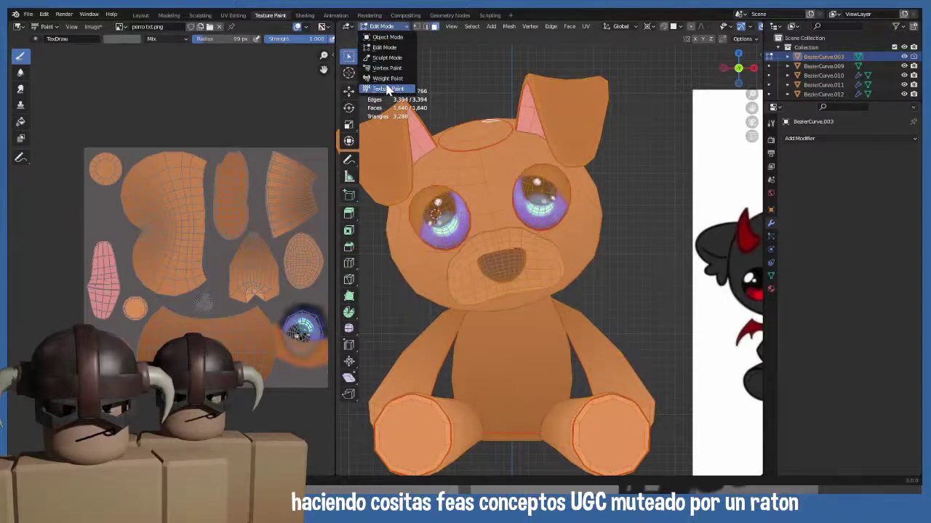
pyautogui.click(381, 92)
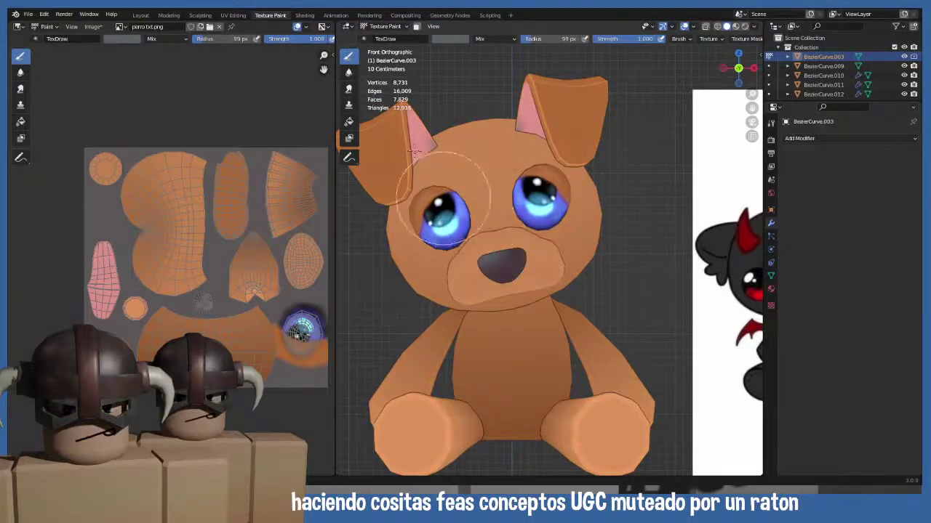
# - Try painting grey strokes over both of the dog's ears and undo them
pyautogui.moveTo(576, 102); pyautogui.dragTo(586, 120)
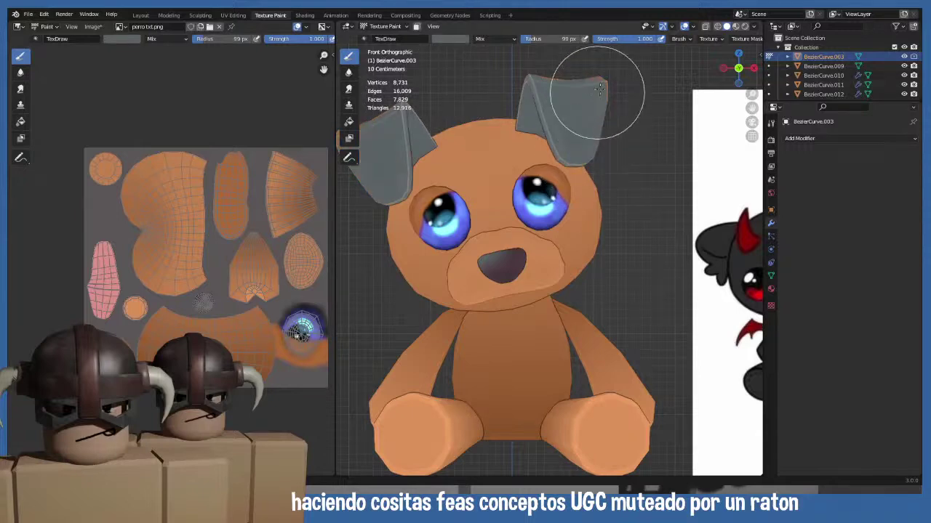
pyautogui.moveTo(395, 94); pyautogui.dragTo(395, 115)
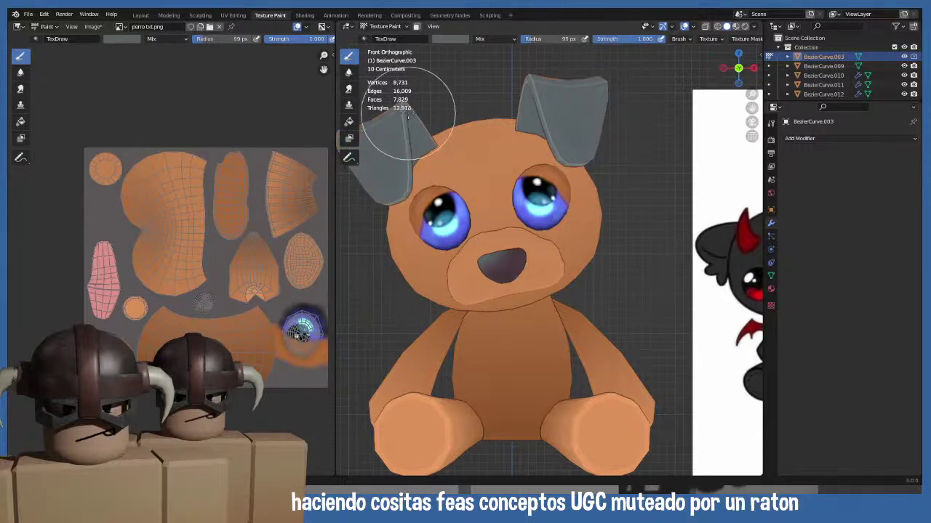
pyautogui.hotkey('ctrl', 'z')
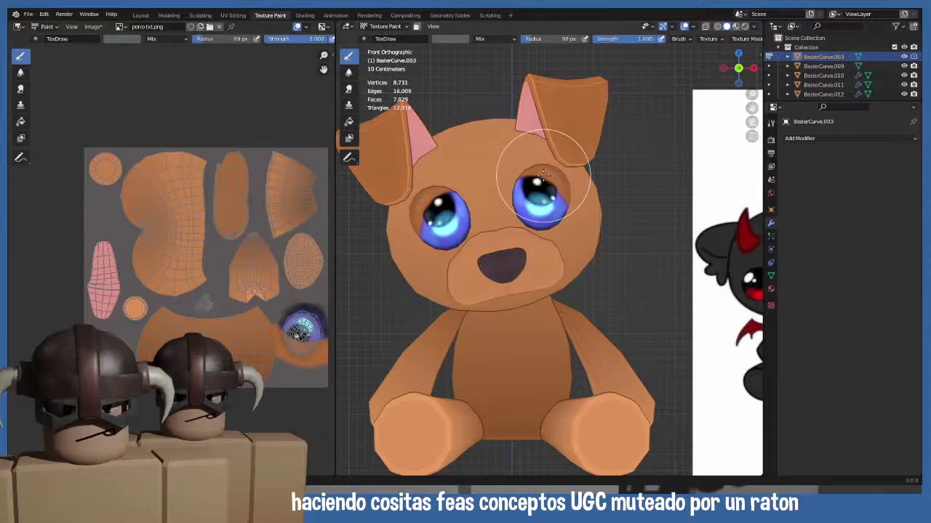
# - Inspect the dog's mesh from the side in Edit Mode, then return to the front view in Texture Paint
pyautogui.moveTo(544, 173); pyautogui.dragTo(529, 201, button='middle')
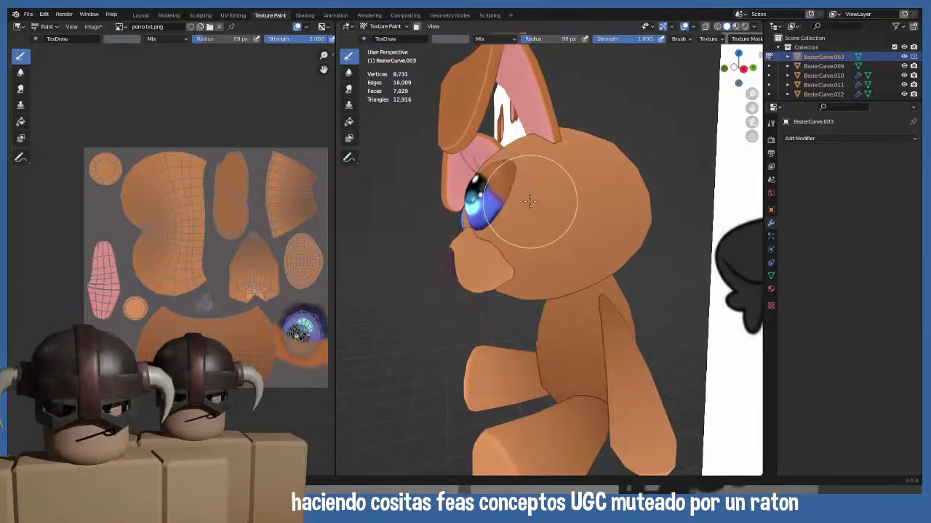
pyautogui.press('Tab')
pyautogui.press('Tab')
pyautogui.press('Tab')
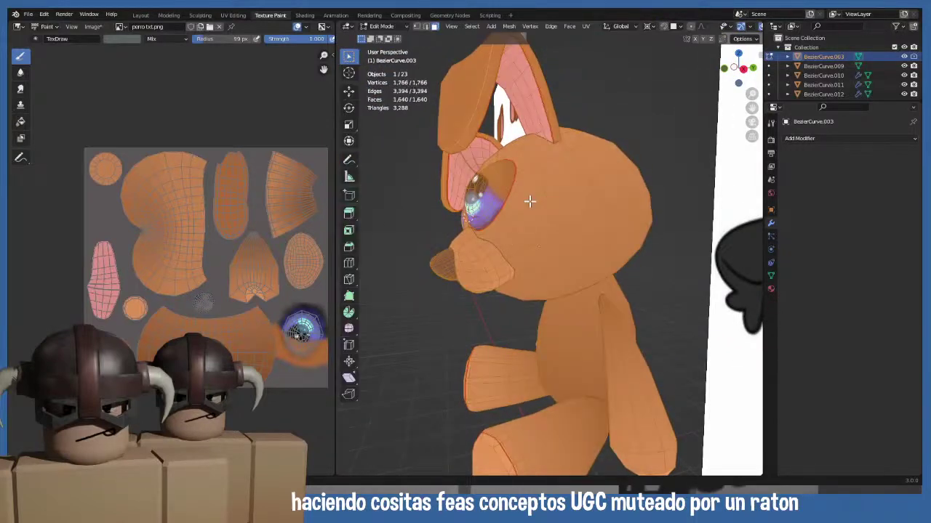
pyautogui.moveTo(502, 240); pyautogui.dragTo(514, 305, button='middle')
pyautogui.moveTo(482, 256); pyautogui.dragTo(499, 270, button='middle')
pyautogui.press('KP_1')
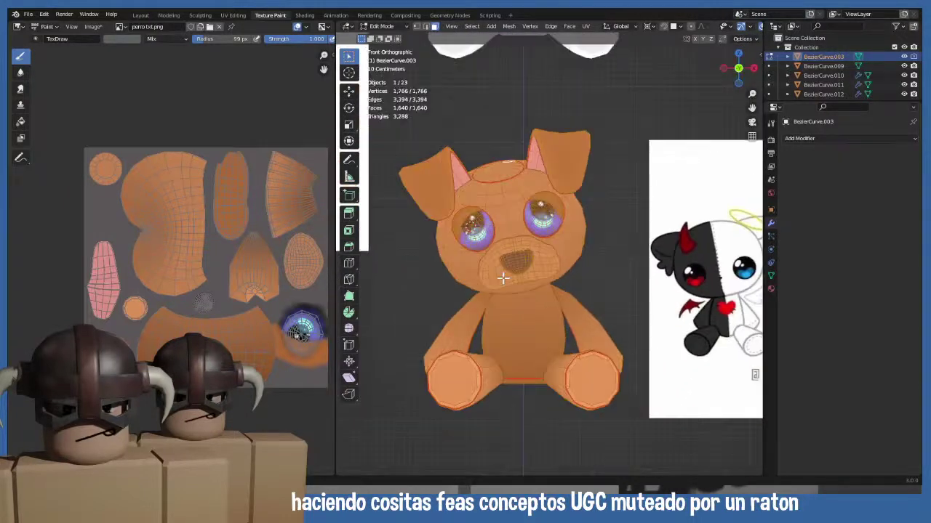
pyautogui.press('Tab')
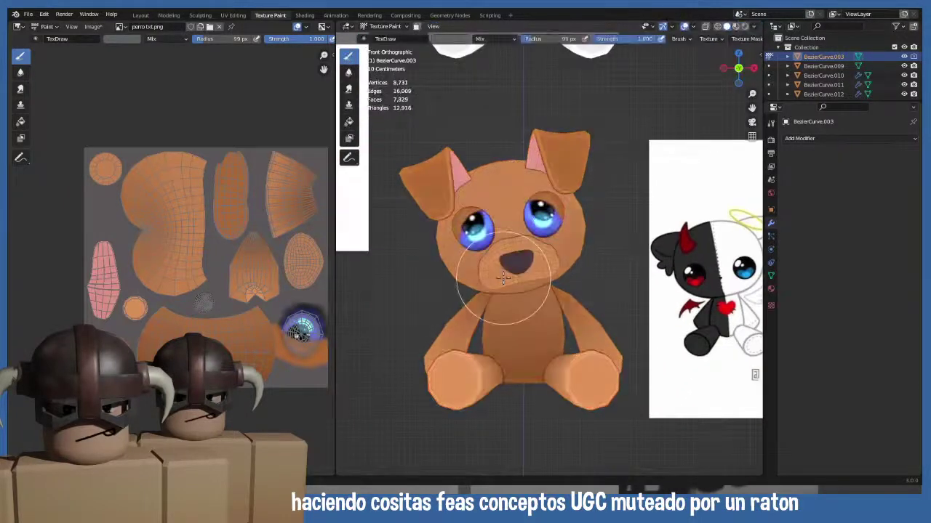
# - Look through the objects in the scene's main and backup collections
pyautogui.click(779, 47)
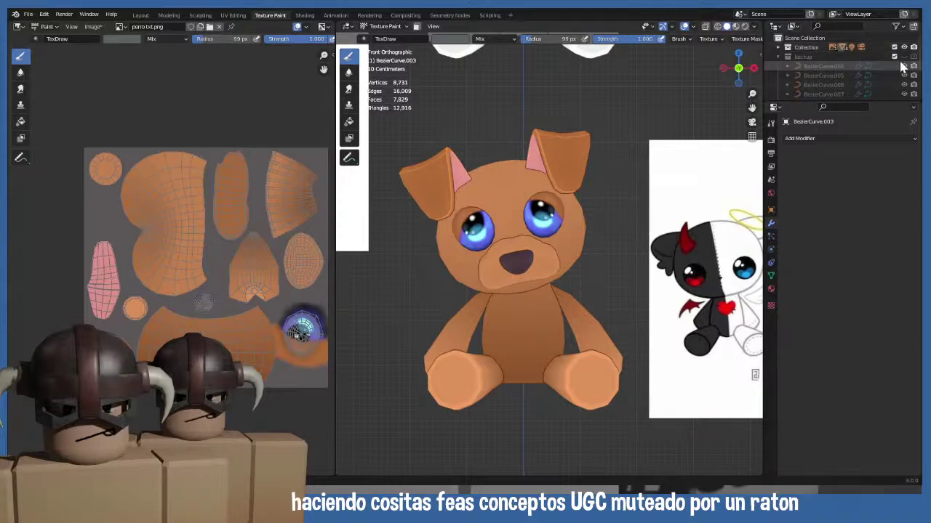
pyautogui.click(778, 47)
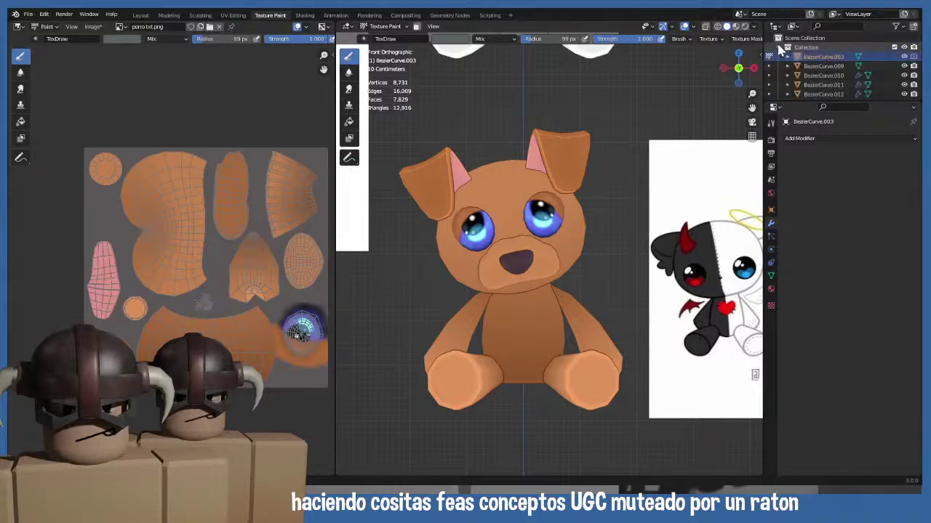
pyautogui.scroll(-4, 814, 75)
pyautogui.scroll(3, 814, 75)
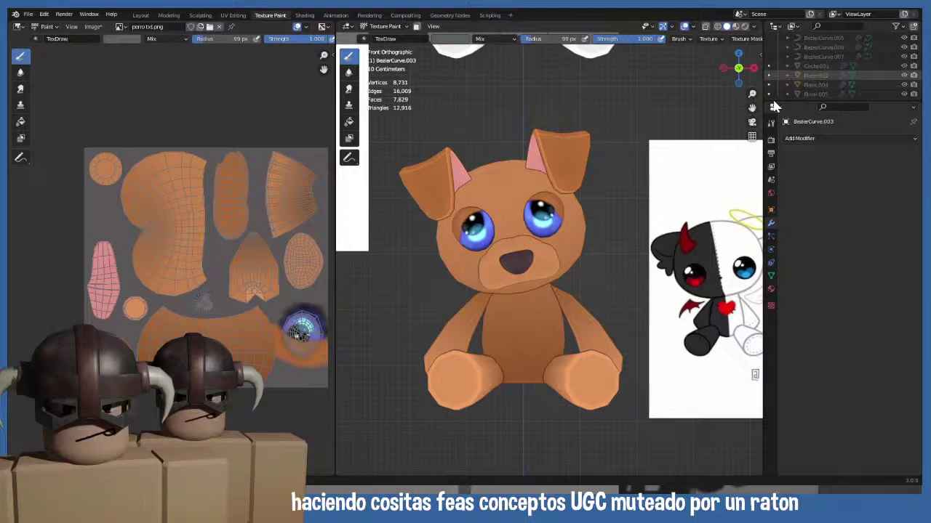
# - Switch the dog to Object Mode and try moving it, cancelling the move
pyautogui.press('Tab')
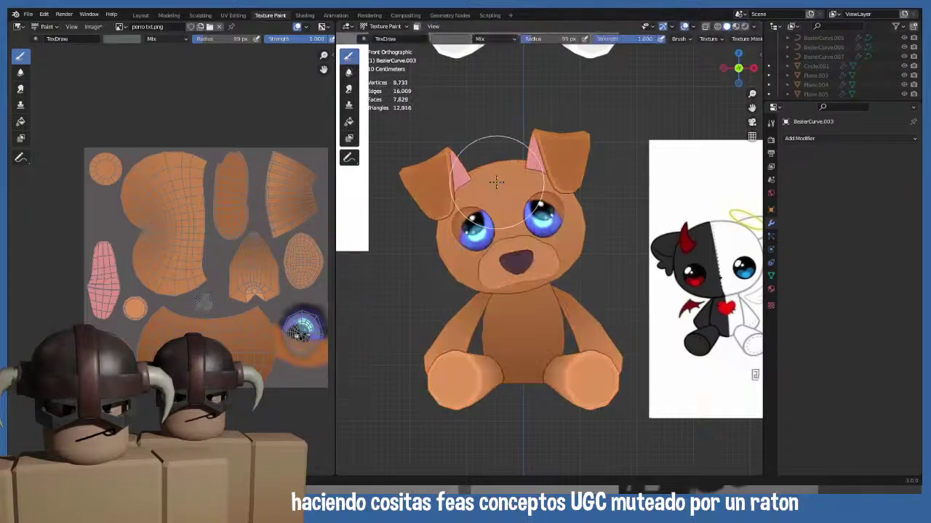
pyautogui.press('Tab')
pyautogui.click(386, 26)
pyautogui.click(384, 42)
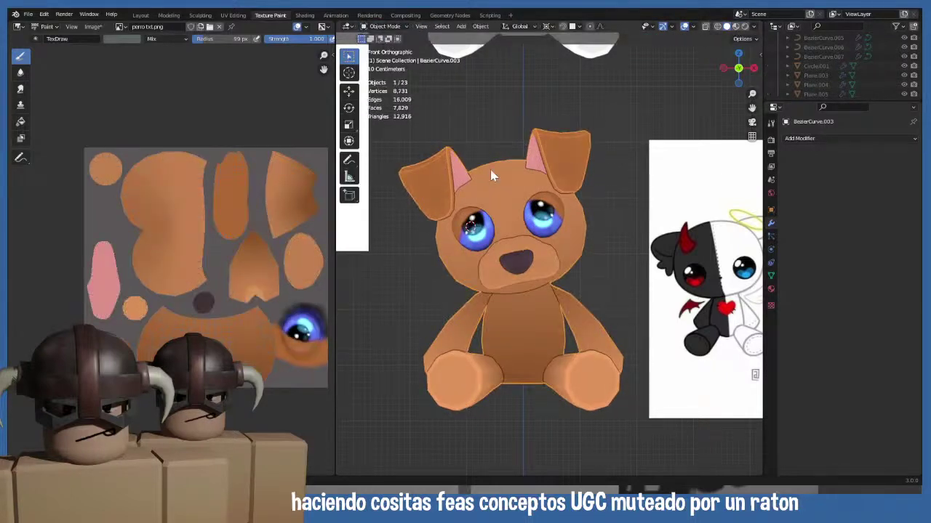
pyautogui.click(487, 143)
pyautogui.click(502, 198)
pyautogui.press('g')
pyautogui.press('Escape')
# - Select the dog's linked head geometry in Edit Mode and try moving it, cancelling the move and returning to Object Mode
pyautogui.press('Tab')
pyautogui.click(504, 184)
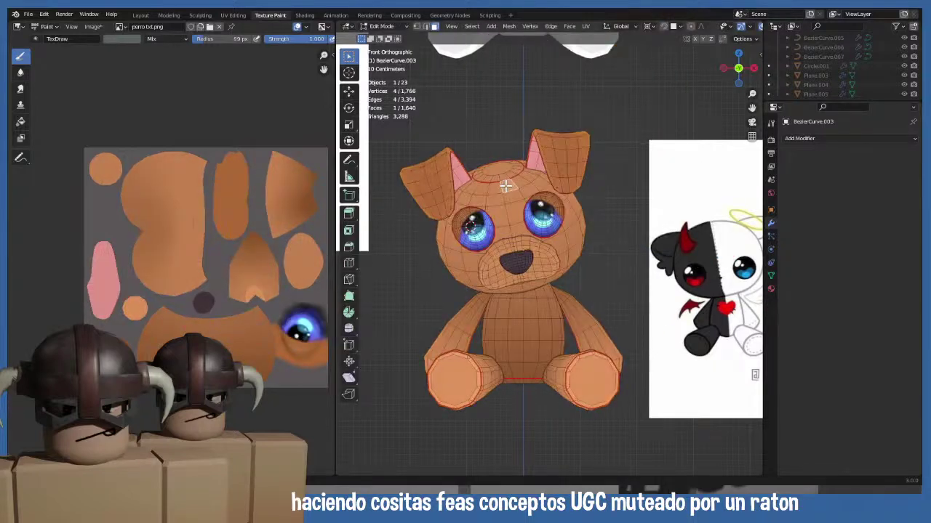
pyautogui.hotkey('ctrl', 'l')
pyautogui.press('g')
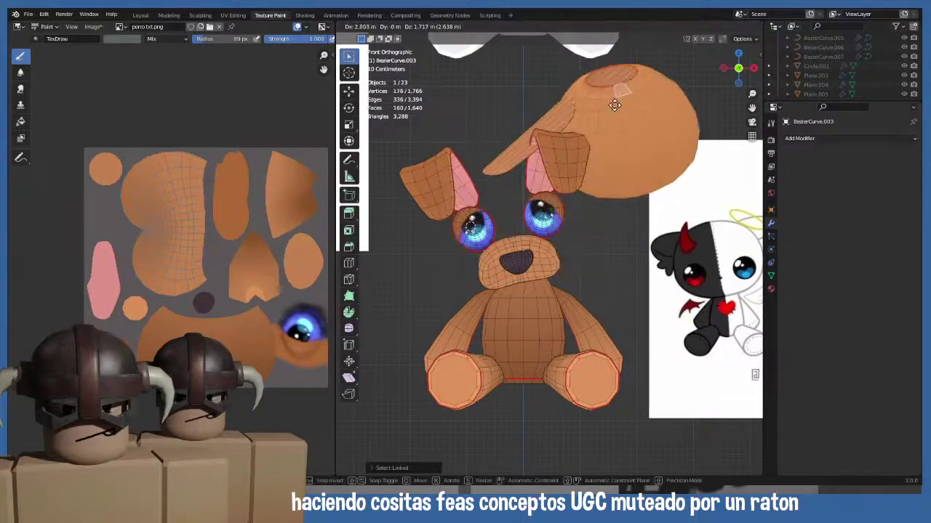
pyautogui.press('Escape')
pyautogui.press('Tab')
pyautogui.click(486, 107)
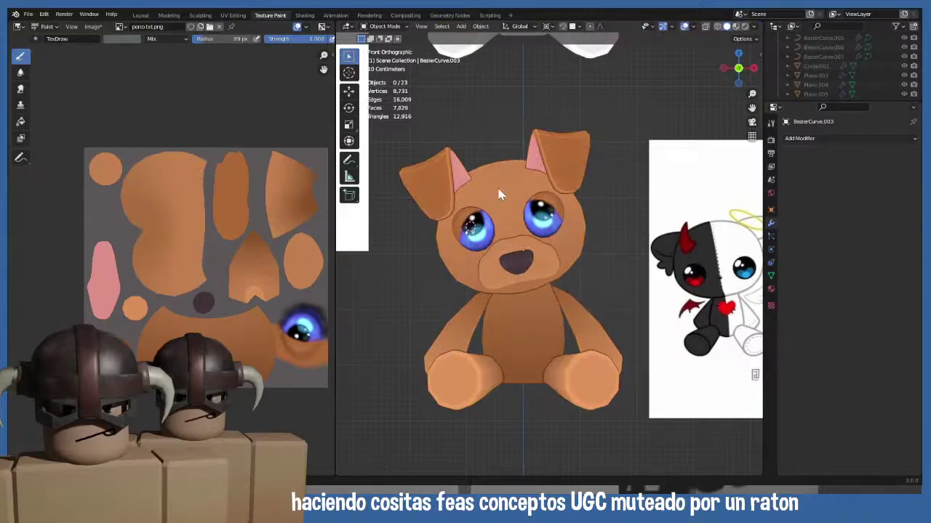
# - Reselect the dog, check its mesh selection in Edit Mode and put it back in Texture Paint mode
pyautogui.click(499, 198)
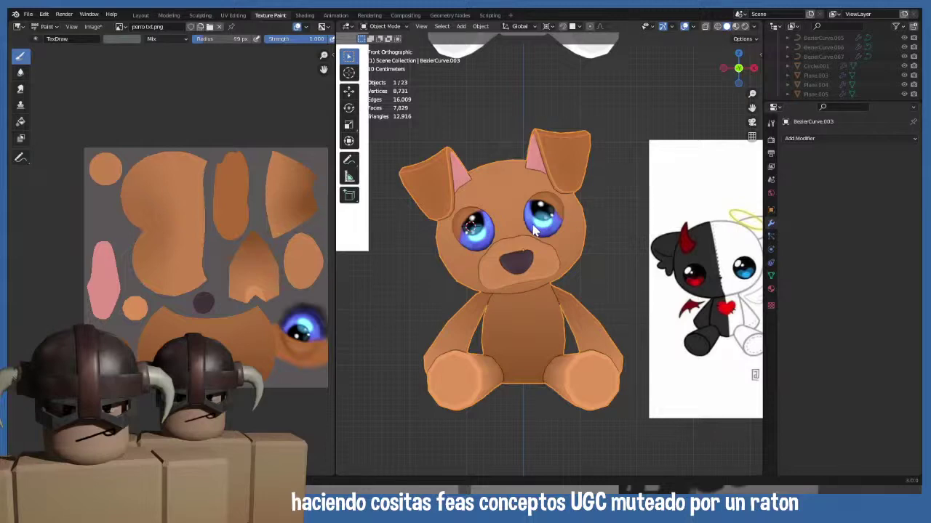
pyautogui.scroll(4, 533, 230)
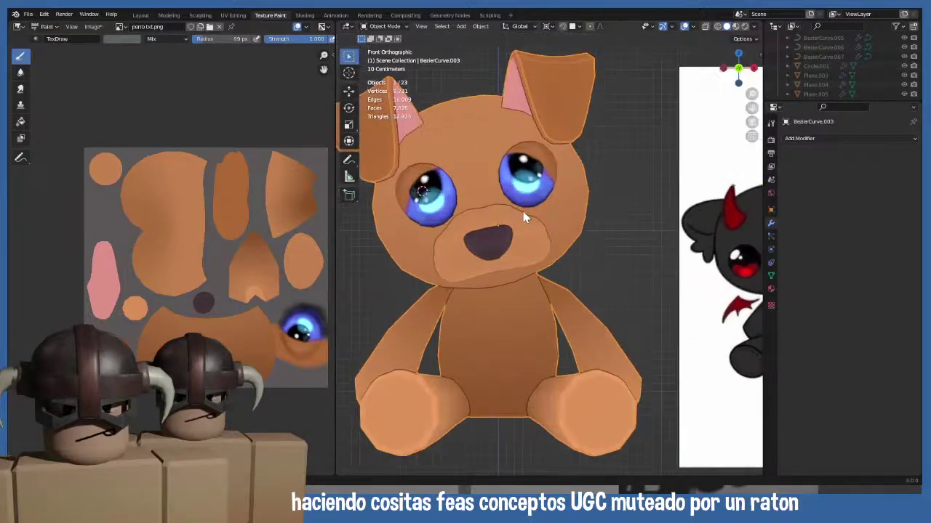
pyautogui.scroll(-2, 590, 242)
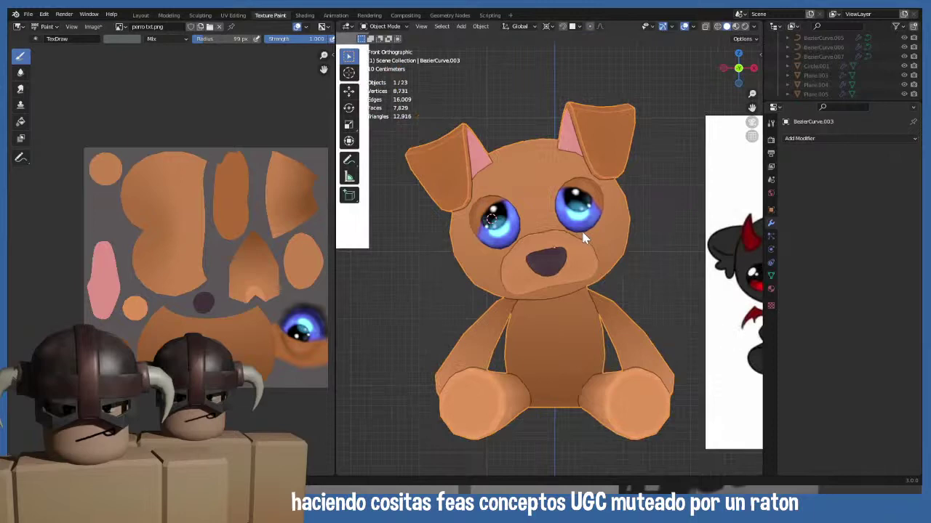
pyautogui.press('Tab')
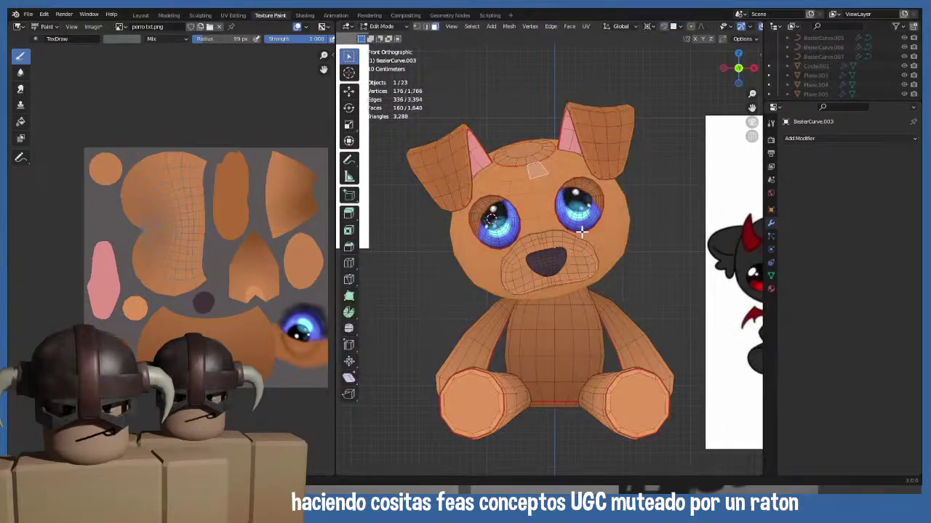
pyautogui.press('Tab')
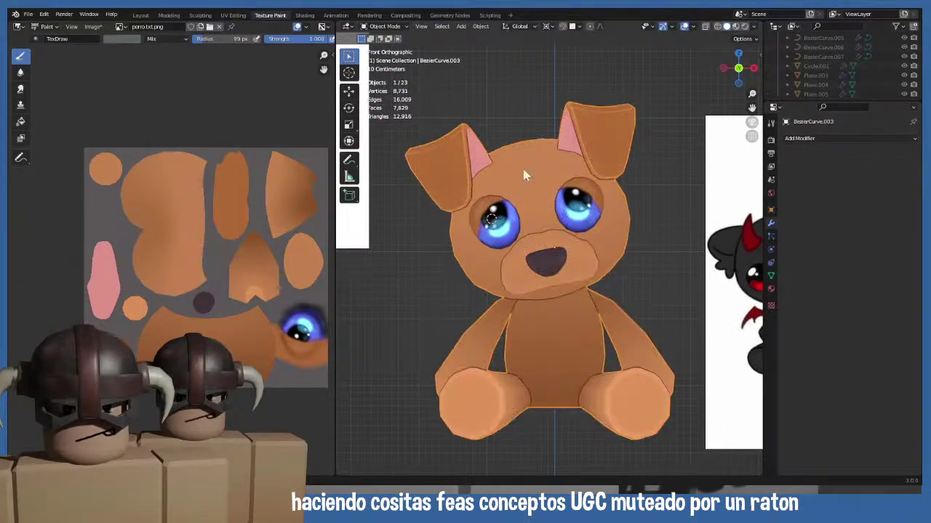
pyautogui.click(386, 26)
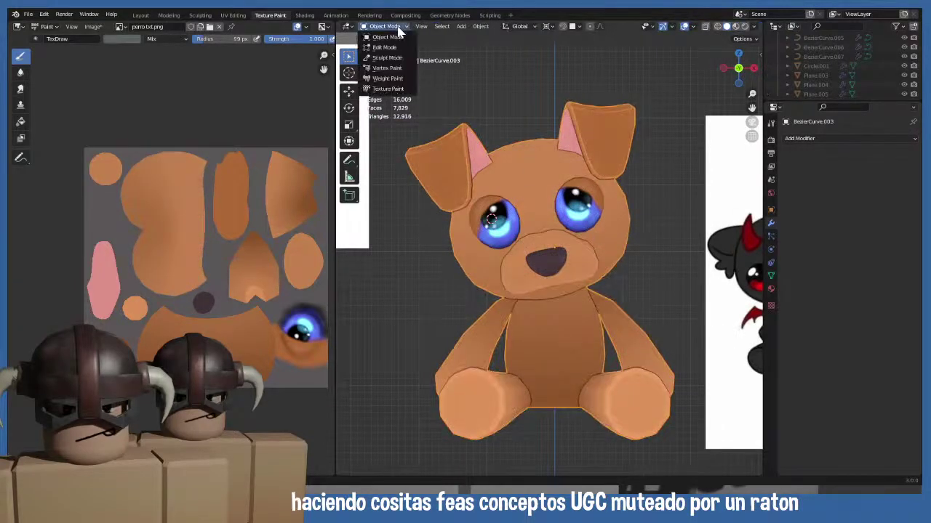
pyautogui.click(406, 90)
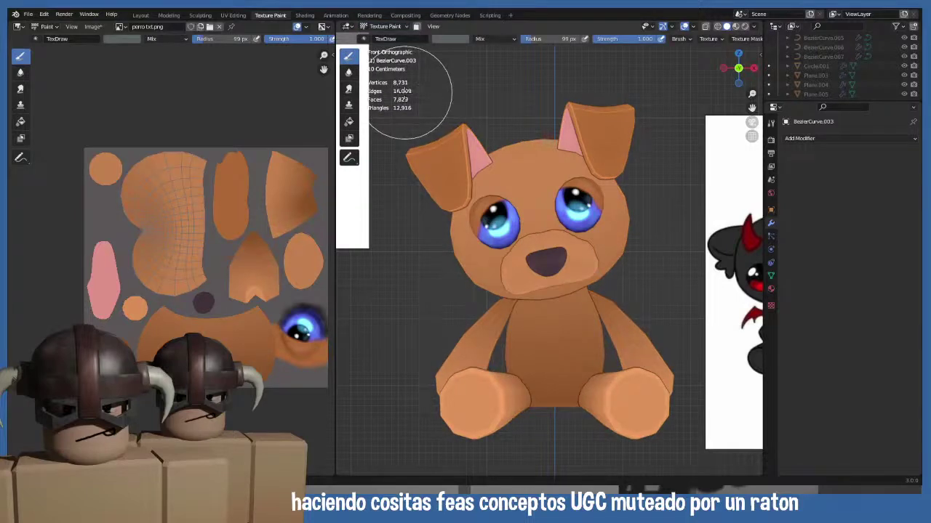
# - Look through the Texture Paint tool options and the active brush's colour, texture and falloff settings
pyautogui.scroll(-2, 675, 35)
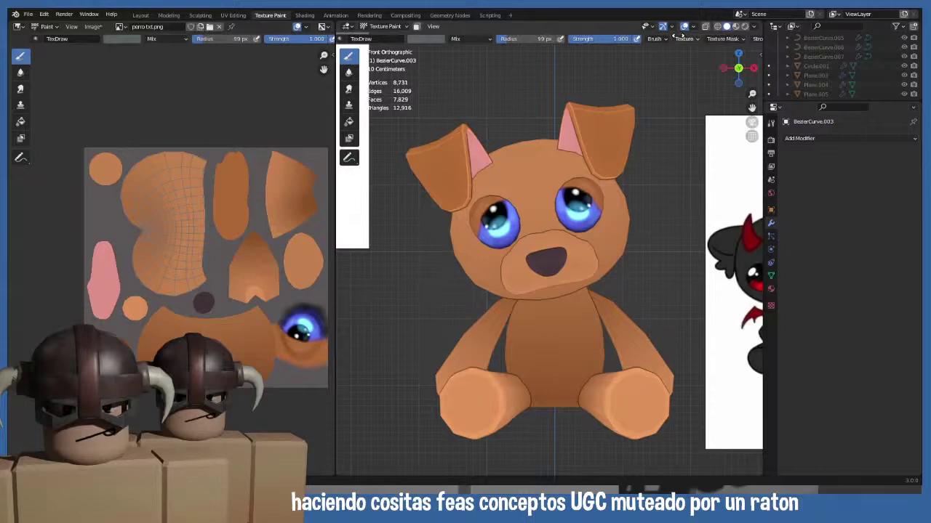
pyautogui.scroll(-8, 682, 35)
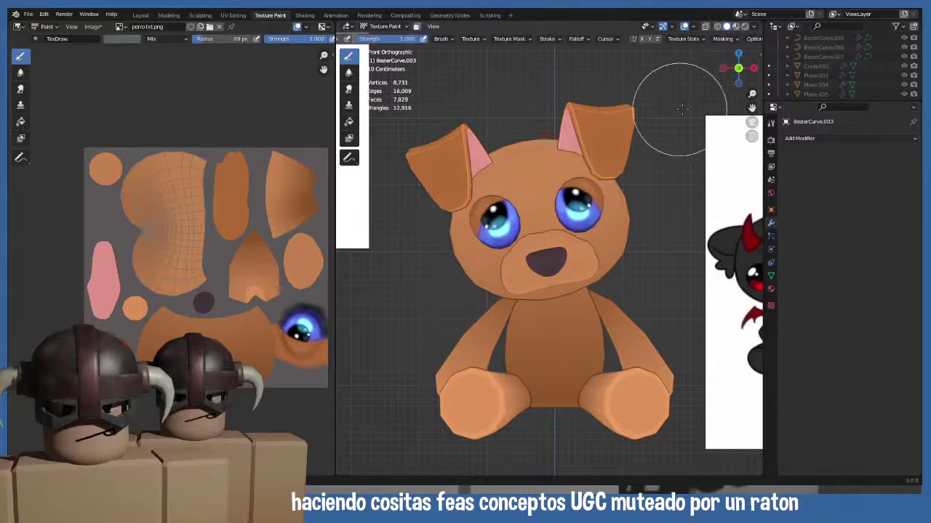
pyautogui.click(771, 138)
pyautogui.scroll(-3, 849, 298)
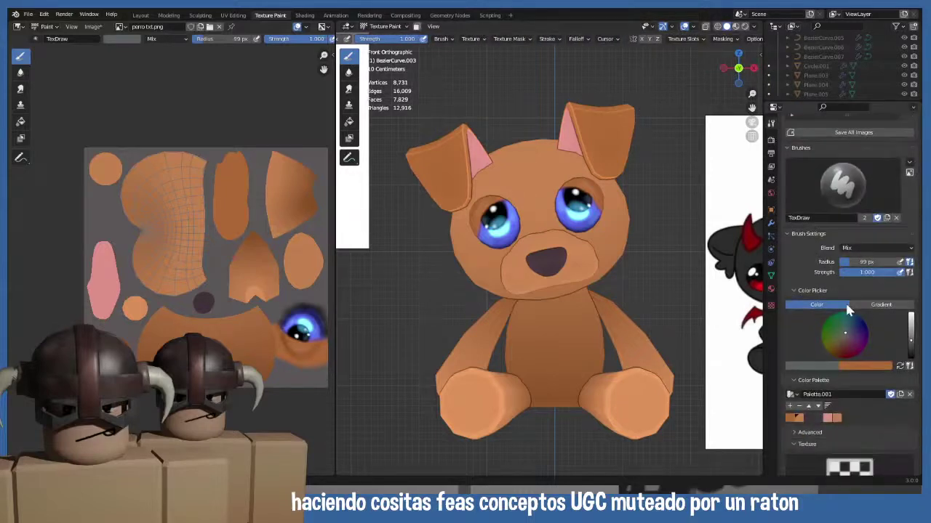
pyautogui.scroll(-6, 848, 310)
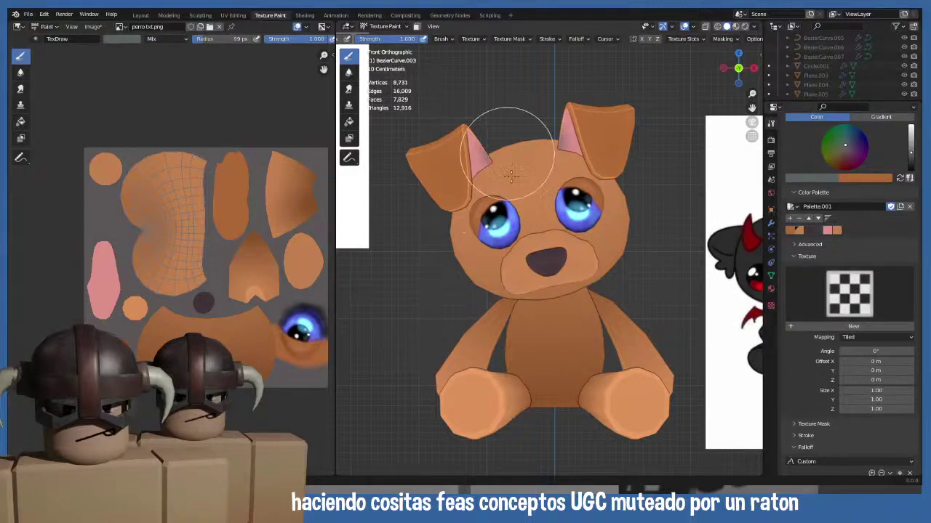
# - Try painting grey test strokes across the dog's head, ears, nose and body, and undo them
pyautogui.click(536, 264)
pyautogui.moveTo(447, 156)
pyautogui.mouseDown()
pyautogui.moveTo(427, 145)
pyautogui.moveTo(472, 168)
pyautogui.mouseUp()
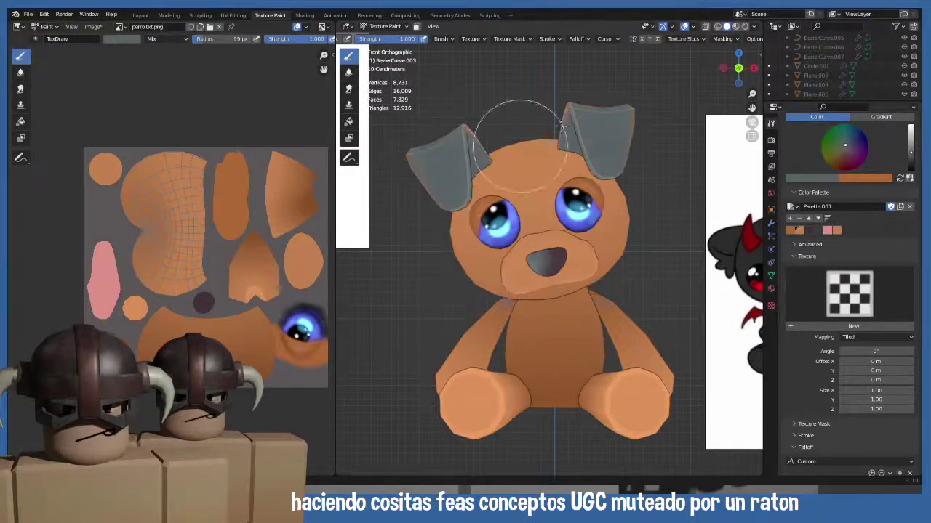
pyautogui.moveTo(492, 306)
pyautogui.mouseDown()
pyautogui.moveTo(488, 384)
pyautogui.moveTo(461, 394)
pyautogui.moveTo(499, 332)
pyautogui.moveTo(530, 322)
pyautogui.moveTo(534, 380)
pyautogui.moveTo(497, 367)
pyautogui.mouseUp()
pyautogui.hotkey('ctrl', 'z')
pyautogui.hotkey('ctrl', 'z')
pyautogui.hotkey('ctrl', 'z')
pyautogui.hotkey('ctrl', 'z')
pyautogui.hotkey('ctrl', 'z')
pyautogui.hotkey('ctrl', 'z')
pyautogui.hotkey('ctrl', 'z')
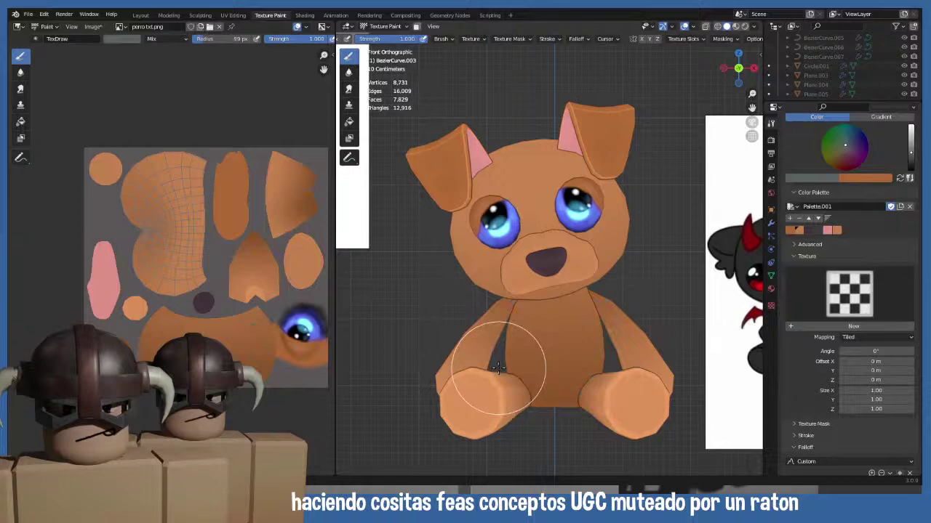
# - Enable the face selection paint mask and turn on the Face Orientation overlay for the dog
pyautogui.keyDown('shift'); pyautogui.moveTo(492, 368); pyautogui.dragTo(452, 310, button='middle'); pyautogui.keyUp('shift')
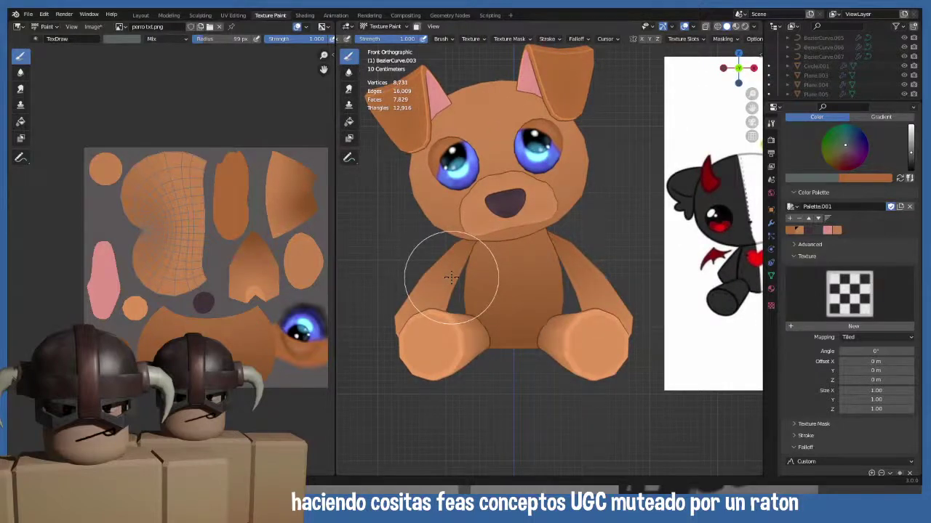
pyautogui.click(416, 26)
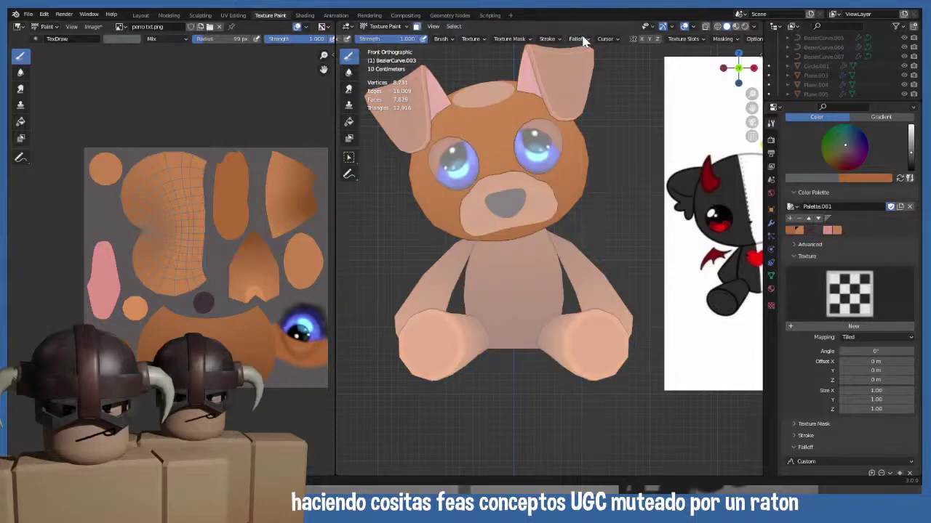
pyautogui.click(756, 27)
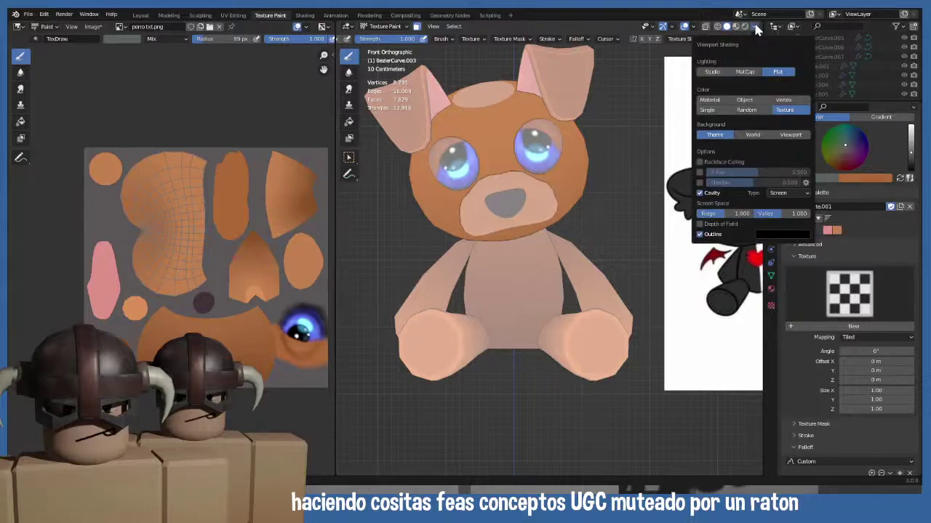
pyautogui.click(755, 27)
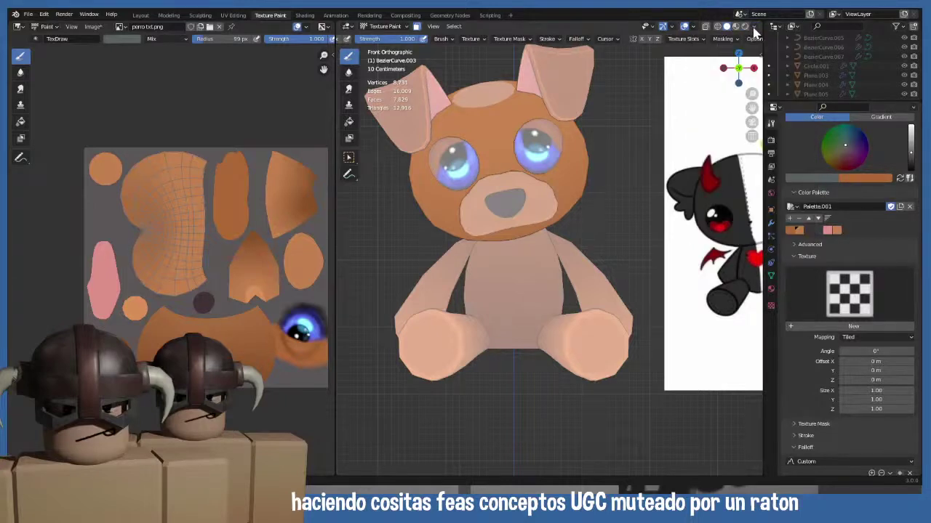
pyautogui.click(756, 27)
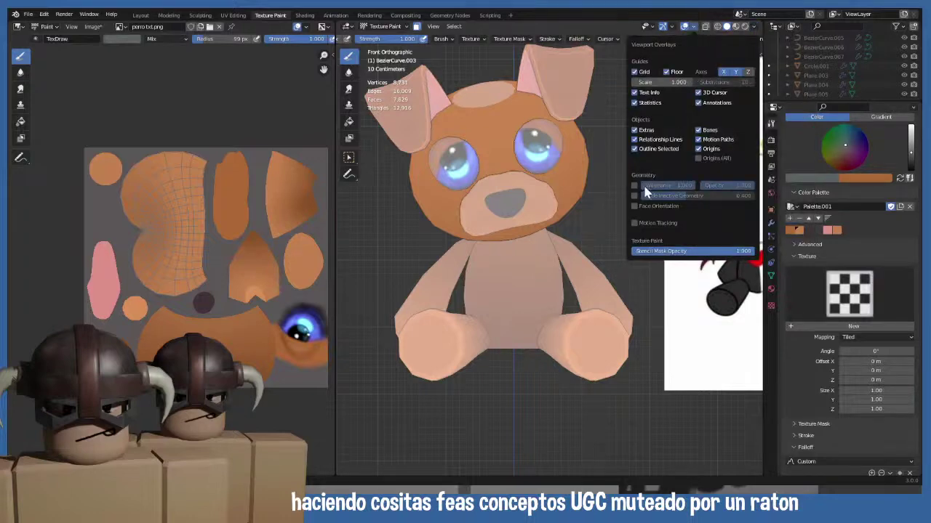
pyautogui.click(633, 207)
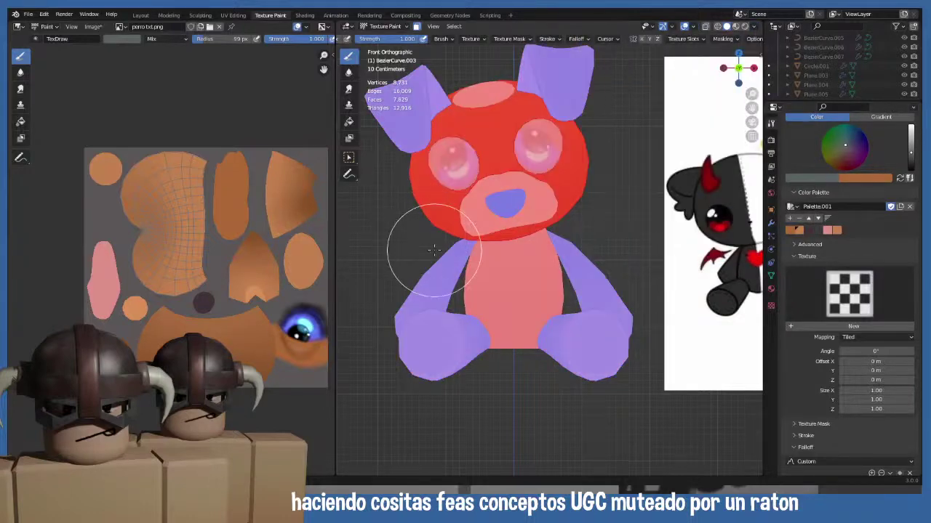
# - In Edit Mode, add the linked geometry of the muzzle, head-top patch, torso and both eyes to the head selection
pyautogui.press('Tab')
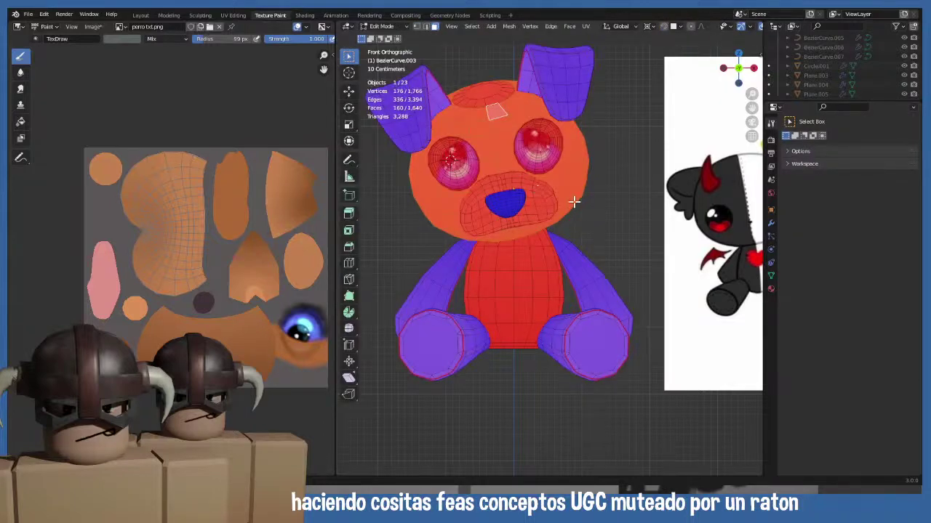
pyautogui.hotkey('ctrl', 'l')
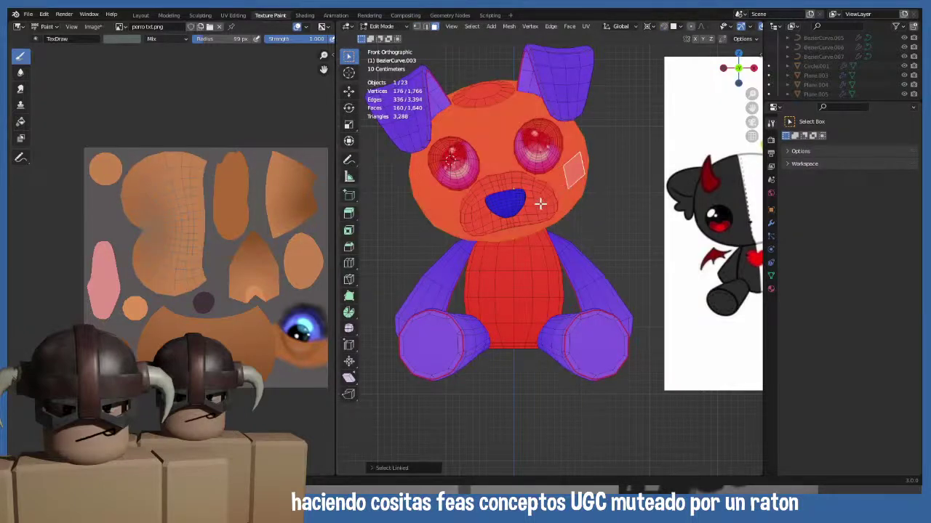
pyautogui.press('l')
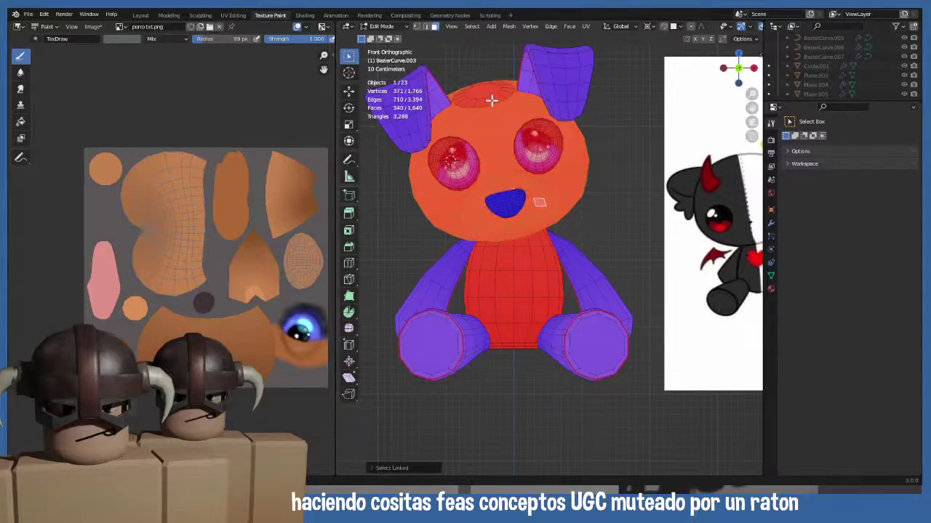
pyautogui.press('l')
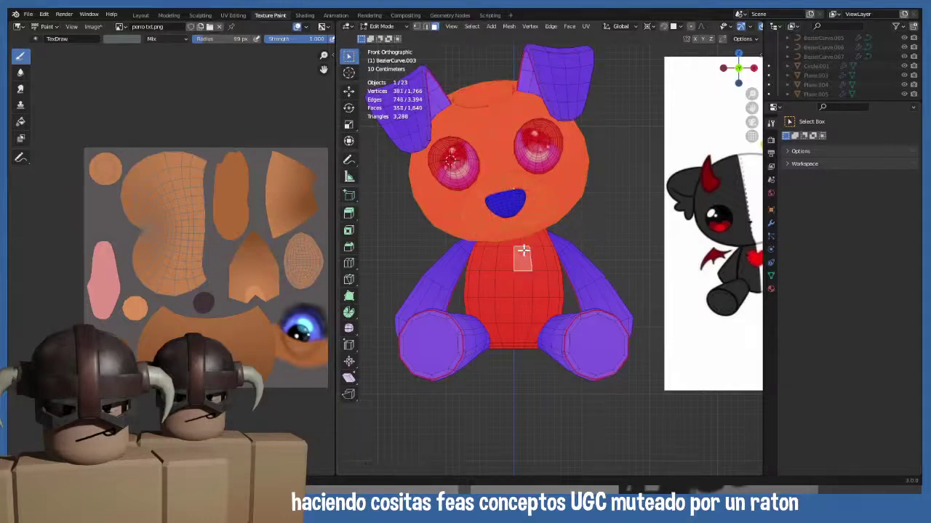
pyautogui.press('l')
pyautogui.keyDown('shift'); pyautogui.moveTo(515, 284); pyautogui.dragTo(497, 318, button='middle'); pyautogui.keyUp('shift')
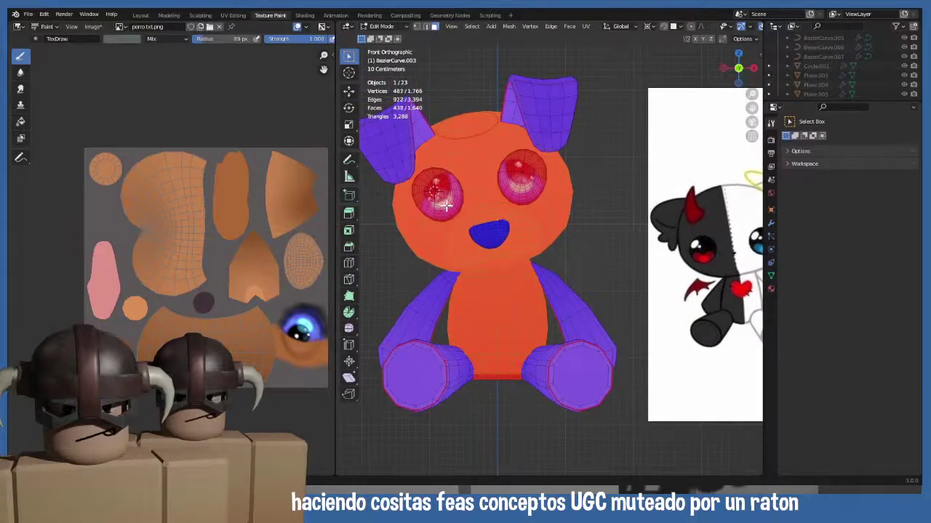
pyautogui.press('l')
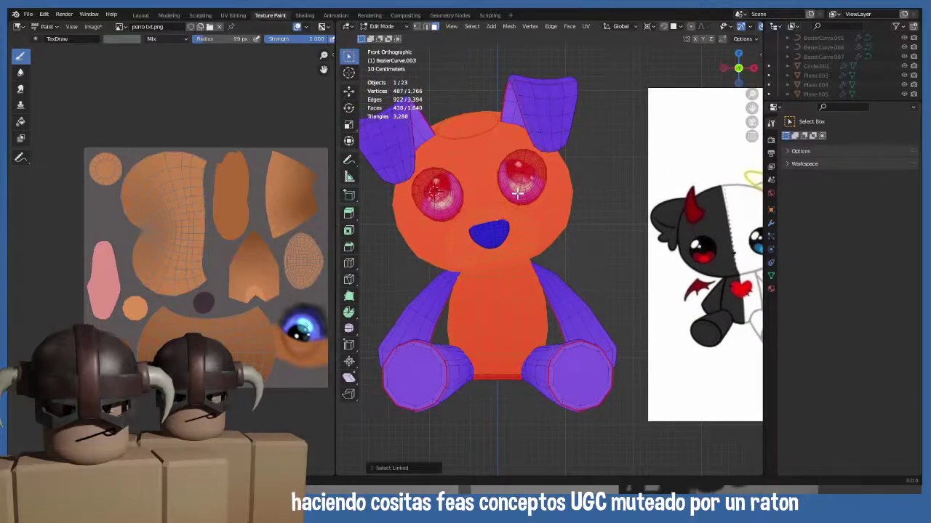
pyautogui.press('l')
pyautogui.press('l')
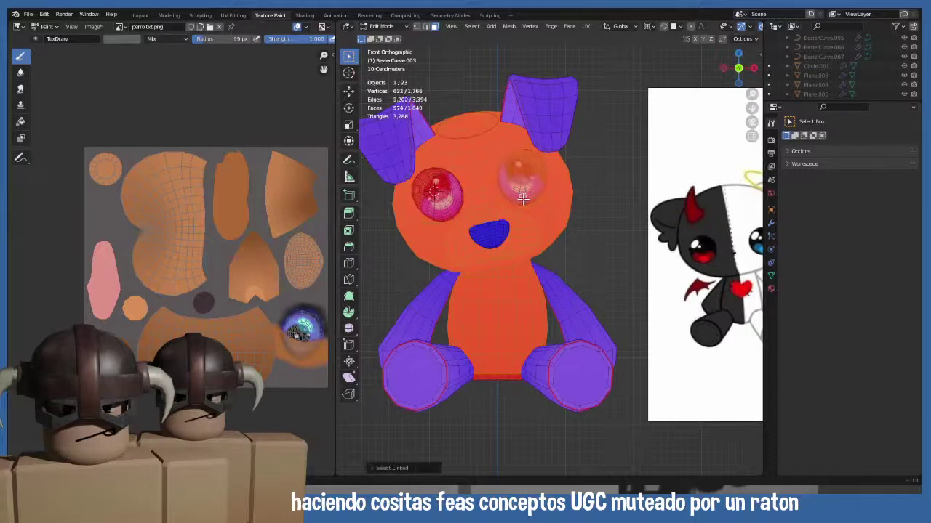
pyautogui.press('l')
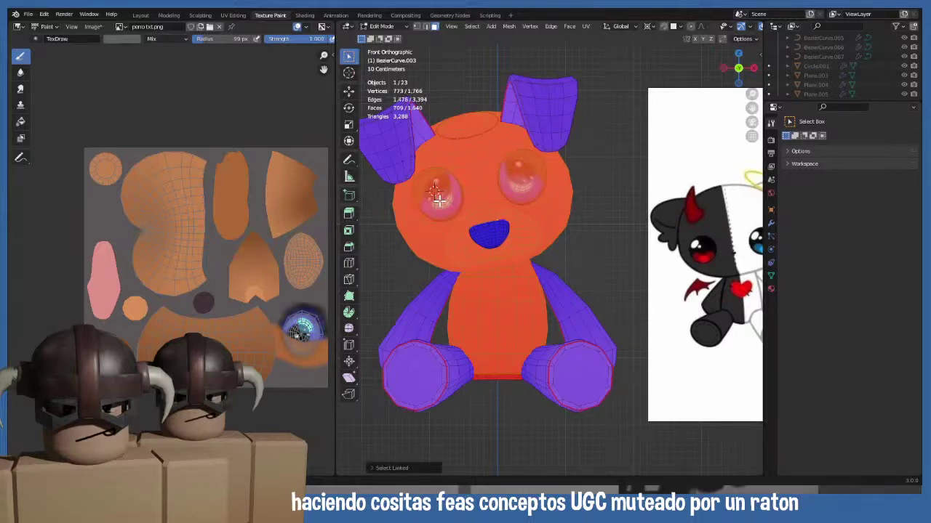
# - Recalculate the normals of the selected head, muzzle, torso and eye parts to the outside
pyautogui.moveTo(504, 234); pyautogui.dragTo(531, 263, button='middle')
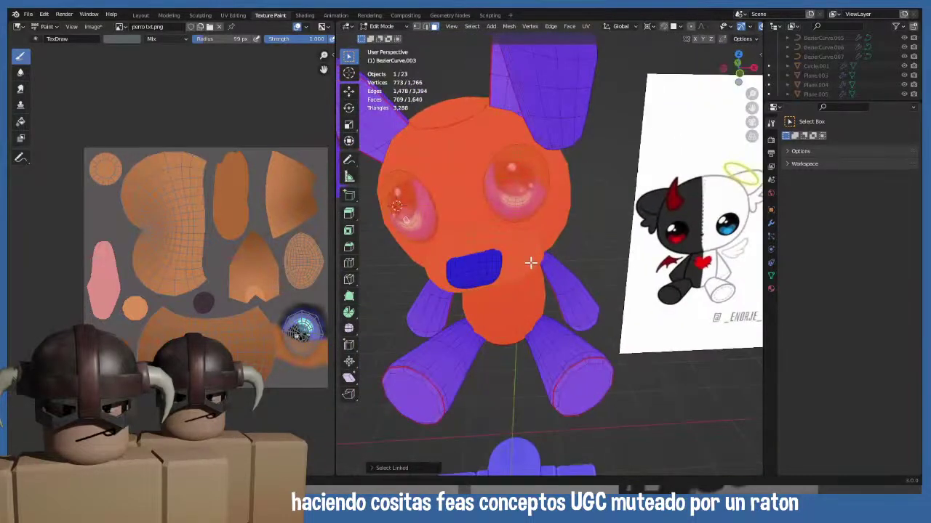
pyautogui.press('KP_1')
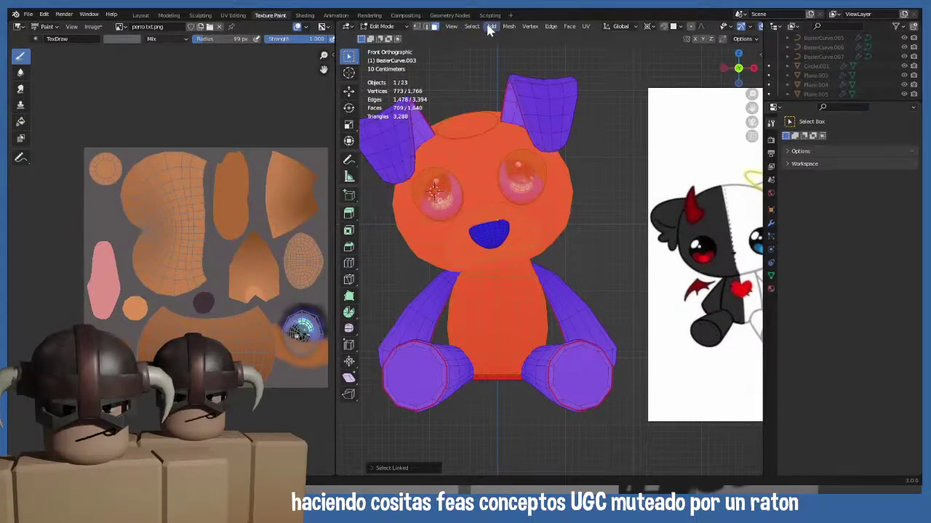
pyautogui.click(510, 29)
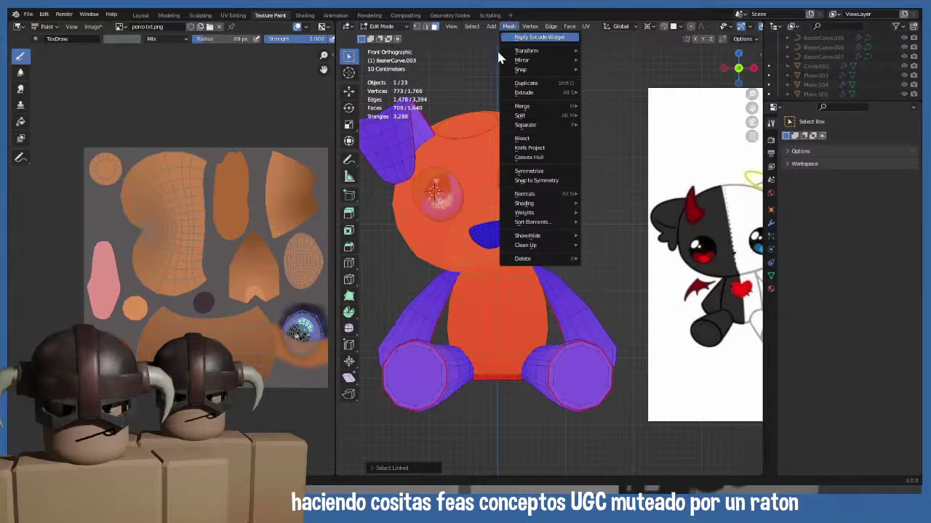
pyautogui.click(509, 27)
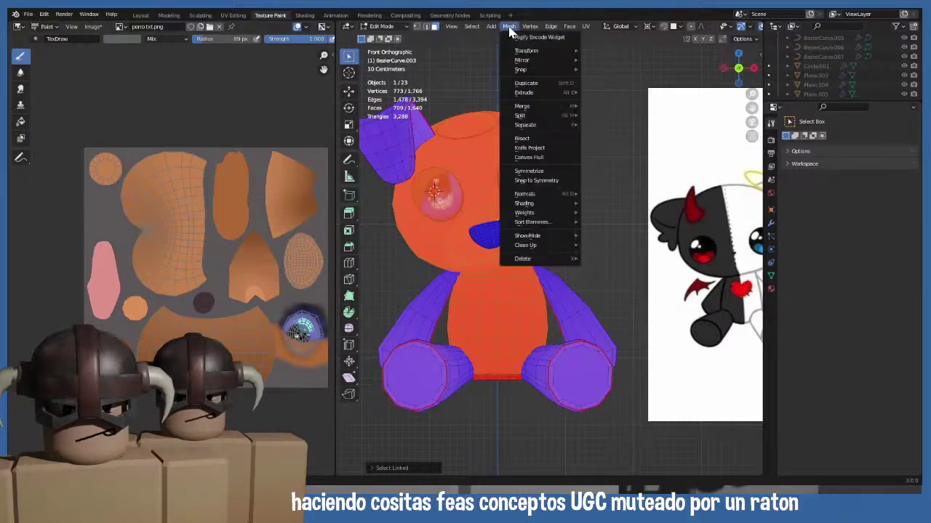
pyautogui.moveTo(568, 194)
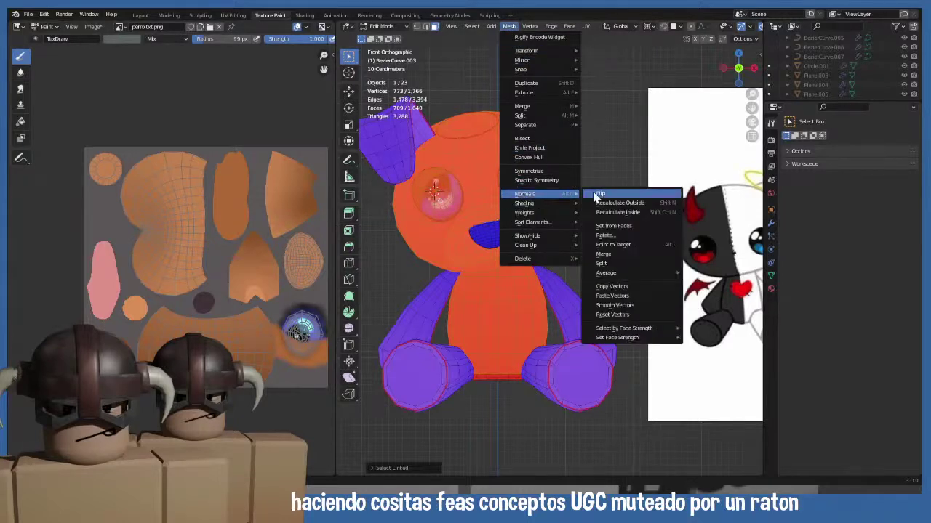
pyautogui.click(600, 207)
# - Select the faces at the torso's base, grow the selection twice and recalculate their normals to the outside
pyautogui.moveTo(509, 277); pyautogui.dragTo(473, 414, button='middle')
pyautogui.click(462, 373)
pyautogui.press('ctrl+KP_Add')
pyautogui.press('ctrl+KP_Add')
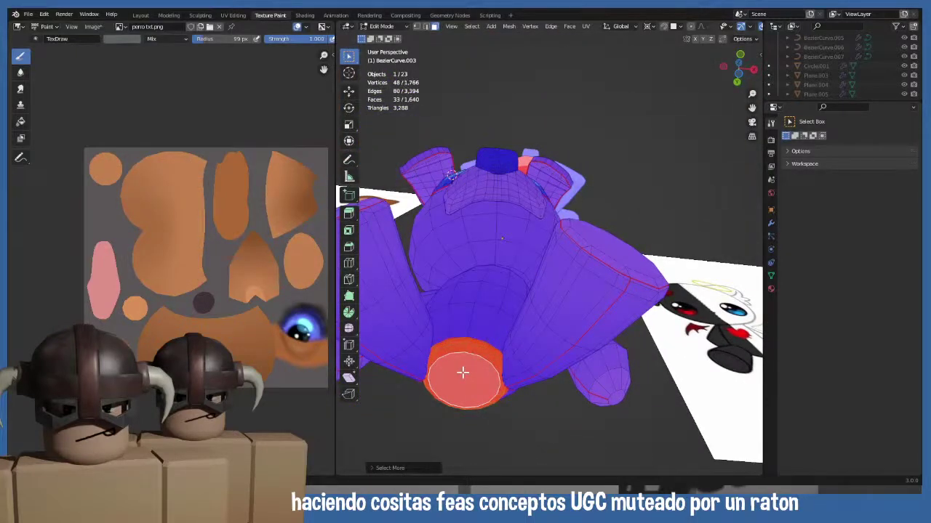
pyautogui.moveTo(463, 373); pyautogui.dragTo(453, 407, button='middle')
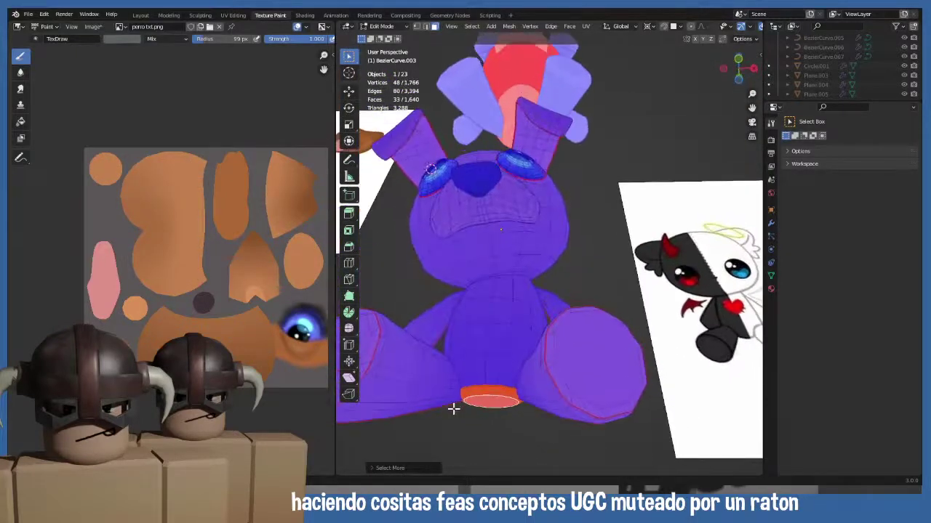
pyautogui.click(509, 28)
pyautogui.moveTo(556, 195)
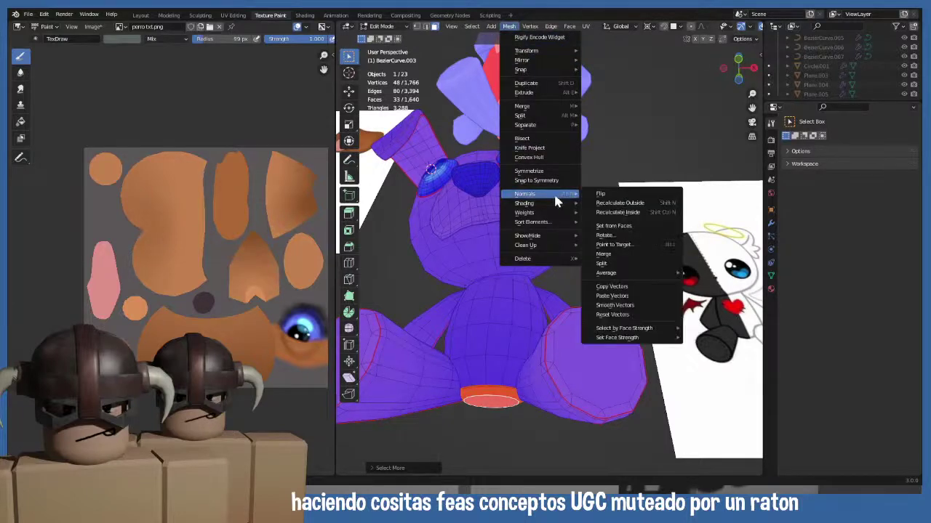
pyautogui.click(607, 204)
# - Return to Texture Paint mode in front view and turn off the Face Orientation overlay
pyautogui.moveTo(552, 221); pyautogui.dragTo(501, 278, button='middle')
pyautogui.press('KP_1')
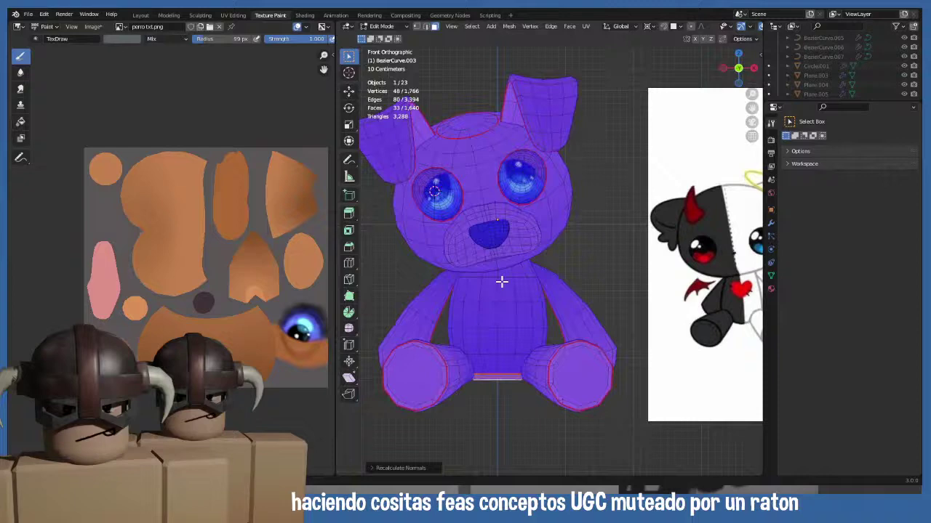
pyautogui.press('Tab')
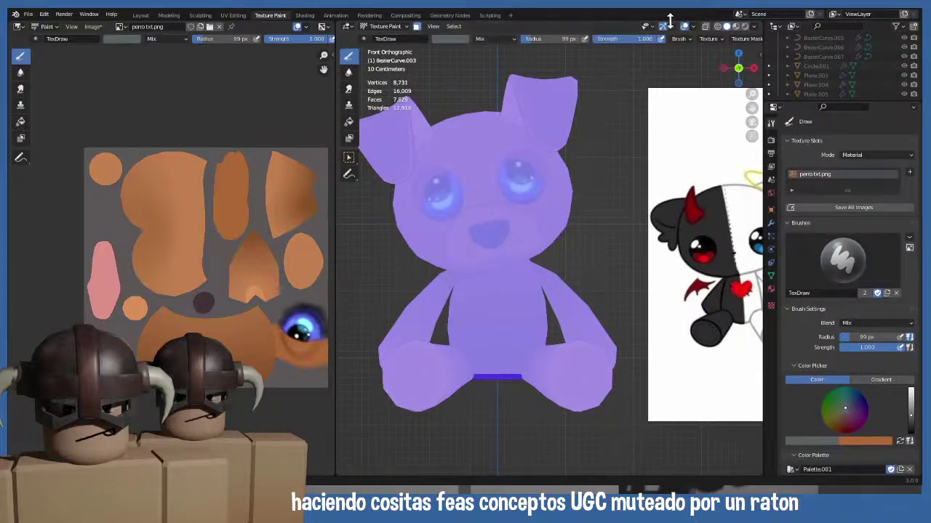
pyautogui.click(694, 26)
pyautogui.click(634, 207)
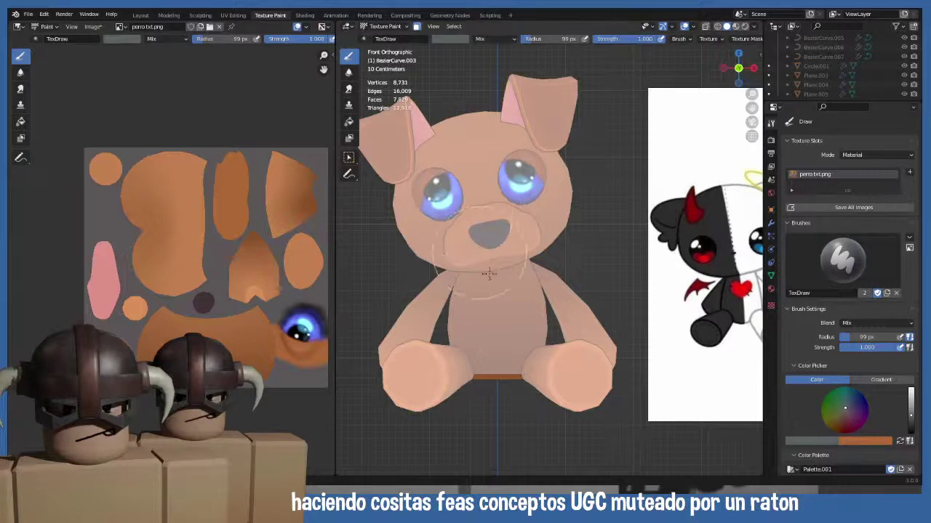
# - Select the dog's entire mesh in Edit Mode and switch back to Texture Paint mode
pyautogui.press('Tab')
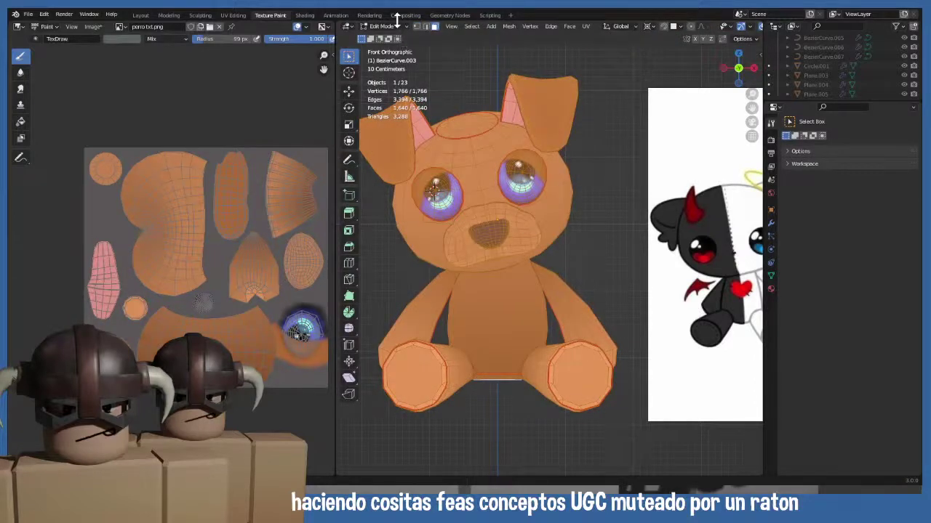
pyautogui.click(397, 27)
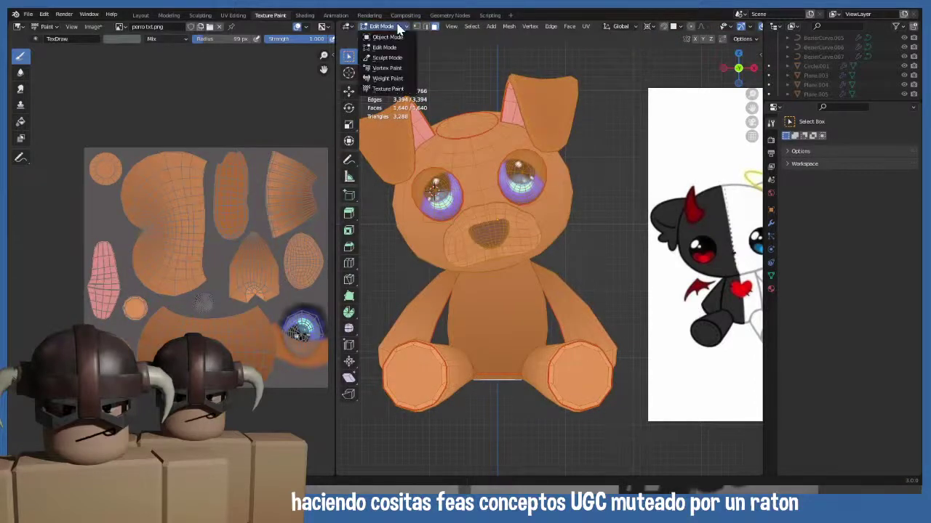
pyautogui.click(400, 88)
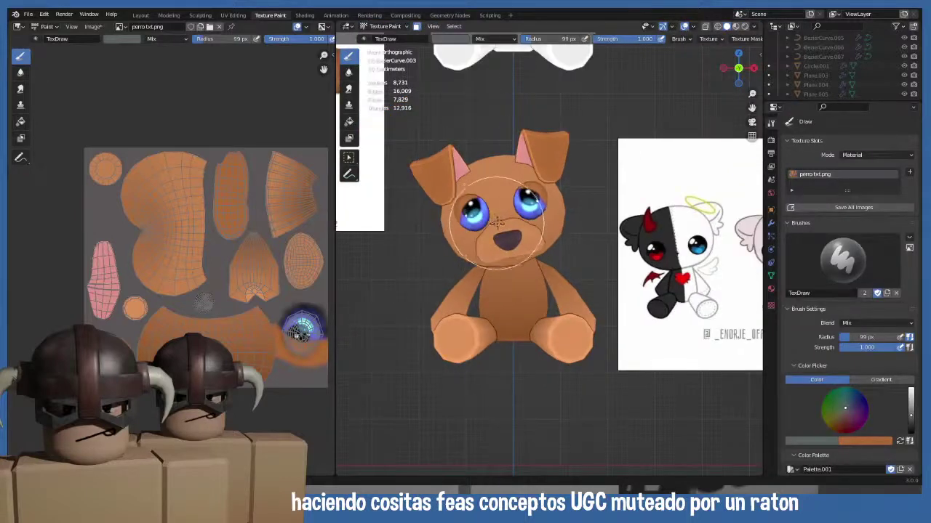
pyautogui.scroll(2, 507, 240)
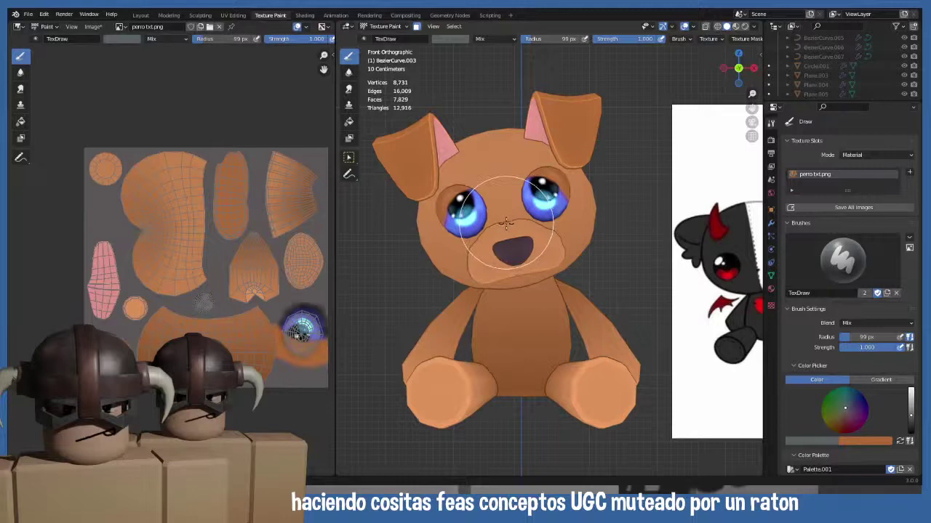
# - Frame the dog's eyes, ears and muzzle in front view and send that view to GIMP with Quick Edit
pyautogui.scroll(2, 507, 234)
pyautogui.scroll(2, 507, 234)
pyautogui.keyDown('shift'); pyautogui.moveTo(507, 240); pyautogui.dragTo(556, 260, button='middle'); pyautogui.keyUp('shift')
pyautogui.scroll(4, 557, 247)
pyautogui.keyDown('shift'); pyautogui.moveTo(563, 229); pyautogui.dragTo(584, 240, button='middle'); pyautogui.keyUp('shift')
pyautogui.scroll(-3, 583, 218)
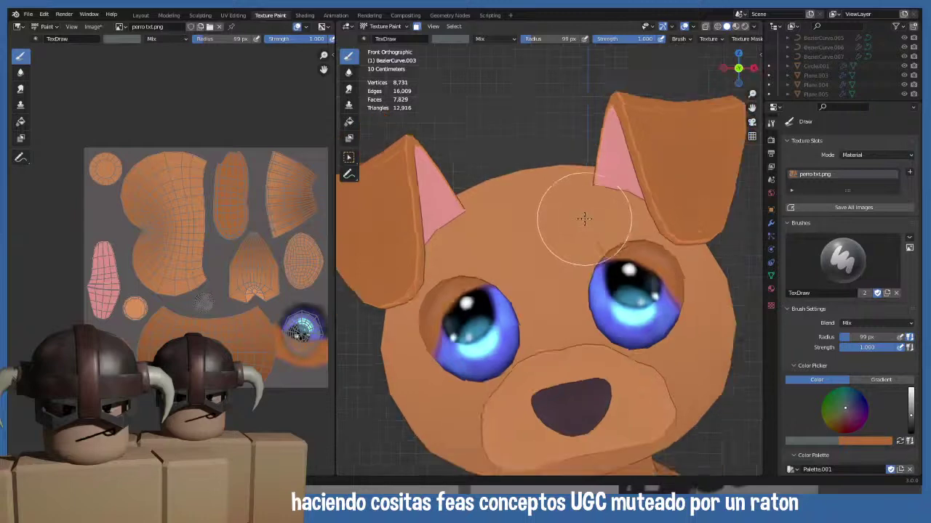
pyautogui.scroll(1, 583, 219)
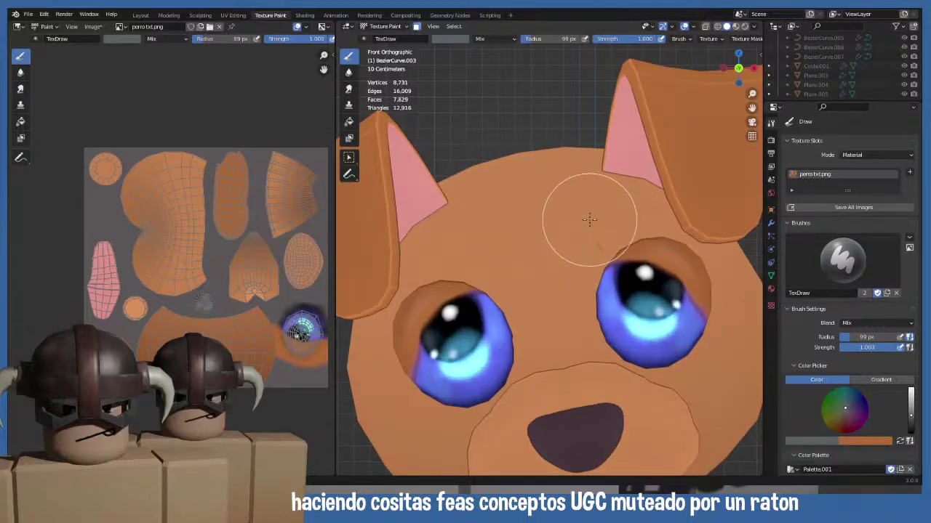
pyautogui.keyDown('shift'); pyautogui.moveTo(589, 220); pyautogui.dragTo(606, 236, button='middle'); pyautogui.keyUp('shift')
pyautogui.scroll(1, 607, 237)
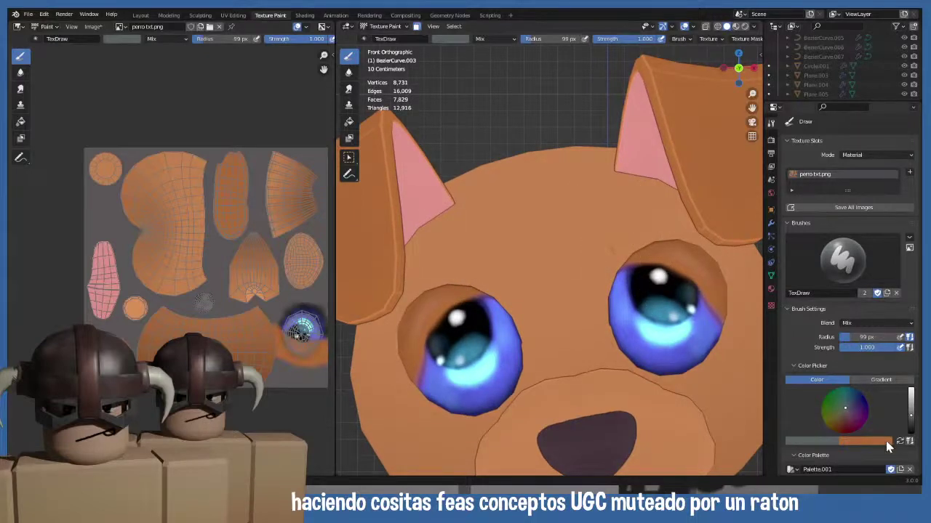
pyautogui.scroll(-12, 901, 446)
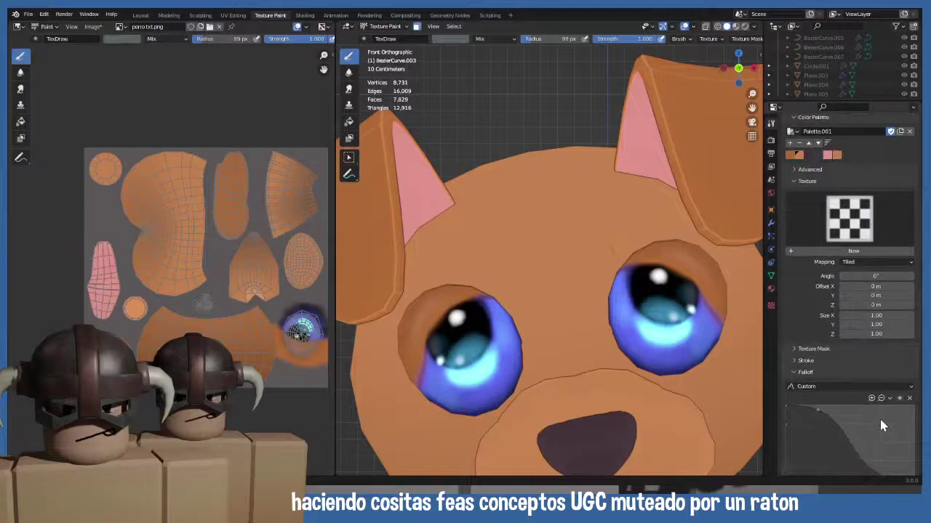
pyautogui.scroll(-6, 882, 424)
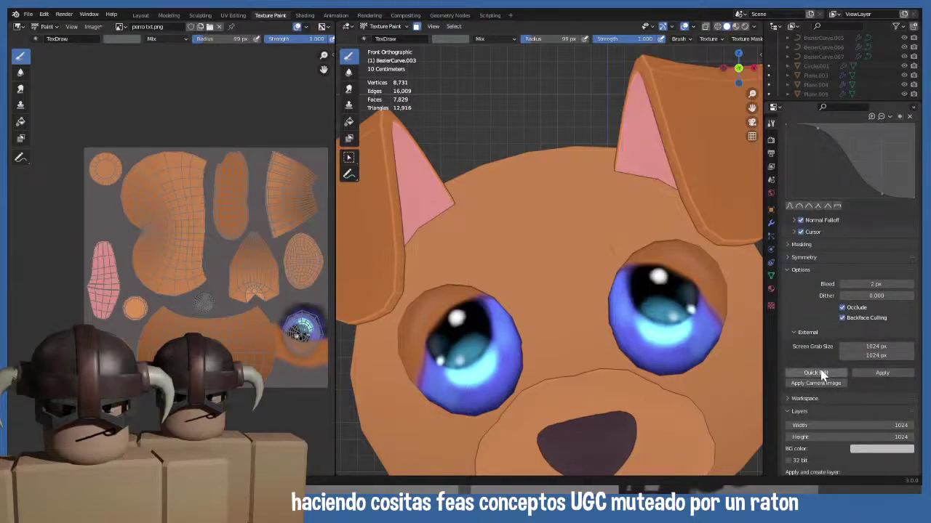
pyautogui.keyDown('shift'); pyautogui.moveTo(530, 213); pyautogui.dragTo(515, 177, button='middle'); pyautogui.keyUp('shift')
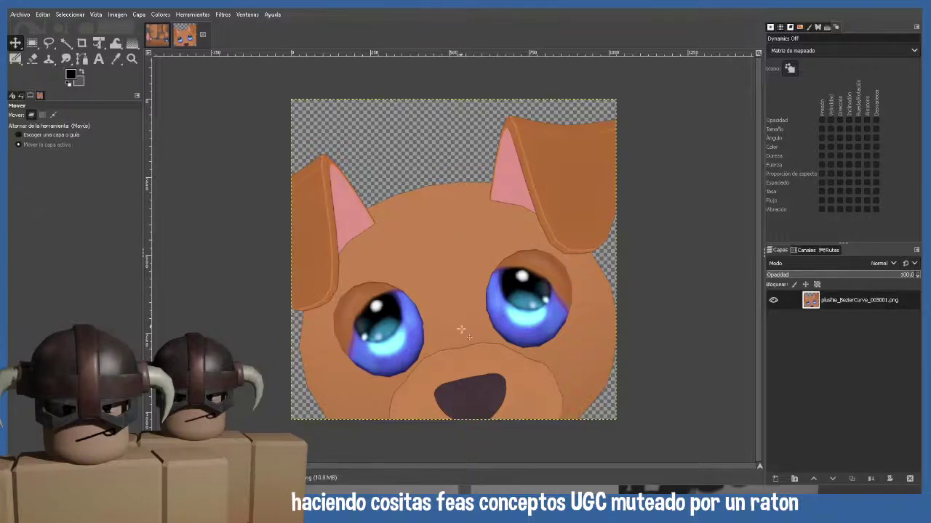
# - Add a transparent layer and paint a straight black stitch line from the muzzle up the forehead with the sewing MyPaint brush
pyautogui.moveTo(462, 354); pyautogui.dragTo(465, 313)
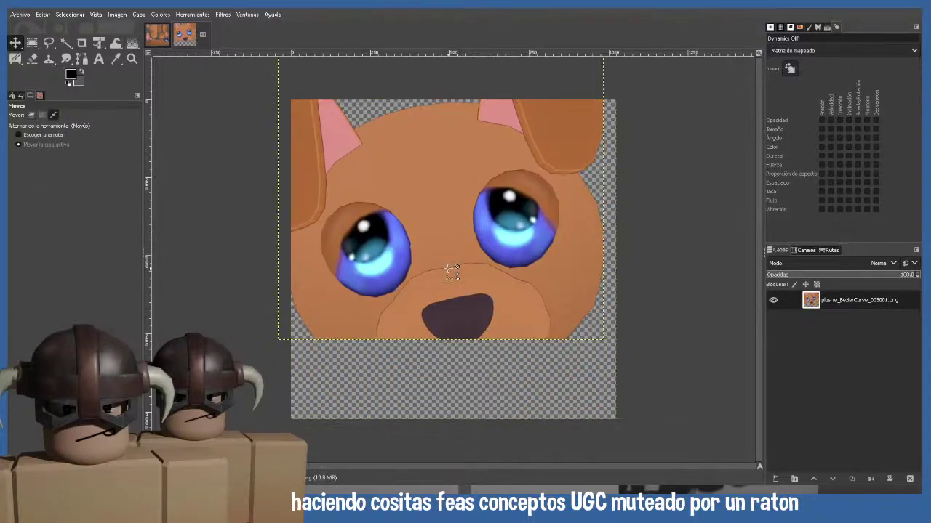
pyautogui.hotkey('ctrl', 'z')
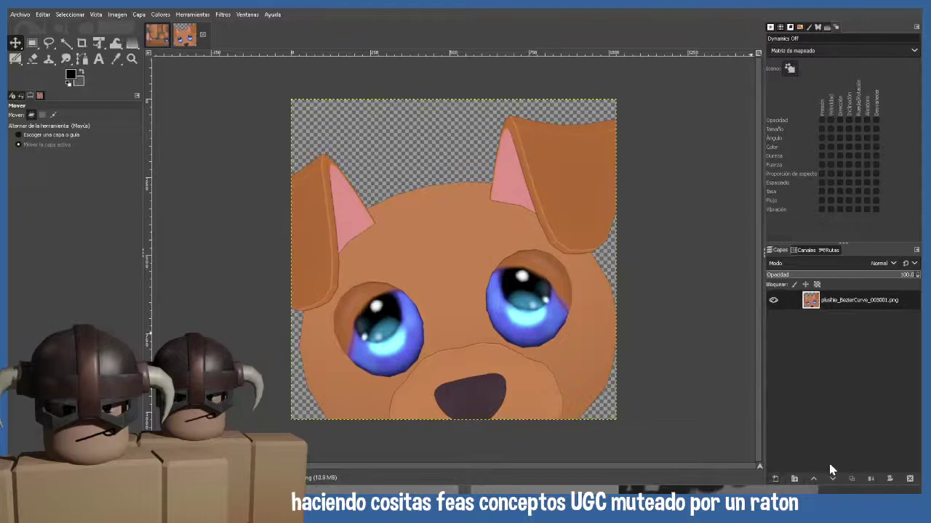
pyautogui.keyDown('shift'); pyautogui.click(775, 479); pyautogui.keyUp('shift')
pyautogui.press('y')
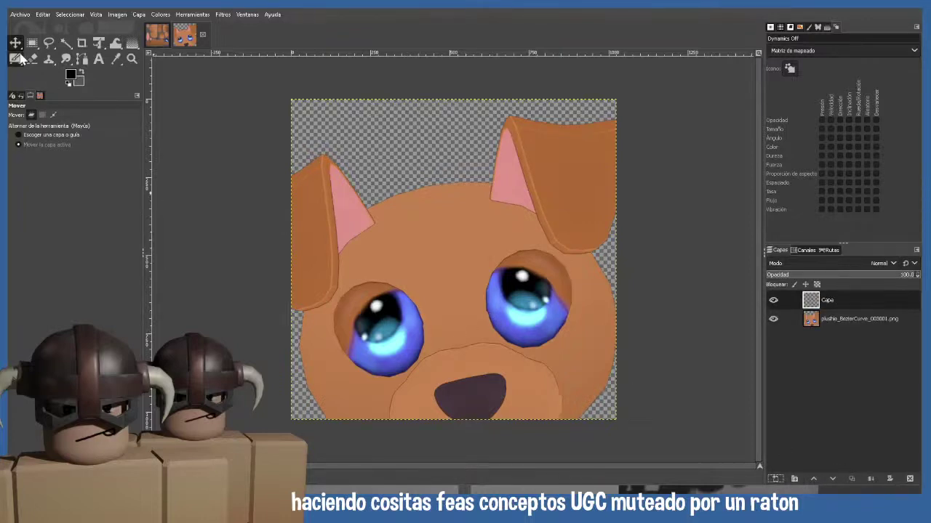
pyautogui.click(459, 347)
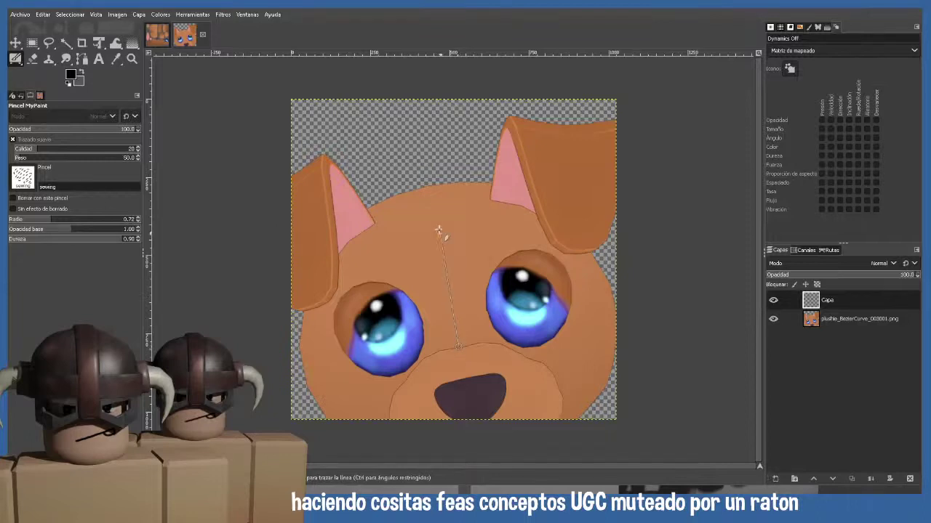
pyautogui.keyDown('shift'); pyautogui.click(428, 187); pyautogui.keyUp('shift')
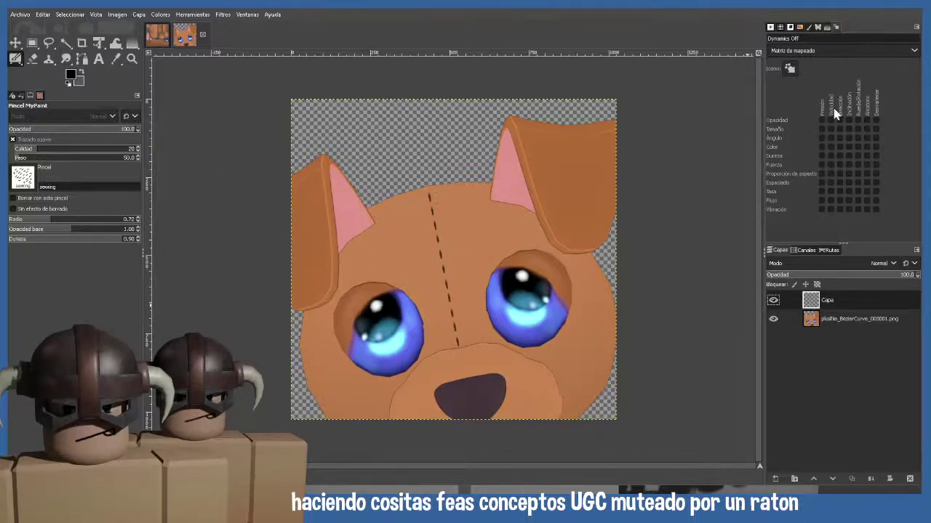
pyautogui.hotkey('ctrl', 'shift', 'd')
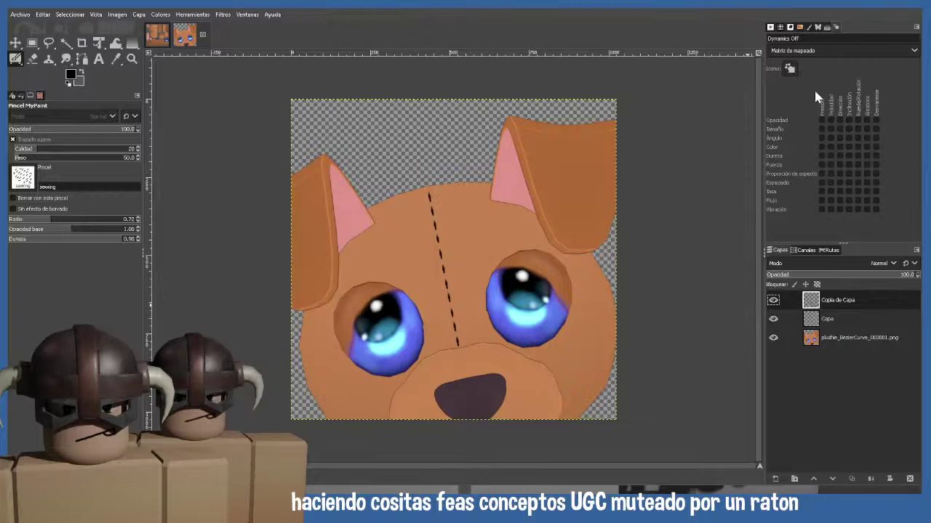
pyautogui.hotkey('ctrl', 'shift', 'd')
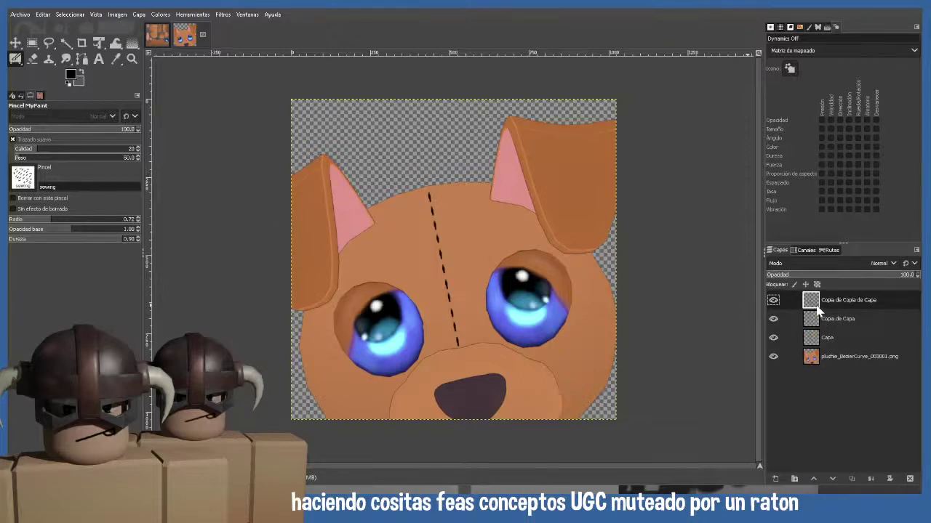
pyautogui.hotkey('ctrl', 'z')
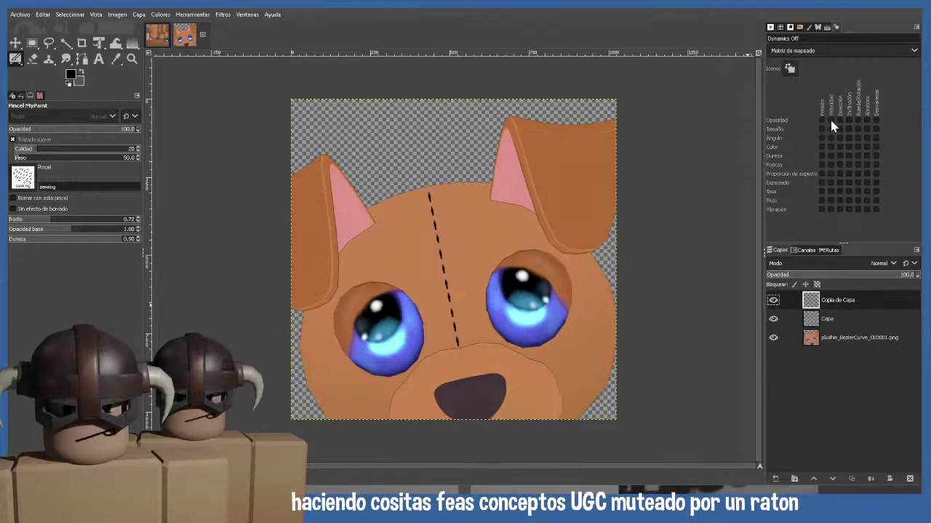
pyautogui.hotkey('ctrl', 'z')
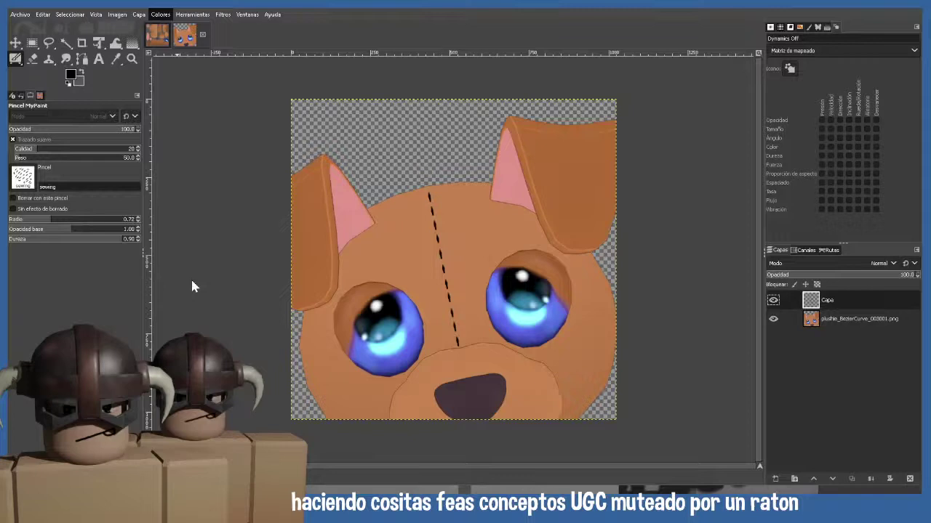
# - Turn the forehead stitches white and set their layer's opacity to 53.8
pyautogui.hotkey('ctrl', 'f')
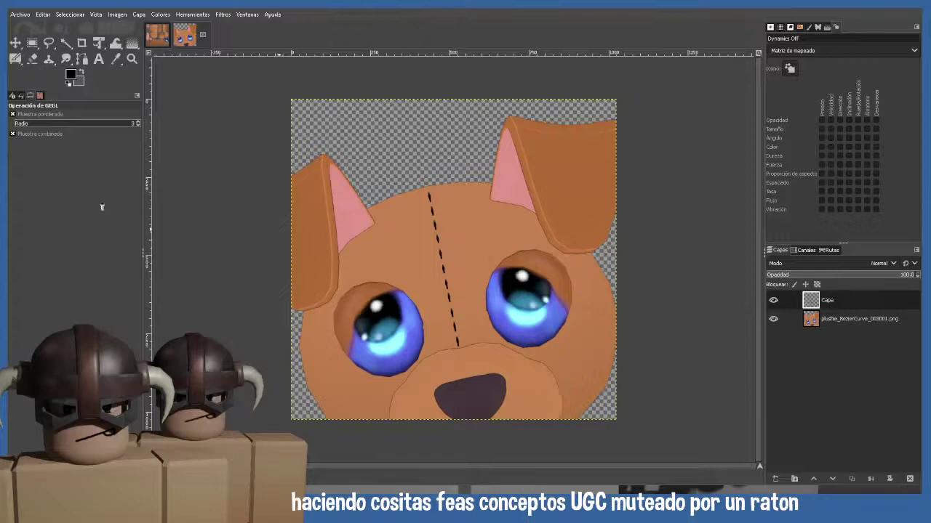
pyautogui.hotkey('ctrl', '.')
pyautogui.click(870, 276)
pyautogui.moveTo(869, 276); pyautogui.dragTo(847, 277)
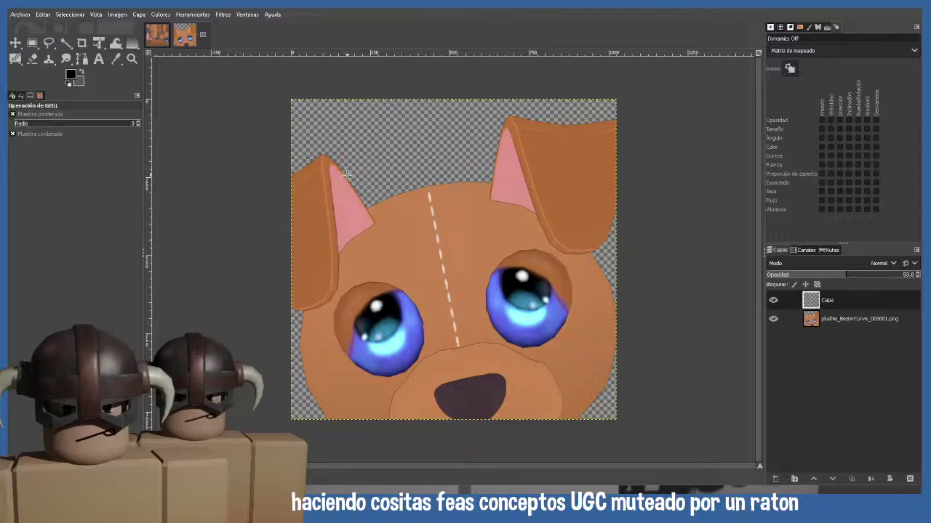
# - Hide the original dog image layer and overwrite plushie_BezierCurve_003001.png with only the stitches
pyautogui.click(773, 320)
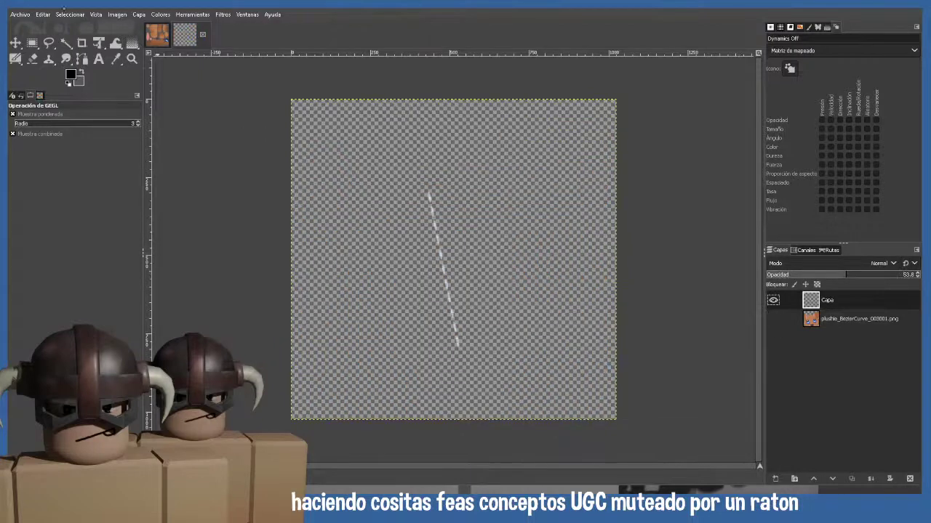
pyautogui.click(96, 162)
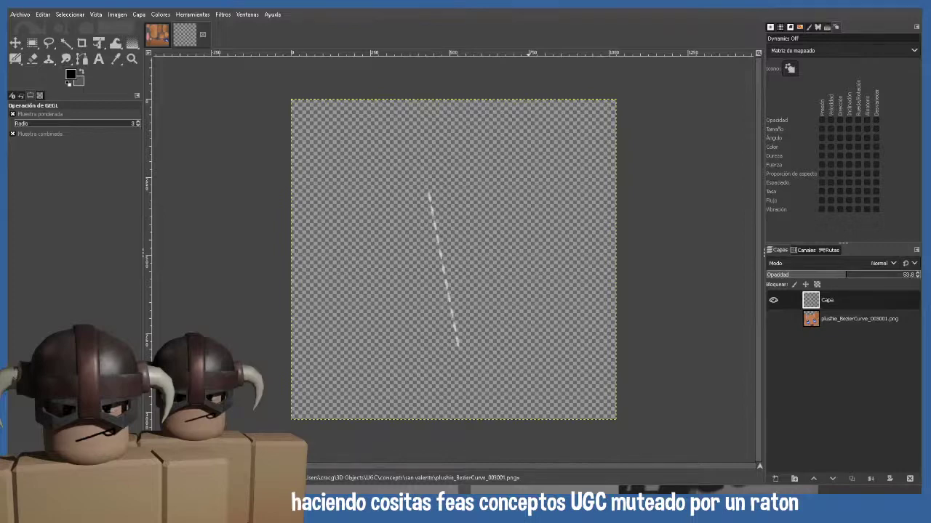
# - Switch back to Blender and apply the externally edited image to the dog's head texture
pyautogui.hotkey('alt', 'Tab')
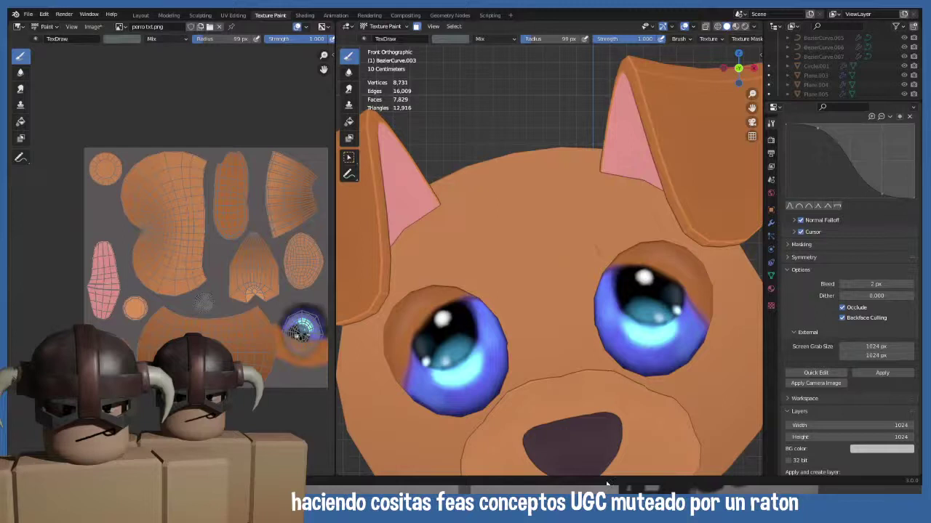
pyautogui.click(877, 375)
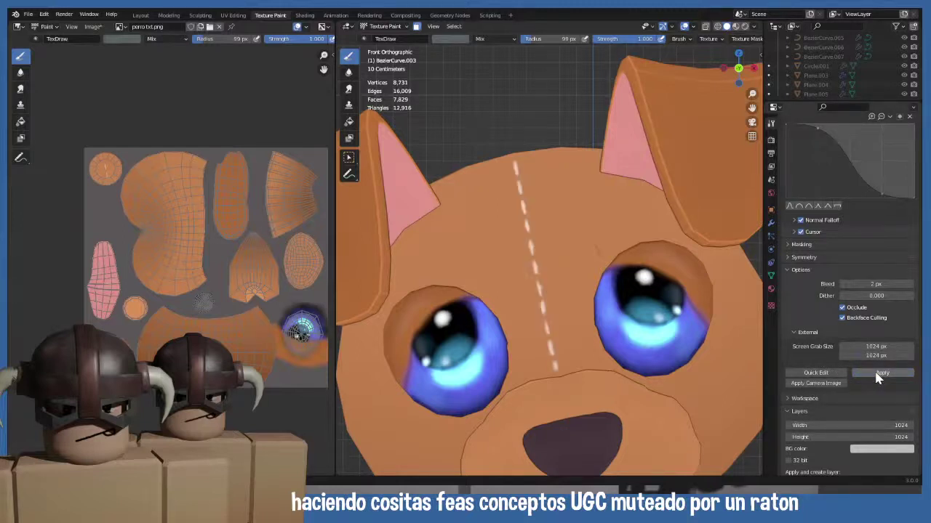
pyautogui.scroll(-5, 545, 343)
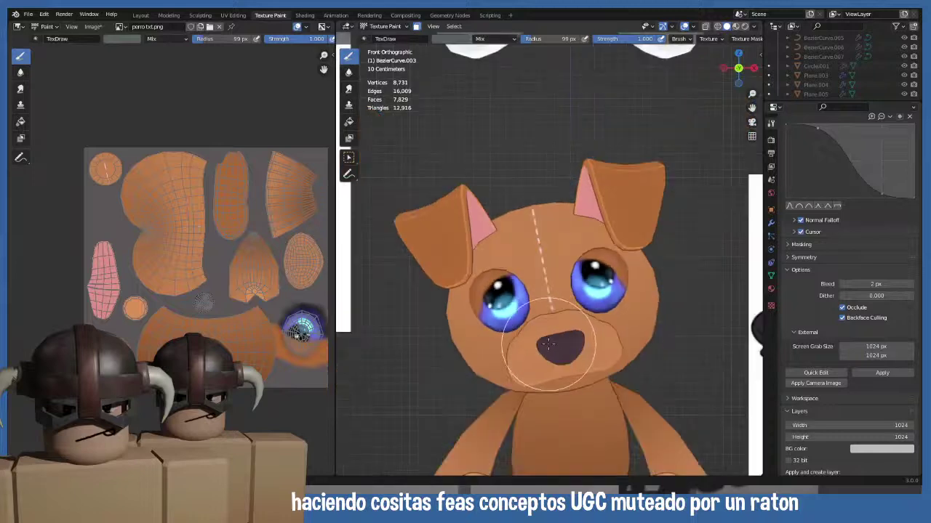
pyautogui.scroll(2, 548, 343)
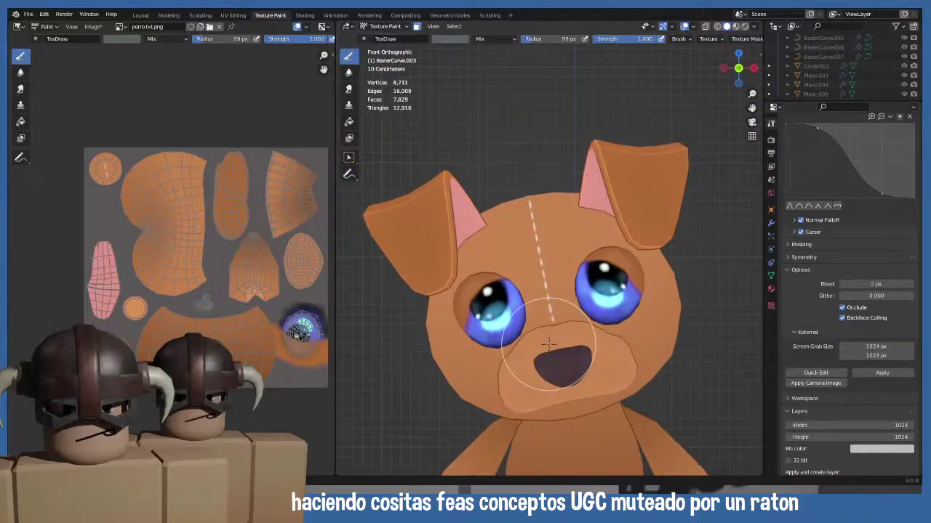
# - Bring up the stitch line's rear end on the head and its UV island, and set the brush radius to 1 px
pyautogui.moveTo(552, 291)
pyautogui.mouseDown(button='middle')
pyautogui.moveTo(523, 247)
pyautogui.moveTo(552, 298)
pyautogui.moveTo(596, 276)
pyautogui.moveTo(679, 311)
pyautogui.moveTo(518, 279)
pyautogui.moveTo(338, 410)
pyautogui.moveTo(683, 363)
pyautogui.moveTo(623, 311)
pyautogui.mouseUp(button='middle')
pyautogui.scroll(3, 233, 256)
pyautogui.scroll(4, 233, 256)
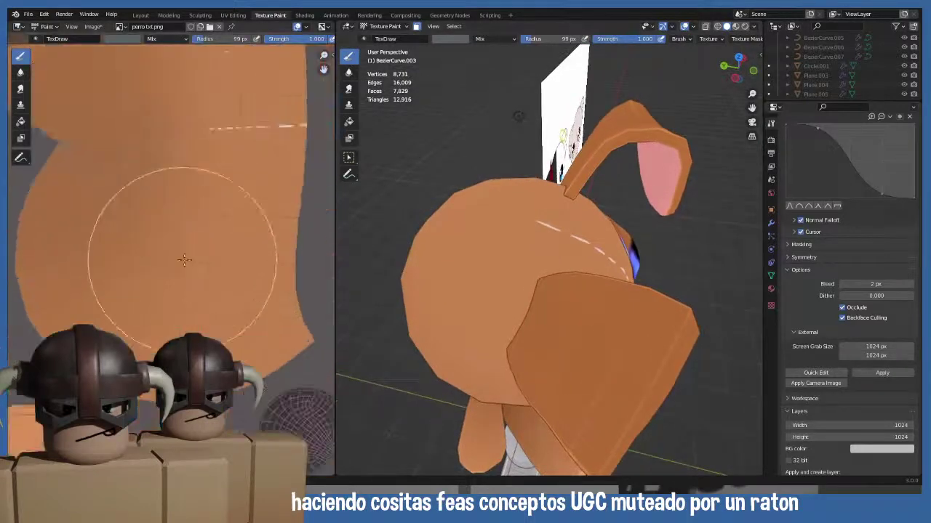
pyautogui.scroll(-2, 201, 233)
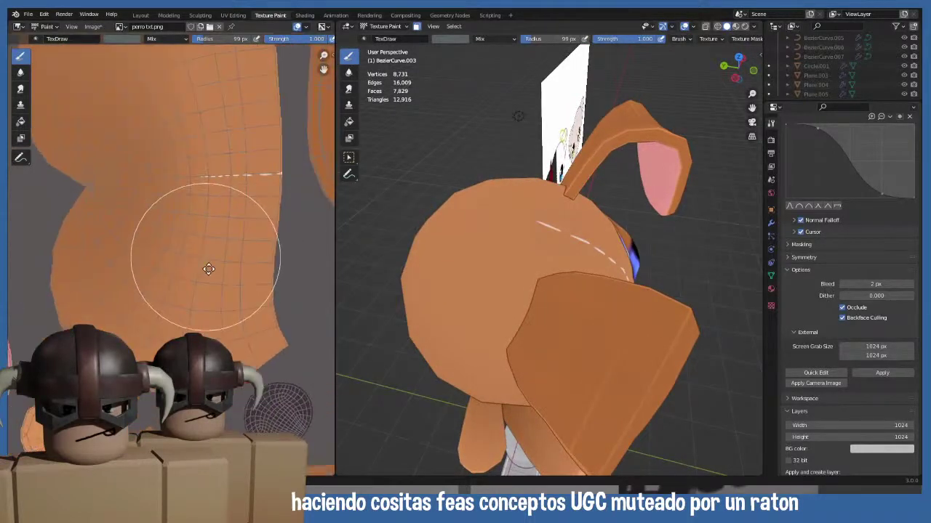
pyautogui.scroll(4, 203, 245)
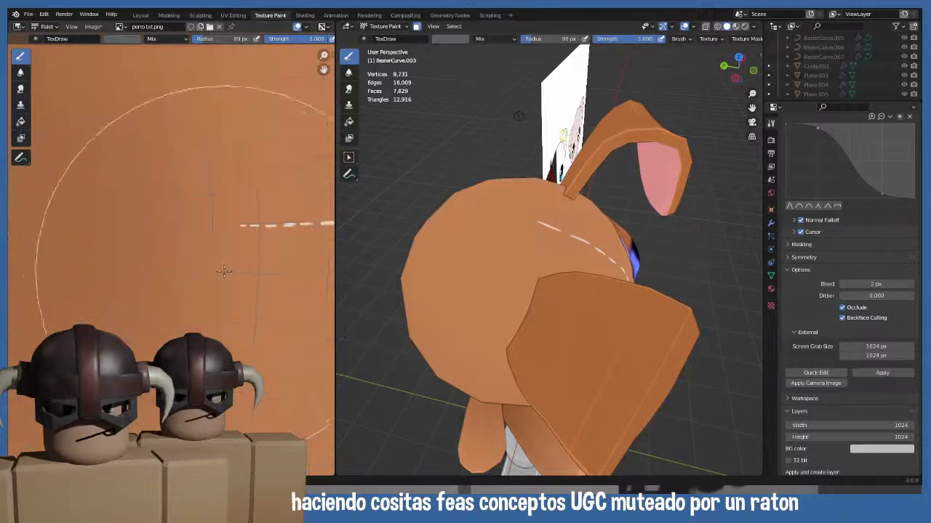
pyautogui.scroll(-3, 211, 276)
pyautogui.press('f')
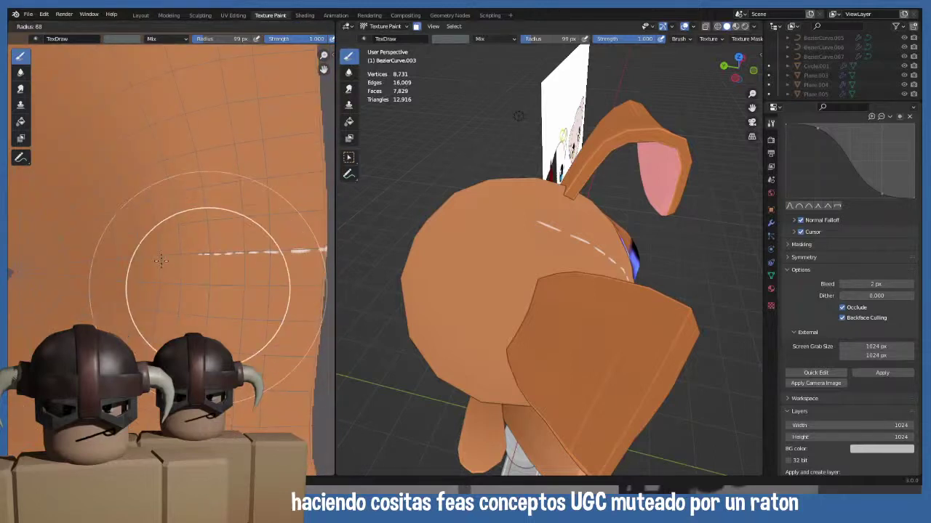
pyautogui.click(175, 289)
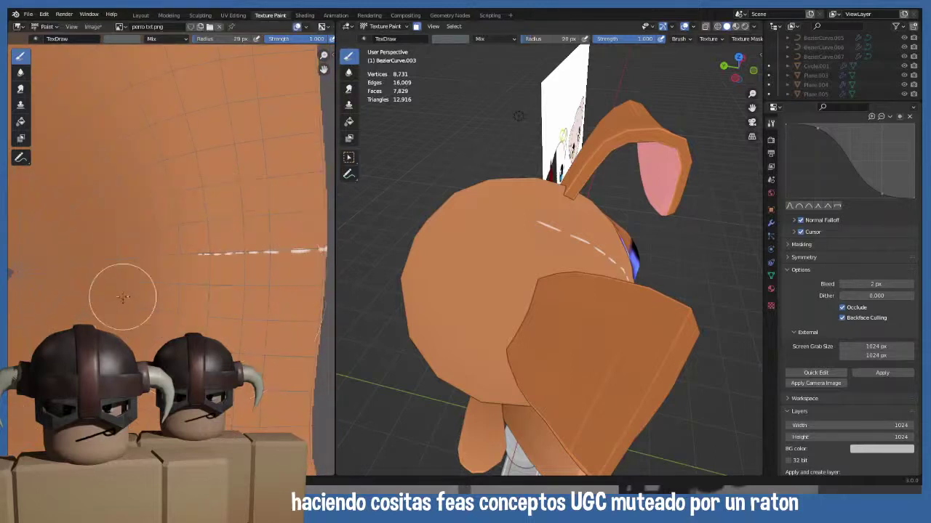
pyautogui.press('f')
pyautogui.click(250, 295)
pyautogui.scroll(2, 218, 283)
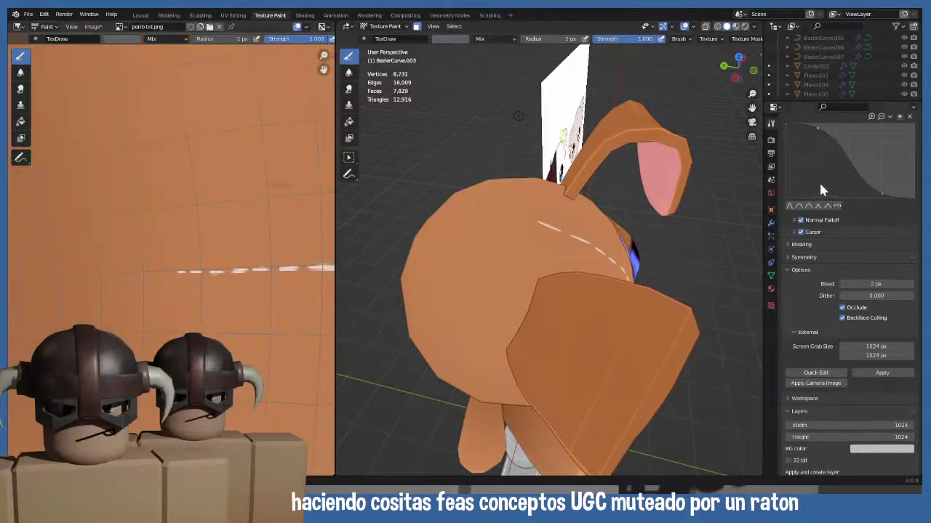
# - Set the paint colour to a pale pinkish white matching the stitches
pyautogui.scroll(10, 820, 191)
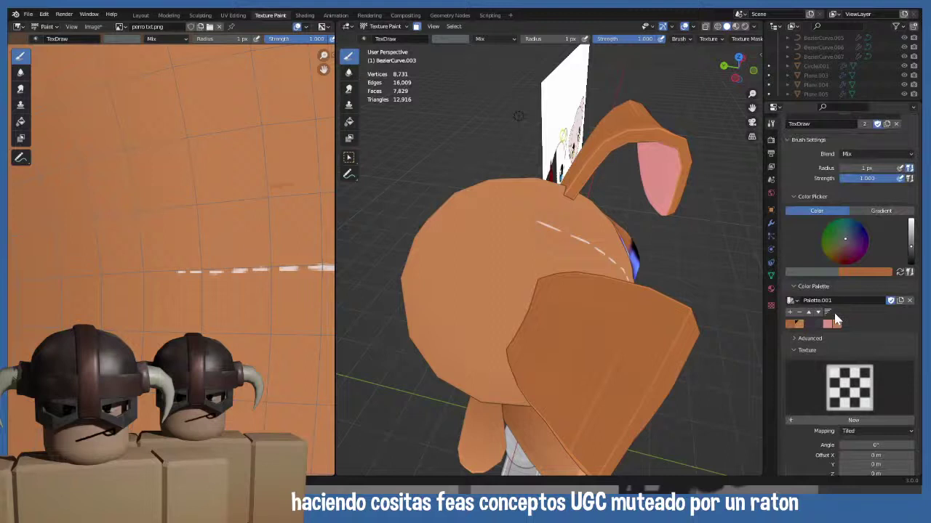
pyautogui.scroll(5, 831, 290)
pyautogui.click(911, 391)
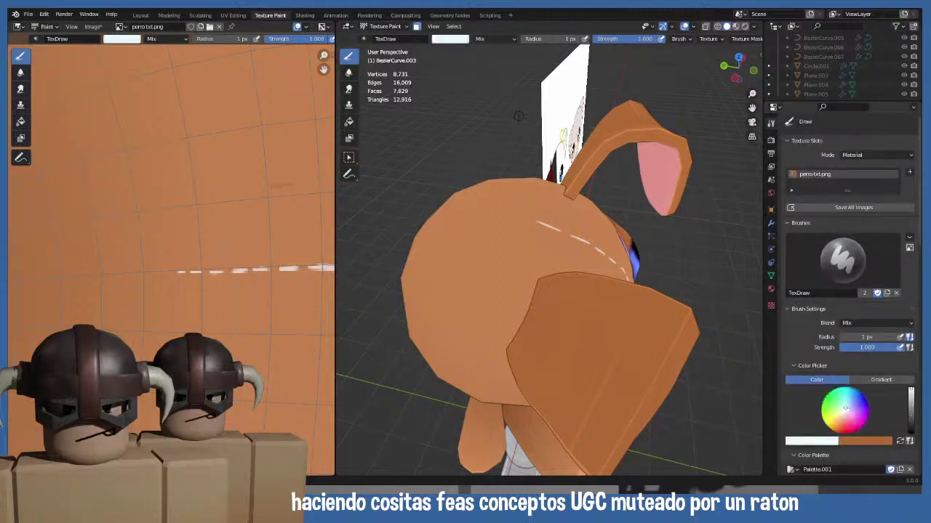
pyautogui.press('s')
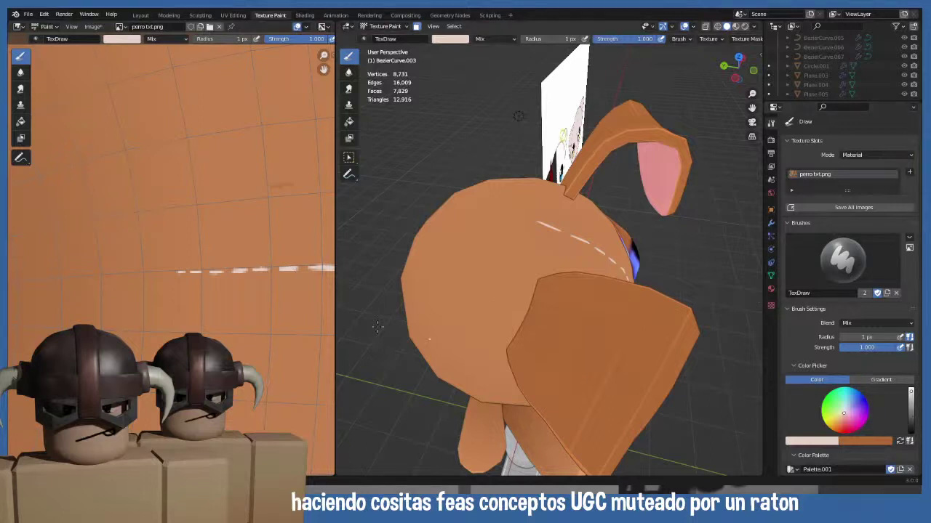
pyautogui.scroll(-1, 191, 298)
pyautogui.keyDown('ctrl'); pyautogui.hscroll(-3, 191, 298); pyautogui.keyUp('ctrl')
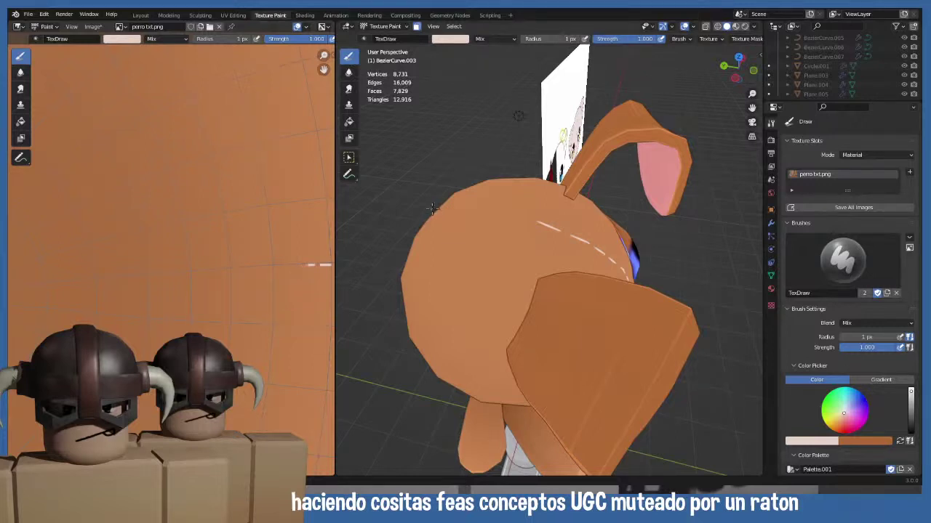
pyautogui.press('f')
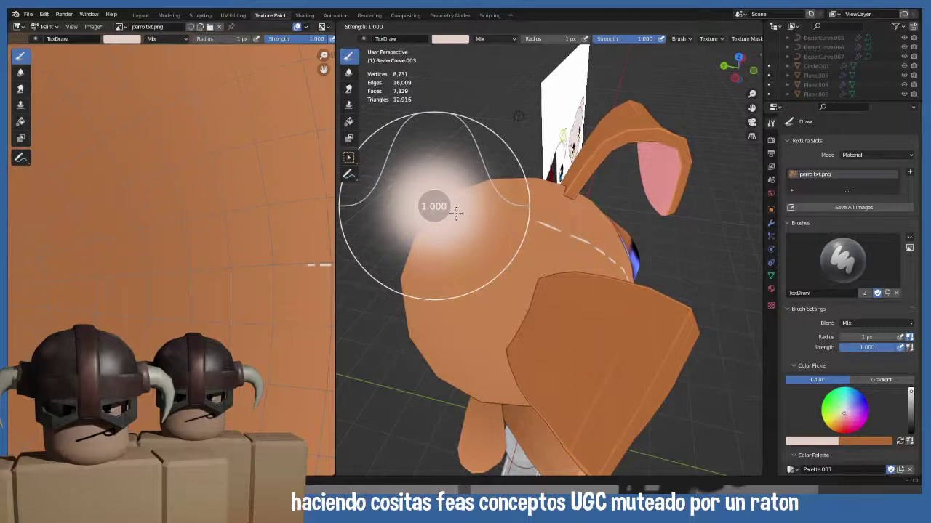
pyautogui.press('Escape')
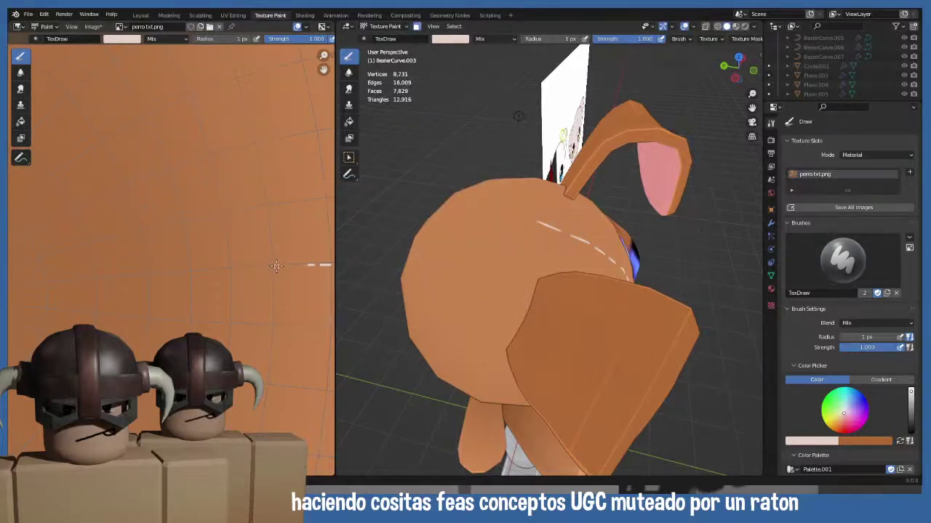
# - Paint a short dash continuing the seam on the head's UV island, try a longer stroke beyond it, and undo that stroke
pyautogui.moveTo(271, 265); pyautogui.dragTo(287, 264)
pyautogui.moveTo(288, 293)
pyautogui.mouseDown(button='middle')
pyautogui.moveTo(248, 260)
pyautogui.moveTo(316, 259)
pyautogui.mouseUp(button='middle')
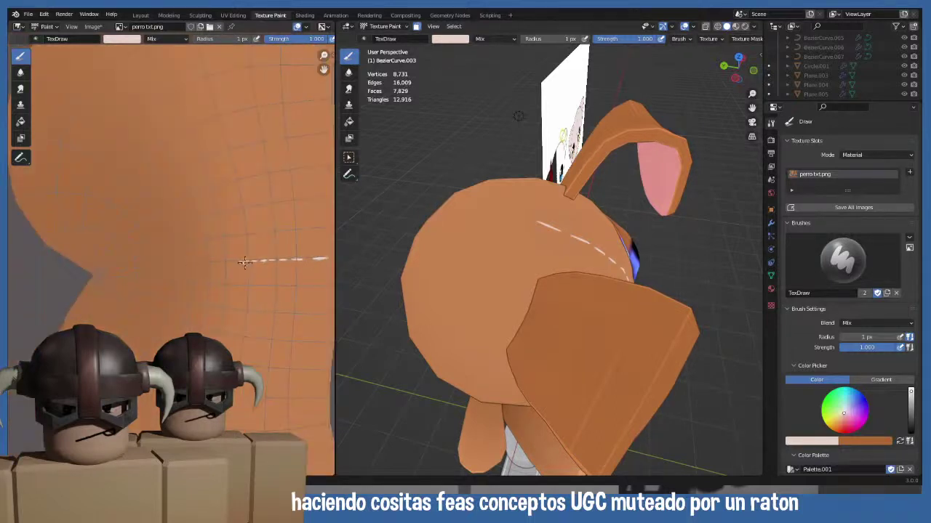
pyautogui.moveTo(236, 262); pyautogui.dragTo(93, 271)
pyautogui.moveTo(424, 256)
pyautogui.mouseDown(button='middle')
pyautogui.moveTo(536, 191)
pyautogui.moveTo(567, 218)
pyautogui.moveTo(337, 197)
pyautogui.mouseUp(button='middle')
pyautogui.hotkey('ctrl', 'z')
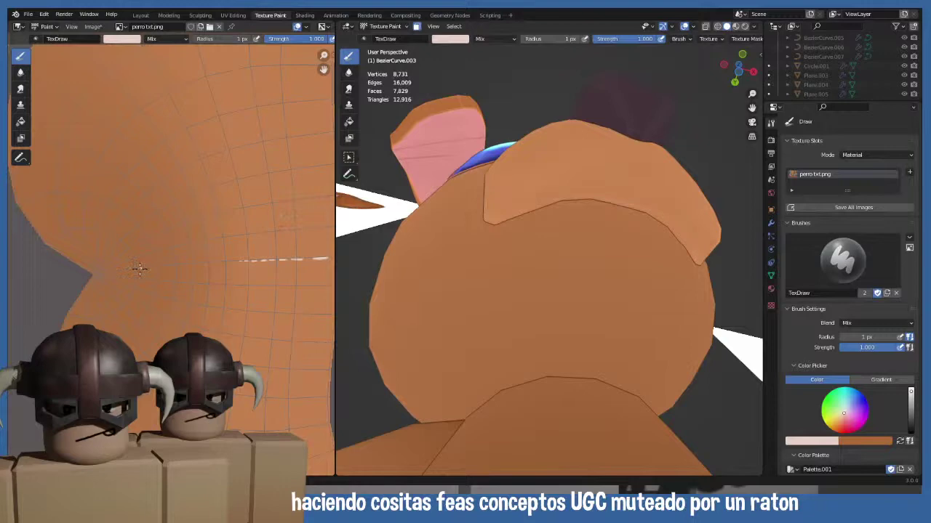
# - Extend the white seam to the upper edge of the circular UV island with thin 1 px strokes
pyautogui.moveTo(493, 224); pyautogui.dragTo(535, 212, button='middle')
pyautogui.scroll(-4, 280, 208)
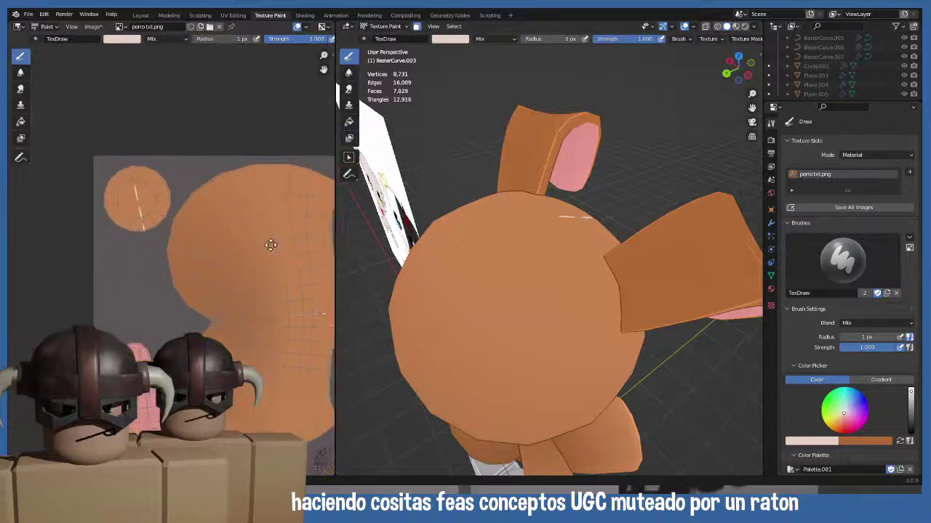
pyautogui.scroll(3, 156, 193)
pyautogui.scroll(-3, 155, 193)
pyautogui.moveTo(156, 193); pyautogui.dragTo(192, 284, button='middle')
pyautogui.scroll(3, 188, 259)
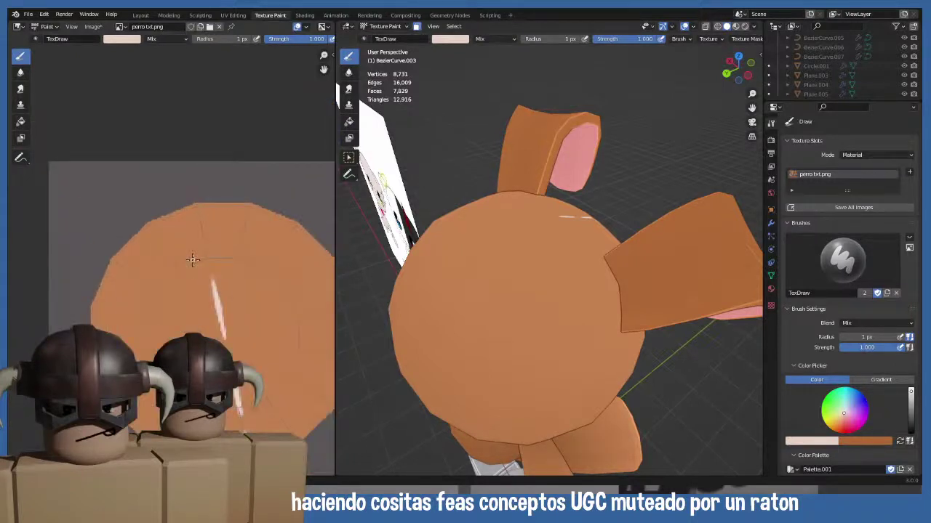
pyautogui.moveTo(198, 222); pyautogui.dragTo(210, 271)
pyautogui.moveTo(194, 192); pyautogui.dragTo(196, 208)
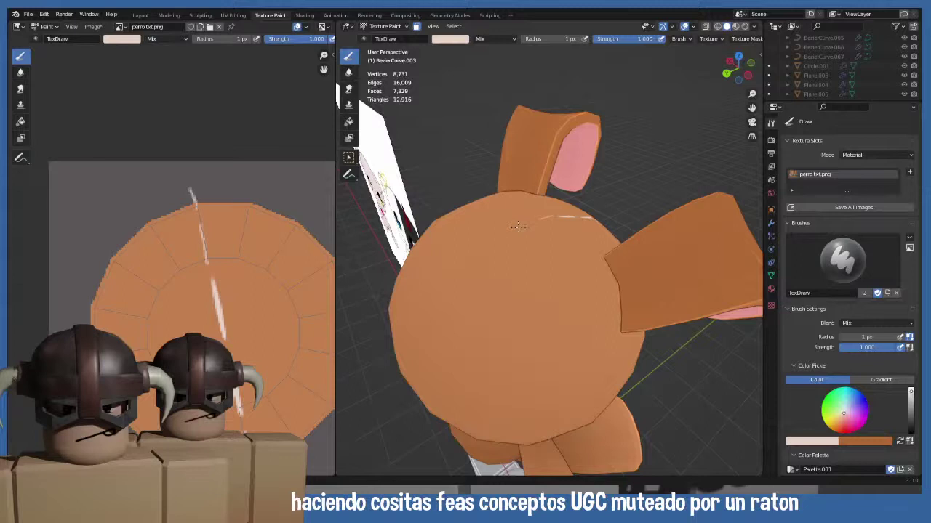
# - Try a test stroke on the back of the head to locate the matching area on the UV layout
pyautogui.moveTo(519, 226); pyautogui.dragTo(489, 253)
pyautogui.scroll(-4, 260, 378)
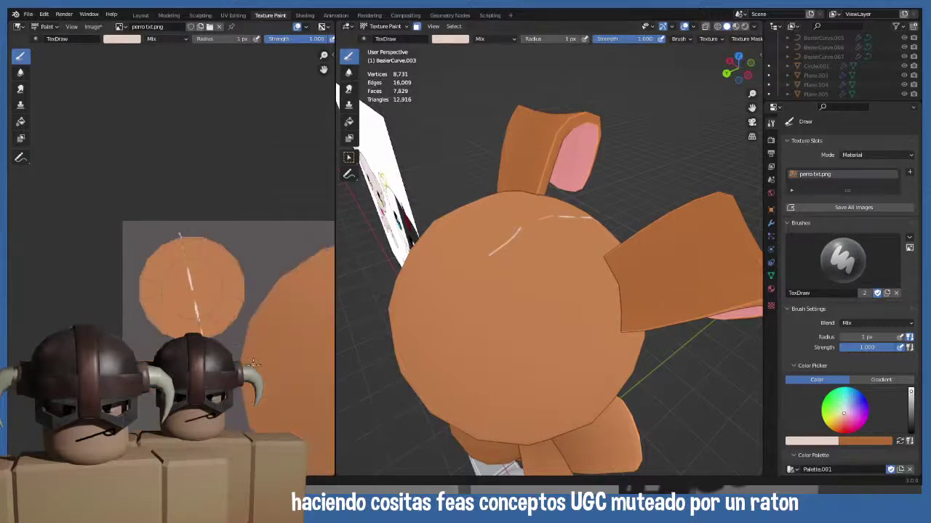
pyautogui.moveTo(260, 378); pyautogui.dragTo(194, 302, button='middle')
pyautogui.moveTo(259, 324); pyautogui.dragTo(175, 245, button='middle')
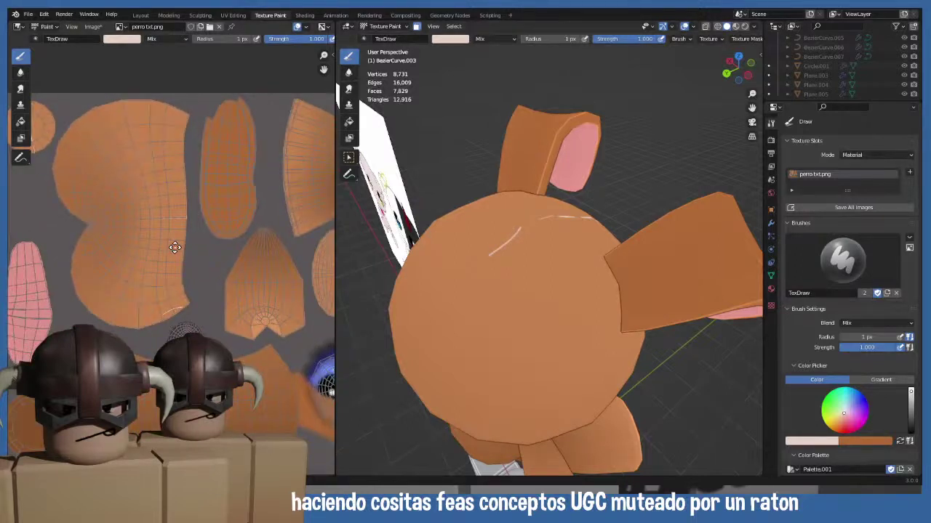
pyautogui.scroll(7, 174, 245)
pyautogui.scroll(4, 270, 322)
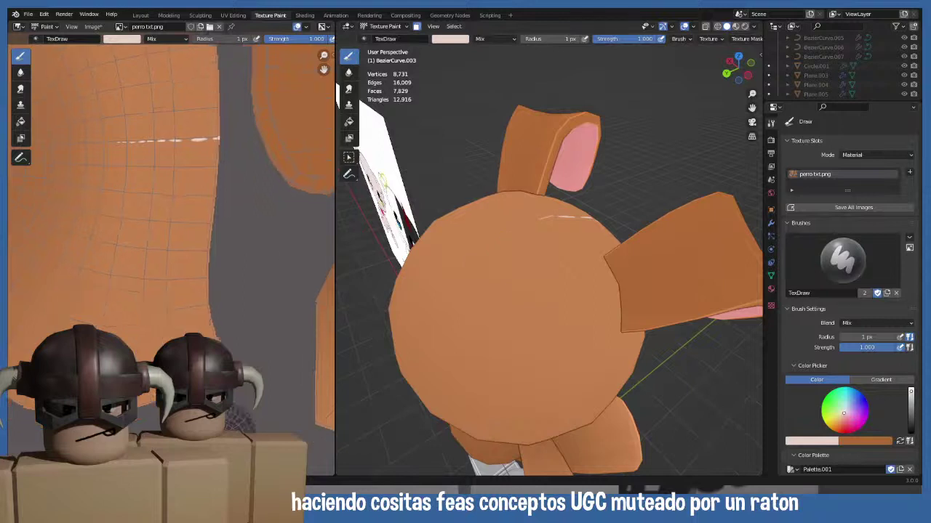
pyautogui.moveTo(270, 322); pyautogui.dragTo(202, 260, button='middle')
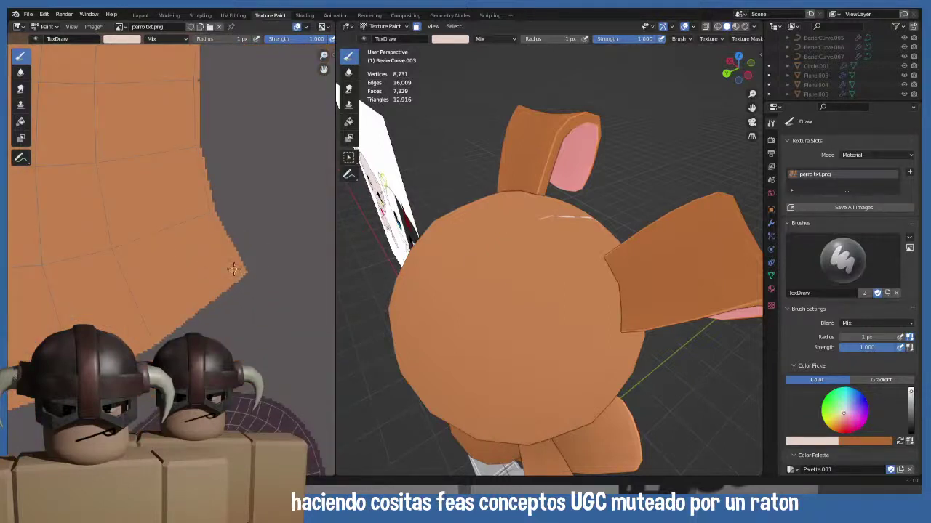
# - Switch to Object Mode and move the whole white rabbit plushie along the X axis, away from above the dog
pyautogui.moveTo(492, 252); pyautogui.dragTo(536, 266, button='middle')
pyautogui.press('KP_7')
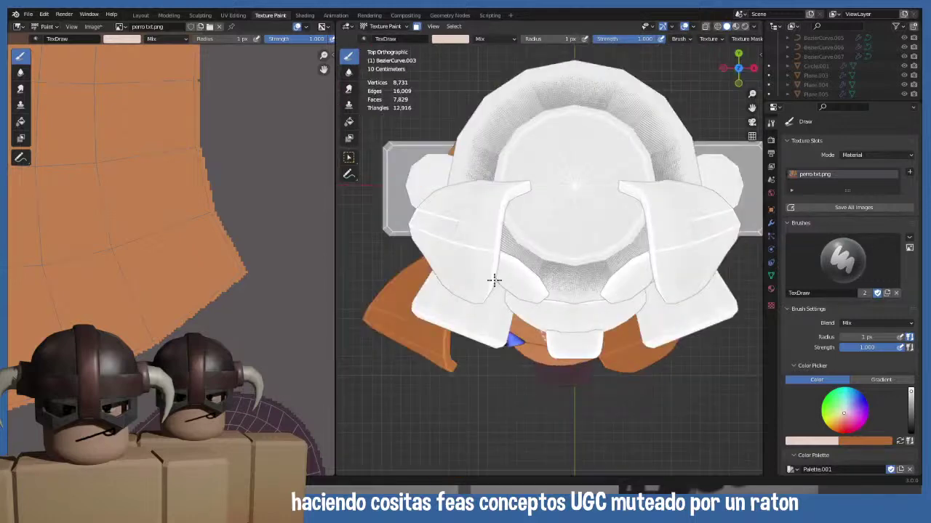
pyautogui.press('Tab')
pyautogui.moveTo(494, 280)
pyautogui.mouseDown(button='middle')
pyautogui.moveTo(541, 186)
pyautogui.moveTo(542, 156)
pyautogui.moveTo(522, 148)
pyautogui.mouseUp(button='middle')
pyautogui.scroll(-3, 542, 156)
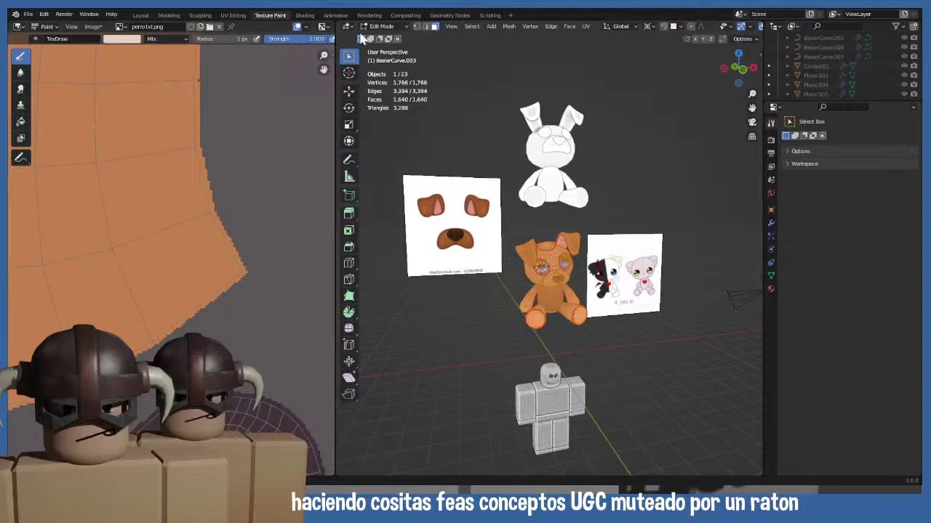
pyautogui.click(379, 26)
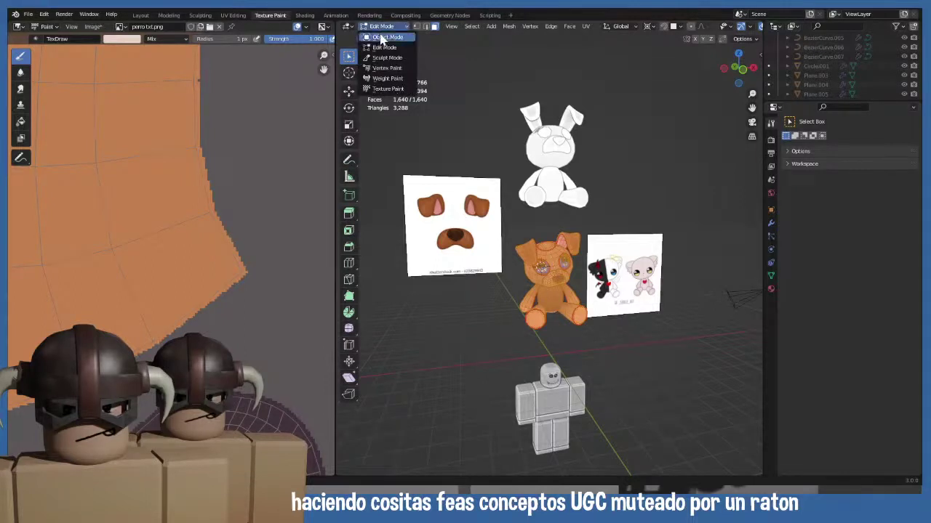
pyautogui.click(384, 33)
pyautogui.moveTo(518, 94); pyautogui.dragTo(603, 202)
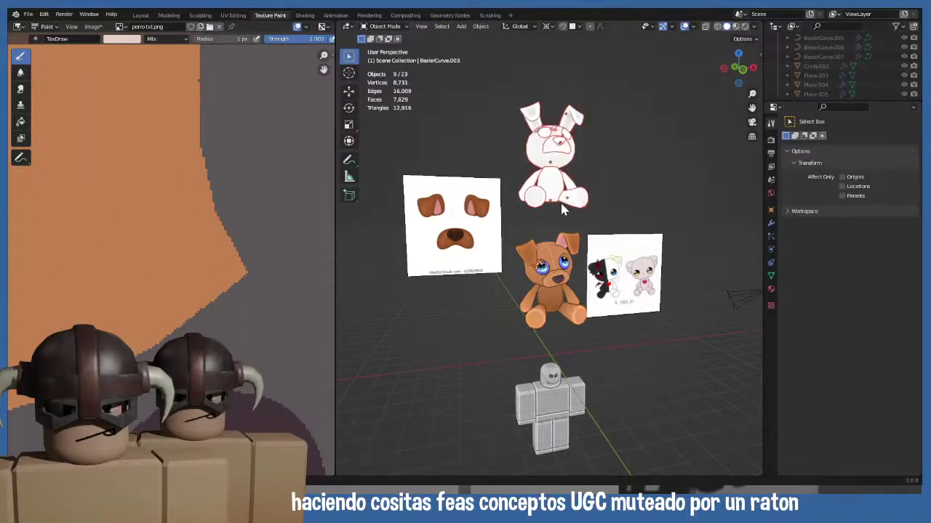
pyautogui.press('g')
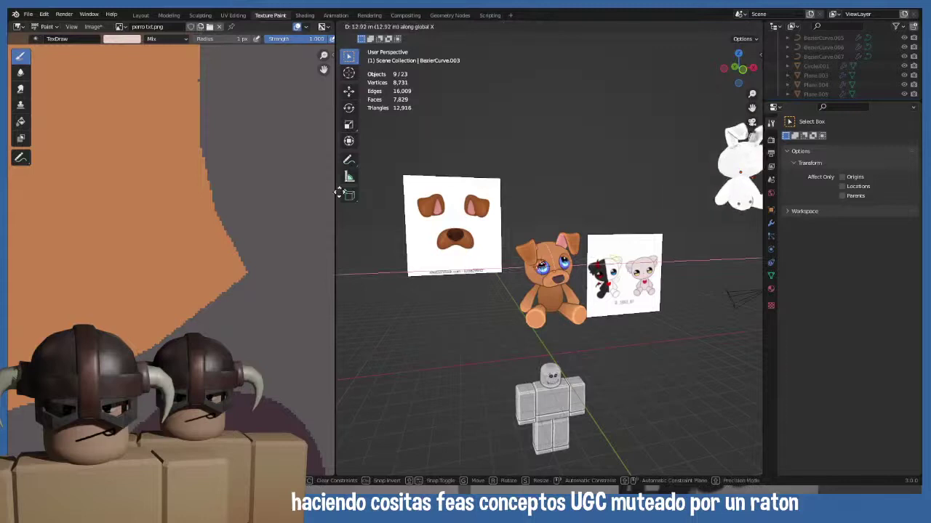
pyautogui.click(749, 205)
# - Examine the rear end of the stitched seam from straight above the head and on the head's UV island
pyautogui.scroll(-1, 284, 220)
pyautogui.moveTo(485, 193); pyautogui.dragTo(493, 227, button='middle')
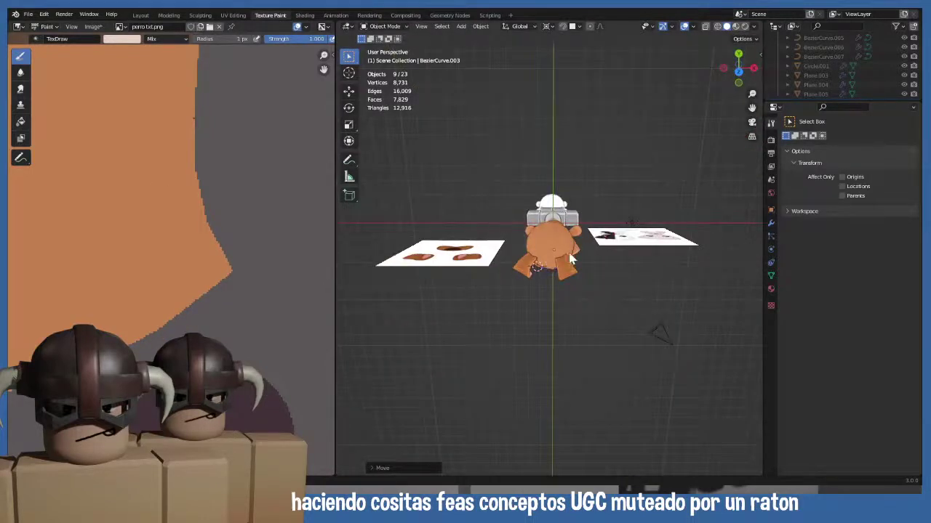
pyautogui.press('KP_7')
pyautogui.scroll(6, 558, 255)
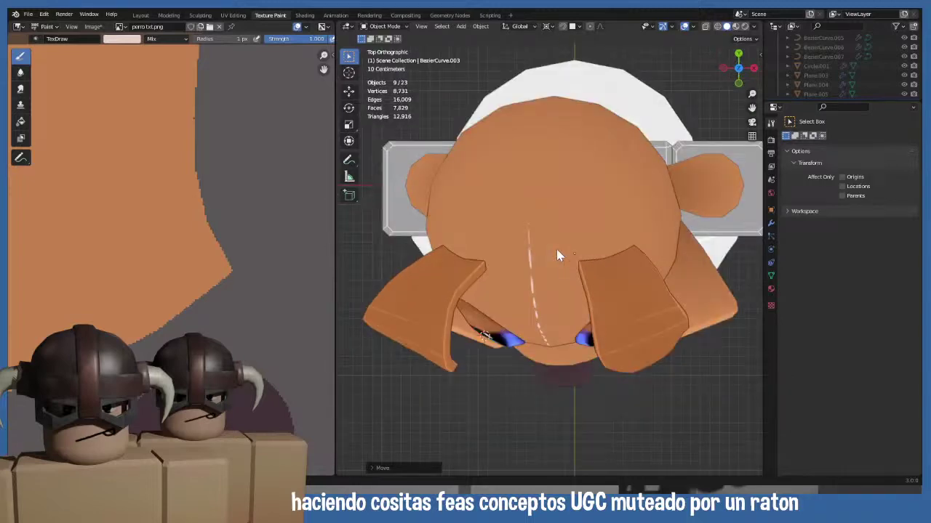
pyautogui.moveTo(560, 245)
pyautogui.keyDown('shift'); pyautogui.mouseDown(button='middle')
pyautogui.moveTo(476, 200)
pyautogui.moveTo(564, 242)
pyautogui.mouseUp(button='middle'); pyautogui.keyUp('shift')
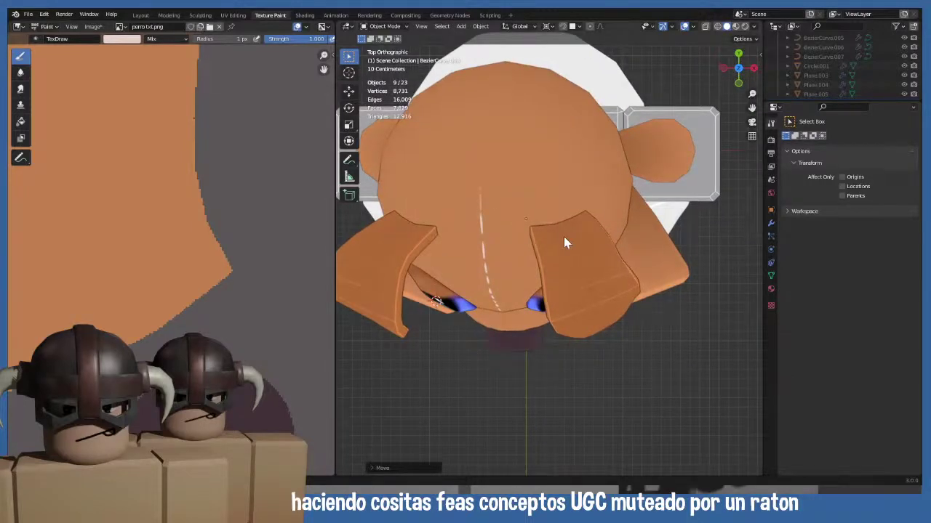
pyautogui.press('KP_1')
pyautogui.press('KP_7')
pyautogui.keyDown('shift'); pyautogui.moveTo(520, 184); pyautogui.dragTo(560, 280, button='middle'); pyautogui.keyUp('shift')
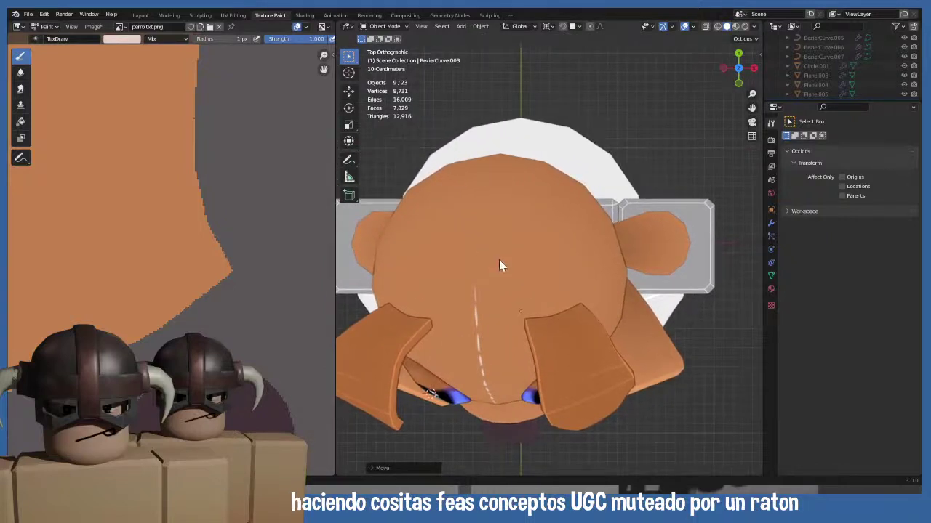
pyautogui.scroll(5, 498, 266)
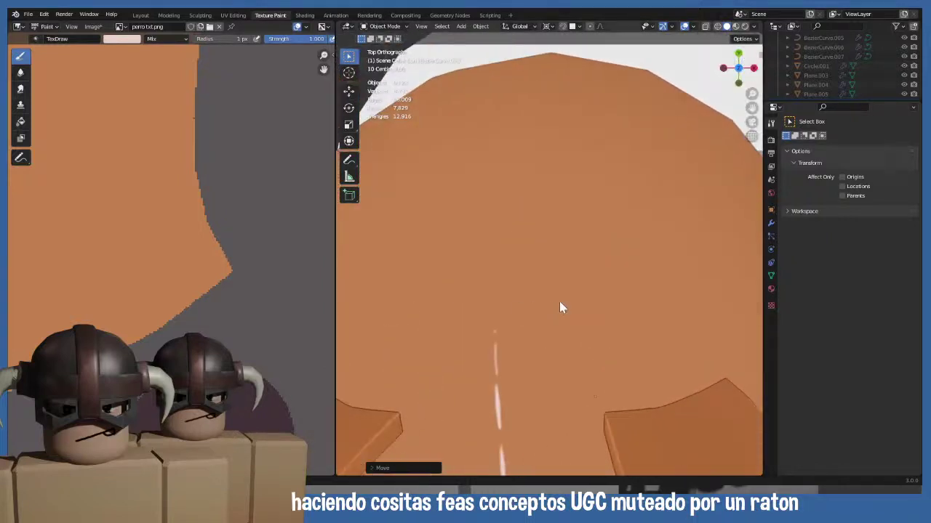
pyautogui.keyDown('shift'); pyautogui.moveTo(559, 307); pyautogui.dragTo(498, 267, button='middle'); pyautogui.keyUp('shift')
pyautogui.scroll(-2, 466, 285)
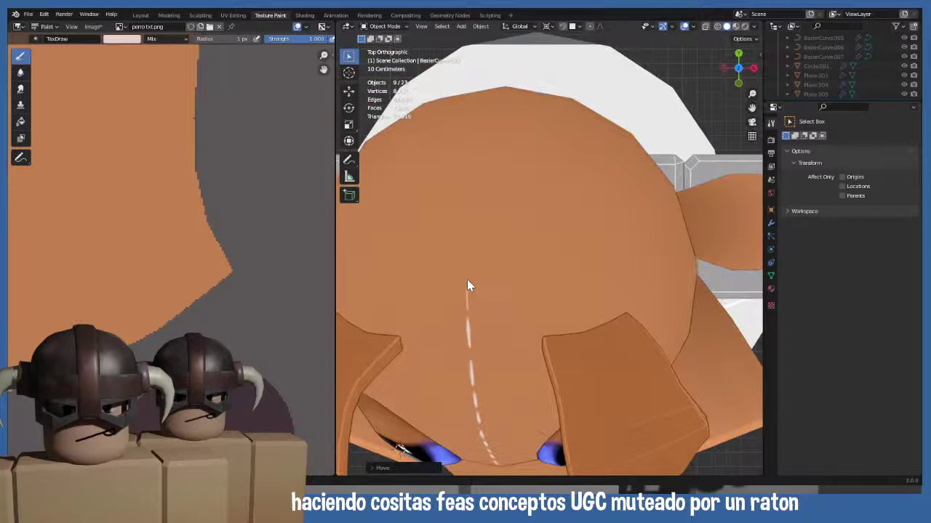
pyautogui.moveTo(240, 291); pyautogui.dragTo(227, 212, button='middle')
pyautogui.scroll(4, 471, 283)
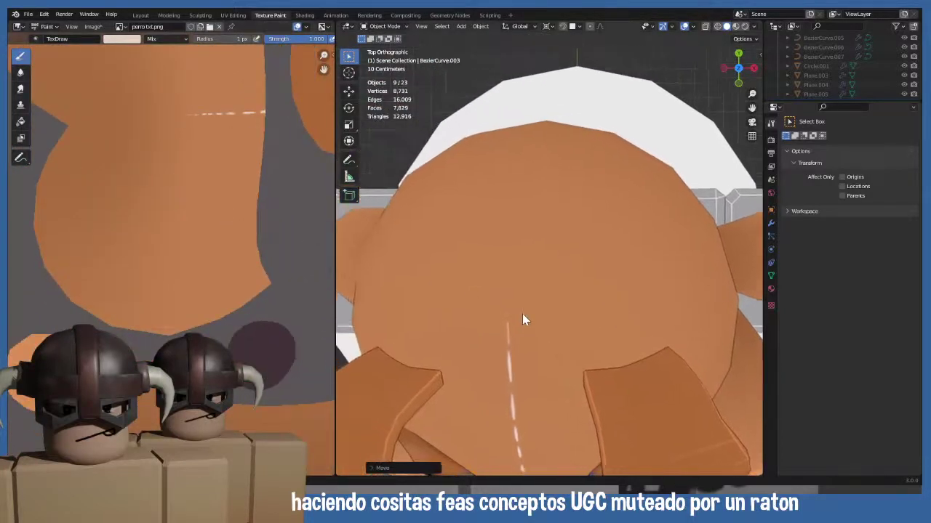
pyautogui.scroll(1, 509, 279)
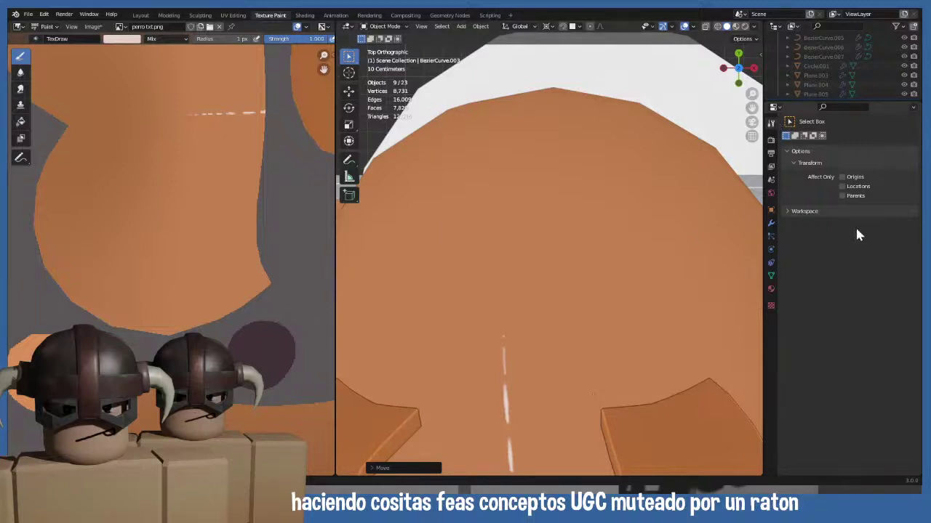
# - Return to Texture Paint mode with the dog's head framed from above
pyautogui.click(383, 26)
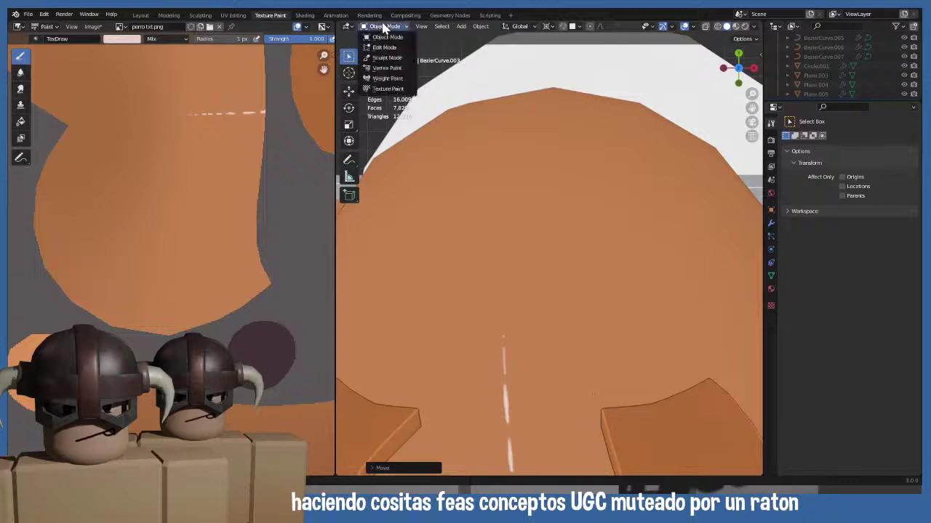
pyautogui.click(400, 89)
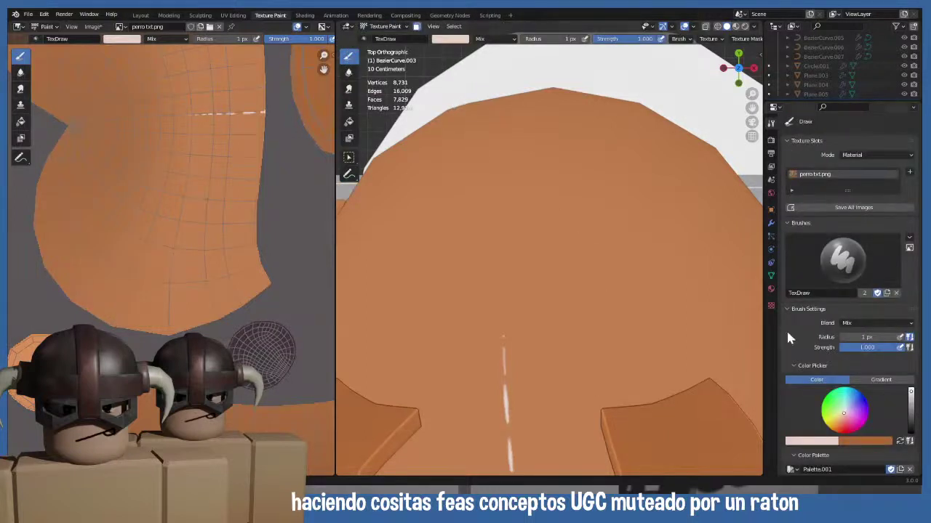
pyautogui.scroll(-5, 448, 265)
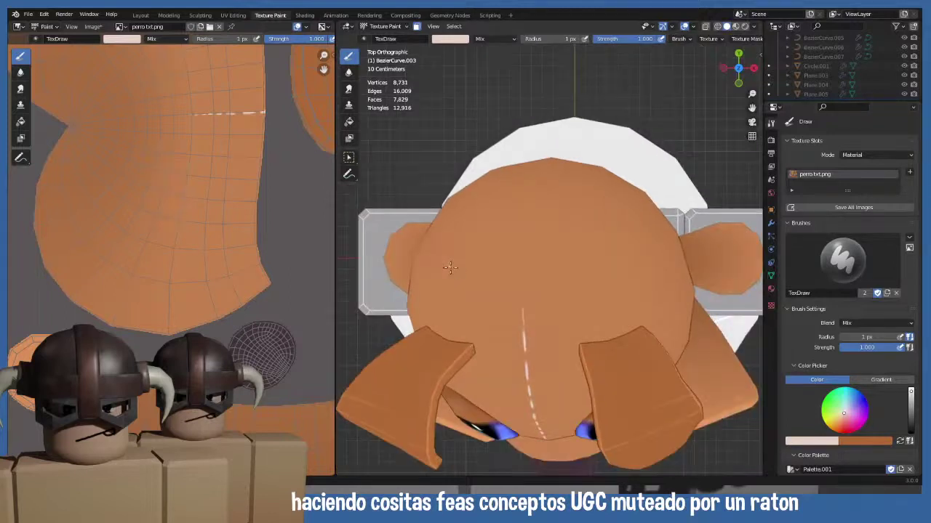
pyautogui.scroll(3, 459, 270)
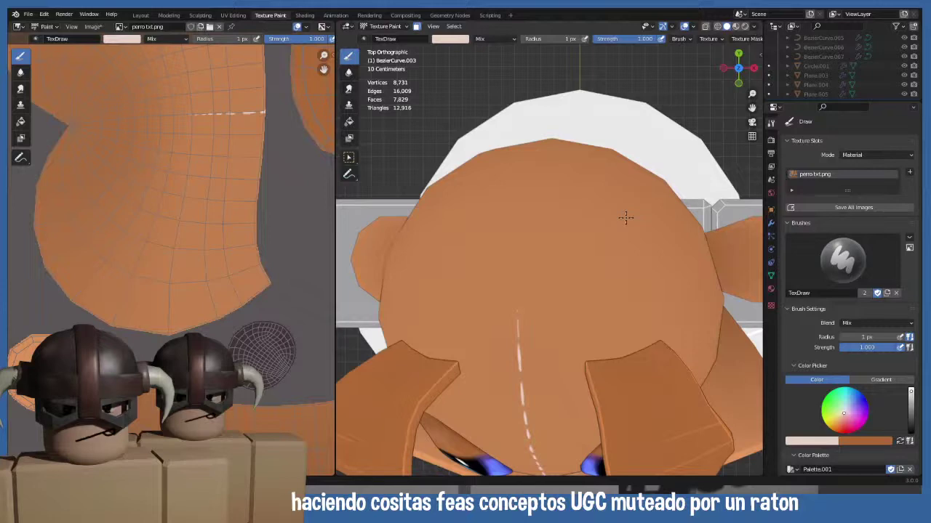
# - Line up the back of the dog's head in an orthographic back view, checking where the seam runs over the top
pyautogui.moveTo(625, 218); pyautogui.dragTo(613, 253, button='middle')
pyautogui.press('KP_1')
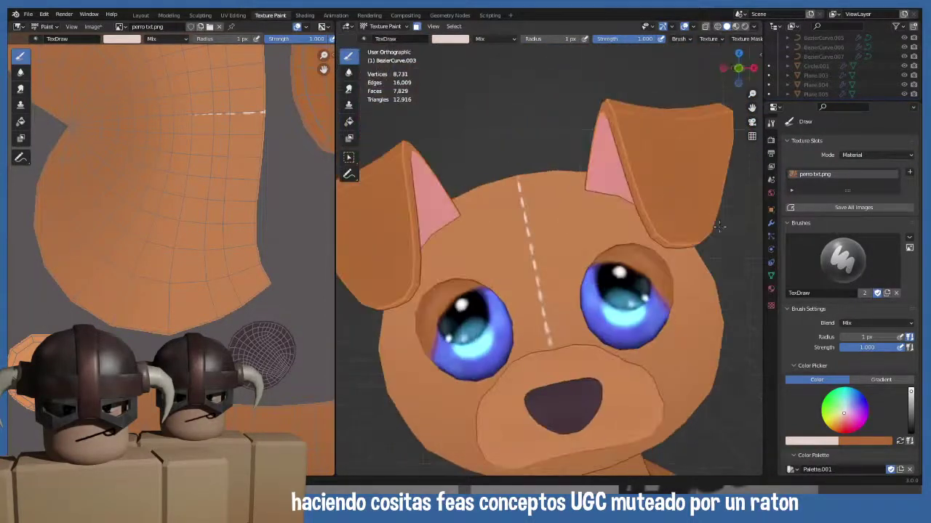
pyautogui.press('ctrl+KP_1')
pyautogui.scroll(3, 543, 269)
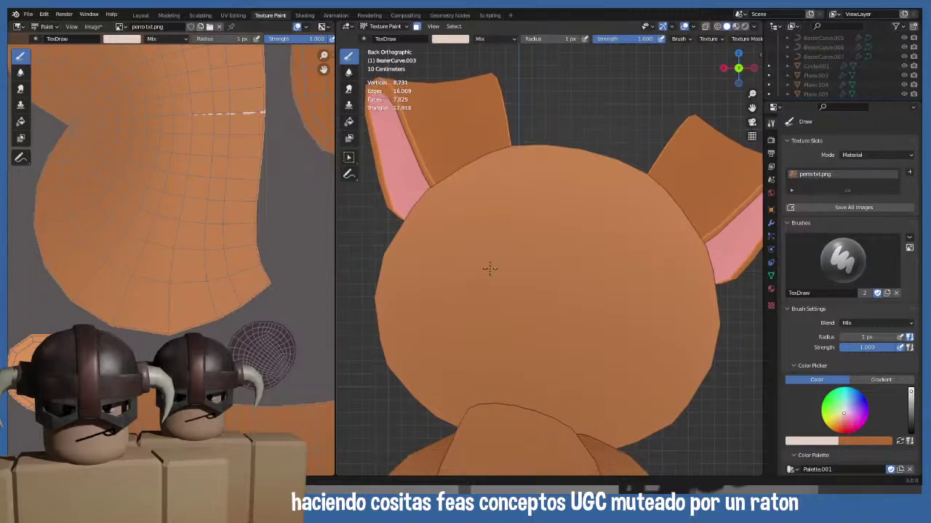
pyautogui.keyDown('shift'); pyautogui.moveTo(495, 231); pyautogui.dragTo(505, 260, button='middle'); pyautogui.keyUp('shift')
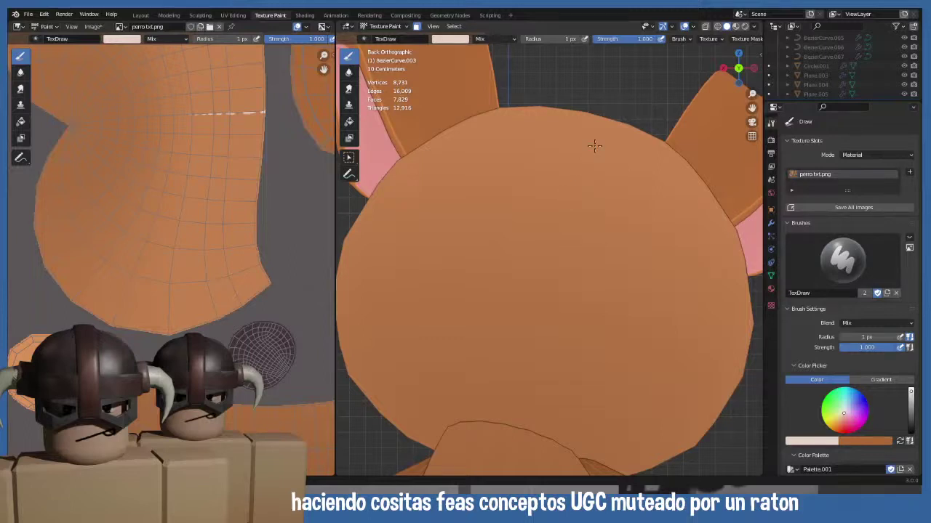
pyautogui.moveTo(595, 146); pyautogui.dragTo(668, 80, button='middle')
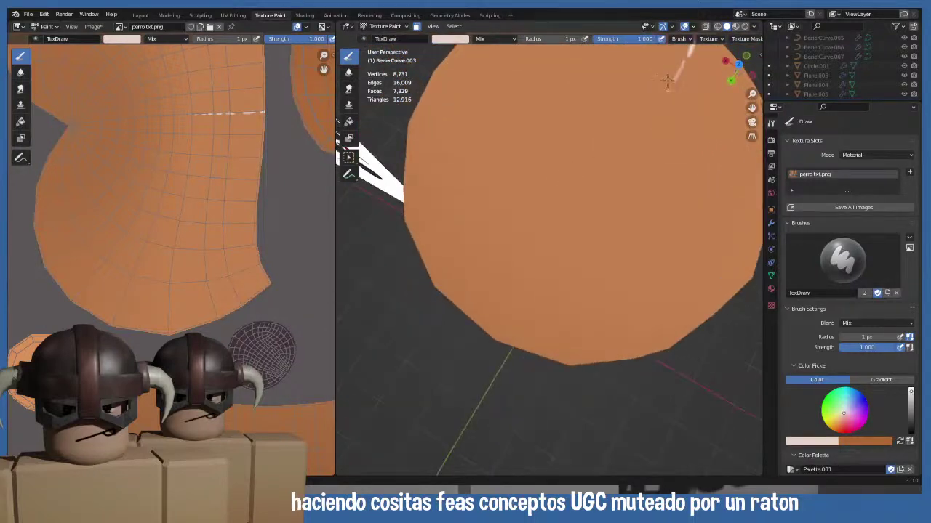
pyautogui.press('KP_1')
pyautogui.press('ctrl+KP_1')
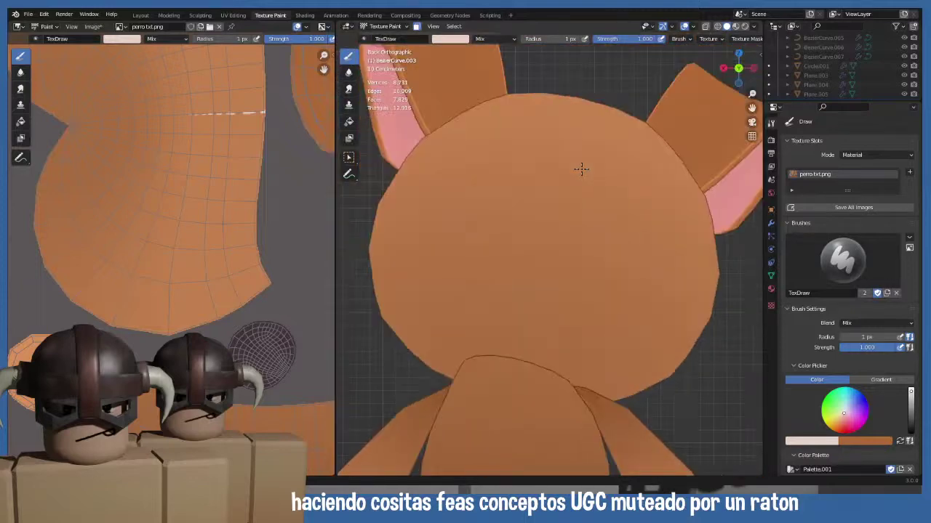
pyautogui.keyDown('shift'); pyautogui.moveTo(581, 168); pyautogui.dragTo(573, 191, button='middle'); pyautogui.keyUp('shift')
# - Send the back view of the head to the external editor with Quick Edit and apply the edited stitches to the texture
pyautogui.scroll(-15, 826, 440)
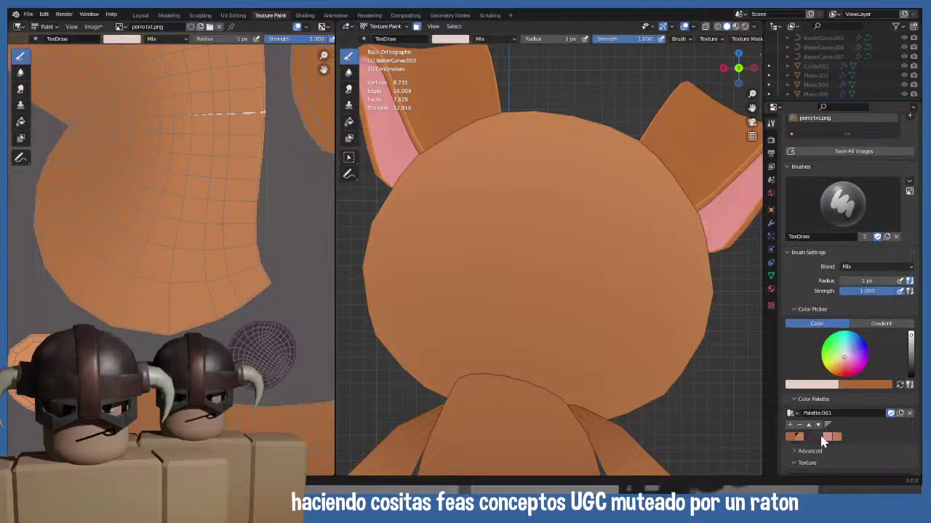
pyautogui.scroll(-9, 827, 442)
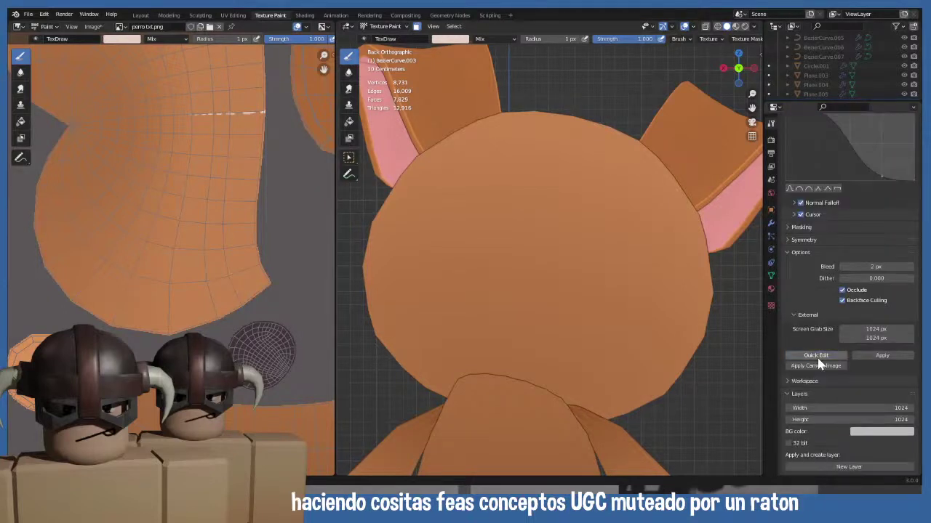
pyautogui.click(818, 357)
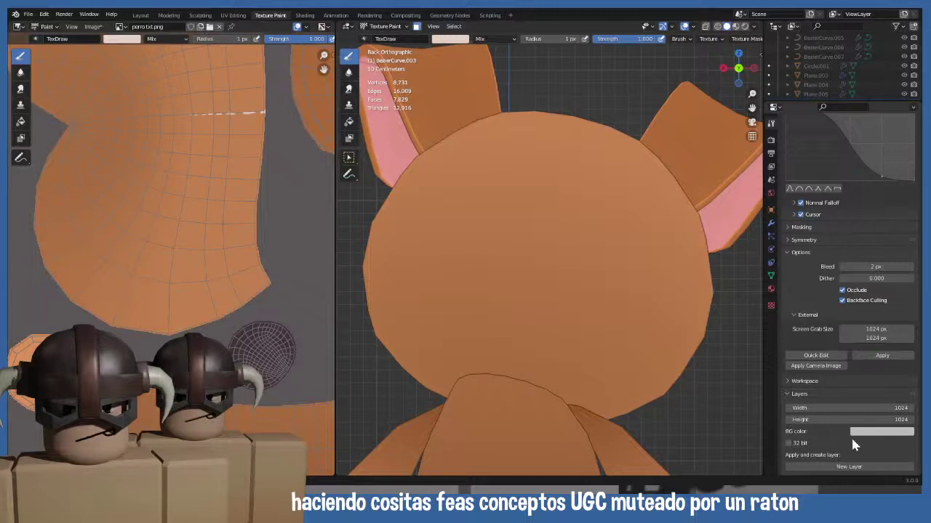
pyautogui.click(881, 357)
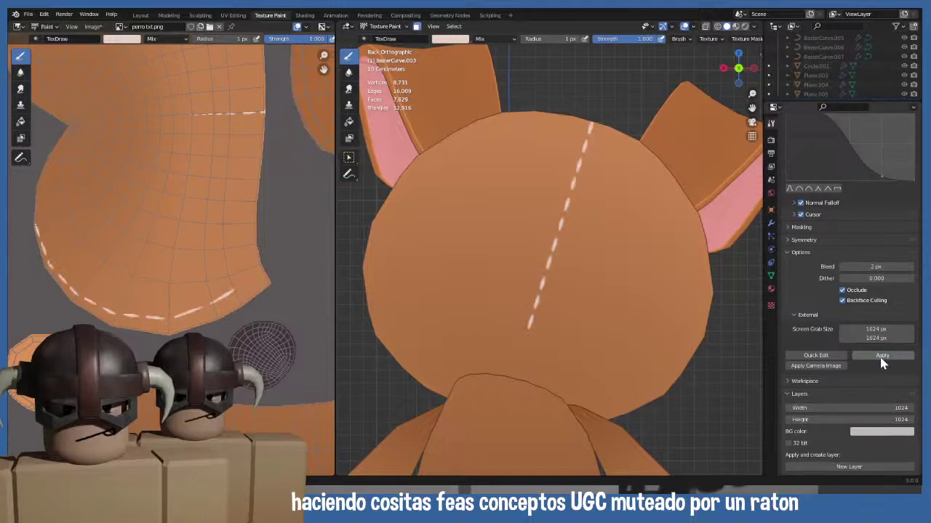
# - Inspect the stitches on the back of the dog's head and undo the applied seam texture
pyautogui.moveTo(516, 166); pyautogui.dragTo(493, 219, button='middle')
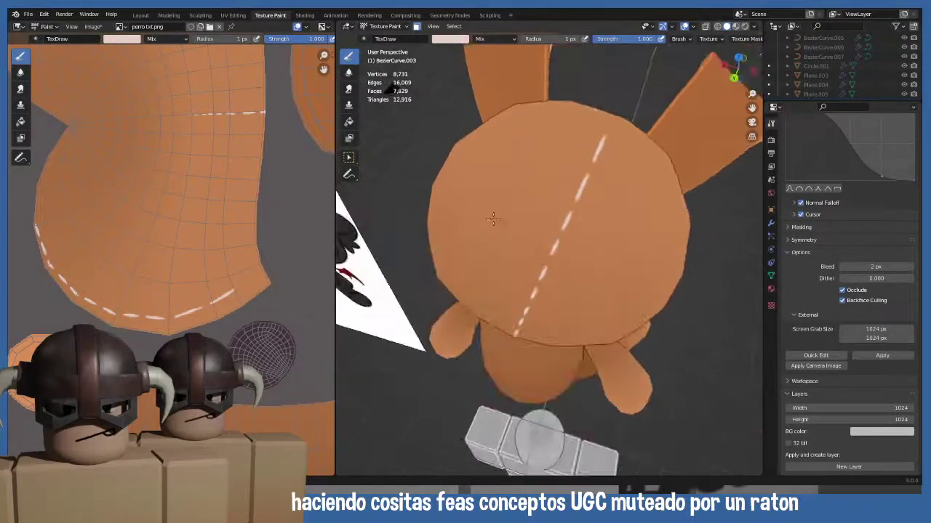
pyautogui.press('KP_1')
pyautogui.press('ctrl+KP_1')
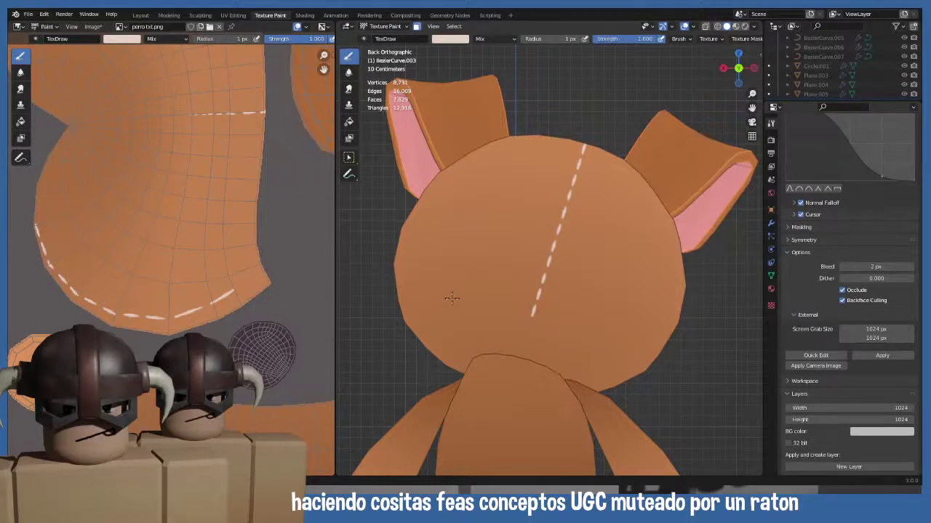
pyautogui.hotkey('ctrl', 'z')
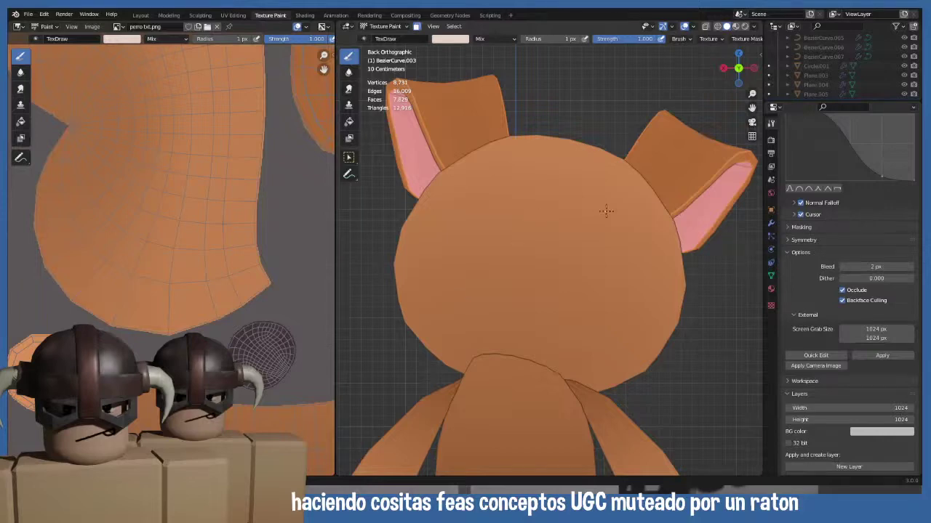
pyautogui.moveTo(604, 210); pyautogui.dragTo(316, 189, button='middle')
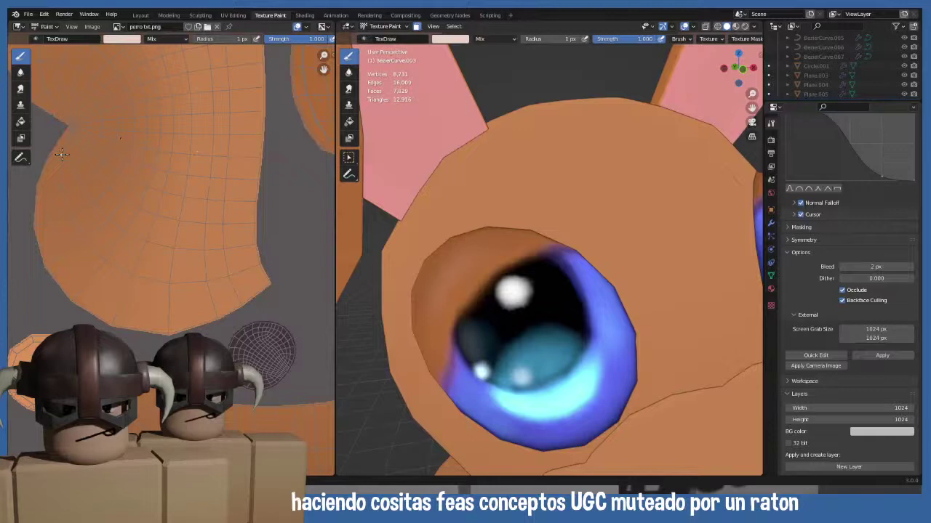
pyautogui.moveTo(386, 214); pyautogui.dragTo(549, 202, button='middle')
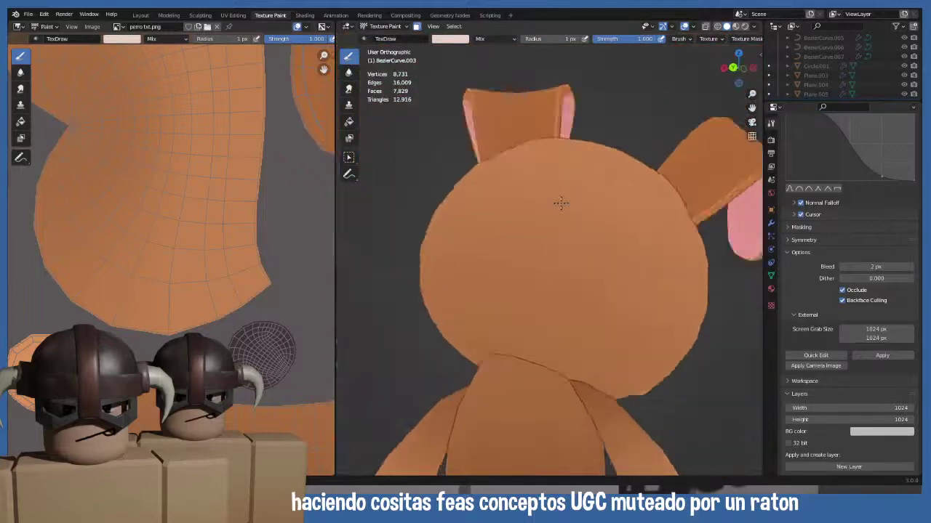
# - Frame the dog's face in front orthographic view, send it to the external editor with Quick Edit, and apply the edited forehead stitches
pyautogui.press('KP_1')
pyautogui.scroll(1, 523, 200)
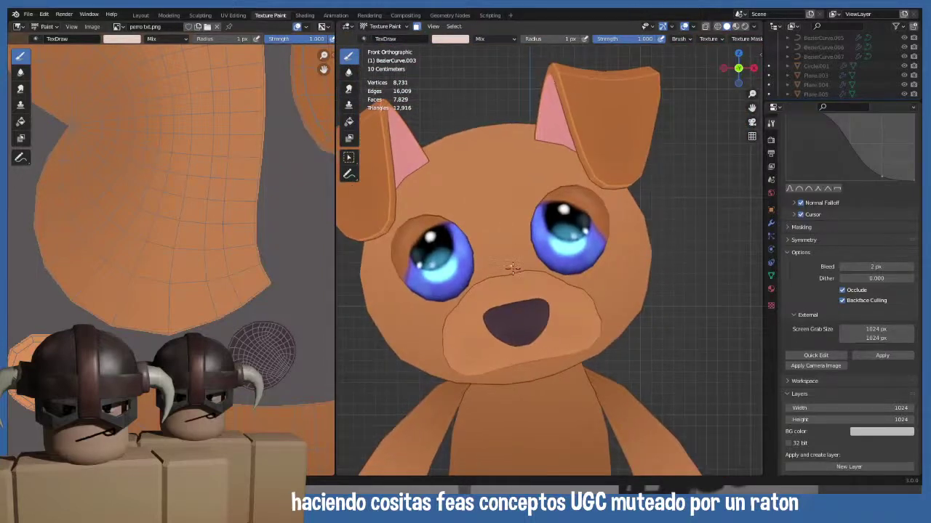
pyautogui.scroll(1, 514, 269)
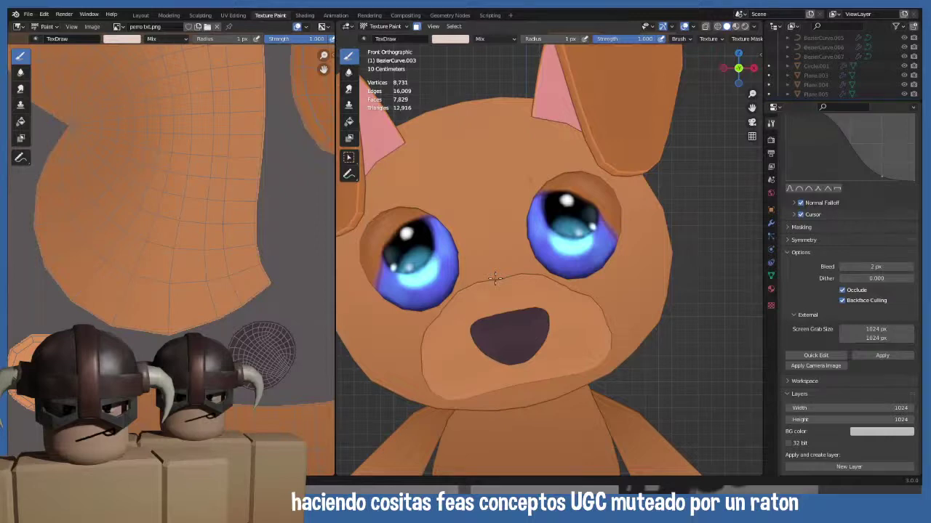
pyautogui.moveTo(494, 279); pyautogui.dragTo(459, 118)
pyautogui.hotkey('ctrl', 'z')
pyautogui.keyDown('shift'); pyautogui.moveTo(483, 230); pyautogui.dragTo(525, 265, button='middle'); pyautogui.keyUp('shift')
pyautogui.scroll(1, 516, 253)
pyautogui.click(822, 356)
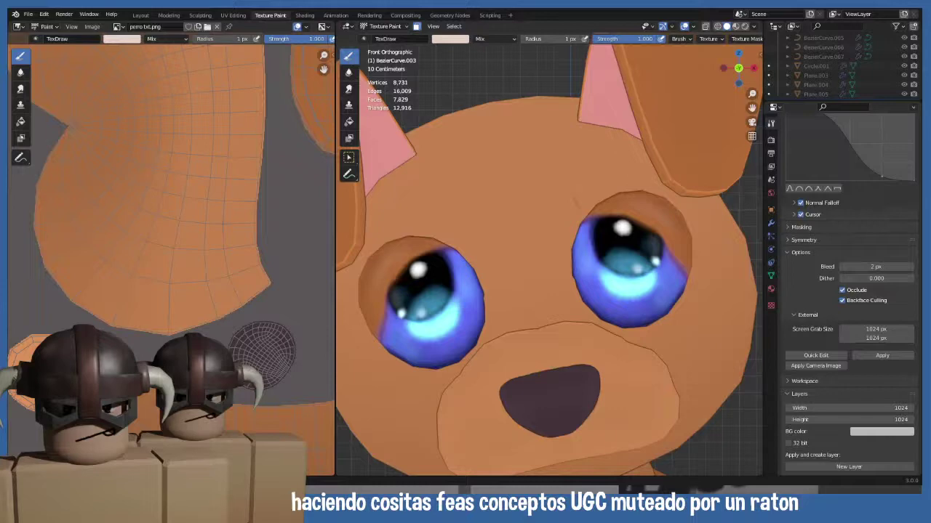
pyautogui.click(876, 357)
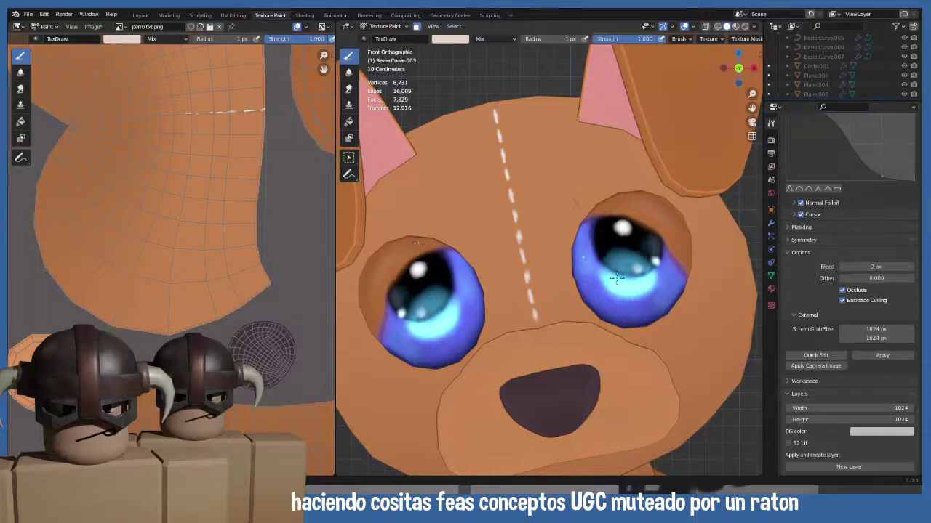
# - Send the orthographic back view of the head to Quick Edit, save the texture image, and apply the edited back stitches
pyautogui.press('ctrl+KP_1')
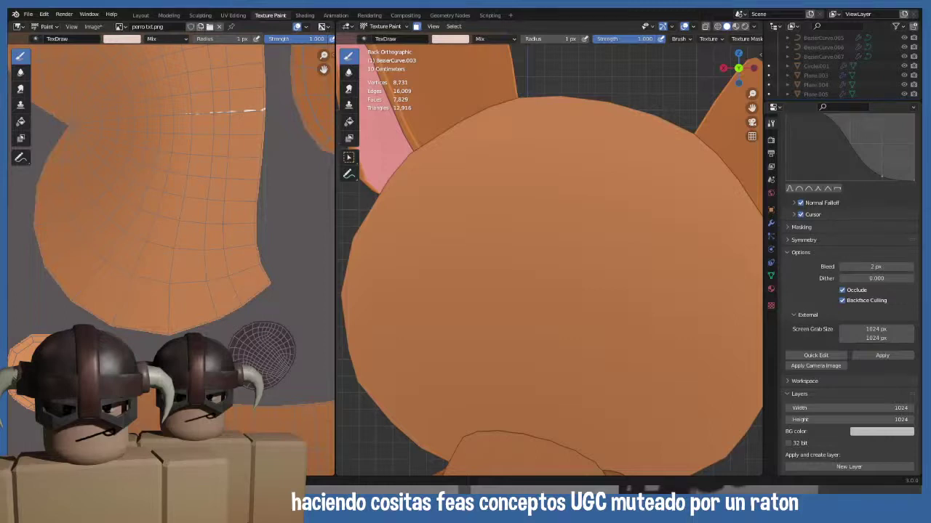
pyautogui.click(814, 356)
pyautogui.click(96, 27)
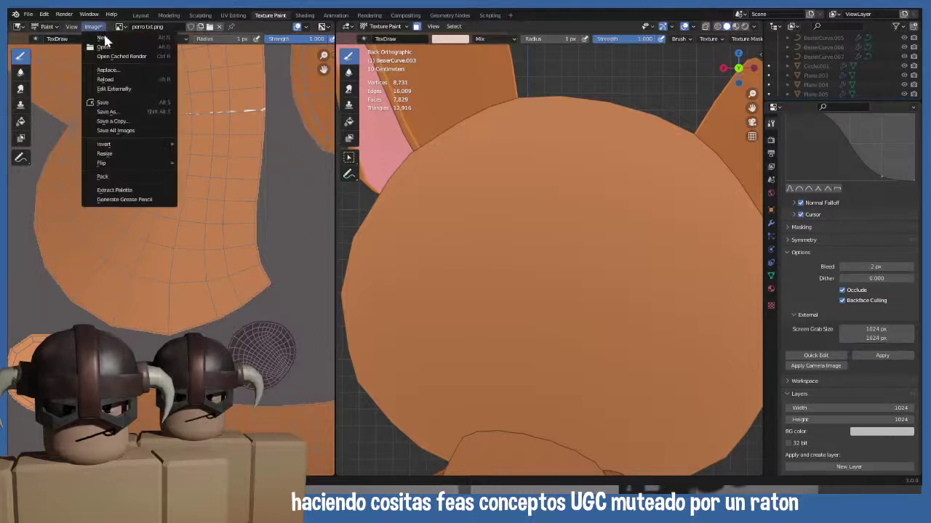
pyautogui.click(117, 102)
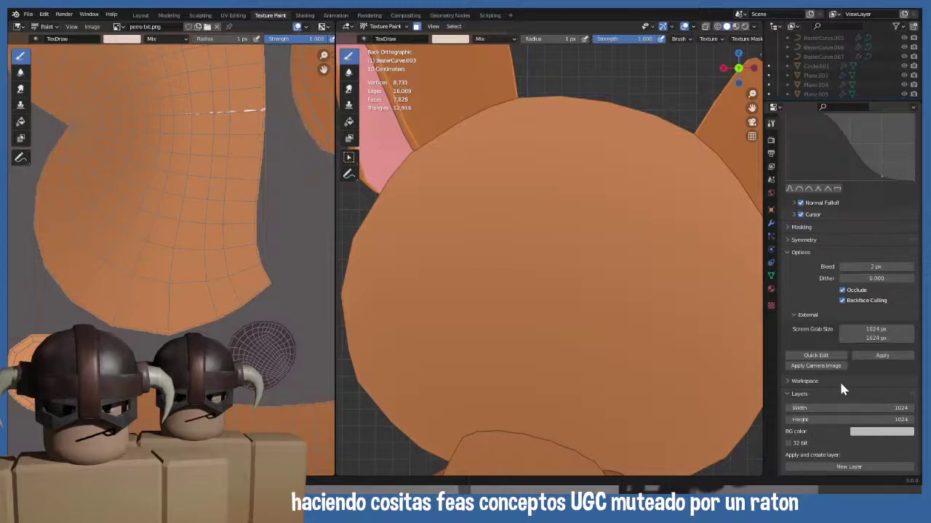
pyautogui.click(884, 357)
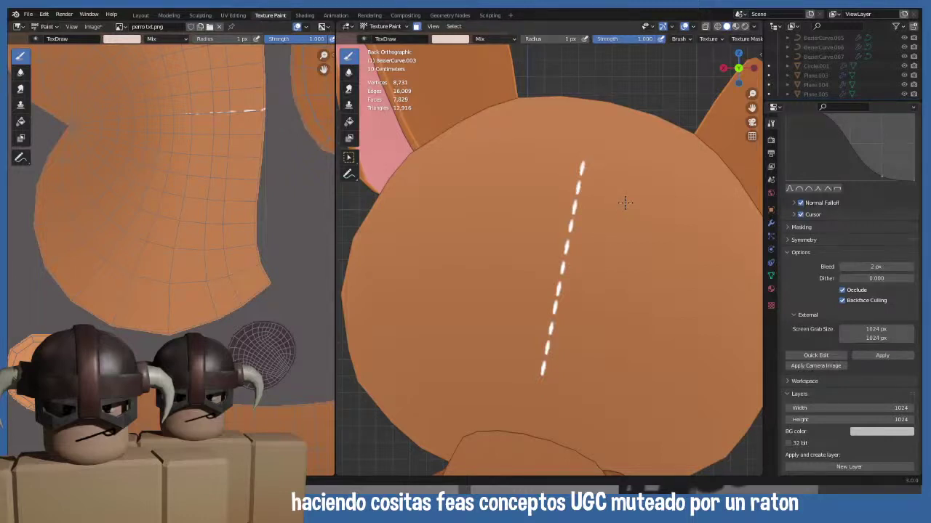
# - Frame the gap between the front and back stitches from straight above, save the texture image, and apply the external edit
pyautogui.scroll(-5, 624, 203)
pyautogui.moveTo(625, 202); pyautogui.dragTo(597, 271, button='middle')
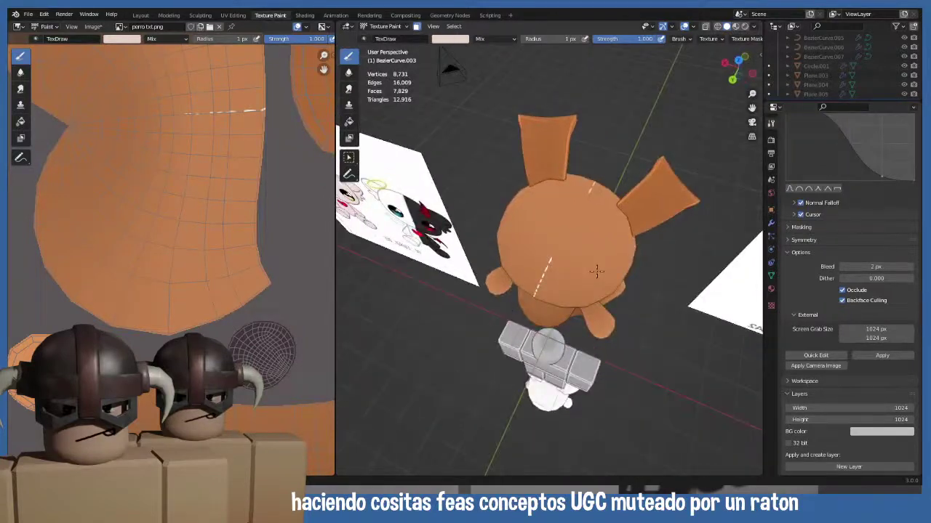
pyautogui.press('KP_7')
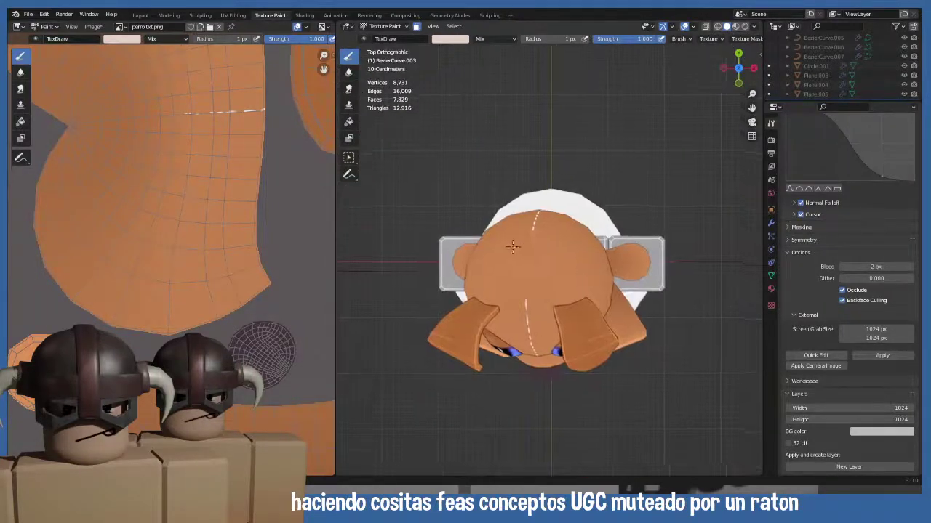
pyautogui.scroll(7, 512, 248)
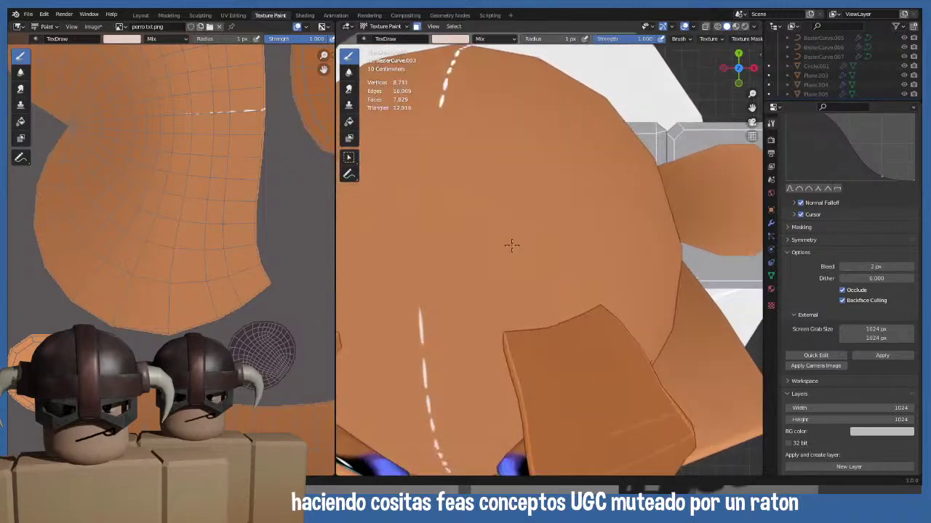
pyautogui.keyDown('shift'); pyautogui.moveTo(512, 246); pyautogui.dragTo(557, 252, button='middle'); pyautogui.keyUp('shift')
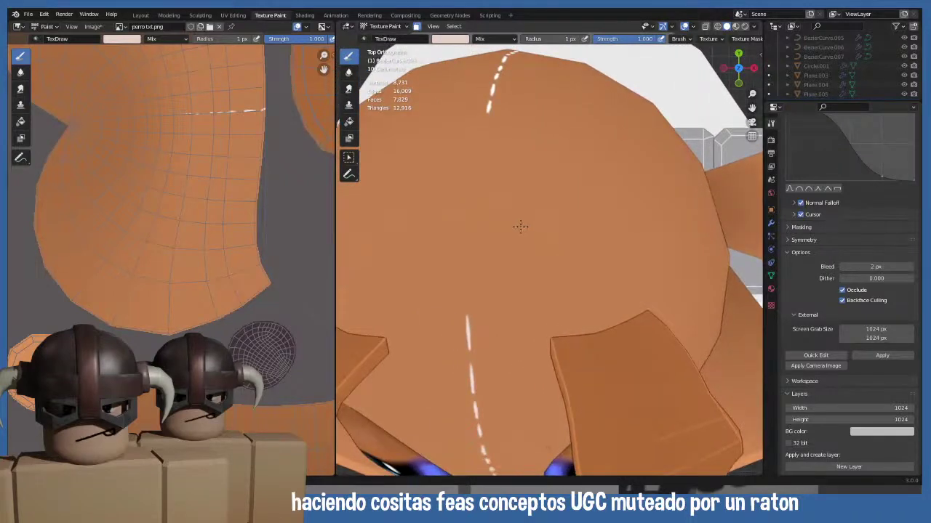
pyautogui.scroll(2, 521, 226)
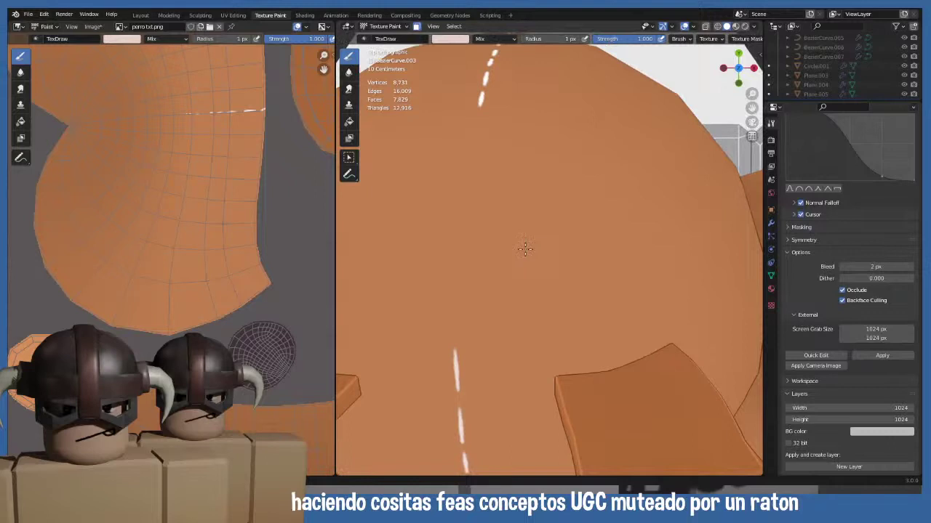
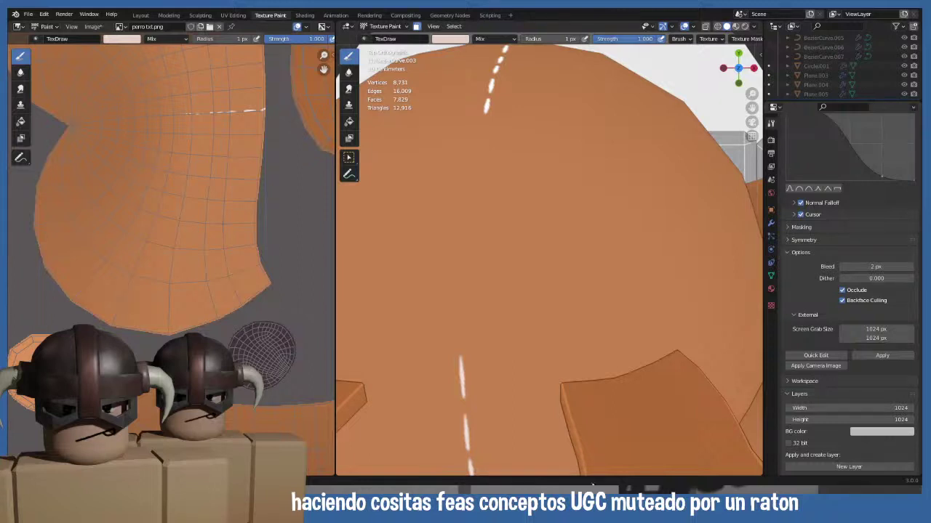
pyautogui.click(93, 26)
pyautogui.click(113, 101)
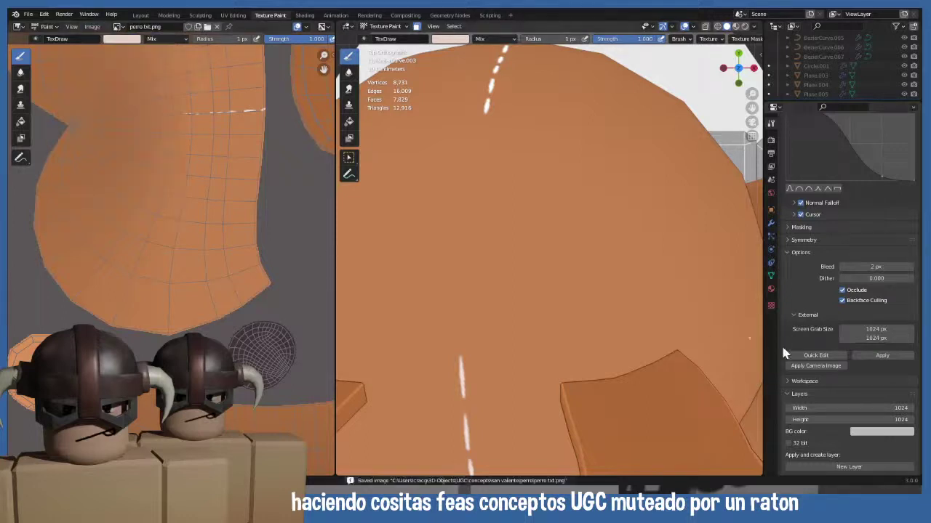
pyautogui.click(891, 361)
# - Compare the forehead seam with the reference drawing from the front and examine the seam's end on the head's UV island
pyautogui.scroll(-6, 469, 249)
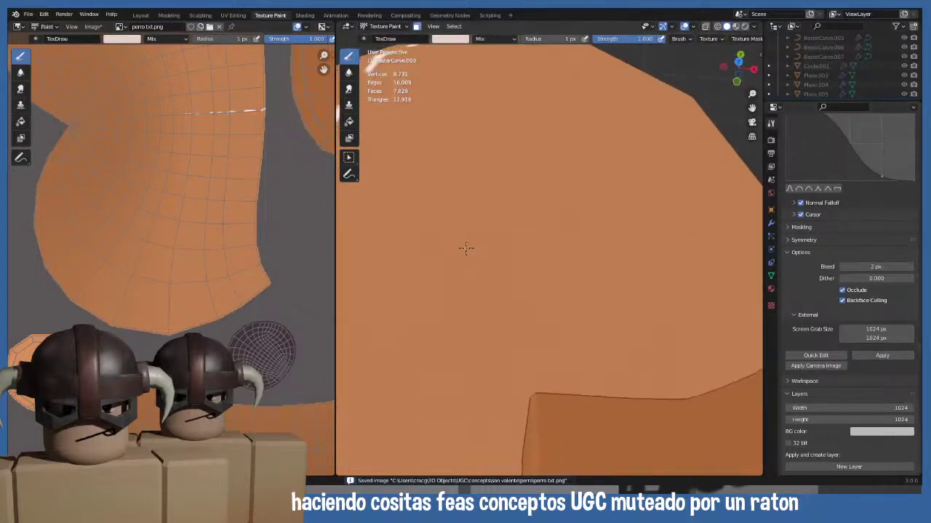
pyautogui.moveTo(478, 251); pyautogui.dragTo(493, 160, button='middle')
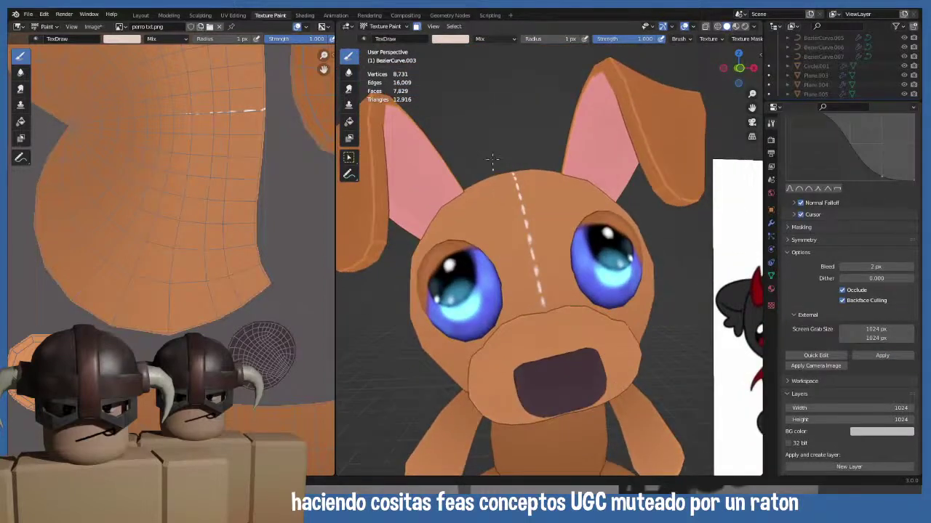
pyautogui.scroll(-5, 492, 160)
pyautogui.press('KP_1')
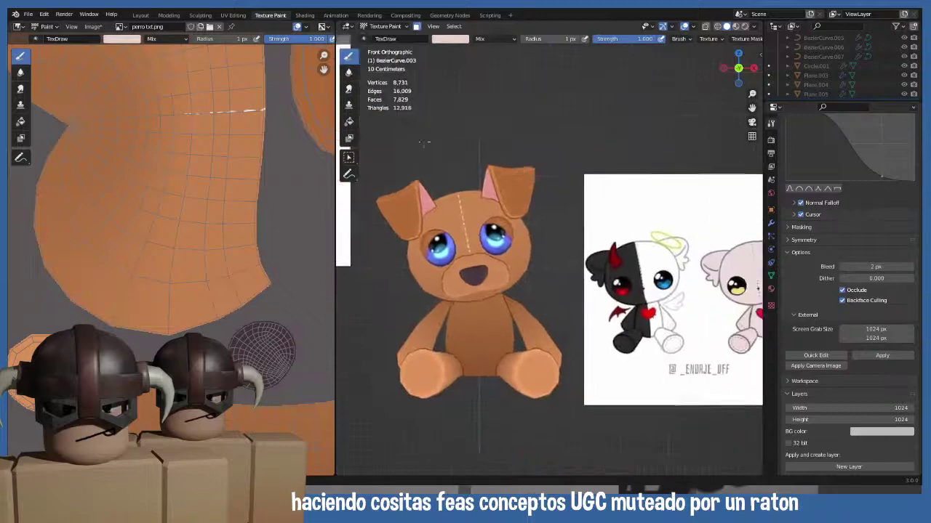
pyautogui.keyDown('shift'); pyautogui.moveTo(411, 120); pyautogui.dragTo(418, 120, button='middle'); pyautogui.keyUp('shift')
pyautogui.scroll(3, 448, 273)
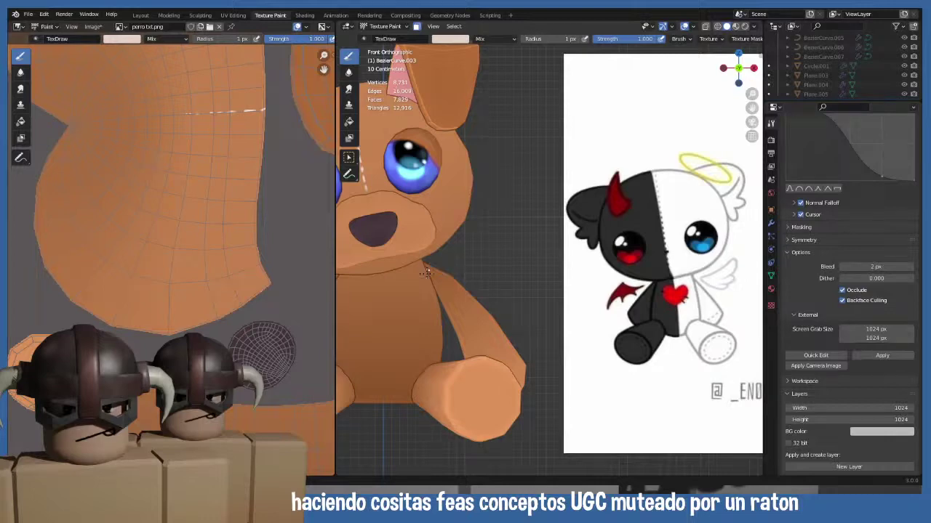
pyautogui.scroll(5, 166, 139)
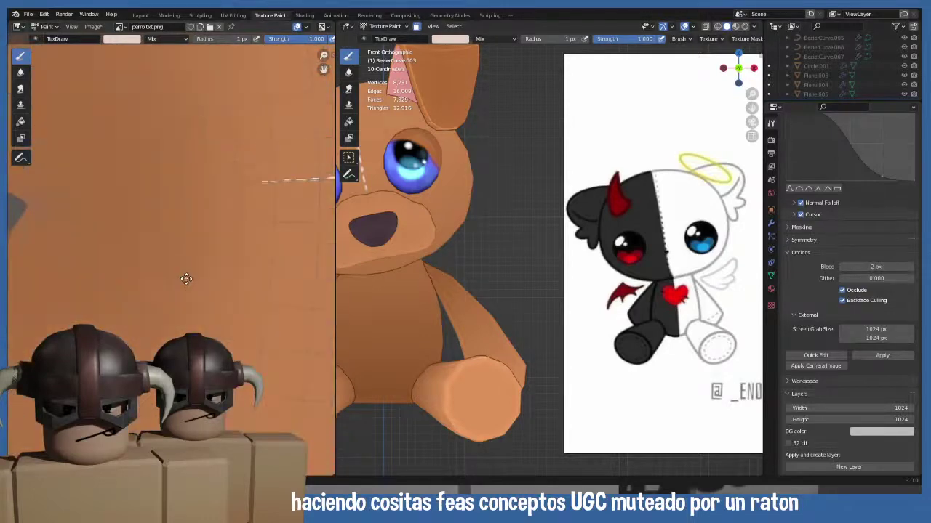
pyautogui.scroll(4, 186, 279)
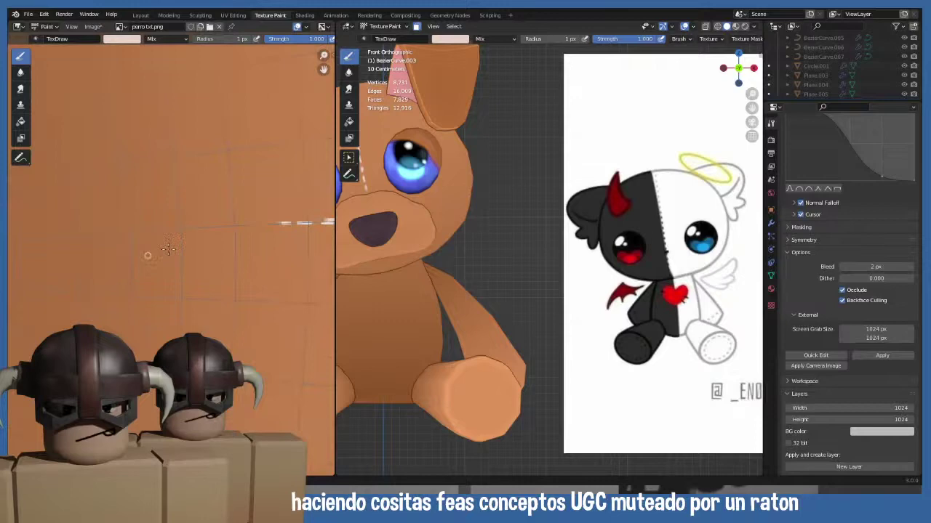
pyautogui.scroll(2, 166, 249)
# - Set the image brush's stroke method to Dots with 6 input samples
pyautogui.scroll(7, 859, 275)
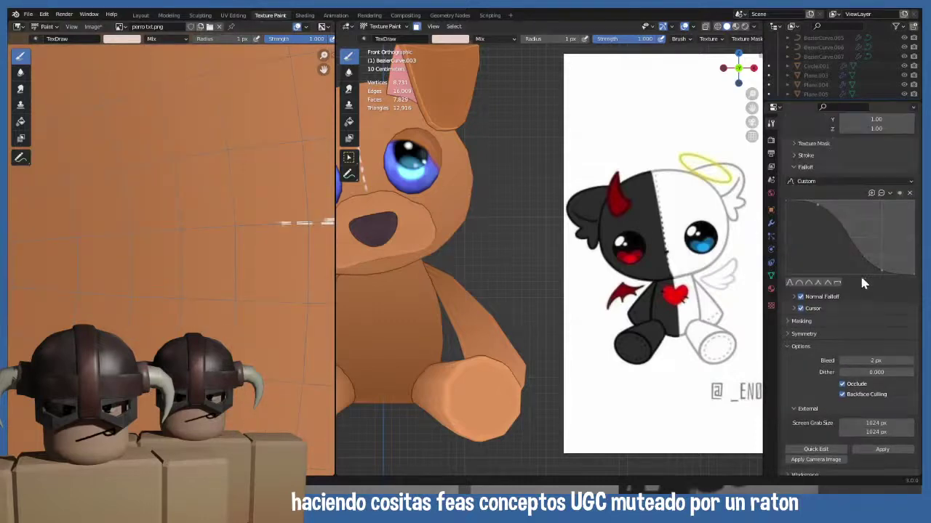
pyautogui.scroll(12, 860, 282)
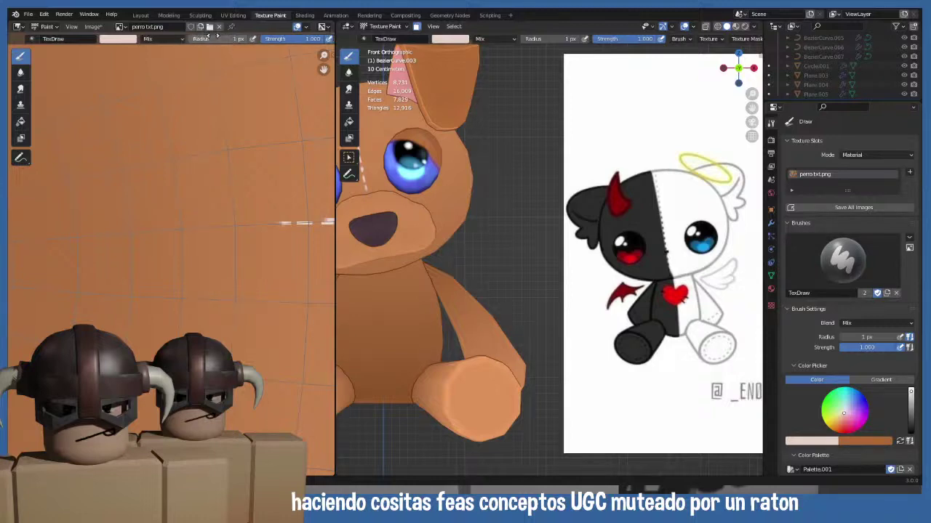
pyautogui.scroll(-3, 224, 36)
pyautogui.click(288, 39)
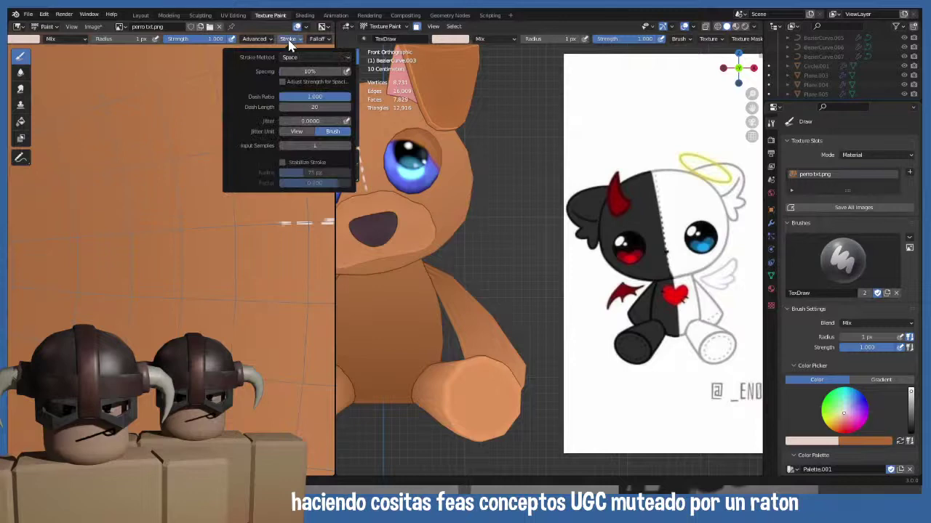
pyautogui.click(289, 41)
pyautogui.click(290, 59)
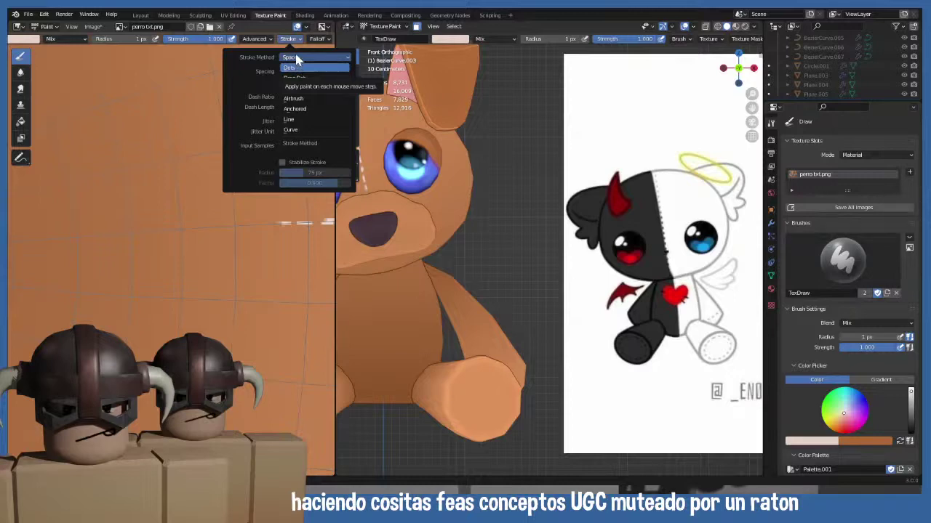
pyautogui.click(296, 60)
pyautogui.click(296, 59)
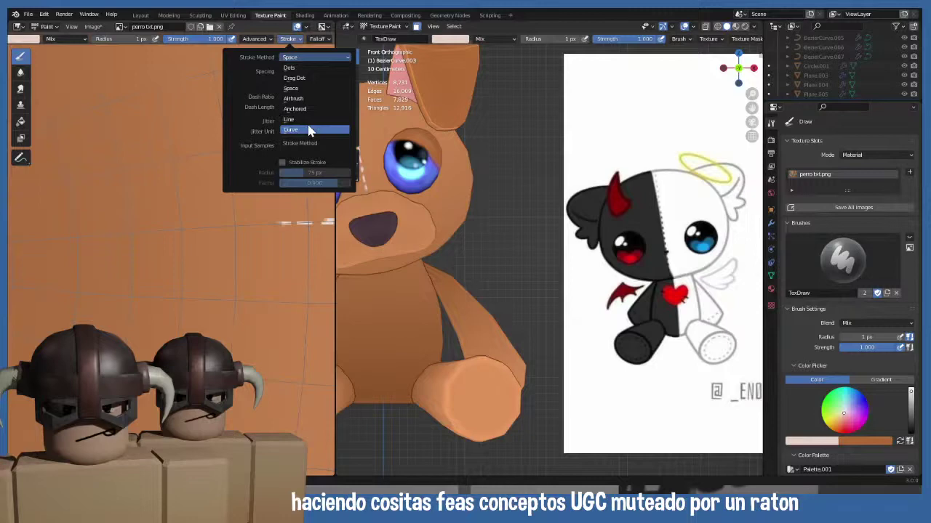
pyautogui.click(298, 70)
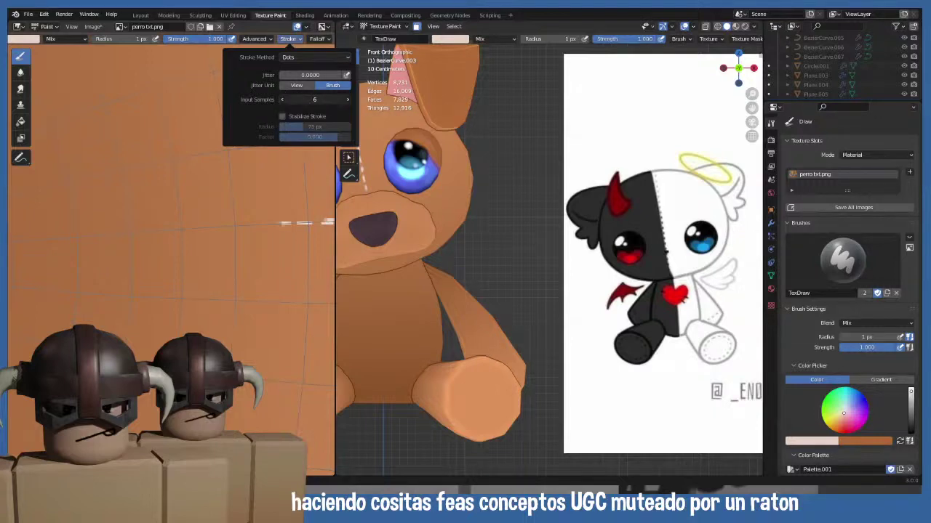
# - Try Dots strokes that continue the seam from its end on the head's UV island, raising the input samples between attempts
pyautogui.moveTo(242, 228); pyautogui.dragTo(128, 228)
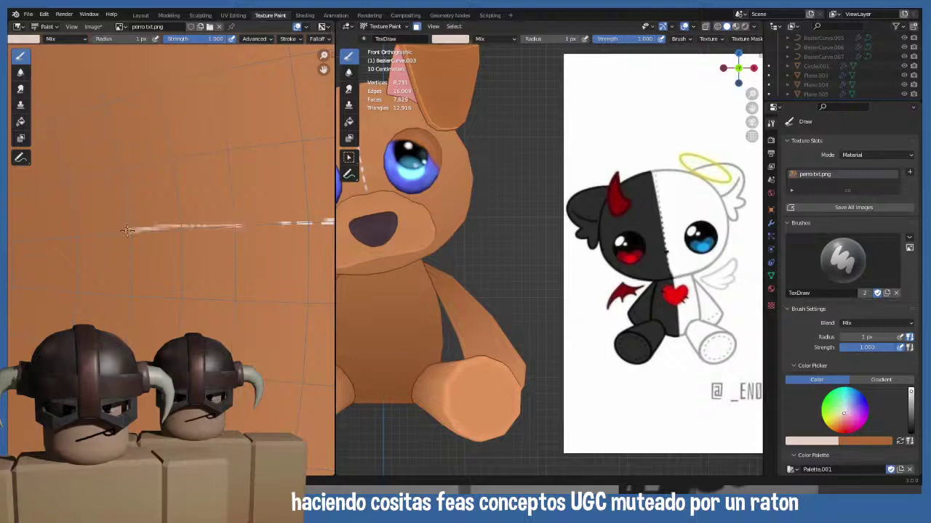
pyautogui.hotkey('ctrl', 'z')
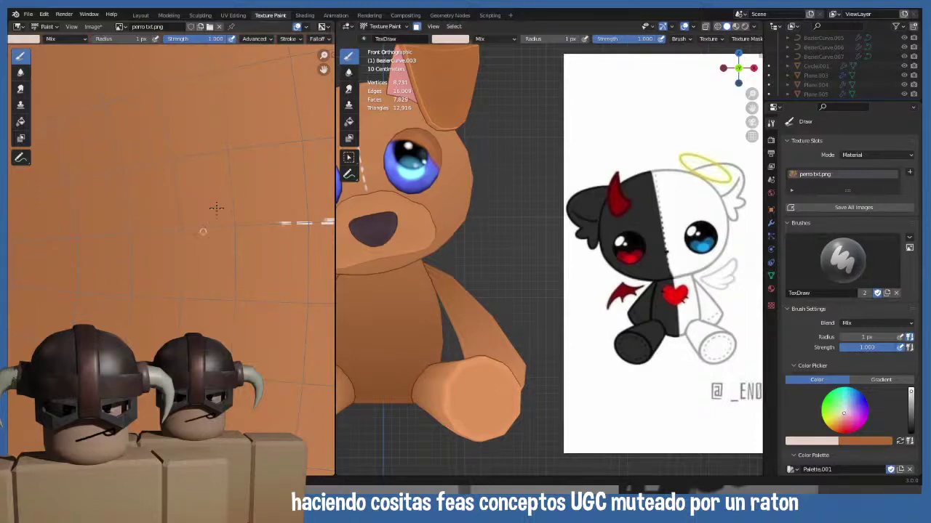
pyautogui.click(288, 40)
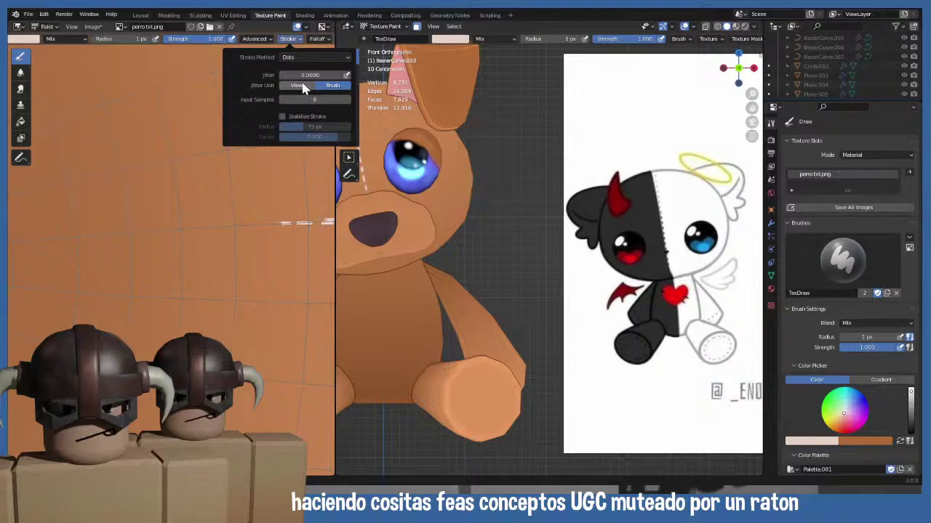
pyautogui.moveTo(314, 99); pyautogui.dragTo(341, 100)
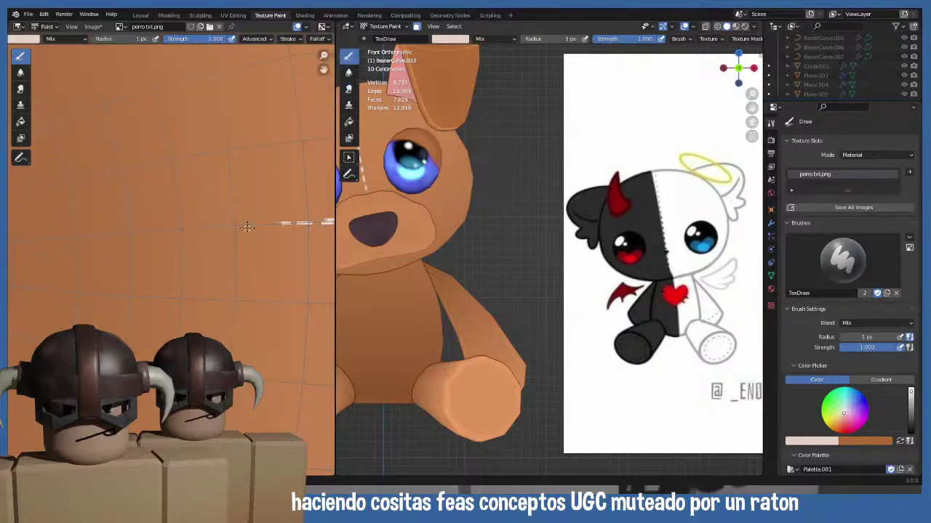
pyautogui.moveTo(247, 229)
pyautogui.mouseDown()
pyautogui.moveTo(68, 247)
pyautogui.moveTo(122, 260)
pyautogui.mouseUp()
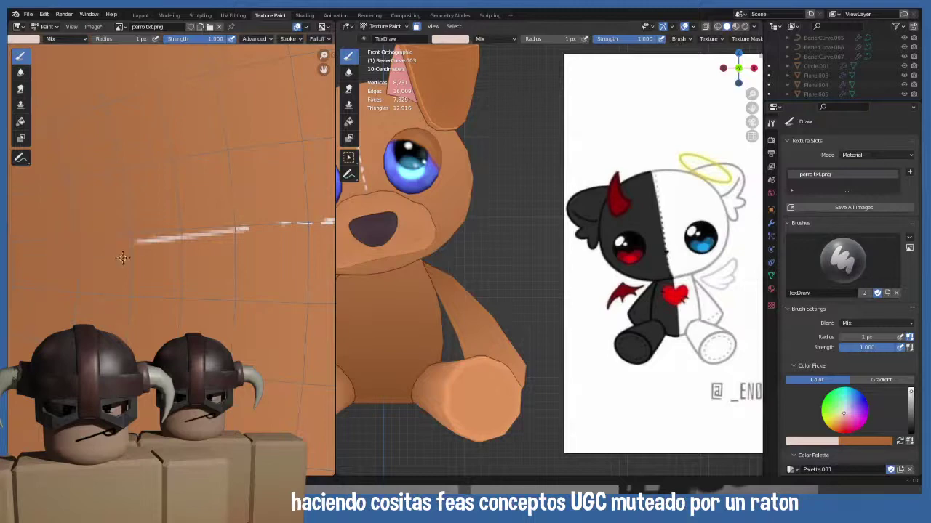
pyautogui.hotkey('ctrl', 'z')
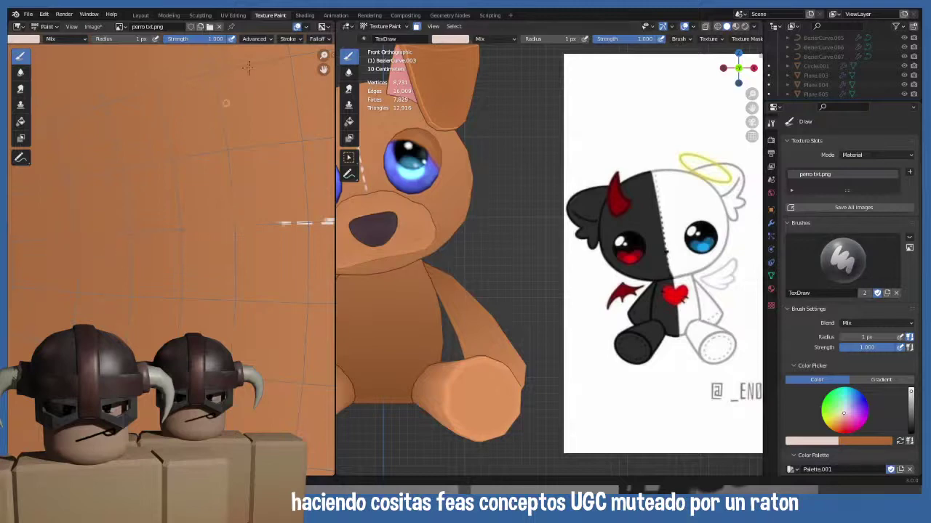
# - Set the brush's input samples to 1 and test a stroke past the seam's end, undoing the test stroke
pyautogui.click(288, 39)
pyautogui.click(309, 101)
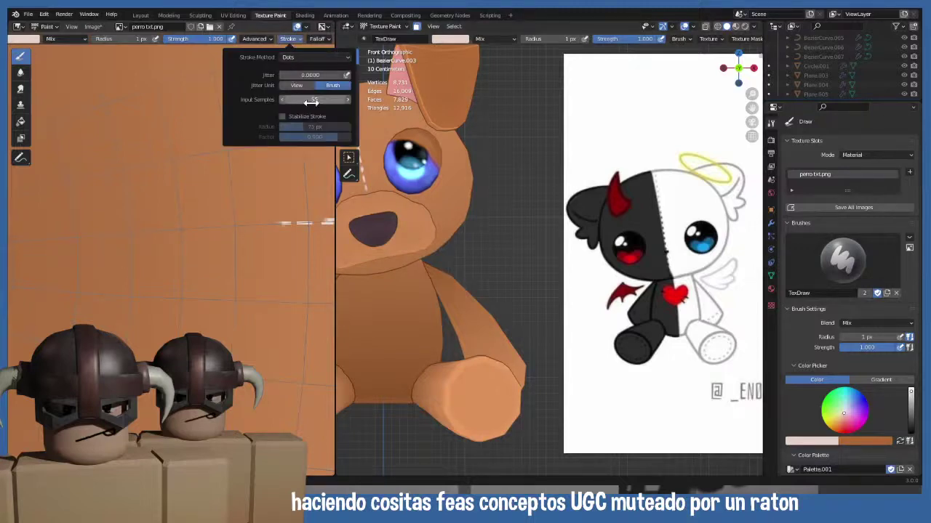
pyautogui.write('1')
pyautogui.press('Return')
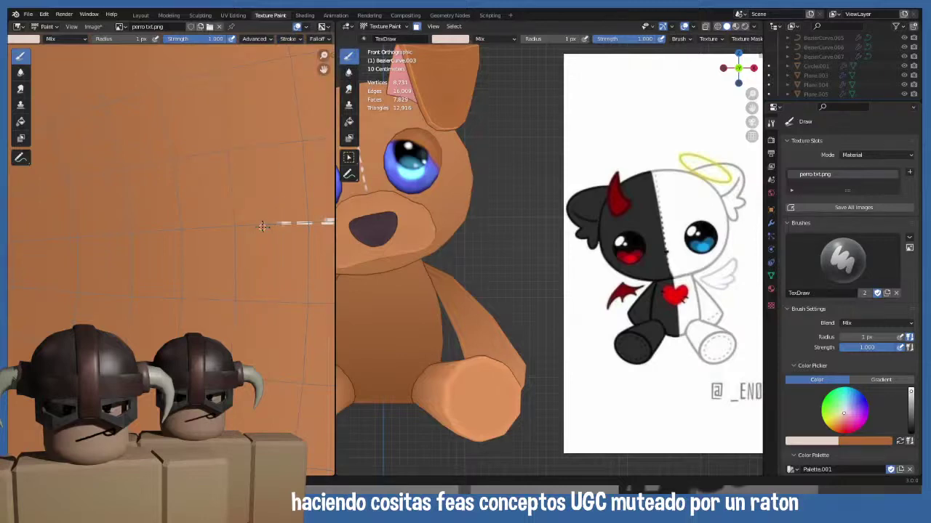
pyautogui.moveTo(263, 227); pyautogui.dragTo(115, 235)
pyautogui.hotkey('ctrl', 'z')
# - Set the stroke method to Line and try a short line past the seam's end with the brush strength at 1.000
pyautogui.click(294, 40)
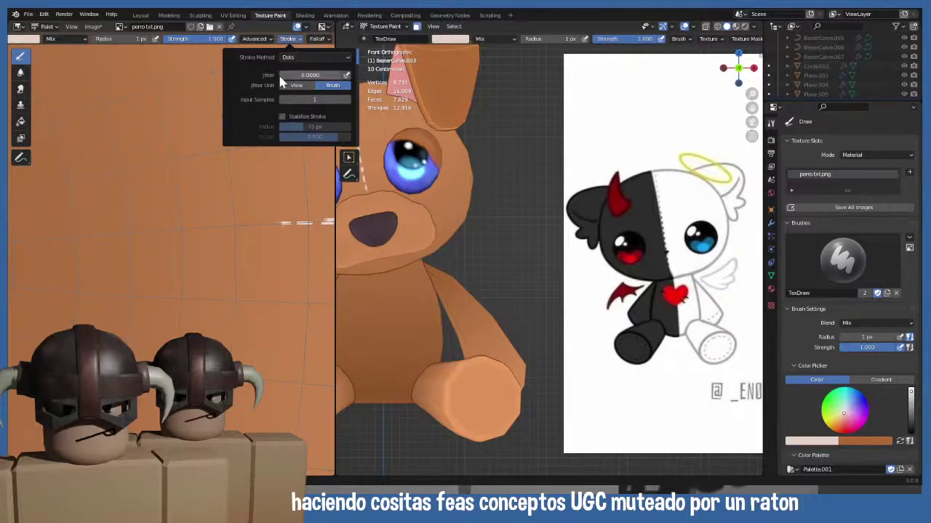
pyautogui.click(302, 58)
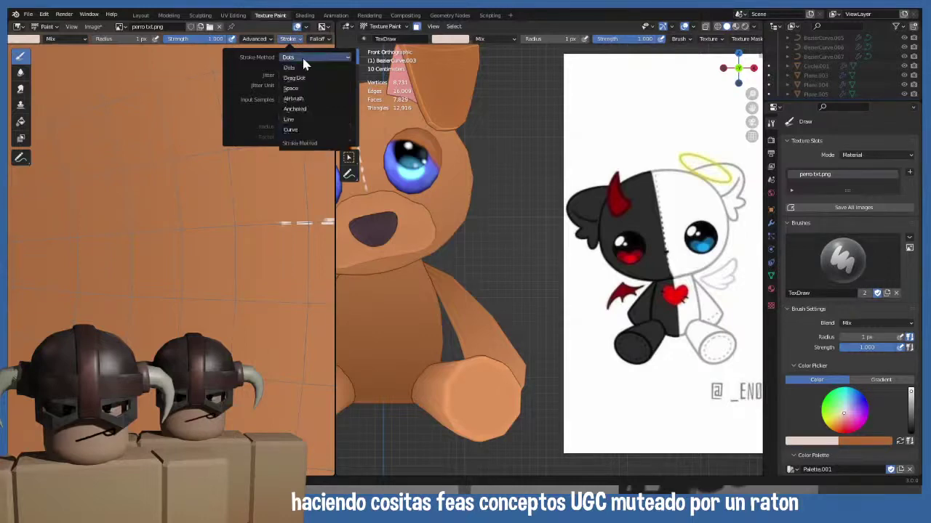
pyautogui.click(310, 119)
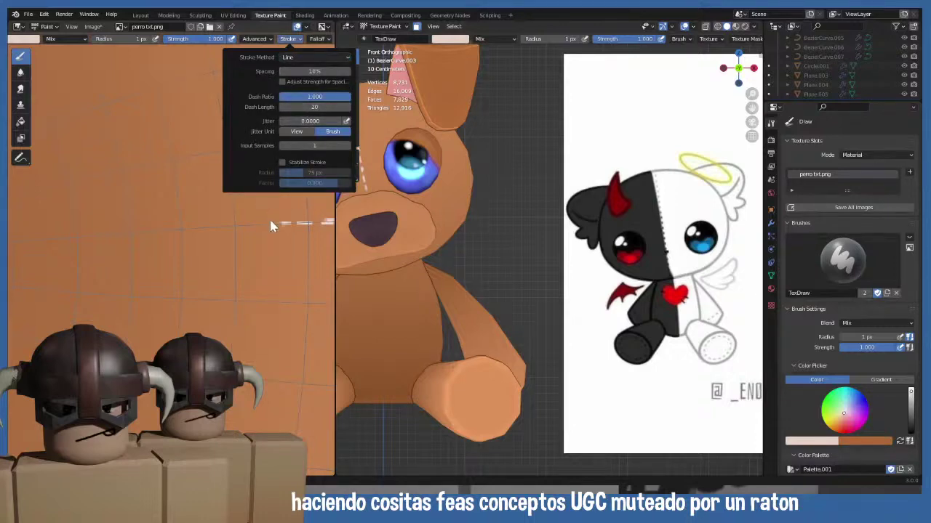
pyautogui.moveTo(273, 224); pyautogui.dragTo(242, 224)
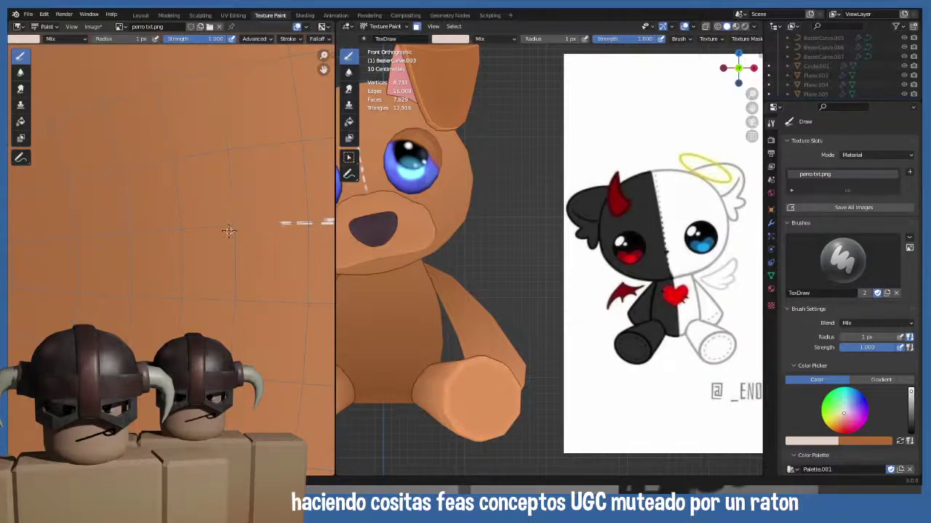
pyautogui.hotkey('shift', 'f')
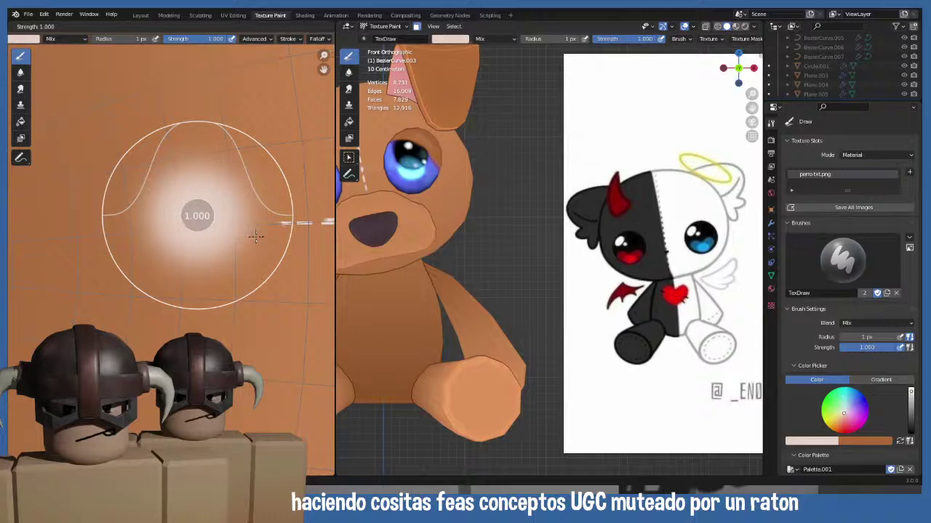
pyautogui.click(251, 236)
# - Replace the TexDraw brush with the s.001 brush and try a short stroke at the seam's end
pyautogui.scroll(-7, 875, 379)
pyautogui.scroll(-8, 875, 386)
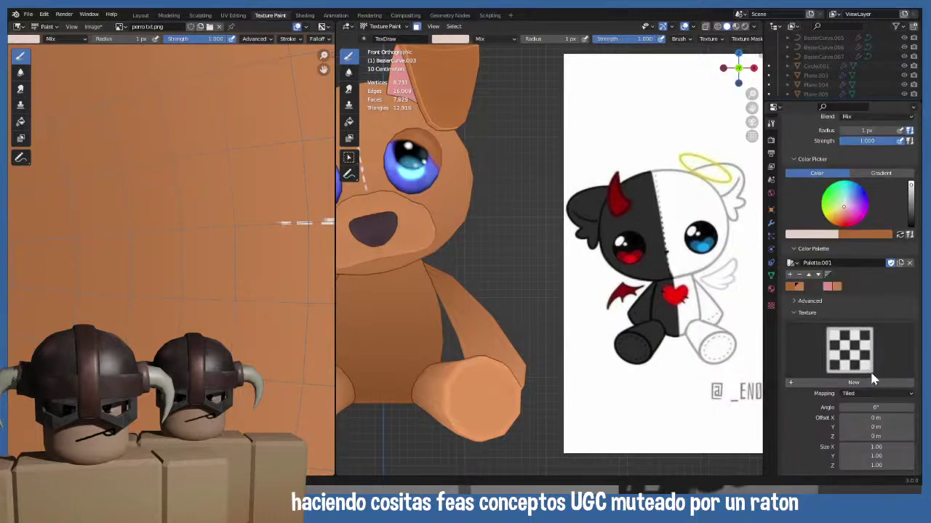
pyautogui.scroll(-5, 869, 365)
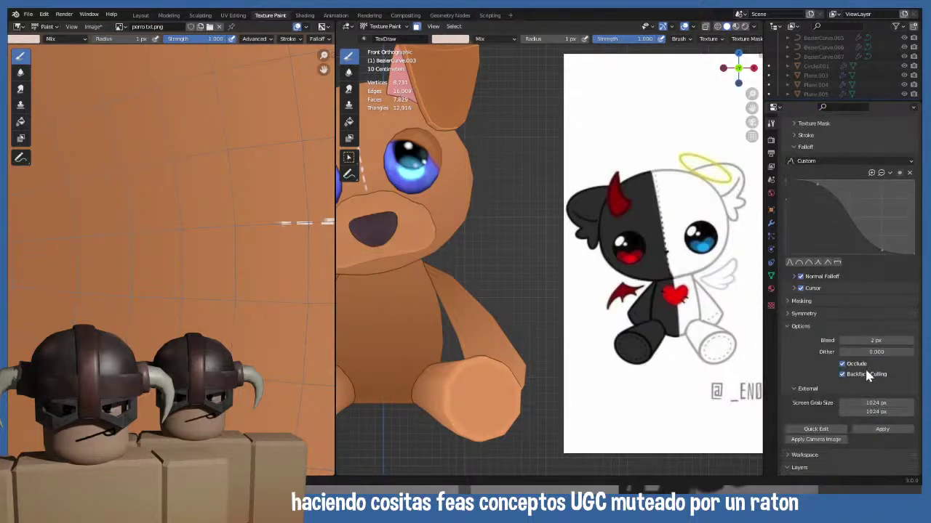
pyautogui.scroll(7, 865, 362)
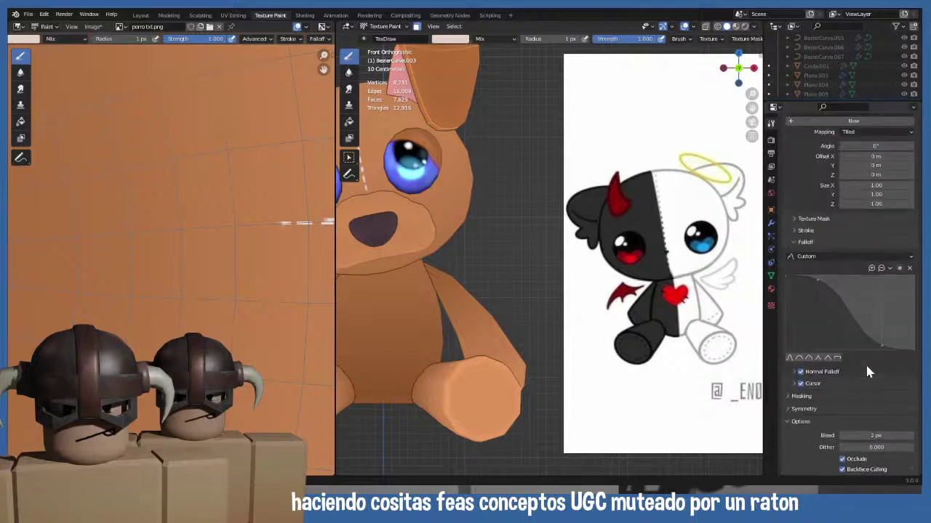
pyautogui.scroll(8, 866, 367)
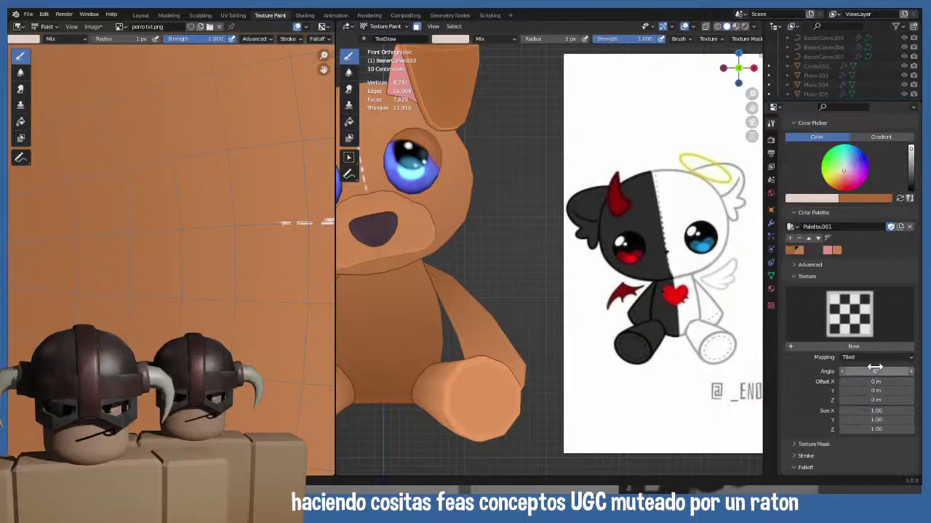
pyautogui.scroll(2, 865, 342)
pyautogui.click(849, 272)
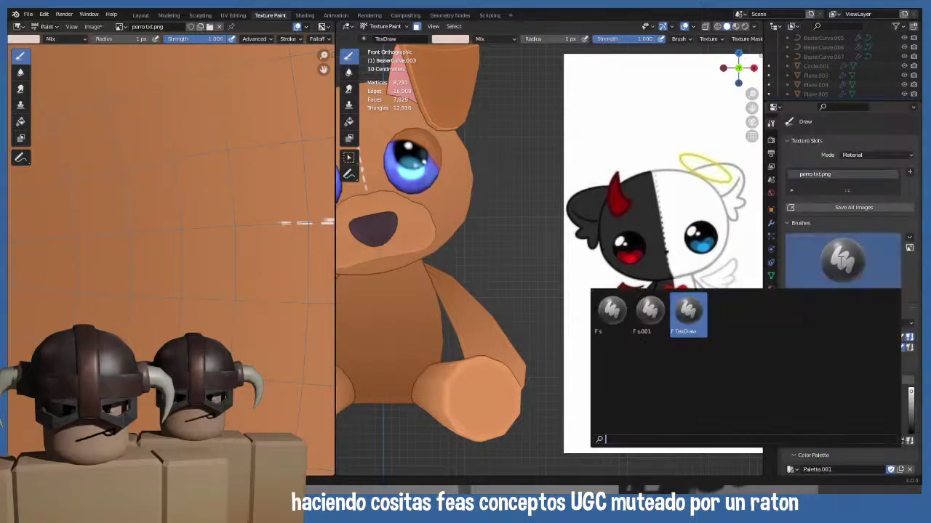
pyautogui.click(640, 309)
pyautogui.scroll(-8, 850, 390)
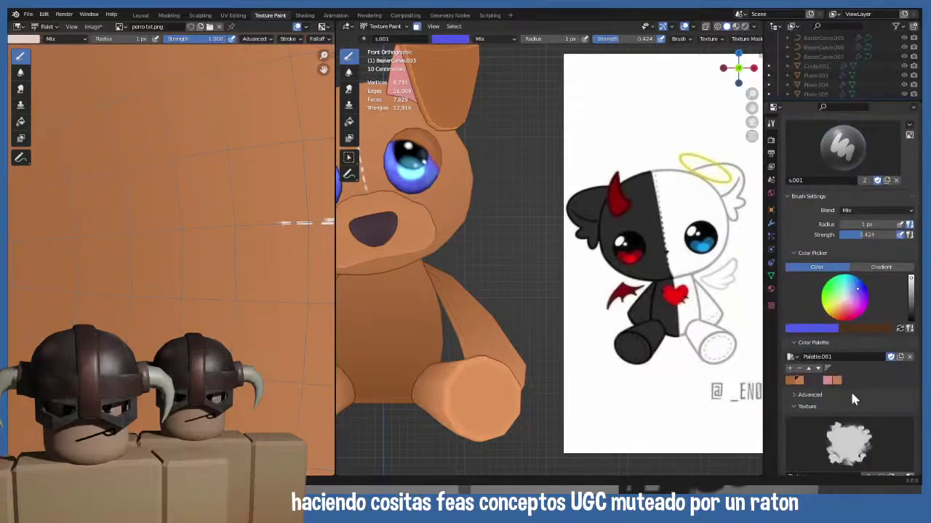
pyautogui.scroll(-4, 845, 385)
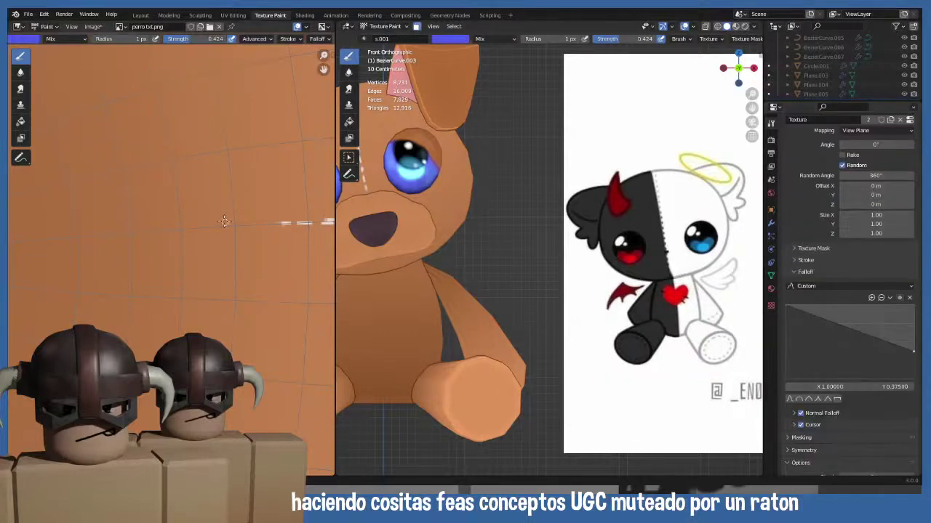
pyautogui.moveTo(263, 223); pyautogui.dragTo(229, 225)
# - Change the s.001 brush color to a pale lavender white
pyautogui.scroll(12, 872, 218)
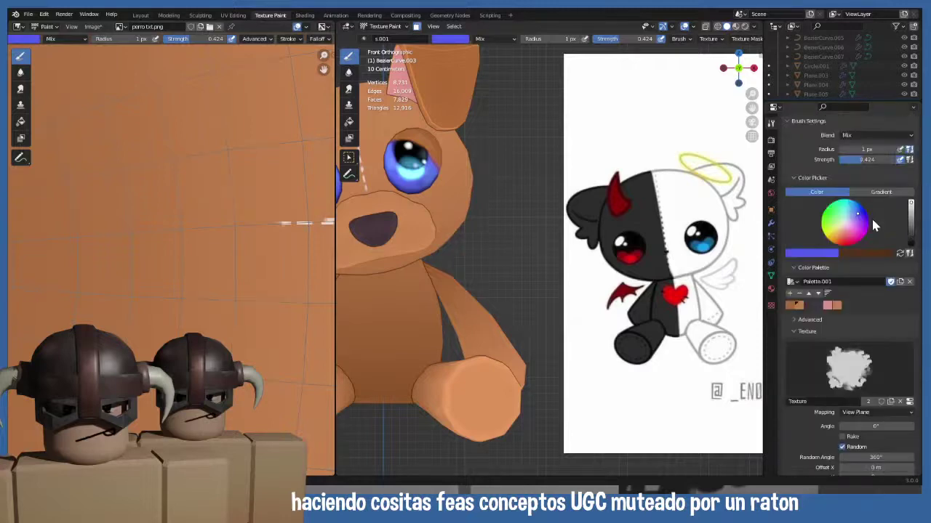
pyautogui.scroll(-3, 877, 231)
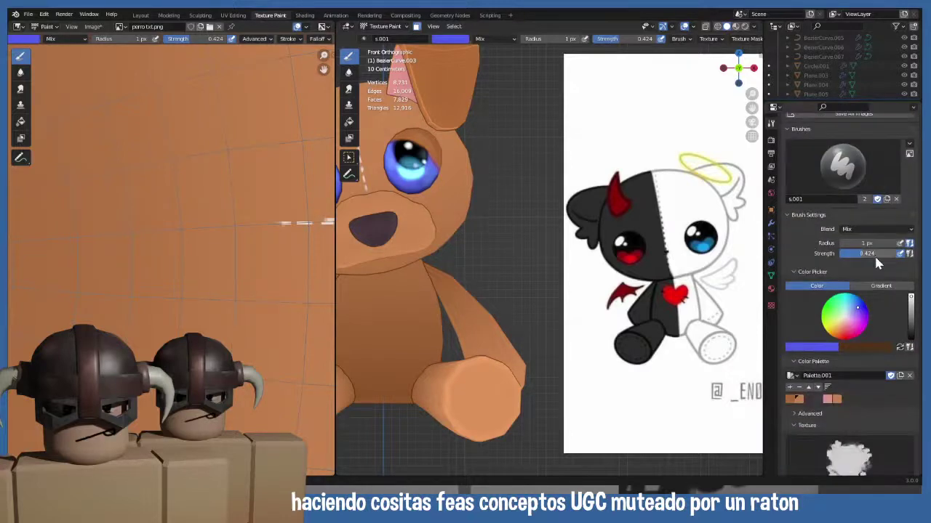
pyautogui.click(814, 347)
pyautogui.click(785, 255)
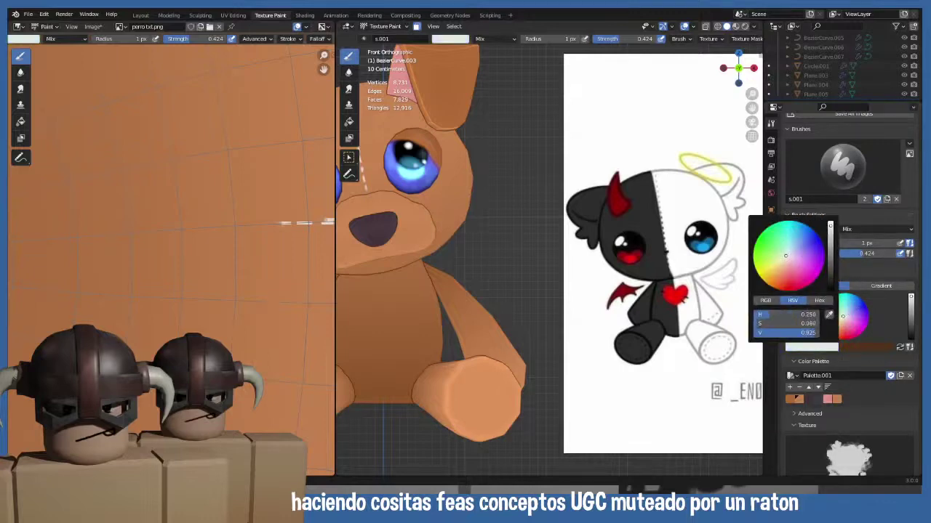
pyautogui.moveTo(786, 255); pyautogui.dragTo(791, 253)
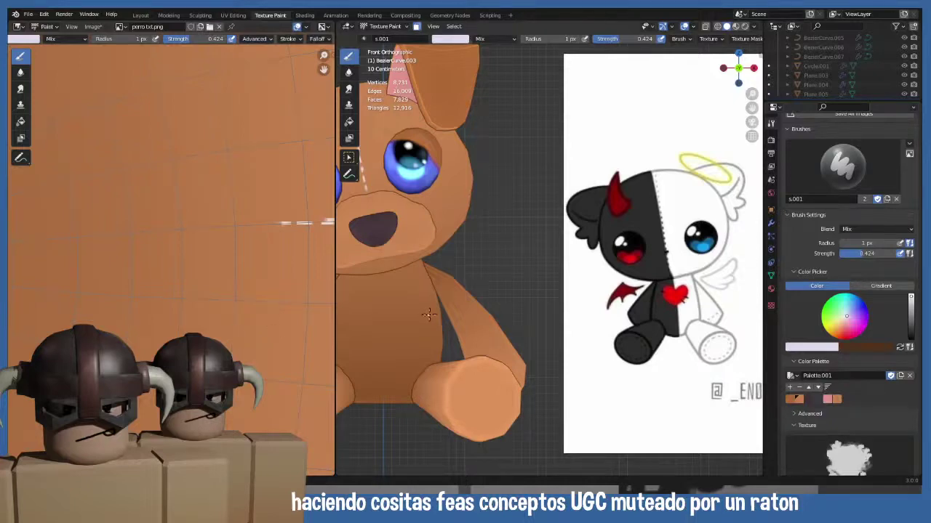
# - Test a pale stroke continuing the seam on the UV island, undo it, and set the brush strength to 1.000
pyautogui.keyDown('shift'); pyautogui.moveTo(460, 301); pyautogui.dragTo(541, 293, button='middle'); pyautogui.keyUp('shift')
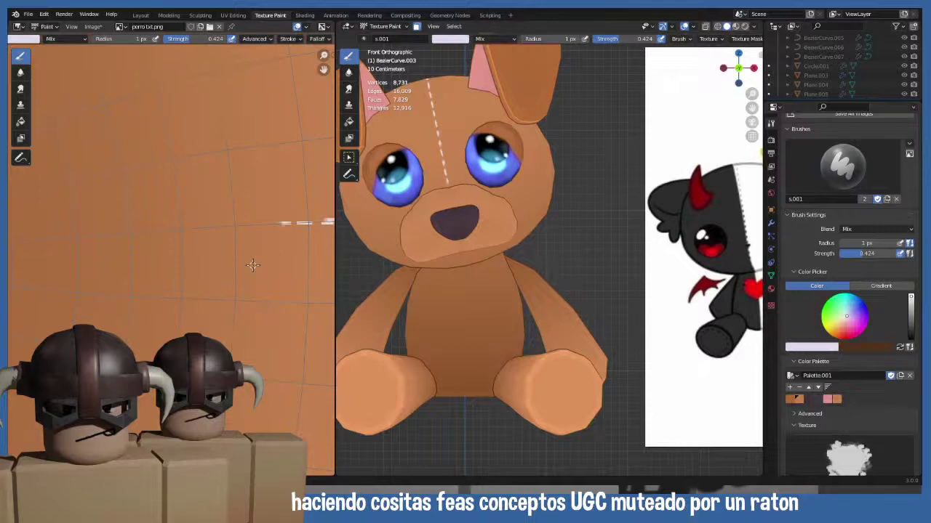
pyautogui.moveTo(252, 264); pyautogui.dragTo(222, 276, button='middle')
pyautogui.moveTo(259, 243); pyautogui.dragTo(202, 247)
pyautogui.hotkey('ctrl', 'z')
pyautogui.hotkey('ctrl', 'z')
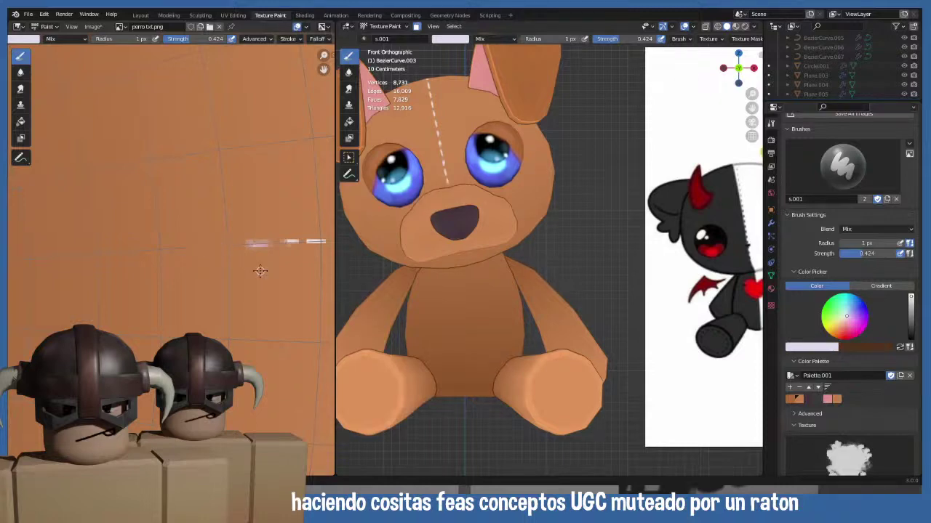
pyautogui.hotkey('shift', 'f')
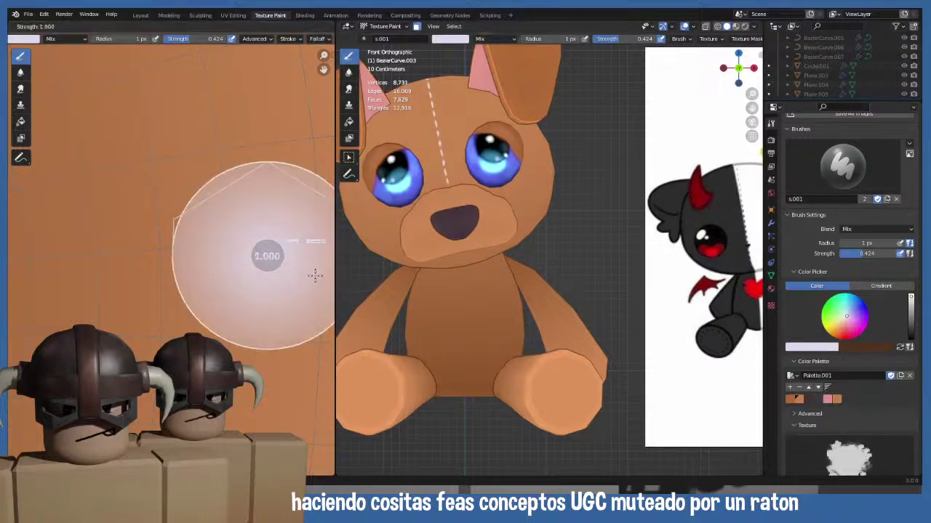
pyautogui.click(312, 272)
# - Paint pale stitch dashes continuing the seam across the head's UV island under the muzzle, undoing the misplaced marks
pyautogui.moveTo(268, 241); pyautogui.dragTo(154, 257)
pyautogui.moveTo(153, 256); pyautogui.dragTo(194, 253, button='middle')
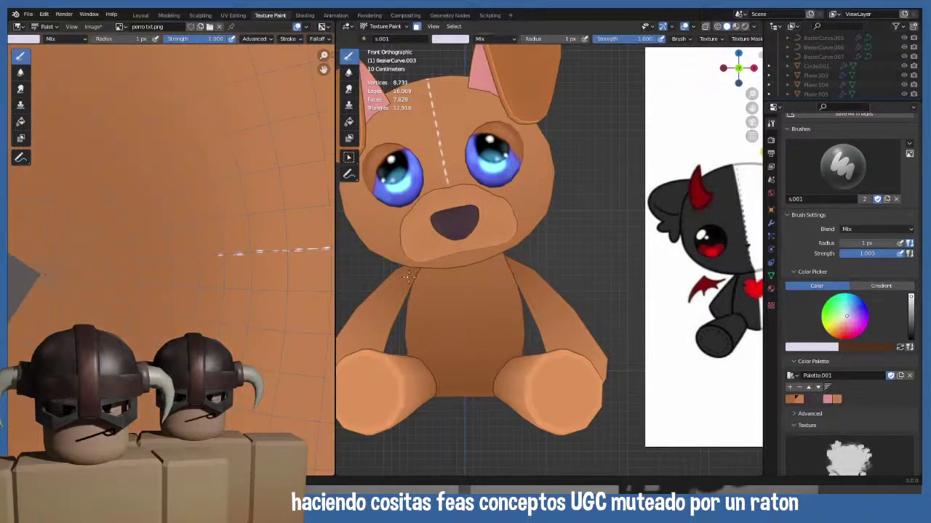
pyautogui.scroll(2, 214, 256)
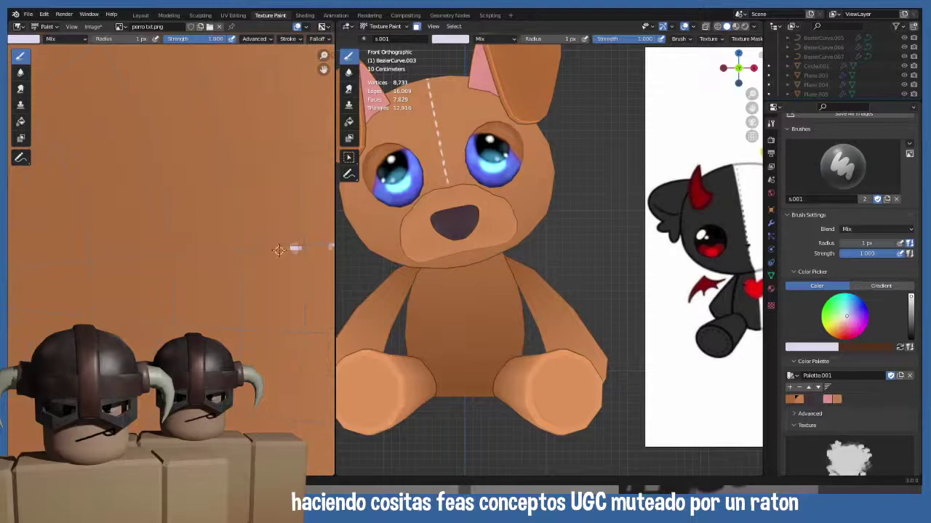
pyautogui.moveTo(275, 249); pyautogui.dragTo(123, 258)
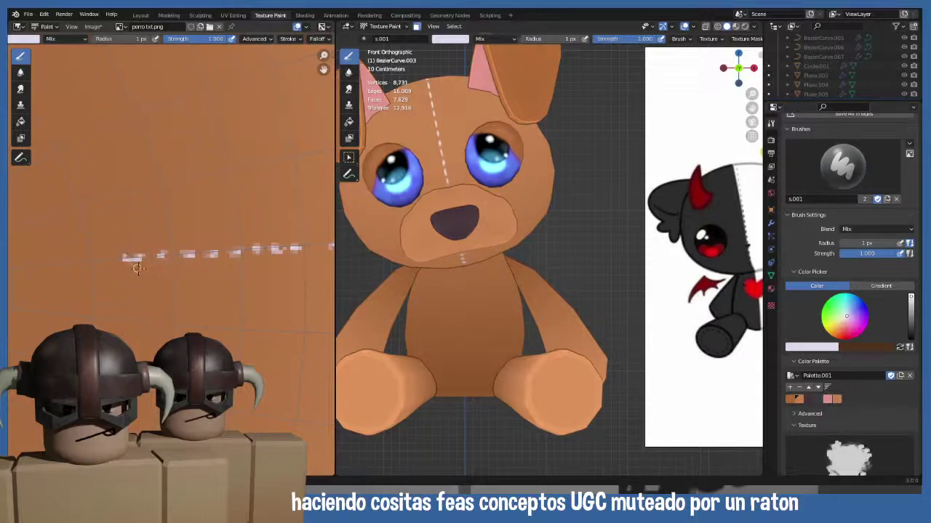
pyautogui.hotkey('ctrl', 'z')
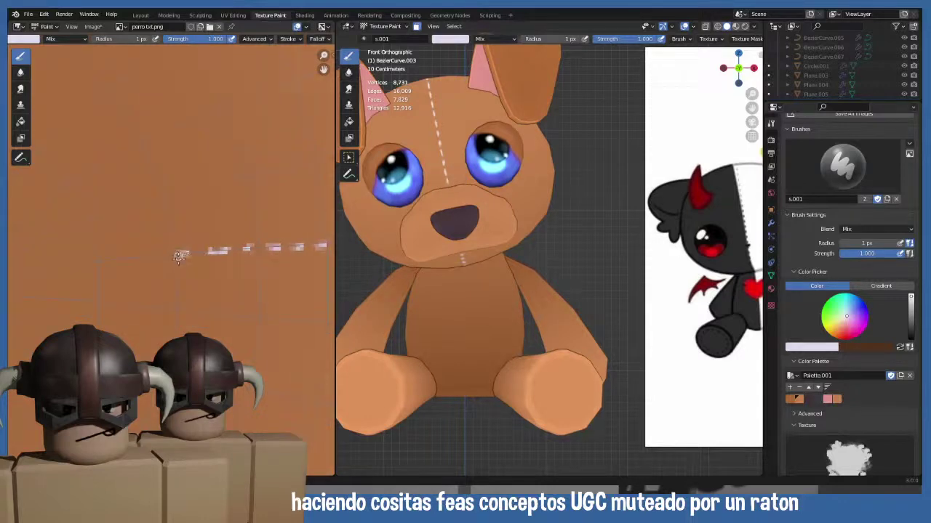
pyautogui.hotkey('ctrl', 'z')
pyautogui.hotkey('ctrl', 'z')
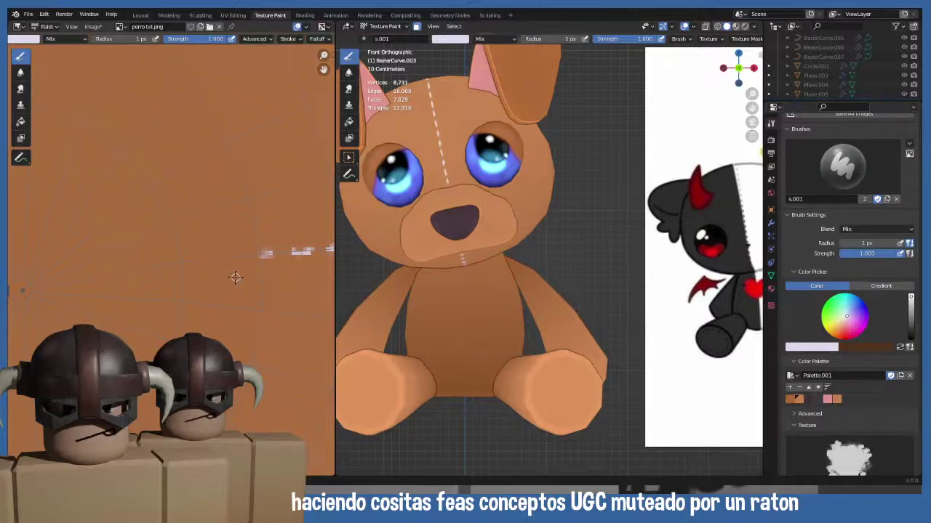
pyautogui.hotkey('ctrl', 'z')
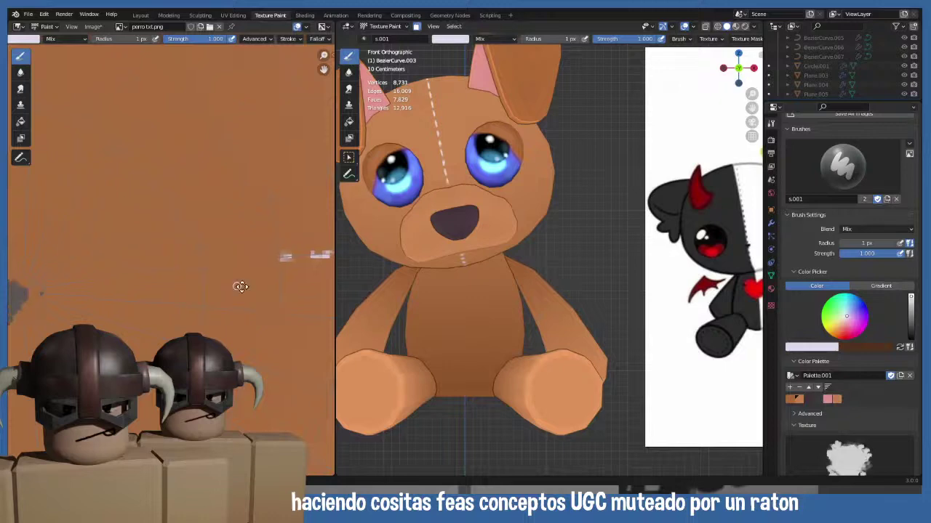
# - Extend the stitch dashes to the notch in the UV island's edge and inspect the seam from behind the head
pyautogui.moveTo(300, 262); pyautogui.dragTo(248, 265)
pyautogui.moveTo(231, 268); pyautogui.dragTo(88, 294)
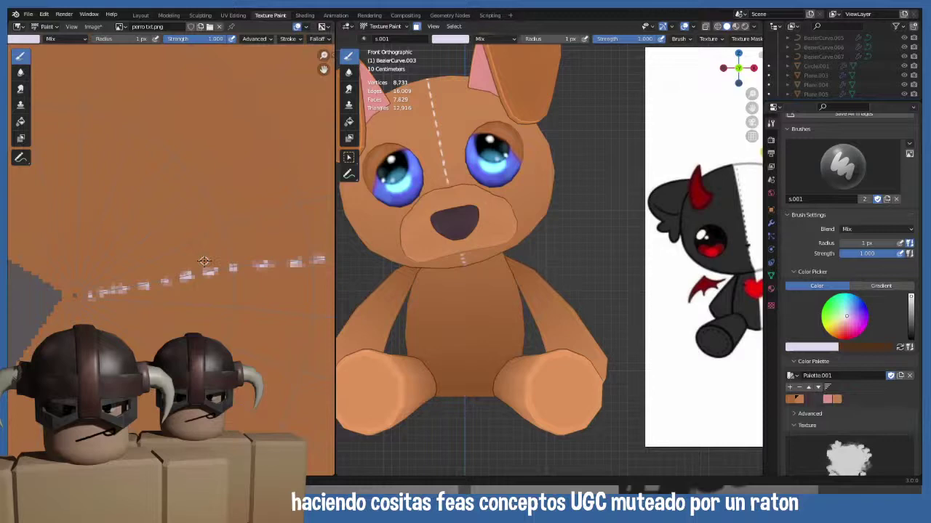
pyautogui.scroll(-2, 220, 268)
pyautogui.moveTo(450, 276); pyautogui.dragTo(668, 305, button='middle')
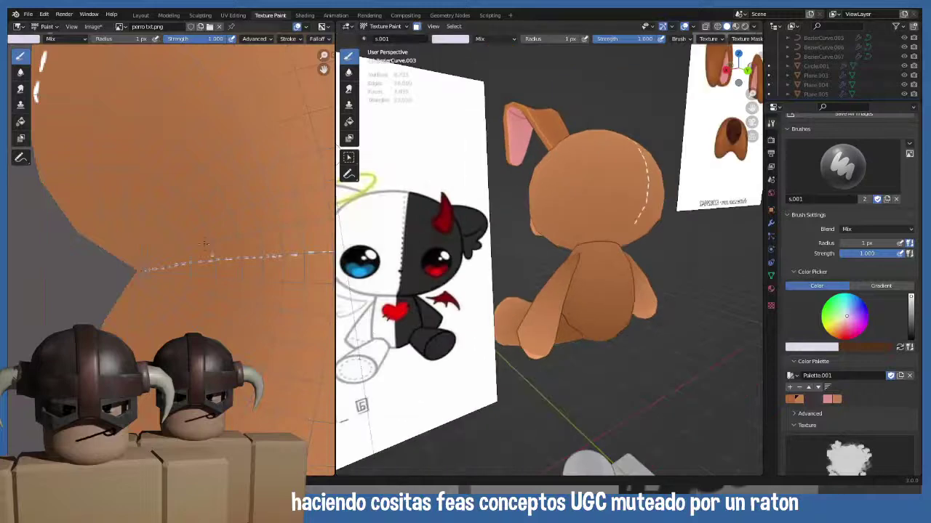
# - Paint pale stitch dashes down the edge of the head's UV island, continuing the seam toward the notch
pyautogui.scroll(4, 205, 245)
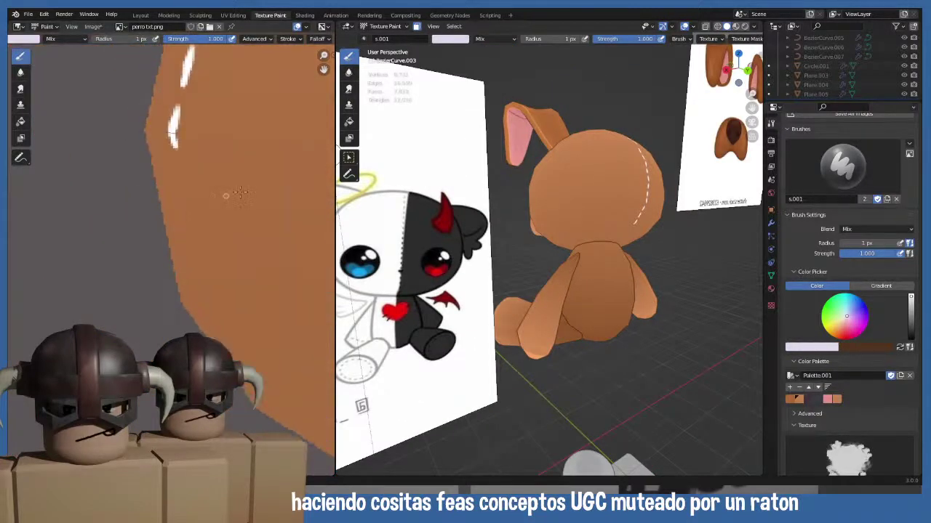
pyautogui.moveTo(174, 171); pyautogui.dragTo(191, 280)
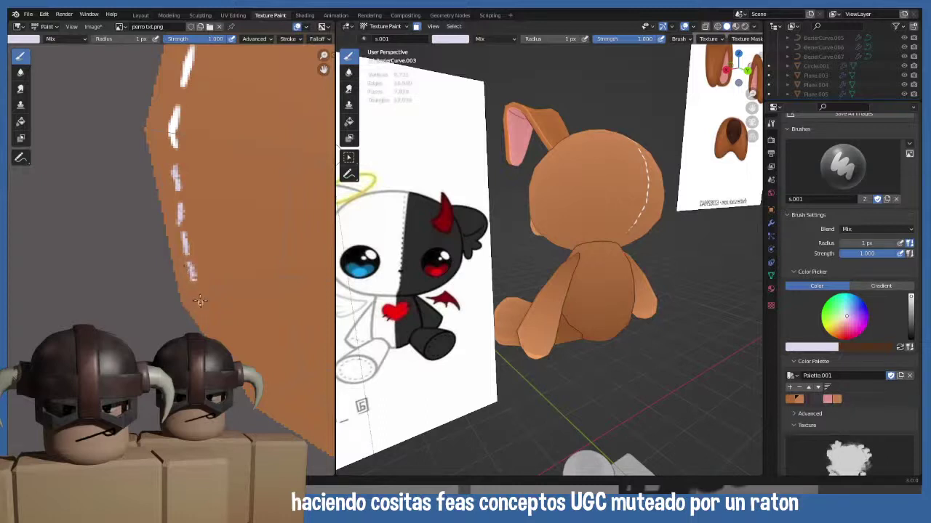
pyautogui.moveTo(200, 300); pyautogui.dragTo(180, 278, button='middle')
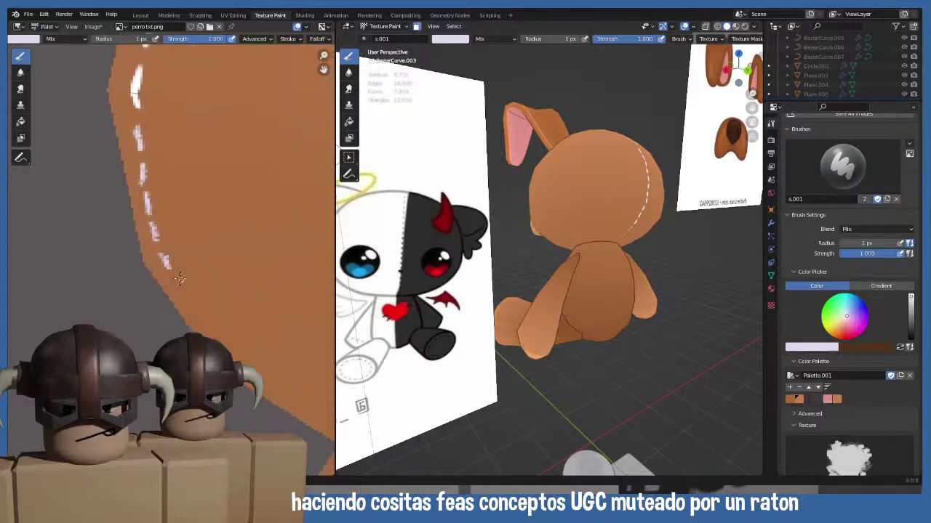
pyautogui.moveTo(180, 278); pyautogui.dragTo(180, 288)
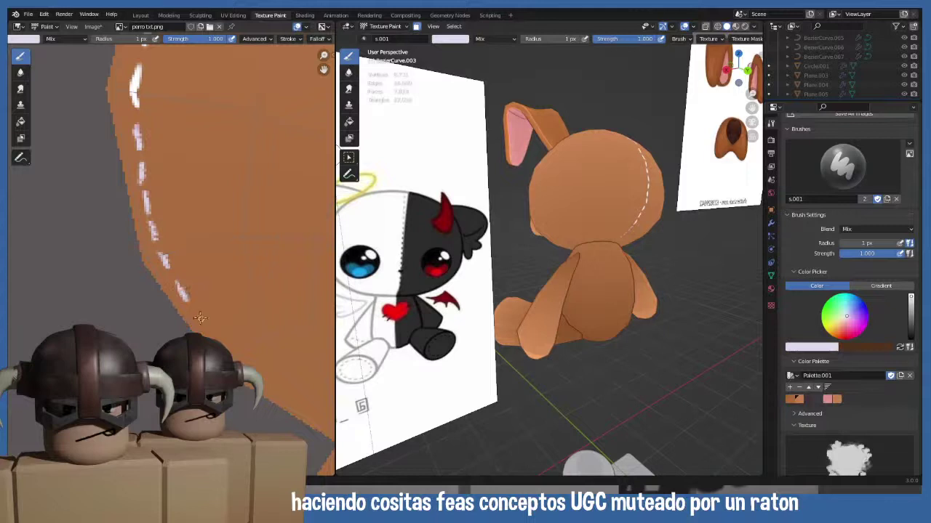
pyautogui.moveTo(200, 317); pyautogui.dragTo(169, 324, button='middle')
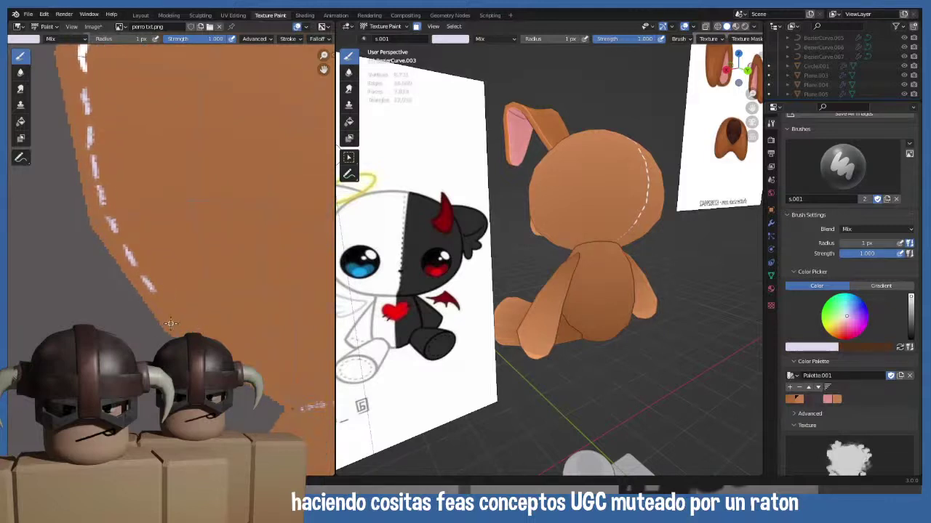
pyautogui.moveTo(161, 304); pyautogui.dragTo(167, 308)
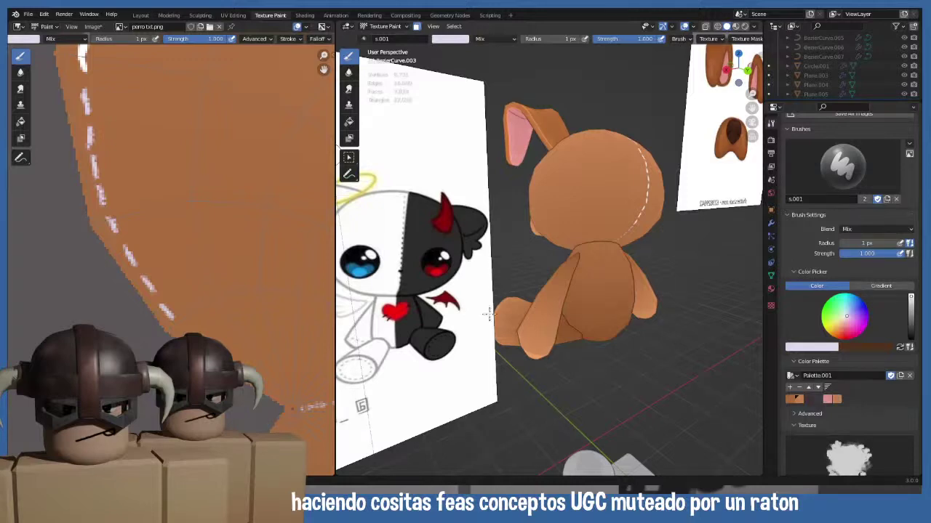
# - Examine the seam on the dog's forehead and chin from the front and compare the body with the reference drawing
pyautogui.moveTo(624, 386); pyautogui.dragTo(627, 200, button='middle')
pyautogui.moveTo(567, 217); pyautogui.dragTo(546, 216, button='middle')
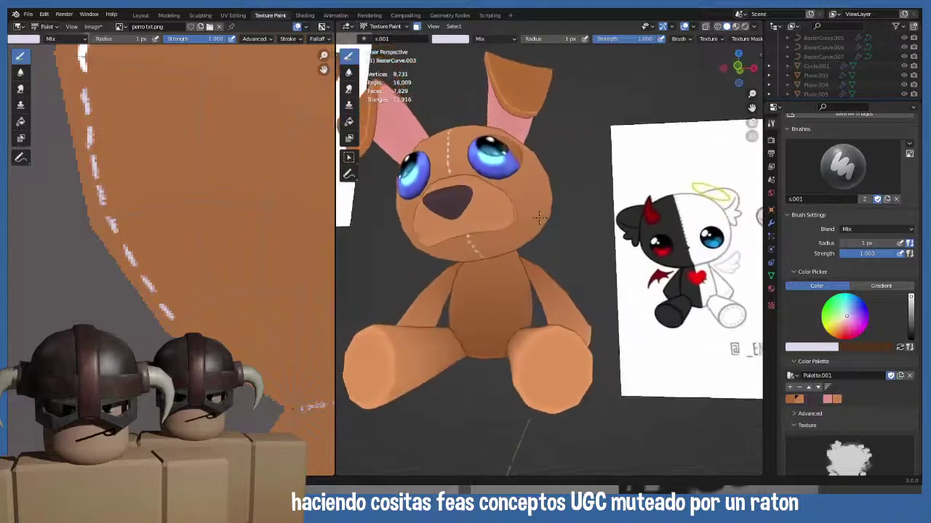
pyautogui.press('KP_1')
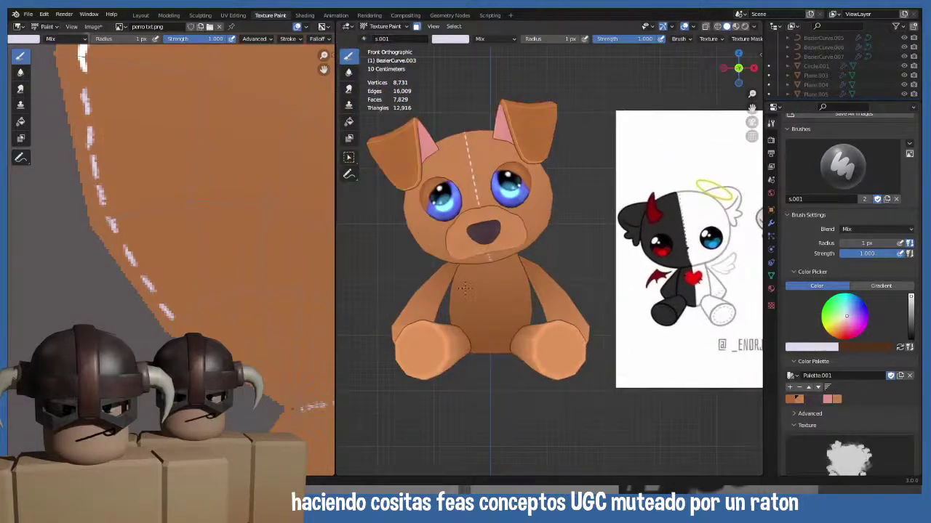
pyautogui.scroll(3, 464, 289)
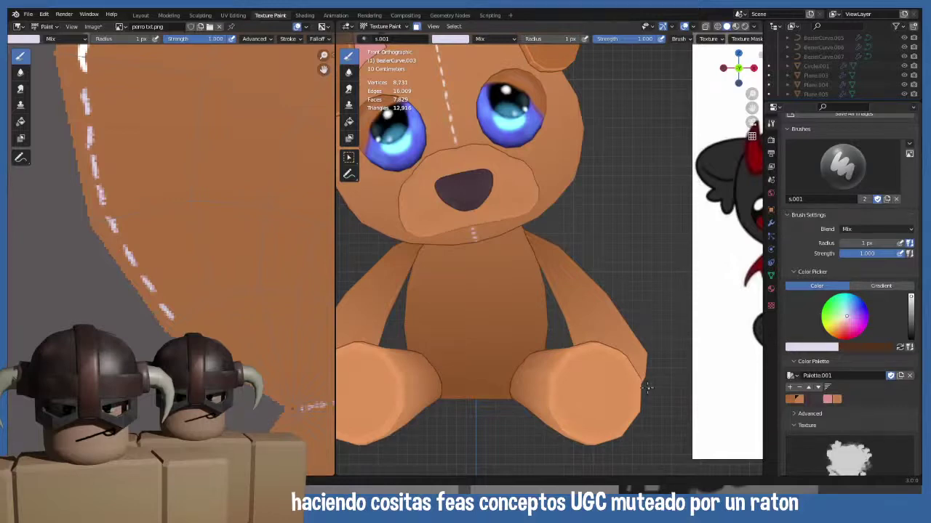
pyautogui.scroll(-3, 455, 284)
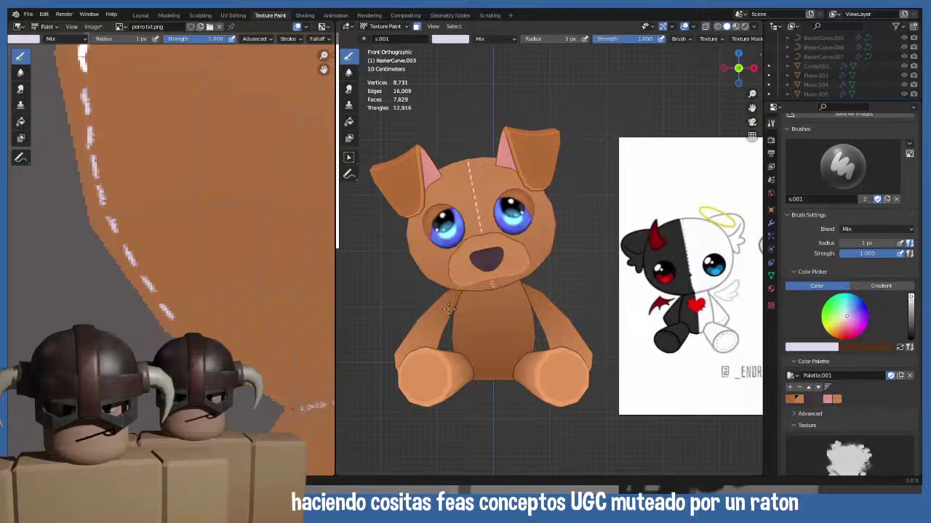
pyautogui.scroll(3, 448, 272)
pyautogui.scroll(-4, 449, 272)
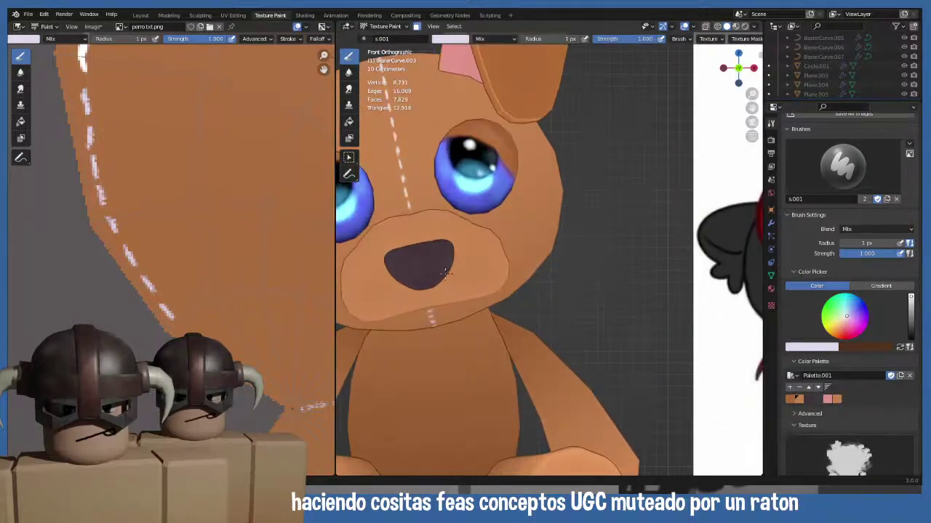
pyautogui.scroll(3, 506, 297)
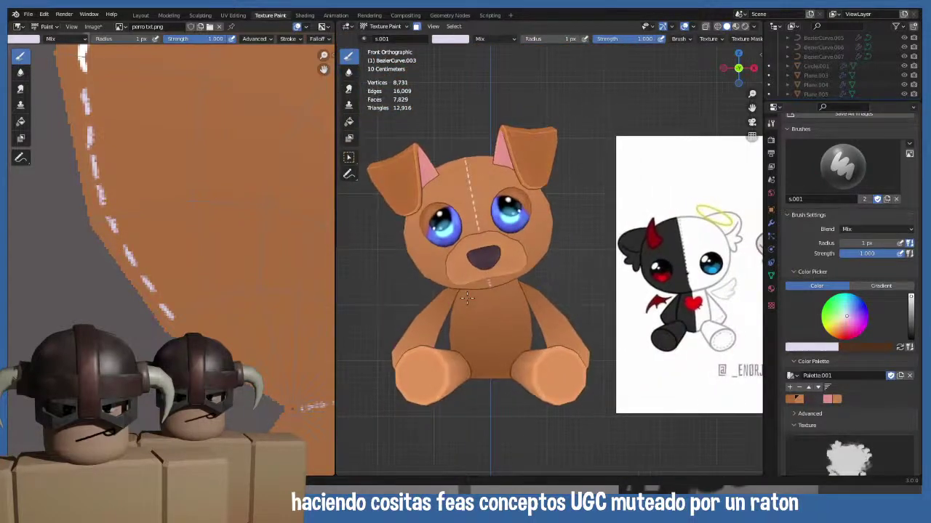
pyautogui.scroll(-2, 471, 251)
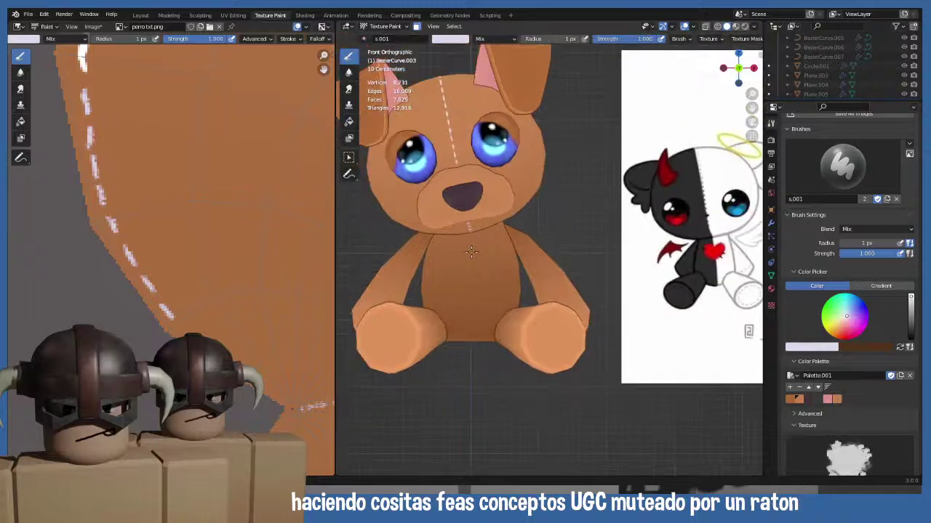
pyautogui.scroll(-2, 219, 296)
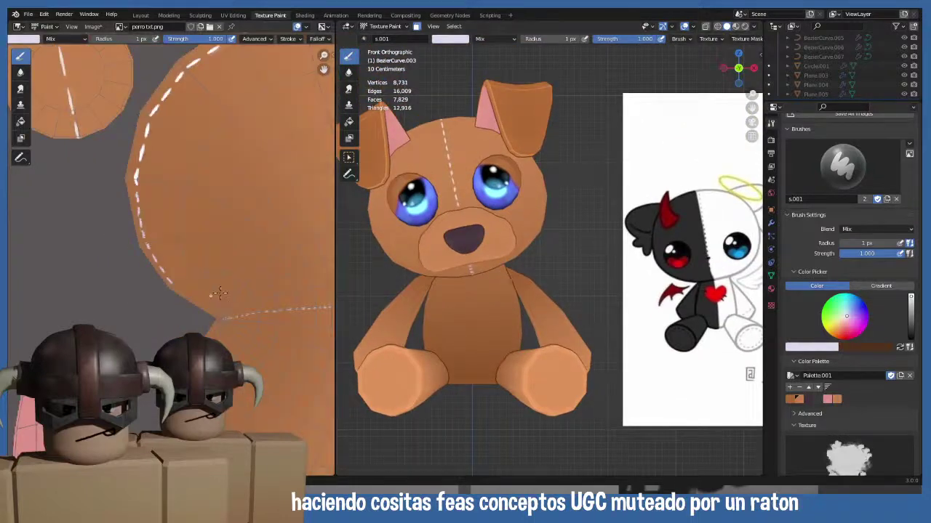
pyautogui.scroll(-2, 451, 246)
pyautogui.keyDown('shift'); pyautogui.moveTo(545, 291); pyautogui.dragTo(475, 233, button='middle'); pyautogui.keyUp('shift')
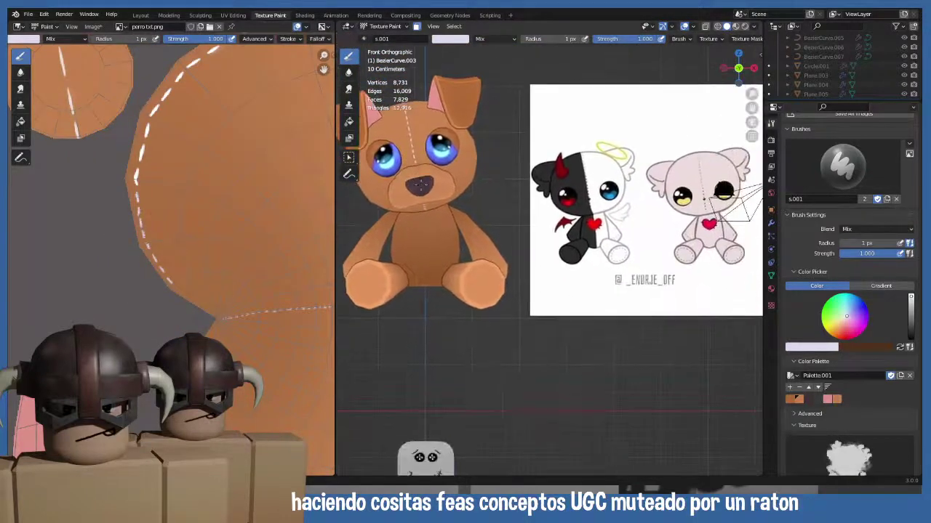
pyautogui.scroll(3, 429, 196)
pyautogui.scroll(-2, 525, 237)
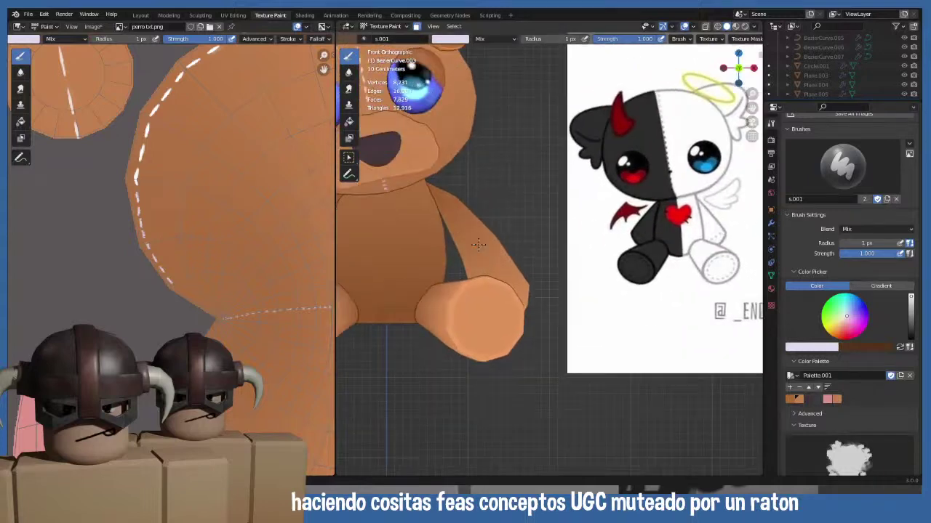
pyautogui.scroll(3, 519, 242)
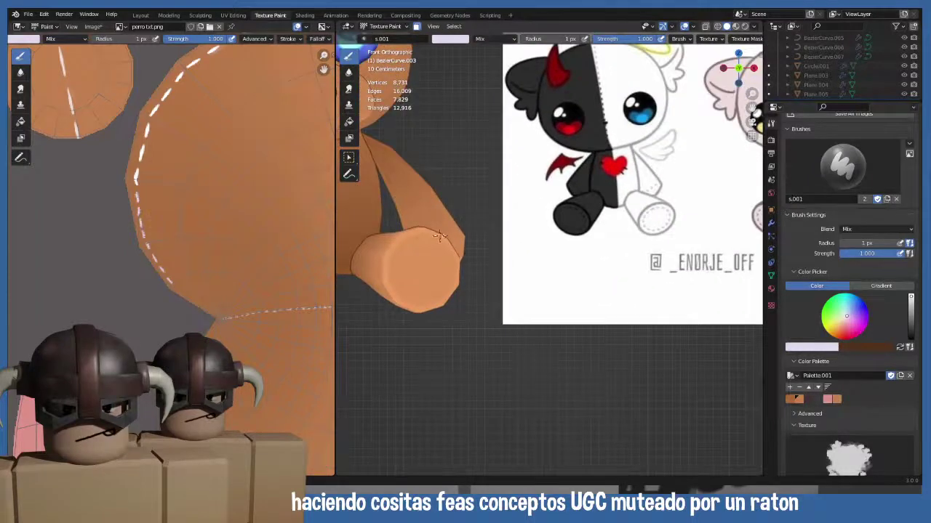
pyautogui.scroll(-3, 434, 225)
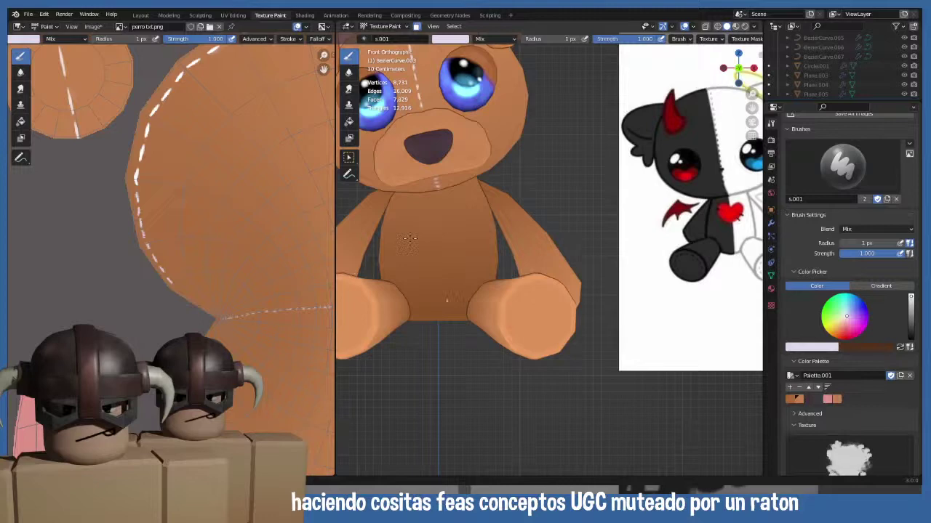
pyautogui.scroll(-1, 436, 260)
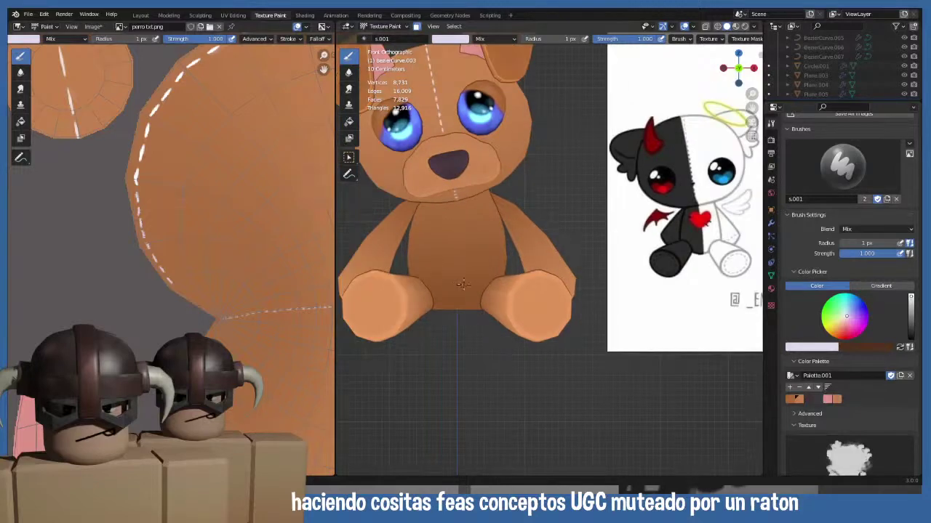
pyautogui.keyDown('shift'); pyautogui.moveTo(462, 283); pyautogui.dragTo(422, 262, button='middle'); pyautogui.keyUp('shift')
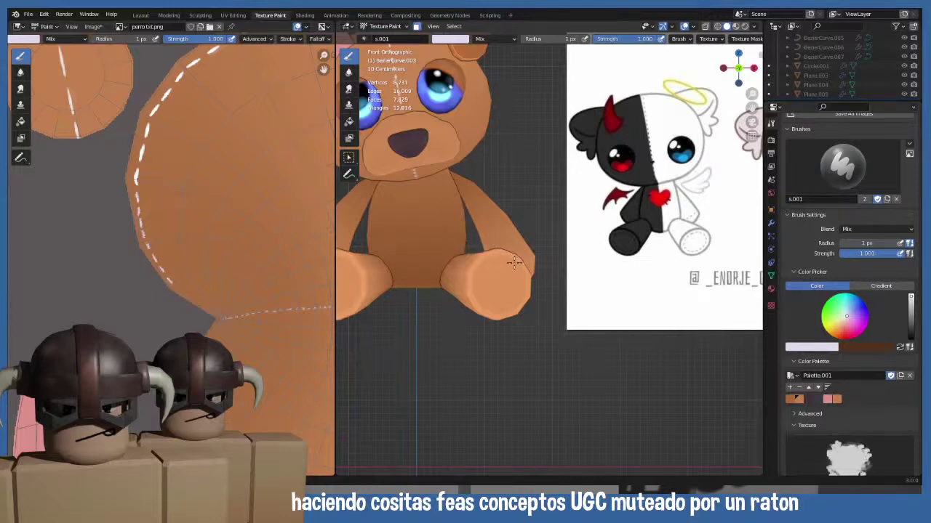
# - Inspect the mesh of the dog's leg and round foot sole in Edit Mode from several angles
pyautogui.moveTo(514, 264); pyautogui.dragTo(464, 281, button='middle')
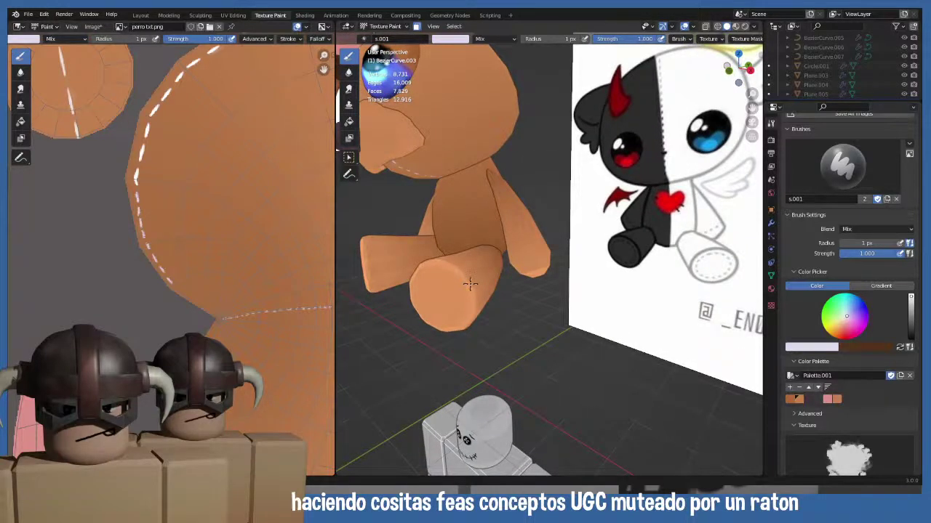
pyautogui.scroll(4, 470, 284)
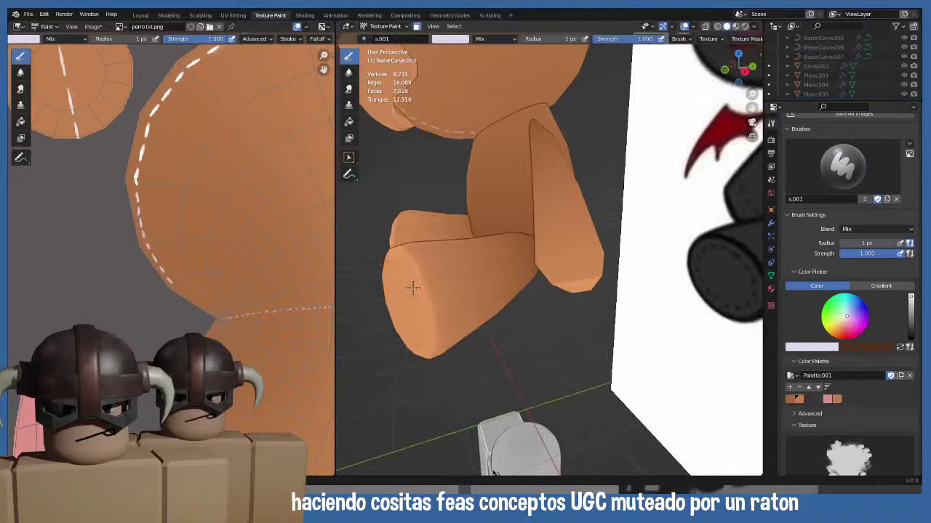
pyautogui.press('Tab')
pyautogui.moveTo(412, 287)
pyautogui.mouseDown(button='middle')
pyautogui.moveTo(426, 281)
pyautogui.moveTo(501, 295)
pyautogui.moveTo(447, 287)
pyautogui.moveTo(502, 312)
pyautogui.moveTo(451, 326)
pyautogui.moveTo(450, 304)
pyautogui.mouseUp(button='middle')
pyautogui.scroll(3, 434, 296)
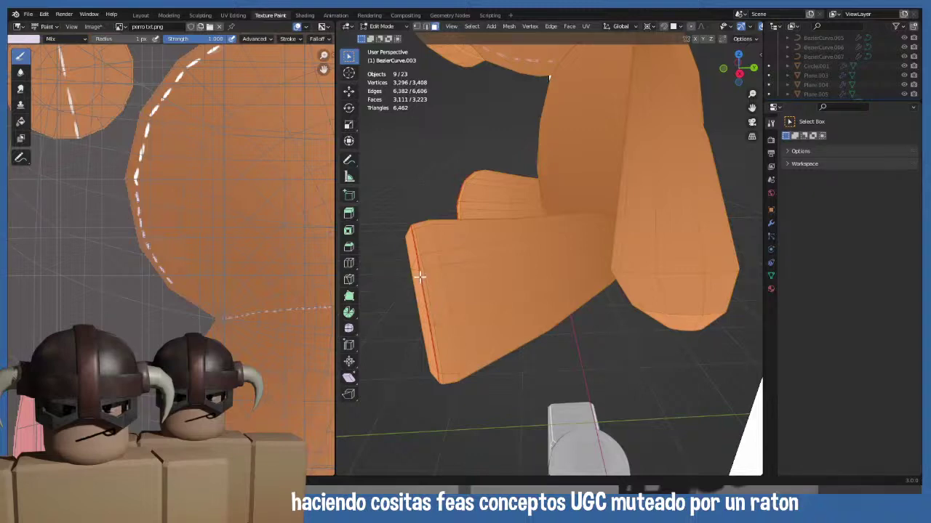
pyautogui.scroll(2, 422, 277)
pyautogui.moveTo(422, 277); pyautogui.dragTo(544, 347, button='middle')
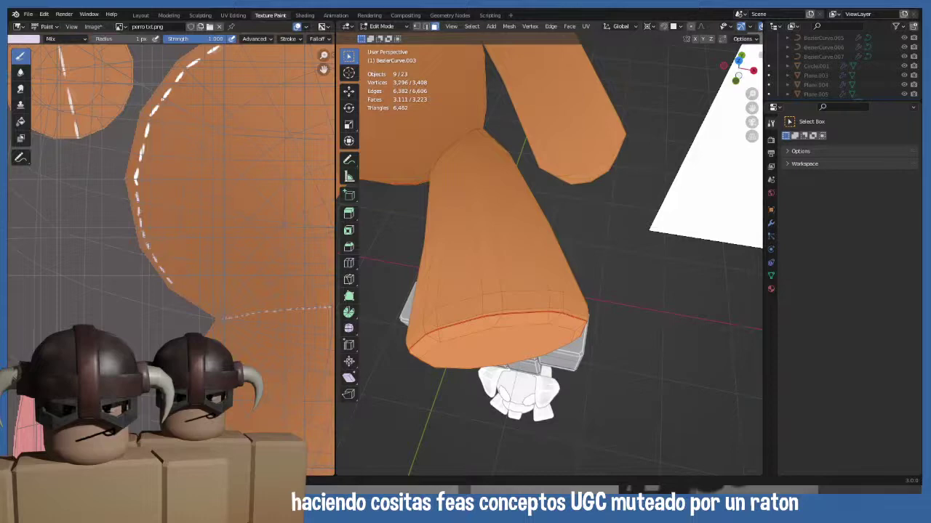
pyautogui.moveTo(480, 313); pyautogui.dragTo(440, 262, button='middle')
pyautogui.moveTo(493, 277); pyautogui.dragTo(659, 251, button='middle')
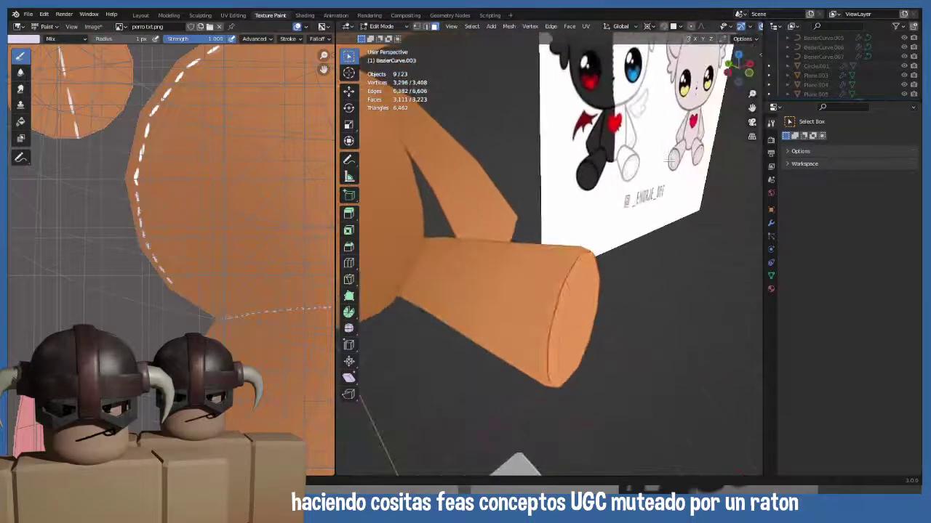
pyautogui.scroll(3, 519, 229)
pyautogui.moveTo(519, 229); pyautogui.dragTo(463, 206, button='middle')
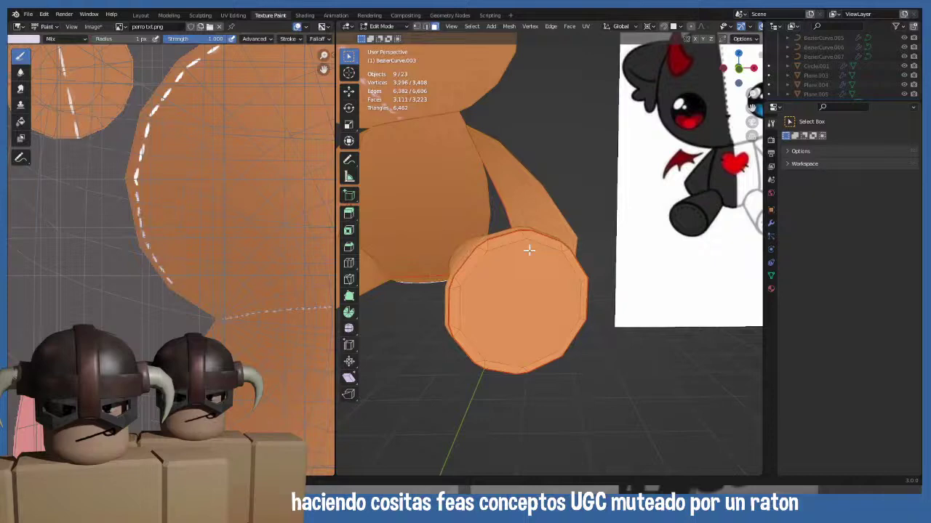
pyautogui.press('KP_1')
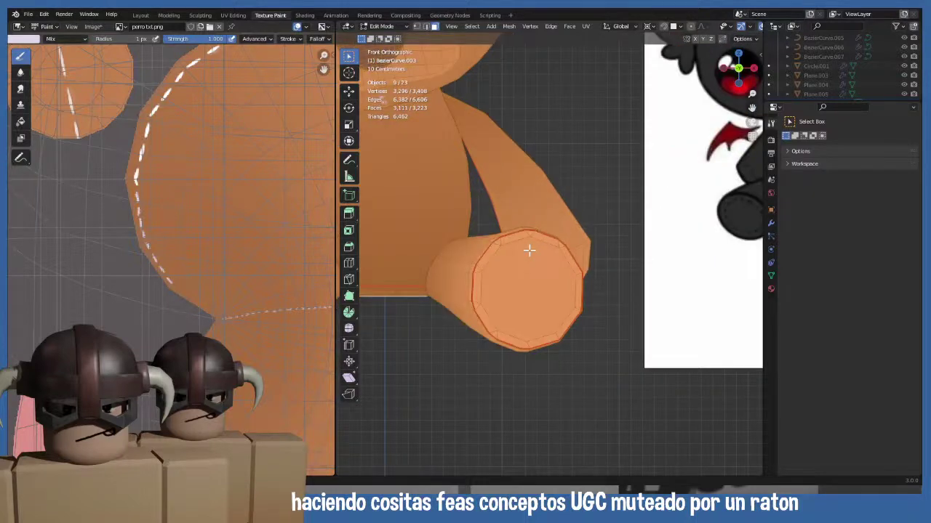
pyautogui.moveTo(507, 260); pyautogui.dragTo(563, 245, button='middle')
pyautogui.scroll(4, 502, 251)
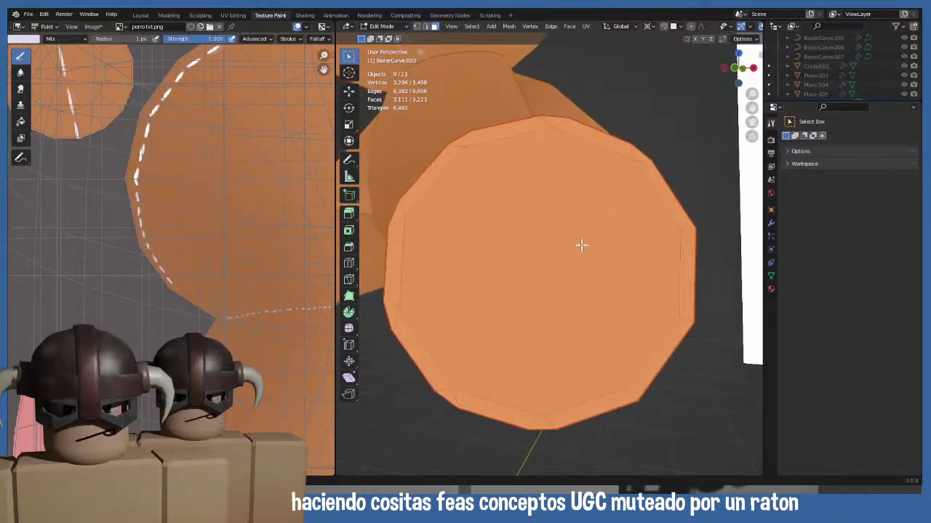
# - Return the model to Texture Paint mode and save the perro txt.png texture image
pyautogui.click(397, 28)
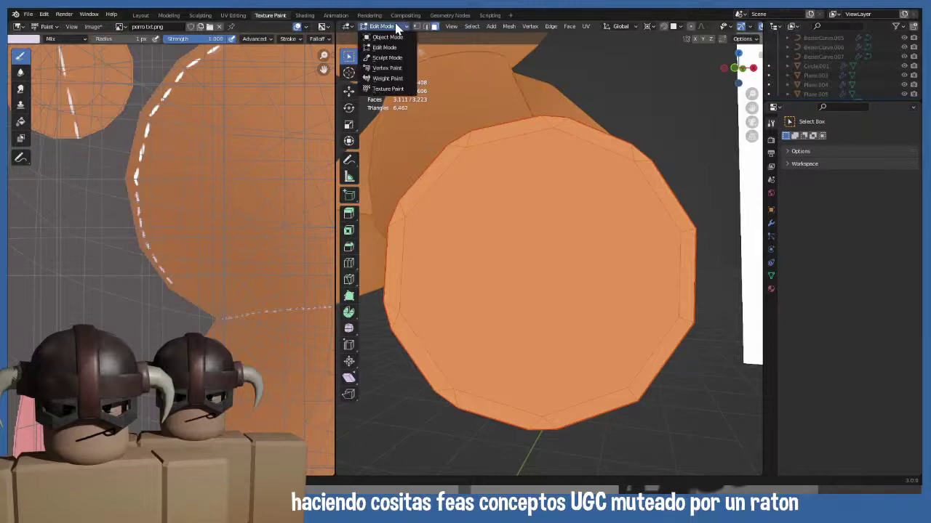
pyautogui.click(388, 88)
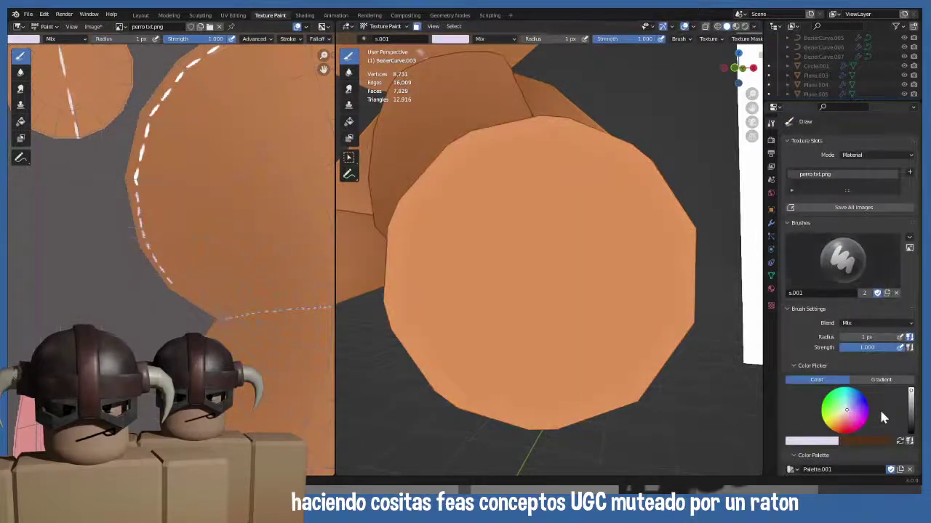
pyautogui.scroll(-15, 881, 416)
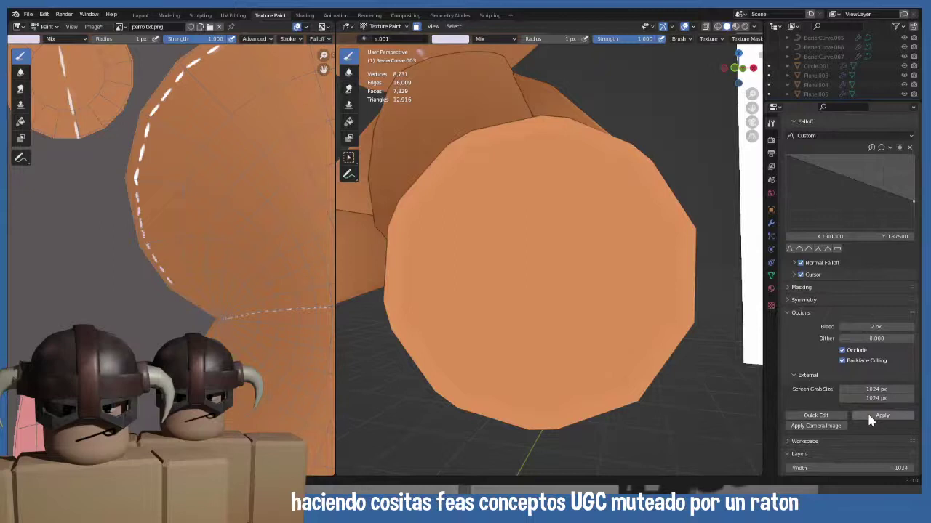
pyautogui.scroll(-3, 870, 421)
pyautogui.click(93, 26)
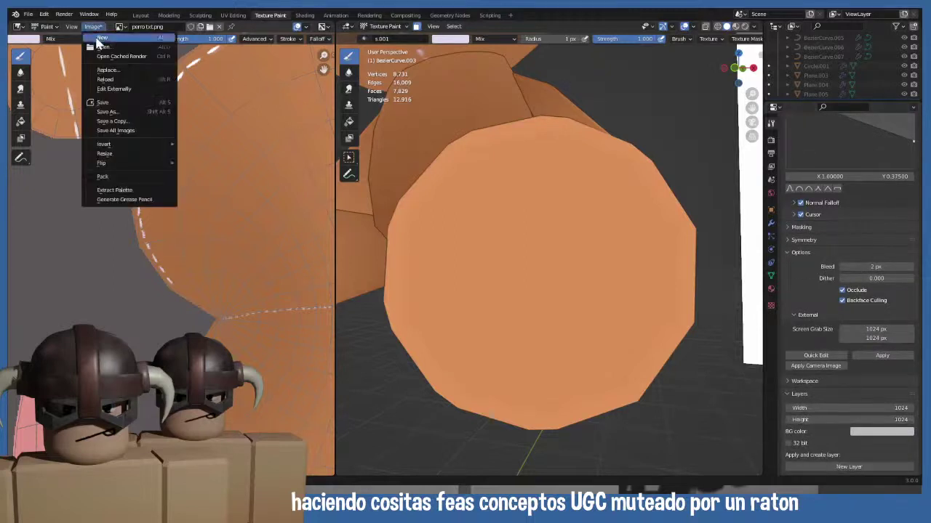
pyautogui.click(102, 102)
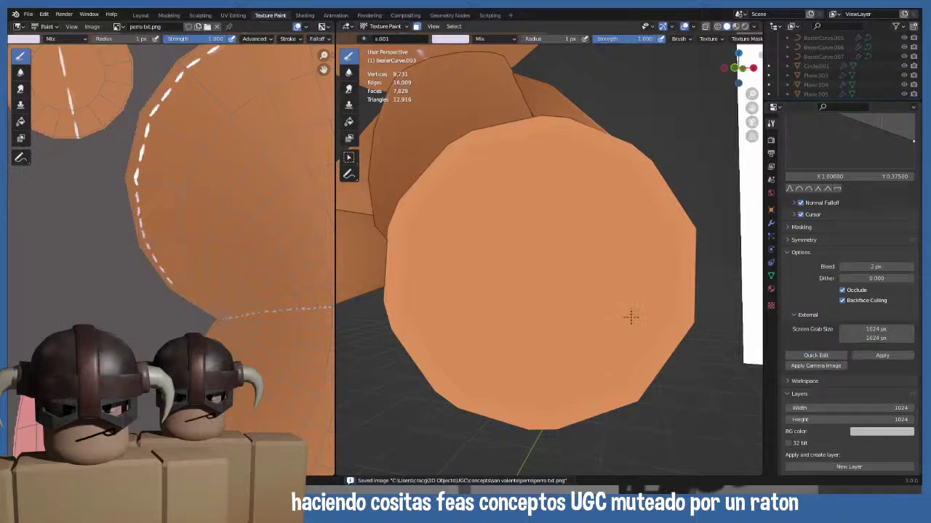
pyautogui.moveTo(631, 316); pyautogui.dragTo(670, 365, button='middle')
pyautogui.press('Escape')
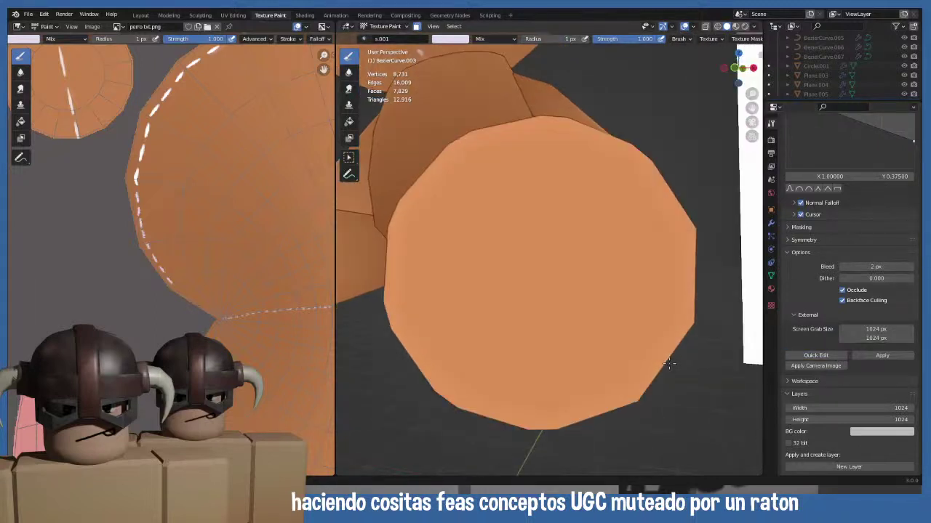
pyautogui.scroll(2, 667, 362)
pyautogui.scroll(-2, 663, 357)
pyautogui.scroll(1, 447, 250)
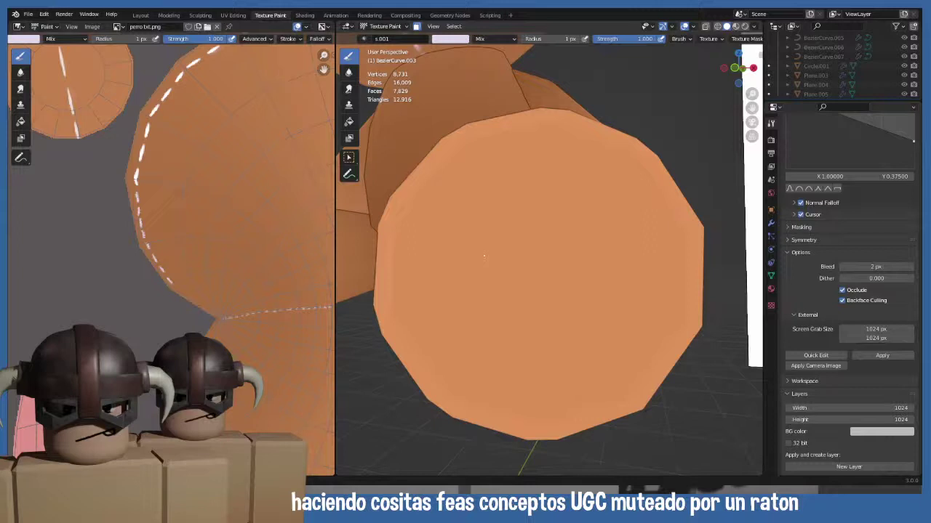
# - Save the plushie.blend file and the perro txt.png texture image
pyautogui.click(28, 14)
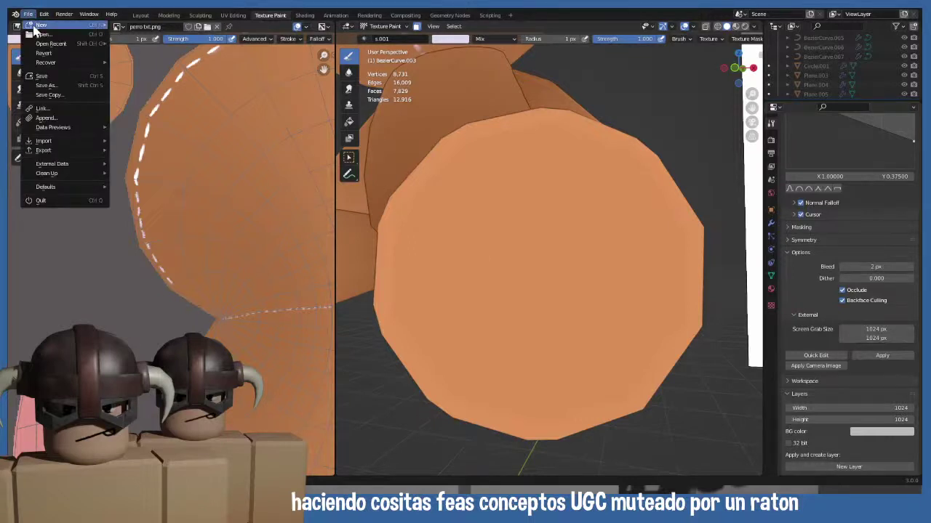
pyautogui.click(41, 76)
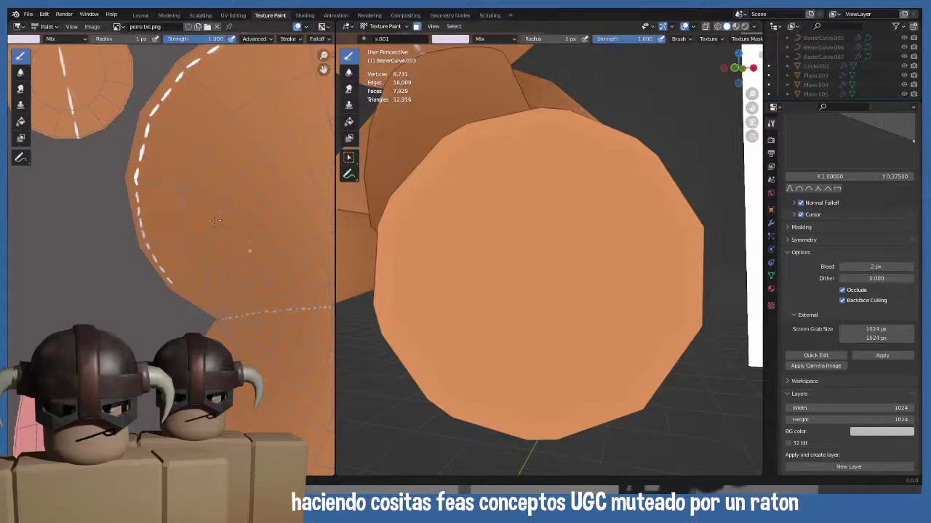
pyautogui.click(92, 27)
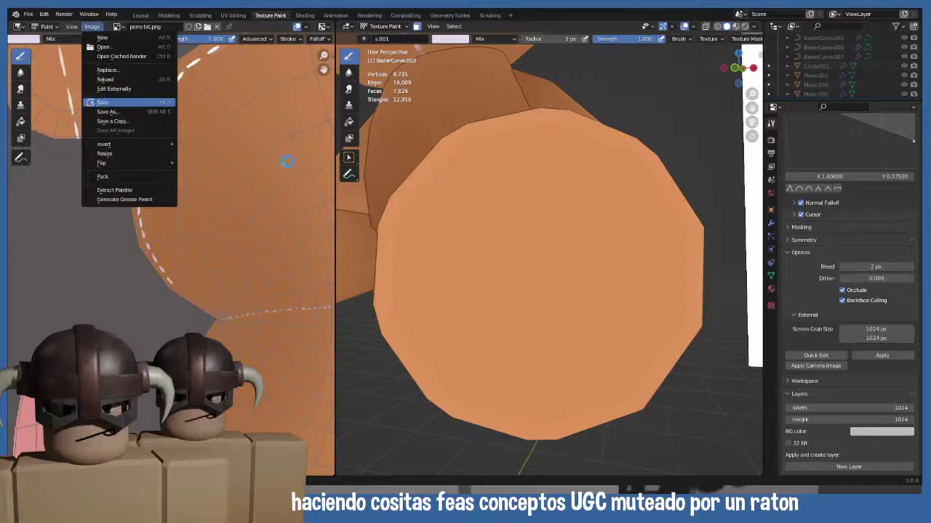
pyautogui.click(102, 102)
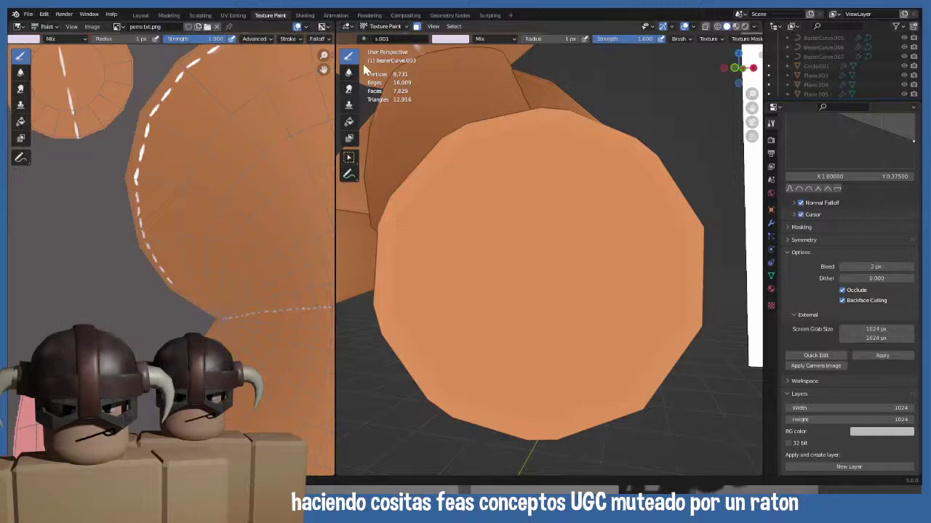
pyautogui.click(29, 15)
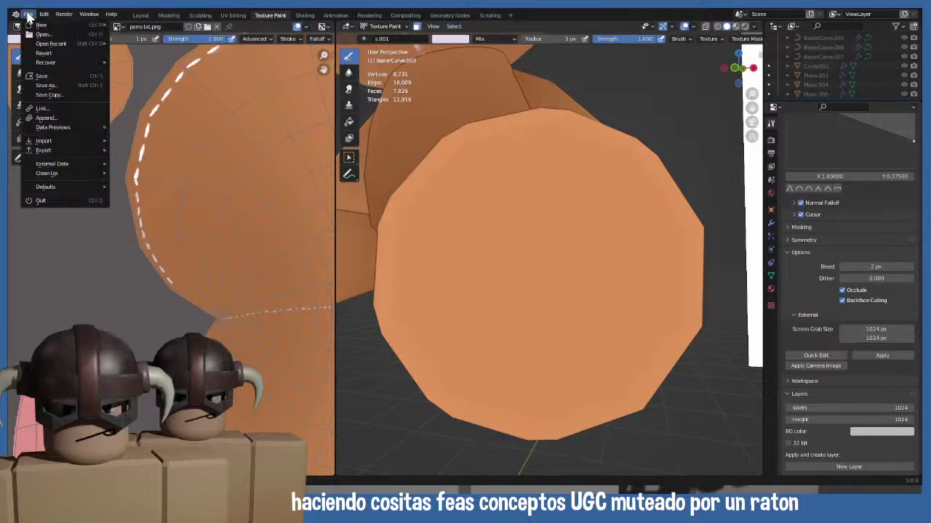
pyautogui.click(52, 75)
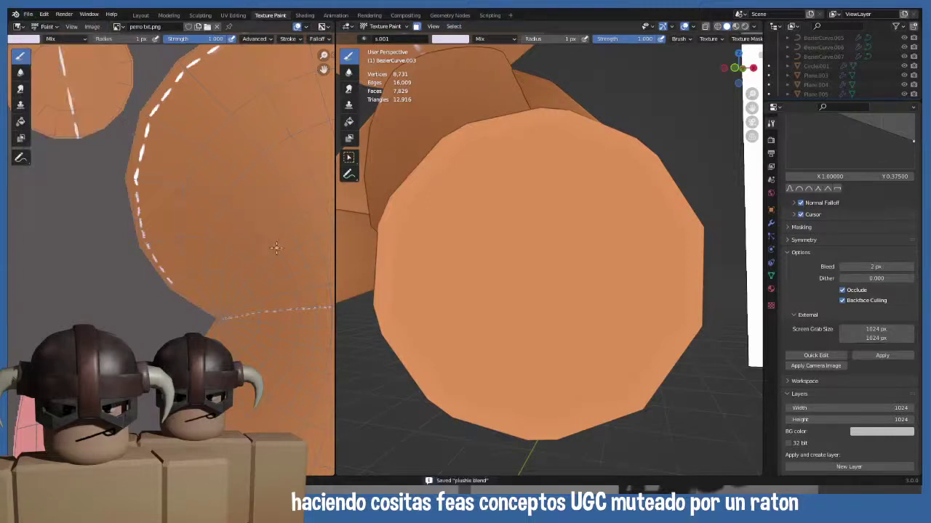
# - Apply the externally painted cream paw print and dashed stitch ring to the foot sole, check both feet from the front, and save the file
pyautogui.click(879, 360)
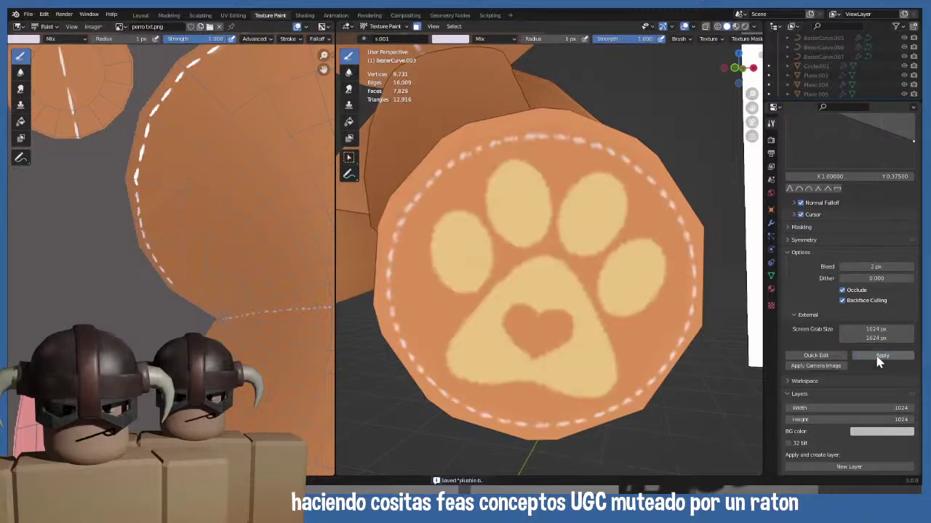
pyautogui.scroll(-4, 449, 303)
pyautogui.scroll(-5, 457, 308)
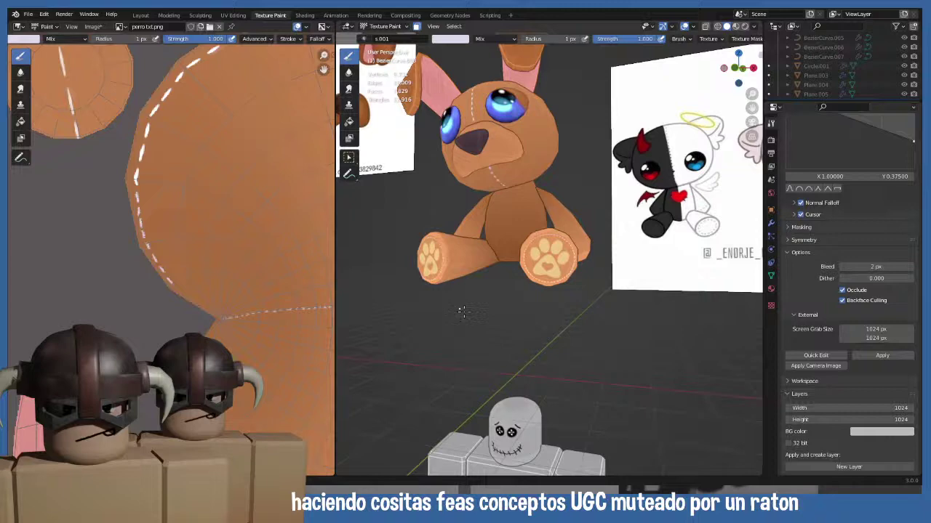
pyautogui.scroll(6, 465, 313)
pyautogui.scroll(-5, 471, 316)
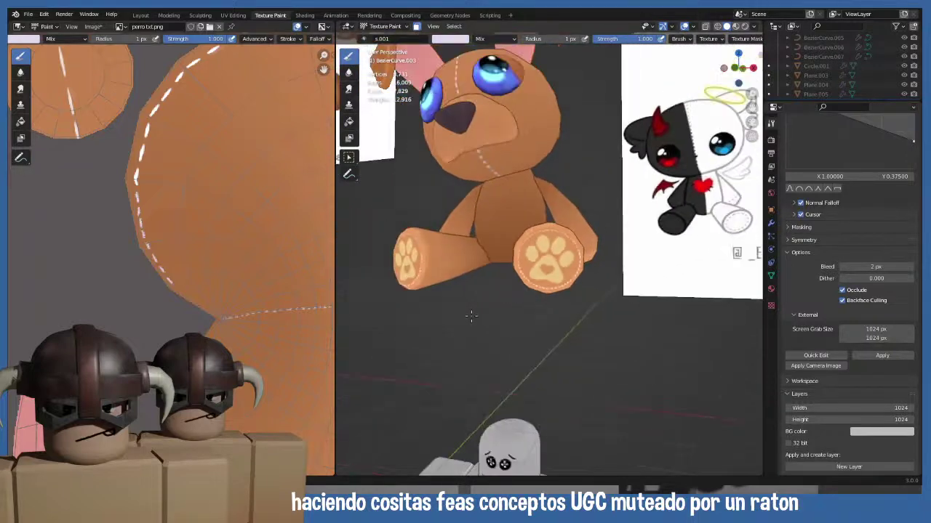
pyautogui.scroll(5, 465, 313)
pyautogui.scroll(-5, 458, 310)
pyautogui.moveTo(453, 308)
pyautogui.mouseDown(button='middle')
pyautogui.moveTo(526, 308)
pyautogui.moveTo(463, 299)
pyautogui.mouseUp(button='middle')
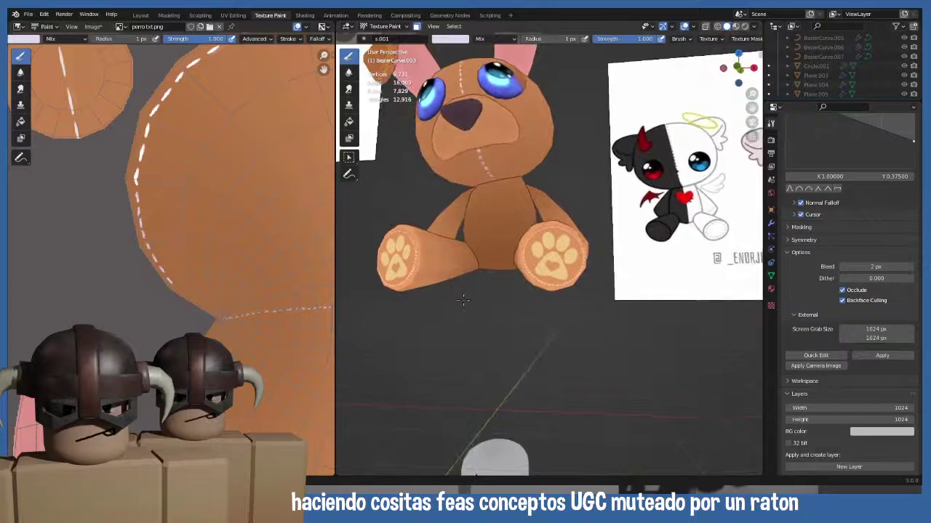
pyautogui.press('KP_1')
pyautogui.scroll(5, 464, 298)
pyautogui.scroll(-5, 466, 301)
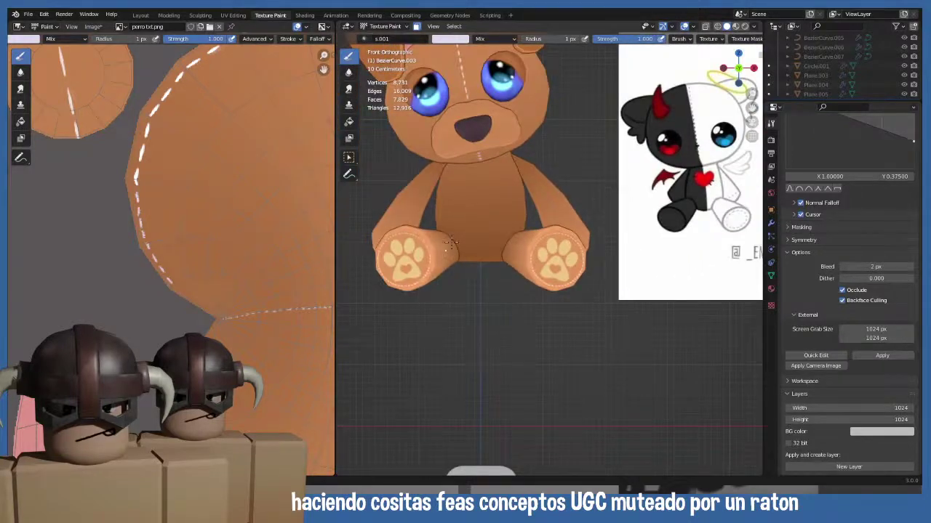
pyautogui.scroll(4, 486, 309)
pyautogui.scroll(-5, 486, 309)
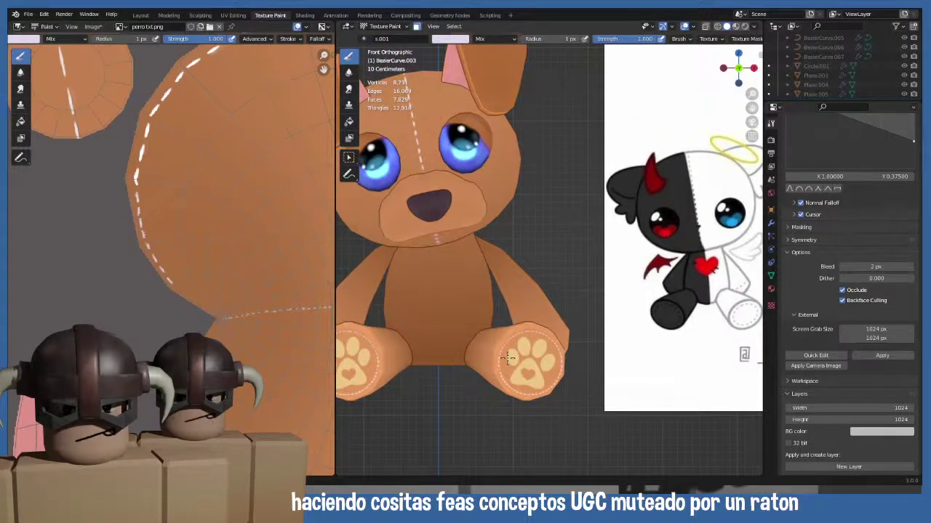
pyautogui.hotkey('ctrl', 's')
# - Examine the dog's feet and arms from the side, front and below alongside the reference drawing
pyautogui.moveTo(507, 356); pyautogui.dragTo(436, 354, button='middle')
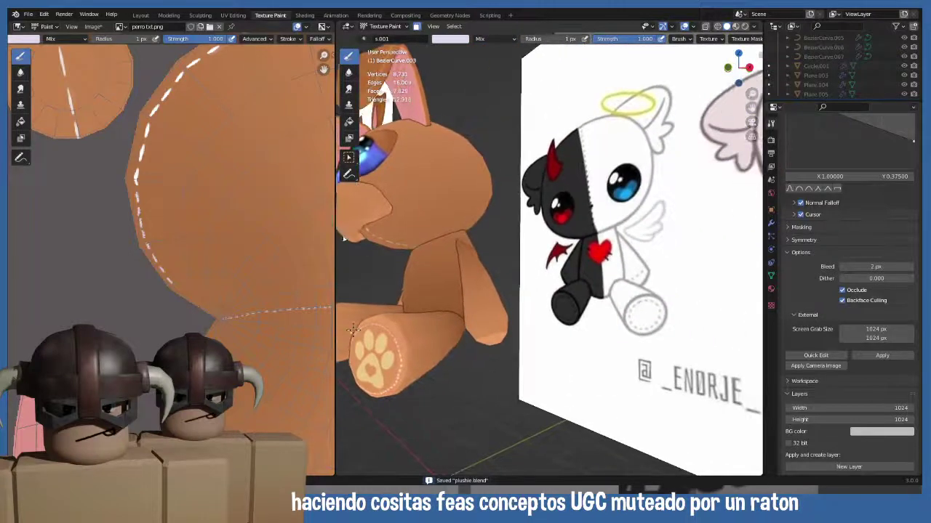
pyautogui.moveTo(341, 342); pyautogui.dragTo(466, 290, button='middle')
pyautogui.press('KP_1')
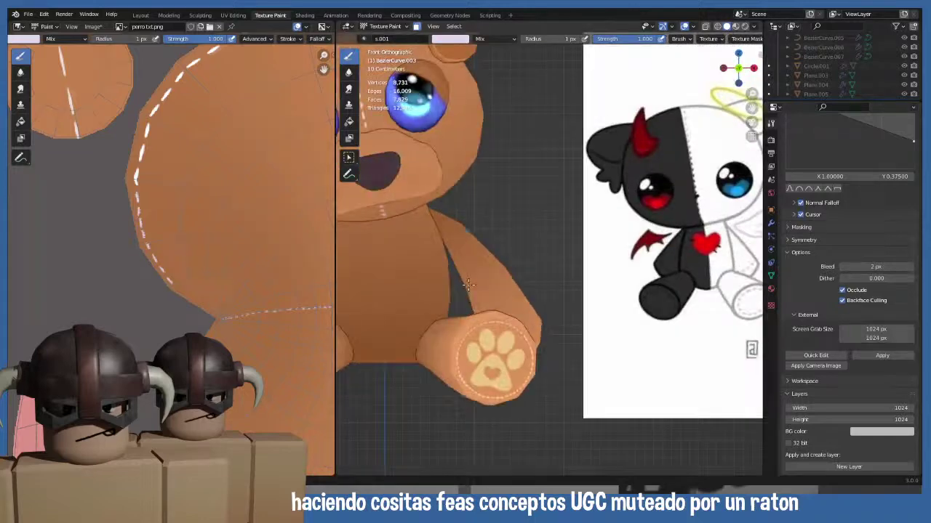
pyautogui.press('KP_7')
pyautogui.press('ctrl+KP_7')
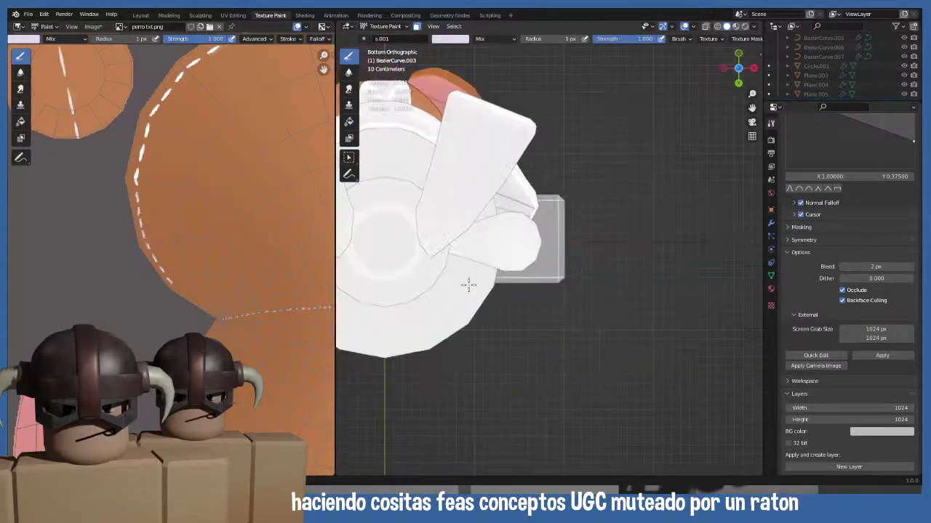
pyautogui.moveTo(517, 251); pyautogui.dragTo(504, 252, button='middle')
pyautogui.scroll(-3, 503, 253)
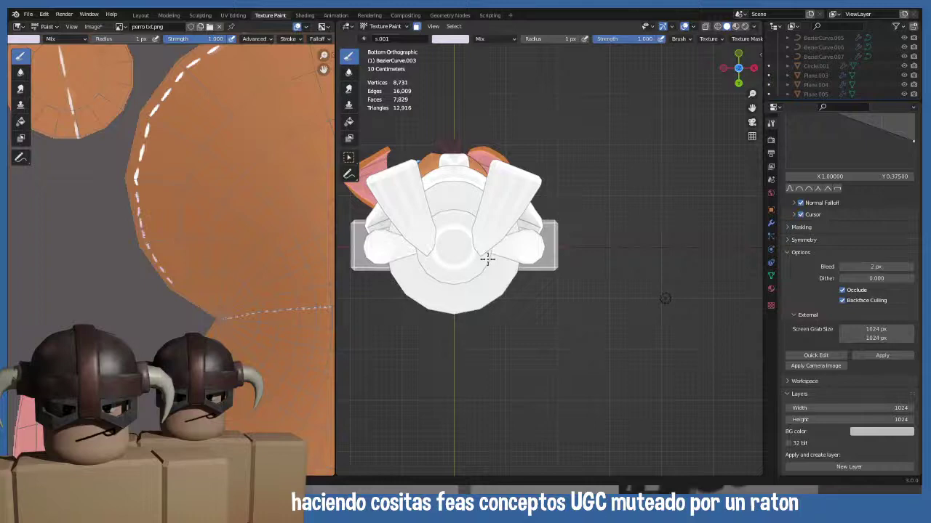
pyautogui.press('KP_1')
pyautogui.scroll(-3, 484, 258)
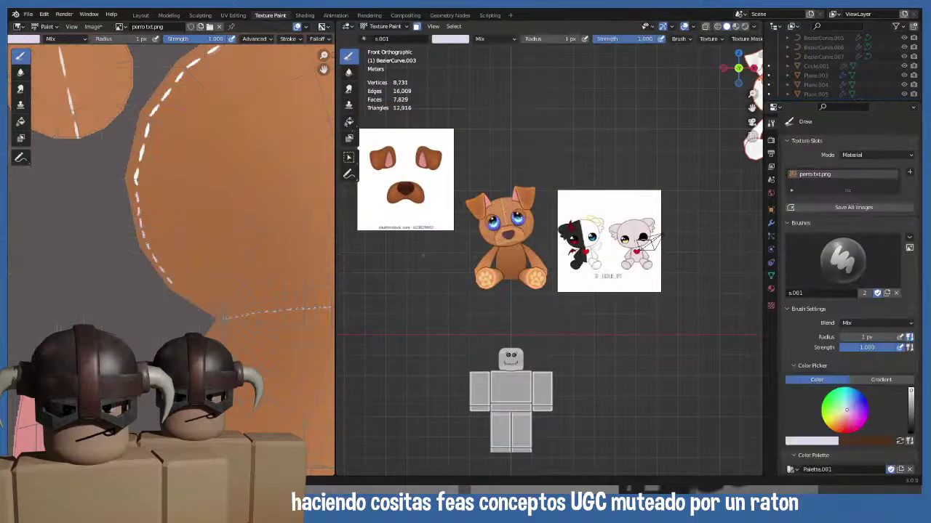
# - Switch to Object Mode, select only the painted brown dog and isolate it in local view
pyautogui.click(385, 26)
pyautogui.click(379, 37)
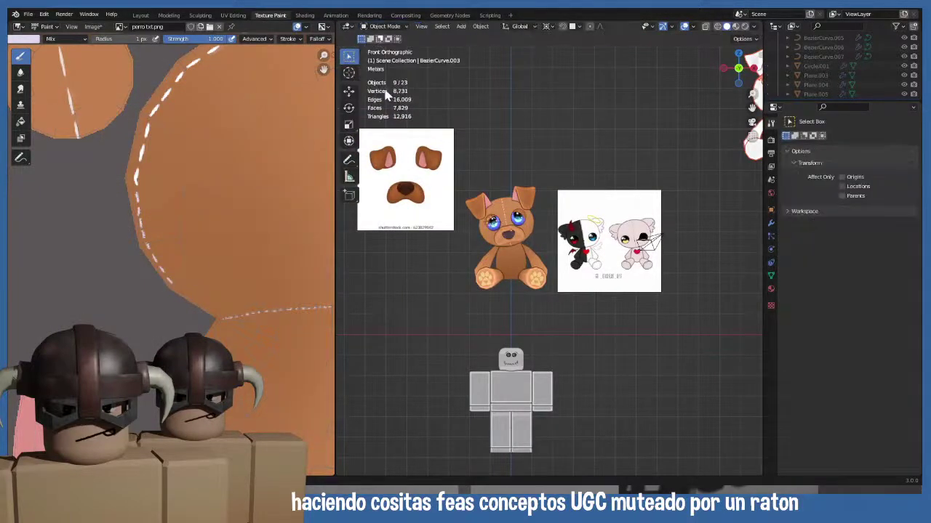
pyautogui.click(425, 336)
pyautogui.scroll(-3, 419, 337)
pyautogui.keyDown('shift'); pyautogui.moveTo(419, 337); pyautogui.dragTo(363, 297, button='middle'); pyautogui.keyUp('shift')
pyautogui.scroll(3, 466, 242)
pyautogui.keyDown('shift'); pyautogui.moveTo(466, 242); pyautogui.dragTo(510, 320, button='middle'); pyautogui.keyUp('shift')
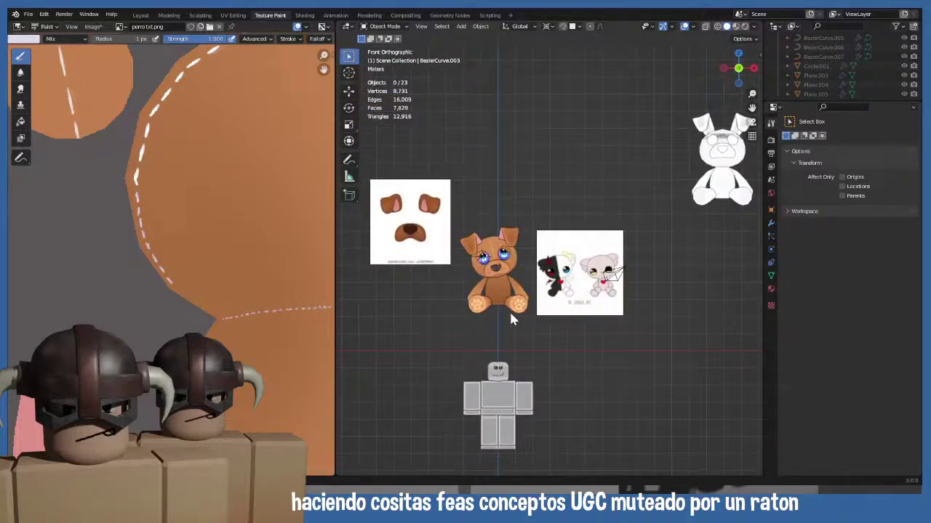
pyautogui.click(511, 318)
pyautogui.press('KP_Divide')
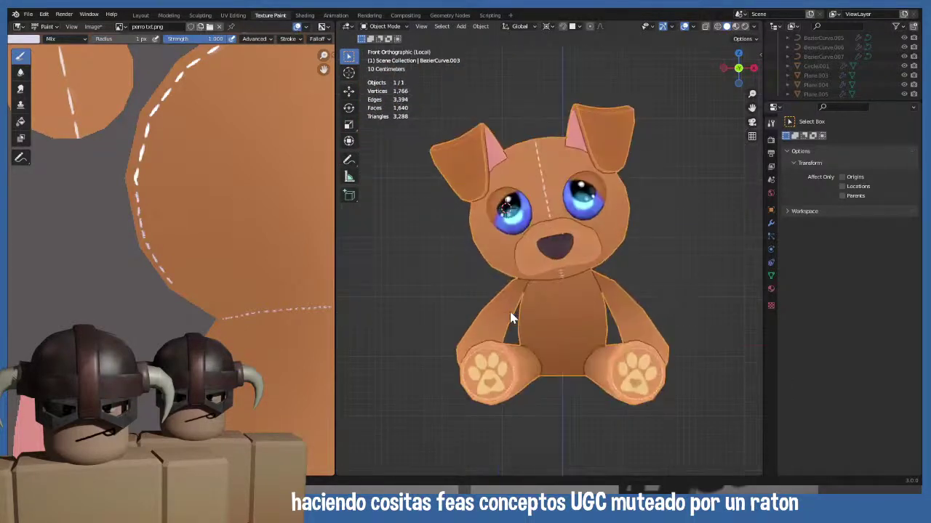
# - Inspect the dog from below and the mesh of the arm's round end close up in Edit Mode
pyautogui.press('KP_7')
pyautogui.press('ctrl+KP_7')
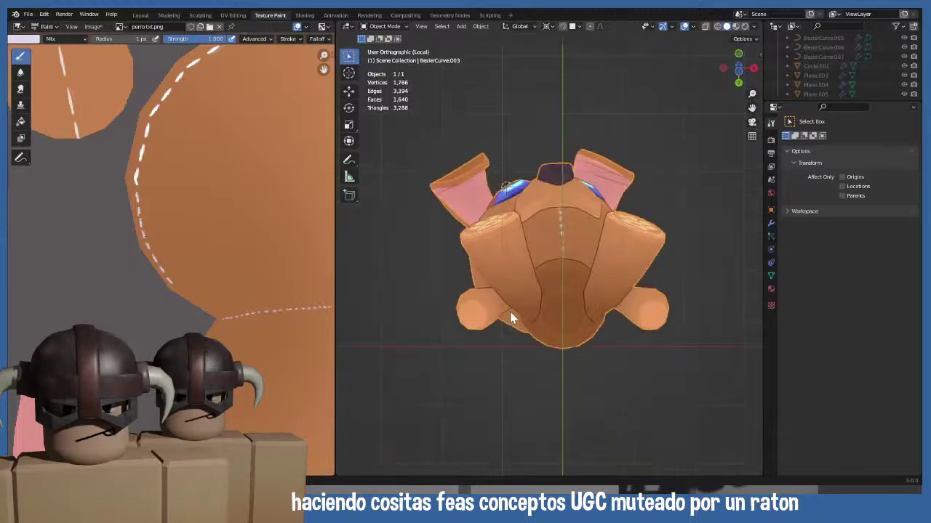
pyautogui.keyDown('shift'); pyautogui.moveTo(461, 249); pyautogui.dragTo(405, 253, button='middle'); pyautogui.keyUp('shift')
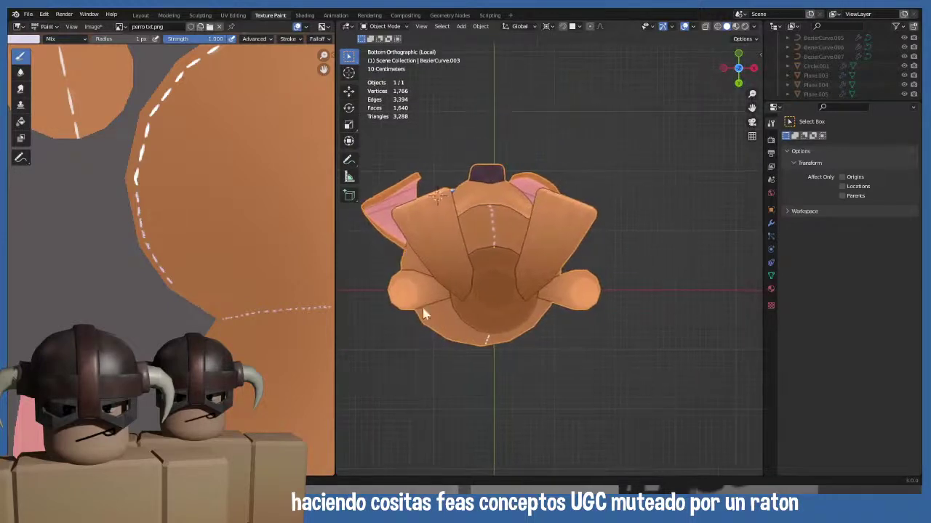
pyautogui.press('Tab')
pyautogui.scroll(2, 444, 323)
pyautogui.moveTo(386, 304); pyautogui.dragTo(490, 316, button='middle')
pyautogui.scroll(4, 469, 266)
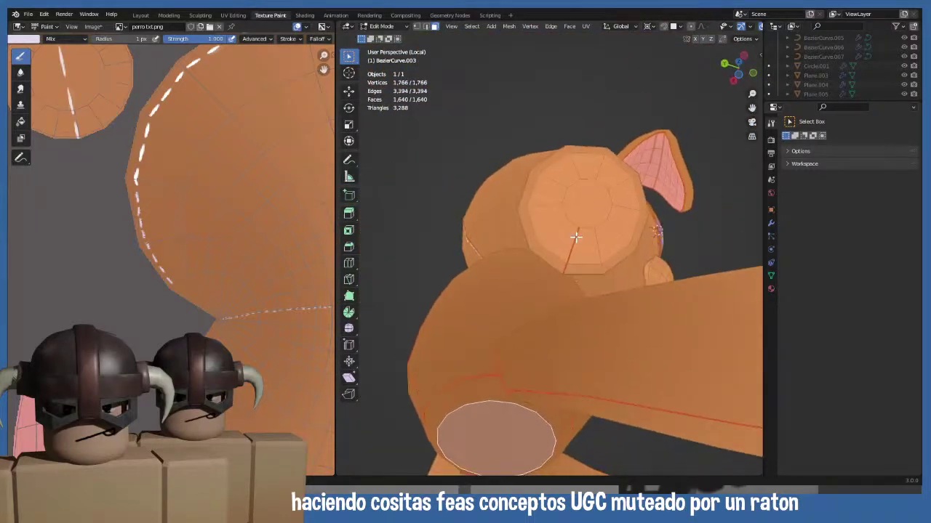
pyautogui.scroll(4, 575, 222)
pyautogui.scroll(-1, 558, 211)
pyautogui.moveTo(558, 210); pyautogui.dragTo(560, 217, button='middle')
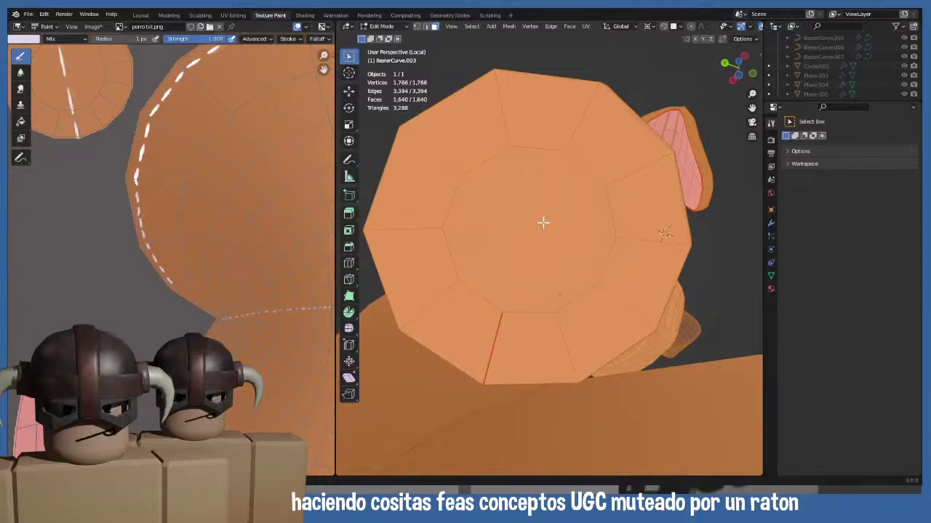
# - Return to Texture Paint mode, run Quick Edit on the view facing the arm's round end, and save the perro txt.png image
pyautogui.click(389, 28)
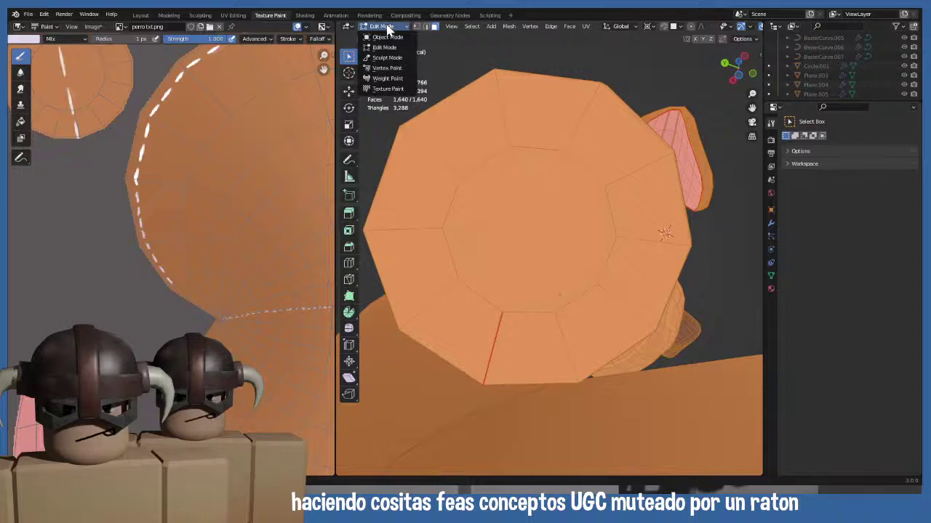
pyautogui.click(387, 87)
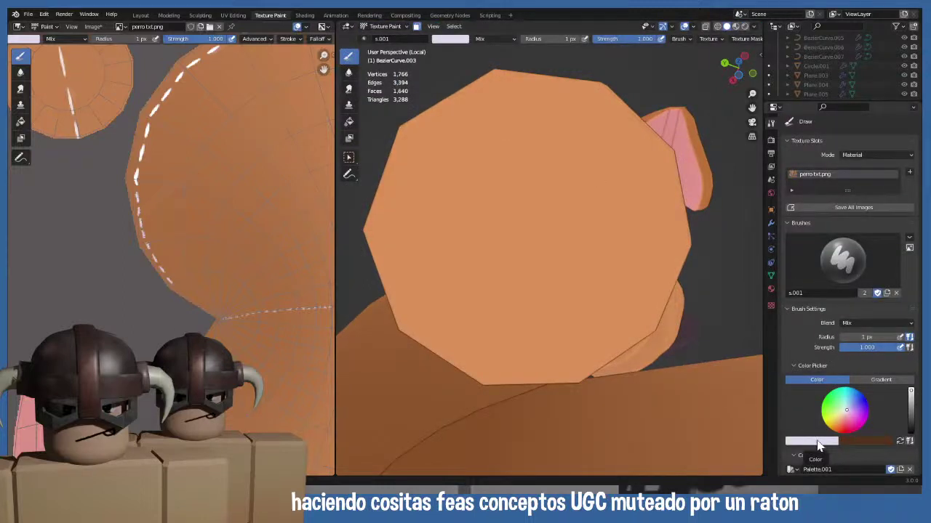
pyautogui.scroll(-10, 817, 436)
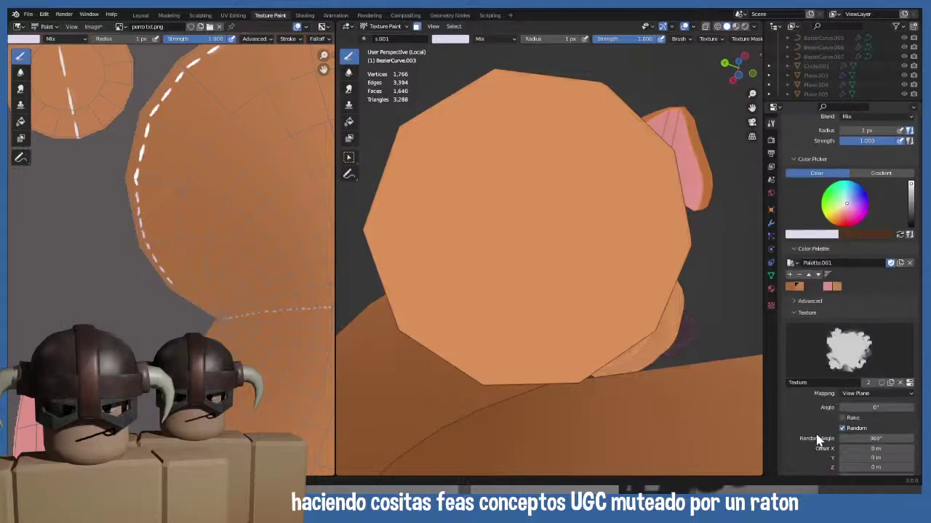
pyautogui.scroll(-8, 819, 434)
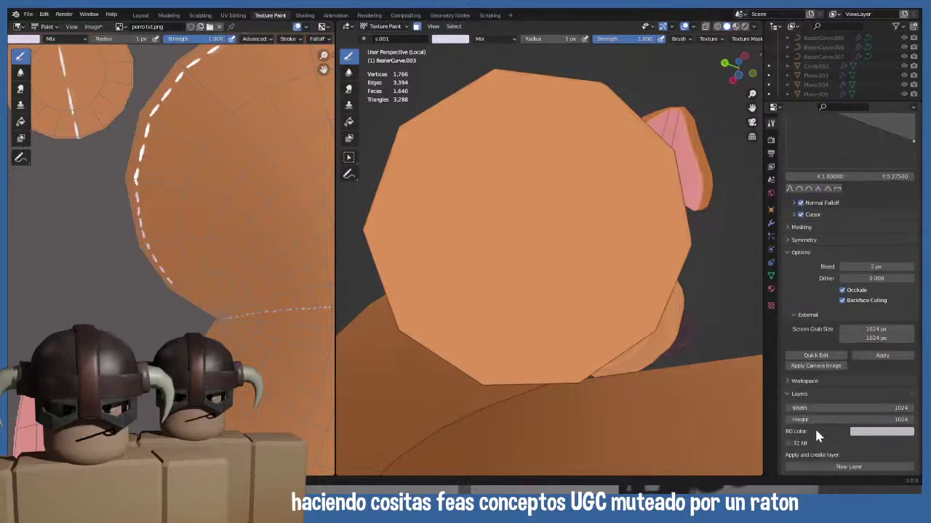
pyautogui.click(815, 356)
pyautogui.click(93, 26)
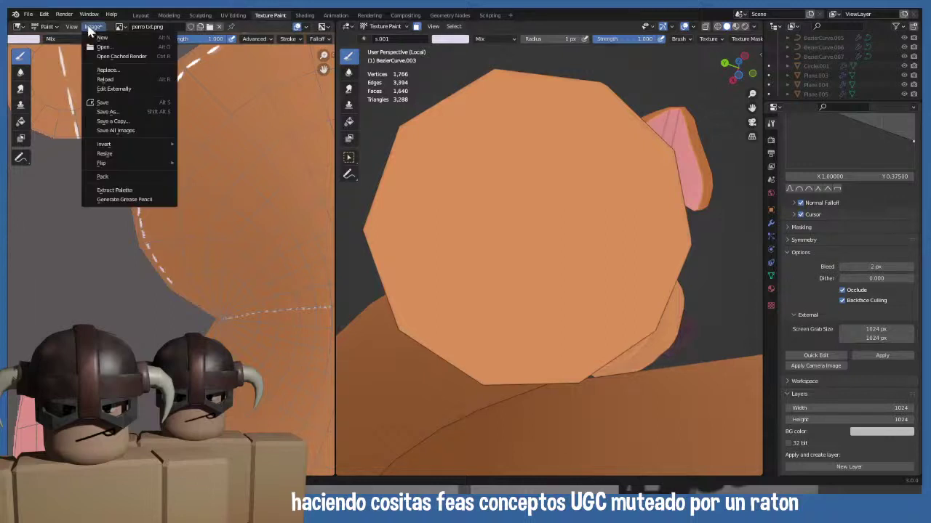
pyautogui.click(117, 102)
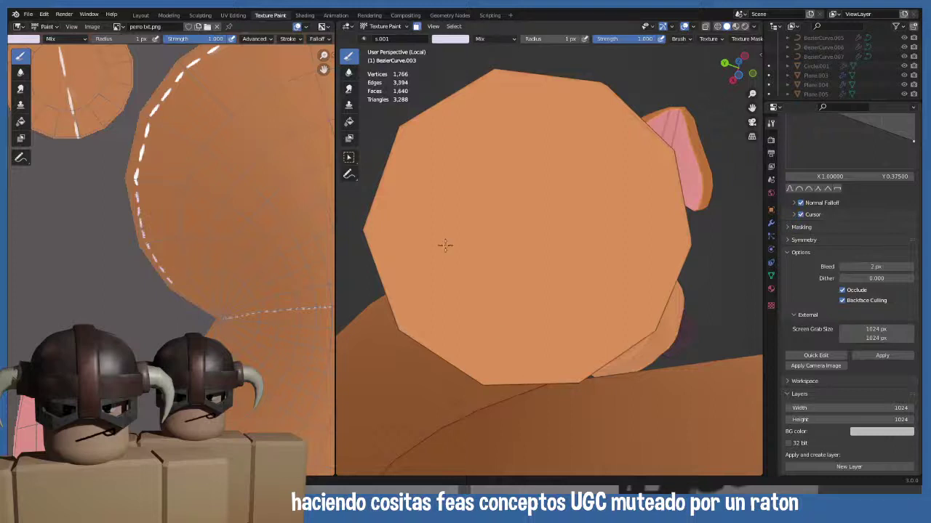
# - Apply the externally painted paw print with the white heart to the arm's round end
pyautogui.scroll(-5, 442, 245)
pyautogui.moveTo(442, 245); pyautogui.dragTo(504, 229, button='middle')
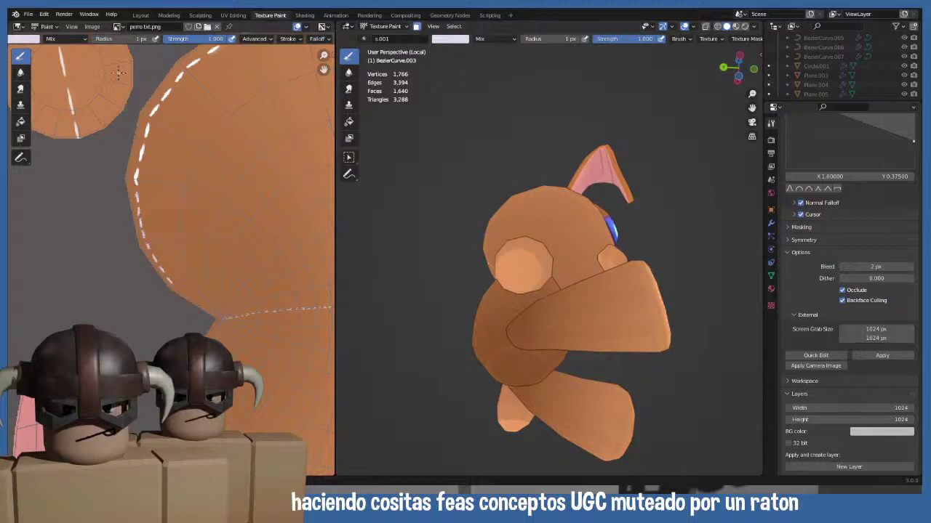
pyautogui.click(893, 358)
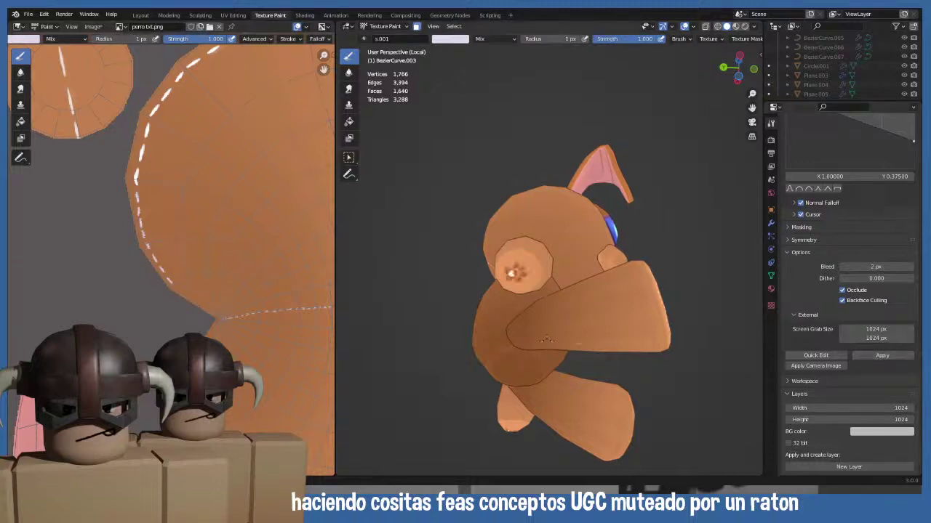
# - Examine the paw print on the arm's round end up close and survey the UV islands of the texture image
pyautogui.moveTo(513, 272); pyautogui.dragTo(511, 239, button='middle')
pyautogui.scroll(5, 525, 204)
pyautogui.scroll(-5, 521, 202)
pyautogui.scroll(3, 514, 269)
pyautogui.scroll(-3, 510, 239)
pyautogui.scroll(1, 187, 251)
pyautogui.scroll(-6, 188, 251)
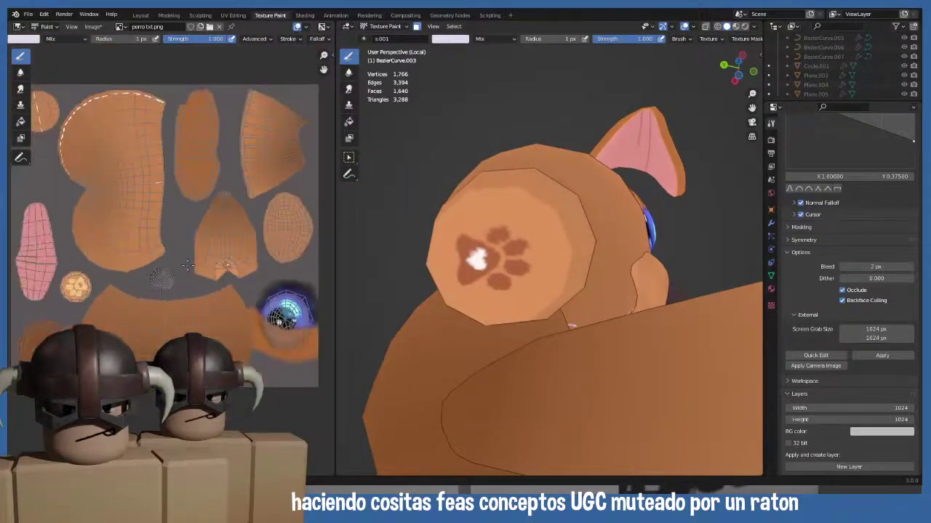
pyautogui.hscroll(-3, 150, 270)
pyautogui.hscroll(6, 182, 269)
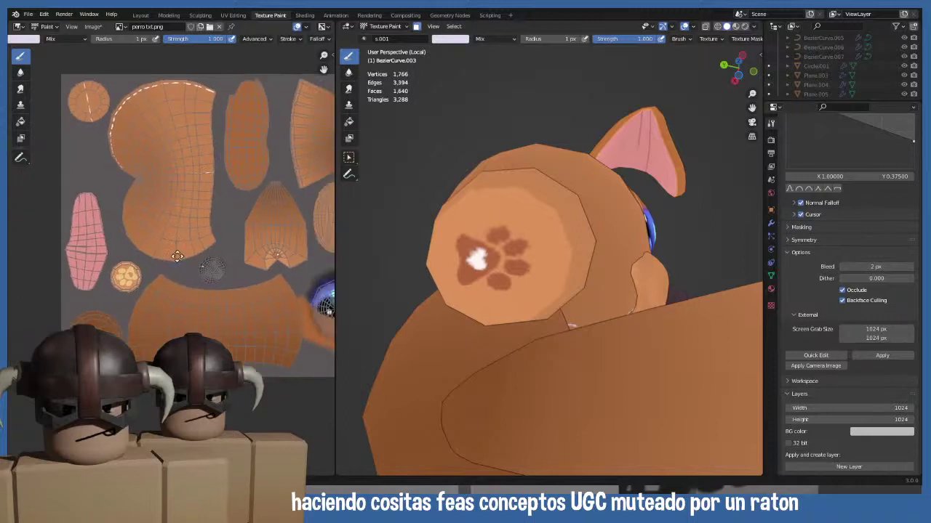
pyautogui.scroll(-2, 182, 269)
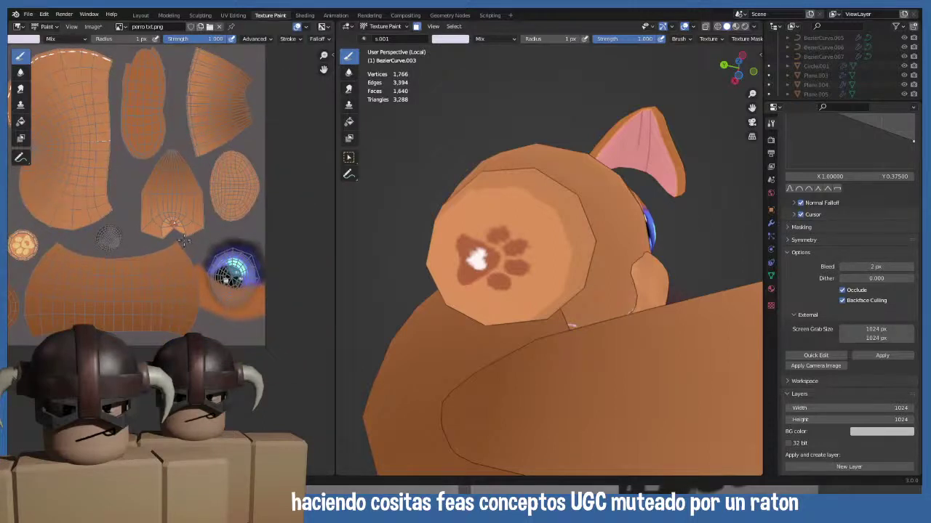
# - Examine the paw print with the white heart up close on the arm's UV island in the texture image
pyautogui.hscroll(-4, 135, 240)
pyautogui.scroll(3, 109, 265)
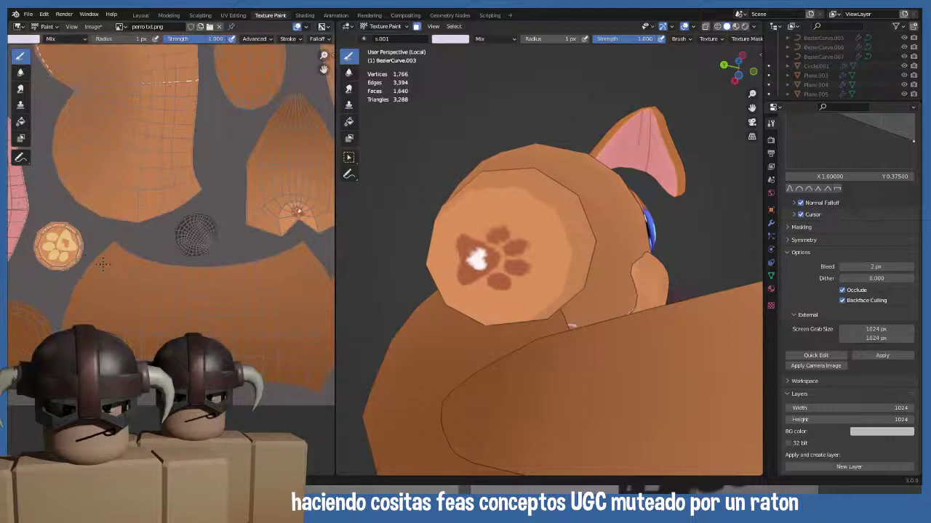
pyautogui.scroll(-3, 105, 263)
pyautogui.scroll(2, 208, 240)
pyautogui.hscroll(5, 216, 216)
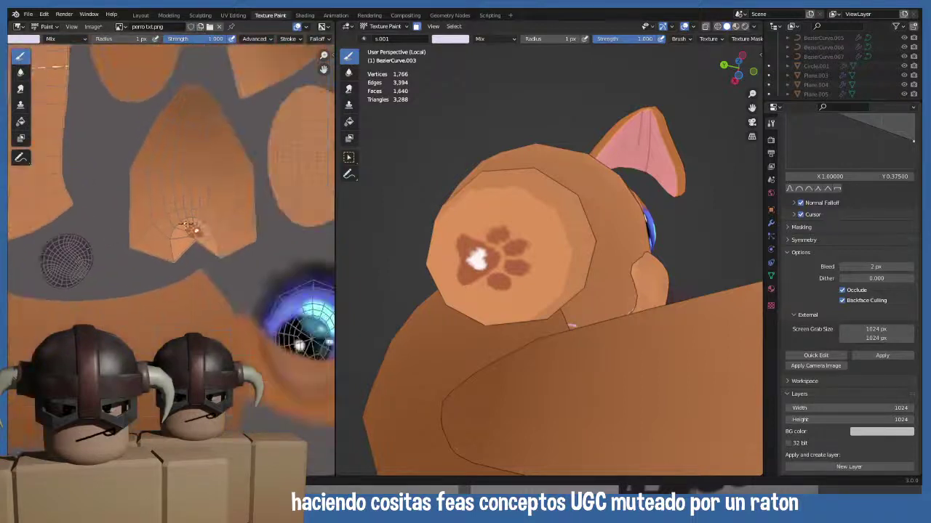
pyautogui.scroll(4, 174, 227)
pyautogui.scroll(3, 177, 247)
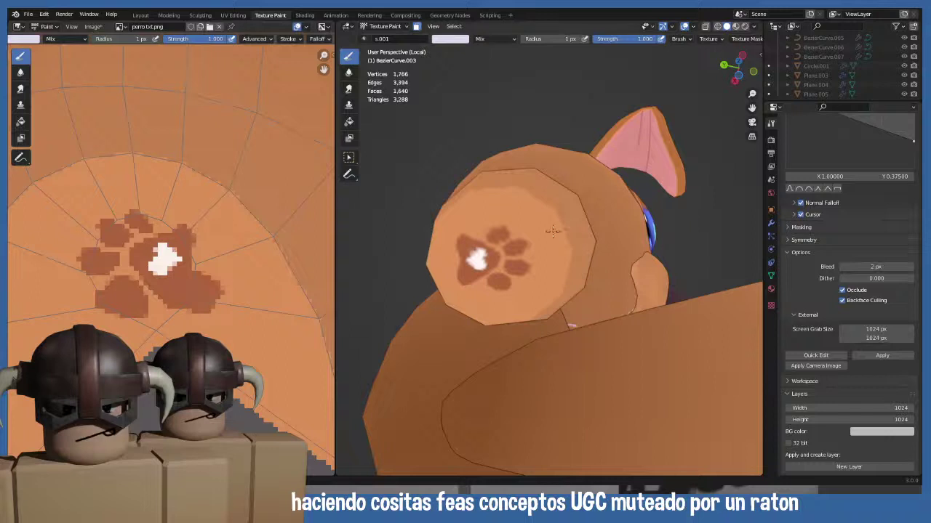
# - Bring the whole dog into the front view and save the plushie.blend file
pyautogui.scroll(-5, 551, 228)
pyautogui.moveTo(514, 246); pyautogui.dragTo(432, 269, button='middle')
pyautogui.scroll(-2, 441, 270)
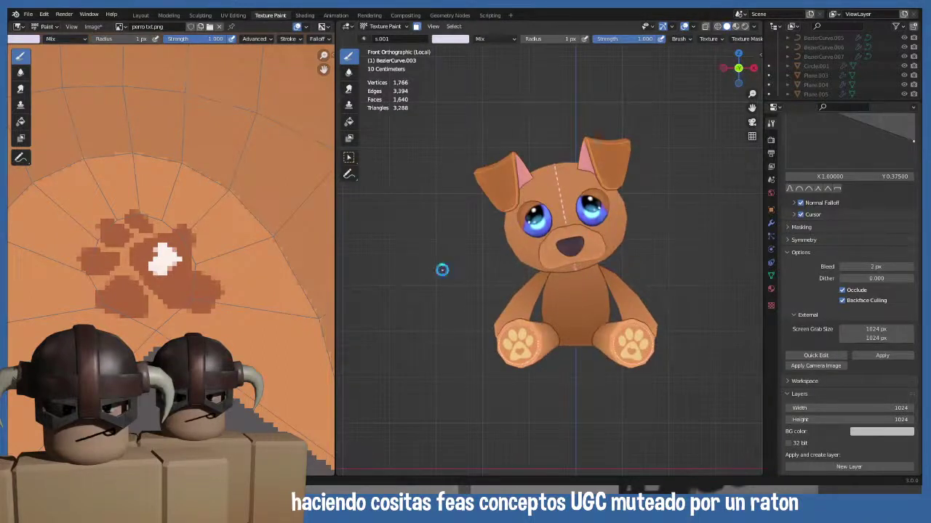
pyautogui.hotkey('ctrl', 's')
pyautogui.press('KP_1')
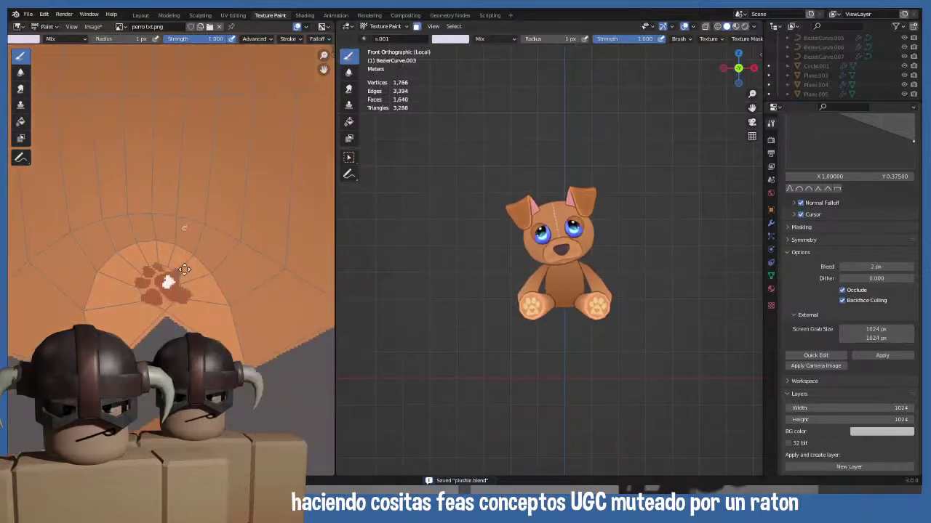
# - Run Quick Edit on a close right orthographic view of the arm's outer side
pyautogui.scroll(-2, 500, 287)
pyautogui.scroll(3, 501, 287)
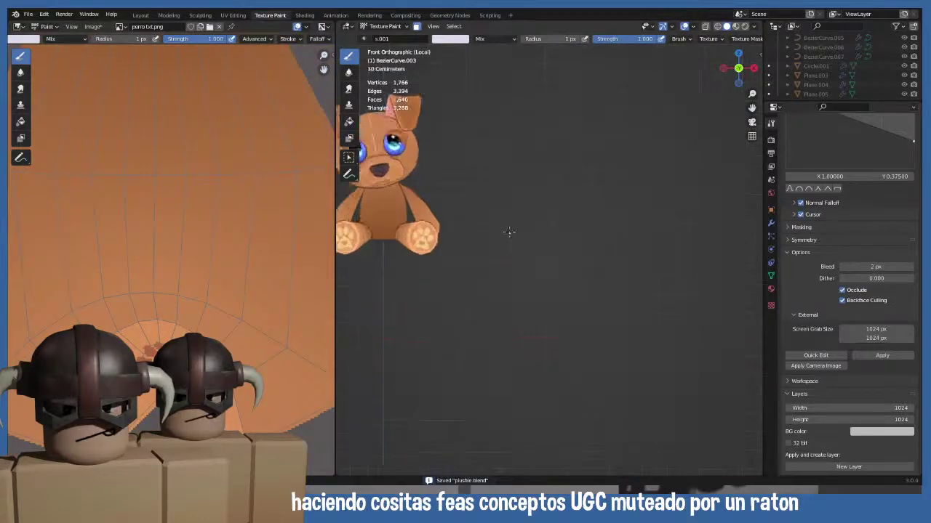
pyautogui.moveTo(509, 228); pyautogui.dragTo(445, 191, button='middle')
pyautogui.press('KP_3')
pyautogui.scroll(2, 445, 190)
pyautogui.scroll(3, 453, 220)
pyautogui.scroll(-3, 466, 225)
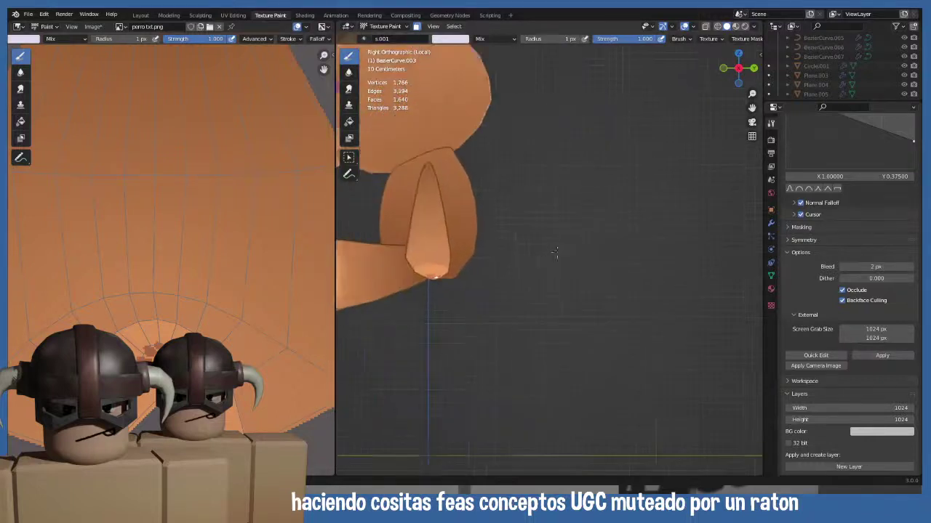
pyautogui.scroll(3, 541, 229)
pyautogui.scroll(4, 541, 229)
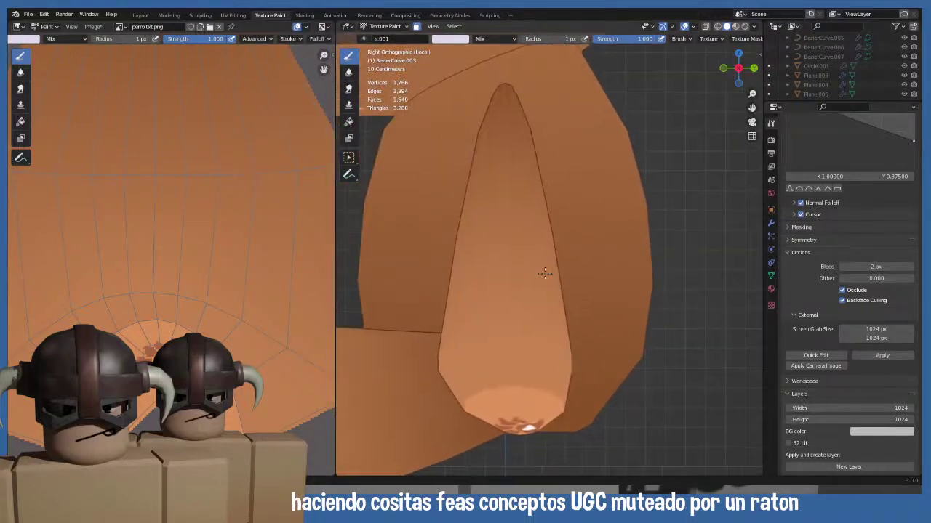
pyautogui.keyDown('shift'); pyautogui.moveTo(519, 234); pyautogui.dragTo(520, 282, button='middle'); pyautogui.keyUp('shift')
pyautogui.scroll(1, 520, 282)
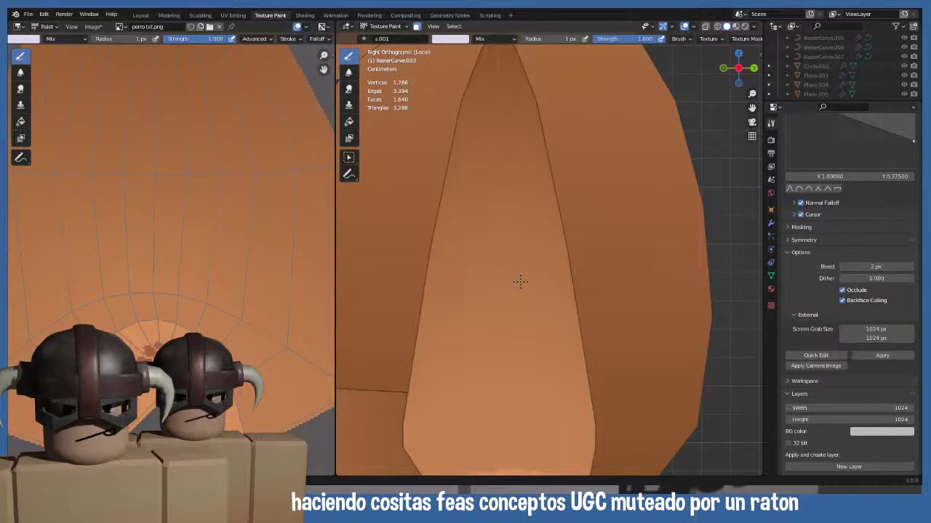
pyautogui.keyDown('shift'); pyautogui.moveTo(511, 234); pyautogui.dragTo(518, 236, button='middle'); pyautogui.keyUp('shift')
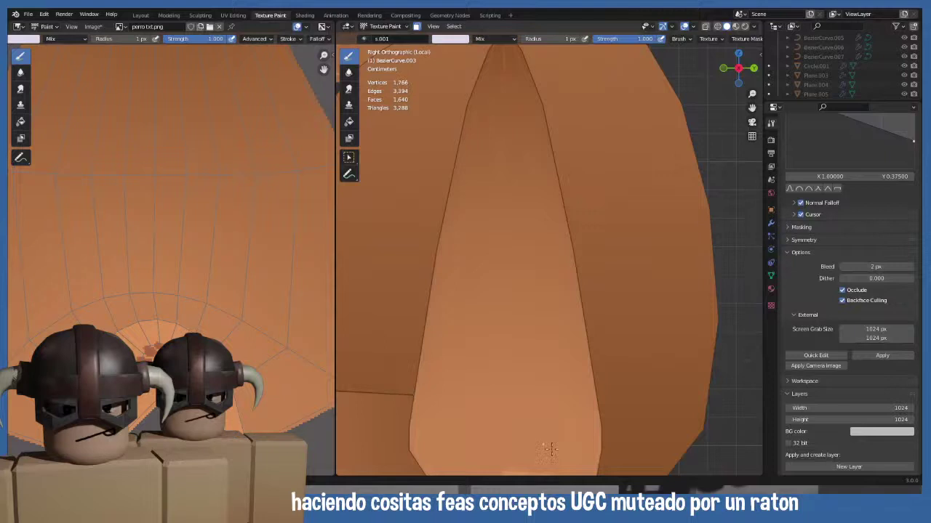
pyautogui.keyDown('shift'); pyautogui.moveTo(482, 359); pyautogui.dragTo(490, 354, button='middle'); pyautogui.keyUp('shift')
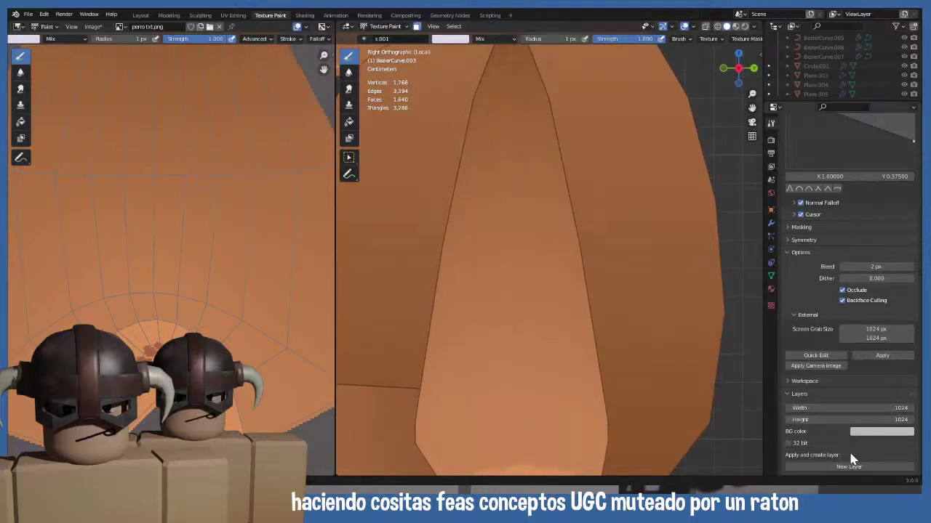
pyautogui.click(831, 358)
# - Save the perro txt.png image and apply the externally painted white dashed seam down the middle of the arm's outer side
pyautogui.click(93, 26)
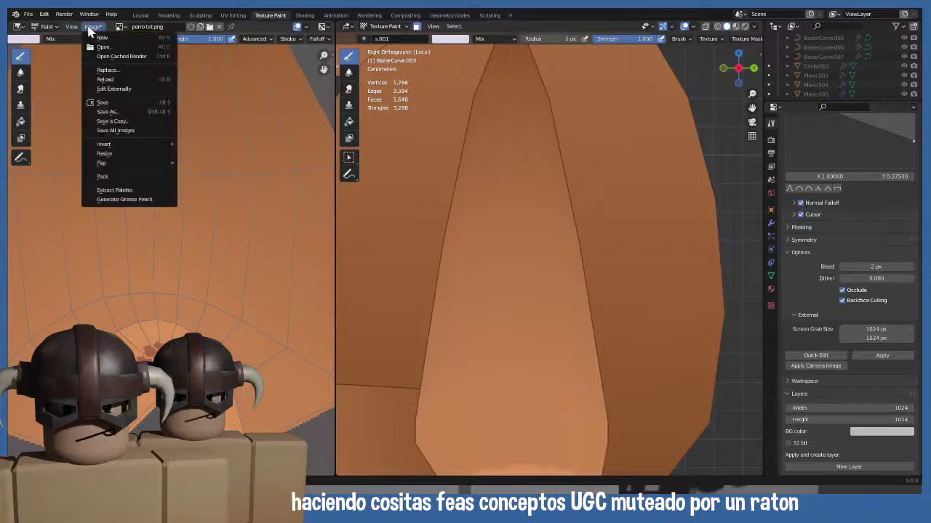
pyautogui.click(117, 102)
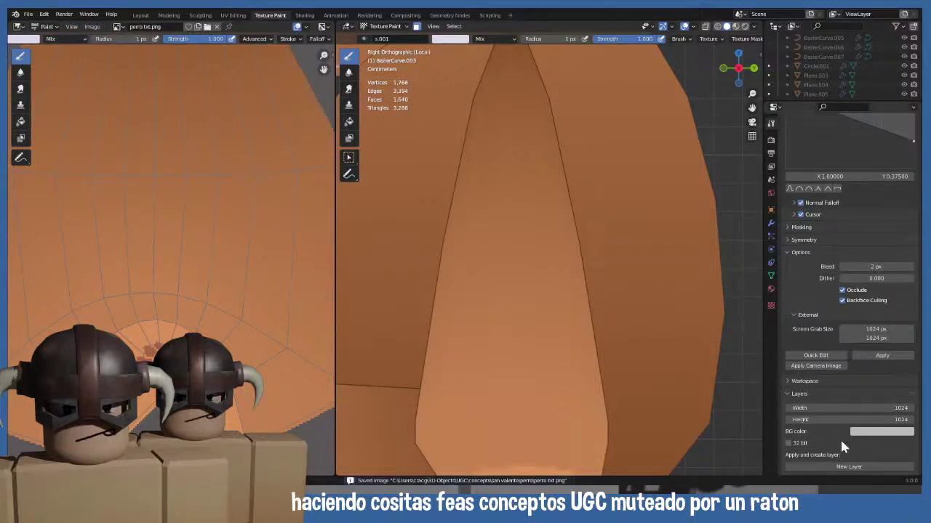
pyautogui.click(882, 356)
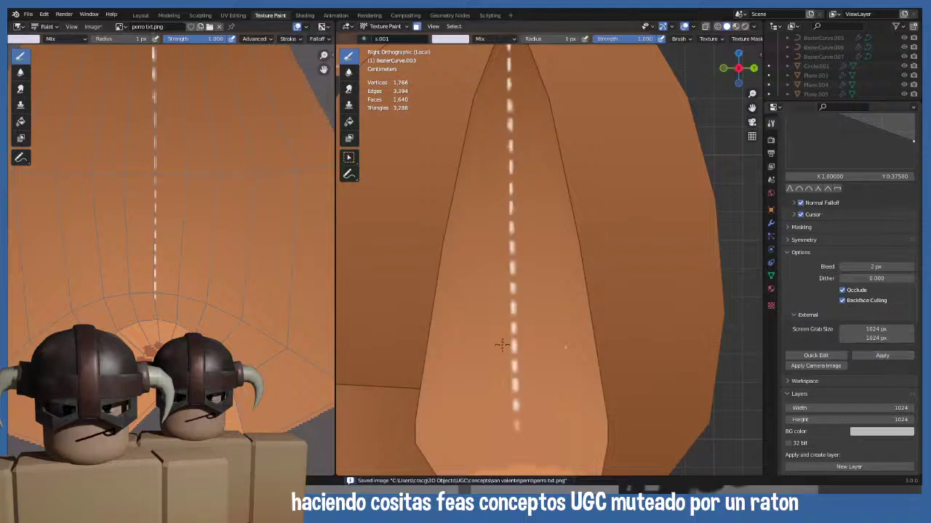
# - Extend the white dashed seam in the arm texture with one more stitch just above the light paw area
pyautogui.scroll(-3, 509, 290)
pyautogui.moveTo(509, 291)
pyautogui.mouseDown(button='middle')
pyautogui.moveTo(458, 279)
pyautogui.moveTo(506, 264)
pyautogui.moveTo(465, 266)
pyautogui.mouseUp(button='middle')
pyautogui.scroll(-3, 505, 264)
pyautogui.scroll(2, 560, 289)
pyautogui.moveTo(560, 289); pyautogui.dragTo(426, 284, button='middle')
pyautogui.scroll(2, 485, 293)
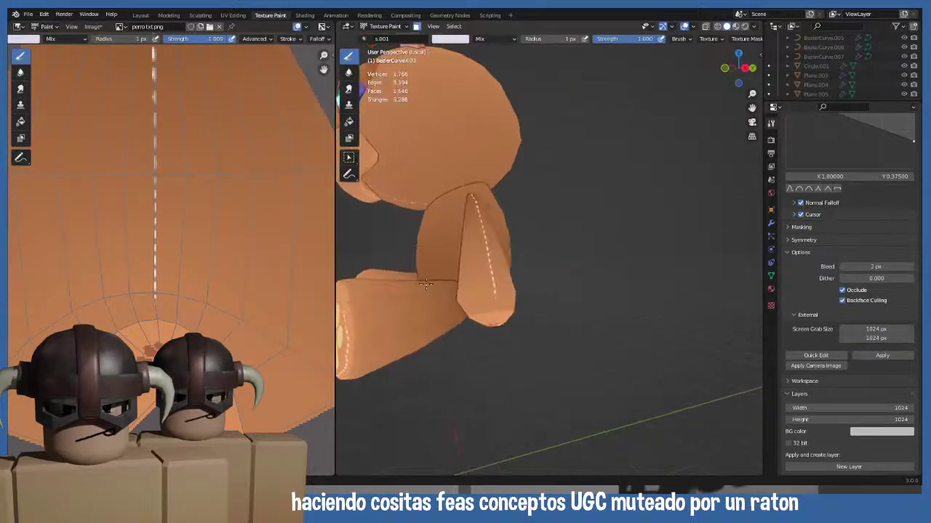
pyautogui.press('KP_3')
pyautogui.scroll(4, 473, 320)
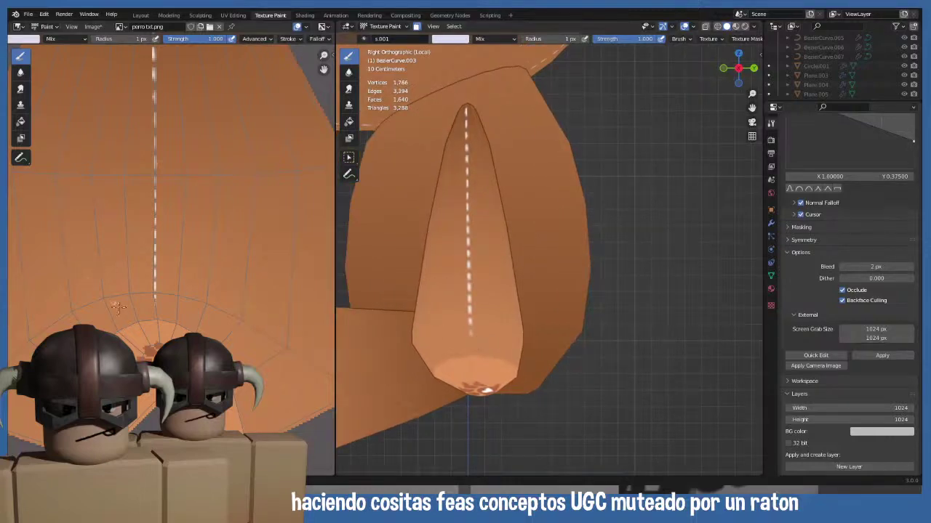
pyautogui.scroll(3, 158, 261)
pyautogui.scroll(-1, 178, 283)
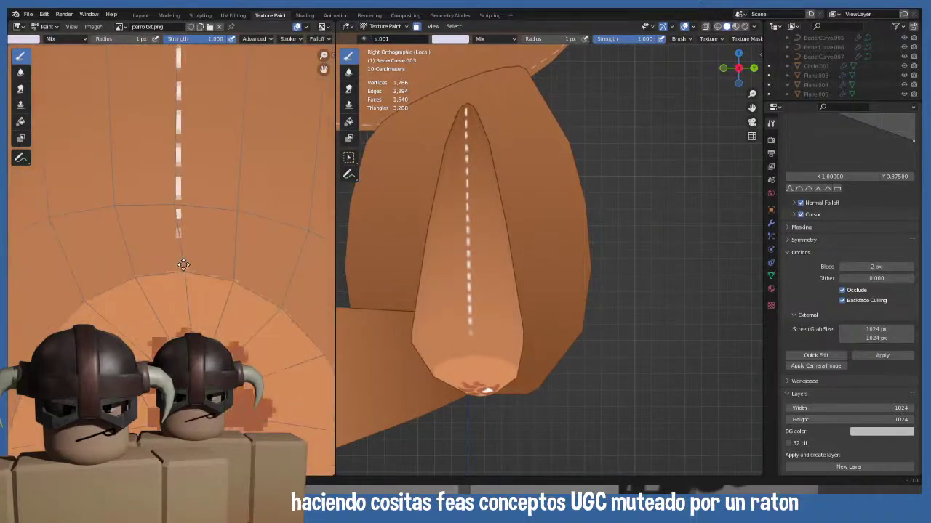
pyautogui.moveTo(180, 254); pyautogui.dragTo(191, 273)
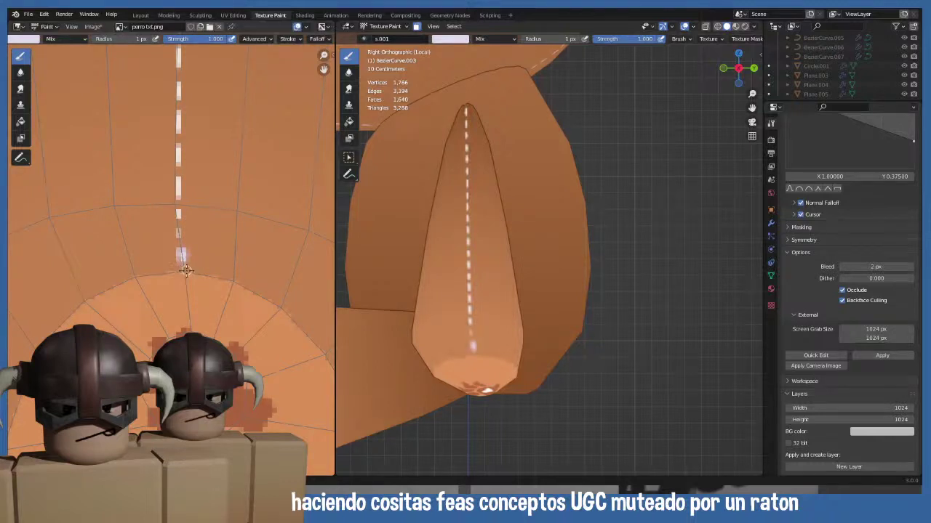
# - Try to paint freehand stitches along the upper edge of the light paw area, and undo them
pyautogui.moveTo(155, 281); pyautogui.dragTo(244, 239, button='middle')
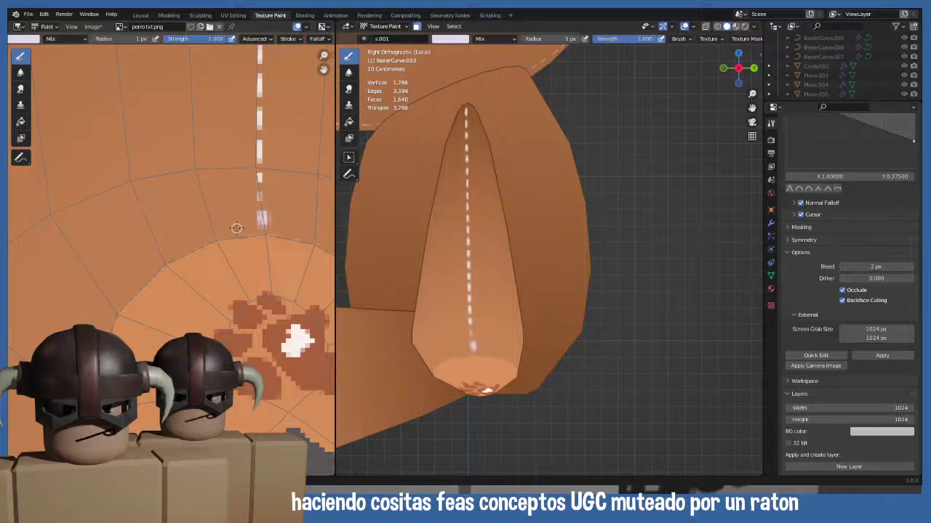
pyautogui.moveTo(229, 228)
pyautogui.mouseDown()
pyautogui.moveTo(214, 226)
pyautogui.moveTo(234, 229)
pyautogui.moveTo(165, 256)
pyautogui.mouseUp()
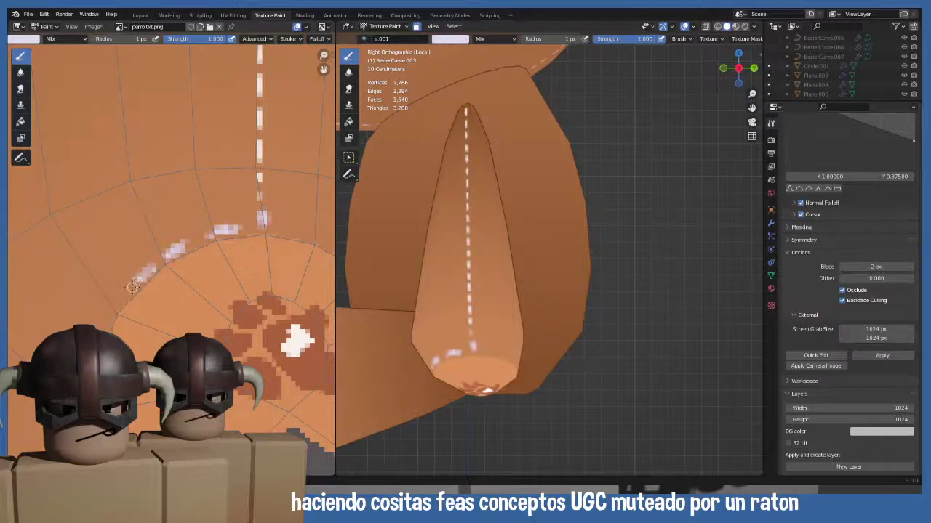
pyautogui.hotkey('ctrl', 'z')
pyautogui.moveTo(175, 251)
pyautogui.mouseDown()
pyautogui.moveTo(191, 243)
pyautogui.moveTo(178, 249)
pyautogui.mouseUp()
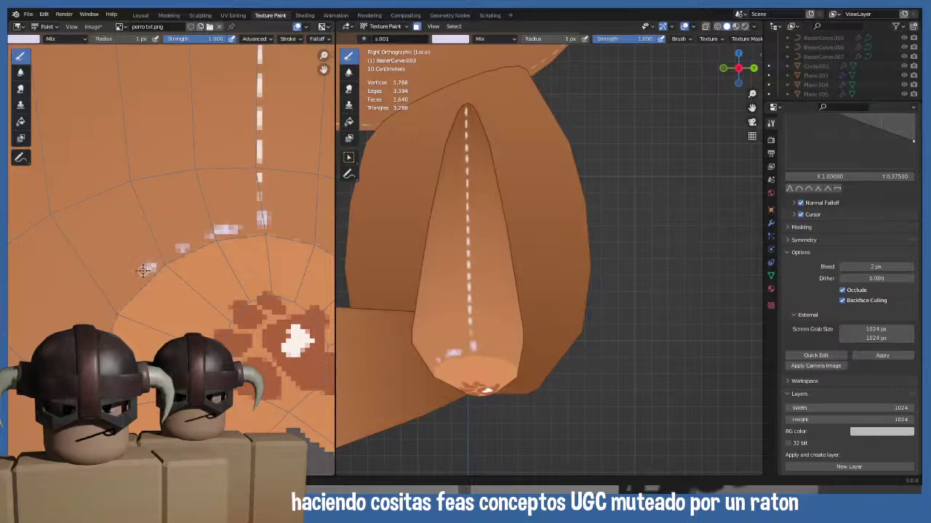
pyautogui.hotkey('ctrl', 'z')
pyautogui.hotkey('ctrl', 'z')
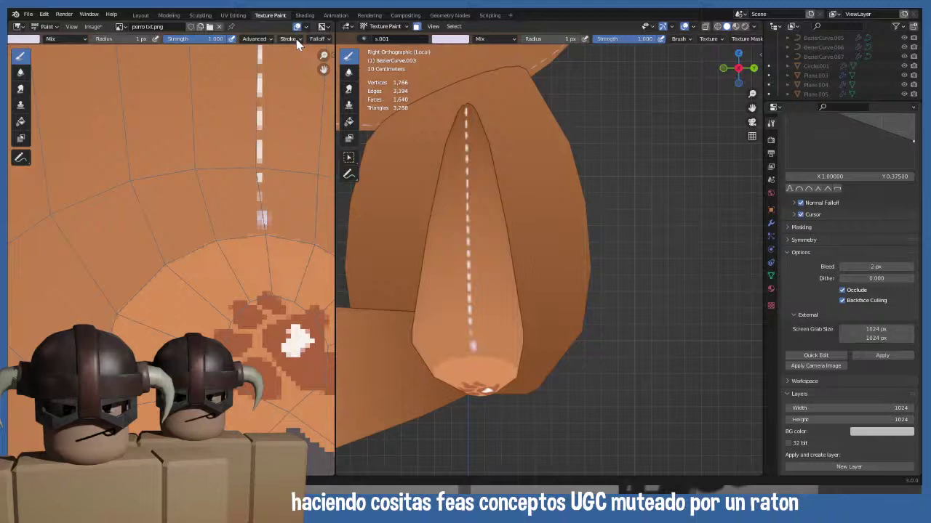
# - Raise the end point of the brush's custom falloff curve to Y 0.96250 and set the stroke method to Line
pyautogui.scroll(3, 828, 369)
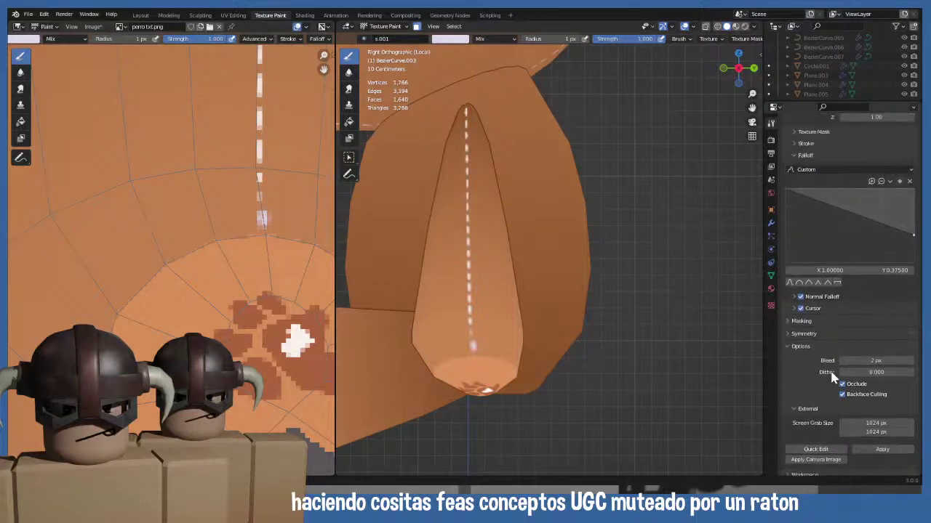
pyautogui.moveTo(913, 235); pyautogui.dragTo(913, 192)
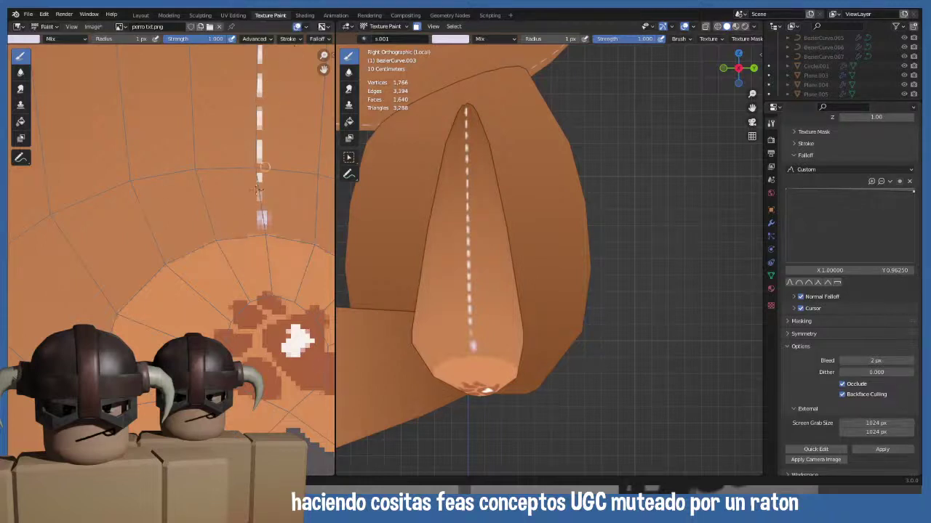
pyautogui.click(289, 38)
pyautogui.click(294, 56)
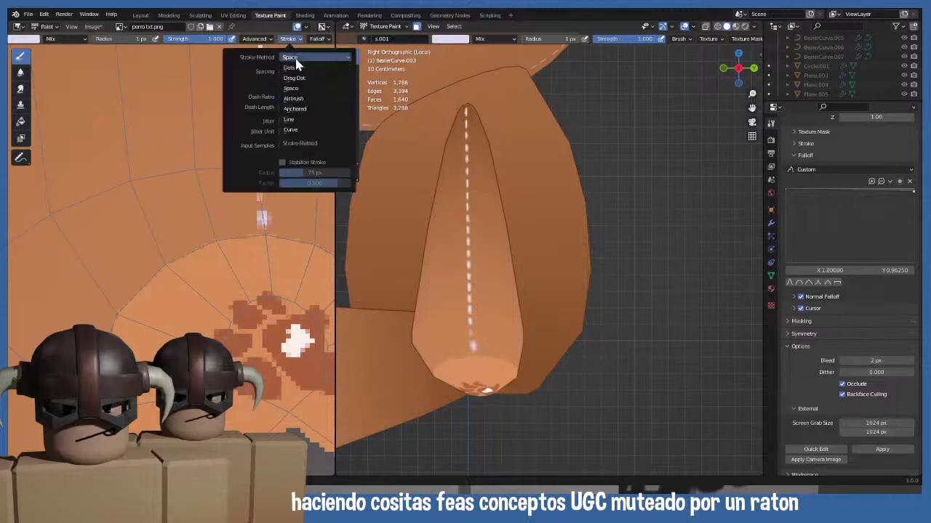
pyautogui.click(289, 120)
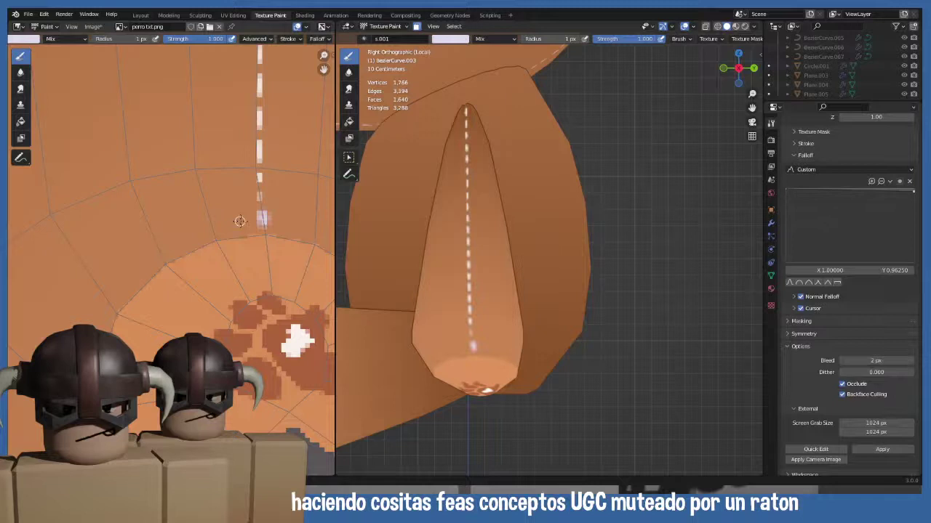
# - Try to paint straight-line stitches around the edge of the light paw area in the texture, and undo them
pyautogui.moveTo(218, 231); pyautogui.dragTo(151, 266)
pyautogui.moveTo(139, 273); pyautogui.dragTo(119, 298)
pyautogui.moveTo(118, 298); pyautogui.dragTo(198, 175, button='middle')
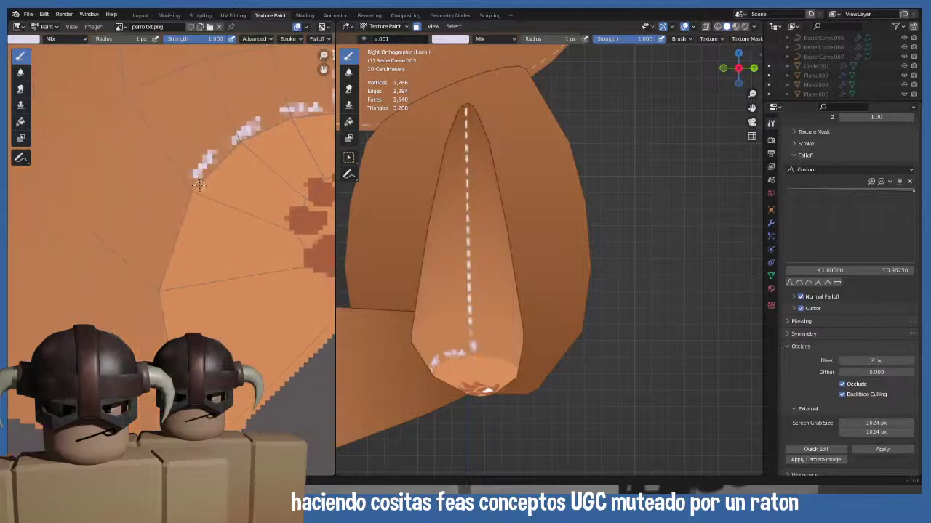
pyautogui.moveTo(182, 193)
pyautogui.mouseDown()
pyautogui.moveTo(152, 274)
pyautogui.moveTo(182, 202)
pyautogui.moveTo(154, 272)
pyautogui.moveTo(154, 324)
pyautogui.mouseUp()
pyautogui.press('Escape')
pyautogui.moveTo(436, 320); pyautogui.dragTo(481, 317, button='middle')
pyautogui.hotkey('ctrl', 'z')
pyautogui.hotkey('ctrl', 'z')
pyautogui.hotkey('ctrl', 'z')
pyautogui.hotkey('ctrl', 'z')
pyautogui.hotkey('ctrl', 'z')
pyautogui.hotkey('ctrl', 'z')
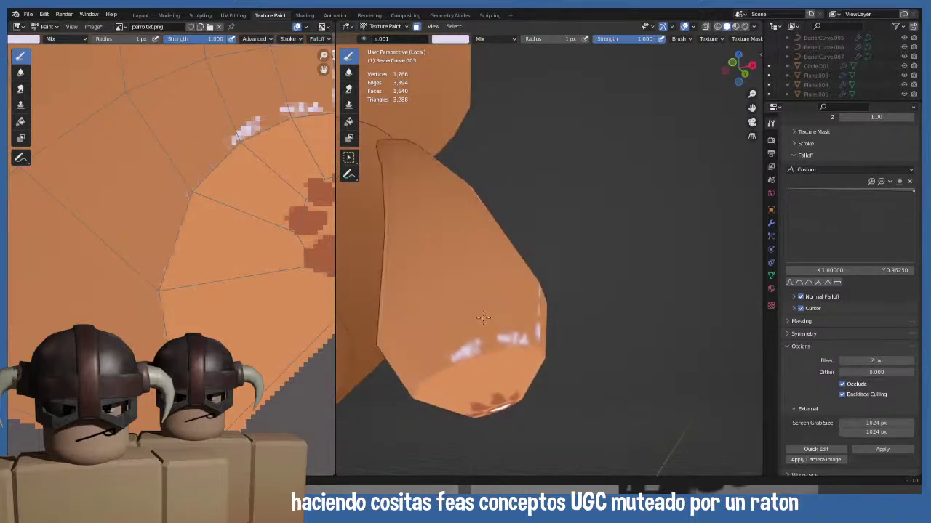
# - Try a short straight stitch along the mesh loop above the paw, beside the arm seam, and undo it
pyautogui.scroll(-1, 230, 240)
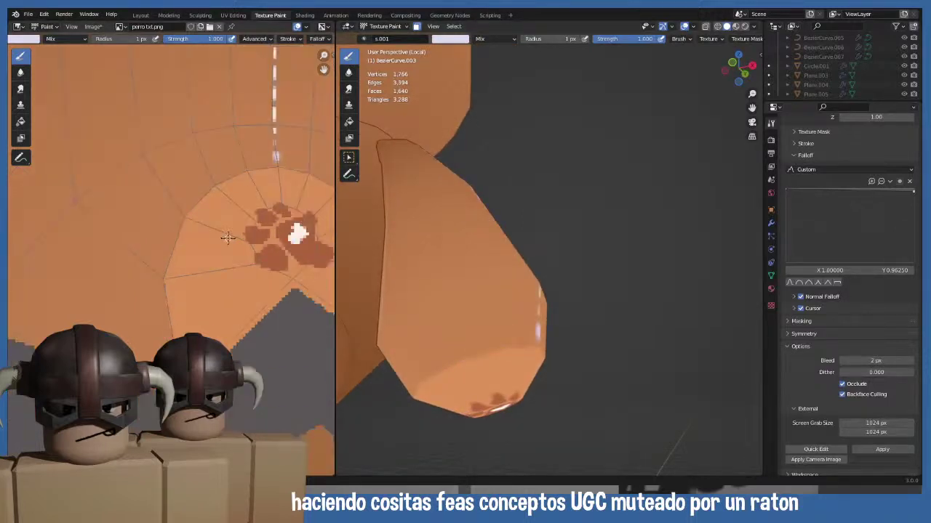
pyautogui.moveTo(230, 240); pyautogui.dragTo(230, 317, button='middle')
pyautogui.keyDown('shift'); pyautogui.scroll(2, 234, 301); pyautogui.keyUp('shift')
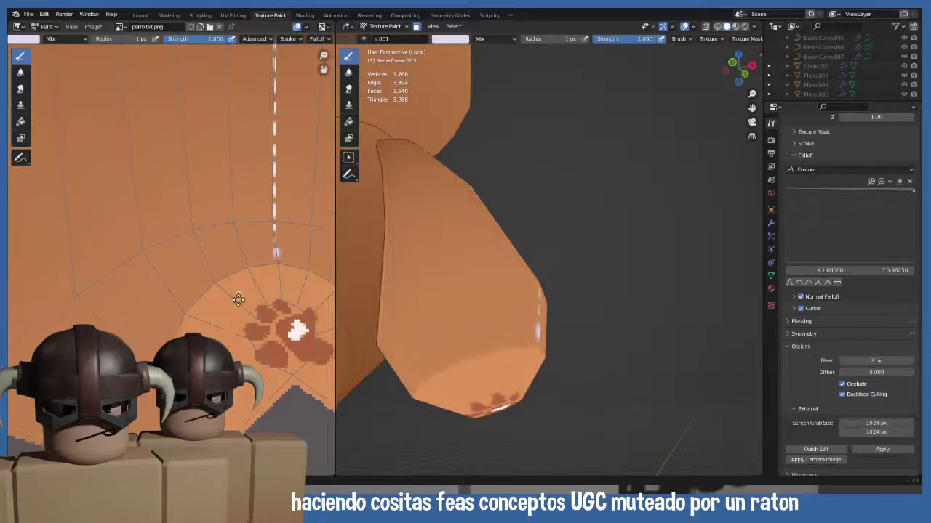
pyautogui.click(266, 231)
pyautogui.moveTo(265, 232); pyautogui.dragTo(245, 230)
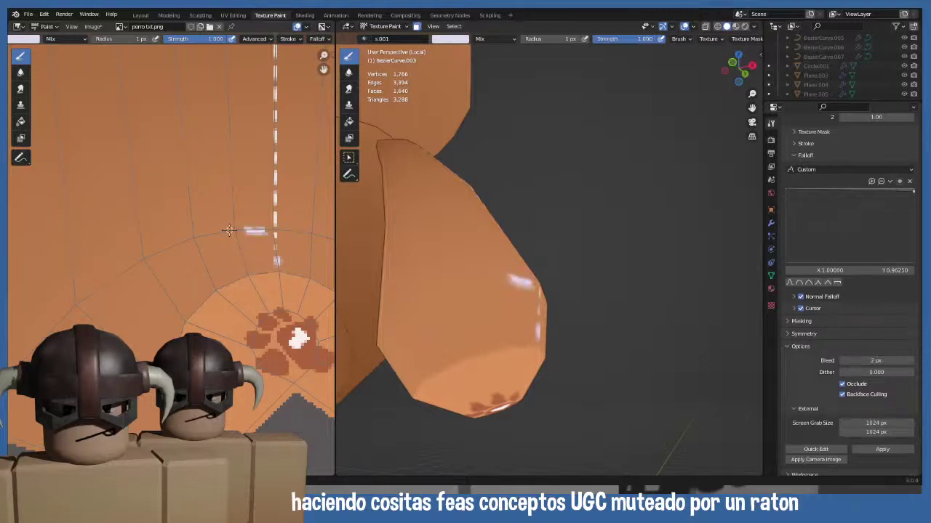
pyautogui.moveTo(512, 275)
pyautogui.mouseDown(button='middle')
pyautogui.moveTo(523, 280)
pyautogui.moveTo(449, 293)
pyautogui.moveTo(474, 316)
pyautogui.mouseUp(button='middle')
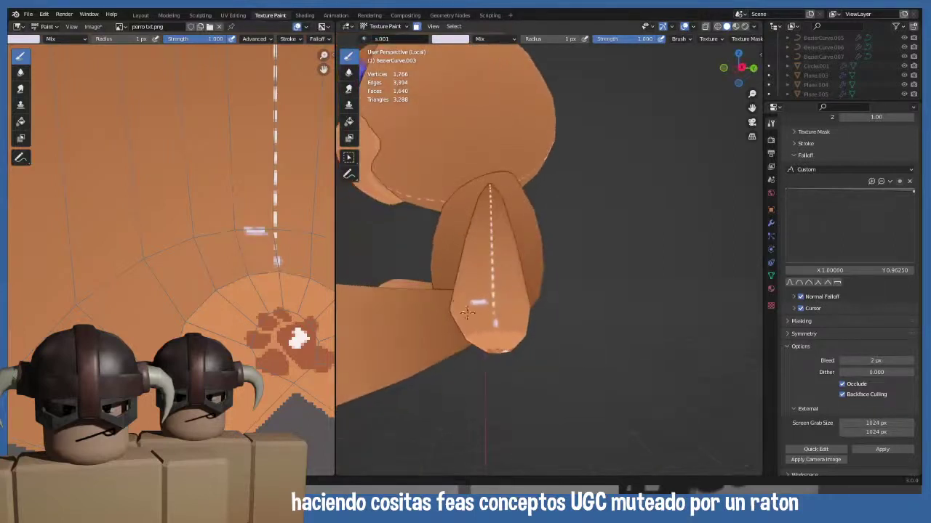
pyautogui.hotkey('ctrl', 'z')
# - Examine the puppy from the front, inspecting its torso up close in Edit Mode
pyautogui.scroll(-3, 474, 324)
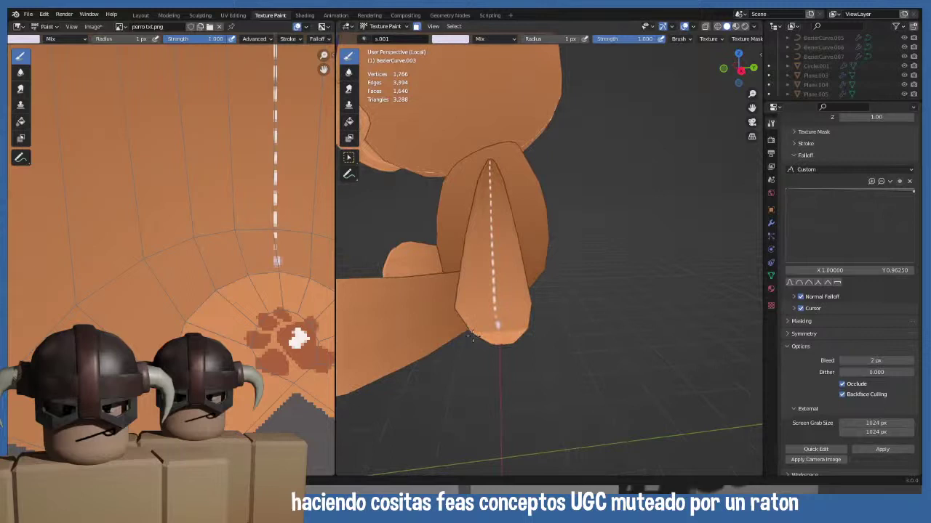
pyautogui.scroll(-2, 460, 294)
pyautogui.press('KP_1')
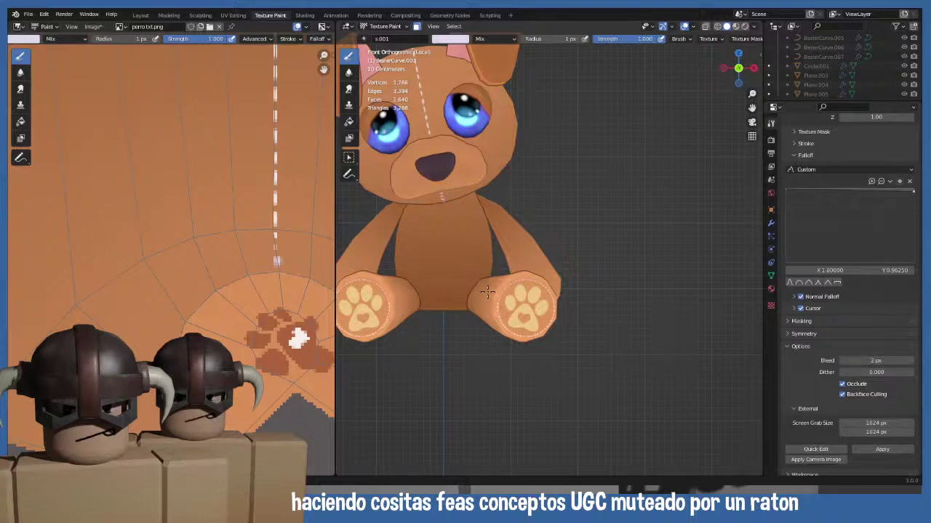
pyautogui.scroll(-2, 481, 280)
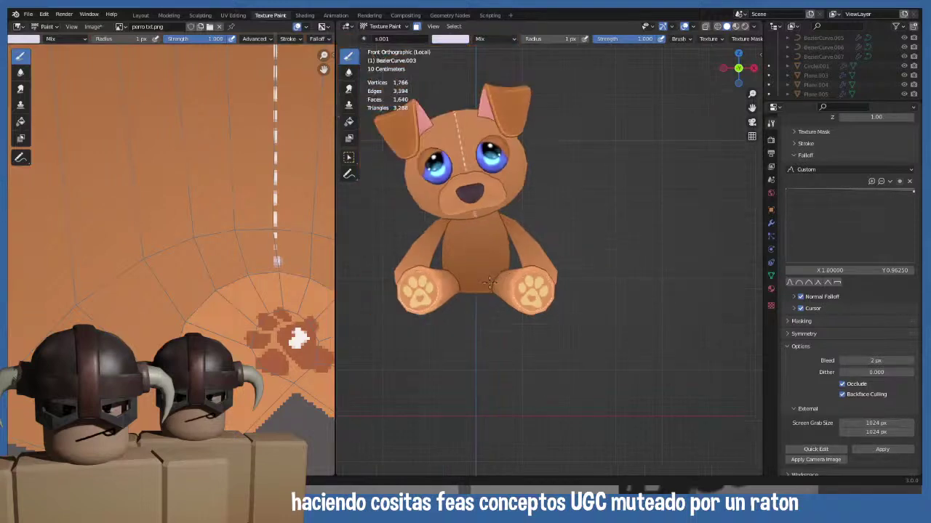
pyautogui.scroll(2, 465, 275)
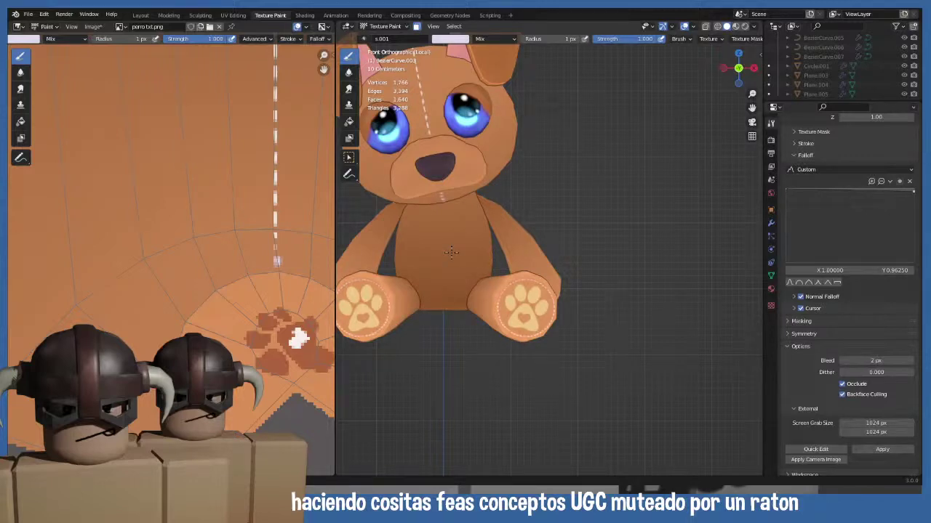
pyautogui.press('Tab')
pyautogui.scroll(4, 451, 253)
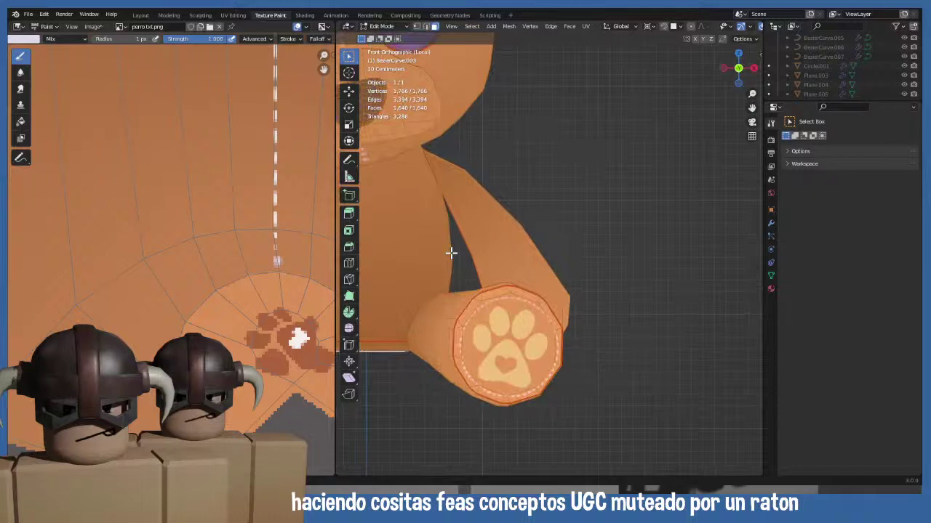
pyautogui.scroll(-3, 553, 270)
pyautogui.scroll(3, 554, 255)
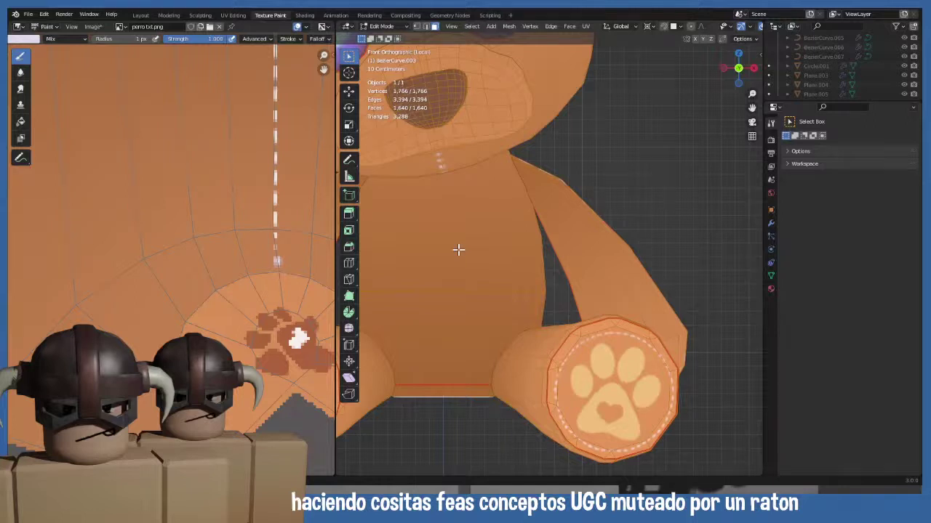
pyautogui.scroll(3, 459, 250)
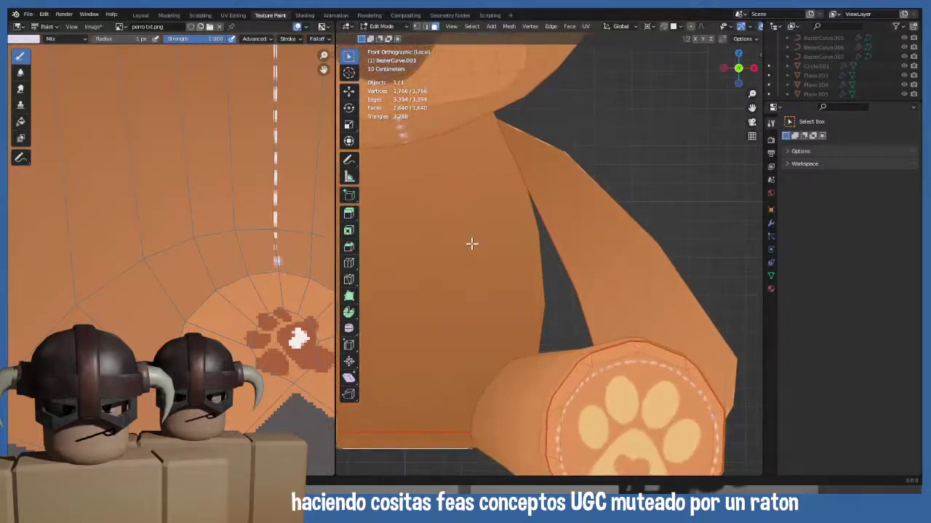
pyautogui.scroll(4, 565, 264)
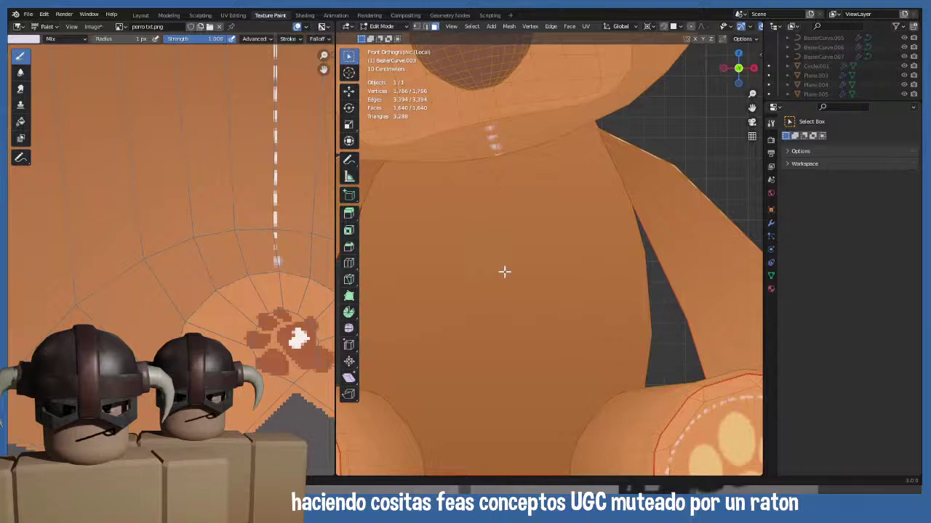
pyautogui.scroll(5, 530, 265)
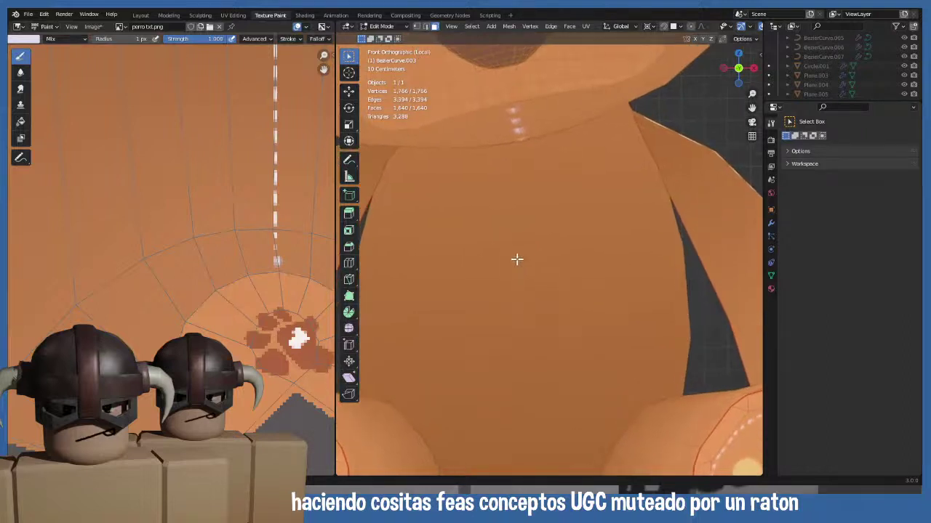
pyautogui.scroll(4, 536, 263)
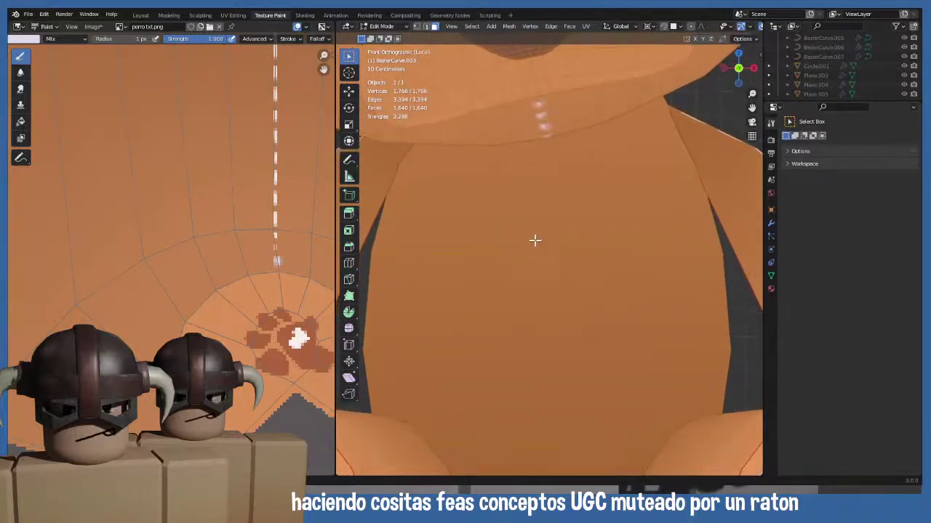
pyautogui.keyDown('shift'); pyautogui.moveTo(536, 248); pyautogui.dragTo(536, 255, button='middle'); pyautogui.keyUp('shift')
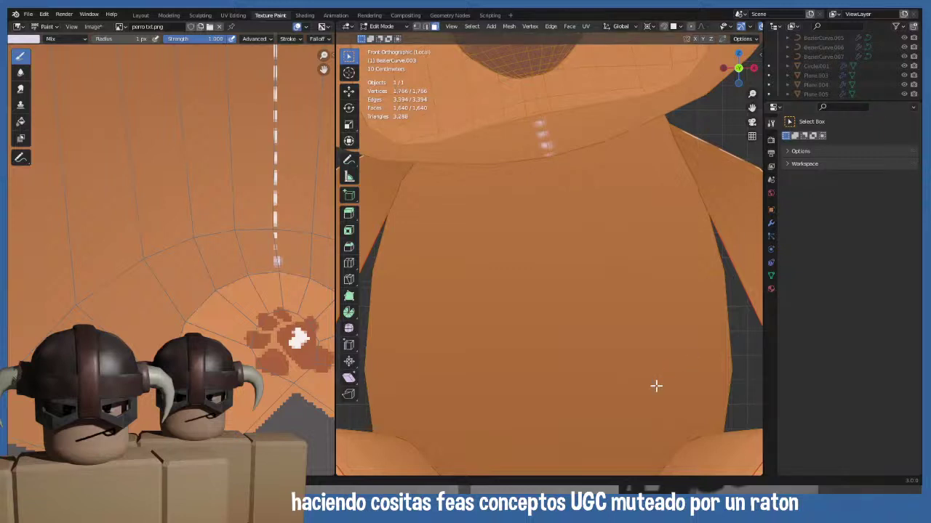
pyautogui.click(770, 140)
pyautogui.click(772, 125)
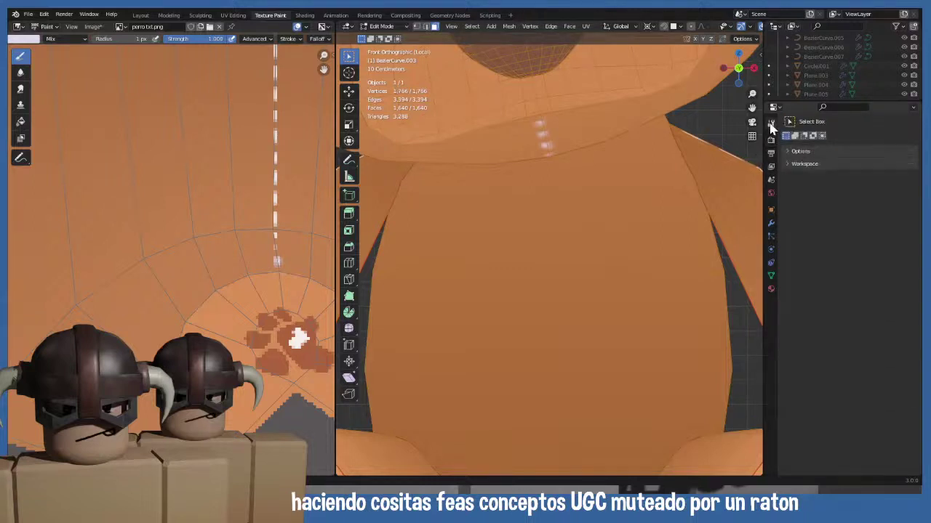
pyautogui.click(770, 141)
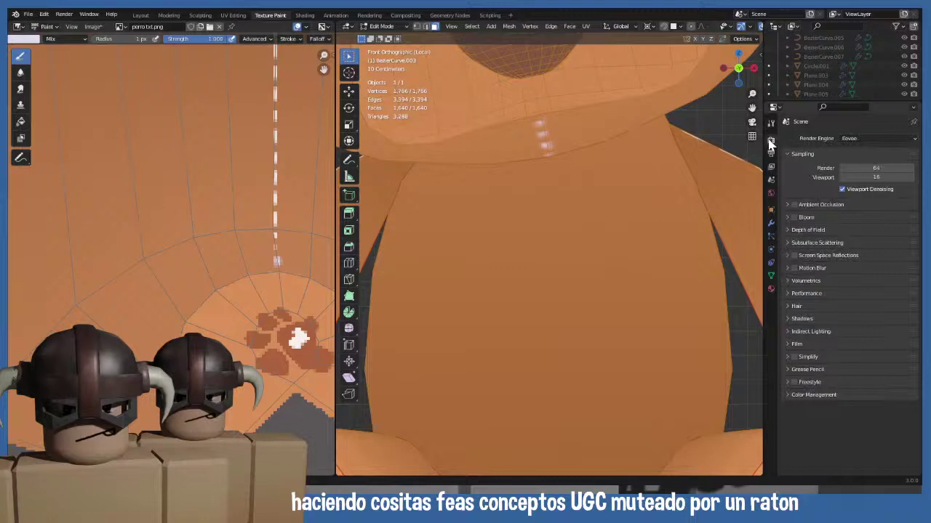
pyautogui.click(771, 125)
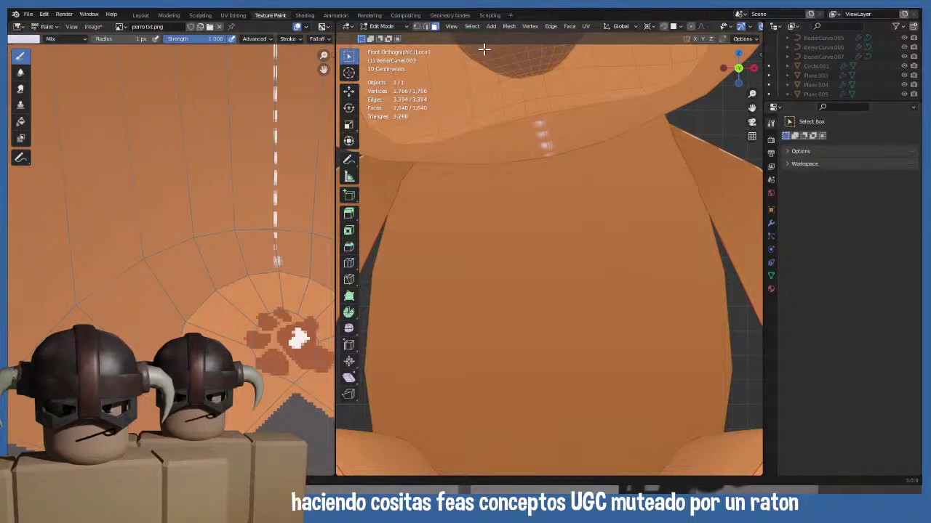
# - Return the puppy model to Texture Paint mode and frame the whole figure from the front
pyautogui.click(372, 27)
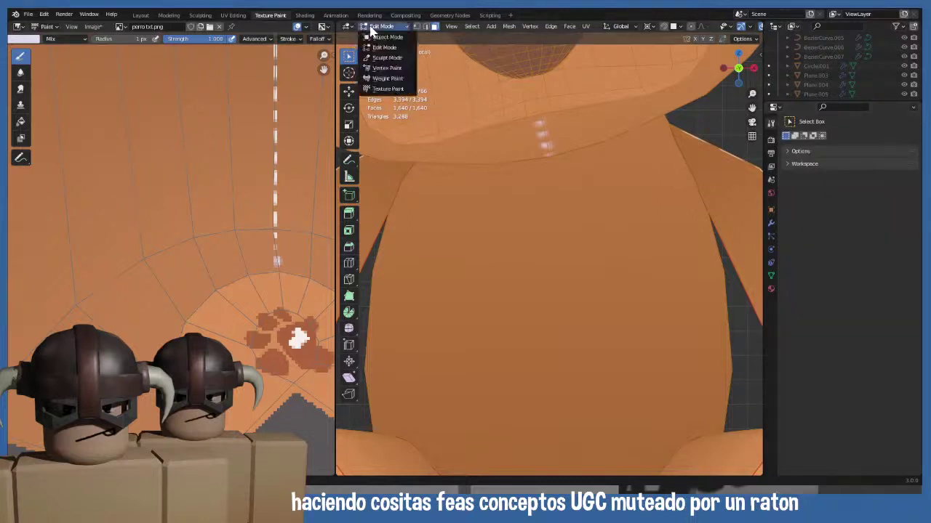
pyautogui.click(385, 89)
pyautogui.scroll(-2, 471, 228)
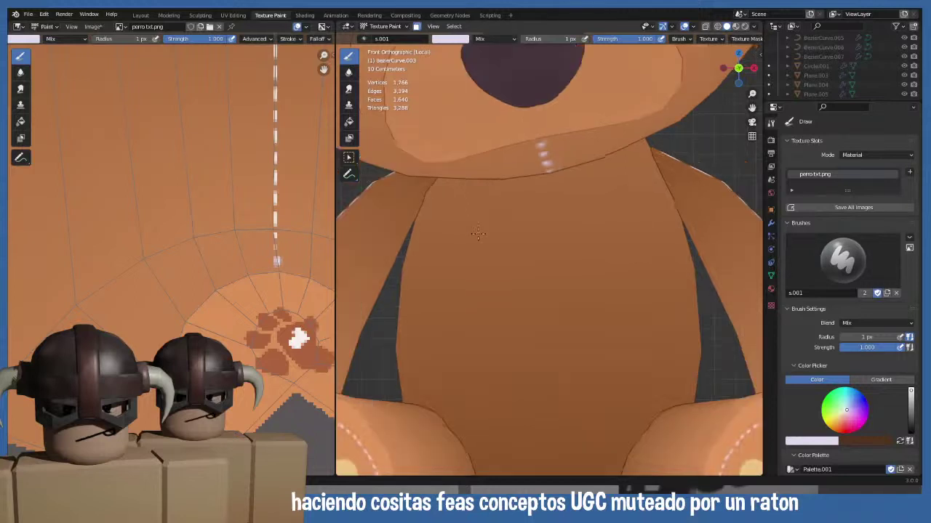
pyautogui.scroll(-6, 466, 212)
pyautogui.scroll(1, 478, 234)
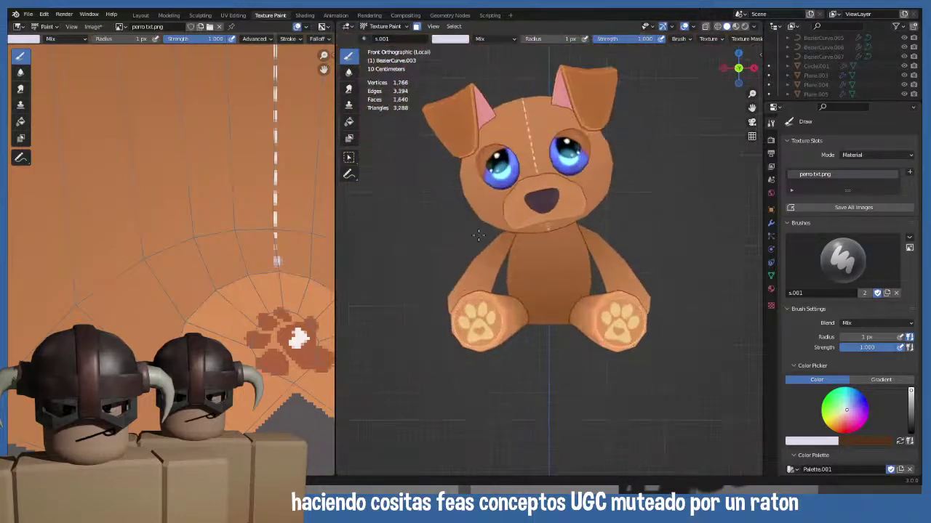
# - Remove the texture assigned to the s.001 brush so it paints with a plain tip
pyautogui.scroll(6, 478, 234)
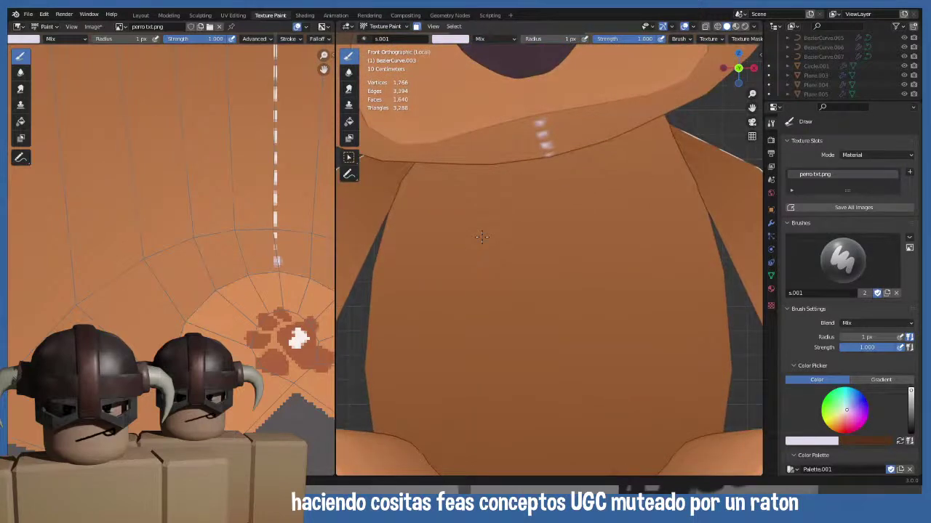
pyautogui.scroll(-10, 884, 413)
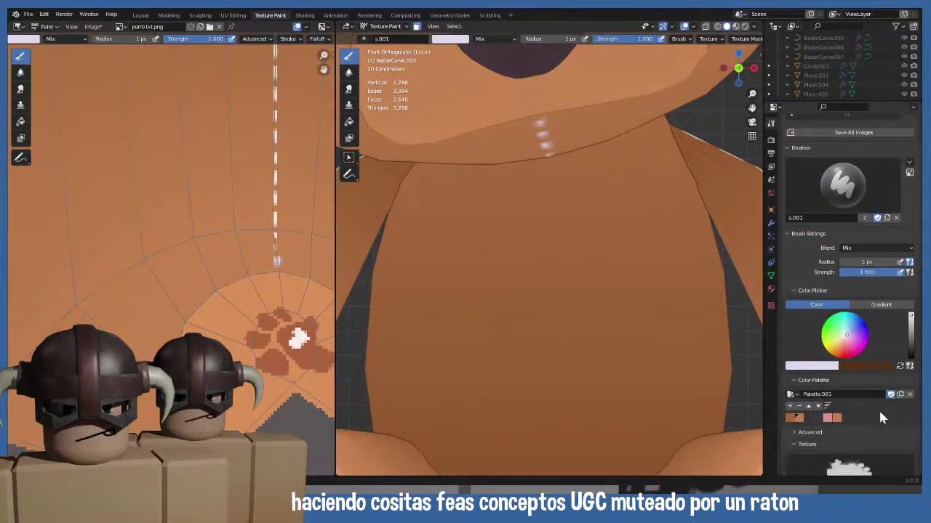
pyautogui.scroll(-10, 850, 440)
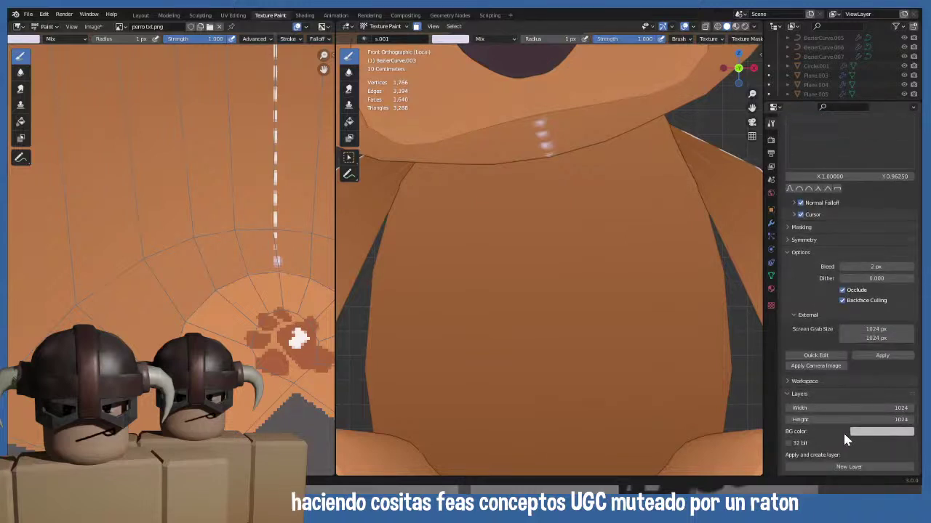
pyautogui.scroll(7, 850, 407)
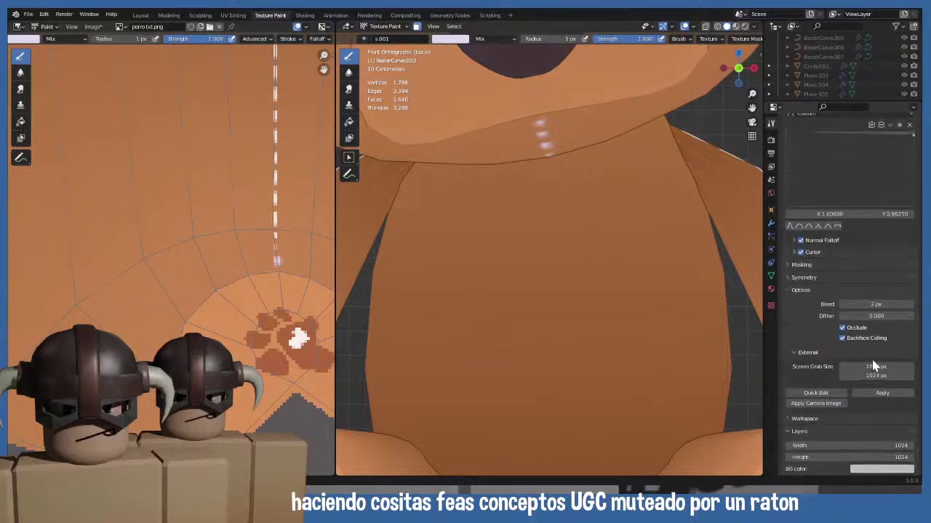
pyautogui.scroll(6, 865, 373)
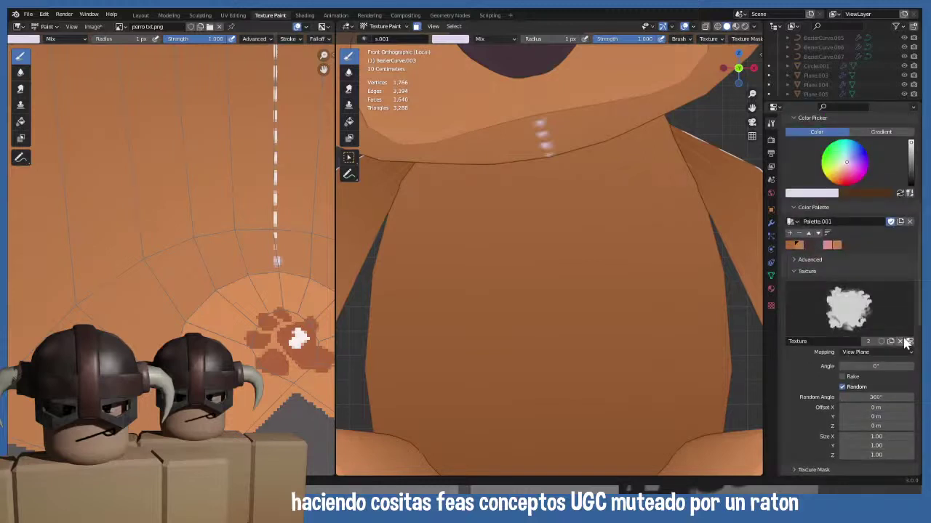
pyautogui.click(901, 342)
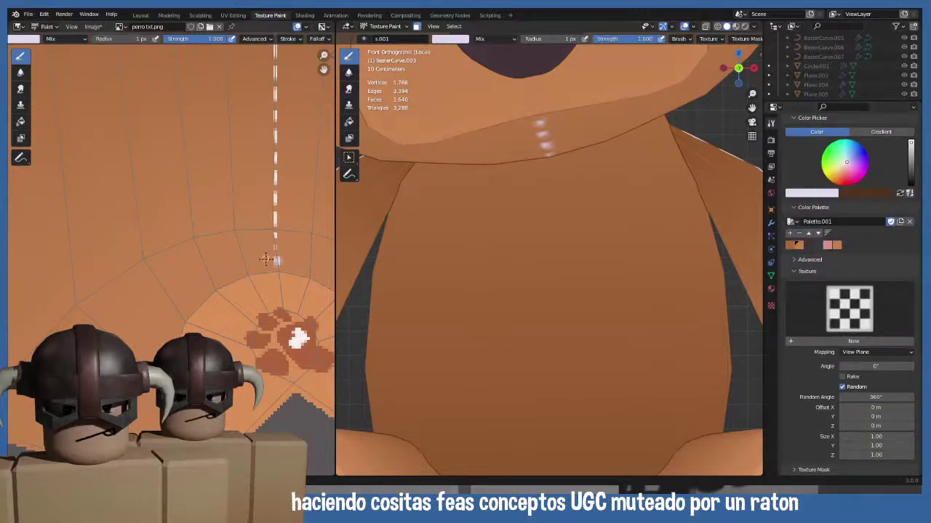
# - Paint white dashed stitches along the left half of the light paw area's edge, starting at the arm seam
pyautogui.moveTo(271, 264); pyautogui.dragTo(248, 270)
pyautogui.hotkey('ctrl', 'z')
pyautogui.moveTo(264, 269)
pyautogui.mouseDown()
pyautogui.moveTo(210, 288)
pyautogui.moveTo(180, 330)
pyautogui.mouseUp()
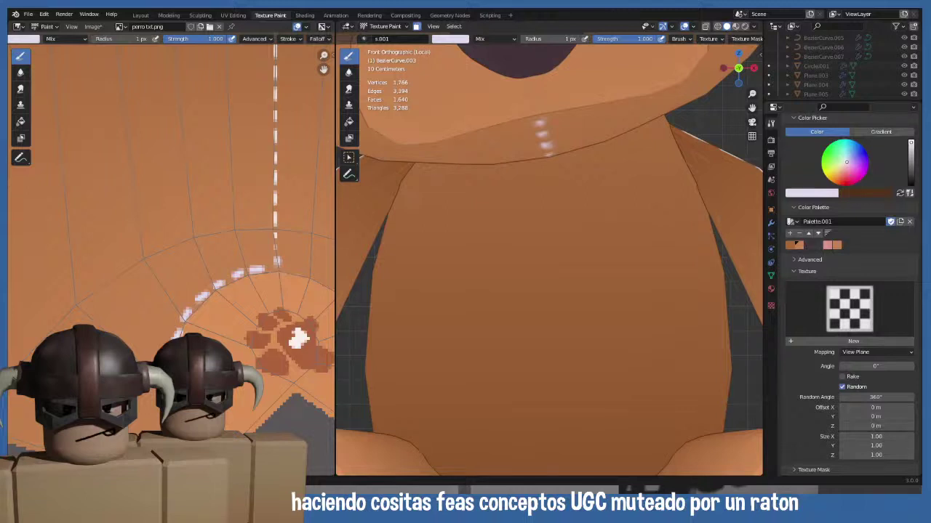
pyautogui.moveTo(179, 333); pyautogui.dragTo(160, 223, button='middle')
pyautogui.moveTo(160, 224)
pyautogui.mouseDown()
pyautogui.moveTo(135, 270)
pyautogui.moveTo(150, 361)
pyautogui.mouseUp()
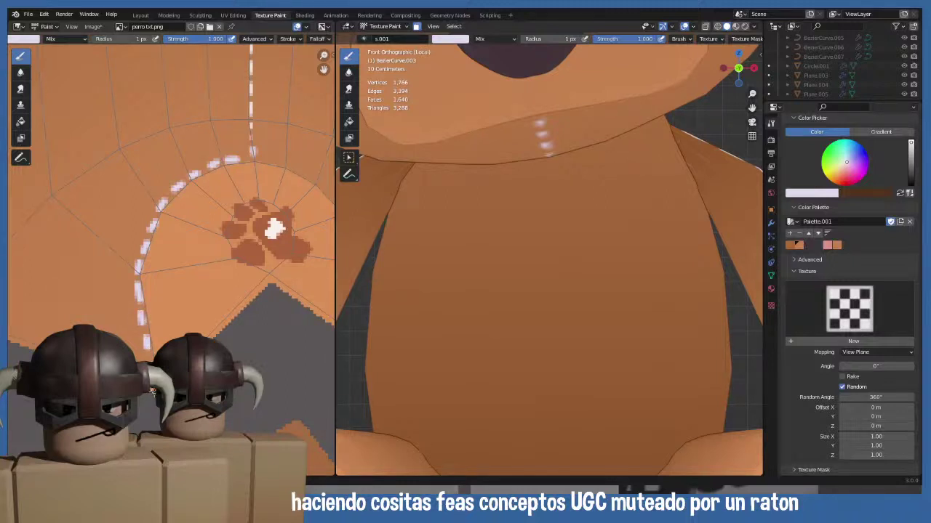
# - Try to continue the white dashed stitching along the right half of the light paw area's edge, down to its lower corner
pyautogui.scroll(-3, 666, 302)
pyautogui.scroll(4, 639, 225)
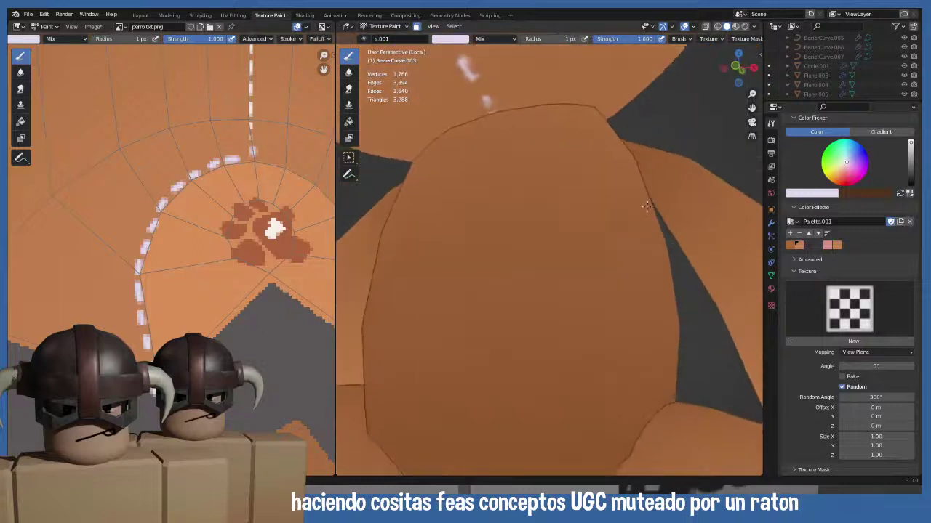
pyautogui.moveTo(639, 224); pyautogui.dragTo(494, 216, button='middle')
pyautogui.moveTo(260, 175); pyautogui.dragTo(111, 236, button='middle')
pyautogui.scroll(2, 157, 191)
pyautogui.scroll(-2, 158, 191)
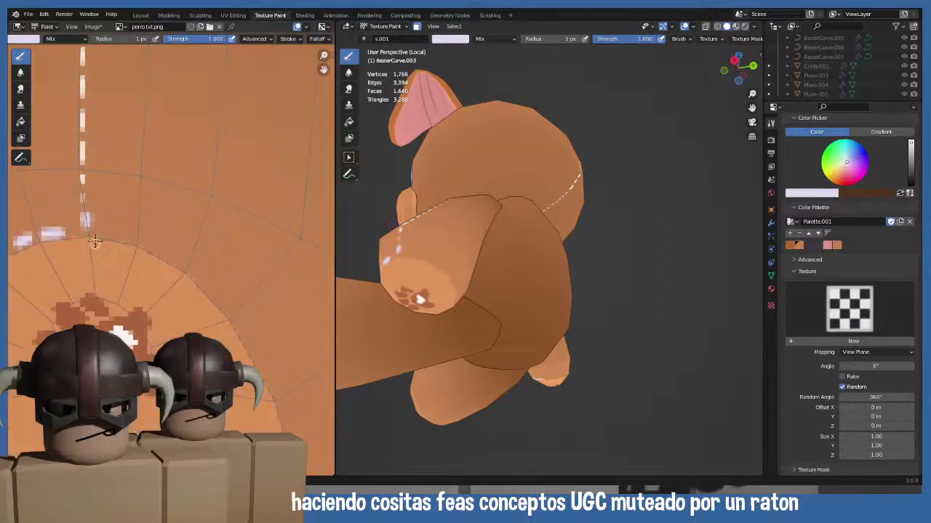
pyautogui.moveTo(110, 236)
pyautogui.mouseDown()
pyautogui.moveTo(191, 271)
pyautogui.moveTo(221, 304)
pyautogui.mouseUp()
pyautogui.moveTo(221, 304); pyautogui.dragTo(187, 275, button='middle')
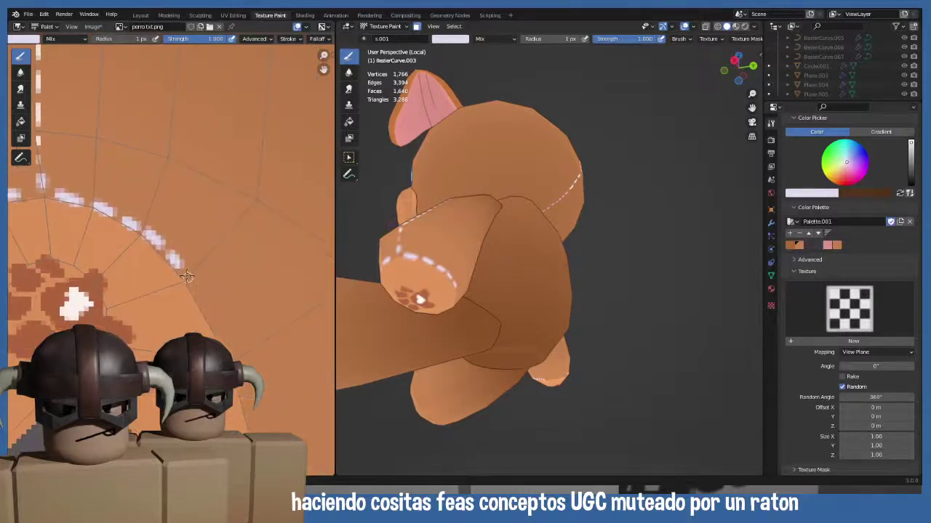
pyautogui.moveTo(203, 293); pyautogui.dragTo(237, 354)
pyautogui.moveTo(237, 353); pyautogui.dragTo(202, 275, button='middle')
pyautogui.moveTo(196, 259); pyautogui.dragTo(212, 312)
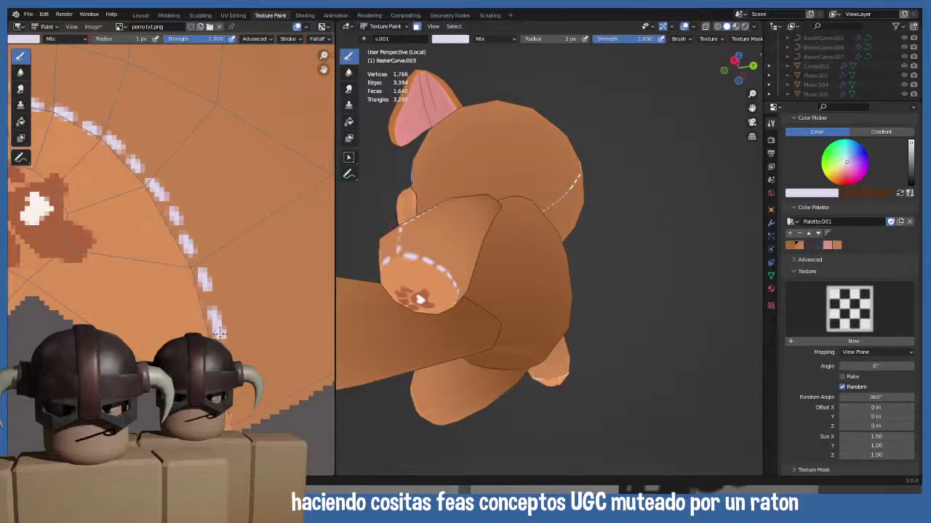
pyautogui.moveTo(209, 298); pyautogui.dragTo(222, 335)
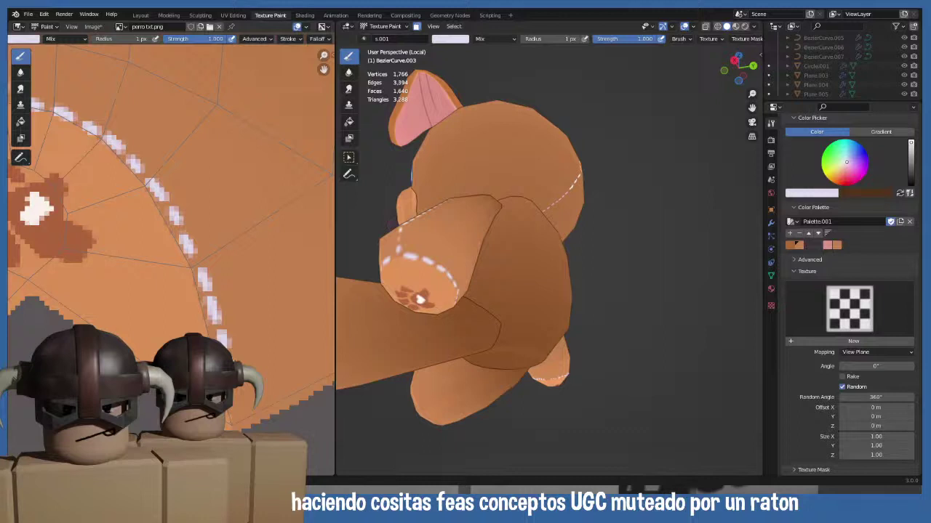
# - Check the paw stitching on the model, and undo it back to the first few dashes left of the arm seam
pyautogui.scroll(-3, 218, 327)
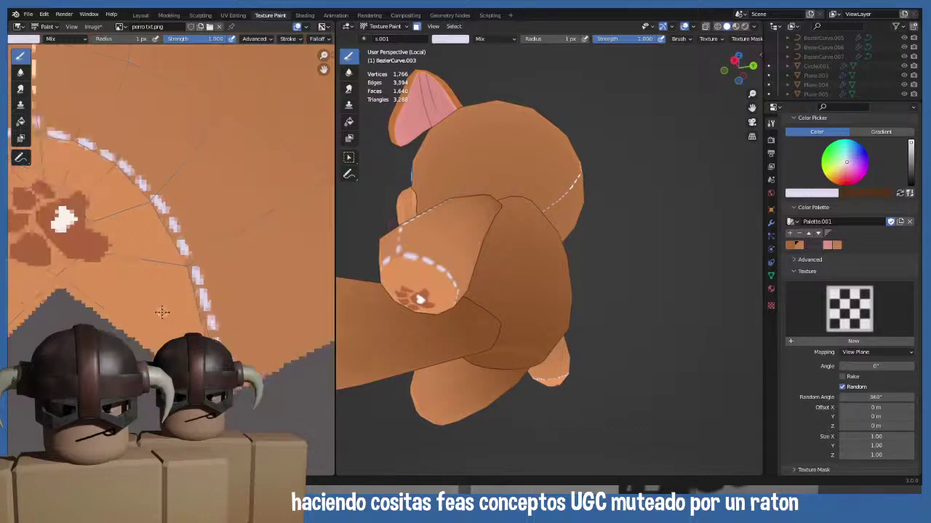
pyautogui.moveTo(436, 291); pyautogui.dragTo(354, 263, button='middle')
pyautogui.scroll(-2, 105, 282)
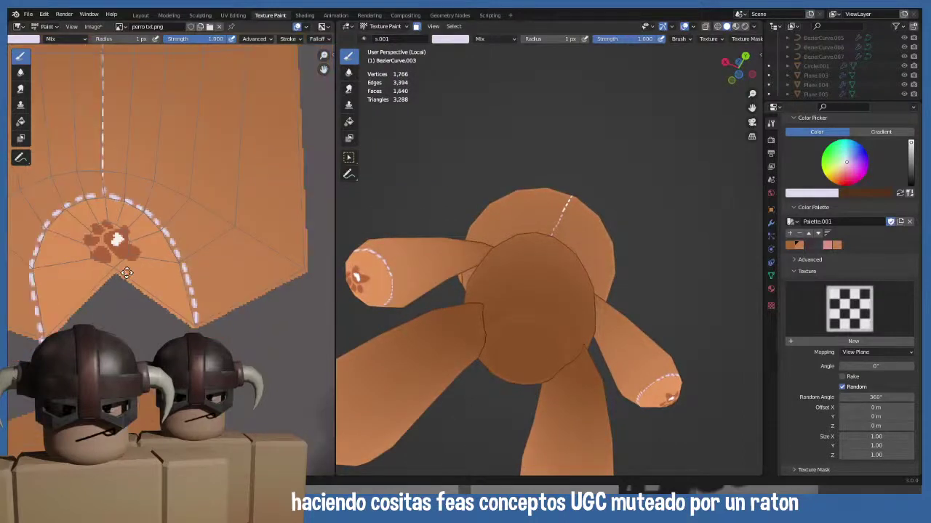
pyautogui.scroll(2, 138, 272)
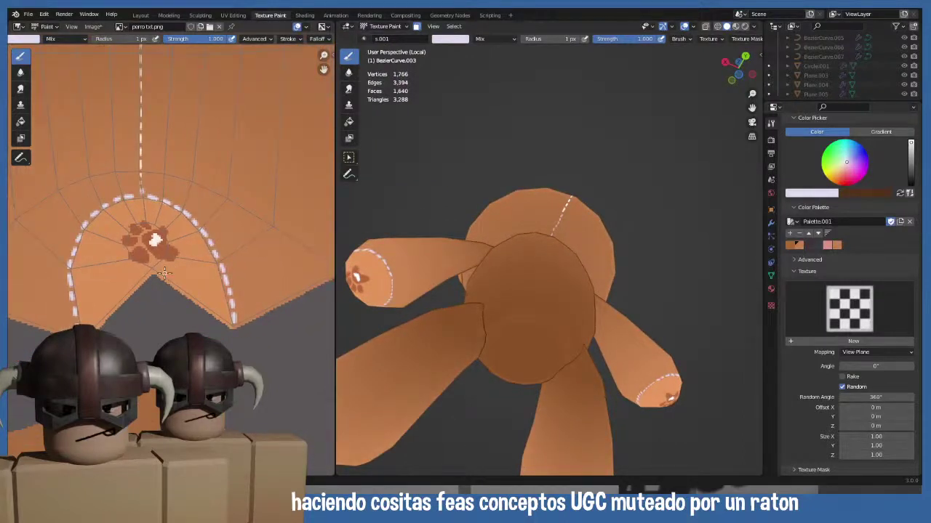
pyautogui.hotkey('ctrl', 'z')
pyautogui.hotkey('ctrl', 'z')
pyautogui.hotkey('ctrl', 'z')
pyautogui.hotkey('ctrl', 'z')
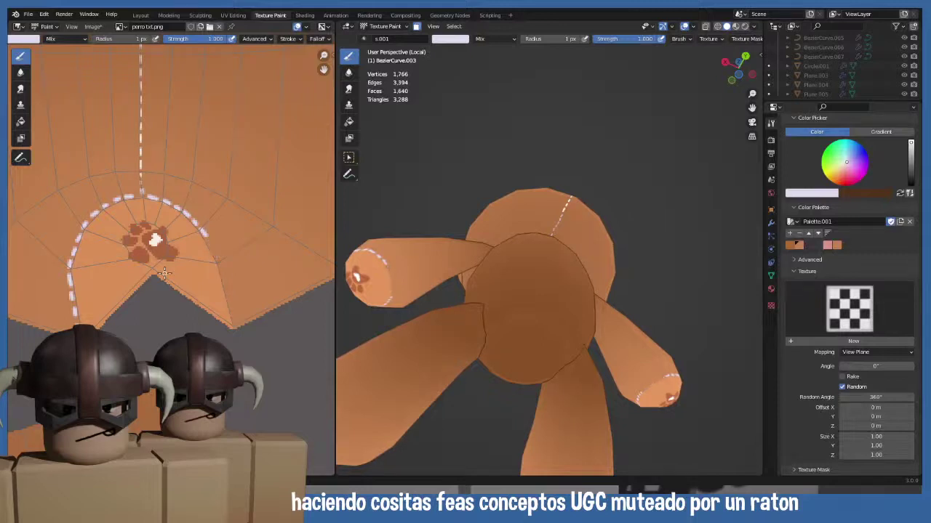
pyautogui.hotkey('ctrl', 'z')
pyautogui.hotkey('ctrl', 'z')
pyautogui.hotkey('ctrl', 'z')
pyautogui.hotkey('ctrl', 'z')
pyautogui.hotkey('ctrl', 'z')
pyautogui.hotkey('ctrl', 'z')
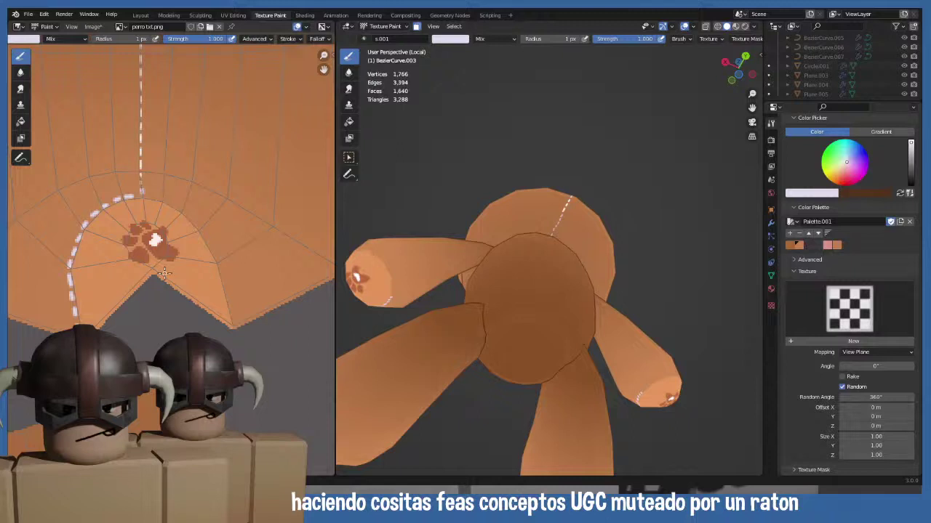
pyautogui.hotkey('ctrl', 'z')
pyautogui.hotkey('ctrl', 'z')
pyautogui.hotkey('ctrl', 'z')
pyautogui.hotkey('ctrl', 'z')
pyautogui.hotkey('ctrl', 'z')
pyautogui.hotkey('ctrl', 'z')
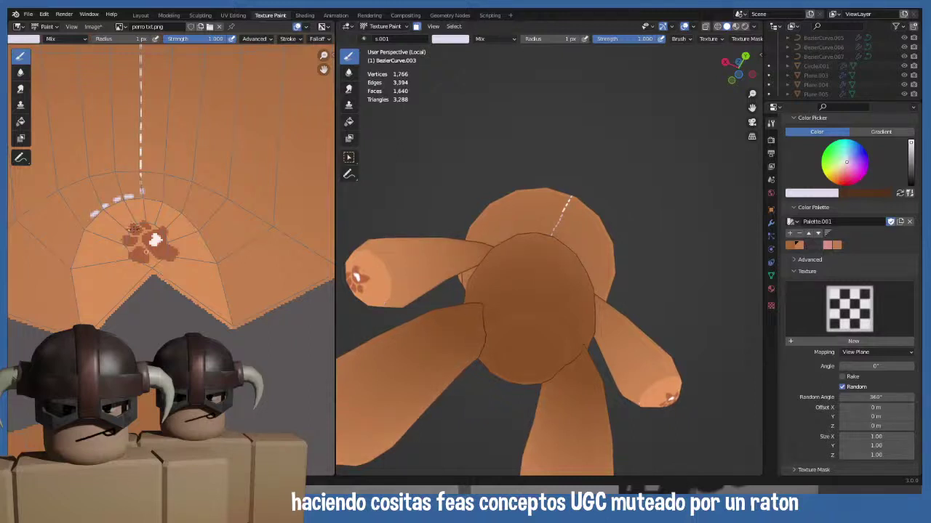
# - Repaint the left side of the paw edge with longer white dashes, continuing from the remaining stitches to the lower corner
pyautogui.scroll(3, 165, 273)
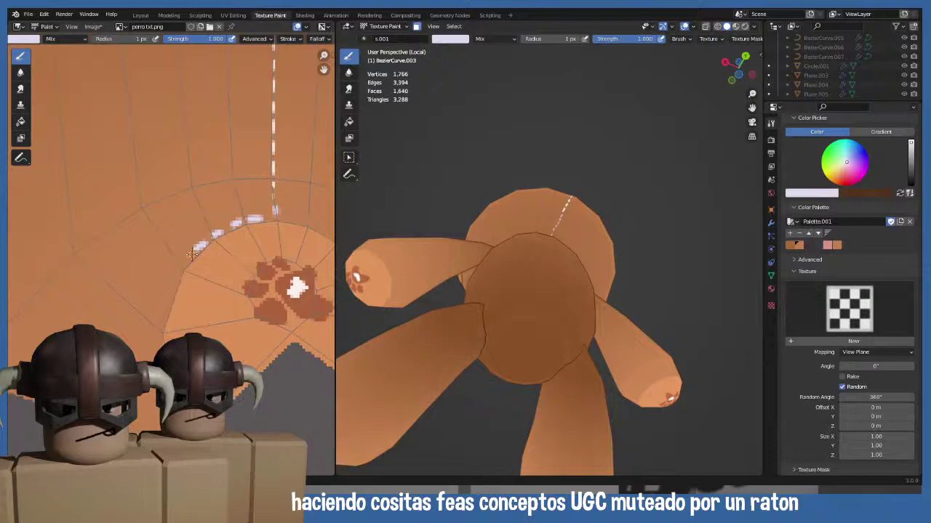
pyautogui.moveTo(186, 260); pyautogui.dragTo(165, 311)
pyautogui.moveTo(166, 318)
pyautogui.mouseDown(button='middle')
pyautogui.moveTo(156, 256)
pyautogui.moveTo(146, 259)
pyautogui.mouseUp(button='middle')
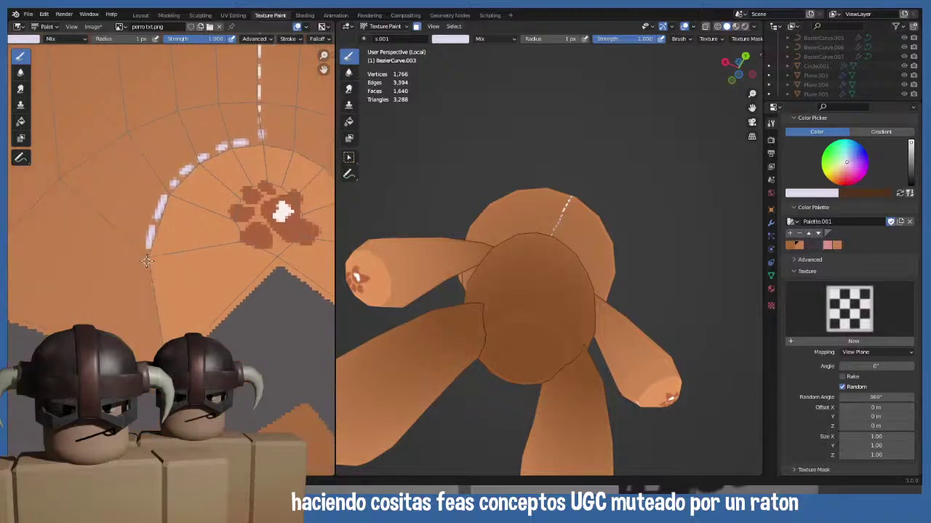
pyautogui.moveTo(144, 260); pyautogui.dragTo(150, 317)
pyautogui.moveTo(150, 317); pyautogui.dragTo(157, 341)
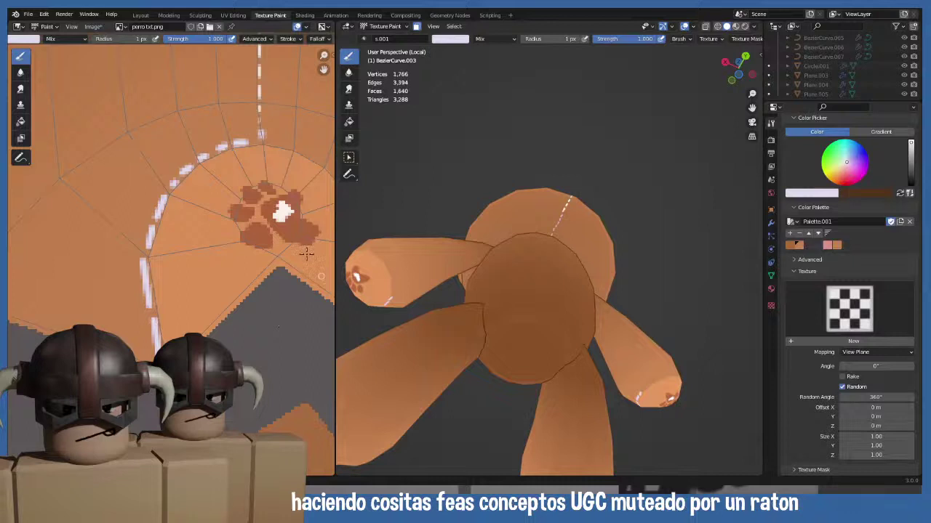
# - Paint white dashed stitches along the right half of the paw edge, from the arm seam down to the lower corner
pyautogui.scroll(4, 167, 254)
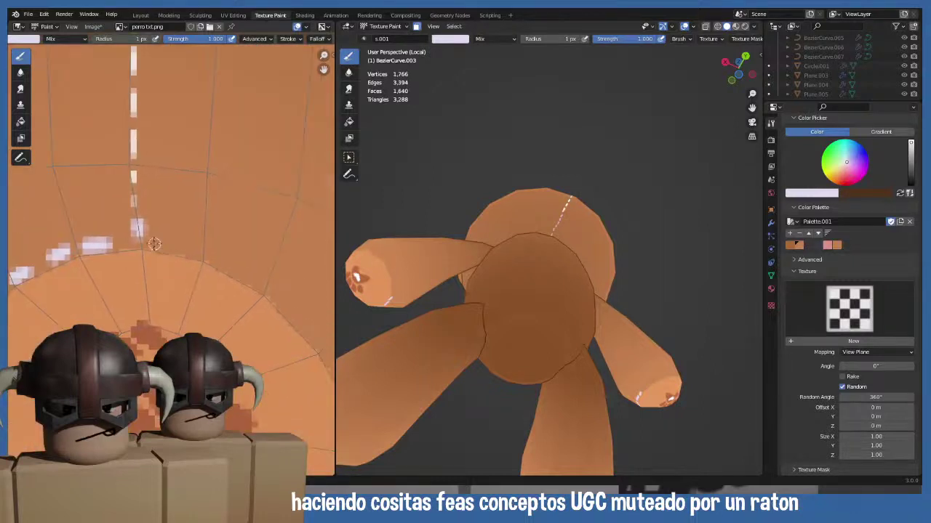
pyautogui.moveTo(149, 246); pyautogui.dragTo(174, 248)
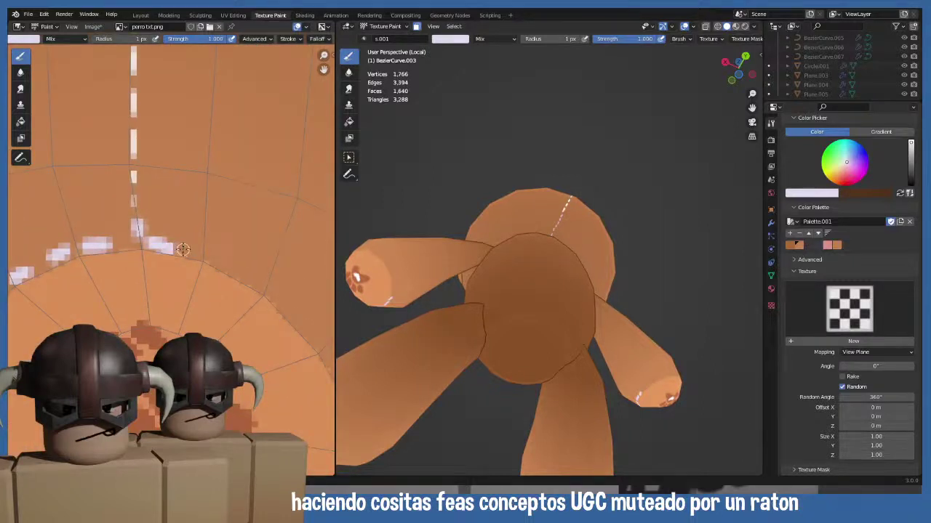
pyautogui.scroll(2, 191, 266)
pyautogui.moveTo(125, 253)
pyautogui.mouseDown()
pyautogui.moveTo(178, 273)
pyautogui.moveTo(189, 291)
pyautogui.mouseUp()
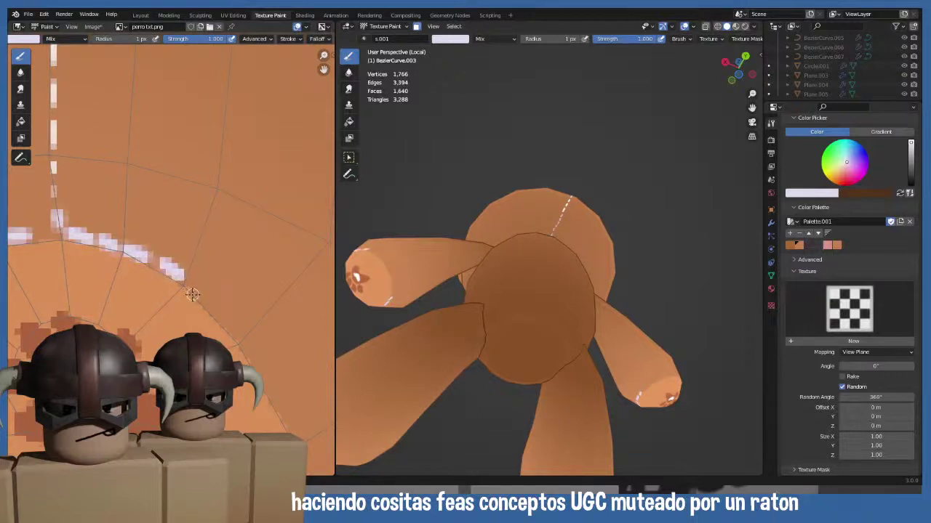
pyautogui.moveTo(189, 291); pyautogui.dragTo(124, 250, button='middle')
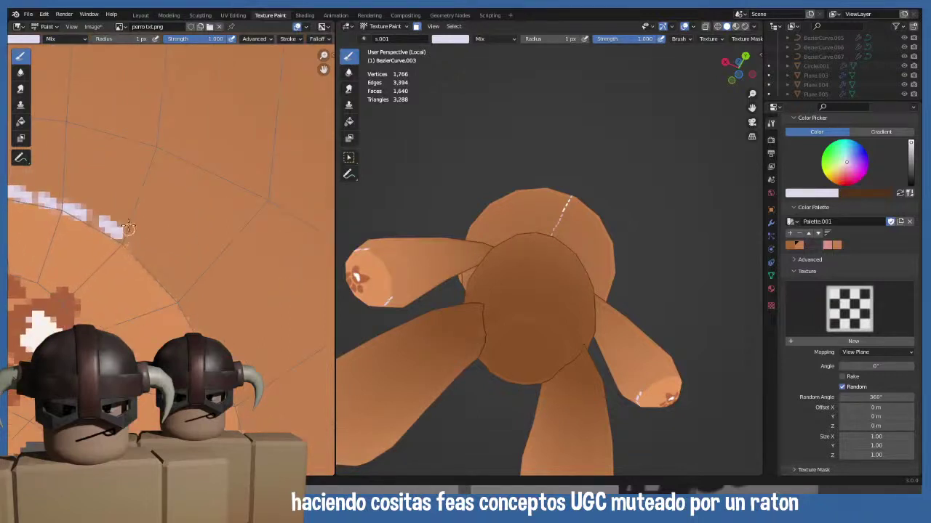
pyautogui.moveTo(138, 247); pyautogui.dragTo(178, 293)
pyautogui.moveTo(179, 293); pyautogui.dragTo(147, 255, button='middle')
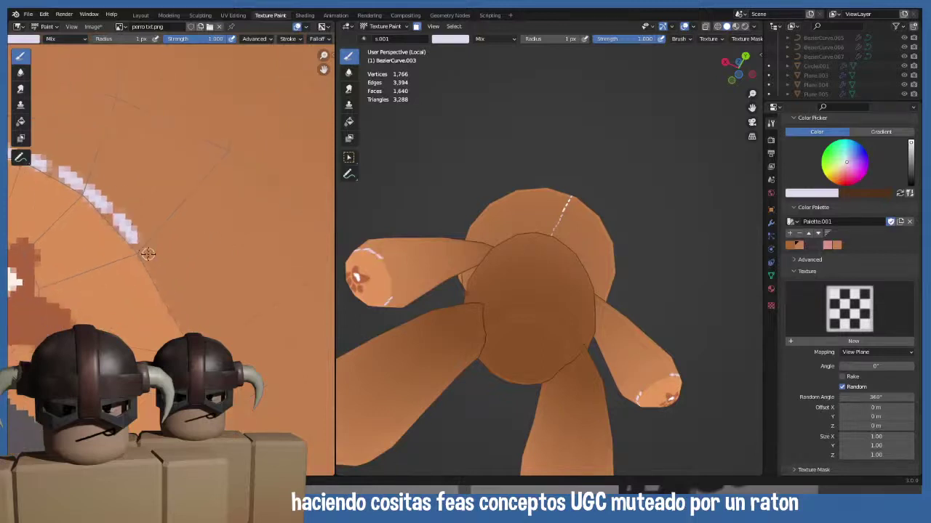
pyautogui.moveTo(147, 255); pyautogui.dragTo(194, 330)
pyautogui.moveTo(193, 331); pyautogui.dragTo(176, 242, button='middle')
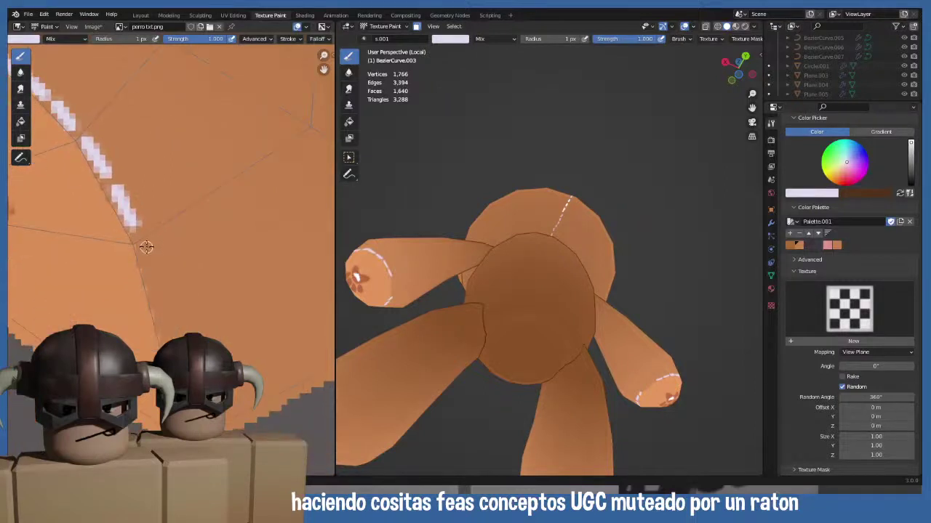
pyautogui.moveTo(147, 248); pyautogui.dragTo(171, 321)
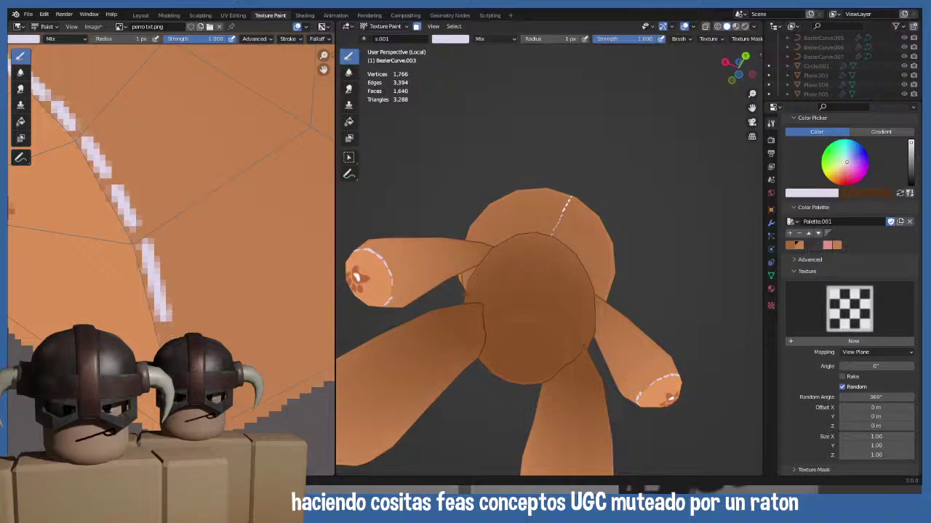
# - Examine the stitched puppy from the front, inspecting the torso and the area under the chin up close
pyautogui.scroll(-2, 172, 333)
pyautogui.moveTo(449, 264); pyautogui.dragTo(503, 251, button='middle')
pyautogui.scroll(-4, 502, 318)
pyautogui.press('KP_1')
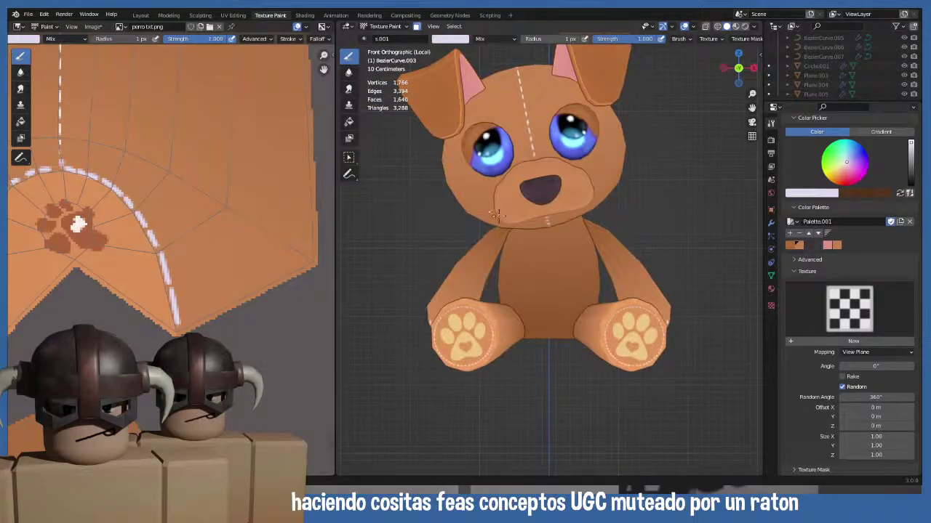
pyautogui.scroll(5, 497, 213)
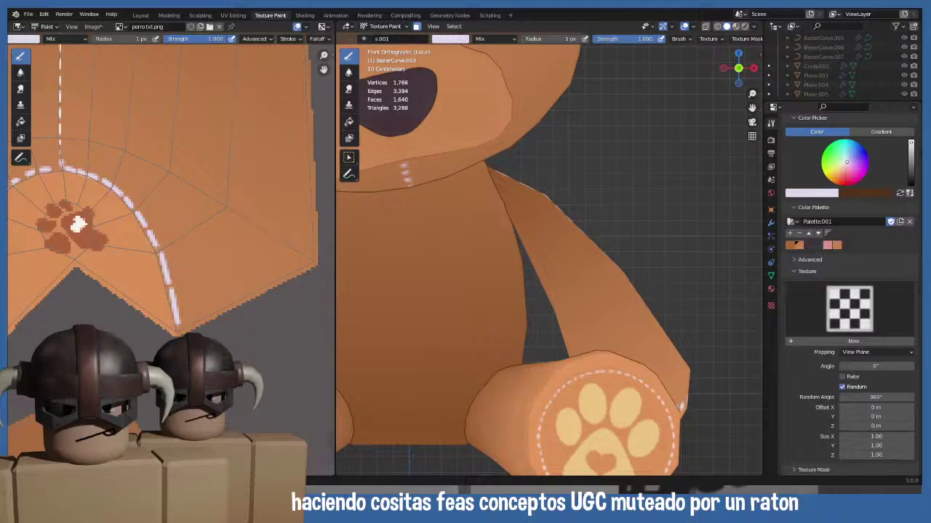
pyautogui.scroll(2, 502, 289)
pyautogui.scroll(-2, 522, 290)
pyautogui.scroll(-3, 418, 264)
pyautogui.scroll(4, 509, 248)
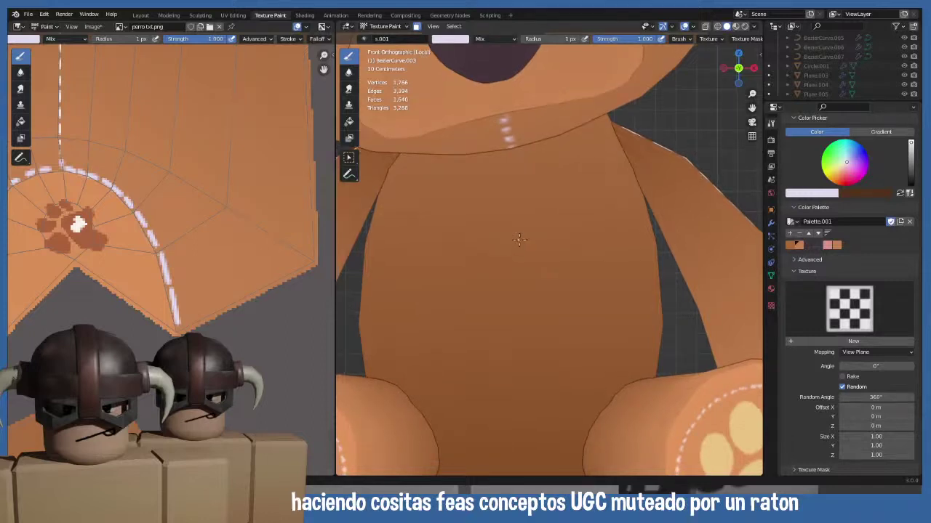
pyautogui.keyDown('shift'); pyautogui.moveTo(517, 246); pyautogui.dragTo(534, 263, button='middle'); pyautogui.keyUp('shift')
pyautogui.scroll(2, 534, 262)
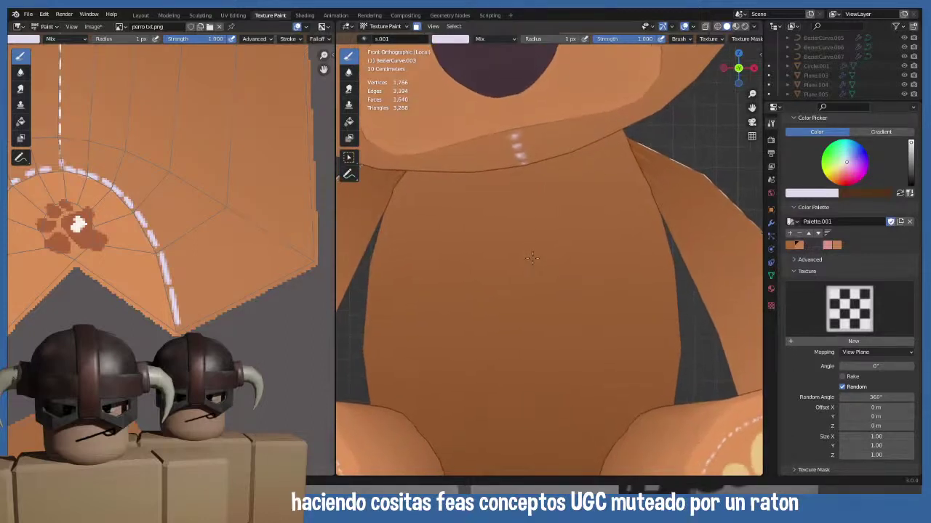
pyautogui.scroll(1, 532, 253)
pyautogui.scroll(1, 531, 249)
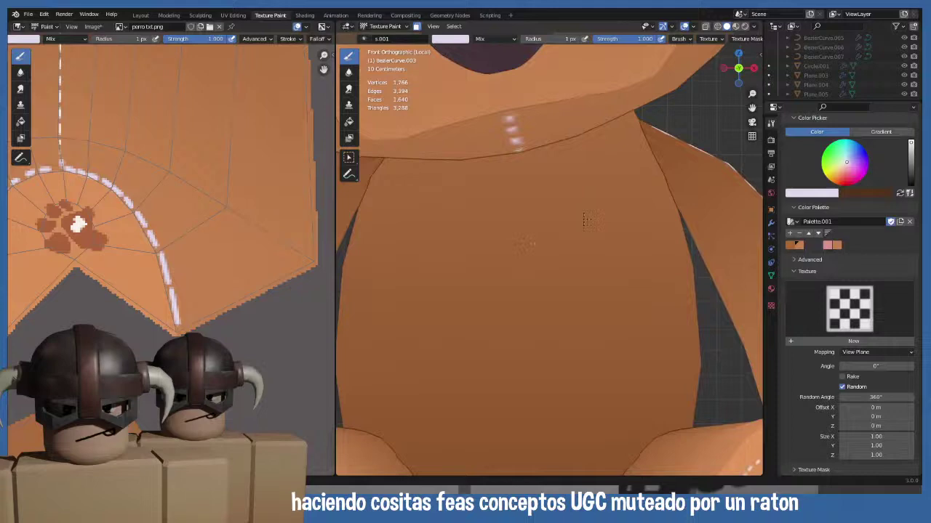
pyautogui.scroll(4, 595, 233)
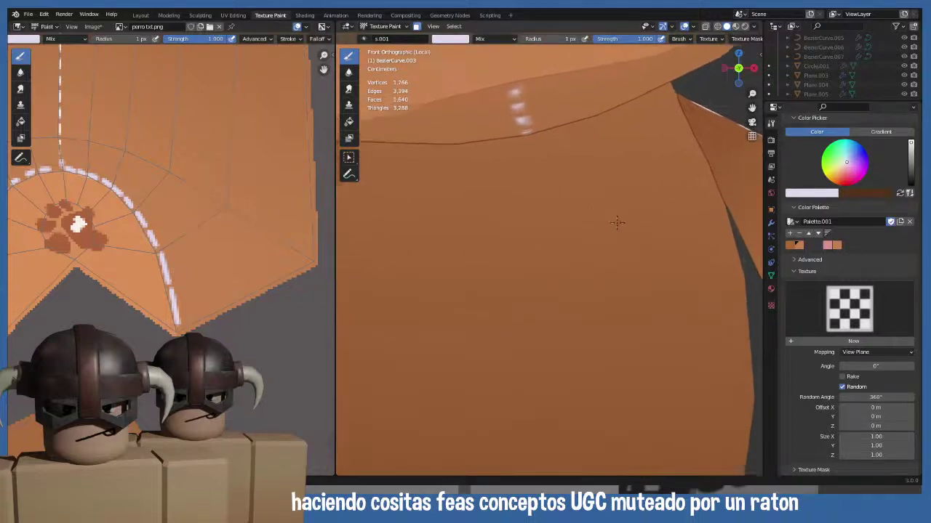
# - Frame the puppy's chest under the chin from the front and send that view to GIMP with Quick Edit
pyautogui.scroll(-6, 621, 224)
pyautogui.scroll(6, 617, 227)
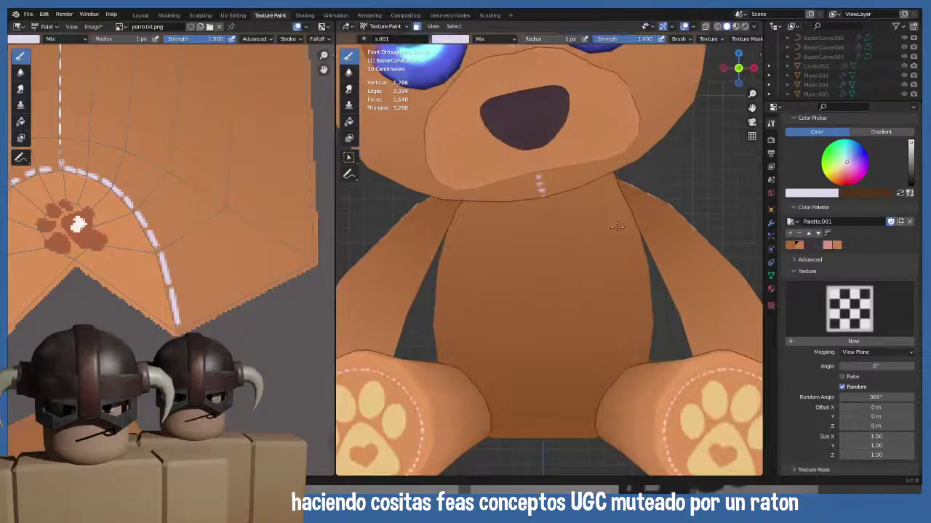
pyautogui.scroll(2, 616, 227)
pyautogui.scroll(2, 616, 228)
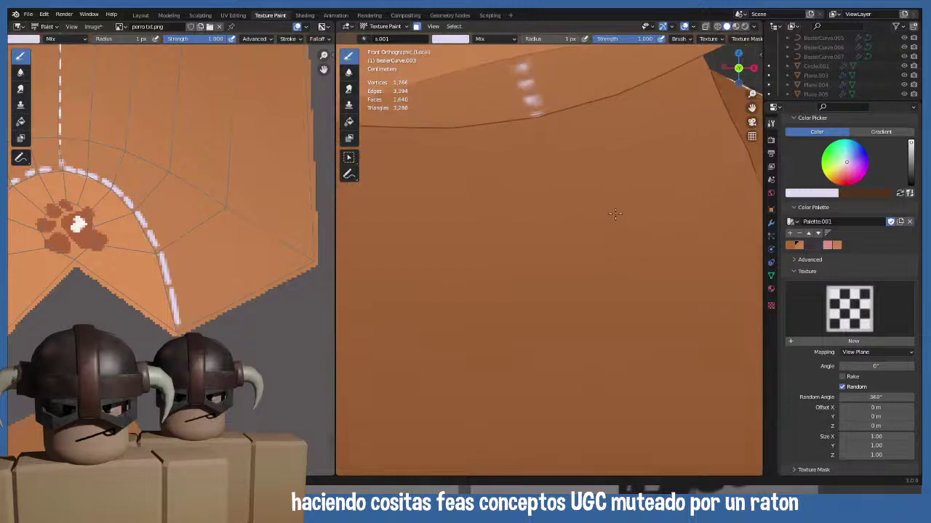
pyautogui.scroll(1, 608, 222)
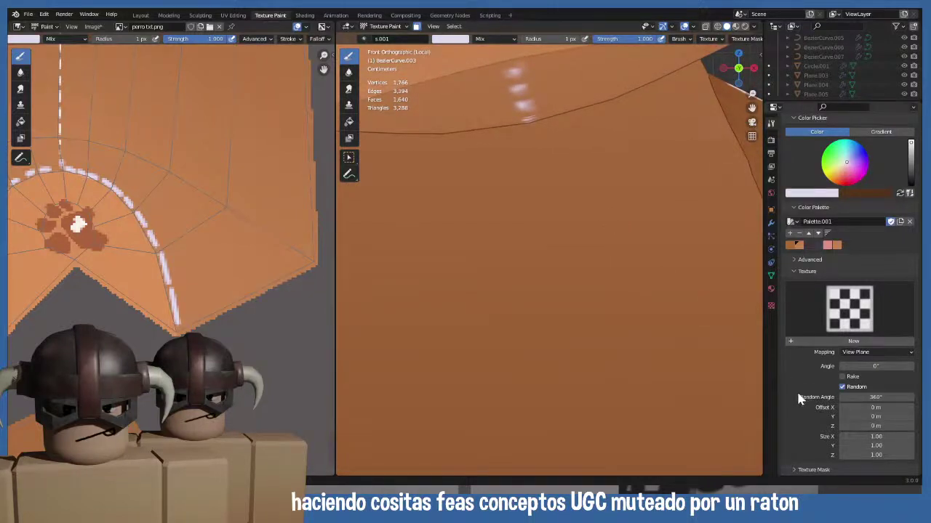
pyautogui.scroll(-12, 798, 395)
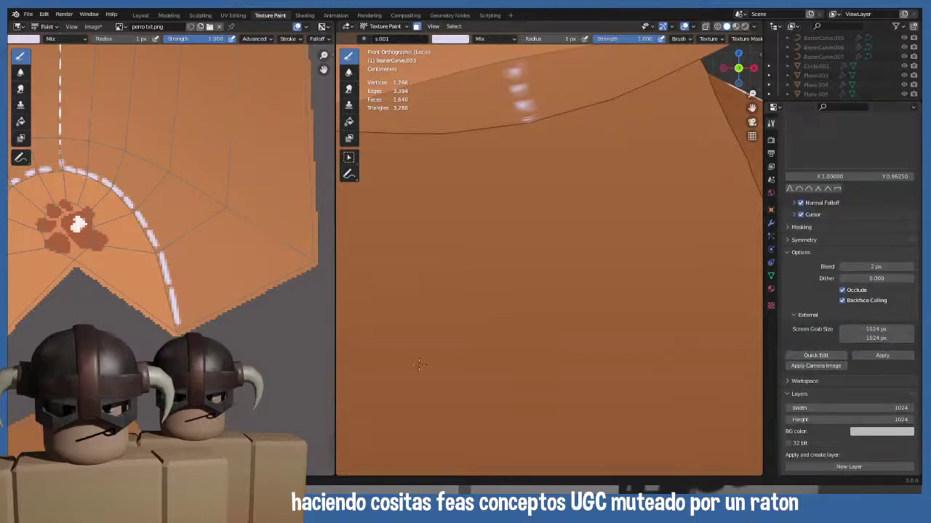
pyautogui.click(540, 442)
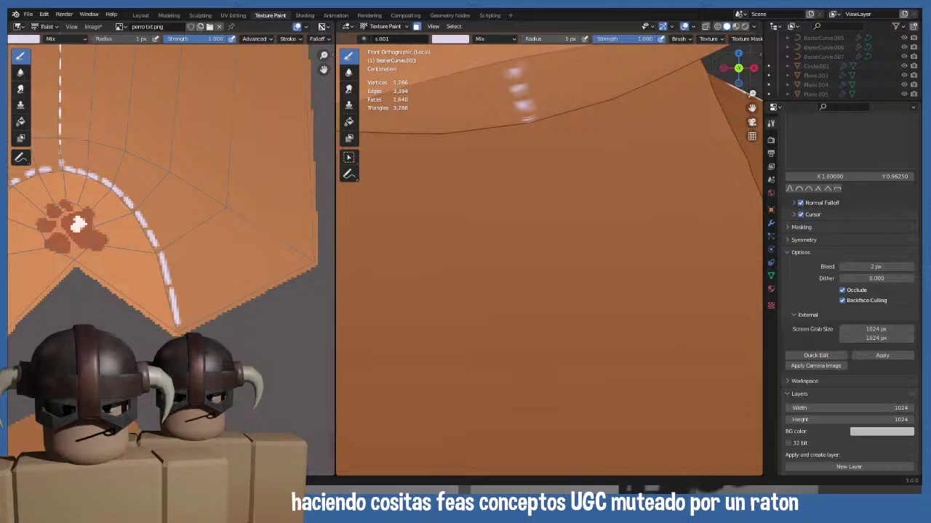
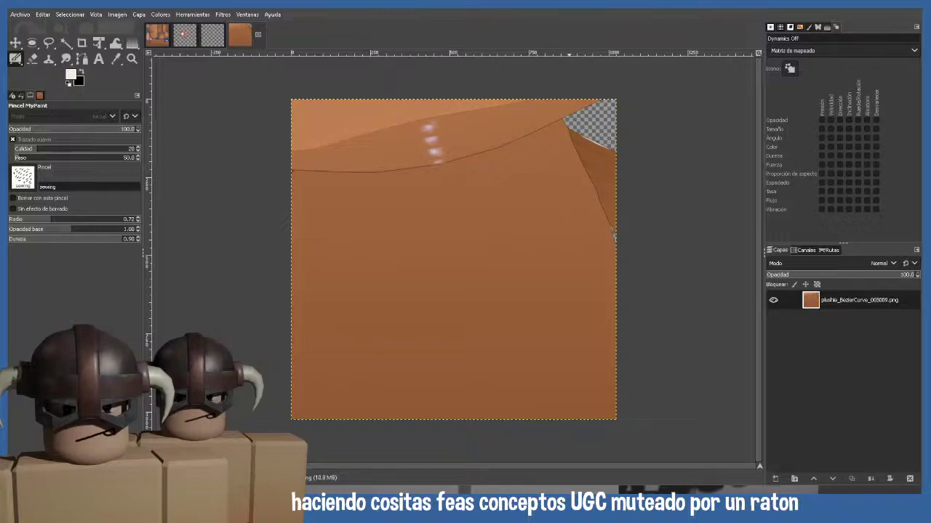
# - Close the old stitching and paw-print images, keeping the chest capture open
pyautogui.click(214, 38)
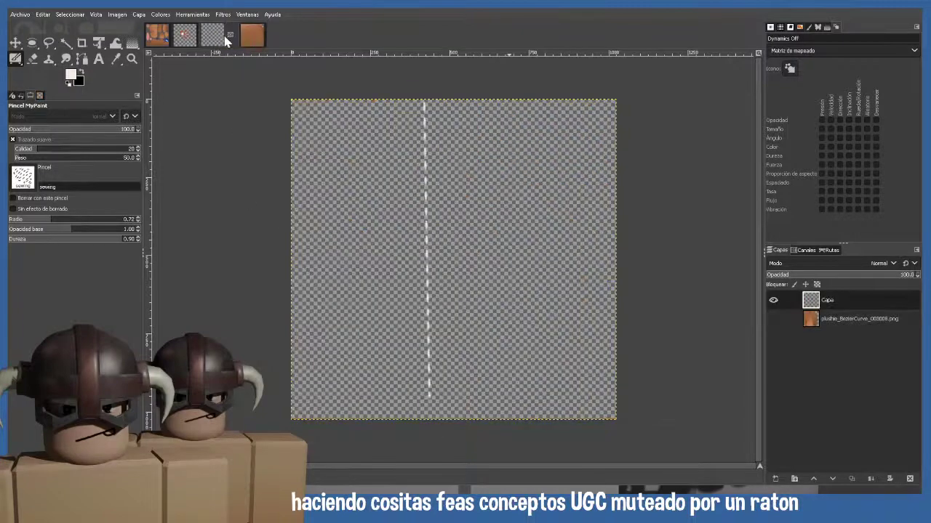
pyautogui.click(229, 37)
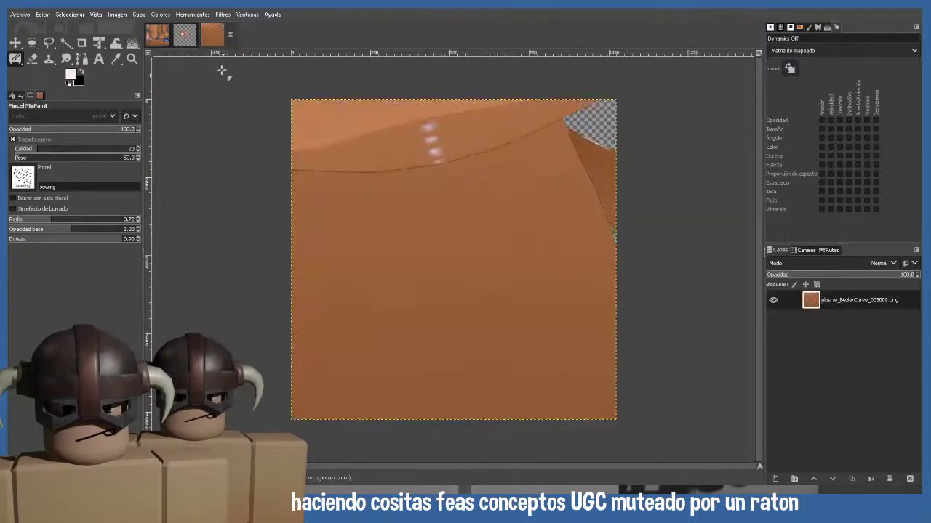
pyautogui.click(186, 37)
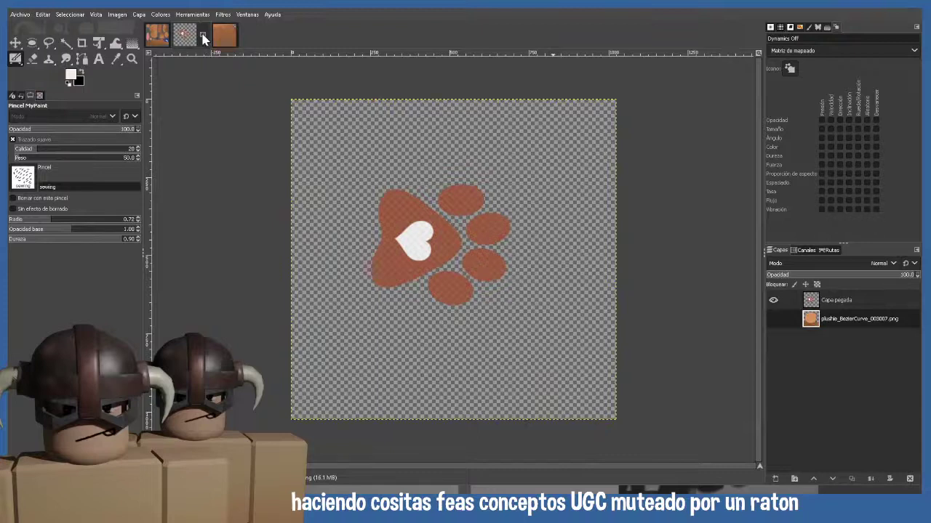
pyautogui.click(204, 38)
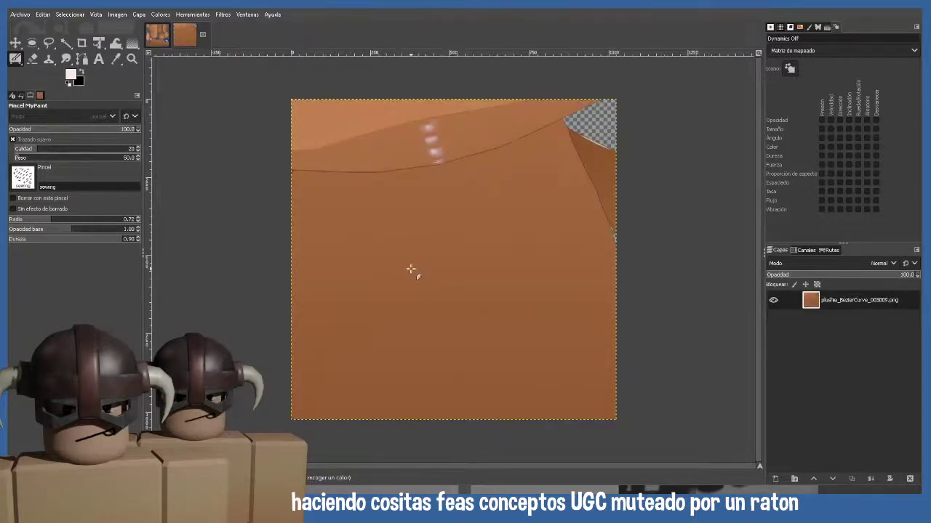
pyautogui.keyDown('shift'); pyautogui.moveTo(448, 264); pyautogui.dragTo(426, 266, button='middle'); pyautogui.keyUp('shift')
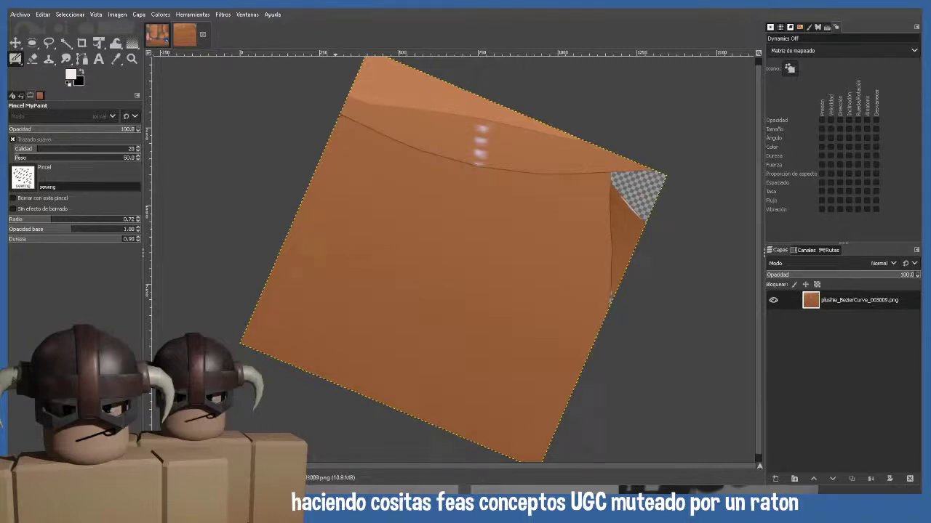
pyautogui.press('!')
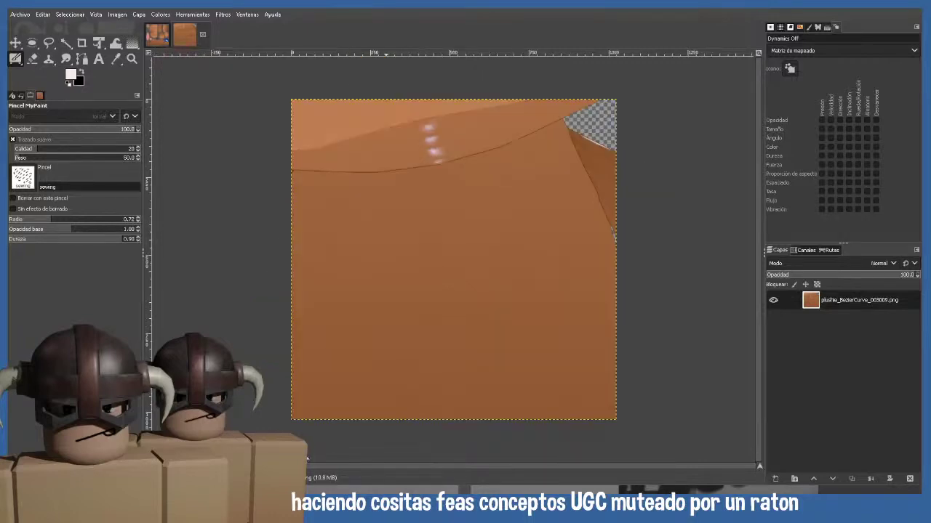
pyautogui.keyDown('shift'); pyautogui.hscroll(3, 376, 289); pyautogui.keyUp('shift')
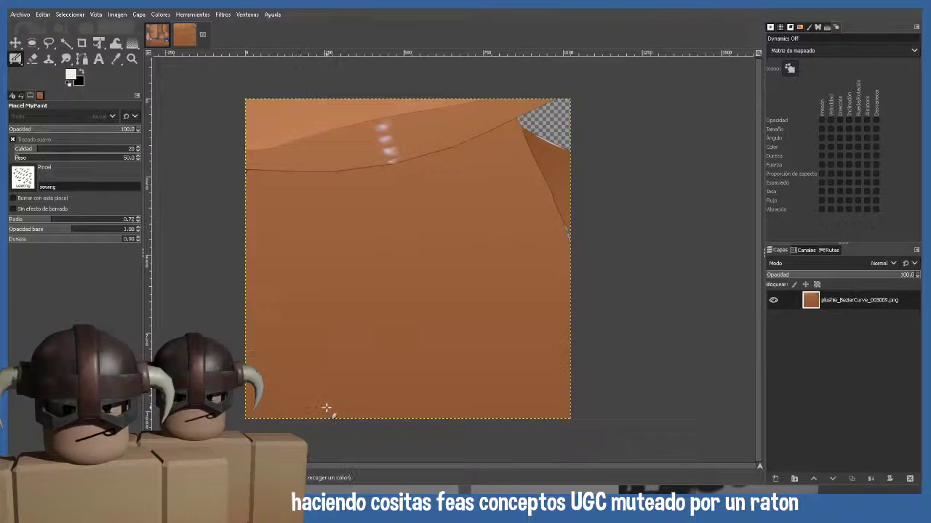
pyautogui.moveTo(384, 312); pyautogui.dragTo(393, 321, button='middle')
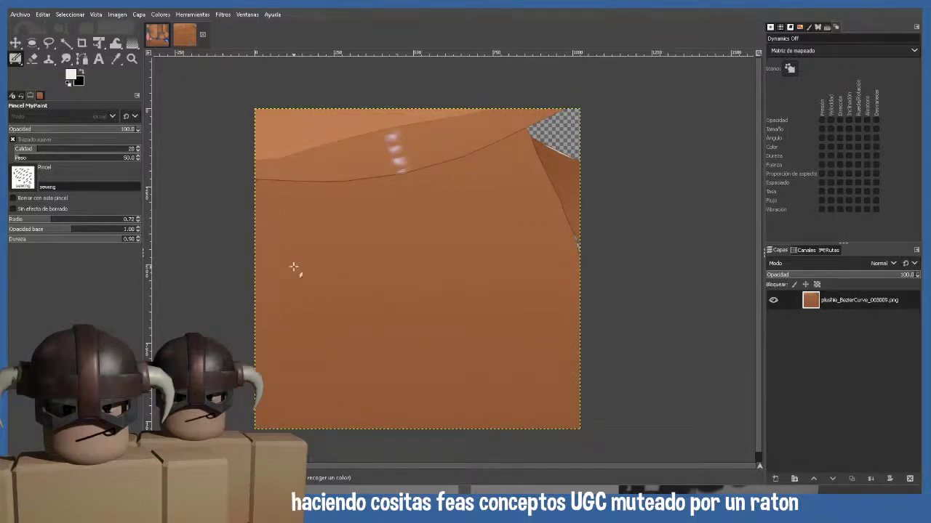
pyautogui.press('+')
pyautogui.press('-')
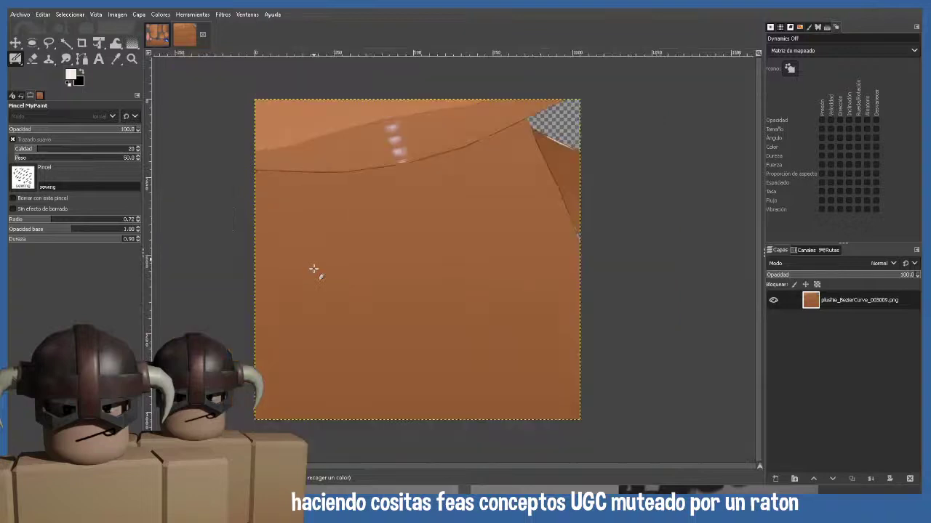
pyautogui.moveTo(361, 235); pyautogui.dragTo(346, 245, button='middle')
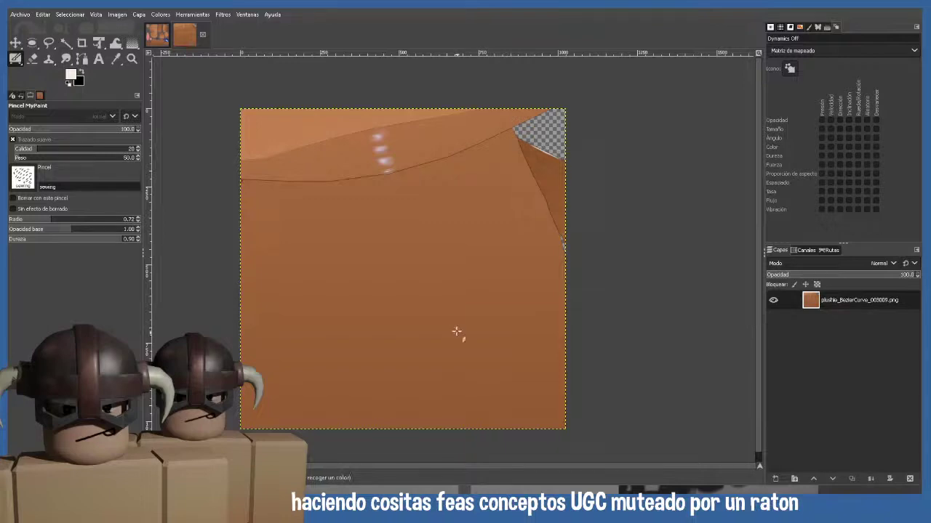
# - Paste the copied broken-heart drawing over the chest capture and turn it into its own layer
pyautogui.hotkey('ctrl', 'v')
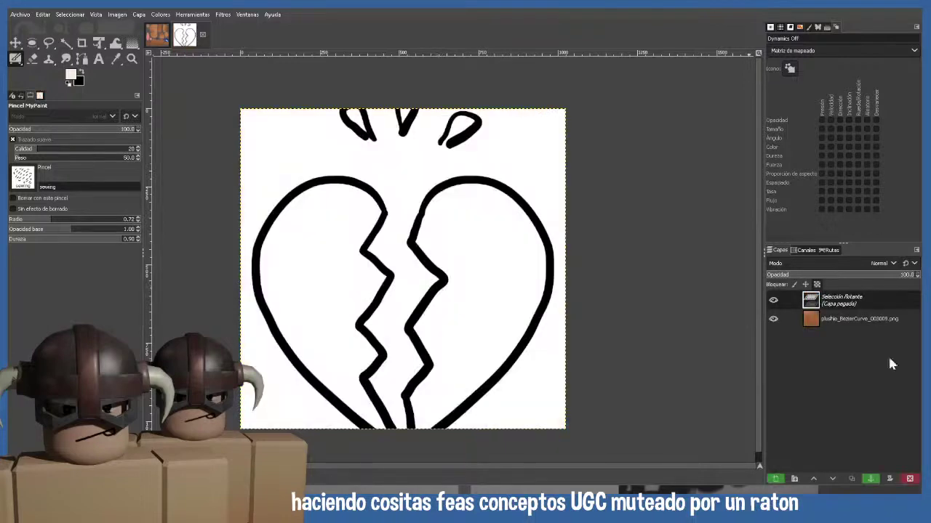
pyautogui.hotkey('shift', 'ctrl', 'n')
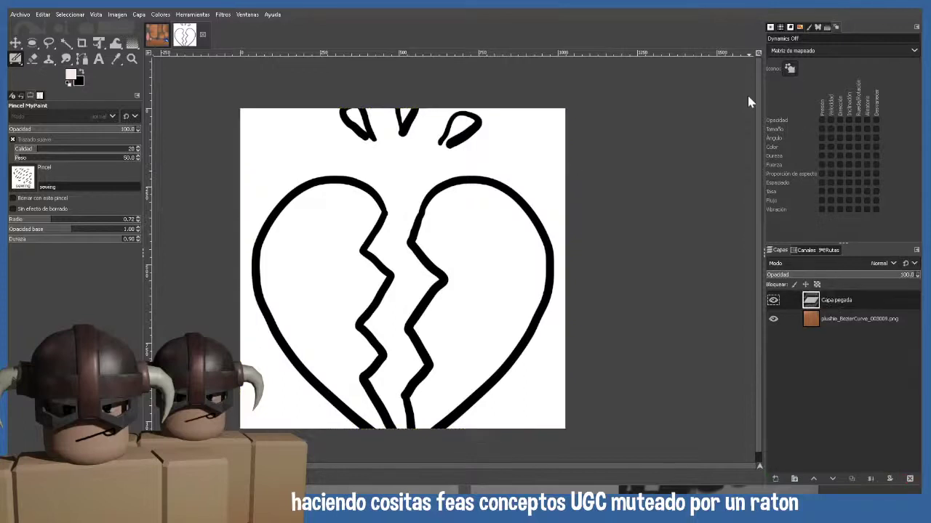
pyautogui.keyDown('ctrl'); pyautogui.scroll(-3, 432, 221); pyautogui.keyUp('ctrl')
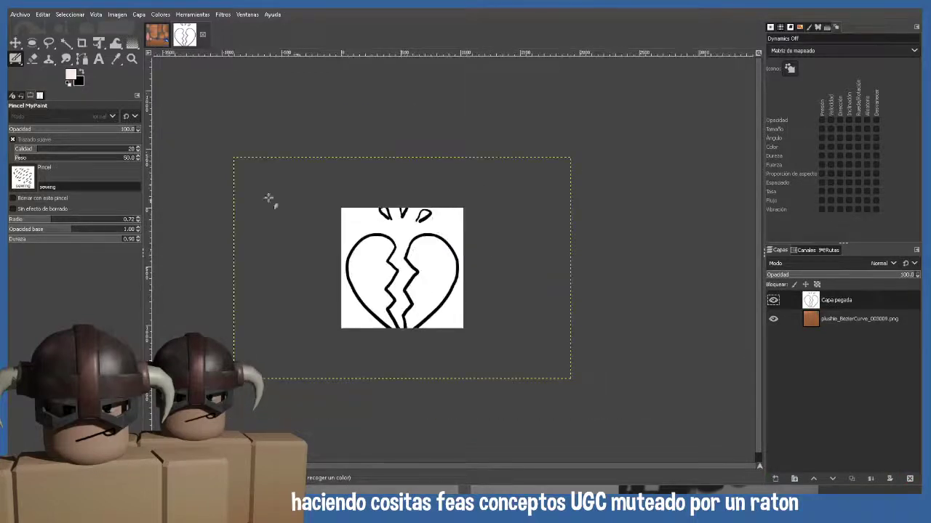
# - Shrink the broken-heart layer to about 55% with Unified Transform and centre it over the chest
pyautogui.click(100, 43)
pyautogui.click(268, 192)
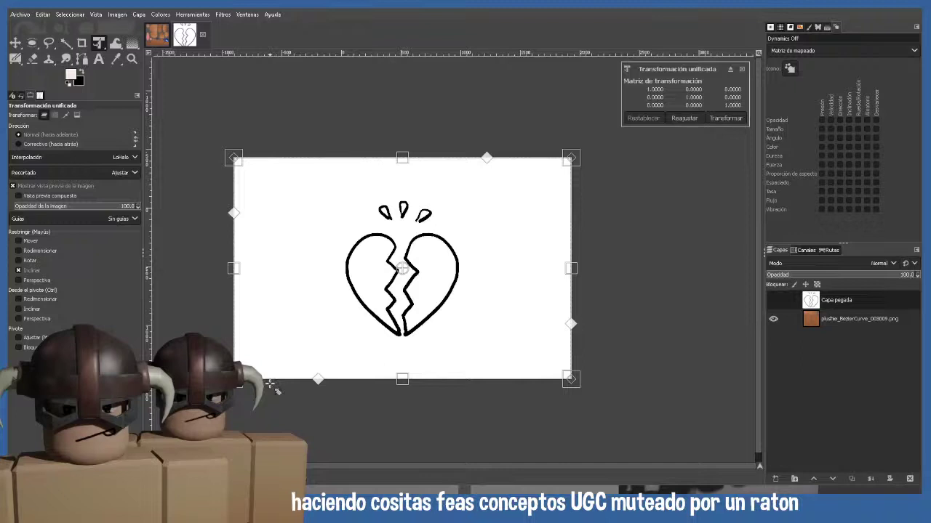
pyautogui.moveTo(273, 356); pyautogui.dragTo(445, 247)
pyautogui.moveTo(472, 219); pyautogui.dragTo(361, 285)
pyautogui.keyDown('shift'); pyautogui.moveTo(460, 312); pyautogui.dragTo(506, 354); pyautogui.keyUp('shift')
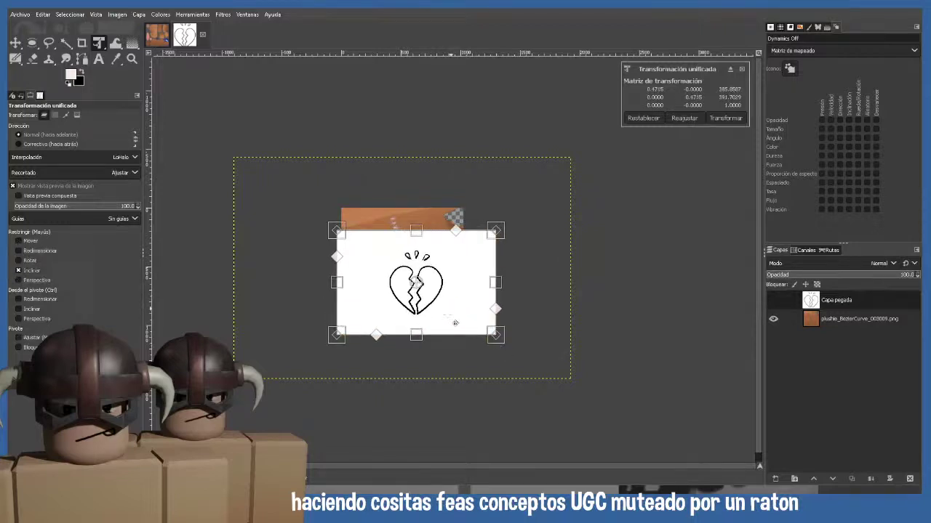
pyautogui.moveTo(458, 313)
pyautogui.mouseDown()
pyautogui.moveTo(448, 399)
pyautogui.moveTo(456, 292)
pyautogui.moveTo(468, 306)
pyautogui.moveTo(443, 306)
pyautogui.mouseUp()
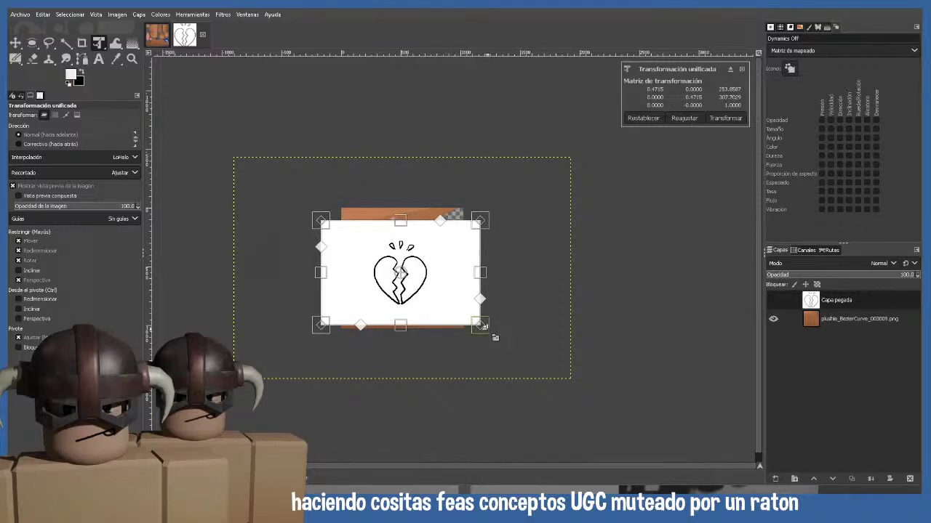
pyautogui.keyDown('shift'); pyautogui.moveTo(492, 334); pyautogui.dragTo(450, 292); pyautogui.keyUp('shift')
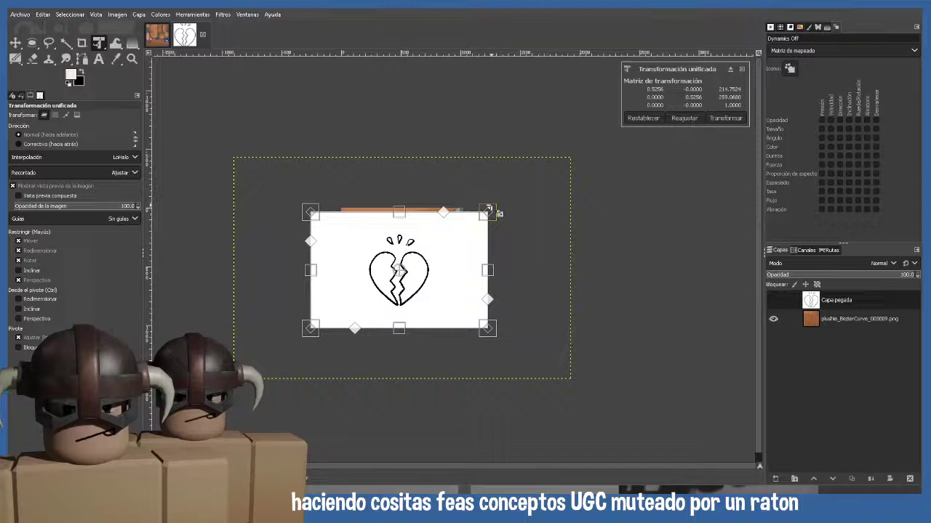
pyautogui.keyDown('shift'); pyautogui.moveTo(487, 212); pyautogui.dragTo(497, 207); pyautogui.keyUp('shift')
pyautogui.moveTo(471, 259); pyautogui.dragTo(471, 256)
pyautogui.doubleClick(431, 260)
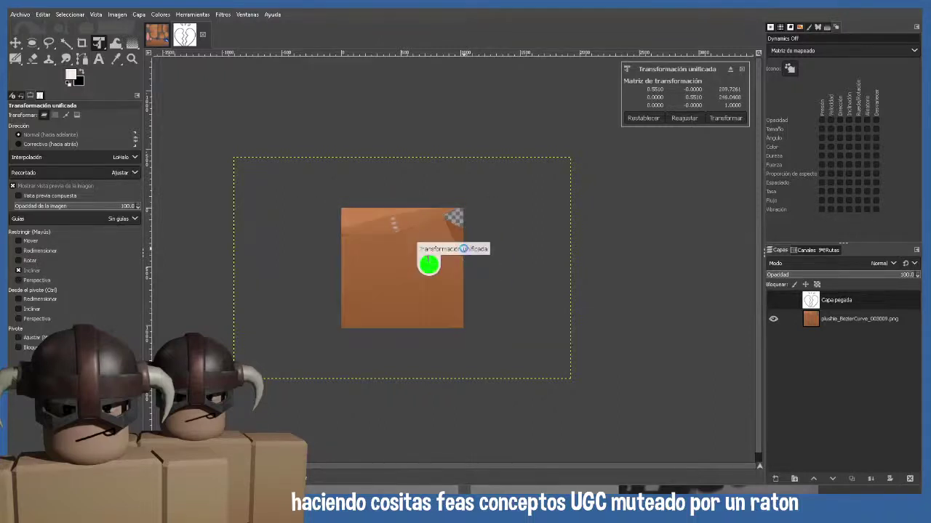
# - Lower the heart layer's opacity to 37.2, rotate it slightly clockwise, enlarge it to about 111% and place it lower on the chest
pyautogui.click(821, 278)
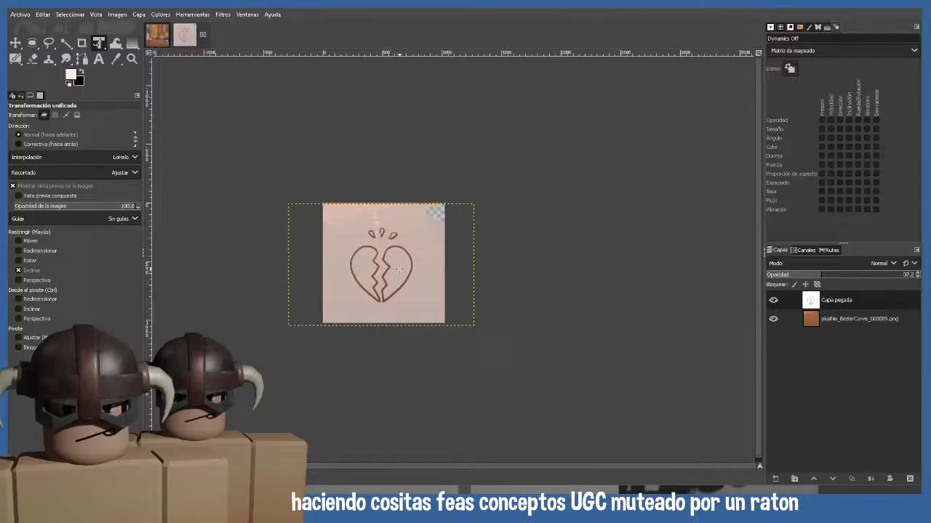
pyautogui.keyDown('ctrl'); pyautogui.scroll(2, 420, 276); pyautogui.keyUp('ctrl')
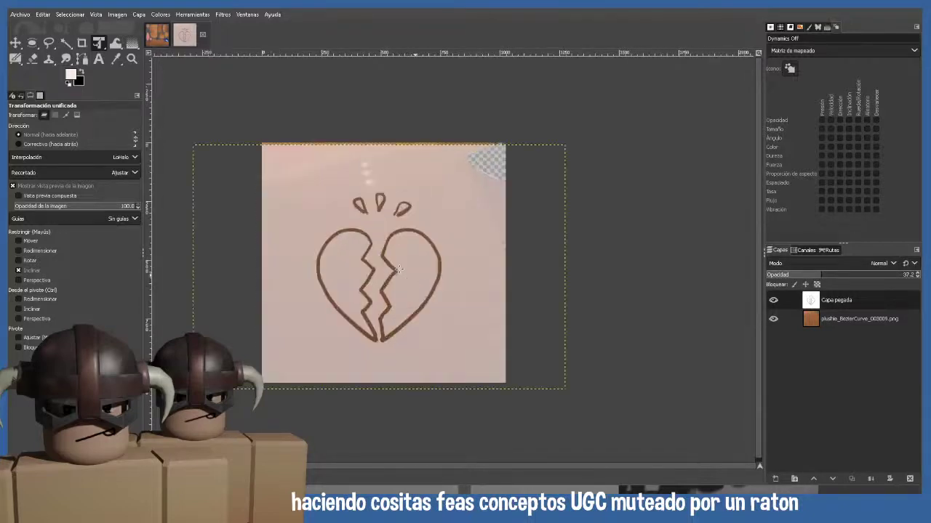
pyautogui.click(522, 206)
pyautogui.moveTo(586, 102); pyautogui.dragTo(573, 92)
pyautogui.moveTo(478, 265); pyautogui.dragTo(480, 264)
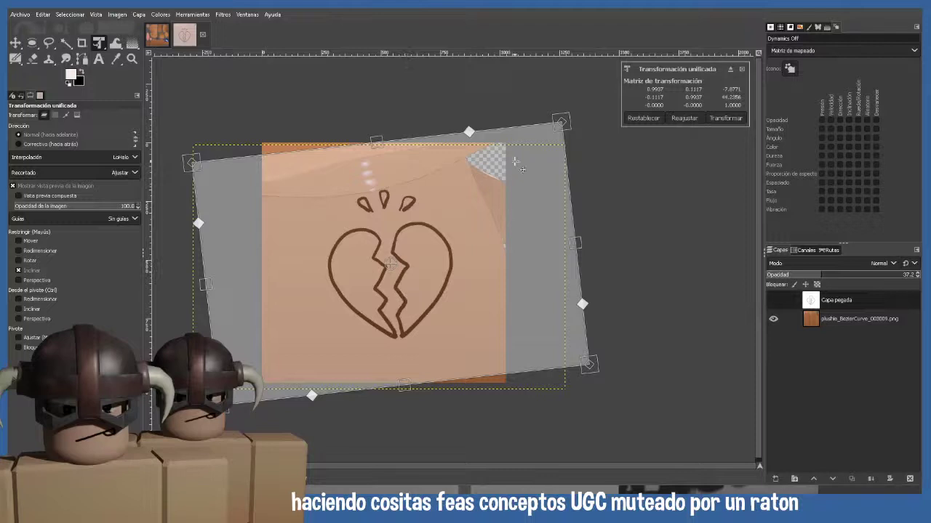
pyautogui.moveTo(575, 95); pyautogui.dragTo(592, 120)
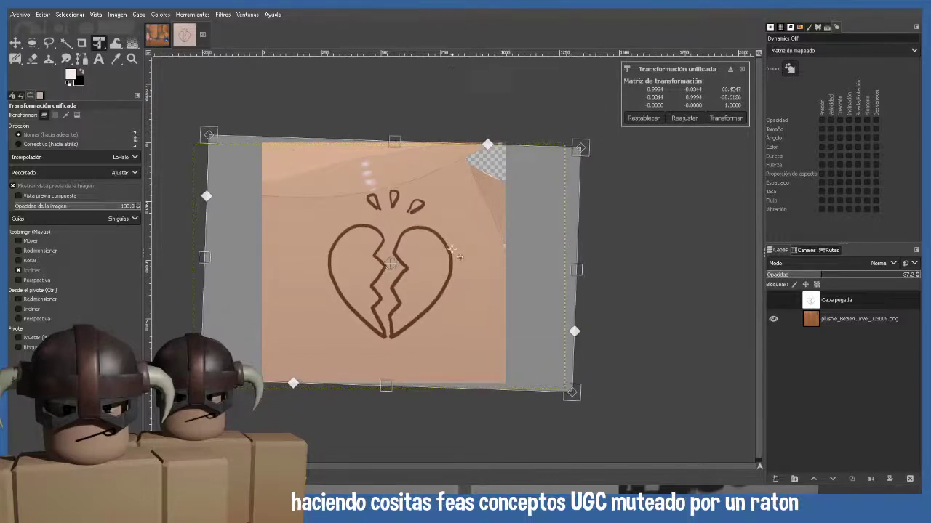
pyautogui.moveTo(452, 250); pyautogui.dragTo(432, 276)
pyautogui.press('shift')
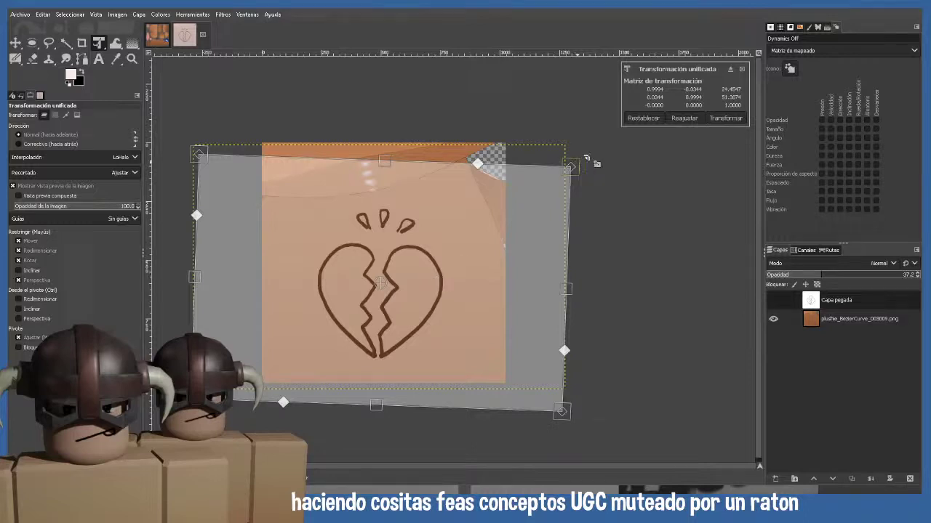
pyautogui.moveTo(587, 159); pyautogui.dragTo(526, 199)
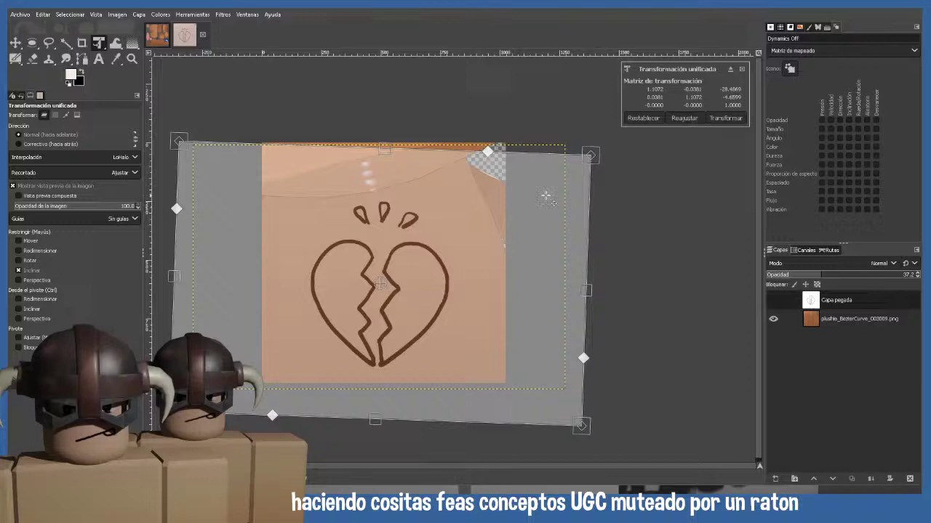
pyautogui.moveTo(600, 141); pyautogui.dragTo(596, 136)
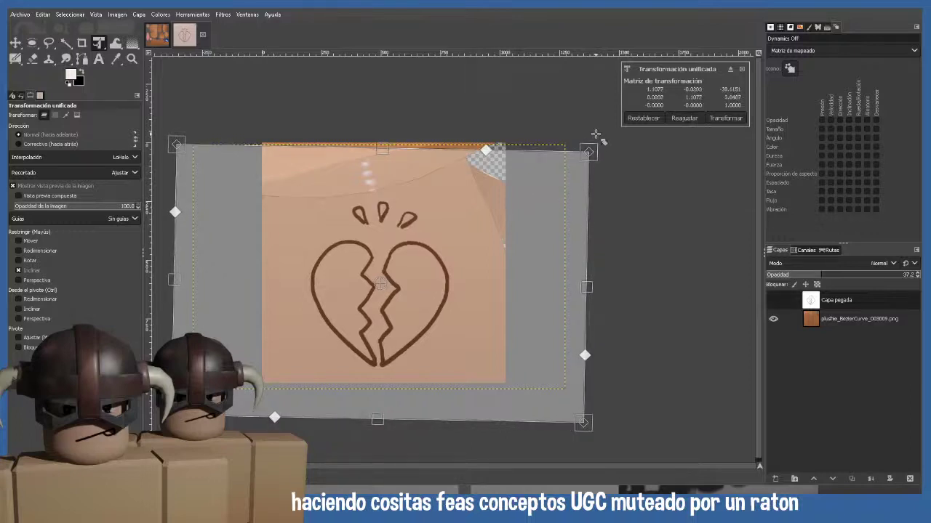
pyautogui.press('Return')
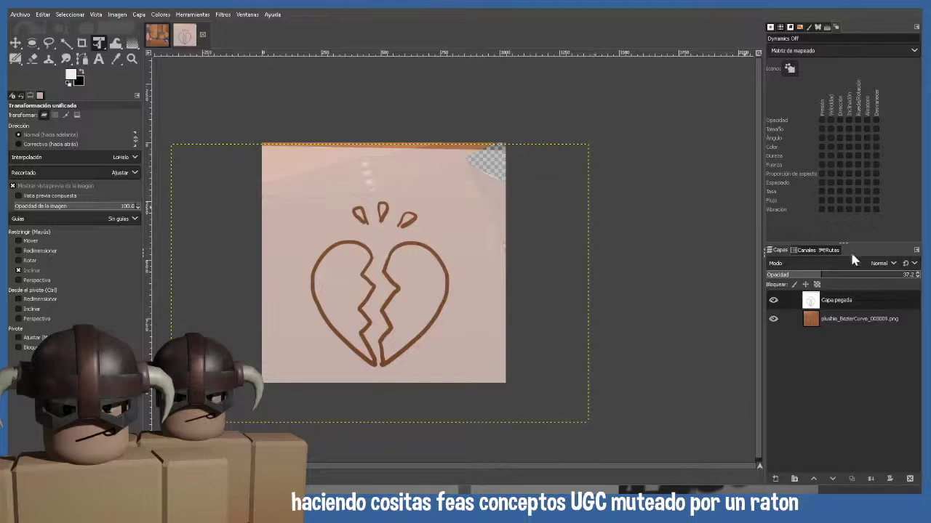
# - Raise the broken-heart layer's opacity to 98.7 and delete the white background around the heart, keeping both halves white
pyautogui.moveTo(823, 275); pyautogui.dragTo(913, 274)
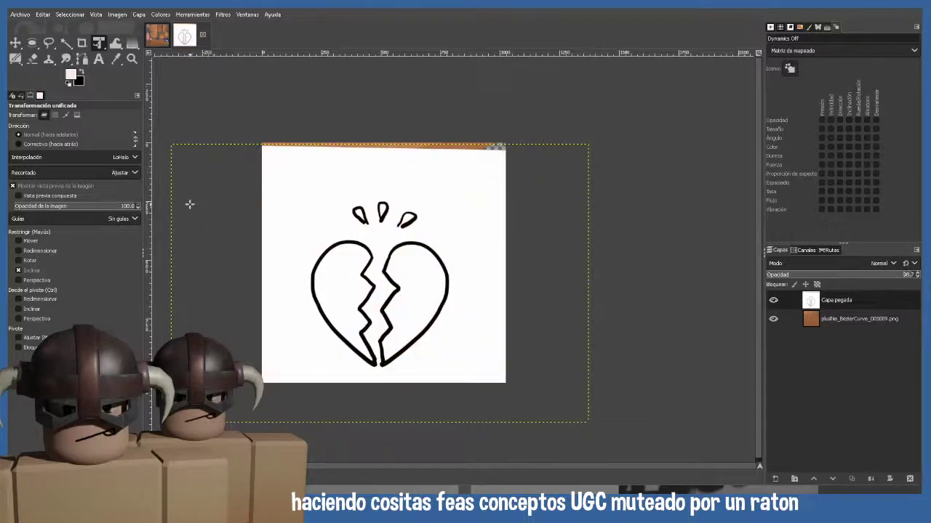
pyautogui.click(66, 42)
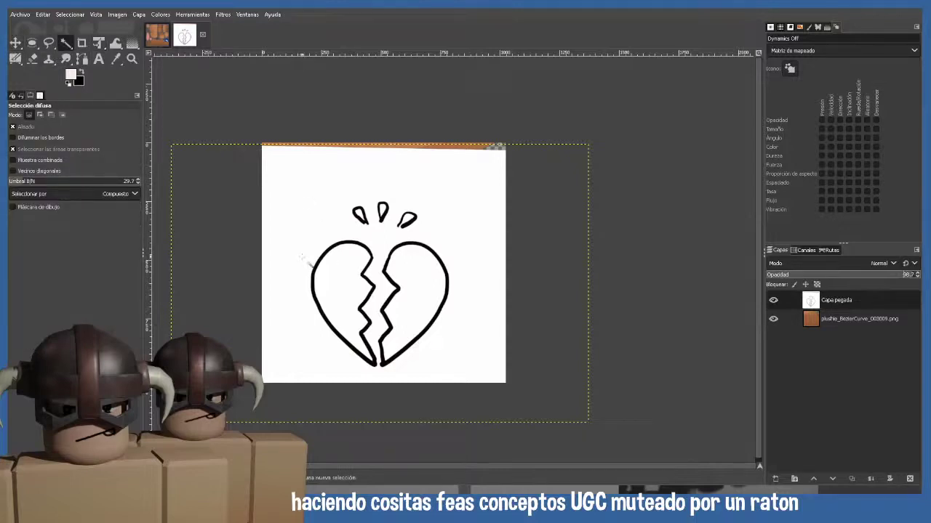
pyautogui.click(337, 280)
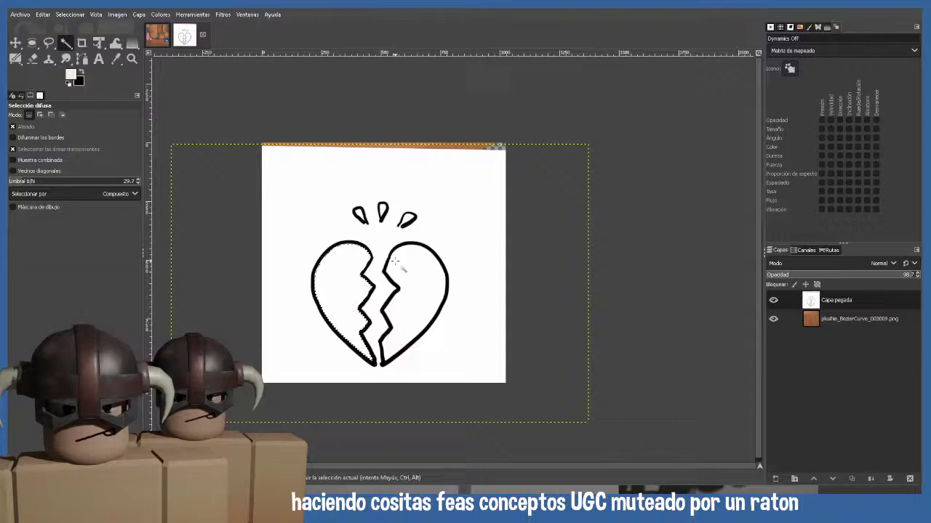
pyautogui.keyDown('shift'); pyautogui.click(409, 262); pyautogui.keyUp('shift')
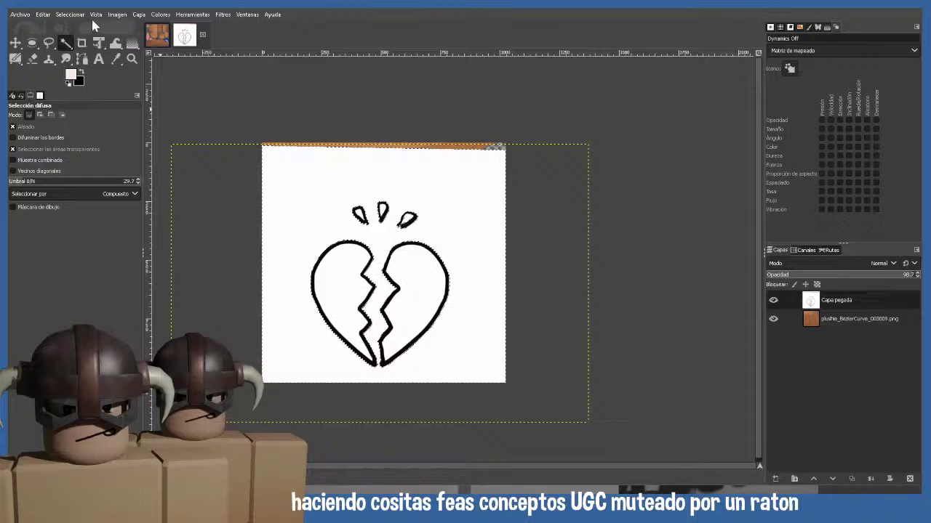
pyautogui.press('Delete')
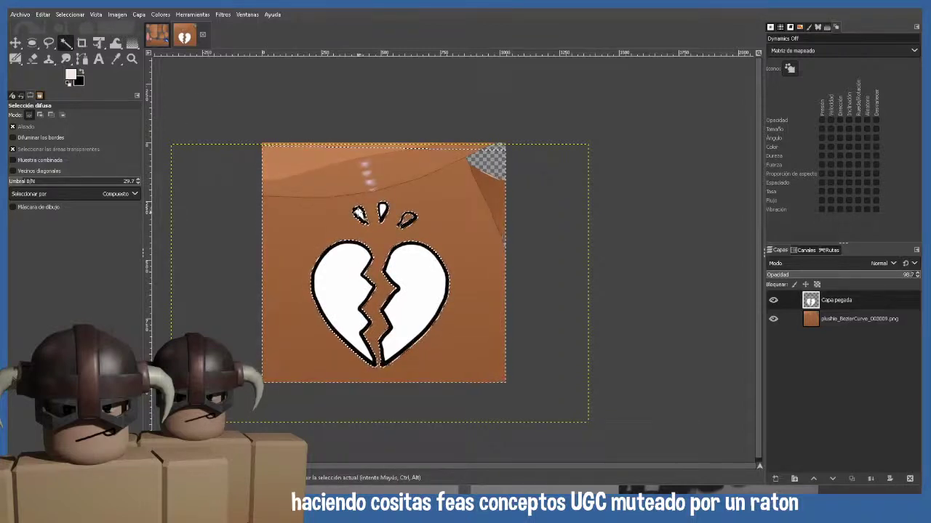
# - Remove the white insides of the drops above the heart and clear the selection
pyautogui.click(359, 214)
pyautogui.keyDown('shift'); pyautogui.click(384, 211); pyautogui.keyUp('shift')
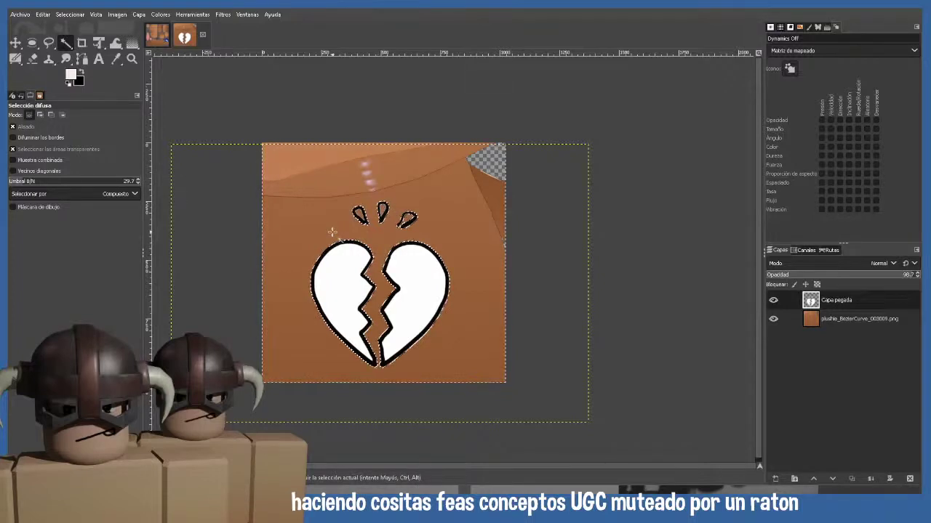
pyautogui.keyDown('shift'); pyautogui.click(383, 210); pyautogui.keyUp('shift')
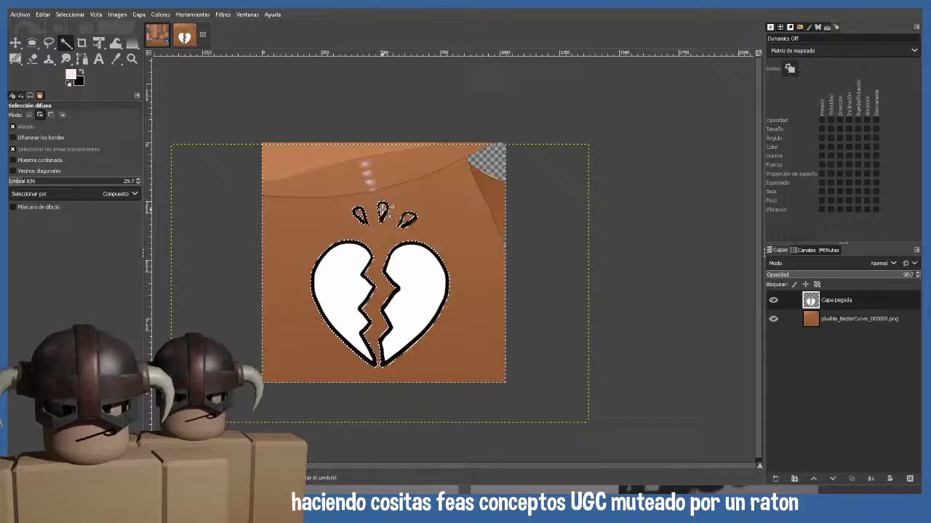
pyautogui.click(69, 14)
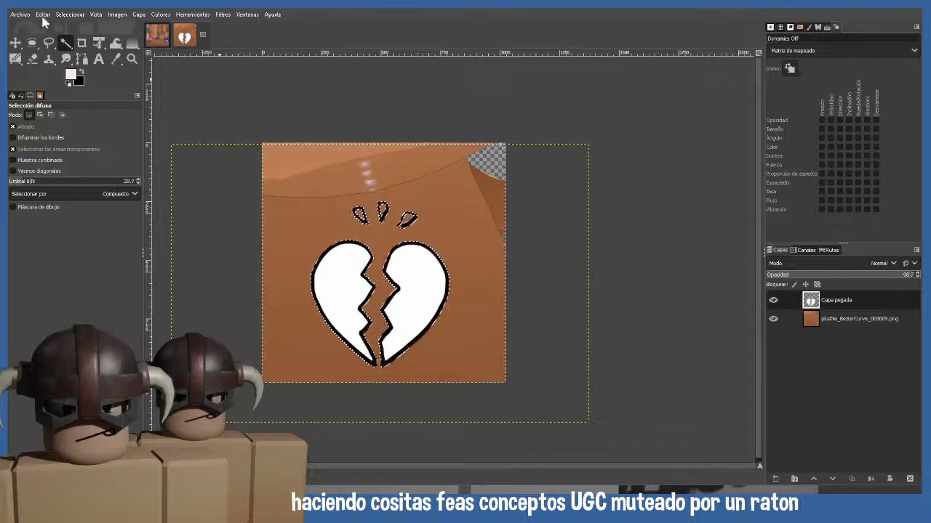
pyautogui.click(70, 14)
pyautogui.click(80, 42)
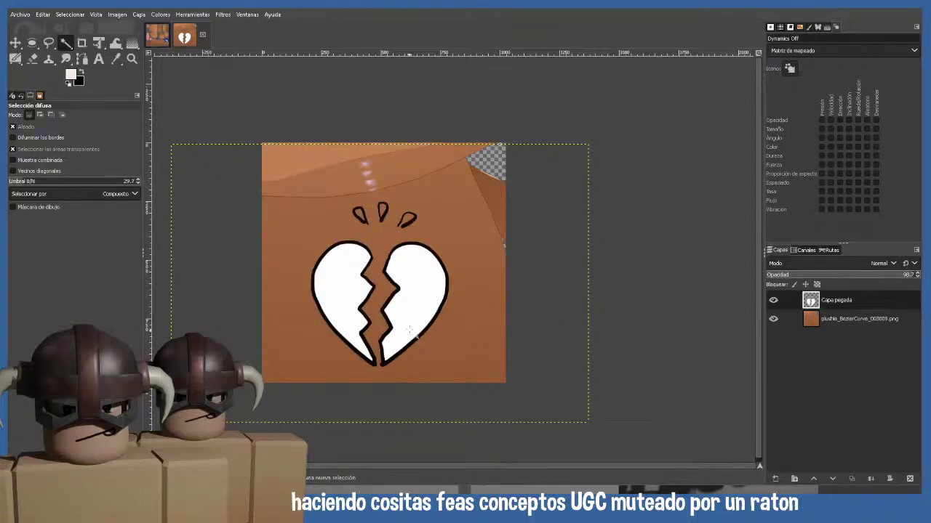
# - Select the insides of the left and middle drops and fill them with white on a new layer above the chest capture
pyautogui.moveTo(406, 218); pyautogui.dragTo(420, 251, button='middle')
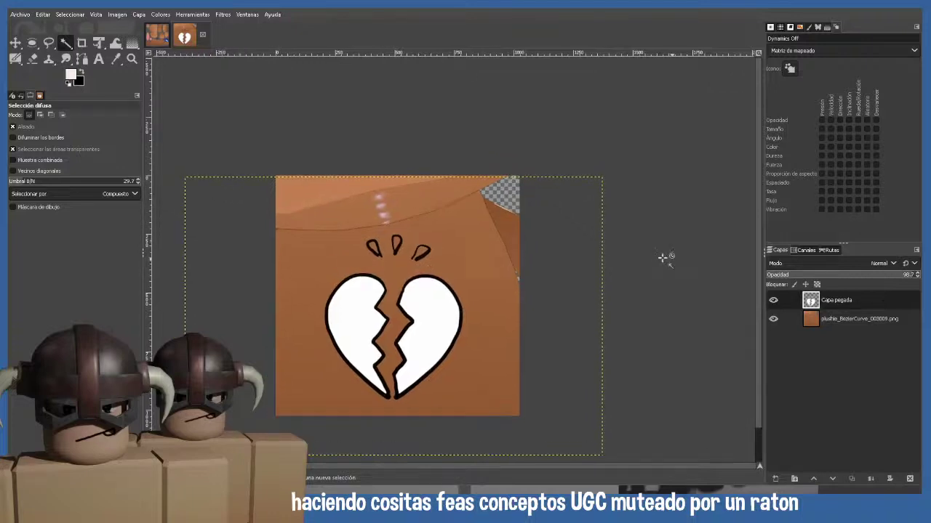
pyautogui.keyDown('shift'); pyautogui.click(373, 247); pyautogui.keyUp('shift')
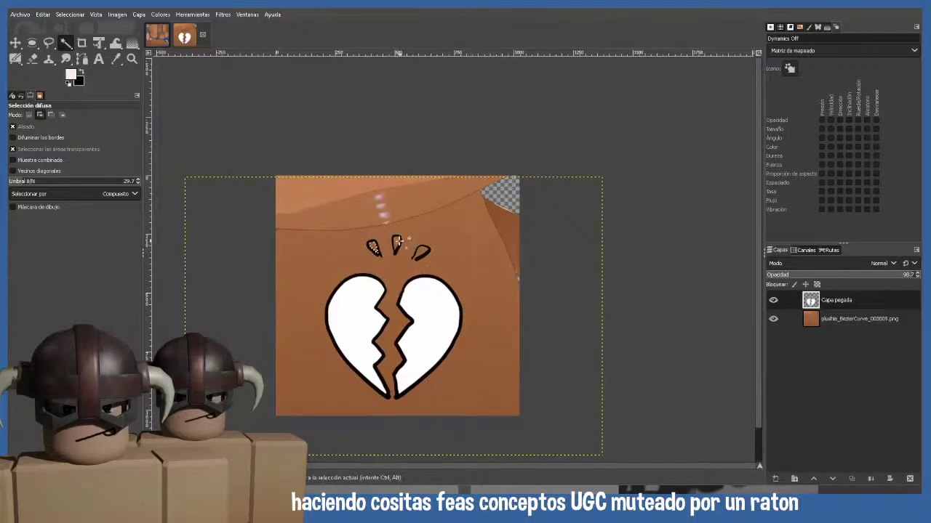
pyautogui.keyDown('shift'); pyautogui.click(422, 252); pyautogui.keyUp('shift')
pyautogui.keyDown('shift'); pyautogui.click(426, 253); pyautogui.keyUp('shift')
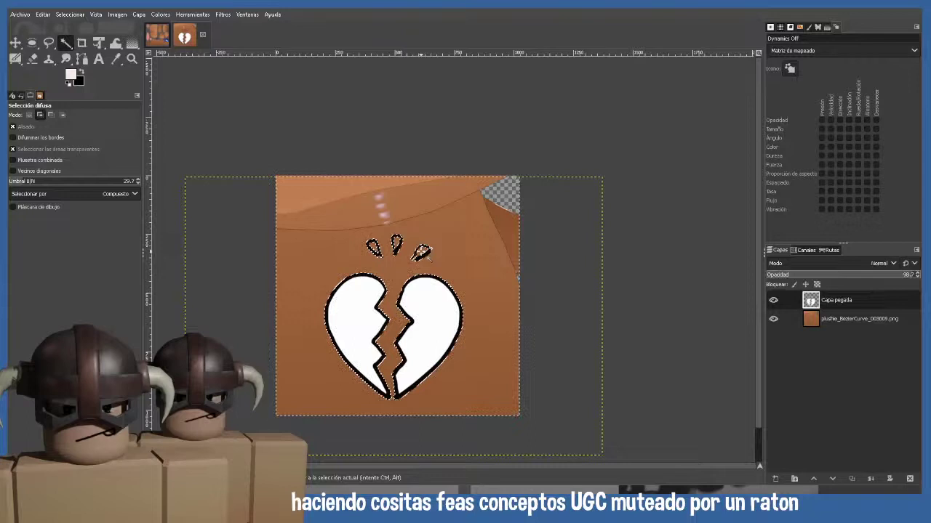
pyautogui.hotkey('ctrl', 'shift', 'a')
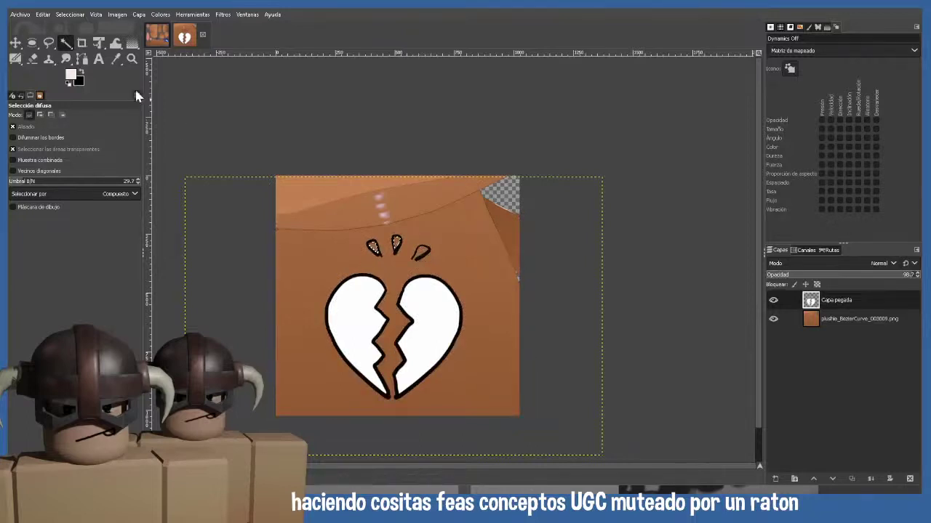
pyautogui.click(813, 318)
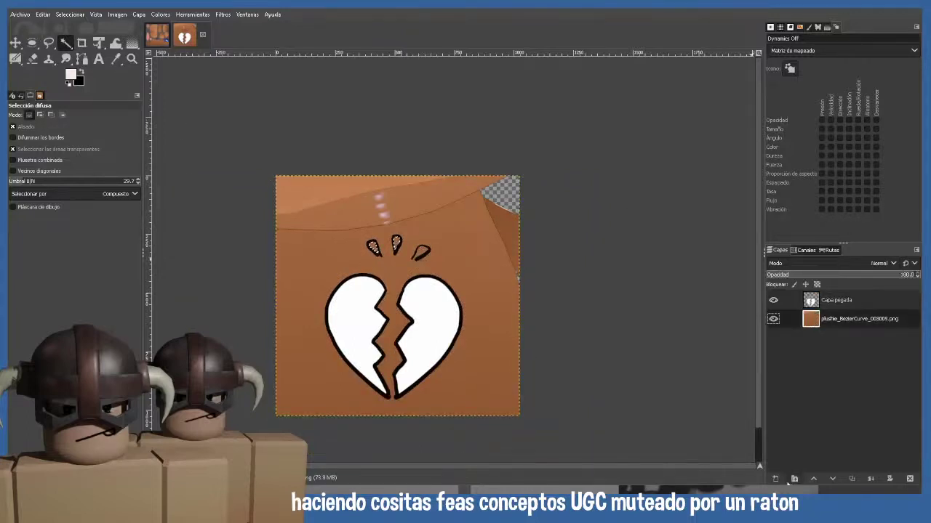
pyautogui.hotkey('ctrl', 'shift', 'n')
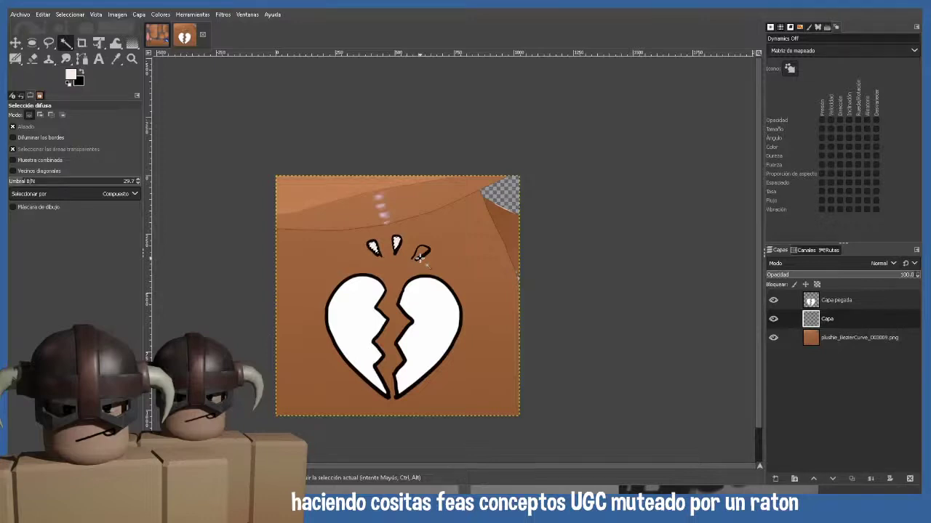
pyautogui.press('shift')
# - Select the white insides of both heart halves on the pasted layer and delete them, leaving only the black outline
pyautogui.click(809, 301)
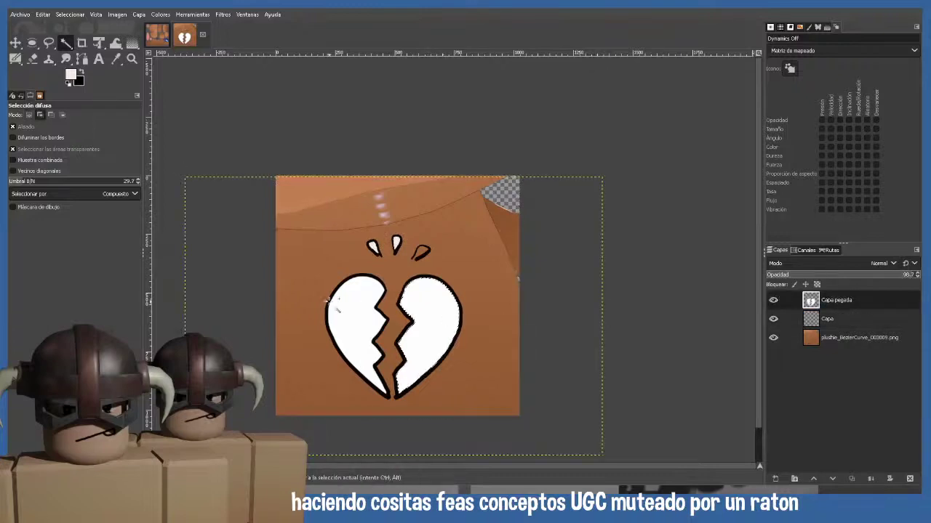
pyautogui.click(334, 305)
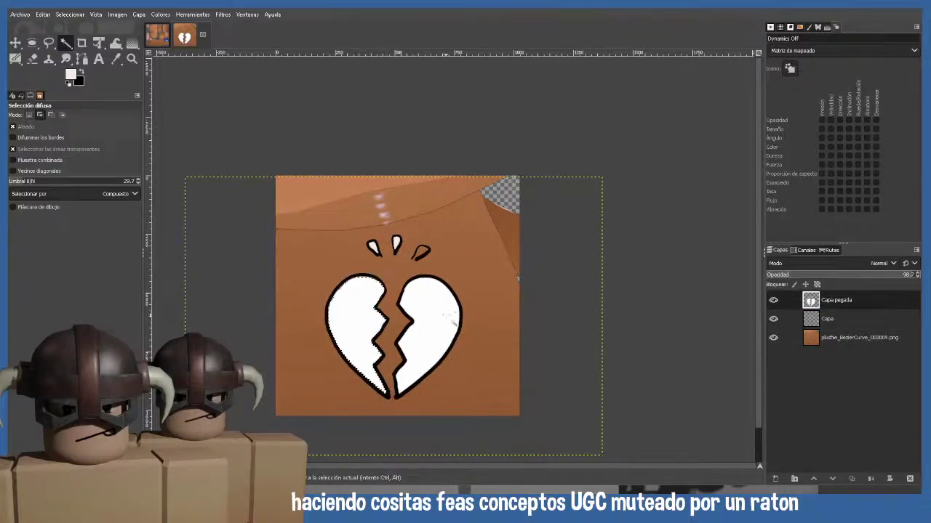
pyautogui.keyDown('shift'); pyautogui.click(445, 320); pyautogui.keyUp('shift')
pyautogui.press('Delete')
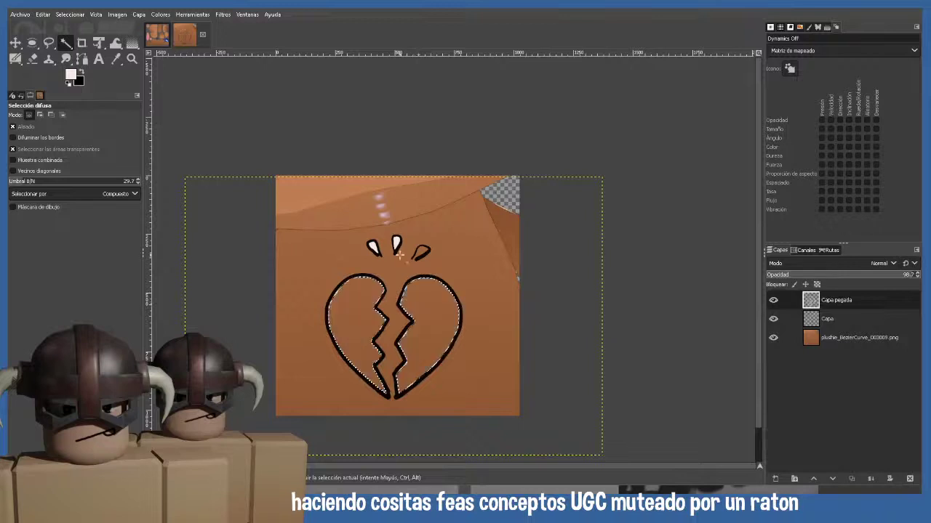
# - Clear the white fill from the left and middle drops
pyautogui.hotkey('ctrl', 'shift', 'a')
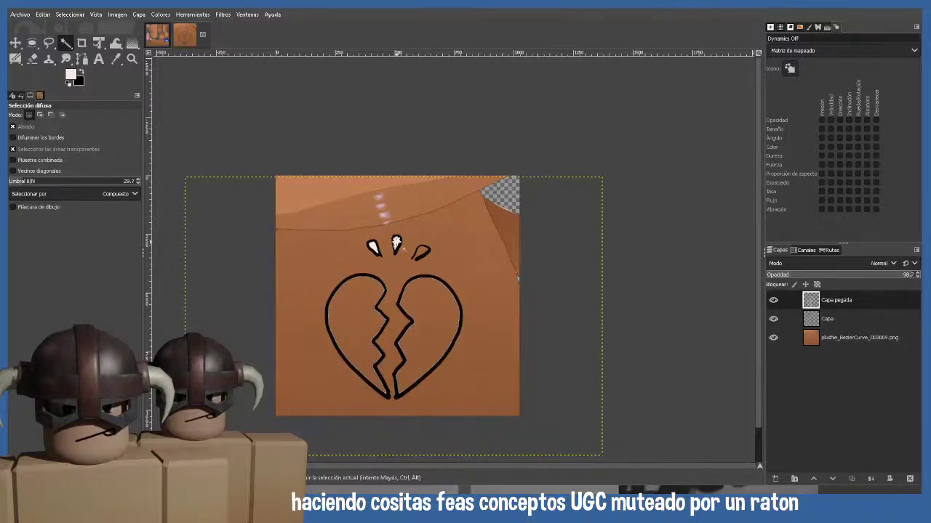
pyautogui.click(826, 318)
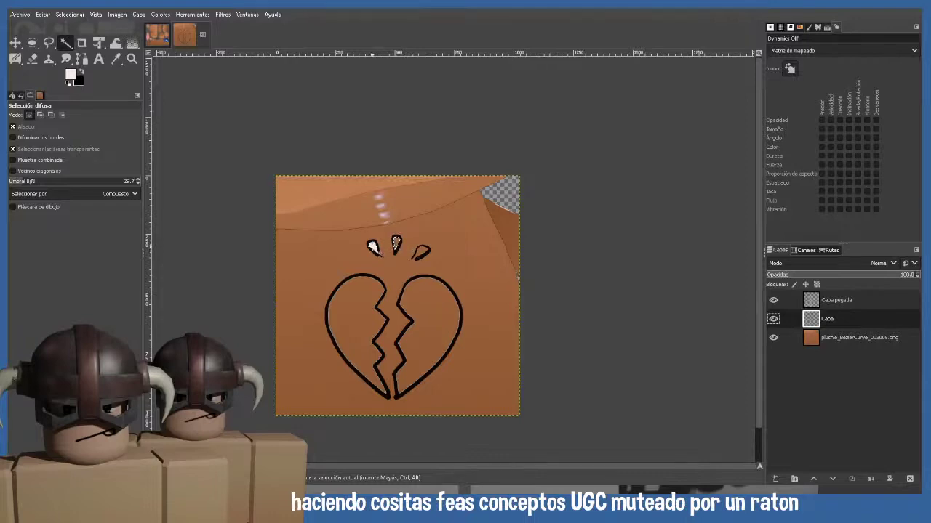
pyautogui.click(387, 307)
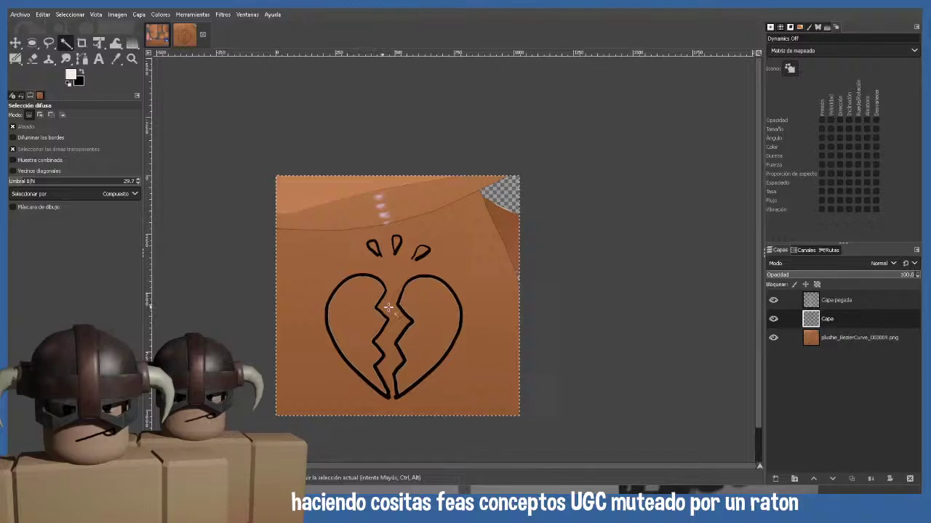
# - Select the insides of both heart halves and the two closed drops, and fill them bright pink on the layer beneath the outline, trying blue first
pyautogui.click(814, 299)
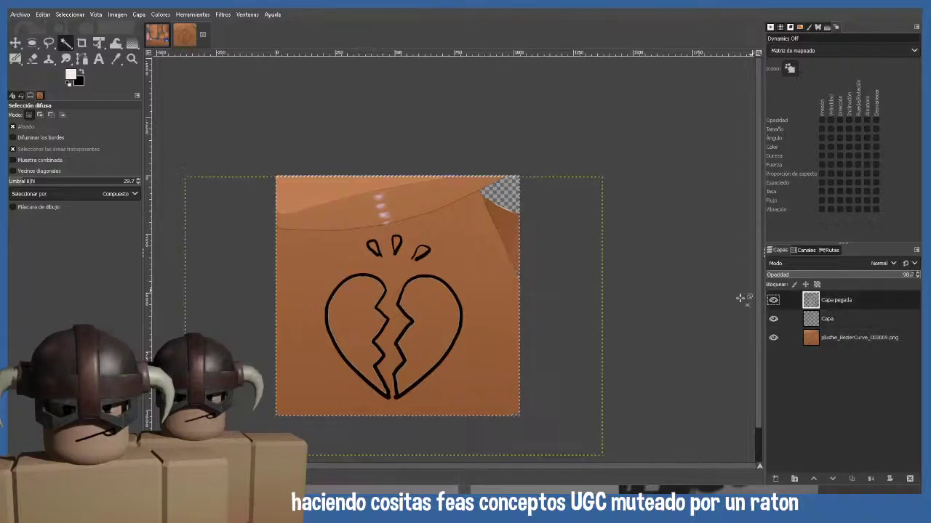
pyautogui.click(358, 299)
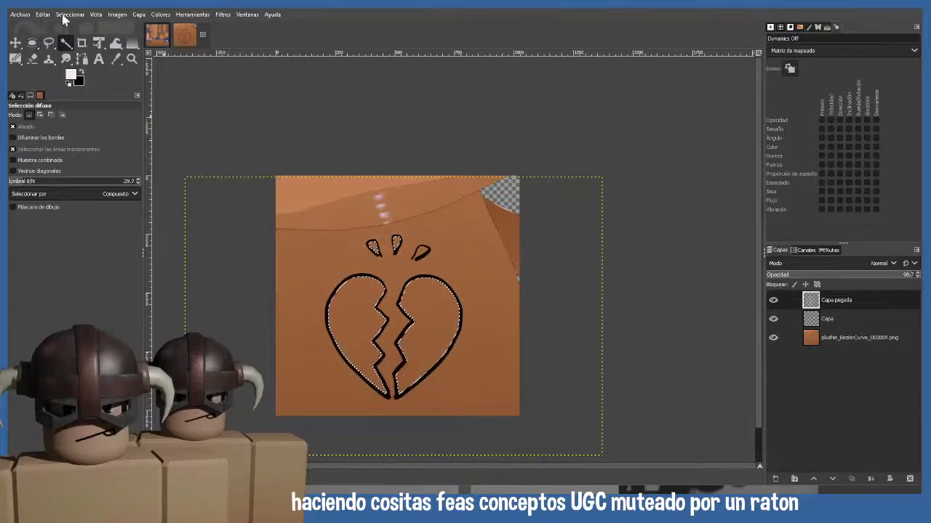
pyautogui.click(794, 321)
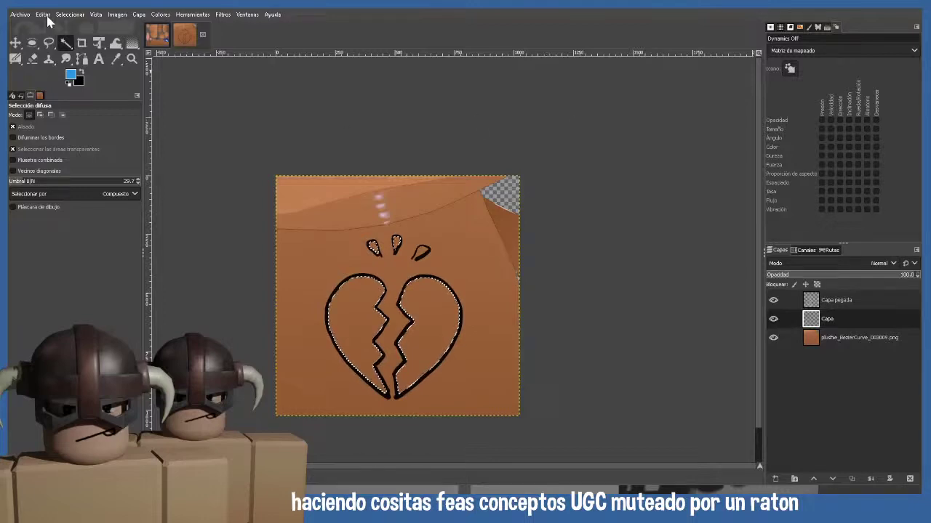
pyautogui.hotkey('ctrl', ',')
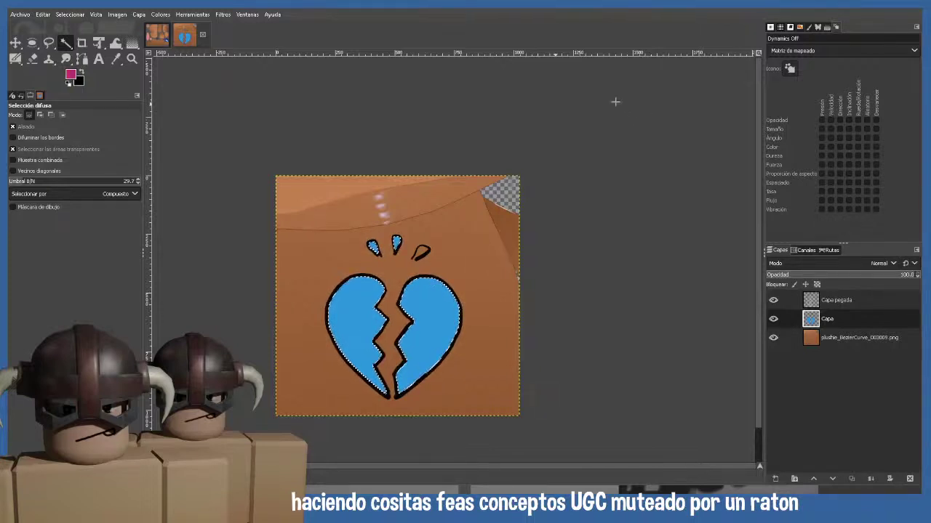
pyautogui.click(43, 14)
pyautogui.click(85, 192)
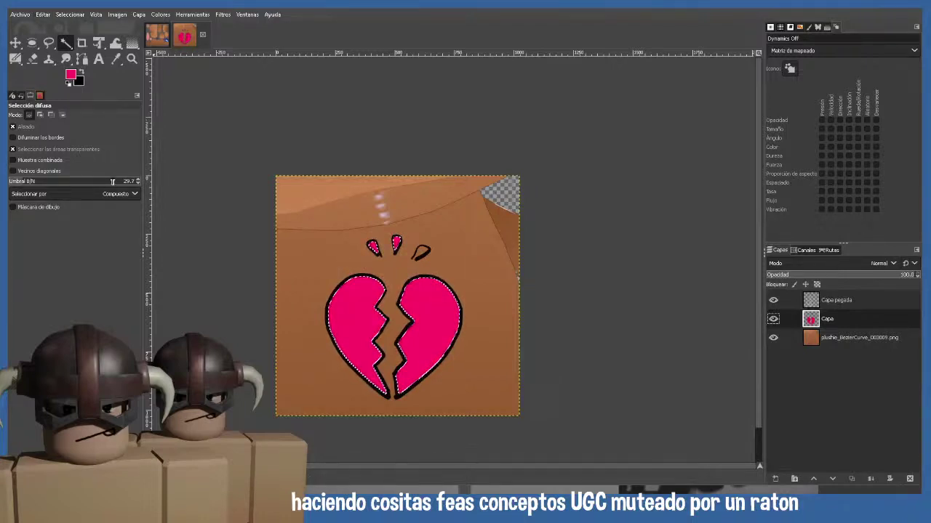
# - Clear the selection and set the Paintbrush to size 21 and 100% opacity for colouring the unfilled drop
pyautogui.click(16, 61)
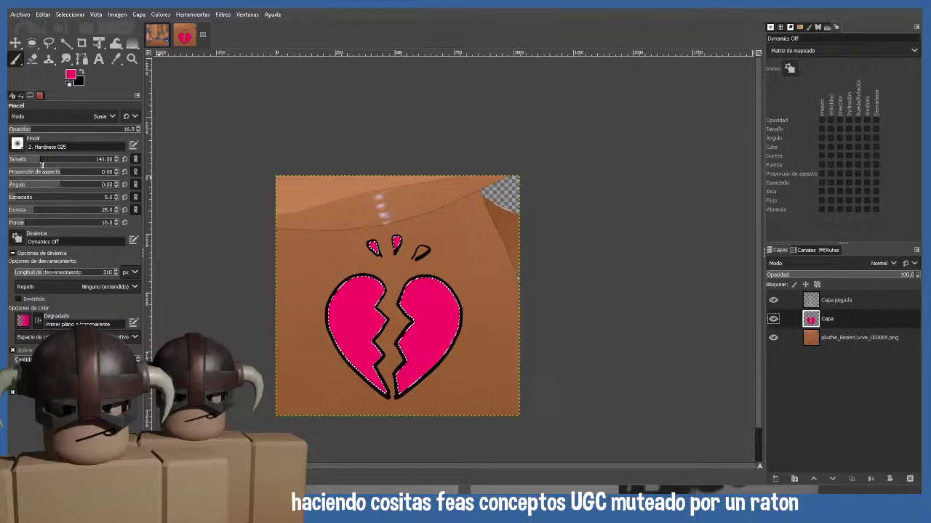
pyautogui.click(22, 162)
pyautogui.moveTo(362, 266); pyautogui.dragTo(339, 267, button='middle')
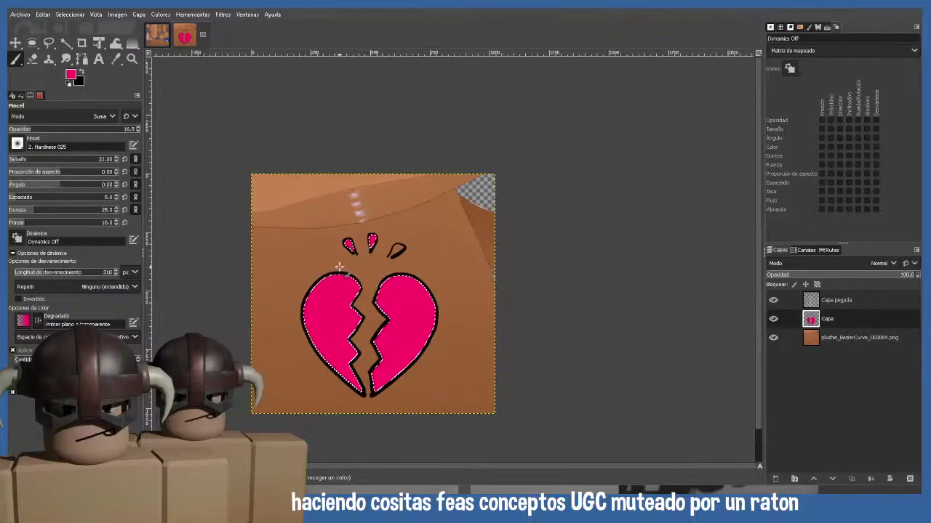
pyautogui.keyDown('ctrl'); pyautogui.scroll(3, 339, 267); pyautogui.keyUp('ctrl')
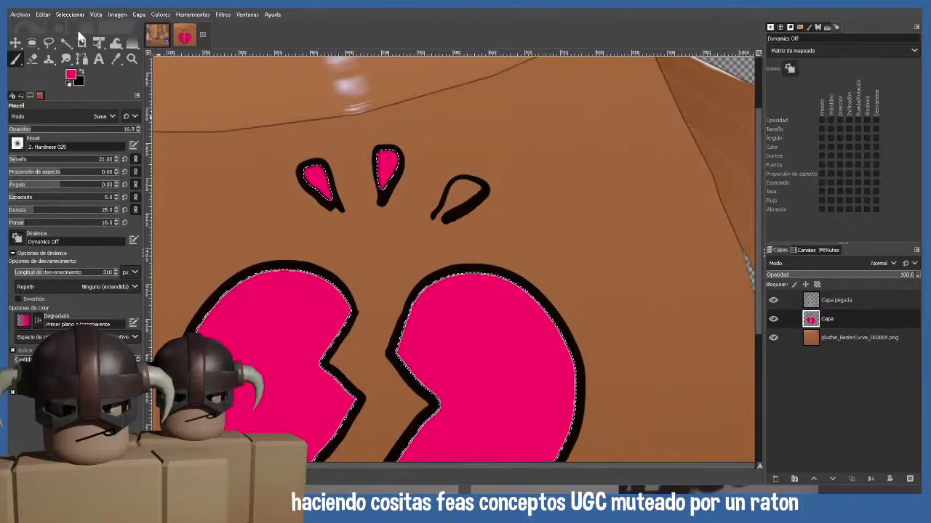
pyautogui.hotkey('ctrl', 'shift', 'a')
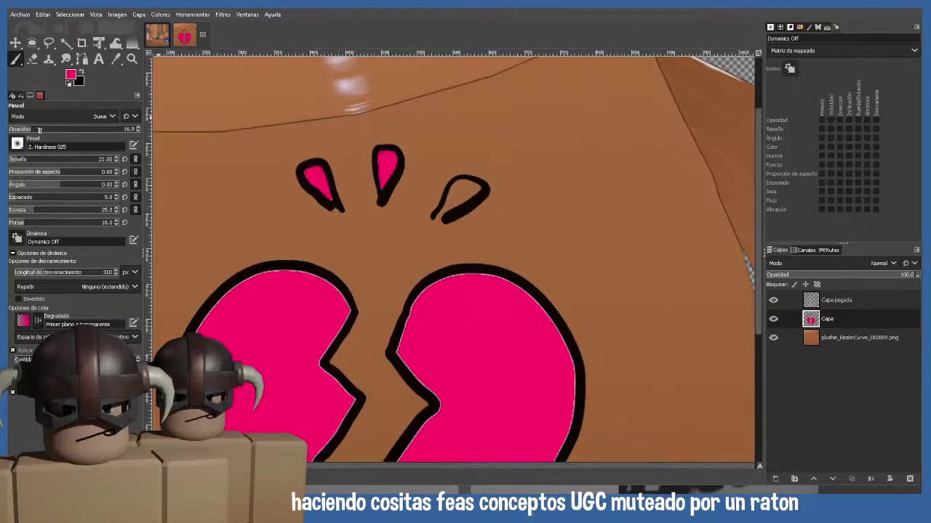
pyautogui.moveTo(40, 130); pyautogui.dragTo(138, 129)
pyautogui.moveTo(463, 184)
pyautogui.mouseDown()
pyautogui.moveTo(458, 178)
pyautogui.moveTo(475, 191)
pyautogui.moveTo(465, 196)
pyautogui.moveTo(477, 178)
pyautogui.moveTo(453, 195)
pyautogui.moveTo(455, 187)
pyautogui.moveTo(474, 192)
pyautogui.moveTo(460, 198)
pyautogui.moveTo(477, 186)
pyautogui.moveTo(457, 199)
pyautogui.moveTo(464, 181)
pyautogui.moveTo(438, 221)
pyautogui.mouseUp()
pyautogui.hotkey('ctrl', 'z')
pyautogui.hotkey('ctrl', 'z')
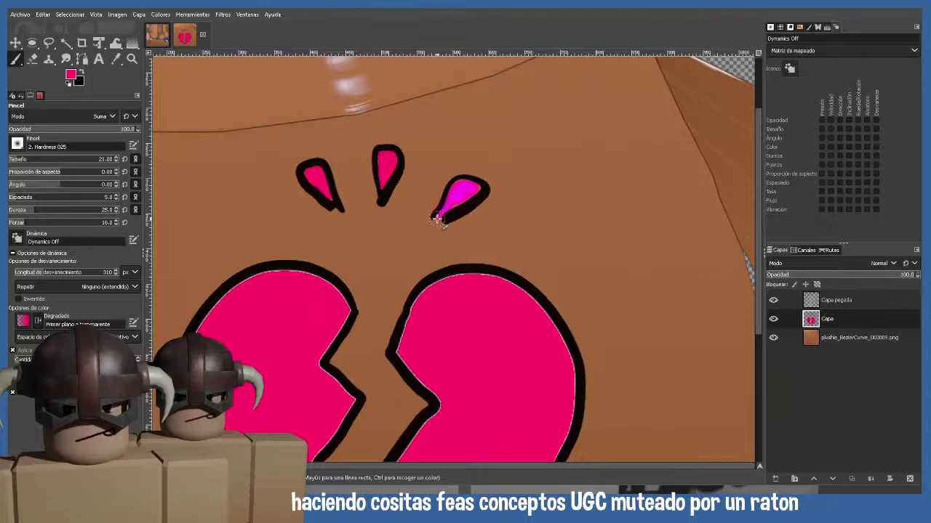
pyautogui.hotkey('ctrl', 'z')
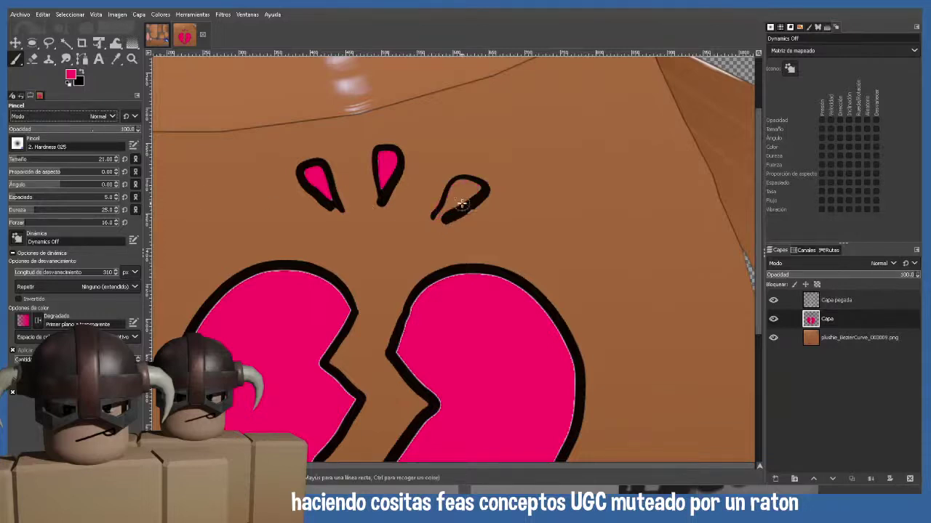
# - Paint the inside of the unfilled right drop bright pink with the brush in Normal mode
pyautogui.moveTo(457, 208)
pyautogui.mouseDown()
pyautogui.moveTo(460, 187)
pyautogui.moveTo(476, 191)
pyautogui.moveTo(447, 210)
pyautogui.moveTo(460, 182)
pyautogui.moveTo(480, 188)
pyautogui.moveTo(469, 200)
pyautogui.moveTo(470, 181)
pyautogui.moveTo(473, 200)
pyautogui.mouseUp()
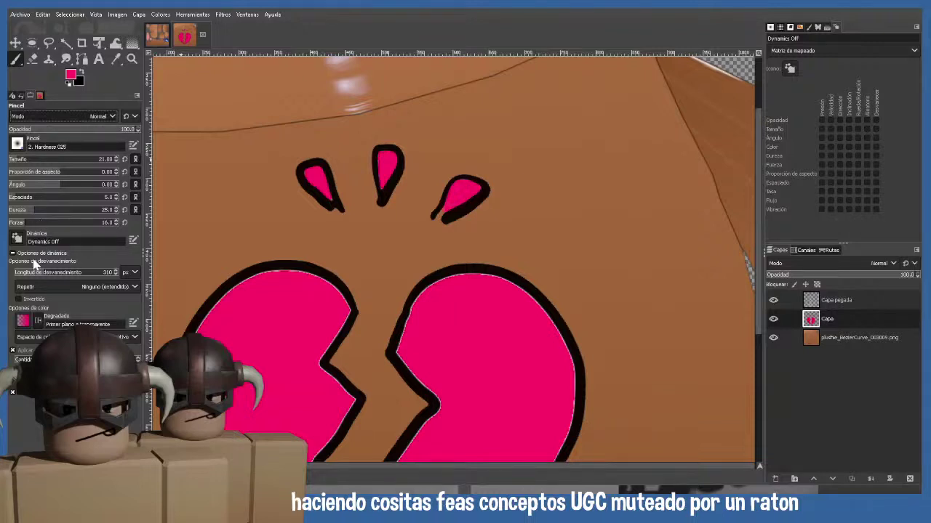
# - Paint a magenta highlight on the right heart half with the JonNeimeister_DigitalOils.abr-017 brush in Addition mode, size 166 and 48.1% opacity
pyautogui.moveTo(357, 291); pyautogui.dragTo(333, 174, button='middle')
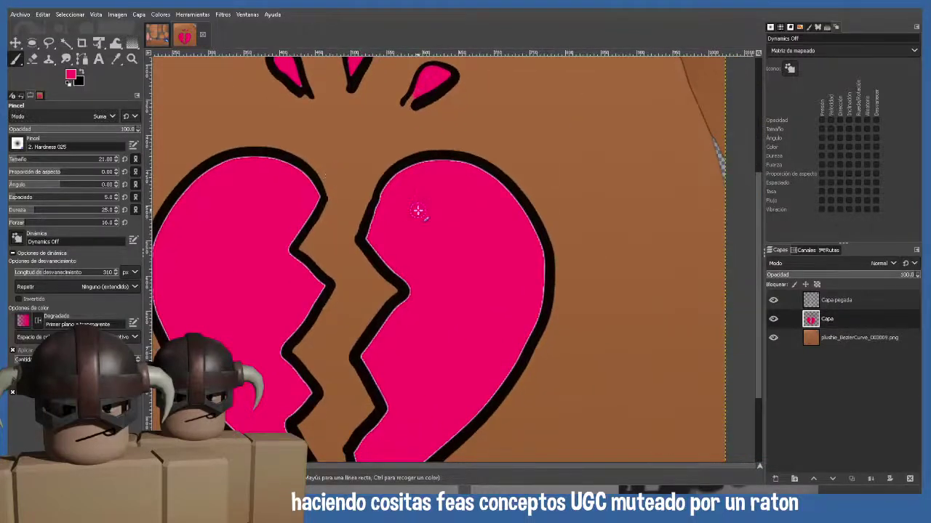
pyautogui.click(41, 161)
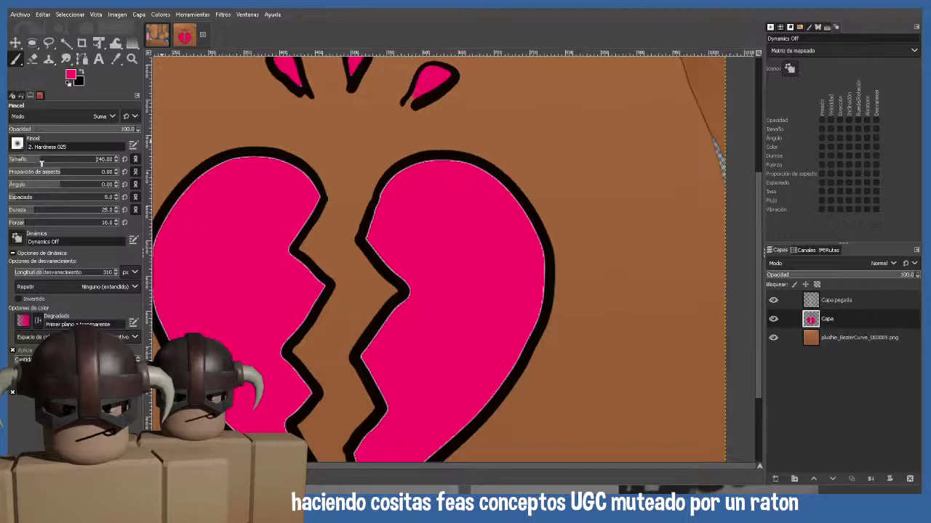
pyautogui.click(71, 129)
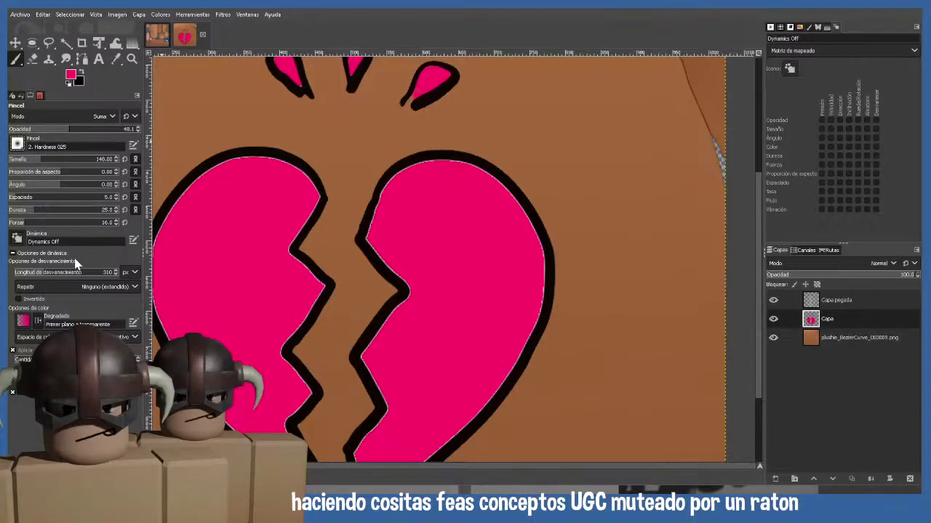
pyautogui.click(34, 160)
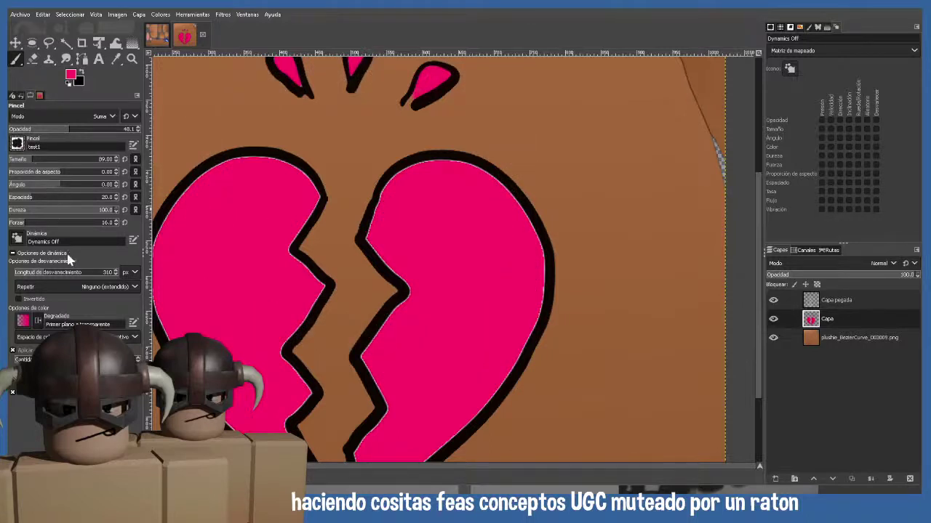
pyautogui.press('.')
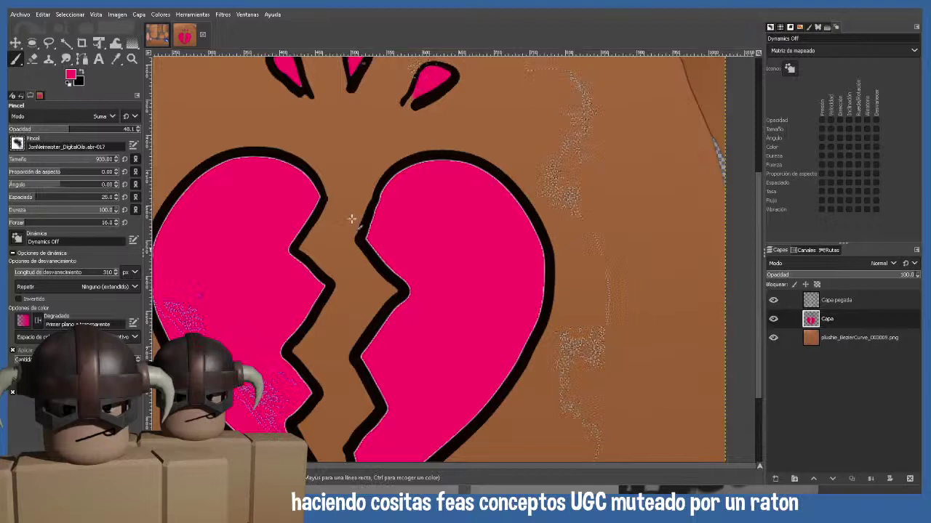
pyautogui.click(35, 161)
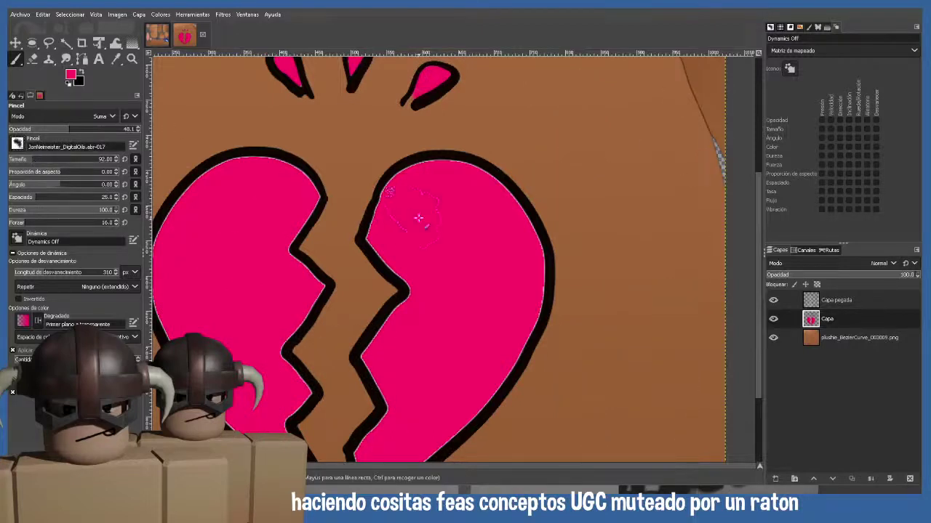
pyautogui.click(39, 159)
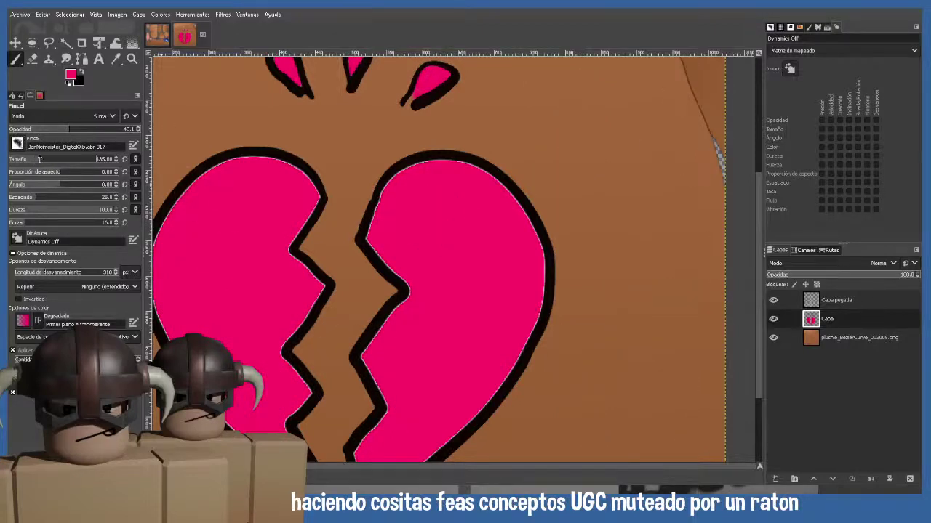
pyautogui.click(40, 159)
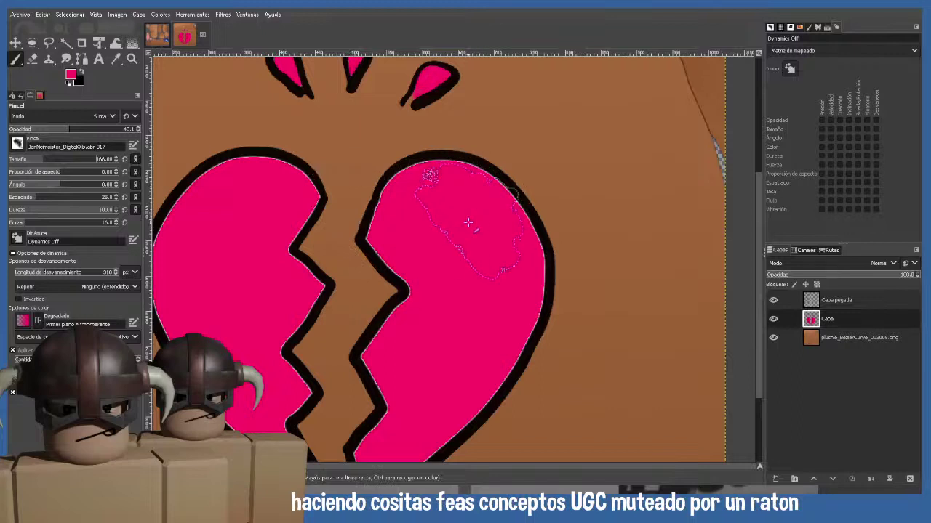
pyautogui.moveTo(469, 228)
pyautogui.mouseDown()
pyautogui.moveTo(439, 310)
pyautogui.moveTo(444, 329)
pyautogui.moveTo(473, 220)
pyautogui.moveTo(478, 241)
pyautogui.moveTo(462, 217)
pyautogui.moveTo(459, 245)
pyautogui.moveTo(452, 229)
pyautogui.moveTo(487, 255)
pyautogui.moveTo(478, 210)
pyautogui.mouseUp()
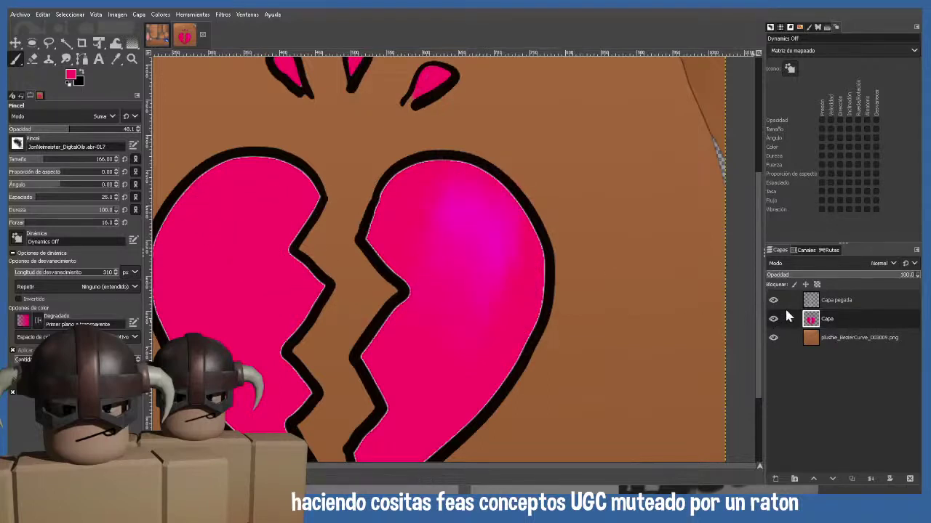
# - Try painting more magenta glow over the heart with the same brush on the Capa pegada outline layer
pyautogui.click(822, 299)
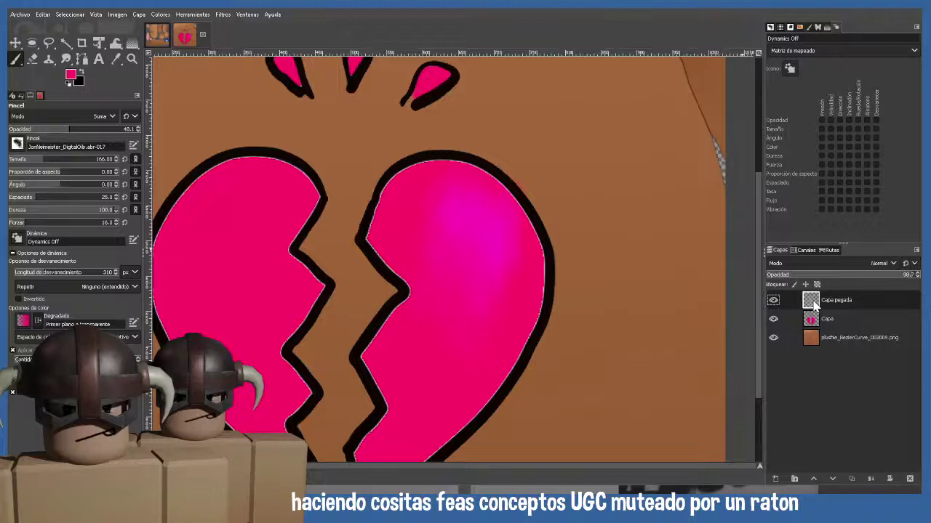
pyautogui.moveTo(453, 290)
pyautogui.mouseDown()
pyautogui.moveTo(472, 251)
pyautogui.moveTo(454, 237)
pyautogui.moveTo(446, 244)
pyautogui.moveTo(449, 236)
pyautogui.moveTo(473, 239)
pyautogui.moveTo(479, 266)
pyautogui.mouseUp()
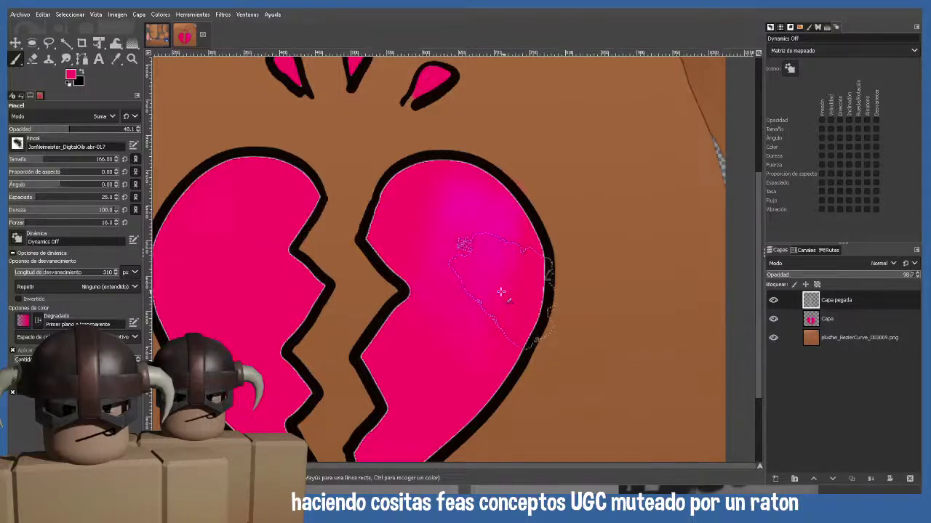
pyautogui.scroll(-1, 480, 274)
pyautogui.scroll(-1, 481, 274)
pyautogui.keyDown('ctrl'); pyautogui.scroll(-2, 487, 247); pyautogui.keyUp('ctrl')
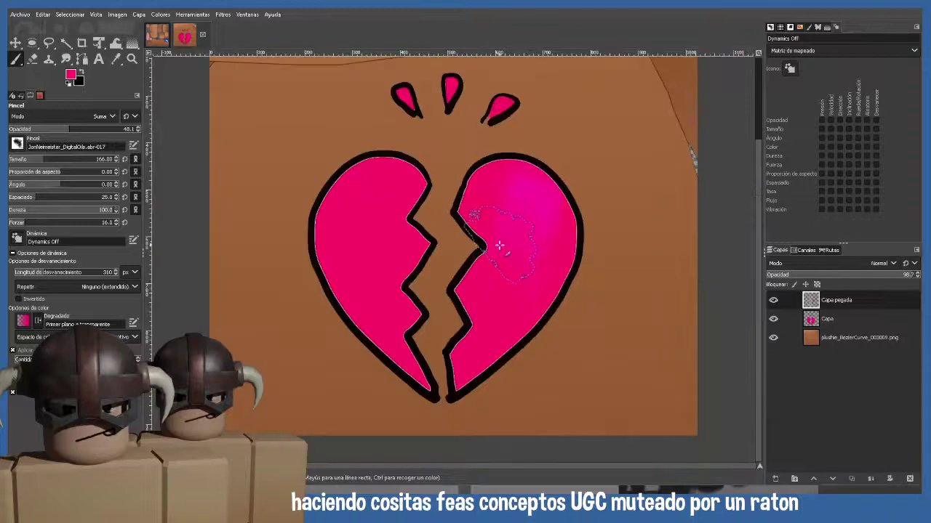
pyautogui.keyDown('shift'); pyautogui.hscroll(3, 451, 248); pyautogui.keyUp('shift')
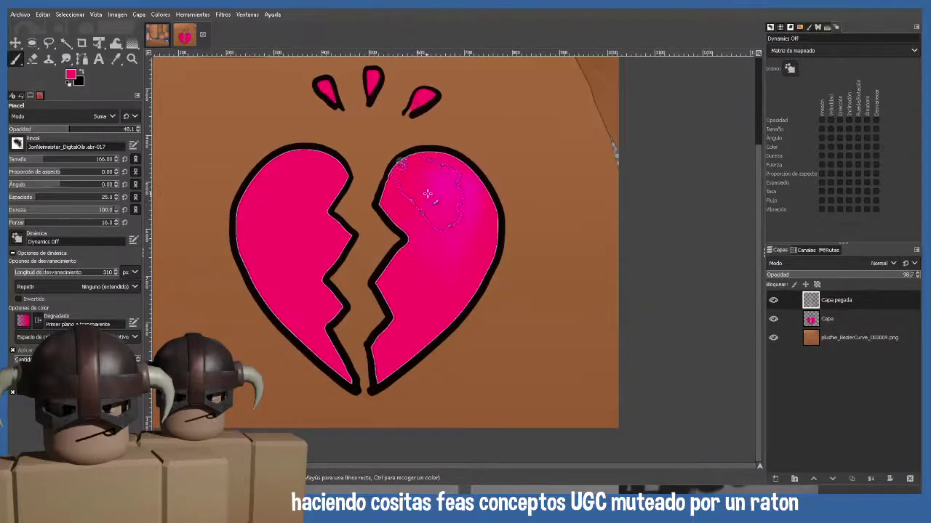
pyautogui.moveTo(455, 247)
pyautogui.mouseDown()
pyautogui.moveTo(455, 217)
pyautogui.moveTo(436, 286)
pyautogui.moveTo(463, 236)
pyautogui.moveTo(443, 285)
pyautogui.mouseUp()
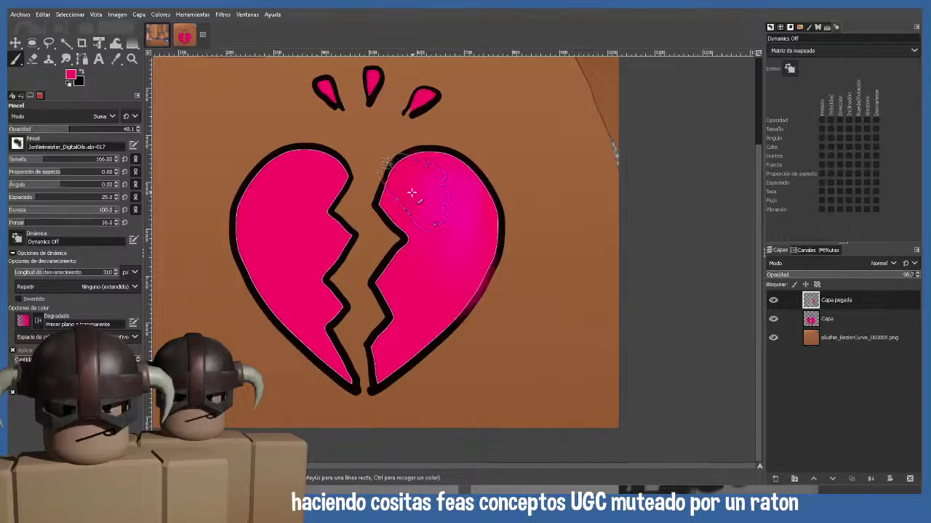
pyautogui.moveTo(302, 191)
pyautogui.mouseDown()
pyautogui.moveTo(266, 205)
pyautogui.moveTo(263, 236)
pyautogui.moveTo(280, 179)
pyautogui.moveTo(267, 255)
pyautogui.mouseUp()
# - Compare the outline and fill layers by hiding the Capa pegada layer and showing it again
pyautogui.click(814, 322)
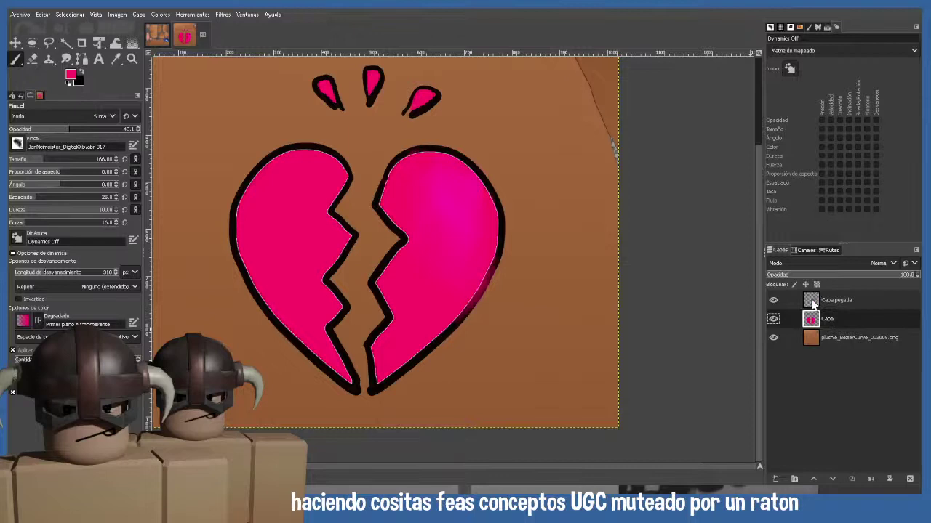
pyautogui.click(812, 305)
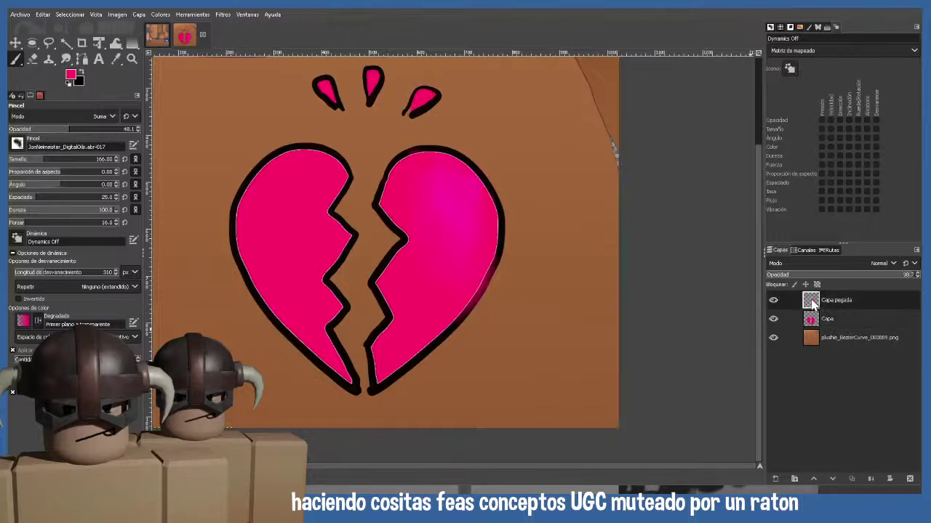
pyautogui.click(772, 301)
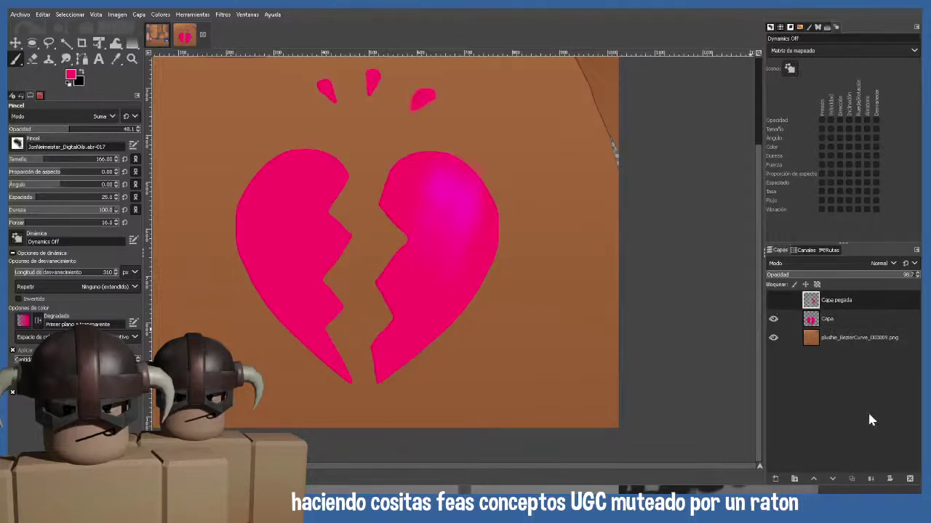
pyautogui.click(773, 300)
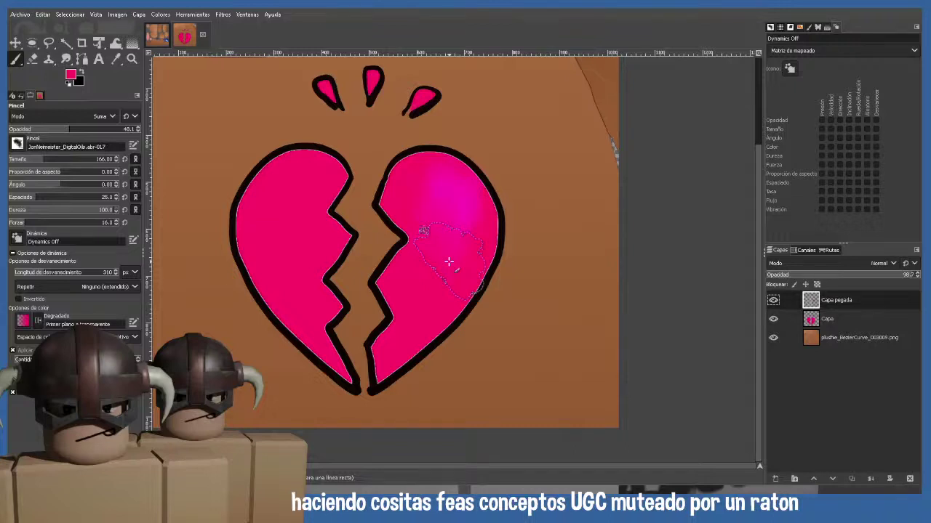
# - Select the black outline from the Capa pegada layer's alpha, invert the selection, delete the thin white fringe beside the outline, and deselect
pyautogui.click(813, 322)
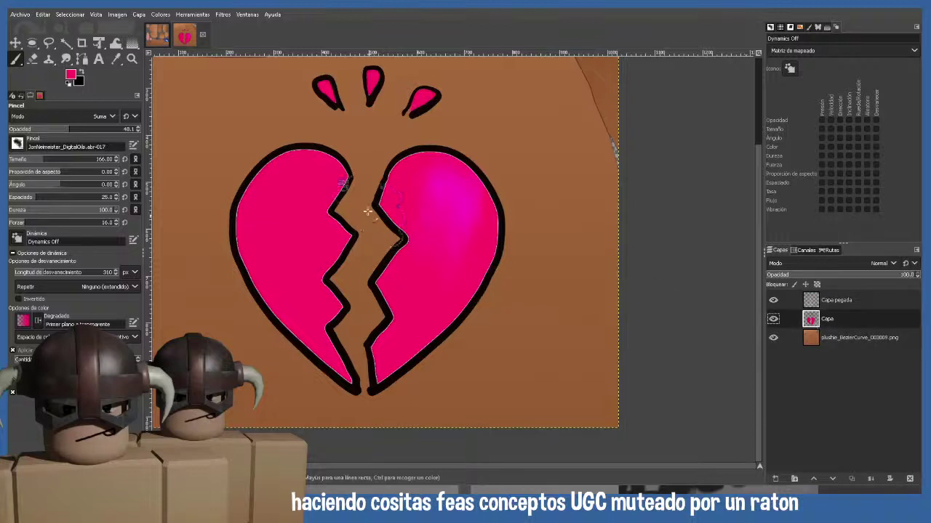
pyautogui.click(810, 302)
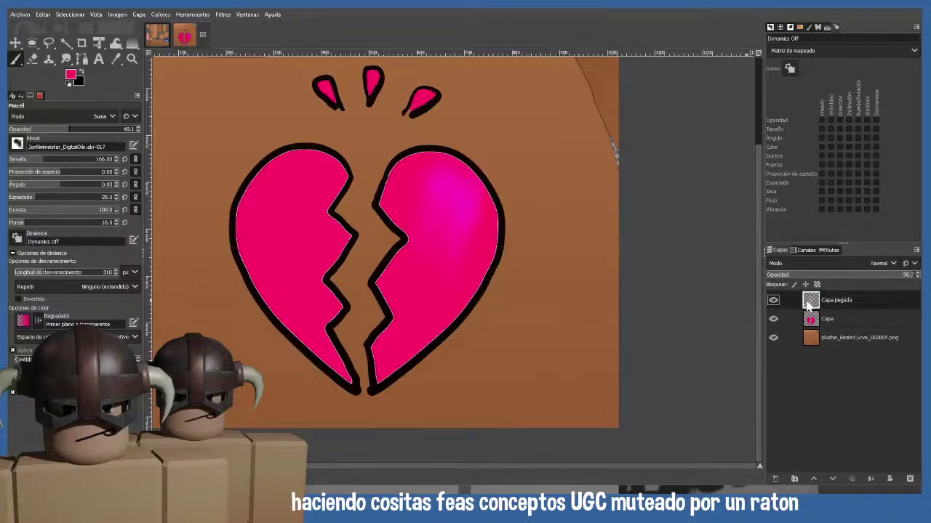
pyautogui.keyDown('alt'); pyautogui.click(810, 306); pyautogui.keyUp('alt')
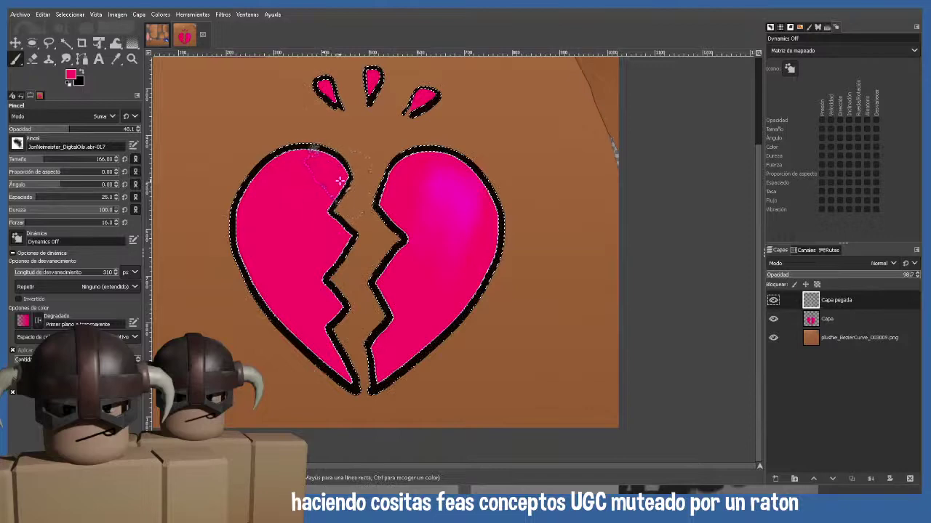
pyautogui.press('Delete')
pyautogui.hotkey('ctrl', 'z')
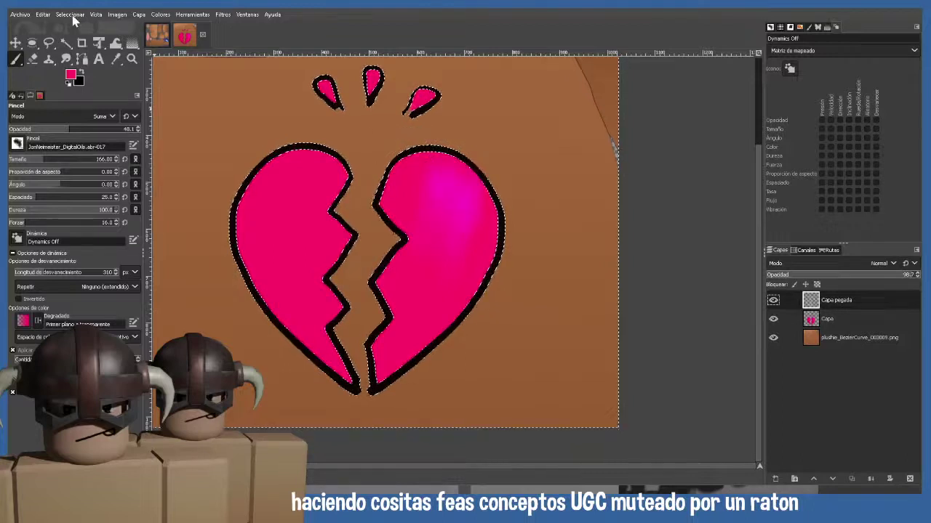
pyautogui.hotkey('ctrl', 'shift', 'a')
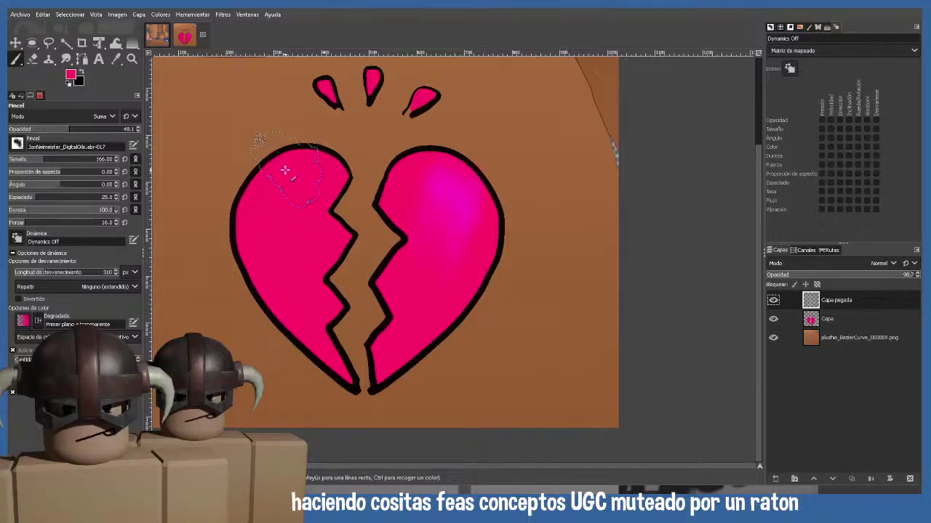
# - Select the pink fills from the Capa layer's alpha and paint soft magenta highlights inside both heart halves
pyautogui.click(826, 319)
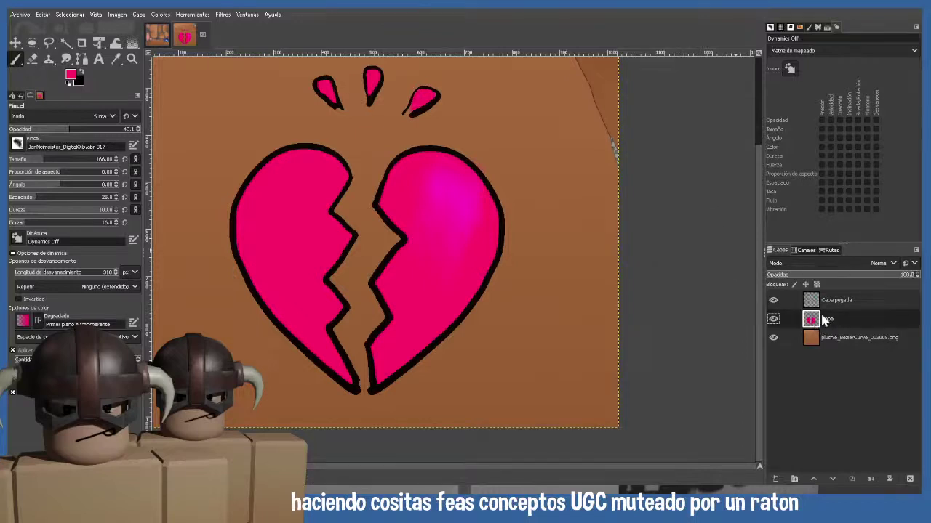
pyautogui.keyDown('alt'); pyautogui.click(824, 320); pyautogui.keyUp('alt')
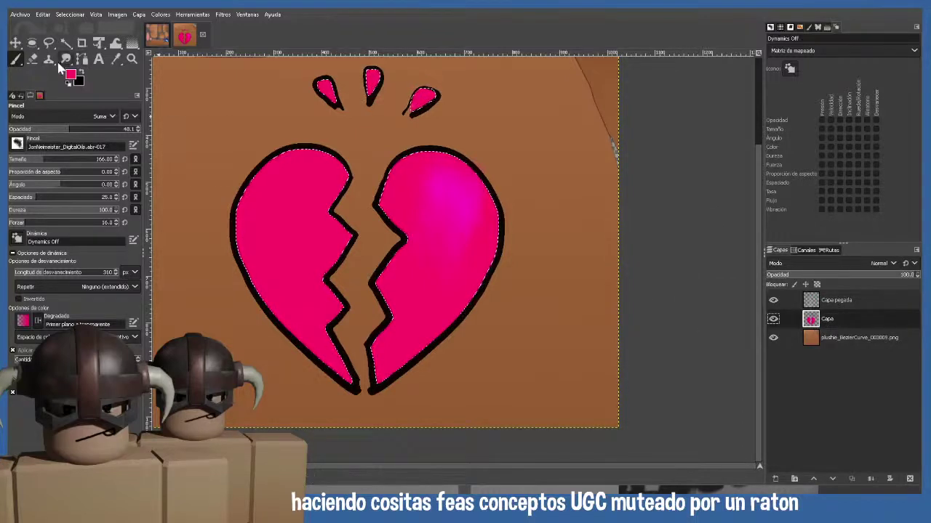
pyautogui.moveTo(432, 180)
pyautogui.mouseDown()
pyautogui.moveTo(464, 225)
pyautogui.moveTo(483, 217)
pyautogui.moveTo(478, 268)
pyautogui.mouseUp()
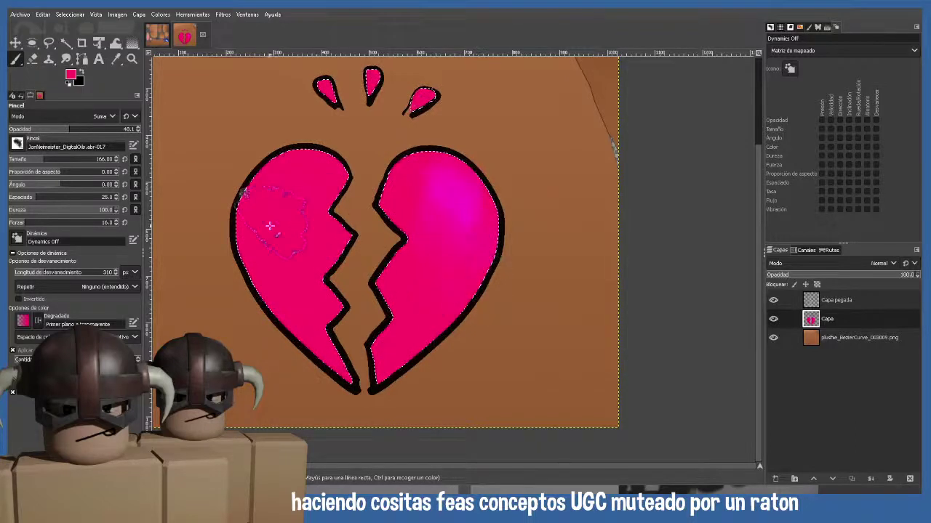
pyautogui.moveTo(426, 209)
pyautogui.mouseDown()
pyautogui.moveTo(434, 168)
pyautogui.moveTo(461, 204)
pyautogui.moveTo(475, 253)
pyautogui.mouseUp()
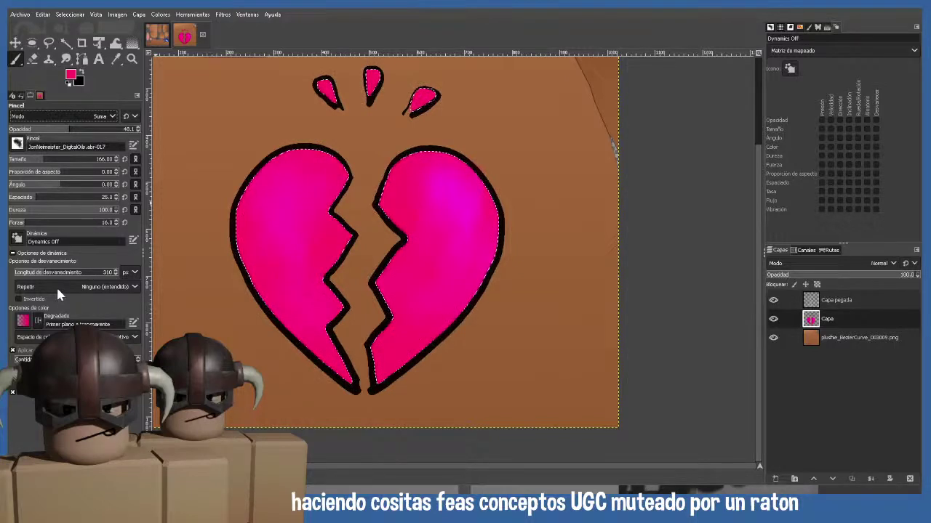
# - Shade the edges of both heart halves in dark pink with the brush in Normal mode on a new layer set to Multiply at 57.1% opacity
pyautogui.scroll(6, 44, 116)
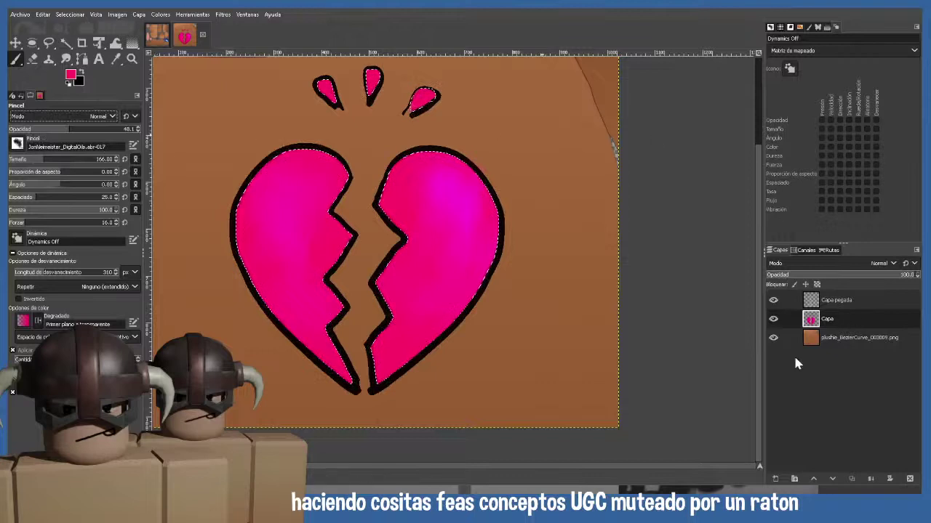
pyautogui.keyDown('shift'); pyautogui.click(775, 478); pyautogui.keyUp('shift')
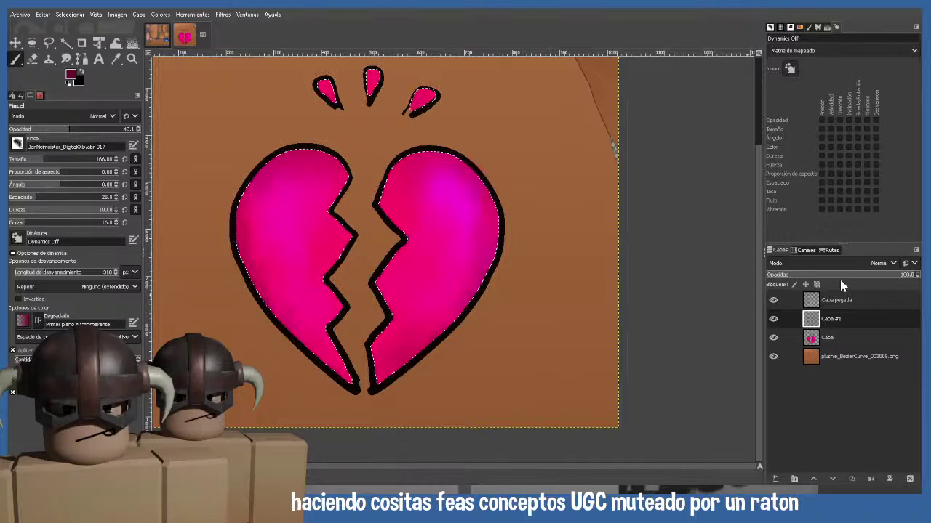
pyautogui.moveTo(867, 276); pyautogui.dragTo(920, 278)
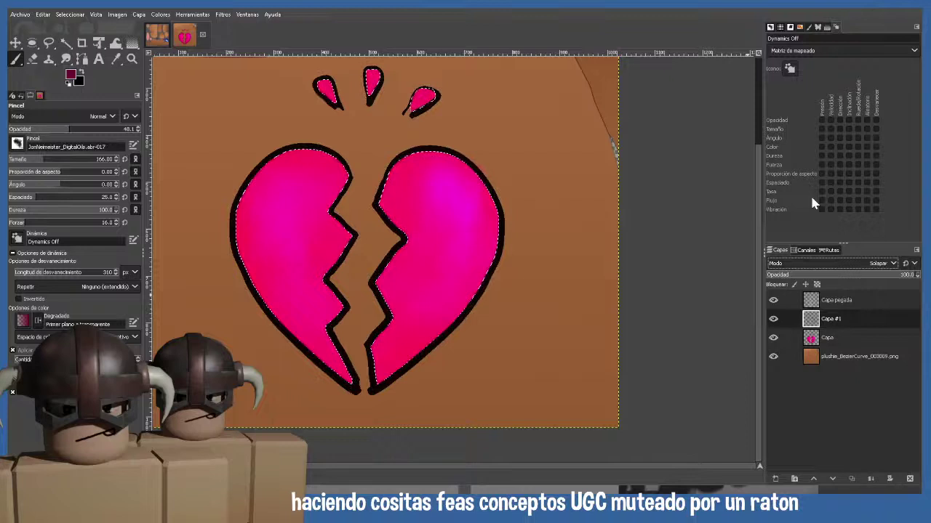
pyautogui.scroll(-10, 822, 261)
pyautogui.scroll(3, 824, 265)
pyautogui.moveTo(870, 276); pyautogui.dragTo(851, 277)
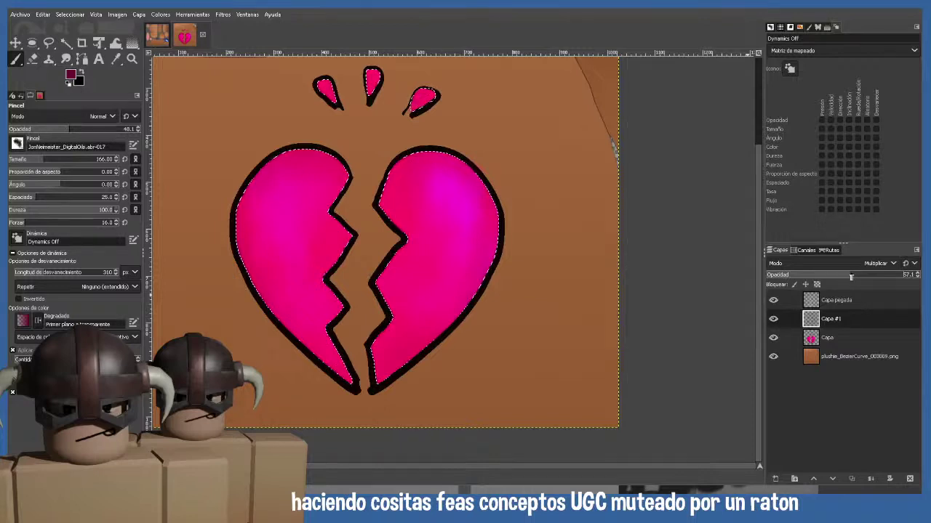
# - Clear the selection and raise the Capa #1 shading layer's opacity to 100%, comparing it with 0% first
pyautogui.click(70, 14)
pyautogui.click(75, 42)
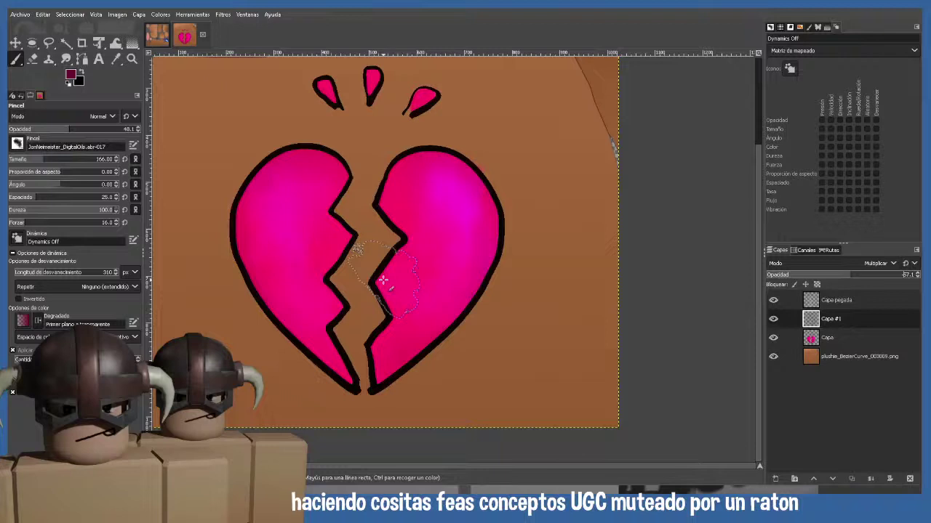
pyautogui.press('Home')
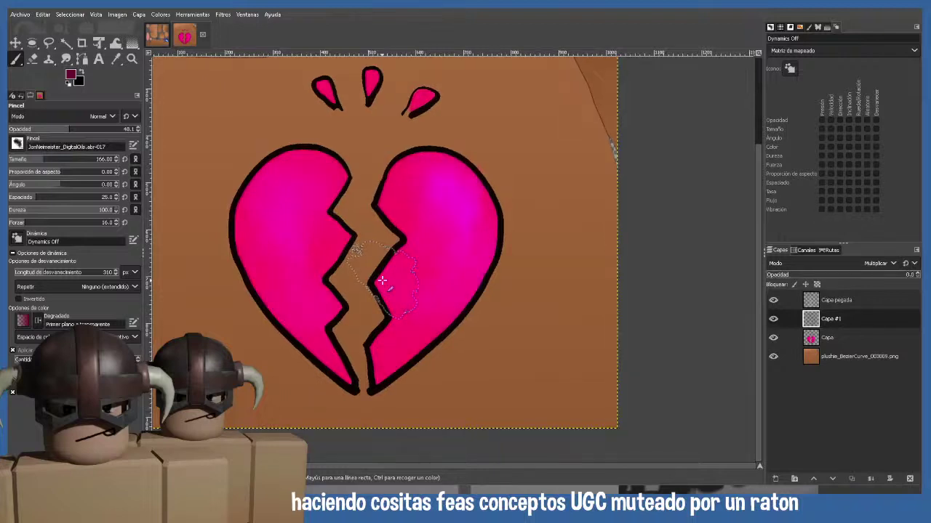
pyautogui.press('End')
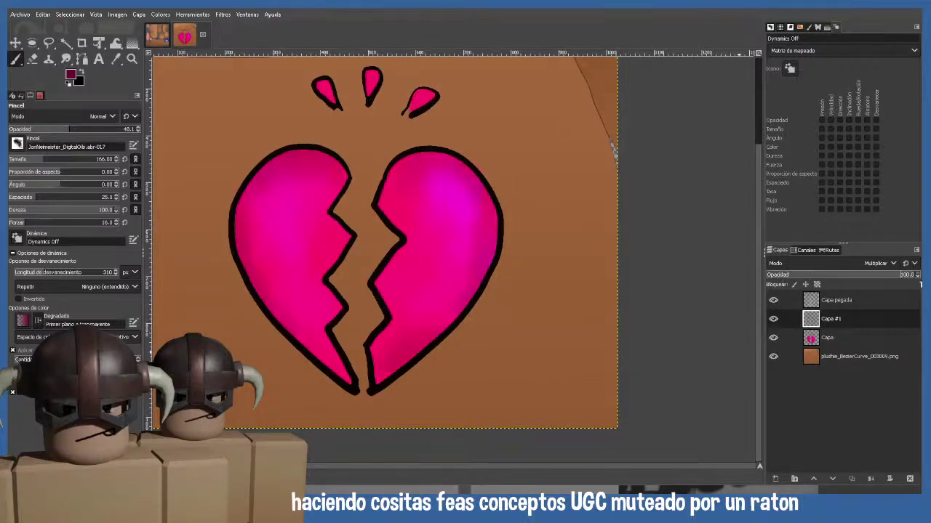
pyautogui.scroll(-1, 386, 294)
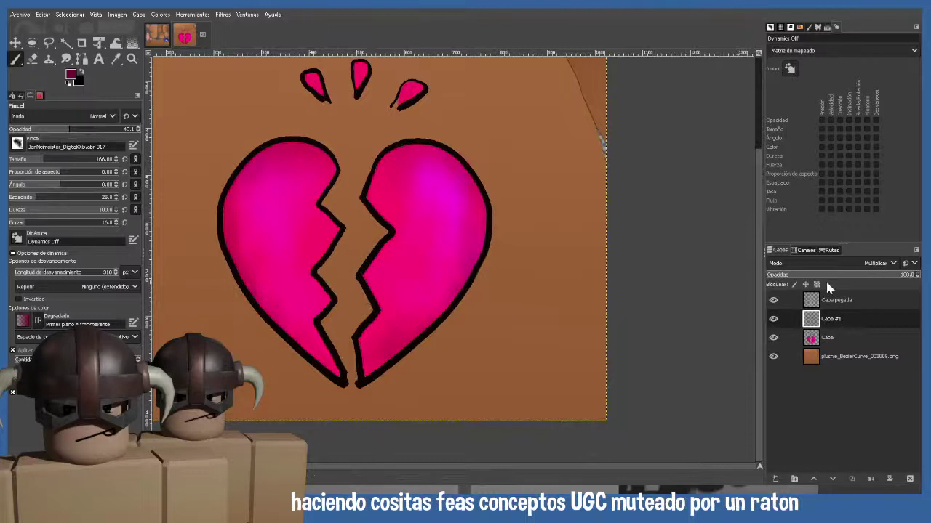
# - Lower the opacity of the Capa #1 shading layer to 61.9%
pyautogui.click(866, 277)
pyautogui.click(862, 277)
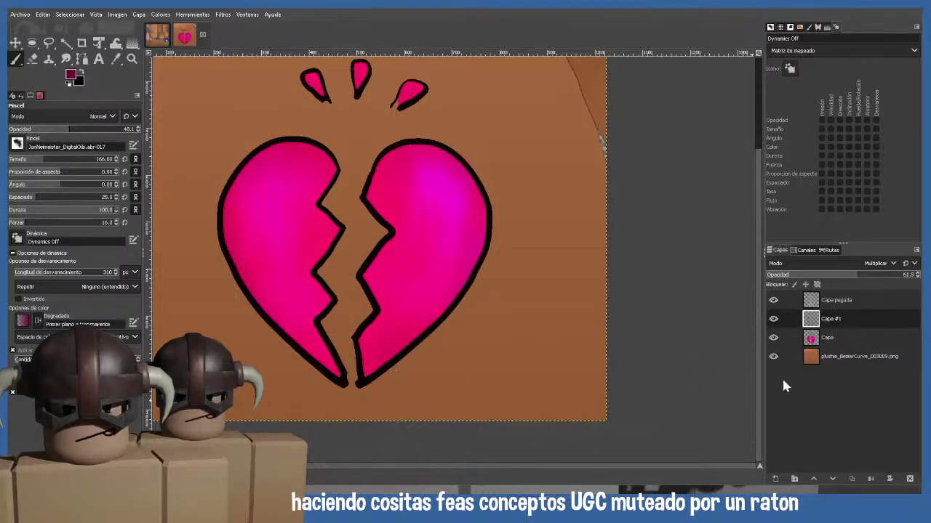
pyautogui.moveTo(405, 353); pyautogui.dragTo(404, 333, button='middle')
pyautogui.keyDown('ctrl'); pyautogui.scroll(-2, 411, 380); pyautogui.keyUp('ctrl')
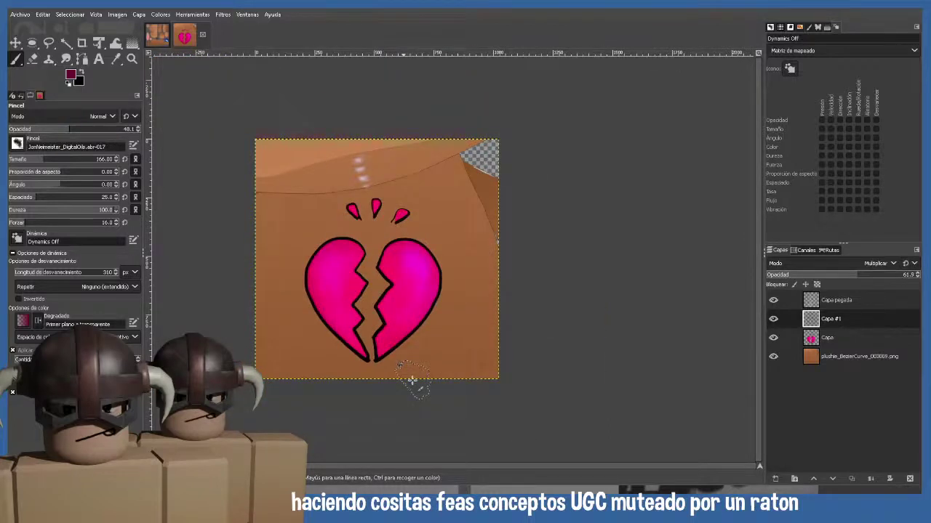
pyautogui.moveTo(370, 328); pyautogui.dragTo(368, 315, button='middle')
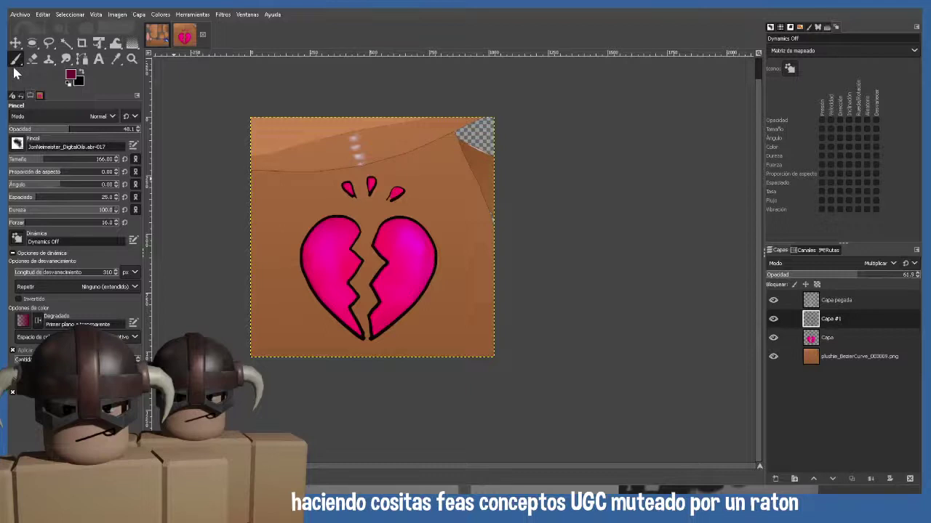
# - Switch to the MyPaint brush in light pink, add an empty layer beneath Capa pegada, and select the outline from Capa pegada's alpha
pyautogui.press('y')
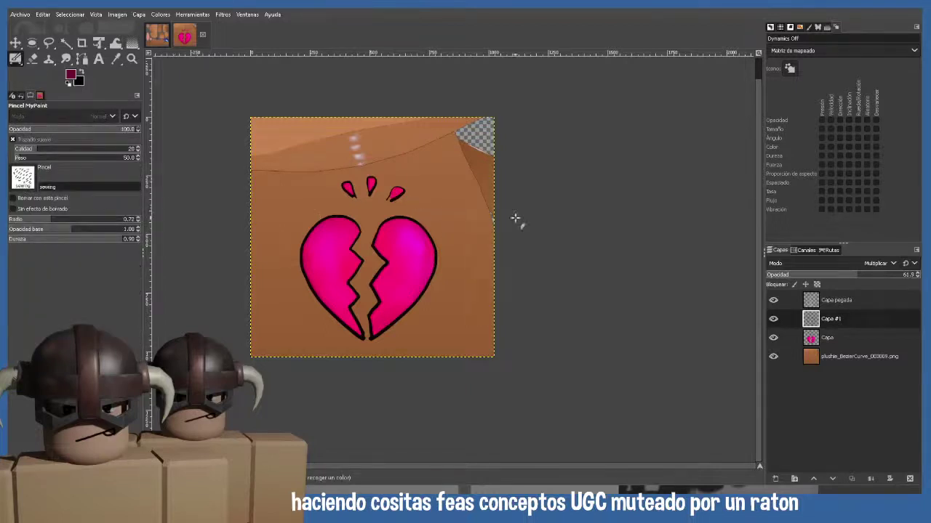
pyautogui.keyDown('ctrl'); pyautogui.click(616, 97); pyautogui.keyUp('ctrl')
pyautogui.keyDown('shift'); pyautogui.click(775, 479); pyautogui.keyUp('shift')
pyautogui.click(812, 303)
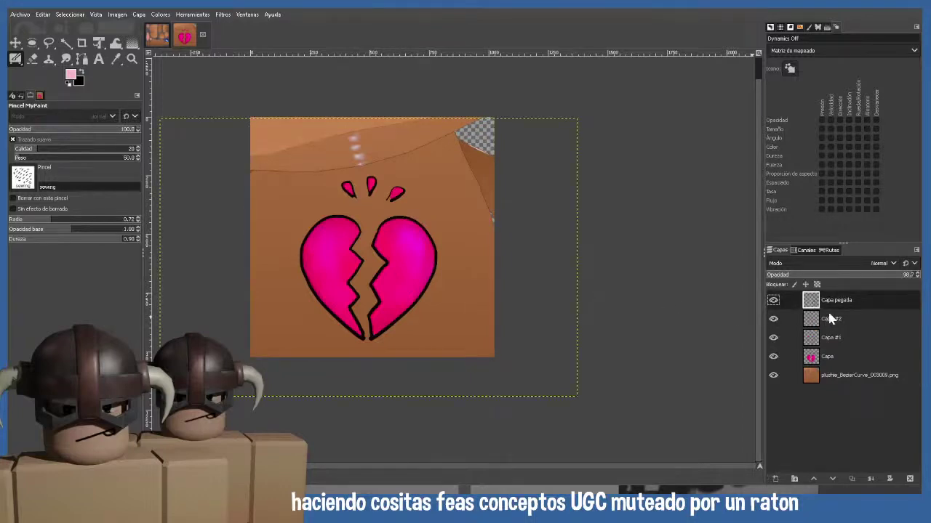
pyautogui.keyDown('alt'); pyautogui.click(811, 319); pyautogui.keyUp('alt')
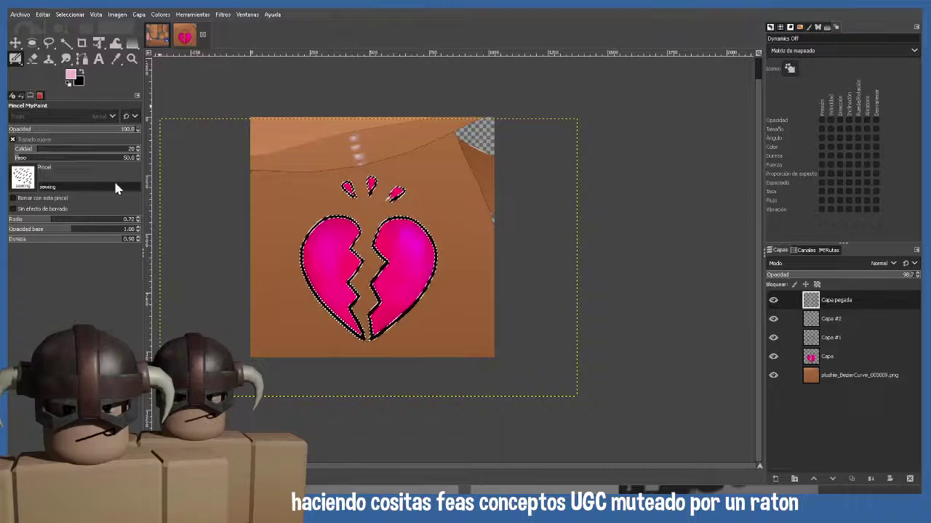
pyautogui.click(815, 324)
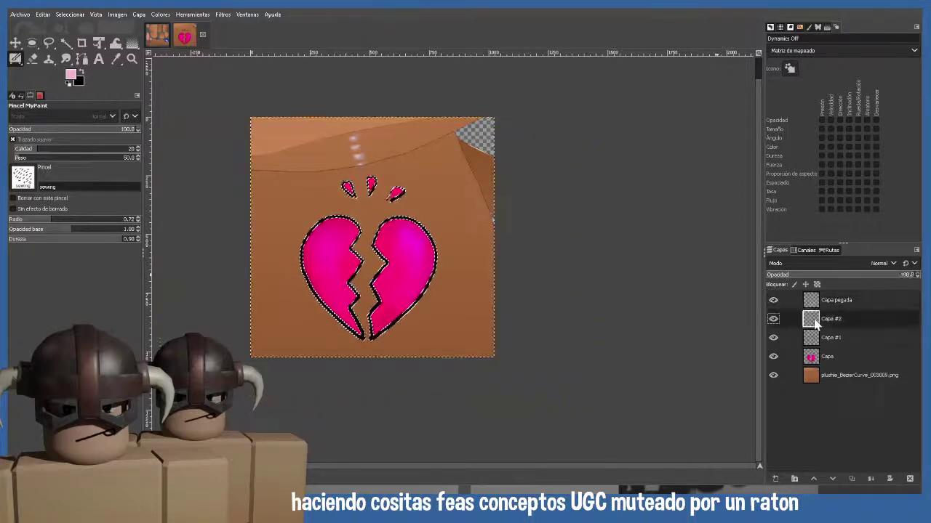
# - Grow a selection from the Capa layer's alpha beyond the black outline and stroke it with cream sewing dashes on a new layer
pyautogui.click(812, 360)
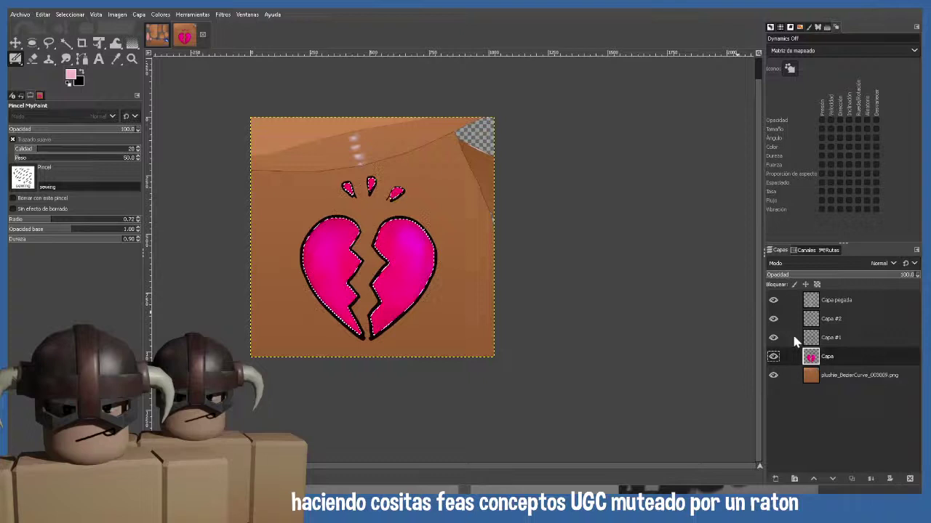
pyautogui.click(70, 14)
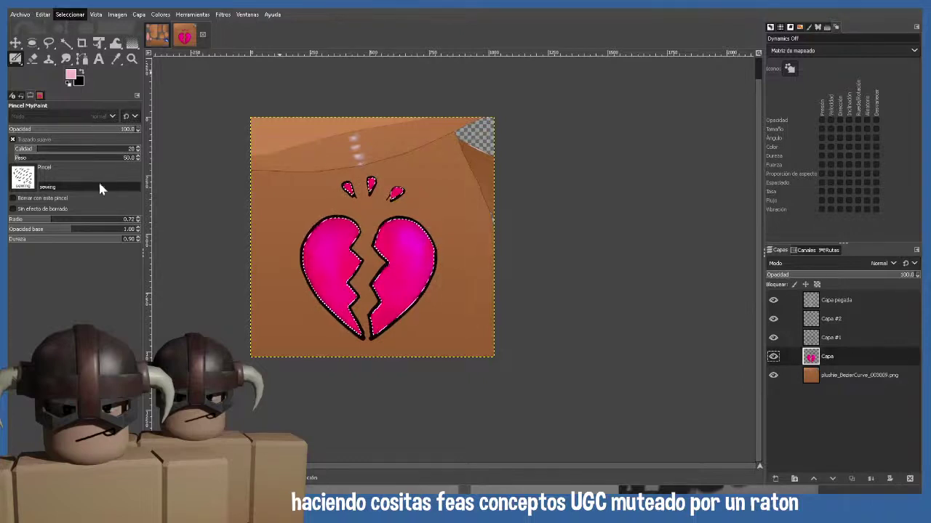
pyautogui.click(89, 151)
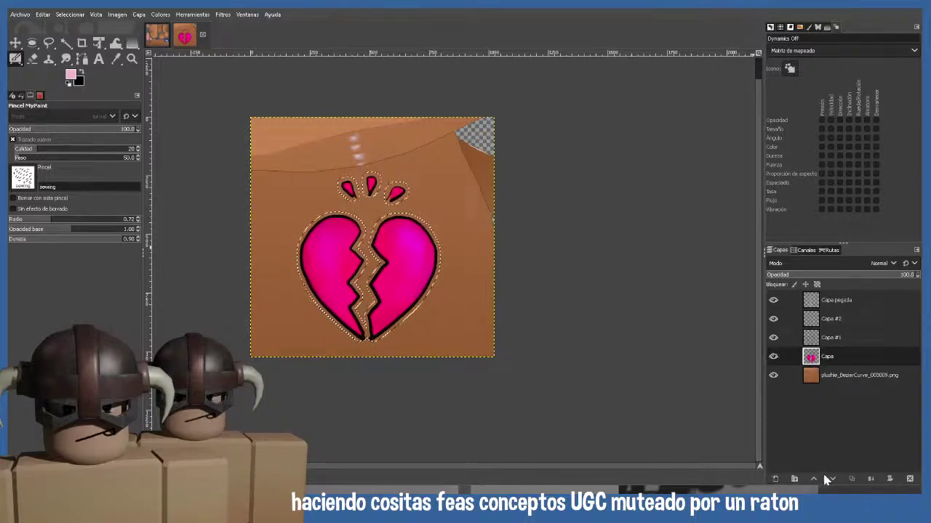
pyautogui.keyDown('shift'); pyautogui.click(775, 478); pyautogui.keyUp('shift')
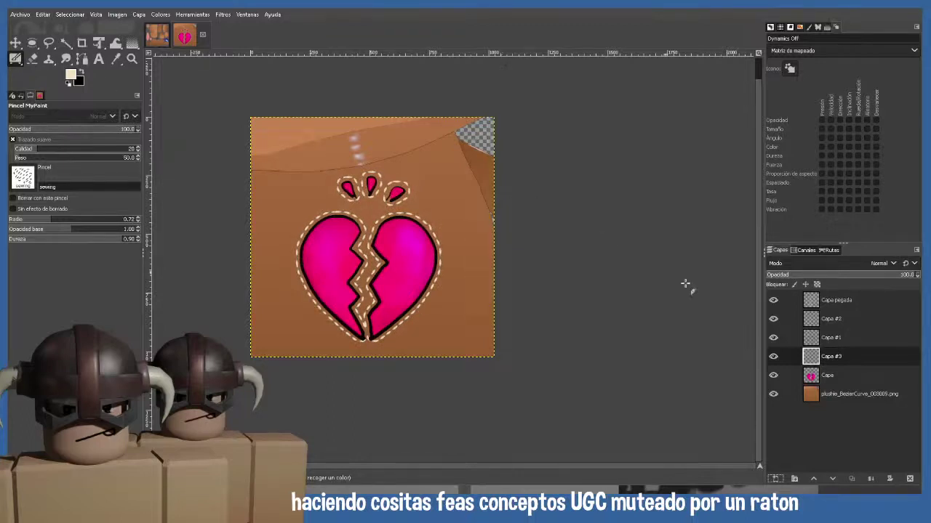
# - Fill a slightly grown selection of the Capa layer's alpha with black on a new layer above the base texture, then deselect and blur it
pyautogui.click(808, 380)
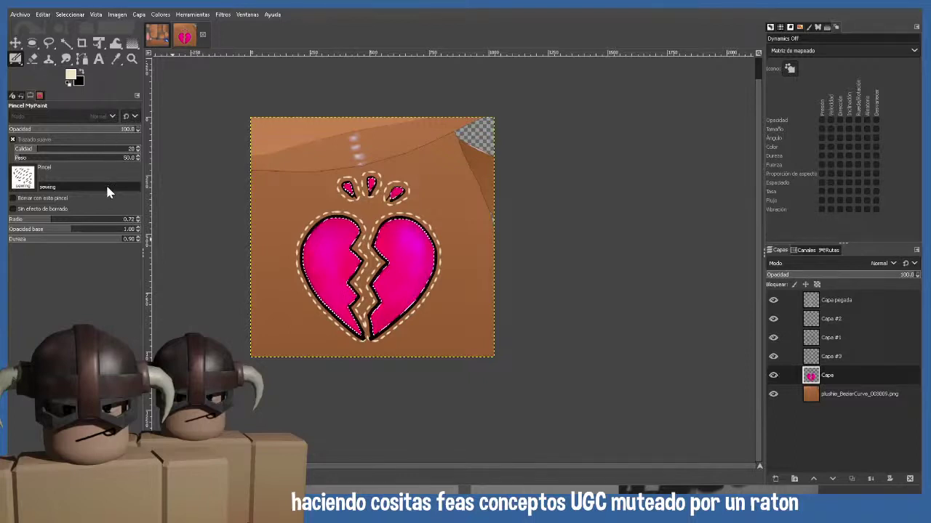
pyautogui.click(812, 395)
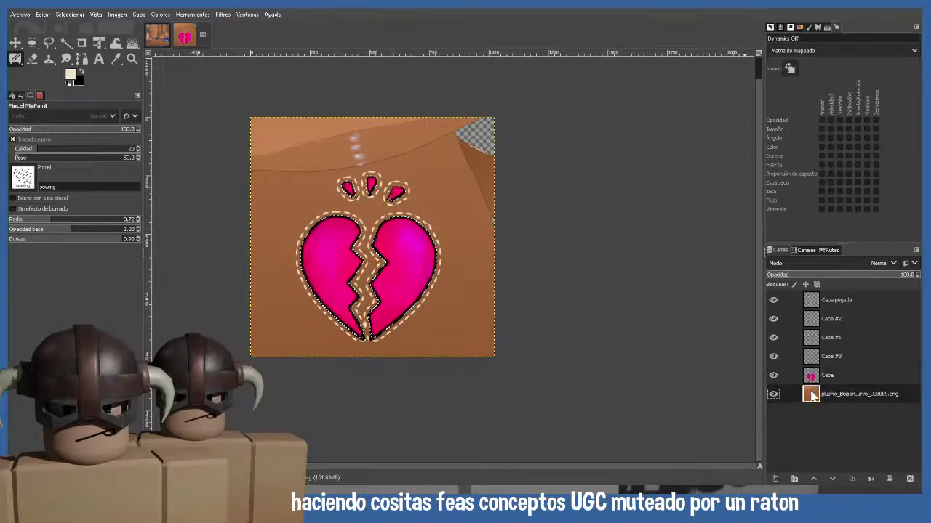
pyautogui.keyDown('shift'); pyautogui.click(775, 479); pyautogui.keyUp('shift')
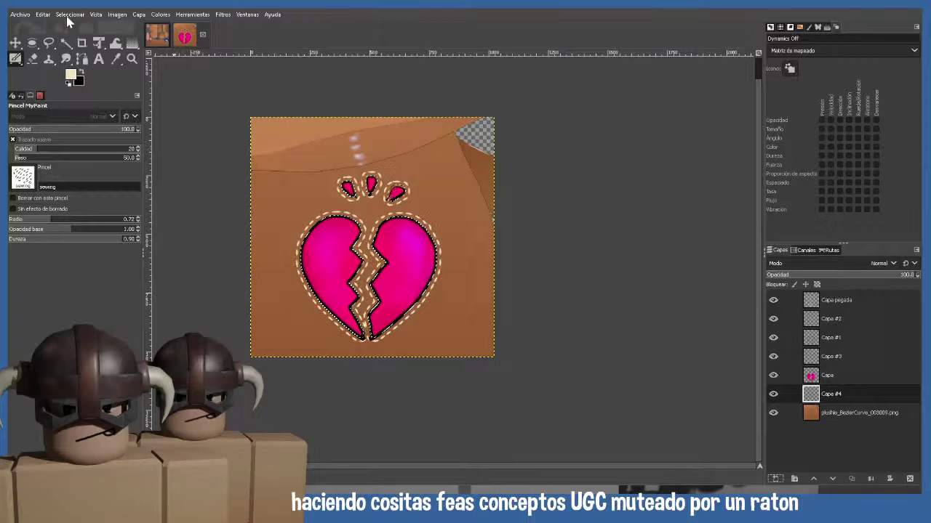
pyautogui.hotkey('ctrl', '.')
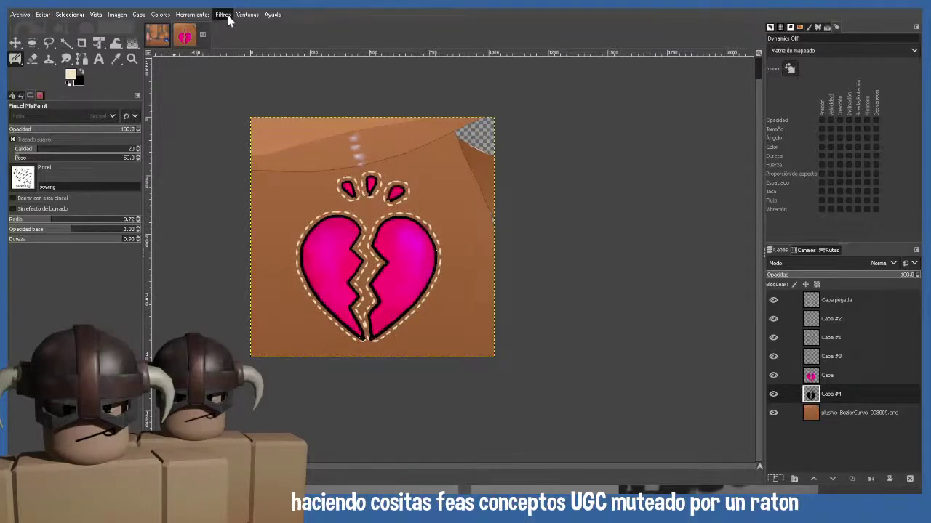
pyautogui.hotkey('ctrl', 'f')
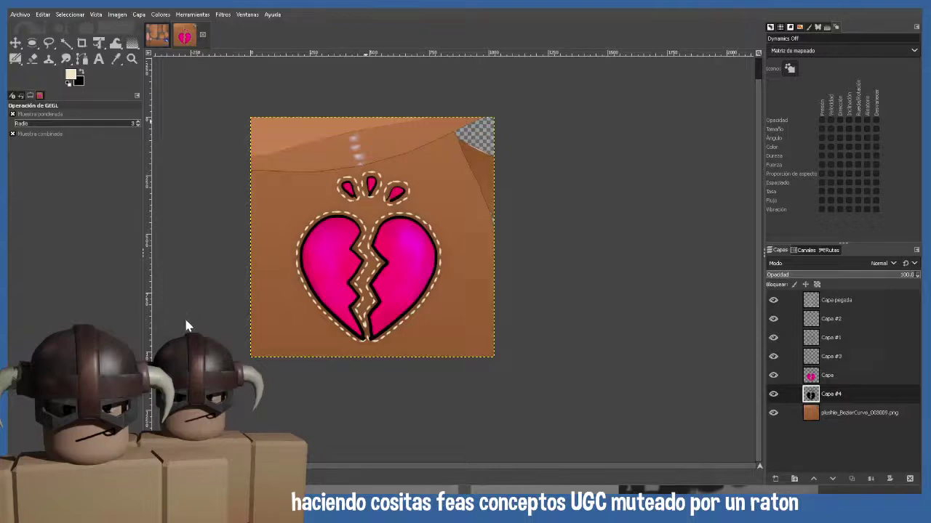
# - Set the Capa #4 shadow layer's opacity to 81.4%, comparing it on and off, and hide the base texture layer
pyautogui.click(773, 398)
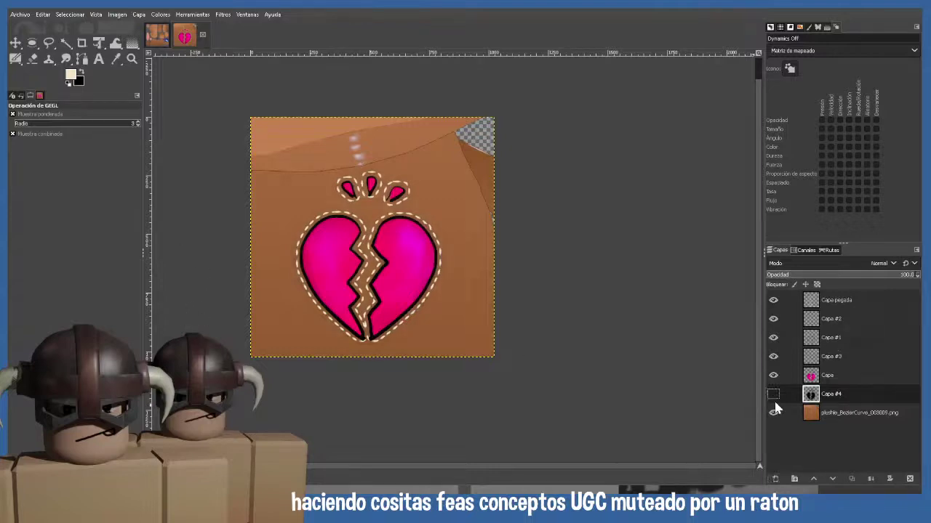
pyautogui.click(774, 398)
pyautogui.click(864, 279)
pyautogui.click(774, 393)
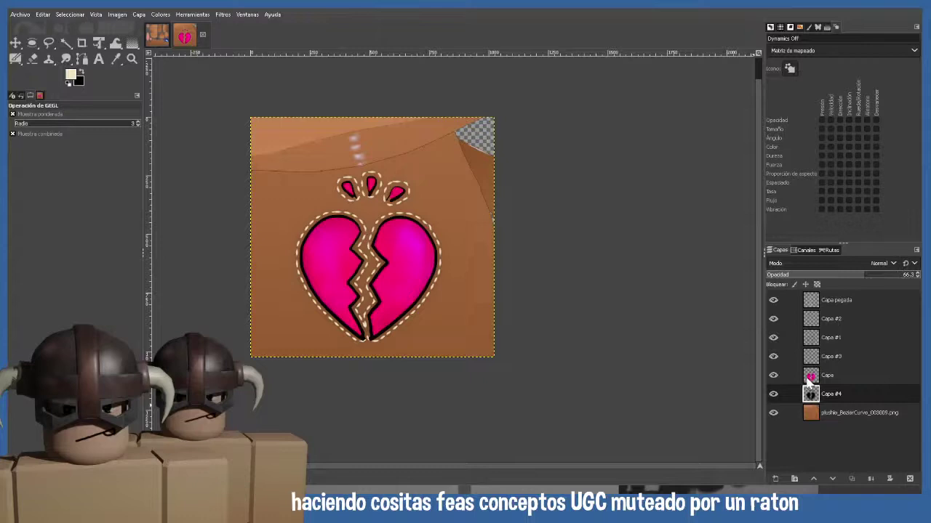
pyautogui.click(774, 394)
pyautogui.moveTo(867, 277); pyautogui.dragTo(887, 277)
pyautogui.moveTo(433, 307); pyautogui.dragTo(421, 300, button='middle')
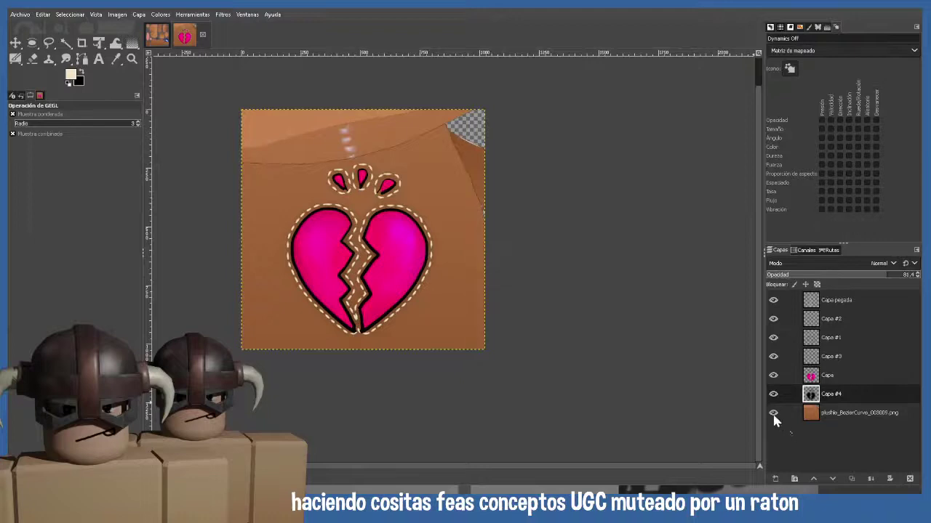
pyautogui.click(773, 413)
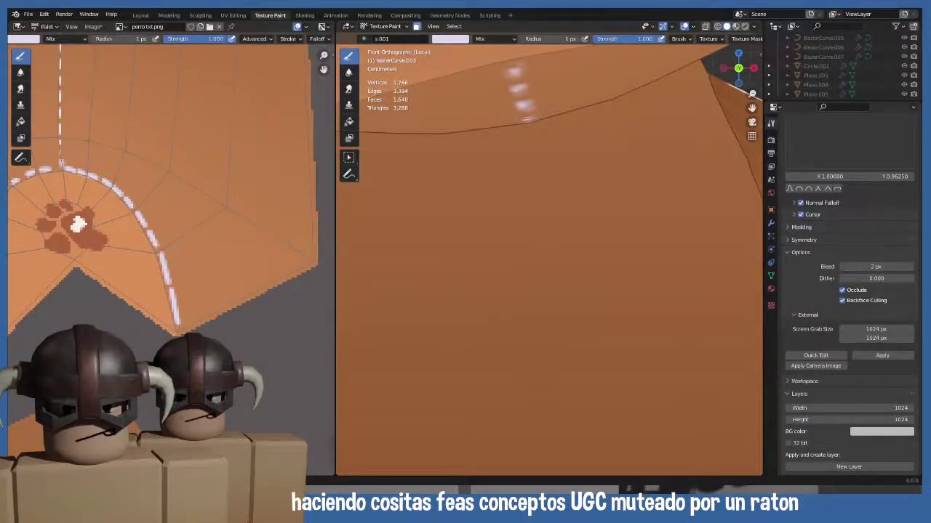
# - Switch to Blender, save the perro txt.png texture and the project, and apply the externally edited image to the model
pyautogui.click(93, 26)
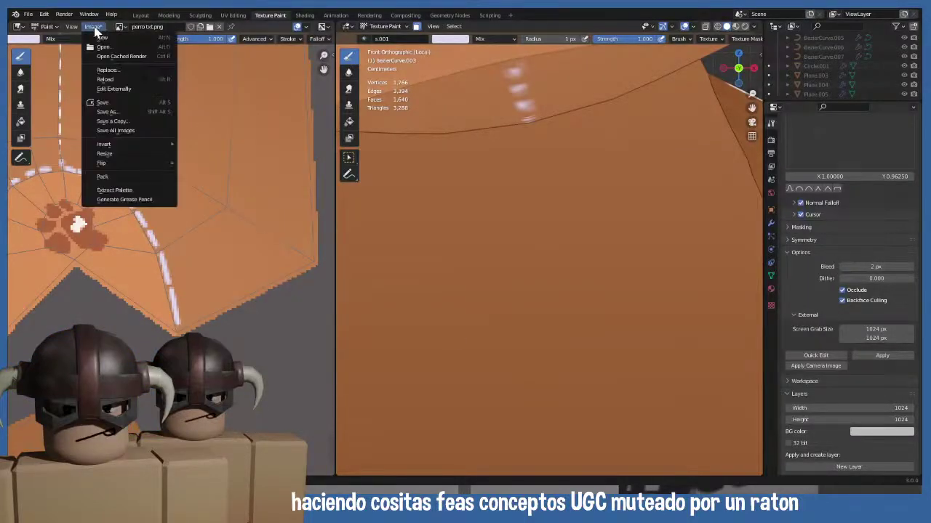
pyautogui.click(109, 105)
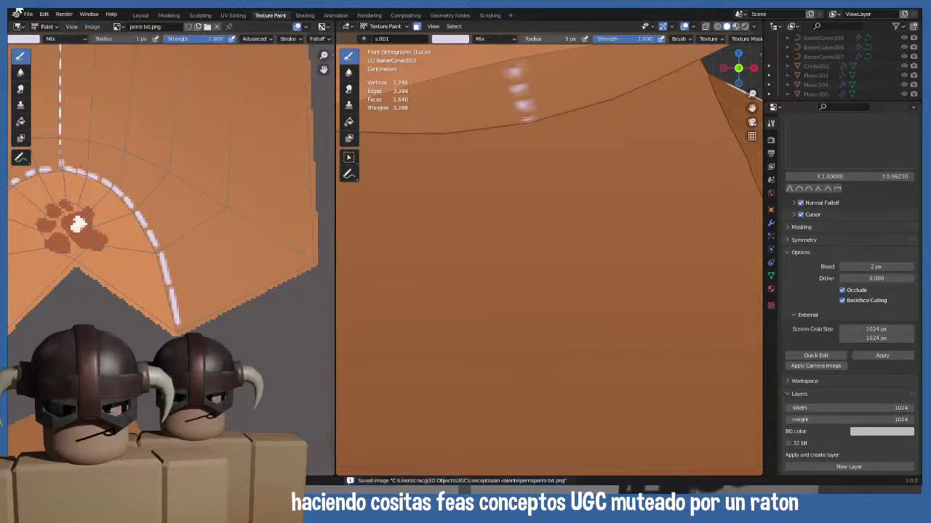
pyautogui.click(27, 14)
pyautogui.click(43, 76)
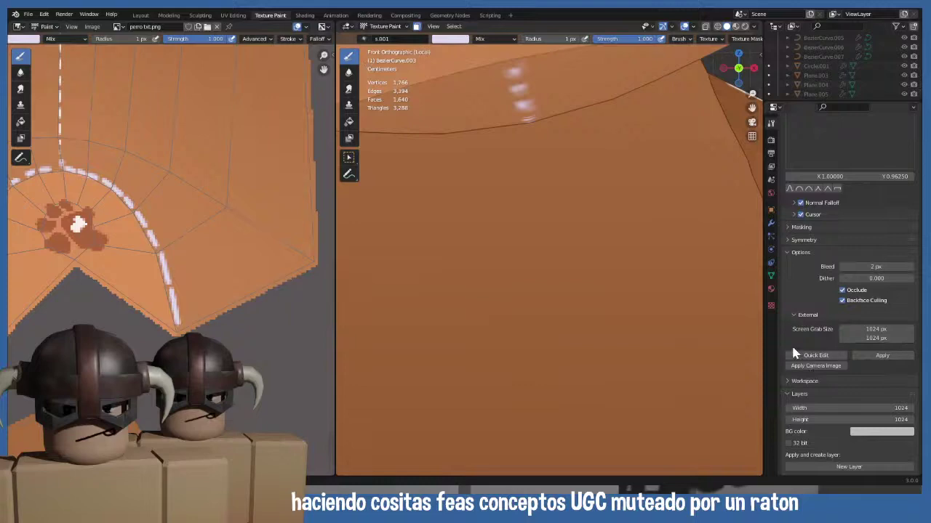
pyautogui.click(896, 358)
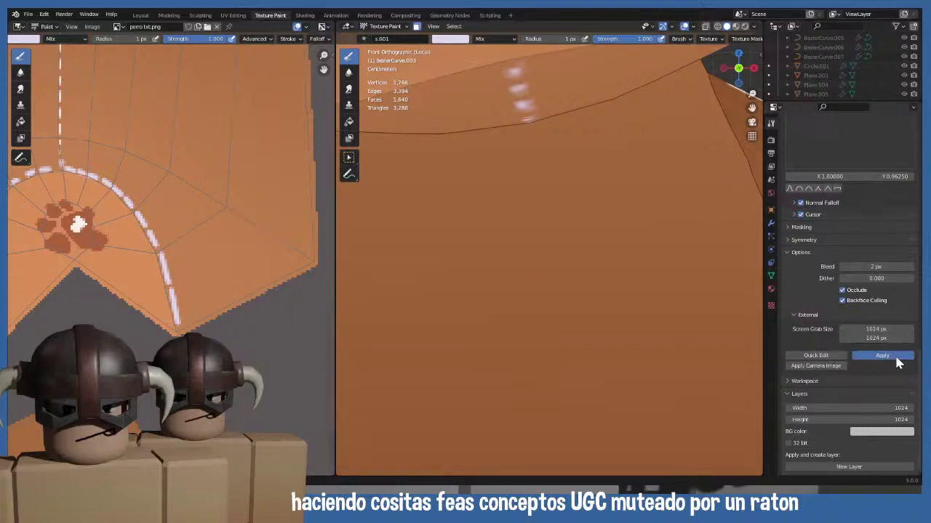
# - Examine the projected broken-heart motif on the puppy's chest up close, and check the model's back
pyautogui.scroll(-5, 524, 297)
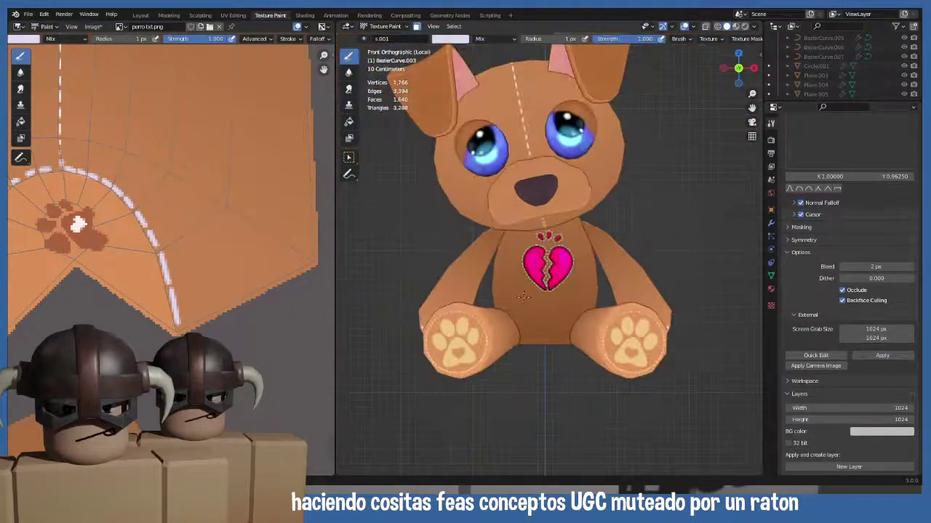
pyautogui.scroll(3, 523, 298)
pyautogui.scroll(-4, 524, 297)
pyautogui.scroll(4, 521, 299)
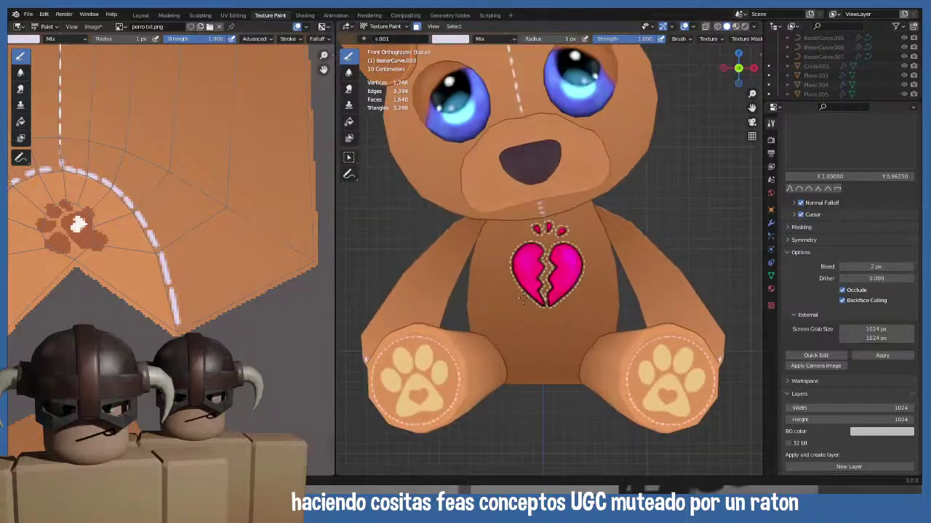
pyautogui.scroll(-3, 520, 298)
pyautogui.scroll(3, 472, 282)
pyautogui.moveTo(472, 282); pyautogui.dragTo(554, 246, button='middle')
pyautogui.scroll(3, 700, 279)
pyautogui.scroll(-3, 414, 284)
pyautogui.scroll(4, 433, 312)
pyautogui.scroll(-3, 449, 409)
pyautogui.scroll(3, 494, 363)
pyautogui.scroll(-3, 538, 305)
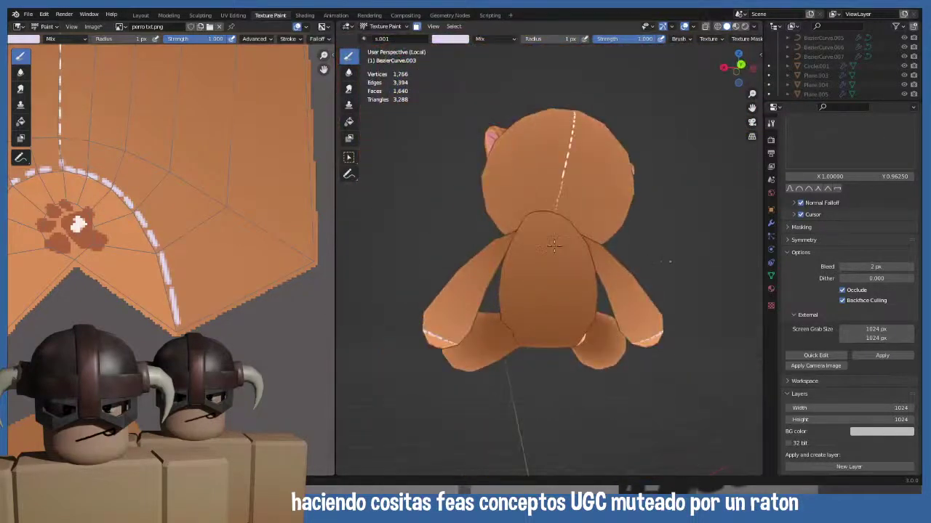
# - Return to the front view of the puppy and save the project
pyautogui.moveTo(532, 276); pyautogui.dragTo(542, 212, button='middle')
pyautogui.scroll(3, 536, 275)
pyautogui.press('KP_1')
pyautogui.scroll(-2, 538, 220)
pyautogui.scroll(1, 535, 214)
pyautogui.hotkey('ctrl', 's')
# - Examine the stitched chest motif and the whole puppy from the front and at an angle
pyautogui.scroll(-1, 542, 205)
pyautogui.scroll(8, 553, 236)
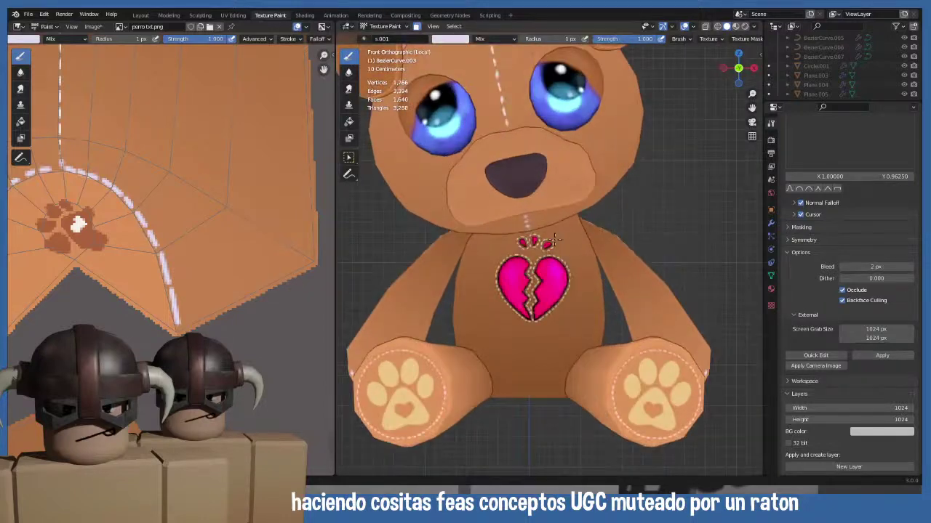
pyautogui.scroll(-5, 563, 247)
pyautogui.scroll(-2, 564, 245)
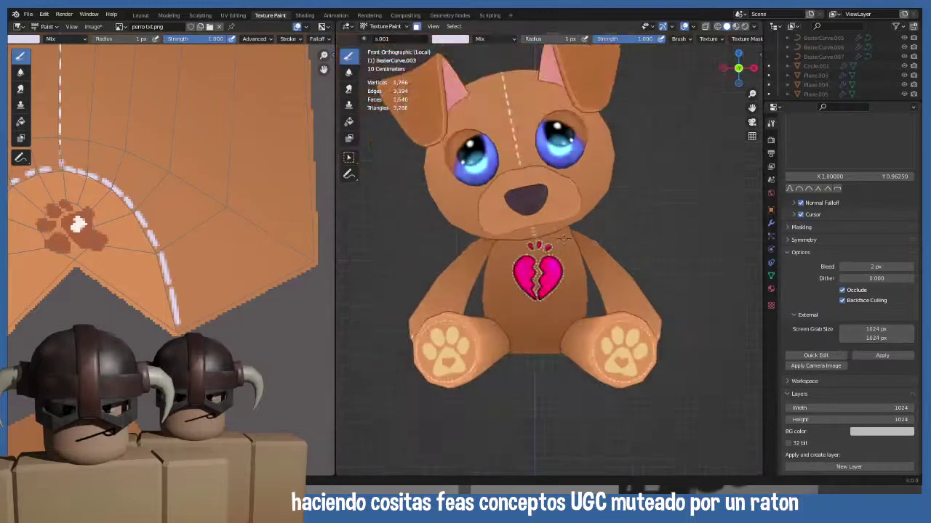
pyautogui.scroll(-2, 554, 205)
pyautogui.moveTo(621, 231); pyautogui.dragTo(437, 242, button='middle')
pyautogui.moveTo(592, 244); pyautogui.dragTo(639, 232, button='middle')
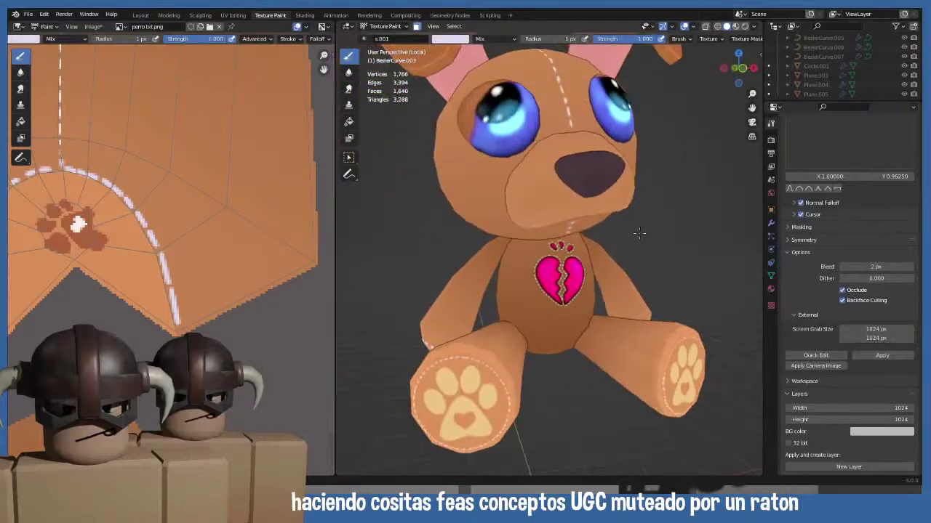
pyautogui.press('KP_1')
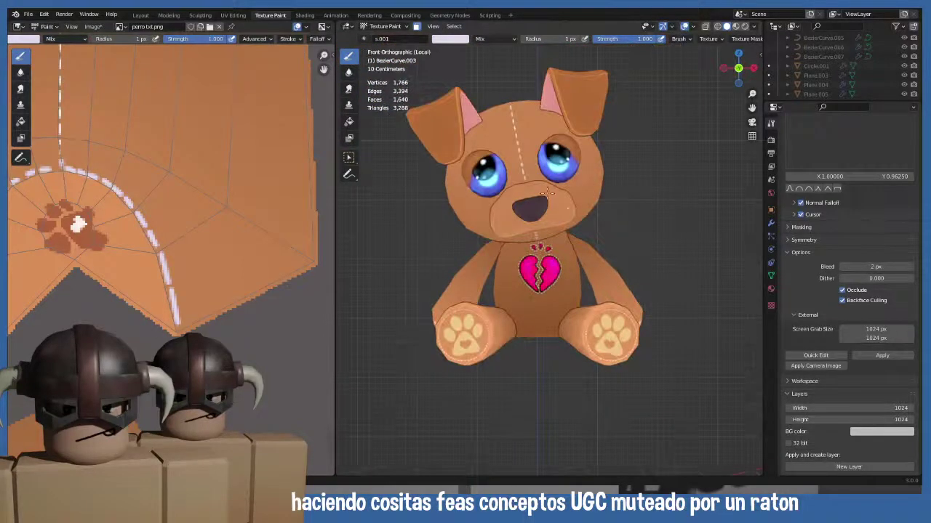
# - Examine the puppy's head, eyes and ears from the front and from above
pyautogui.scroll(1, 573, 204)
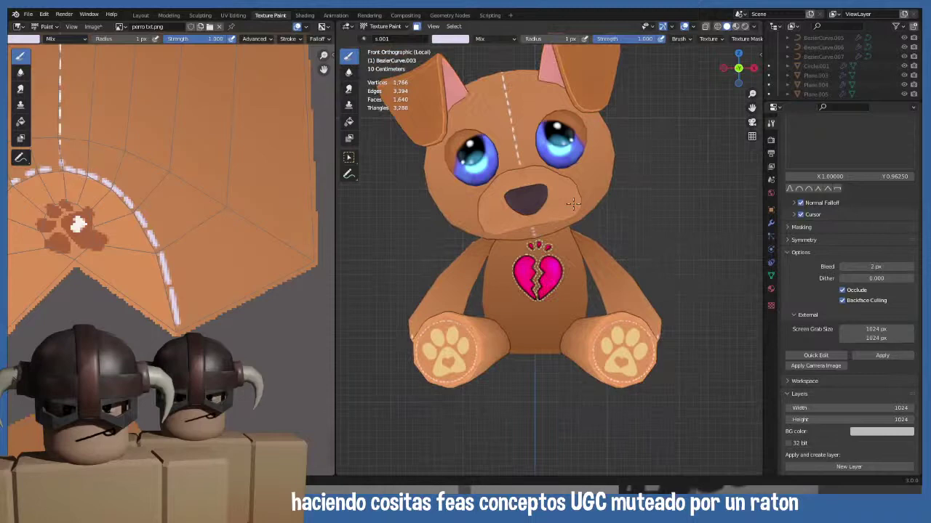
pyautogui.scroll(-2, 573, 204)
pyautogui.scroll(4, 613, 157)
pyautogui.scroll(-2, 613, 157)
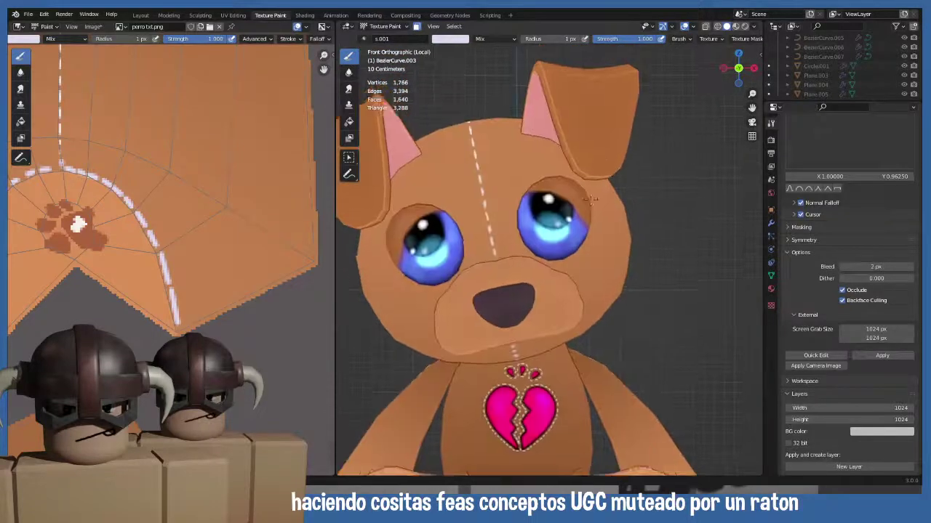
pyautogui.moveTo(586, 231); pyautogui.dragTo(567, 223, button='middle')
pyautogui.scroll(-3, 531, 238)
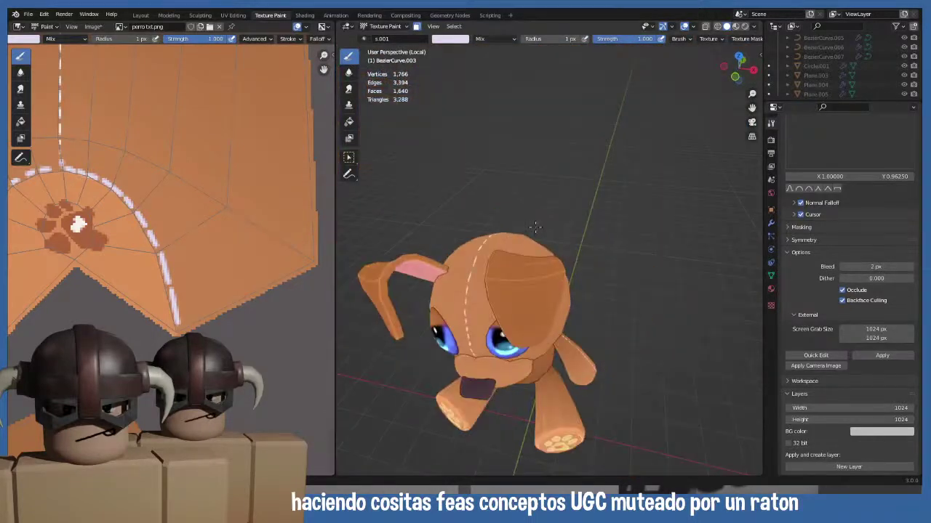
pyautogui.press('KP_1')
pyautogui.scroll(4, 534, 225)
pyautogui.scroll(1, 560, 225)
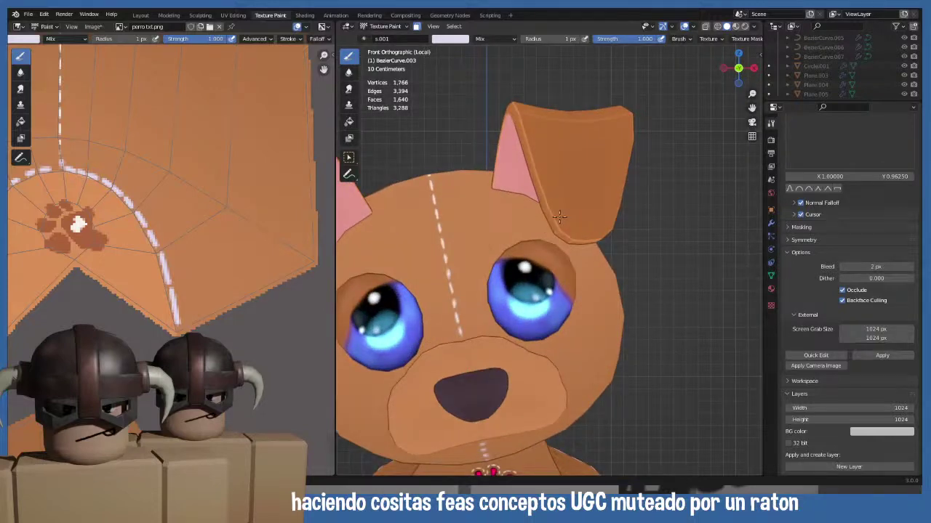
# - Select the entire pink inner surface of the puppy's ear in Edit Mode and locate its island in the texture image
pyautogui.scroll(2, 559, 215)
pyautogui.moveTo(559, 215)
pyautogui.mouseDown(button='middle')
pyautogui.moveTo(547, 191)
pyautogui.moveTo(569, 180)
pyautogui.moveTo(565, 212)
pyautogui.mouseUp(button='middle')
pyautogui.scroll(-4, 547, 190)
pyautogui.scroll(2, 569, 180)
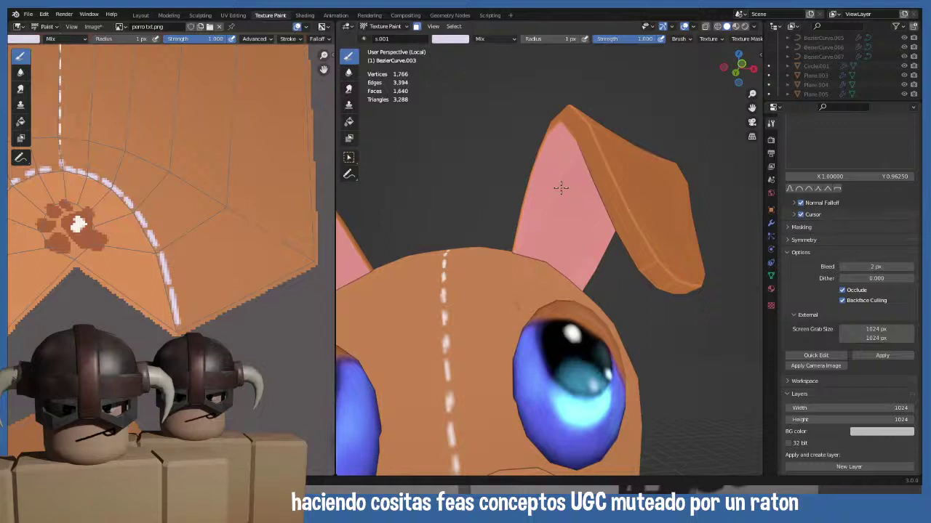
pyautogui.click(398, 27)
pyautogui.click(393, 46)
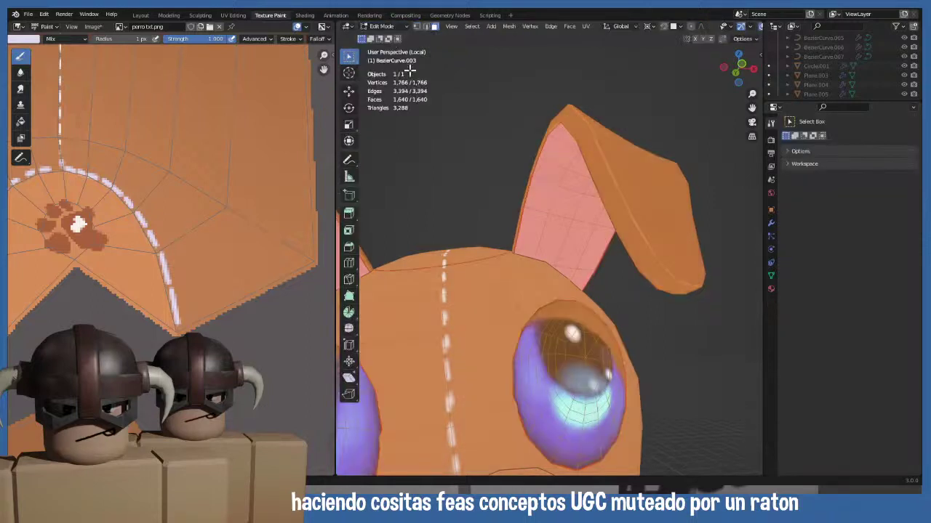
pyautogui.click(549, 189)
pyautogui.hotkey('alt', 'a')
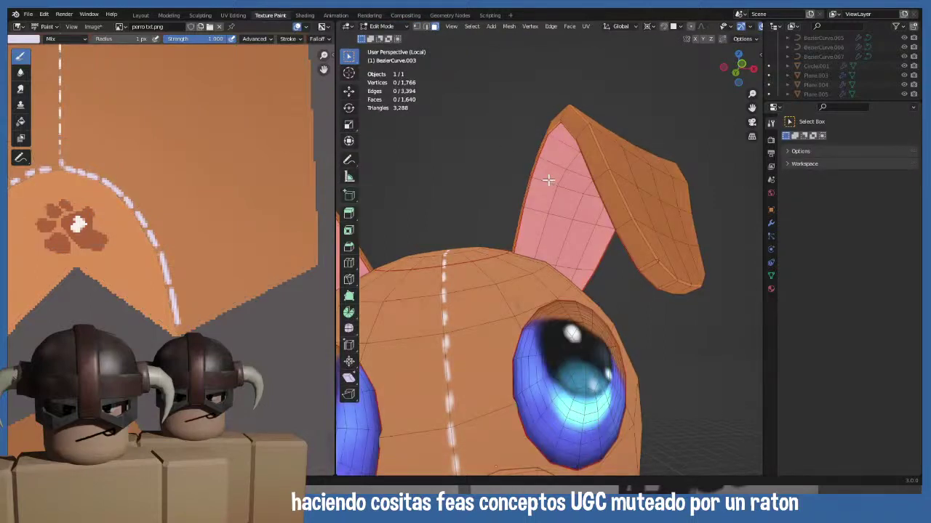
pyautogui.moveTo(549, 180); pyautogui.dragTo(589, 203, button='middle')
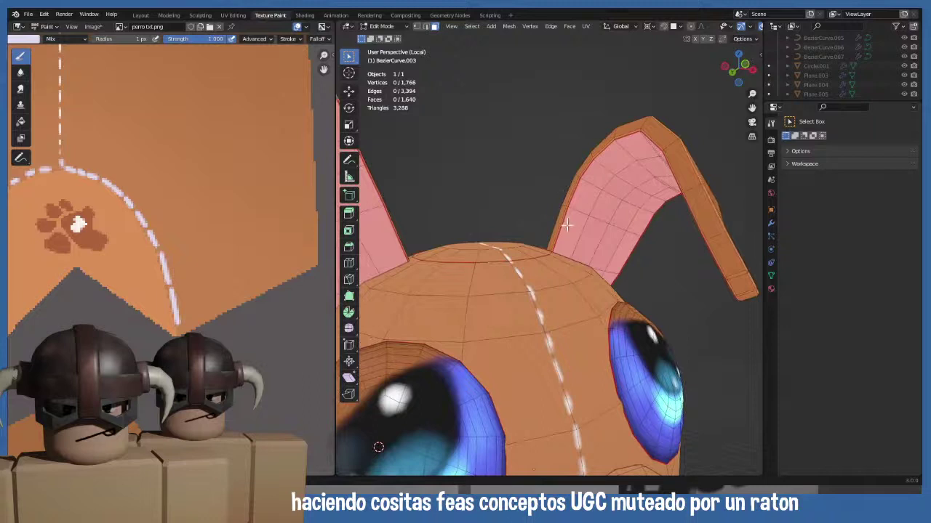
pyautogui.moveTo(566, 225); pyautogui.dragTo(612, 159)
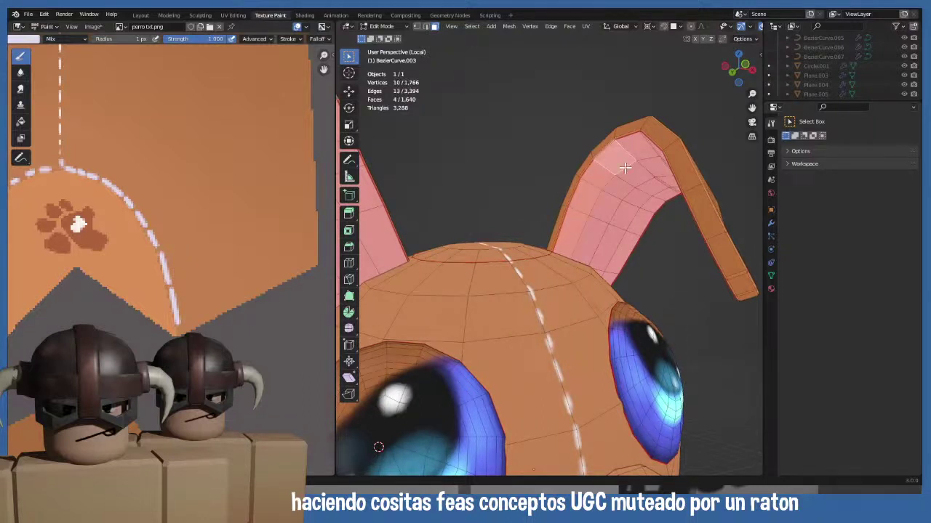
pyautogui.hotkey('ctrl', 'l')
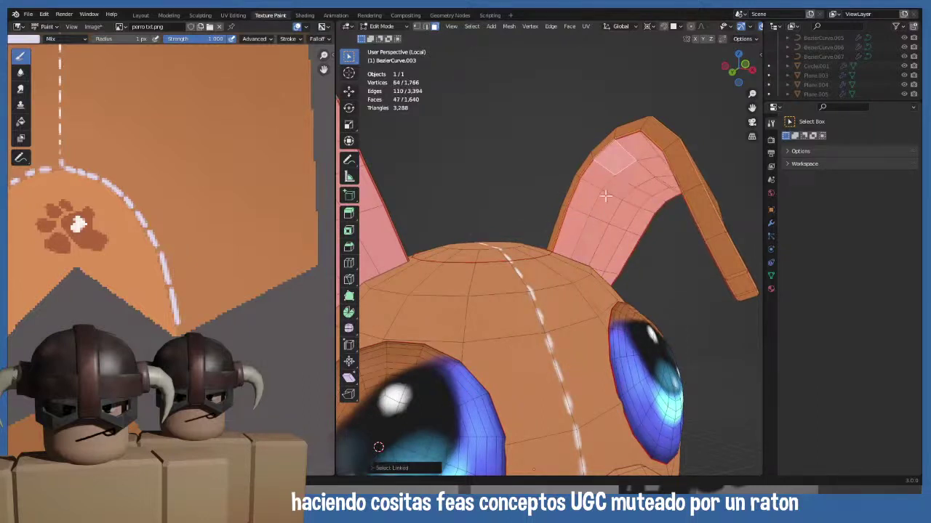
pyautogui.scroll(-6, 265, 256)
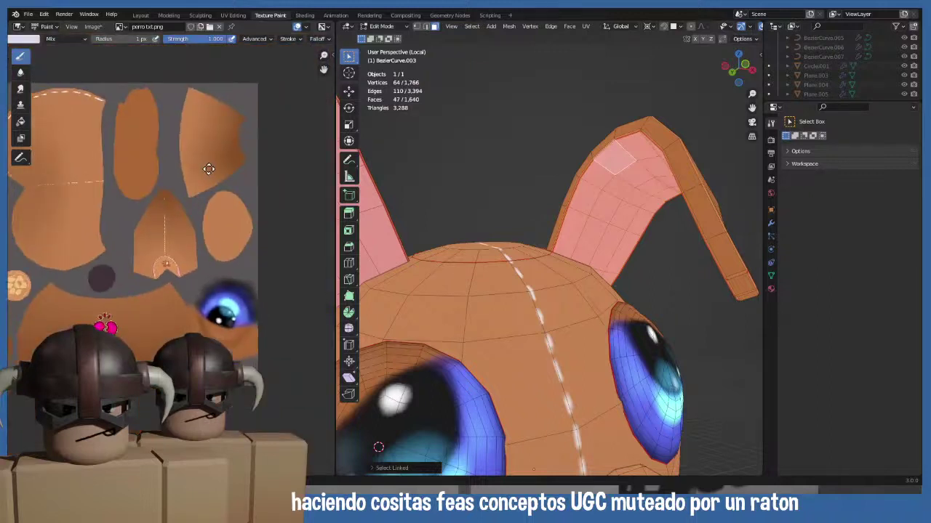
pyautogui.scroll(5, 156, 208)
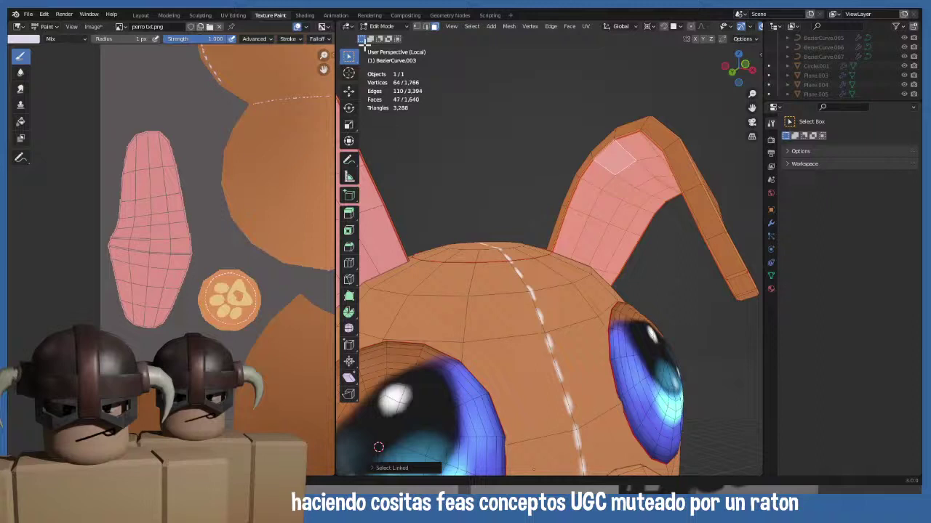
# - Return to Texture Paint mode, choose the dark orange palette colour, and assign the existing cloudy texture to the brush
pyautogui.click(381, 26)
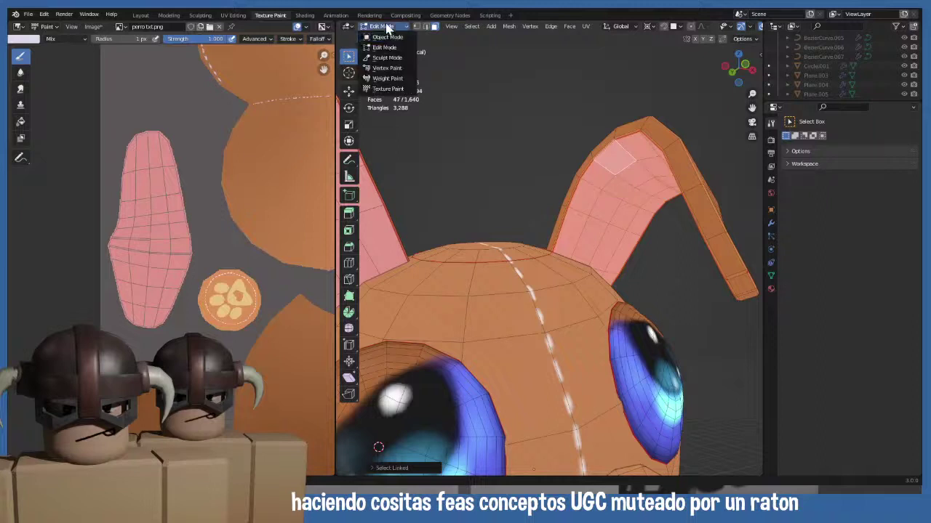
pyautogui.click(392, 88)
pyautogui.scroll(-5, 818, 374)
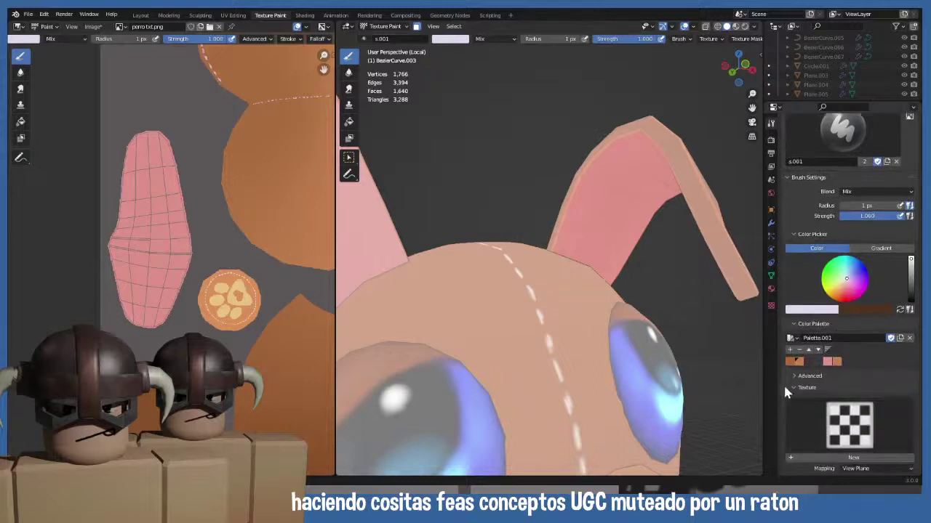
pyautogui.click(793, 362)
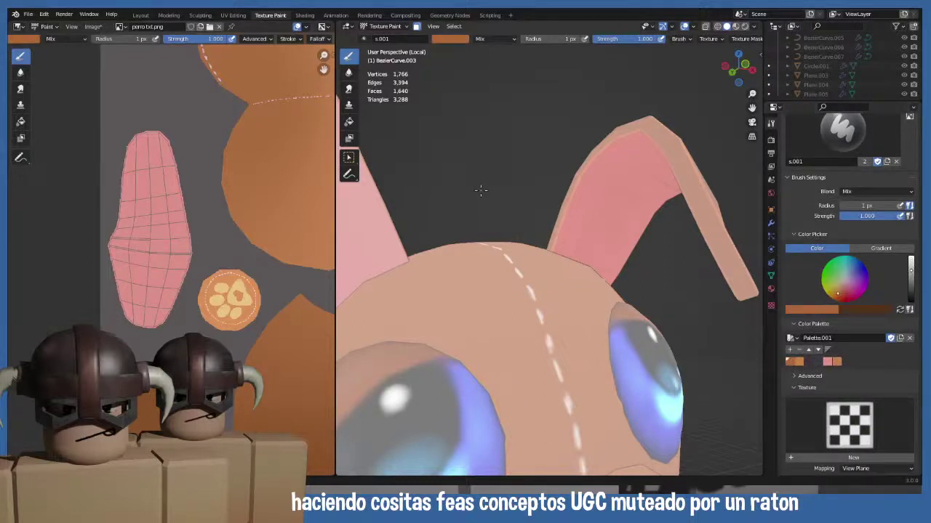
pyautogui.scroll(-2, 807, 344)
pyautogui.click(849, 389)
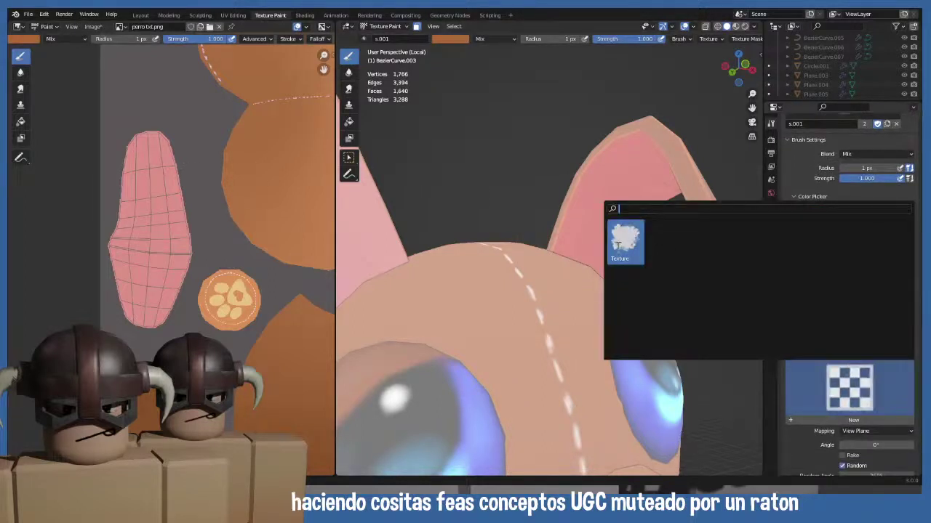
pyautogui.click(625, 242)
pyautogui.scroll(-4, 856, 390)
pyautogui.click(863, 356)
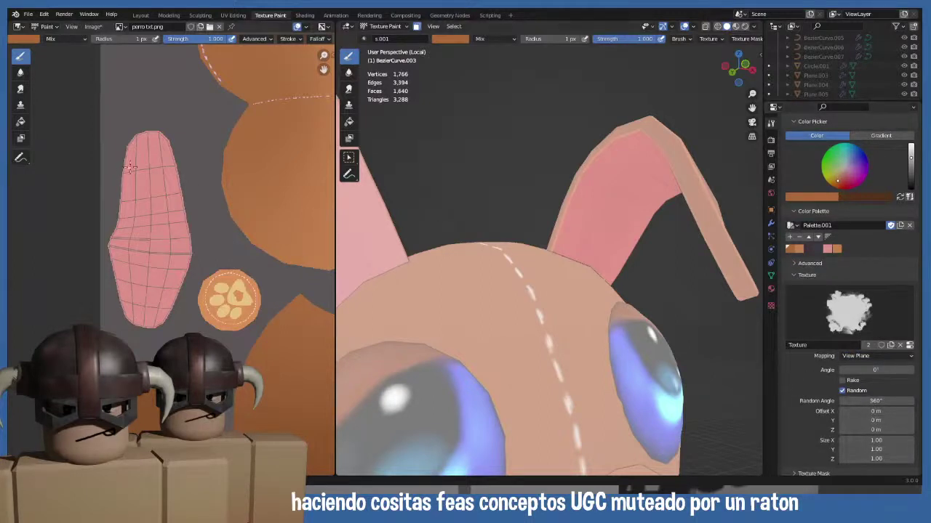
# - Enlarge the brush radius to 27 px and try out an orange stroke along the edge of the inner-ear island
pyautogui.hotkey('ctrl', 'z')
pyautogui.moveTo(124, 150)
pyautogui.mouseDown()
pyautogui.moveTo(126, 142)
pyautogui.moveTo(144, 153)
pyautogui.mouseUp()
pyautogui.hotkey('ctrl', 'z')
pyautogui.scroll(-3, 869, 323)
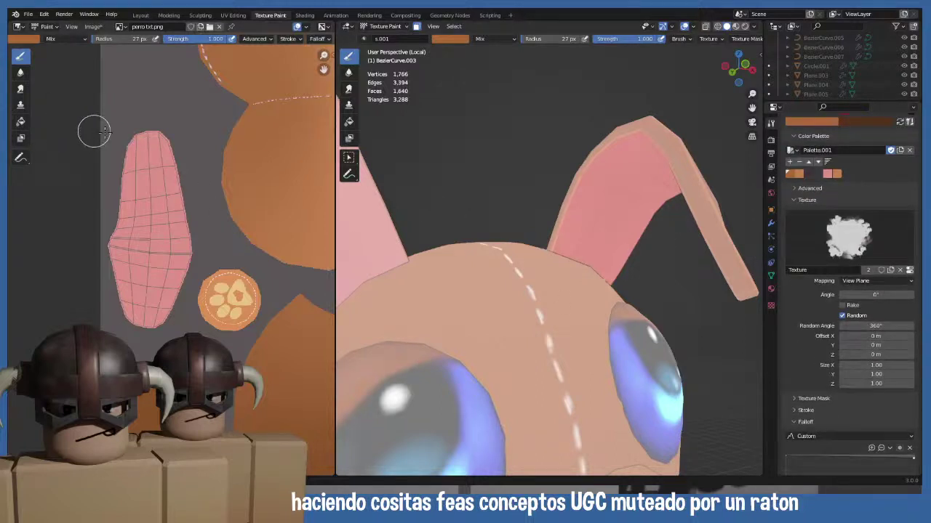
pyautogui.moveTo(104, 131)
pyautogui.mouseDown()
pyautogui.moveTo(116, 177)
pyautogui.moveTo(124, 248)
pyautogui.mouseUp()
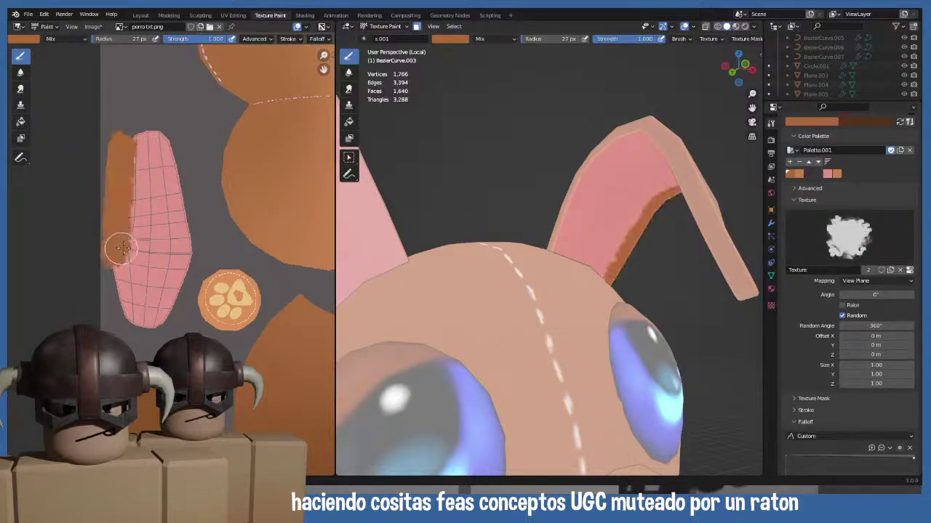
pyautogui.hotkey('ctrl', 'z')
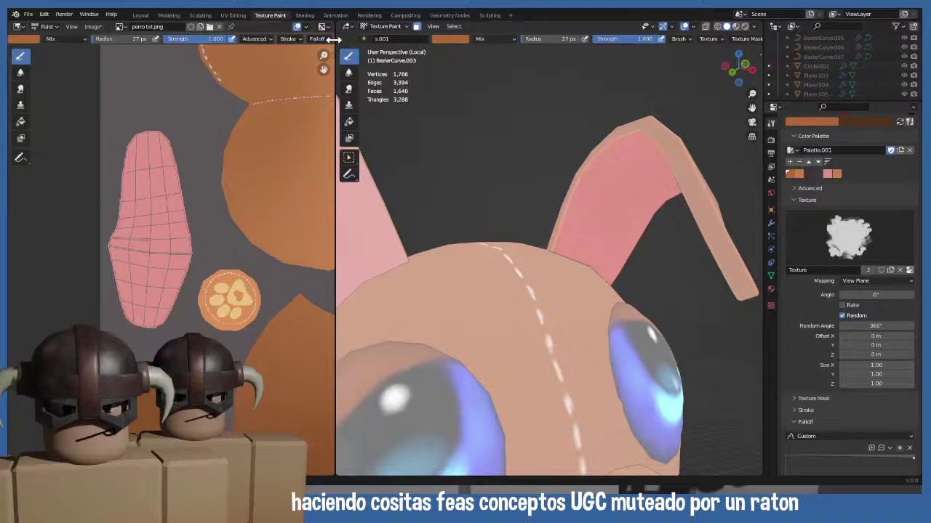
# - Widen the texture image view and lower both ends of the brush's custom falloff curve, the start point to 0.125
pyautogui.moveTo(331, 39); pyautogui.dragTo(418, 48)
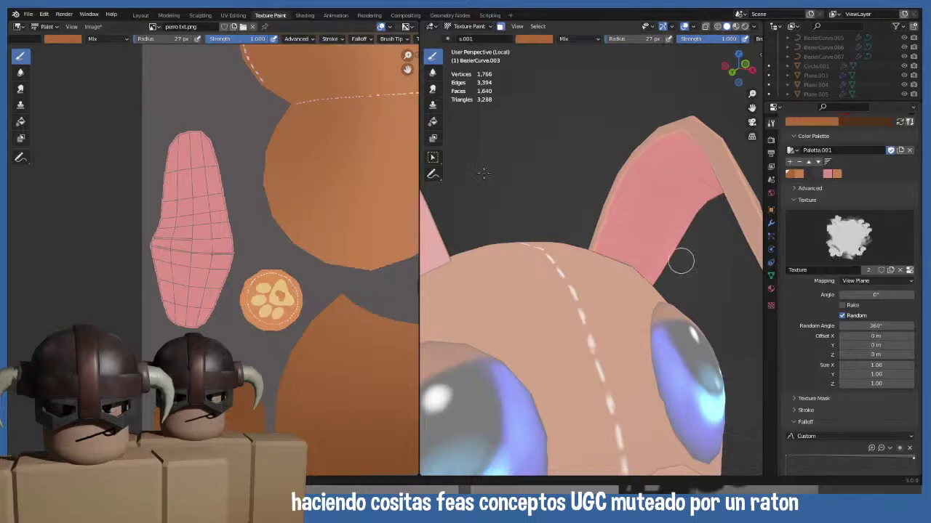
pyautogui.click(361, 40)
pyautogui.moveTo(313, 77); pyautogui.dragTo(313, 142)
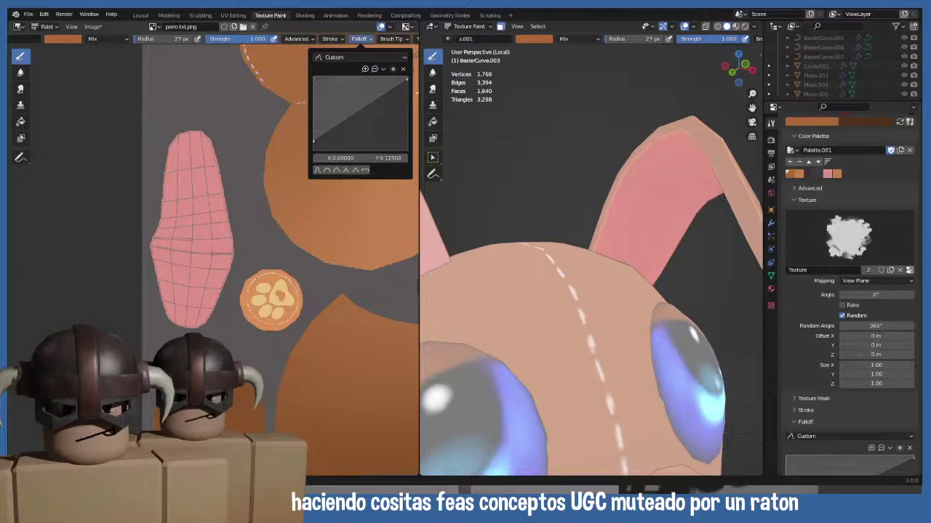
pyautogui.moveTo(407, 79); pyautogui.dragTo(407, 104)
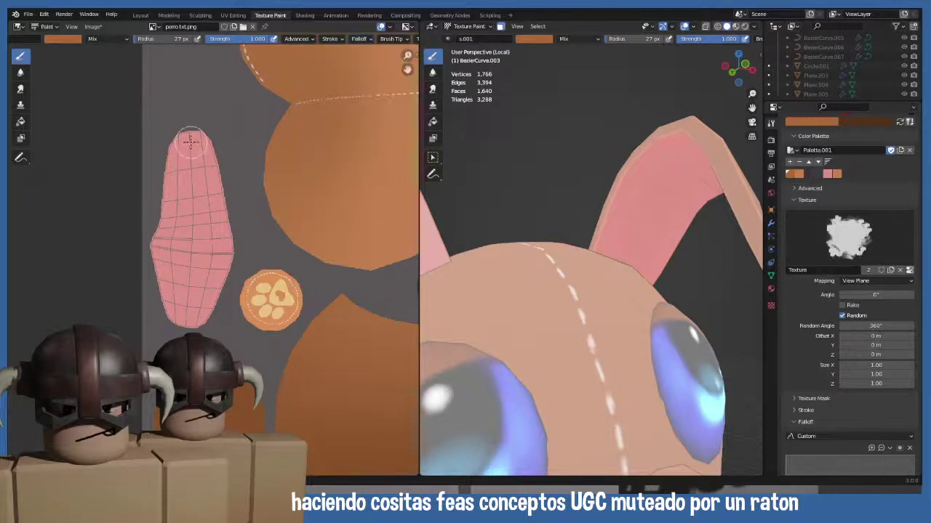
pyautogui.moveTo(161, 140); pyautogui.dragTo(162, 196)
pyautogui.hotkey('ctrl', 'z')
# - Change the brush's stroke method from Line to a freehand one and try it beside the inner-ear island
pyautogui.click(327, 39)
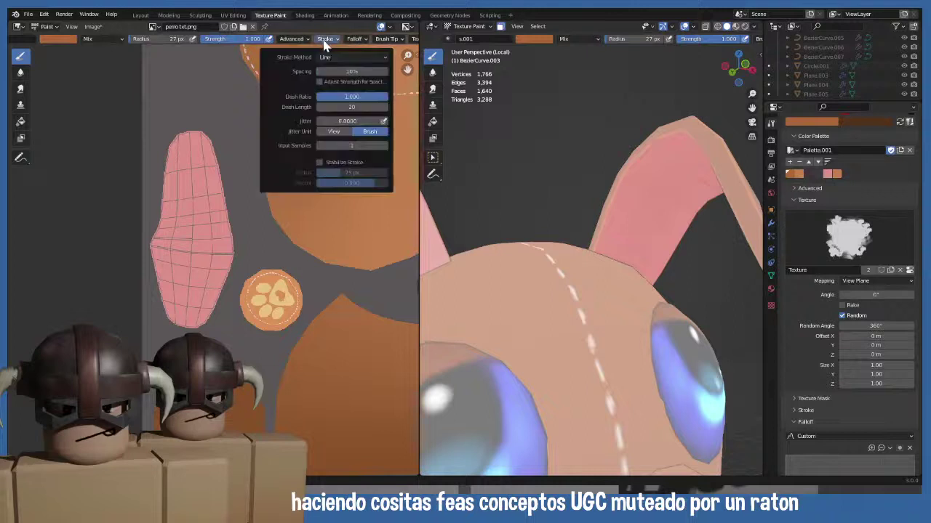
pyautogui.click(325, 57)
pyautogui.click(328, 88)
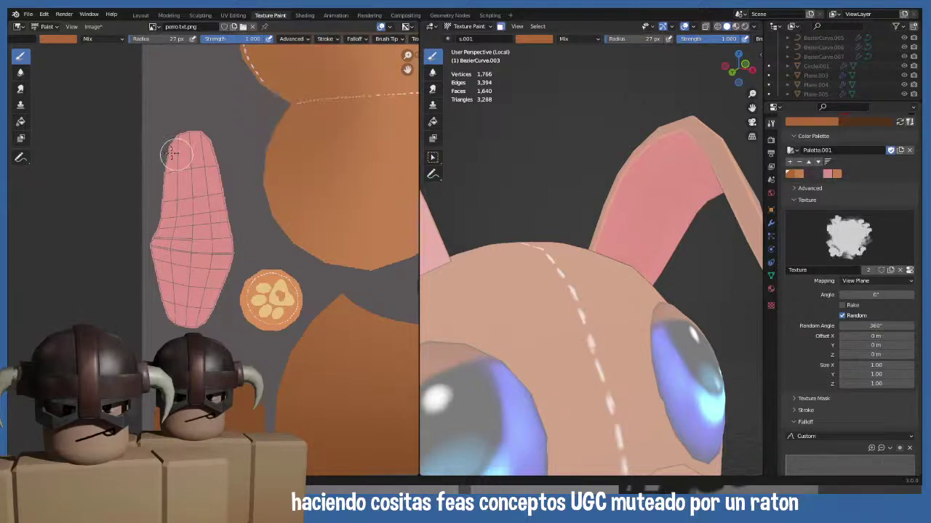
pyautogui.moveTo(166, 138); pyautogui.dragTo(143, 211)
pyautogui.hotkey('ctrl', 'z')
# - Reduce the brush strength to 0.261 and paint soft orange shading all around the edge of the inner-ear island
pyautogui.hotkey('shift', 'f')
pyautogui.click(117, 163)
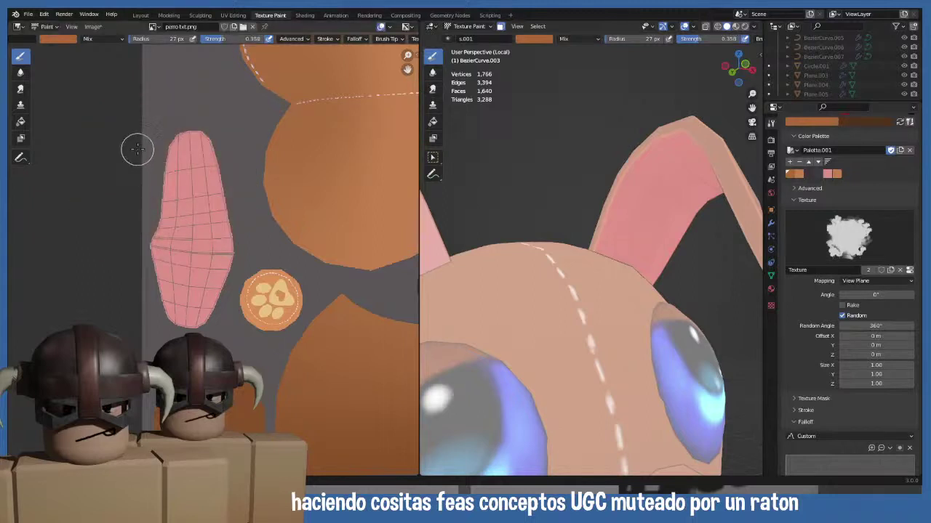
pyautogui.hotkey('shift', 'f')
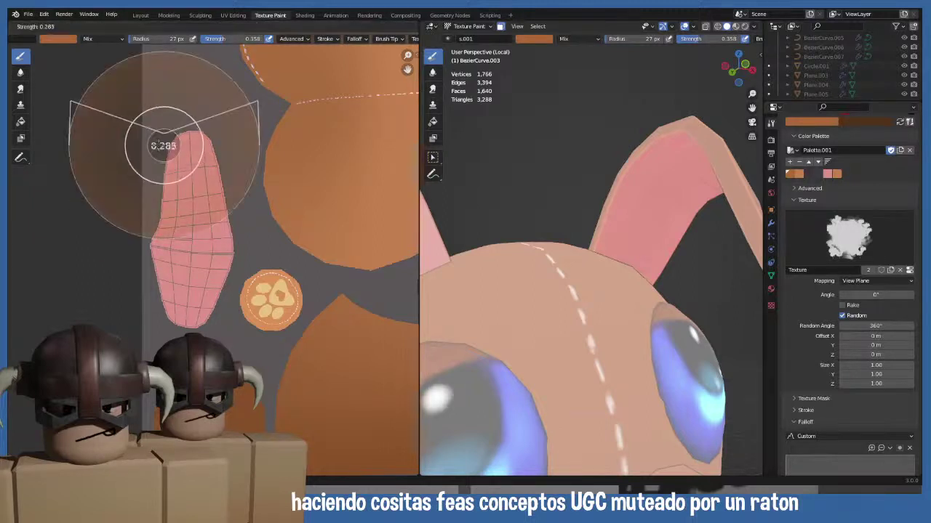
pyautogui.click(159, 134)
pyautogui.moveTo(159, 134)
pyautogui.mouseDown()
pyautogui.moveTo(160, 183)
pyautogui.moveTo(171, 142)
pyautogui.mouseUp()
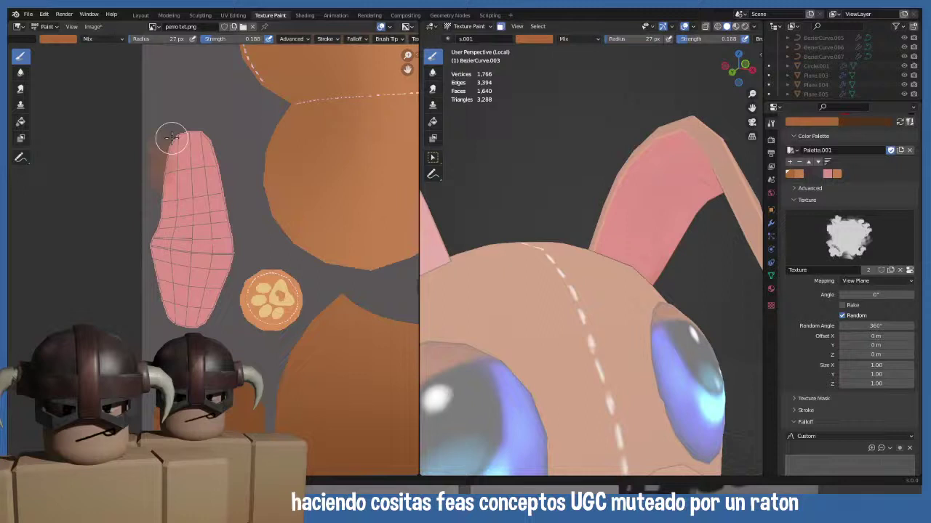
pyautogui.hotkey('shift', 'f')
pyautogui.click(176, 141)
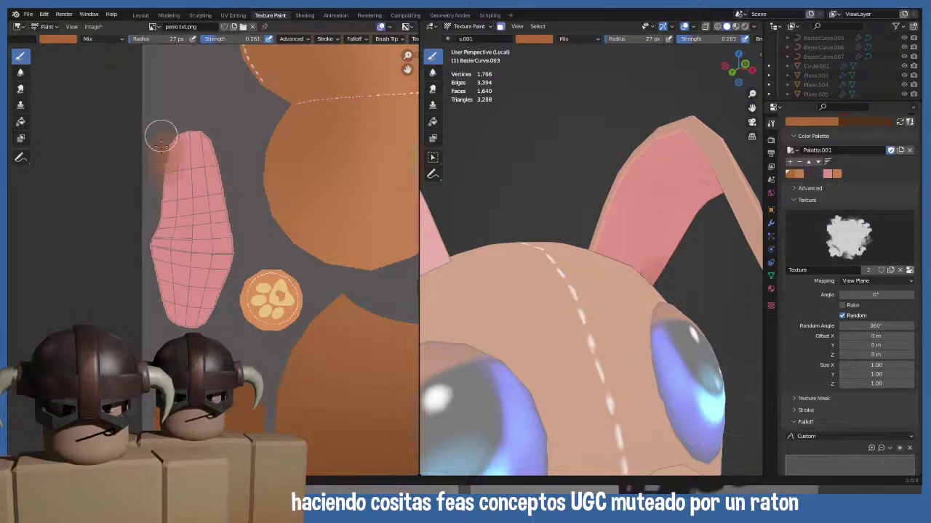
pyautogui.moveTo(160, 135)
pyautogui.mouseDown()
pyautogui.moveTo(153, 210)
pyautogui.moveTo(164, 191)
pyautogui.moveTo(146, 289)
pyautogui.moveTo(149, 245)
pyautogui.moveTo(164, 324)
pyautogui.moveTo(159, 277)
pyautogui.moveTo(167, 313)
pyautogui.moveTo(198, 331)
pyautogui.moveTo(235, 232)
pyautogui.moveTo(219, 287)
pyautogui.moveTo(227, 202)
pyautogui.moveTo(186, 115)
pyautogui.moveTo(177, 132)
pyautogui.moveTo(198, 117)
pyautogui.moveTo(181, 124)
pyautogui.moveTo(241, 176)
pyautogui.moveTo(231, 187)
pyautogui.moveTo(213, 161)
pyautogui.moveTo(233, 248)
pyautogui.moveTo(189, 138)
pyautogui.moveTo(157, 199)
pyautogui.moveTo(153, 273)
pyautogui.moveTo(167, 328)
pyautogui.moveTo(203, 320)
pyautogui.moveTo(166, 316)
pyautogui.mouseUp()
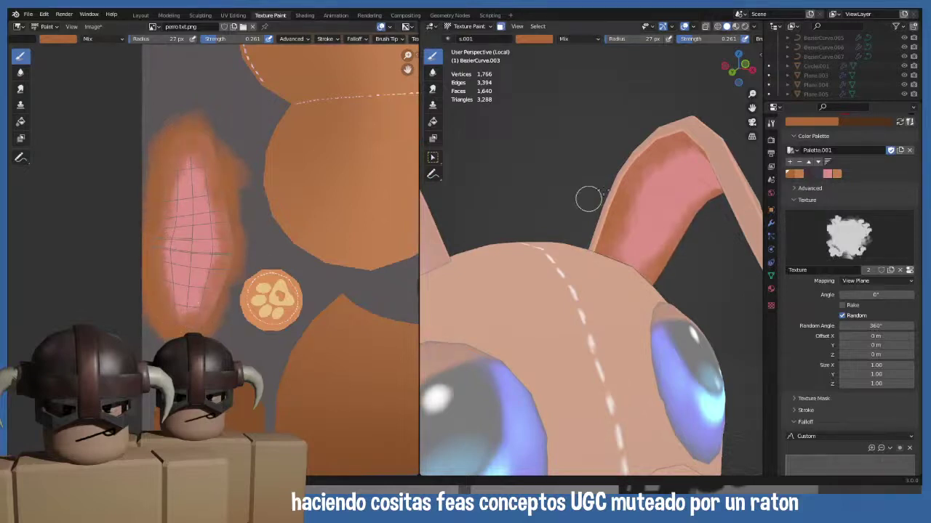
# - Set the brush radius to 12 px and refine the orange shading along the inner edges of the ear island
pyautogui.moveTo(588, 199); pyautogui.dragTo(618, 195, button='middle')
pyautogui.press('Tab')
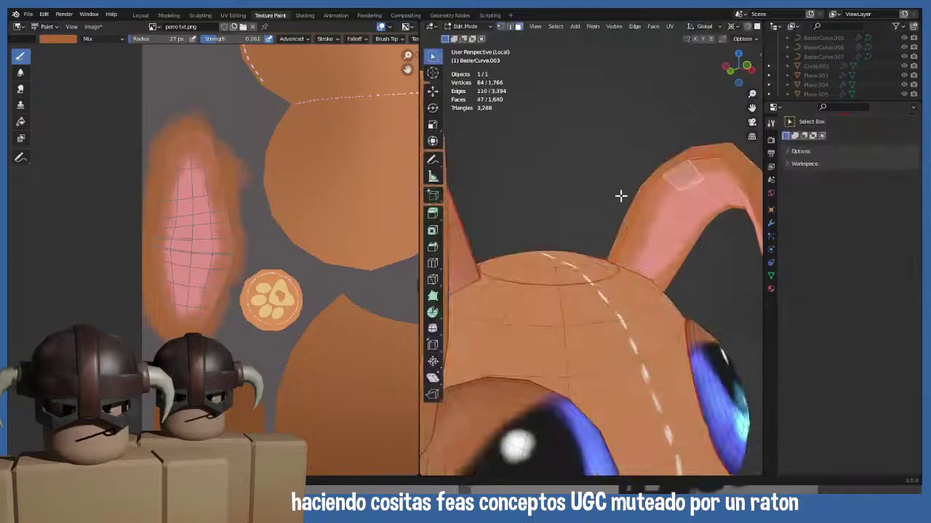
pyautogui.scroll(-6, 621, 196)
pyautogui.moveTo(567, 219); pyautogui.dragTo(620, 227, button='middle')
pyautogui.scroll(5, 522, 201)
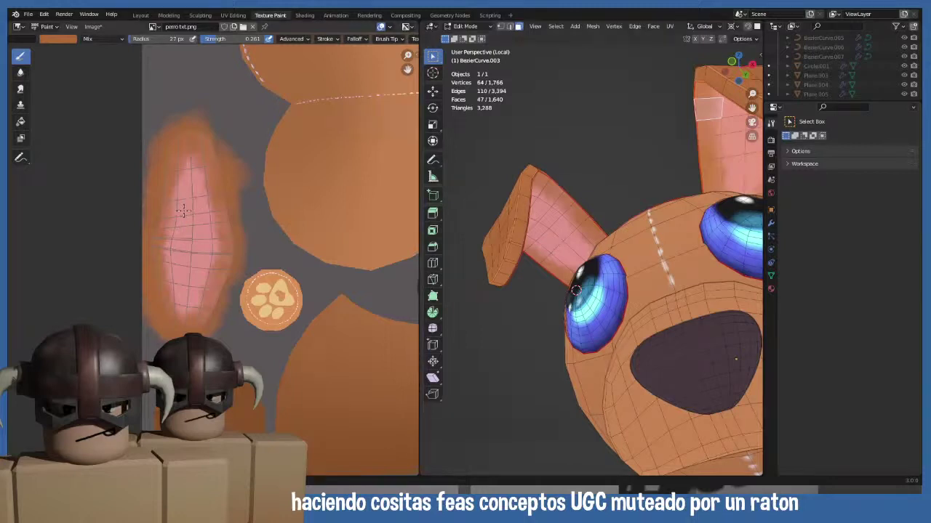
pyautogui.press('Tab')
pyautogui.scroll(4, 176, 208)
pyautogui.press('f')
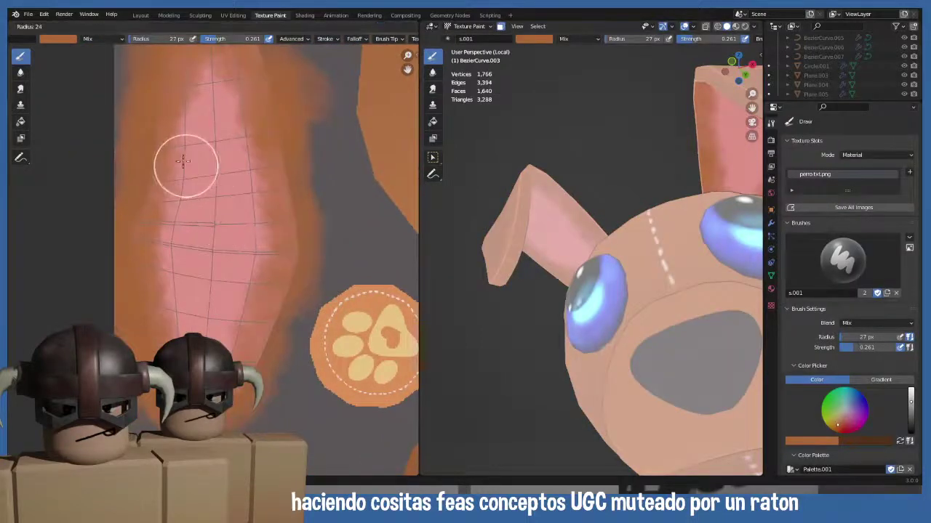
pyautogui.click(181, 159)
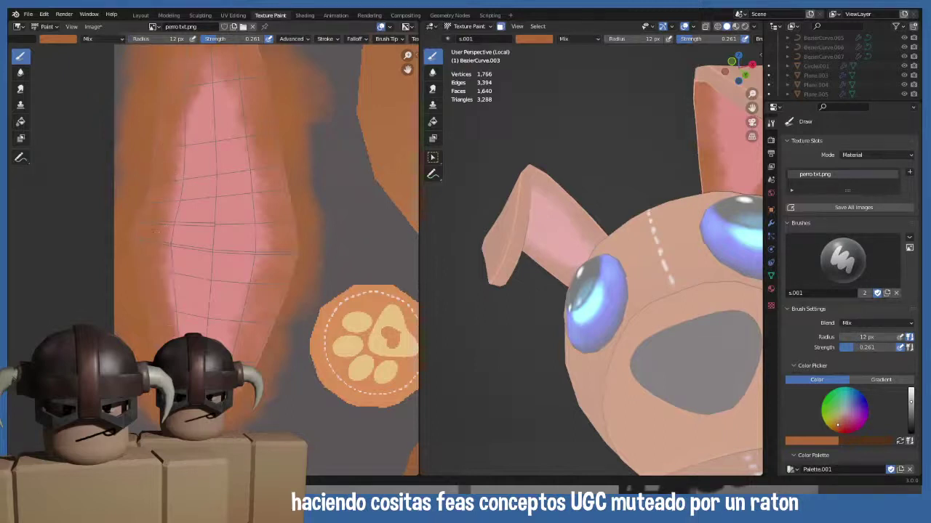
pyautogui.moveTo(222, 70)
pyautogui.mouseDown()
pyautogui.moveTo(259, 138)
pyautogui.moveTo(248, 120)
pyautogui.moveTo(268, 218)
pyautogui.moveTo(239, 353)
pyautogui.mouseUp()
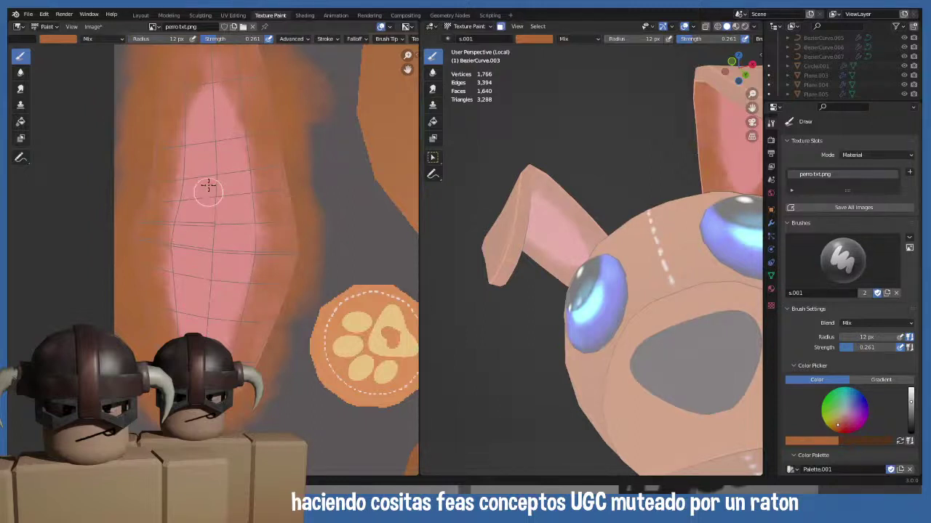
# - Sample the ear's pink and, with a 16 px brush at 0.127 strength, blend it outward over the orange shading on both sides
pyautogui.press('s')
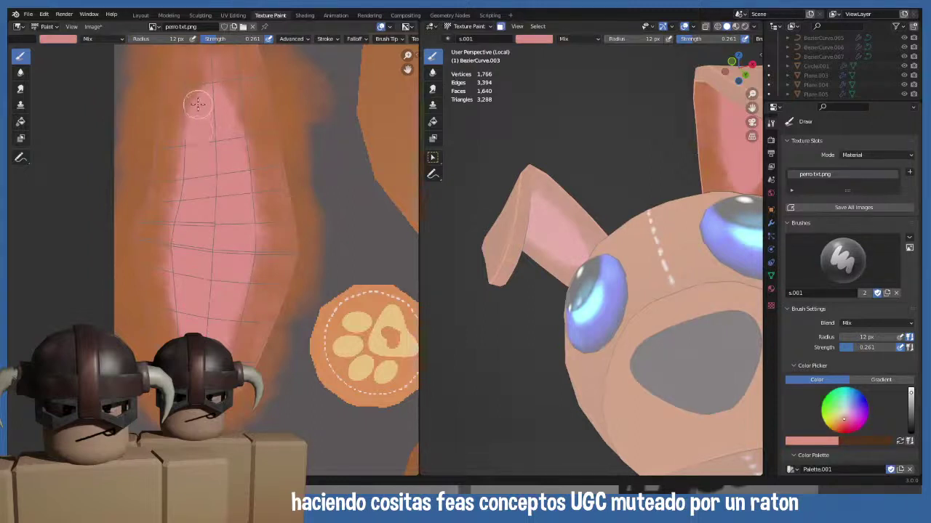
pyautogui.press('f')
pyautogui.click(197, 87)
pyautogui.moveTo(197, 88)
pyautogui.mouseDown()
pyautogui.moveTo(169, 134)
pyautogui.moveTo(188, 106)
pyautogui.mouseUp()
pyautogui.hotkey('shift', 'f')
pyautogui.click(191, 102)
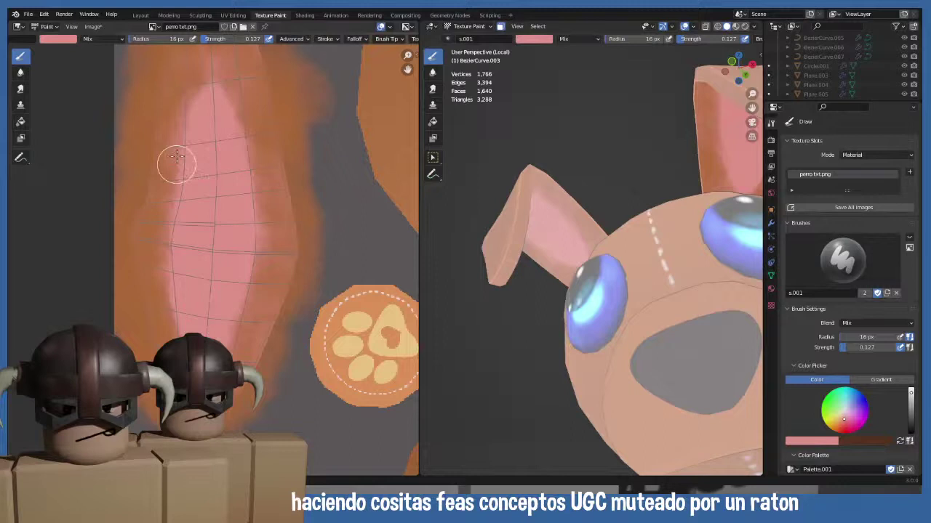
pyautogui.moveTo(176, 157)
pyautogui.mouseDown()
pyautogui.moveTo(162, 239)
pyautogui.moveTo(166, 208)
pyautogui.moveTo(169, 324)
pyautogui.mouseUp()
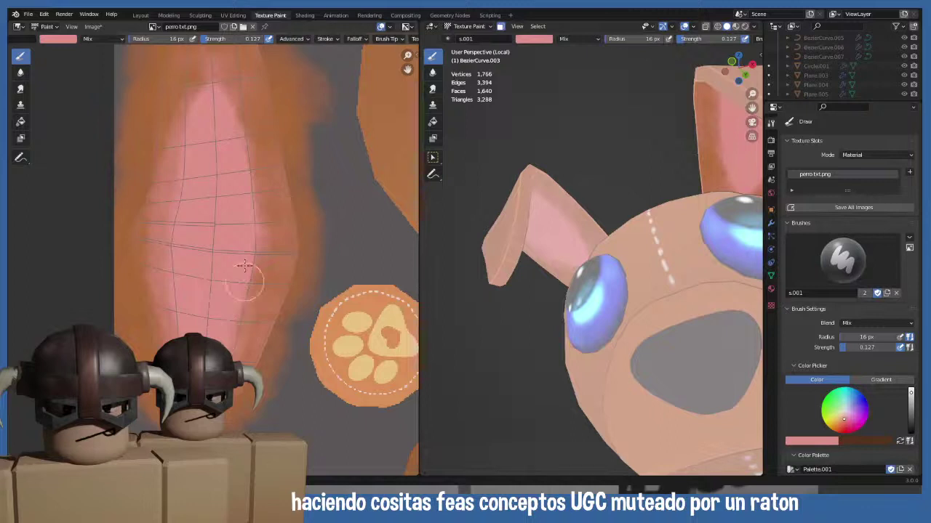
pyautogui.moveTo(244, 266)
pyautogui.mouseDown()
pyautogui.moveTo(232, 336)
pyautogui.moveTo(248, 277)
pyautogui.moveTo(238, 218)
pyautogui.moveTo(244, 324)
pyautogui.moveTo(248, 269)
pyautogui.moveTo(246, 193)
pyautogui.moveTo(228, 115)
pyautogui.moveTo(259, 227)
pyautogui.moveTo(248, 155)
pyautogui.moveTo(265, 266)
pyautogui.moveTo(262, 198)
pyautogui.moveTo(257, 322)
pyautogui.moveTo(260, 287)
pyautogui.moveTo(244, 332)
pyautogui.moveTo(252, 283)
pyautogui.moveTo(231, 330)
pyautogui.moveTo(206, 263)
pyautogui.moveTo(218, 84)
pyautogui.moveTo(260, 191)
pyautogui.moveTo(210, 98)
pyautogui.moveTo(199, 106)
pyautogui.moveTo(175, 230)
pyautogui.mouseUp()
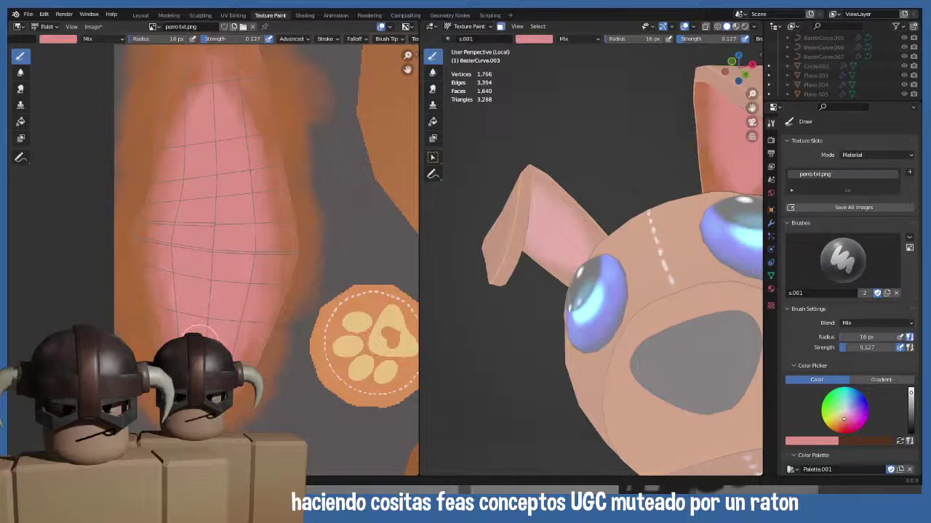
# - Blend the pink over the lower end of the inner-ear island and examine the shaded ears on the model from several sides
pyautogui.moveTo(196, 333)
pyautogui.mouseDown()
pyautogui.moveTo(240, 313)
pyautogui.moveTo(238, 348)
pyautogui.mouseUp()
pyautogui.scroll(-2, 332, 266)
pyautogui.scroll(3, 575, 251)
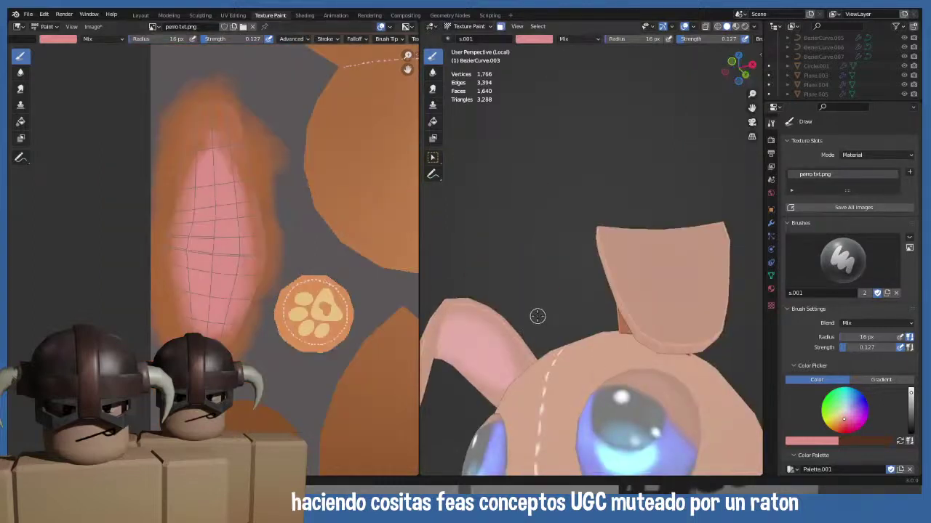
pyautogui.scroll(-3, 537, 315)
pyautogui.moveTo(537, 316); pyautogui.dragTo(657, 233, button='middle')
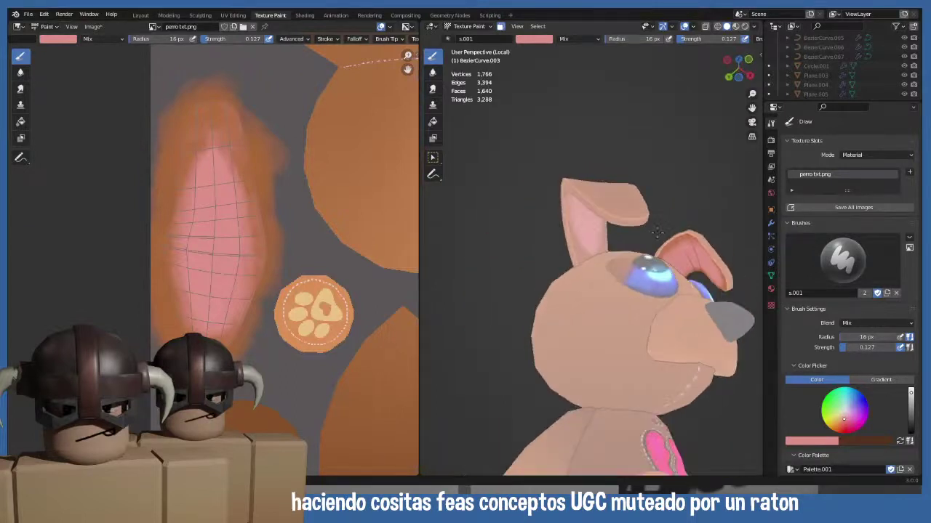
pyautogui.scroll(5, 650, 233)
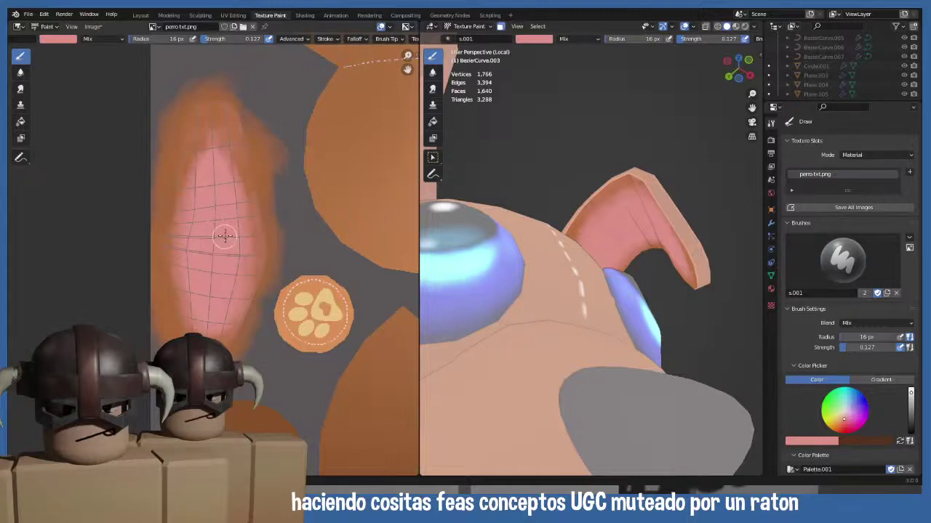
pyautogui.moveTo(559, 245); pyautogui.dragTo(580, 242, button='middle')
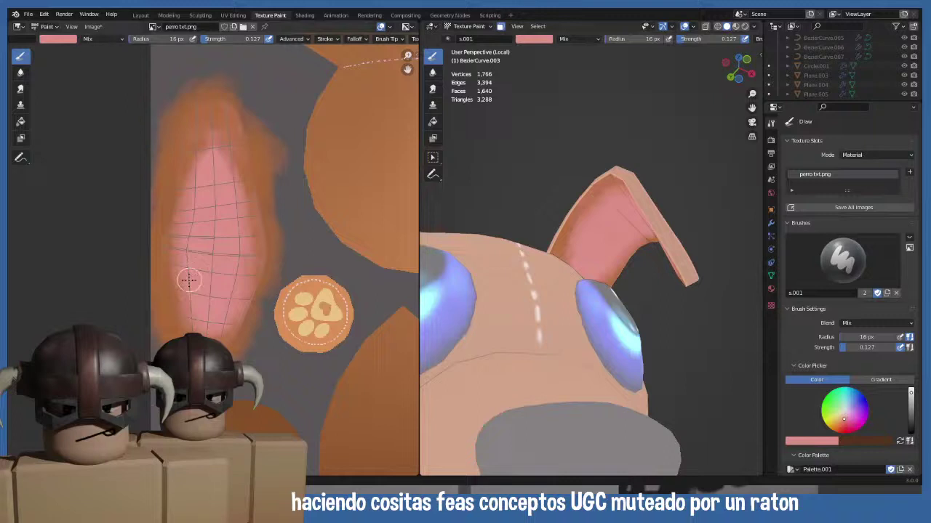
pyautogui.moveTo(415, 257); pyautogui.dragTo(463, 253, button='middle')
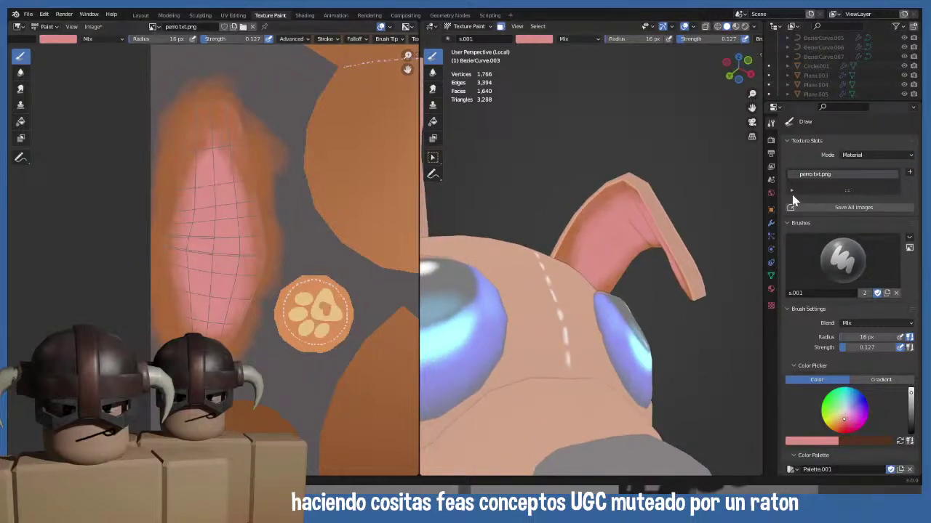
# - Switch the brush to Color Burn blending, try it on the lower inner ear, reduce its strength to 0.036 and choose a paler pink
pyautogui.click(850, 324)
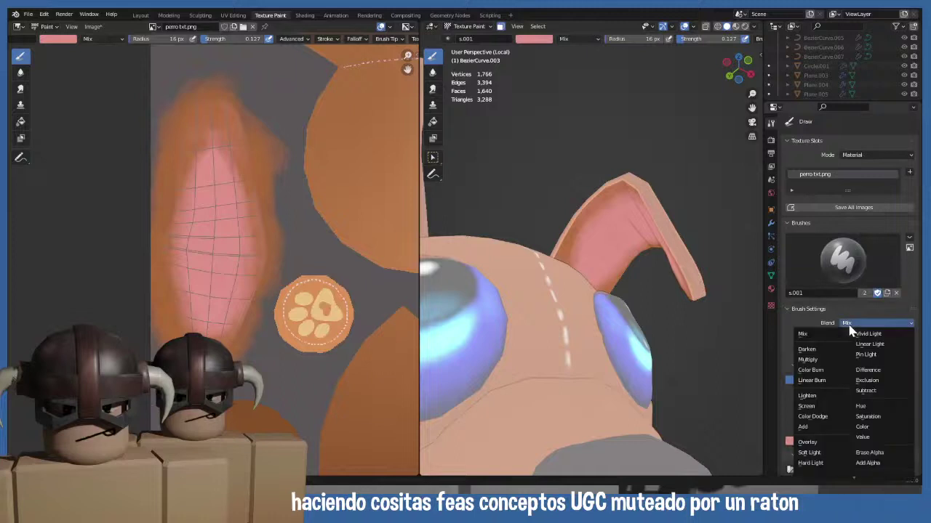
pyautogui.click(813, 370)
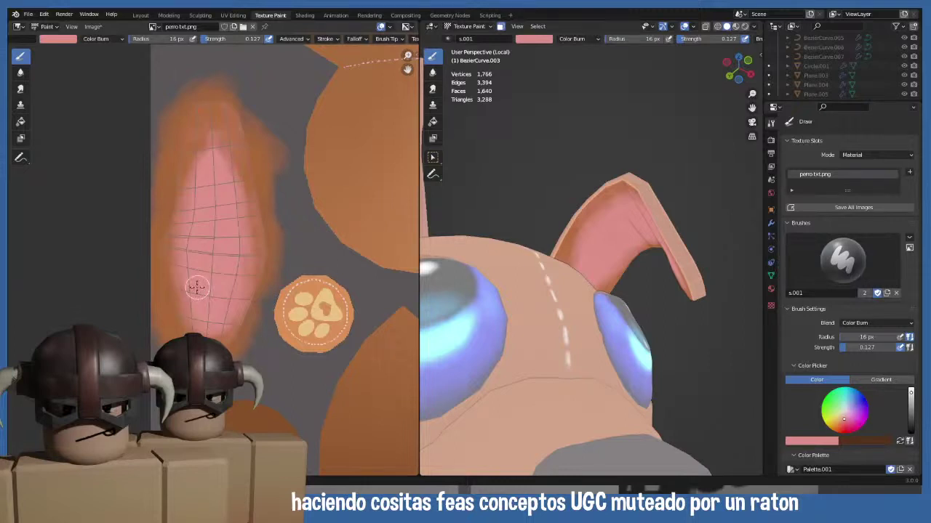
pyautogui.moveTo(196, 288)
pyautogui.mouseDown()
pyautogui.moveTo(191, 313)
pyautogui.moveTo(200, 305)
pyautogui.moveTo(205, 326)
pyautogui.moveTo(226, 311)
pyautogui.mouseUp()
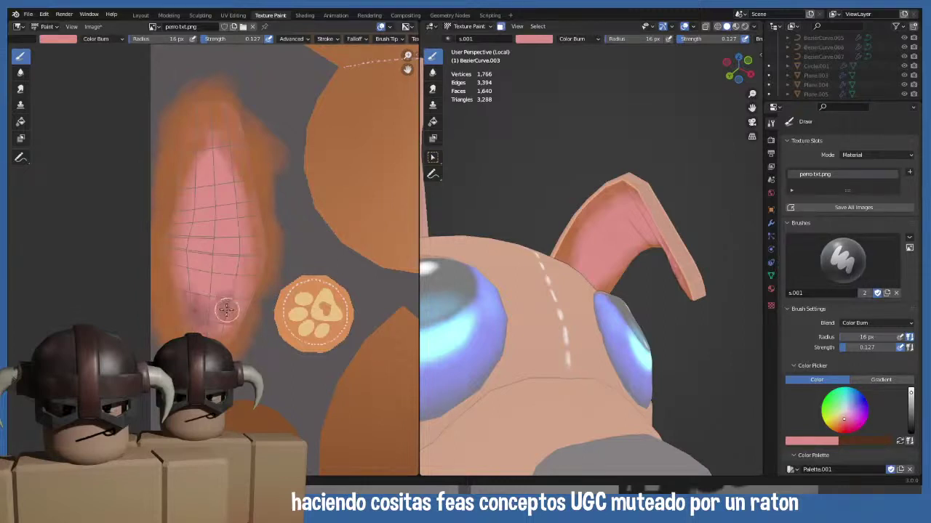
pyautogui.hotkey('shift', 'f')
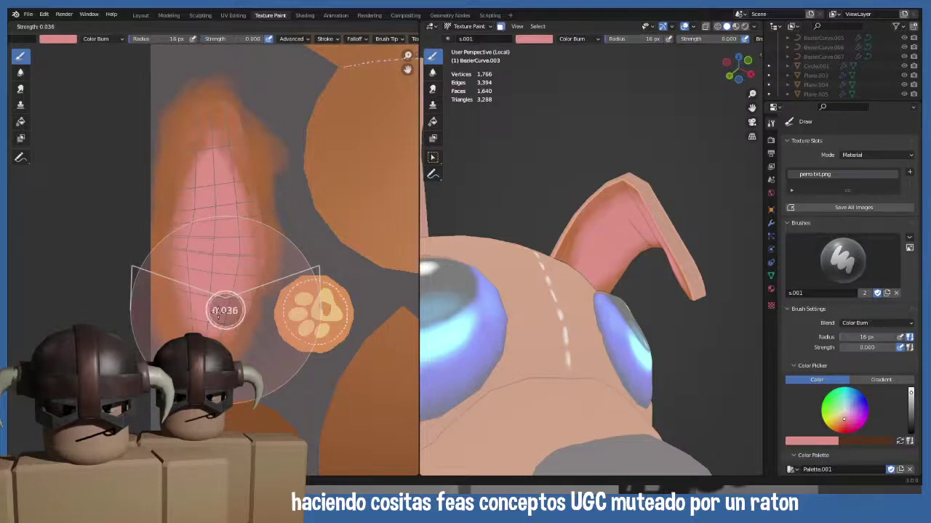
pyautogui.click(218, 314)
pyautogui.click(845, 412)
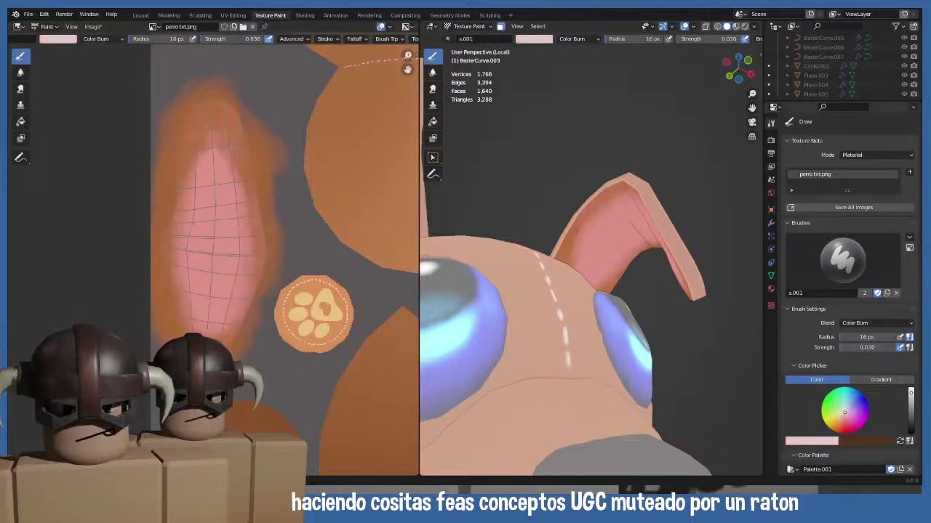
# - Darken both long edges of the inner-ear island with Color Burn strokes, reducing the brush radius to 9 px, and check the ear up close
pyautogui.moveTo(181, 264)
pyautogui.mouseDown()
pyautogui.moveTo(195, 313)
pyautogui.moveTo(206, 318)
pyautogui.moveTo(210, 292)
pyautogui.moveTo(230, 298)
pyautogui.moveTo(229, 327)
pyautogui.moveTo(211, 331)
pyautogui.moveTo(173, 300)
pyautogui.mouseUp()
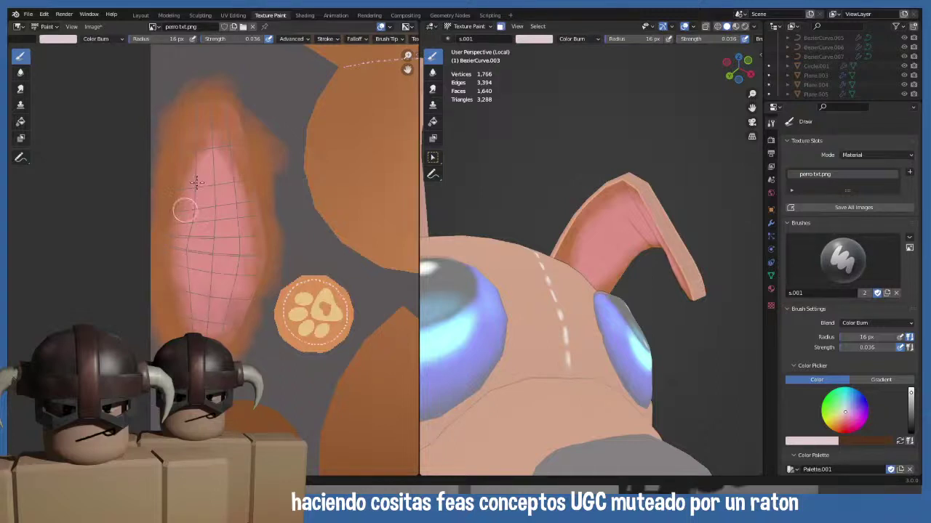
pyautogui.moveTo(208, 145)
pyautogui.mouseDown()
pyautogui.moveTo(174, 221)
pyautogui.moveTo(173, 268)
pyautogui.moveTo(172, 225)
pyautogui.moveTo(178, 308)
pyautogui.mouseUp()
pyautogui.press('f')
pyautogui.click(200, 150)
pyautogui.moveTo(237, 155)
pyautogui.mouseDown()
pyautogui.moveTo(207, 147)
pyautogui.moveTo(226, 149)
pyautogui.moveTo(238, 169)
pyautogui.moveTo(243, 227)
pyautogui.moveTo(241, 173)
pyautogui.moveTo(256, 236)
pyautogui.moveTo(257, 282)
pyautogui.moveTo(225, 336)
pyautogui.moveTo(252, 253)
pyautogui.moveTo(216, 333)
pyautogui.mouseUp()
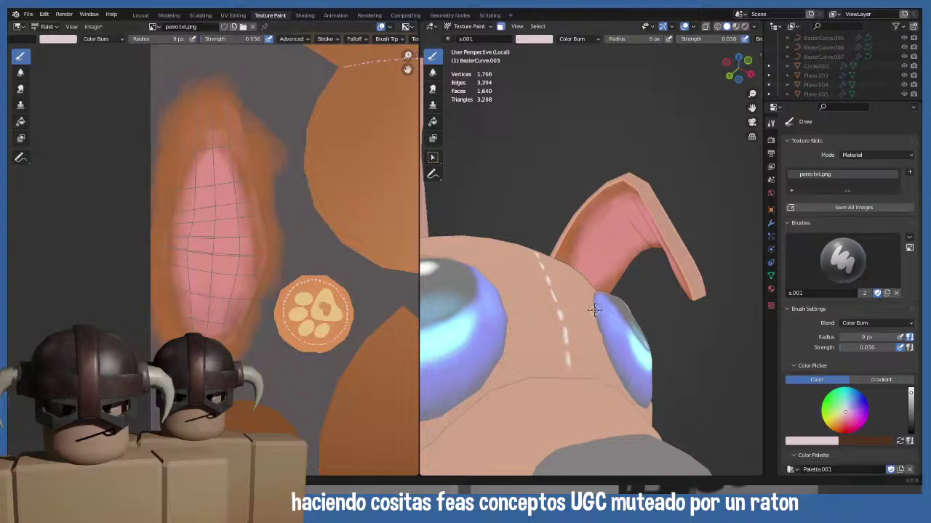
pyautogui.moveTo(638, 231); pyautogui.dragTo(615, 224, button='middle')
pyautogui.scroll(5, 596, 236)
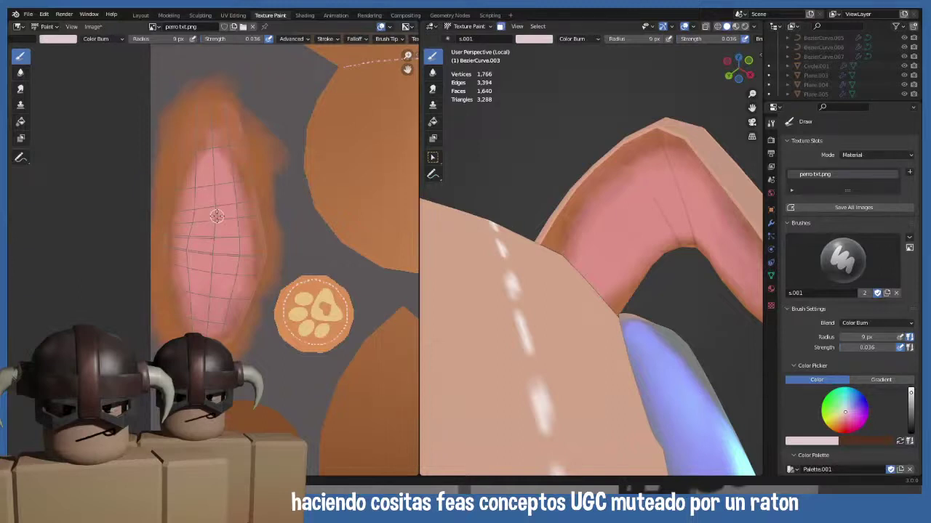
# - Switch to Color Dodge blending and lighten the middle of the inner-ear island with a 23 px brush, raising its strength to 0.370
pyautogui.click(877, 323)
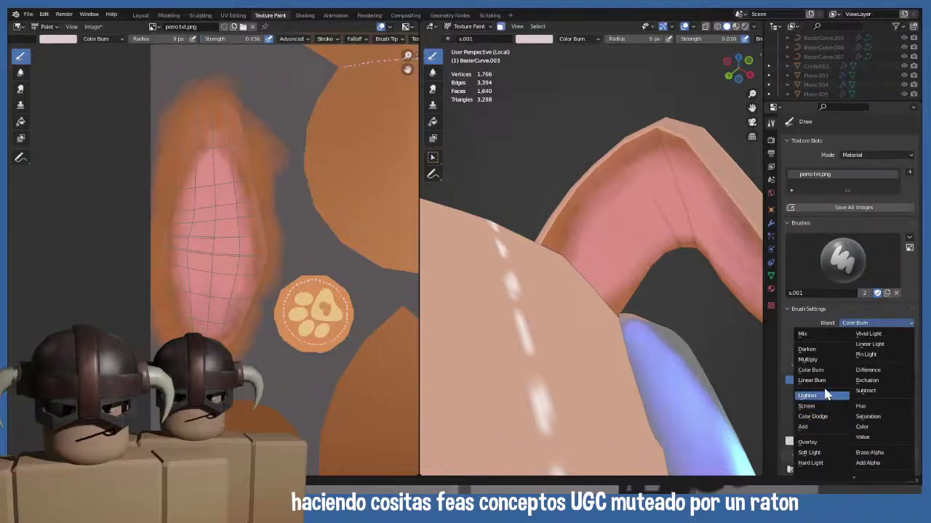
pyautogui.click(826, 417)
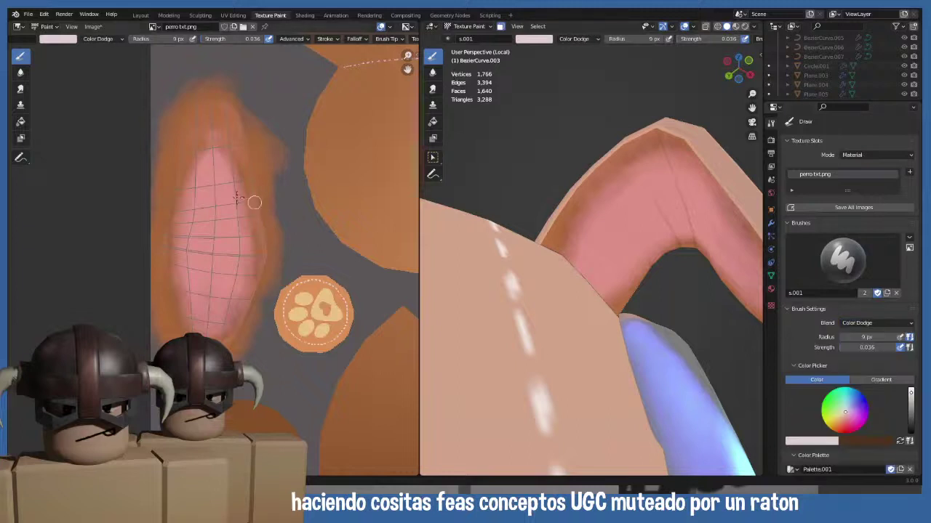
pyautogui.press('f')
pyautogui.click(211, 196)
pyautogui.moveTo(213, 189)
pyautogui.mouseDown()
pyautogui.moveTo(207, 216)
pyautogui.moveTo(226, 241)
pyautogui.mouseUp()
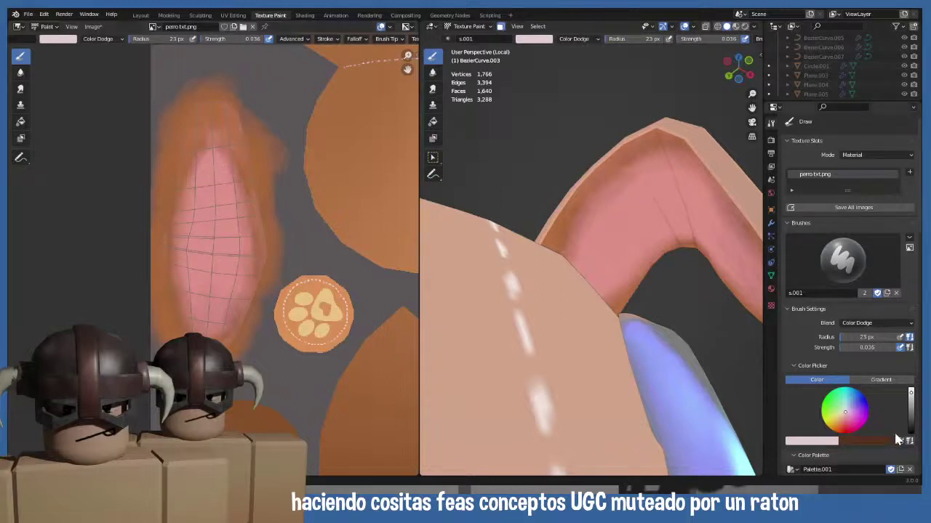
pyautogui.hotkey('shift', 'f')
pyautogui.click(209, 268)
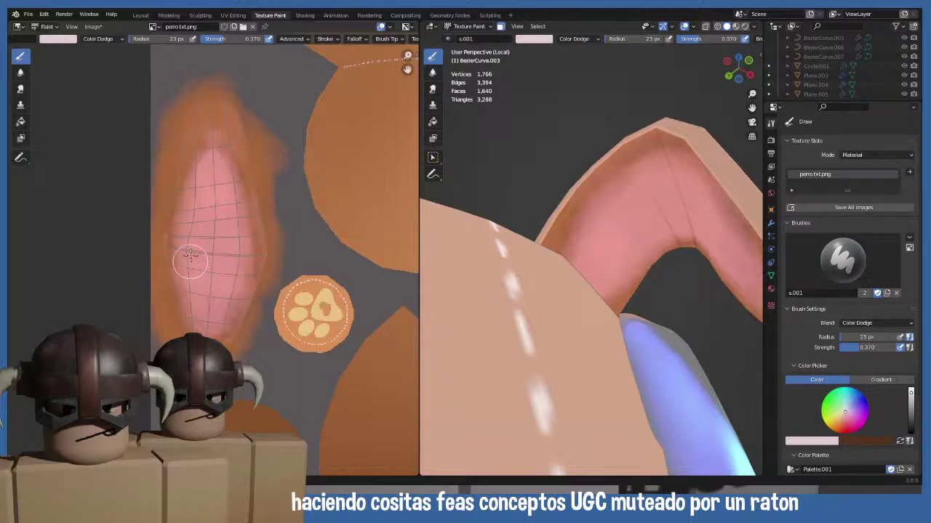
# - Bring the whole texture into view and enlarge the brush radius to 133 px over the big stitched island
pyautogui.scroll(-4, 250, 265)
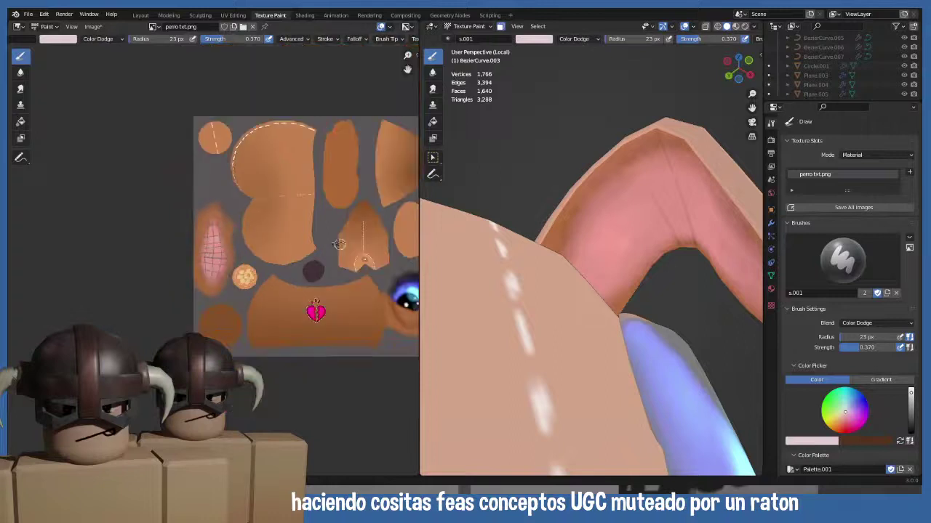
pyautogui.moveTo(272, 265); pyautogui.dragTo(251, 290, button='middle')
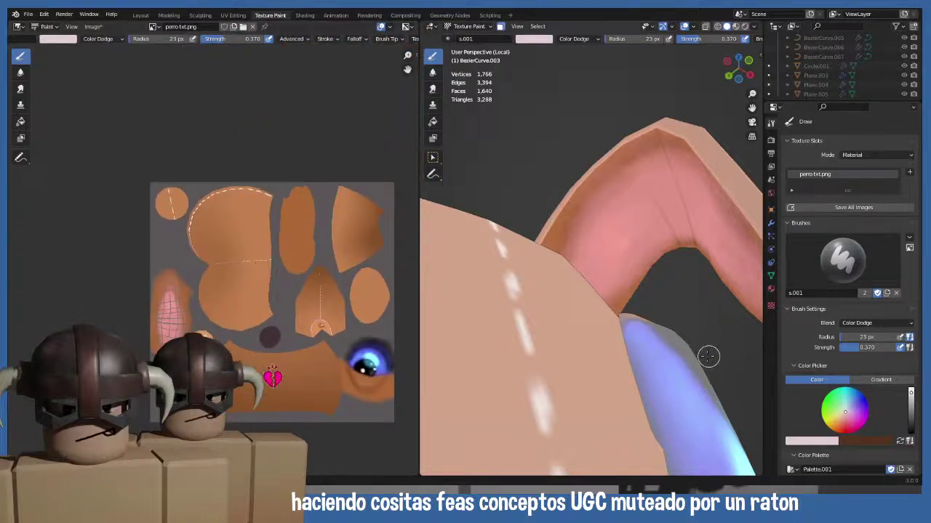
pyautogui.press('f')
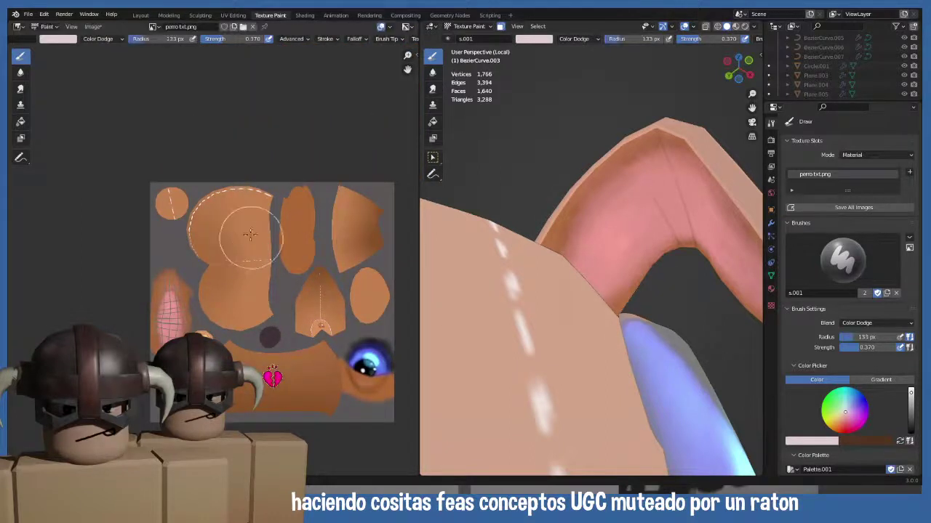
pyautogui.click(269, 240)
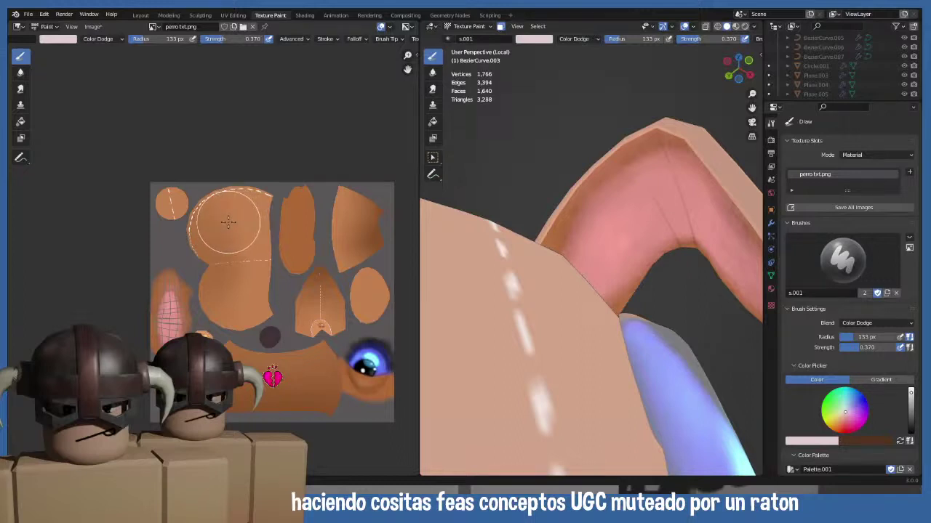
# - Save the perro txt.png texture and open it for editing in the external image editor
pyautogui.click(93, 26)
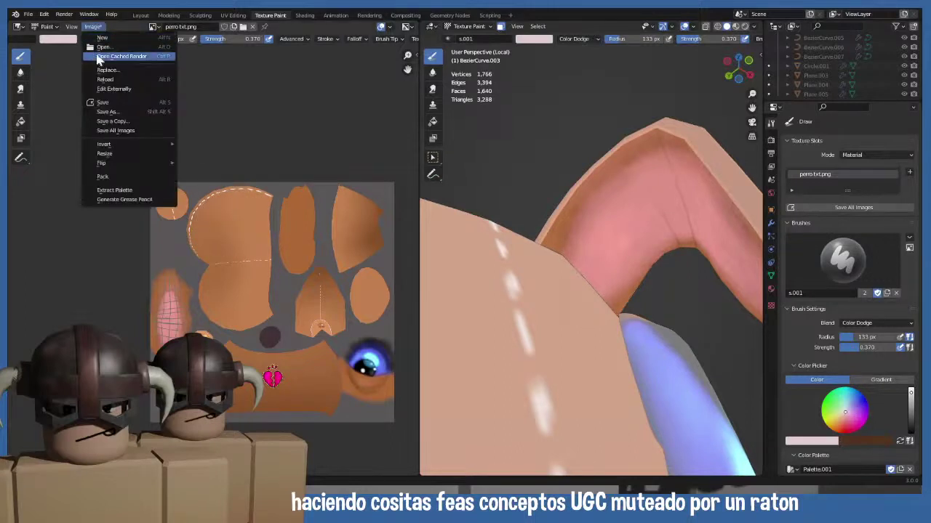
pyautogui.click(110, 103)
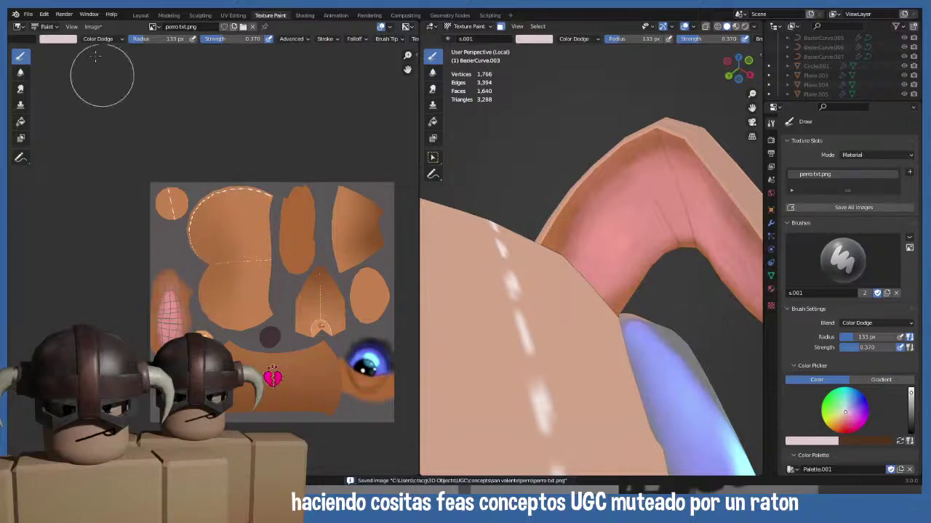
pyautogui.click(93, 27)
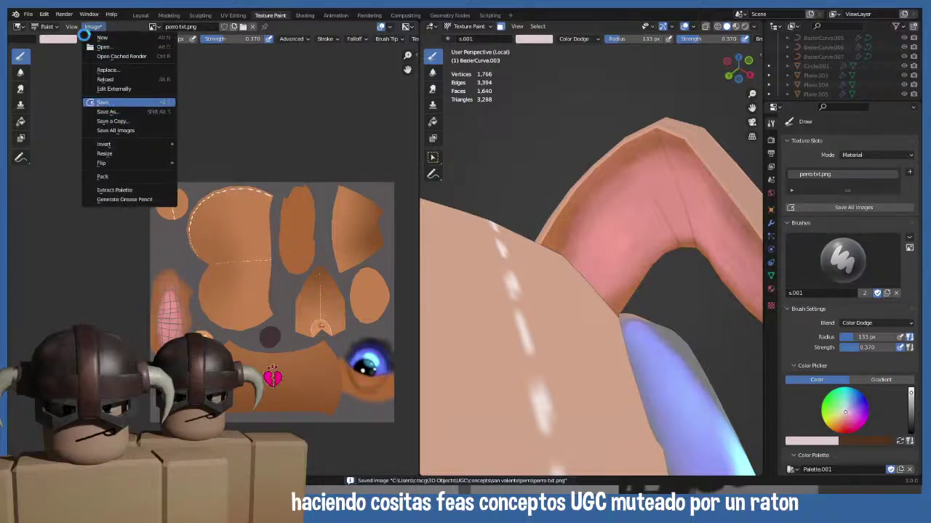
pyautogui.click(93, 27)
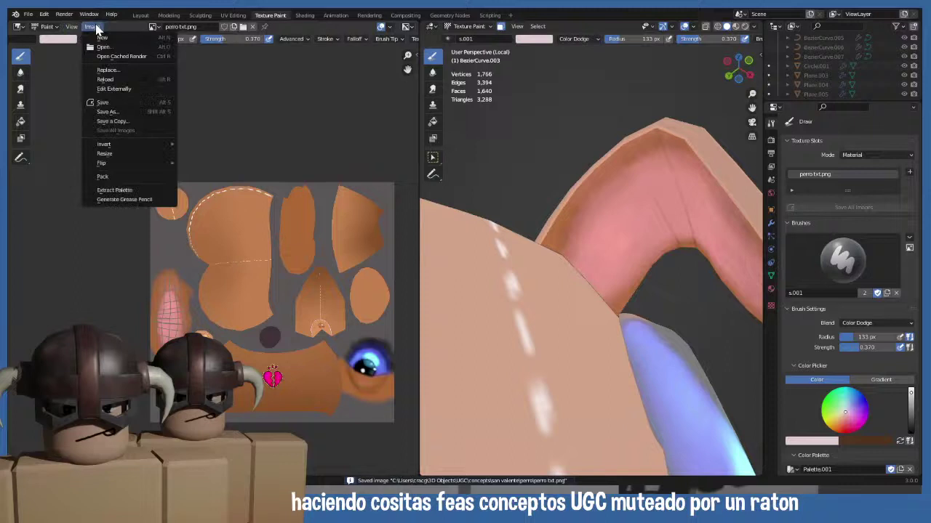
pyautogui.click(127, 89)
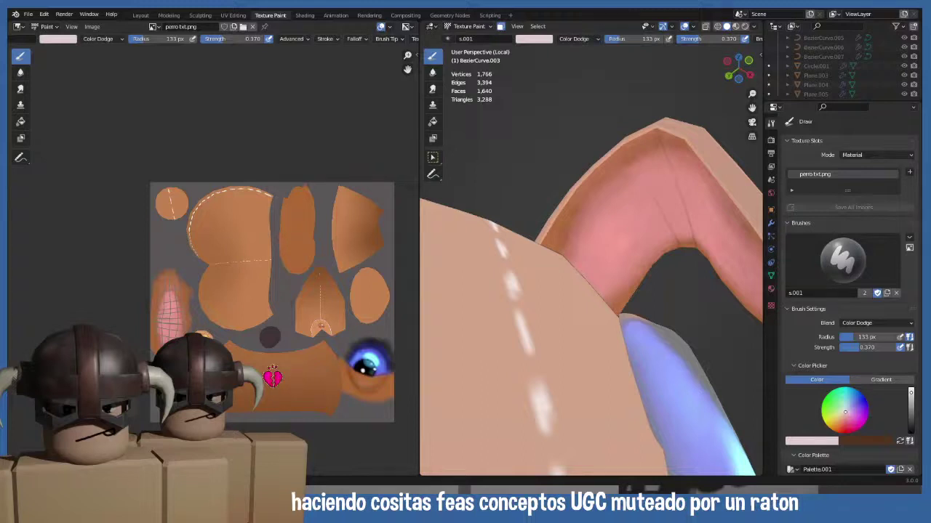
# - Reload the perro txt.png texture from disk and switch the puppy to Object Mode
pyautogui.click(93, 27)
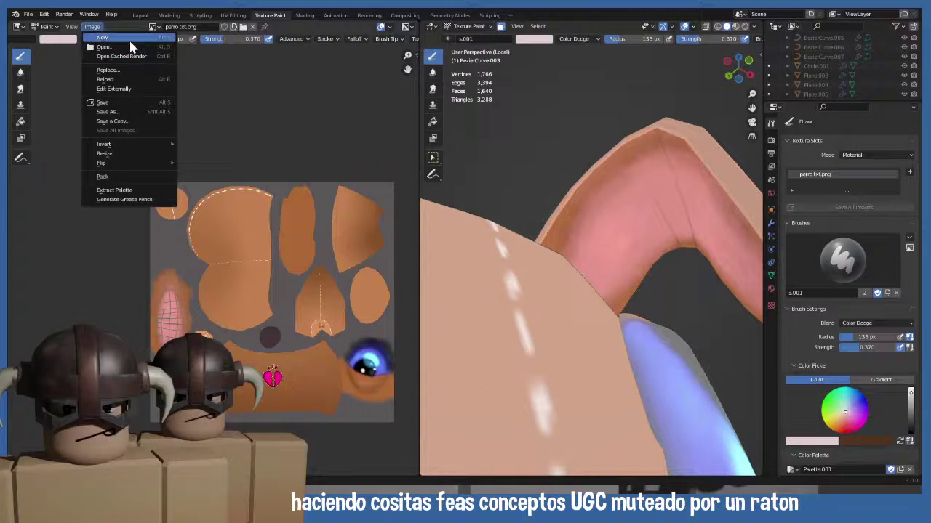
pyautogui.click(119, 80)
pyautogui.moveTo(640, 291); pyautogui.dragTo(568, 218, button='middle')
pyautogui.click(469, 26)
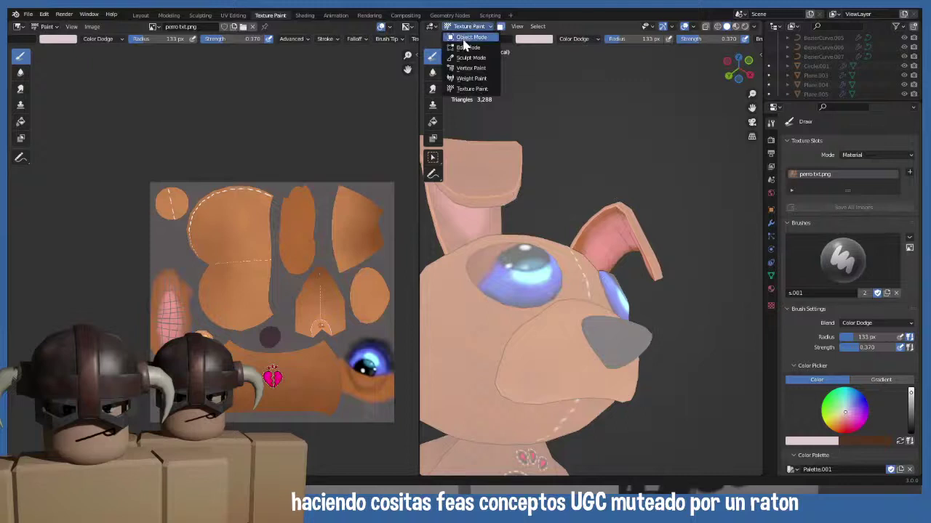
pyautogui.click(469, 37)
# - Examine the textured puppy in front view and save the Blender file
pyautogui.moveTo(509, 145); pyautogui.dragTo(537, 219, button='middle')
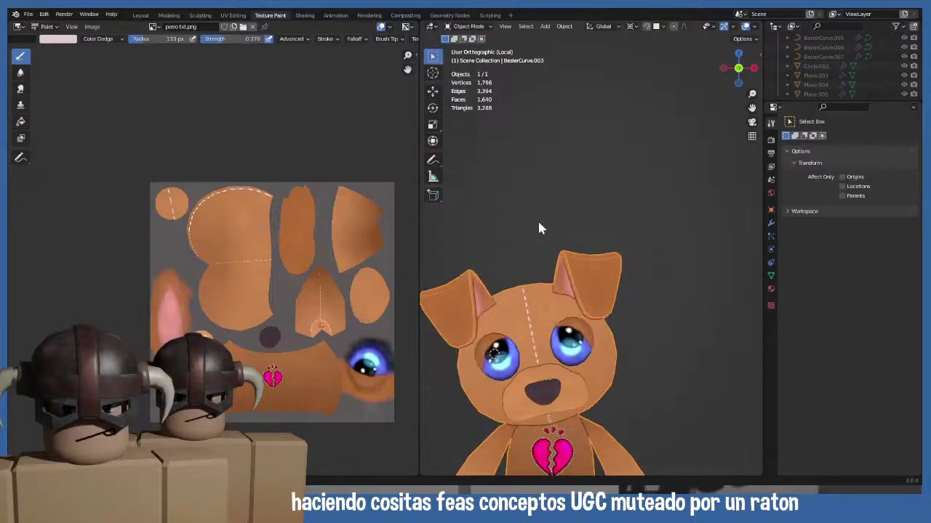
pyautogui.press('KP_1')
pyautogui.scroll(5, 537, 218)
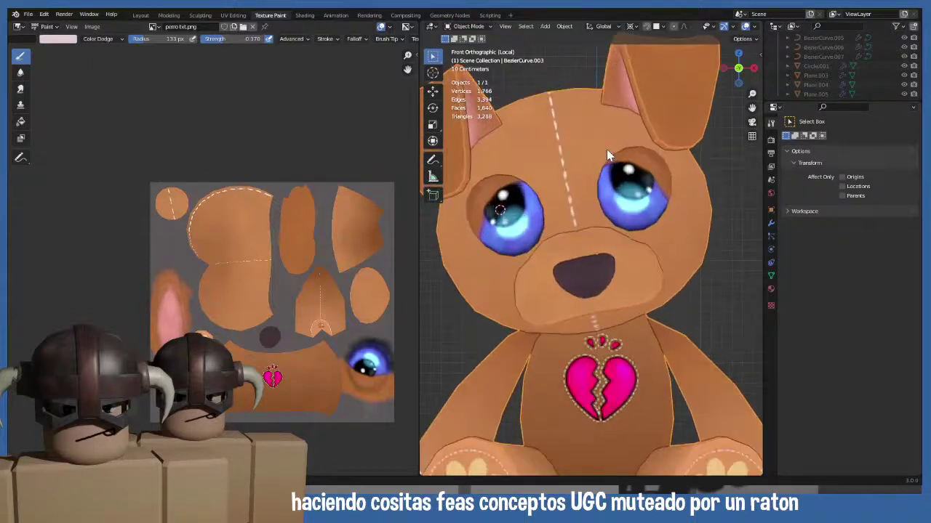
pyautogui.scroll(-3, 607, 149)
pyautogui.moveTo(607, 149); pyautogui.dragTo(608, 77, button='middle')
pyautogui.scroll(-2, 597, 138)
pyautogui.press('KP_1')
pyautogui.scroll(2, 604, 166)
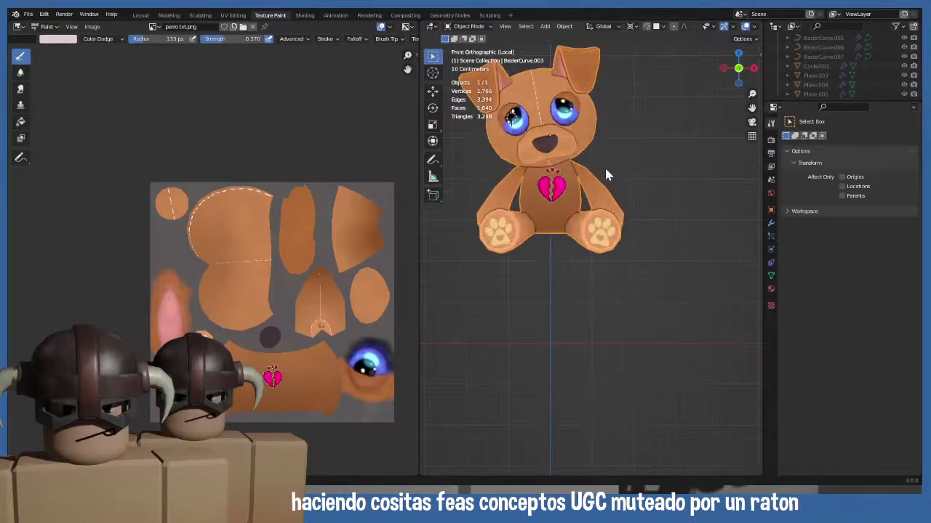
pyautogui.hotkey('ctrl', 's')
# - Show the puppy beside its reference images in the Layout workspace, preview it in Rendered shading and switch the viewport to Solid shading
pyautogui.keyDown('shift'); pyautogui.moveTo(548, 174); pyautogui.dragTo(586, 210, button='middle'); pyautogui.keyUp('shift')
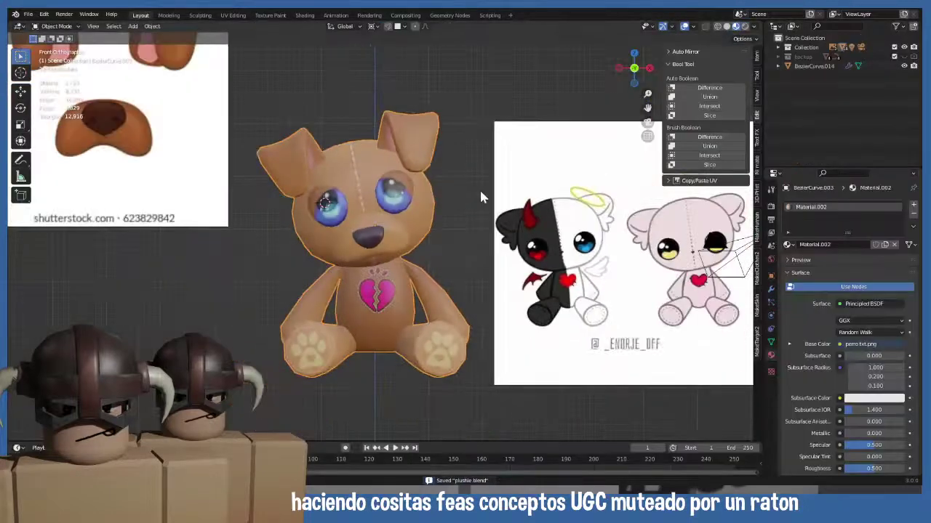
pyautogui.scroll(-3, 479, 188)
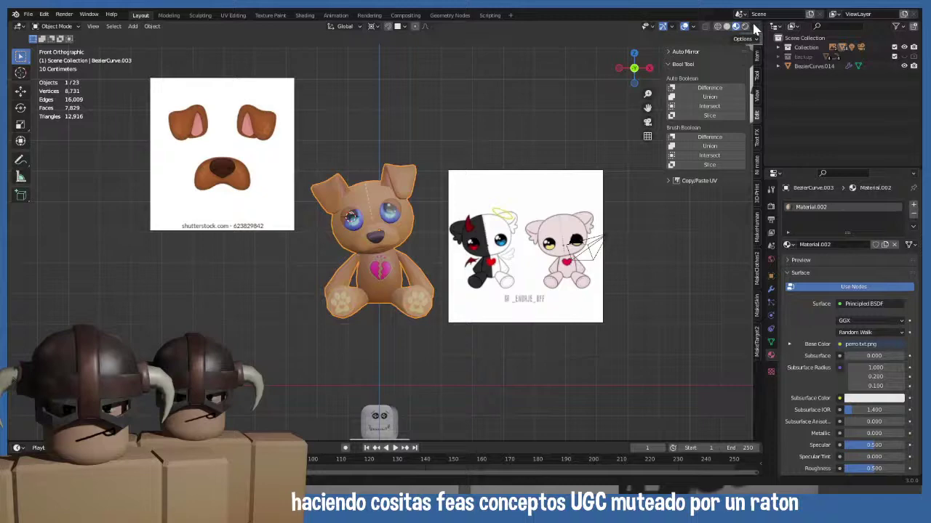
pyautogui.click(753, 27)
pyautogui.click(753, 28)
pyautogui.click(744, 27)
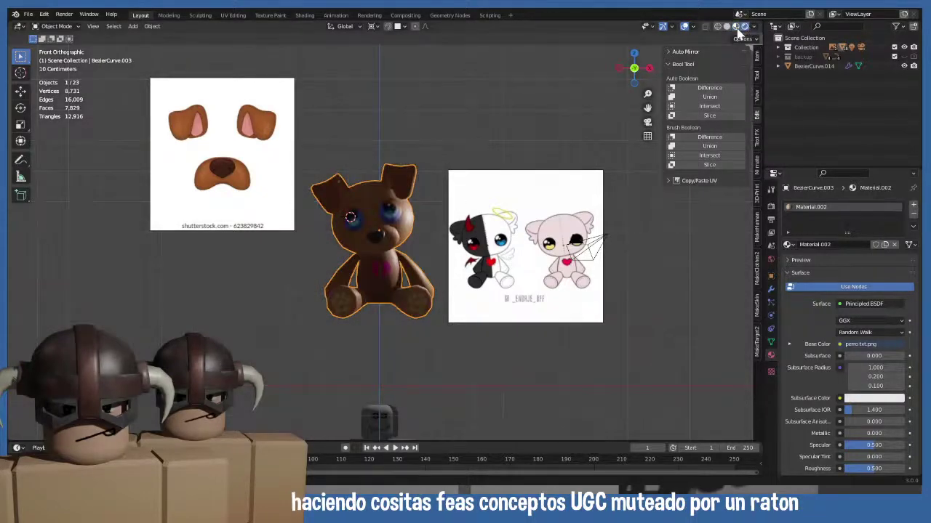
pyautogui.click(726, 27)
pyautogui.scroll(4, 367, 246)
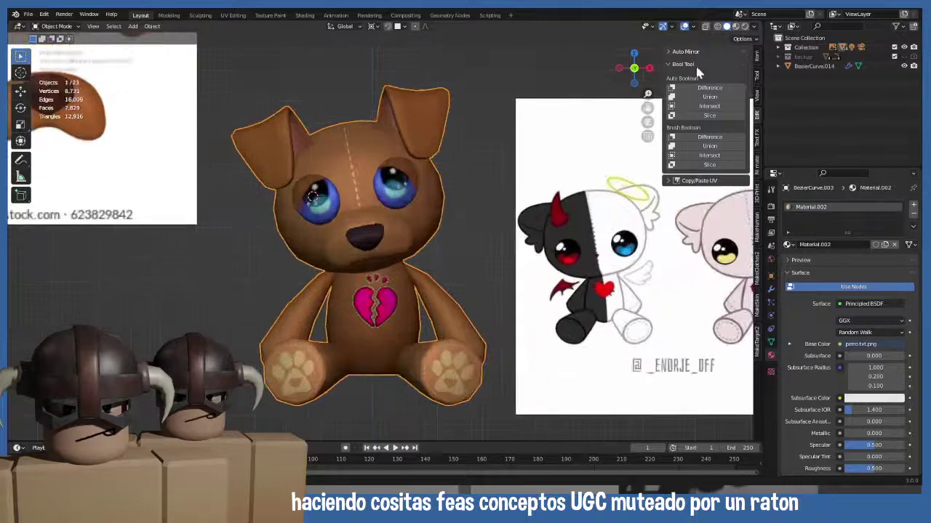
# - Preview the puppy in Rendered shading, return to Solid shading, set the viewport lighting to Flat and deselect the puppy
pyautogui.click(744, 27)
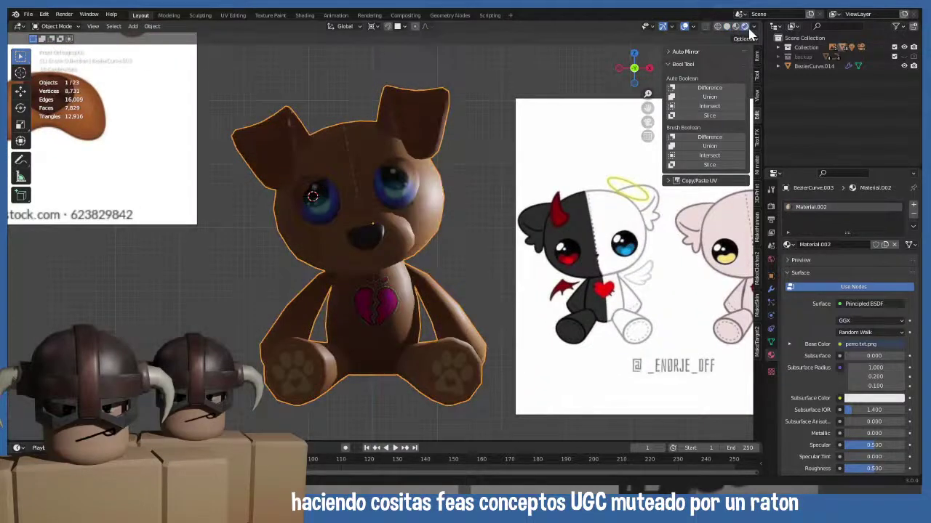
pyautogui.click(726, 27)
pyautogui.click(753, 27)
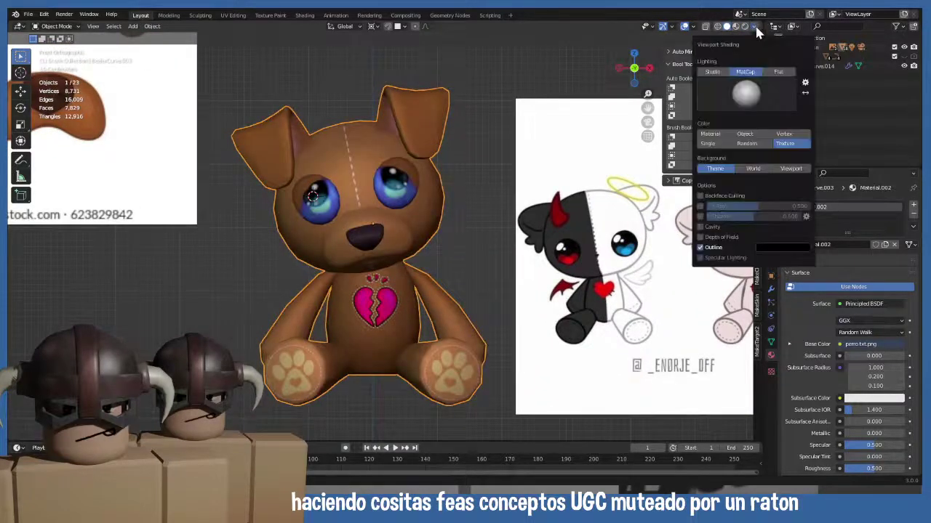
pyautogui.click(778, 72)
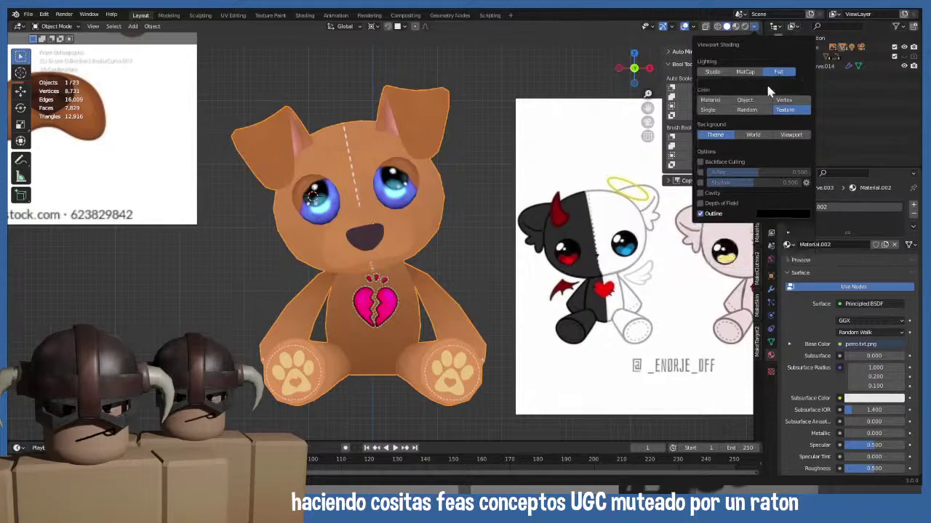
pyautogui.click(463, 195)
# - Move the bear reference image up and slightly away from the puppy in front view
pyautogui.moveTo(464, 195); pyautogui.dragTo(449, 183, button='middle')
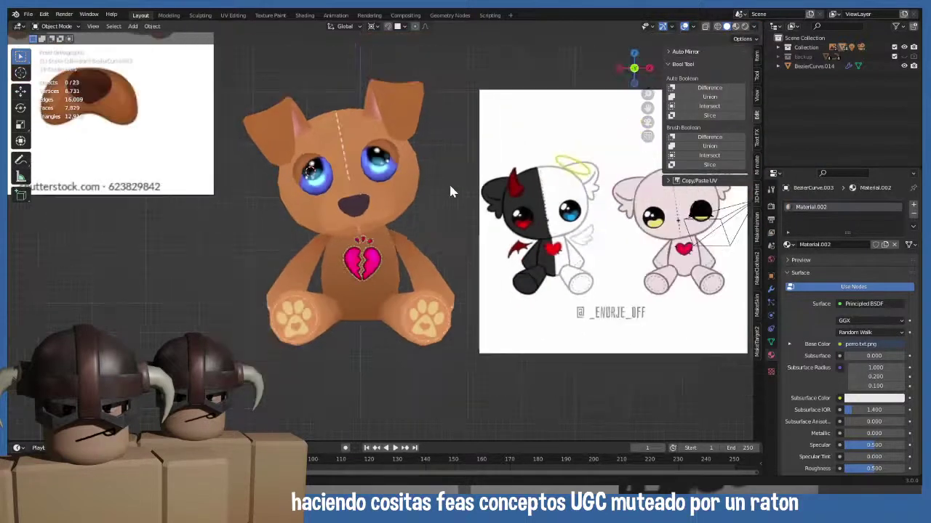
pyautogui.scroll(4, 448, 182)
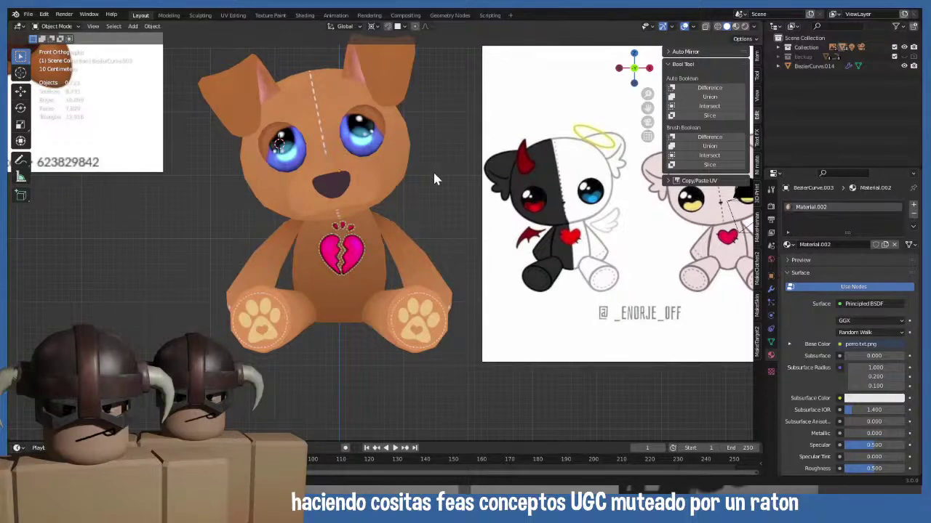
pyautogui.keyDown('shift'); pyautogui.moveTo(426, 179); pyautogui.dragTo(437, 180, button='middle'); pyautogui.keyUp('shift')
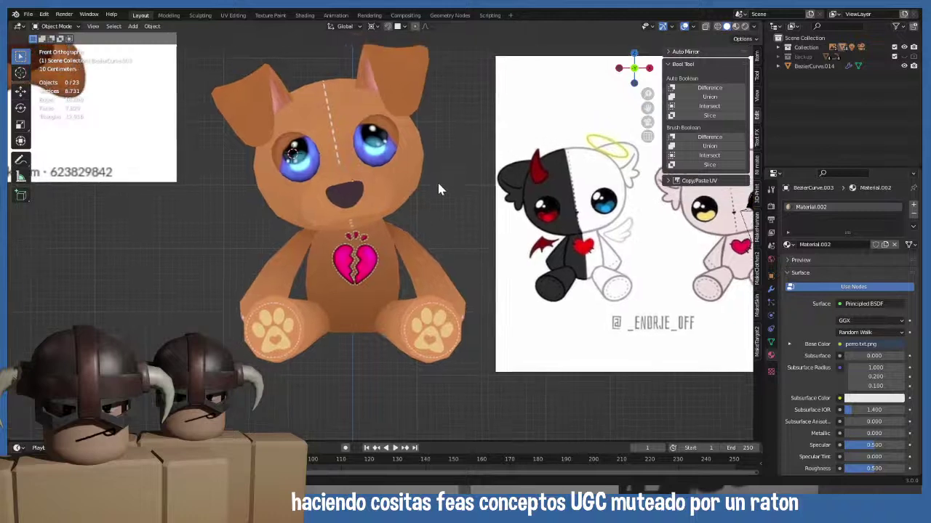
pyautogui.scroll(-3, 443, 188)
pyautogui.keyDown('shift'); pyautogui.moveTo(440, 234); pyautogui.dragTo(384, 205, button='middle'); pyautogui.keyUp('shift')
pyautogui.scroll(2, 354, 231)
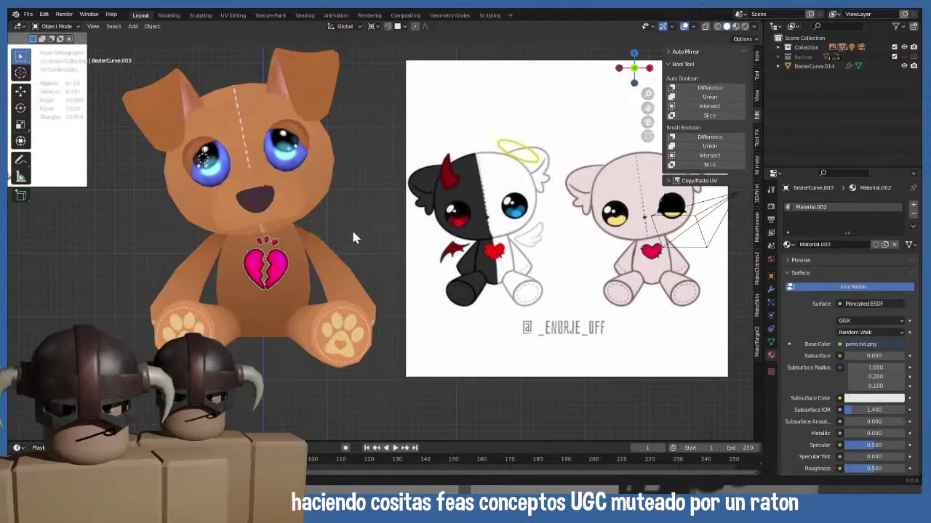
pyautogui.scroll(-3, 371, 231)
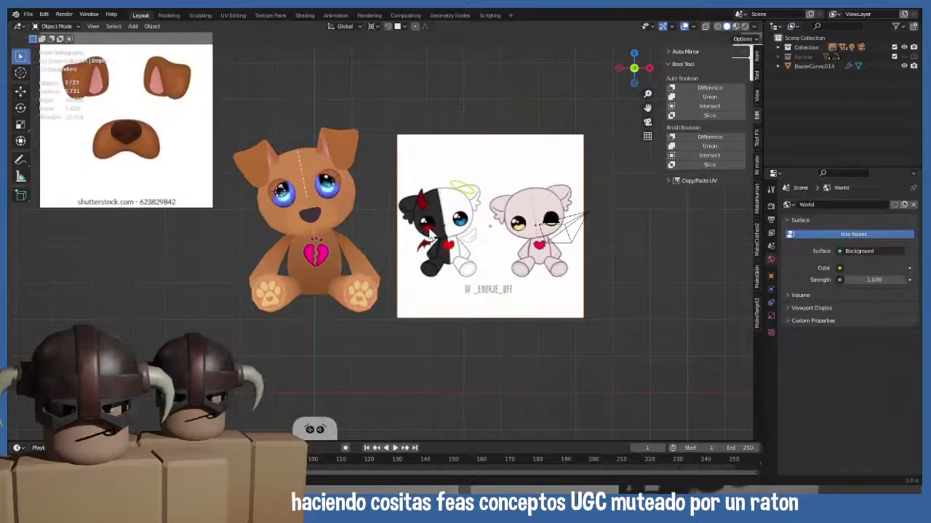
pyautogui.press('g')
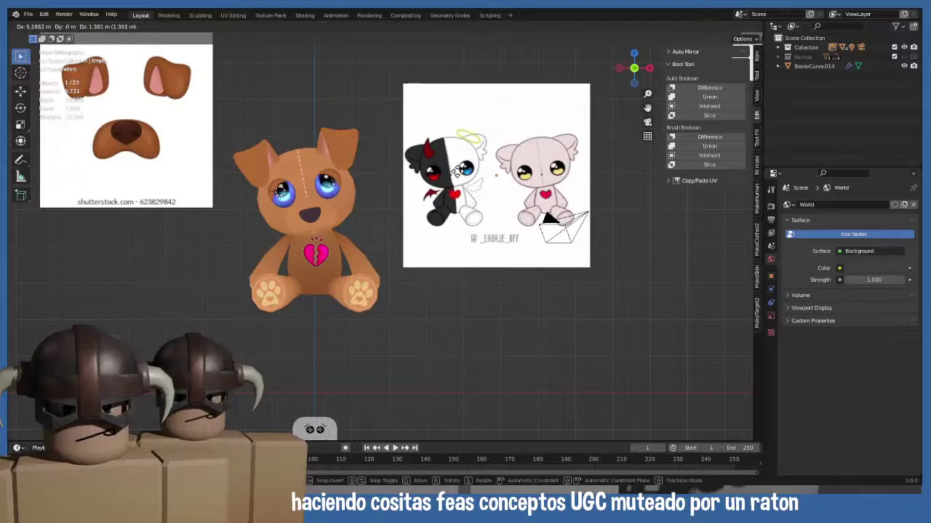
pyautogui.press('Return')
# - Examine the flat-lit puppy from the front and slight angles, comparing it with both reference images and the grey dummy
pyautogui.scroll(3, 351, 238)
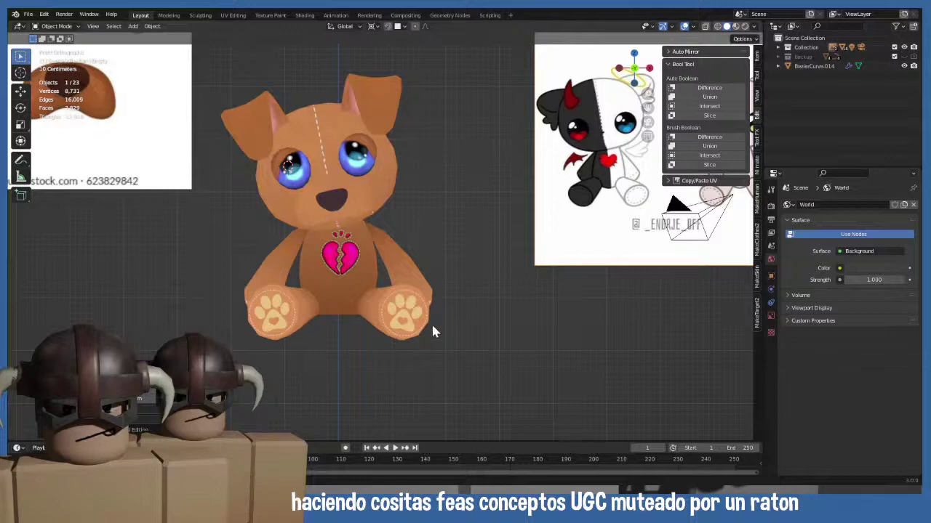
pyautogui.keyDown('shift'); pyautogui.moveTo(407, 322); pyautogui.dragTo(494, 325, button='middle'); pyautogui.keyUp('shift')
pyautogui.scroll(-4, 427, 301)
pyautogui.press('KP_1')
pyautogui.moveTo(394, 307); pyautogui.dragTo(412, 290, button='middle')
pyautogui.press('KP_1')
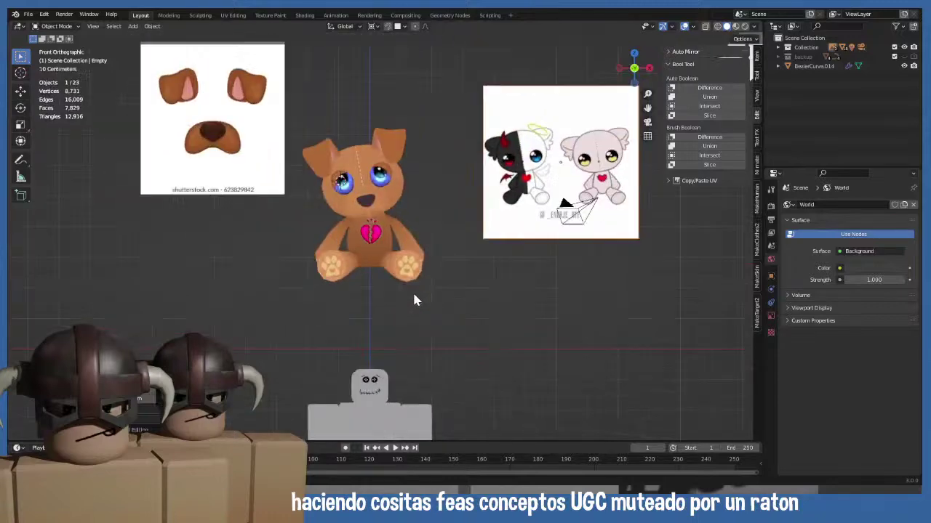
pyautogui.scroll(3, 412, 300)
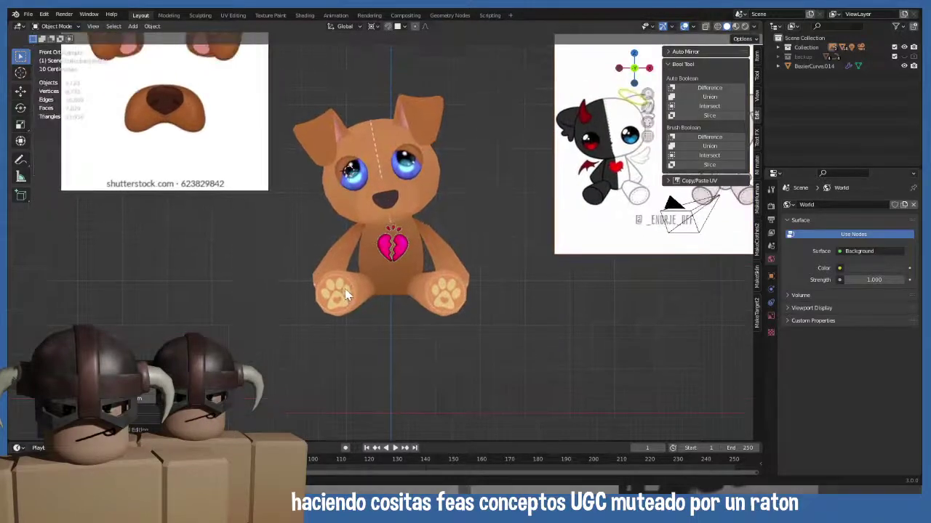
pyautogui.moveTo(346, 295)
pyautogui.mouseDown(button='middle')
pyautogui.moveTo(443, 305)
pyautogui.moveTo(415, 311)
pyautogui.moveTo(355, 294)
pyautogui.mouseUp(button='middle')
pyautogui.press('KP_1')
pyautogui.moveTo(391, 205); pyautogui.dragTo(411, 198, button='middle')
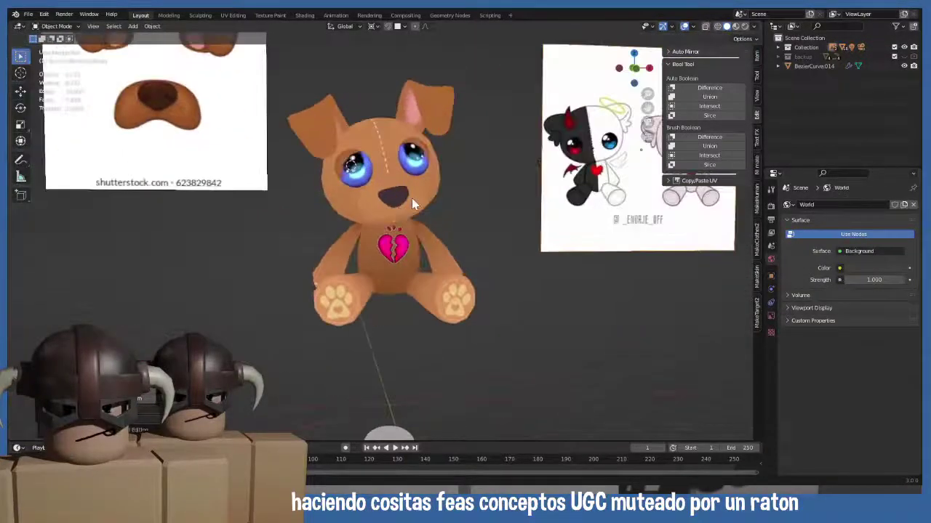
pyautogui.press('KP_1')
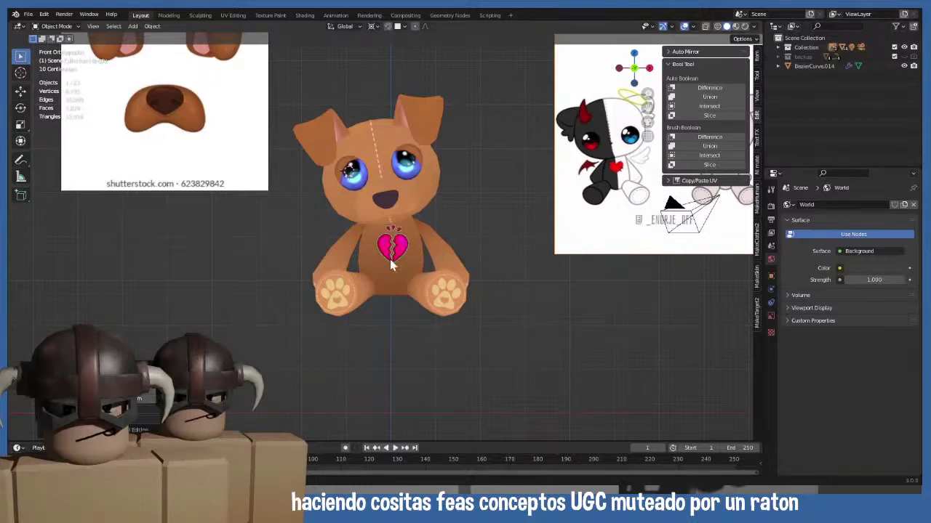
pyautogui.keyDown('ctrl'); pyautogui.scroll(1, 384, 263); pyautogui.keyUp('ctrl')
pyautogui.keyDown('ctrl'); pyautogui.scroll(-1, 389, 265); pyautogui.keyUp('ctrl')
pyautogui.scroll(-3, 358, 258)
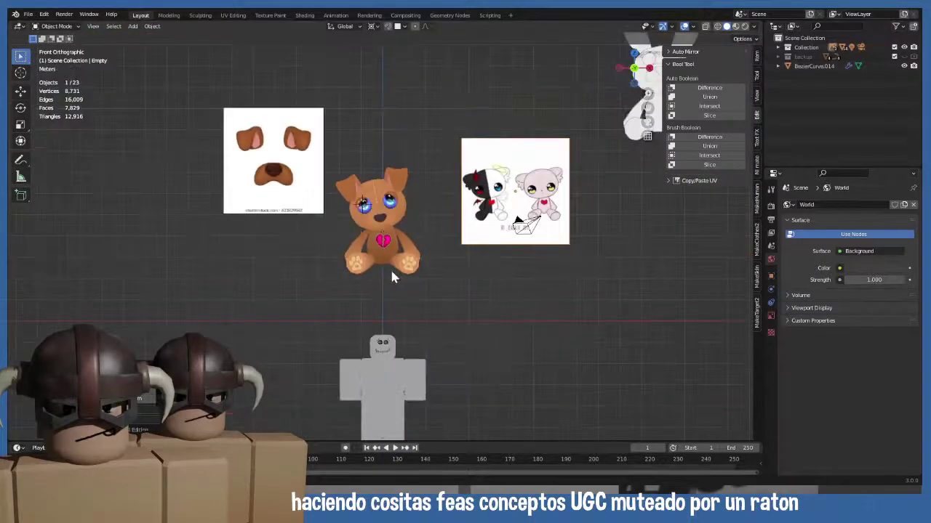
# - Move the grey dummy up along the Z axis until it overlaps the puppy
pyautogui.click(398, 370)
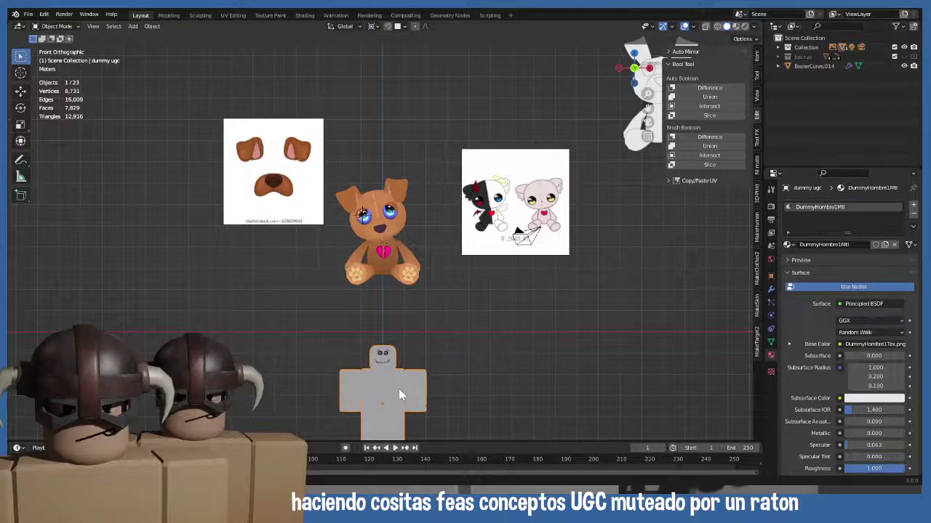
pyautogui.press('g')
pyautogui.press('z')
pyautogui.click(419, 178)
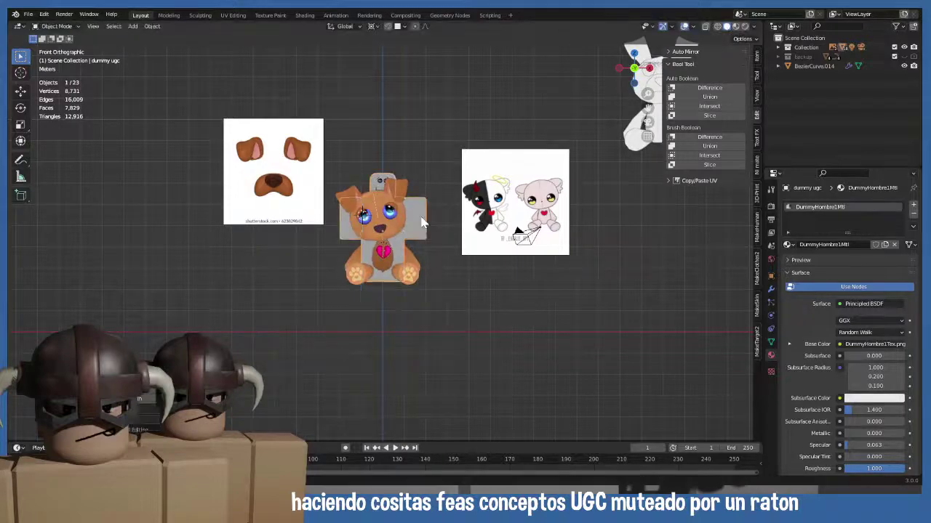
# - Duplicate the puppy in side view and place the copy above and behind the dummy
pyautogui.press('KP_3')
pyautogui.click(414, 223)
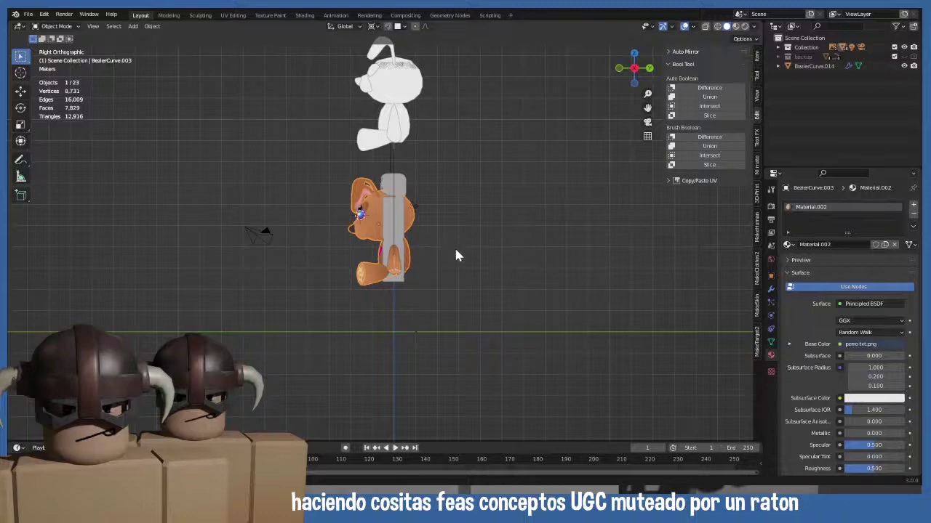
pyautogui.hotkey('alt', 'z')
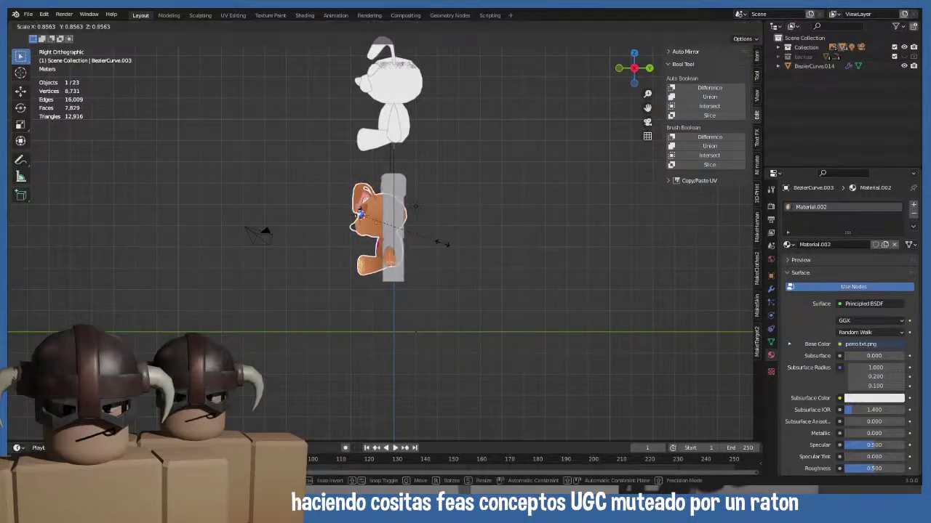
pyautogui.hotkey('alt', 'z')
pyautogui.hotkey('shift', 'd')
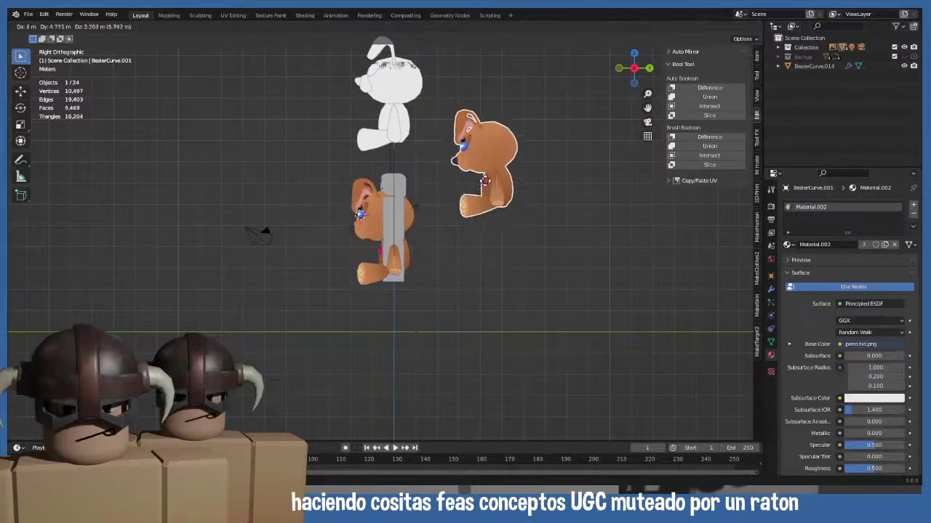
pyautogui.click(527, 109)
# - Scale the original puppy down in front view and move it onto the dummy's chest
pyautogui.click(360, 218)
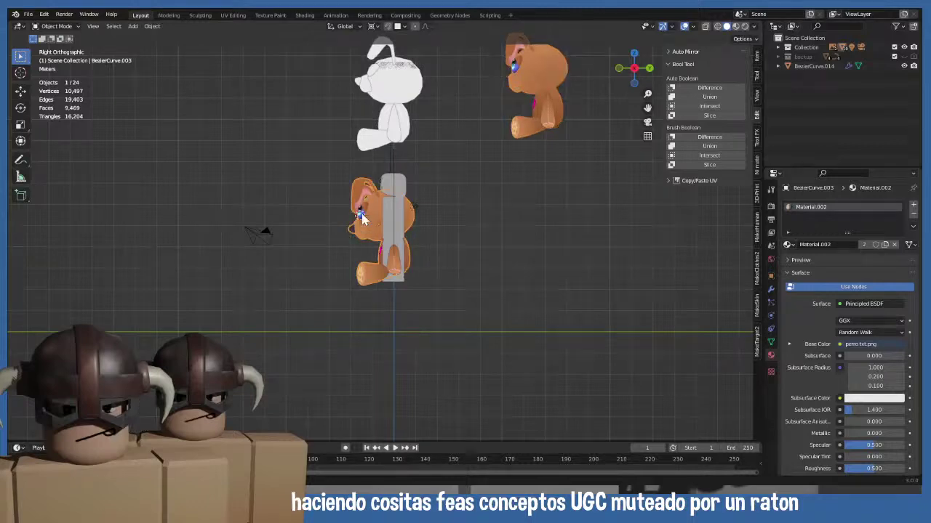
pyautogui.press('KP_1')
pyautogui.press('s')
pyautogui.click(393, 252)
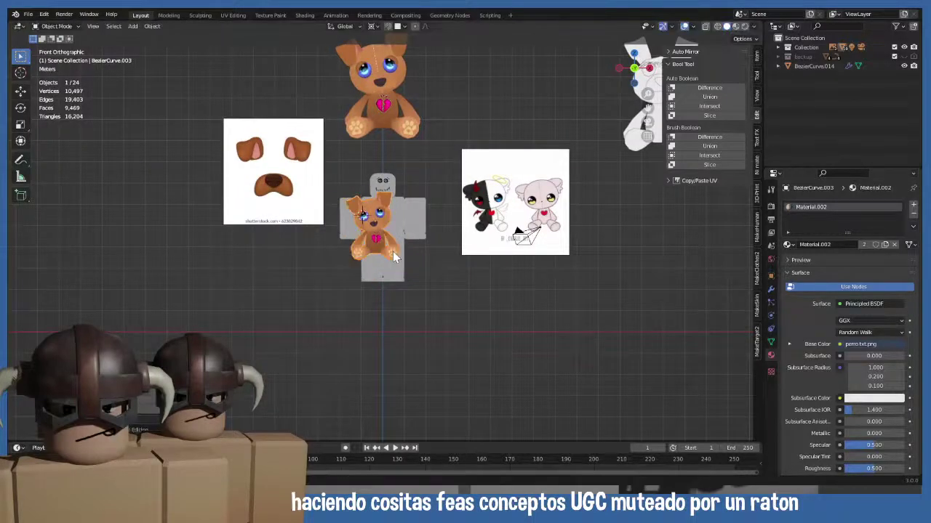
pyautogui.press('g')
pyautogui.click(407, 249)
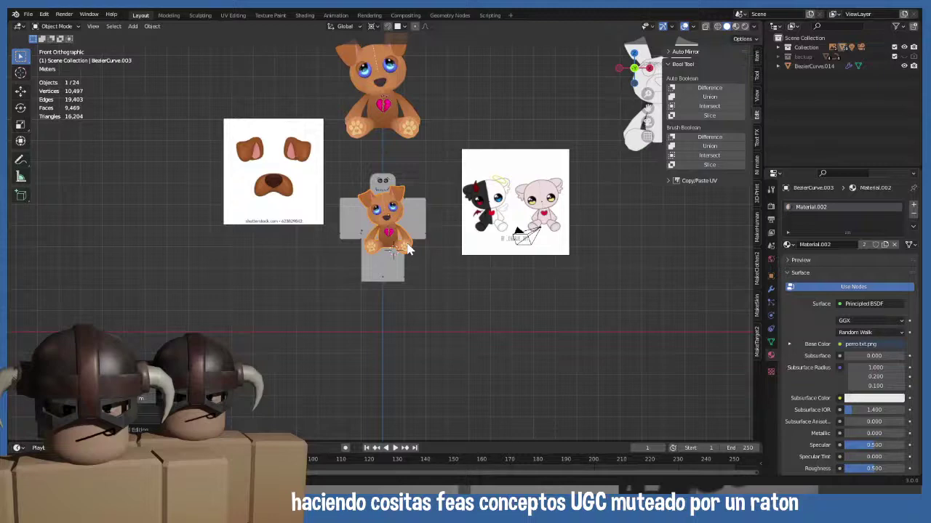
# - Move the puppy forward about 0.55 m in side view so its back clears the dummy's chest
pyautogui.press('KP_3')
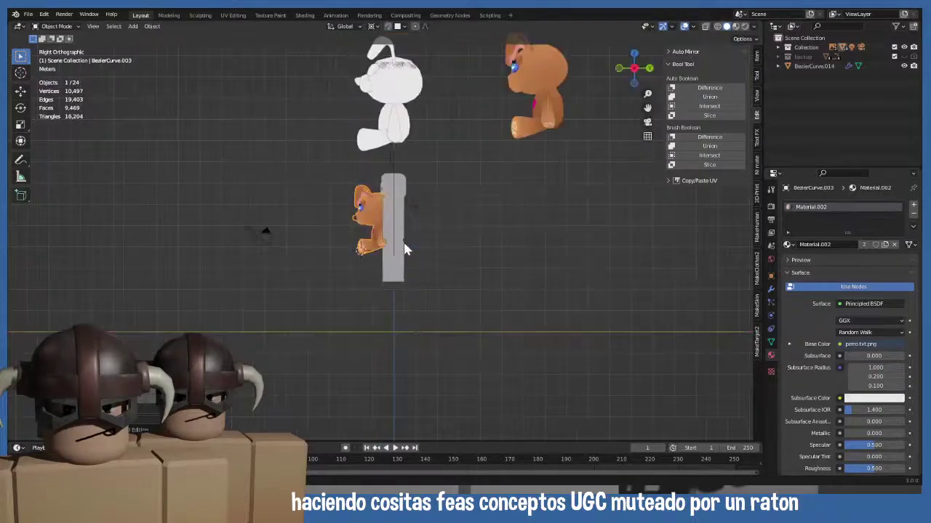
pyautogui.scroll(6, 405, 254)
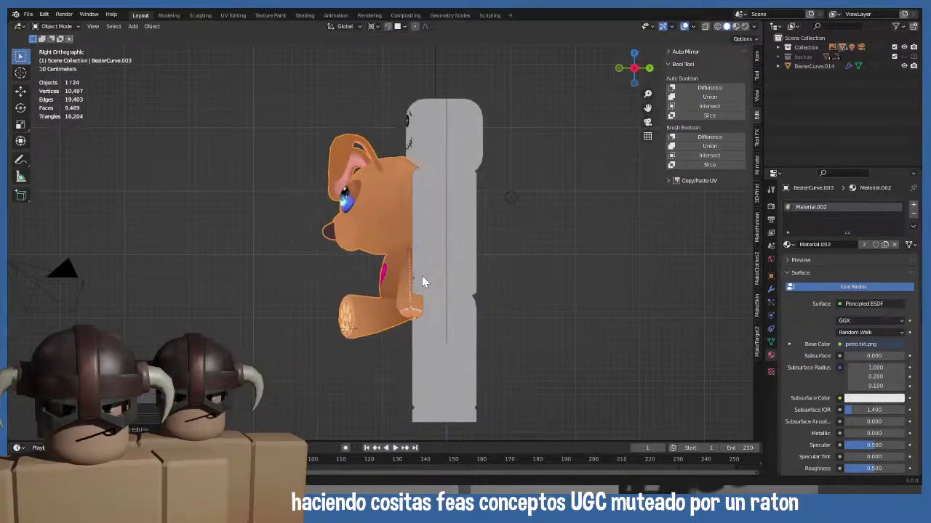
pyautogui.press('g')
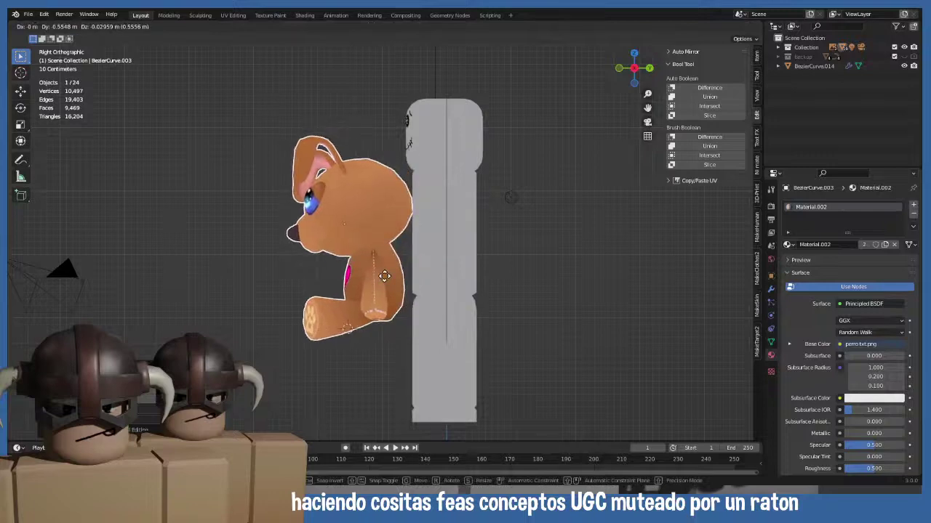
pyautogui.press('r')
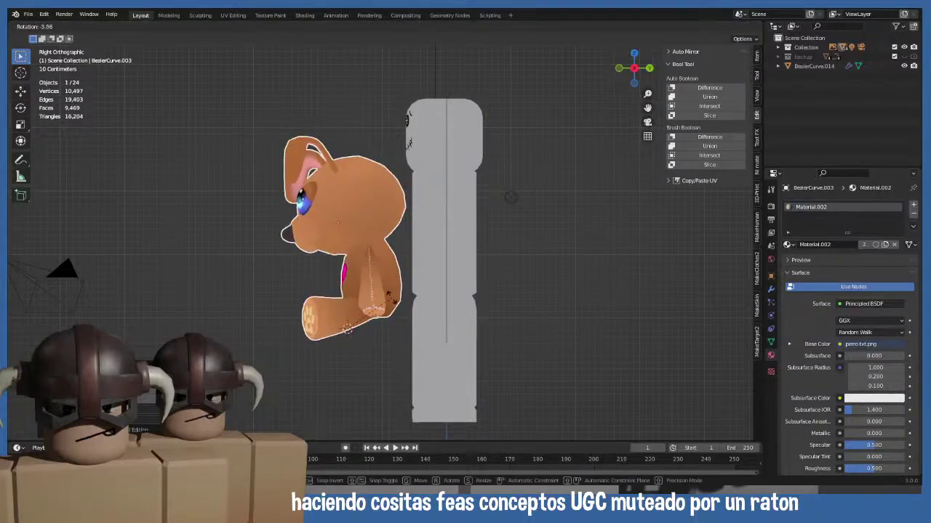
pyautogui.rightClick(386, 295)
# - Set the puppy's origin to its geometry
pyautogui.click(150, 26)
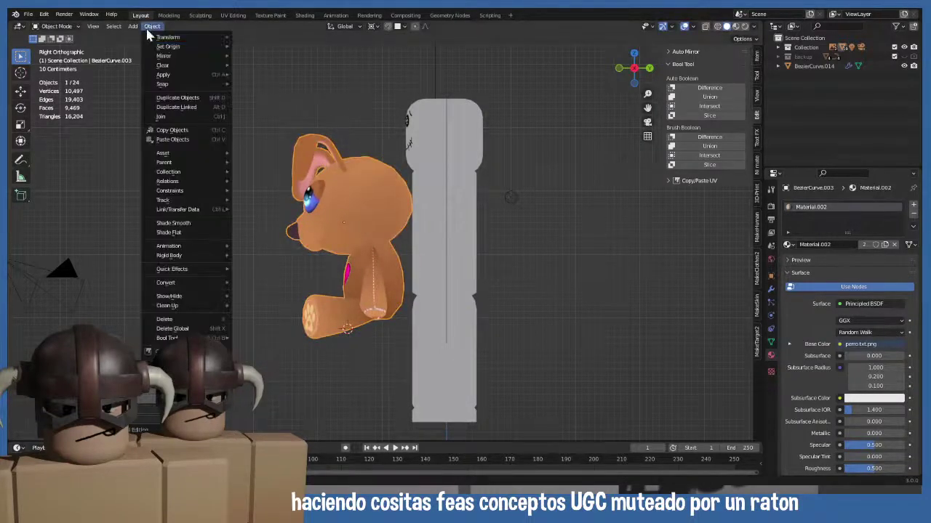
pyautogui.moveTo(168, 45)
pyautogui.click(258, 58)
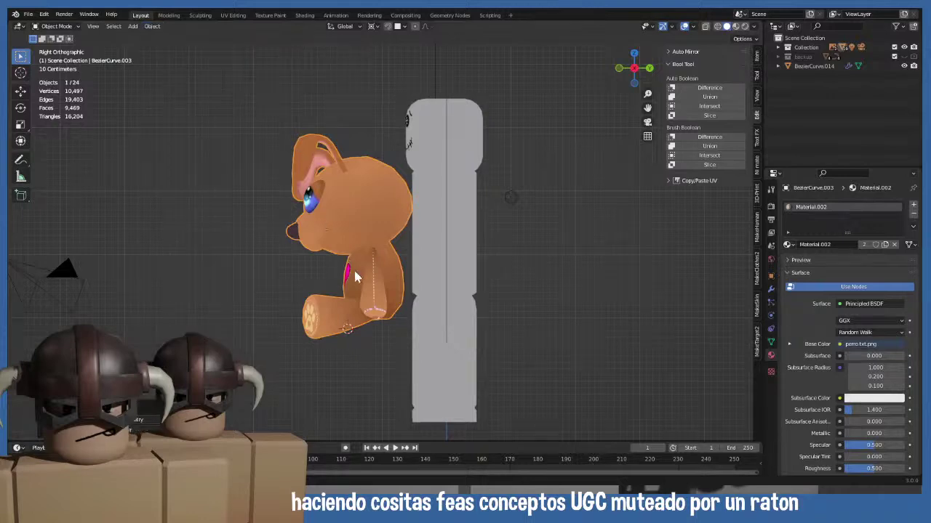
# - Tilt the puppy slightly forward in side view and nudge it towards the dummy's chest
pyautogui.press('r')
pyautogui.click(405, 200)
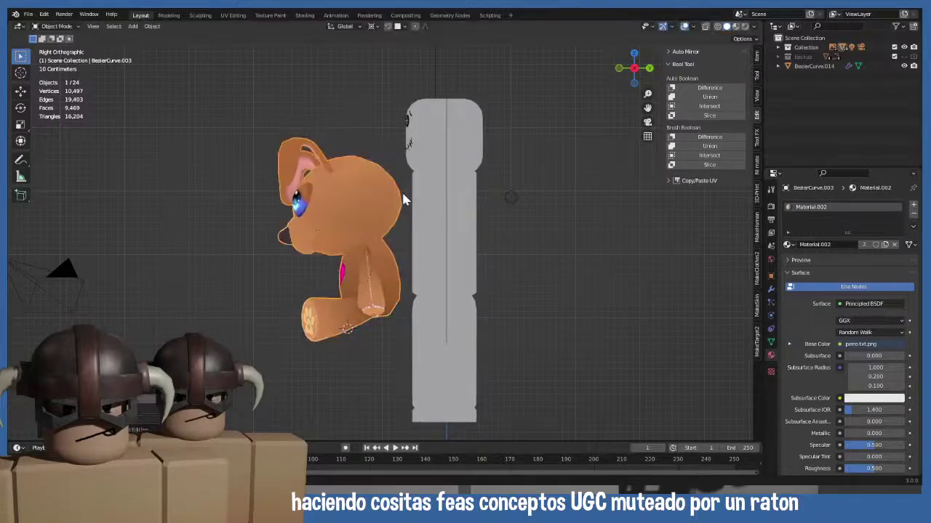
pyautogui.press('r')
pyautogui.click(367, 285)
pyautogui.moveTo(367, 286); pyautogui.dragTo(402, 285, button='middle')
pyautogui.scroll(6, 365, 287)
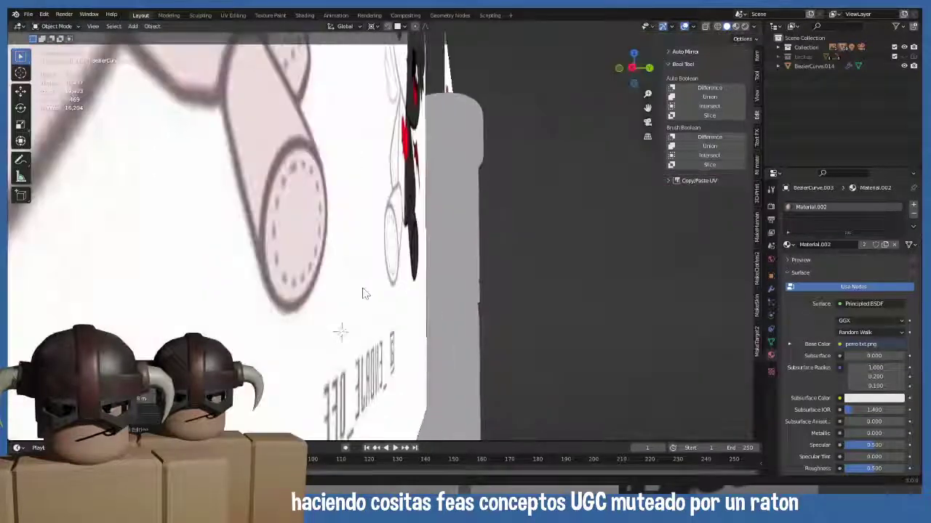
pyautogui.scroll(-6, 365, 293)
pyautogui.press('KP_3')
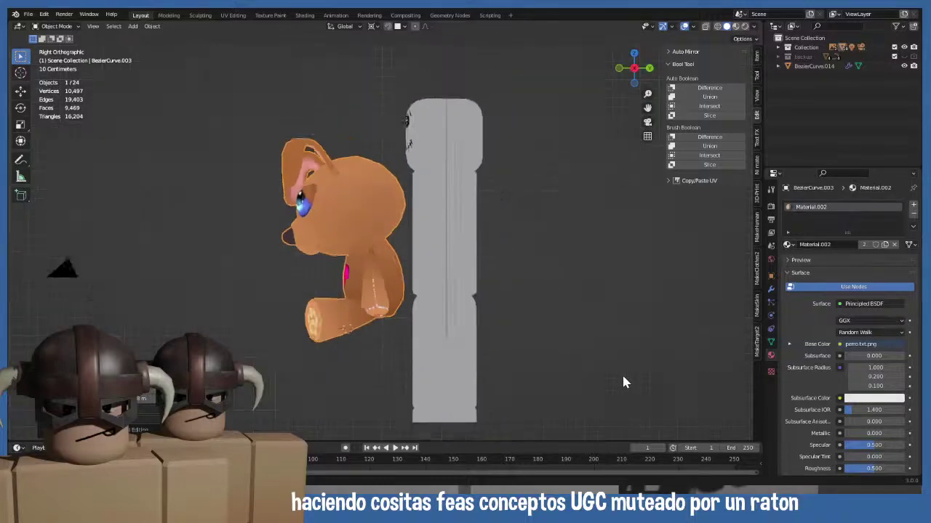
# - Scale the puppy down further in side view, keeping it in front of the dummy's torso
pyautogui.scroll(-1, 622, 377)
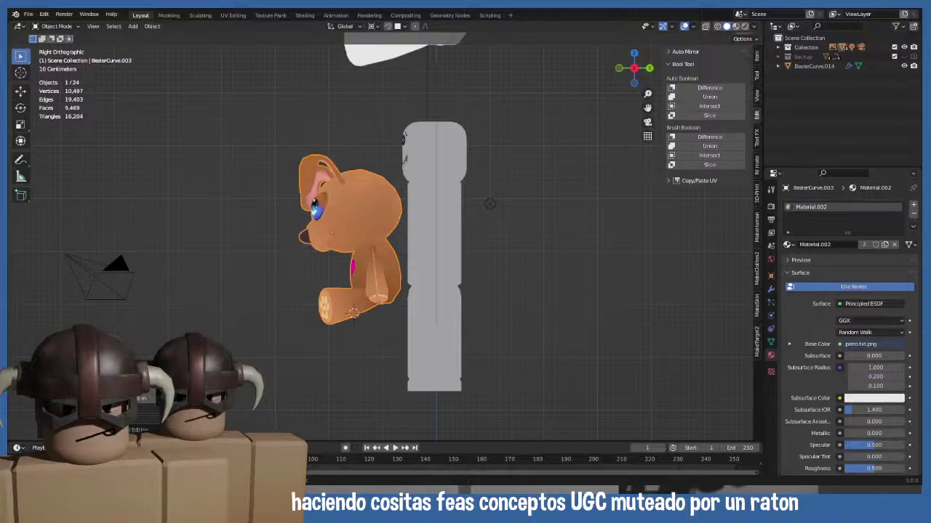
pyautogui.press('s')
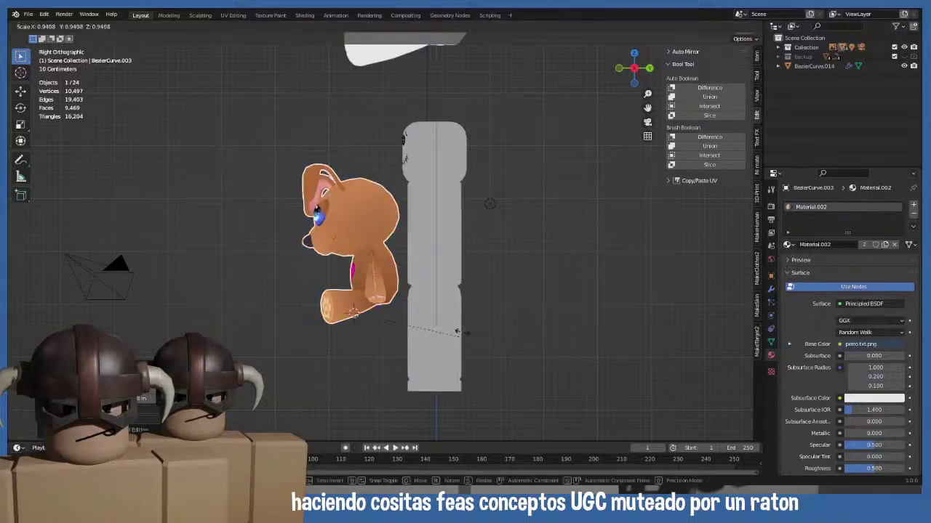
pyautogui.click(448, 316)
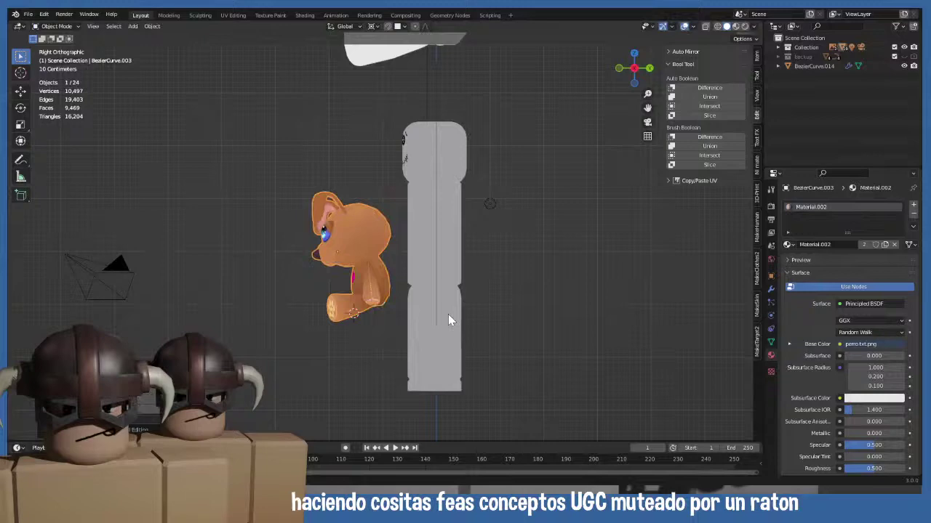
# - Move the puppy up against the dummy's chest in side view and centre it on the torso in front view
pyautogui.press('g')
pyautogui.click(461, 292)
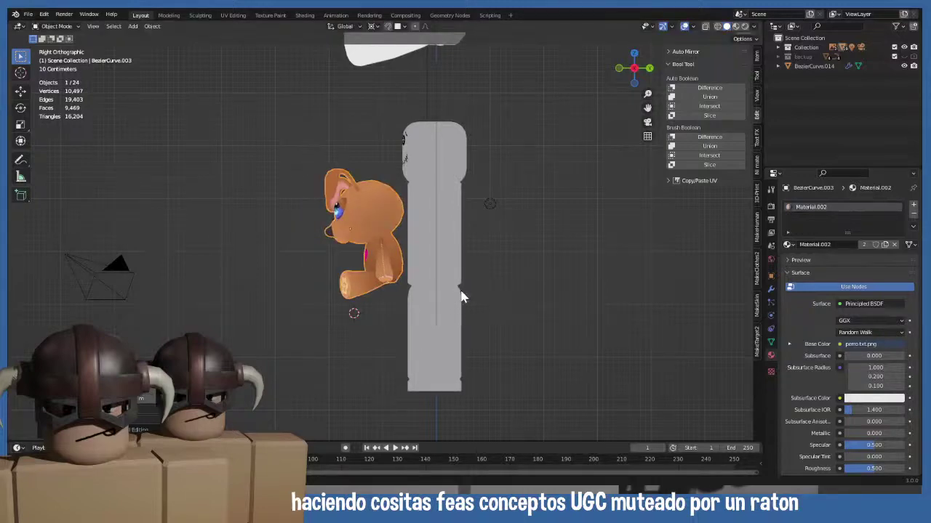
pyautogui.press('KP_1')
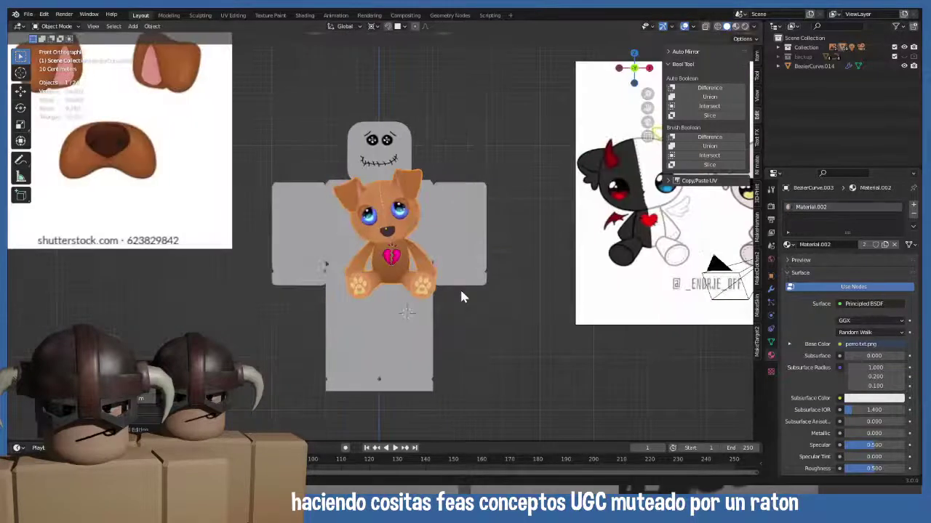
pyautogui.press('g')
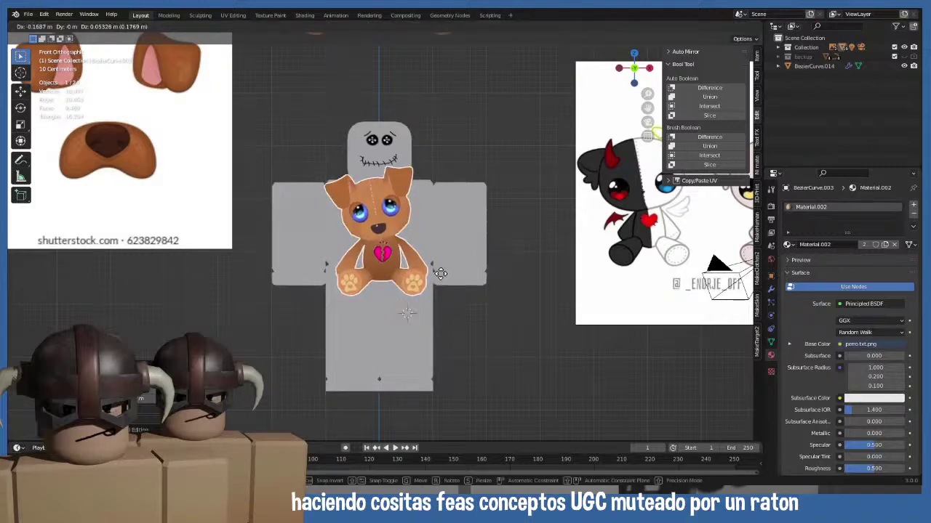
pyautogui.click(445, 278)
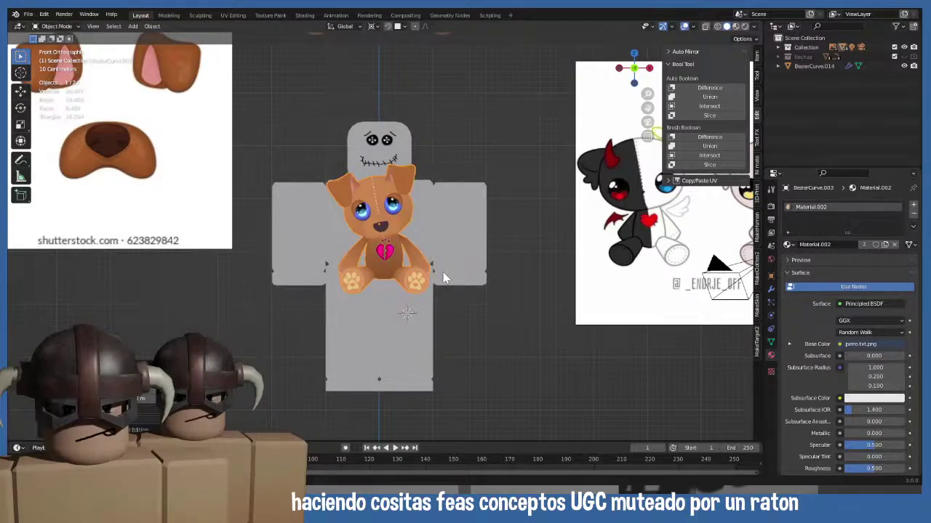
pyautogui.press('g')
pyautogui.click(443, 278)
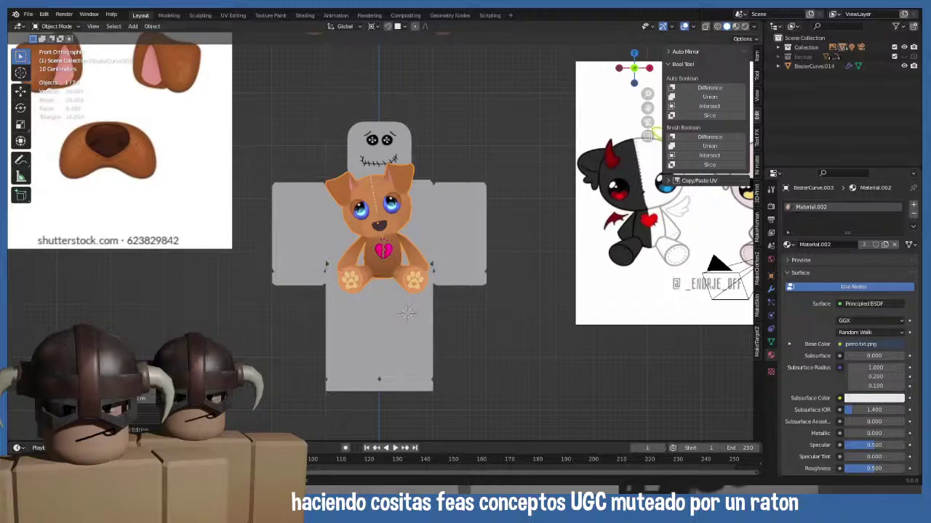
pyautogui.click(508, 331)
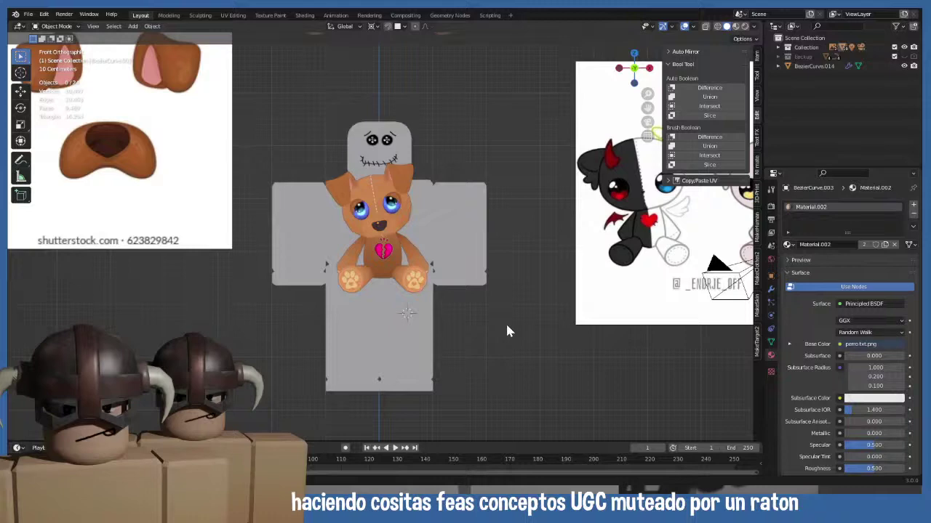
# - Scale the puppy down a little more in side view so it fits within the dummy's torso
pyautogui.press('KP_3')
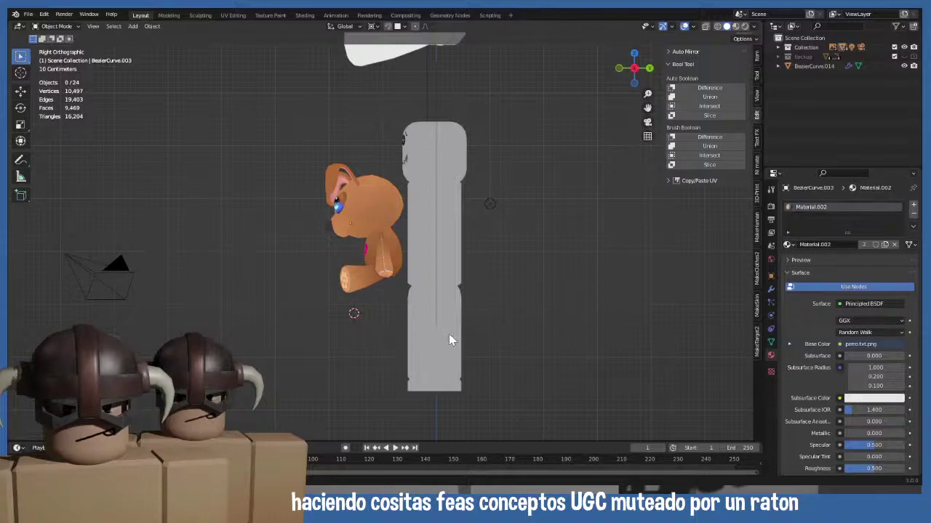
pyautogui.click(395, 235)
pyautogui.press('s')
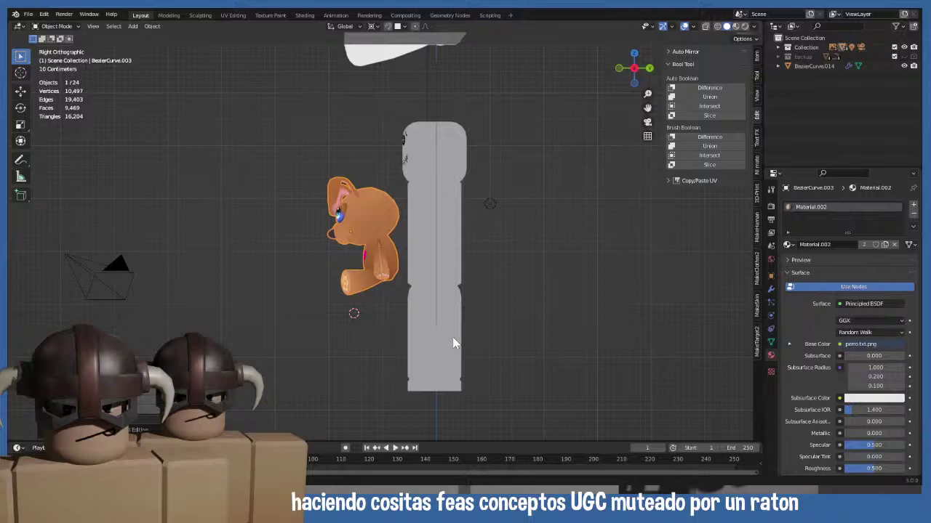
pyautogui.click(450, 325)
pyautogui.press('s')
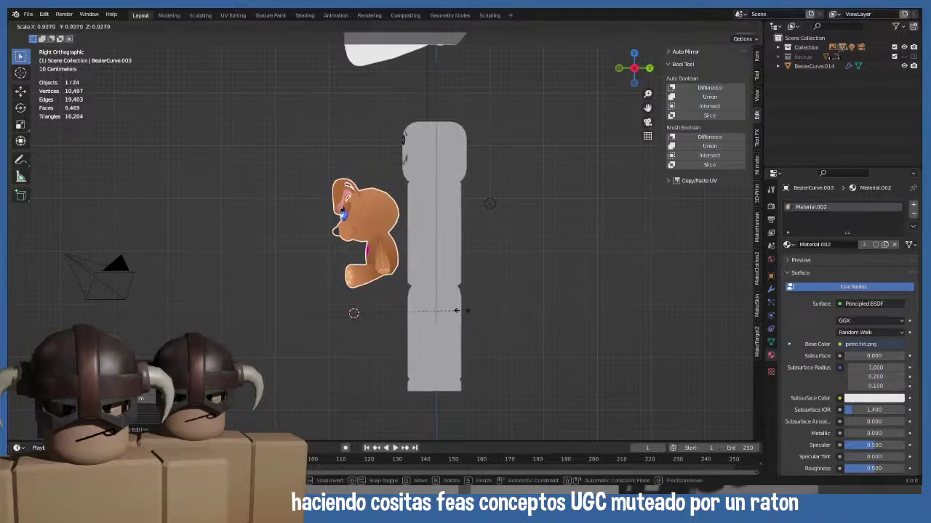
pyautogui.click(461, 316)
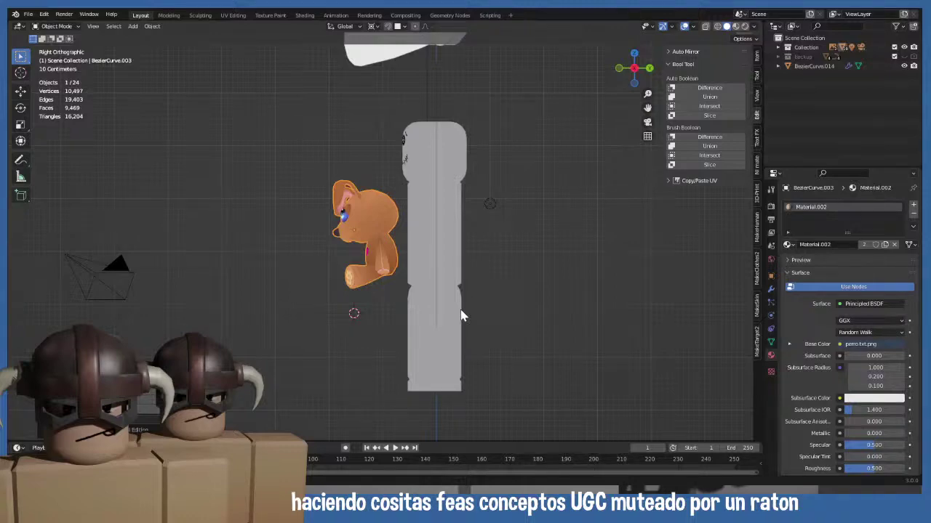
pyautogui.press('KP_1')
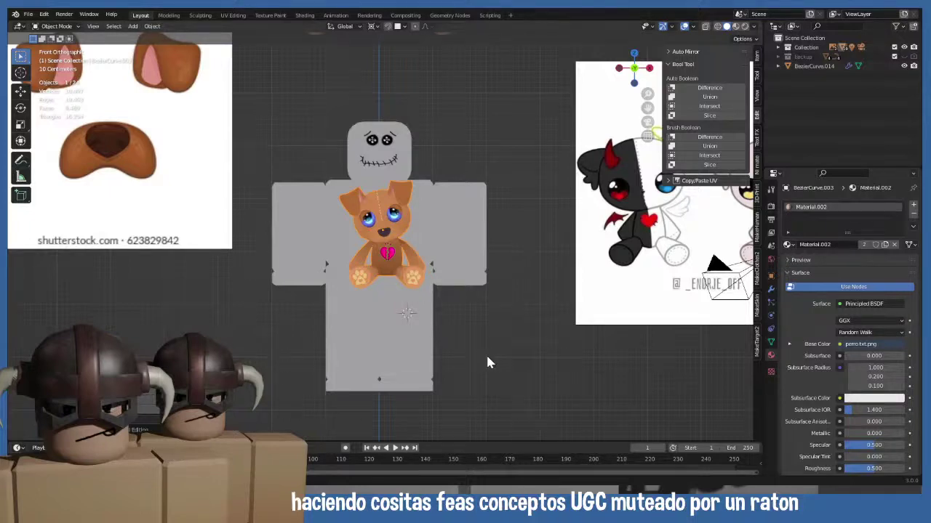
pyautogui.scroll(3, 401, 261)
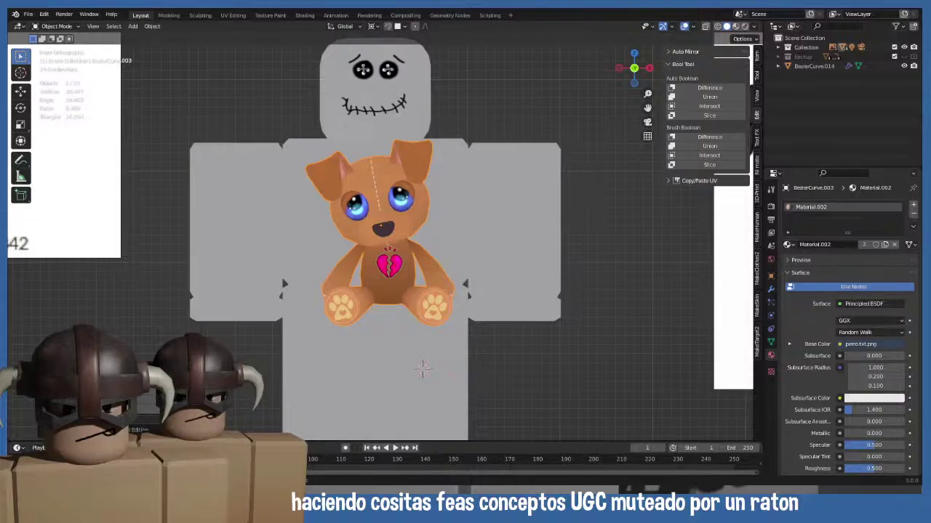
# - Resize the puppy texture image perro txt.png to 256 by 256 pixels
pyautogui.click(271, 16)
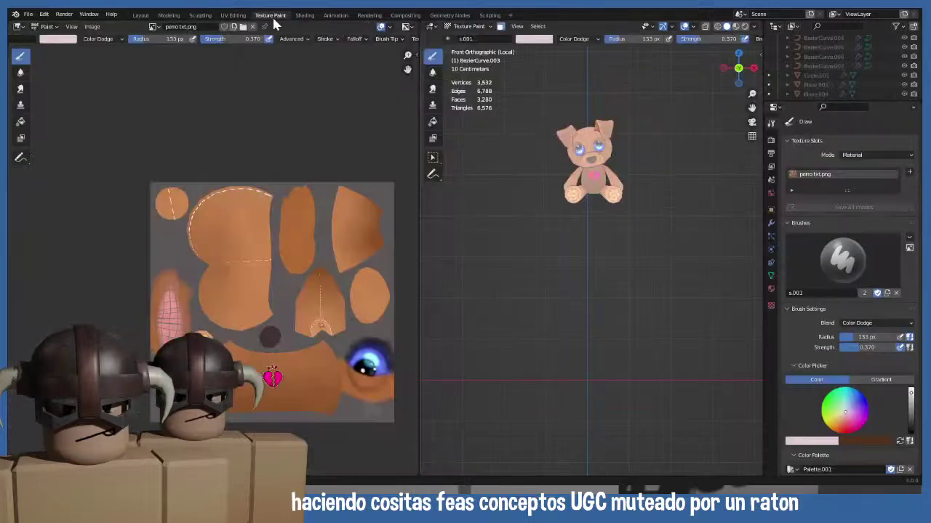
pyautogui.click(101, 28)
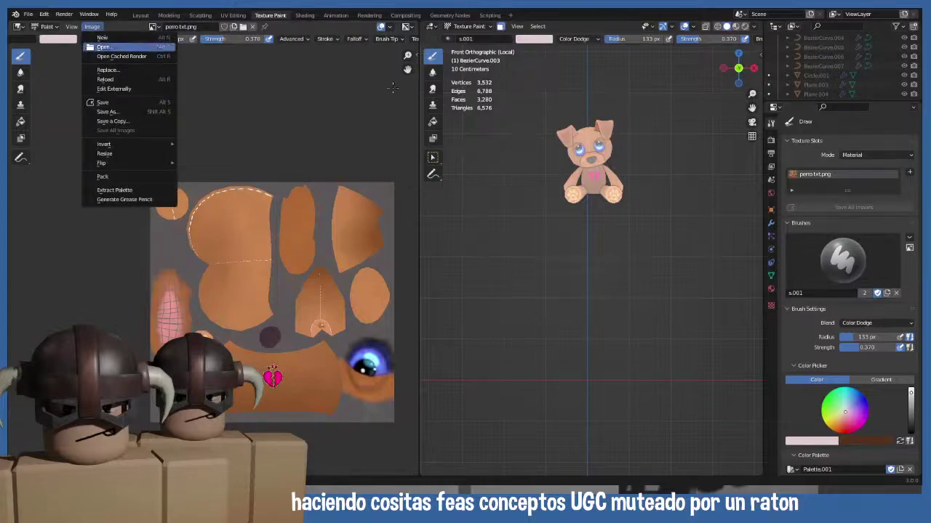
pyautogui.click(89, 28)
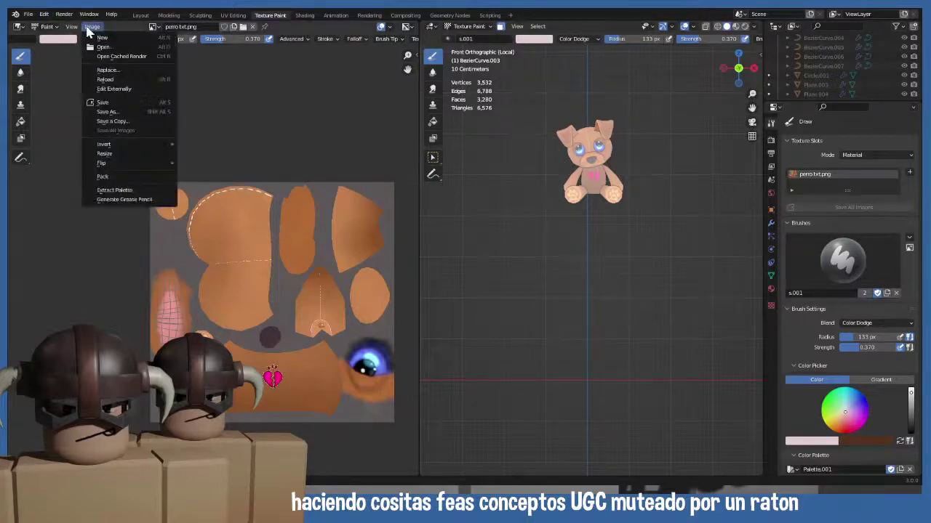
pyautogui.click(131, 154)
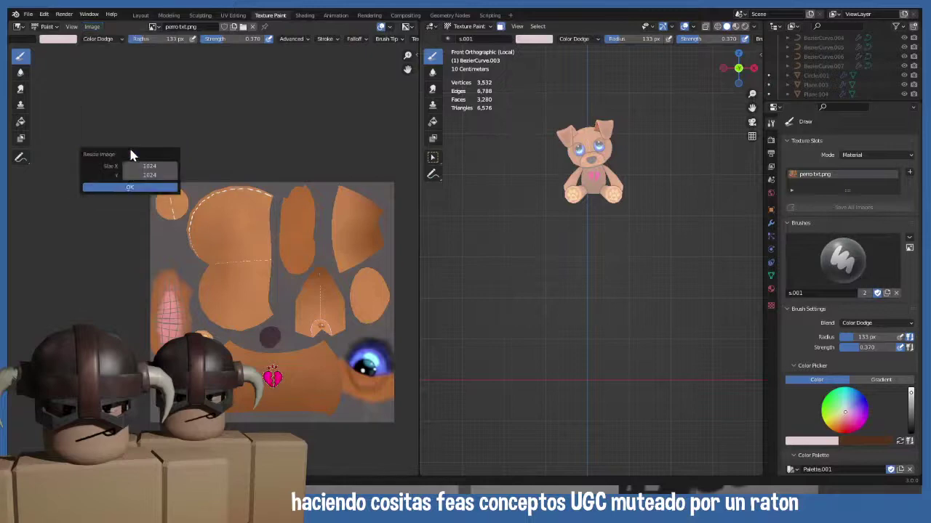
pyautogui.click(135, 166)
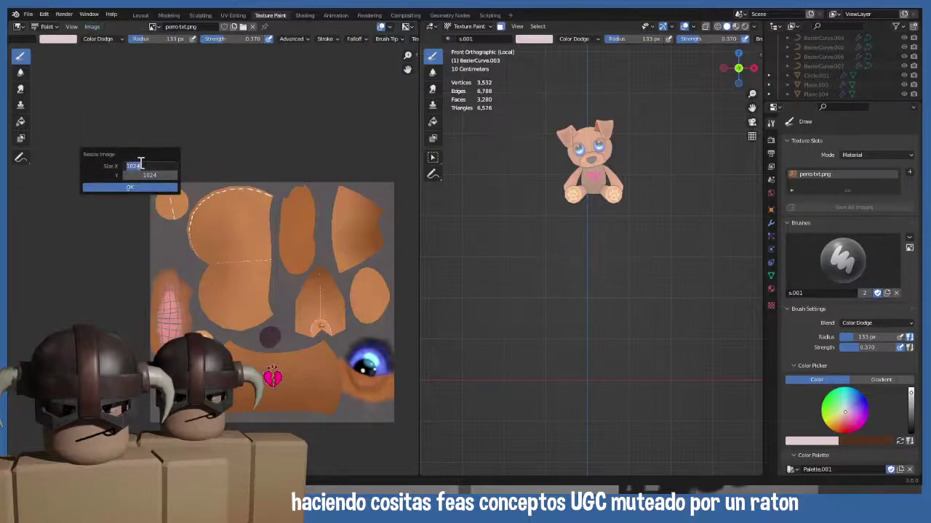
pyautogui.write('256')
pyautogui.press('Tab')
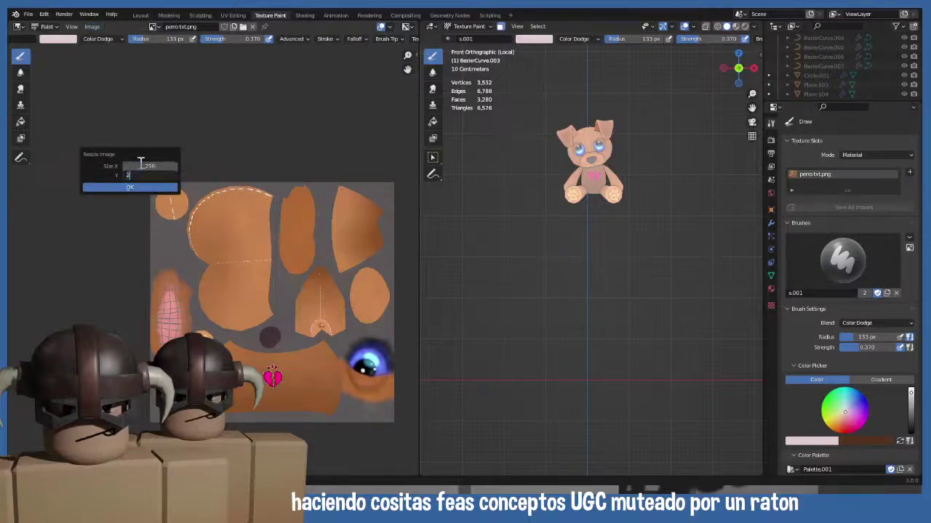
pyautogui.write('256')
pyautogui.click(133, 187)
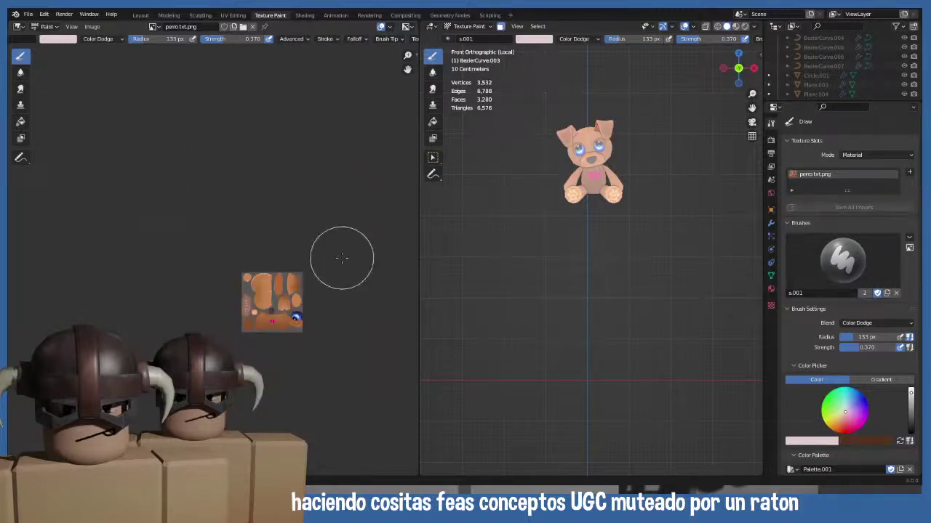
pyautogui.scroll(3, 340, 276)
pyautogui.scroll(-1, 341, 294)
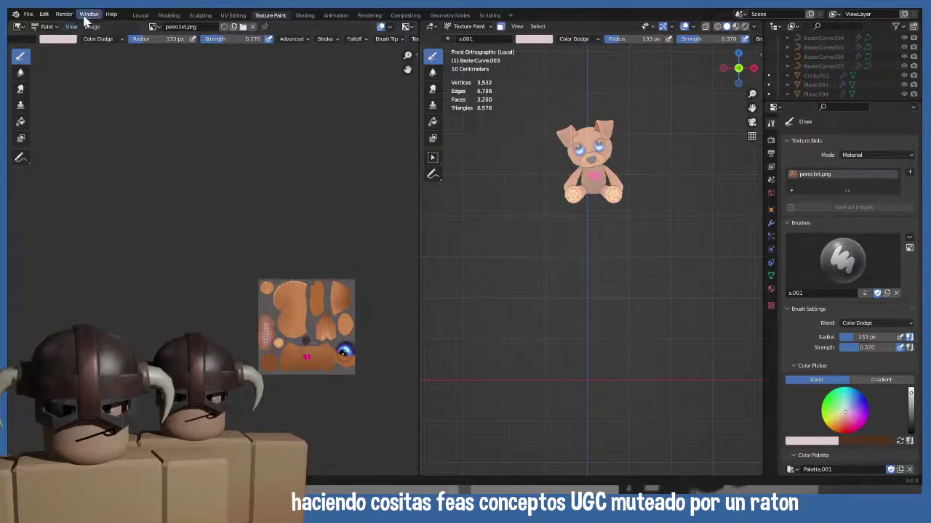
# - Examine the resized texture on the puppy in the Layout workspace and save the file
pyautogui.click(142, 16)
pyautogui.scroll(4, 425, 219)
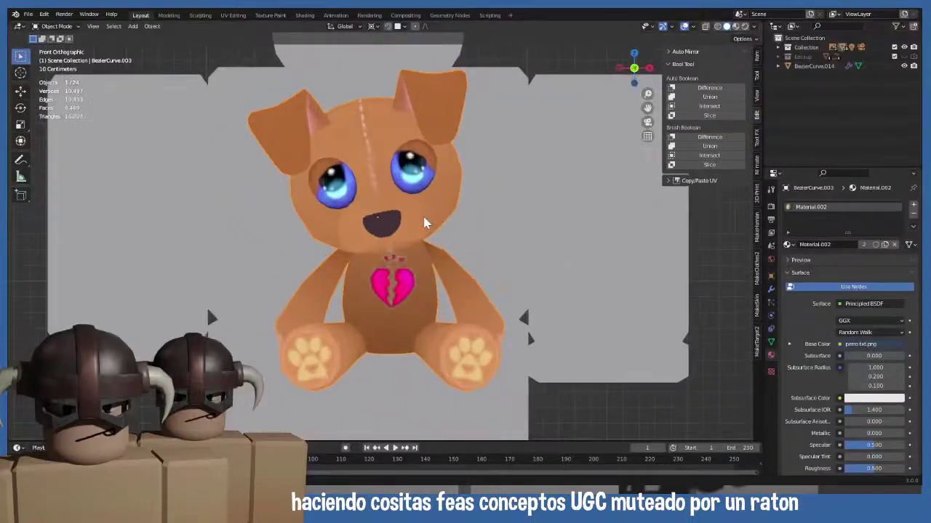
pyautogui.scroll(-2, 426, 219)
pyautogui.moveTo(424, 220); pyautogui.dragTo(426, 177, button='middle')
pyautogui.scroll(-6, 391, 171)
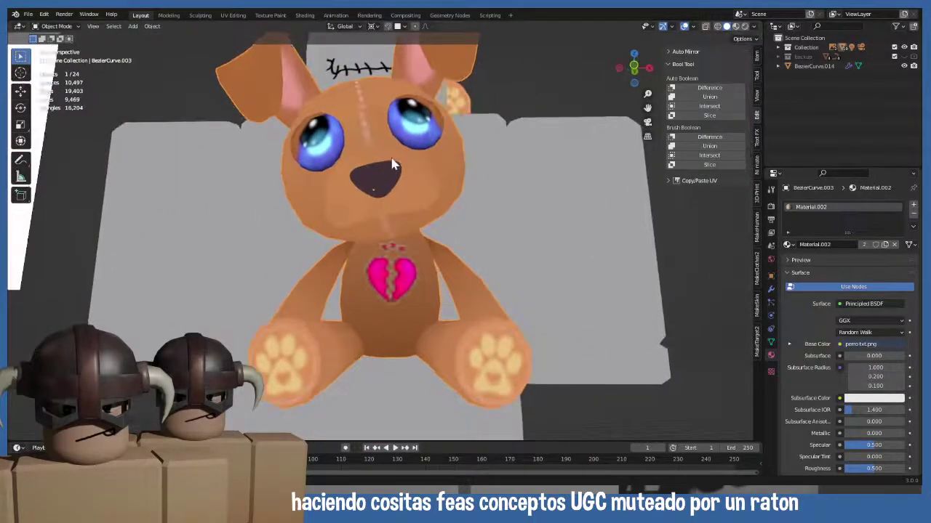
pyautogui.scroll(-2, 391, 165)
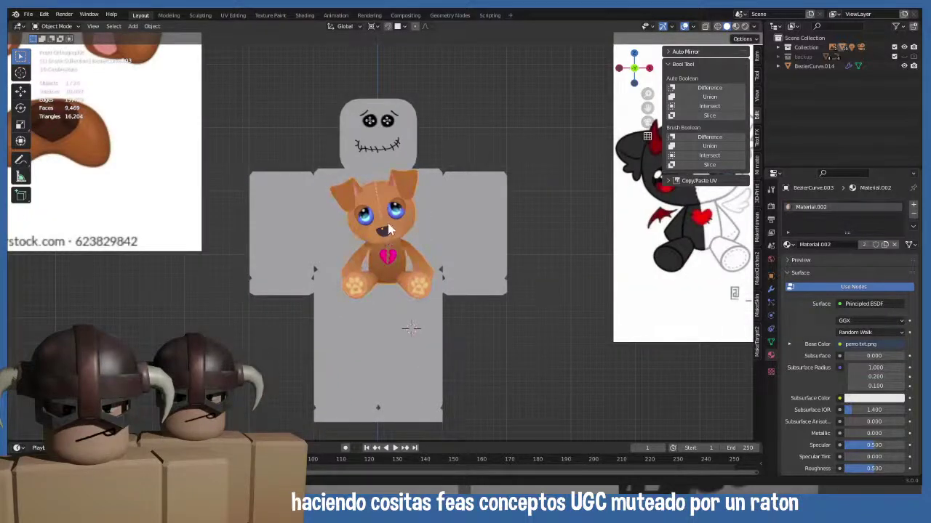
pyautogui.hotkey('ctrl', 's')
# - Rotate the puppy slightly in front view and scale it down further on the dummy's torso
pyautogui.scroll(2, 387, 247)
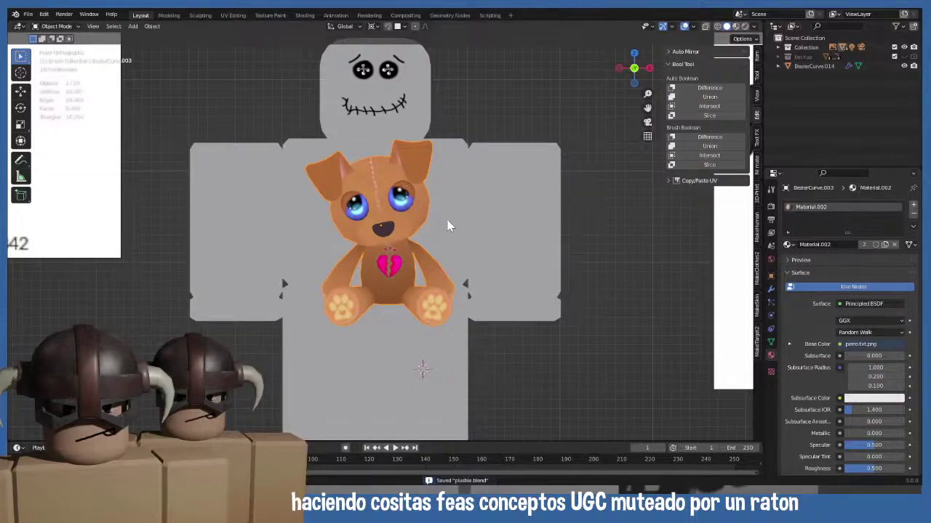
pyautogui.scroll(-1, 429, 231)
pyautogui.press('r')
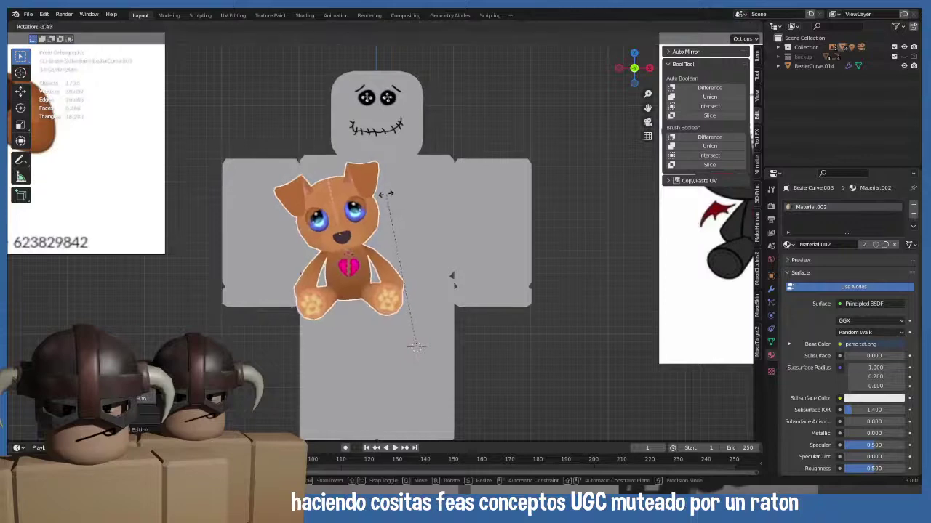
pyautogui.click(410, 288)
pyautogui.press('s')
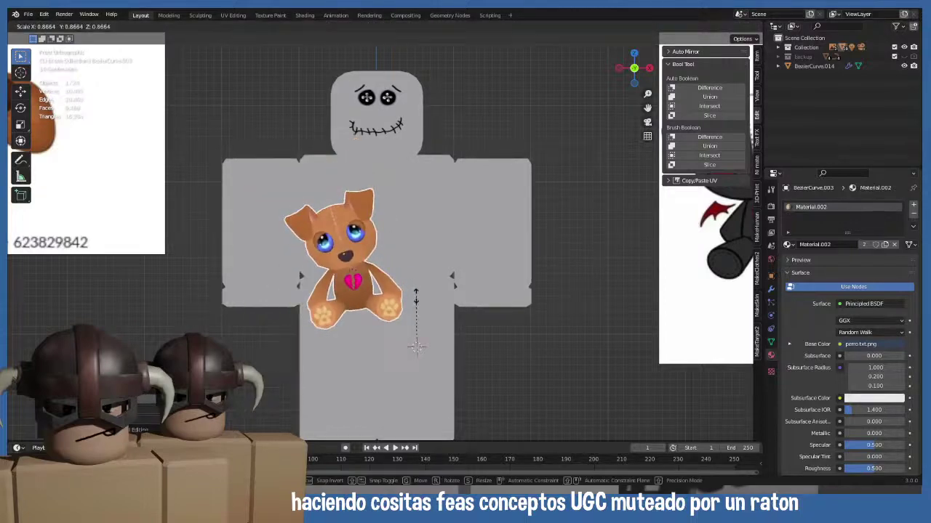
pyautogui.click(413, 302)
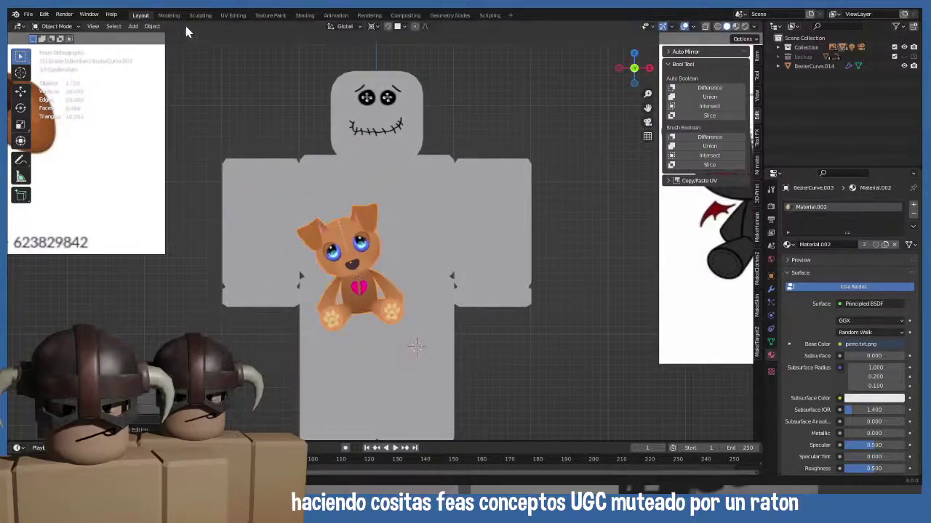
# - Set the puppy's origin to its geometry and move it up beside the dummy's right arm at chest height
pyautogui.click(153, 26)
pyautogui.moveTo(182, 46)
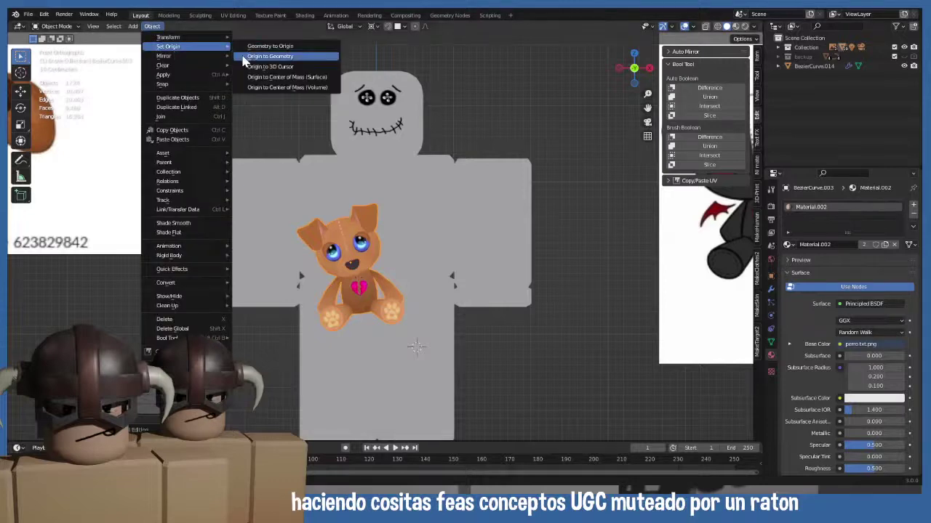
pyautogui.click(276, 66)
pyautogui.press('g')
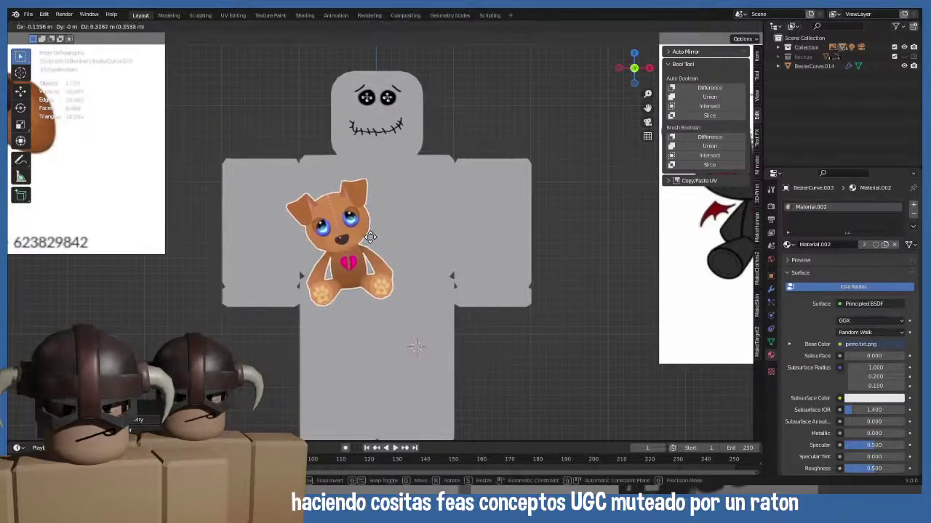
pyautogui.click(363, 232)
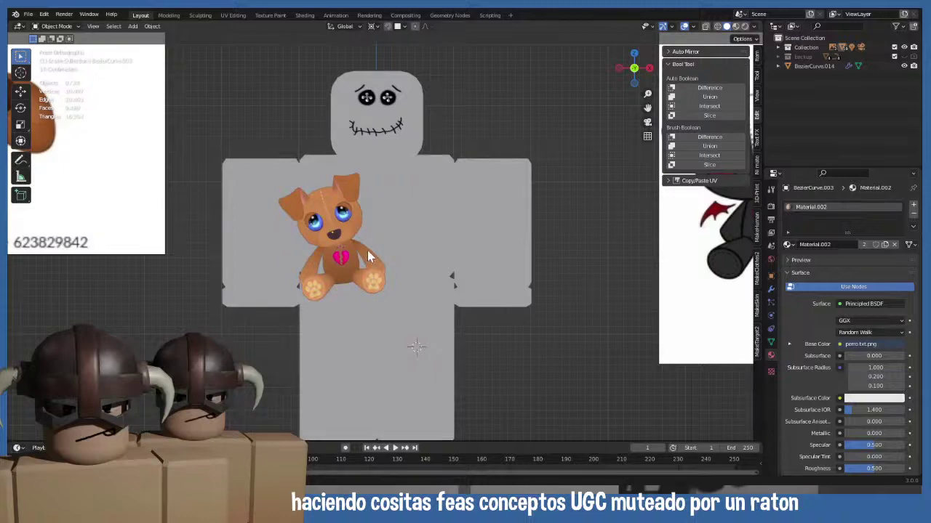
# - Nudge the puppy along the Y axis towards the dummy's chest in side view
pyautogui.press('KP_3')
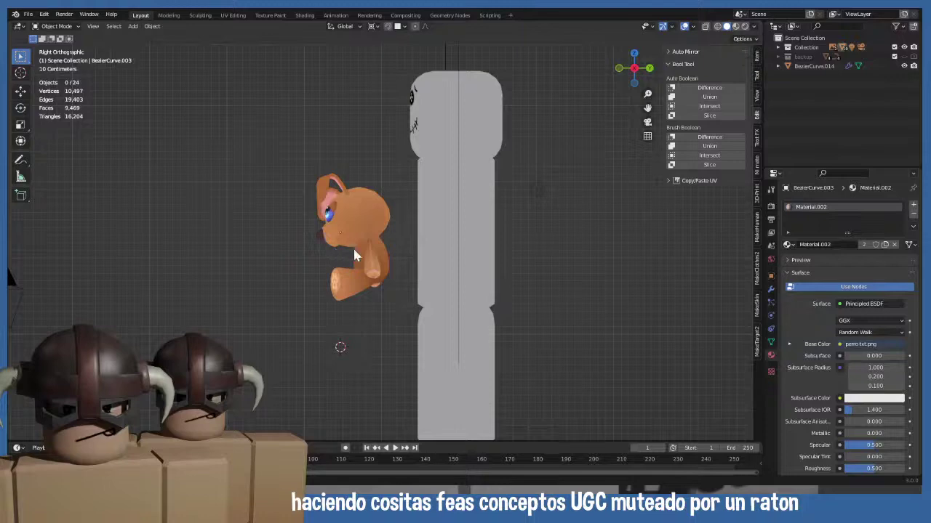
pyautogui.click(354, 254)
pyautogui.press('g')
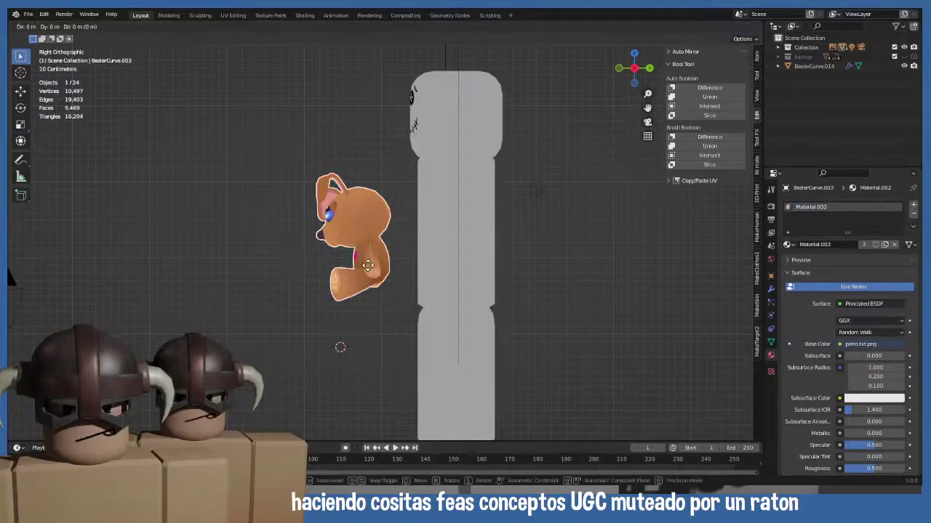
pyautogui.press('y')
pyautogui.click(371, 262)
# - Save plushie.blend with the puppy checked in front view and start exporting the puppy as a Wavefront OBJ
pyautogui.press('KP_1')
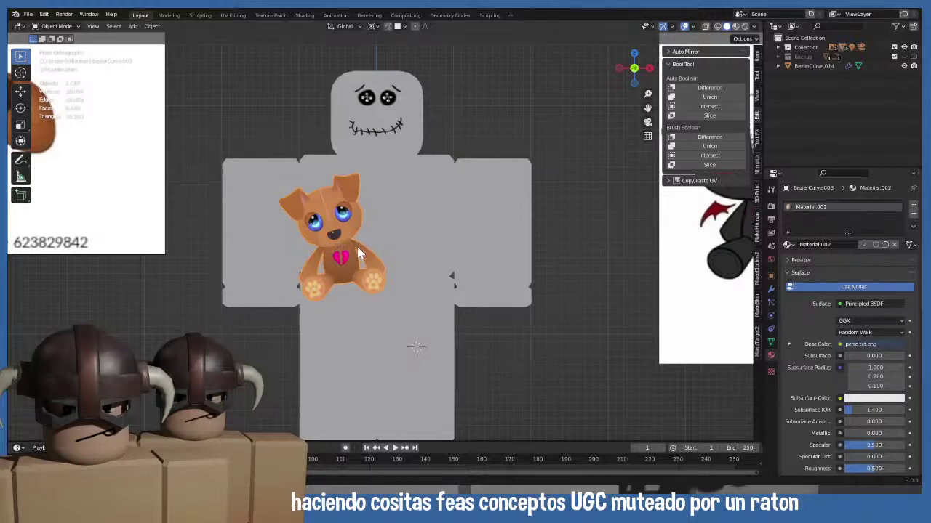
pyautogui.scroll(1, 358, 253)
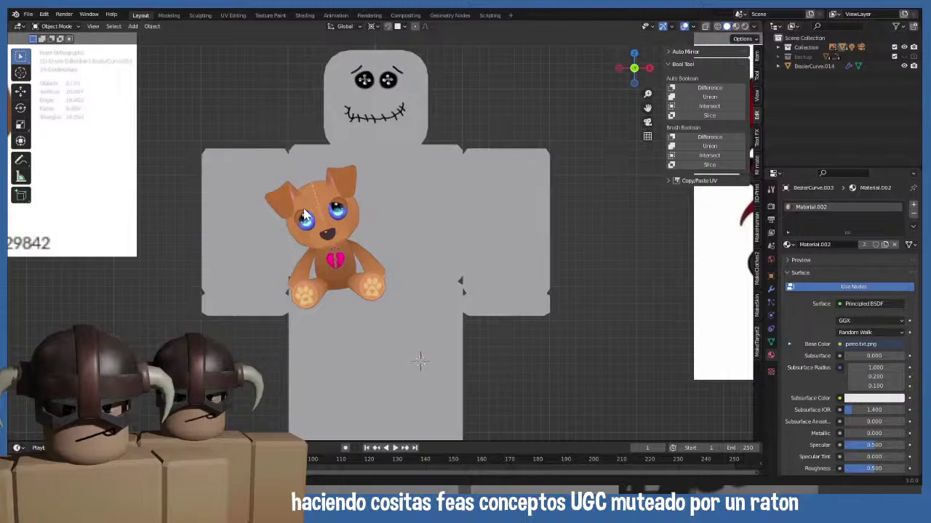
pyautogui.click(29, 14)
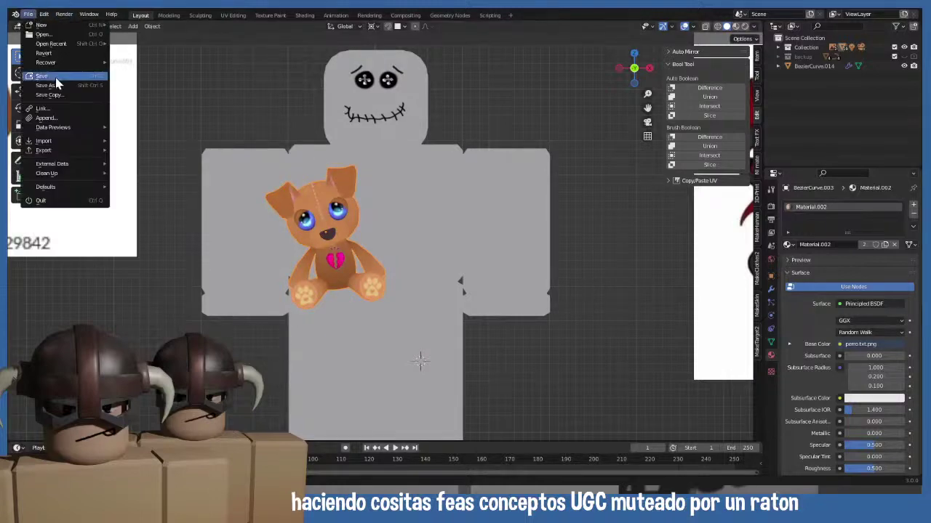
pyautogui.click(58, 80)
pyautogui.click(27, 15)
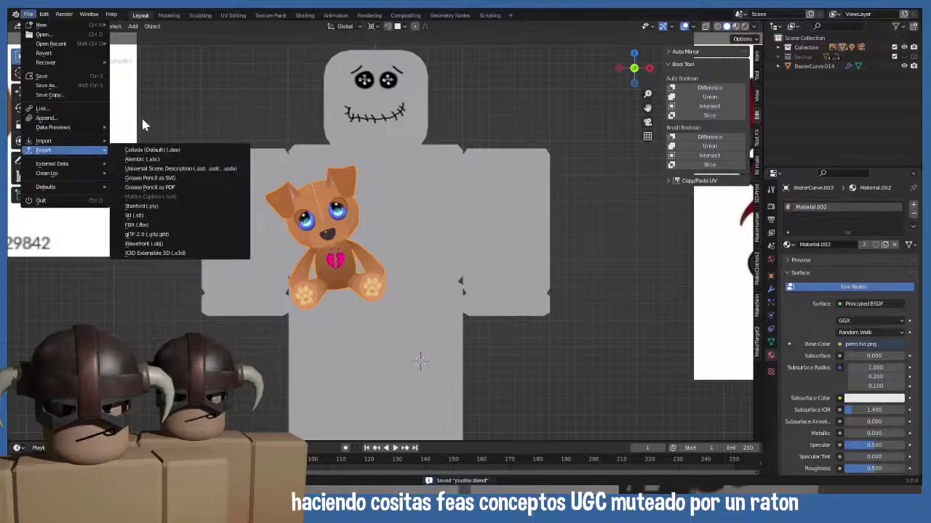
pyautogui.moveTo(45, 149)
pyautogui.click(164, 249)
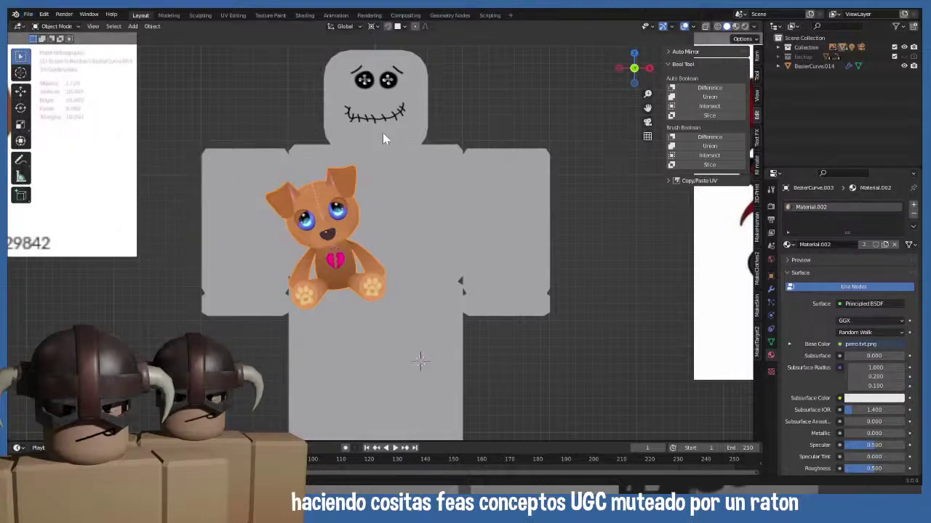
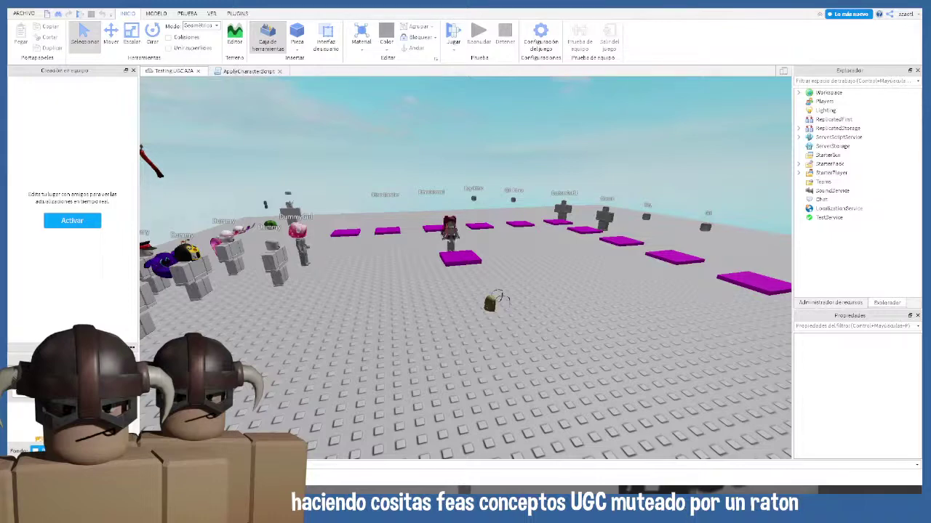
# - Switch to Roblox Studio and place a hoodless copy of the pink-hooded DummyGirl beside the original
pyautogui.moveTo(436, 324); pyautogui.dragTo(432, 326, button='right')
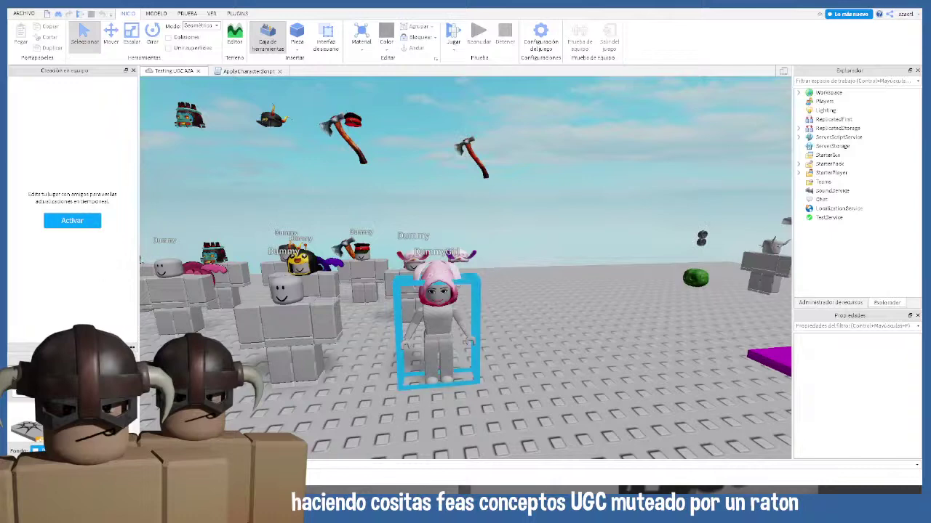
pyautogui.moveTo(441, 371); pyautogui.dragTo(442, 371, button='right')
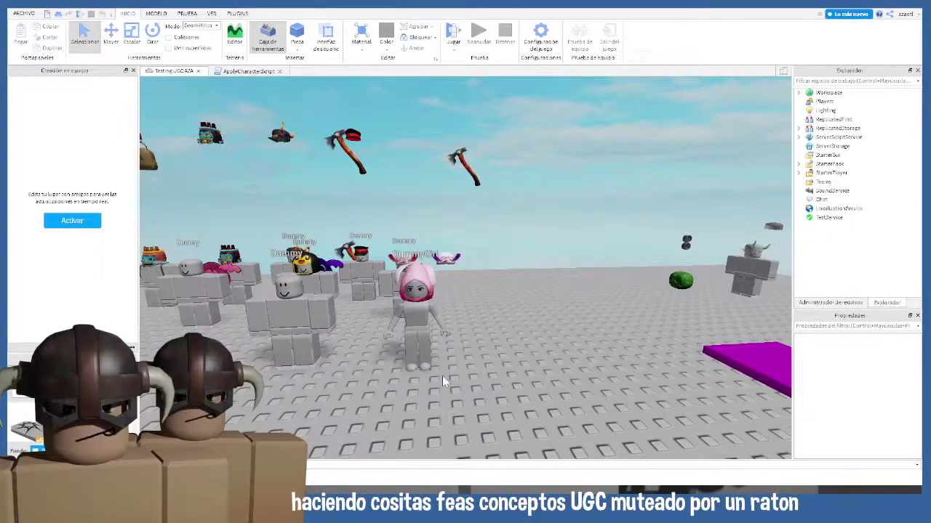
pyautogui.click(433, 347)
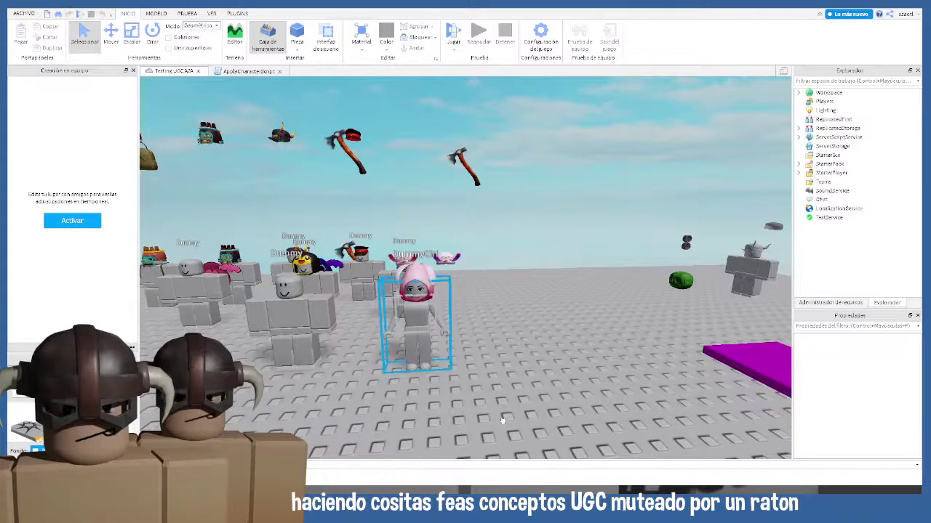
pyautogui.moveTo(471, 384); pyautogui.dragTo(471, 384, button='right')
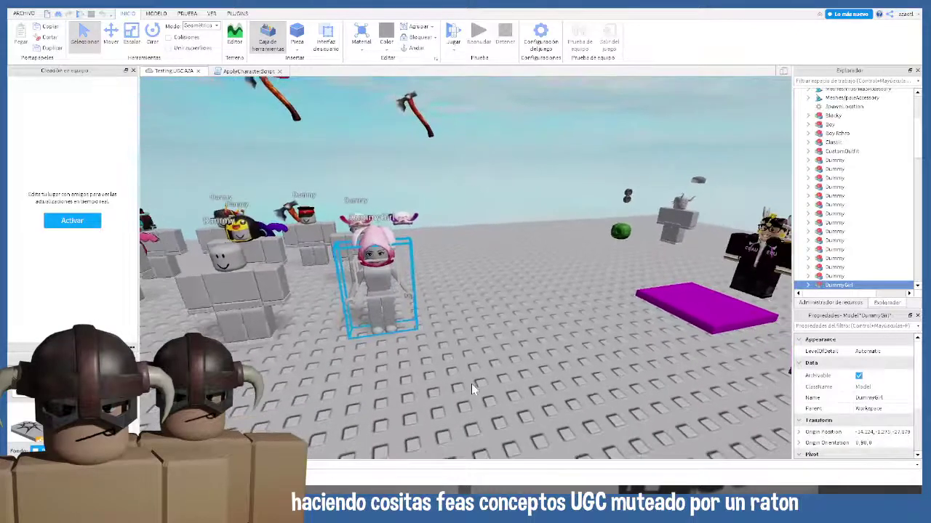
pyautogui.click(110, 32)
pyautogui.moveTo(424, 270); pyautogui.dragTo(534, 273)
pyautogui.press('d')
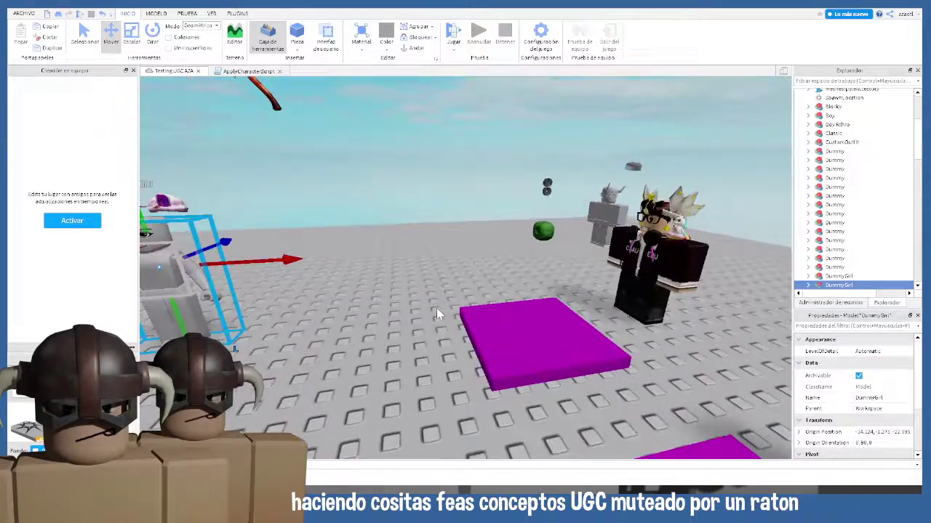
pyautogui.moveTo(437, 308); pyautogui.dragTo(428, 325, button='right')
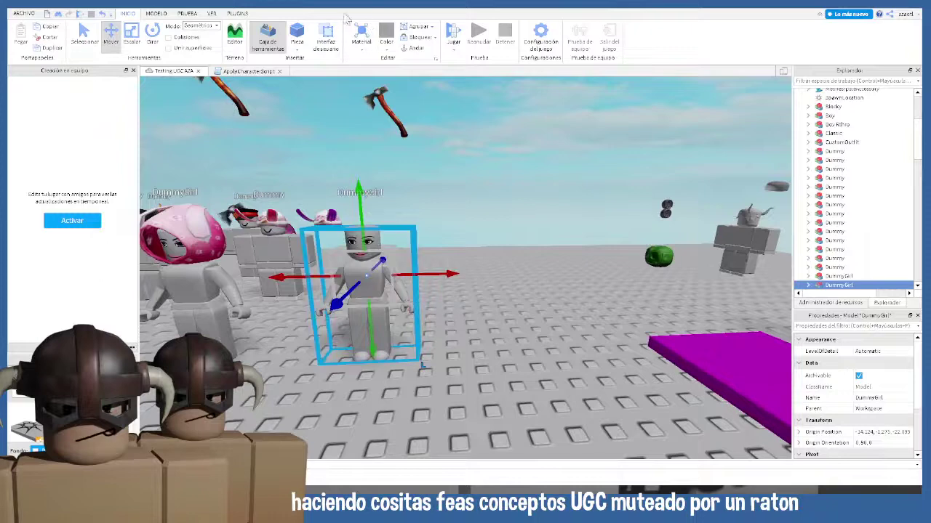
# - Look through the installed plugins and the Testing UGC AZA place's asset folders, and clear the dummy selection
pyautogui.click(239, 14)
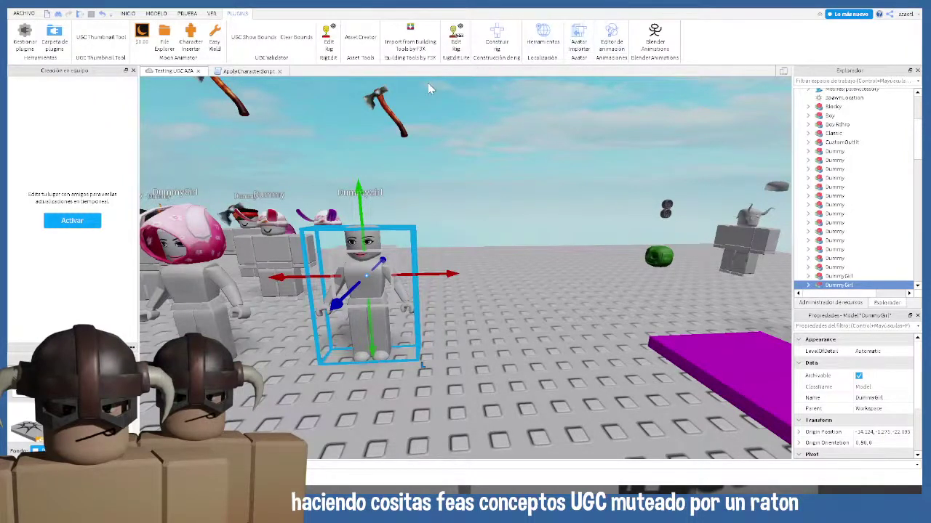
pyautogui.click(850, 304)
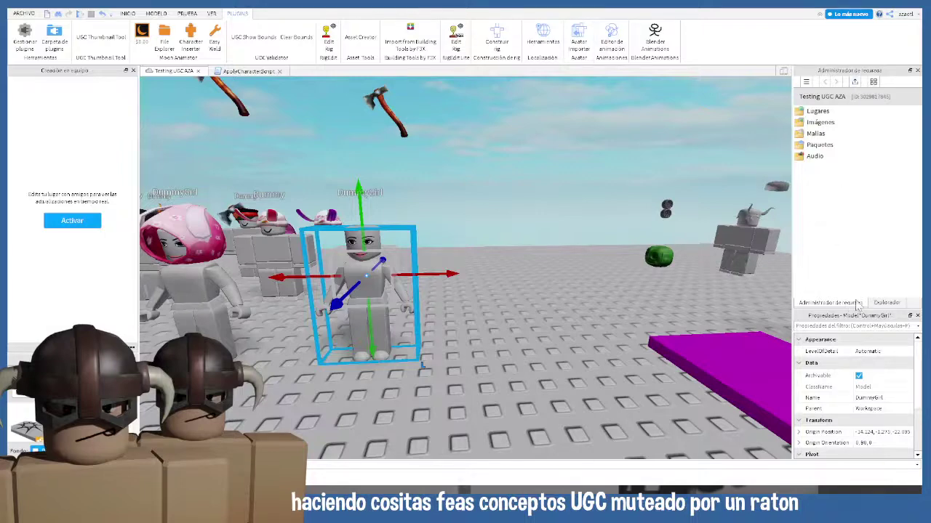
pyautogui.click(881, 304)
pyautogui.click(847, 305)
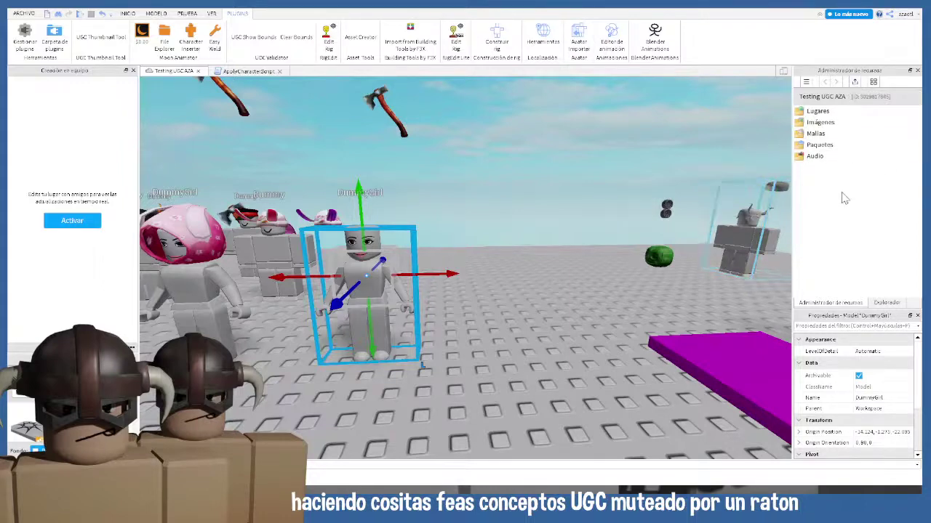
pyautogui.click(814, 112)
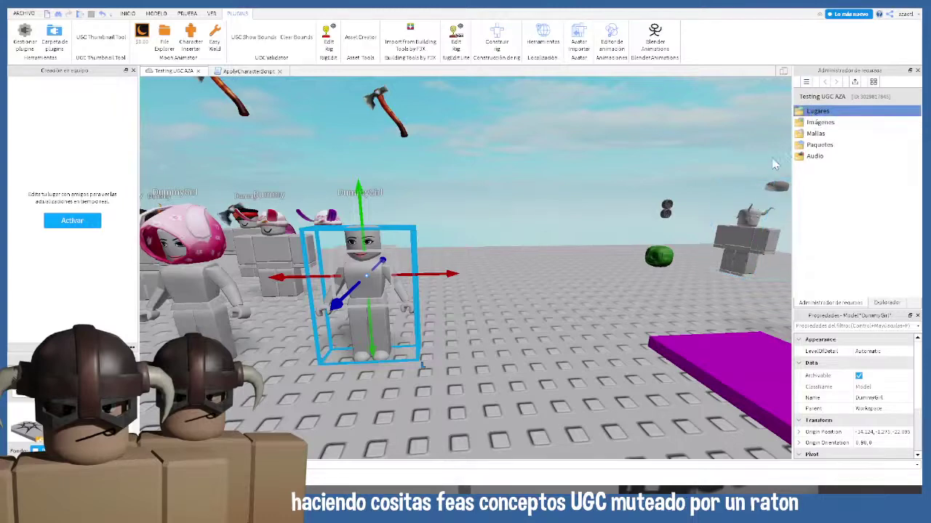
pyautogui.click(446, 360)
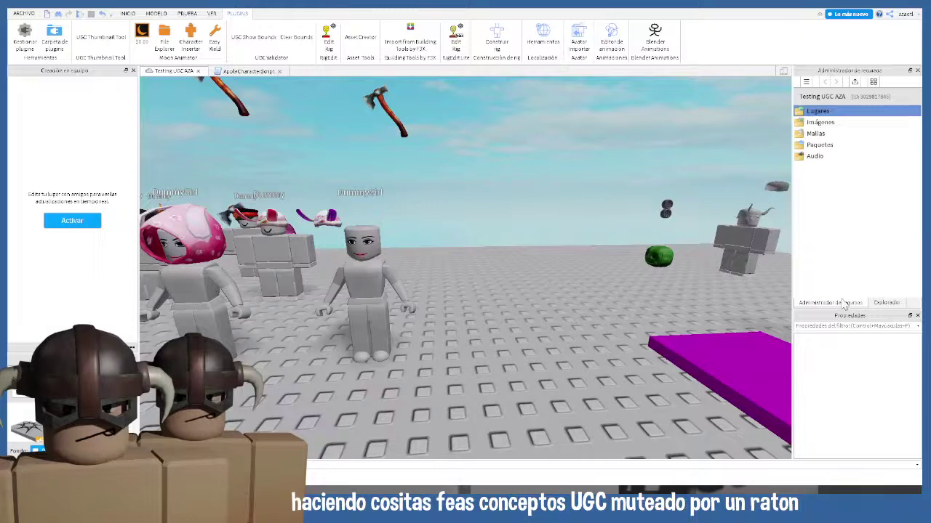
pyautogui.click(882, 304)
pyautogui.click(856, 304)
# - Examine the plain blocky Dummy next to the two DummyGirl rigs
pyautogui.moveTo(468, 211)
pyautogui.mouseDown(button='right')
pyautogui.moveTo(474, 216)
pyautogui.moveTo(468, 212)
pyautogui.mouseUp(button='right')
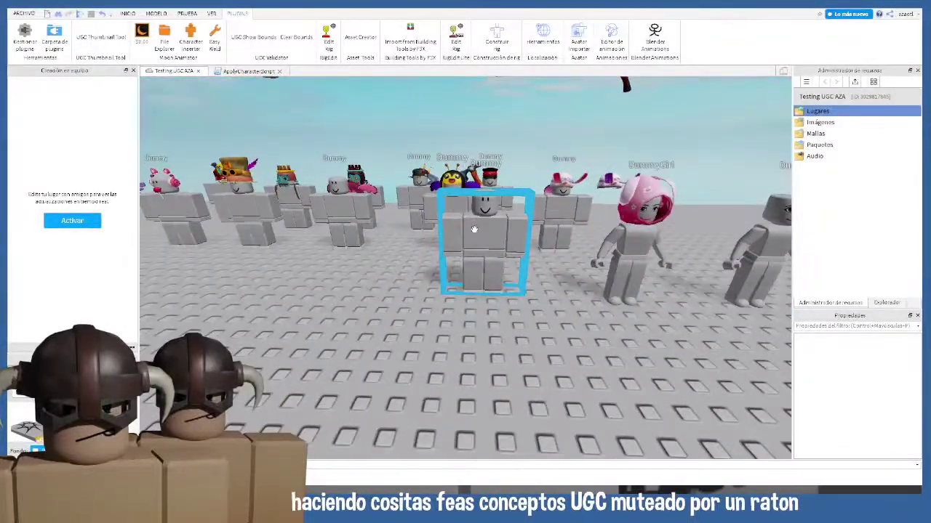
pyautogui.moveTo(415, 303); pyautogui.dragTo(415, 303, button='right')
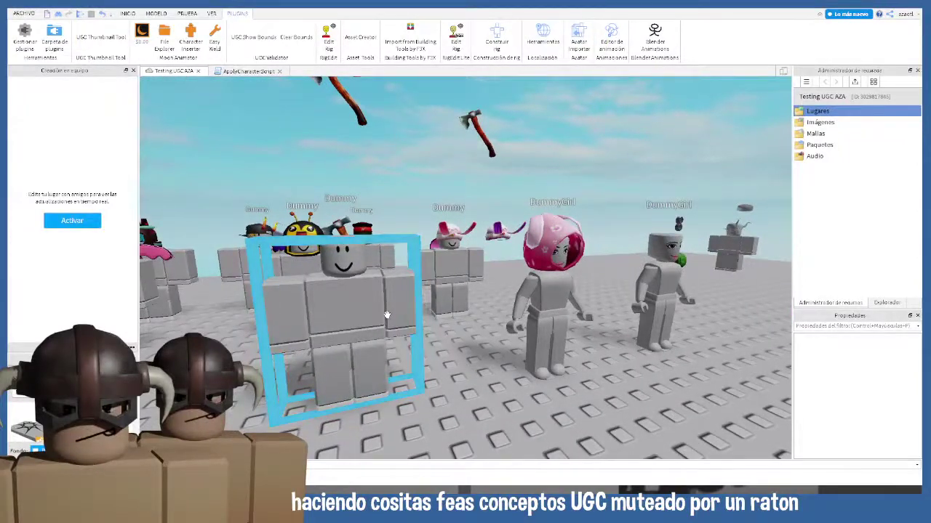
pyautogui.click(386, 315)
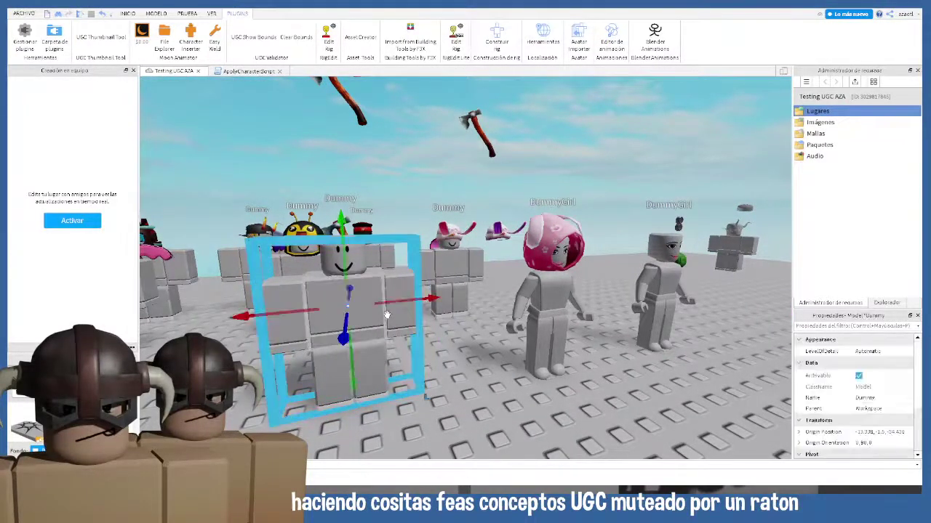
pyautogui.press('f')
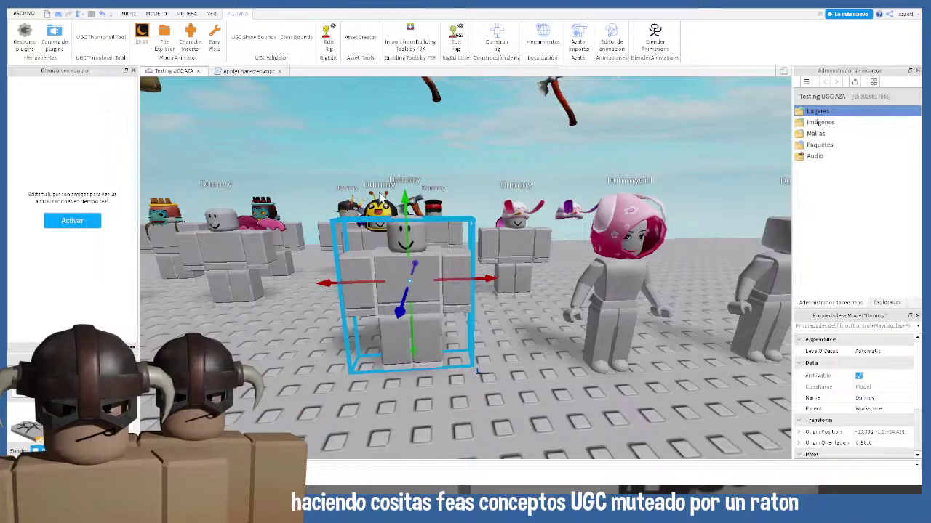
pyautogui.click(293, 369)
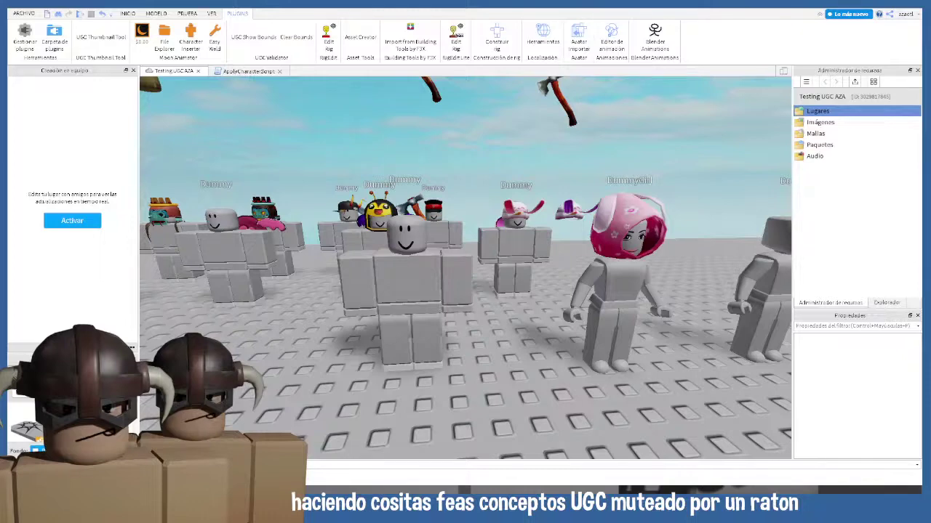
pyautogui.moveTo(466, 374); pyautogui.dragTo(466, 374, button='right')
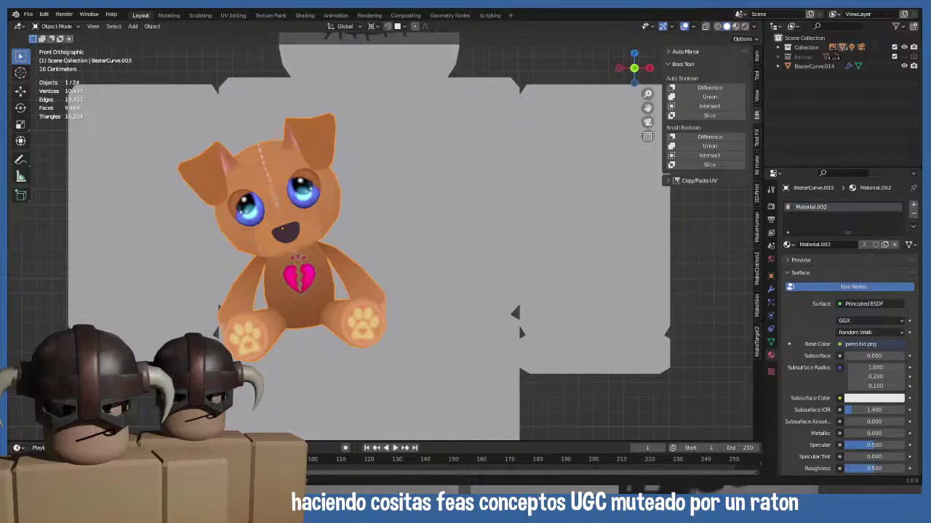
# - Switch back to Blender and examine the puppy's face, chest heart and paws in front view against the dummy's torso
pyautogui.click(135, 430)
pyautogui.moveTo(296, 242)
pyautogui.mouseDown(button='middle')
pyautogui.moveTo(348, 232)
pyautogui.moveTo(351, 213)
pyautogui.moveTo(357, 232)
pyautogui.moveTo(342, 253)
pyautogui.moveTo(386, 252)
pyautogui.moveTo(302, 226)
pyautogui.moveTo(160, 270)
pyautogui.moveTo(236, 269)
pyautogui.moveTo(249, 254)
pyautogui.moveTo(296, 247)
pyautogui.mouseUp(button='middle')
pyautogui.press('KP_1')
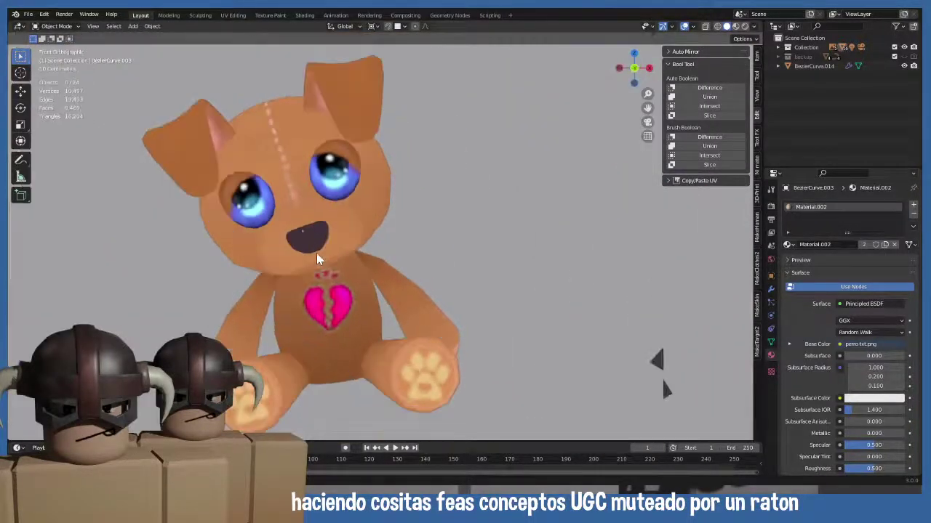
pyautogui.scroll(-2, 320, 255)
pyautogui.scroll(2, 337, 292)
pyautogui.scroll(-2, 350, 337)
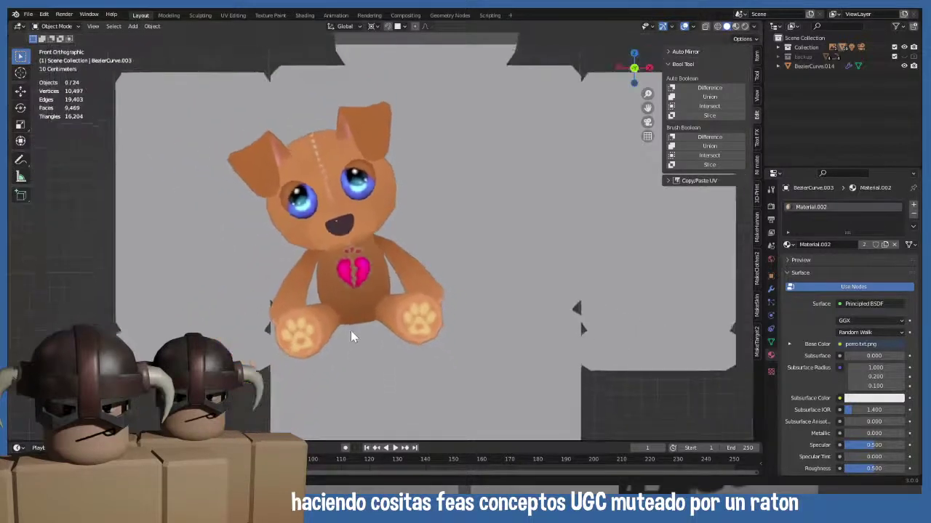
pyautogui.scroll(3, 350, 327)
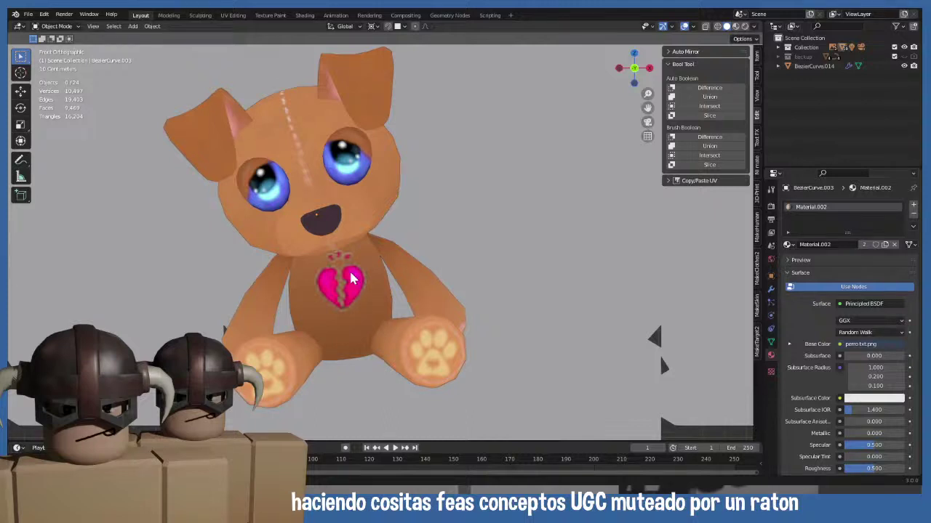
pyautogui.scroll(-3, 351, 280)
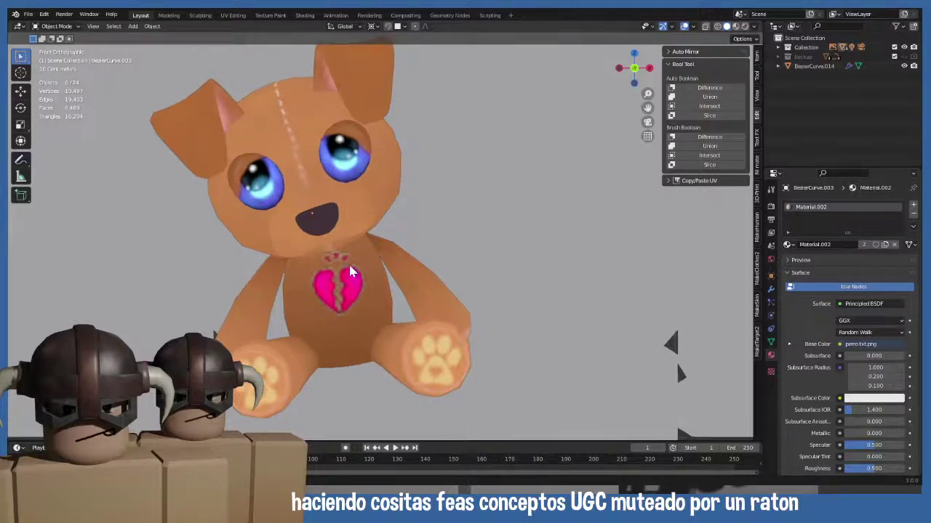
pyautogui.scroll(4, 356, 266)
pyautogui.scroll(-2, 356, 266)
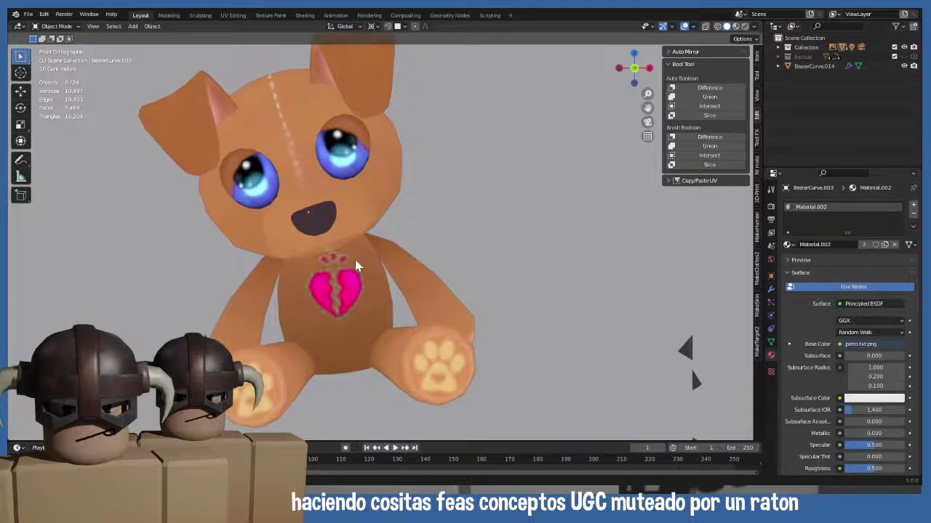
pyautogui.scroll(2, 356, 264)
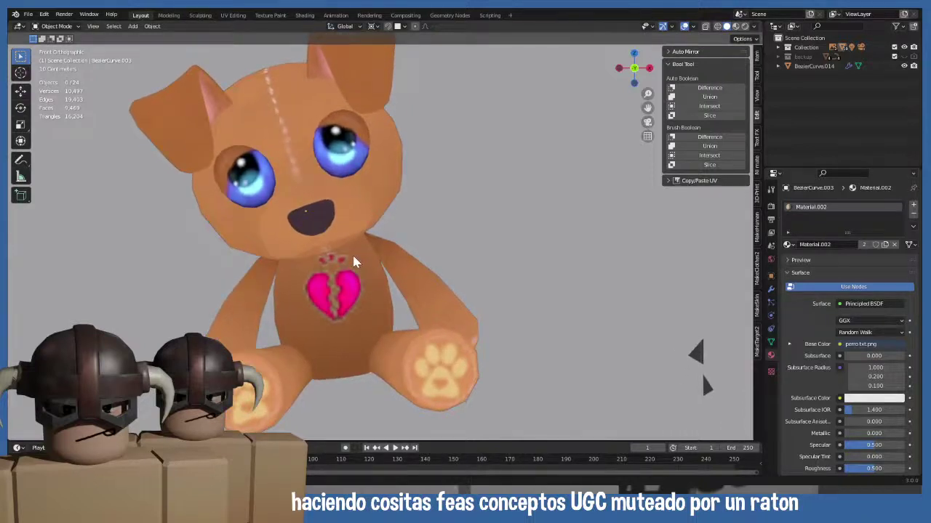
pyautogui.scroll(2, 367, 276)
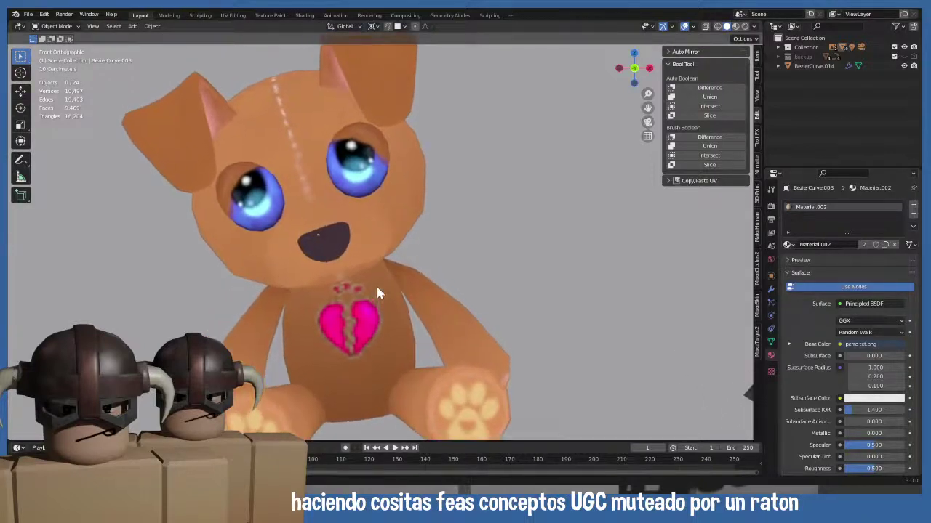
pyautogui.moveTo(376, 288); pyautogui.dragTo(382, 308, button='middle')
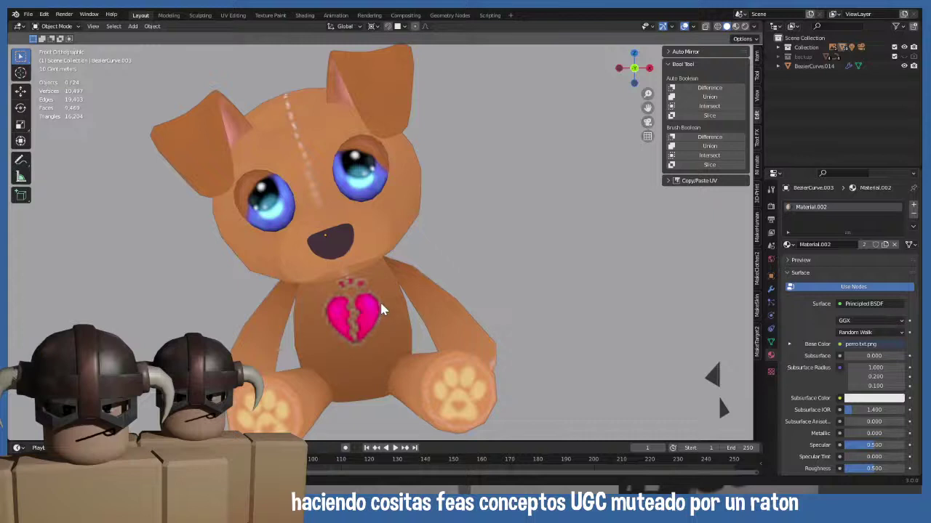
pyautogui.scroll(-2, 383, 309)
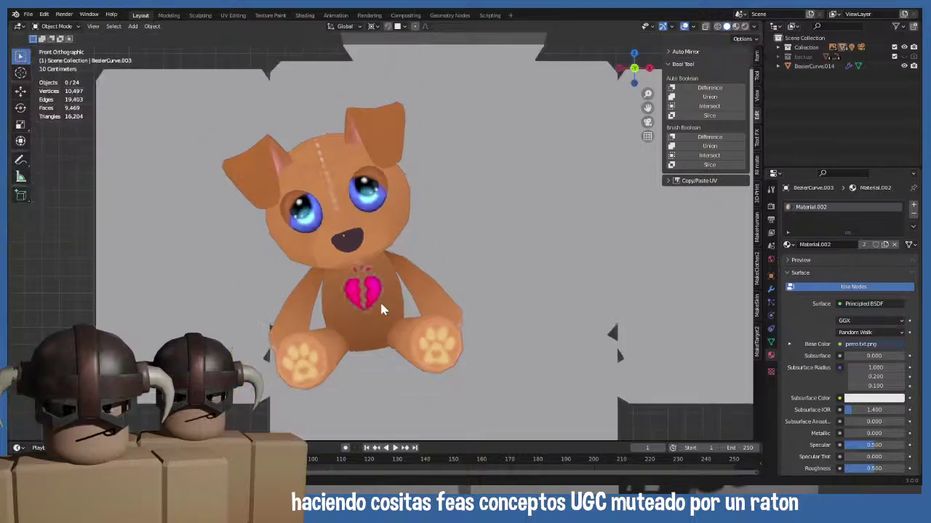
# - Select the puppy and inspect its face and broken-heart detail up close
pyautogui.click(381, 309)
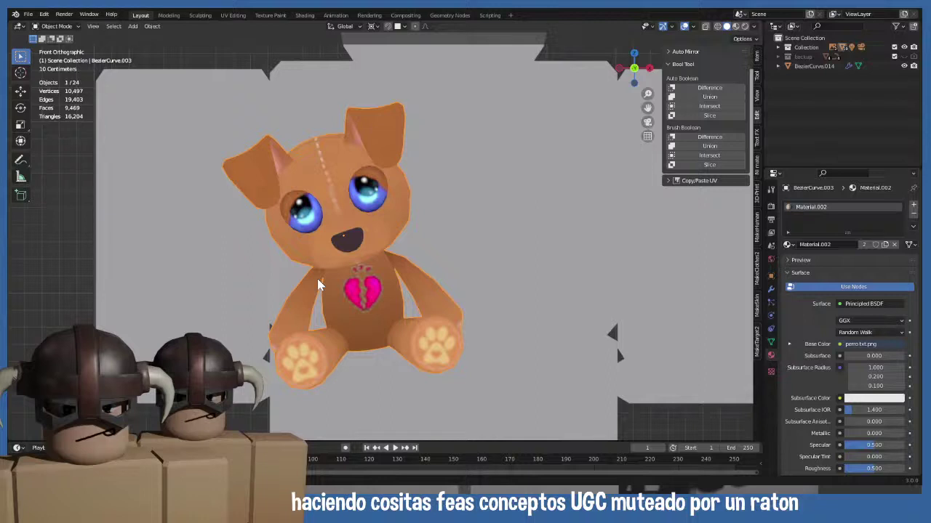
pyautogui.keyDown('ctrl'); pyautogui.scroll(-5, 327, 285); pyautogui.keyUp('ctrl')
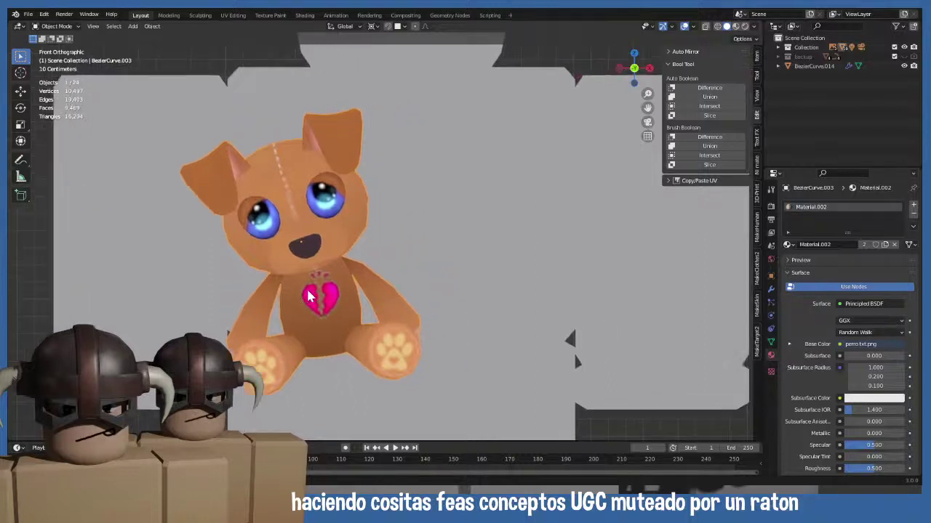
pyautogui.scroll(6, 331, 302)
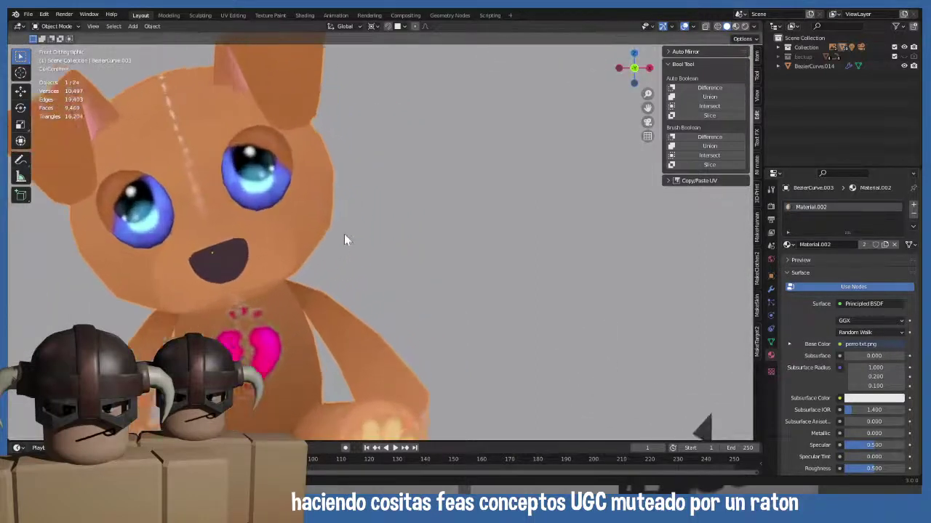
# - Examine the puppy's eyes, mouth and broken-heart detail up close from slightly different vertical angles
pyautogui.keyDown('shift'); pyautogui.scroll(3, 378, 276); pyautogui.keyUp('shift')
pyautogui.moveTo(420, 317); pyautogui.dragTo(398, 276, button='middle')
pyautogui.scroll(-4, 396, 269)
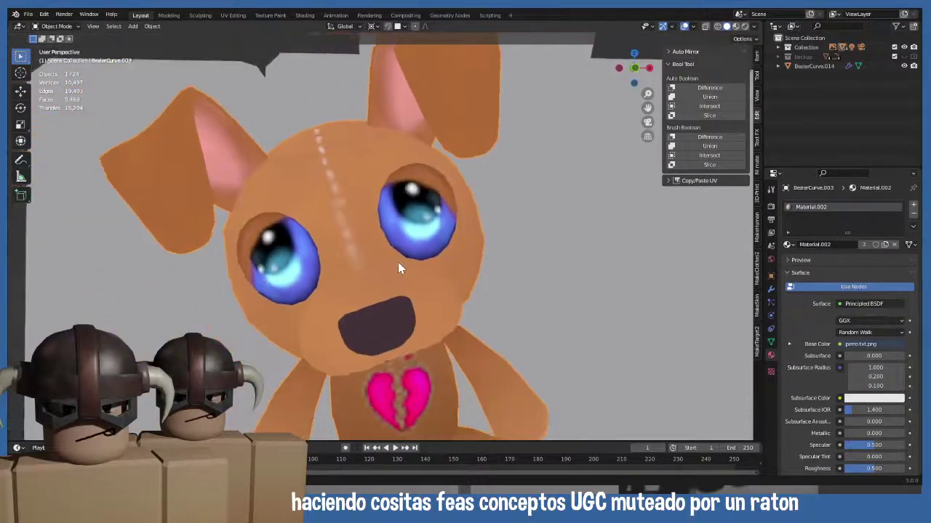
pyautogui.scroll(3, 397, 263)
pyautogui.scroll(-2, 393, 262)
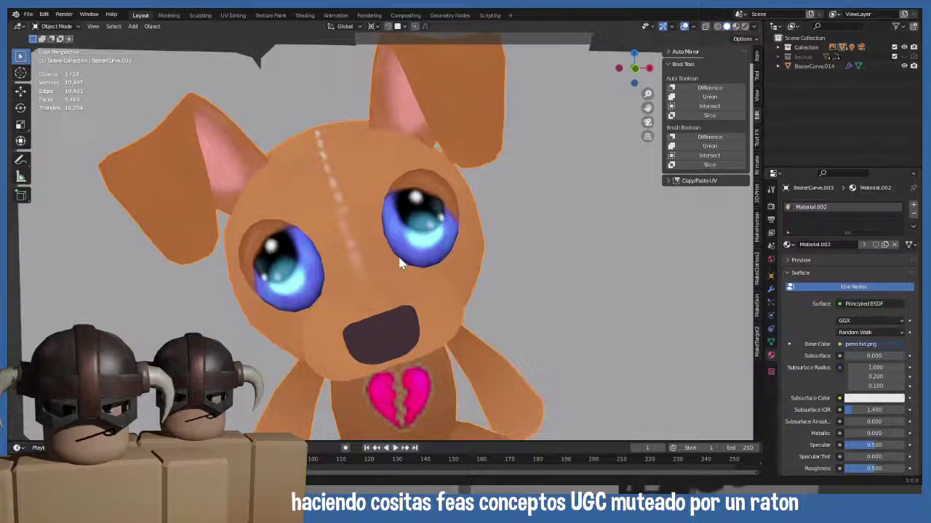
pyautogui.scroll(1, 397, 263)
pyautogui.moveTo(399, 262)
pyautogui.mouseDown(button='middle')
pyautogui.moveTo(412, 258)
pyautogui.moveTo(395, 251)
pyautogui.moveTo(400, 276)
pyautogui.mouseUp(button='middle')
pyautogui.scroll(-3, 412, 262)
pyautogui.scroll(3, 400, 269)
pyautogui.scroll(-3, 399, 265)
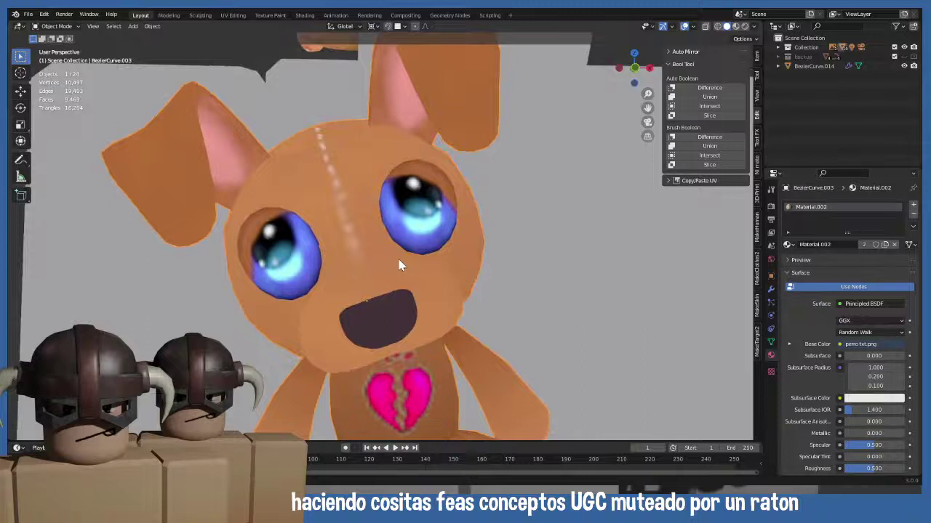
pyautogui.scroll(3, 401, 266)
pyautogui.scroll(-3, 403, 269)
pyautogui.moveTo(401, 257); pyautogui.dragTo(397, 266, button='middle')
pyautogui.scroll(3, 399, 269)
pyautogui.scroll(-3, 388, 263)
pyautogui.scroll(3, 398, 271)
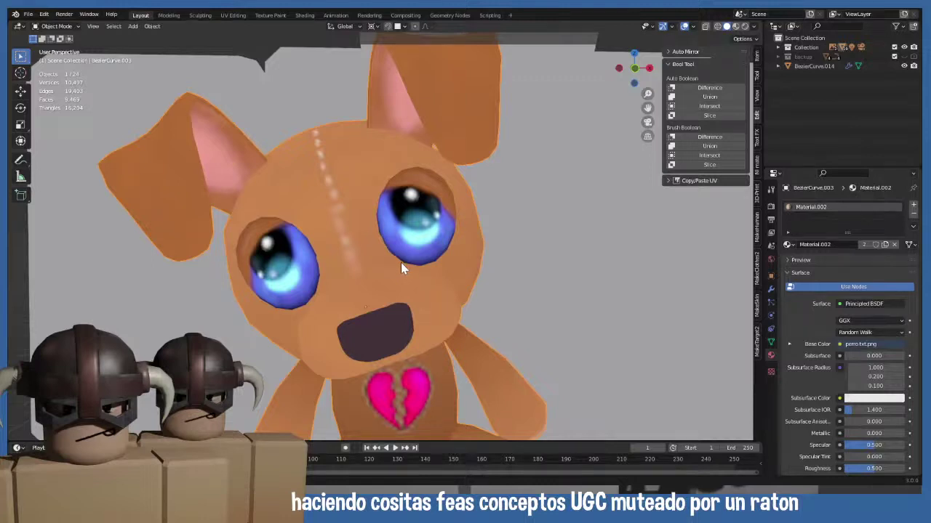
# - Inspect the puppy's face in front view, select the dummy behind it, and check the eye from the side
pyautogui.press('KP_1')
pyautogui.scroll(-3, 404, 269)
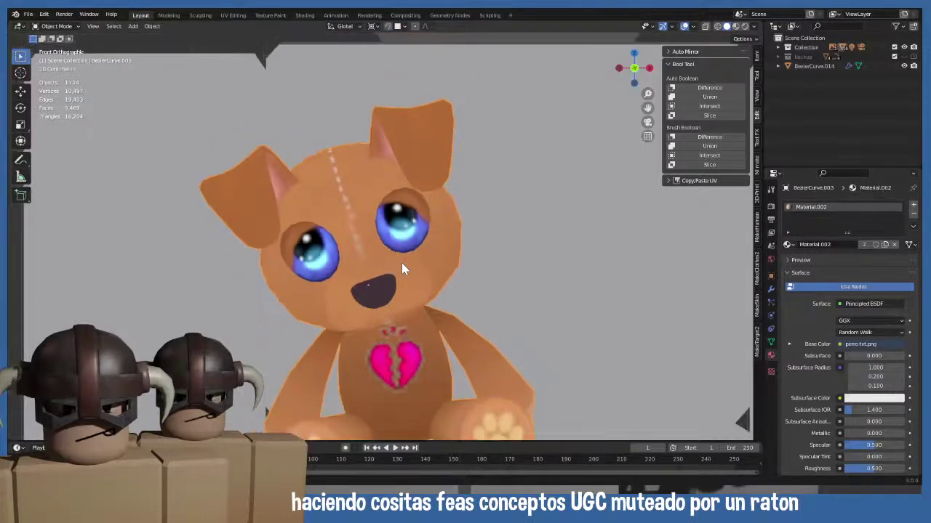
pyautogui.scroll(2, 409, 294)
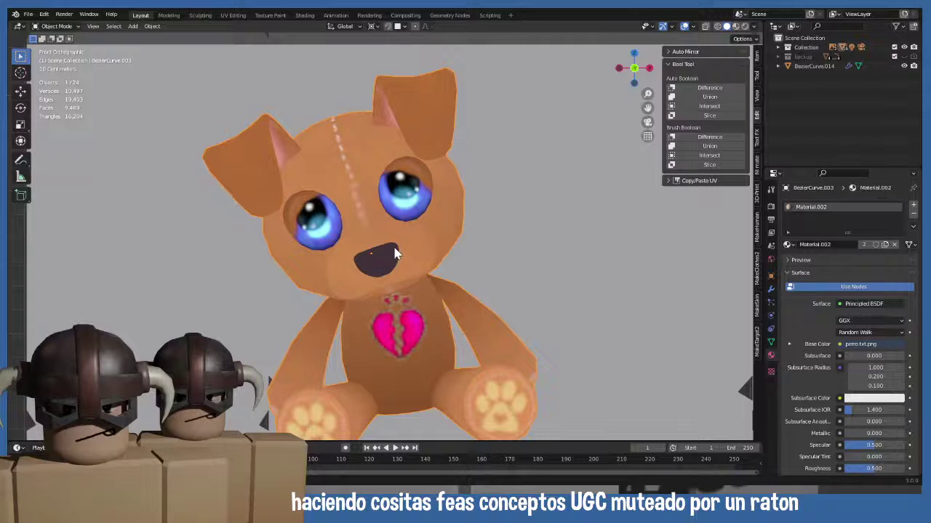
pyautogui.scroll(2, 415, 254)
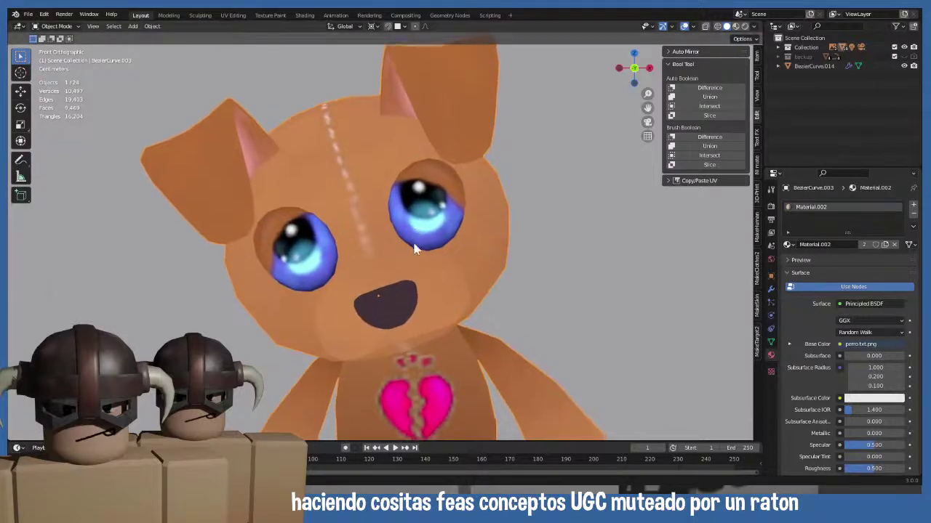
pyautogui.keyDown('shift'); pyautogui.moveTo(415, 232); pyautogui.dragTo(418, 245, button='middle'); pyautogui.keyUp('shift')
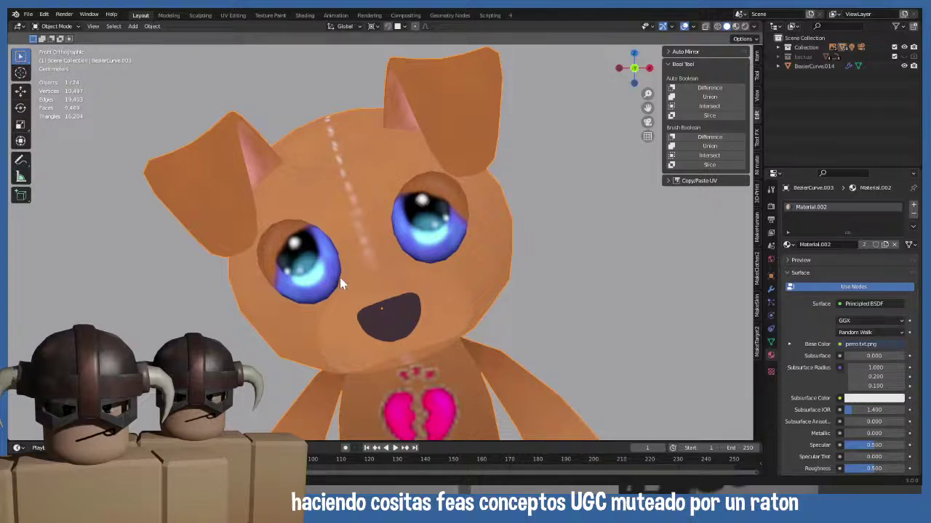
pyautogui.scroll(2, 396, 287)
pyautogui.click(501, 252)
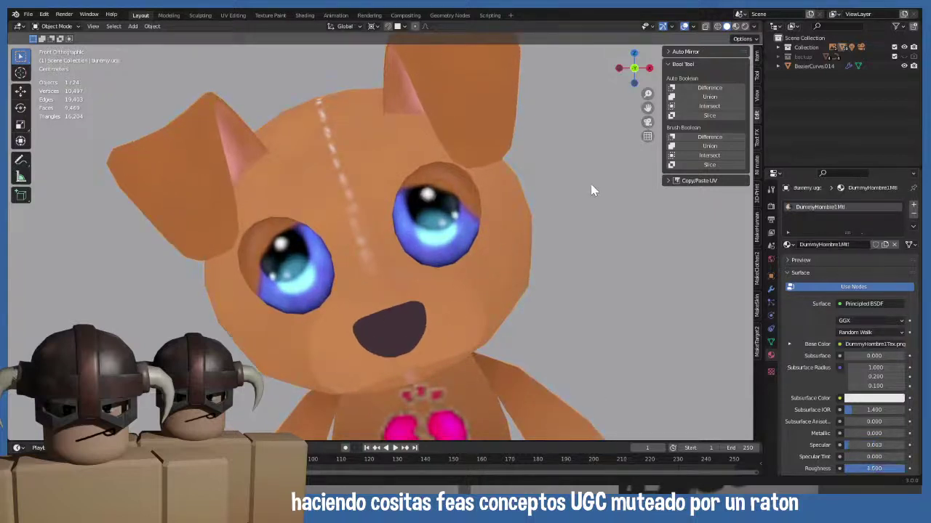
pyautogui.moveTo(453, 264); pyautogui.dragTo(422, 267, button='middle')
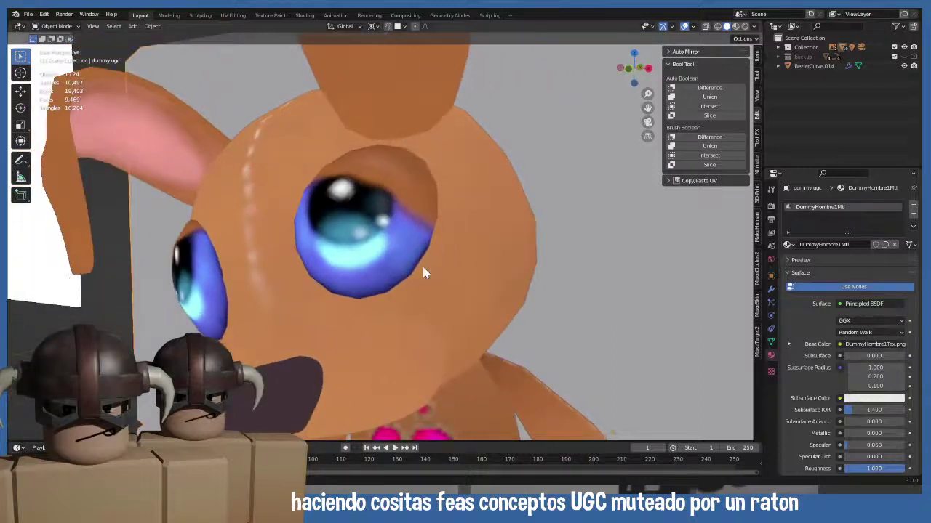
pyautogui.press('KP_1')
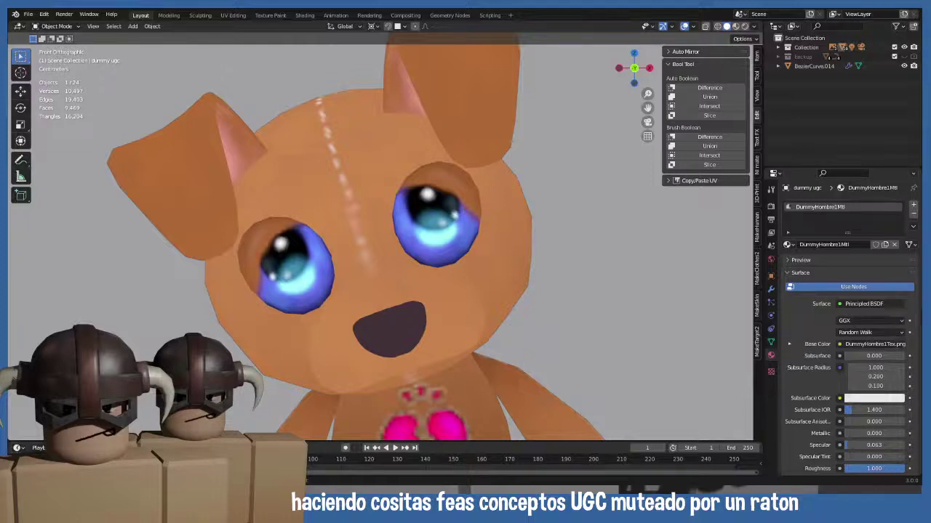
# - Examine the whole seated puppy against the dummy's torso from below and in front view
pyautogui.moveTo(433, 247); pyautogui.dragTo(431, 207, button='middle')
pyautogui.scroll(-4, 426, 240)
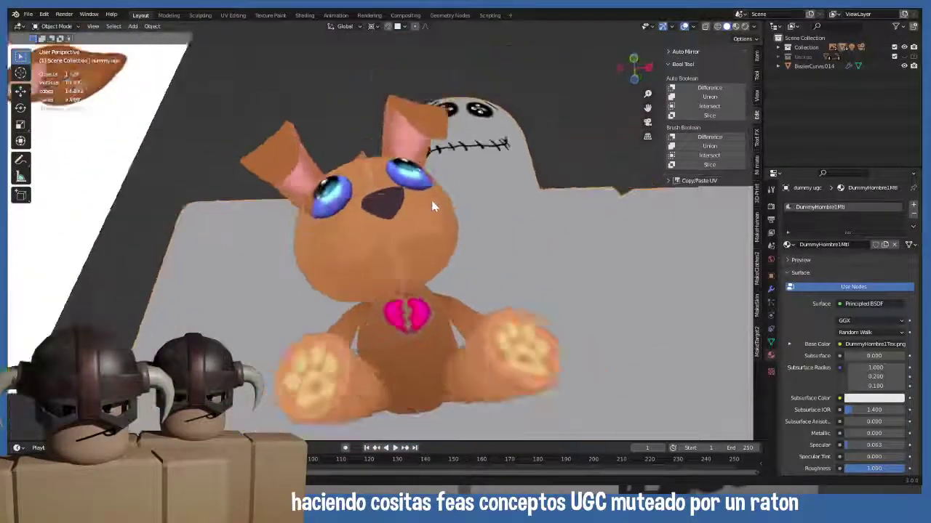
pyautogui.scroll(-3, 431, 203)
pyautogui.press('KP_1')
pyautogui.scroll(3, 431, 223)
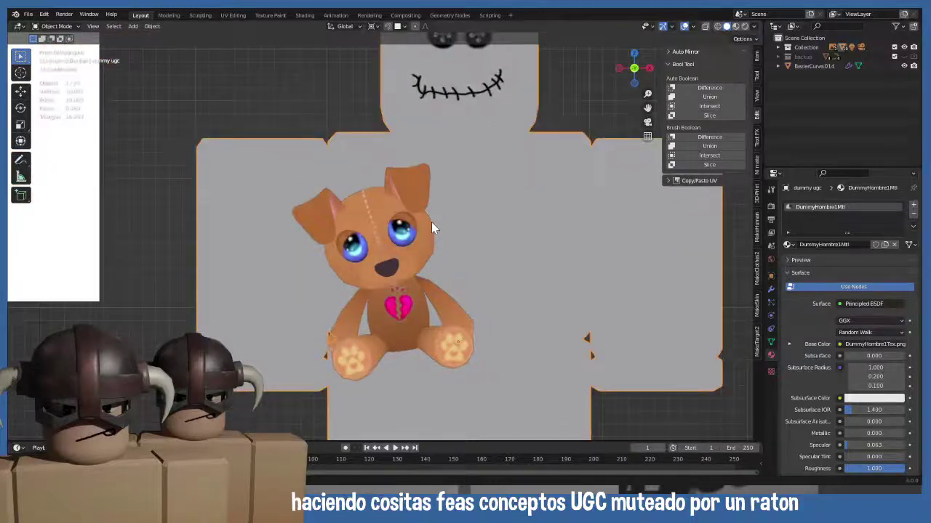
pyautogui.scroll(2, 432, 225)
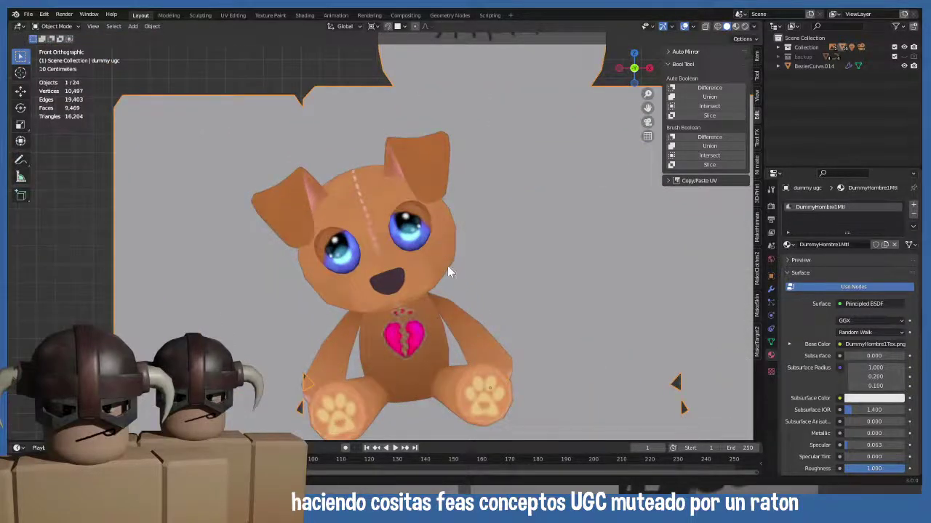
pyautogui.moveTo(448, 275); pyautogui.dragTo(437, 204, button='middle')
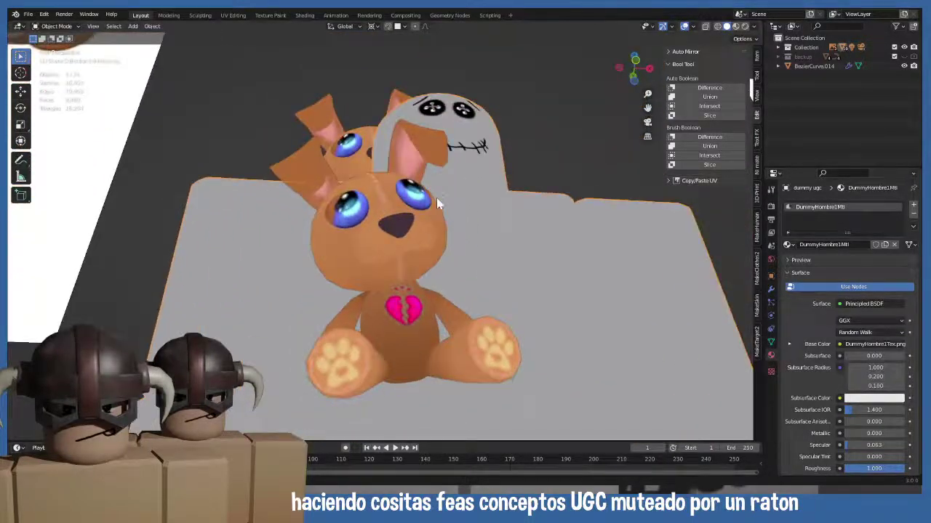
pyautogui.press('KP_1')
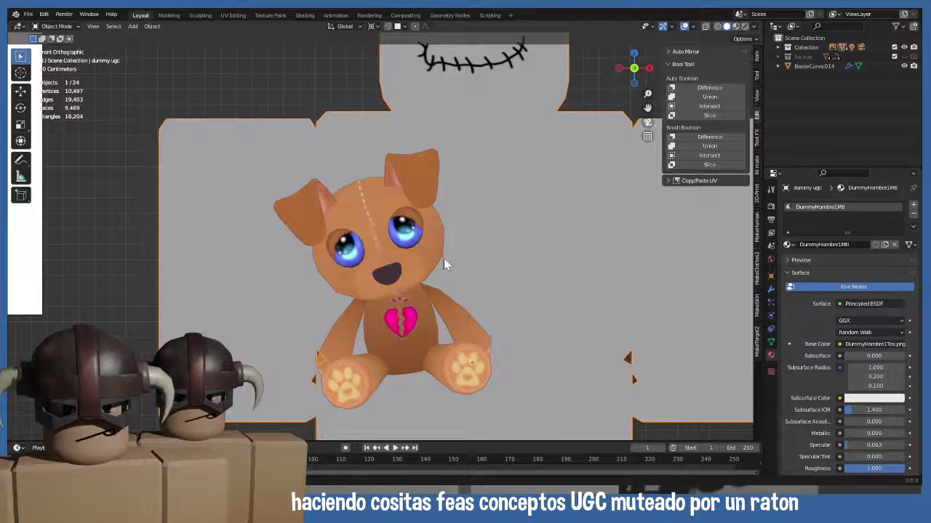
pyautogui.keyDown('ctrl'); pyautogui.moveTo(442, 264); pyautogui.dragTo(464, 142, button='middle'); pyautogui.keyUp('ctrl')
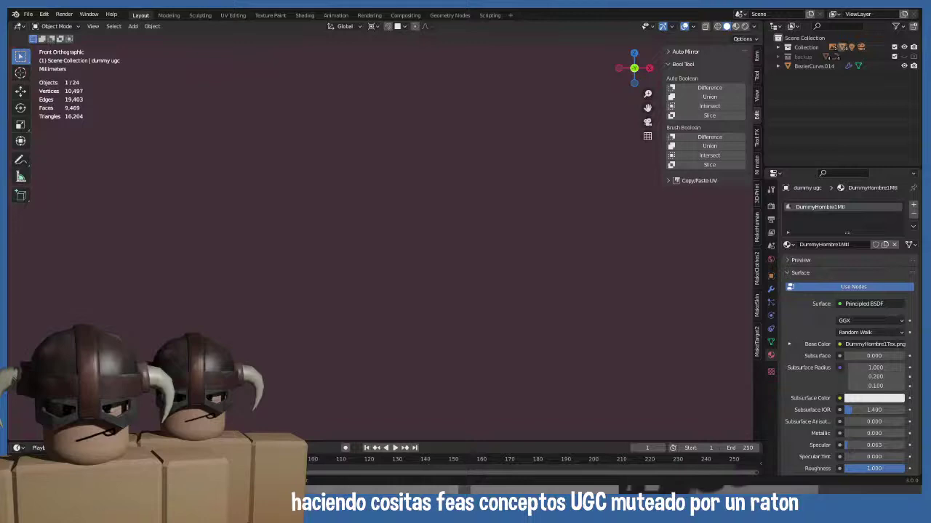